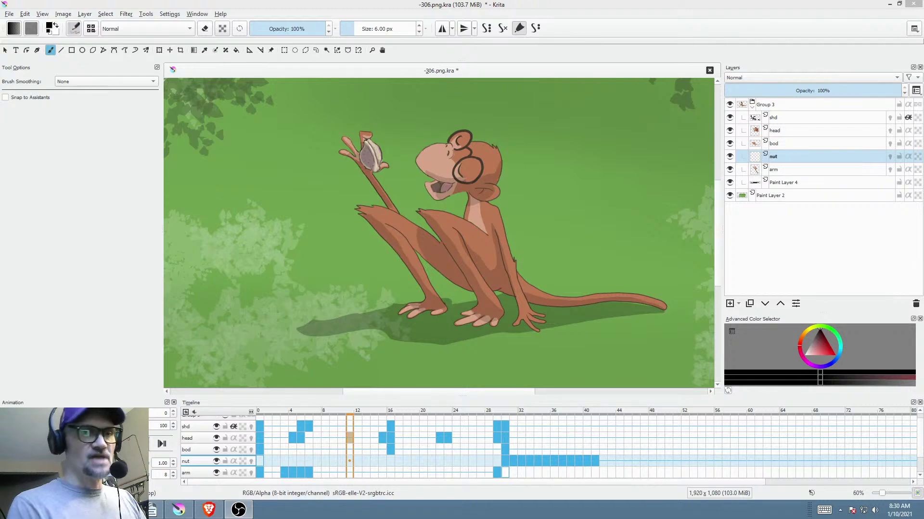
- Return the animation to frame 0 and enlarge the timeline docker to show more layer rows
drag(281, 411, 259, 416)
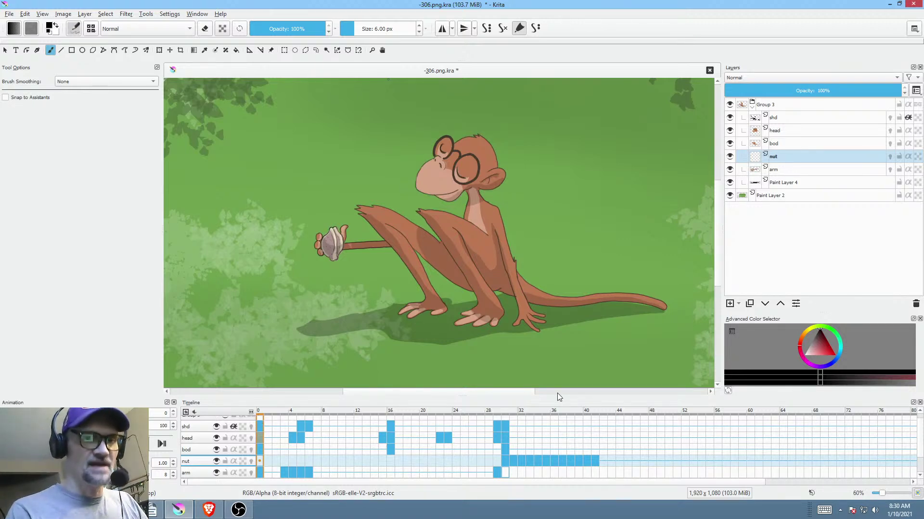
mouse_move(557, 397)
mouse_down()
mouse_move(559, 365)
mouse_move(561, 382)
mouse_up()
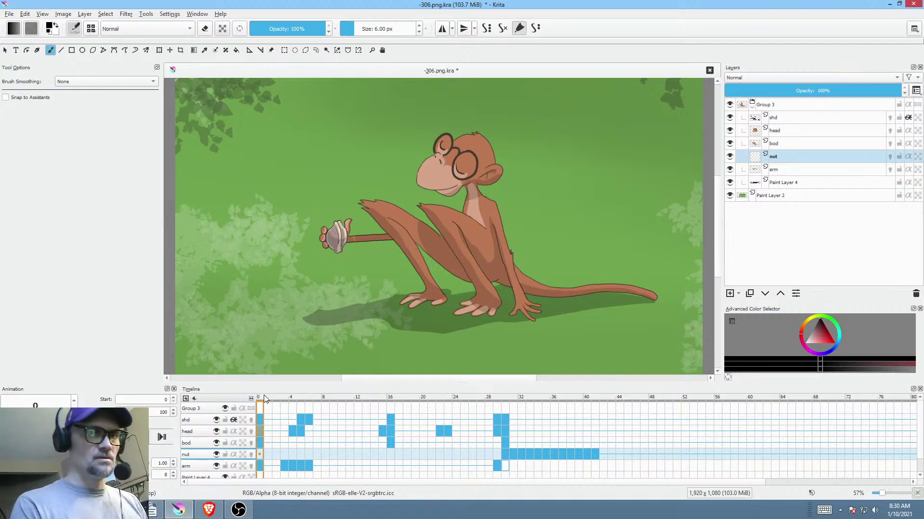
drag(266, 399, 259, 438)
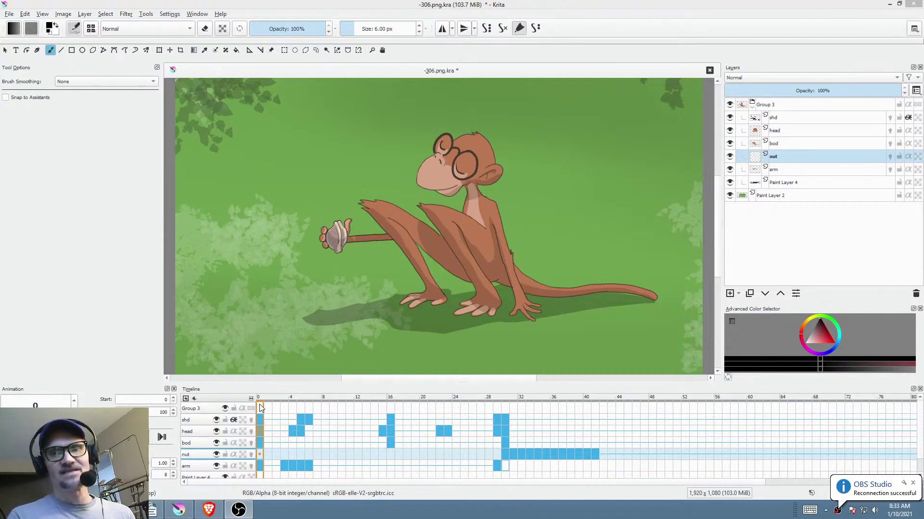
click(913, 483)
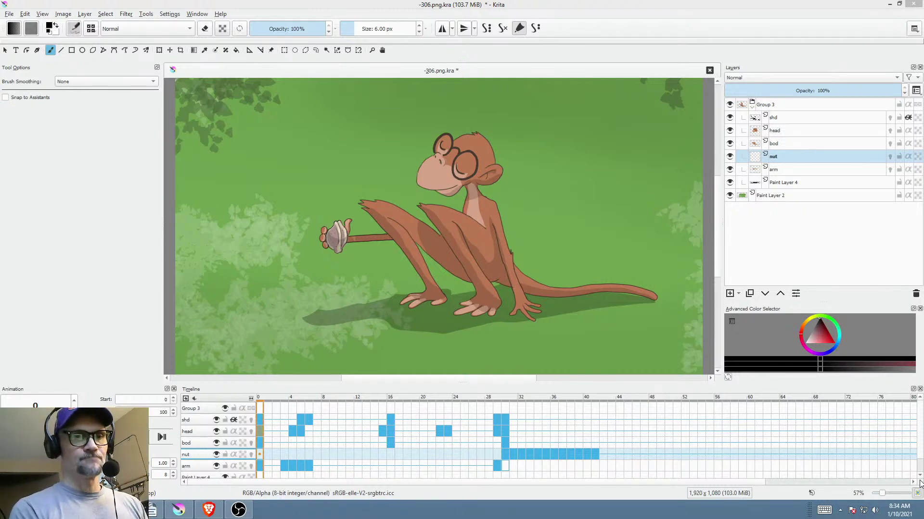
drag(259, 401, 261, 452)
mouse_move(259, 446)
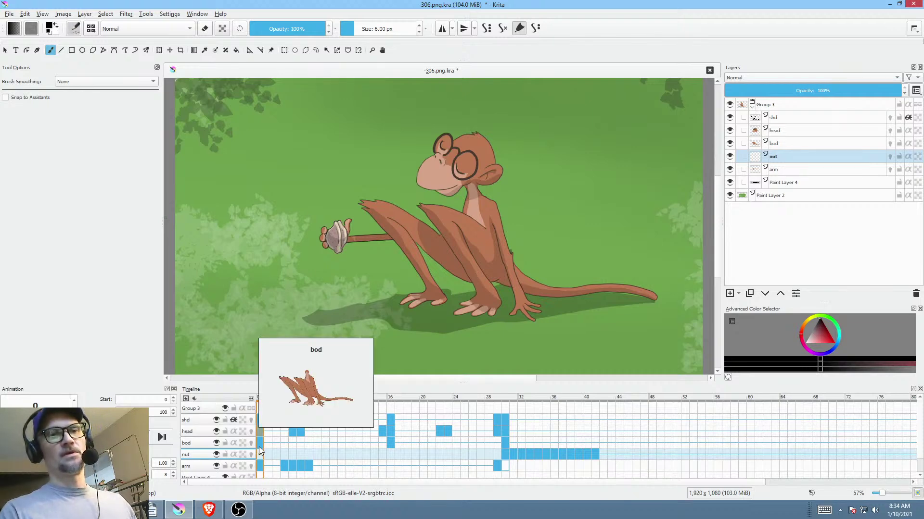
- Play the monkey animation from frame 0 through the nut toss, stopping playback at the end
scroll(556, 238, up, 1)
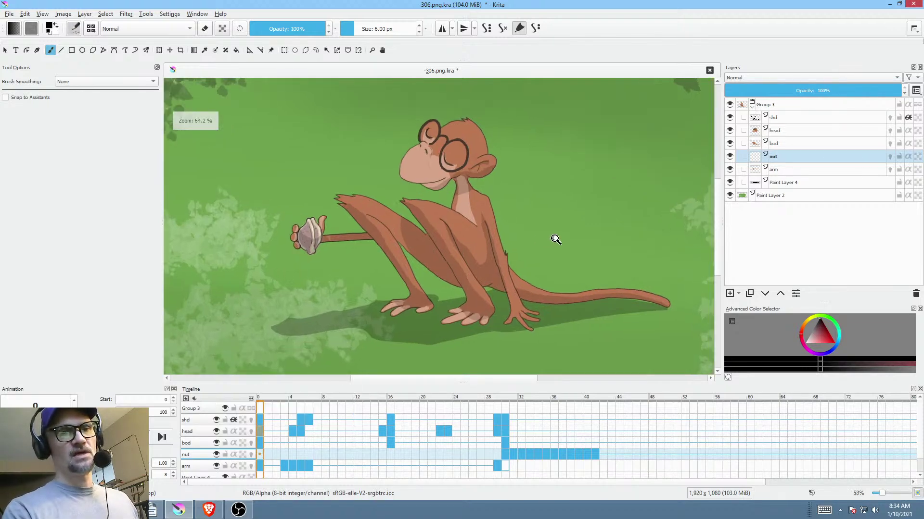
drag(561, 236, 572, 218)
scroll(556, 233, down, 1)
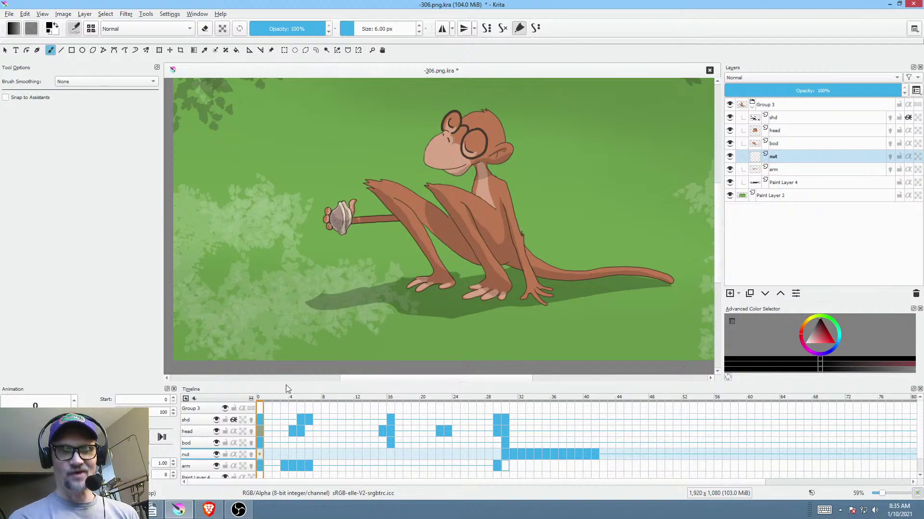
drag(266, 399, 259, 424)
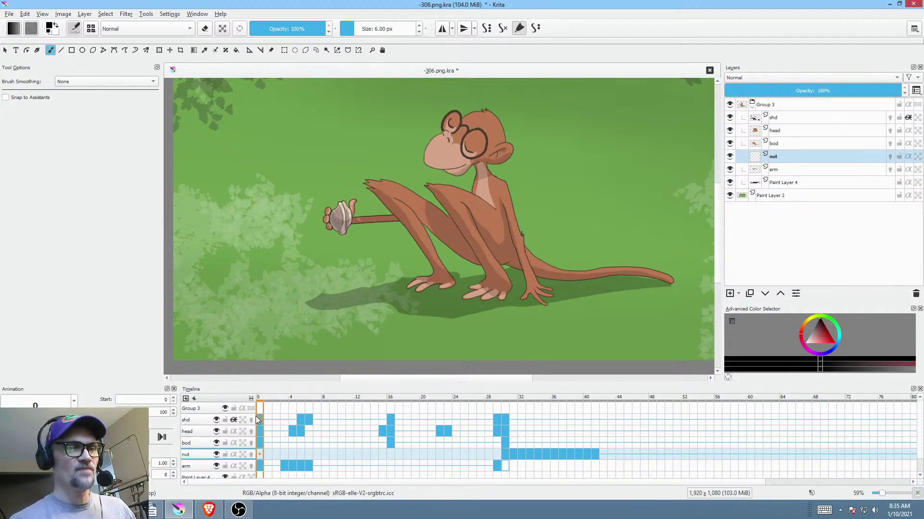
key(space)
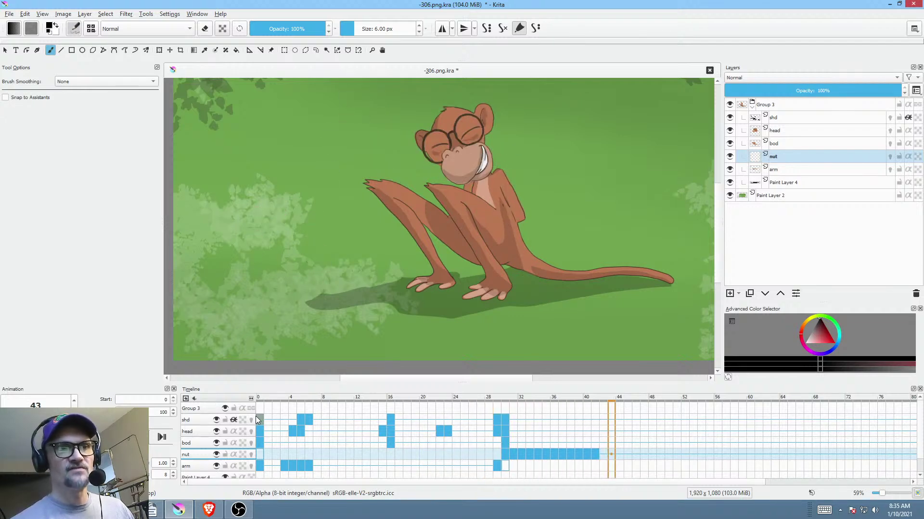
key(space)
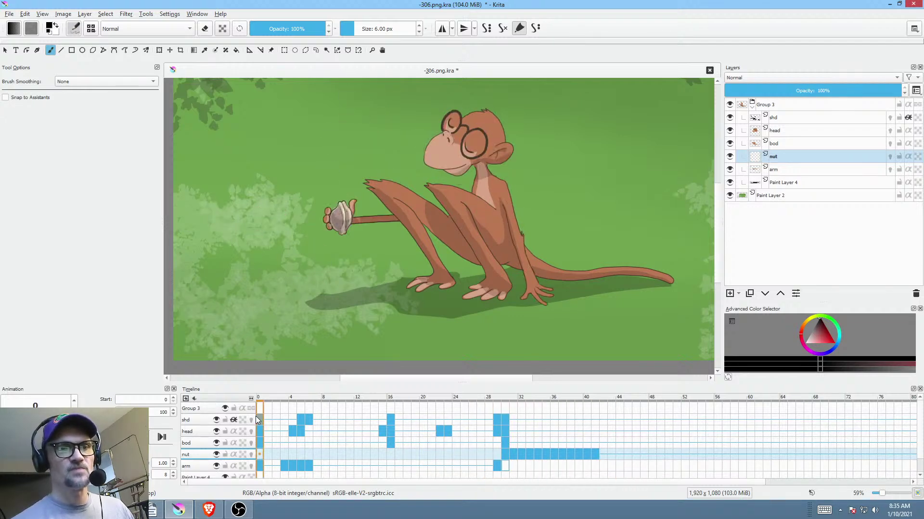
- Play the nut toss repeatedly from frame 28 to review its timing
click(489, 407)
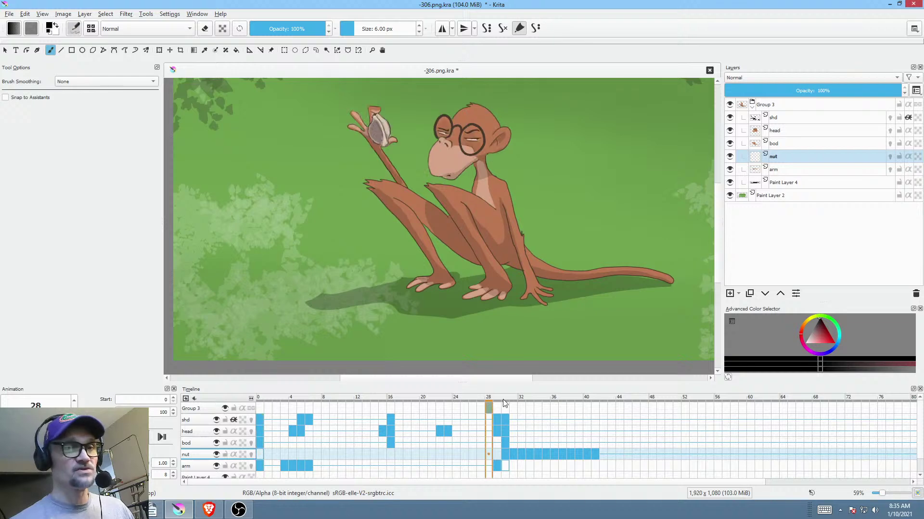
key(space)
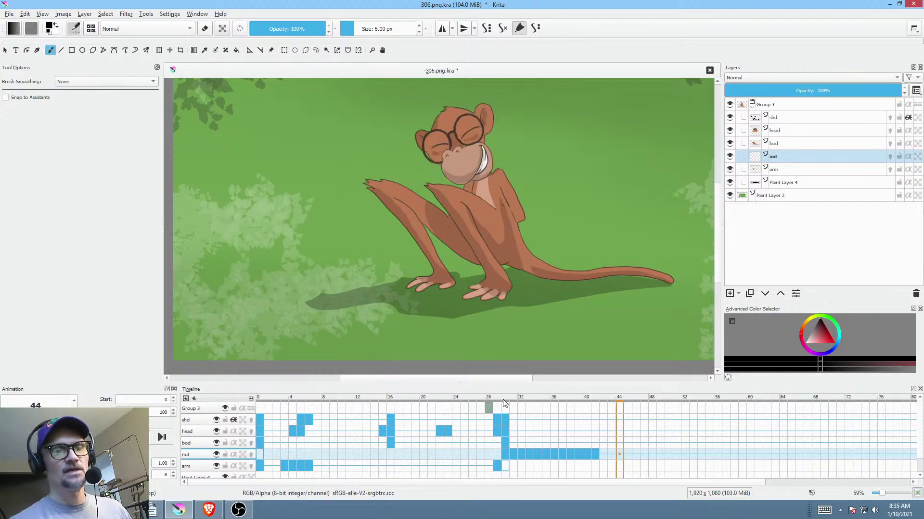
key(space)
key(space)
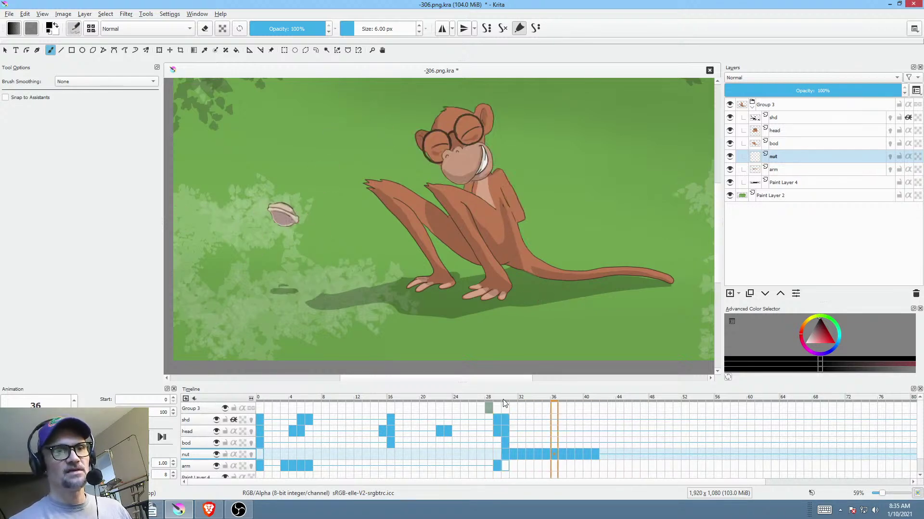
key(space)
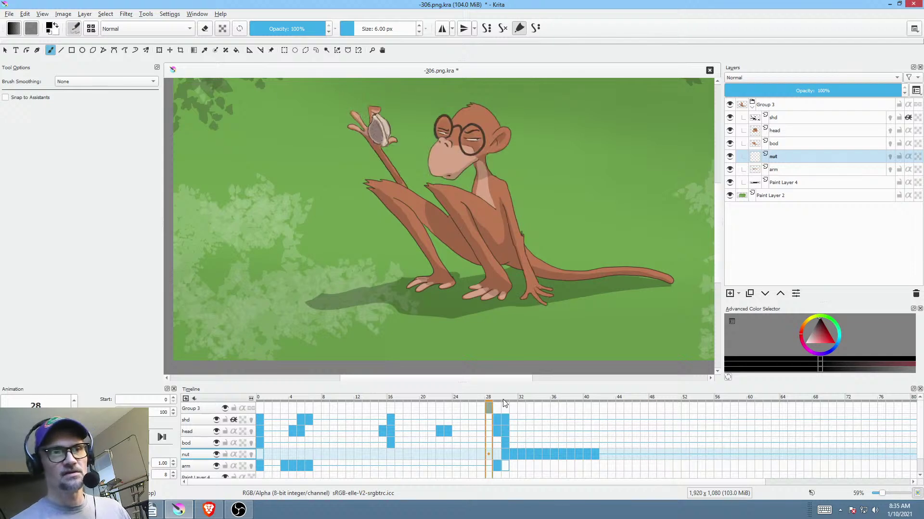
key(space)
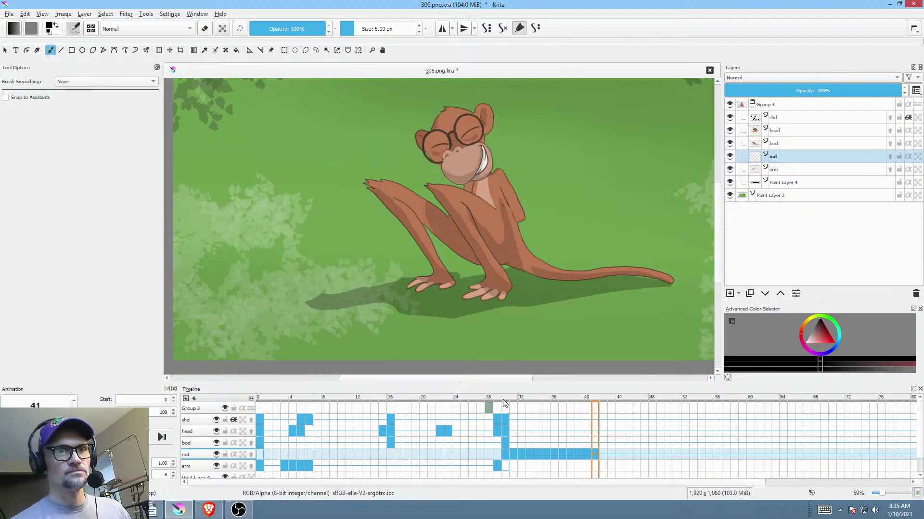
key(space)
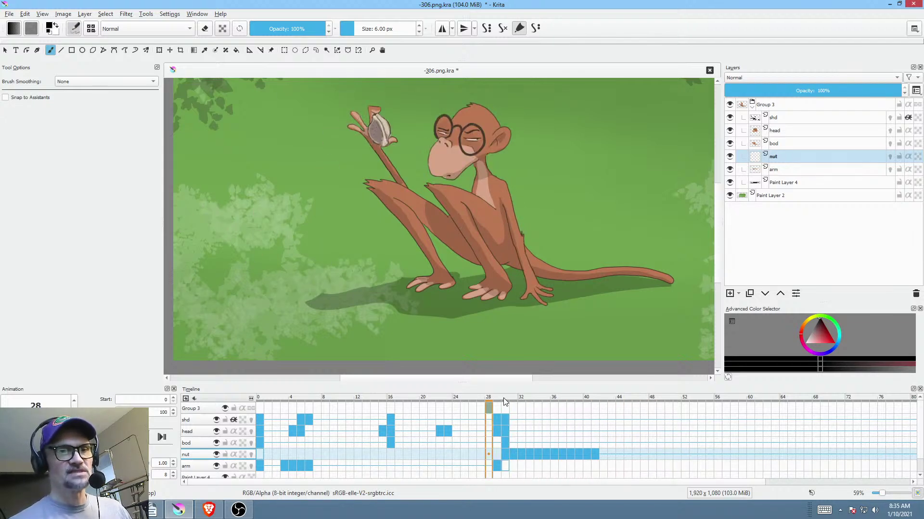
- Move to frame 29 and play the nut toss from there, stopping it when reviewed
drag(504, 399, 494, 416)
key(space)
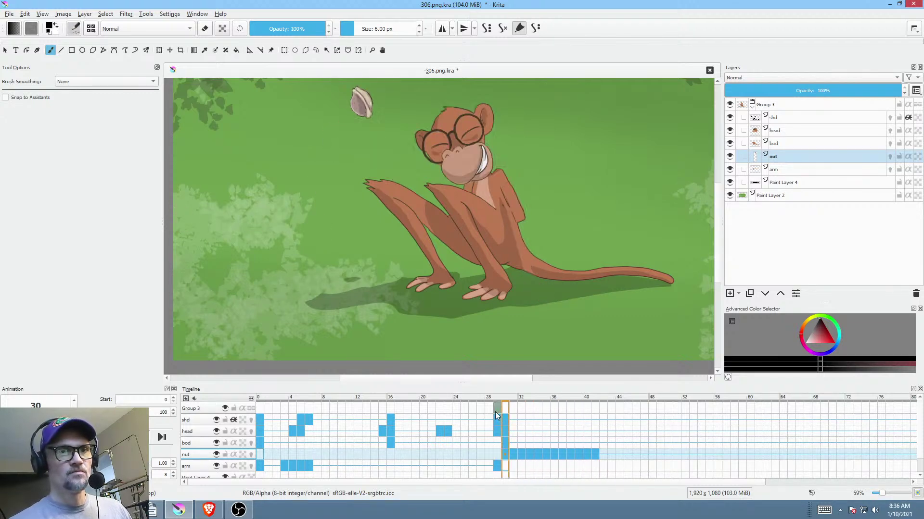
key(space)
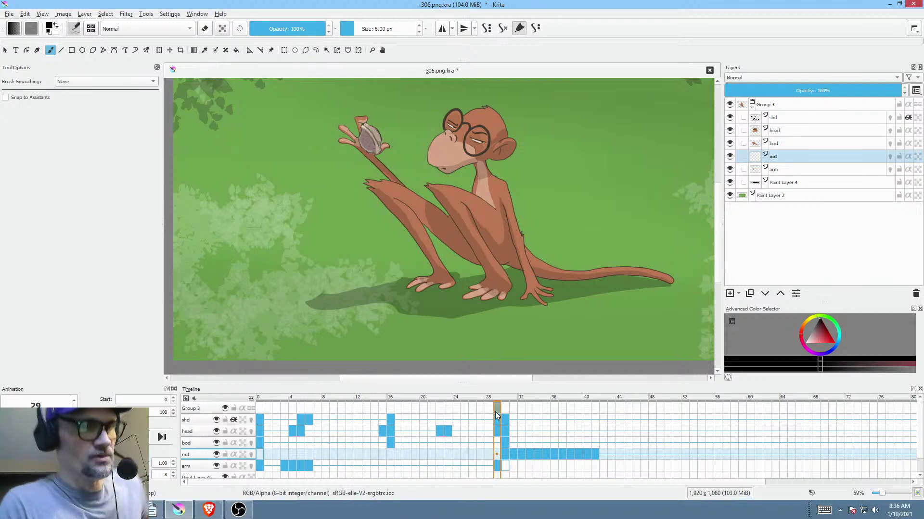
- Scrub through the nut's flight to frame 38, and replay the motion from frame 30
drag(495, 412, 569, 404)
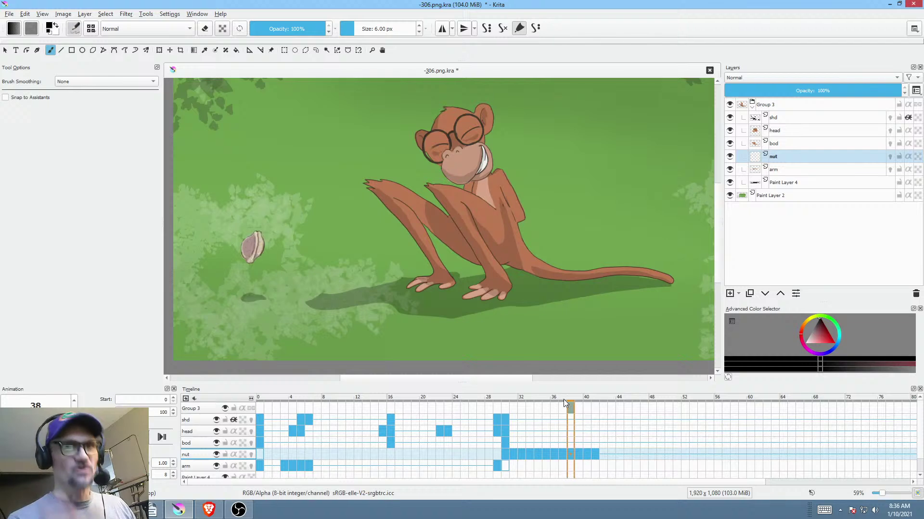
click(504, 407)
key(space)
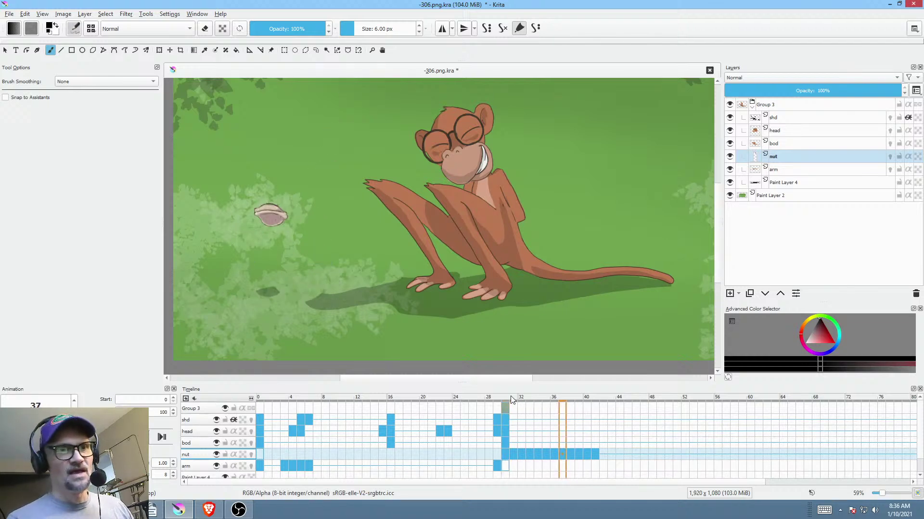
key(space)
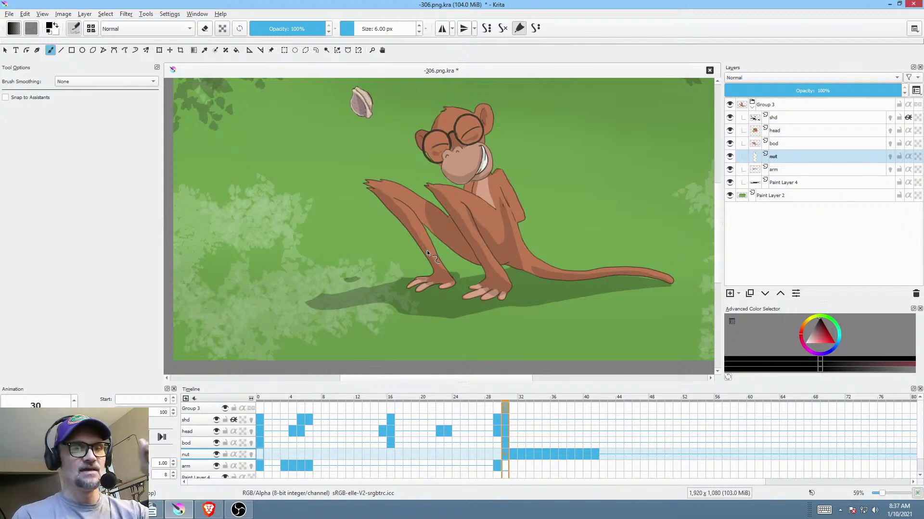
- Inspect the held pose at frames 6, 11 and 9, and select the head layer at frame 6
click(311, 397)
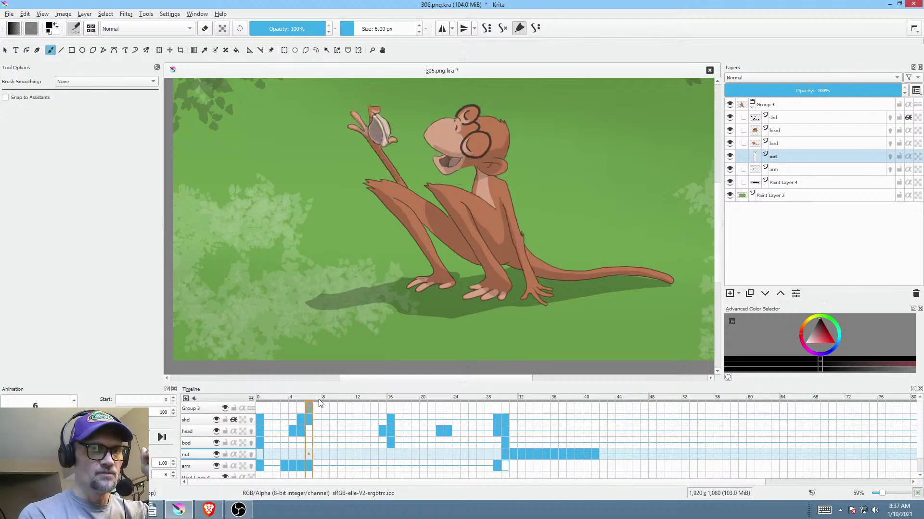
click(349, 397)
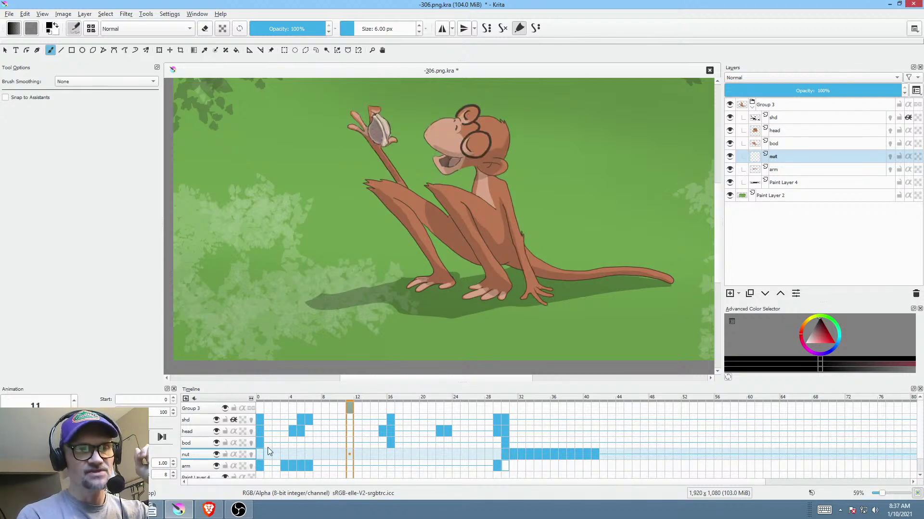
click(321, 432)
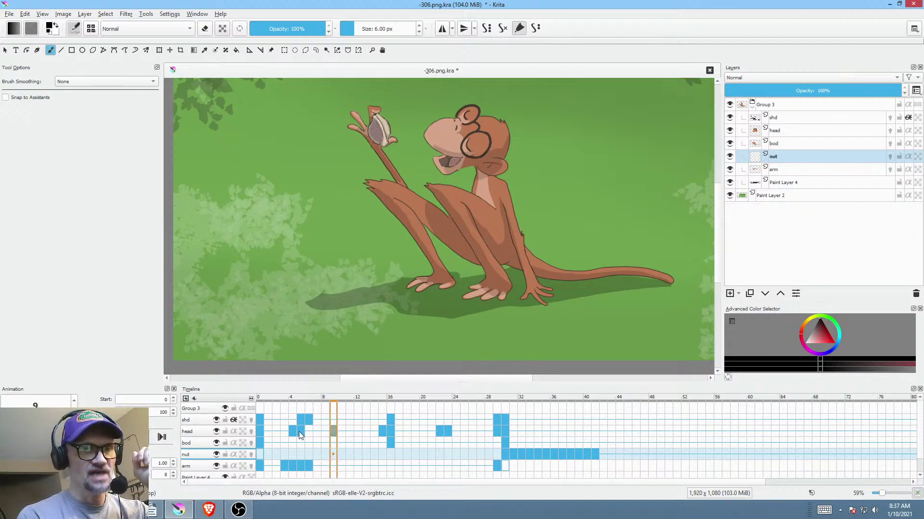
click(308, 431)
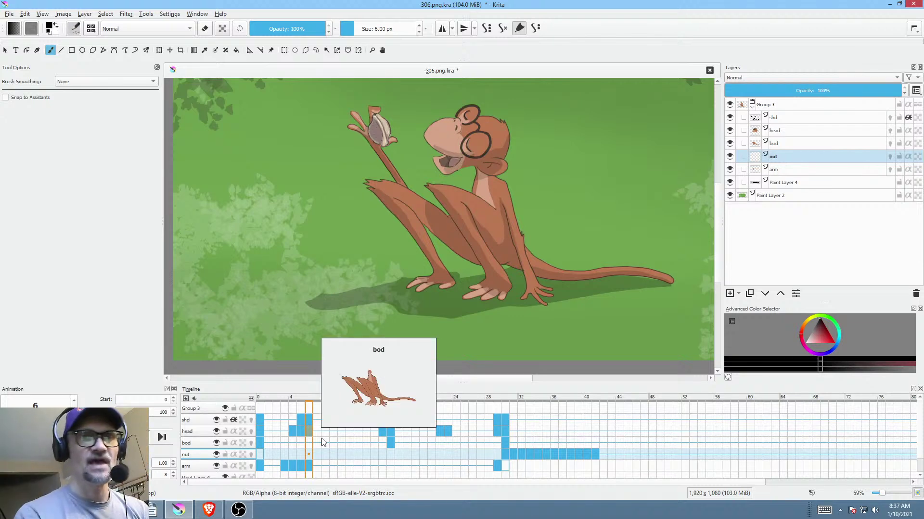
click(198, 433)
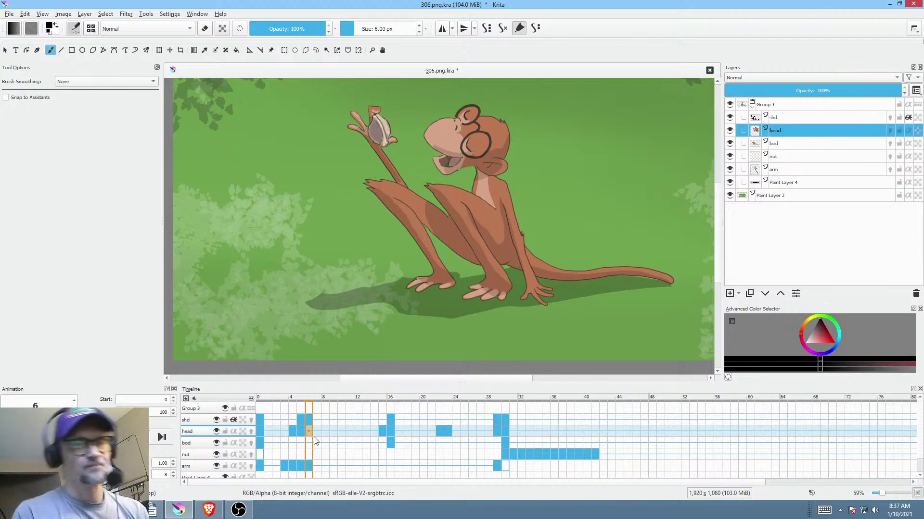
- Inspect the arm layer's held drawing at frame 9 and make arm the active layer
mouse_move(315, 441)
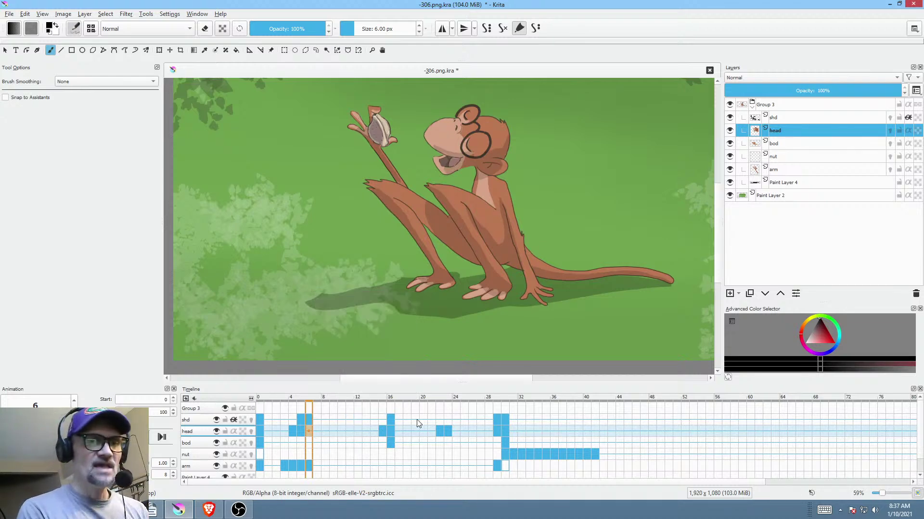
click(331, 465)
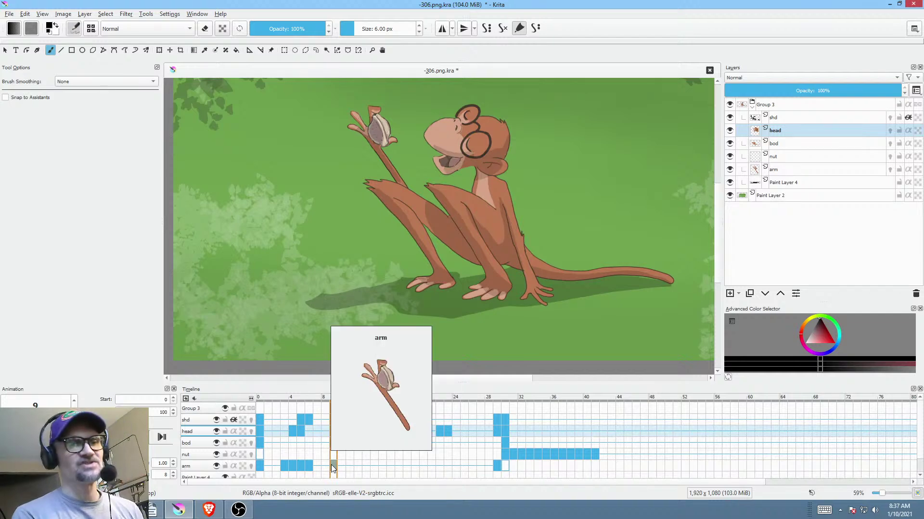
click(199, 465)
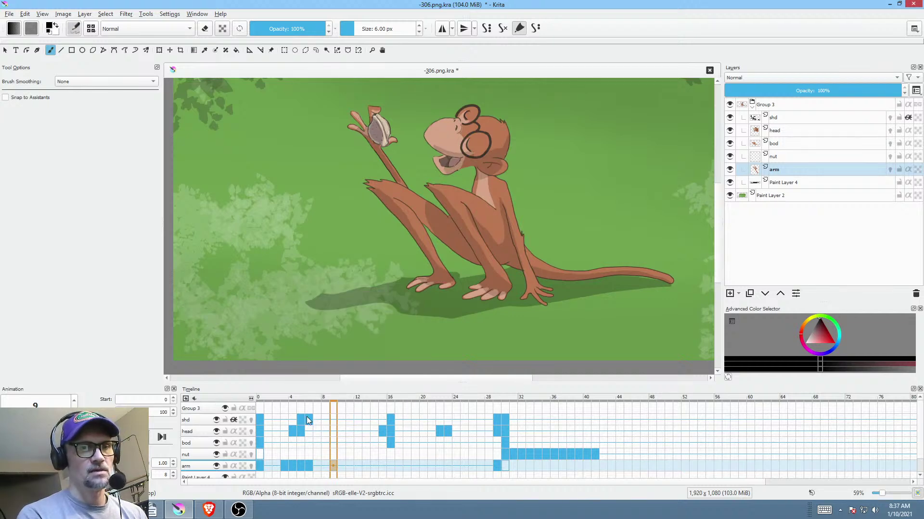
- View the frame editing options for head at frame 6 and bod at frame 8, and select frame 10 on the nut layer
click(309, 431)
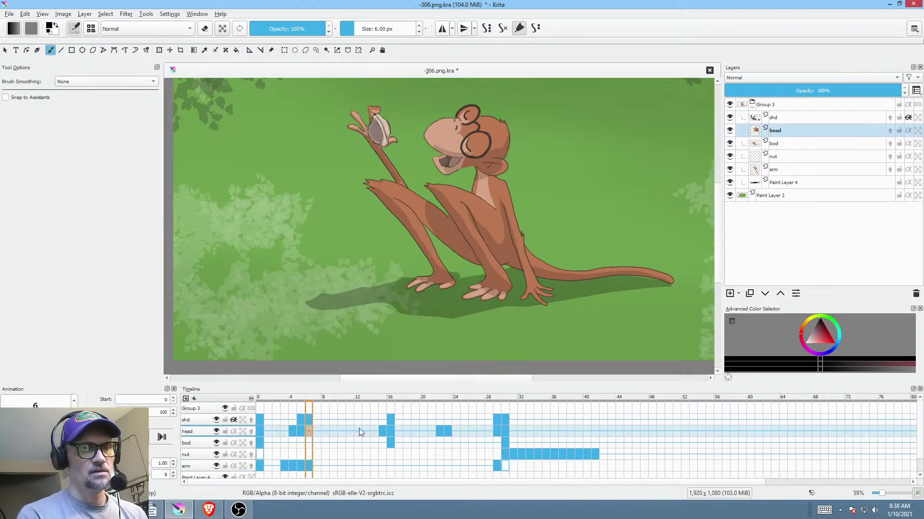
right_click(308, 429)
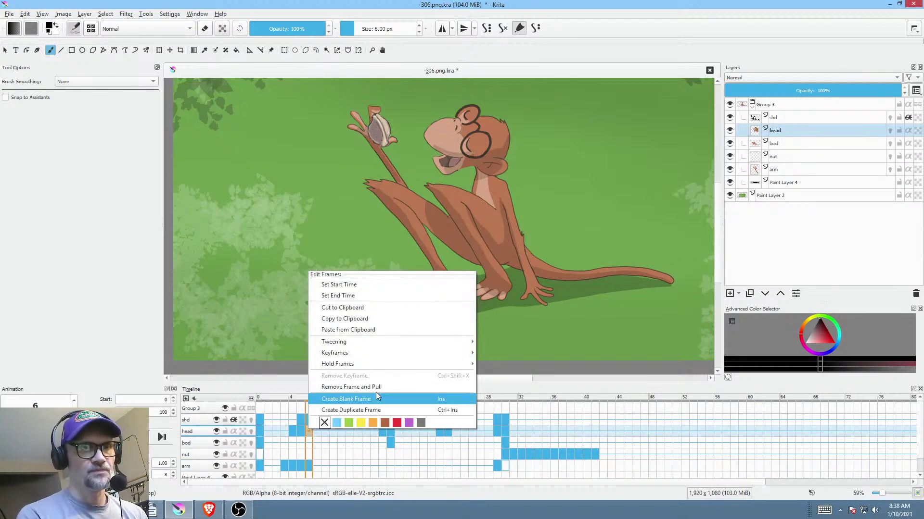
click(313, 428)
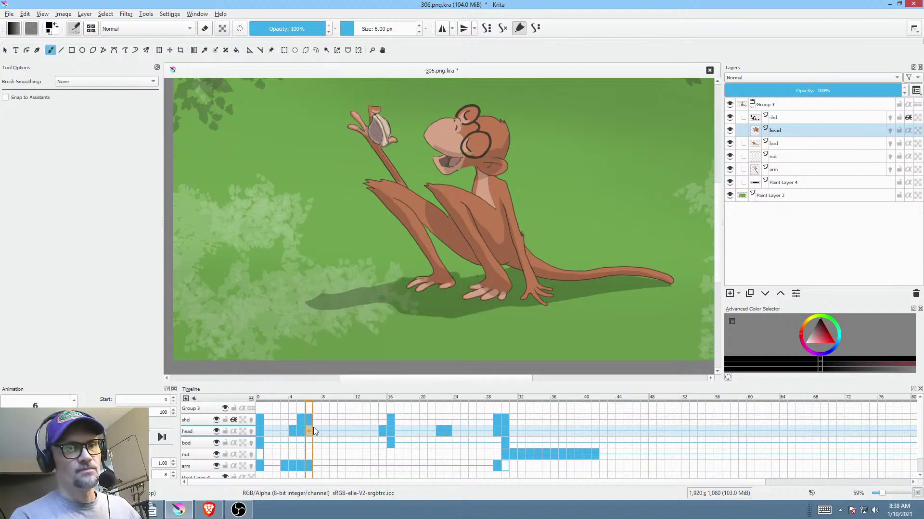
right_click(326, 443)
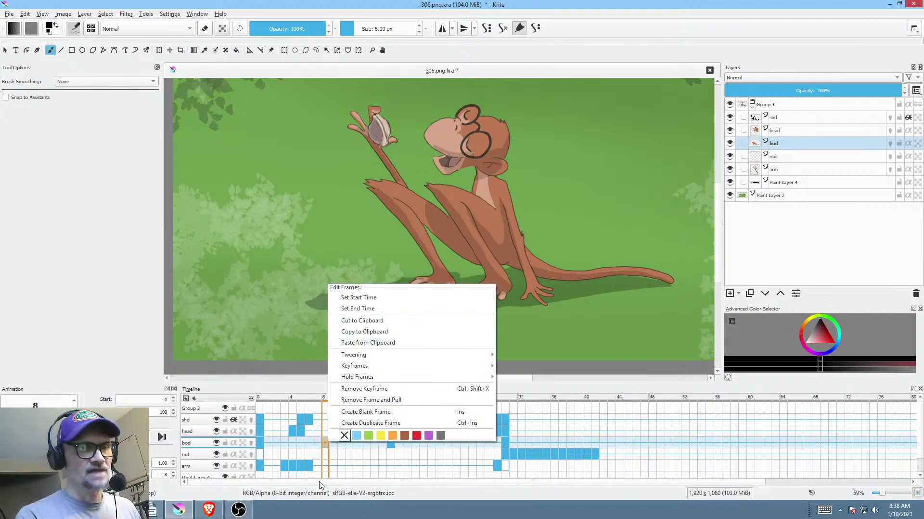
click(341, 463)
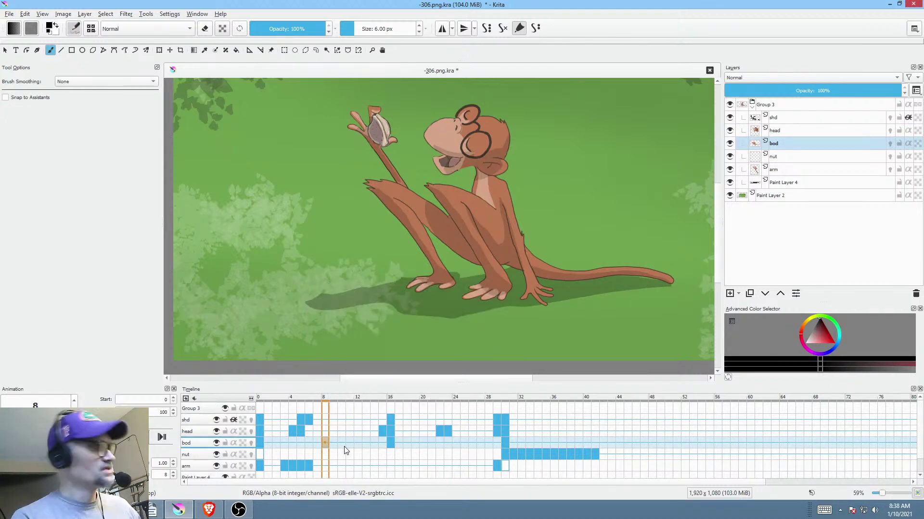
click(341, 454)
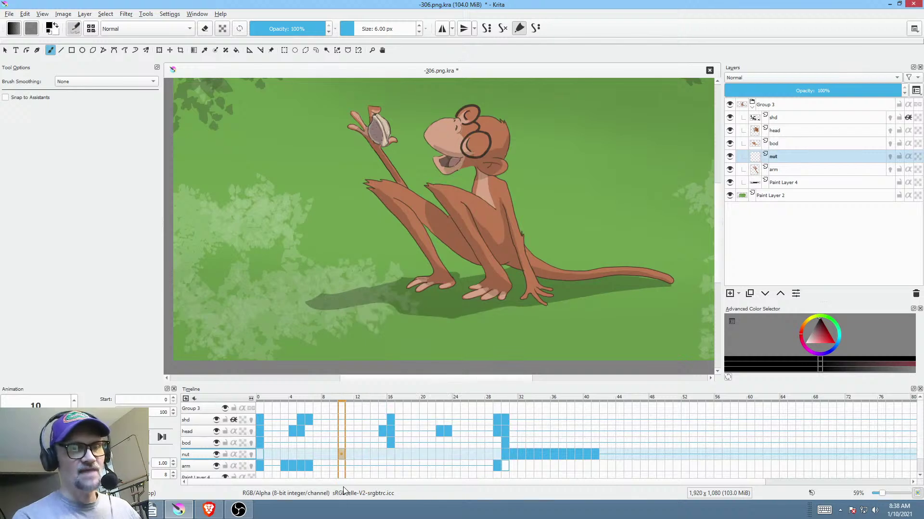
- Inspect the nut layer at frame 14, the head layer at frame 5, and the starting pose at frame 0
right_click(374, 453)
click(392, 475)
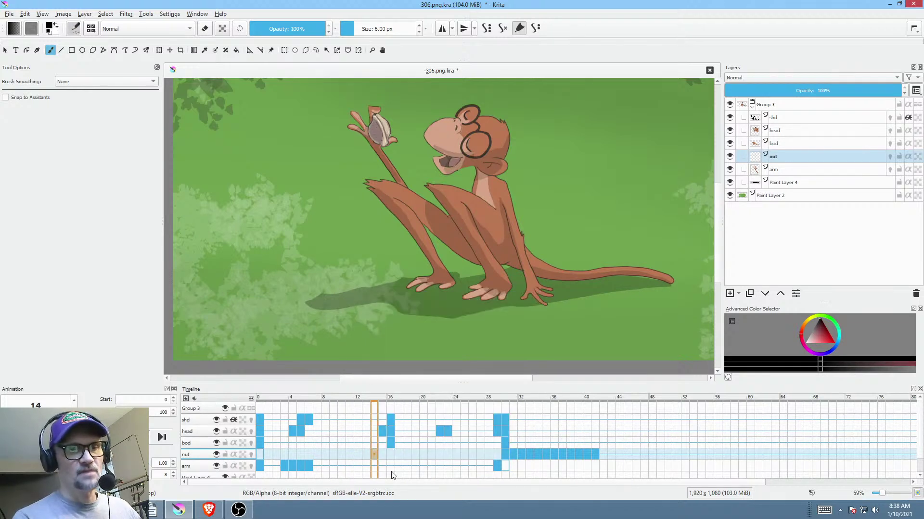
right_click(302, 429)
key(Escape)
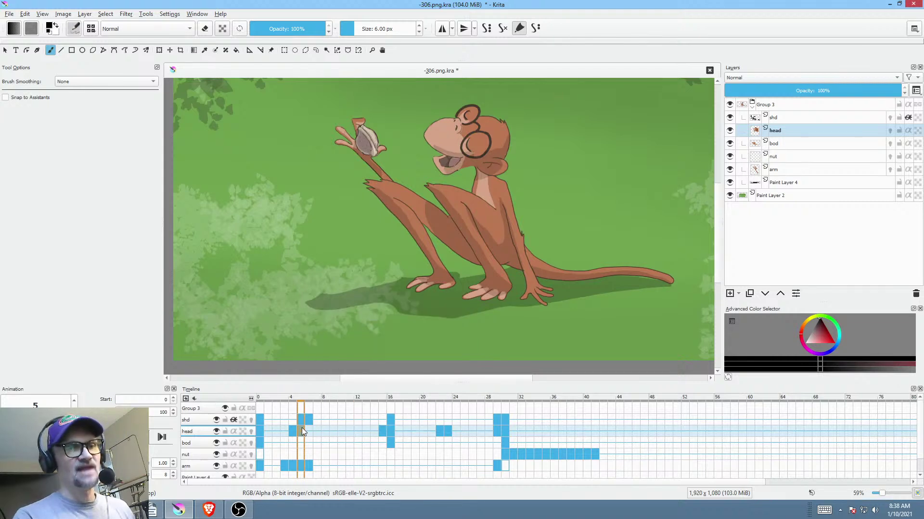
mouse_move(301, 432)
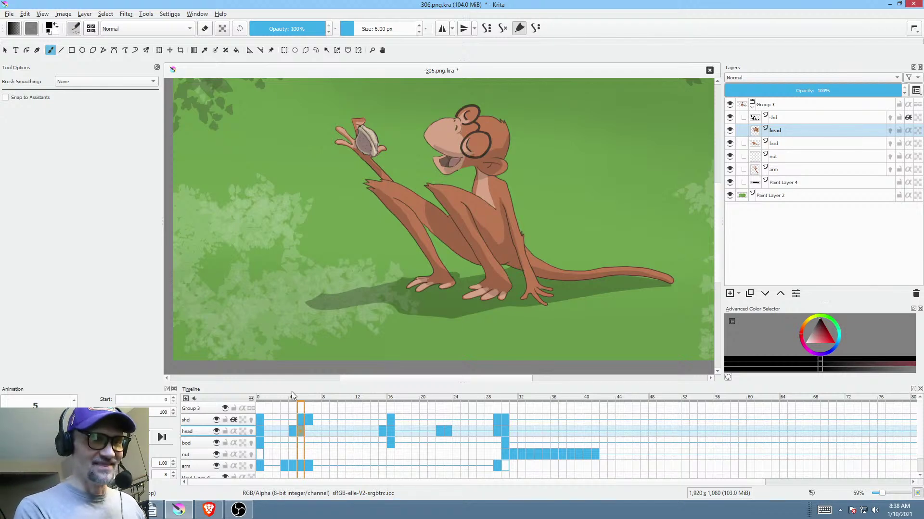
drag(293, 397, 253, 430)
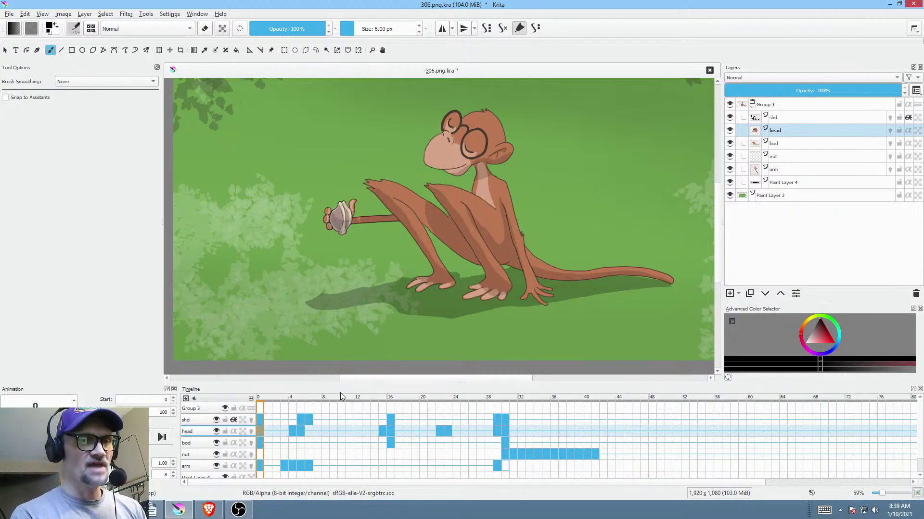
- View the frame editing options for head at frame 6, and inspect the head and bod drawings at frame 5
right_click(309, 432)
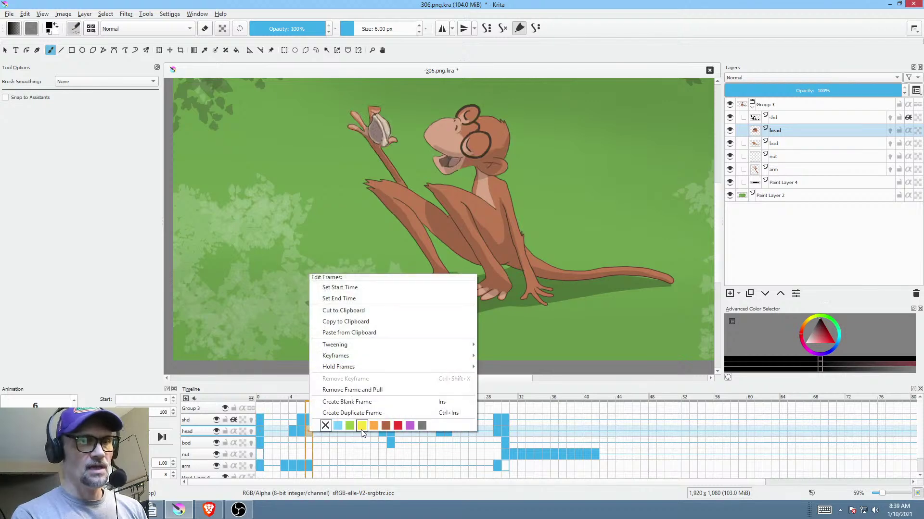
click(302, 432)
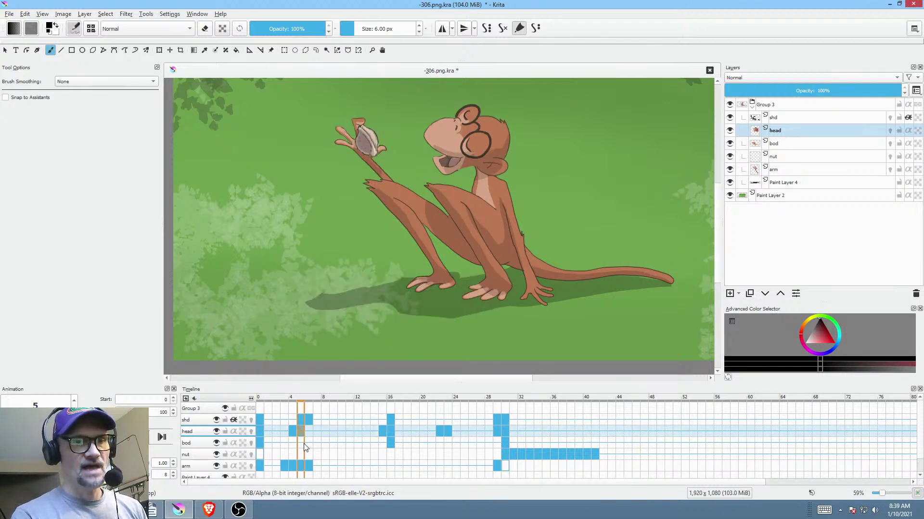
mouse_move(304, 447)
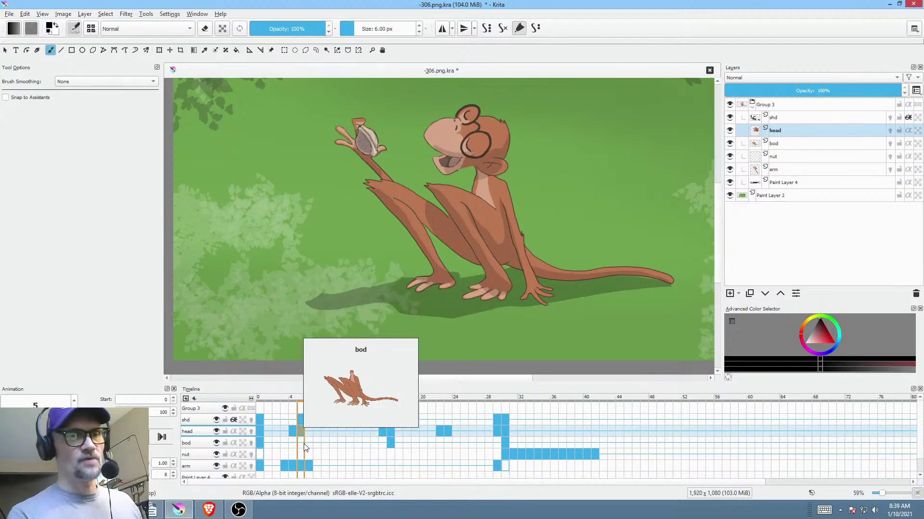
mouse_move(373, 421)
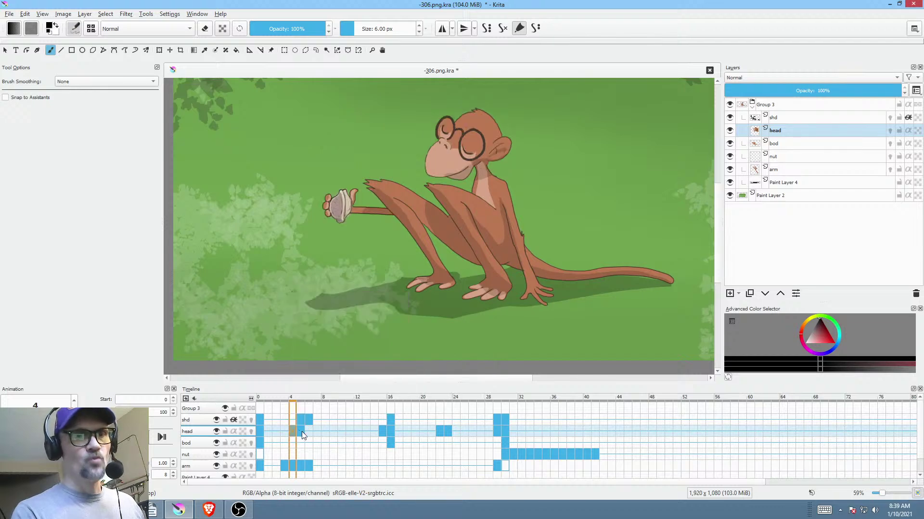
- Examine the monkey's head and neck up close at frame 5 and at frame 6 of the head layer
scroll(451, 224, up, 4)
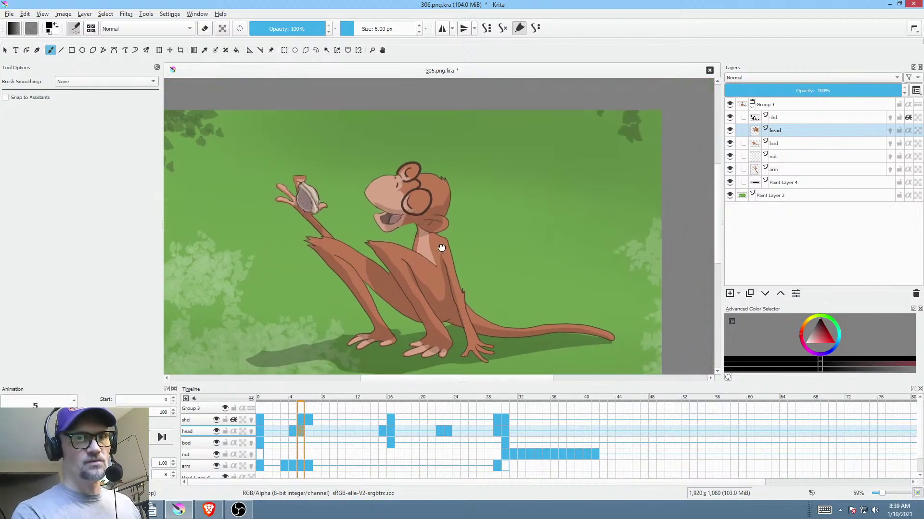
drag(452, 224, 508, 215)
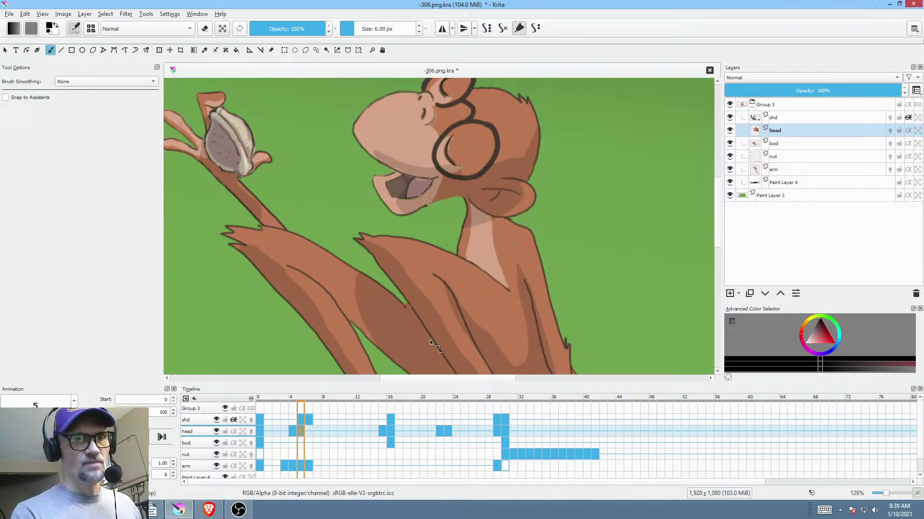
click(310, 431)
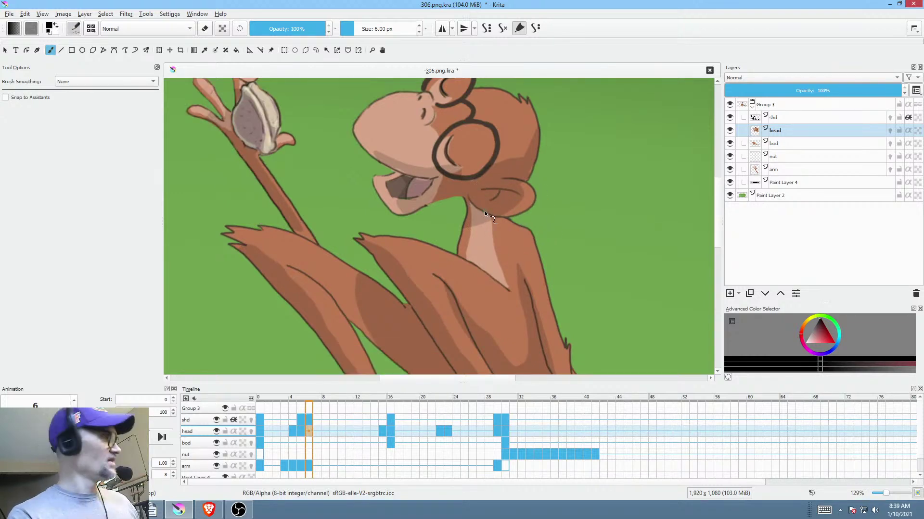
key(ctrl+i)
key(ctrl+i)
key(ctrl+i)
key(ctrl+i)
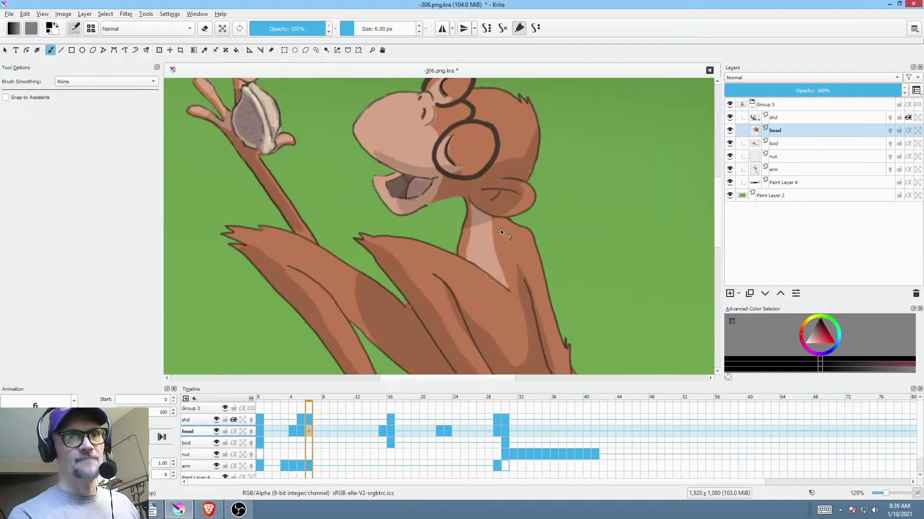
drag(449, 274, 471, 295)
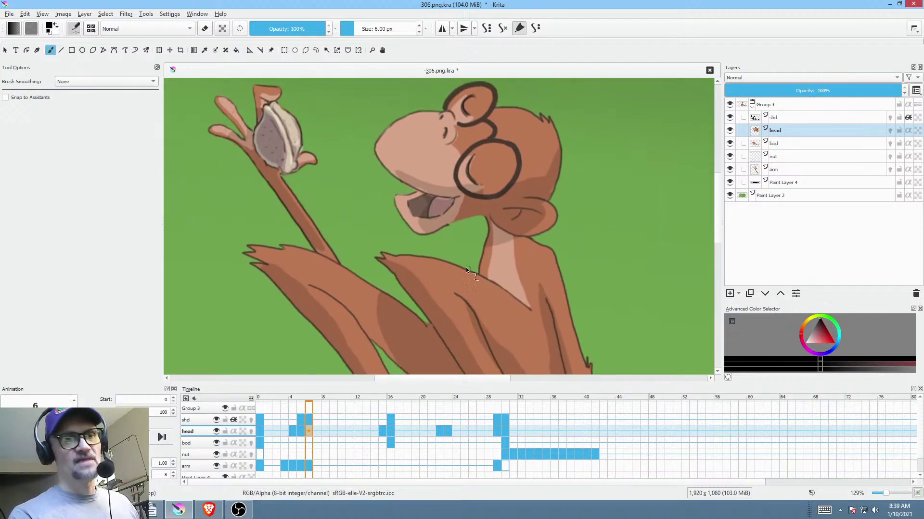
- Compare the head poses at frames 3 and 5, and return to frame 6 on the head layer
click(287, 434)
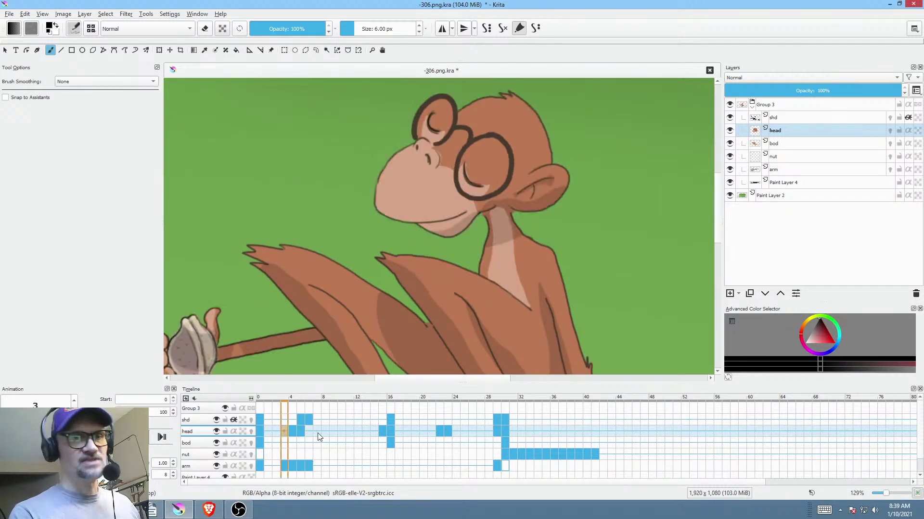
click(302, 433)
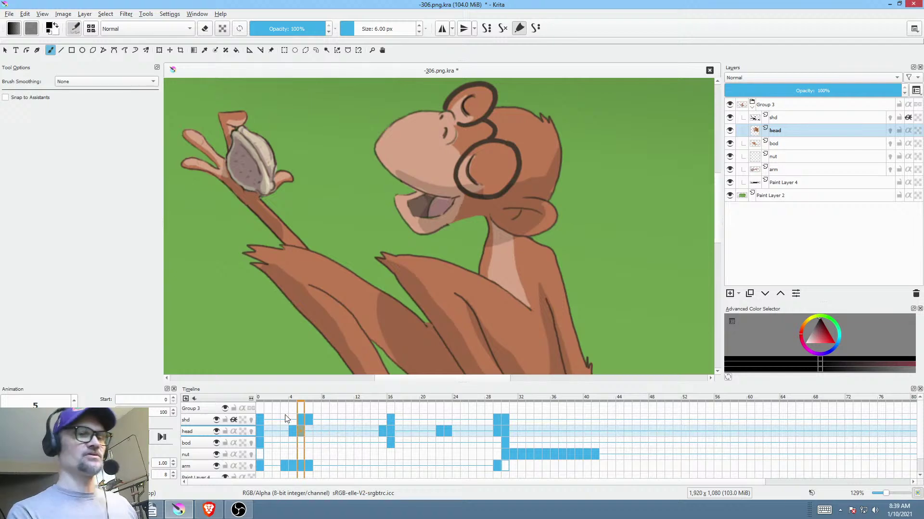
click(310, 432)
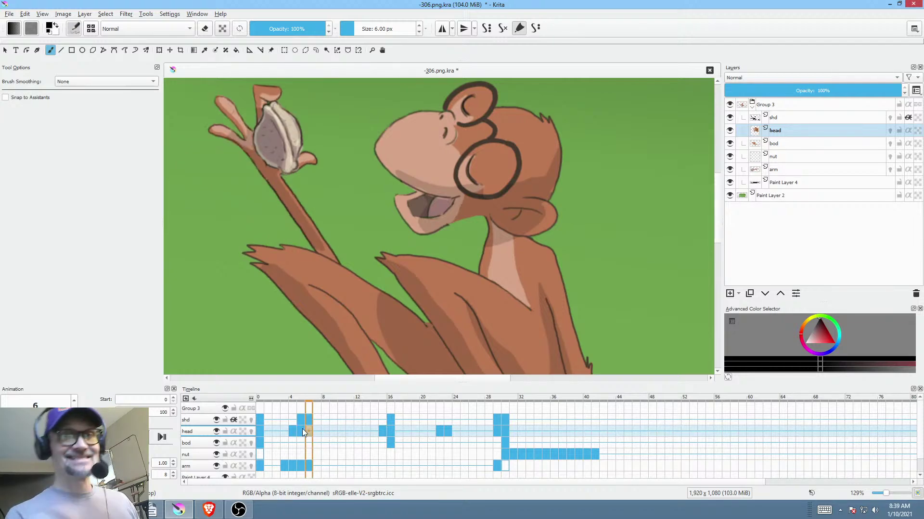
mouse_move(302, 429)
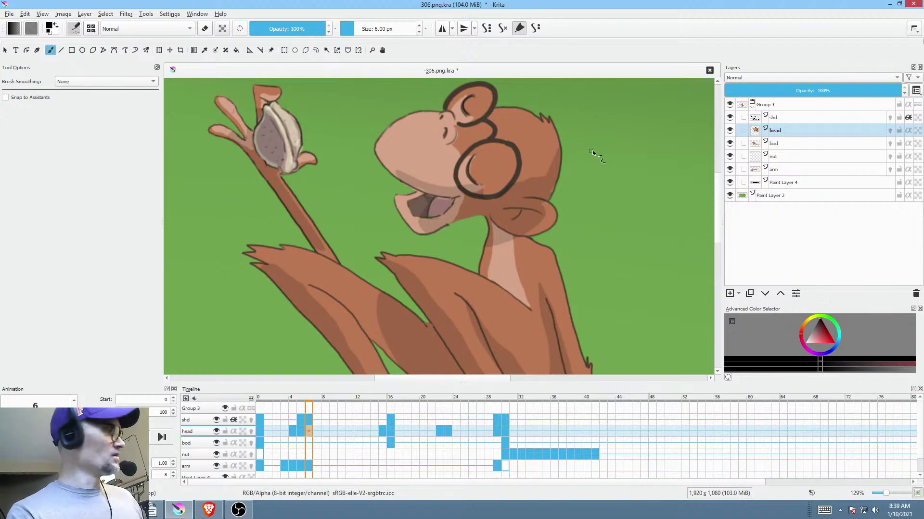
- Free-transform the head at frame 6, tilting it farther back around the neck
key(ctrl+t)
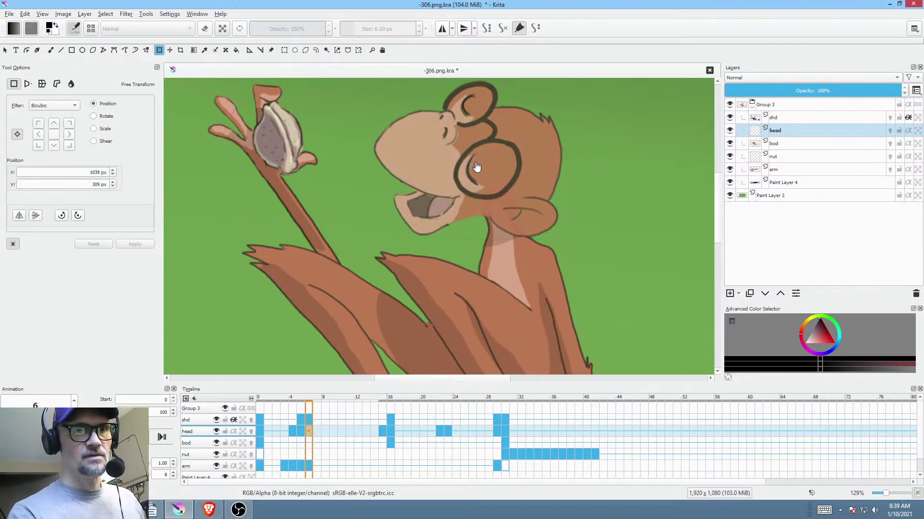
drag(596, 160, 612, 195)
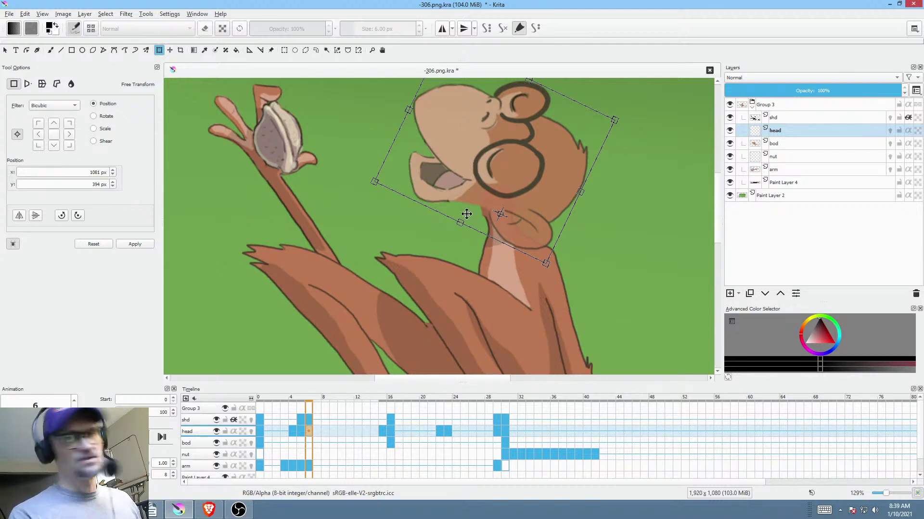
key(ctrl+r)
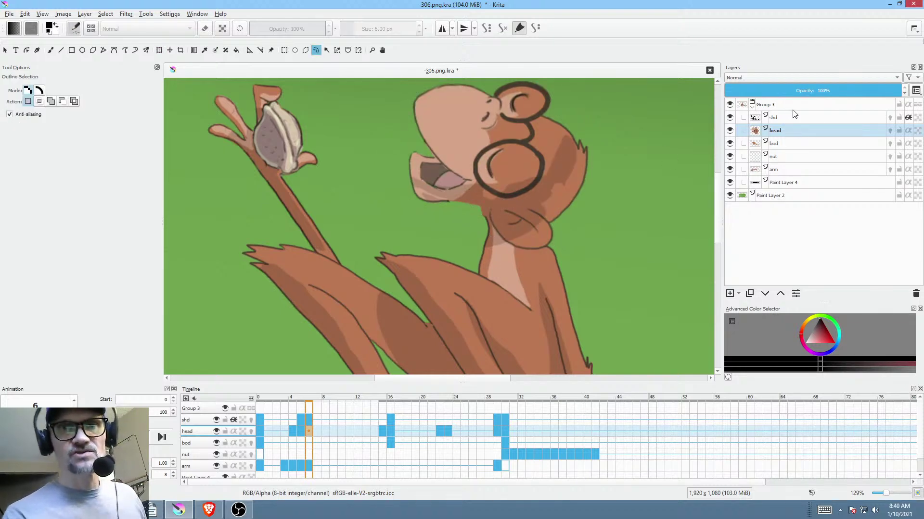
- Hide the shd layer, outline-select the lower jaw on the head layer, transform it into a wider-open position, and deselect it
click(729, 117)
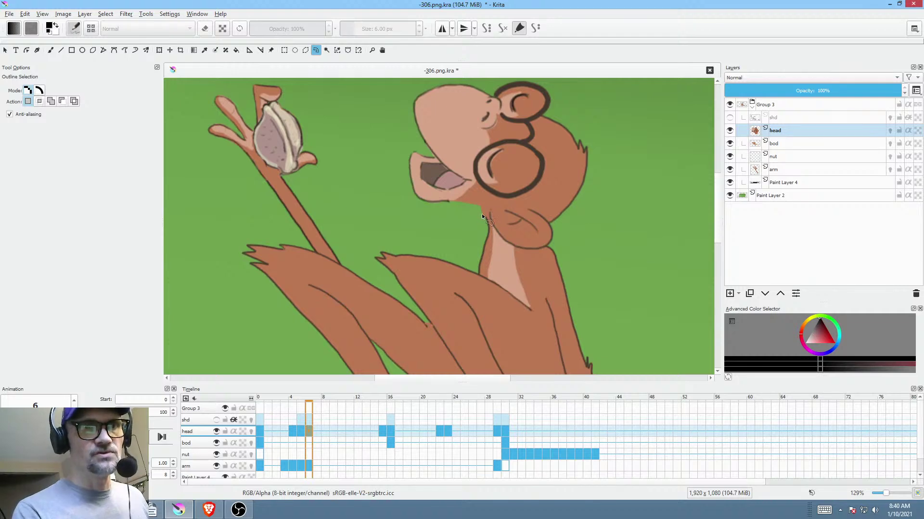
drag(457, 174, 459, 178)
key(ctrl+t)
drag(433, 188, 442, 219)
mouse_move(503, 207)
mouse_down()
mouse_move(449, 209)
mouse_move(486, 187)
mouse_move(472, 112)
mouse_move(454, 178)
mouse_move(416, 218)
mouse_move(437, 188)
mouse_move(436, 202)
mouse_move(446, 192)
mouse_move(435, 204)
mouse_move(431, 193)
mouse_move(457, 195)
mouse_move(477, 179)
mouse_move(451, 165)
mouse_up()
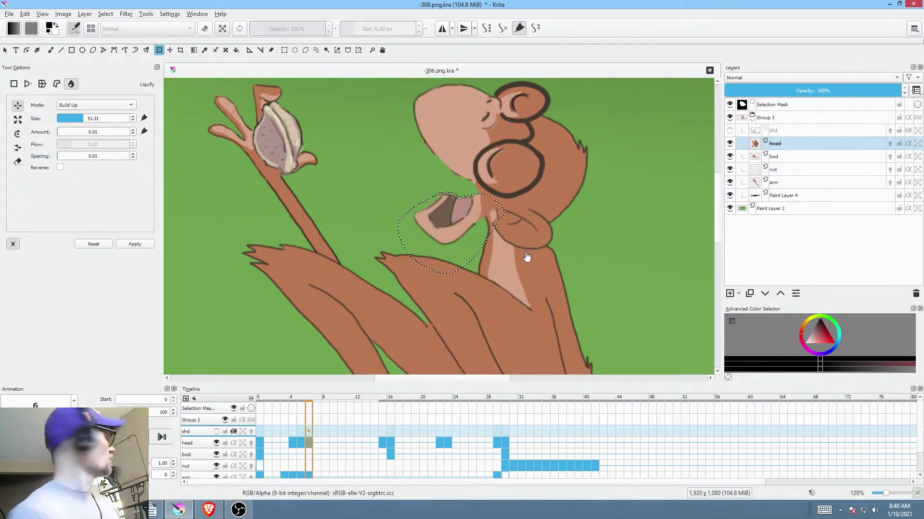
key(ctrl+shift+a)
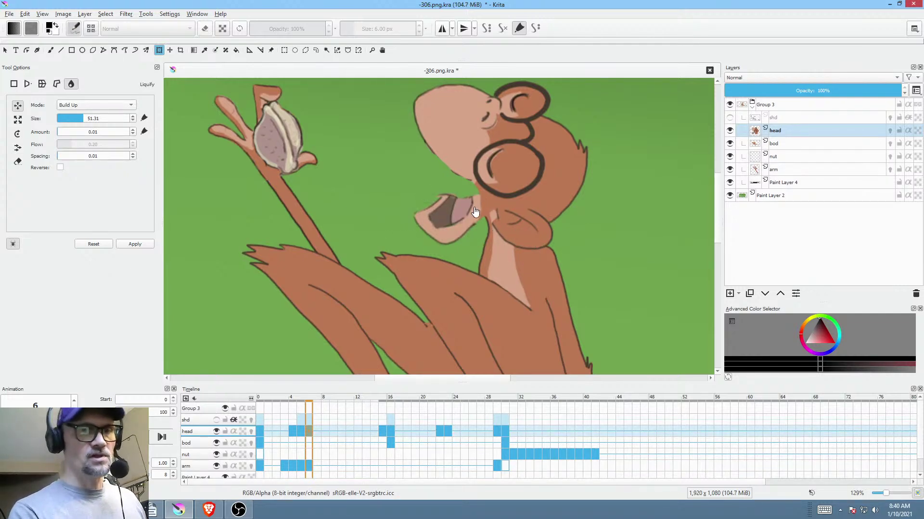
- Extend the lower lip up to the upper muzzle with filled shapes in the sampled skin tone, and erase the excess along its edge
scroll(469, 211, up, 4)
key(p)
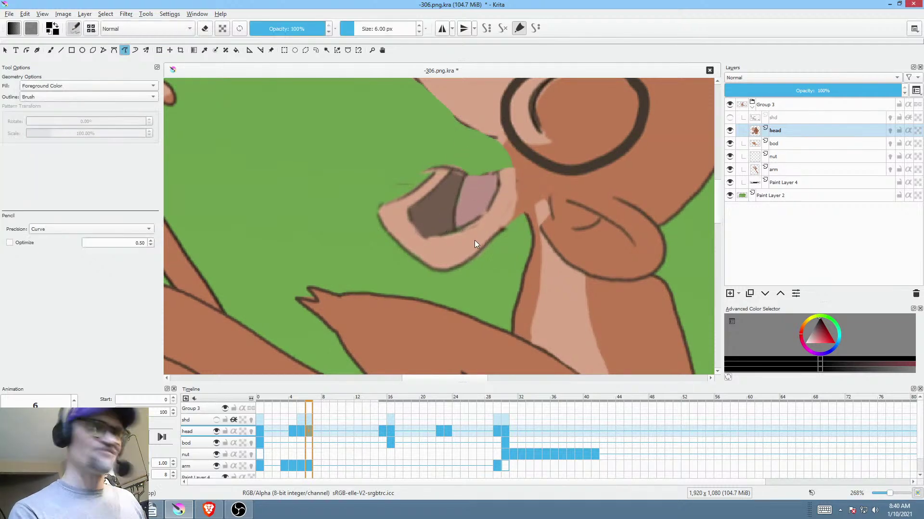
ctrl+click(462, 240)
drag(460, 177, 441, 218)
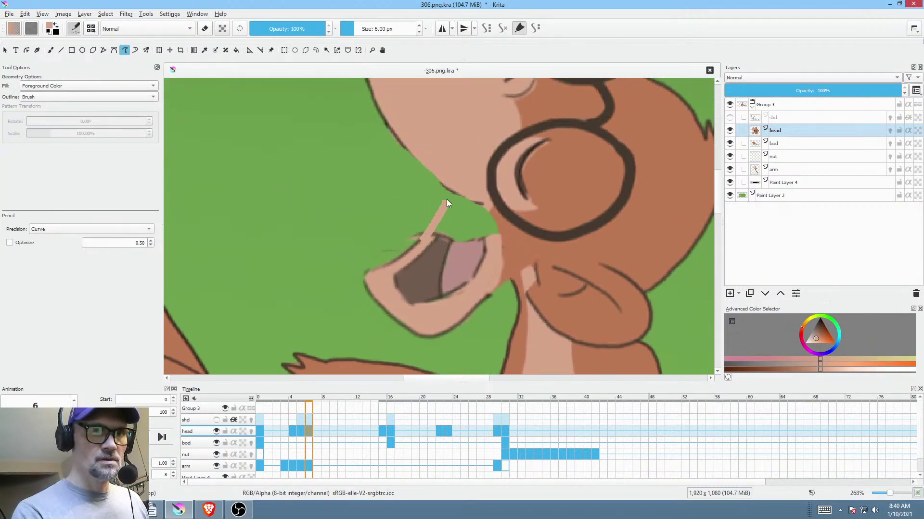
key(ctrl+z)
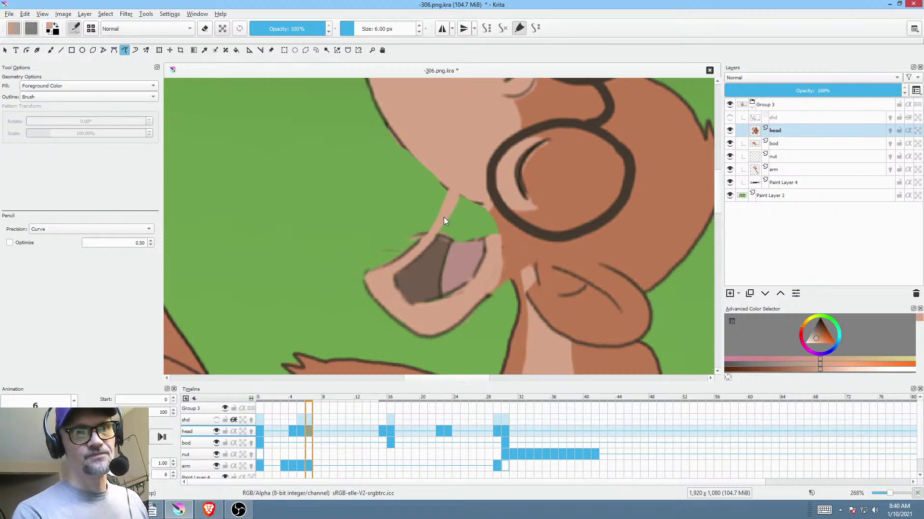
key(e)
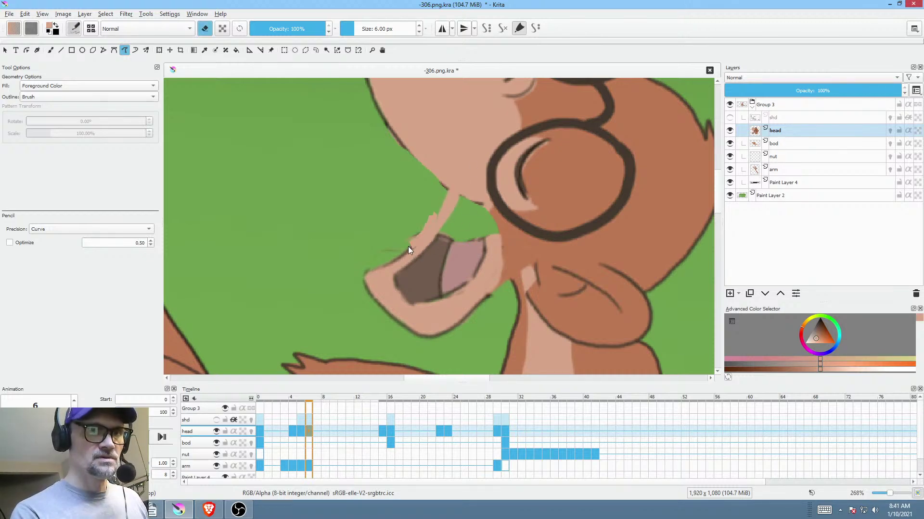
drag(408, 247, 368, 237)
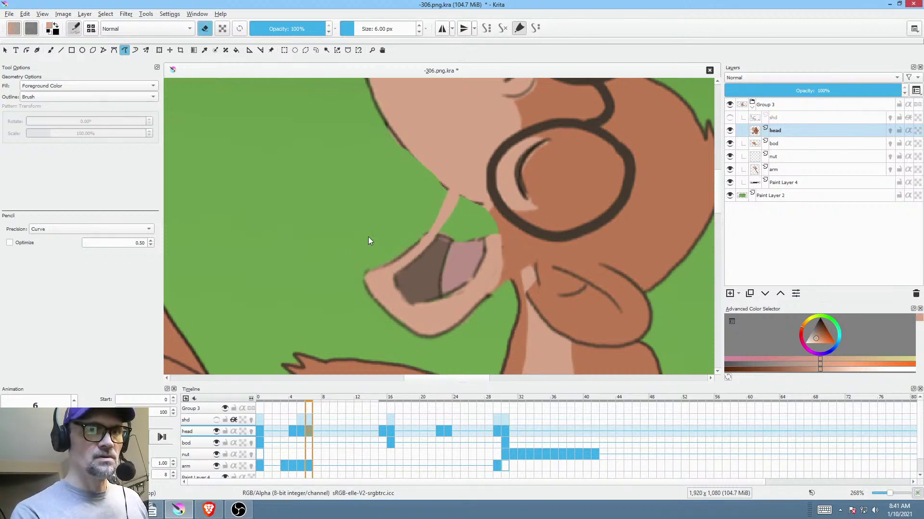
- Extend the dark mouth interior and the pink tongue up to the upper muzzle with filled shapes in their sampled colors
key(e)
ctrl+click(439, 251)
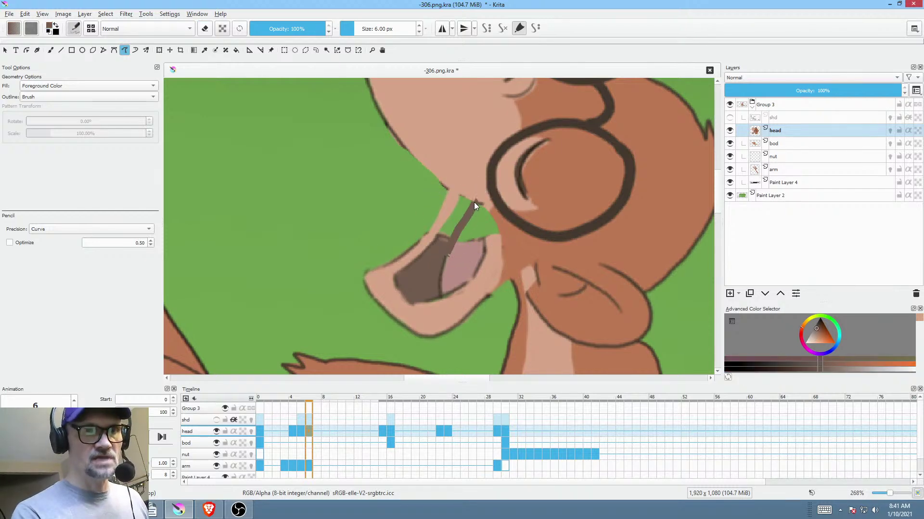
drag(430, 249, 478, 207)
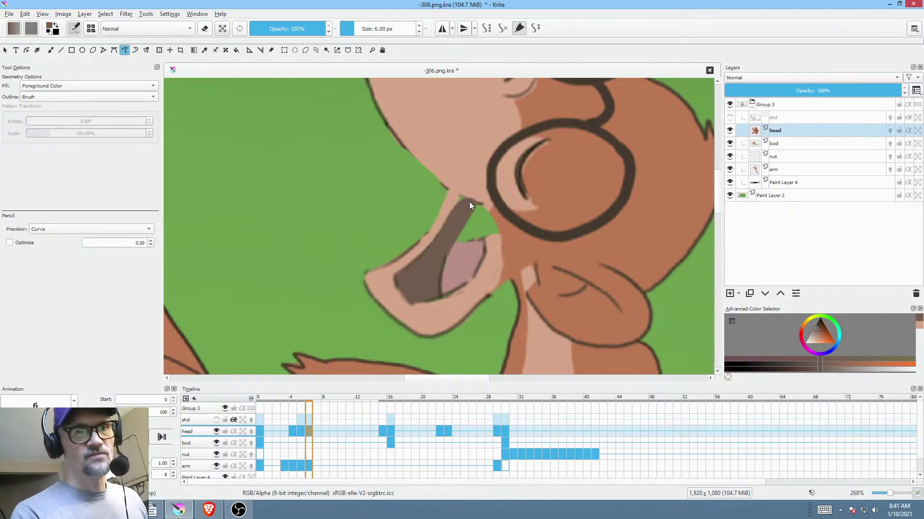
ctrl+click(466, 249)
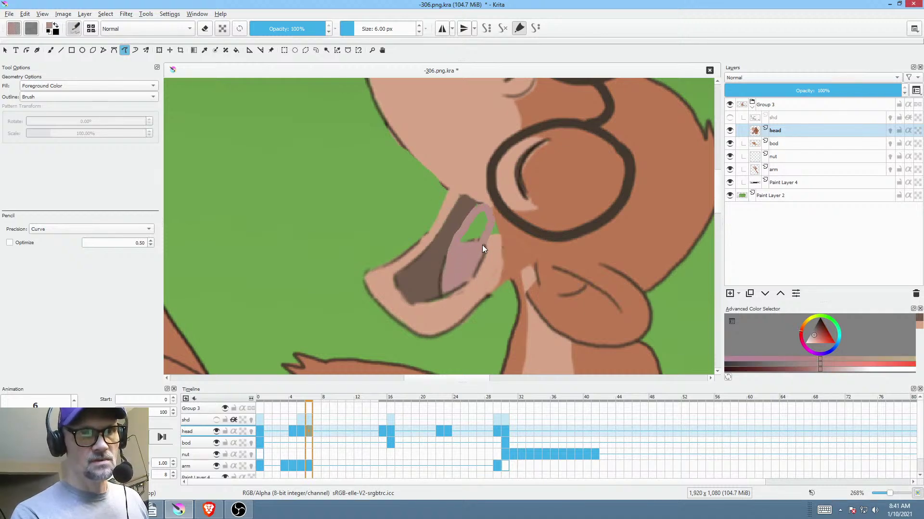
drag(482, 244, 483, 246)
- Fill the corner of the mouth with the sampled skin tone and touch up the tongue's upper end in its own pink
ctrl+click(494, 249)
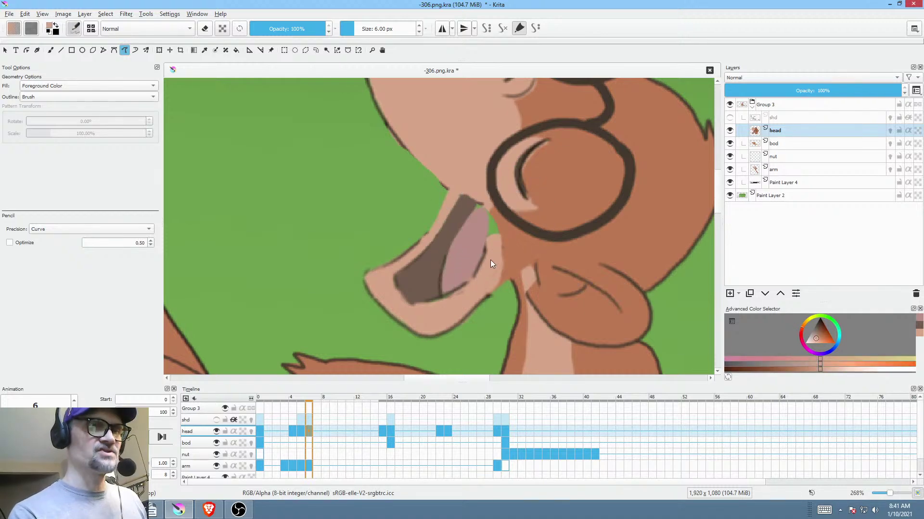
drag(497, 216, 499, 258)
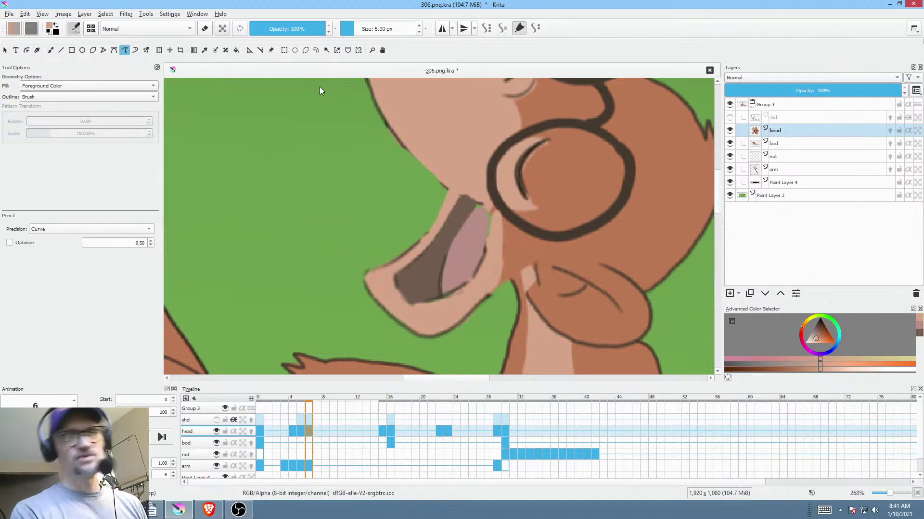
drag(518, 204, 505, 247)
ctrl+click(495, 276)
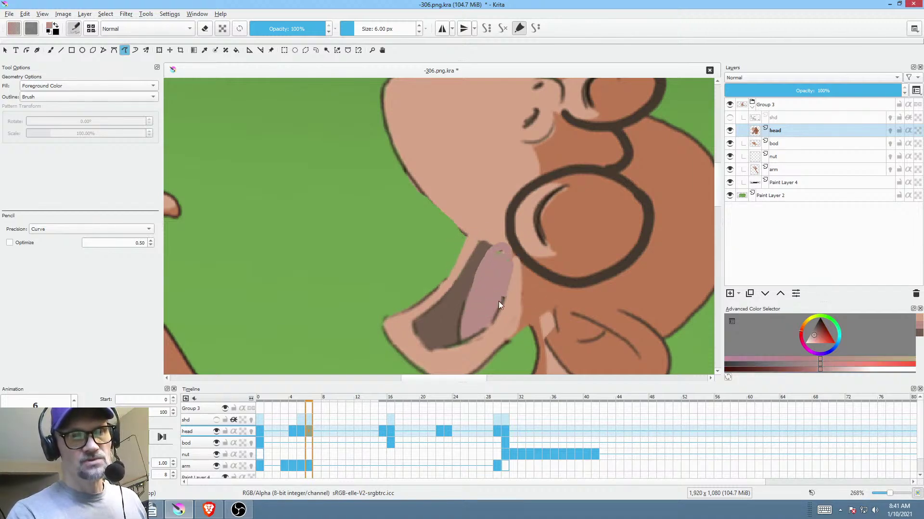
key(ctrl+z)
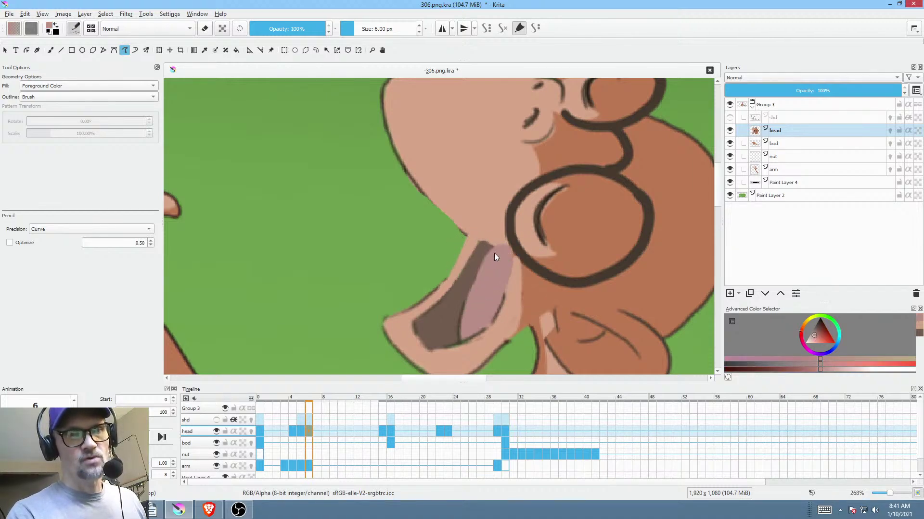
- Refine the mouth corner with the sampled skin tone, touch up the pink tongue, and brush a dark outline along the tongue's edge
ctrl+click(487, 221)
drag(486, 227, 499, 254)
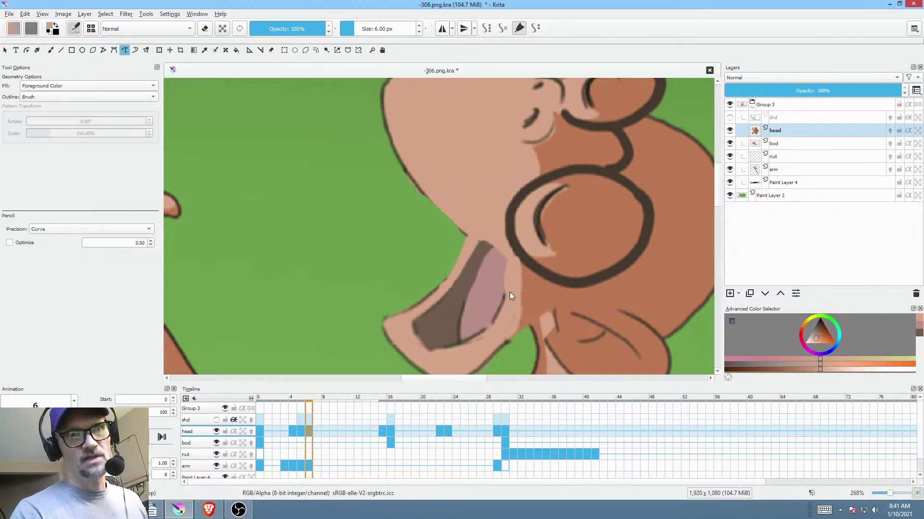
ctrl+click(491, 269)
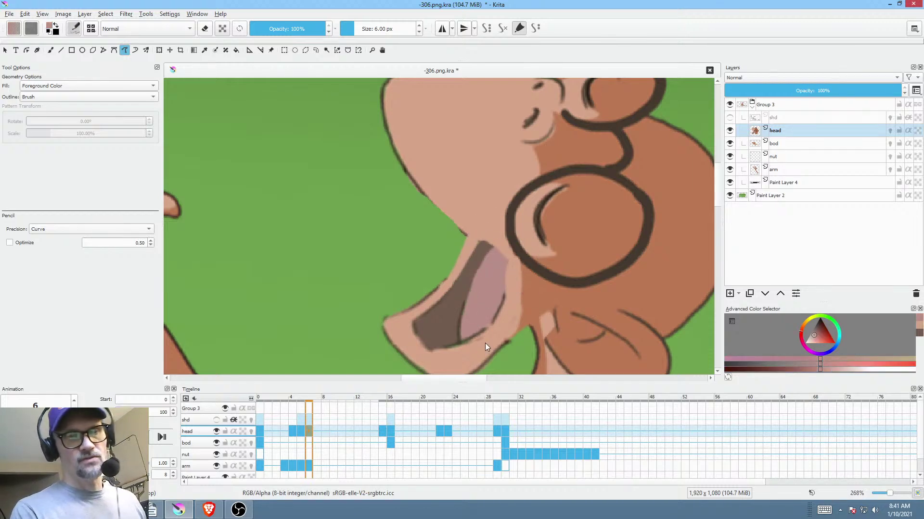
ctrl+click(499, 293)
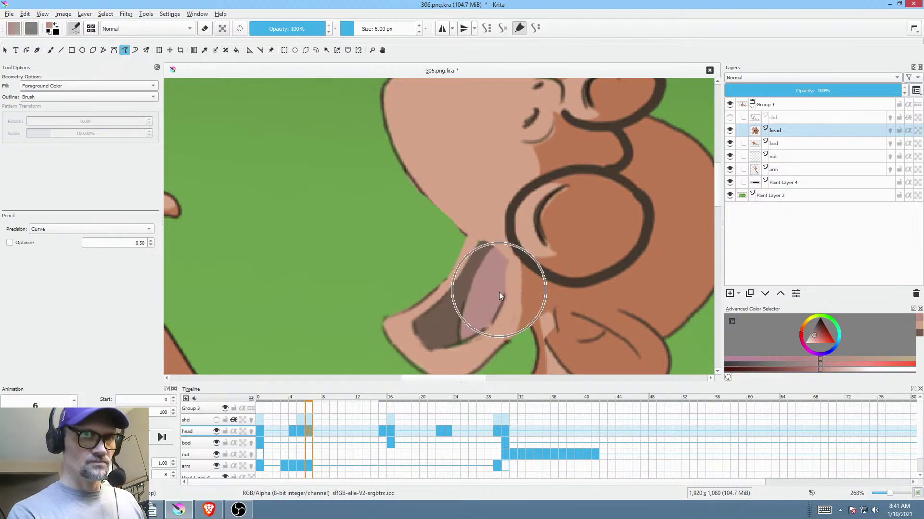
ctrl+click(518, 247)
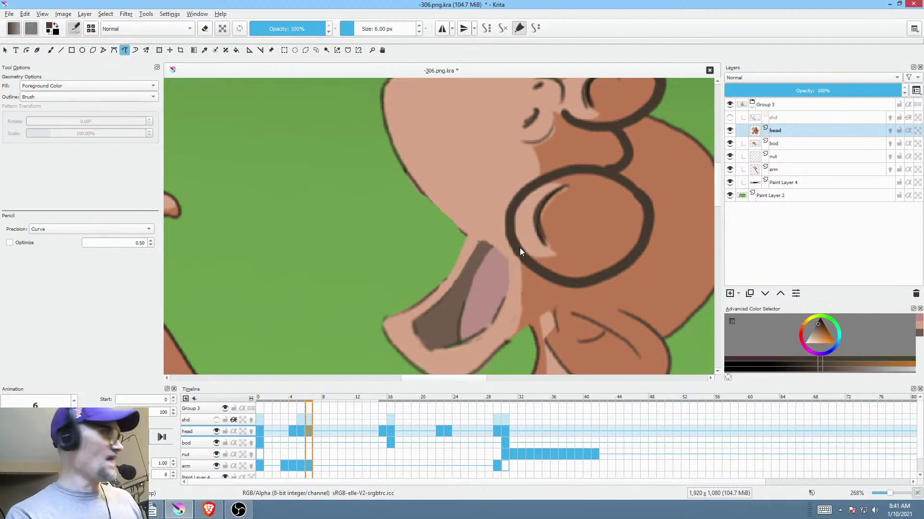
key(b)
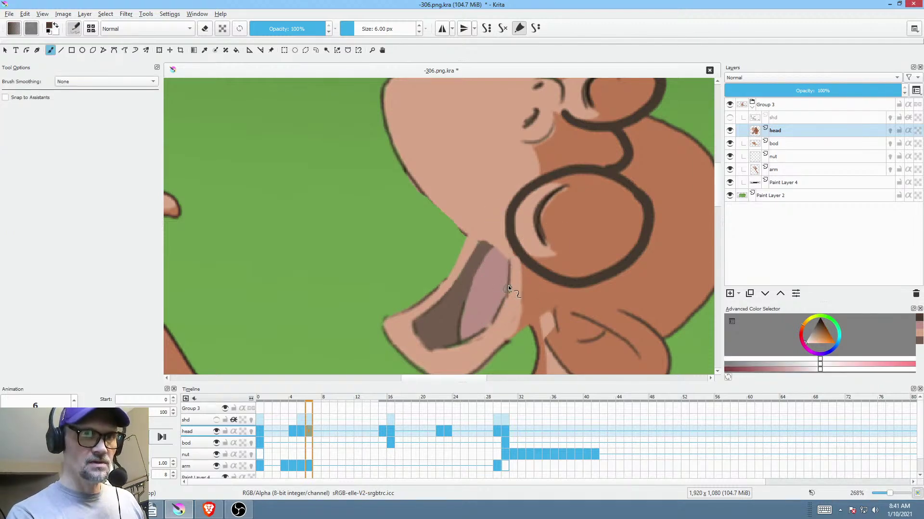
key(2)
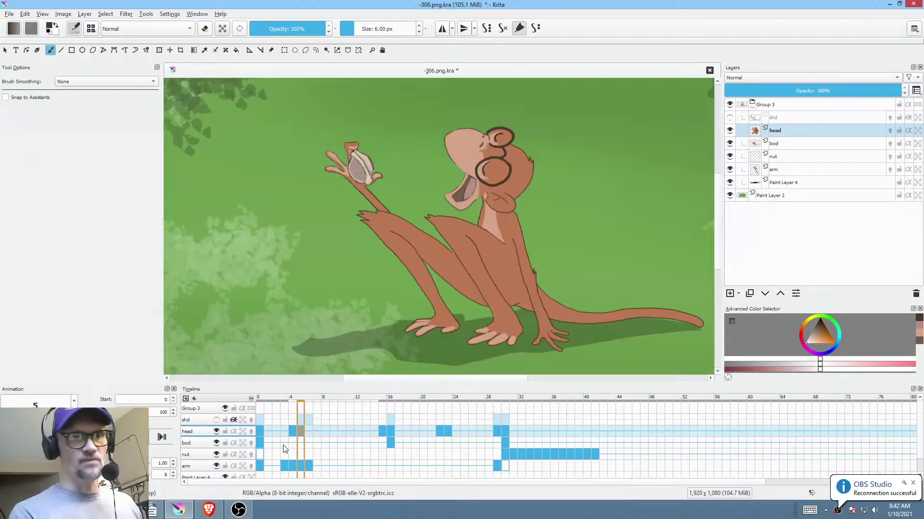
- Play and step through the animation from frame 0 to check the motion into the new open-mouth head pose
click(262, 431)
key(space)
key(space)
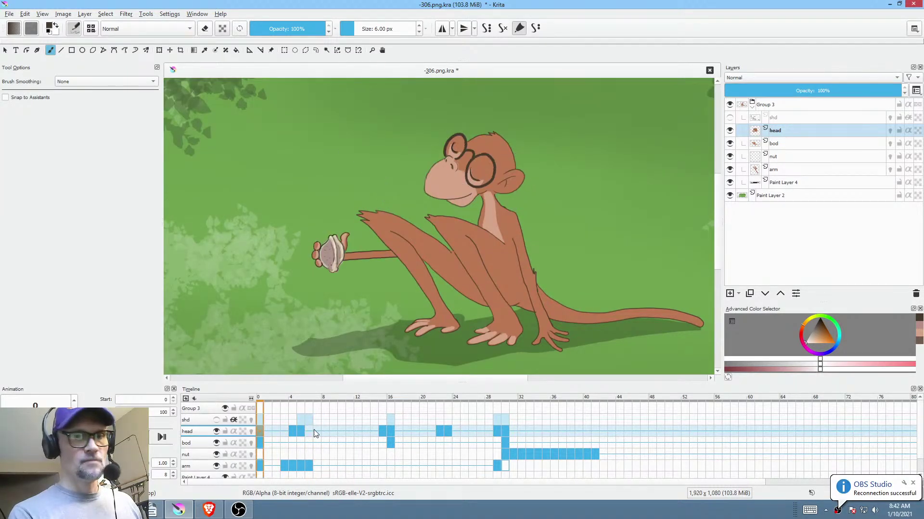
key(period)
key(period)
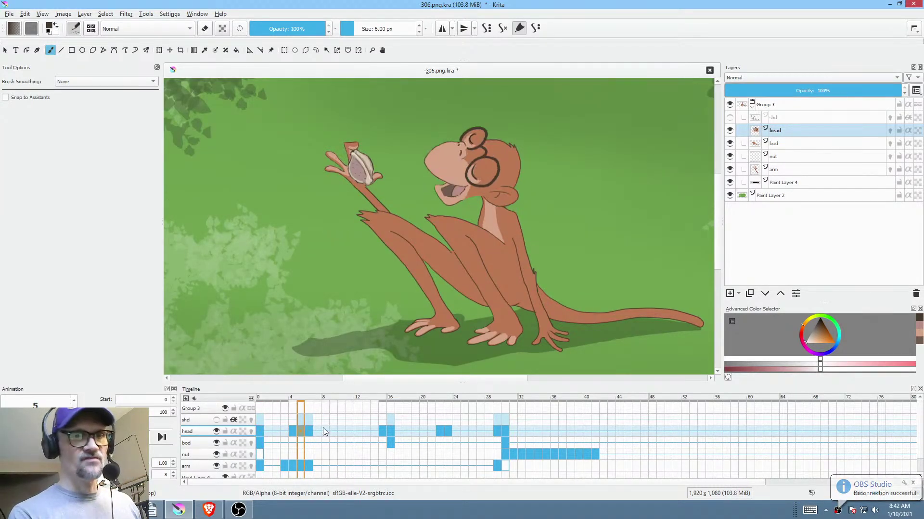
click(261, 430)
key(space)
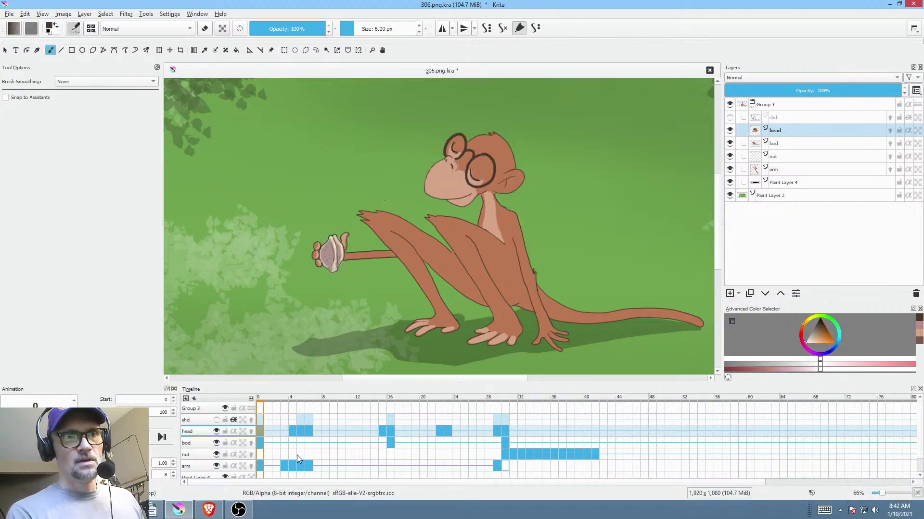
- Compare the head poses on frames 4, 5 and 6 by switching between their keyframes, ending on frame 5
click(291, 431)
click(298, 432)
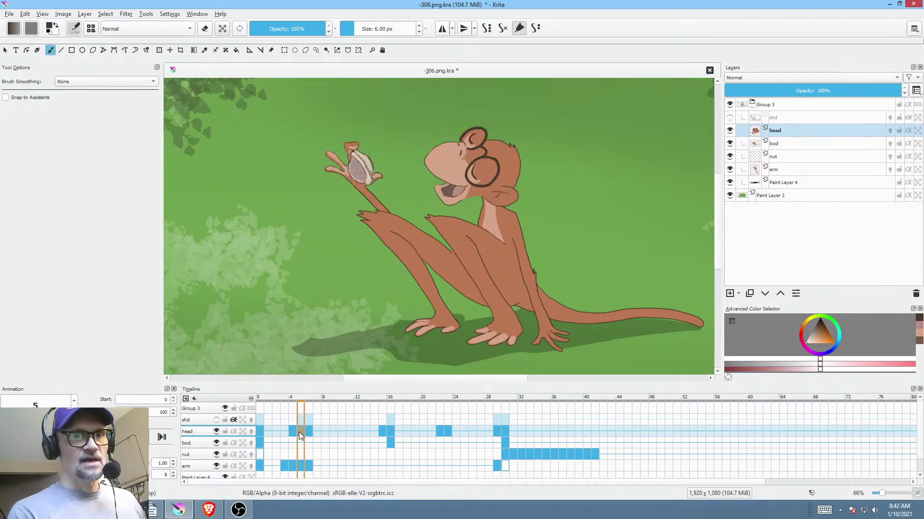
click(307, 430)
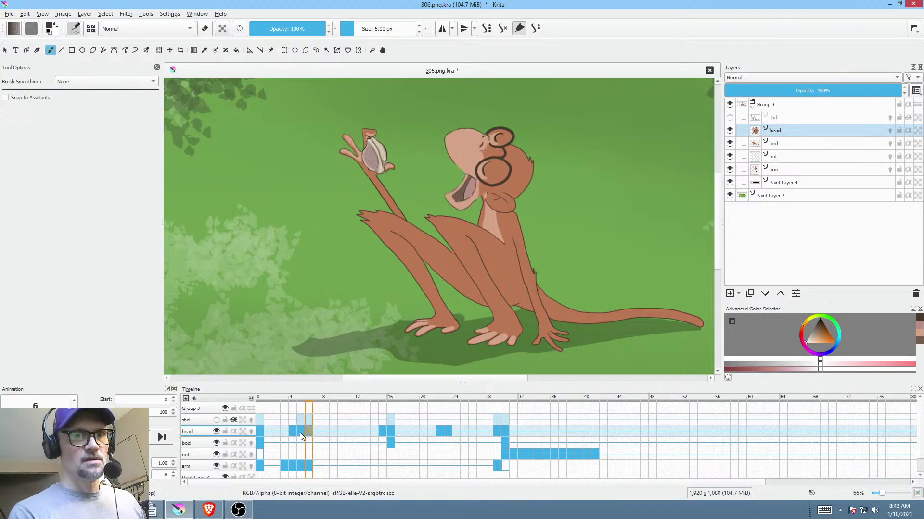
click(299, 432)
click(293, 434)
click(301, 431)
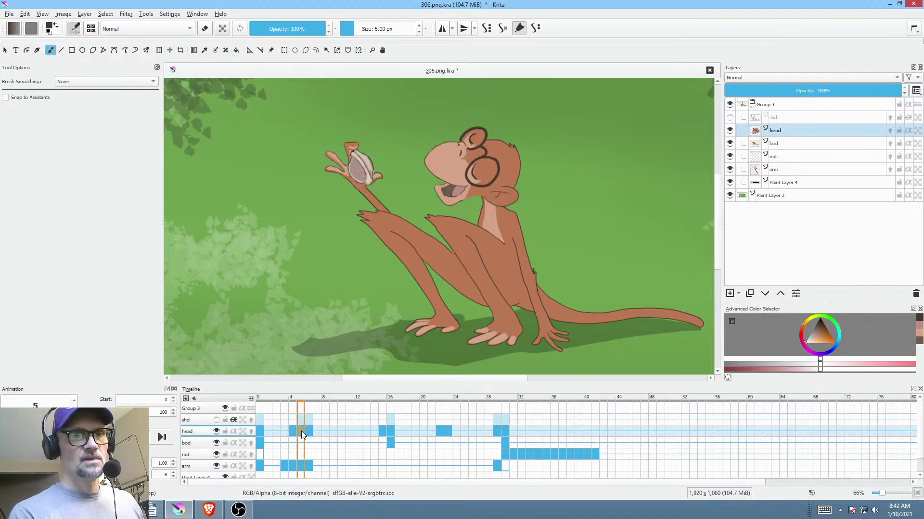
- Turn on onion skins for the head layer and show their settings in an enlarged floating window beside the monkey
click(251, 431)
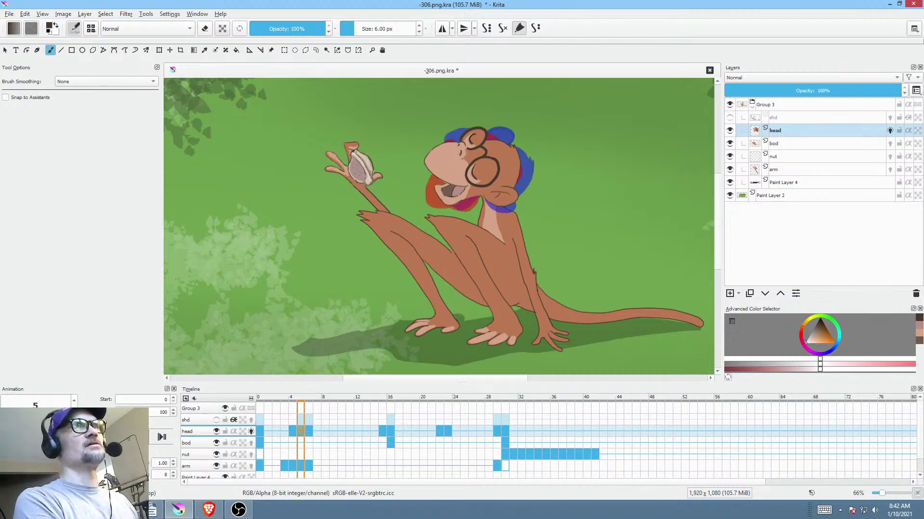
drag(189, 1, 146, 198)
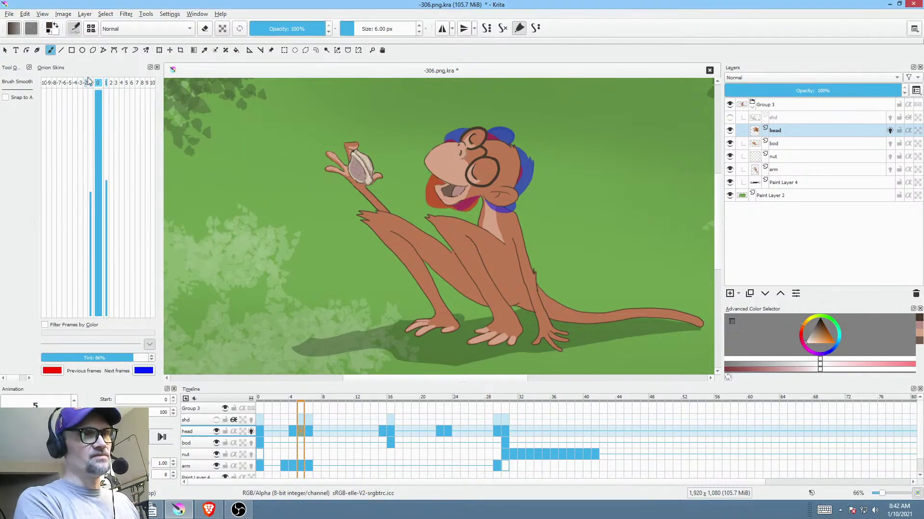
drag(88, 69, 154, 116)
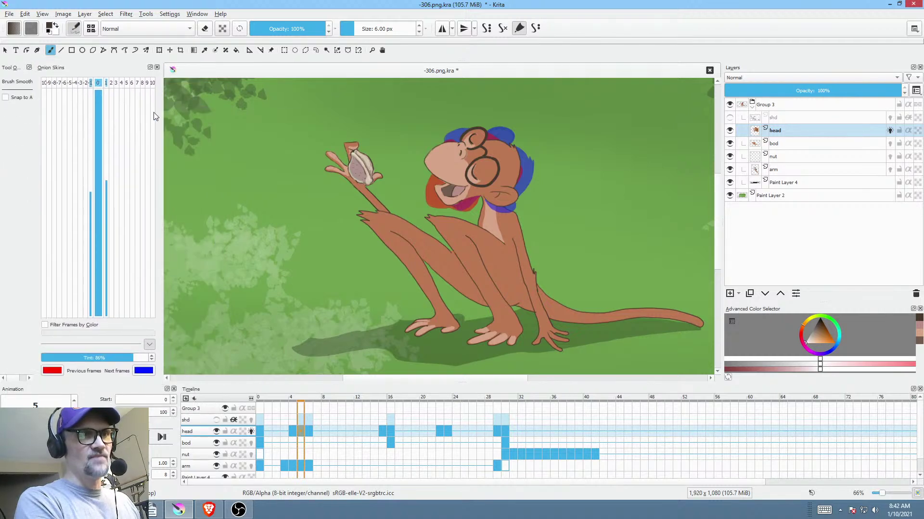
drag(118, 70, 196, 203)
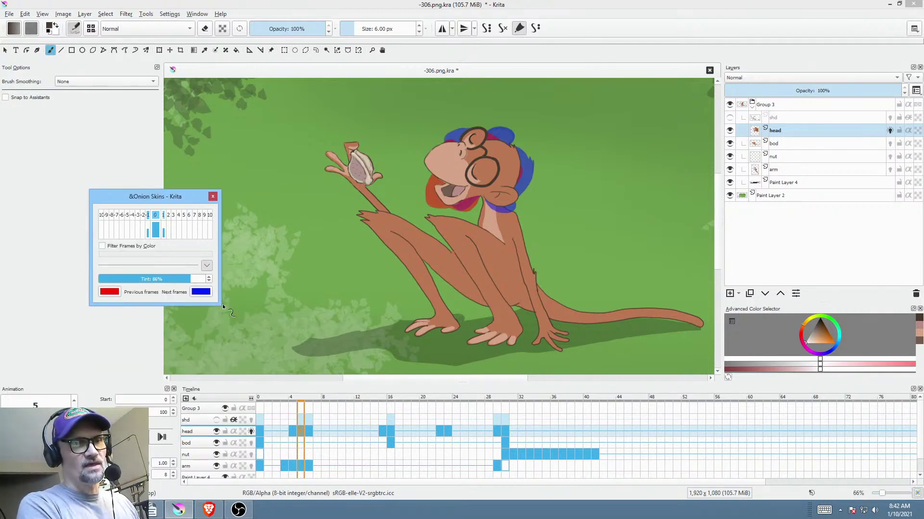
drag(220, 304, 309, 356)
drag(241, 200, 215, 161)
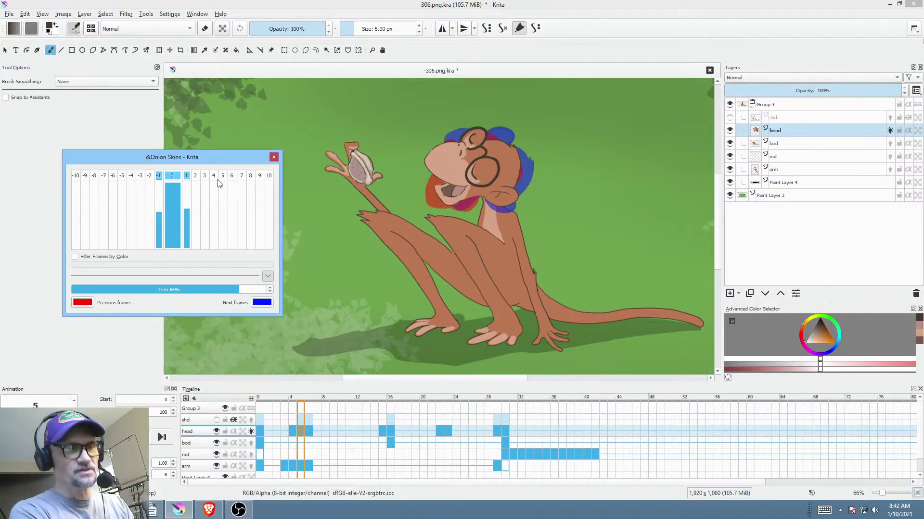
- Set the onion skin tint for next frames to a muted dark blue and for previous frames to dark red #6a3939
click(263, 302)
drag(113, 177, 108, 161)
click(222, 343)
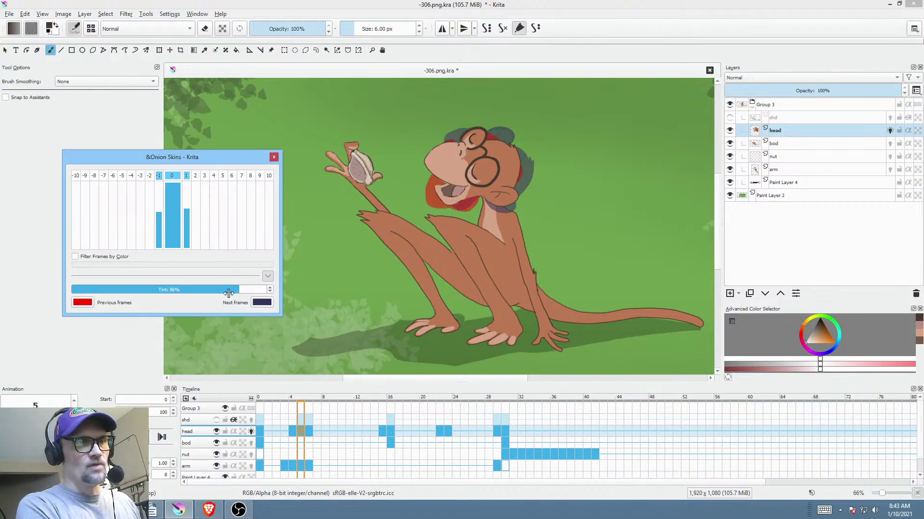
click(82, 303)
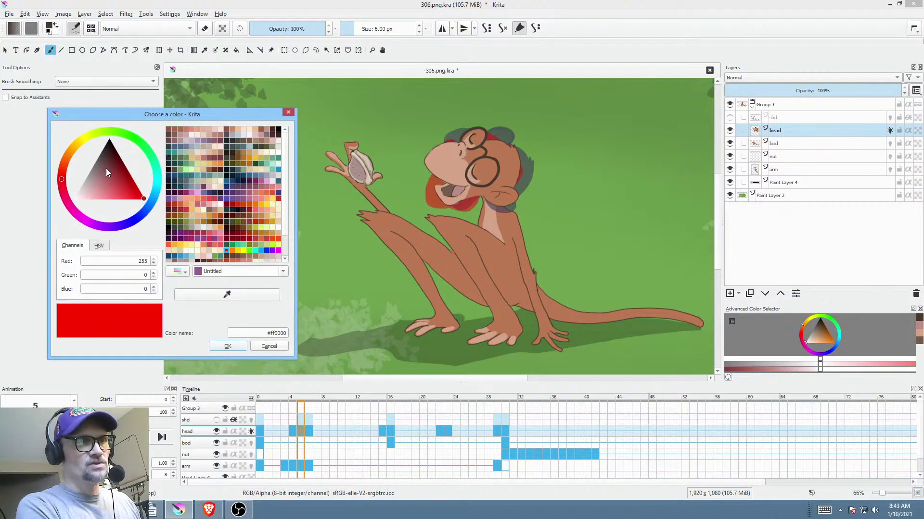
click(109, 164)
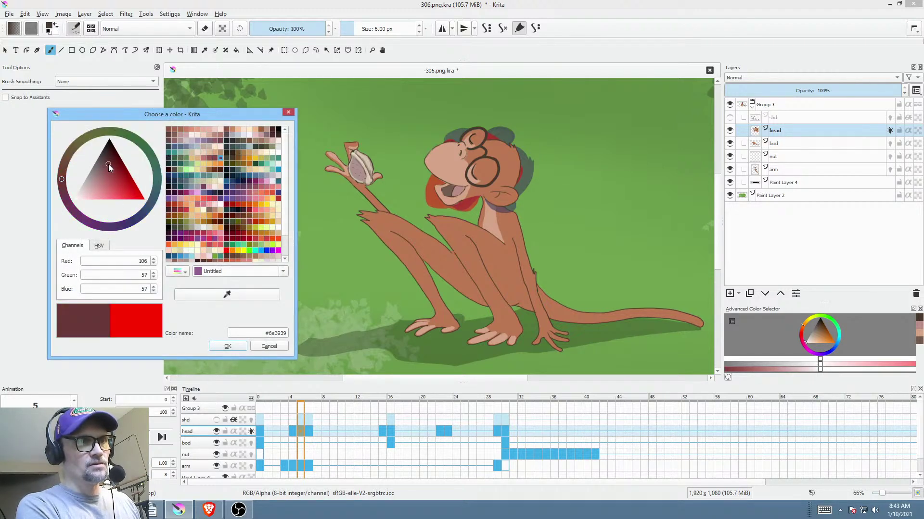
click(229, 345)
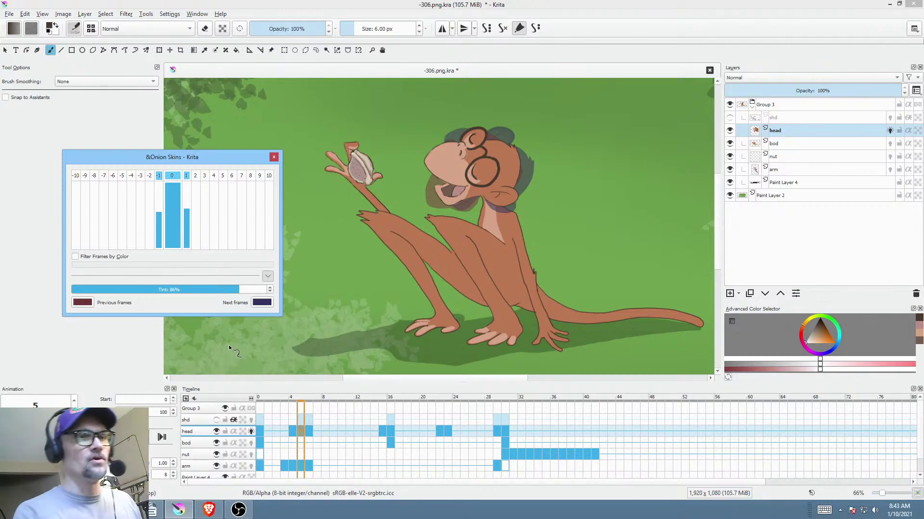
- Lower the onion skin opacity of the adjacent previous and next frames to a faint level, and close the onion skin settings
drag(188, 211, 158, 232)
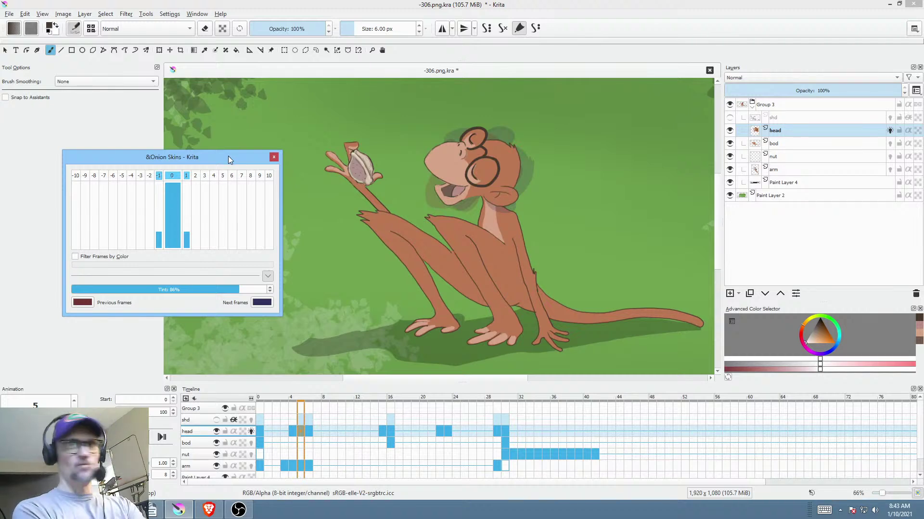
click(197, 240)
drag(198, 242, 197, 258)
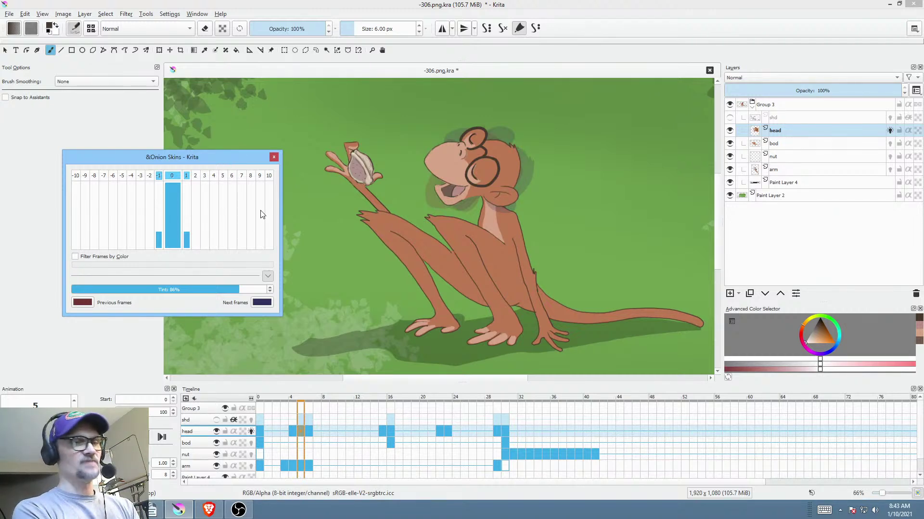
click(246, 156)
click(274, 156)
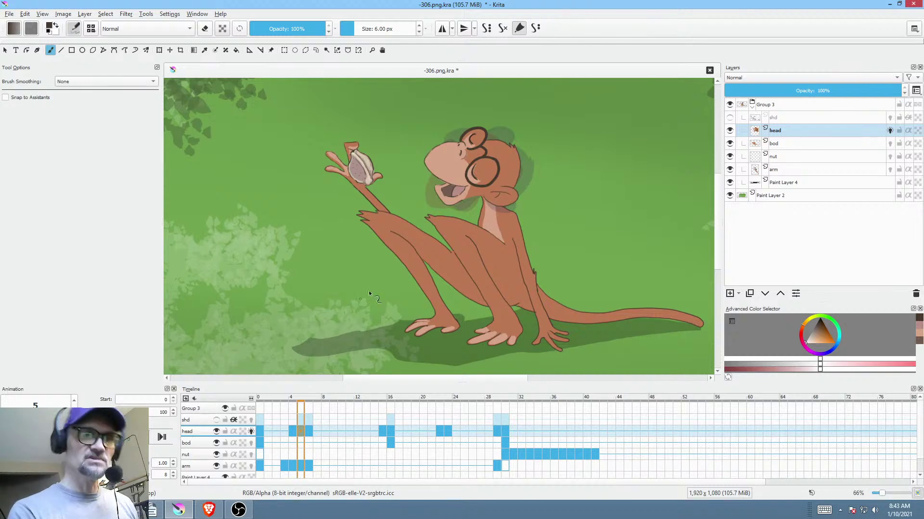
- Isolate the head layer and scrub through its opening frames to review the poses, ending on frame 5
key(alt+i)
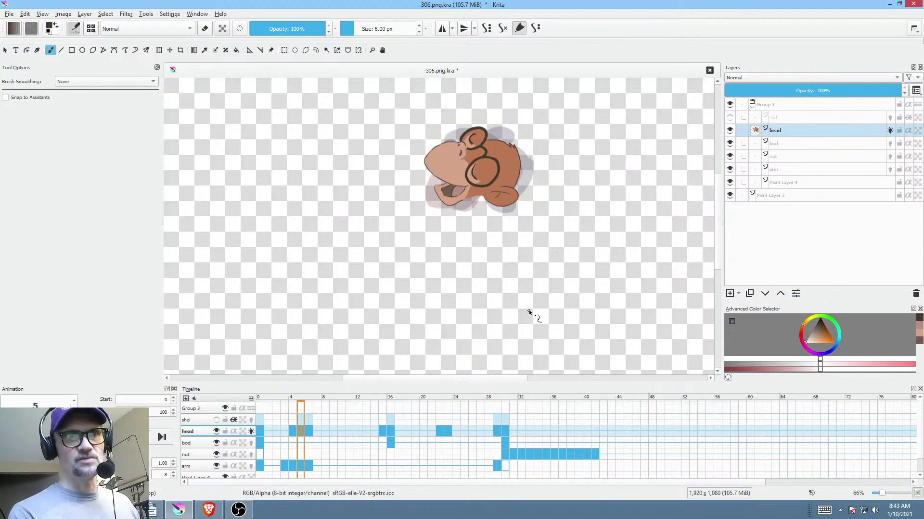
mouse_move(311, 400)
mouse_down()
mouse_move(319, 400)
mouse_move(223, 407)
mouse_up()
click(324, 414)
drag(323, 410, 281, 411)
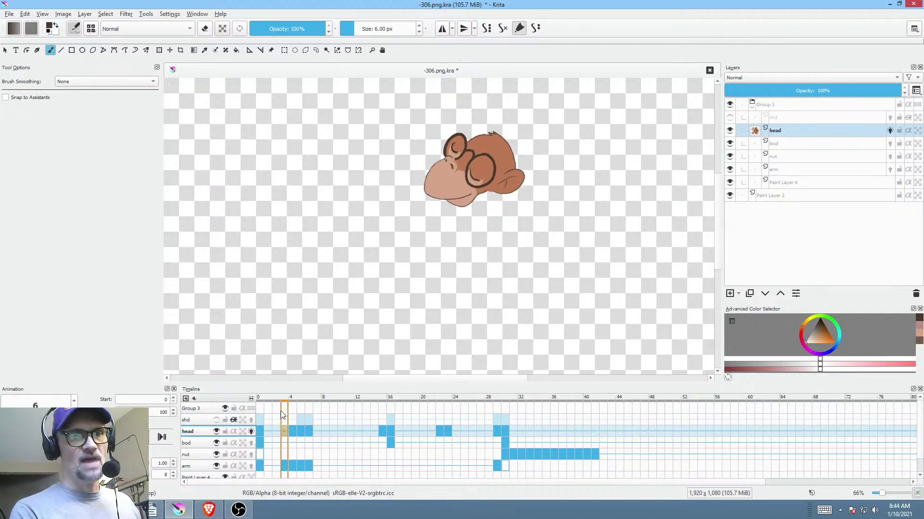
click(301, 417)
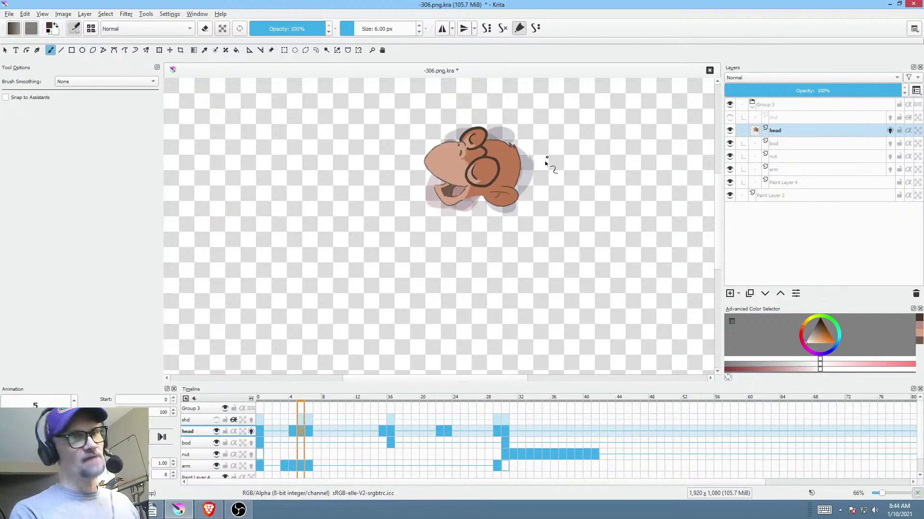
- Transform the head on frame 5, rotating it counterclockwise into a forward-tilted in-between pose positioned at about x 1026, y 321 px
key(ctrl+t)
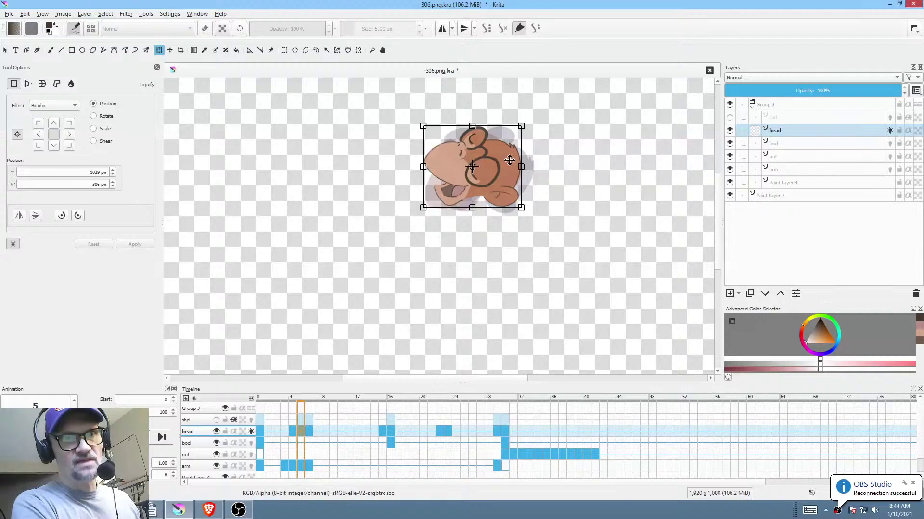
drag(581, 198, 555, 185)
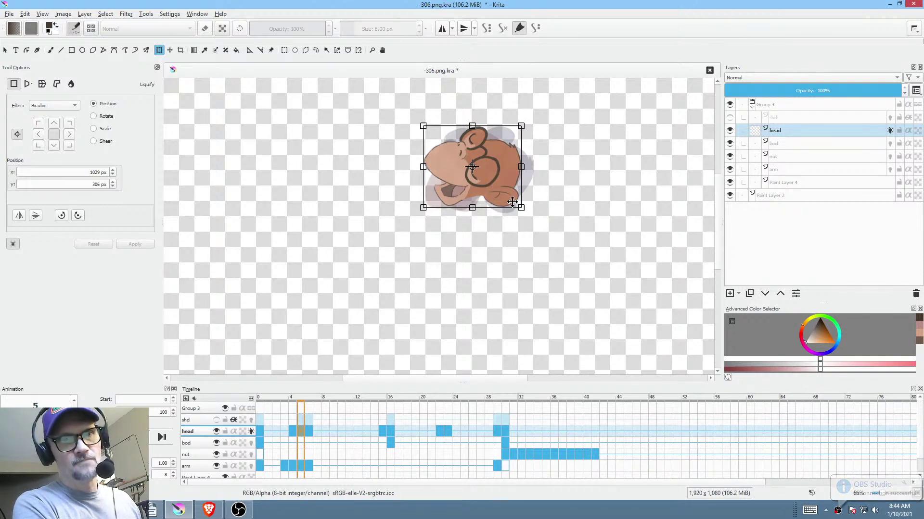
click(292, 432)
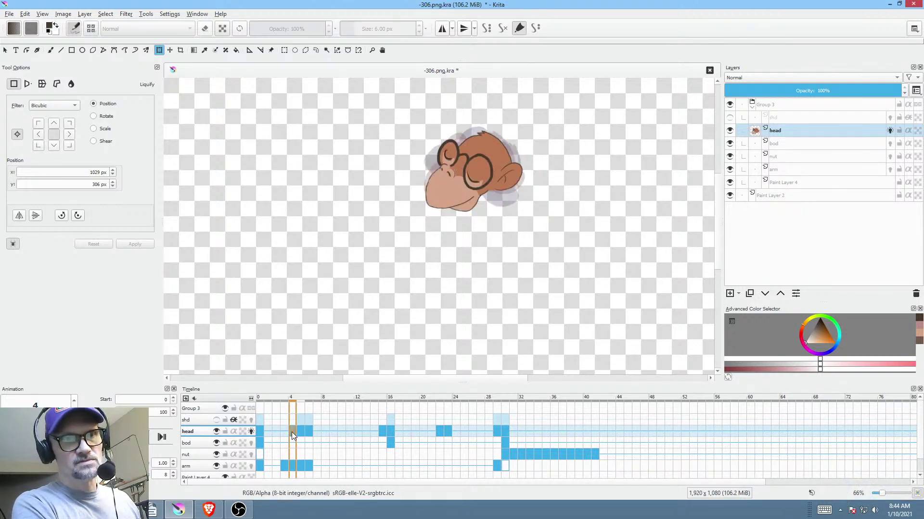
click(302, 432)
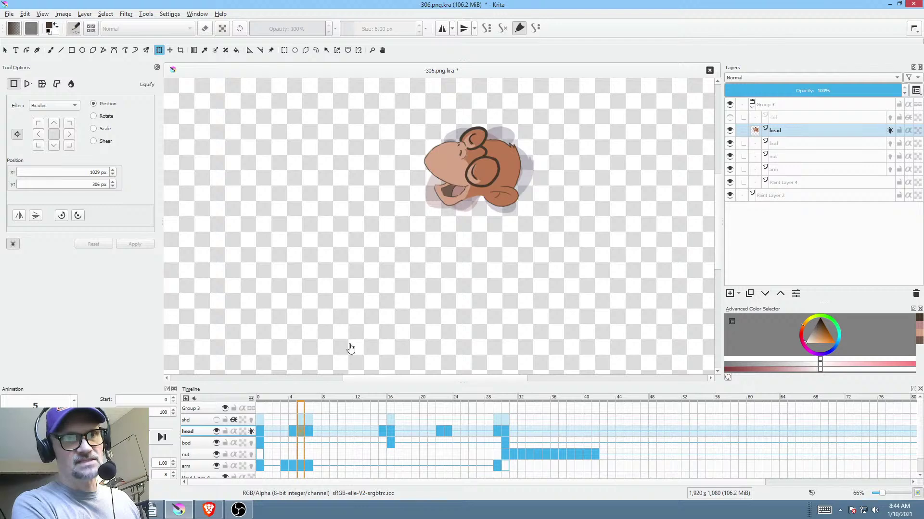
drag(587, 202, 535, 178)
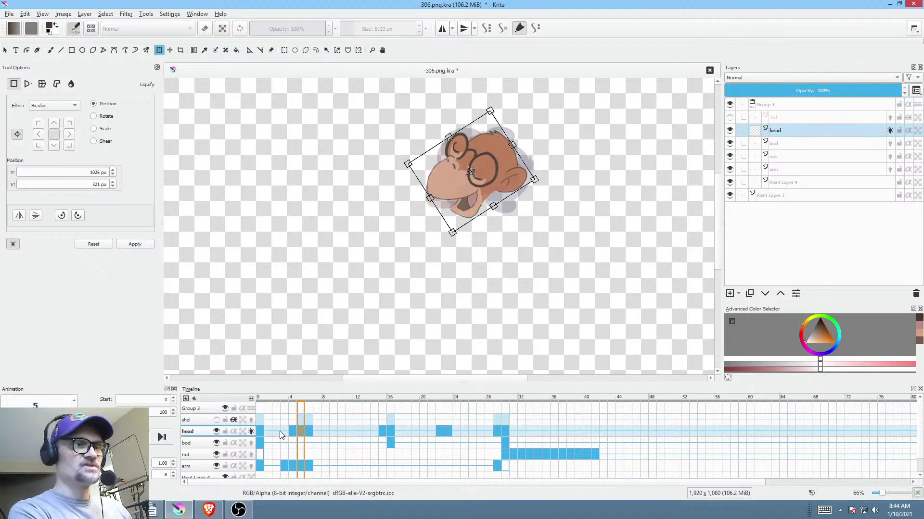
- Play the isolated head animation from frame 0 to check the rotated pose on frame 5
click(262, 431)
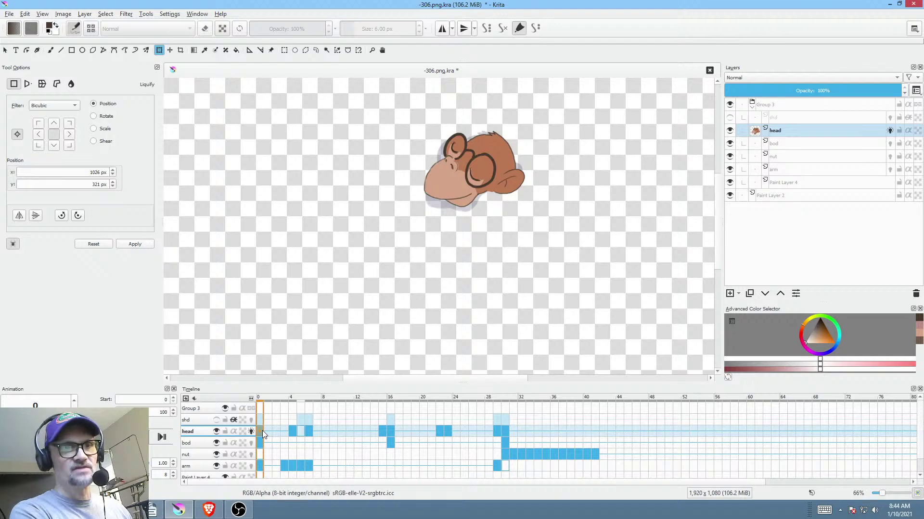
mouse_move(282, 422)
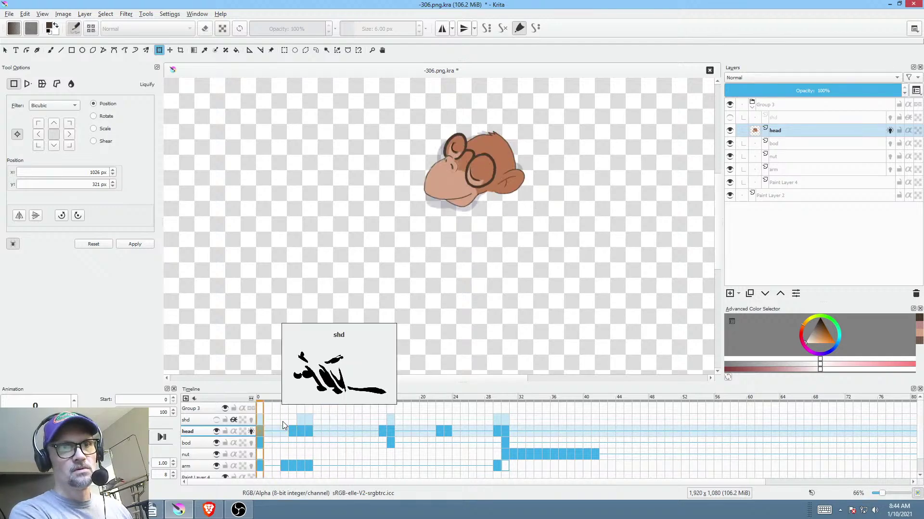
key(space)
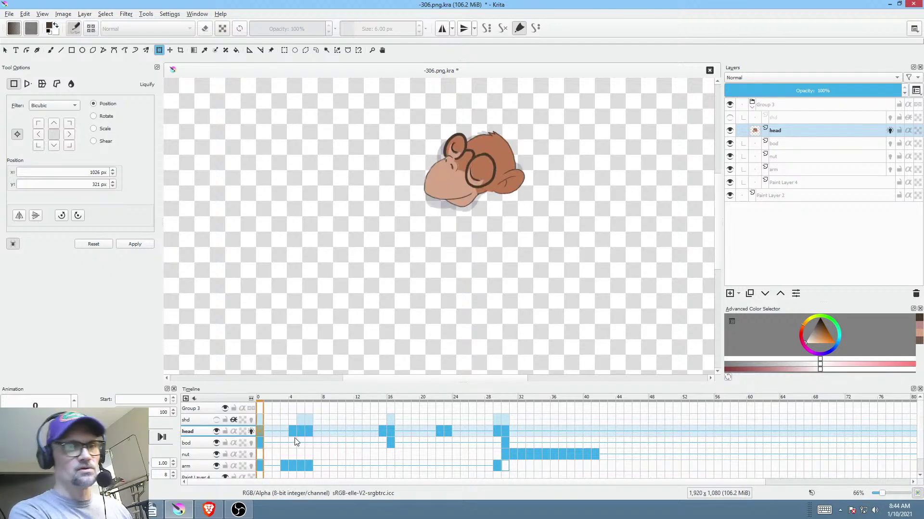
- Play the isolated head animation and step through frames 4 to 6 to review the head poses
mouse_move(298, 431)
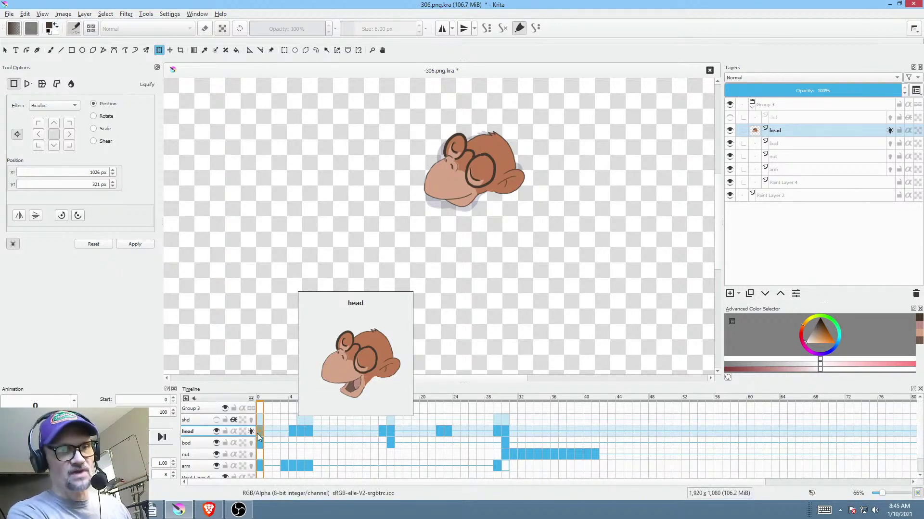
key(Right)
key(space)
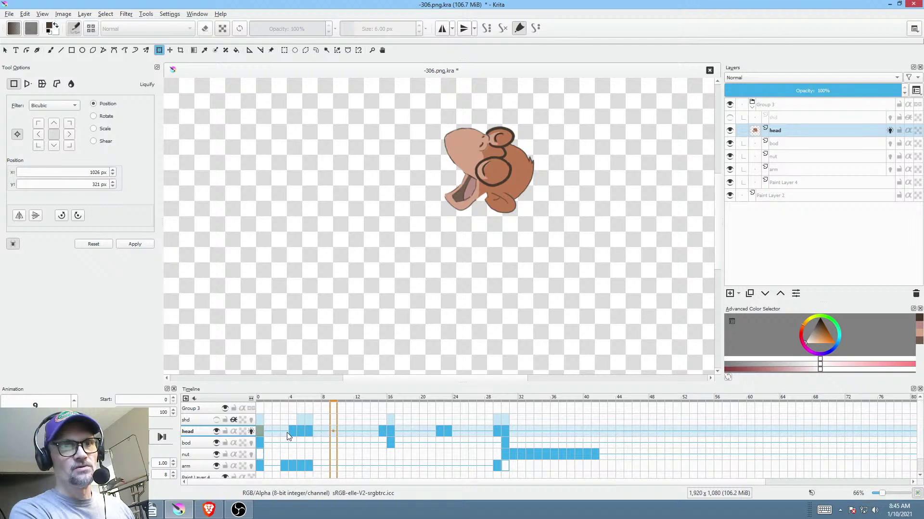
key(space)
click(294, 434)
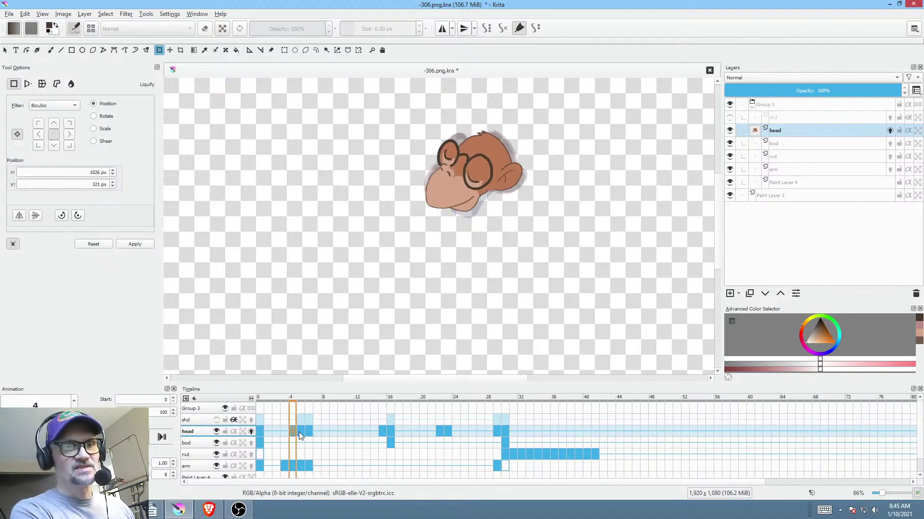
click(298, 432)
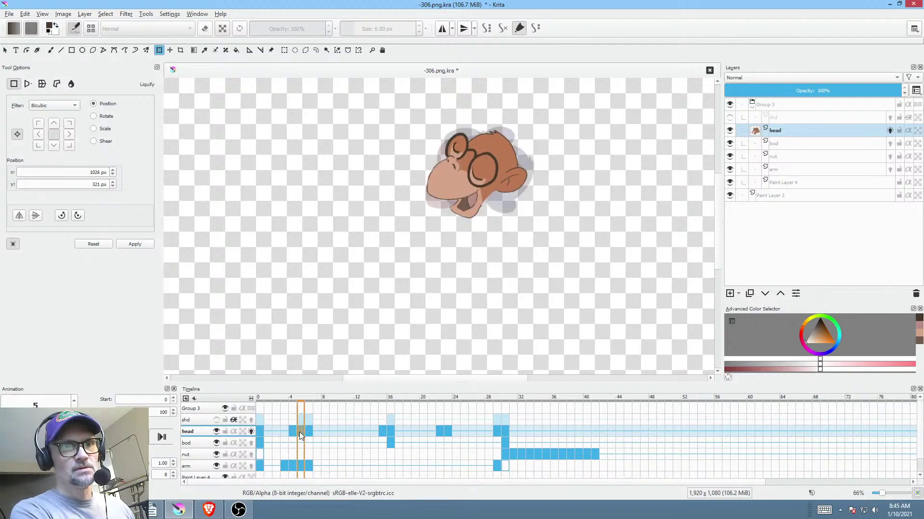
click(307, 432)
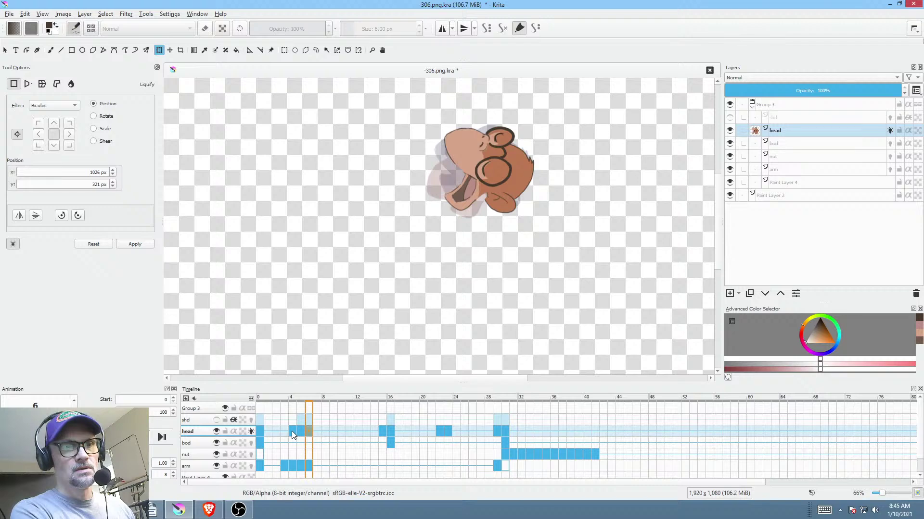
- Rotate the head on frame 5 clockwise toward the raised frame 6 pose, positioned at about x 1052, y 317 px
click(299, 431)
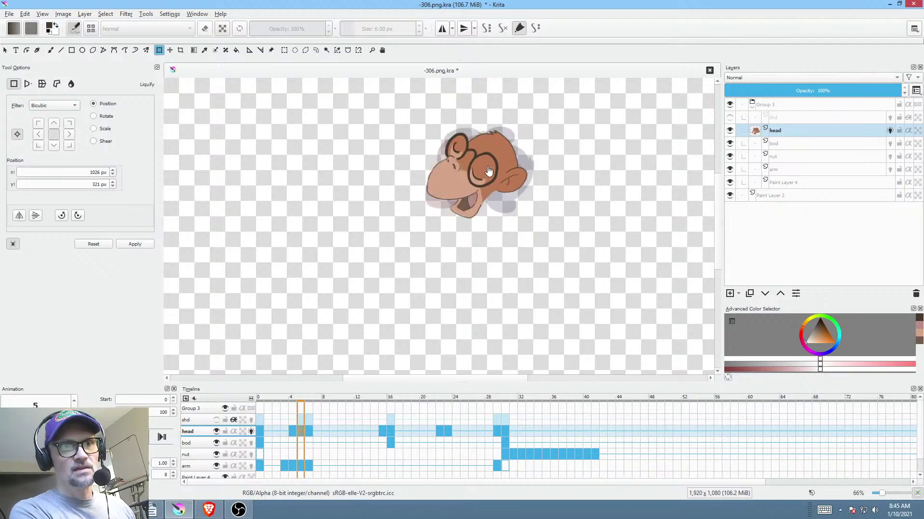
drag(571, 174, 536, 230)
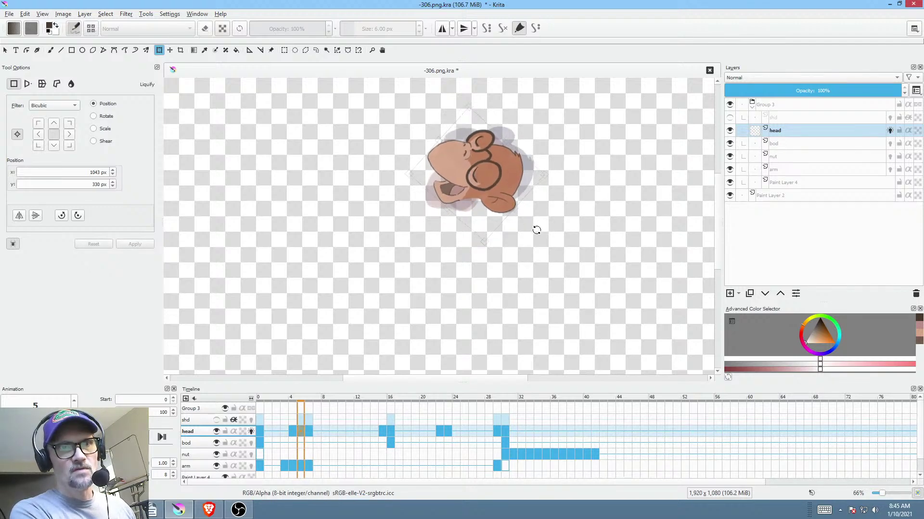
drag(479, 186, 483, 180)
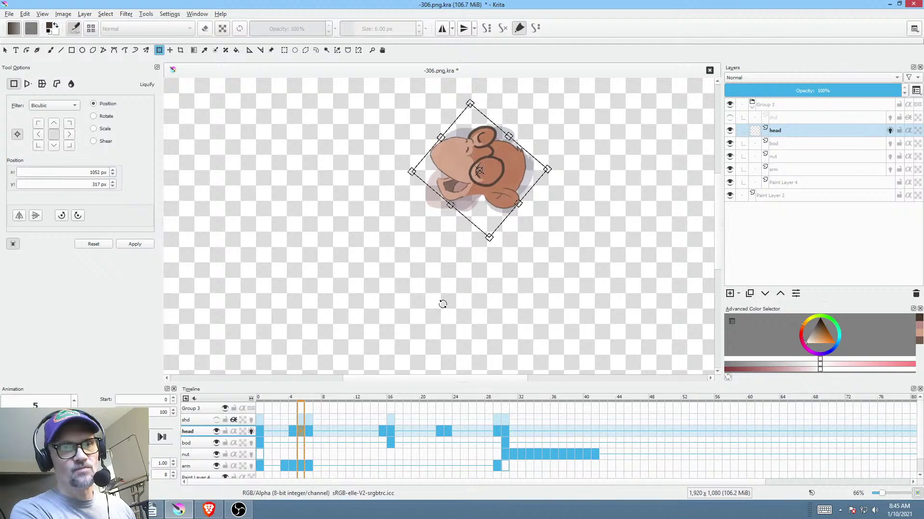
- Flip back and forth between frames 4, 5 and 6 to compare the rotated head with its neighbouring poses
key(Right)
key(Left)
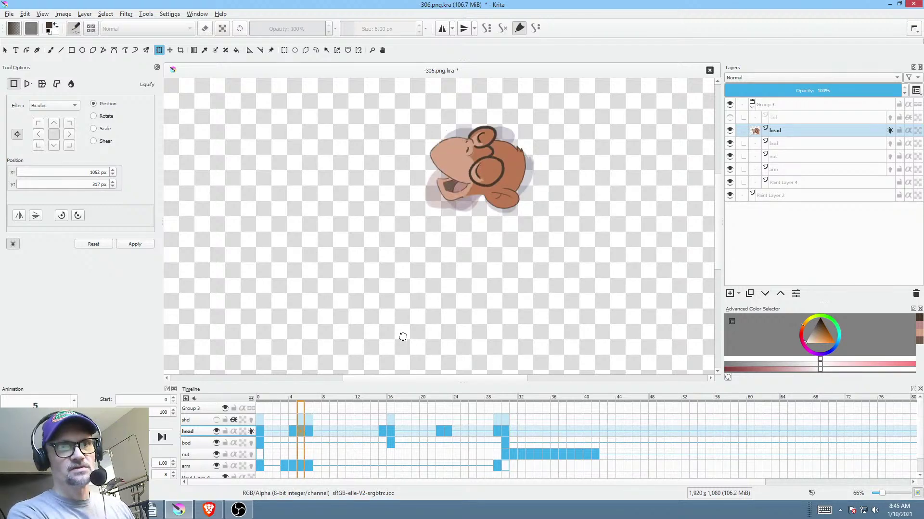
key(Left)
key(Right)
key(Left)
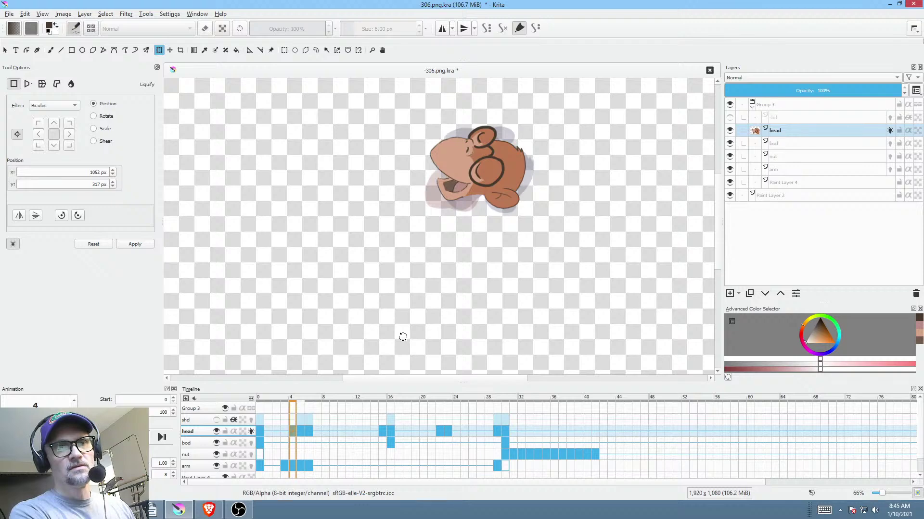
key(Right)
key(Right)
key(Left)
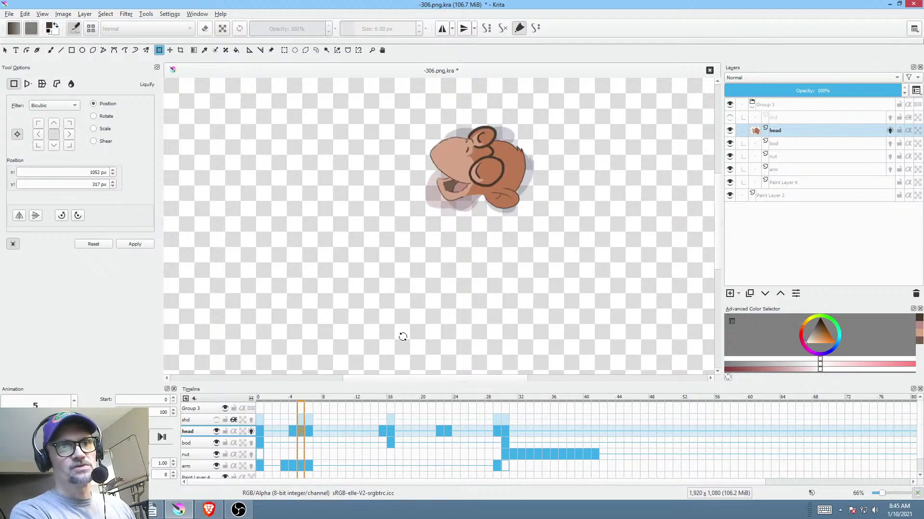
key(Left)
key(Right)
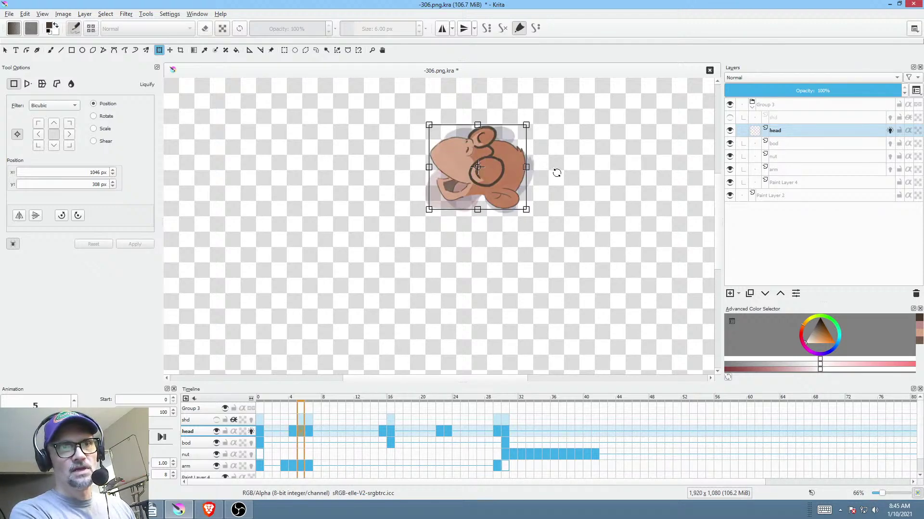
- Rotate the frame 5 head slightly further clockwise at about x 1055, y 306 px and compare it with the adjacent frames
drag(556, 175, 551, 181)
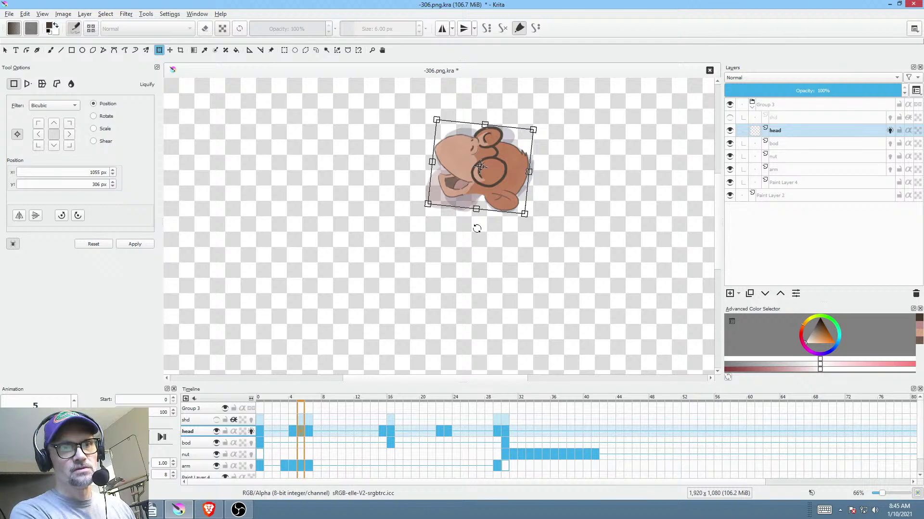
key(Right)
key(Left)
key(Right)
key(Left)
key(Left)
key(Left)
key(Left)
key(Left)
key(Left)
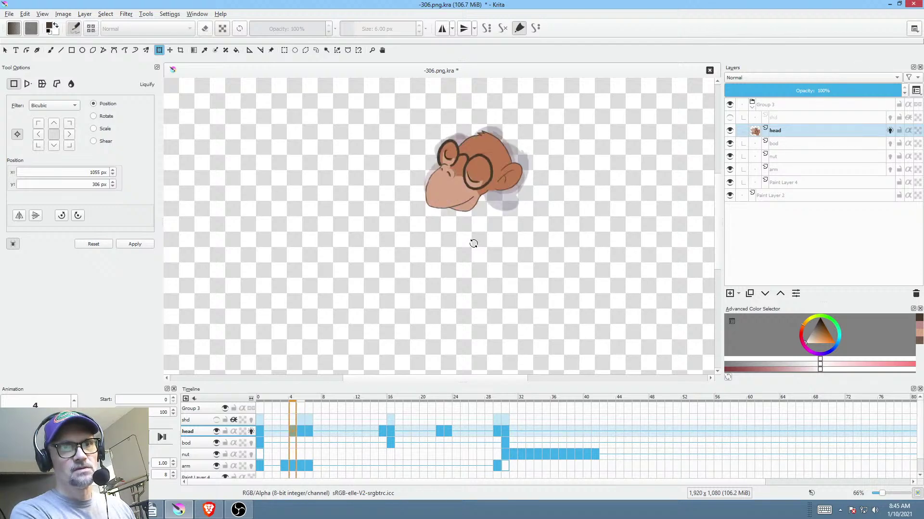
- Play the isolated head animation, turn off layer isolation, and play the full monkey scene
key(space)
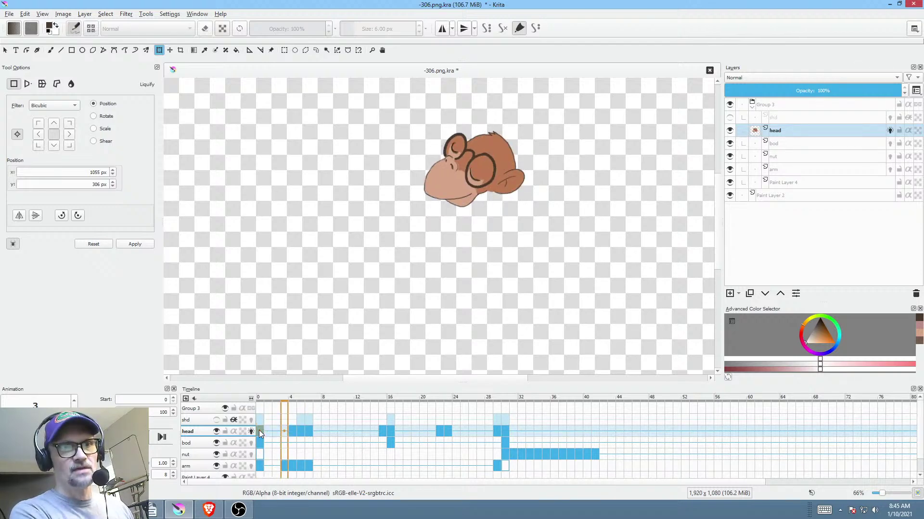
key(space)
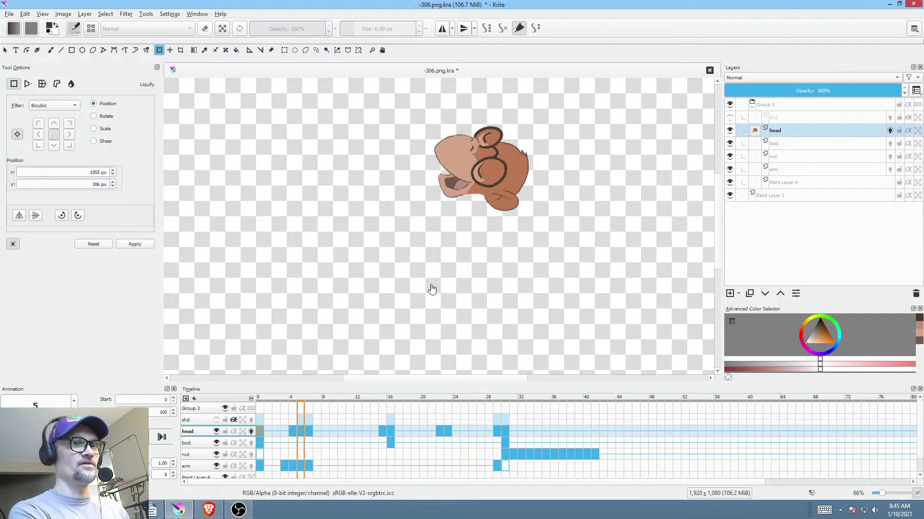
key(space)
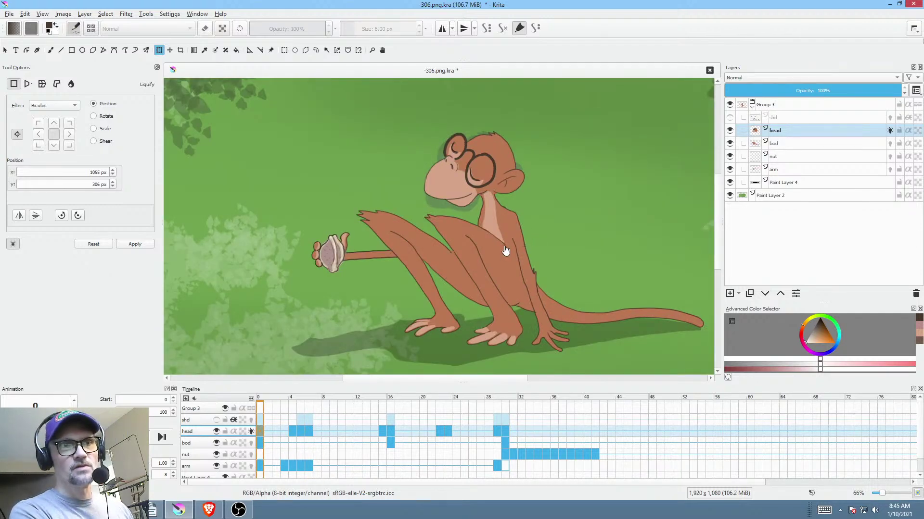
key(space)
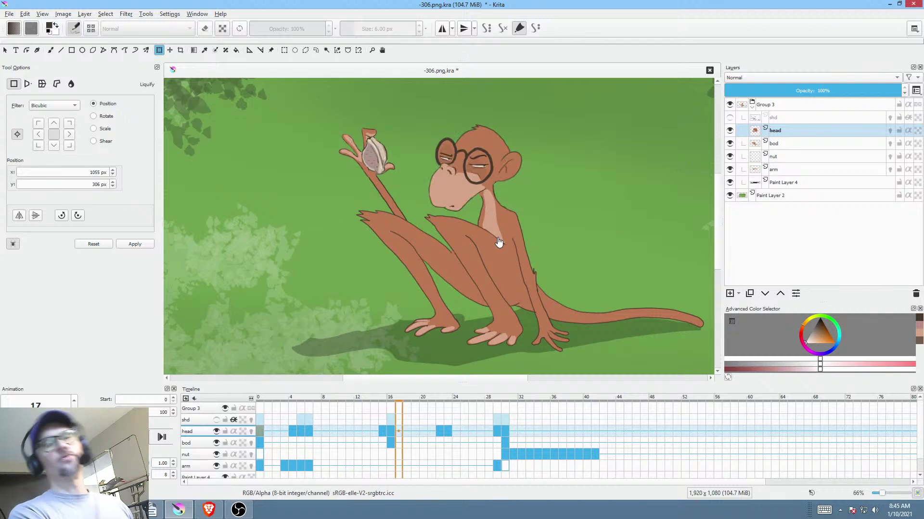
key(space)
- Show and select the shd layer, and step through frames 4 to 6 to check its shading against the head
click(729, 118)
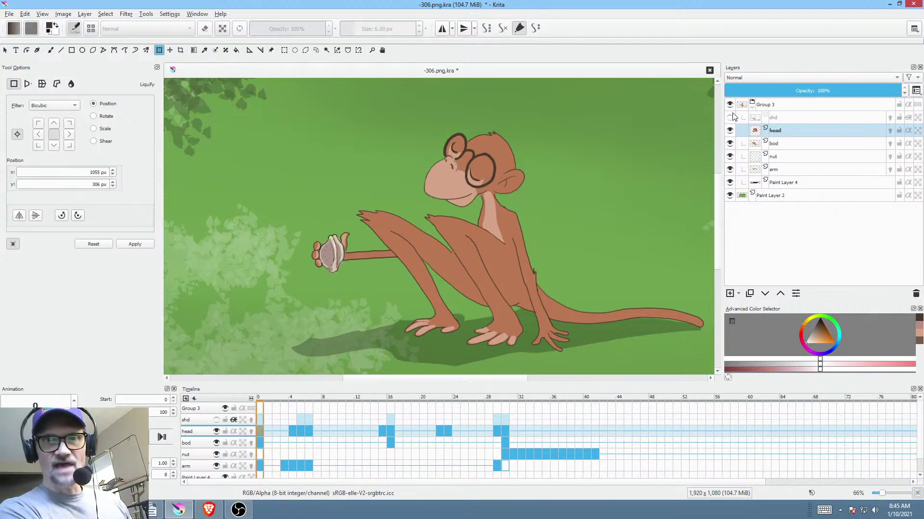
click(774, 122)
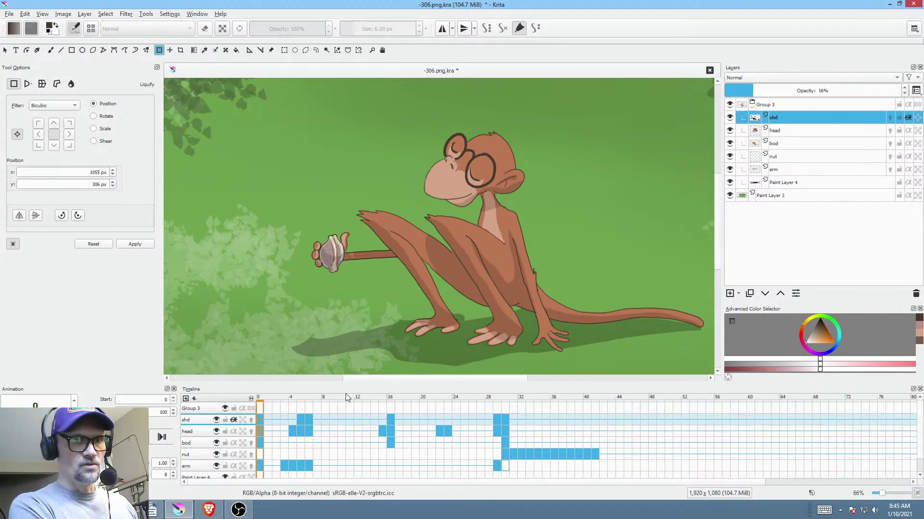
click(292, 429)
click(303, 433)
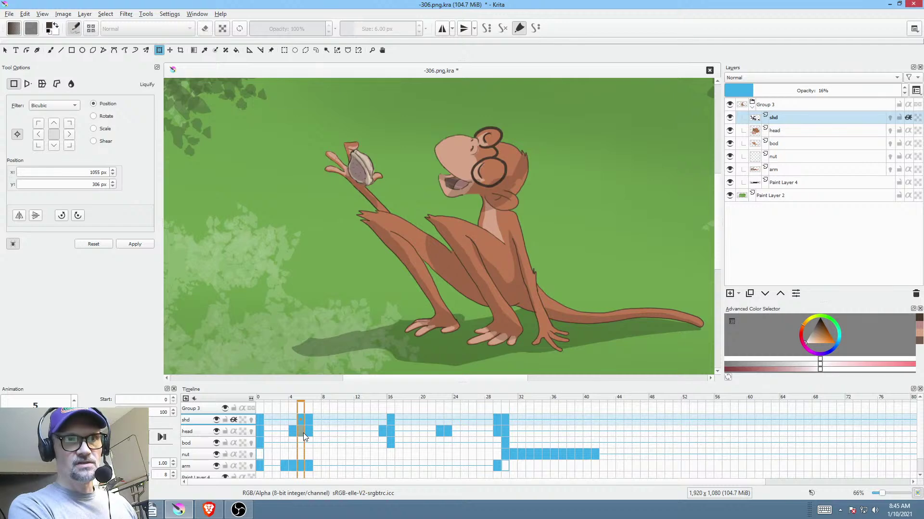
click(308, 433)
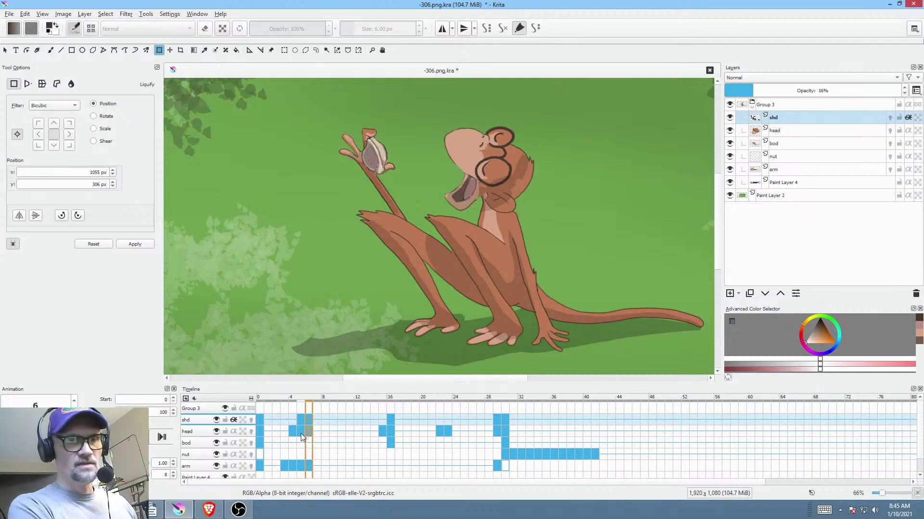
click(299, 433)
click(292, 431)
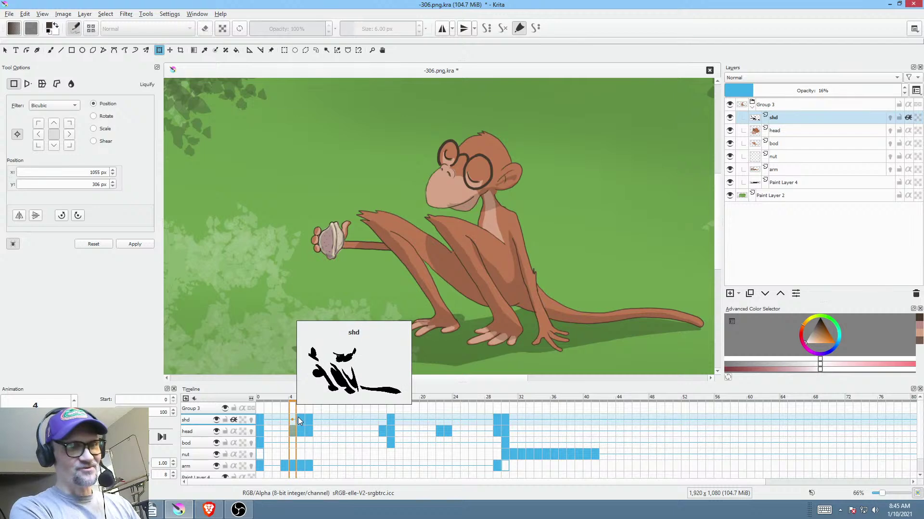
- Select the shd layer's keyframe on frame 5 and set the foreground color to black
right_click(297, 418)
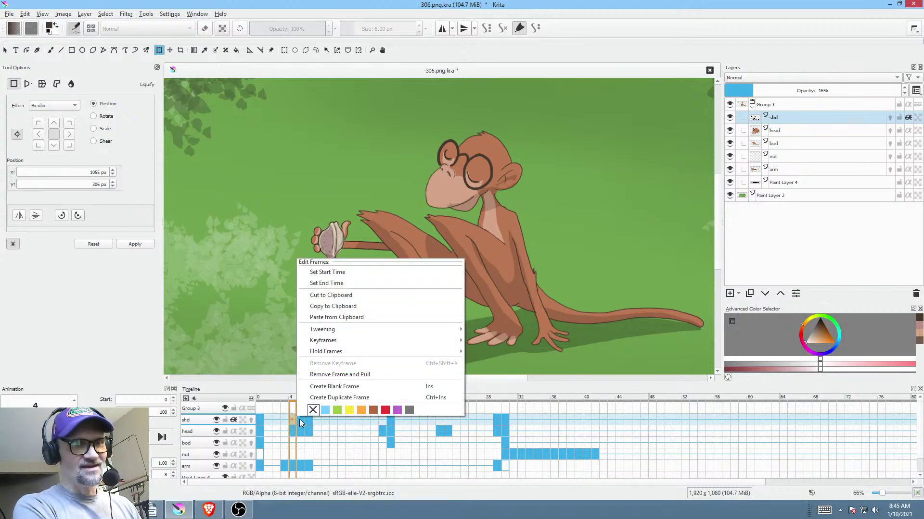
right_click(302, 419)
key(Escape)
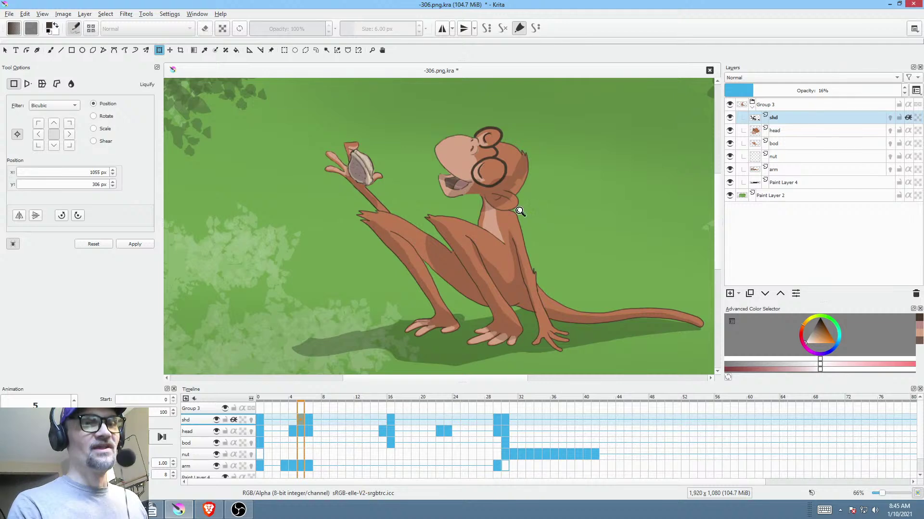
scroll(518, 208, up, 5)
drag(557, 250, 558, 254)
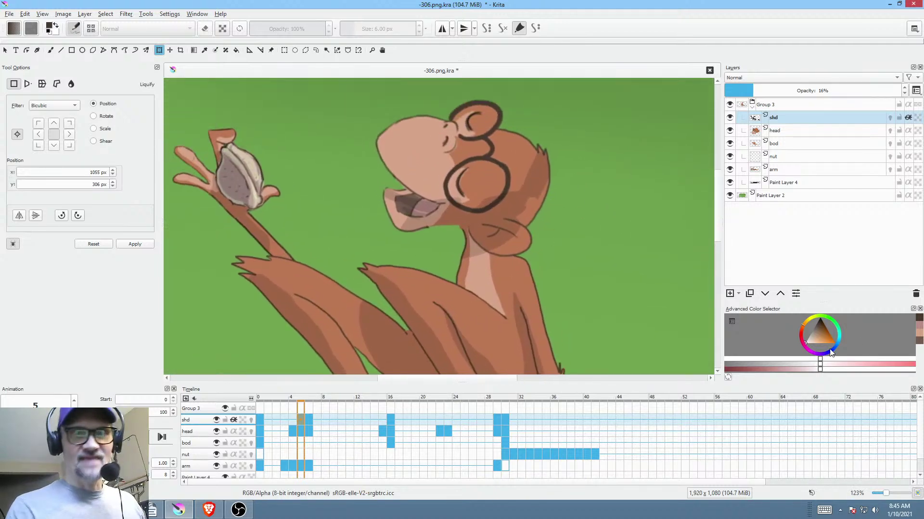
drag(824, 338, 813, 299)
click(791, 117)
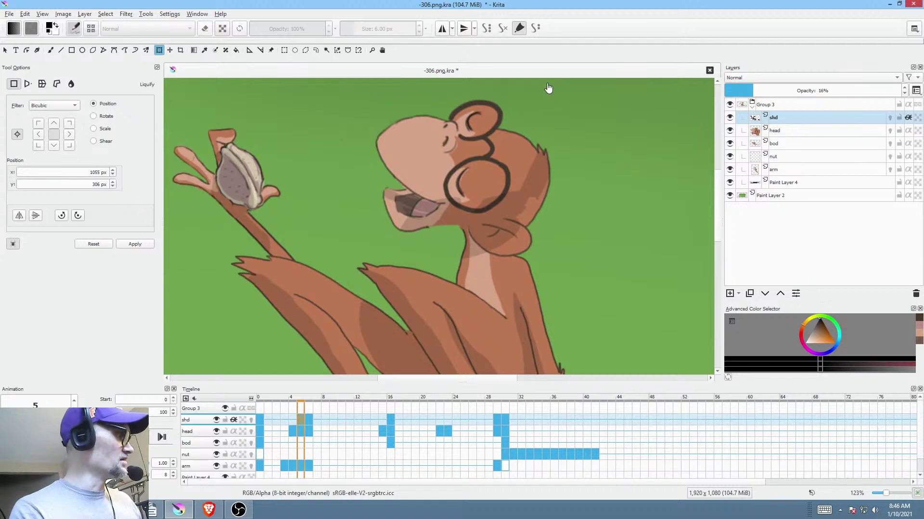
- Erase the outdated head shading on frame 5 with a filled freehand shape in eraser mode around the face and head
key(e)
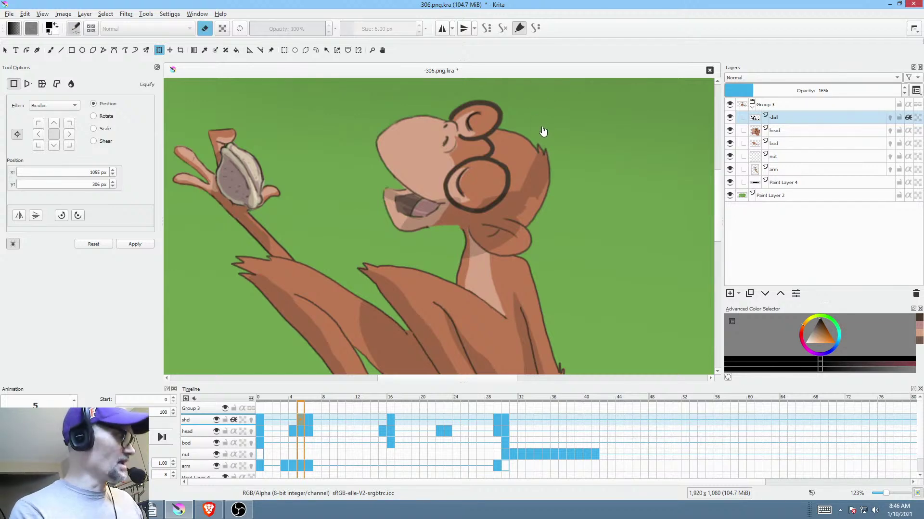
key(b)
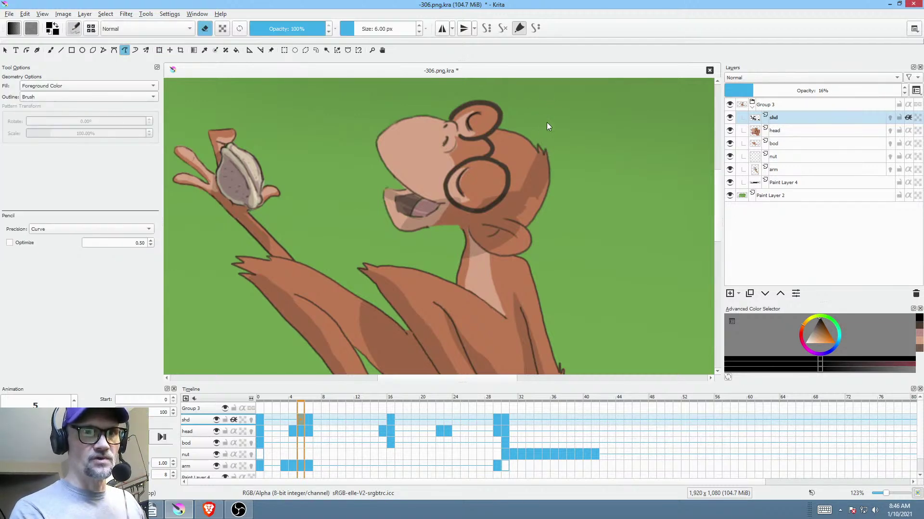
mouse_move(527, 129)
mouse_down()
mouse_move(477, 128)
mouse_move(392, 179)
mouse_move(385, 187)
mouse_move(412, 241)
mouse_up()
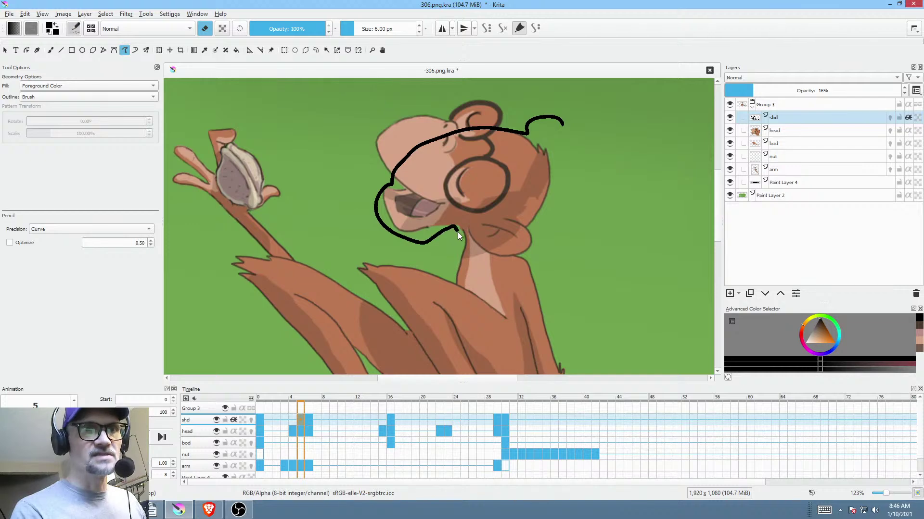
drag(474, 245, 476, 246)
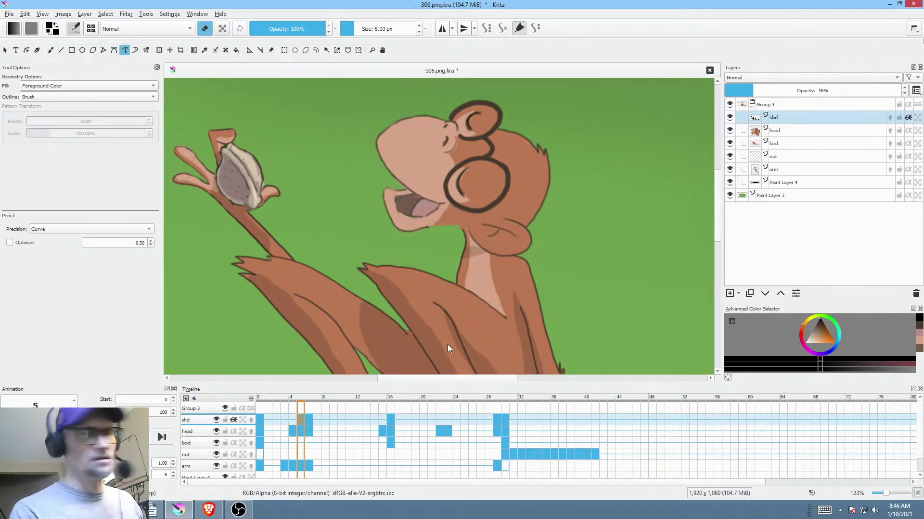
- Erase the old head shading on frame 6 of the shd layer with another filled freehand shape around the head
key(Right)
mouse_move(601, 125)
mouse_down()
mouse_move(438, 125)
mouse_move(382, 248)
mouse_up()
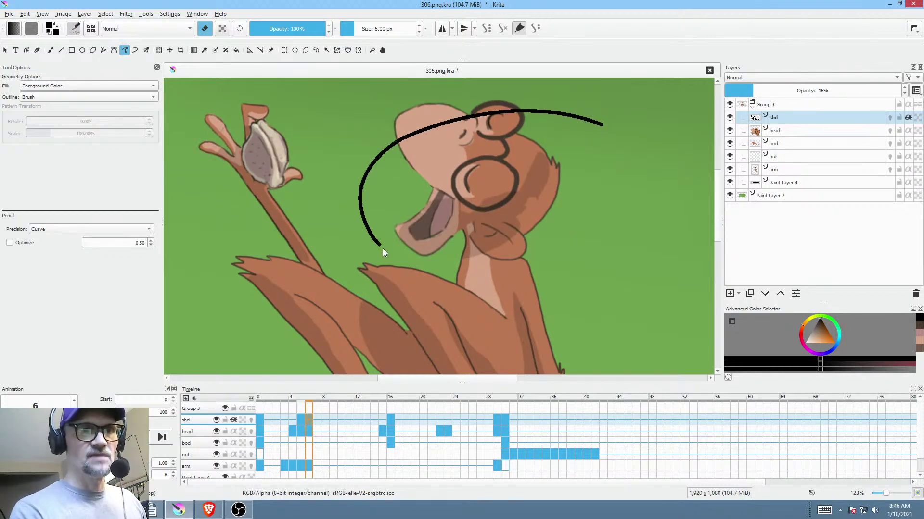
drag(483, 272, 484, 272)
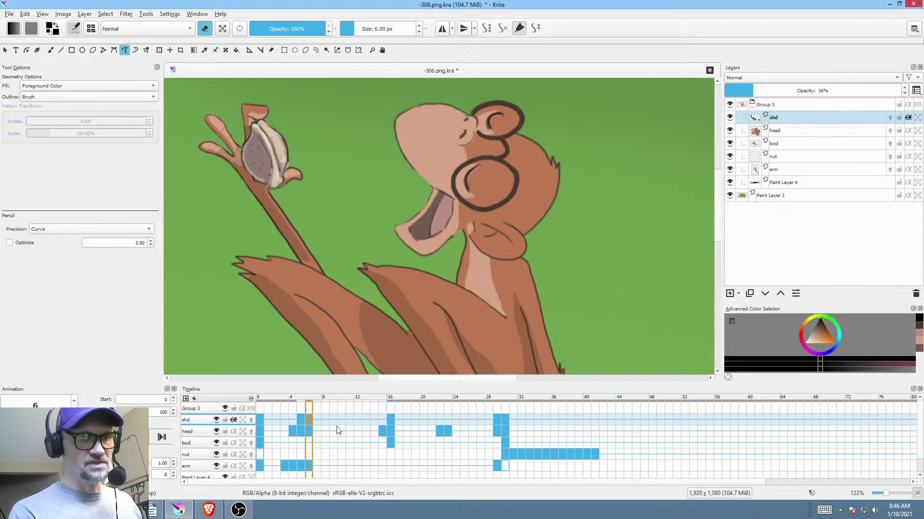
- Paint new shading on frame 5 of the shd layer with filled freehand shapes beneath the head and inside the open mouth, with eraser mode off
click(301, 418)
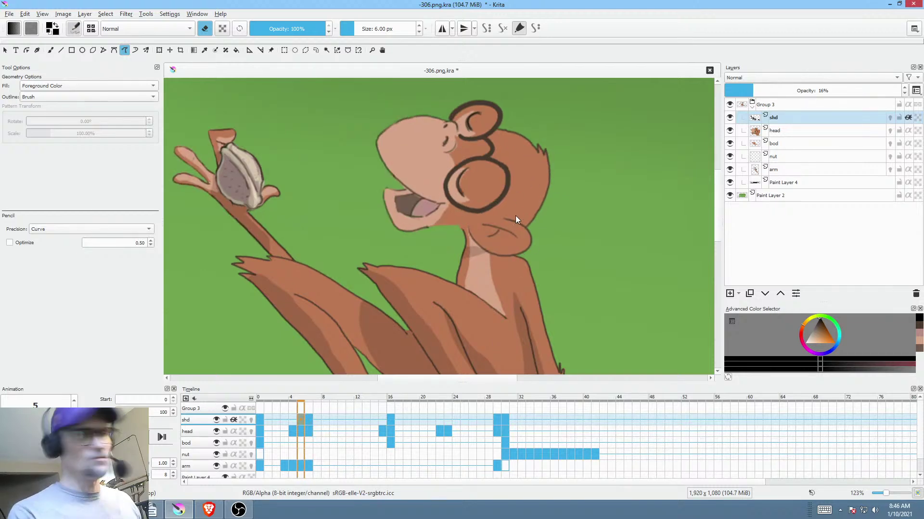
key(e)
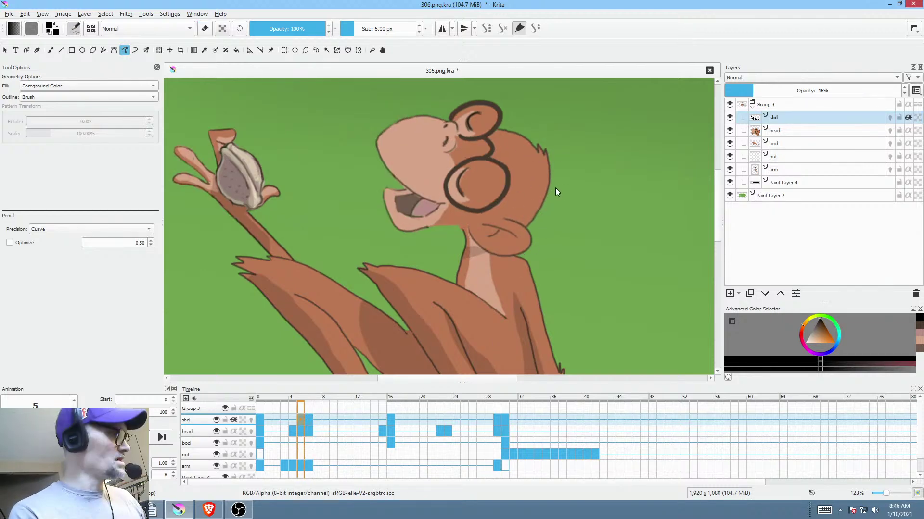
key(Home)
key(alt+period)
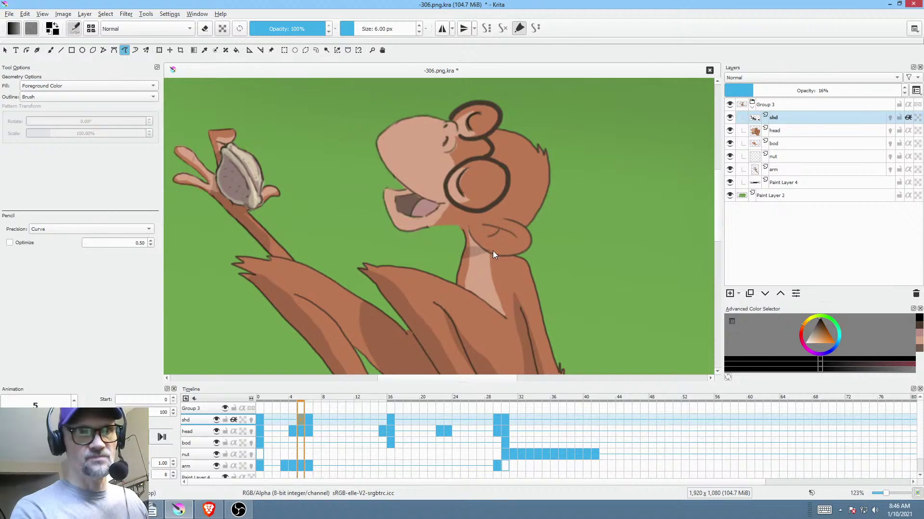
drag(515, 223, 517, 224)
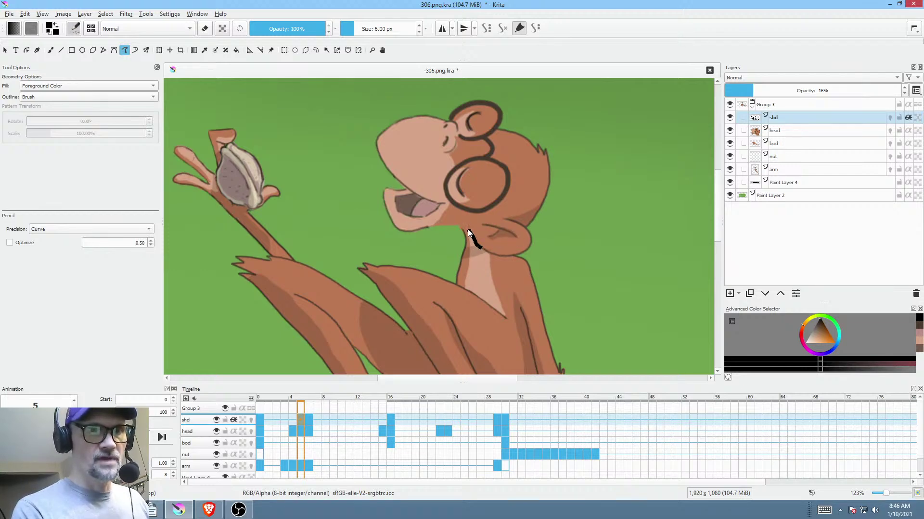
key(ctrl+z)
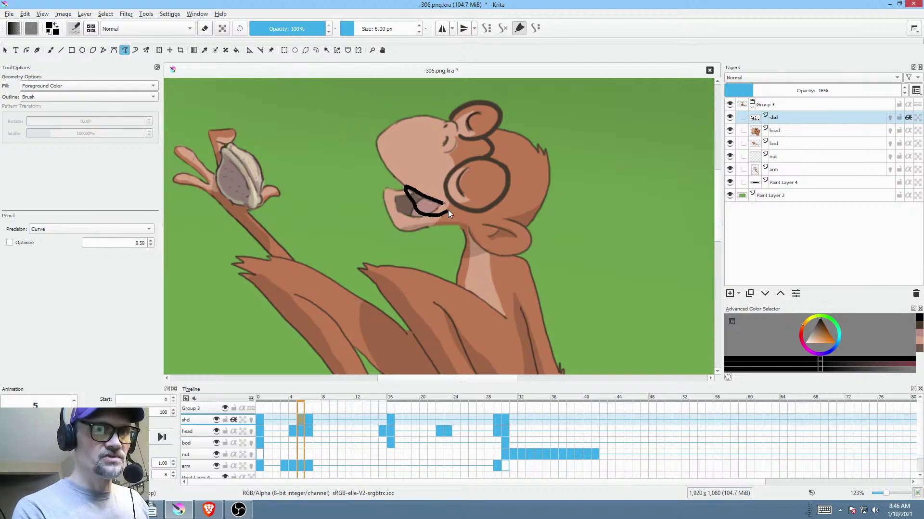
key(ctrl+z)
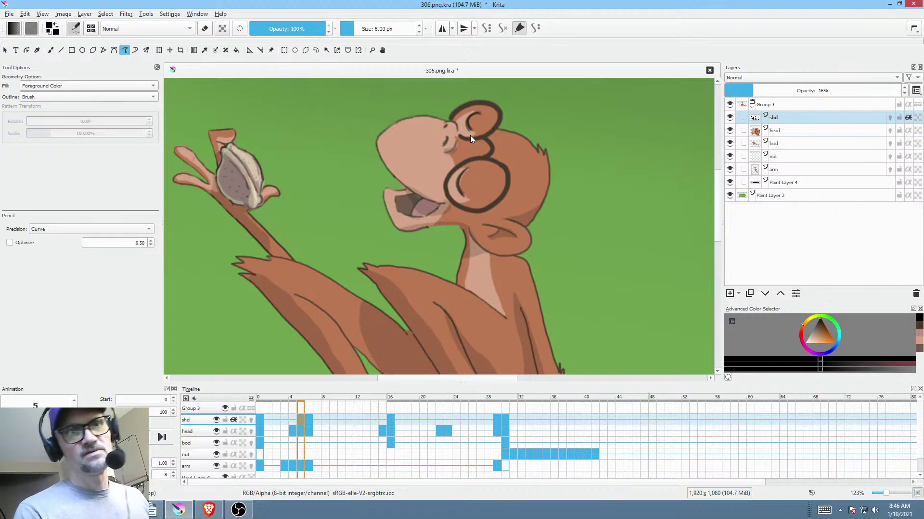
- Compare frame 6 with its neighbours and paint filled shading along the jaw, ear and upper neck on frame 6 of the shd layer
key(Left)
key(Right)
key(Right)
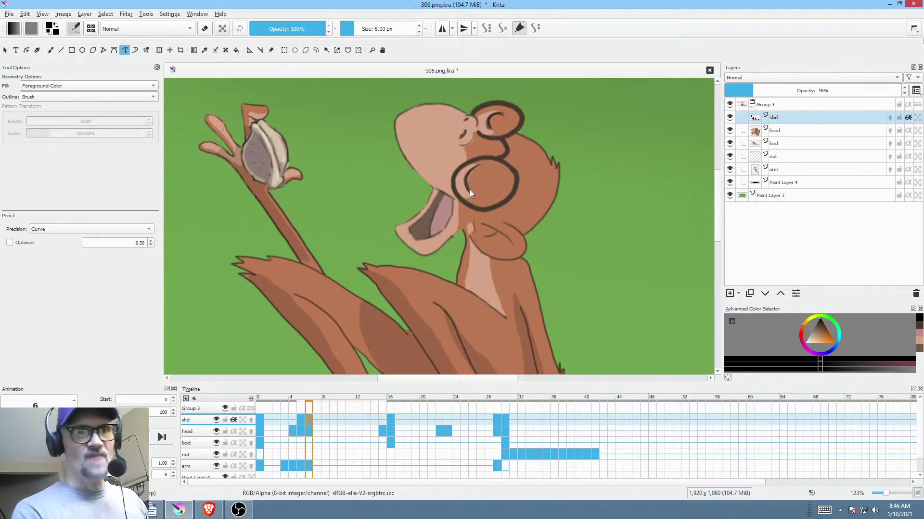
key(Left)
key(Right)
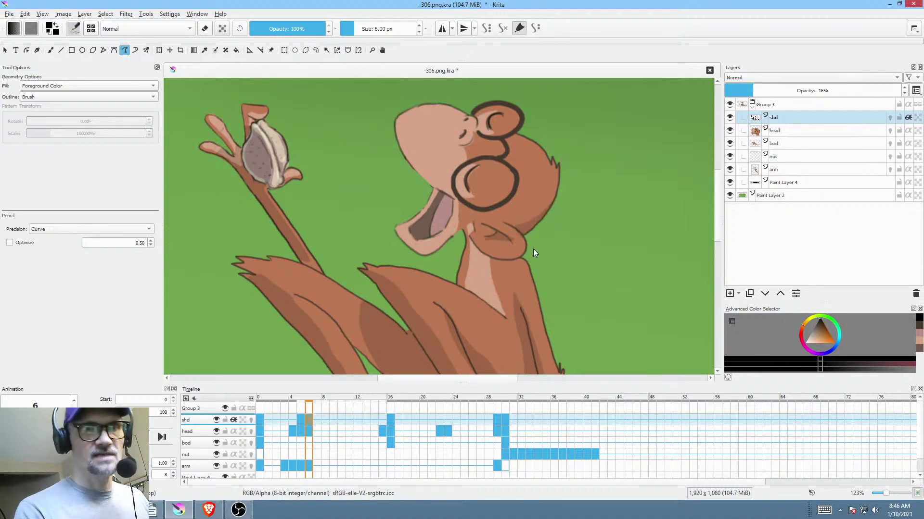
drag(481, 253, 470, 242)
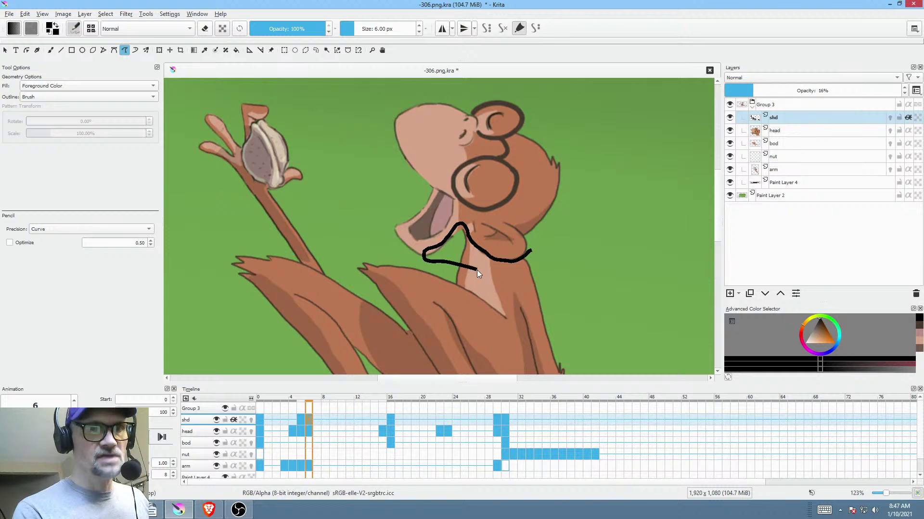
drag(532, 252, 533, 251)
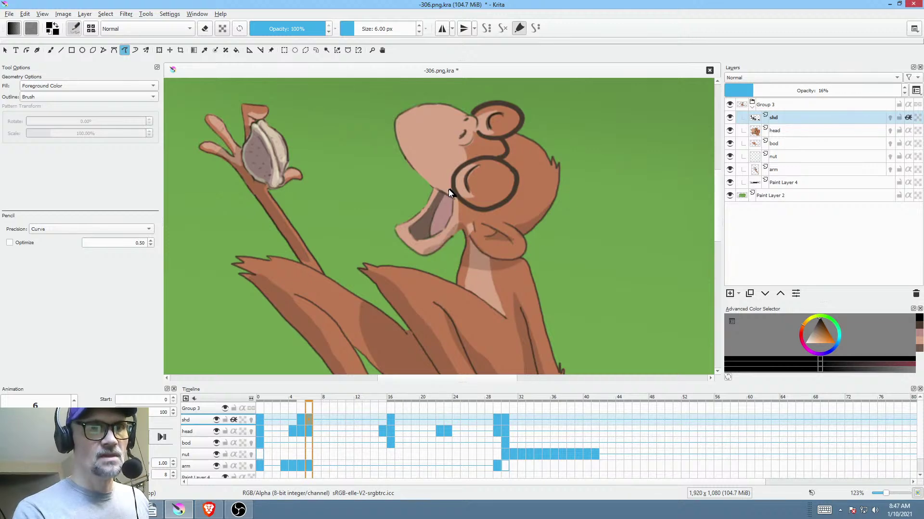
- Shade the mouth interior below the upper lip on frame 6 with a filled freehand shape, redoing the first attempt
drag(454, 203, 455, 202)
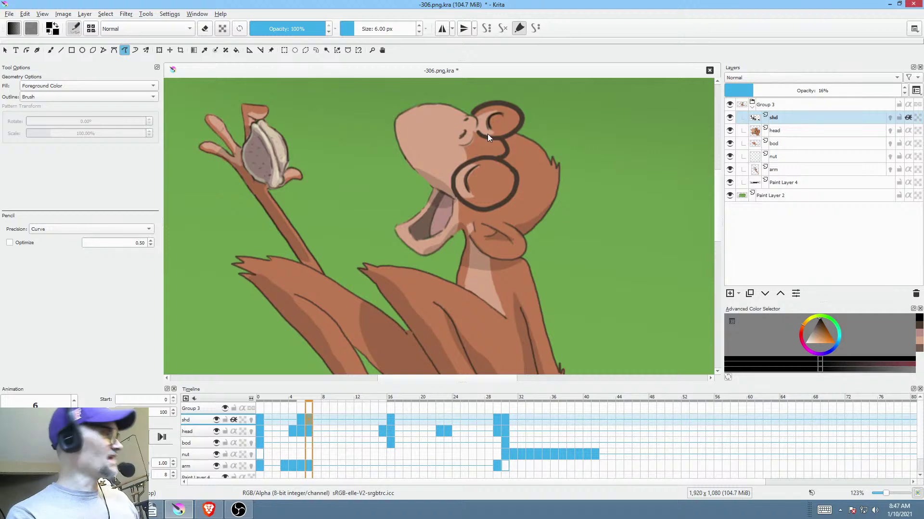
key(ctrl+z)
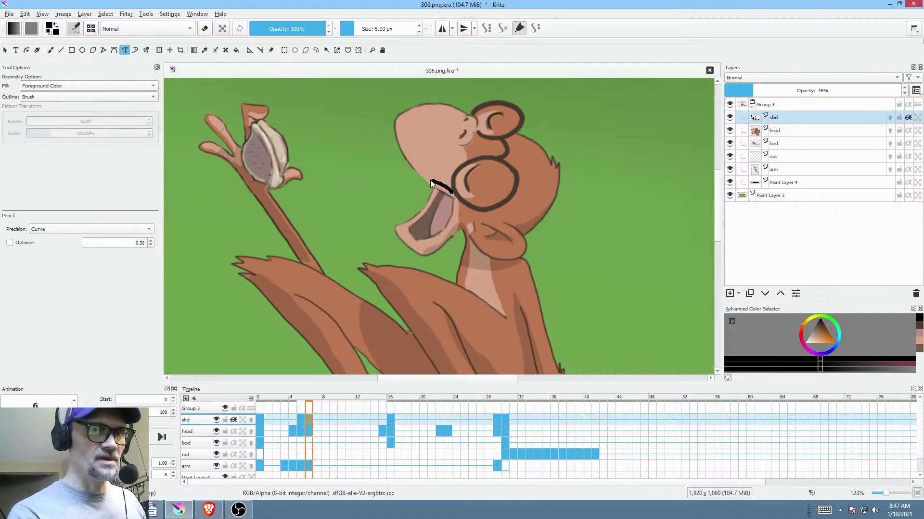
drag(451, 207, 452, 205)
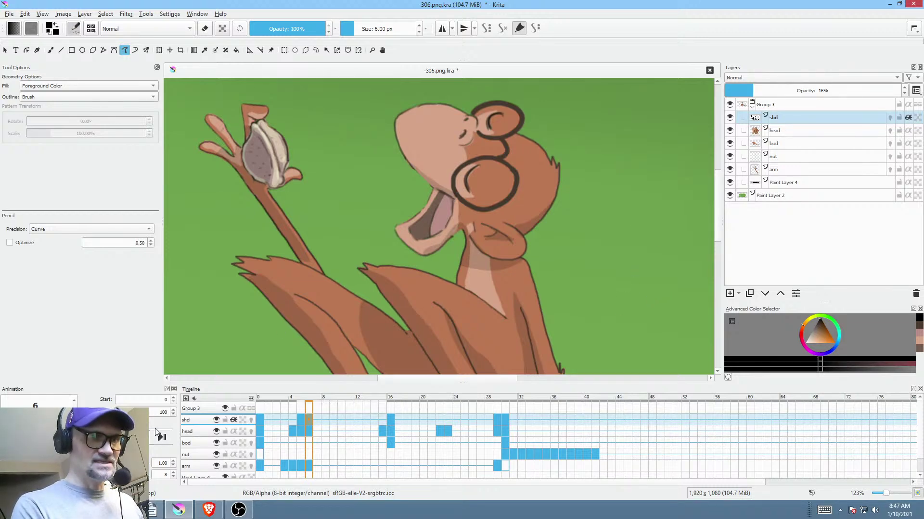
- On the head layer's frame 6, sample the brown fur color and cover the light patch in front of the ear with a filled shape
right_click(310, 432)
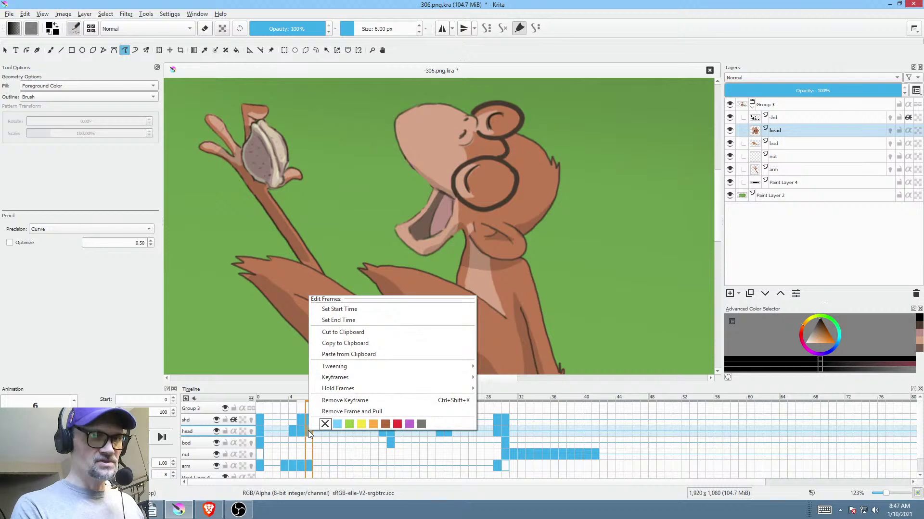
click(310, 431)
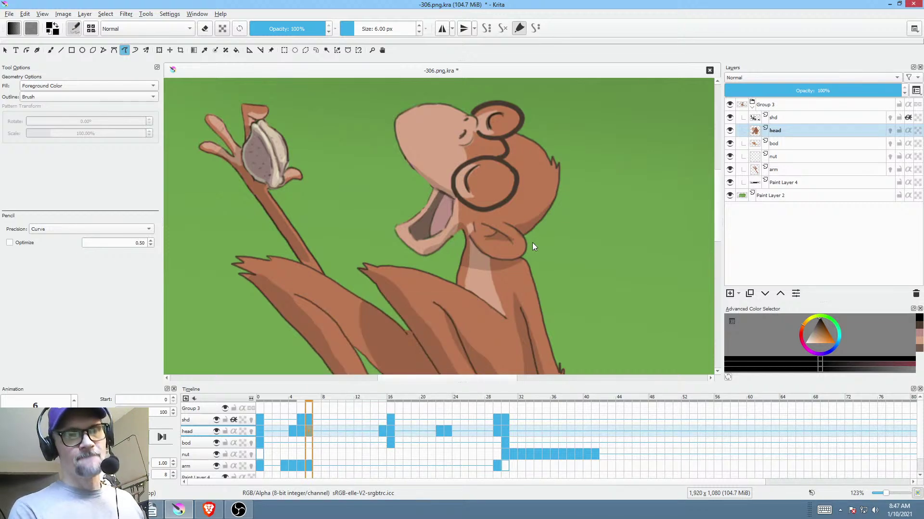
scroll(488, 225, up, 2)
scroll(487, 225, up, 2)
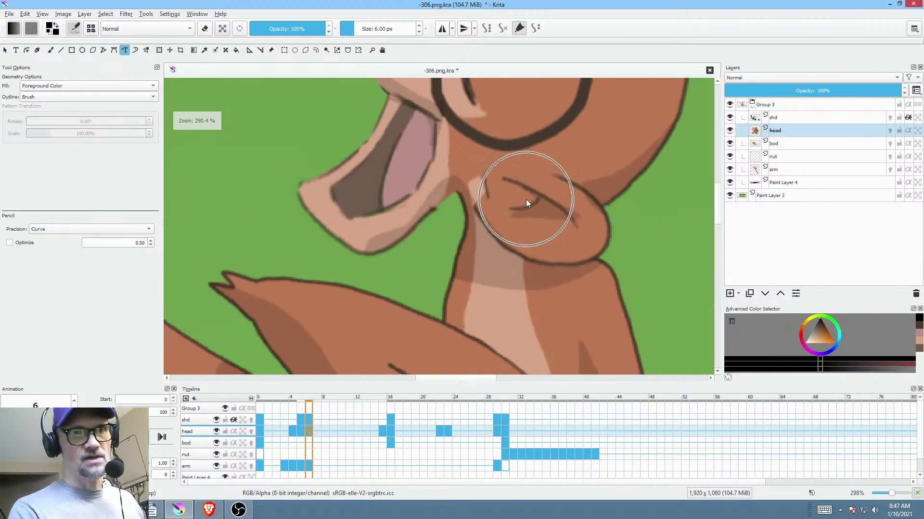
ctrl+click(501, 203)
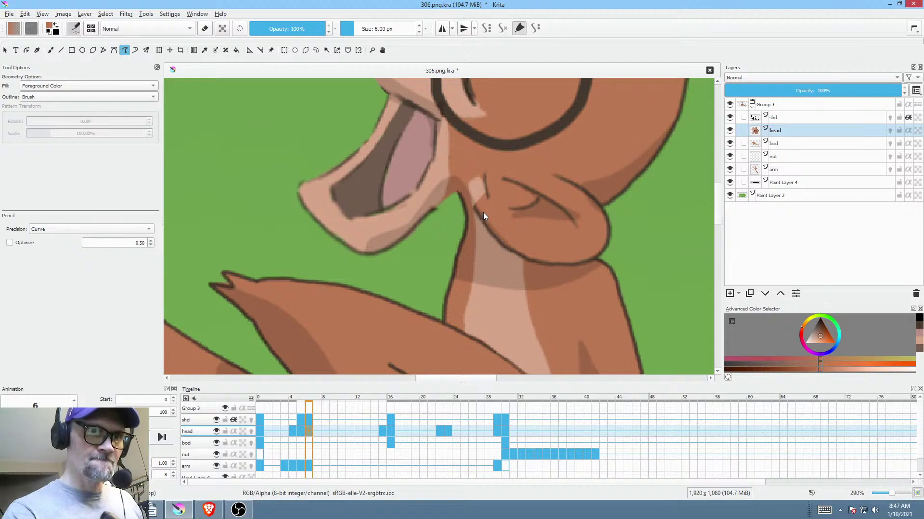
mouse_move(475, 185)
mouse_down()
mouse_move(485, 165)
mouse_move(516, 201)
mouse_up()
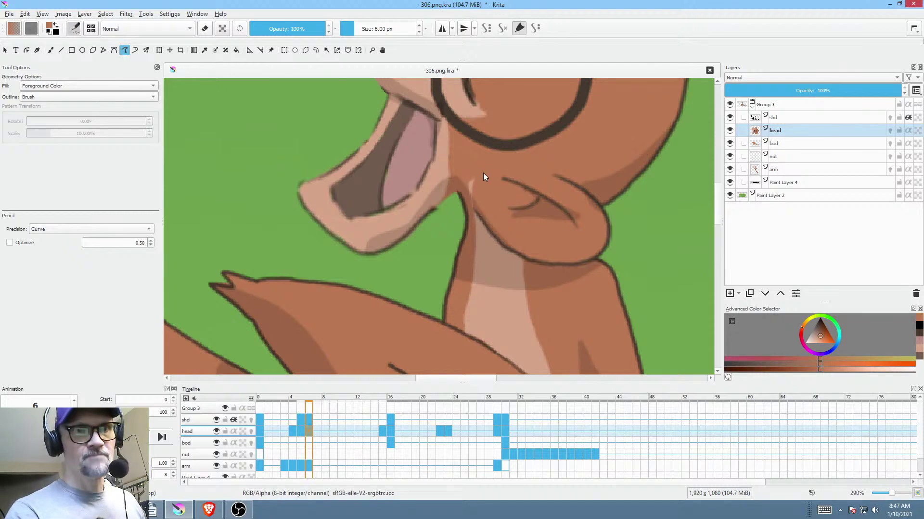
- Sample the dark outline color and redraw the ear's front edge and the jaw-to-neck line with the Freehand Brush, checking the head layer in isolation
ctrl+click(556, 125)
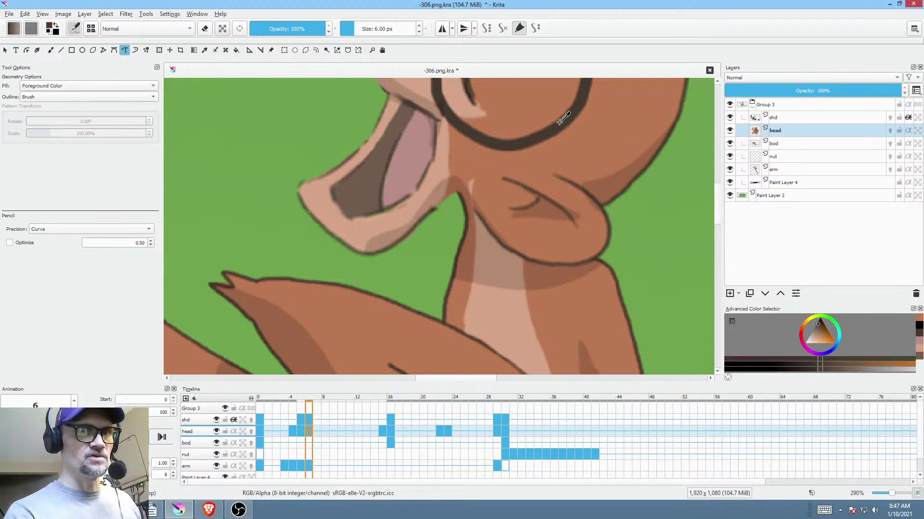
key(b)
drag(474, 186, 484, 221)
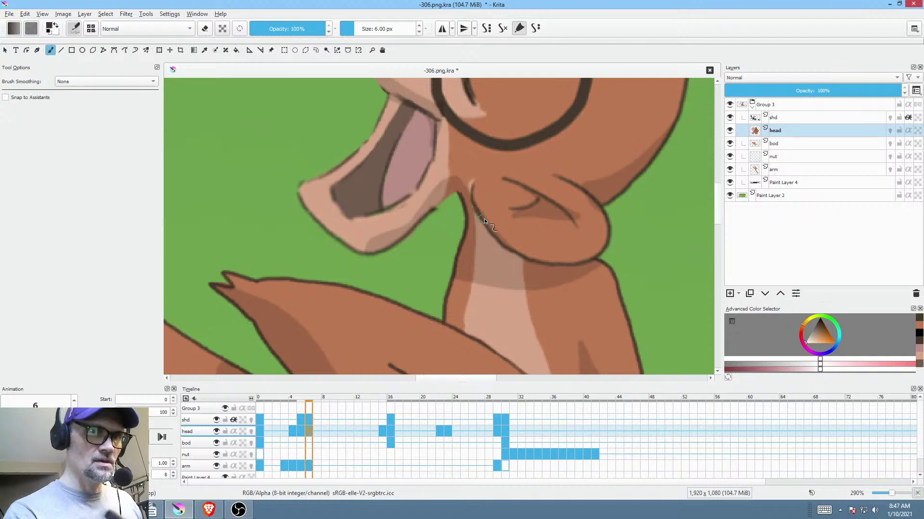
key(ctrl+alt+i)
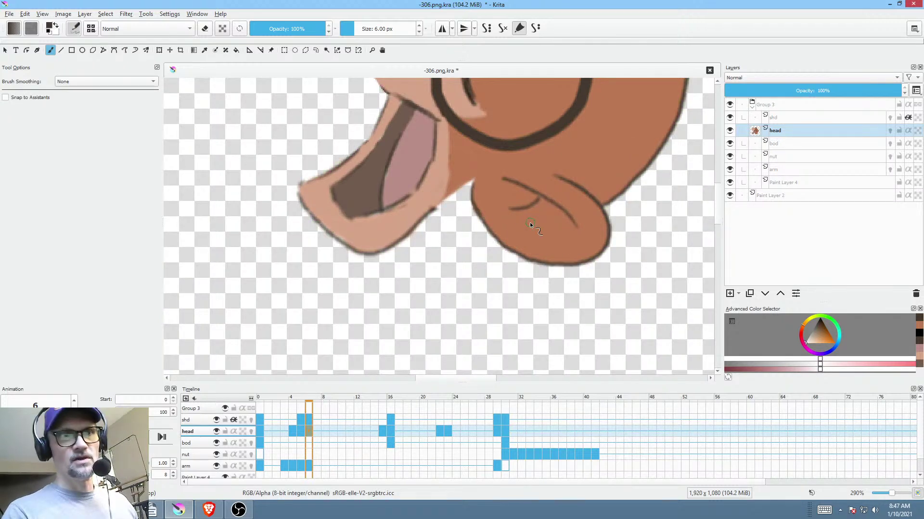
key(ctrl+alt+i)
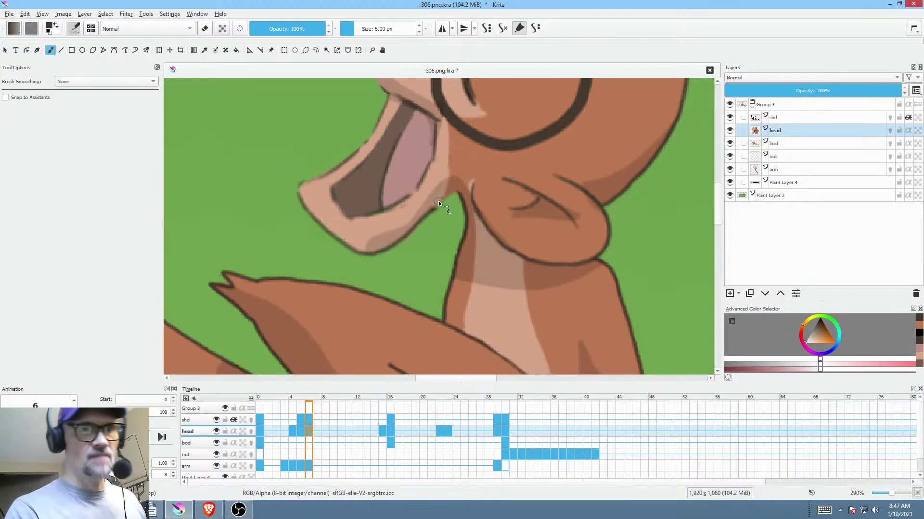
drag(454, 191, 469, 206)
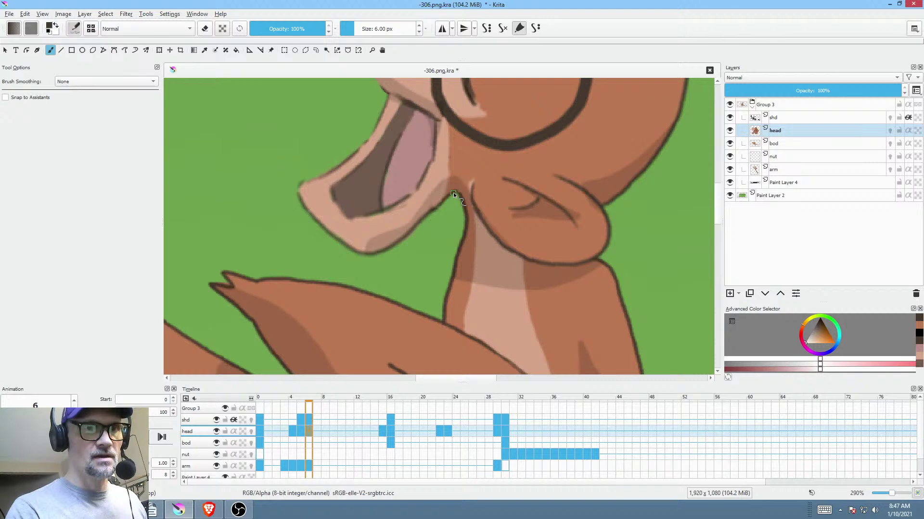
key(ctrl+alt+i)
key(ctrl+alt+i)
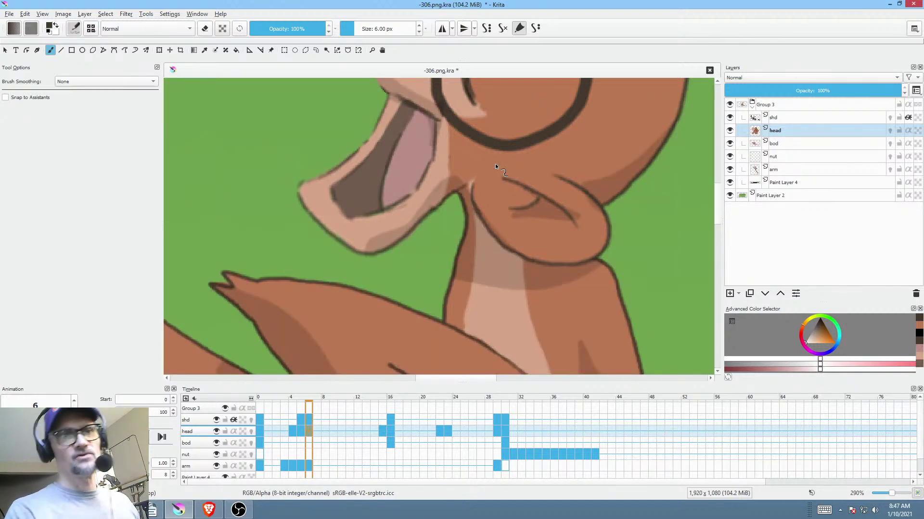
- Save the animation file with the whole picture in view
scroll(544, 197, down, 5)
scroll(544, 196, down, 5)
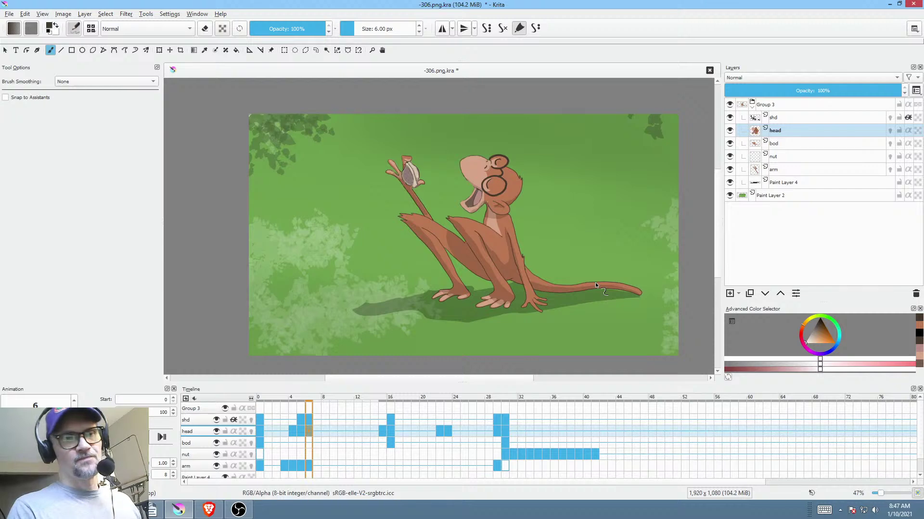
key(ctrl+s)
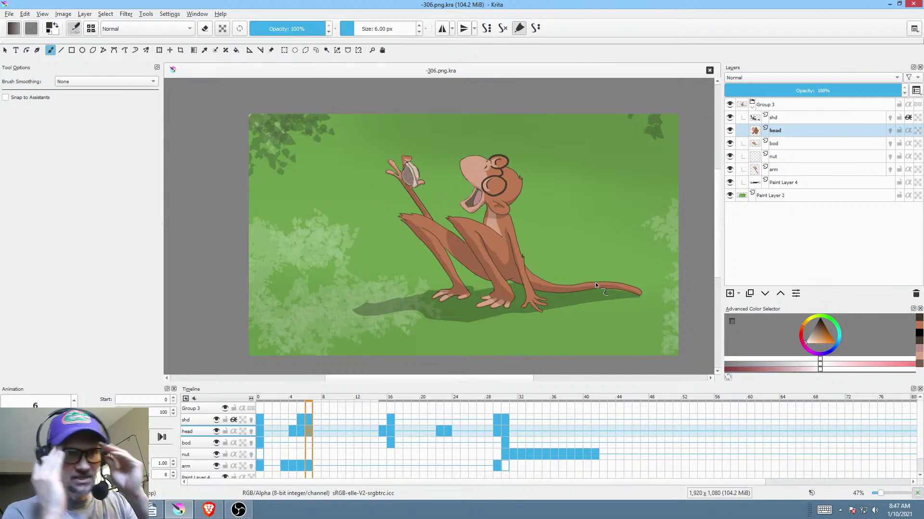
- Scrub the timeline around frame 30 and play the animation from frame 0 to review the motion
click(484, 398)
drag(485, 395, 521, 406)
mouse_move(513, 409)
mouse_down()
mouse_move(585, 424)
mouse_move(493, 417)
mouse_move(573, 425)
mouse_move(505, 420)
mouse_up()
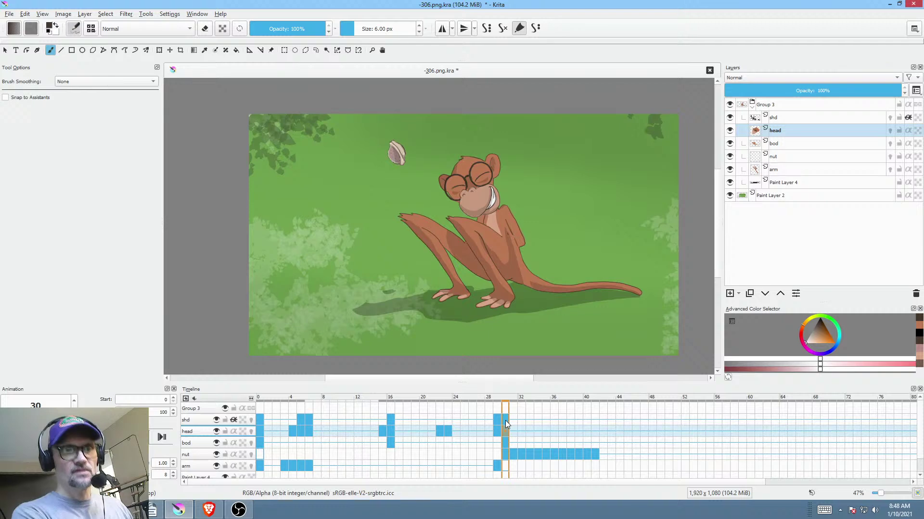
click(259, 440)
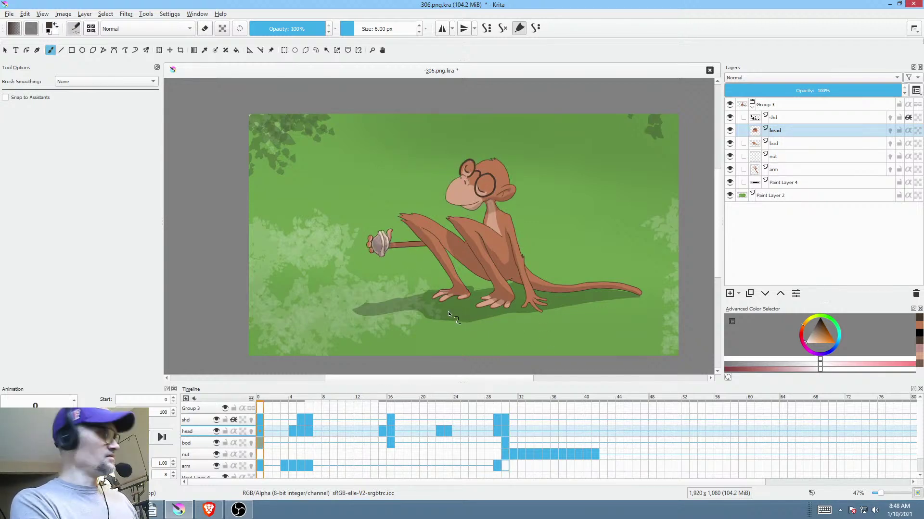
key(space)
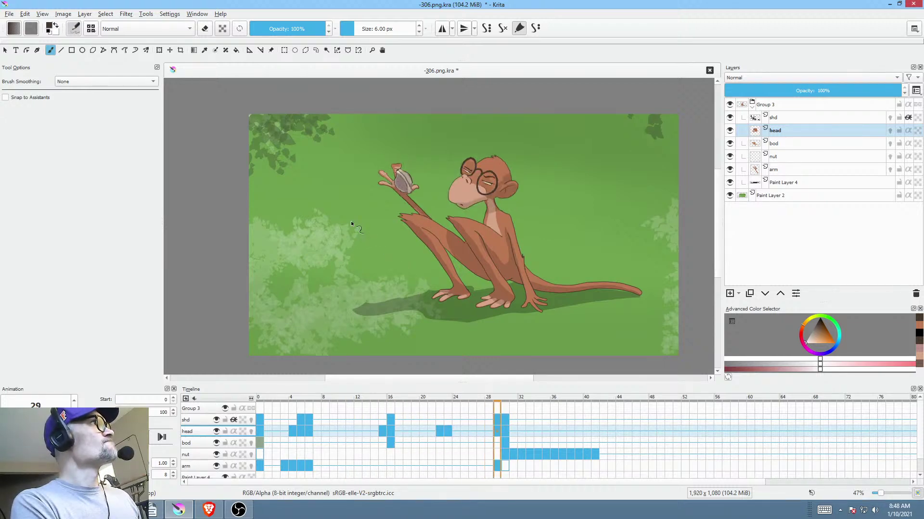
key(space)
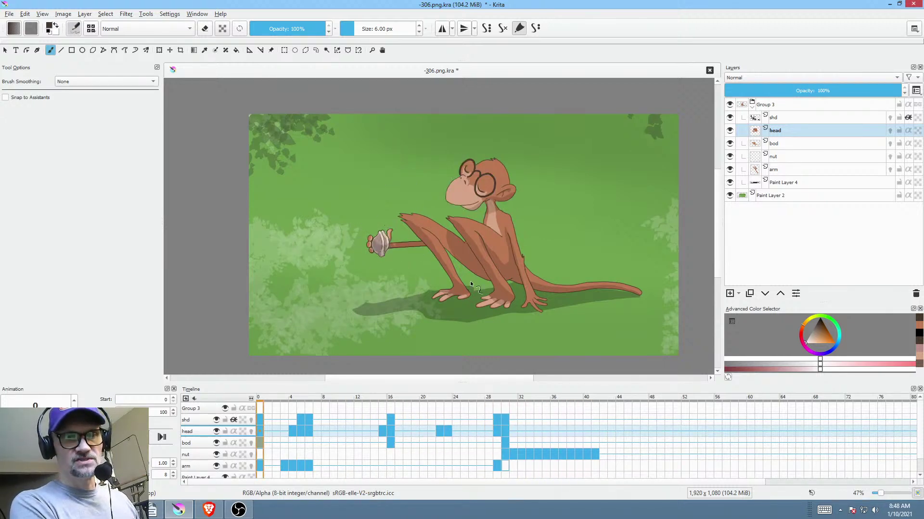
- Select the nut layer and step through its keyframes from frame 30 to 36 to examine the nut's fall
click(806, 158)
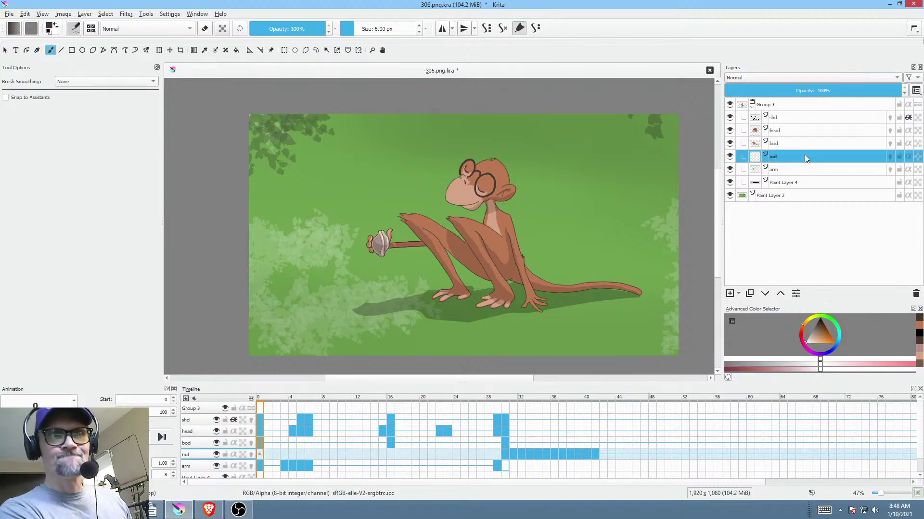
click(509, 454)
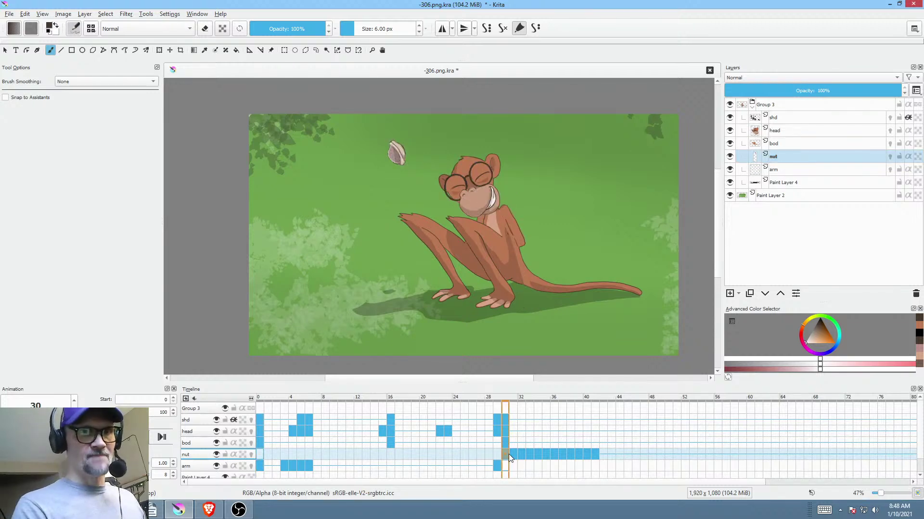
click(514, 455)
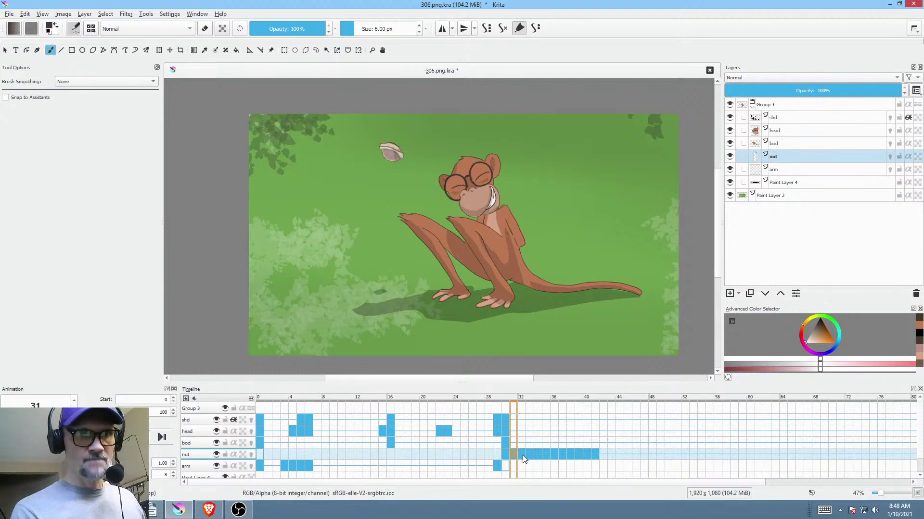
click(522, 454)
click(530, 453)
click(538, 451)
click(548, 451)
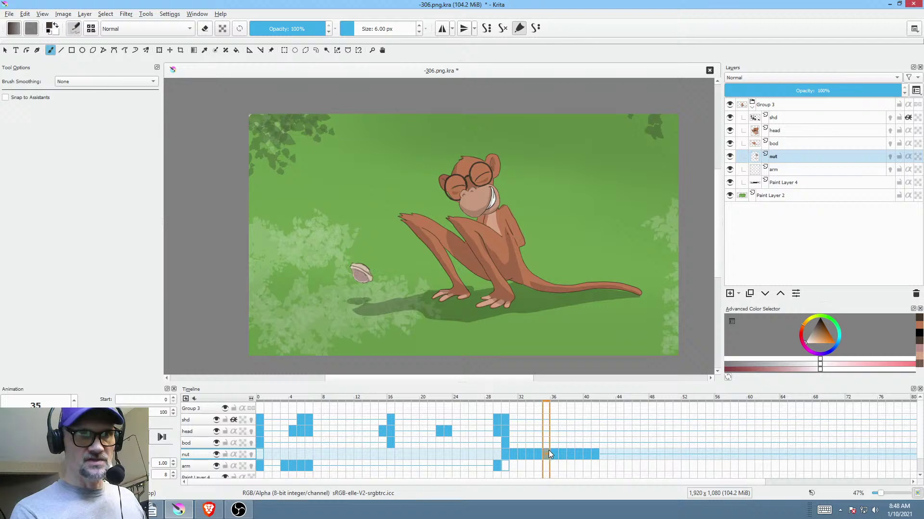
click(555, 455)
click(547, 454)
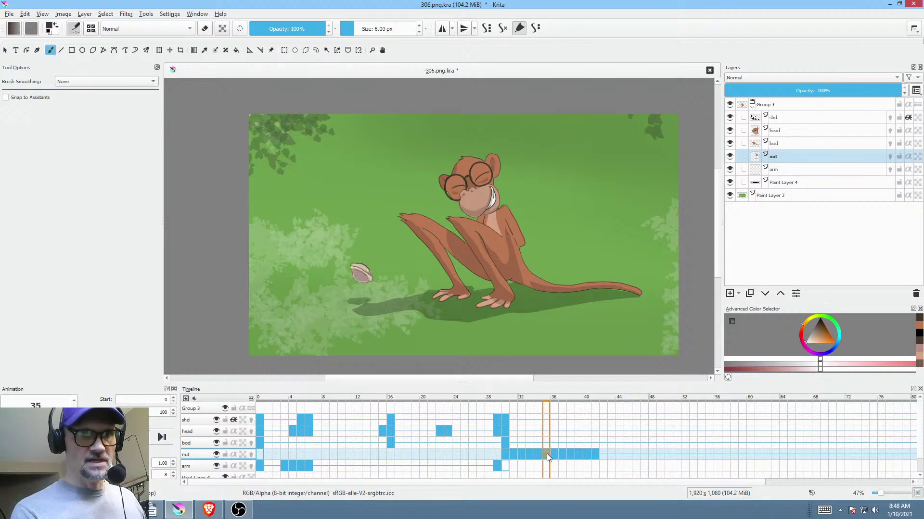
- Outline the nut on frame 35 of the nut layer and move it down onto its shadow, to X 499, Y 752 px
key(ctrl+r)
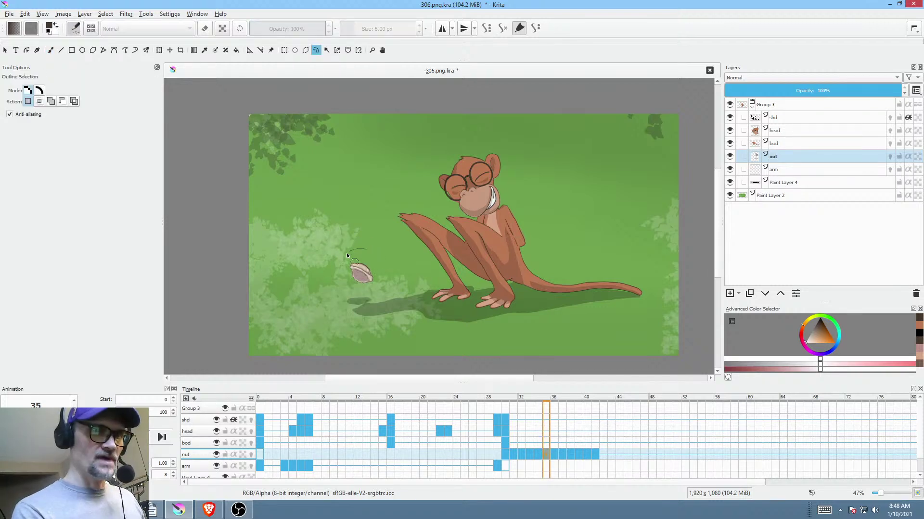
drag(374, 253, 363, 286)
key(ctrl+t)
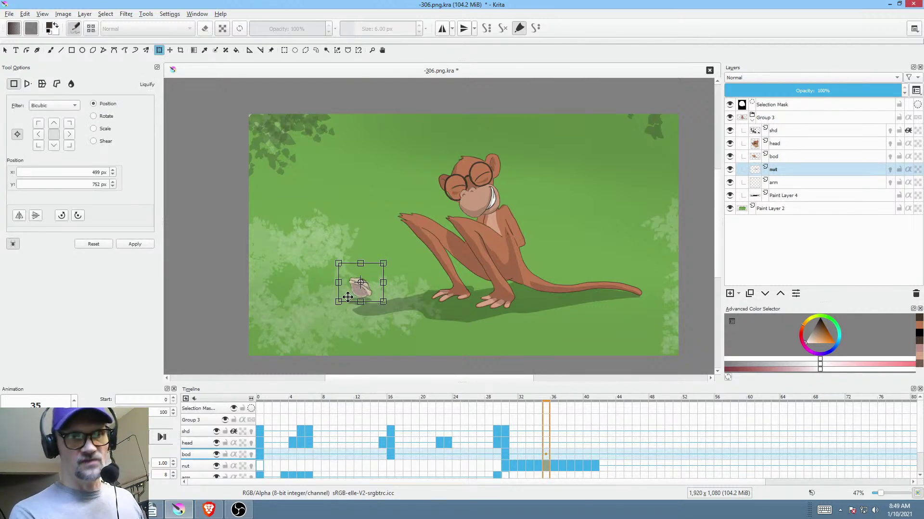
- Go through the following nut keyframes, outline the nut on frame 38 and move it down onto its shadow, to X 280, Y 778 px
click(556, 463)
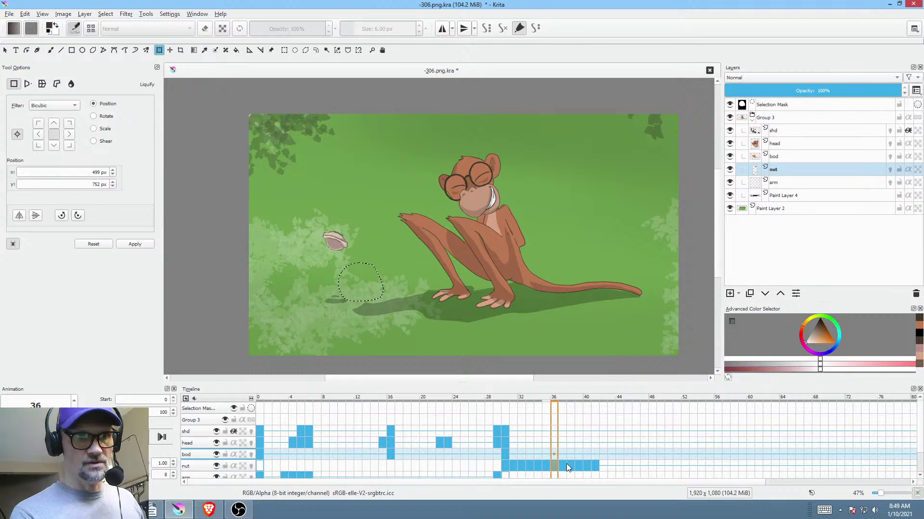
click(566, 465)
click(571, 465)
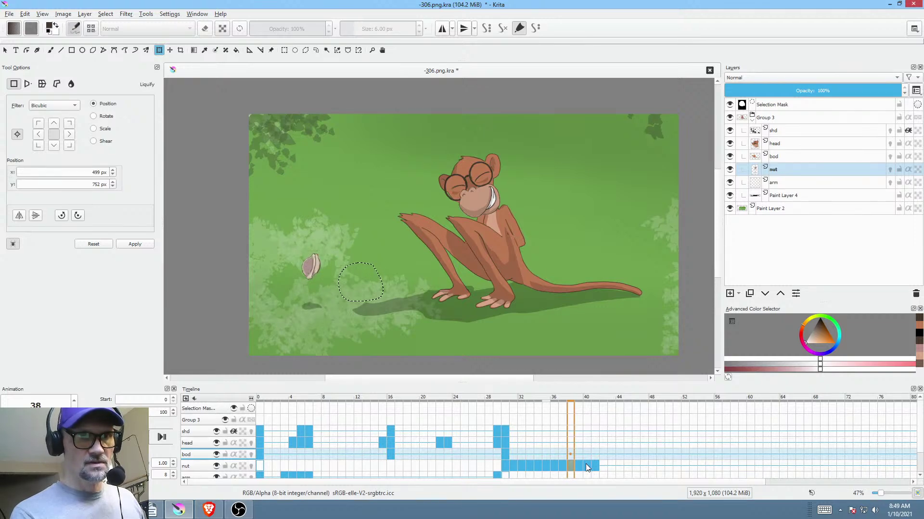
click(580, 464)
click(571, 465)
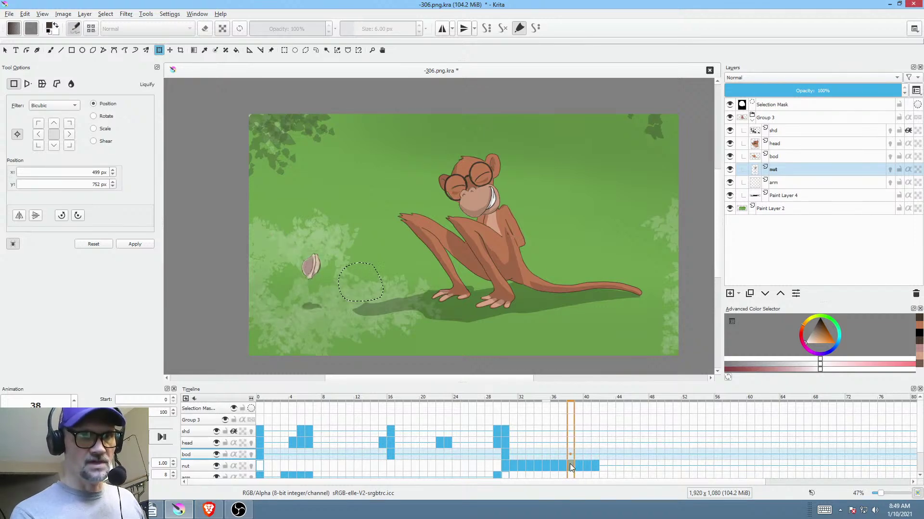
key(ctrl+r)
mouse_move(323, 241)
mouse_down()
mouse_move(306, 246)
mouse_move(311, 280)
mouse_move(327, 246)
mouse_move(318, 281)
mouse_up()
key(ctrl+t)
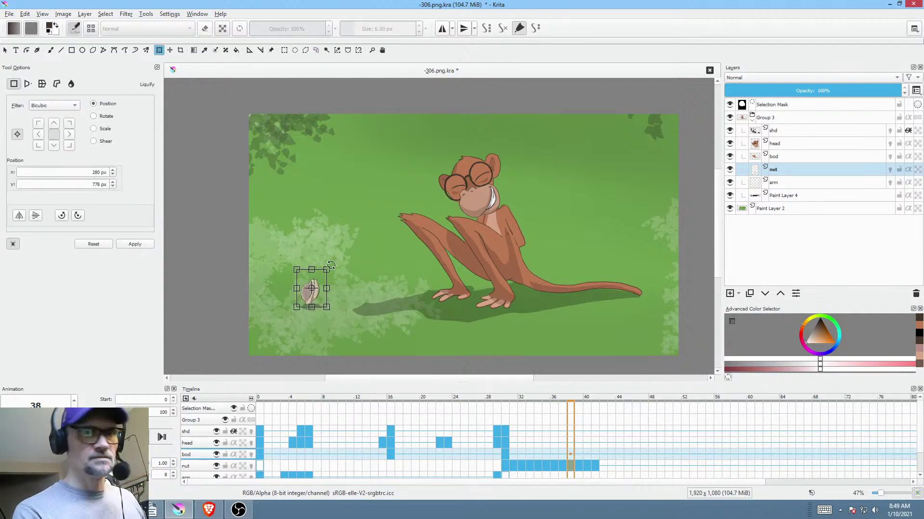
- Check the nut's remaining keyframes up to frame 41, return to frame 28 and save the animation file
click(584, 465)
click(596, 465)
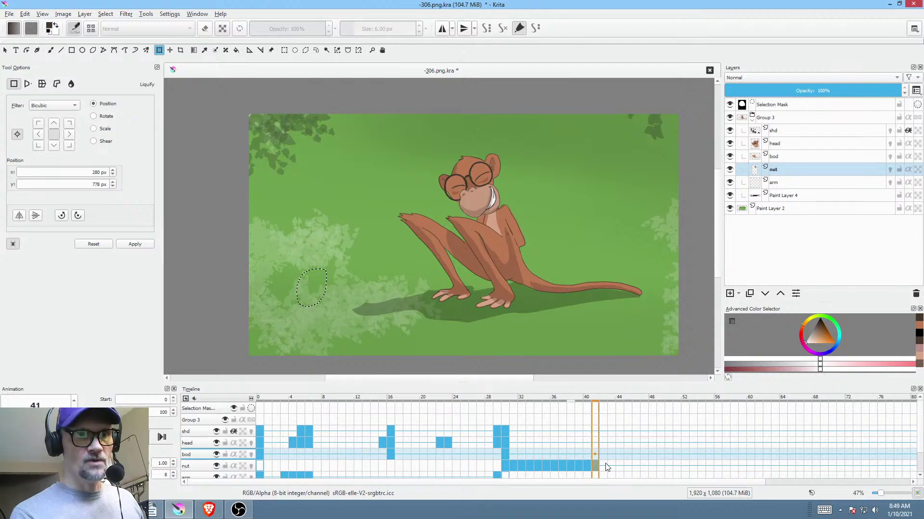
click(489, 465)
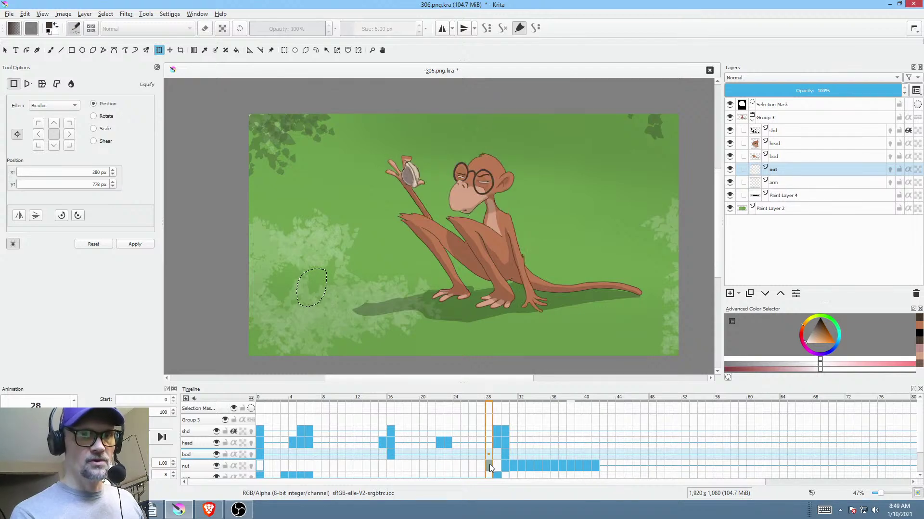
click(9, 15)
click(22, 58)
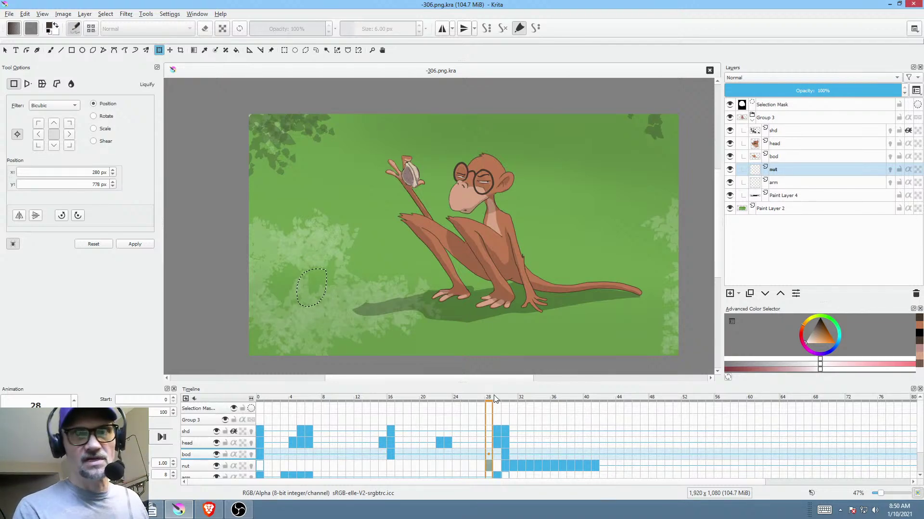
- Play the animation repeatedly from frame 25 to review how the nut bounces along the ground
drag(498, 465, 473, 466)
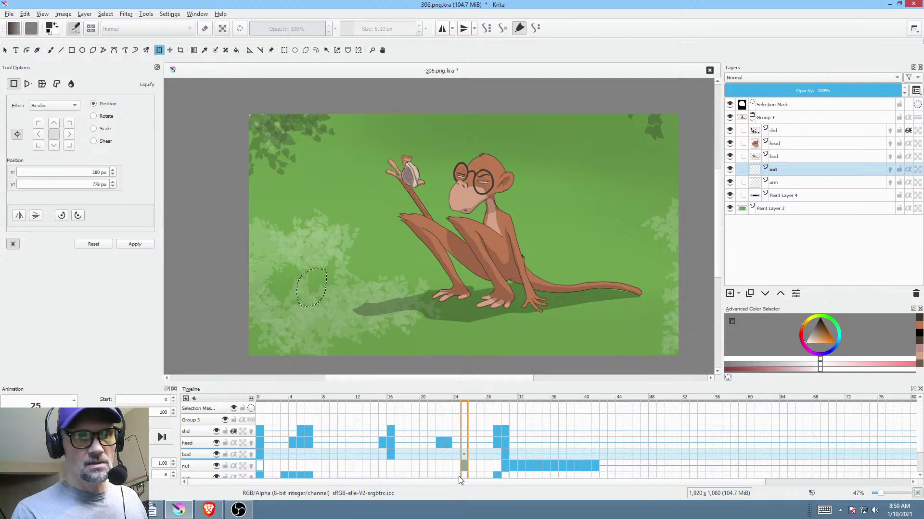
key(period)
key(period)
key(period)
key(period)
key(period)
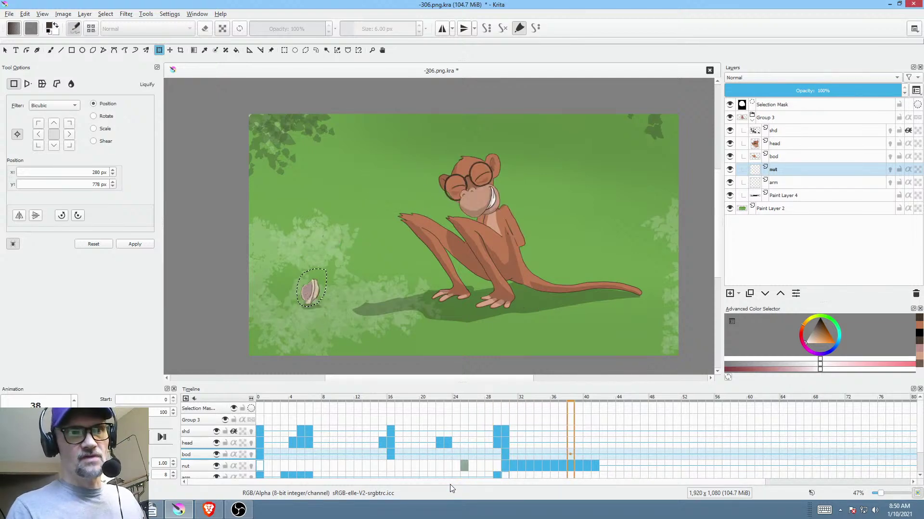
key(space)
key(space)
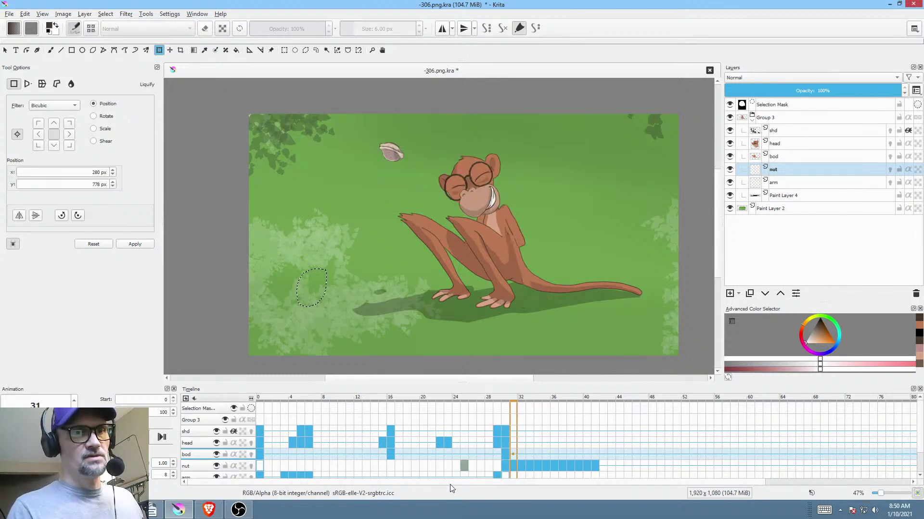
key(space)
key(space)
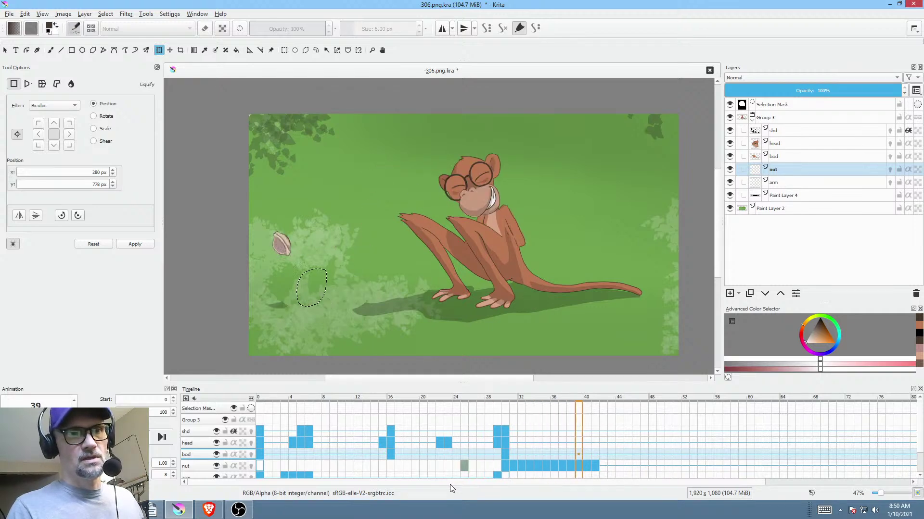
key(space)
key(space)
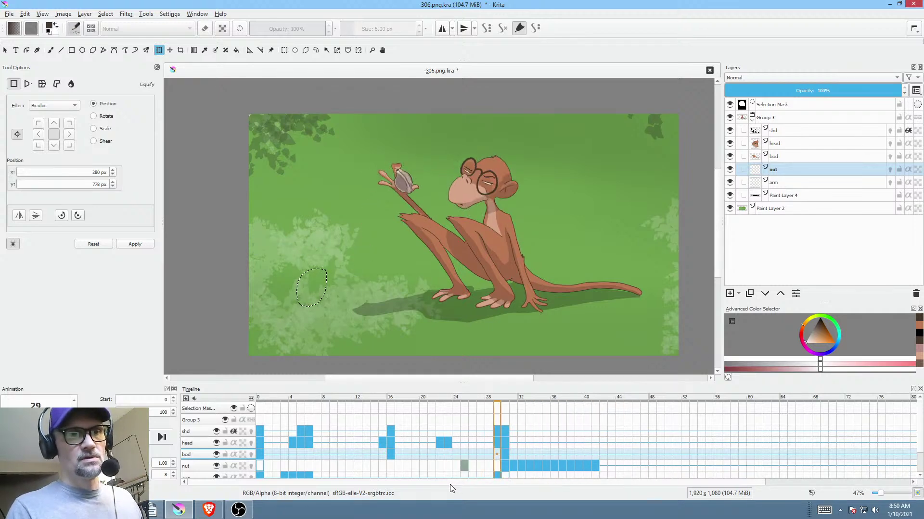
key(space)
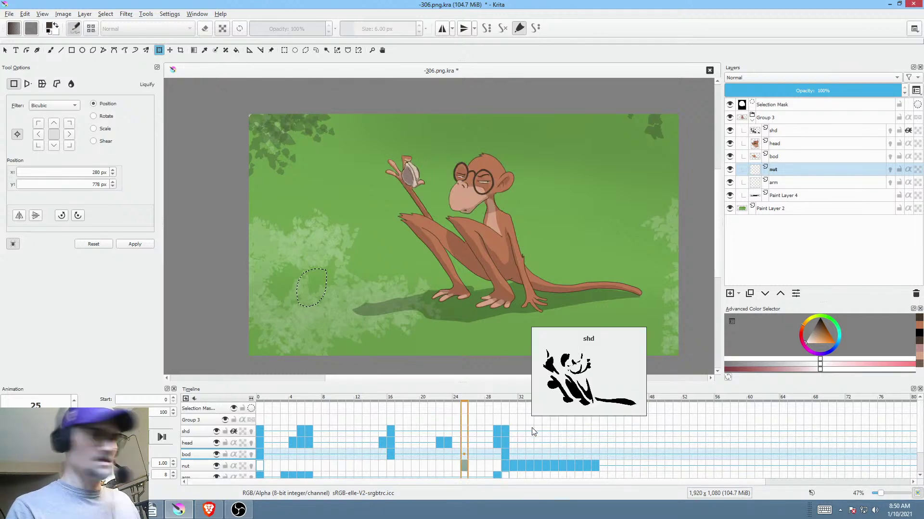
- Step back and forth through the nut keyframes from frame 35 to 39 to compare the nut's contact positions
click(545, 465)
right_click(545, 464)
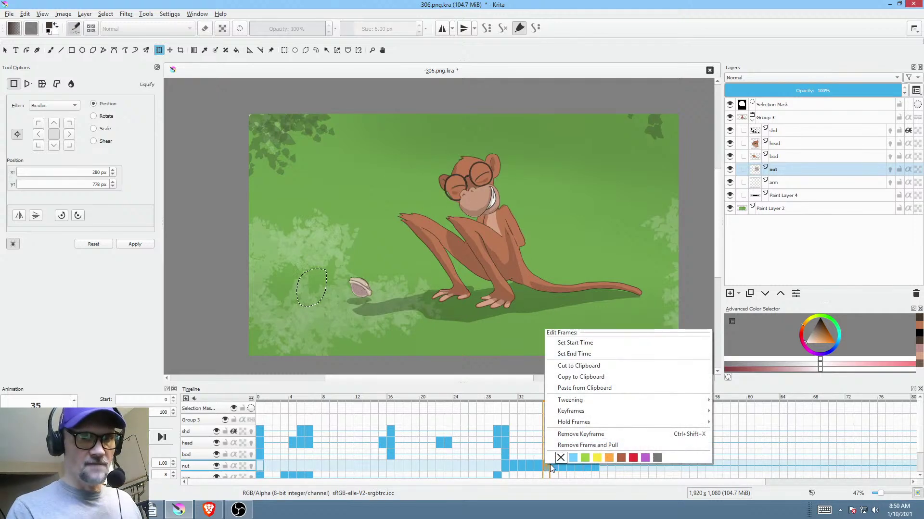
click(553, 468)
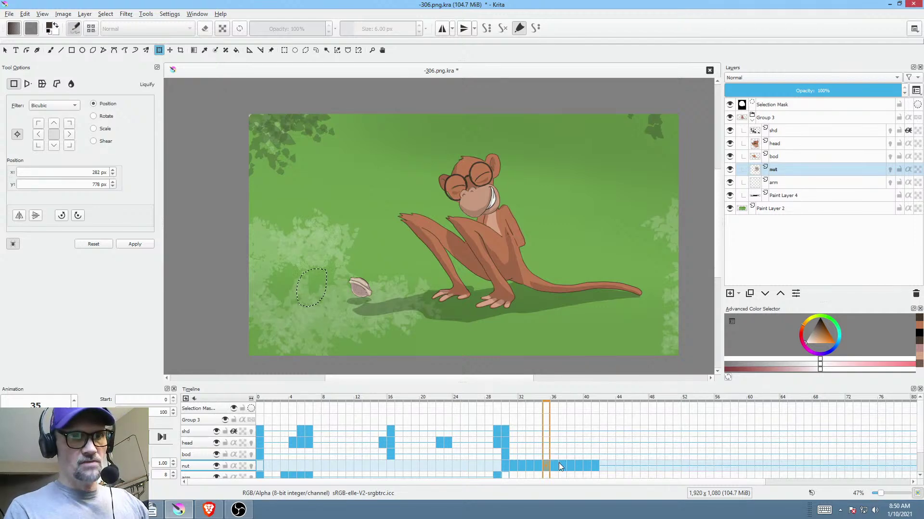
click(555, 464)
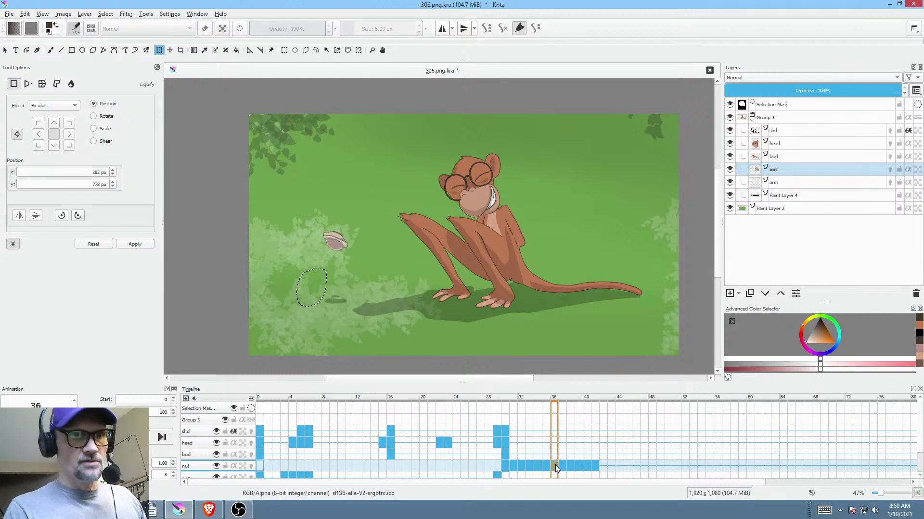
key(Right)
key(Right)
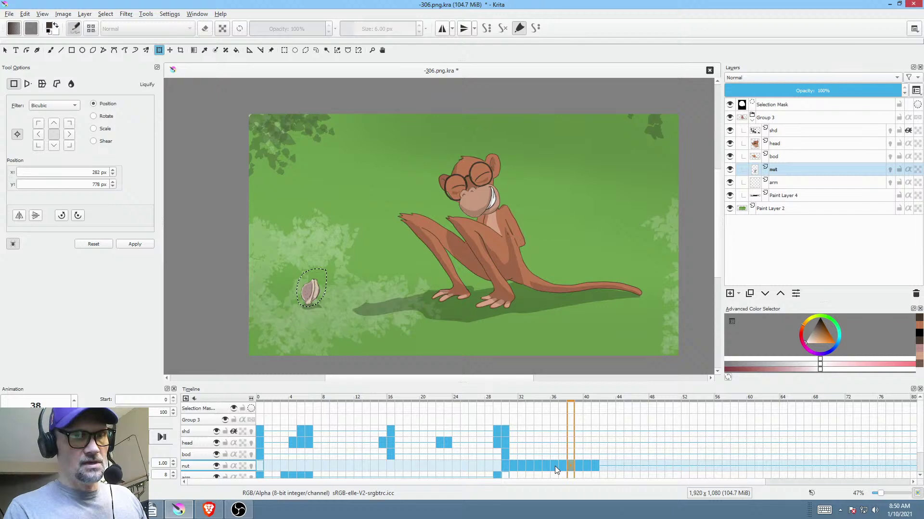
key(Right)
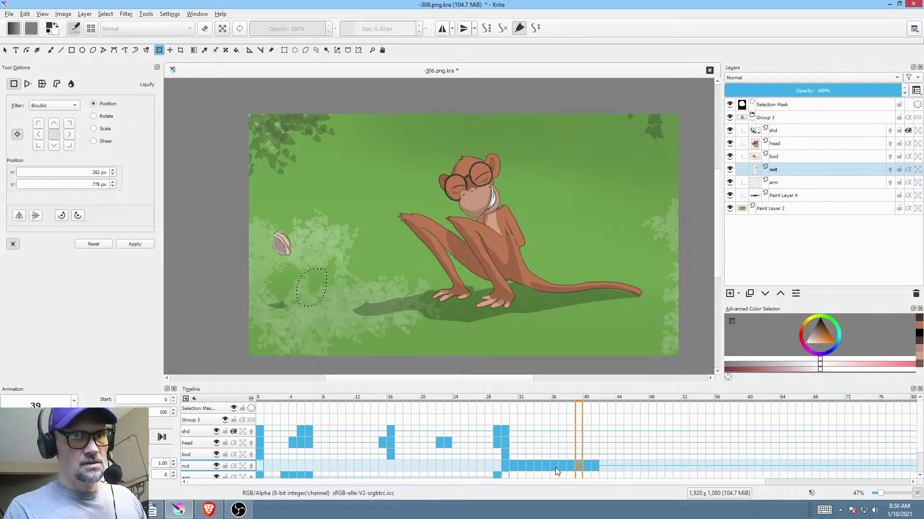
key(Left)
key(Right)
key(Left)
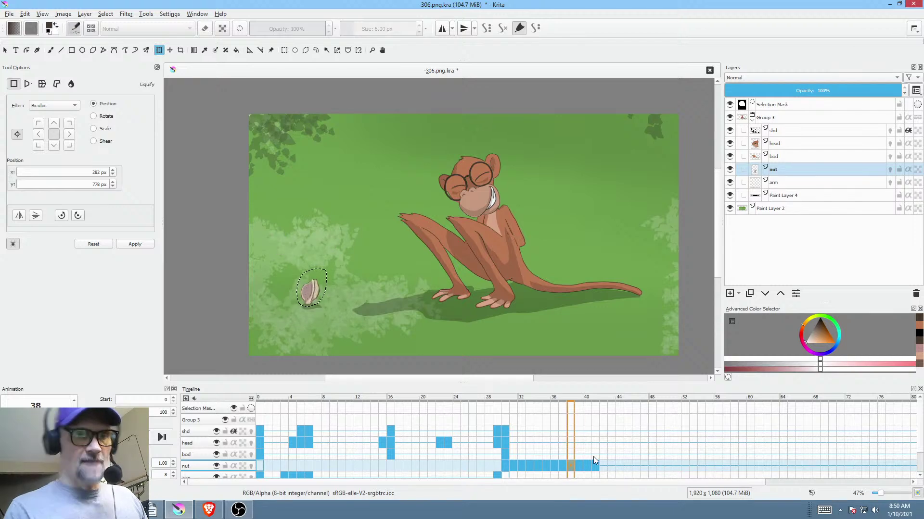
- Outline the nut together with its shadow on frame 38 and shift both left to X 234, Y 784 px
key(l)
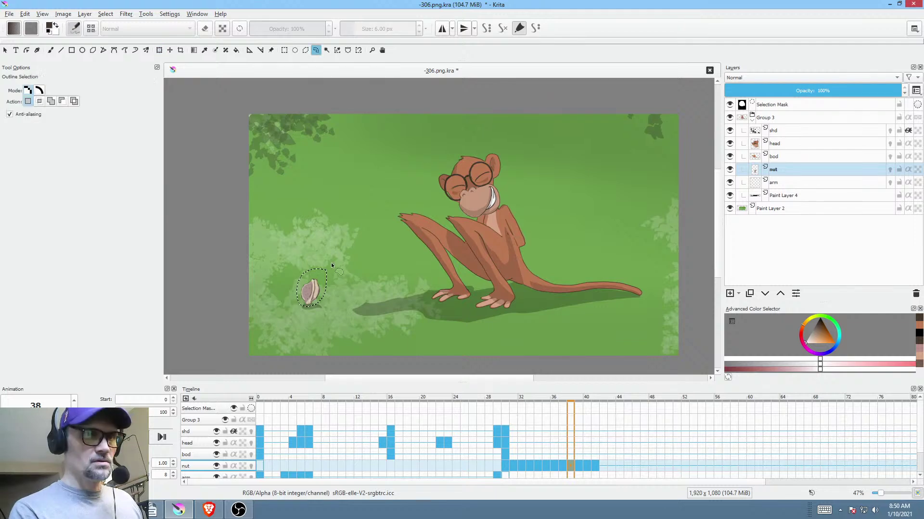
mouse_move(325, 256)
mouse_down()
mouse_move(286, 282)
mouse_move(328, 264)
mouse_up()
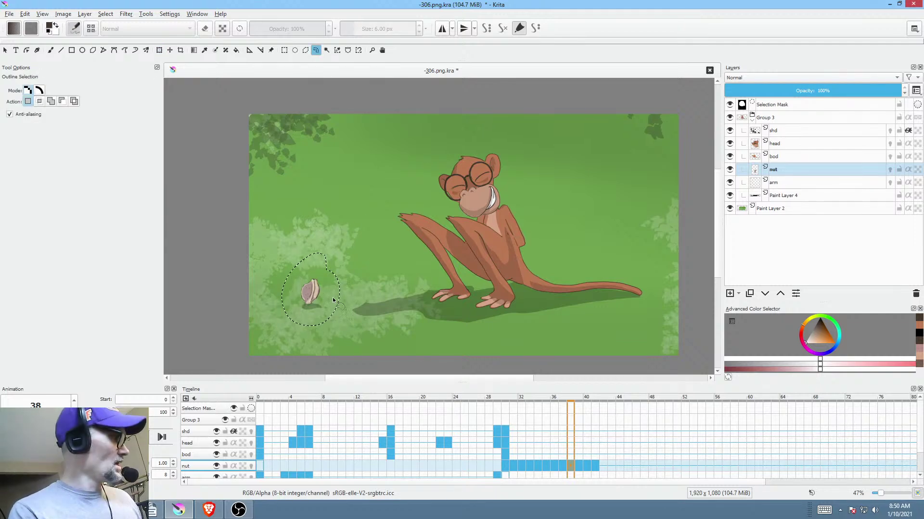
key(ctrl+t)
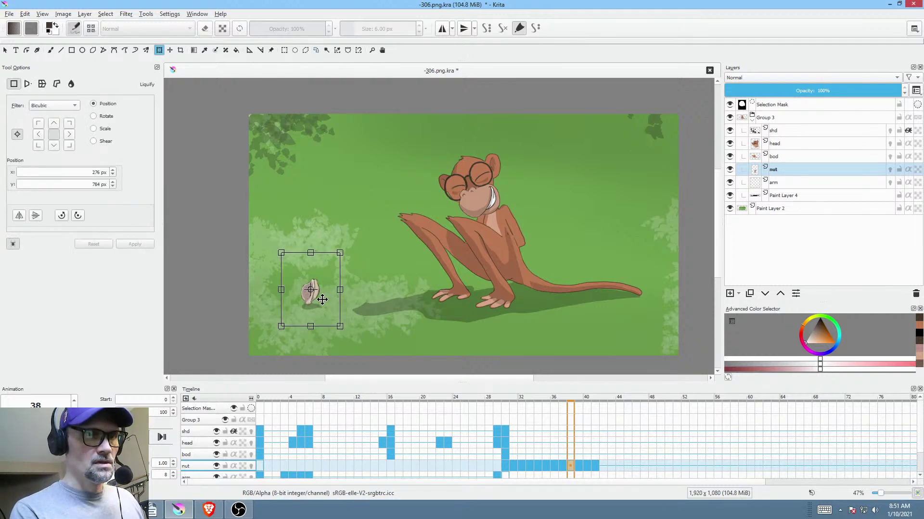
drag(320, 300, 308, 304)
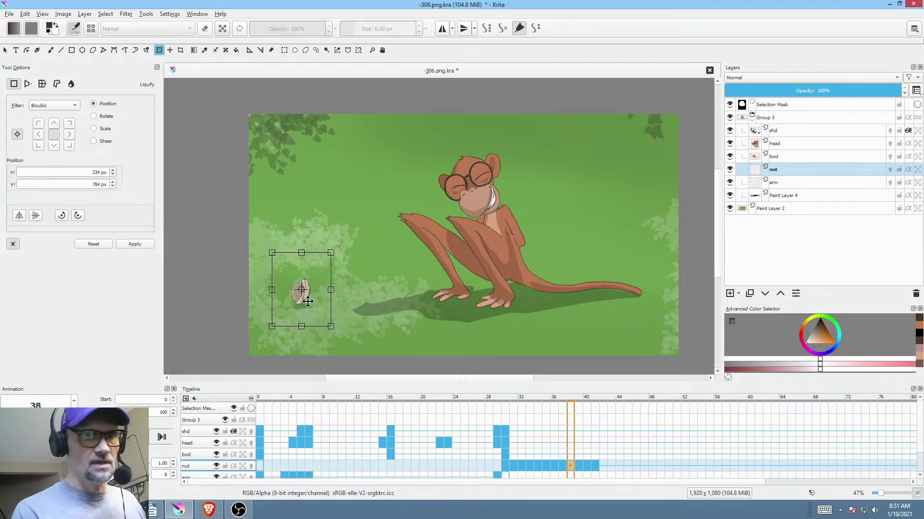
- Clear the selection and play the animation from frame 26 to review the adjusted nut bounce
click(548, 464)
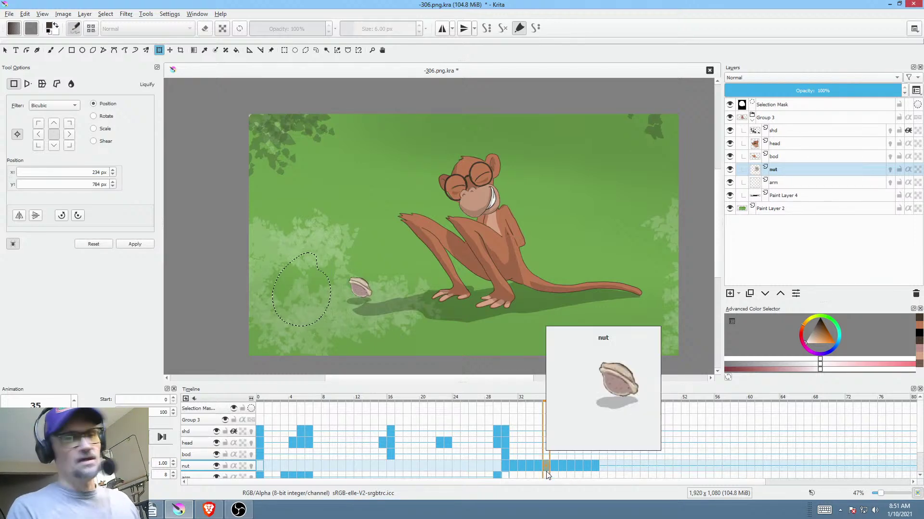
key(ctrl+shift+a)
key(space)
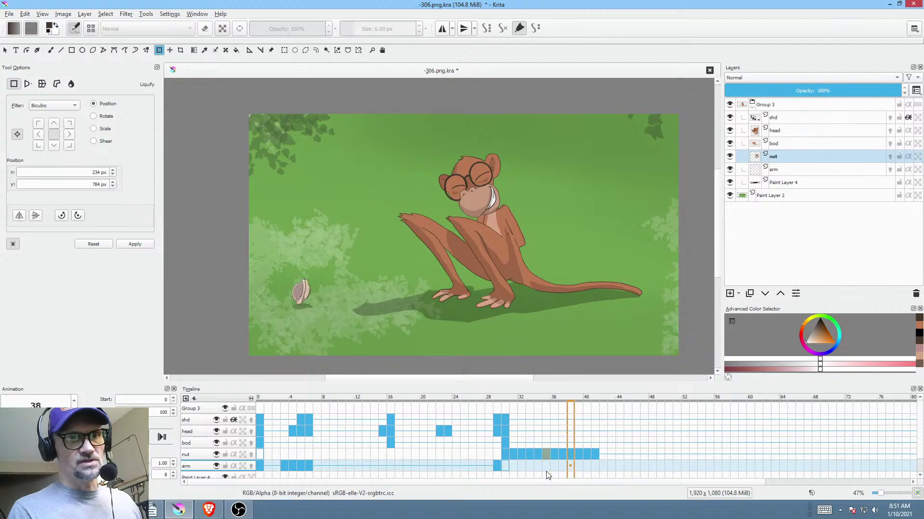
key(space)
click(475, 450)
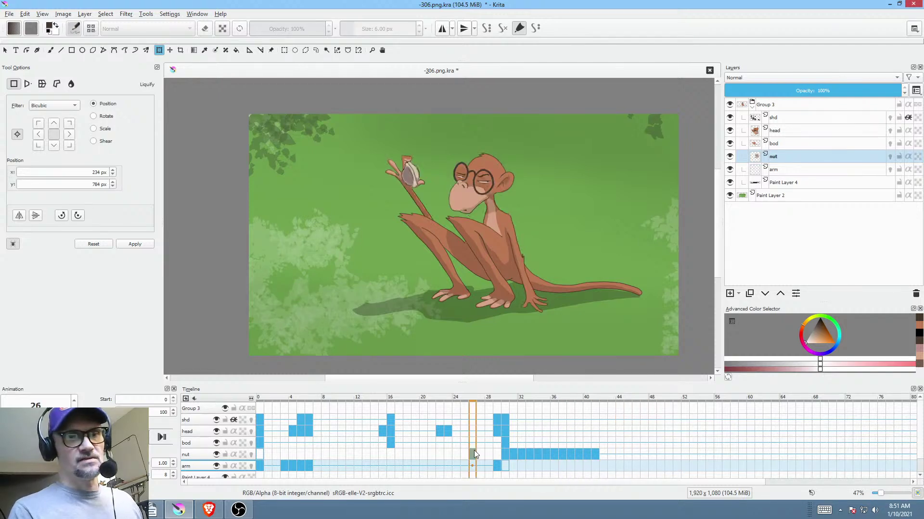
key(space)
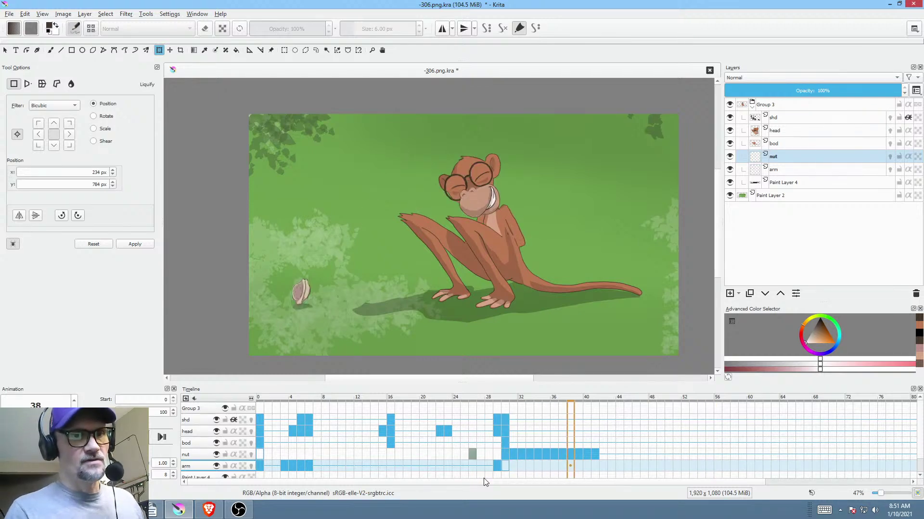
key(space)
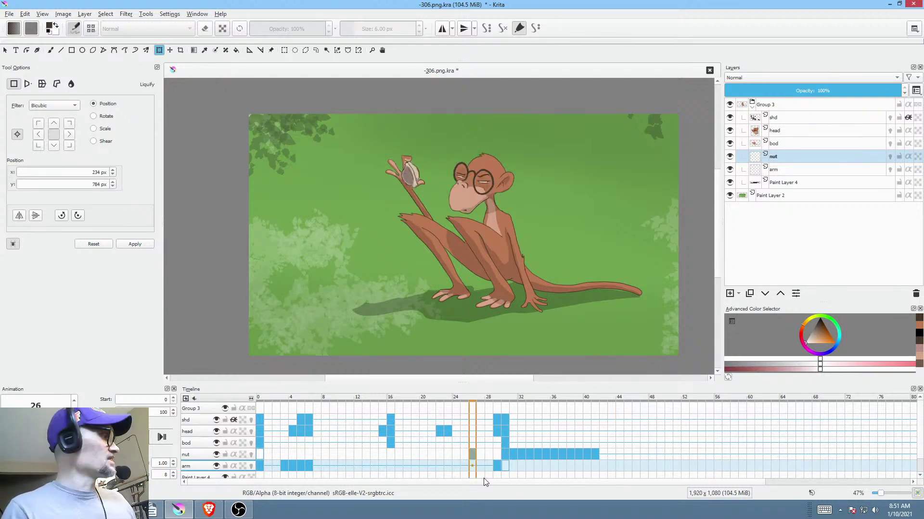
- Render frames 0 to 100 as a PNG image sequence with base name 306. in the scene's RENDER folder, replacing the existing frames
key(ctrl+shift+r)
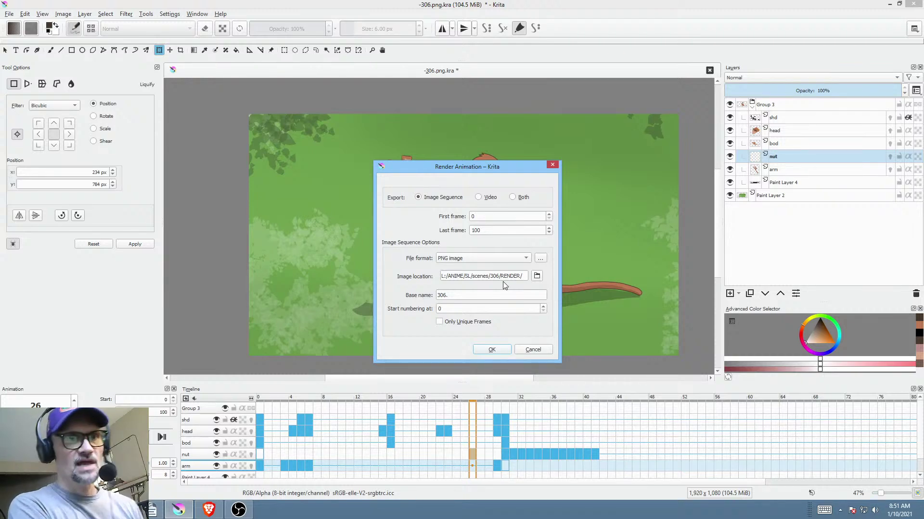
click(492, 349)
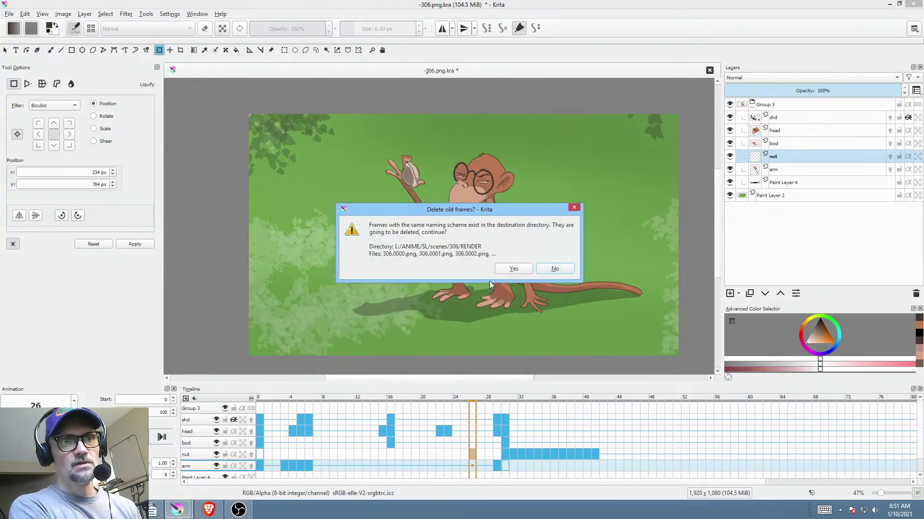
click(504, 271)
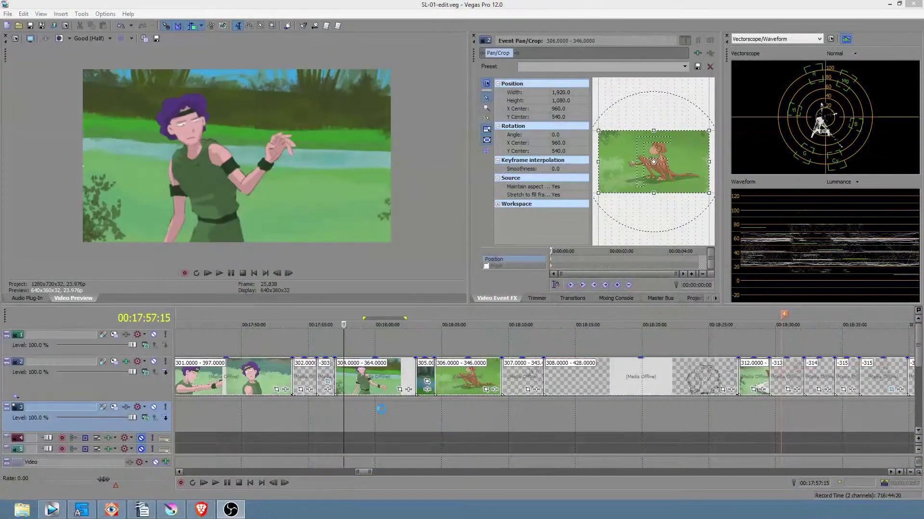
- Switch to the SL-01-edit project in Vegas Pro and play the edit from the 304 clip into the 306 monkey shot
click(382, 409)
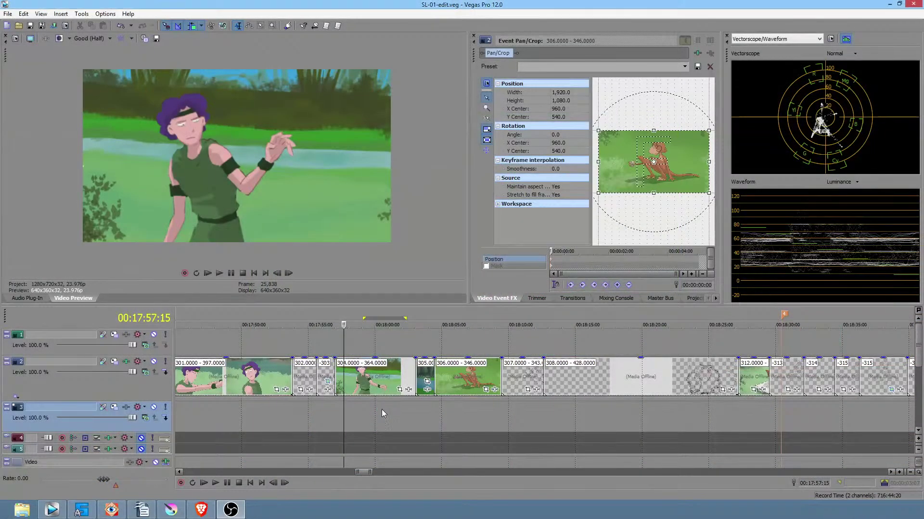
key(space)
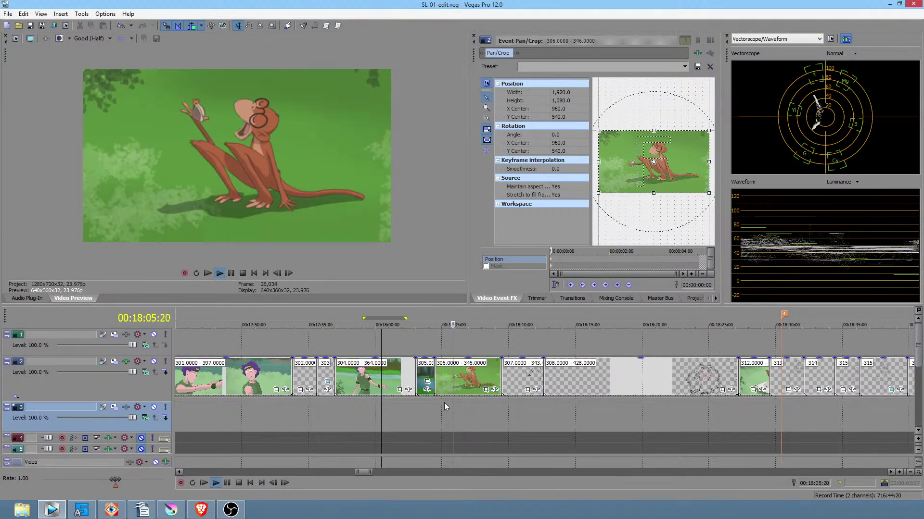
- Stop playback and scrub back and forth across the cut from the 305 clip into the 306 monkey shot
key(space)
drag(423, 407, 460, 409)
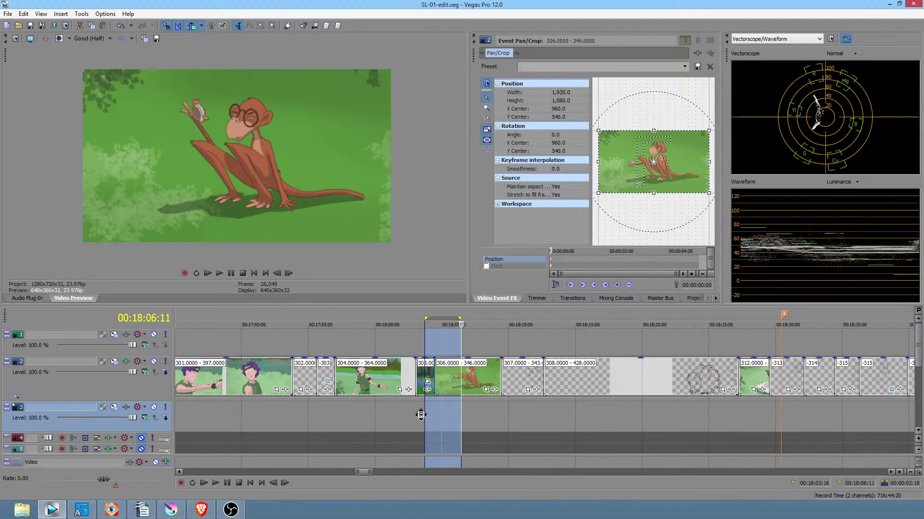
scroll(423, 413, right, 3)
drag(358, 419, 376, 419)
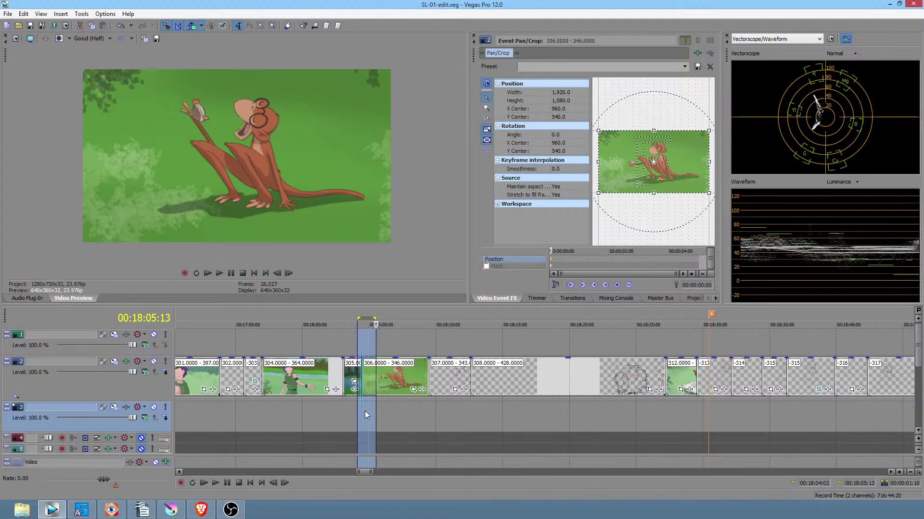
click(364, 411)
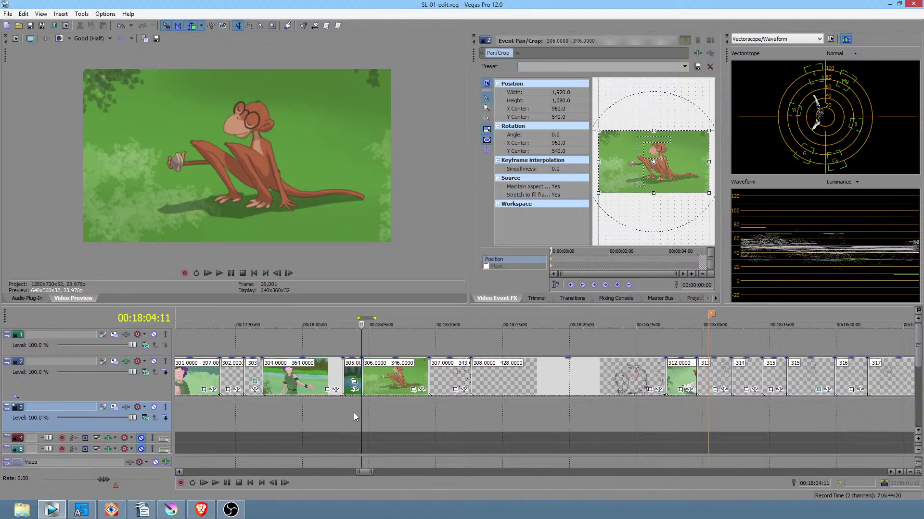
click(354, 413)
scroll(354, 413, left, 3)
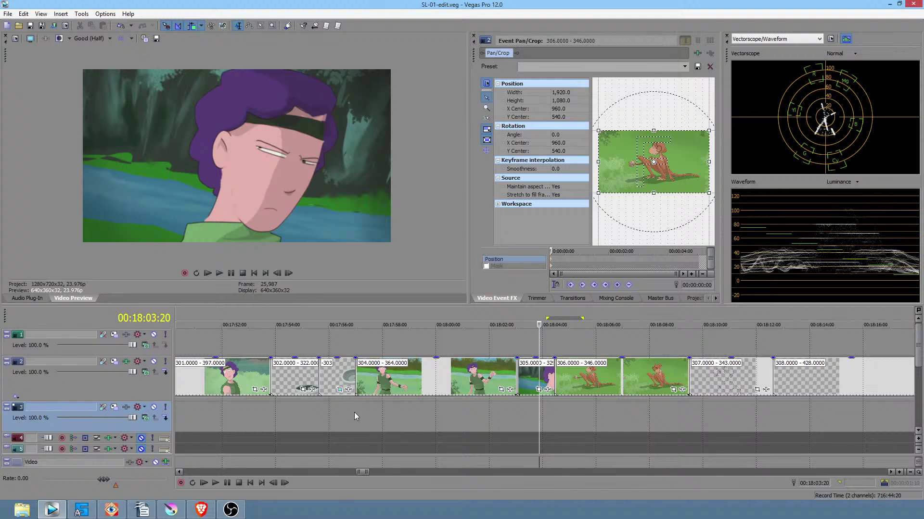
scroll(482, 419, right, 2)
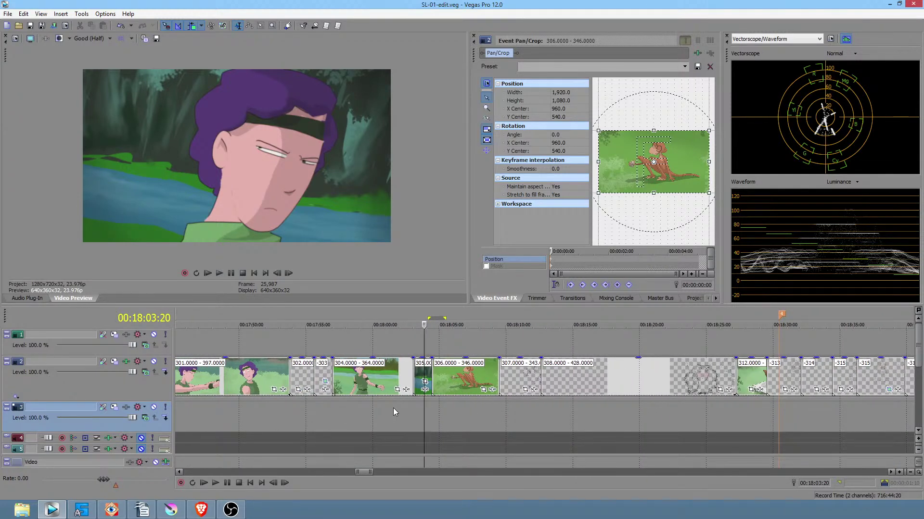
- Scrub from the 304 clip into the 306 shot, and play the edit from the end of the 301 clip through the monkey shot
drag(370, 416, 453, 422)
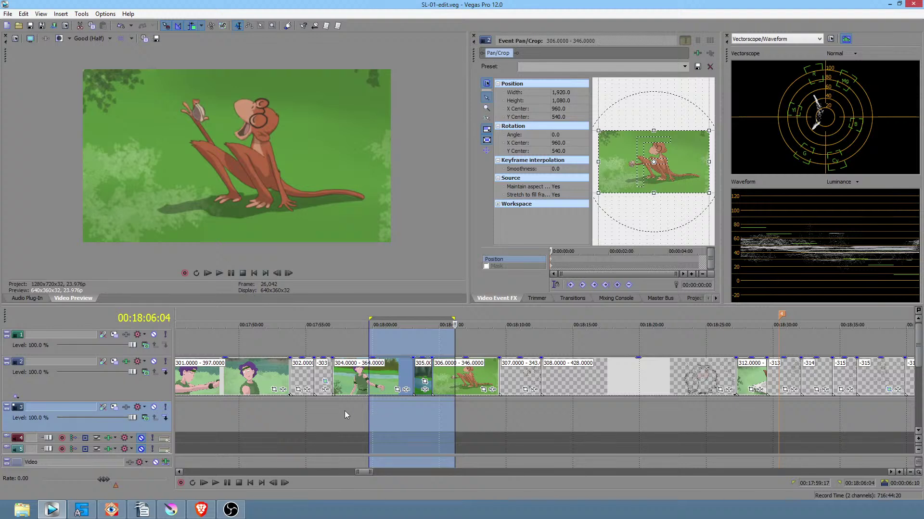
click(313, 411)
key(space)
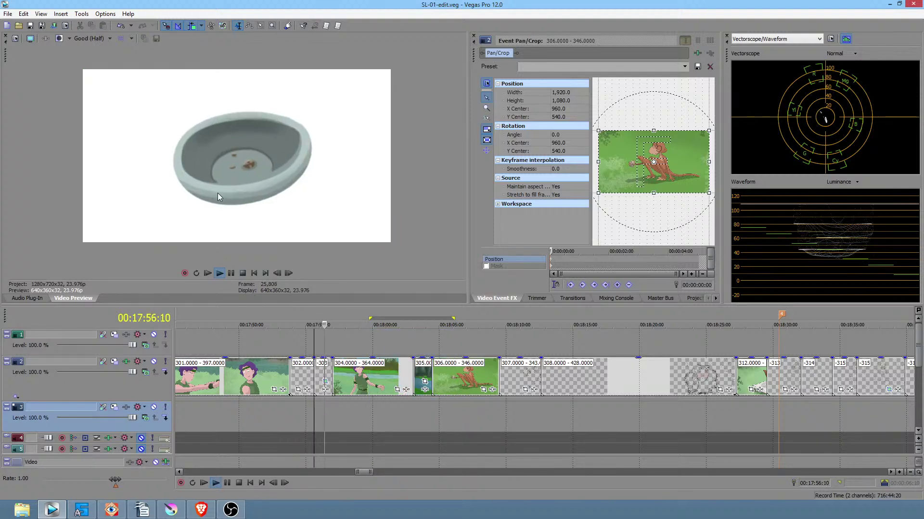
click(284, 414)
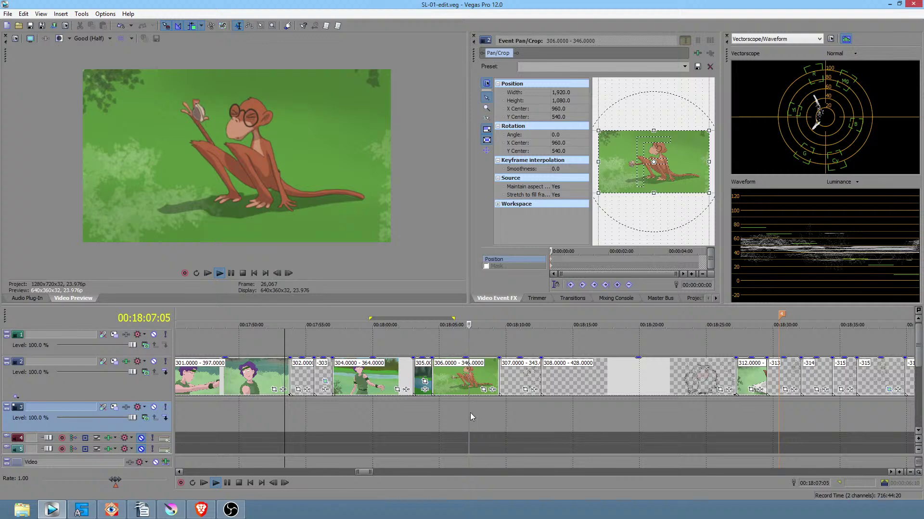
key(space)
- Scrub the opening of the 306 shot and replay the edit from the 305 clip to check the monkey's head movement
click(434, 410)
scroll(440, 409, up, 3)
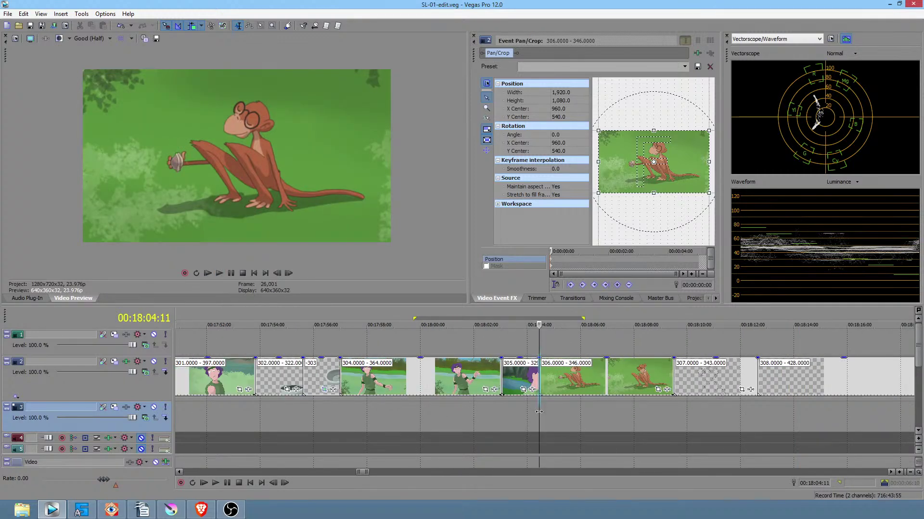
drag(539, 414, 563, 422)
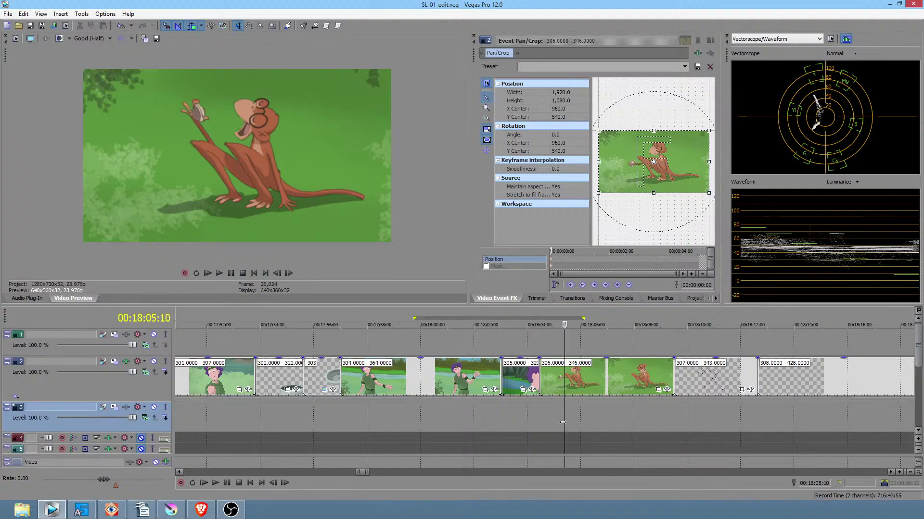
click(528, 417)
key(space)
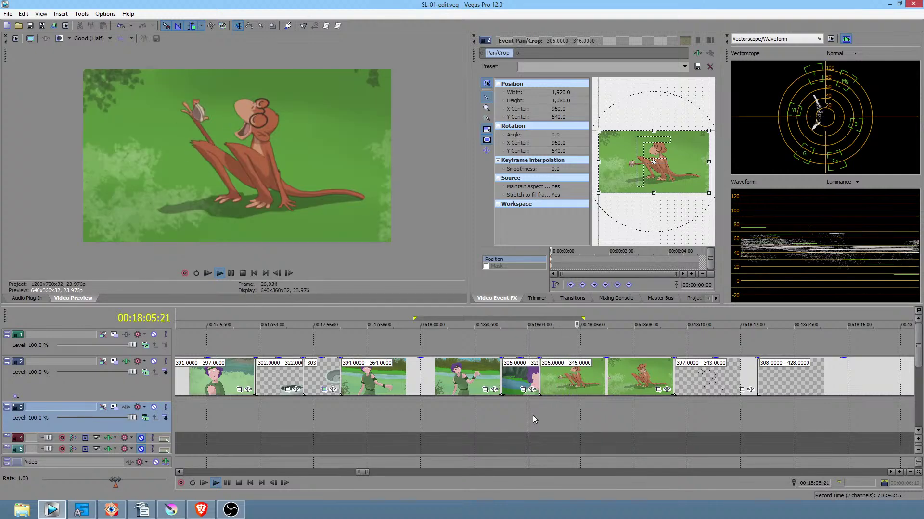
key(space)
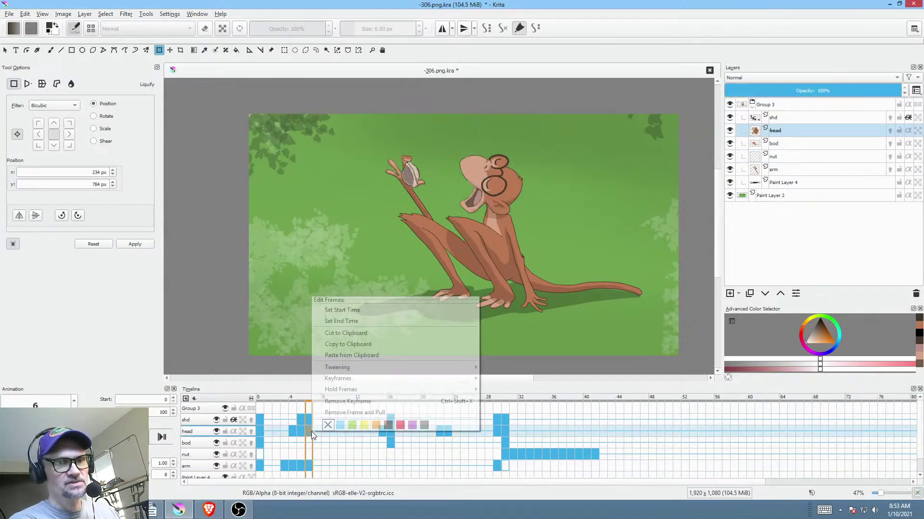
- On frame 6 of the head layer in Krita, use Liquify at brush size 142.13 to stretch the jaw downward and the muzzle upward
right_click(311, 435)
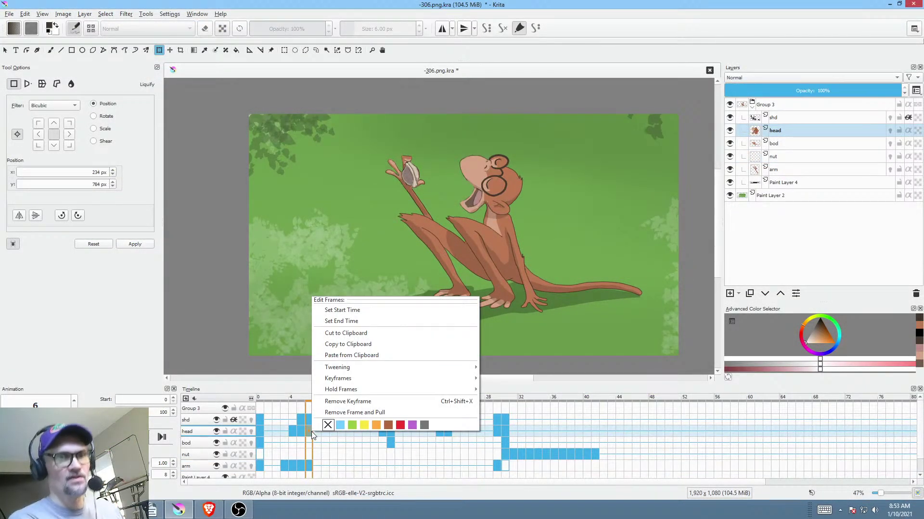
key(Escape)
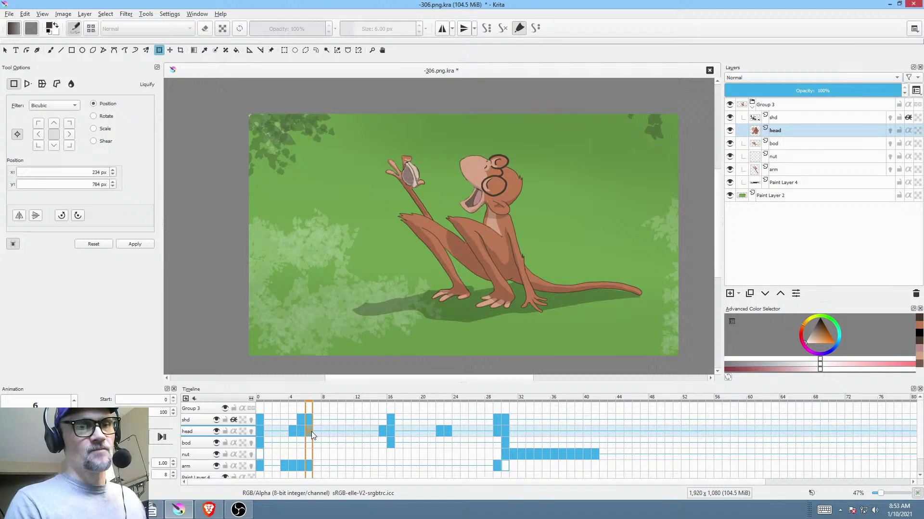
scroll(495, 182, up, 5)
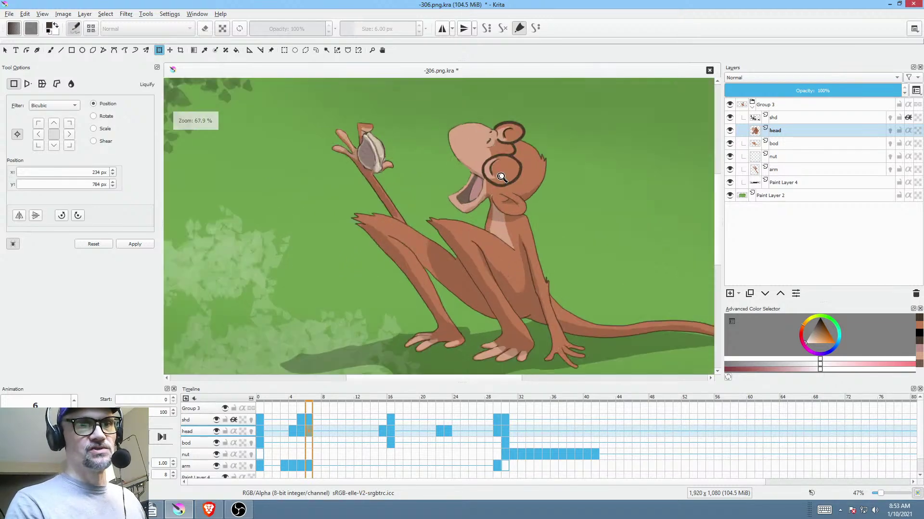
drag(520, 196, 518, 195)
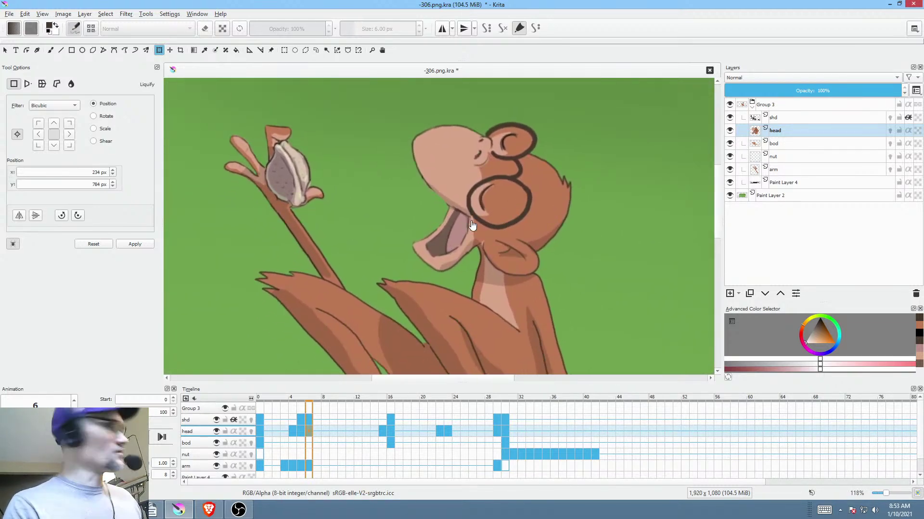
key(Tab)
key(Tab)
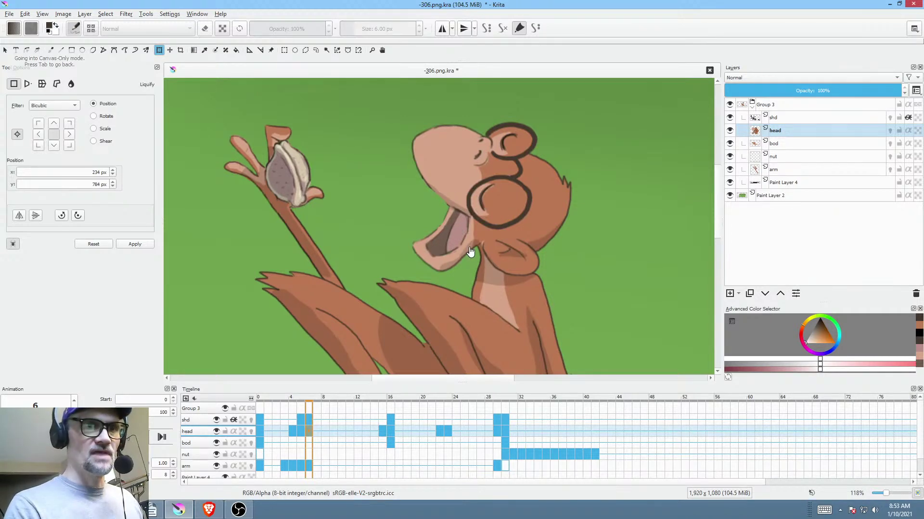
click(464, 242)
right_click(477, 245)
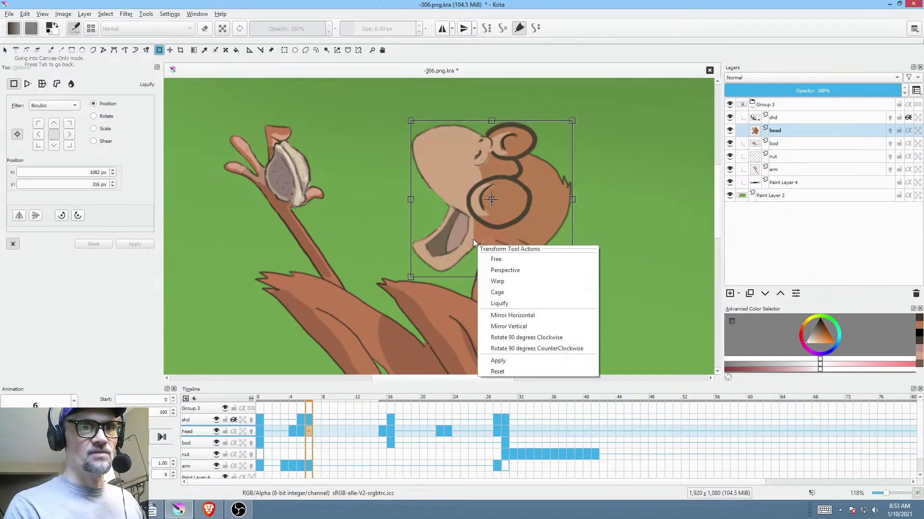
click(512, 304)
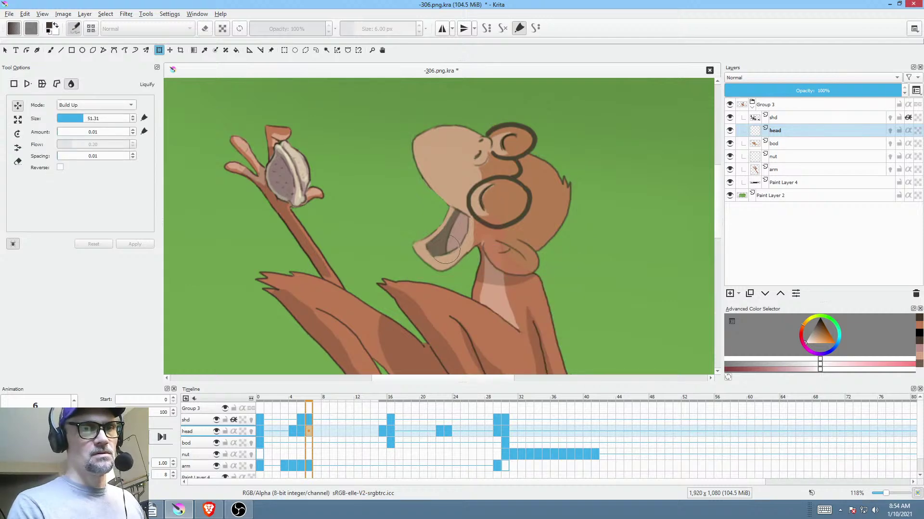
mouse_move(440, 251)
mouse_down()
mouse_move(463, 259)
mouse_move(436, 241)
mouse_move(495, 283)
mouse_move(500, 269)
mouse_up()
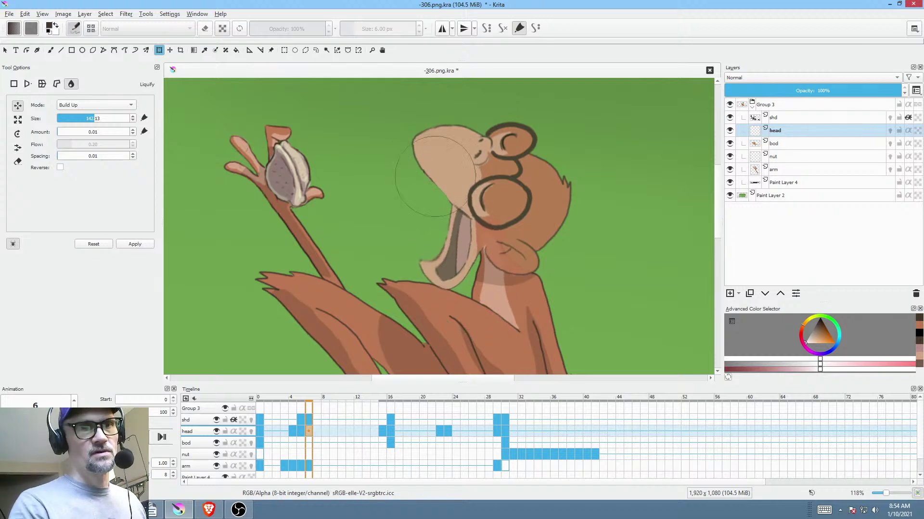
mouse_move(436, 176)
mouse_down()
mouse_move(423, 183)
mouse_move(408, 169)
mouse_move(501, 128)
mouse_move(447, 144)
mouse_move(429, 164)
mouse_move(395, 120)
mouse_move(410, 114)
mouse_move(524, 279)
mouse_move(502, 246)
mouse_up()
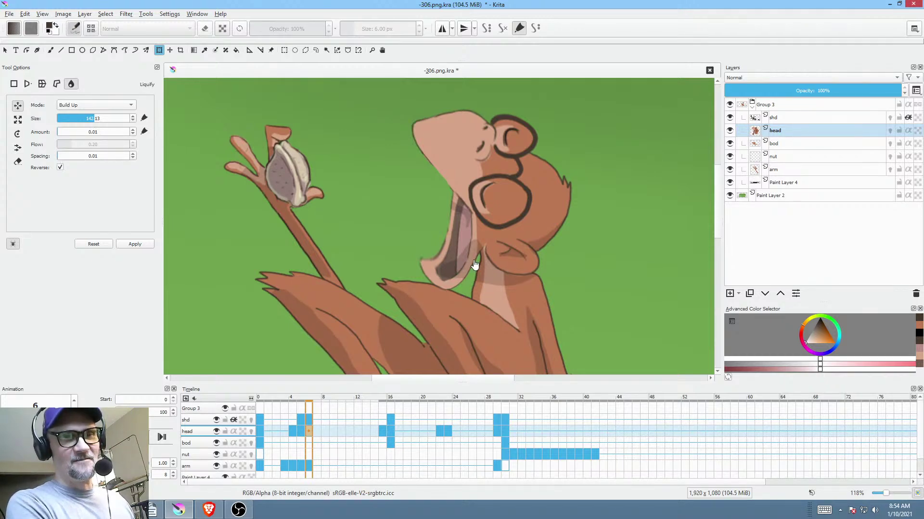
- Render frames 0 to 100 as a PNG image sequence with base name 306. into the scene's RENDER folder, overwriting the existing frames
key(ctrl+shift+r)
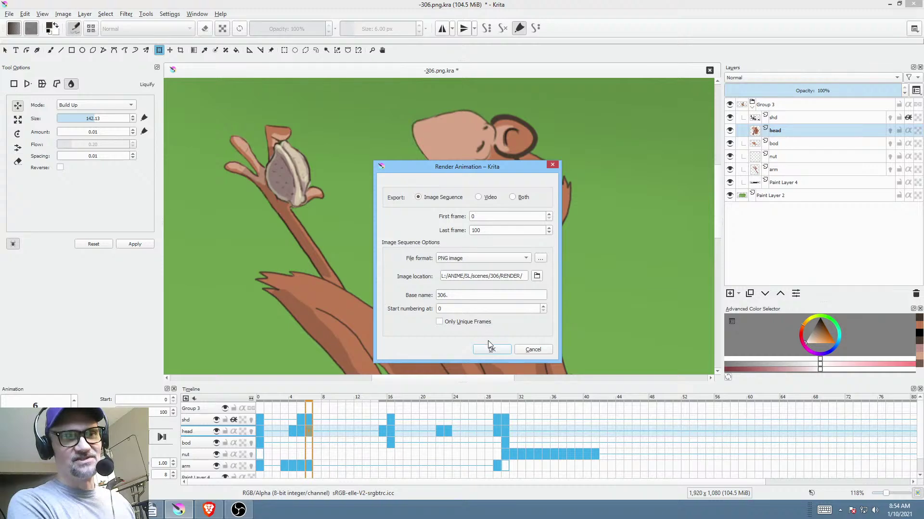
click(490, 347)
click(510, 268)
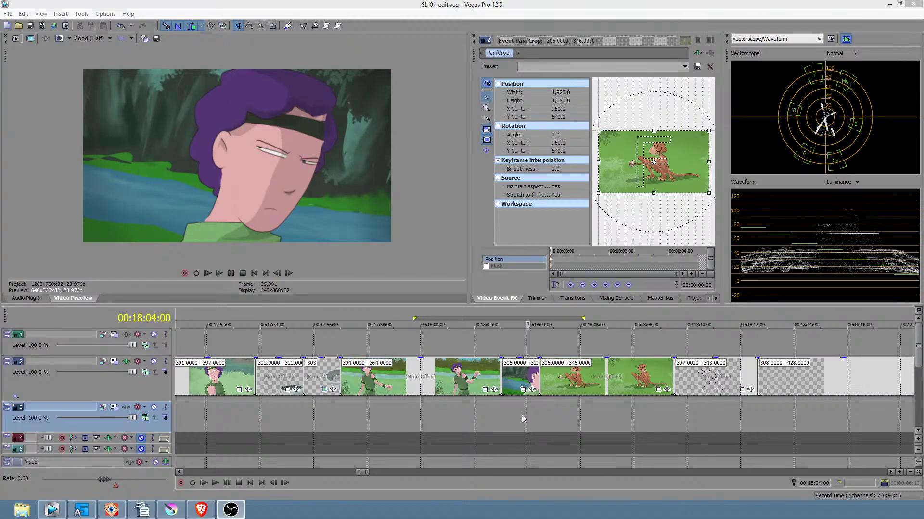
- Switch to the Vegas Pro edit and repeatedly play from the 305 clip into the 306 shot to review the stretched mouth
click(521, 415)
key(space)
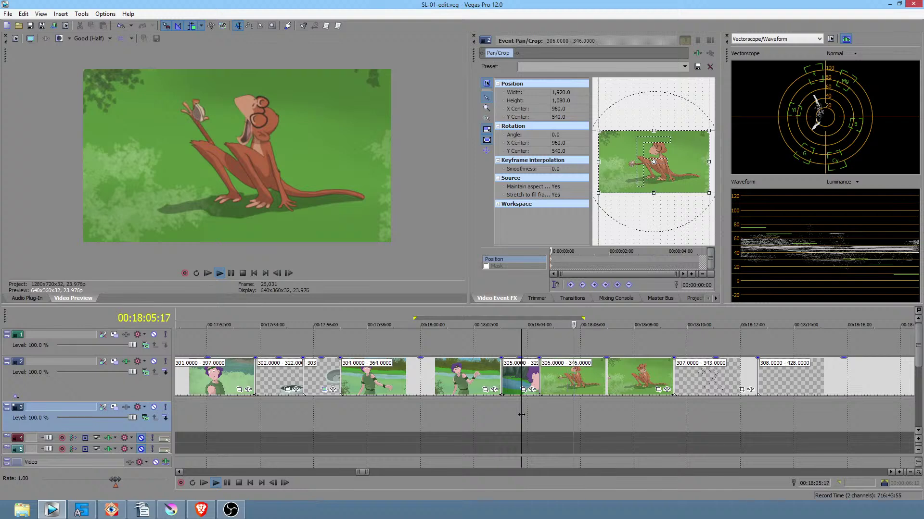
key(space)
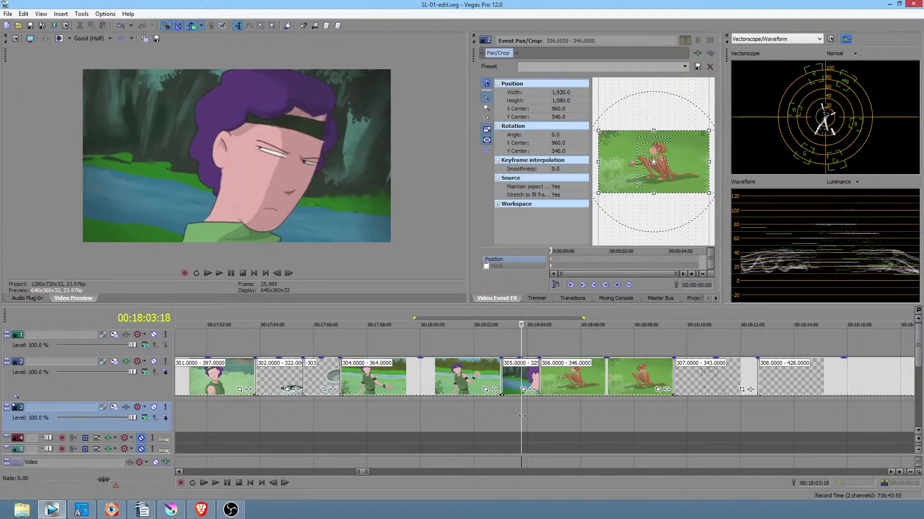
key(space)
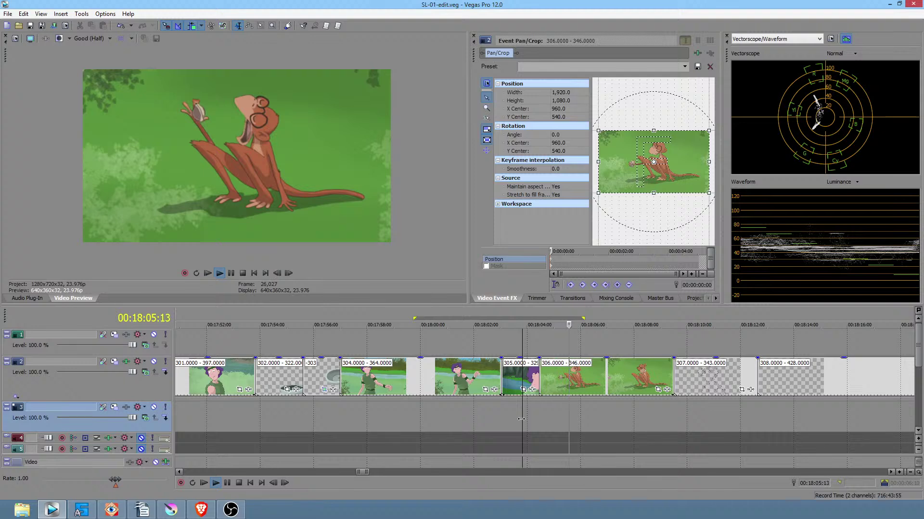
key(space)
key(space)
key(space)
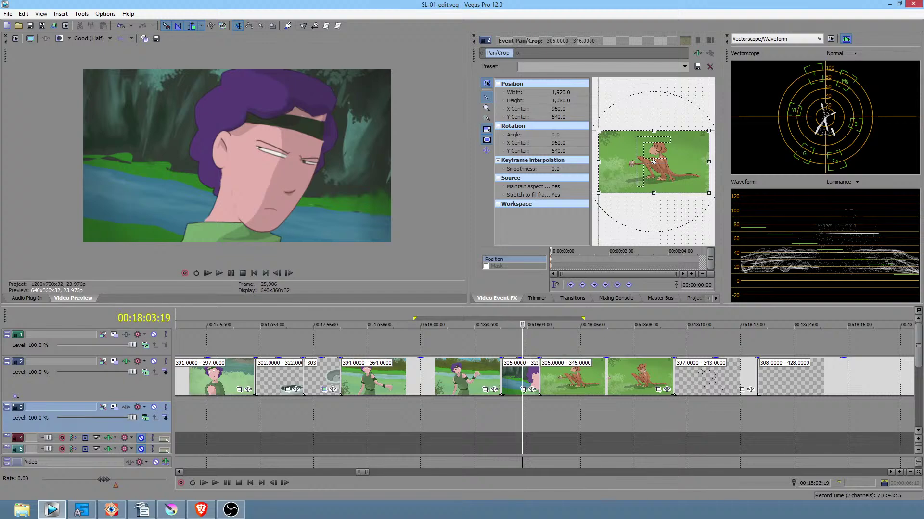
- Switch back to Krita and undo the Liquify deformation of the monkey's head on frame 6
click(231, 509)
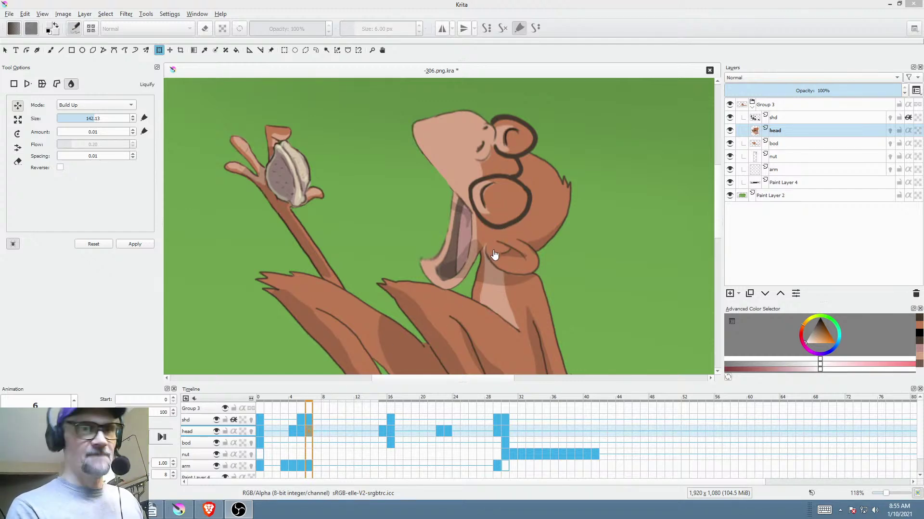
key(Return)
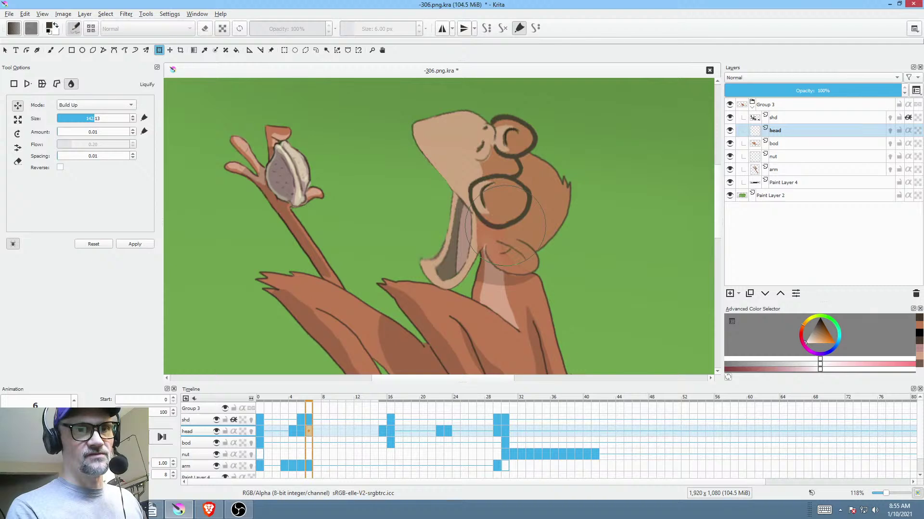
key(ctrl+z)
key(ctrl+z)
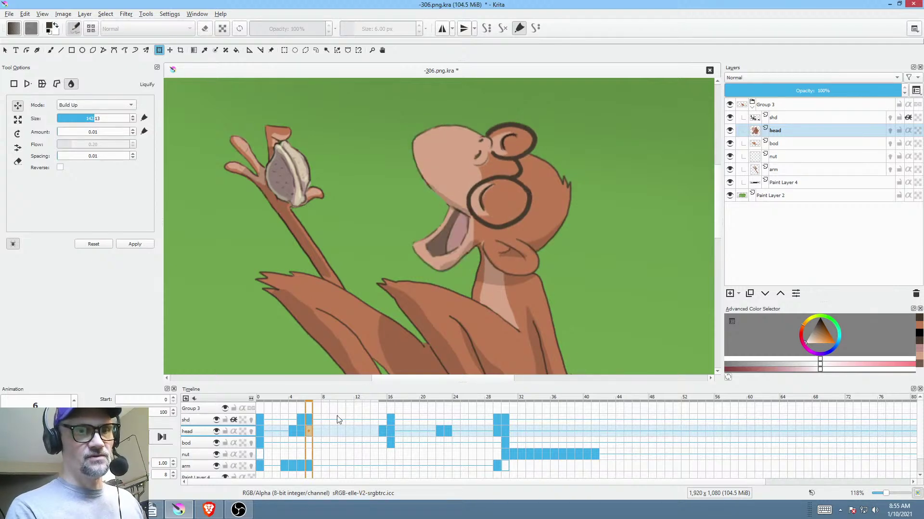
- On frame 7 of the head layer, liquify the monkey's head with a brush size of about 192, pulling the jaw down and reshaping the muzzle
click(317, 433)
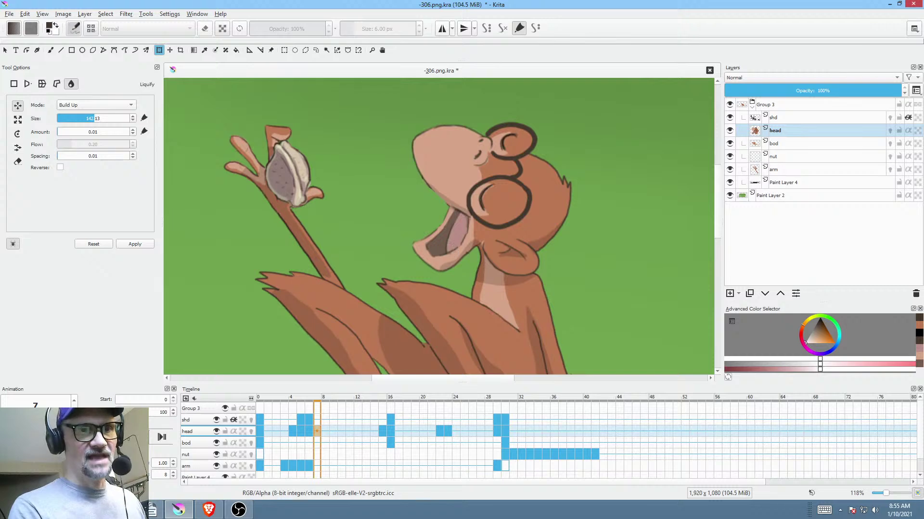
shift+drag(422, 186, 450, 185)
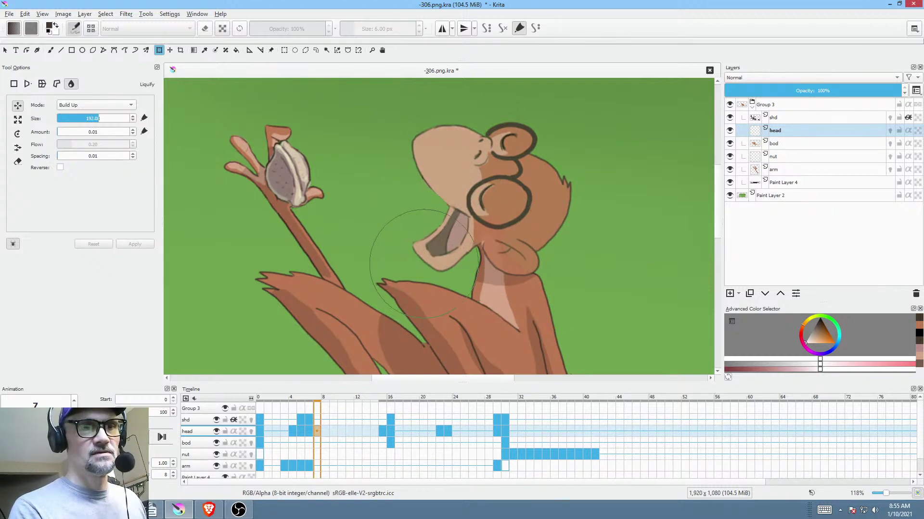
mouse_move(424, 260)
mouse_down()
mouse_move(432, 281)
mouse_move(437, 260)
mouse_move(435, 276)
mouse_up()
mouse_move(505, 279)
mouse_down()
mouse_move(440, 284)
mouse_move(435, 295)
mouse_move(433, 258)
mouse_move(423, 258)
mouse_move(474, 227)
mouse_move(488, 239)
mouse_up()
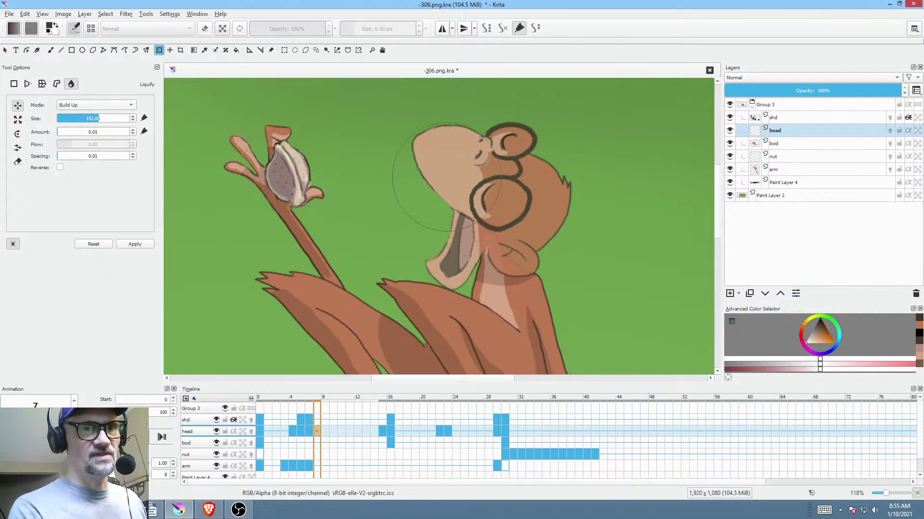
drag(423, 166, 519, 135)
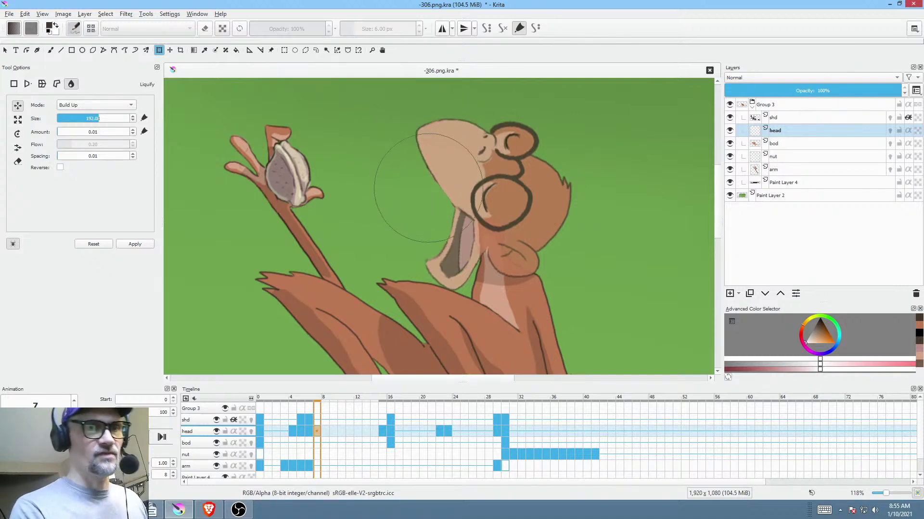
mouse_move(400, 205)
mouse_down()
mouse_move(443, 202)
mouse_move(430, 193)
mouse_move(431, 146)
mouse_move(450, 188)
mouse_move(423, 207)
mouse_move(446, 211)
mouse_move(488, 155)
mouse_move(493, 252)
mouse_move(445, 279)
mouse_move(455, 294)
mouse_move(416, 250)
mouse_move(436, 216)
mouse_up()
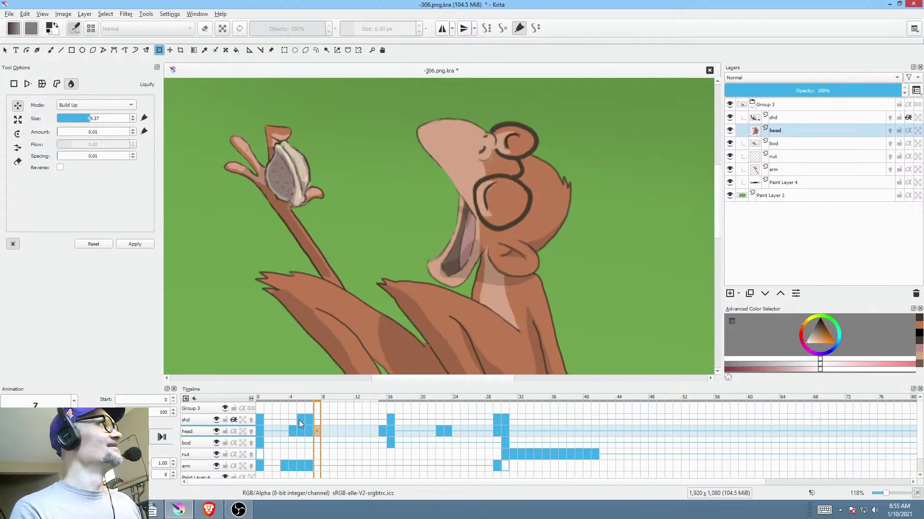
- Play the animation from frame 3 to check the reshaped head, and return to frame 7 of the head layer
mouse_move(304, 422)
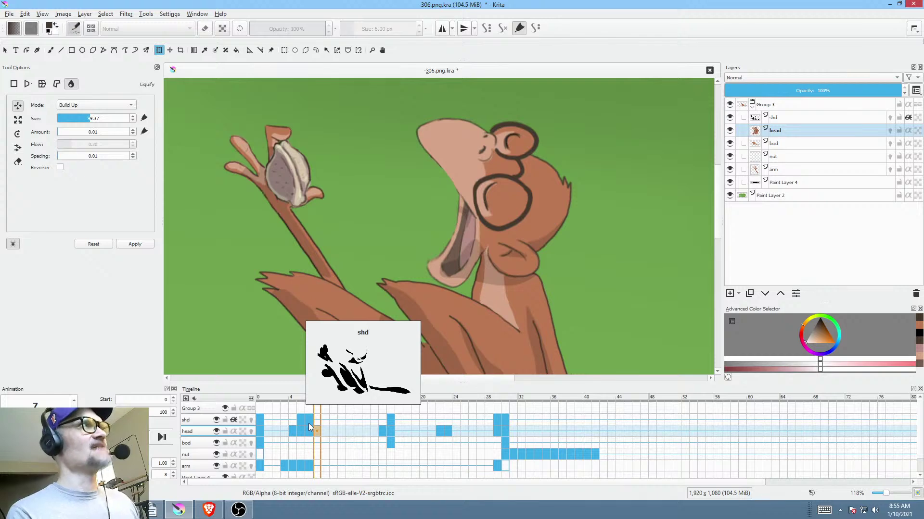
click(285, 431)
key(space)
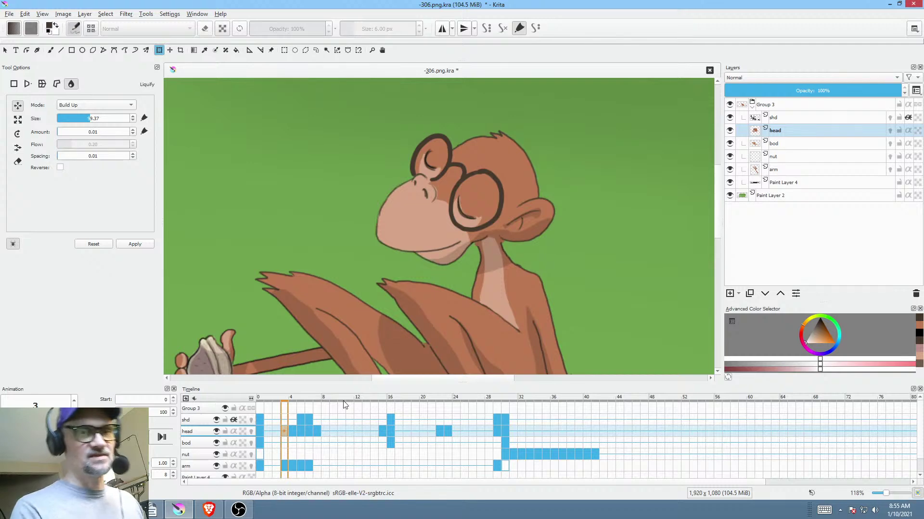
click(318, 431)
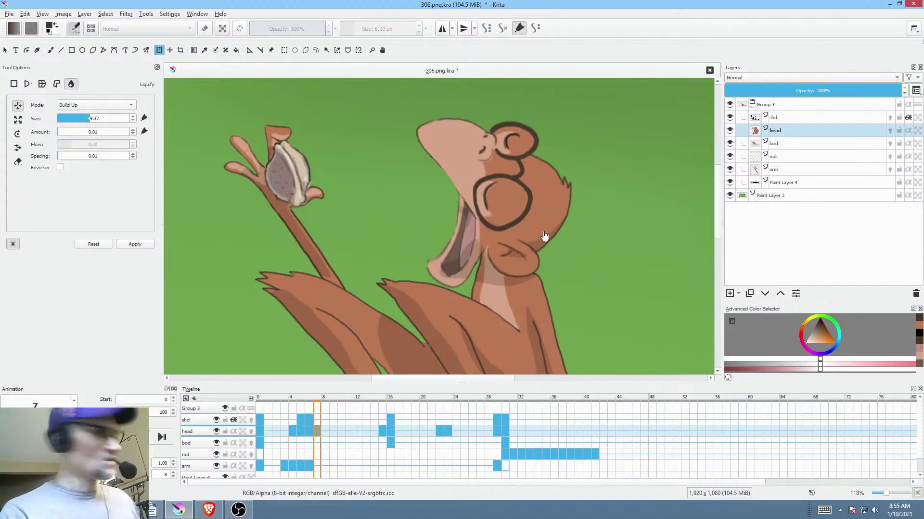
- On the head layer, move the frame 6 keyframe out to frame 63 and put the reshaped frame 7 keyframe at frame 6
key(b)
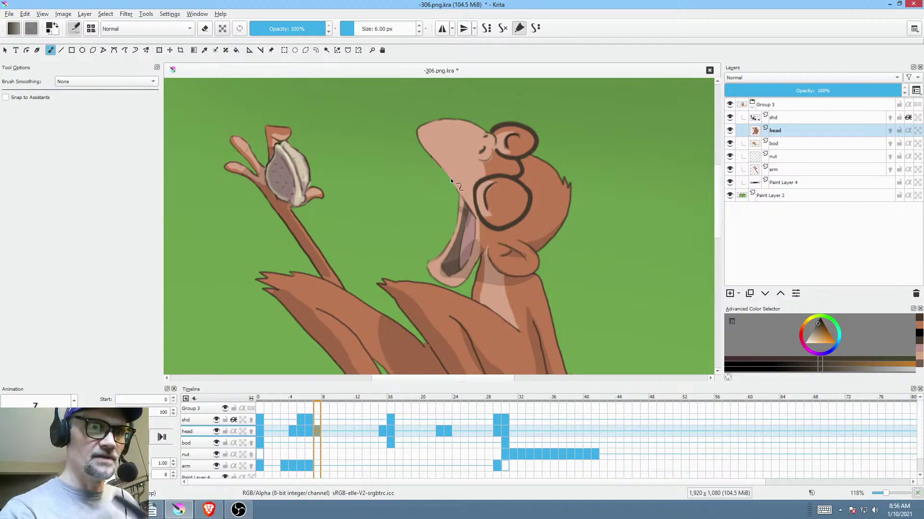
scroll(451, 181, up, 3)
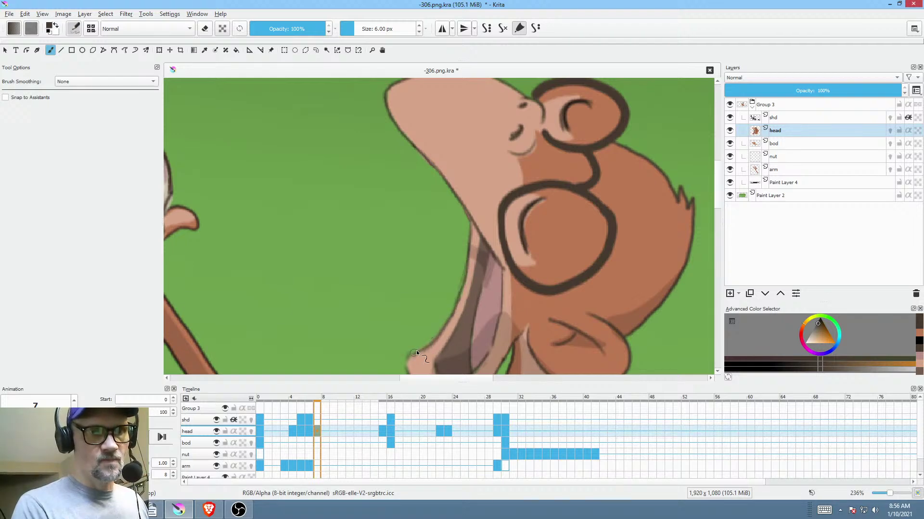
drag(578, 276, 540, 228)
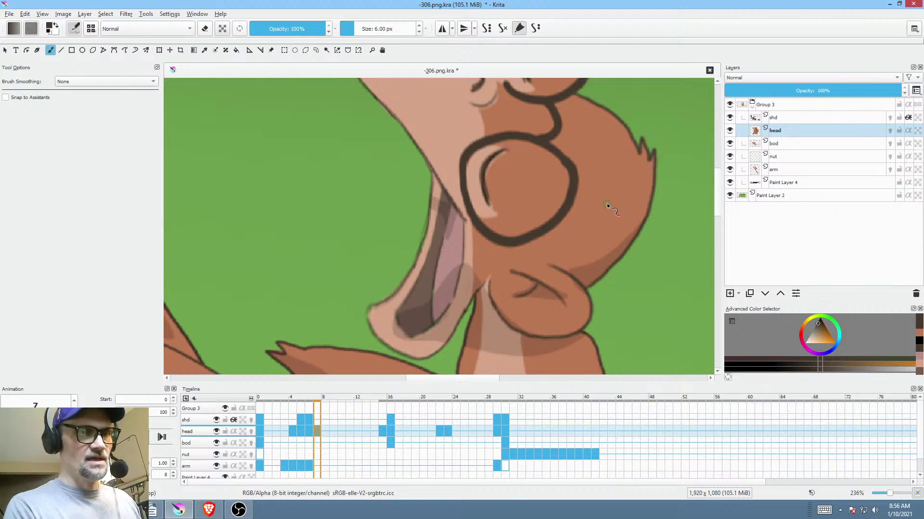
click(310, 420)
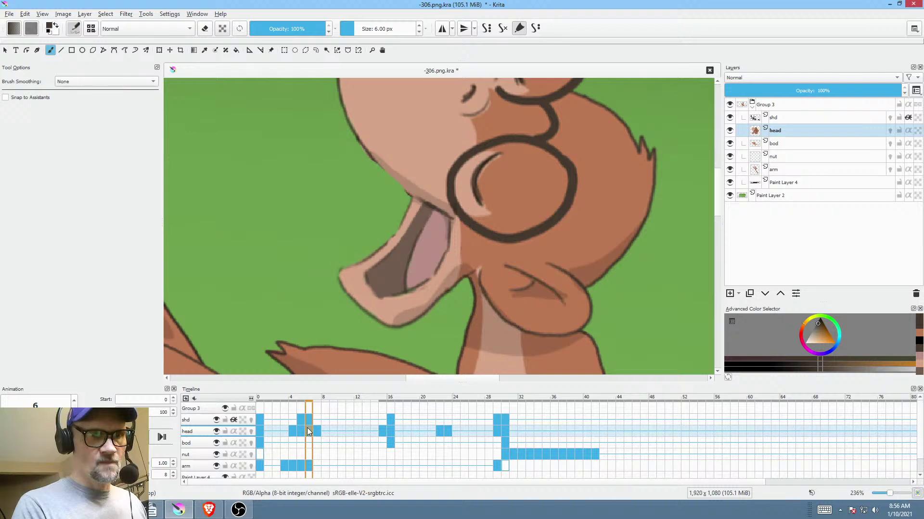
drag(308, 429, 776, 431)
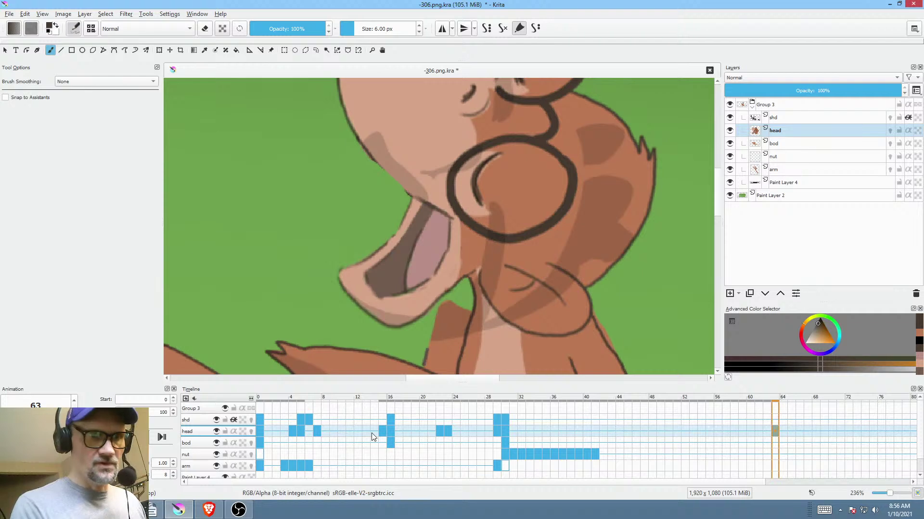
click(316, 428)
click(310, 431)
click(311, 427)
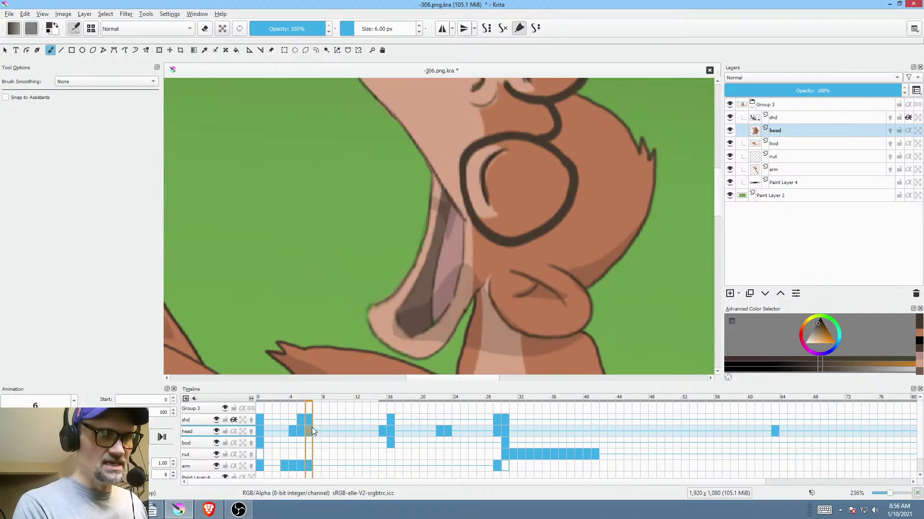
- On frame 6 of the shd layer, erase the misplaced shadow across the open mouth and lower jaw with a filled freehand shape
drag(551, 243, 537, 267)
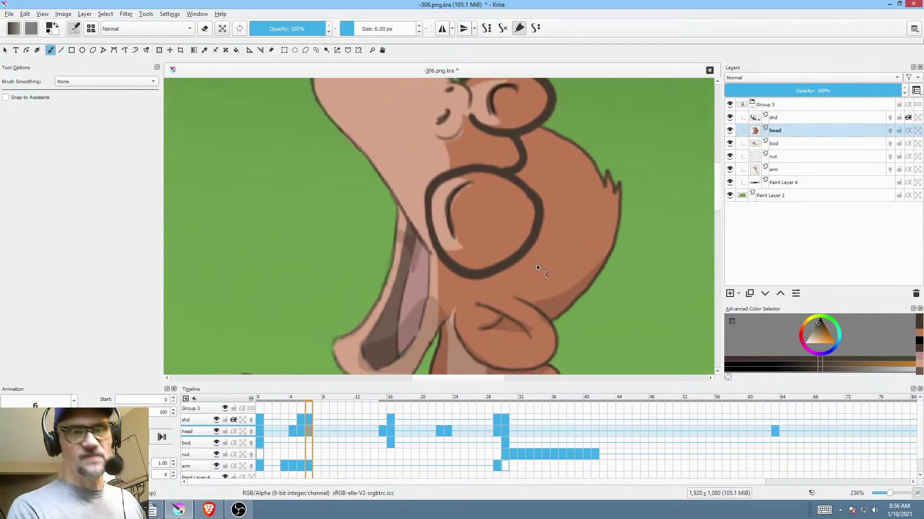
right_click(308, 419)
key(Escape)
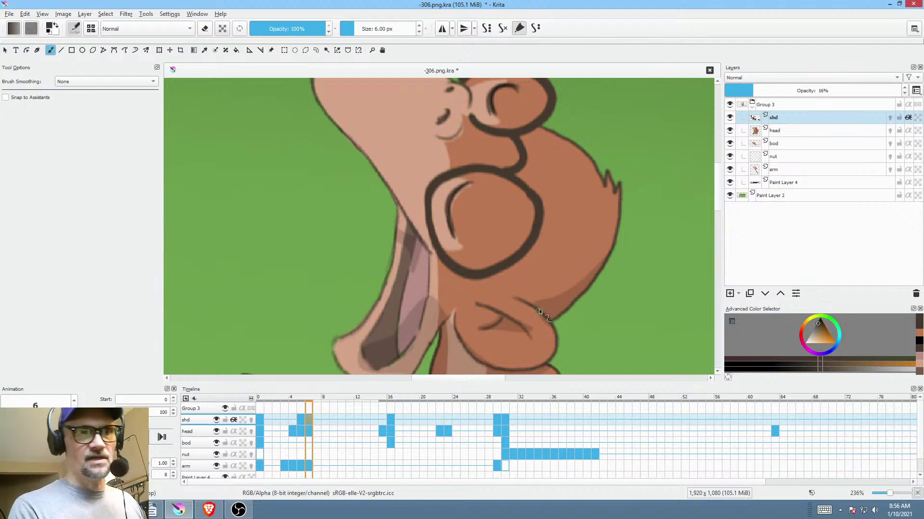
drag(539, 312, 520, 224)
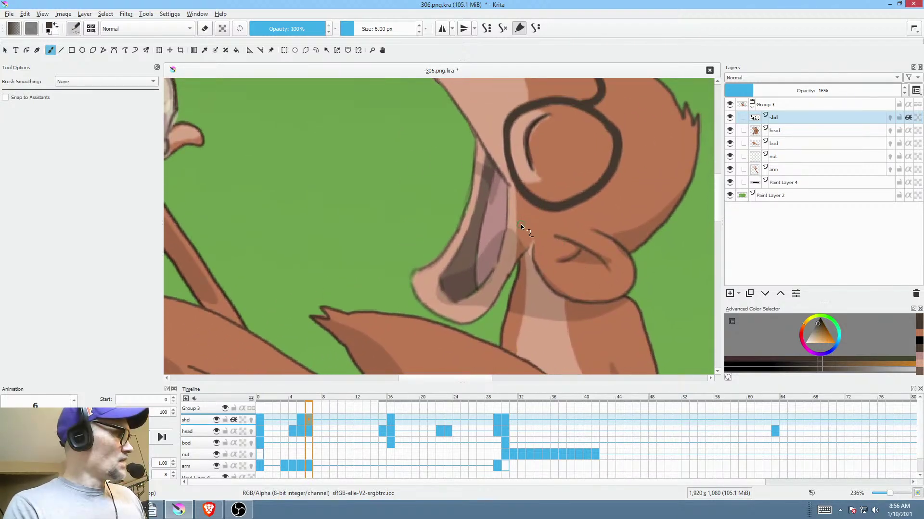
key(p)
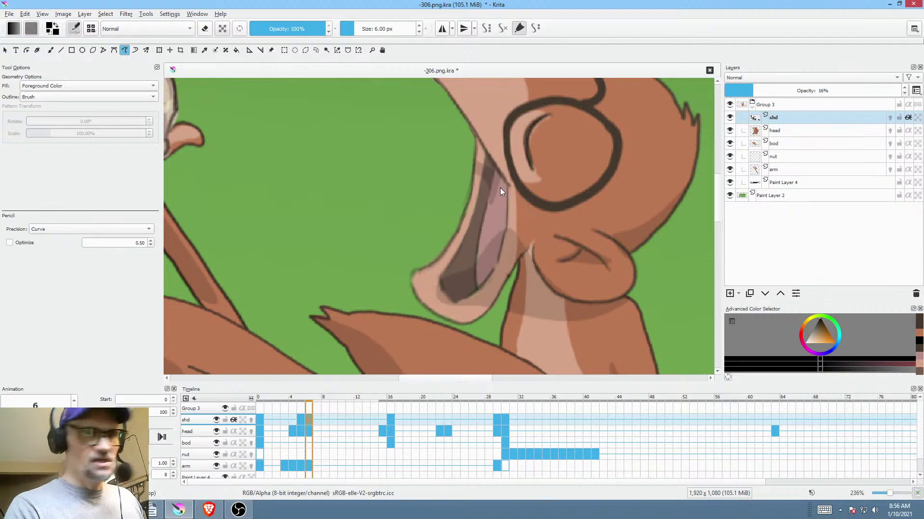
key(e)
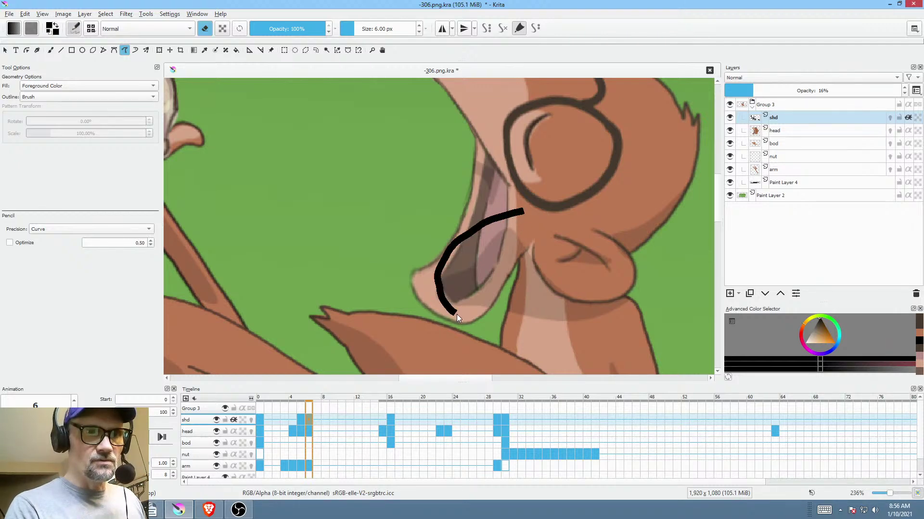
drag(503, 299, 503, 300)
drag(563, 178, 536, 209)
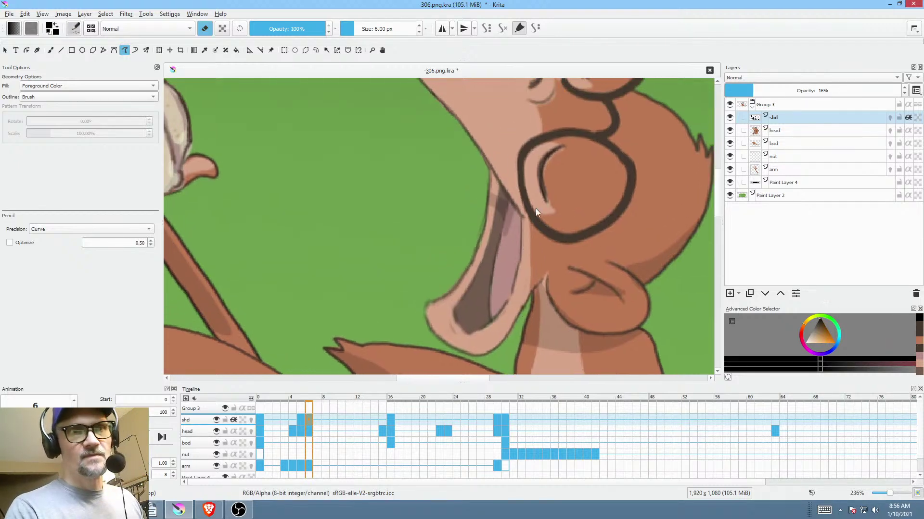
- Paint filled black shadow shapes on frame 6 of the shd layer along the lower jaw and the muzzle's underside
scroll(561, 214, down, 4)
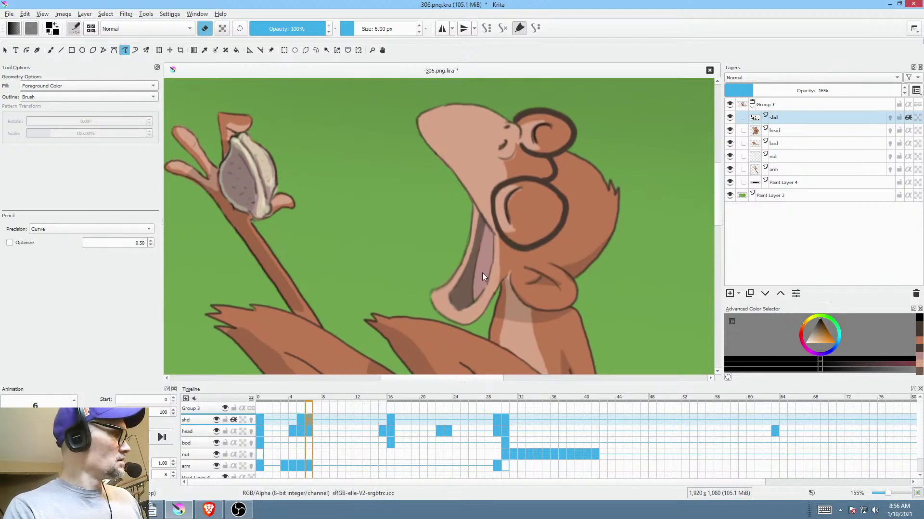
key(e)
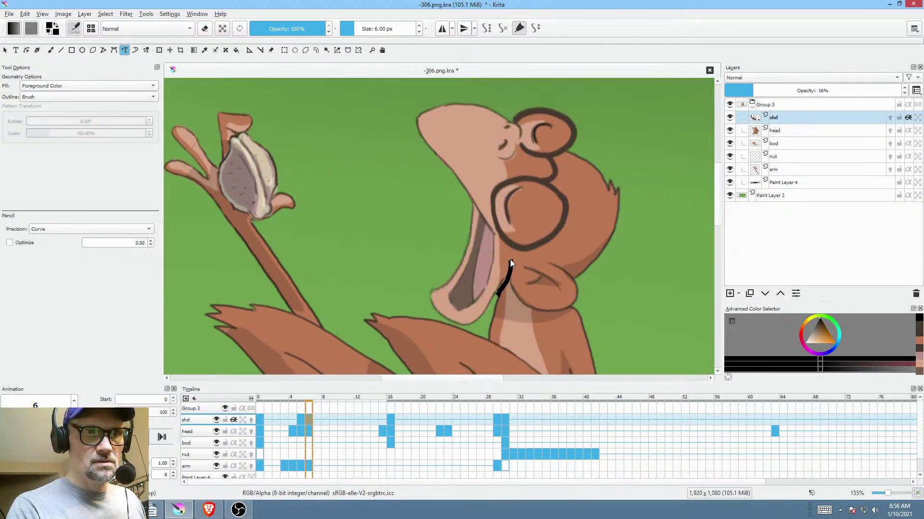
drag(455, 322, 456, 322)
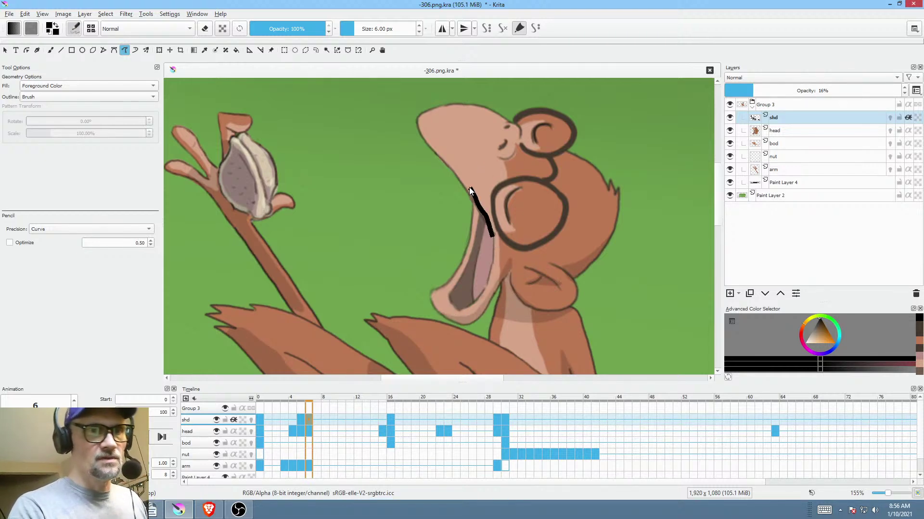
mouse_move(456, 168)
mouse_down()
mouse_move(442, 150)
mouse_move(433, 195)
mouse_move(456, 206)
mouse_up()
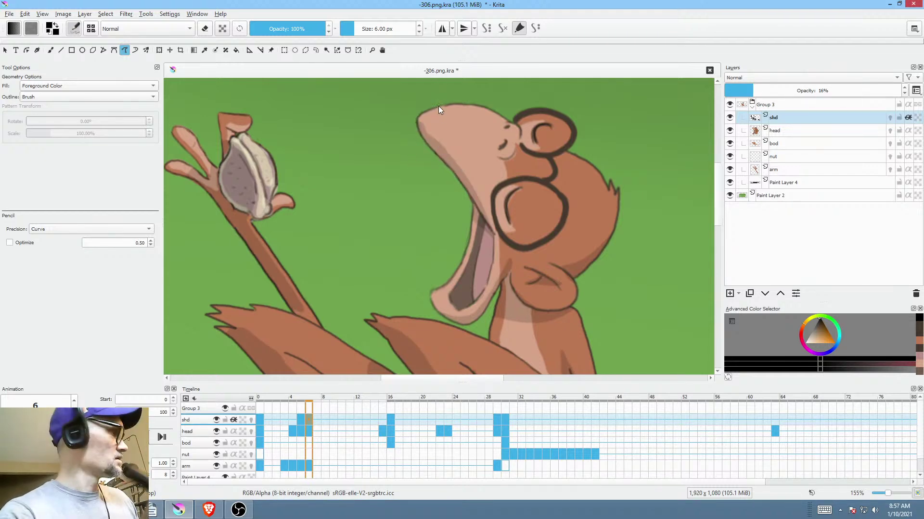
- Save the scene and render the PNG sequence again from frame 0, overwriting the existing 306. frames in the RENDER folder
key(e)
click(263, 427)
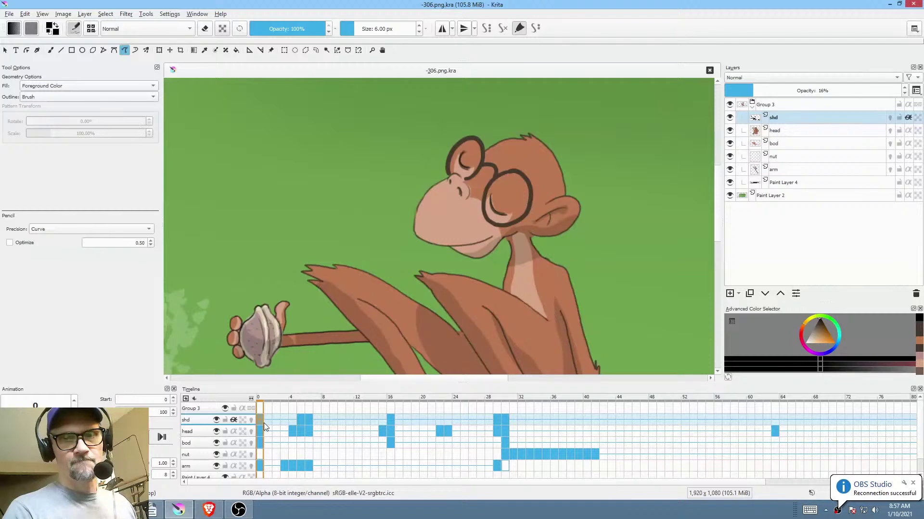
click(913, 483)
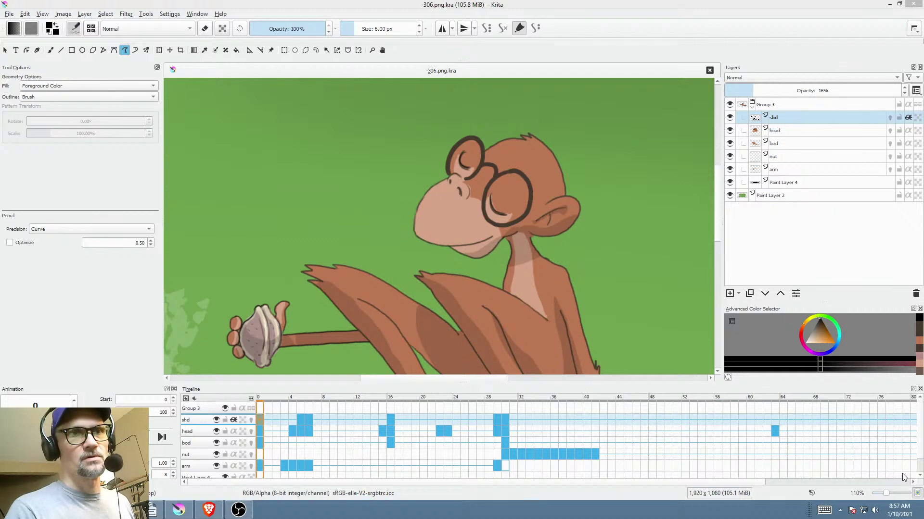
click(627, 10)
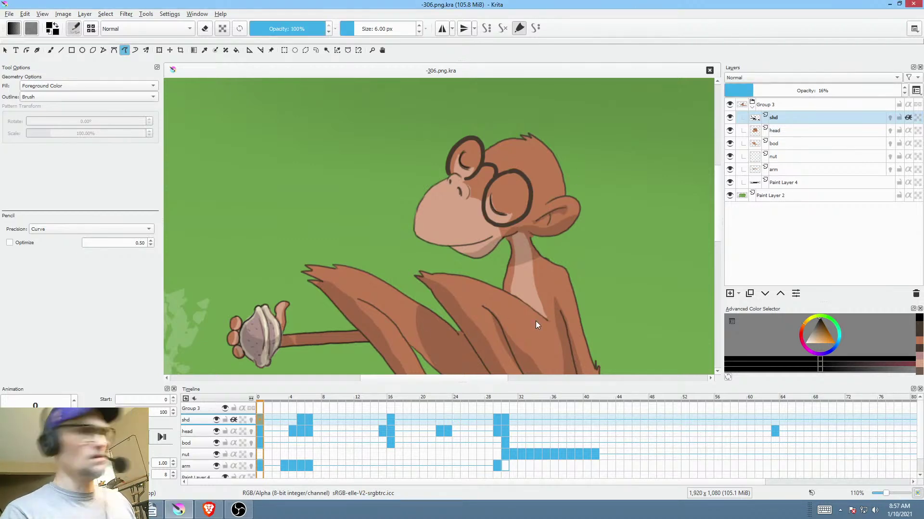
key(ctrl+shift+alt+r)
click(495, 350)
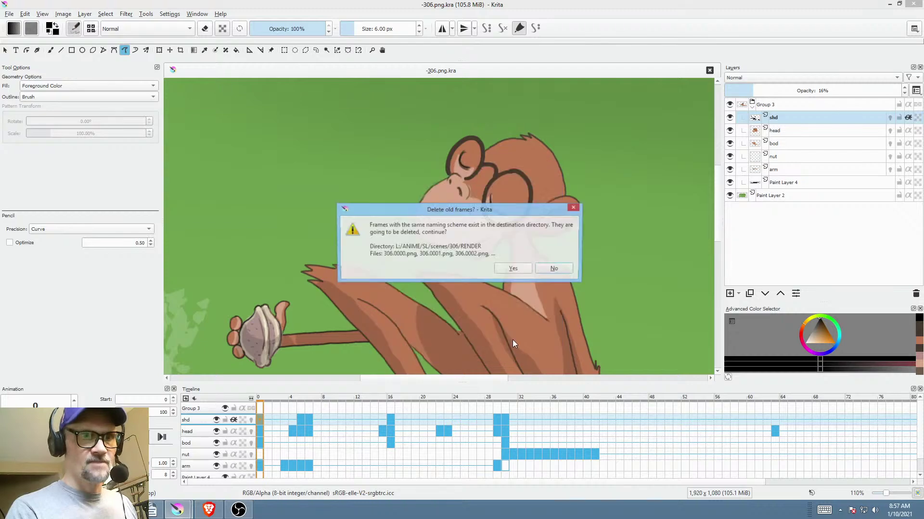
click(513, 270)
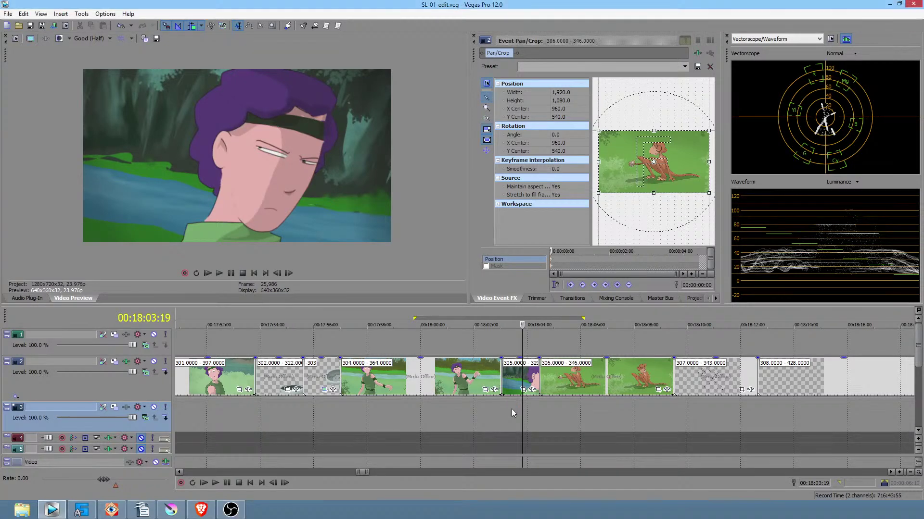
- In the Vegas Pro edit, play from the 305 clip into the 306 shot to review the updated head pose
click(512, 409)
key(space)
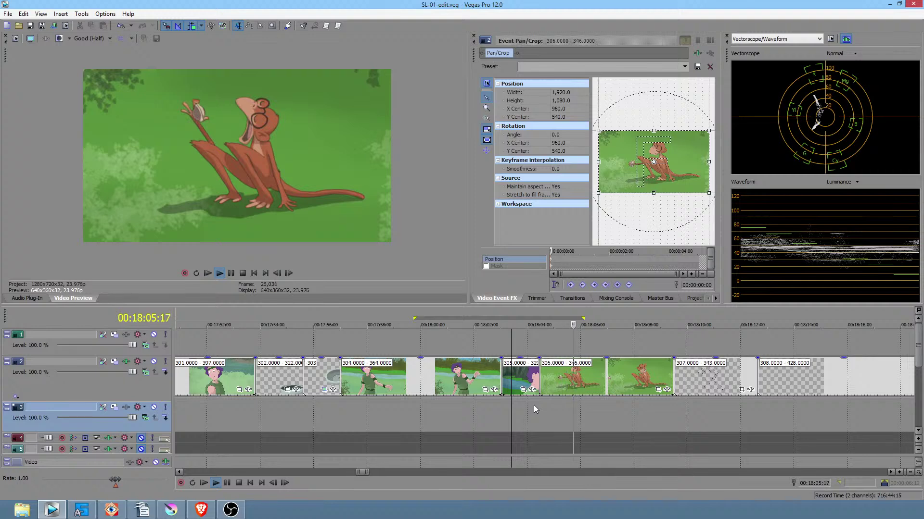
key(space)
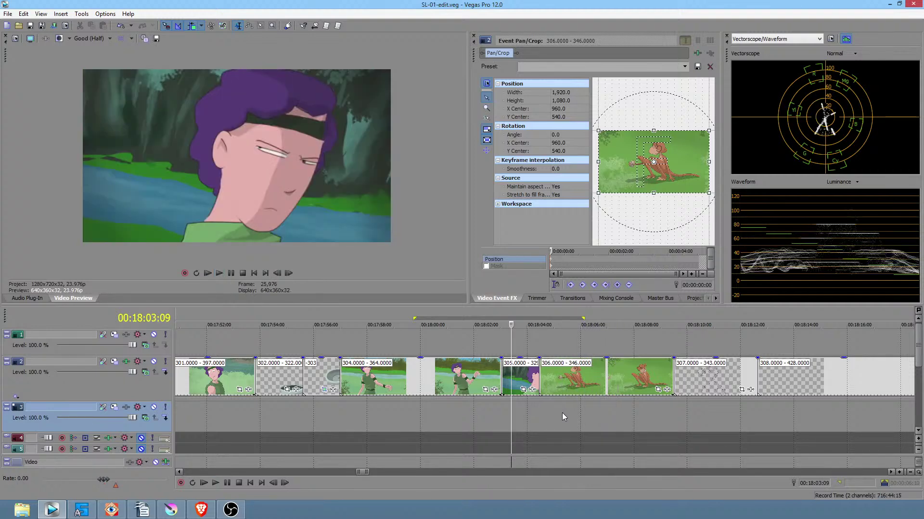
drag(539, 410, 592, 412)
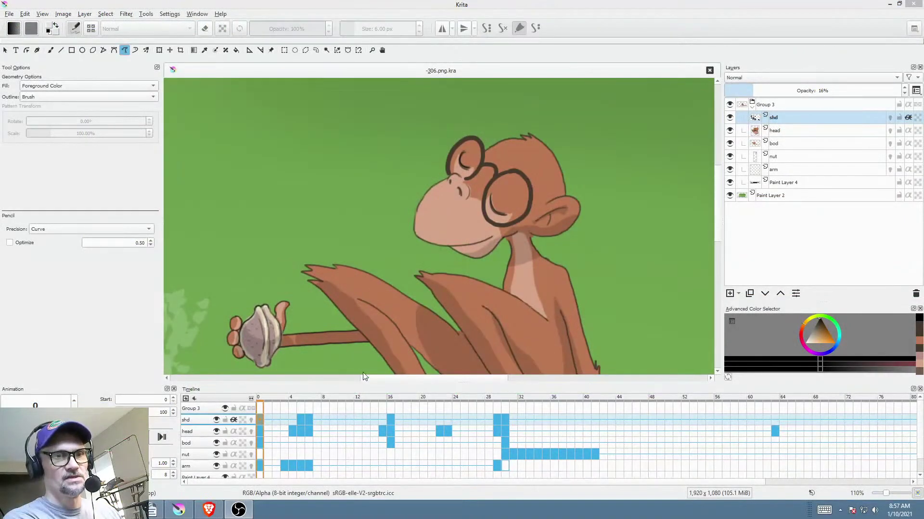
- Switch back to Krita and copy the shd layer's frame 5 keyframe to frame 15 to match the repeated head pose
right_click(390, 419)
key(Escape)
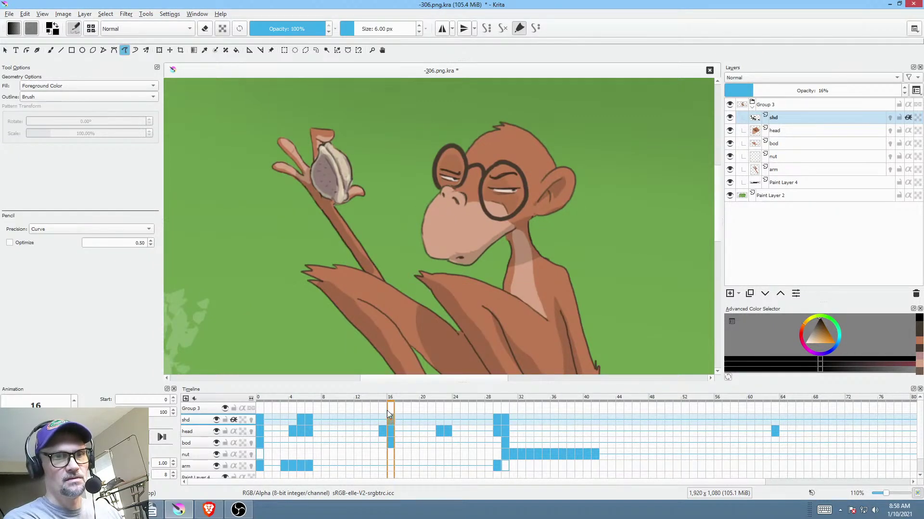
mouse_move(388, 400)
mouse_down()
mouse_move(310, 388)
mouse_move(384, 401)
mouse_up()
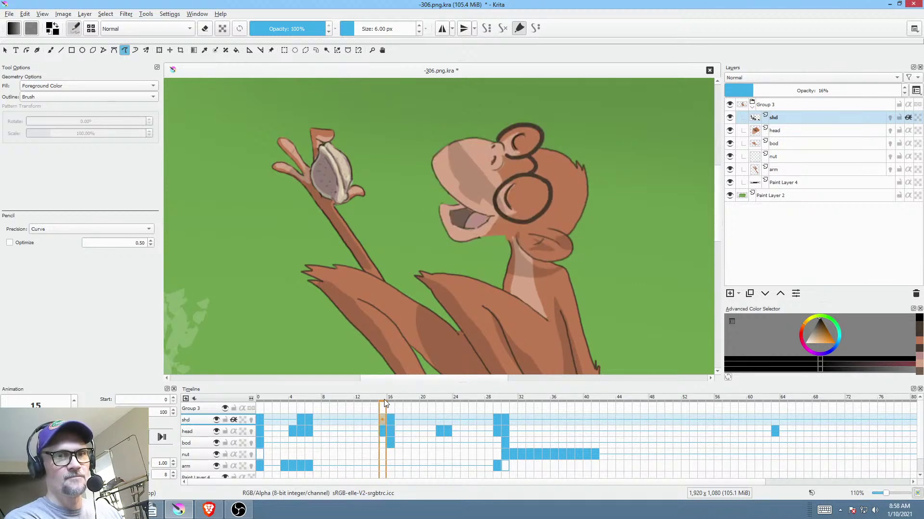
click(301, 431)
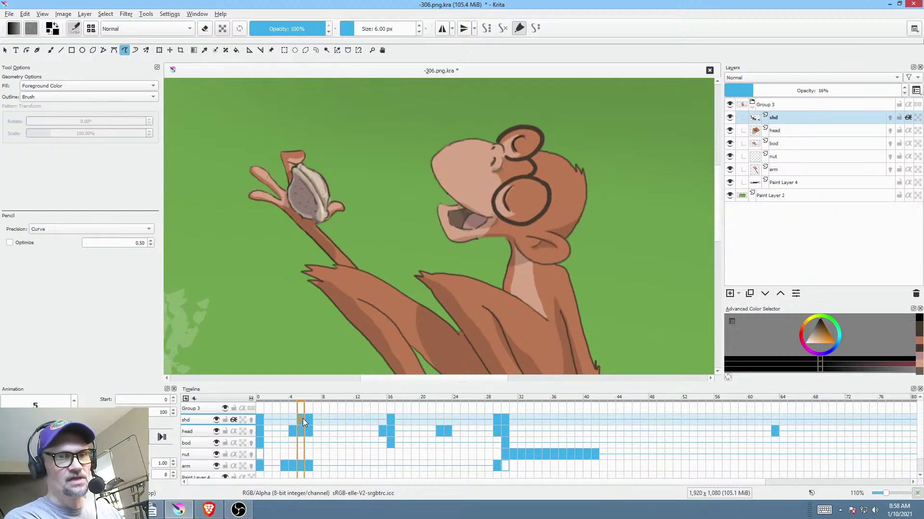
drag(301, 419, 382, 417)
- Play the animation from frame 12 and scrub between frames 4 and 15 to check the shading on the head
click(362, 418)
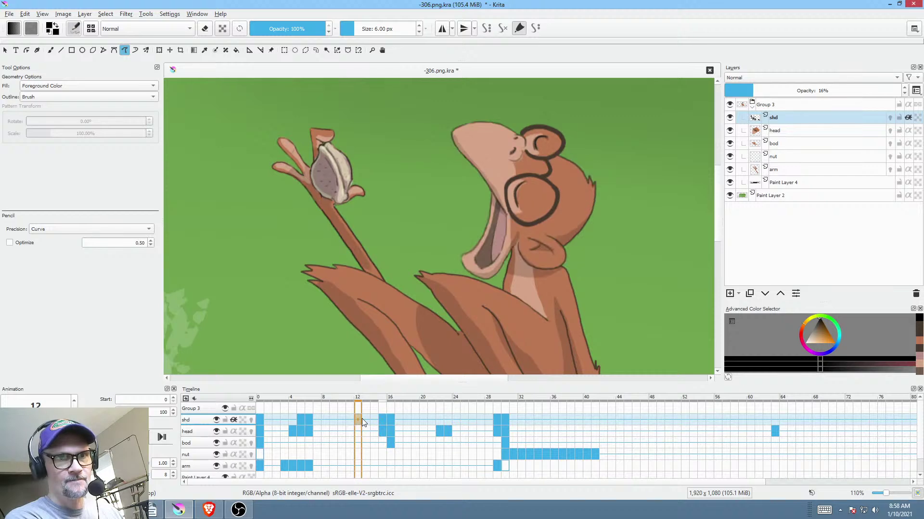
key(space)
key(space)
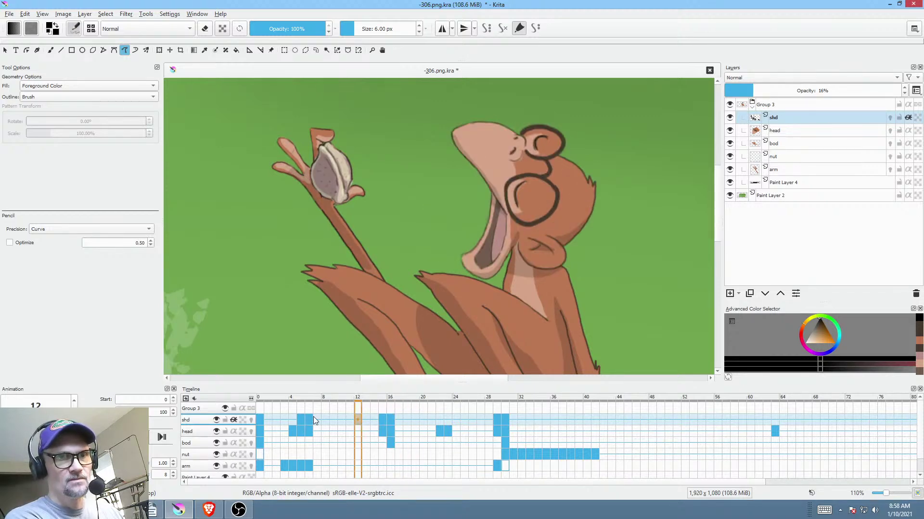
drag(291, 403, 383, 407)
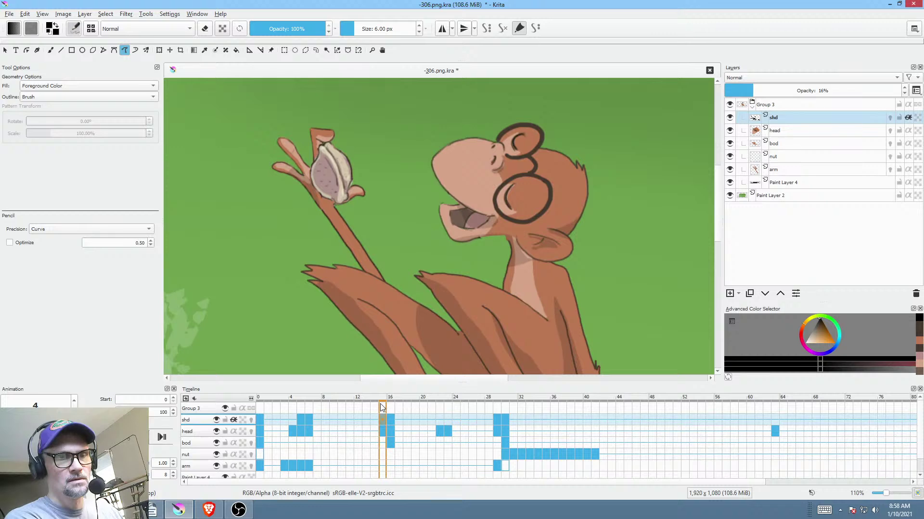
click(298, 419)
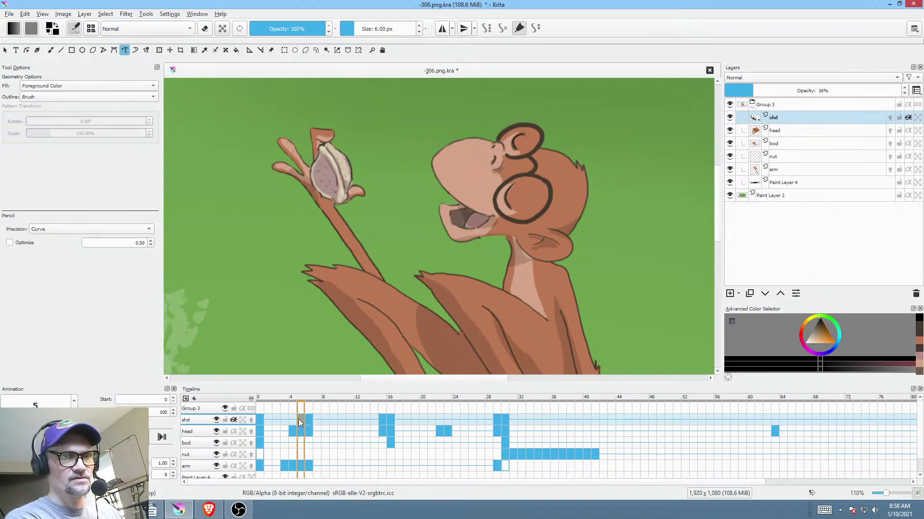
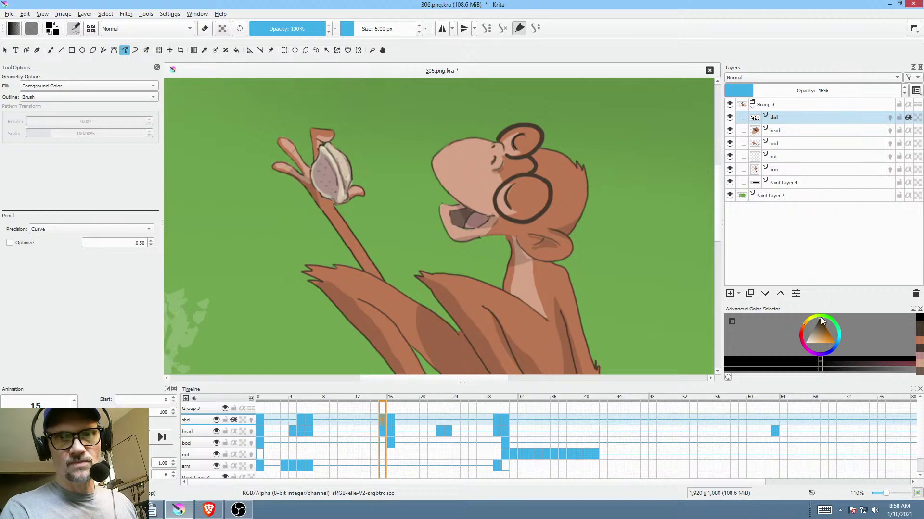
- On the shd layer, paint shading over the raised forearm and the nut in frame 15, using frame 16 as comparison
click(800, 116)
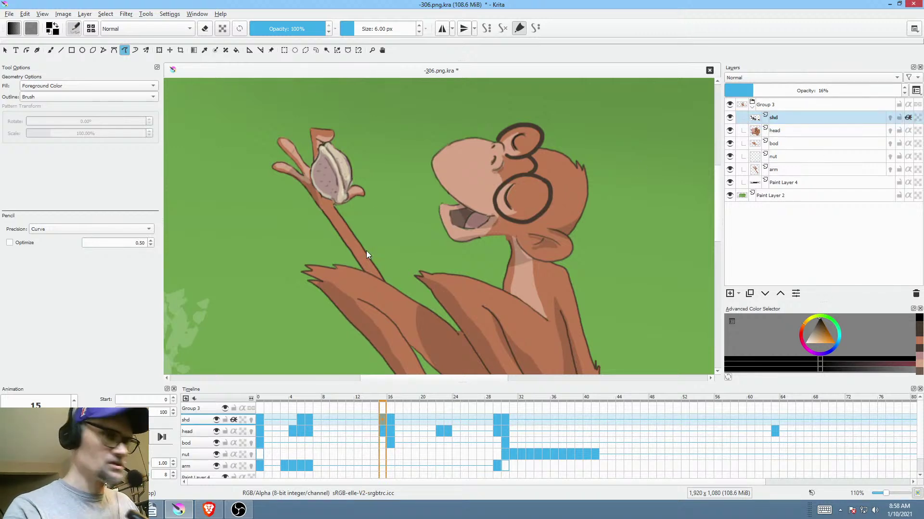
key(Right)
key(Left)
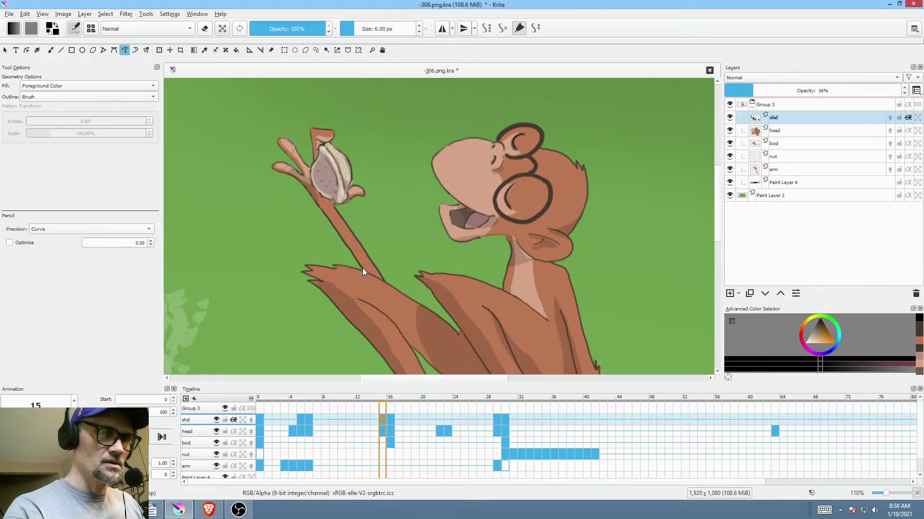
key(ctrl+z)
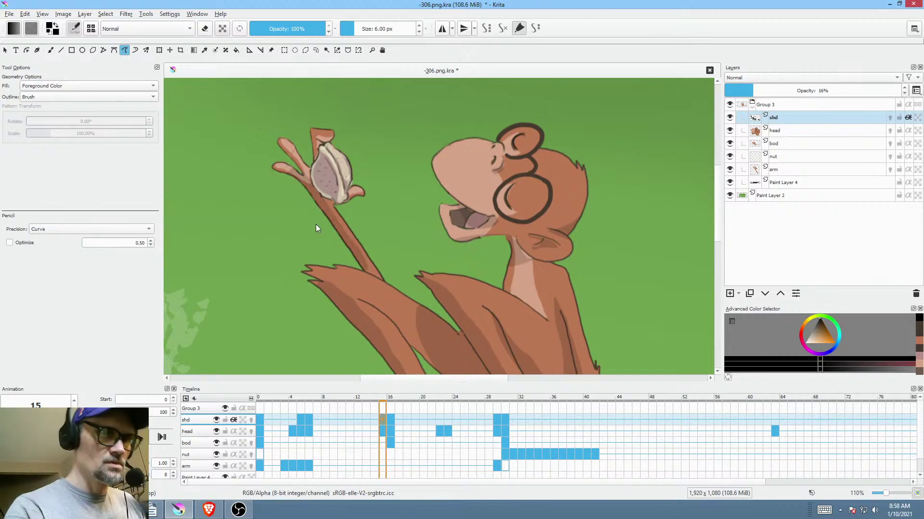
key(Right)
key(Left)
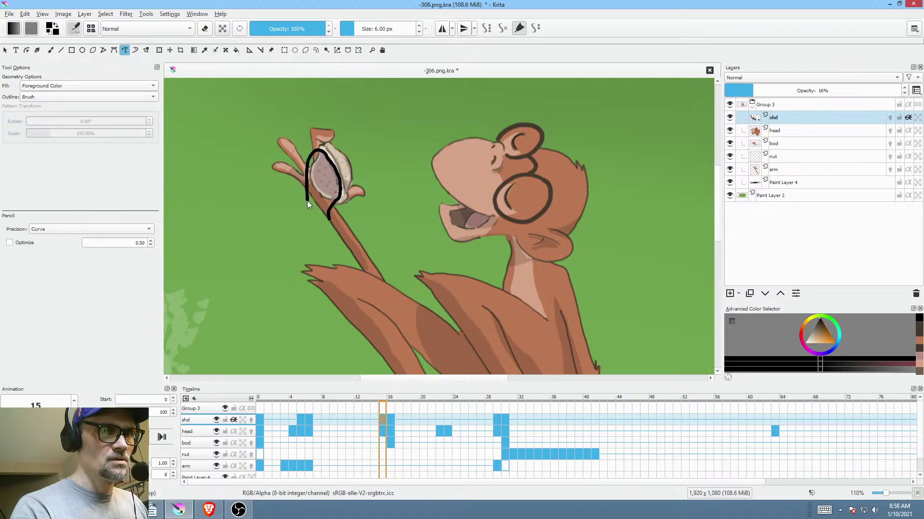
key(ctrl+z)
key(Right)
key(Left)
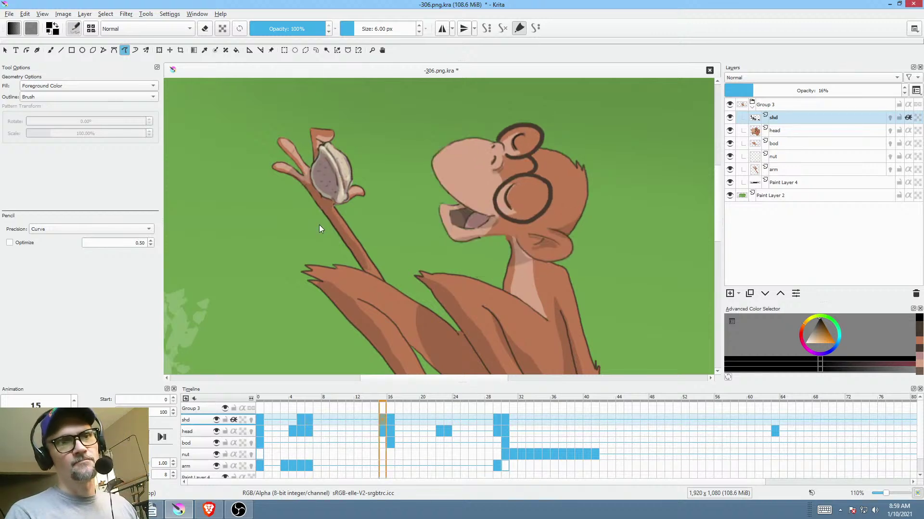
- Step back and forth around frames 14 to 17 to check the arm and nut shading against the neighbouring frames
key(Right)
key(Right)
key(Left)
key(Left)
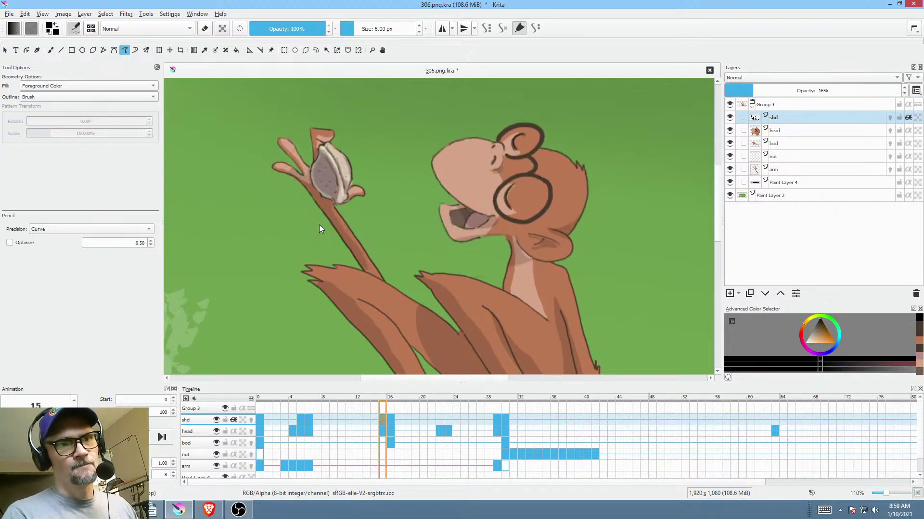
key(Left)
key(Right)
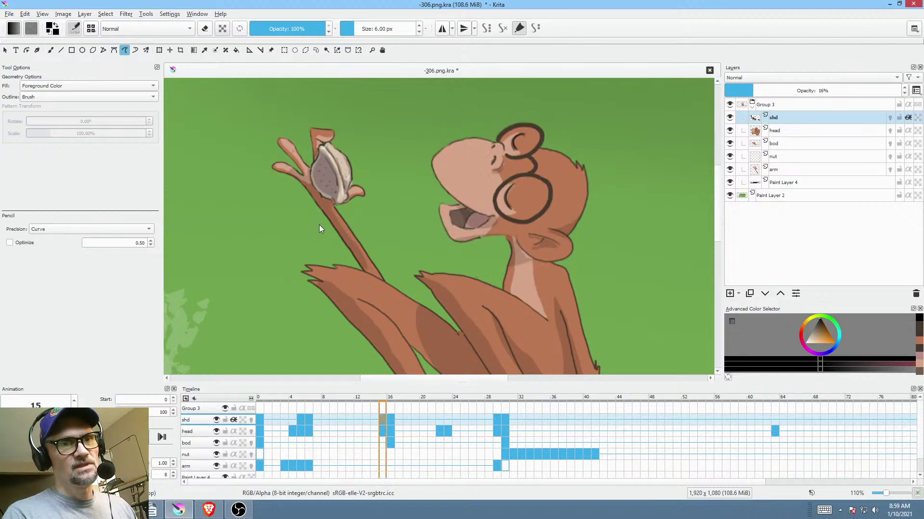
key(Right)
key(Left)
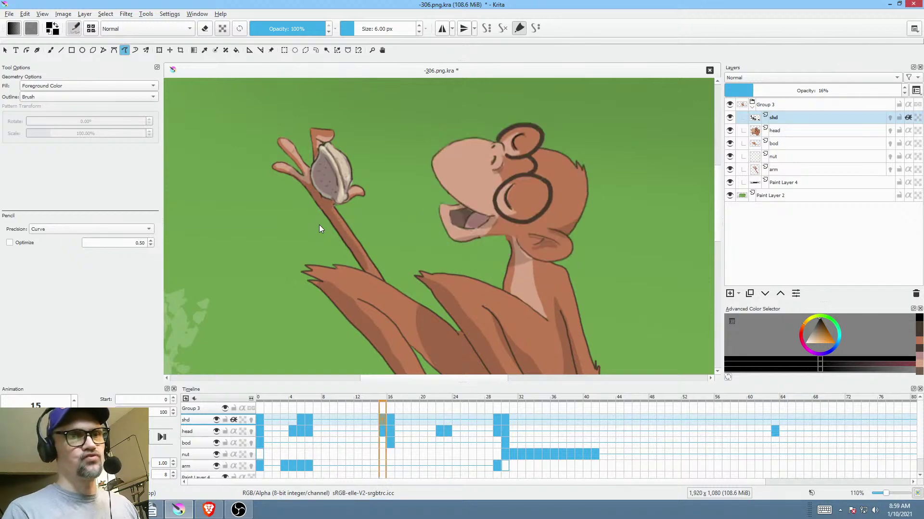
key(Right)
key(Left)
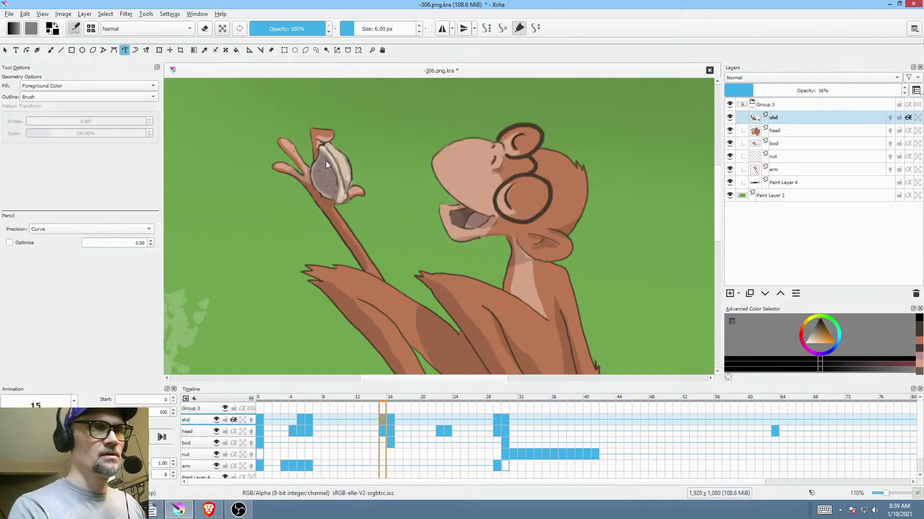
key(Right)
key(Left)
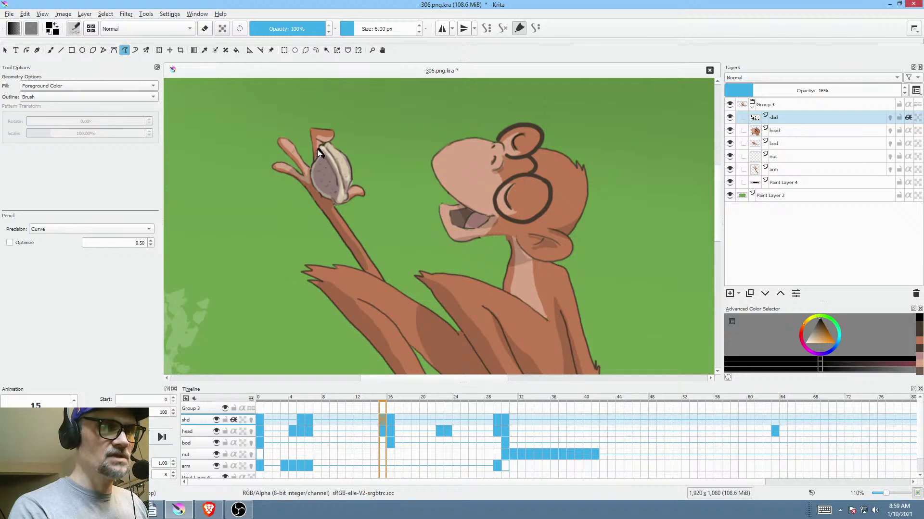
- Flip between the shd keyframes at frames 5, 6, 15 and 16 to compare the shading on the nut, hand and head
key(comma)
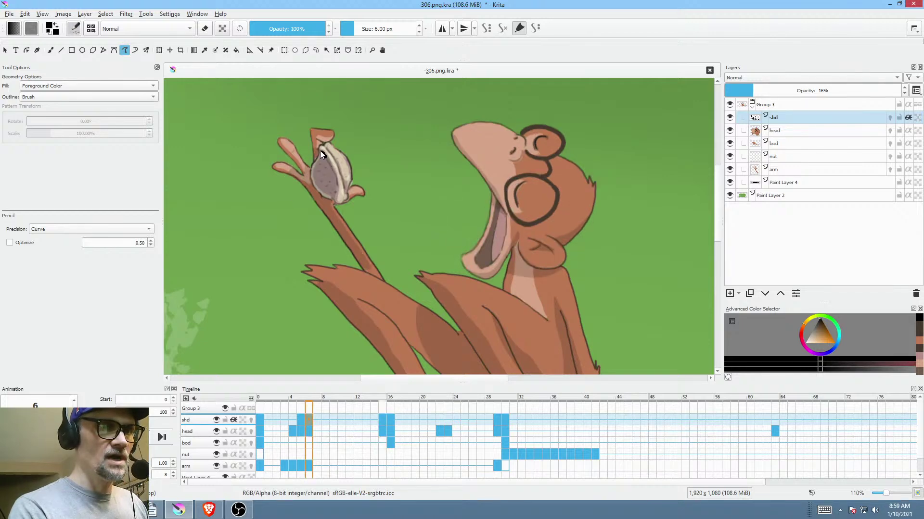
key(Left)
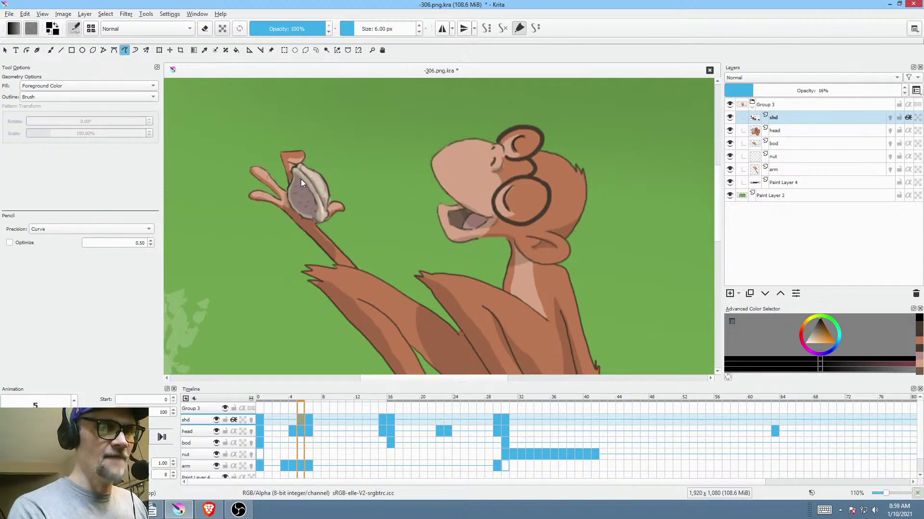
key(Right)
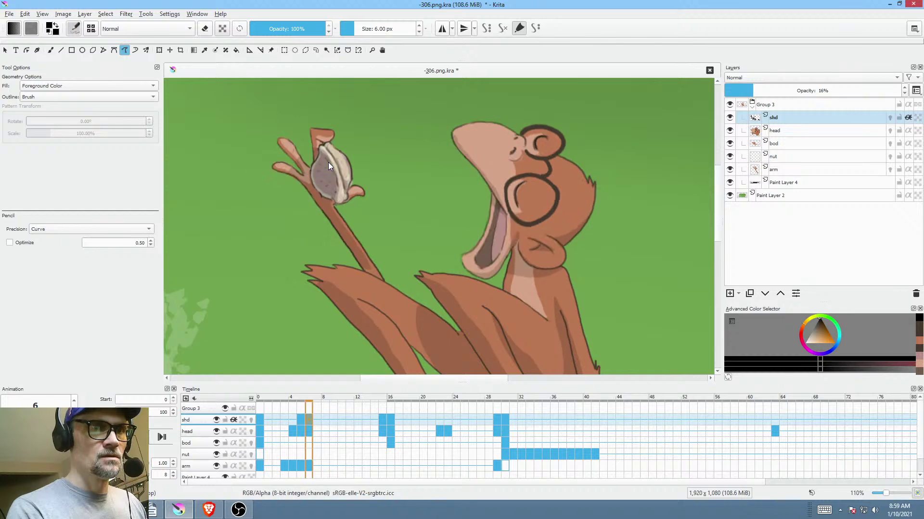
key(Left)
key(Right)
key(period)
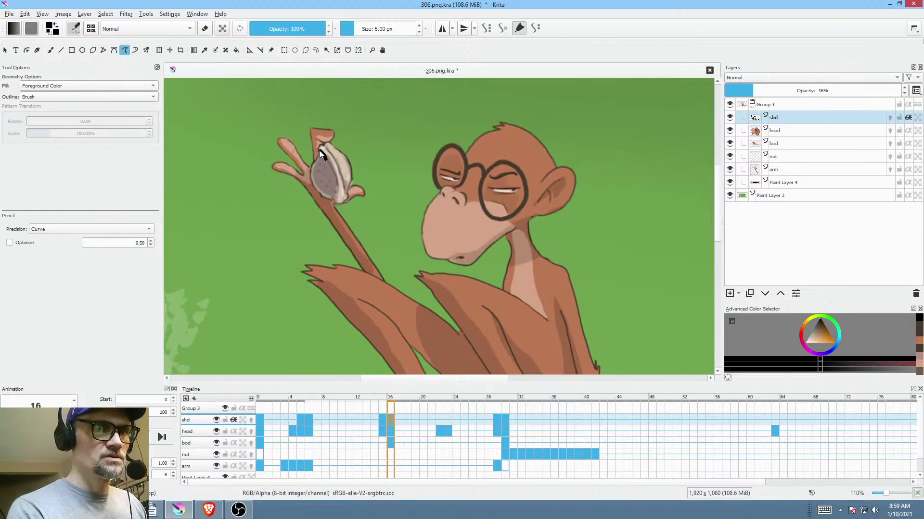
drag(301, 156, 313, 174)
key(Left)
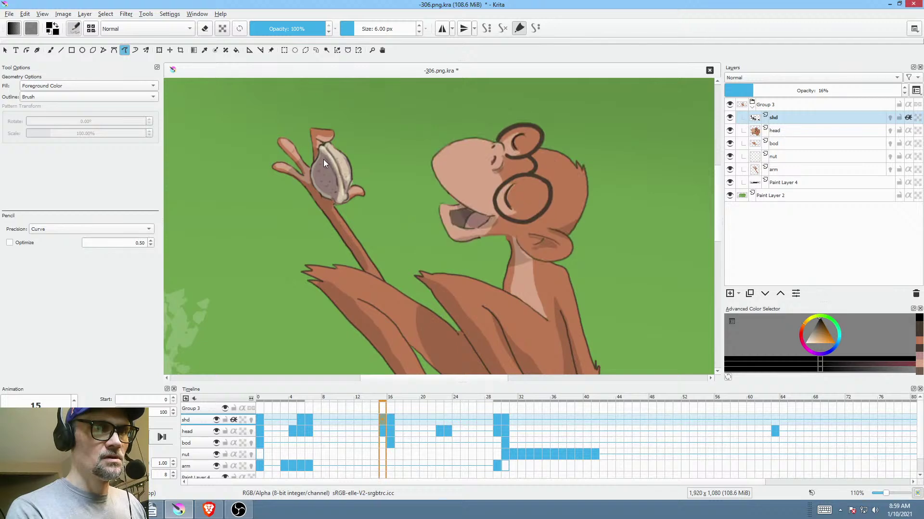
key(comma)
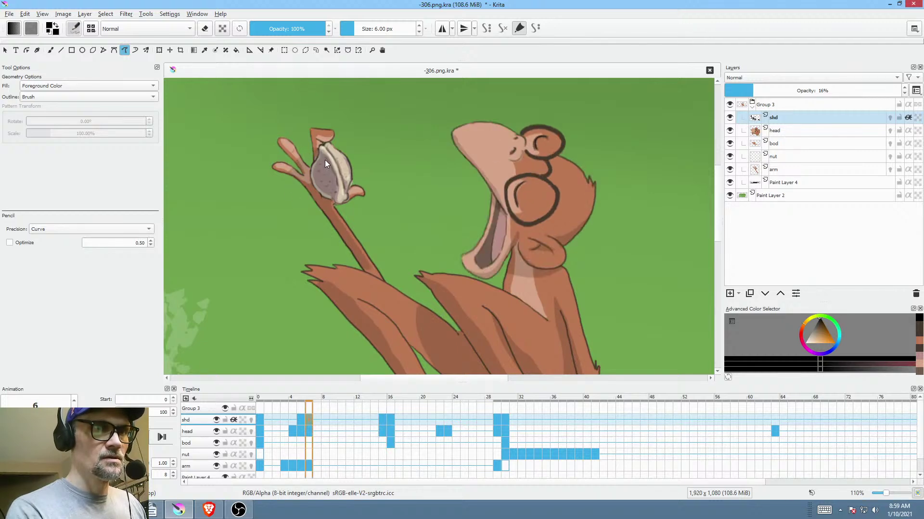
key(period)
key(period)
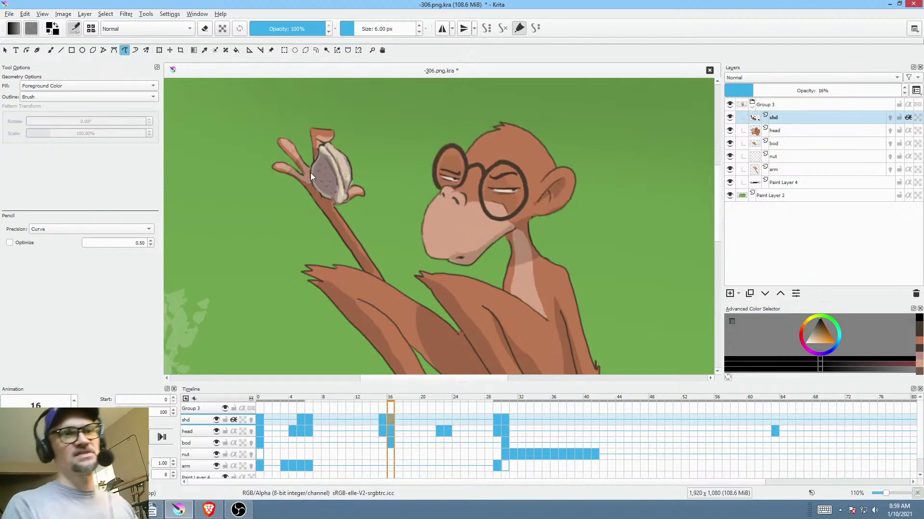
key(Left)
key(comma)
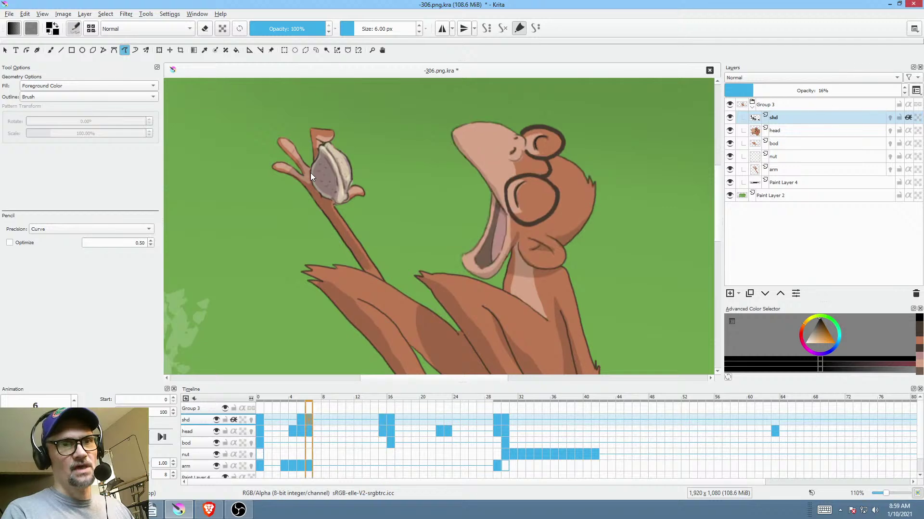
key(period)
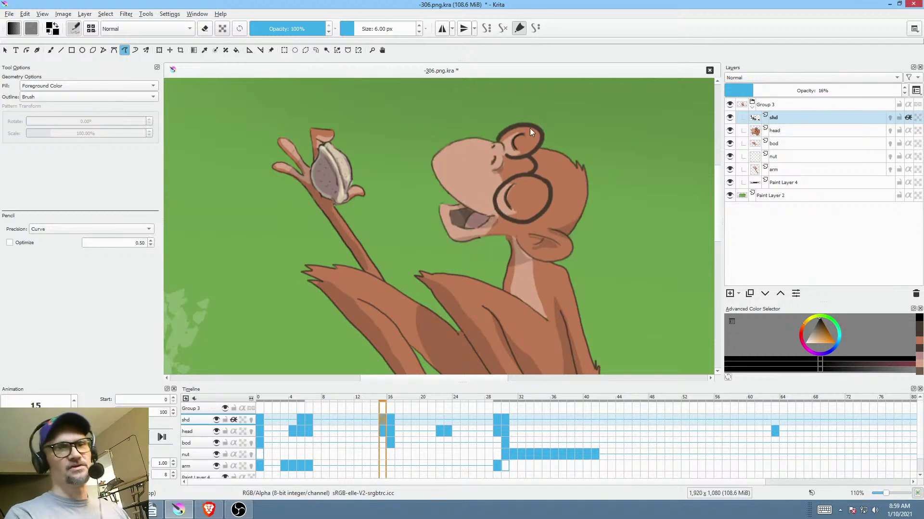
key(comma)
key(Left)
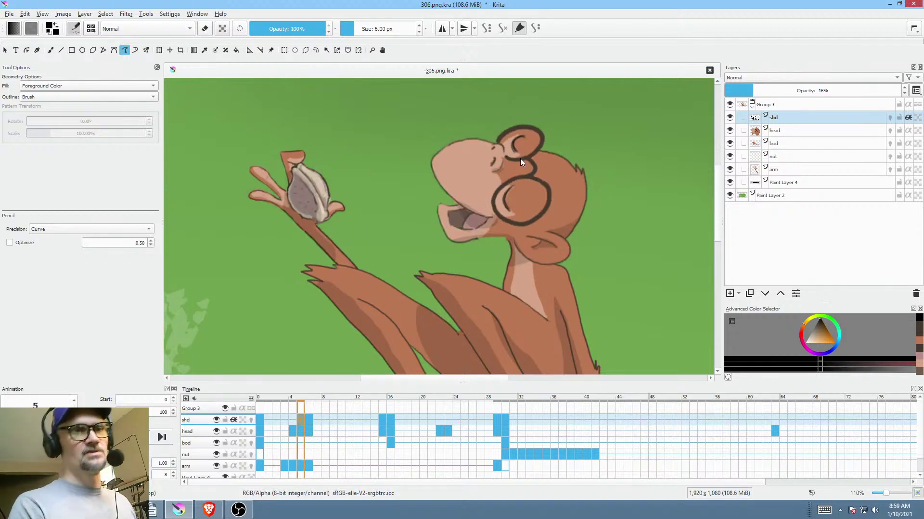
- Save the scene and render frames 0 to 100 as a PNG sequence over the old 306. frames in the RENDER folder
scroll(514, 211, down, 3)
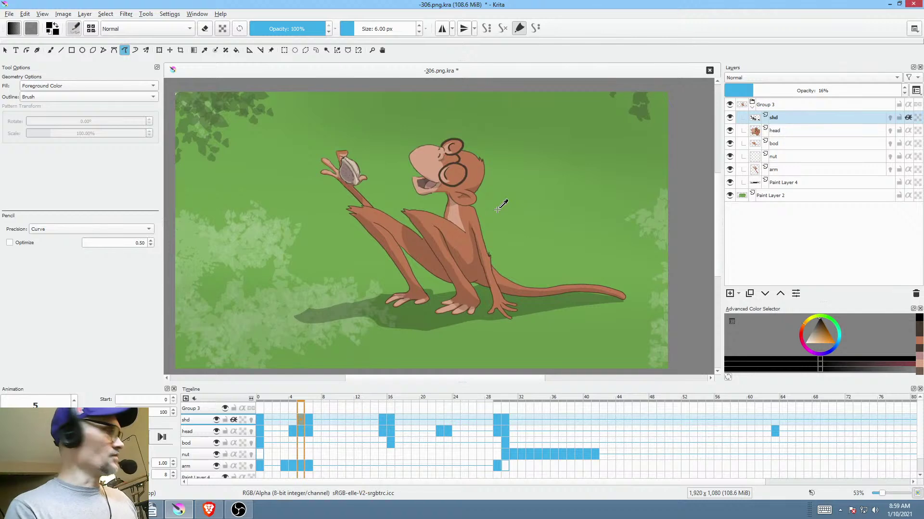
key(ctrl+s)
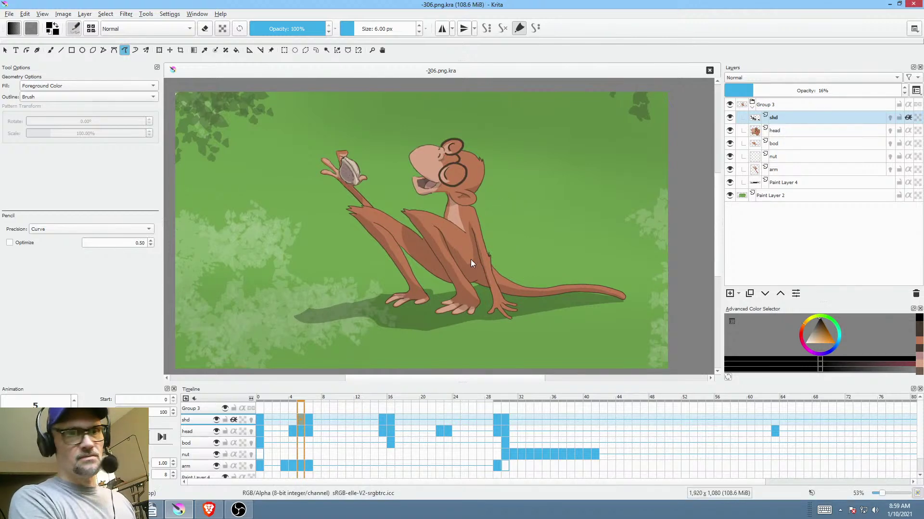
key(ctrl+shift+r)
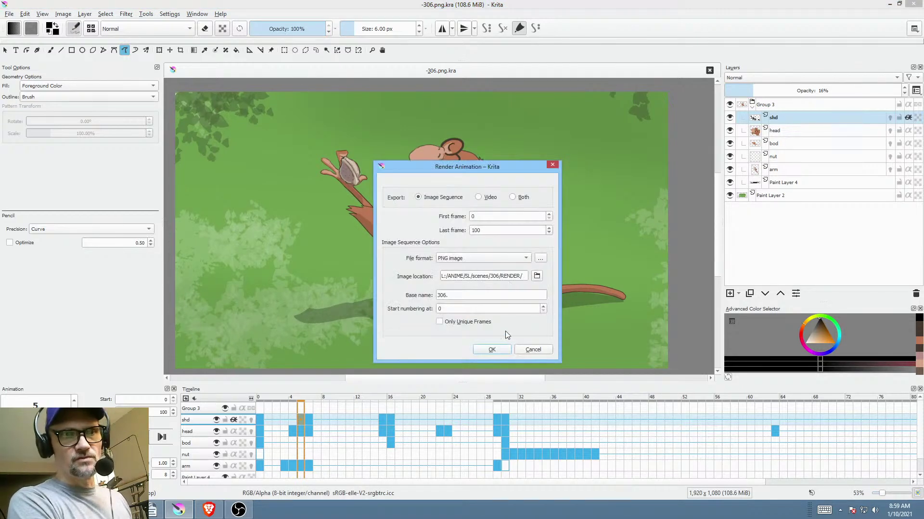
click(492, 352)
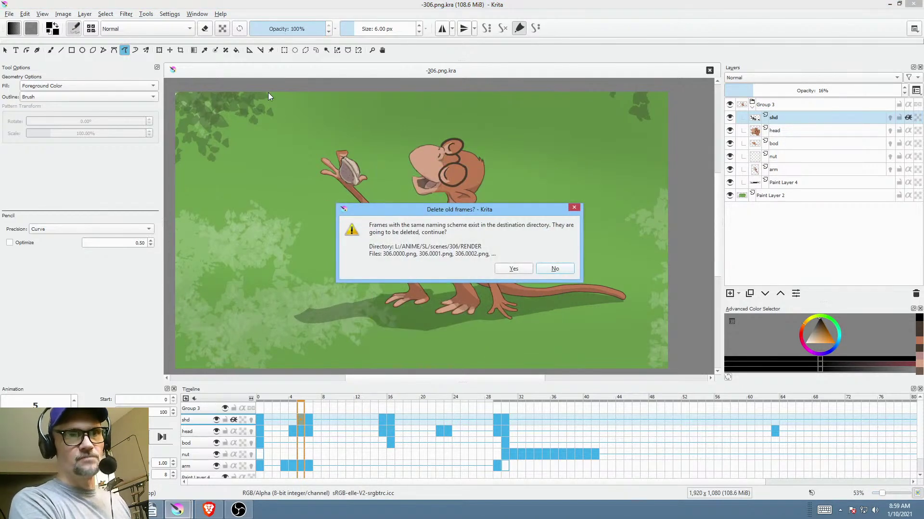
click(510, 270)
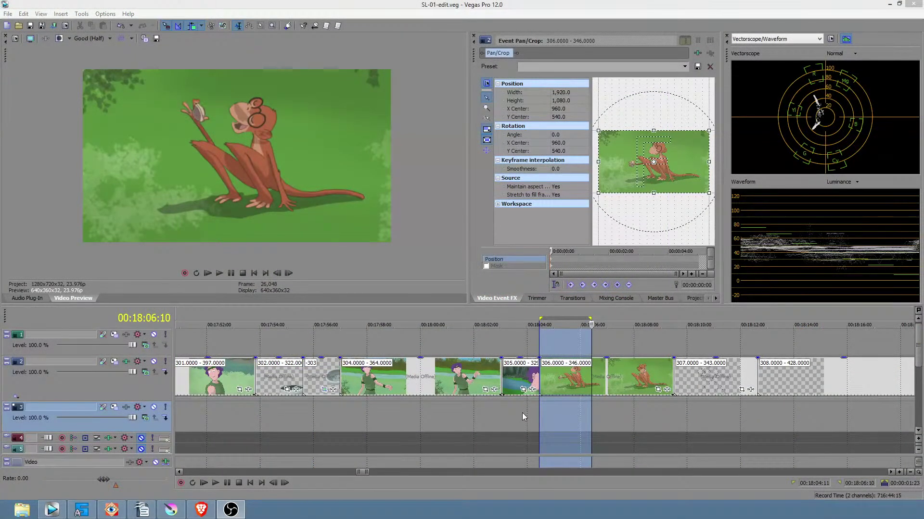
- In the Vegas Pro edit, play from the 305 clip through the 306 shot to review the newly rendered shading
click(521, 413)
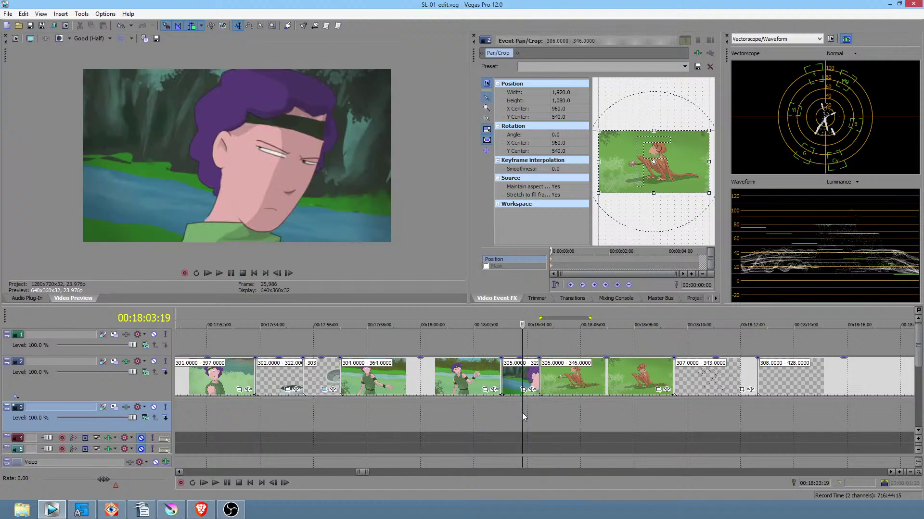
key(space)
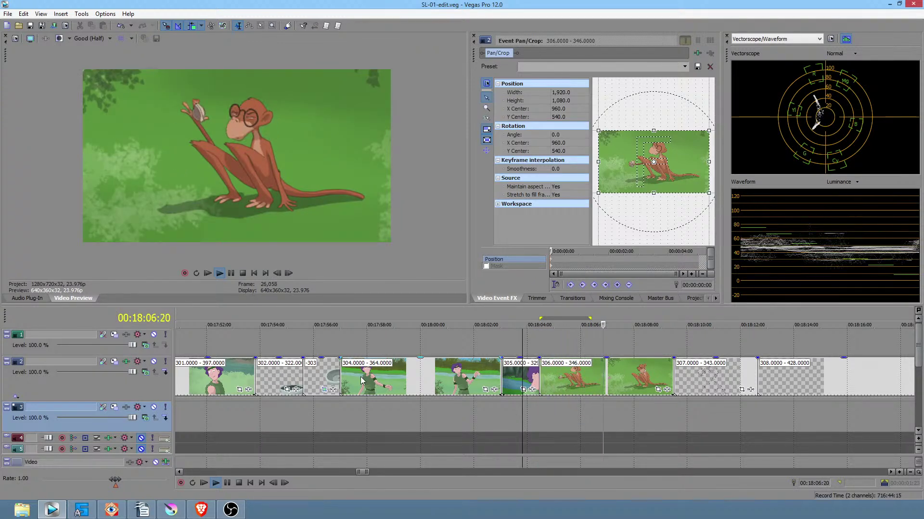
key(space)
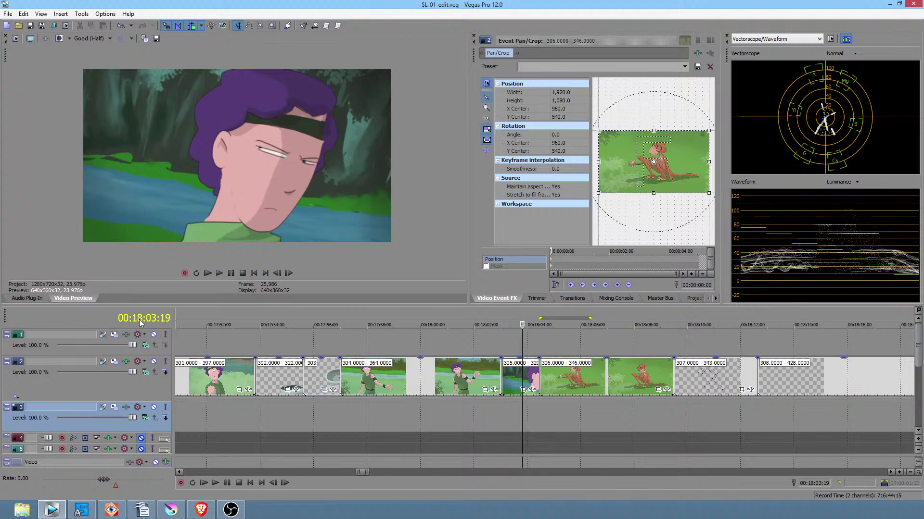
- Switch to the SALT AND LIGHT script in OpenOffice Writer and read around the start of the "TIANARA GETS THE BAD NEWS" scene
click(141, 511)
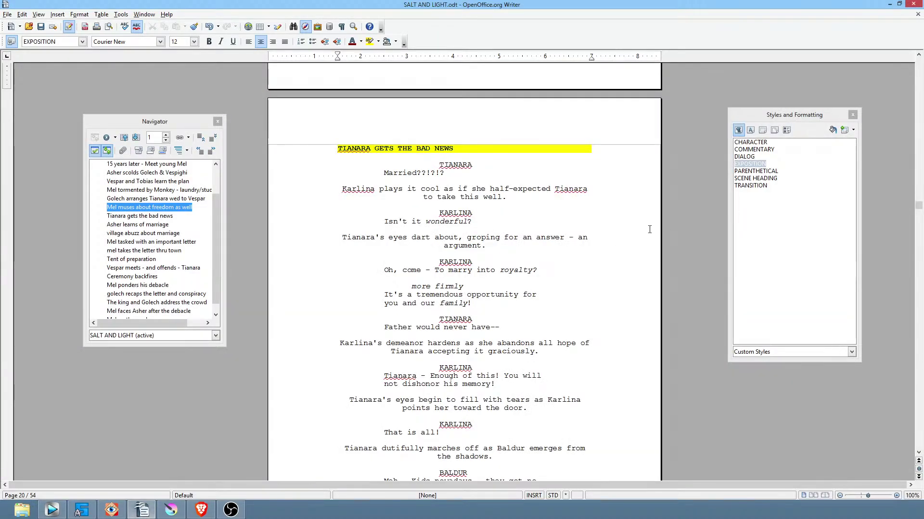
click(668, 220)
scroll(666, 221, up, 5)
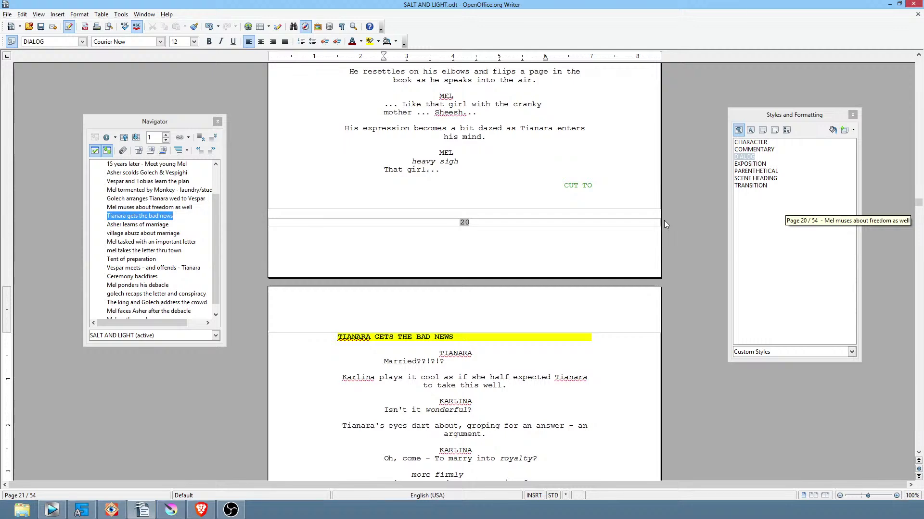
scroll(664, 224, up, 1)
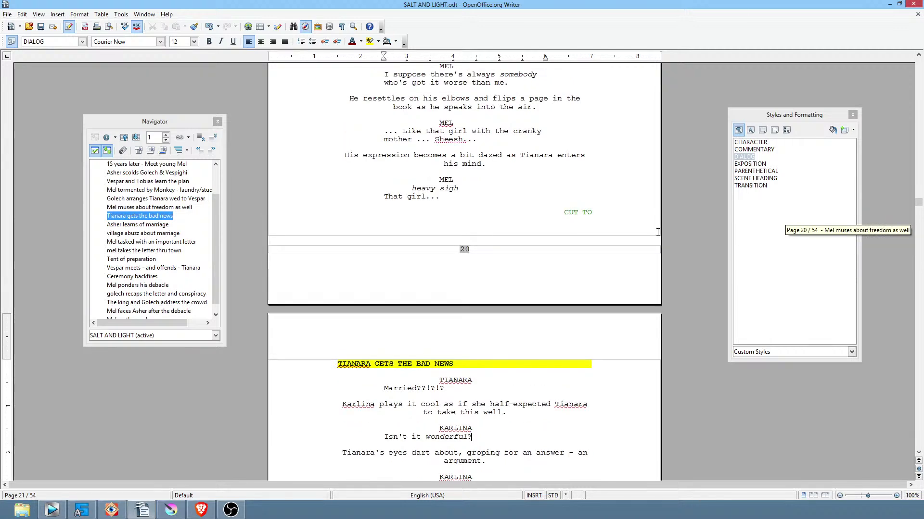
scroll(659, 233, down, 5)
click(511, 263)
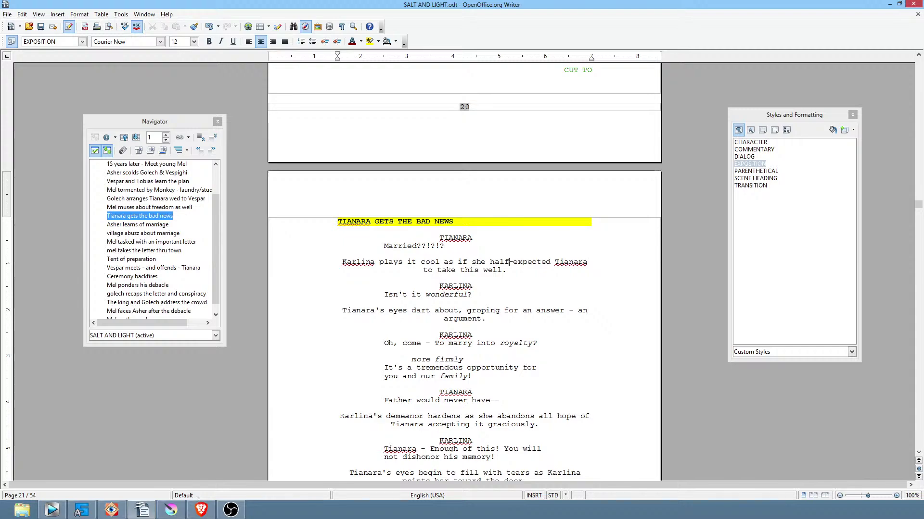
- Switch to Vegas Pro, mark the time range from 00:18:02:00 to 00:18:04:06 across clips 304 and 305, and return to the script
click(52, 511)
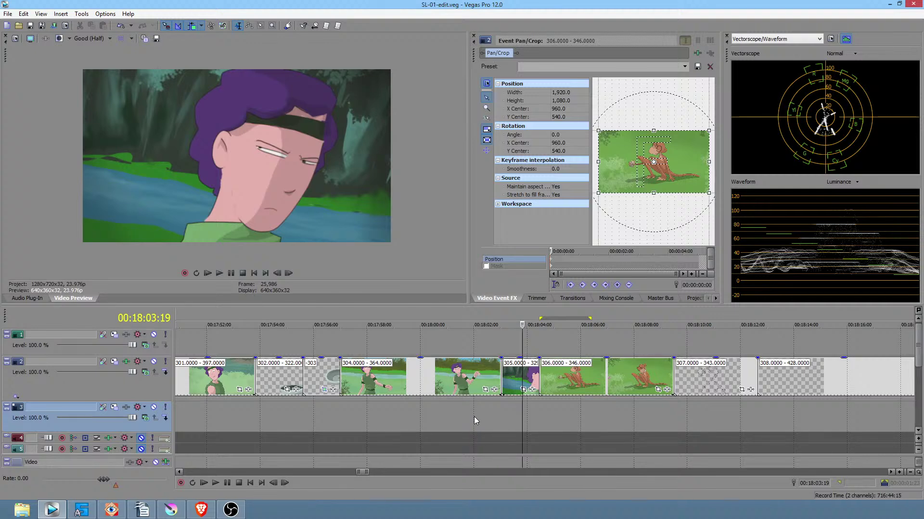
drag(474, 416, 532, 414)
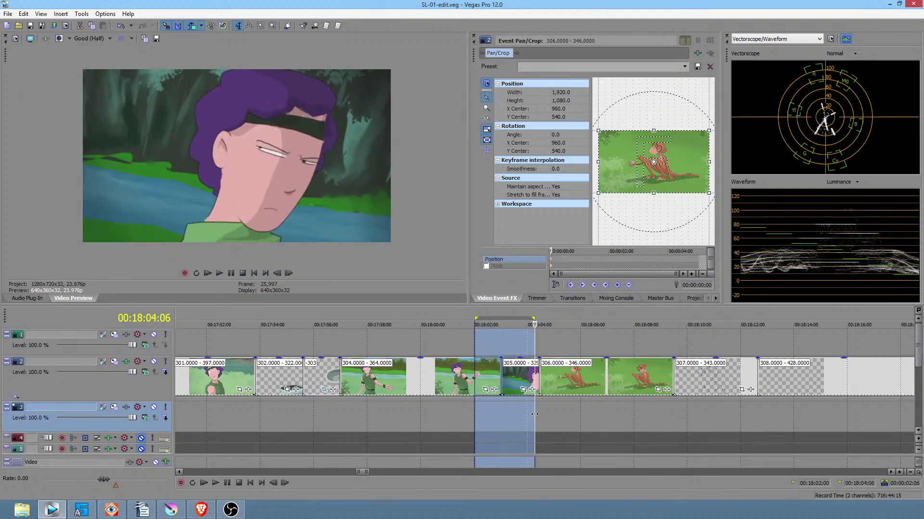
click(142, 511)
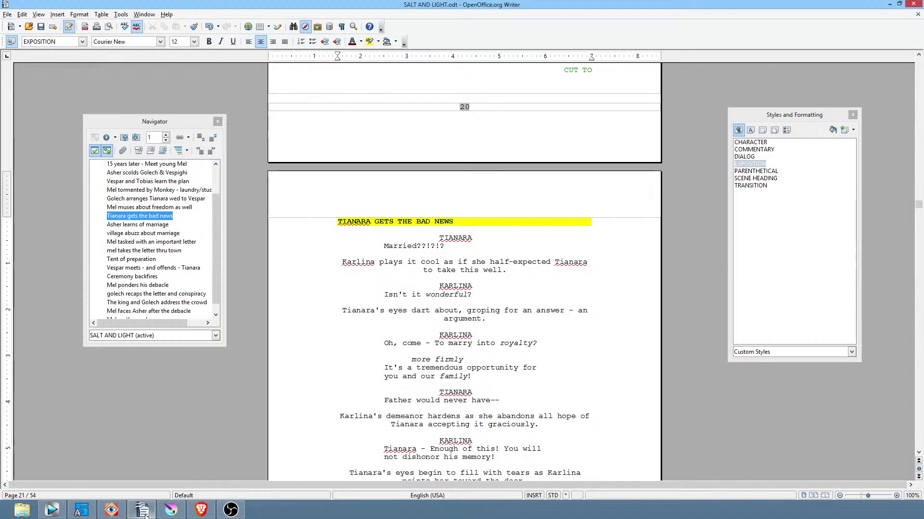
- Return to Vegas Pro, mark the range from clip 304 through 306, place the cursor at 00:18:07:01, and survey the surrounding scenes
click(143, 511)
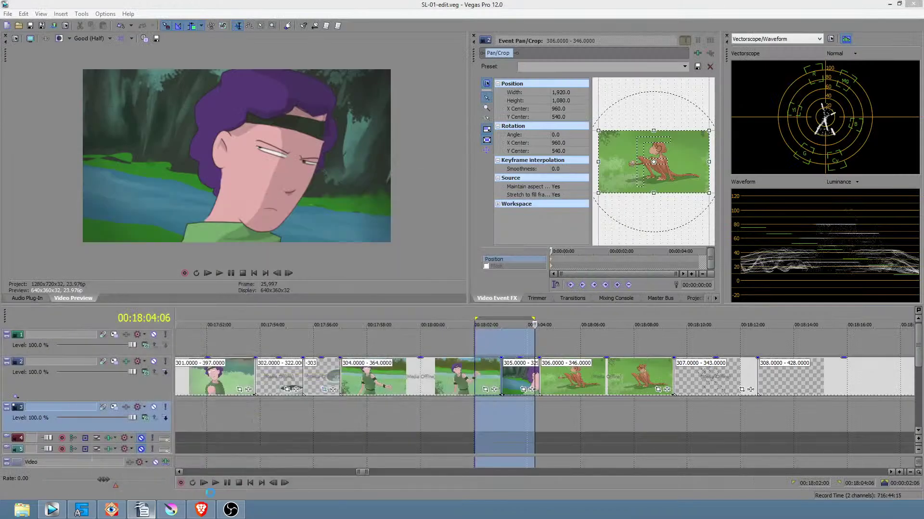
drag(403, 427, 608, 426)
click(608, 426)
scroll(607, 425, down, 12)
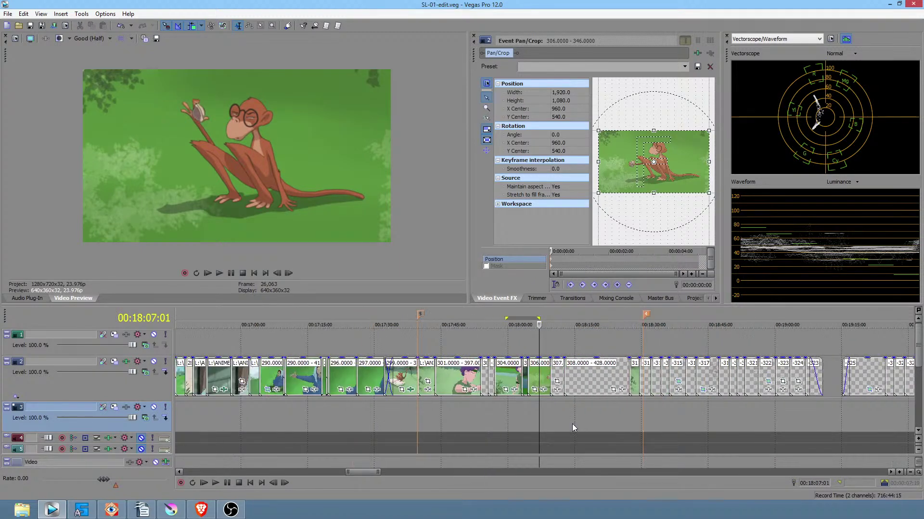
scroll(352, 402, right, 3)
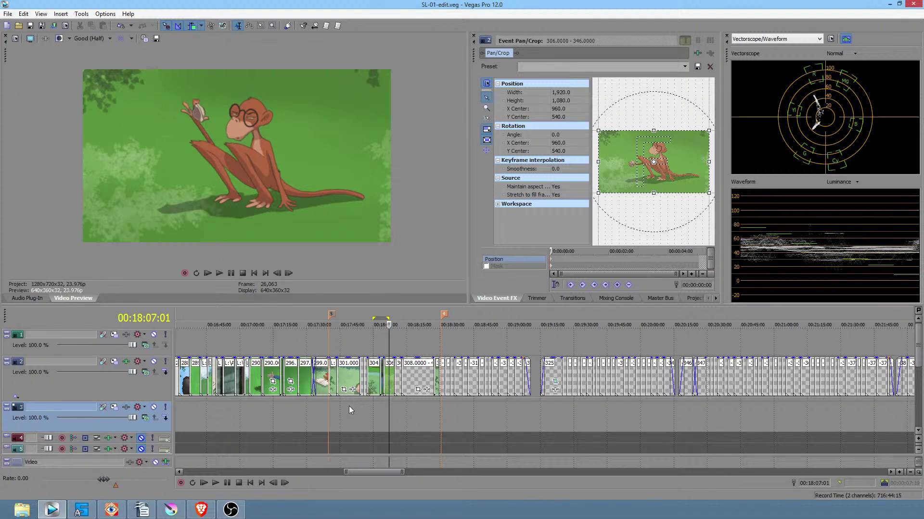
- Place the cursor at 00:17:49:02 in clip 301 and review the neighbouring clips up to the 300-series placeholders
click(348, 406)
scroll(348, 407, up, 4)
scroll(369, 413, right, 1)
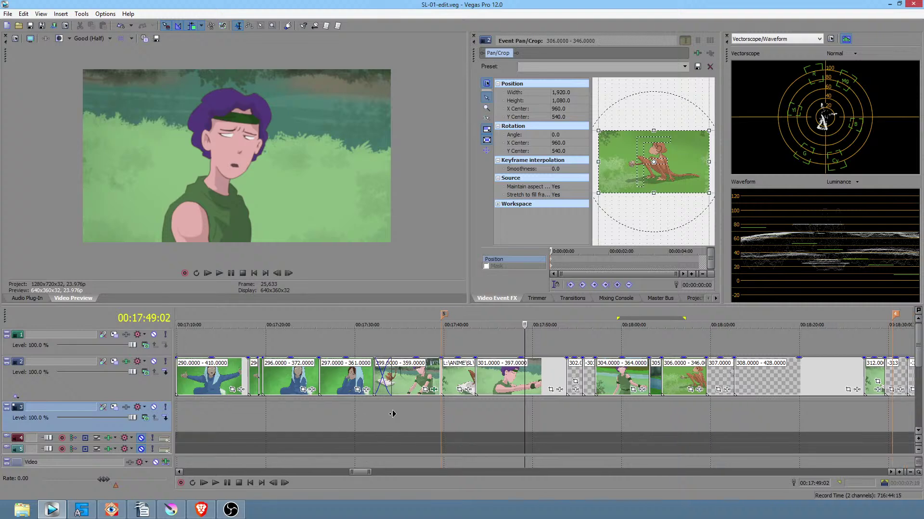
scroll(393, 414, right, 2)
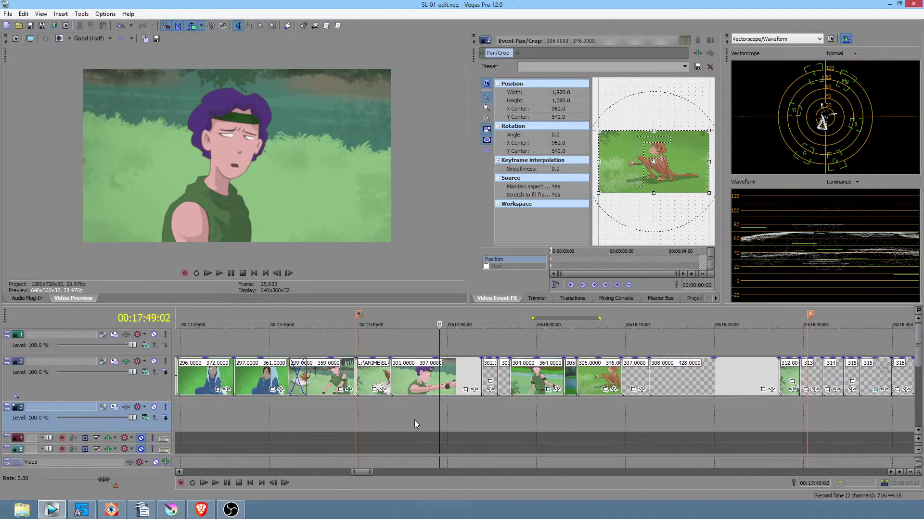
scroll(438, 418, right, 1)
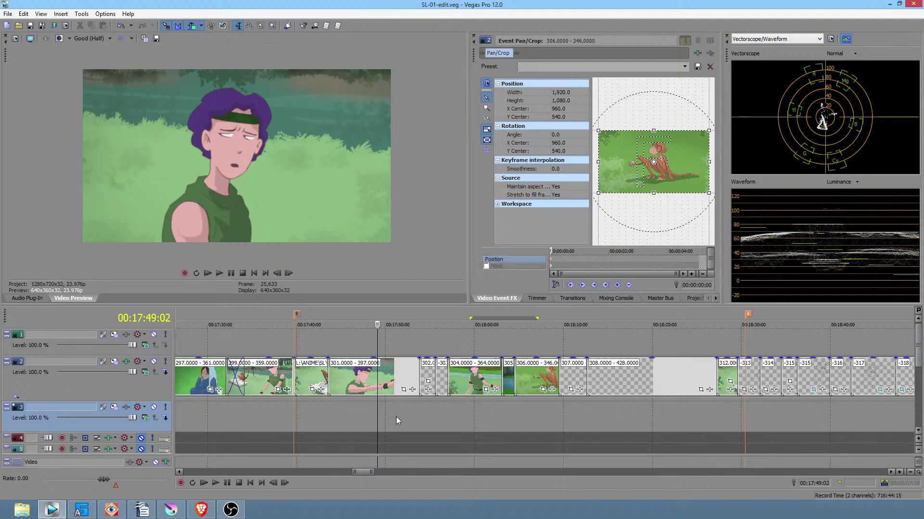
- Mark the range 00:17:52:06 to 00:17:54:22 around clip 302, then the stretch from 303 to 307, and inspect clip 307
mouse_move(396, 417)
mouse_down()
mouse_move(647, 419)
mouse_move(398, 413)
mouse_move(523, 421)
mouse_move(429, 414)
mouse_up()
click(426, 412)
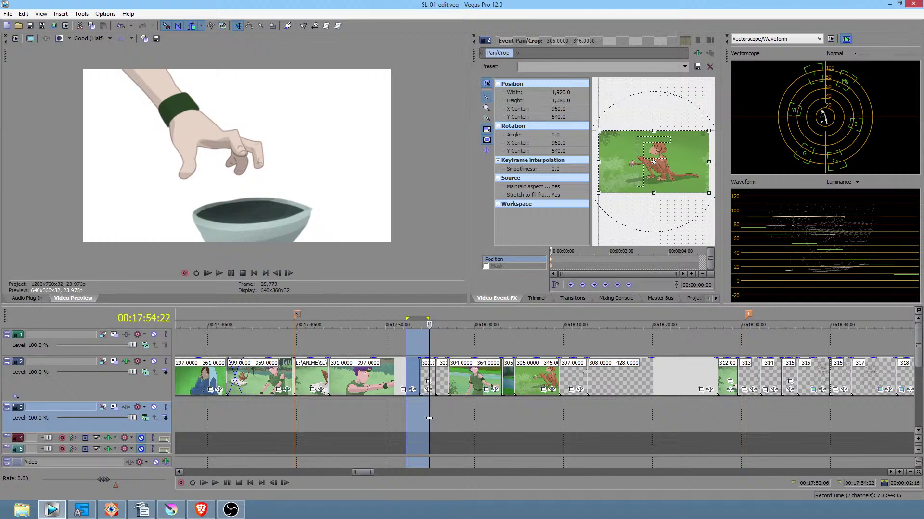
drag(434, 421, 563, 423)
click(569, 425)
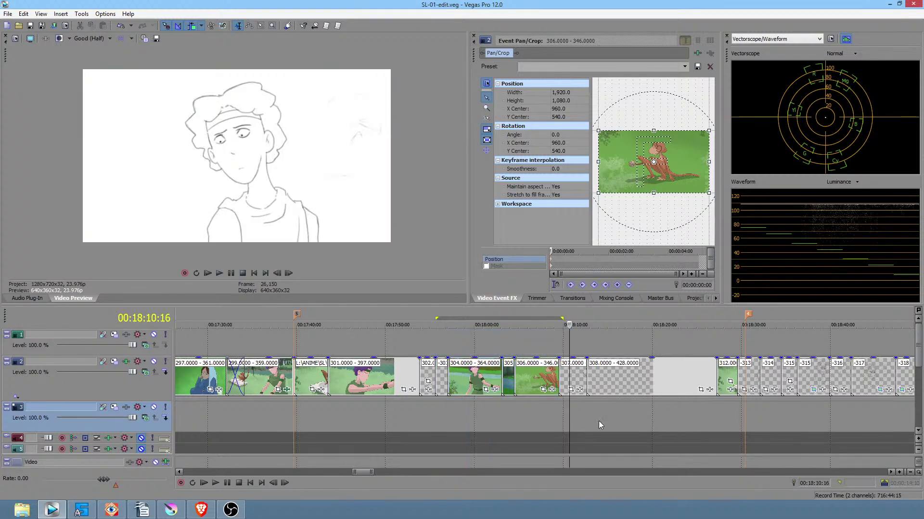
scroll(595, 418, up, 5)
mouse_move(473, 425)
mouse_down()
mouse_move(537, 416)
mouse_move(661, 424)
mouse_move(491, 424)
mouse_move(567, 427)
mouse_up()
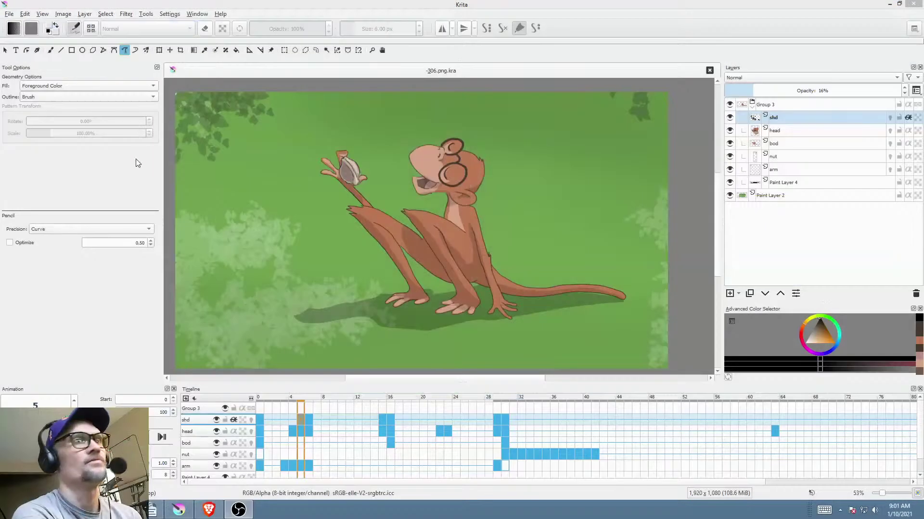
- Switch to Krita, close the -306.png.kra document, and bring up the dialog for opening a file from the scenes folder
click(709, 71)
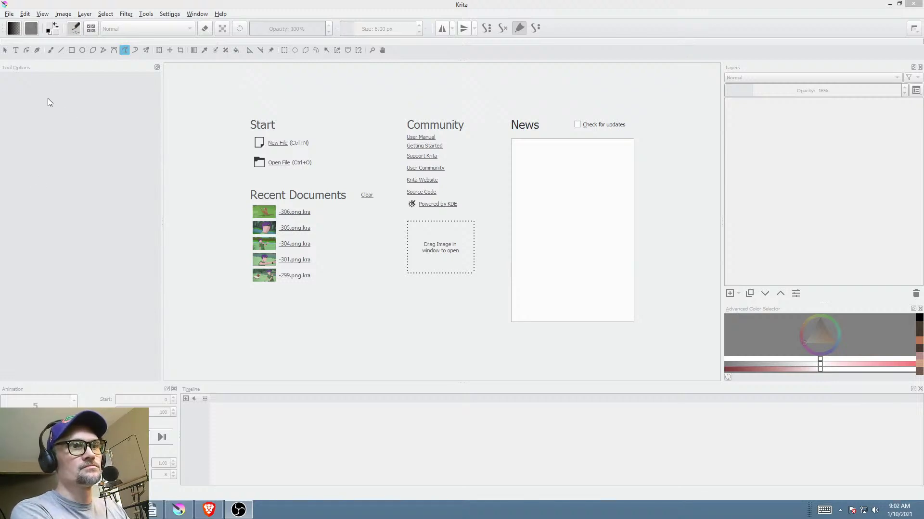
click(14, 17)
click(19, 36)
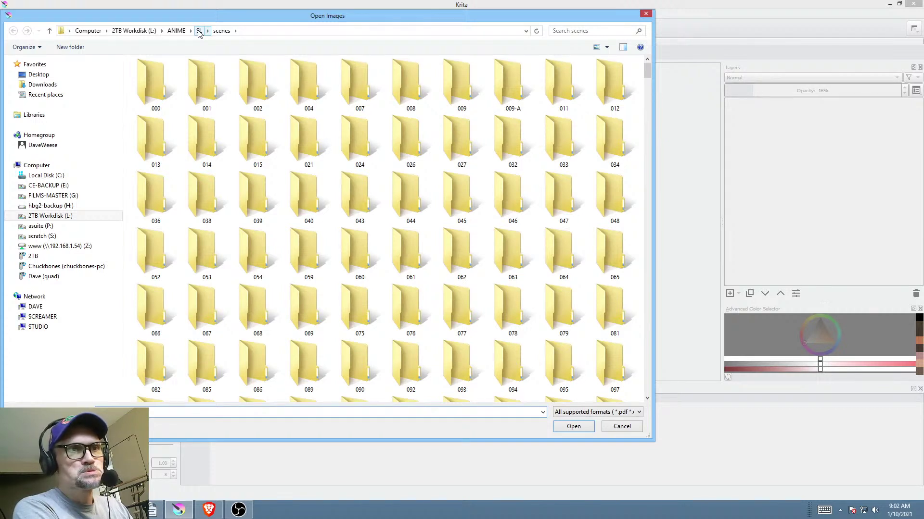
click(244, 413)
key(Down)
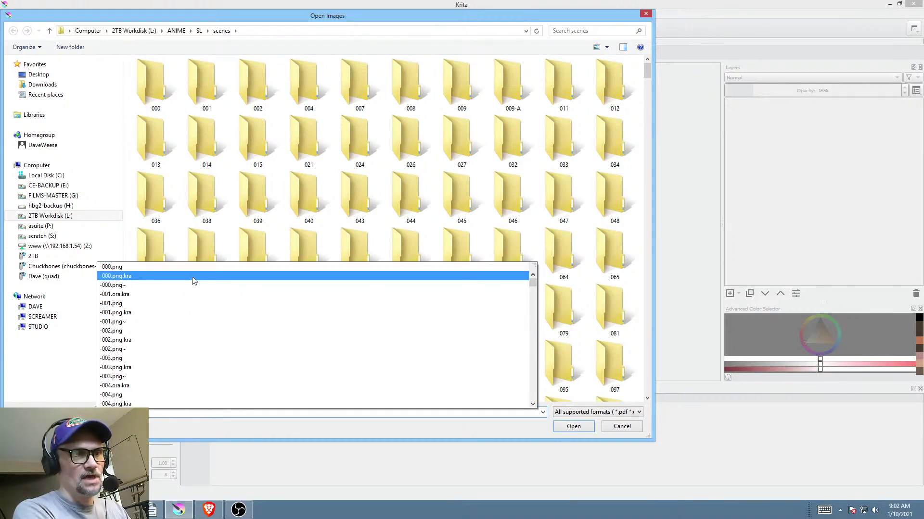
key(Escape)
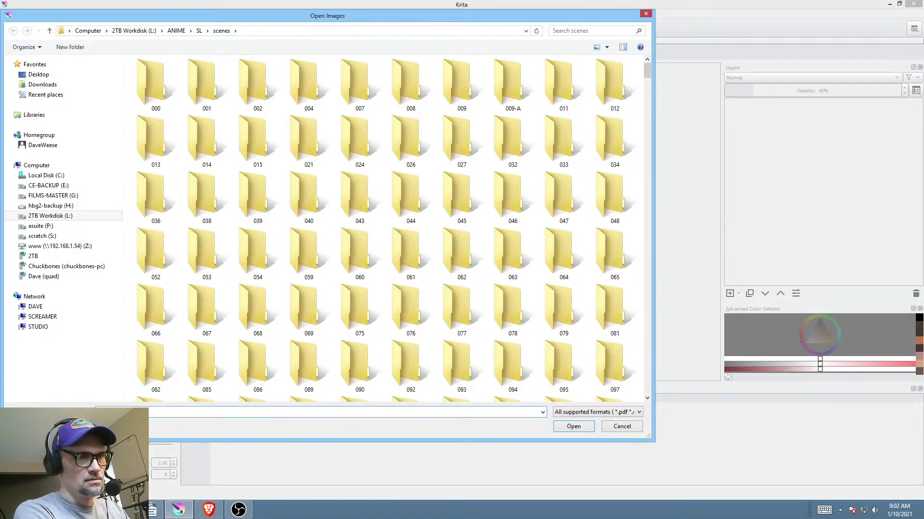
text(-)
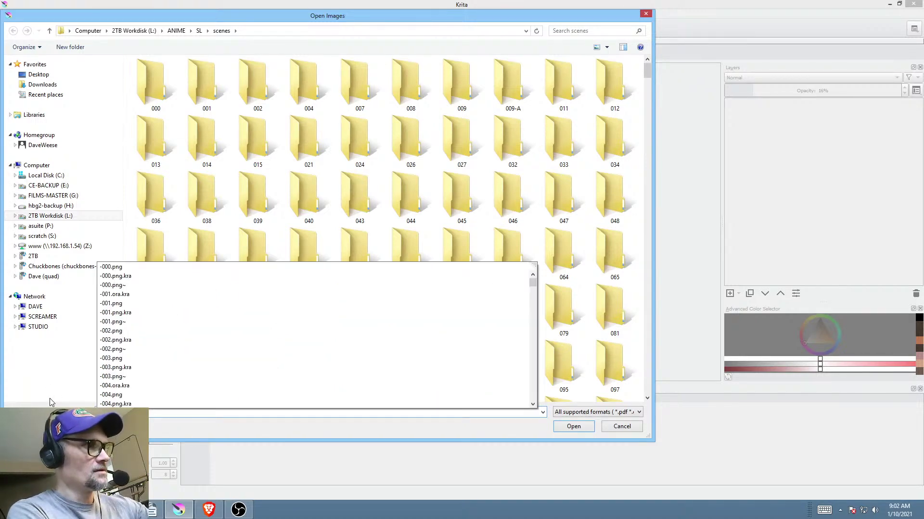
key(Down)
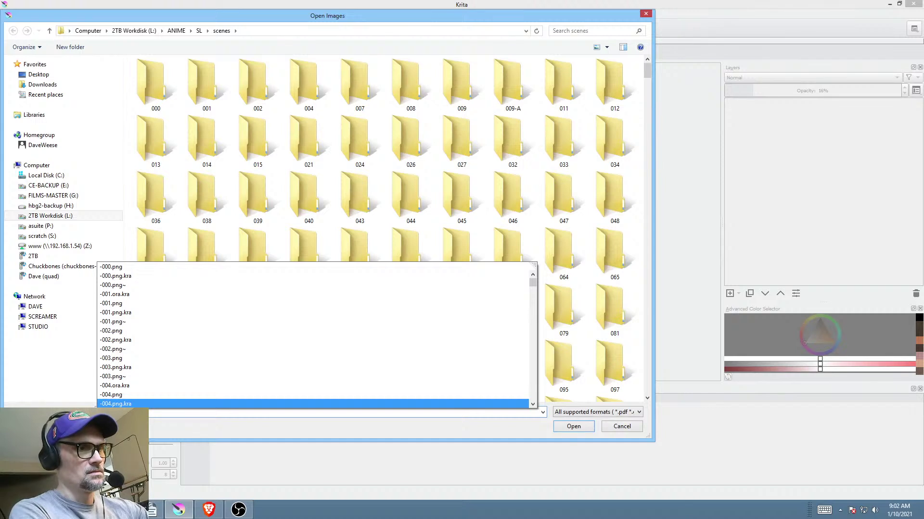
scroll(313, 335, down, 5)
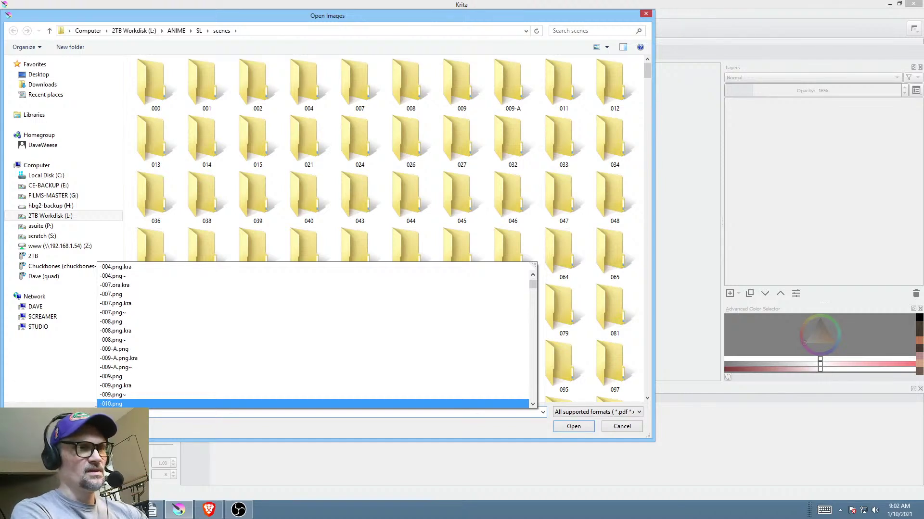
click(167, 426)
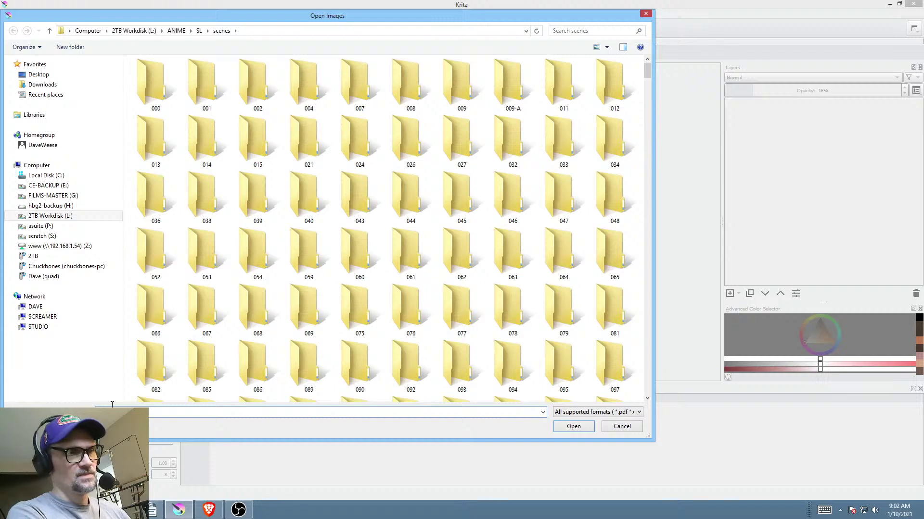
text(-)
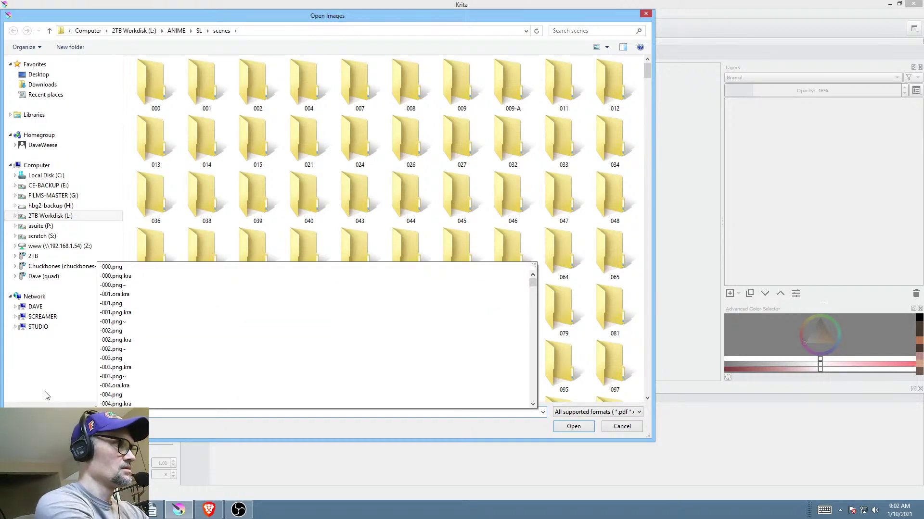
key(Down)
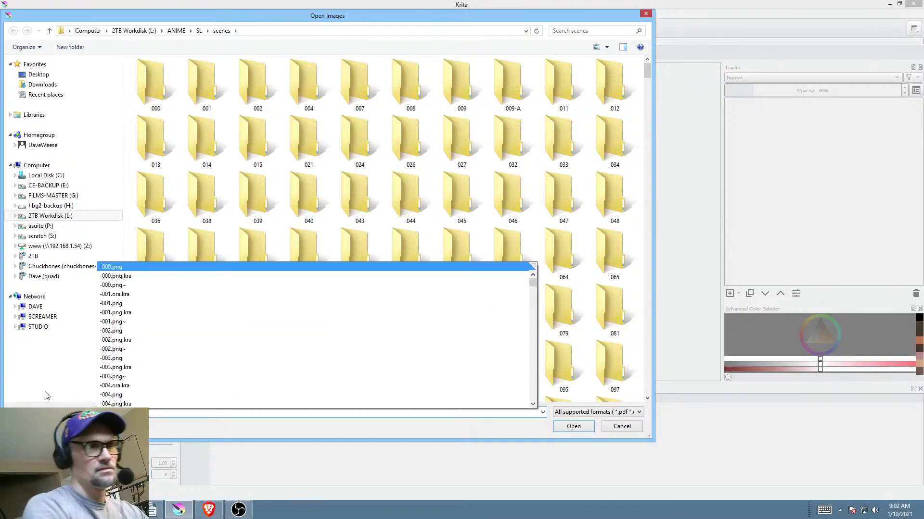
key(Down)
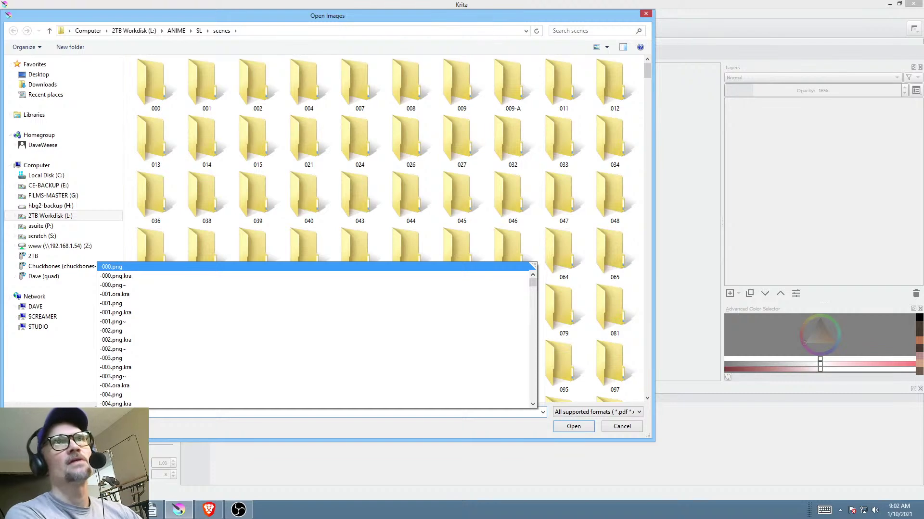
key(Escape)
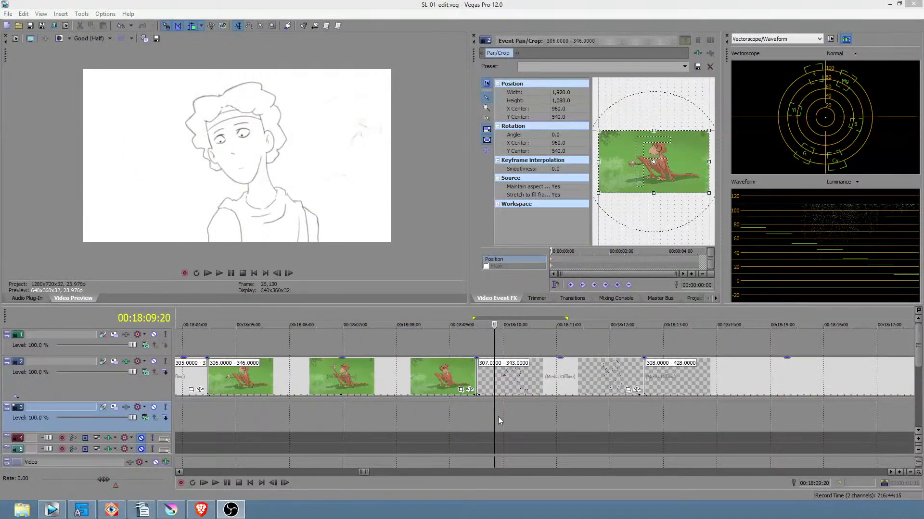
- Check the start of clip 307 in Vegas Pro, then switch to FastStone Image Viewer and select the -307.png sketch
click(498, 419)
drag(463, 419, 591, 417)
click(544, 414)
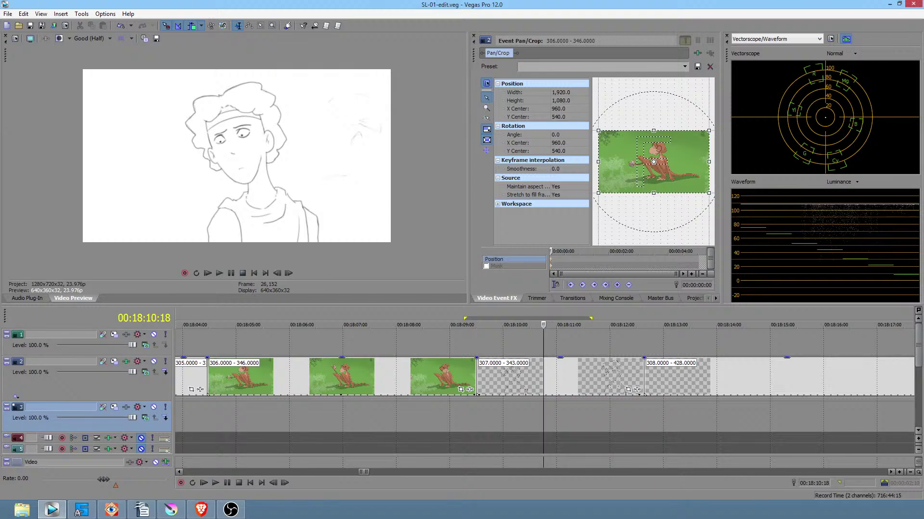
click(111, 510)
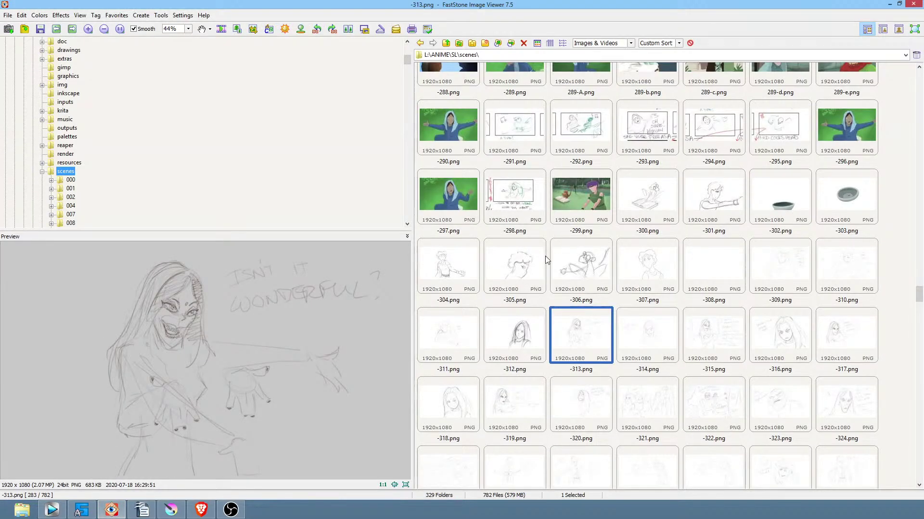
click(653, 268)
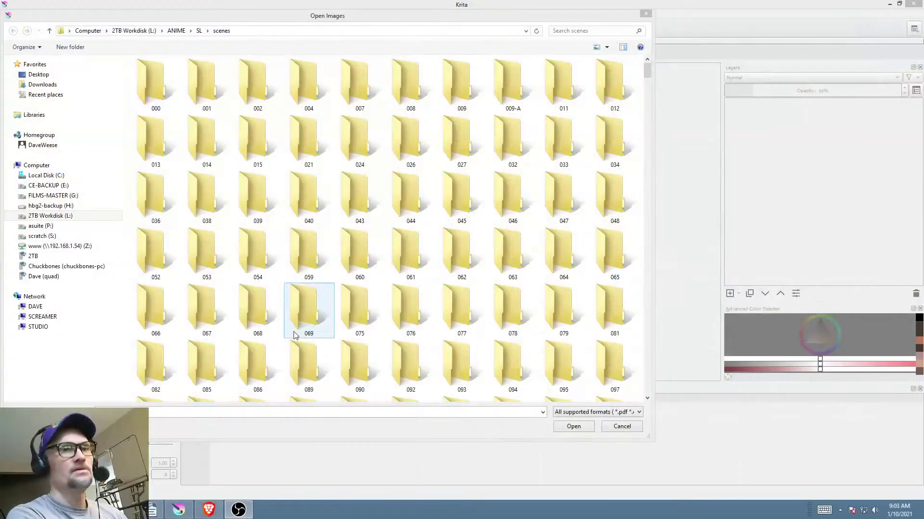
- In Krita, open -307.png.kra from the scenes folder and set the animation to frame 0
drag(647, 72, 650, 253)
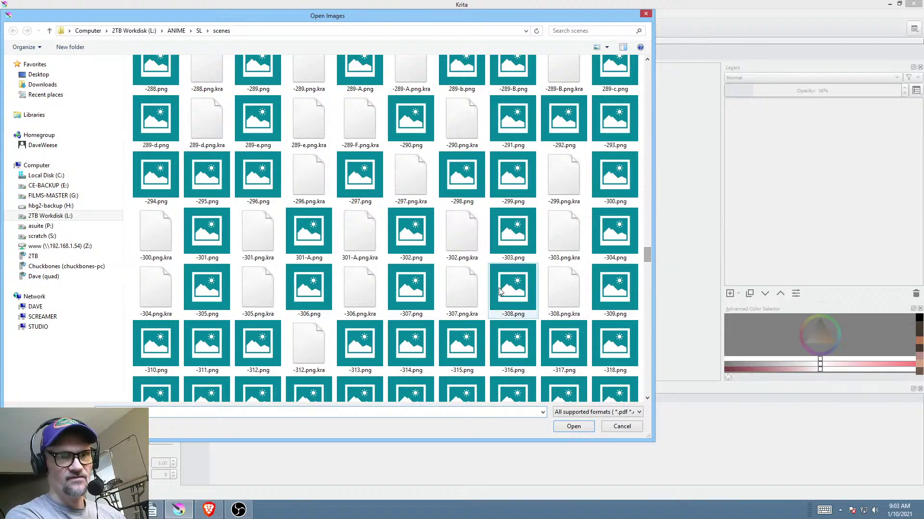
click(470, 292)
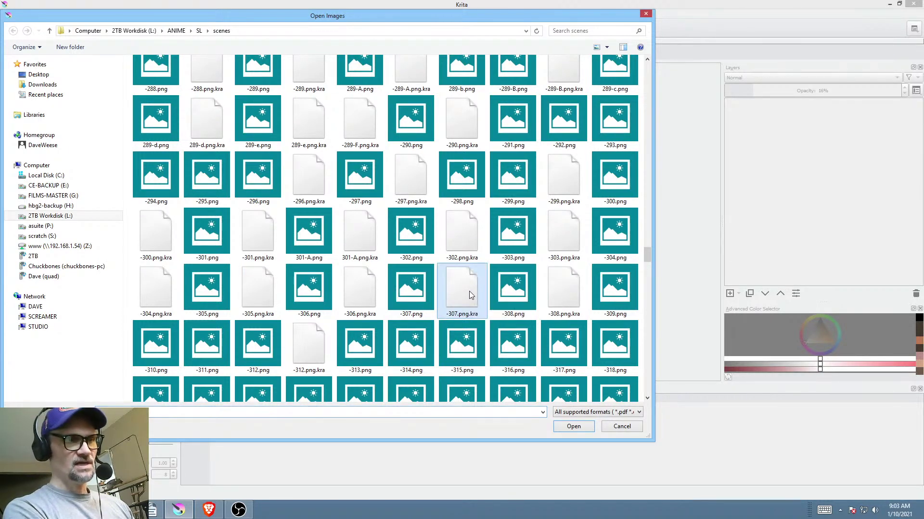
click(573, 427)
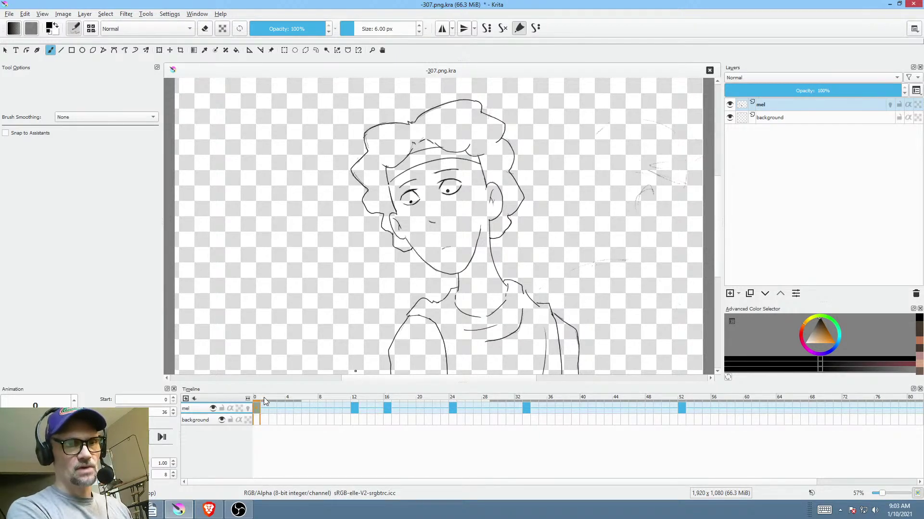
mouse_move(264, 397)
mouse_down()
mouse_move(425, 402)
mouse_move(615, 384)
mouse_move(433, 388)
mouse_move(249, 364)
mouse_up()
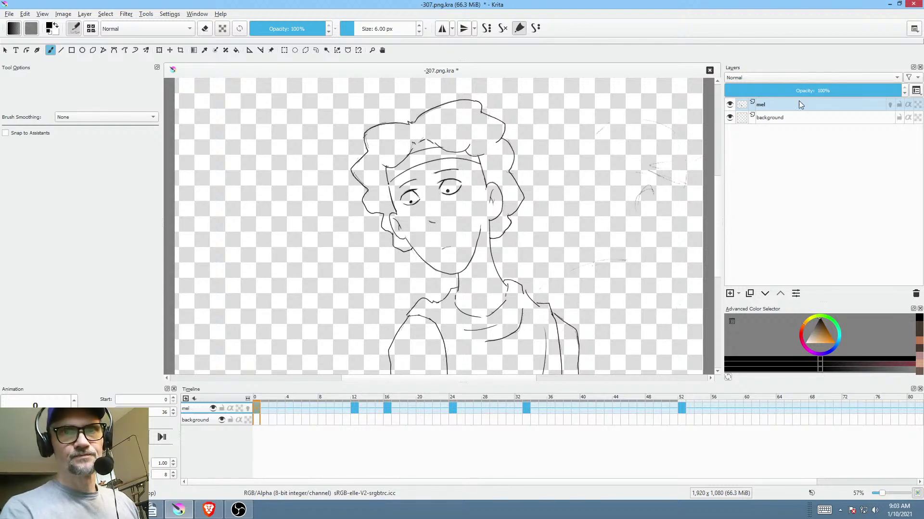
- Add a new paint layer above the mel layer and name it clr
click(730, 293)
double_click(795, 105)
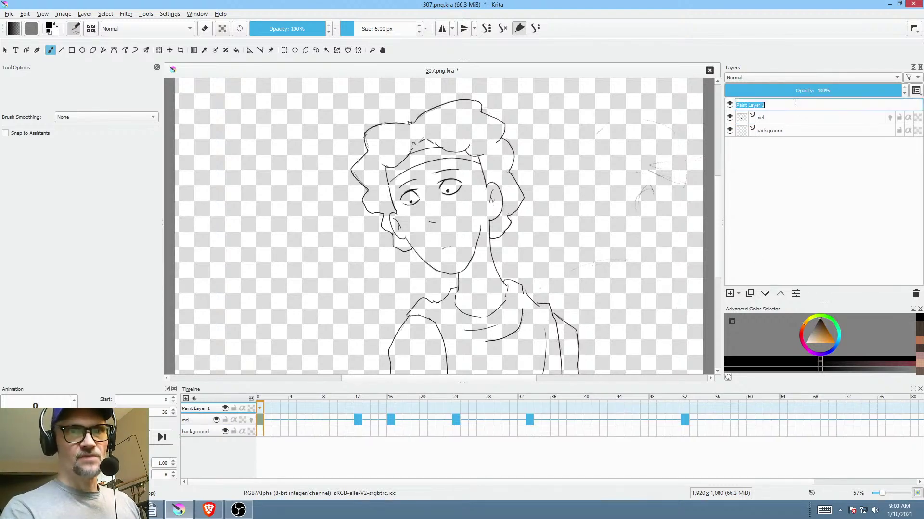
text(clr)
key(Return)
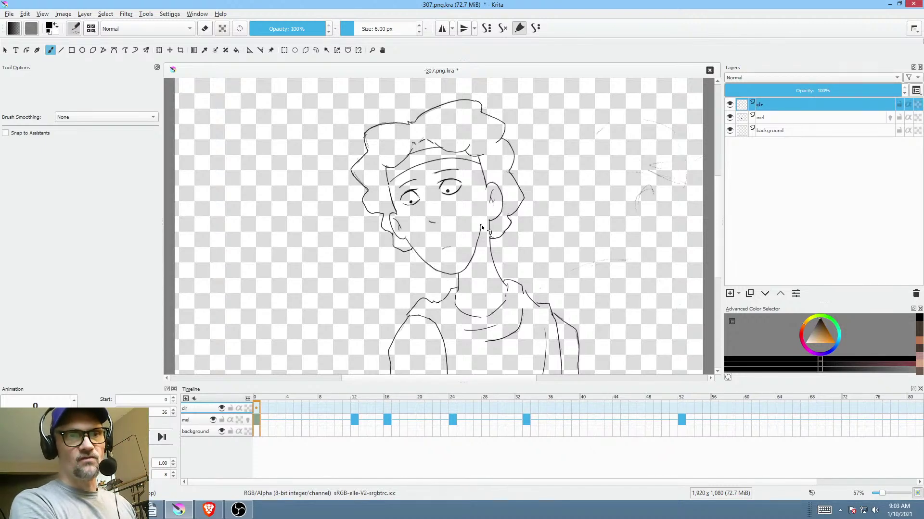
- Add another paint layer at the top of the stack and move the clr layer beneath the mel layer
drag(503, 215, 458, 216)
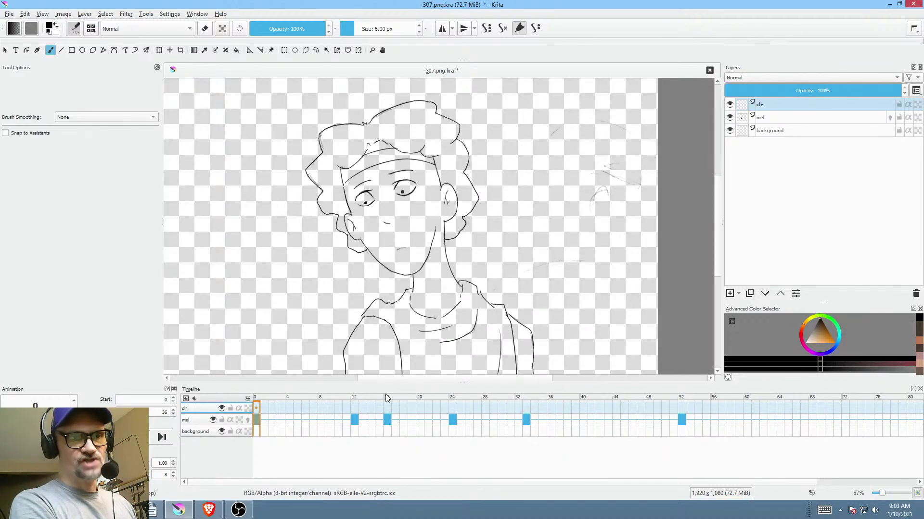
click(729, 294)
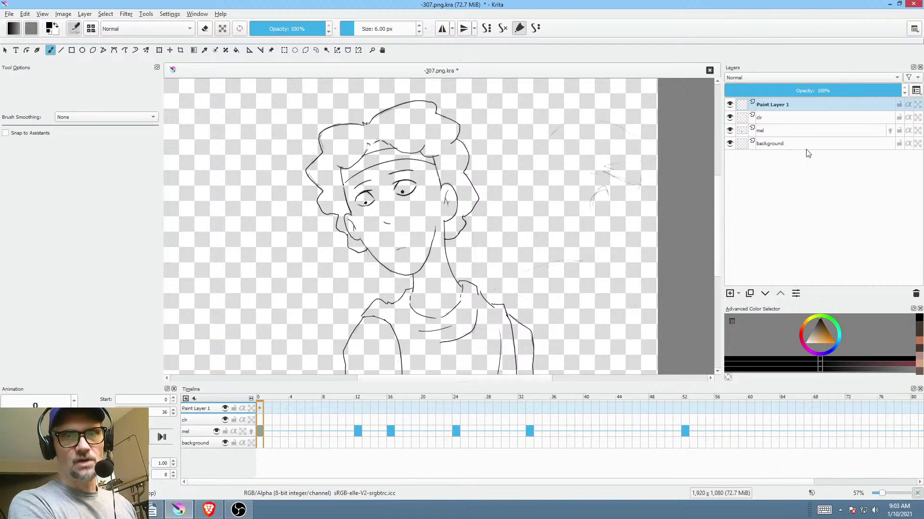
click(791, 120)
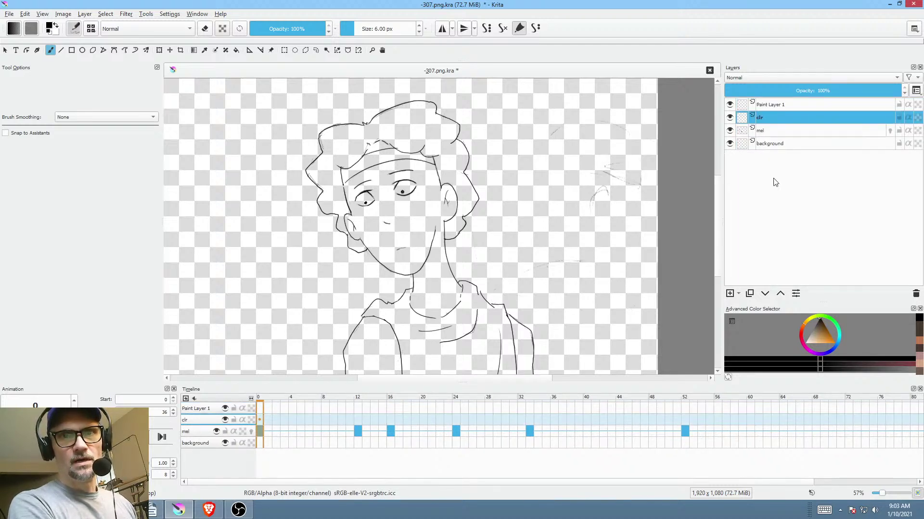
click(765, 293)
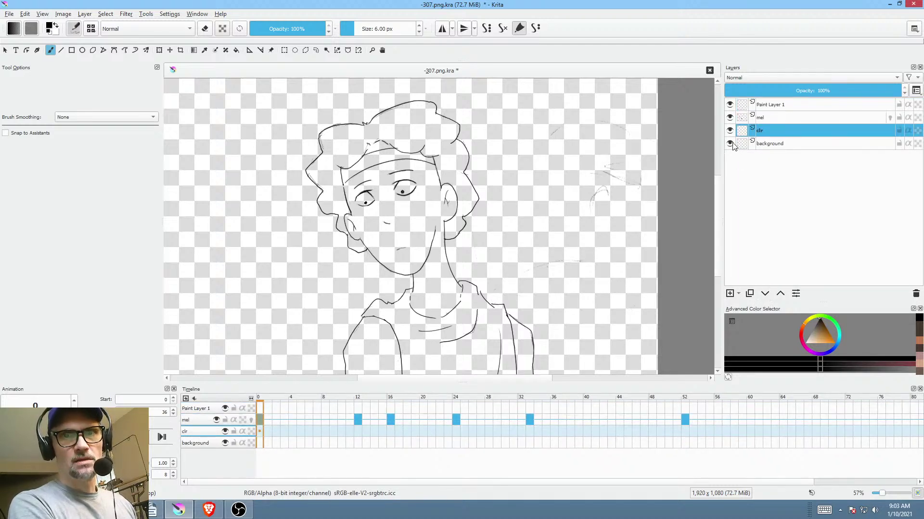
- Rename the mel layer to ink and delete the empty Paint Layer 1
click(729, 117)
click(729, 117)
double_click(779, 120)
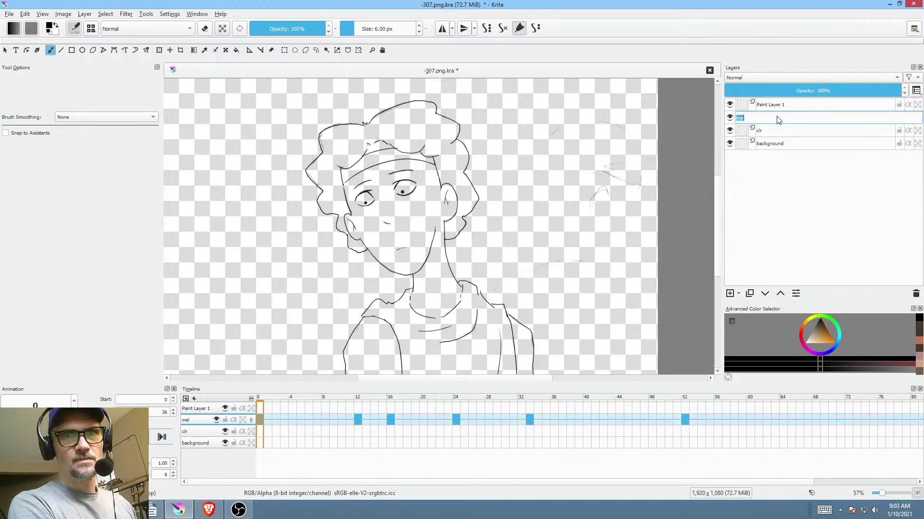
text(ink)
key(Return)
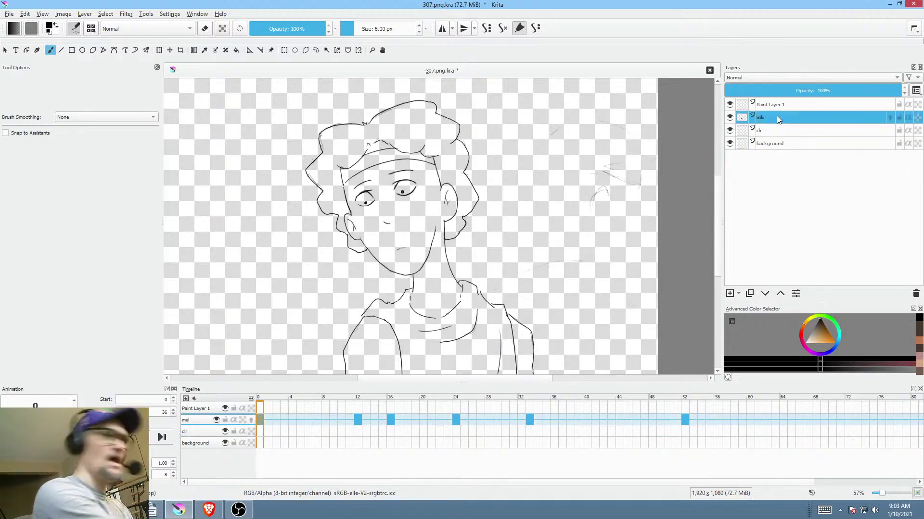
click(769, 105)
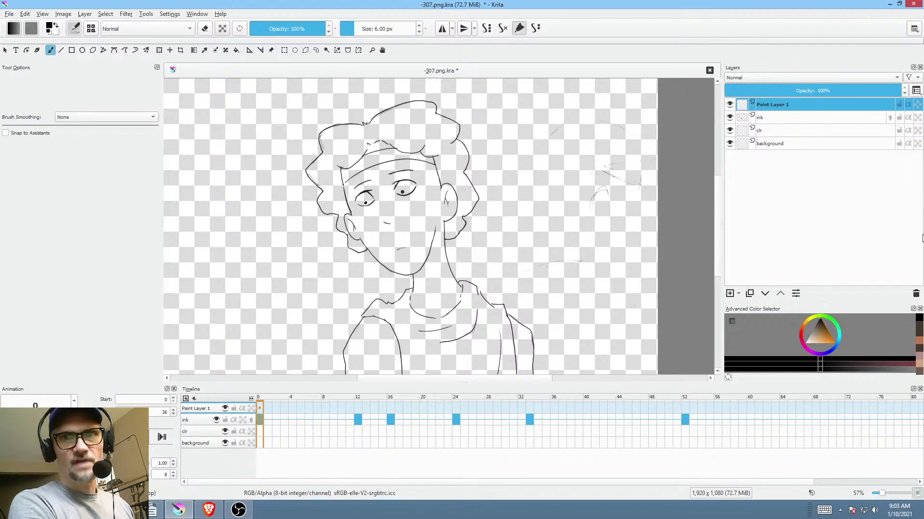
click(916, 293)
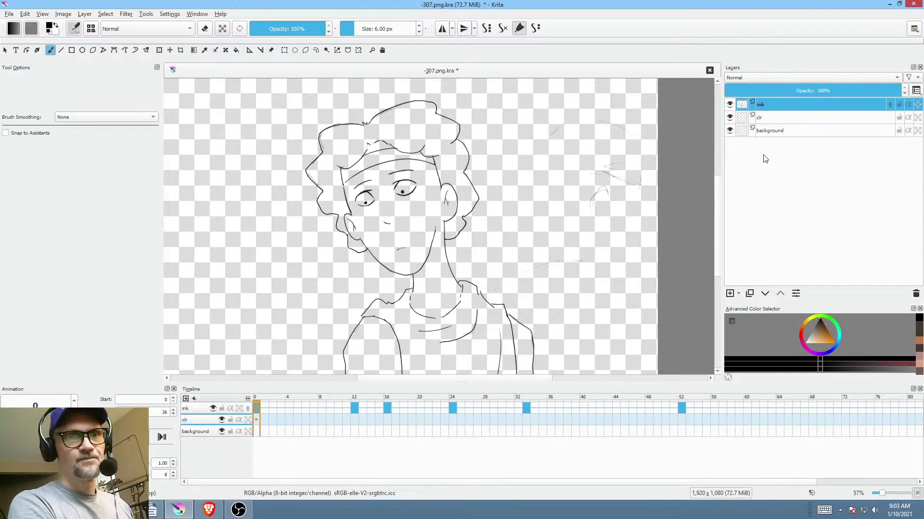
- Group the ink and clr layers together, then make clr the active layer inside the group
click(792, 119)
shift+click(782, 104)
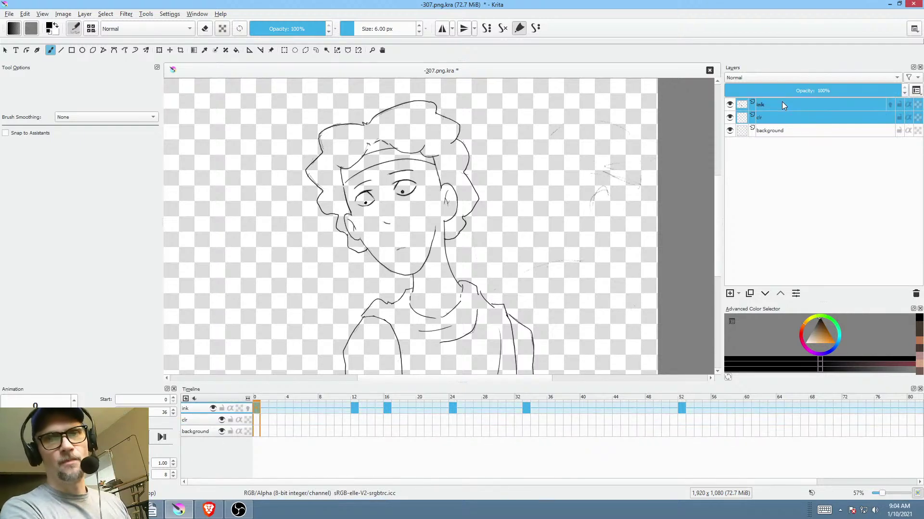
key(ctrl+g)
click(772, 117)
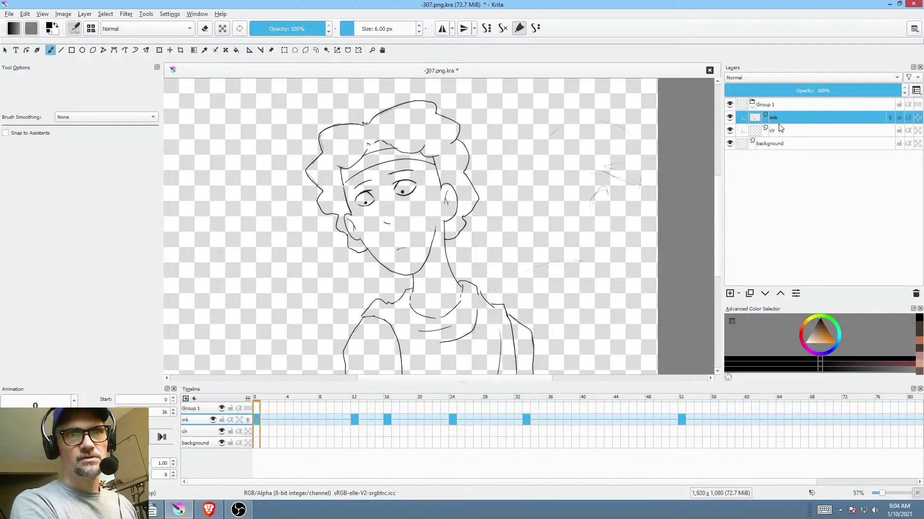
click(780, 130)
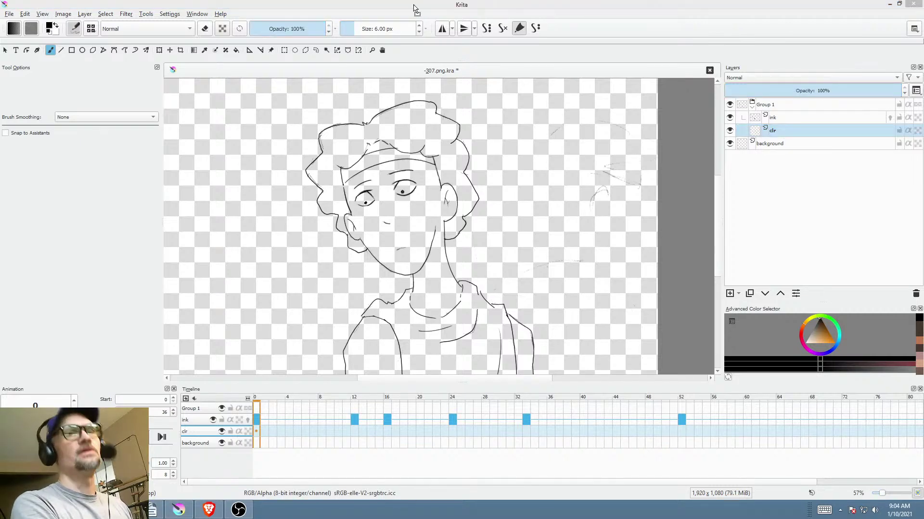
- Insert the -299.png image as a new layer and move it above Group 1 to the top of the stack
drag(262, 93, 227, 154)
click(238, 159)
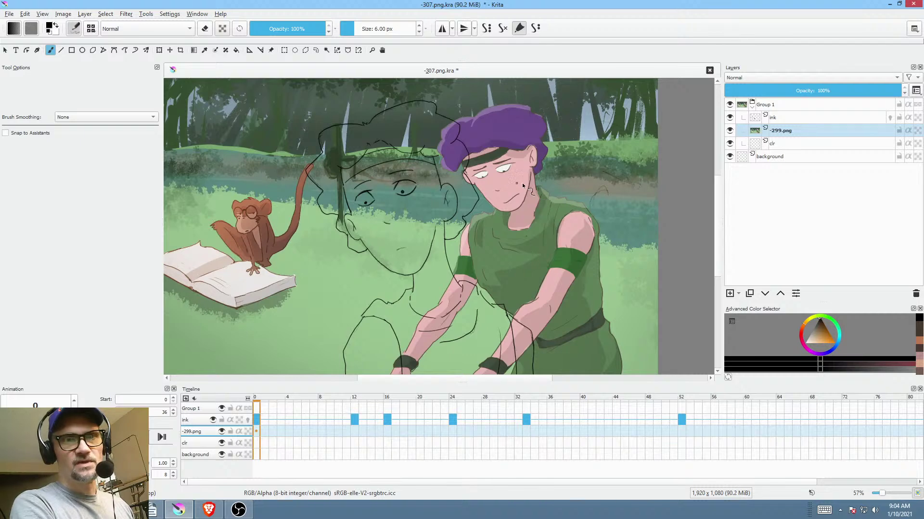
click(780, 294)
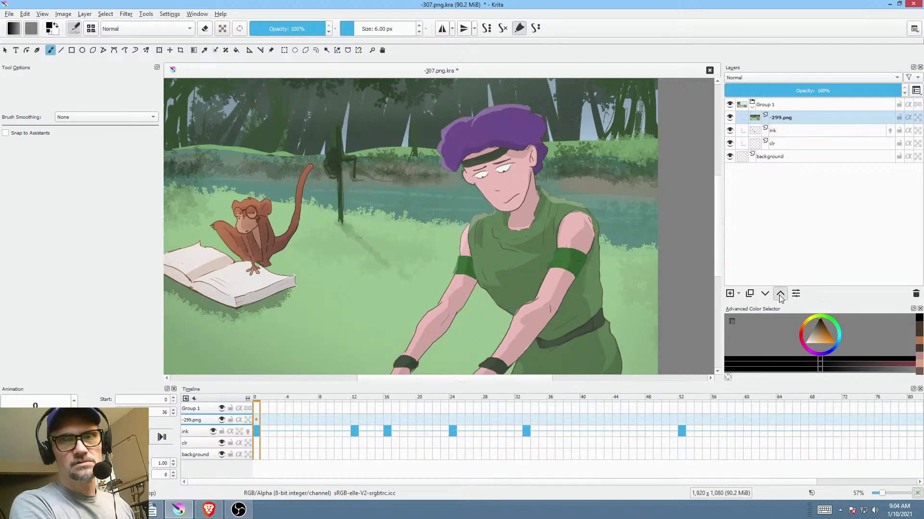
click(780, 294)
- Sample the pink skin colour from the character in the -299.png reference layer
click(785, 144)
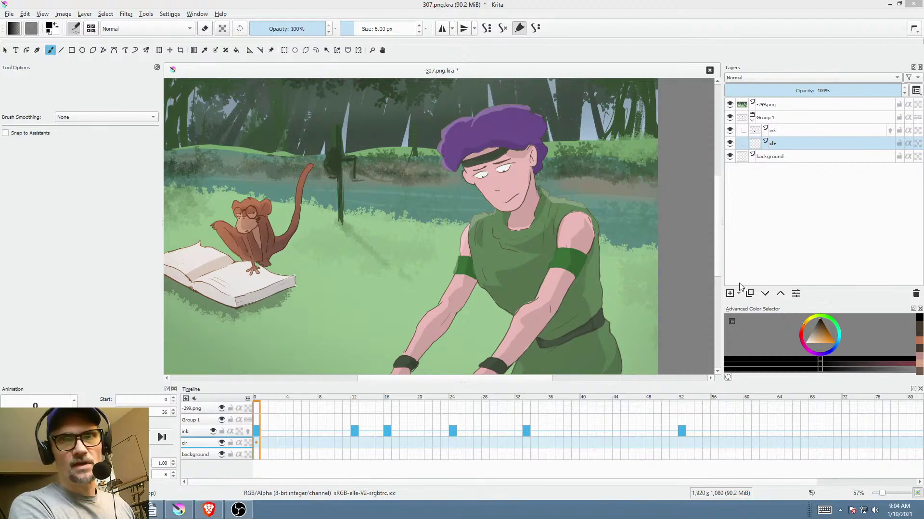
click(785, 144)
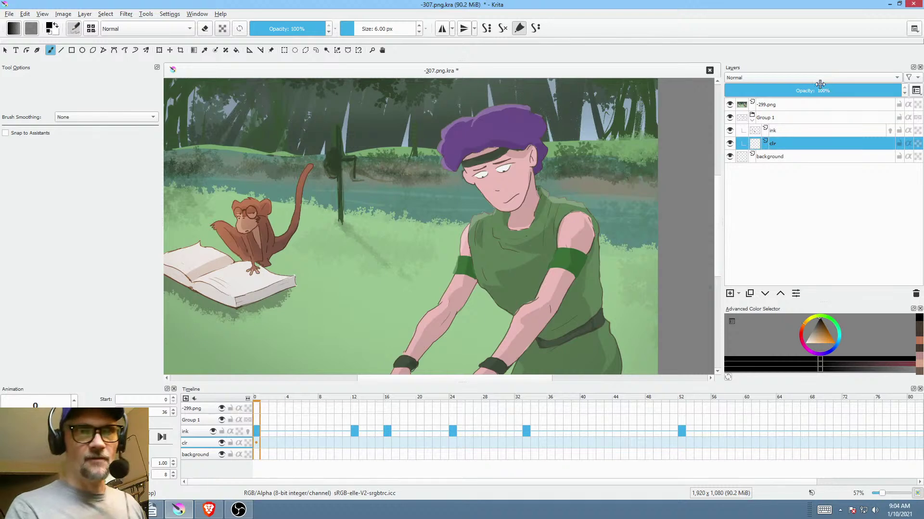
click(730, 105)
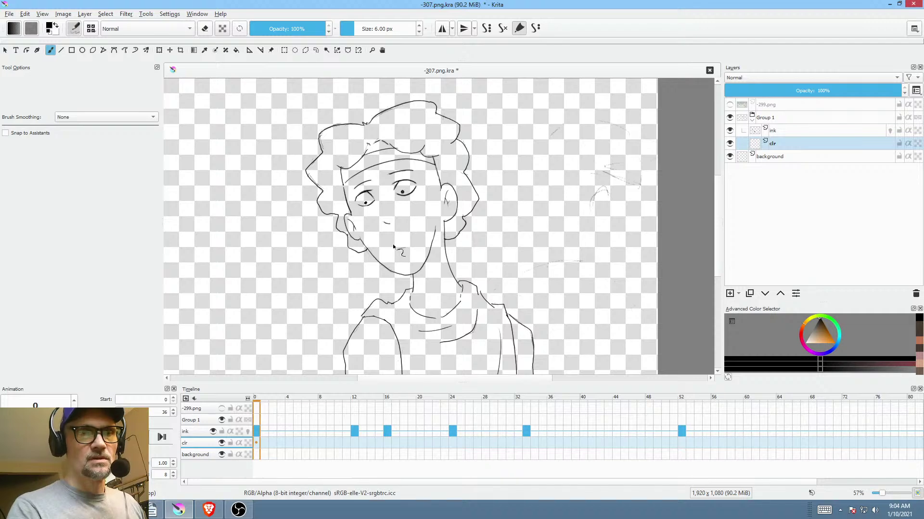
scroll(393, 247, up, 4)
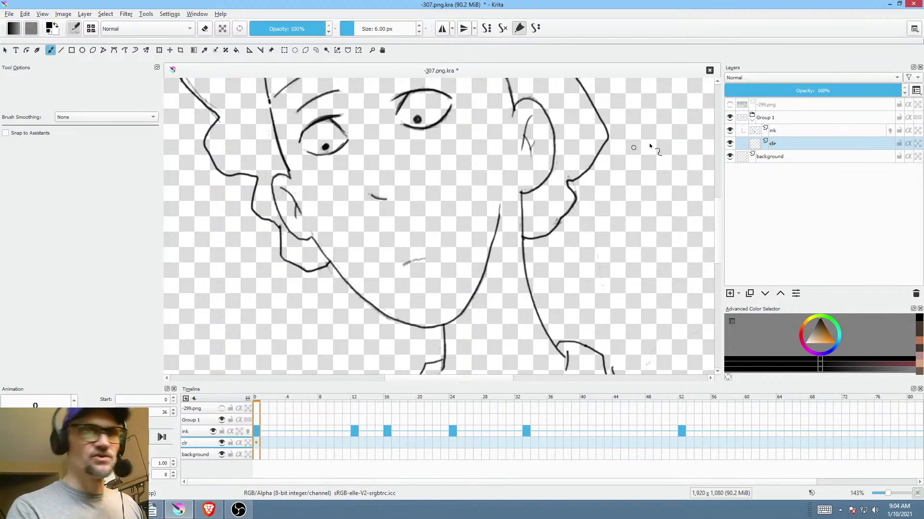
click(730, 104)
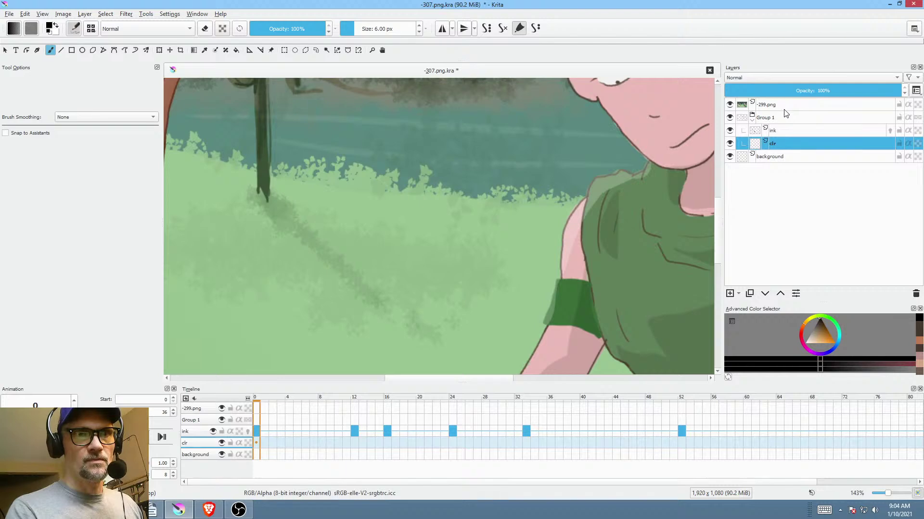
drag(609, 183, 480, 243)
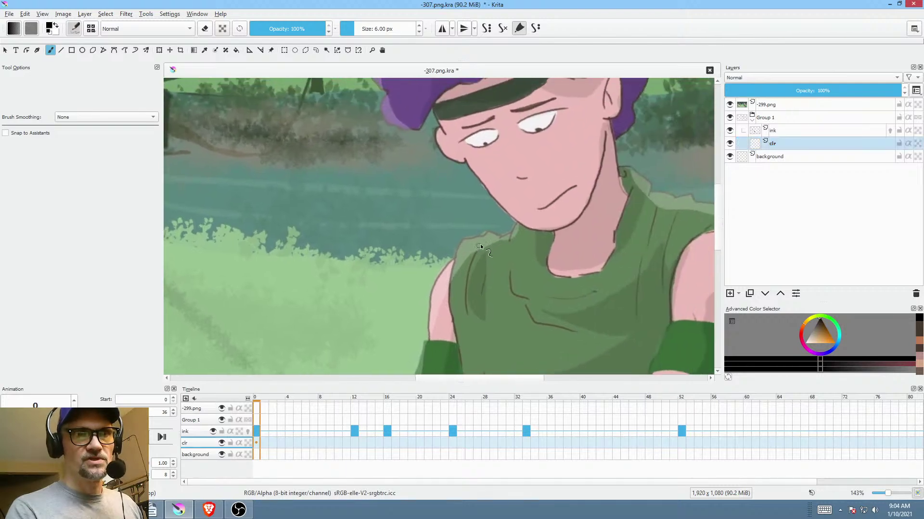
click(802, 107)
ctrl+click(646, 124)
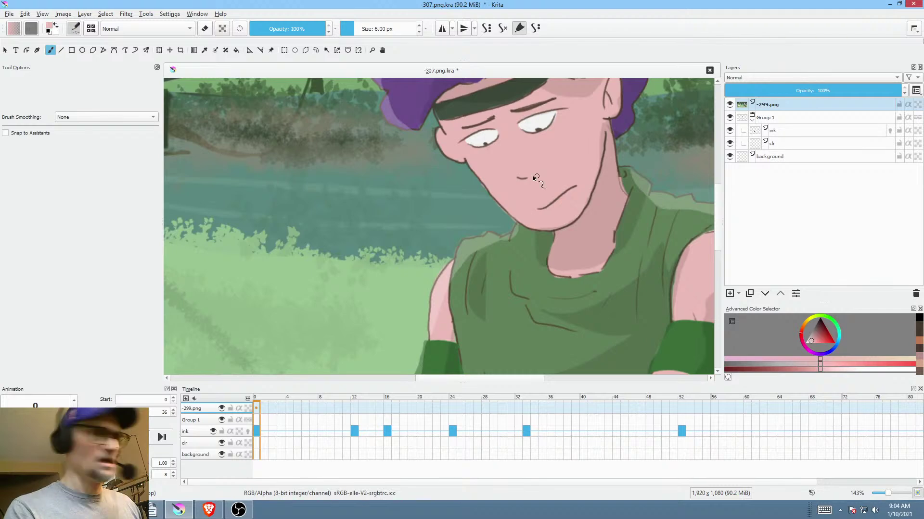
- Isolate the clr layer and draw a small filled skin-coloured swatch on it with the Freehand Path tool
click(781, 131)
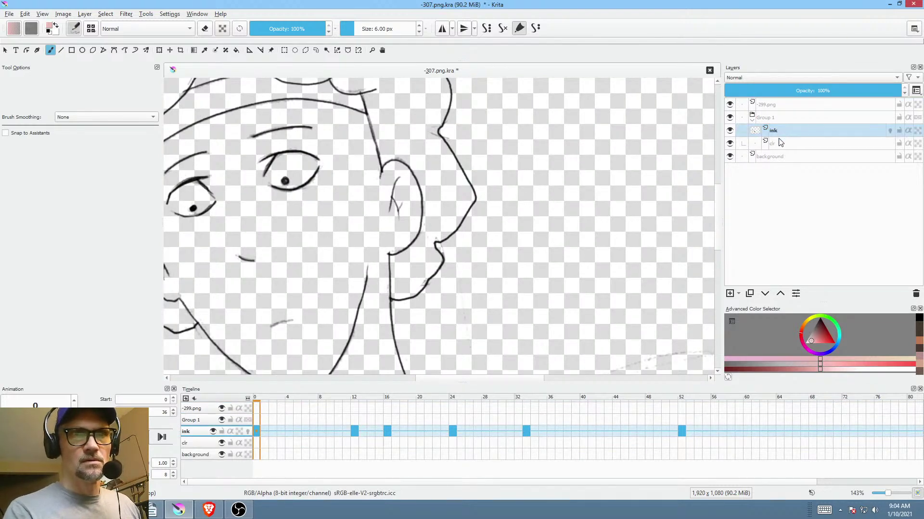
click(780, 145)
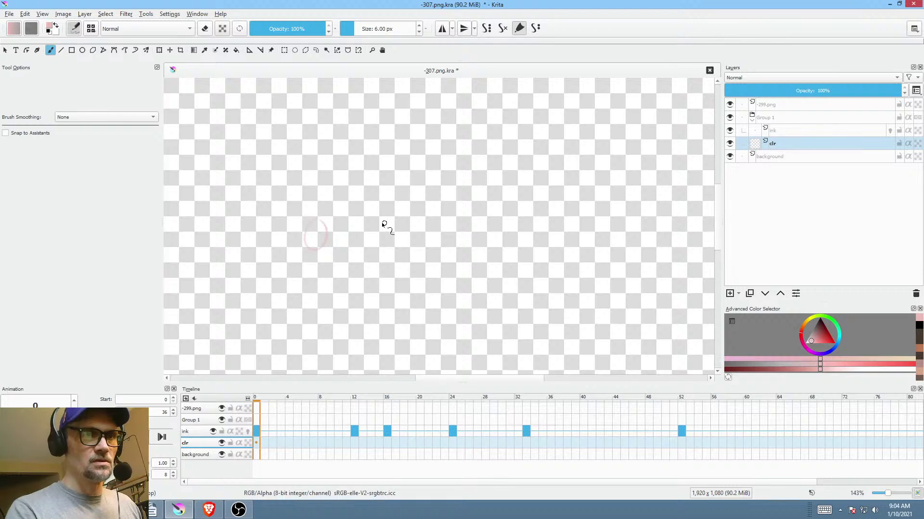
key(shift+p)
mouse_move(319, 227)
mouse_down()
mouse_move(301, 234)
mouse_move(318, 217)
mouse_up()
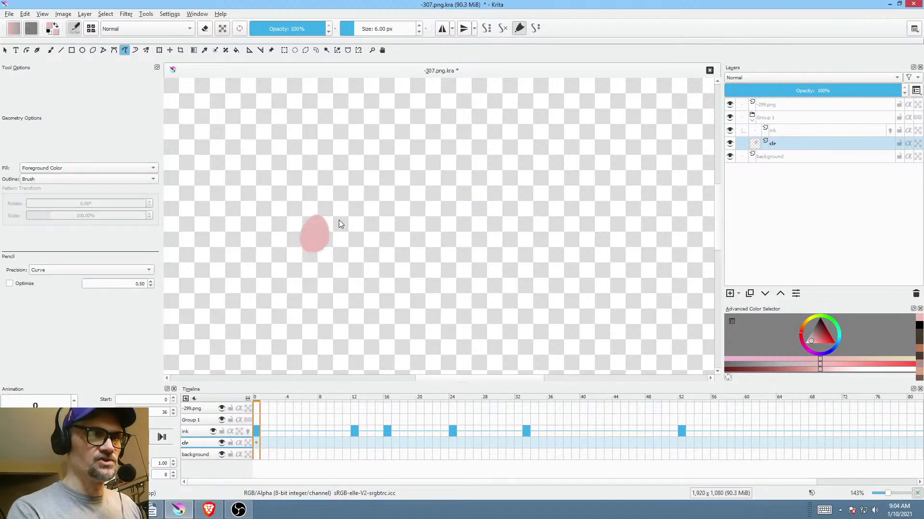
- Sample the purple hair colour from the -299.png layer and draw a small filled swatch of it on the clr layer
click(768, 105)
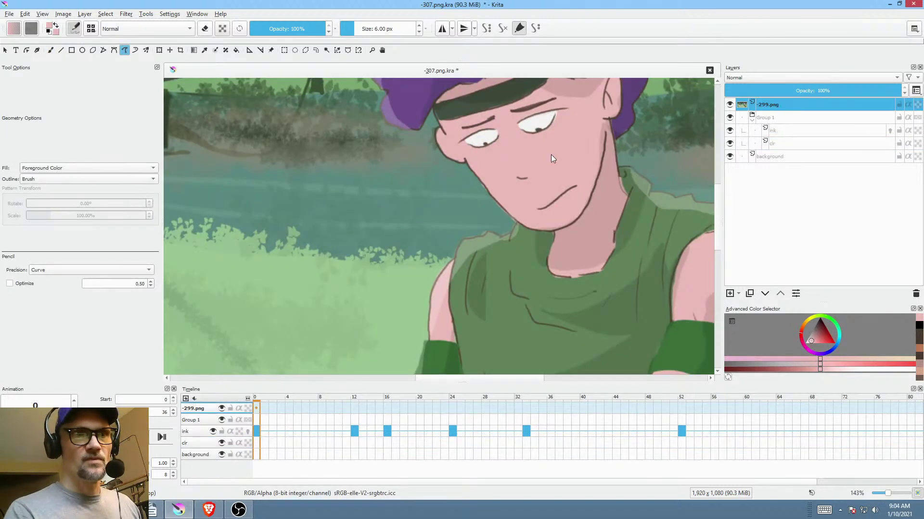
scroll(406, 119, up, 5)
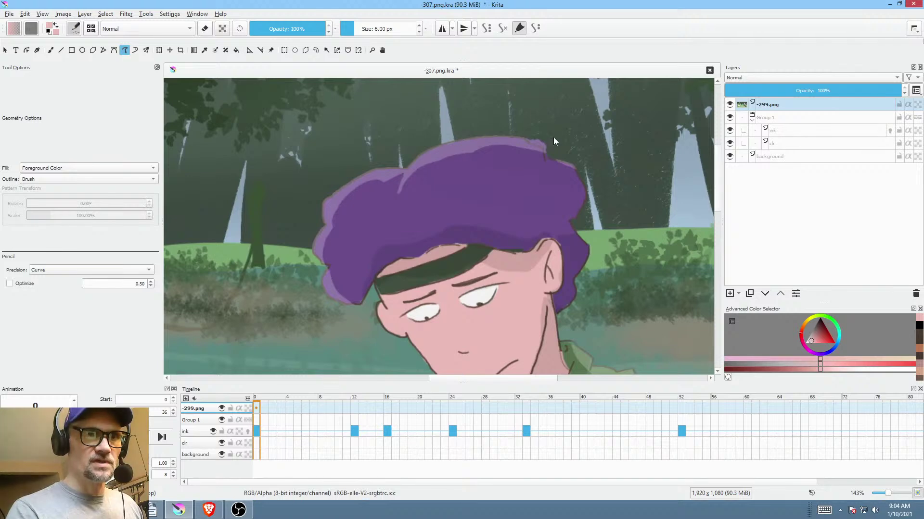
ctrl+click(463, 182)
alt+click(773, 130)
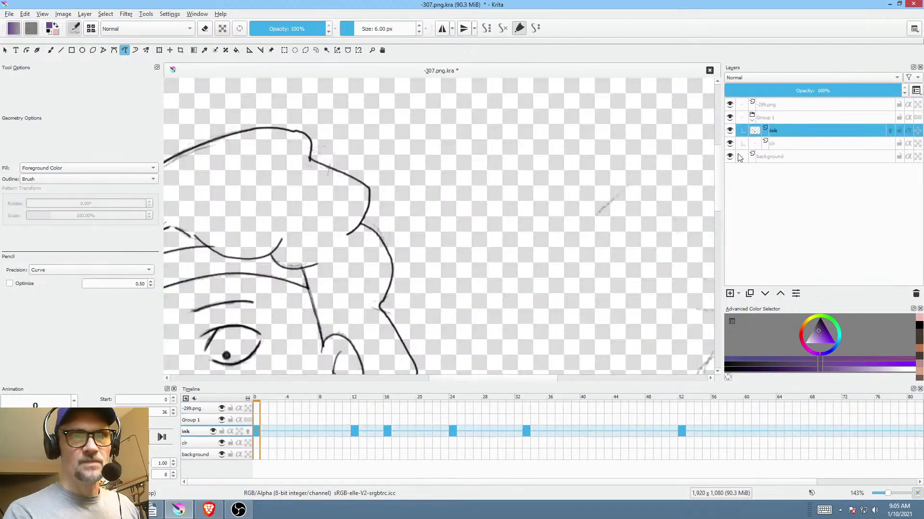
alt+click(791, 144)
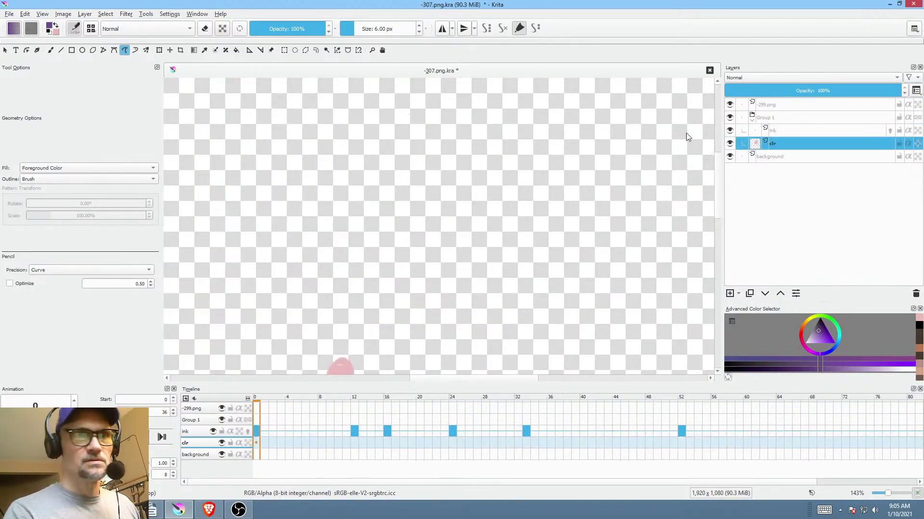
drag(335, 148, 337, 145)
- Sample the green tunic colour from the -299.png layer and return to the isolated ink layer's line art
alt+click(786, 105)
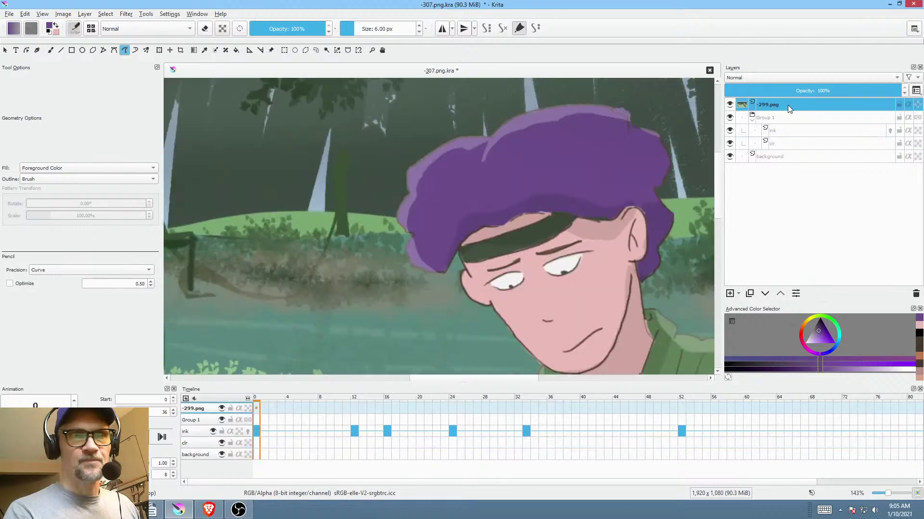
drag(607, 279, 509, 148)
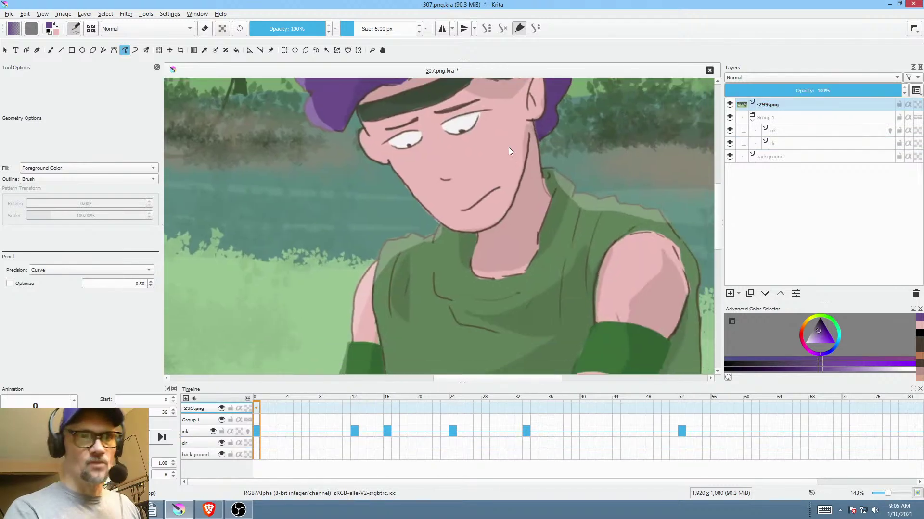
ctrl+click(616, 216)
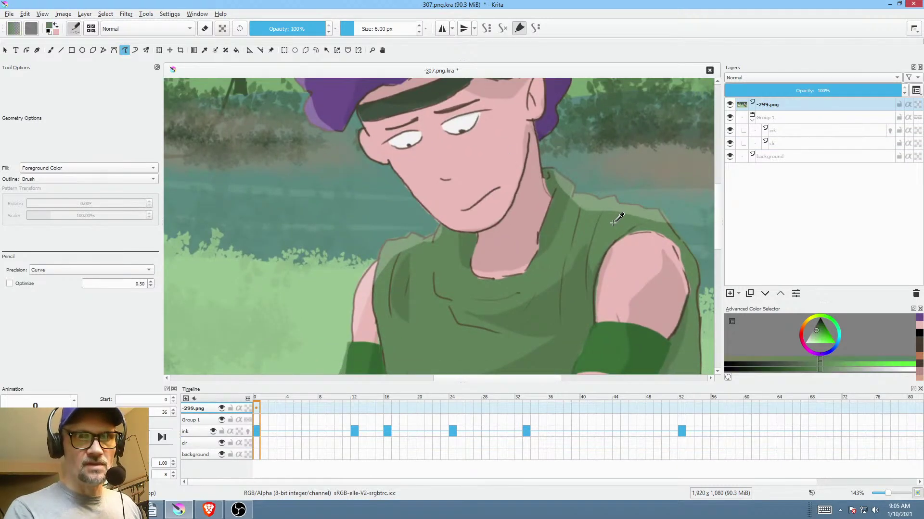
click(784, 130)
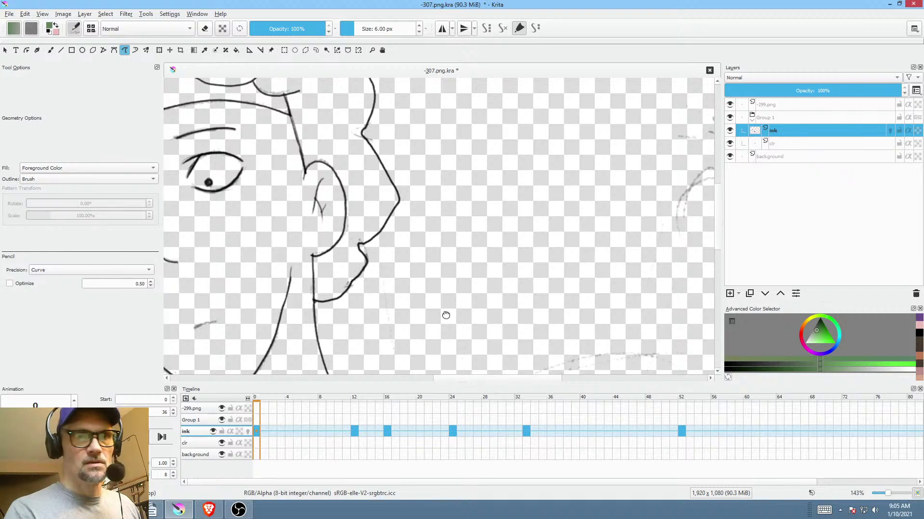
- Examine the coloured character on the -299.png reference layer and sample the wristband's dark green
mouse_move(444, 314)
mouse_down()
mouse_move(509, 281)
mouse_move(570, 132)
mouse_up()
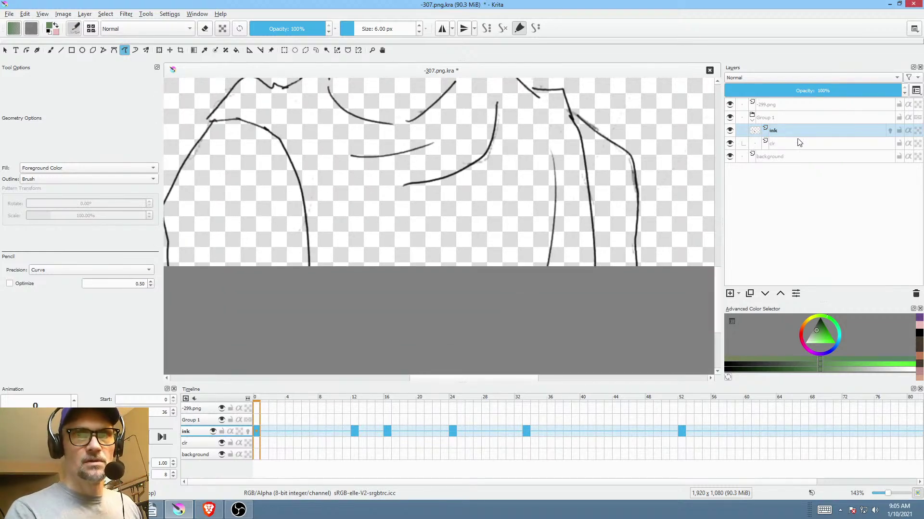
click(797, 144)
drag(466, 215, 470, 226)
click(780, 103)
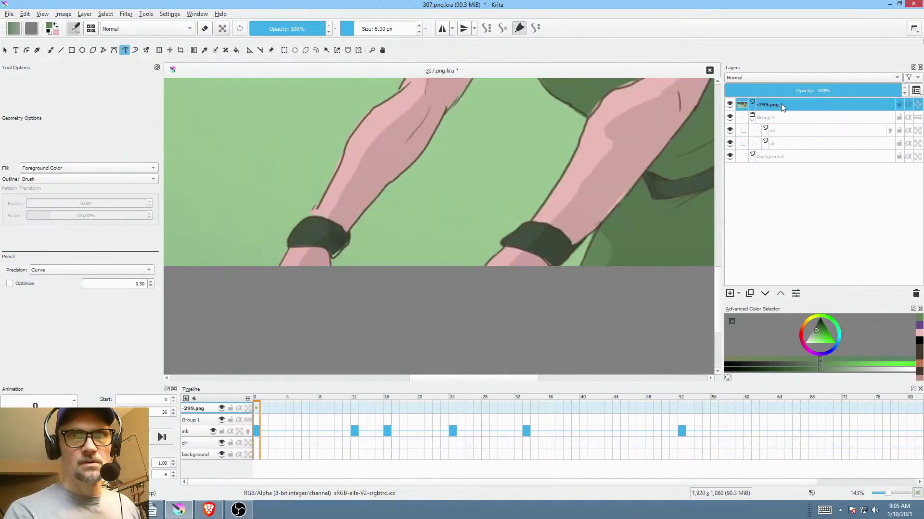
drag(571, 215, 408, 322)
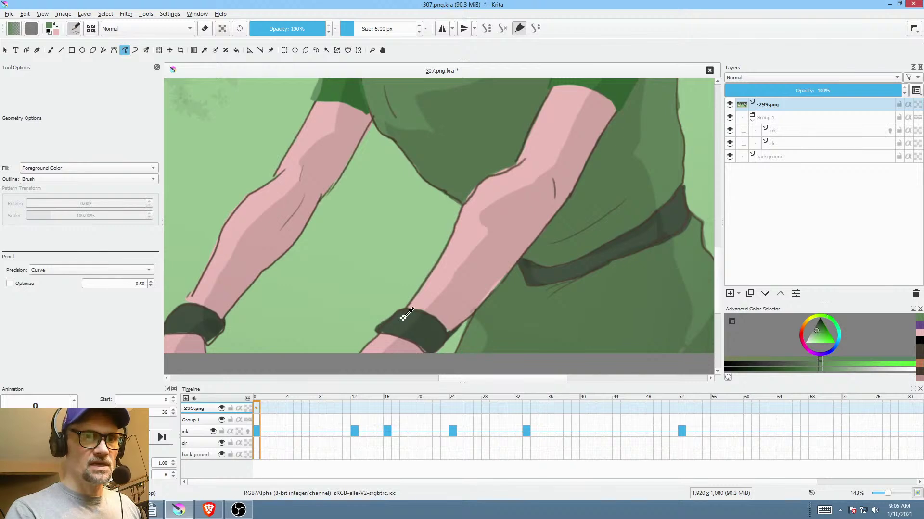
ctrl+click(408, 318)
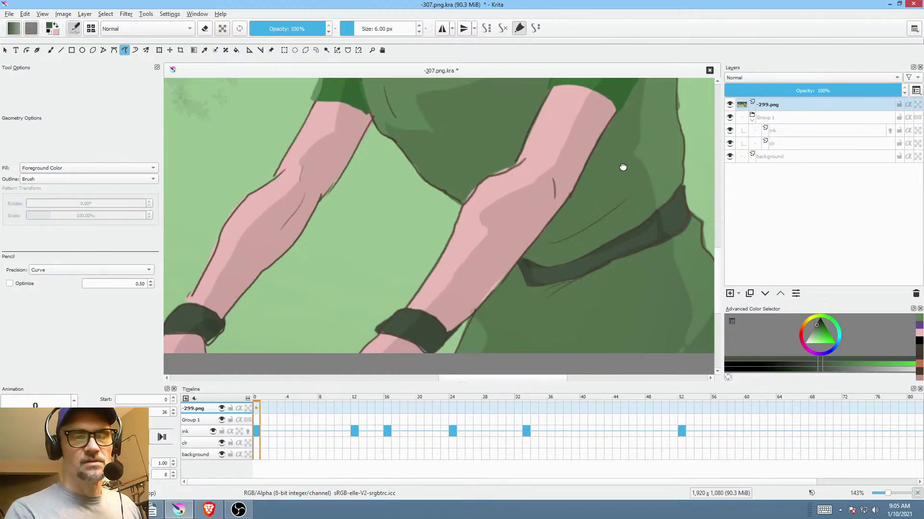
drag(622, 168, 567, 236)
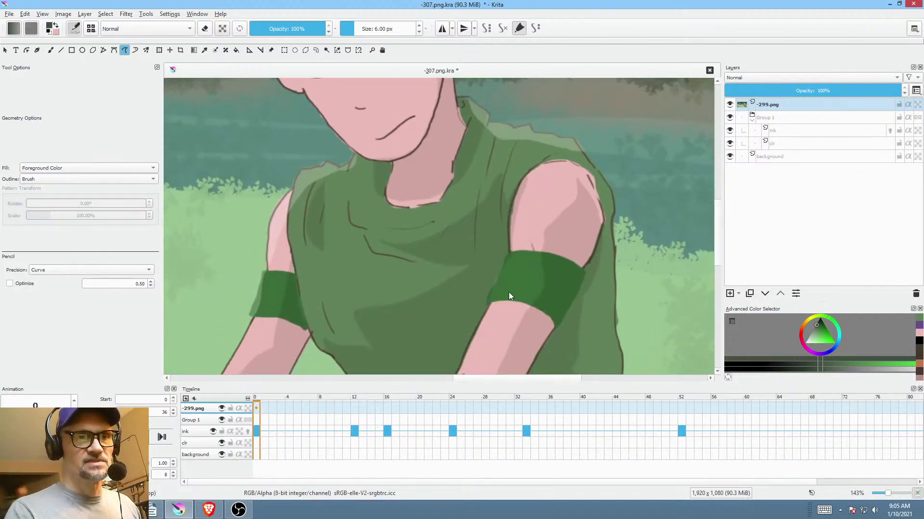
scroll(509, 296, down, 1)
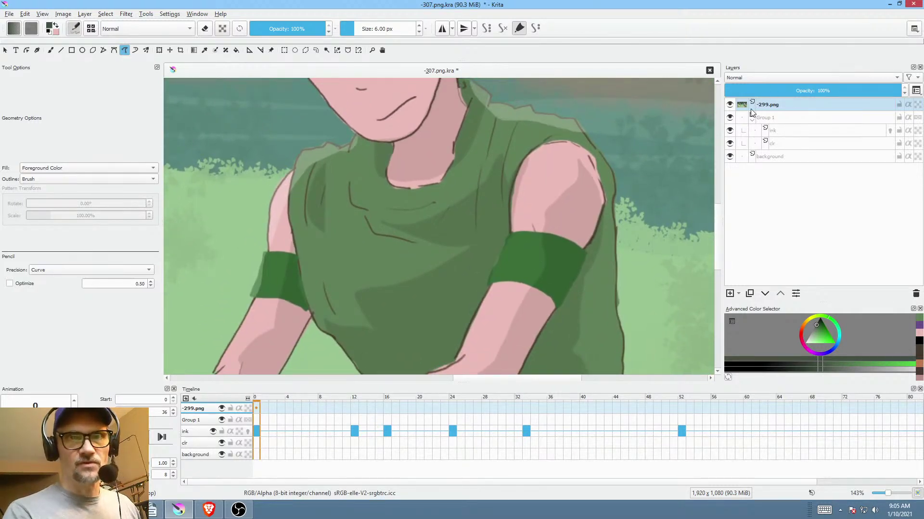
- Hide the -299.png reference layer and add a keyframe at frame 0 on the clr layer
click(729, 105)
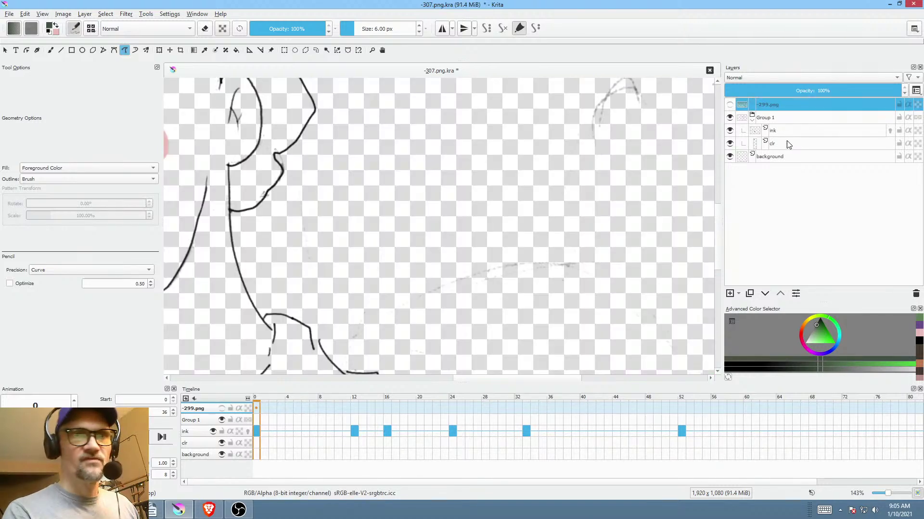
click(783, 143)
scroll(520, 248, down, 5)
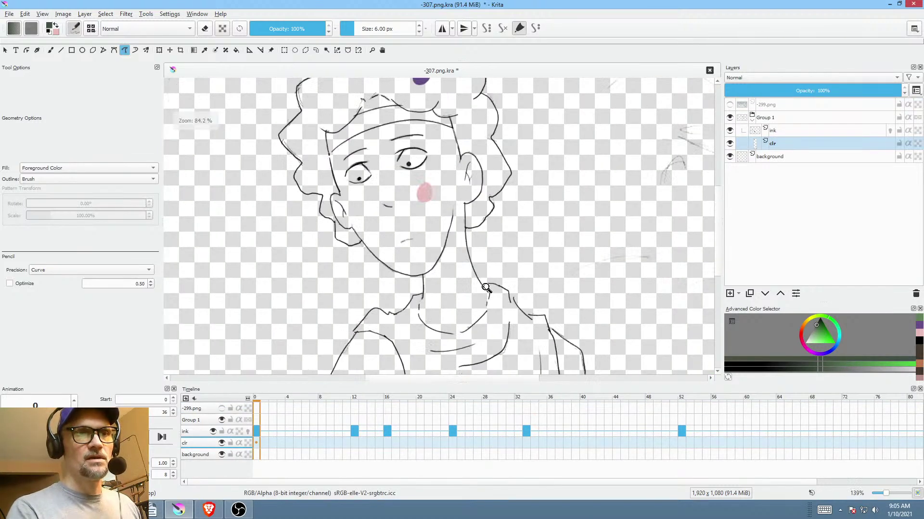
scroll(400, 218, up, 5)
scroll(454, 226, up, 5)
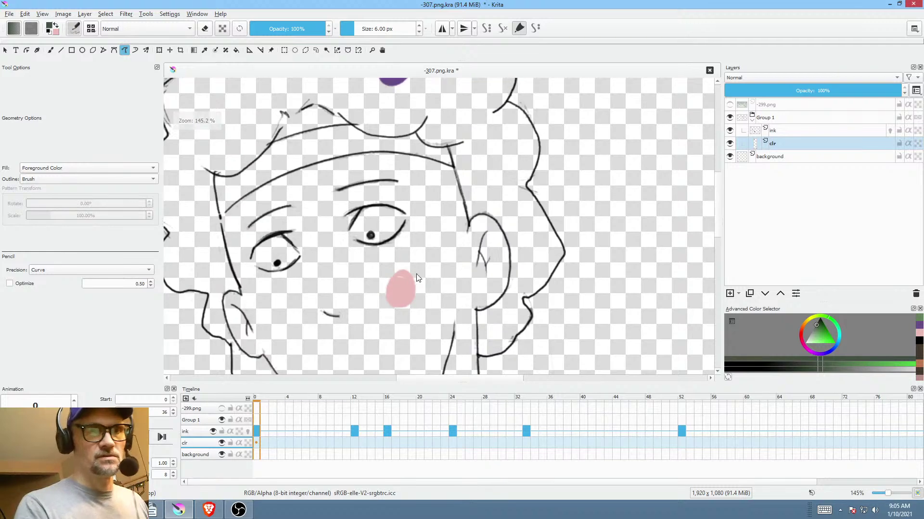
click(797, 139)
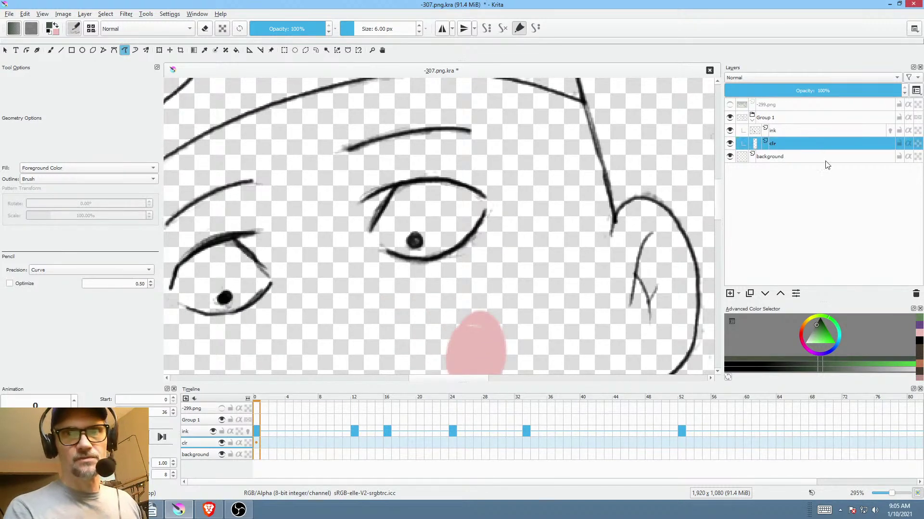
click(257, 444)
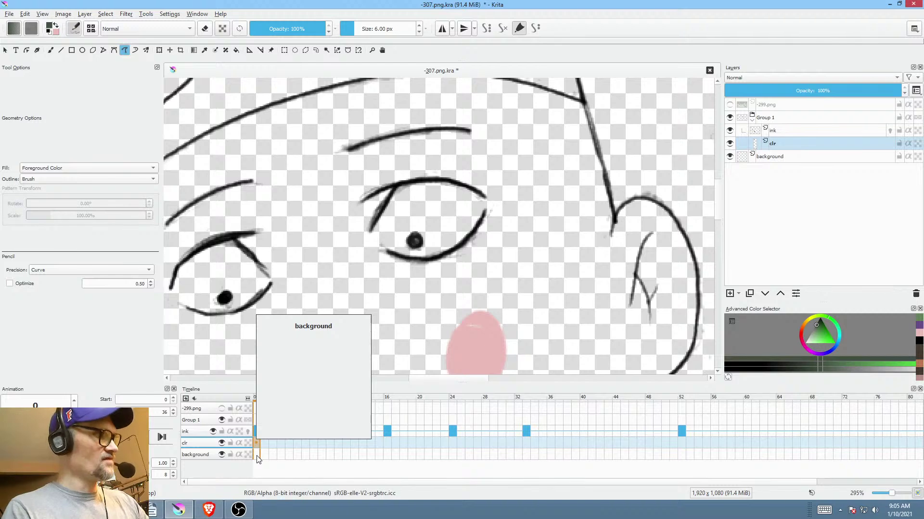
key(Insert)
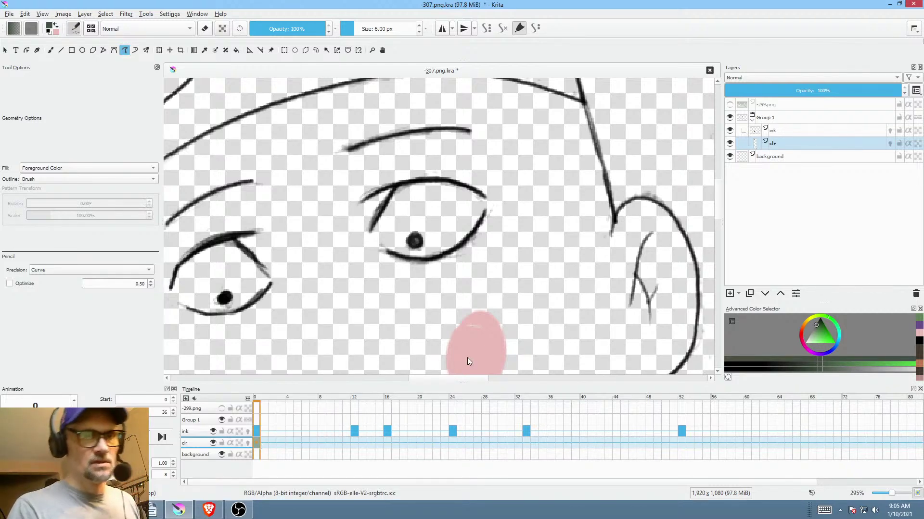
- Choose an off-white colour and paint the whites of both eyes on the clr layer
drag(495, 282, 519, 229)
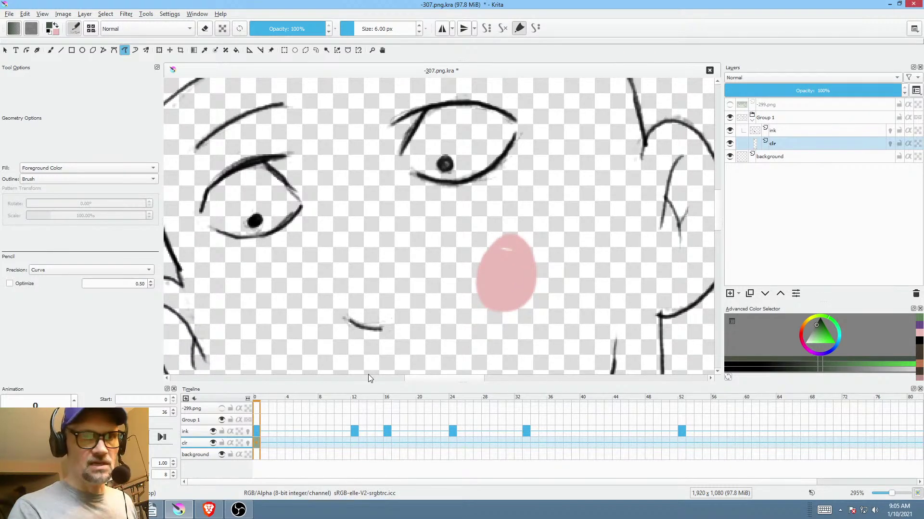
click(821, 332)
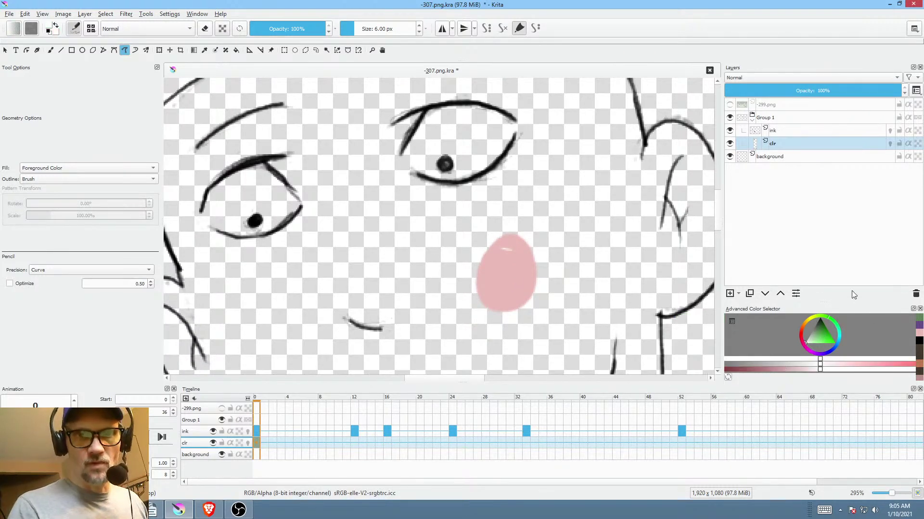
click(814, 365)
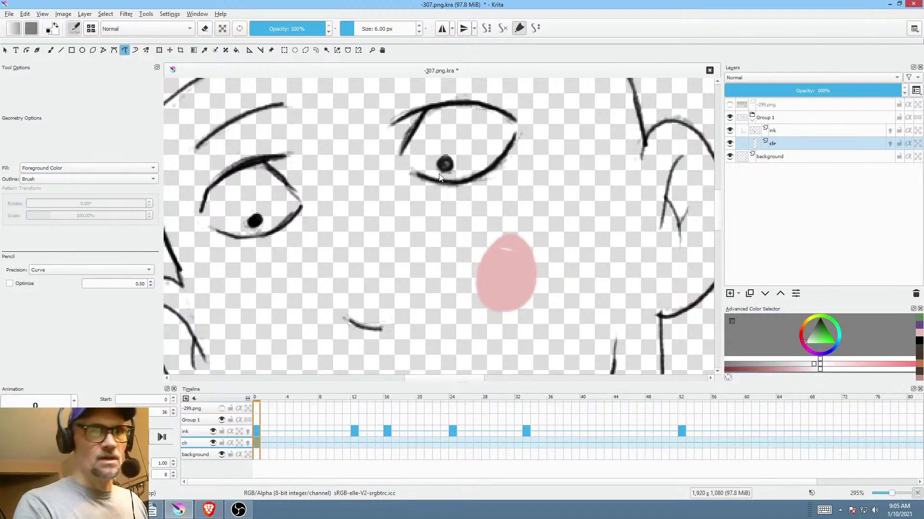
drag(440, 178, 430, 298)
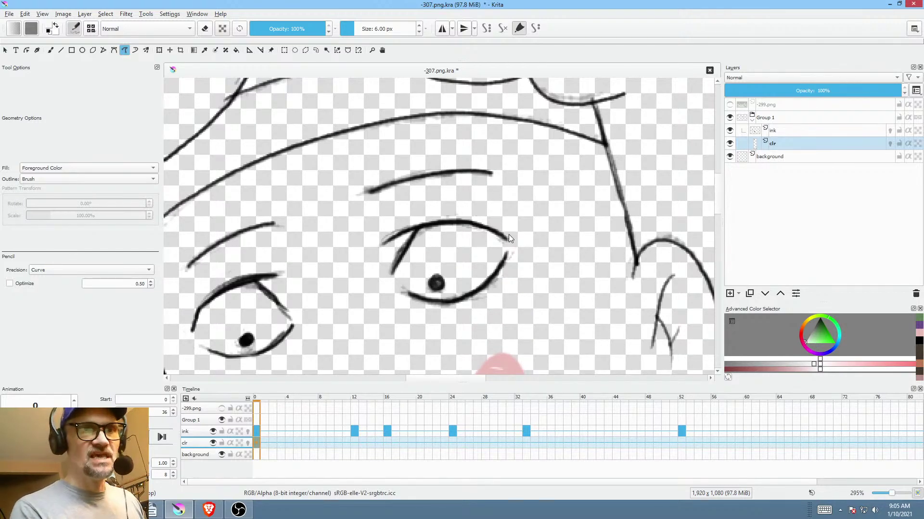
mouse_move(506, 244)
mouse_down()
mouse_move(492, 230)
mouse_move(452, 220)
mouse_move(423, 236)
mouse_up()
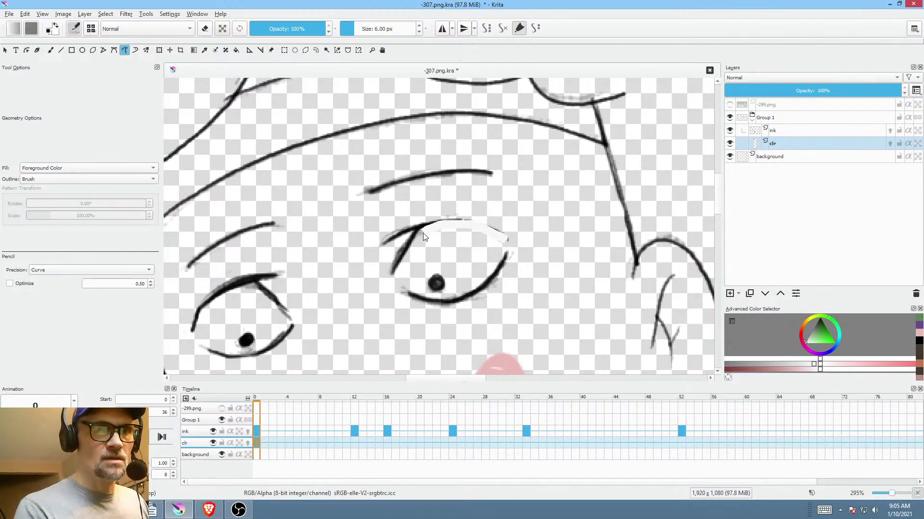
mouse_move(416, 294)
mouse_down()
mouse_move(455, 302)
mouse_move(495, 275)
mouse_move(511, 239)
mouse_up()
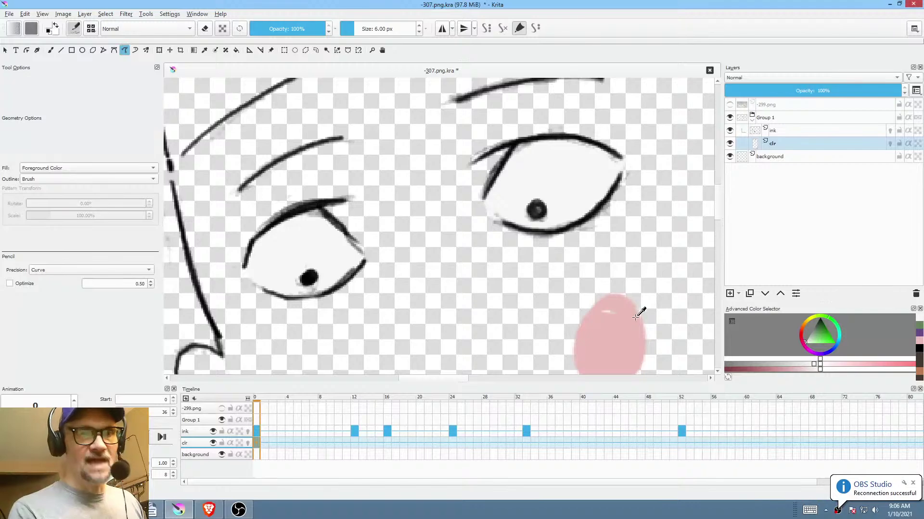
- Sample the pink cheek swatch, set blending to Behind, and paint over the outline gaps along the face edge and neckline
ctrl+click(636, 316)
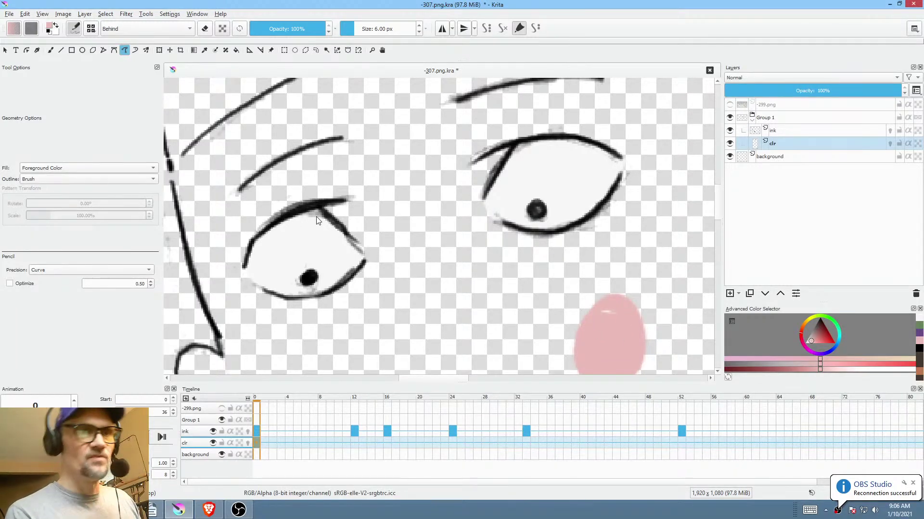
scroll(318, 220, down, 5)
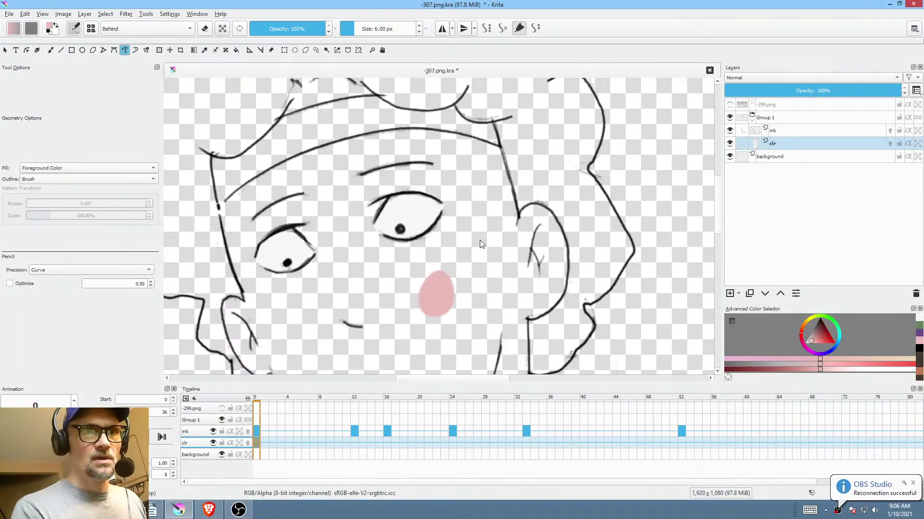
drag(517, 273, 512, 247)
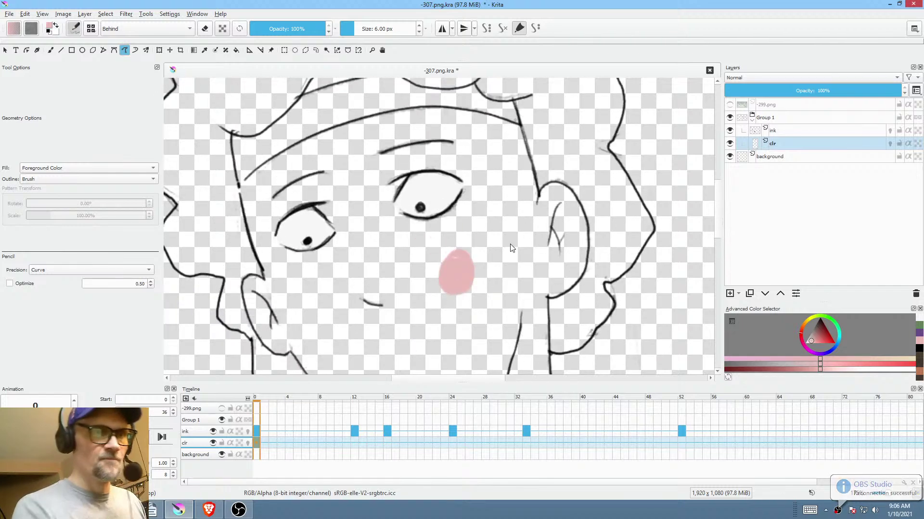
mouse_move(249, 178)
mouse_down()
mouse_move(241, 186)
mouse_move(257, 235)
mouse_up()
mouse_move(509, 330)
mouse_down()
mouse_move(548, 166)
mouse_move(542, 226)
mouse_move(465, 326)
mouse_move(388, 268)
mouse_move(486, 131)
mouse_up()
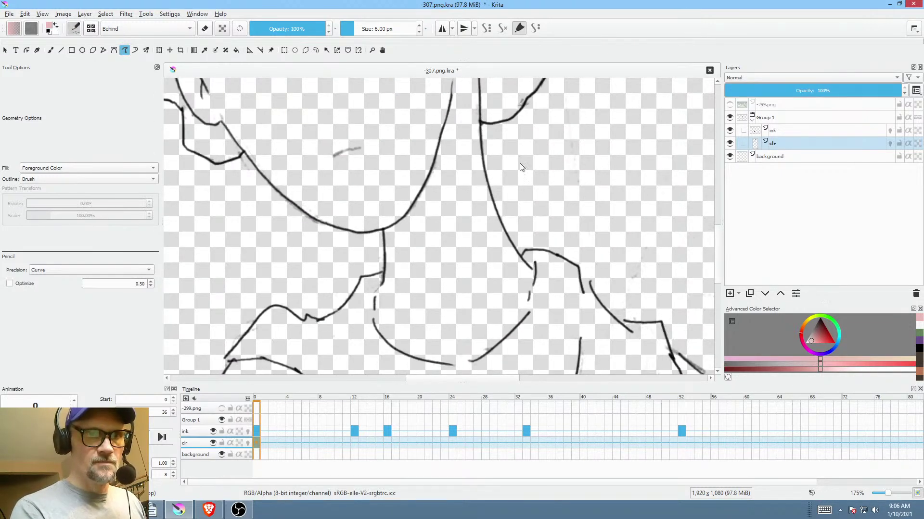
mouse_move(530, 272)
mouse_down()
mouse_move(519, 323)
mouse_move(471, 363)
mouse_move(444, 366)
mouse_move(427, 337)
mouse_up()
mouse_move(385, 300)
mouse_down()
mouse_move(404, 268)
mouse_move(398, 258)
mouse_move(393, 289)
mouse_move(420, 288)
mouse_up()
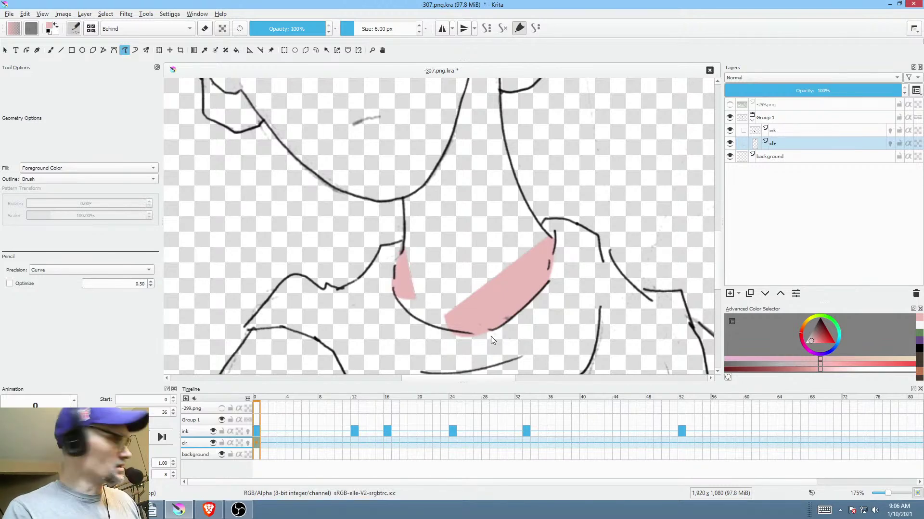
- Erase the pink overspill below the neckline and flood-fill the face and neck with the pink skin colour
key(e)
drag(446, 342, 491, 349)
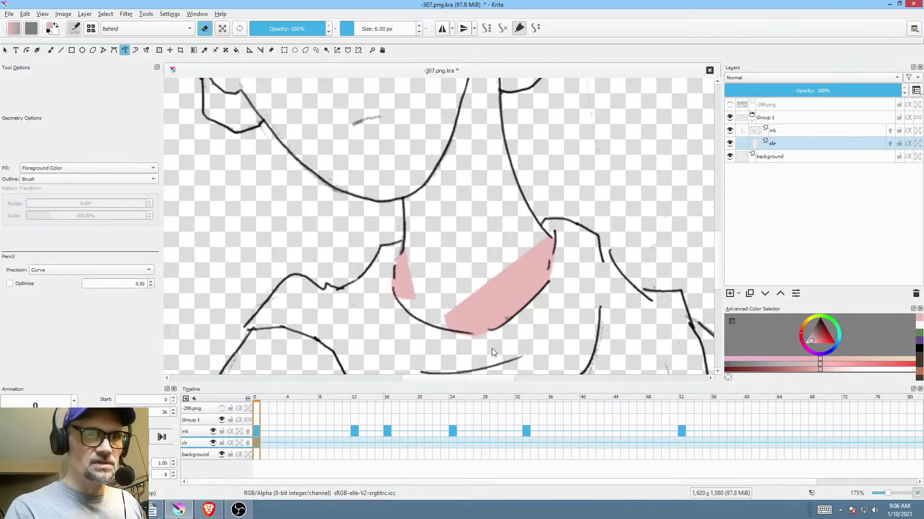
key(f)
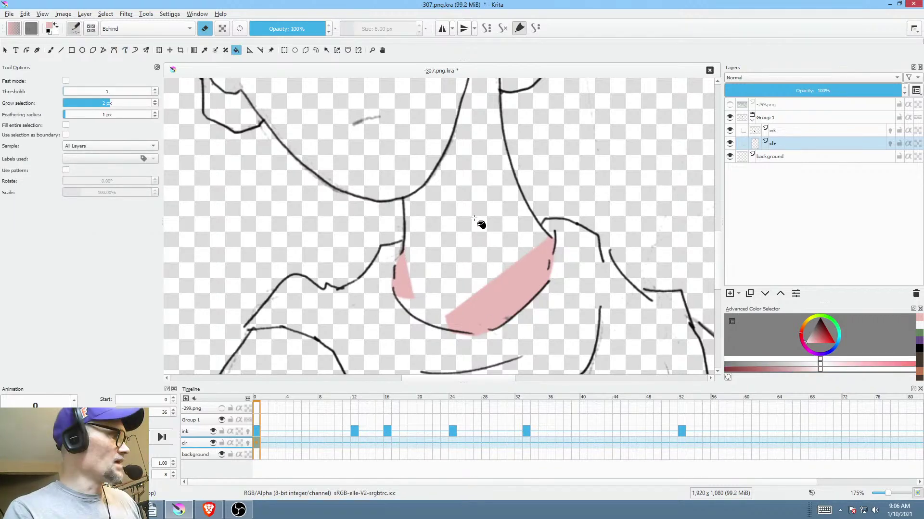
click(478, 231)
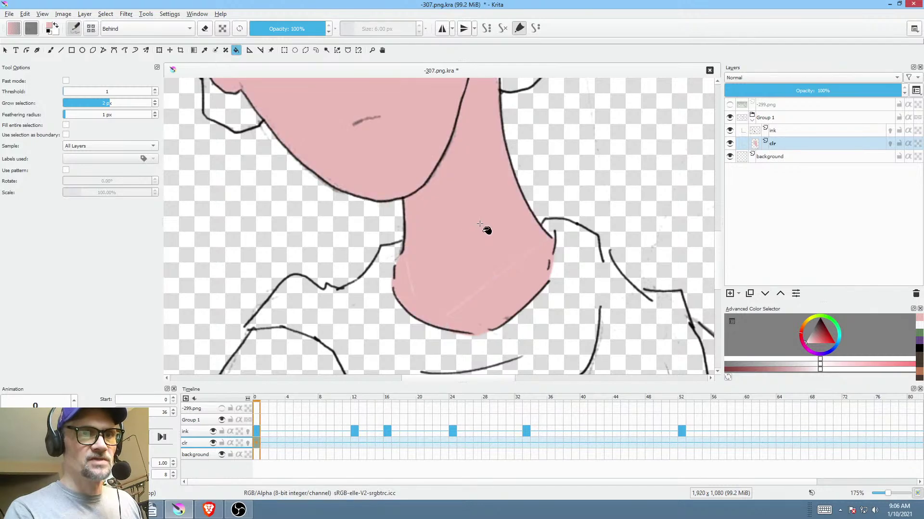
- Paint the small forehead patch above the headband, between the curls, with the pink skin colour
mouse_move(471, 241)
mouse_down()
mouse_move(468, 268)
mouse_move(503, 429)
mouse_move(471, 261)
mouse_move(449, 325)
mouse_move(496, 364)
mouse_up()
key(p)
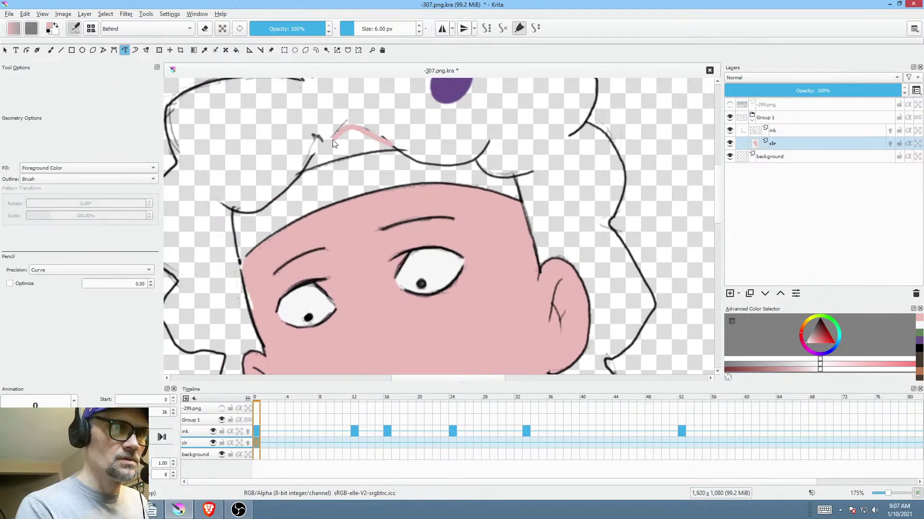
drag(317, 152, 307, 172)
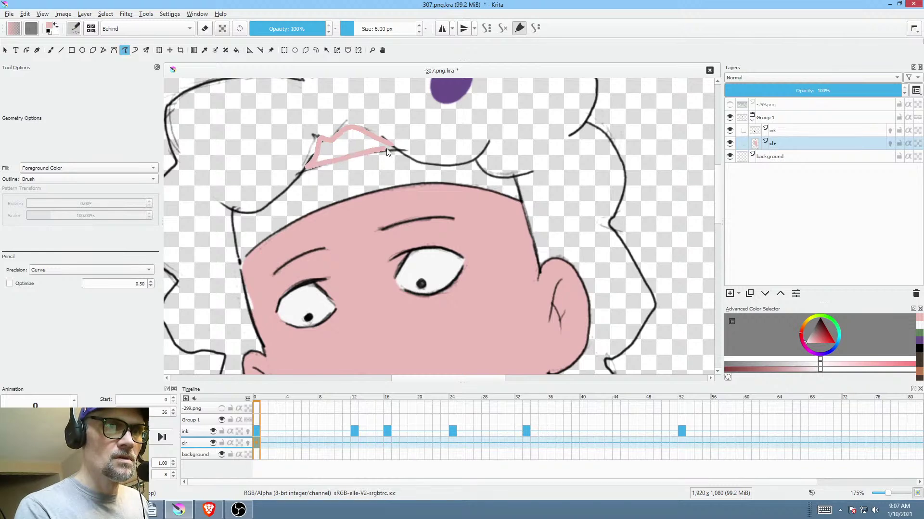
drag(387, 152, 395, 148)
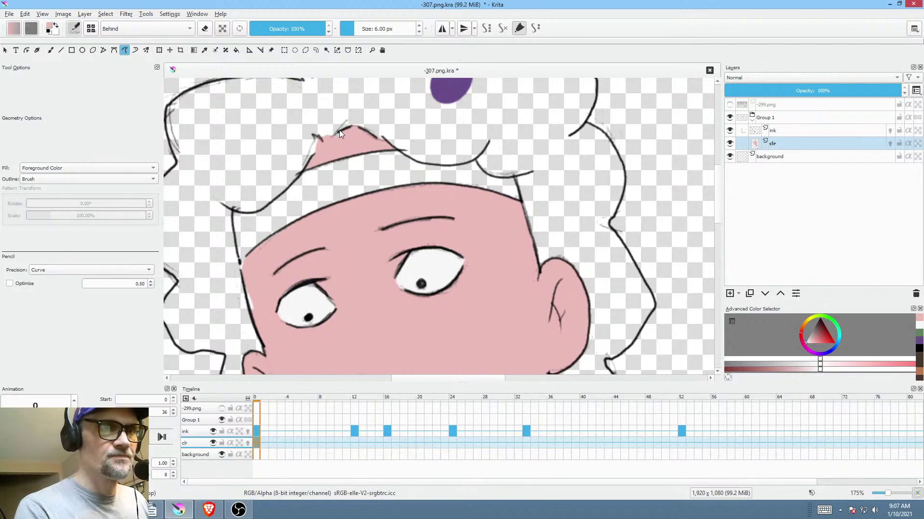
- Flood-fill both bare arms with the pink skin colour
scroll(621, 121, down, 3)
scroll(593, 231, down, 4)
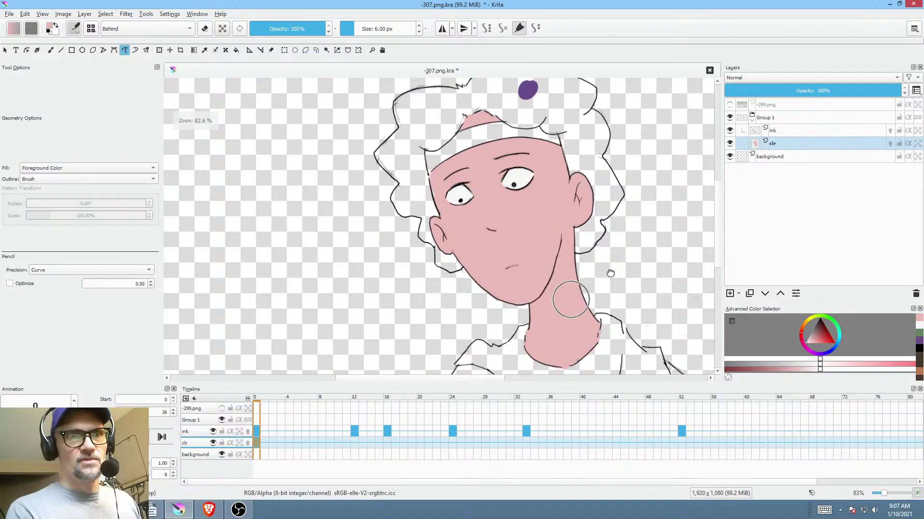
scroll(582, 218, down, 3)
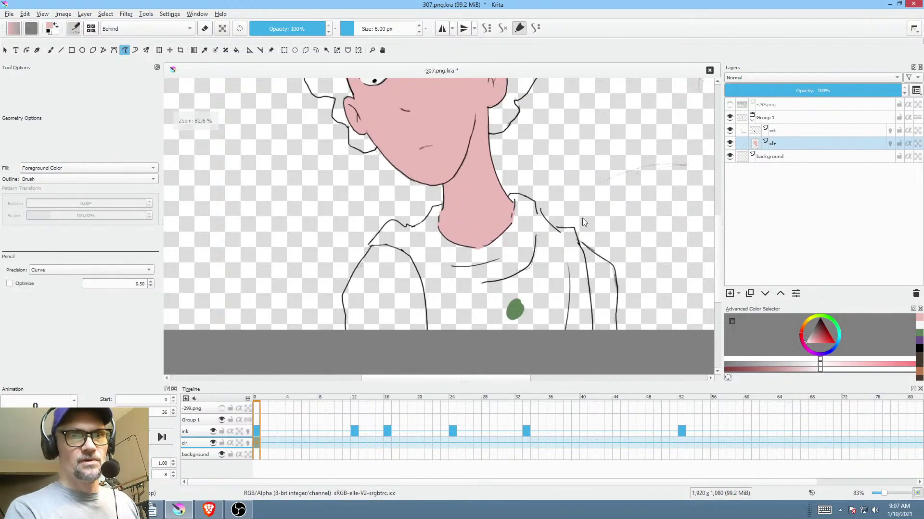
key(f)
click(592, 248)
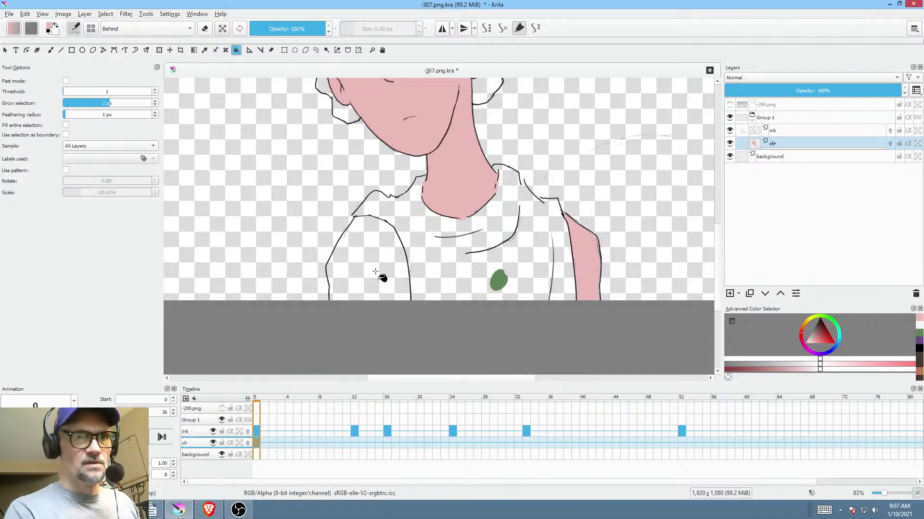
click(376, 272)
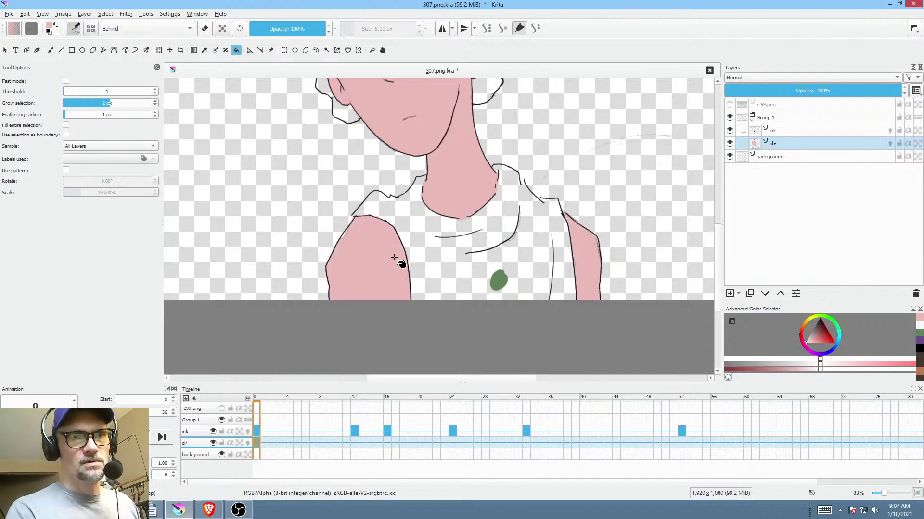
- Fill the sleeveless top with the sampled swatch green, closing the shoulder outline gaps first and touching up its edge around the neckline
ctrl+click(498, 278)
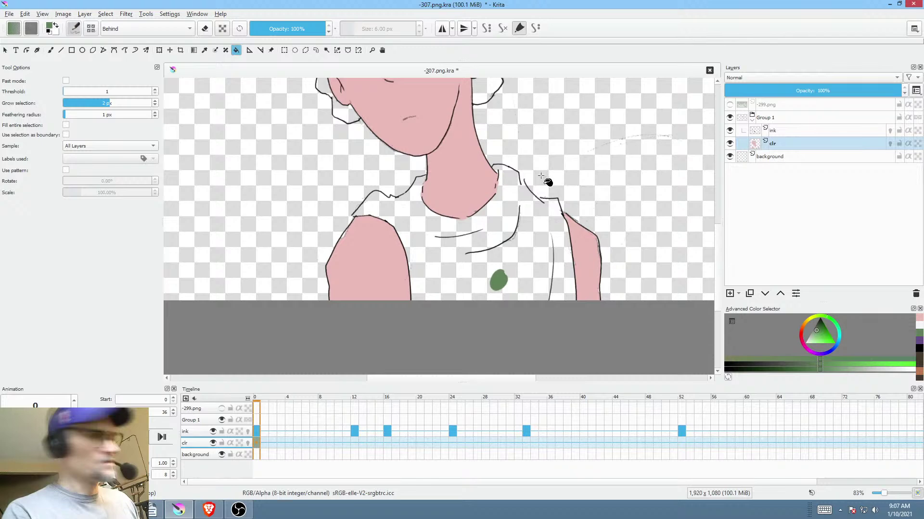
key(p)
mouse_move(560, 200)
mouse_down()
mouse_move(531, 194)
mouse_move(524, 176)
mouse_move(510, 197)
mouse_up()
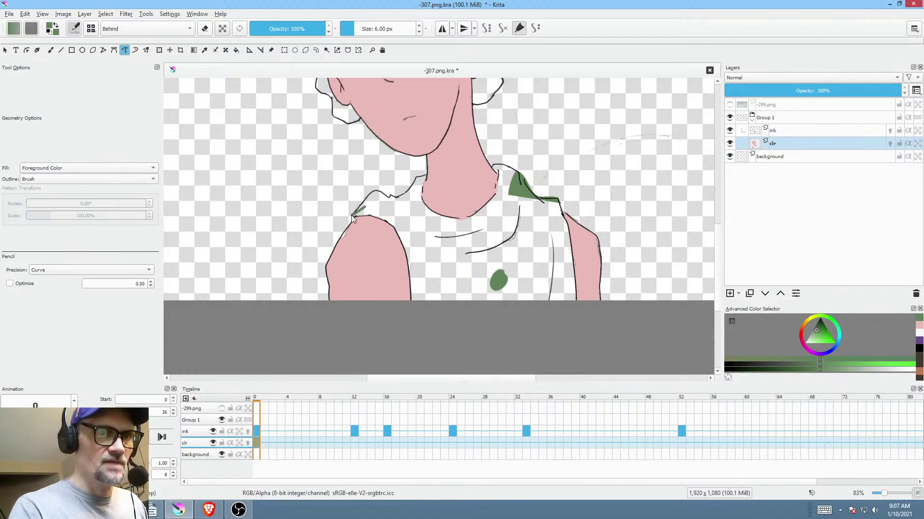
key(f)
click(529, 255)
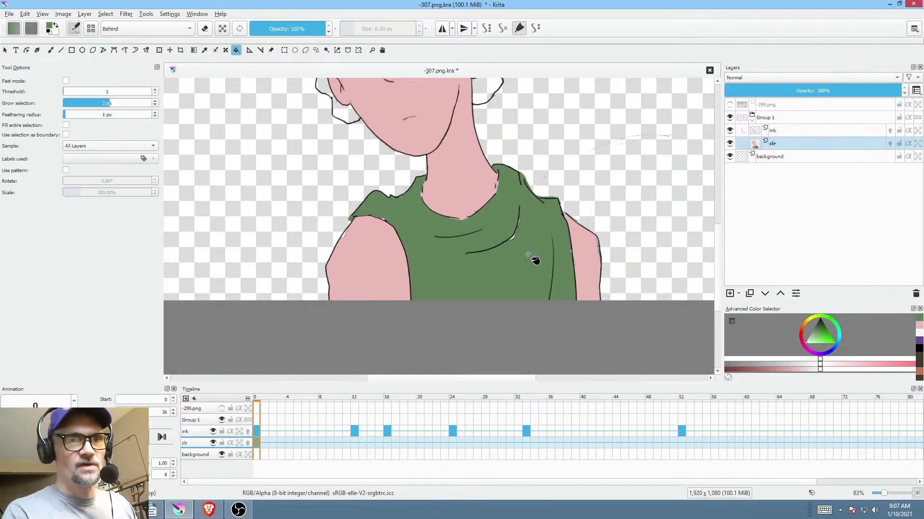
key(shift+b)
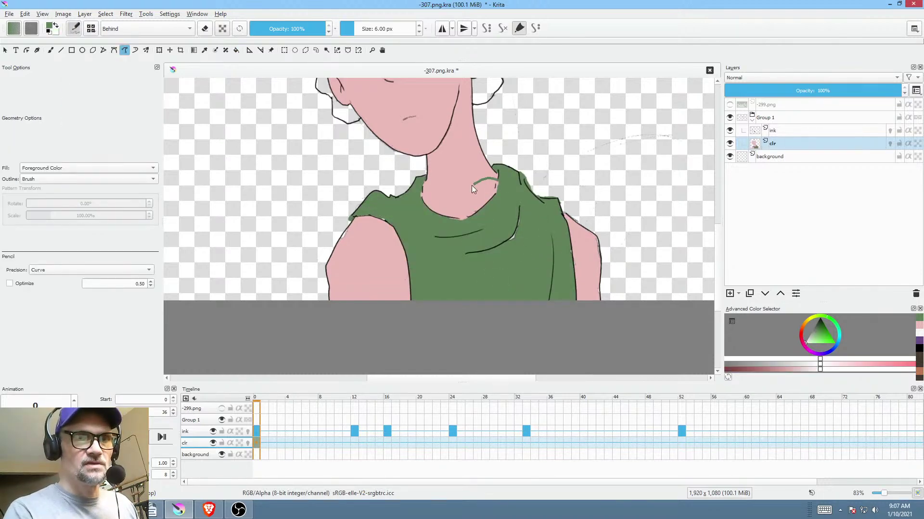
drag(472, 186, 473, 187)
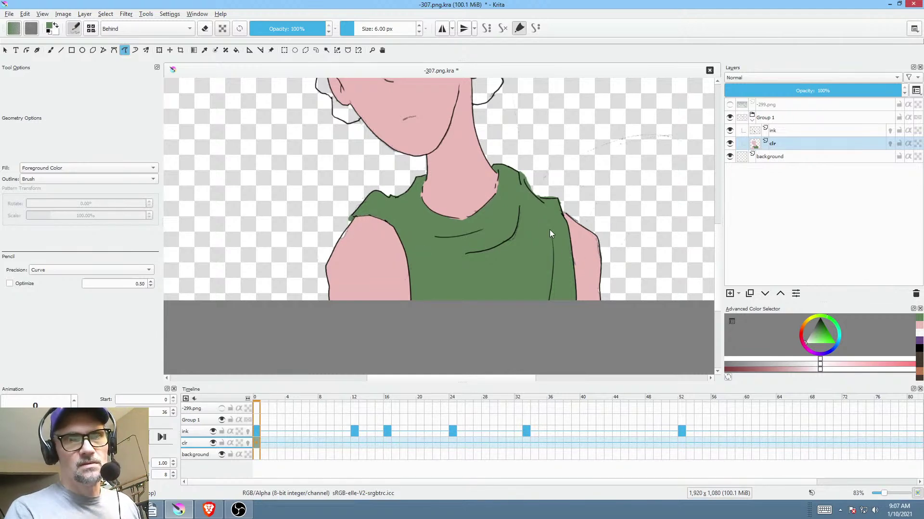
- Flood-fill the hair and the lower curl by the ear with the sampled swatch purple, and paint over gaps along the hair's outer outline
scroll(549, 229, up, 10)
ctrl+click(424, 180)
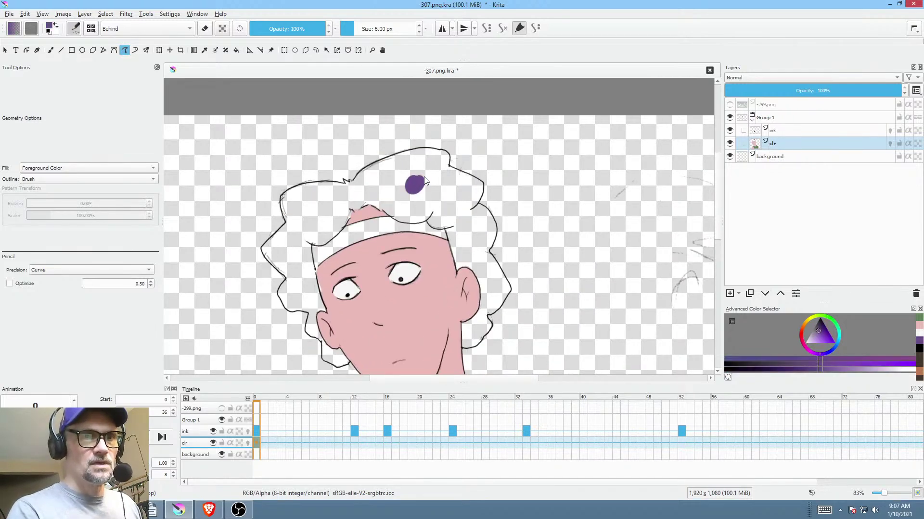
drag(451, 201, 485, 209)
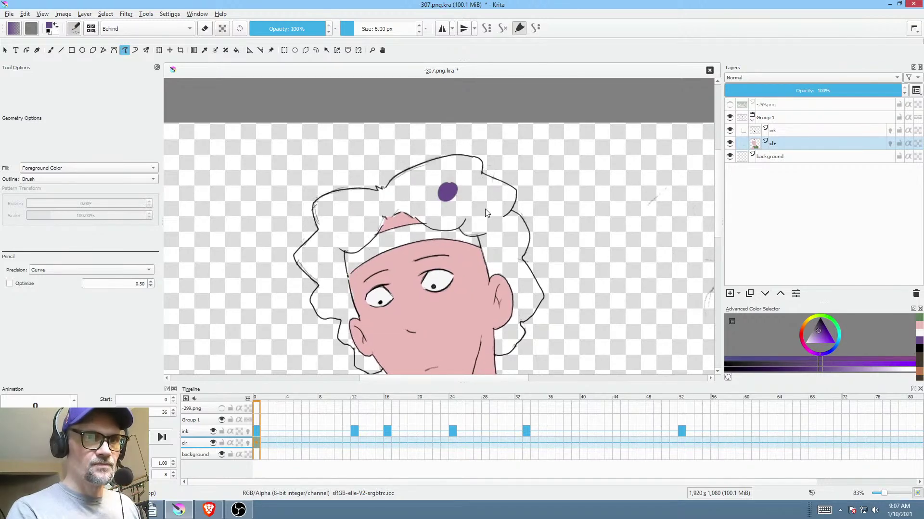
key(f)
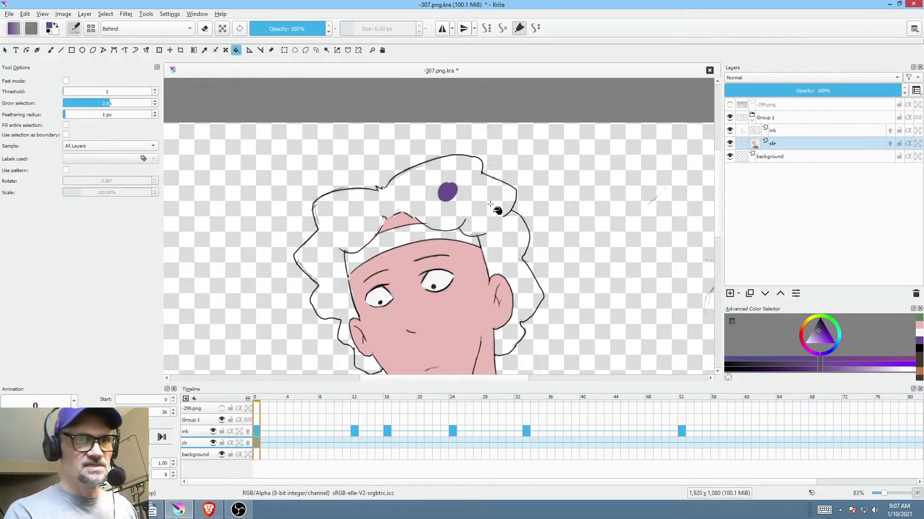
click(494, 201)
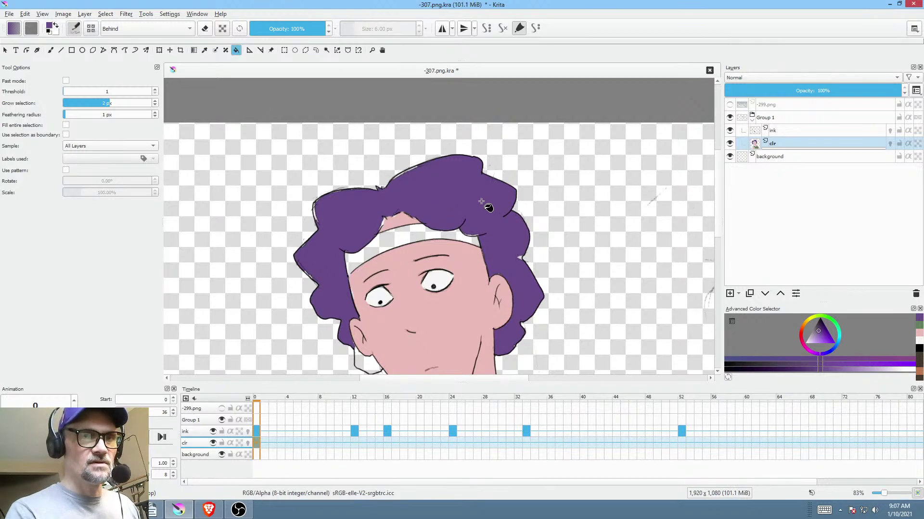
mouse_move(534, 291)
mouse_down()
mouse_move(565, 218)
mouse_move(558, 222)
mouse_up()
click(395, 298)
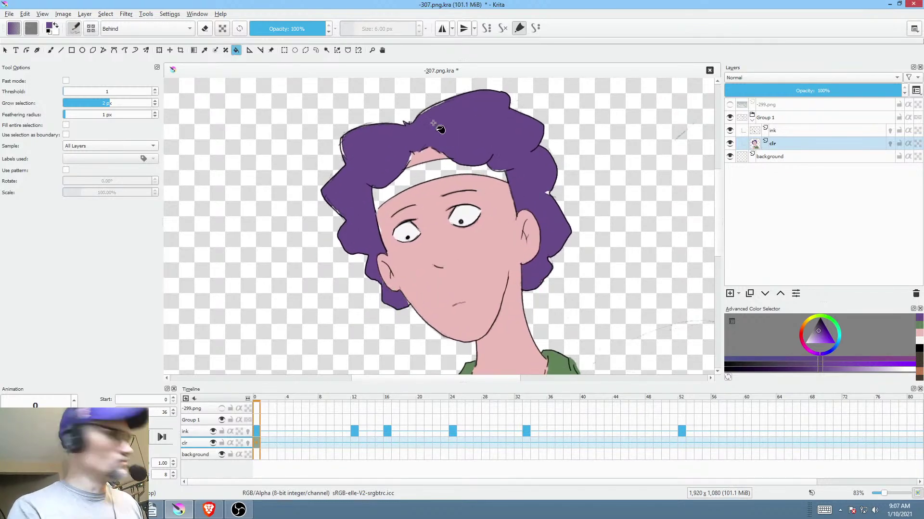
key(shift+b)
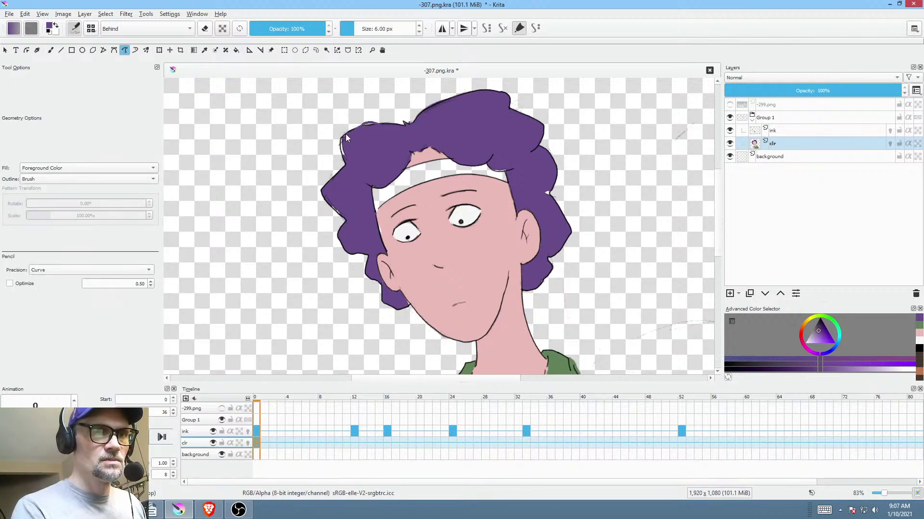
drag(481, 230, 537, 204)
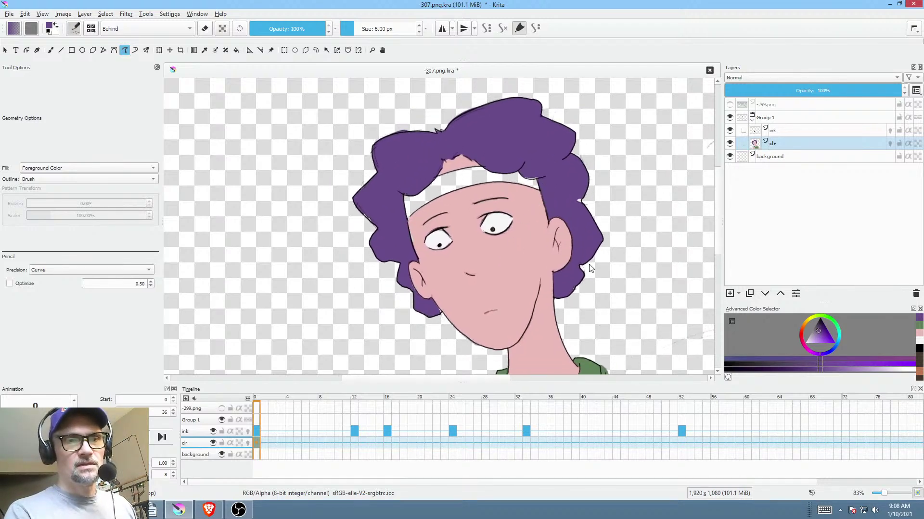
- Sample the top's green, pick a darker shade of it, and flood-fill the headband
drag(590, 268, 548, 163)
ctrl+click(550, 290)
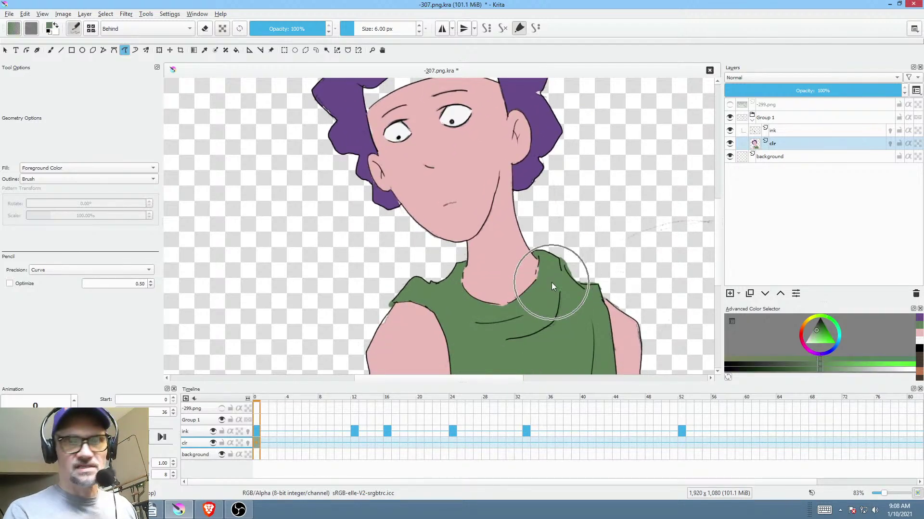
click(817, 325)
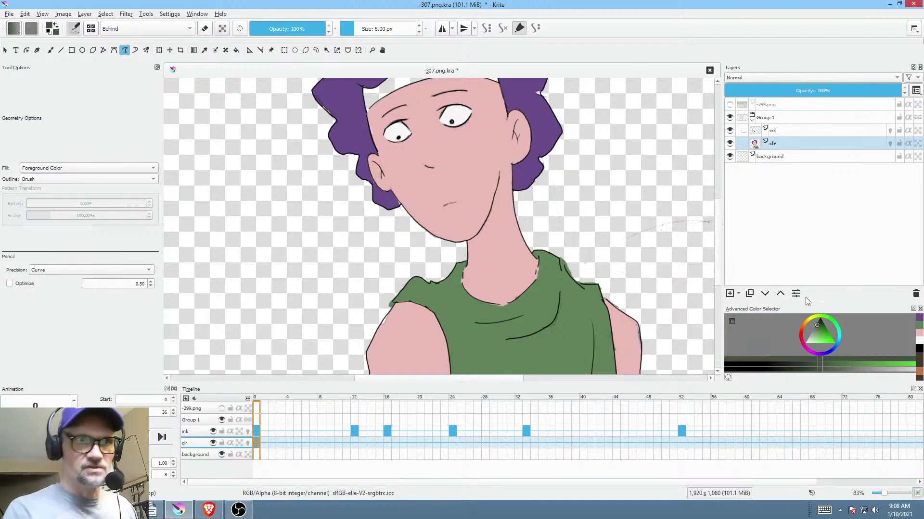
scroll(416, 232, up, 5)
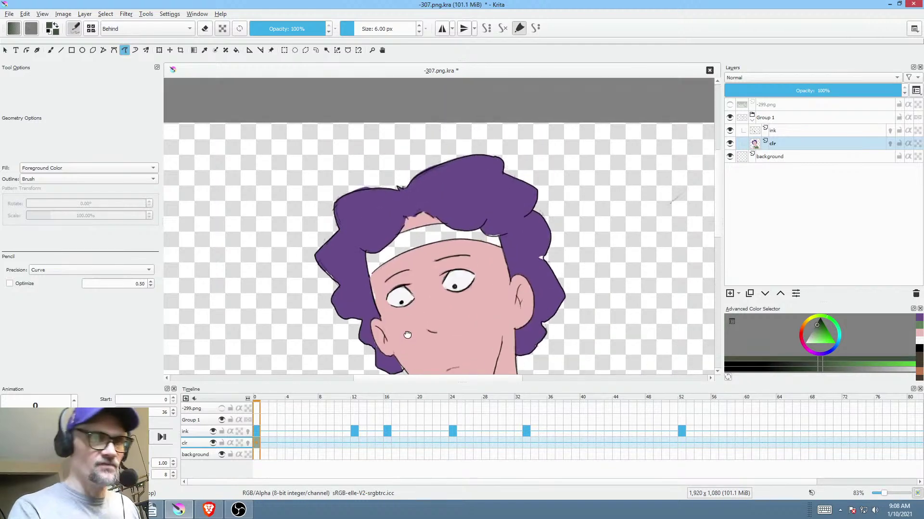
key(f)
click(422, 230)
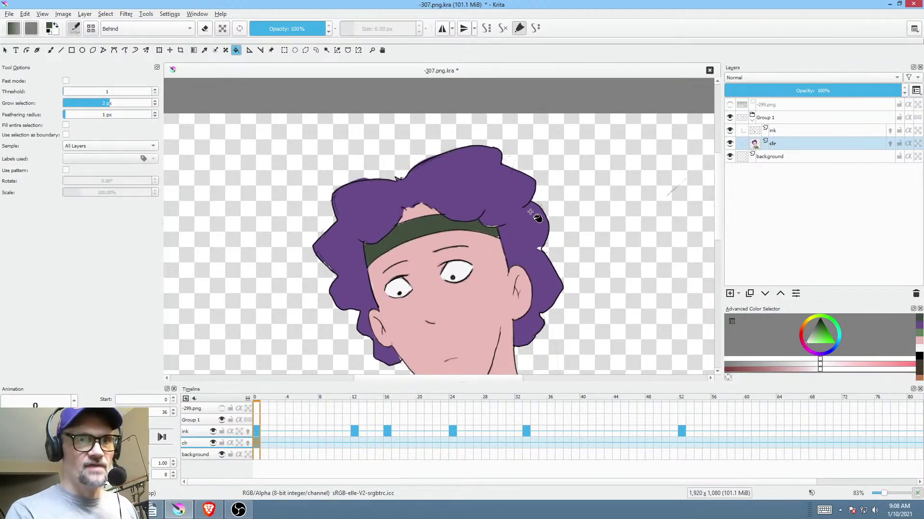
- Sample the hair's purple and paint over the small notch between the curls above the ear
key(p)
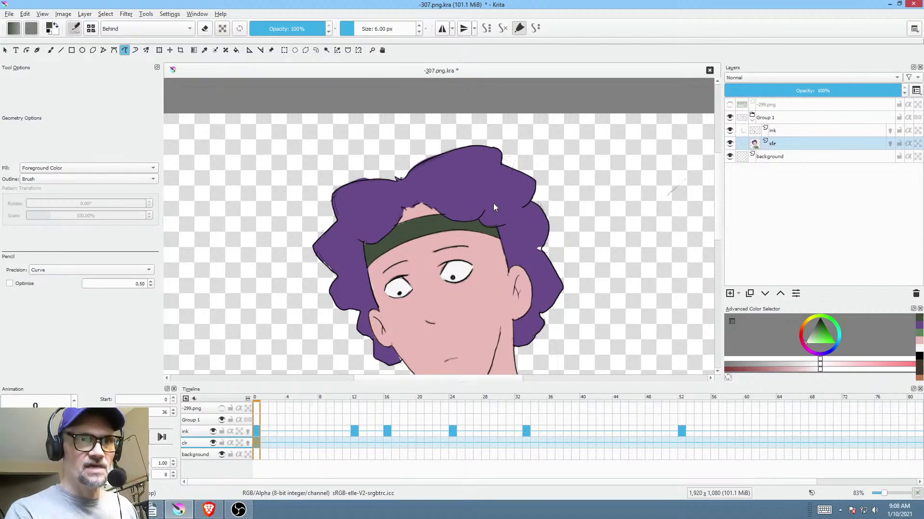
scroll(527, 183, down, 2)
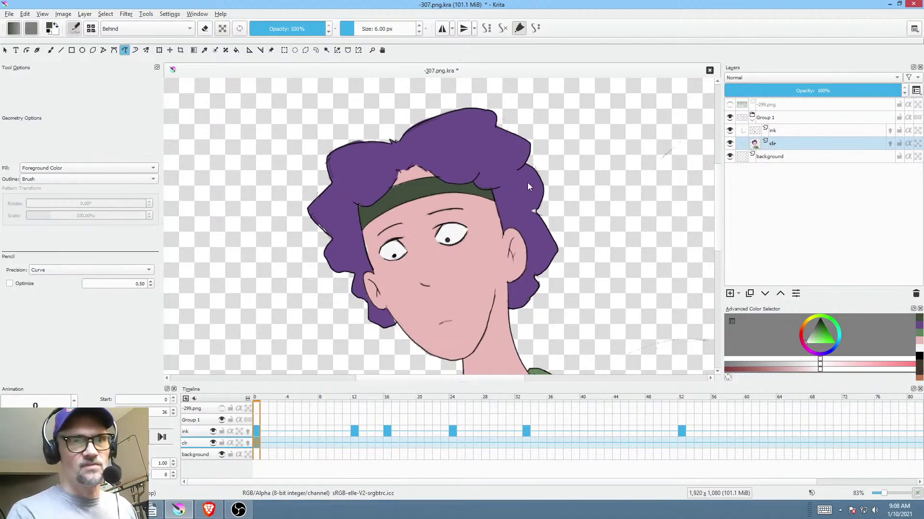
ctrl+click(527, 194)
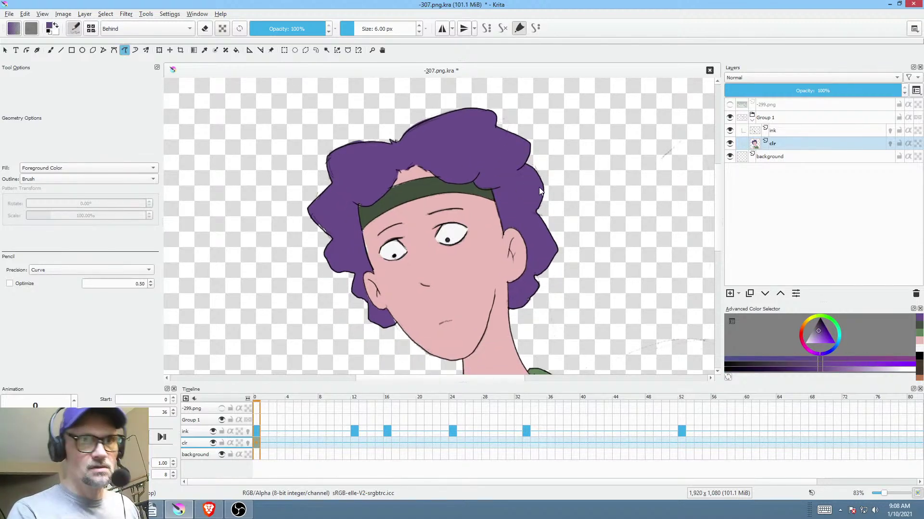
- At frame 12 of the clr layer, set blending to Normal and paint over both eye whites with the sampled pink skin colour
scroll(563, 276, down, 3)
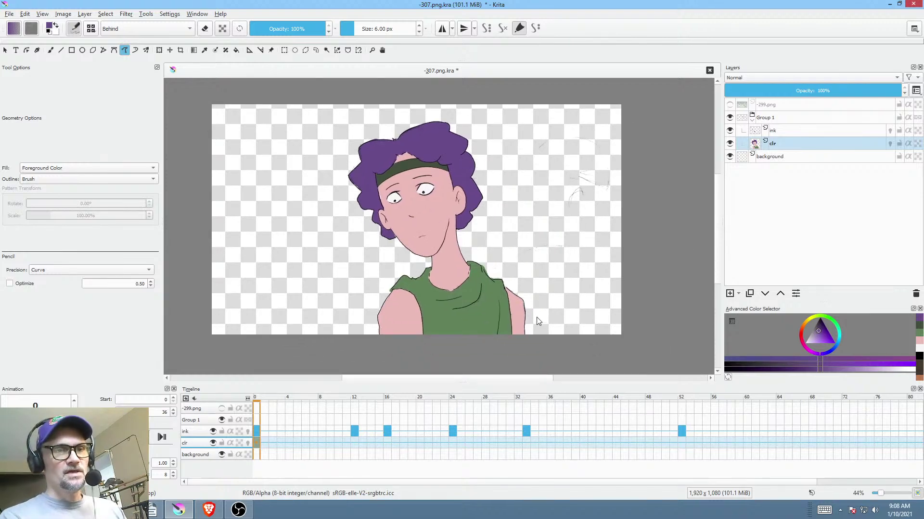
click(354, 443)
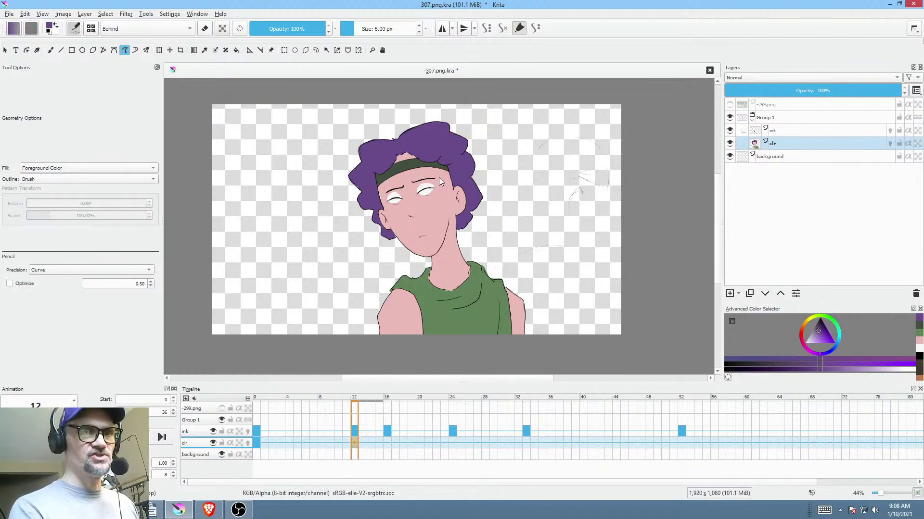
ctrl+click(435, 209)
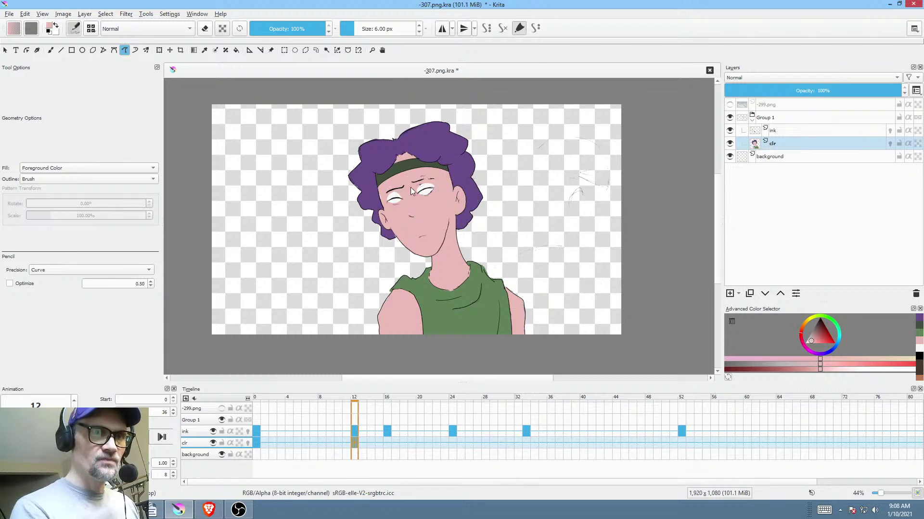
drag(411, 187, 412, 188)
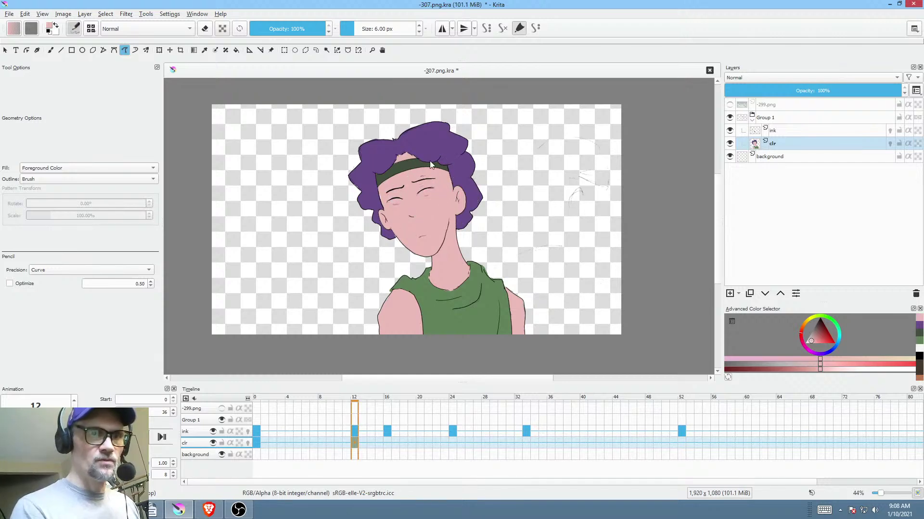
- Copy the clr layer's frame 0 keyframe to frame 16 so the open-eye colours return
click(388, 443)
click(257, 447)
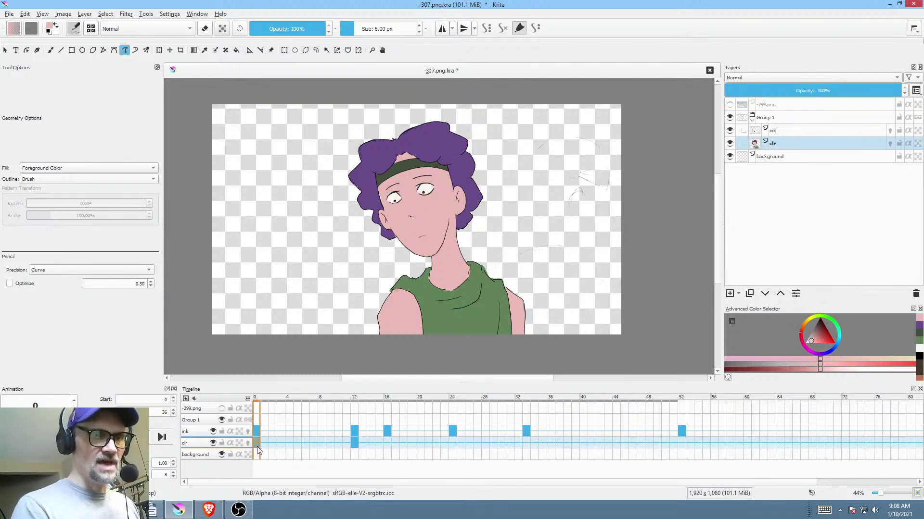
click(383, 447)
click(387, 443)
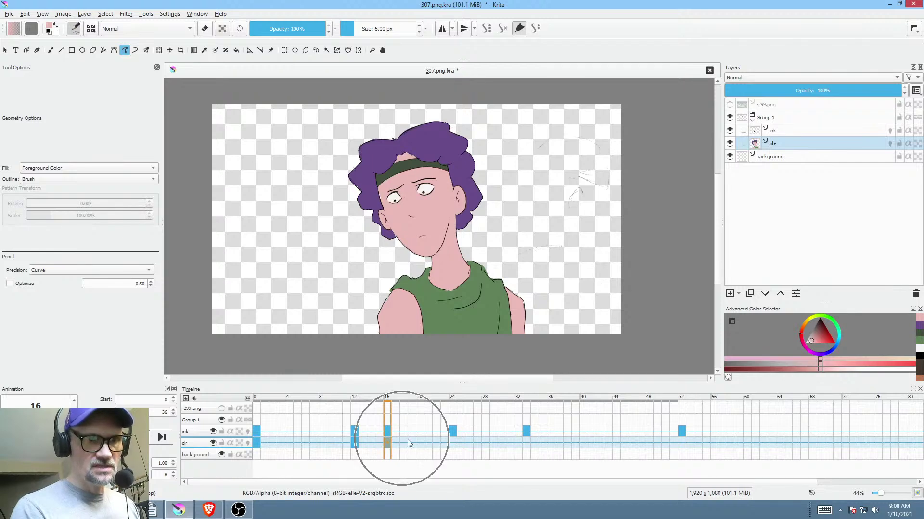
- At frame 33, transform the clr artwork by moving its pivot to the bottom edge and rotating it slightly clockwise to match the ink
click(452, 442)
click(527, 444)
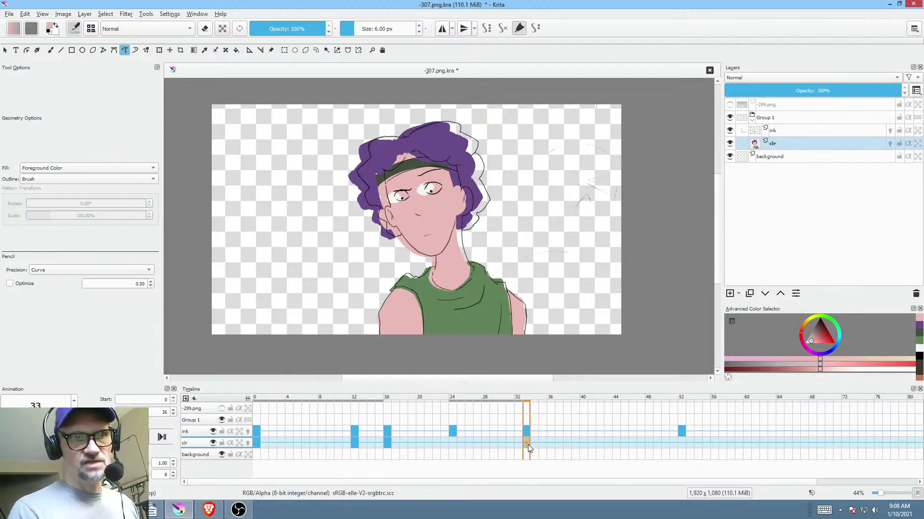
mouse_move(528, 449)
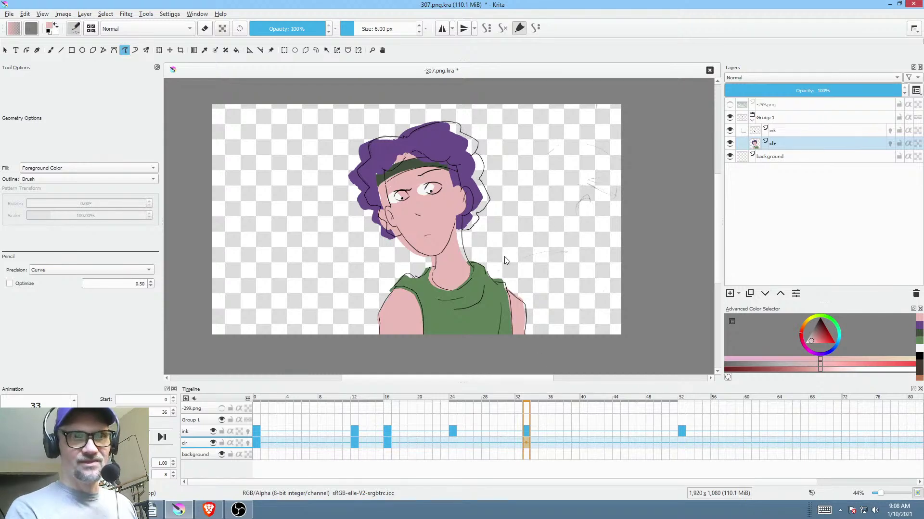
scroll(529, 231, up, 1)
key(ctrl+t)
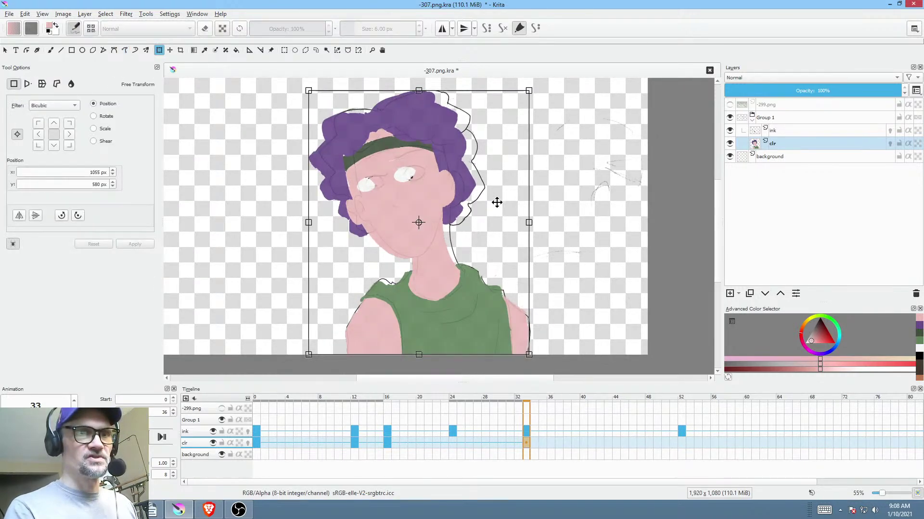
drag(419, 223, 420, 226)
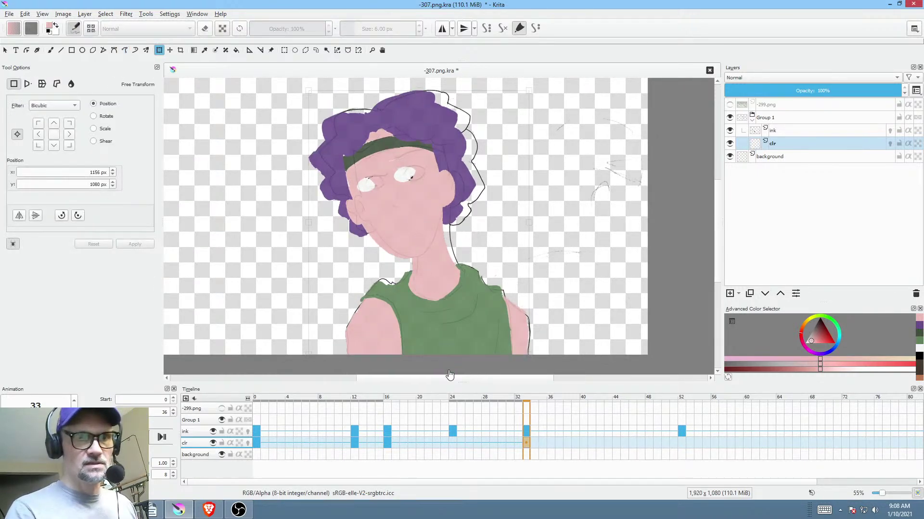
drag(450, 375, 450, 375)
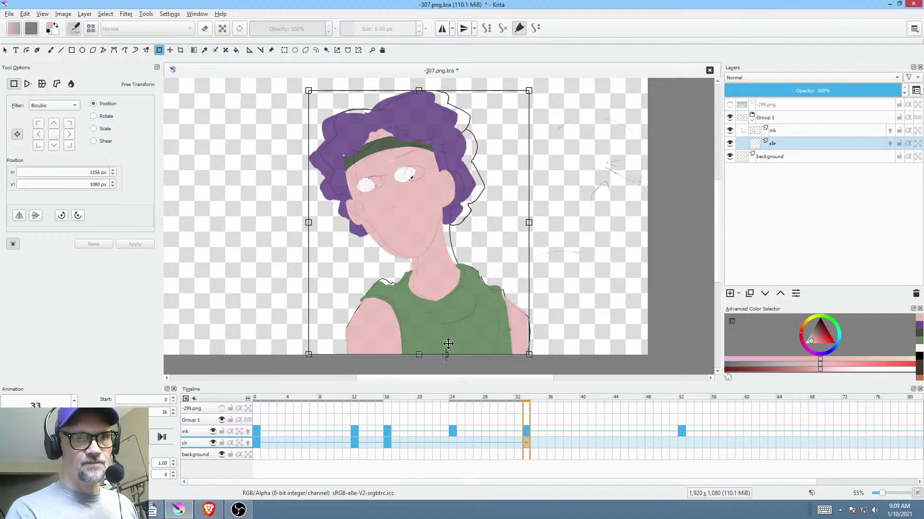
drag(582, 222, 593, 223)
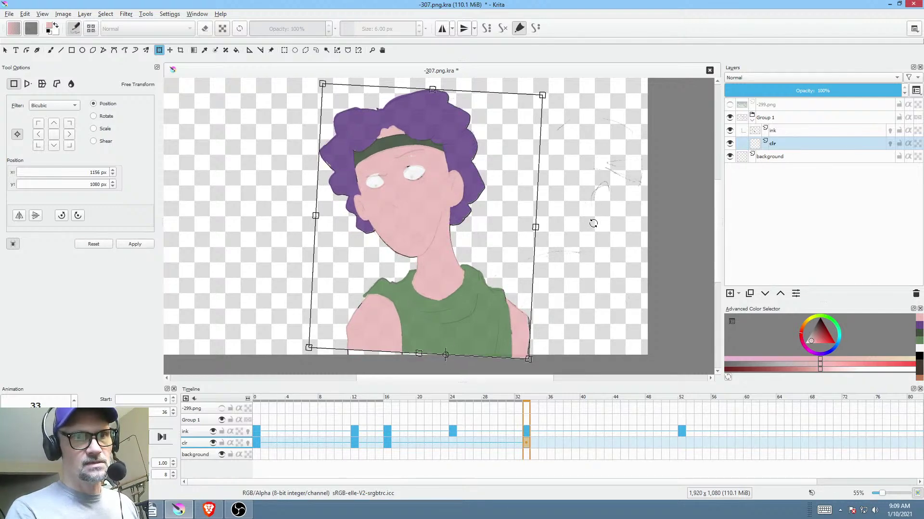
key(Escape)
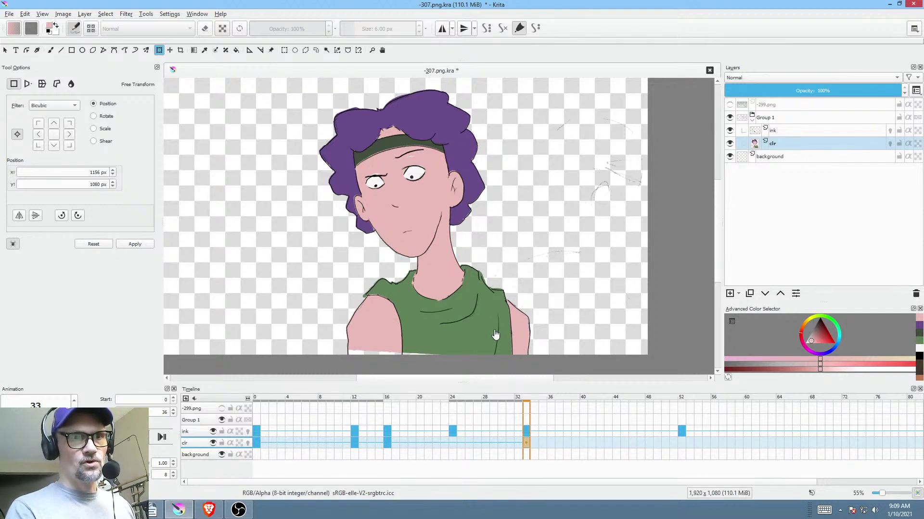
- With blending set to Behind, paint pink skin colour over the pale lines by the eyebrows and undo the stroke on the forehead patch
scroll(505, 209, up, 4)
drag(505, 208, 515, 335)
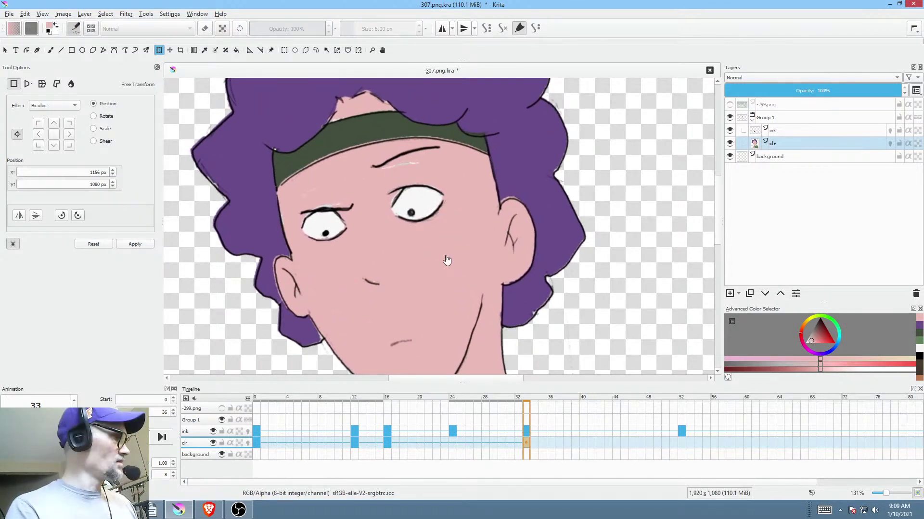
key(b)
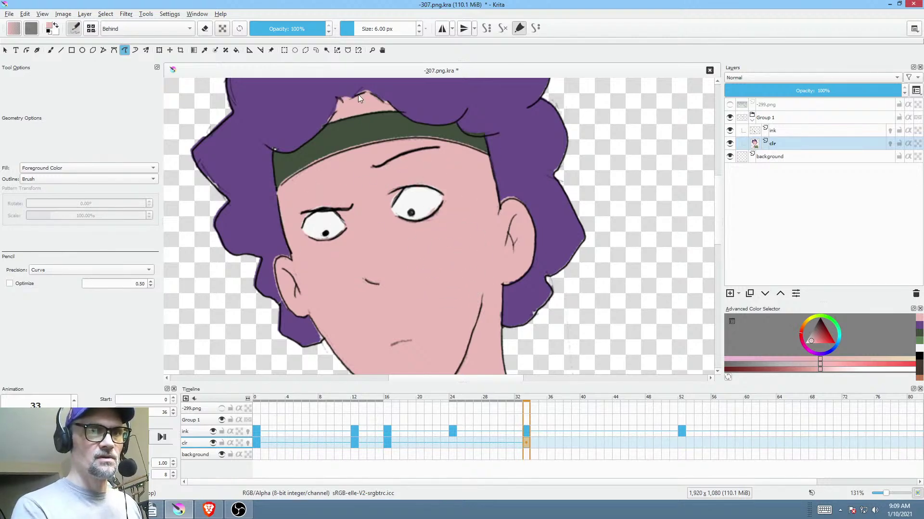
drag(358, 94, 360, 117)
key(ctrl+z)
- Sample the headband's dark green and paint over the pale gap along its lower edge
ctrl+click(318, 169)
mouse_move(318, 169)
mouse_down()
mouse_move(457, 150)
mouse_move(435, 253)
mouse_up()
mouse_move(341, 160)
mouse_down()
mouse_move(493, 154)
mouse_move(395, 160)
mouse_up()
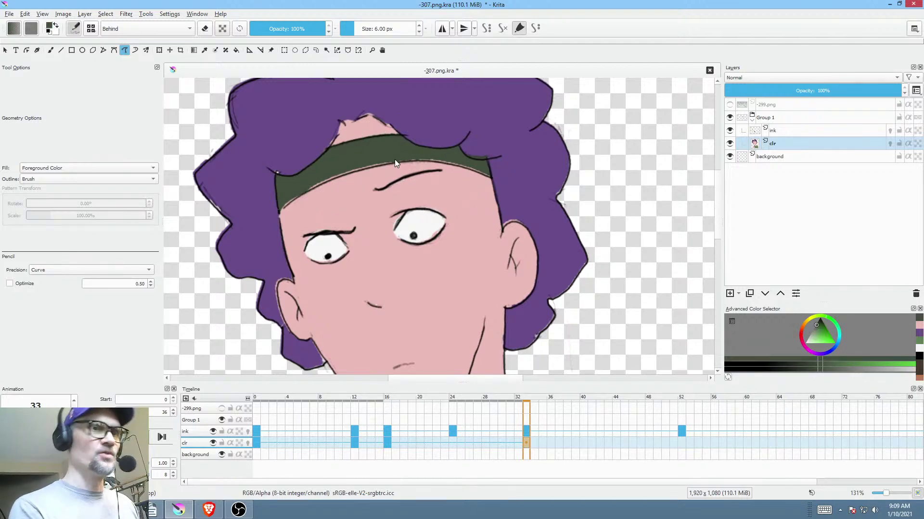
- Fill the pale gaps along the hair's edge with sampled purple and touch up the eye with sampled white
scroll(598, 256, down, 4)
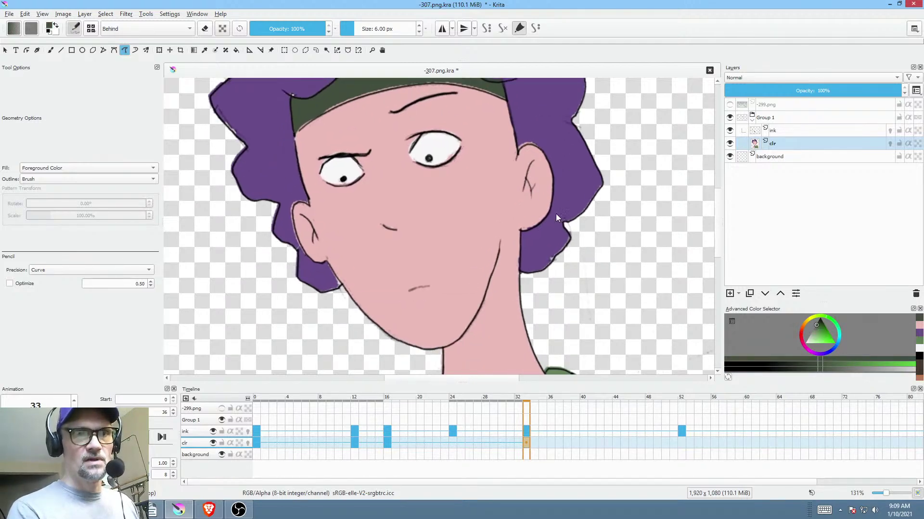
ctrl+click(552, 246)
ctrl+click(566, 241)
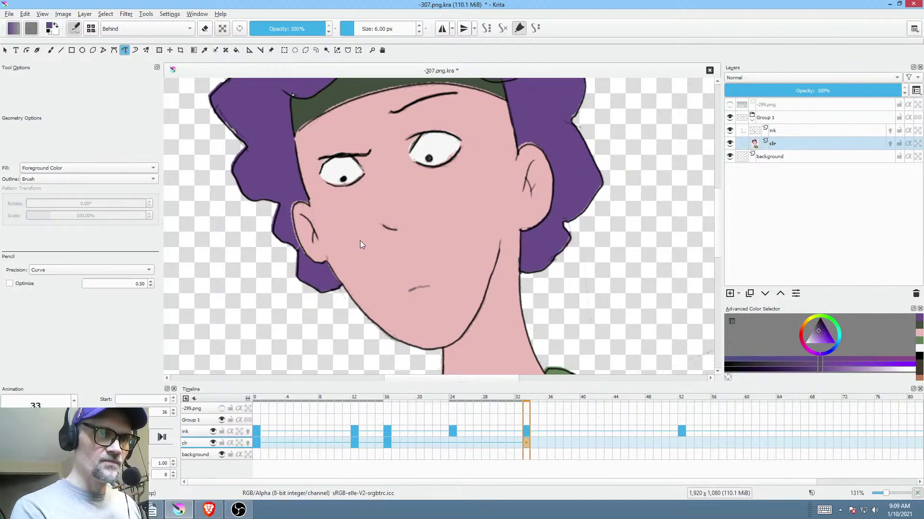
scroll(429, 248, down, 3)
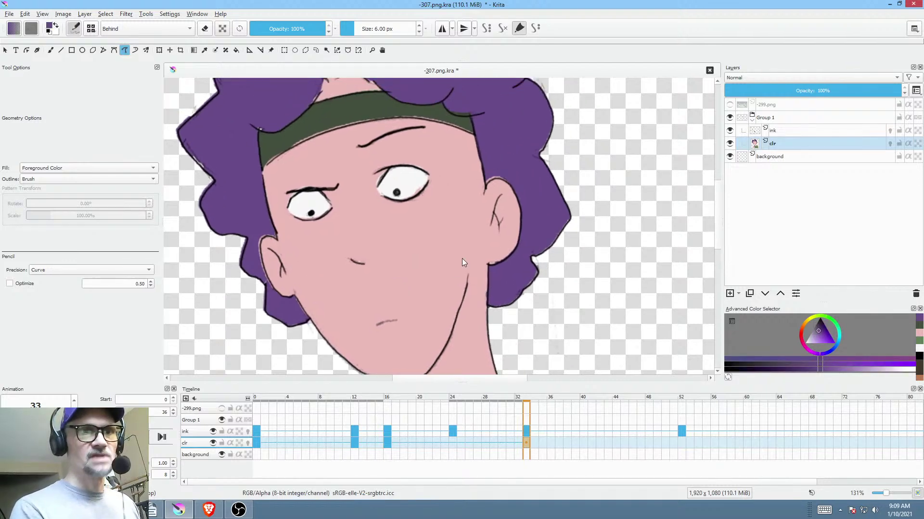
ctrl+click(457, 243)
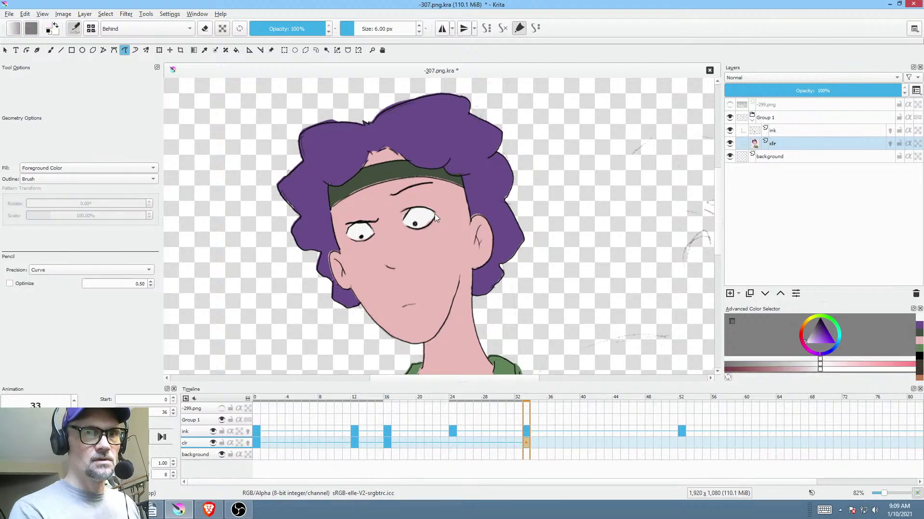
- Fill the uncoloured strip along the bottom of the shirt with sampled green and of both arms with sampled skin pink
scroll(510, 255, down, 5)
ctrl+click(441, 288)
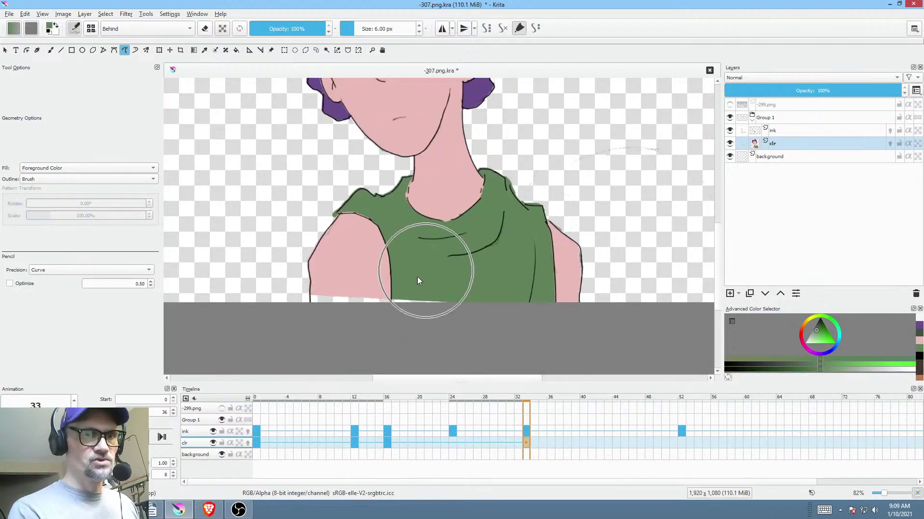
ctrl+click(349, 275)
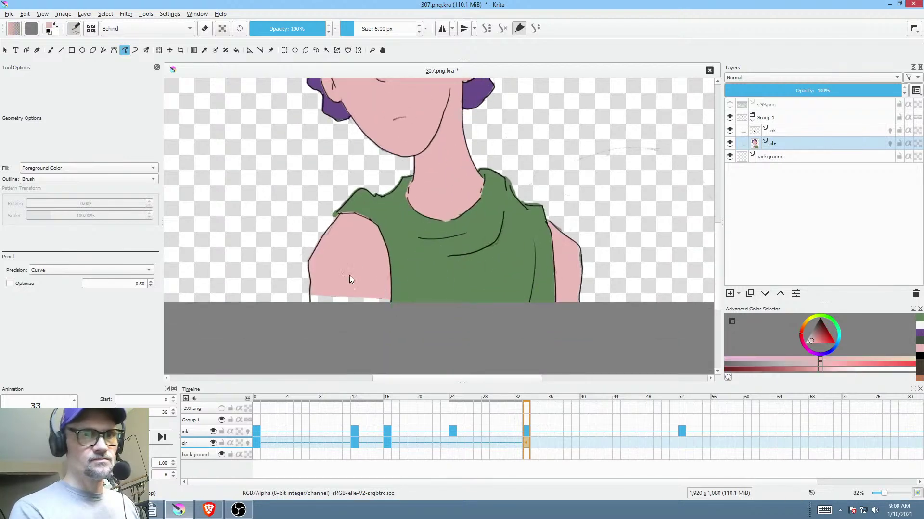
drag(389, 321, 388, 290)
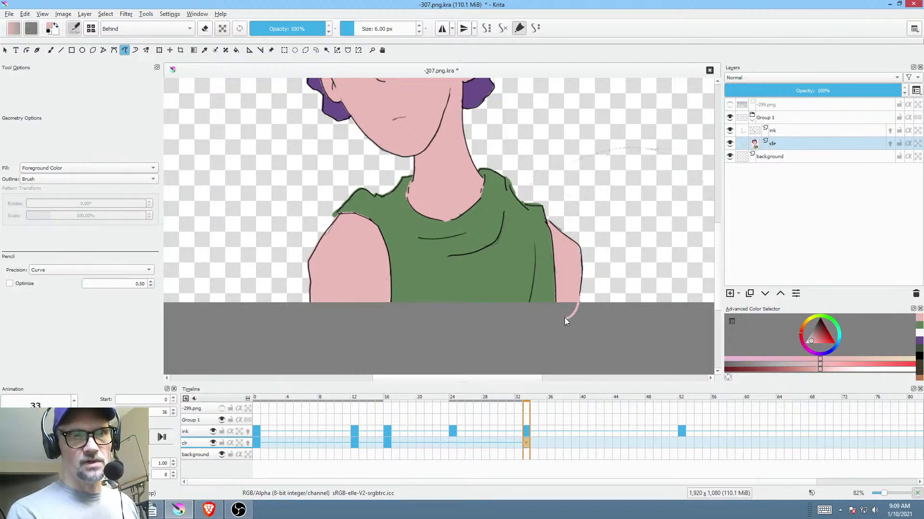
drag(565, 318, 574, 304)
- Sample the hair's purple and, with the Freehand Brush in Normal blending, paint over the pink fringe outside the left ear
scroll(478, 298, up, 5)
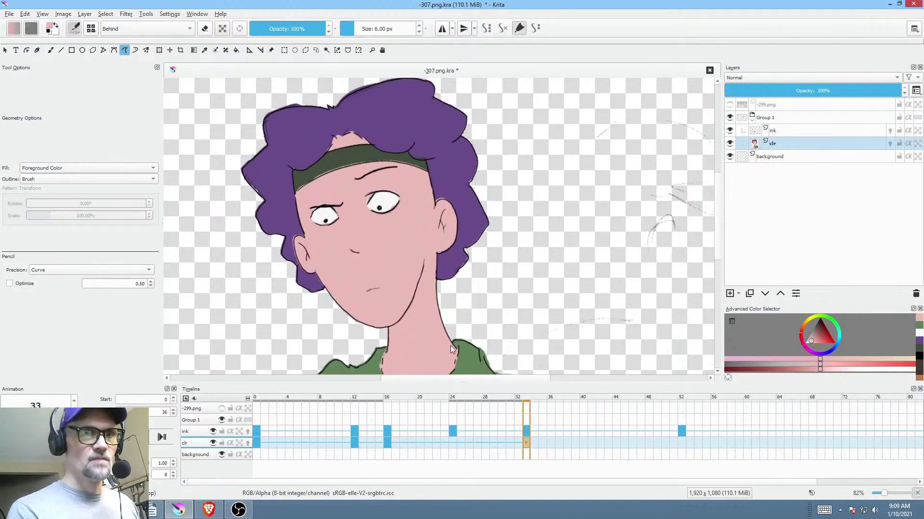
scroll(450, 345, up, 4)
scroll(394, 274, down, 1)
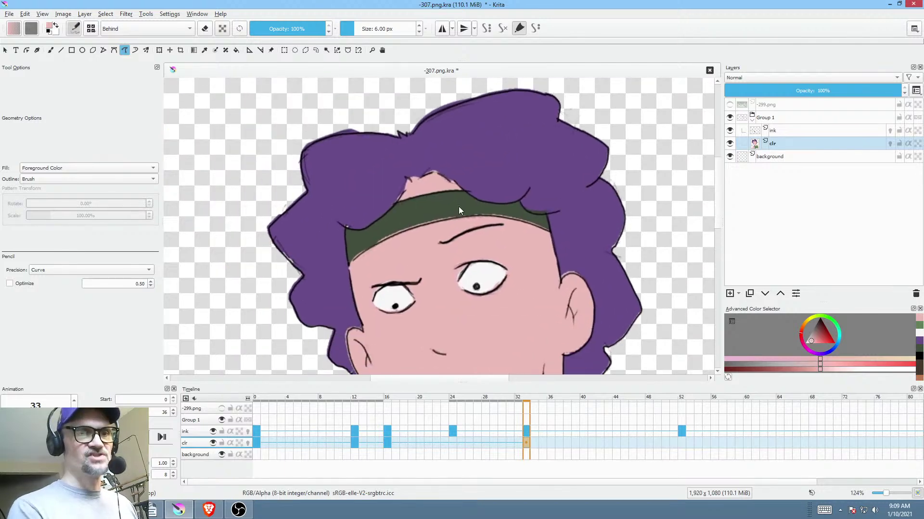
ctrl+click(351, 196)
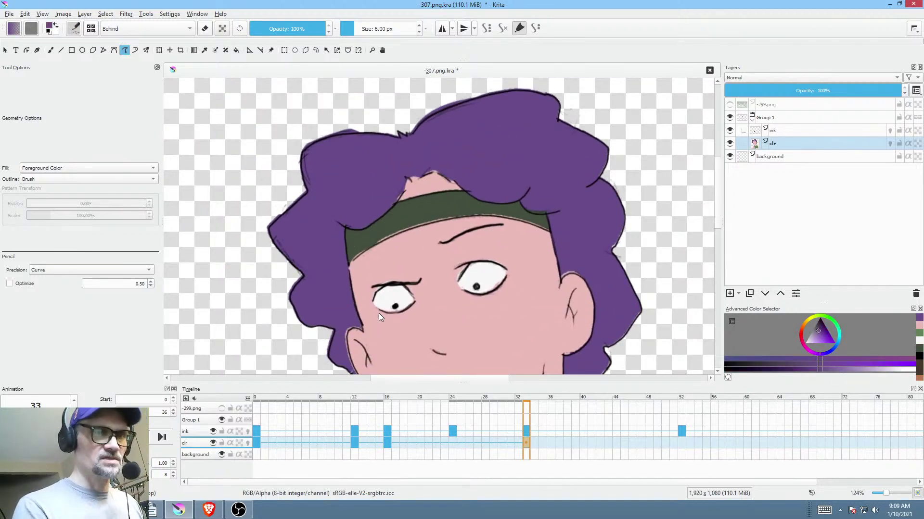
scroll(379, 314, down, 3)
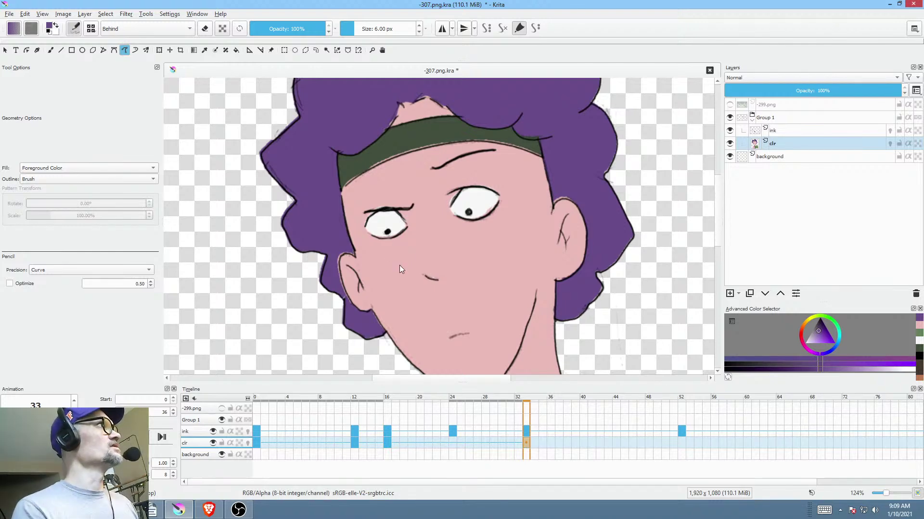
mouse_move(378, 277)
mouse_down()
mouse_move(408, 316)
mouse_move(380, 252)
mouse_move(374, 209)
mouse_up()
key(b)
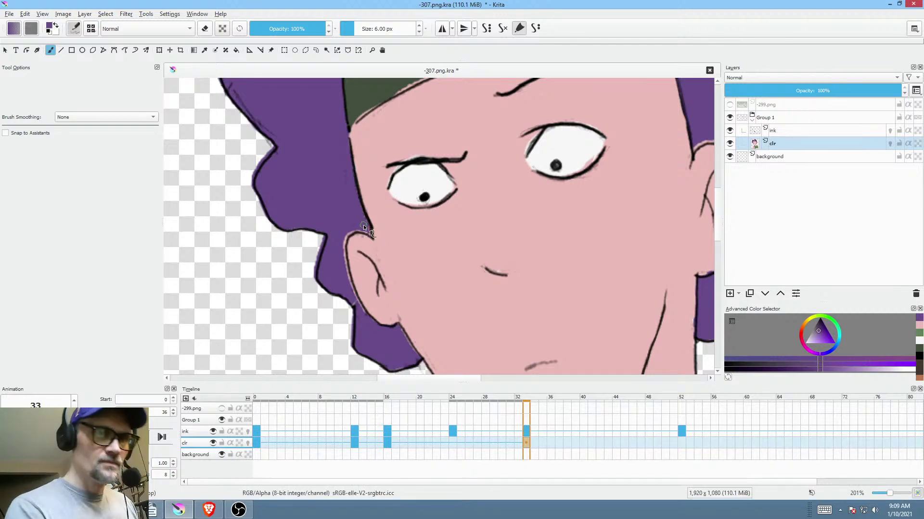
drag(342, 250, 361, 315)
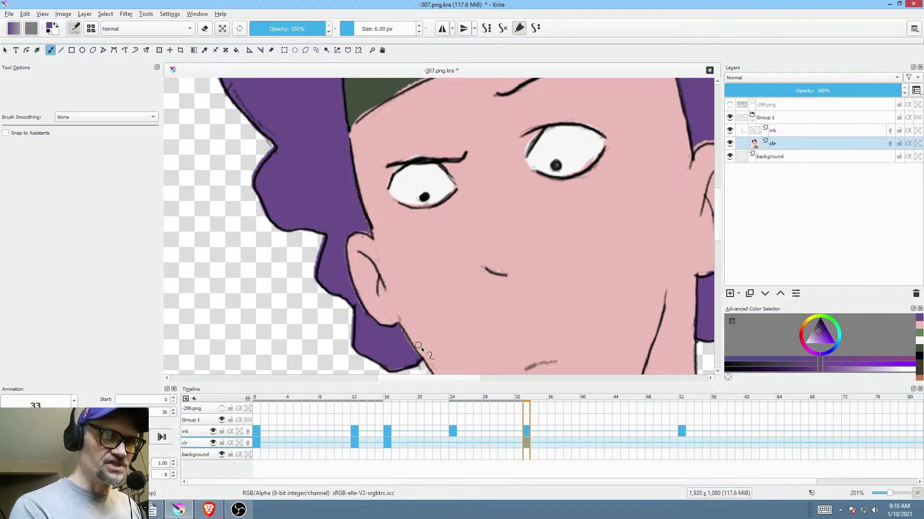
- Sample the headband's dark green and brush over the pink gap along its lower edge
scroll(414, 328, up, 5)
ctrl+click(435, 216)
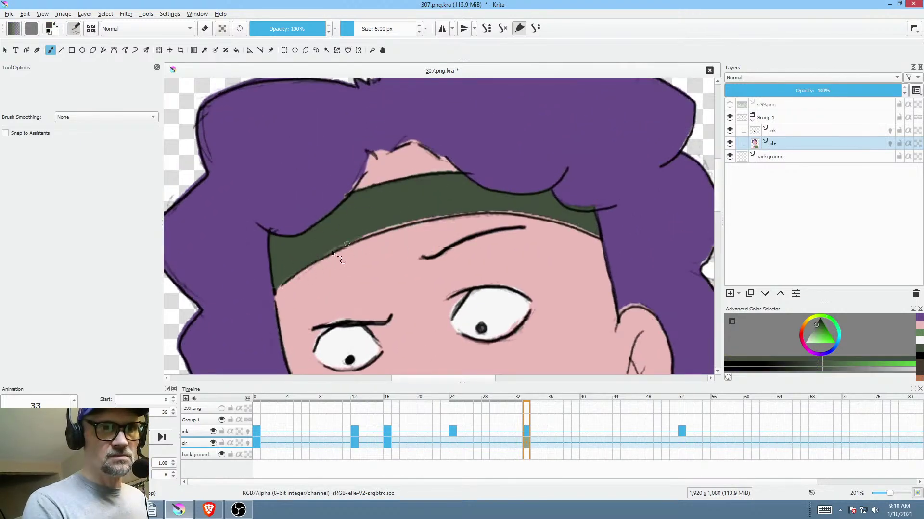
mouse_move(399, 226)
mouse_down()
mouse_move(523, 194)
mouse_move(544, 158)
mouse_move(366, 274)
mouse_move(388, 262)
mouse_move(436, 198)
mouse_up()
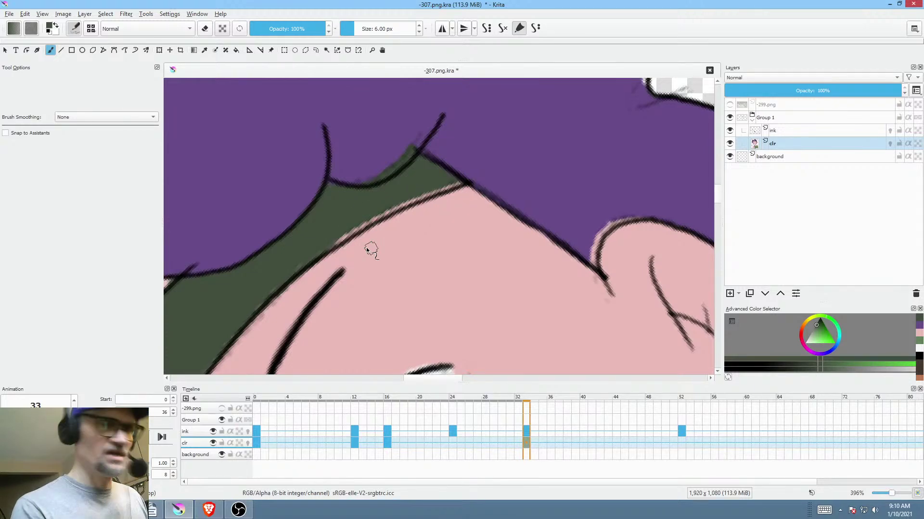
mouse_move(331, 246)
mouse_down()
mouse_move(456, 190)
mouse_move(443, 193)
mouse_up()
- Sample the hair's purple and paint over the green spill above the headband and the pink fringe outside the right ear
ctrl+click(408, 124)
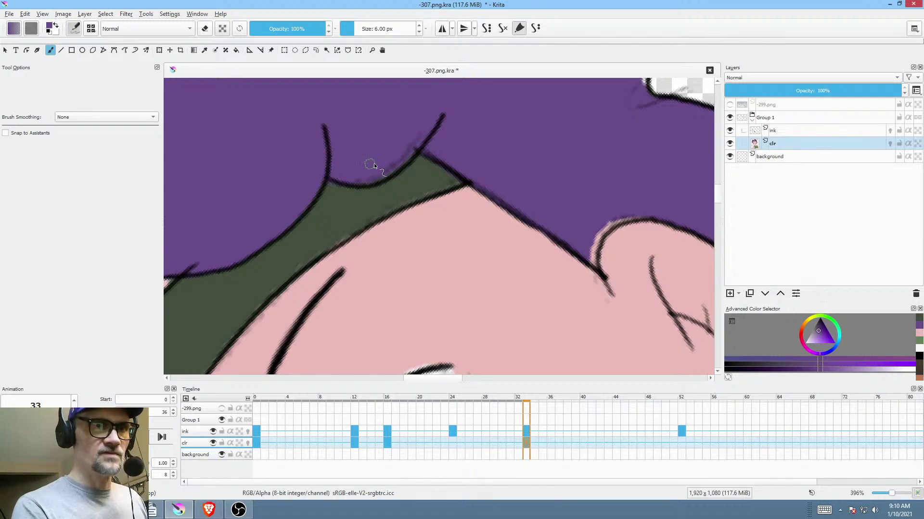
drag(544, 160, 379, 256)
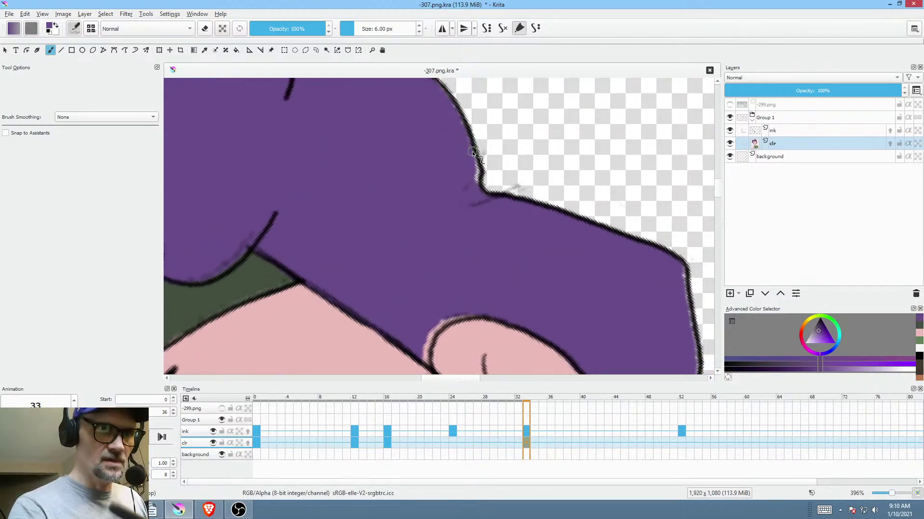
mouse_move(490, 298)
mouse_down()
mouse_move(502, 209)
mouse_move(452, 235)
mouse_move(436, 265)
mouse_move(441, 257)
mouse_up()
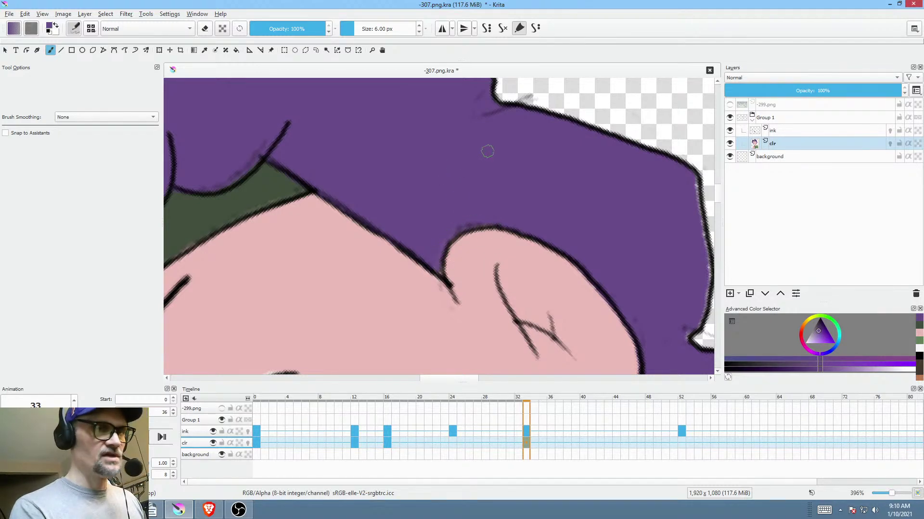
- Clean up the right eye's colours with sampled white inside and skin pink outside its ink outline
mouse_move(489, 149)
mouse_down()
mouse_move(487, 266)
mouse_move(526, 224)
mouse_move(526, 233)
mouse_move(497, 209)
mouse_move(488, 222)
mouse_move(493, 289)
mouse_move(497, 241)
mouse_move(491, 261)
mouse_move(509, 254)
mouse_move(412, 268)
mouse_move(435, 230)
mouse_move(385, 233)
mouse_up()
ctrl+click(393, 218)
ctrl+click(377, 121)
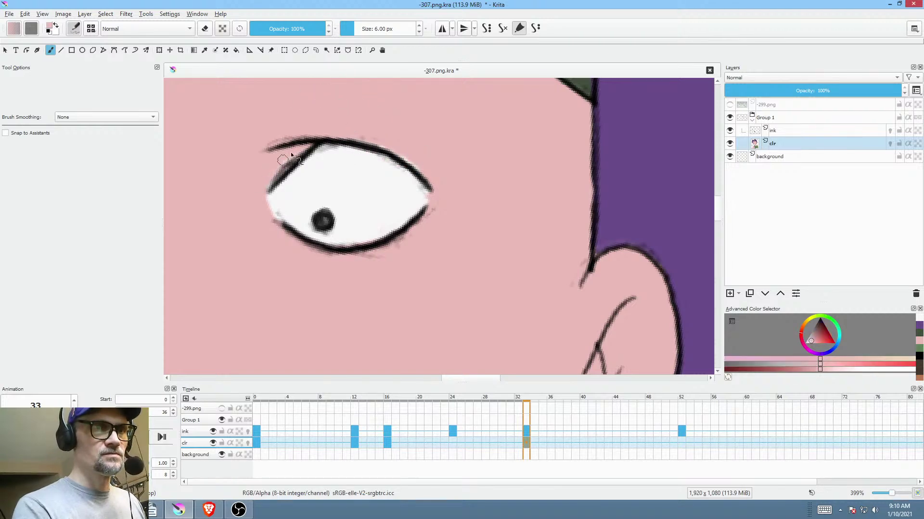
mouse_move(396, 145)
mouse_down()
mouse_move(367, 140)
mouse_move(381, 140)
mouse_up()
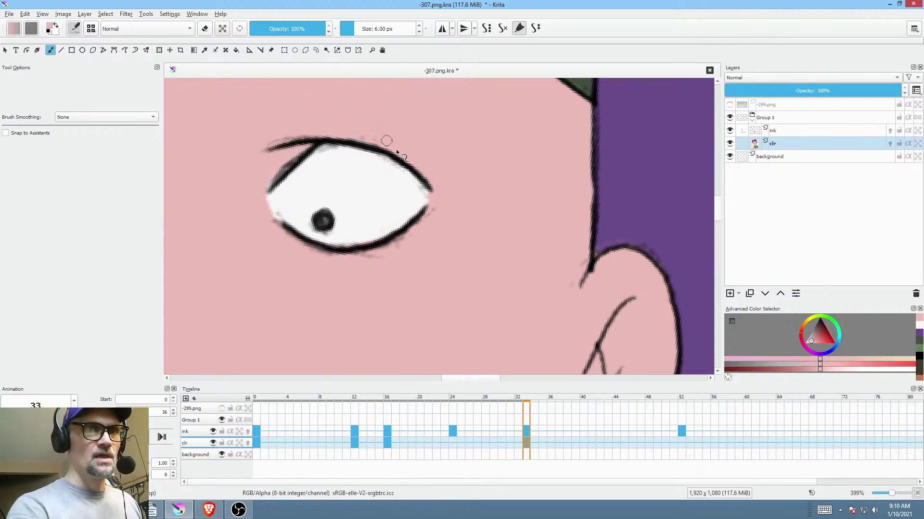
- Sample the eye white and touch up the colour inside the left eye's outline
scroll(515, 214, left, 10)
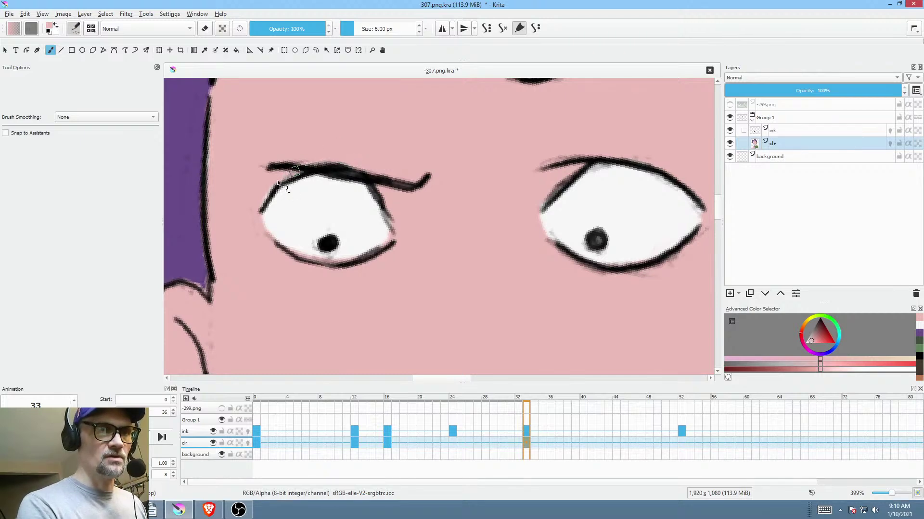
ctrl+click(321, 260)
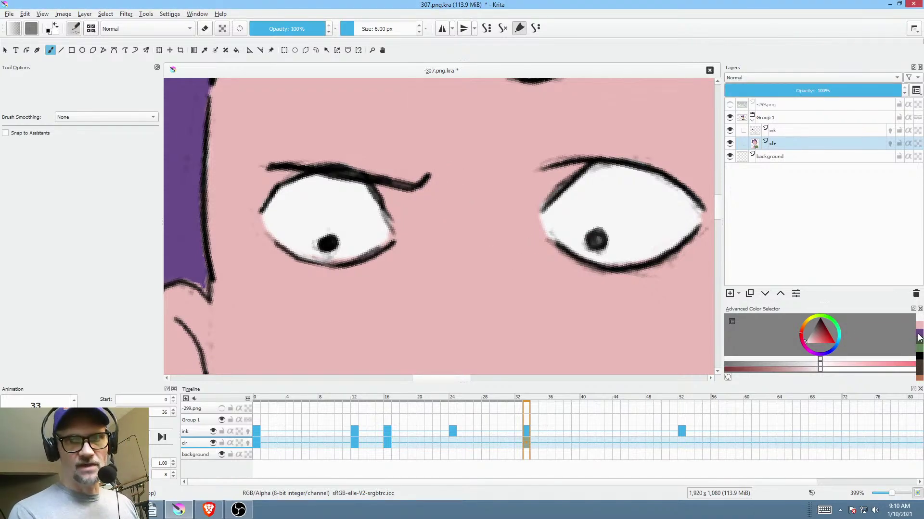
mouse_move(403, 232)
mouse_down()
mouse_move(422, 241)
mouse_move(412, 246)
mouse_up()
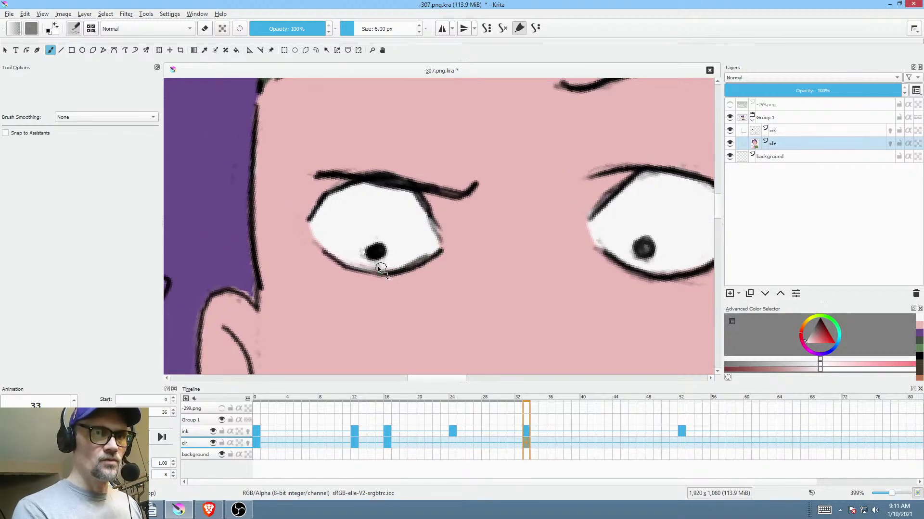
- On the ink layer's frame 0, paint white over the smudge beside the left pupil and round the pupil off in black
right_click(256, 432)
click(258, 431)
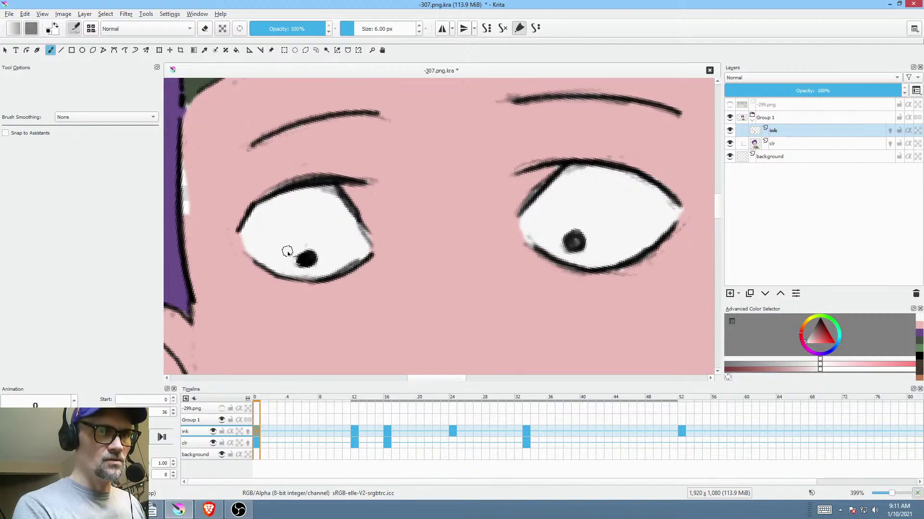
drag(284, 247, 311, 259)
key(x)
key(x)
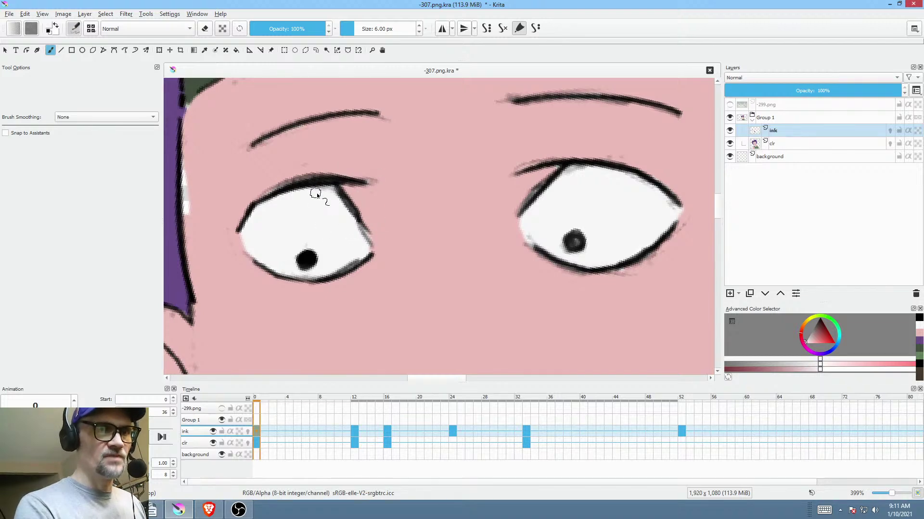
drag(385, 233, 411, 241)
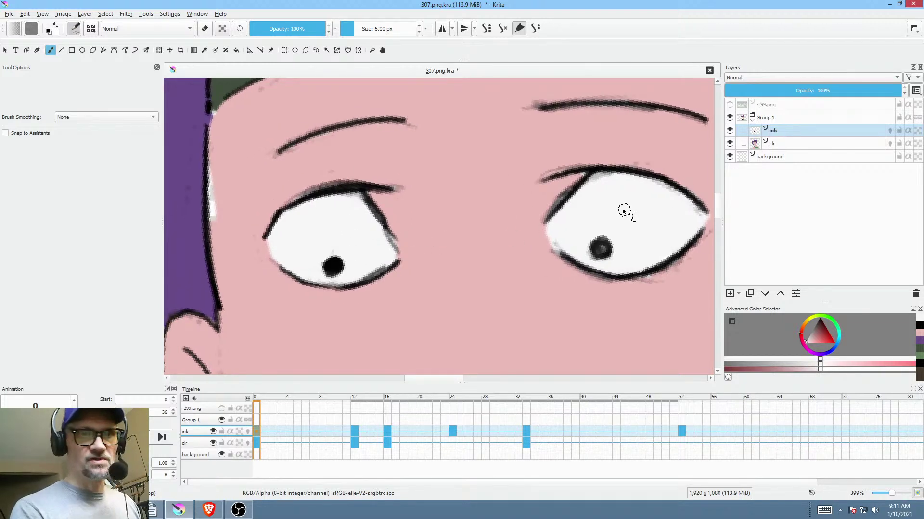
- Move on to the ink layer's frame 16 keyframe and clean up the inside of the left eye with white
key(period)
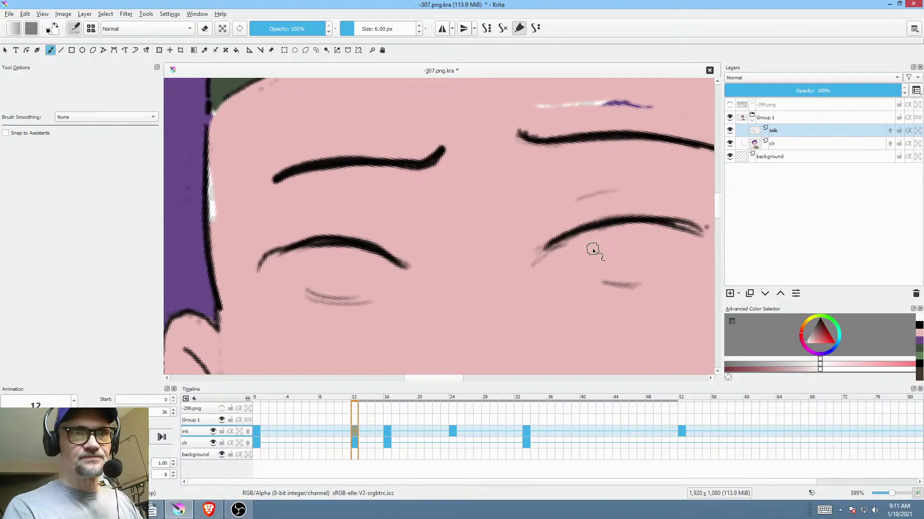
drag(635, 250, 526, 324)
key(period)
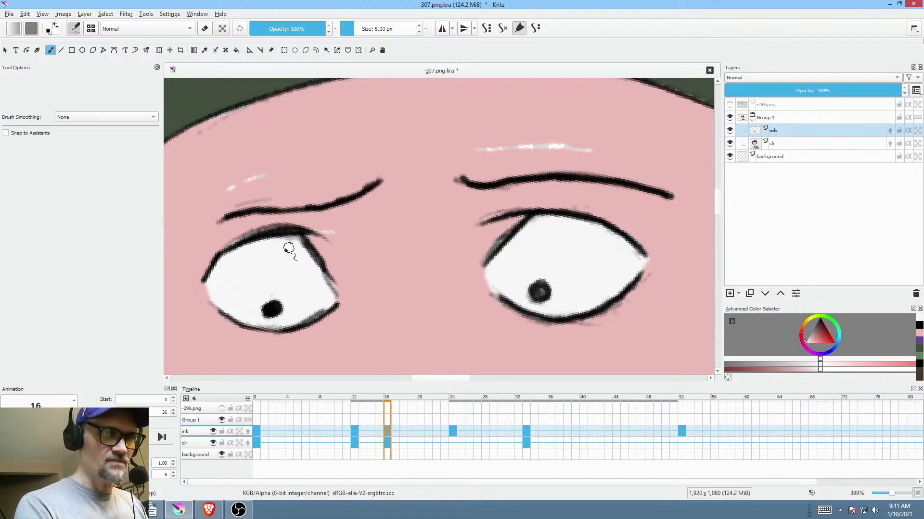
drag(429, 264, 485, 271)
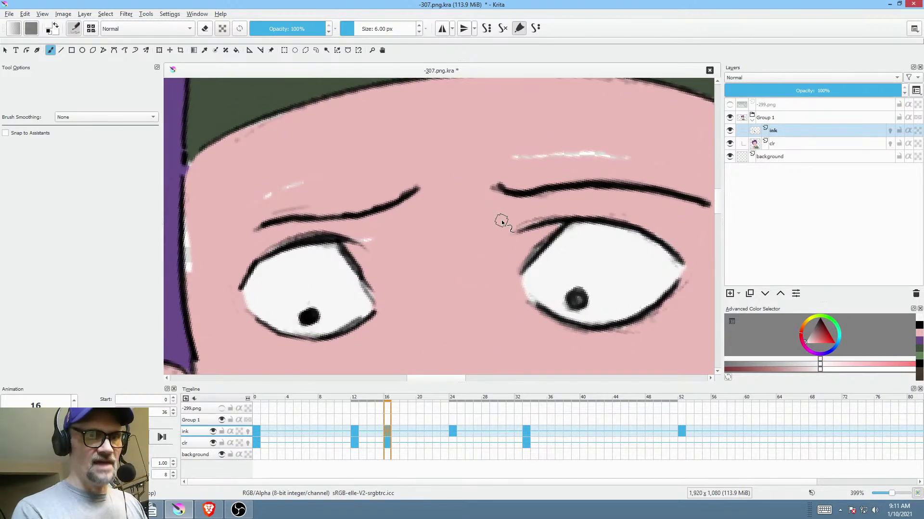
- On the clr layer's frame 16, sample the skin pink and fill the pale marks above the eyebrows, by the left eyelid and along the hairline
right_click(386, 445)
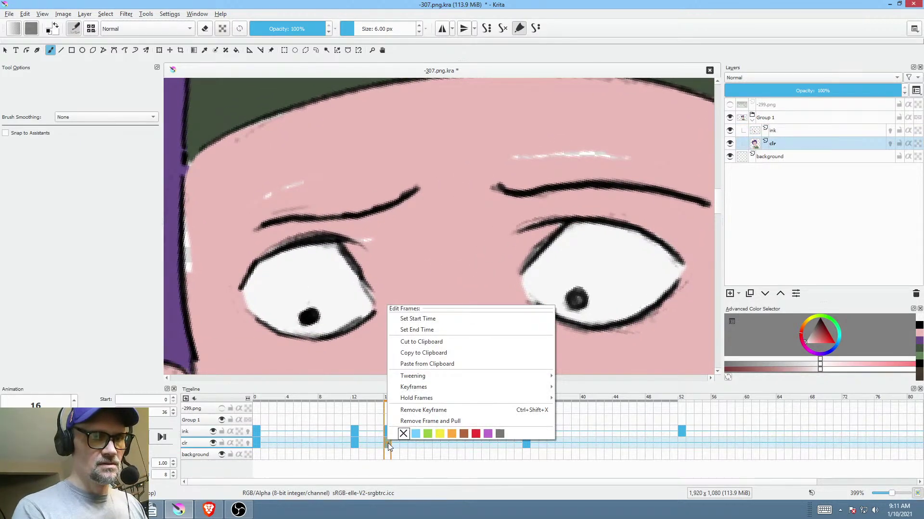
key(Escape)
ctrl+click(617, 143)
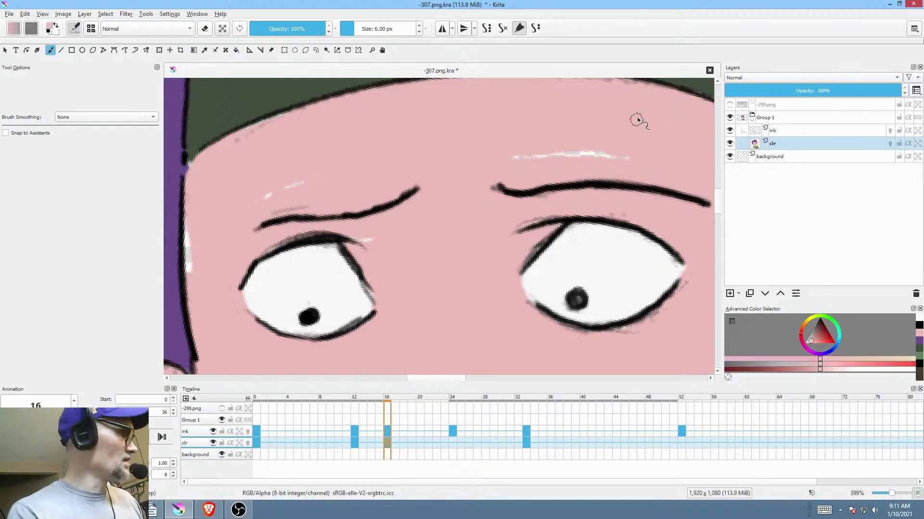
key(p)
mouse_move(636, 125)
mouse_down()
mouse_move(601, 165)
mouse_move(510, 153)
mouse_up()
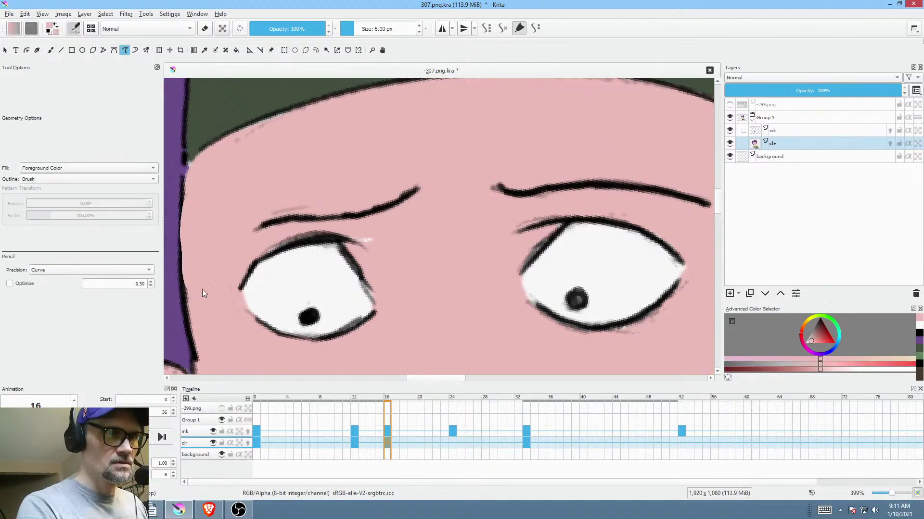
drag(202, 290, 201, 288)
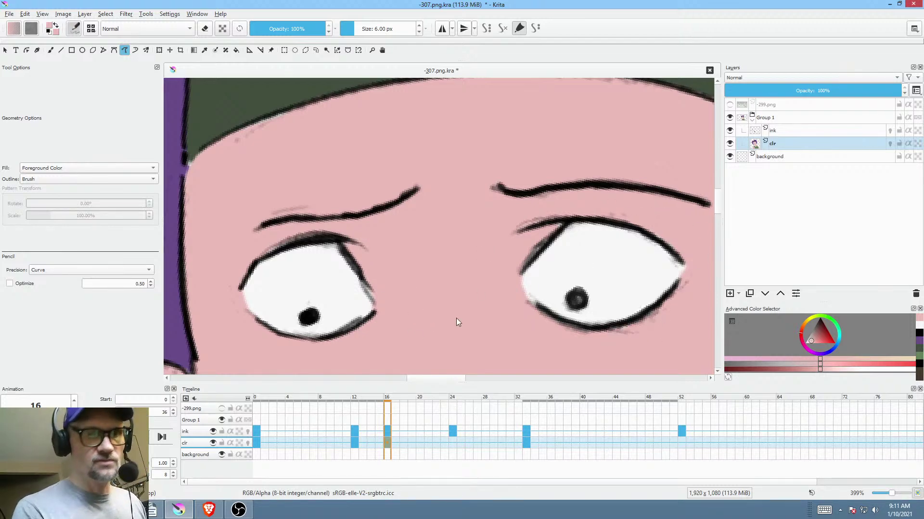
- On the clr layer's frame 12, fill the pale marks along the left hairline and above the right eyebrow with the skin pink
drag(456, 319, 449, 199)
key(comma)
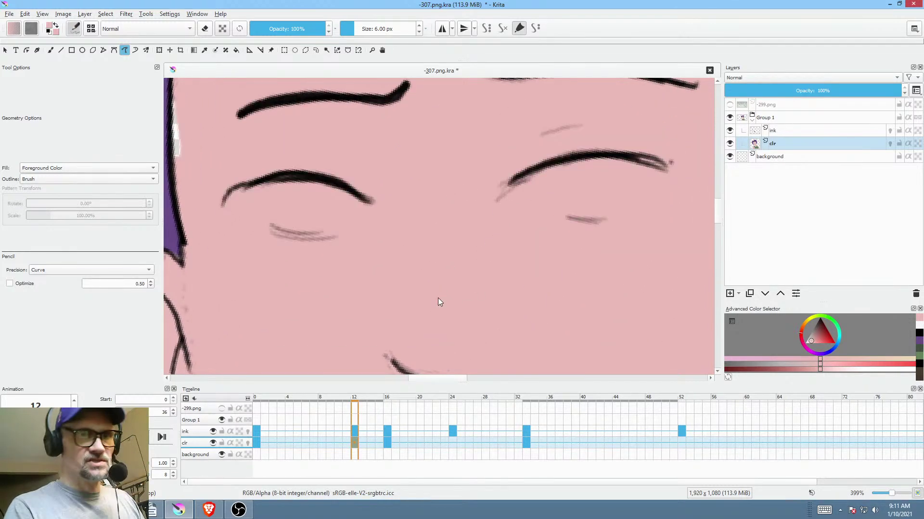
drag(437, 298, 541, 345)
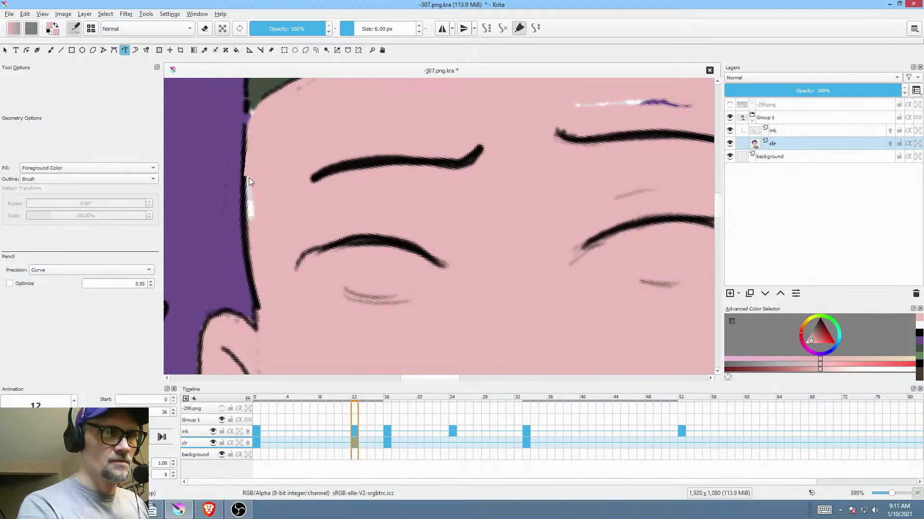
drag(255, 240, 217, 225)
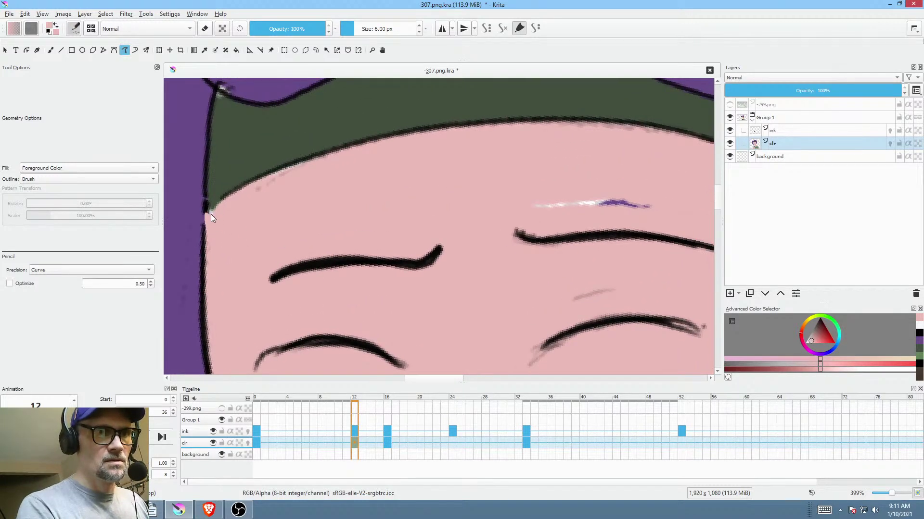
key(ctrl+z)
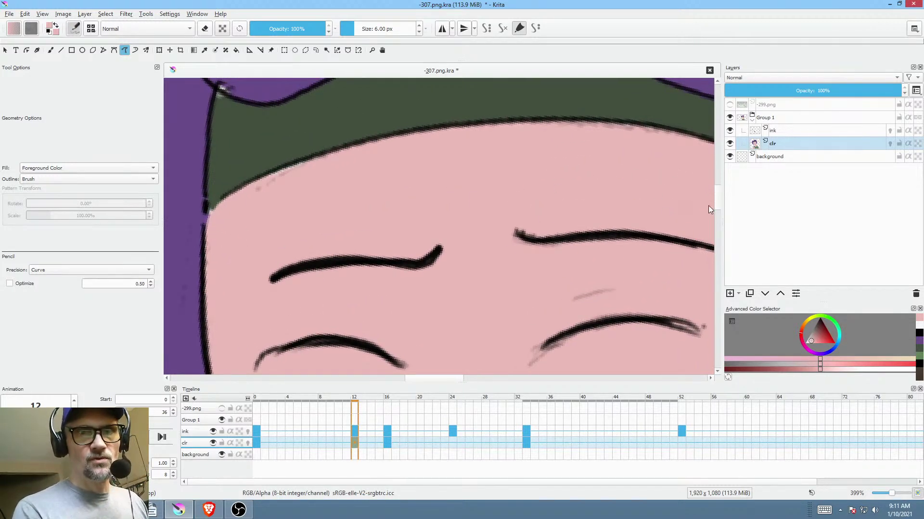
- Sample the hair purple and fill the gap in the hair beside the left jawline on frame 12
scroll(587, 262, down, 8)
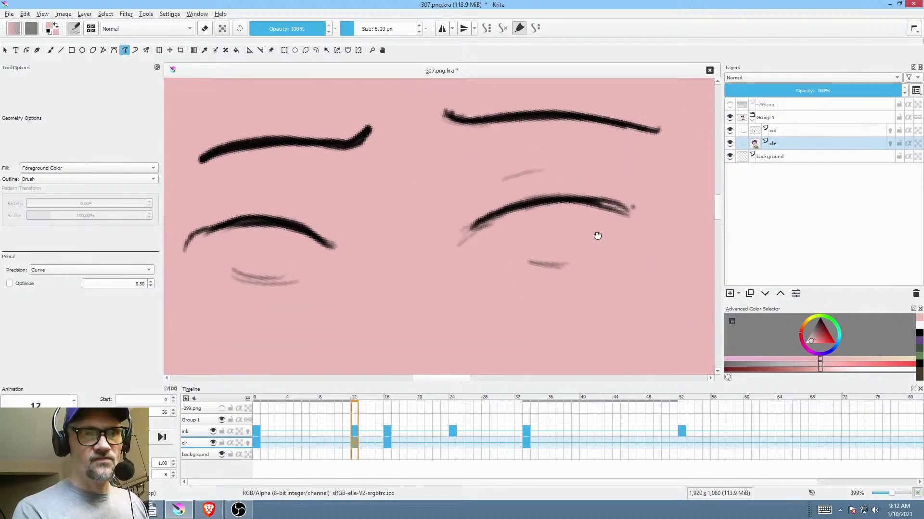
mouse_move(576, 281)
mouse_down()
mouse_move(548, 243)
mouse_move(583, 103)
mouse_move(632, 203)
mouse_move(559, 240)
mouse_up()
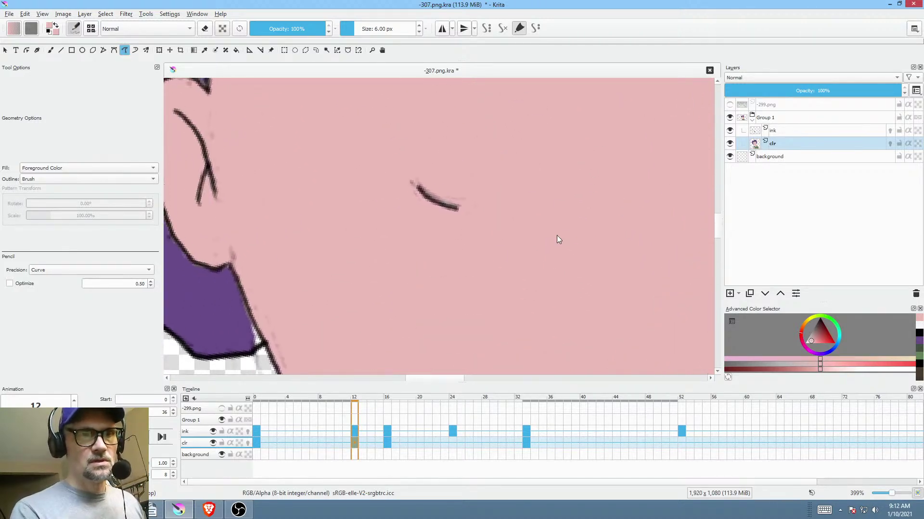
ctrl+click(235, 317)
drag(249, 316, 267, 351)
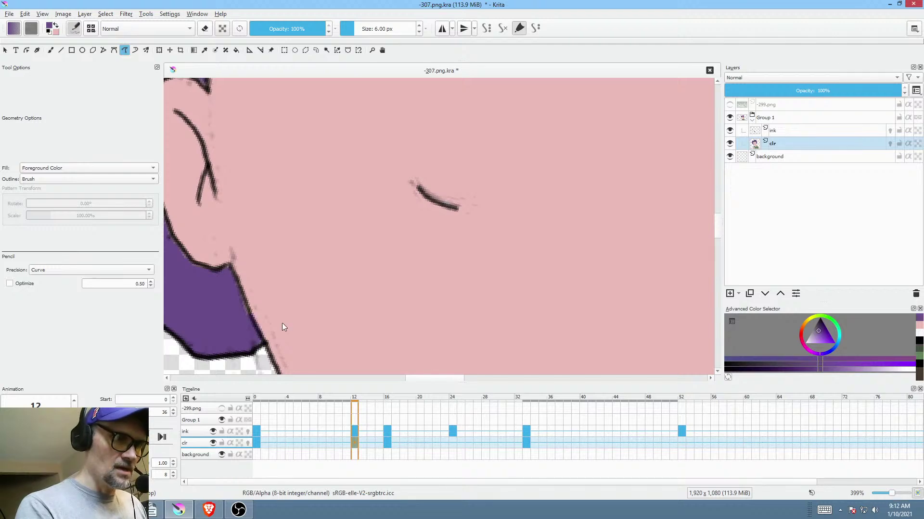
scroll(449, 258, down, 4)
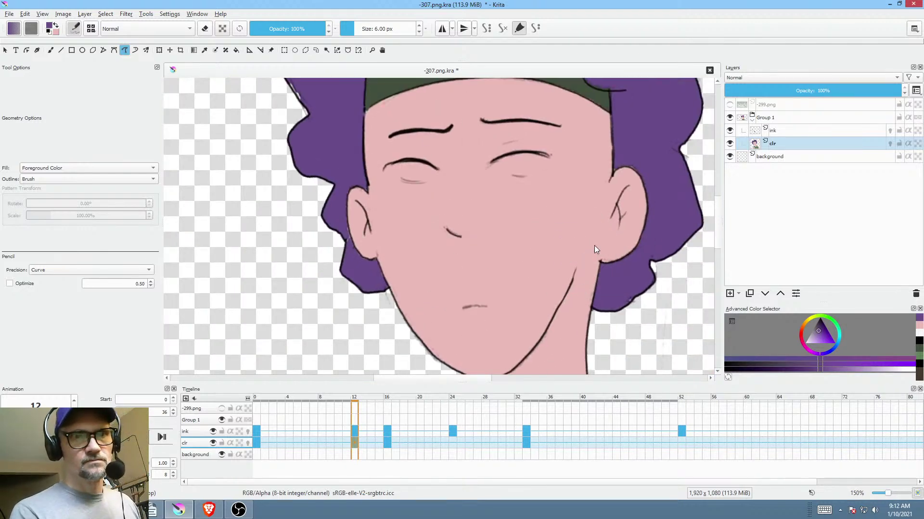
- Go to the clr layer's frame 16 and fill the matching hair gap beside the left jawline with purple
click(387, 442)
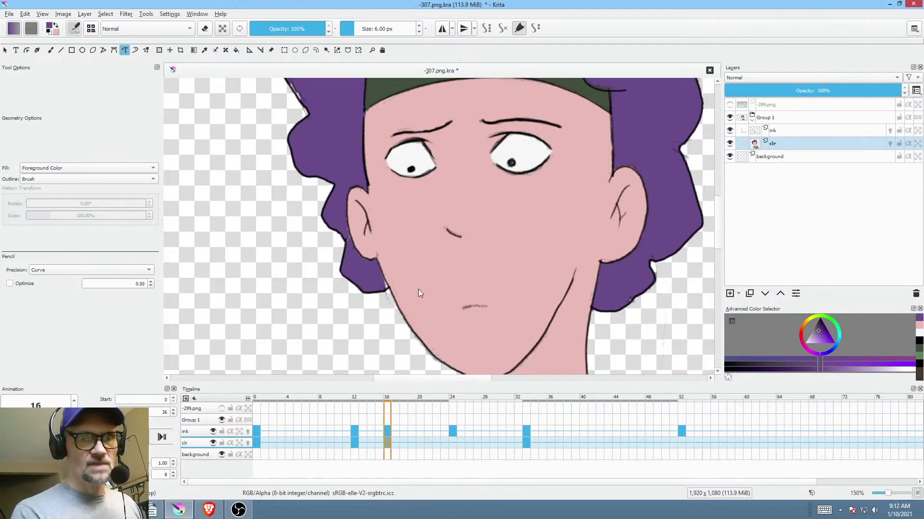
scroll(385, 289, up, 4)
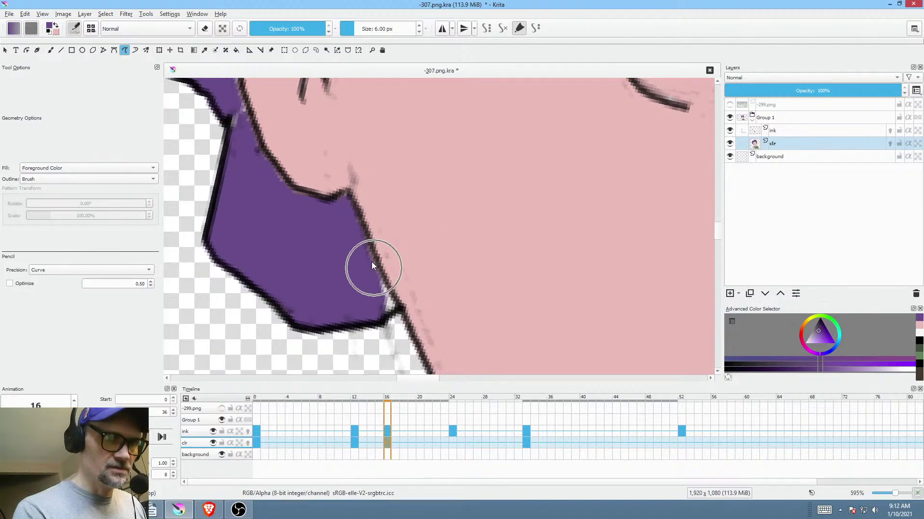
drag(387, 310, 380, 304)
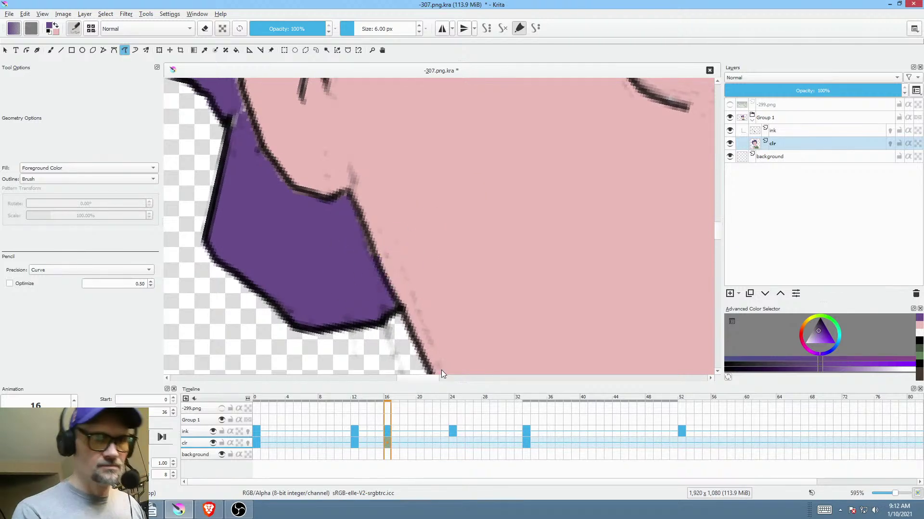
- Check the whole head's colouring and compare the clr layer's keyframes at 0, 12 and 16
scroll(490, 277, down, 4)
scroll(488, 282, up, 2)
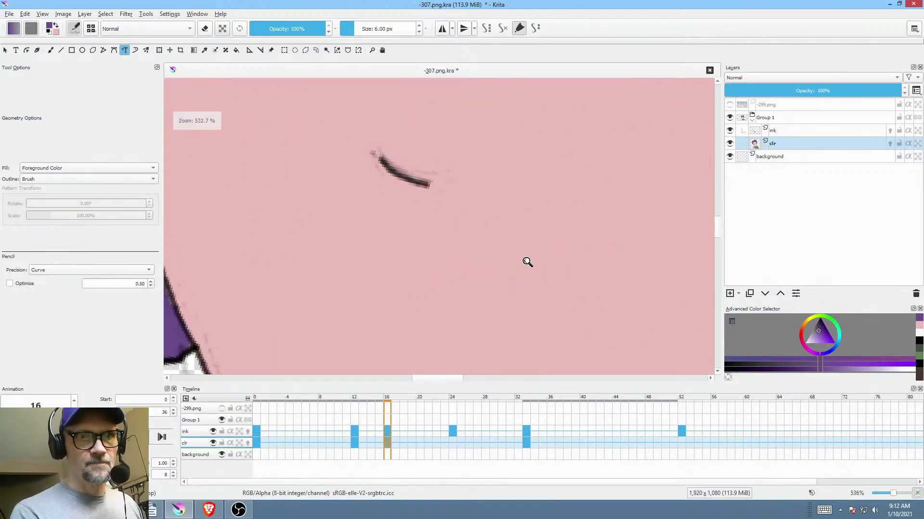
scroll(527, 261, down, 6)
scroll(510, 315, up, 1)
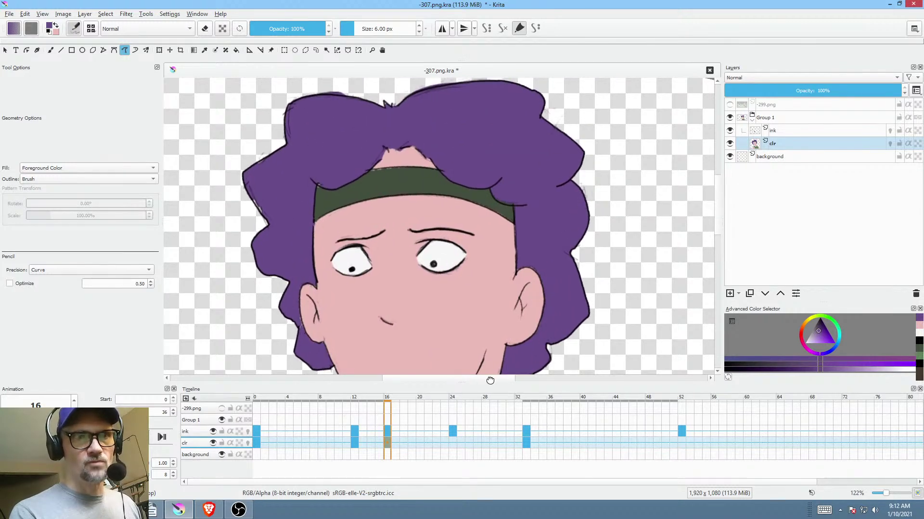
scroll(516, 303, down, 1)
click(256, 441)
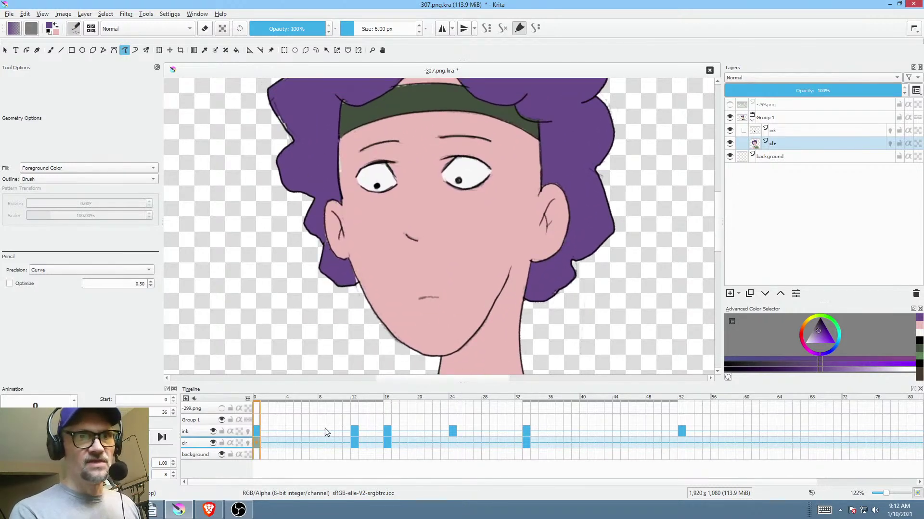
click(352, 441)
click(385, 443)
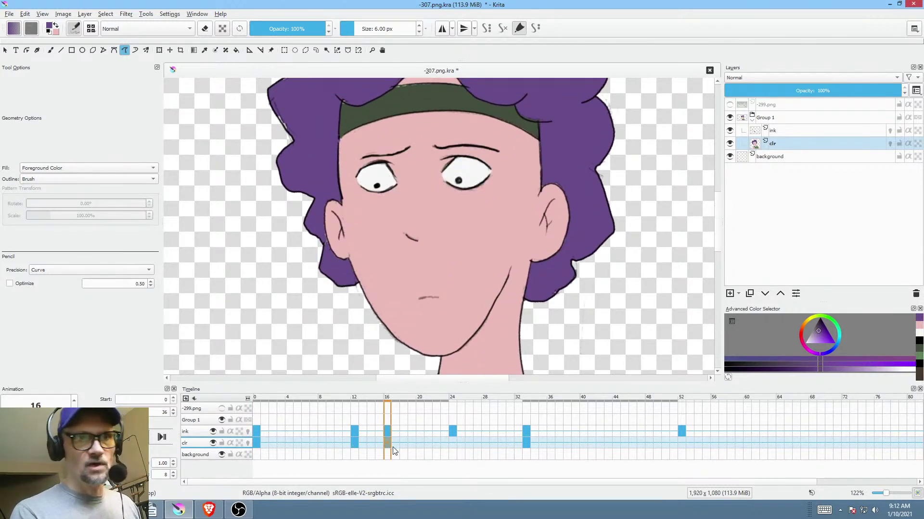
- Start a Color Adjustment filter on the ink layer's frame 16 with the Default preset
click(790, 133)
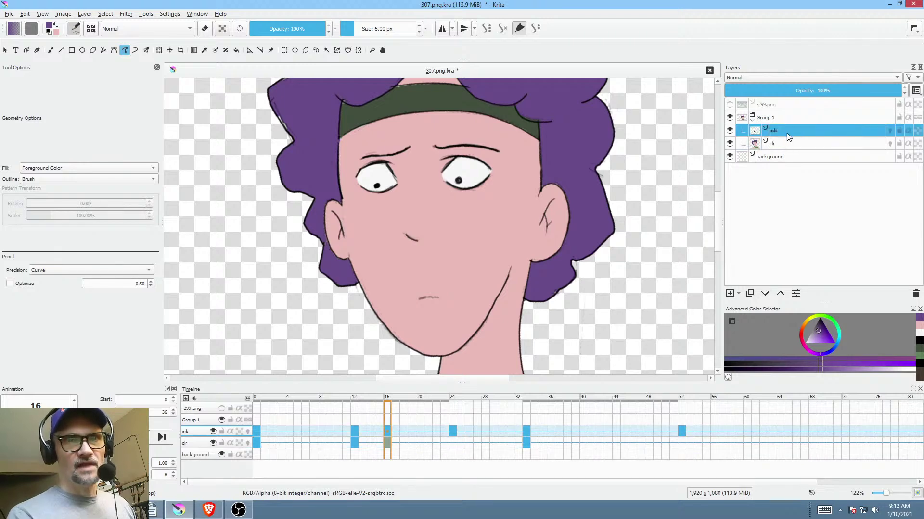
key(ctrl+m)
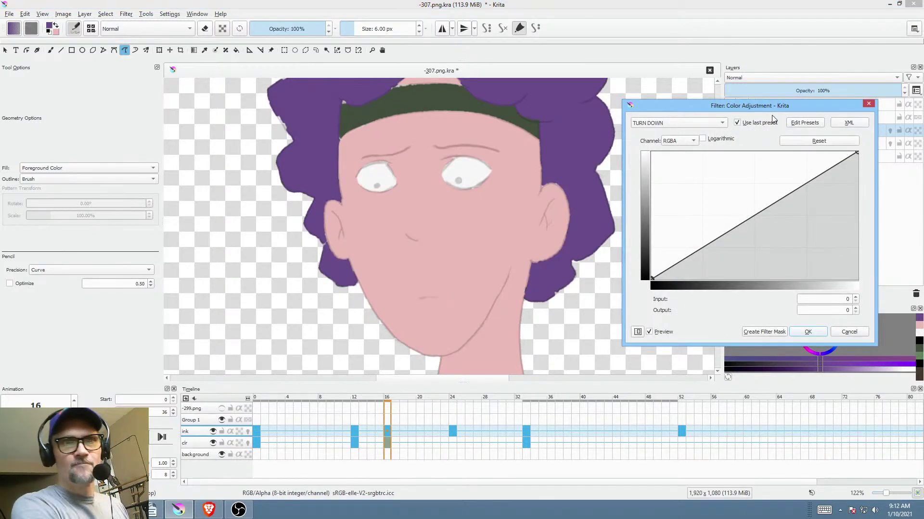
click(703, 121)
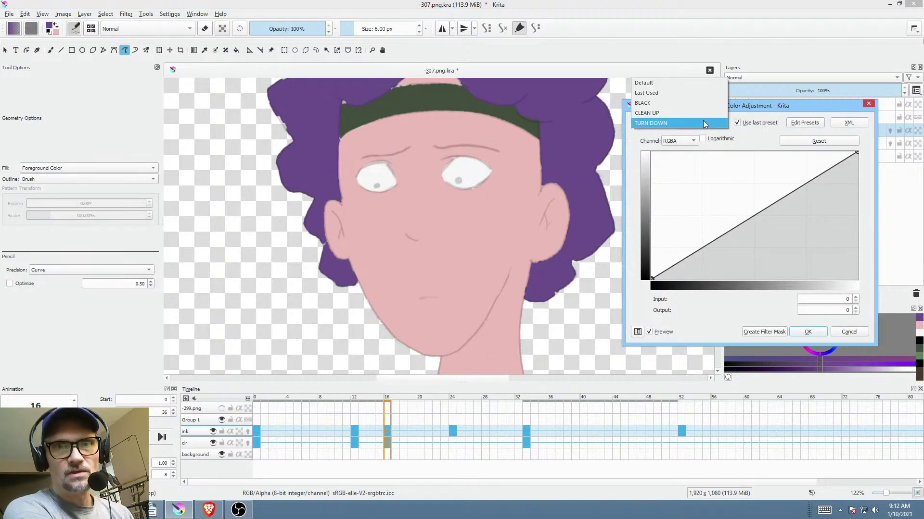
click(694, 83)
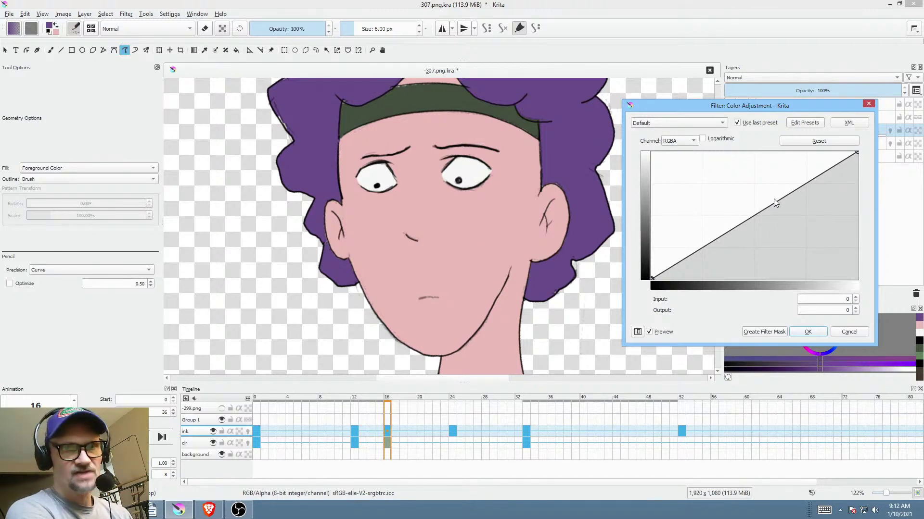
- Move the Alpha channel curve's lower end point to input 40, output 0, and apply the adjustment
click(690, 140)
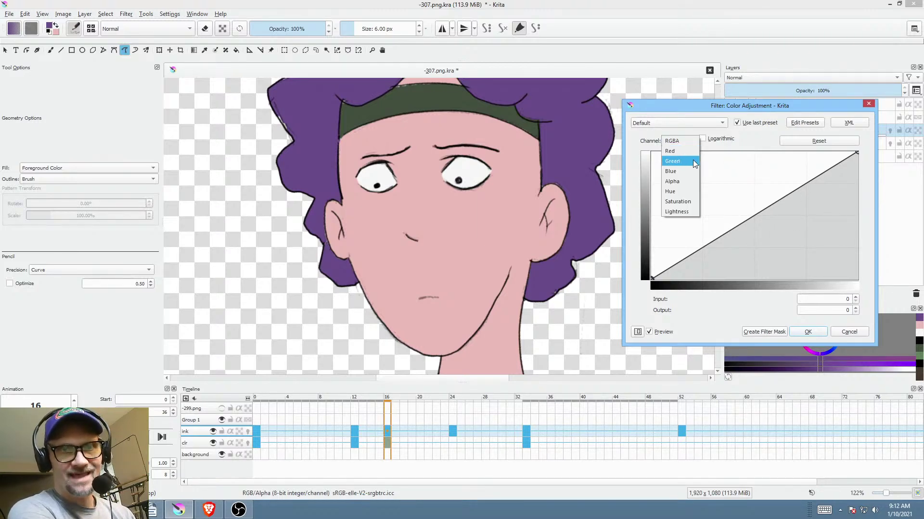
click(692, 182)
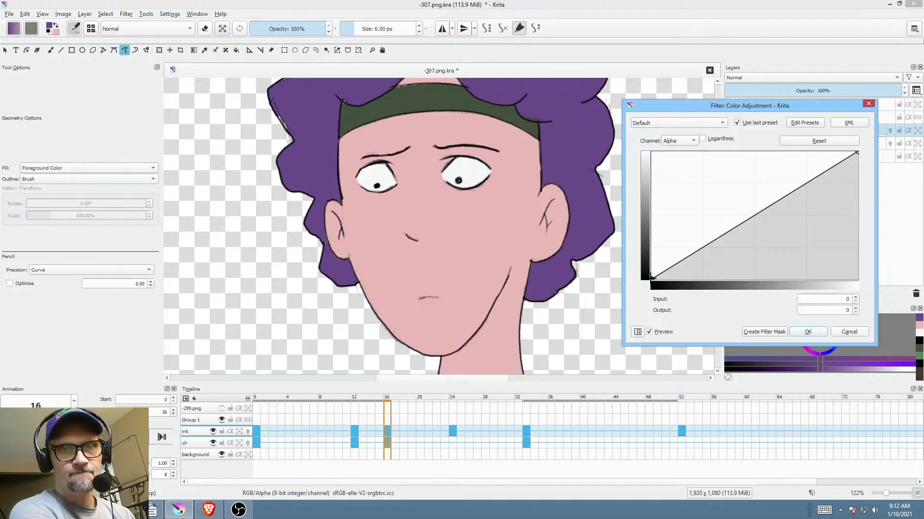
drag(652, 279, 686, 325)
scroll(496, 190, down, 3)
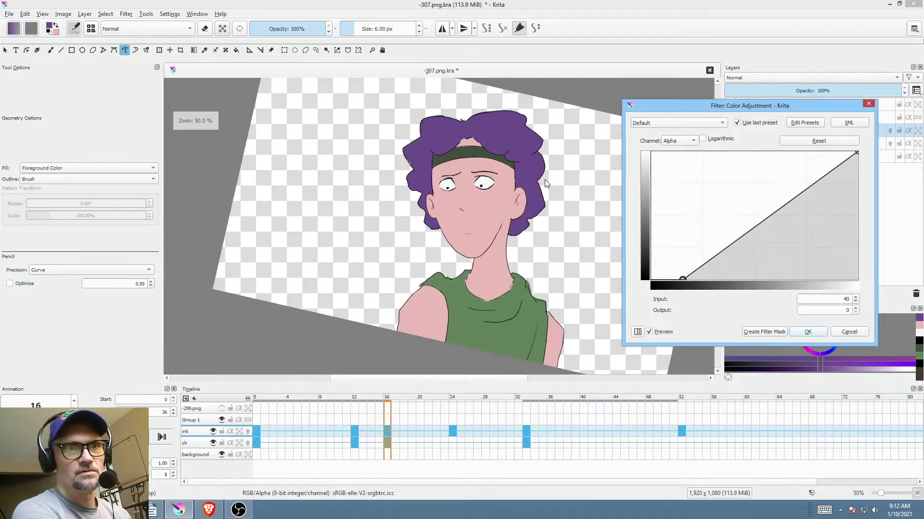
drag(545, 180, 448, 196)
click(809, 331)
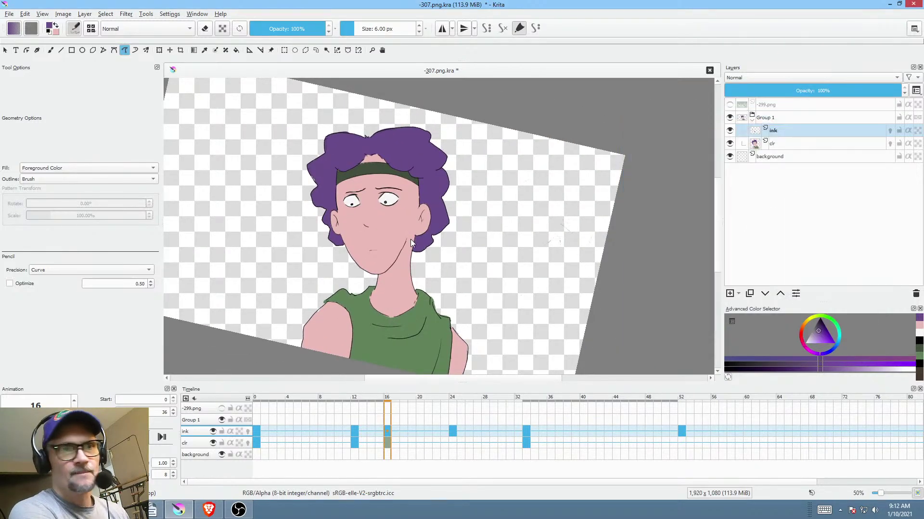
- Straighten the canvas and play the animation from frame 0 to review it, then stop playback
key(5)
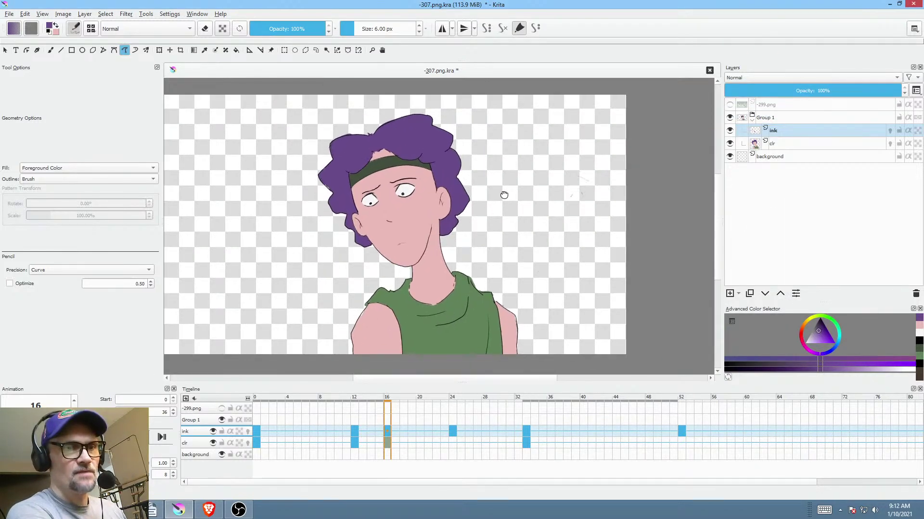
key(Home)
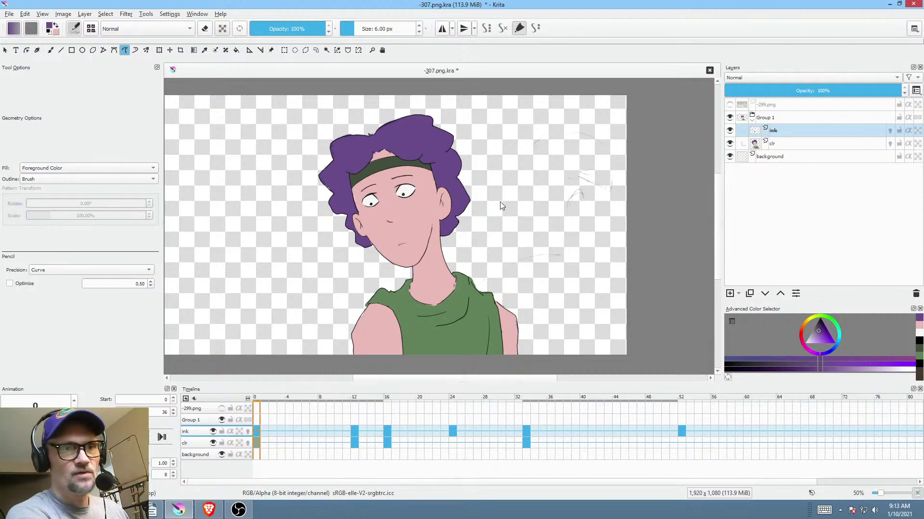
key(space)
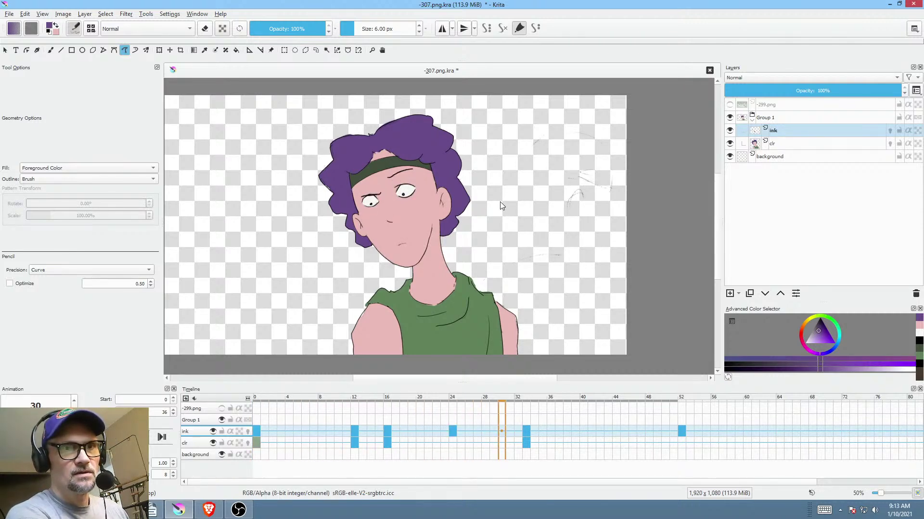
key(space)
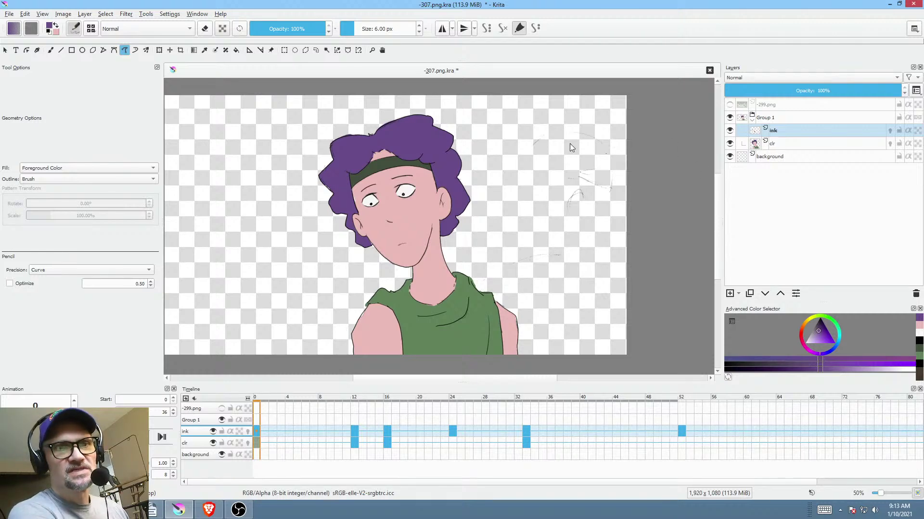
- Return to the ink layer's frame 0 and erase the stray sketch lines in the empty area beside the character
click(387, 438)
click(354, 443)
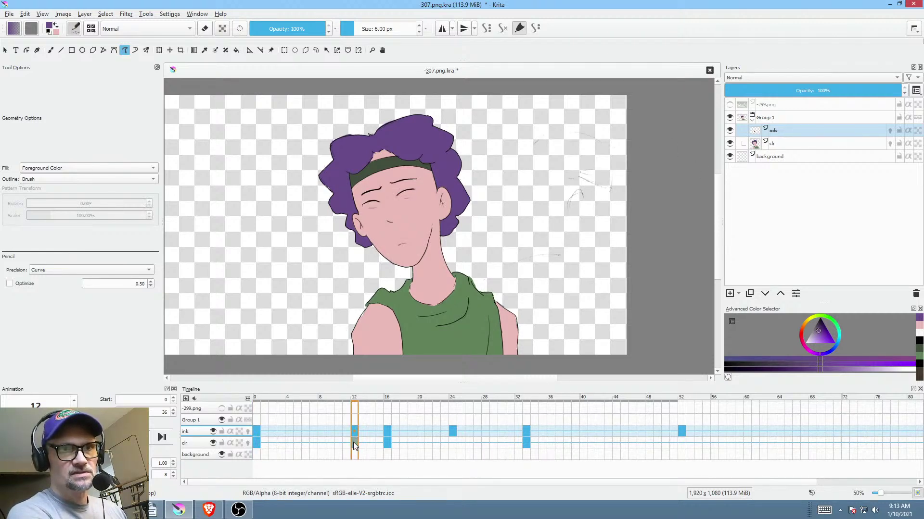
click(255, 440)
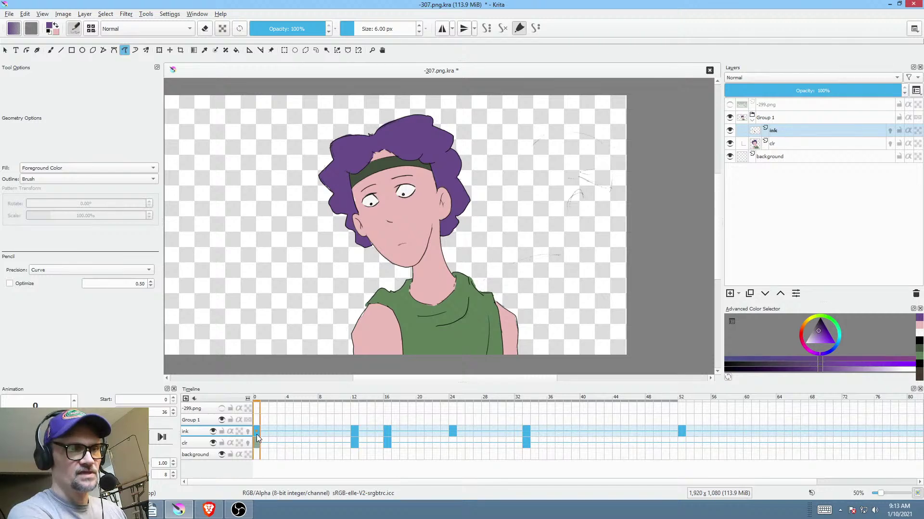
mouse_move(257, 429)
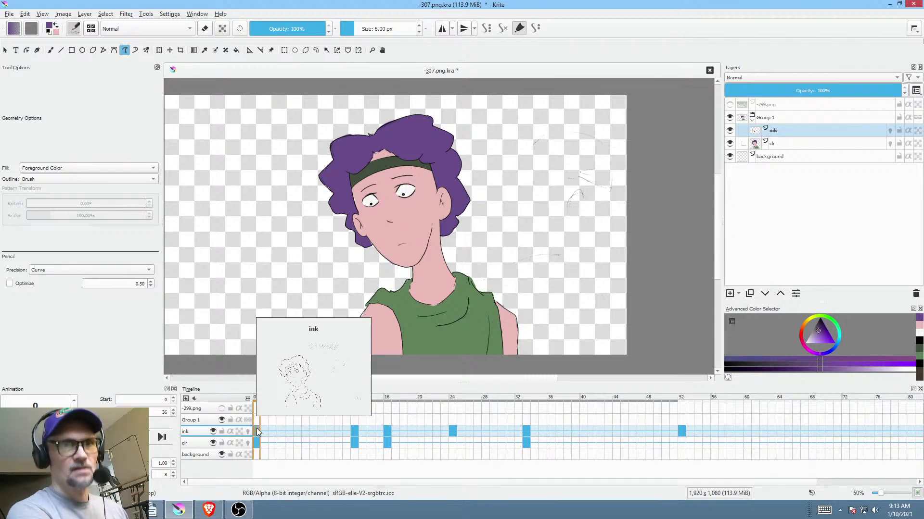
key(e)
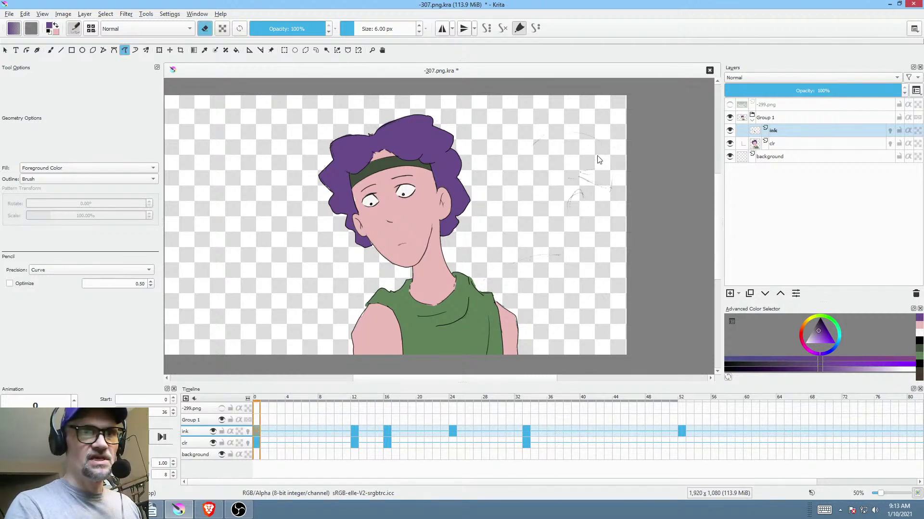
mouse_move(598, 142)
mouse_down()
mouse_move(619, 212)
mouse_move(606, 149)
mouse_move(589, 127)
mouse_move(608, 234)
mouse_up()
- Go through the ink layer's following keyframes and erase the stray sketch lines beside the character
key(.)
key(.)
key(.)
drag(620, 114, 609, 231)
key(.)
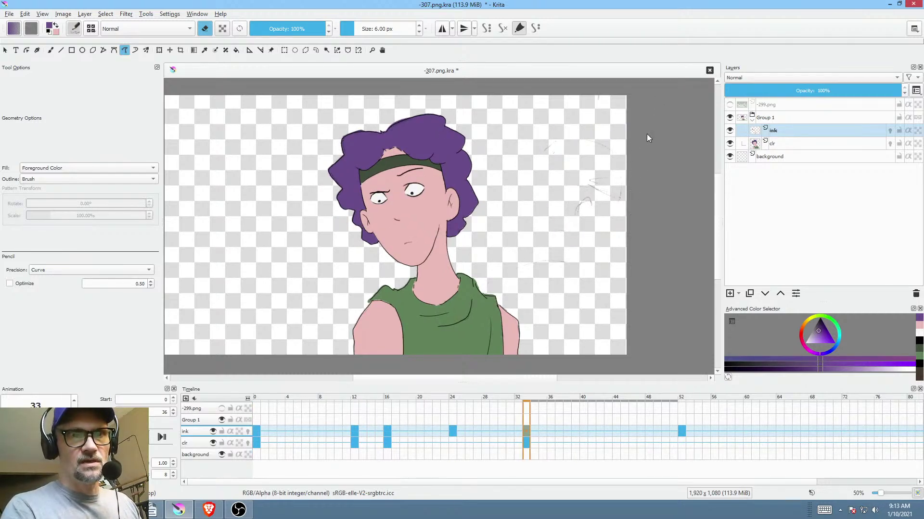
key(.)
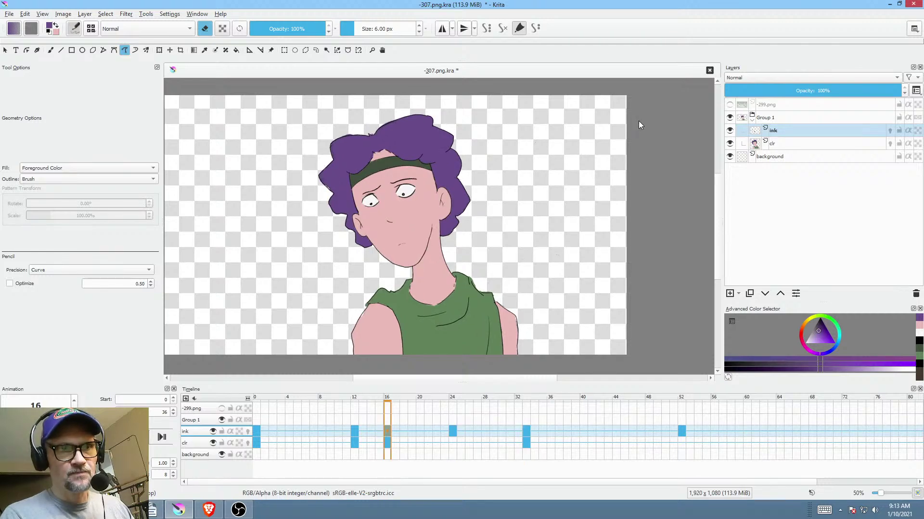
- Go to frame 52 and paint a filled purple shape over the old lower face, neck and shoulder on the clr layer
key(.)
key(.)
key(.)
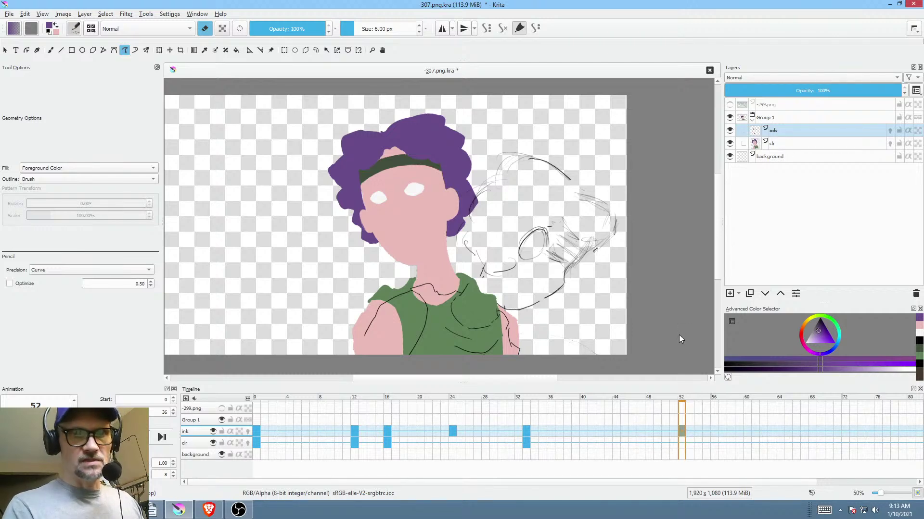
right_click(682, 443)
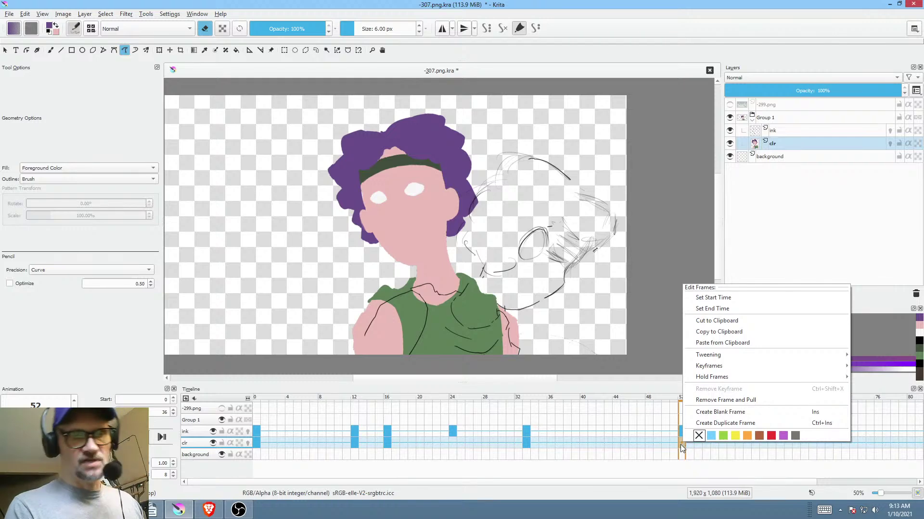
key(Escape)
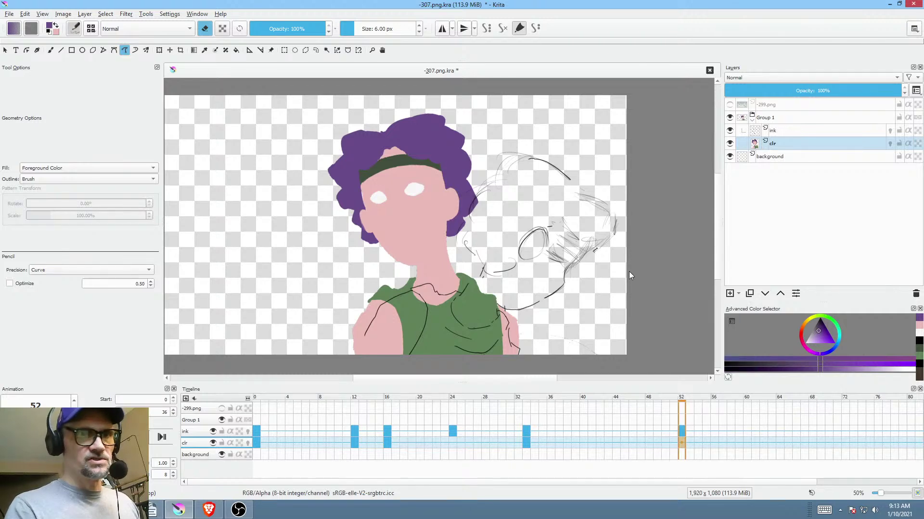
drag(509, 265, 490, 273)
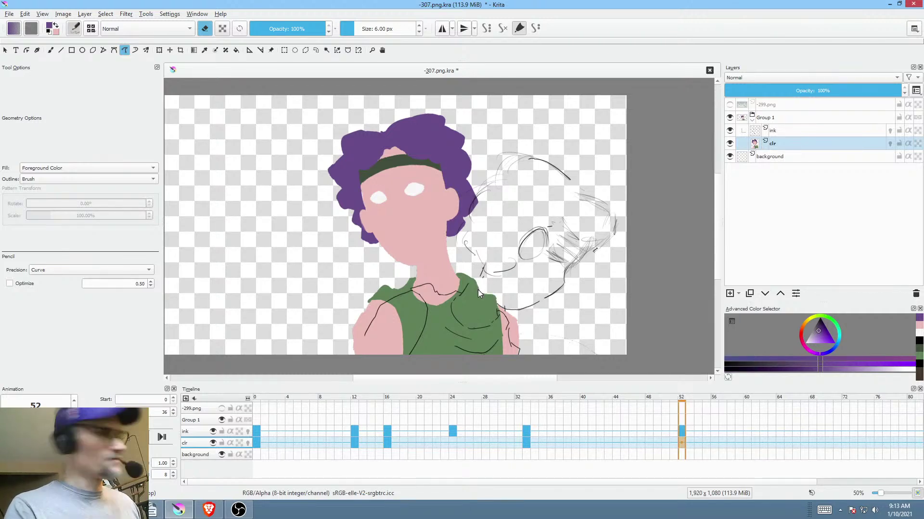
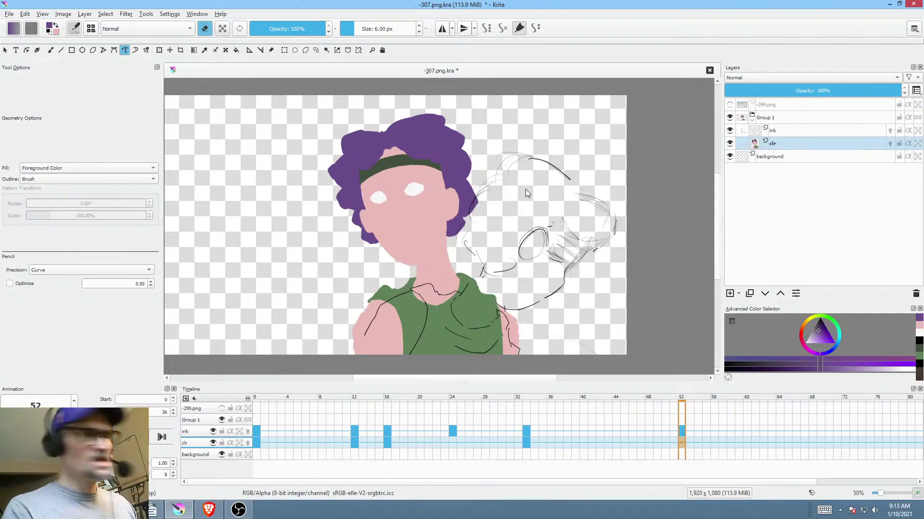
key(e)
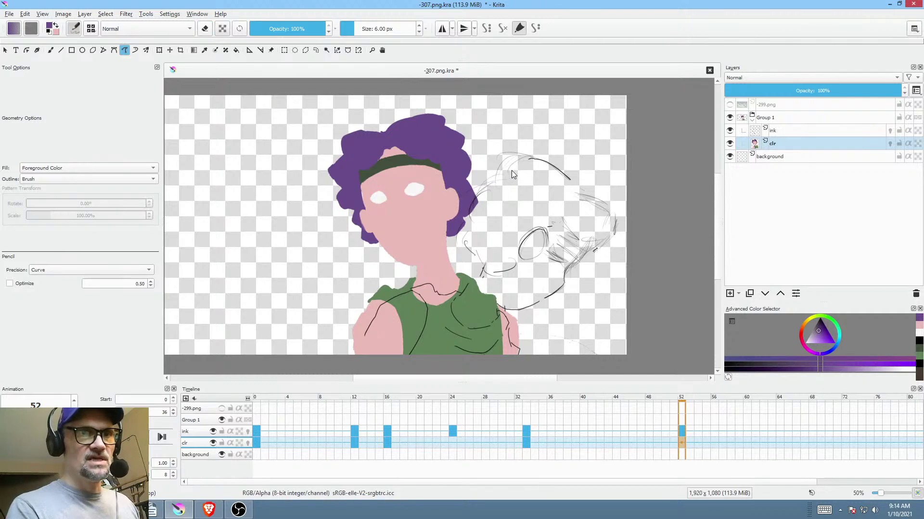
drag(515, 175, 470, 182)
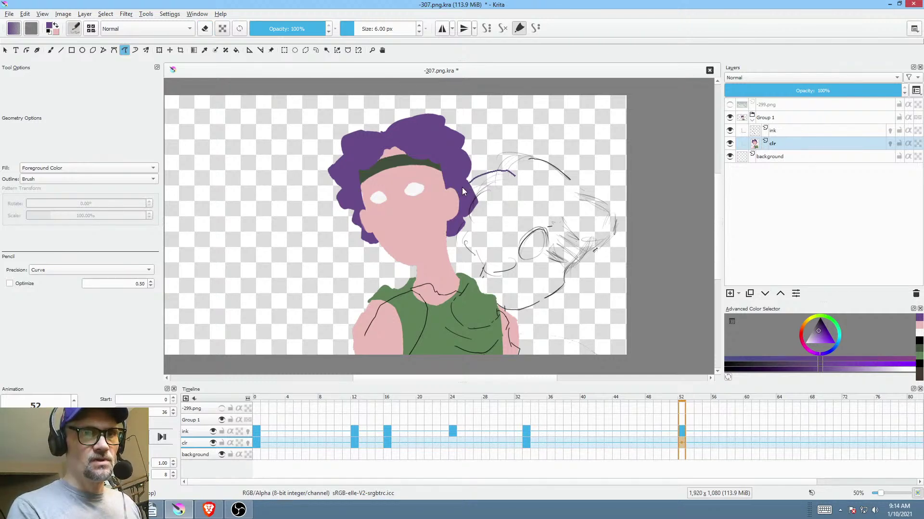
mouse_move(385, 224)
mouse_down()
mouse_move(364, 237)
mouse_move(367, 273)
mouse_up()
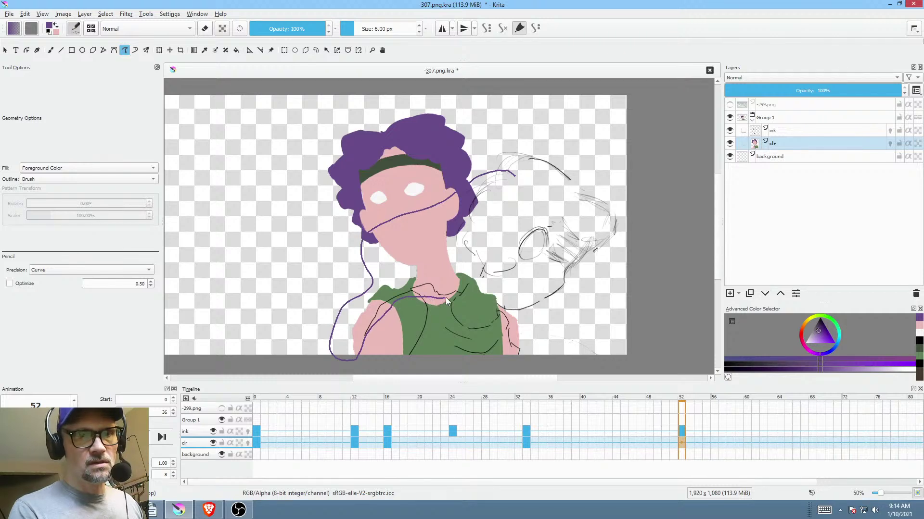
drag(484, 283, 487, 270)
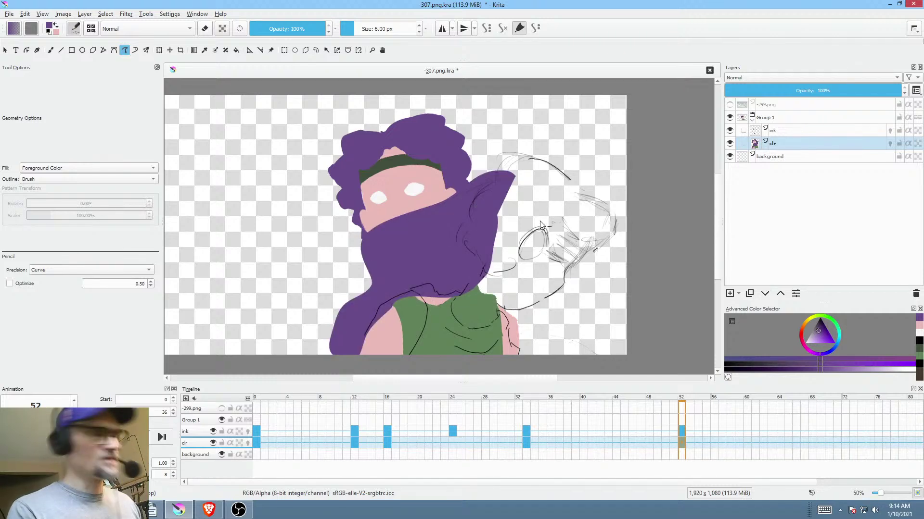
- Erase the purple shape together with the old lower face, neck and near shoulder colour on frame 52
key(e)
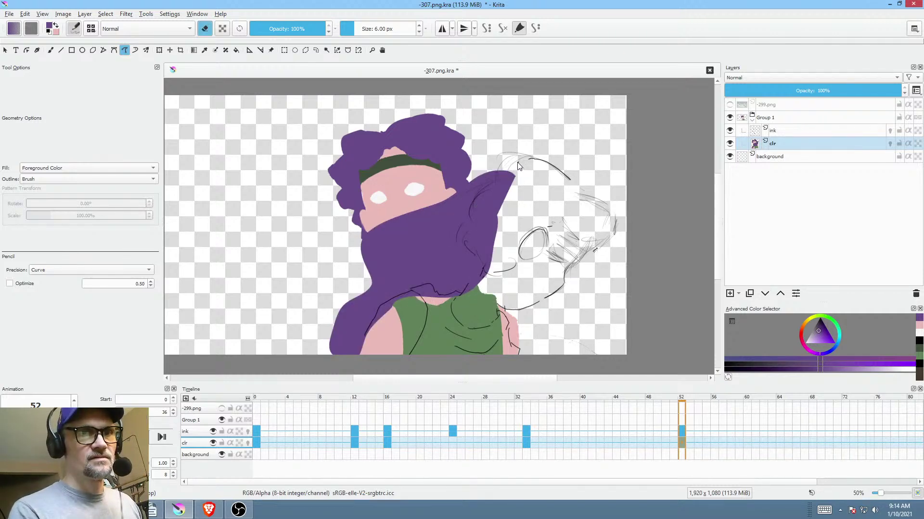
drag(518, 166, 475, 174)
mouse_move(393, 215)
mouse_down()
mouse_move(374, 223)
mouse_move(329, 279)
mouse_move(320, 349)
mouse_up()
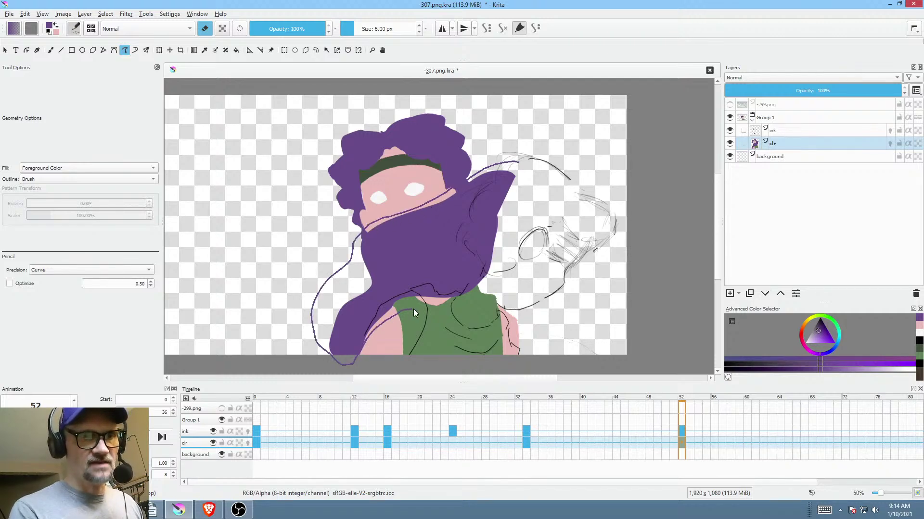
drag(503, 266, 523, 170)
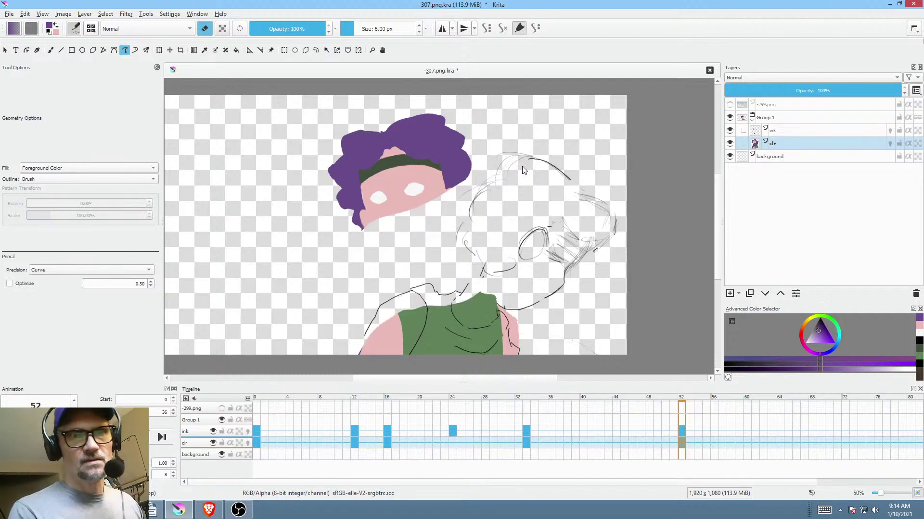
- Erase the excess green and pink outside the new pose's neckline, armhole and far shoulder on frame 52
drag(513, 278, 460, 285)
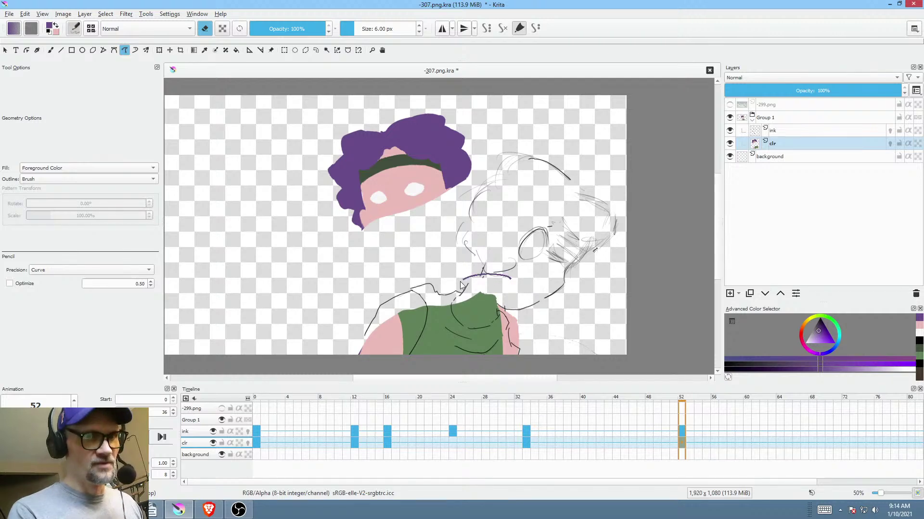
drag(457, 325, 516, 275)
mouse_move(405, 304)
mouse_down()
mouse_move(398, 297)
mouse_move(417, 291)
mouse_up()
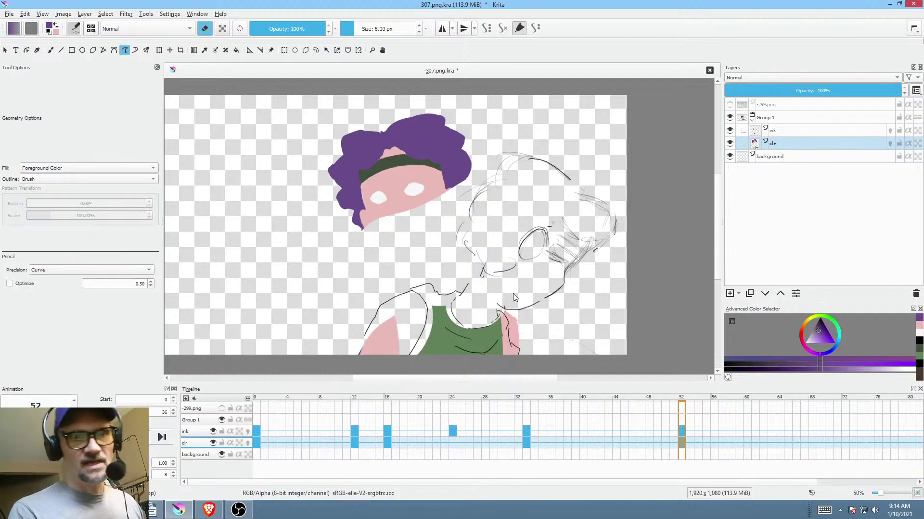
mouse_move(506, 323)
mouse_down()
mouse_move(509, 350)
mouse_move(499, 339)
mouse_move(551, 282)
mouse_move(532, 304)
mouse_move(540, 304)
mouse_move(535, 287)
mouse_up()
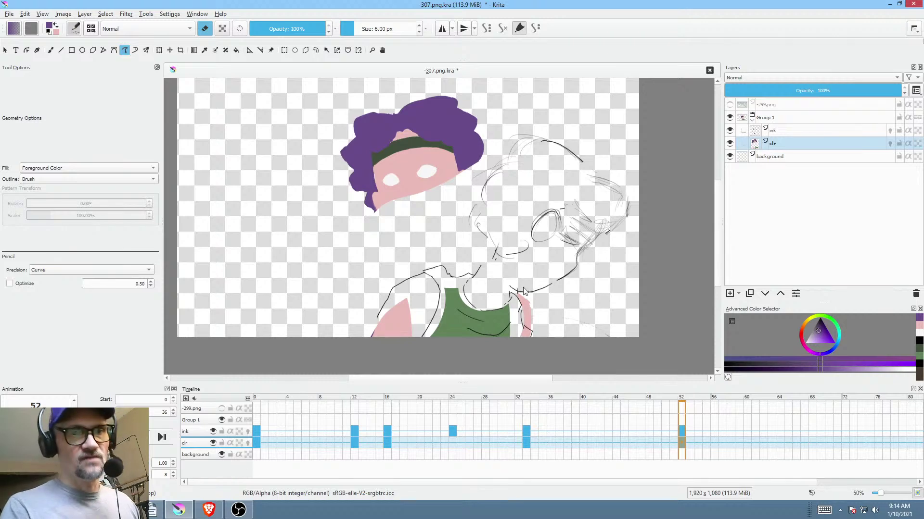
- Sample the pink skin colour and fill the near shoulder and upper arm out to their ink lines
ctrl+click(406, 316)
key(e)
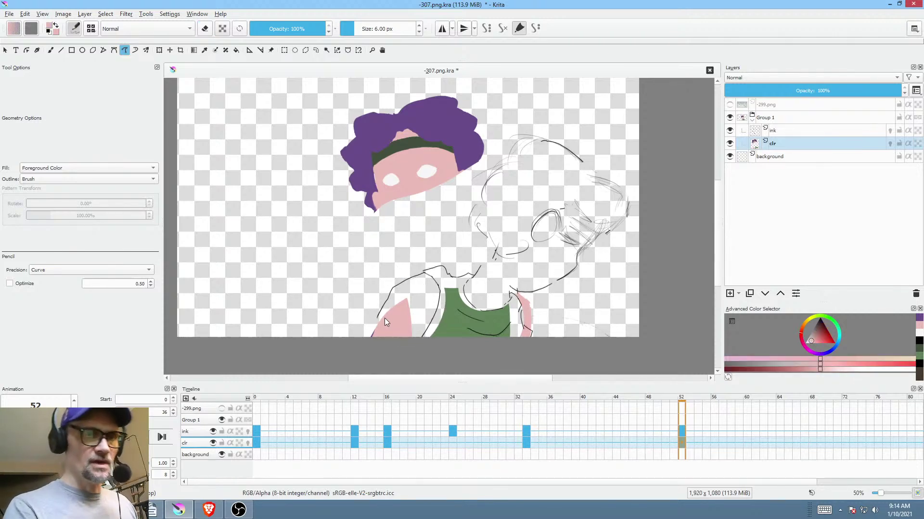
scroll(389, 318, up, 4)
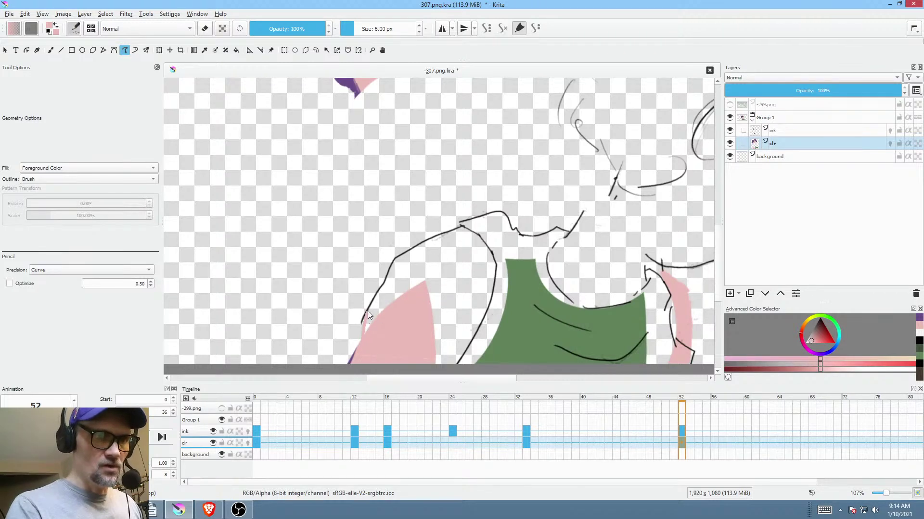
mouse_move(385, 284)
mouse_down()
mouse_move(394, 261)
mouse_move(467, 230)
mouse_move(492, 257)
mouse_move(487, 309)
mouse_up()
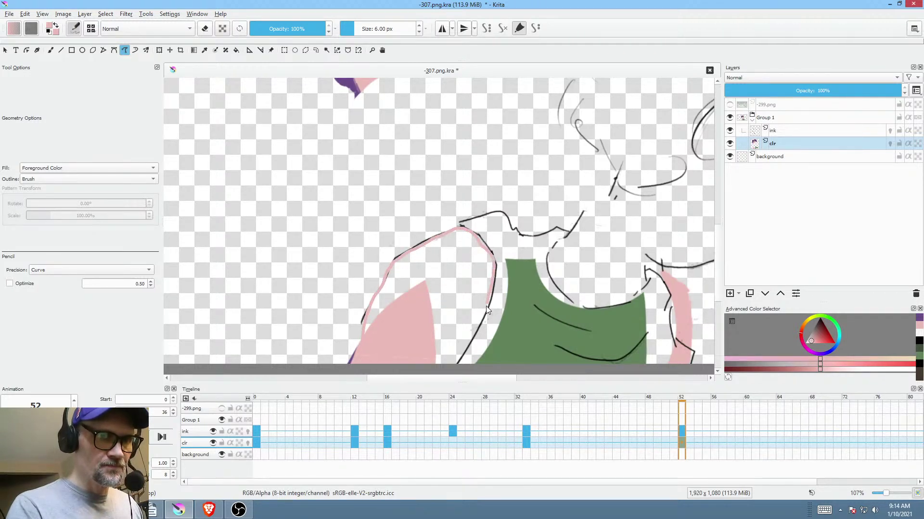
drag(467, 353, 455, 364)
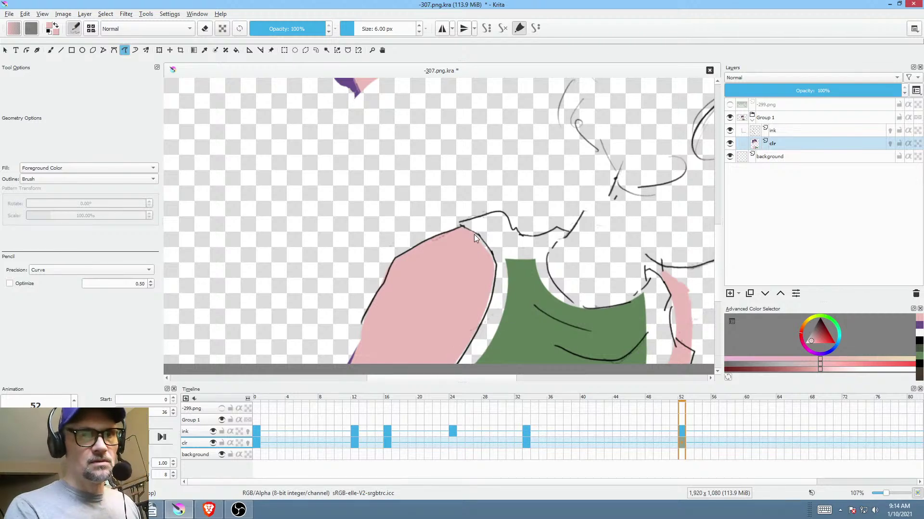
drag(492, 249, 493, 283)
- Sample the shirt's green and fill the near shoulder strap and the gap along the armhole out to the ink lines
ctrl+click(523, 287)
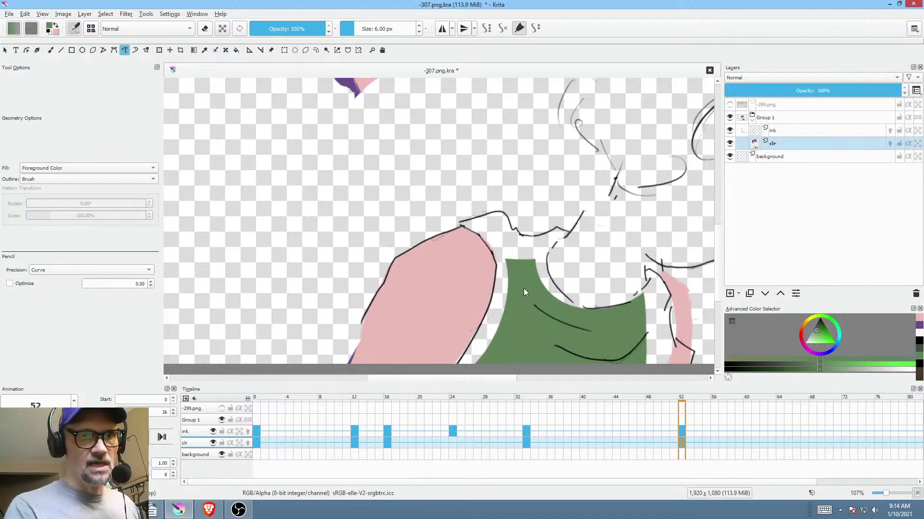
scroll(529, 299, right, 2)
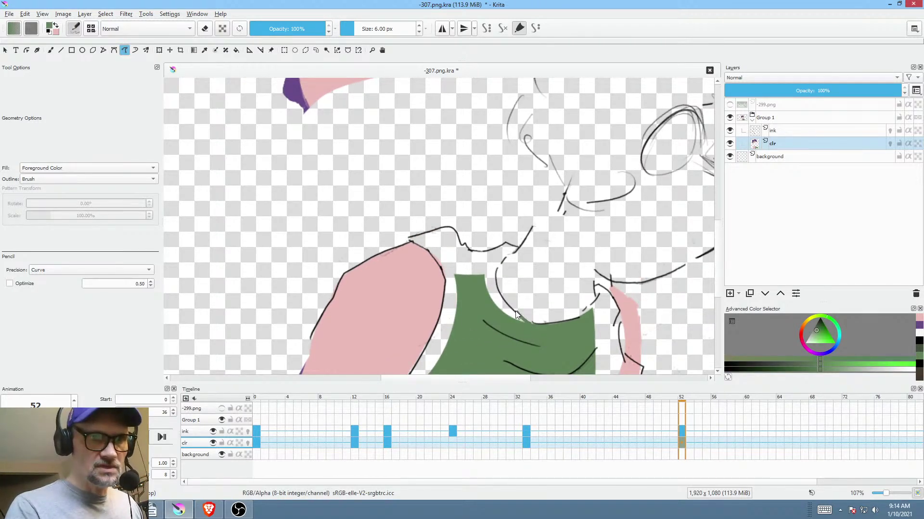
mouse_move(497, 286)
mouse_down()
mouse_move(515, 249)
mouse_move(475, 255)
mouse_up()
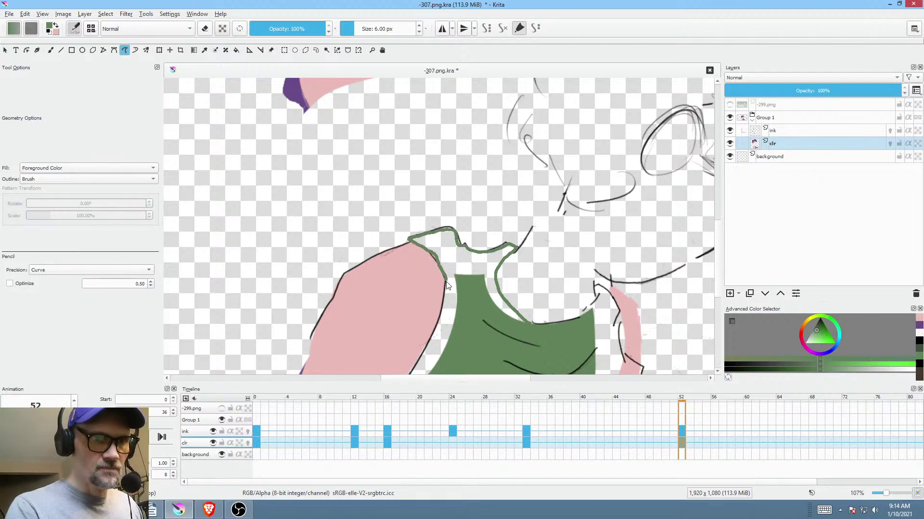
mouse_move(447, 284)
mouse_down()
mouse_move(441, 320)
mouse_move(469, 313)
mouse_move(526, 232)
mouse_up()
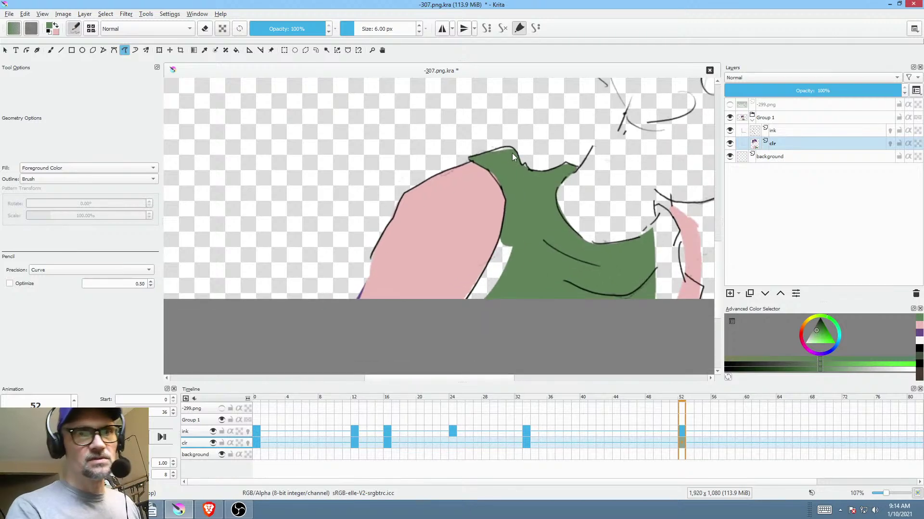
drag(507, 148, 504, 146)
drag(509, 229, 480, 281)
drag(497, 313, 511, 233)
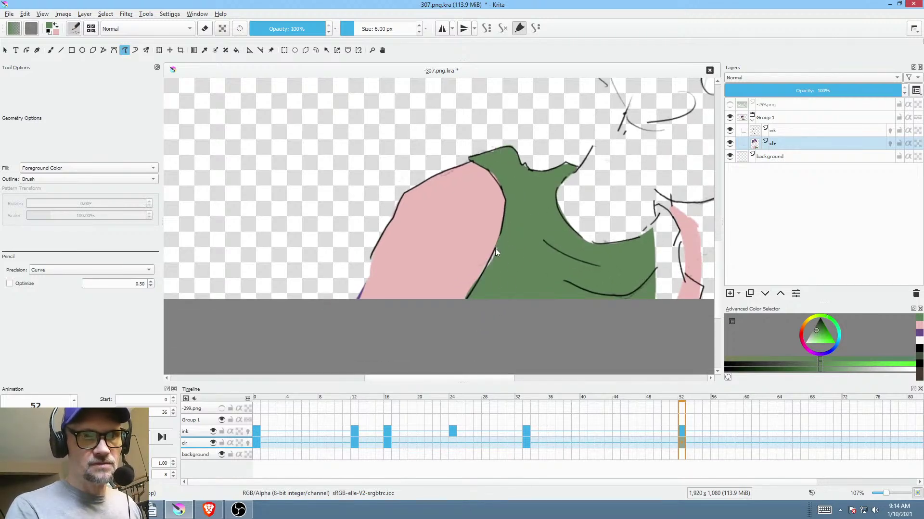
- Extend the green shirt fill across the far shoulder and down the far side to the canvas edge
drag(570, 287, 432, 328)
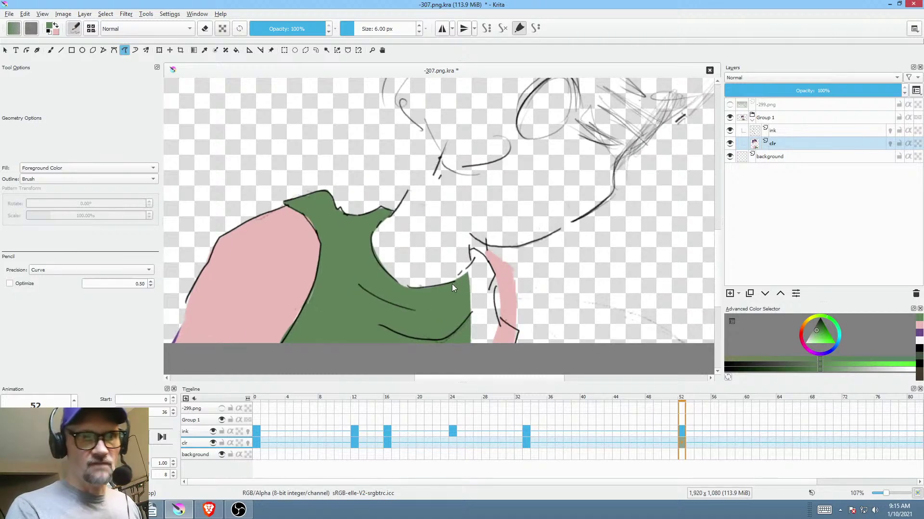
drag(473, 256, 483, 256)
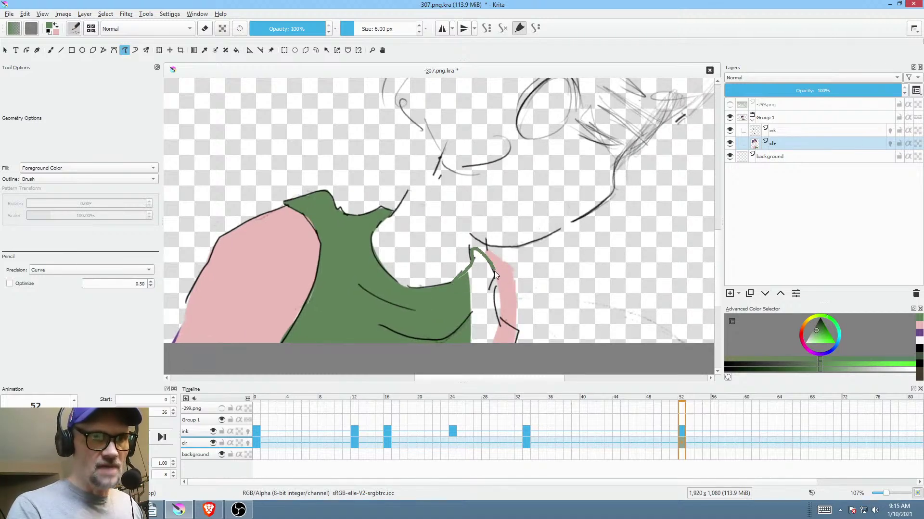
mouse_move(512, 353)
mouse_down()
mouse_move(440, 348)
mouse_move(463, 354)
mouse_move(392, 321)
mouse_up()
- Sample the skin pink and fill the neck down into the collar opening, using the Behind blending mode to paint beneath the shirt
ctrl+click(460, 259)
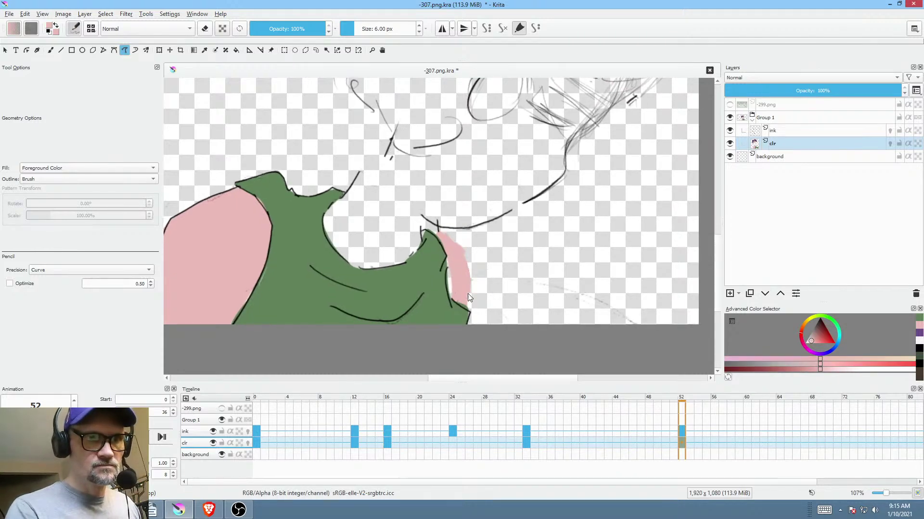
scroll(452, 233, up, 4)
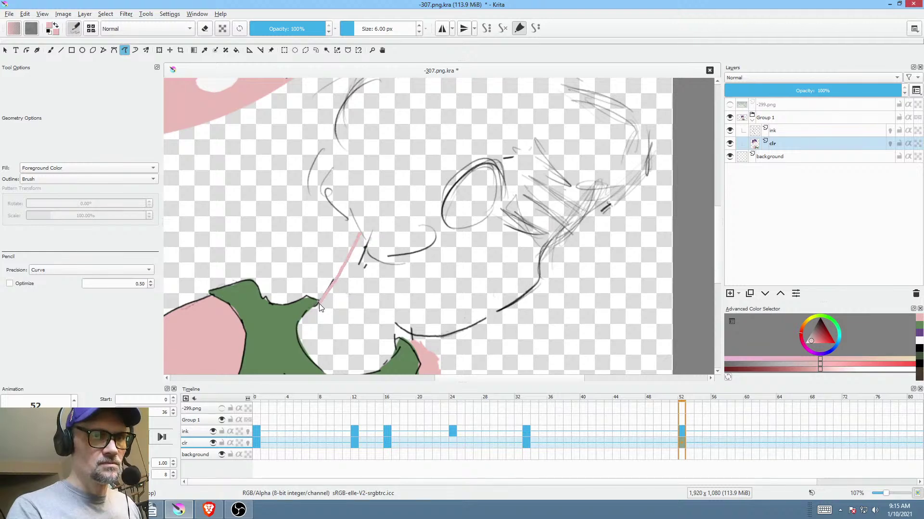
drag(321, 308, 344, 326)
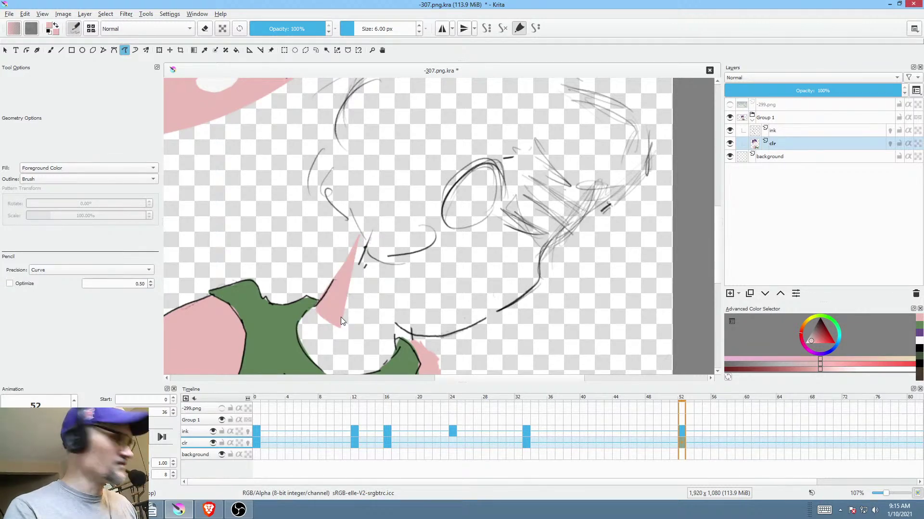
key(shift+alt+q)
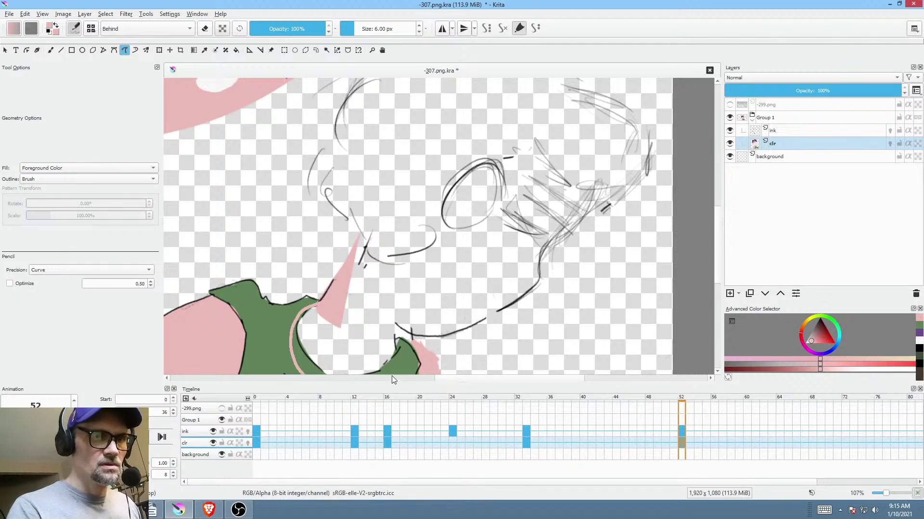
drag(397, 314, 397, 316)
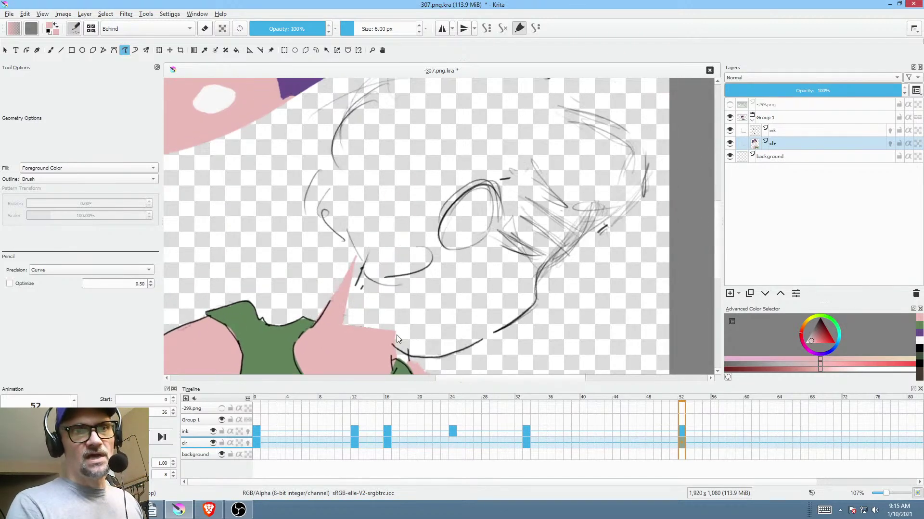
- Fill the new pose's jaw, ear and face sketch with skin pink, down to the neck
mouse_move(362, 269)
mouse_down()
mouse_move(382, 278)
mouse_move(432, 251)
mouse_up()
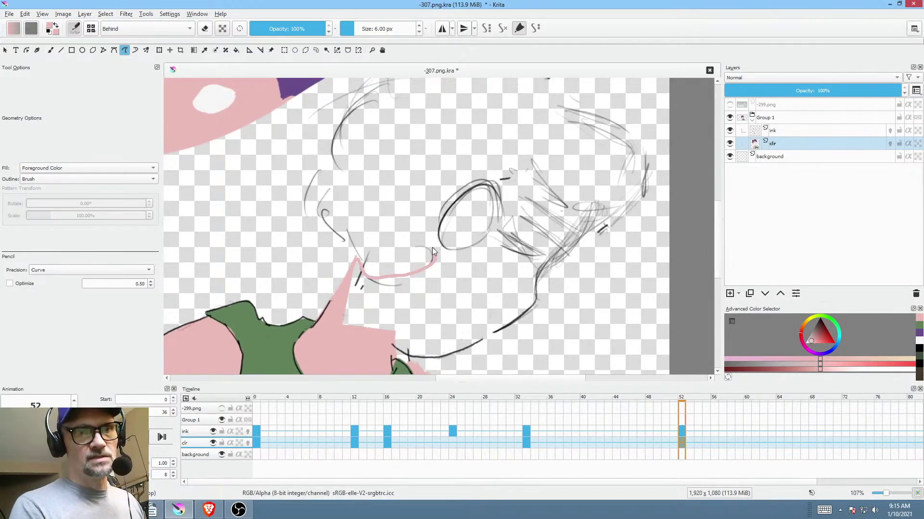
mouse_move(479, 189)
mouse_down()
mouse_move(490, 205)
mouse_move(498, 185)
mouse_move(529, 170)
mouse_move(578, 213)
mouse_up()
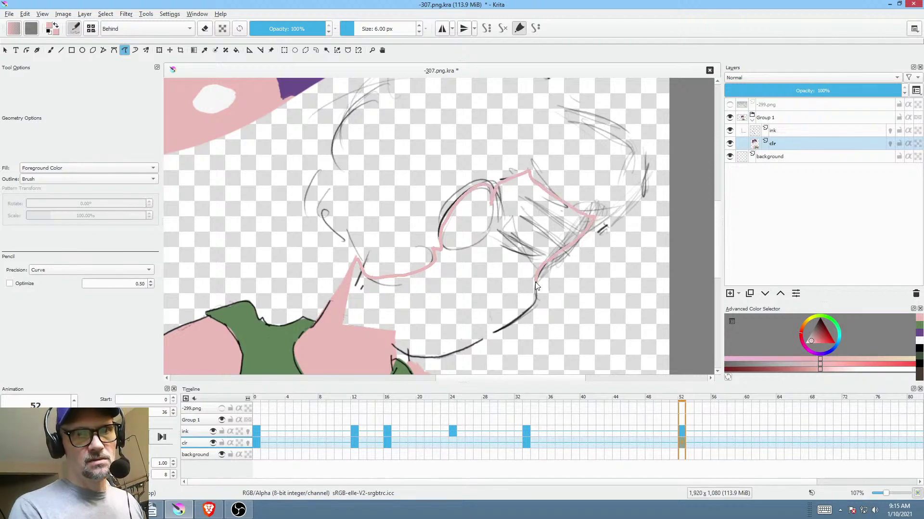
drag(527, 305, 500, 331)
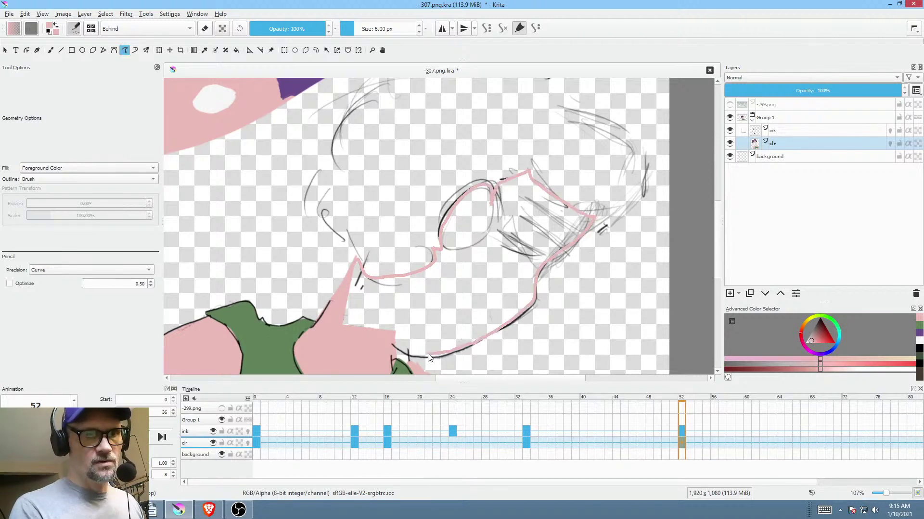
mouse_move(397, 349)
mouse_down()
mouse_move(377, 331)
mouse_move(359, 423)
mouse_up()
- Sample the hair purple and fill the new pose's hair around the ear, over the back curls and down to the nape
ctrl+click(322, 146)
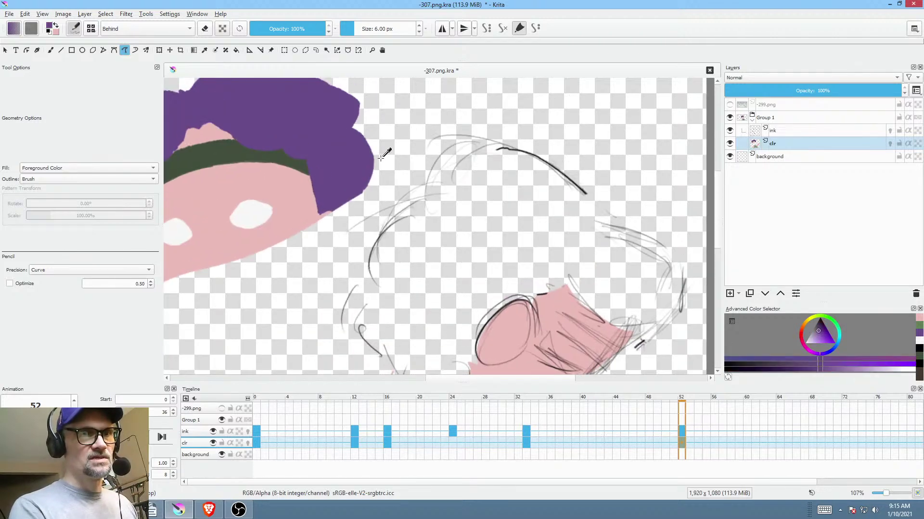
mouse_move(457, 298)
mouse_down()
mouse_move(457, 210)
mouse_move(421, 222)
mouse_up()
mouse_move(502, 220)
mouse_down()
mouse_move(384, 210)
mouse_move(427, 337)
mouse_move(487, 183)
mouse_up()
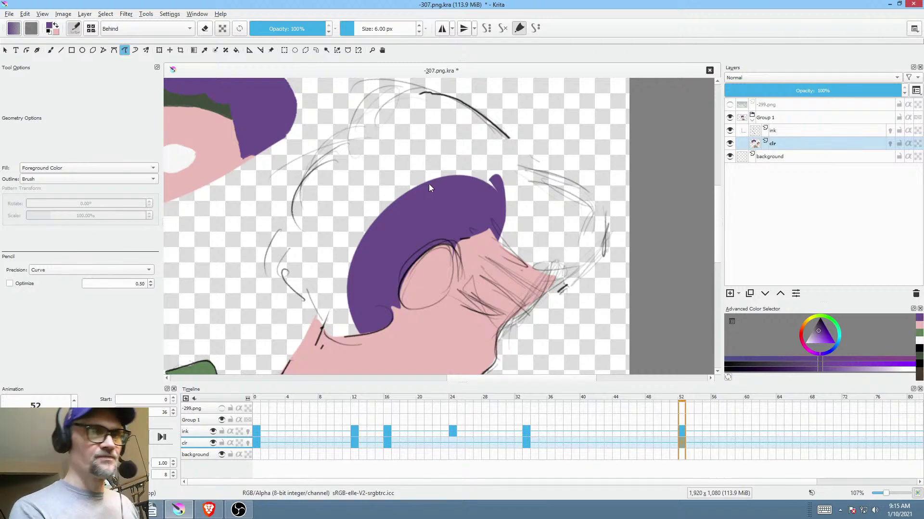
mouse_move(425, 182)
mouse_down()
mouse_move(407, 168)
mouse_move(338, 151)
mouse_up()
drag(301, 233, 427, 224)
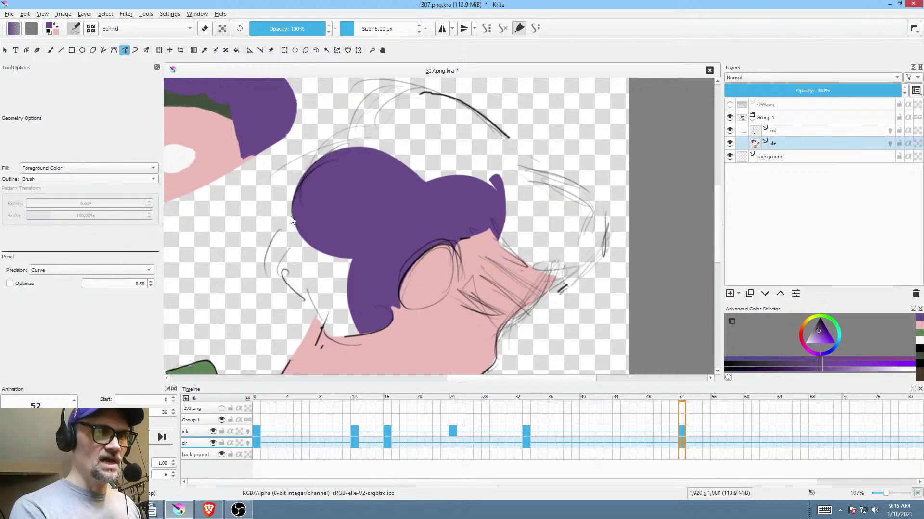
mouse_move(291, 220)
mouse_down()
mouse_move(269, 279)
mouse_move(406, 235)
mouse_up()
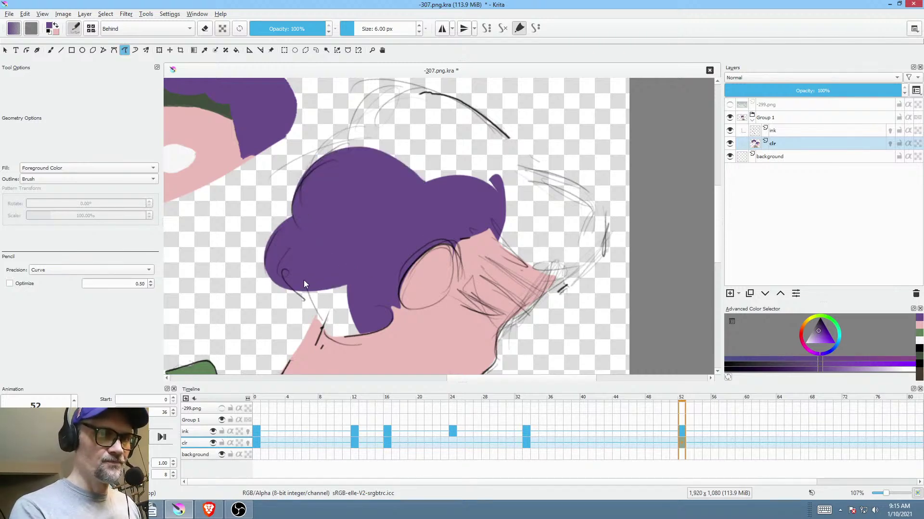
mouse_move(304, 284)
mouse_down()
mouse_move(317, 329)
mouse_move(391, 280)
mouse_up()
- Extend the purple hair fill over the crown and the front curls hanging above the forehead
mouse_move(502, 131)
mouse_down()
mouse_move(439, 213)
mouse_move(327, 164)
mouse_move(422, 266)
mouse_up()
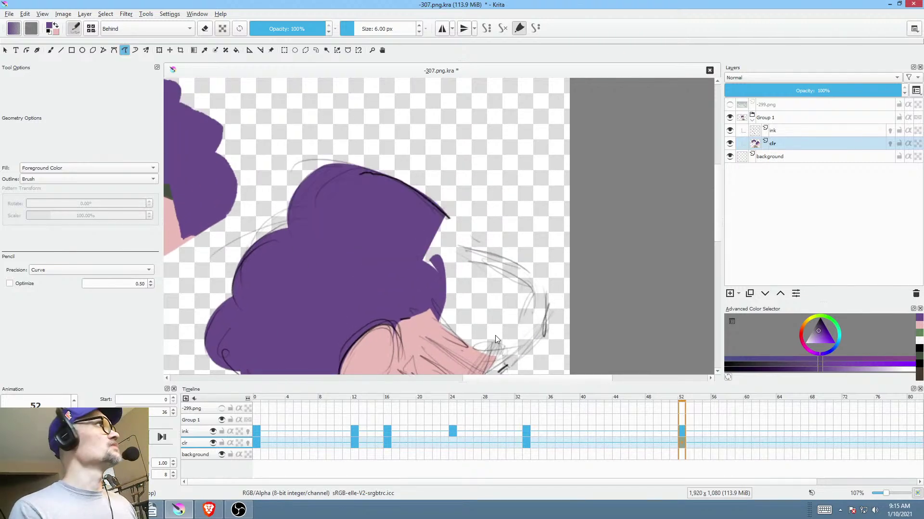
mouse_move(492, 331)
mouse_down()
mouse_move(412, 237)
mouse_move(400, 151)
mouse_move(448, 194)
mouse_move(389, 201)
mouse_up()
mouse_move(403, 144)
mouse_down()
mouse_move(503, 217)
mouse_move(512, 247)
mouse_move(493, 279)
mouse_move(465, 295)
mouse_move(425, 295)
mouse_up()
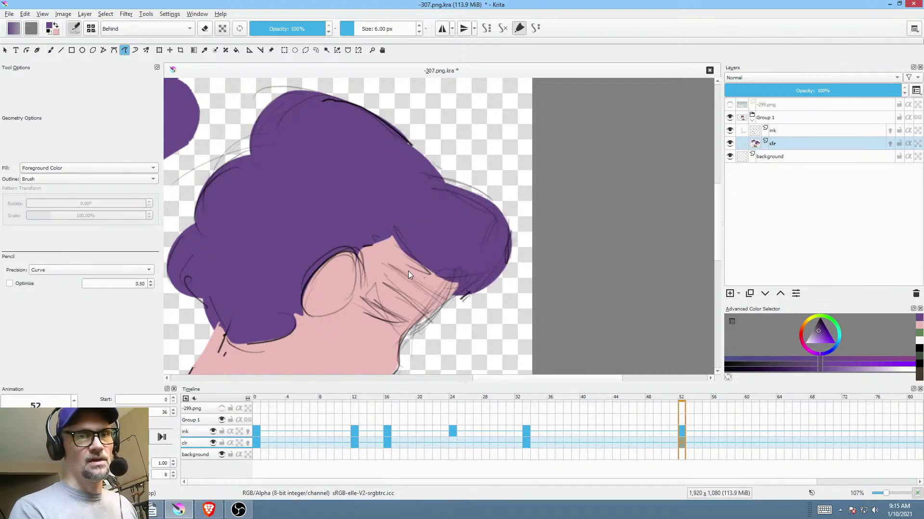
- Sample the headband's dark green, return to the Normal blending mode, and fill the headband across the new pose's forehead
scroll(376, 178, left, 5)
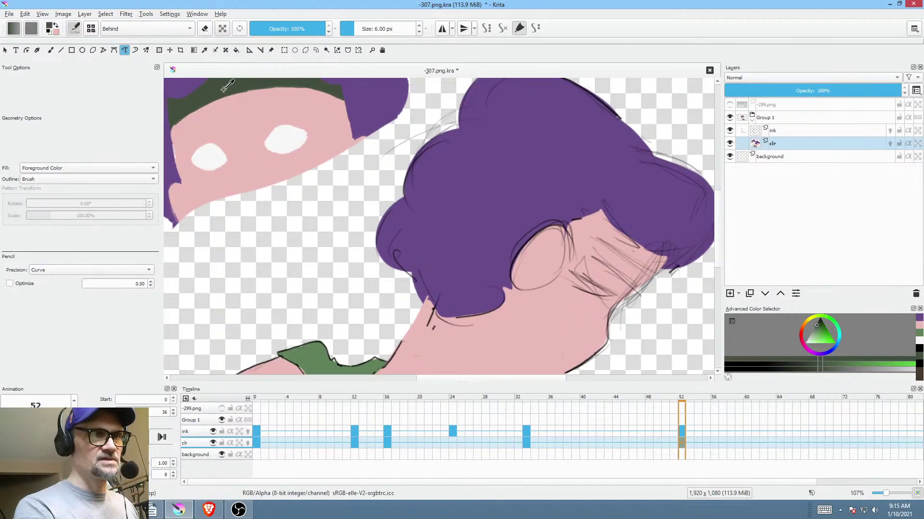
scroll(497, 273, right, 2)
scroll(497, 274, up, 1)
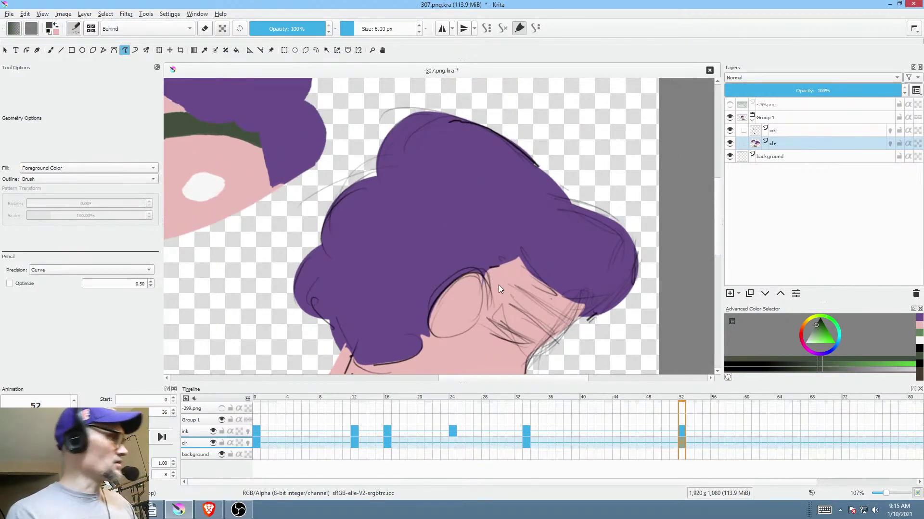
key(alt+shift+n)
scroll(555, 226, right, 2)
scroll(555, 226, down, 1)
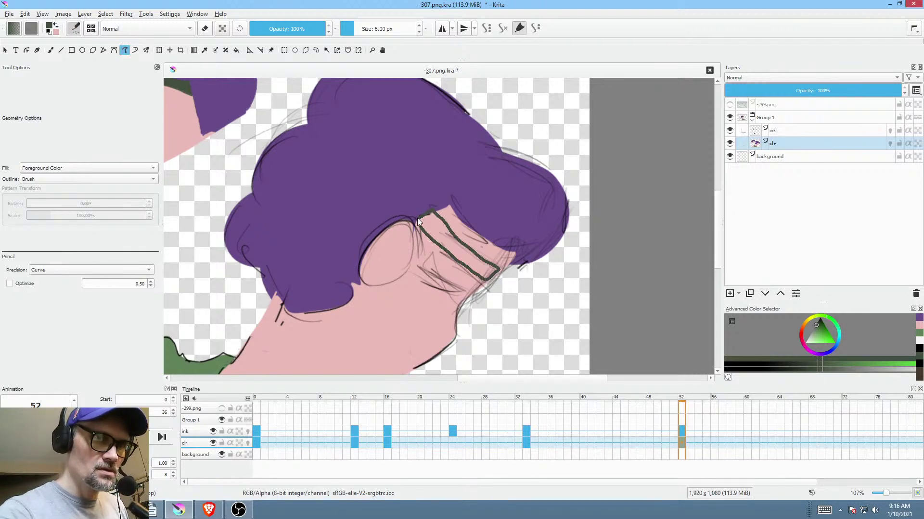
drag(418, 218, 420, 216)
scroll(420, 215, down, 5)
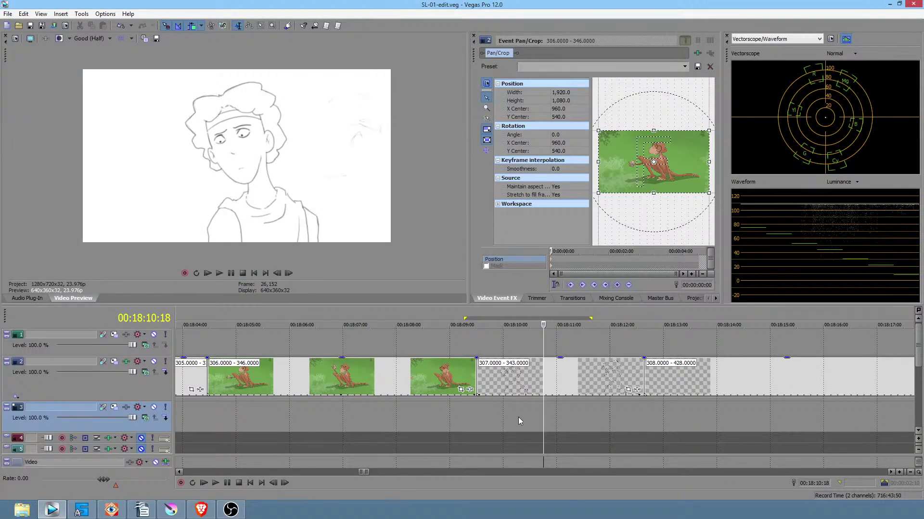
- Switch to Vegas Pro to scrub through clip 307, and review the coloured frames on Krita's timeline up to frame 32
drag(493, 415)
mouse_move(548, 411)
mouse_down()
mouse_move(645, 408)
mouse_move(645, 422)
mouse_up()
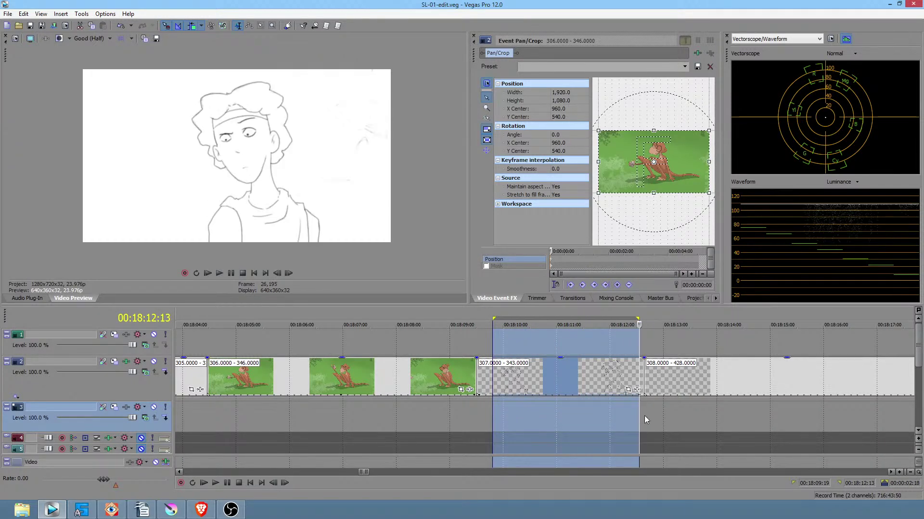
scroll(640, 416, up, 5)
click(522, 408)
drag(523, 408, 503, 417)
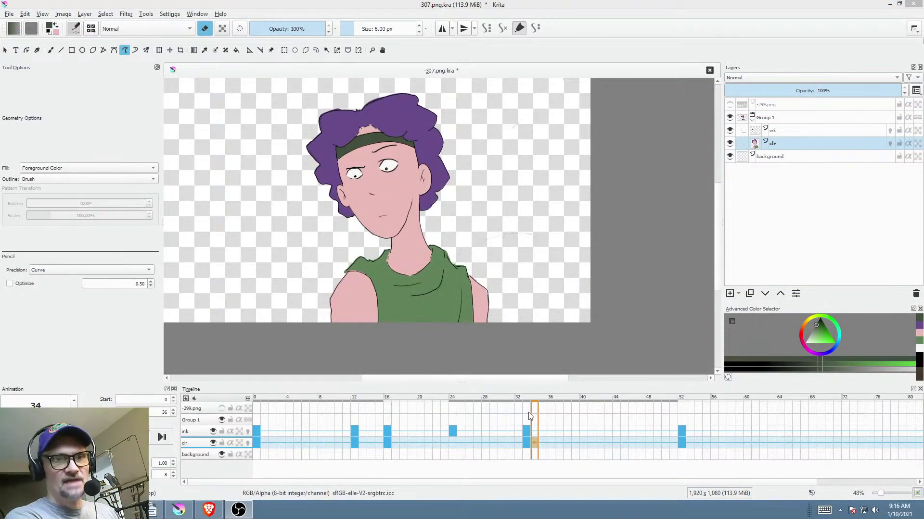
drag(411, 398, 518, 417)
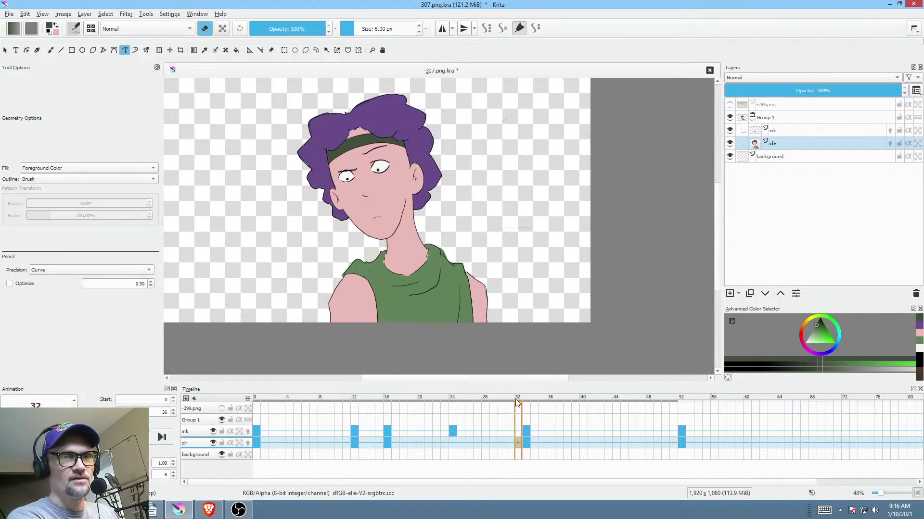
- Add a paint layer named shd above the ink layer and create a blank frame on it at frame 0
click(795, 130)
click(729, 293)
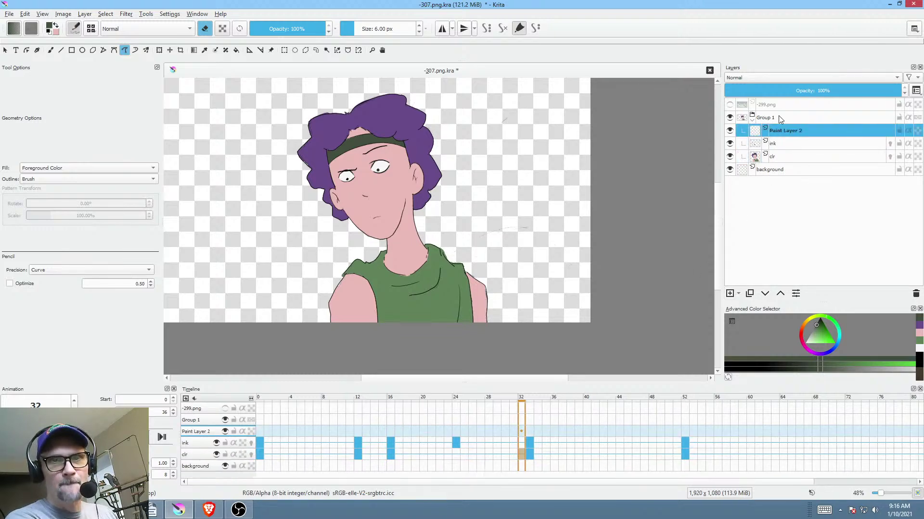
double_click(858, 132)
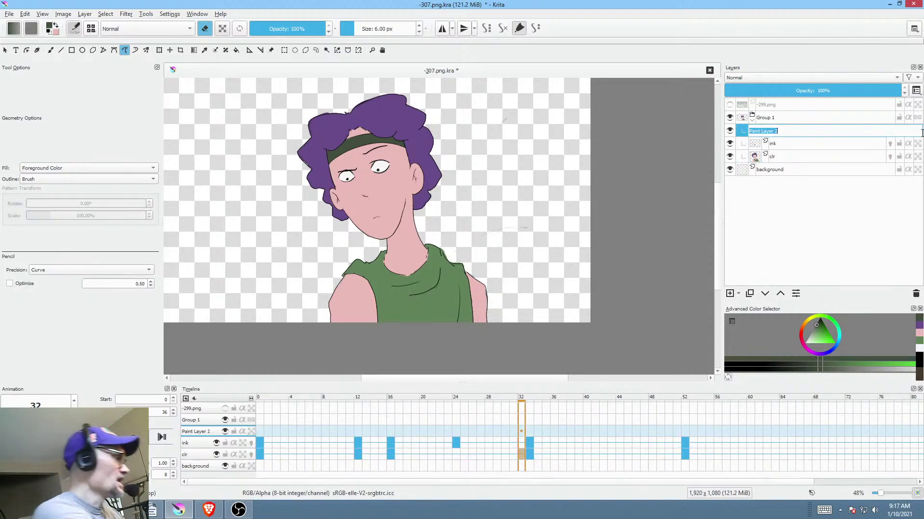
text(shd)
key(Return)
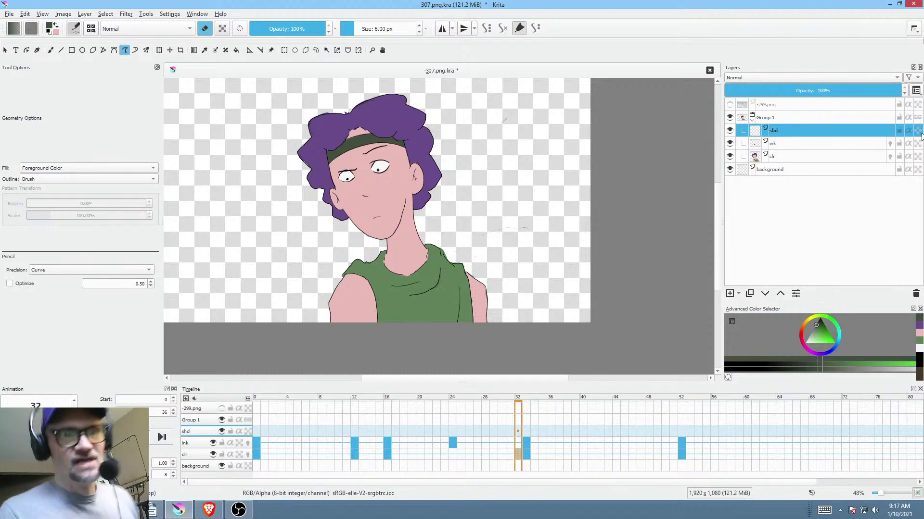
right_click(255, 431)
click(287, 422)
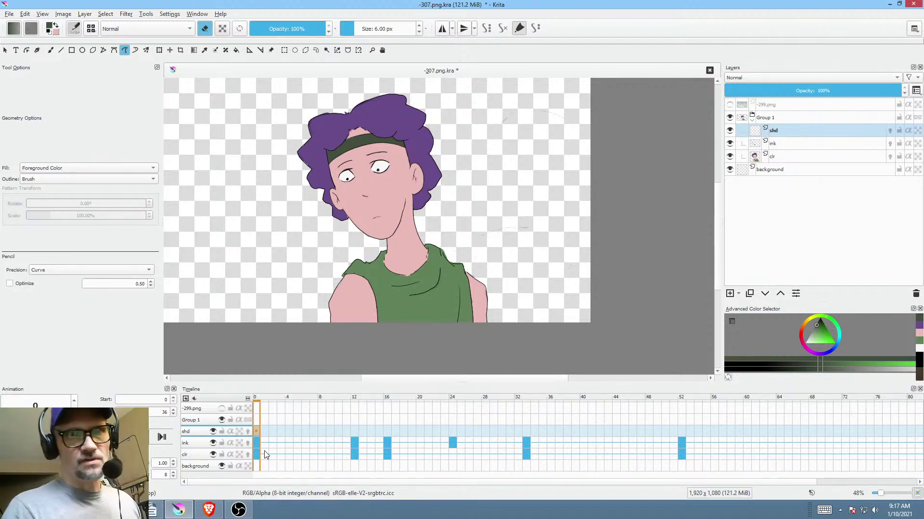
- Fill a black shadow beneath the jaw at frame 0, and make the shd layer inherit alpha at 15% opacity
key(e)
key(d)
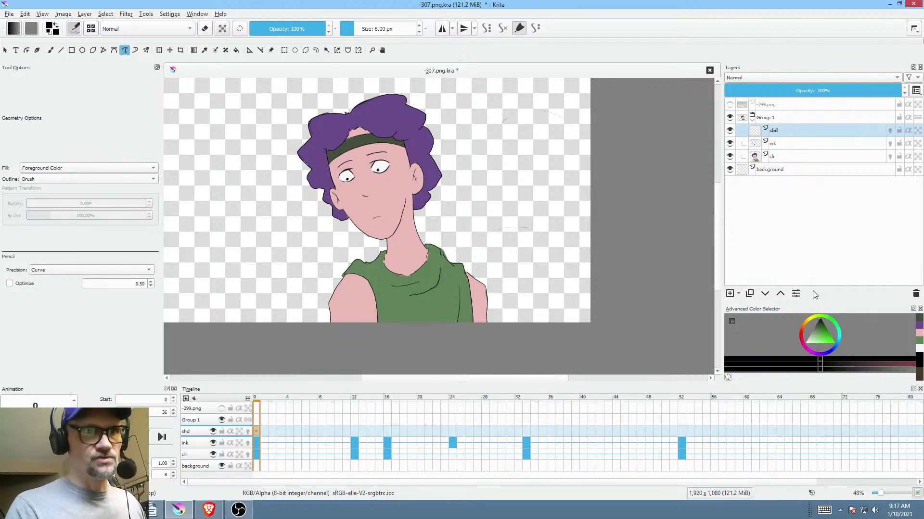
scroll(423, 247, up, 3)
drag(423, 247, 505, 219)
scroll(486, 278, down, 2)
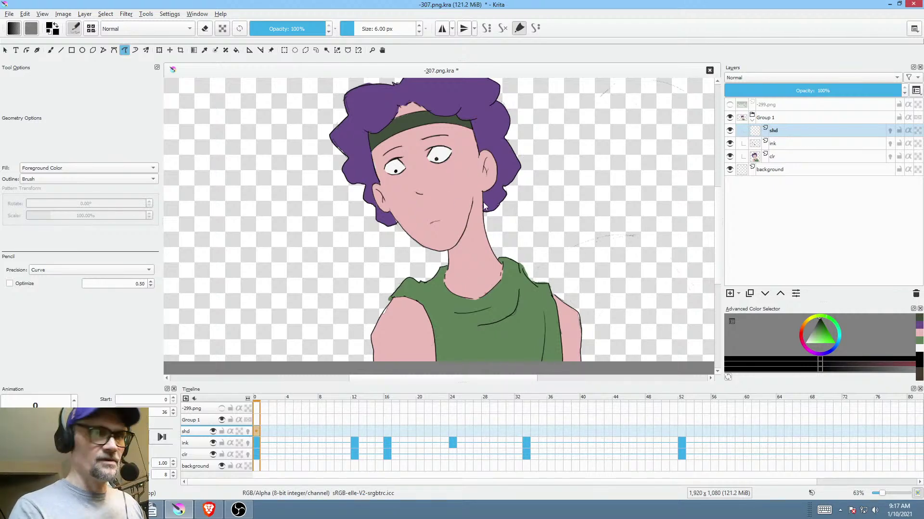
mouse_move(436, 263)
mouse_down()
mouse_move(457, 254)
mouse_move(475, 202)
mouse_move(463, 246)
mouse_move(441, 257)
mouse_move(413, 251)
mouse_up()
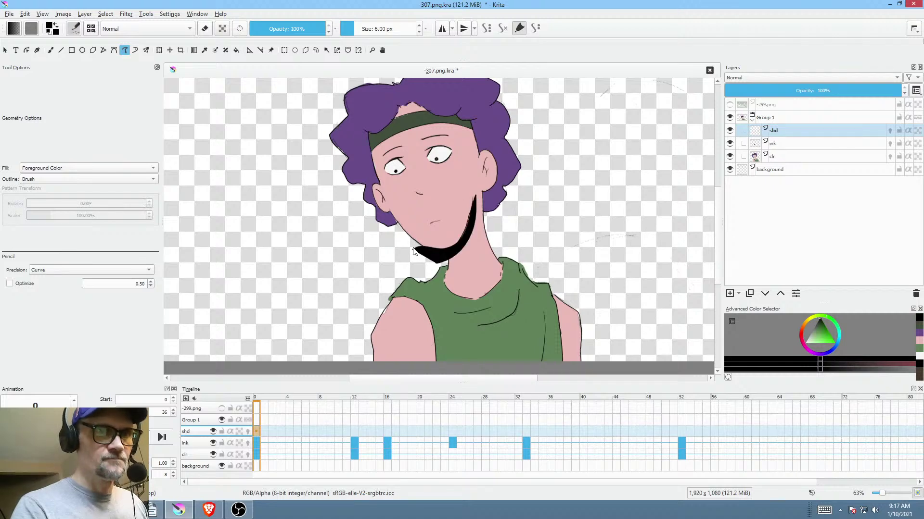
click(908, 130)
drag(872, 91, 750, 93)
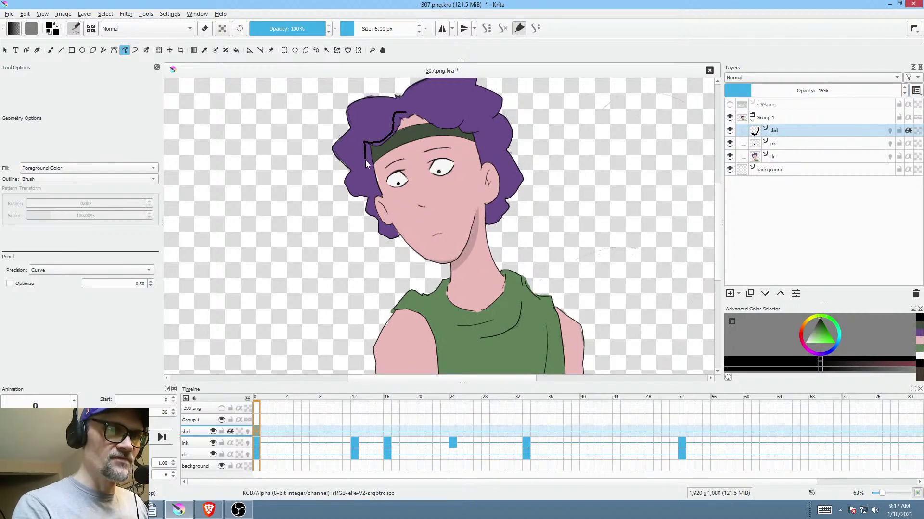
- Fill shadows along the hairline across the forehead and down both temples, and inside the ears
drag(382, 196, 378, 156)
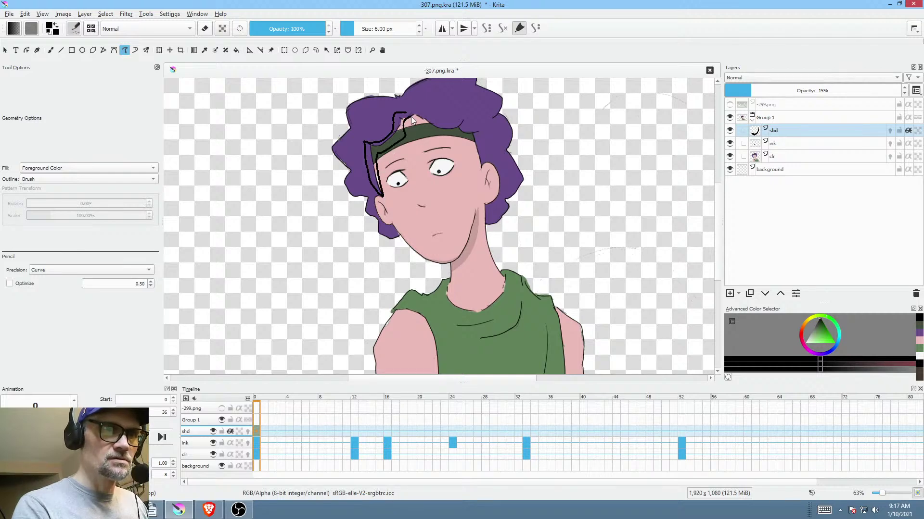
drag(410, 116, 418, 107)
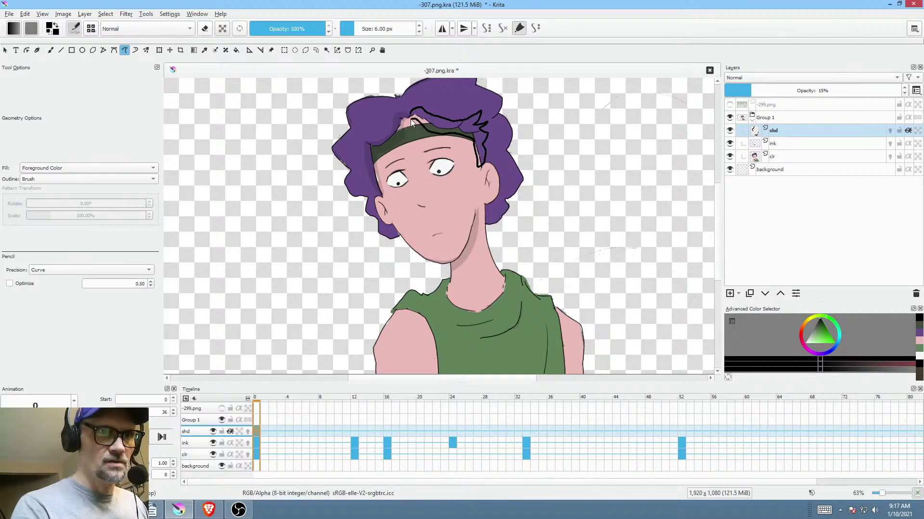
mouse_move(402, 122)
mouse_down()
mouse_move(495, 144)
mouse_move(565, 192)
mouse_move(512, 187)
mouse_up()
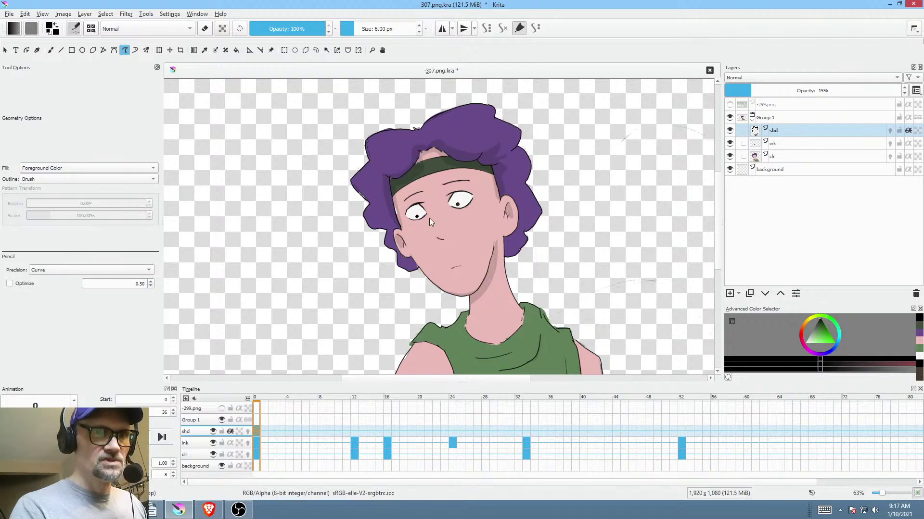
- Shade beneath the shirt's collar folds and along both armholes
scroll(429, 217, down, 4)
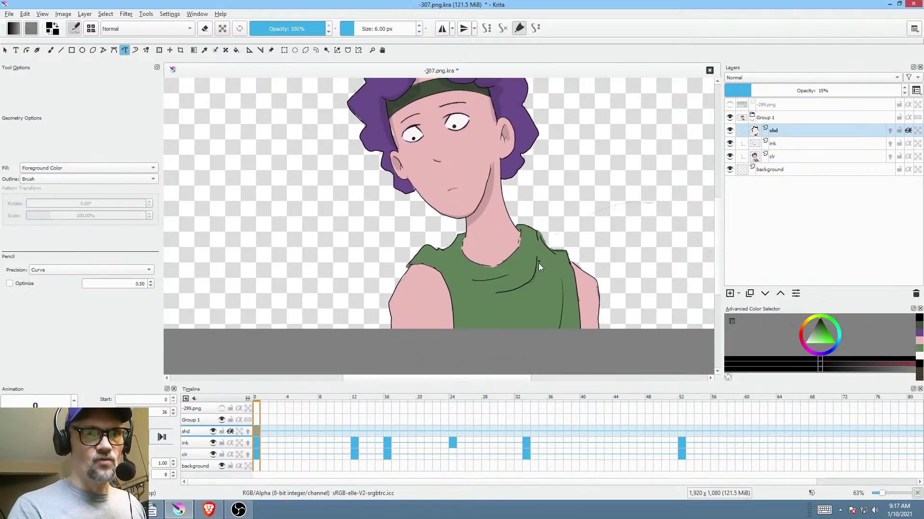
drag(531, 279, 537, 270)
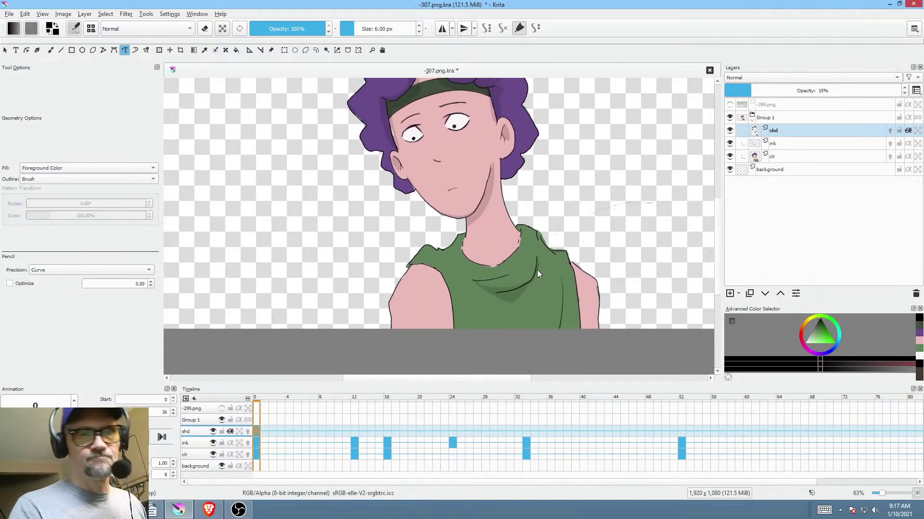
scroll(511, 227, down, 2)
drag(472, 309, 460, 246)
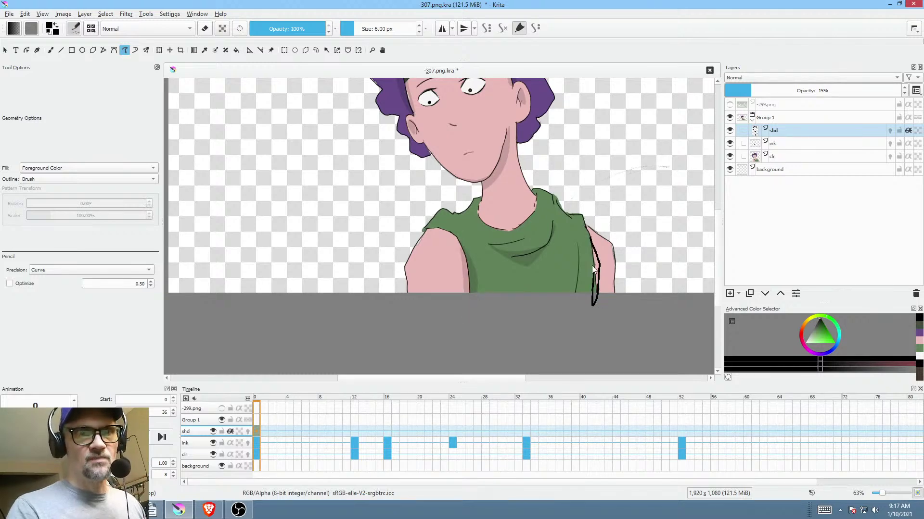
drag(591, 265, 601, 241)
- Shade the lower curls on the sides of the hair, and check the shading against frame 12
scroll(601, 241, up, 4)
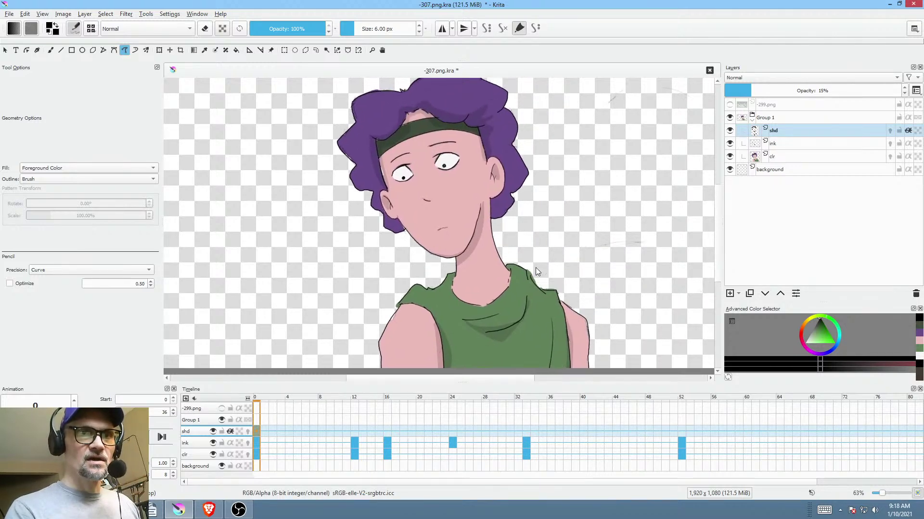
mouse_move(523, 157)
mouse_down()
mouse_move(526, 170)
mouse_move(496, 194)
mouse_move(514, 220)
mouse_up()
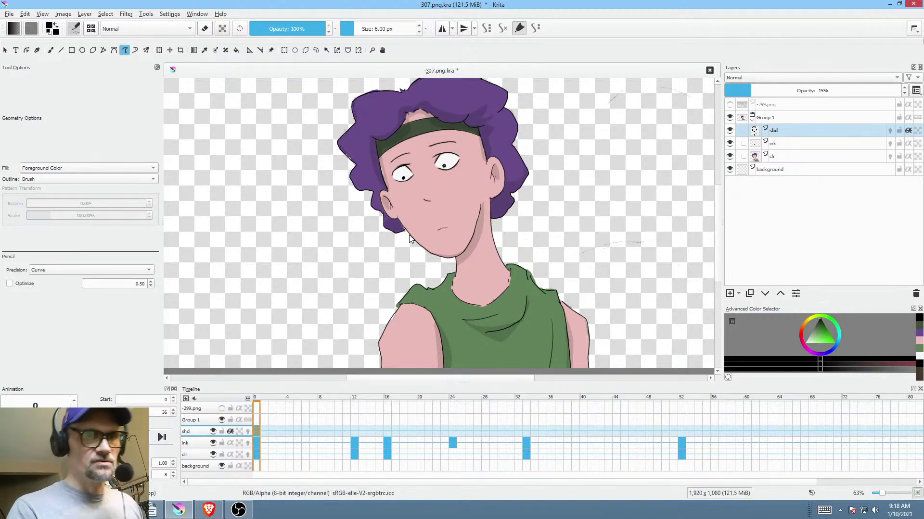
click(357, 431)
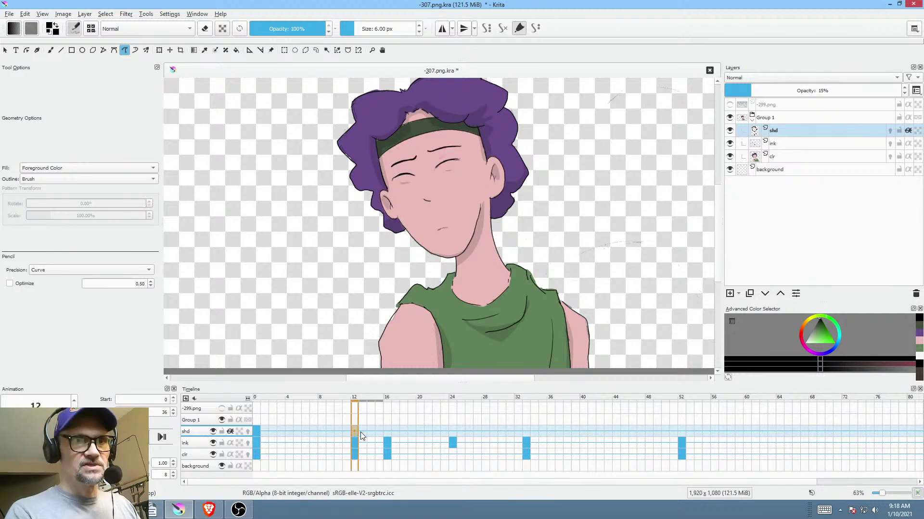
click(257, 432)
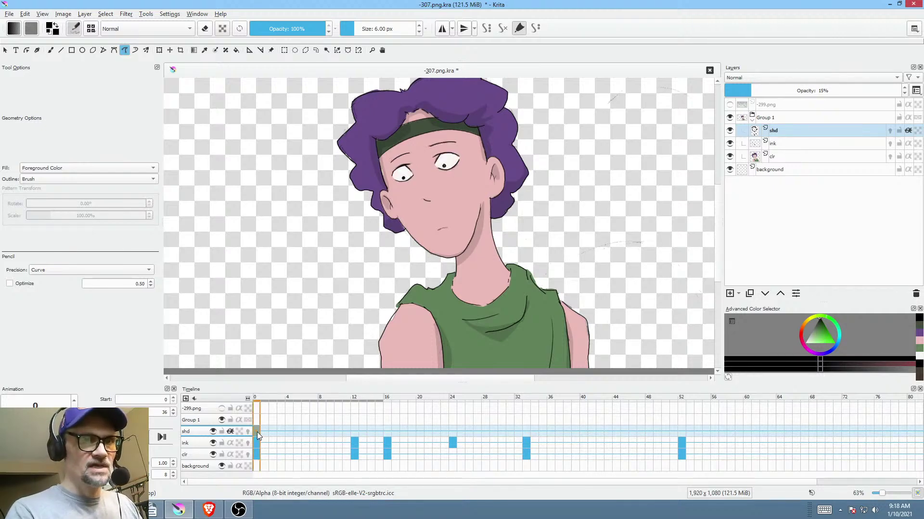
- Sample the skin pink, fill the unpainted gap along the temple hairline on the clr layer, and reselect shd
scroll(426, 165, up, 5)
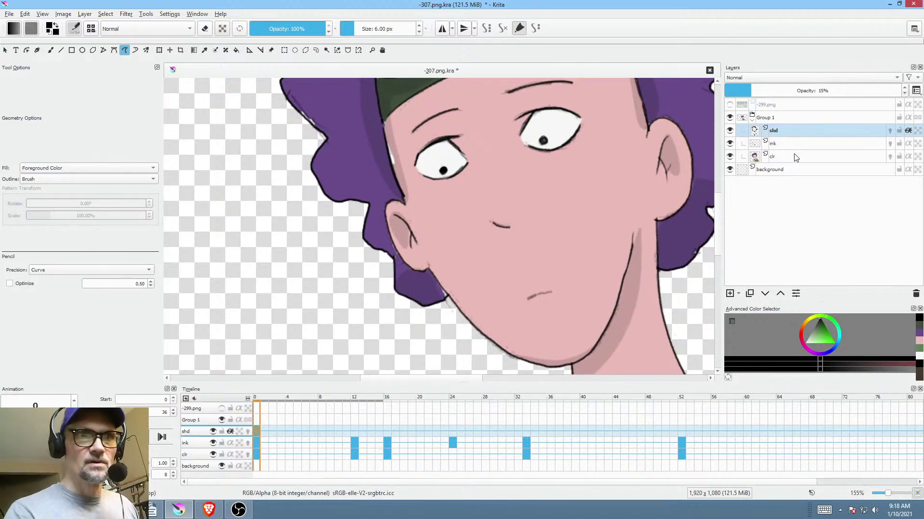
key(Page_Down)
key(Page_Down)
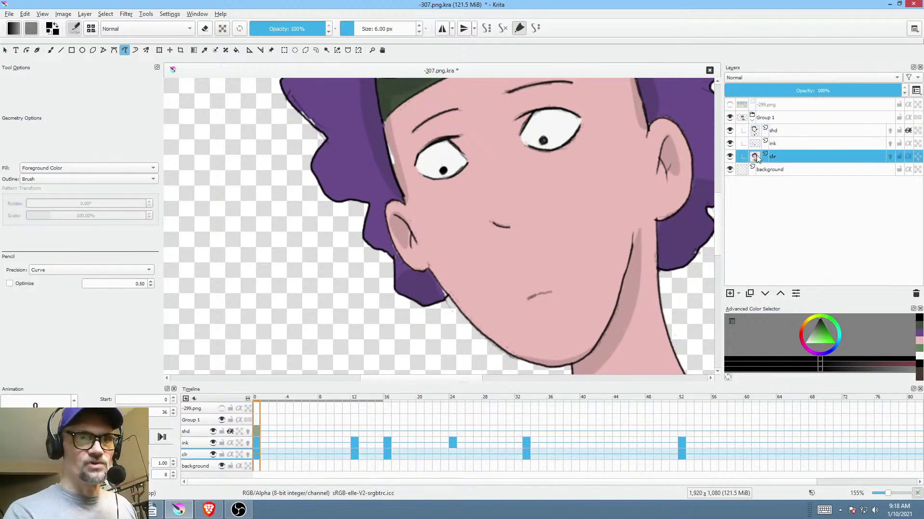
ctrl+click(456, 226)
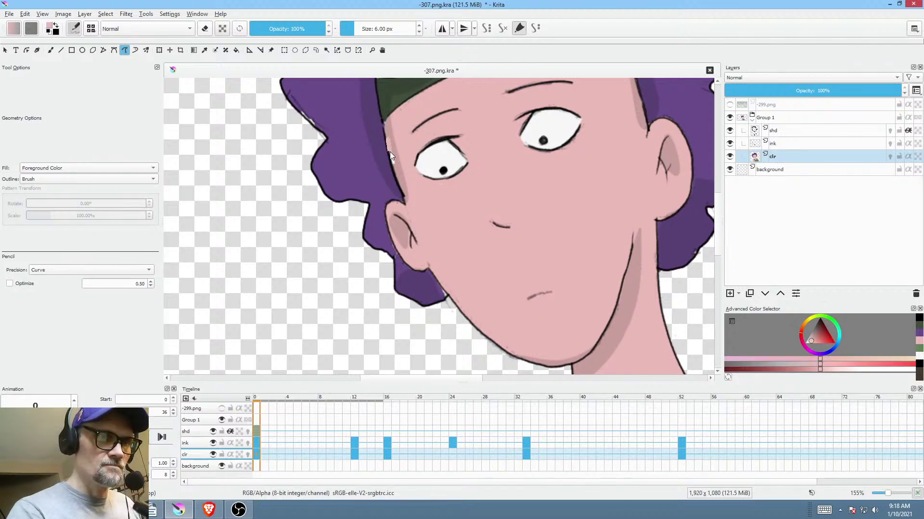
click(792, 130)
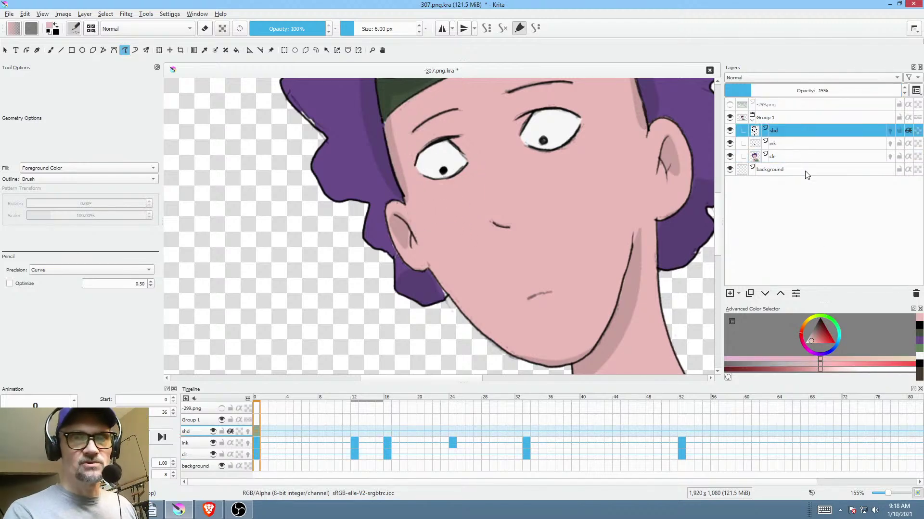
- Set the colour to black and erase the stray shading inside the character's smaller ear on shd at frame 0
click(817, 336)
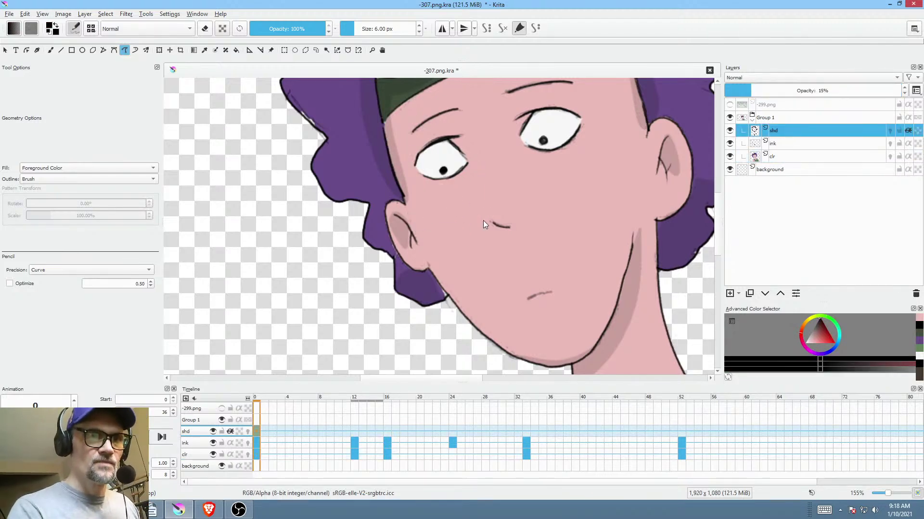
key(e)
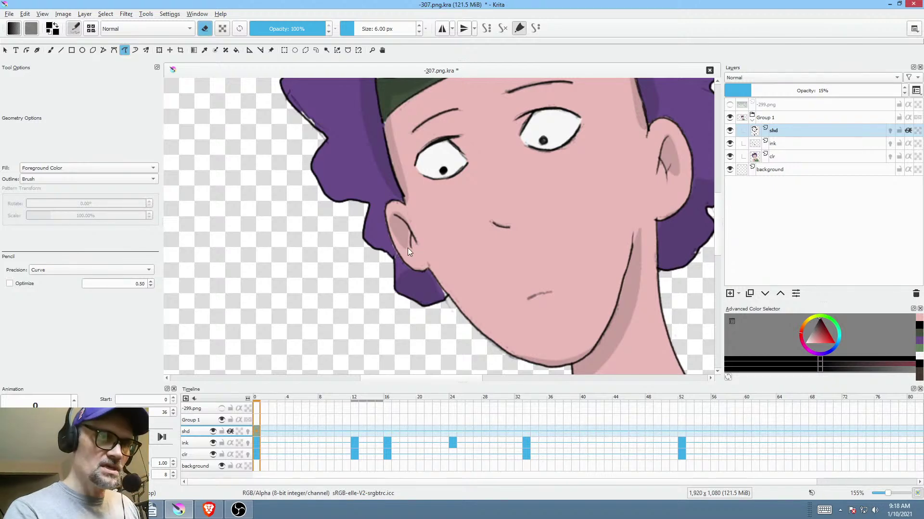
mouse_move(406, 249)
mouse_down()
mouse_move(394, 215)
mouse_move(389, 230)
mouse_move(404, 255)
mouse_up()
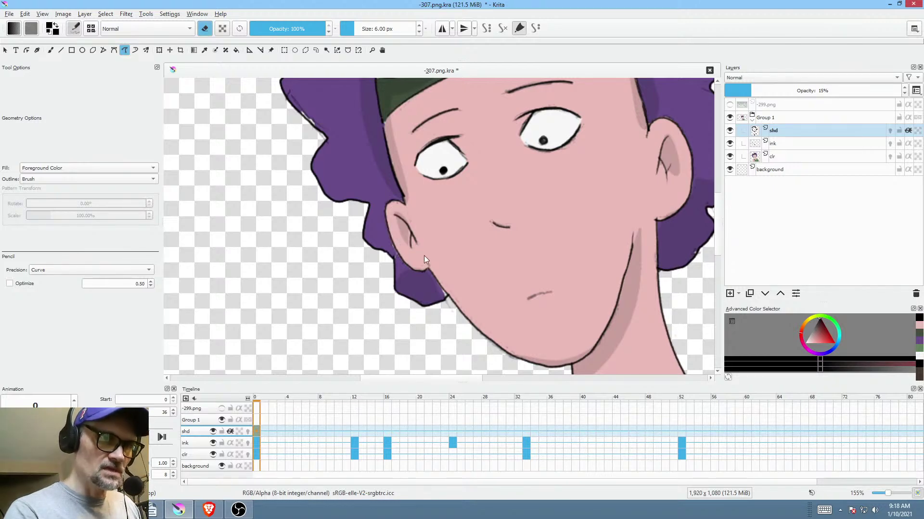
- Check how the shading lines up with the drawing at frames 12, 16 and 24
click(354, 432)
click(389, 431)
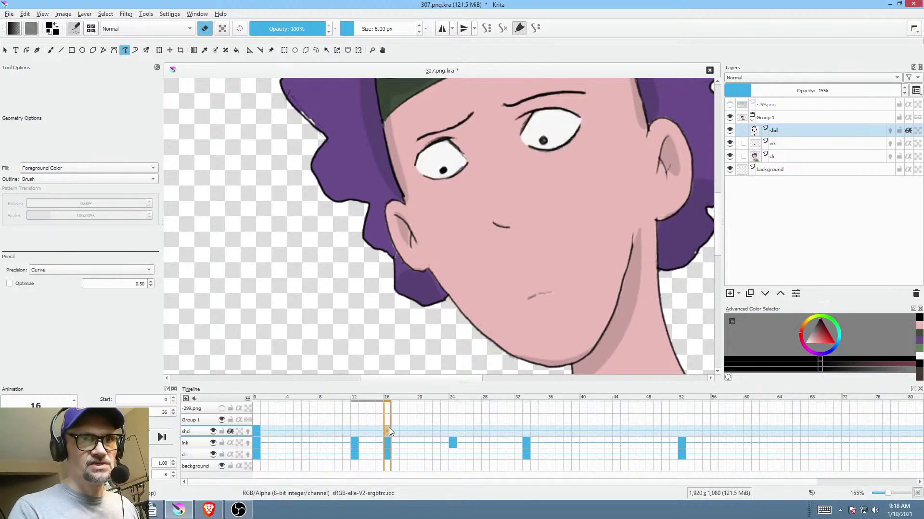
click(453, 431)
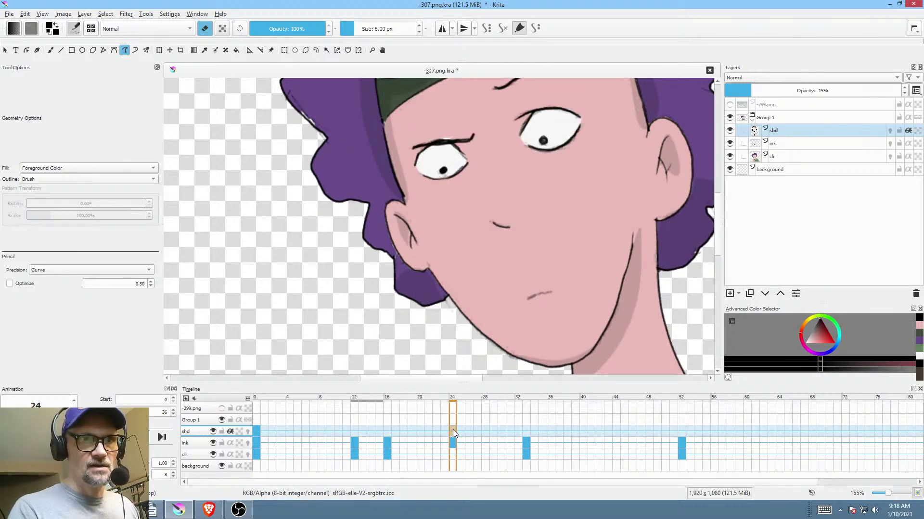
- Sample the skin pink and touch up the face colour on the clr layer at frame 24
click(453, 451)
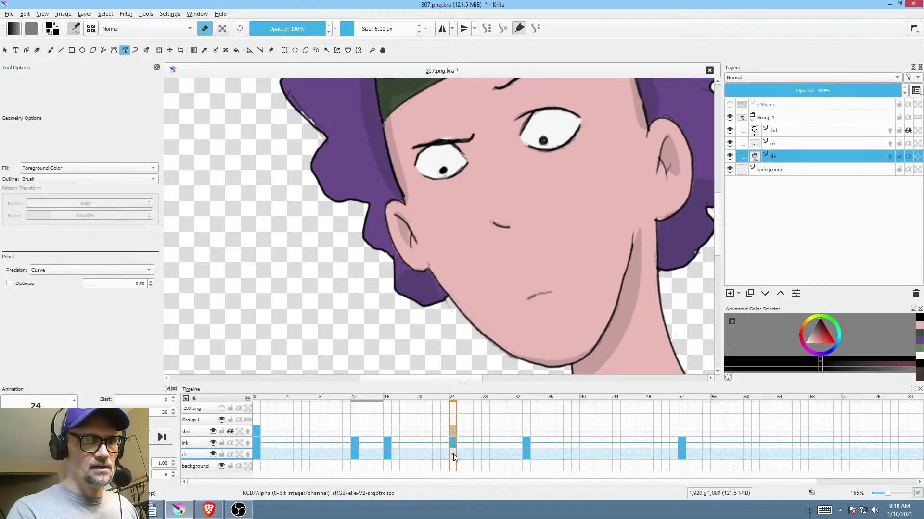
click(386, 454)
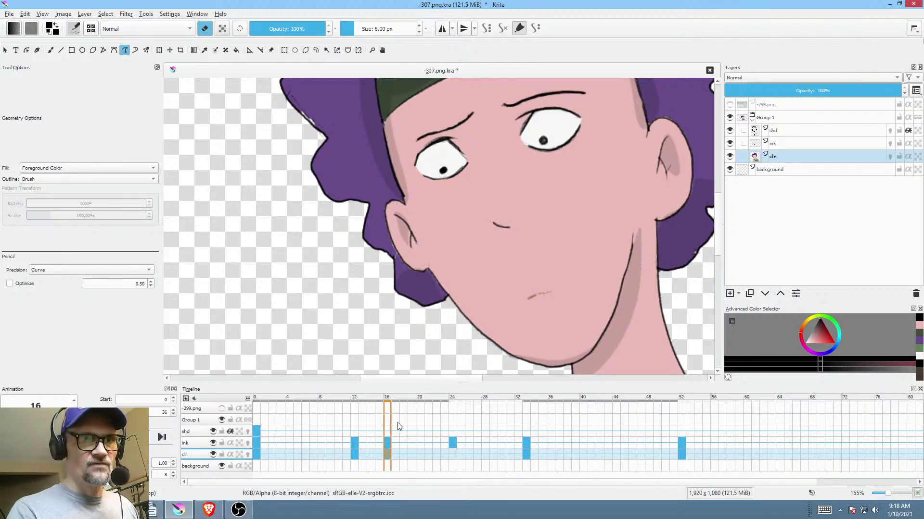
click(453, 455)
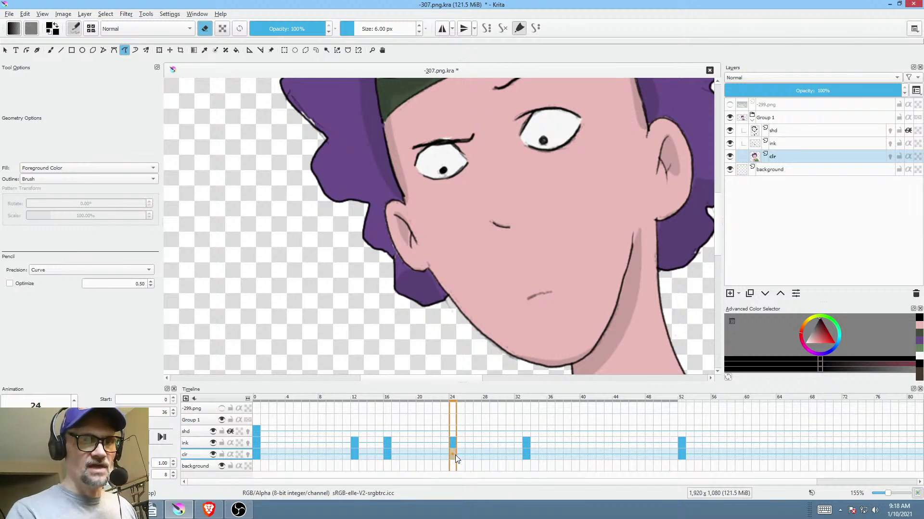
ctrl+click(488, 156)
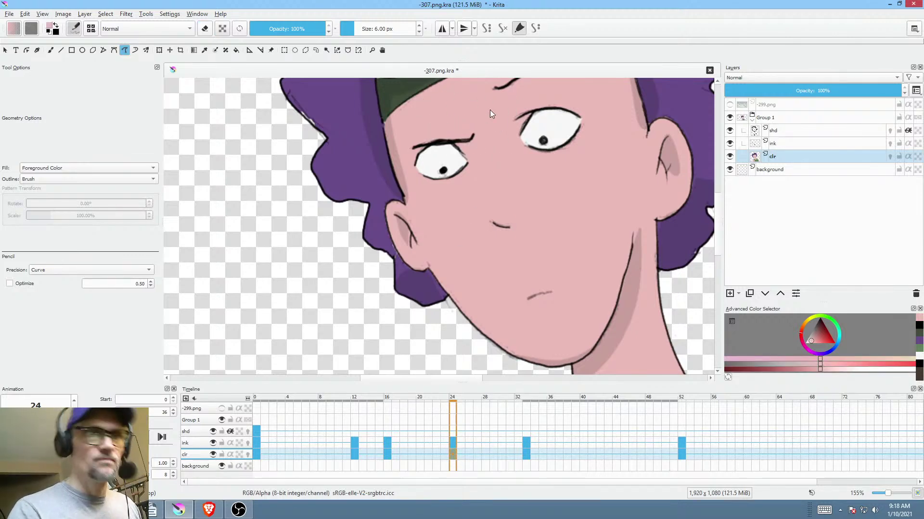
drag(490, 114, 437, 284)
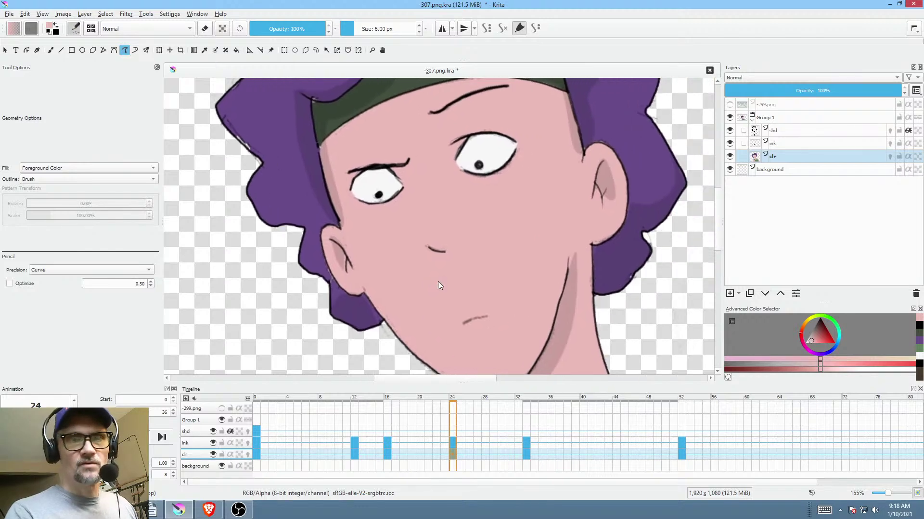
- Go to frame 33 on the shd layer, then move and slightly rotate its shading to fit the shifted head and shoulders
click(783, 134)
key(d)
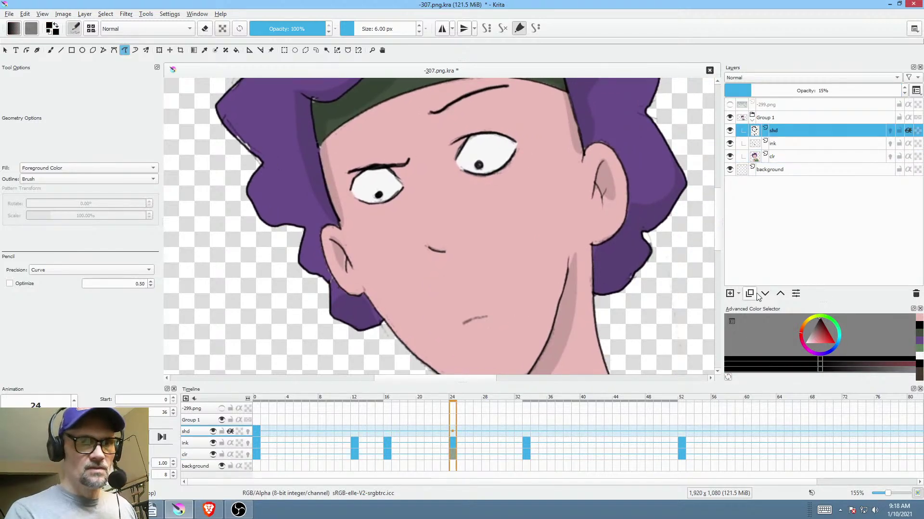
scroll(590, 261, down, 4)
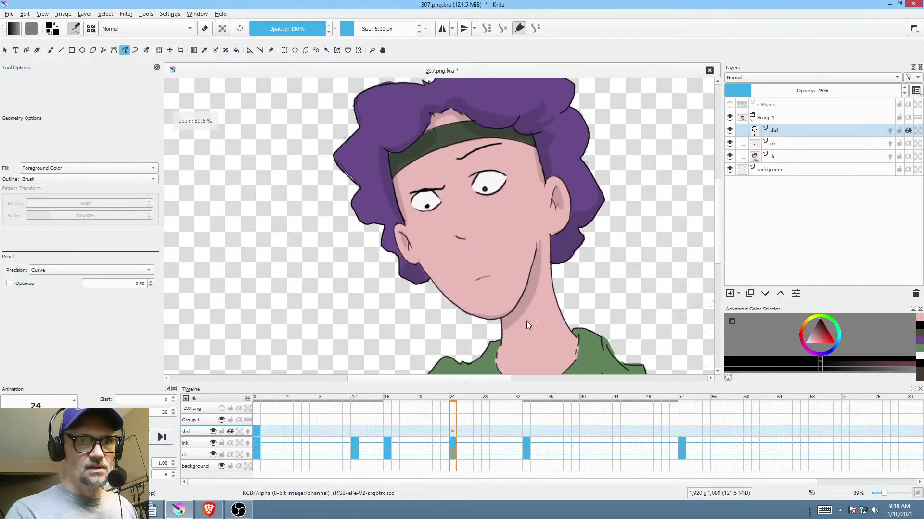
click(528, 431)
scroll(577, 281, down, 1)
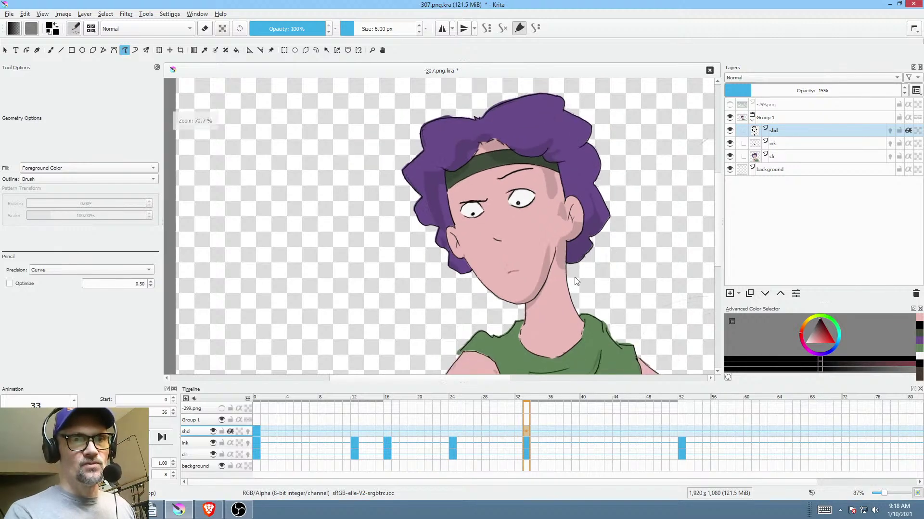
scroll(577, 281, down, 2)
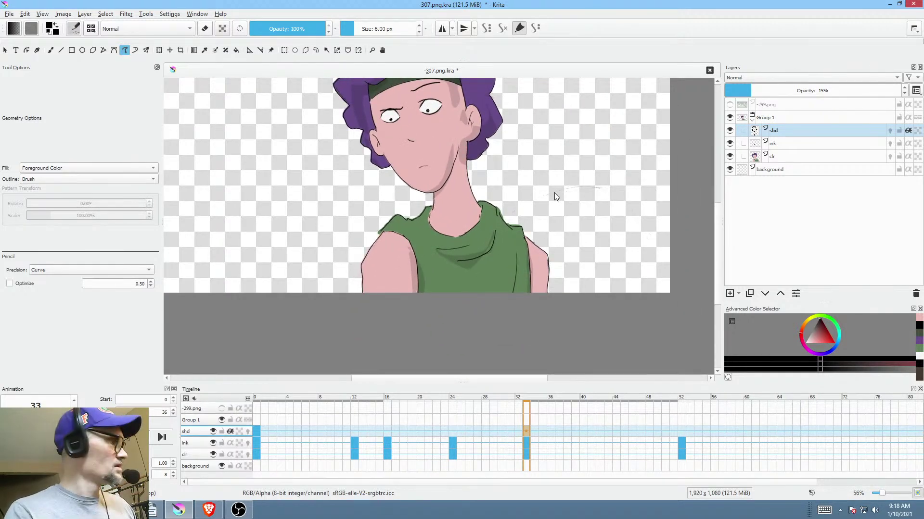
key(ctrl+t)
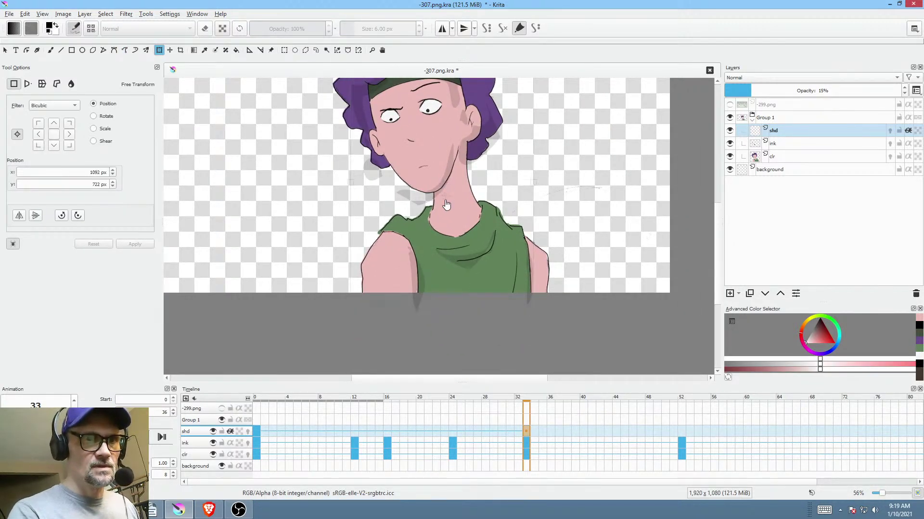
drag(447, 206, 463, 321)
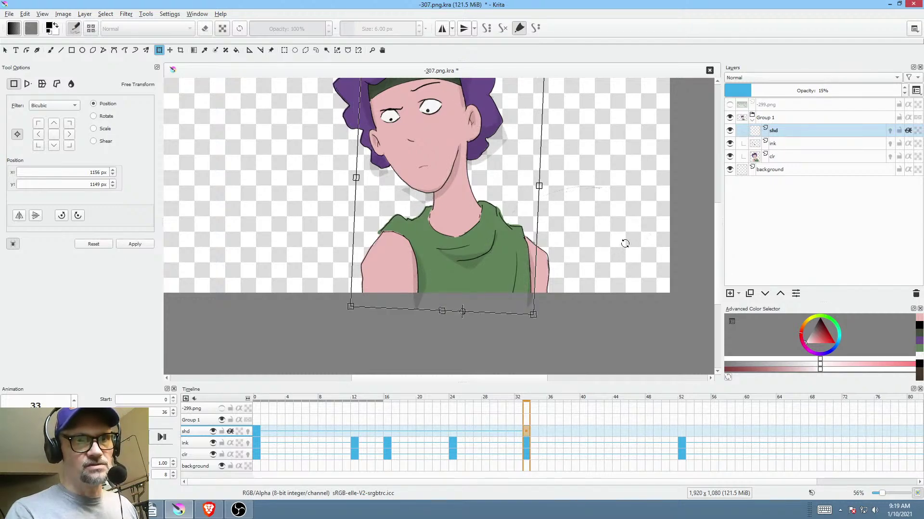
scroll(548, 193, down, 5)
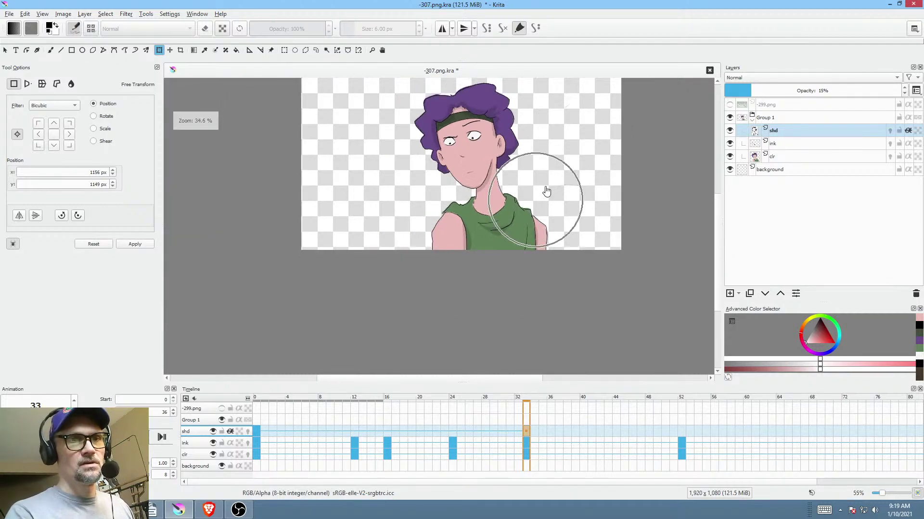
drag(544, 290, 540, 259)
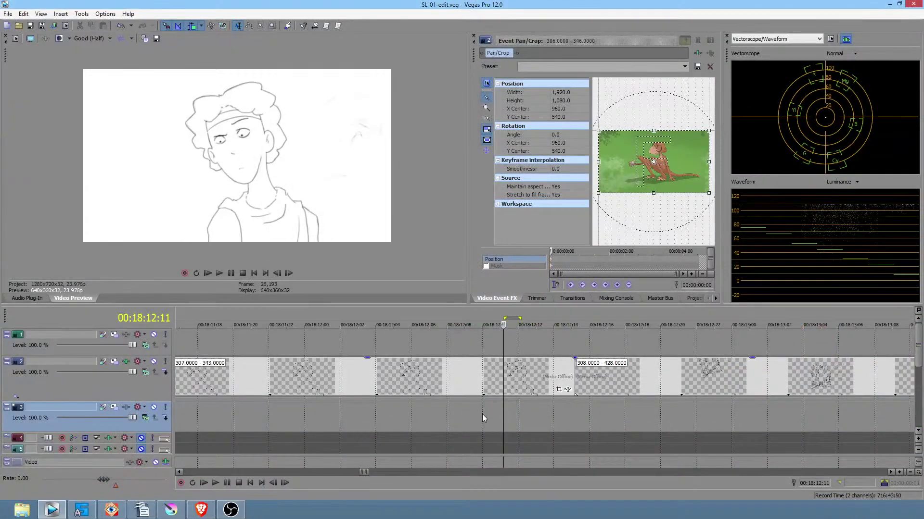
- Switch to Vegas Pro and review the shots around clip 307 in the edit timeline for background reference
scroll(494, 412, down, 5)
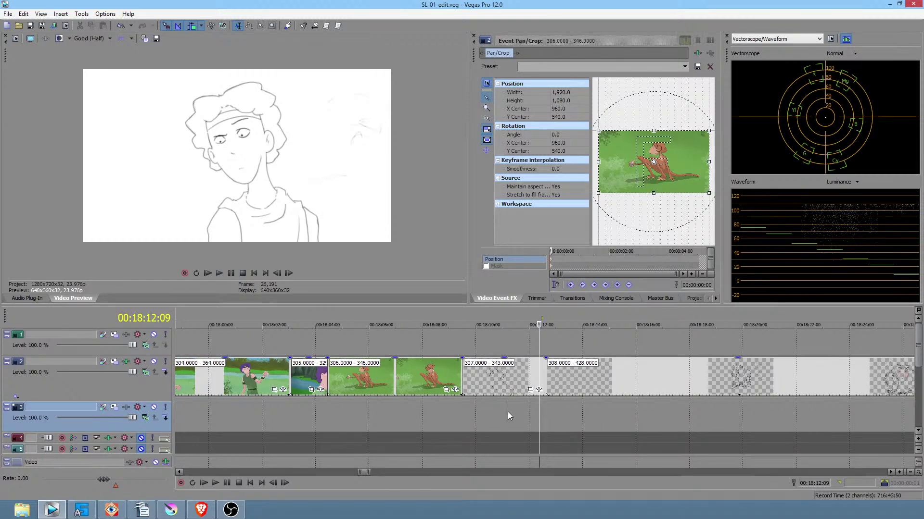
mouse_move(284, 415)
mouse_down()
mouse_move(488, 412)
mouse_move(251, 400)
mouse_move(505, 403)
mouse_move(242, 404)
mouse_move(303, 403)
mouse_move(278, 404)
mouse_up()
scroll(330, 421, down, 3)
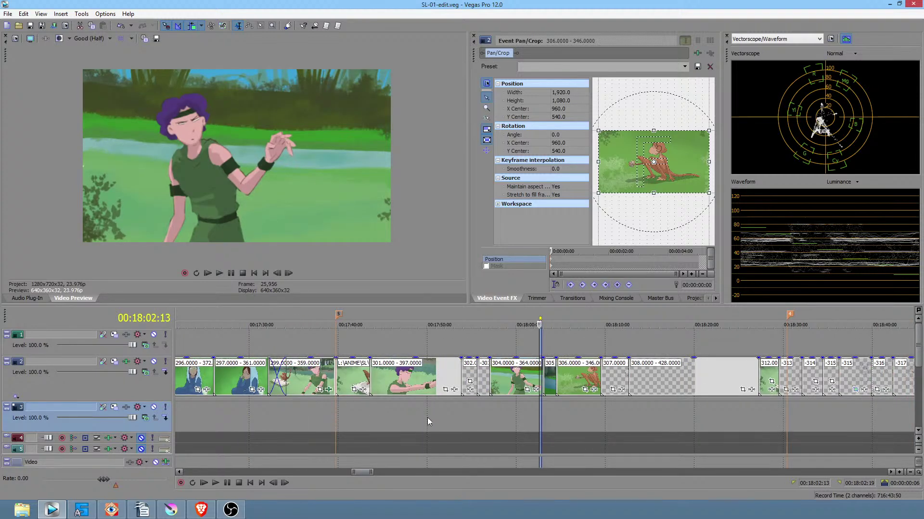
drag(427, 419, 607, 403)
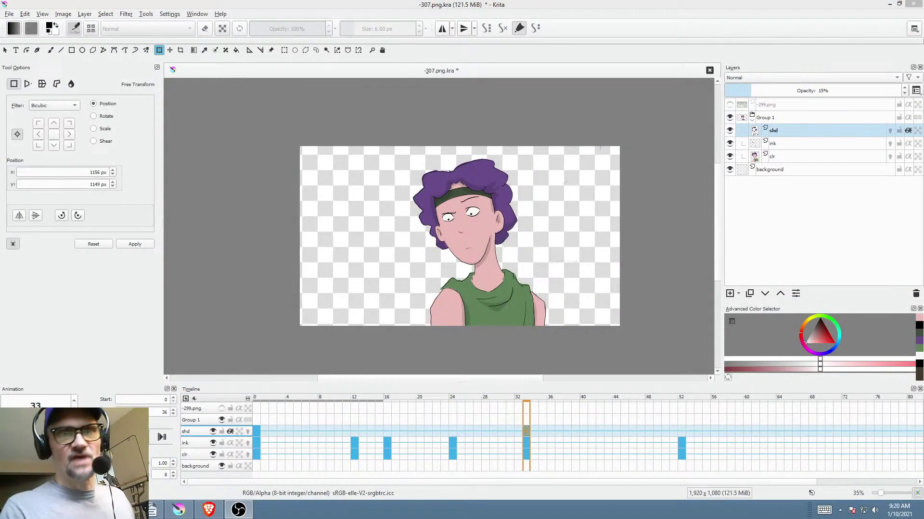
- Fill the whole canvas on the background layer with a pale blue using a filled freehand shape
click(807, 169)
click(838, 336)
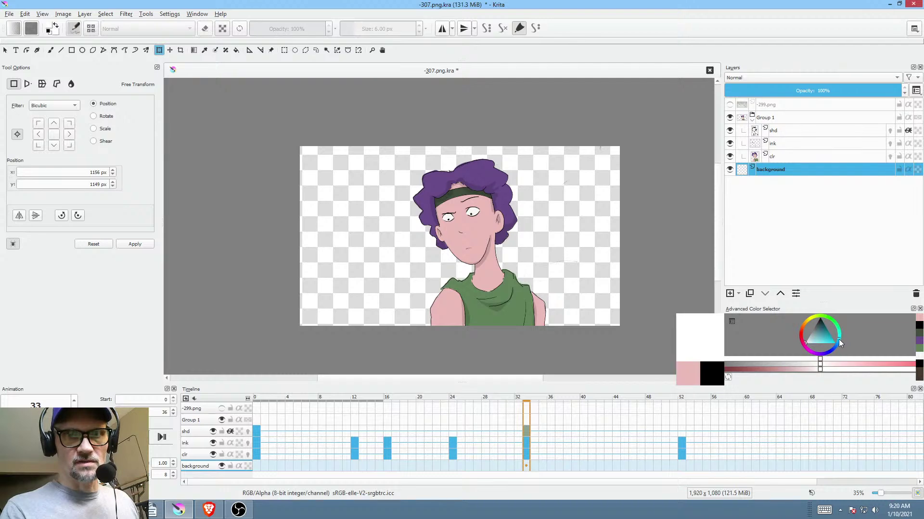
drag(814, 345, 811, 349)
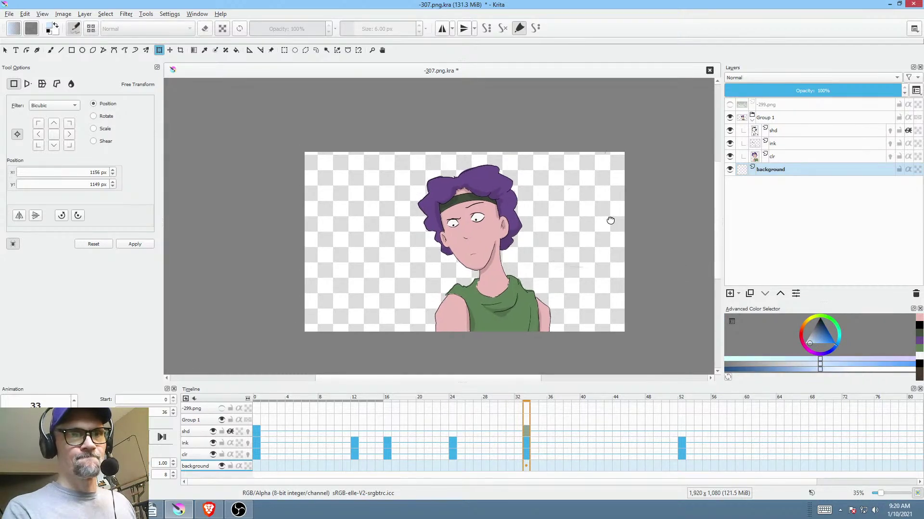
key(p)
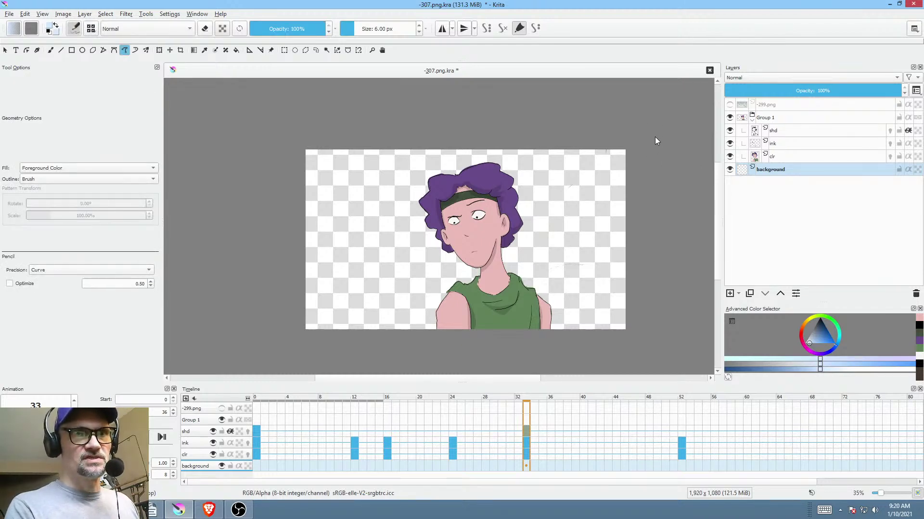
drag(655, 137, 406, 106)
mouse_move(233, 316)
mouse_down()
mouse_move(536, 356)
mouse_move(647, 195)
mouse_up()
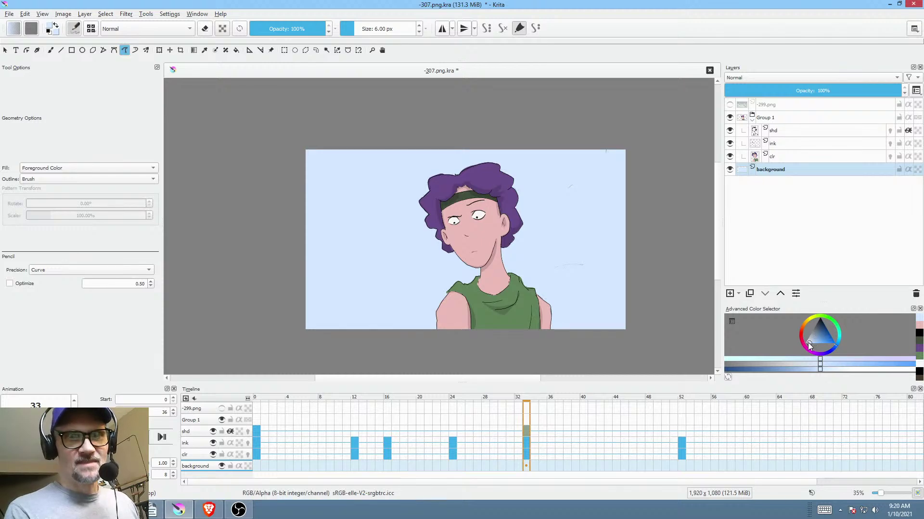
- Brush near-white across the lower background with a soft 600 px brush at 20% opacity to start a sky gradient
drag(811, 341, 785, 353)
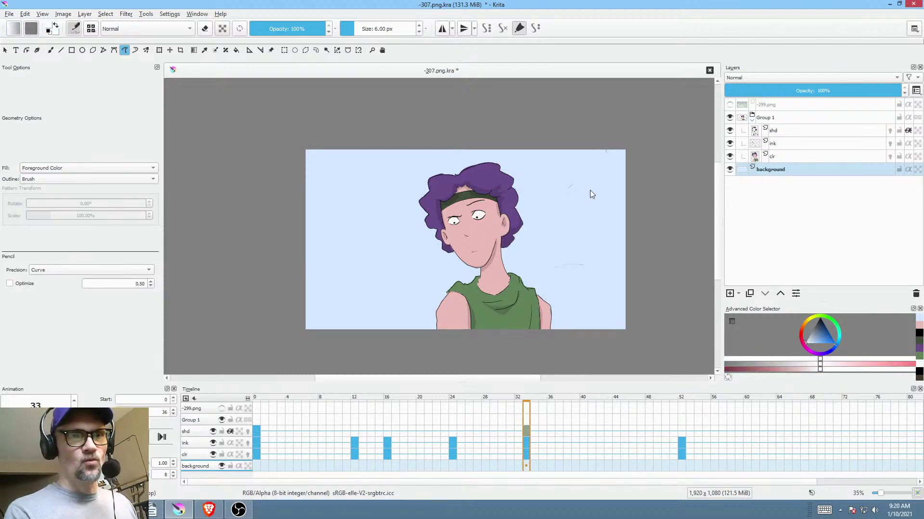
right_click(585, 208)
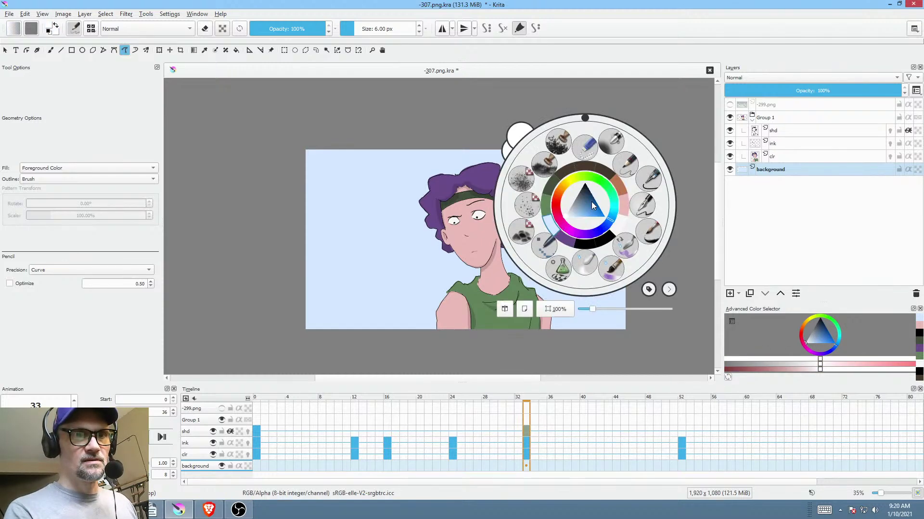
click(616, 146)
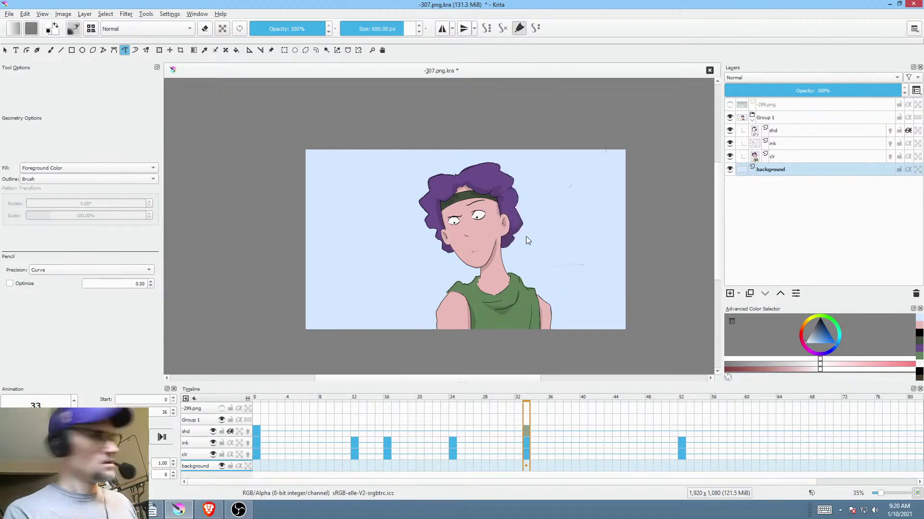
key(b)
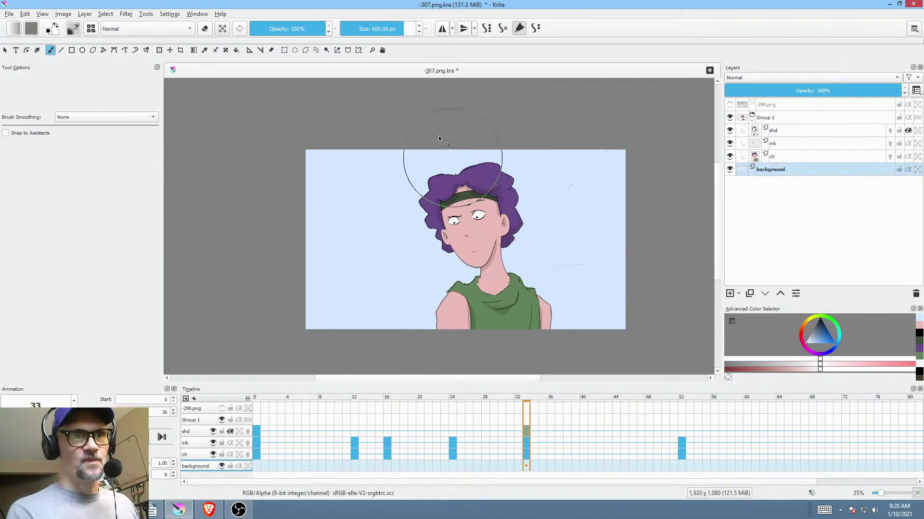
drag(308, 32, 262, 38)
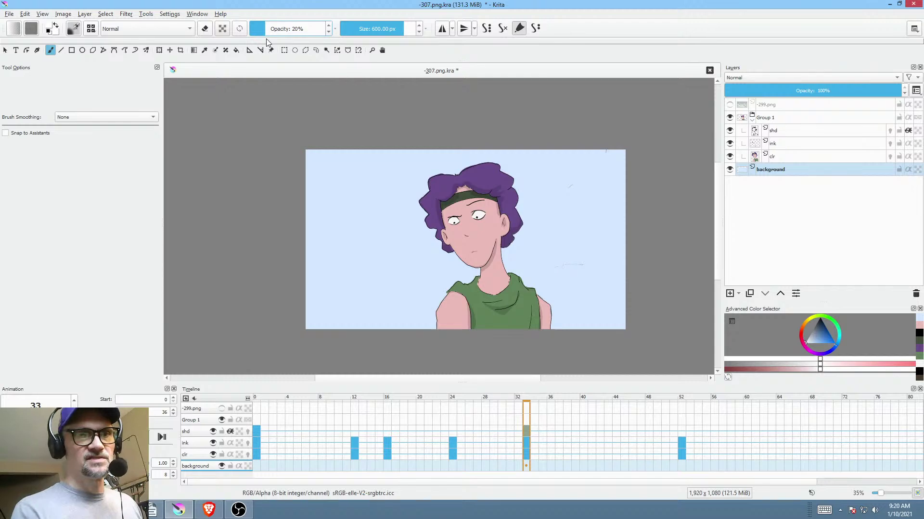
drag(515, 339, 634, 336)
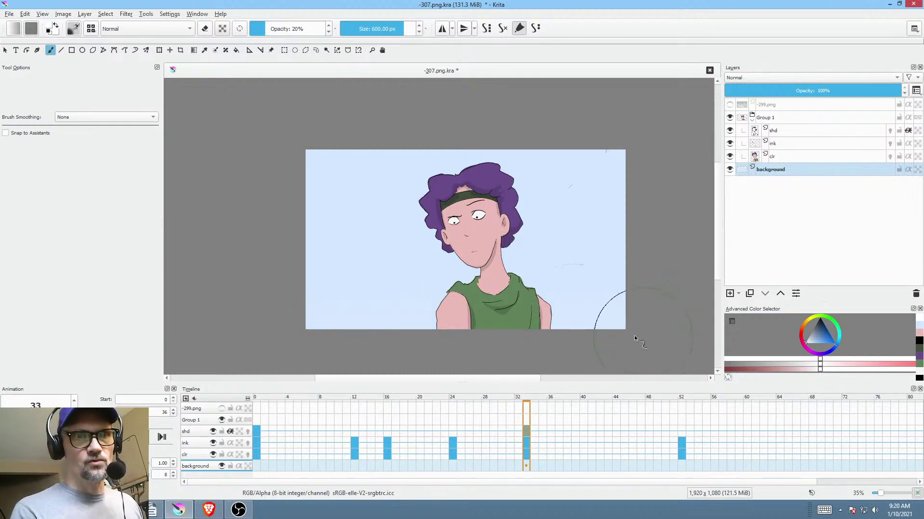
mouse_move(247, 345)
mouse_down()
mouse_move(637, 317)
mouse_move(251, 328)
mouse_move(617, 318)
mouse_up()
- Strengthen the white fade along the lower background with strokes at 37% and 56% opacity, and sample the sky blue
drag(265, 29, 287, 20)
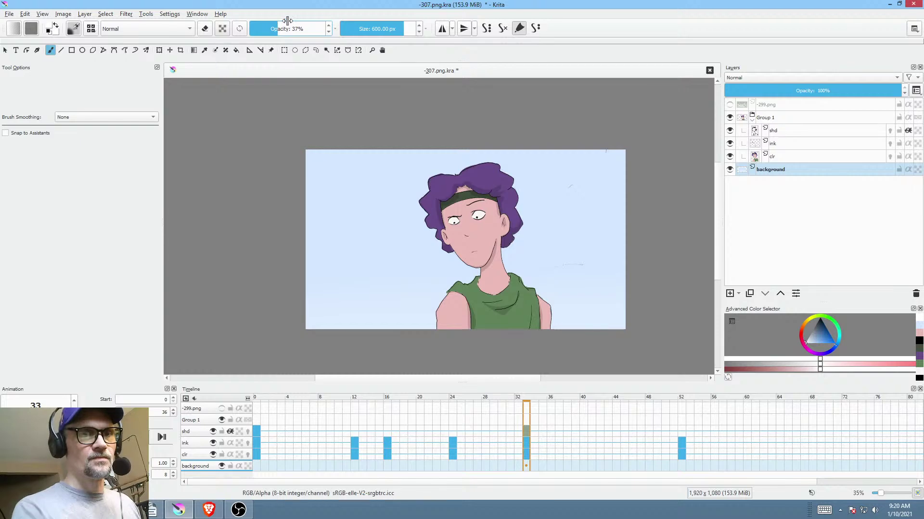
mouse_move(642, 319)
mouse_down()
mouse_move(339, 336)
mouse_move(564, 333)
mouse_move(326, 333)
mouse_move(644, 324)
mouse_move(272, 306)
mouse_move(526, 288)
mouse_up()
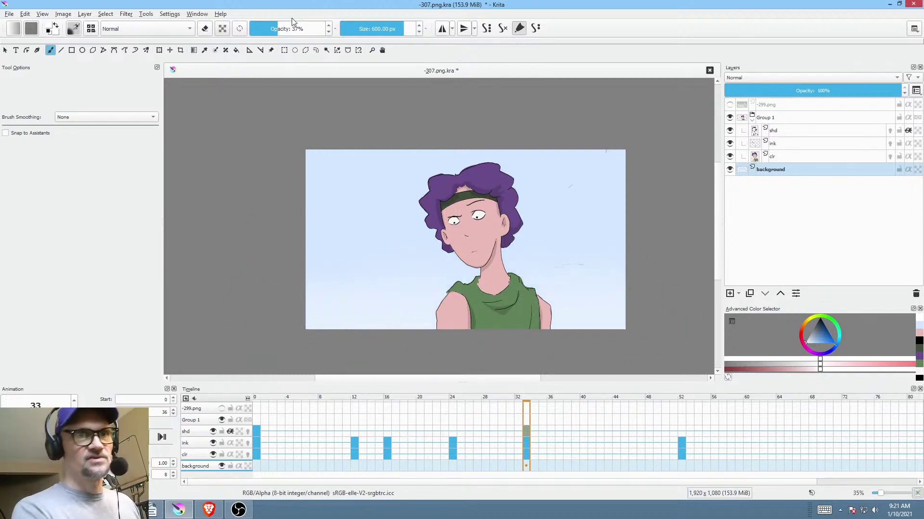
drag(279, 30, 294, 28)
mouse_move(640, 324)
mouse_down()
mouse_move(241, 340)
mouse_move(629, 329)
mouse_move(290, 321)
mouse_move(554, 320)
mouse_move(296, 309)
mouse_move(628, 302)
mouse_move(403, 322)
mouse_up()
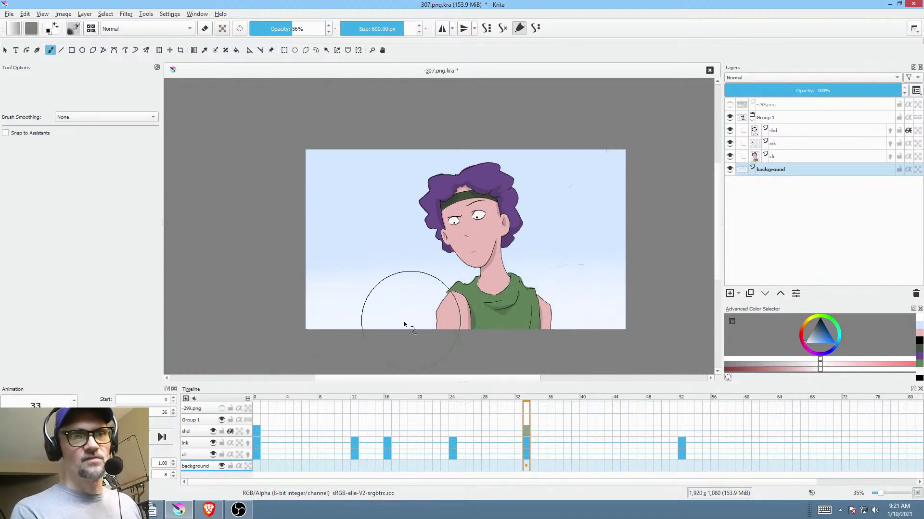
ctrl+click(343, 170)
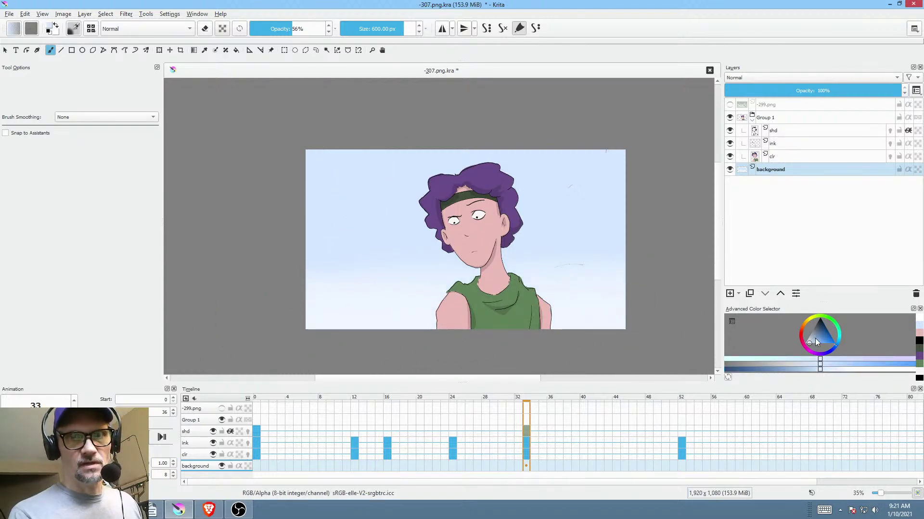
- Brush a deeper blue across the upper sky on the background layer with the 600 px brush at 56% opacity
drag(815, 339, 819, 345)
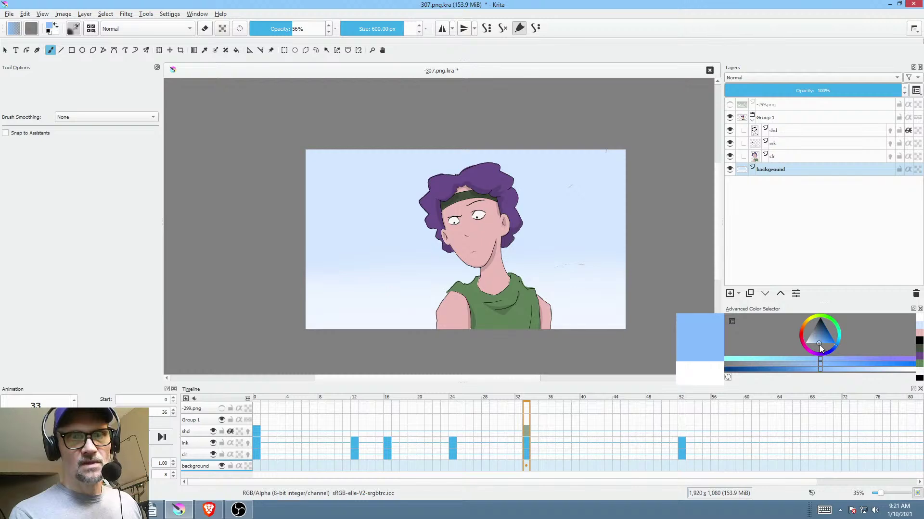
mouse_move(640, 166)
mouse_down()
mouse_move(504, 135)
mouse_move(241, 185)
mouse_up()
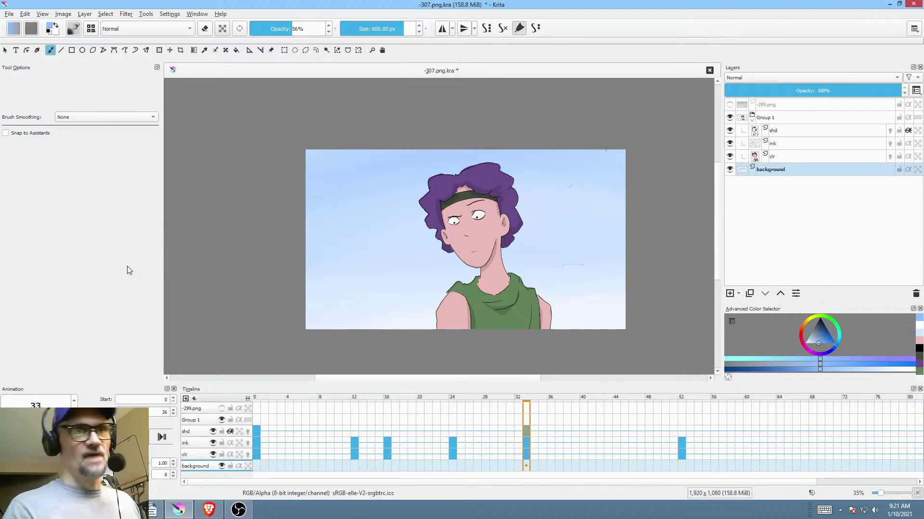
- At frame 0, stamp dark green leaves in the sky's upper-right corner with a leaf brush at about 445 px and 100% opacity
drag(308, 29, 335, 25)
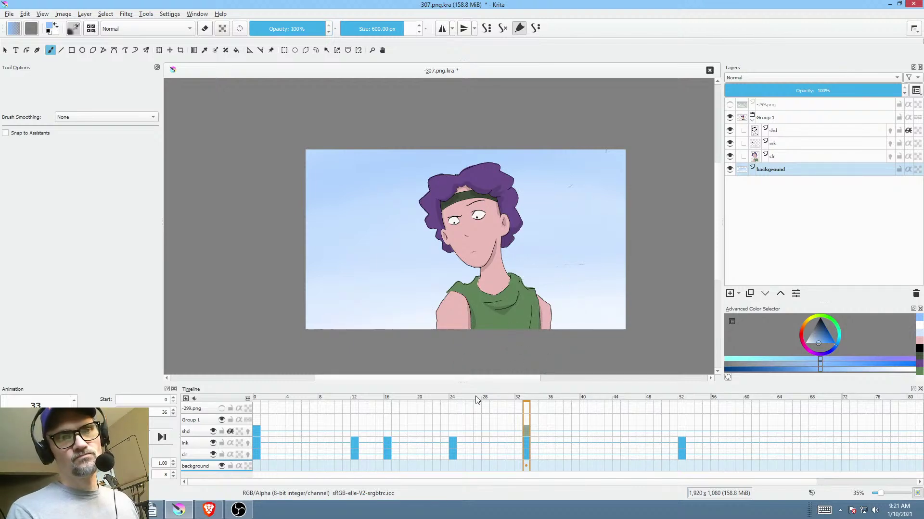
click(256, 429)
key(space)
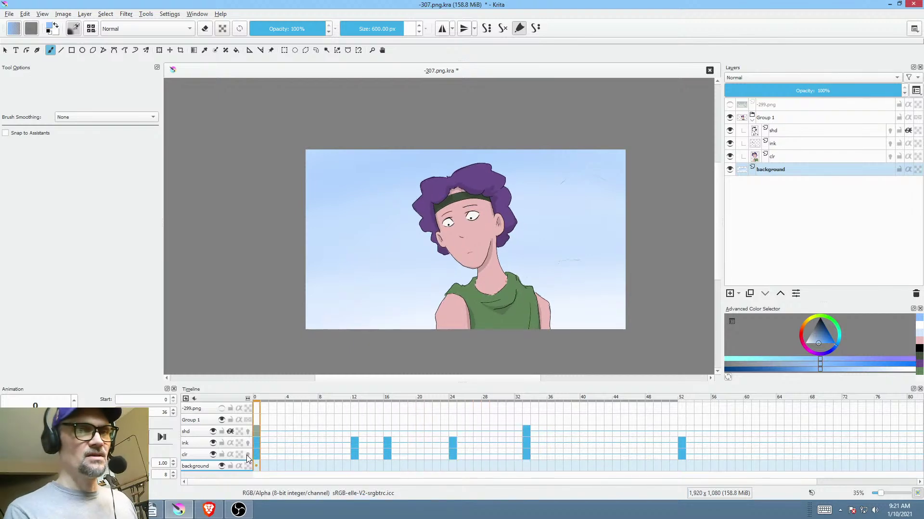
click(830, 318)
drag(818, 333, 821, 328)
right_click(600, 195)
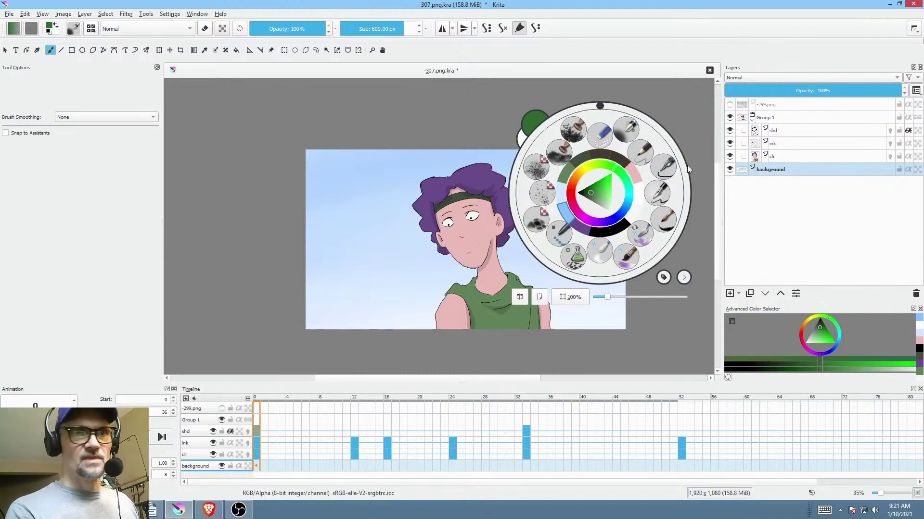
click(572, 133)
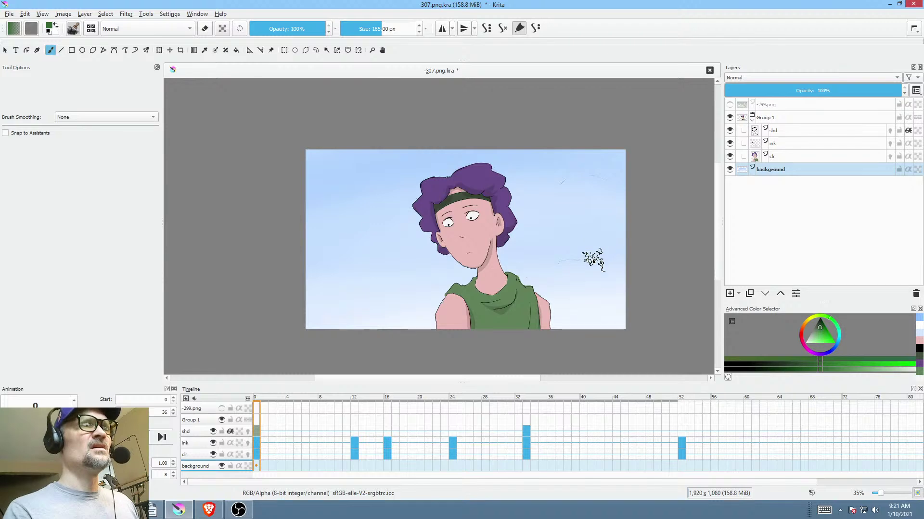
drag(600, 256, 623, 254)
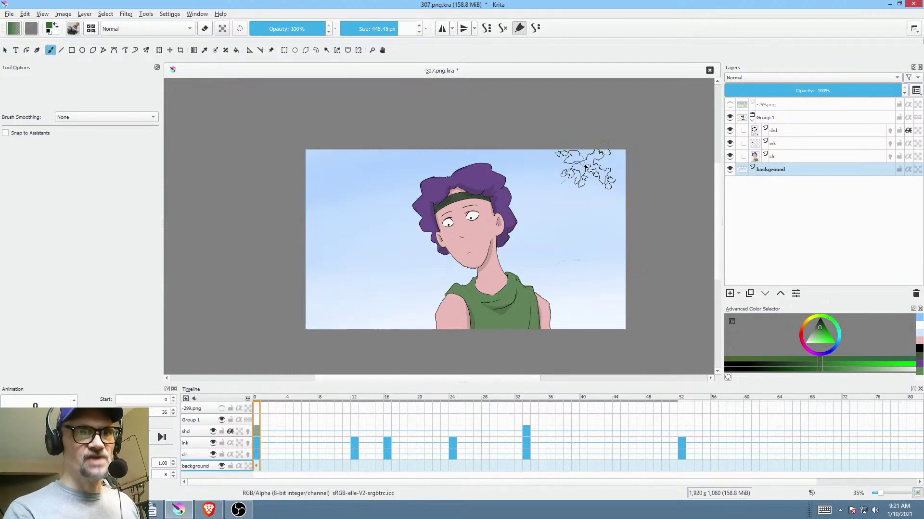
click(586, 169)
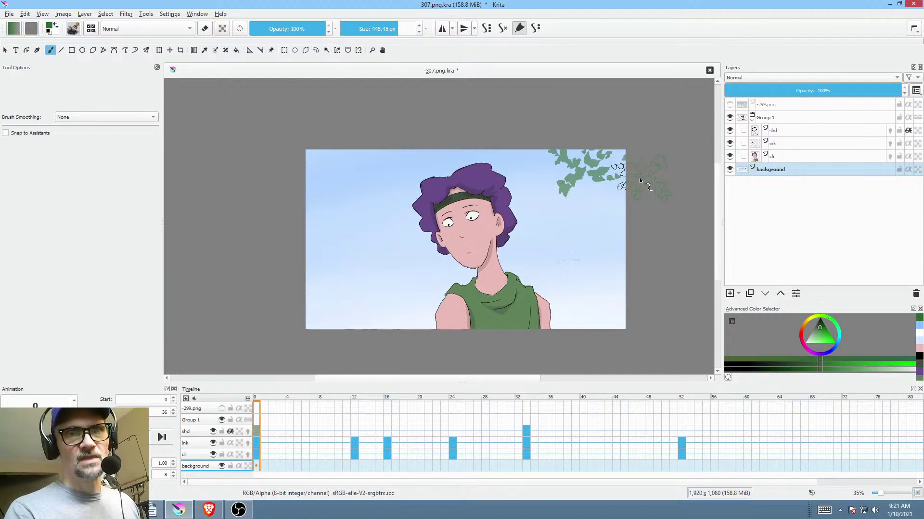
- Stamp smaller leaf clusters in the sky's upper-left corner at about 337 px, and enlarge the leaf brush to about 643 px
key(bracketleft)
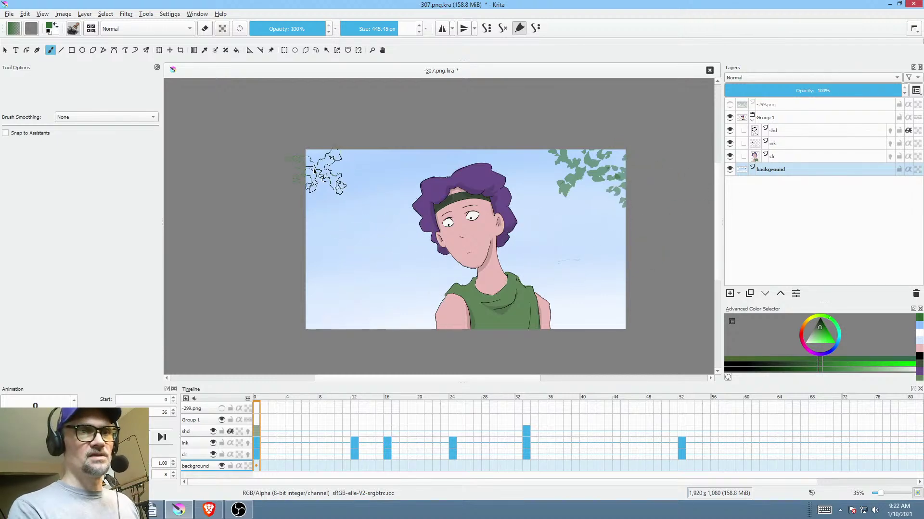
click(313, 174)
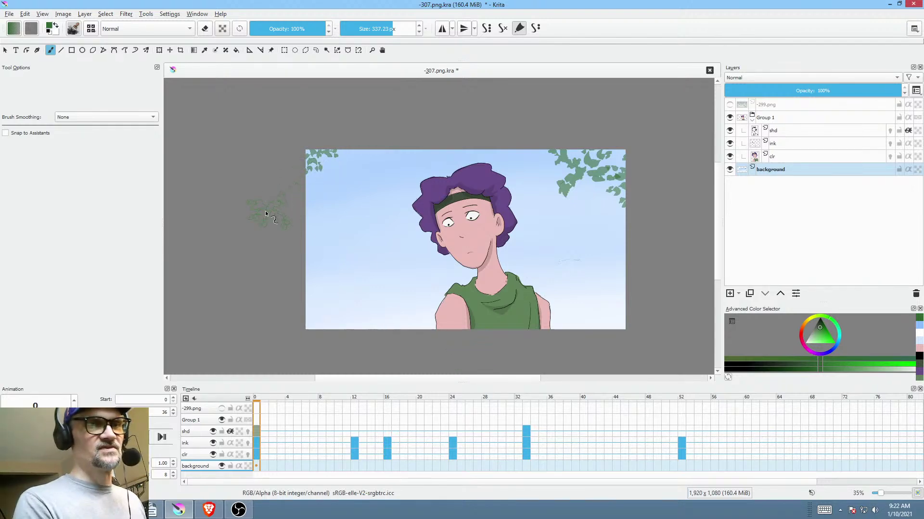
key(bracketright)
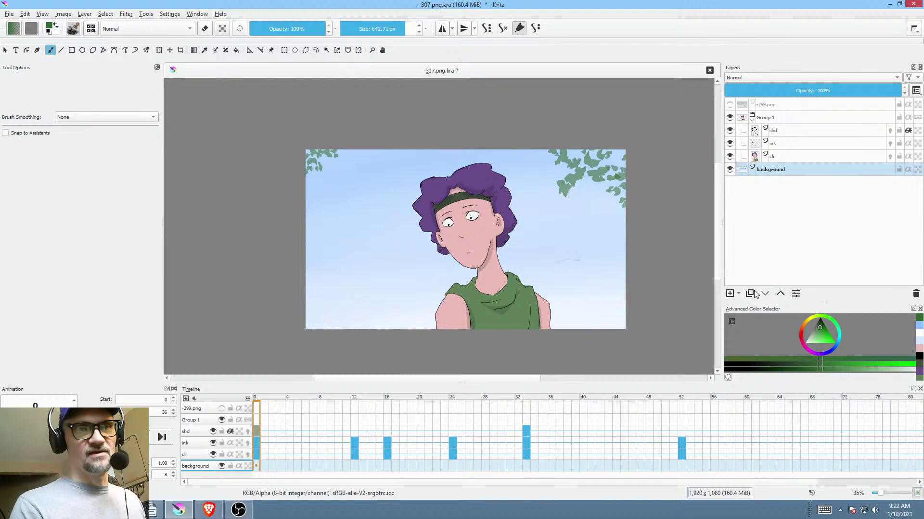
- Try larger leaf clusters over the upper-left part of the sky, and undo them
drag(320, 187, 316, 193)
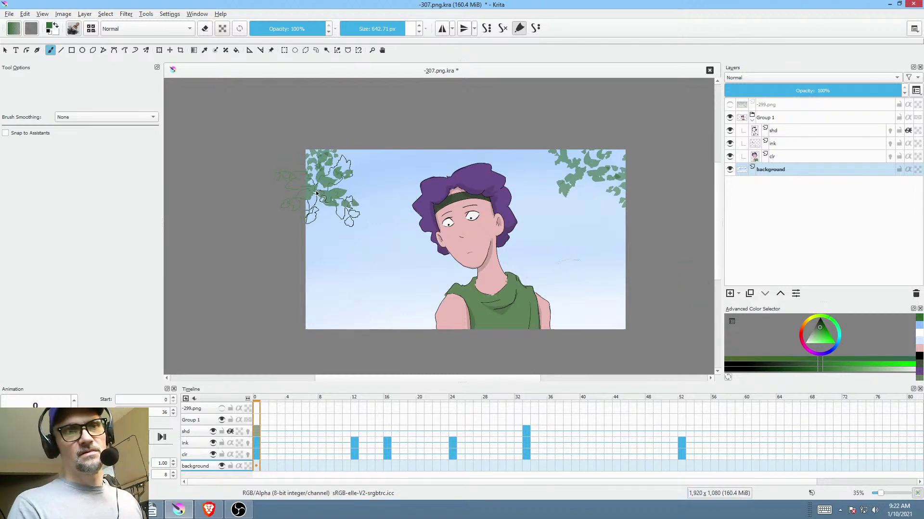
key(ctrl+z)
key(ctrl+z)
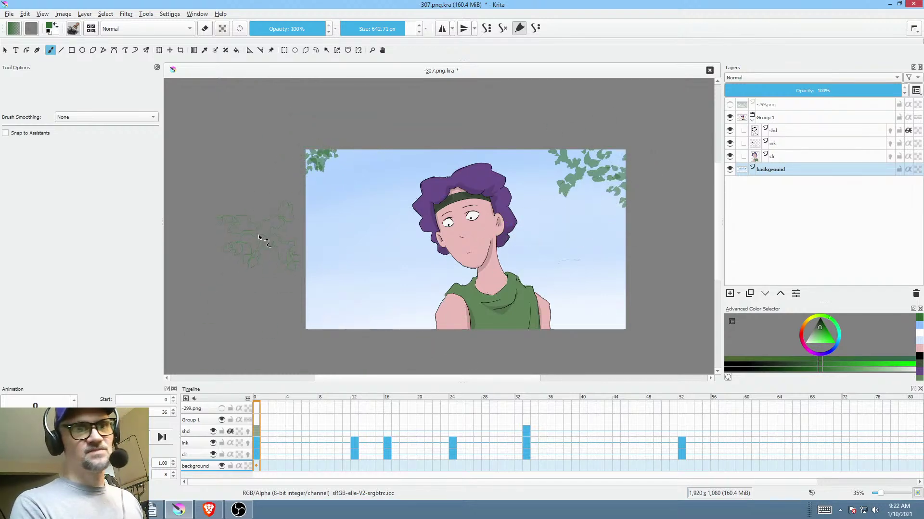
- Stamp a few leaves poking in from the canvas's left edge below the corner cluster, and save the file
click(270, 237)
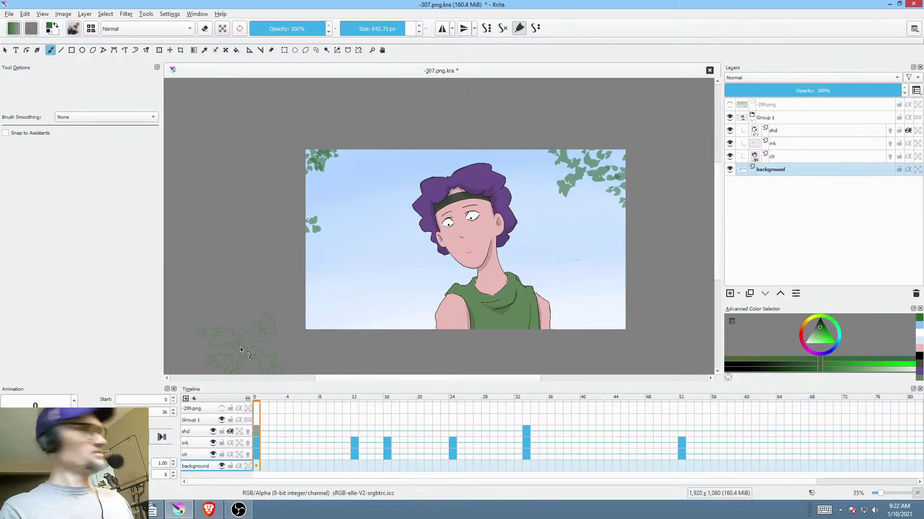
key(ctrl+s)
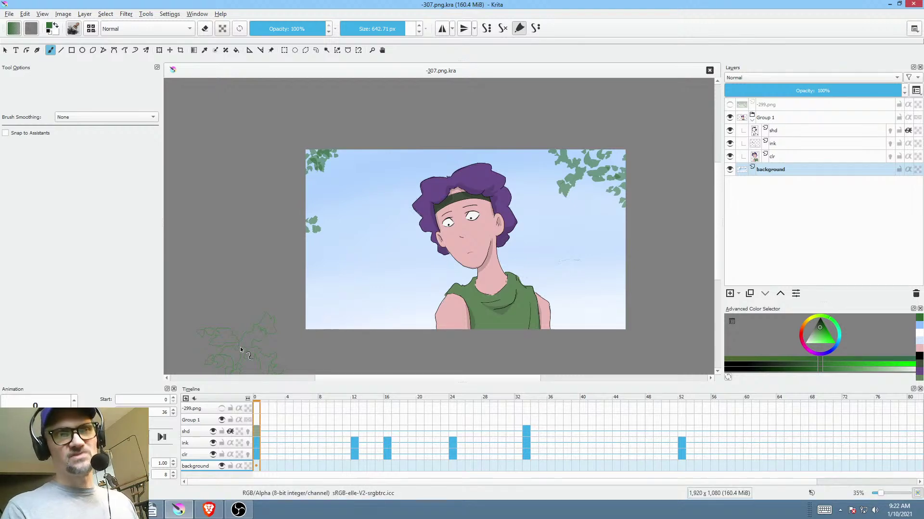
- Paint soft white clouds across the upper sky with a cloud brush at about 223 px and 21% opacity, and save the file
drag(824, 329, 783, 358)
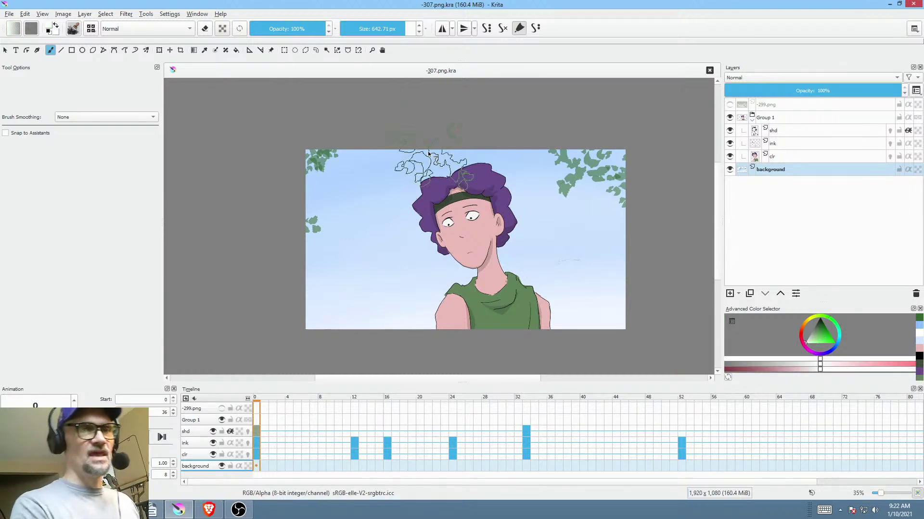
right_click(567, 223)
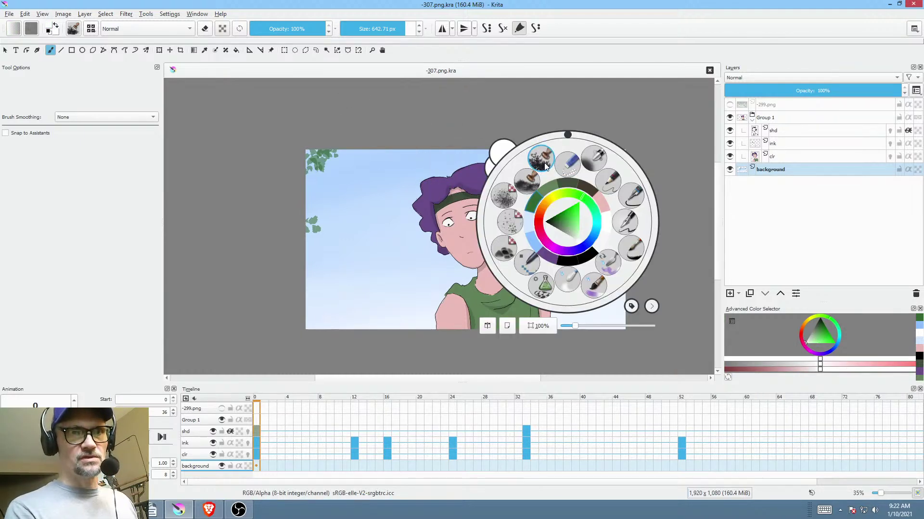
click(504, 249)
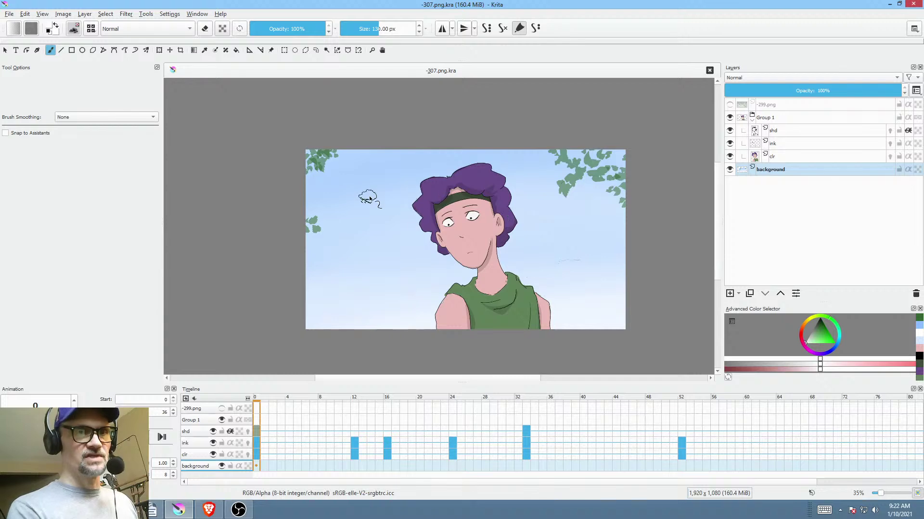
drag(372, 198, 373, 200)
drag(315, 30, 264, 34)
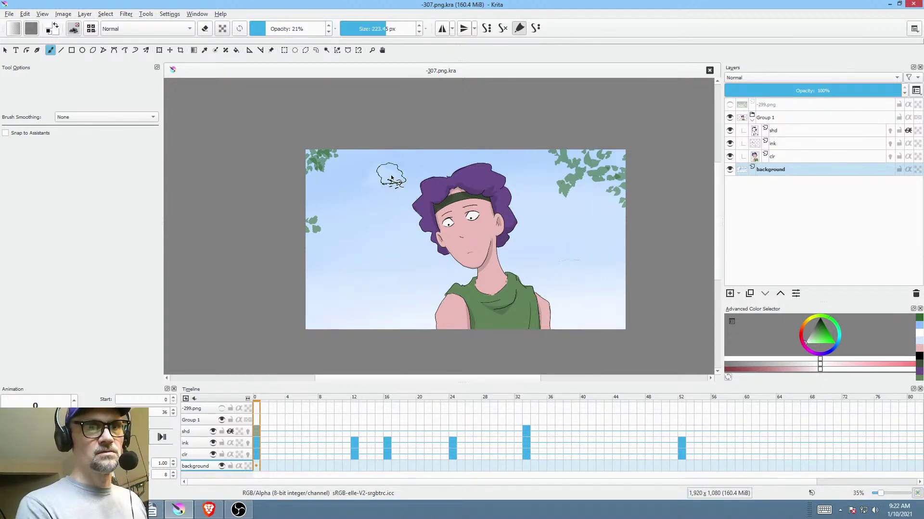
mouse_move(401, 180)
mouse_down()
mouse_move(415, 197)
mouse_move(364, 189)
mouse_move(336, 201)
mouse_move(376, 179)
mouse_move(389, 188)
mouse_move(358, 187)
mouse_move(384, 169)
mouse_move(482, 161)
mouse_move(415, 194)
mouse_move(424, 169)
mouse_move(448, 176)
mouse_move(365, 210)
mouse_move(524, 181)
mouse_up()
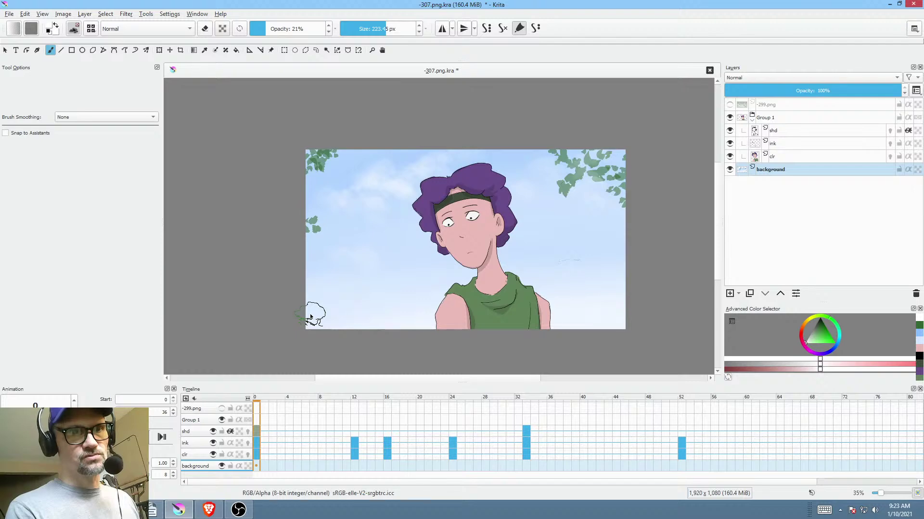
ctrl+click(603, 255)
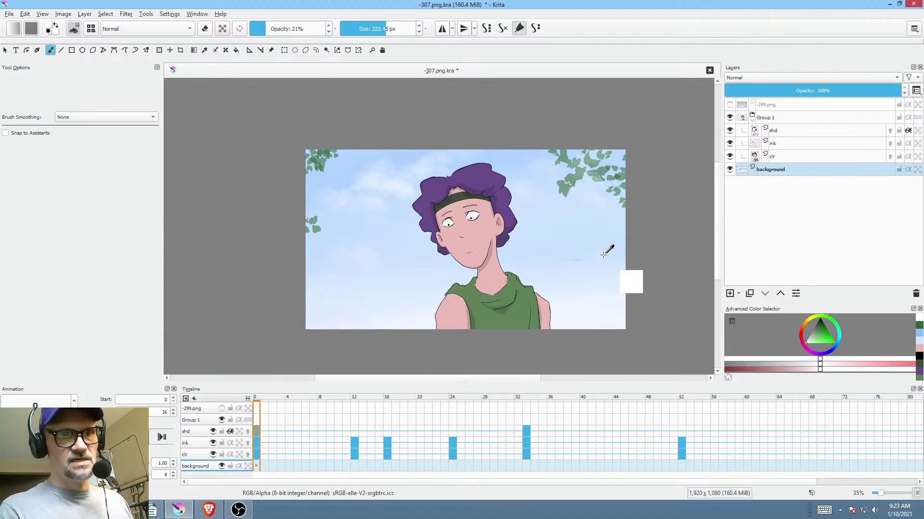
key(ctrl+s)
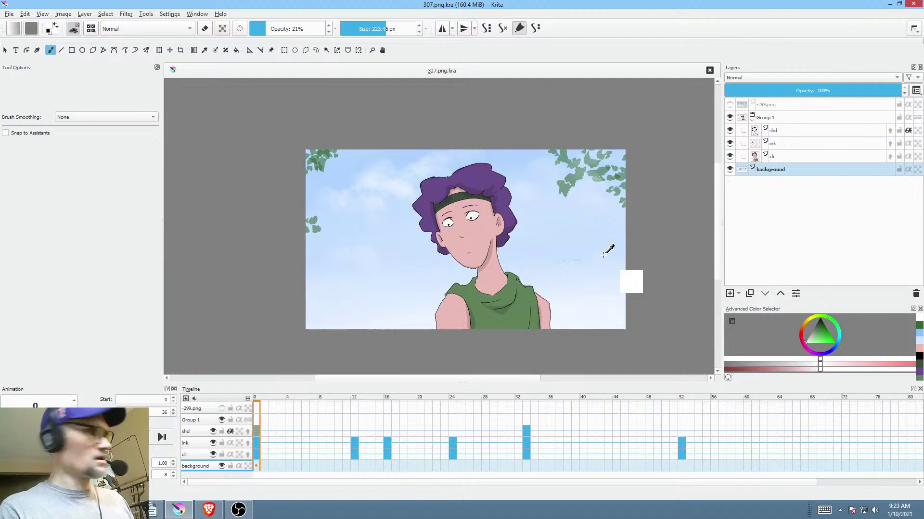
- Render frames 0 to 36 as a PNG sequence to L:/ANIME/SL/scenes/307/RENDER/ with base name 307., replacing the old frames
key(ctrl+shift+r)
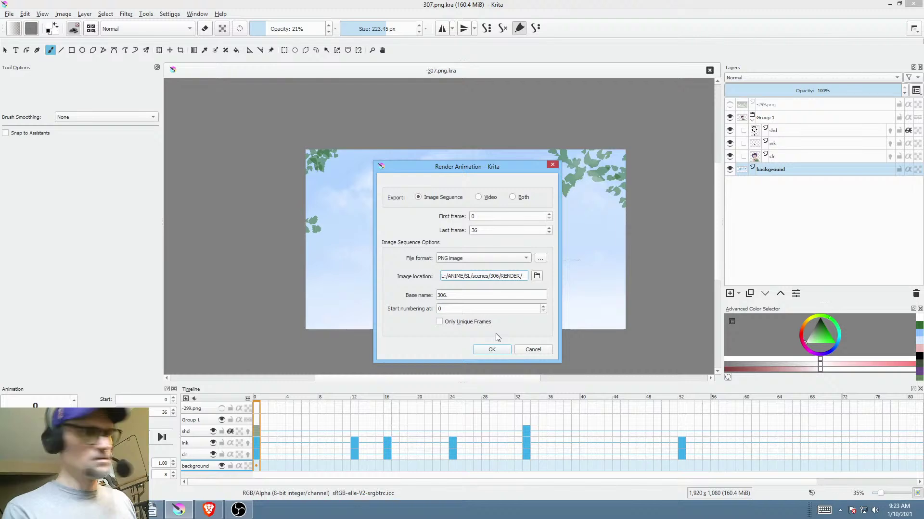
key(BackSpace)
text(7)
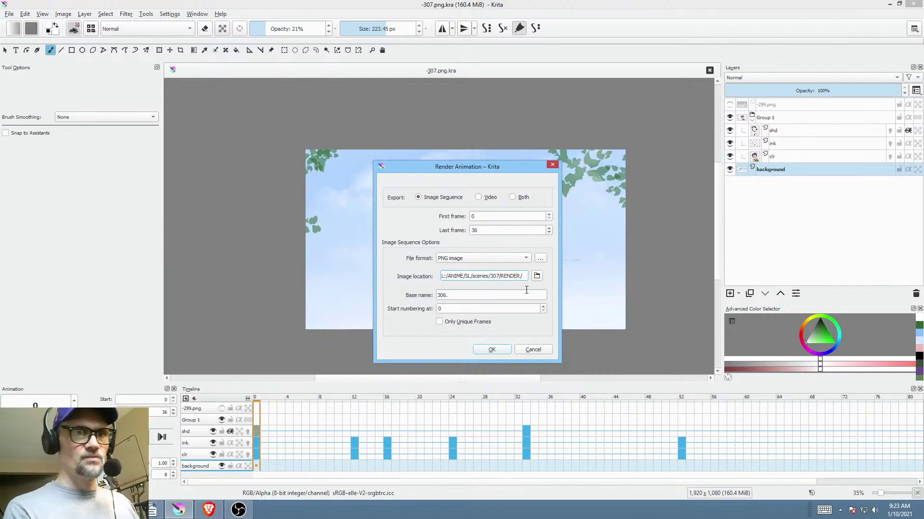
text(7)
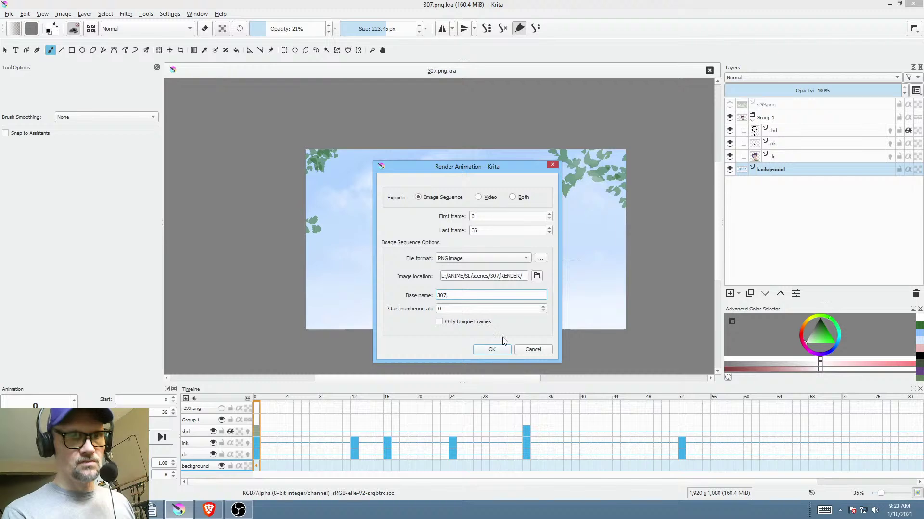
click(492, 350)
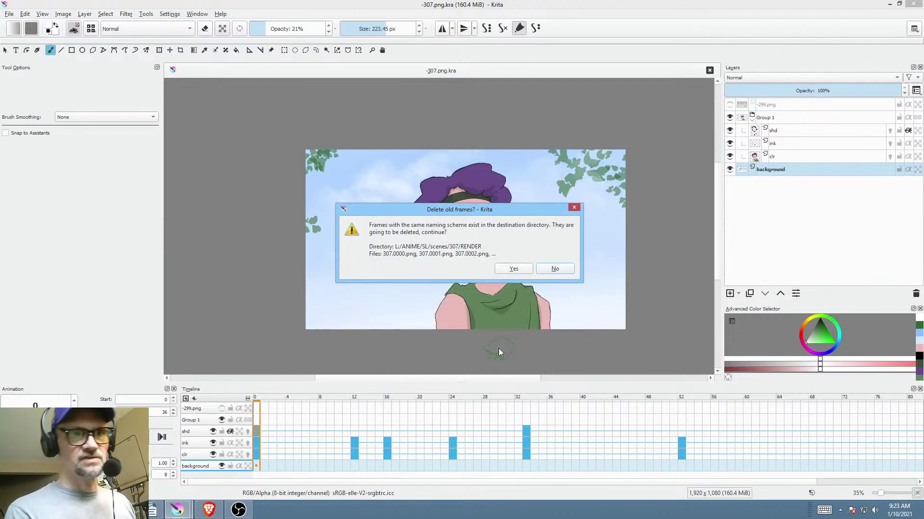
click(514, 269)
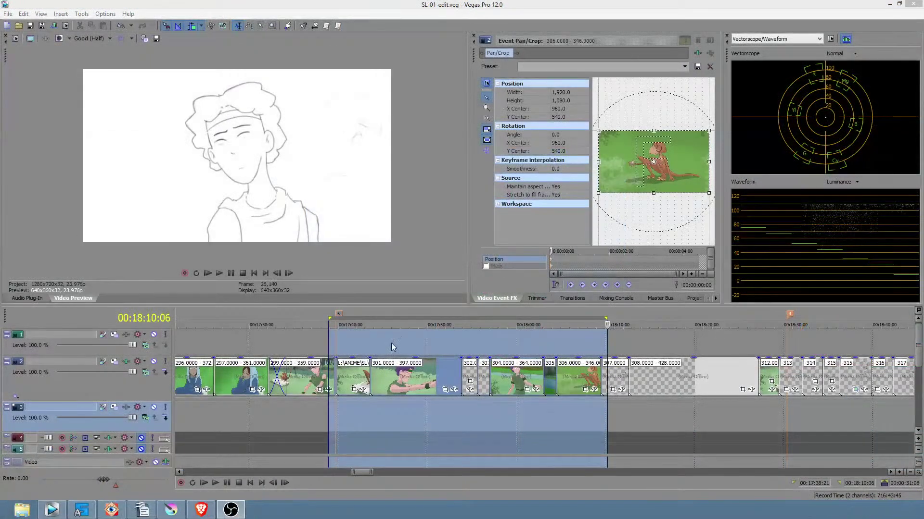
- Switch to Vegas Pro and play the edit from clip 304 through the newly rendered clip 307
click(583, 412)
scroll(583, 412, up, 4)
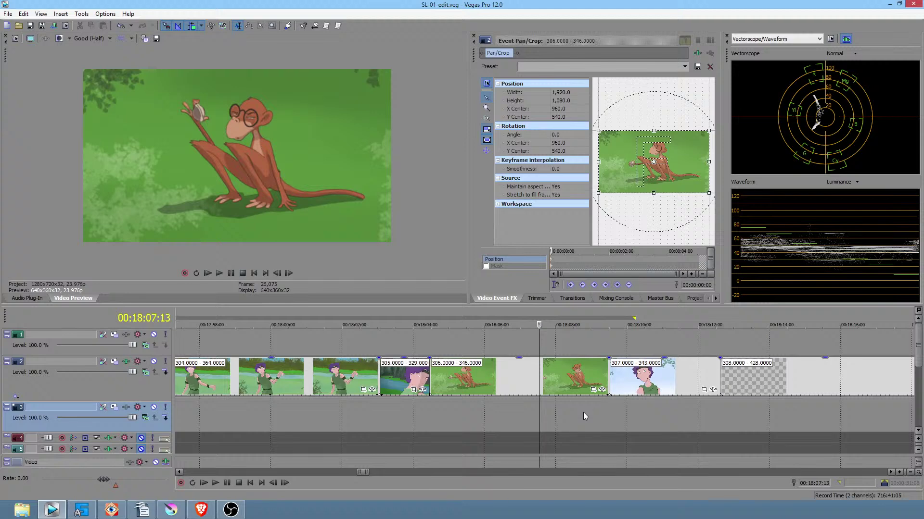
click(572, 408)
click(356, 413)
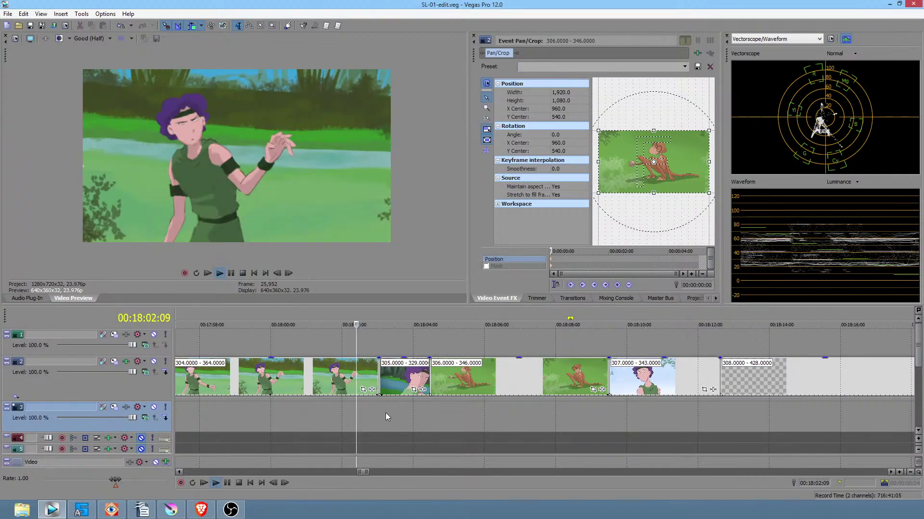
key(space)
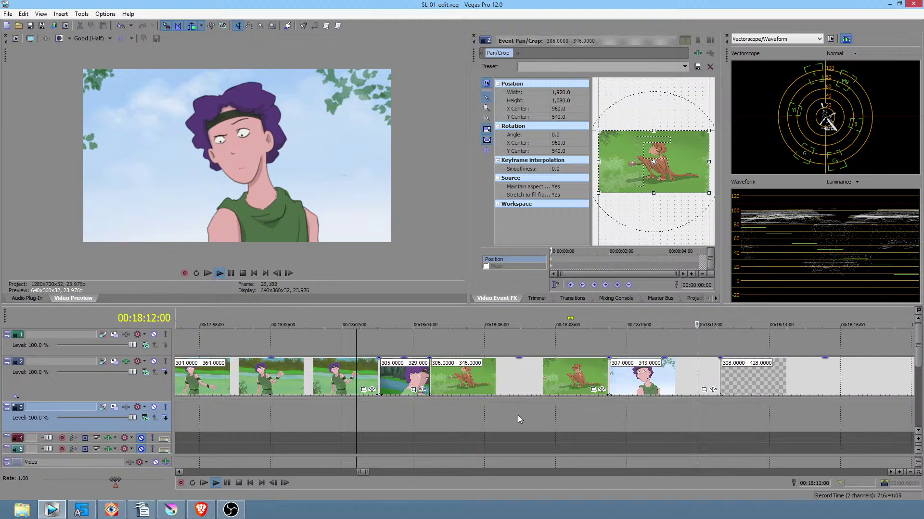
key(space)
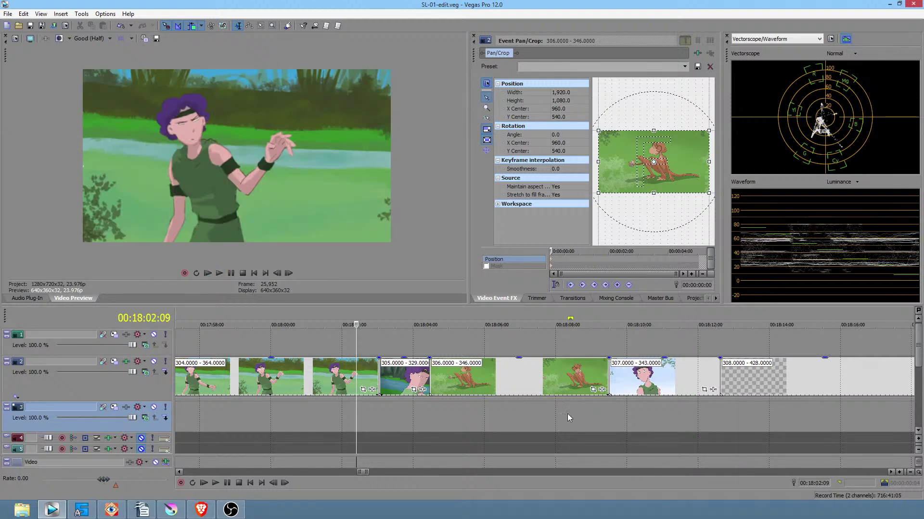
- Check the opening of clip 307, and look over the whole edit timeline around it
drag(509, 413, 558, 414)
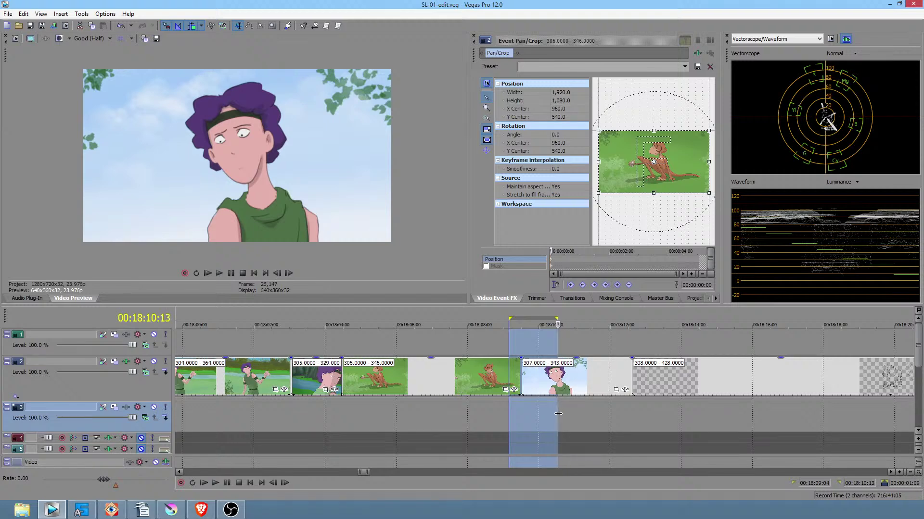
click(526, 412)
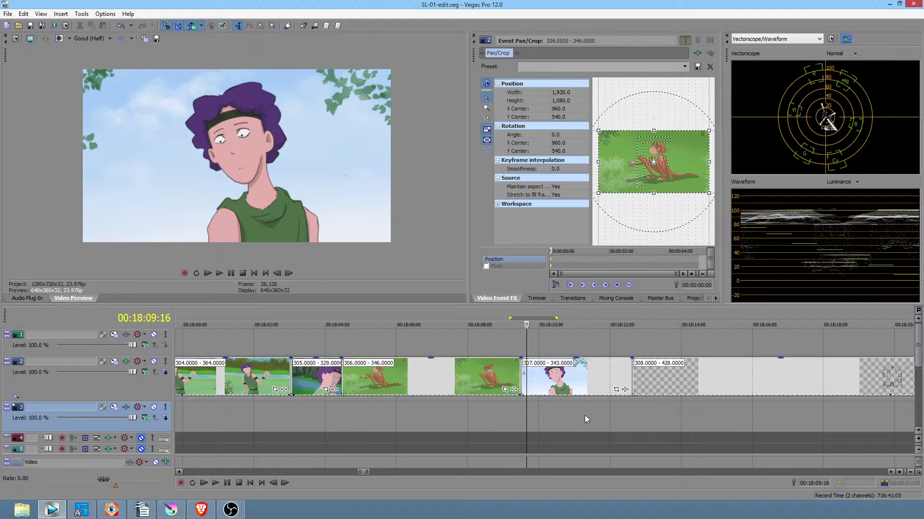
scroll(575, 417, down, 8)
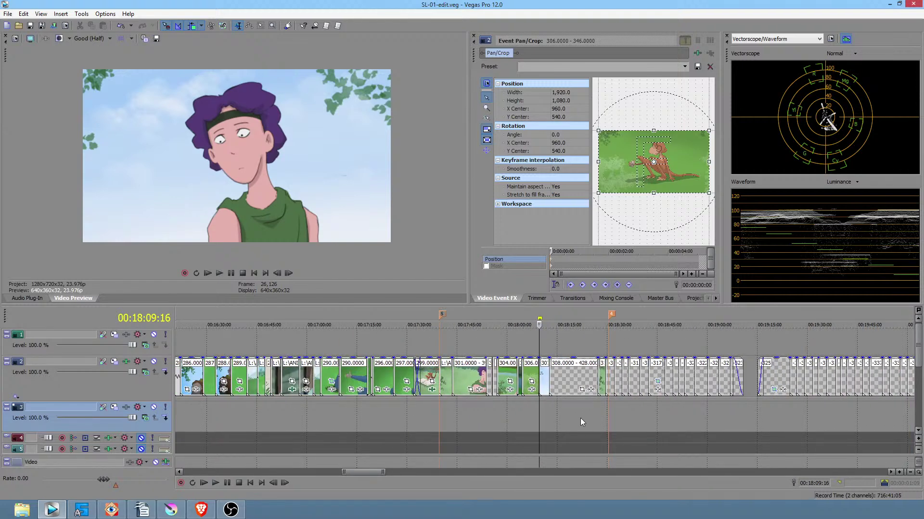
scroll(584, 417, down, 3)
scroll(563, 416, down, 8)
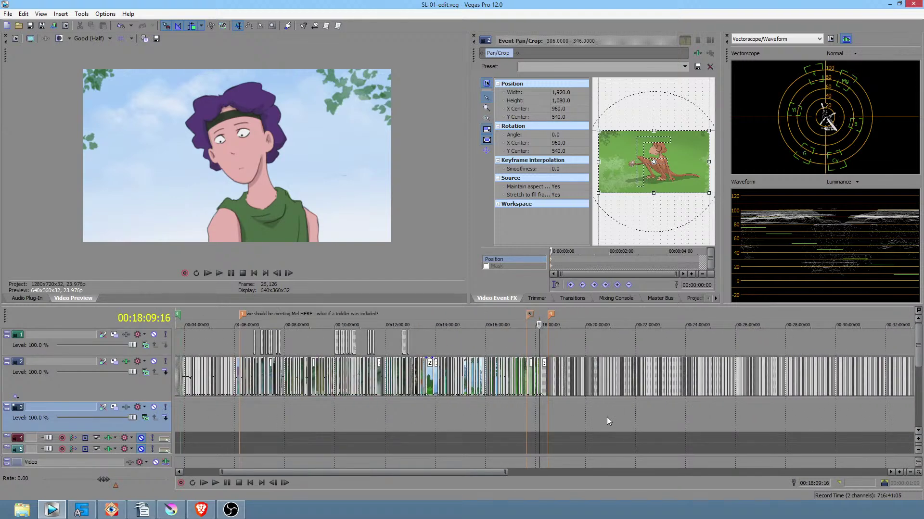
- Look over the whole edit timeline, marking the final stretch after about 38 minutes and the section around 15 minutes
drag(741, 403, 655, 408)
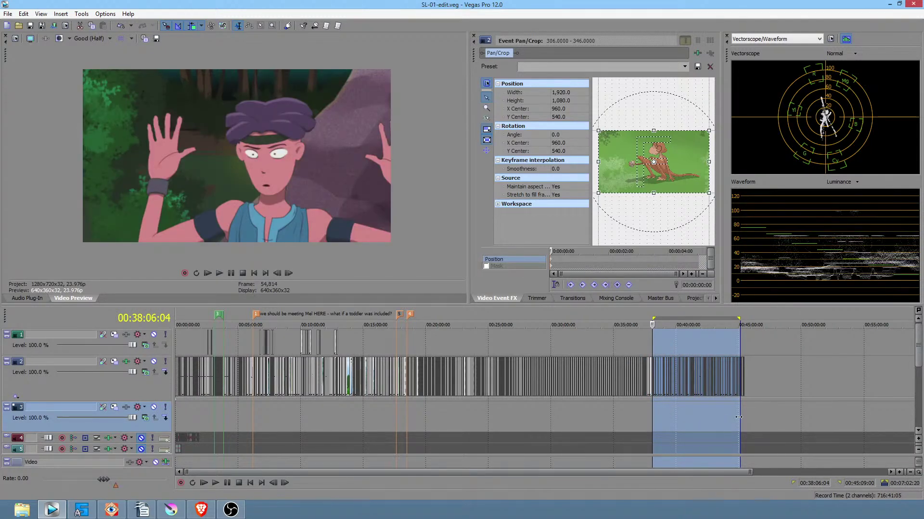
drag(739, 417, 742, 416)
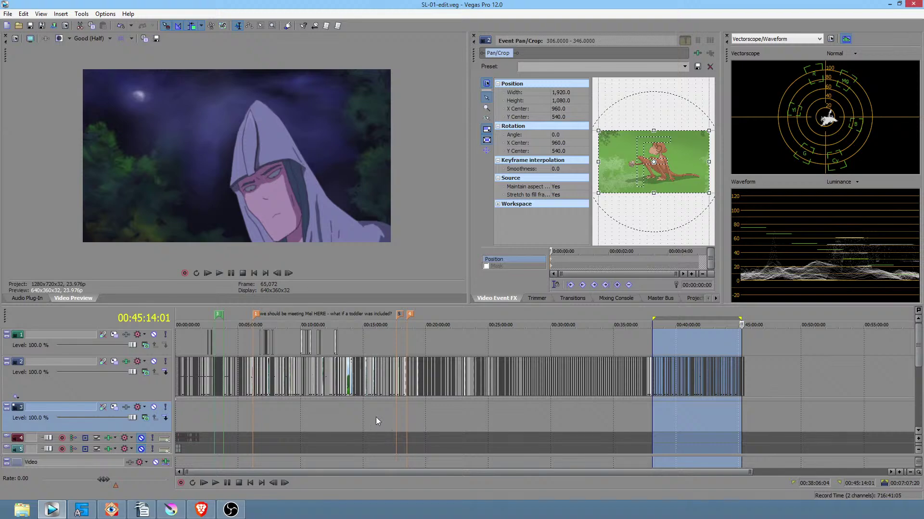
mouse_move(367, 417)
mouse_down()
mouse_move(419, 417)
mouse_move(354, 418)
mouse_move(386, 417)
mouse_move(377, 422)
mouse_up()
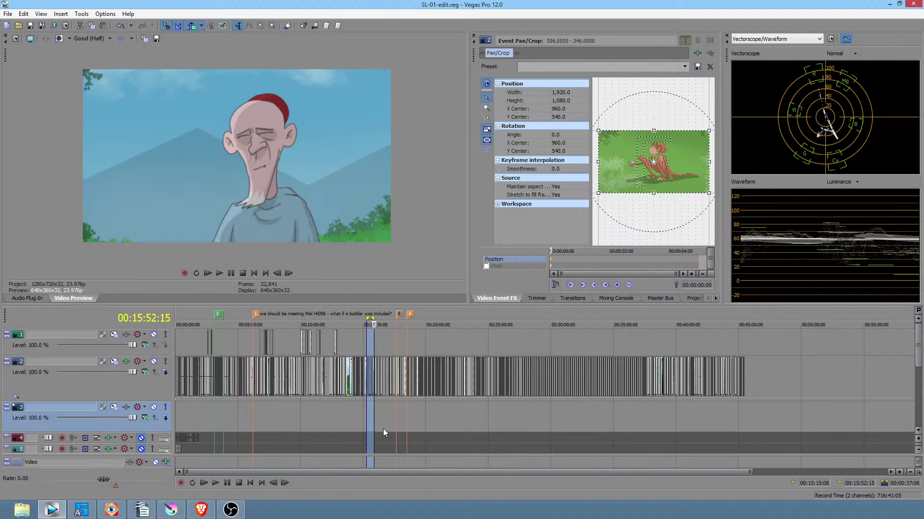
click(371, 406)
scroll(371, 406, up, 5)
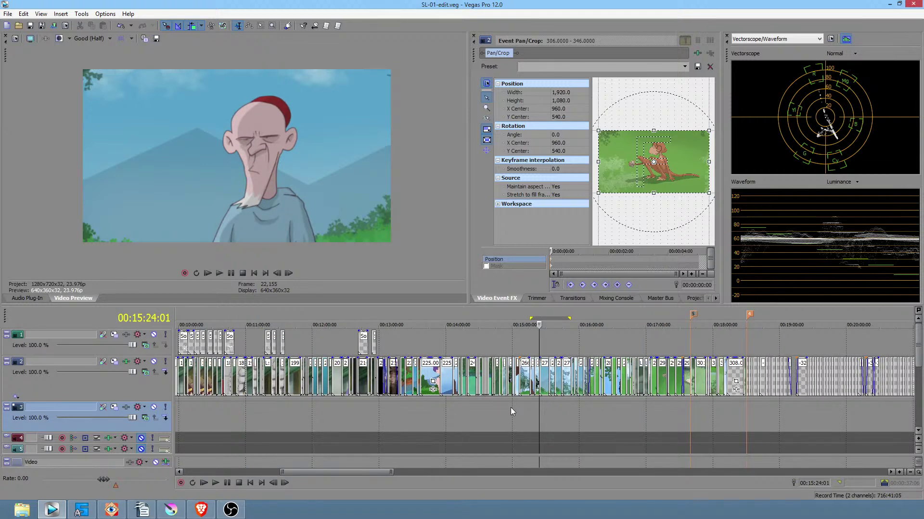
scroll(512, 411, right, 5)
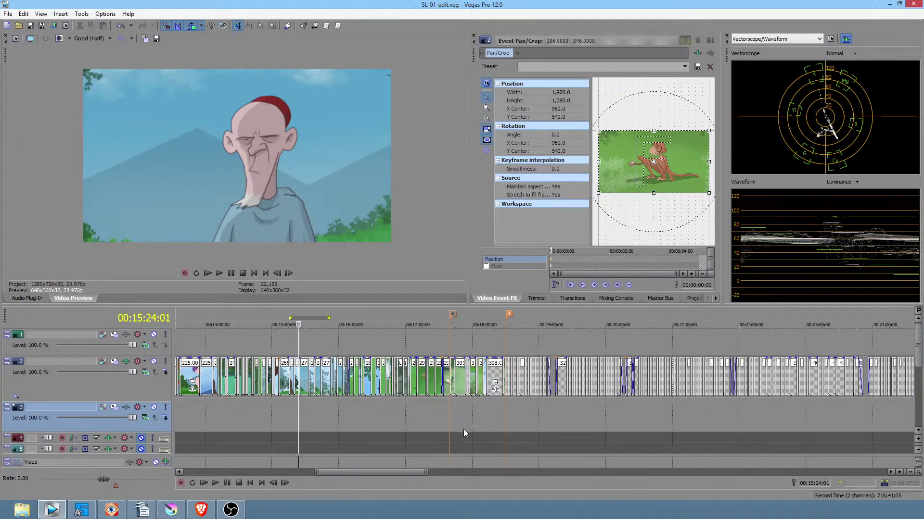
- Mark the stretch leading up to clip 301 and play the edit from the end of clip 306 through clip 307
drag(403, 418, 461, 419)
scroll(471, 419, up, 5)
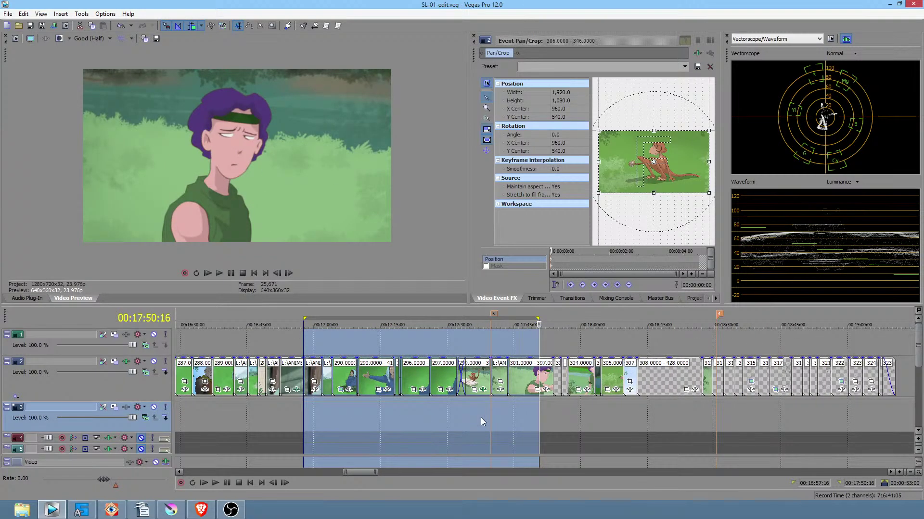
scroll(480, 417, right, 3)
mouse_move(389, 422)
mouse_down()
mouse_move(523, 417)
mouse_move(487, 417)
mouse_up()
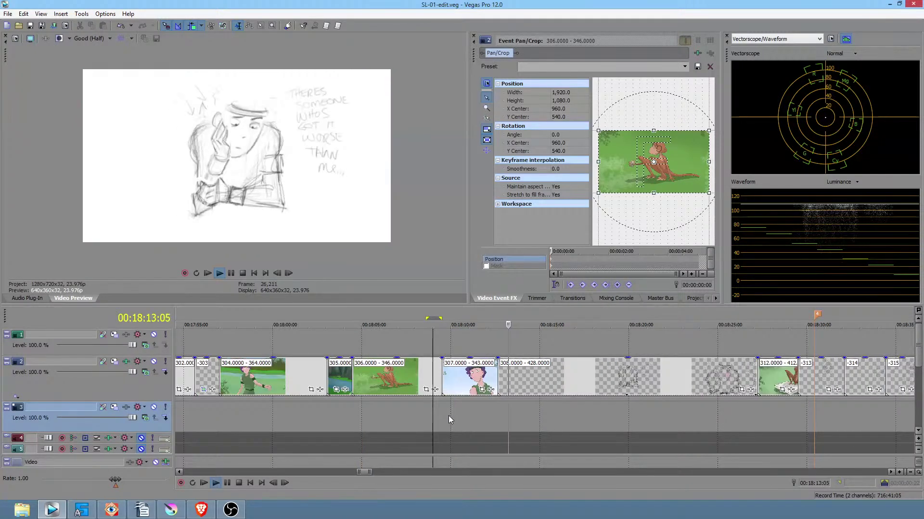
click(414, 411)
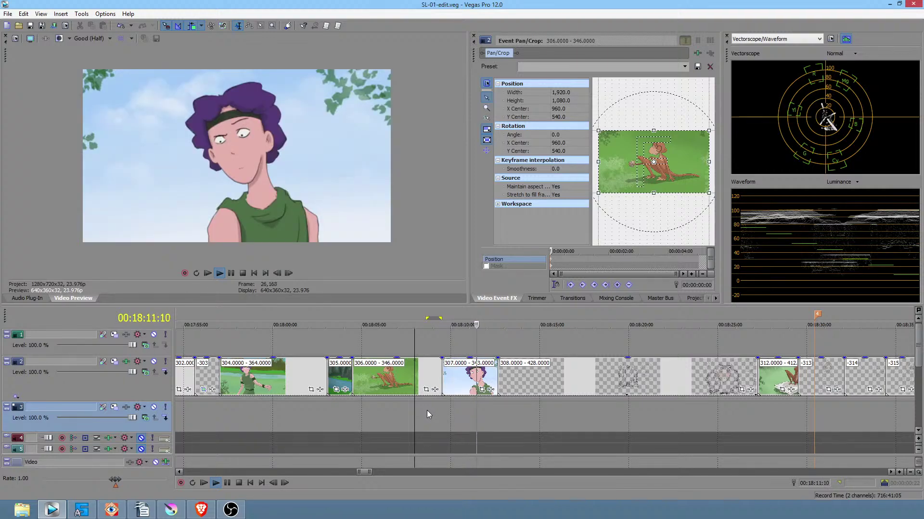
key(space)
click(465, 404)
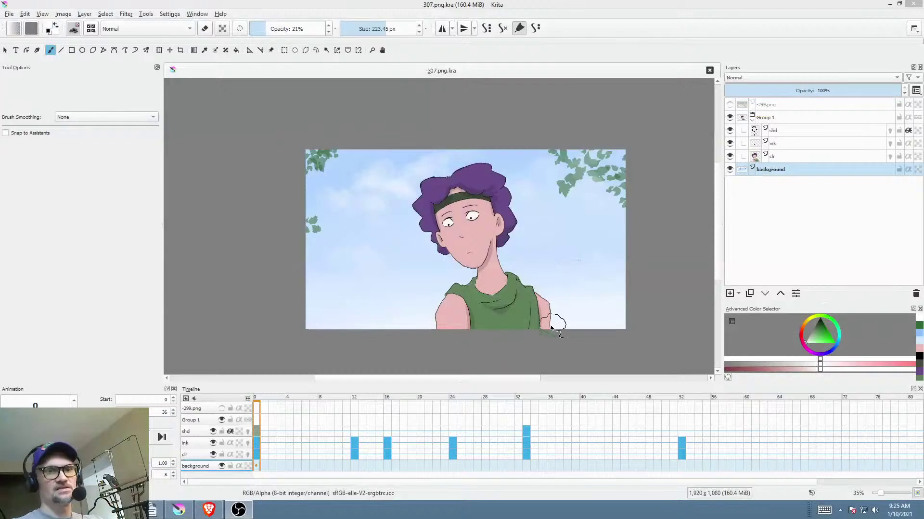
- Switch to Krita and scrub through the shot 307 animation to compare the character's expressions
mouse_move(420, 399)
mouse_down()
mouse_move(487, 408)
mouse_move(394, 407)
mouse_move(452, 407)
mouse_move(423, 407)
mouse_move(468, 459)
mouse_up()
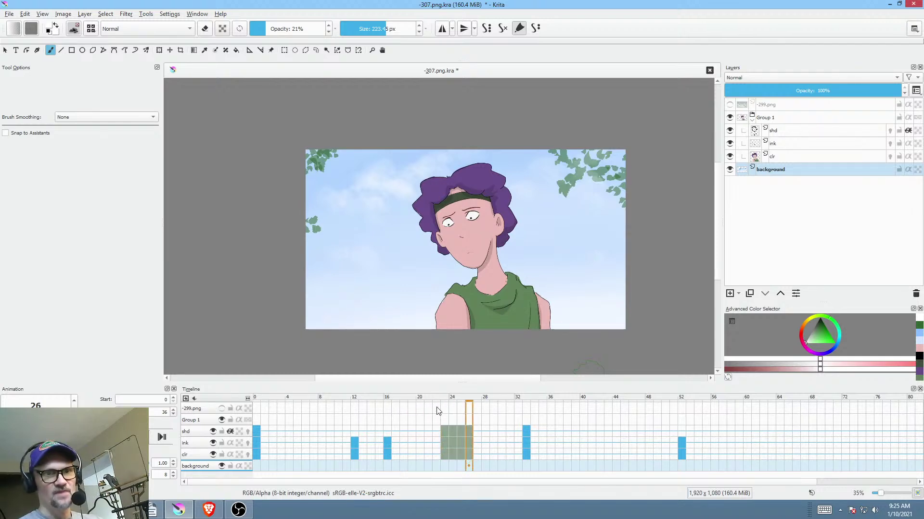
drag(380, 413, 387, 414)
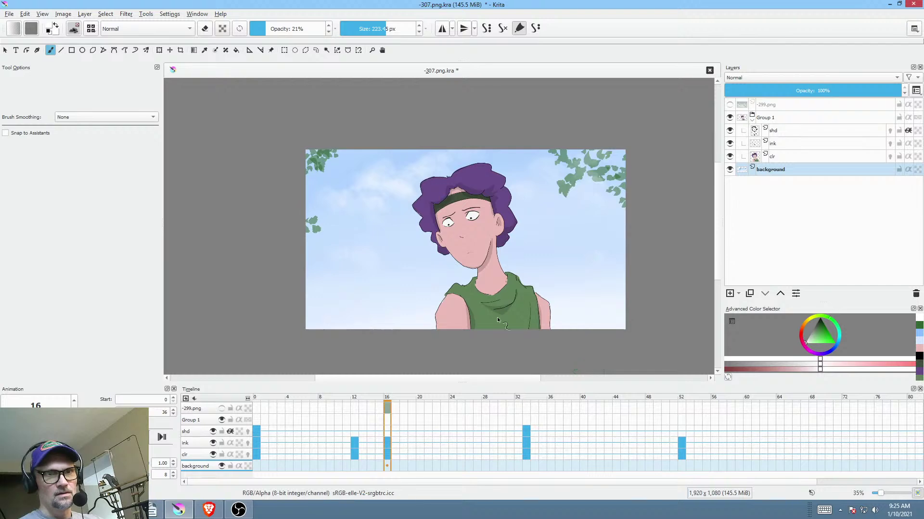
scroll(524, 284, up, 1)
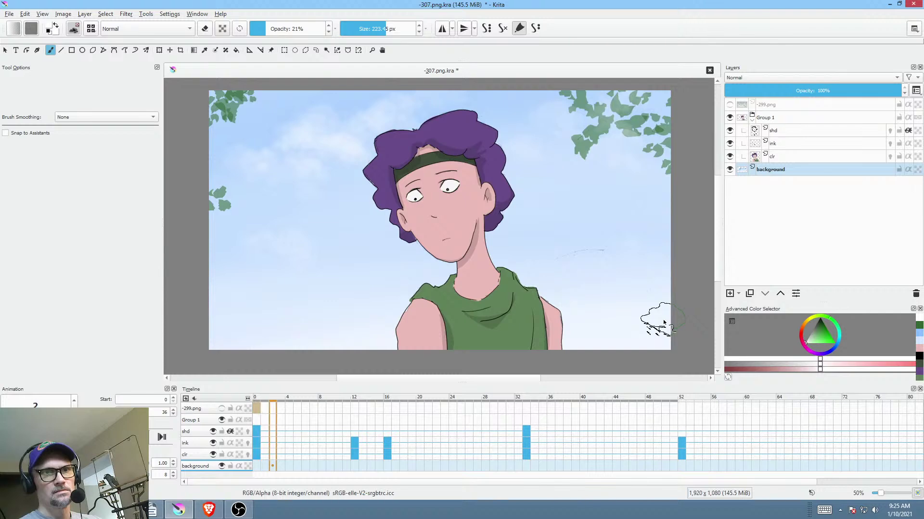
- At frame 33 on the ink layer, cover the raised eyebrow with a freehand fill in the sampled skin colour
click(531, 440)
click(529, 444)
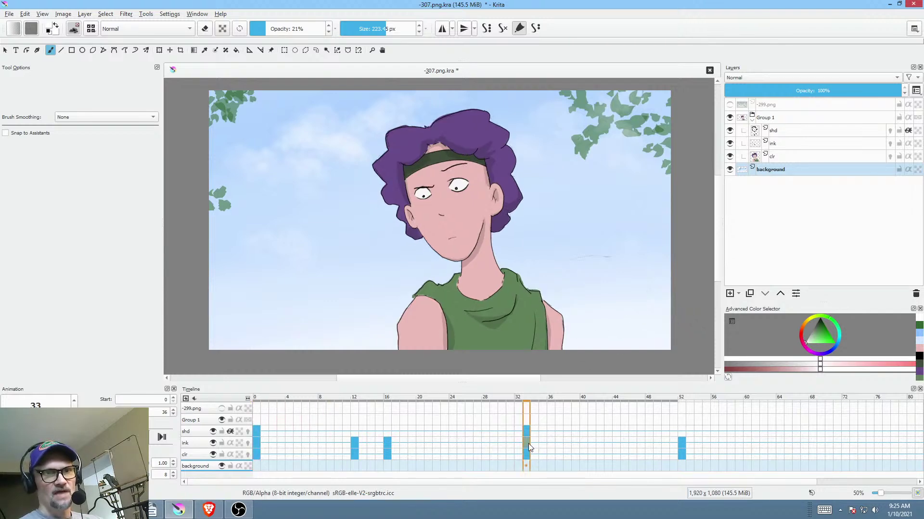
scroll(510, 173, up, 3)
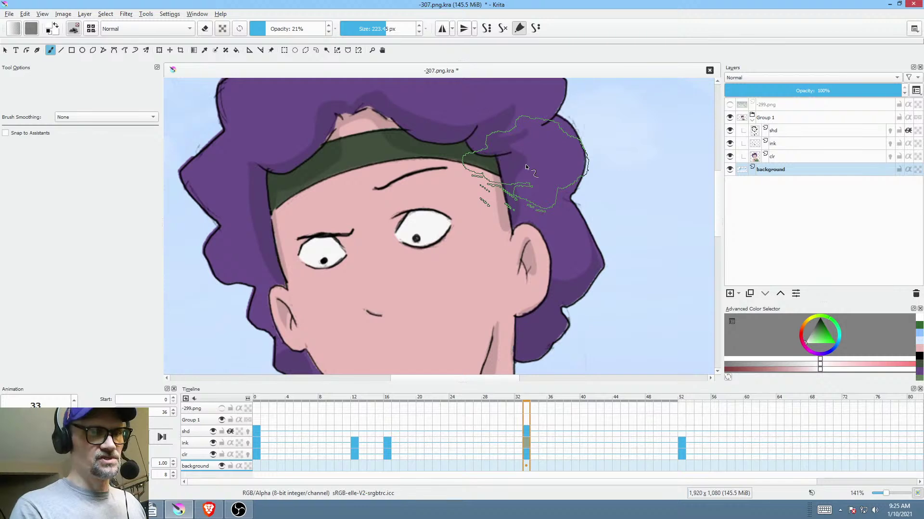
right_click(526, 441)
key(Escape)
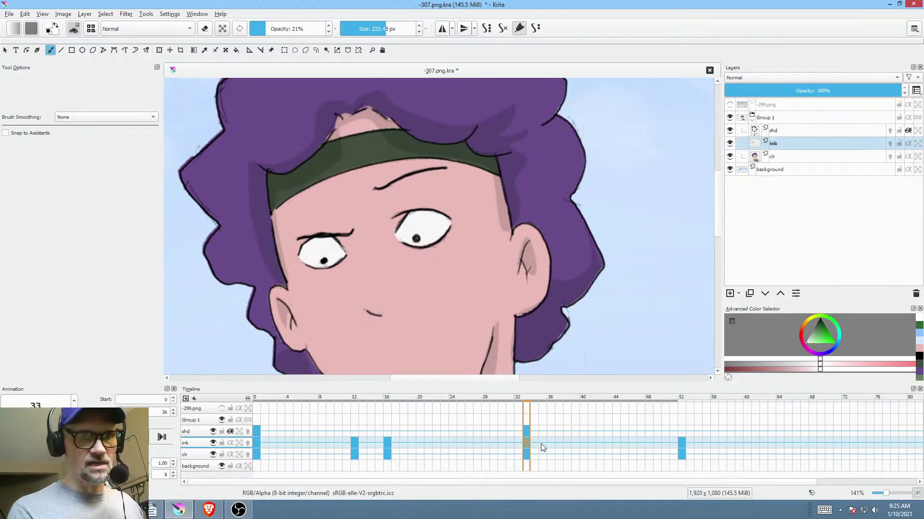
right_click(448, 194)
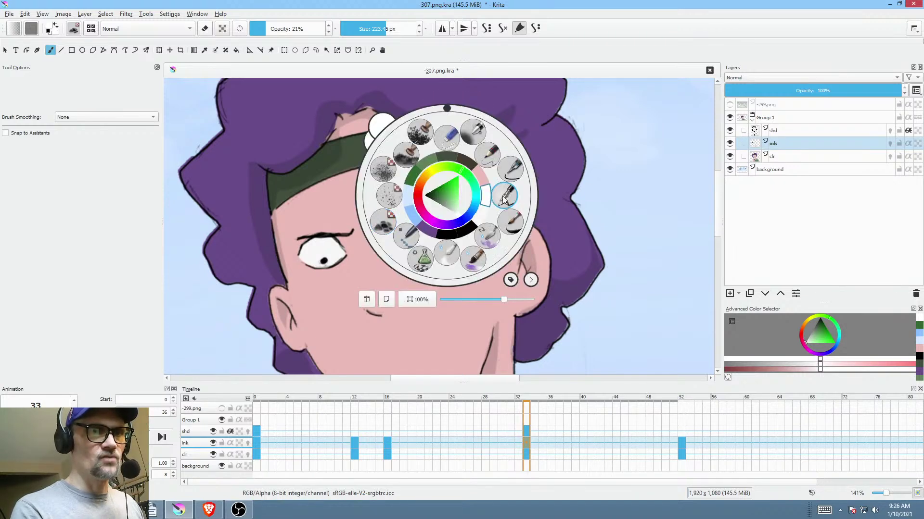
click(494, 163)
key(shift+b)
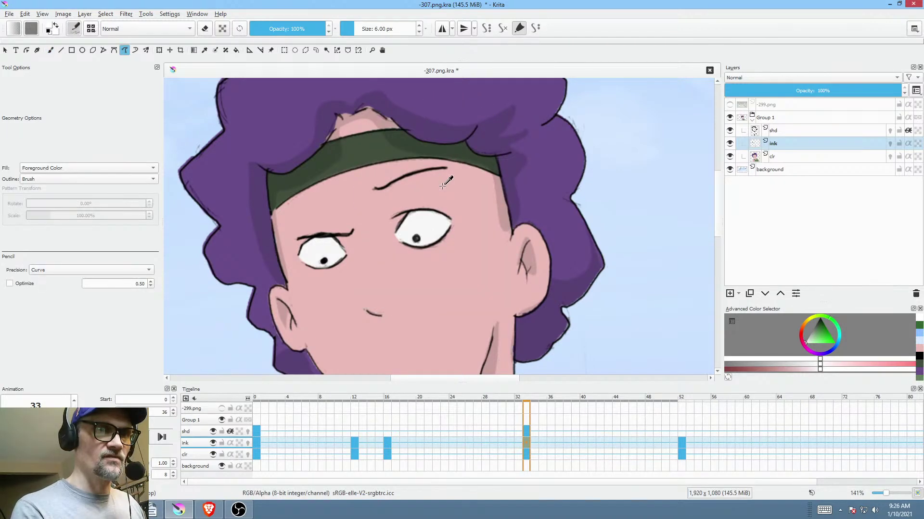
ctrl+click(448, 169)
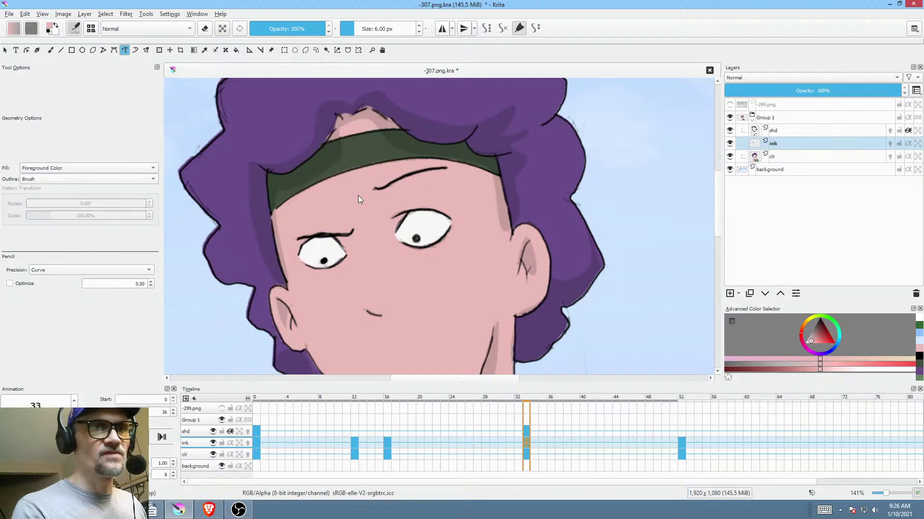
drag(359, 200, 448, 187)
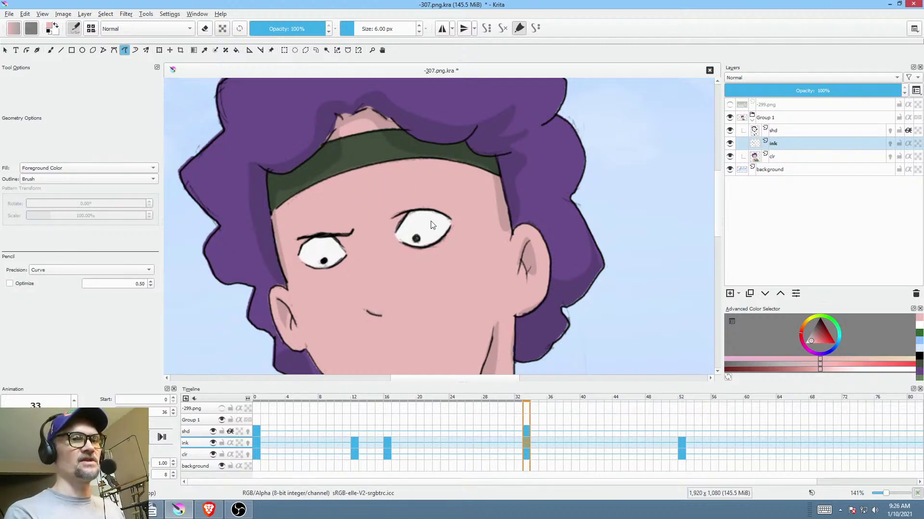
- Go back to the ink keyframe at frame 16 and erase both of the character's eyebrows
key(comma)
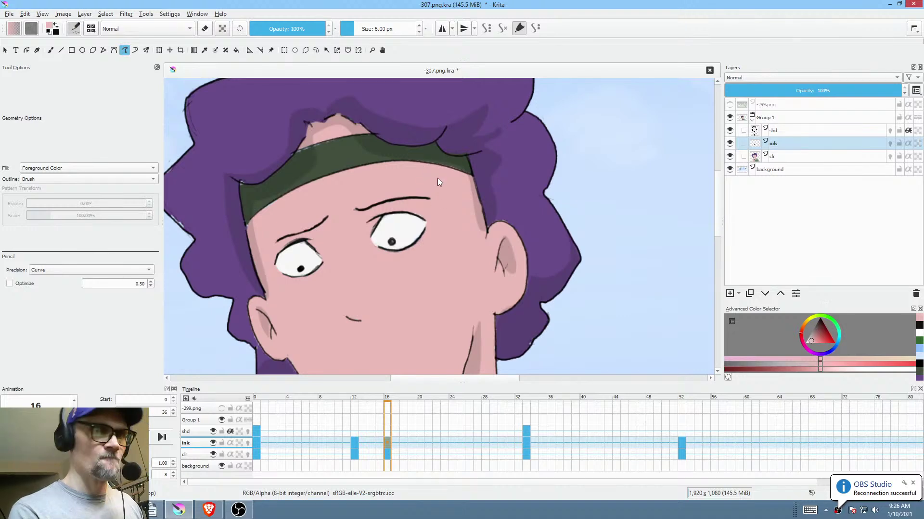
key(e)
drag(354, 209, 456, 186)
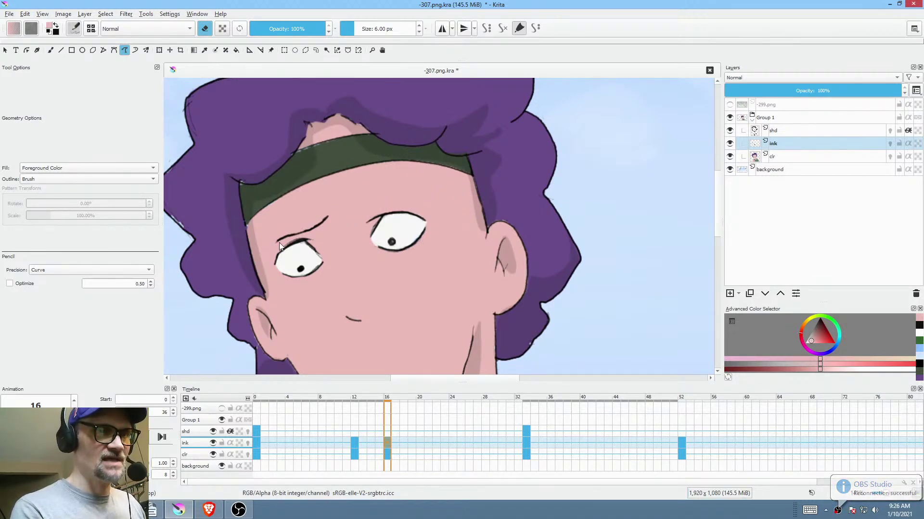
drag(333, 218, 278, 239)
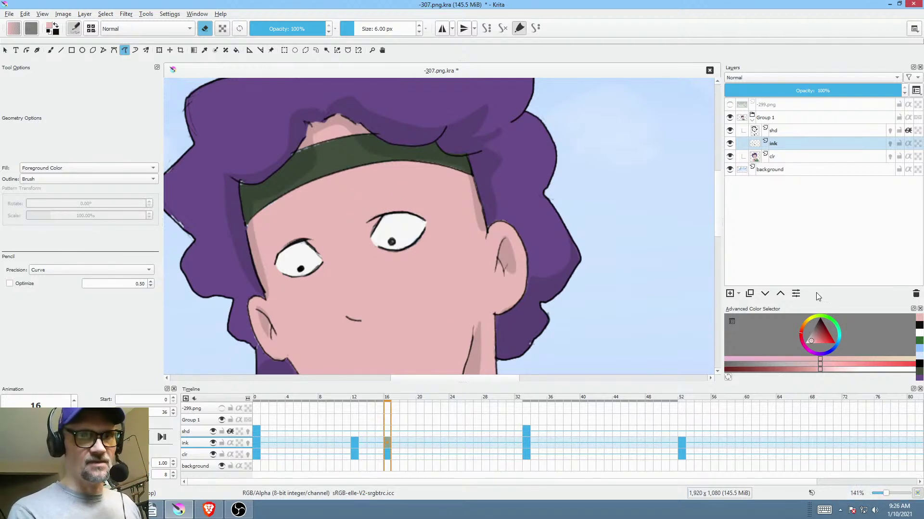
- Ink new frowning eyebrows in black above both eyes at frame 16 with the 6 px brush, and check them mirrored
scroll(392, 254, up, 5)
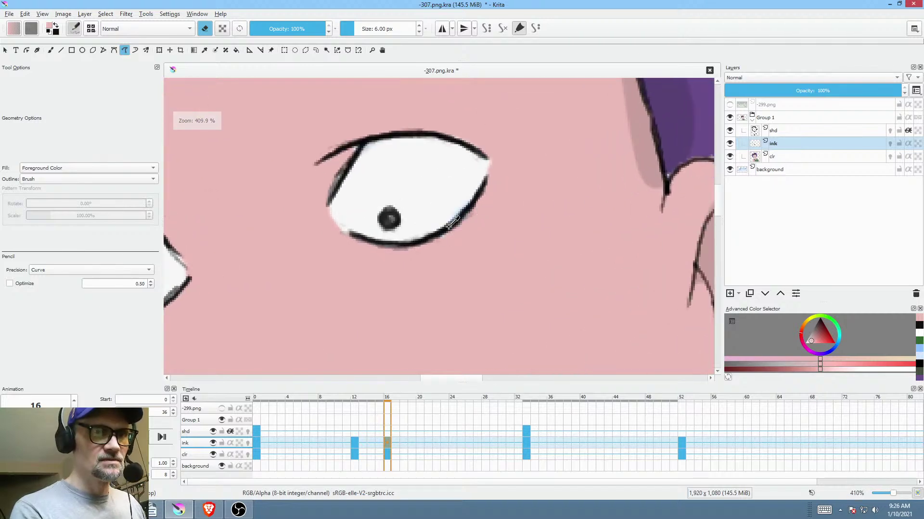
key(d)
scroll(449, 224, down, 4)
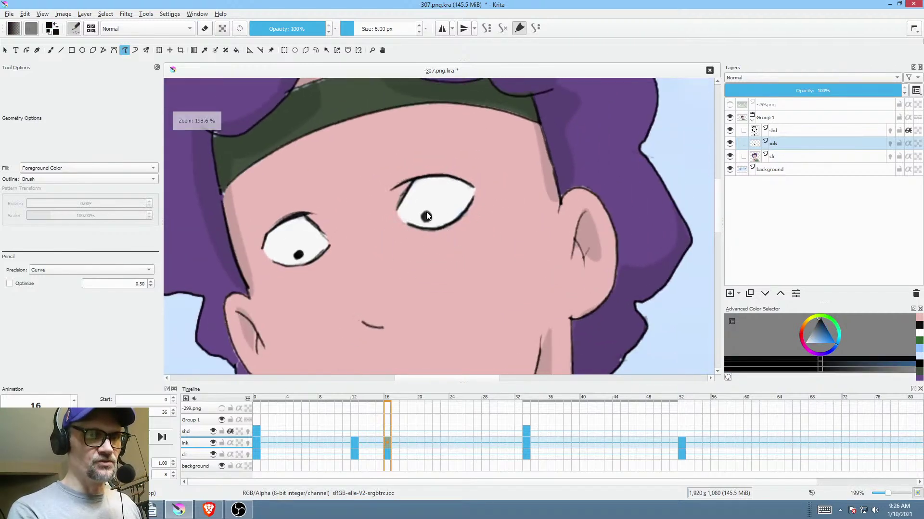
key(b)
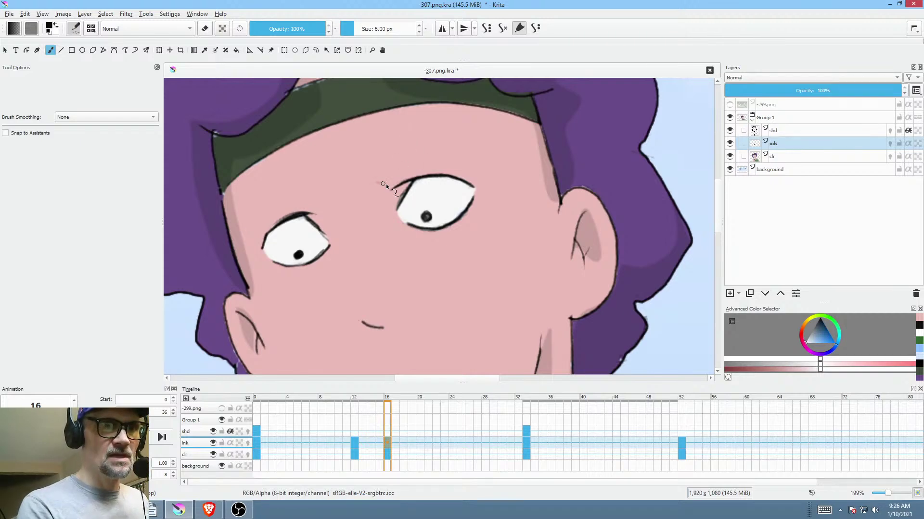
mouse_move(373, 183)
mouse_down()
mouse_move(419, 172)
mouse_move(391, 188)
mouse_move(482, 155)
mouse_up()
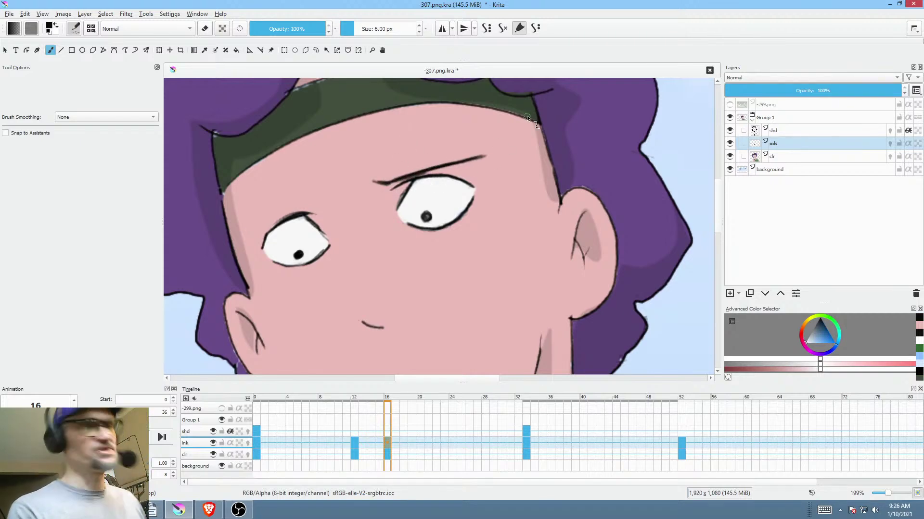
key(m)
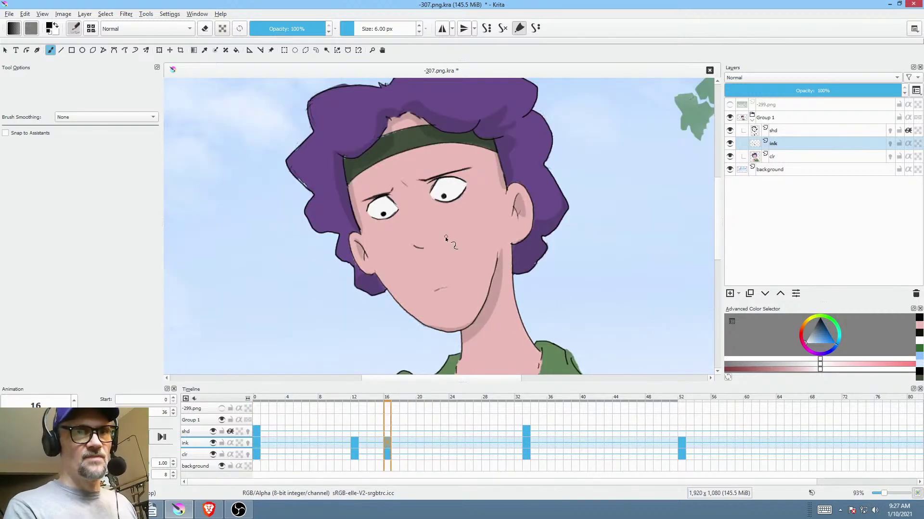
- Erase the new eyebrow above the eye nearer the fully visible ear at frame 16, using an erasing freehand fill
scroll(446, 237, up, 3)
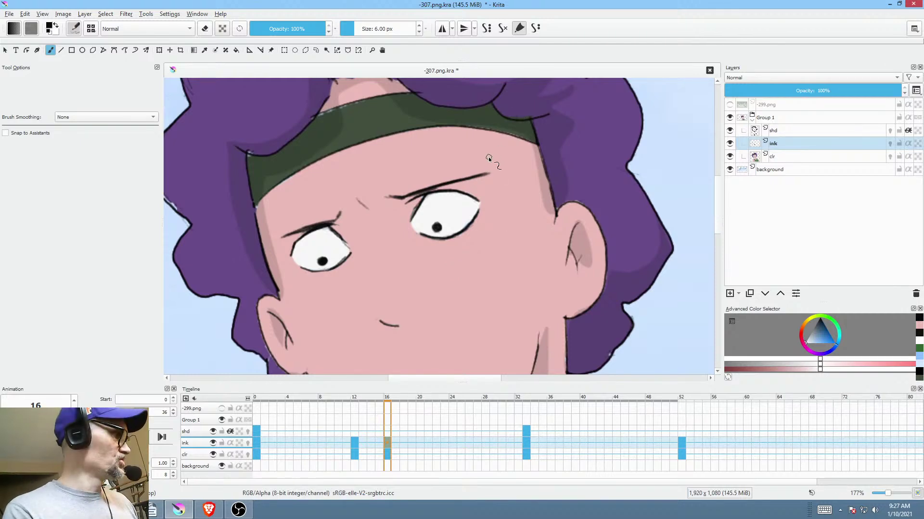
key(shift+b)
drag(491, 156, 380, 178)
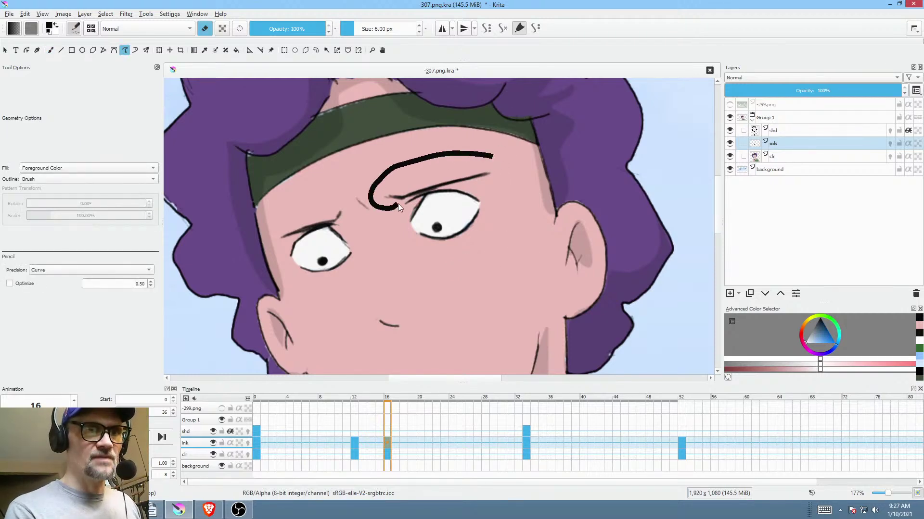
key(ctrl+z)
key(ctrl+z)
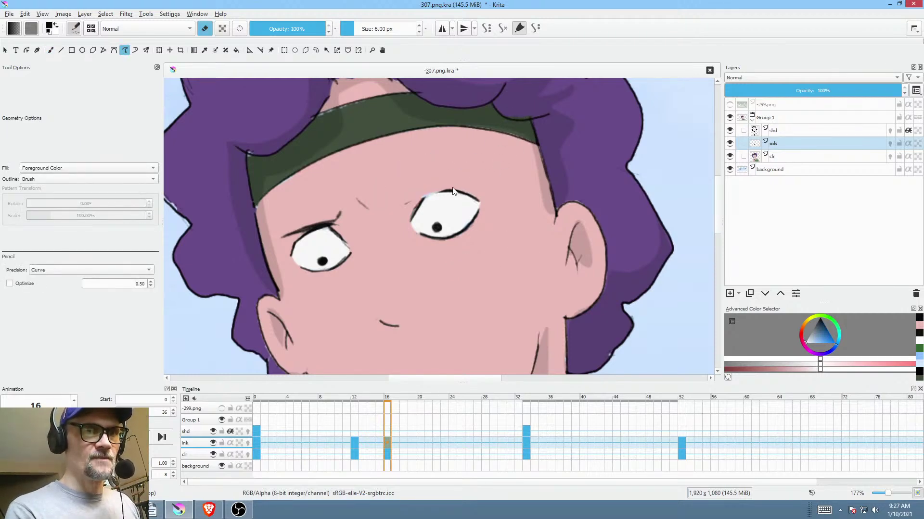
- Restore the upper eyelid line and ink a raised, arched black eyebrow above that eye with the 6 px brush
key(b)
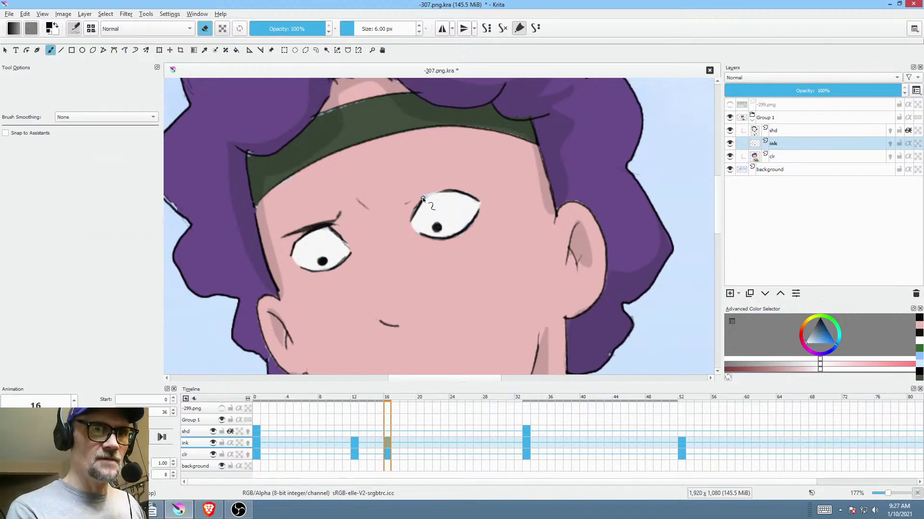
key(e)
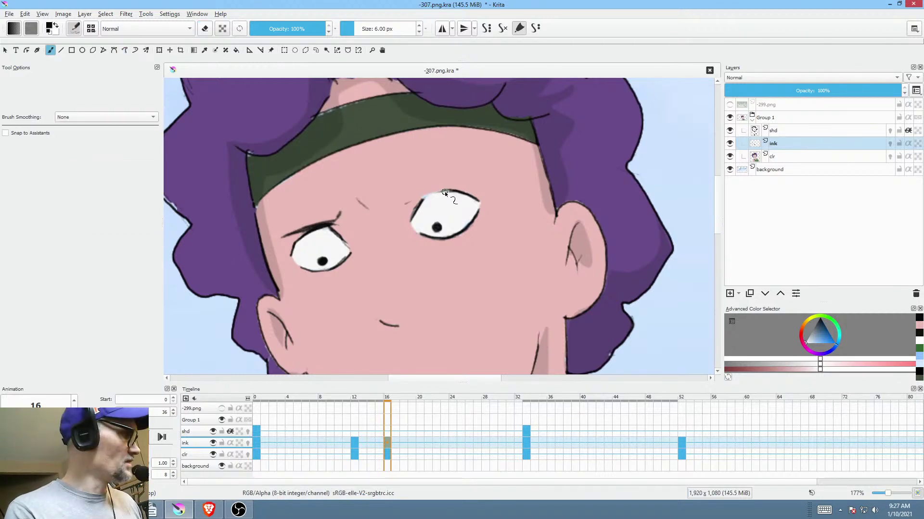
drag(415, 199, 452, 191)
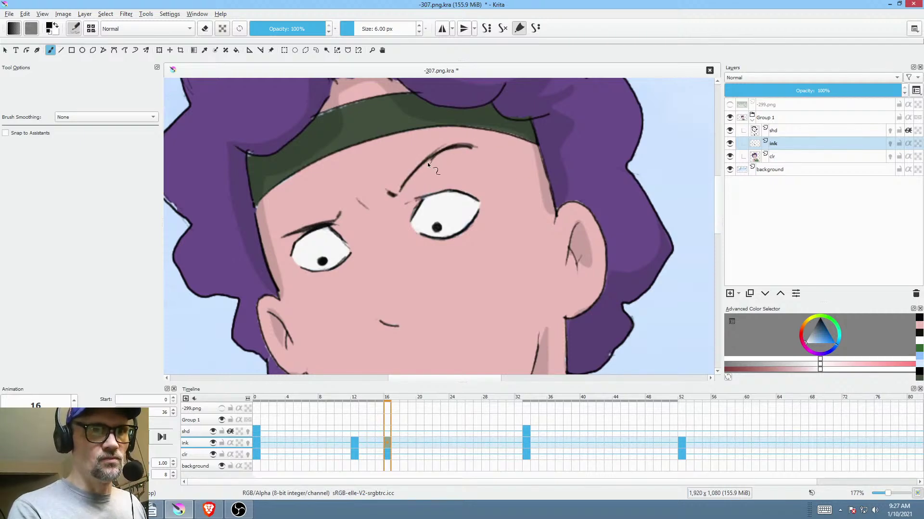
- Play the animation from frame 9 to check the new eyebrow pose across the whole face
scroll(416, 180, down, 4)
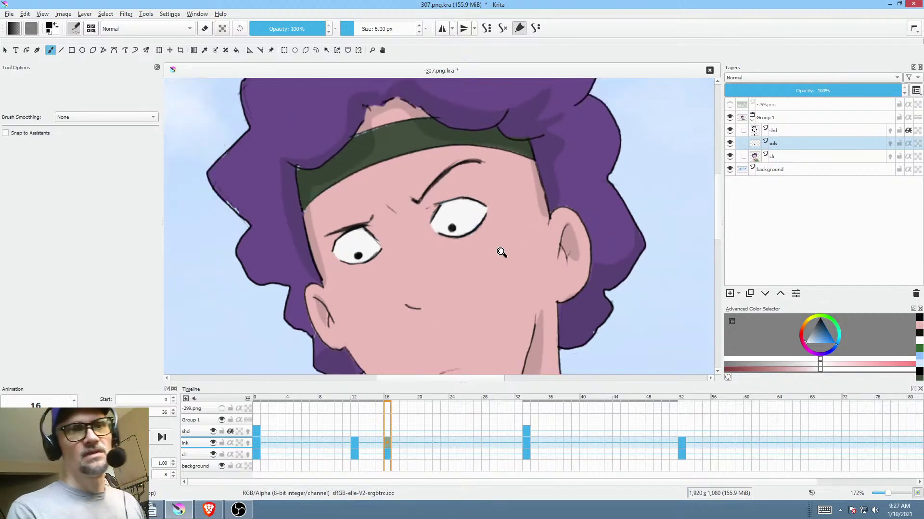
click(331, 441)
key(space)
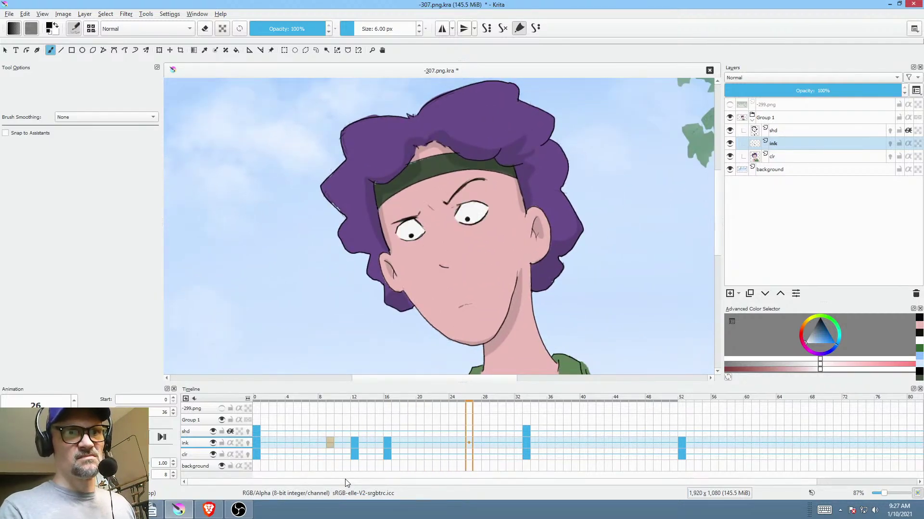
- Try reshaping the lower lid of the eye nearer the fully visible ear at frame 17 with black and skin-coloured freehand fills, and undo both
key(space)
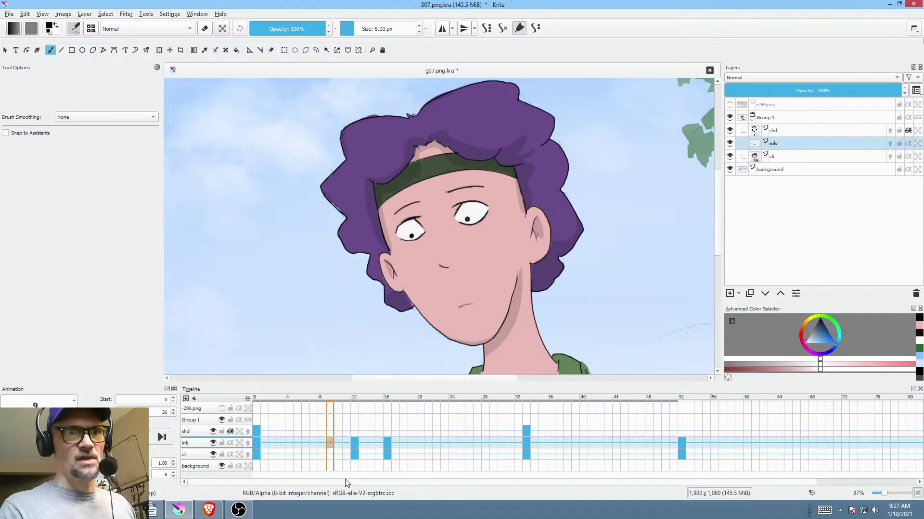
click(396, 443)
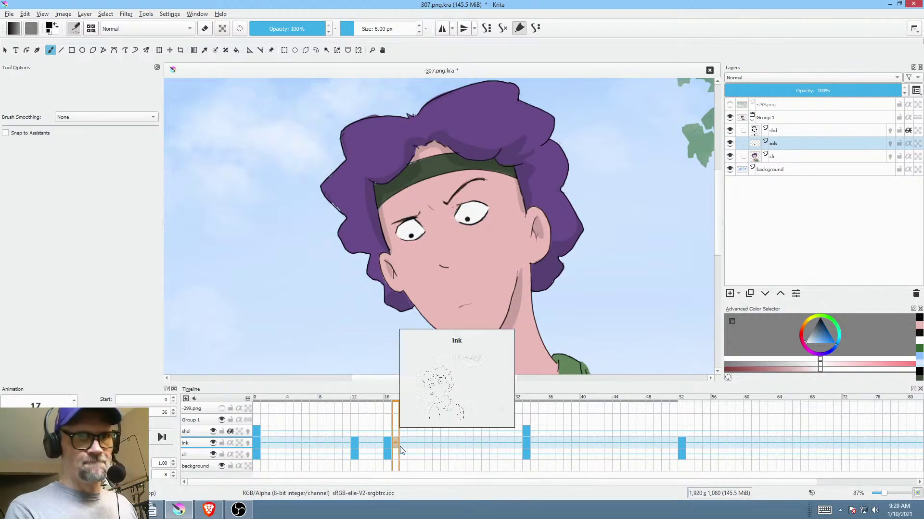
scroll(440, 279, up, 2)
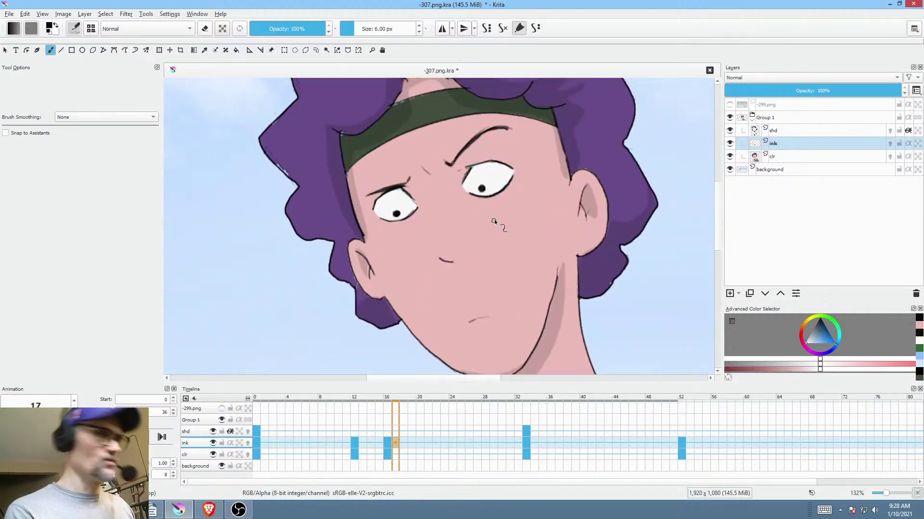
key(p)
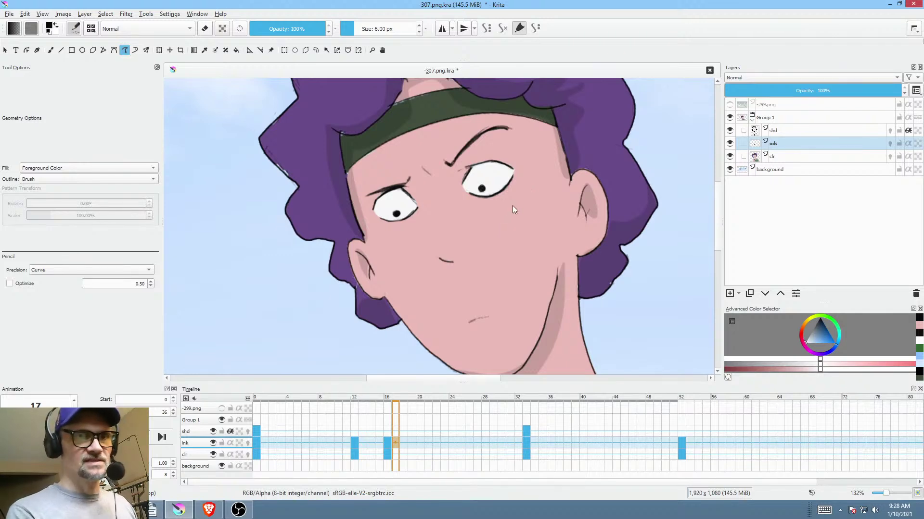
drag(495, 209, 522, 179)
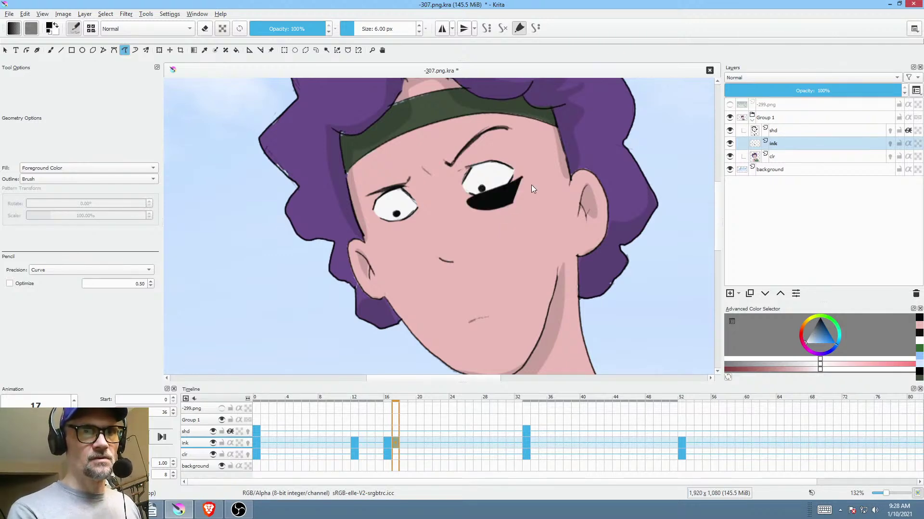
ctrl+click(528, 176)
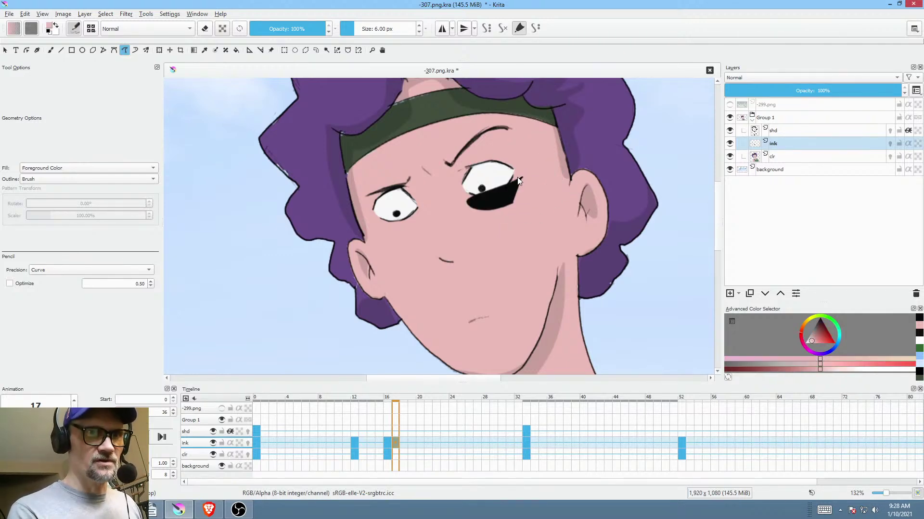
mouse_move(500, 191)
mouse_down()
mouse_move(469, 195)
mouse_move(519, 182)
mouse_up()
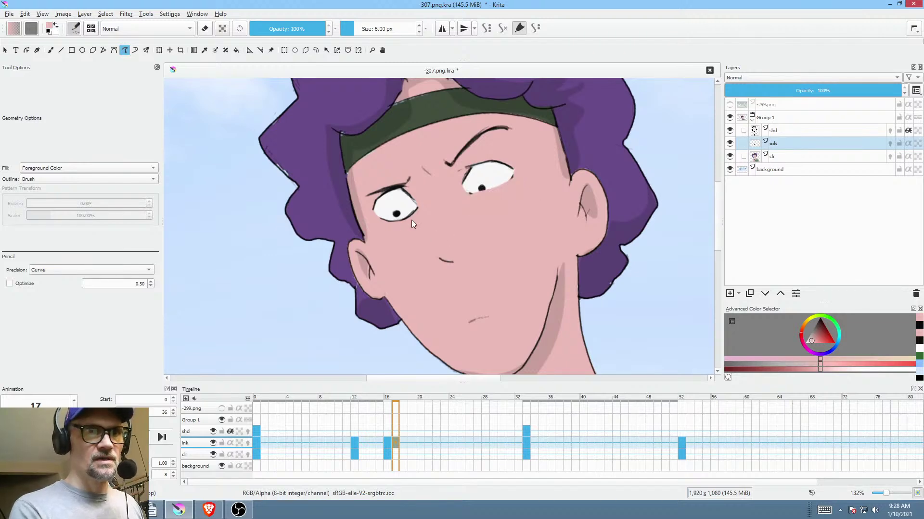
scroll(426, 217, down, 4)
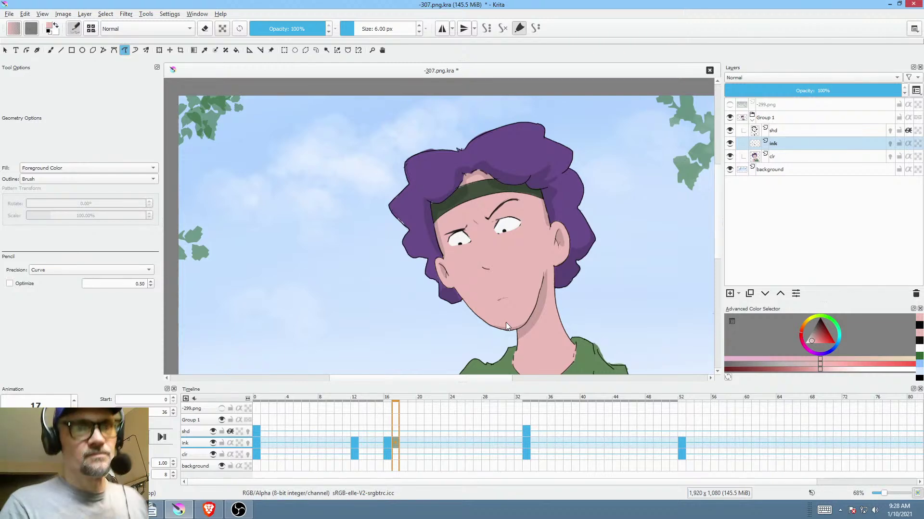
key(ctrl+z)
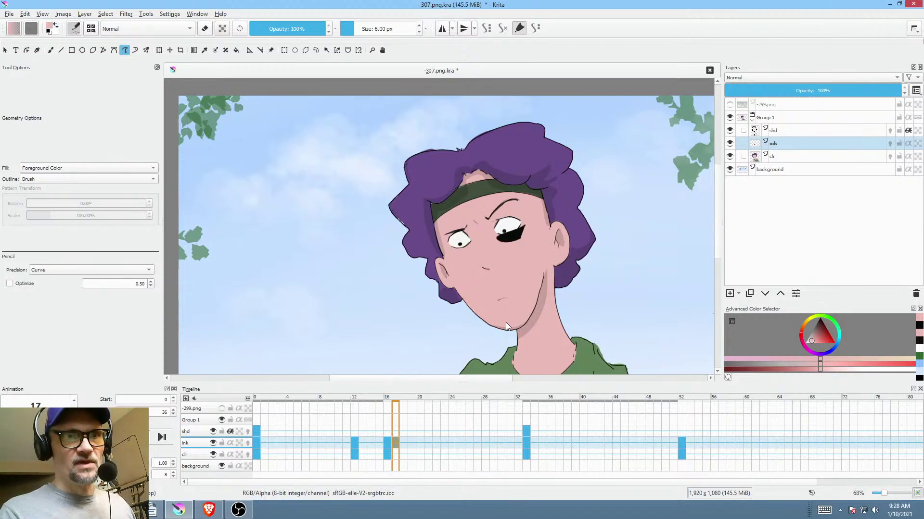
key(ctrl+z)
- Ink raised, slanted lower eyelid lines in black across both eyes on the ink layer at frame 17 with the 6 px brush
scroll(486, 275, up, 4)
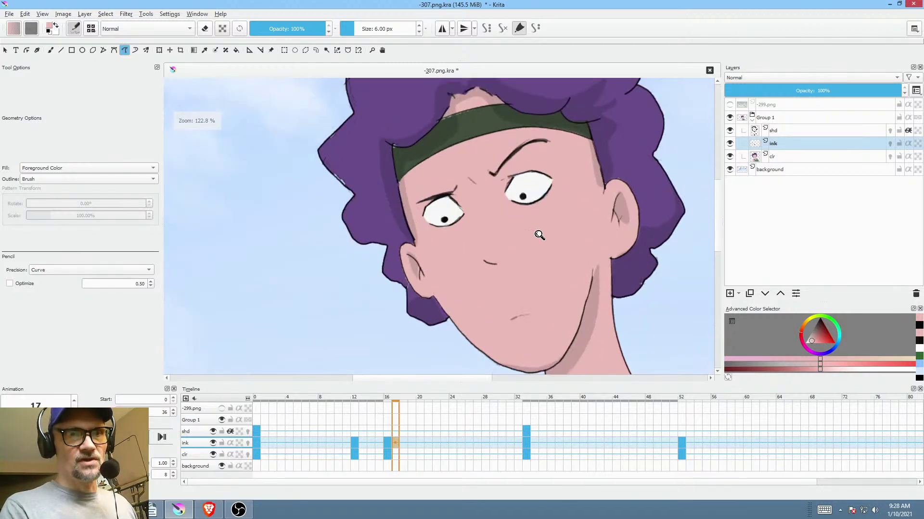
scroll(413, 282, down, 2)
scroll(478, 221, up, 5)
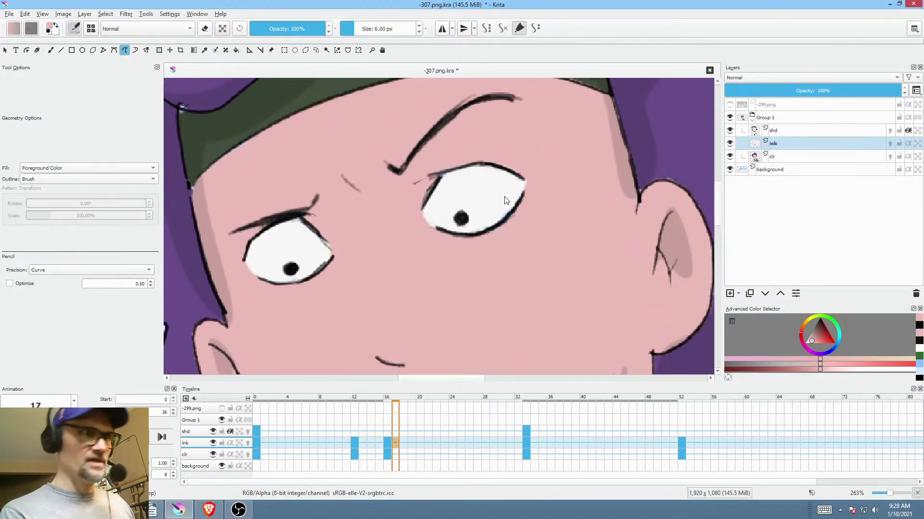
click(388, 443)
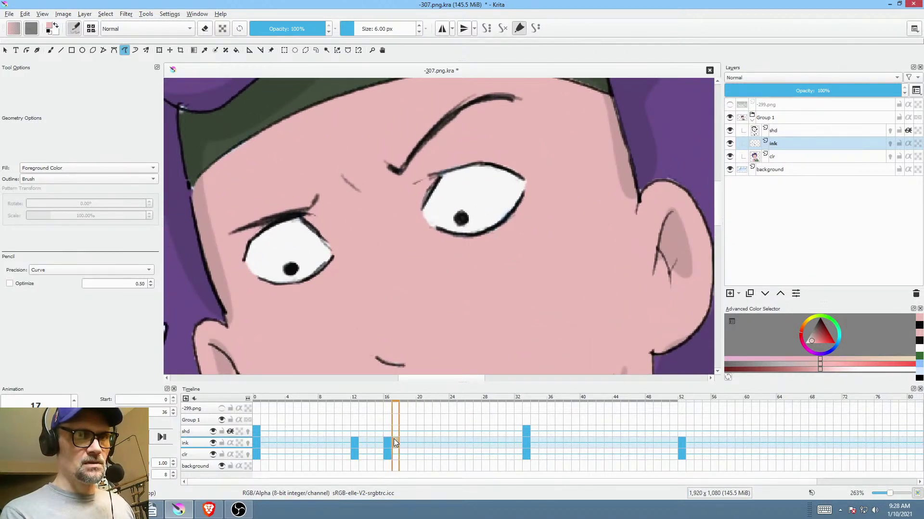
click(393, 443)
key(d)
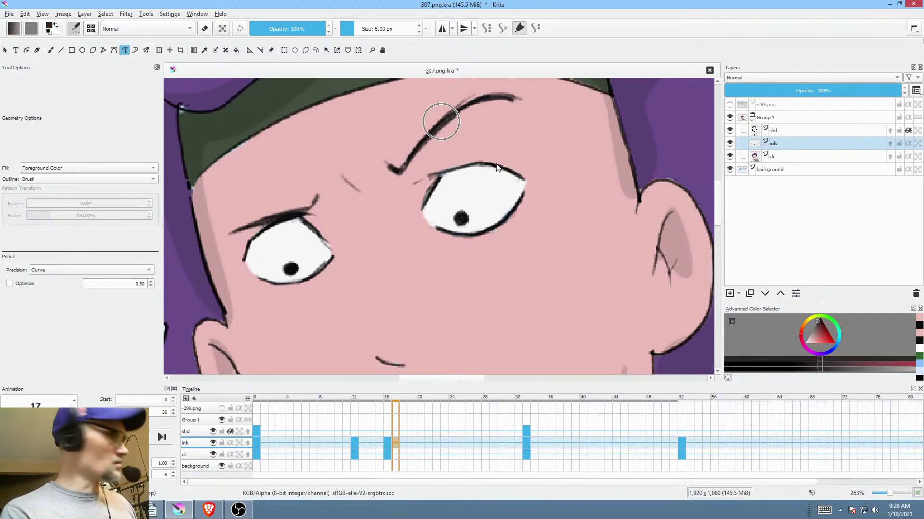
key(b)
mouse_move(483, 224)
mouse_down()
mouse_move(433, 230)
mouse_move(500, 221)
mouse_up()
mouse_move(431, 232)
mouse_down()
mouse_move(509, 208)
mouse_move(437, 235)
mouse_move(538, 185)
mouse_up()
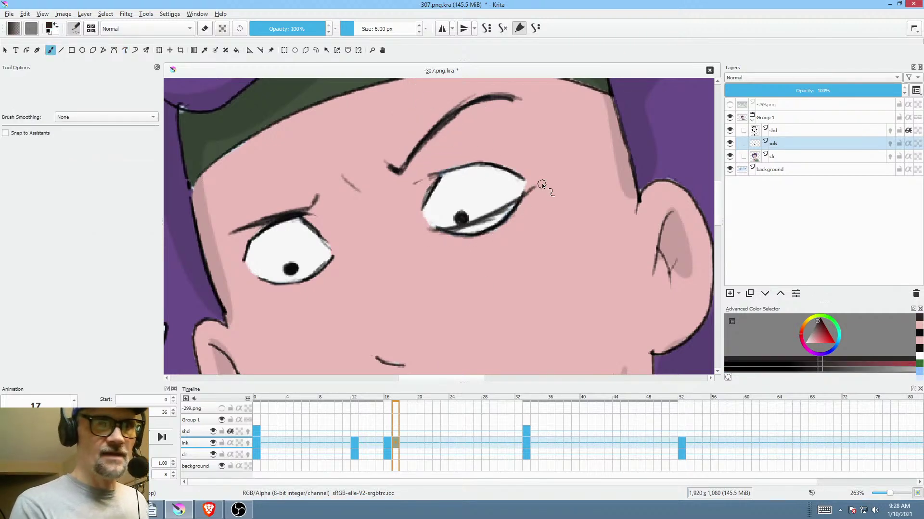
mouse_move(251, 276)
mouse_down()
mouse_move(309, 276)
mouse_move(281, 272)
mouse_move(343, 250)
mouse_up()
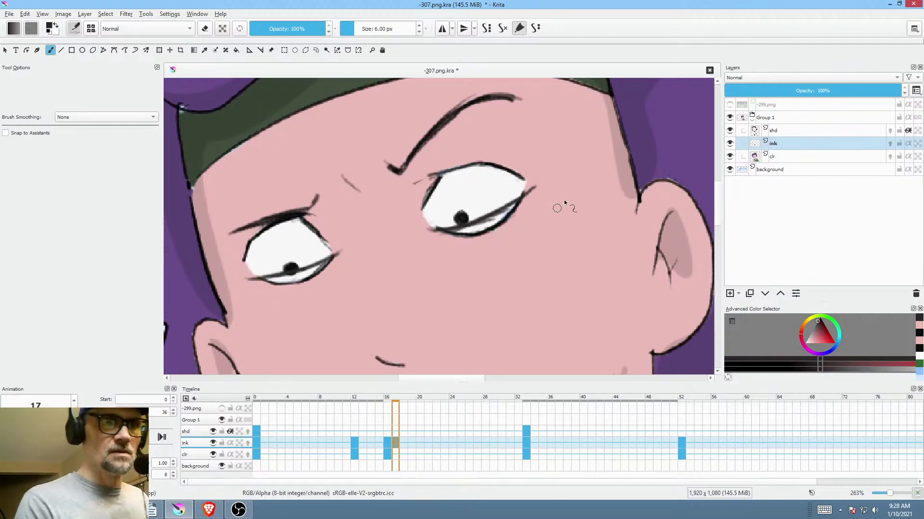
- Erase the old lower eye outlines and pupil overlap beneath the new lid lines of both eyes, using erasing freehand fills
key(e)
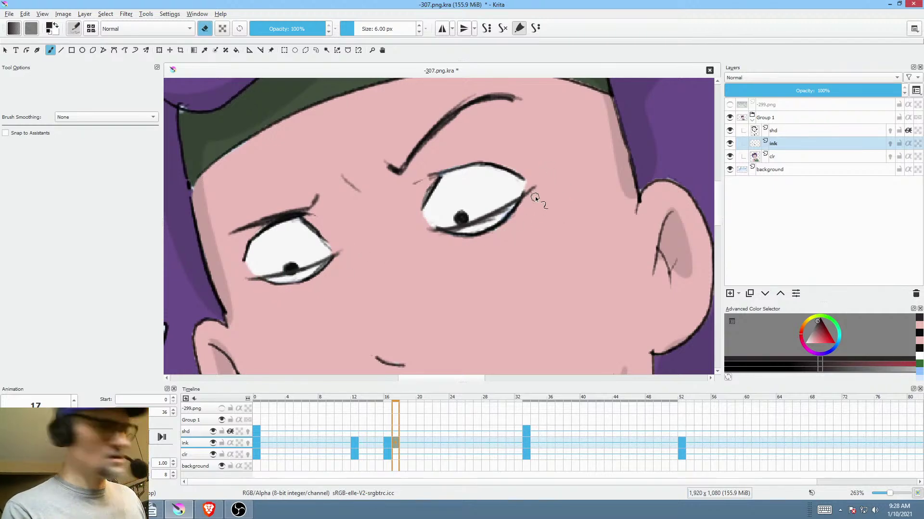
key(p)
key(e)
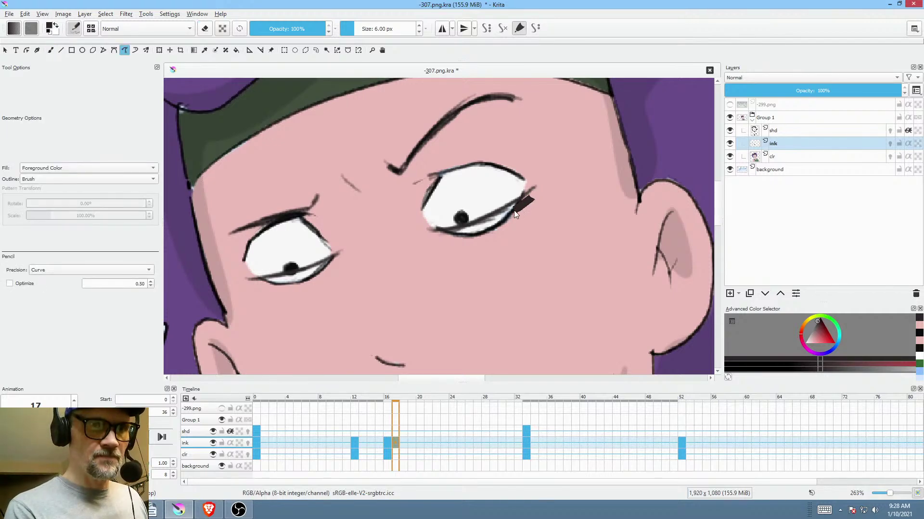
mouse_move(495, 222)
mouse_down()
mouse_move(454, 243)
mouse_move(519, 236)
mouse_move(542, 199)
mouse_up()
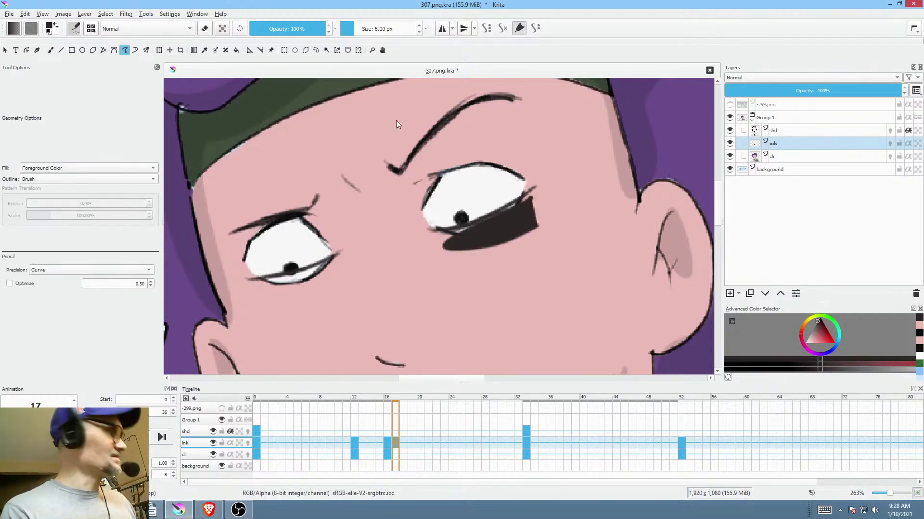
key(e)
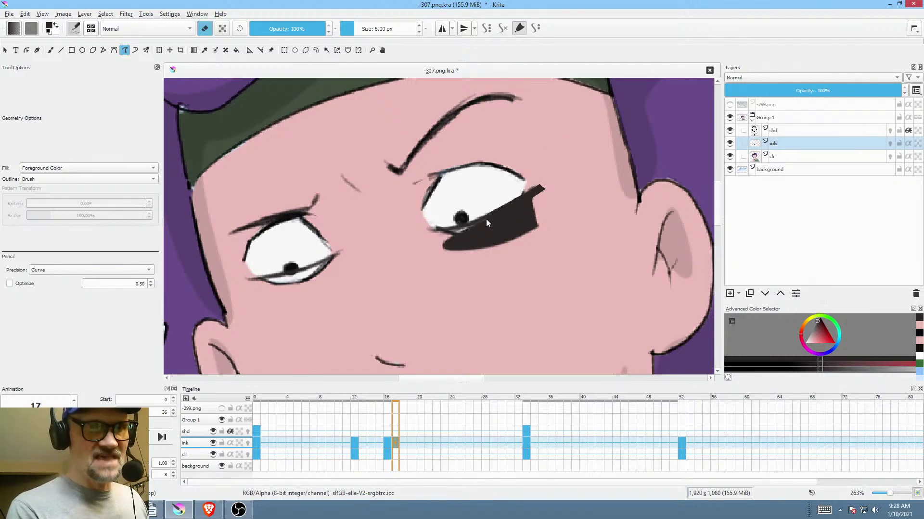
drag(441, 265, 581, 191)
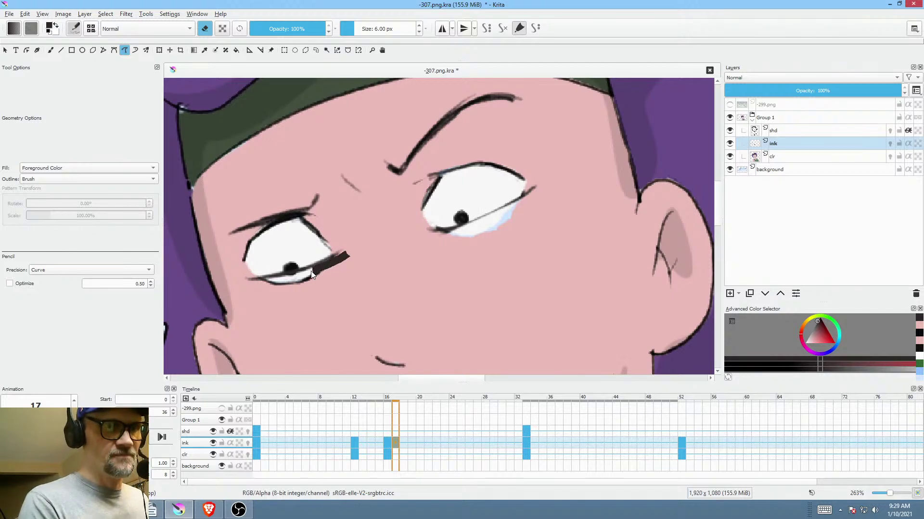
mouse_move(312, 274)
mouse_down()
mouse_move(289, 279)
mouse_move(340, 278)
mouse_move(352, 261)
mouse_up()
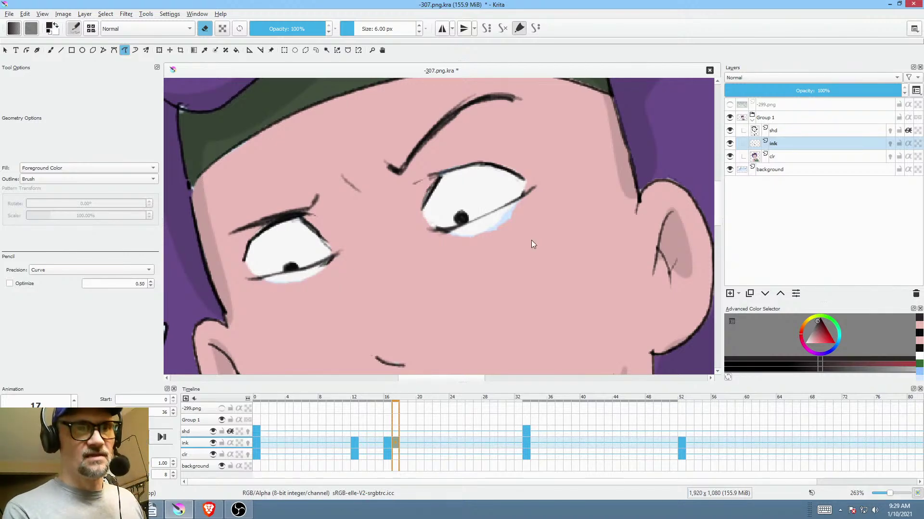
- On the clr layer at frame 17, cover the eye whites below the new lids with sampled skin colour and patch the far eye's outer corner white
click(387, 452)
click(393, 453)
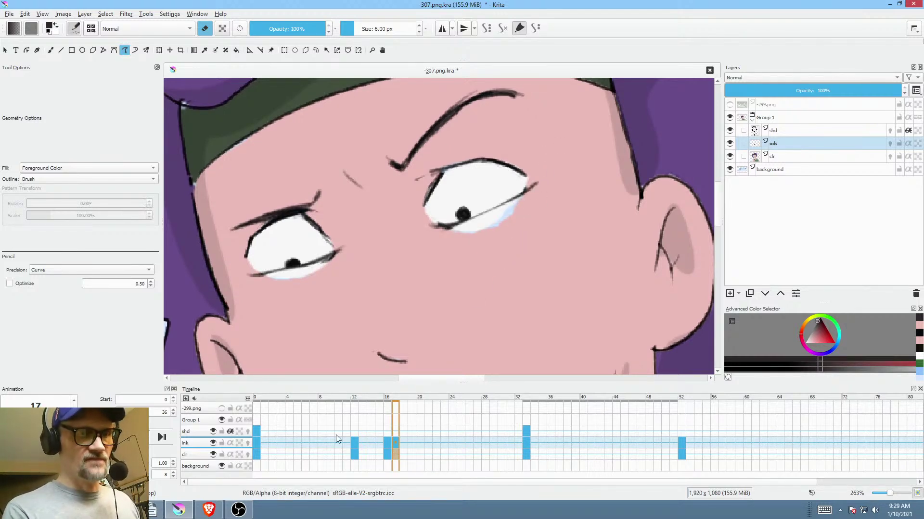
right_click(394, 453)
key(Escape)
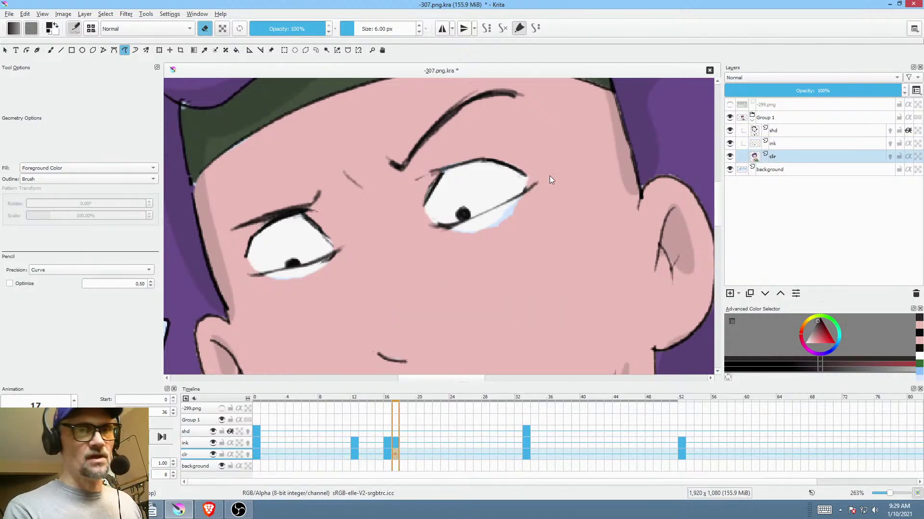
ctrl+click(537, 208)
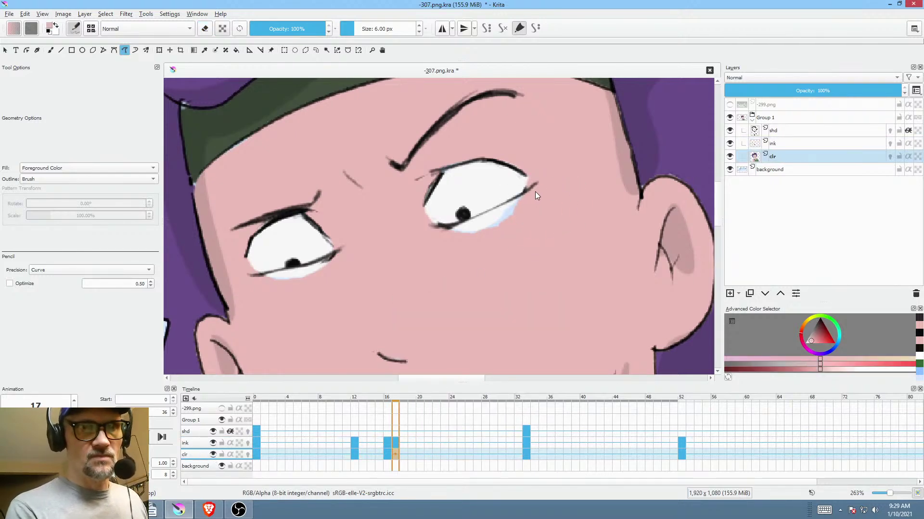
drag(450, 237, 549, 204)
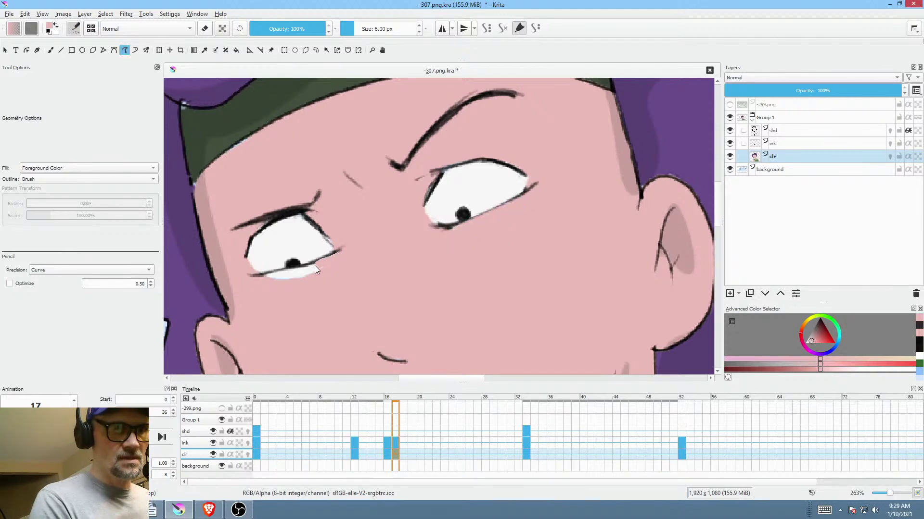
drag(259, 278, 370, 251)
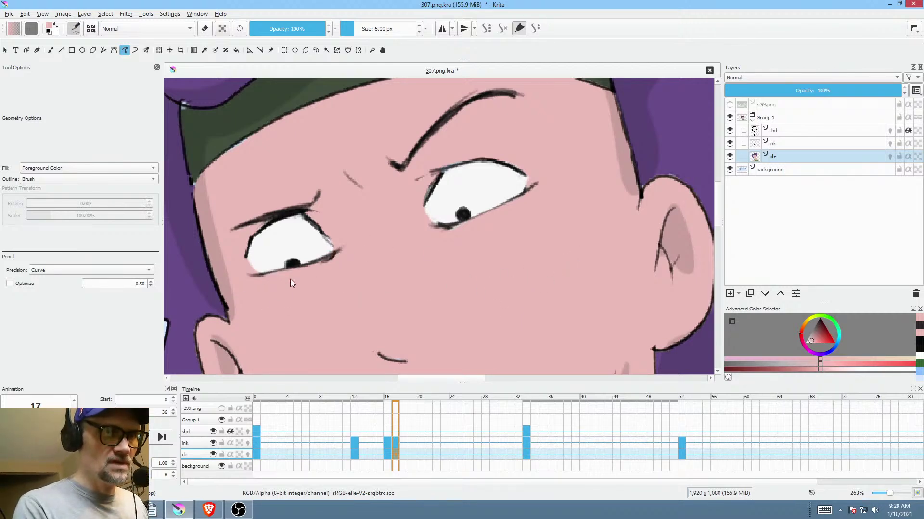
ctrl+click(262, 240)
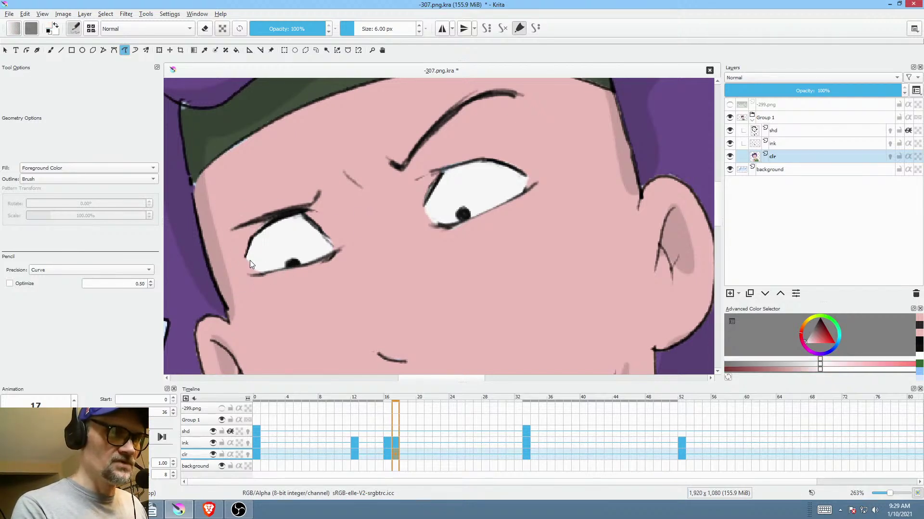
drag(254, 275, 275, 265)
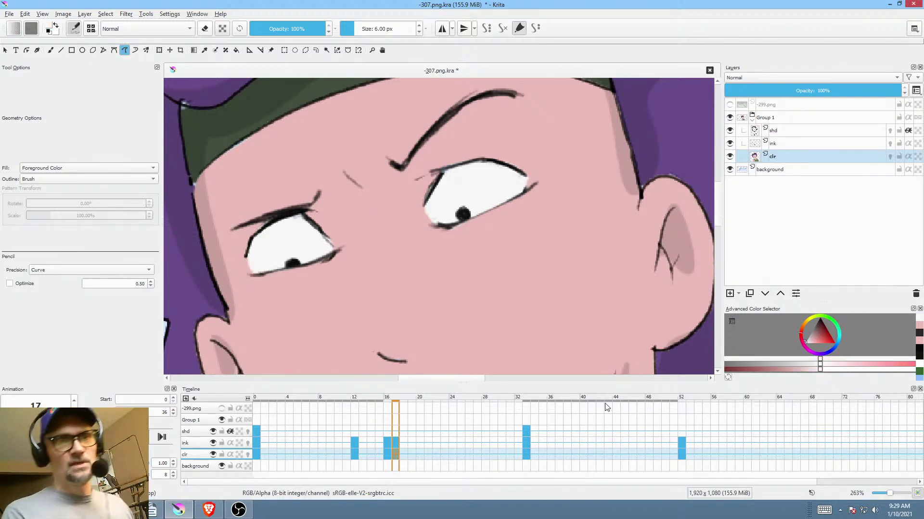
- On the ink layer at frame 17, close the far eye's outer corner and add faint crease lines below both eyes with the 6 px brush
right_click(394, 443)
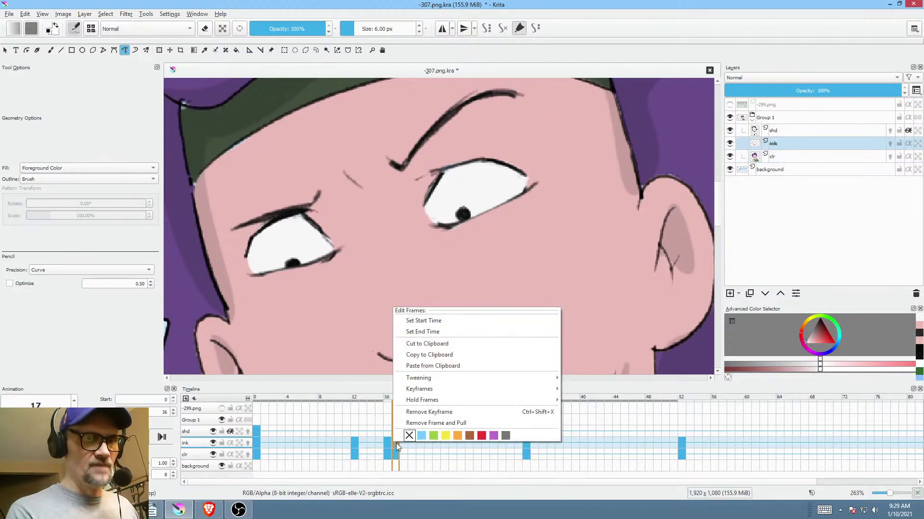
key(Escape)
key(b)
ctrl+click(481, 160)
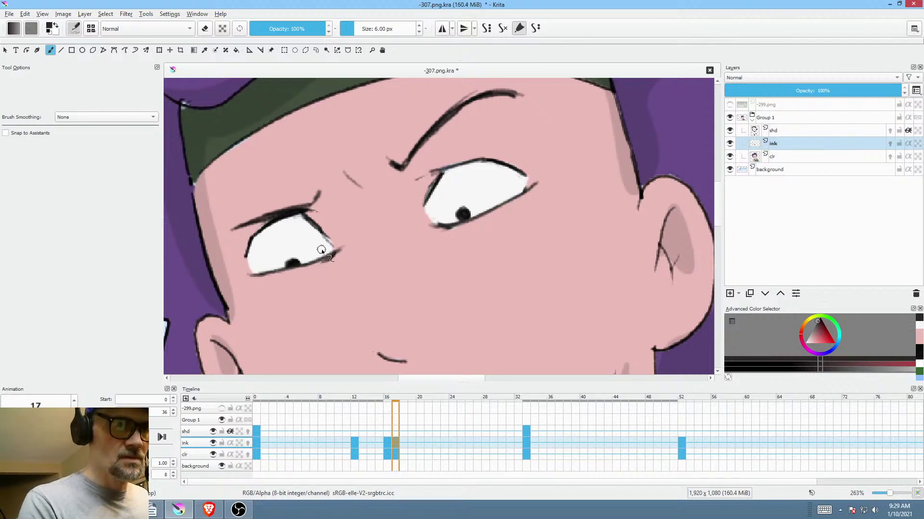
drag(249, 244, 248, 267)
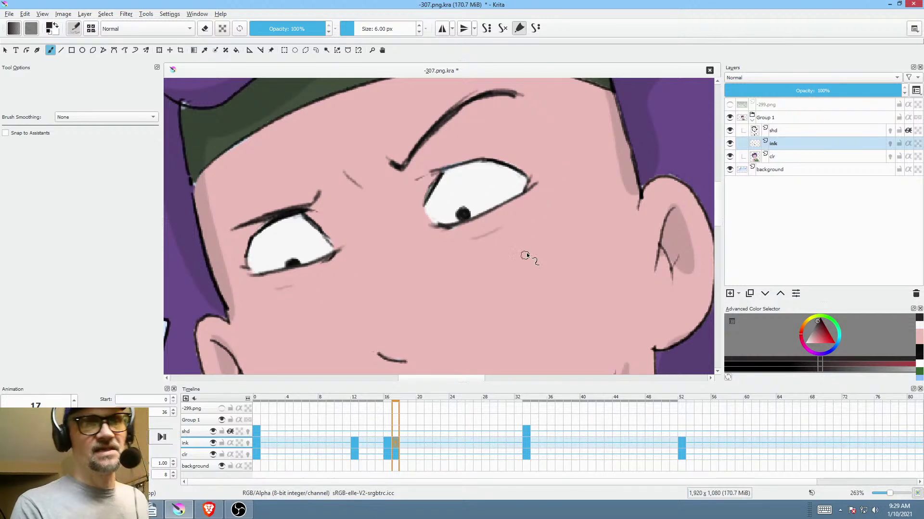
- Play the animation from frame 0 to check the narrowed eyes across the whole character
scroll(538, 198, down, 6)
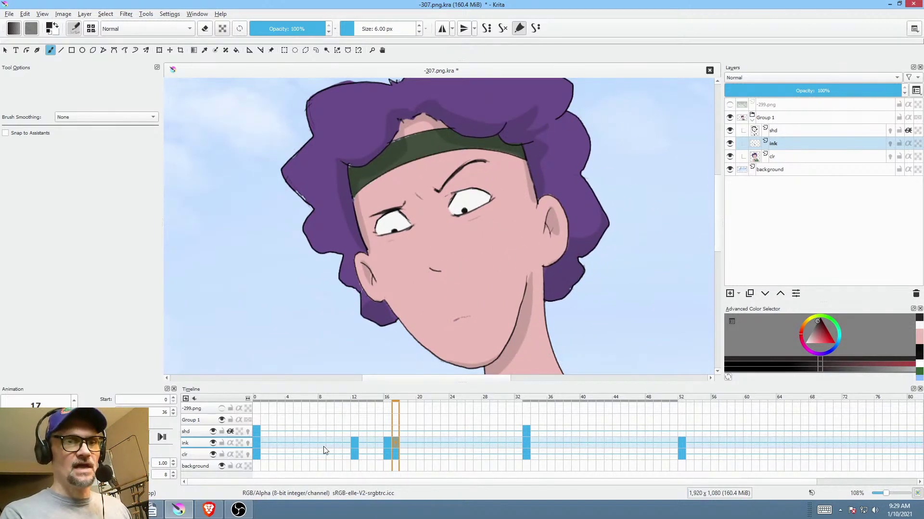
scroll(504, 239, down, 3)
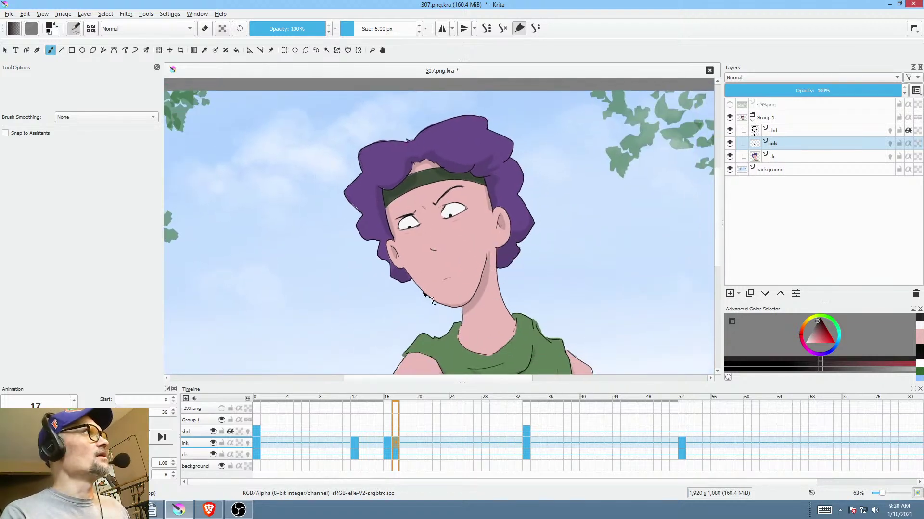
click(258, 443)
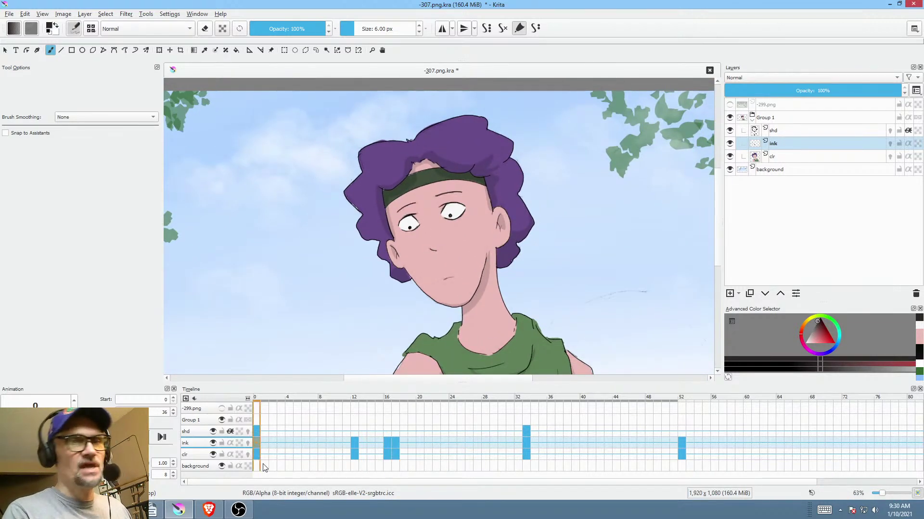
key(space)
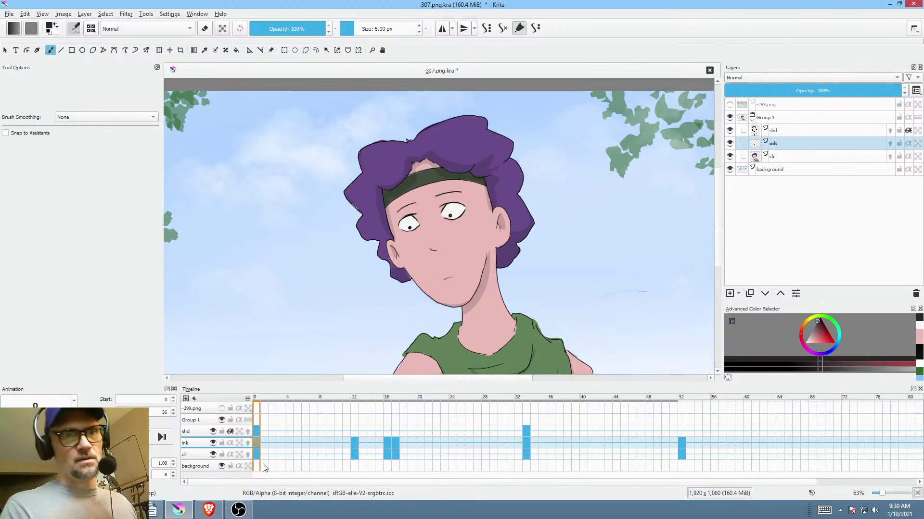
- Move the ink and clr keyframes from frame 17 to frame 16, and play back the eyebrow change
click(394, 445)
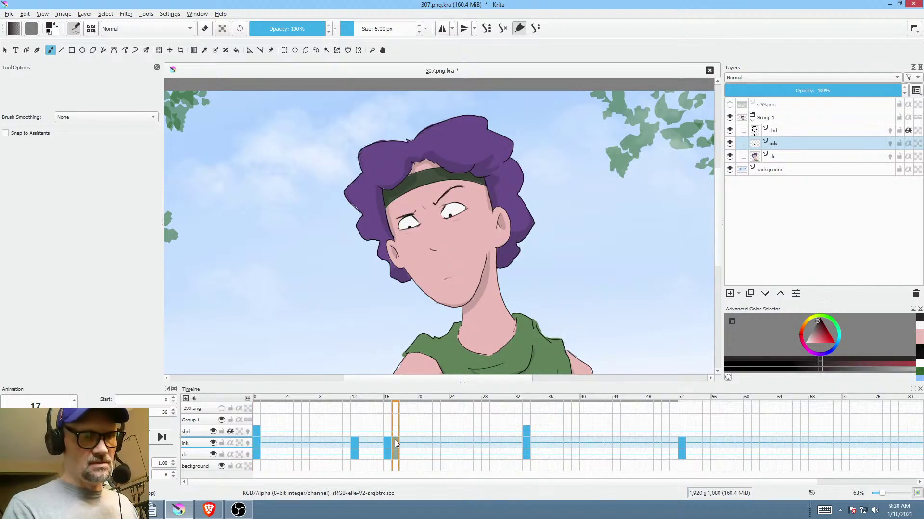
mouse_move(394, 440)
mouse_down()
mouse_move(405, 430)
mouse_move(389, 438)
mouse_up()
click(297, 454)
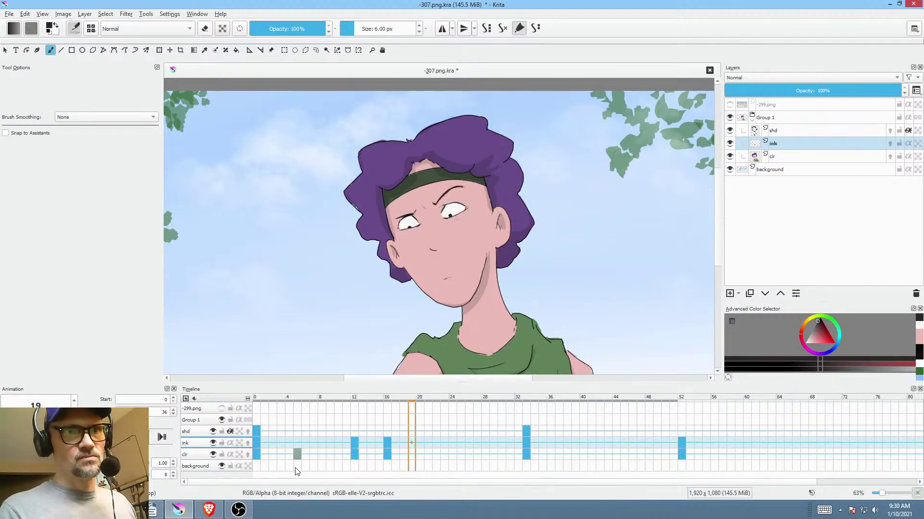
scroll(580, 246, down, 3)
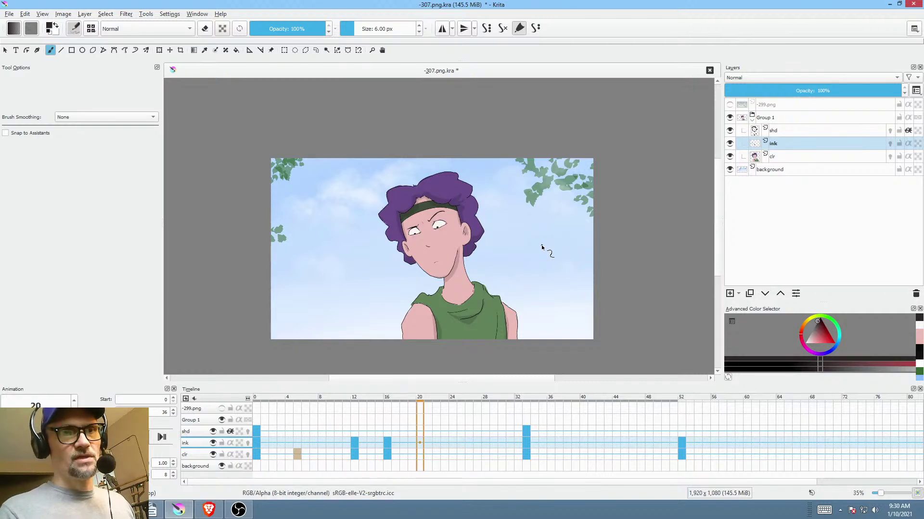
key(space)
- Add a Color Adjustment filter mask to the ink layer and raise the RGBA curve's dark end to output 63
click(797, 141)
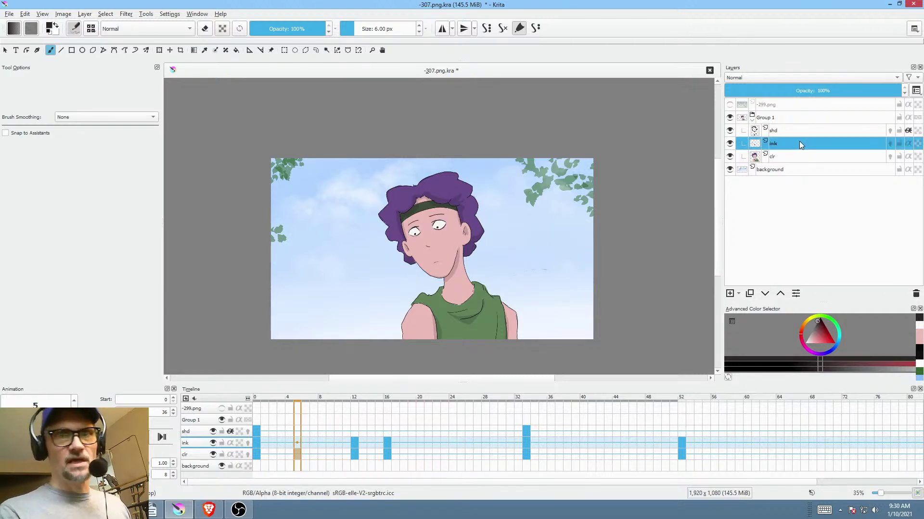
scroll(520, 234, up, 3)
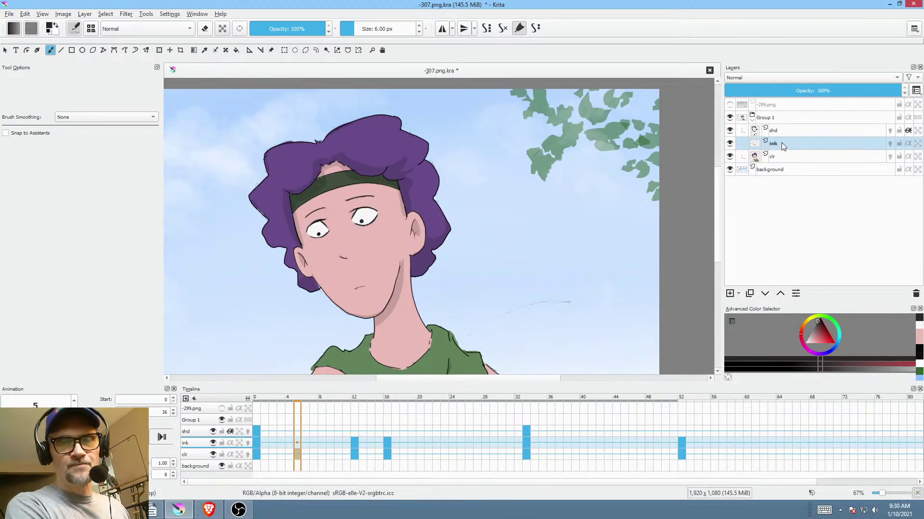
right_click(781, 143)
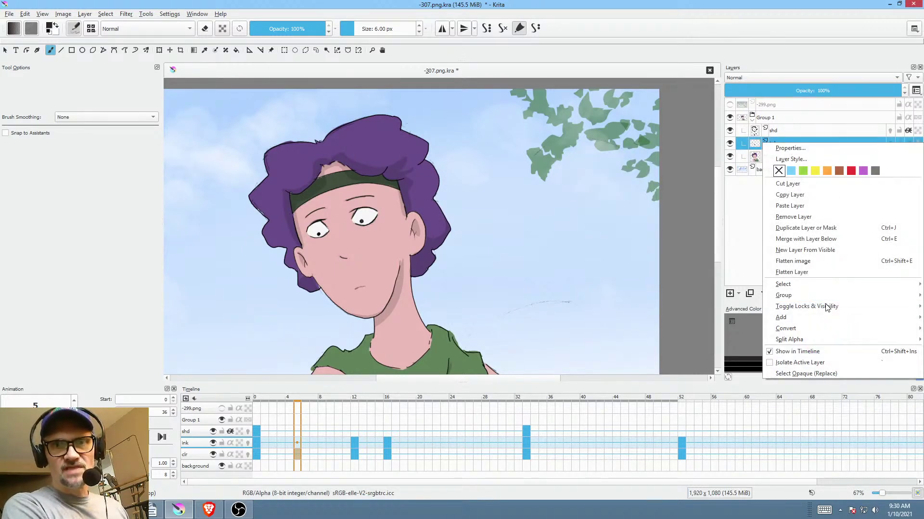
mouse_move(793, 318)
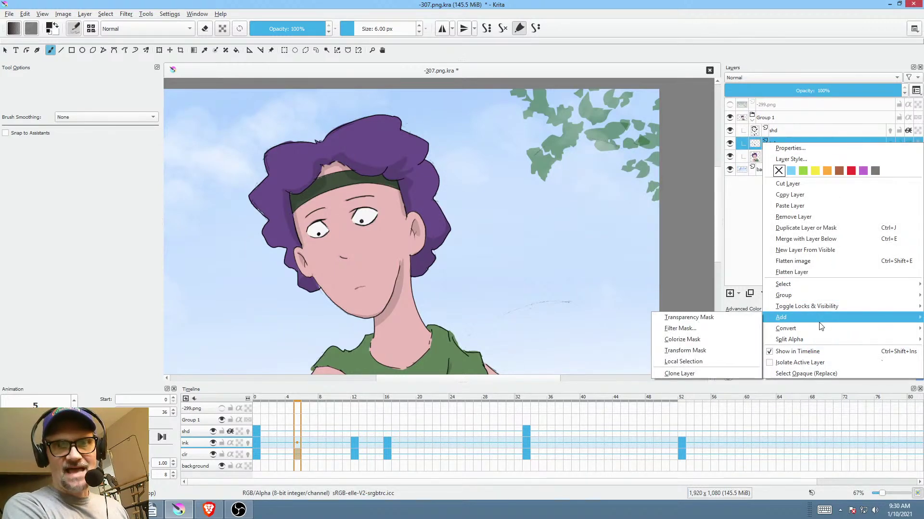
click(717, 328)
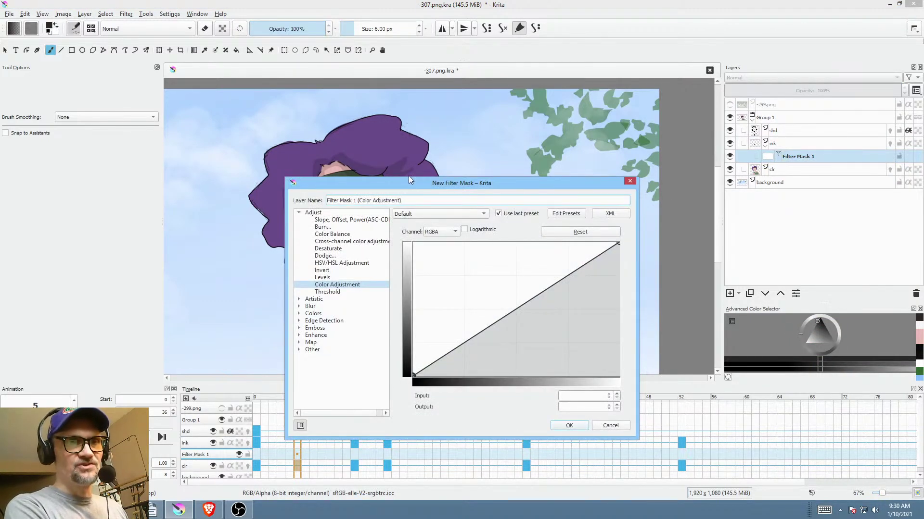
drag(423, 186, 593, 180)
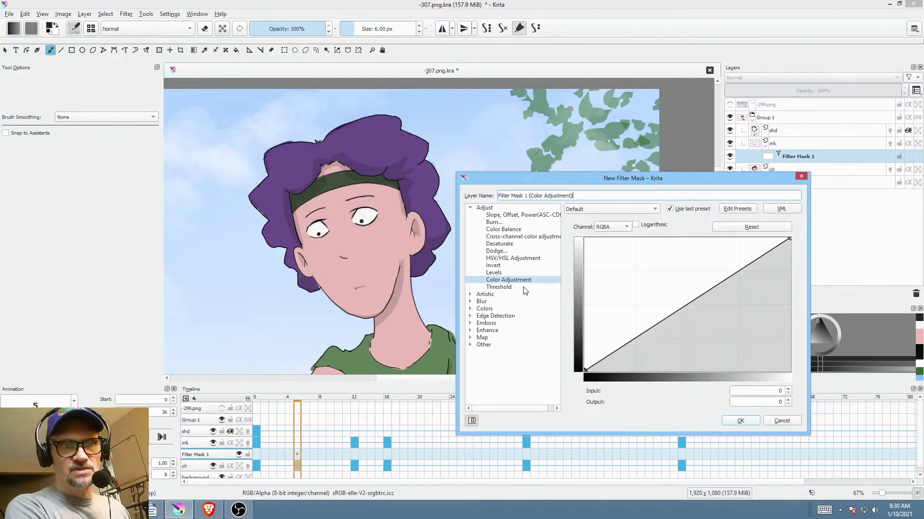
drag(586, 371, 545, 338)
- Raise the Red channel curve's dark end to output 75 and apply the filter mask
click(615, 227)
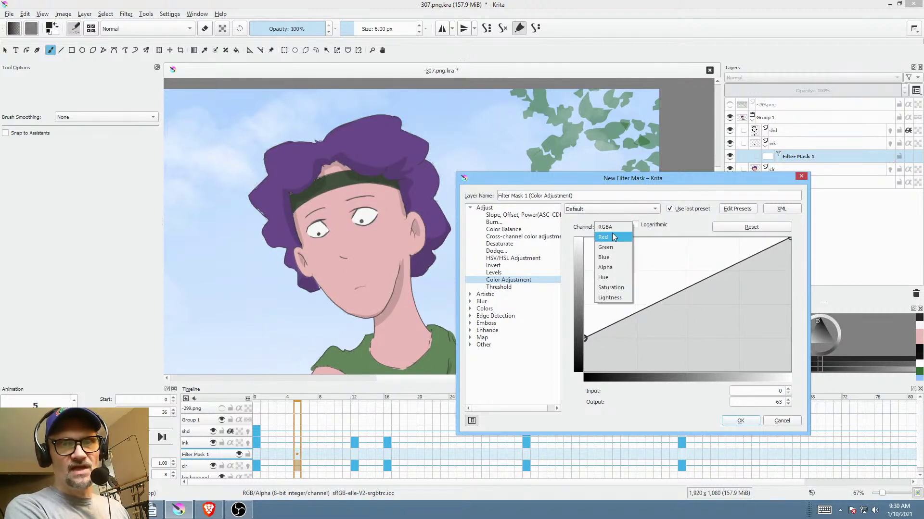
click(607, 240)
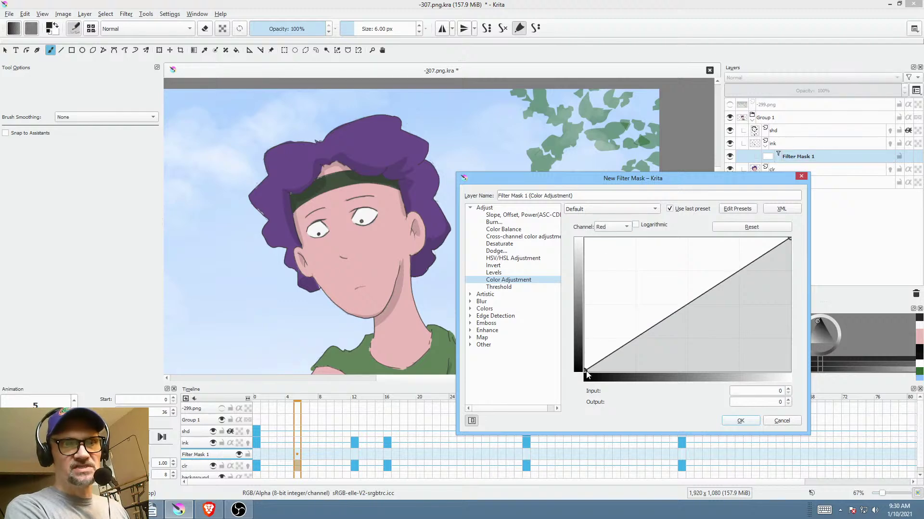
drag(586, 372, 542, 332)
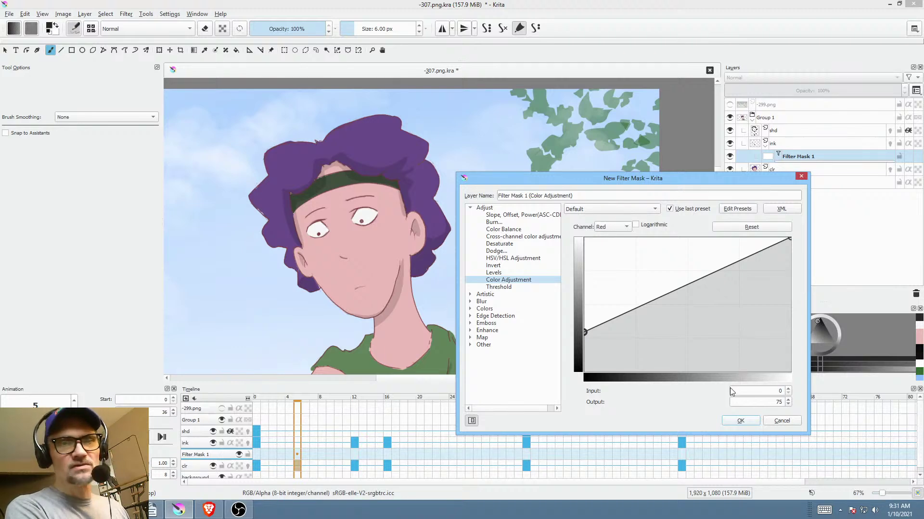
click(740, 421)
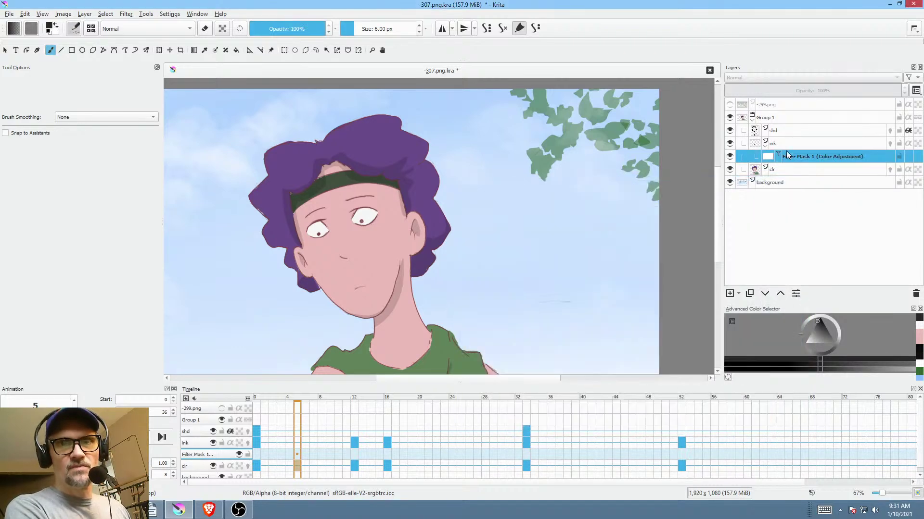
- Toggle the ink layer's filter mask off and on to compare the line art around the face and hair
scroll(437, 178, up, 2)
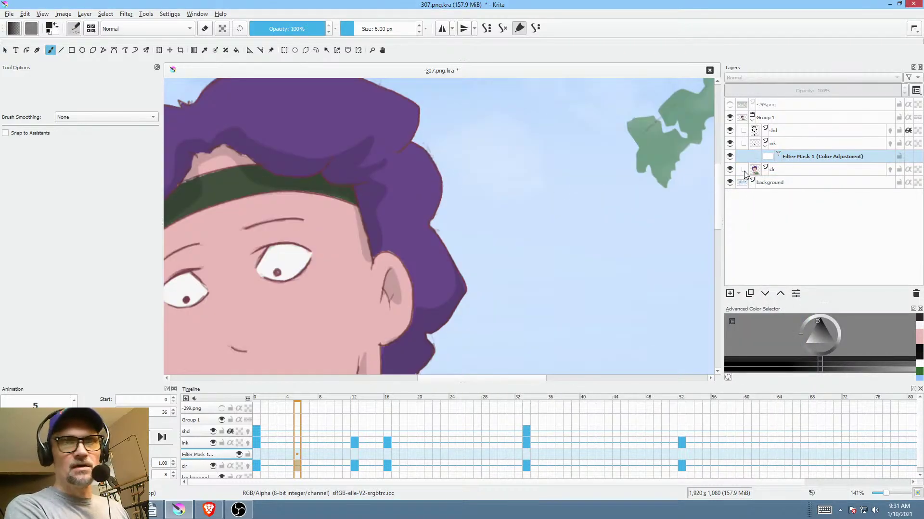
click(730, 156)
click(730, 157)
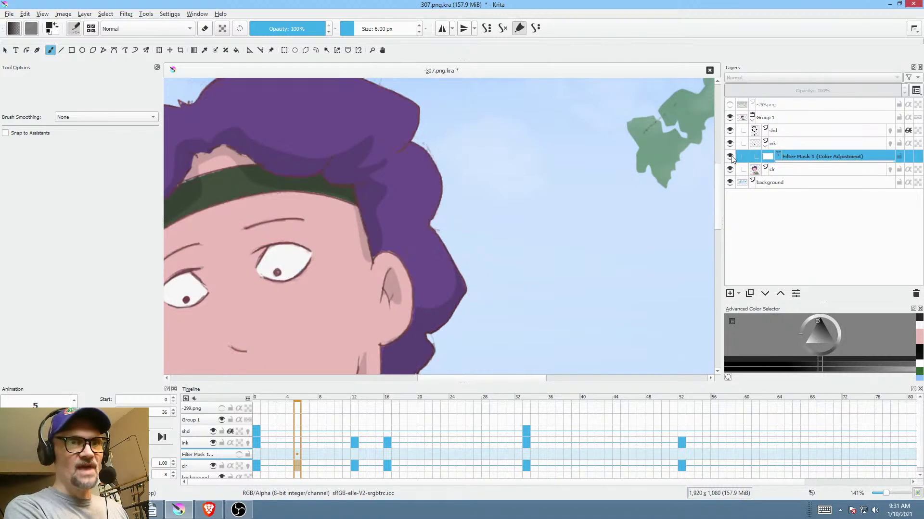
click(730, 157)
click(730, 157)
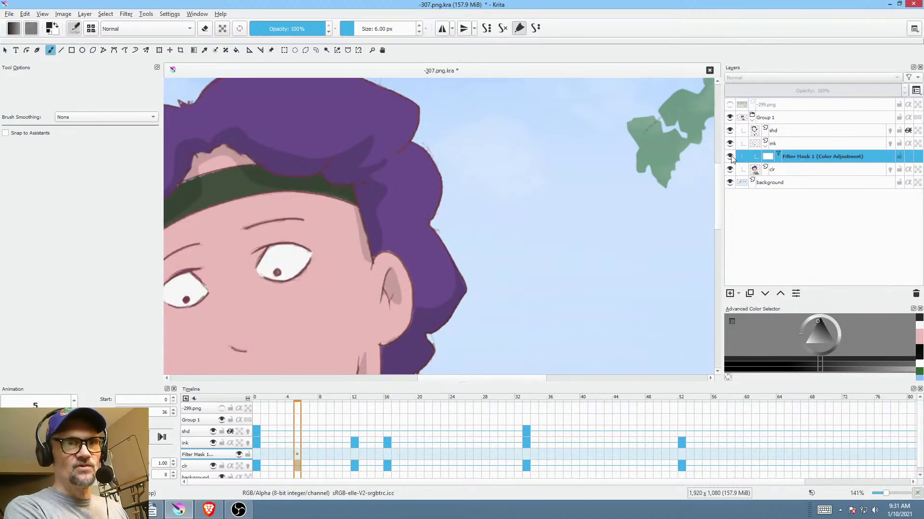
click(730, 157)
click(730, 157)
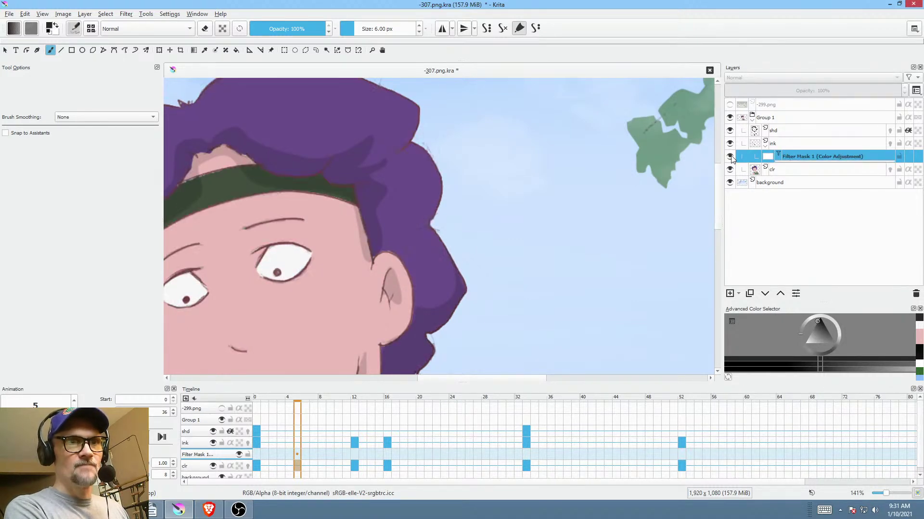
click(730, 157)
drag(336, 268, 457, 253)
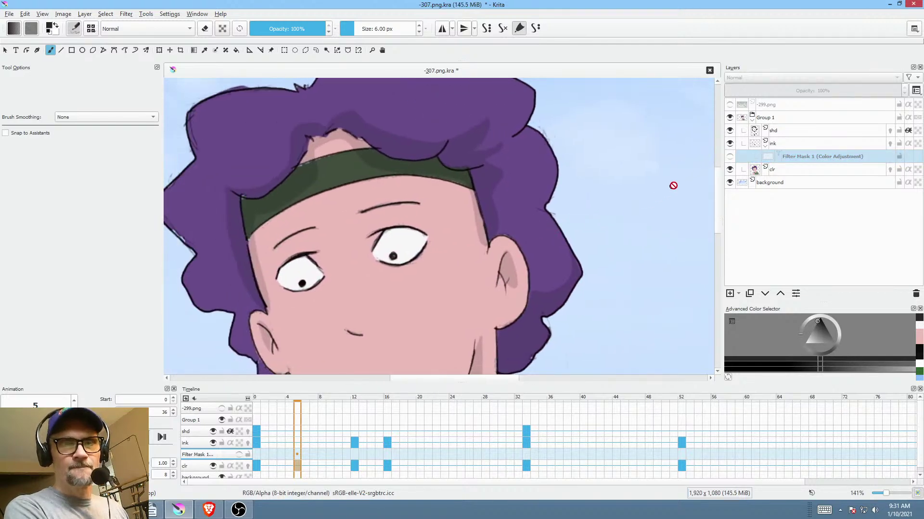
click(730, 158)
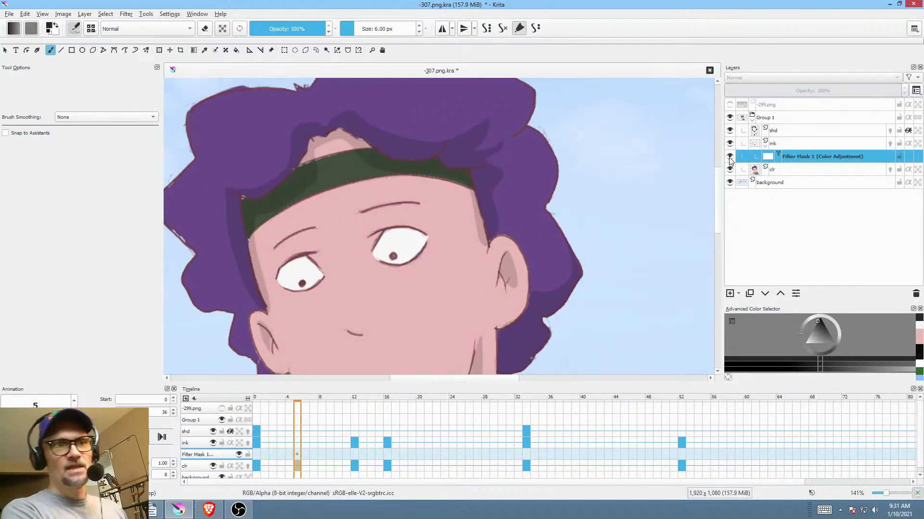
scroll(529, 192, down, 1)
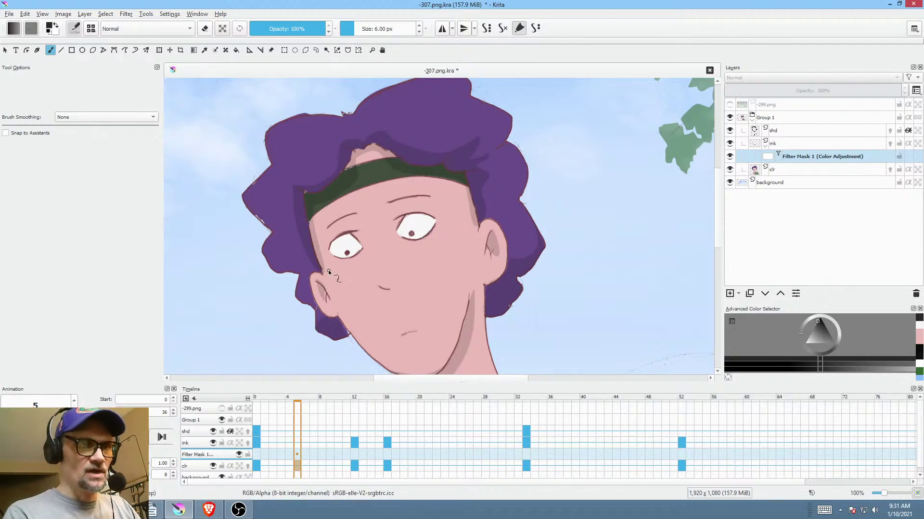
- On the ink layer at frame 0, choose a near-white color for a filled Freehand Path
click(256, 443)
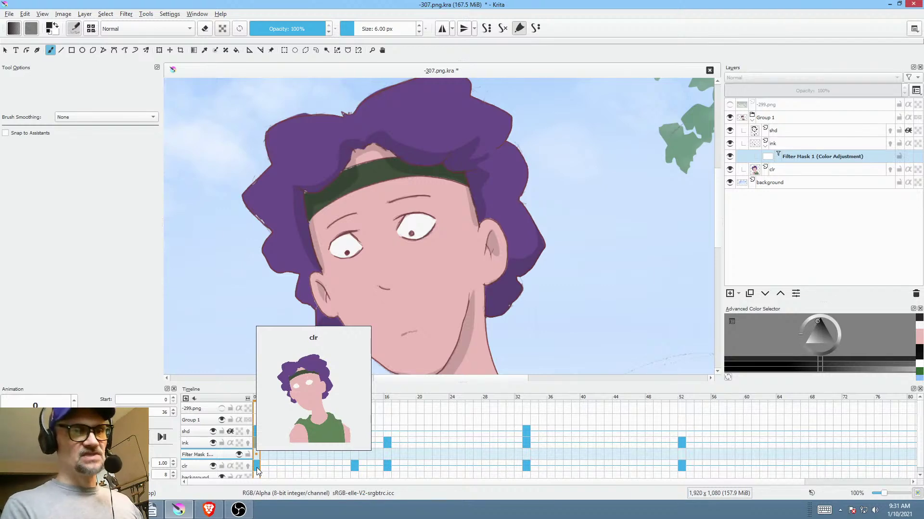
click(190, 446)
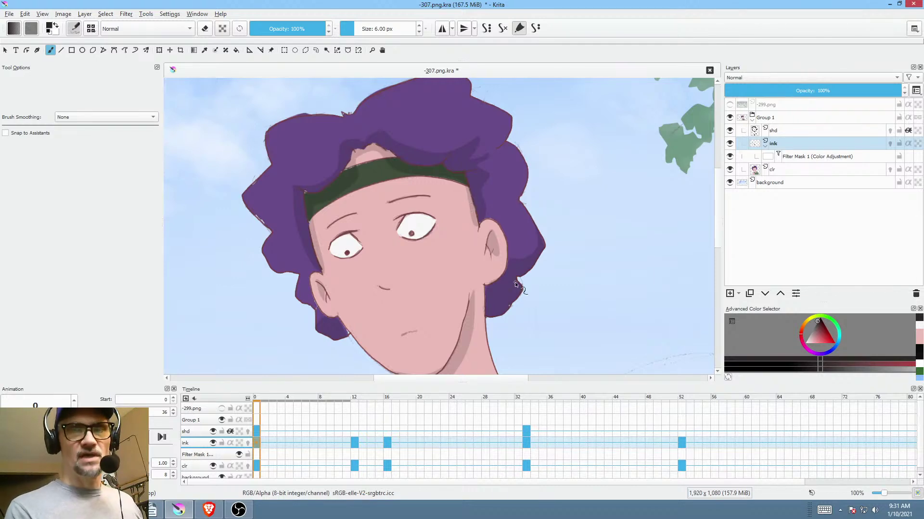
click(803, 345)
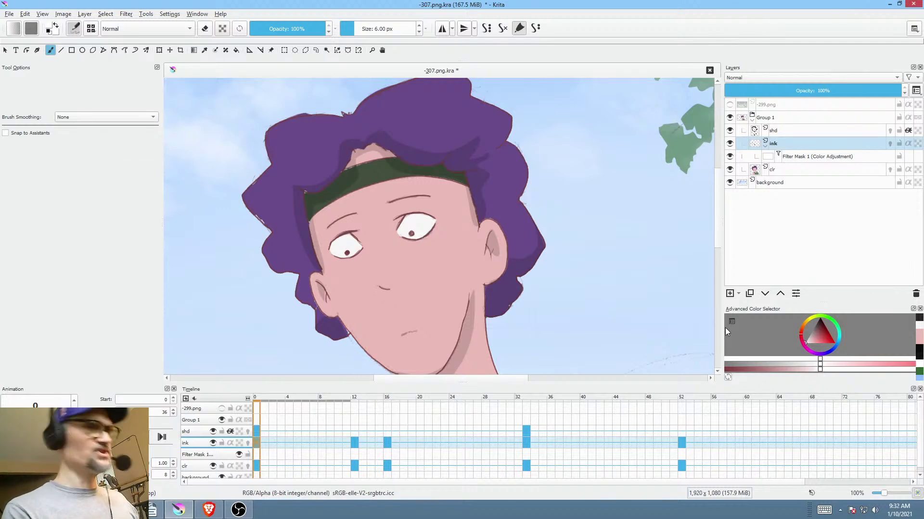
key(shift+b)
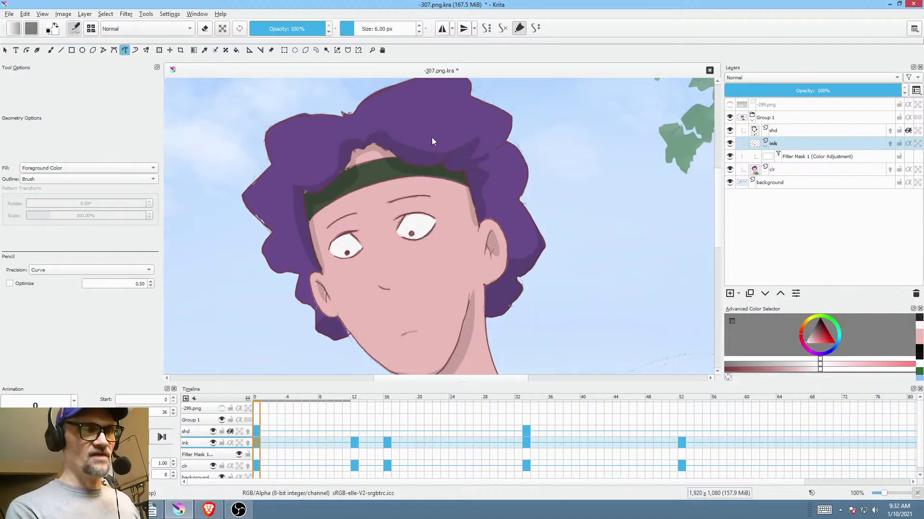
- Try near-white freehand fills over the headband and eyes on the ink layer, without and with alpha preserved, and undo both
mouse_move(437, 143)
mouse_down()
mouse_move(393, 195)
mouse_move(448, 121)
mouse_up()
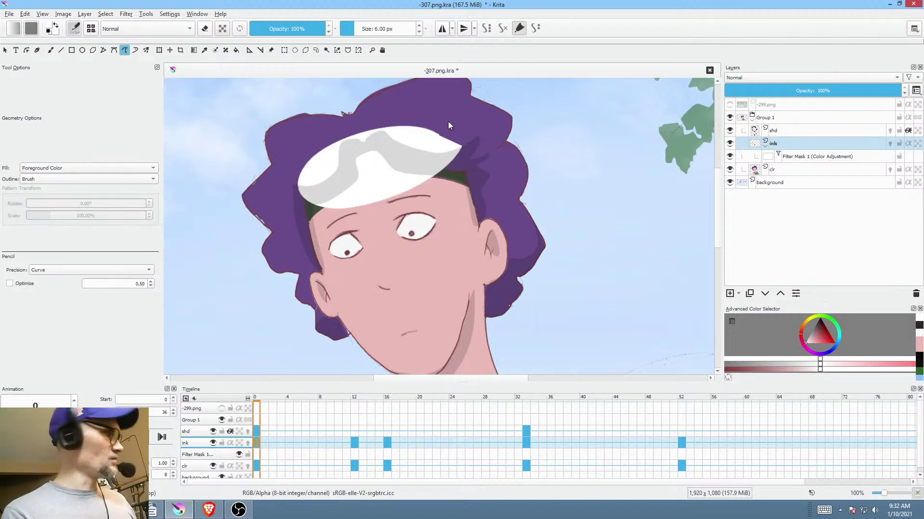
key(ctrl+z)
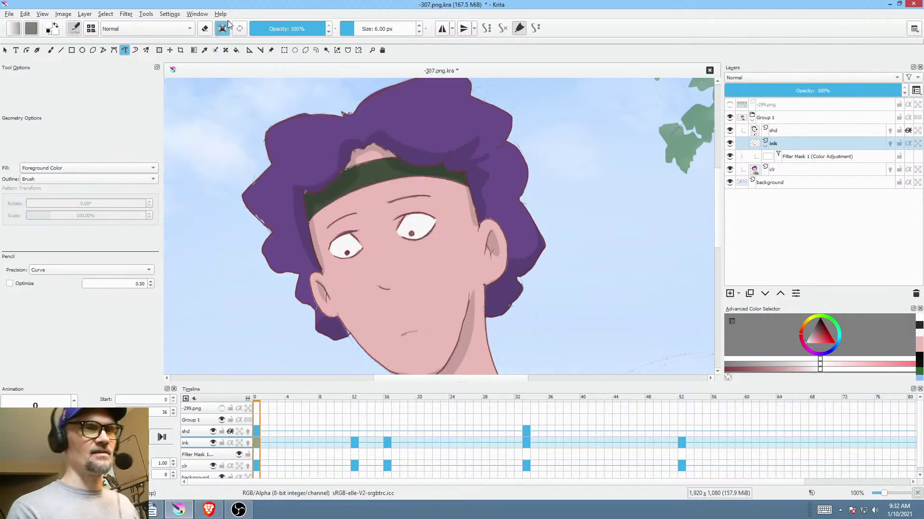
key(alt+i)
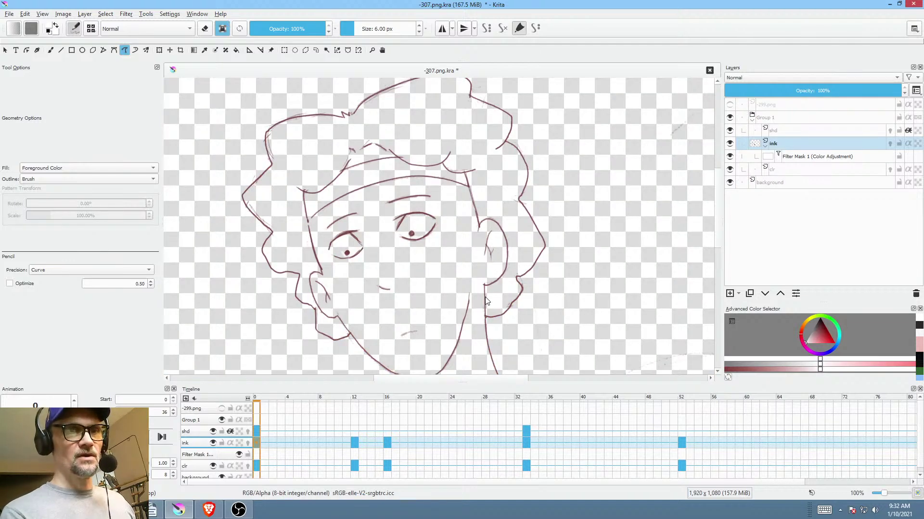
key(alt+i)
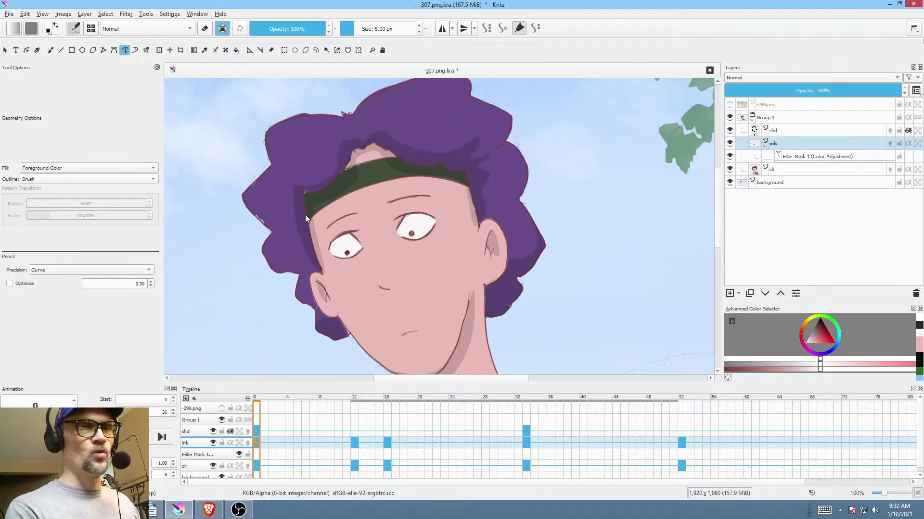
mouse_move(449, 130)
mouse_down()
mouse_move(351, 124)
mouse_move(288, 193)
mouse_move(347, 262)
mouse_up()
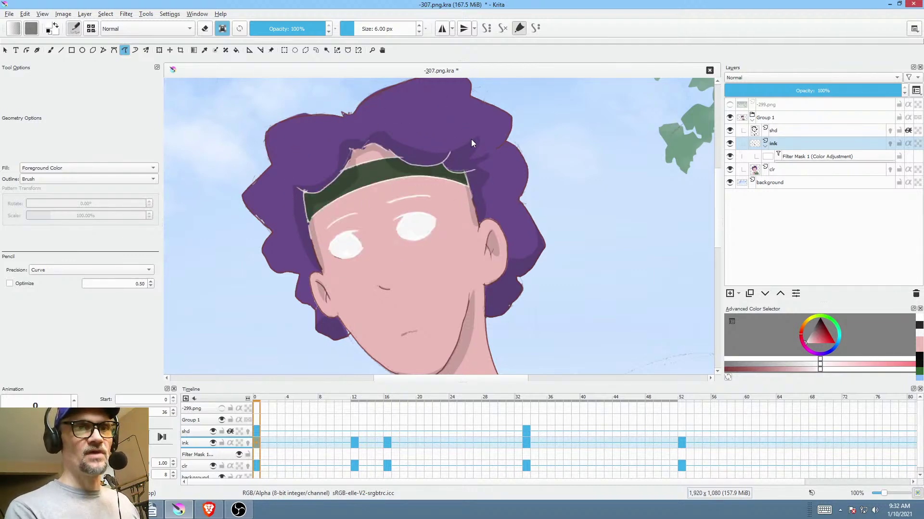
key(ctrl+z)
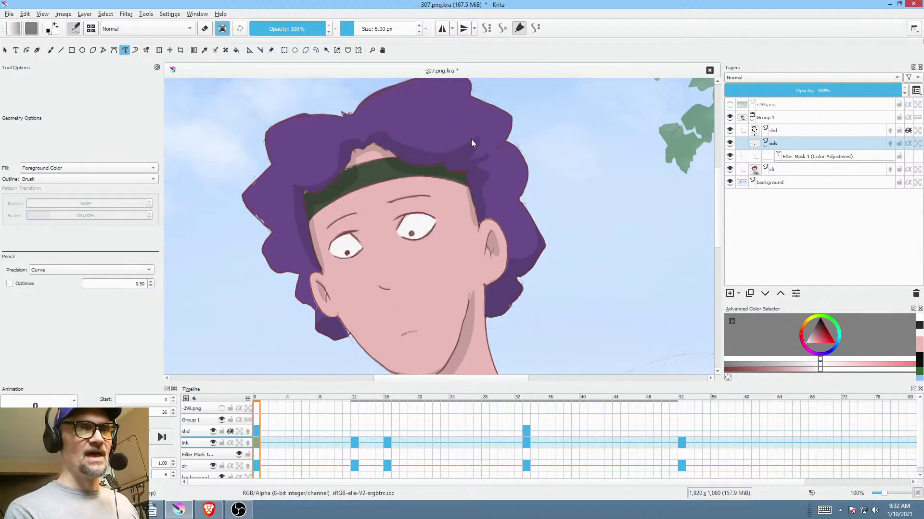
- Lower the fill opacity to 10%
drag(320, 30, 258, 41)
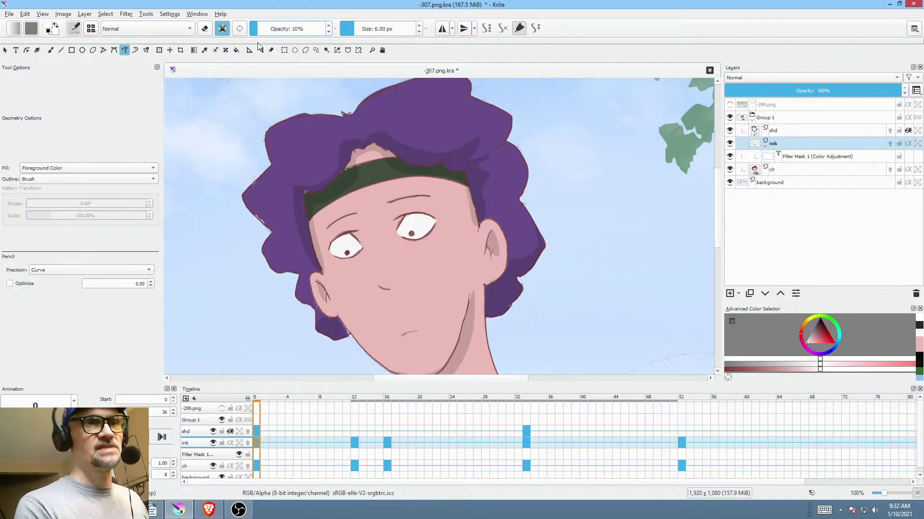
- Tint the ink lines along the headband and hairline on frame 0 with repeated foreground-filled freehand shapes at 10% opacity
mouse_move(462, 121)
mouse_down()
mouse_move(394, 110)
mouse_move(326, 131)
mouse_up()
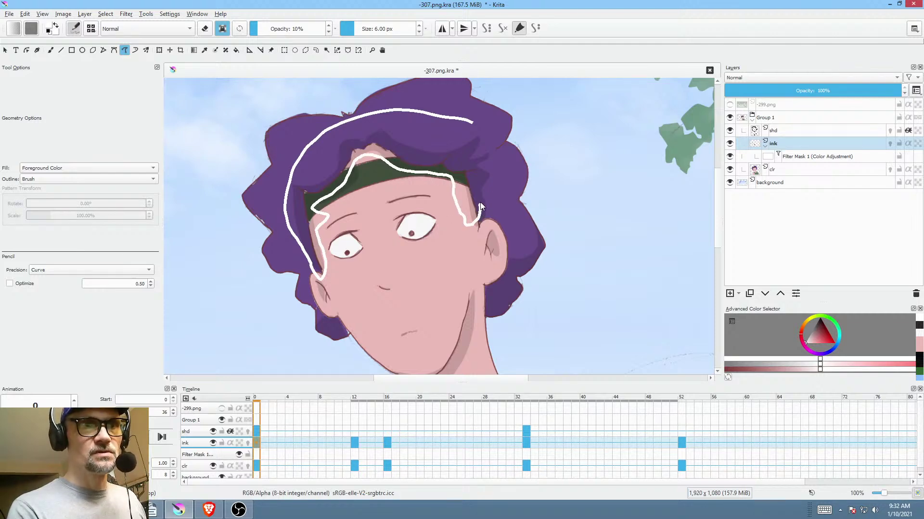
drag(475, 161, 475, 164)
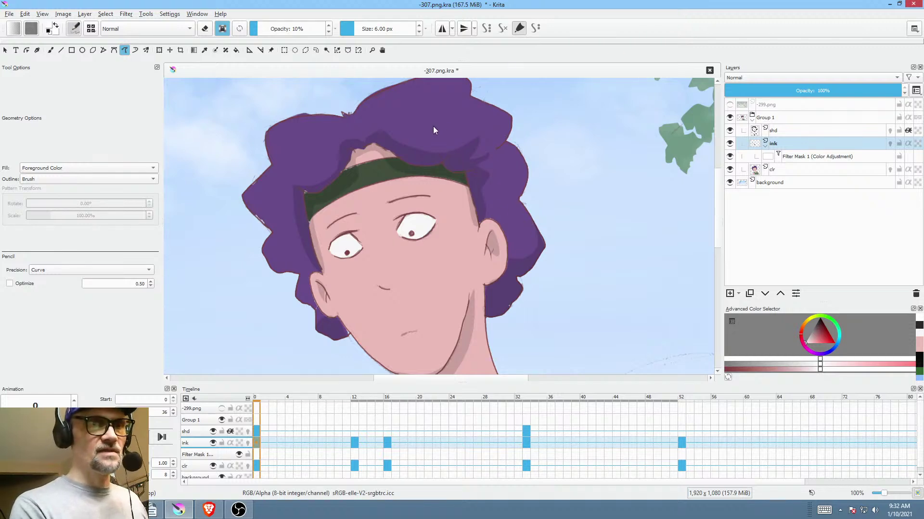
mouse_move(426, 129)
mouse_down()
mouse_move(388, 117)
mouse_move(287, 167)
mouse_up()
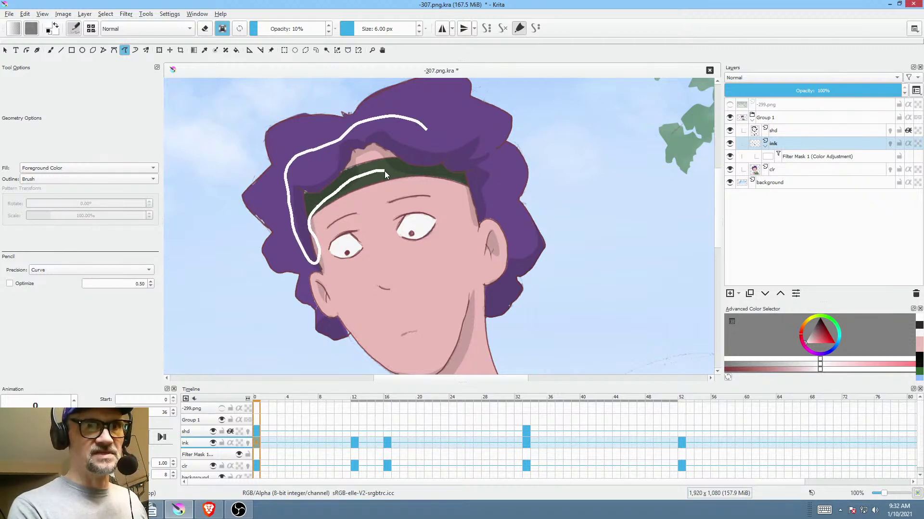
drag(482, 182, 481, 182)
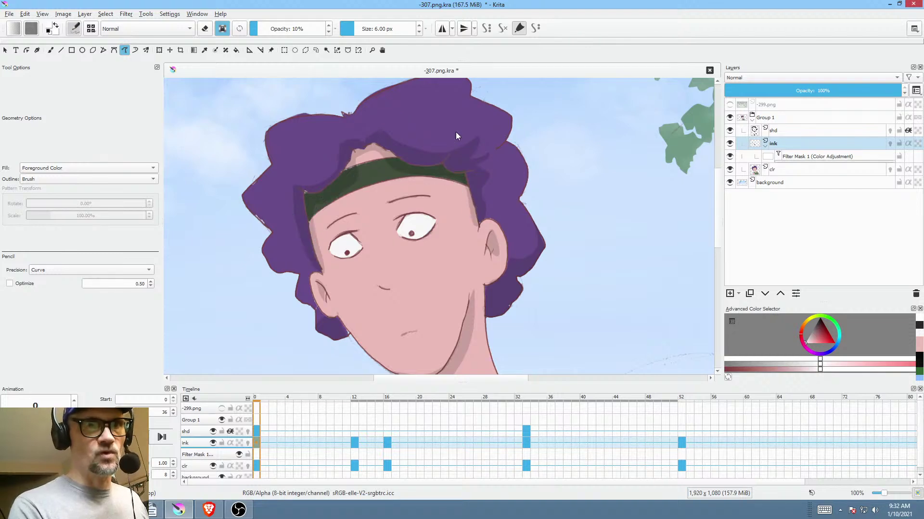
mouse_move(455, 134)
mouse_down()
mouse_move(368, 123)
mouse_move(302, 160)
mouse_move(286, 218)
mouse_up()
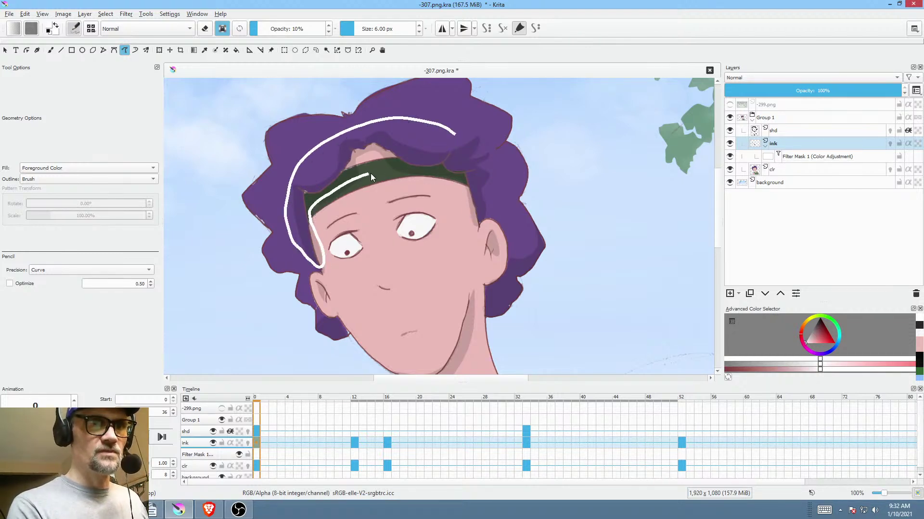
drag(455, 184, 456, 185)
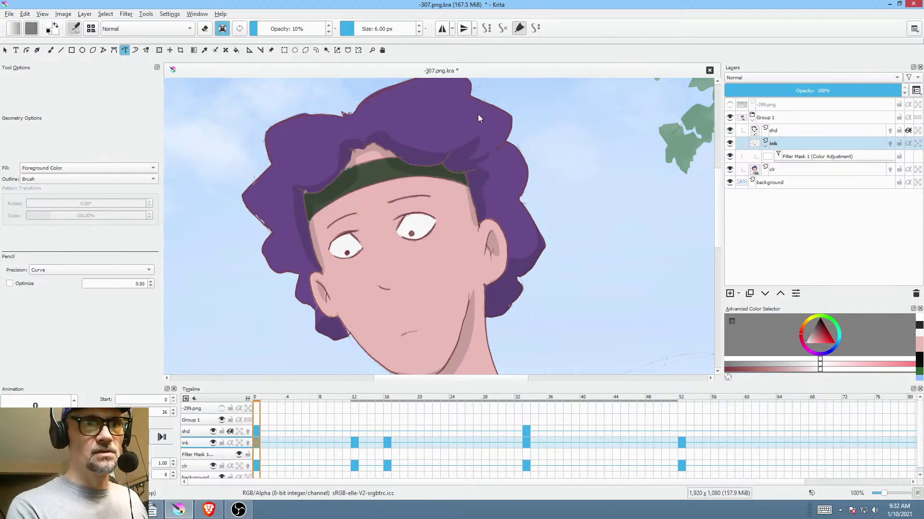
- Tint the ink of the hair locks above the headband on frame 0 with smaller filled freehand shapes
scroll(510, 243, up, 2)
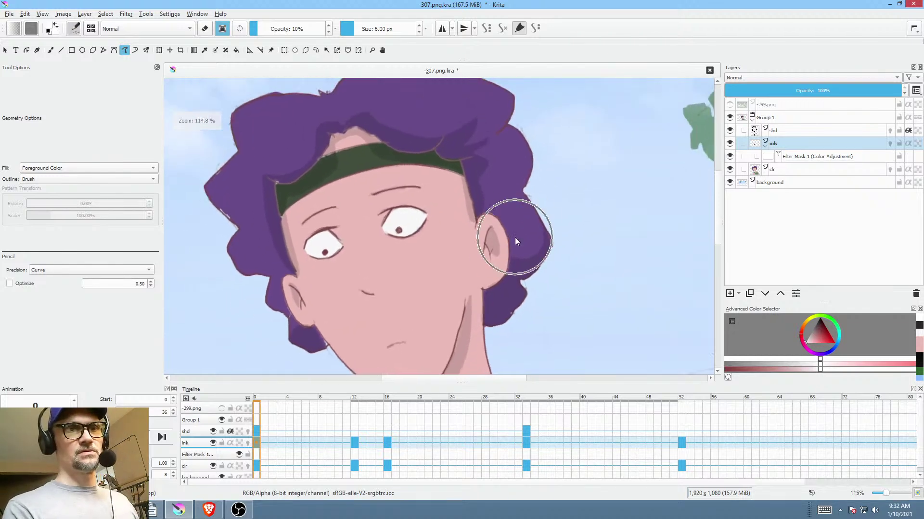
mouse_move(482, 159)
mouse_down()
mouse_move(433, 141)
mouse_move(394, 180)
mouse_up()
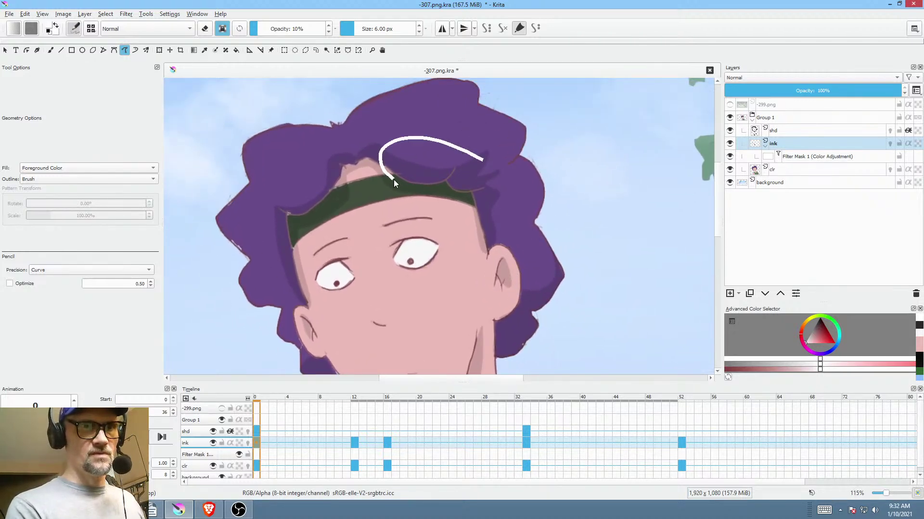
drag(471, 206, 471, 207)
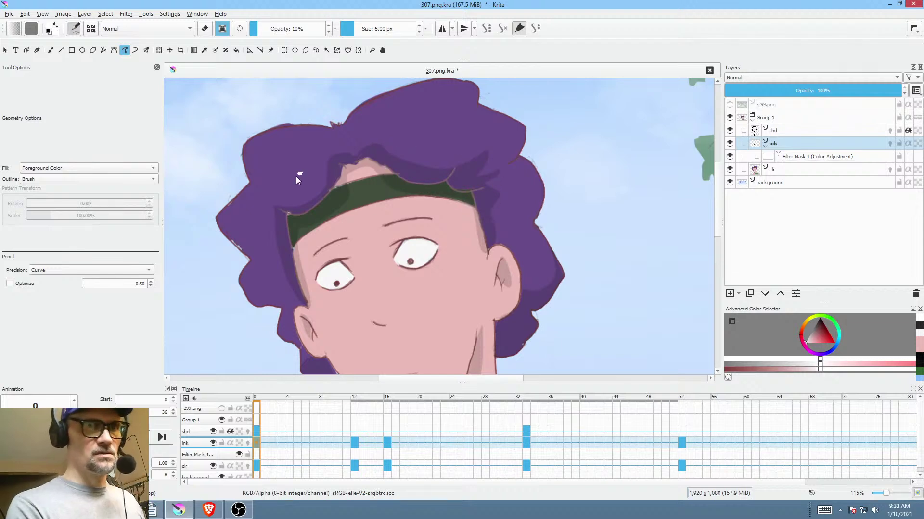
drag(296, 176, 294, 174)
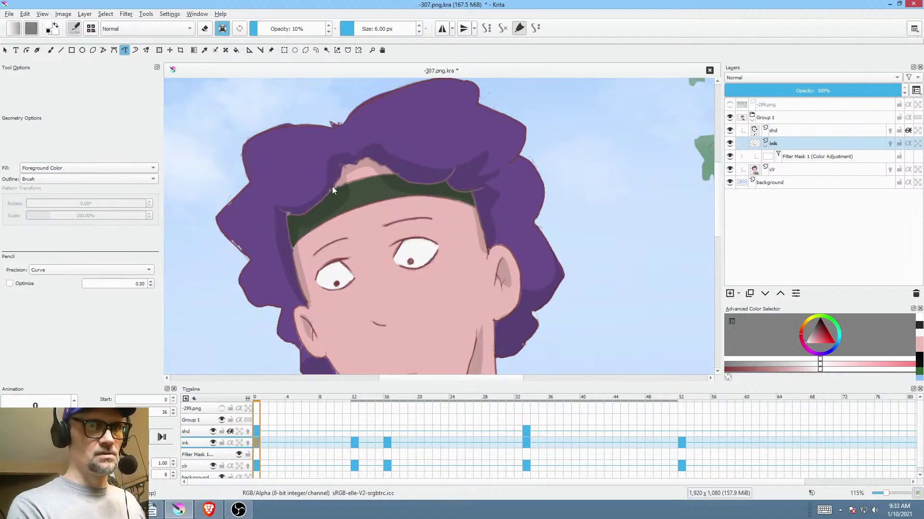
- Go to the ink keyframe at frame 12 and set the brush opacity to 65%, undoing the clearing of its ink
click(355, 442)
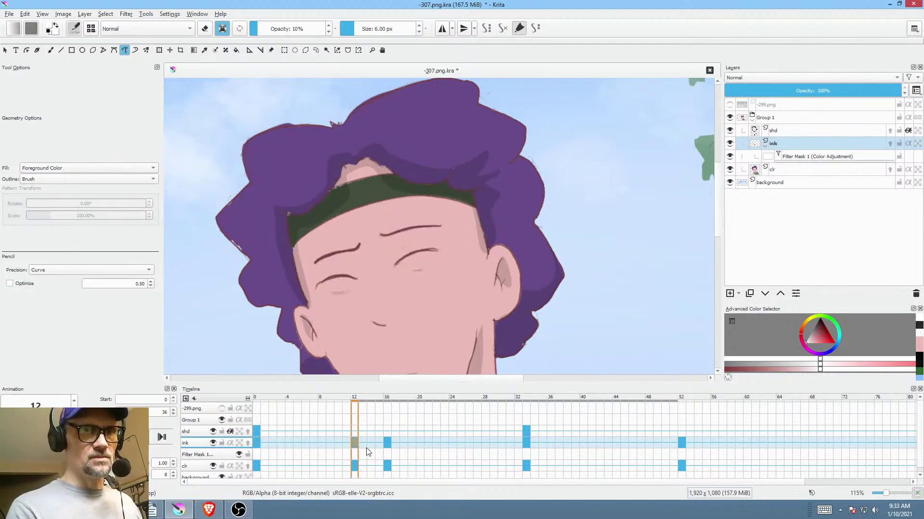
click(302, 22)
scroll(302, 22, down, 1)
key(Delete)
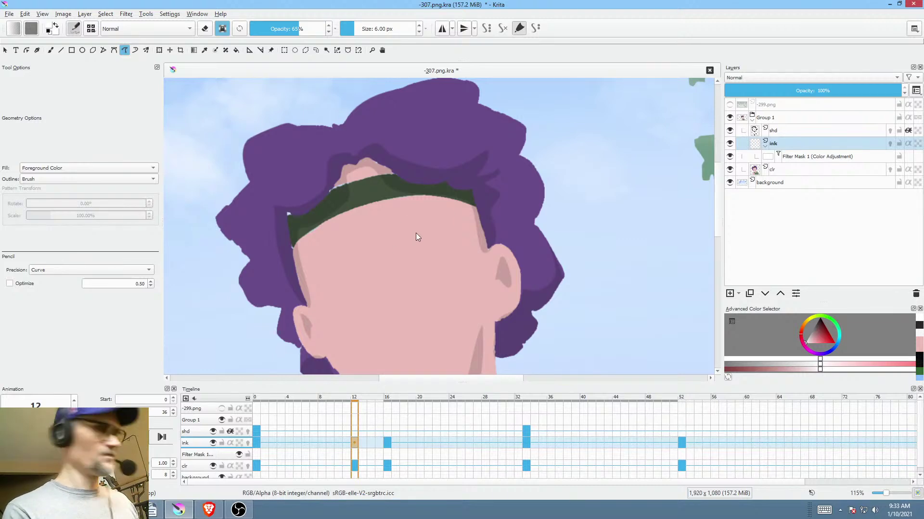
key(ctrl+z)
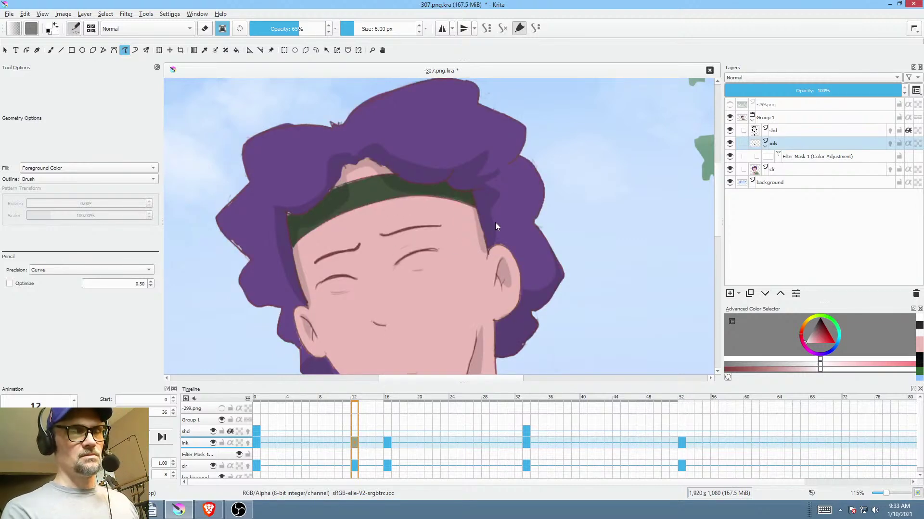
- Set the brush opacity to 50% and save the file
mouse_move(298, 28)
mouse_down()
mouse_move(269, 28)
mouse_move(293, 24)
mouse_up()
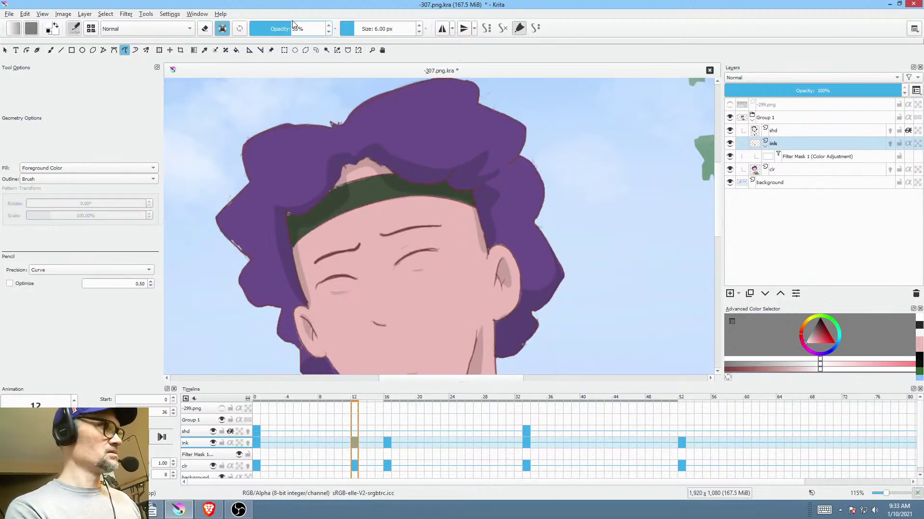
click(293, 24)
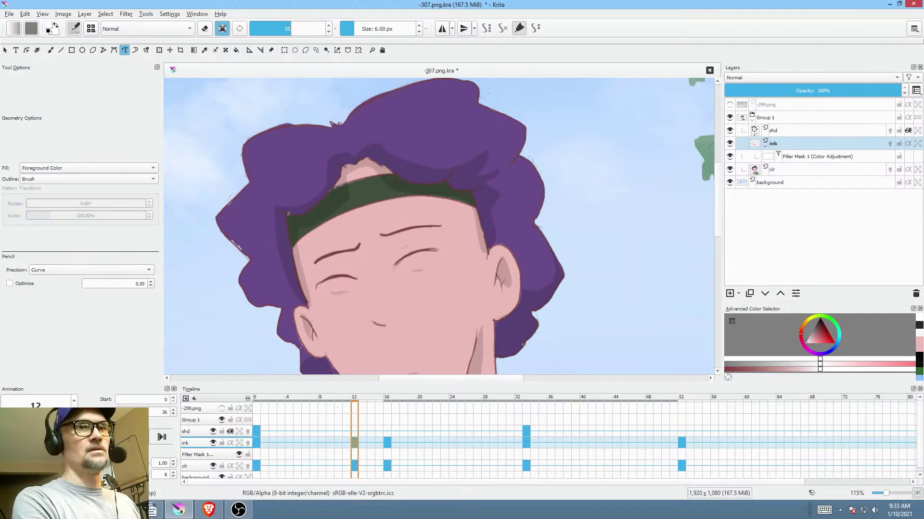
click(295, 28)
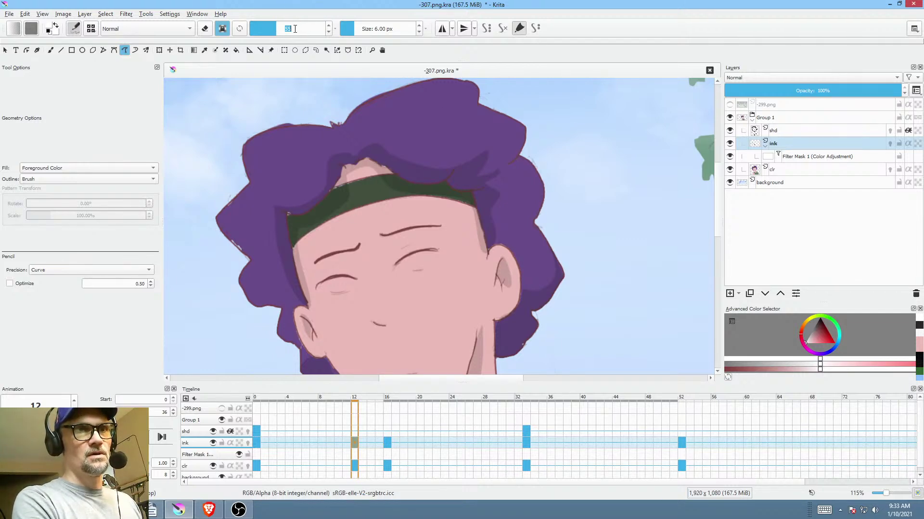
key(Return)
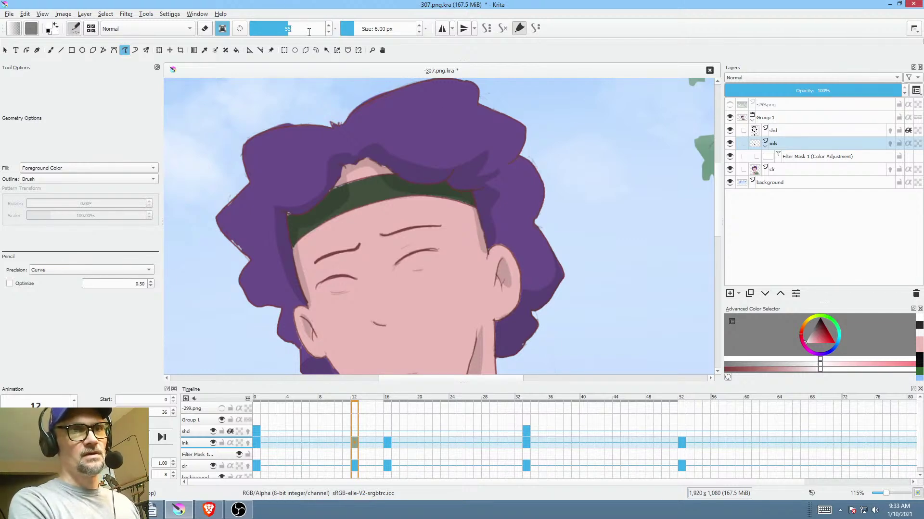
key(Return)
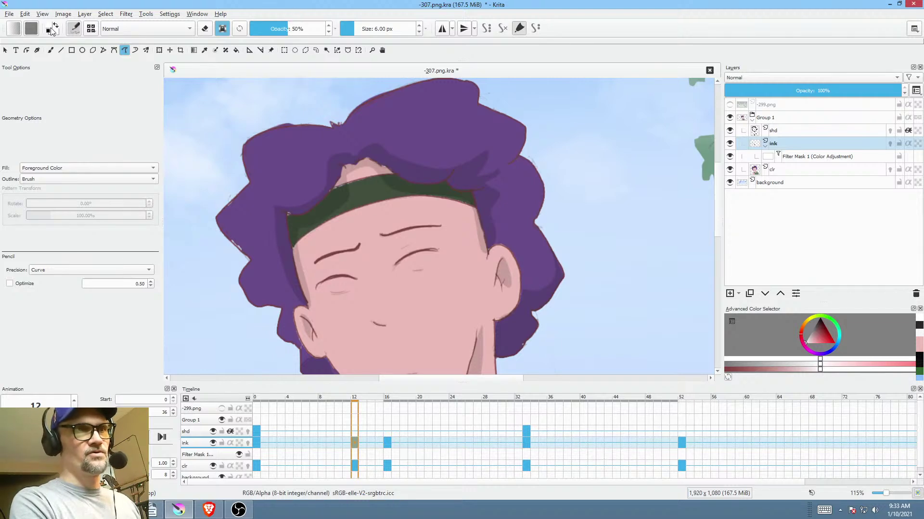
click(9, 13)
click(10, 61)
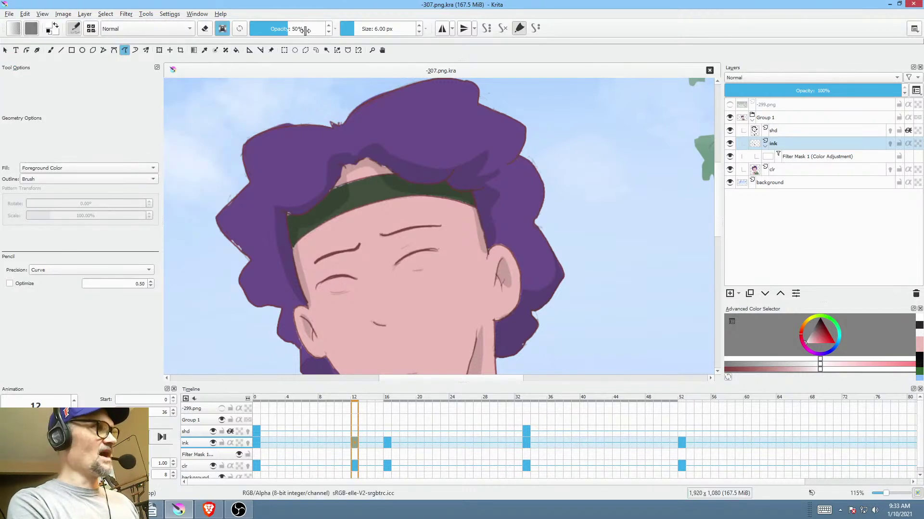
- Tint the headband and hairline ink on frame 12 with one filled freehand shape at 40% opacity and play back the animation
click(288, 31)
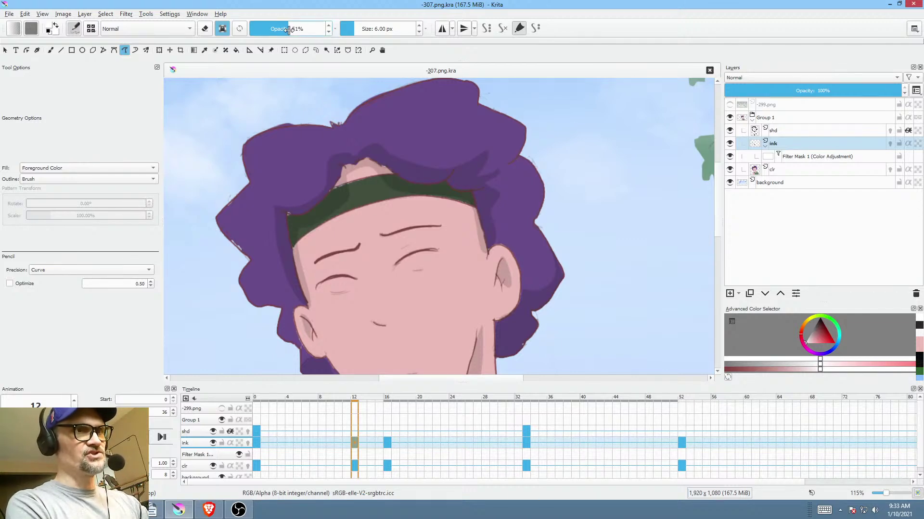
double_click(289, 30)
text(40)
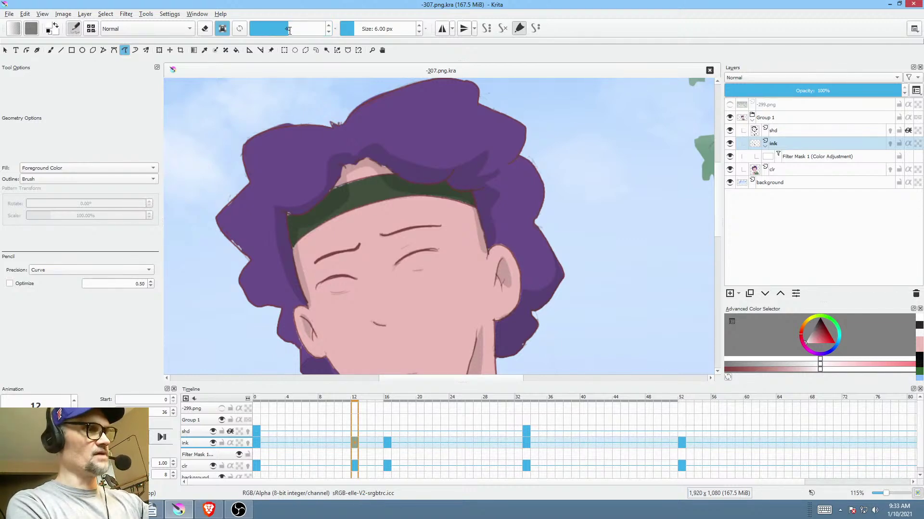
key(Return)
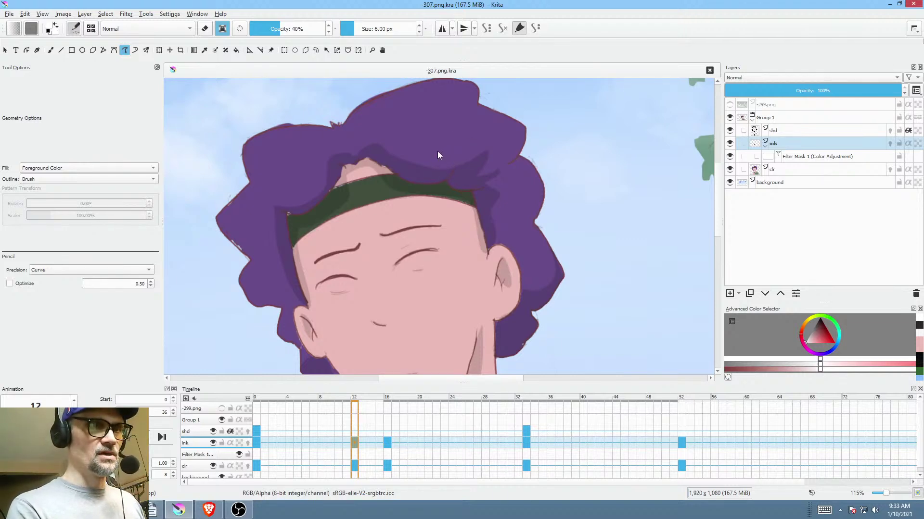
mouse_move(438, 152)
mouse_down()
mouse_move(413, 143)
mouse_move(325, 150)
mouse_up()
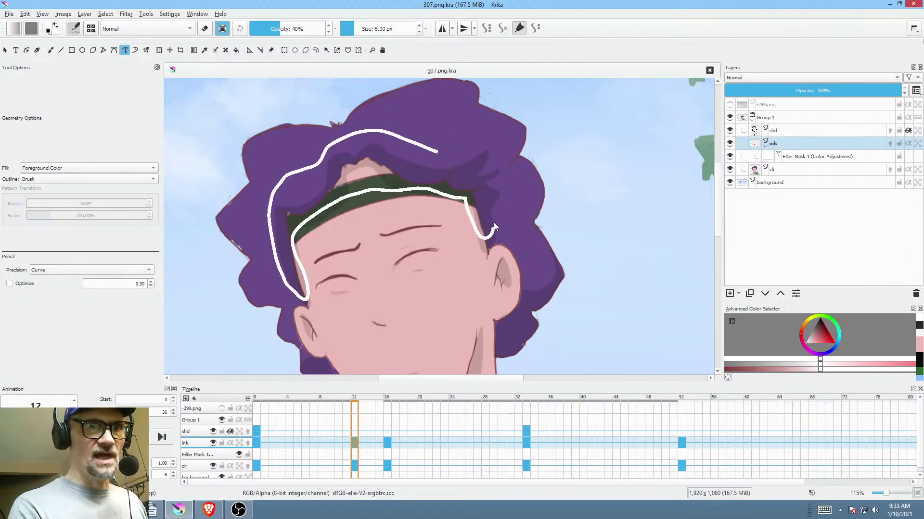
drag(493, 222, 465, 137)
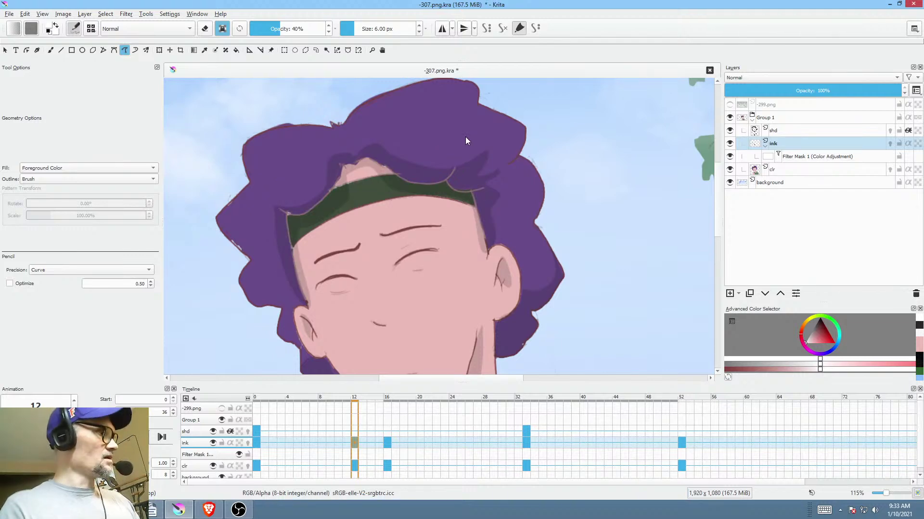
key(space)
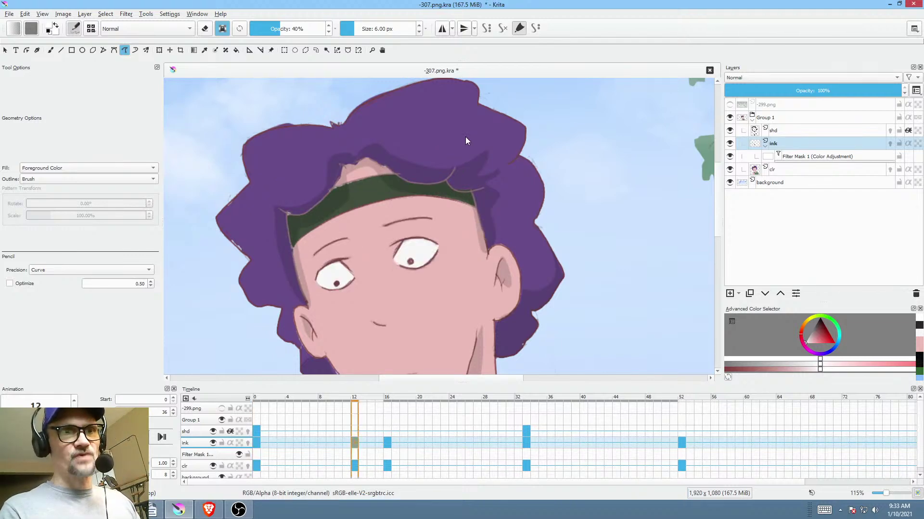
key(space)
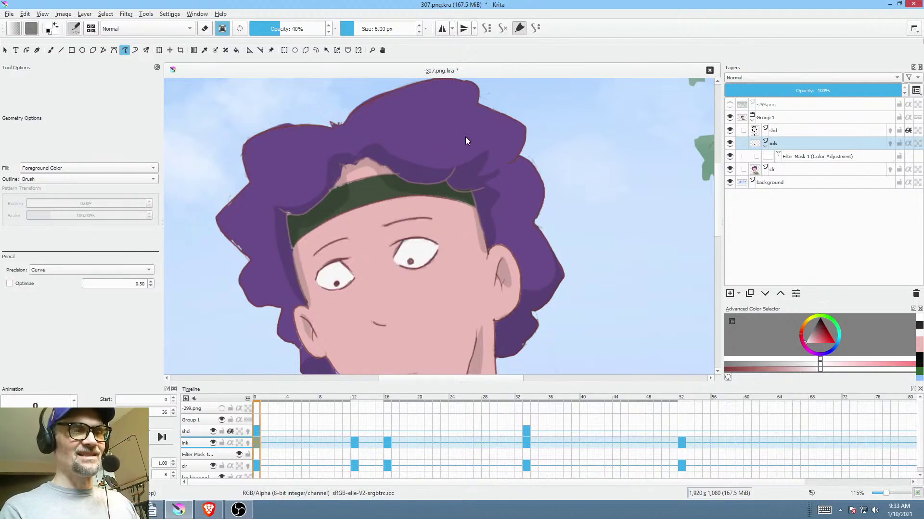
- Tint the ink lines around the headband on frame 16 with a filled freehand shape at 40% opacity
key(period)
key(period)
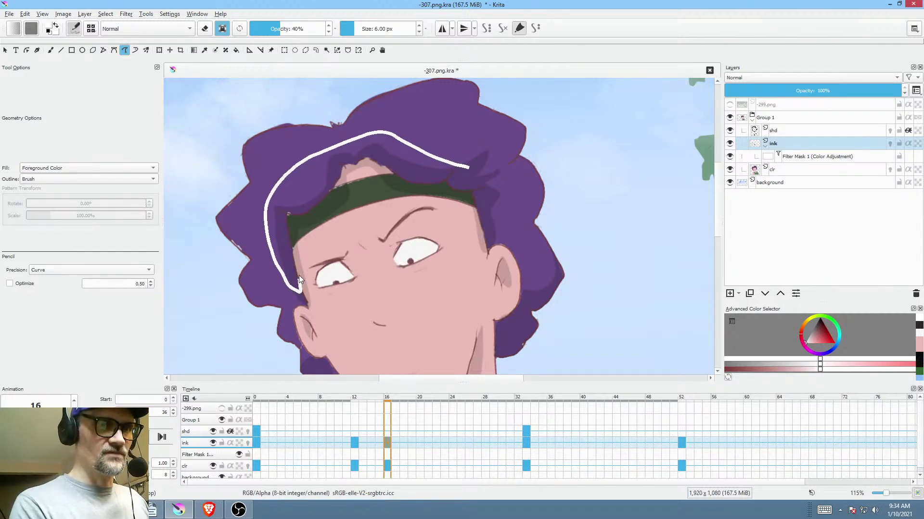
mouse_move(298, 279)
mouse_down()
mouse_move(292, 234)
mouse_move(324, 211)
mouse_up()
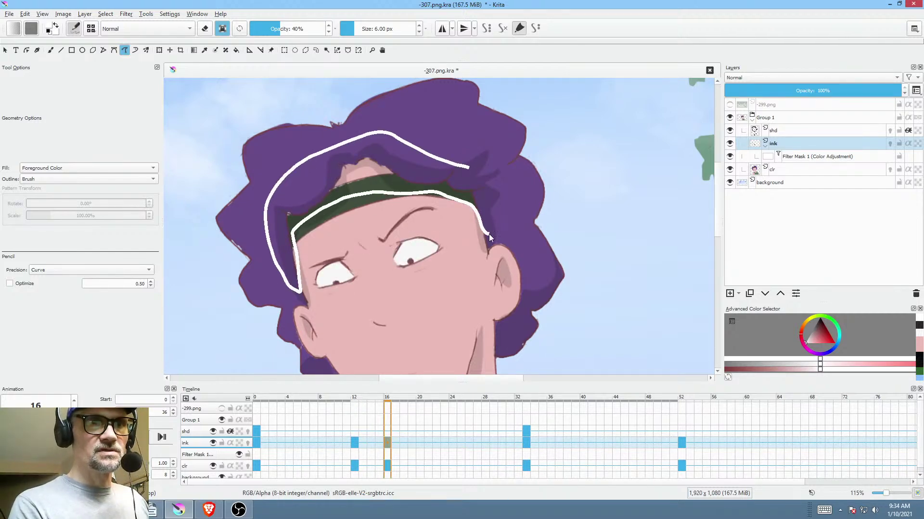
drag(489, 234, 489, 236)
- Tint the ink lines around the headband on frame 33 with a filled freehand shape at 40% opacity
click(526, 441)
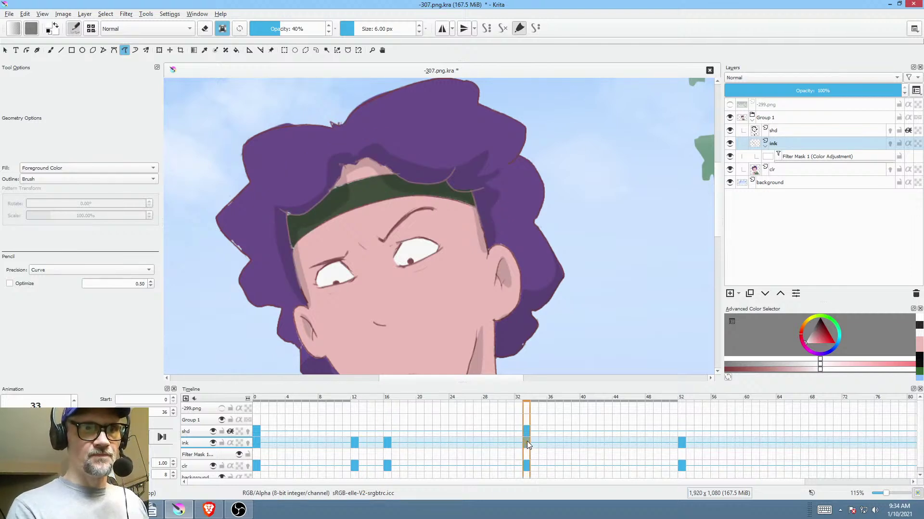
mouse_move(455, 165)
mouse_down()
mouse_move(376, 127)
mouse_move(335, 159)
mouse_up()
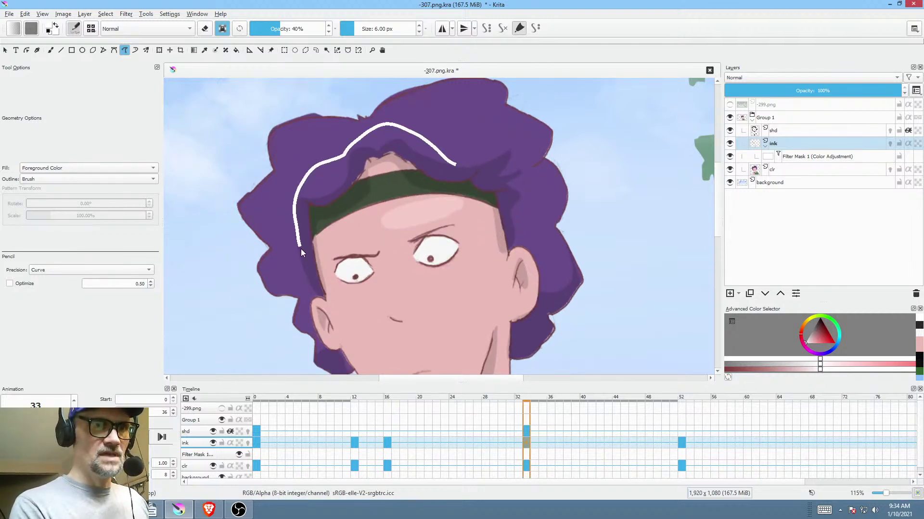
mouse_move(302, 249)
mouse_down()
mouse_move(319, 259)
mouse_move(315, 223)
mouse_up()
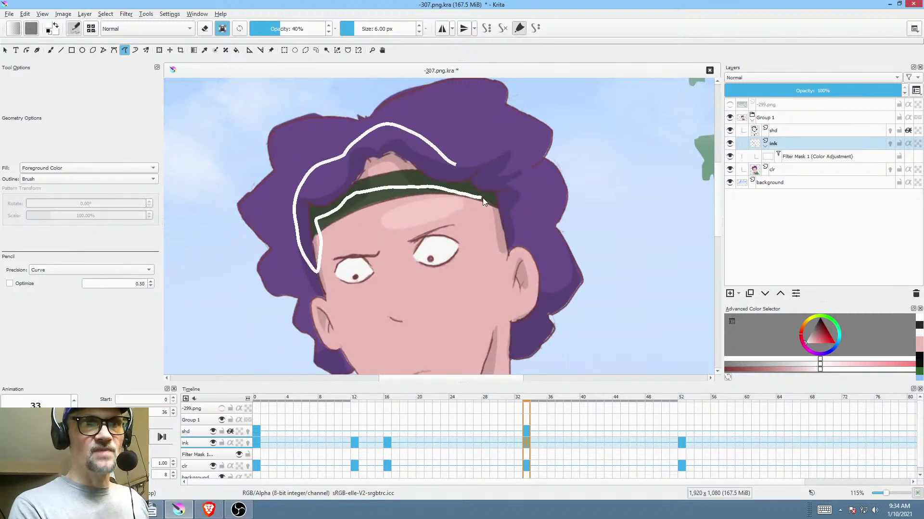
drag(515, 203, 465, 166)
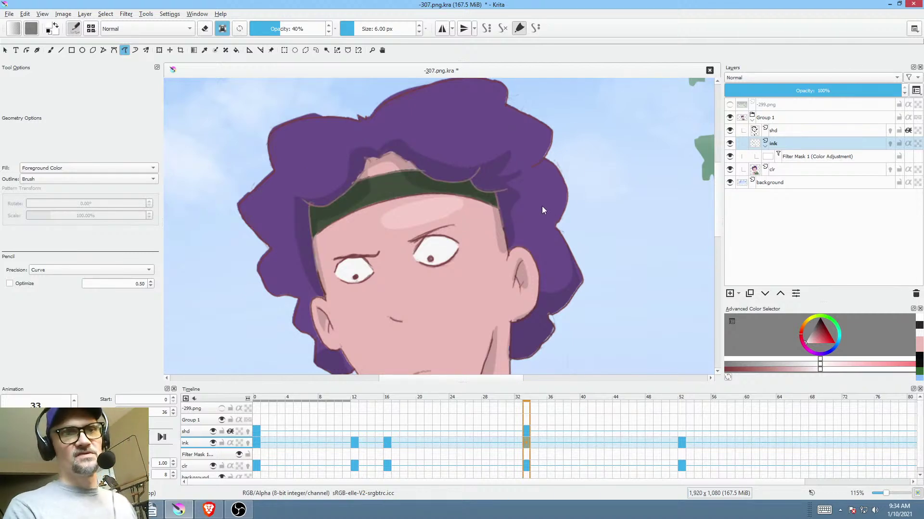
- Compare the ink keyframes at frames 16 and 33 with the character's head and shoulders in view
scroll(542, 206, down, 3)
drag(658, 326, 553, 210)
scroll(556, 241, down, 2)
drag(557, 264, 530, 315)
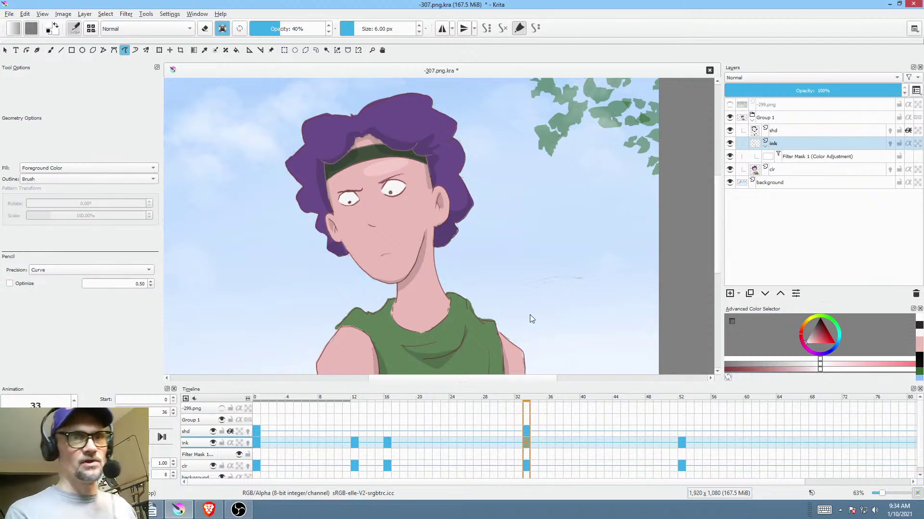
click(386, 441)
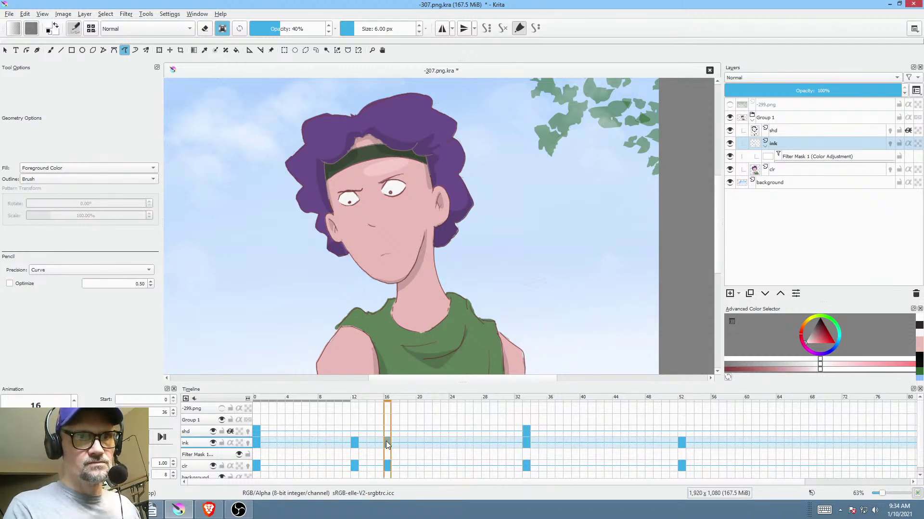
click(527, 440)
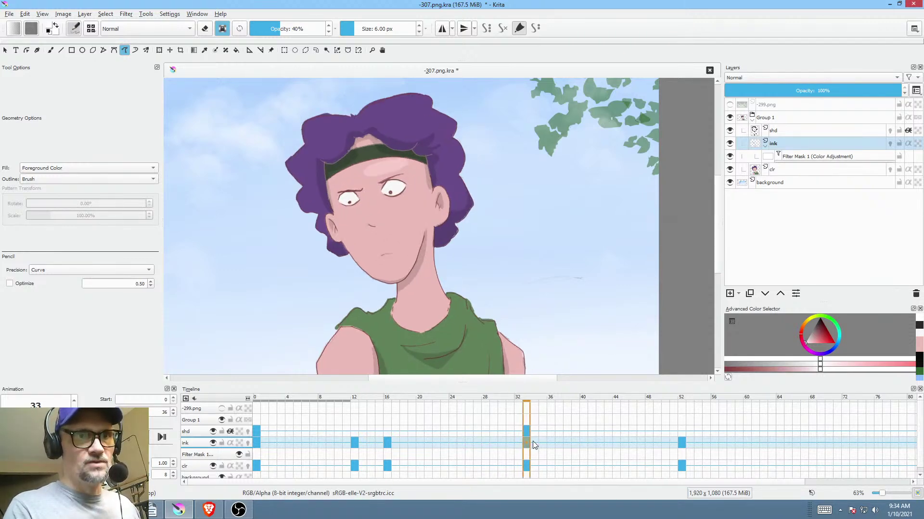
- Erase the pale patch on the forehead on ink frame 33 with a filled freehand shape in eraser mode at 100% opacity
key(plus)
key(plus)
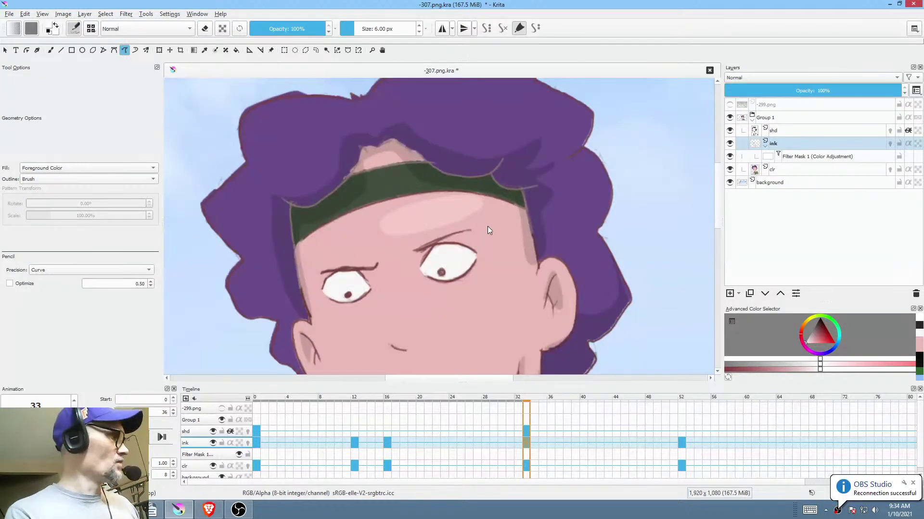
key(e)
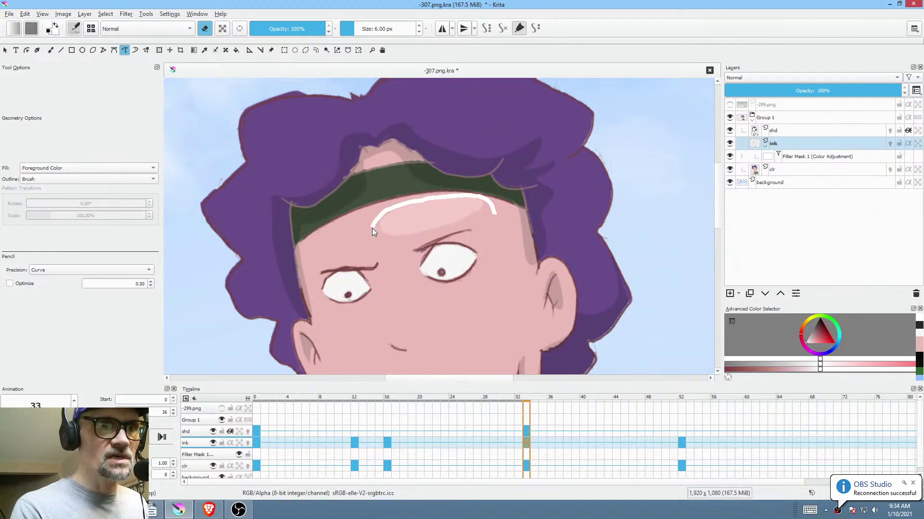
mouse_move(372, 229)
mouse_down()
mouse_move(392, 243)
mouse_move(425, 233)
mouse_up()
drag(494, 220, 497, 218)
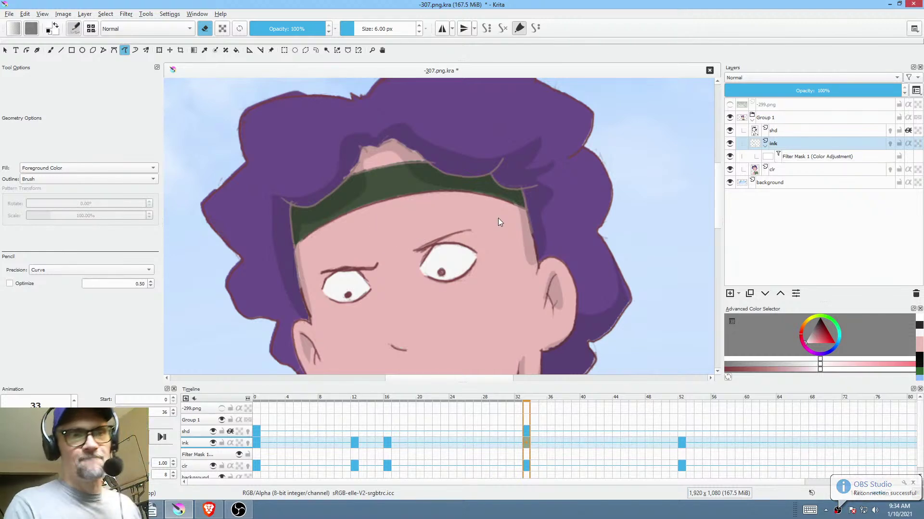
- Inspect the ink drawing on frame 52 with the whole head and shoulders in view
click(684, 441)
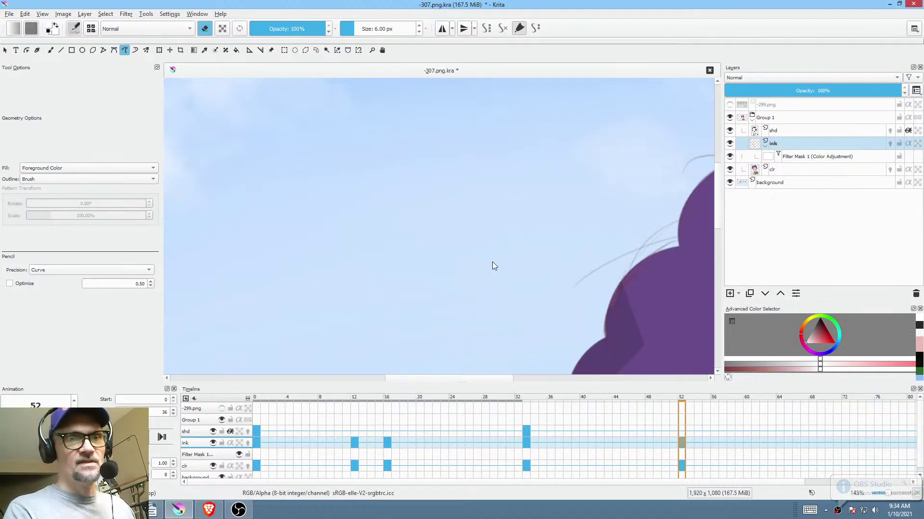
key(minus)
key(minus)
drag(510, 260, 550, 179)
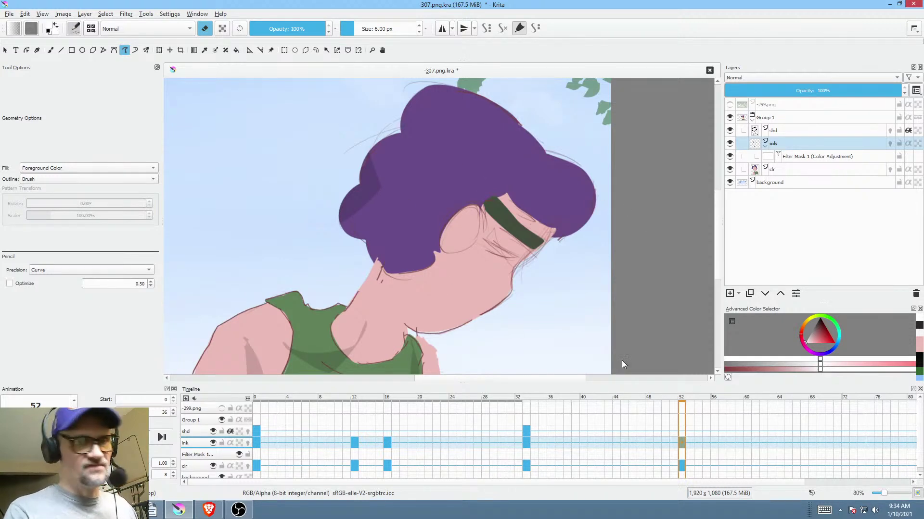
- Locate the faint stray mark in the sky on ink frame 33 by toggling the ink layer's visibility, and erase it
click(526, 443)
drag(509, 277, 542, 272)
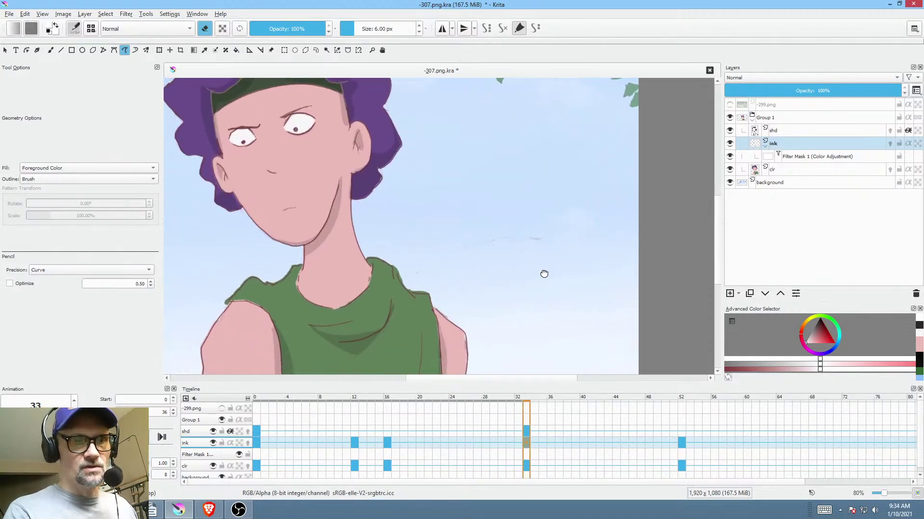
click(214, 445)
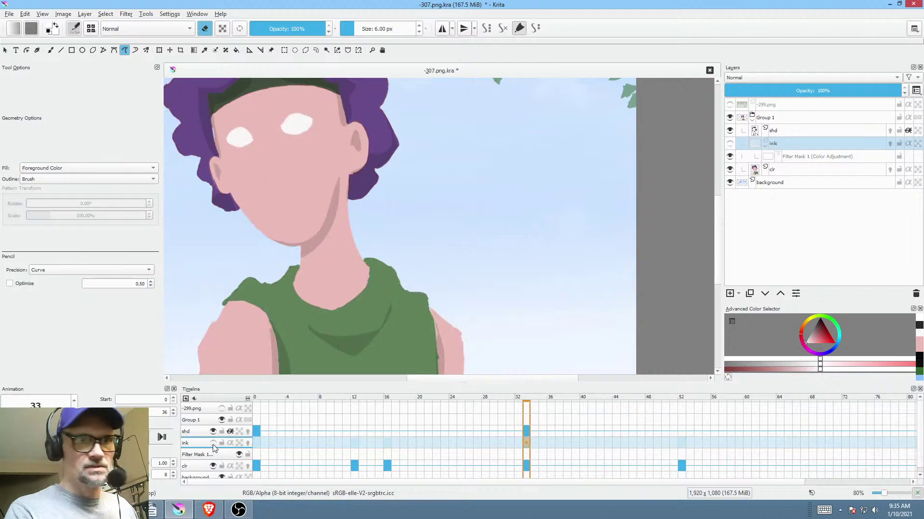
click(213, 443)
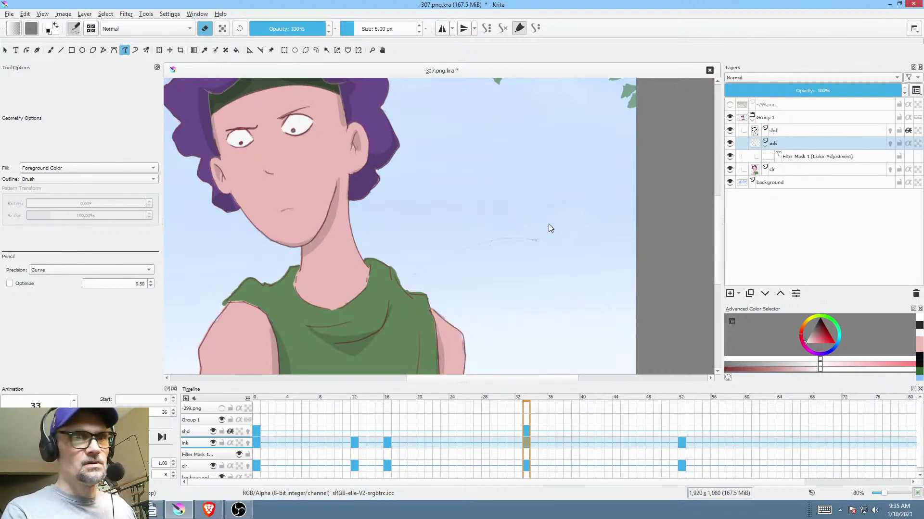
drag(529, 215, 456, 218)
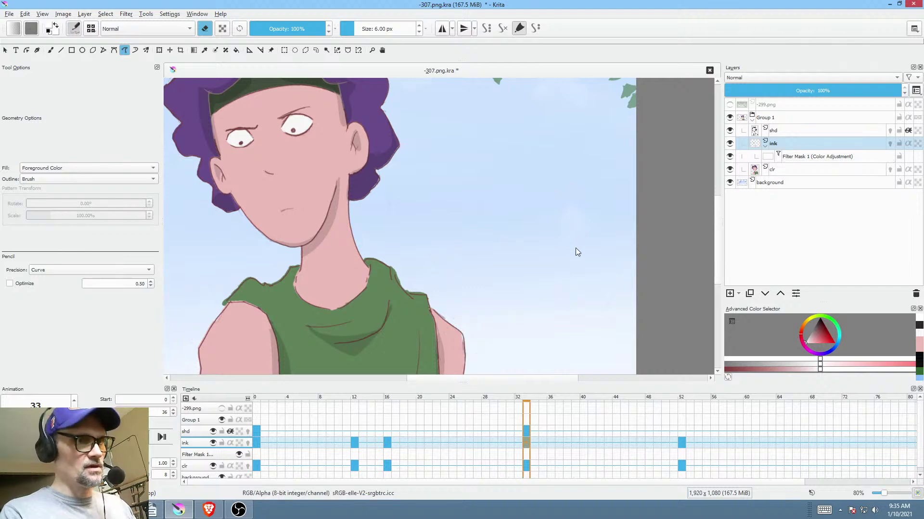
- Erase the faint stray marks in the sky beside the character on ink frames 12 and 0 with eraser-mode freehand shapes
drag(519, 235, 557, 249)
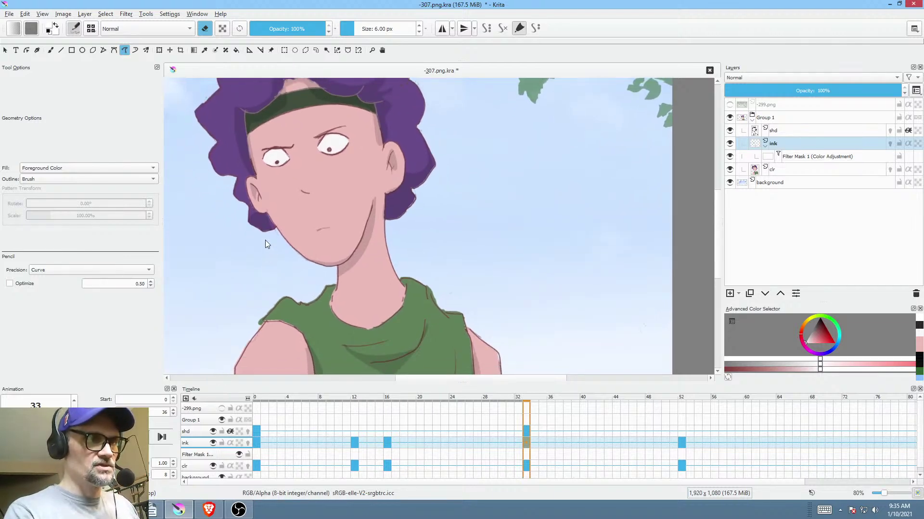
key(comma)
key(comma)
key(comma)
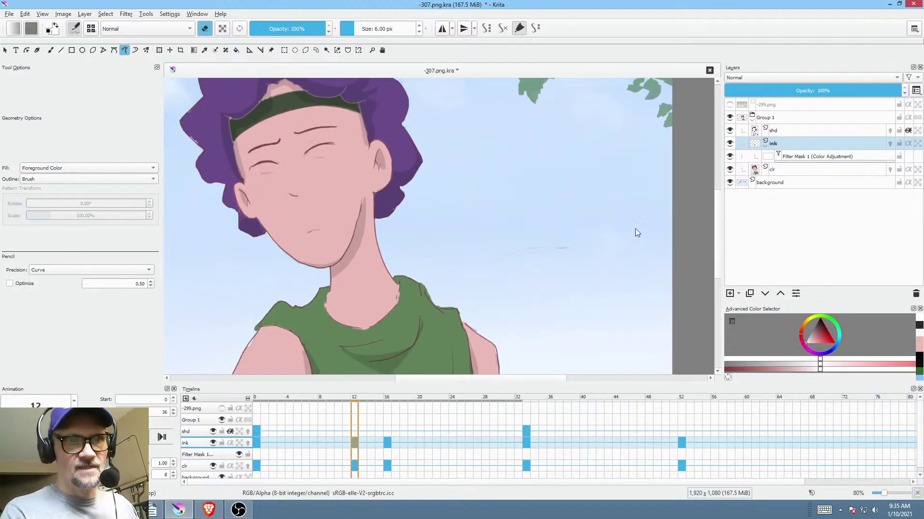
mouse_move(620, 168)
mouse_down()
mouse_move(541, 218)
mouse_move(481, 289)
mouse_up()
key(Home)
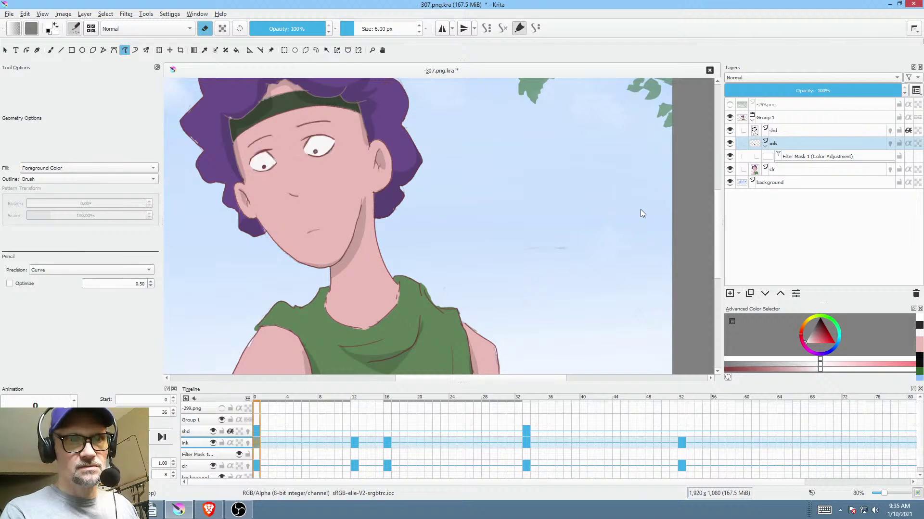
mouse_move(598, 223)
mouse_down()
mouse_move(504, 232)
mouse_move(481, 288)
mouse_up()
- Step through the ink keyframes from frame 0 to 16 and back, checking the sky for leftover stray marks
key(period)
key(period)
key(period)
key(period)
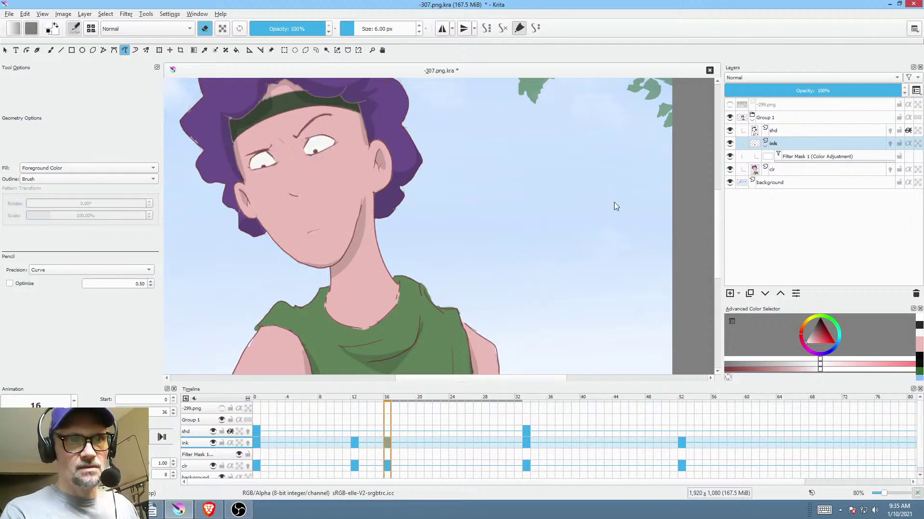
key(comma)
key(comma)
key(comma)
key(comma)
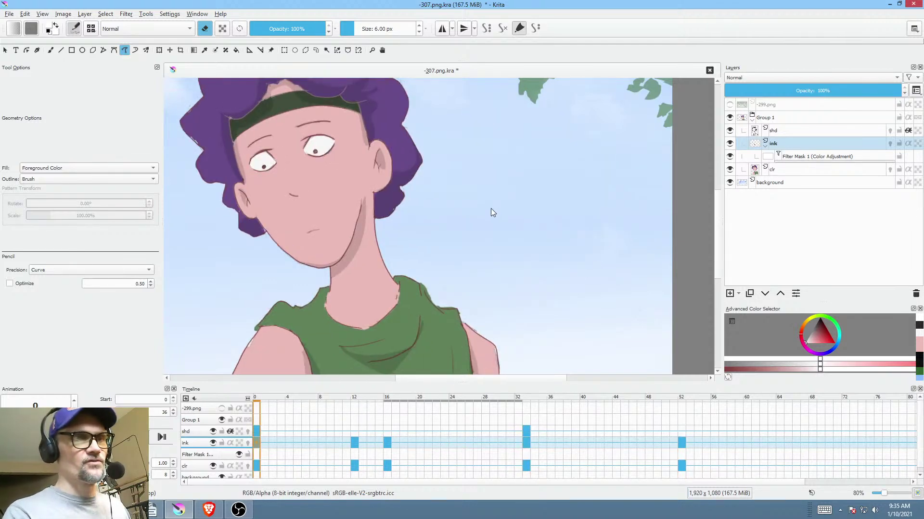
- Examine the character's linework and shading on frame 0 up close and at full-picture scale
scroll(490, 209, down, 3)
drag(518, 226, 509, 252)
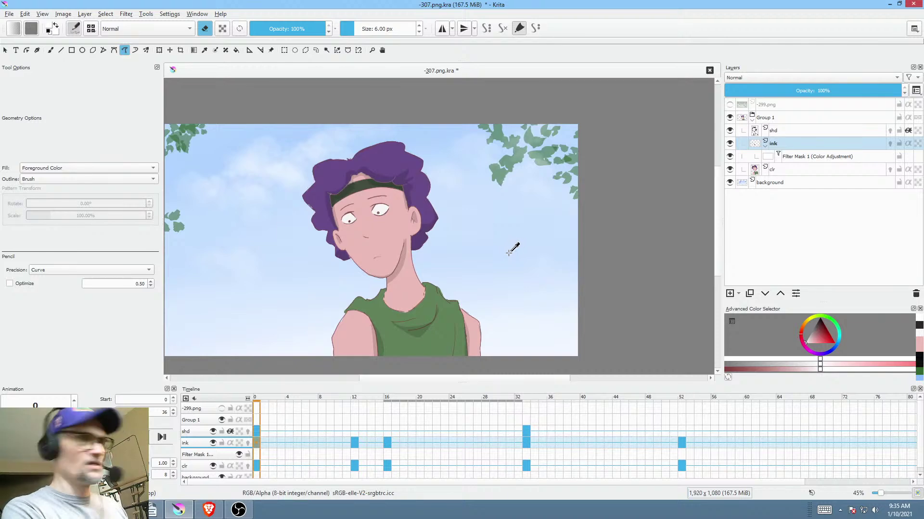
scroll(361, 234, up, 2)
scroll(356, 235, up, 3)
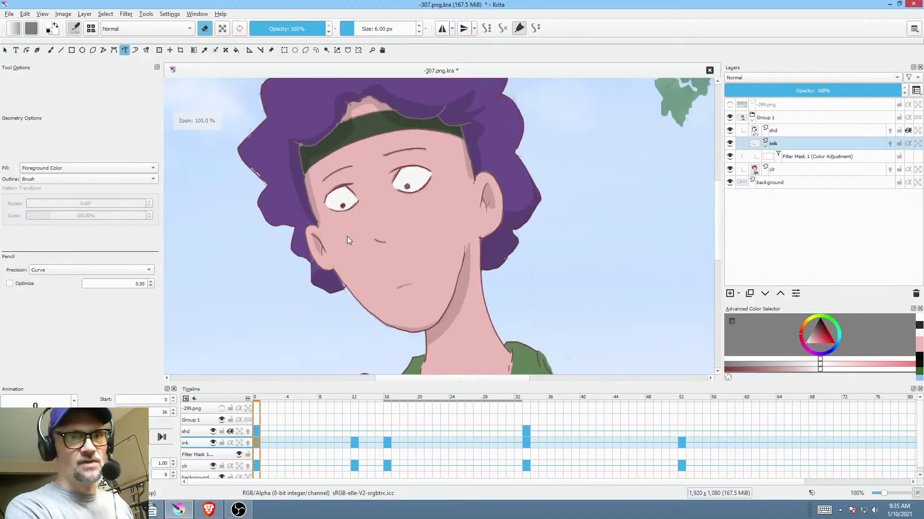
mouse_move(450, 241)
mouse_down()
mouse_move(462, 206)
mouse_move(461, 239)
mouse_up()
scroll(465, 208, down, 1)
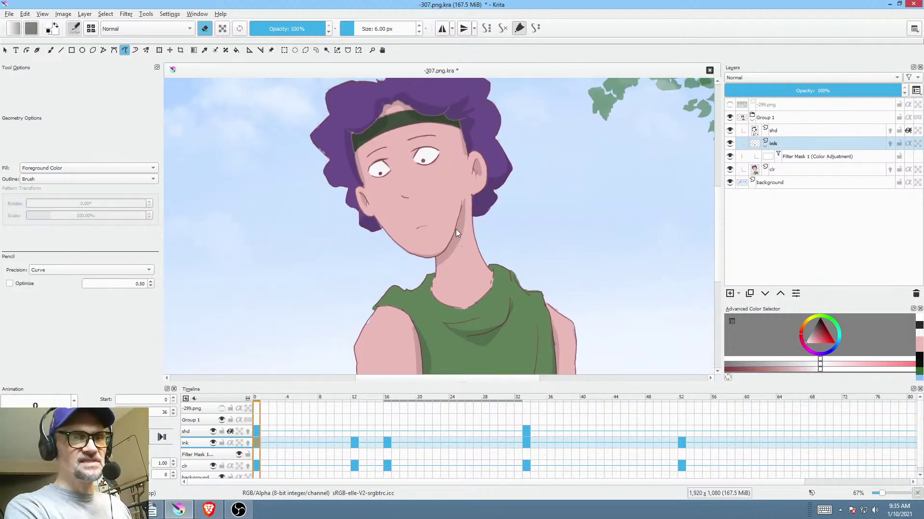
scroll(457, 226, up, 1)
drag(493, 245, 477, 256)
scroll(486, 195, down, 2)
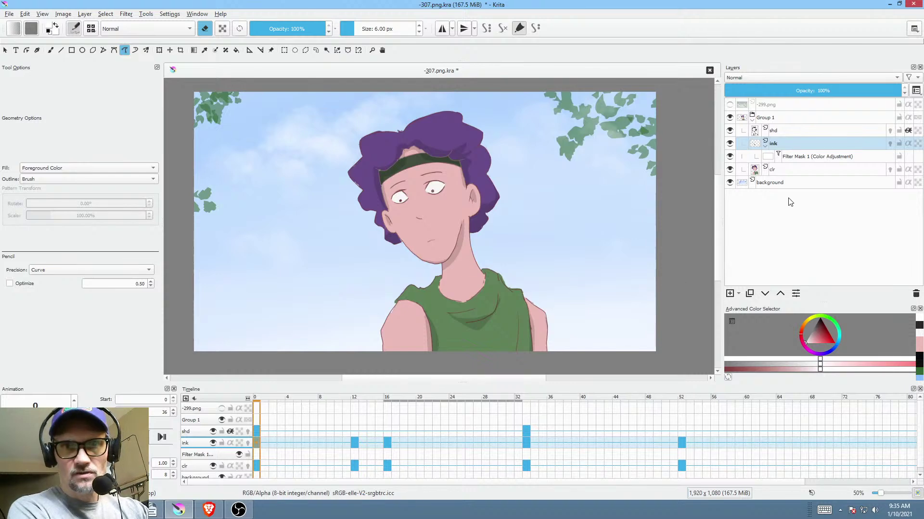
- Collapse the filter mask under the ink layer and frame the character's head and shoulders
click(764, 146)
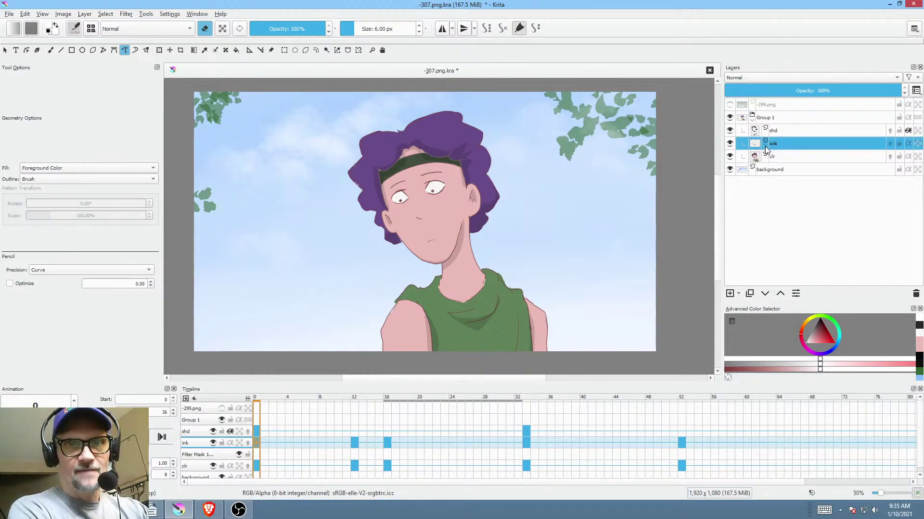
scroll(483, 194, up, 1)
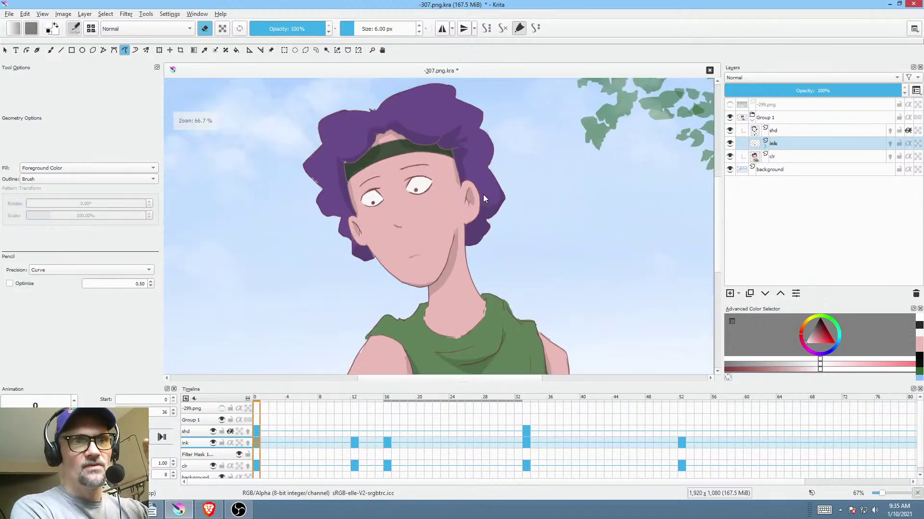
drag(484, 196, 510, 200)
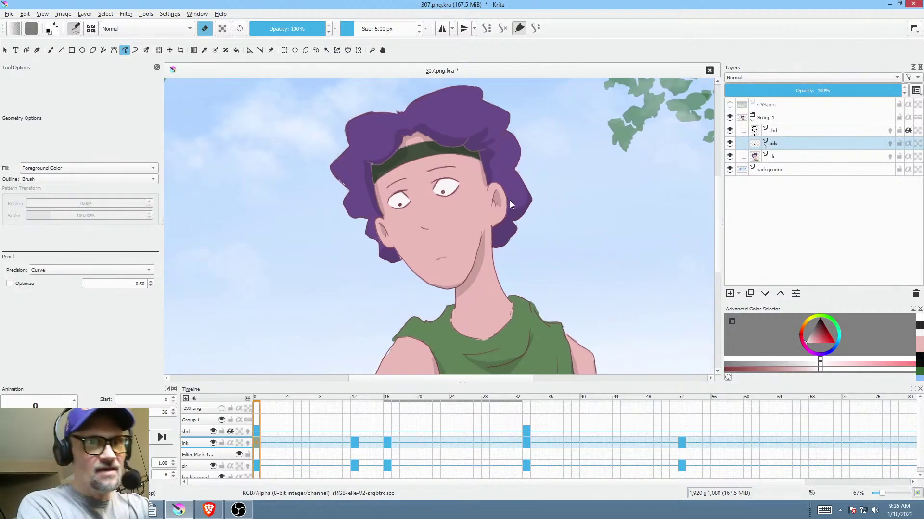
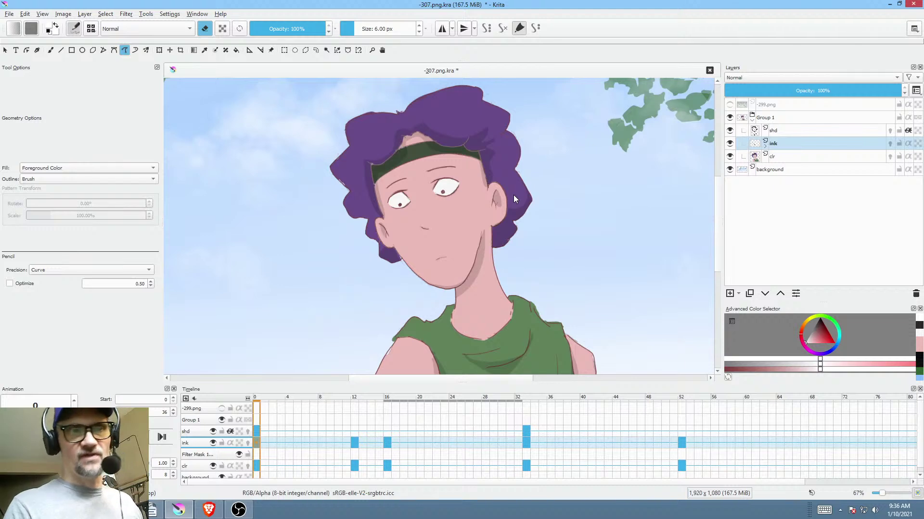
- Add a paint layer named shd above the existing shading layer in Group 1, with alpha inheritance turned on
click(789, 131)
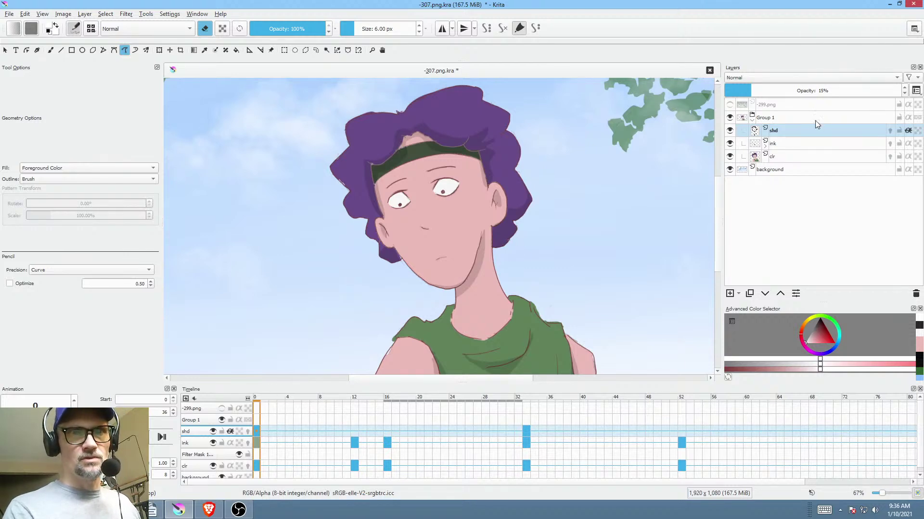
click(798, 130)
click(729, 294)
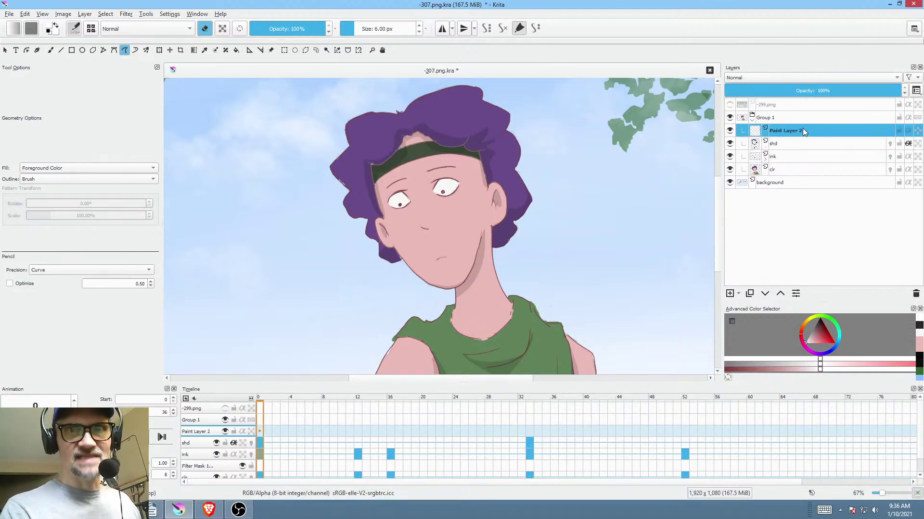
mouse_move(812, 118)
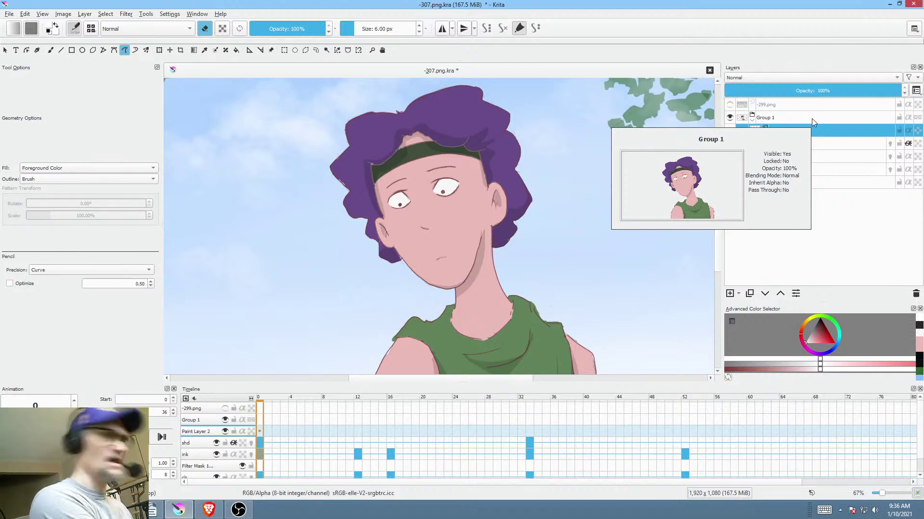
double_click(810, 131)
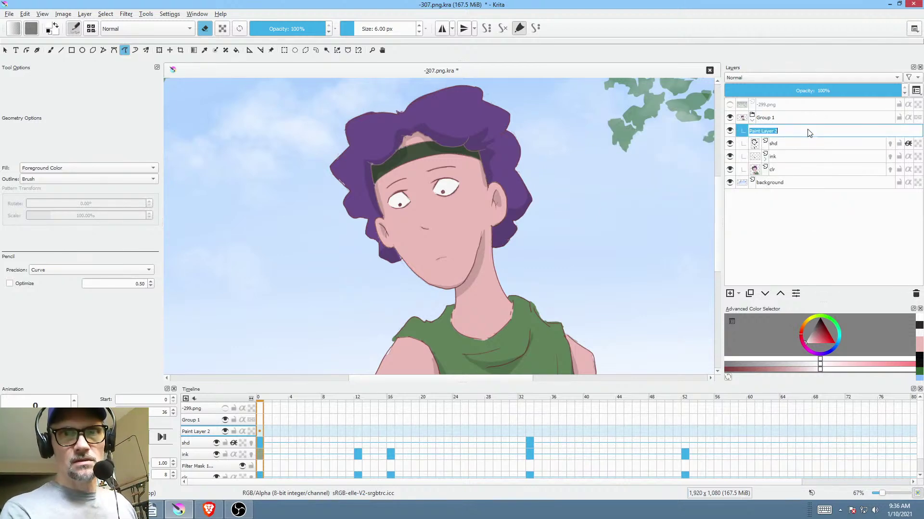
text(shd)
key(Return)
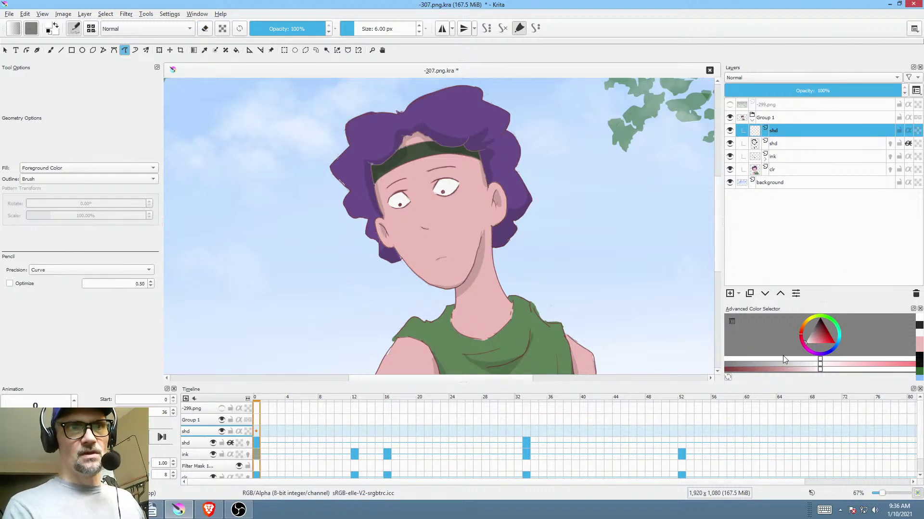
click(908, 130)
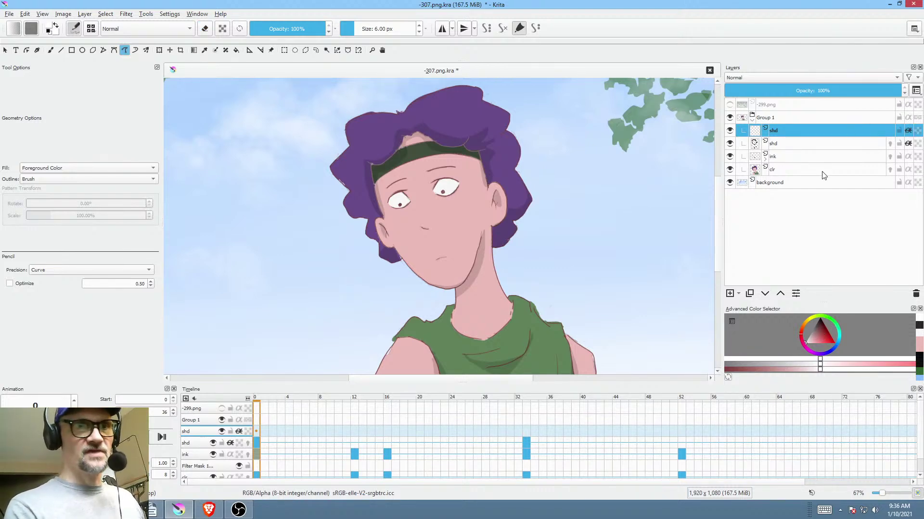
- Paint a white rim highlight along the outer and upper edges of the hair on frame 0 with filled freehand shapes
drag(423, 205, 416, 241)
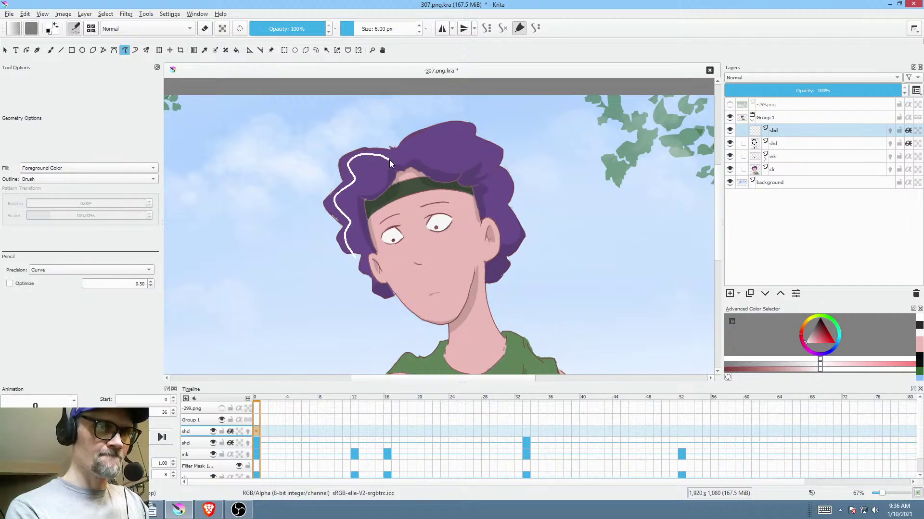
mouse_move(467, 126)
mouse_down()
mouse_move(361, 119)
mouse_move(288, 232)
mouse_move(353, 271)
mouse_up()
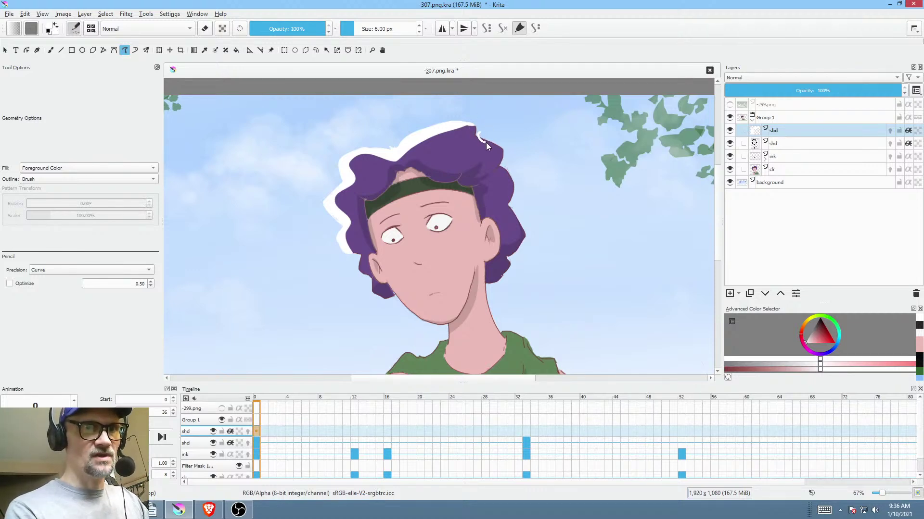
drag(486, 142, 503, 146)
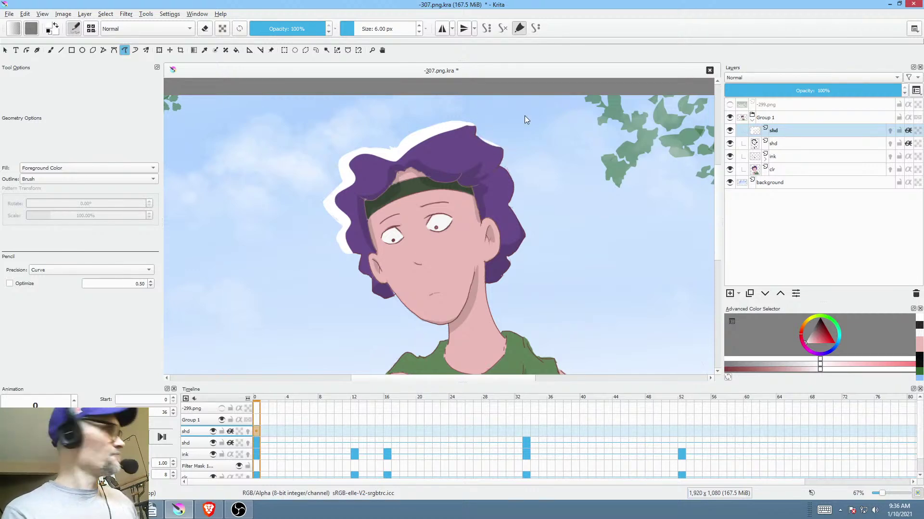
- Paint a white rim highlight along the collar and shoulder on the same side as the hair highlight on frame 0
drag(577, 275, 589, 217)
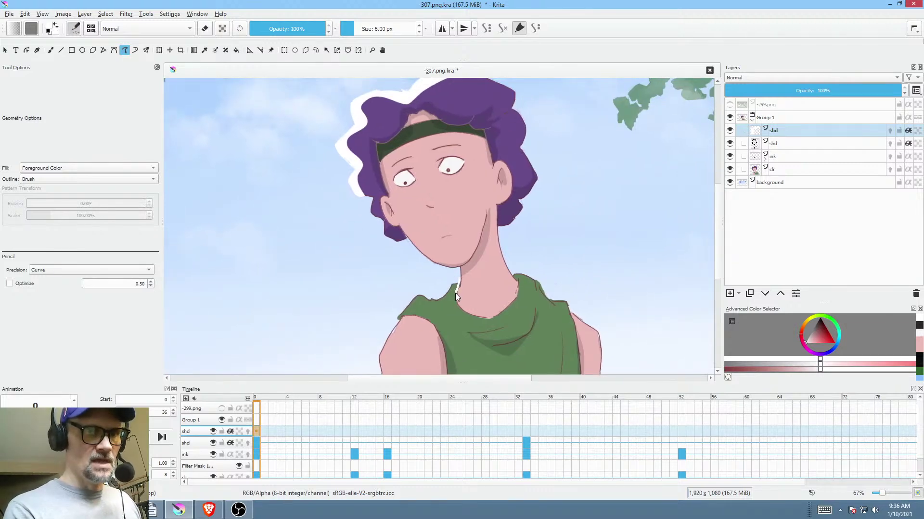
drag(386, 380, 385, 381)
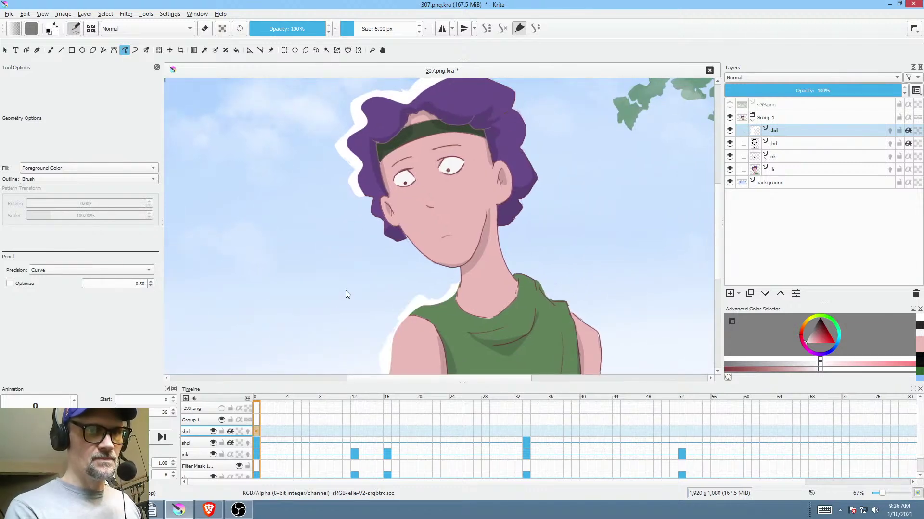
drag(346, 290, 358, 185)
- Duplicate the rim highlight keyframe from frame 0 to frame 33 on the highlight layer
drag(403, 287, 526, 403)
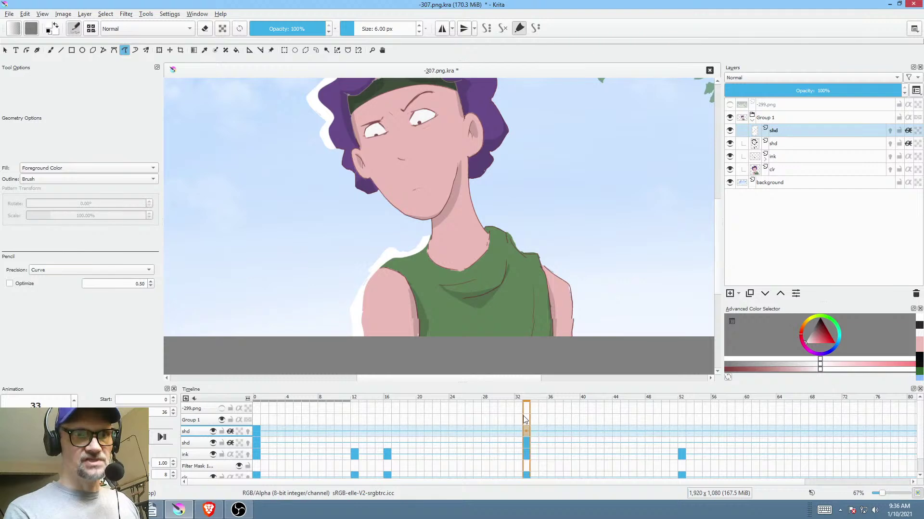
drag(433, 214, 444, 338)
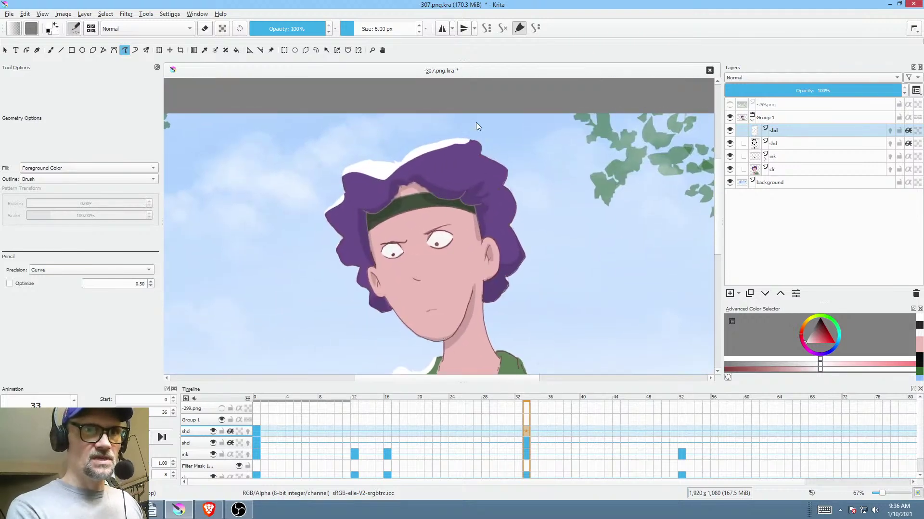
key(minus)
key(minus)
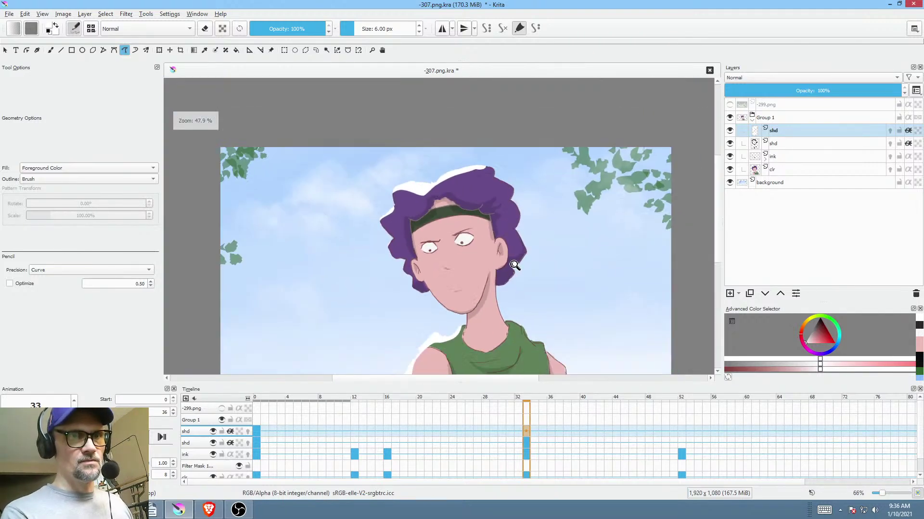
- Rotate the frame 33 highlight slightly clockwise around a pivot on the lower torso so it follows the tilted head
key(ctrl+t)
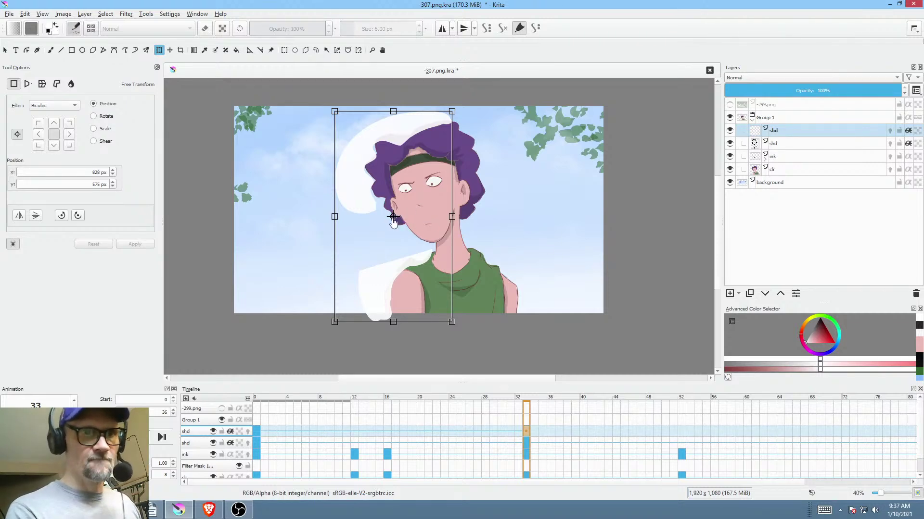
drag(393, 217, 474, 325)
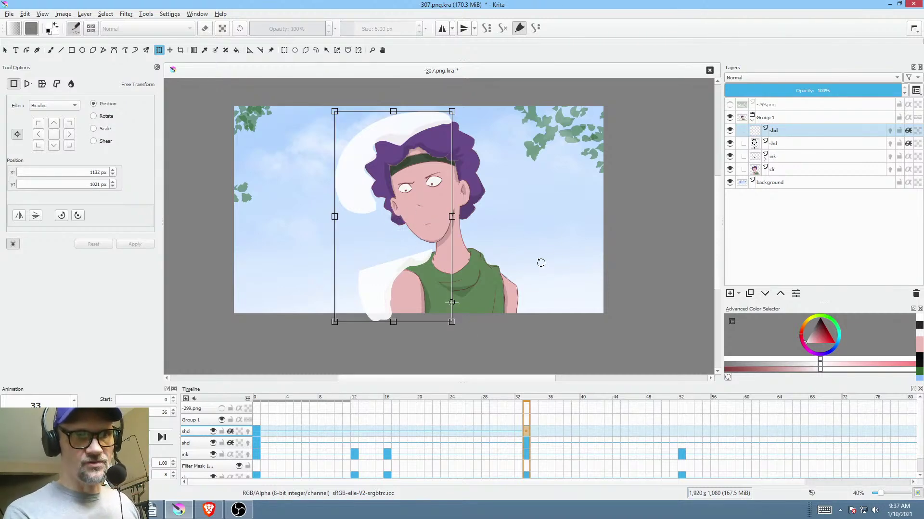
drag(530, 277, 542, 283)
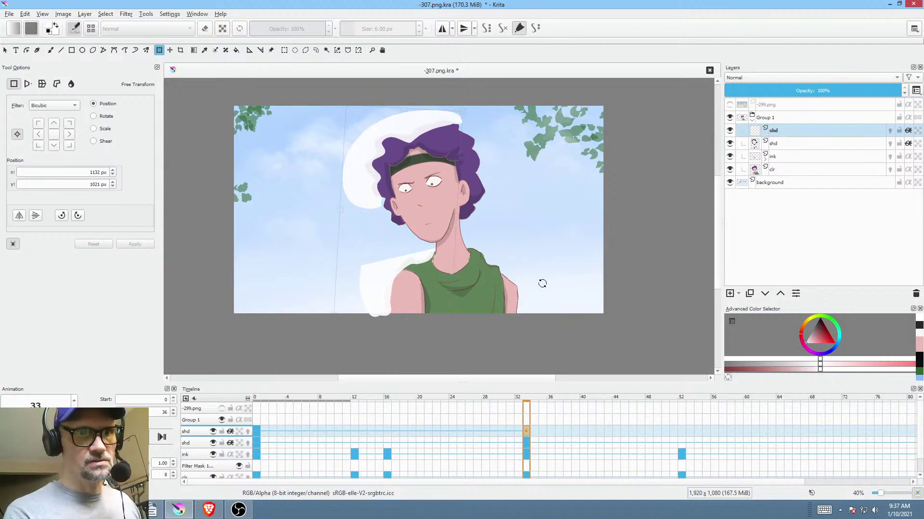
click(520, 282)
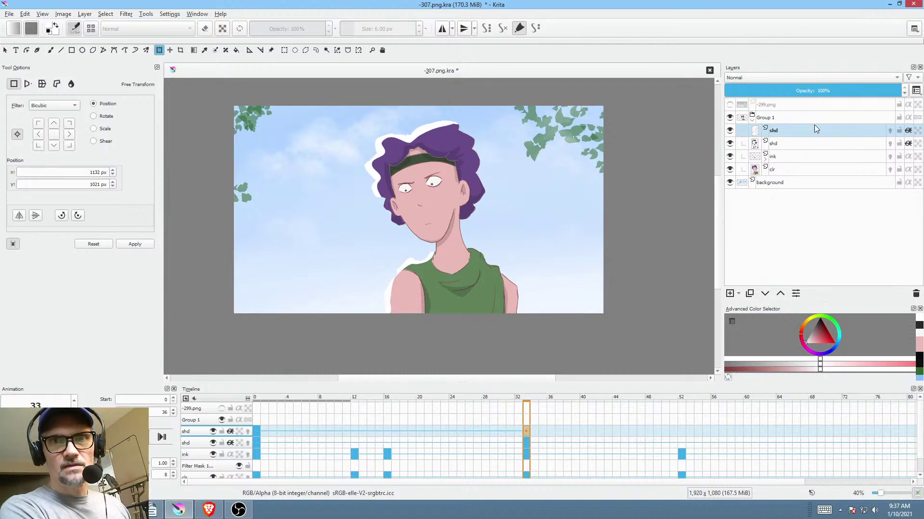
- Rename the highlight layer to hl and set its blending mode to Overlay
click(797, 133)
double_click(778, 132)
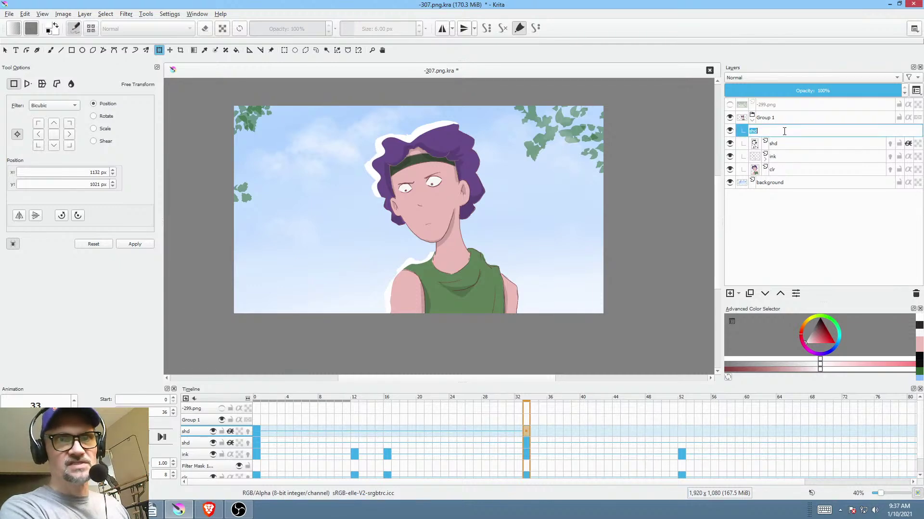
text(hl)
key(Return)
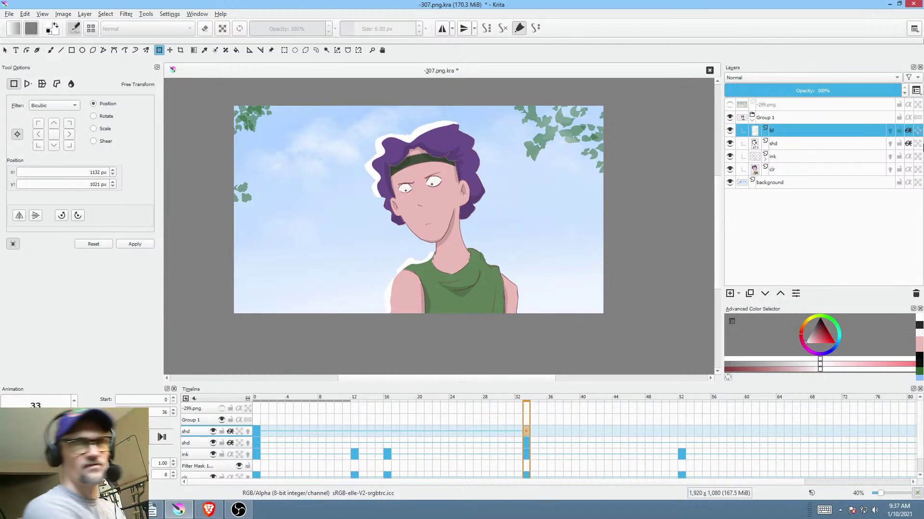
click(779, 77)
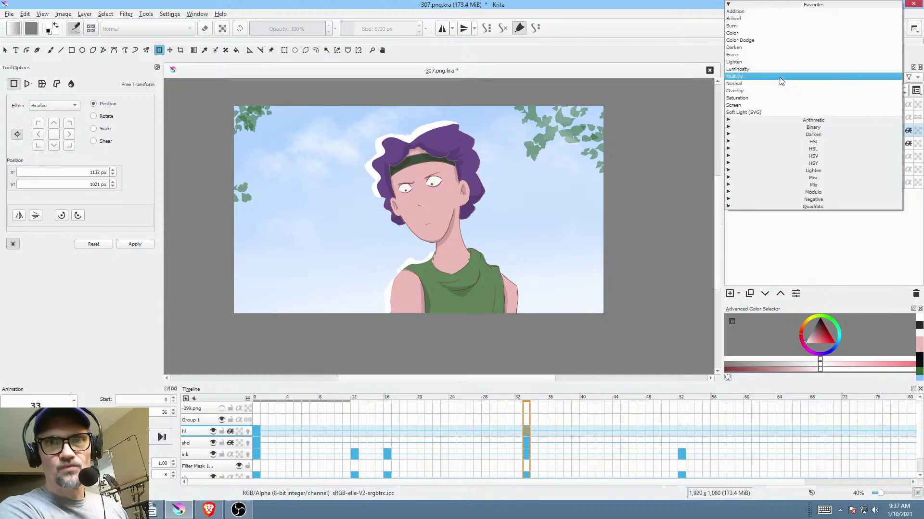
click(780, 90)
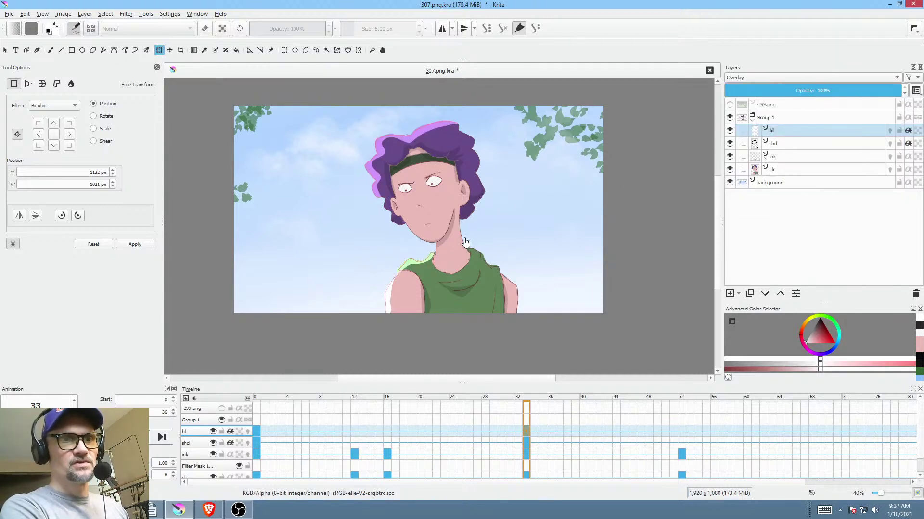
- Return to frame 0 and lower the hl layer's opacity to 29%
scroll(453, 236, up, 2)
scroll(501, 250, up, 2)
scroll(513, 238, down, 2)
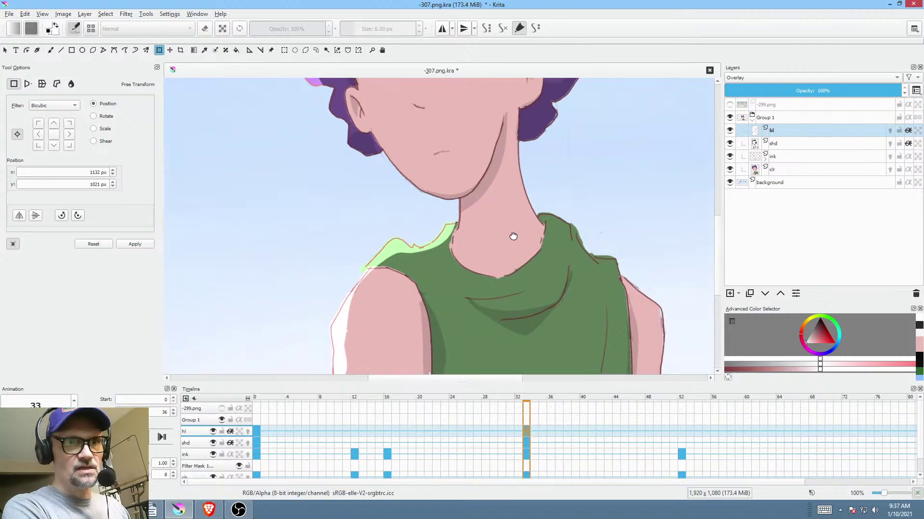
drag(457, 252, 444, 261)
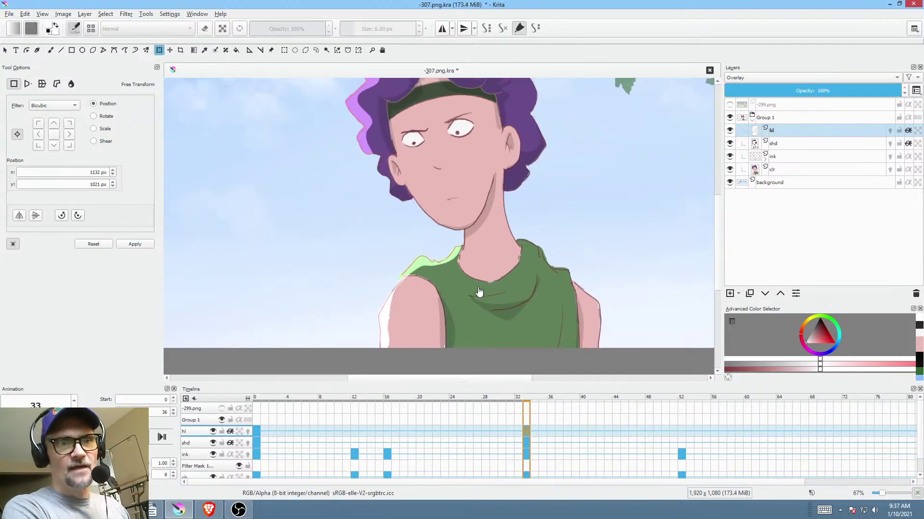
click(257, 435)
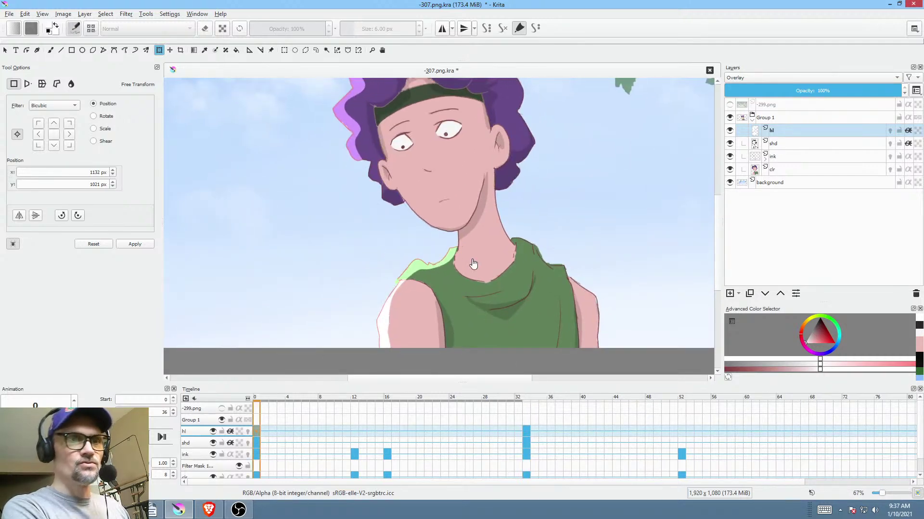
scroll(488, 238, up, 2)
drag(370, 100, 380, 121)
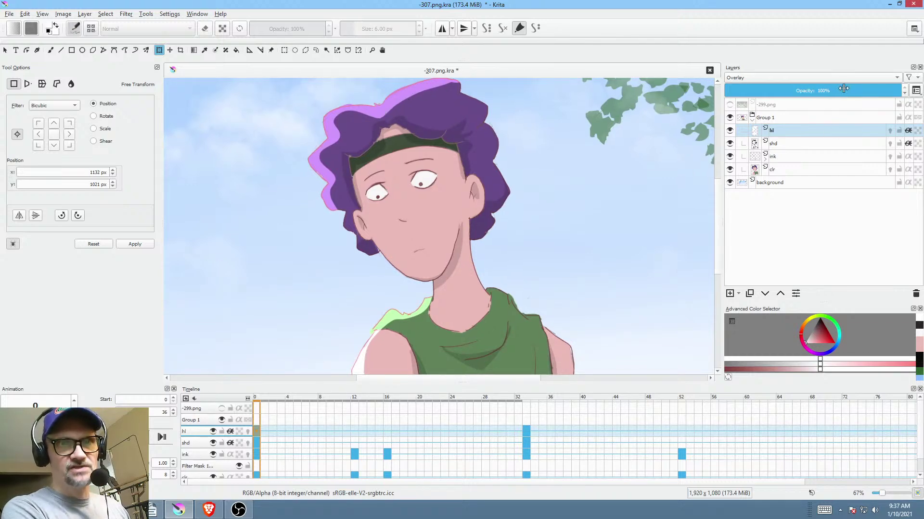
drag(839, 90, 779, 105)
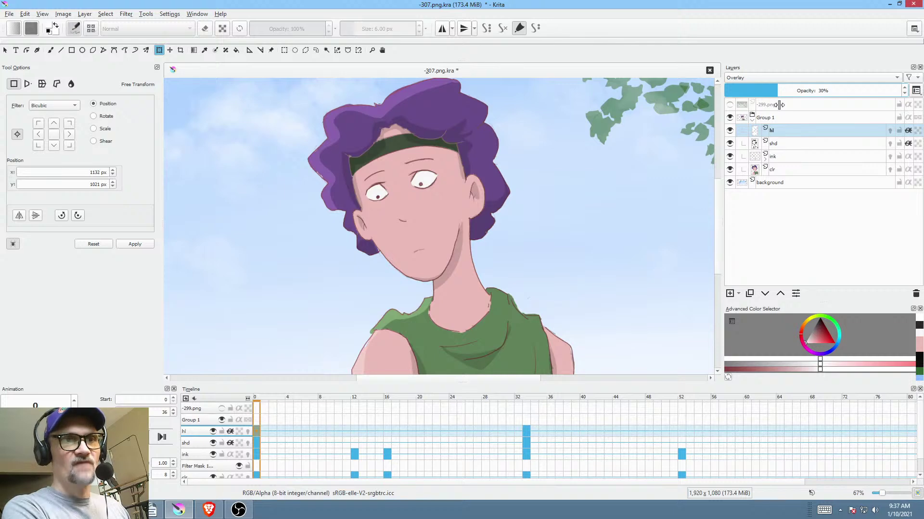
- Try Normal blending with 27% opacity on the hl layer
click(768, 77)
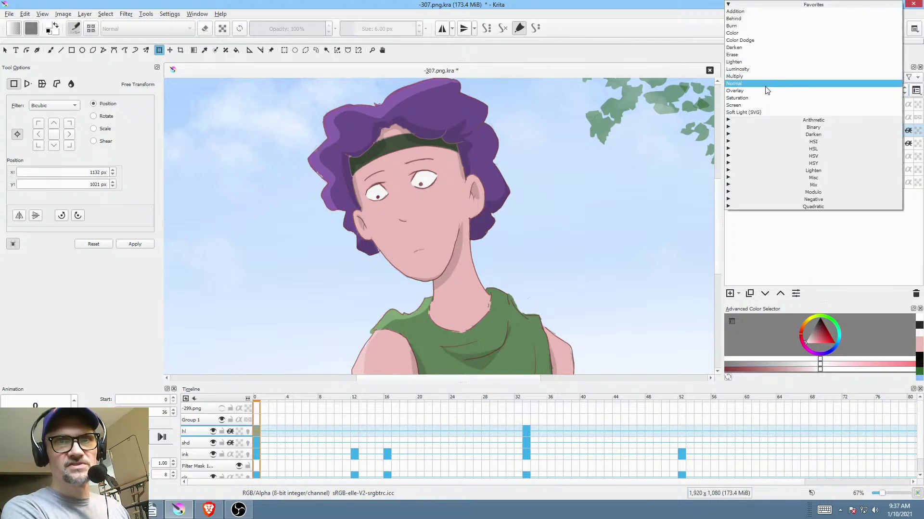
click(768, 83)
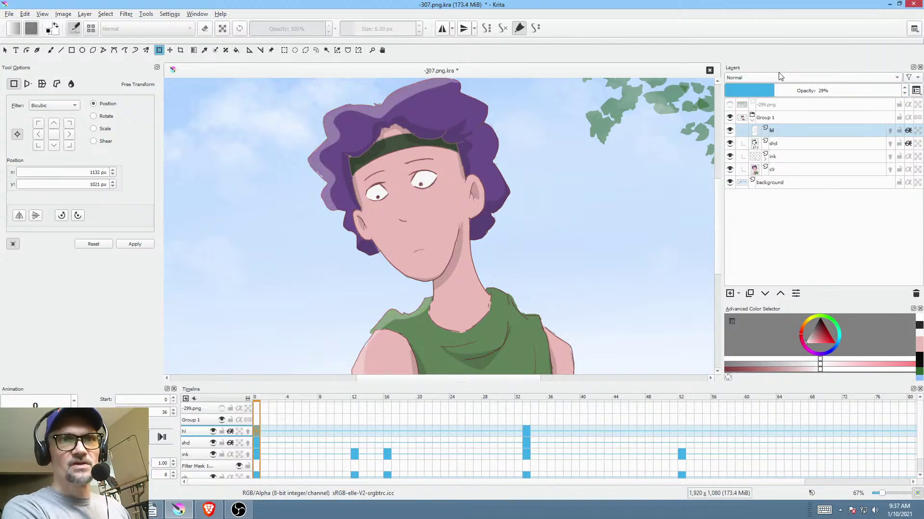
mouse_move(772, 91)
mouse_down()
mouse_move(738, 94)
mouse_move(772, 96)
mouse_up()
scroll(573, 168, down, 2)
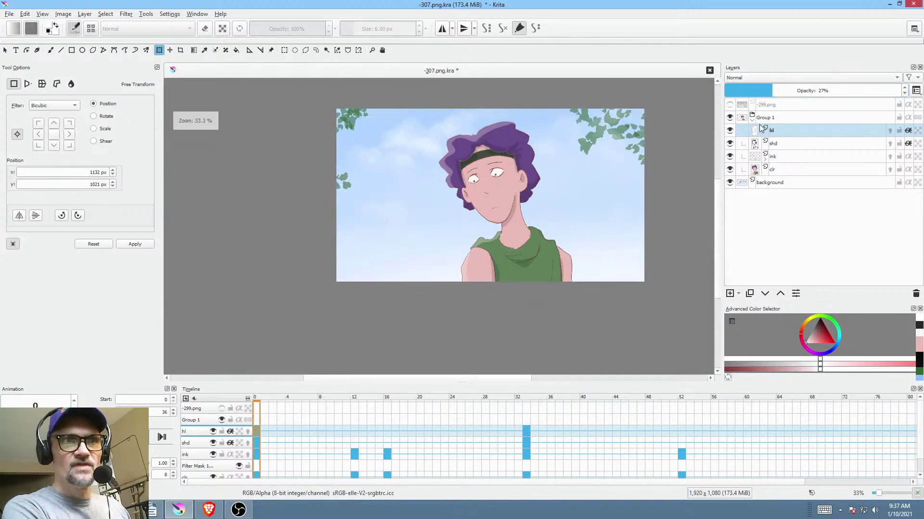
drag(544, 206, 510, 226)
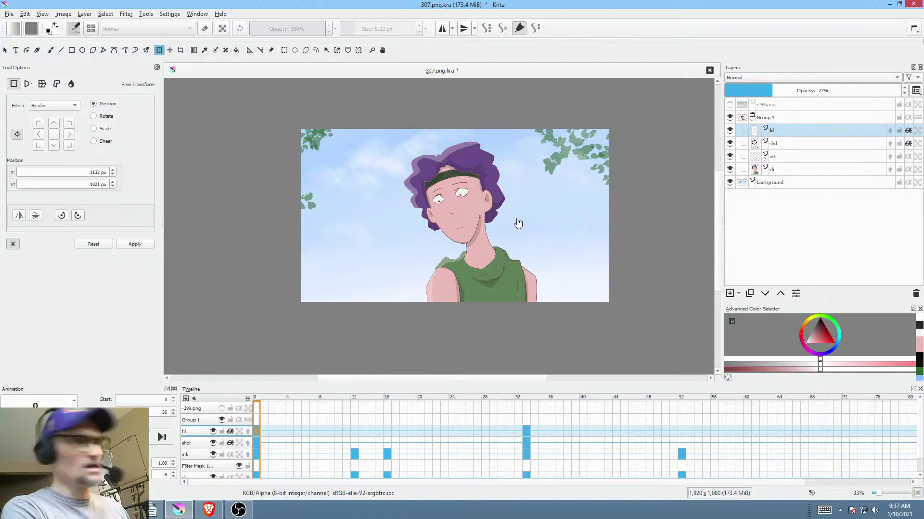
- Set the hl layer to Overlay blending at 37% opacity and turn off the mirrored canvas view
click(780, 78)
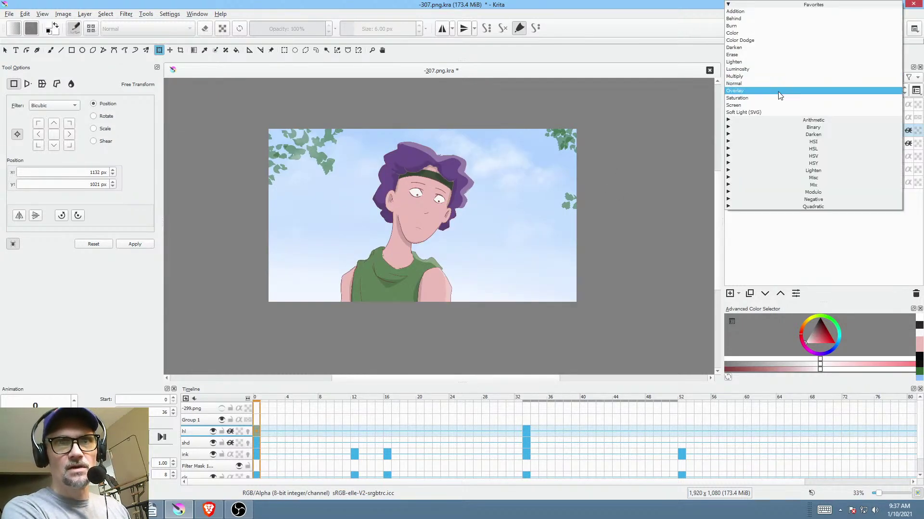
click(780, 91)
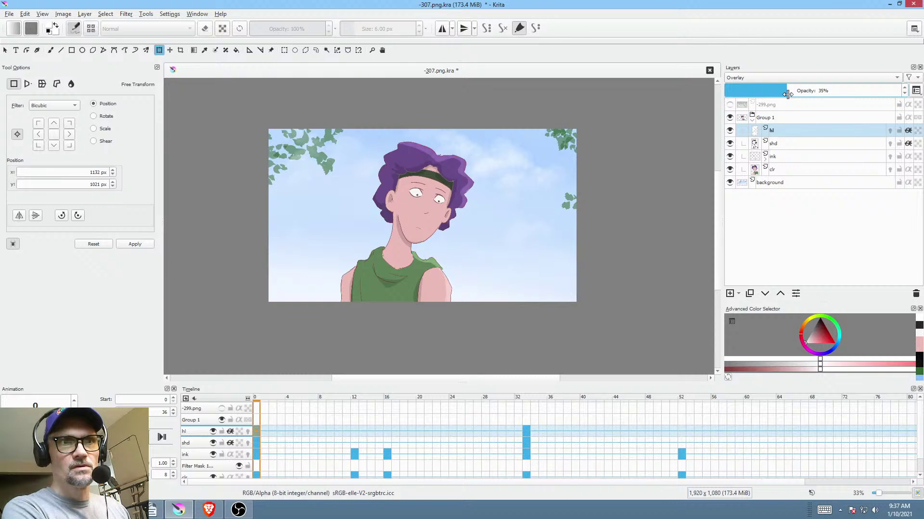
key(m)
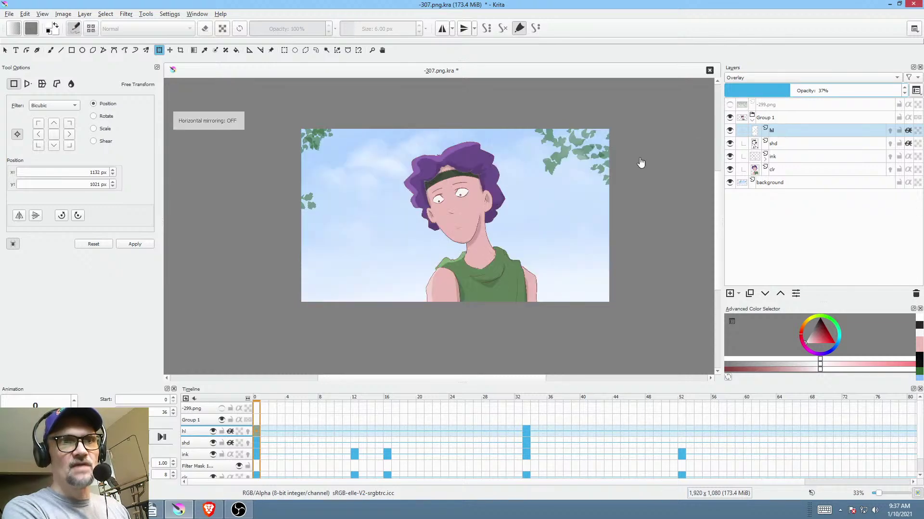
drag(538, 175, 514, 190)
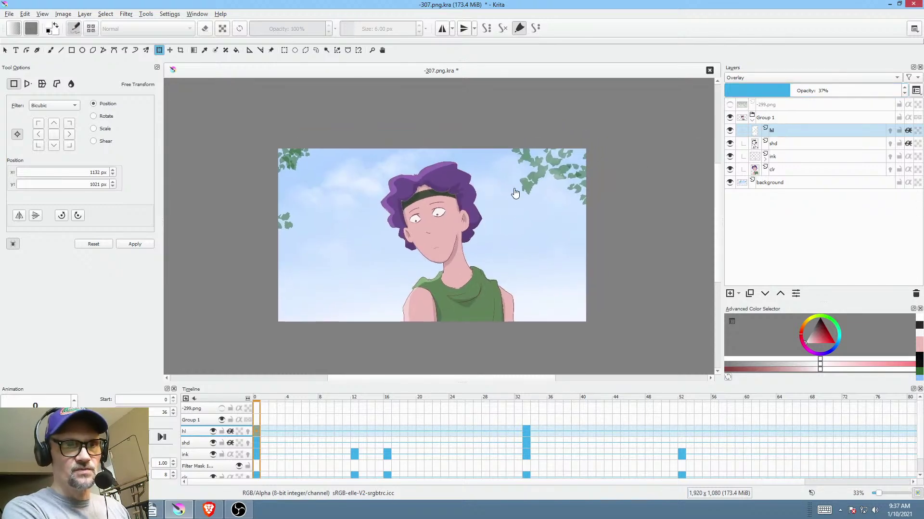
scroll(484, 202, up, 4)
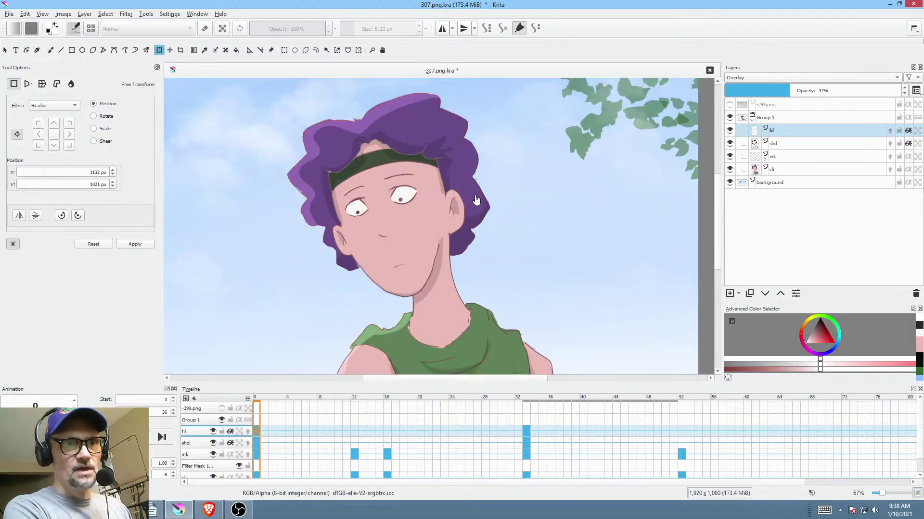
drag(475, 199, 495, 178)
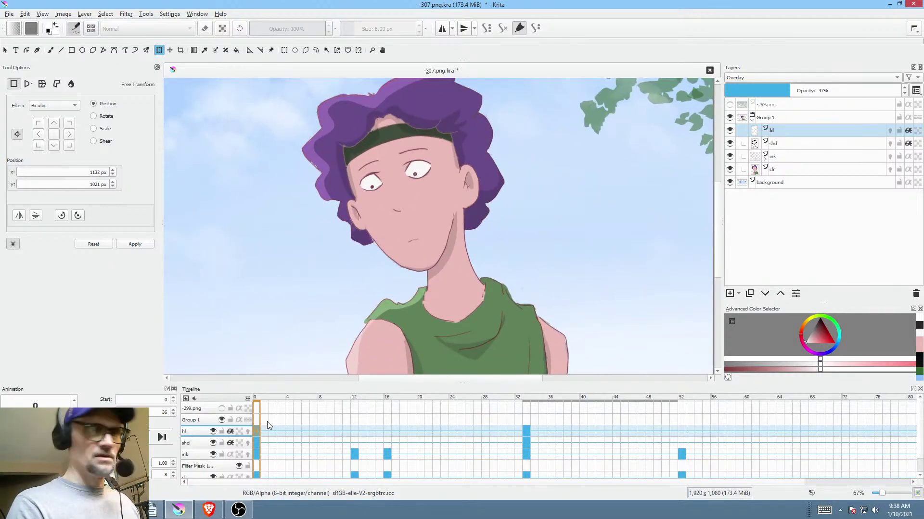
- Touch up the collar highlight with a small filled shape and thin the hair highlight in eraser mode on frame 0
key(b)
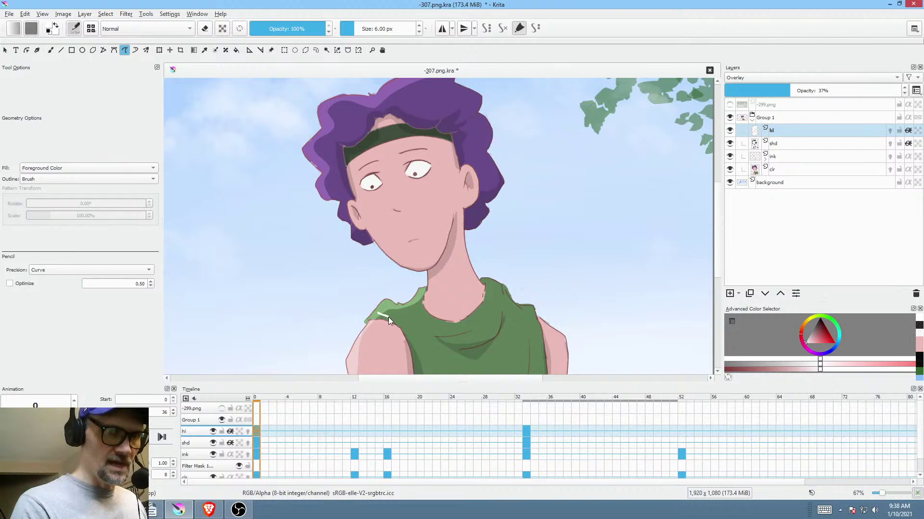
drag(388, 317, 388, 318)
scroll(359, 367, up, 5)
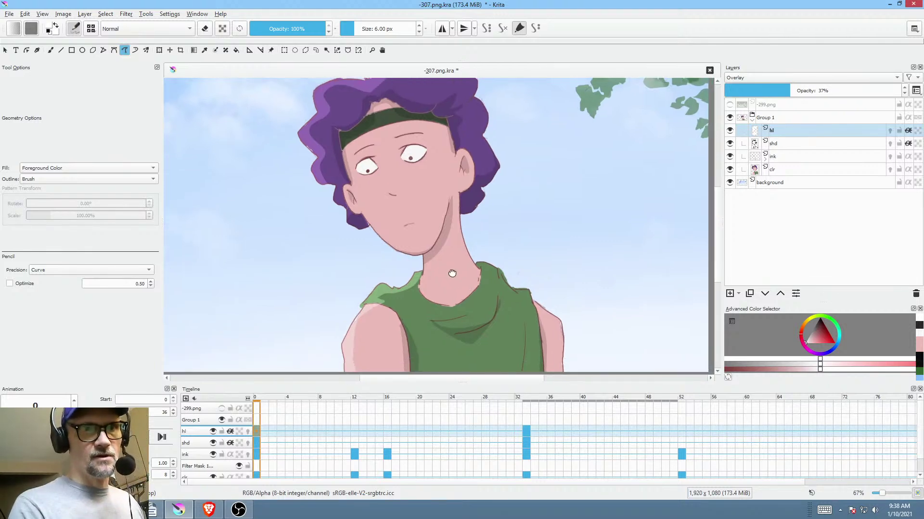
key(e)
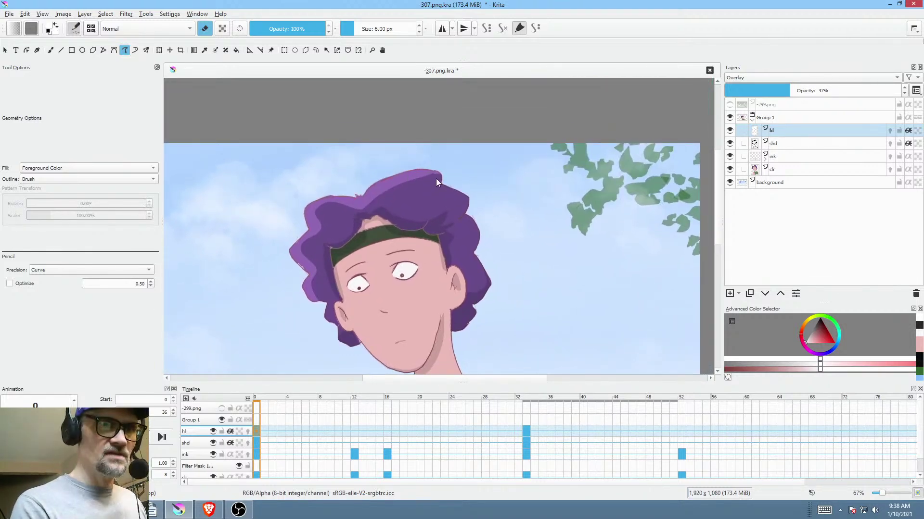
drag(370, 197, 368, 205)
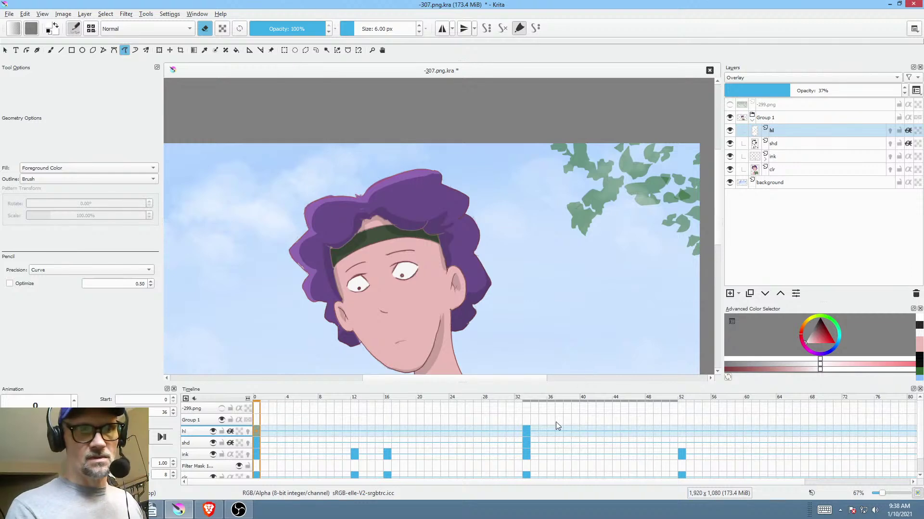
- Erase the inner parts of the hair highlight on frame 33 to leave a thinner rim along the outer curls
click(527, 430)
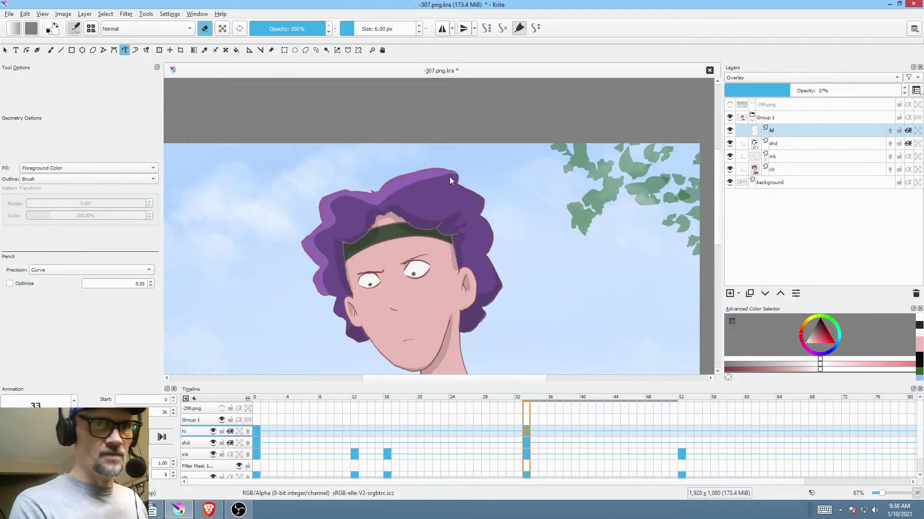
drag(389, 198, 387, 197)
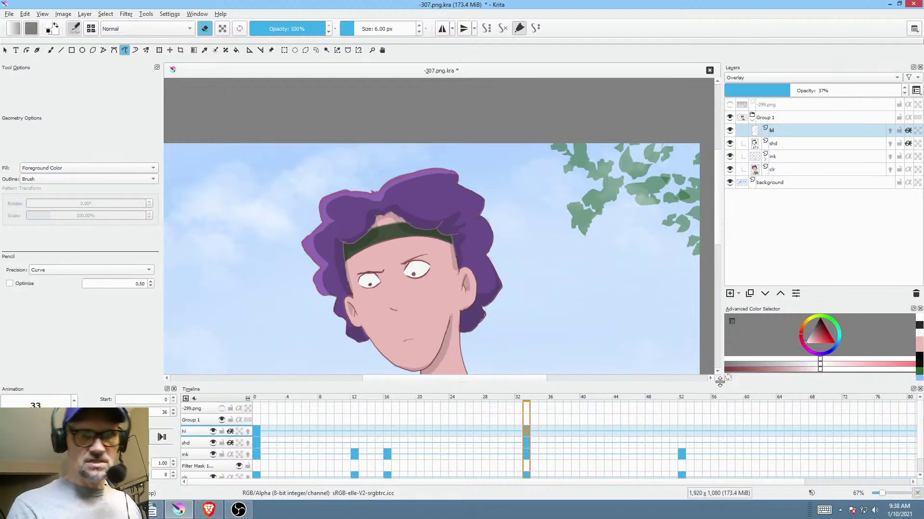
mouse_move(488, 239)
mouse_down()
mouse_move(520, 215)
mouse_move(504, 244)
mouse_up()
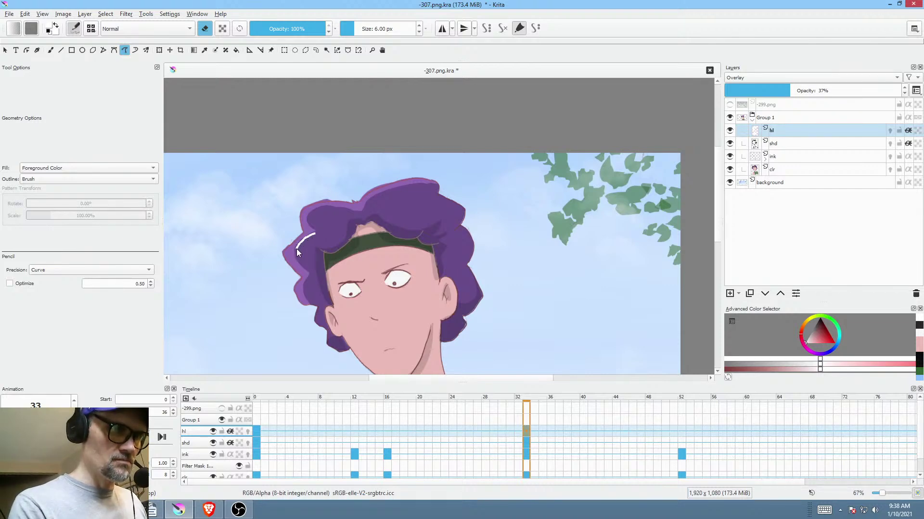
mouse_move(300, 267)
mouse_down()
mouse_move(364, 286)
mouse_move(370, 269)
mouse_up()
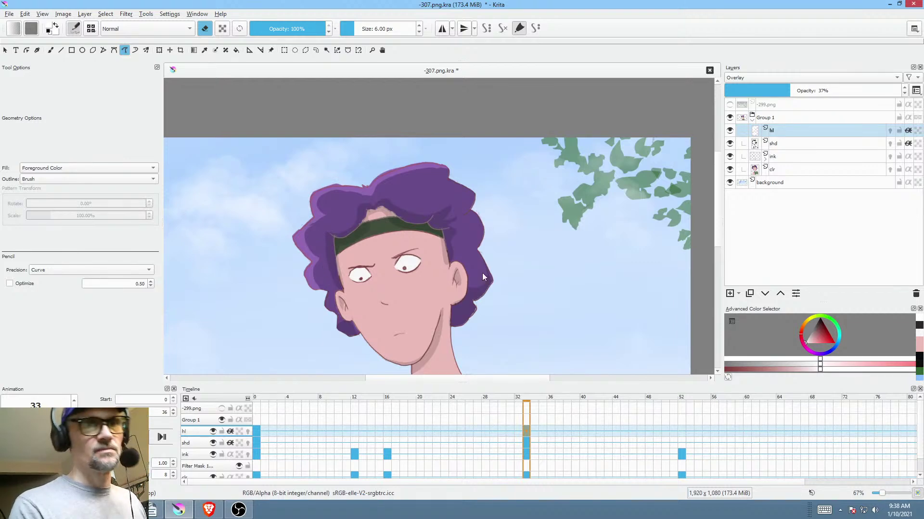
drag(483, 277, 510, 280)
scroll(525, 247, down, 3)
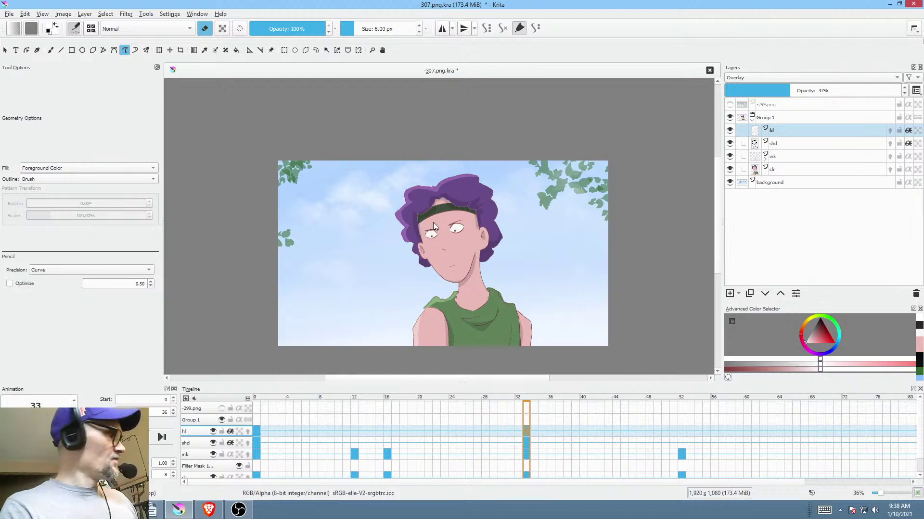
- Paint a highlight along the outer edge of the arm and shoulder on the hl layer's frame 33
scroll(465, 264, up, 4)
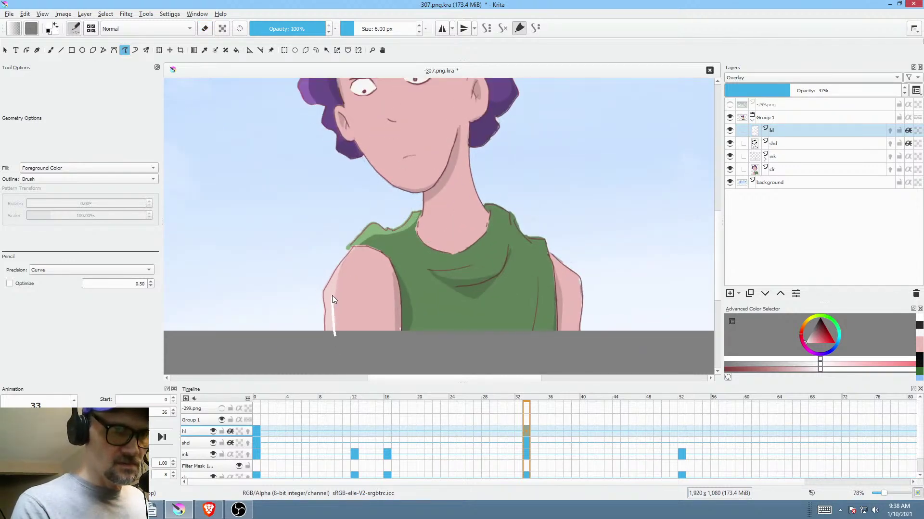
drag(365, 233, 364, 235)
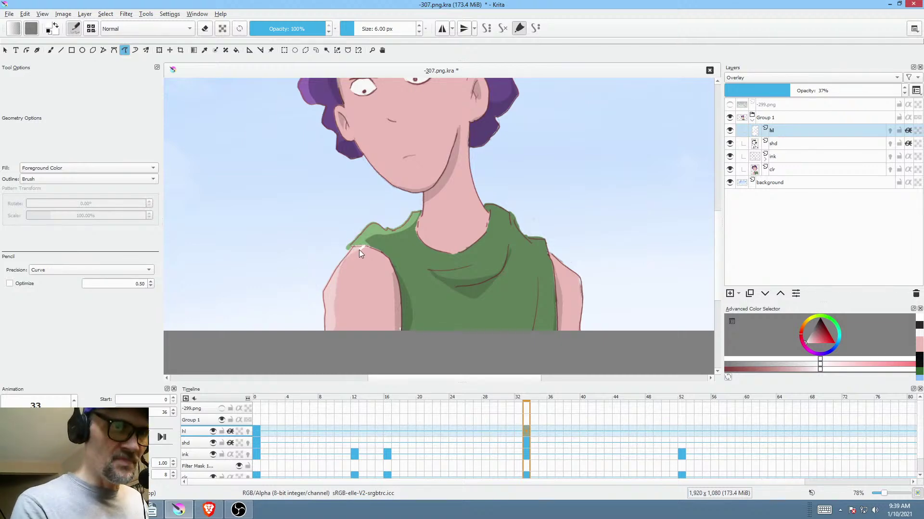
drag(308, 279, 312, 259)
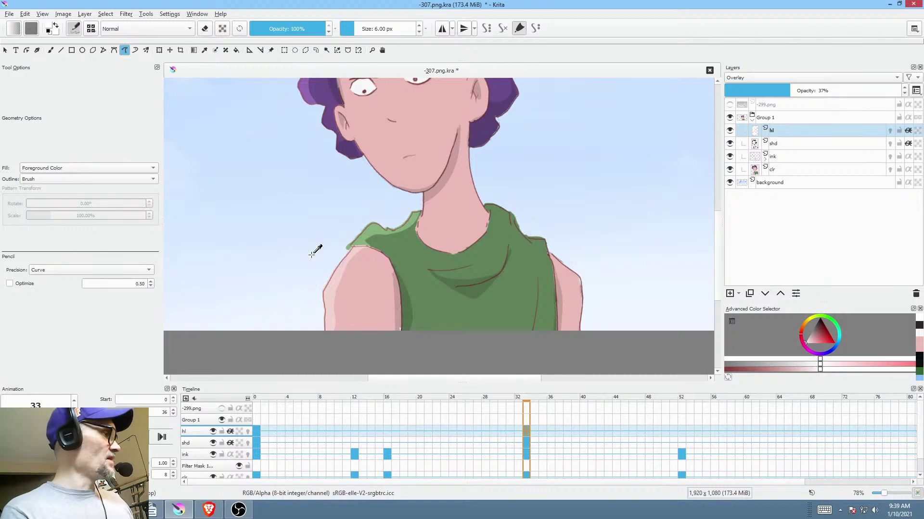
- Save the file and render frames 0 to 36 as a PNG image sequence with base name 307., replacing the old frames in the RENDER folder
key(ctrl+s)
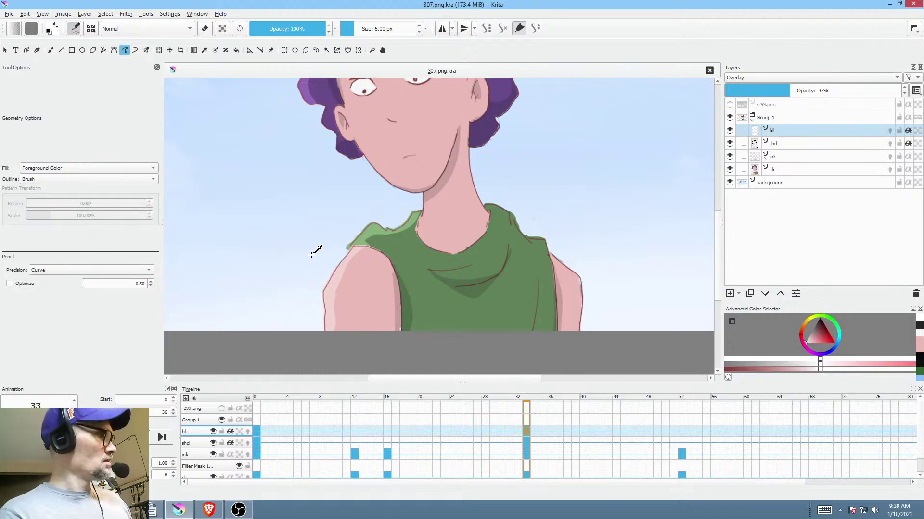
key(ctrl+shift+r)
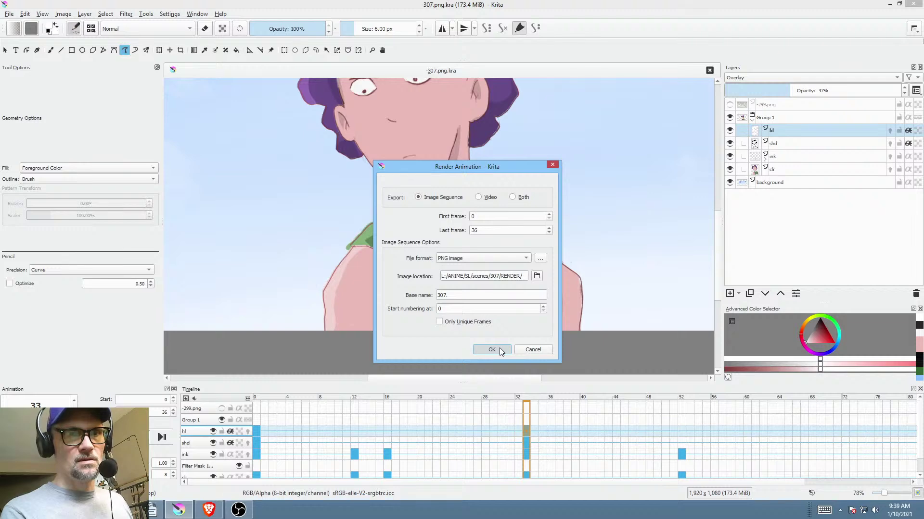
click(499, 348)
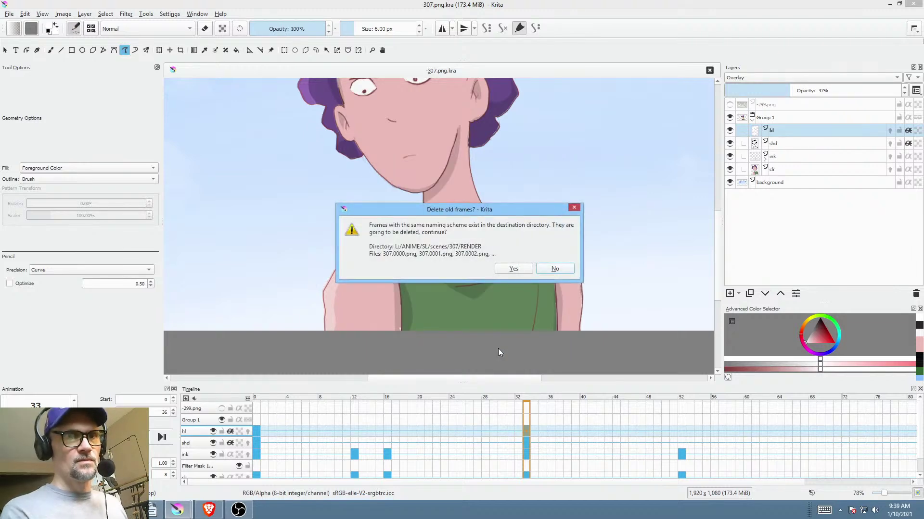
click(524, 268)
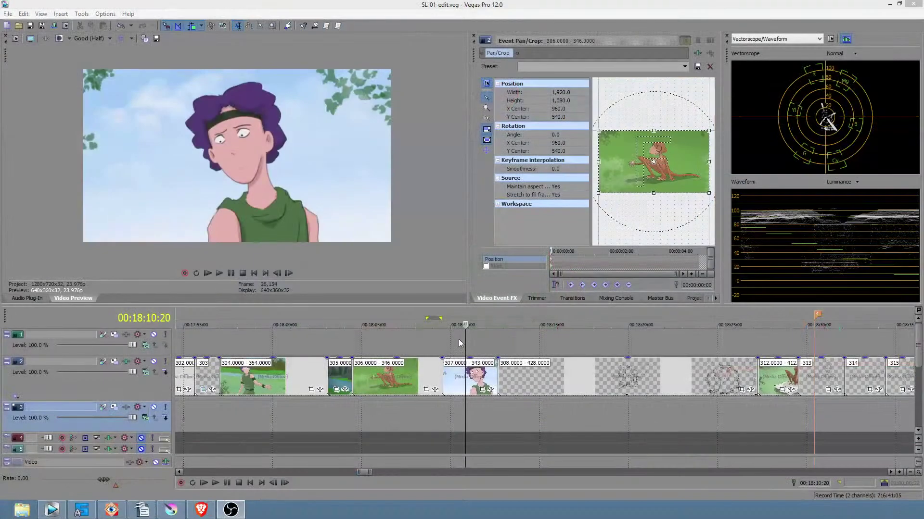
- Switch to the Vegas Pro edit and play from the start of clip 306 through clip 307 into clip 308
click(460, 406)
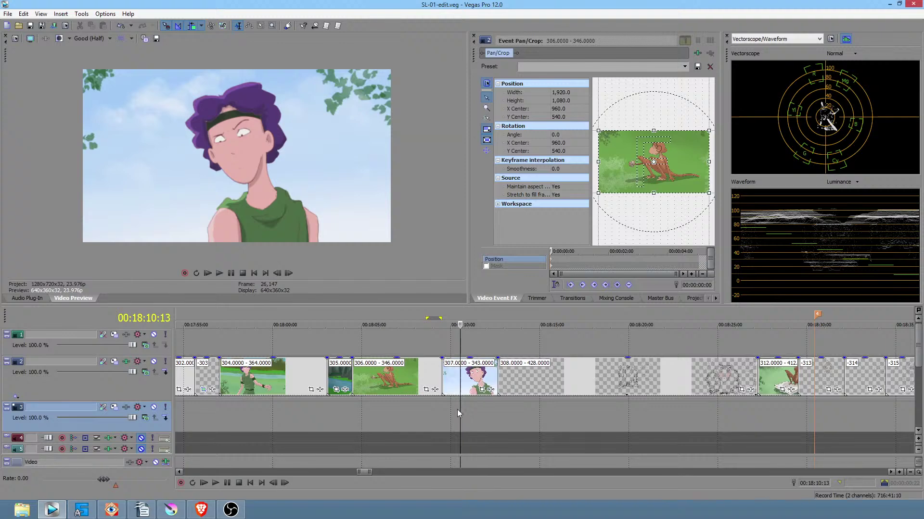
click(363, 405)
key(space)
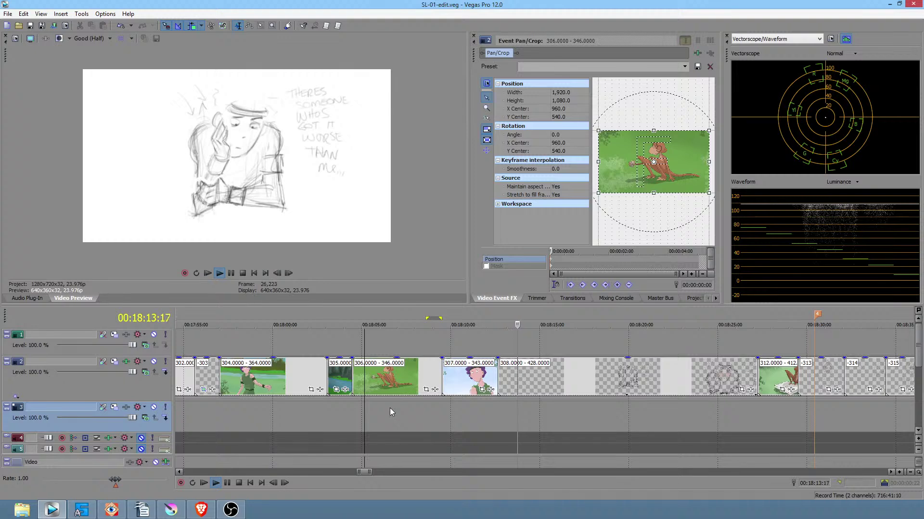
key(space)
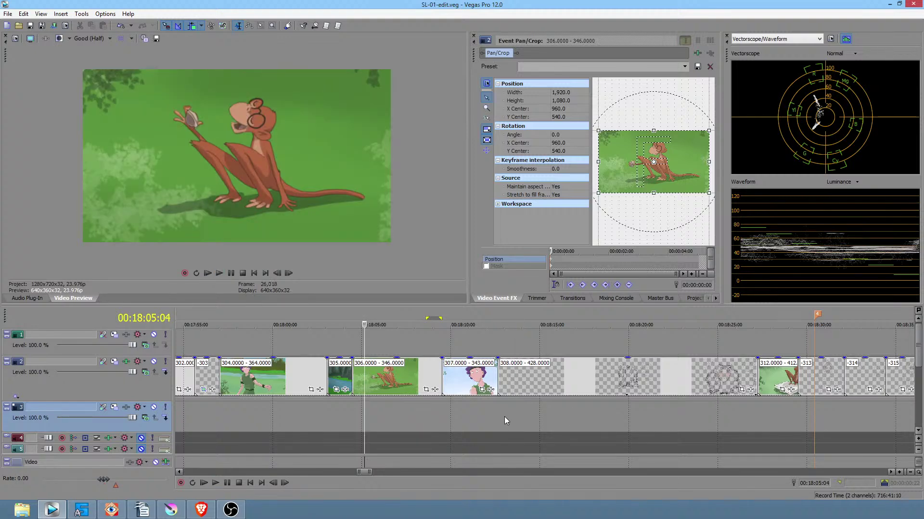
- Examine the cut between clips 307 and 308 up close and play across it from near 00:18:12
mouse_move(504, 417)
mouse_down()
mouse_move(759, 420)
mouse_move(483, 416)
mouse_move(536, 417)
mouse_move(498, 414)
mouse_move(529, 414)
mouse_move(519, 416)
mouse_up()
scroll(520, 415, up, 5)
scroll(519, 416, down, 2)
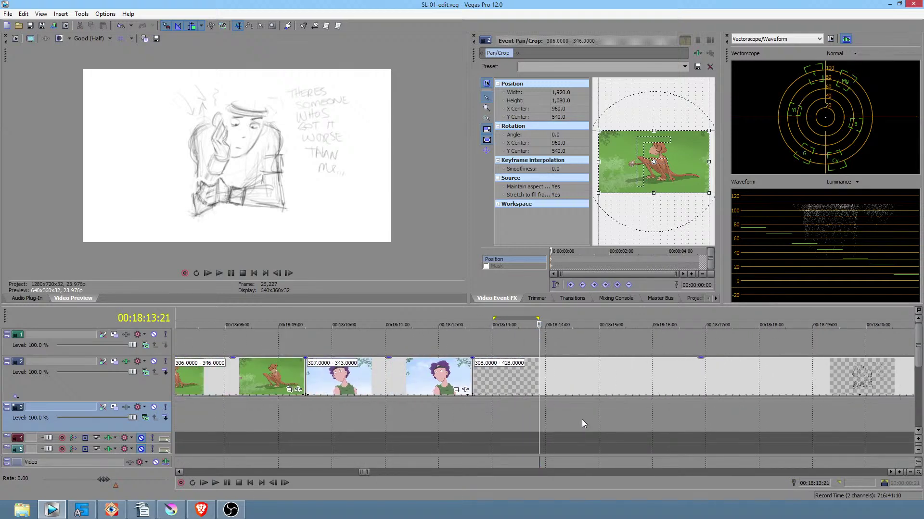
drag(536, 410, 478, 416)
click(441, 419)
key(space)
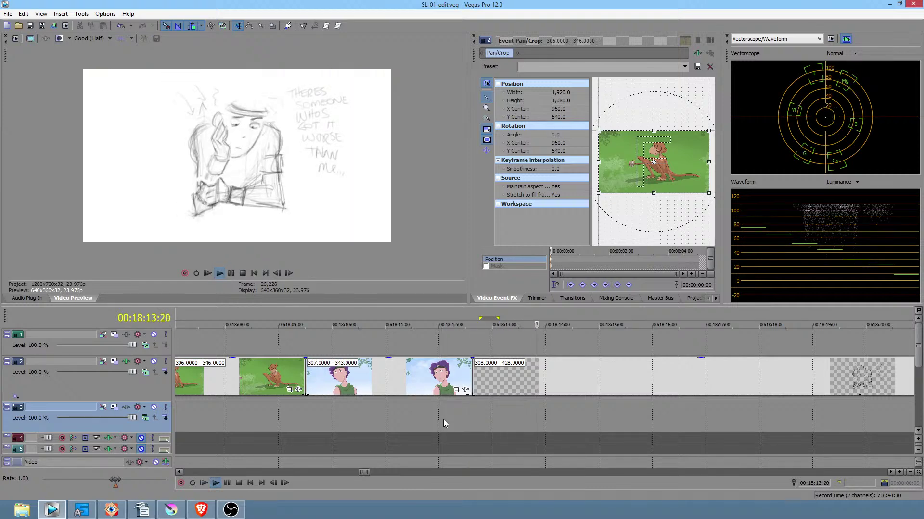
key(space)
- Replay the end of clip 307 from 00:18:11:09 and 00:18:11:23, and mark a time range across its cut to 308
scroll(425, 416, right, 3)
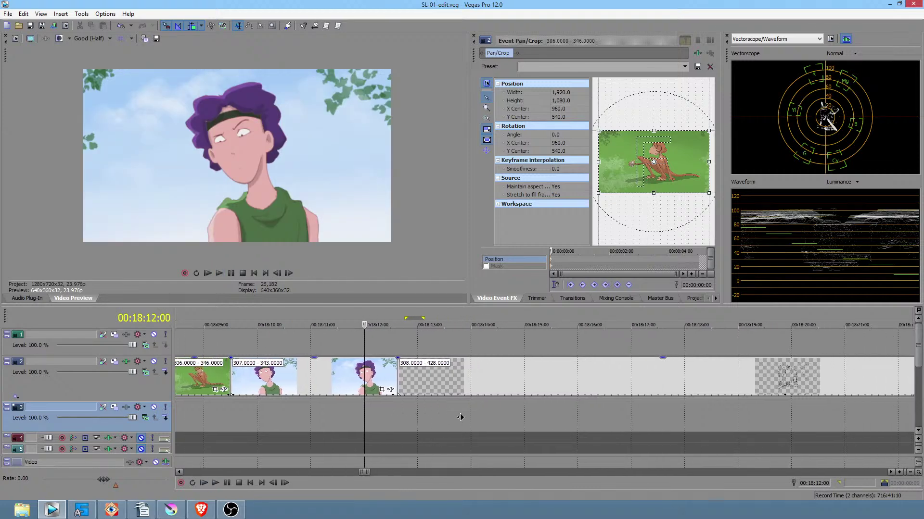
click(327, 415)
key(space)
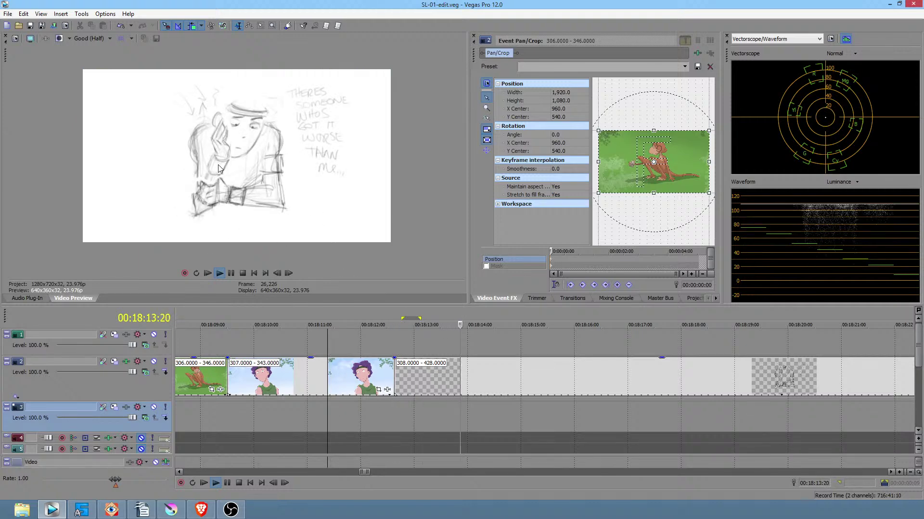
key(space)
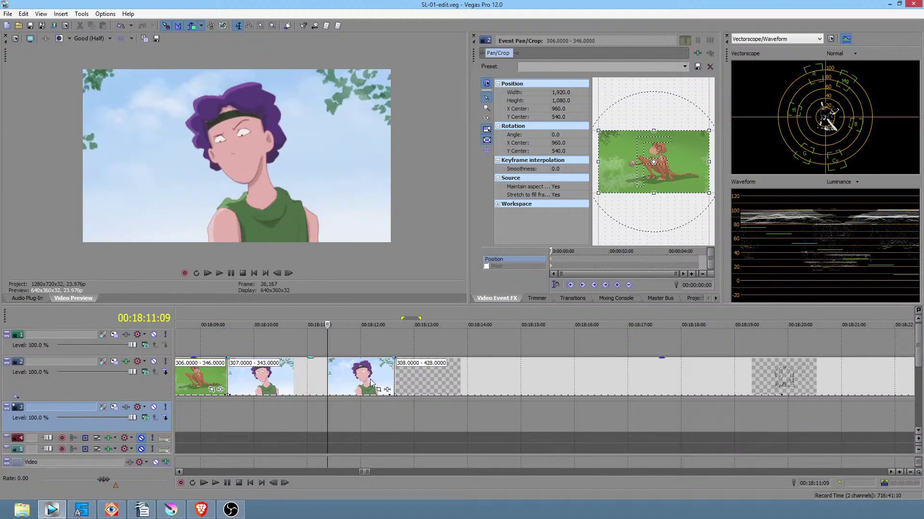
click(359, 412)
key(space)
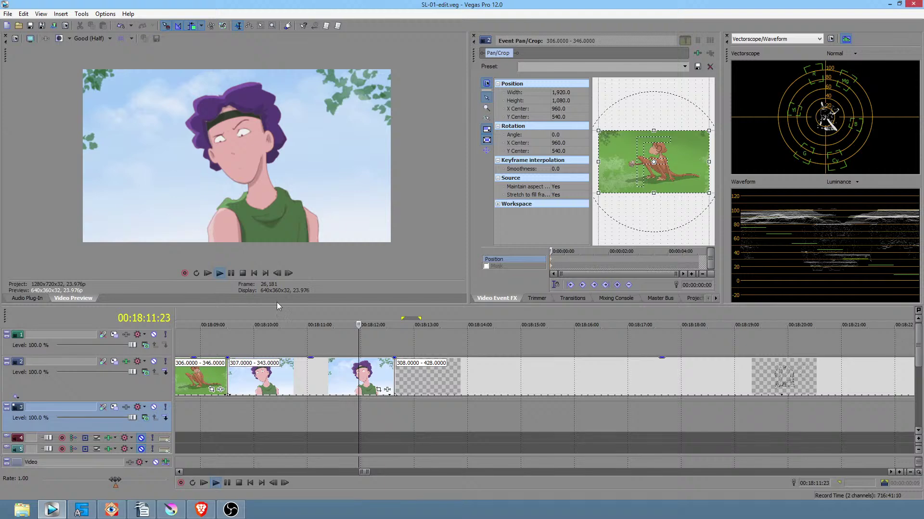
key(space)
drag(341, 419, 408, 422)
- Try adjusting the start of clip 308 at its cut with 307 and play back the end of clip 307
mouse_move(397, 389)
mouse_down()
mouse_move(408, 389)
mouse_move(395, 389)
mouse_up()
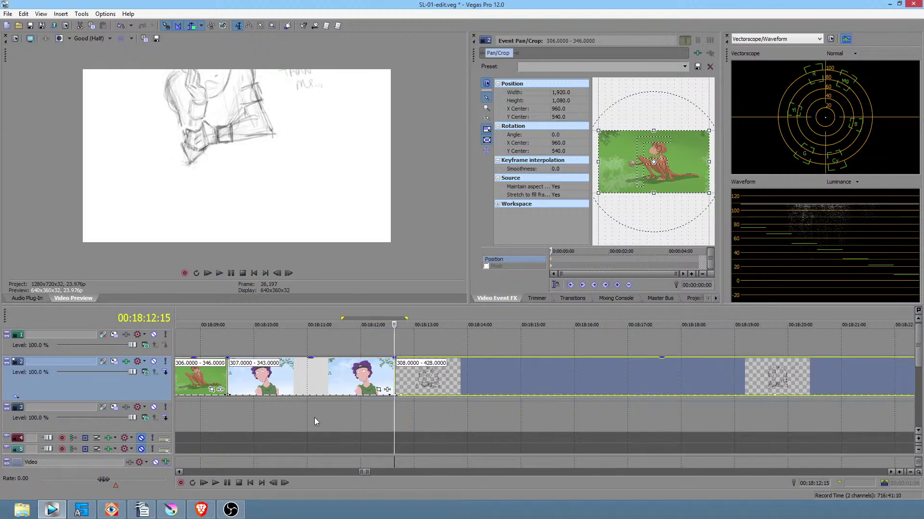
click(311, 417)
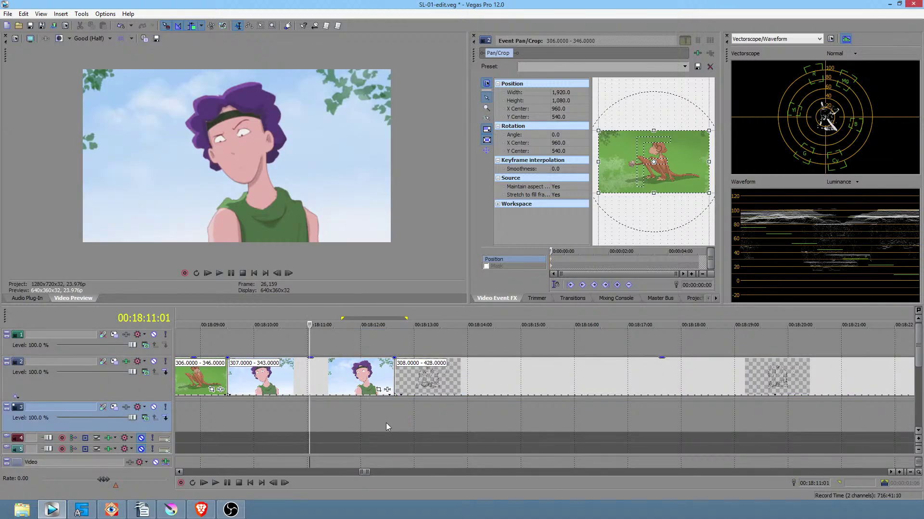
key(space)
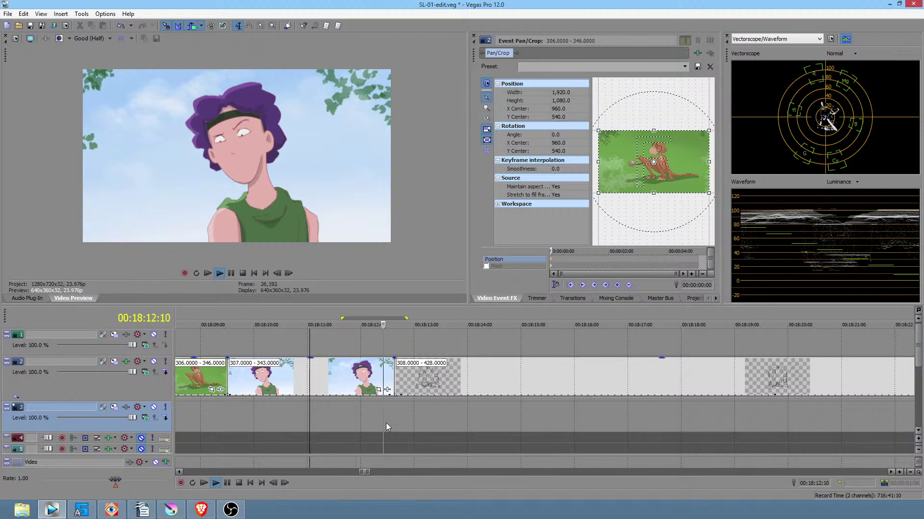
key(space)
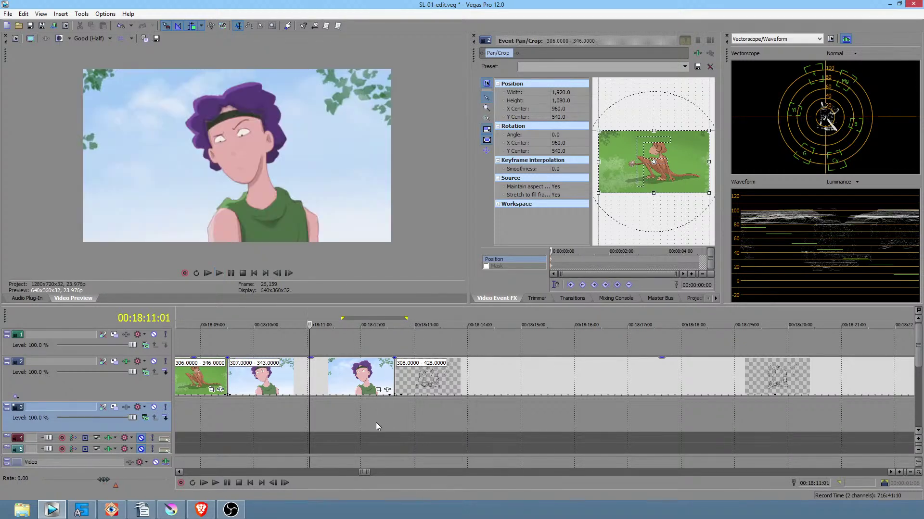
key(space)
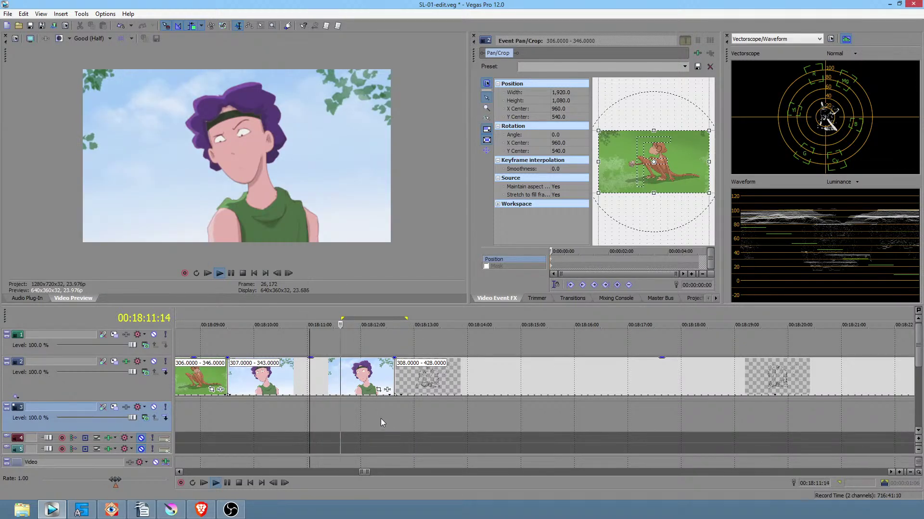
key(space)
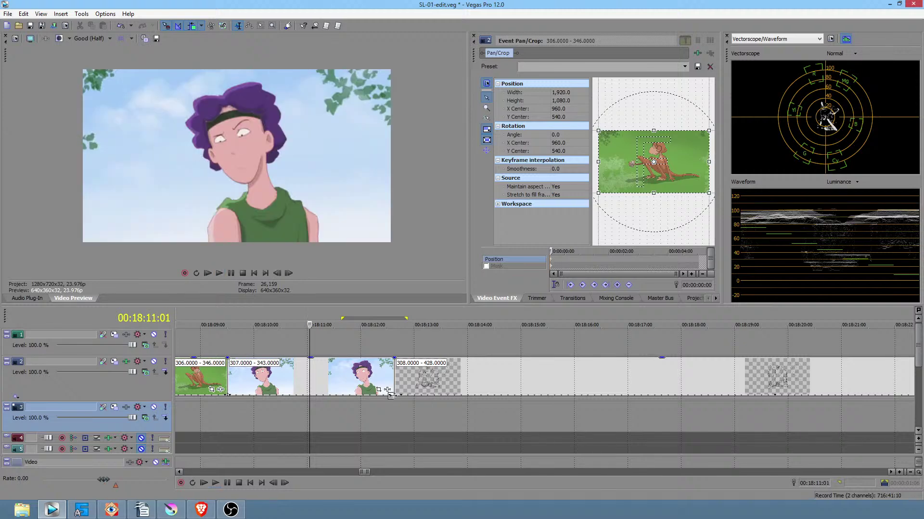
click(426, 430)
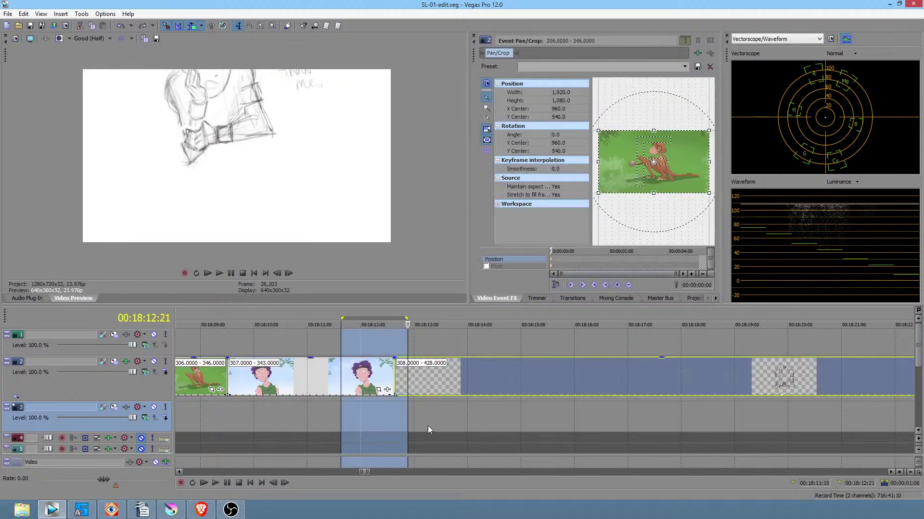
- Play the last moments of clip 307 from 00:18:11:20 and mark a short range across the cut to 308
click(353, 415)
key(space)
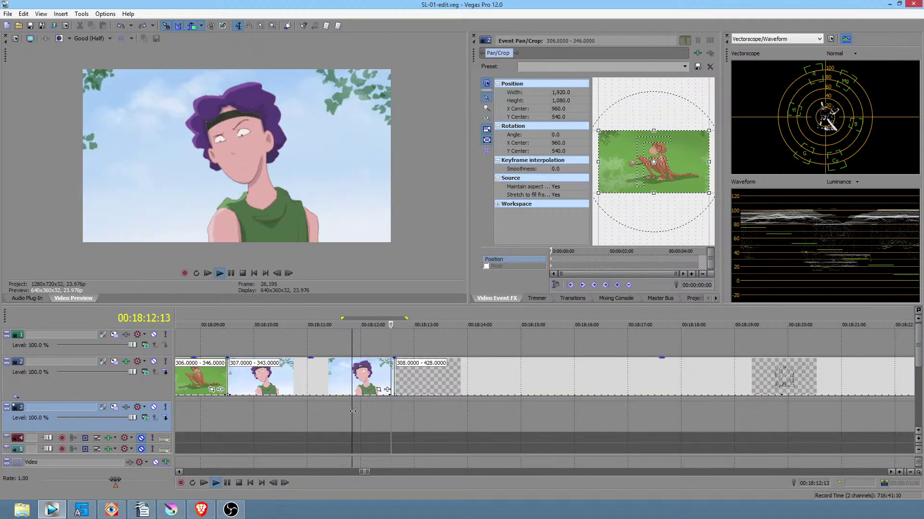
key(space)
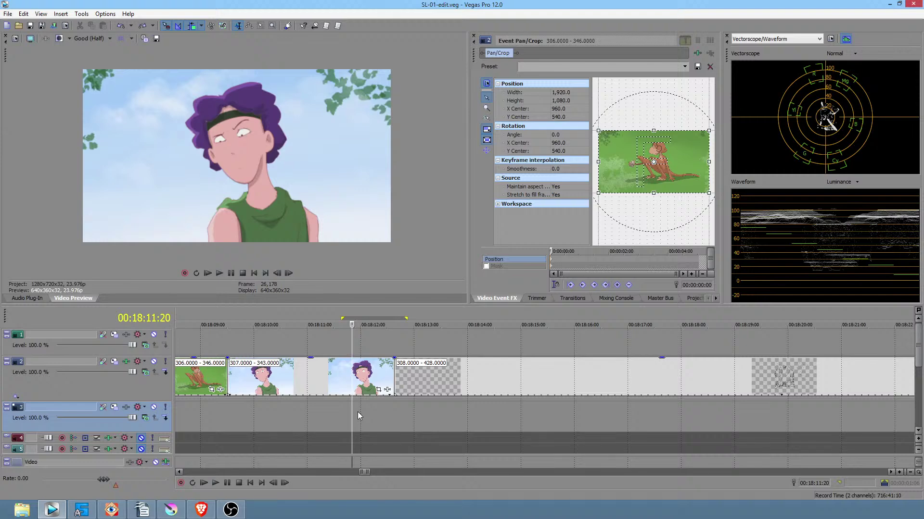
drag(360, 412, 403, 414)
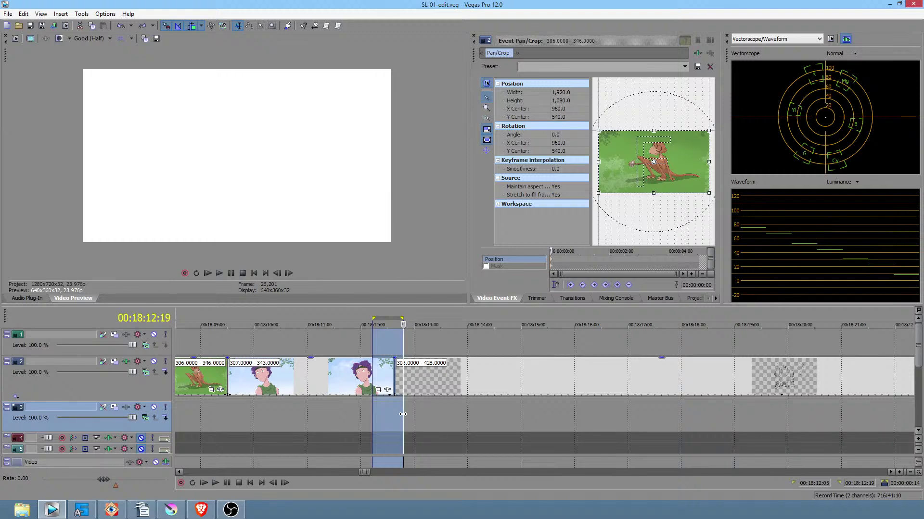
- Mark out sections of the sketched clip 308 and play from its start into clip 312
drag(380, 414, 673, 421)
scroll(672, 420, down, 4)
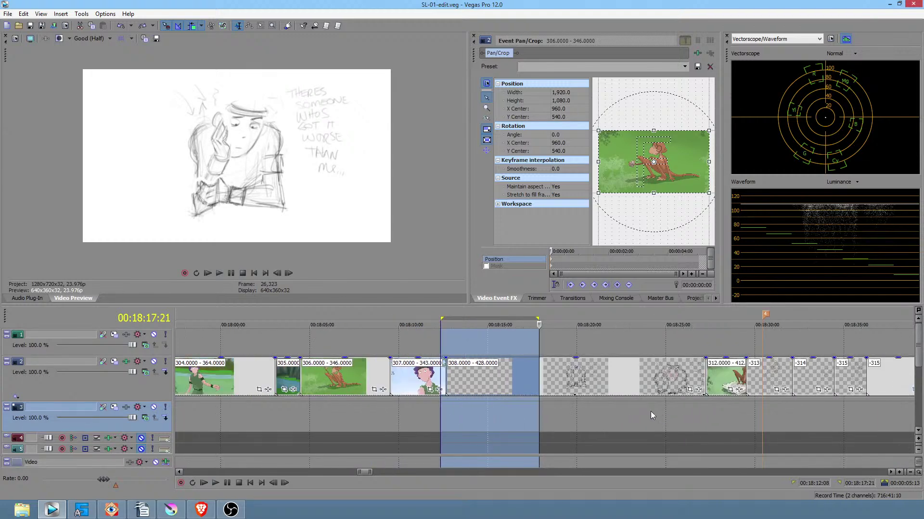
drag(567, 413, 647, 406)
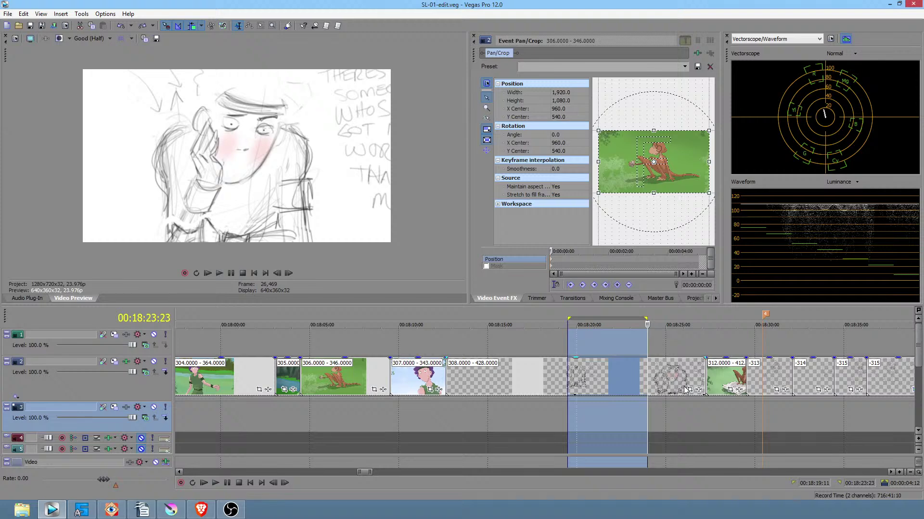
drag(619, 425, 528, 417)
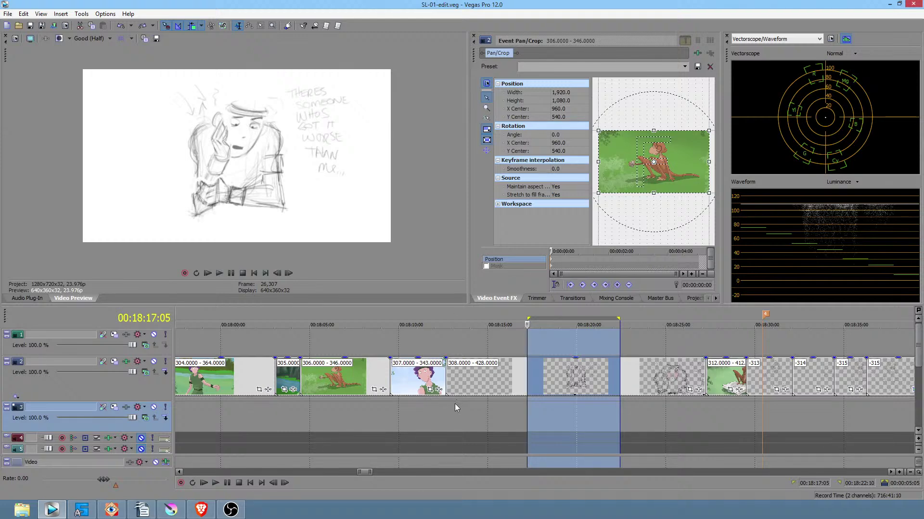
click(445, 418)
key(space)
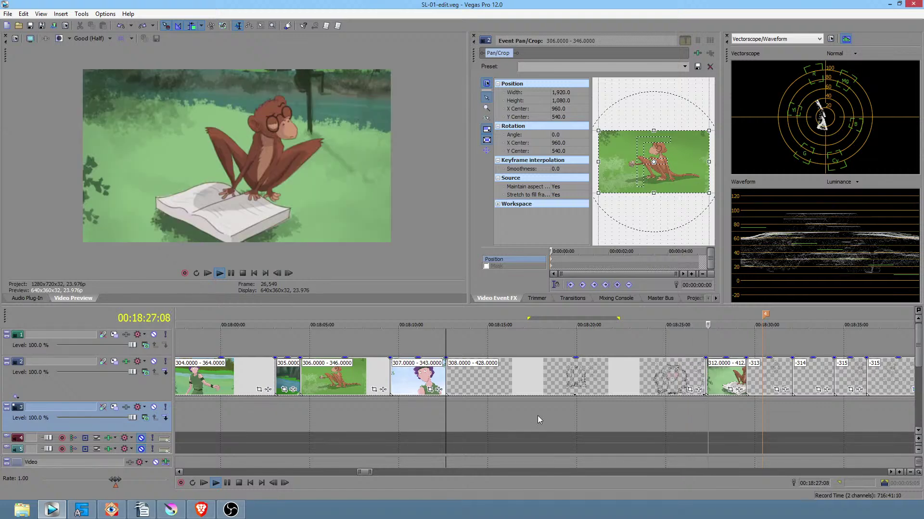
key(space)
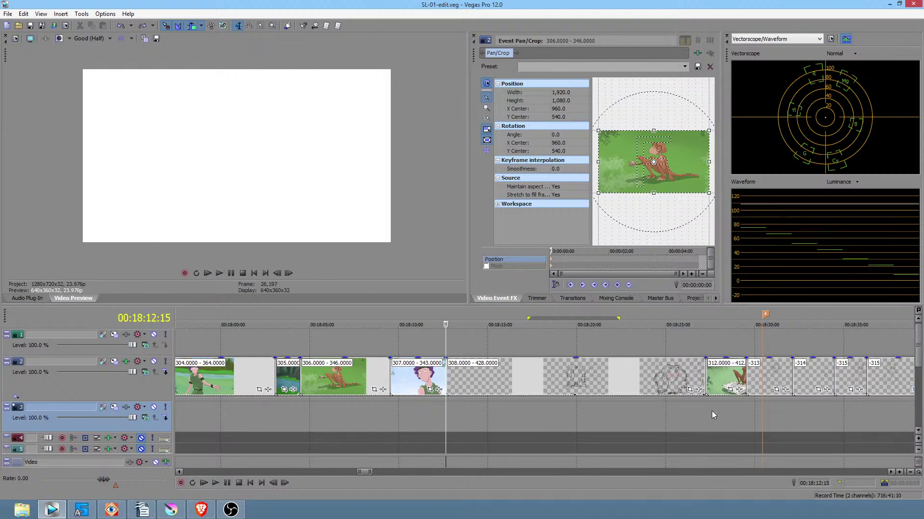
- Compare the start of clip 312 with the end of clip 307 in the preview
mouse_move(710, 410)
mouse_down()
mouse_move(731, 413)
mouse_move(701, 412)
mouse_up()
click(715, 411)
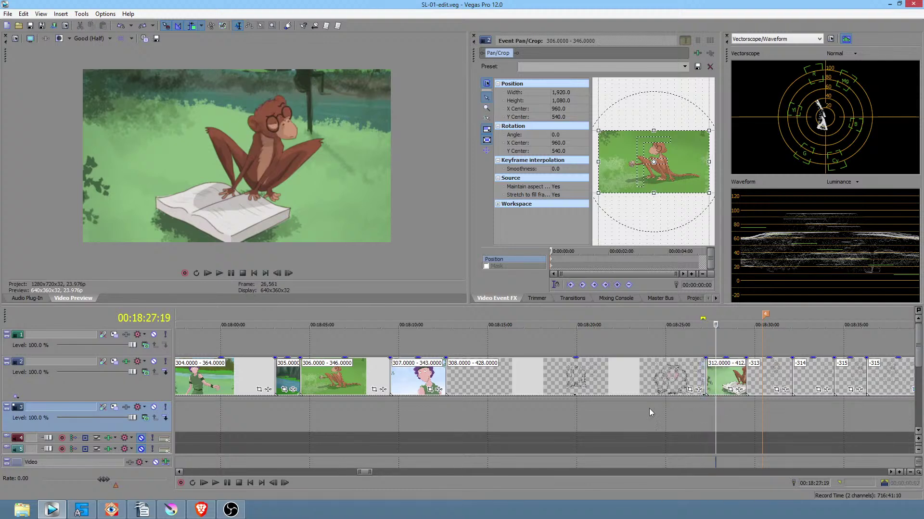
click(434, 406)
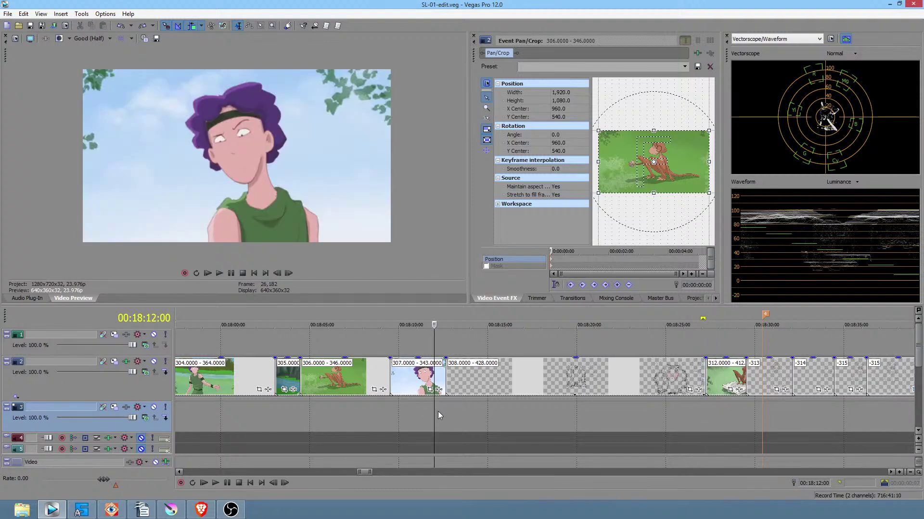
mouse_move(438, 411)
mouse_down()
mouse_move(447, 411)
mouse_move(387, 409)
mouse_move(455, 414)
mouse_up()
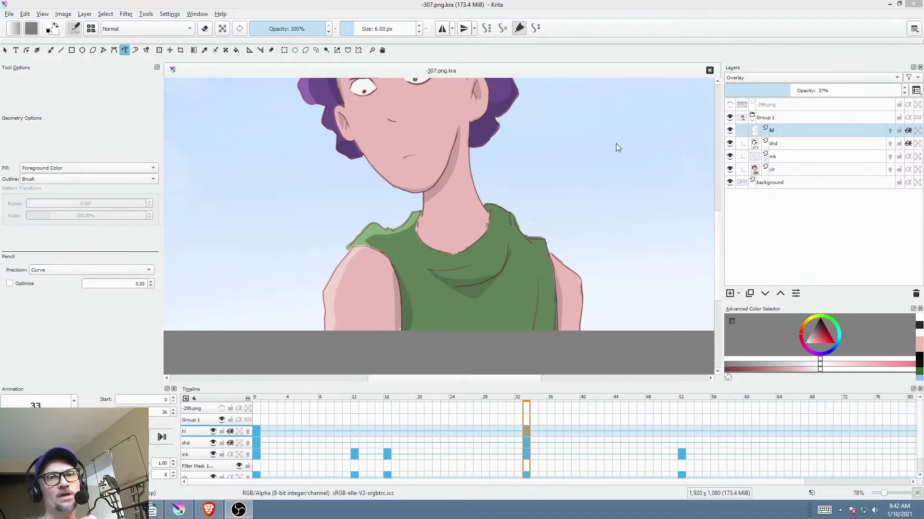
- Switch back to Krita and close the -307.png.kra document
click(709, 71)
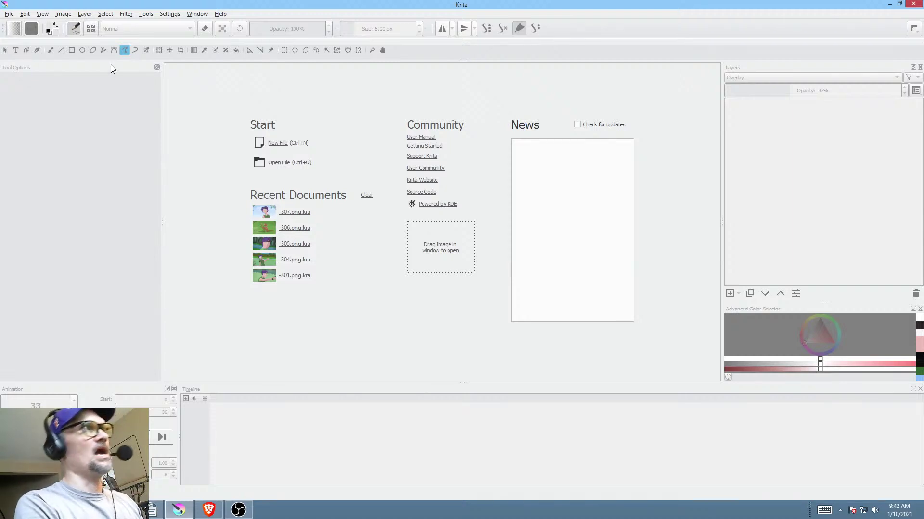
- Open the scene file -308.png.kra from the scenes folder
click(11, 16)
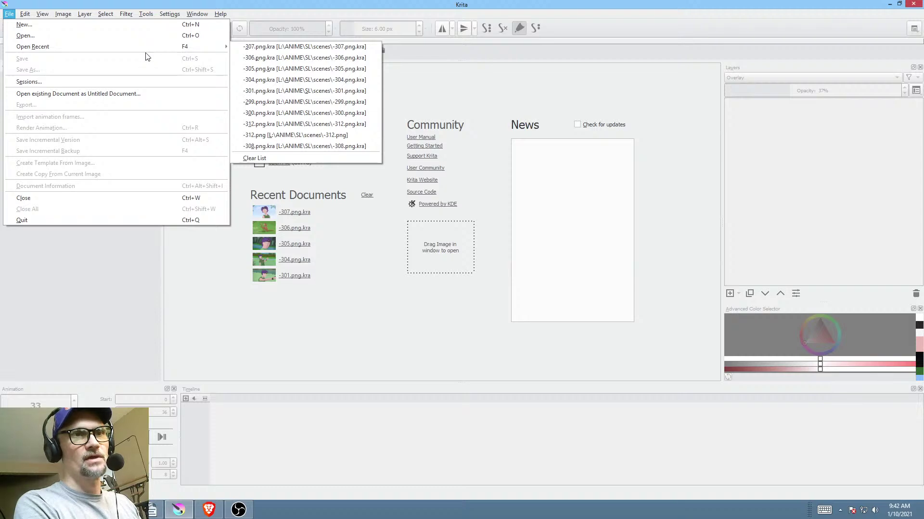
click(105, 35)
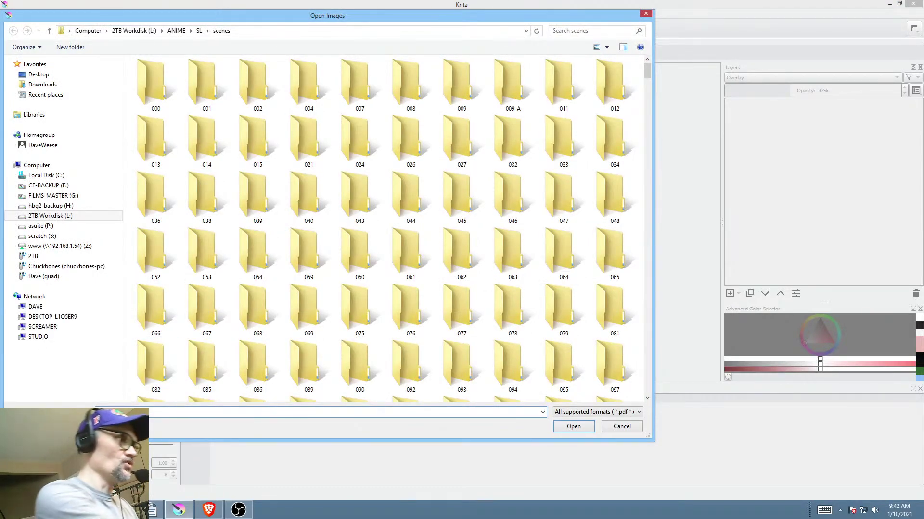
text(-)
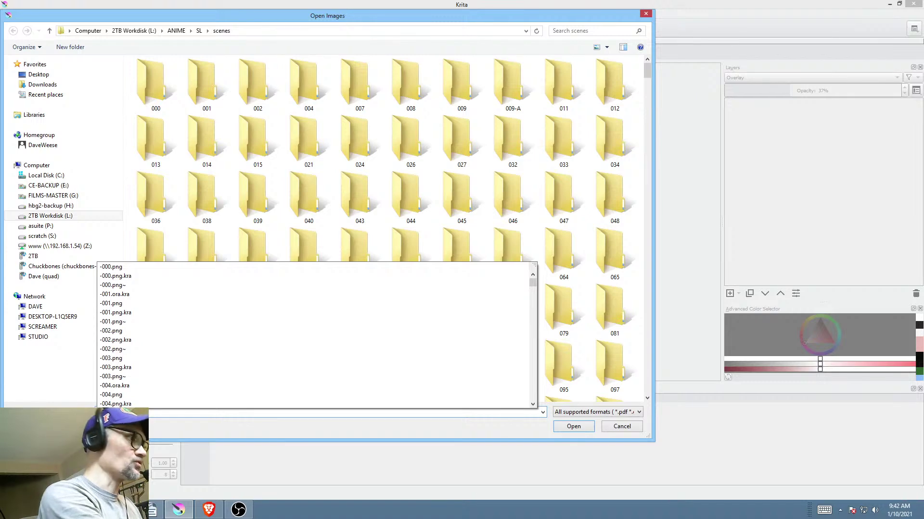
text(00)
key(Down)
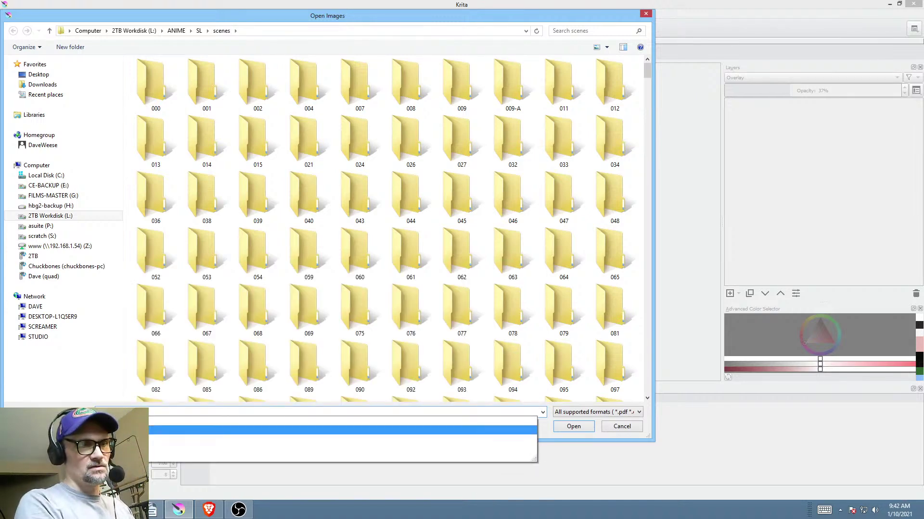
click(536, 430)
click(573, 427)
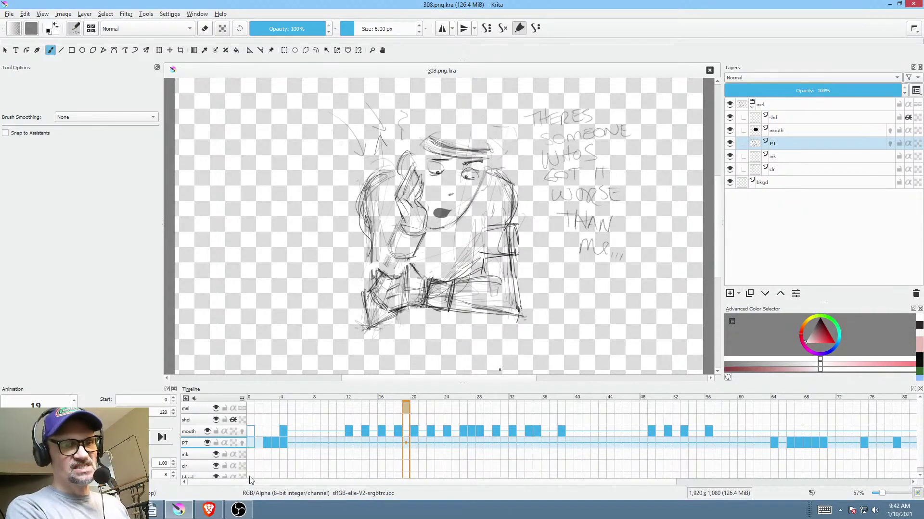
- View the PT sketch layer at frame 0 and at frame 4
click(250, 443)
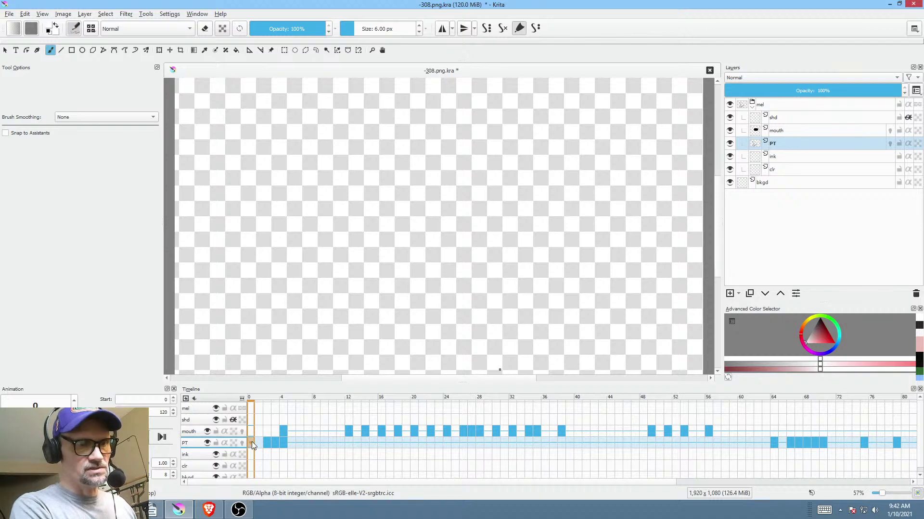
scroll(408, 275, down, 2)
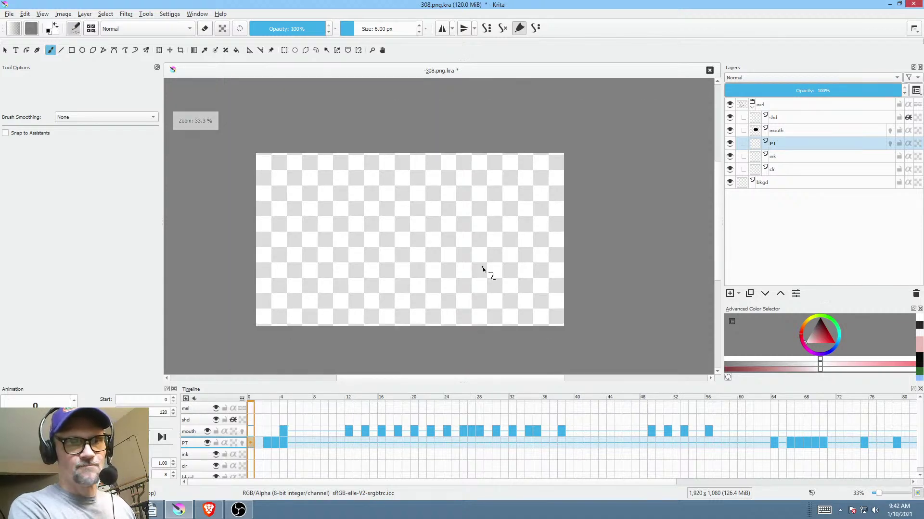
key(space)
key(space)
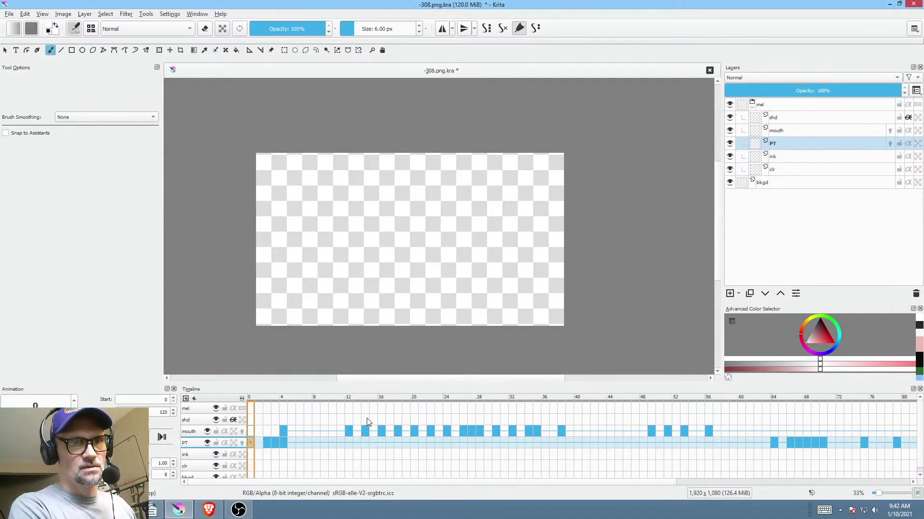
click(283, 443)
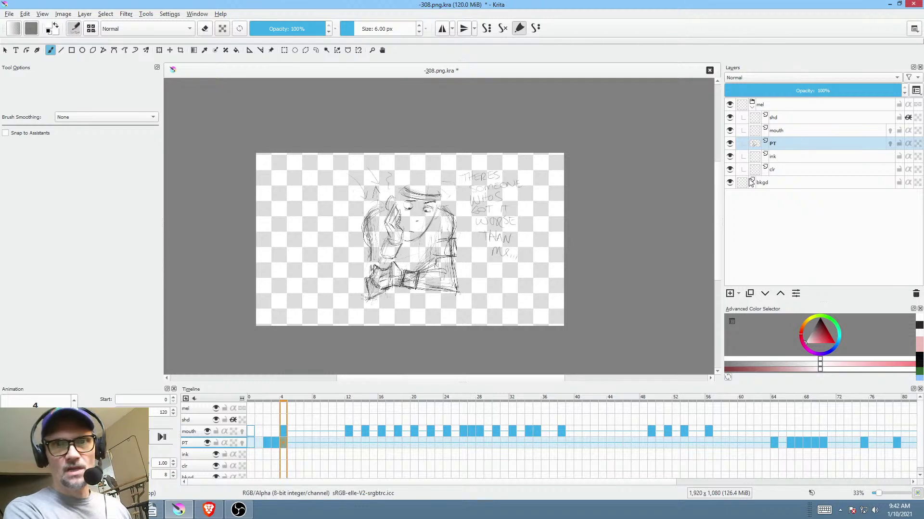
- Lower the PT layer's opacity to a faint sketch, and save the document with the ink layer active
click(807, 156)
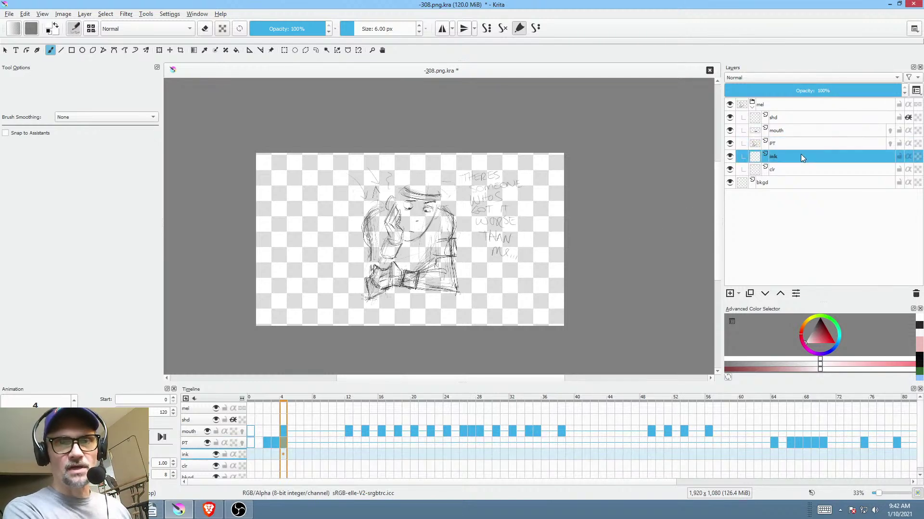
click(795, 144)
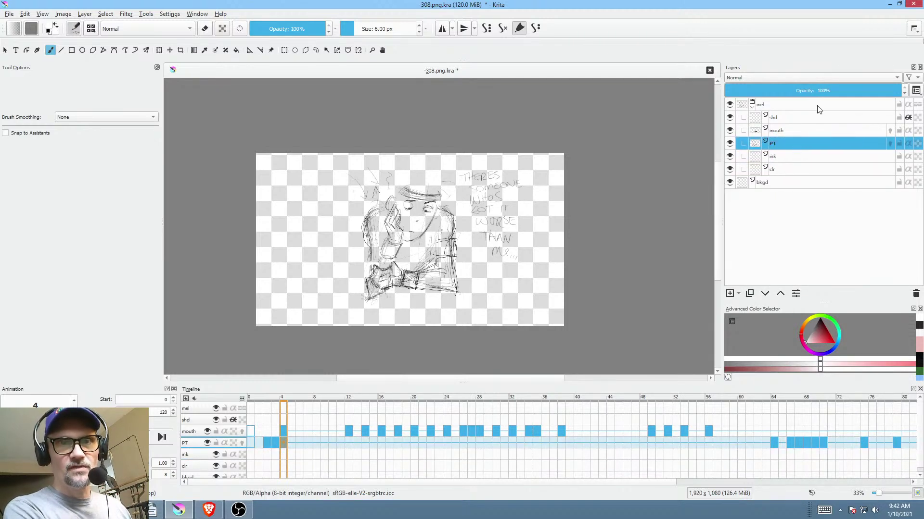
mouse_move(835, 90)
mouse_down()
mouse_move(746, 91)
mouse_move(782, 79)
mouse_up()
click(794, 158)
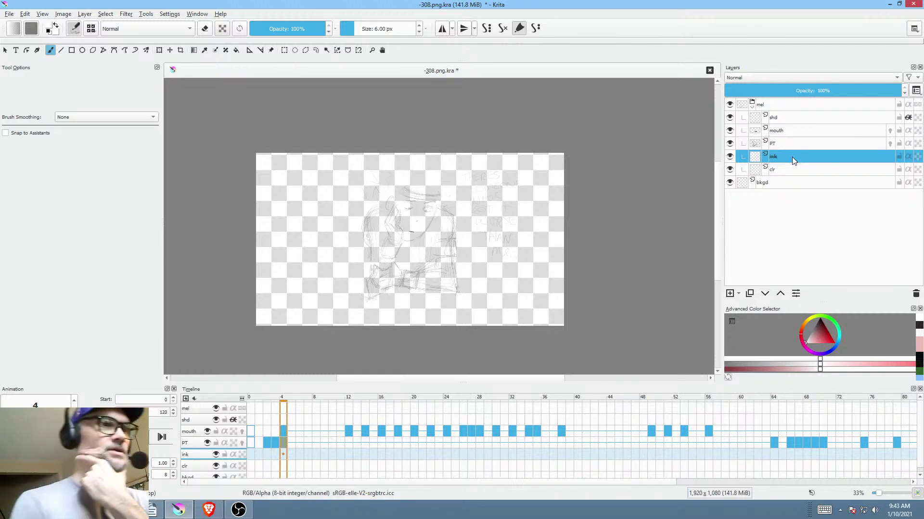
click(9, 14)
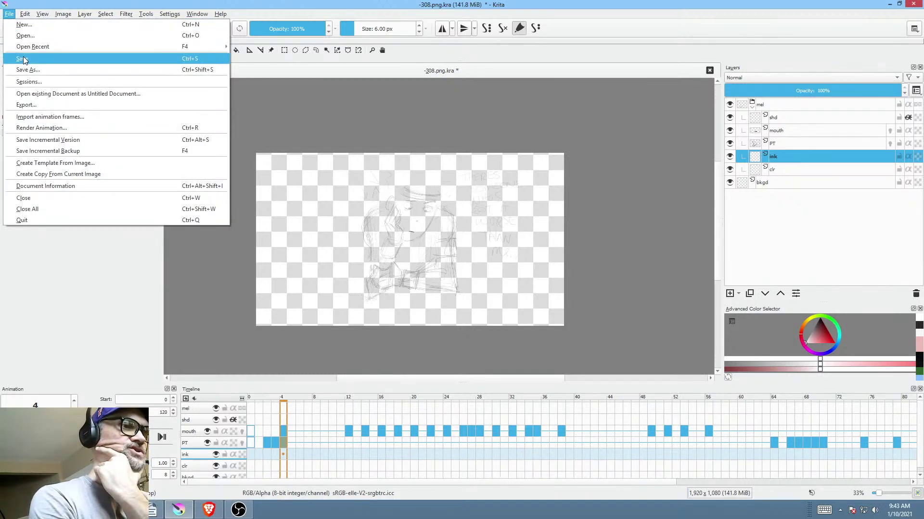
click(23, 59)
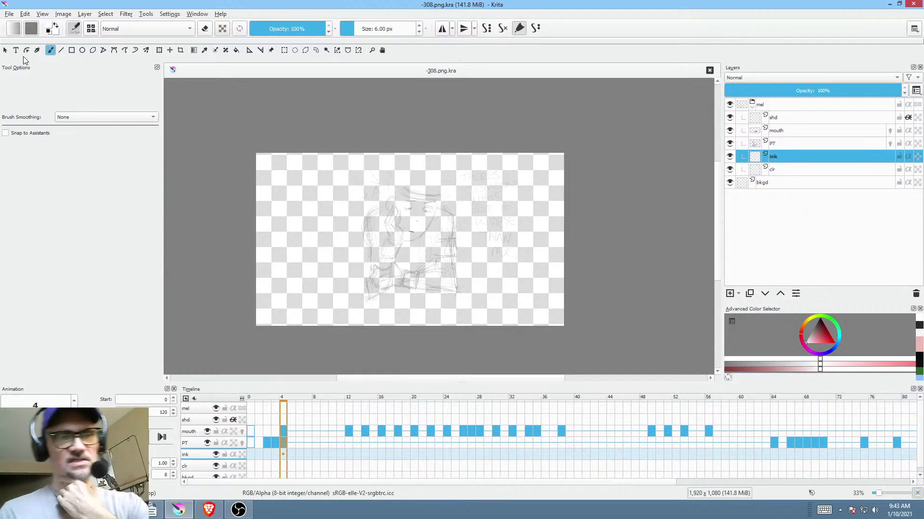
click(285, 455)
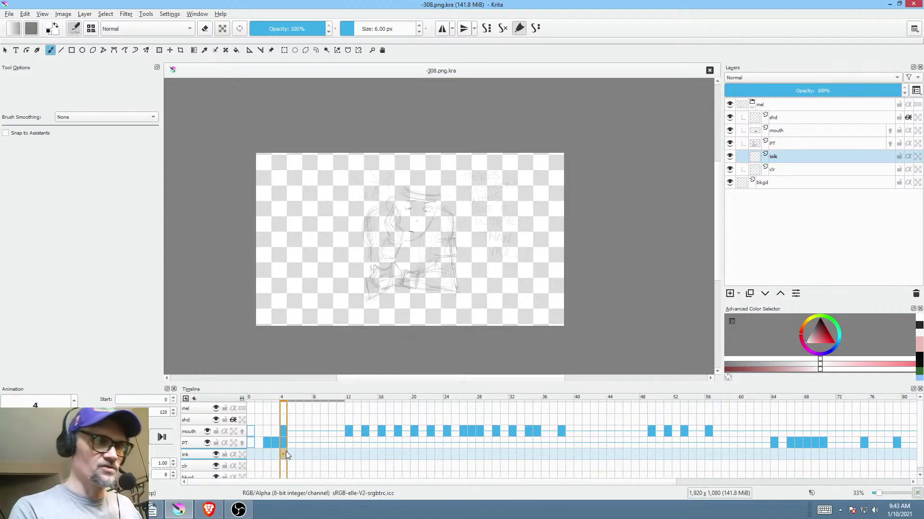
right_click(285, 452)
key(Escape)
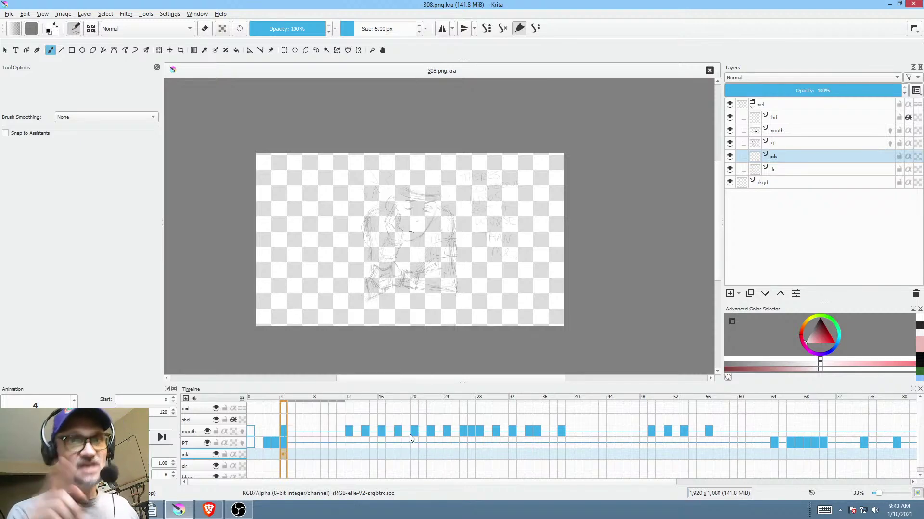
mouse_move(410, 436)
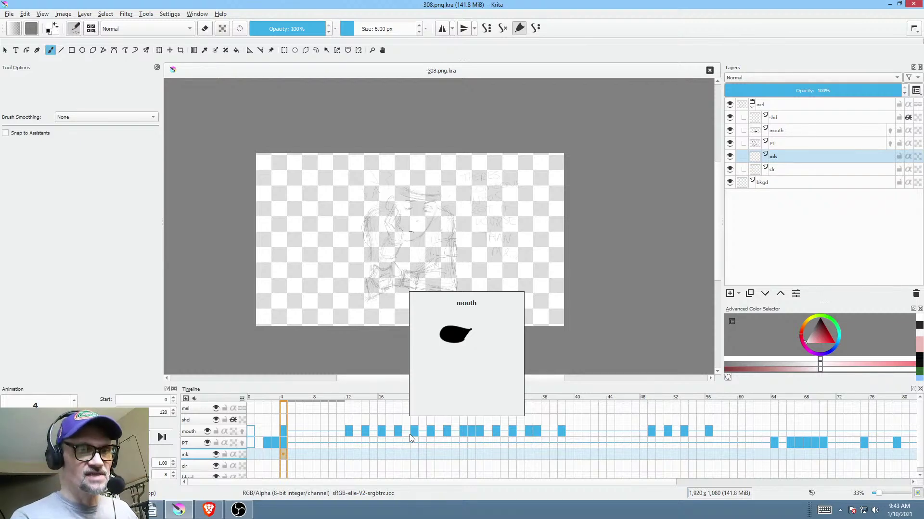
right_click(470, 452)
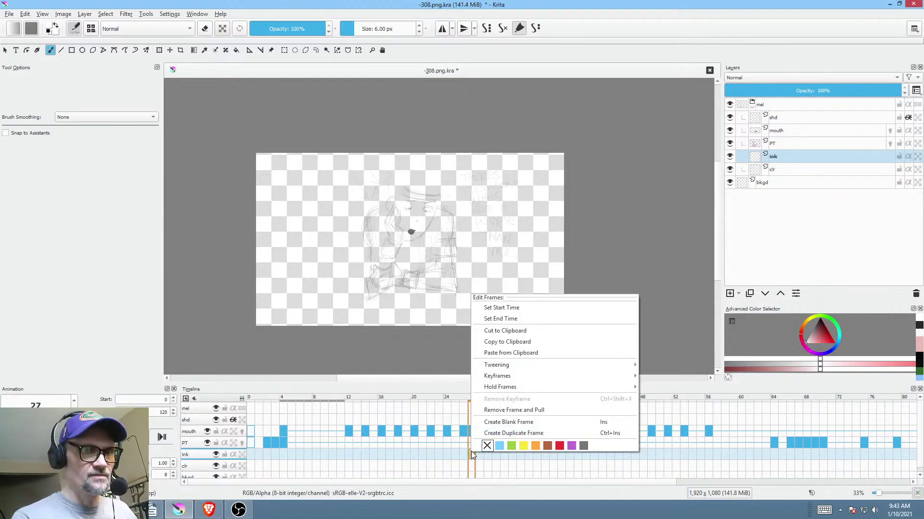
right_click(349, 456)
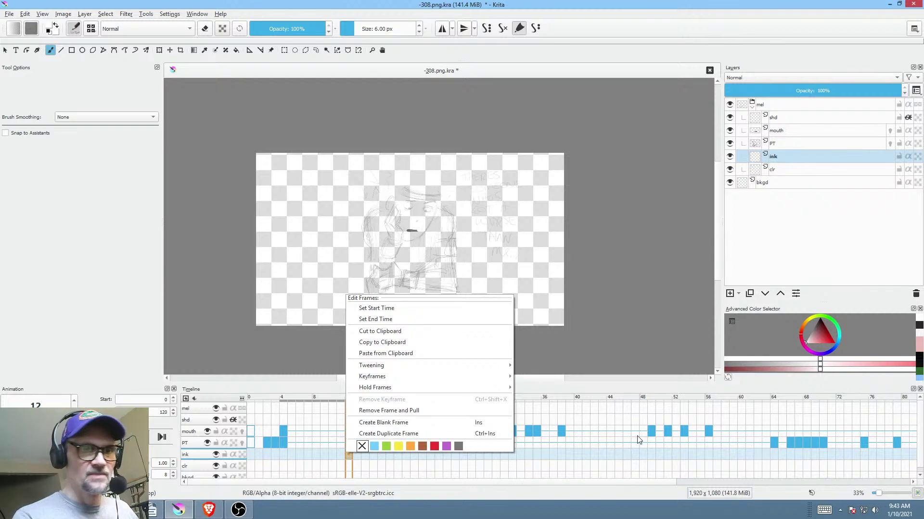
right_click(561, 429)
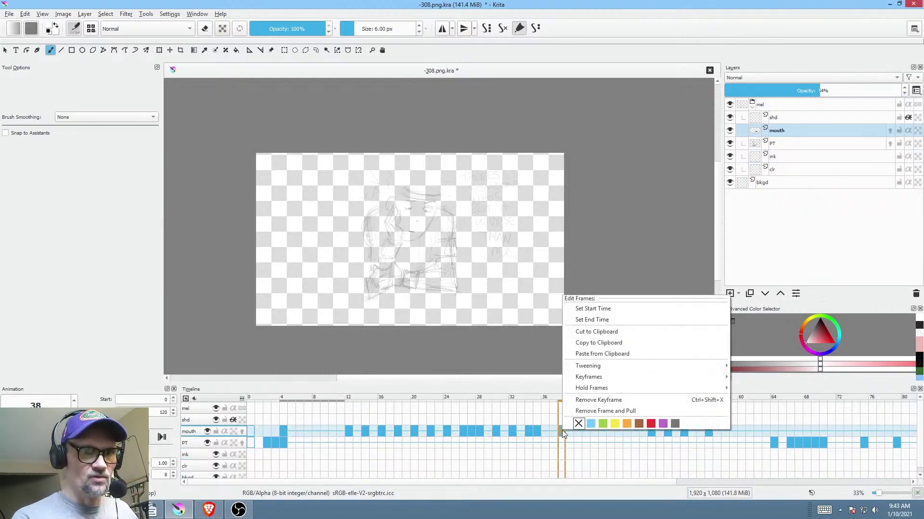
click(595, 449)
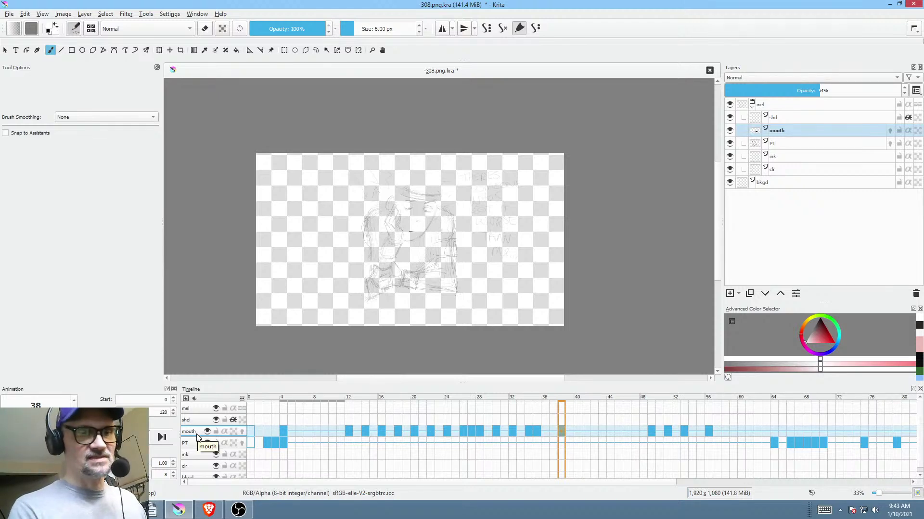
- Go to frame 4 of the ink layer and choose the 4 px ink pen preset with a muted dark maroon colour
drag(318, 464, 283, 454)
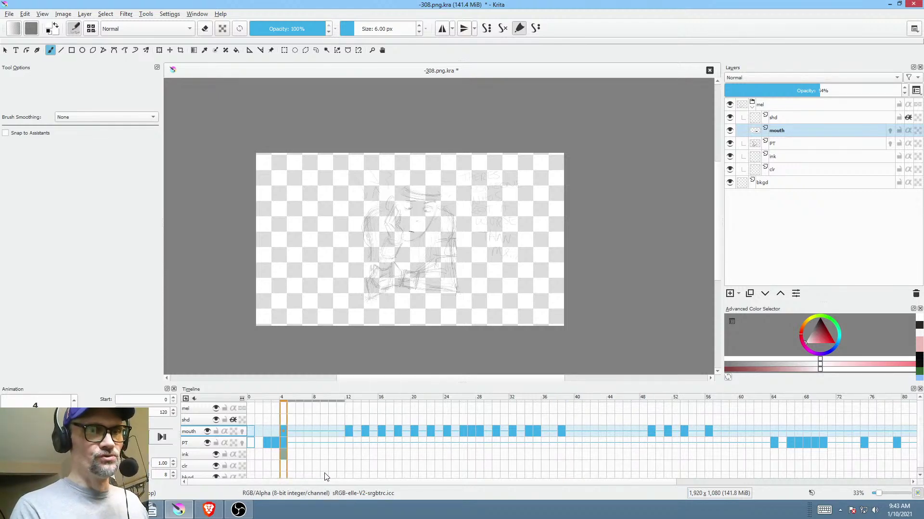
scroll(458, 226, up, 2)
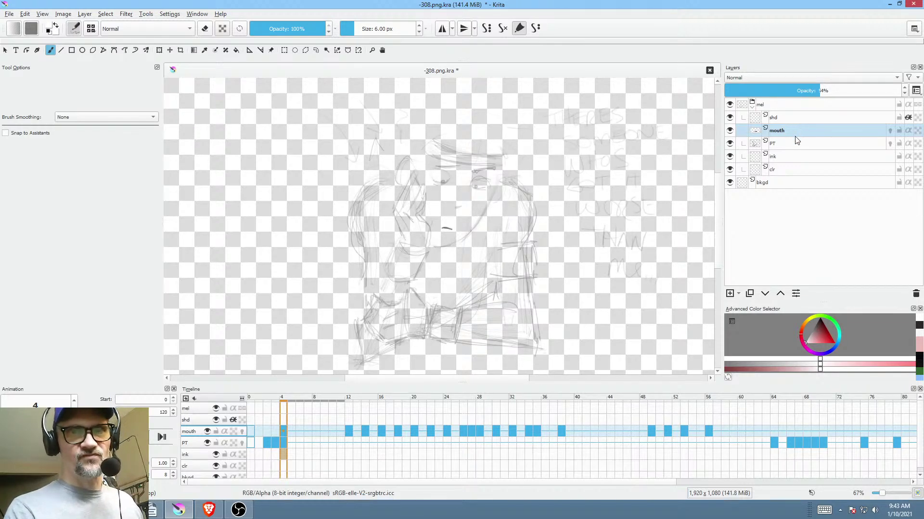
click(282, 454)
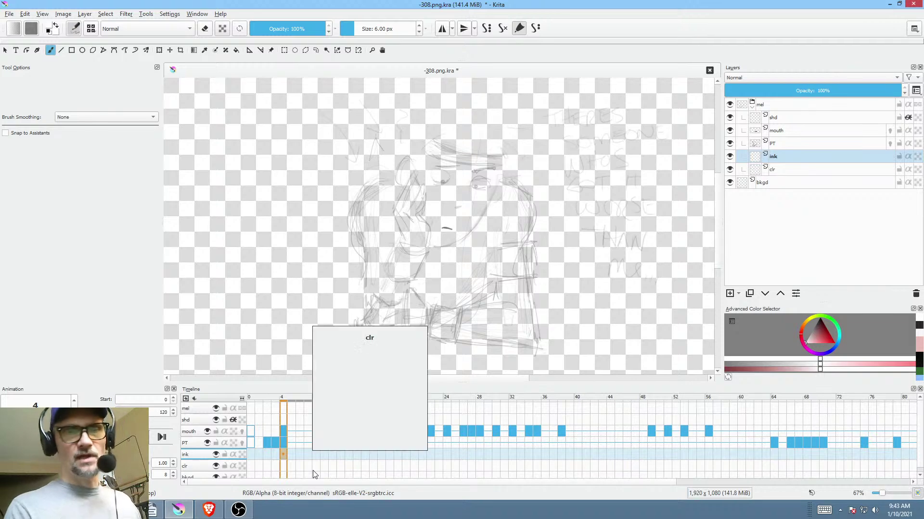
right_click(628, 185)
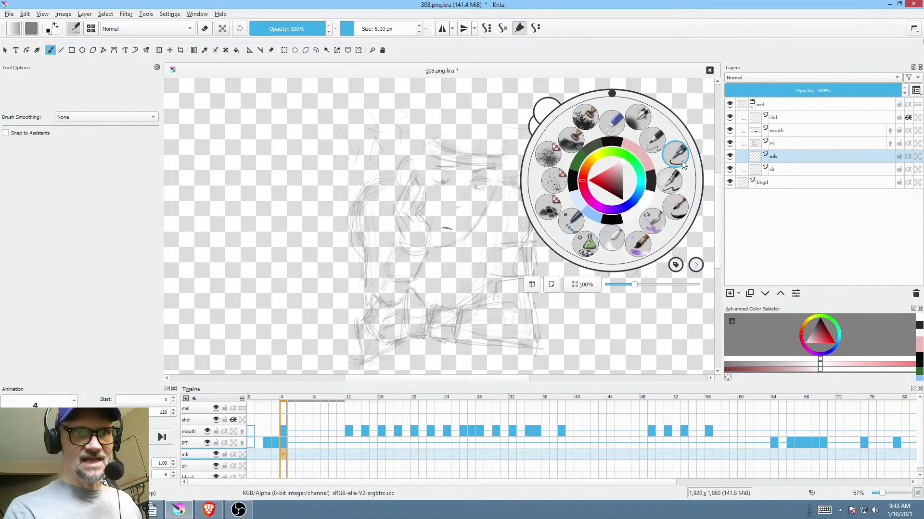
click(679, 156)
click(819, 329)
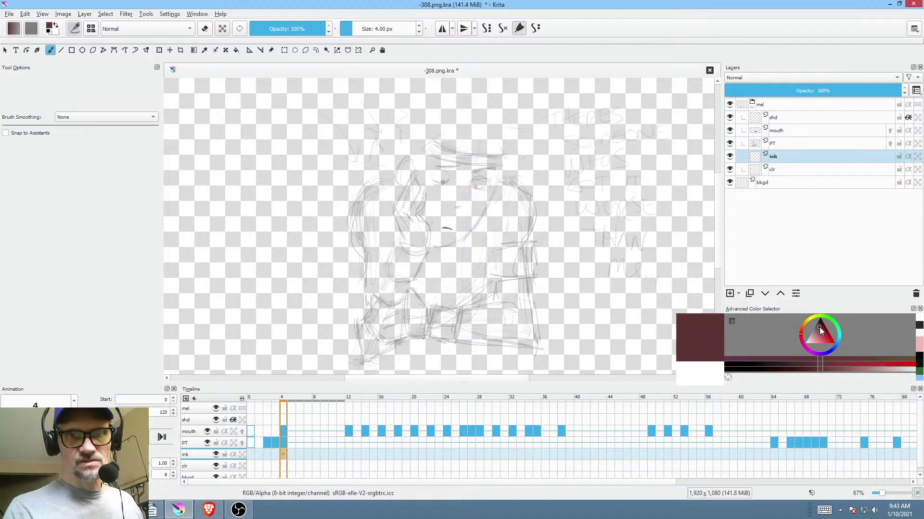
drag(818, 328, 817, 328)
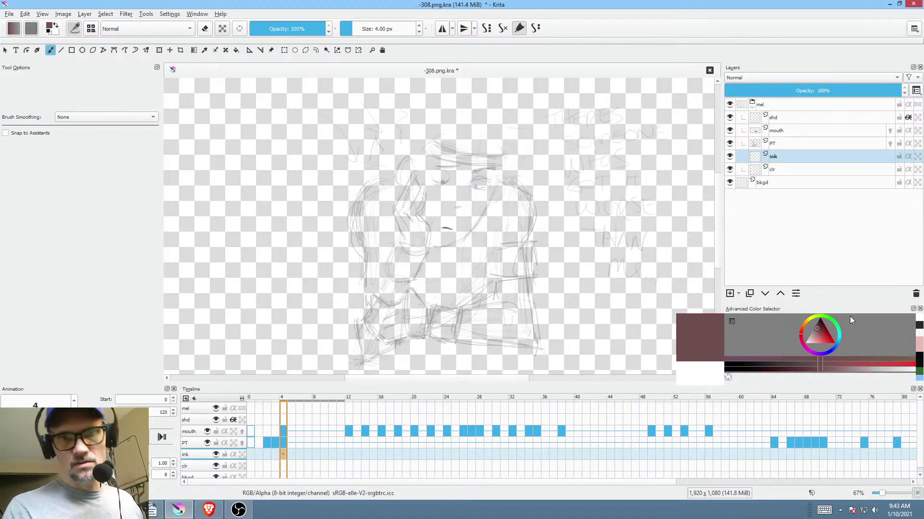
- Ink both puffed shoulder curves and the outer edge of the raised arm's sleeve over the sketch, using Stabilizer brush smoothing
scroll(413, 276, up, 2)
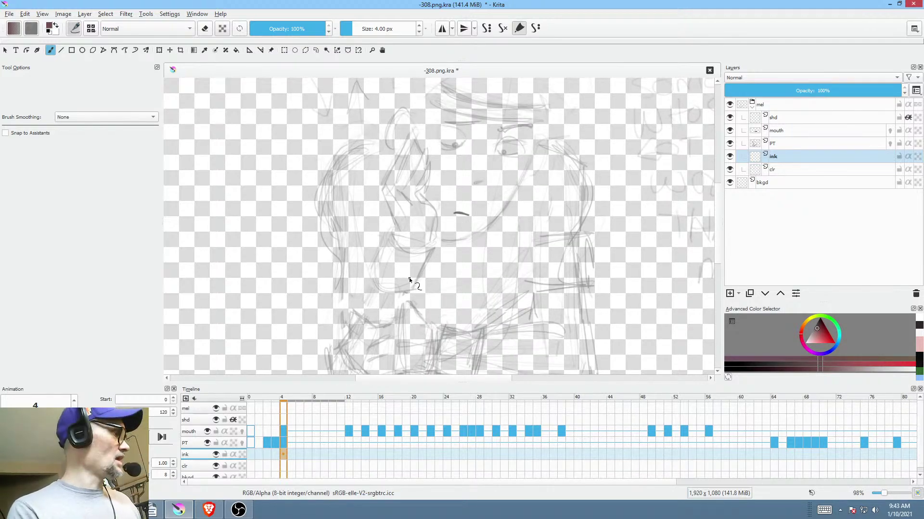
key(s)
mouse_move(540, 295)
mouse_down()
mouse_move(547, 249)
mouse_move(532, 256)
mouse_move(491, 326)
mouse_move(484, 291)
mouse_up()
mouse_move(519, 147)
mouse_down()
mouse_move(548, 174)
mouse_move(543, 234)
mouse_up()
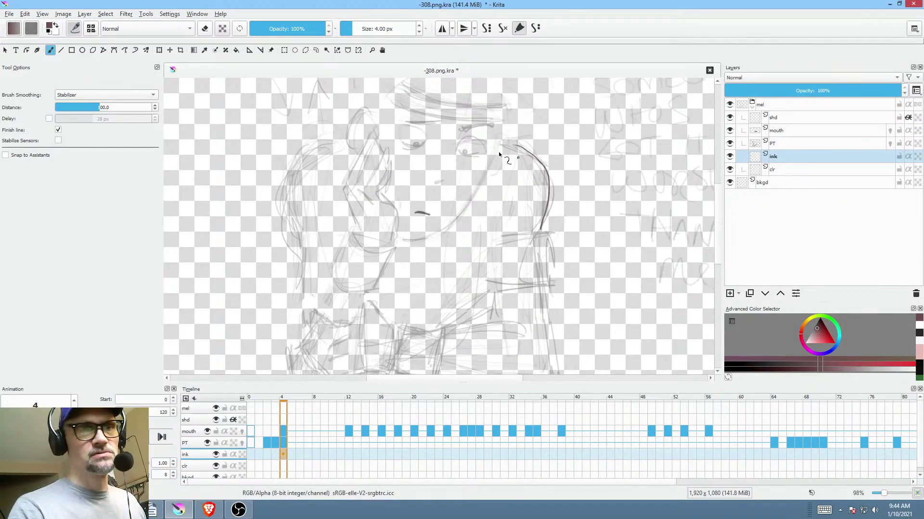
mouse_move(317, 151)
mouse_down()
mouse_move(291, 220)
mouse_move(302, 240)
mouse_move(306, 297)
mouse_up()
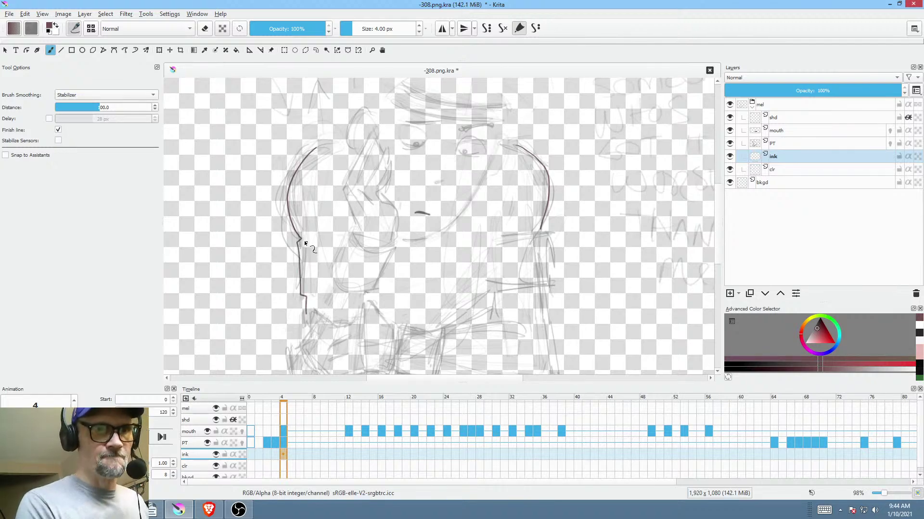
- Ink the upper and lower edges of the raised arm's sleeve band and outline the adjoining forearm cuff
drag(300, 242, 344, 239)
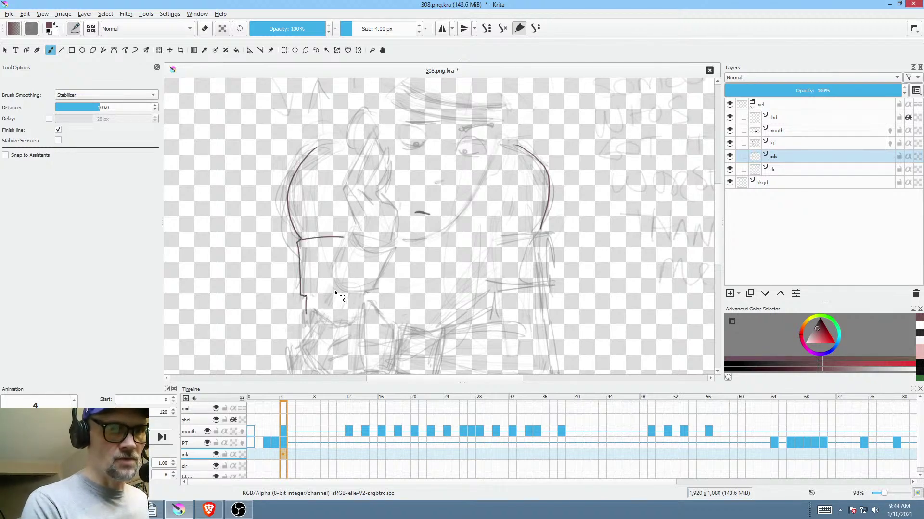
drag(306, 296, 339, 290)
mouse_move(357, 233)
mouse_down()
mouse_move(337, 275)
mouse_move(355, 295)
mouse_move(376, 292)
mouse_move(396, 247)
mouse_move(361, 230)
mouse_up()
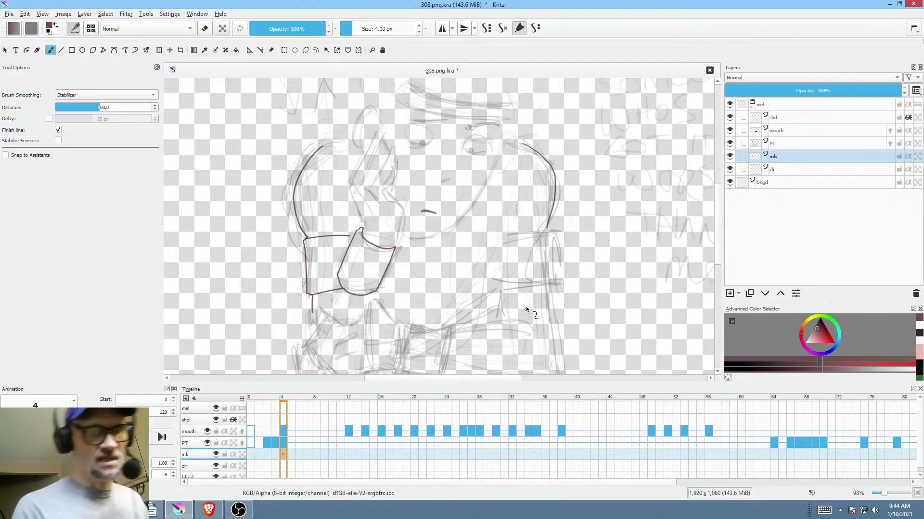
- Compare the inked lines with the PT sketch at frames 3 and 4
drag(526, 312, 544, 263)
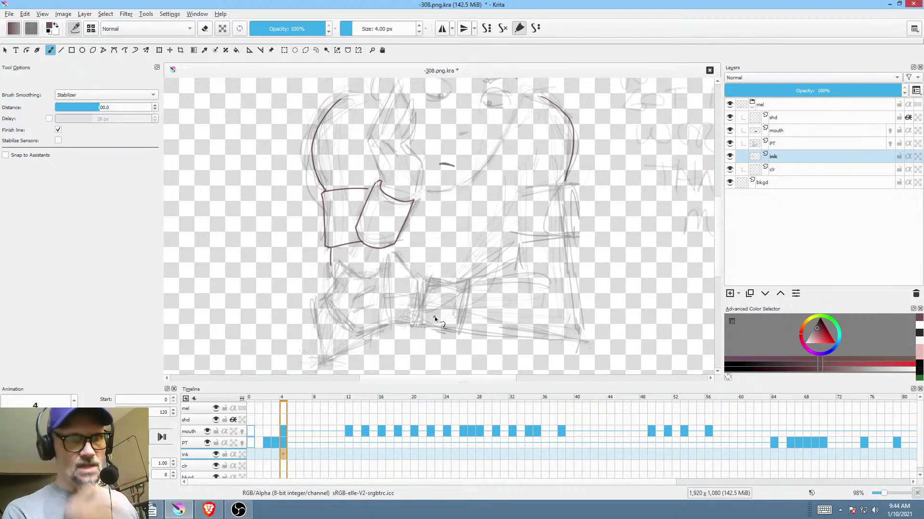
mouse_move(474, 269)
mouse_down()
mouse_move(426, 285)
mouse_move(425, 297)
mouse_up()
click(277, 443)
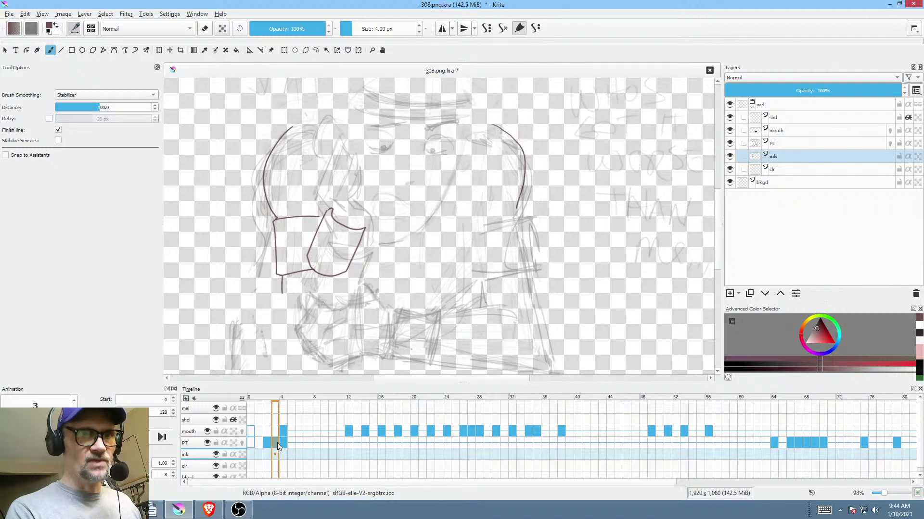
click(284, 441)
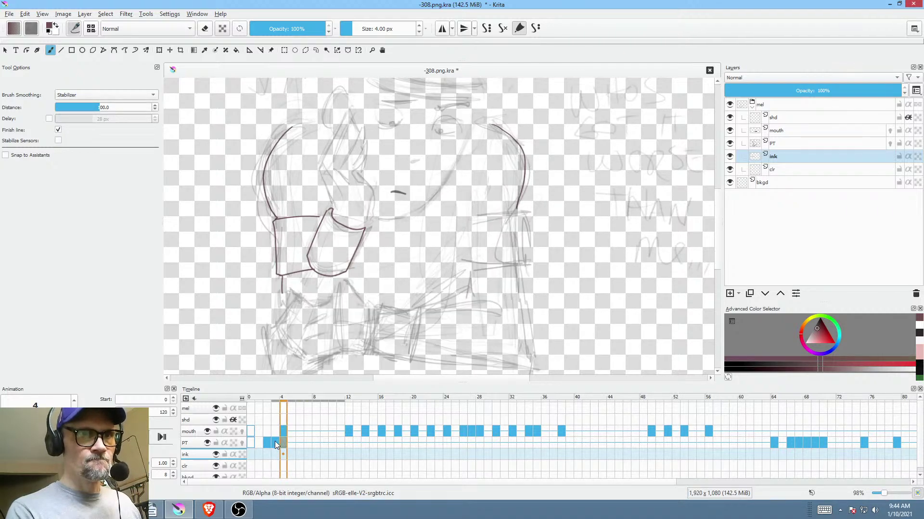
- On frame 4, erase the overlapping end of the sleeve band's lower edge and ink the upper-arm line descending from the cuff
click(277, 441)
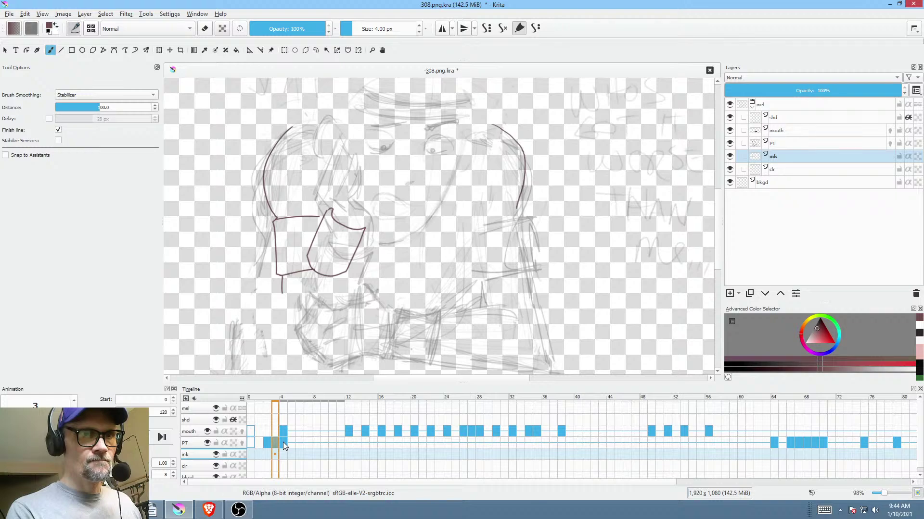
click(283, 442)
click(276, 440)
click(283, 442)
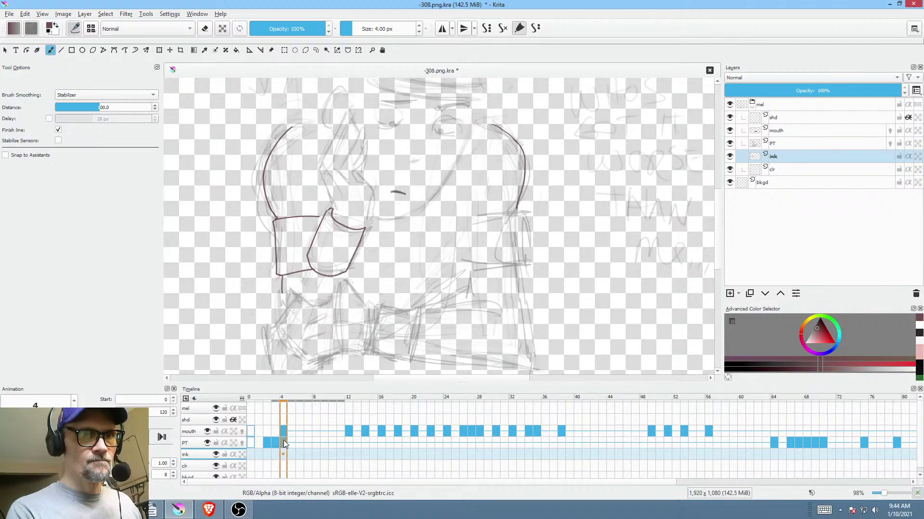
drag(433, 268, 472, 252)
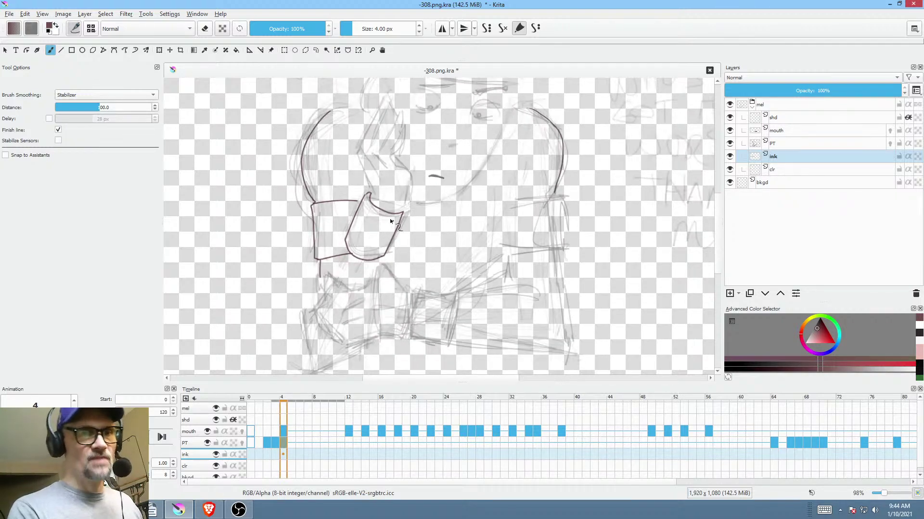
scroll(348, 251, up, 3)
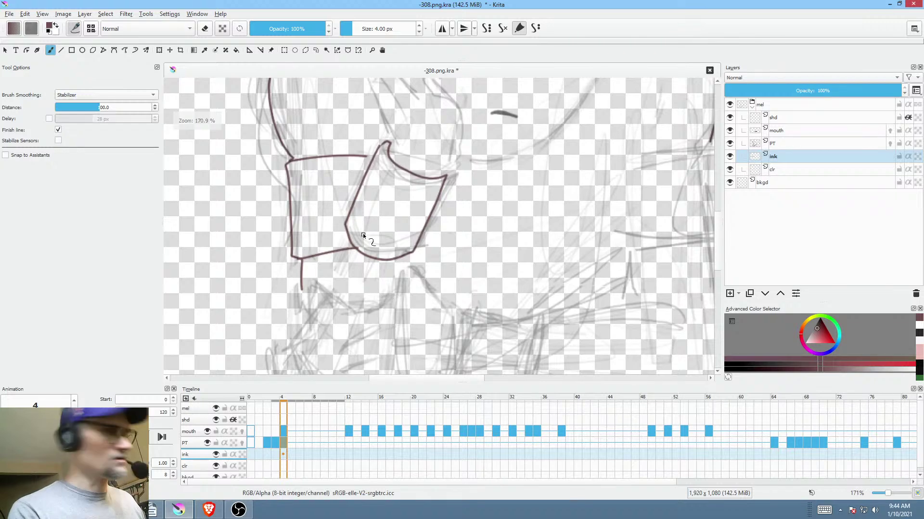
key(shift+b)
key(e)
drag(361, 244, 336, 250)
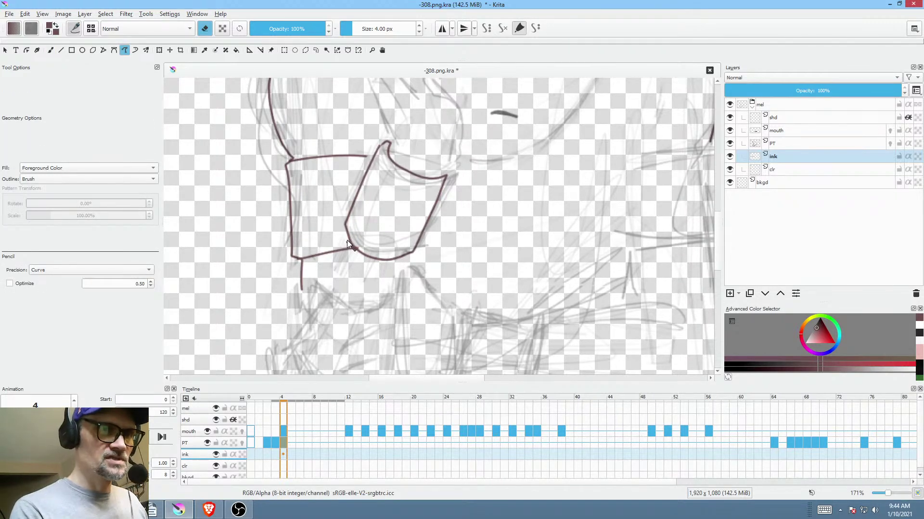
key(e)
key(b)
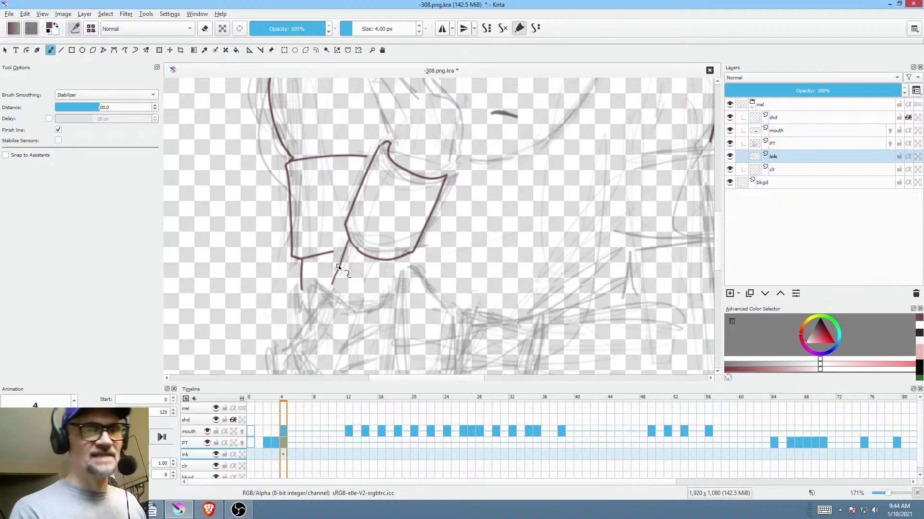
drag(338, 264, 488, 252)
mouse_move(340, 407)
mouse_down()
mouse_move(812, 405)
mouse_move(406, 409)
mouse_move(233, 427)
mouse_move(489, 434)
mouse_move(328, 446)
mouse_move(633, 433)
mouse_move(246, 440)
mouse_move(359, 434)
mouse_move(283, 444)
mouse_up()
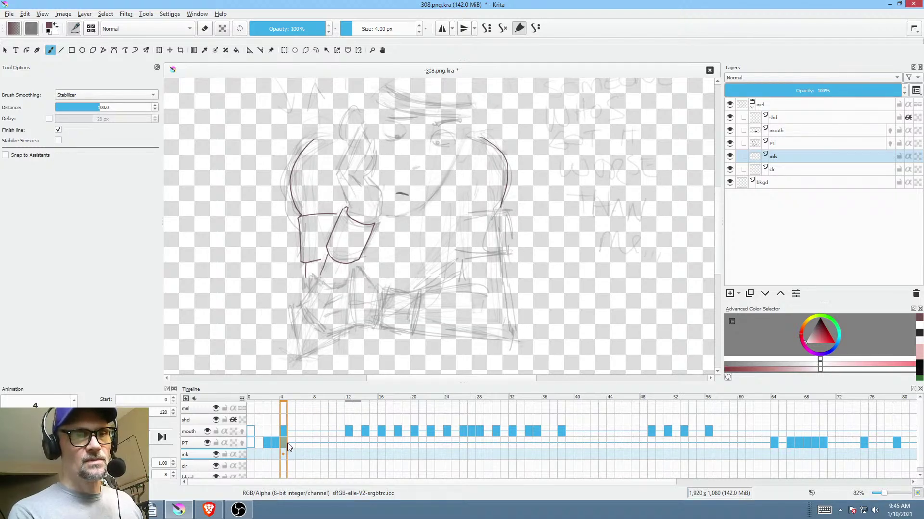
click(800, 146)
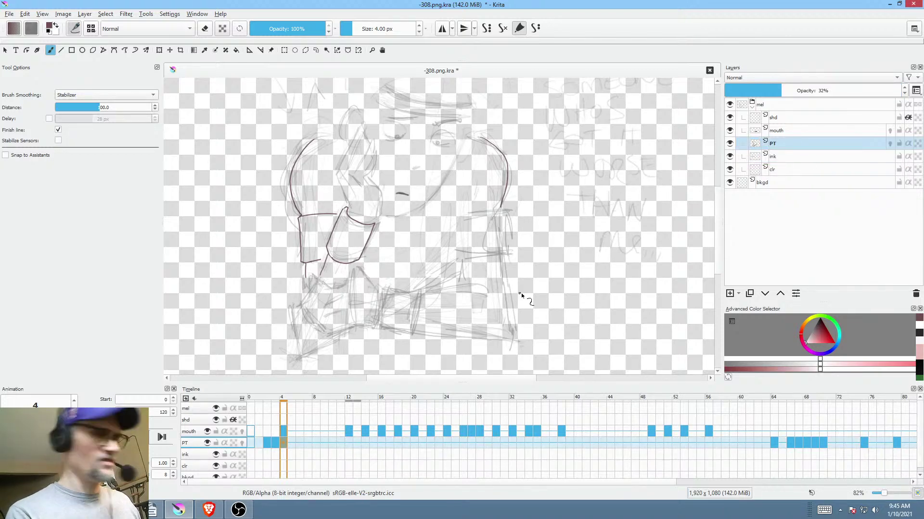
key(ctrl+r)
mouse_move(527, 301)
mouse_down()
mouse_move(496, 286)
mouse_move(407, 287)
mouse_move(361, 267)
mouse_move(333, 283)
mouse_move(314, 272)
mouse_move(303, 320)
mouse_up()
mouse_move(376, 331)
mouse_down()
mouse_move(470, 350)
mouse_move(524, 348)
mouse_move(526, 299)
mouse_up()
key(ctrl+t)
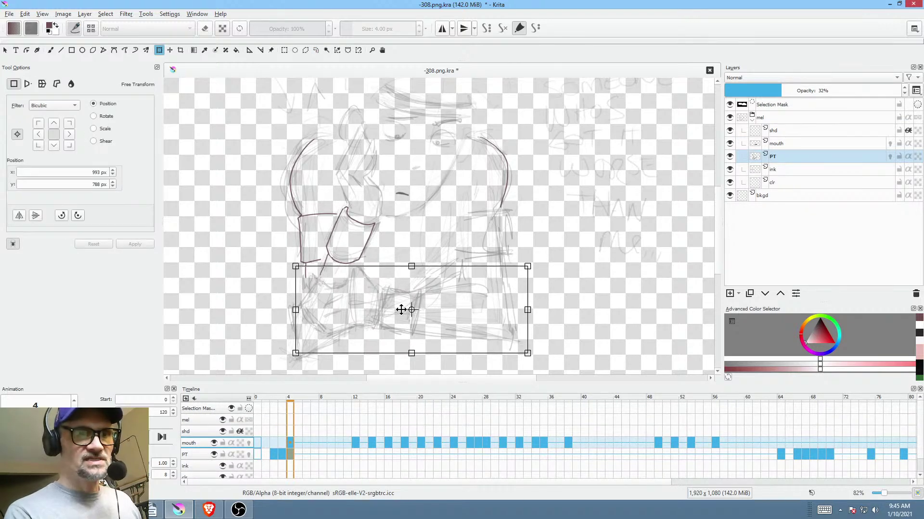
drag(411, 309, 519, 342)
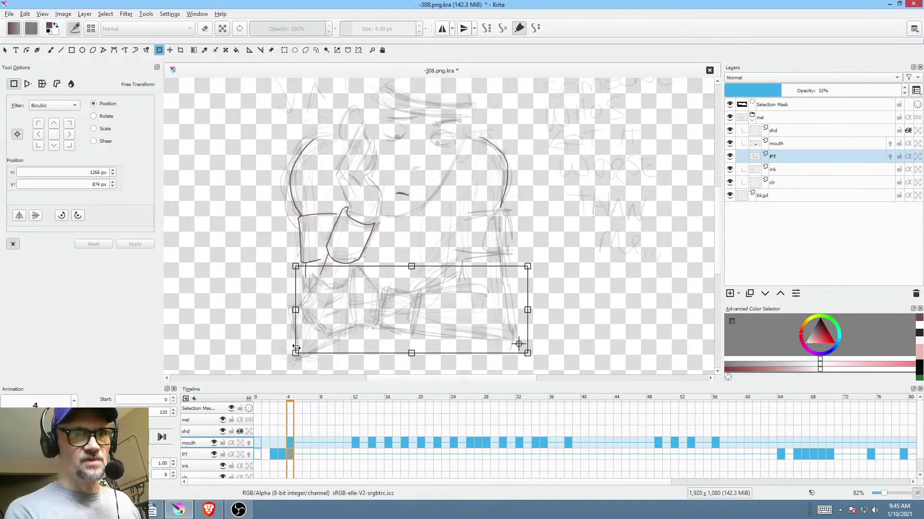
mouse_move(242, 329)
mouse_down()
mouse_move(249, 319)
mouse_move(251, 326)
mouse_up()
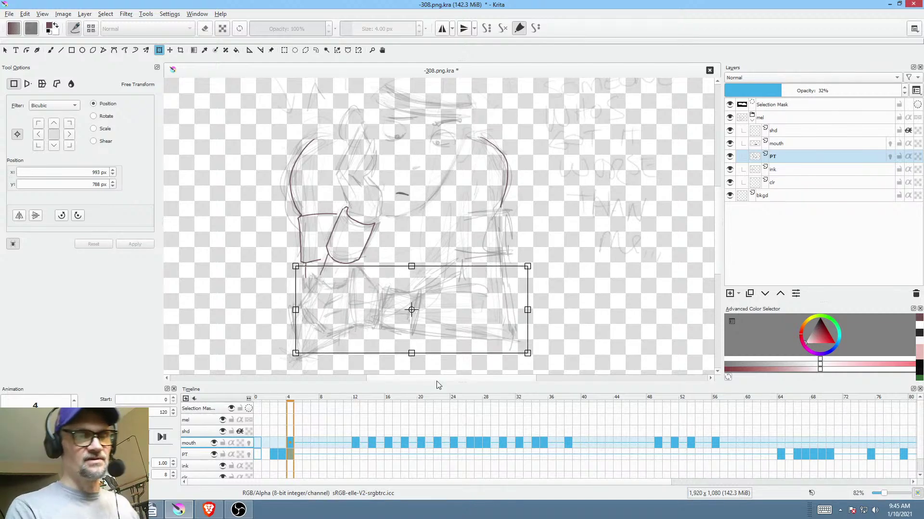
drag(476, 265, 481, 277)
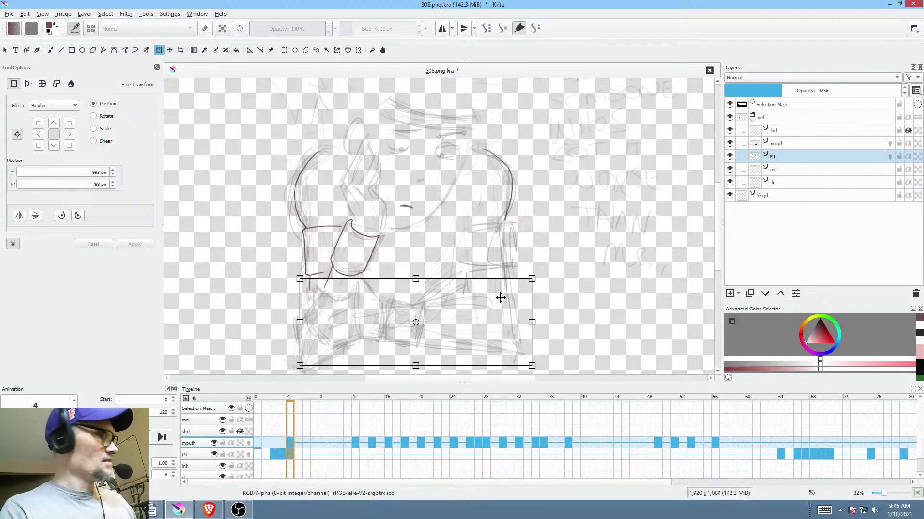
click(796, 170)
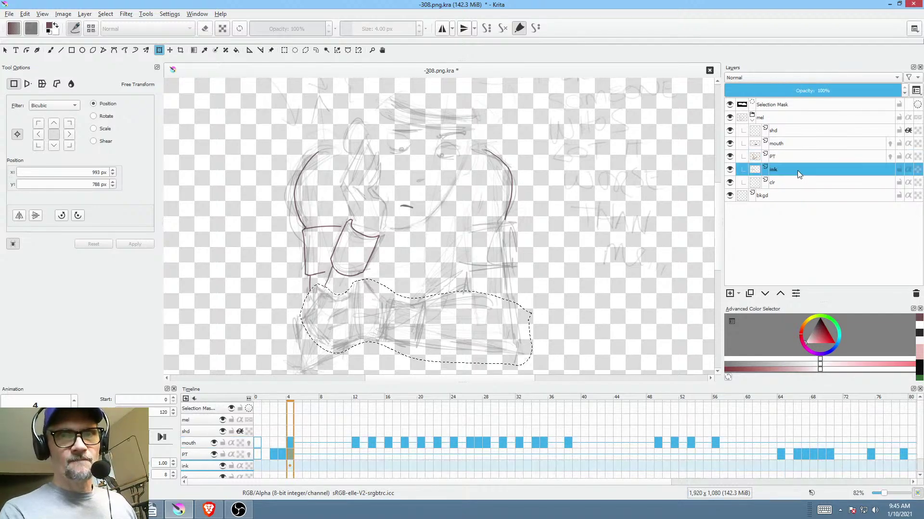
key(ctrl+shift+a)
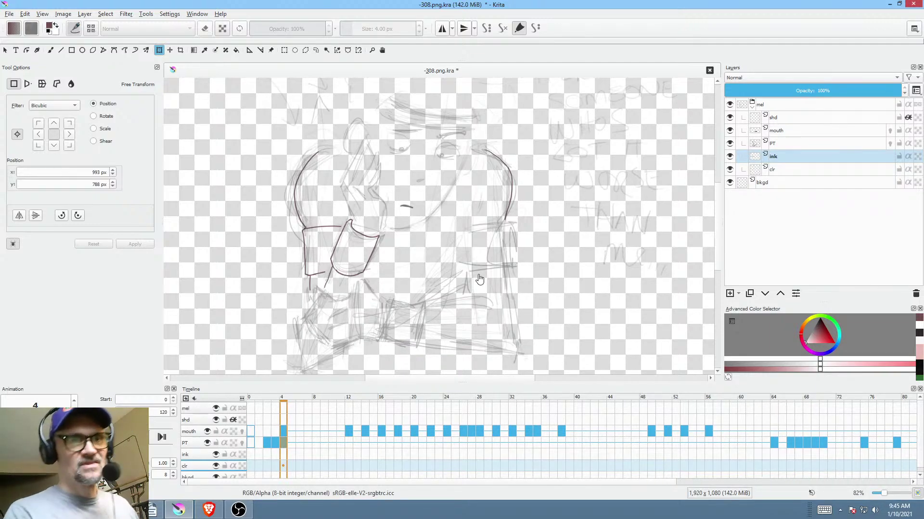
- Ink the raised arm on the ink layer from below the sleeve band around the elbow and back up to the forearm cuff
scroll(488, 259, up, 3)
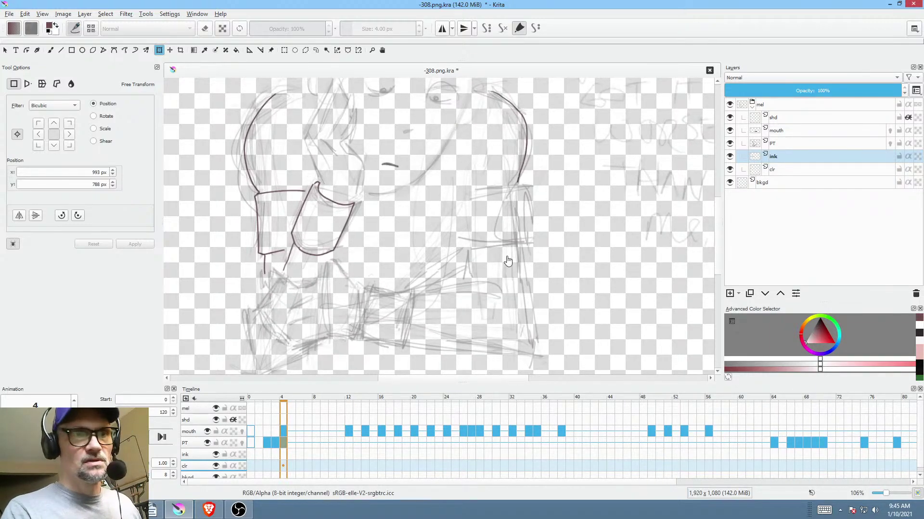
drag(423, 275, 466, 266)
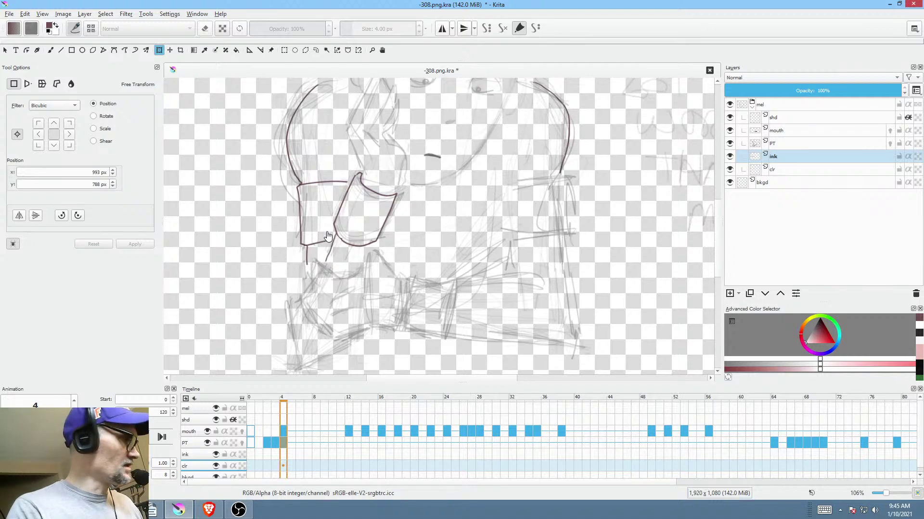
key(b)
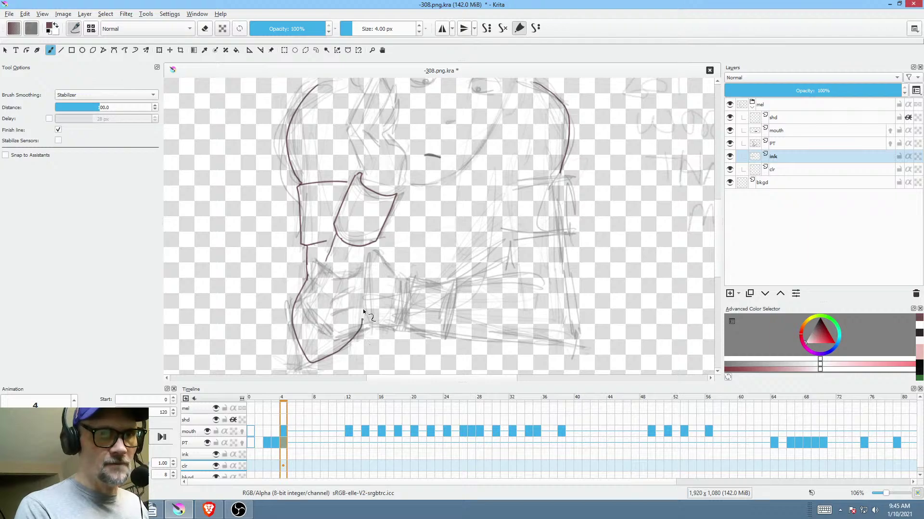
scroll(385, 227, up, 3)
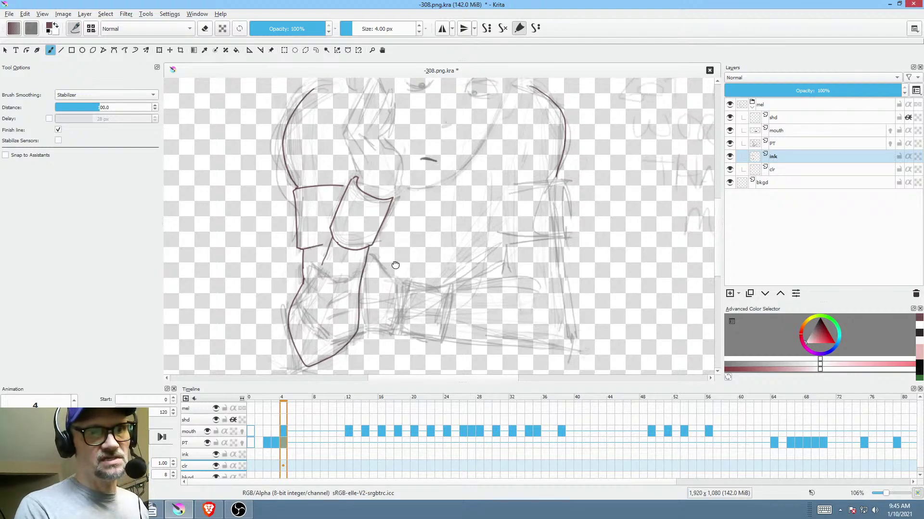
- Ink the raised hand's outline from the cuff around the fingertips and back, and close the adjoining shoulder curve down to the hand
drag(417, 213, 457, 279)
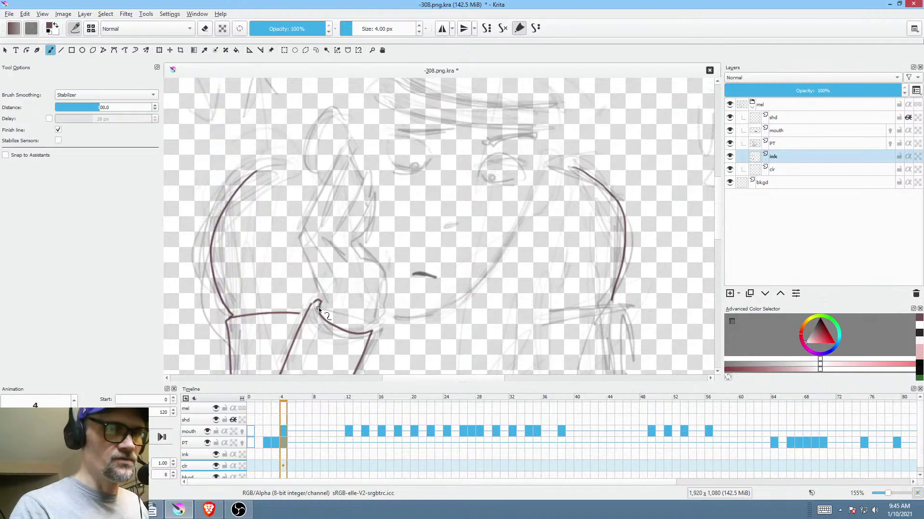
drag(297, 234, 295, 224)
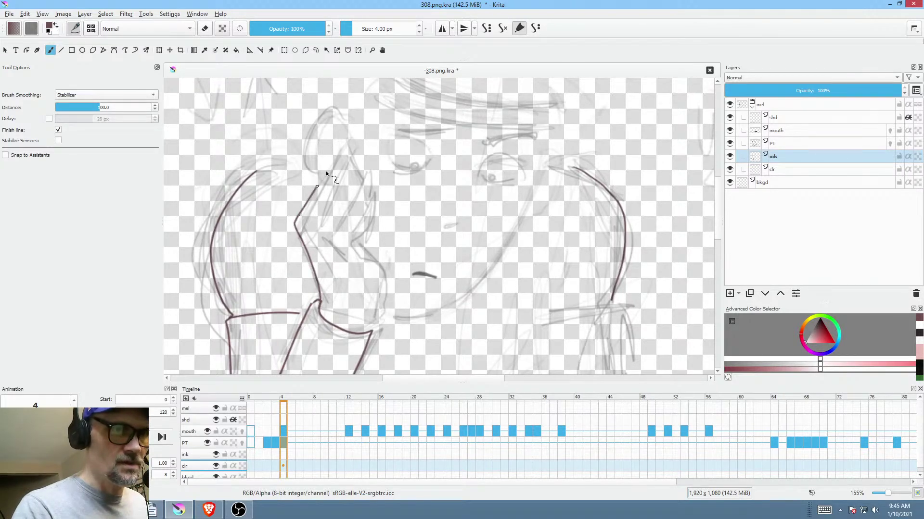
drag(342, 149, 352, 147)
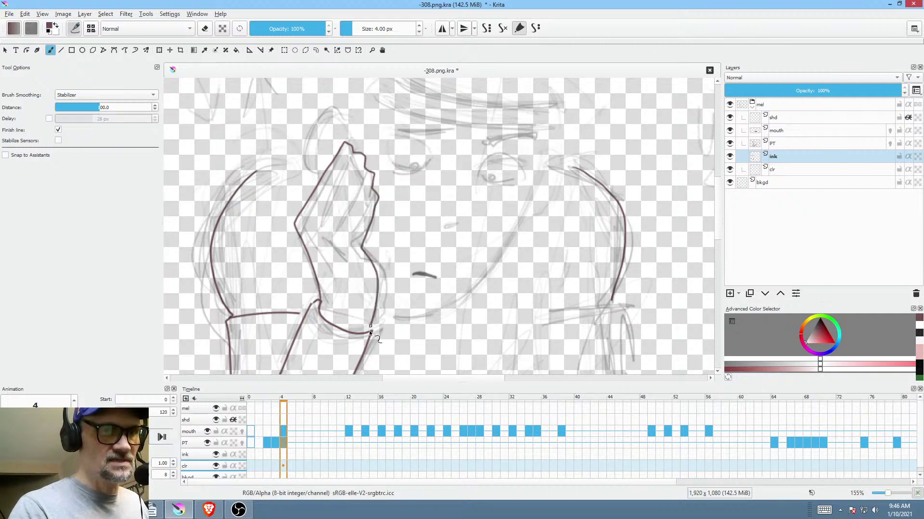
drag(370, 332, 374, 333)
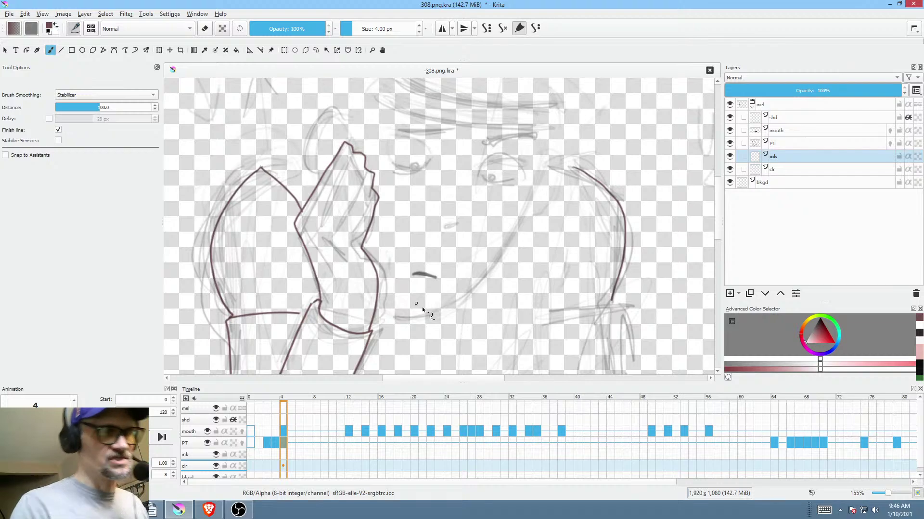
- Rename the ink layer to ARM R and add a keyframe for it at frame 4
mouse_move(450, 296)
mouse_down()
mouse_move(576, 172)
mouse_move(546, 134)
mouse_up()
scroll(593, 202, down, 2)
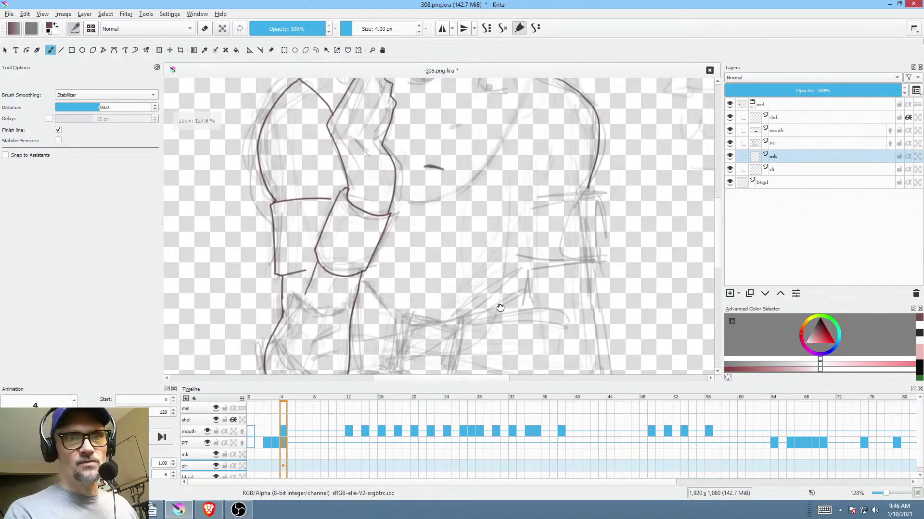
double_click(784, 155)
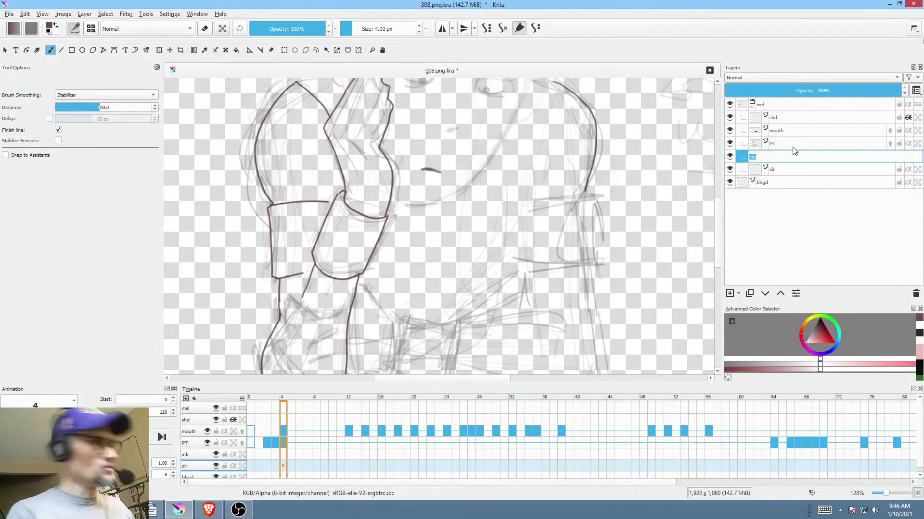
text(ARM)
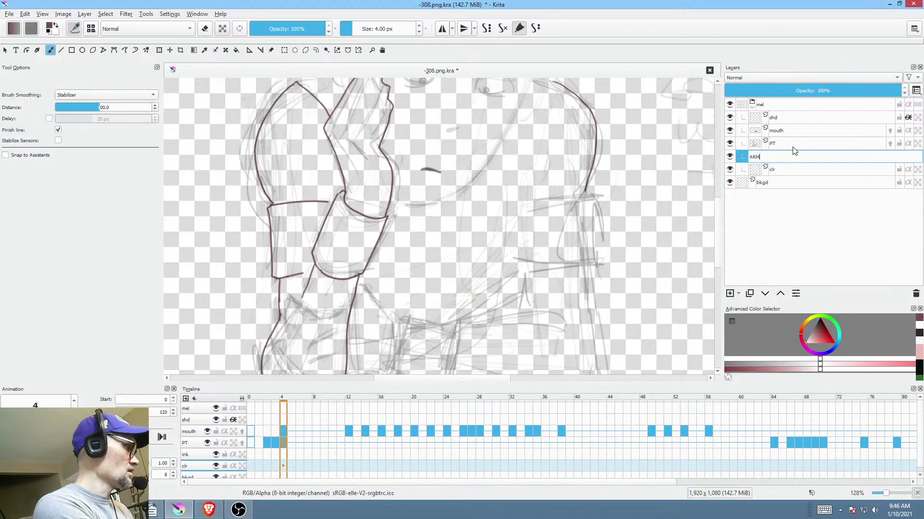
text( R)
key(Return)
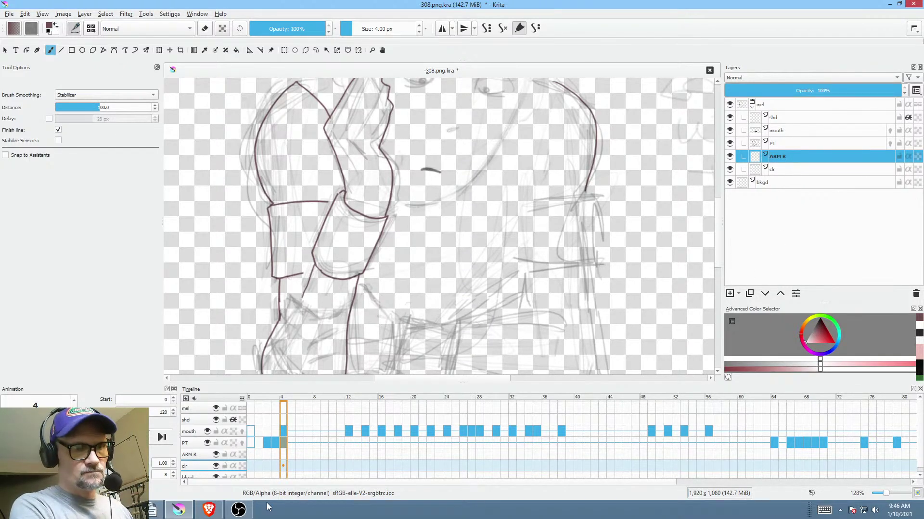
click(281, 454)
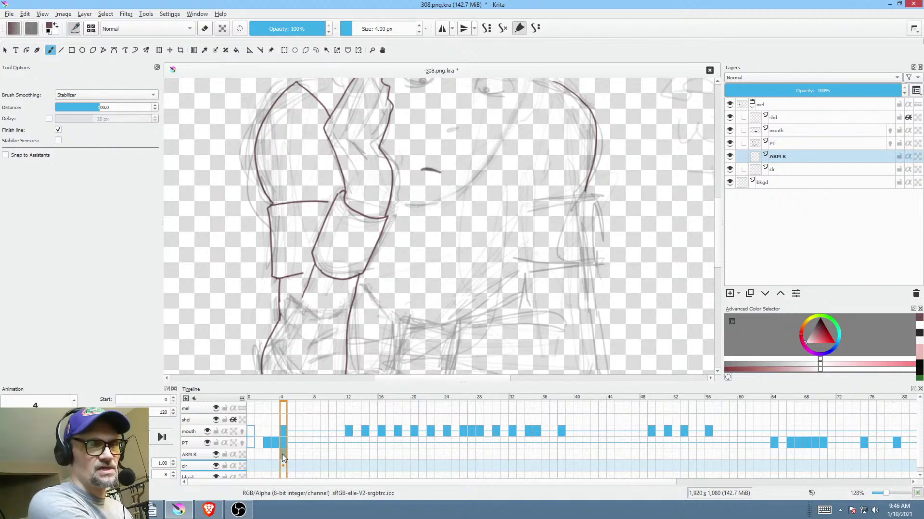
key(Insert)
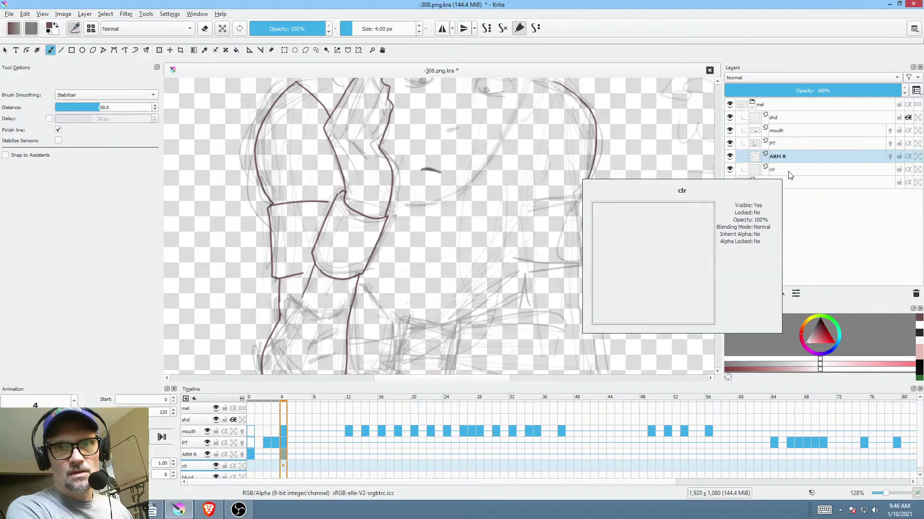
- Rename the clr layer to ARM L and add a keyframe for it at frame 4
double_click(795, 173)
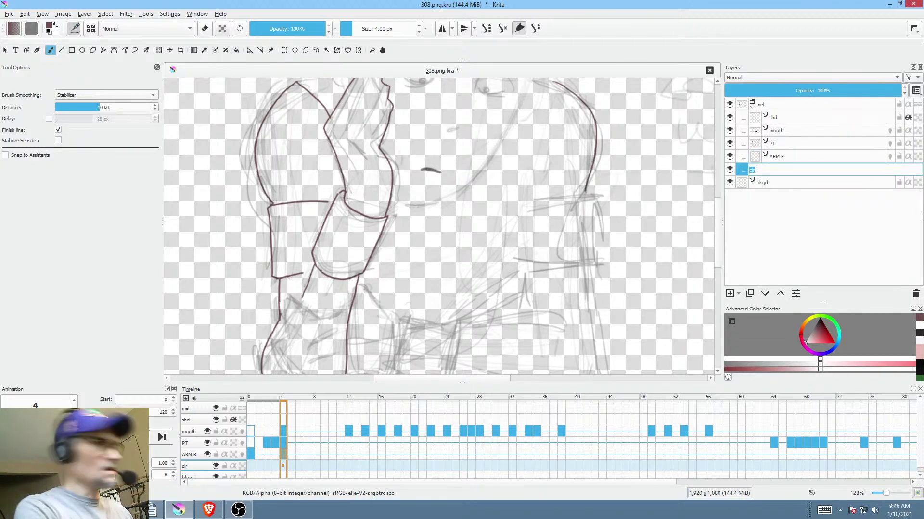
text(ARM L)
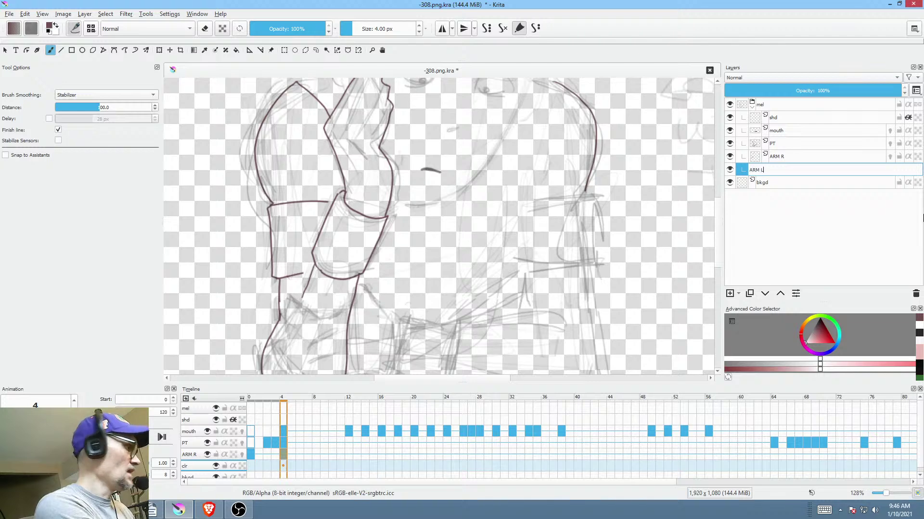
key(Return)
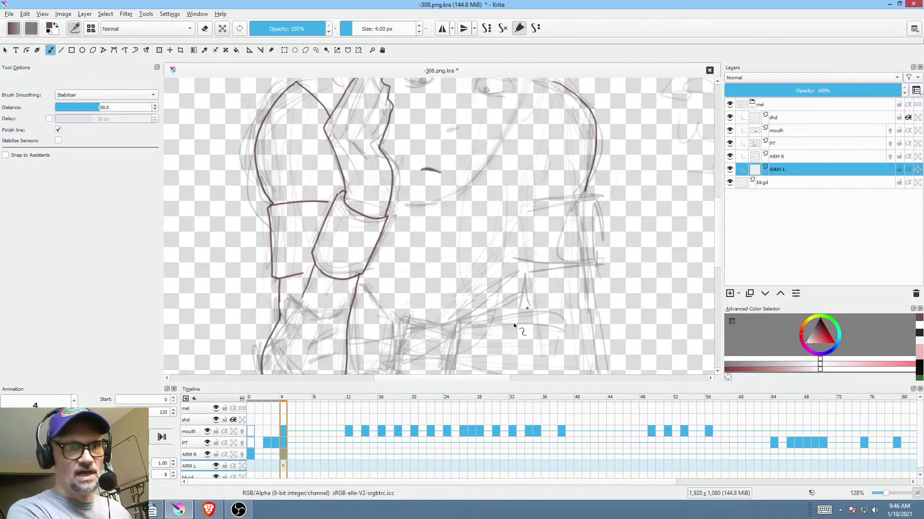
click(283, 463)
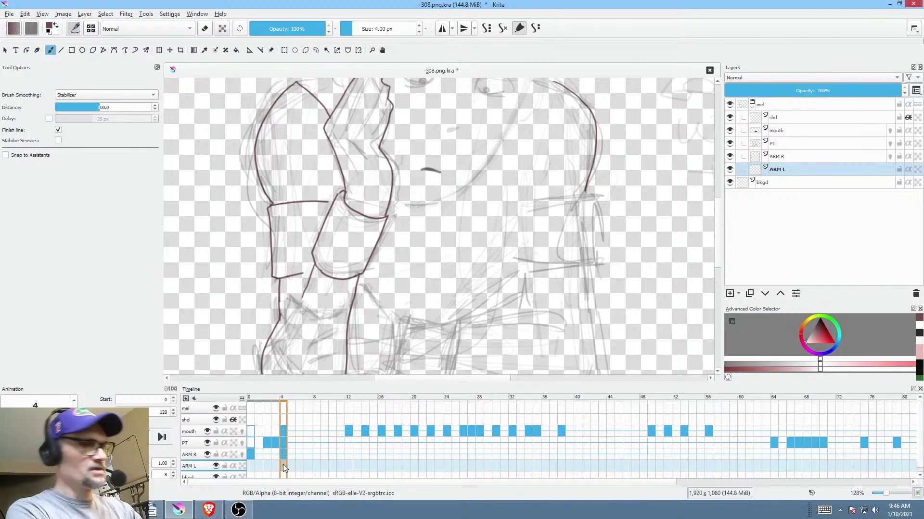
drag(640, 189, 637, 195)
- Erase the opposite shoulder's inked curve from the ARM R layer and make ARM L the active layer
click(802, 157)
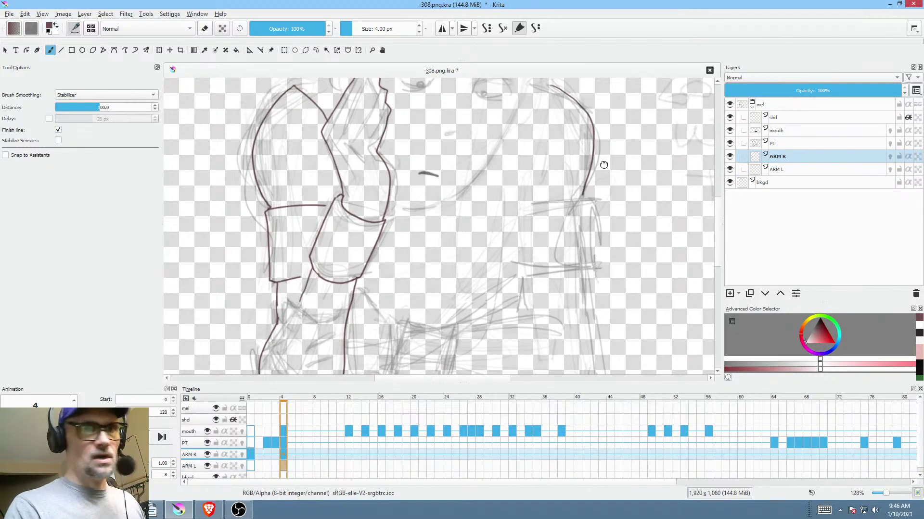
drag(602, 165, 612, 207)
key(p)
key(e)
mouse_move(606, 136)
mouse_down()
mouse_move(539, 186)
mouse_move(604, 107)
mouse_up()
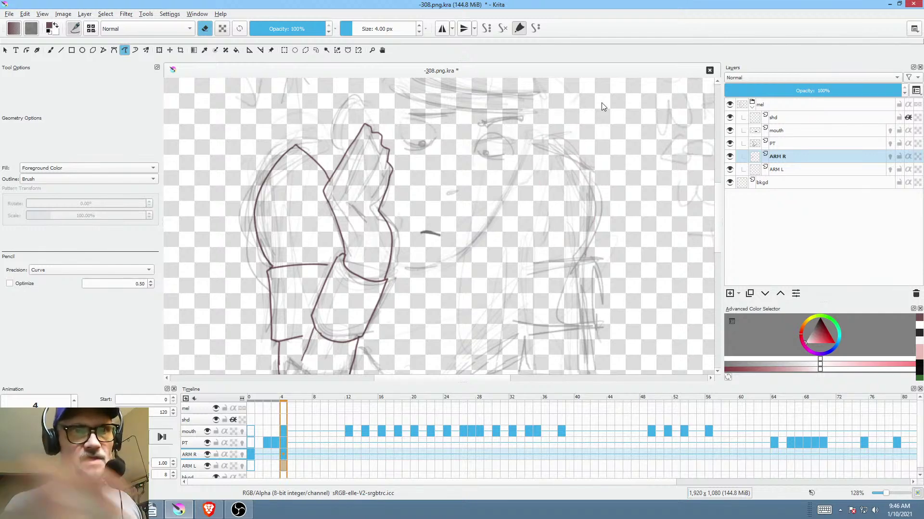
click(812, 164)
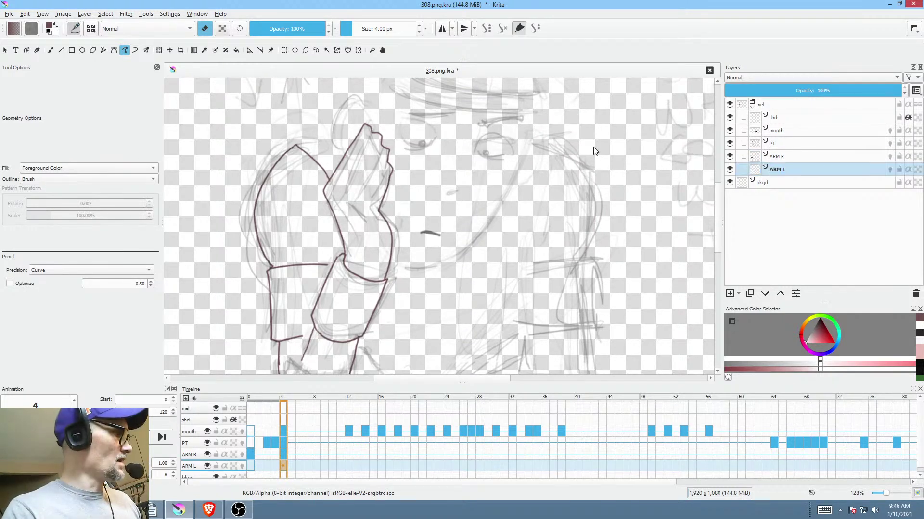
- Ink the ARM L outer edge from shoulder past the sleeve cuff to the elbow, plus the forearm edges, wristband and inner elbow line
key(b)
key(e)
mouse_move(558, 146)
mouse_down()
mouse_move(596, 206)
mouse_move(596, 311)
mouse_move(599, 170)
mouse_up()
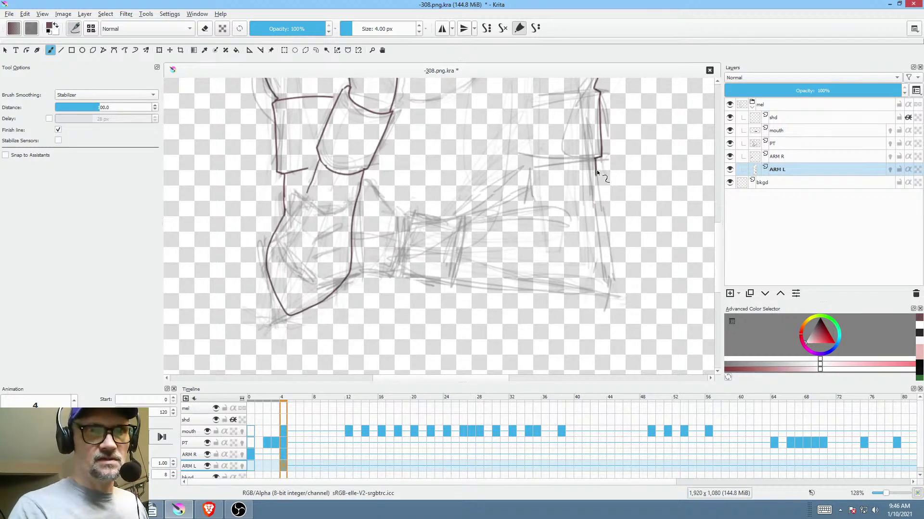
mouse_move(602, 225)
mouse_down()
mouse_move(608, 300)
mouse_move(579, 304)
mouse_move(451, 281)
mouse_up()
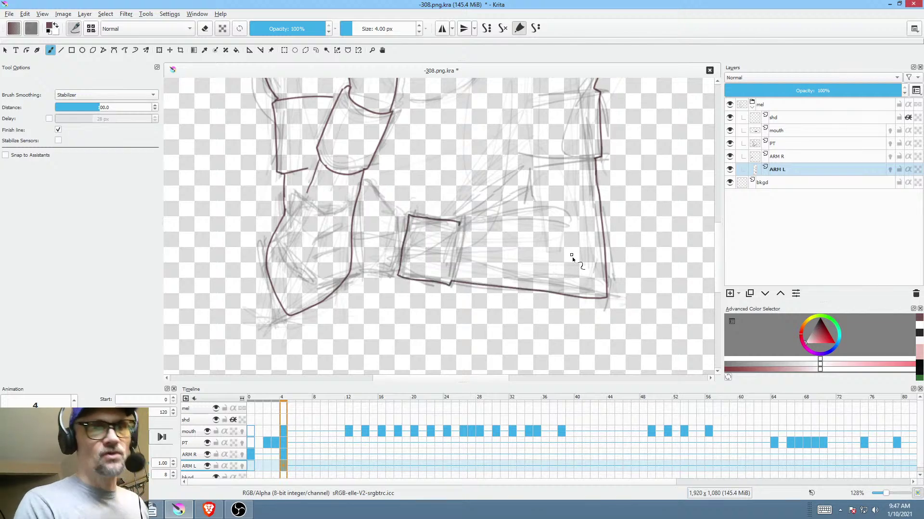
drag(573, 257, 487, 298)
drag(409, 268, 529, 265)
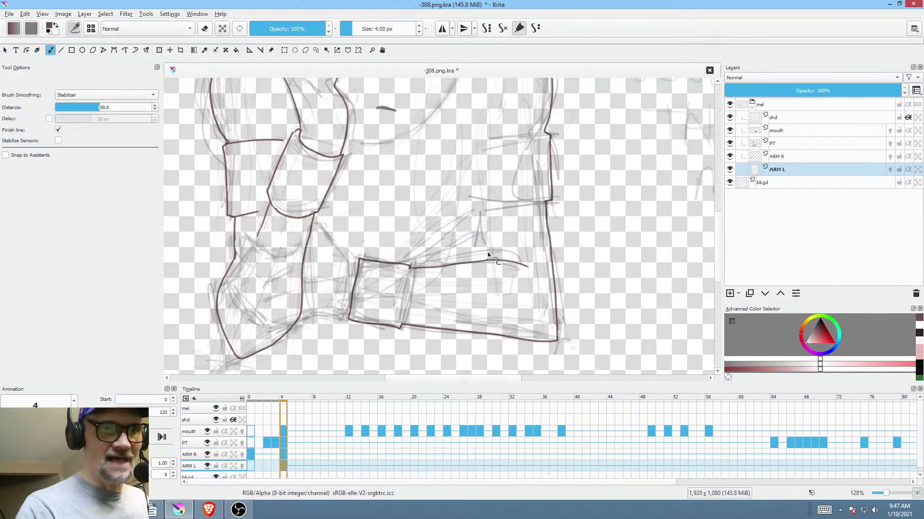
drag(484, 199, 489, 204)
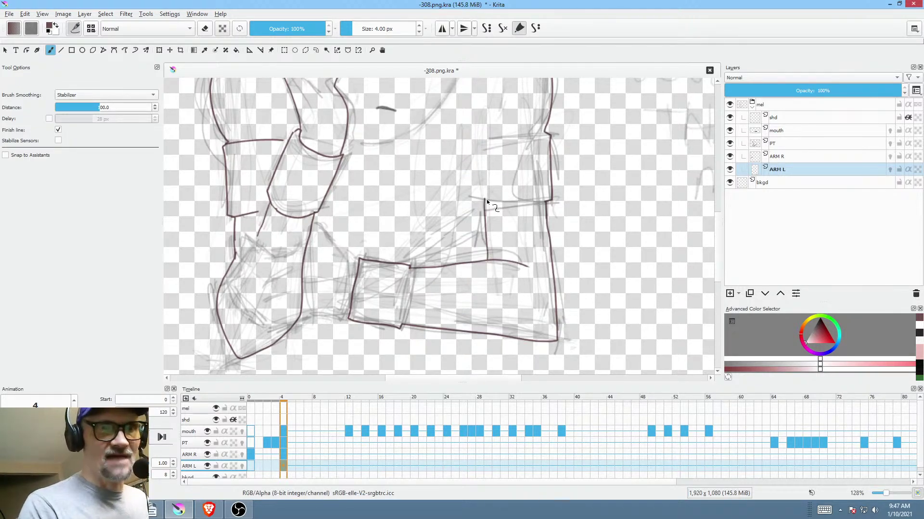
- Ink the inner edge of the ARM L upper arm and close the sleeve cuff's upper and lower edges
scroll(560, 137, up, 5)
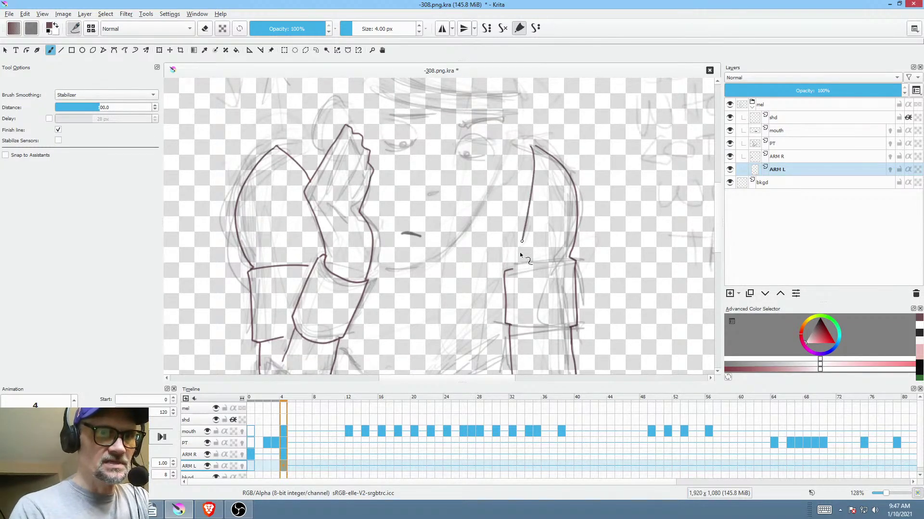
mouse_move(519, 252)
mouse_down()
mouse_move(513, 270)
mouse_move(530, 266)
mouse_up()
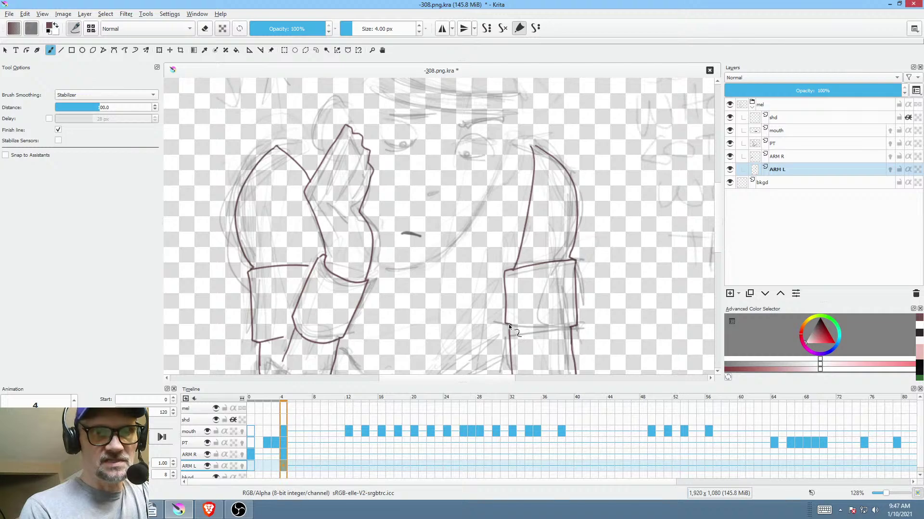
scroll(595, 313, down, 5)
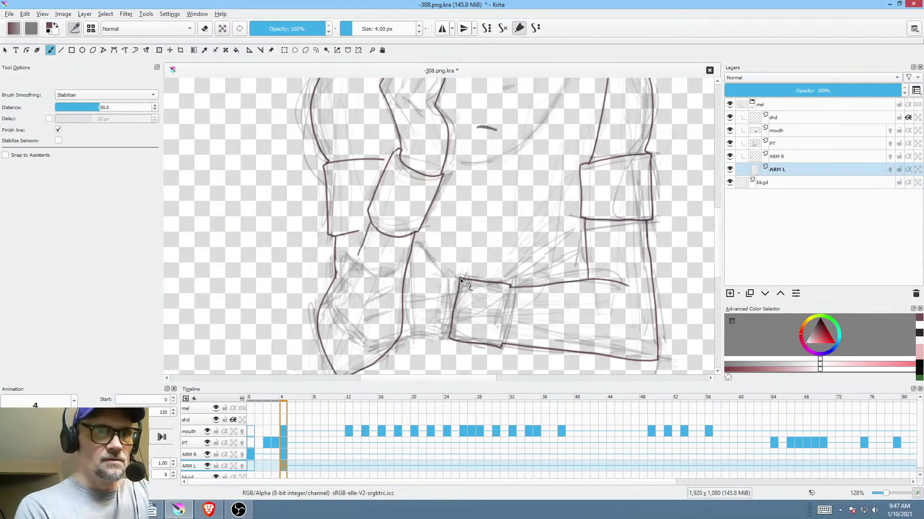
- Ink the ARM L hand gripping the opposite elbow, with its wrist edges, knuckles and finger lines, using a mirrored, rotated view, and reset the view
drag(418, 246, 411, 248)
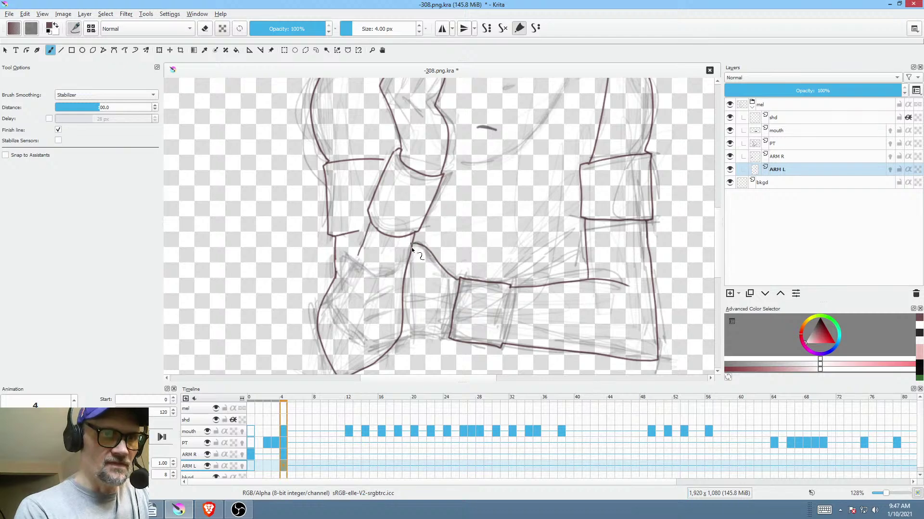
drag(366, 268, 345, 261)
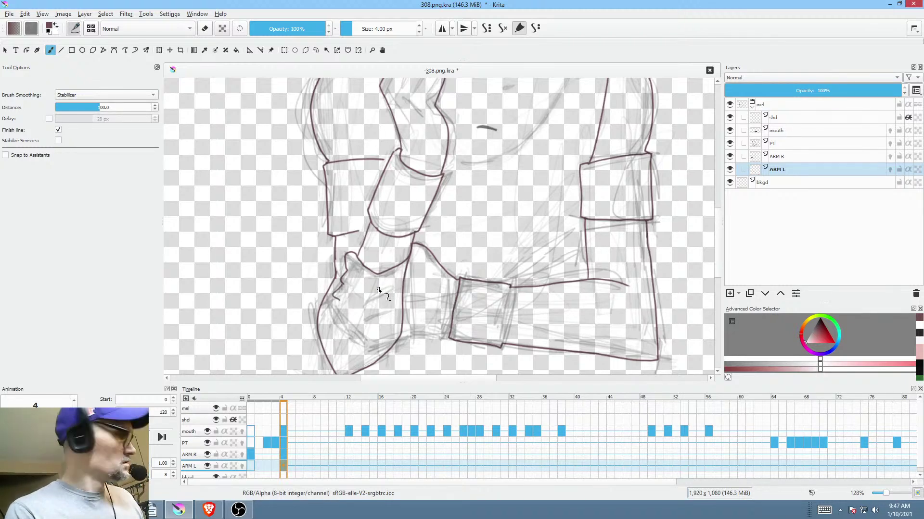
key(m)
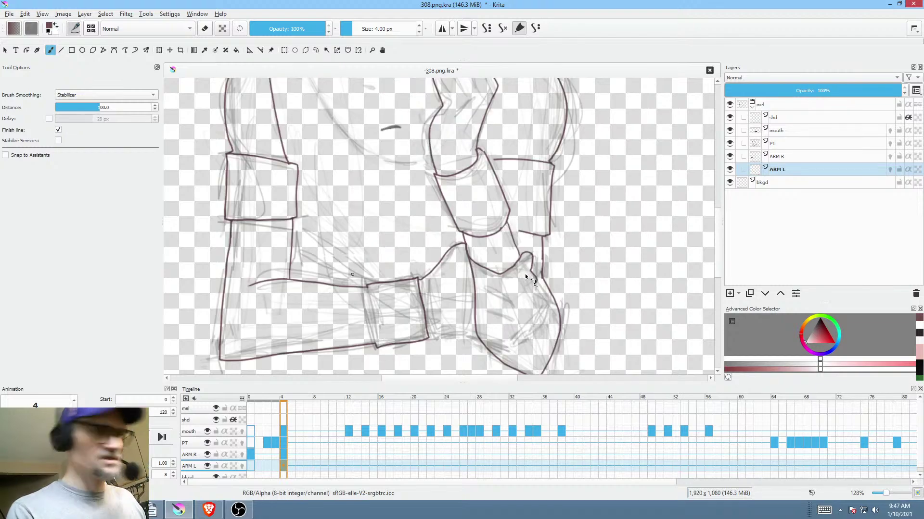
drag(605, 270, 488, 149)
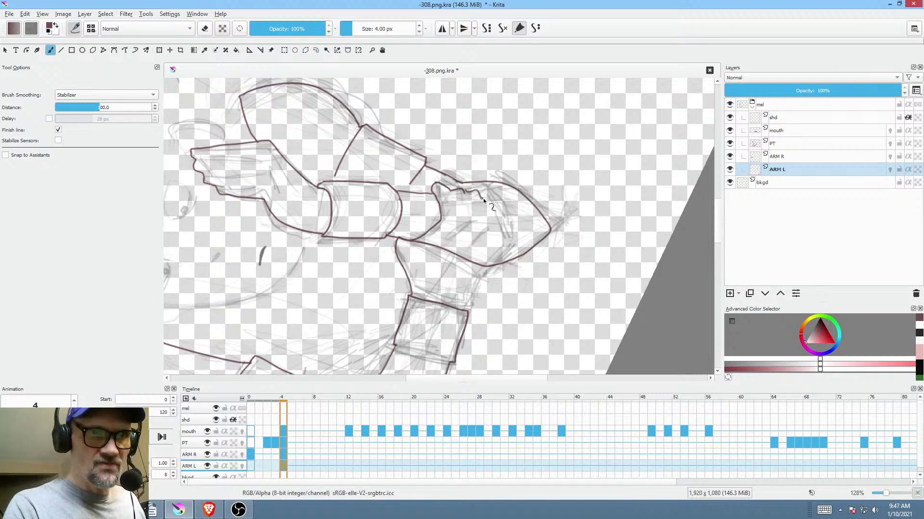
drag(490, 199, 495, 212)
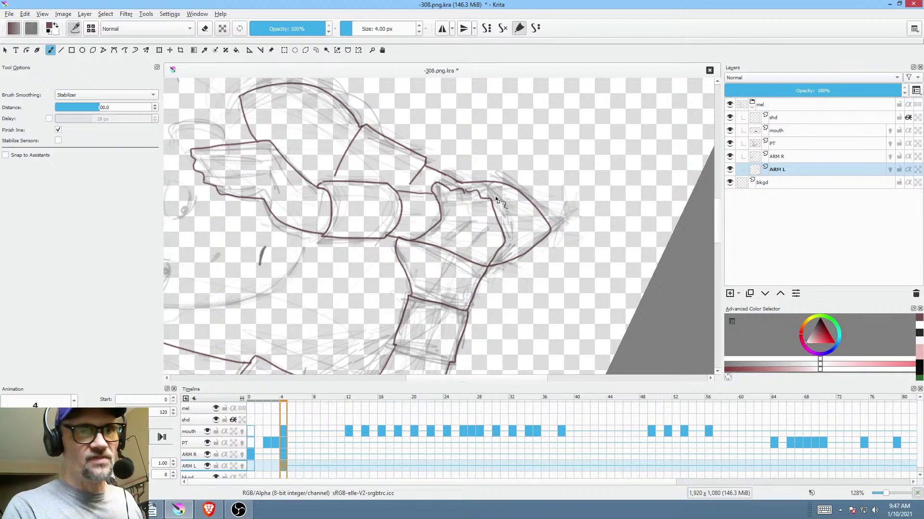
drag(453, 197, 465, 215)
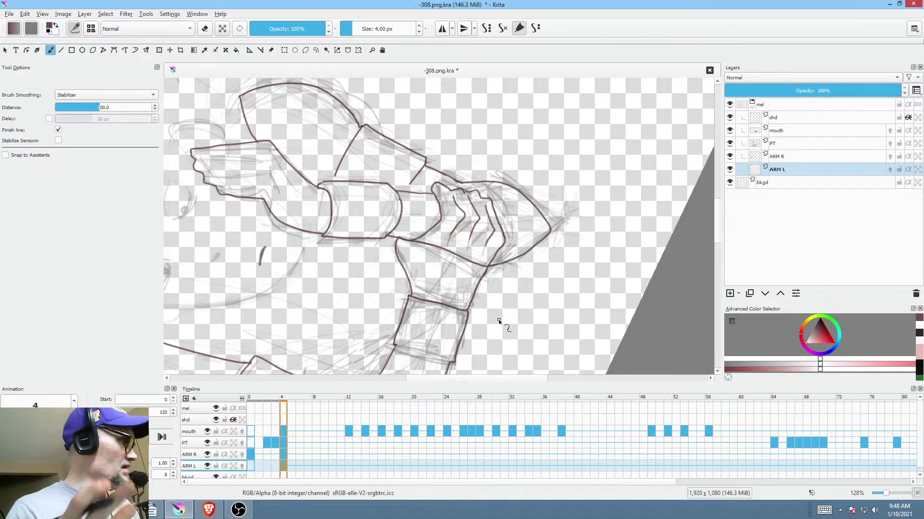
key(5)
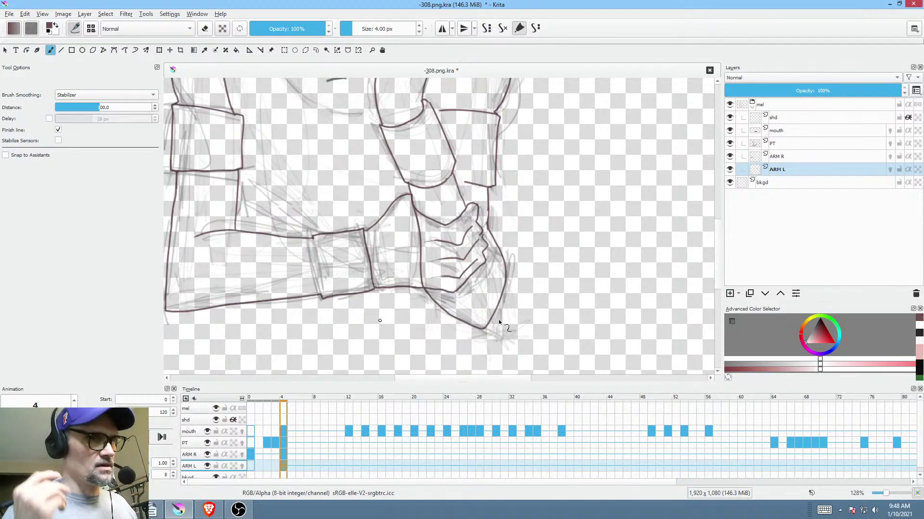
key(m)
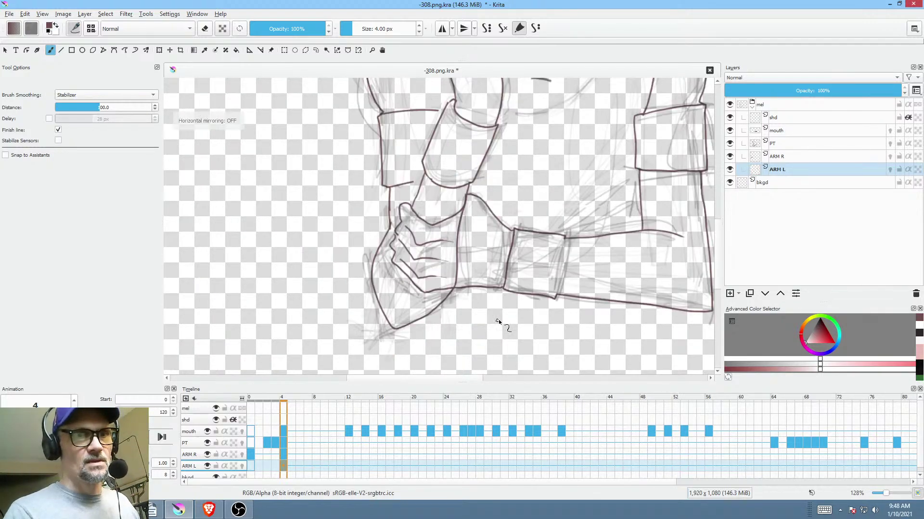
- Add a paint layer named BOD above ARM R and give it a keyframe at frame 4
mouse_move(498, 319)
mouse_down()
mouse_move(508, 260)
mouse_move(502, 267)
mouse_move(548, 248)
mouse_move(534, 263)
mouse_up()
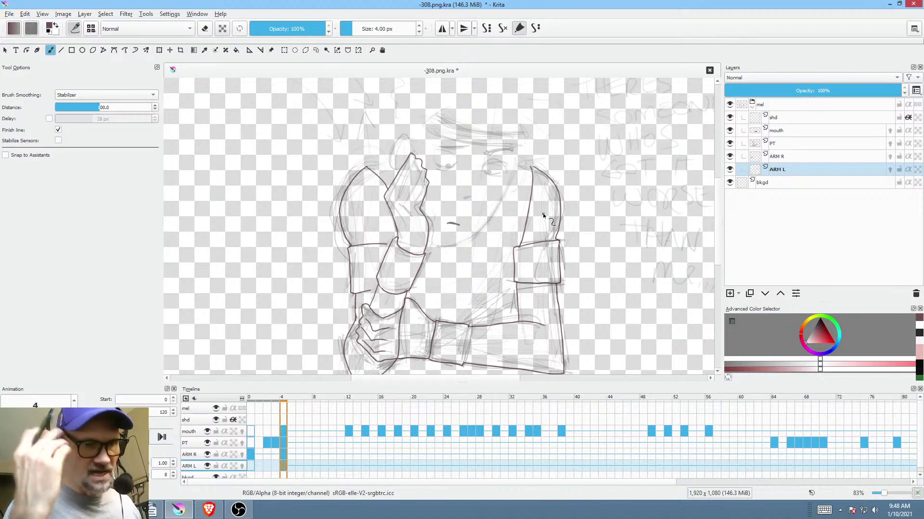
drag(543, 251, 529, 253)
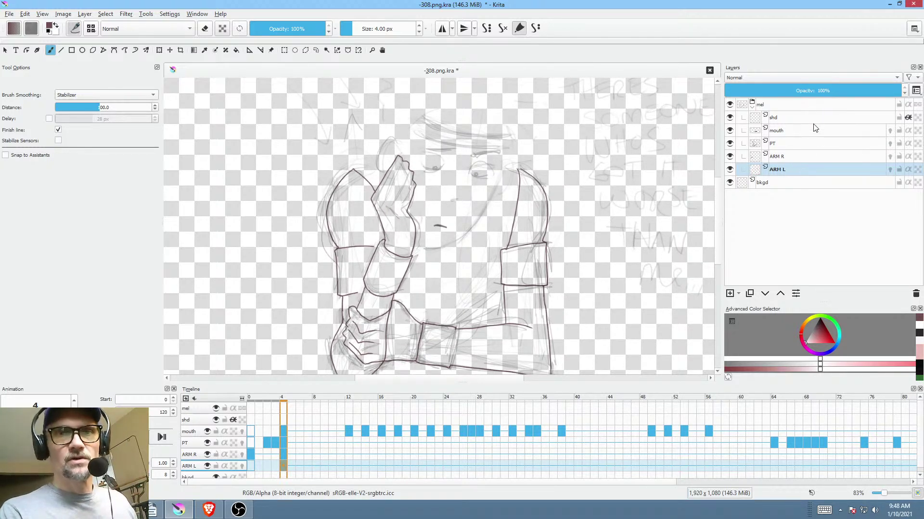
click(802, 156)
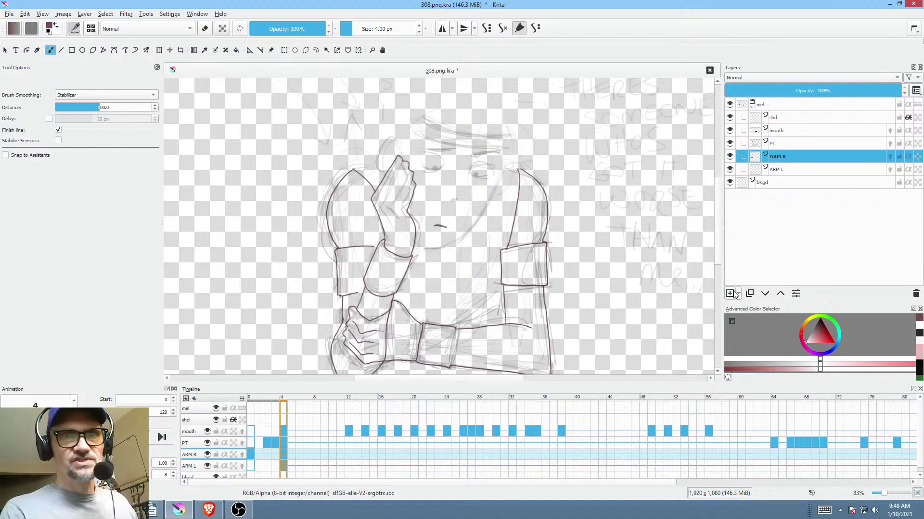
click(736, 292)
double_click(801, 155)
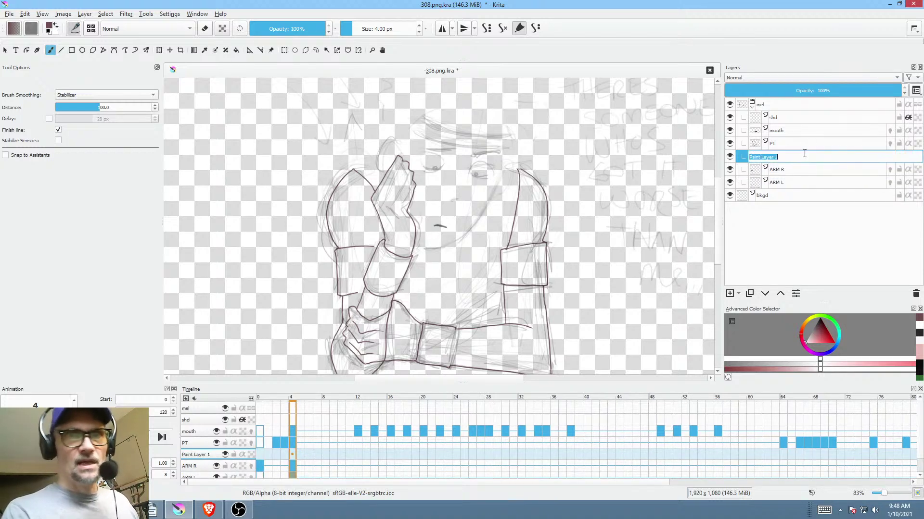
text(BOD)
key(Return)
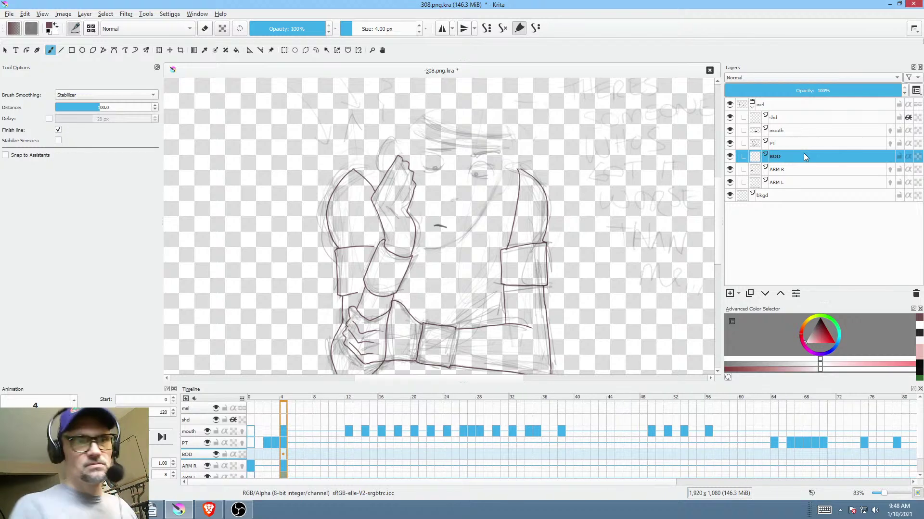
click(282, 453)
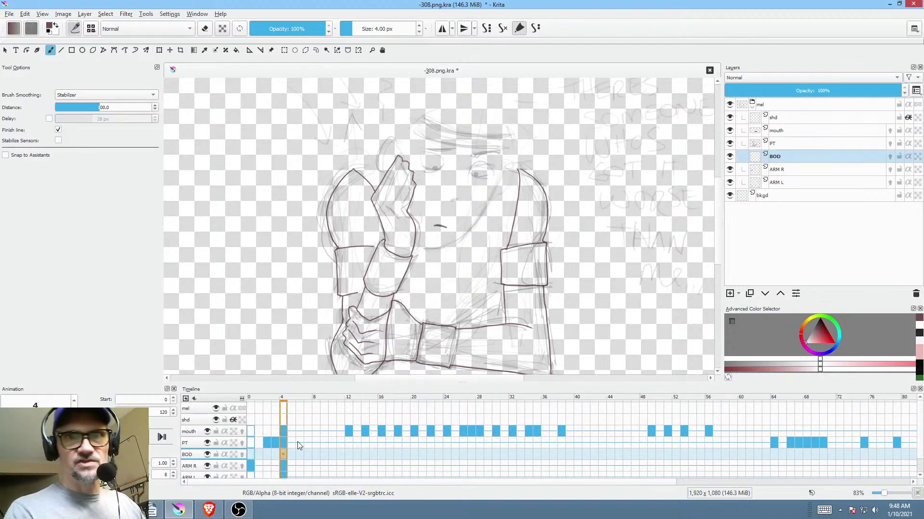
- Add a paint layer named HEAD above BOD and give it a keyframe at frame 4
click(729, 293)
double_click(800, 153)
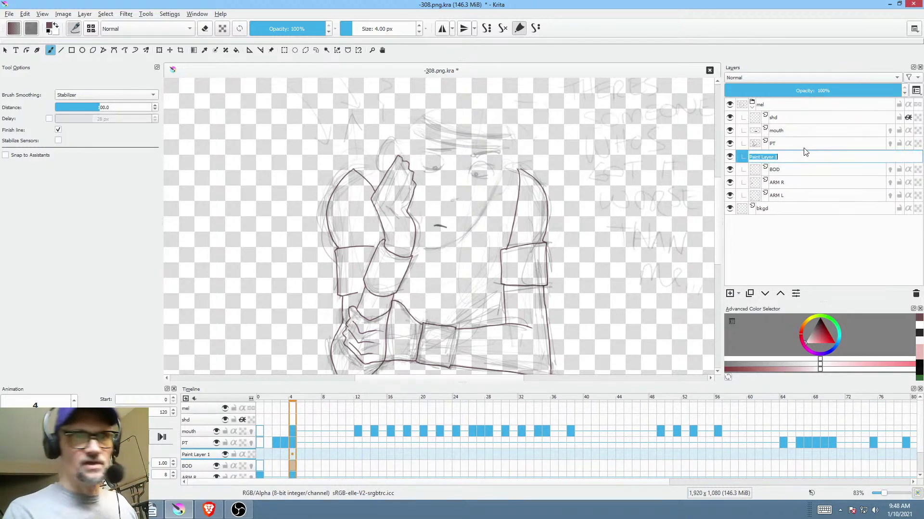
text(HEAD)
key(Return)
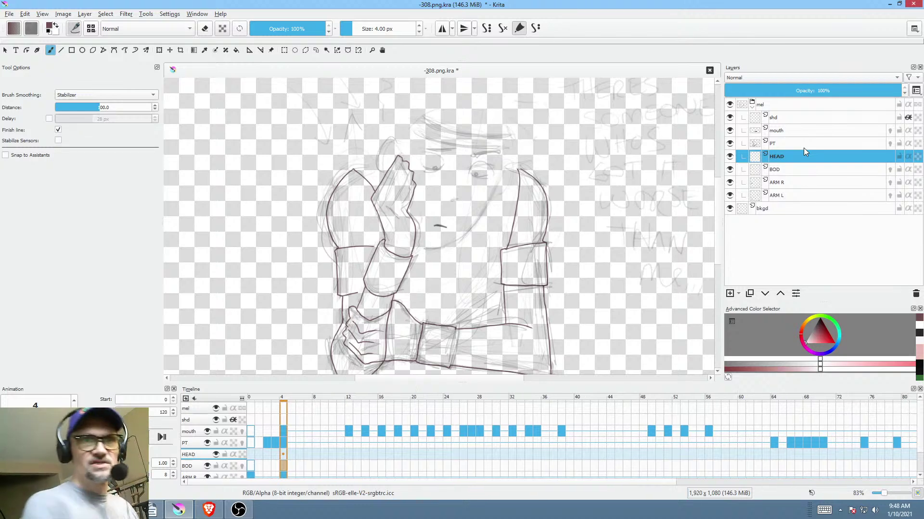
click(285, 455)
key(Insert)
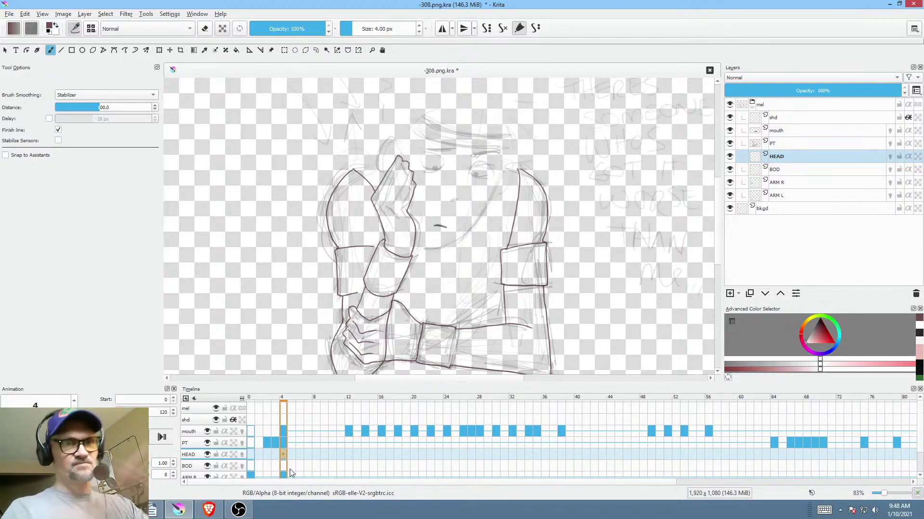
- Move the BOD layer down the stack to directly beneath ARM L
scroll(494, 200, up, 3)
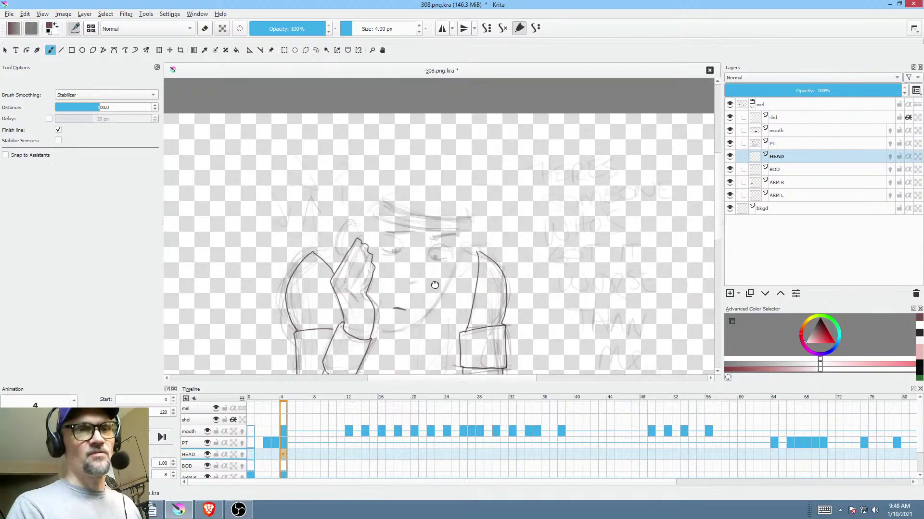
scroll(429, 357, up, 2)
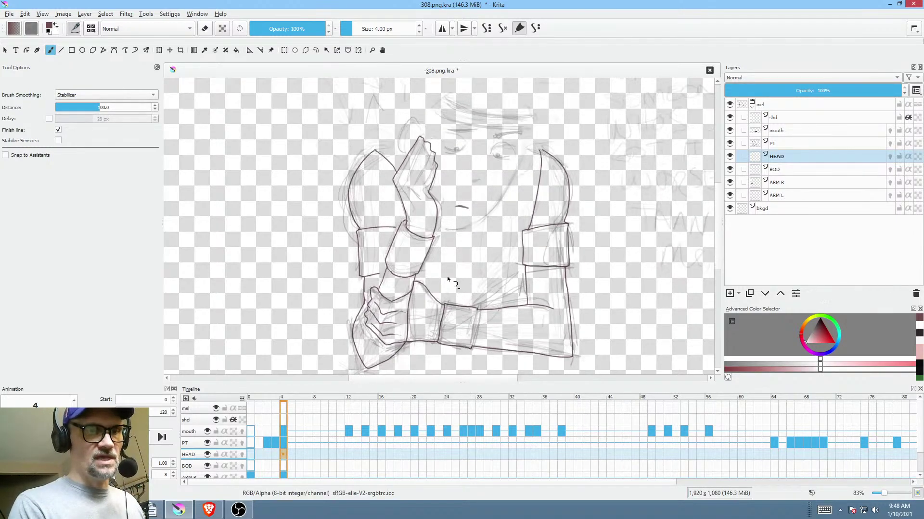
click(789, 169)
drag(552, 139, 519, 171)
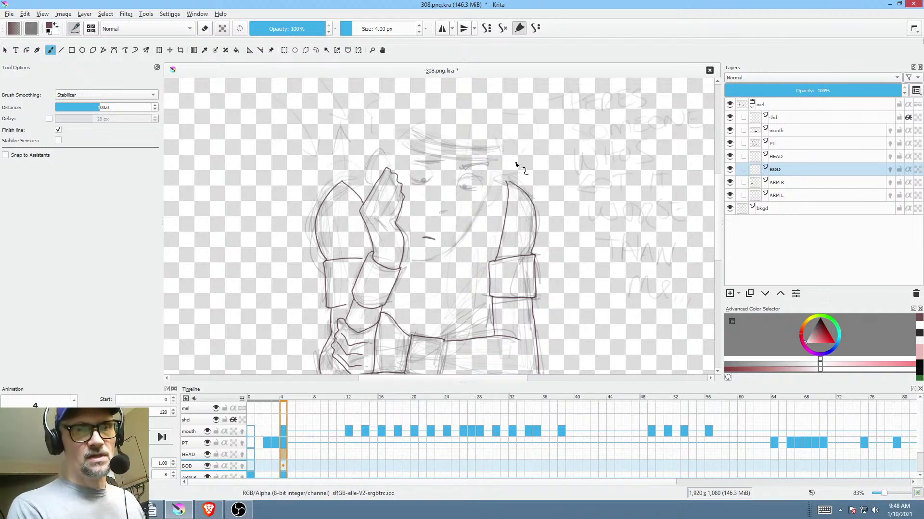
click(792, 168)
click(766, 294)
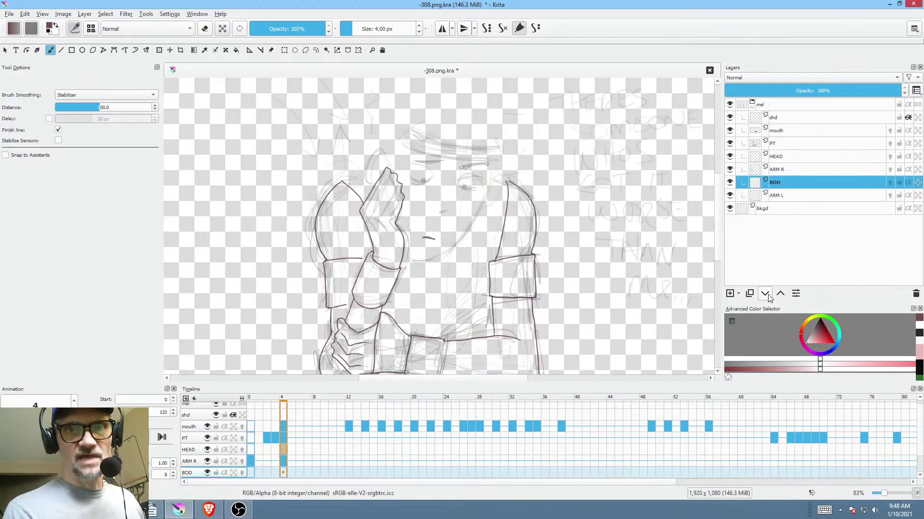
click(765, 295)
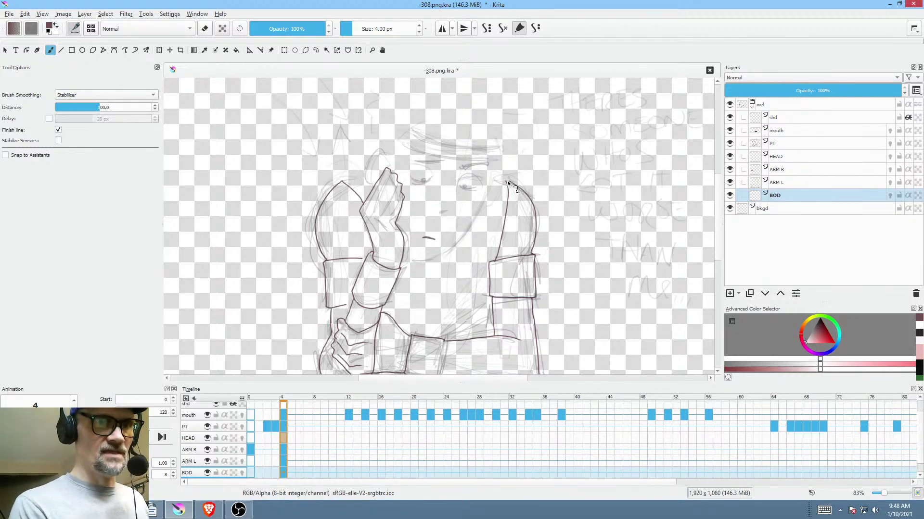
- Ink the torso outline on the BOD layer across both shoulders, down the sides and along a curve behind the forearm
mouse_move(494, 178)
mouse_down()
mouse_move(475, 166)
mouse_move(401, 160)
mouse_move(339, 189)
mouse_up()
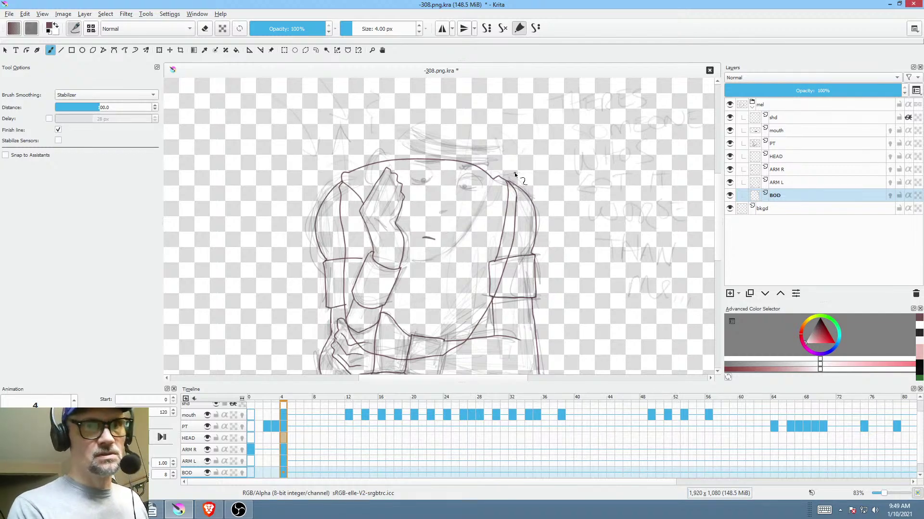
drag(511, 183, 506, 285)
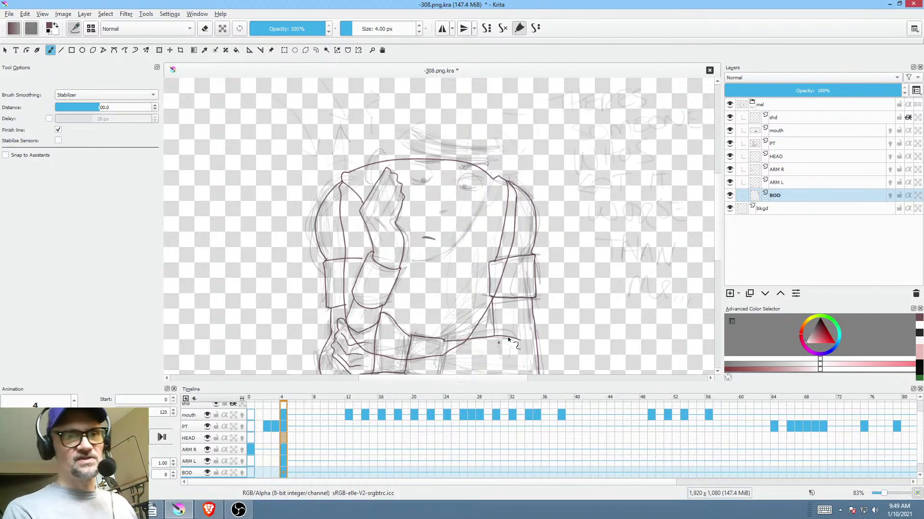
drag(423, 273, 393, 316)
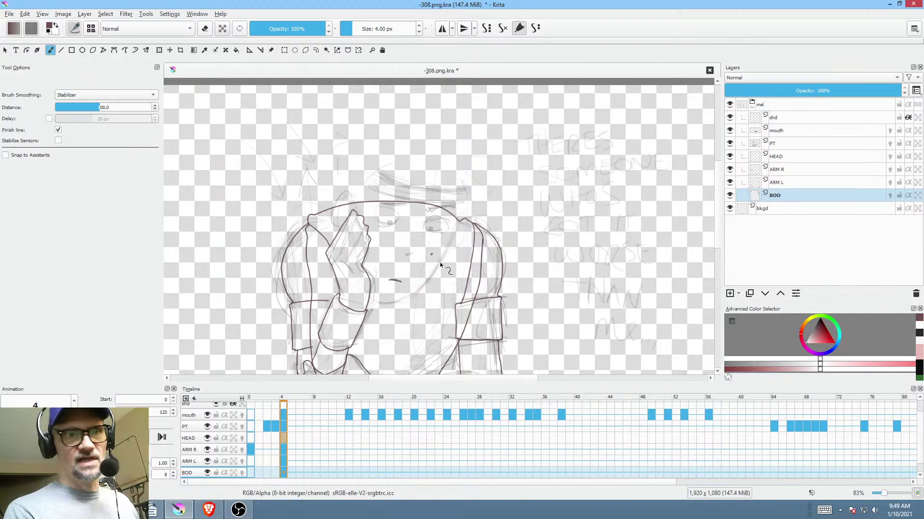
mouse_move(488, 261)
mouse_down()
mouse_move(491, 244)
mouse_move(487, 252)
mouse_up()
- Make HEAD the active layer and hide the ARM R, ARM L and BOD layers
click(798, 156)
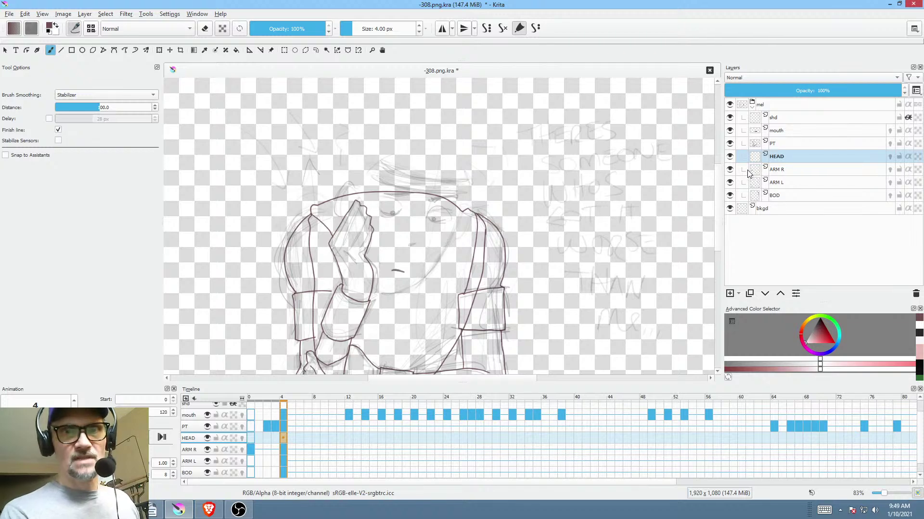
click(730, 169)
click(729, 183)
click(730, 195)
- Ink the ear and the face outline from the ear around the chin and up the far cheek to the hat brim
scroll(456, 268, up, 3)
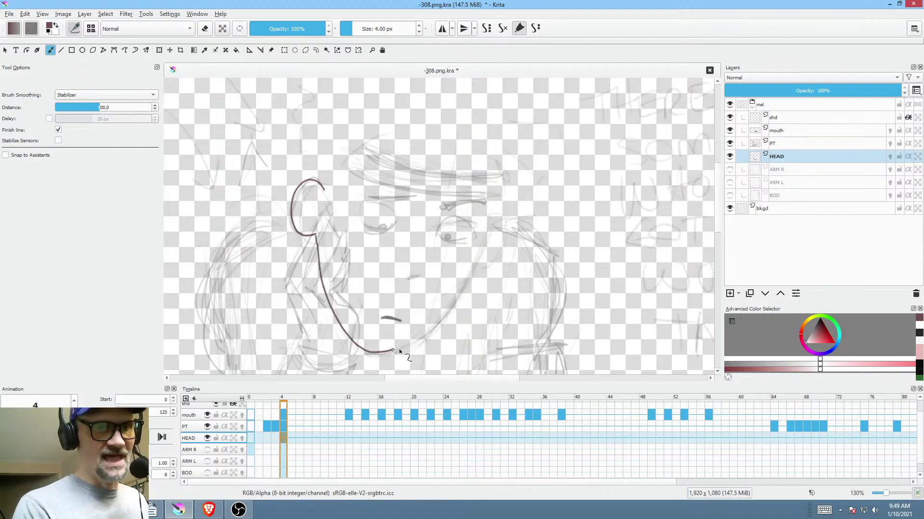
drag(430, 332, 462, 287)
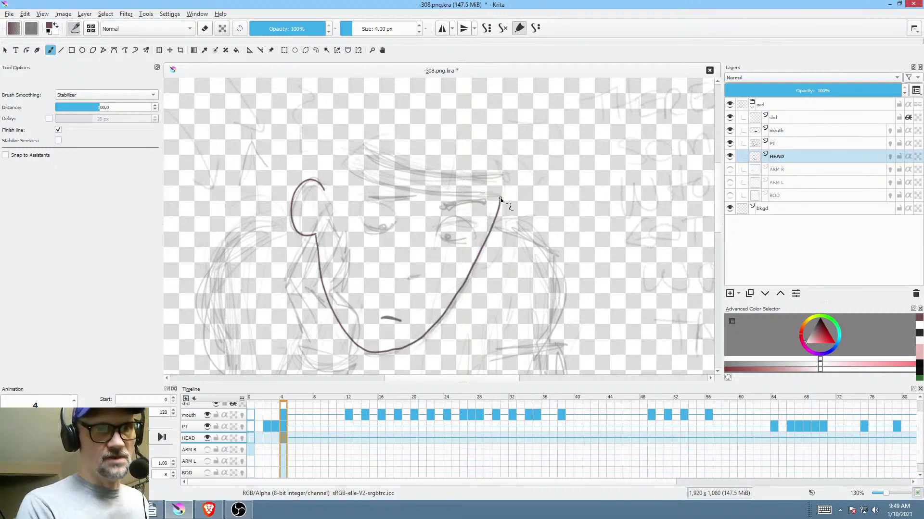
- Ink the upper and lower edges of the headband across the forehead on the HEAD layer
drag(489, 176, 496, 222)
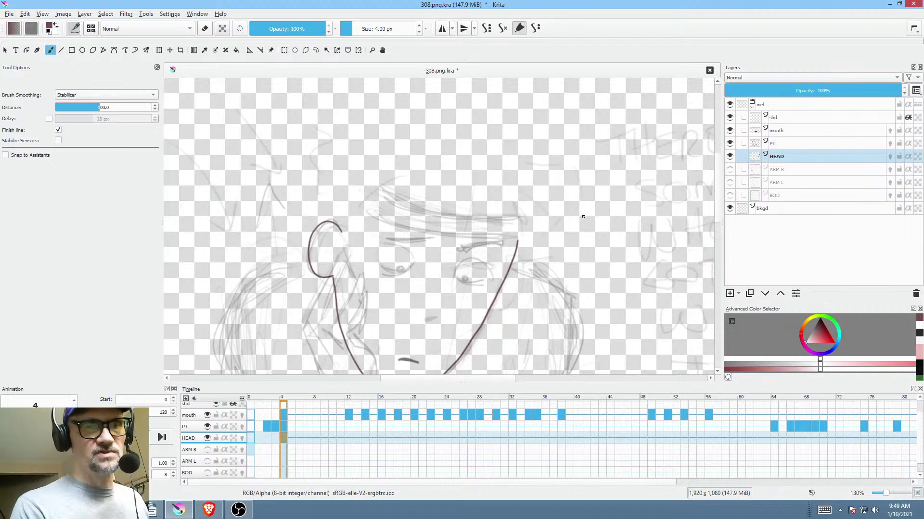
drag(583, 216, 475, 124)
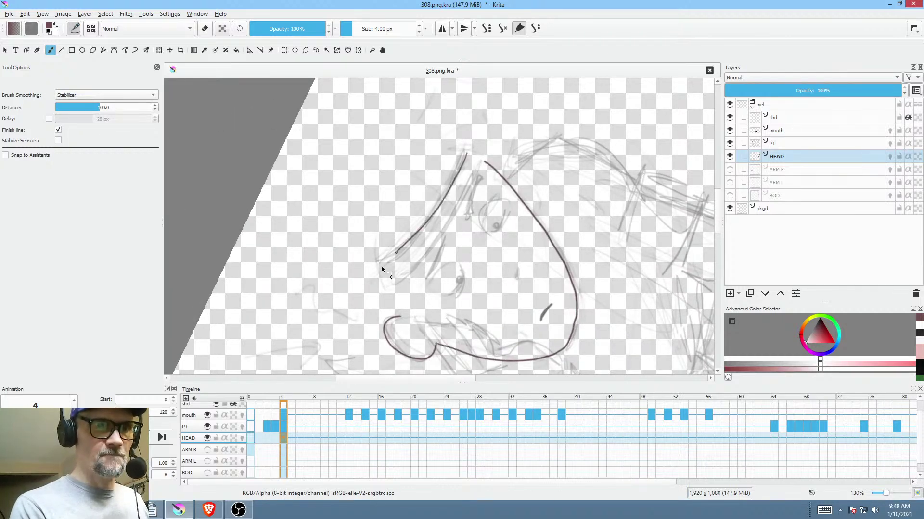
mouse_move(485, 163)
mouse_down()
mouse_move(442, 241)
mouse_move(397, 282)
mouse_up()
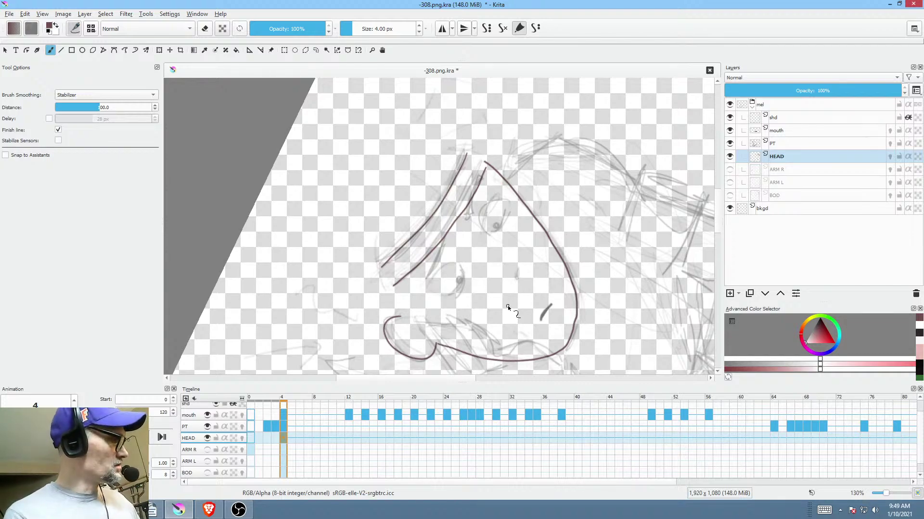
key(5)
mouse_move(485, 229)
mouse_down()
mouse_move(527, 178)
mouse_move(513, 190)
mouse_move(528, 198)
mouse_up()
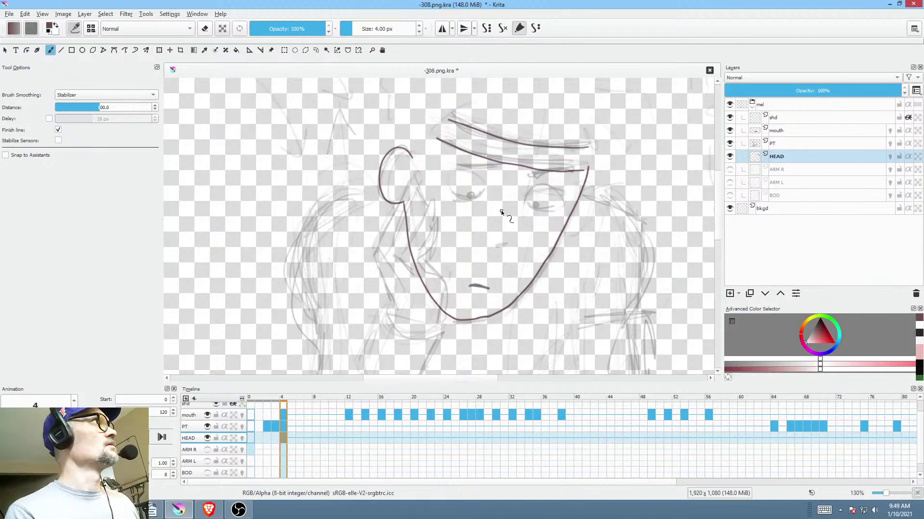
drag(529, 250, 526, 271)
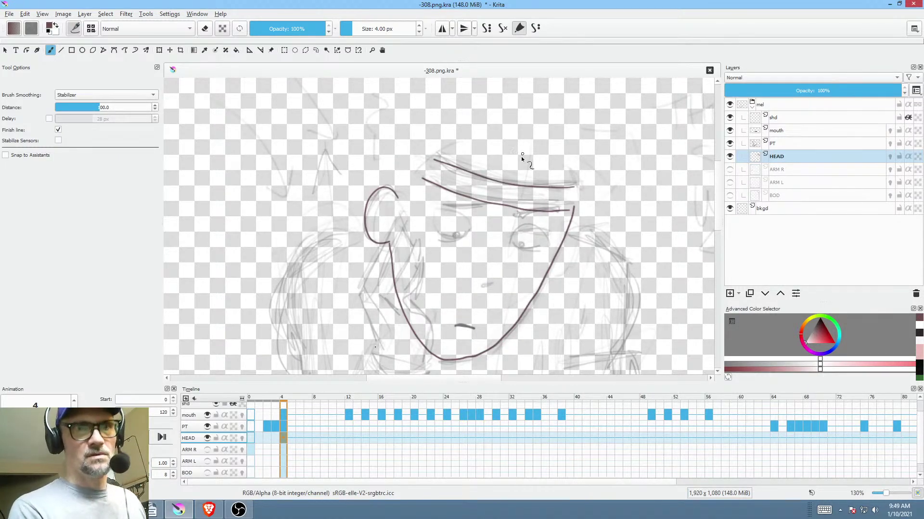
- Ink the hairline from the ear over the headband, through a jagged peak, and down past the far cheek
drag(513, 169, 497, 174)
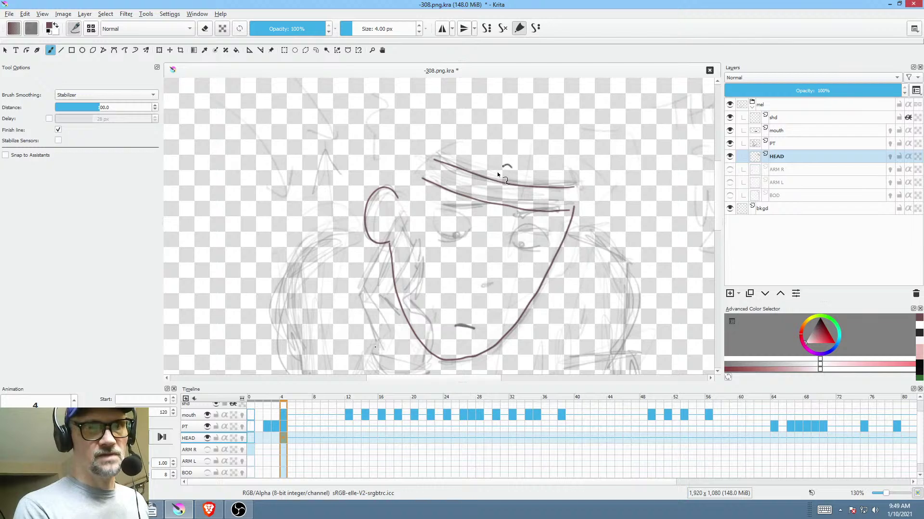
drag(428, 171, 449, 184)
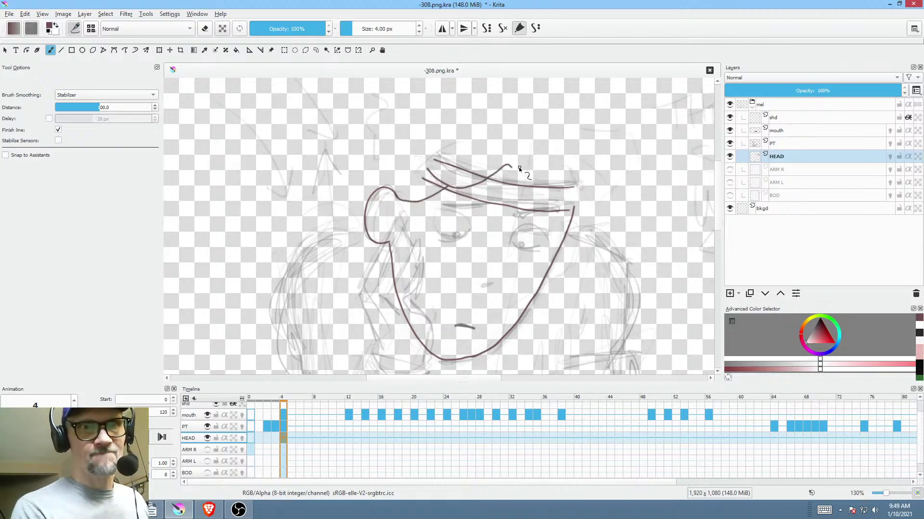
drag(513, 167, 517, 173)
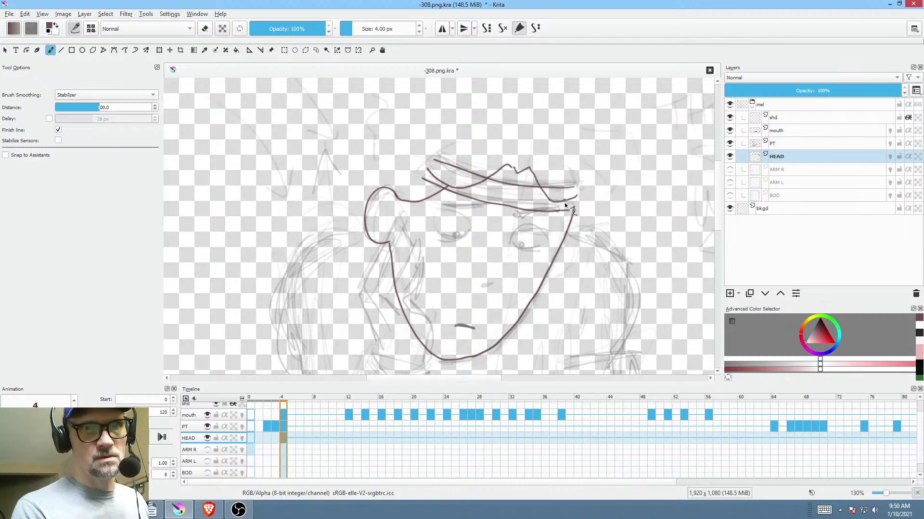
drag(564, 199, 592, 224)
- Erase the ends of the headband lines where they cross beyond the inked hairline on both sides
key(e)
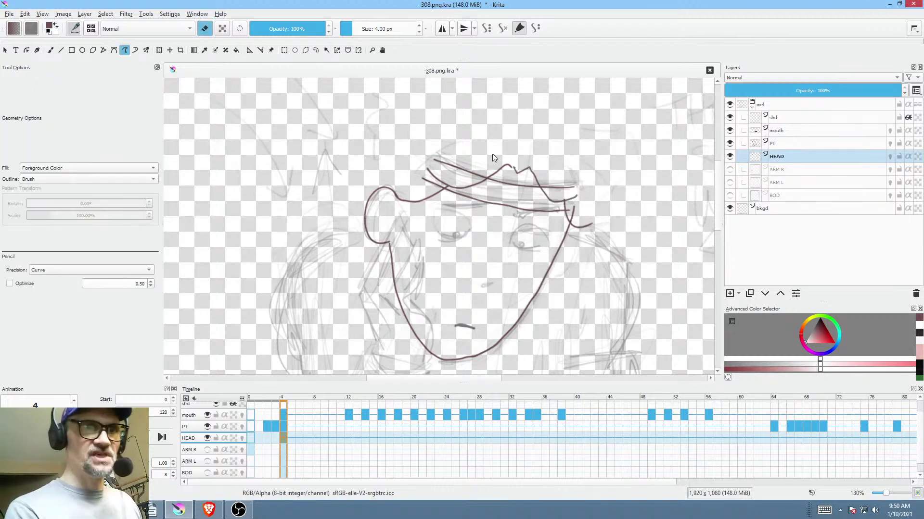
drag(451, 181, 416, 190)
mouse_move(541, 178)
mouse_down()
mouse_move(553, 199)
mouse_move(577, 180)
mouse_move(575, 223)
mouse_up()
scroll(587, 246, down, 2)
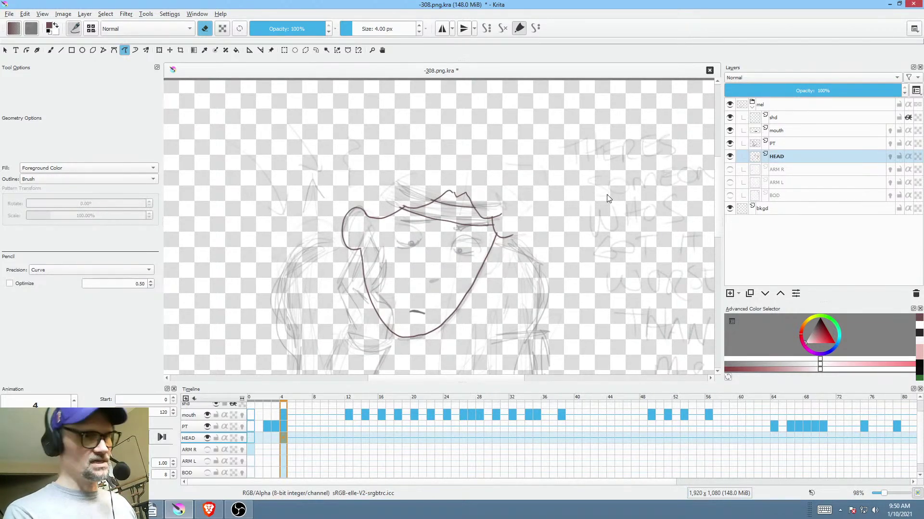
- Make the PT layer active at frame 4 and switch to the 6 px pencil-style sketching brush with black as its colour
mouse_move(766, 139)
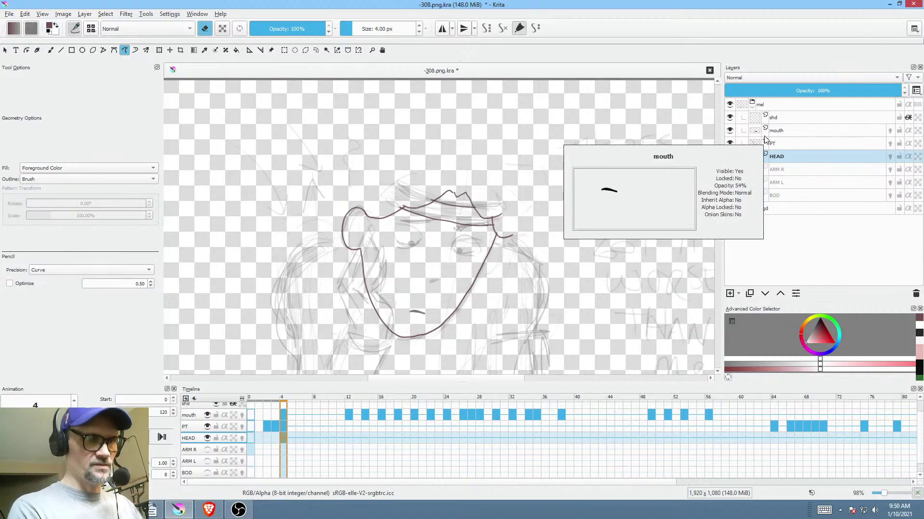
right_click(284, 425)
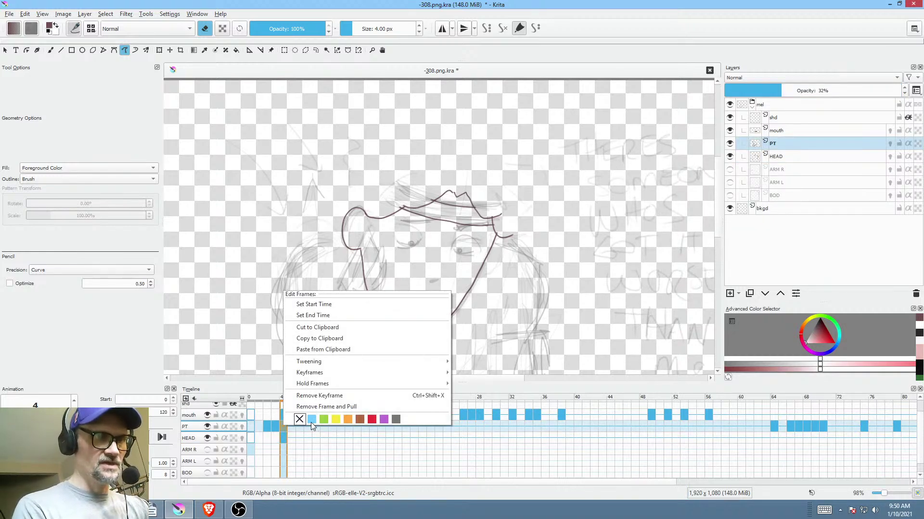
key(Escape)
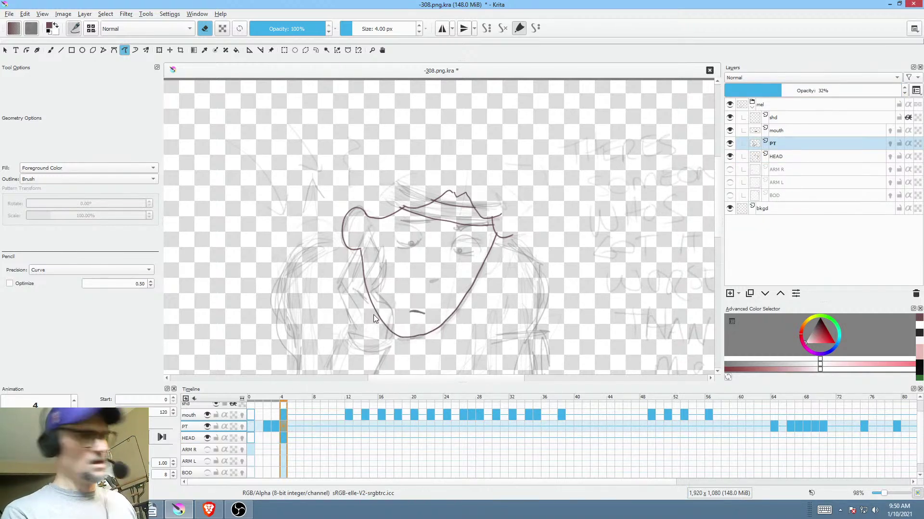
key(b)
right_click(553, 206)
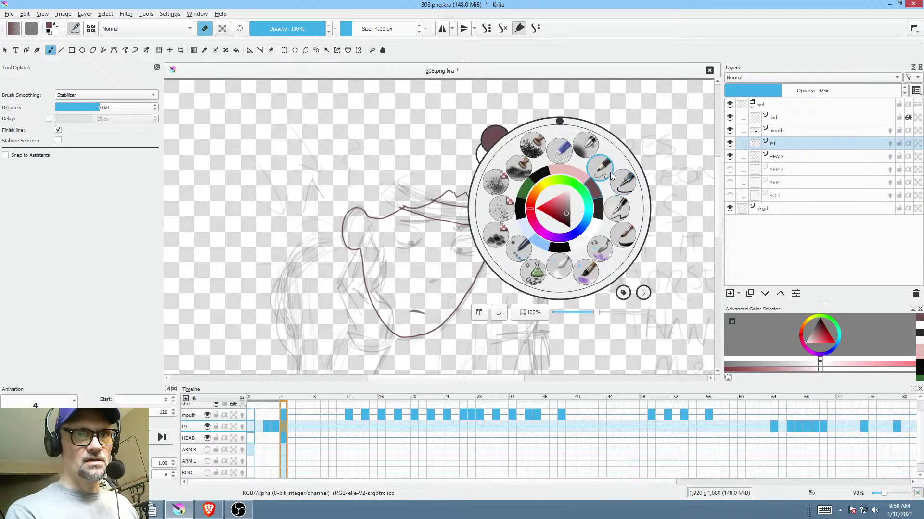
click(604, 162)
drag(829, 336, 818, 308)
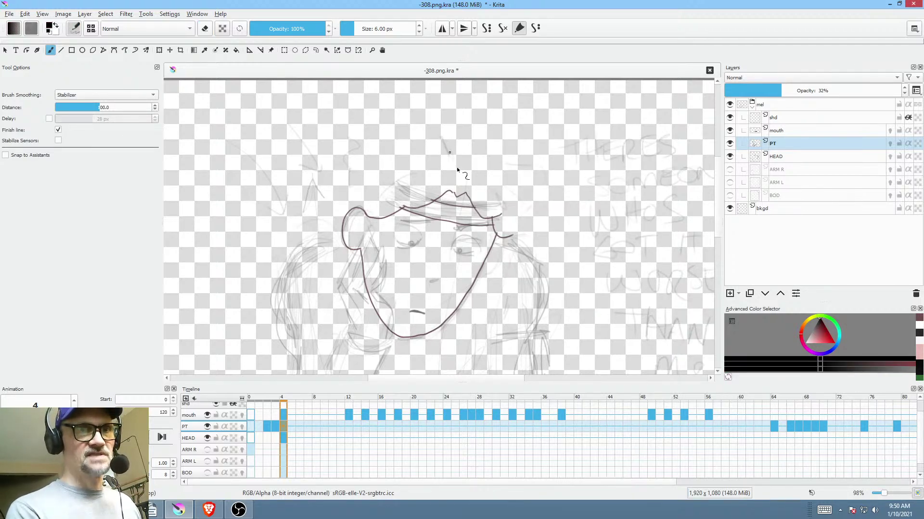
- Sketch the hair's parting, its crown and the ear-side outline on the PT layer
drag(451, 137, 460, 163)
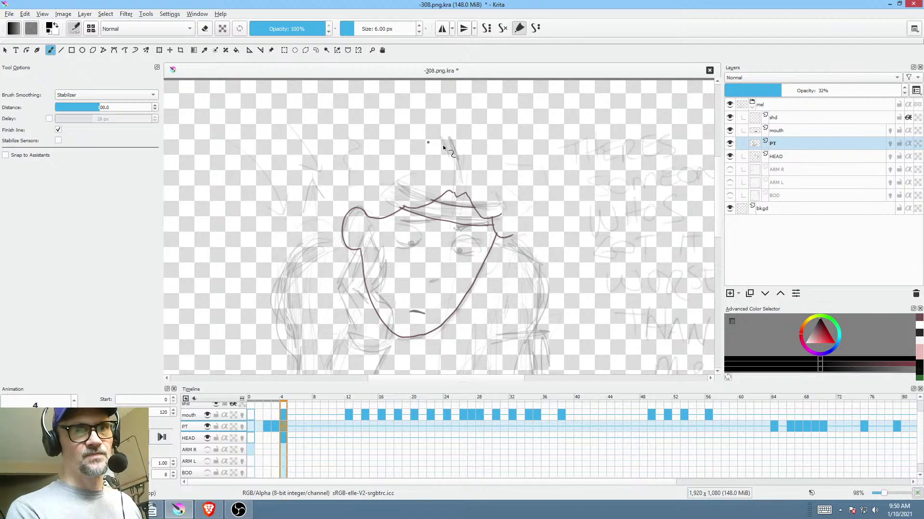
drag(397, 117, 384, 134)
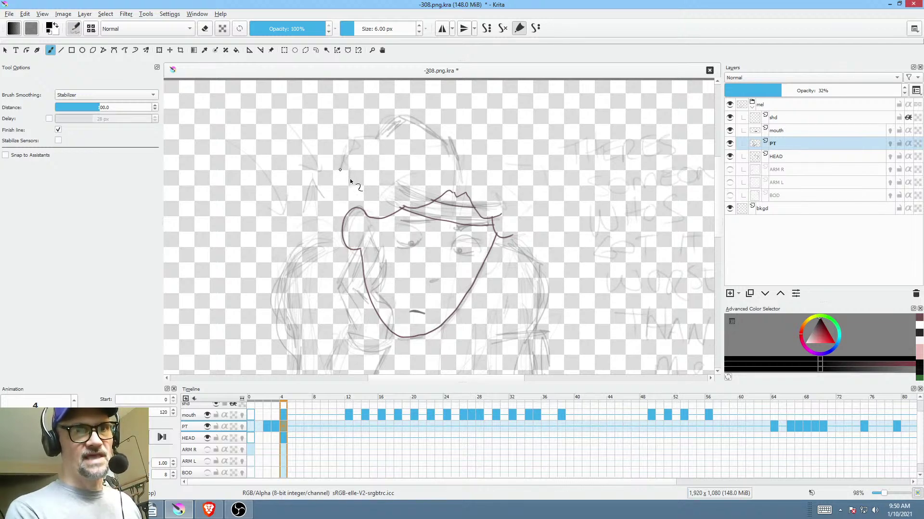
drag(333, 213, 335, 231)
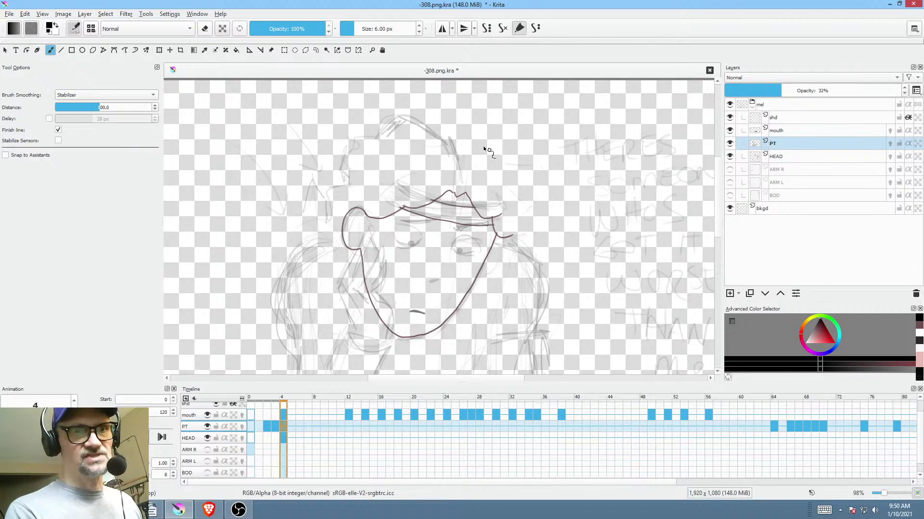
- Set brush smoothing to None and sketch the hair outline on the far side, curling down to the cheek
key(s)
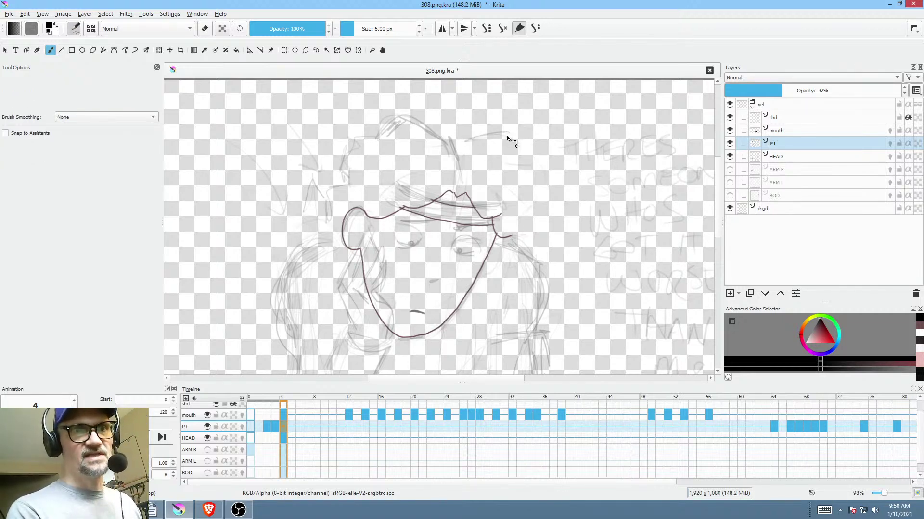
mouse_move(469, 124)
mouse_down()
mouse_move(503, 135)
mouse_move(526, 163)
mouse_up()
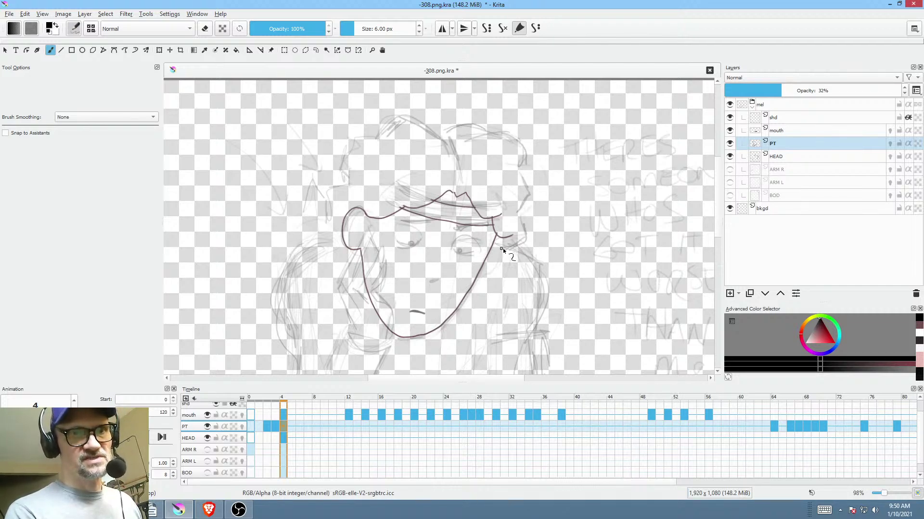
drag(505, 243, 528, 225)
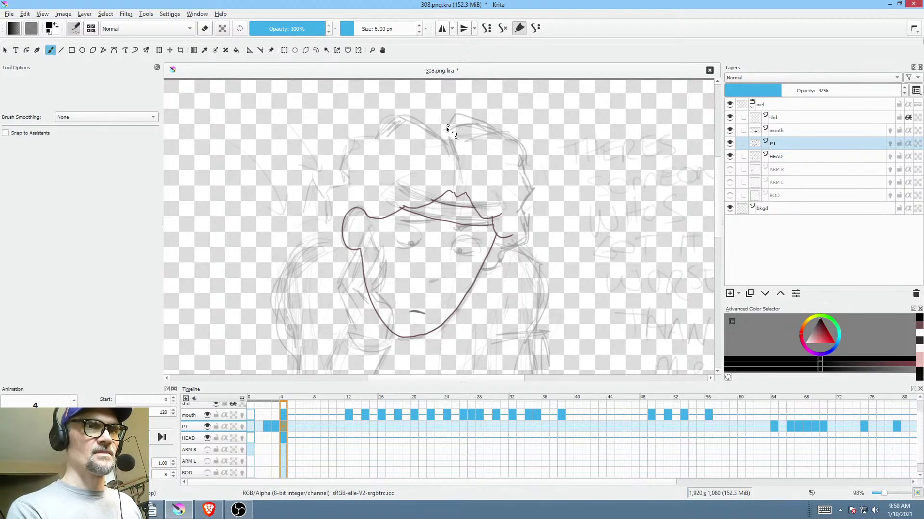
- Reinforce the crown of the hair and sketch wavy outer curls down to the ear
drag(424, 121, 403, 115)
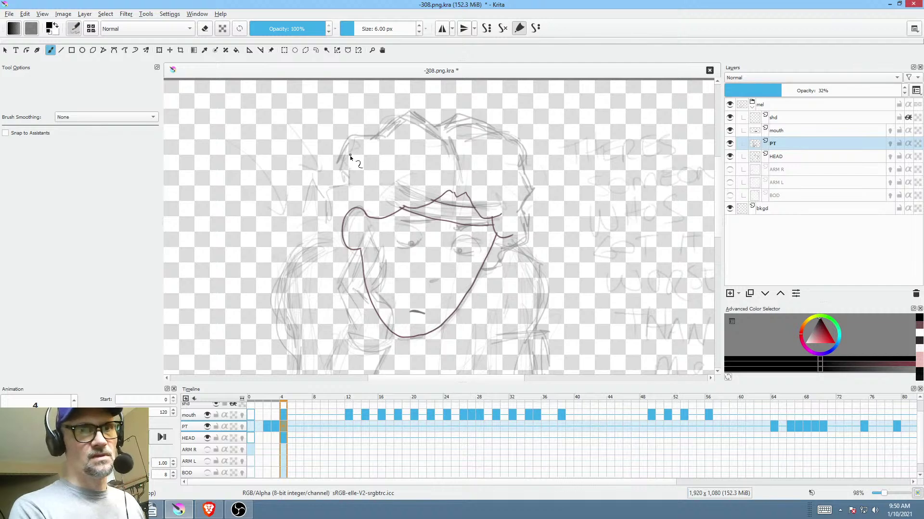
drag(353, 153, 317, 178)
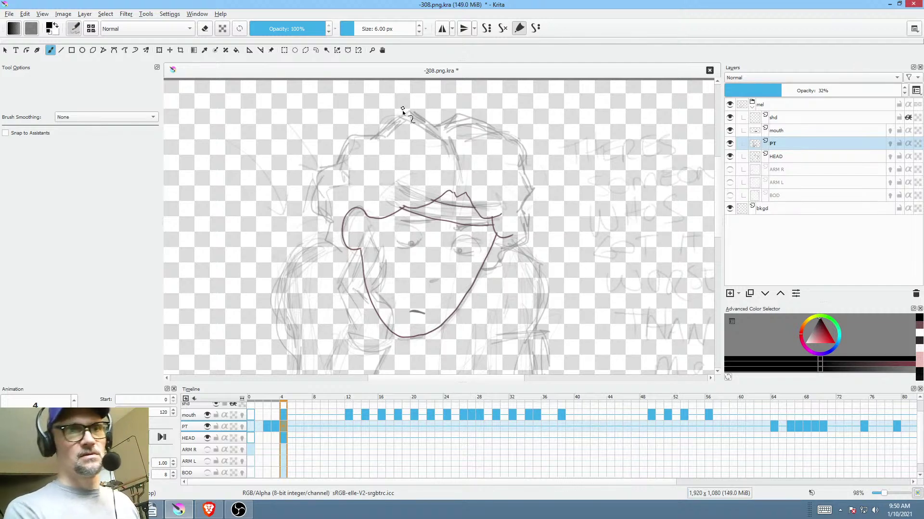
drag(371, 137, 365, 145)
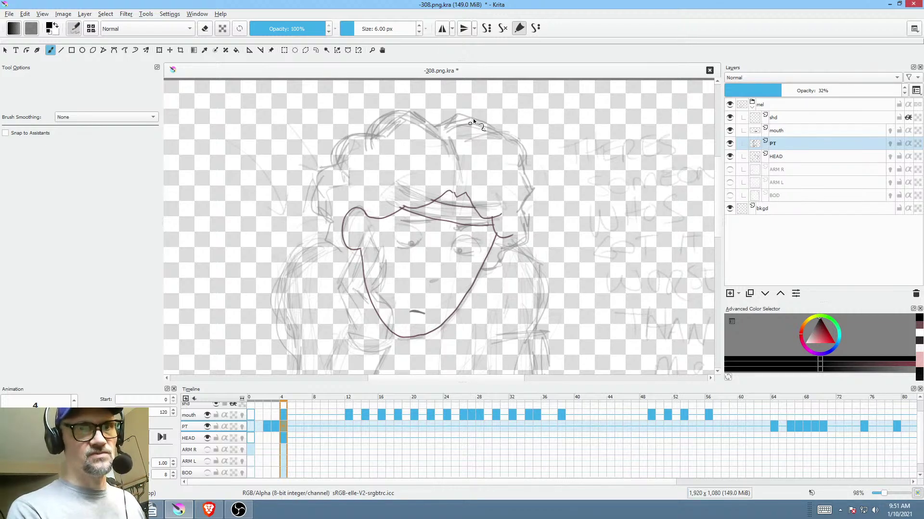
- Erase the top of the far-side hair and resketch it as a smooth, flatter curve
key(p)
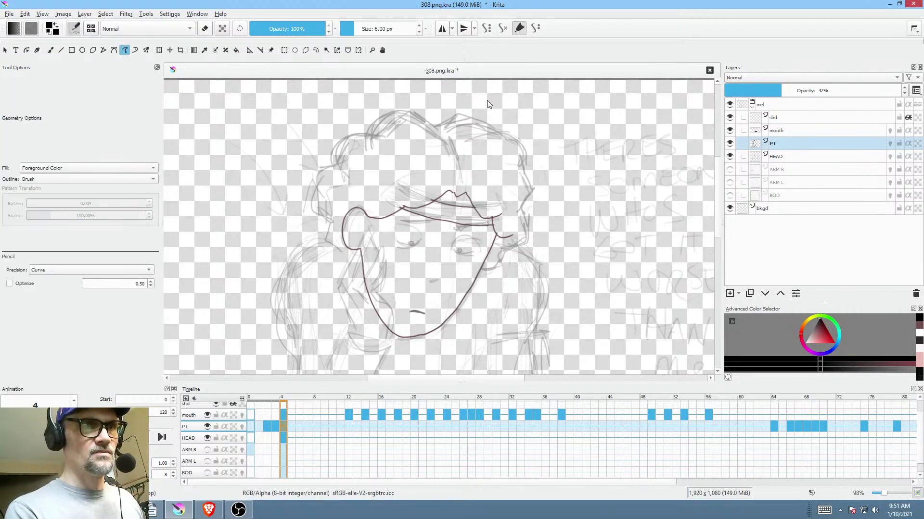
key(e)
drag(485, 106, 494, 143)
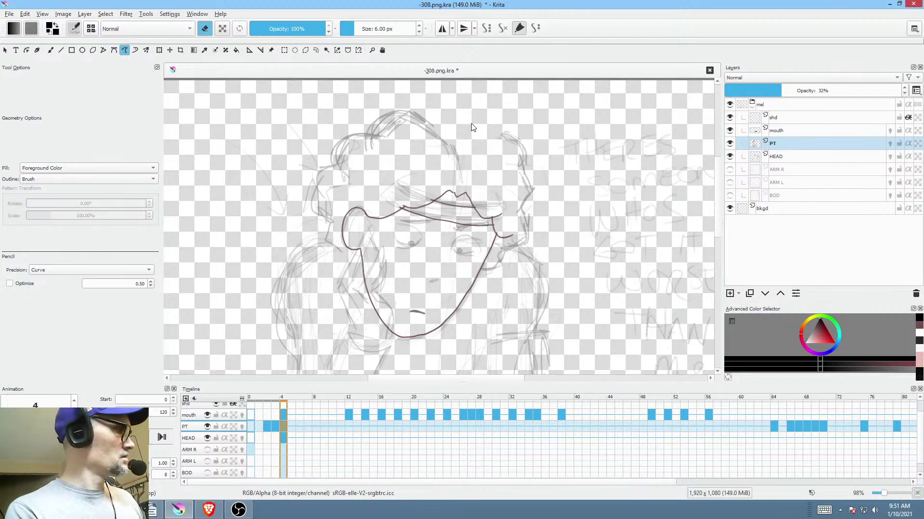
key(b)
key(e)
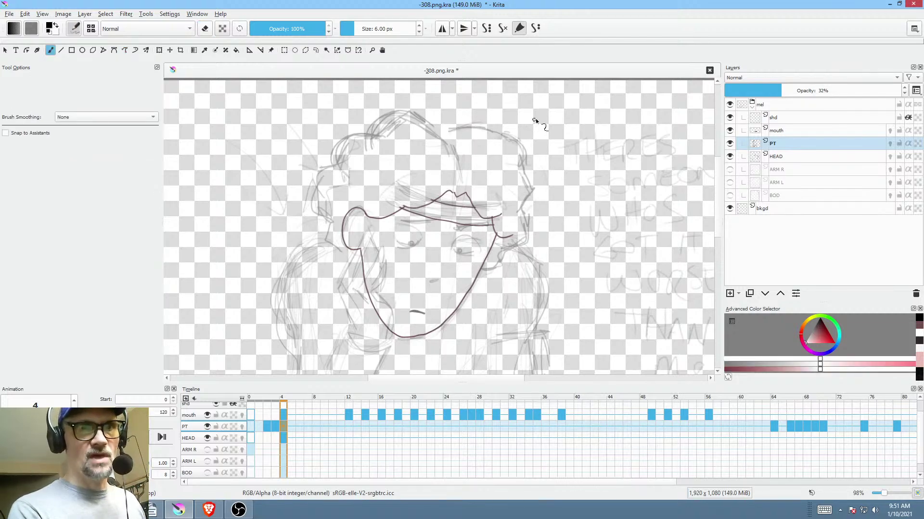
scroll(588, 179, down, 3)
scroll(589, 194, up, 4)
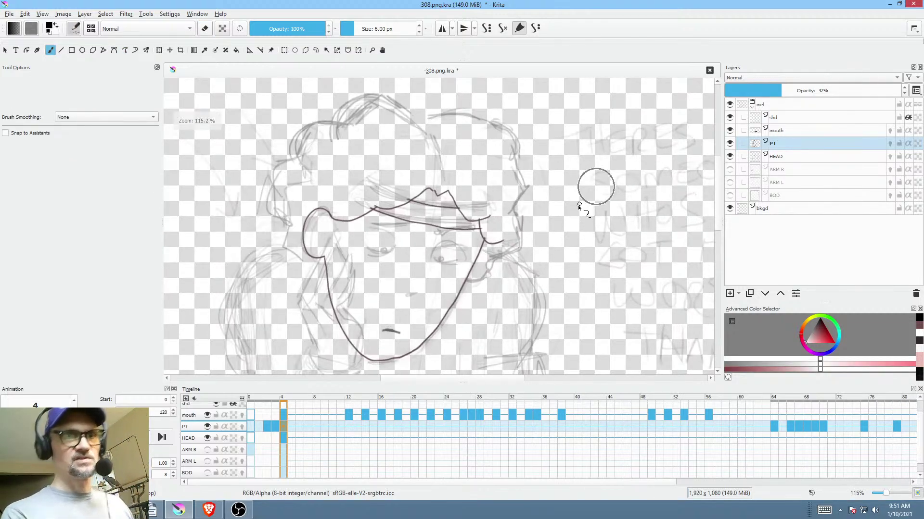
drag(593, 185, 563, 205)
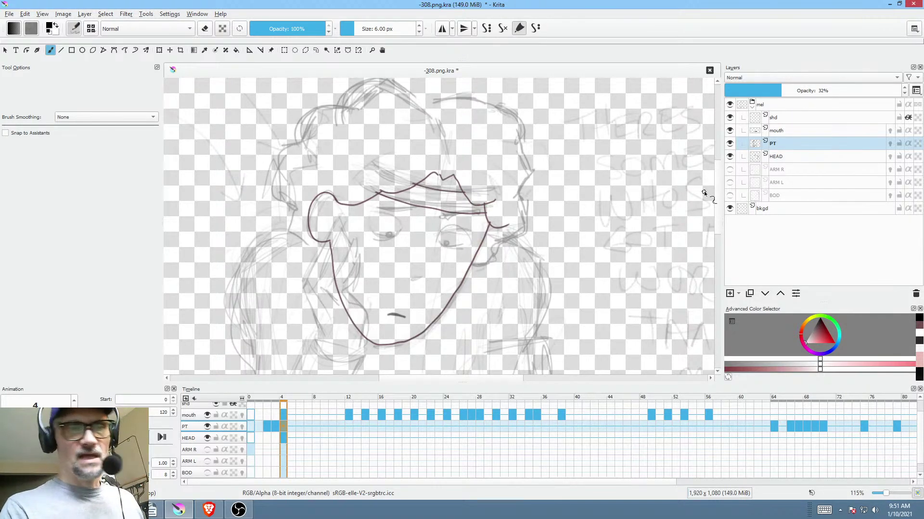
- Make HEAD active at frame 4 and sample the maroon line colour from the inked hairline beside the ear
right_click(284, 437)
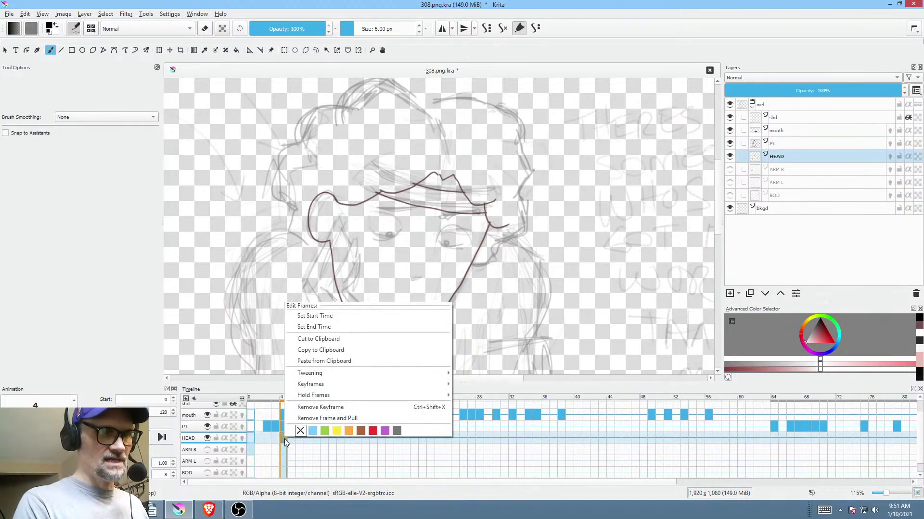
key(Escape)
mouse_move(310, 478)
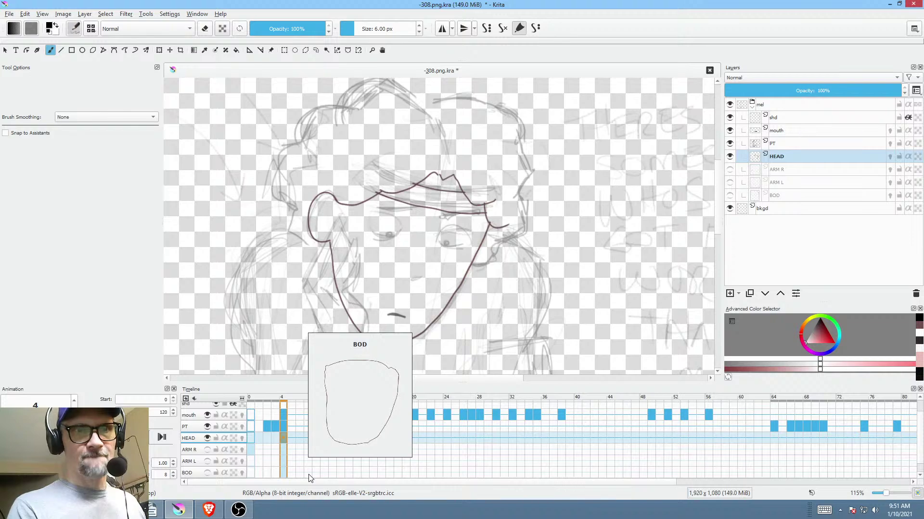
drag(821, 330, 820, 328)
scroll(515, 117, up, 5)
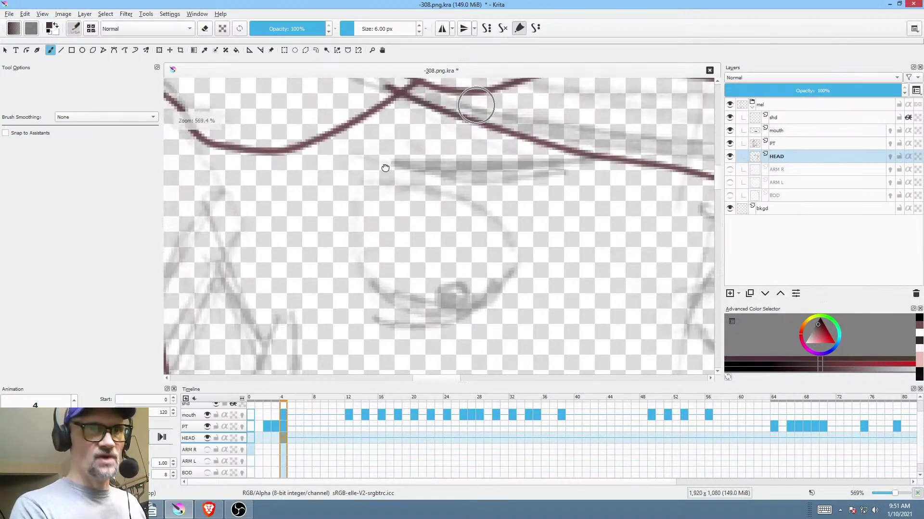
scroll(405, 223, up, 2)
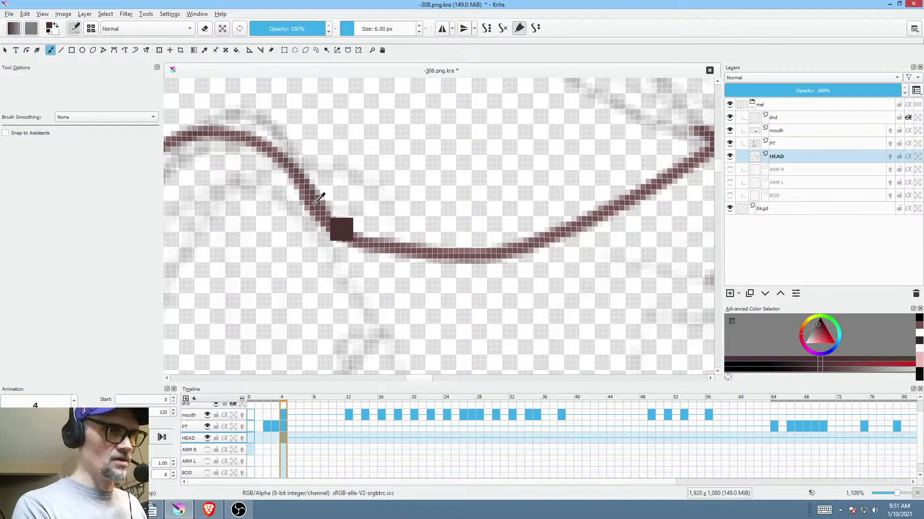
ctrl+click(390, 182)
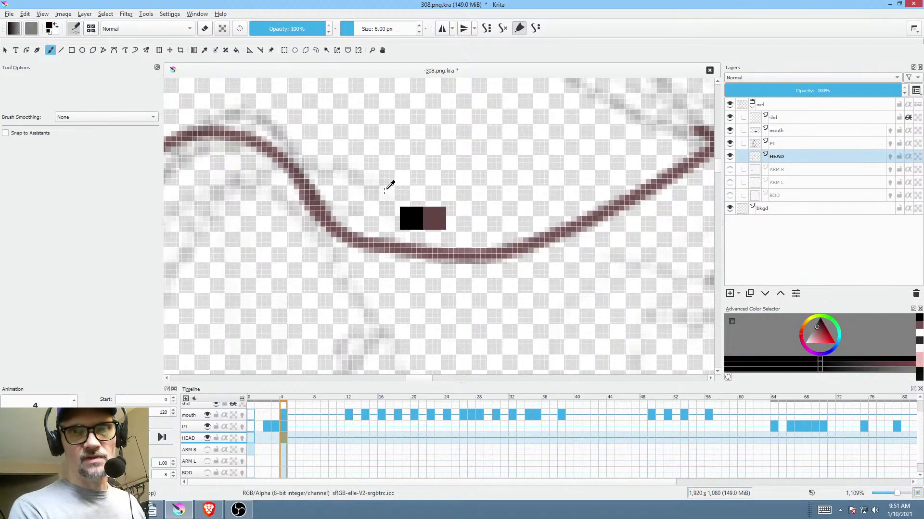
ctrl+click(312, 208)
scroll(409, 221, down, 6)
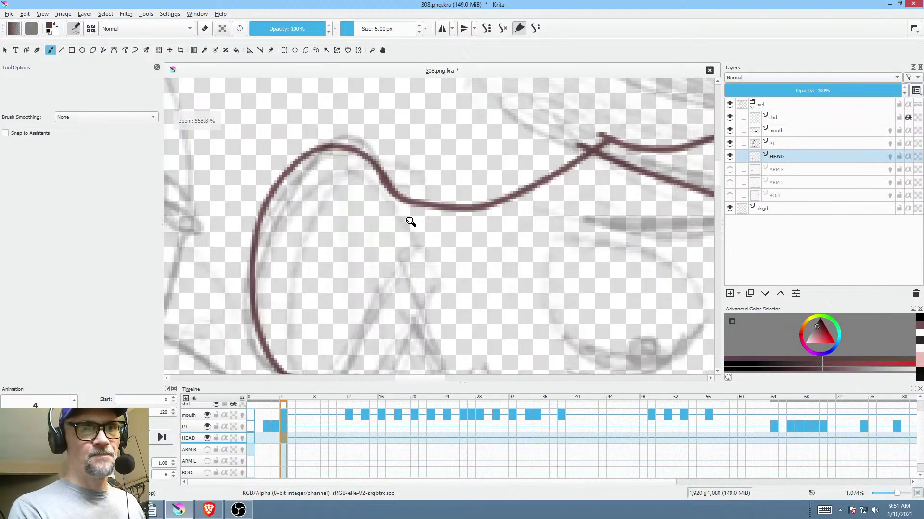
- Choose the 4 px ink brush with Stabilizer smoothing and ink the hair outline from the crown to the near ear, adding the inner-ear lines
scroll(374, 296, down, 1)
right_click(495, 247)
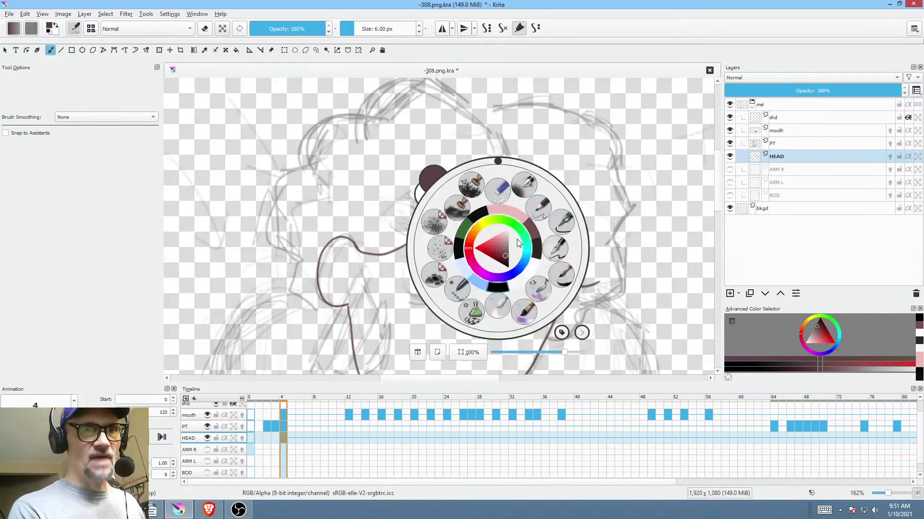
click(560, 216)
mouse_move(379, 138)
mouse_down()
mouse_move(423, 161)
mouse_move(472, 157)
mouse_up()
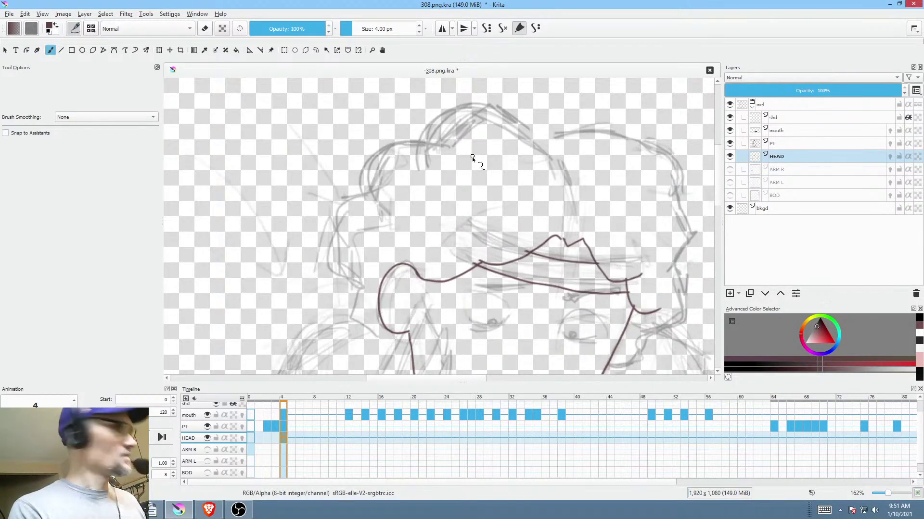
mouse_move(553, 143)
mouse_down()
mouse_move(515, 117)
mouse_move(470, 107)
mouse_move(422, 143)
mouse_move(379, 153)
mouse_move(368, 197)
mouse_up()
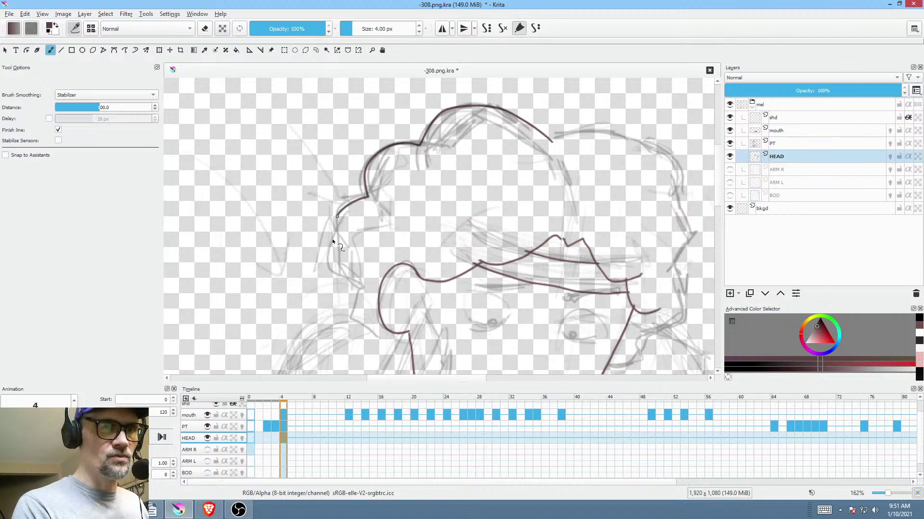
drag(383, 331, 392, 318)
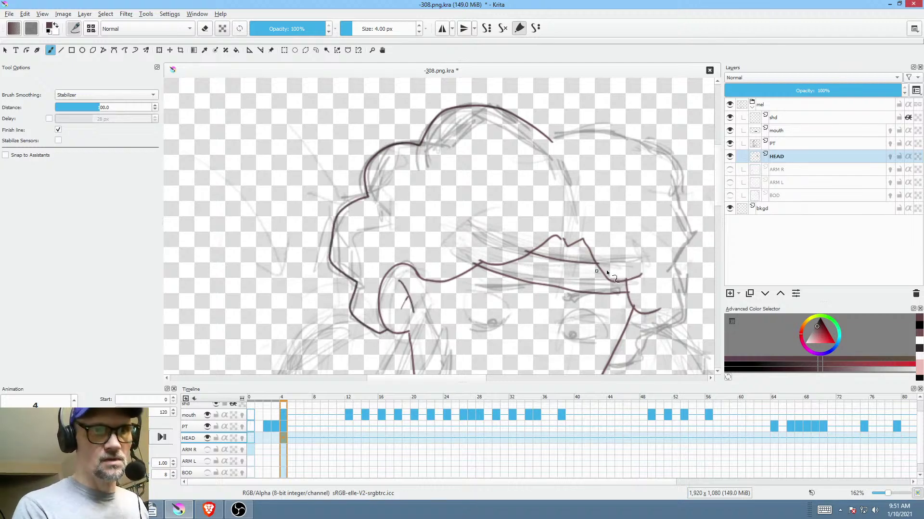
- Ink the far-side hair outline from the crown parting around the outer curls and down to the cheek
drag(606, 270, 390, 265)
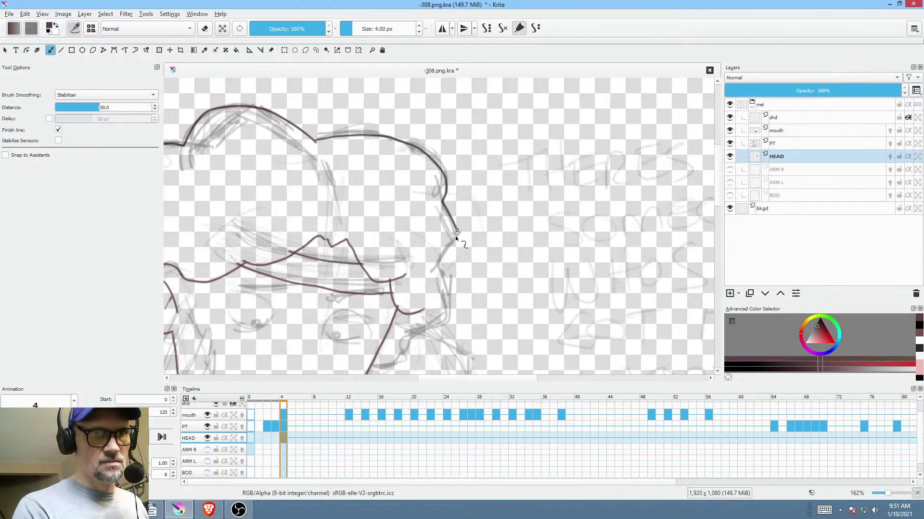
drag(421, 324, 507, 232)
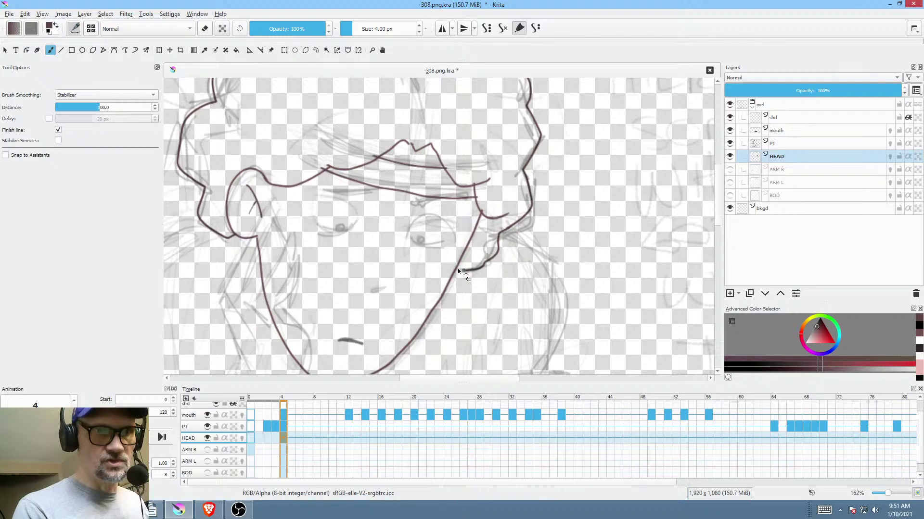
drag(457, 269, 456, 270)
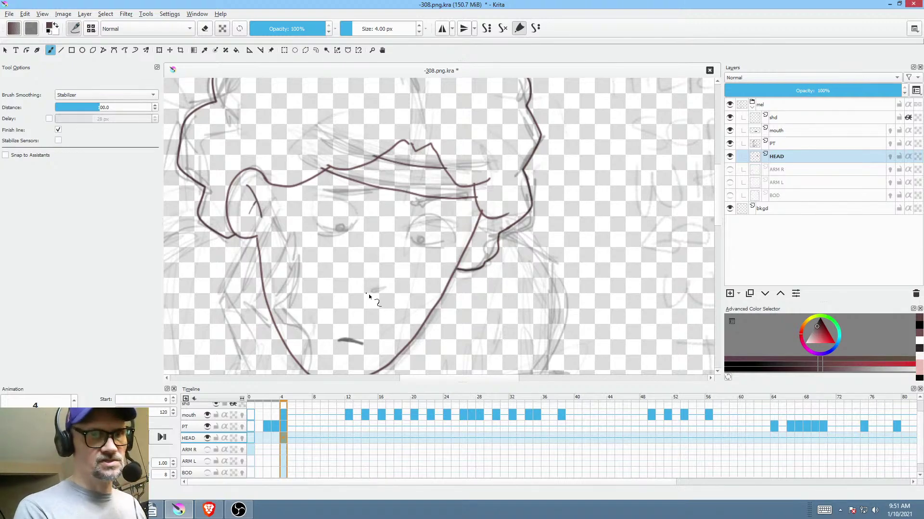
- Try inking both eyes with the stabilized 4 px brush, including upper lids, lower lids and round pupils
scroll(536, 293, up, 5)
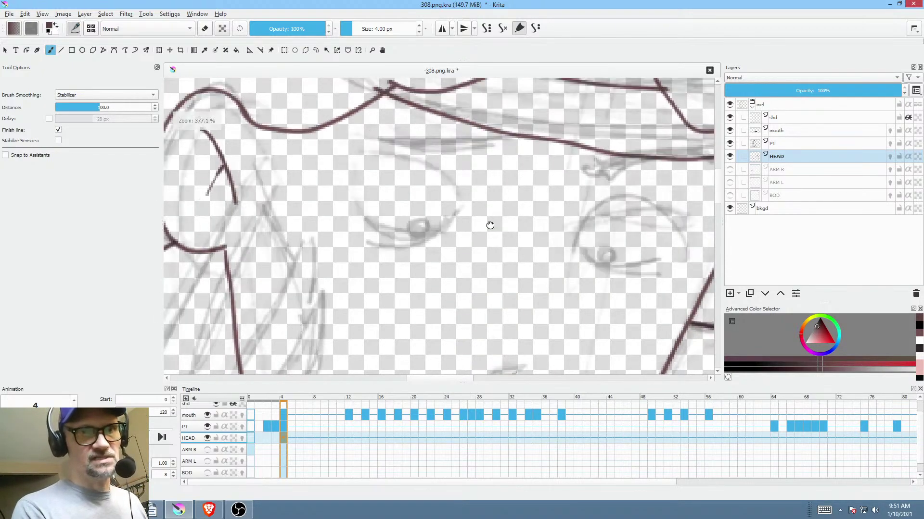
mouse_move(491, 225)
mouse_down()
mouse_move(452, 193)
mouse_move(333, 241)
mouse_up()
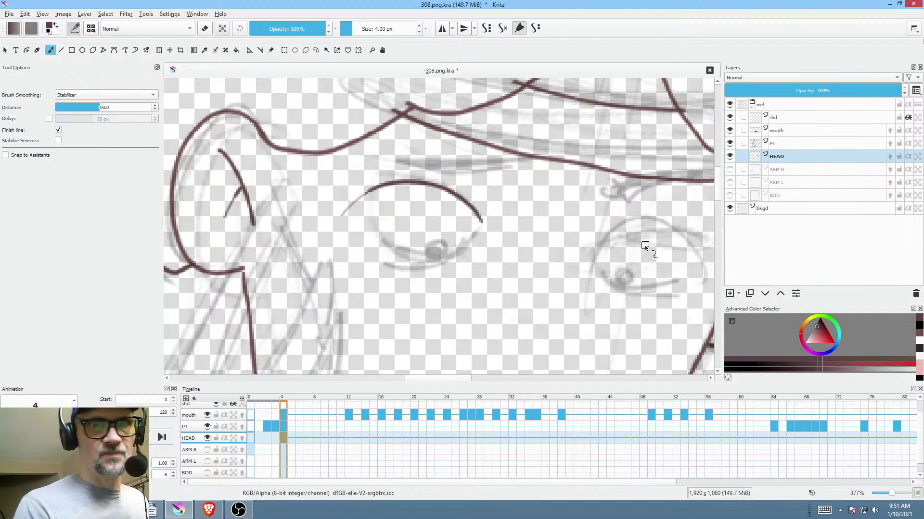
drag(645, 246, 489, 245)
drag(558, 253, 561, 264)
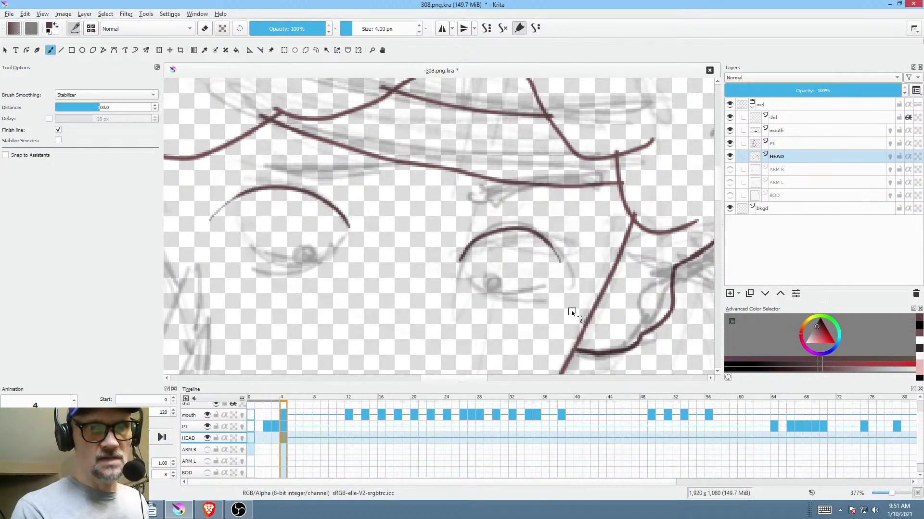
drag(465, 275, 562, 286)
mouse_move(231, 249)
mouse_down()
mouse_move(279, 270)
mouse_move(344, 236)
mouse_up()
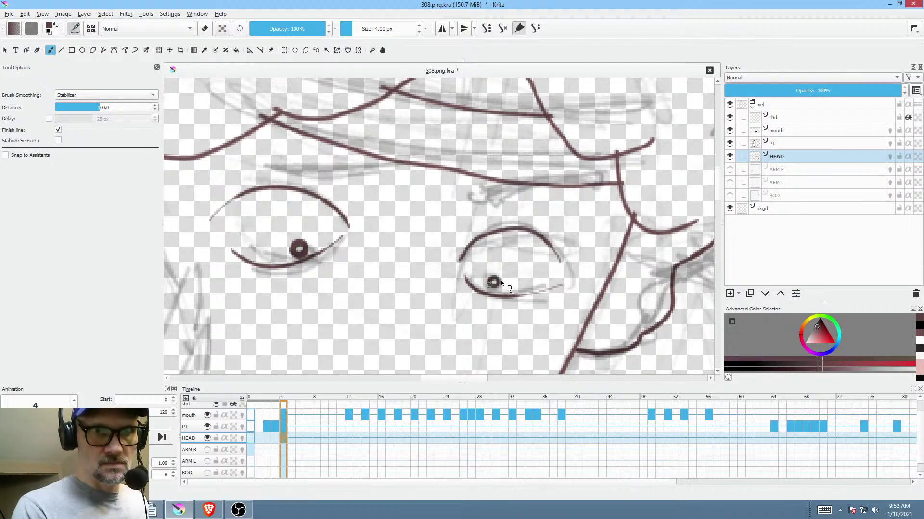
drag(494, 282, 498, 286)
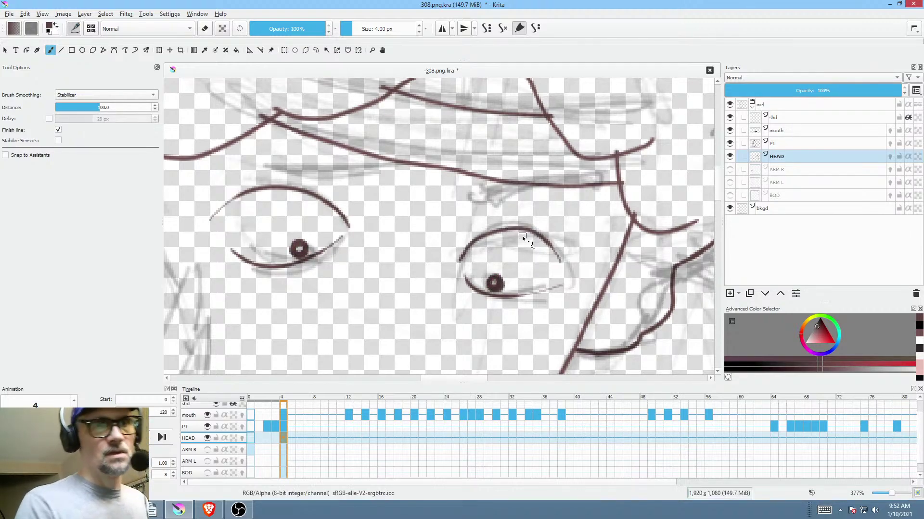
- Check the face rotated and mirrored, and erase both inked eyes with filled freehand shapes in eraser mode
scroll(521, 235, down, 4)
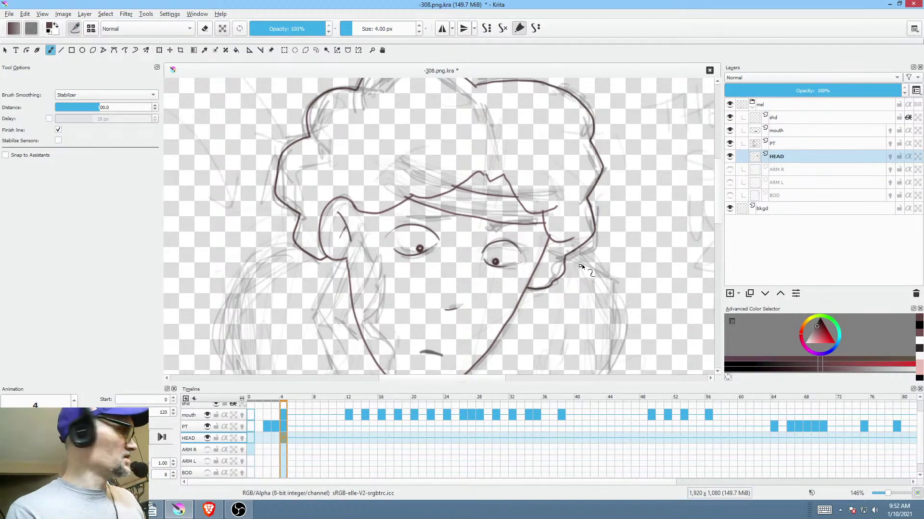
mouse_move(609, 265)
mouse_down()
mouse_move(598, 186)
mouse_move(426, 200)
mouse_up()
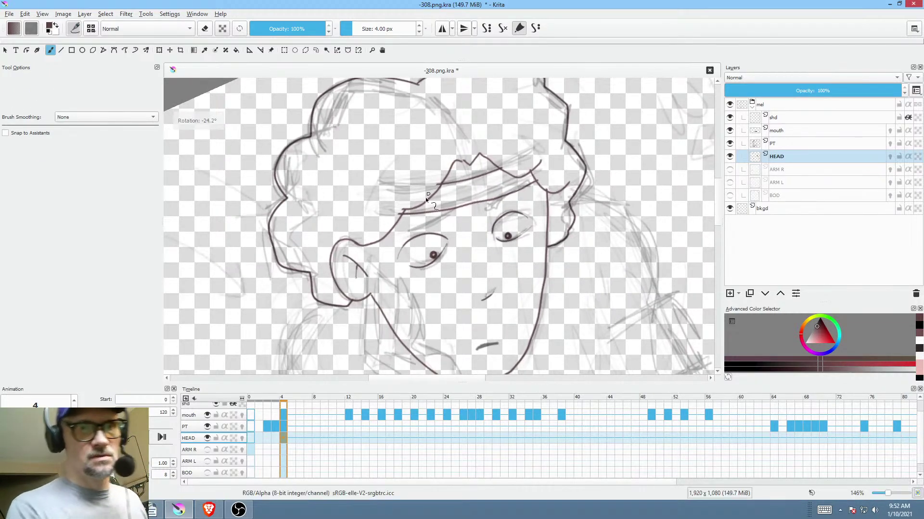
key(m)
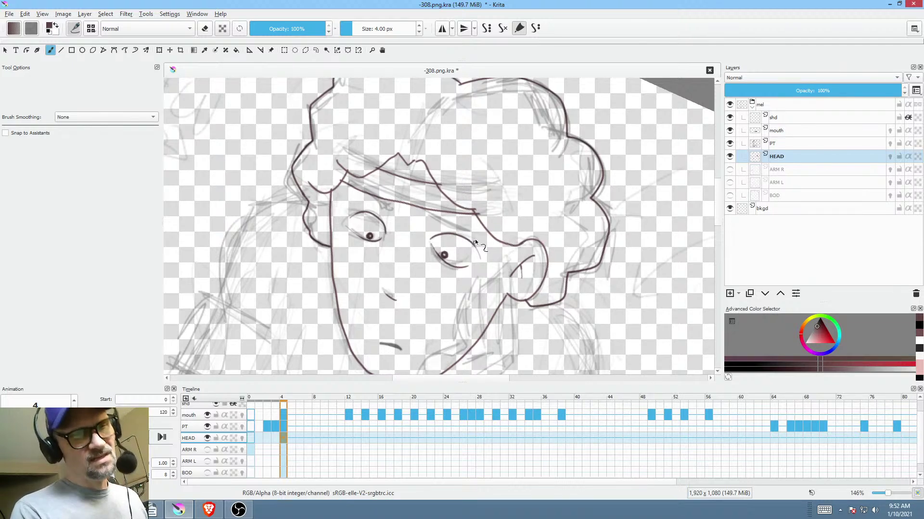
key(shift+b)
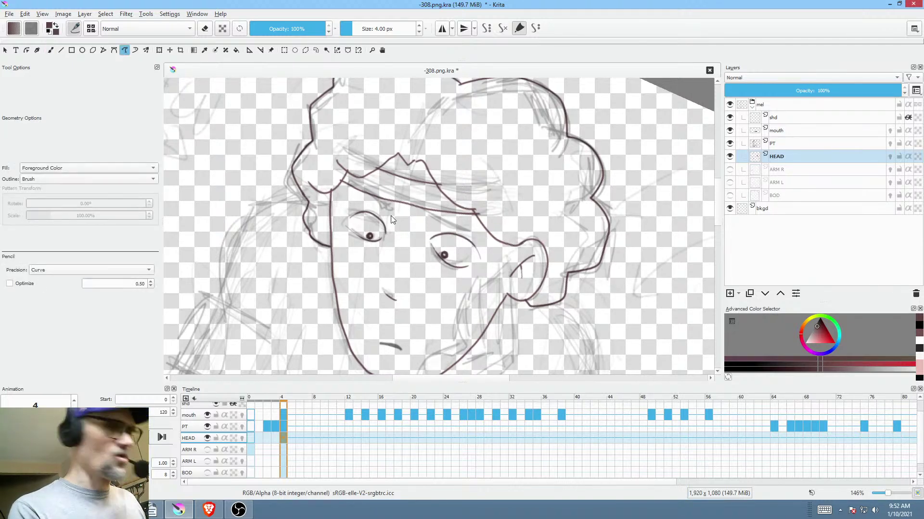
key(e)
drag(372, 207, 391, 200)
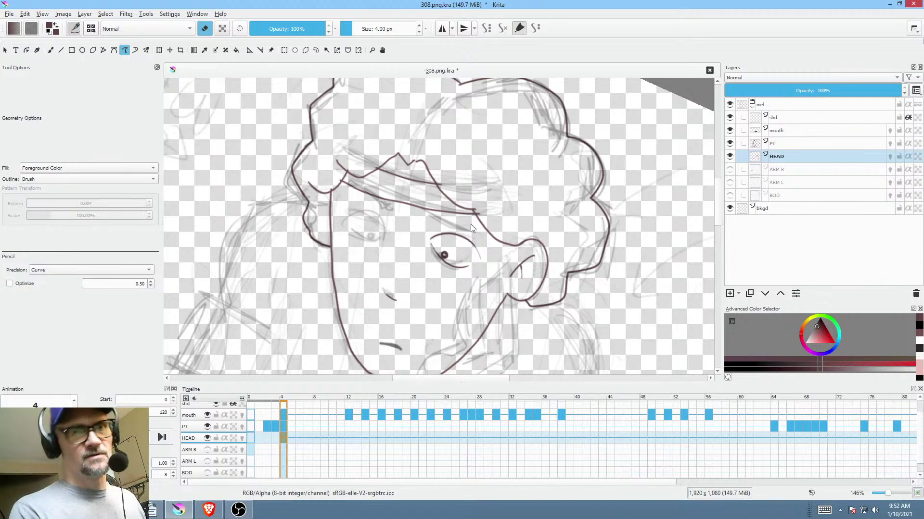
mouse_move(481, 235)
mouse_down()
mouse_move(454, 232)
mouse_move(475, 232)
mouse_up()
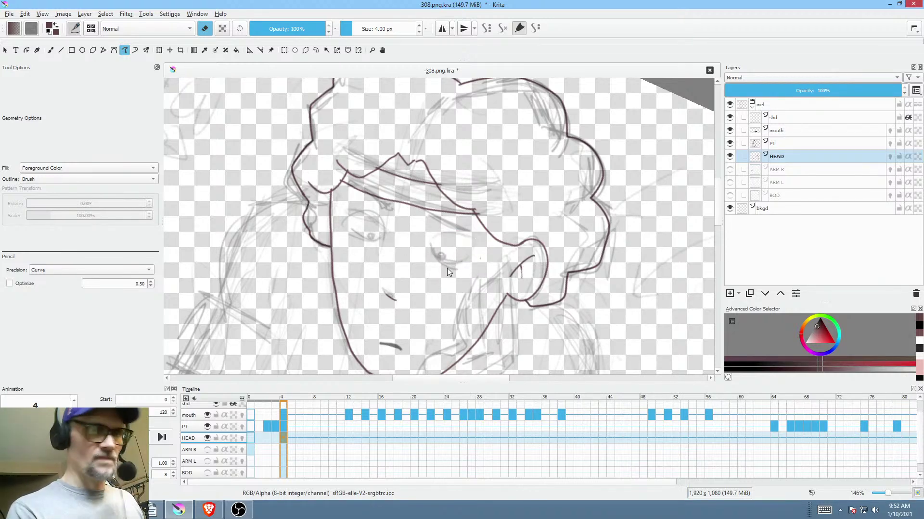
- Choose the 6 px brush without smoothing, straighten the mirrored canvas and ink the lower lids of both eyes freehand
right_click(493, 241)
click(545, 195)
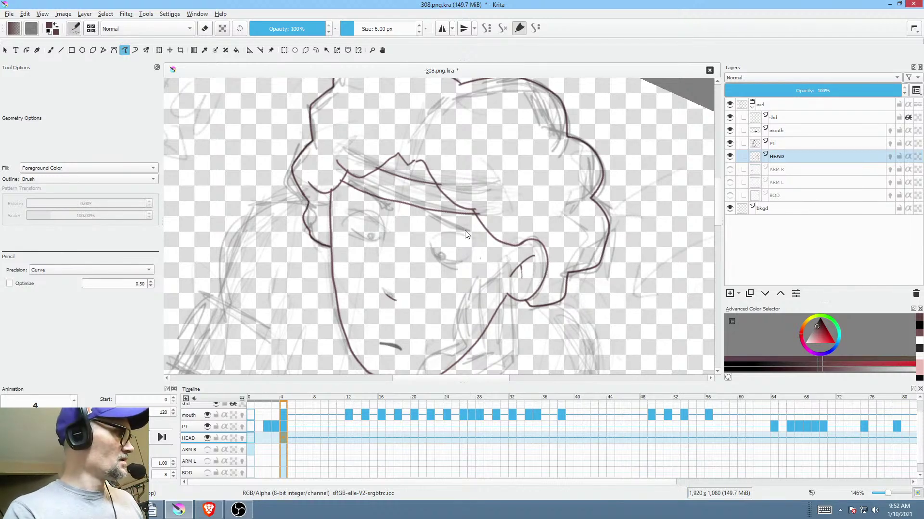
key(5)
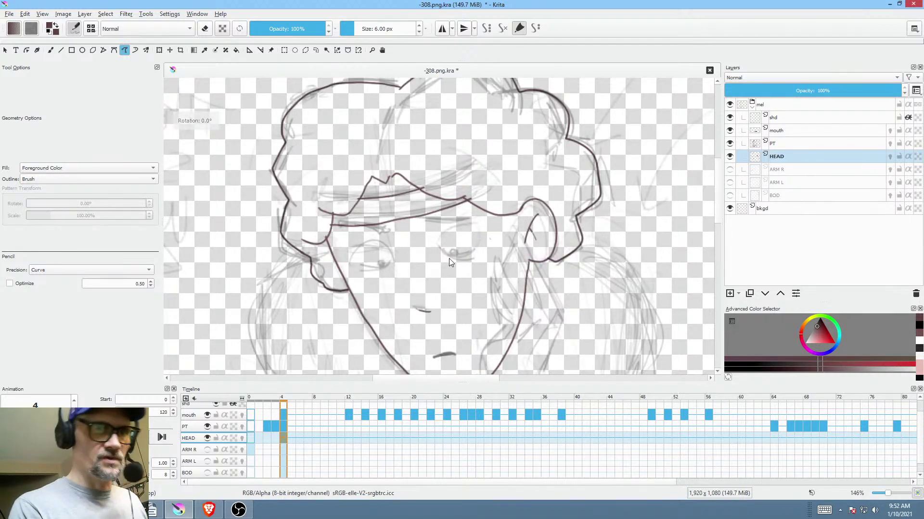
key(b)
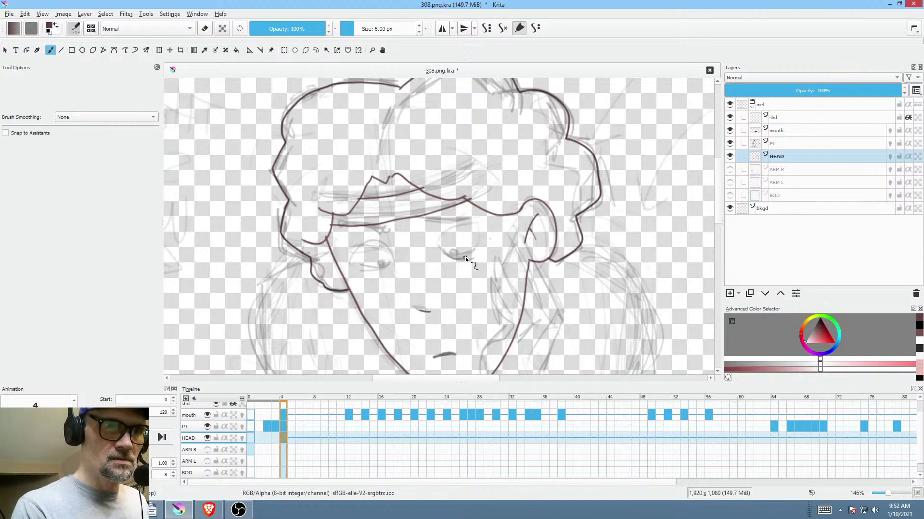
drag(443, 253, 483, 245)
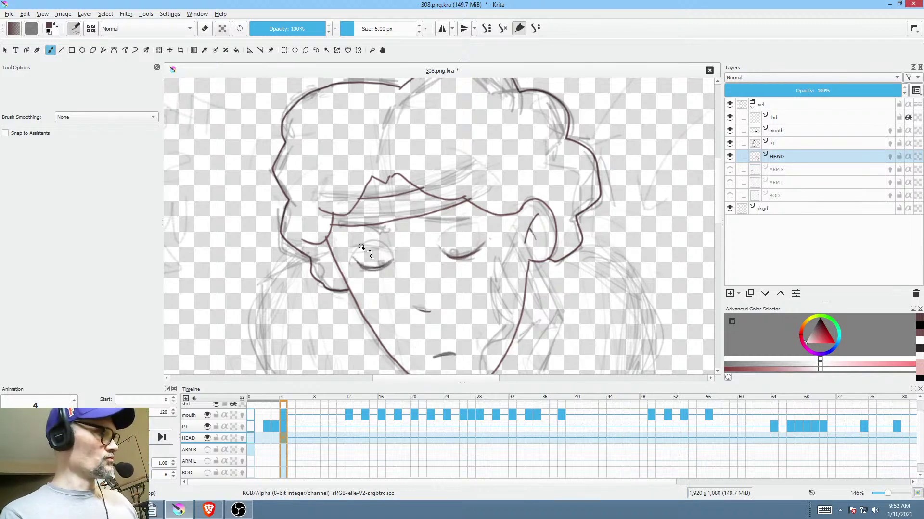
- Ink the upper lids of both eyes, comparing mirrored and normal views, and fill in the downward-looking pupils
key(m)
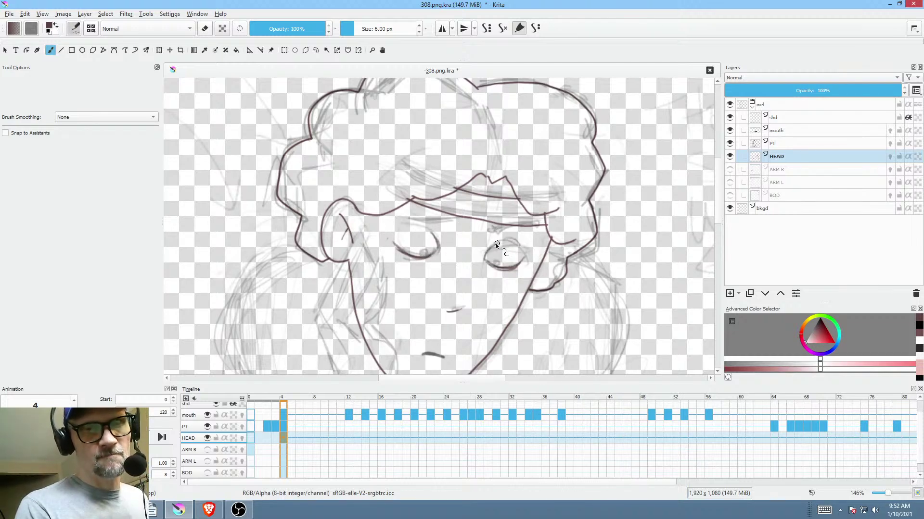
key(m)
key(m)
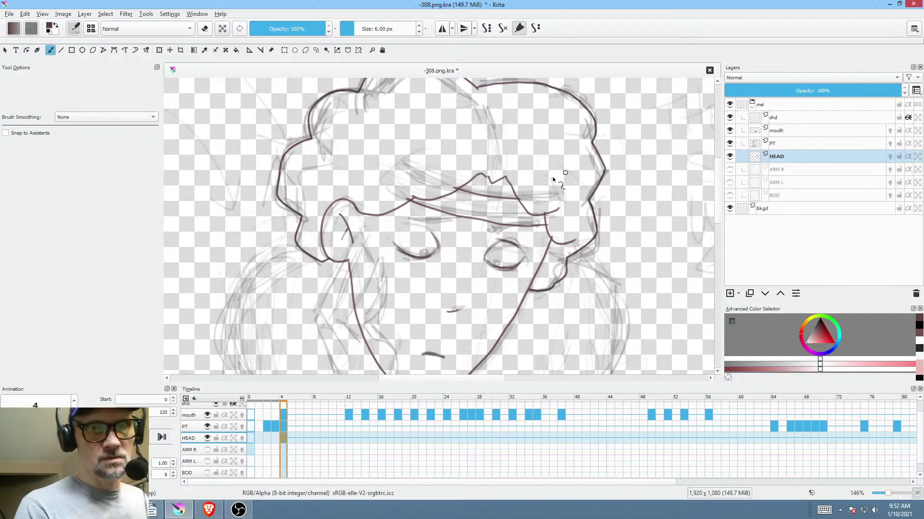
key(m)
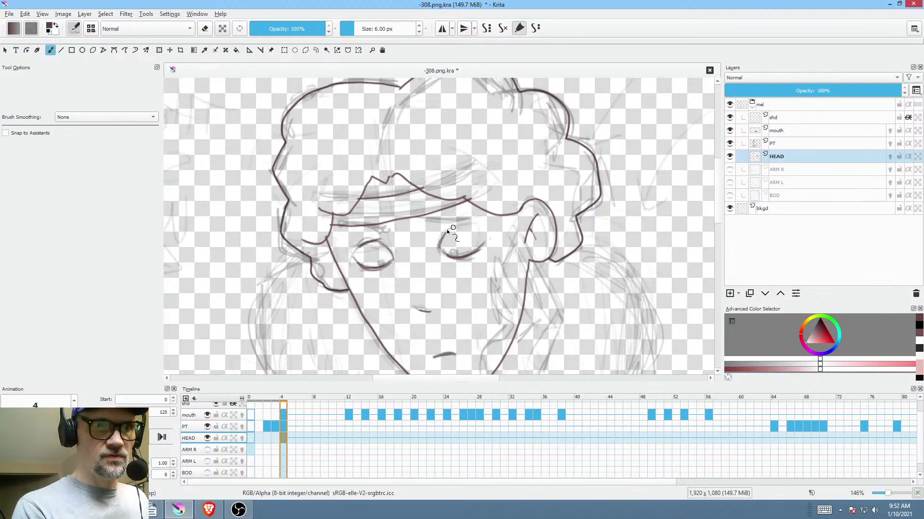
drag(469, 229, 483, 234)
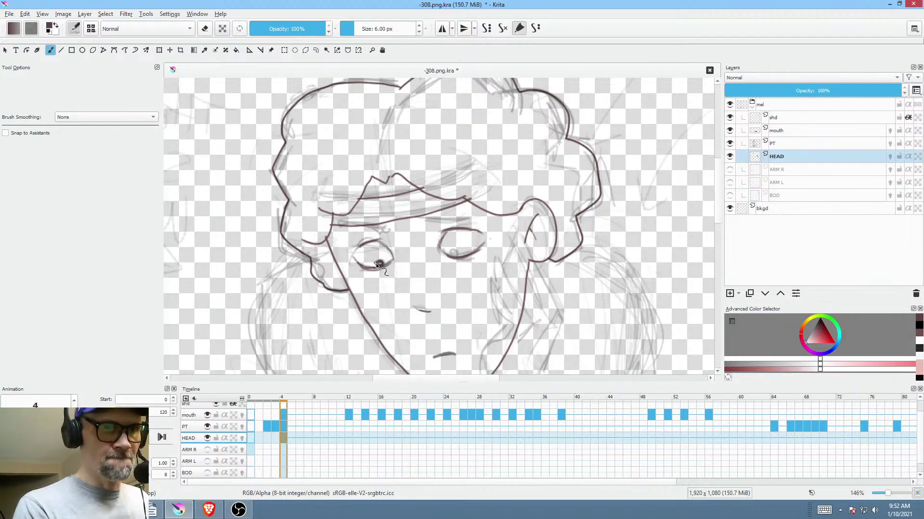
drag(381, 263, 379, 264)
drag(454, 253, 458, 253)
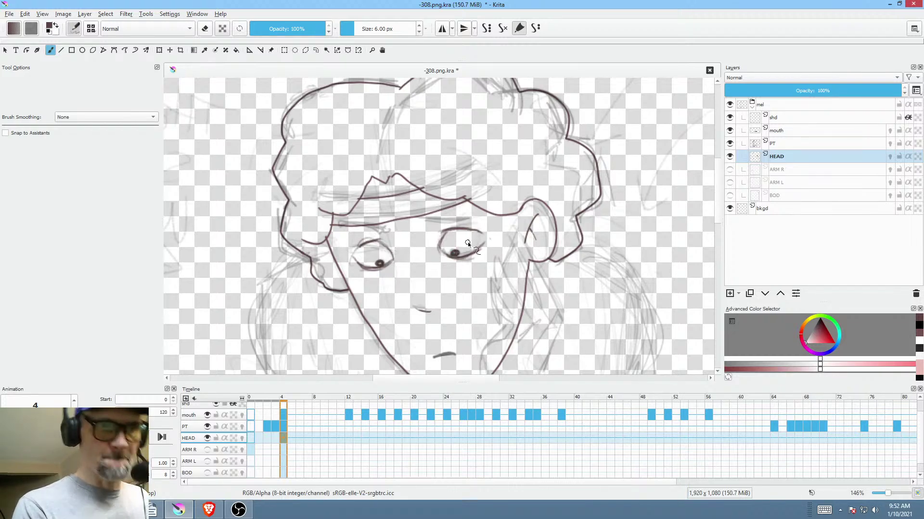
- Review the whole head unmirrored and make the ARM R, ARM L and BOD layers visible again
scroll(468, 241, down, 3)
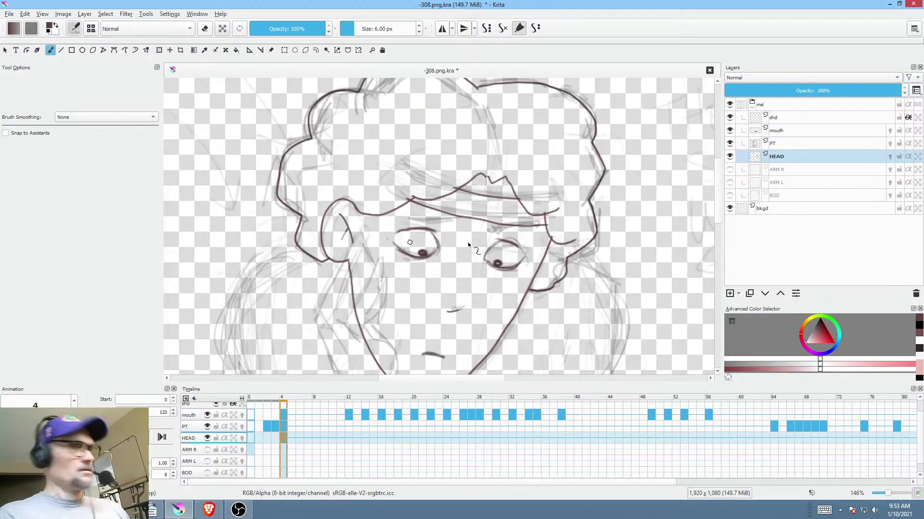
scroll(552, 284, up, 1)
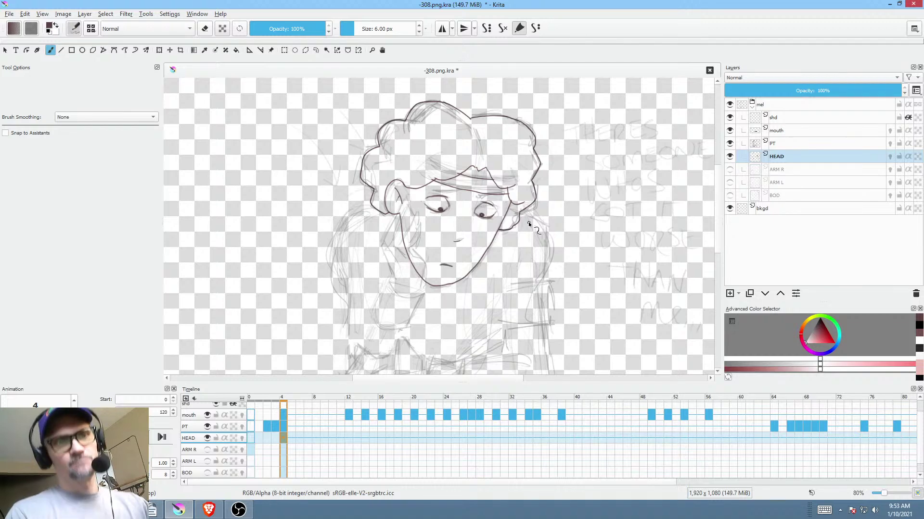
scroll(529, 222, down, 2)
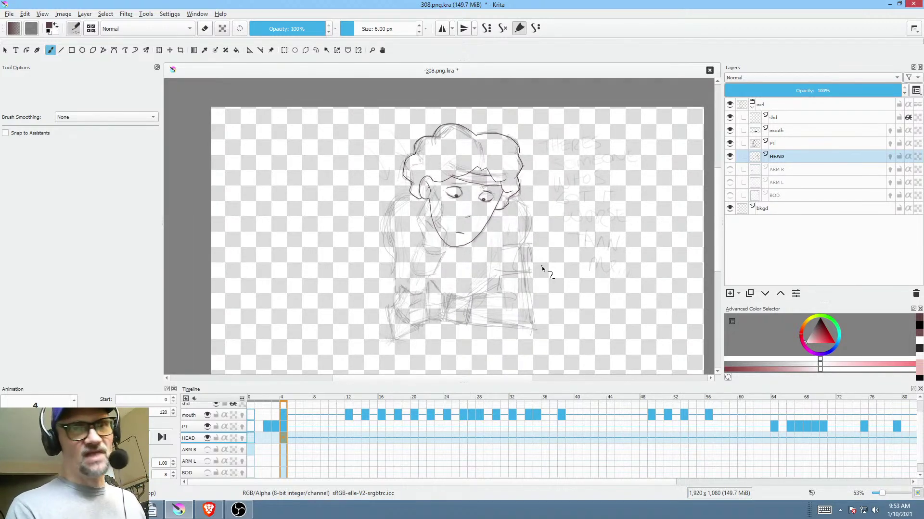
click(730, 169)
click(729, 183)
click(730, 196)
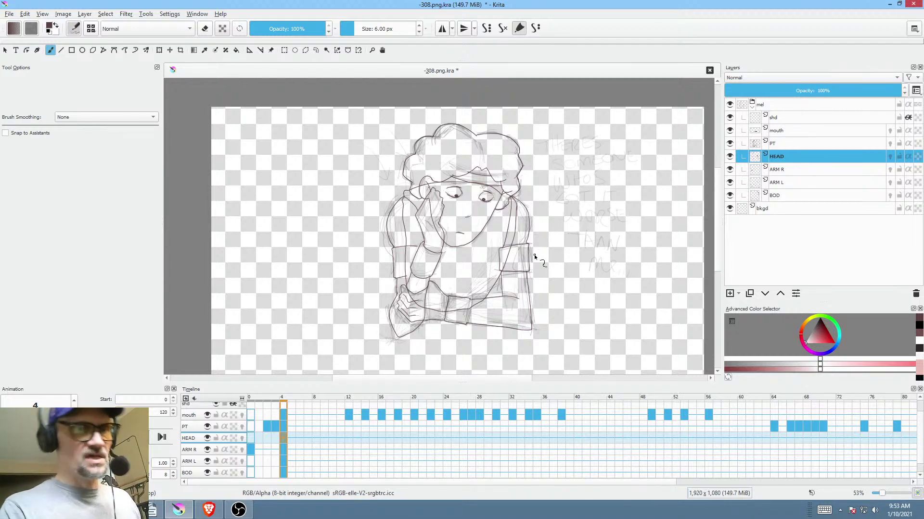
- Isolate ARM L to inspect its line art, and make ARM R the active layer with isolation turned off
click(796, 183)
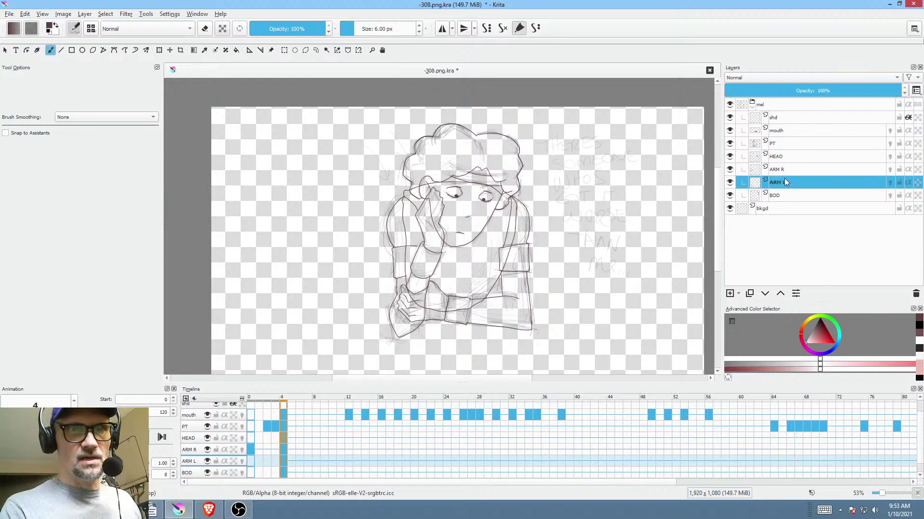
key(alt)
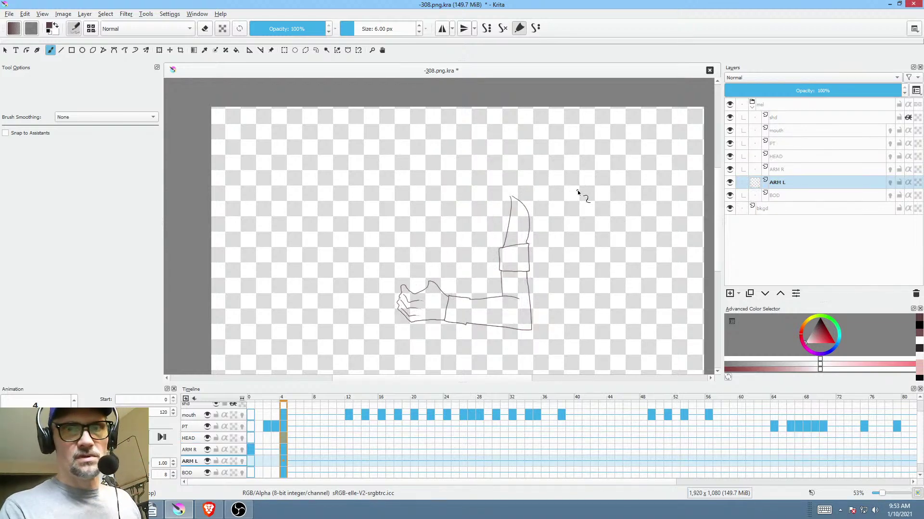
click(795, 170)
key(alt)
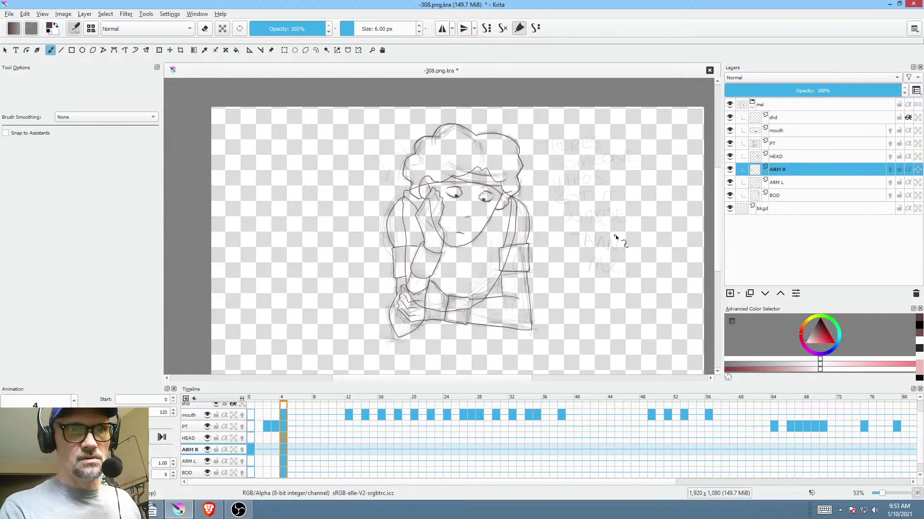
scroll(589, 296, down, 2)
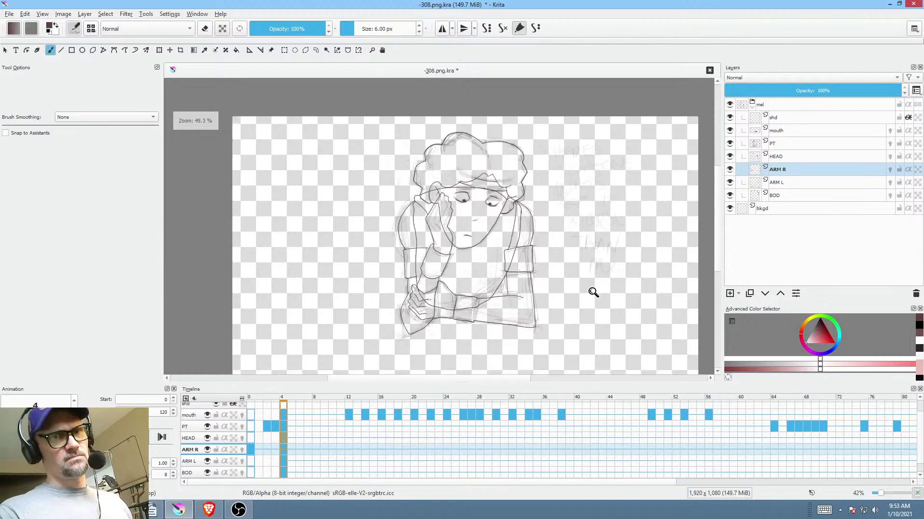
- Free-transform the HEAD layer's line art, scaling it down slightly, tilting it clockwise and repositioning it over the sketch
scroll(593, 292, up, 2)
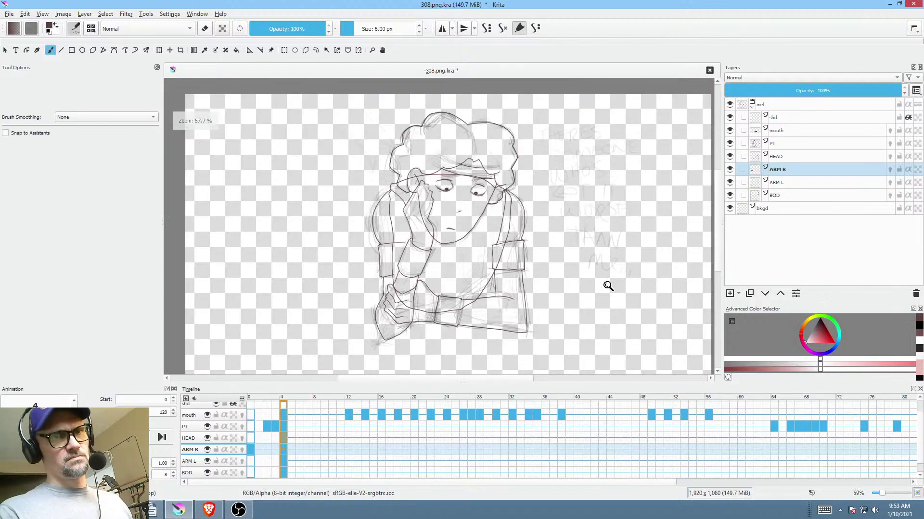
click(795, 156)
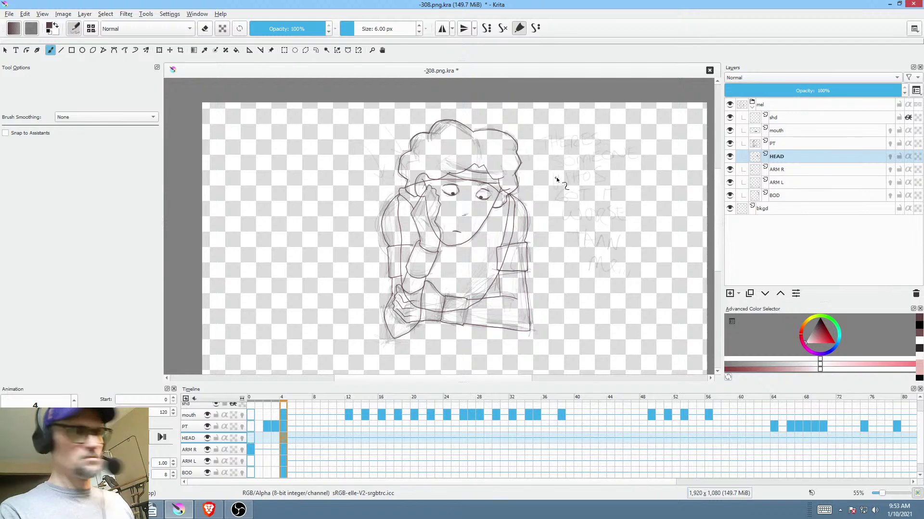
click(730, 157)
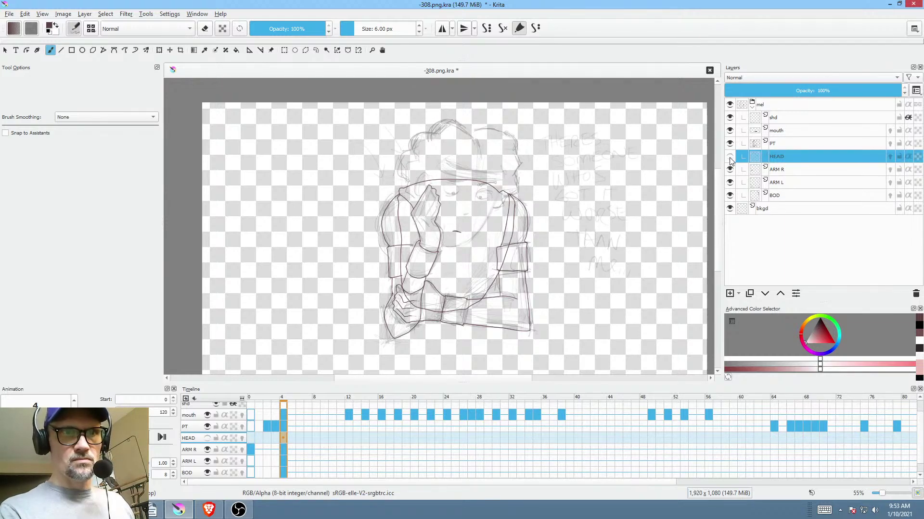
click(730, 158)
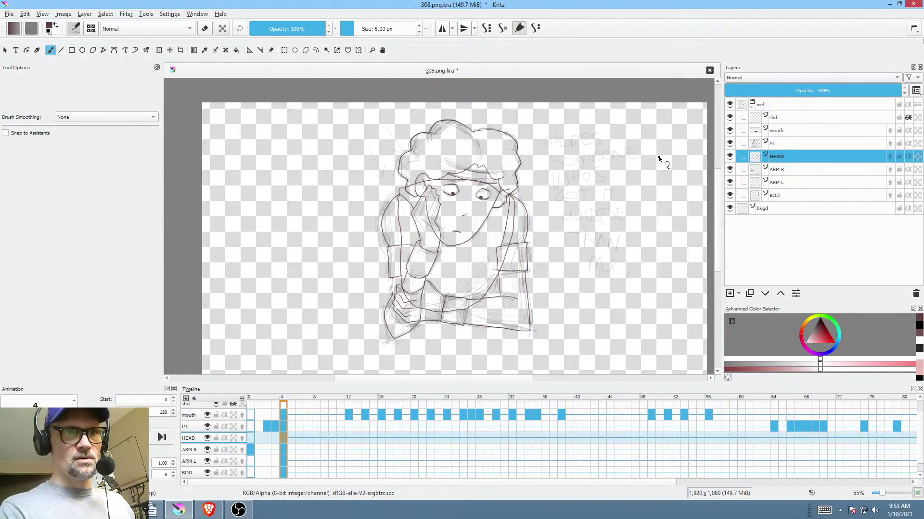
key(ctrl+t)
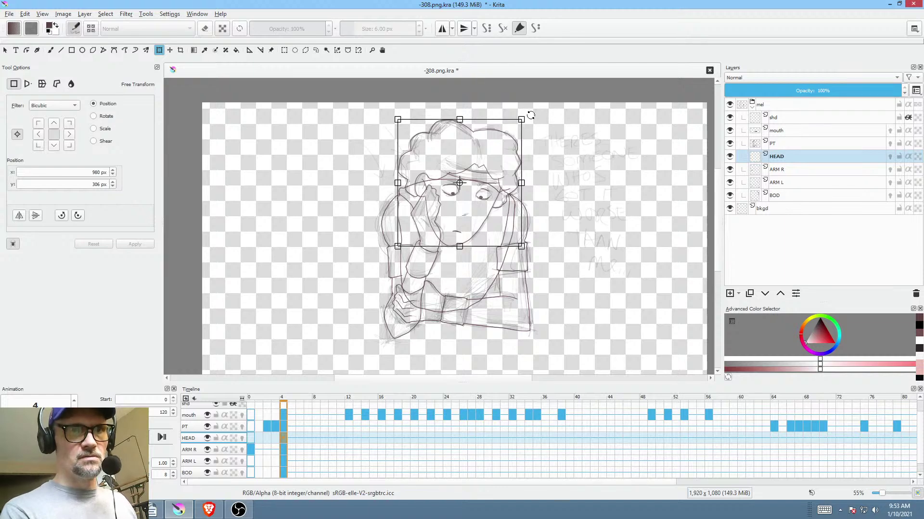
drag(523, 119, 516, 133)
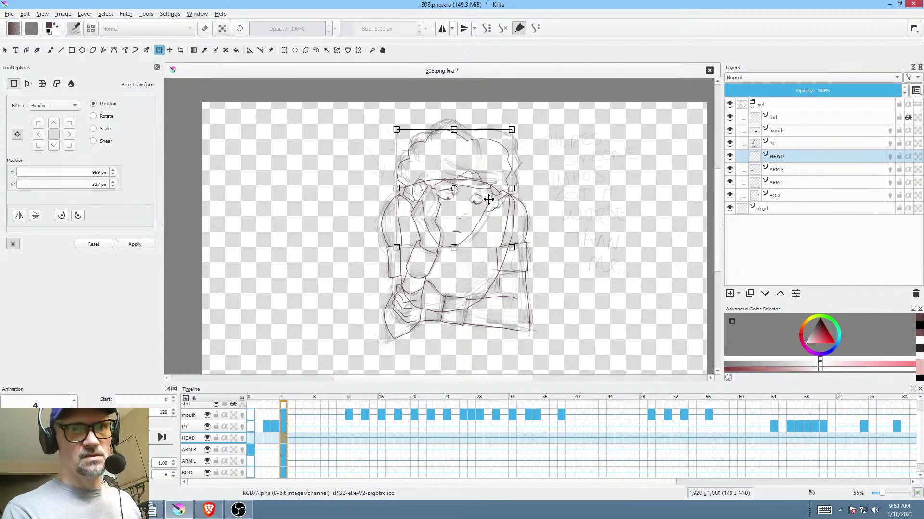
mouse_move(527, 182)
mouse_down()
mouse_move(553, 189)
mouse_move(478, 209)
mouse_up()
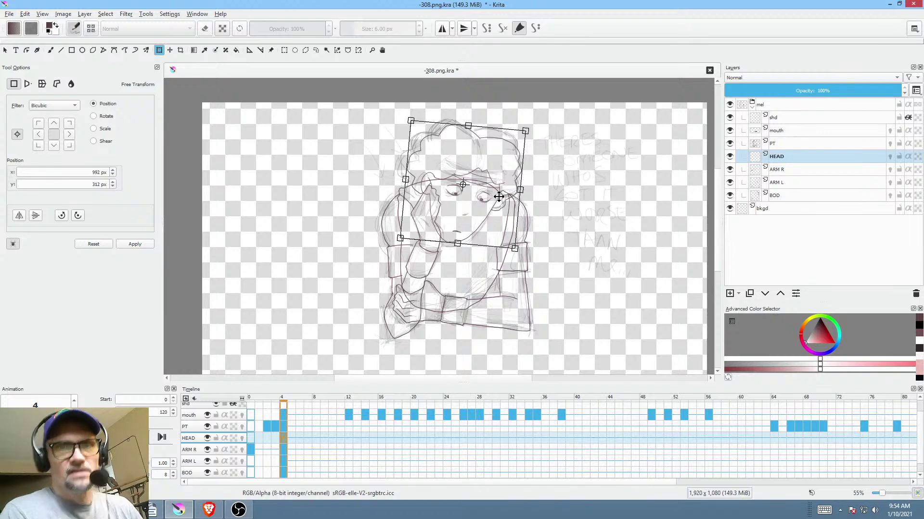
- Reorder the layers so that ARM R sits above HEAD and ARM L sits above ARM R
click(796, 169)
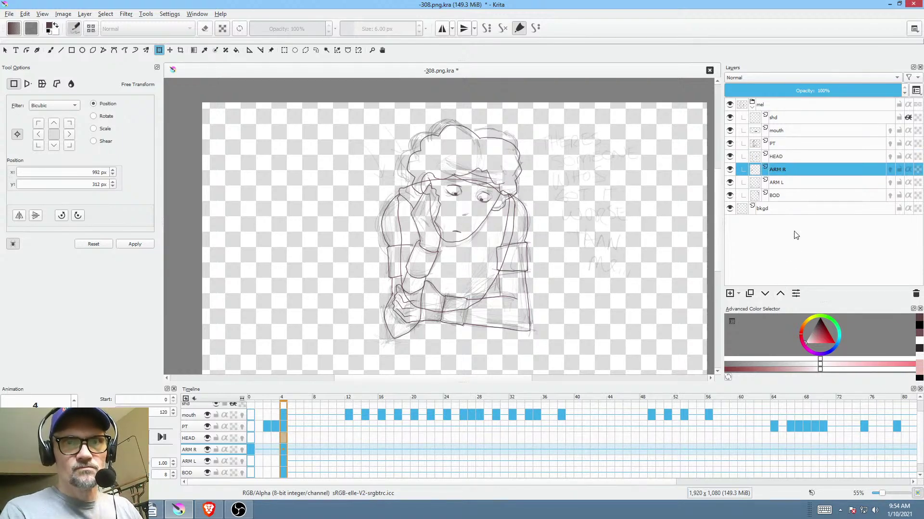
click(779, 295)
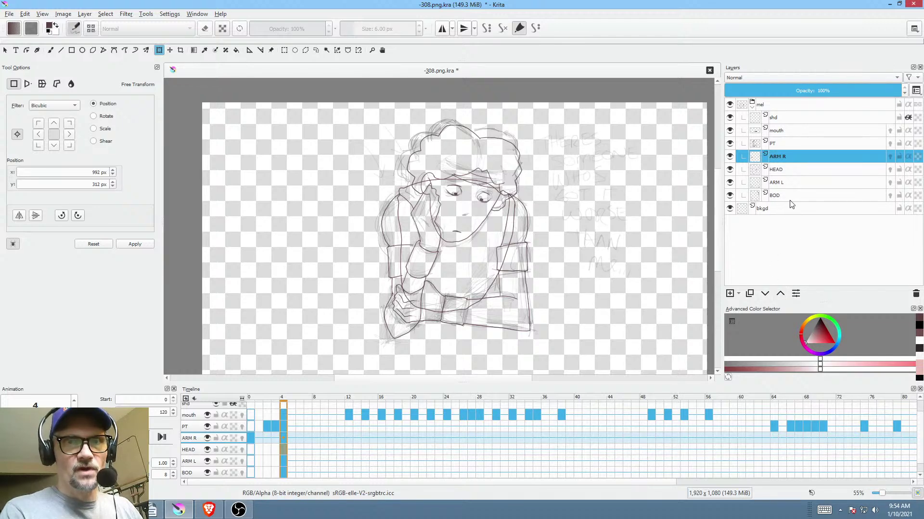
click(796, 183)
click(780, 293)
click(780, 293)
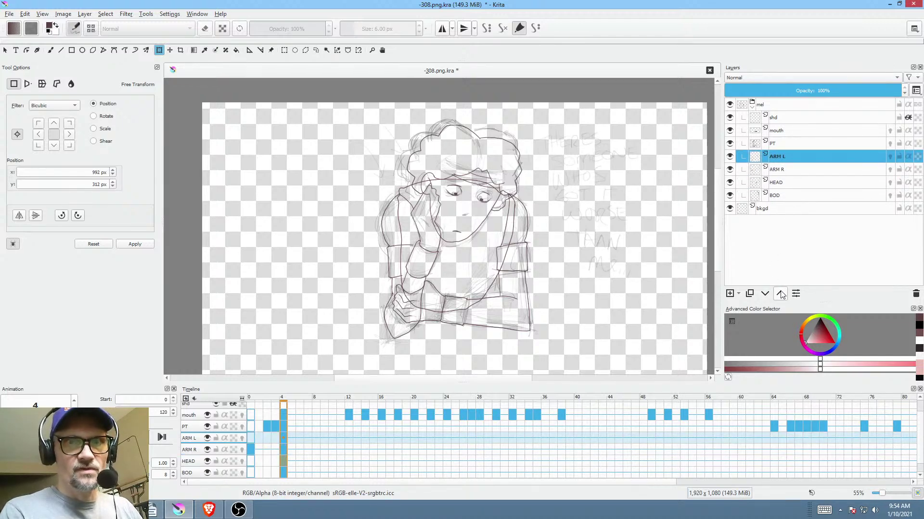
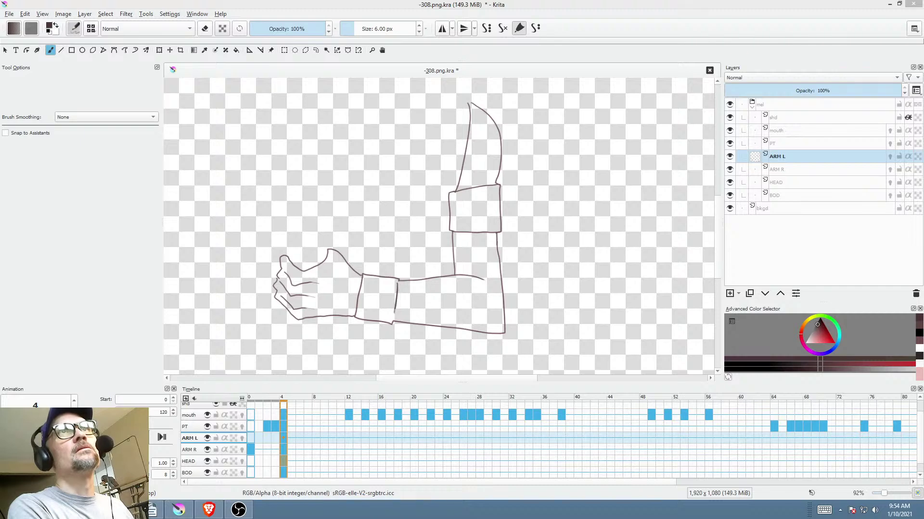
- Insert the finished scene image -299.png as a new layer and raise it above the mel group as colour reference
drag(372, 60, 356, 155)
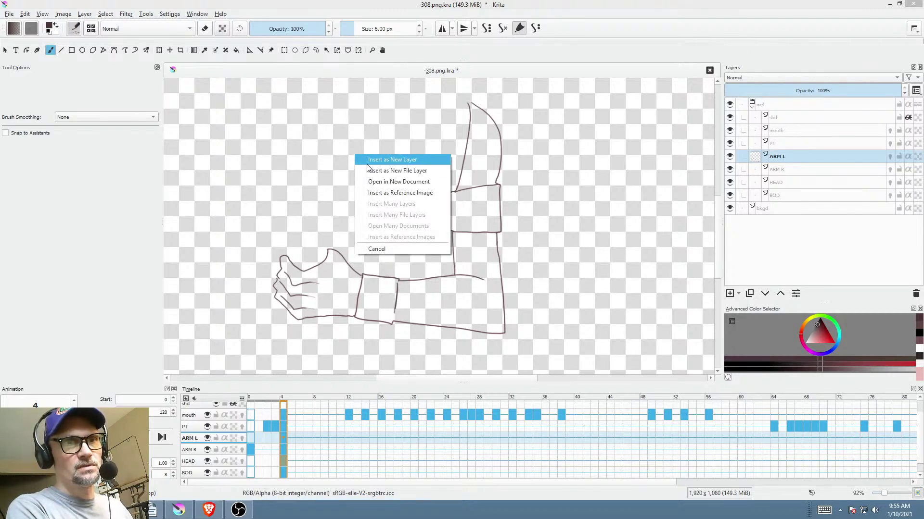
click(368, 160)
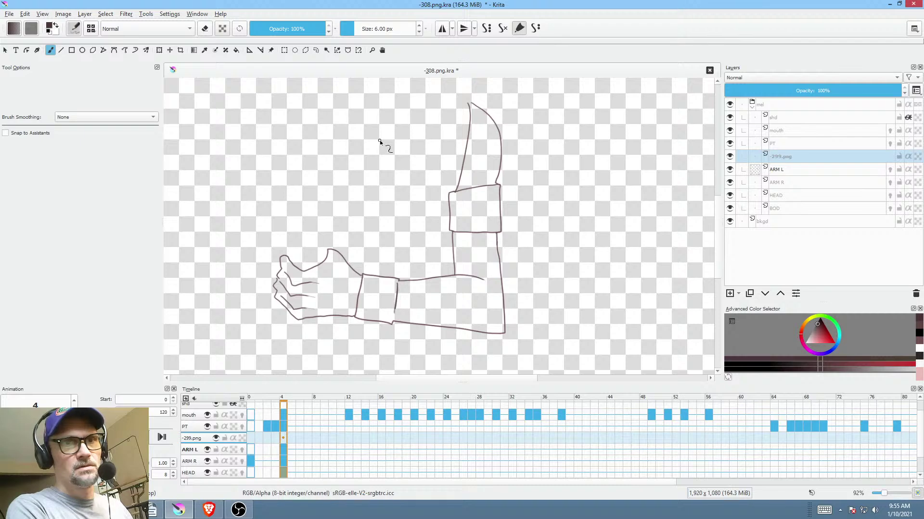
click(804, 155)
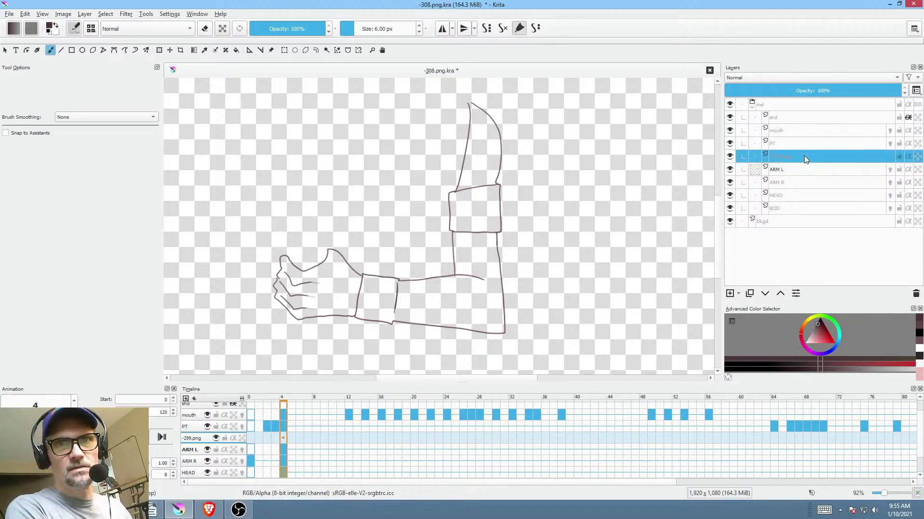
click(780, 293)
click(780, 293)
click(780, 293)
click(779, 293)
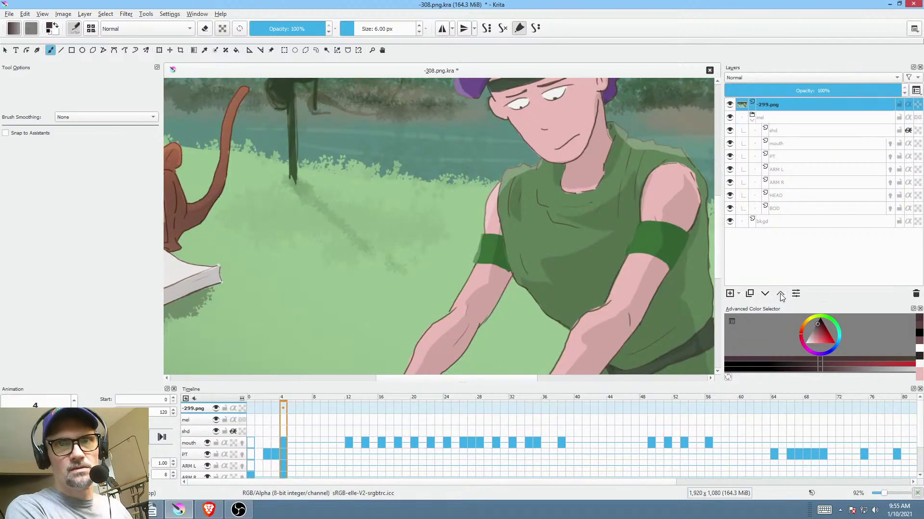
- Sample the pink skin colour from the reference character's face, activate ARM R and set the brush blending mode to Behind
ctrl+click(563, 114)
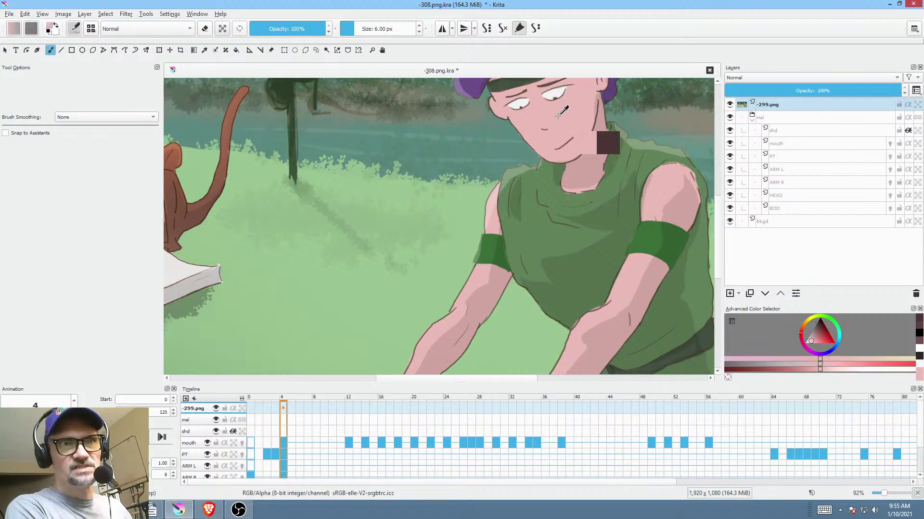
click(792, 183)
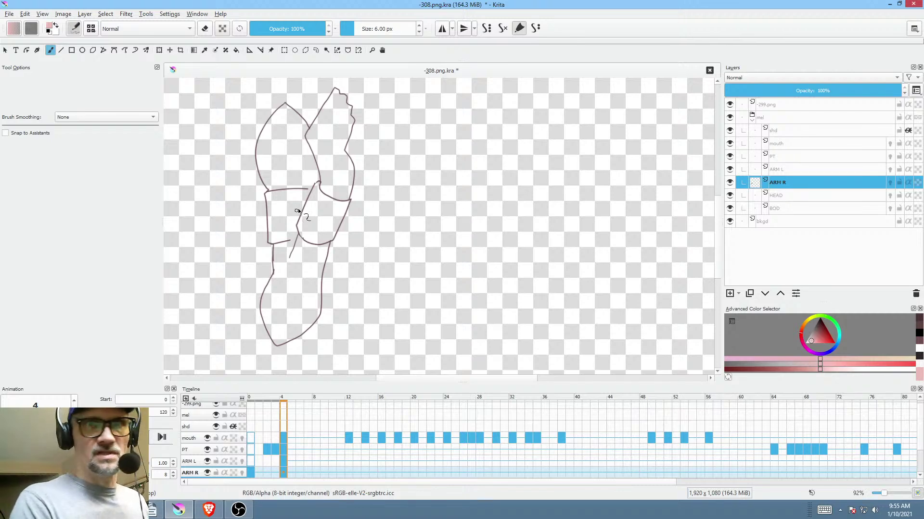
drag(343, 235, 391, 249)
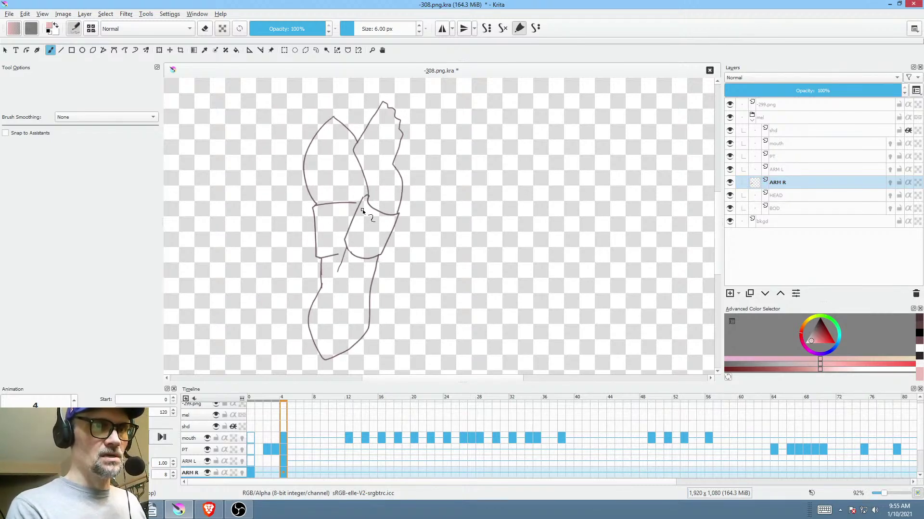
scroll(363, 212, up, 3)
click(164, 29)
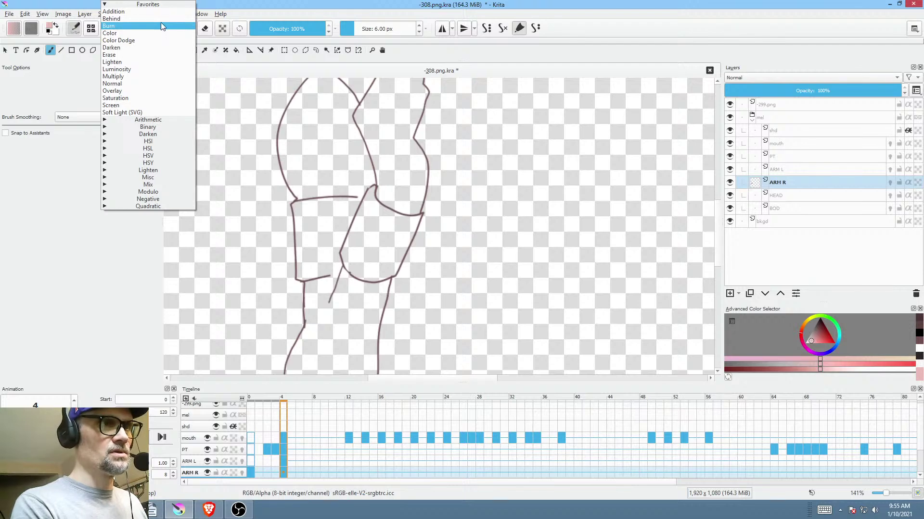
click(163, 20)
scroll(386, 194, up, 2)
scroll(385, 194, left, 1)
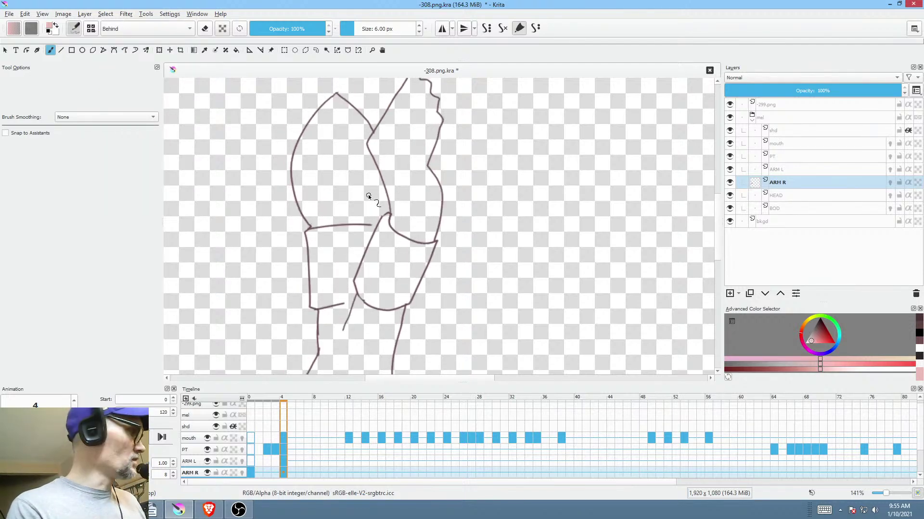
- Close the line gaps beside ARM R's armband with filled freehand shapes, then fill the forearm, hand and upper arm with skin pink
key(p)
drag(365, 223, 387, 213)
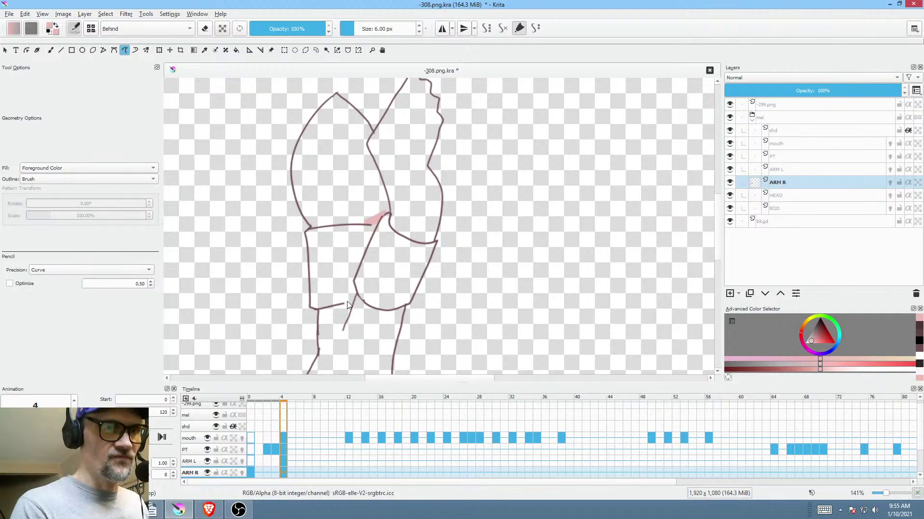
mouse_move(354, 318)
mouse_down()
mouse_move(404, 295)
mouse_move(454, 172)
mouse_move(424, 235)
mouse_up()
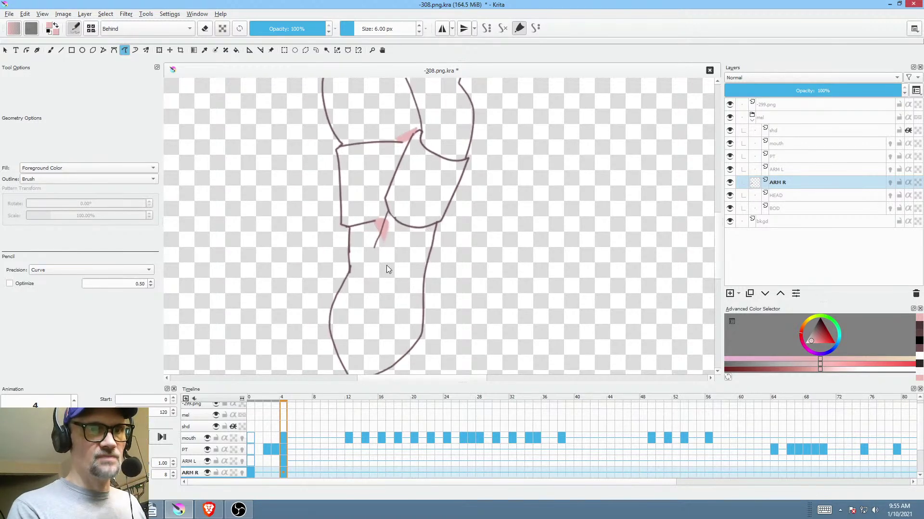
key(f)
click(390, 297)
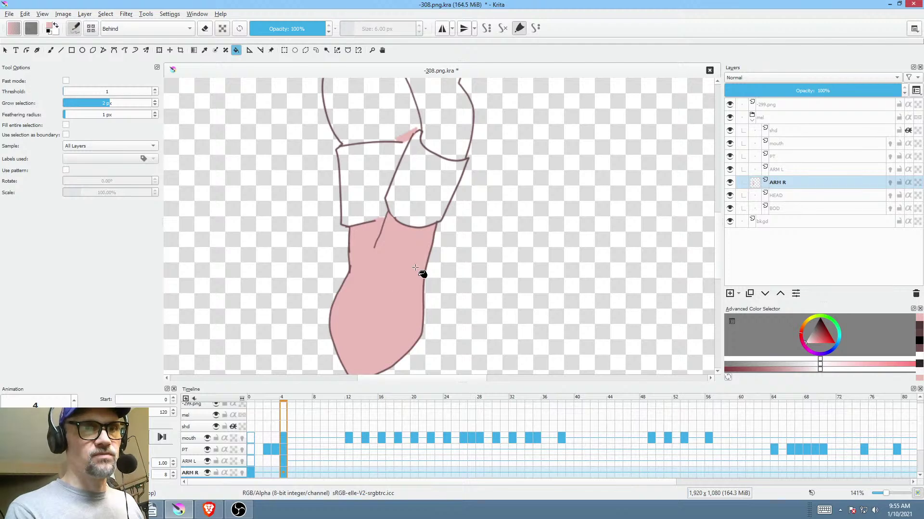
drag(410, 241, 387, 316)
click(425, 165)
click(355, 168)
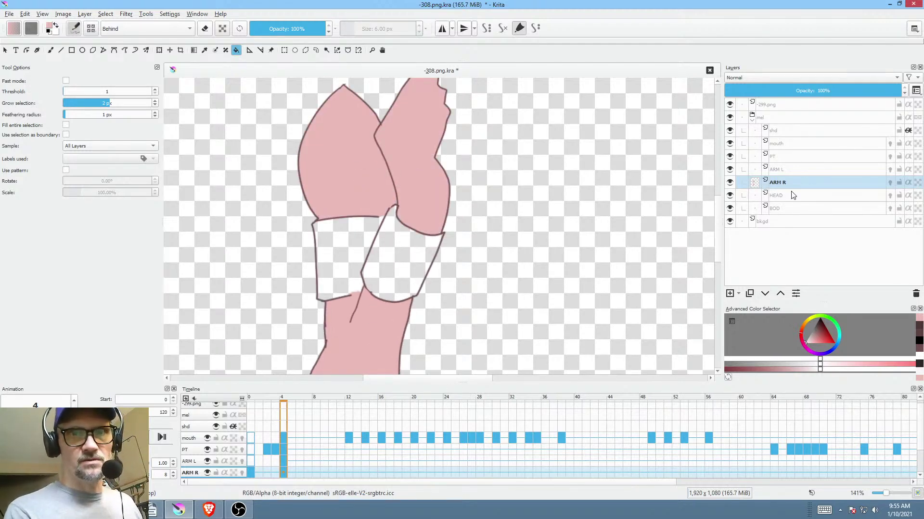
- On ARM L, close the gap at the shoulder tip with a filled freehand shape and fill the upper arm with skin pink
click(793, 171)
mouse_move(608, 258)
mouse_down()
mouse_move(541, 175)
mouse_move(539, 265)
mouse_up()
key(p)
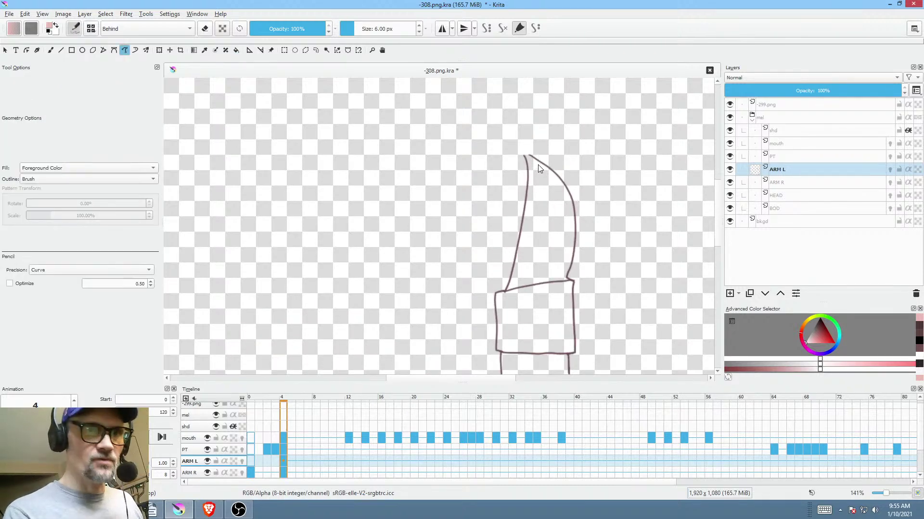
drag(529, 159, 528, 154)
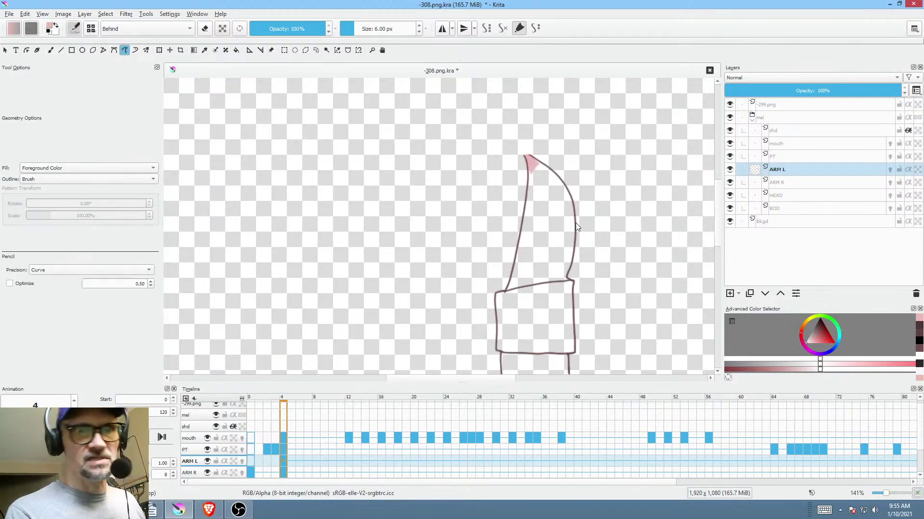
key(f)
click(550, 231)
- Patch the gaps along ARM L's wristband edge with filled freehand shapes and fill the forearm and hand with skin pink
drag(556, 259, 629, 137)
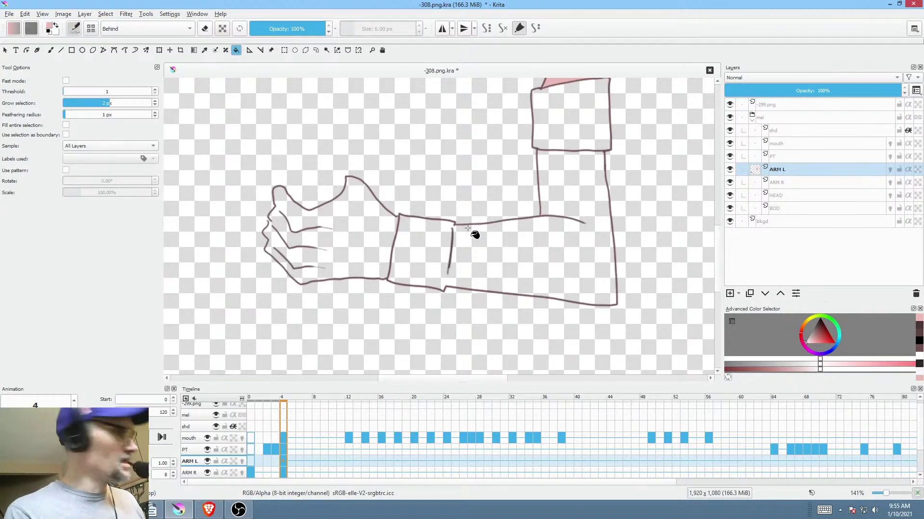
key(p)
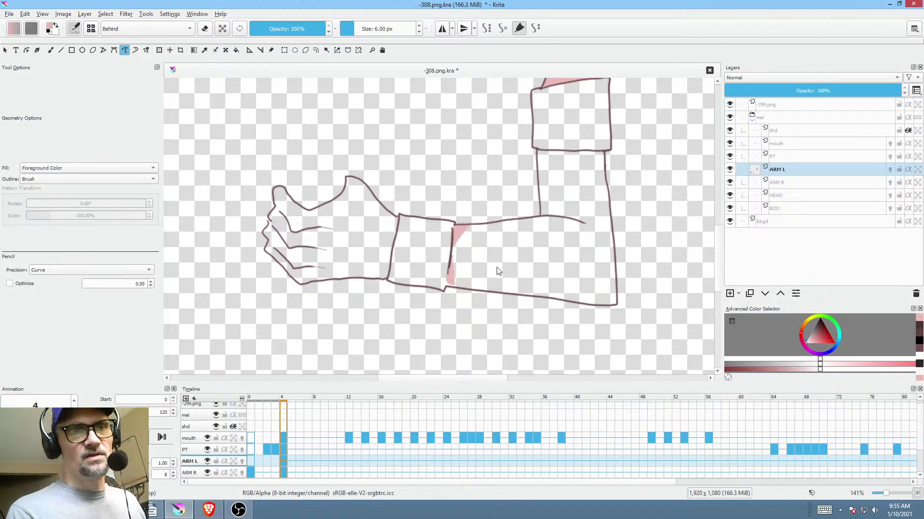
mouse_move(455, 280)
mouse_down()
mouse_move(448, 291)
mouse_move(457, 282)
mouse_up()
key(f)
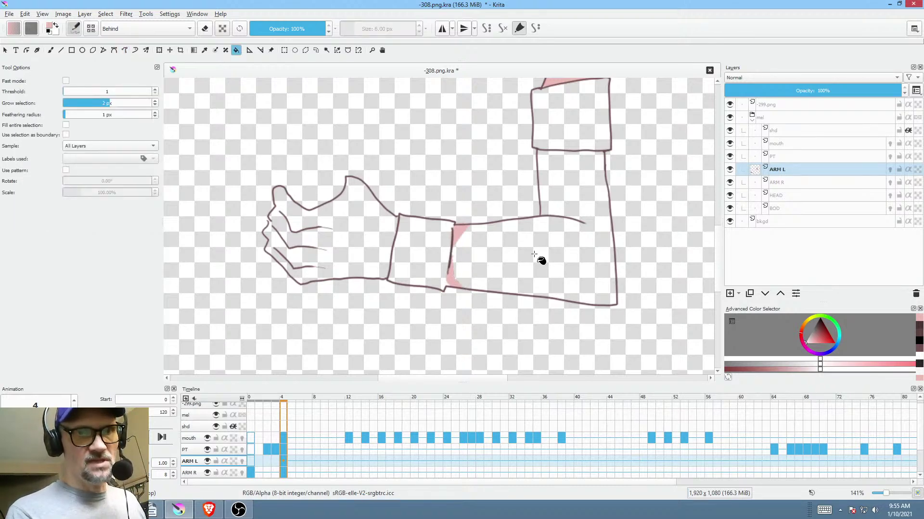
click(541, 250)
click(356, 237)
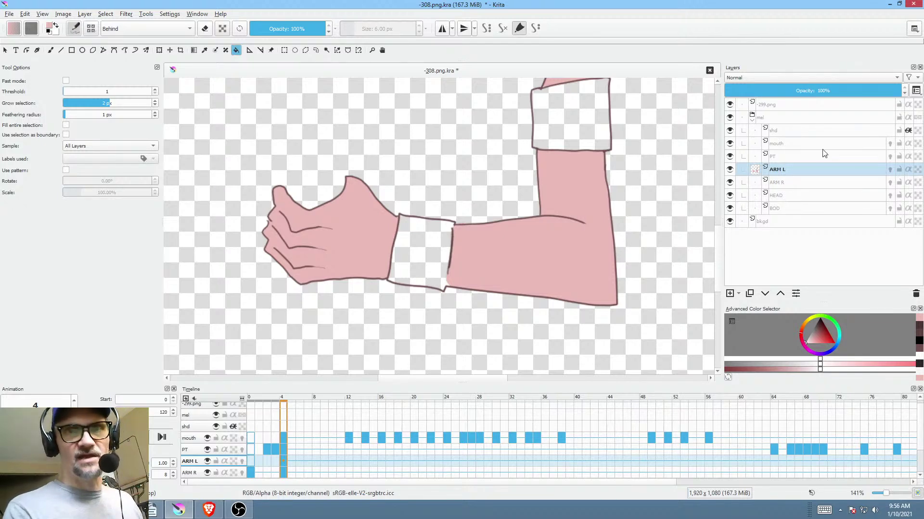
- On HEAD, close the gaps around both eyes with filled pink shapes, then fill the face, ear and exposed forehead with skin pink
click(789, 191)
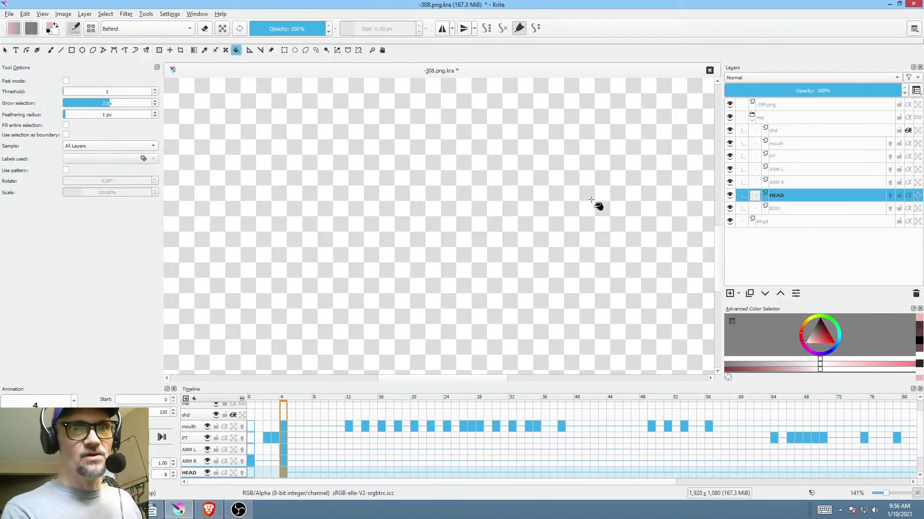
mouse_move(591, 200)
mouse_down()
mouse_move(497, 209)
mouse_move(520, 227)
mouse_move(526, 330)
mouse_move(529, 234)
mouse_up()
key(shift+b)
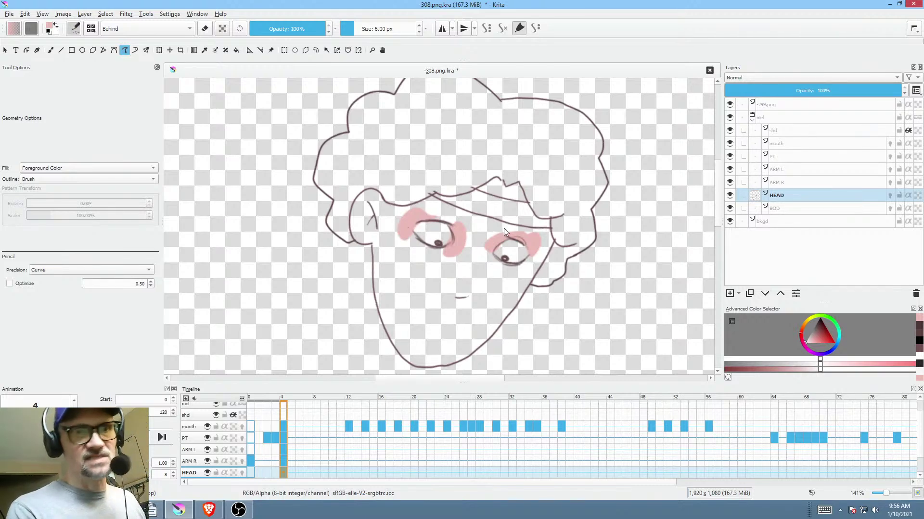
scroll(525, 299, right, 1)
key(f)
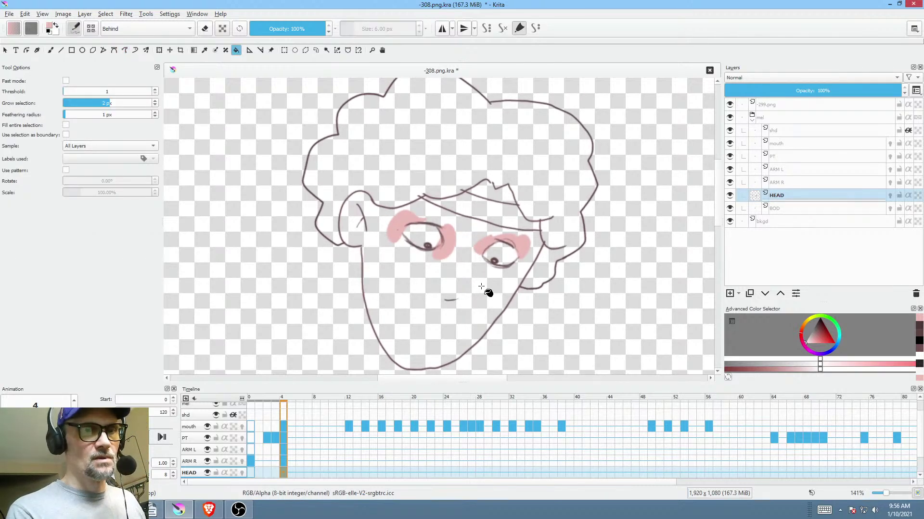
click(487, 290)
click(508, 187)
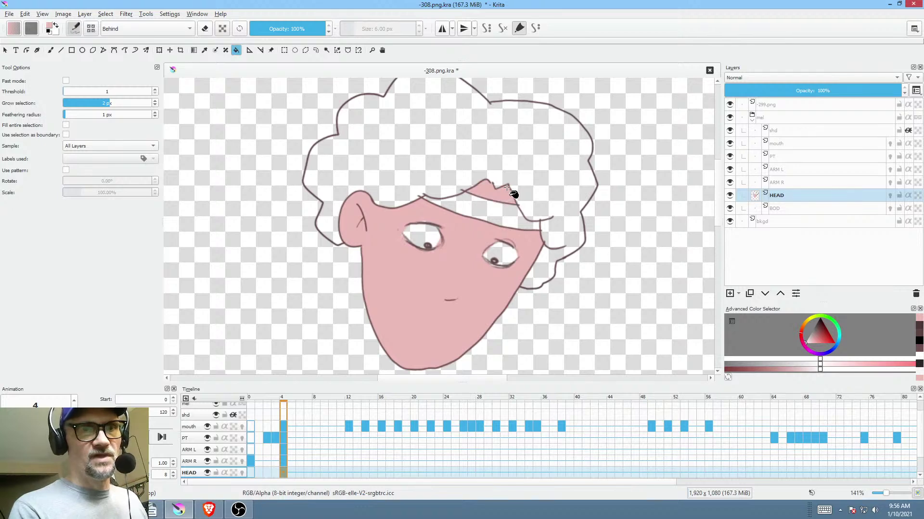
drag(487, 266, 510, 242)
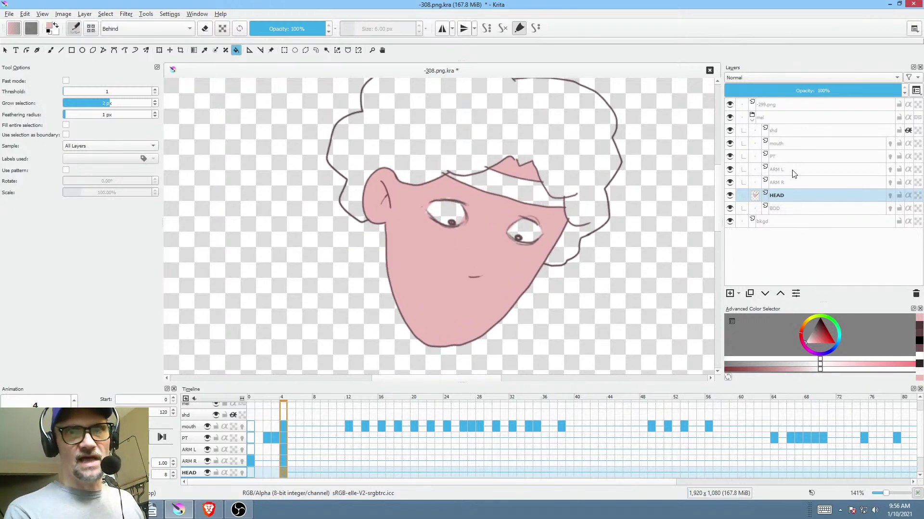
- Sample the shirt's mid green from the -299.png reference and fill the torso shape on BOD with it
click(786, 207)
drag(516, 274, 508, 224)
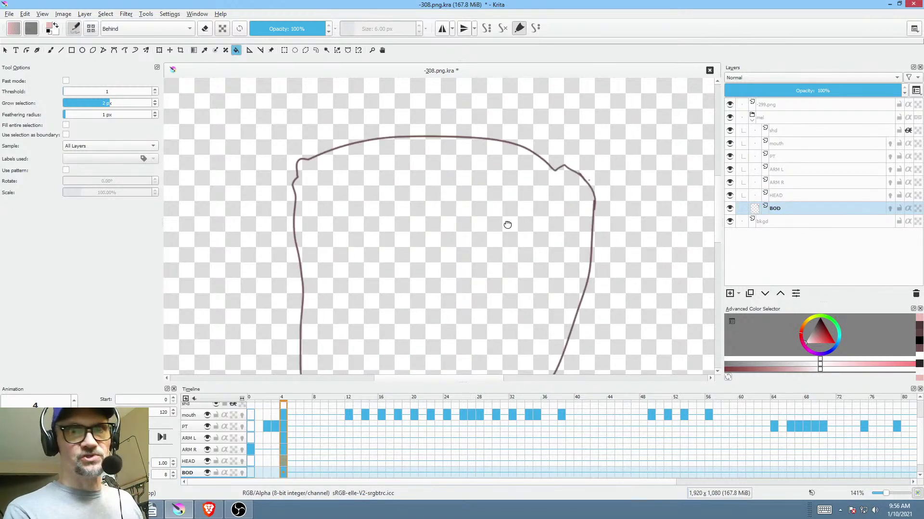
click(792, 170)
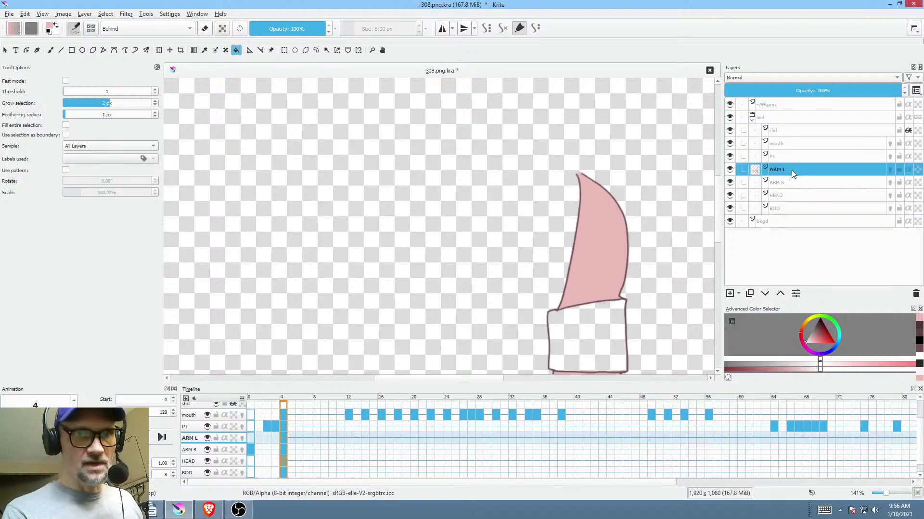
drag(634, 285, 624, 204)
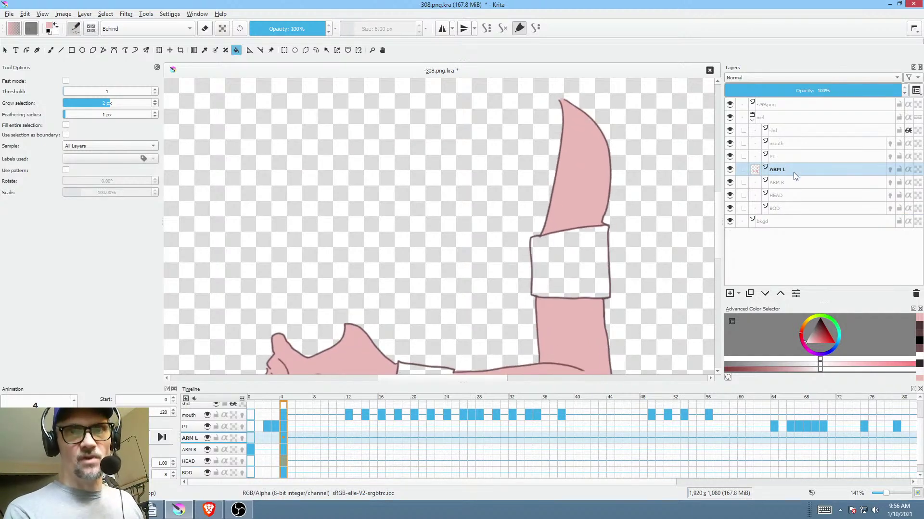
click(789, 105)
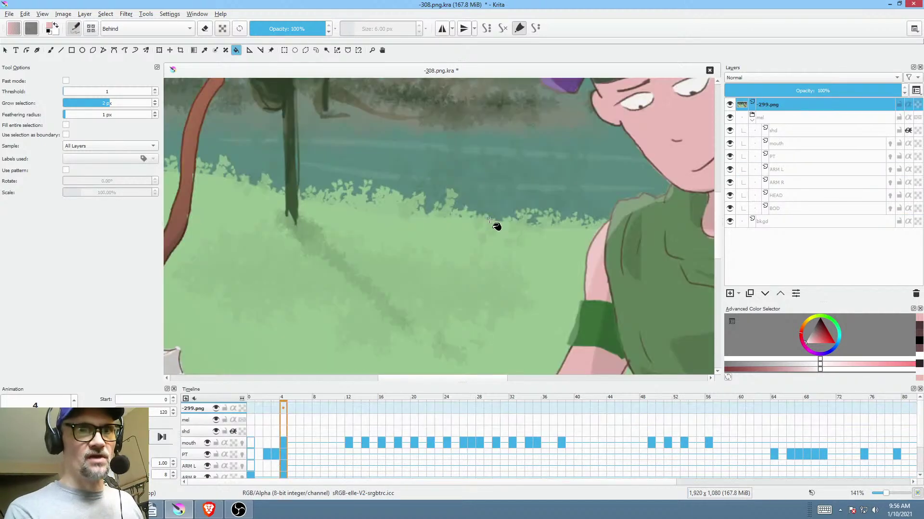
drag(495, 227, 324, 256)
ctrl+click(541, 167)
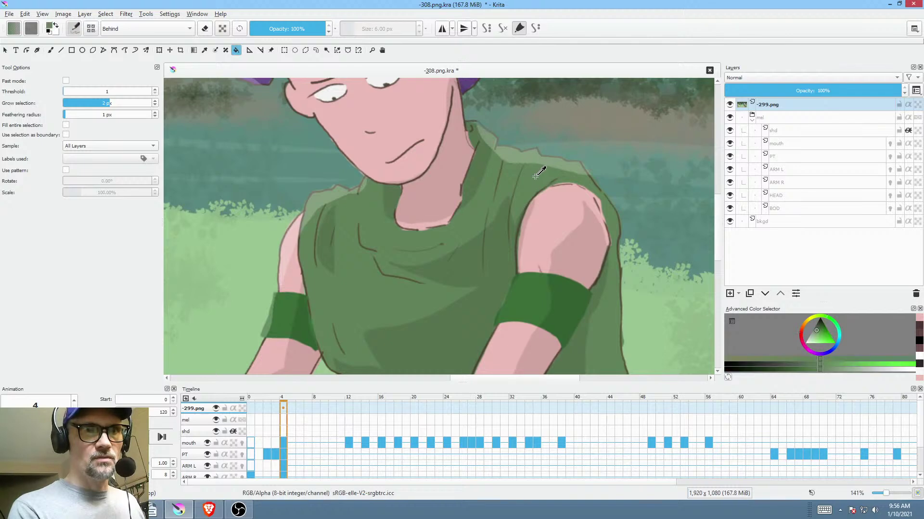
click(789, 208)
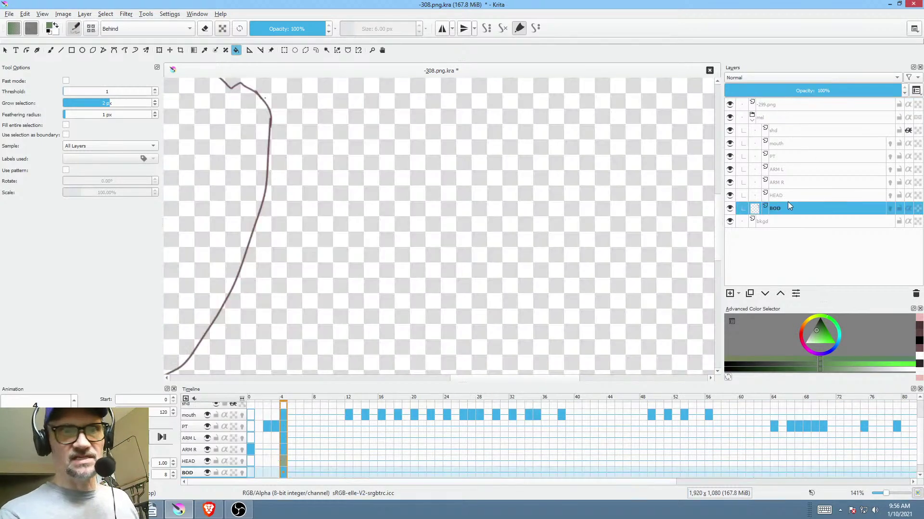
drag(377, 229, 433, 207)
click(423, 235)
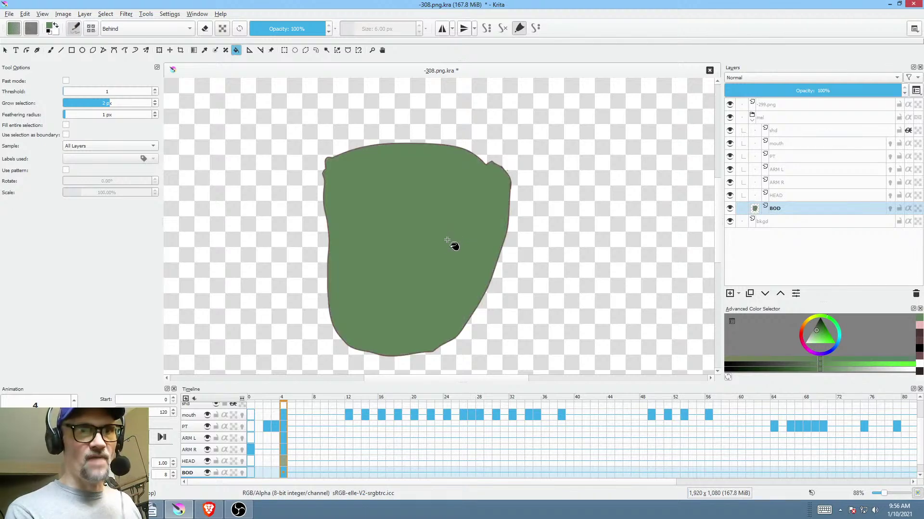
- On HEAD, choose a darker green and fill the headband with it
click(796, 195)
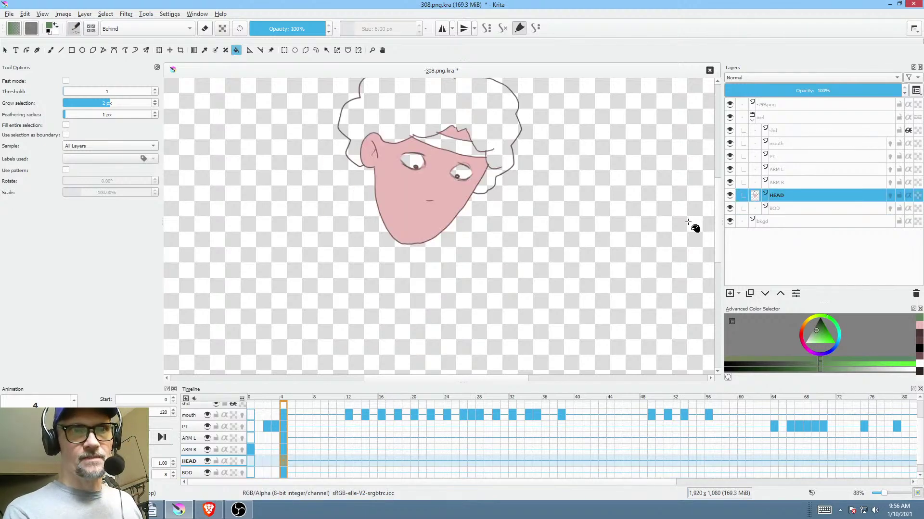
click(819, 326)
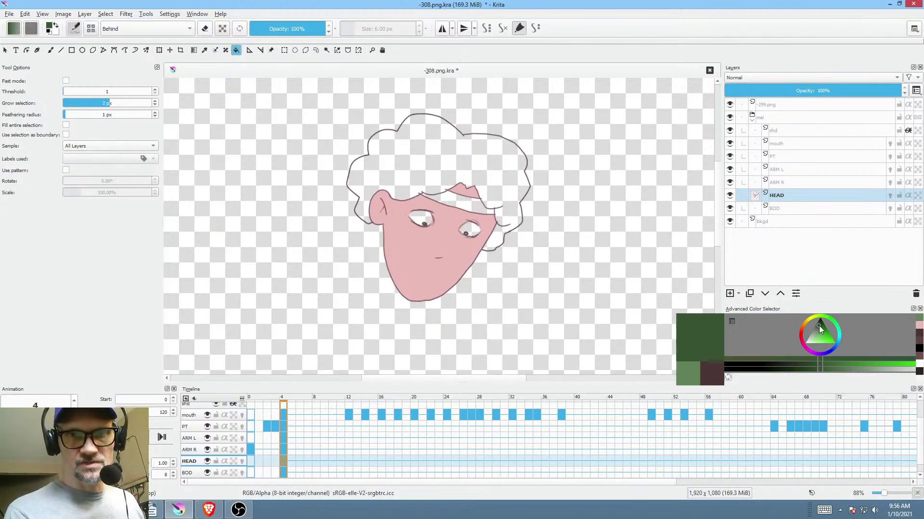
click(470, 202)
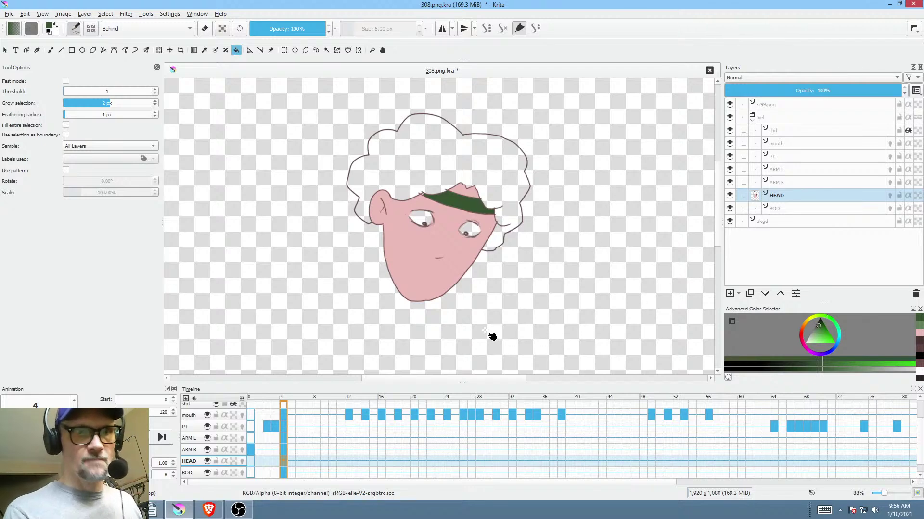
- On ARM R, fill both the armband and the wristband with the dark green
click(784, 184)
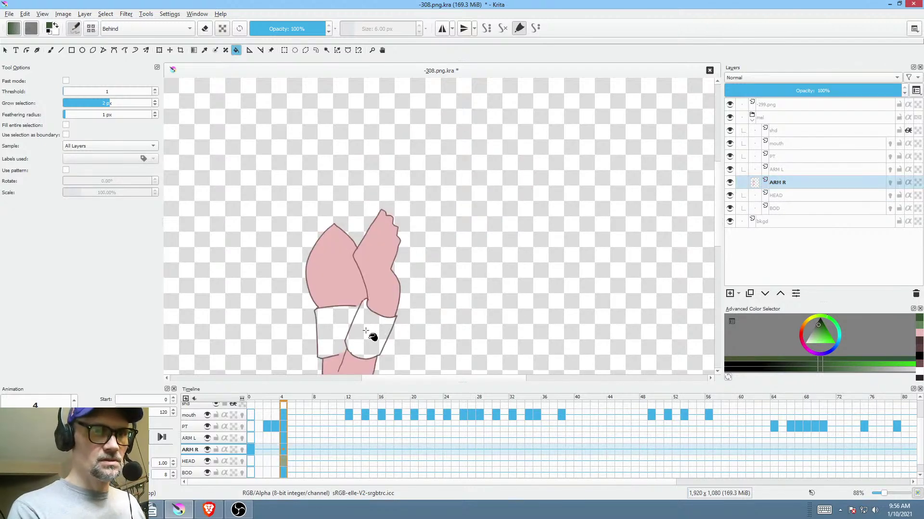
click(368, 335)
click(346, 343)
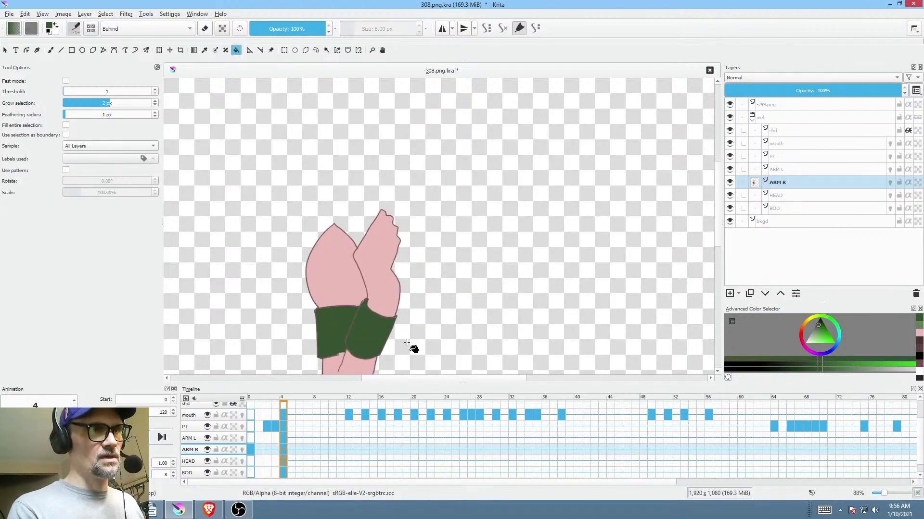
scroll(551, 275, down, 3)
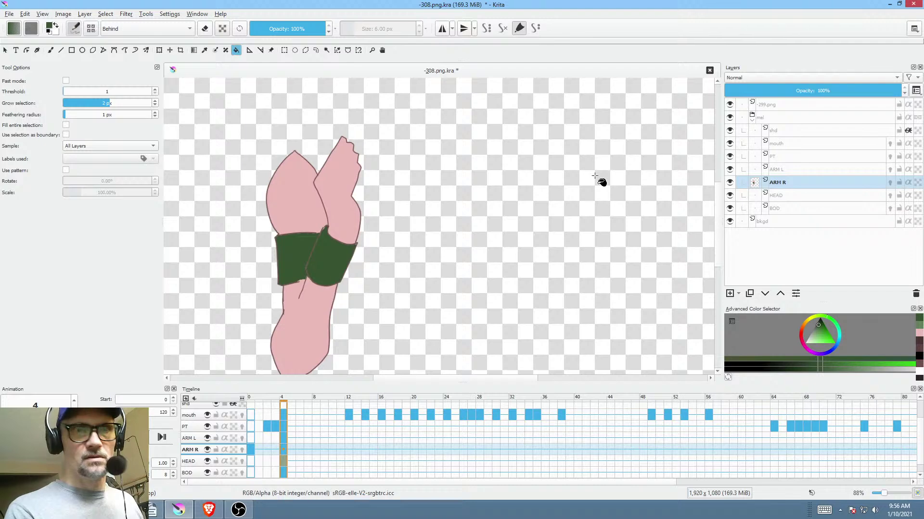
- On ARM L, fill the armband and the wristband with the same dark green
click(799, 170)
click(486, 256)
click(378, 339)
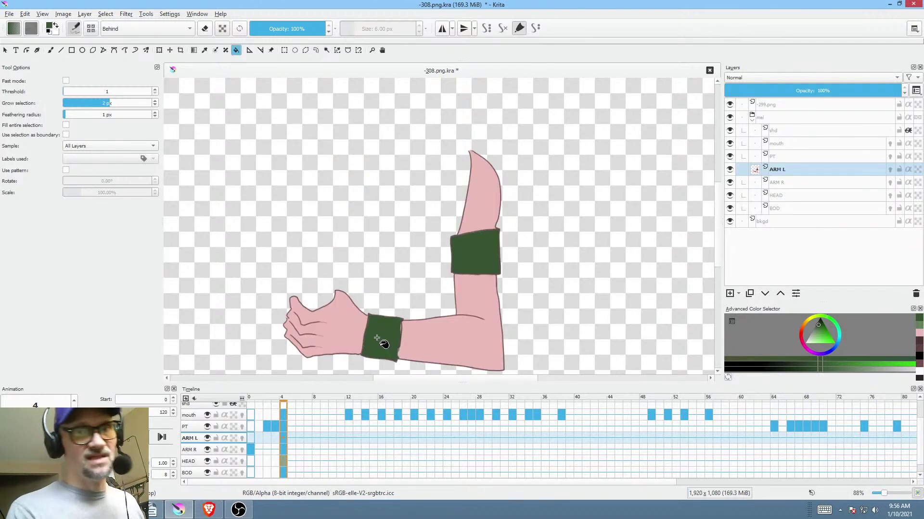
- Leave layer isolation and hide the -299.png reference and the PT sketch layer to show the coloured character alone
click(794, 154)
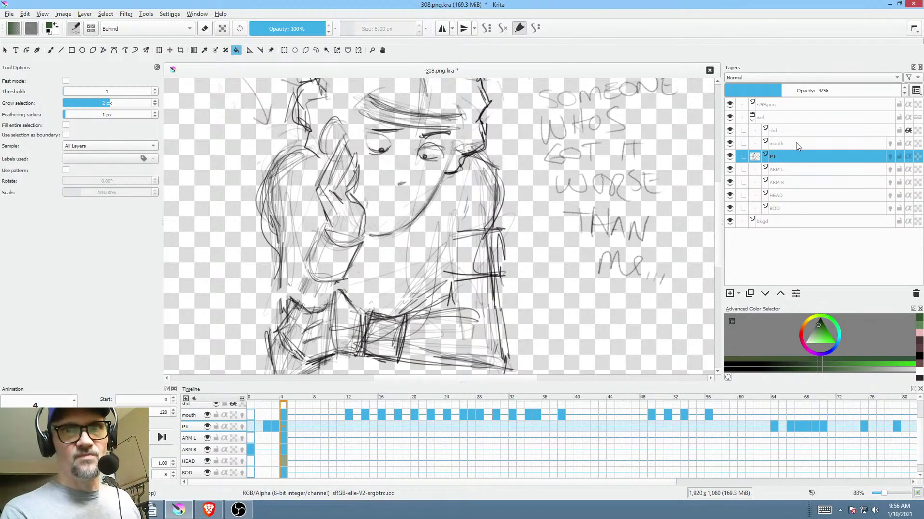
key(Escape)
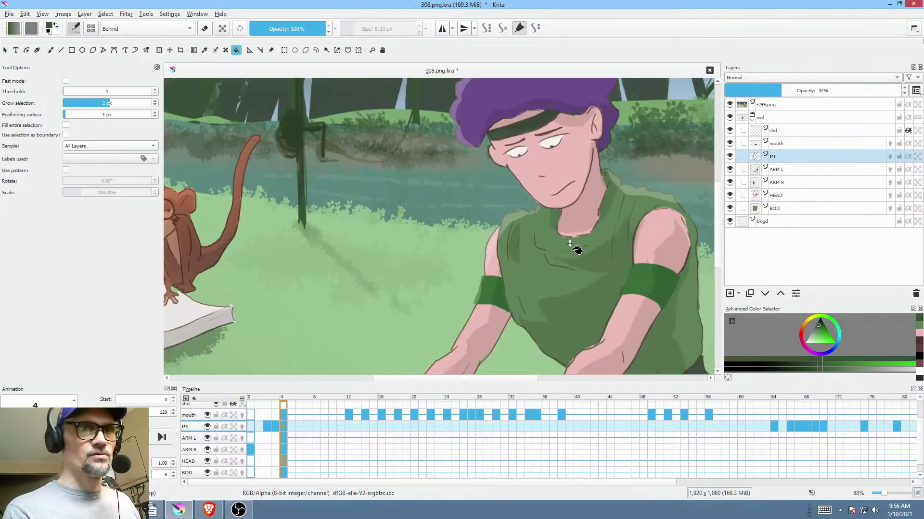
click(730, 105)
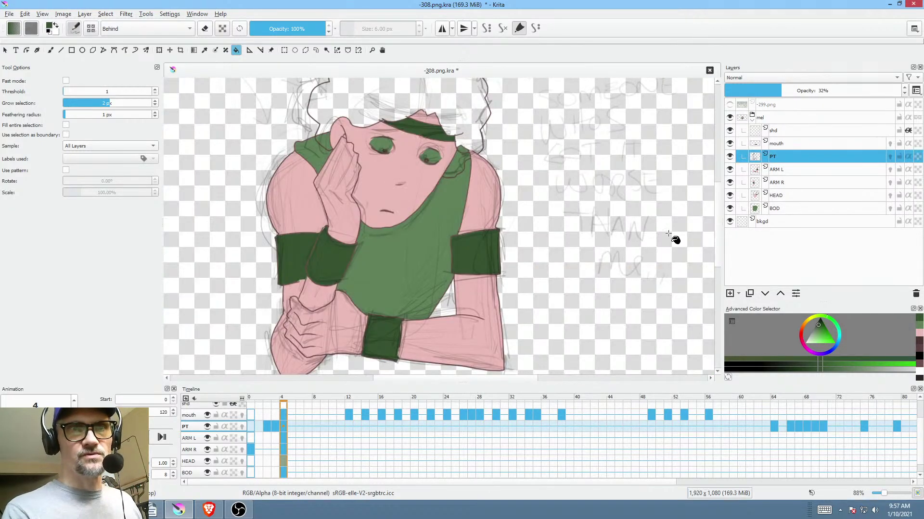
scroll(537, 248, down, 2)
click(730, 156)
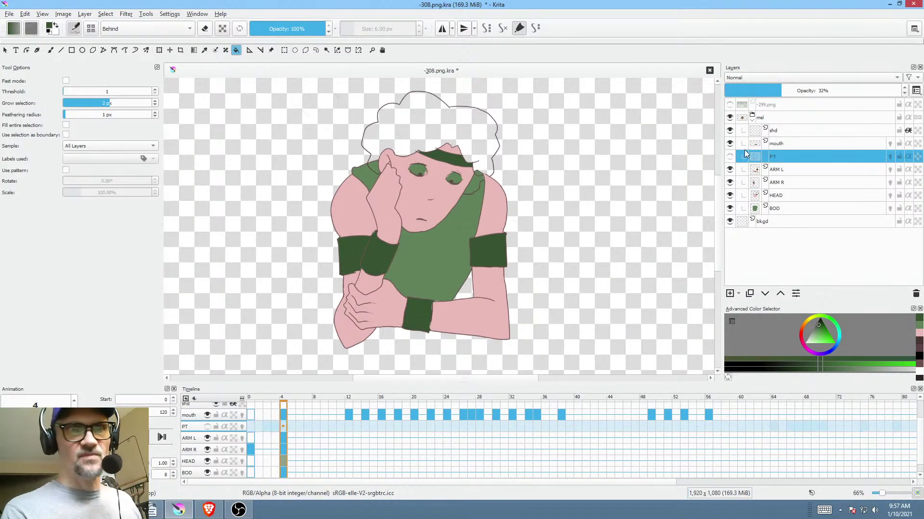
drag(534, 237, 538, 261)
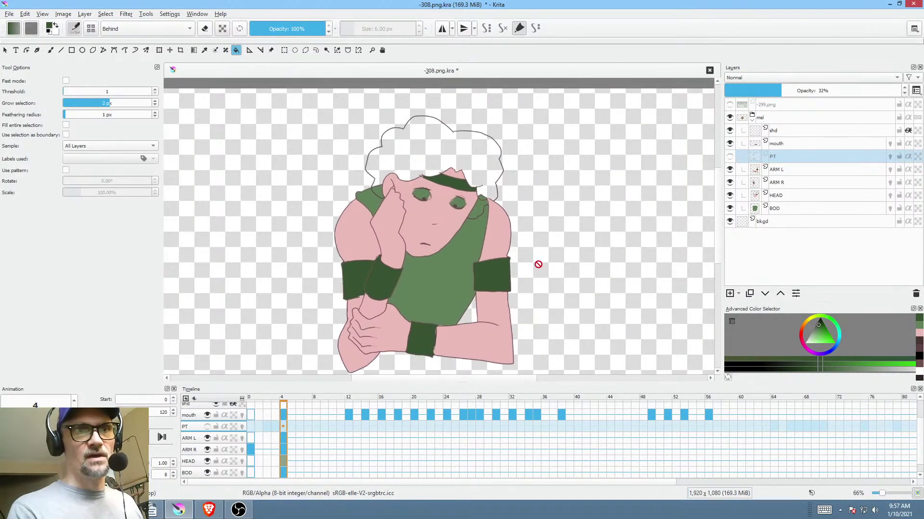
- Show the -299.png reference again and sample the purple of the character's hair
click(793, 195)
scroll(505, 207, up, 4)
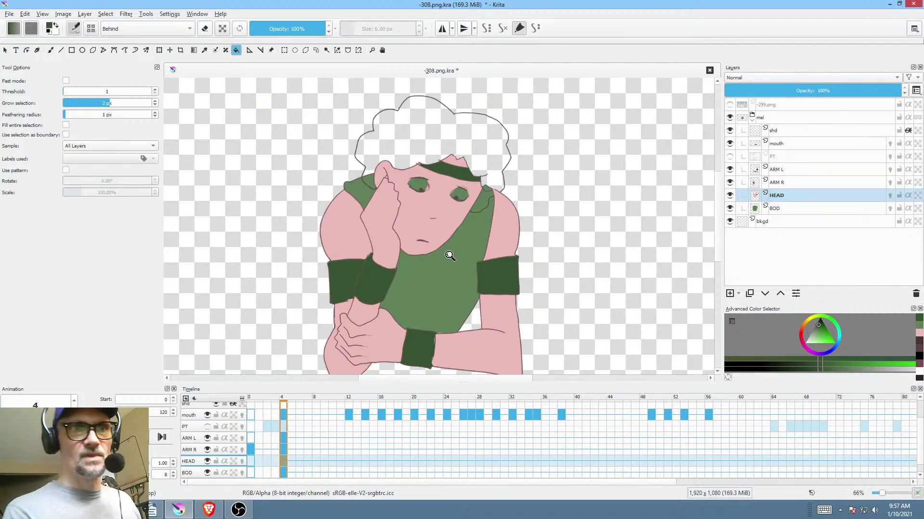
click(774, 105)
click(730, 104)
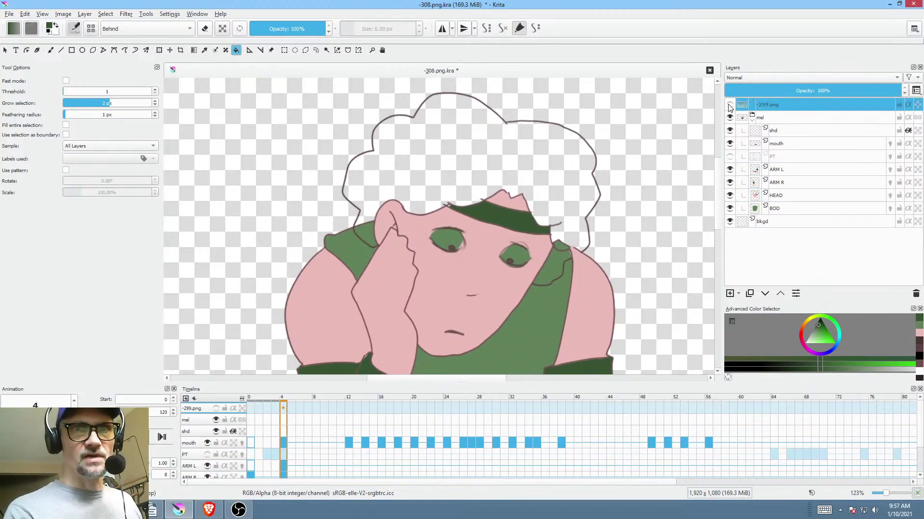
drag(665, 105, 579, 223)
ctrl+click(579, 222)
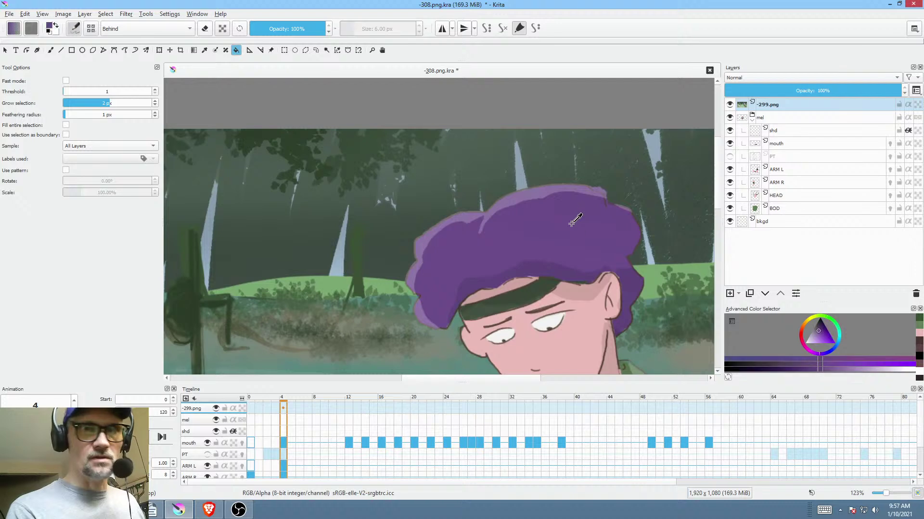
- Hide the -299.png reference, isolate HEAD and fill the hair with the sampled purple
click(730, 104)
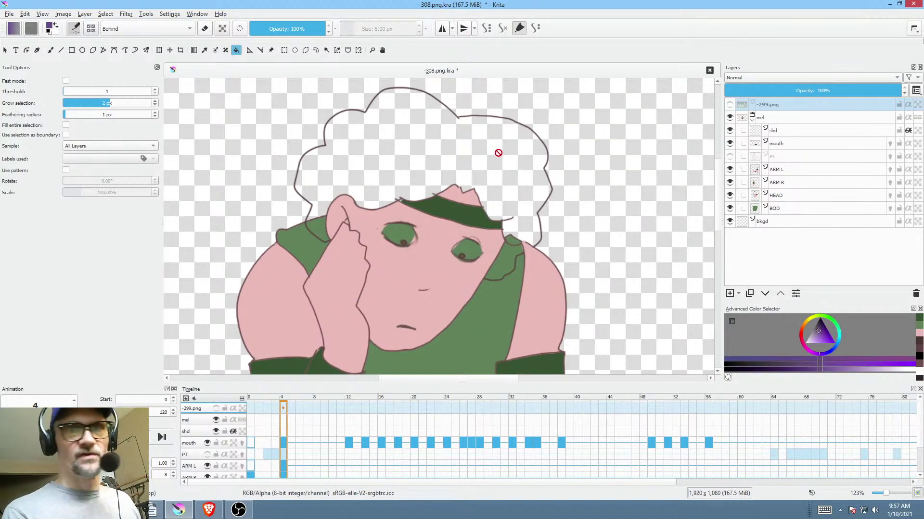
click(796, 197)
key(ctrl+shift+i)
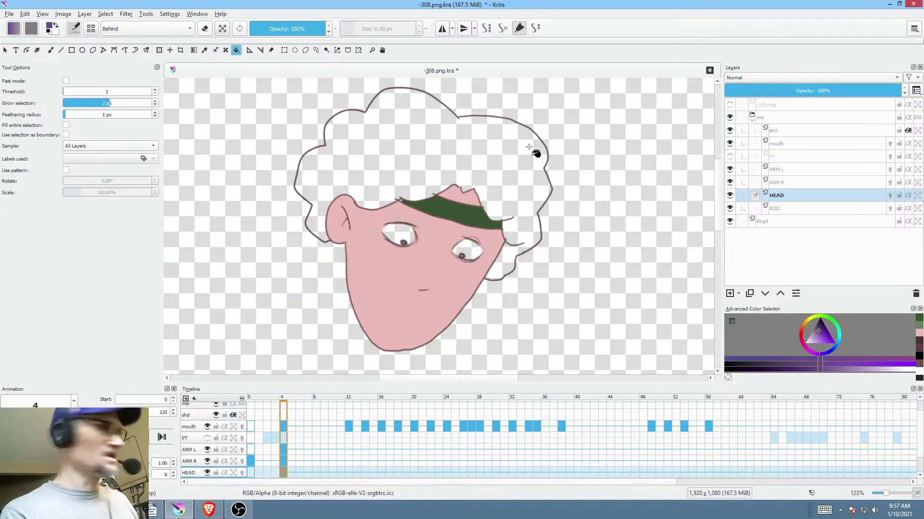
click(503, 158)
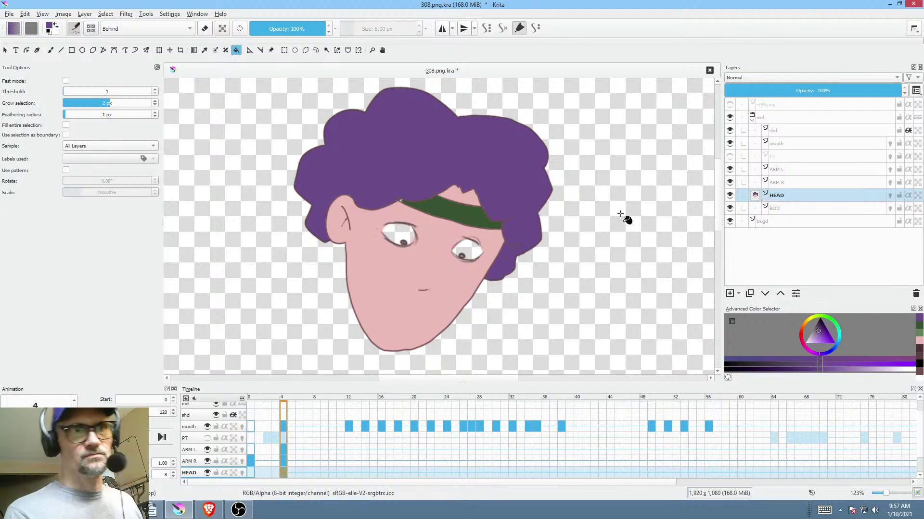
- Choose a near-white fill colour while working on HEAD
drag(817, 339, 795, 357)
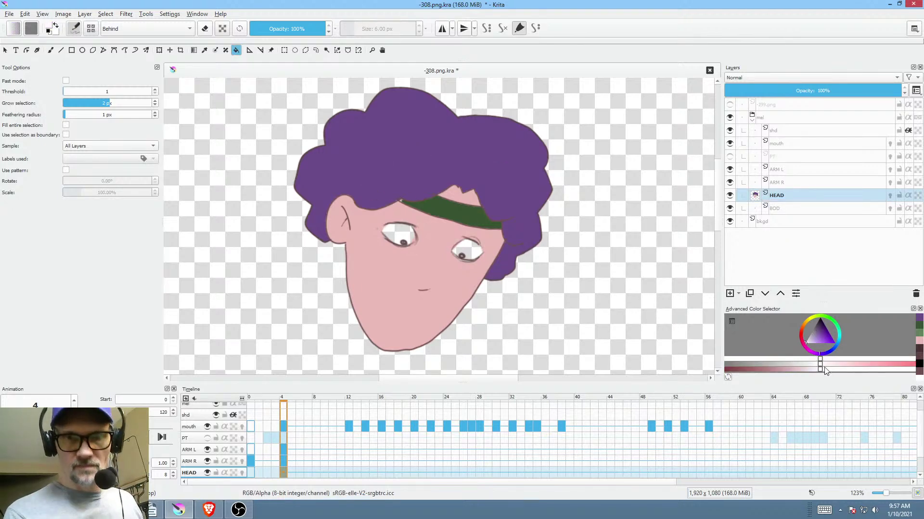
- Fill the whites of both eyes on the HEAD layer with white, using the Behind blending mode
click(409, 234)
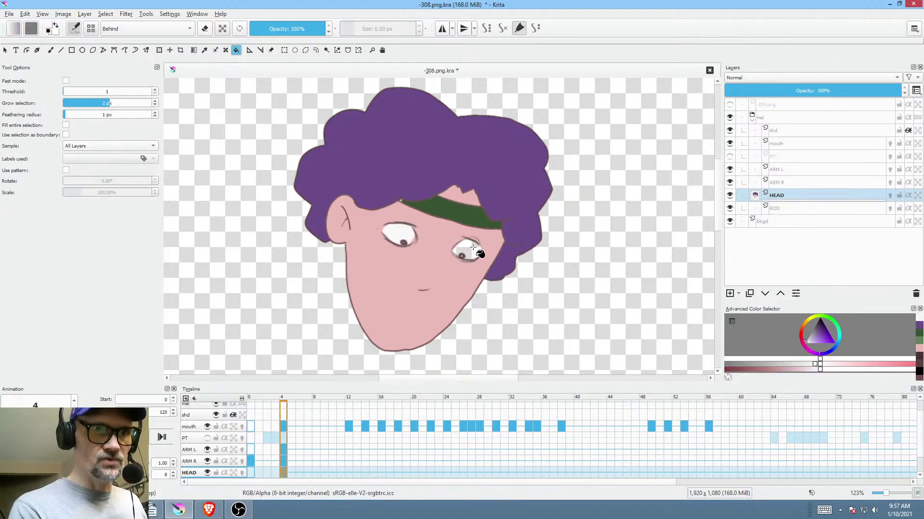
click(477, 249)
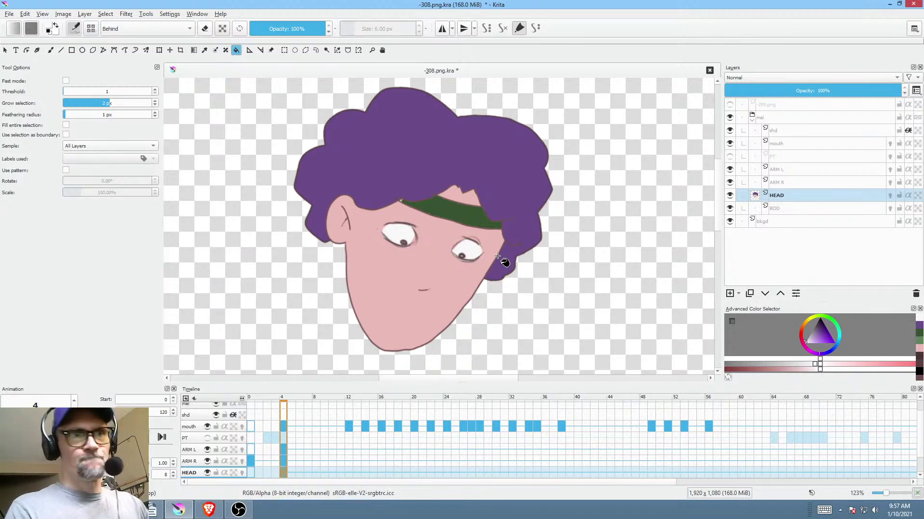
- Set up the freehand path tool for shading with black as the foreground color, Normal blending and 13% opacity
key(d)
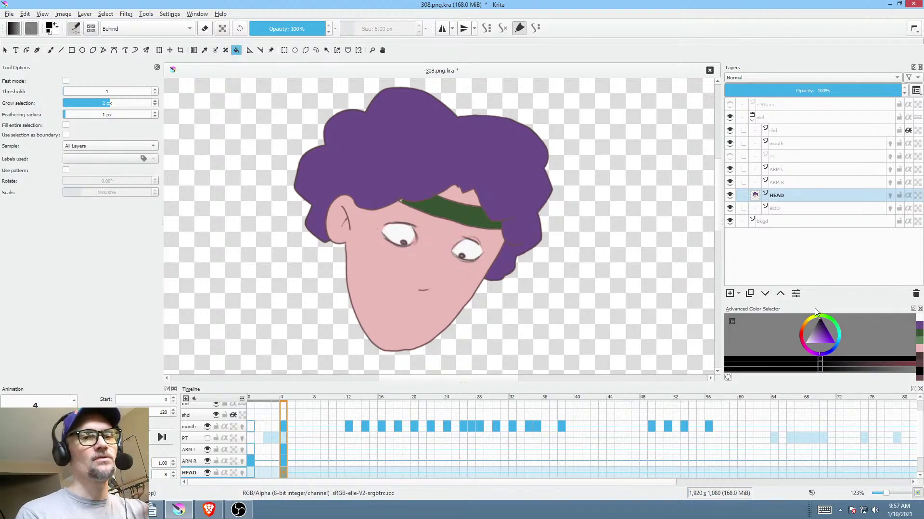
click(161, 31)
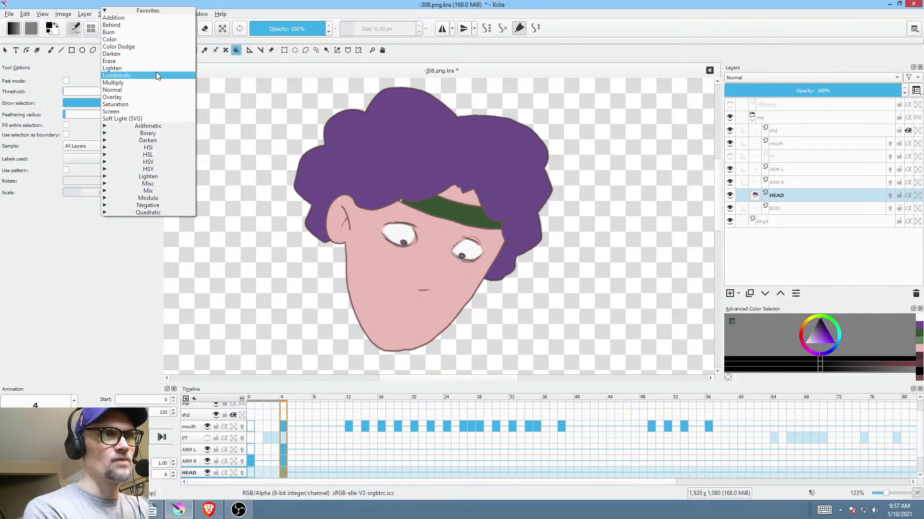
click(154, 89)
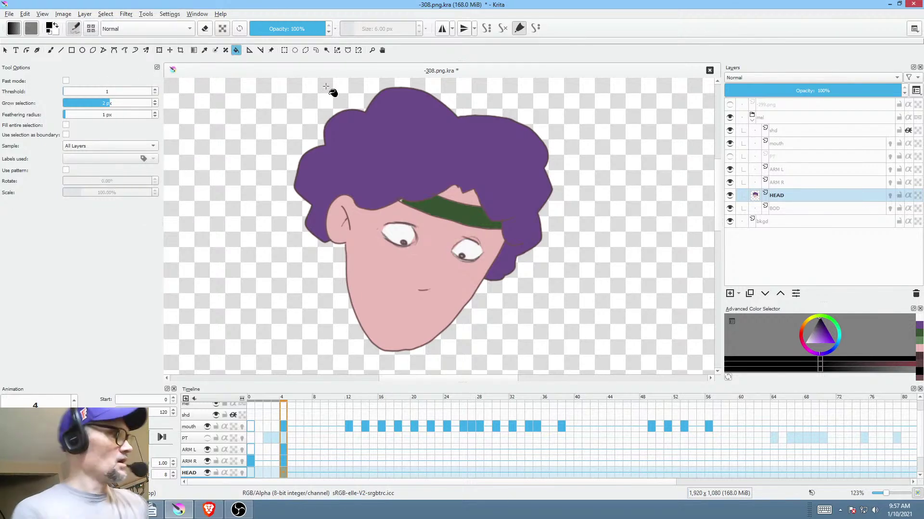
key(shift+b)
mouse_move(312, 29)
mouse_down()
mouse_move(294, 30)
mouse_move(321, 30)
mouse_move(263, 40)
mouse_up()
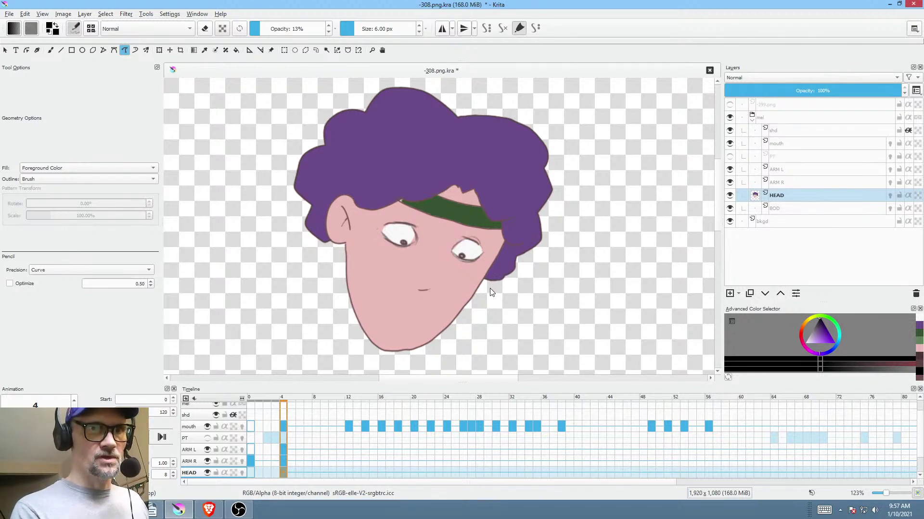
drag(488, 291, 514, 272)
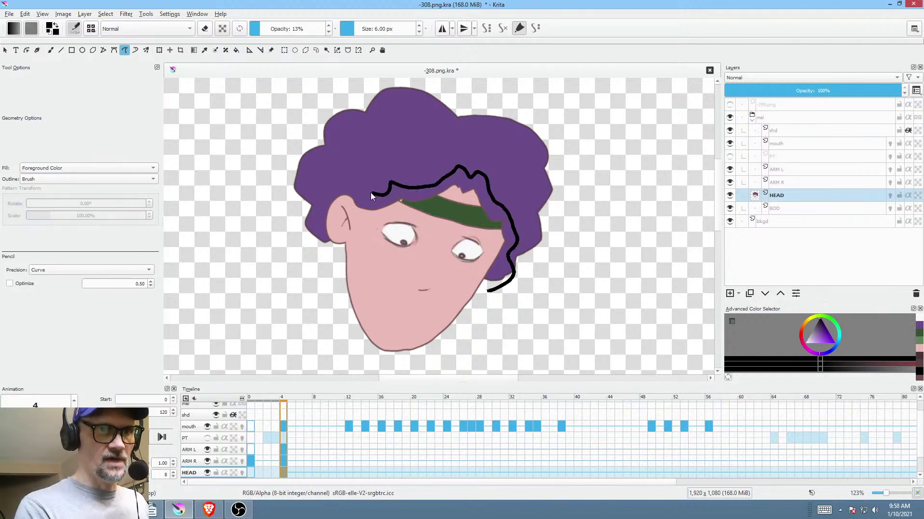
mouse_move(354, 188)
mouse_down()
mouse_move(317, 205)
mouse_move(318, 254)
mouse_move(326, 225)
mouse_up()
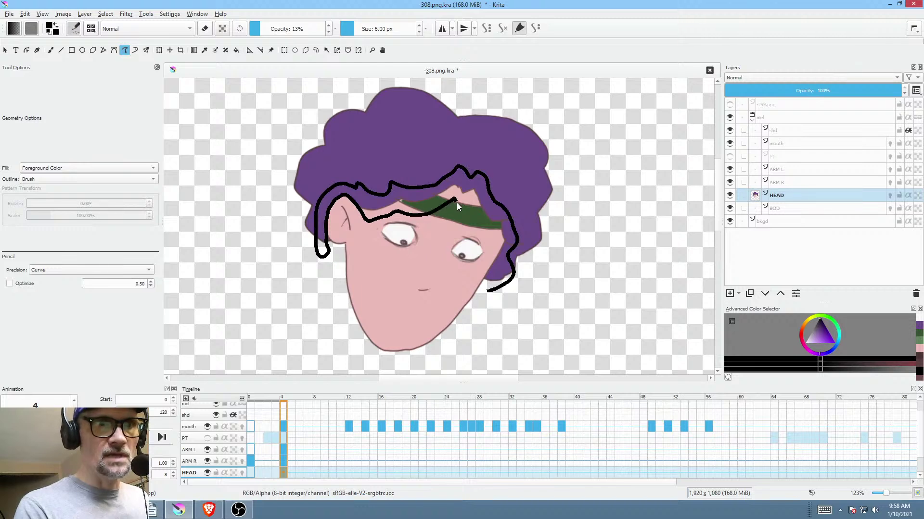
drag(483, 295, 491, 297)
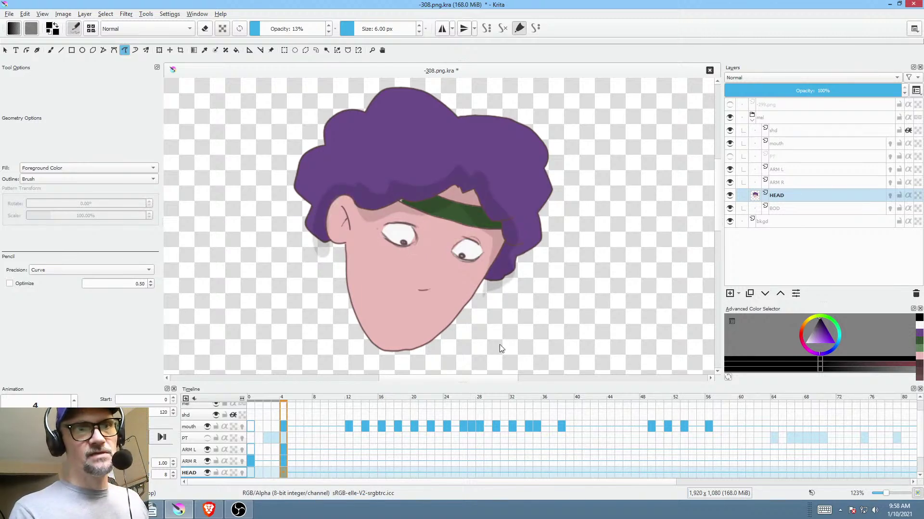
mouse_move(407, 348)
mouse_down()
mouse_move(379, 344)
mouse_move(354, 319)
mouse_move(477, 346)
mouse_up()
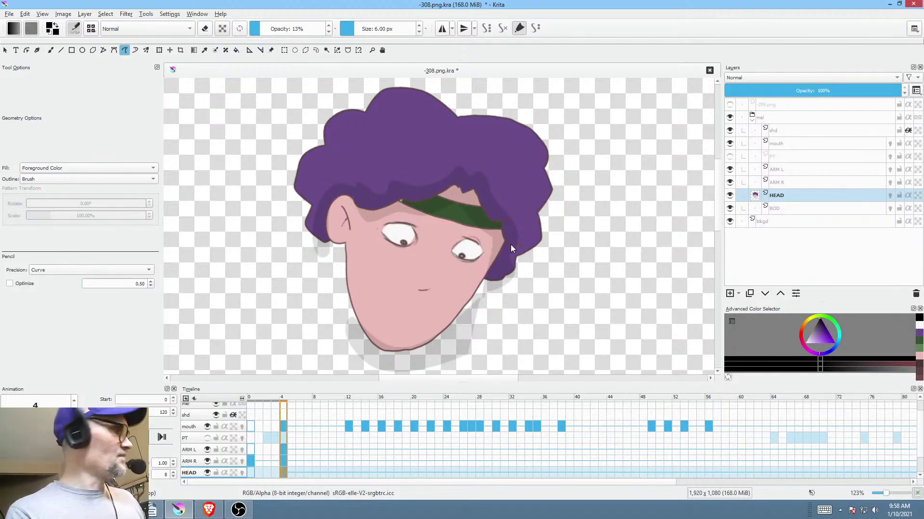
key(ctrl+z)
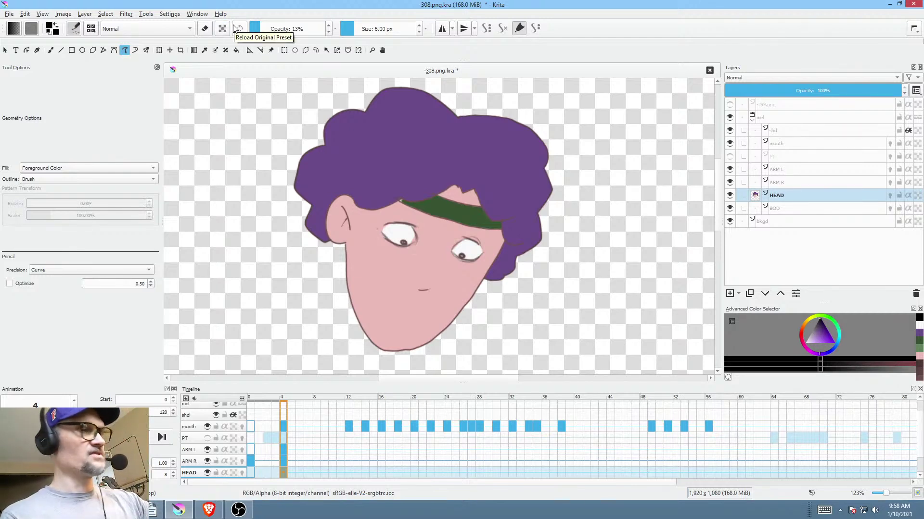
- With Preserve Alpha on, draw translucent black shadow shapes along the hairline, beside the face, at the ear and under the chin
key(a)
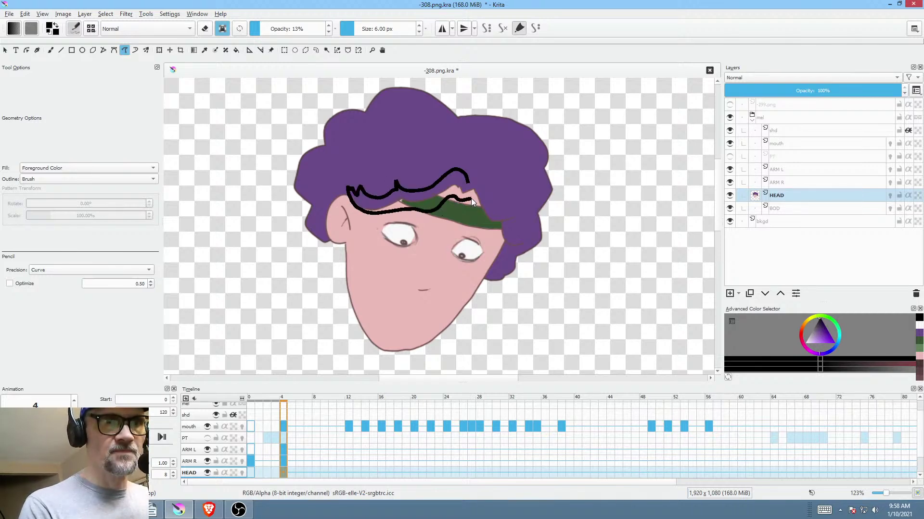
mouse_move(480, 276)
mouse_down()
mouse_move(495, 292)
mouse_move(521, 239)
mouse_up()
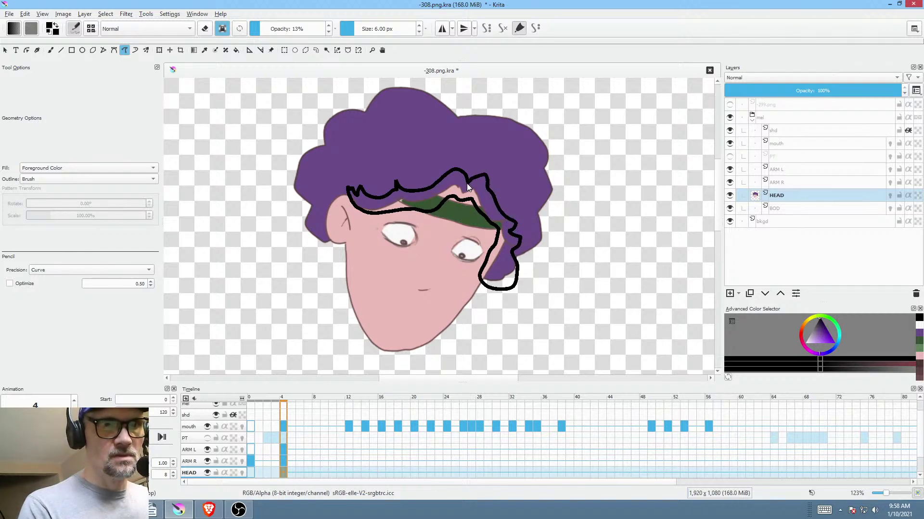
drag(467, 183, 468, 183)
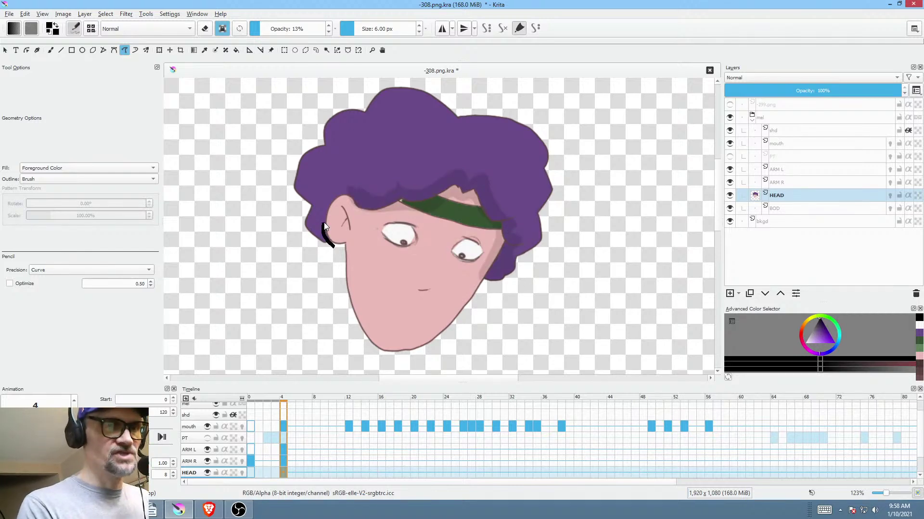
mouse_move(349, 229)
mouse_down()
mouse_move(340, 211)
mouse_move(575, 272)
mouse_move(603, 293)
mouse_up()
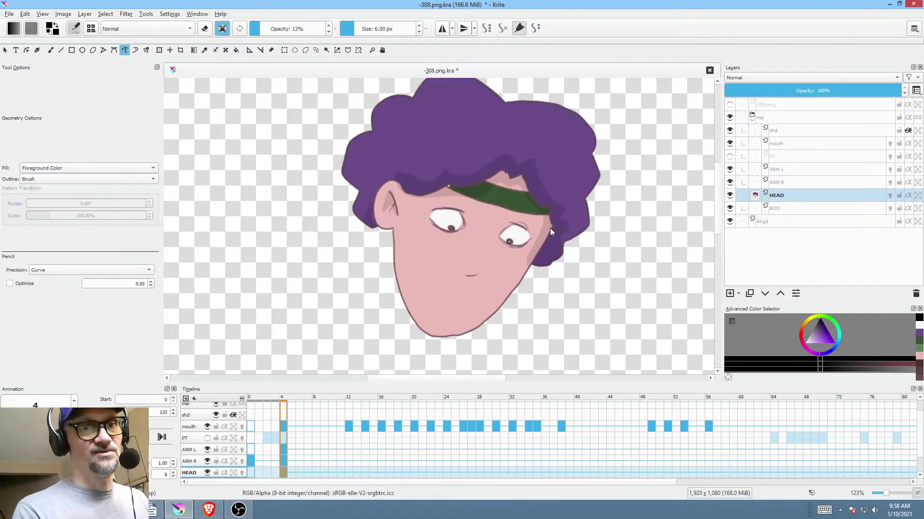
mouse_move(490, 322)
mouse_down()
mouse_move(437, 331)
mouse_move(387, 289)
mouse_up()
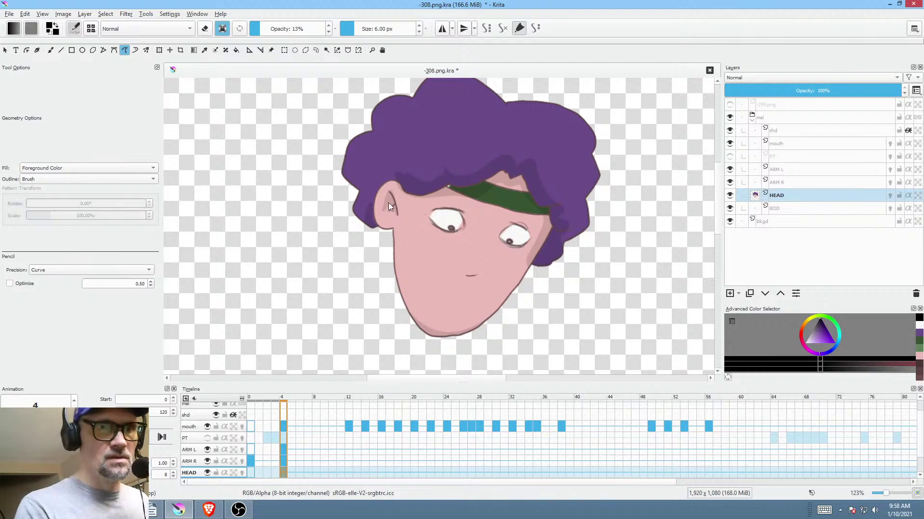
- Clean up the inner ear shadow at 100% opacity, filling it with its sampled shadow color and trimming its edge with the sampled skin color
scroll(433, 185, up, 4)
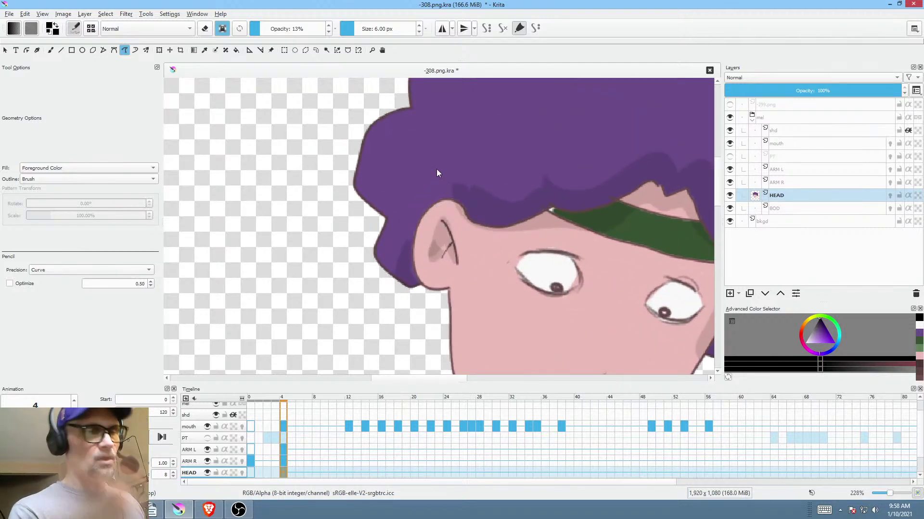
scroll(436, 169, down, 2)
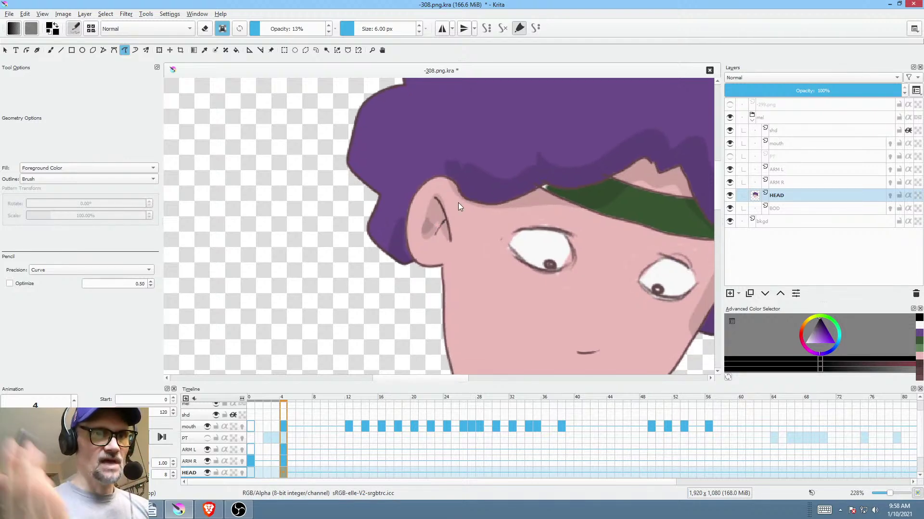
click(260, 30)
drag(261, 30, 358, 29)
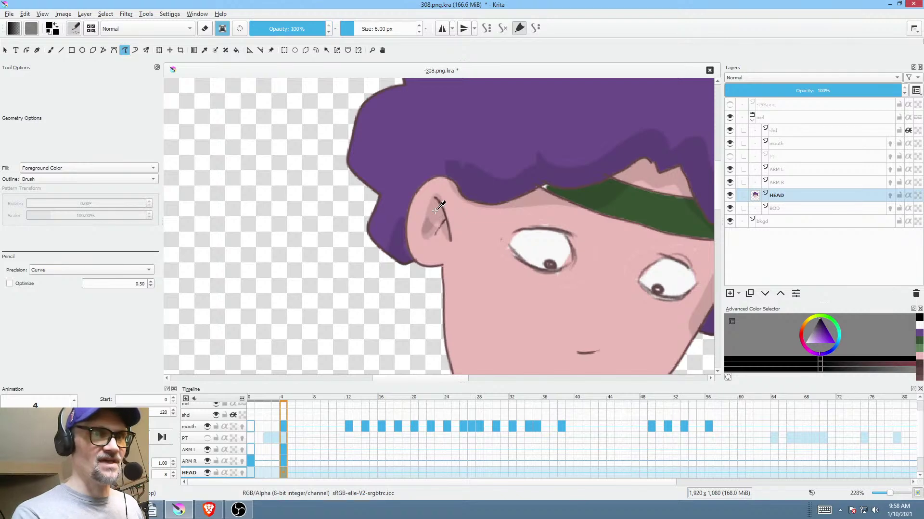
ctrl+click(435, 210)
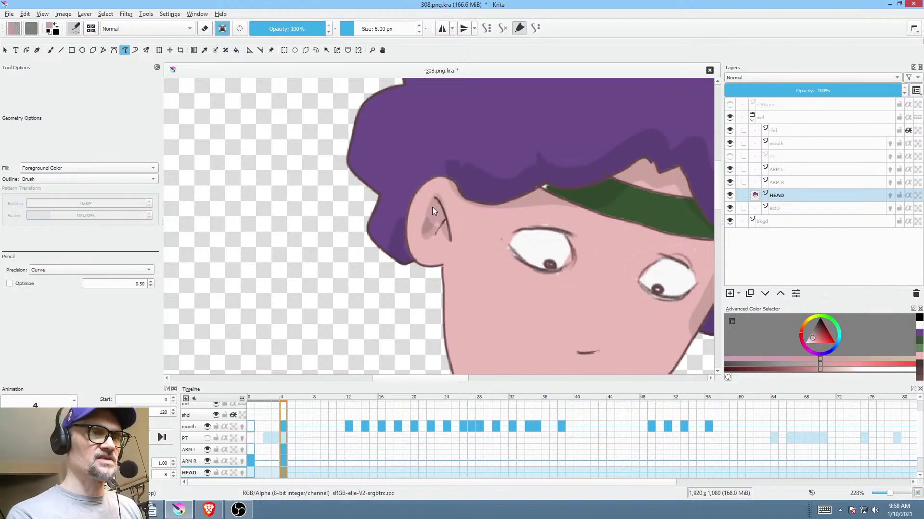
drag(434, 224, 441, 212)
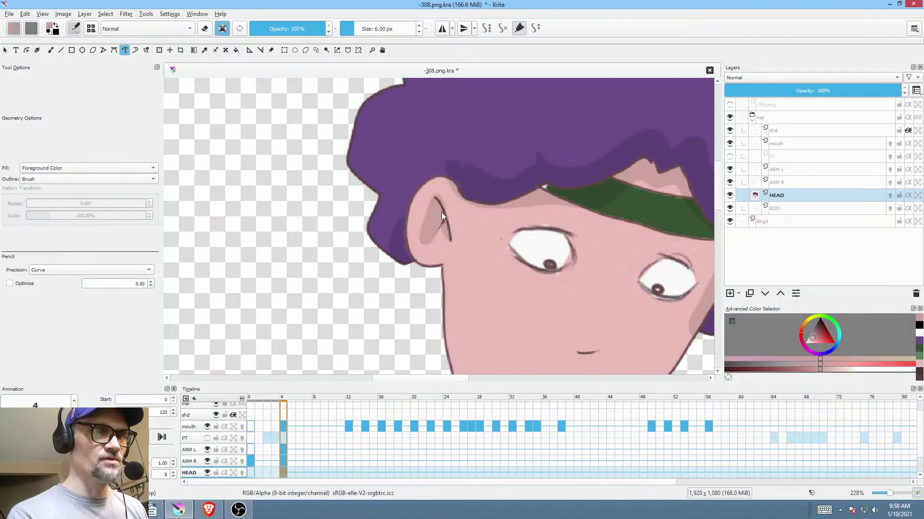
ctrl+click(434, 249)
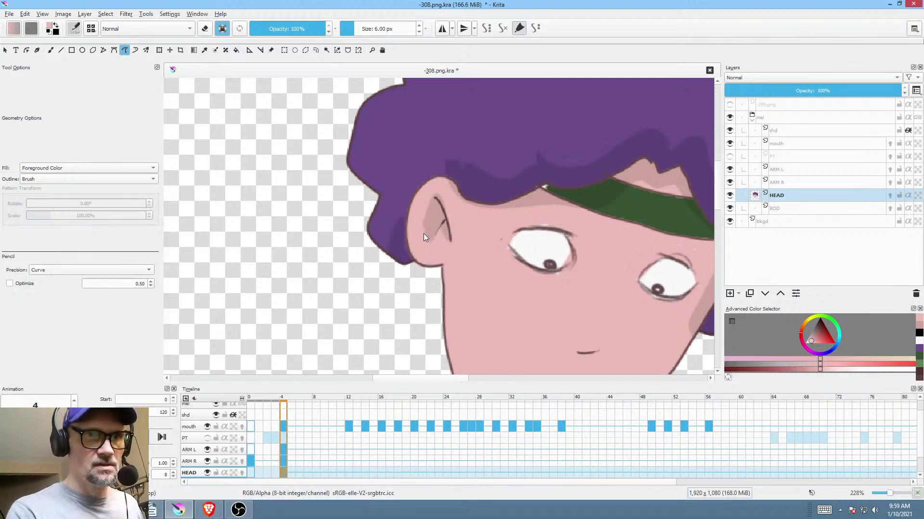
- Paint over the stray lines beneath the eye nearest the hair-covered cheek with skin color, using the freehand brush with Preserve Alpha off
drag(692, 320, 537, 285)
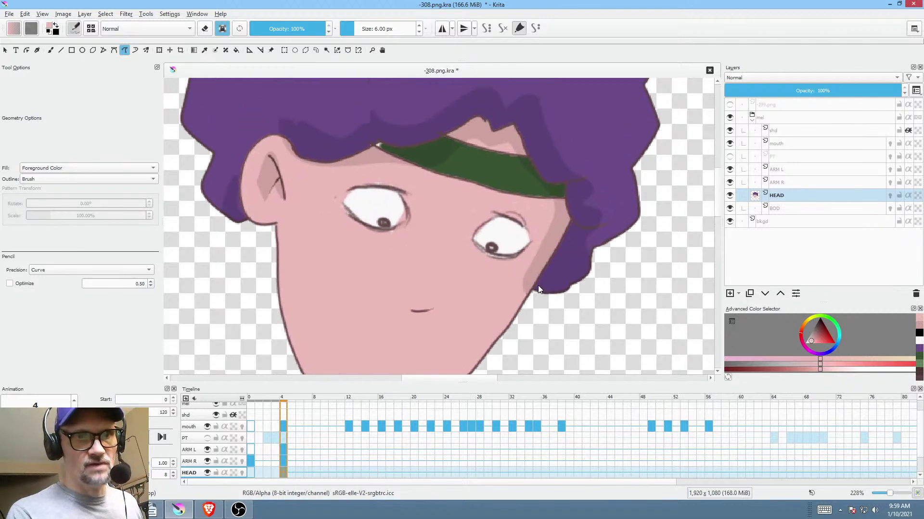
scroll(500, 255, up, 4)
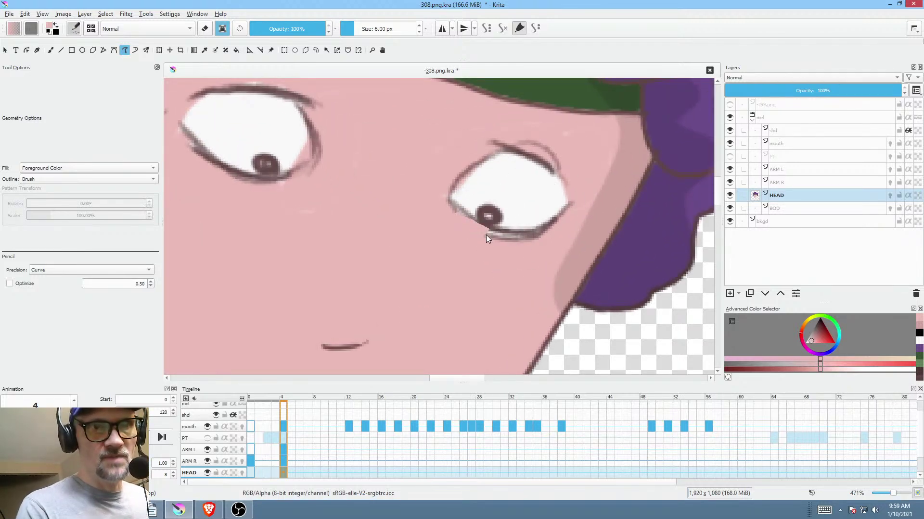
drag(542, 234, 469, 226)
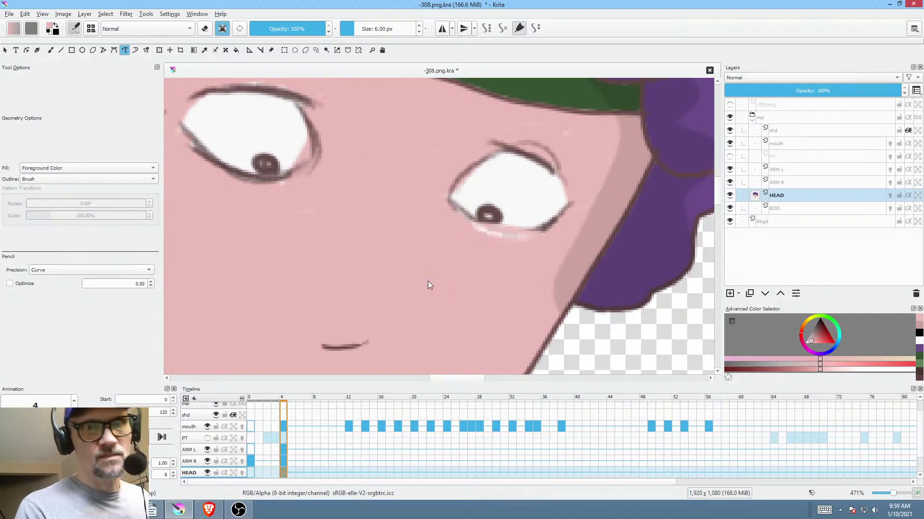
key(ctrl+z)
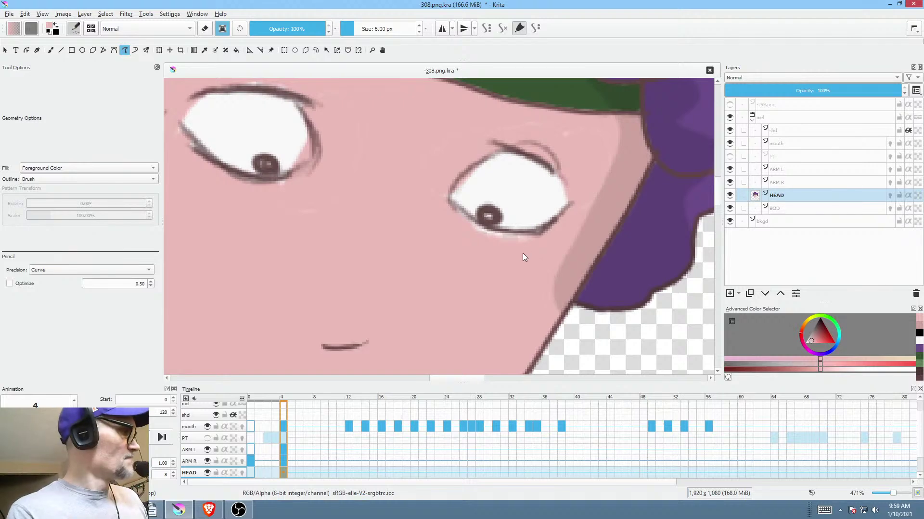
key(b)
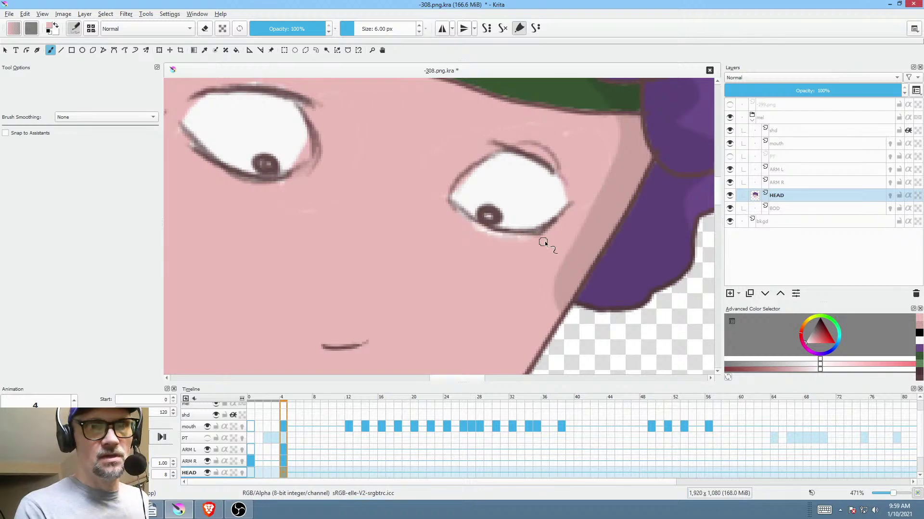
drag(548, 239, 478, 231)
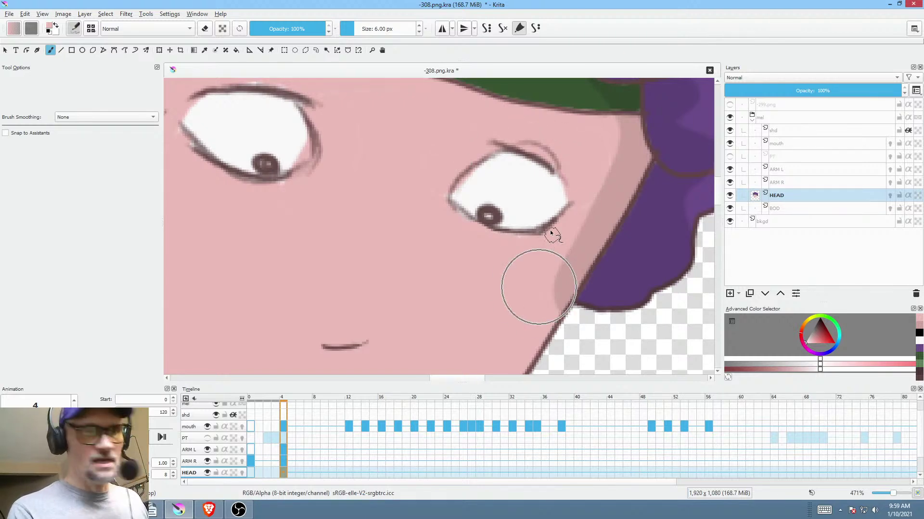
- Trim the shadow along the cheek beside the hair with a skin-colored freehand path shape
key(p)
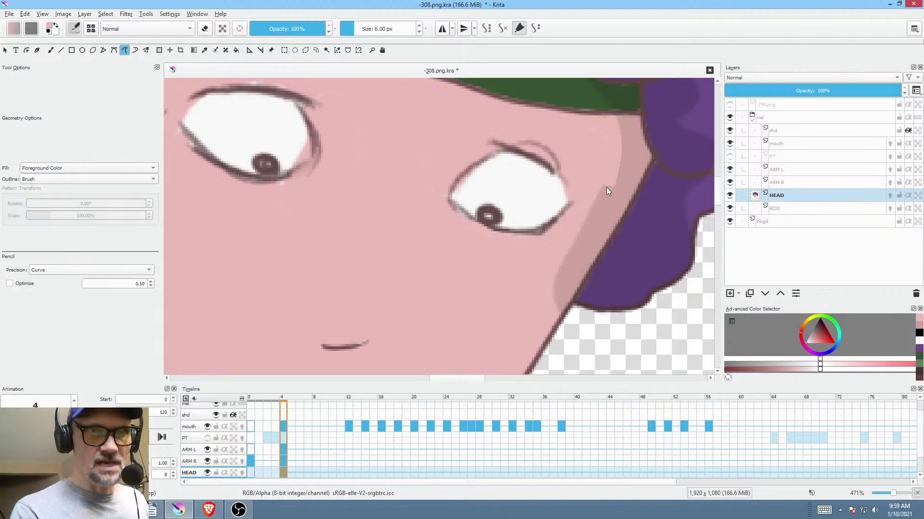
key(ctrl+z)
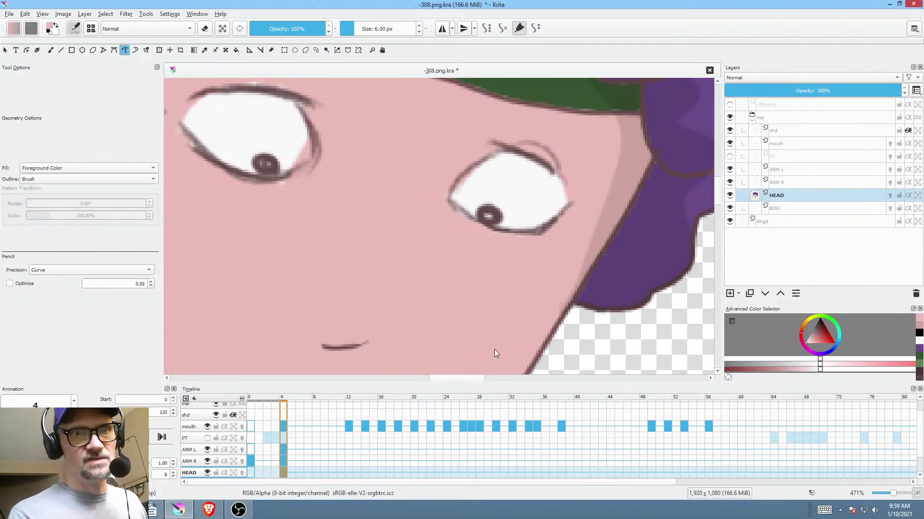
- Draw a small shadow beneath the short line in the lower middle of the face with the sampled shadow color and trim it with skin color
scroll(541, 299, down, 5)
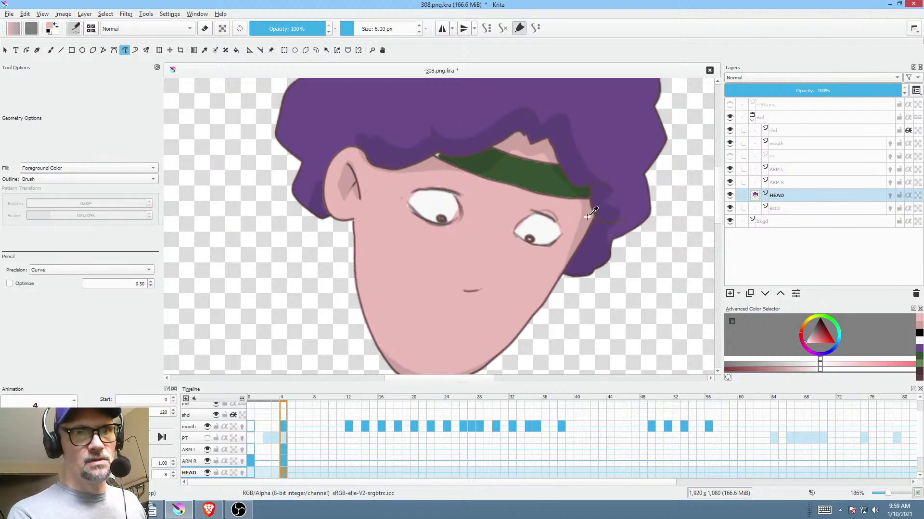
scroll(506, 307, up, 5)
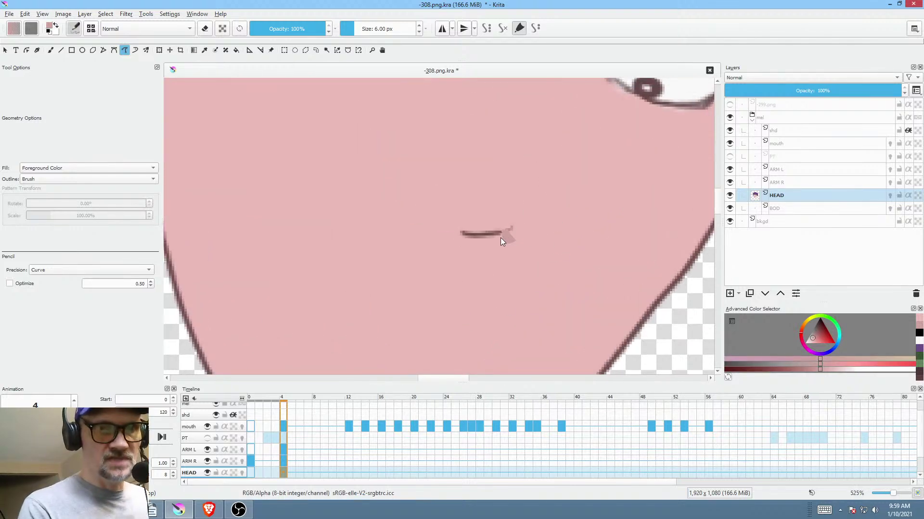
key(ctrl+z)
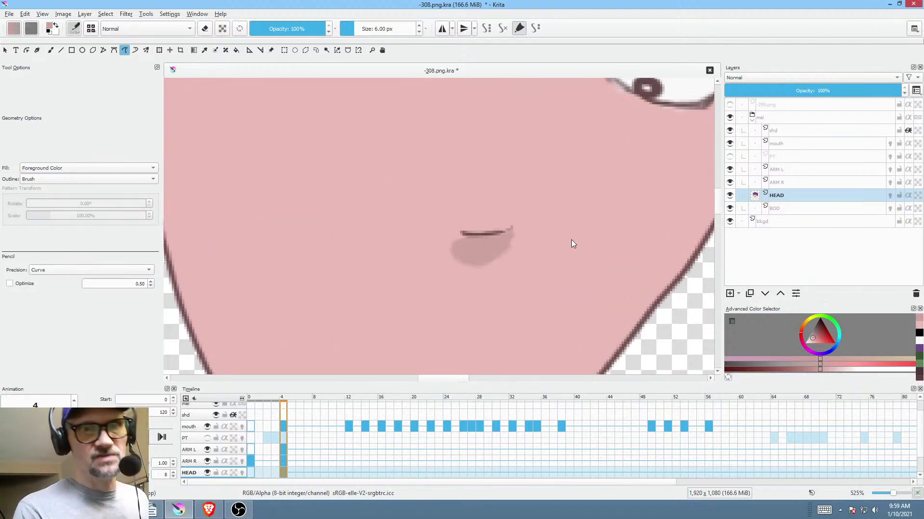
scroll(571, 240, down, 5)
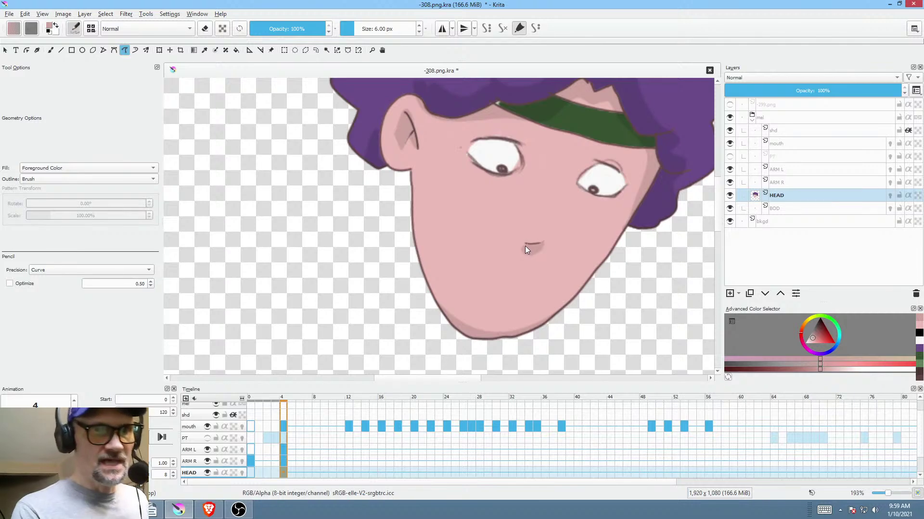
ctrl+click(531, 265)
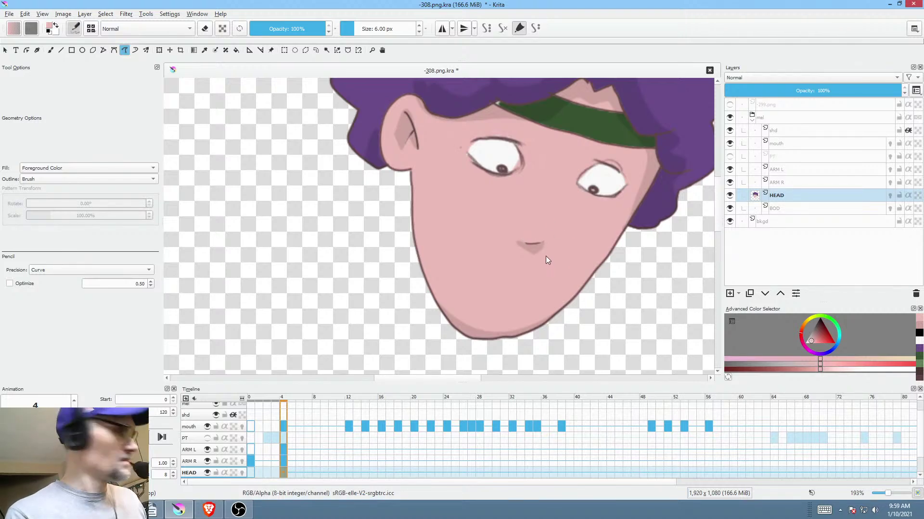
- Refine the shape of the small shadow beneath the short nose line, undoing the last unwanted change to it
scroll(547, 260, up, 4)
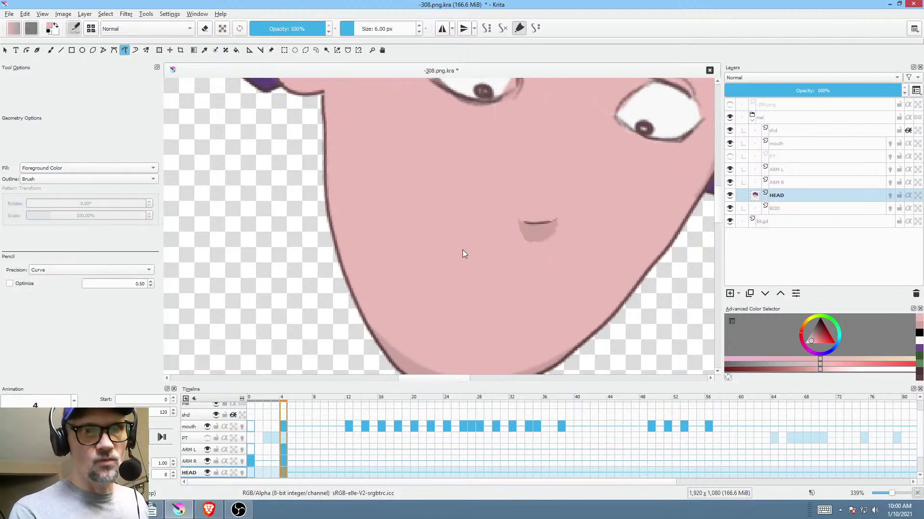
key(ctrl+z)
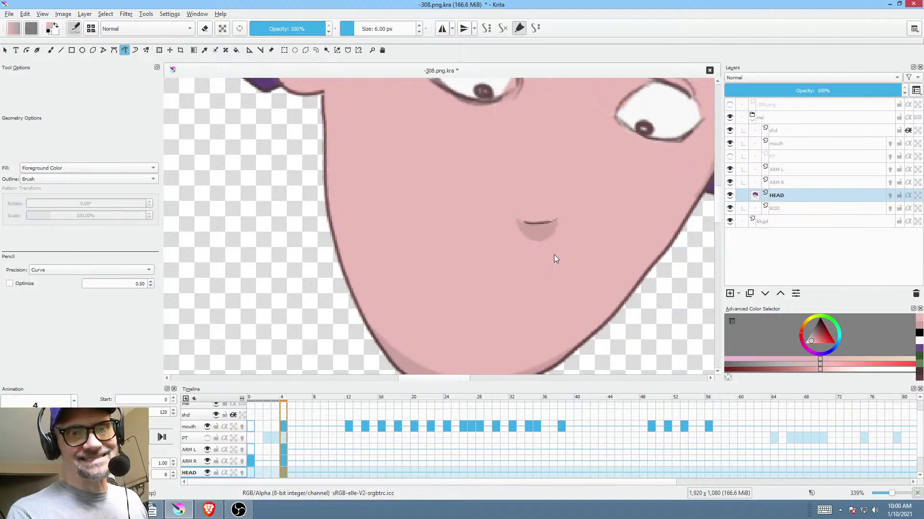
scroll(571, 243, down, 4)
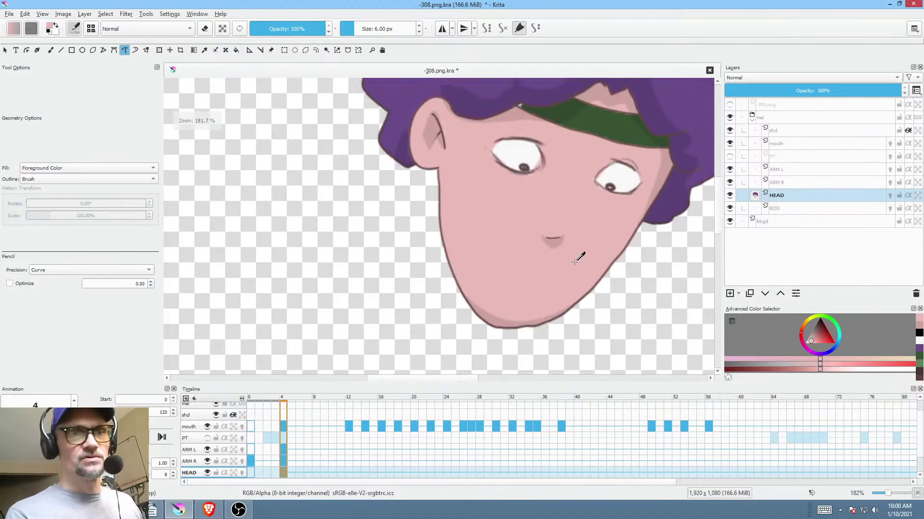
drag(544, 291, 501, 308)
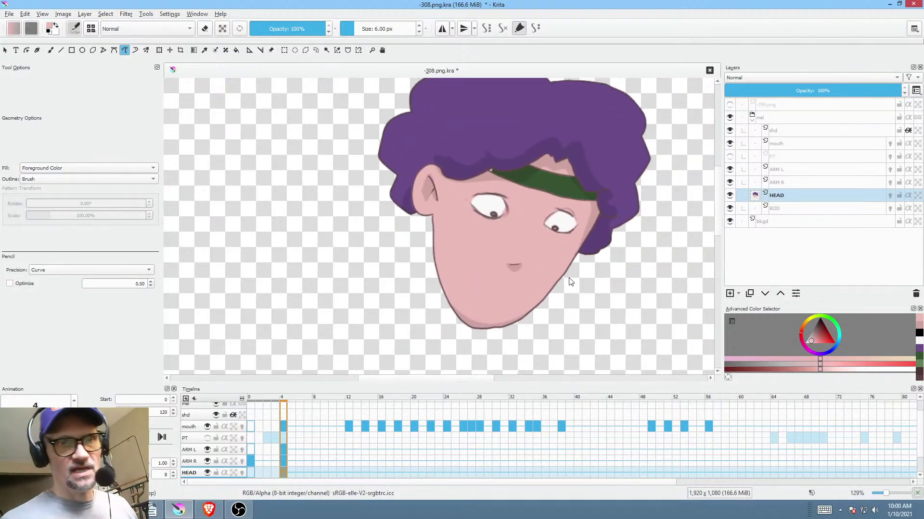
- Shade the fingertips, wrist, front wristband and forearm on the ARM R layer with black freehand path shapes at 12% opacity, Preserve Alpha on
click(801, 183)
key(b)
click(818, 321)
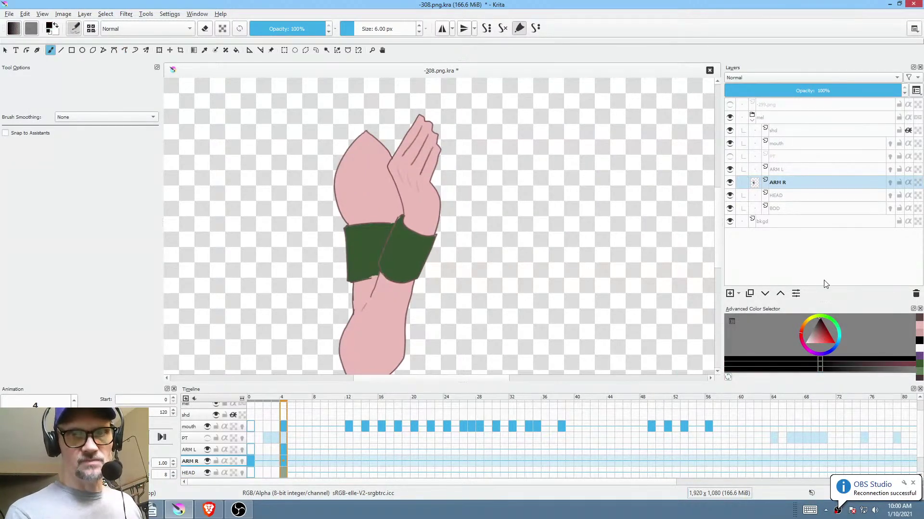
key(shift+p)
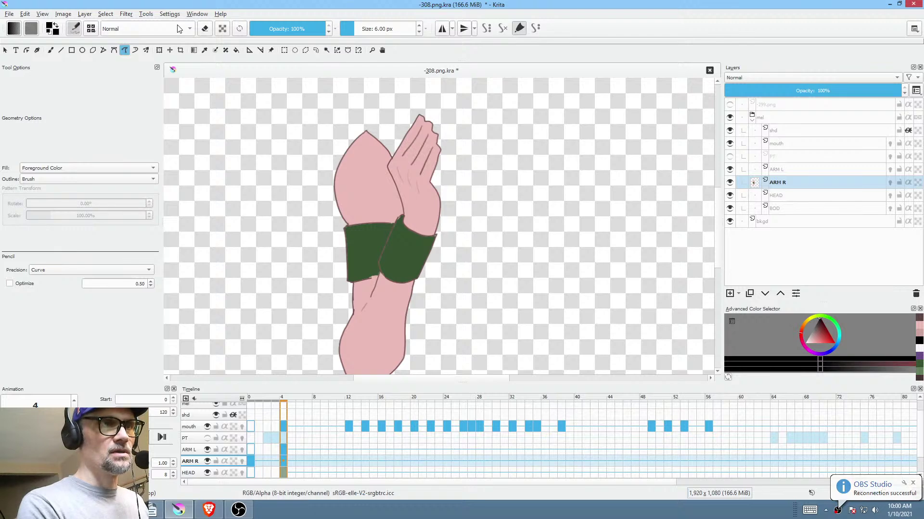
click(223, 30)
mouse_move(318, 27)
mouse_down()
mouse_move(261, 29)
mouse_move(261, 49)
mouse_up()
drag(449, 128, 477, 145)
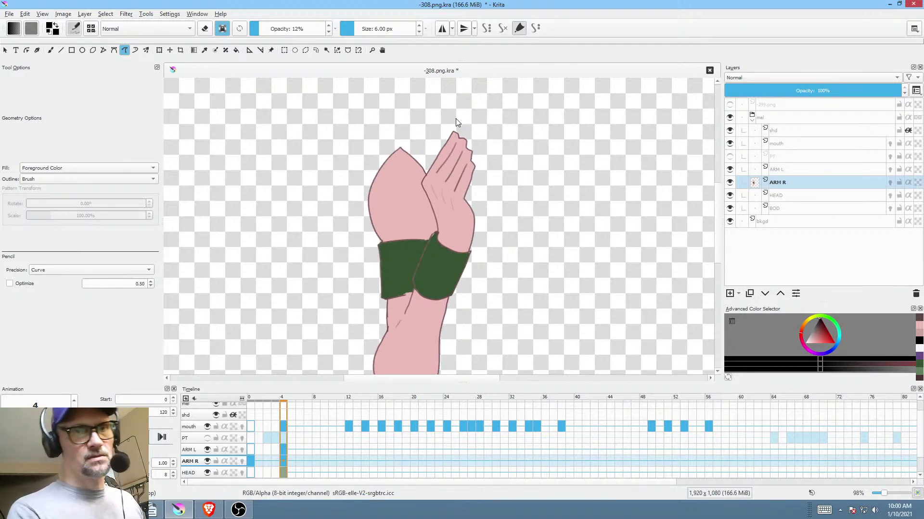
mouse_move(447, 126)
mouse_down()
mouse_move(490, 192)
mouse_move(445, 200)
mouse_move(432, 193)
mouse_move(437, 203)
mouse_up()
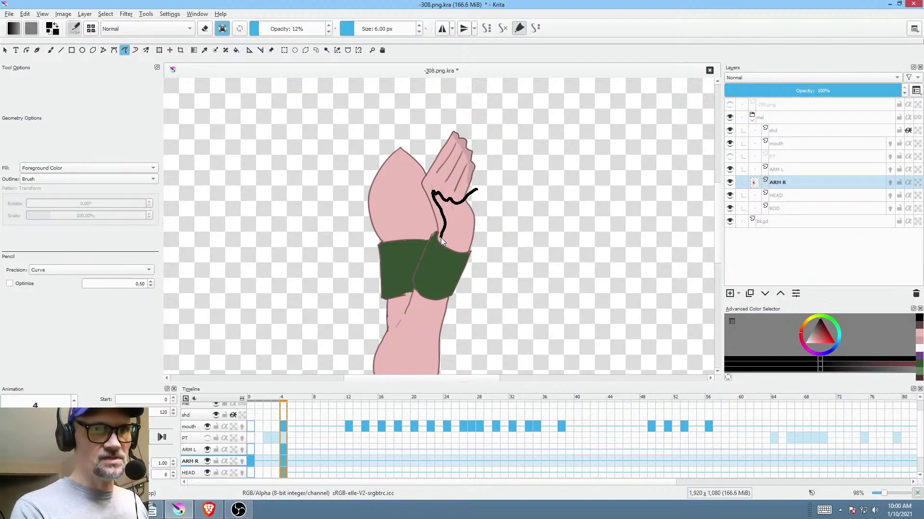
mouse_move(422, 295)
mouse_down()
mouse_move(365, 402)
mouse_move(431, 420)
mouse_move(513, 334)
mouse_move(501, 195)
mouse_up()
mouse_move(534, 233)
mouse_down()
mouse_move(560, 133)
mouse_move(556, 249)
mouse_up()
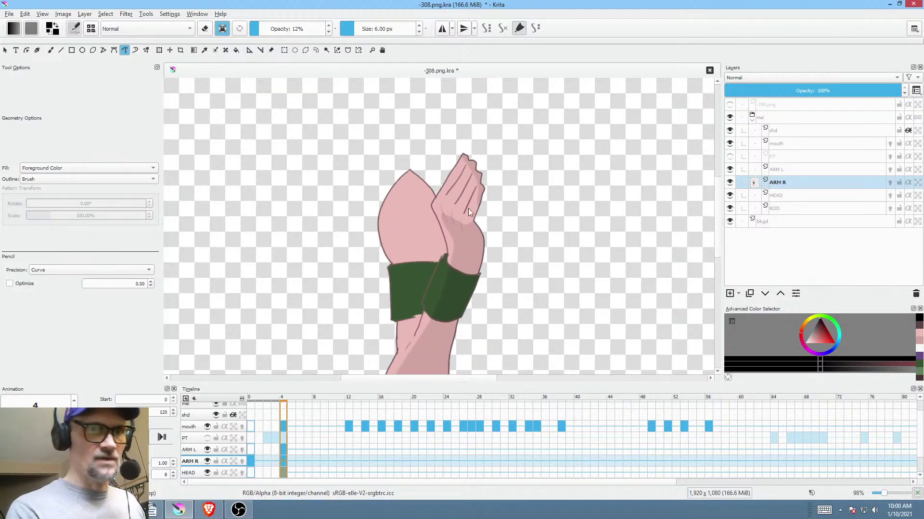
- Shade the upper arm and its green band on ARM R along the edge of the raised hand and forearm
drag(469, 209, 467, 143)
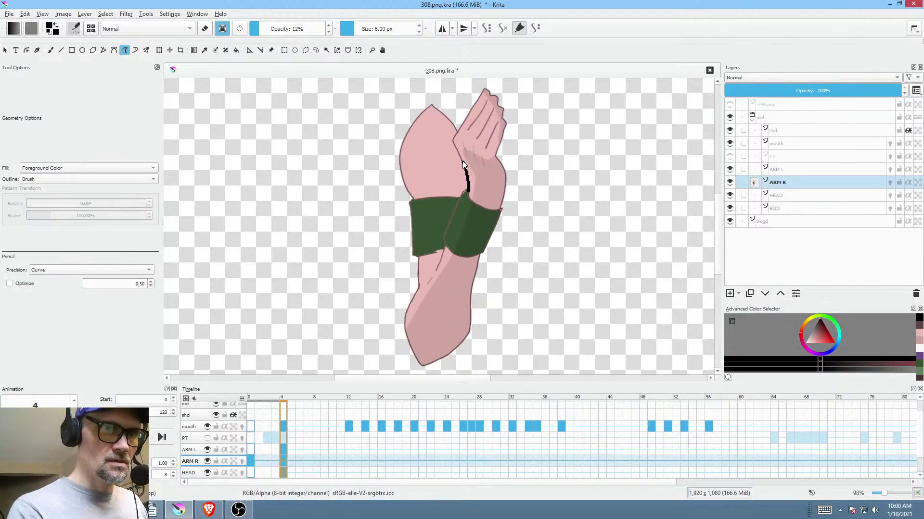
mouse_move(453, 136)
mouse_down()
mouse_move(460, 125)
mouse_move(450, 120)
mouse_move(447, 166)
mouse_up()
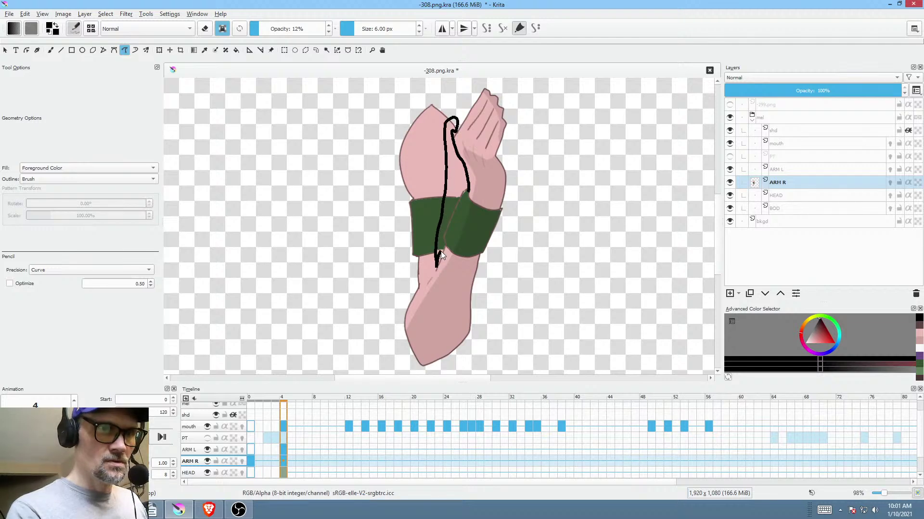
mouse_move(468, 185)
mouse_down()
mouse_move(455, 137)
mouse_move(460, 107)
mouse_up()
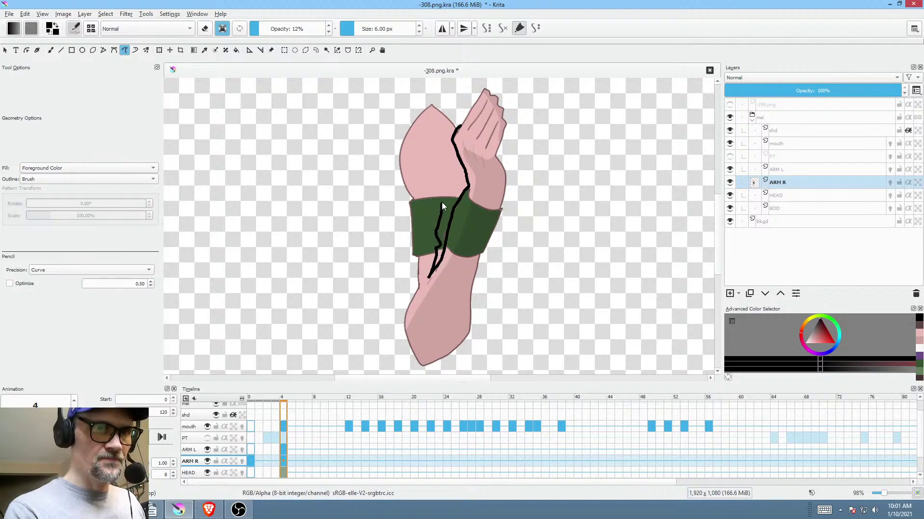
mouse_move(447, 194)
mouse_down()
mouse_move(441, 152)
mouse_move(460, 125)
mouse_up()
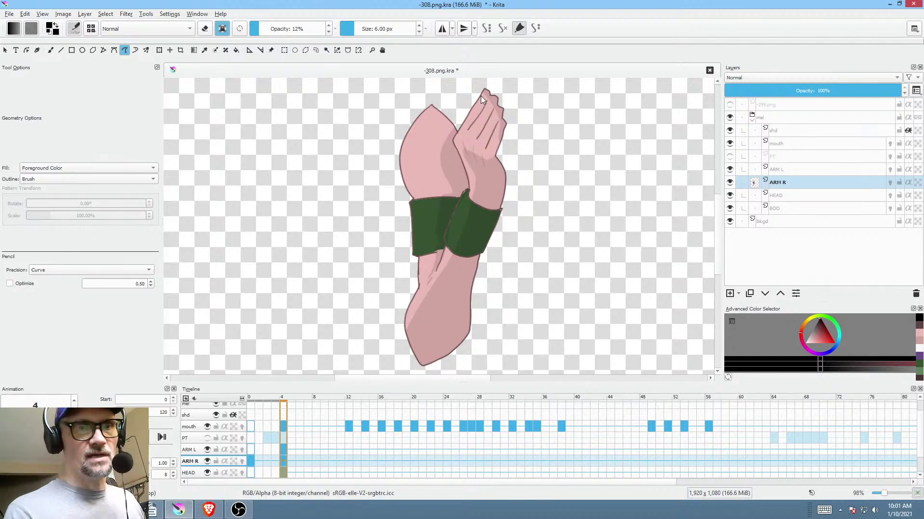
- Shade the inner side of the upper arm with its band and the underside of the forearm, wristband and hand on the ARM L layer
click(793, 169)
drag(660, 260, 564, 249)
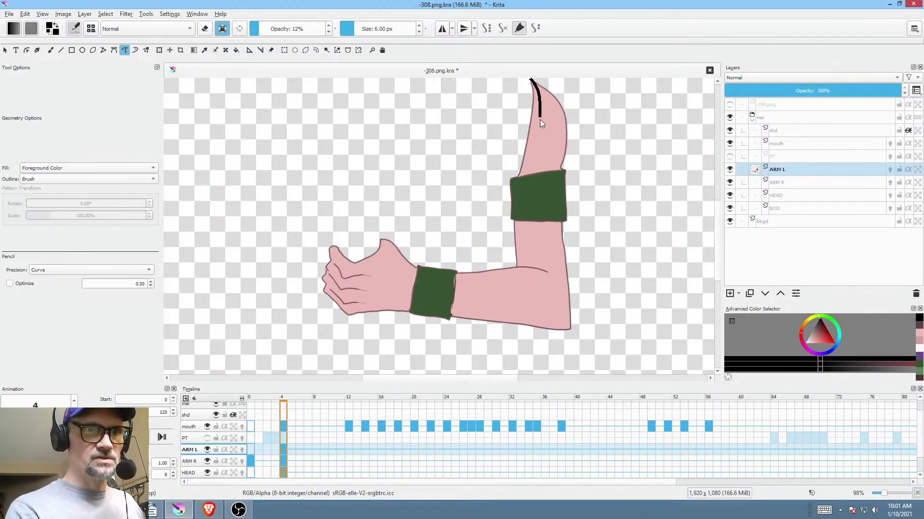
mouse_move(536, 267)
mouse_down()
mouse_move(502, 188)
mouse_move(504, 108)
mouse_up()
mouse_move(592, 237)
mouse_down()
mouse_move(629, 186)
mouse_move(610, 241)
mouse_move(573, 236)
mouse_up()
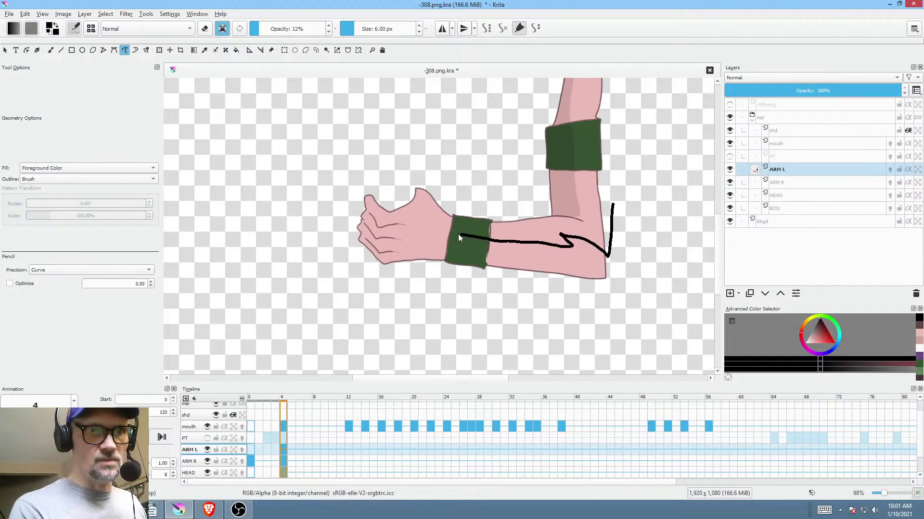
mouse_move(383, 223)
mouse_down()
mouse_move(381, 192)
mouse_move(335, 232)
mouse_move(390, 282)
mouse_move(427, 276)
mouse_move(562, 308)
mouse_up()
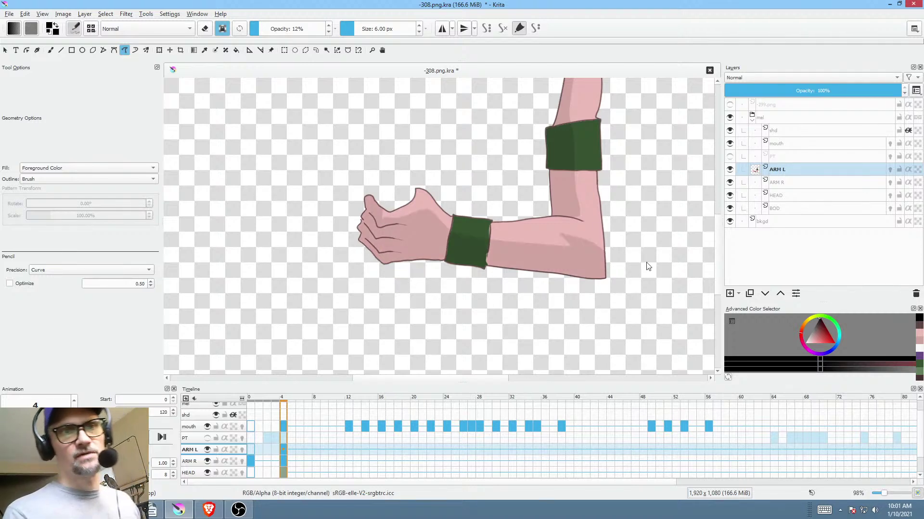
- Shade the torso on the BOD layer with a broad freehand path shape, undoing the first attempt and leaving lighter areas near the shoulders
click(816, 210)
drag(484, 344, 486, 354)
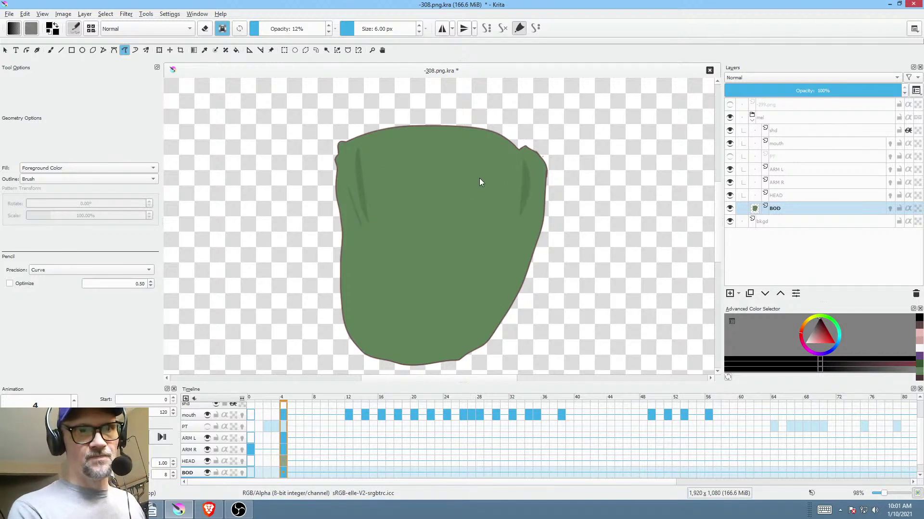
mouse_move(490, 98)
mouse_down()
mouse_move(432, 94)
mouse_move(367, 138)
mouse_move(418, 292)
mouse_move(480, 273)
mouse_move(500, 222)
mouse_move(510, 118)
mouse_move(473, 98)
mouse_move(368, 133)
mouse_move(373, 169)
mouse_up()
key(ctrl+z)
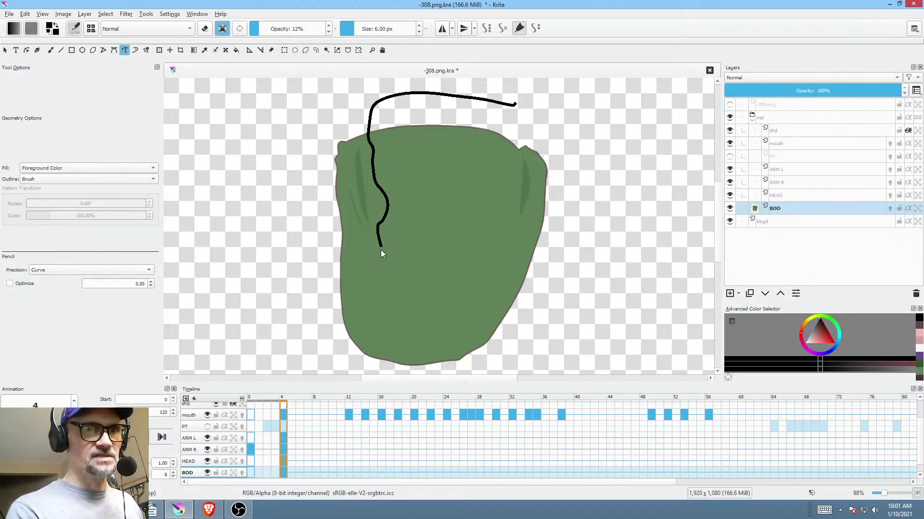
mouse_move(365, 323)
mouse_down()
mouse_move(374, 365)
mouse_move(453, 375)
mouse_move(555, 272)
mouse_move(545, 243)
mouse_move(514, 257)
mouse_move(495, 226)
mouse_move(494, 123)
mouse_move(466, 134)
mouse_move(460, 108)
mouse_up()
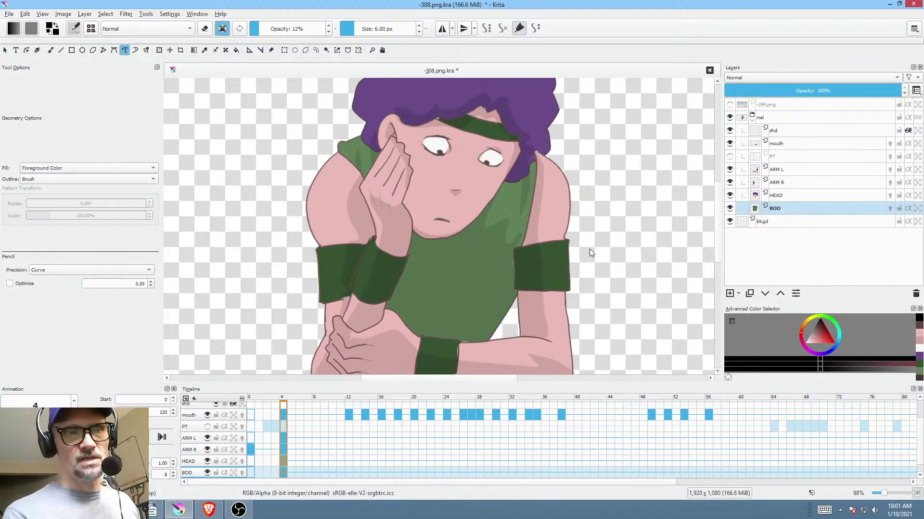
scroll(590, 249, down, 4)
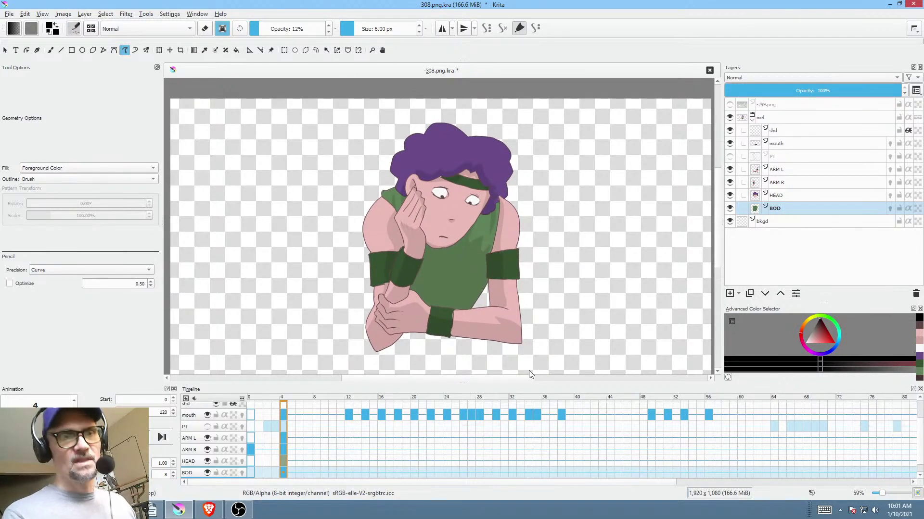
drag(475, 248, 451, 259)
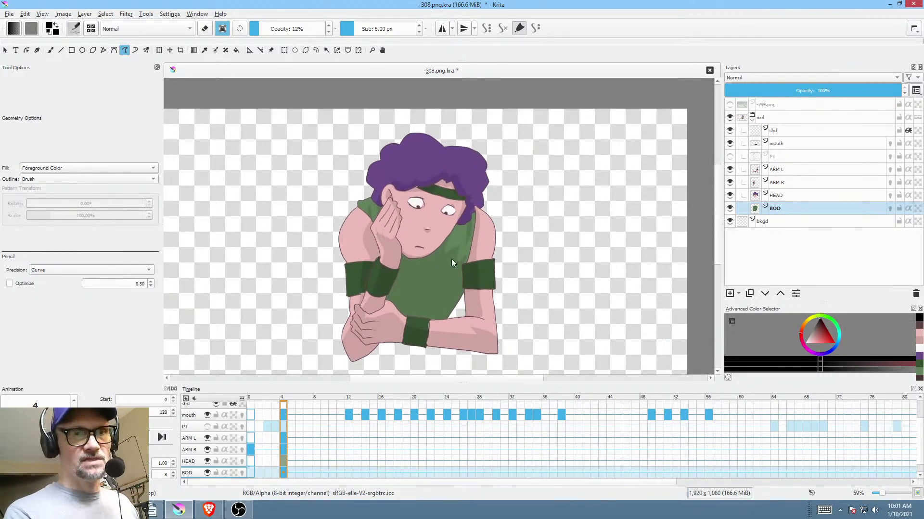
scroll(451, 259, up, 5)
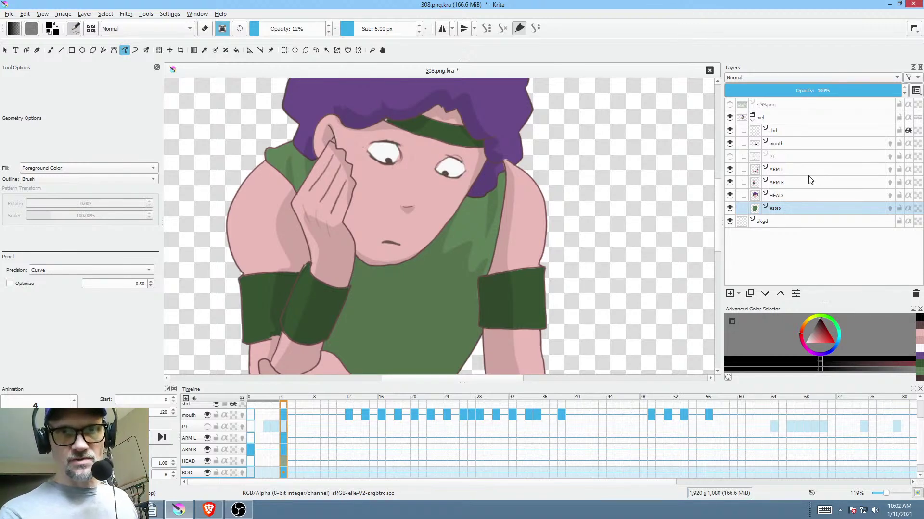
- Switch to Vegas Pro, select the timeline range from 00:17:01:20 to 00:19:10:17 and play it back
mouse_move(827, 181)
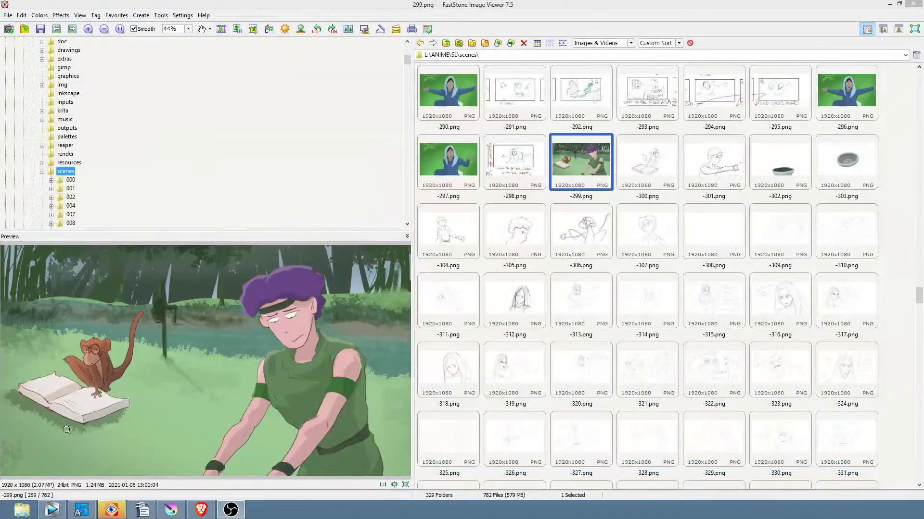
click(48, 512)
click(717, 420)
scroll(718, 417, down, 6)
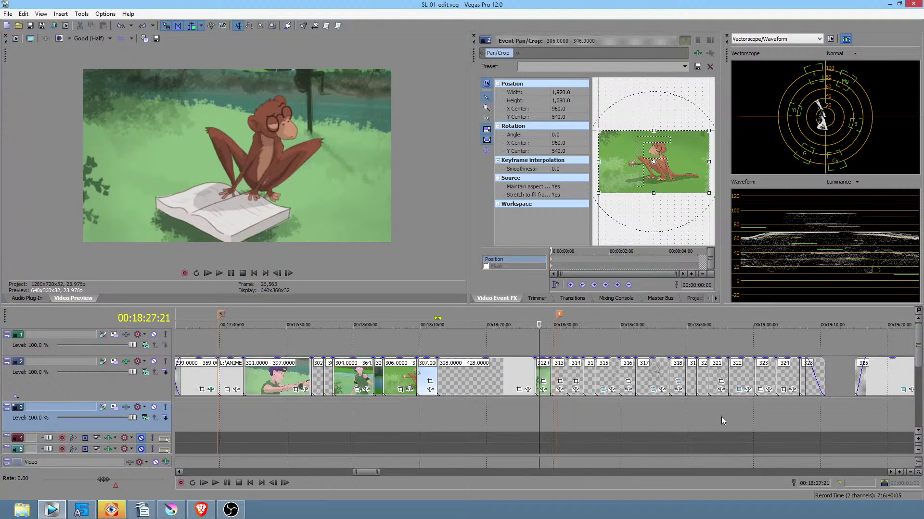
drag(682, 405, 250, 402)
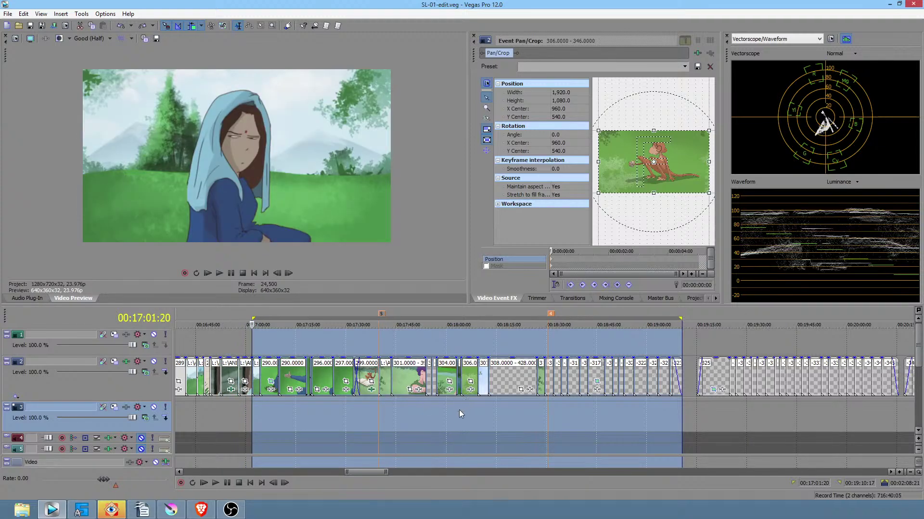
key(space)
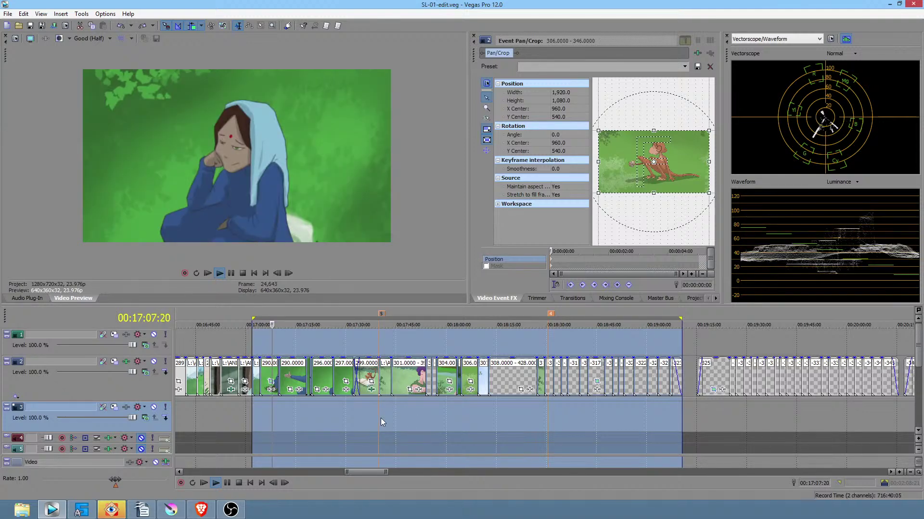
key(q)
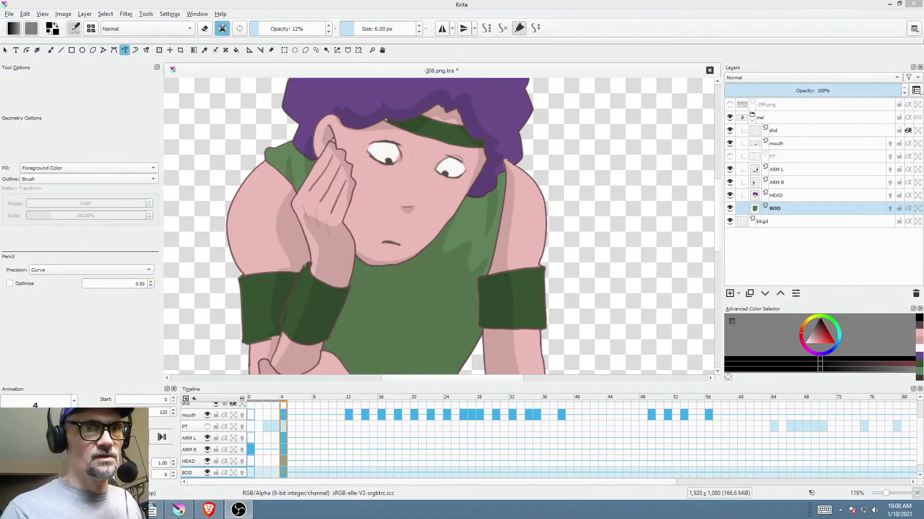
- Back in Krita, make the PT rough sketch layer visible and display frame 4 with the sketch over the colored character
scroll(554, 198, down, 4)
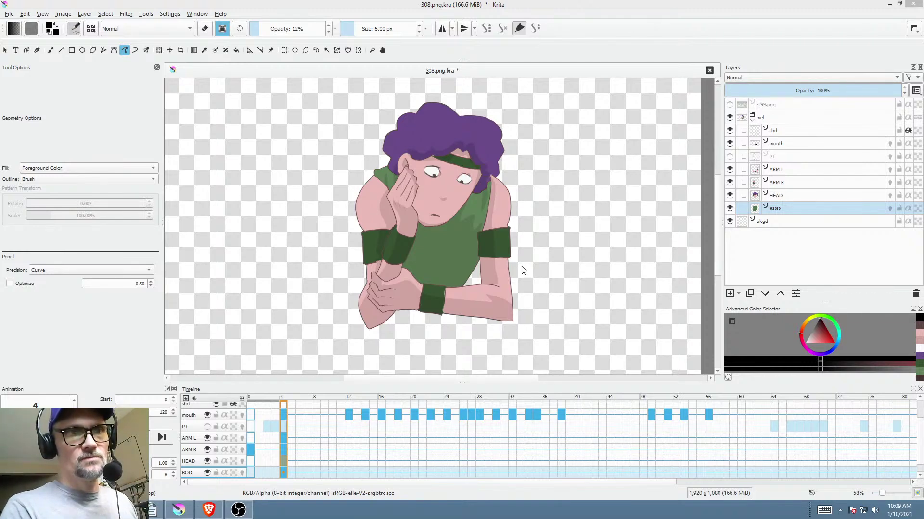
scroll(523, 270, down, 1)
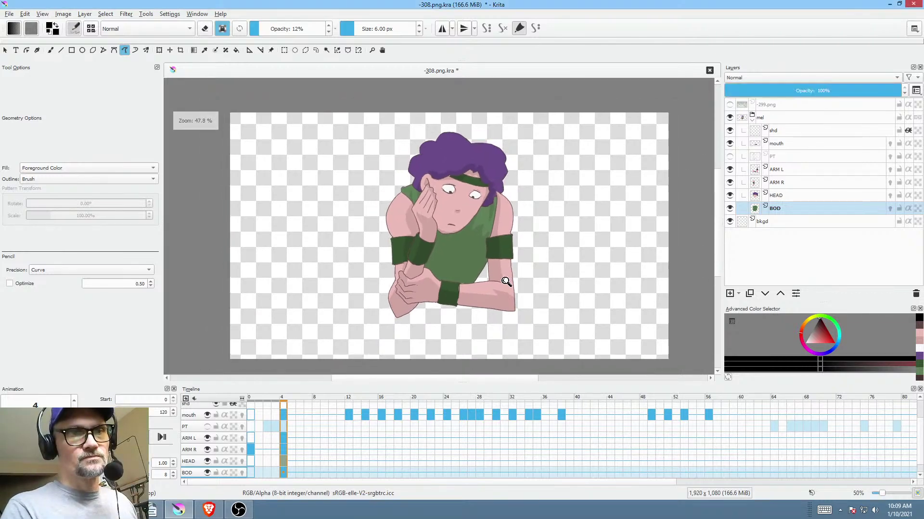
click(251, 471)
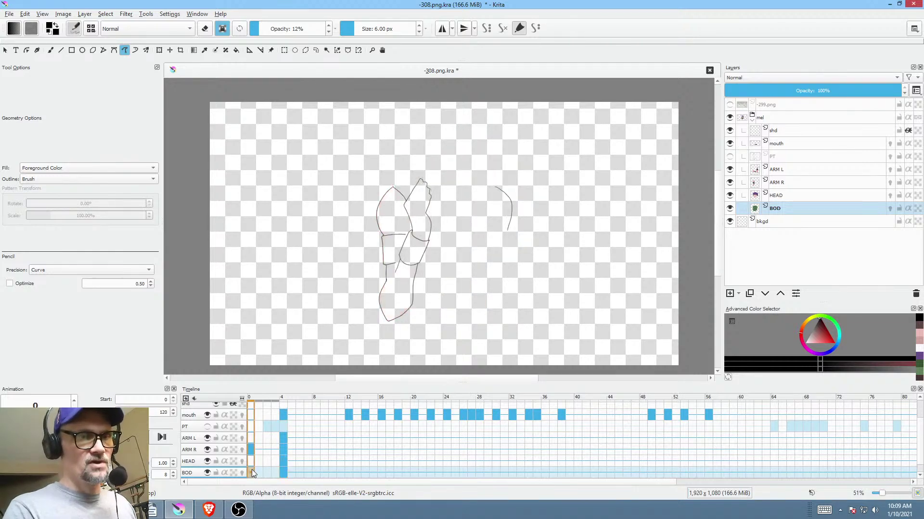
click(729, 158)
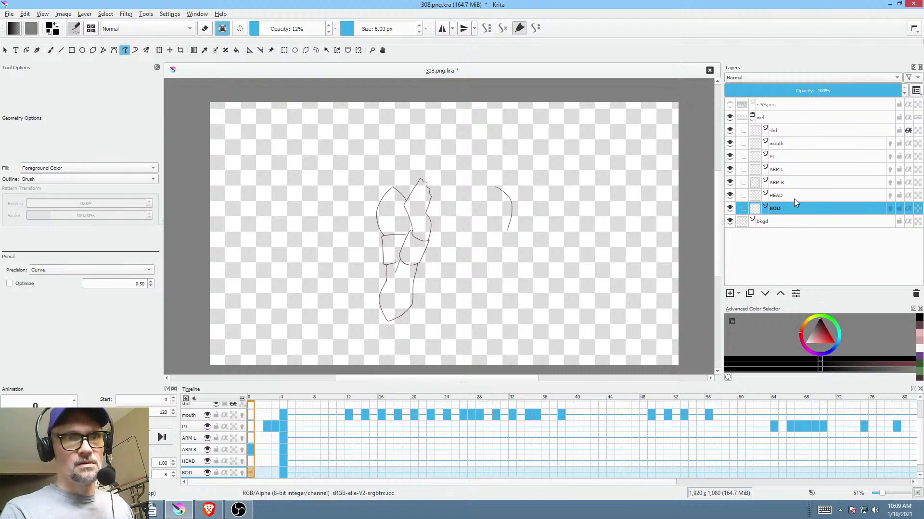
click(283, 397)
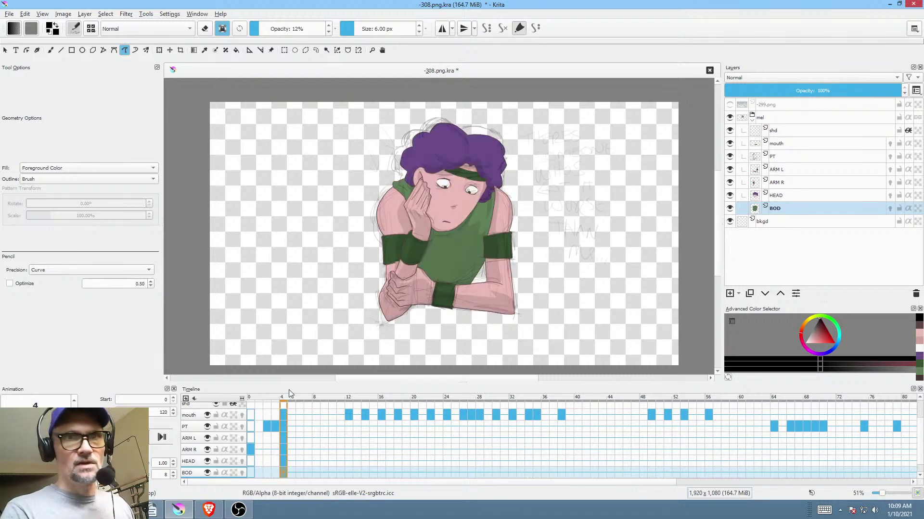
- Raise the PT layer's opacity to 100% and go to frame 3 to view its rough sketch
click(793, 158)
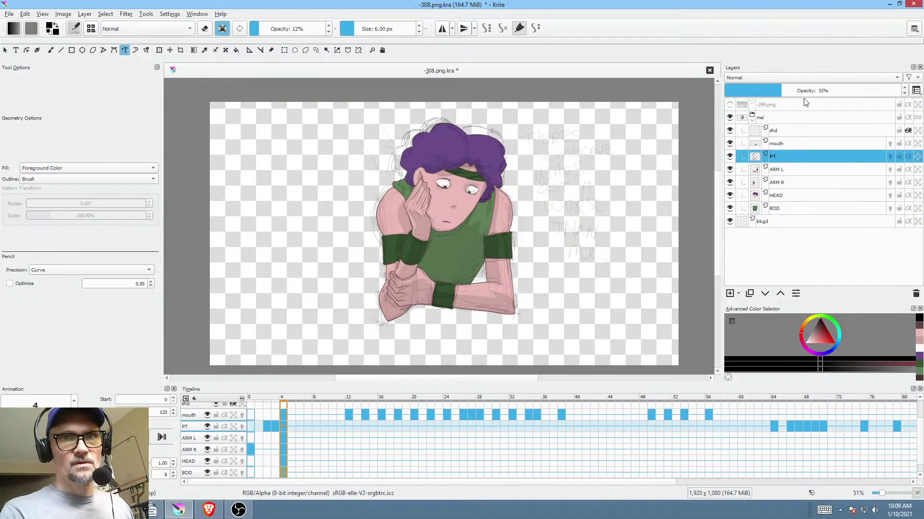
drag(784, 90, 898, 90)
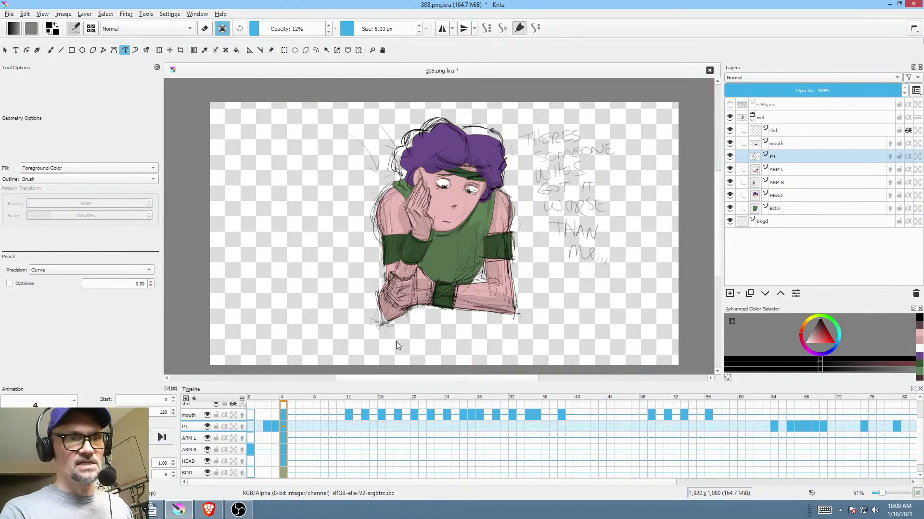
click(278, 398)
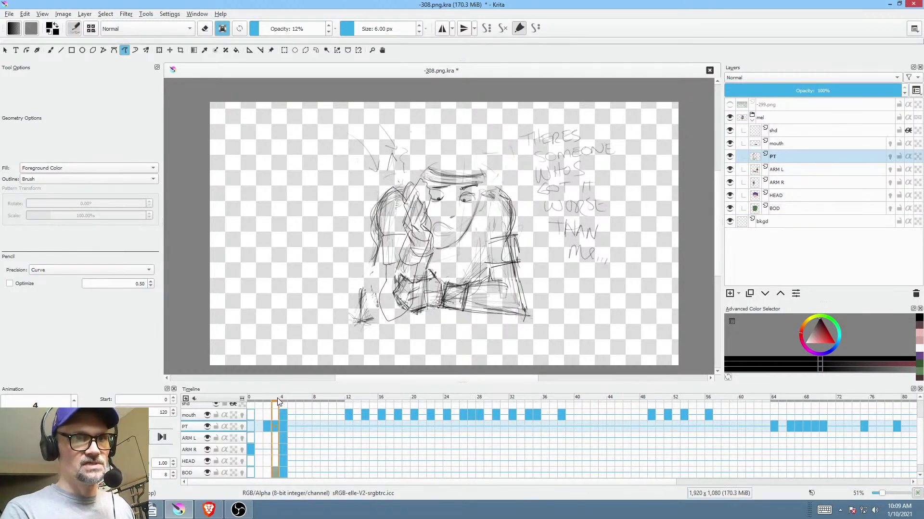
- Scrub the timeline between frames 1 and 4 to compare the PT rough sketches with the colored character
click(283, 401)
click(275, 400)
click(258, 402)
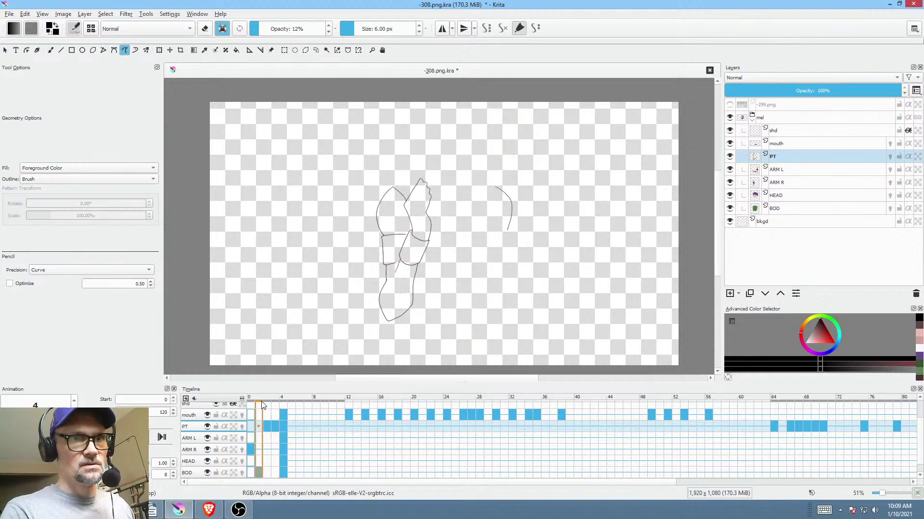
click(269, 405)
drag(267, 402, 279, 404)
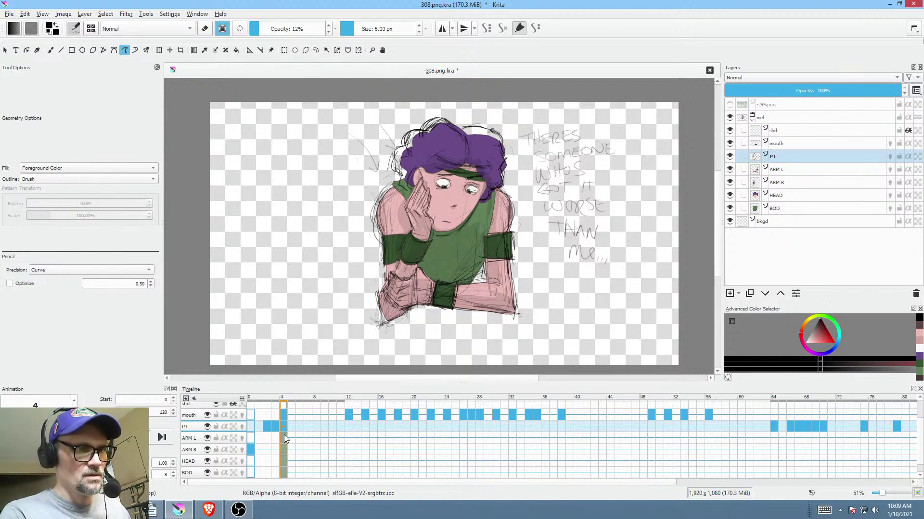
- Delete the leftover arm outline drawing from frame 0 of the ARM R layer
click(251, 436)
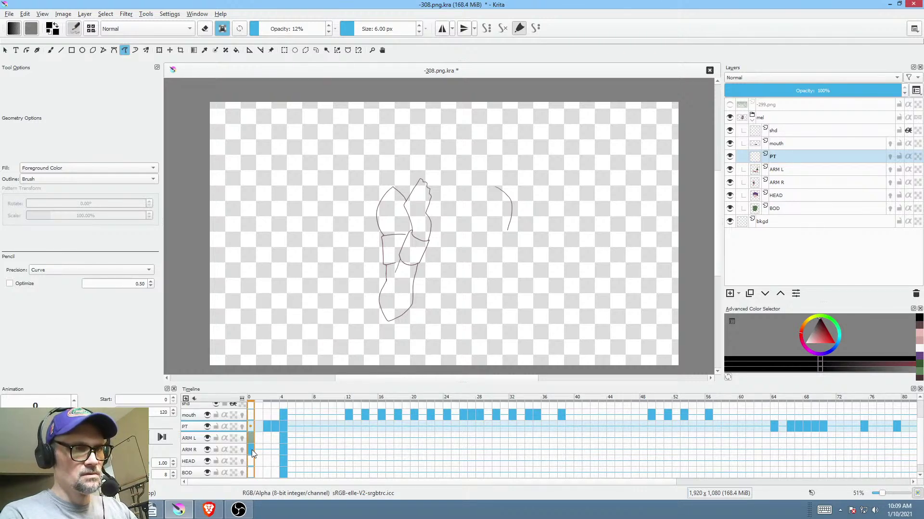
click(264, 449)
click(250, 449)
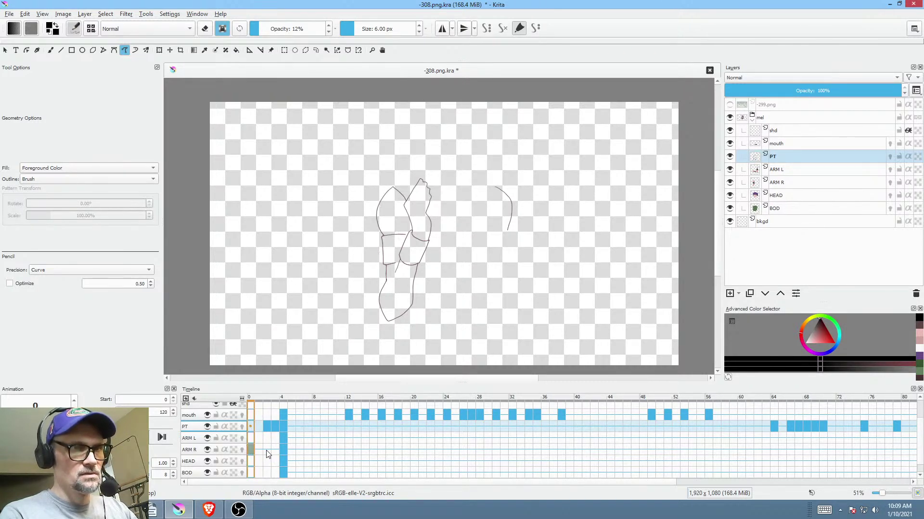
click(200, 451)
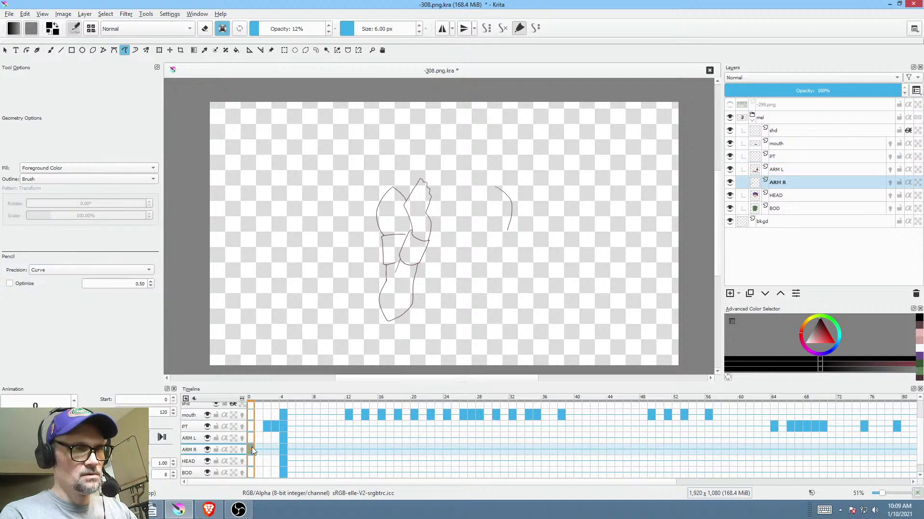
key(Delete)
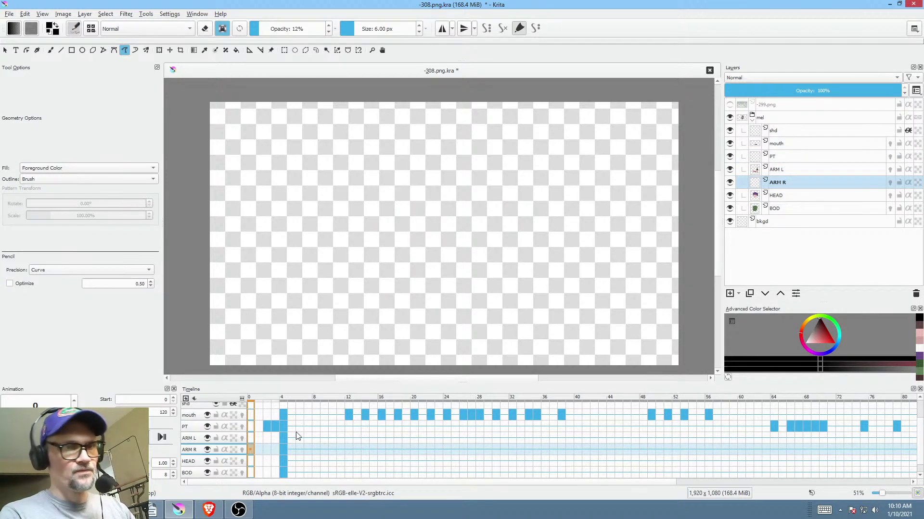
- Copy the frame 4 drawings of ARM L, ARM R, HEAD and BOD to frame 2, and save the file
click(286, 447)
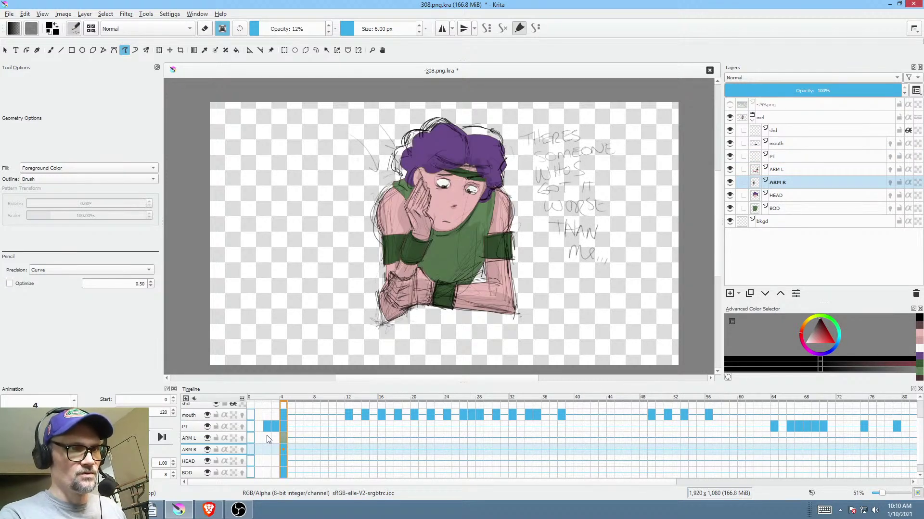
click(267, 436)
click(285, 471)
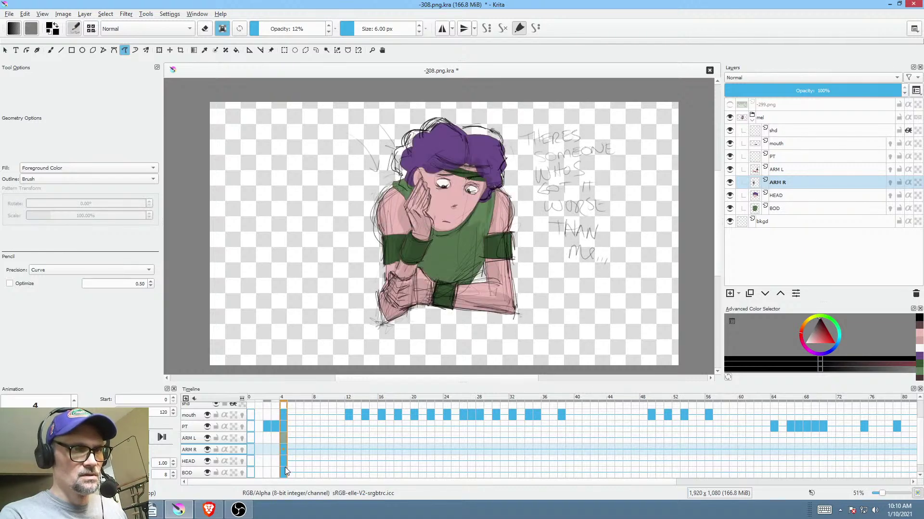
click(270, 437)
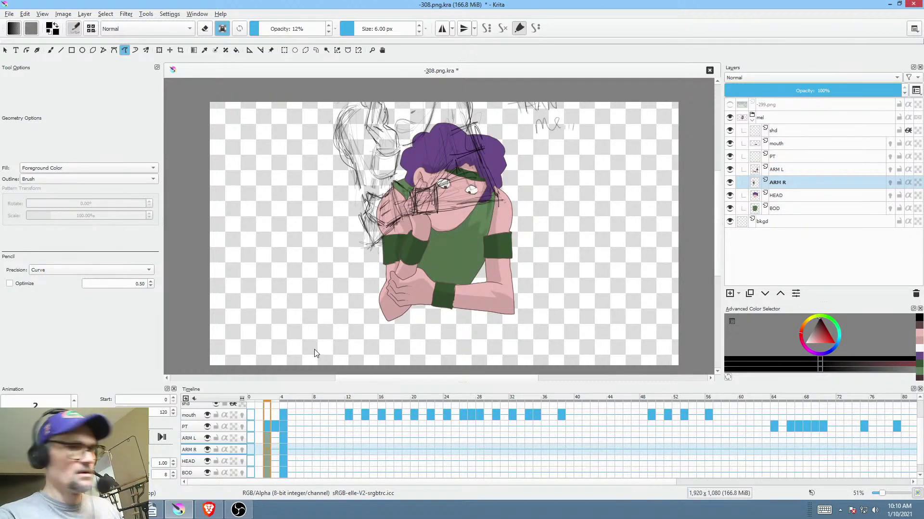
key(ctrl+s)
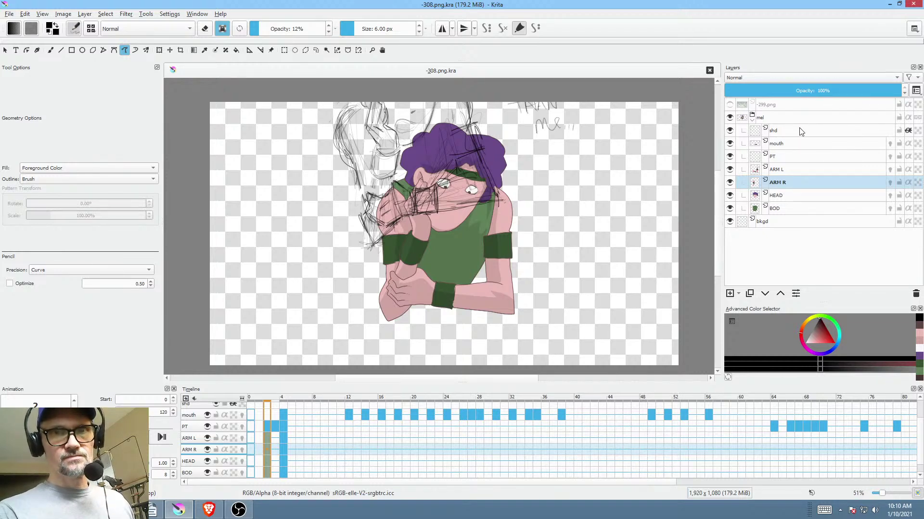
- Delete the shd layer from the mel group
click(795, 170)
shift+click(795, 208)
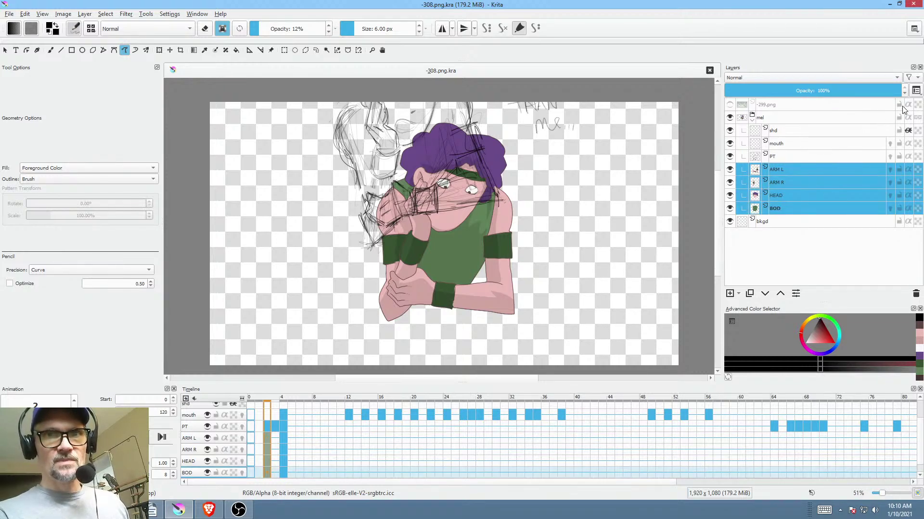
click(828, 131)
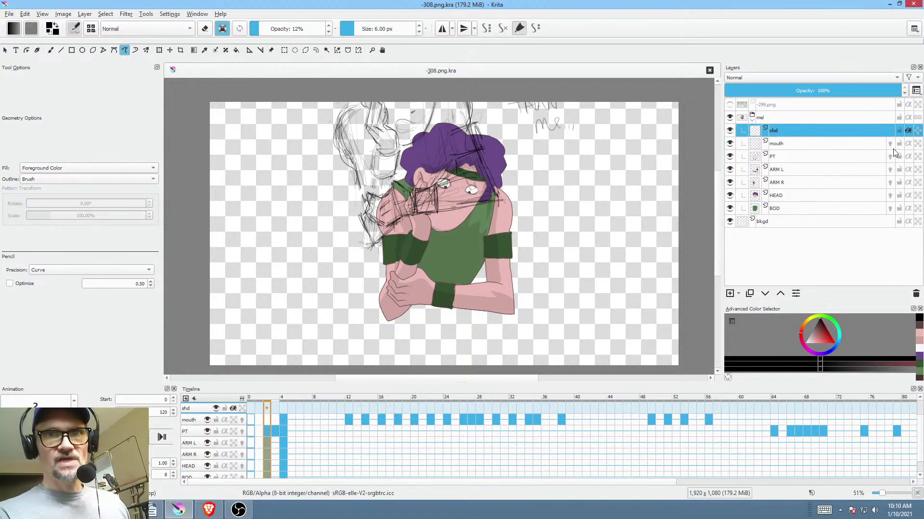
click(916, 294)
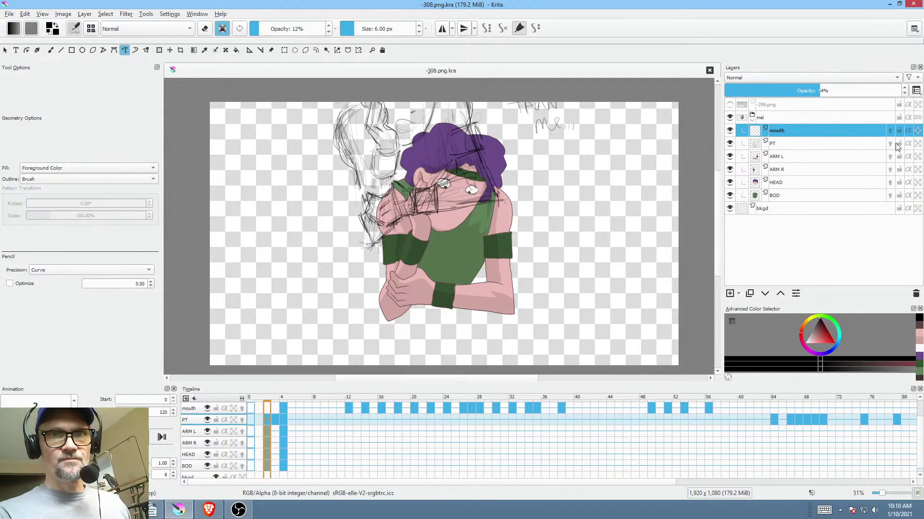
- Group the ARM L, ARM R, HEAD and BOD layers inside mel and select the new group
click(794, 156)
shift+click(792, 193)
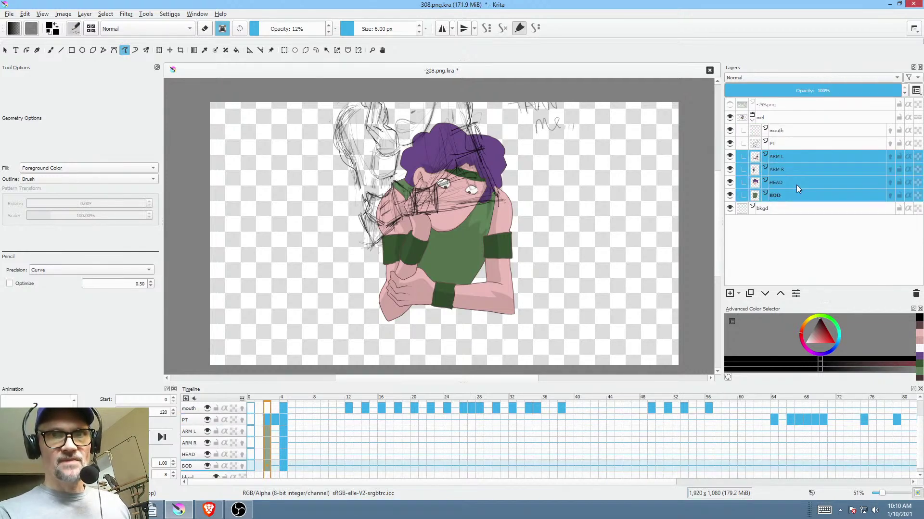
key(ctrl+g)
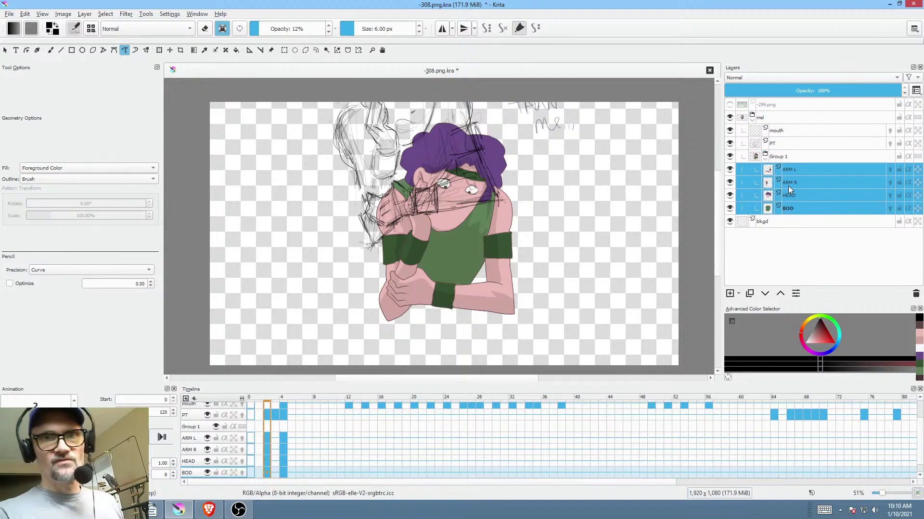
click(809, 155)
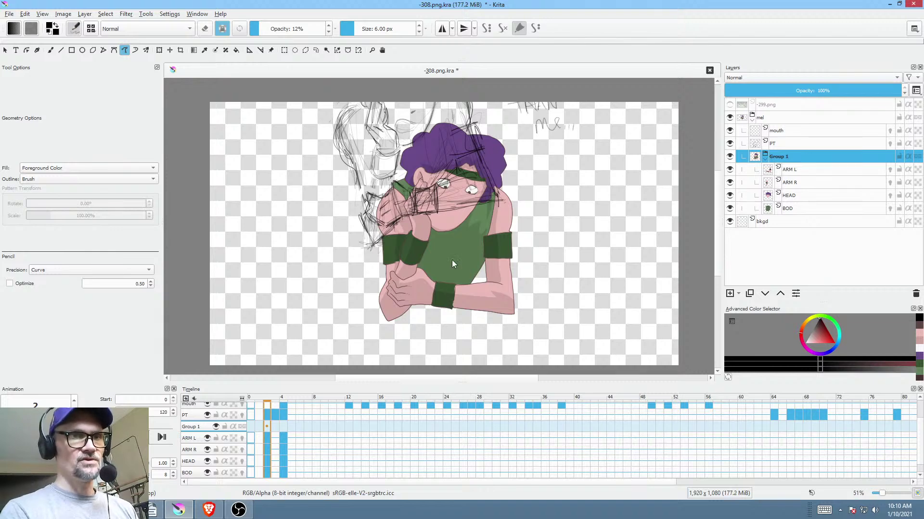
- Try to free-transform the Group 1 character at frame 2, and ungroup its layers
key(ctrl+t)
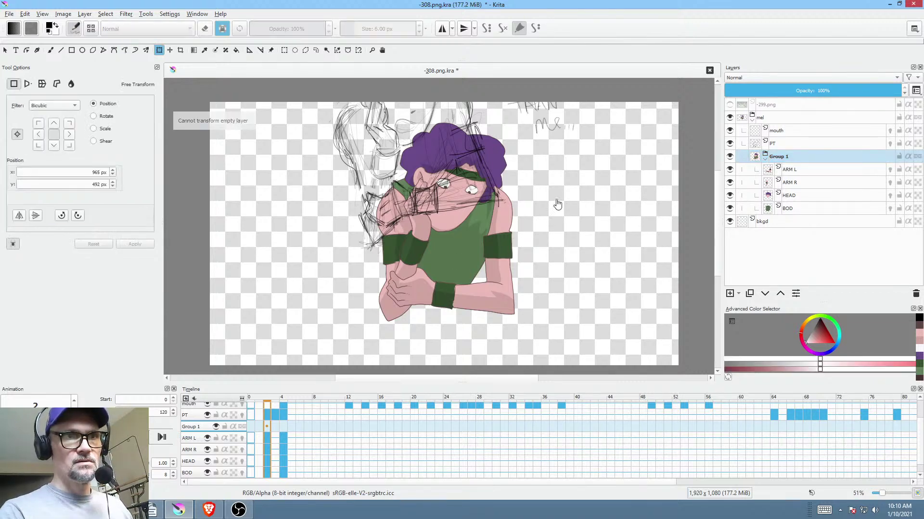
click(491, 225)
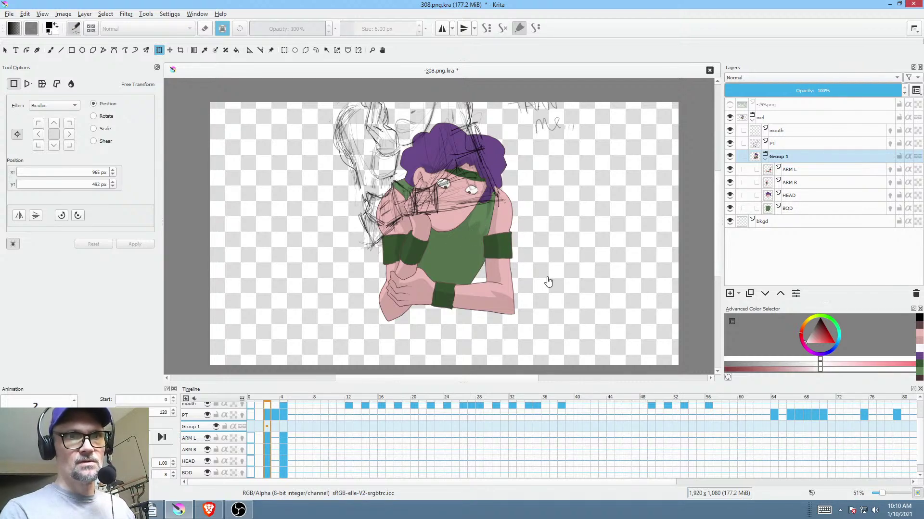
click(496, 264)
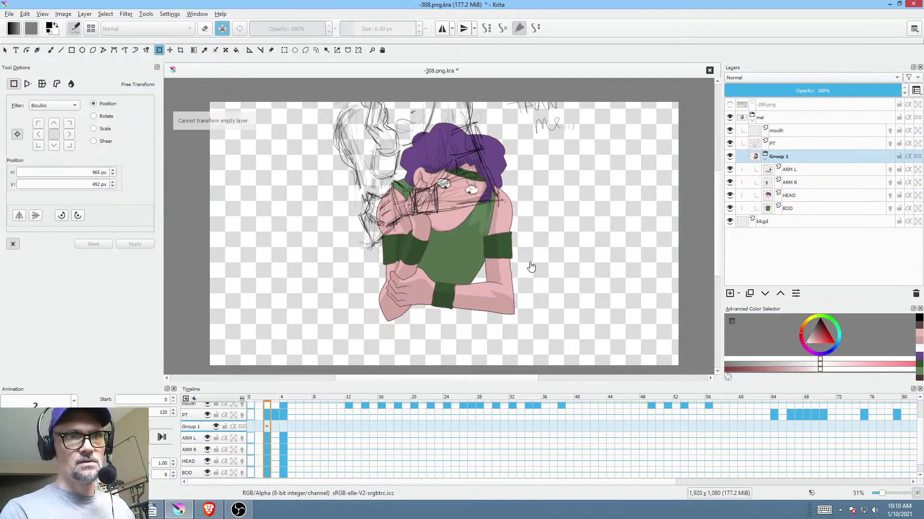
click(803, 156)
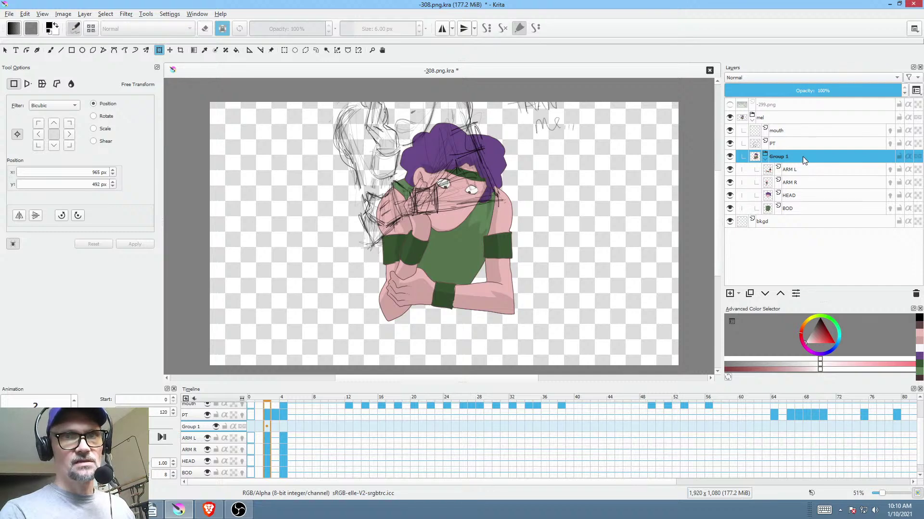
click(482, 245)
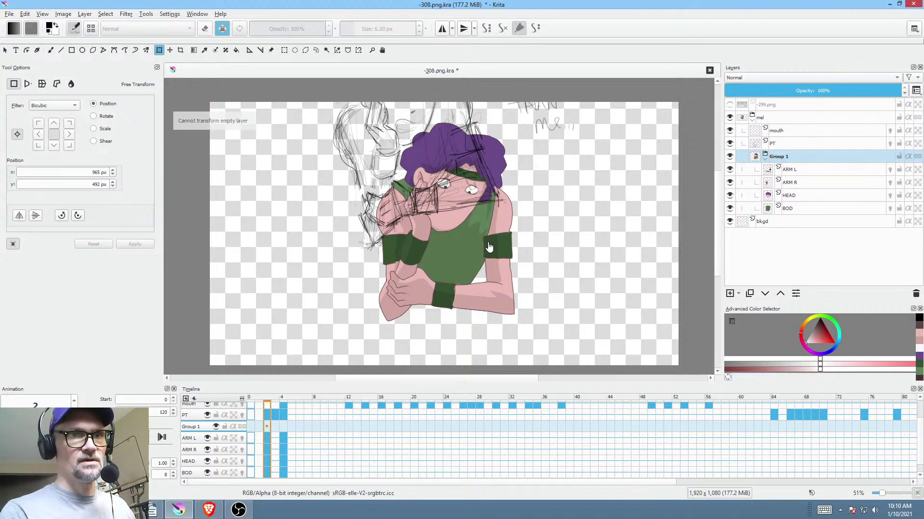
click(799, 157)
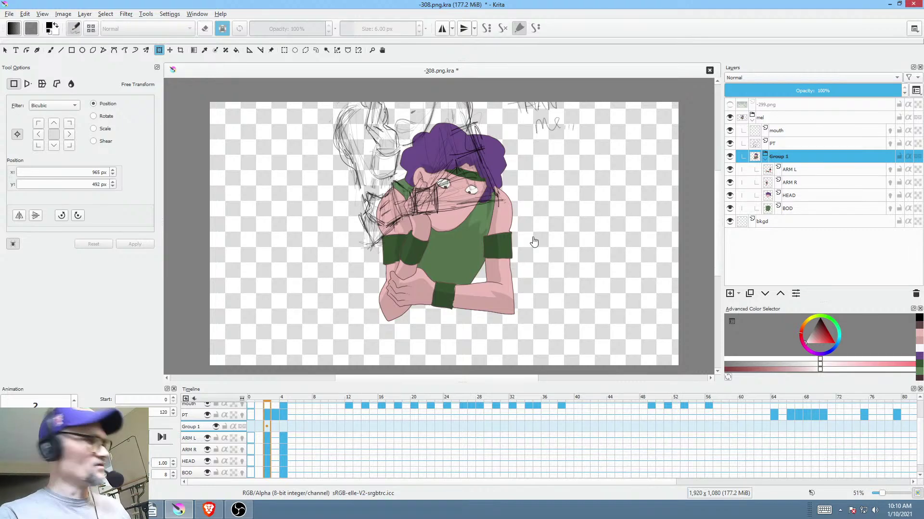
key(ctrl+alt+g)
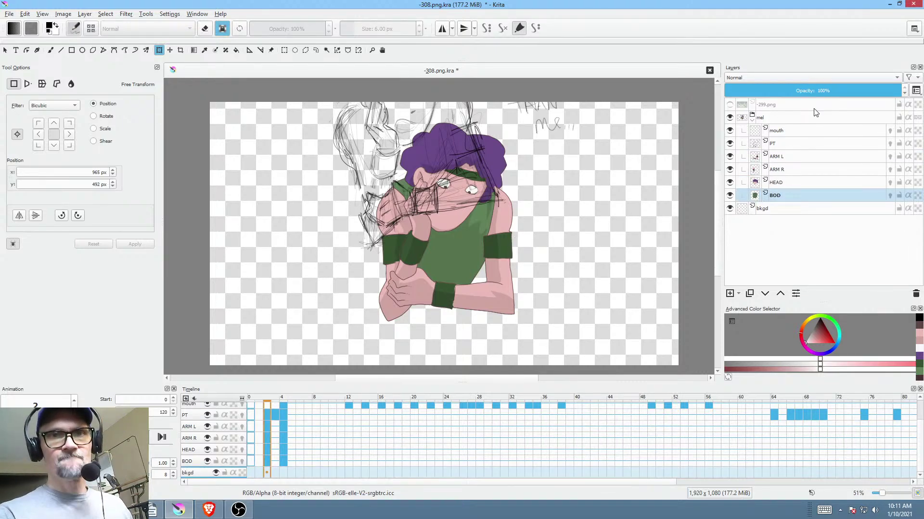
- Move the mouth and PT layers out of the mel group, placing them directly above it
click(790, 144)
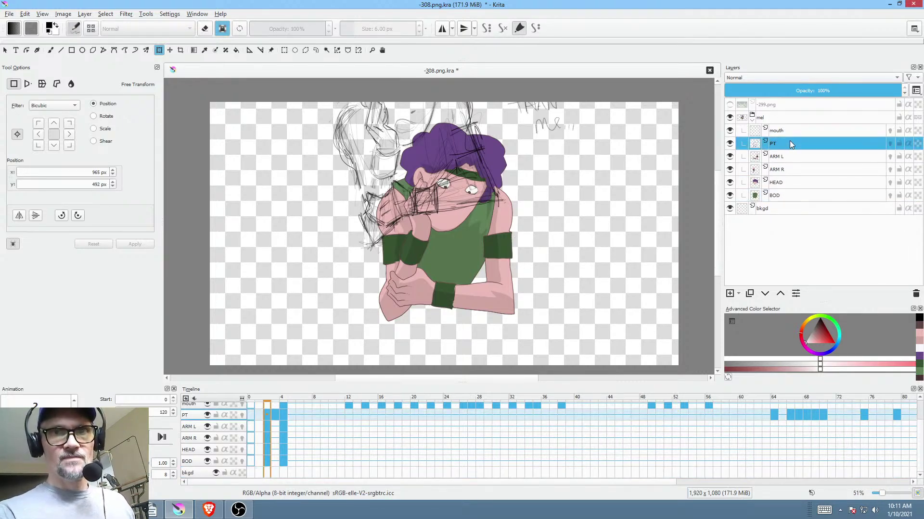
ctrl+click(790, 130)
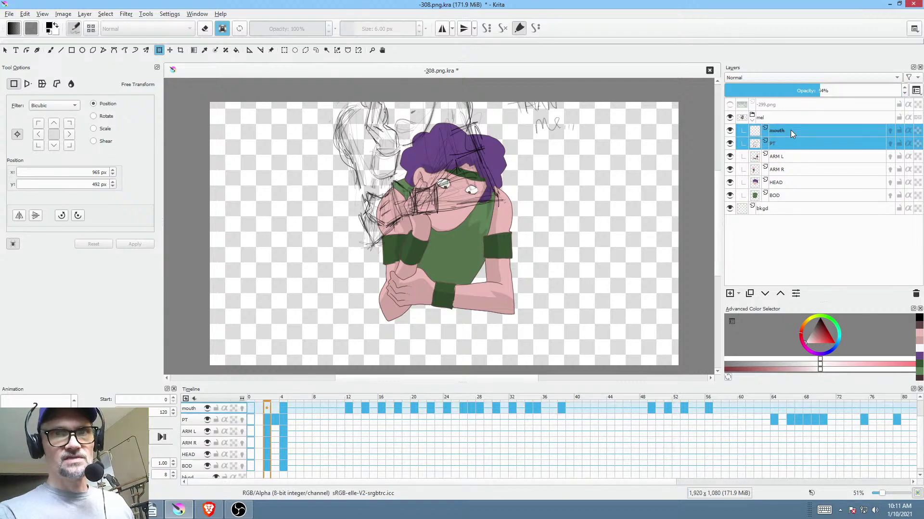
click(780, 293)
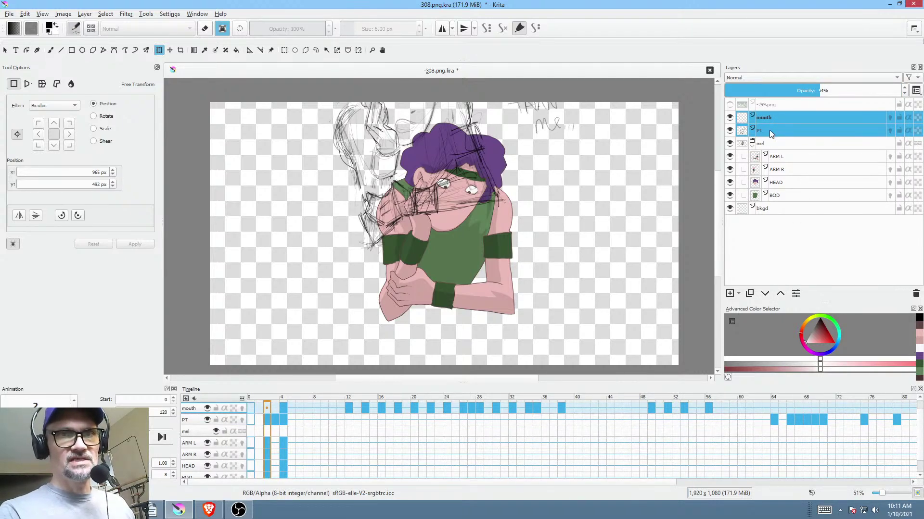
- Try to start a free transform on the mel group at frame 2, selecting its ARM L, ARM R, HEAD and BOD layers in turn
click(777, 143)
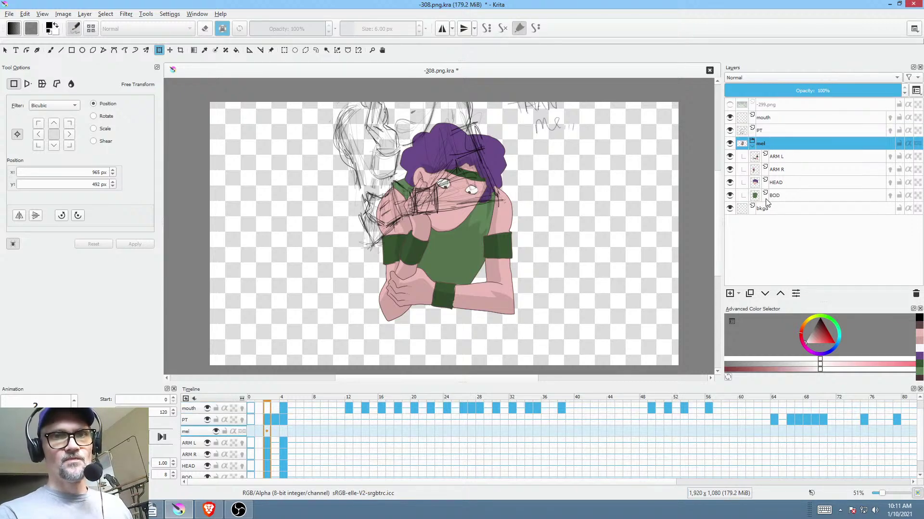
click(491, 240)
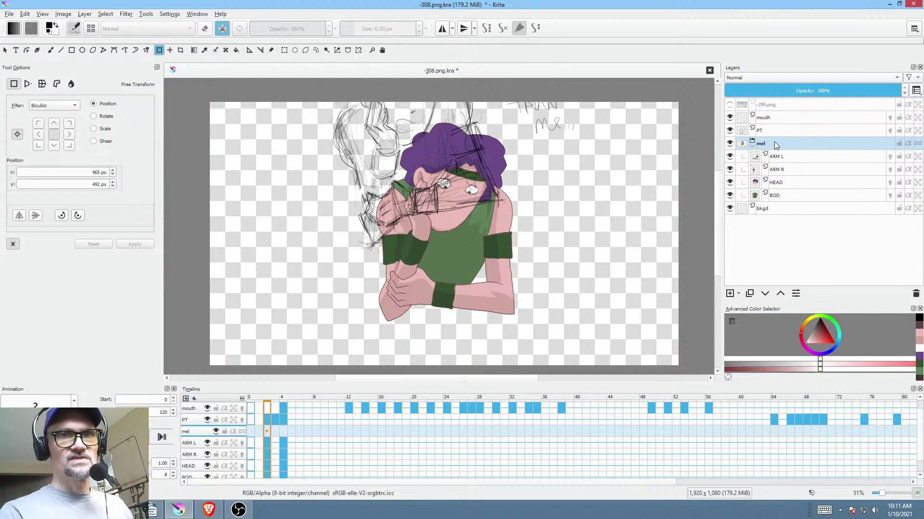
click(797, 147)
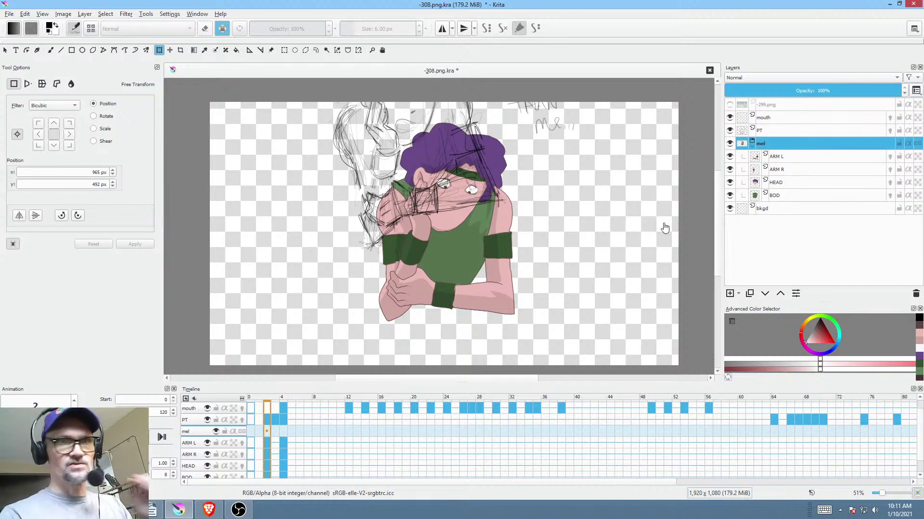
click(794, 158)
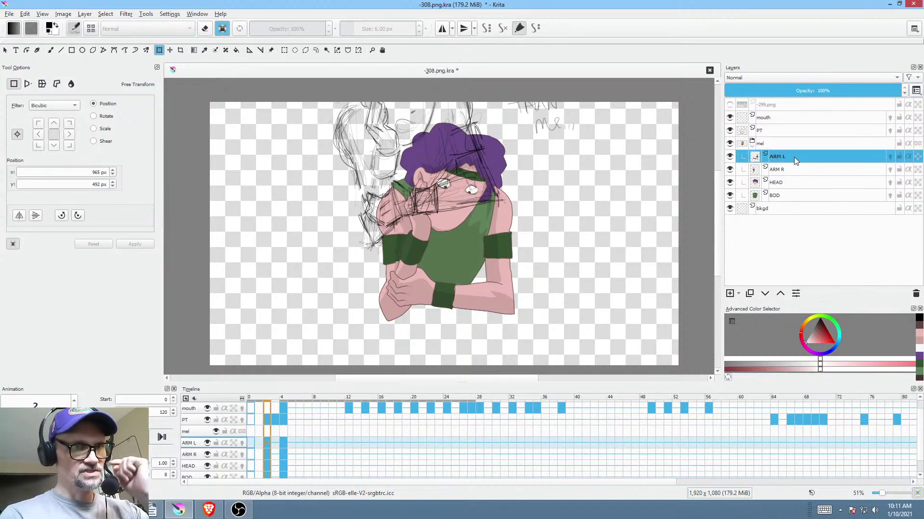
click(794, 171)
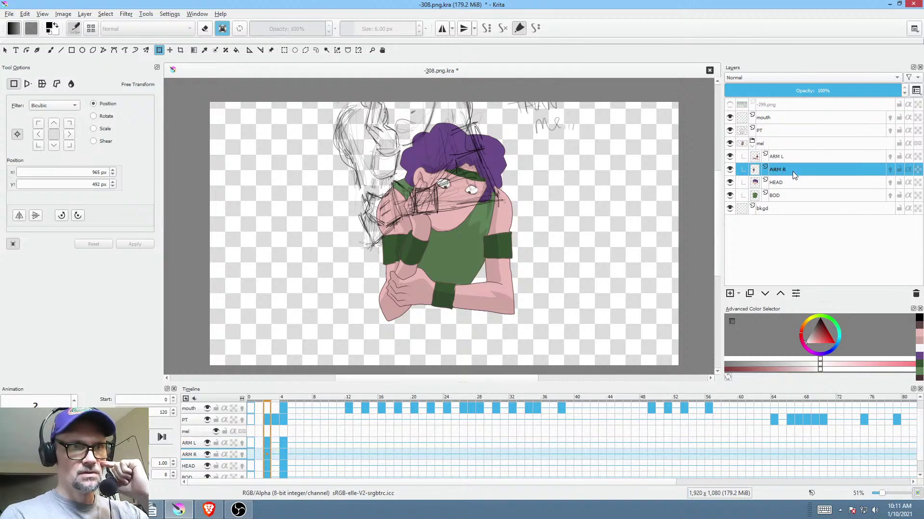
click(789, 183)
click(786, 196)
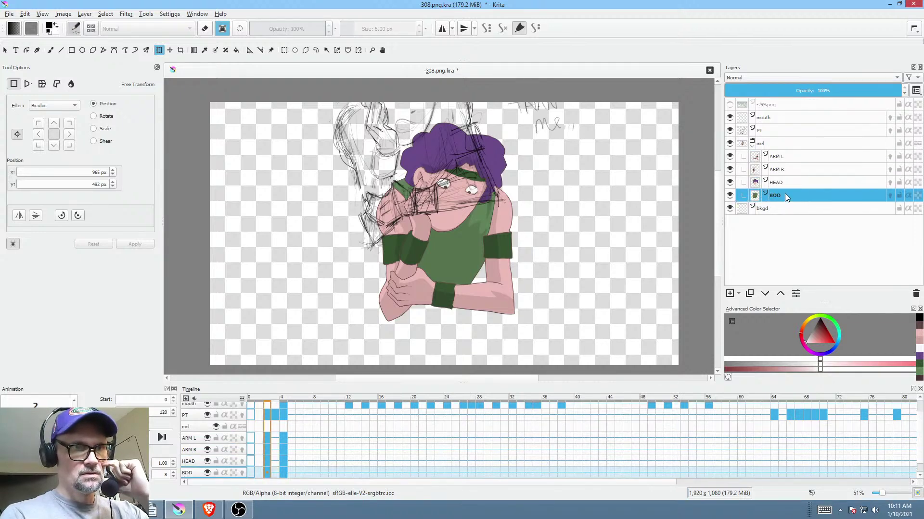
click(793, 144)
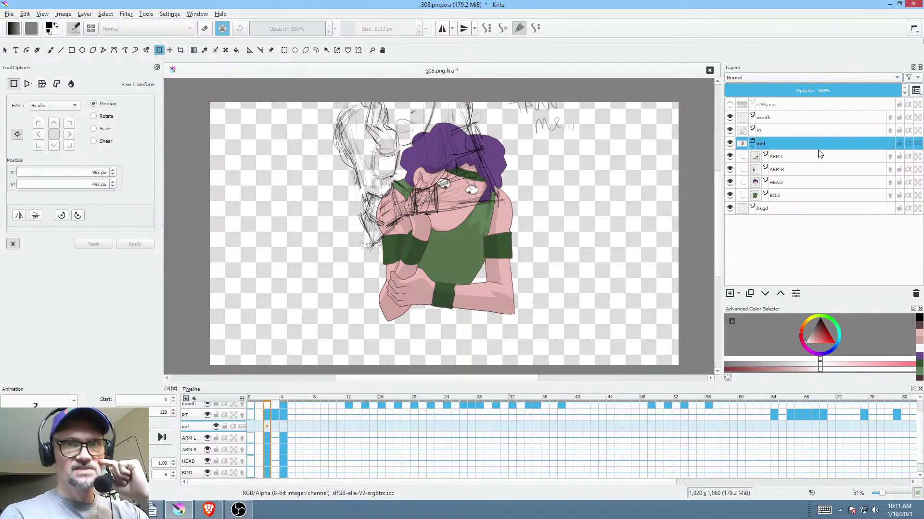
click(498, 243)
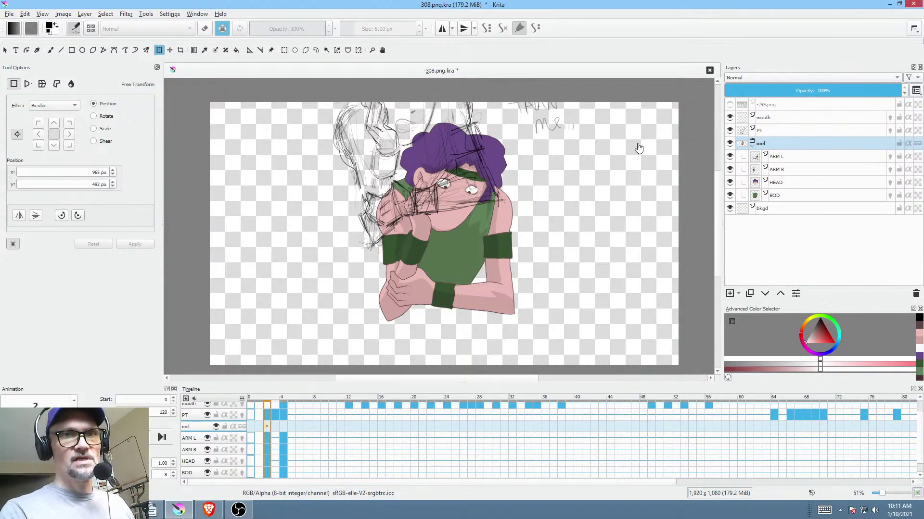
click(784, 143)
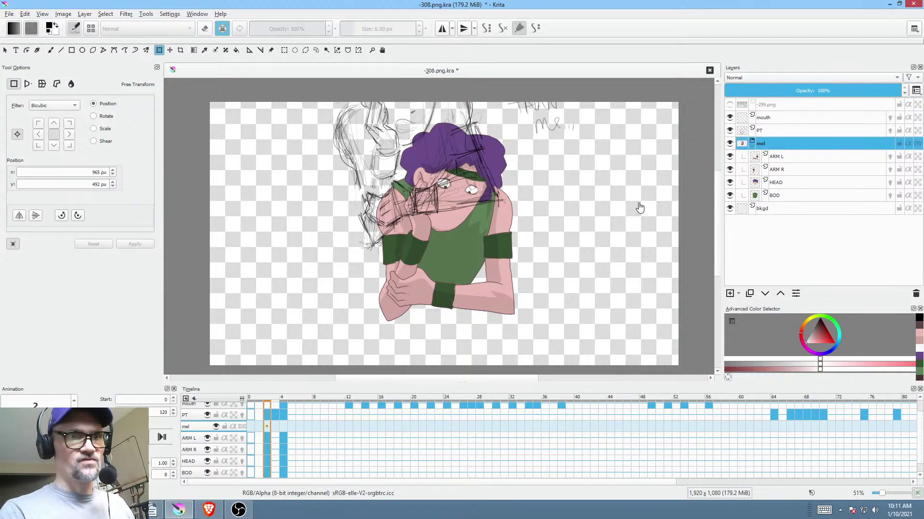
- Move the ARM L, ARM R, HEAD and BOD keyframes from frame 2 to frame 0 and return to frame 2
click(268, 438)
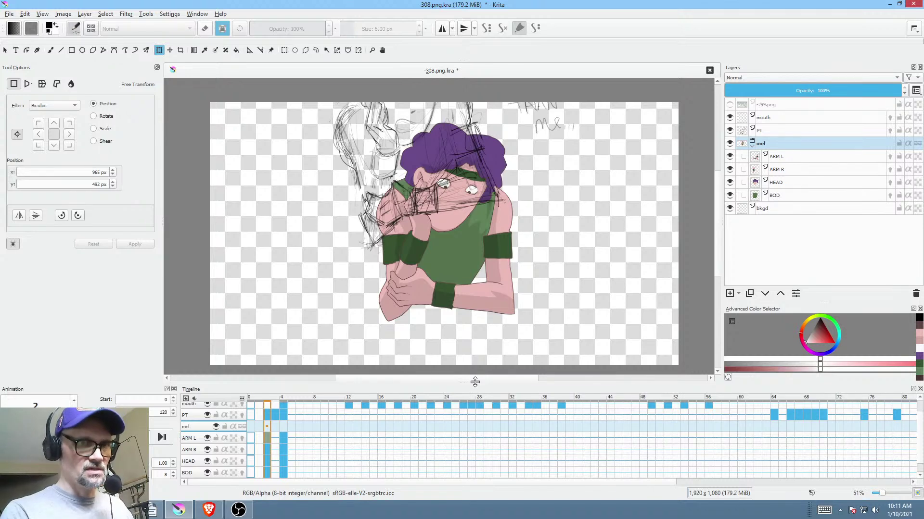
drag(474, 382, 479, 366)
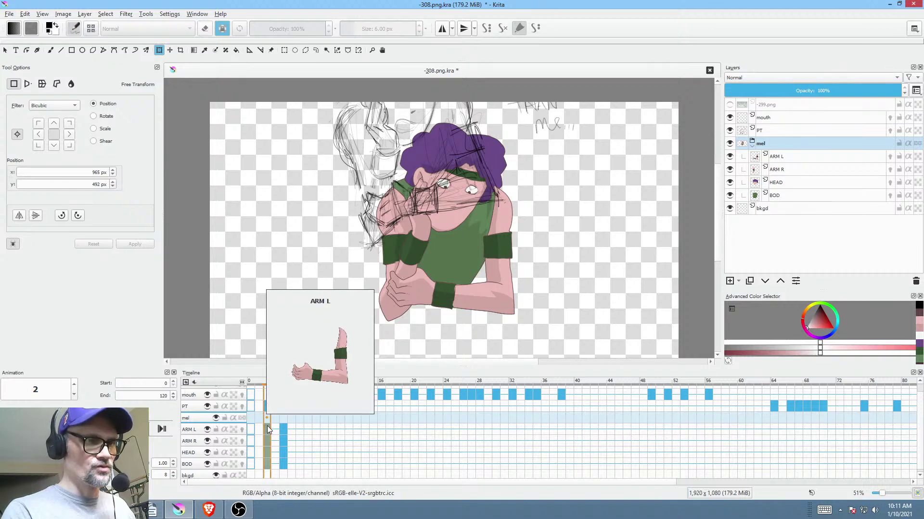
drag(267, 425, 249, 420)
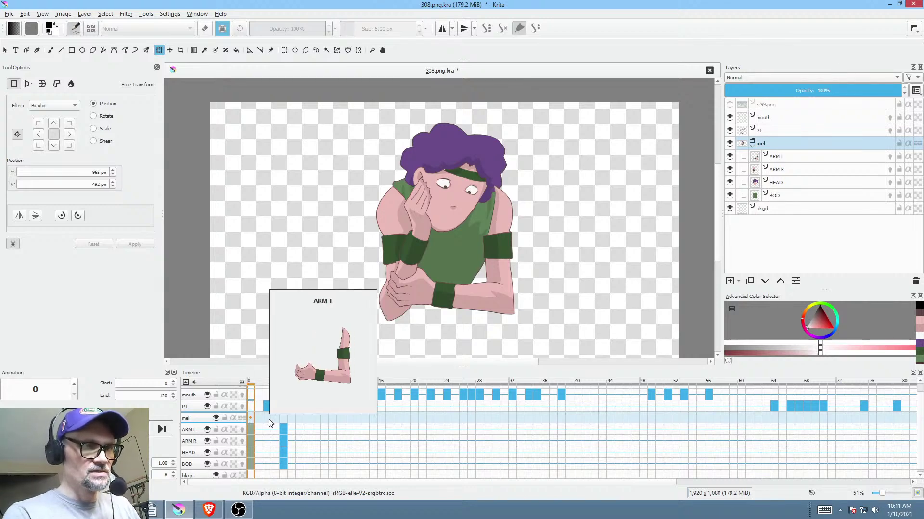
click(267, 414)
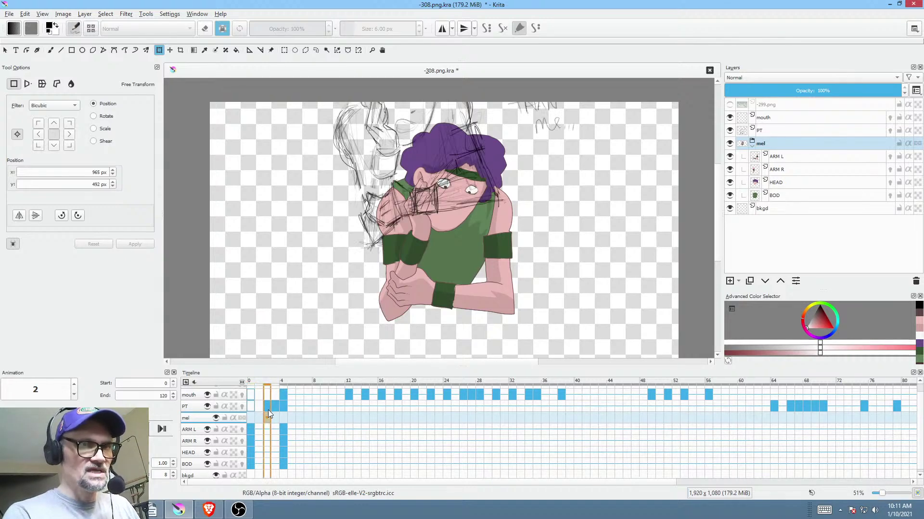
- Rotate the mel group counter-clockwise at frame 2 and move it to about X 830, Y 135 px over the PT sketch
click(460, 240)
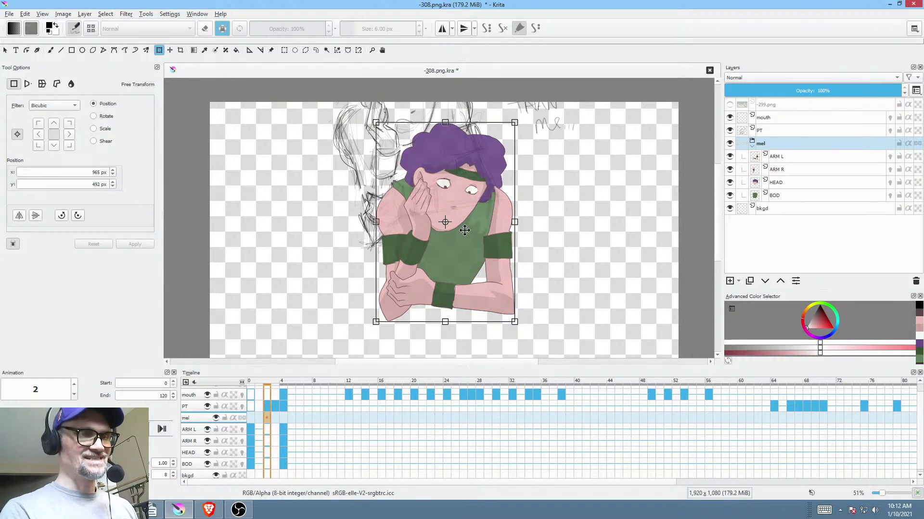
drag(527, 281, 532, 263)
drag(469, 288, 439, 199)
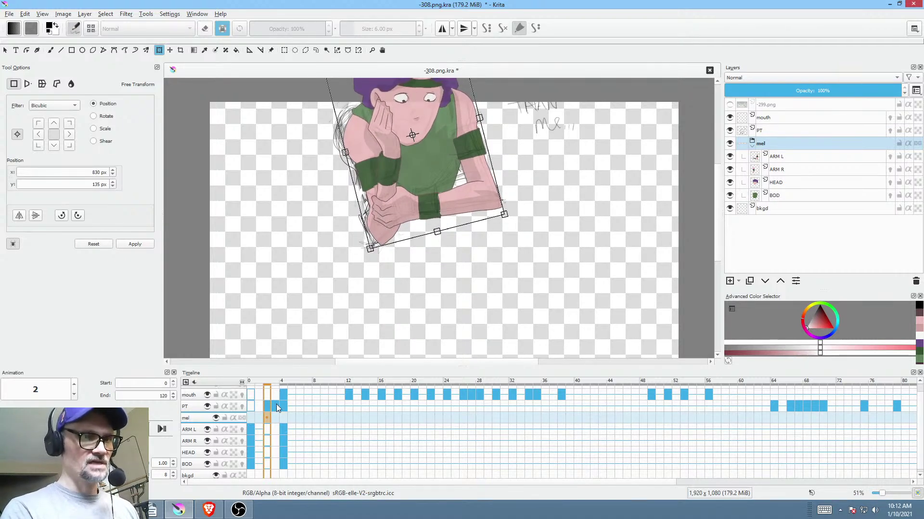
- Try to free-transform the mel group at frame 3 to match the PT sketch
click(276, 416)
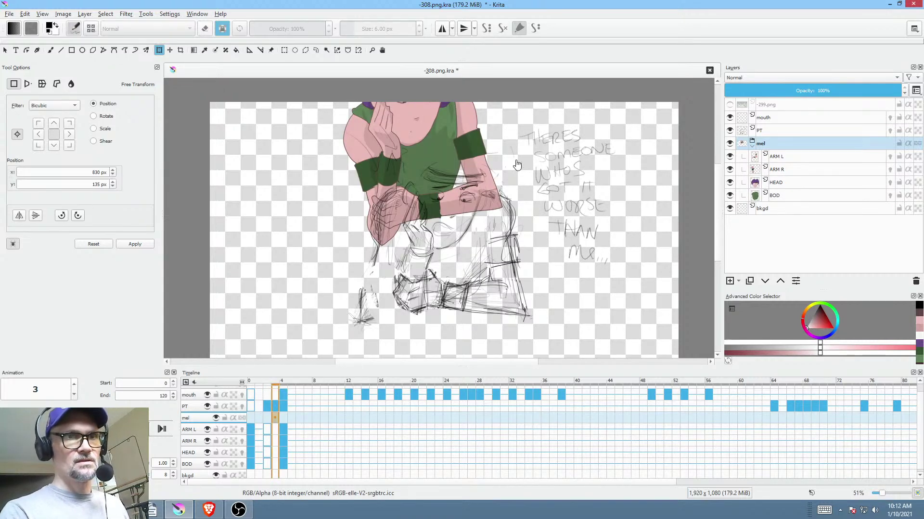
click(452, 142)
drag(466, 165, 469, 193)
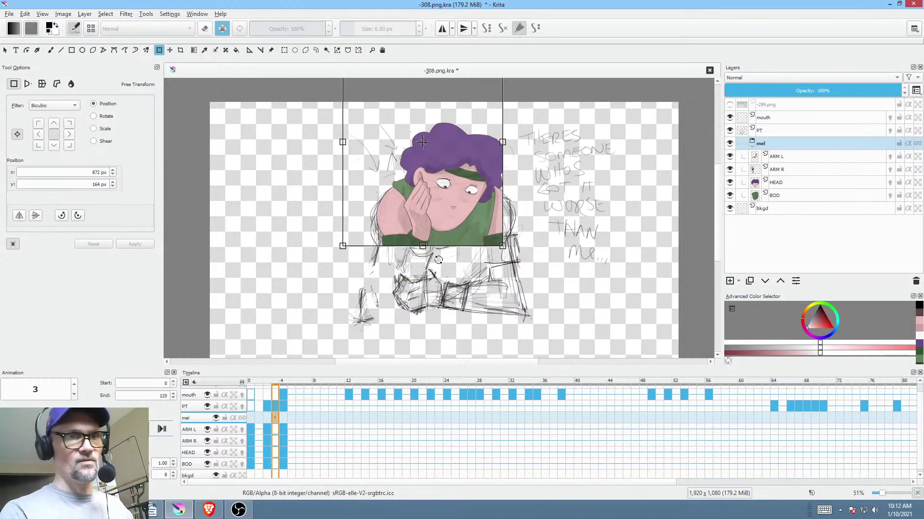
click(252, 426)
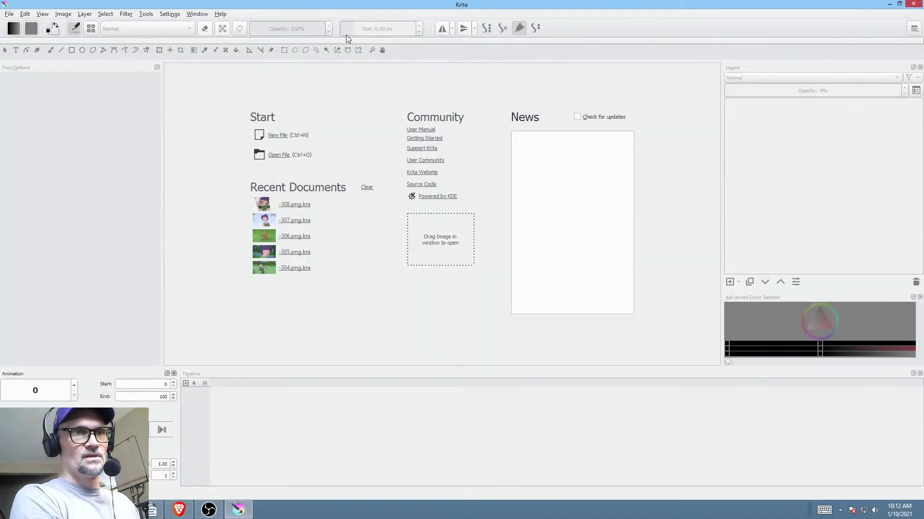
- Reopen -308.png.kra and move the ARM L, ARM R, HEAD and BOD keyframes from frame 2 to frame 0
click(306, 210)
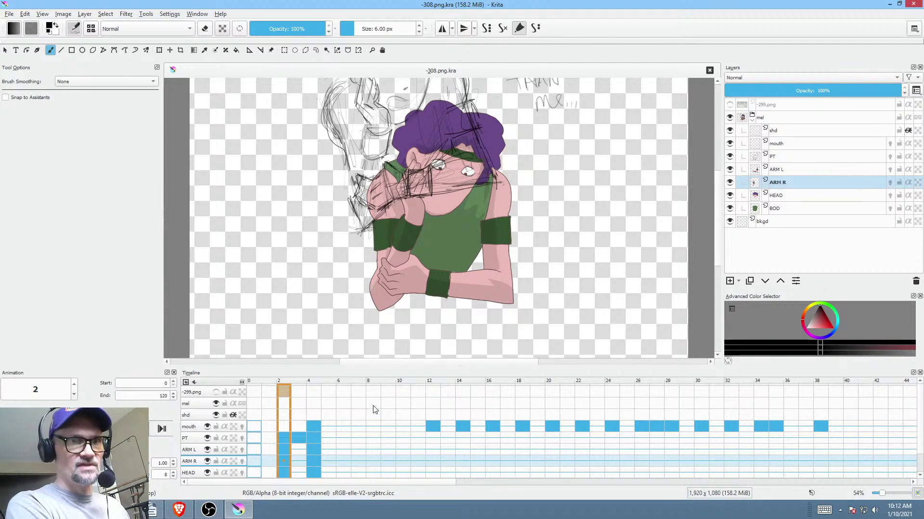
drag(390, 366, 391, 329)
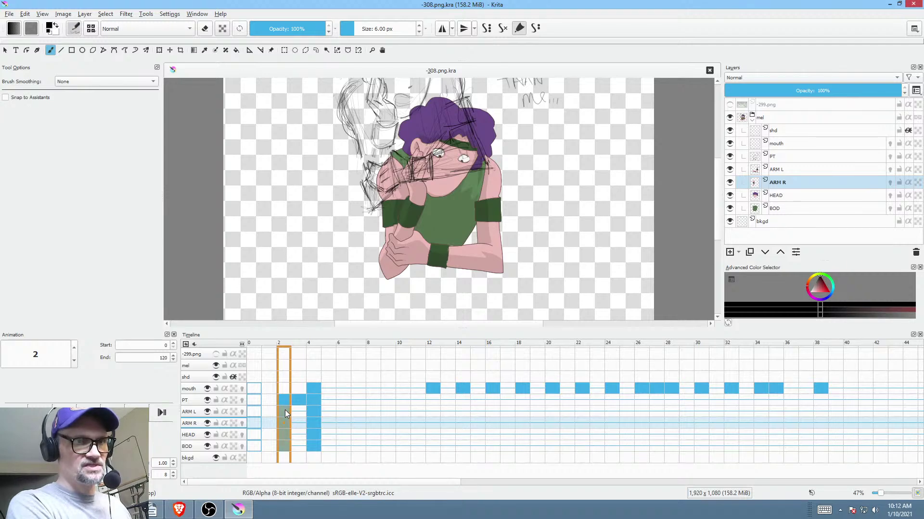
drag(285, 409, 257, 408)
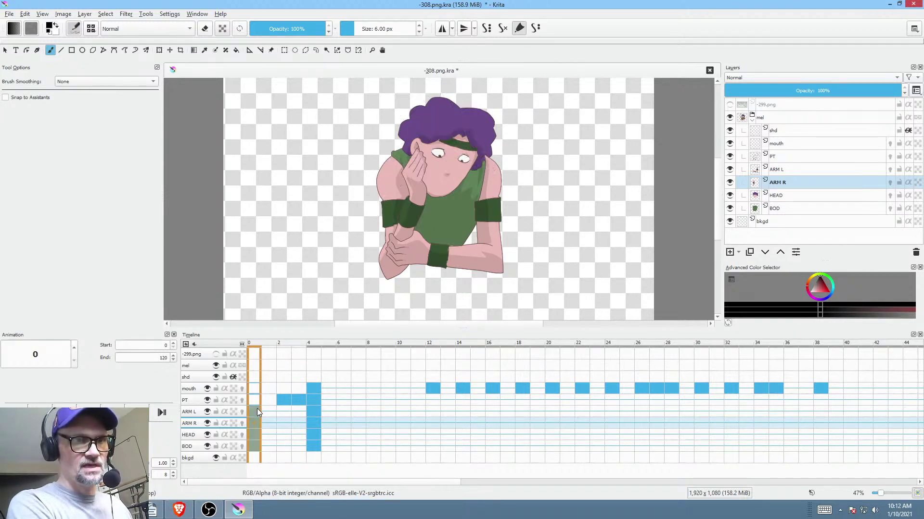
- Delete the shd layer from the mel group
click(793, 158)
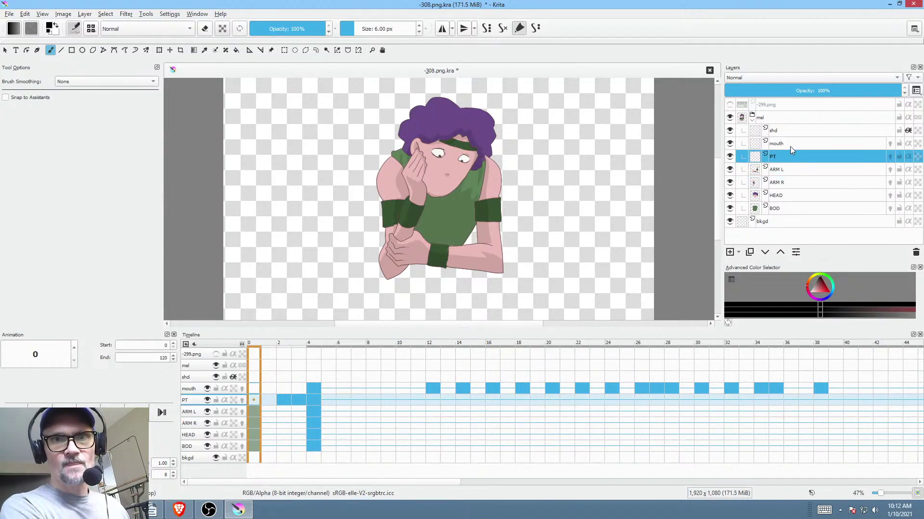
click(791, 132)
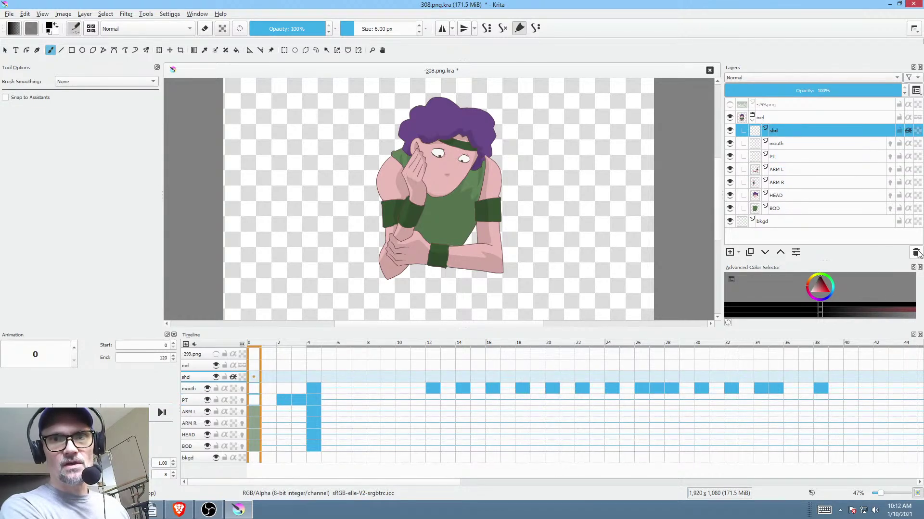
key(shift+Delete)
- Move the mouth and PT layers out of the mel group to directly above it, and save the file
shift+click(787, 143)
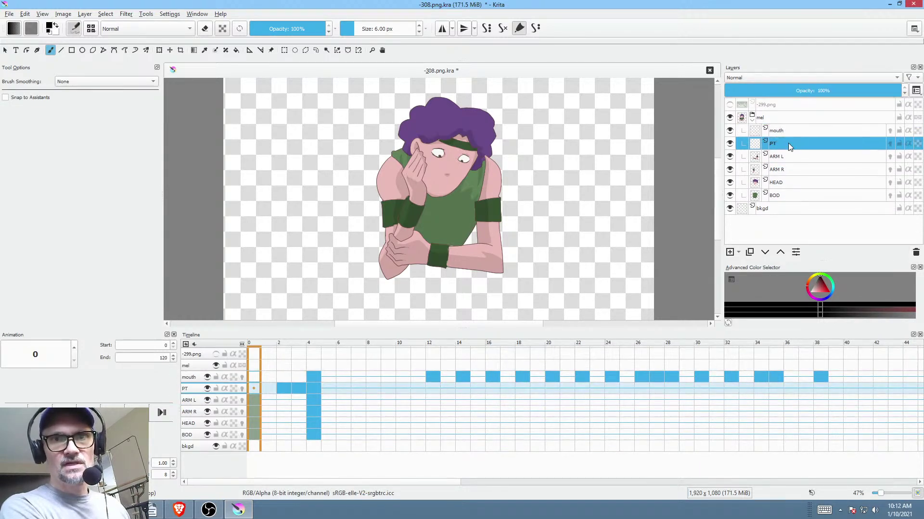
click(780, 252)
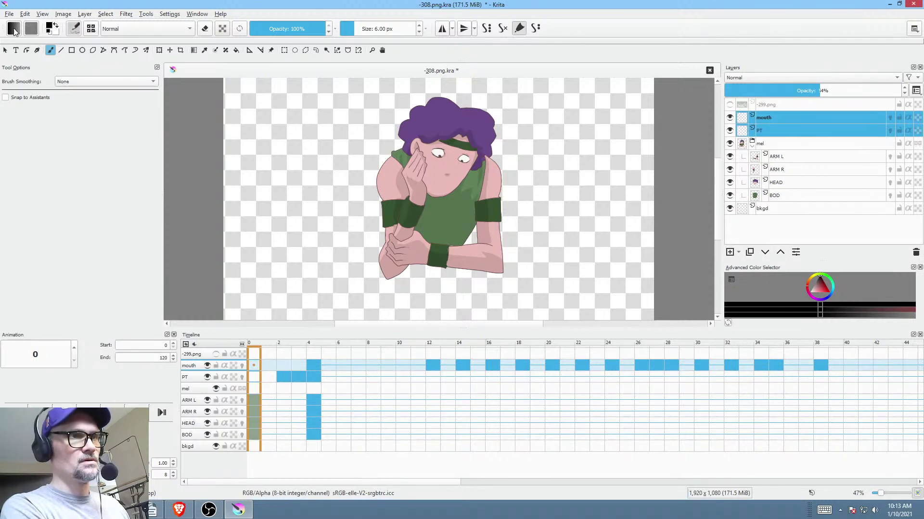
click(9, 14)
click(21, 59)
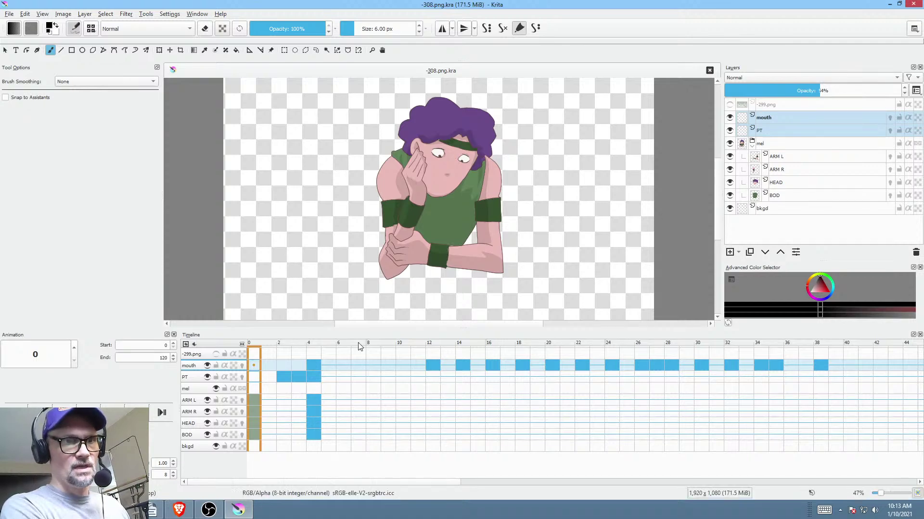
- Rotate the mel group counter-clockwise at frame 2, move it to about X 825, Y 136 px to match the PT sketch, and save the file
click(790, 144)
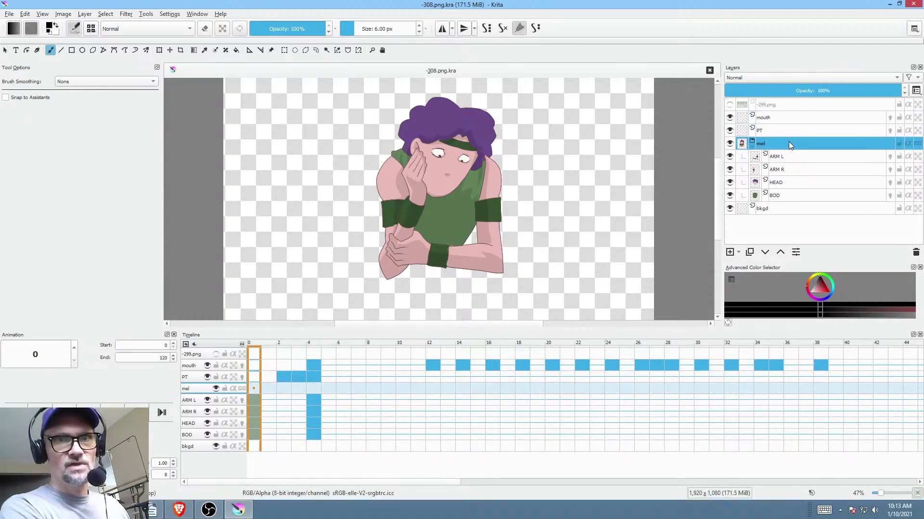
click(284, 390)
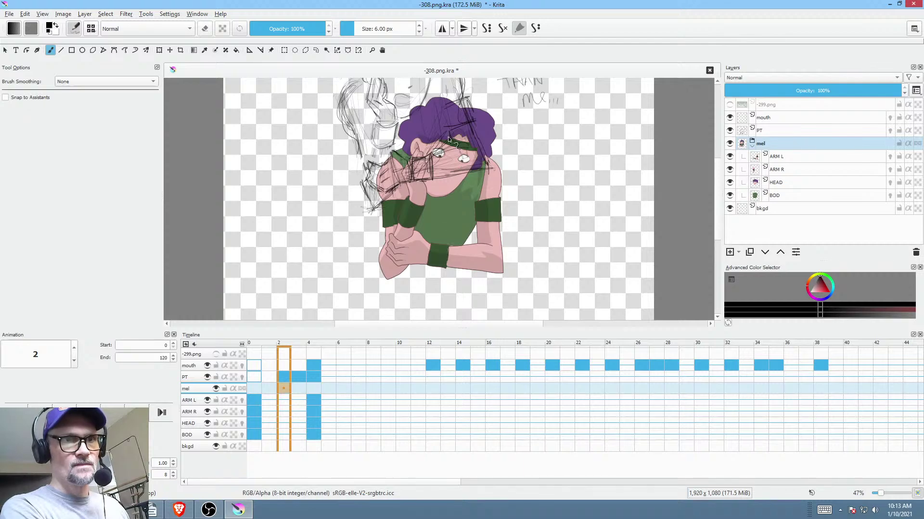
key(ctrl+t)
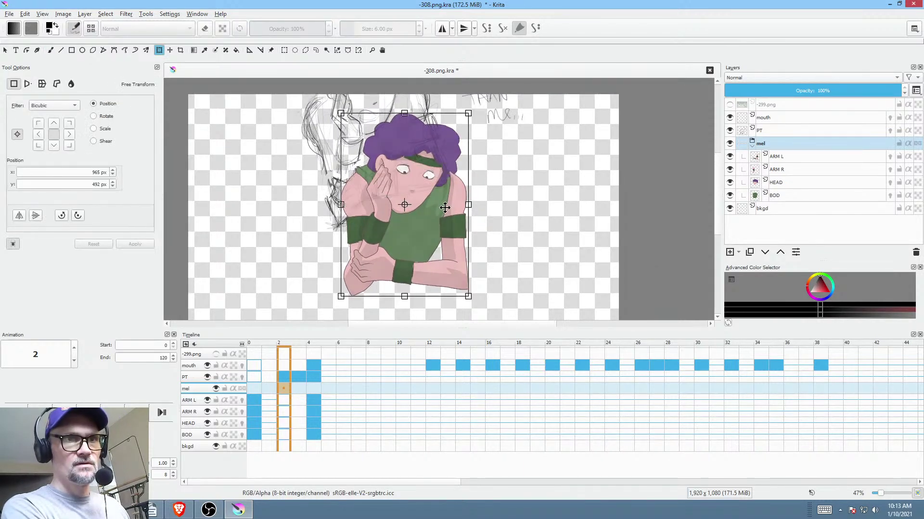
drag(514, 252, 524, 233)
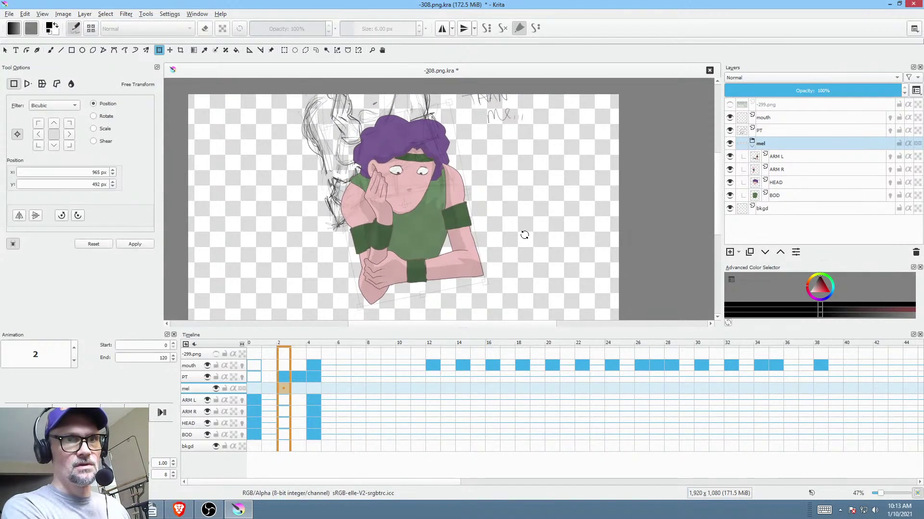
drag(443, 234, 415, 158)
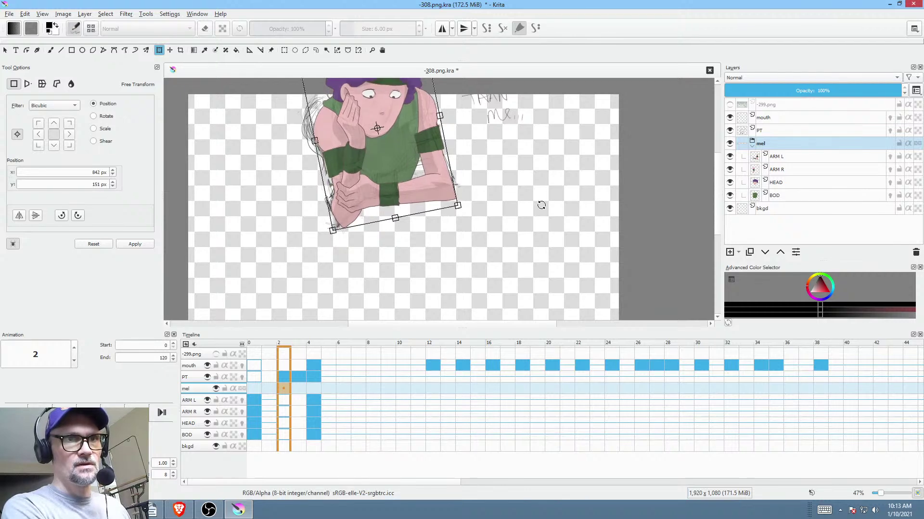
drag(540, 206, 538, 194)
drag(412, 175, 409, 171)
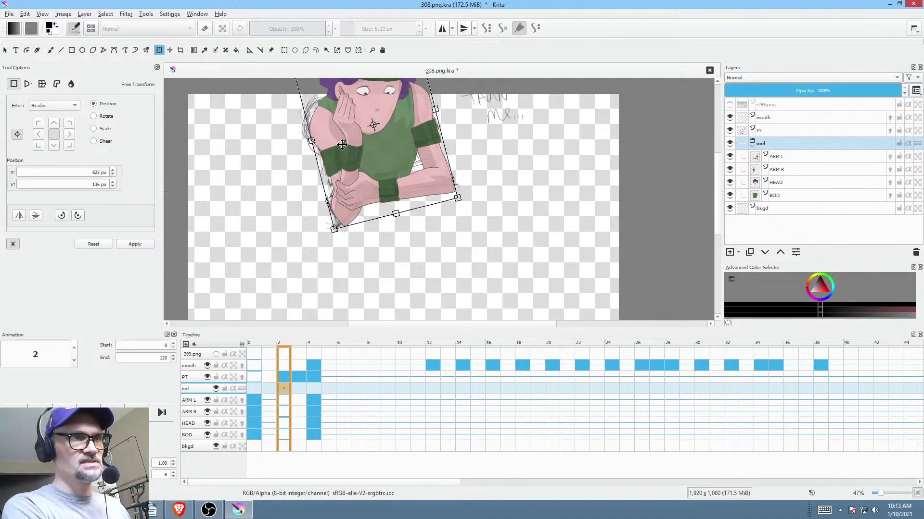
key(Return)
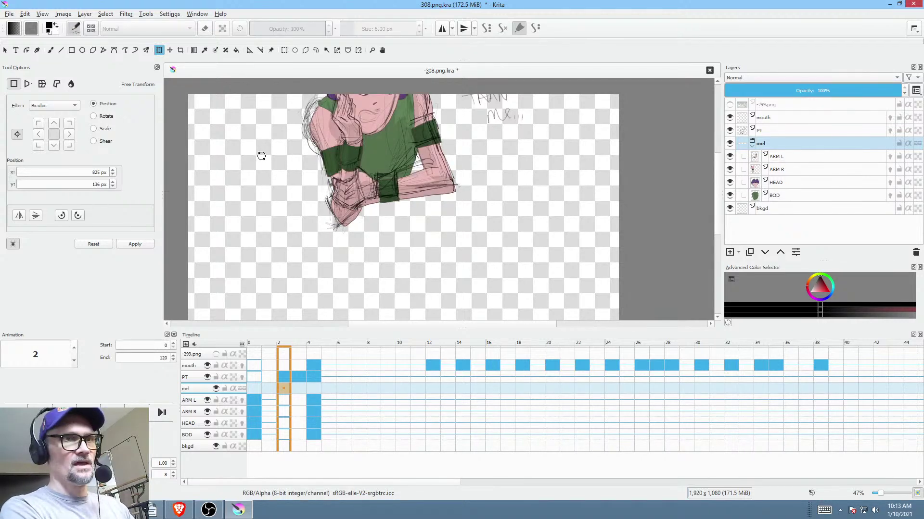
click(10, 14)
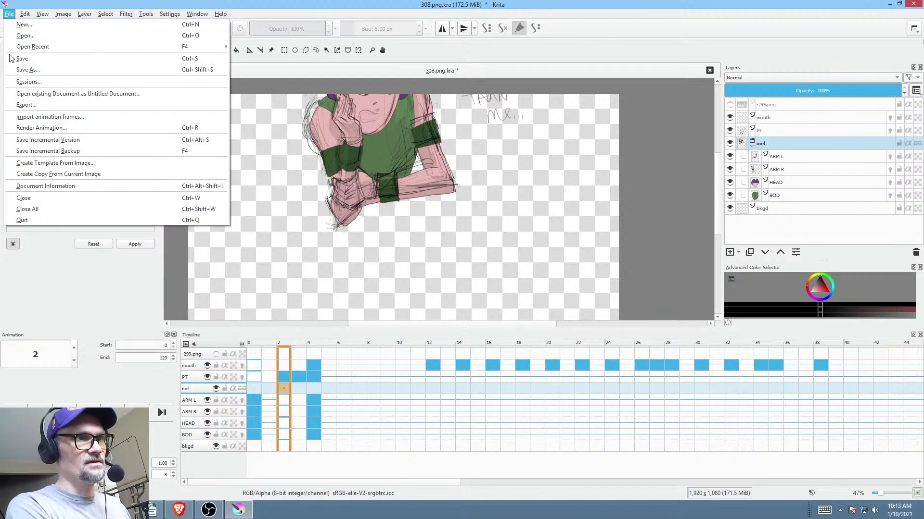
click(11, 65)
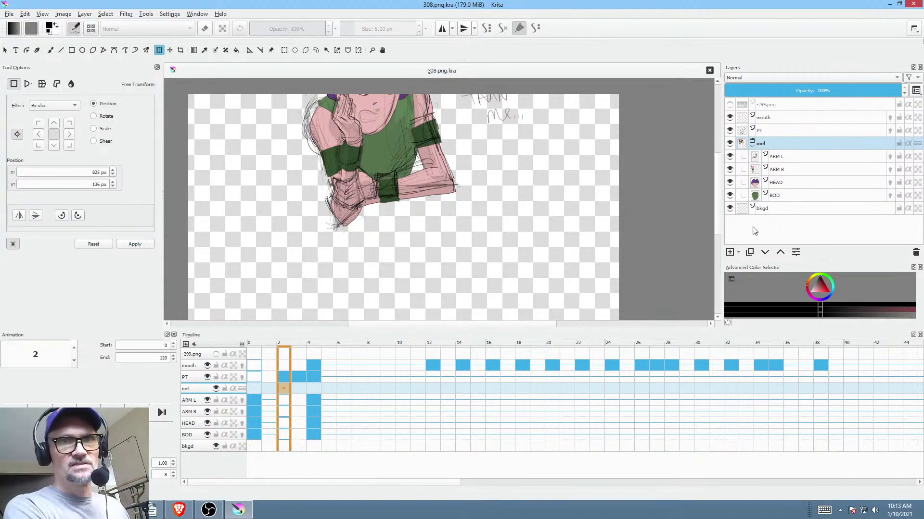
- Copy the ARM L, ARM R, HEAD and BOD keyframes from frame 0 to frame 3 and save the file
click(299, 388)
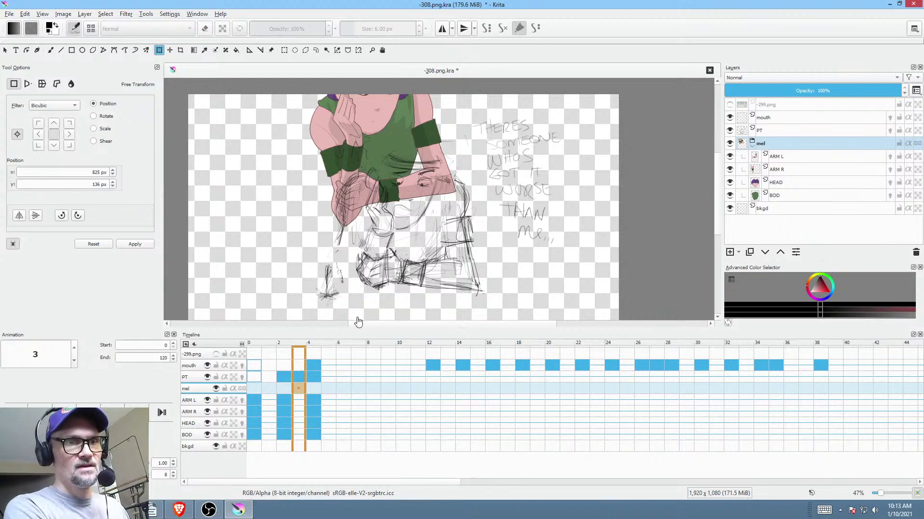
click(253, 405)
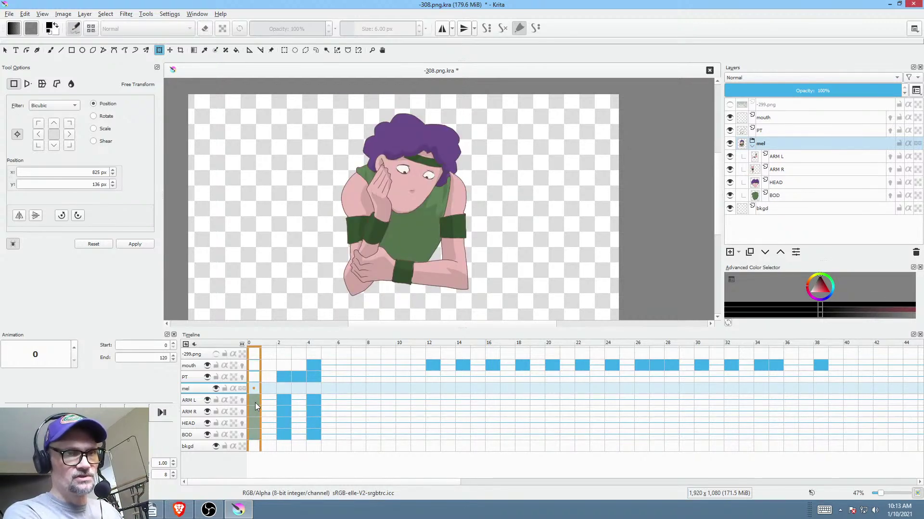
mouse_move(259, 399)
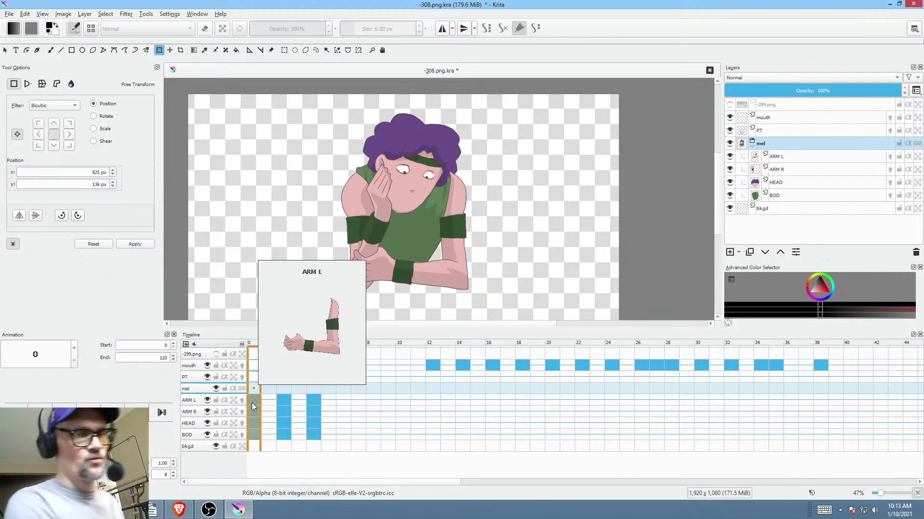
drag(253, 400, 295, 402)
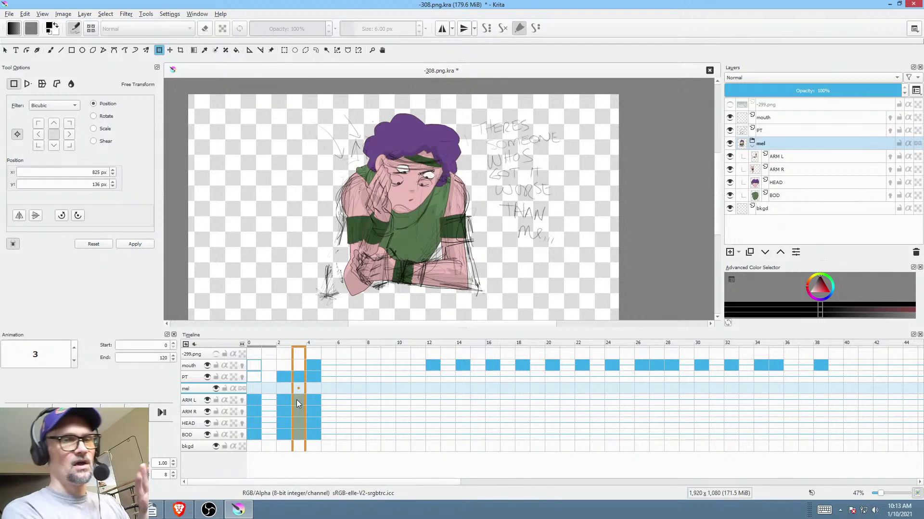
mouse_move(296, 400)
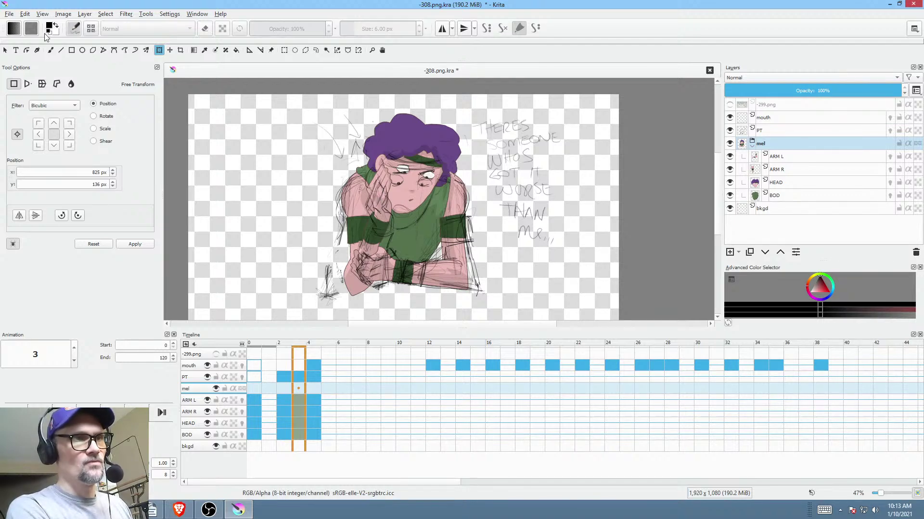
click(11, 15)
click(20, 60)
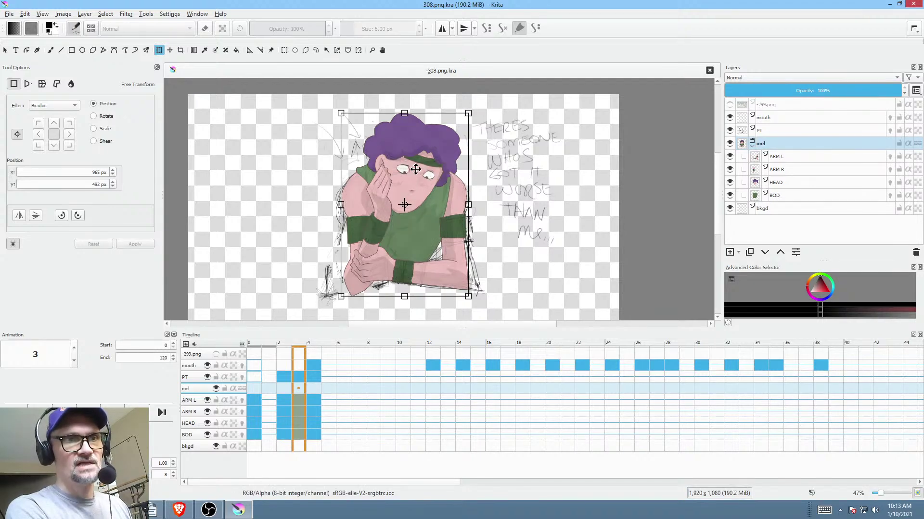
- Move the mel group at frame 3 to X 952, Y 528 px to follow the PT sketch, and save the file
mouse_move(415, 184)
mouse_down()
mouse_move(411, 207)
mouse_move(411, 178)
mouse_up()
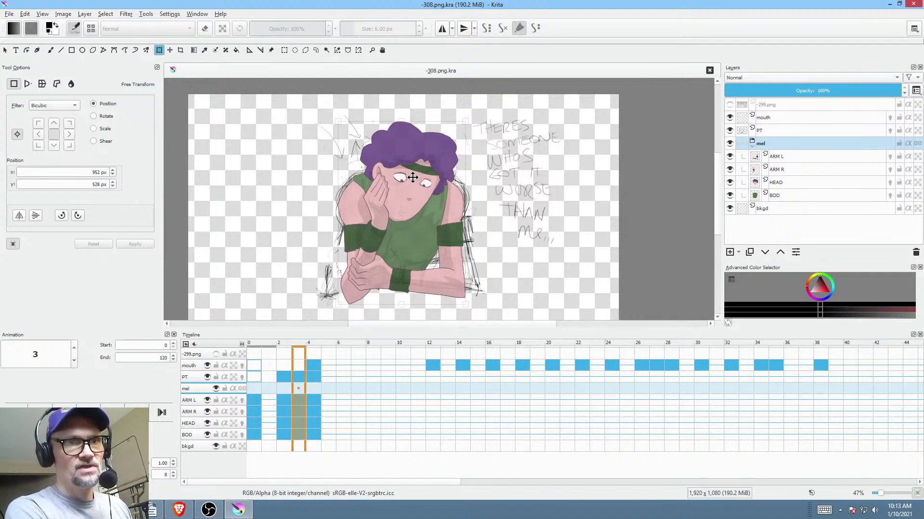
key(Return)
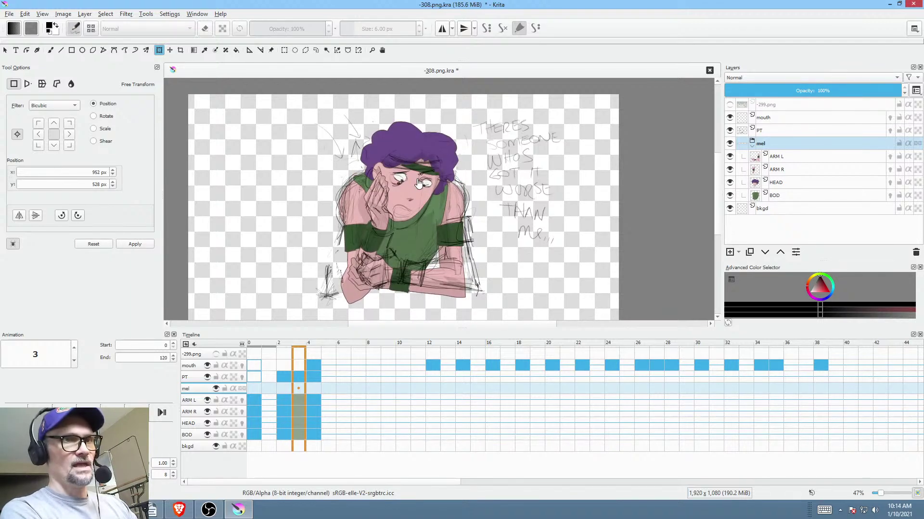
click(9, 14)
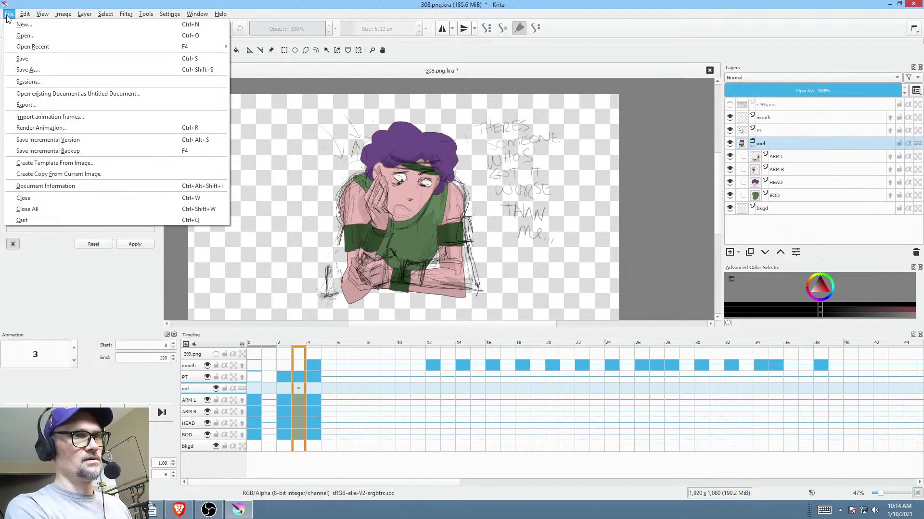
click(20, 58)
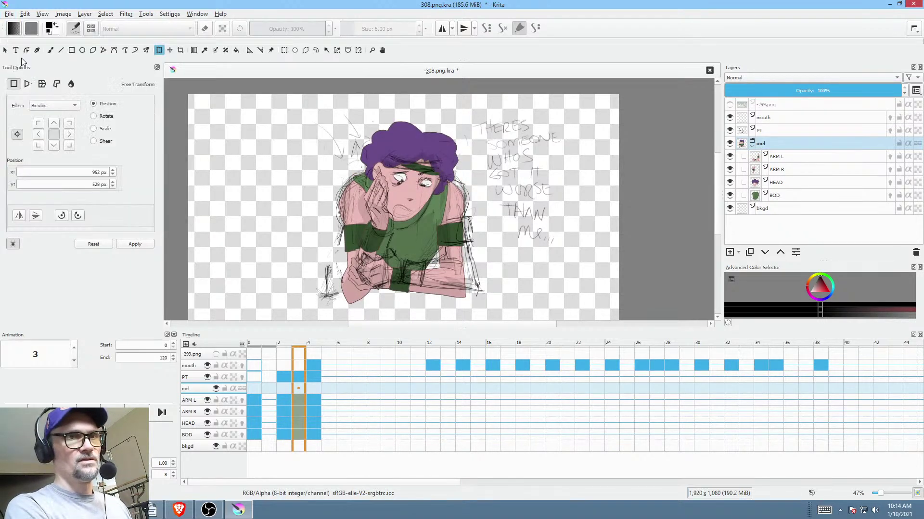
- Rotate ARM L at frame 3 counter-clockwise about a shoulder pivot at X 1151, Y 426 px to match the sketch
click(791, 159)
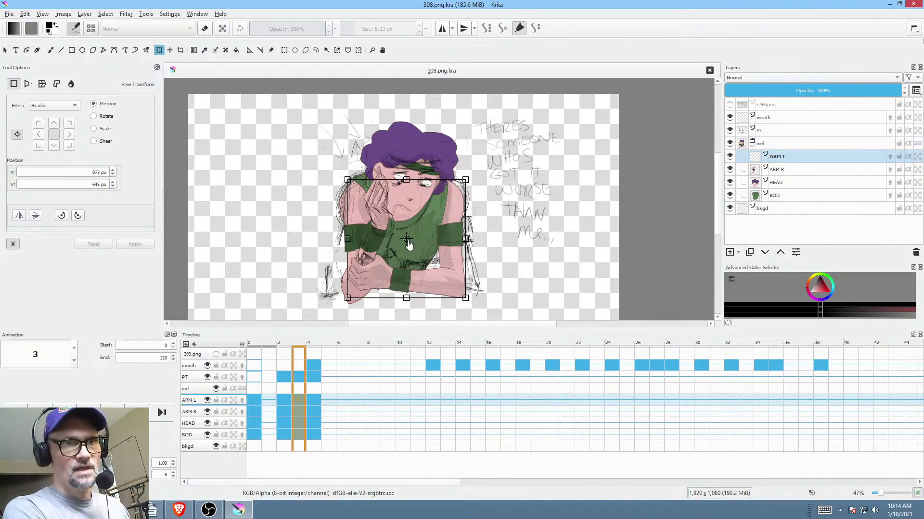
key(Return)
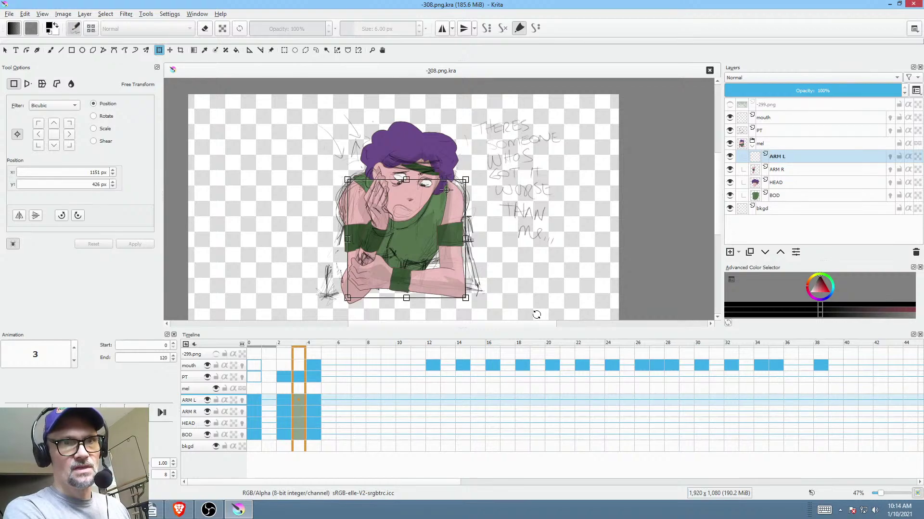
drag(536, 313, 556, 287)
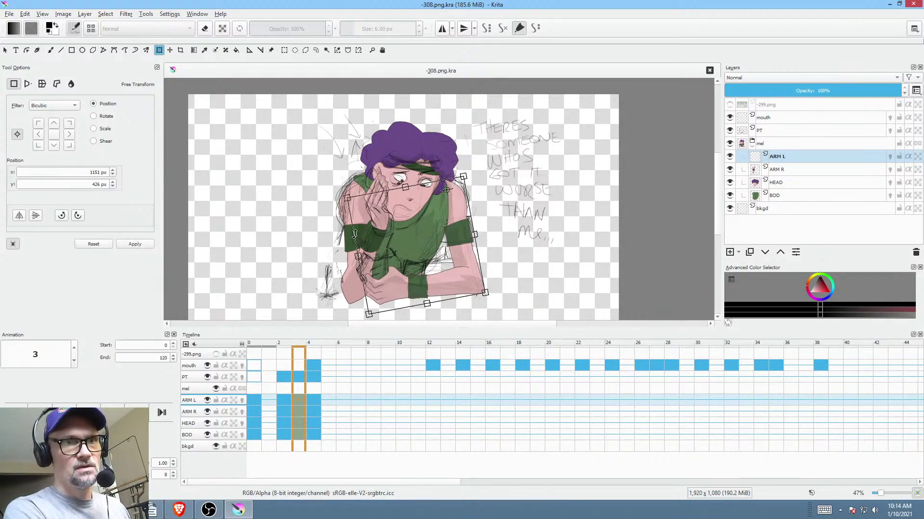
- Rotate ARM R at frame 3 clockwise about a shoulder pivot at X 729, Y 390 px, and save the file
click(777, 169)
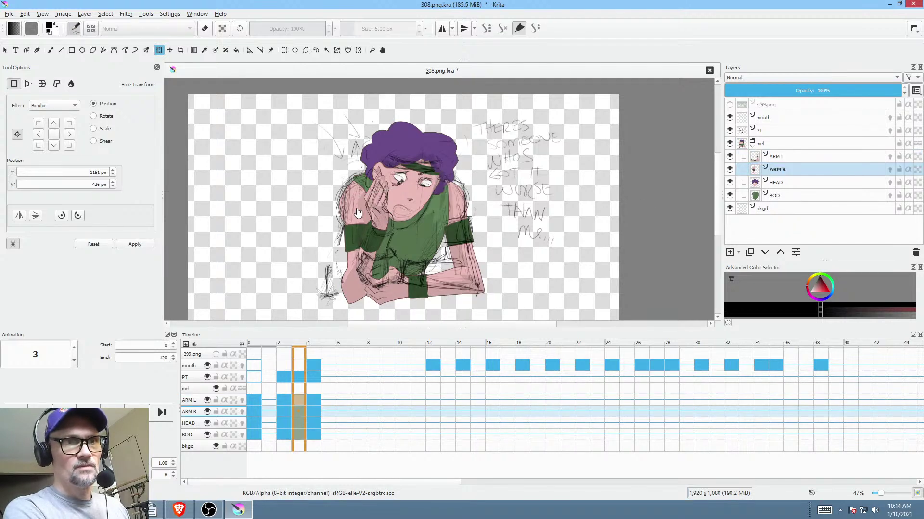
drag(364, 239, 354, 188)
drag(564, 283, 507, 294)
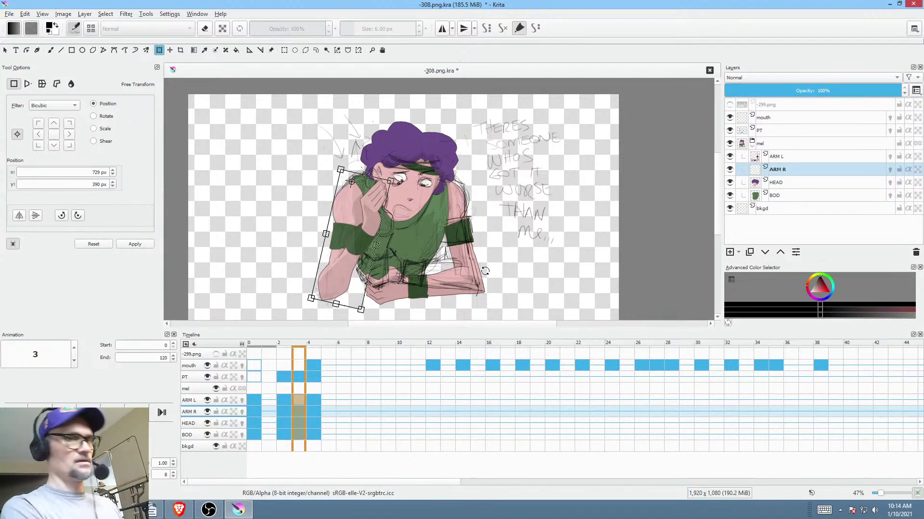
click(812, 156)
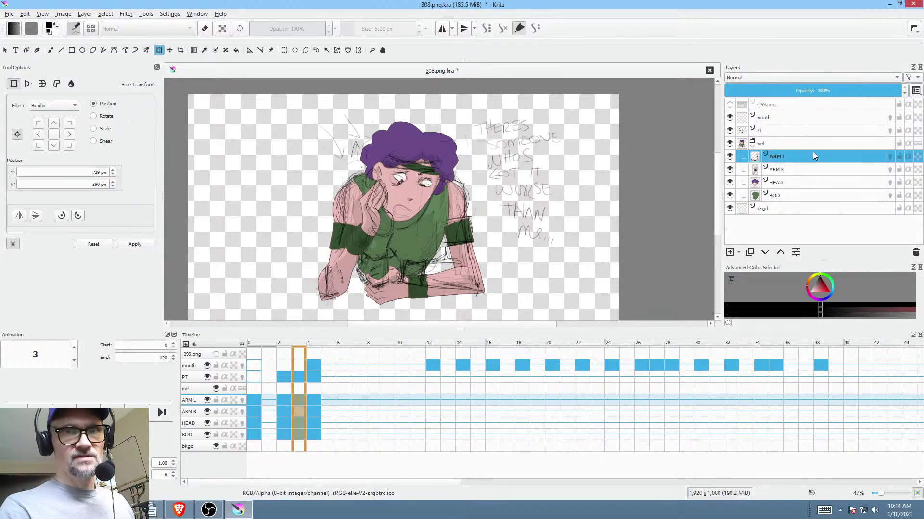
key(ctrl+s)
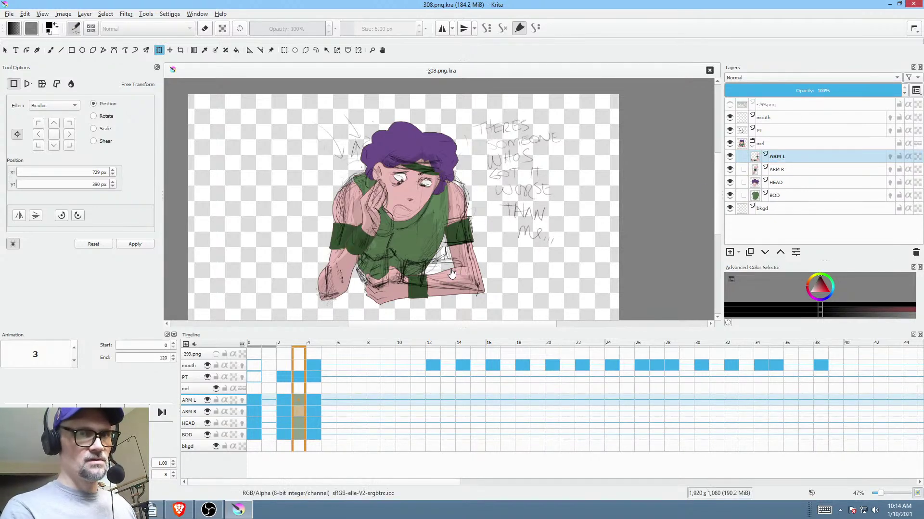
- Outline the forearm and hand on ARM L with a freehand selection, then cut and paste them onto a new layer
key(ctrl+shift+r)
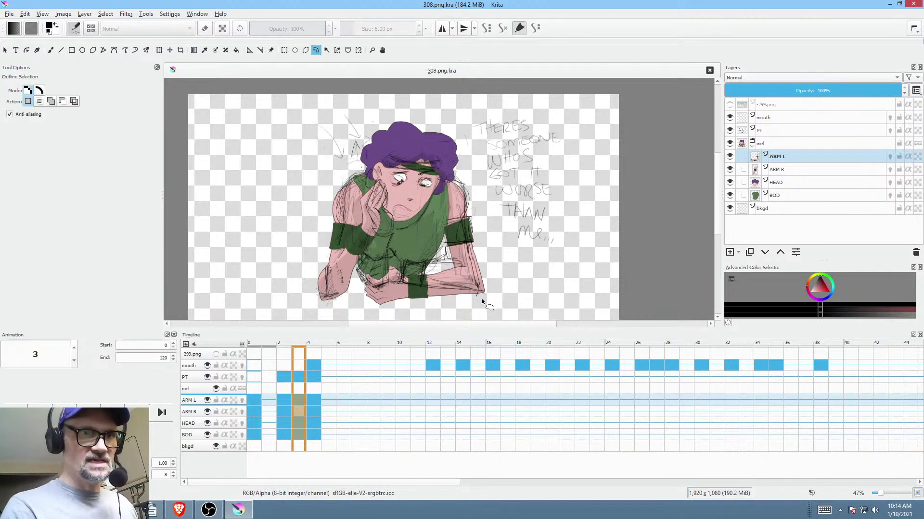
mouse_move(483, 299)
mouse_down()
mouse_move(463, 274)
mouse_move(441, 279)
mouse_move(393, 250)
mouse_up()
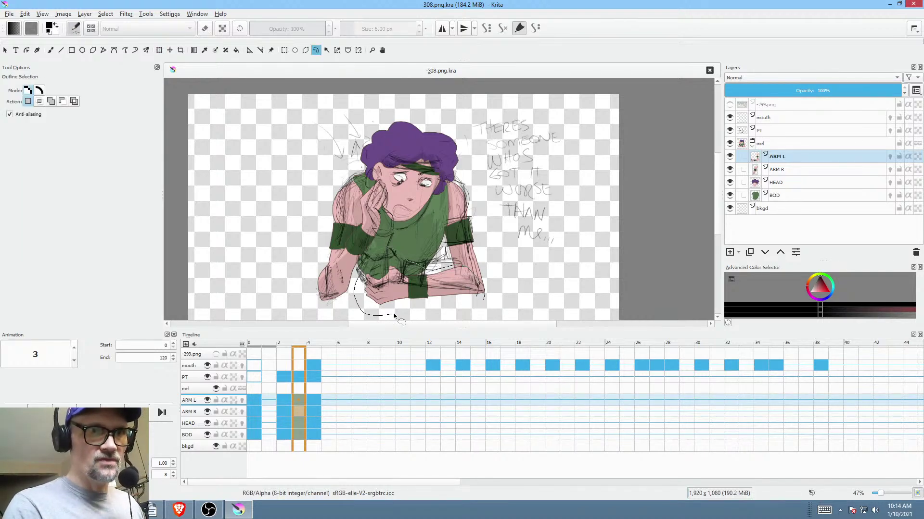
mouse_move(394, 315)
mouse_down()
mouse_move(493, 309)
mouse_move(485, 298)
mouse_up()
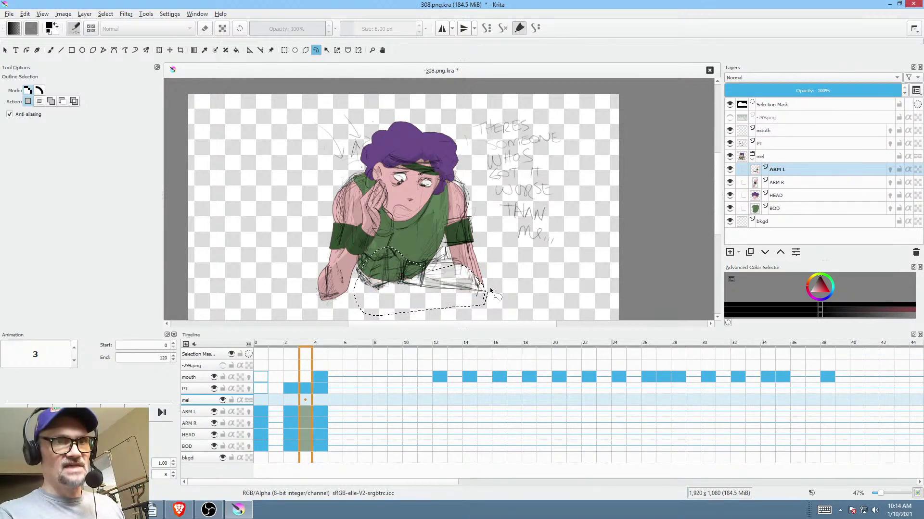
key(ctrl+v)
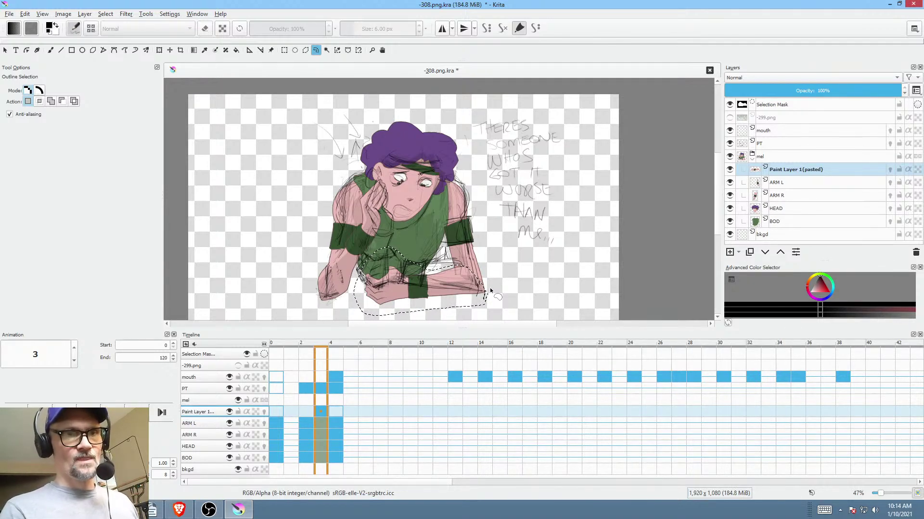
- Rename the pasted layer to FOREARM L and save the file
double_click(815, 167)
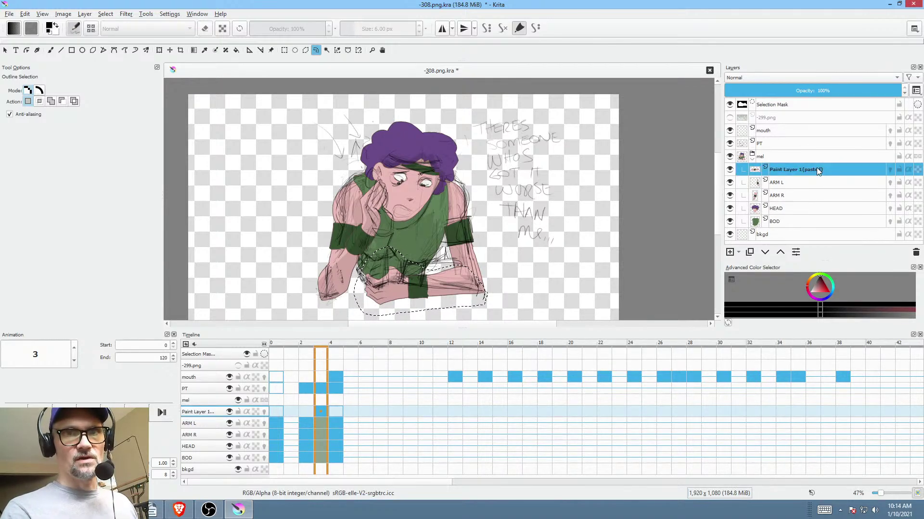
text(F)
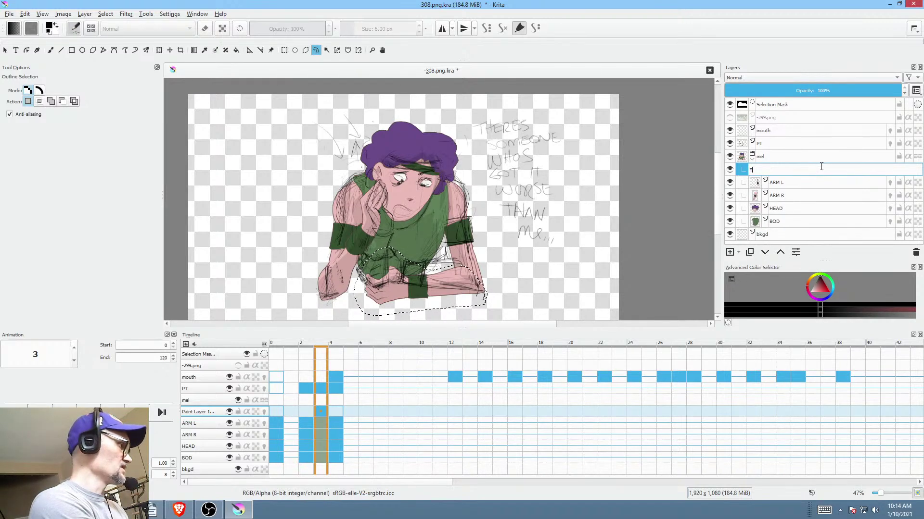
text(OREARM L)
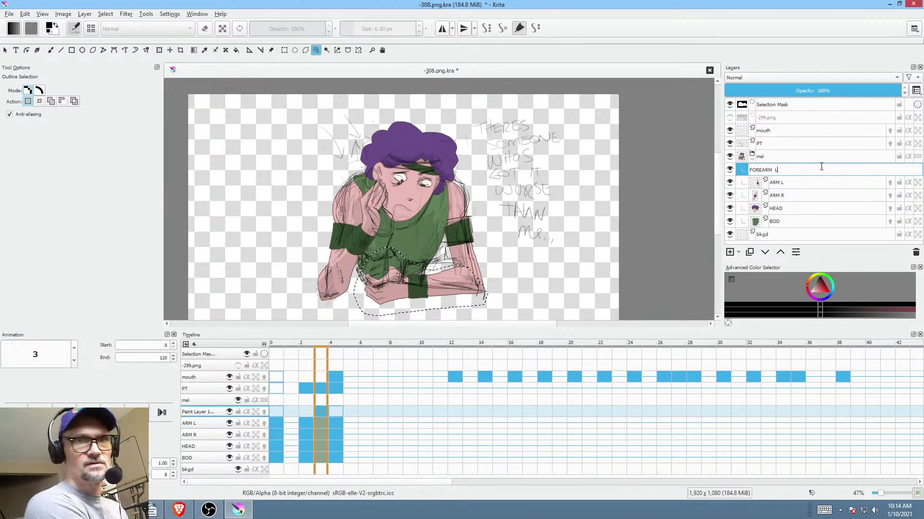
key(Return)
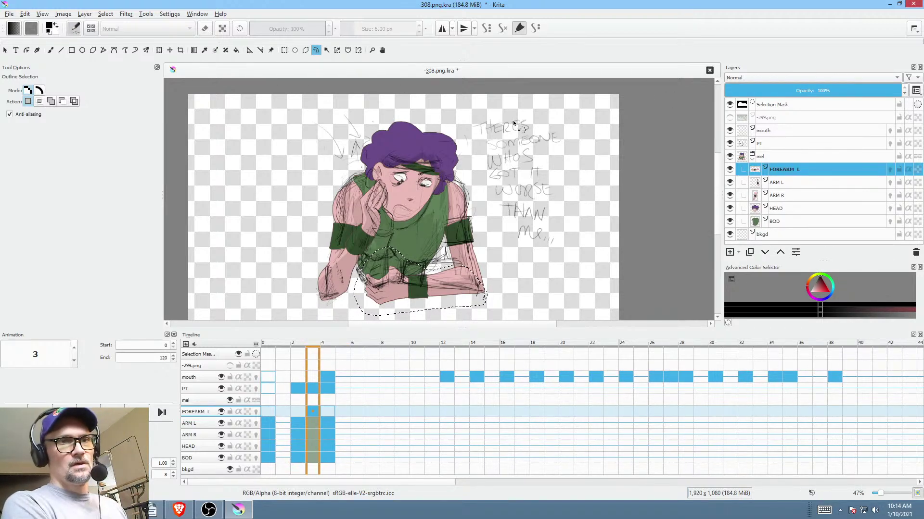
key(ctrl+s)
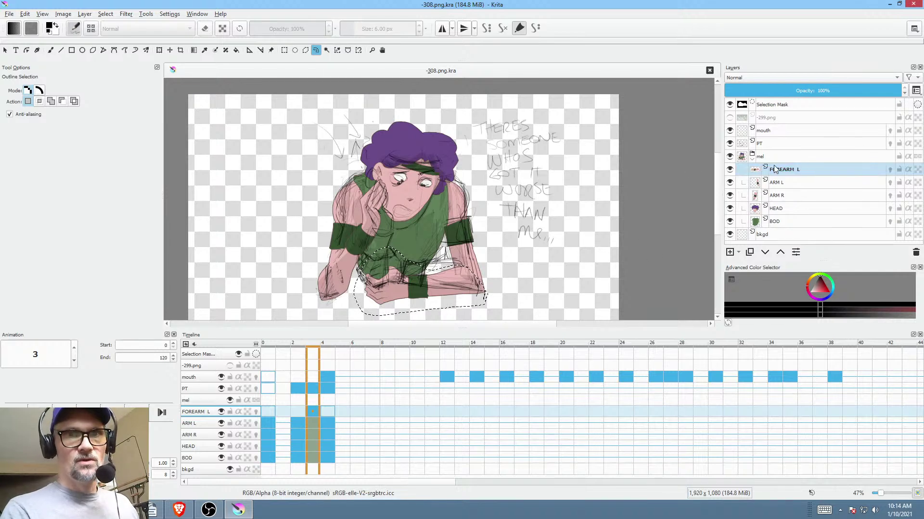
- Isolate the ARM L layer, clear leftover pixels inside the forearm selection, and deselect
click(801, 183)
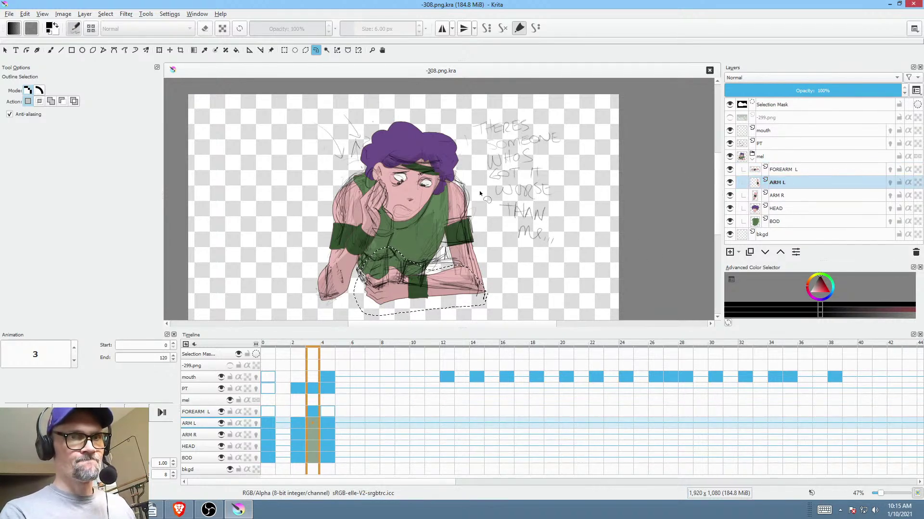
key(alt+i)
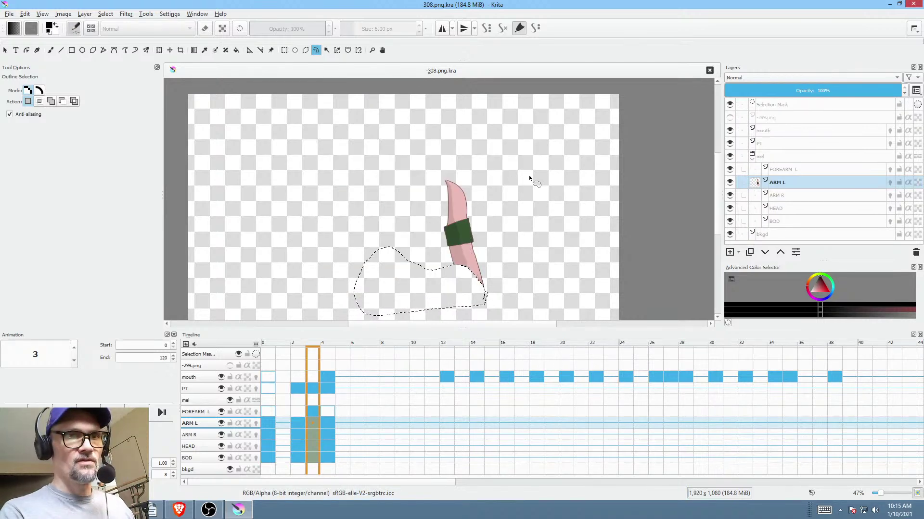
scroll(516, 249, up, 2)
key(Delete)
key(ctrl+shift+a)
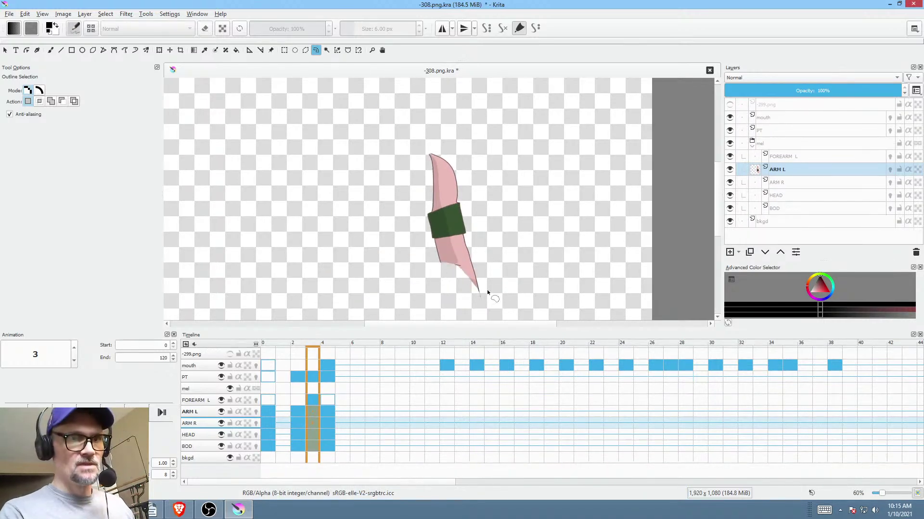
- Extend the lower end of ARM L's upper arm at frame 3 with filled shapes in sampled shadow and light skin tones
key(Left)
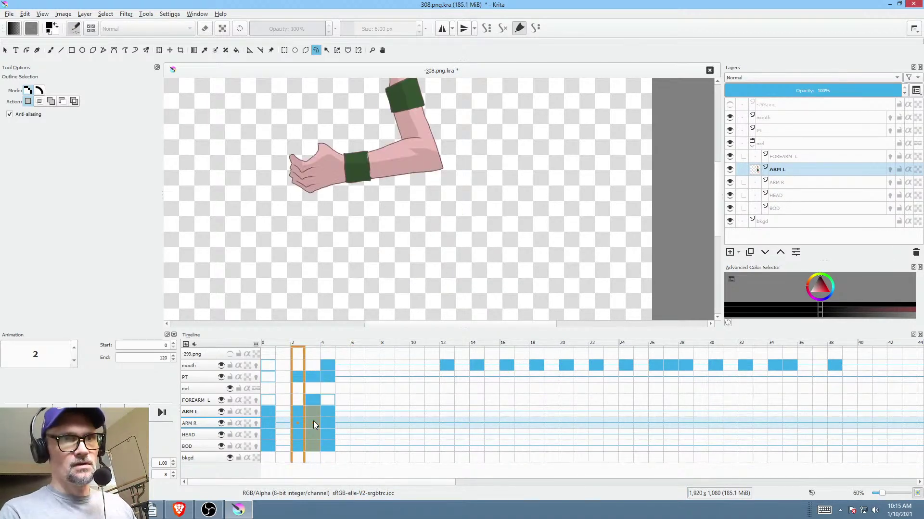
key(Right)
key(Left)
key(Right)
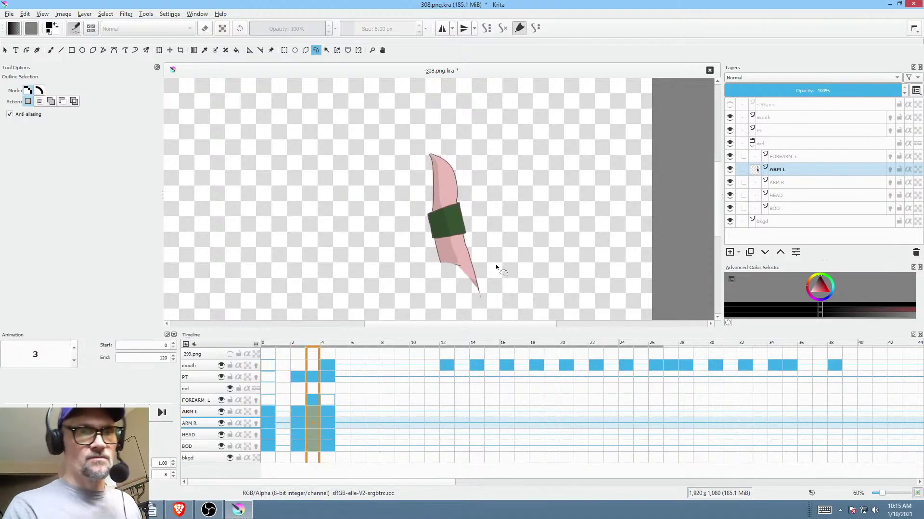
scroll(506, 209, up, 5)
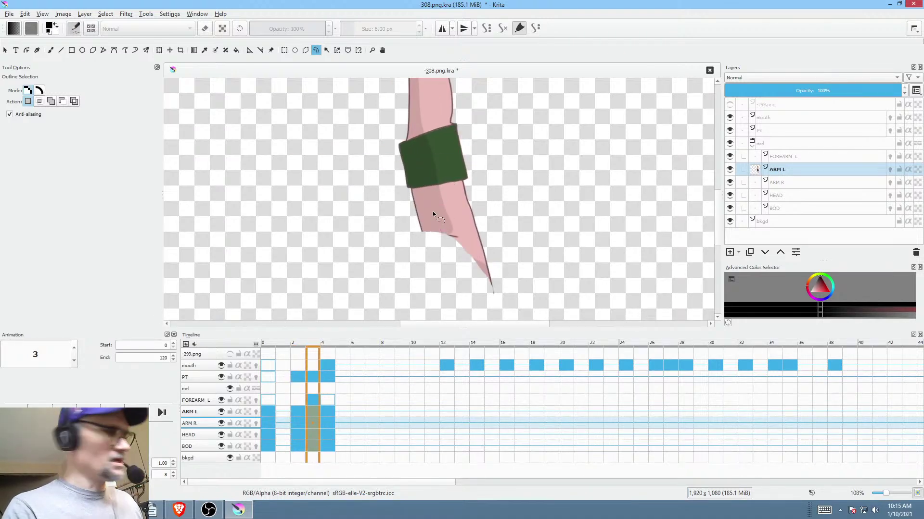
key(p)
ctrl+click(432, 217)
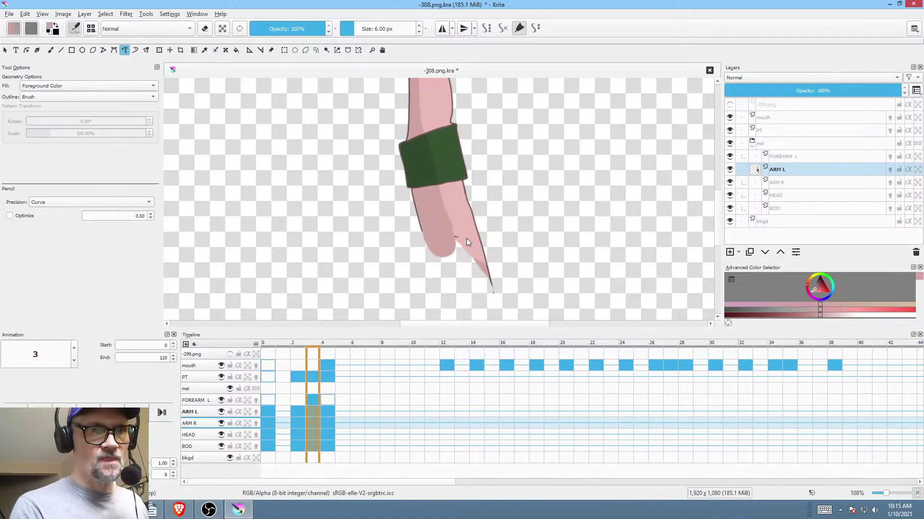
mouse_move(453, 240)
mouse_down()
mouse_move(466, 250)
mouse_move(435, 269)
mouse_move(490, 266)
mouse_up()
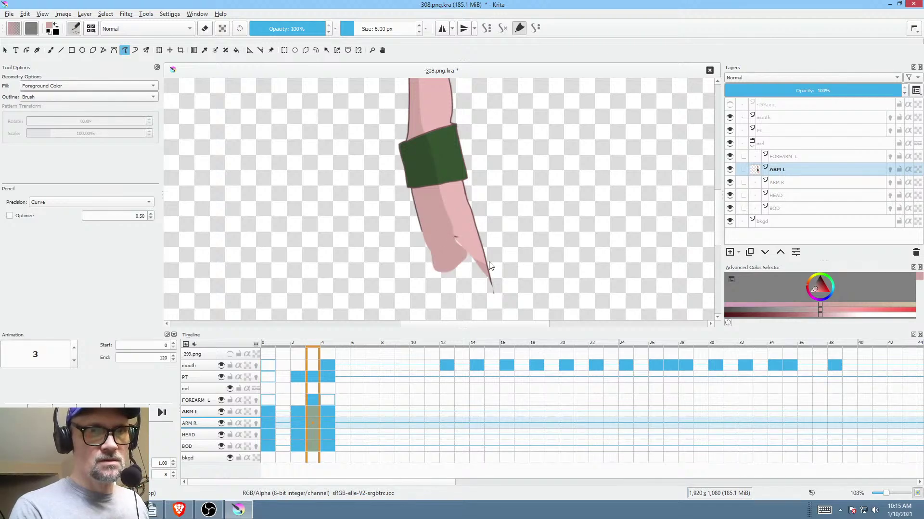
ctrl+click(468, 228)
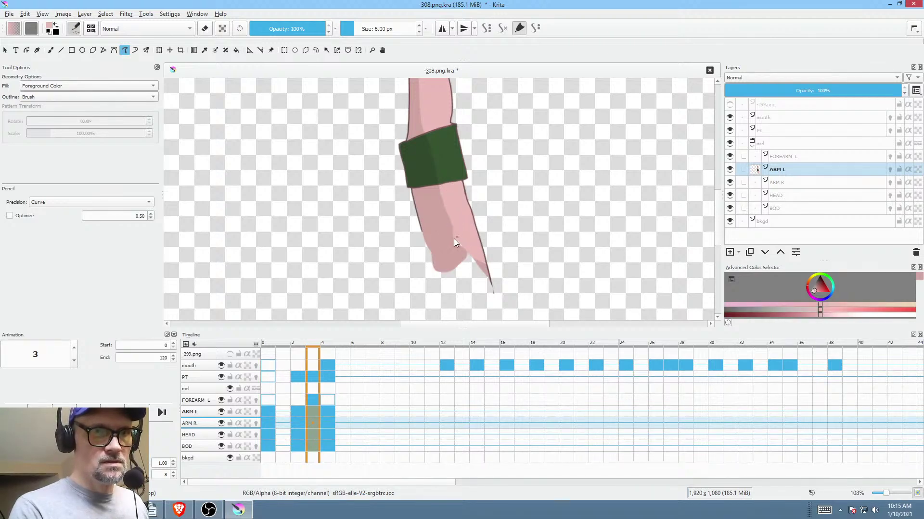
drag(465, 267, 489, 277)
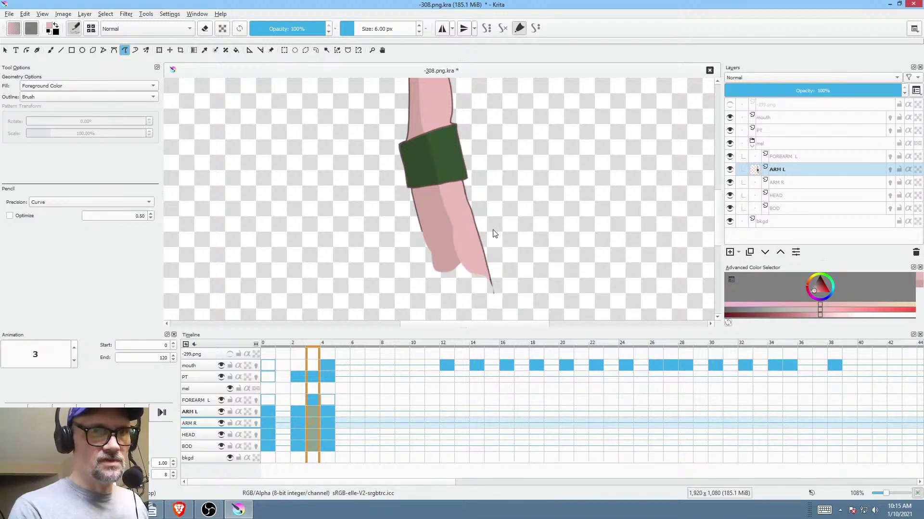
key(Escape)
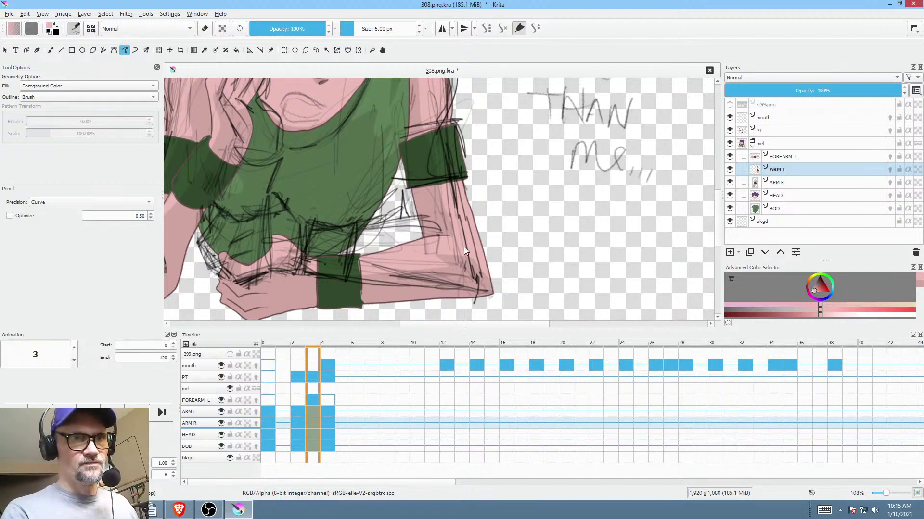
scroll(500, 227, down, 3)
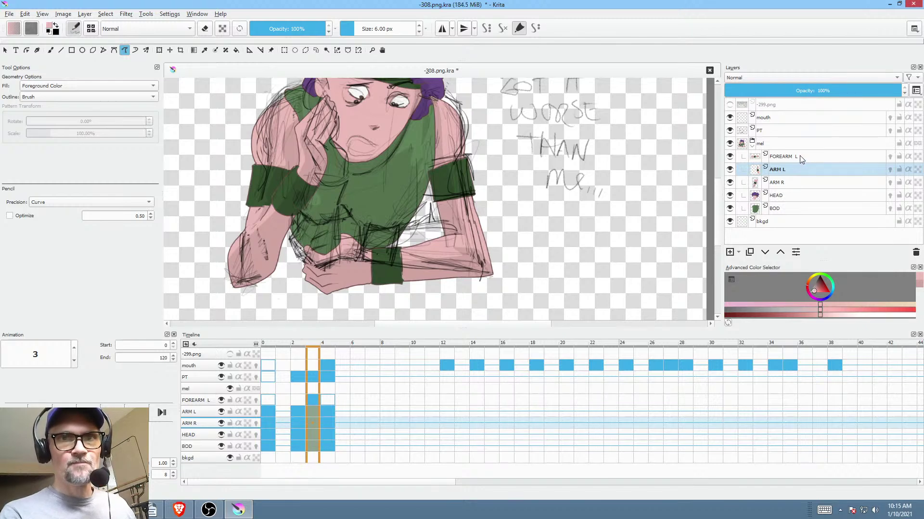
- Isolate ARM L at frame 4, outline the forearm and hand with a freehand selection, delete them, and deselect
alt+click(779, 166)
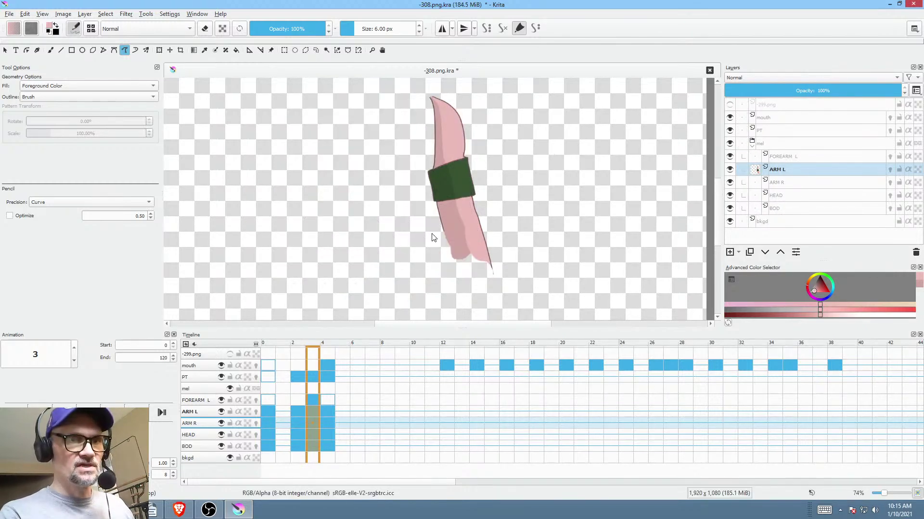
click(328, 400)
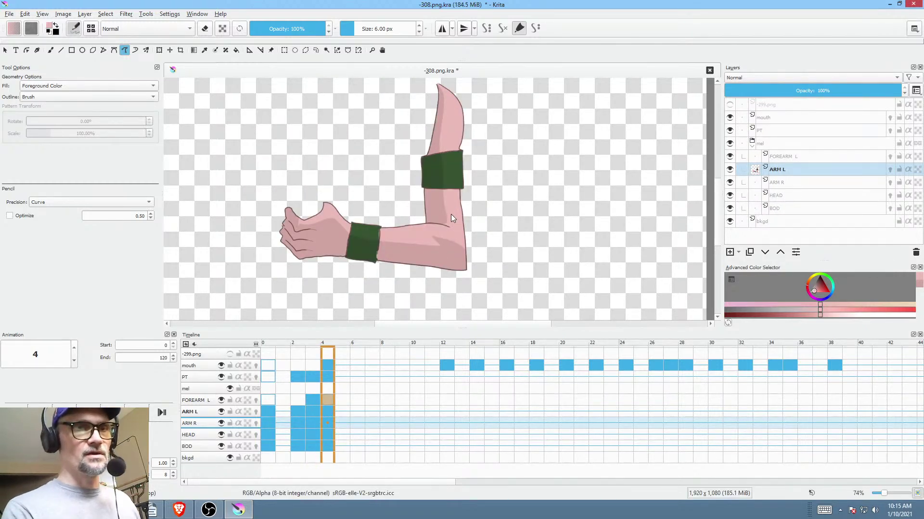
click(799, 169)
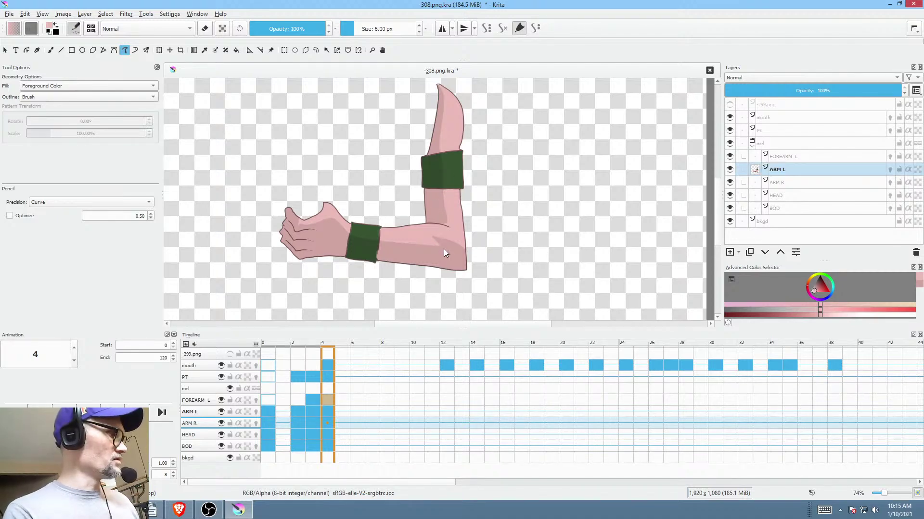
key(ctrl+shift+l)
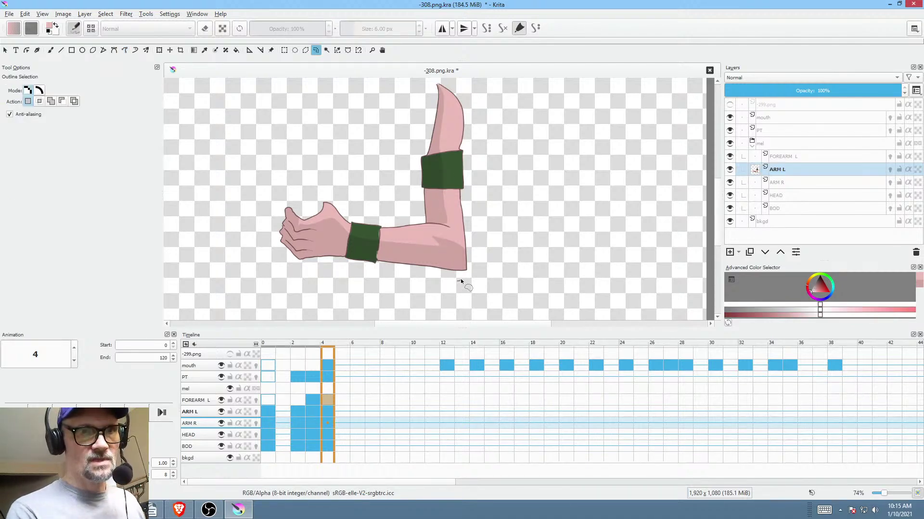
drag(471, 273, 463, 265)
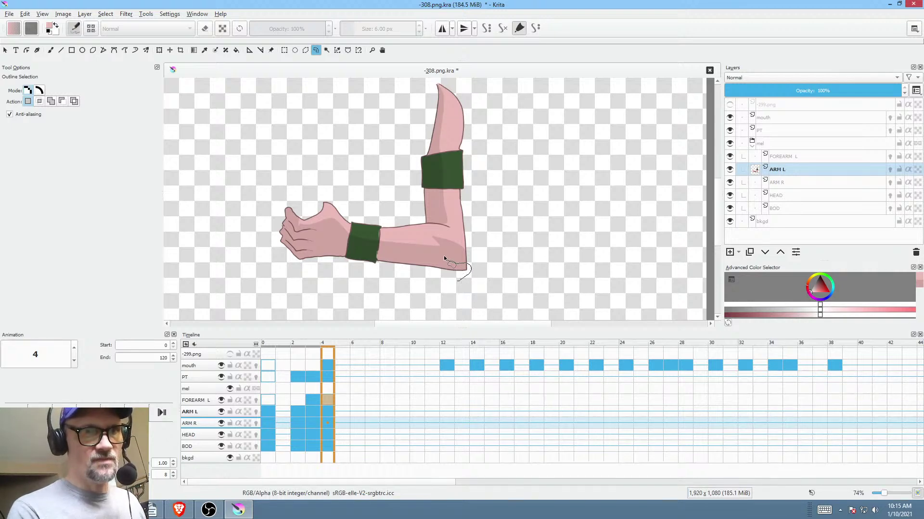
mouse_move(424, 221)
mouse_down()
mouse_move(322, 169)
mouse_move(445, 281)
mouse_up()
key(Delete)
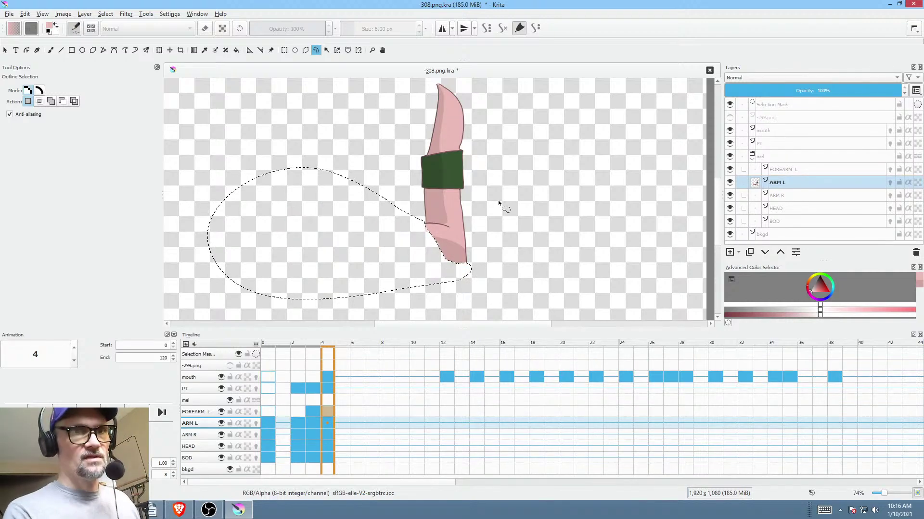
key(ctrl+shift+a)
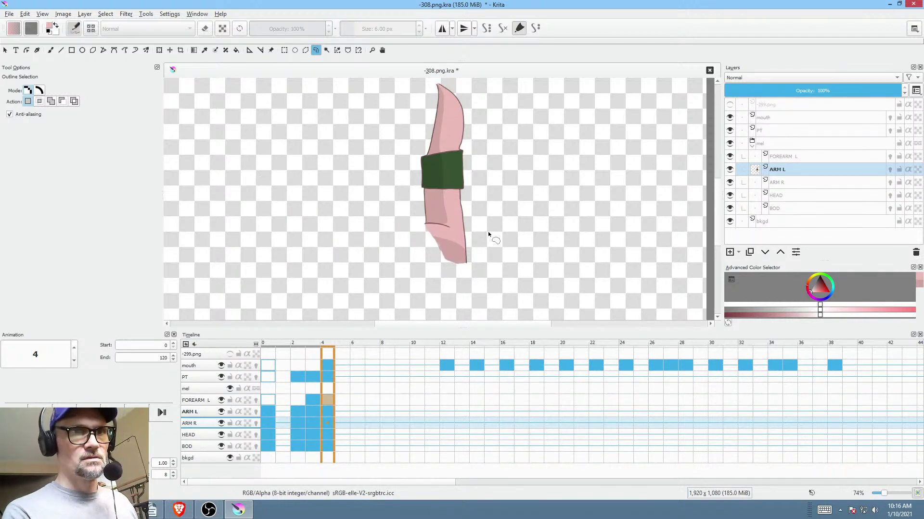
- Paint over the elbow crease on ARM L at frame 4, continuing the upper arm's sampled shadow and light skin tones
scroll(488, 232, up, 4)
drag(487, 233, 493, 258)
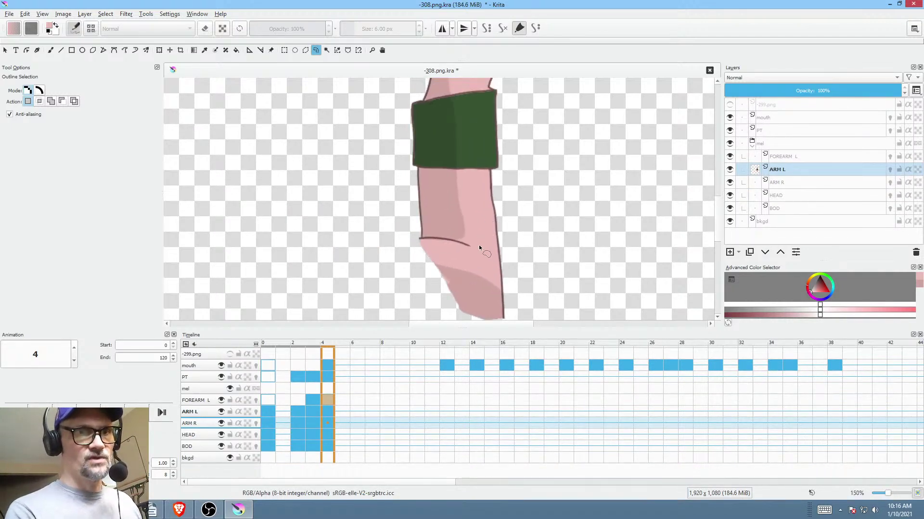
key(p)
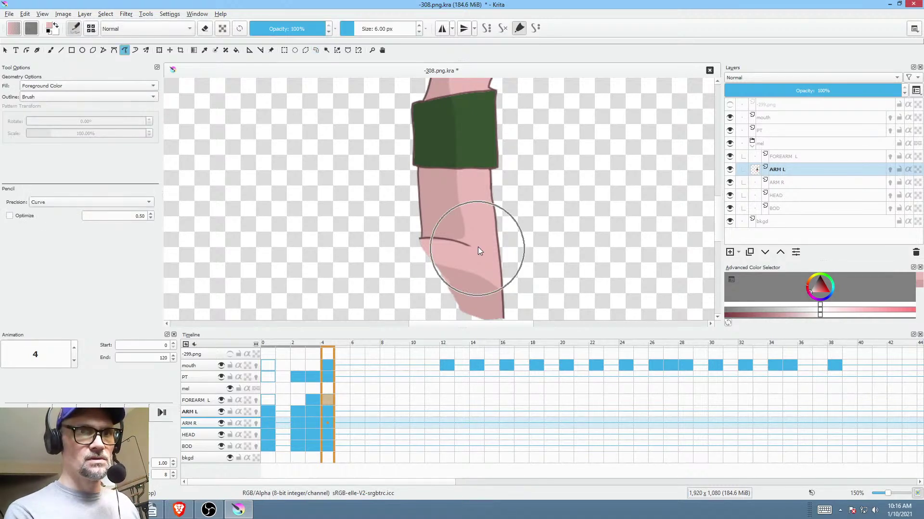
ctrl+click(441, 201)
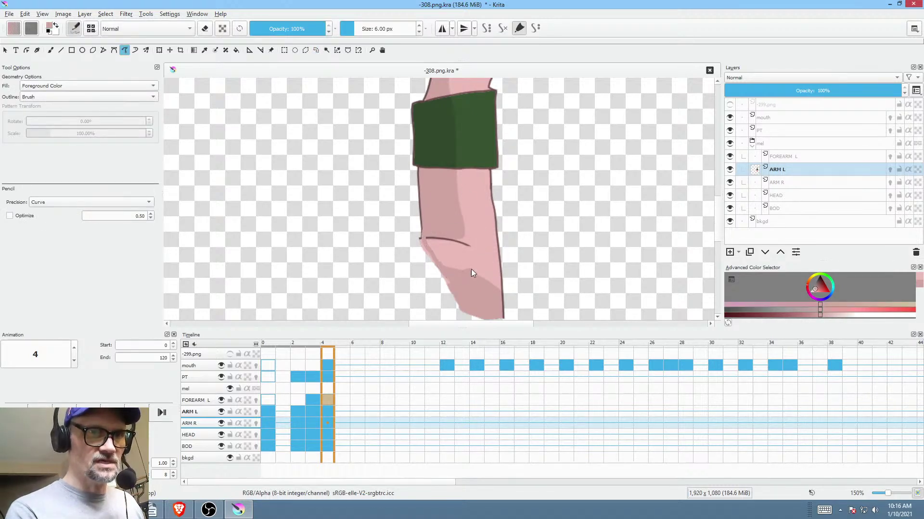
drag(460, 225, 479, 229)
ctrl+click(466, 210)
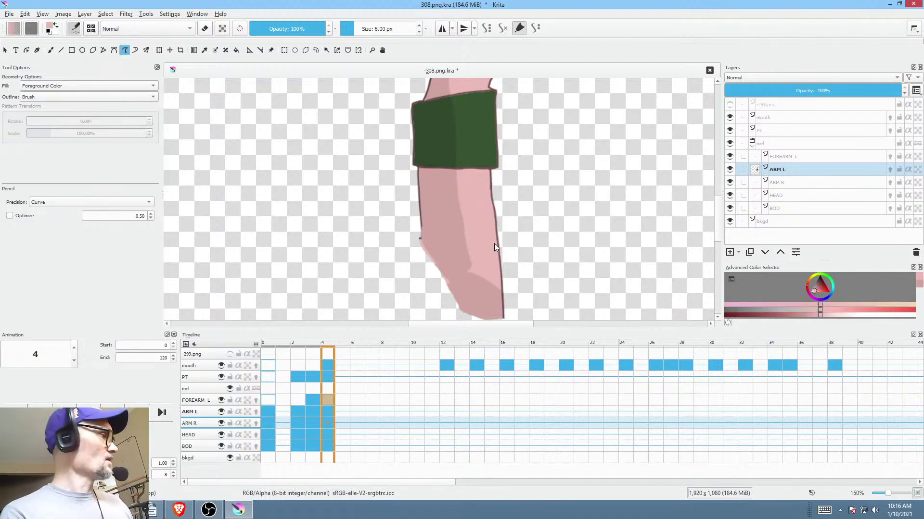
scroll(494, 243, down, 4)
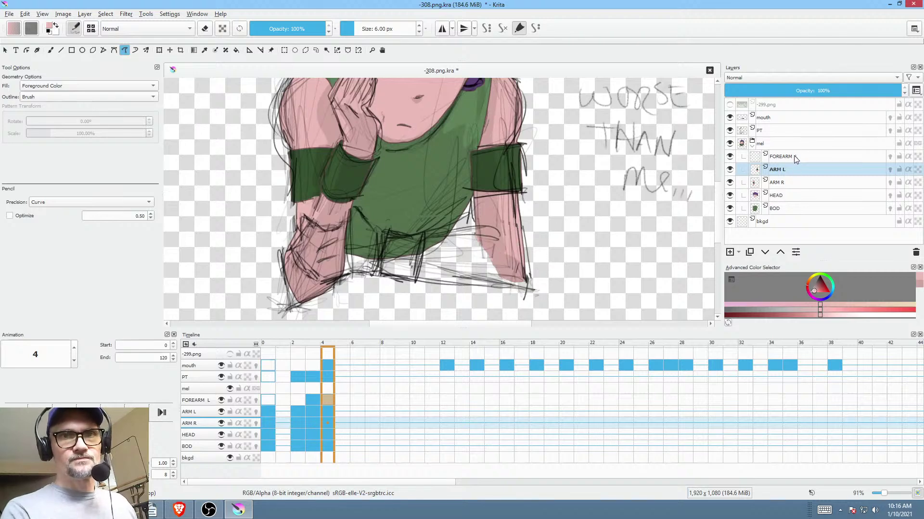
- Rotate FOREARM L at frame 3 clockwise about an elbow pivot at X 1324, Y 885 px, raising the hand toward the sketch
click(314, 400)
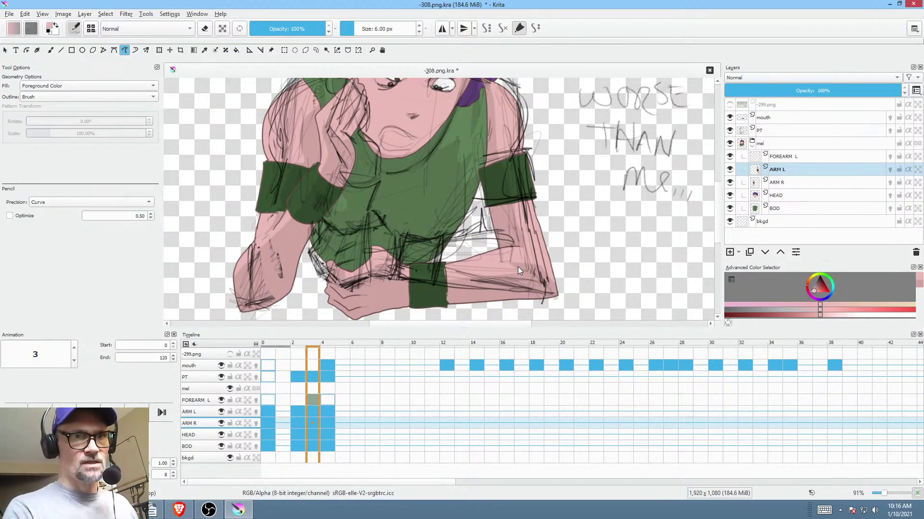
key(ctrl+t)
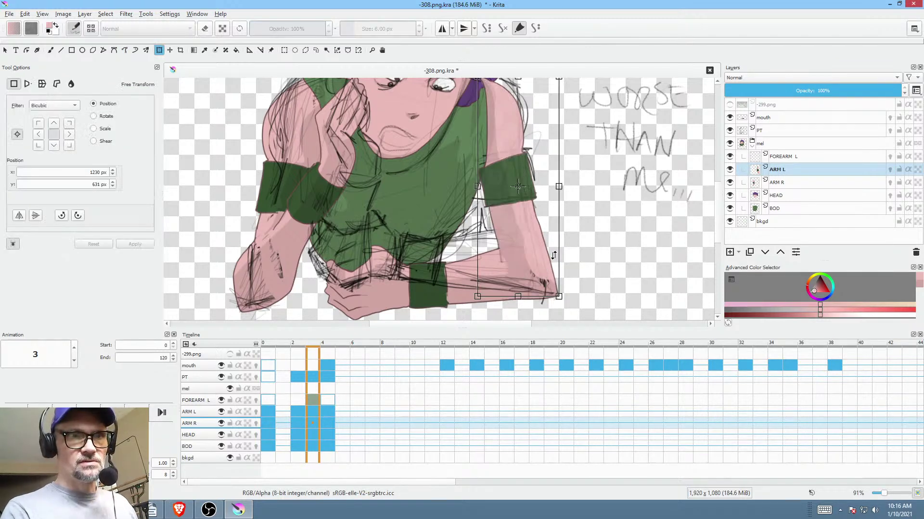
click(801, 155)
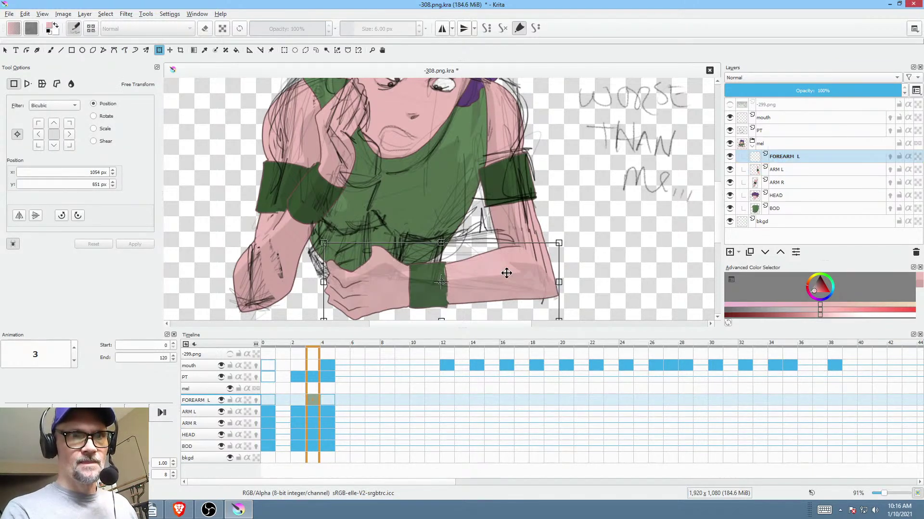
drag(442, 283, 558, 295)
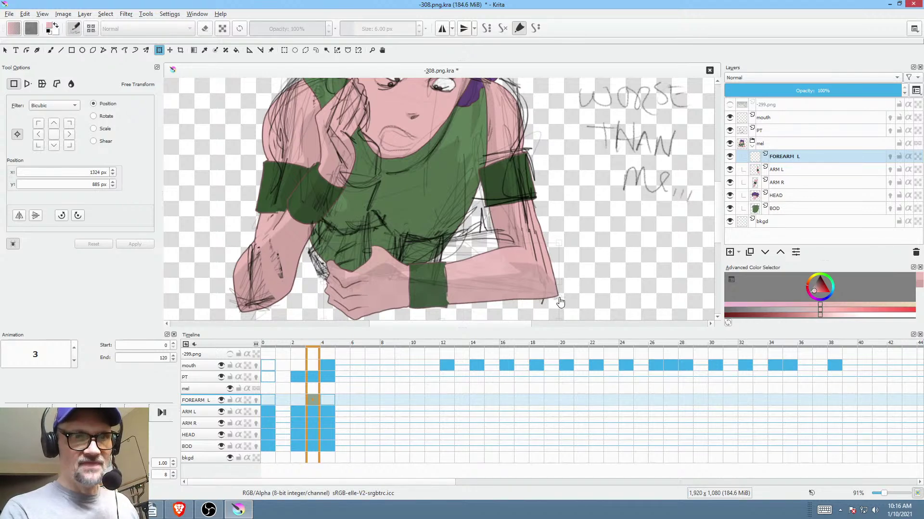
drag(616, 269, 610, 284)
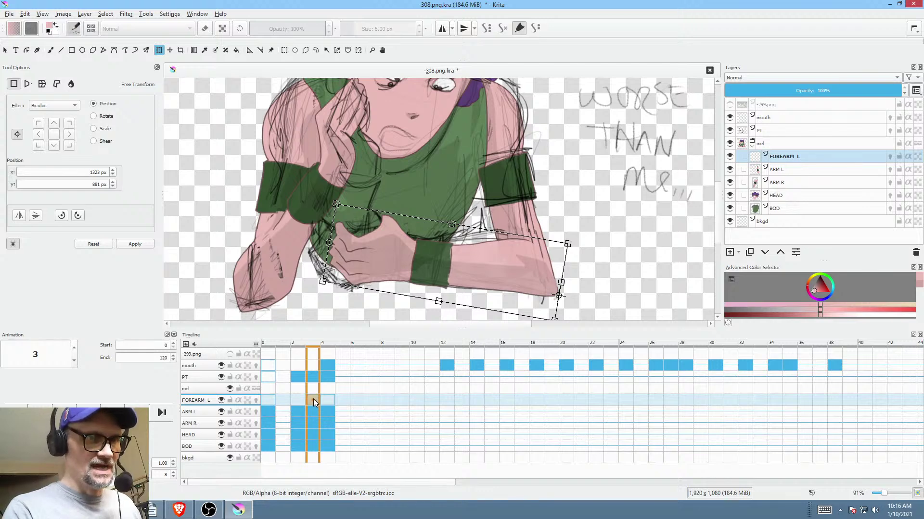
- Copy FOREARM L's frame 3 keyframe to frame 4 and fit it to the PT sketch, pivoting at the elbow at X 1251, Y 861 px
click(327, 400)
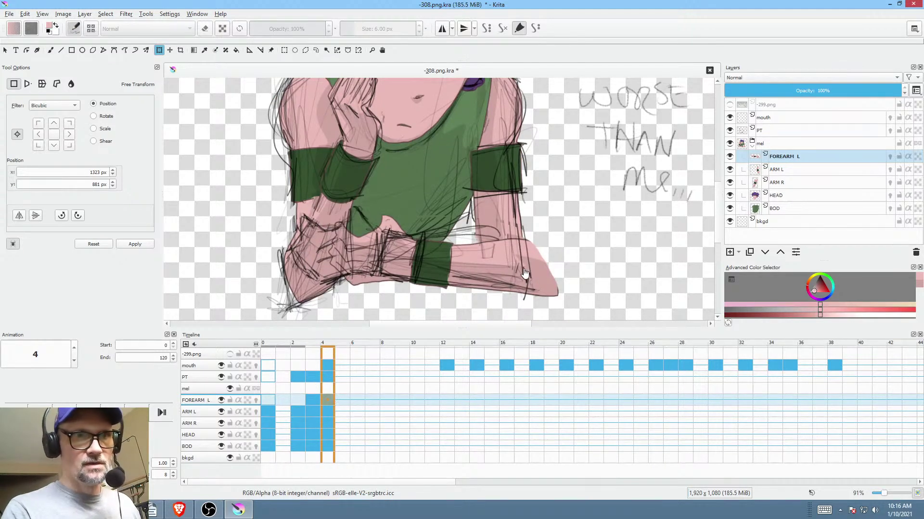
drag(510, 270, 494, 260)
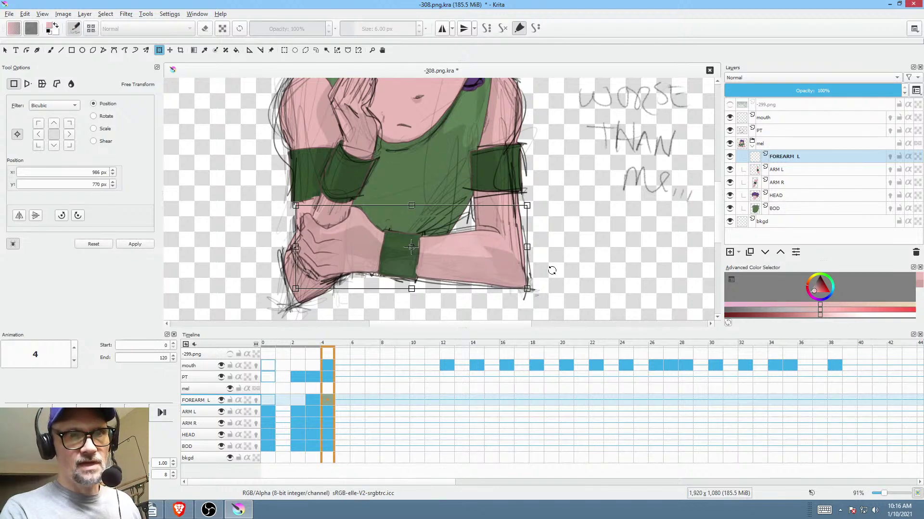
key(Return)
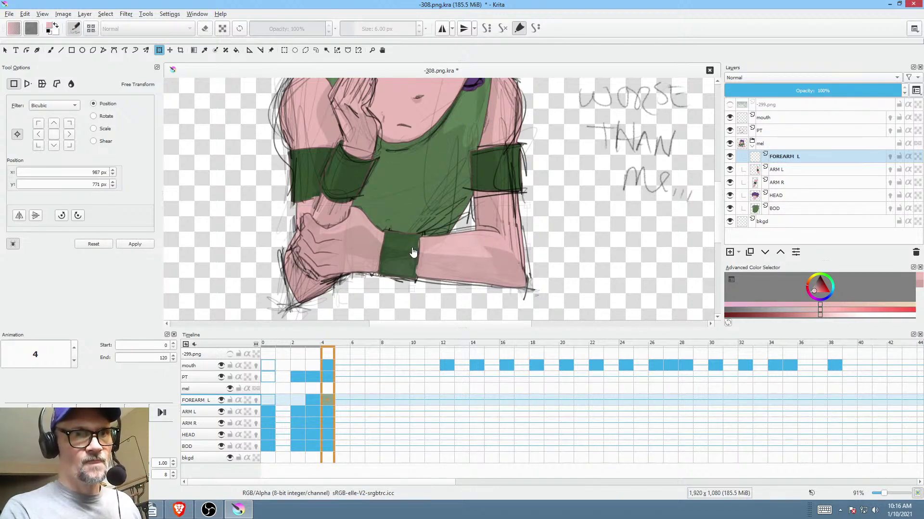
click(522, 298)
mouse_move(569, 274)
mouse_down()
mouse_move(536, 268)
mouse_move(509, 281)
mouse_move(540, 269)
mouse_move(552, 275)
mouse_up()
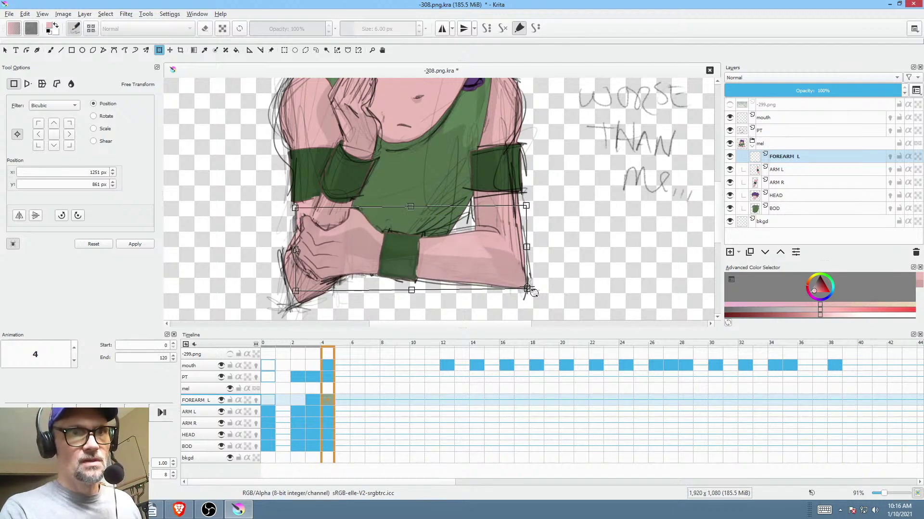
- Hide the PT sketch and clear the frame 0 drawings of ARM L, ARM R, HEAD and BOD, leaving blank keyframes
click(730, 132)
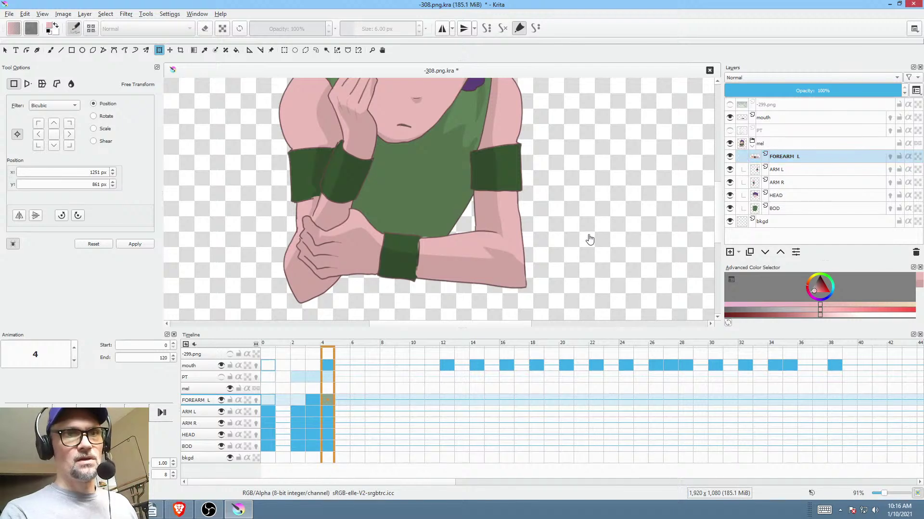
scroll(564, 270, down, 2)
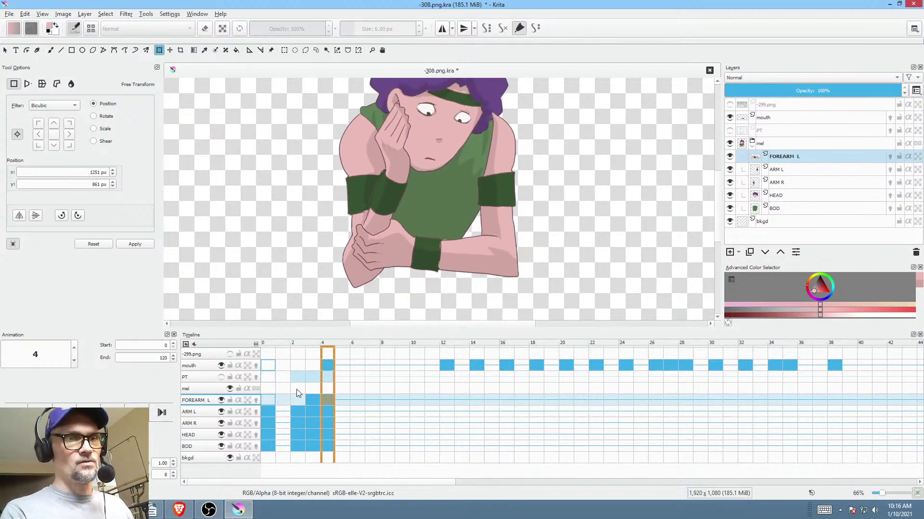
click(267, 400)
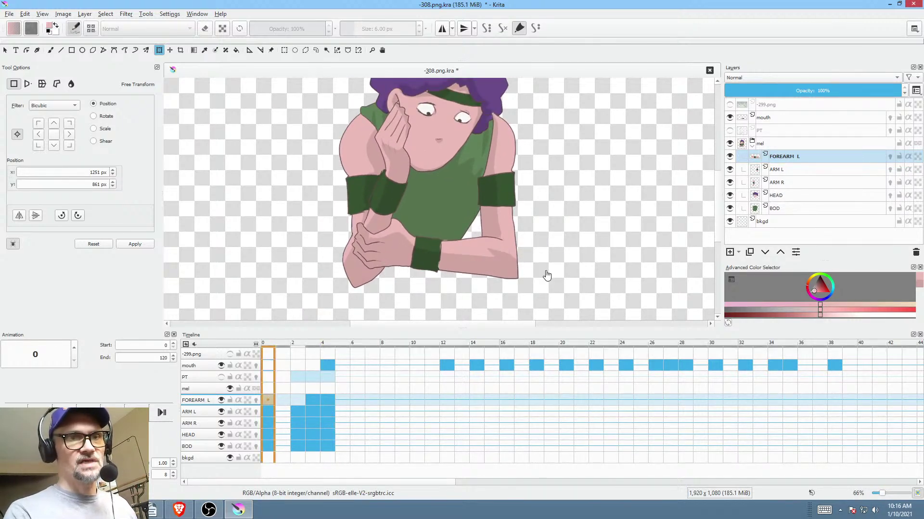
scroll(539, 275, down, 3)
drag(557, 267, 523, 268)
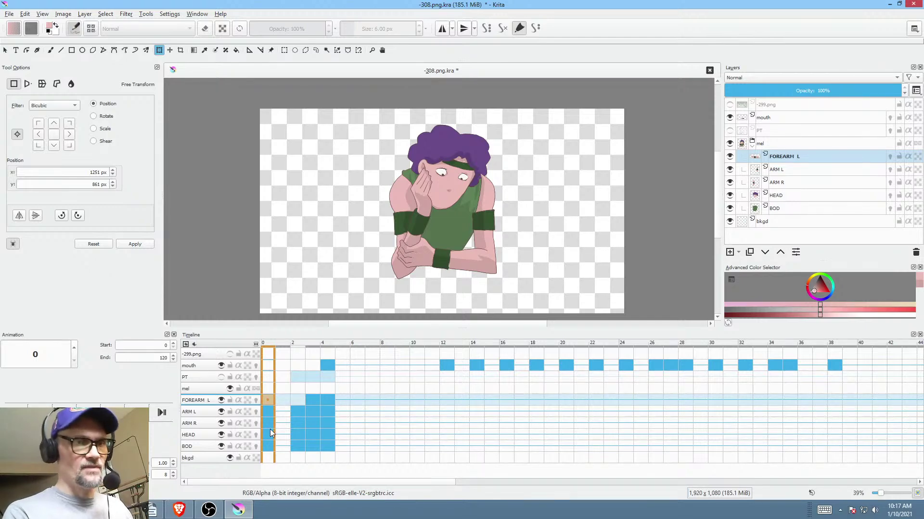
click(267, 445)
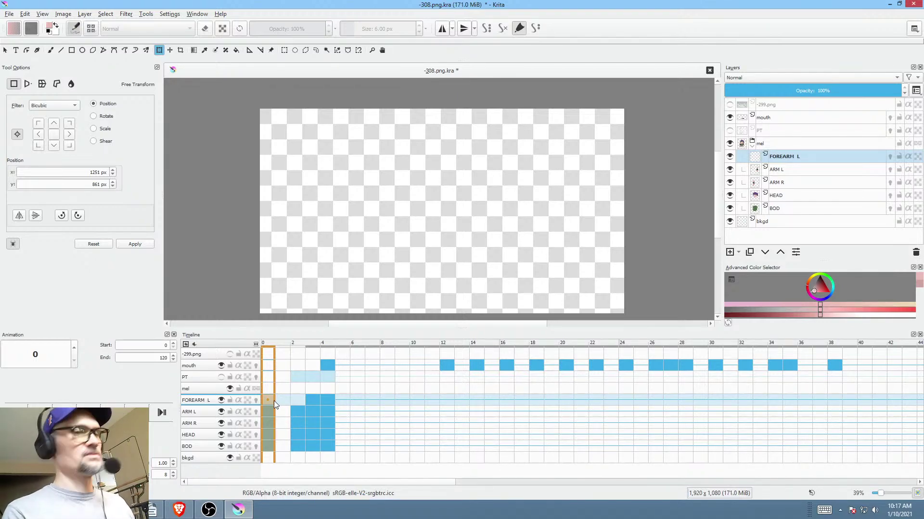
- Review the character's movement by flipping through frames 0, 2, 3 and 4
click(275, 399)
key(space)
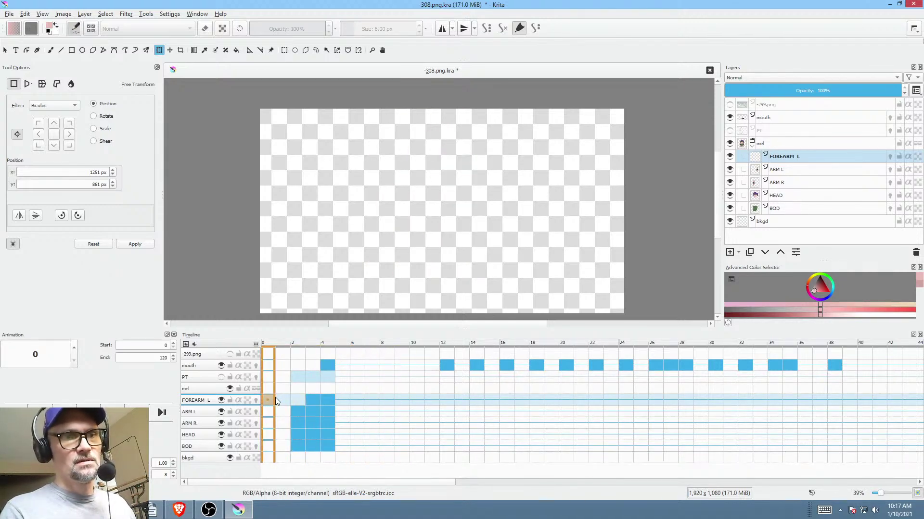
click(315, 399)
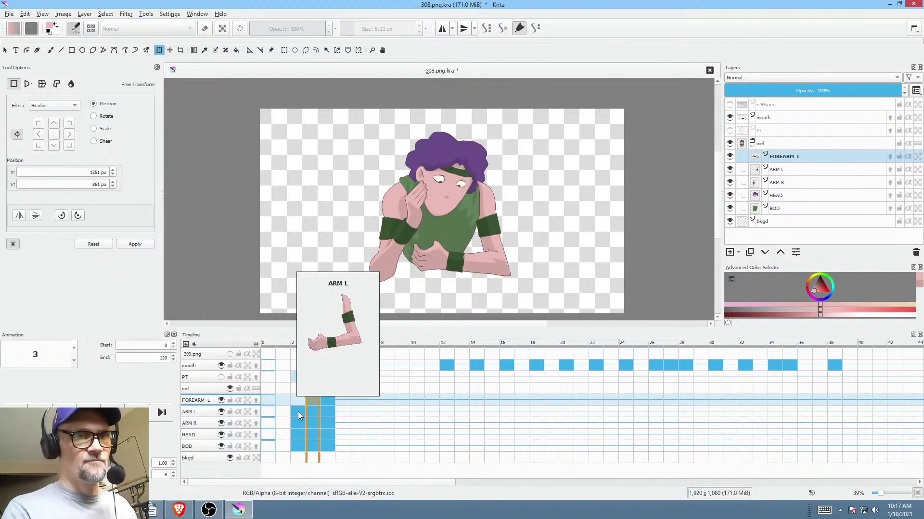
click(298, 413)
click(313, 412)
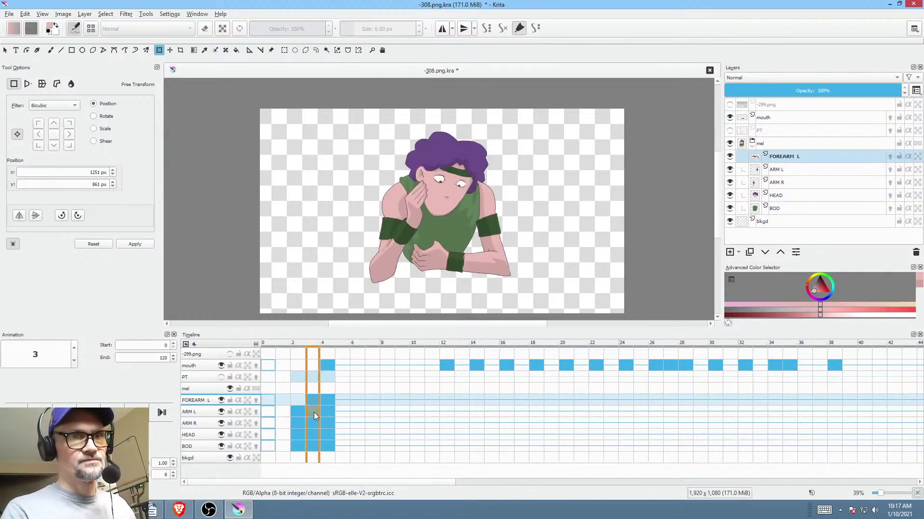
click(322, 413)
click(265, 411)
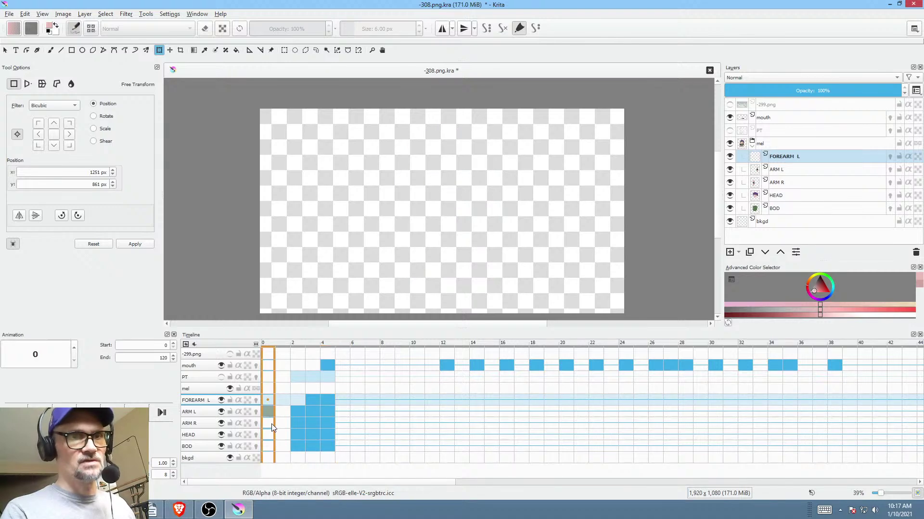
key(space)
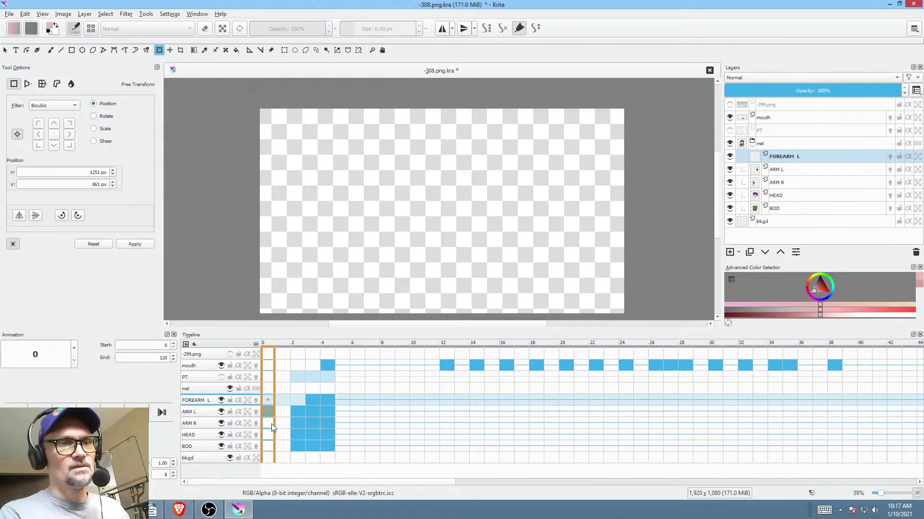
- Apply a Motion Blur filter with an angle of 58° and a length of 80 to FOREARM L at frame 2
click(299, 411)
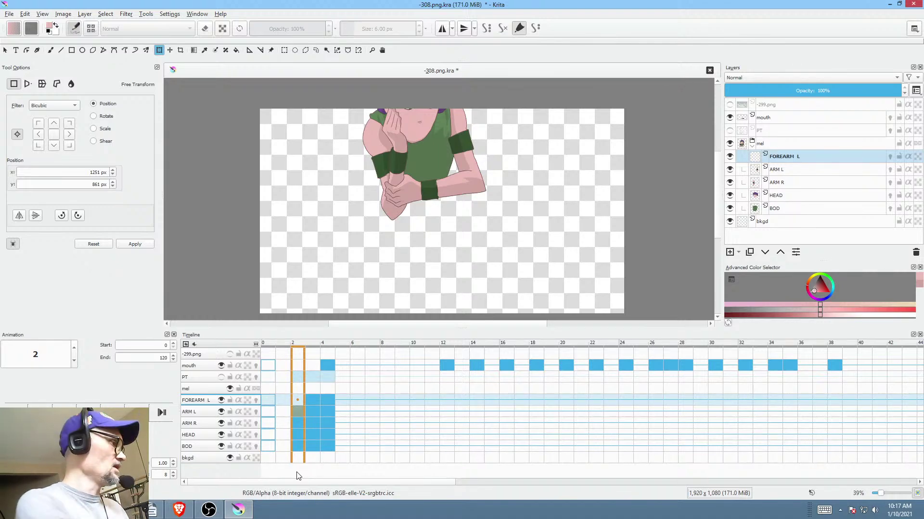
click(297, 476)
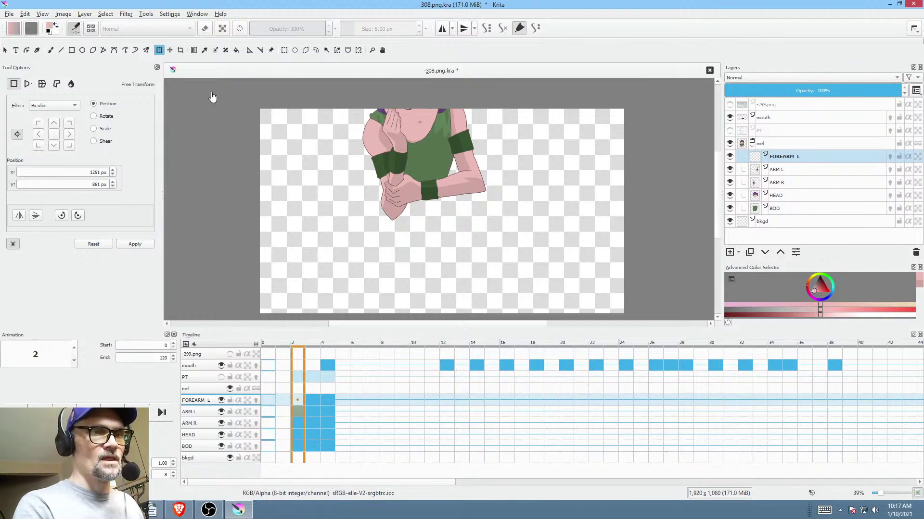
click(814, 157)
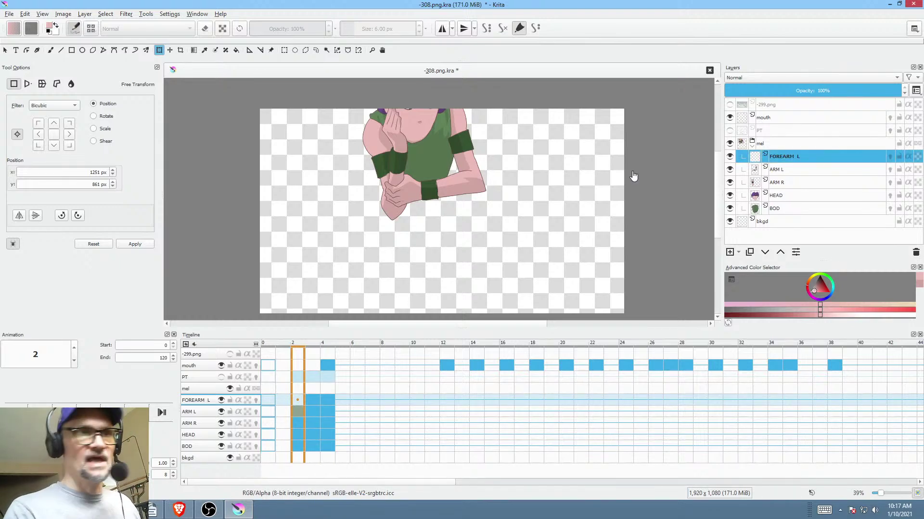
click(127, 14)
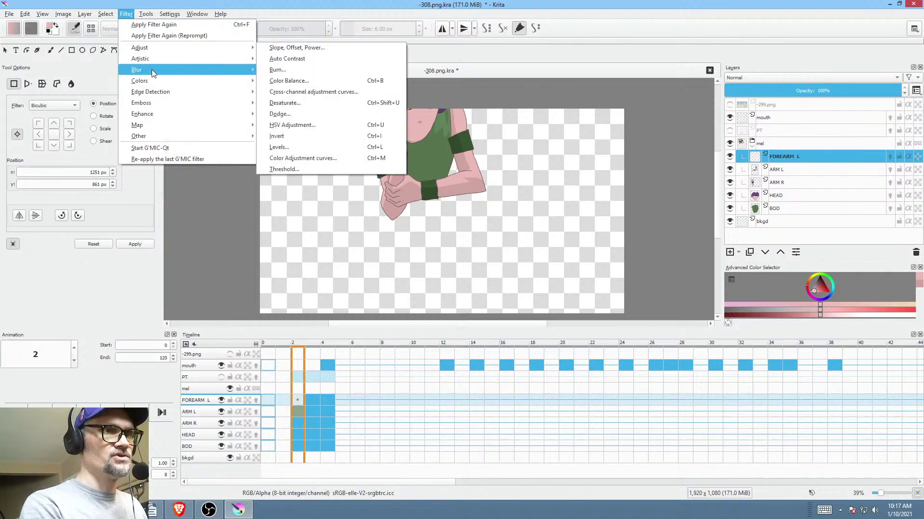
mouse_move(152, 69)
click(317, 103)
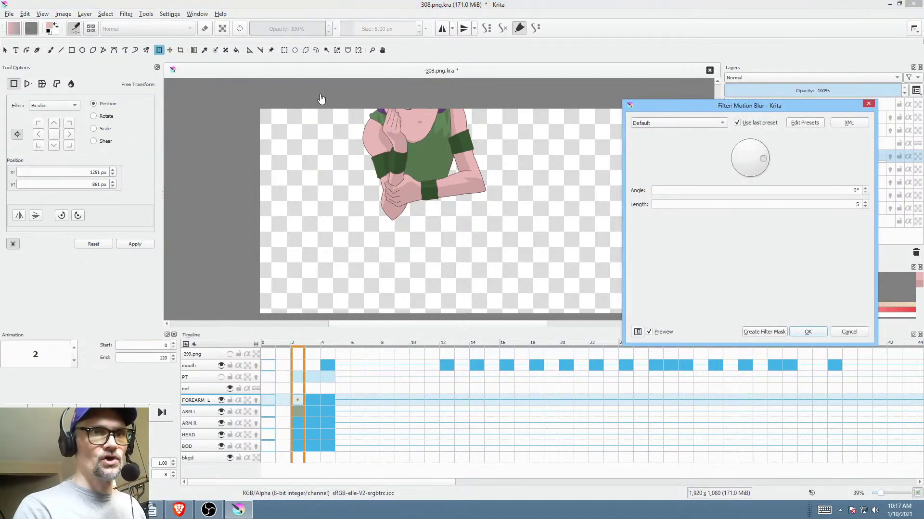
double_click(855, 204)
text(8)
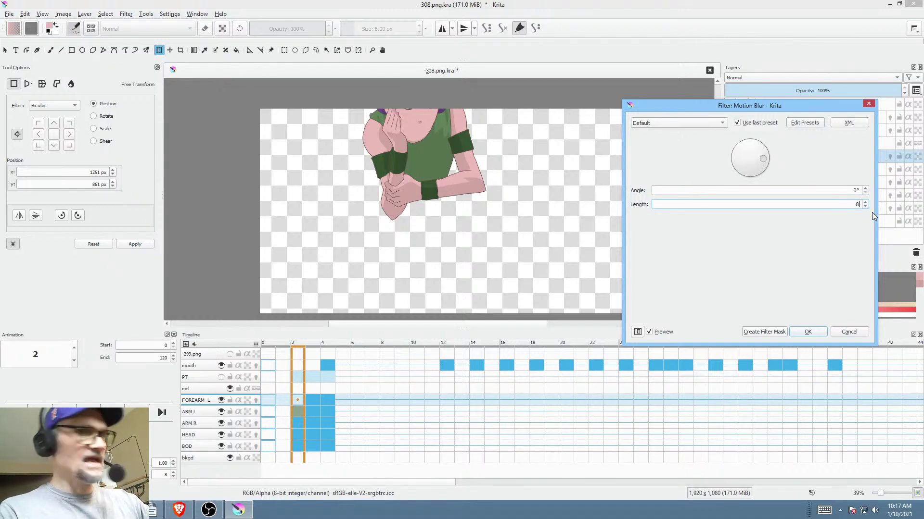
text(0)
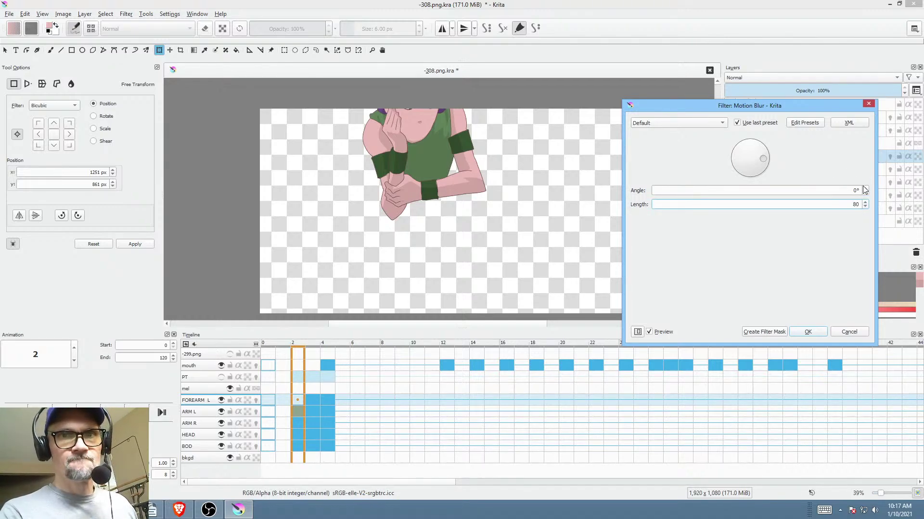
drag(766, 154, 761, 146)
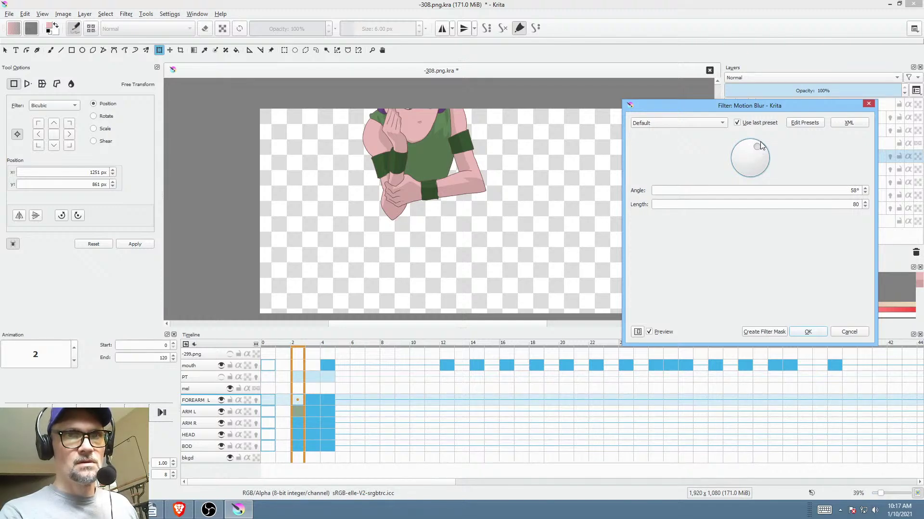
click(812, 334)
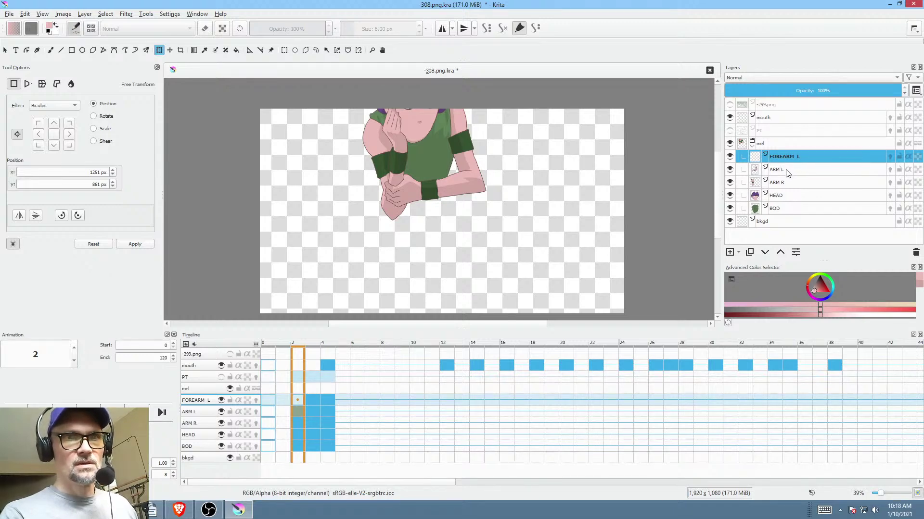
- Motion-blur ARM L at frame 2 and compare it with frames 3 and 4
click(787, 171)
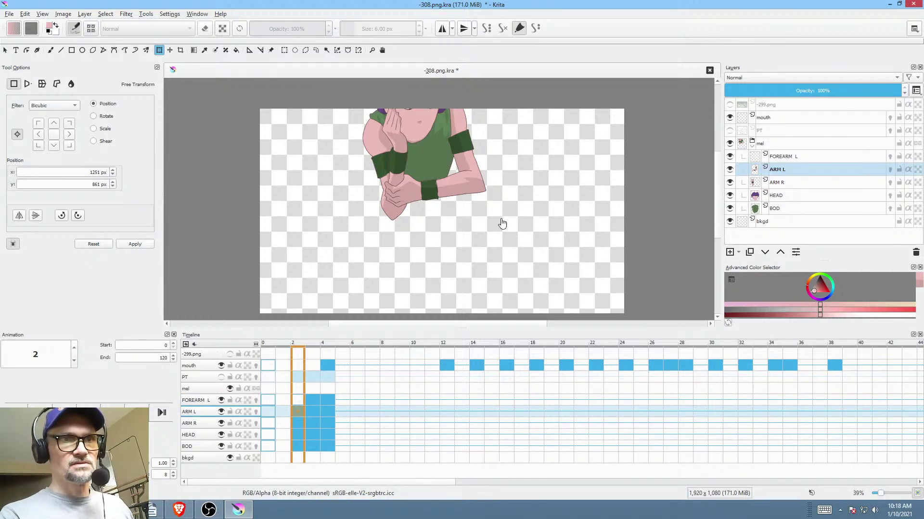
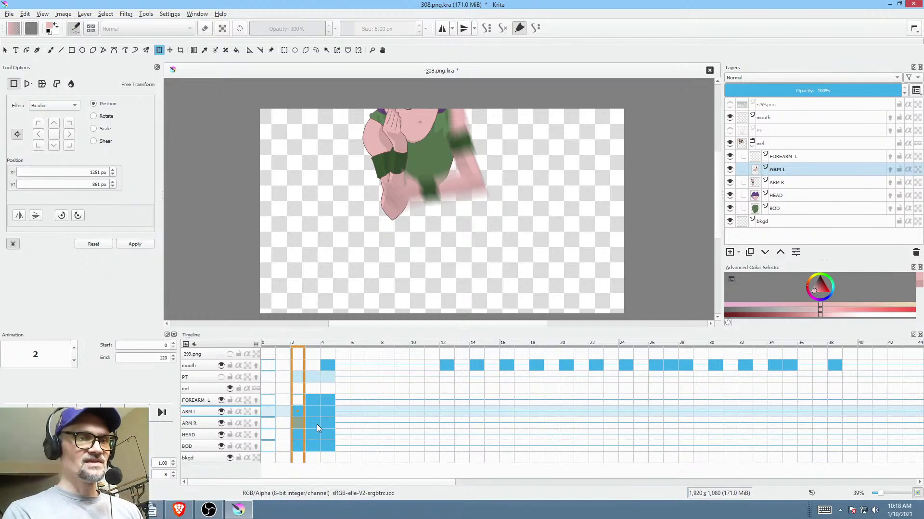
click(323, 410)
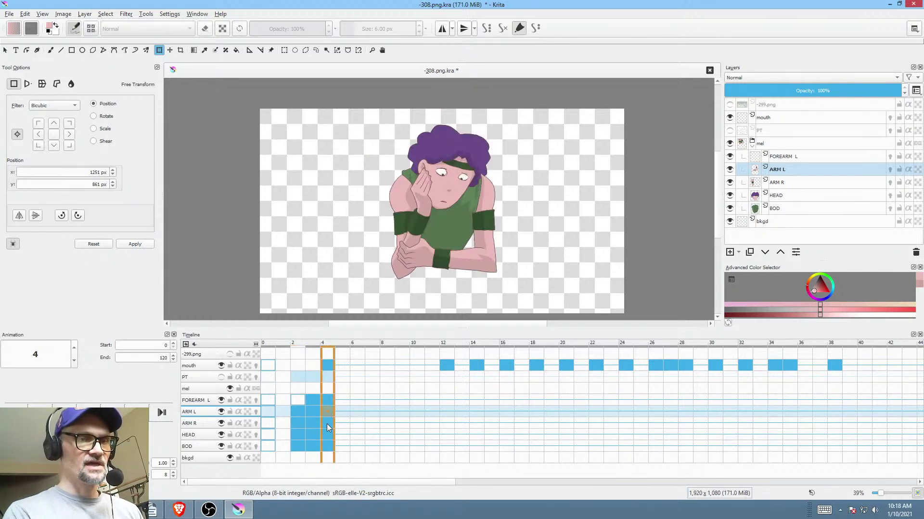
key(Left)
key(Left)
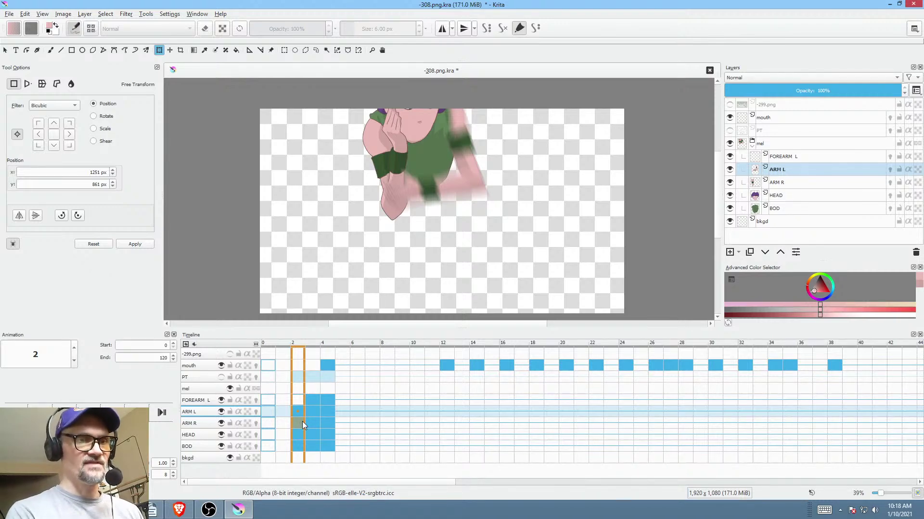
- Apply the motion blur to ARM R, HEAD and BOD at frame 2, one layer at a time
click(210, 425)
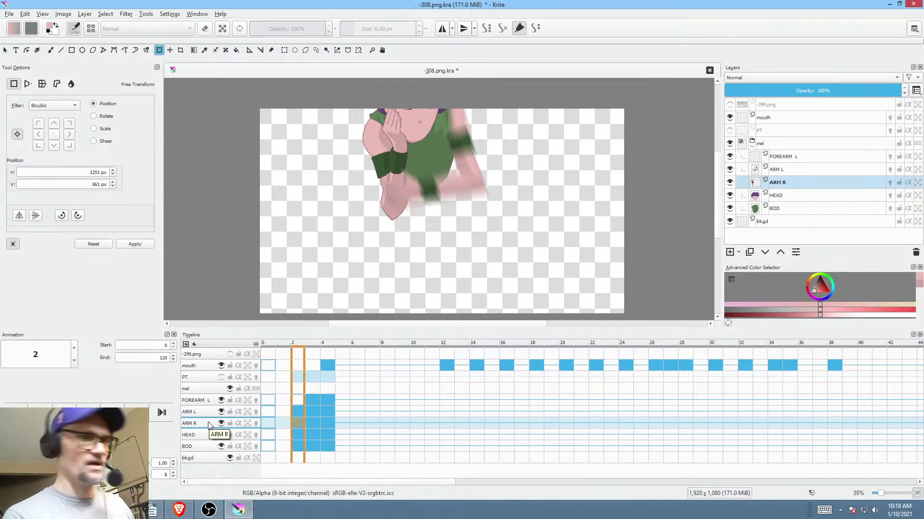
click(209, 436)
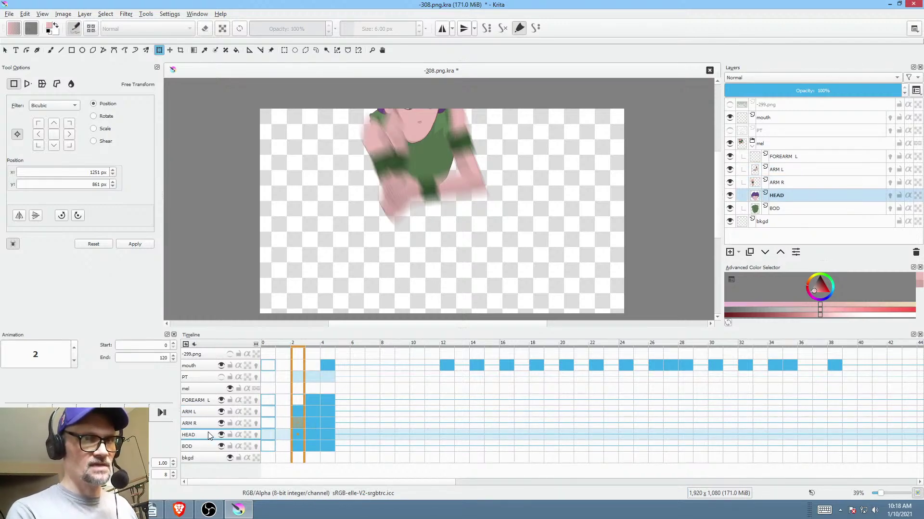
click(206, 447)
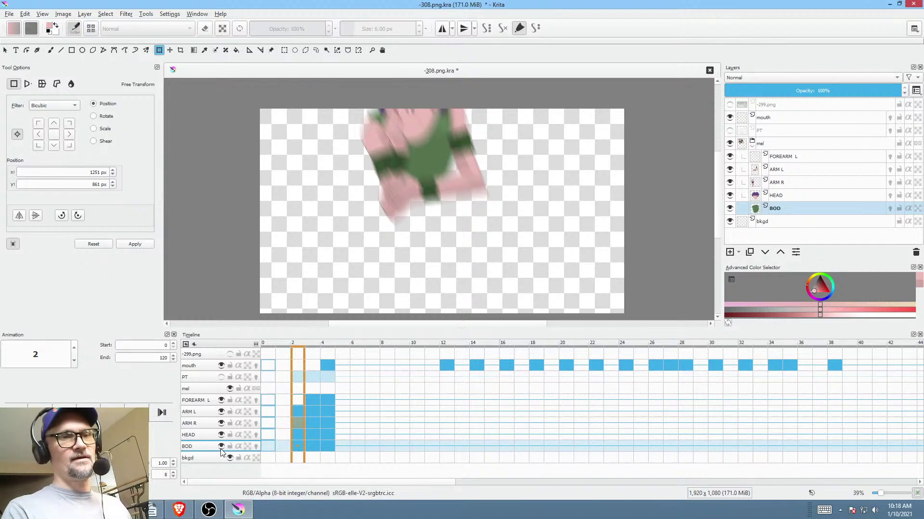
- Return to frame 0 on the BOD layer and save the document
click(267, 447)
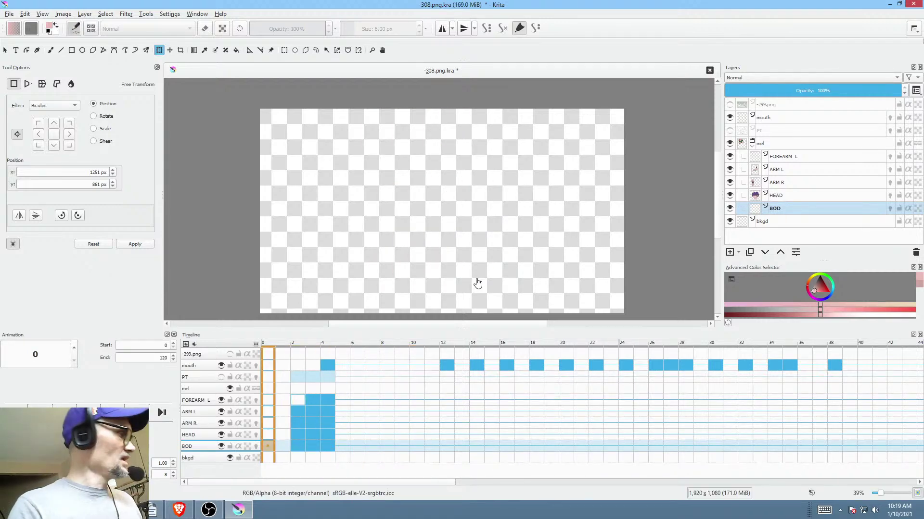
key(ctrl+s)
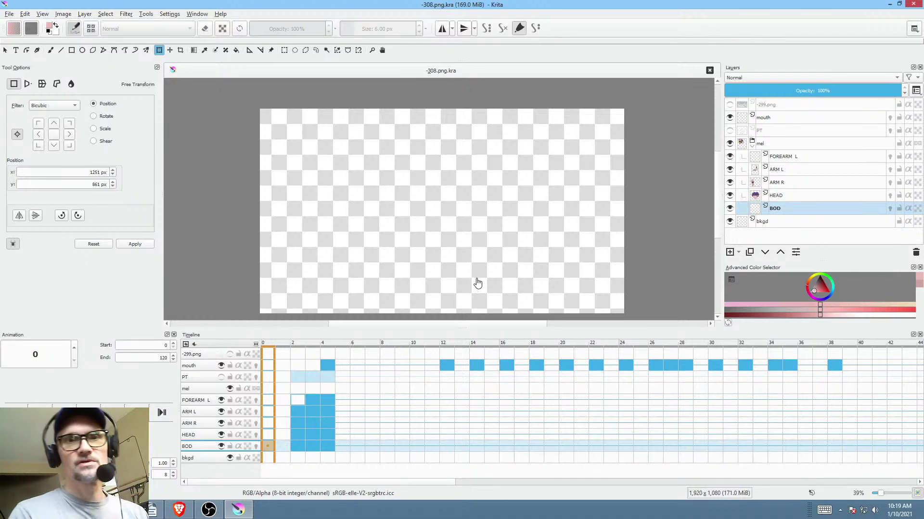
drag(532, 217, 519, 202)
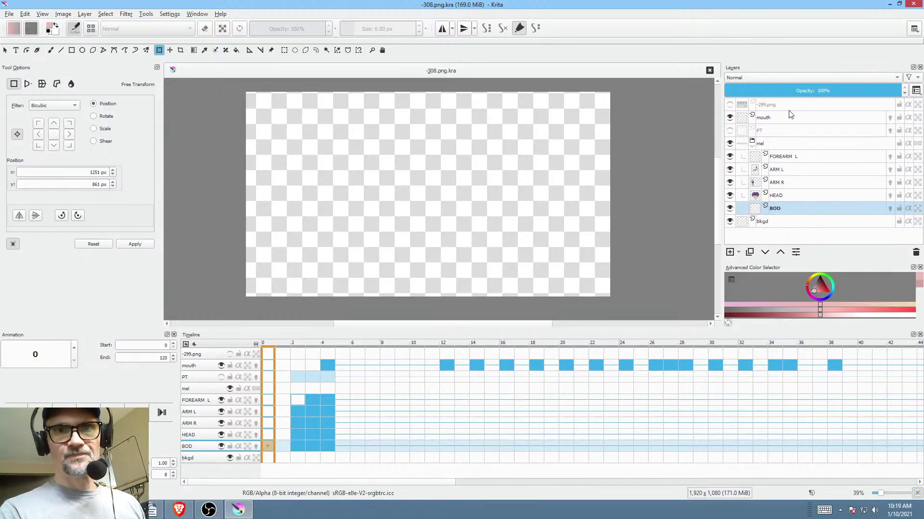
- Select the mel group, check frame 4, and play the animation to review the blurred entrance and mouth movement
click(806, 144)
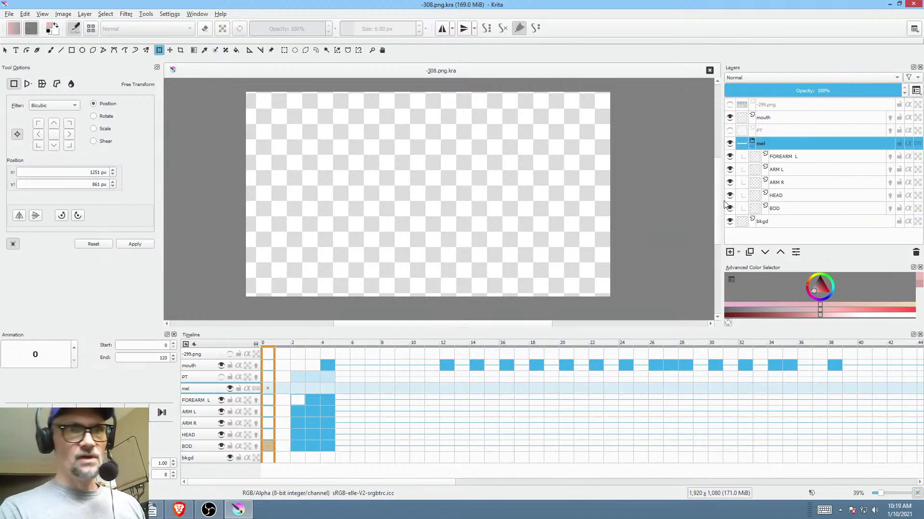
click(326, 350)
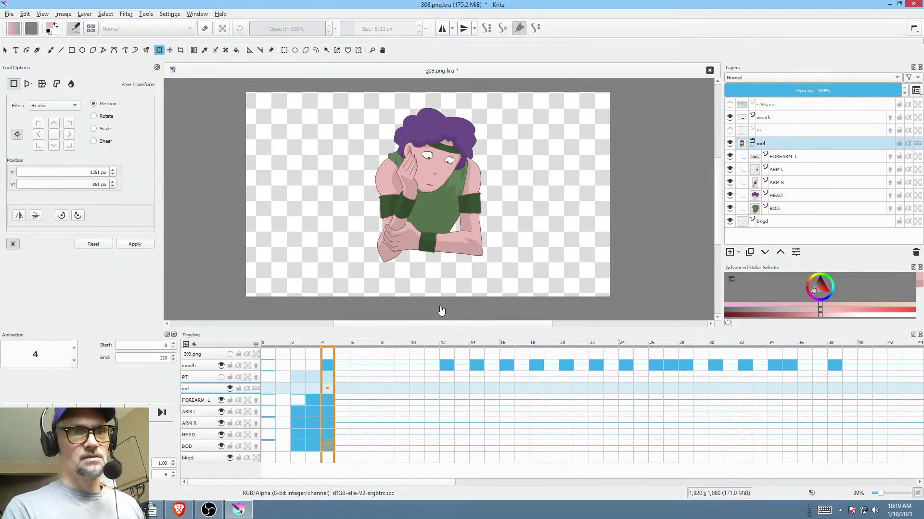
click(304, 344)
key(space)
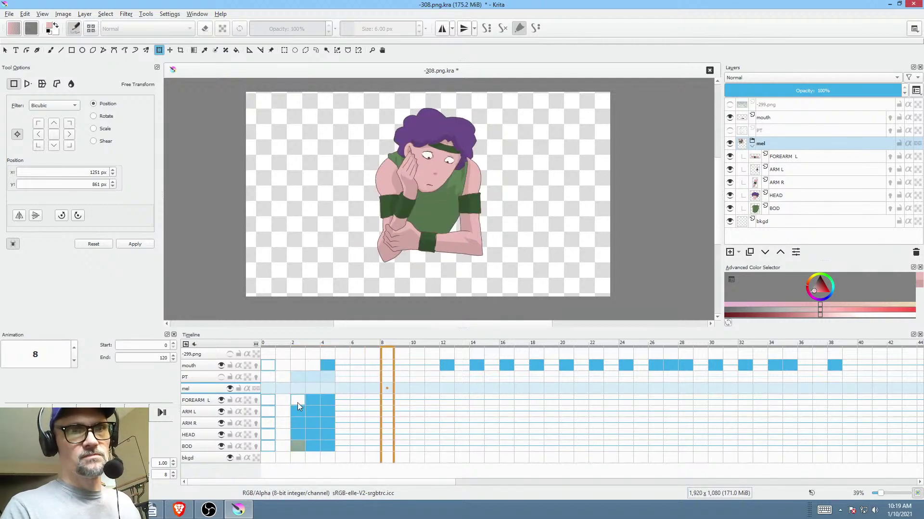
scroll(530, 221, down, 2)
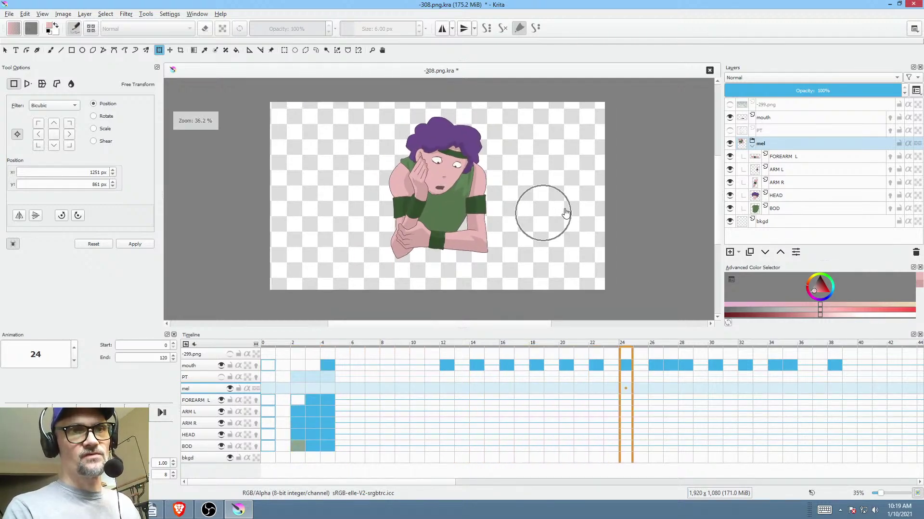
scroll(536, 225, up, 1)
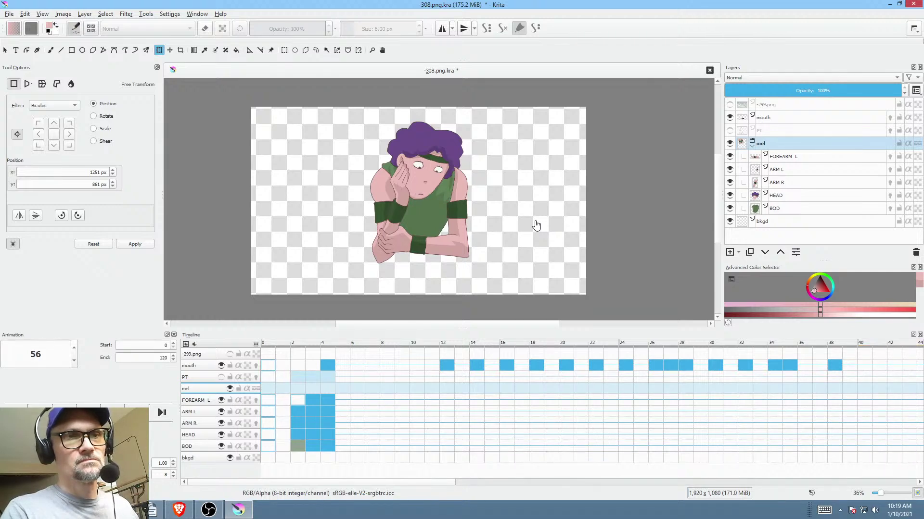
key(space)
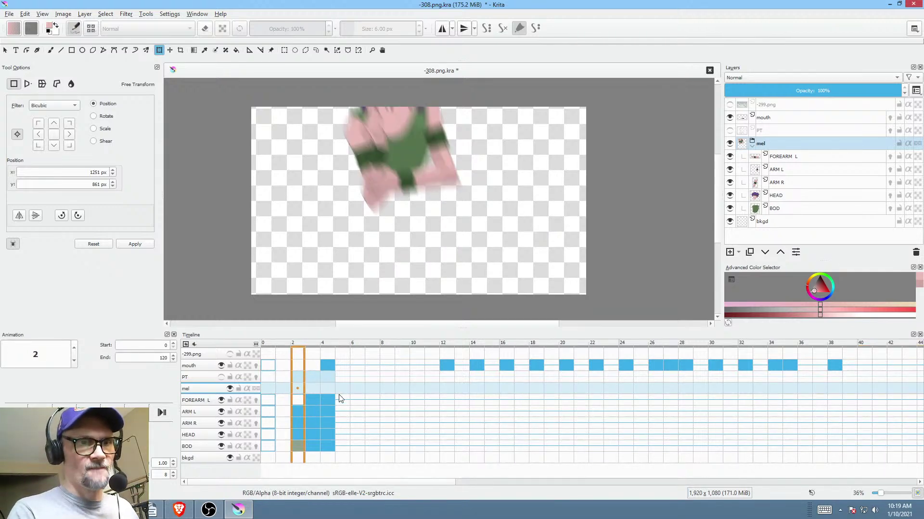
- Show the PT sketch over the colored character at frame 5 and review the isolated sketch between frames 5 and 17
click(340, 344)
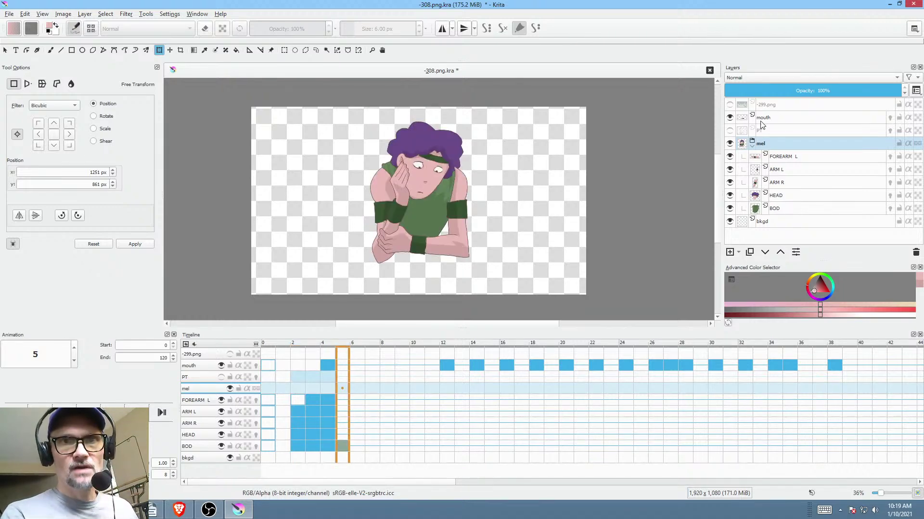
click(730, 131)
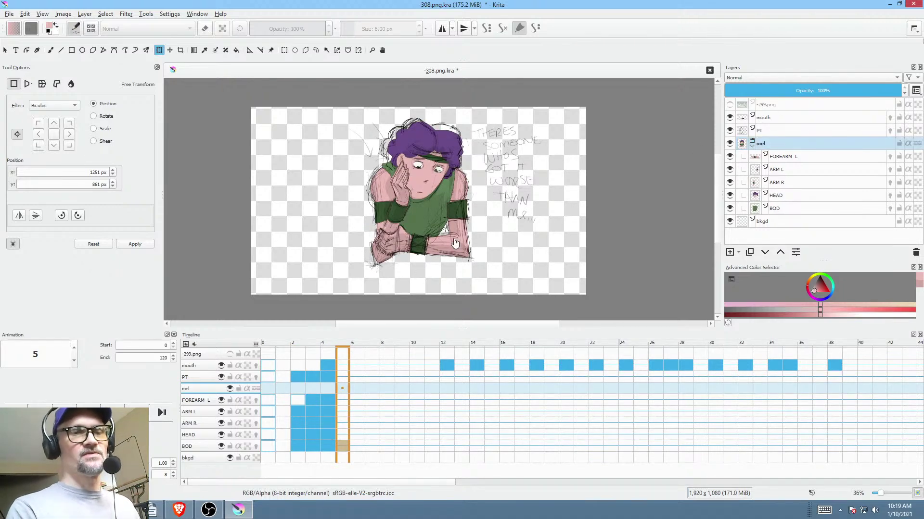
scroll(475, 208, up, 2)
scroll(475, 208, down, 2)
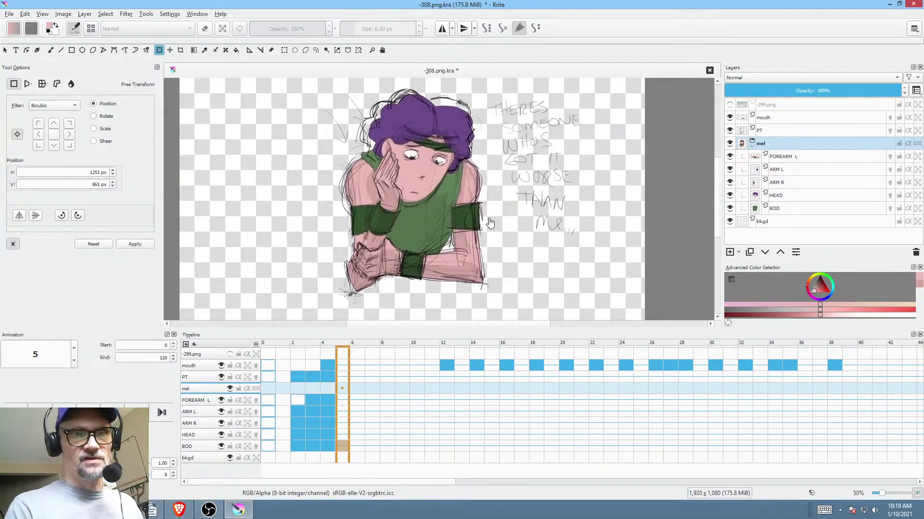
drag(358, 343, 524, 378)
alt+click(790, 129)
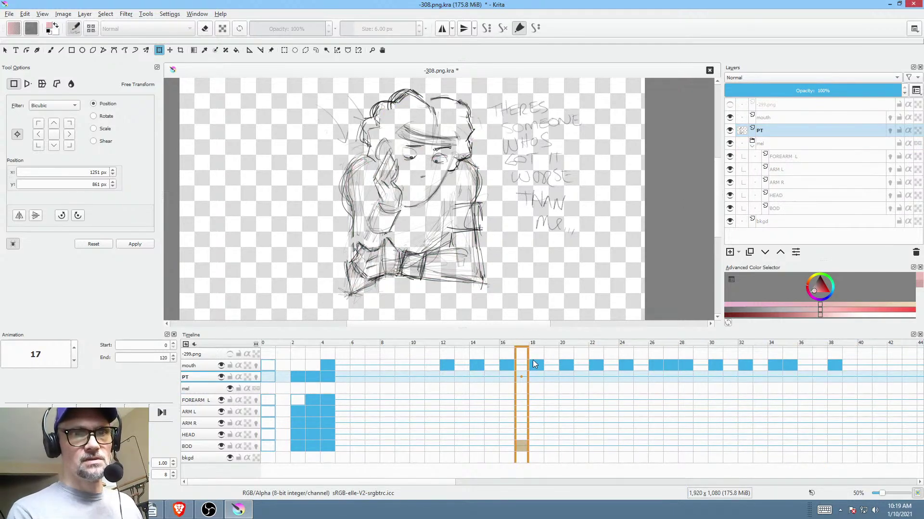
mouse_move(537, 347)
mouse_down()
mouse_move(801, 338)
mouse_move(283, 368)
mouse_move(757, 363)
mouse_move(403, 364)
mouse_move(359, 352)
mouse_move(303, 352)
mouse_move(341, 358)
mouse_up()
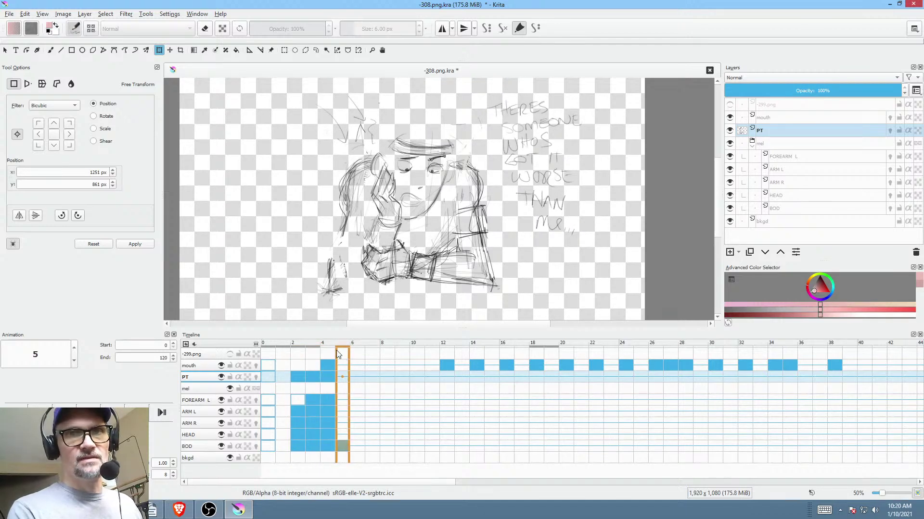
- Paint the left eyebrow in dark brown on the HEAD layer at frame 4 with a 6 px brush, following the PT sketch
click(799, 195)
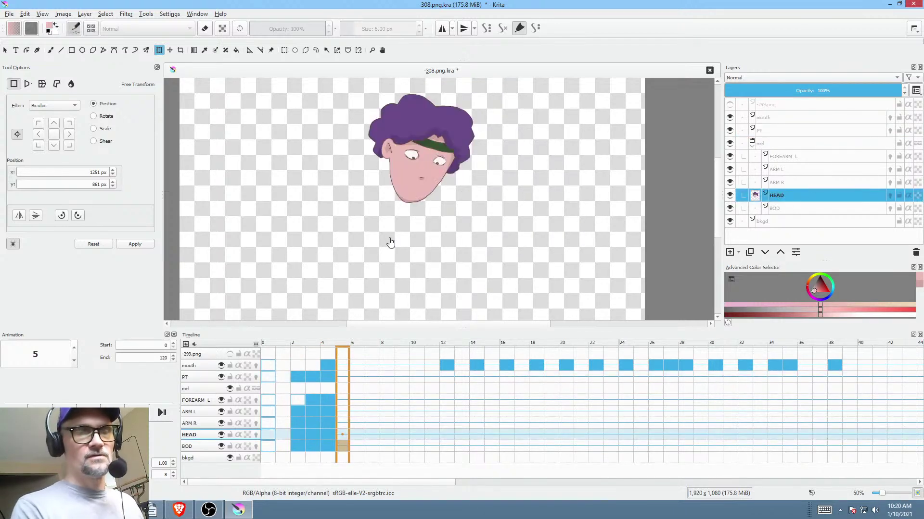
scroll(485, 149, up, 4)
drag(484, 149, 418, 313)
drag(517, 237, 524, 195)
drag(823, 289, 820, 284)
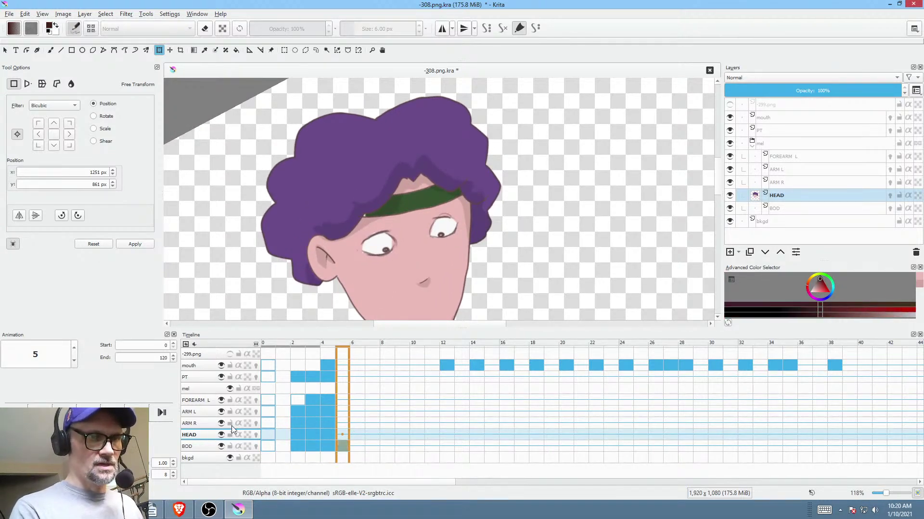
click(329, 434)
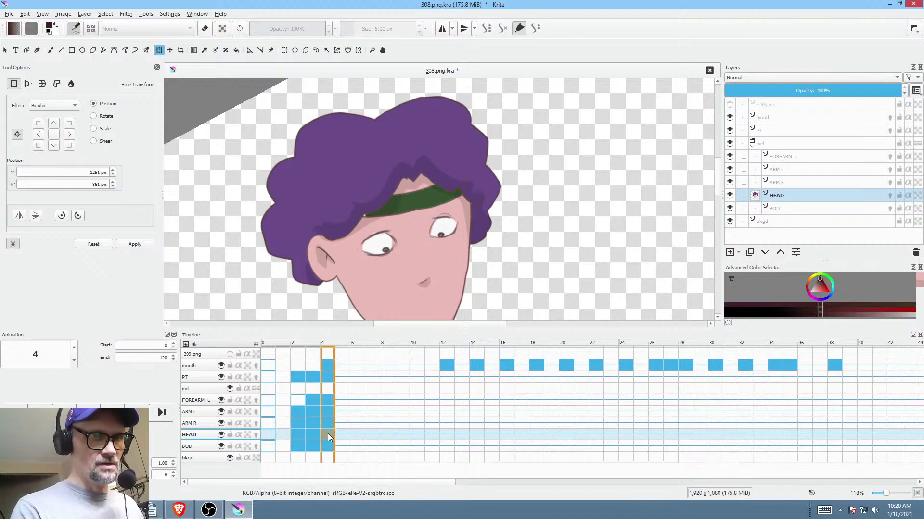
key(b)
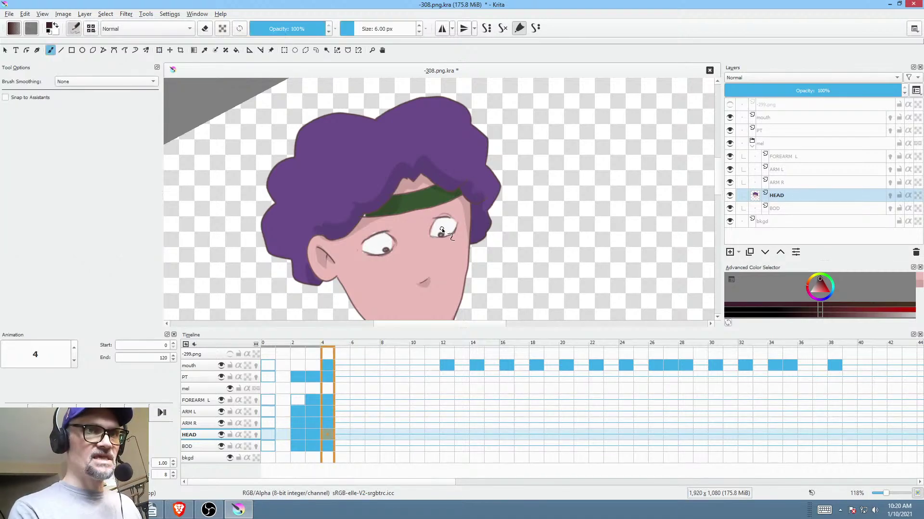
ctrl+scroll(445, 233, up, 3)
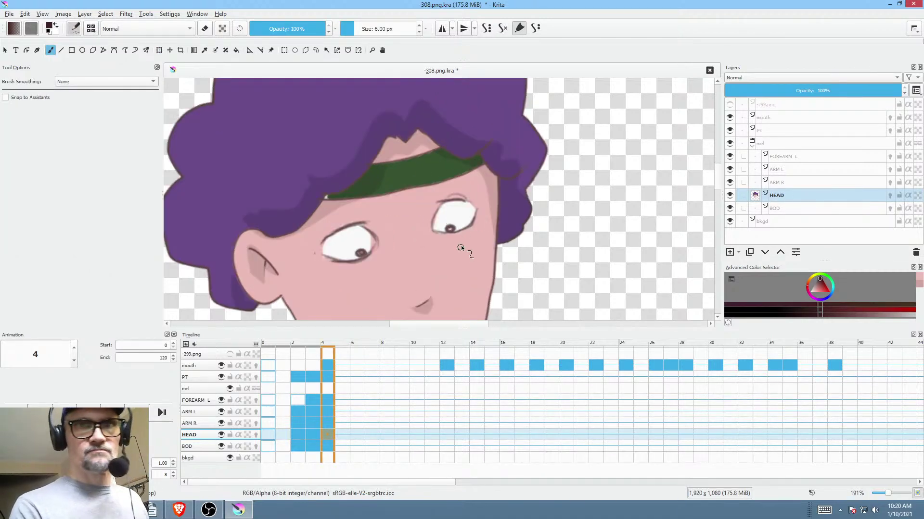
click(793, 129)
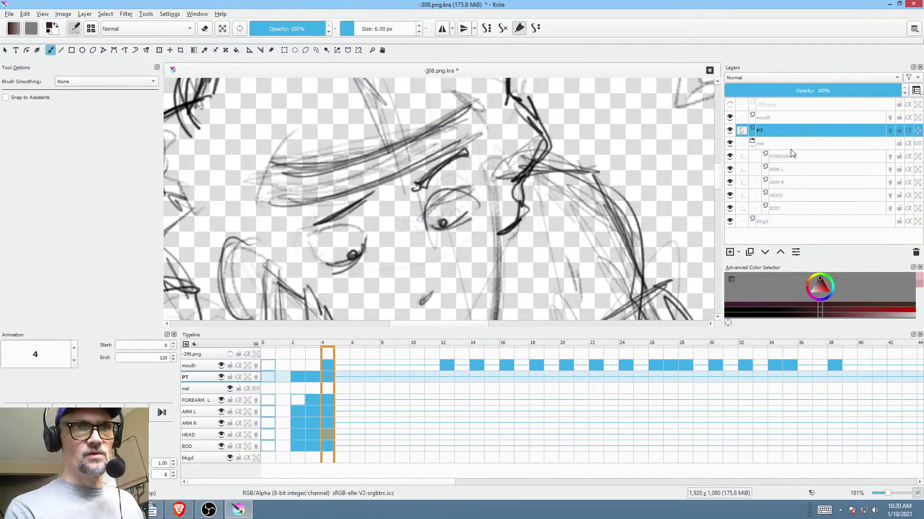
click(789, 196)
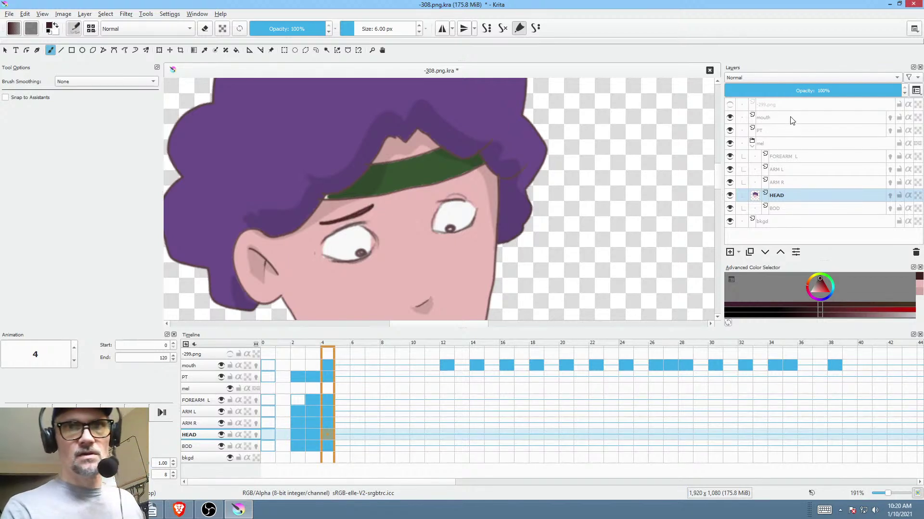
- Check the PT sketch again and paint the matching right eyebrow on HEAD at frame 4
click(787, 129)
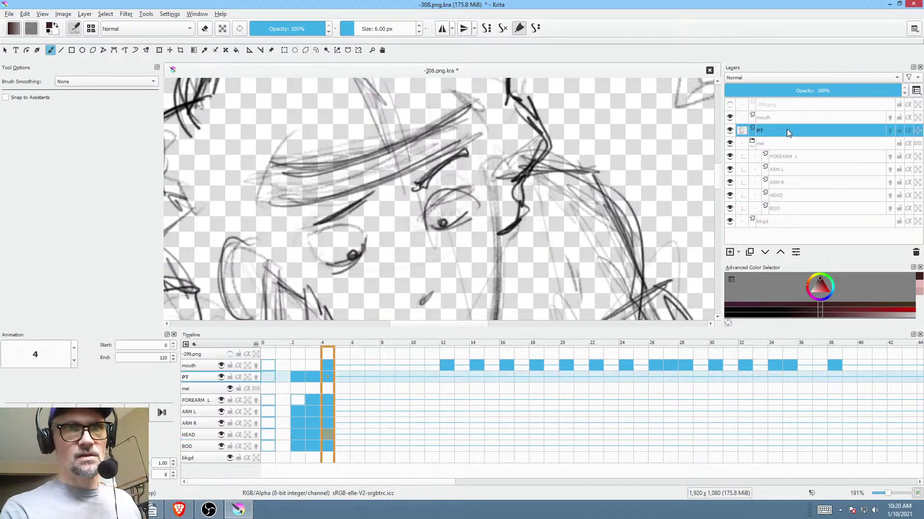
click(794, 197)
drag(425, 197, 474, 183)
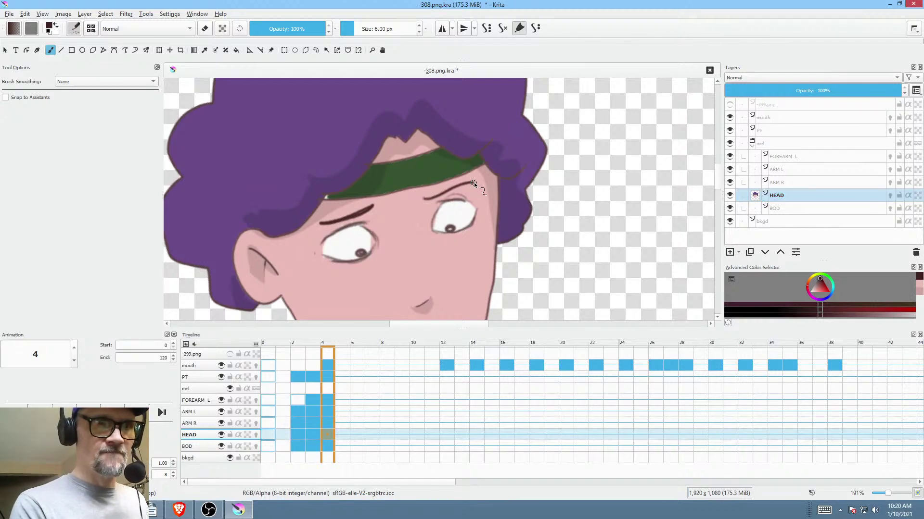
- Cover the stray marks around the eyes with the sampled skin color on HEAD at frame 4
scroll(500, 166, down, 1)
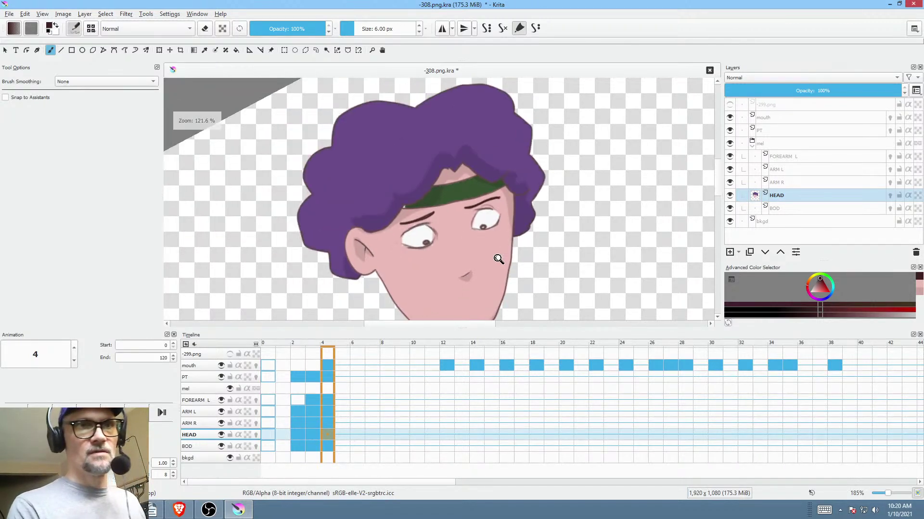
scroll(474, 241, up, 3)
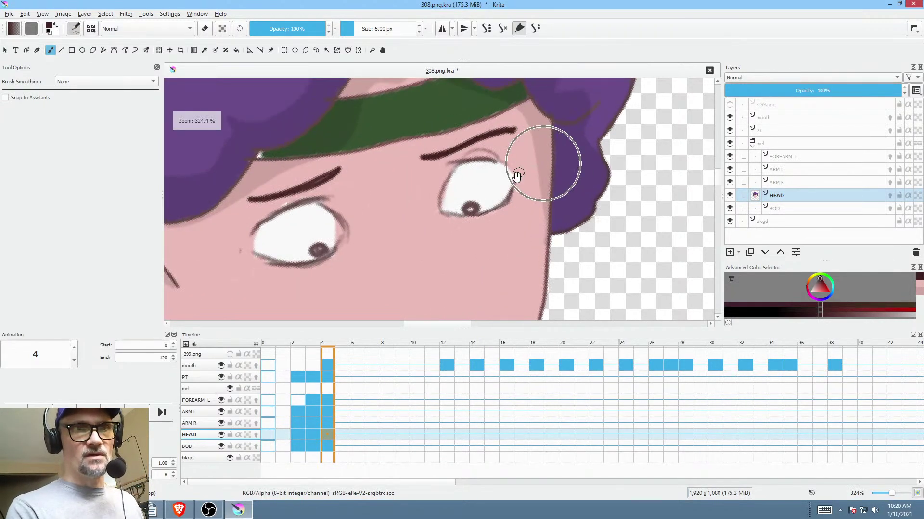
ctrl+click(540, 200)
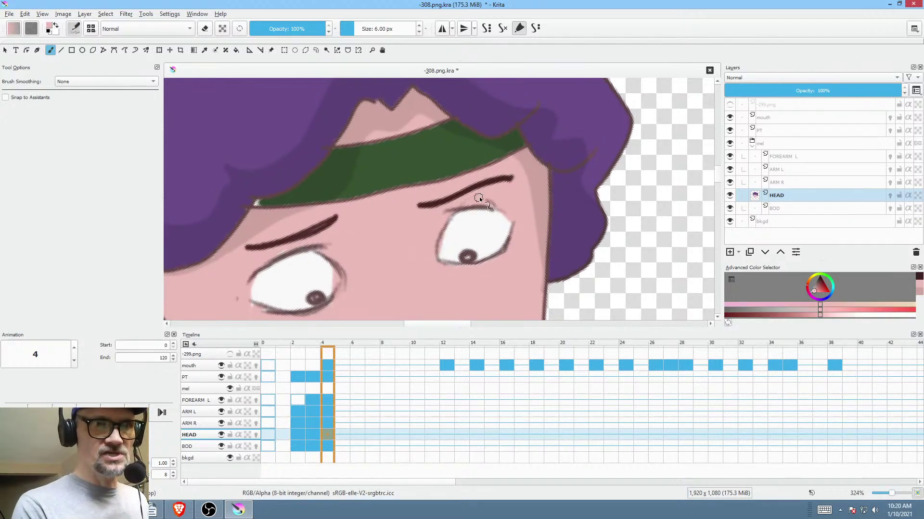
mouse_move(282, 254)
mouse_down()
mouse_move(295, 253)
mouse_move(285, 260)
mouse_up()
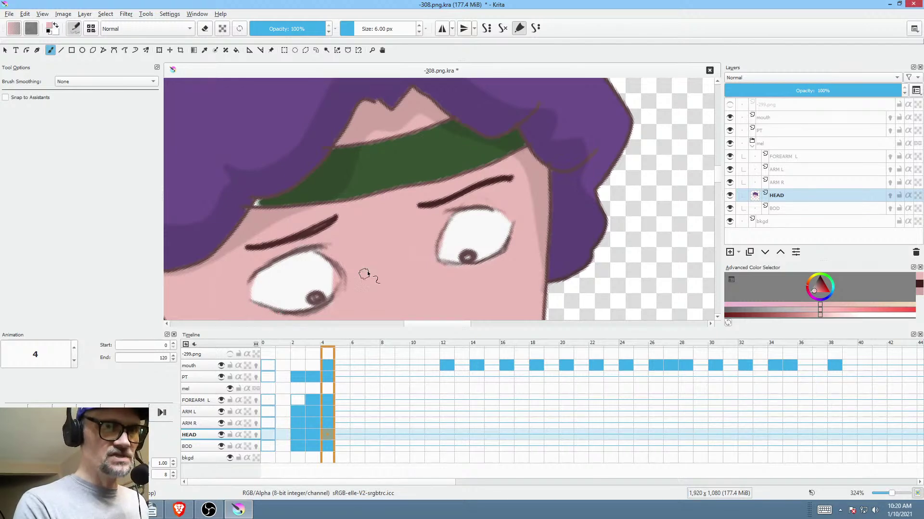
ctrl+click(337, 276)
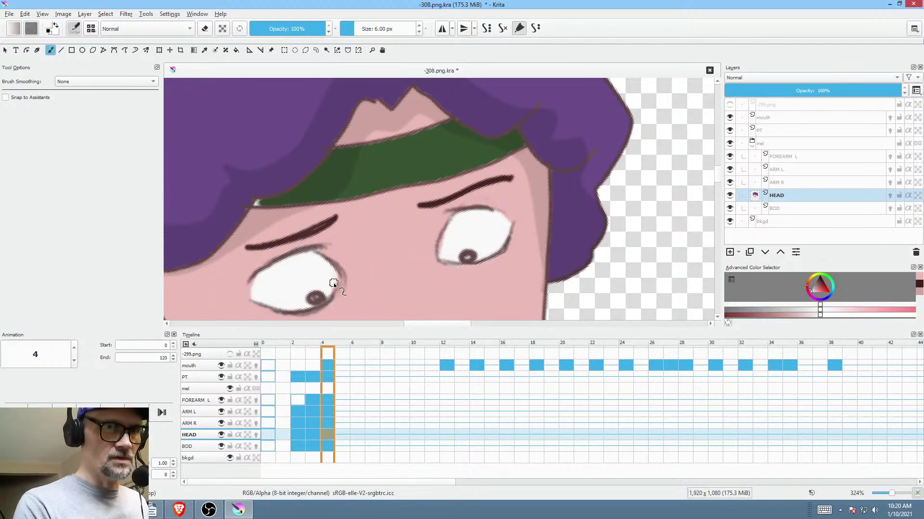
ctrl+click(488, 199)
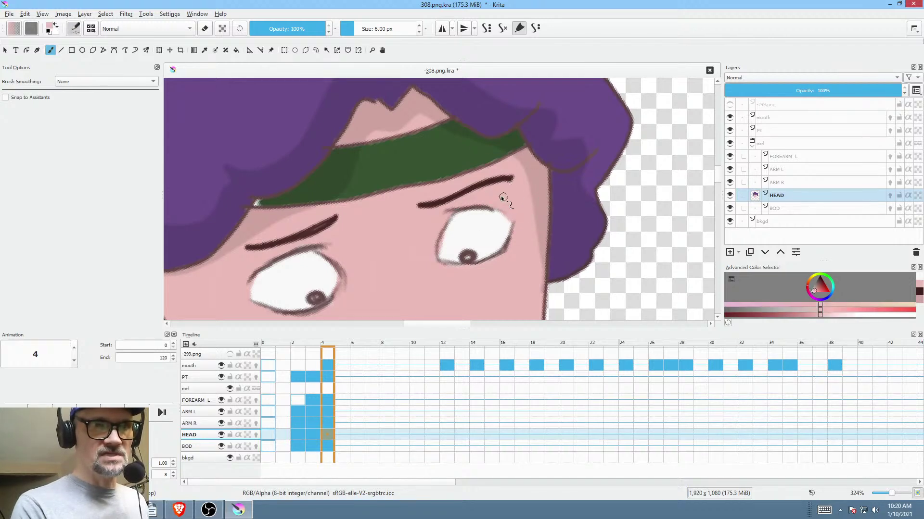
- Extend the right eyebrow's outer tip in dark brown and fill the gap at the headband's left end with its dark green
ctrl+click(509, 179)
drag(510, 179, 518, 178)
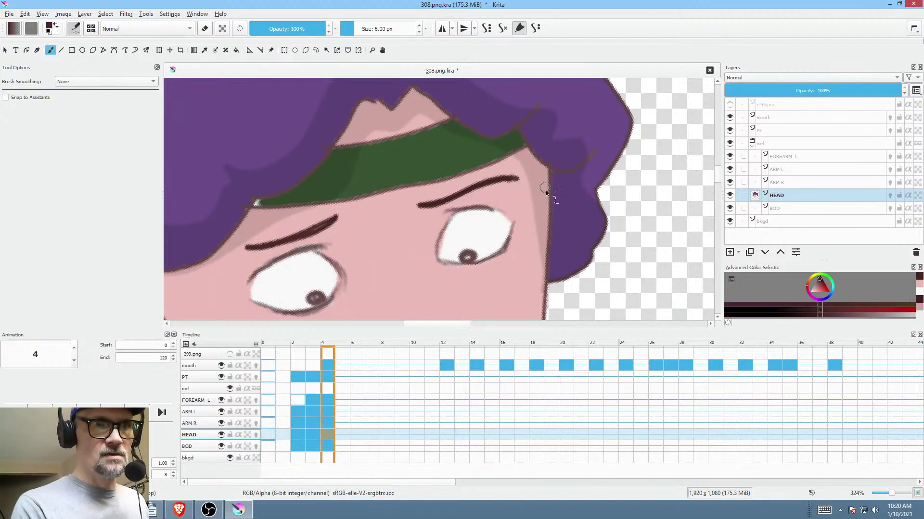
ctrl+click(287, 194)
click(259, 202)
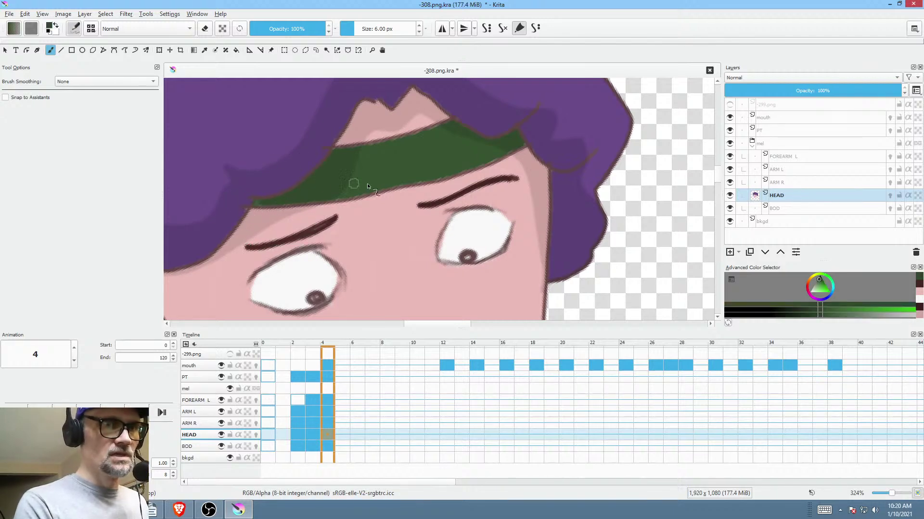
scroll(480, 159, down, 3)
scroll(484, 238, down, 2)
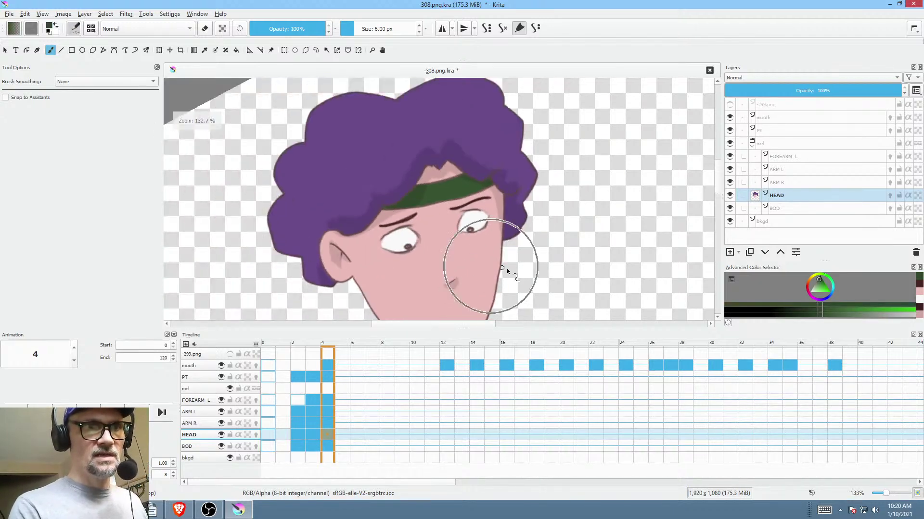
key(5)
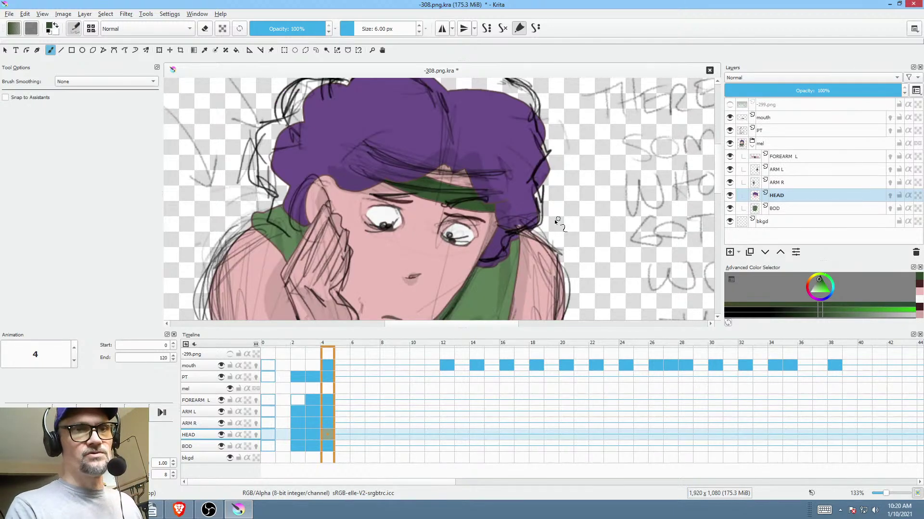
mouse_move(554, 219)
mouse_down()
mouse_move(523, 196)
mouse_move(518, 218)
mouse_up()
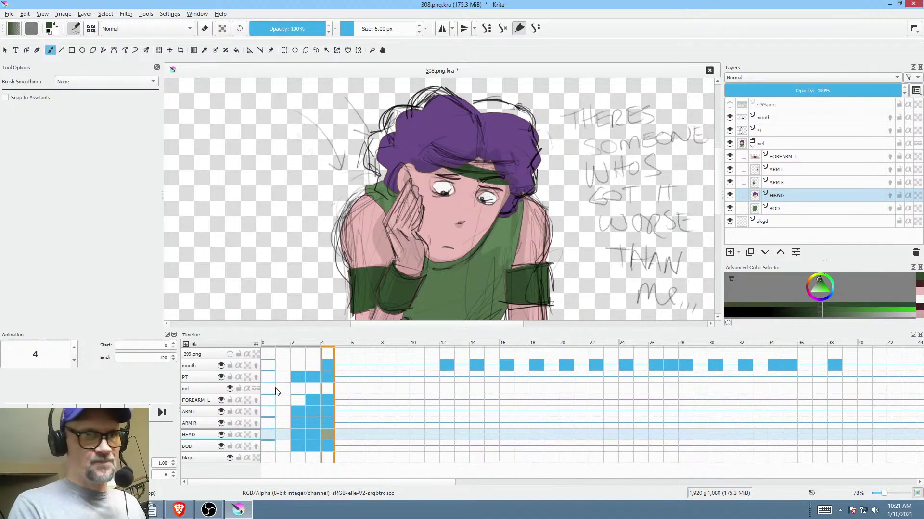
- Fit more of the timeline in view and review the PT sketch's eye and blush poses at frames 84, 64 and 66
drag(257, 345, 221, 350)
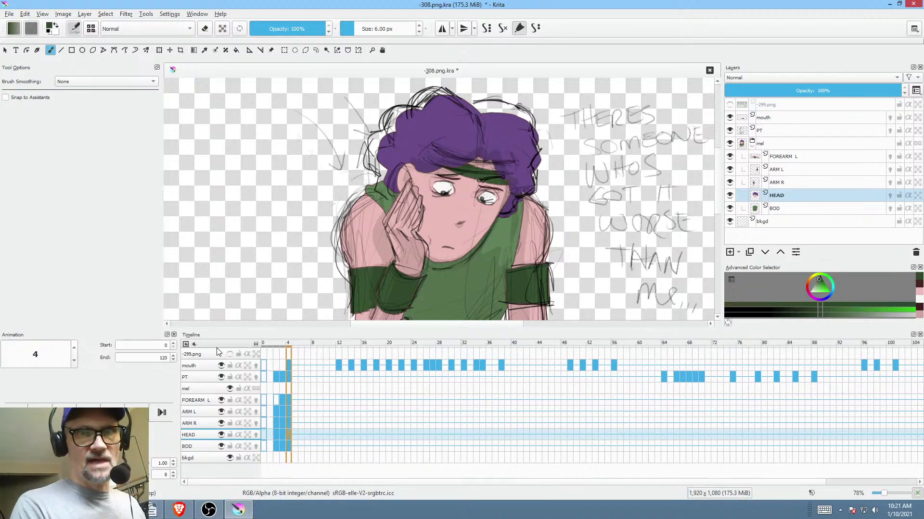
click(788, 133)
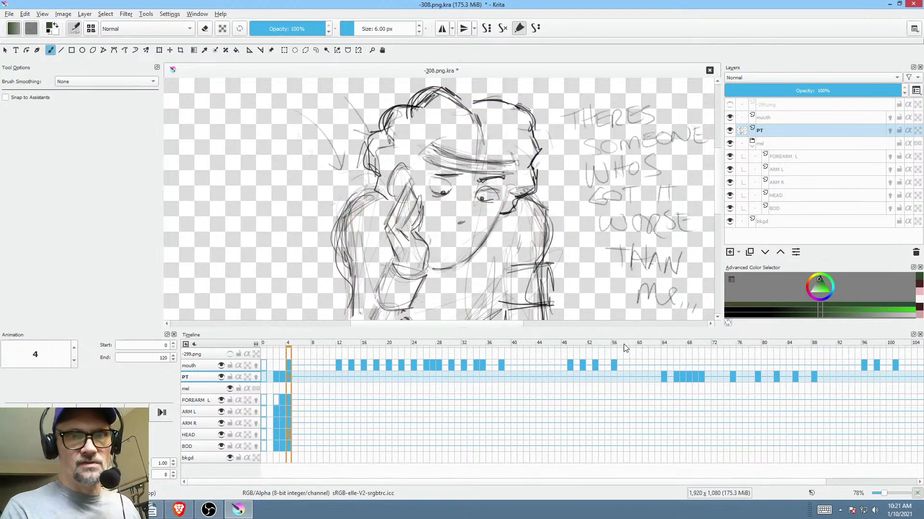
drag(508, 345, 789, 368)
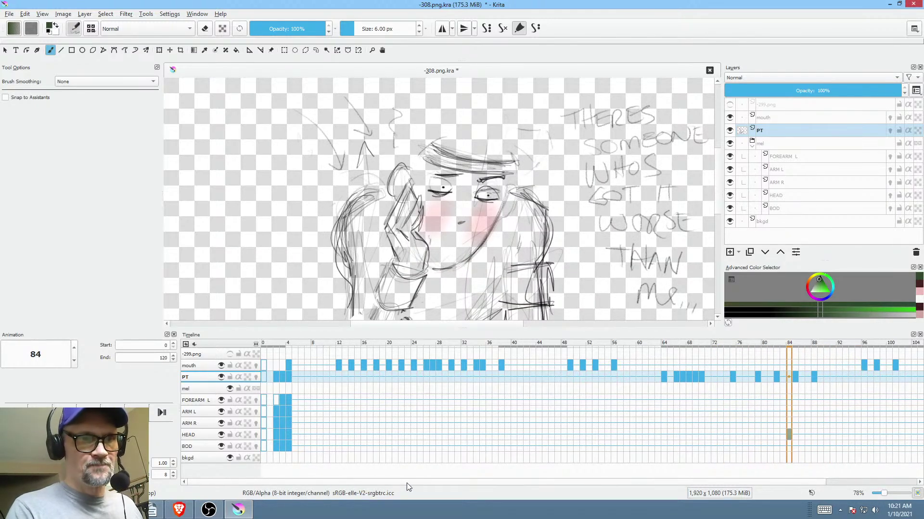
drag(256, 345, 242, 347)
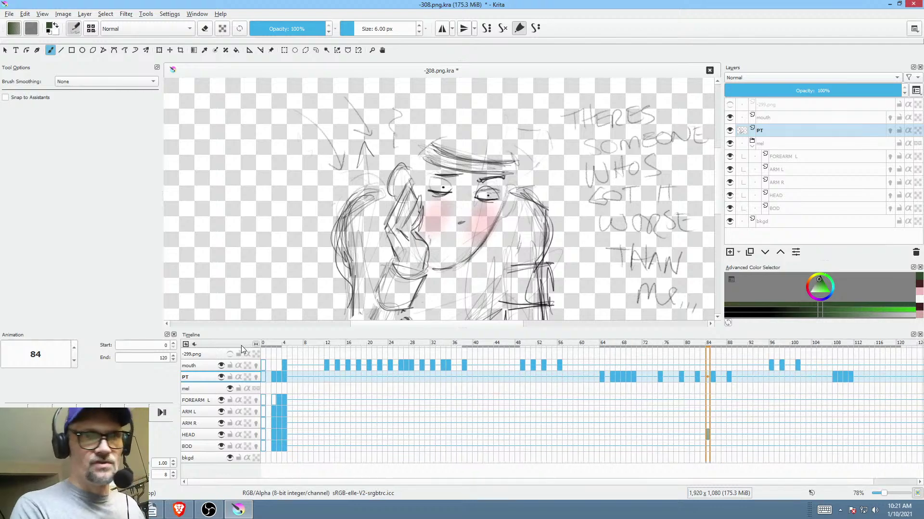
mouse_move(713, 346)
mouse_down()
mouse_move(703, 347)
mouse_move(819, 348)
mouse_move(623, 354)
mouse_move(727, 359)
mouse_move(599, 368)
mouse_move(844, 369)
mouse_move(555, 357)
mouse_move(636, 371)
mouse_move(600, 370)
mouse_up()
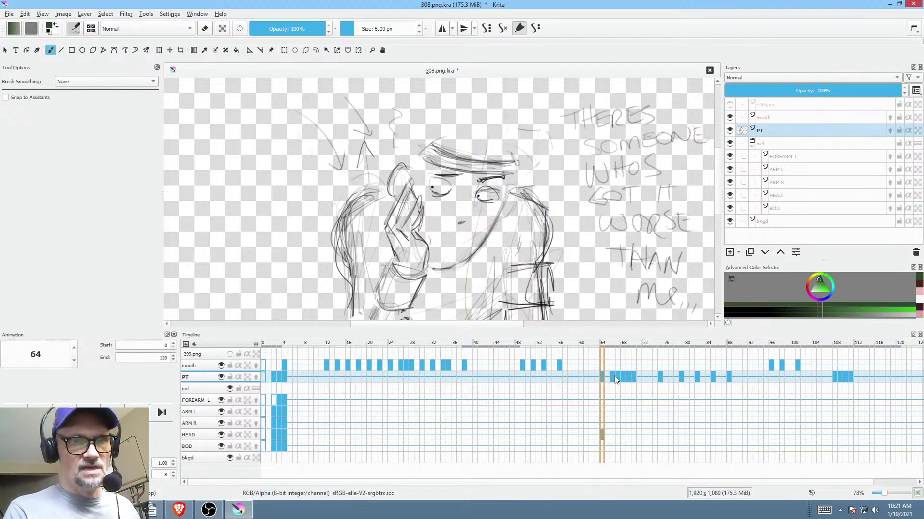
click(612, 376)
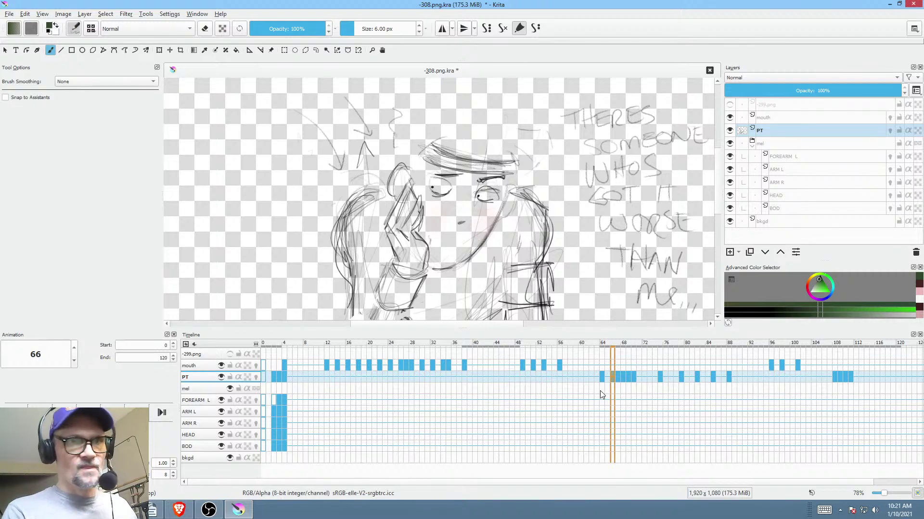
- Add a paint layer above HEAD inside the mel group at frame 4 and name it EYES
click(792, 196)
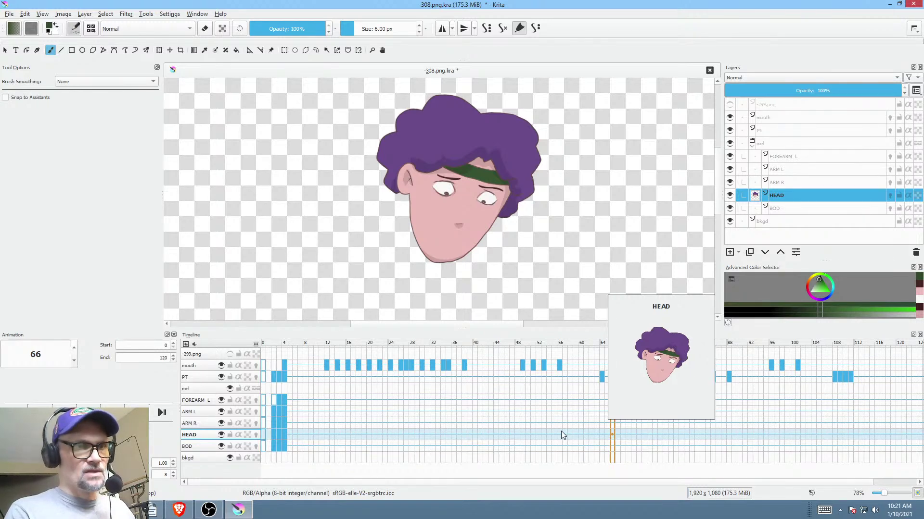
click(284, 433)
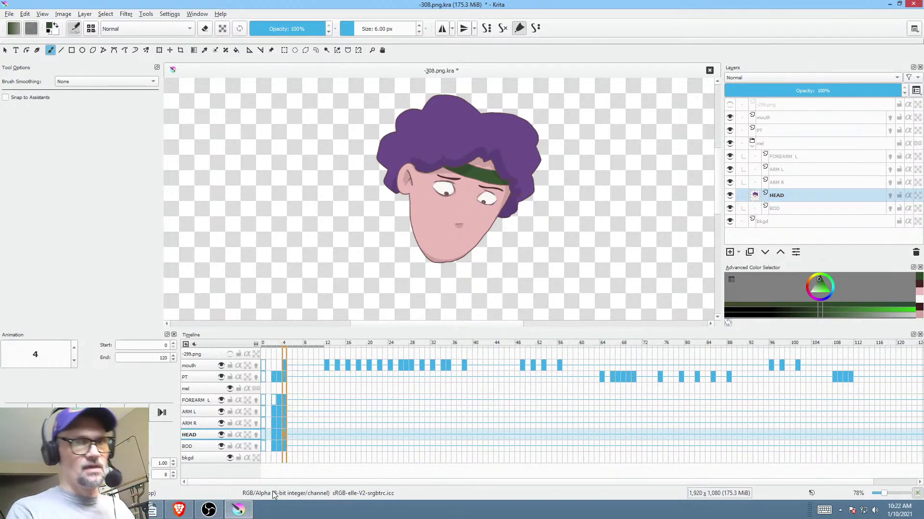
scroll(511, 195, up, 6)
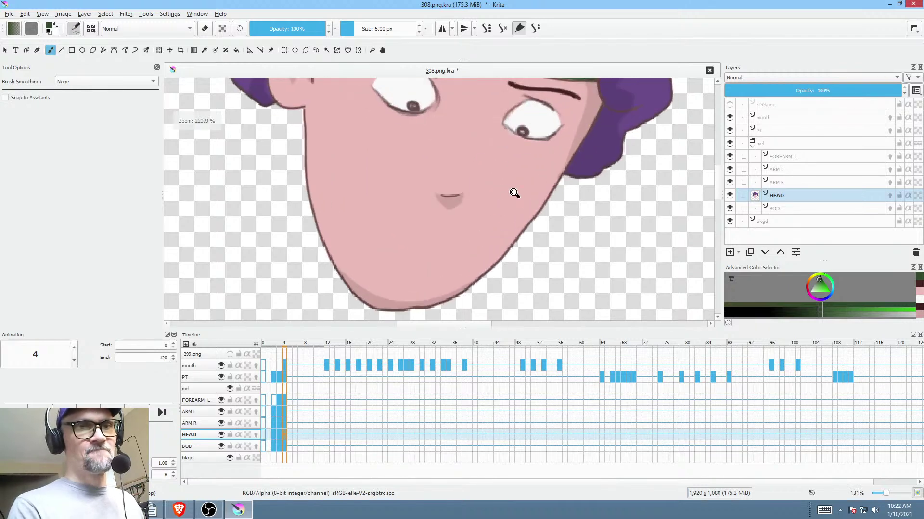
drag(513, 192, 495, 261)
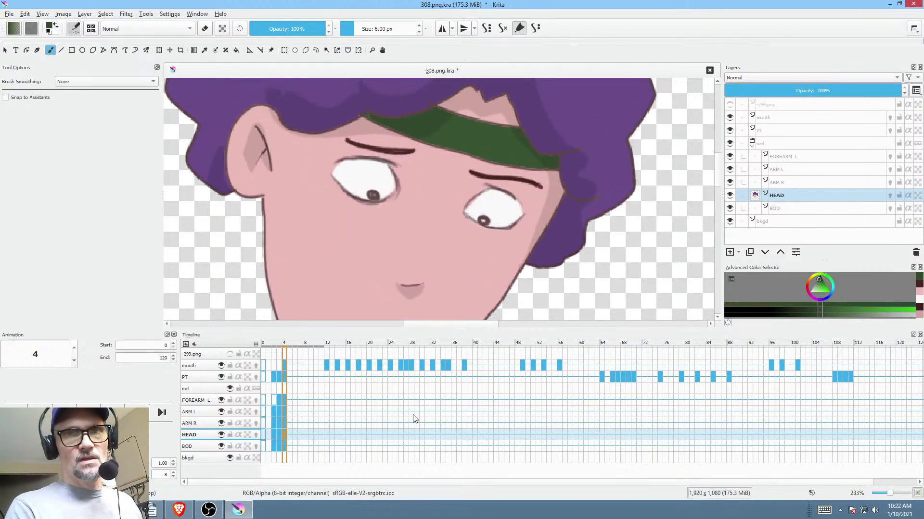
click(730, 252)
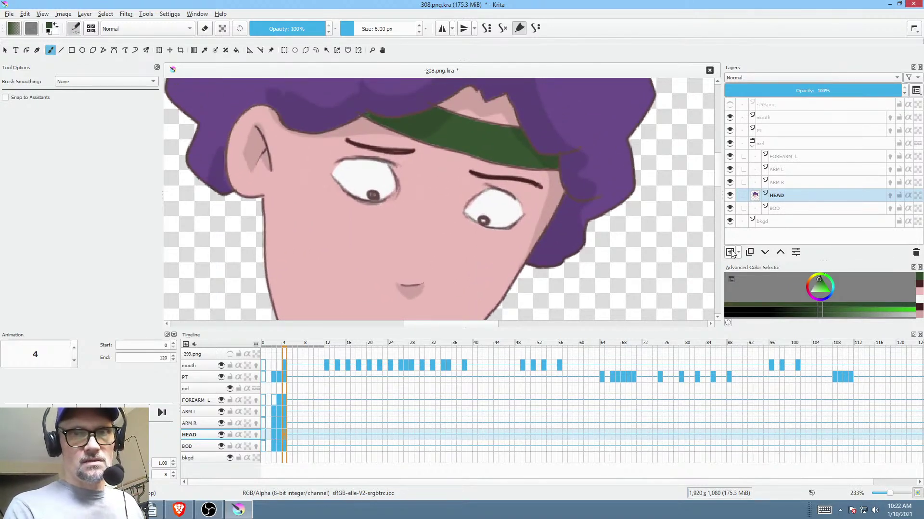
double_click(798, 193)
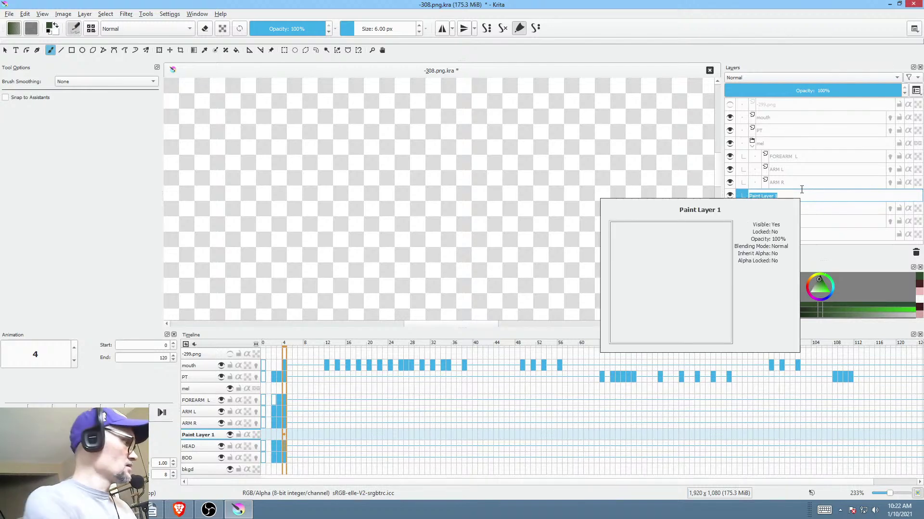
text(EYE)
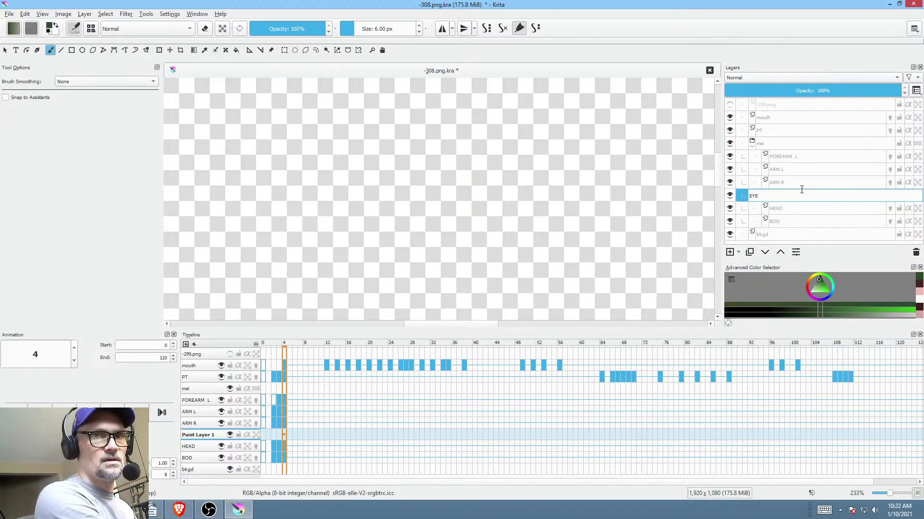
text(S)
key(Return)
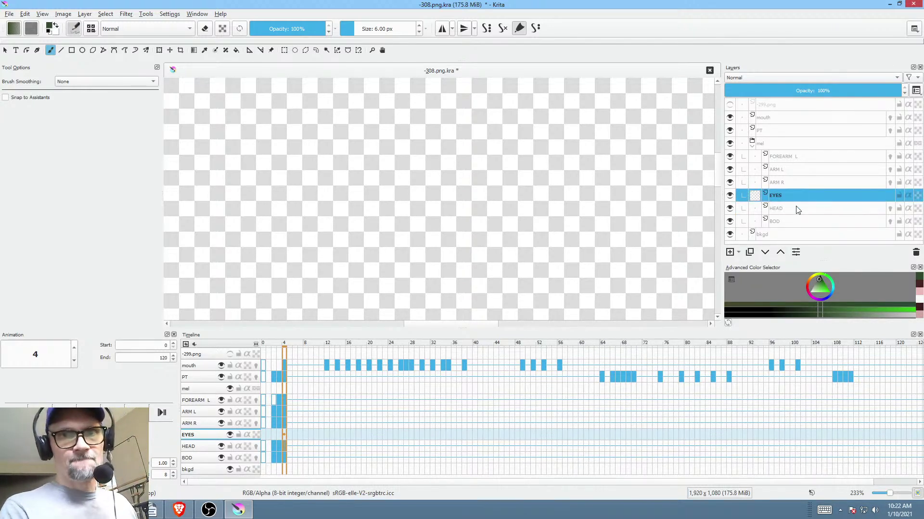
- Cover both pupils on HEAD at frame 4 with the eye white sampled from the right eye, using filled freehand shapes
click(796, 208)
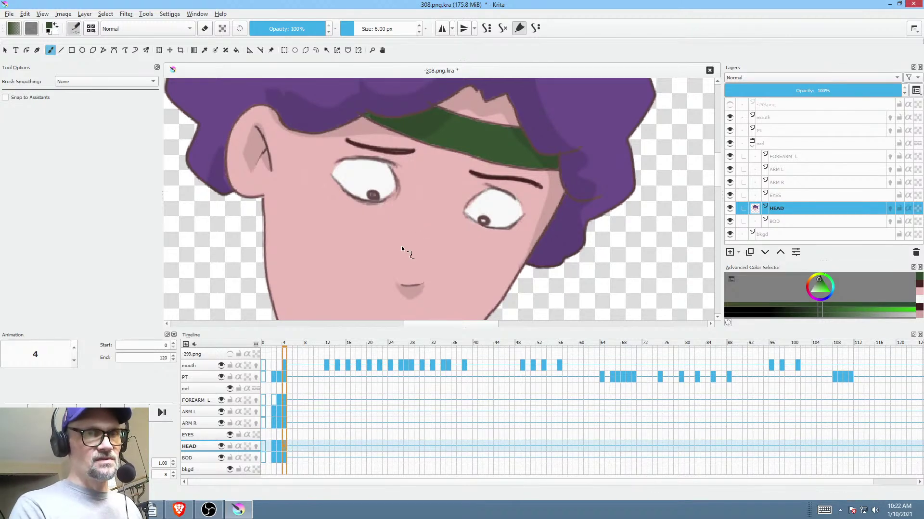
scroll(402, 248, up, 2)
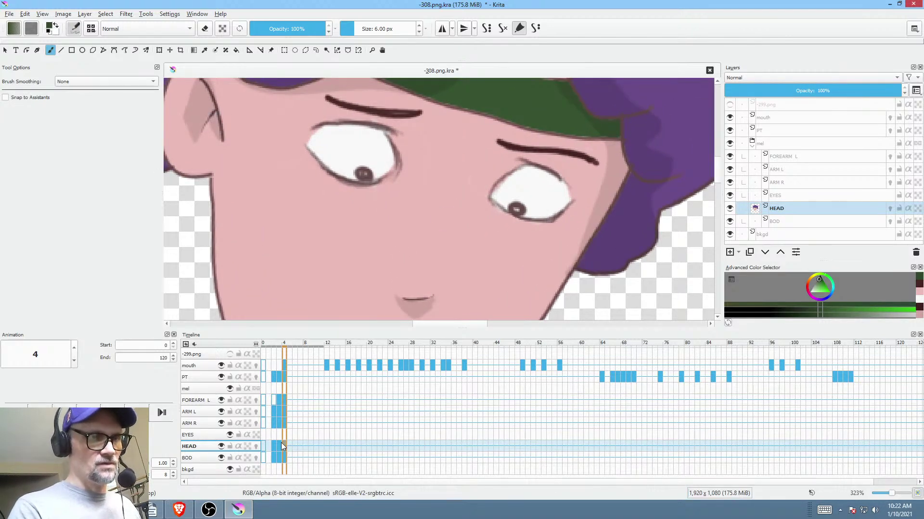
key(p)
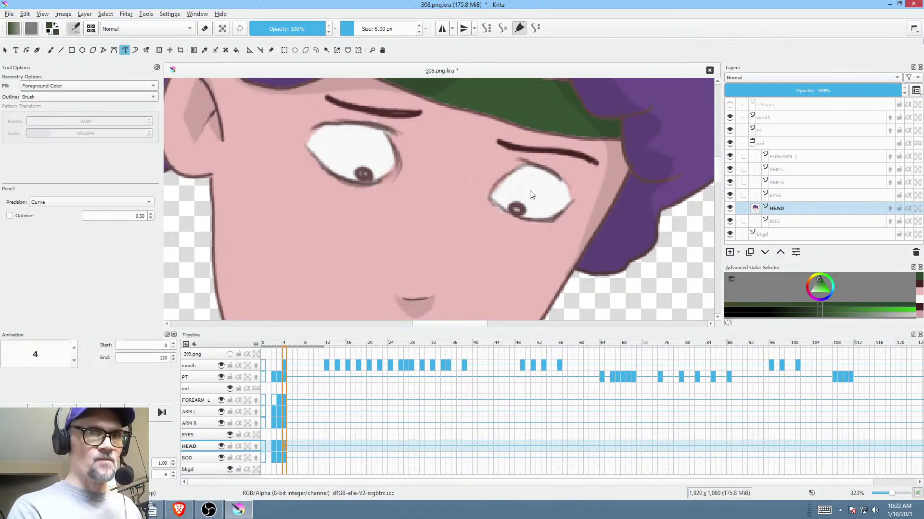
ctrl+click(529, 194)
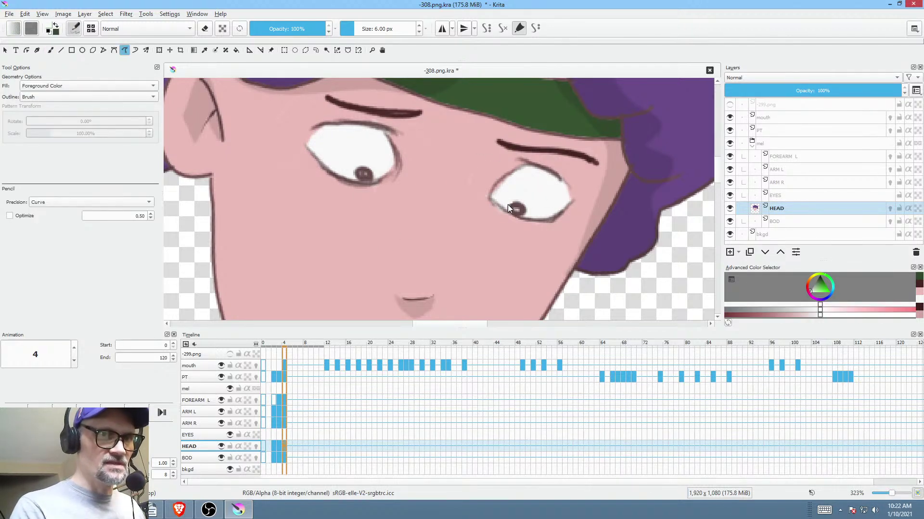
drag(516, 212, 545, 199)
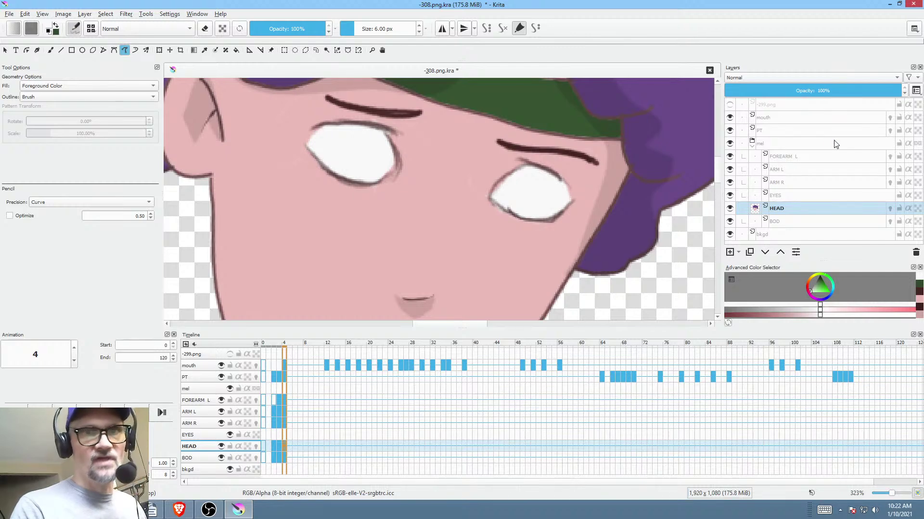
- Hide the PT sketch layer and sample the skin color beside the eyes while working on HEAD
click(791, 197)
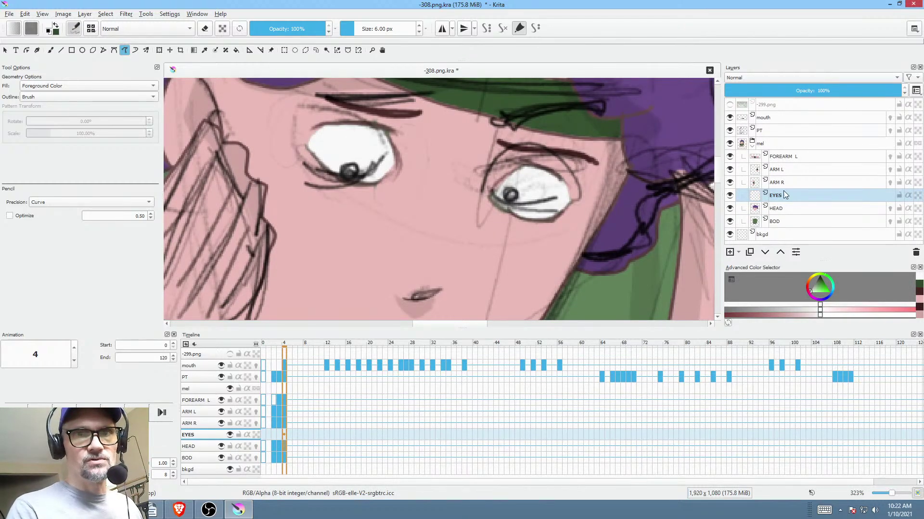
click(730, 131)
click(776, 209)
drag(411, 191, 435, 244)
ctrl+click(439, 240)
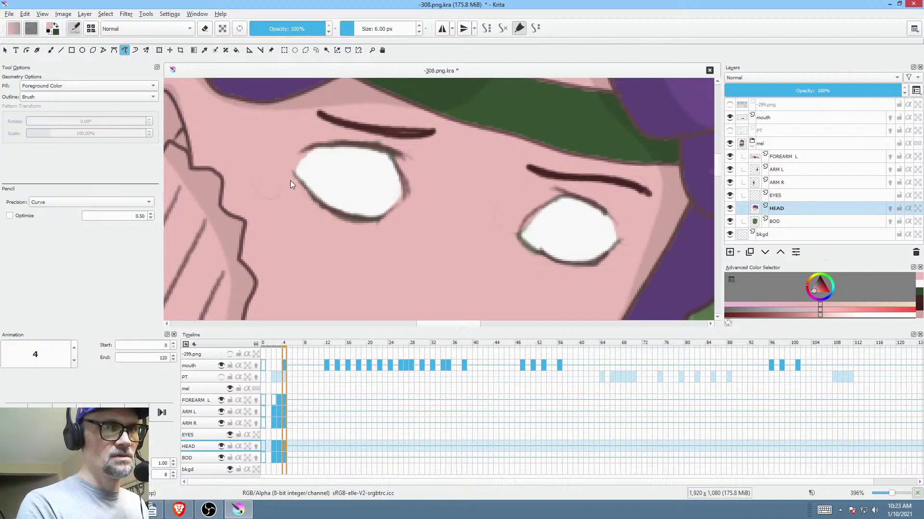
scroll(280, 126, right, 5)
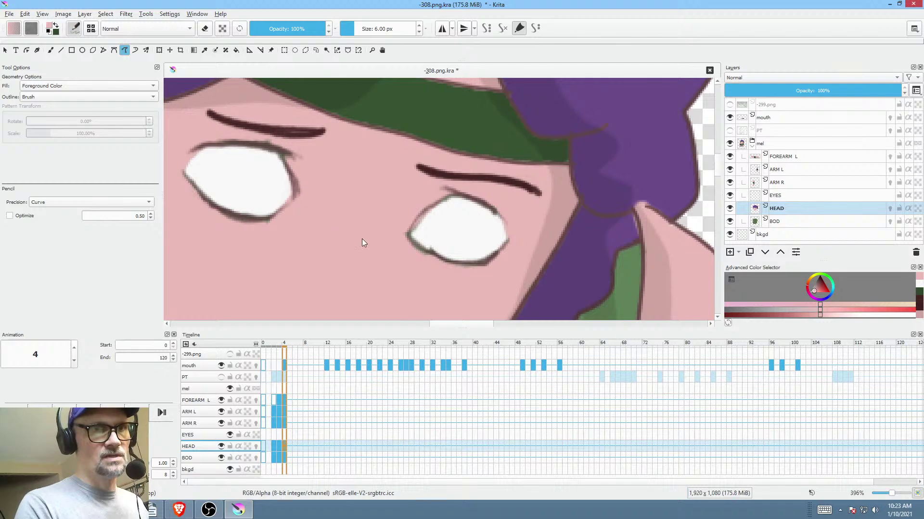
scroll(362, 288, down, 6)
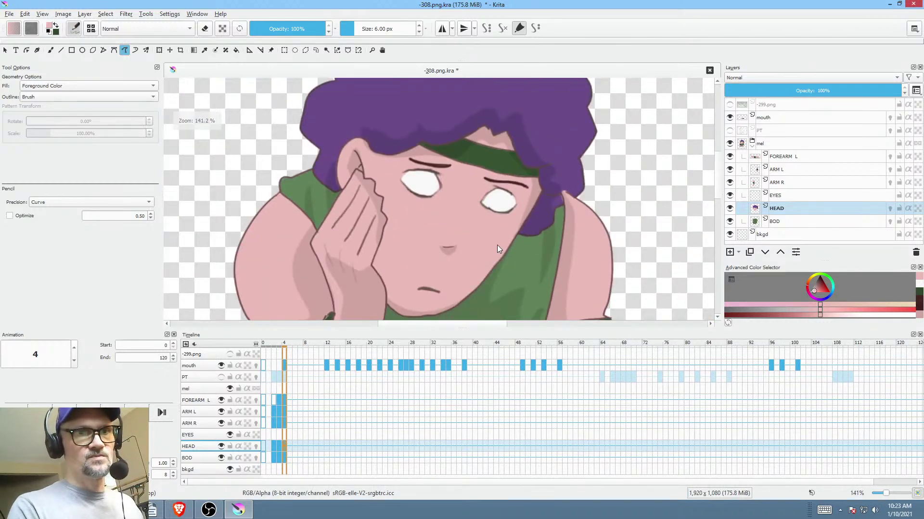
- Paint a small pupil in each eye on EYES at frame 4 with the brush, using the sampled dark eyebrow brown
click(780, 196)
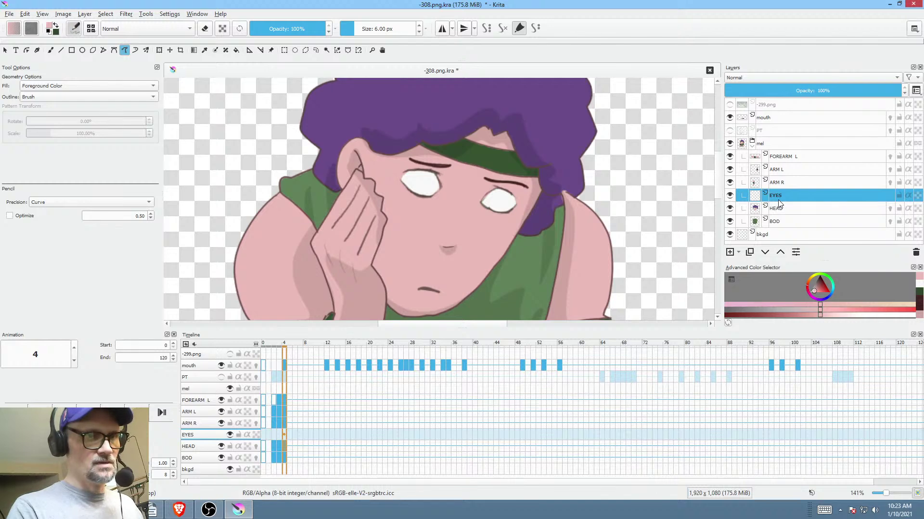
click(285, 434)
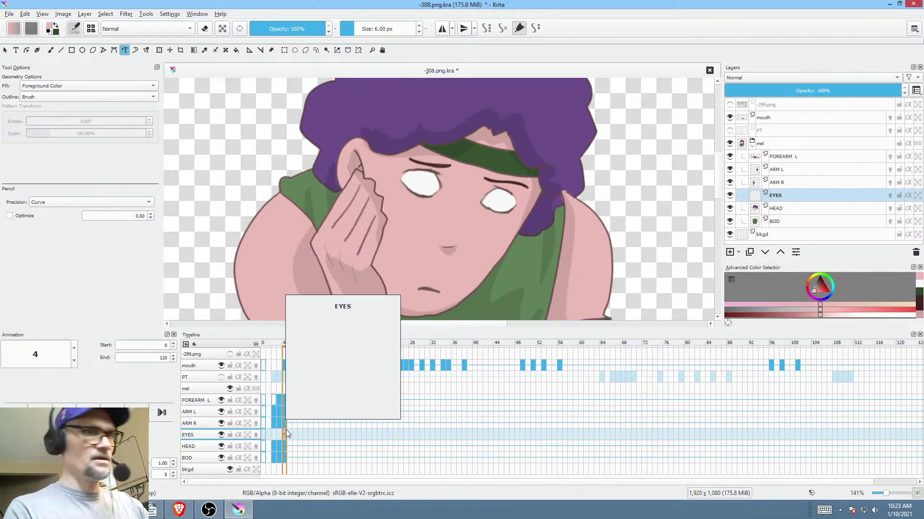
key(d)
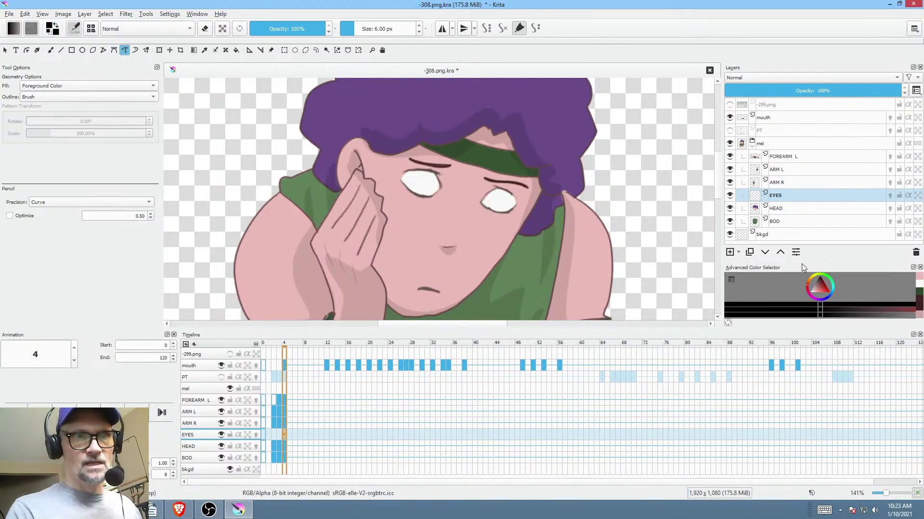
scroll(443, 178, up, 5)
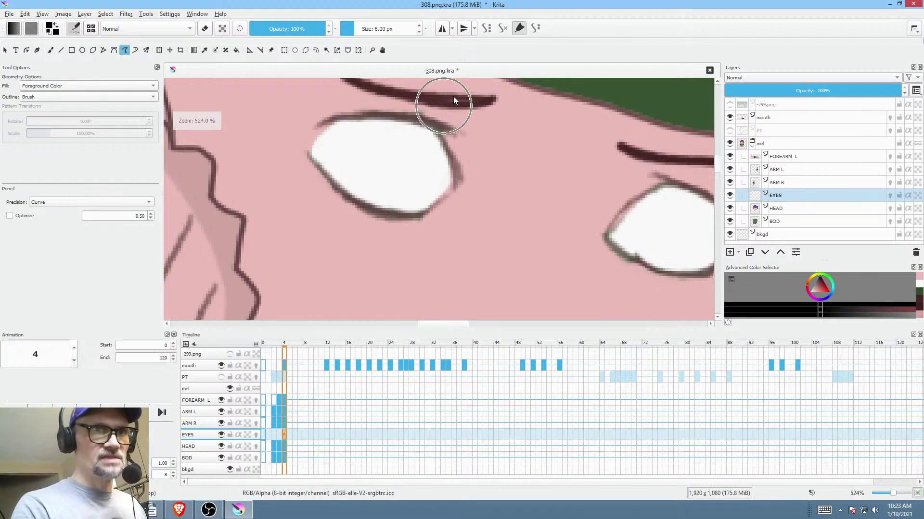
ctrl+click(450, 99)
scroll(505, 227, down, 3)
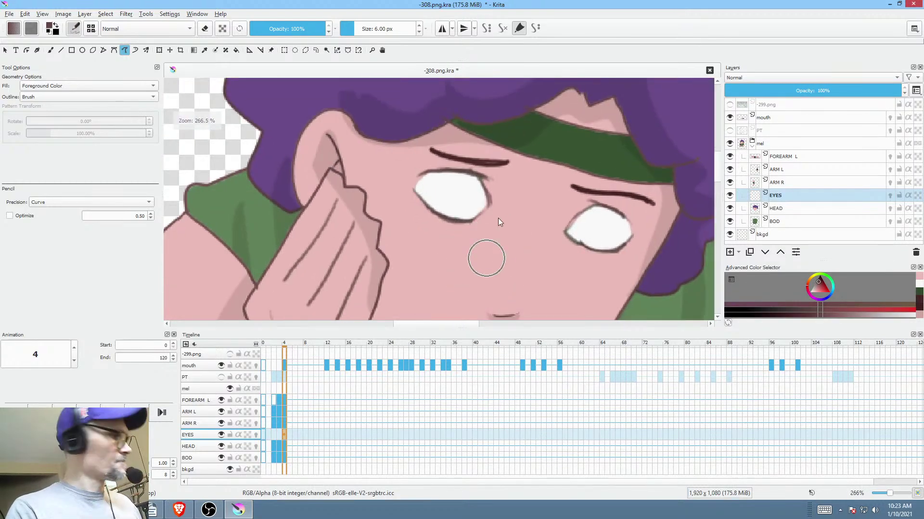
key(b)
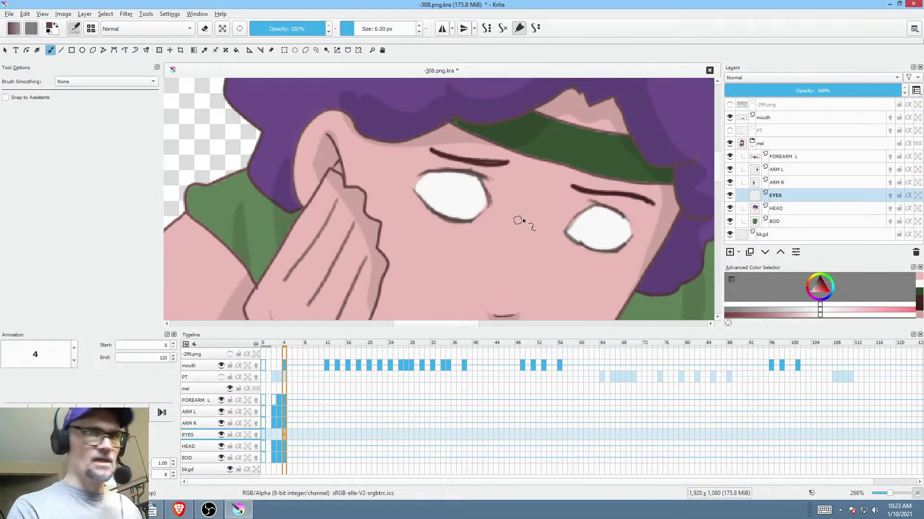
click(465, 210)
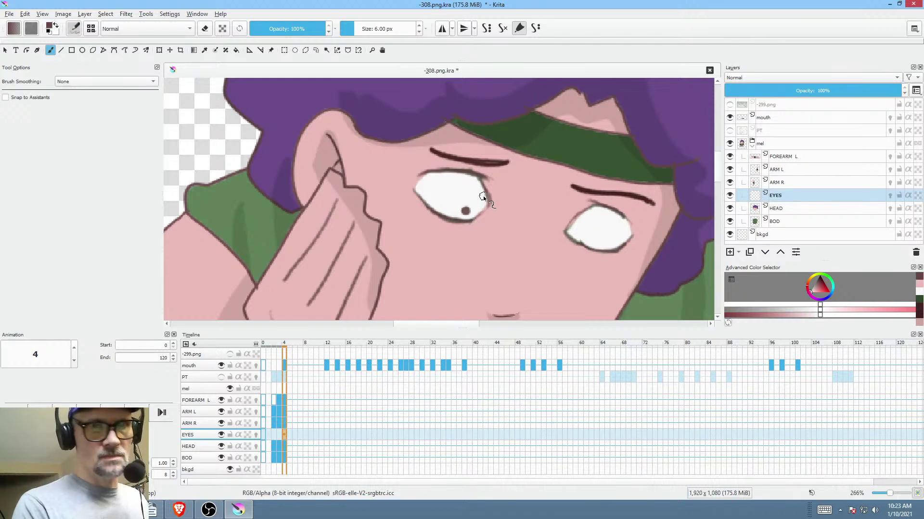
click(595, 240)
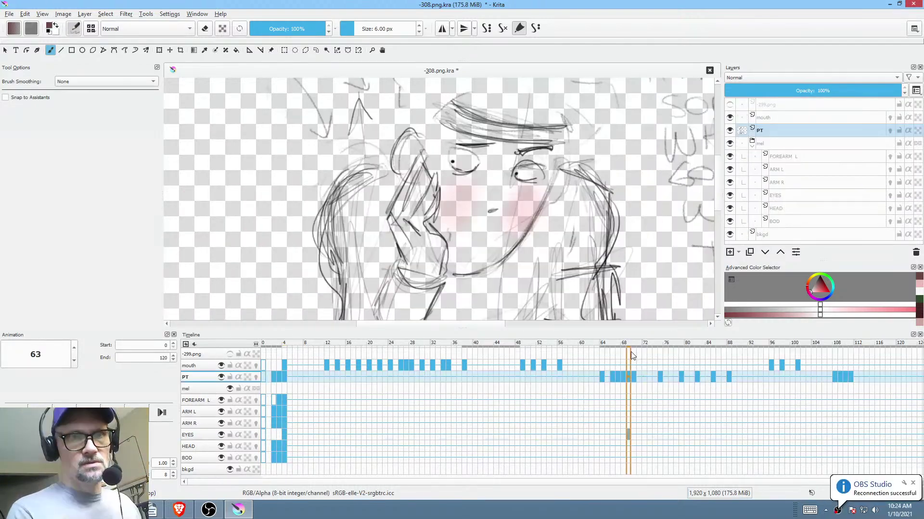
- Scrub back through the PT sketch and play the animation from frame 3 to check when the eye pose changes
mouse_move(631, 351)
mouse_down()
mouse_move(684, 346)
mouse_move(513, 362)
mouse_move(587, 371)
mouse_move(382, 368)
mouse_up()
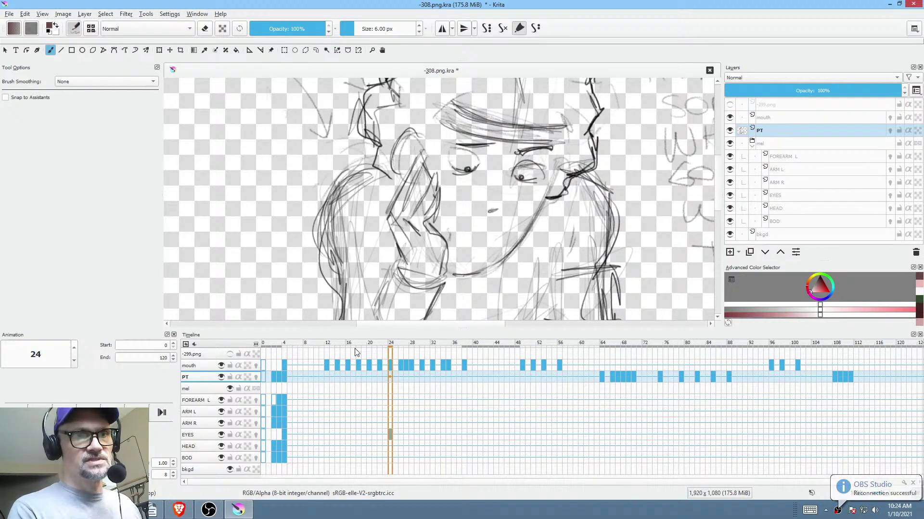
click(279, 346)
key(space)
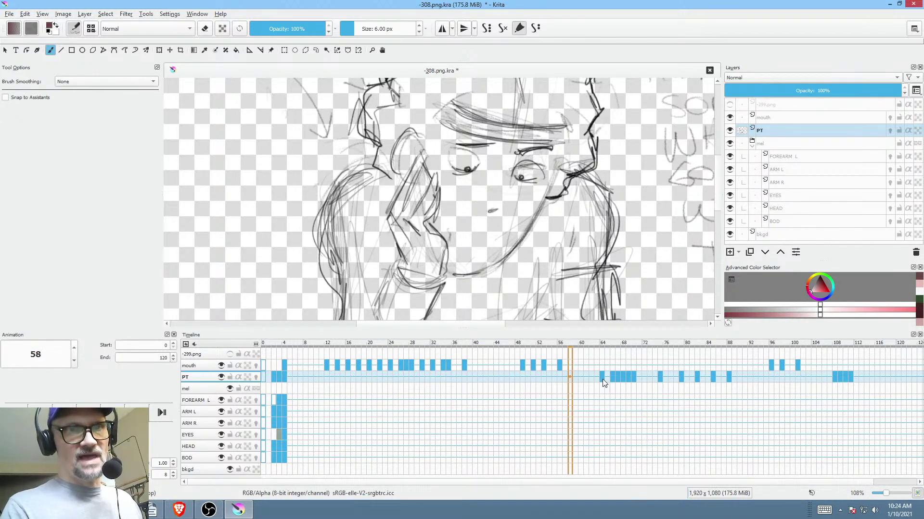
key(space)
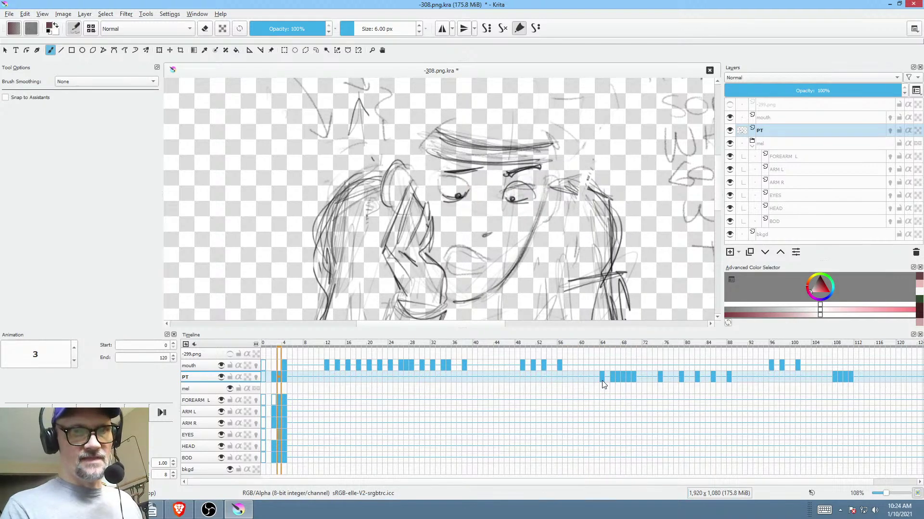
- Start a blank EYES frame at frame 64 against the PT sketch's sideways glance, undoing the trial stroke on the right eye
click(603, 378)
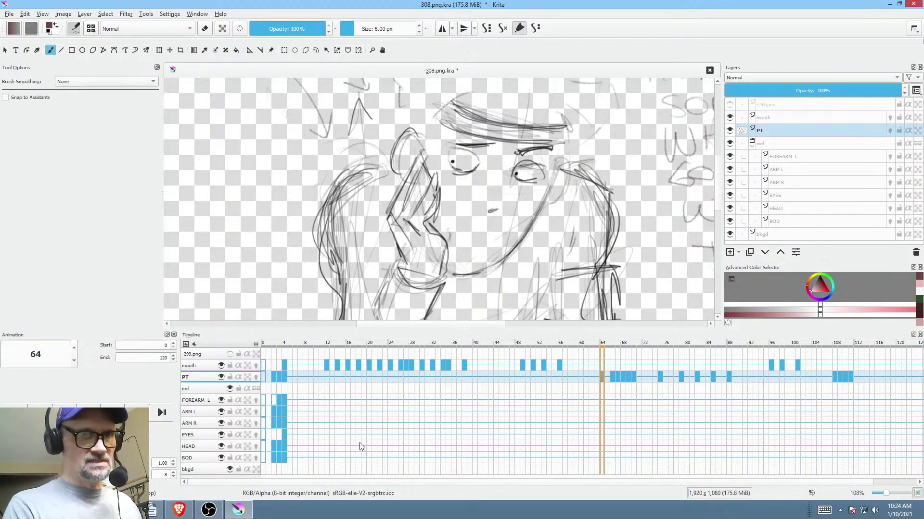
right_click(602, 440)
key(Escape)
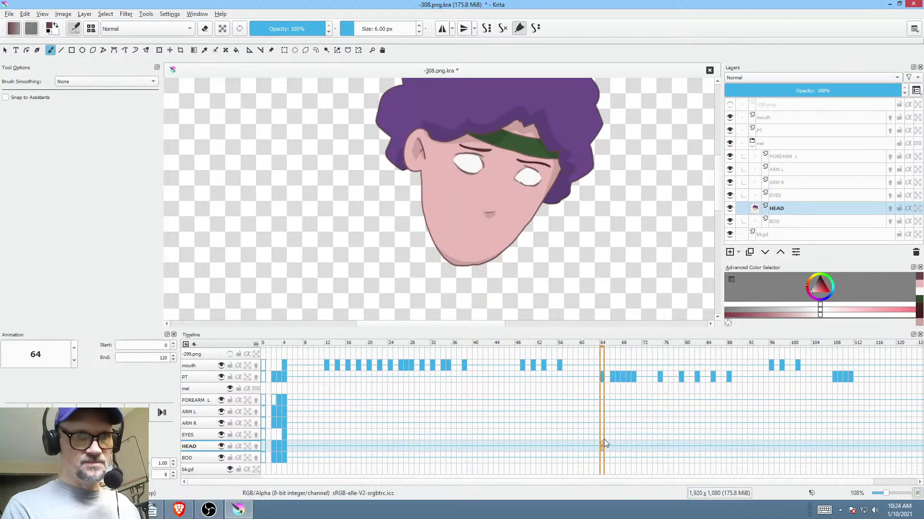
right_click(603, 432)
key(Escape)
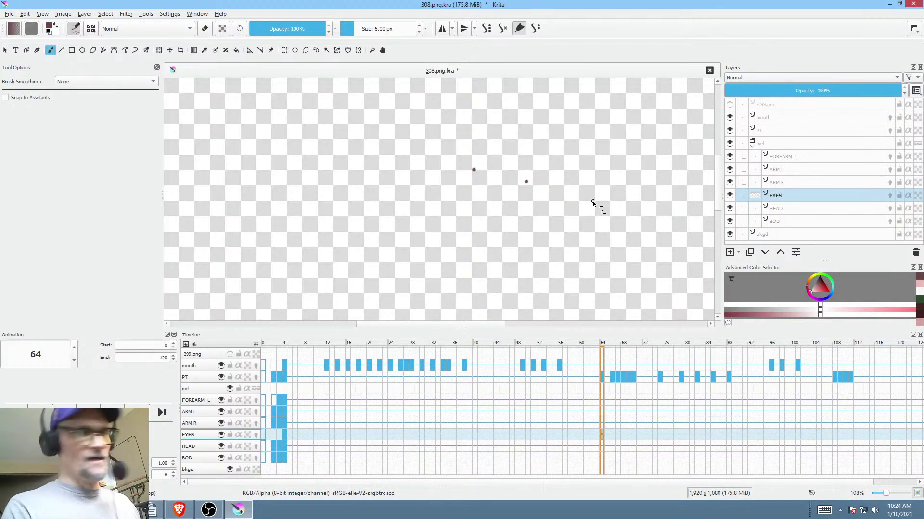
scroll(554, 169, up, 3)
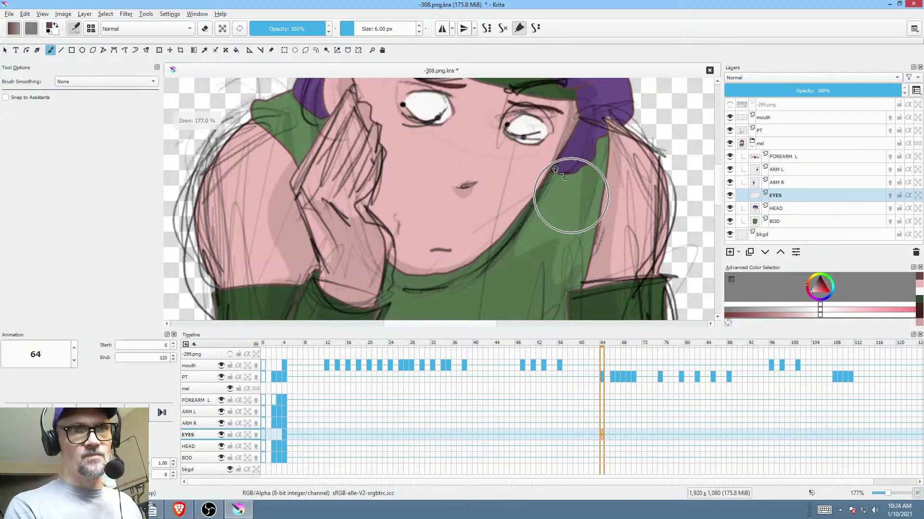
scroll(555, 169, up, 3)
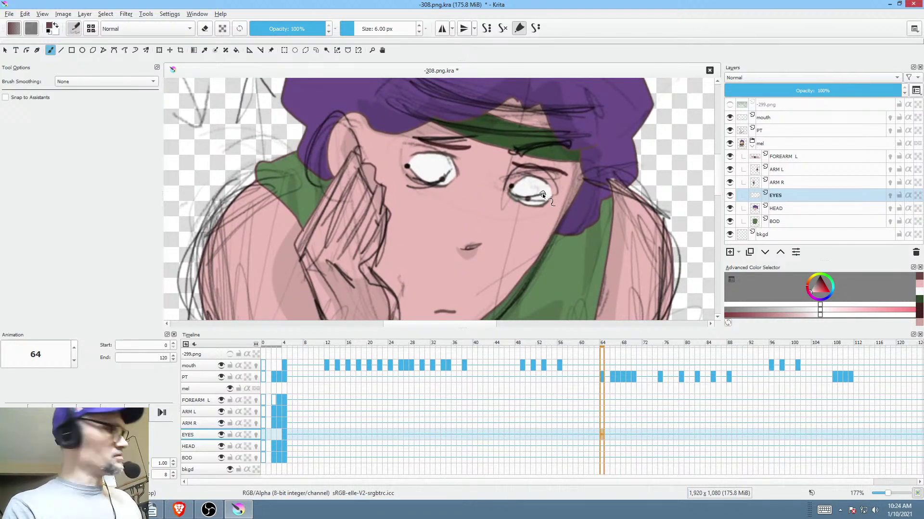
drag(542, 197, 553, 191)
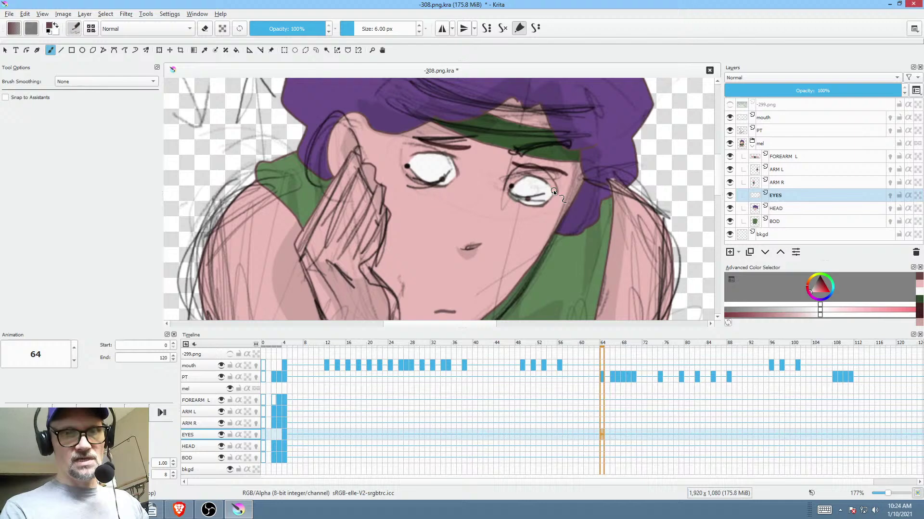
key(ctrl+z)
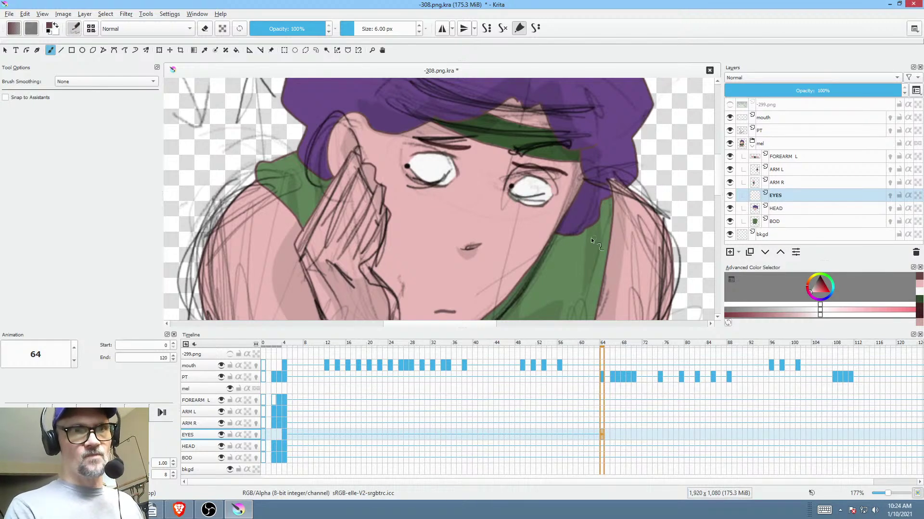
- Hide the PT sketch and paint a sideways-glancing pupil near the edge of each eye on EYES at frame 64
scroll(507, 241, up, 2)
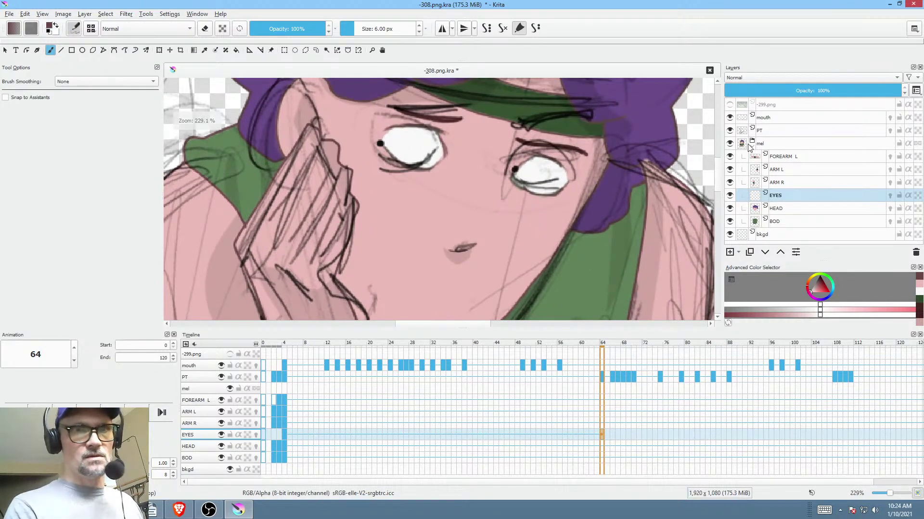
click(729, 131)
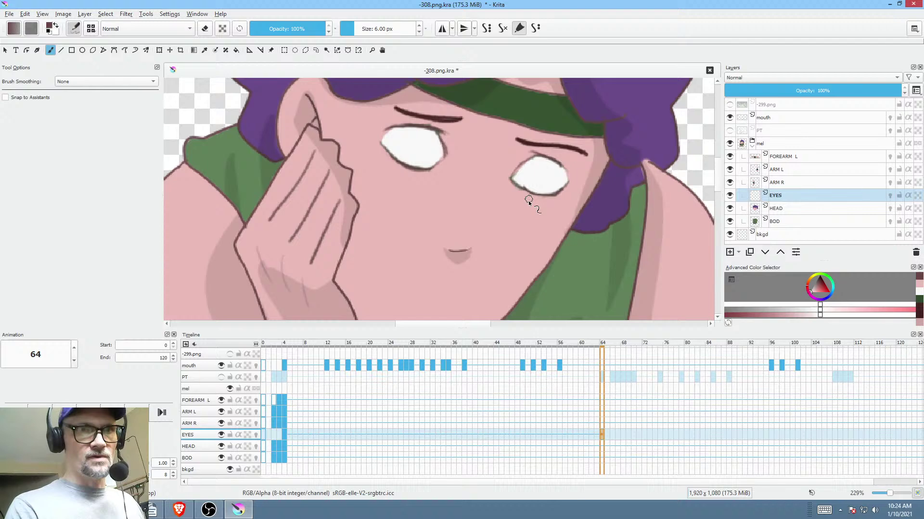
click(522, 177)
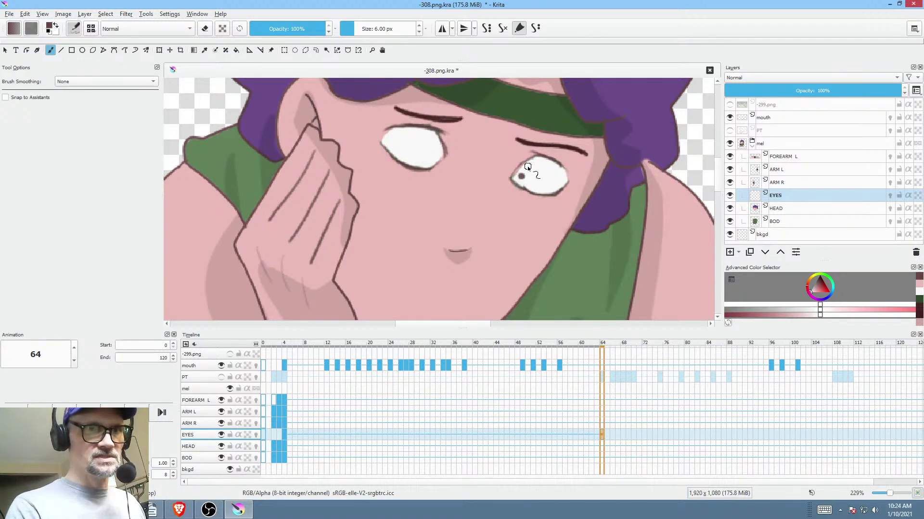
click(394, 142)
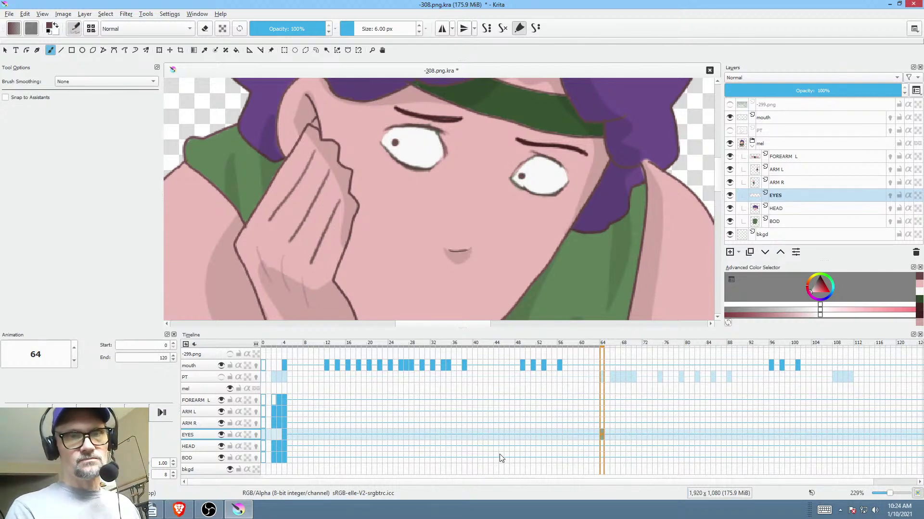
- Show the PT sketch again and start a blank EYES frame at frame 75 where the sketched pupils change position
click(730, 131)
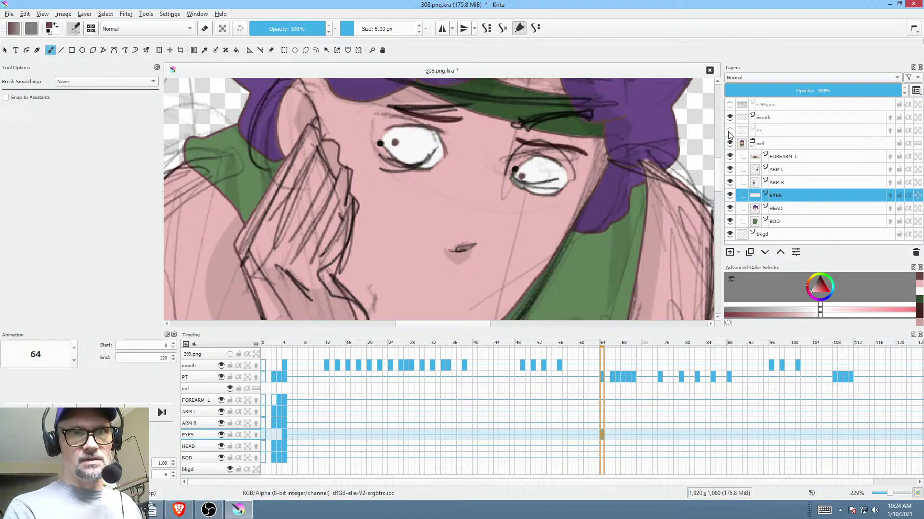
click(609, 348)
drag(609, 347, 661, 354)
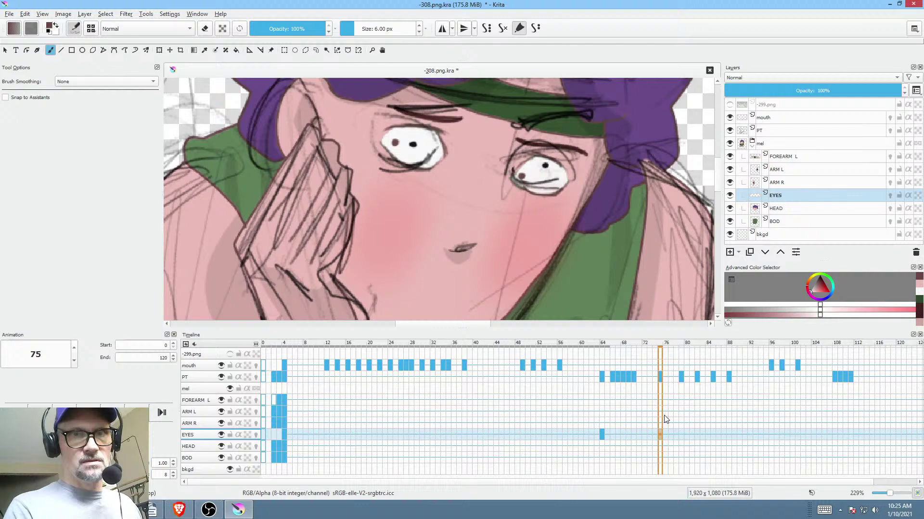
click(790, 131)
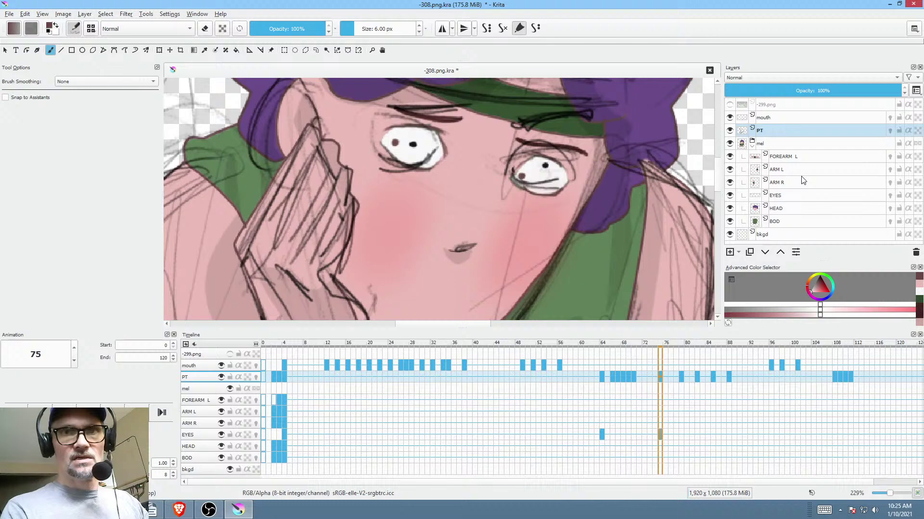
click(796, 196)
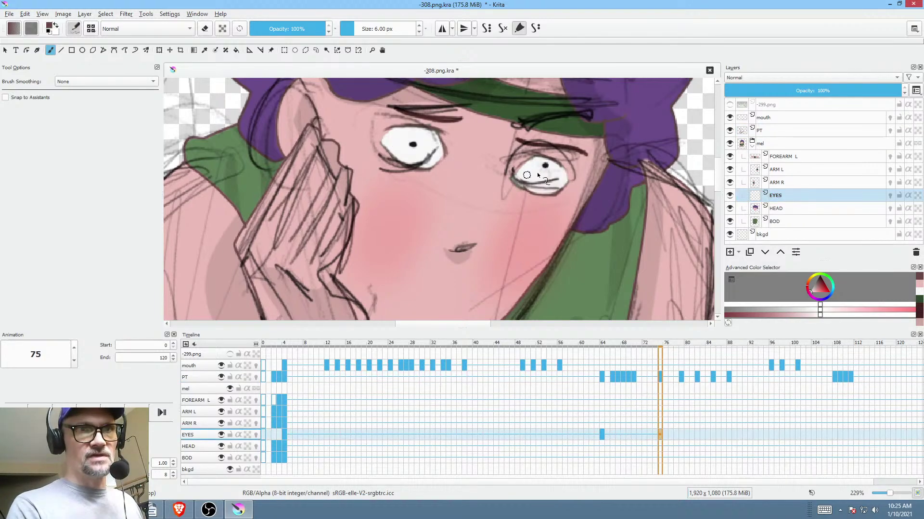
drag(576, 213, 558, 231)
scroll(539, 225, up, 2)
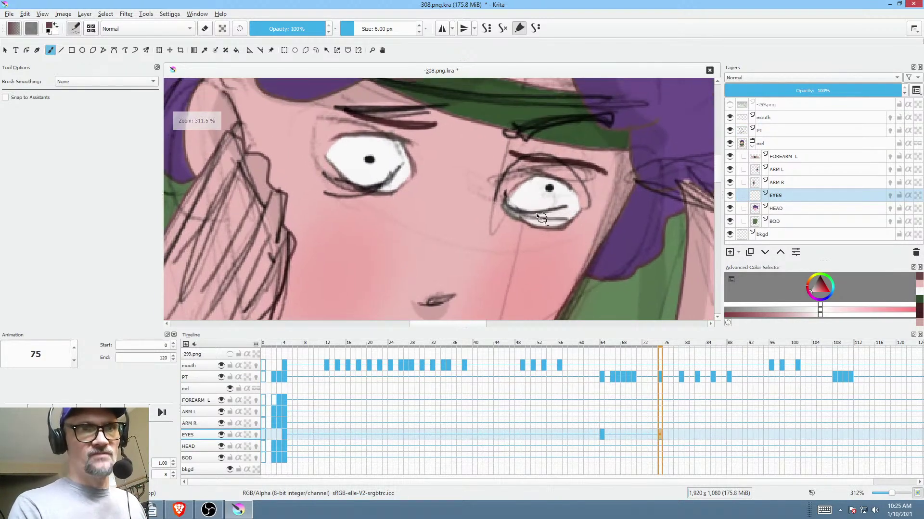
click(796, 194)
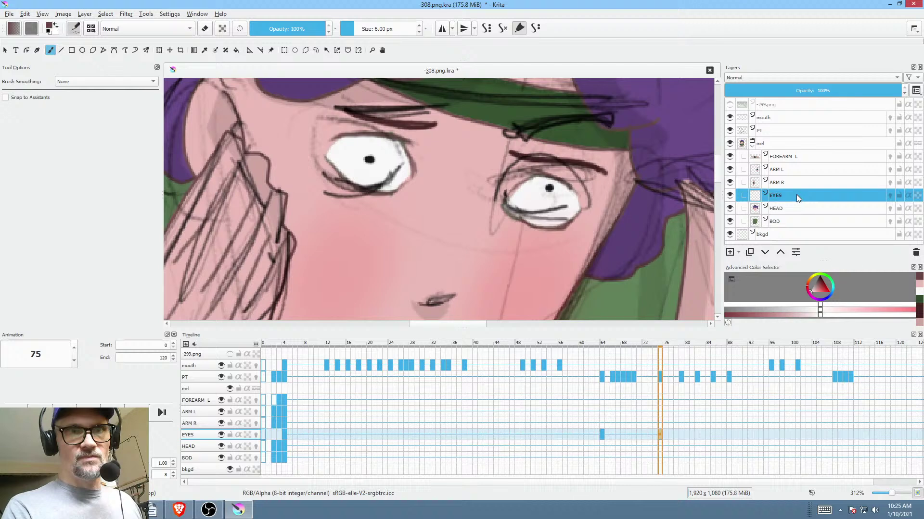
- Hide the PT sketch and paint a small dark pupil in each eye on EYES at frame 75
click(730, 130)
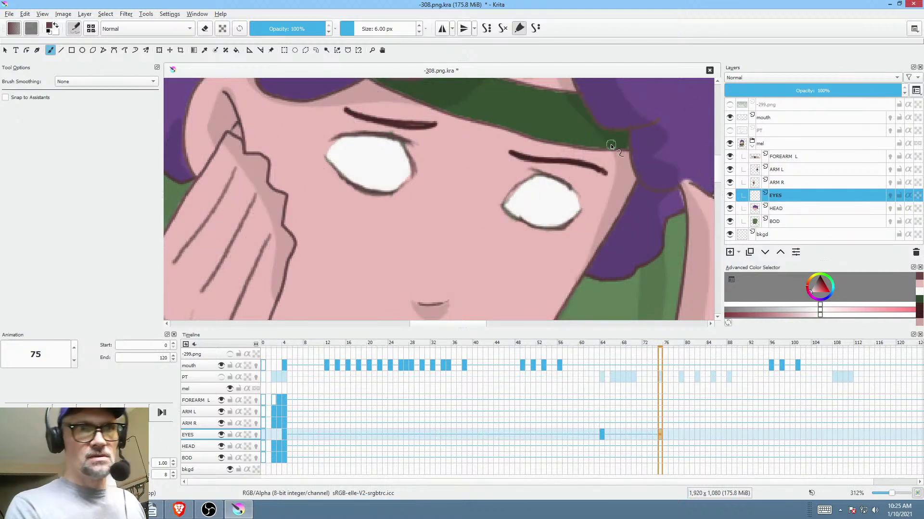
click(390, 159)
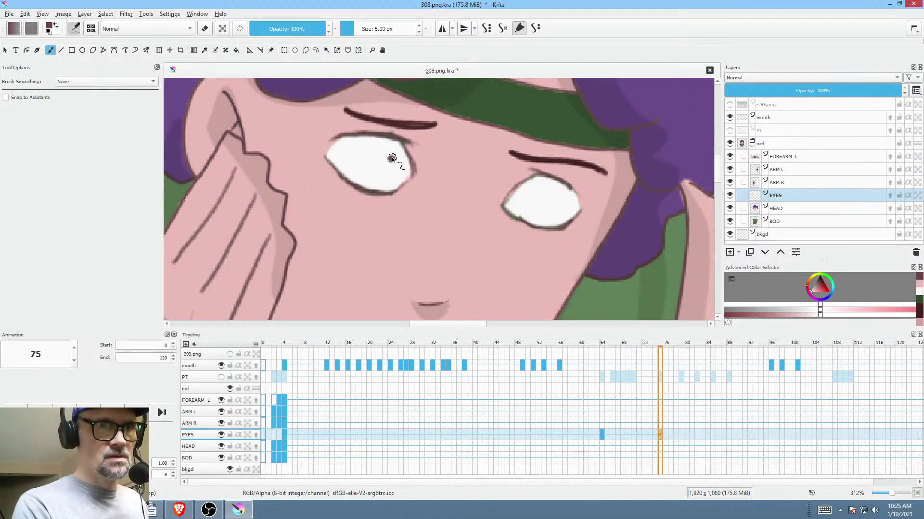
click(548, 196)
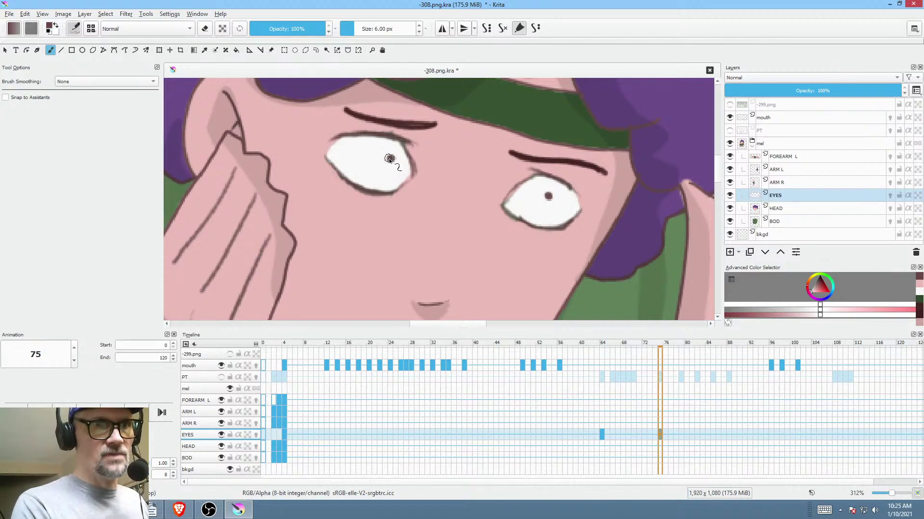
scroll(558, 250, down, 2)
scroll(548, 264, down, 3)
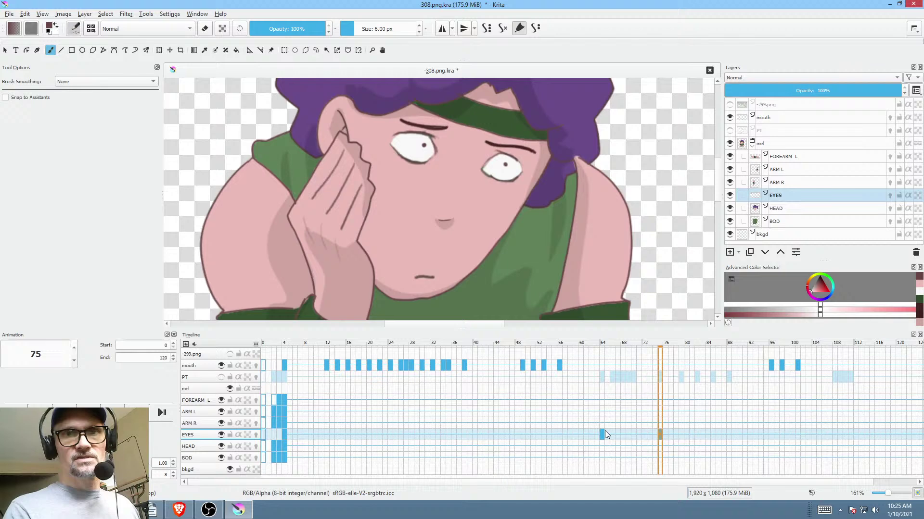
- Go to frame 66 on HEAD and set up a soft red brush at 16% opacity and about 66 px
click(802, 208)
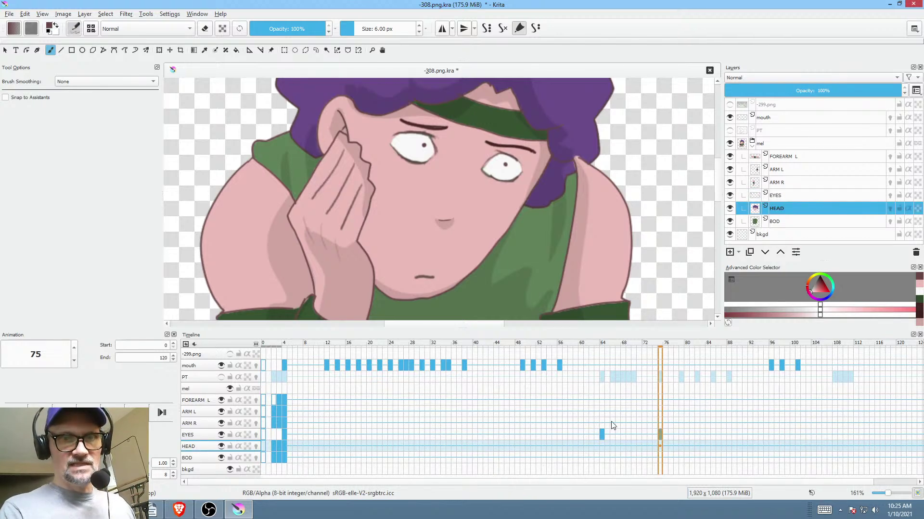
drag(603, 446, 613, 442)
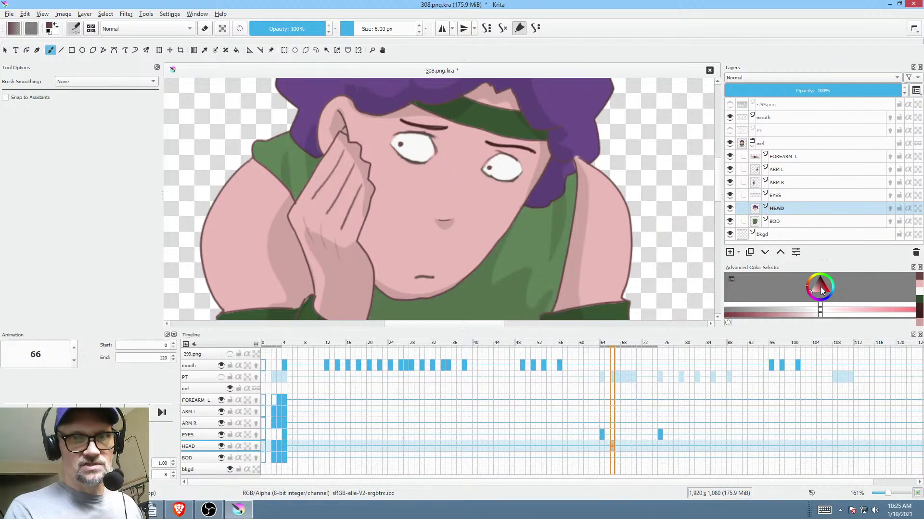
right_click(515, 196)
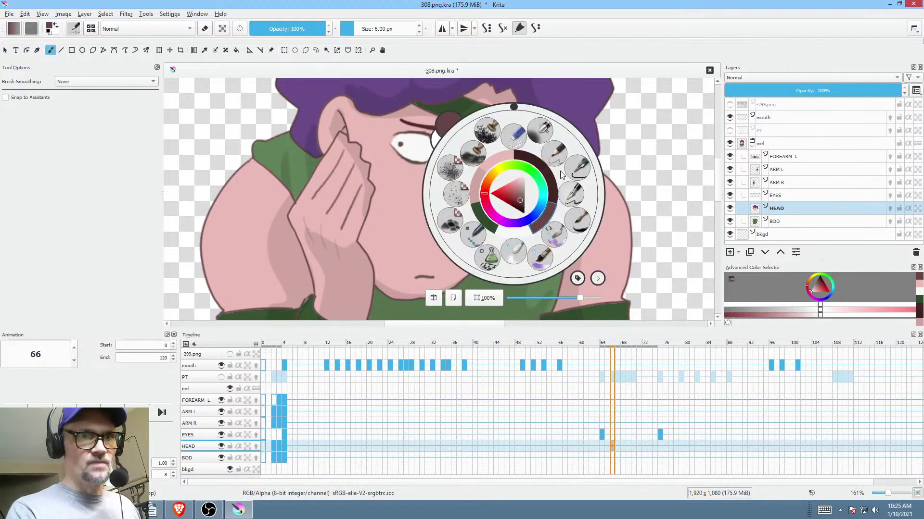
click(486, 198)
click(554, 153)
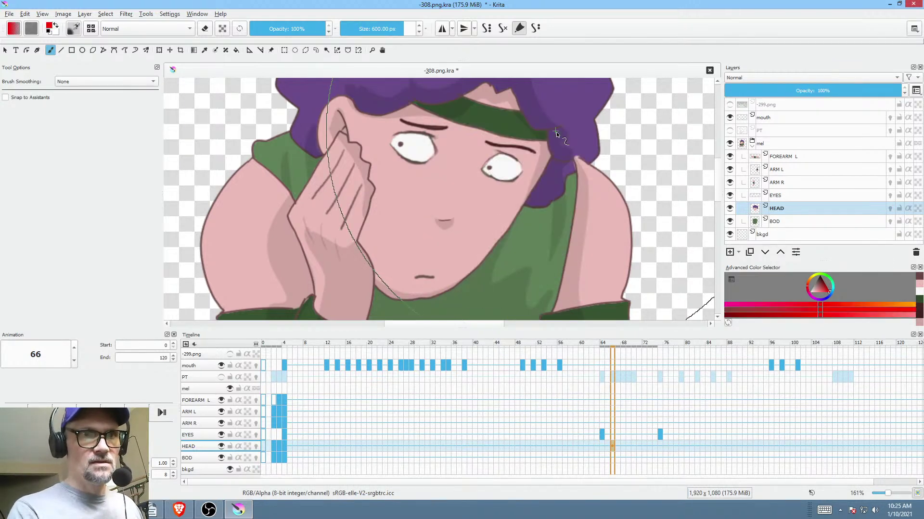
mouse_move(518, 196)
mouse_down()
mouse_move(555, 198)
mouse_move(516, 220)
mouse_up()
drag(295, 28, 262, 35)
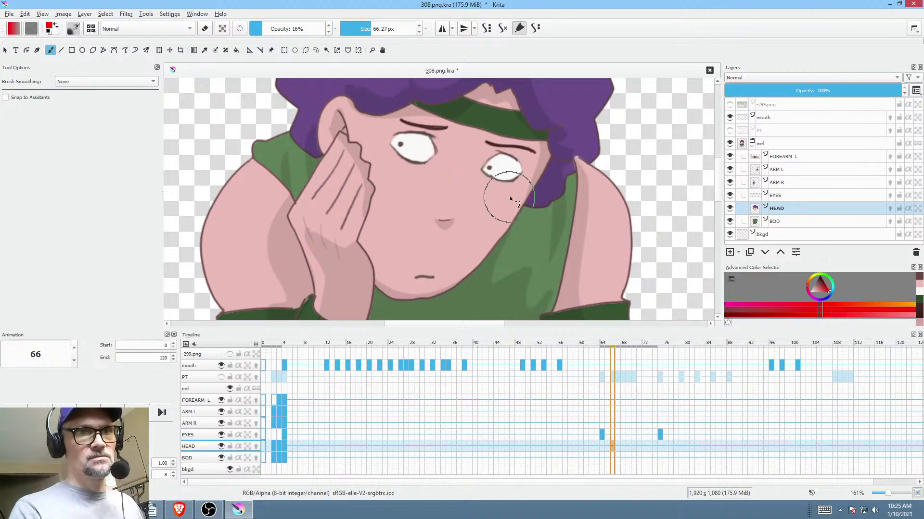
- Paint a gradually stronger red blush on both cheeks across HEAD frames 66 to 70 with a 93.56 px brush, and save the file
mouse_move(510, 195)
mouse_down()
mouse_move(474, 219)
mouse_move(516, 214)
mouse_up()
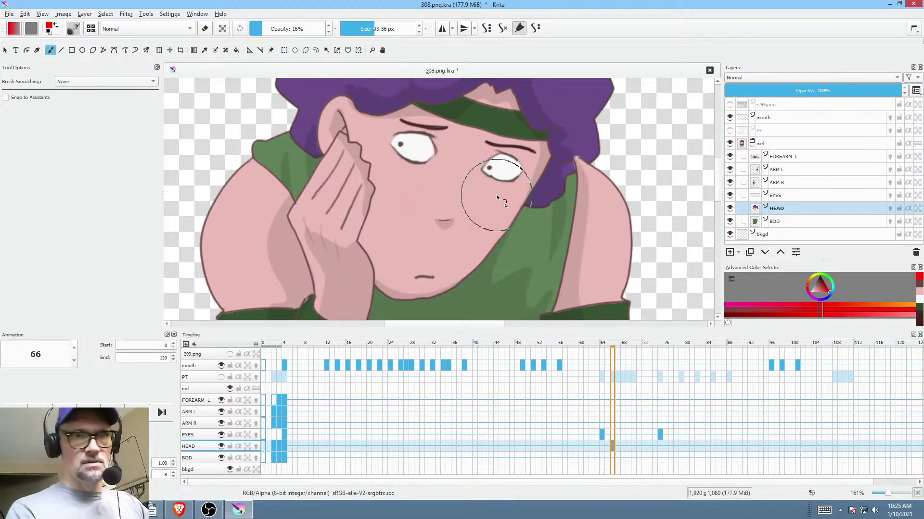
key(Right)
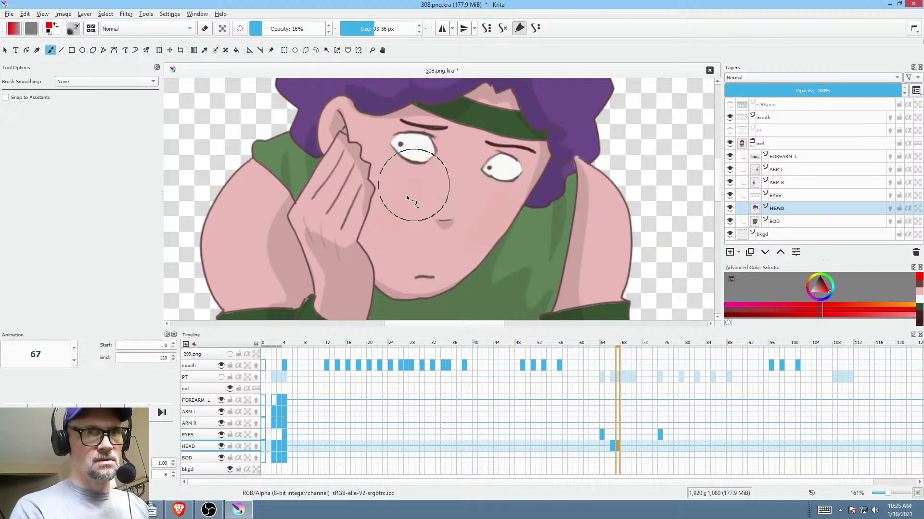
key(Right)
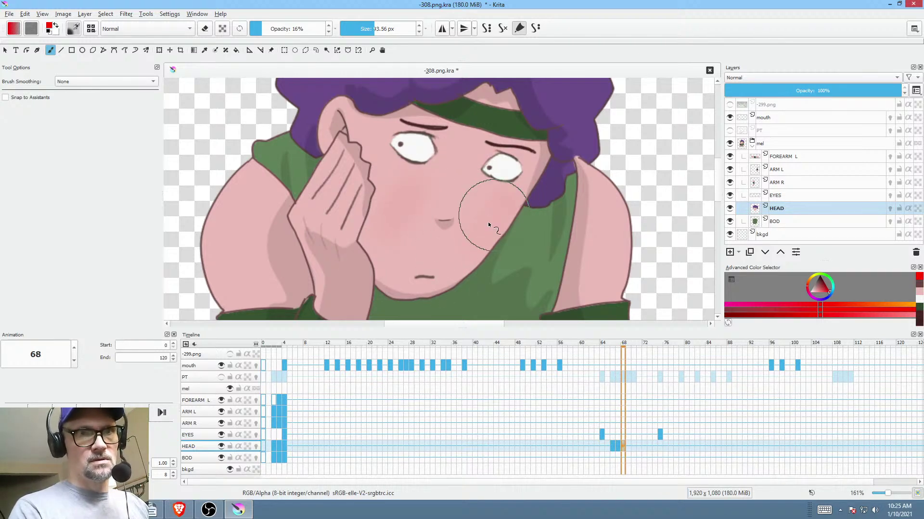
click(222, 28)
key(Right)
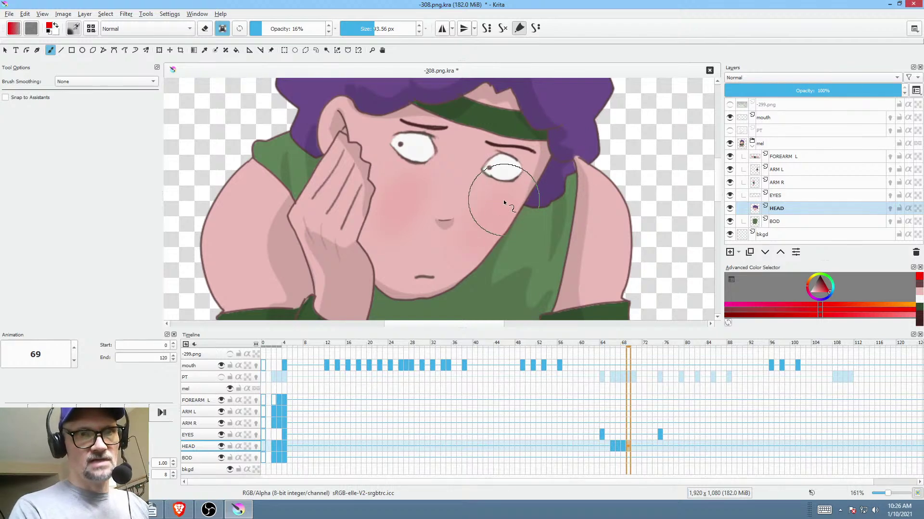
key(ctrl+z)
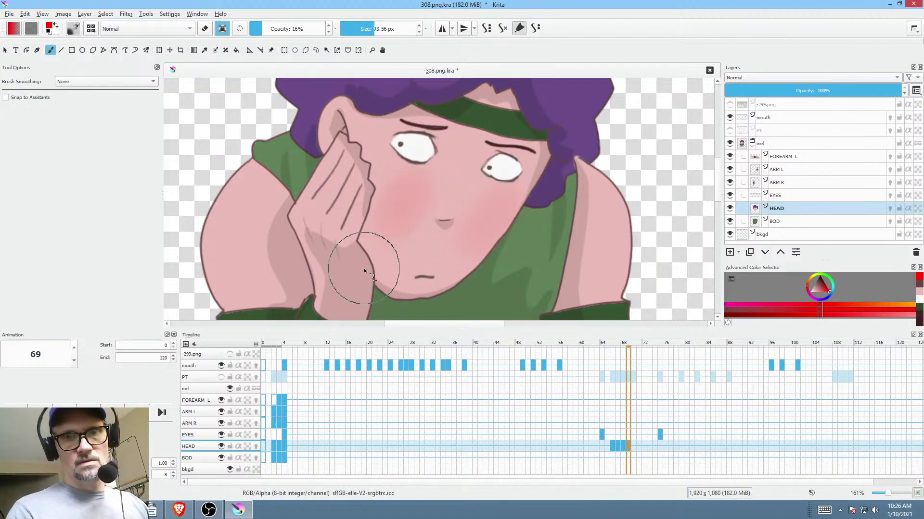
key(Right)
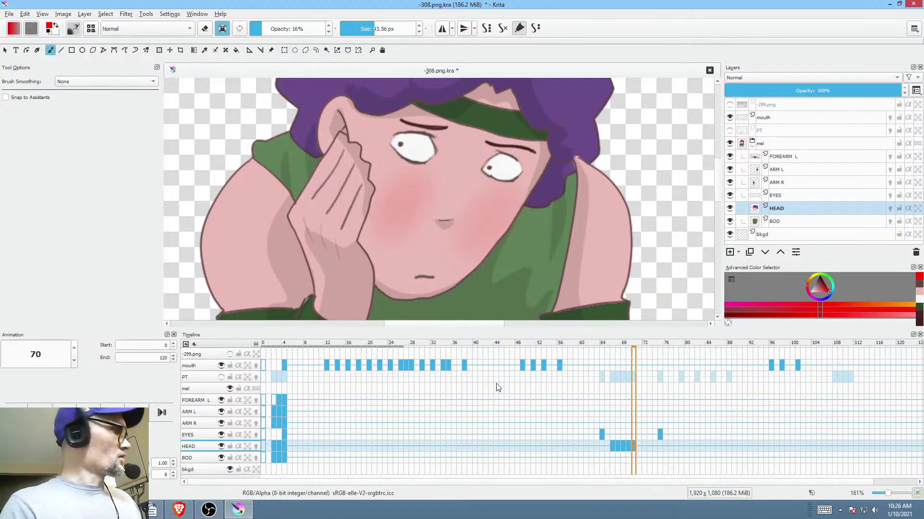
key(ctrl+s)
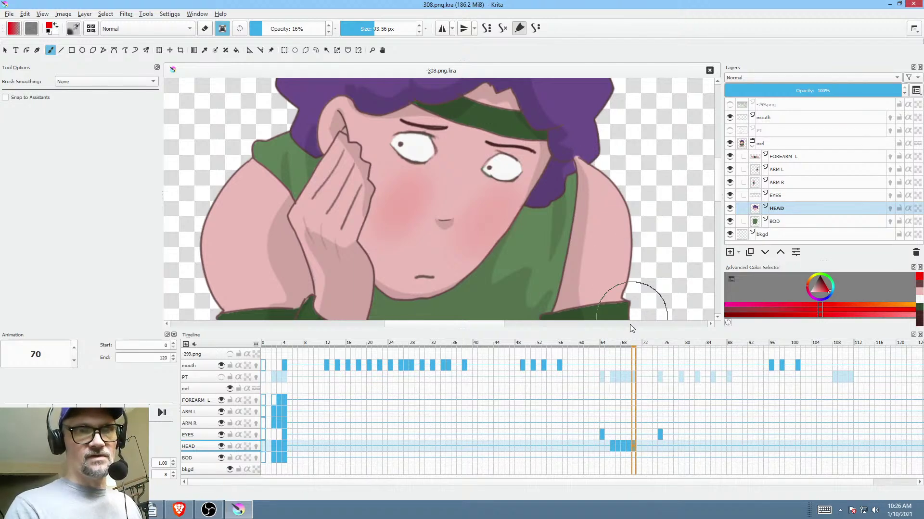
- Play the animation from frame 61 to check the blush and the eye changes
scroll(554, 255, down, 4)
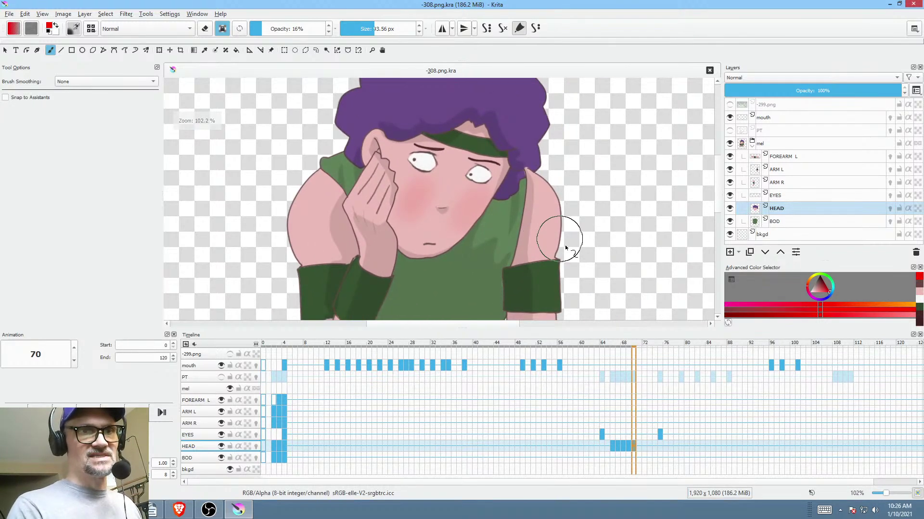
click(286, 444)
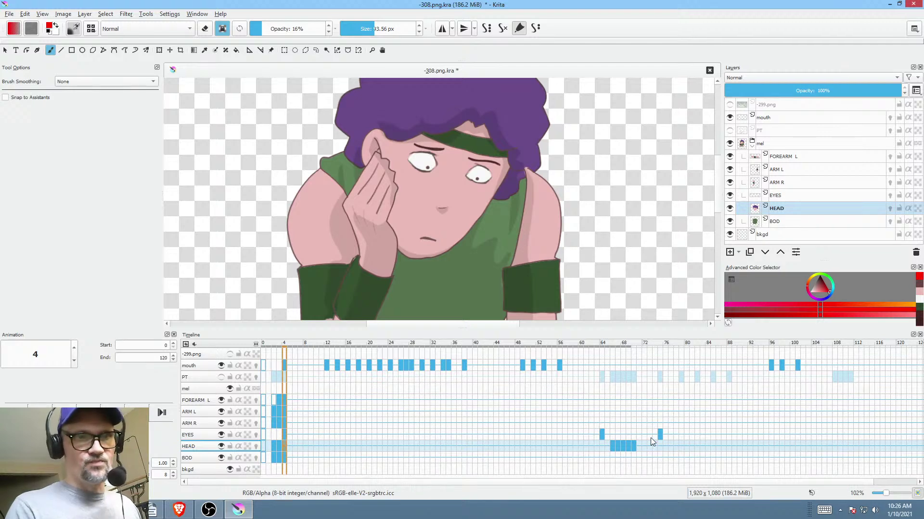
click(586, 446)
key(space)
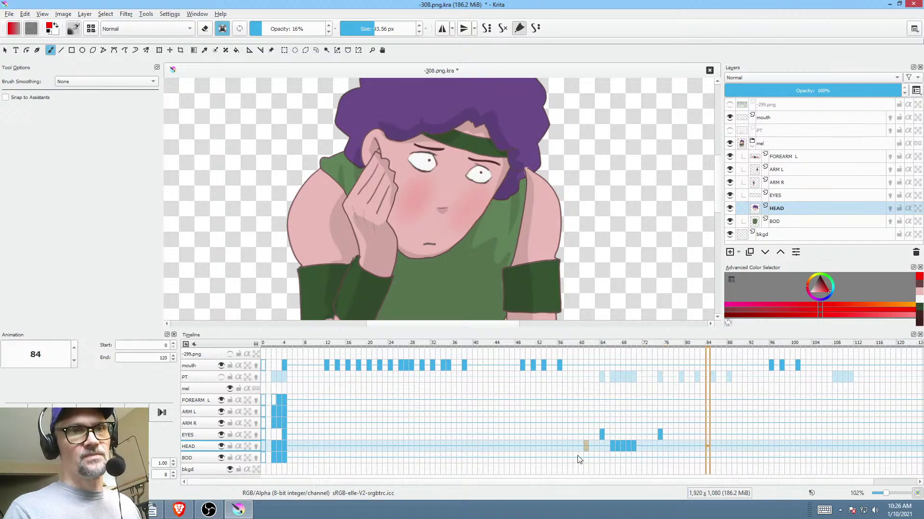
key(space)
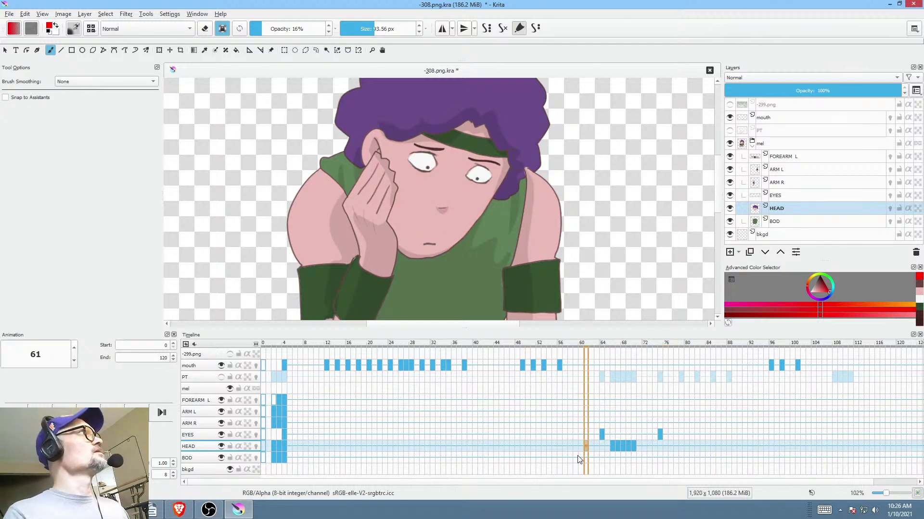
- Play the whole animation from frame 0 and inspect the mouth drawing at frame 96
scroll(583, 208, down, 3)
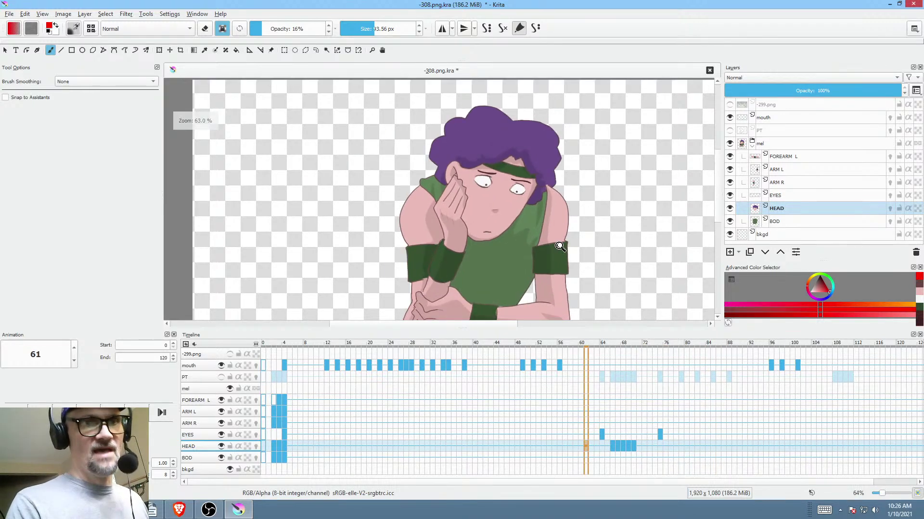
key(Home)
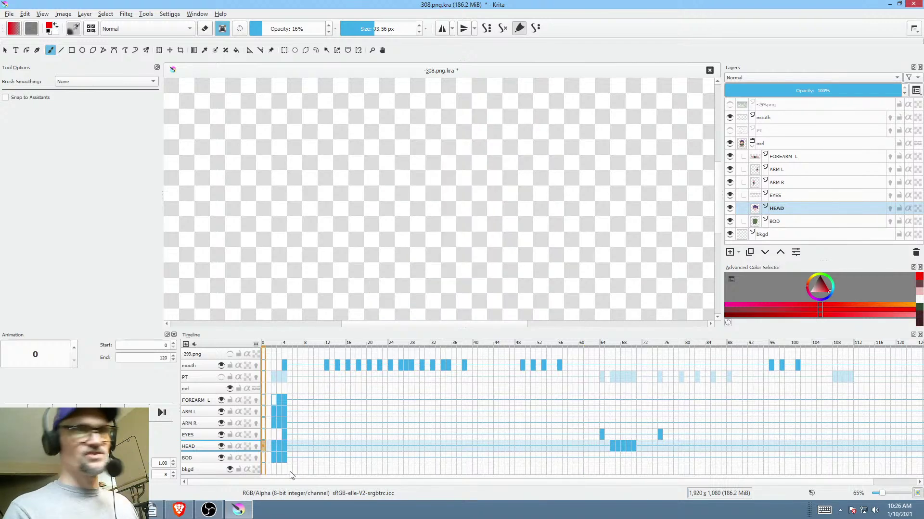
key(space)
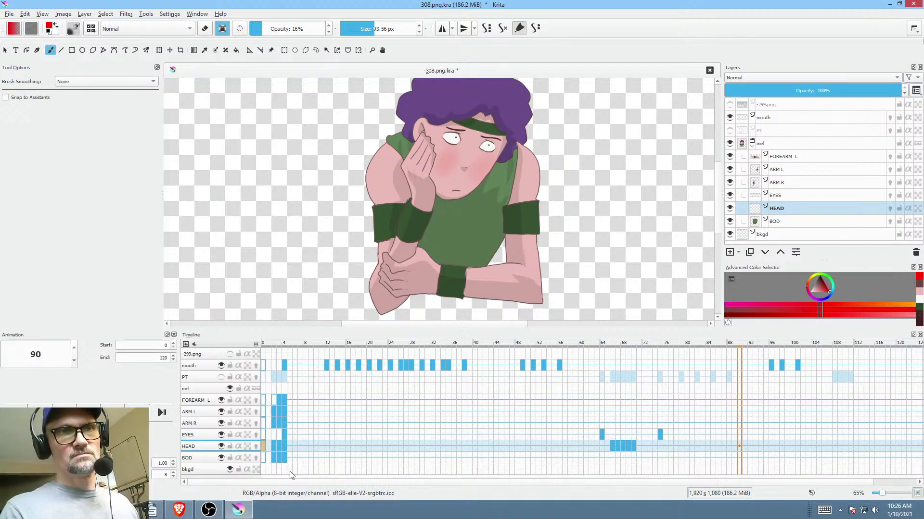
key(space)
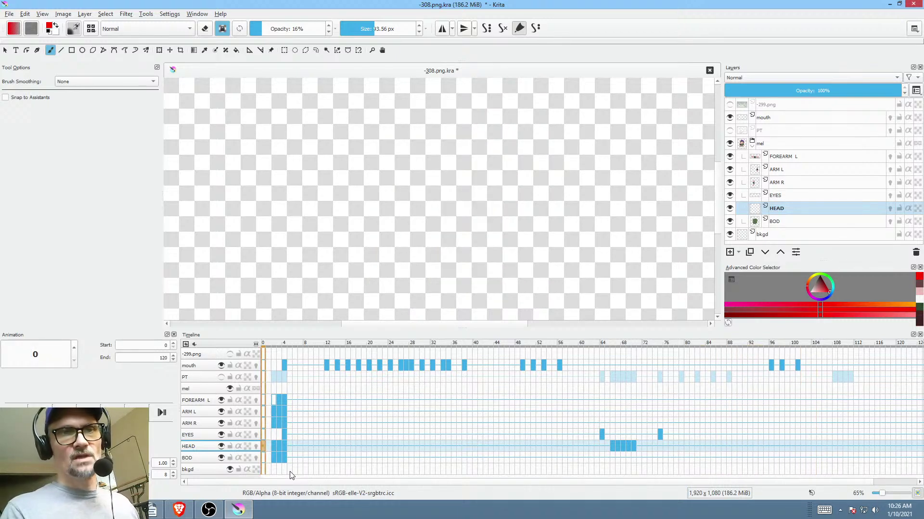
click(773, 367)
scroll(526, 262, up, 3)
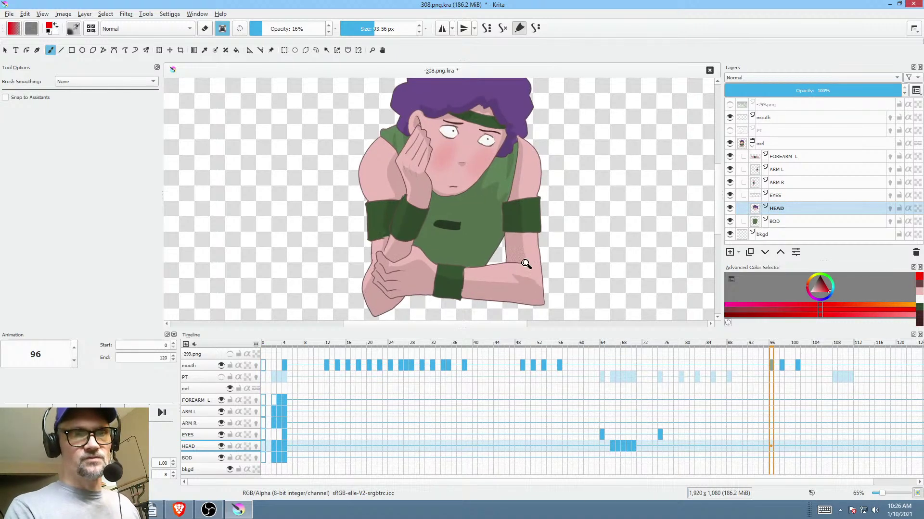
- On mouth frame 96, select the mouth drawing below the chin, shrink and tilt it, and place it on the face at 979, 494 px
scroll(571, 241, down, 2)
drag(508, 275, 500, 287)
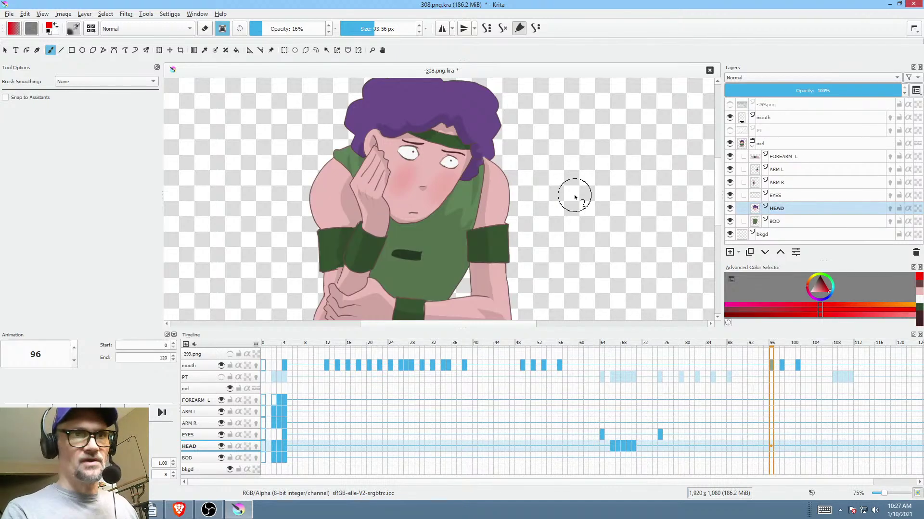
click(790, 121)
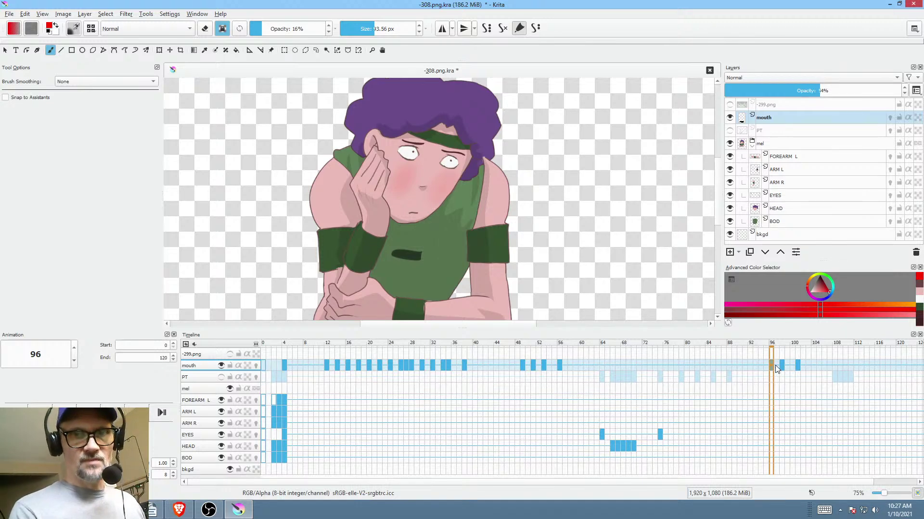
key(ctrl+shift+f)
mouse_move(417, 239)
mouse_down()
mouse_move(428, 241)
mouse_move(420, 239)
mouse_up()
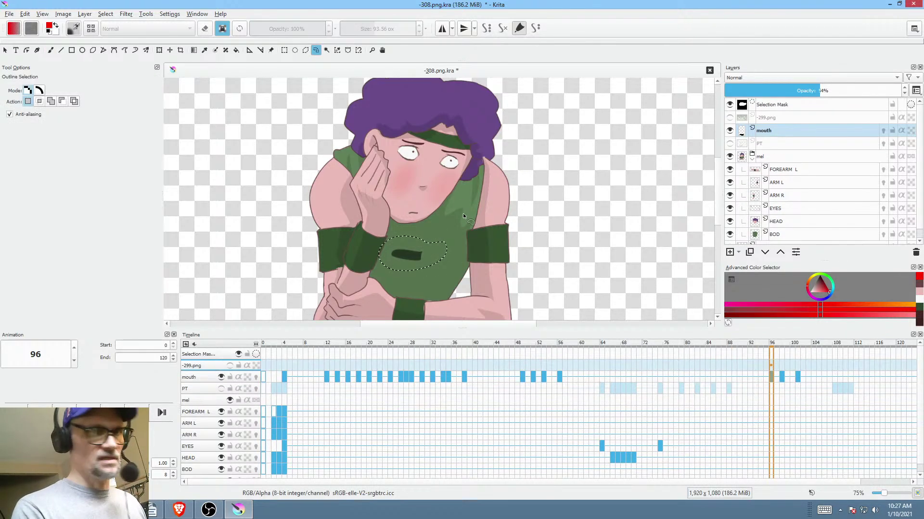
key(ctrl+t)
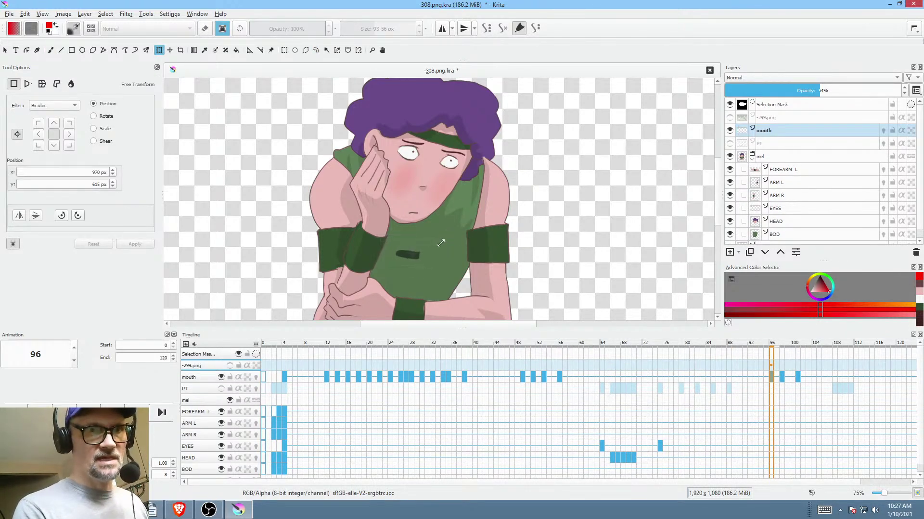
drag(416, 255, 428, 211)
key(Return)
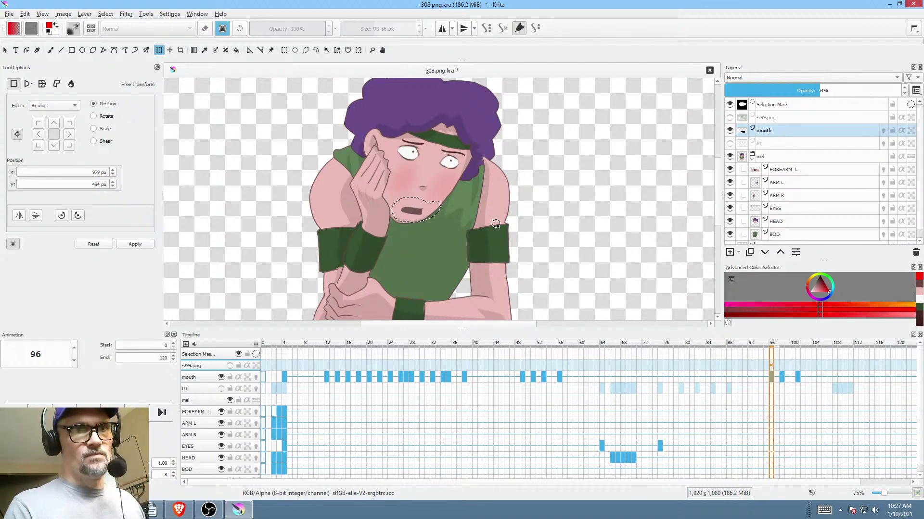
- On mouth frame 98, select the open mouth, scale it down, rotate it slightly and place it on the face at 984, 498 px
click(782, 377)
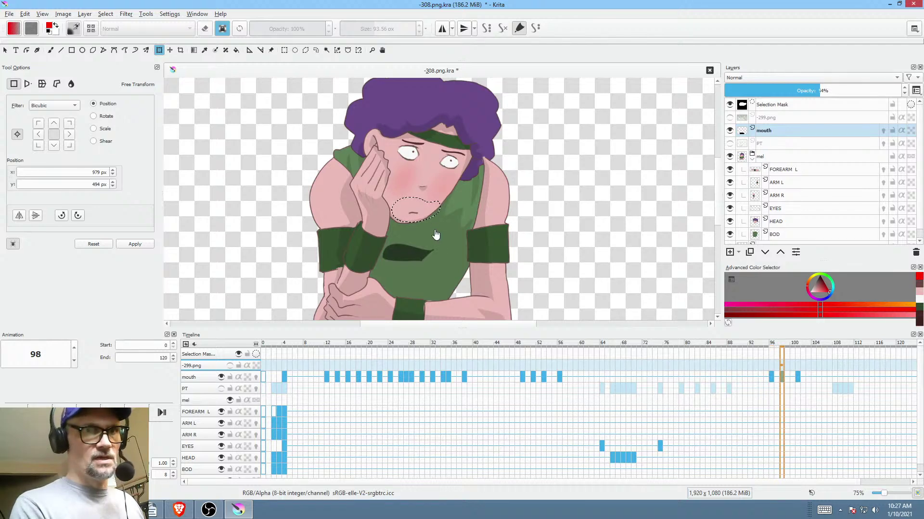
key(ctrl+l)
drag(403, 231, 407, 233)
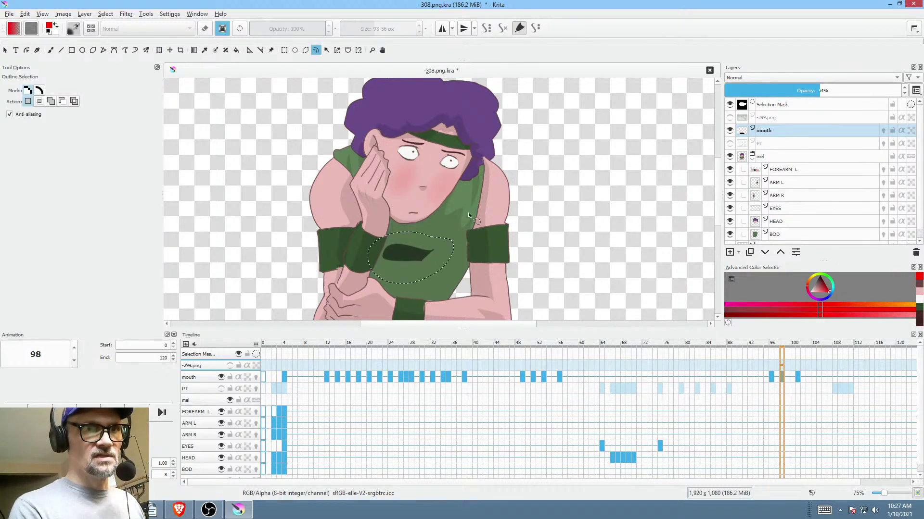
key(ctrl+t)
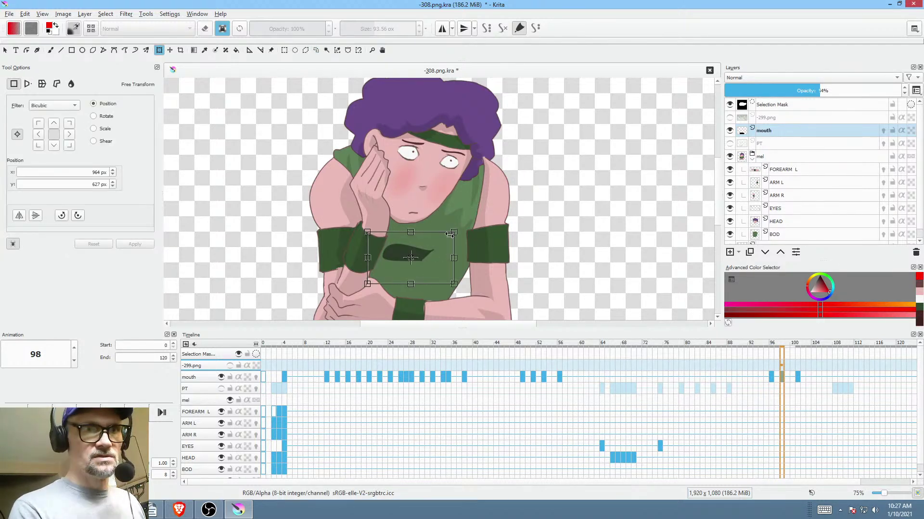
mouse_move(425, 262)
mouse_down()
mouse_move(439, 197)
mouse_move(427, 213)
mouse_up()
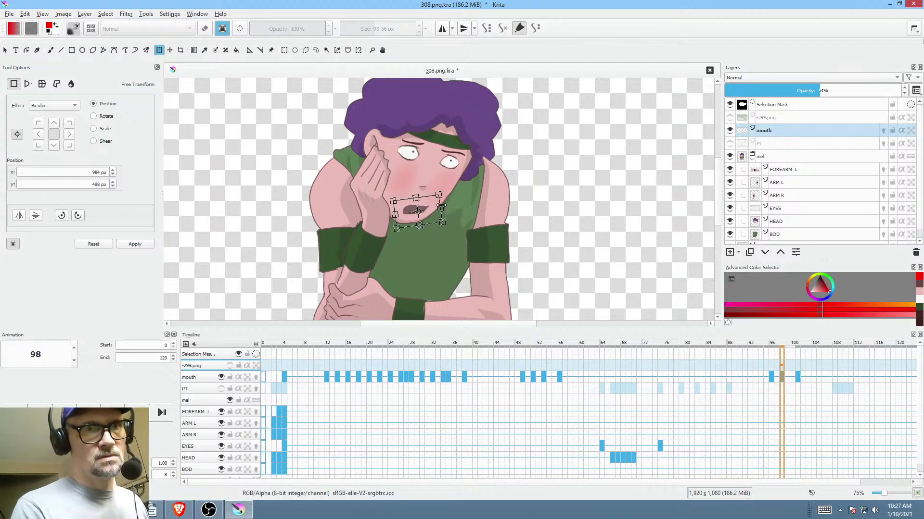
key(Return)
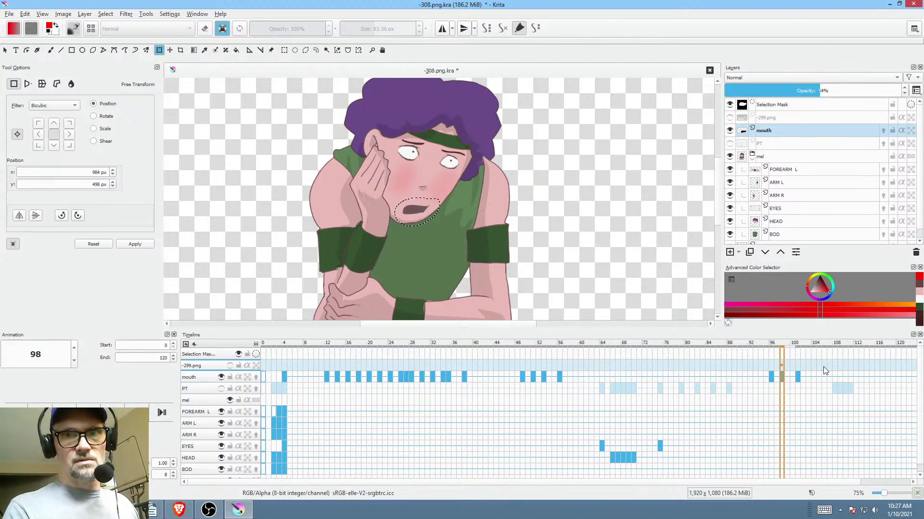
- On mouth frame 101, select the small mouth drawing and move it onto the face at 982, 493 px
click(797, 377)
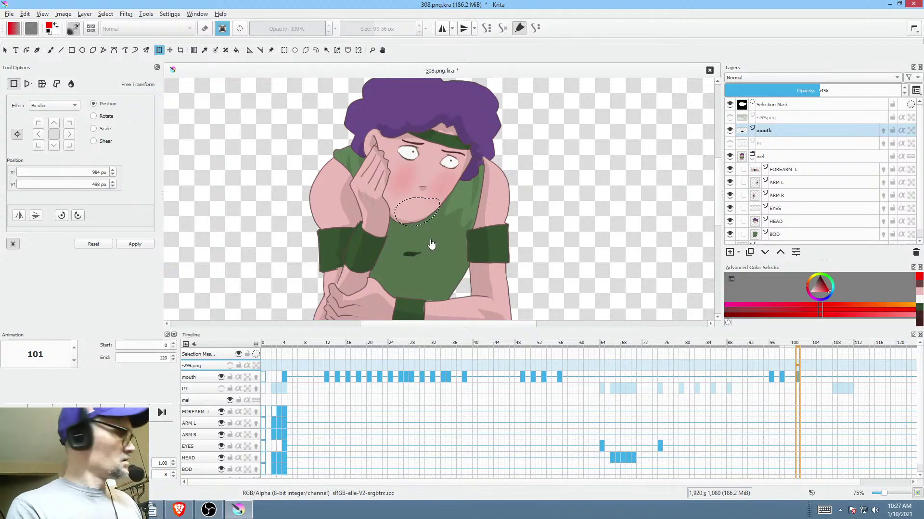
key(l)
mouse_move(436, 239)
mouse_down()
mouse_move(422, 238)
mouse_move(428, 213)
mouse_up()
key(ctrl+t)
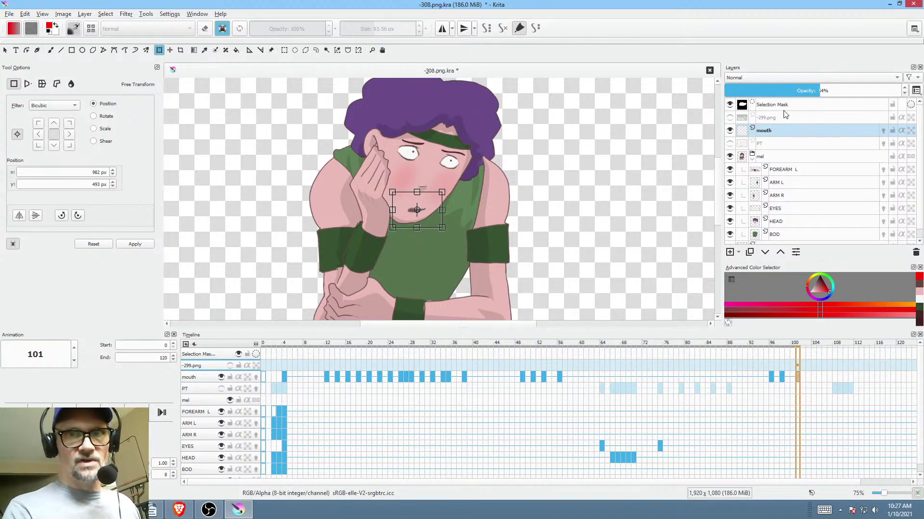
- Examine the PT sketch at frames 101 and 102, scrub the mouth frames with the sketch hidden, and leave the sketch hidden
click(730, 143)
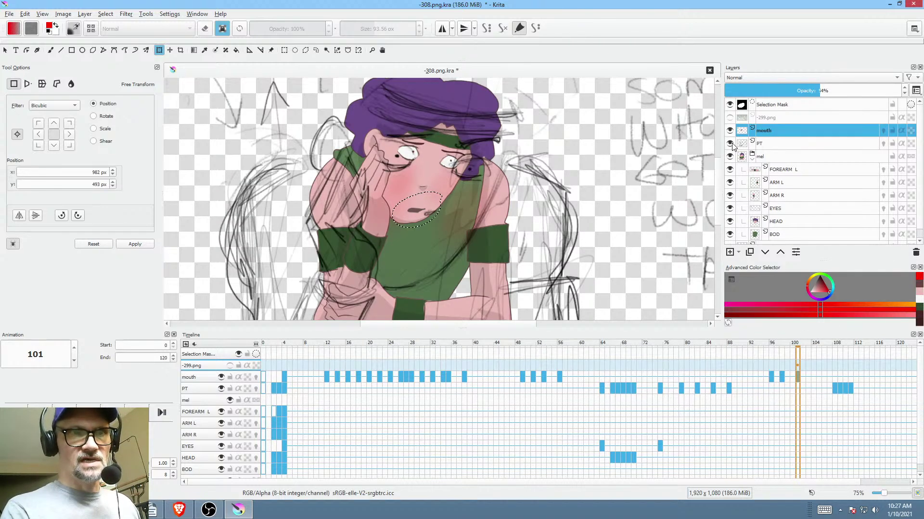
click(762, 143)
key(i)
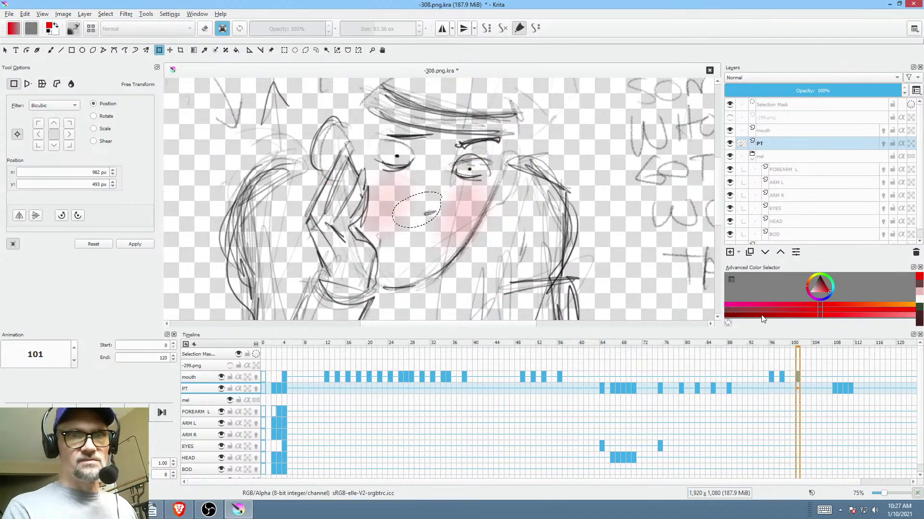
drag(799, 345, 804, 374)
click(731, 144)
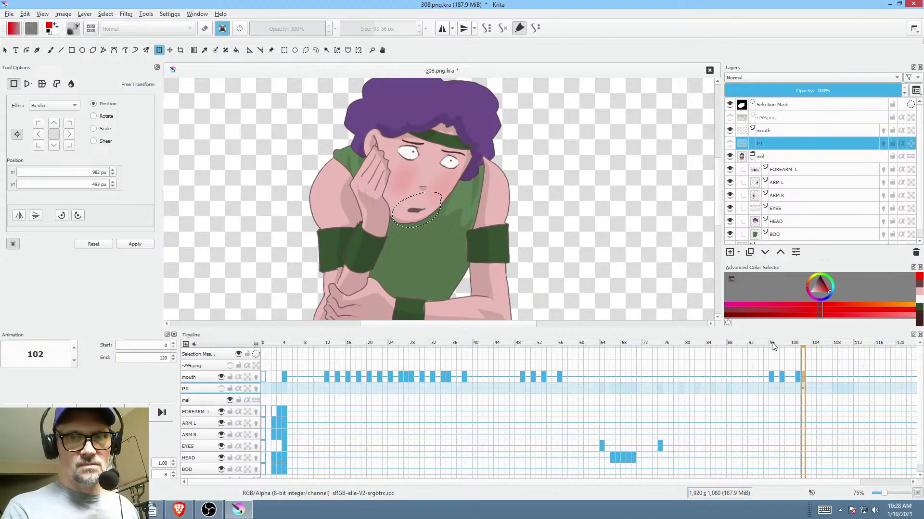
drag(772, 347, 794, 364)
mouse_move(748, 346)
mouse_down()
mouse_move(803, 355)
mouse_move(745, 347)
mouse_move(856, 348)
mouse_move(796, 348)
mouse_up()
click(730, 144)
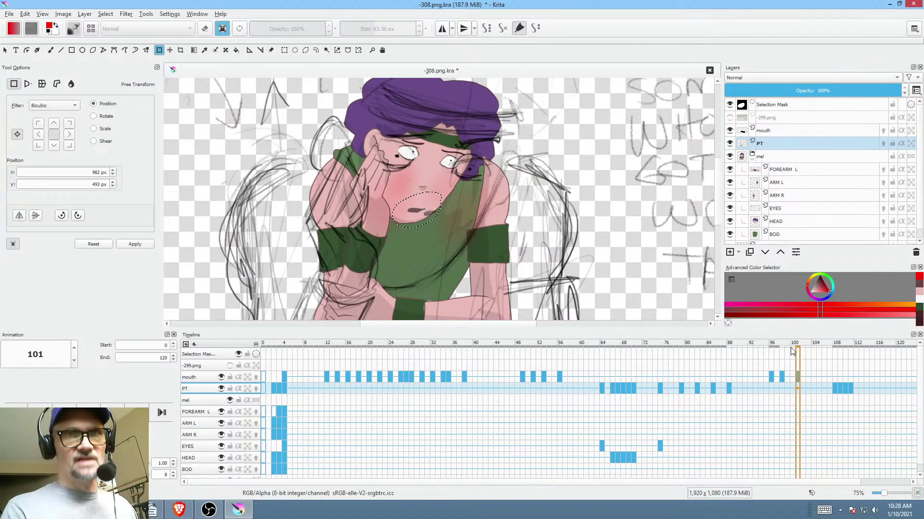
click(730, 143)
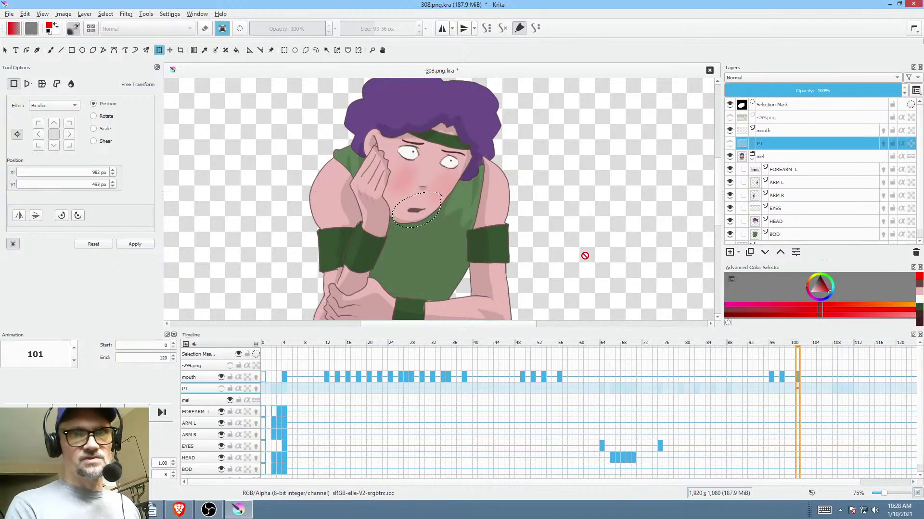
- At frame 103 on the mouth layer, flatten the mouth into a nearly closed line and tilt it
drag(809, 378, 619, 319)
scroll(471, 233, up, 3)
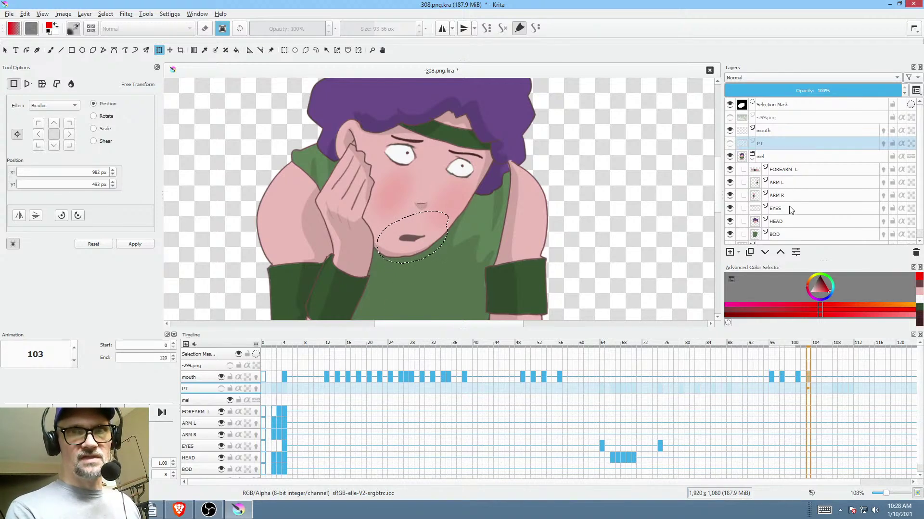
click(778, 129)
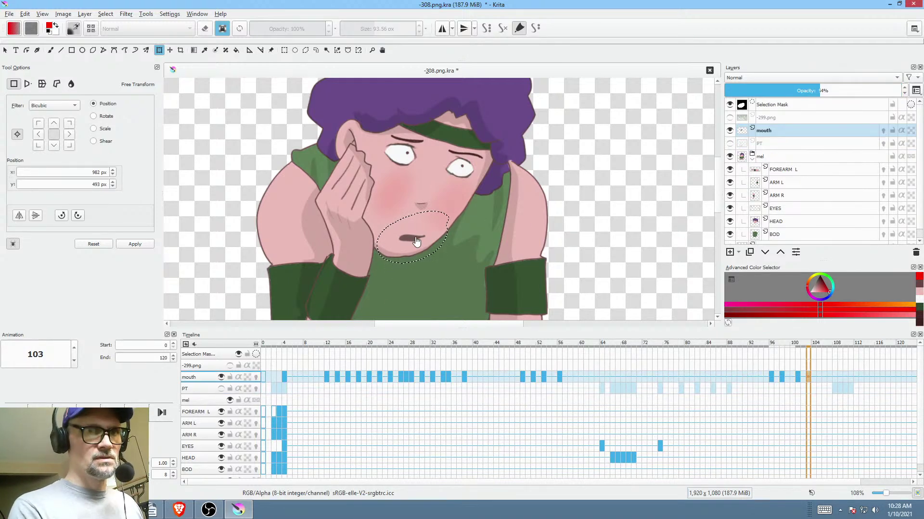
click(413, 262)
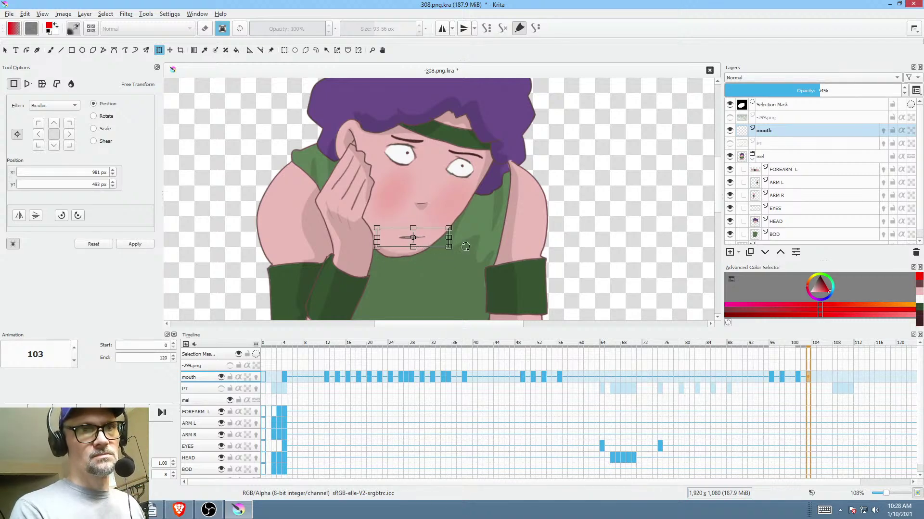
drag(469, 241, 437, 240)
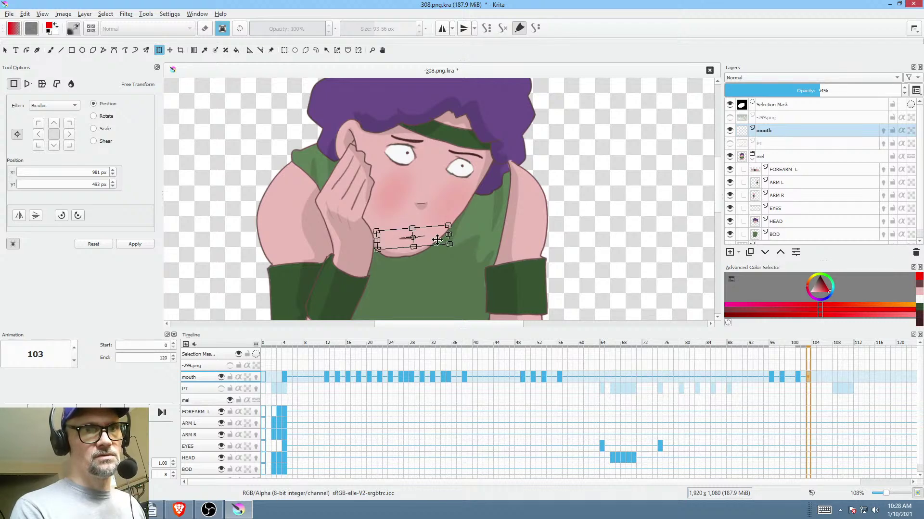
- Check the frame 103 mouth in mirrored view, readjust its tilt, shift it to 972, 494 px, and save the file
key(m)
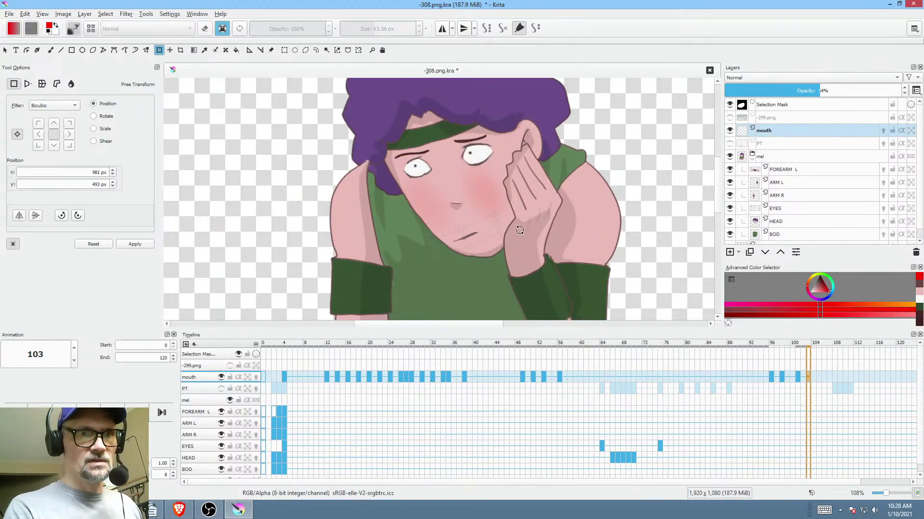
drag(520, 237, 494, 236)
key(m)
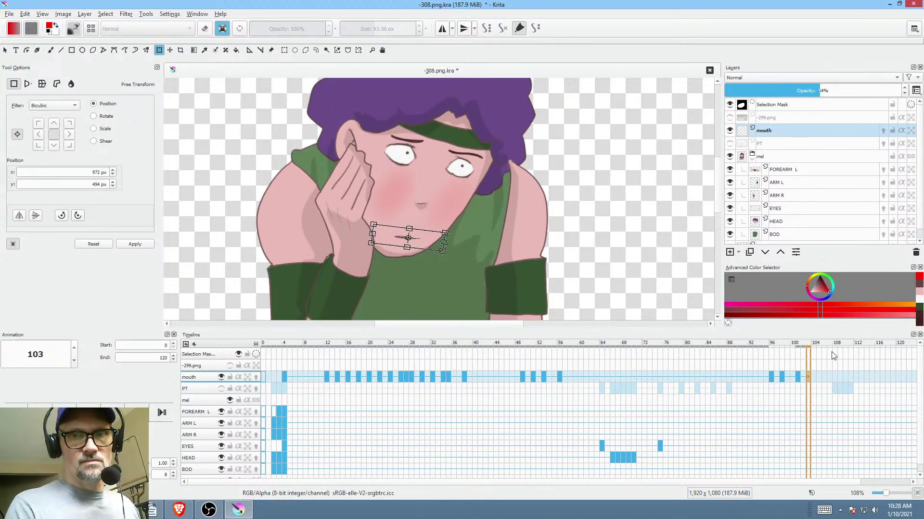
click(14, 14)
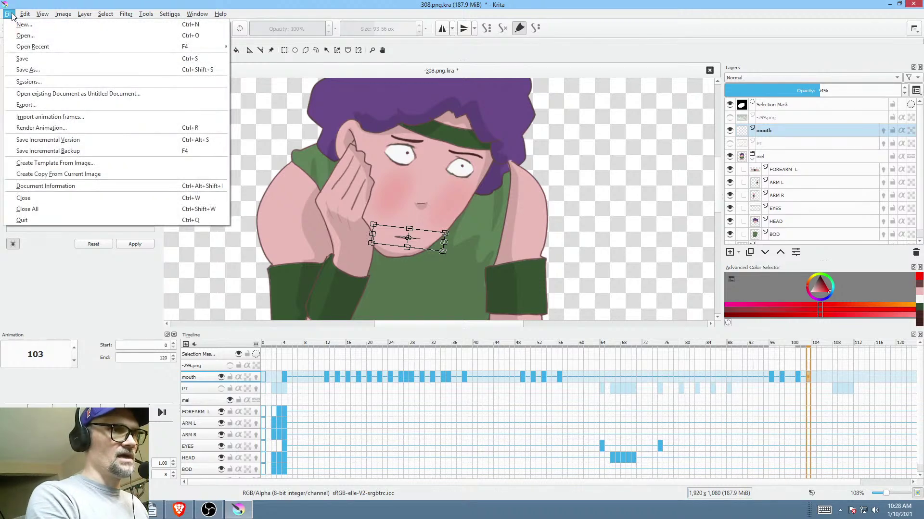
click(18, 55)
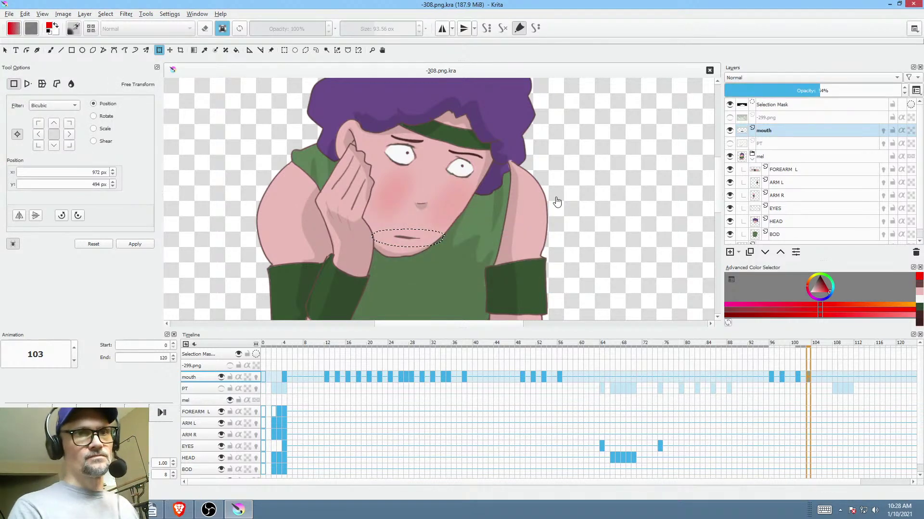
- Clear the selection, show the PT sketch over the character and compare them at frames 108 and 106
key(ctrl+shift+a)
scroll(573, 219, down, 3)
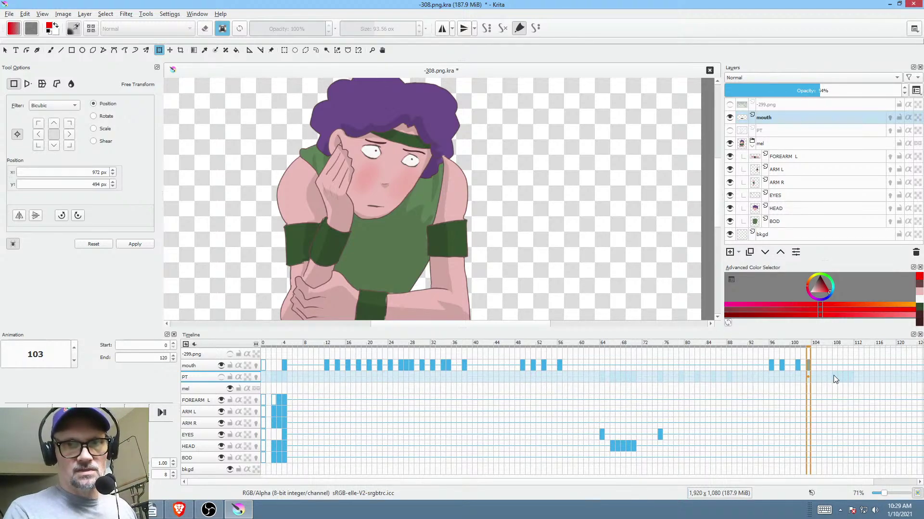
click(730, 130)
scroll(541, 207, down, 3)
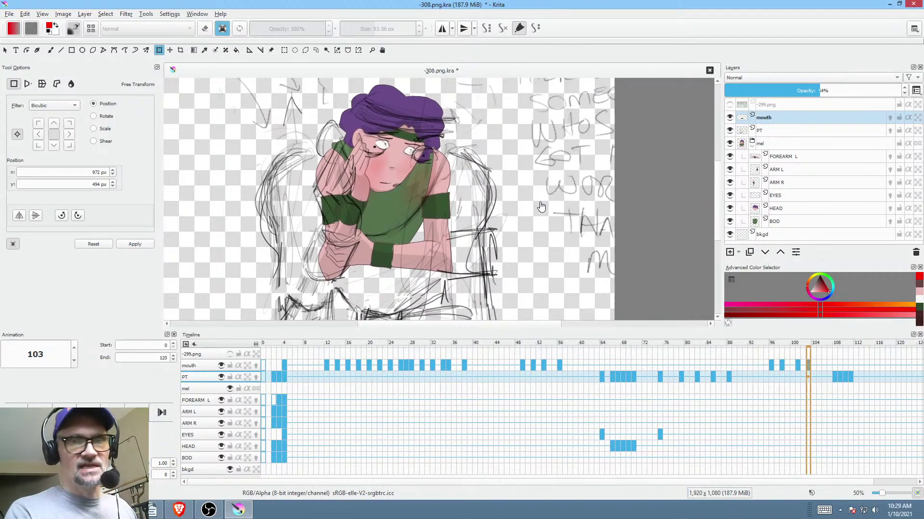
click(835, 367)
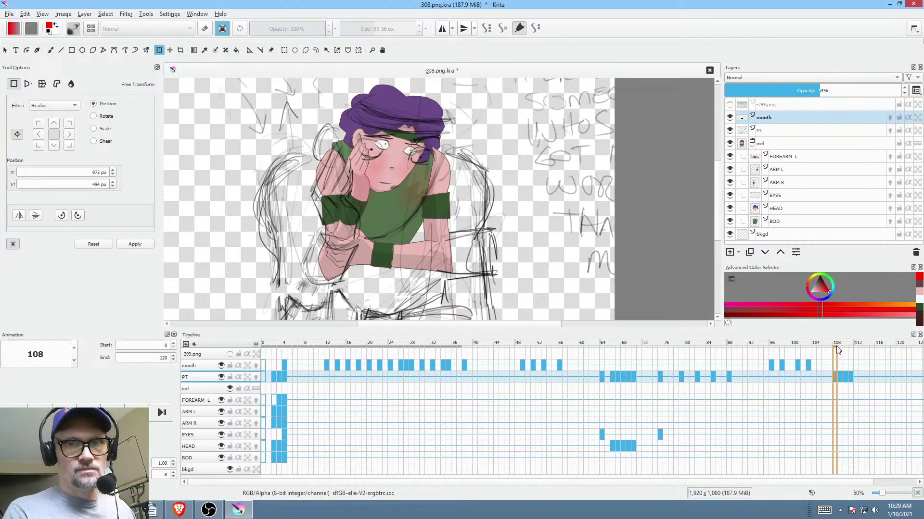
click(822, 377)
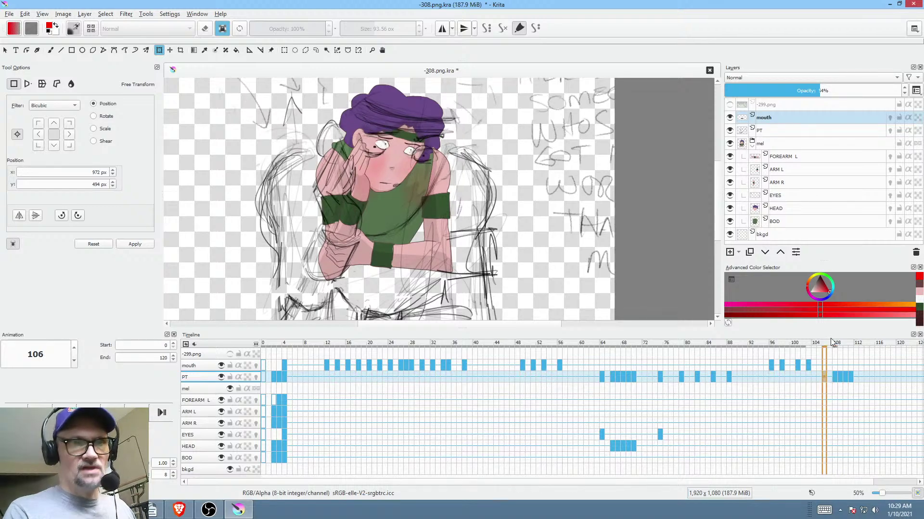
- Isolate the PT sketch, examine its pose change from frame 106 to 109, and hide the sketch to view the character
click(779, 129)
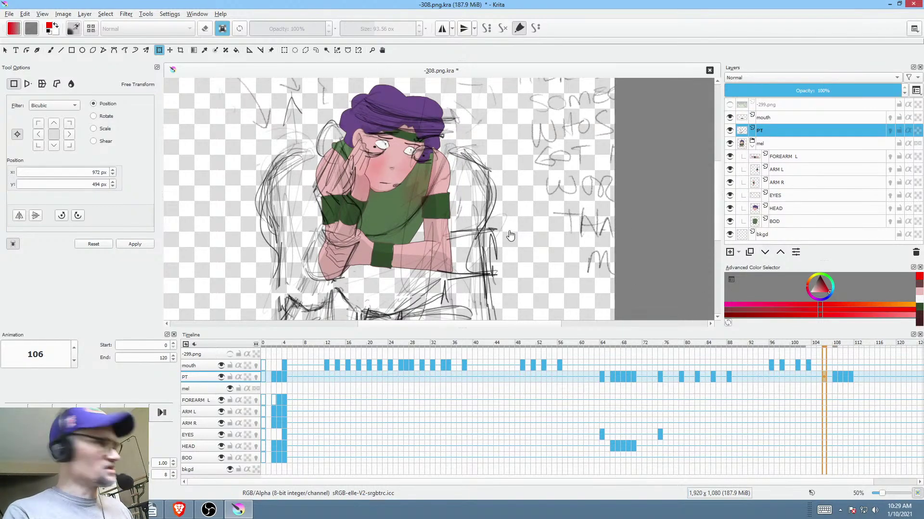
key(Tab)
key(Tab)
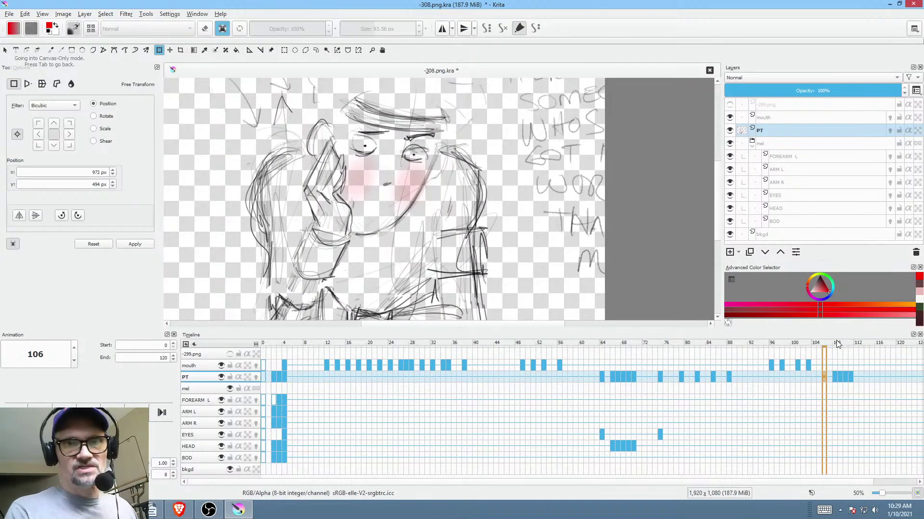
mouse_move(824, 340)
mouse_down()
mouse_move(854, 347)
mouse_move(835, 353)
mouse_move(861, 348)
mouse_move(833, 352)
mouse_up()
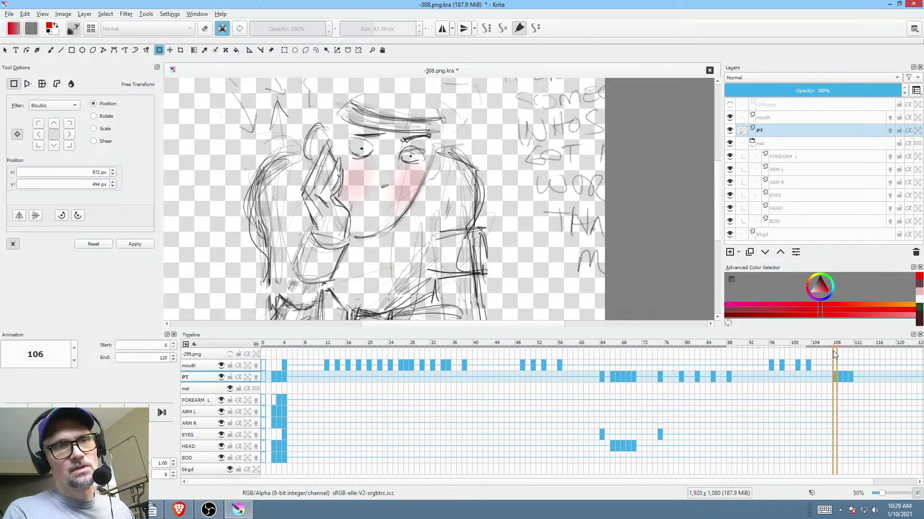
scroll(503, 241, down, 3)
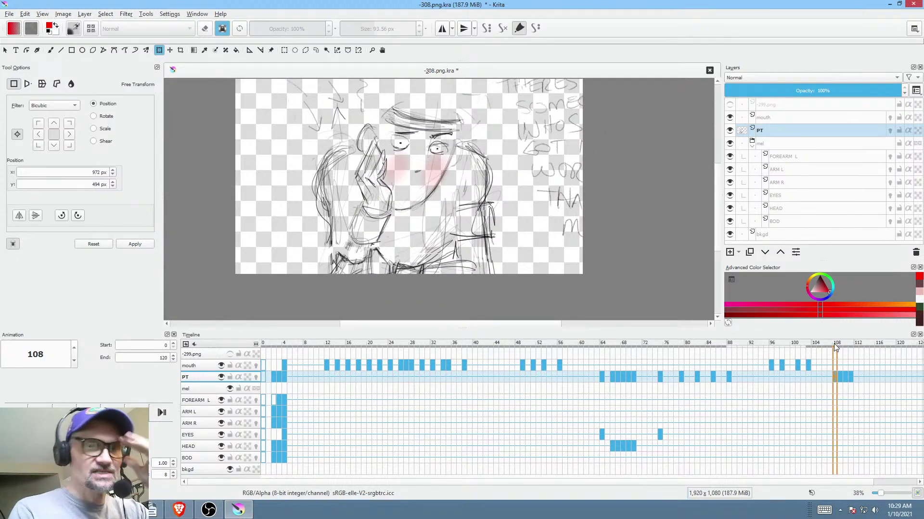
mouse_move(833, 343)
mouse_down()
mouse_move(852, 344)
mouse_move(791, 346)
mouse_move(849, 348)
mouse_move(841, 347)
mouse_up()
click(730, 130)
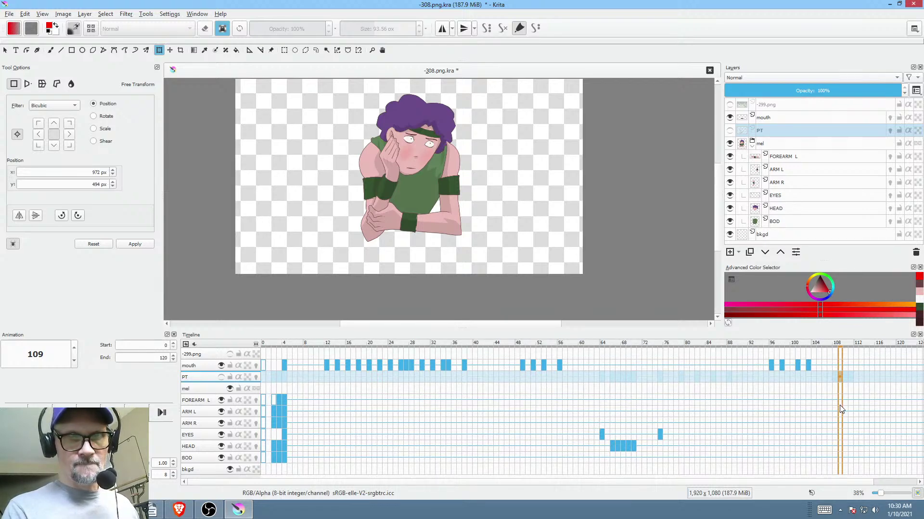
mouse_move(838, 406)
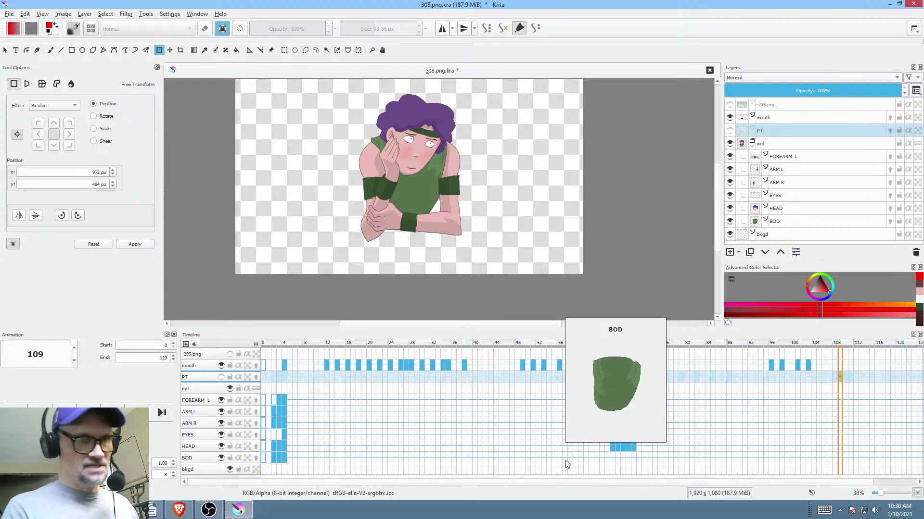
- On the HEAD layer at frame 108, tilt the head slightly counterclockwise and lower it to 997, 320 px
click(214, 446)
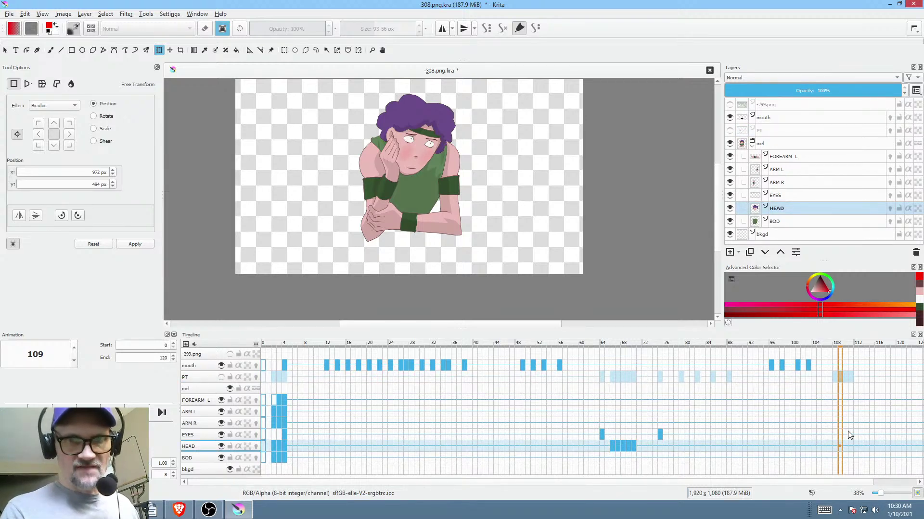
scroll(538, 188, up, 3)
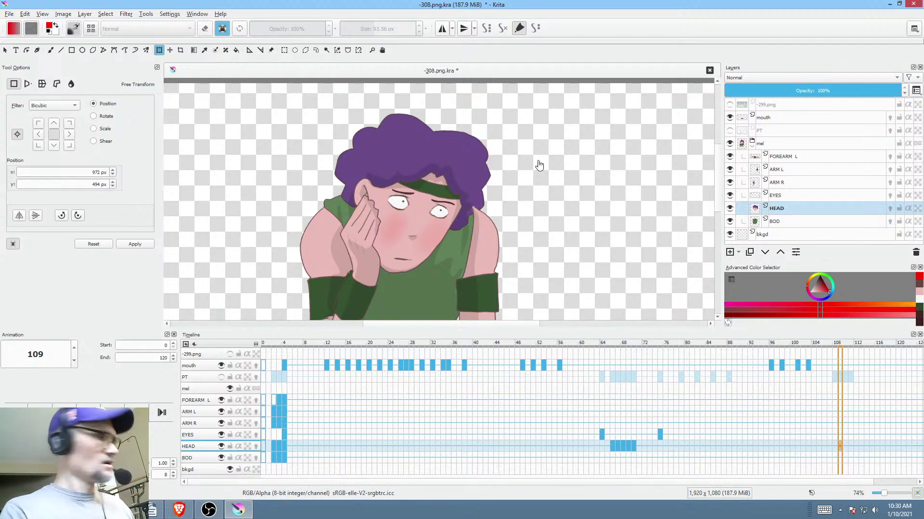
click(833, 447)
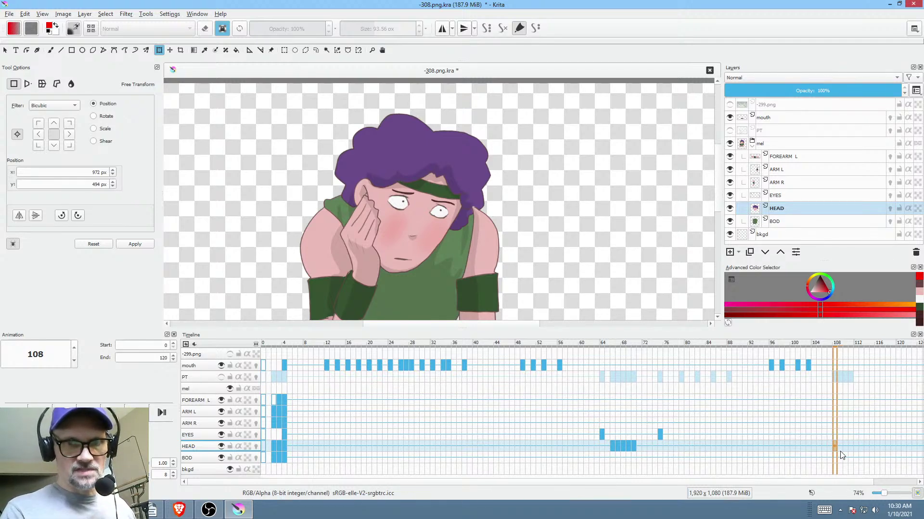
click(430, 223)
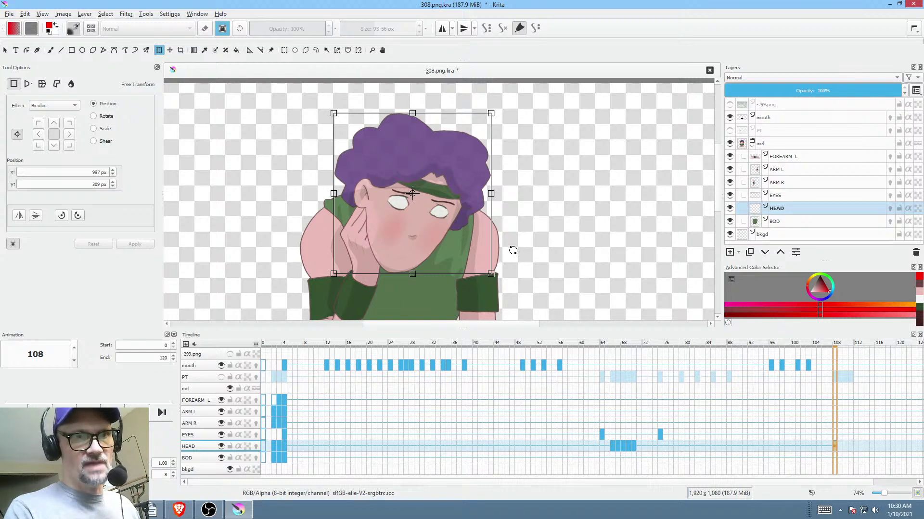
drag(518, 254, 520, 243)
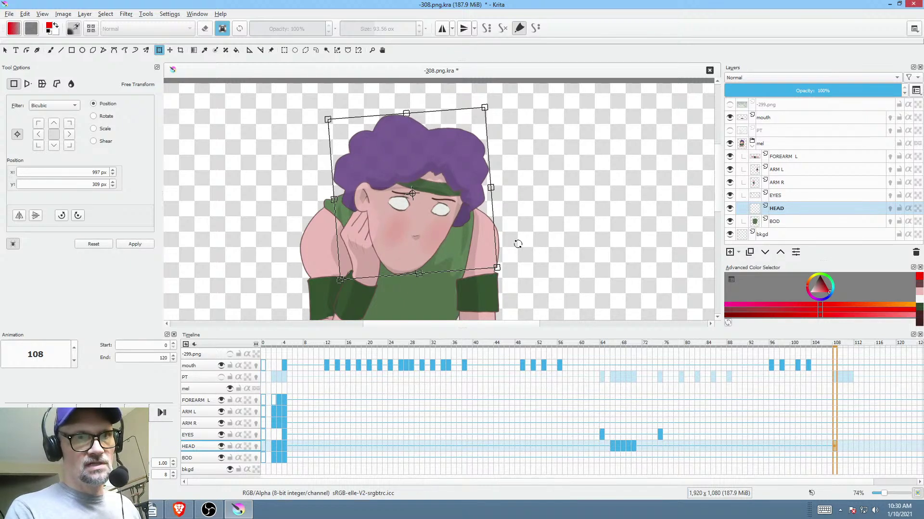
drag(425, 249, 424, 250)
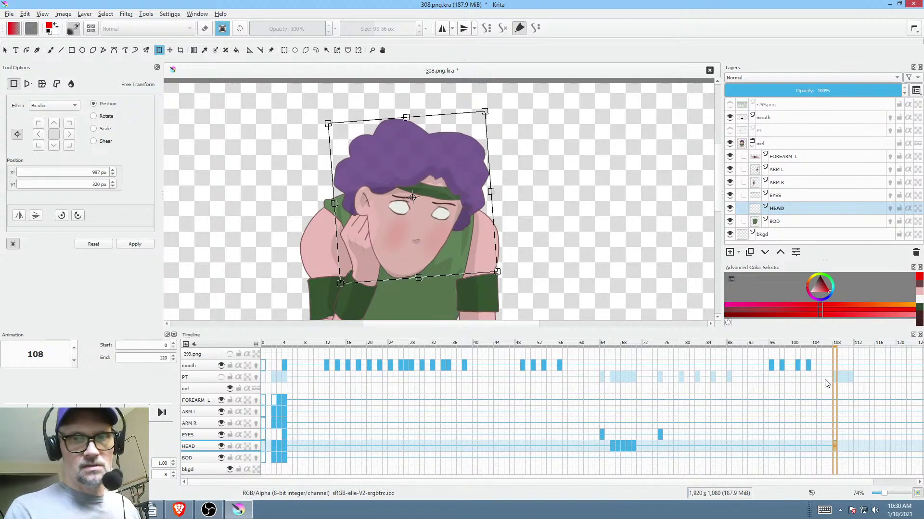
- Nudge the head slightly down at frame 109, and at frame 111 tilt it and shift it to 985, 334 px
click(845, 444)
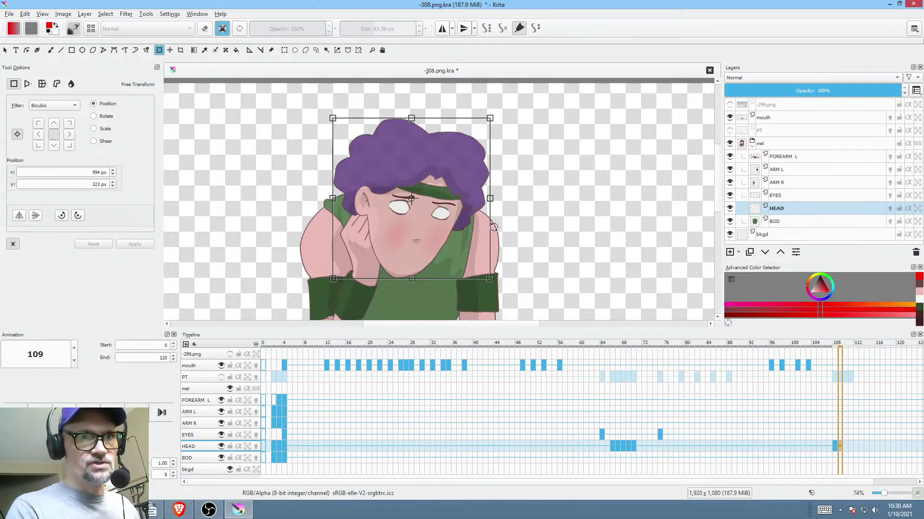
drag(426, 244, 429, 246)
click(850, 447)
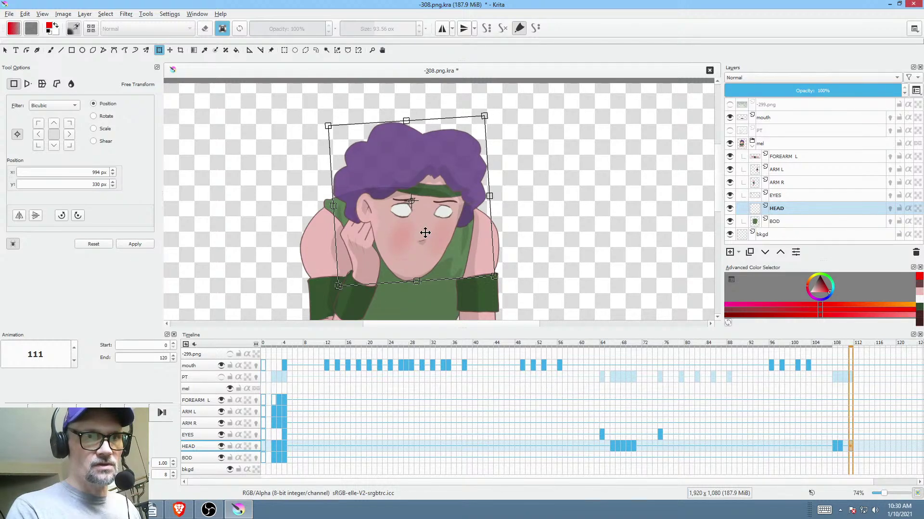
drag(423, 231, 420, 239)
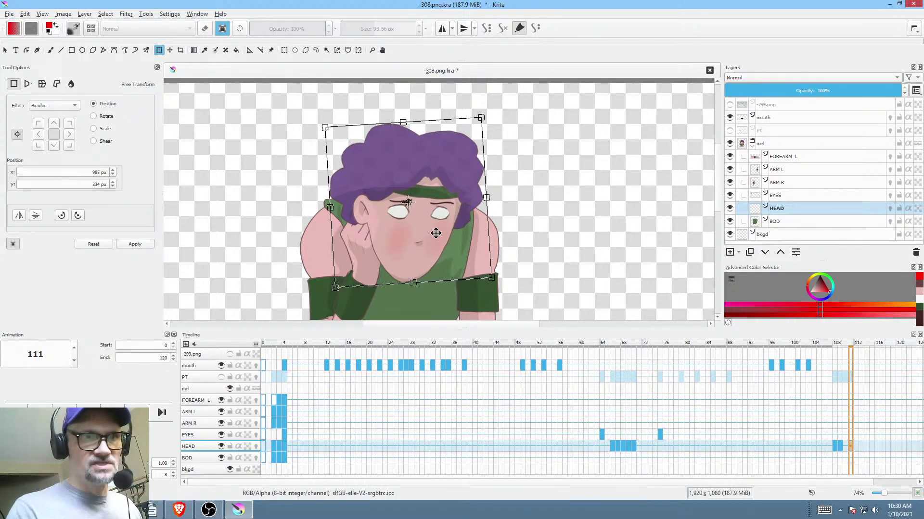
- Compare the HEAD drawings at frames 109 and 111, and copy the frame 111 keyframe to frame 110
click(847, 447)
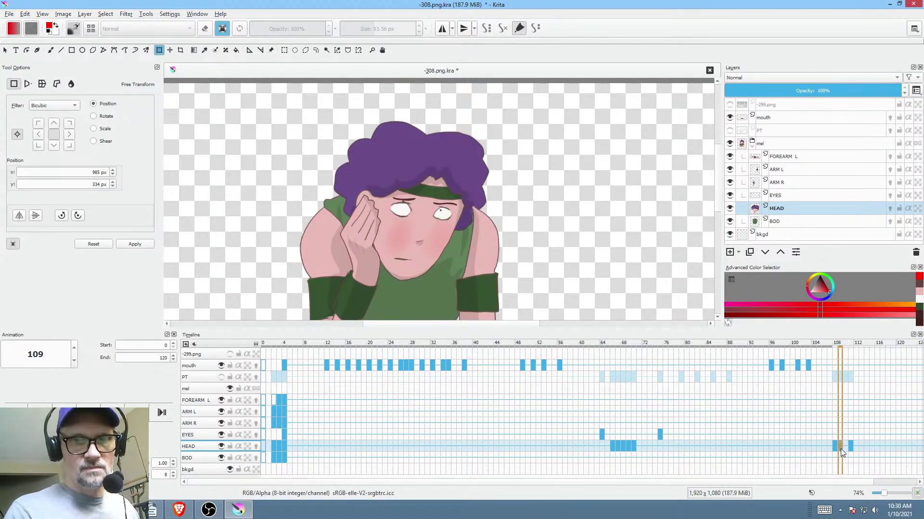
click(849, 446)
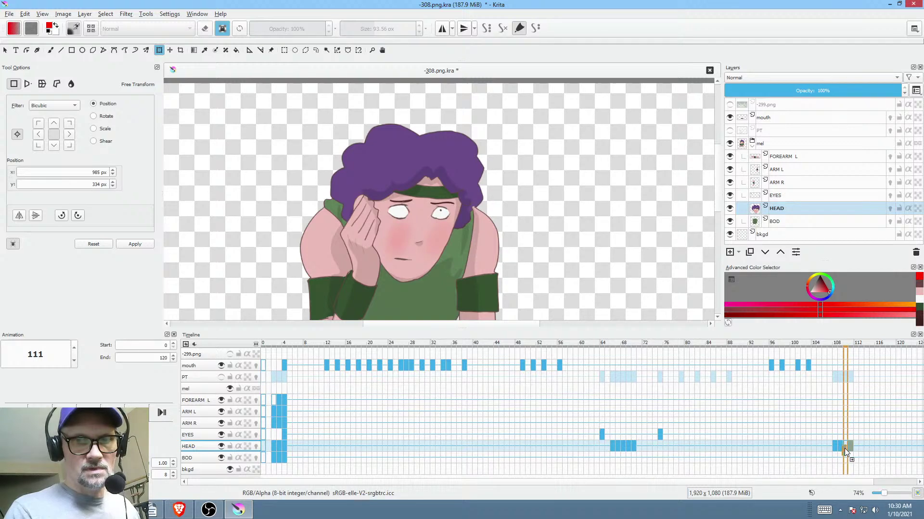
click(844, 447)
- At frame 111, tilt the head further counterclockwise and shift it to 973, 331 px
click(851, 445)
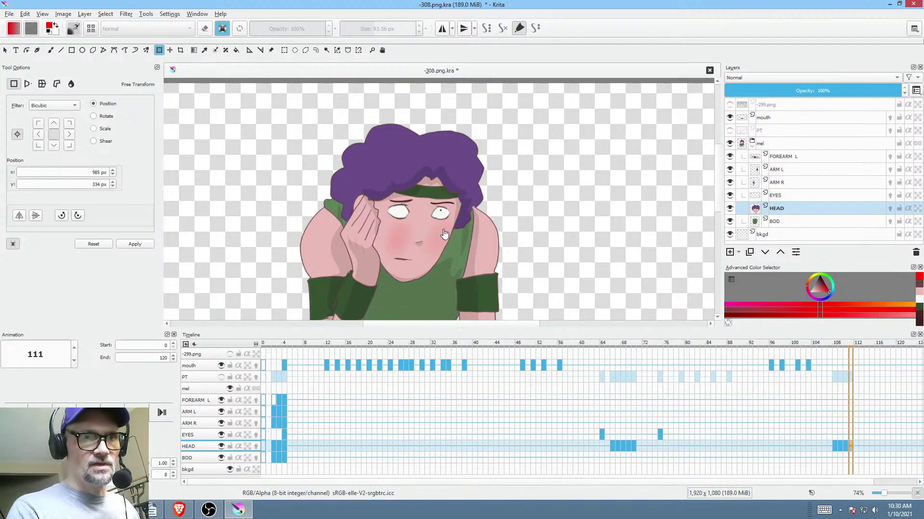
drag(498, 253, 494, 230)
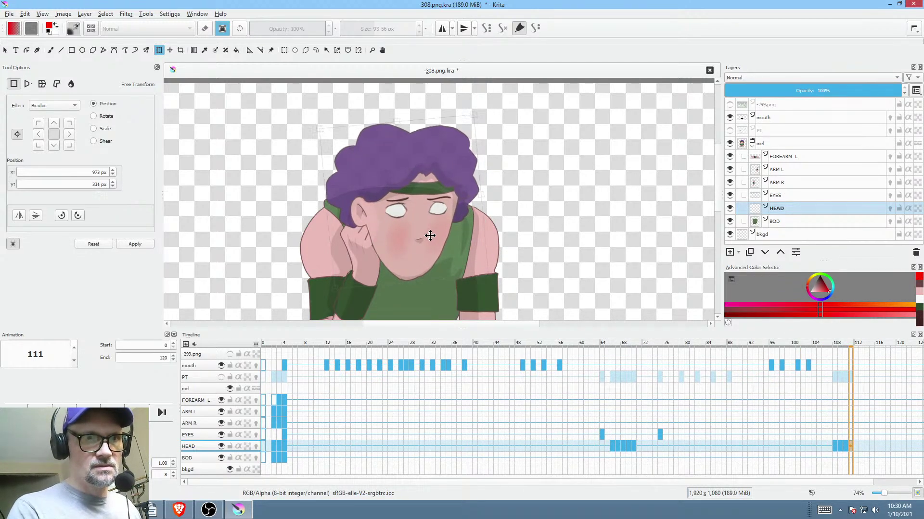
- Move the HEAD drawing on frame 111 slightly up to position 972, 325 px and apply the transform
mouse_move(429, 238)
mouse_down()
mouse_move(461, 238)
mouse_move(439, 242)
mouse_up()
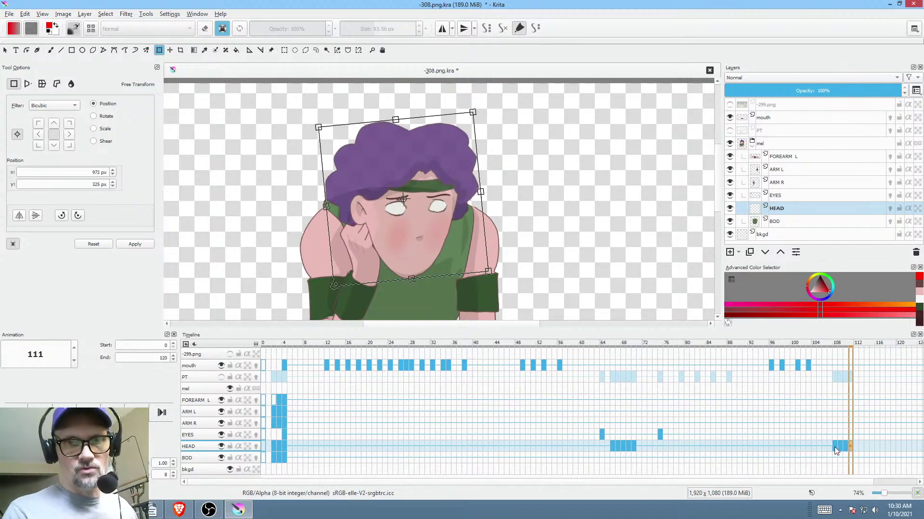
key(Return)
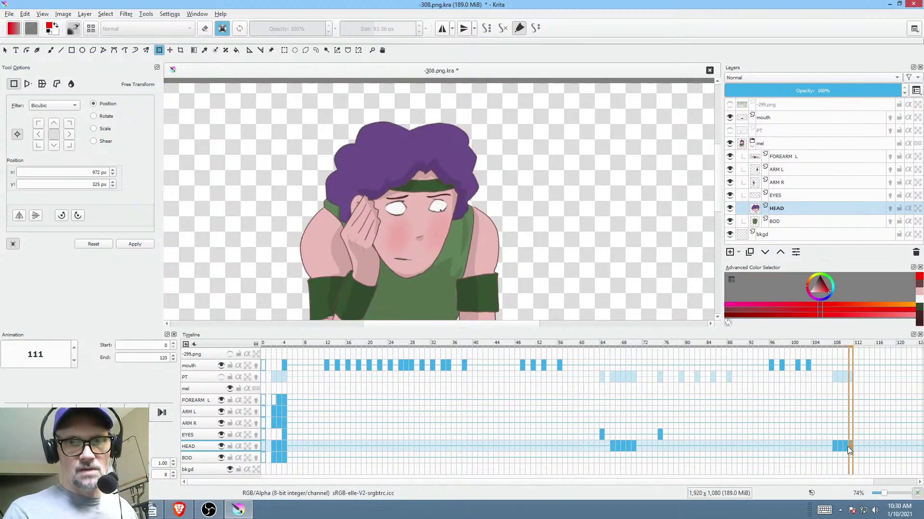
- Add a blank frame to the EYES layer at frame 108
click(835, 446)
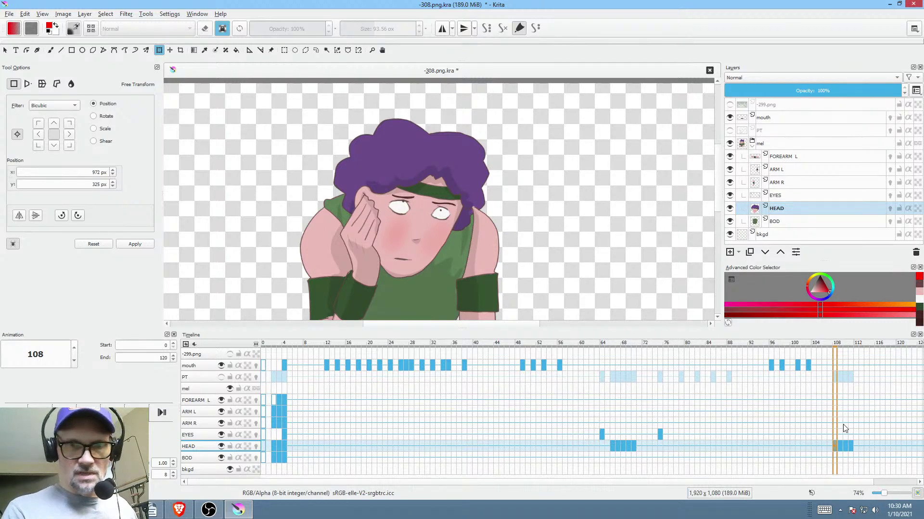
right_click(835, 434)
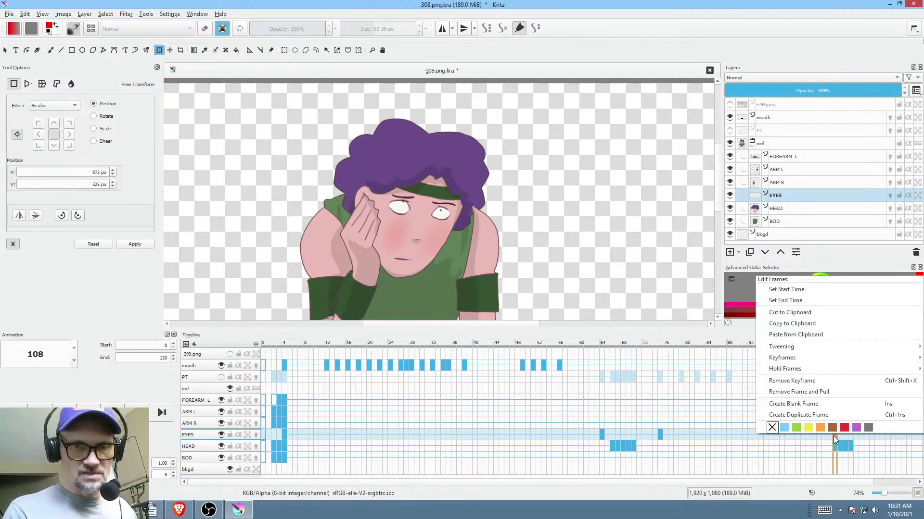
key(Escape)
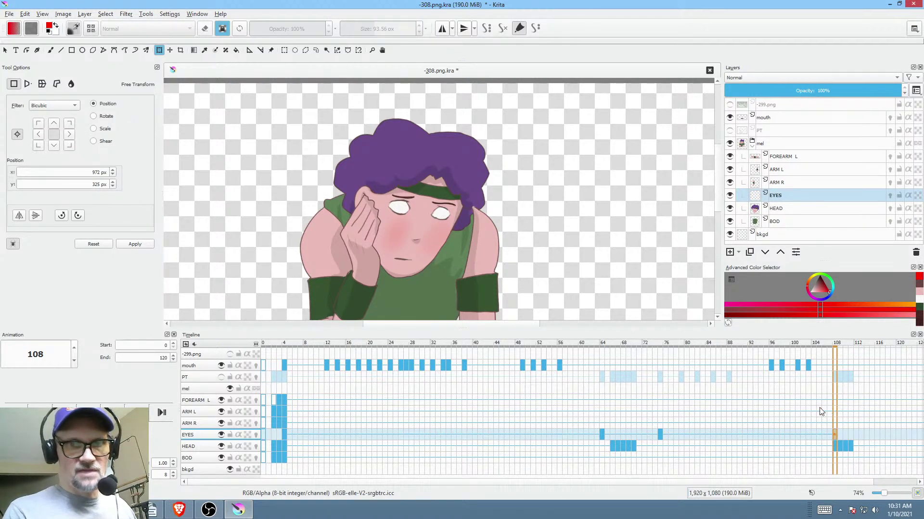
- With the BOD layer selected, compare the head and body pose across frames 107 to 109, close up and zoomed out
click(803, 221)
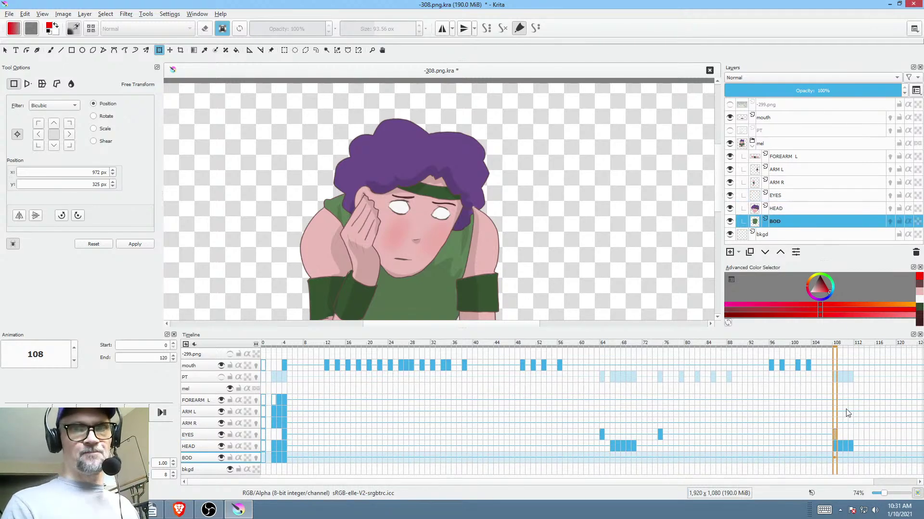
click(834, 433)
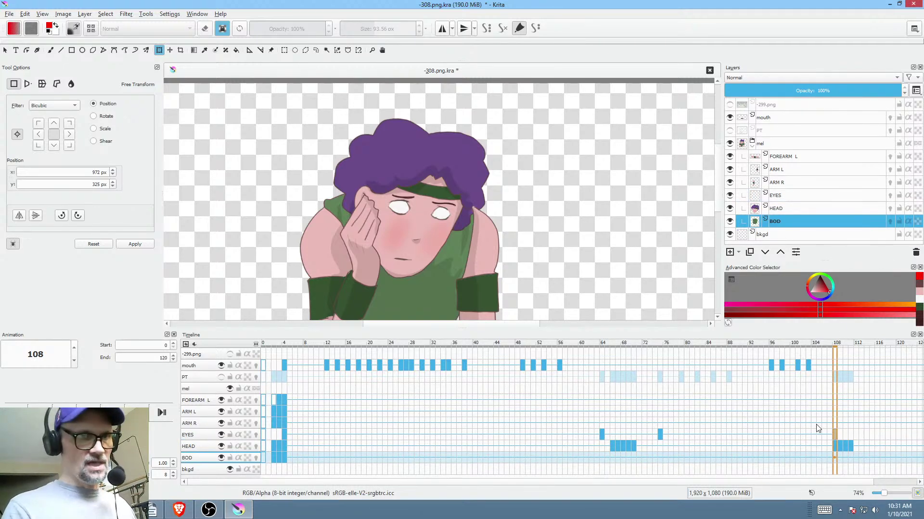
click(208, 460)
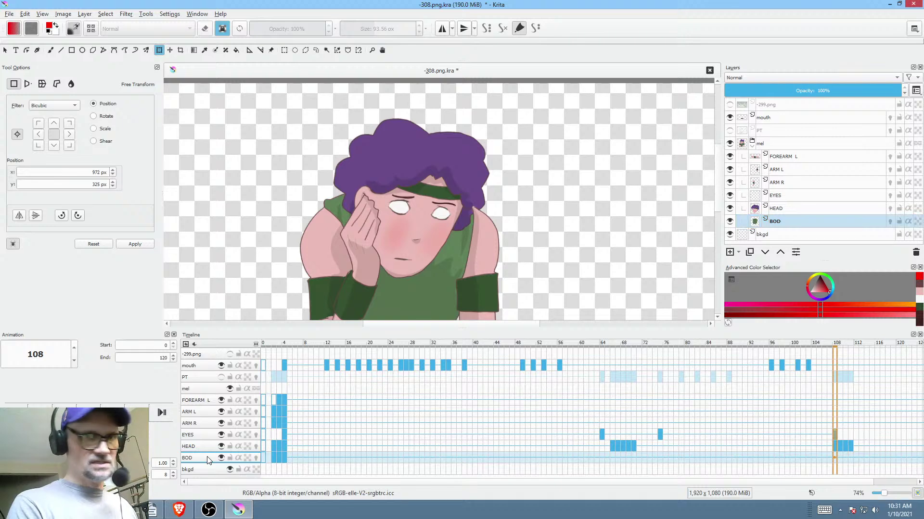
click(826, 457)
click(832, 457)
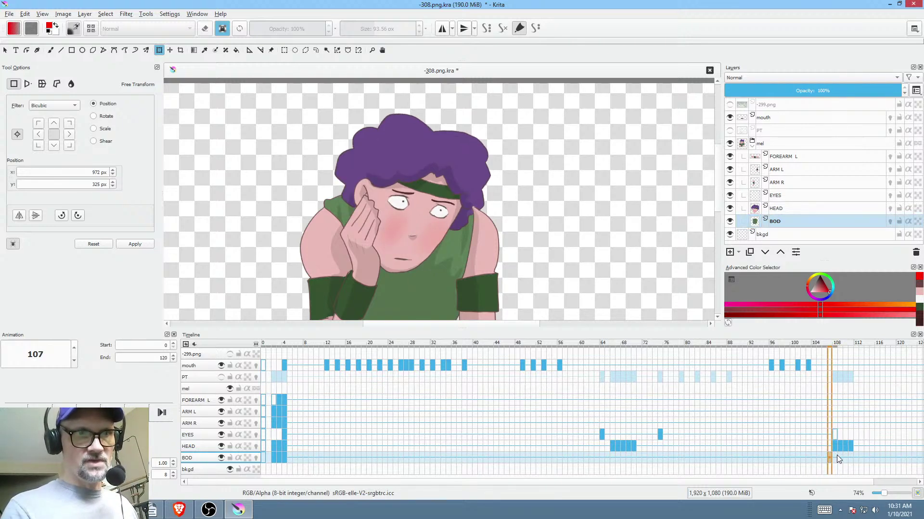
click(838, 456)
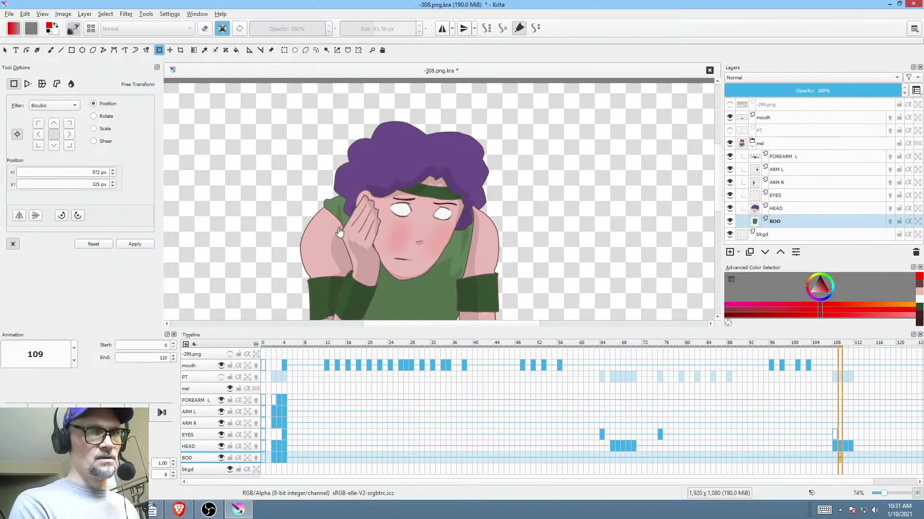
scroll(339, 232, down, 2)
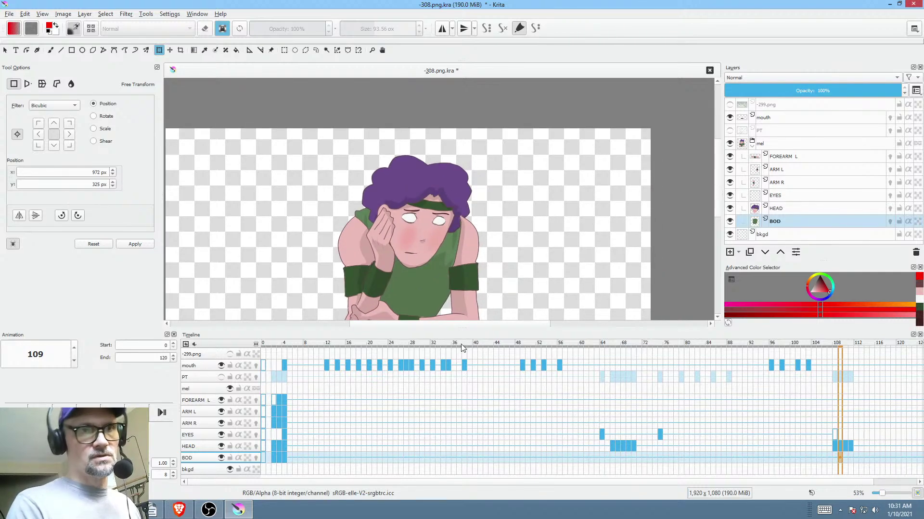
mouse_move(458, 366)
scroll(505, 206, down, 1)
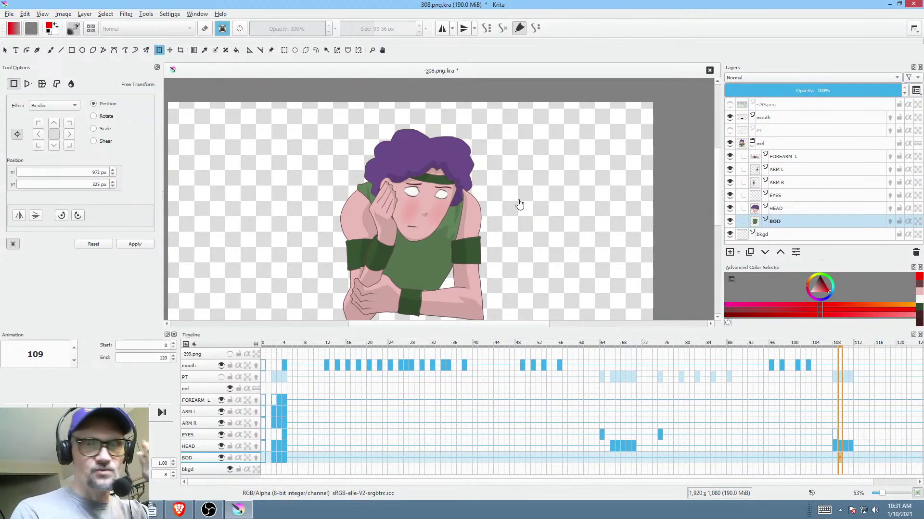
mouse_move(824, 145)
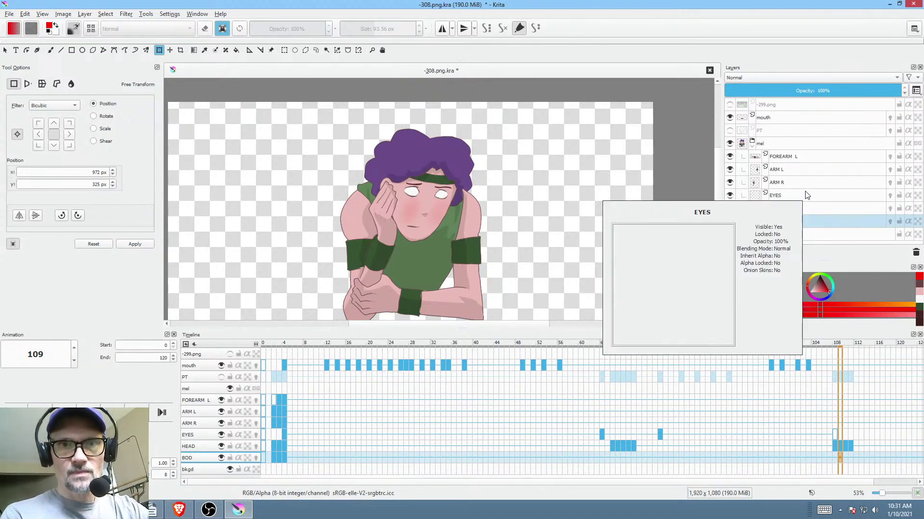
- On frame 108, place the ARM R transform pivot at the shoulder and rotate the arm slightly clockwise, shifting it to about 754, 354 px
click(813, 182)
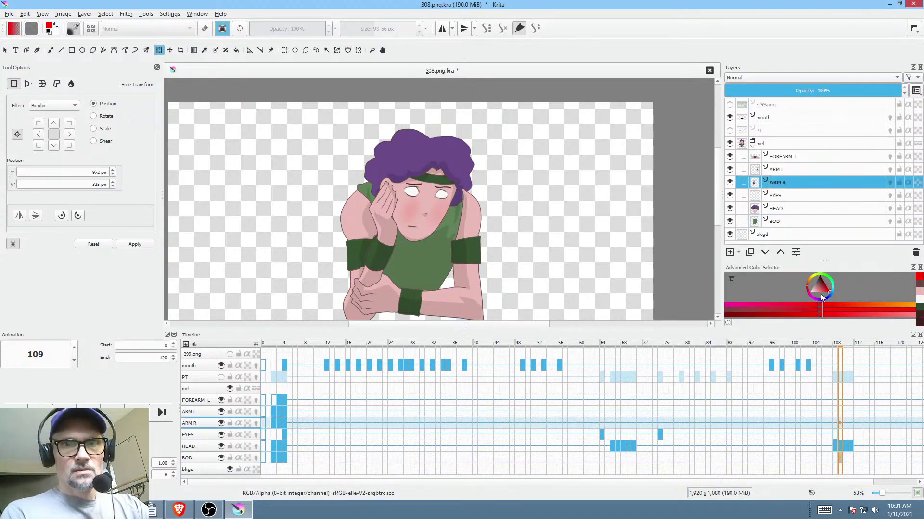
click(833, 457)
click(831, 456)
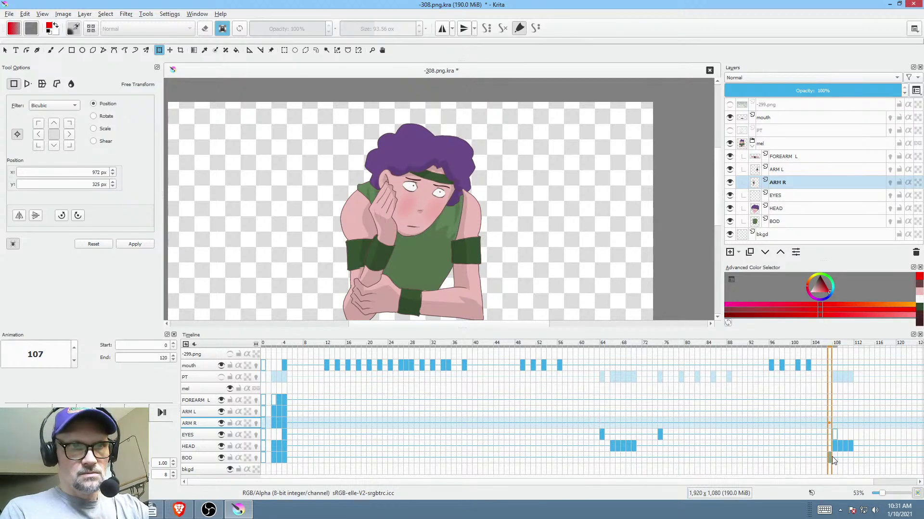
click(836, 457)
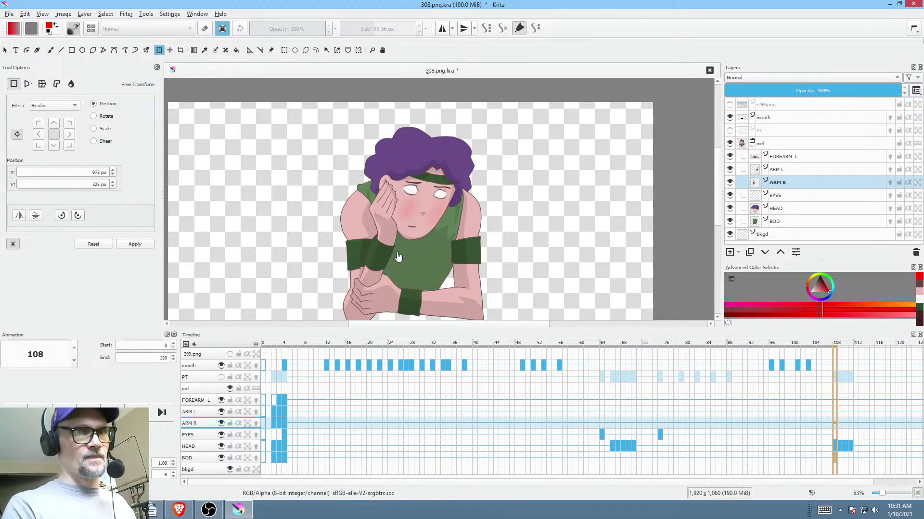
scroll(434, 236, up, 2)
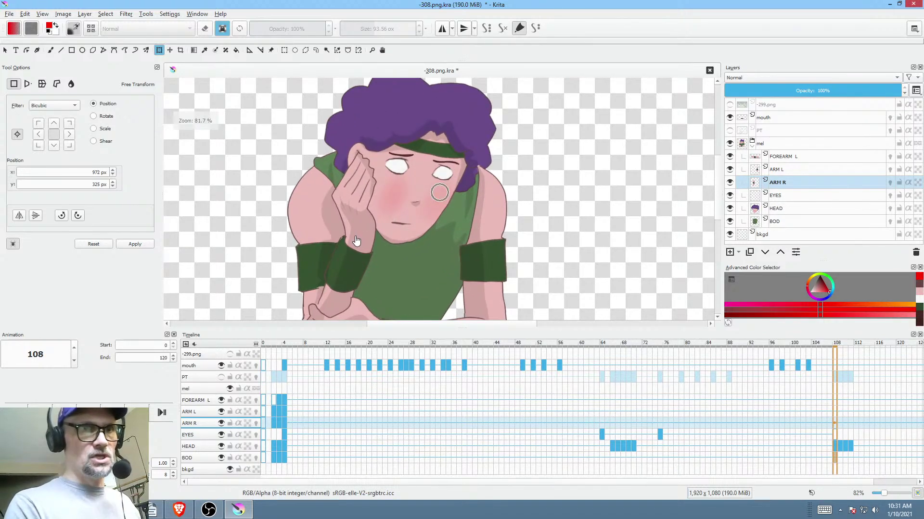
click(362, 256)
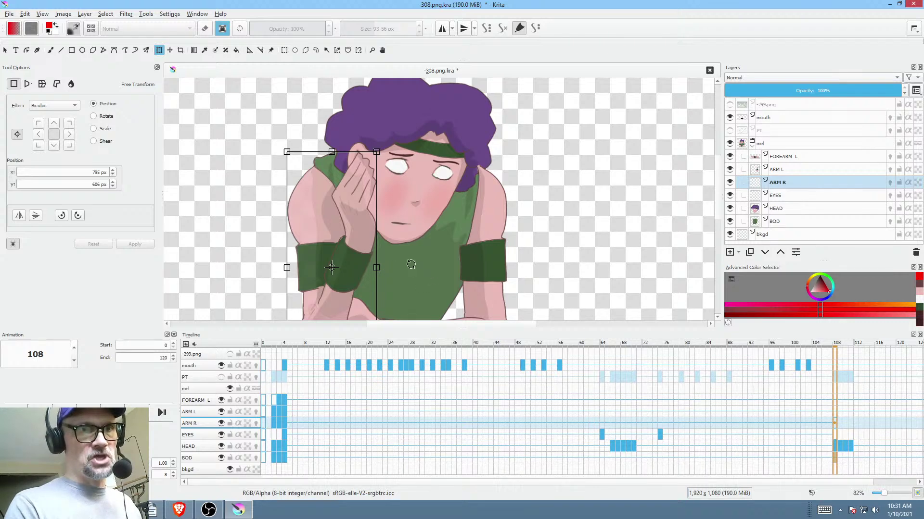
drag(333, 271, 314, 165)
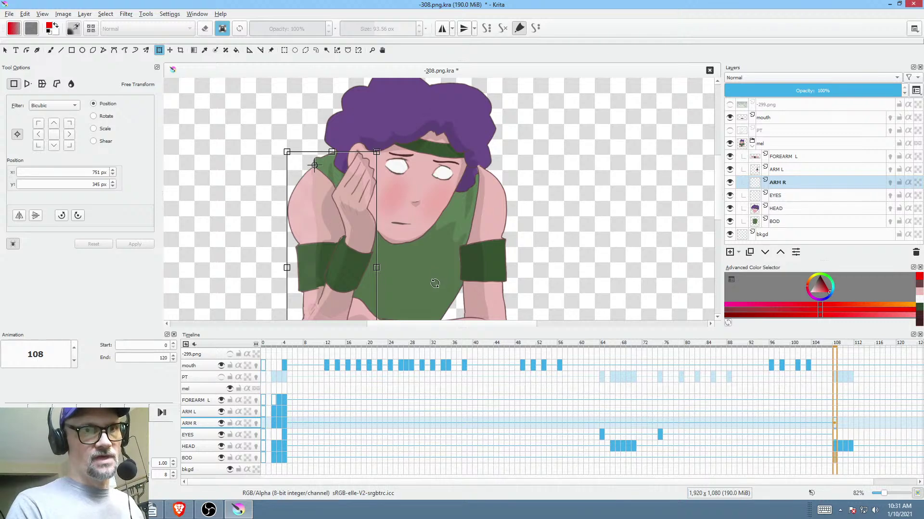
drag(433, 288, 423, 295)
mouse_move(342, 267)
mouse_down()
mouse_move(345, 253)
mouse_move(343, 270)
mouse_up()
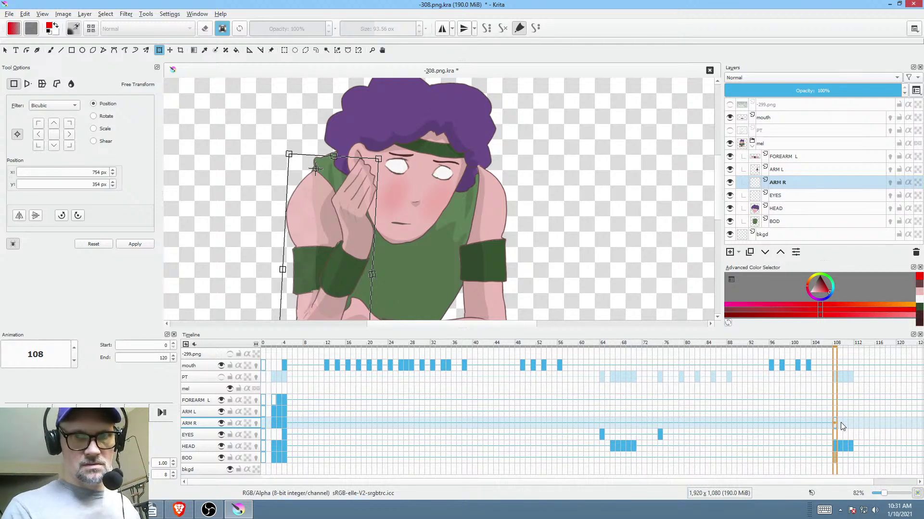
- Pose ARM R on frames 109, 110 and 111, rotating it slightly further clockwise and lowering it a little on each frame
click(842, 426)
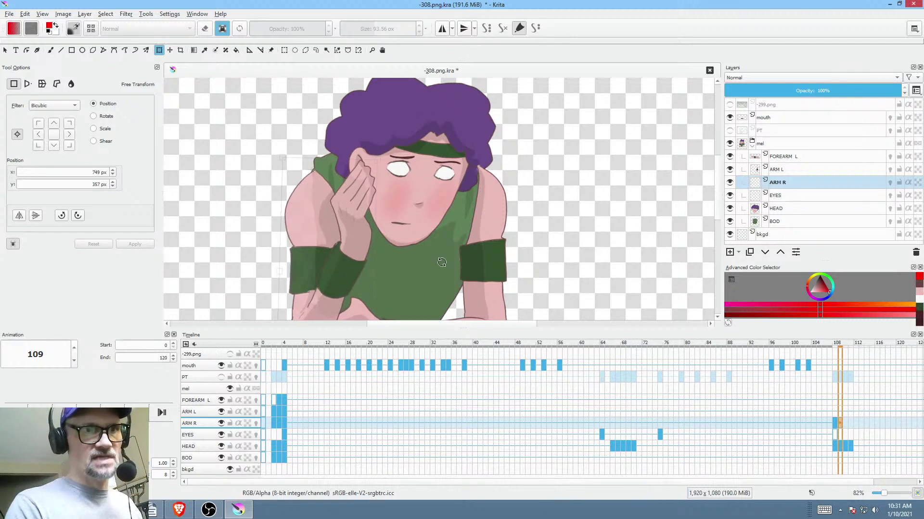
drag(338, 288, 339, 290)
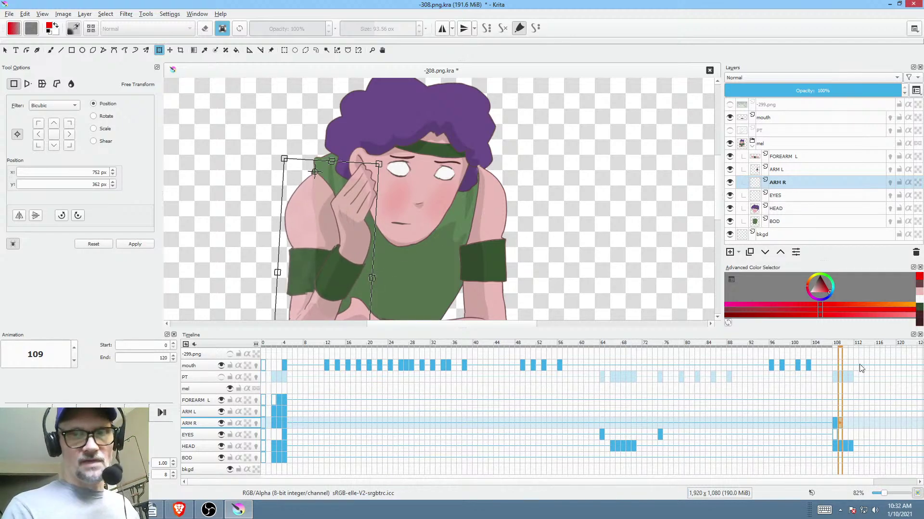
click(846, 423)
click(350, 247)
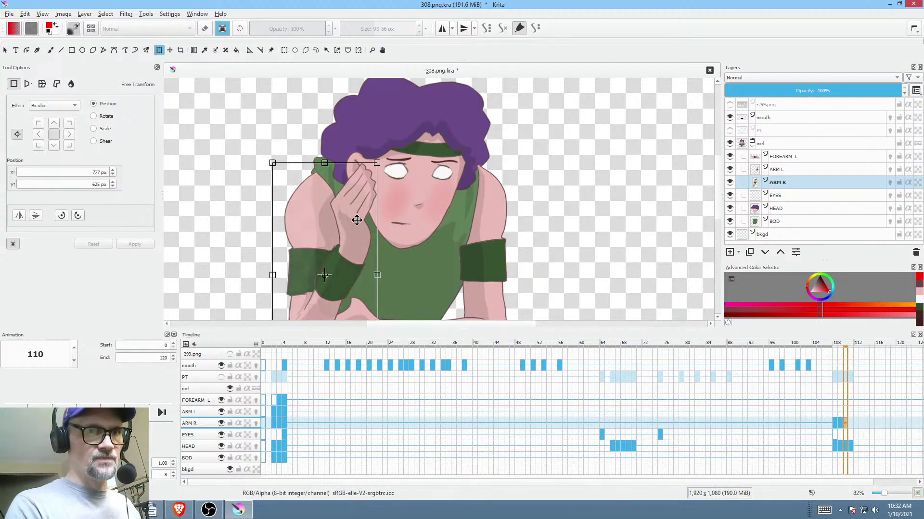
drag(313, 178, 347, 272)
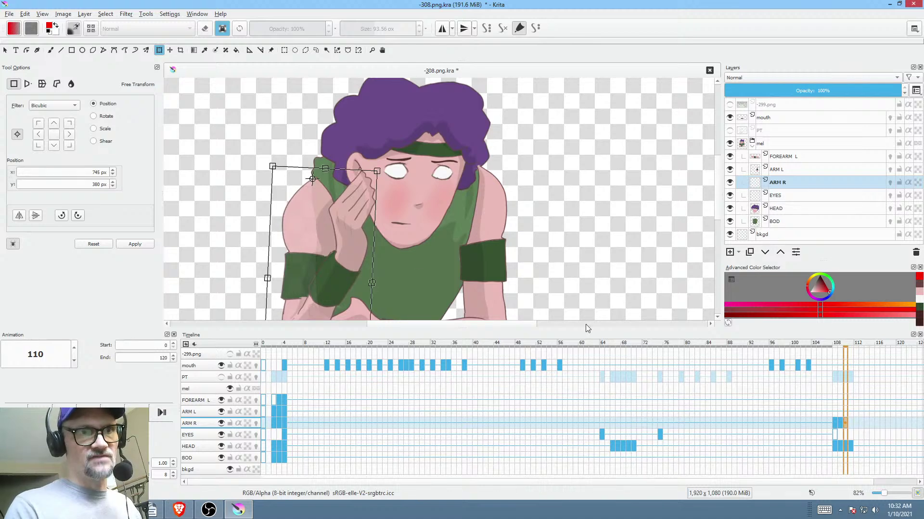
click(851, 426)
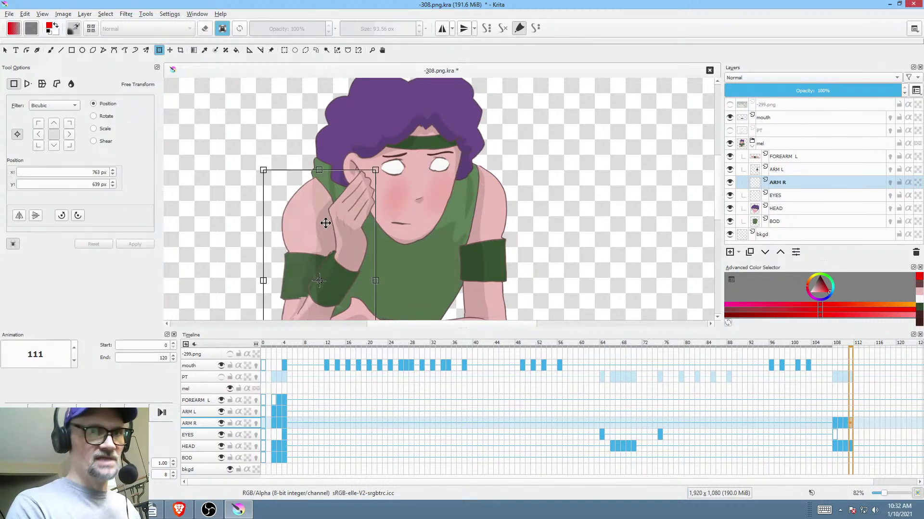
drag(319, 266, 343, 263)
- Examine the hand and arm pose on frame 111 at different zooms, and compare it with frames 110 and 109
scroll(521, 264, down, 4)
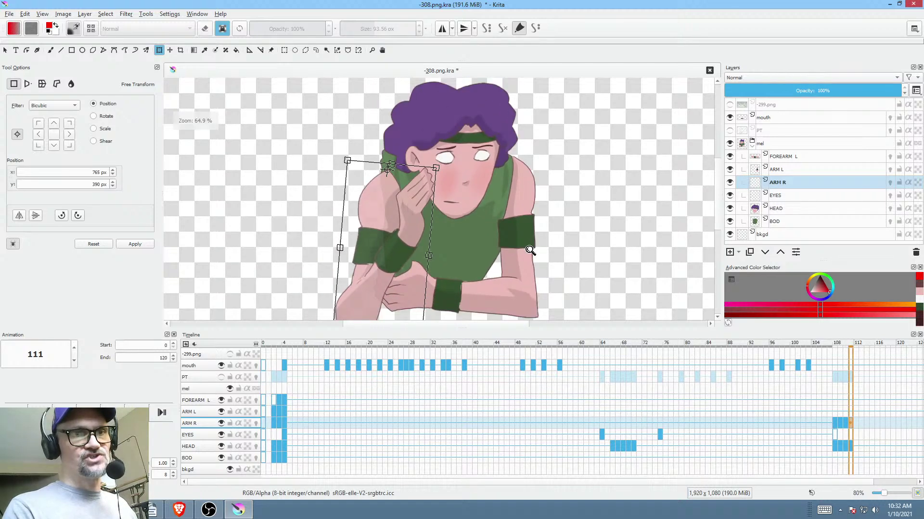
scroll(547, 245, up, 5)
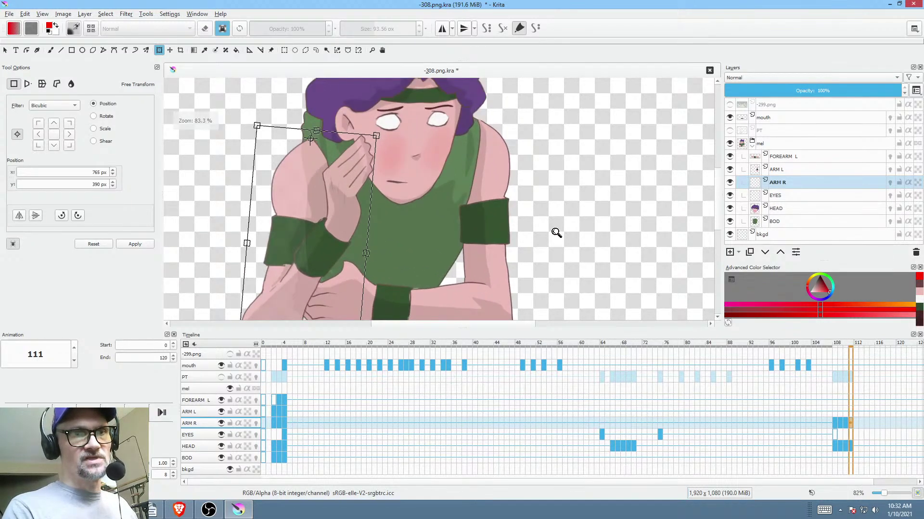
scroll(553, 243, up, 2)
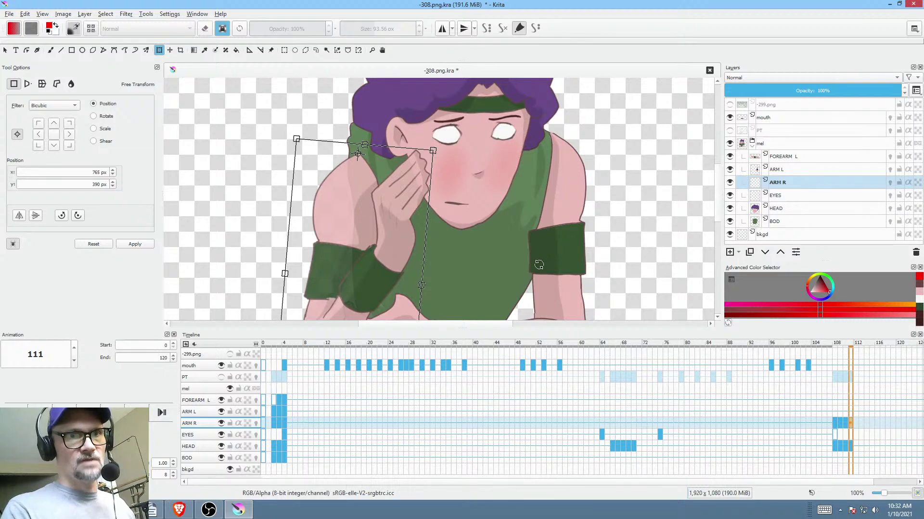
scroll(543, 257, up, 3)
scroll(570, 215, down, 6)
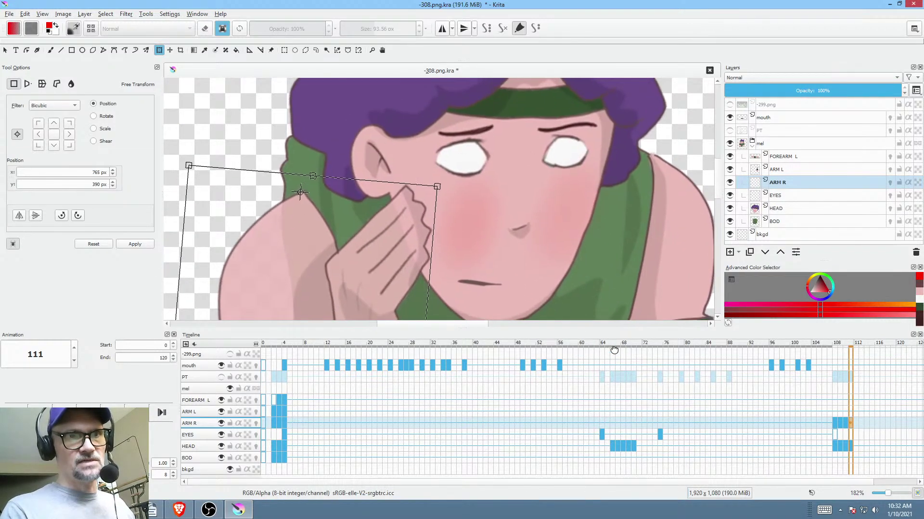
scroll(553, 253, up, 2)
scroll(529, 250, down, 2)
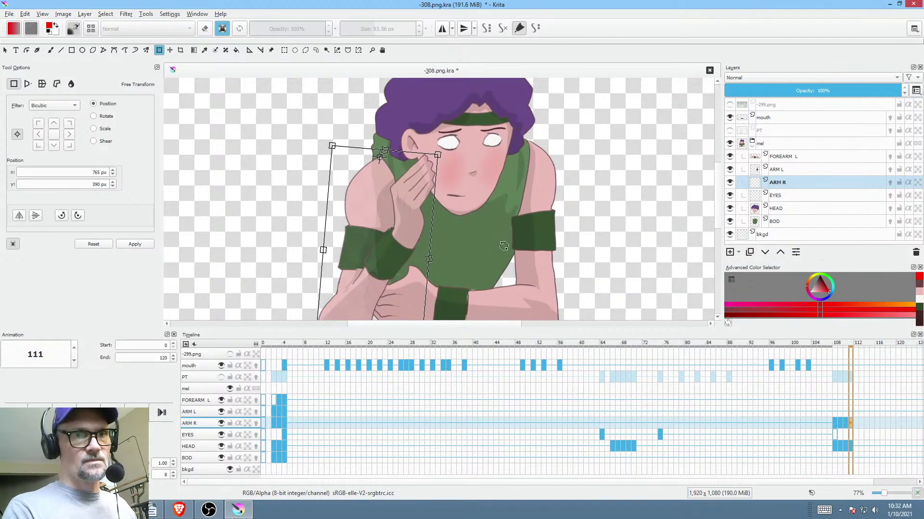
scroll(505, 245, up, 1)
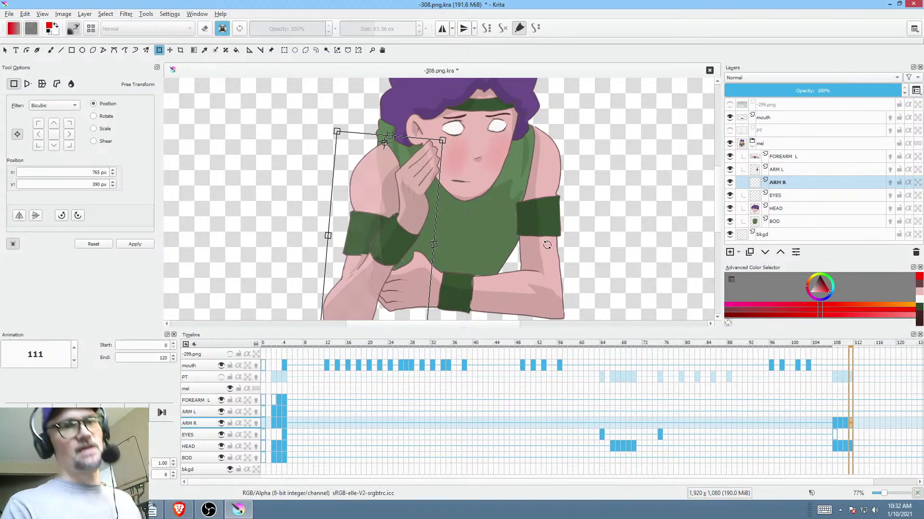
click(847, 422)
click(840, 424)
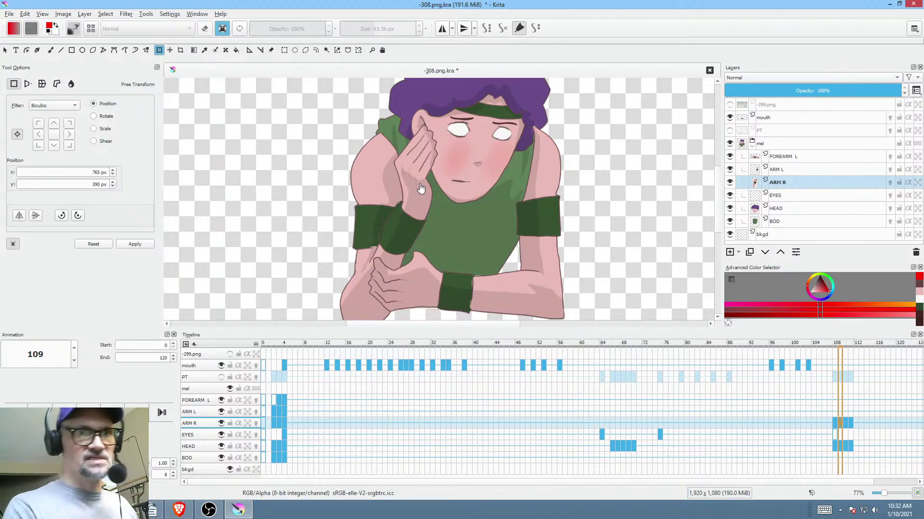
- On frame 108, reshape the ARM R hand and wrist toward the cheek using a Liquify brush of about 214 px
click(830, 423)
click(837, 423)
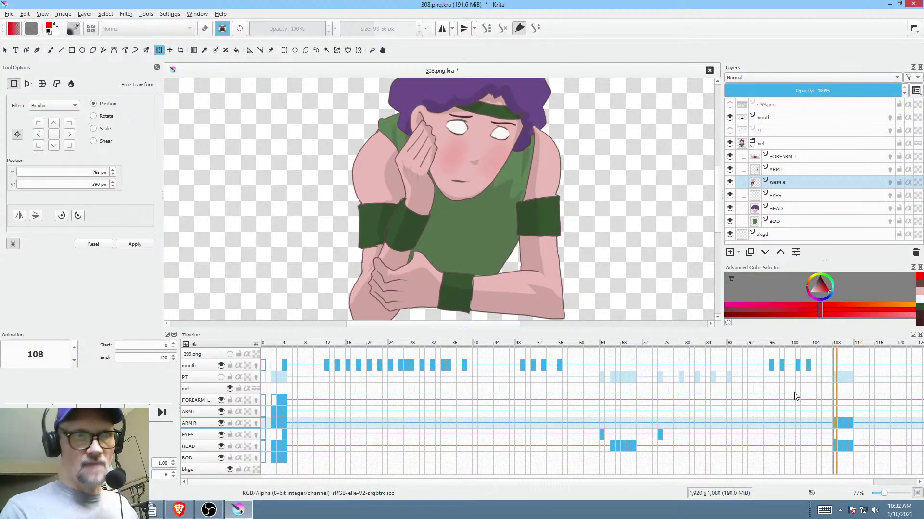
right_click(426, 192)
click(481, 250)
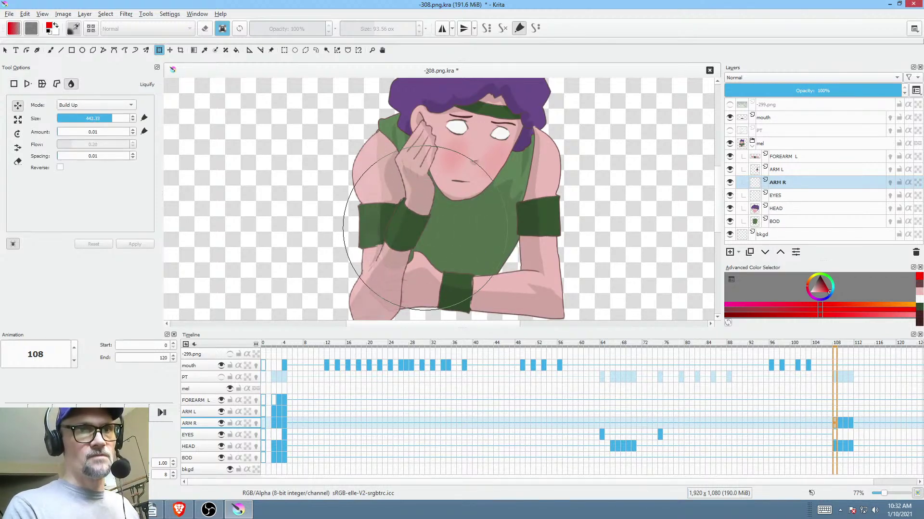
mouse_move(425, 228)
mouse_down()
mouse_move(480, 155)
mouse_move(436, 171)
mouse_move(433, 182)
mouse_move(435, 168)
mouse_move(406, 179)
mouse_move(376, 169)
mouse_move(384, 182)
mouse_move(414, 174)
mouse_up()
key(bracketleft)
key(bracketleft)
key(bracketleft)
mouse_move(413, 172)
mouse_down()
mouse_move(456, 139)
mouse_move(439, 187)
mouse_up()
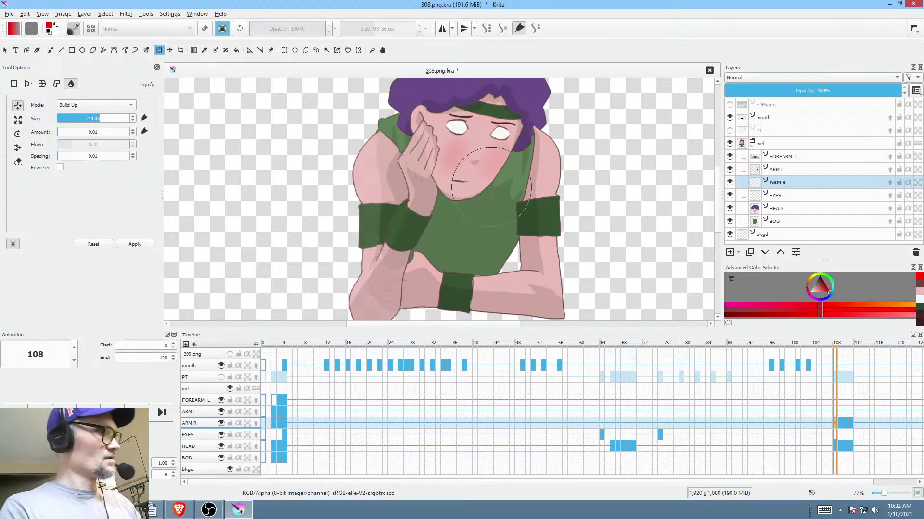
- On frame 109, push the ARM R hand and wrist toward the cheek using a Liquify brush of about 312 px
key(period)
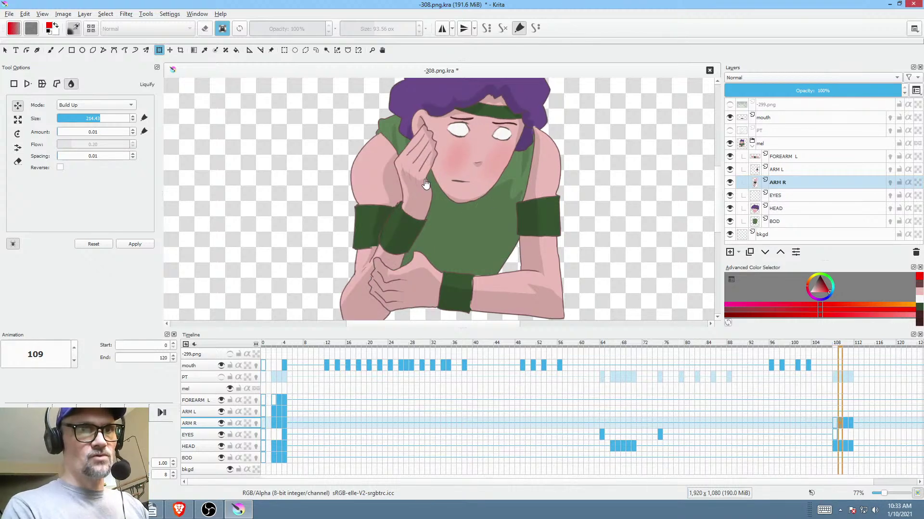
key(bracketleft)
key(bracketleft)
key(bracketleft)
drag(426, 179, 419, 173)
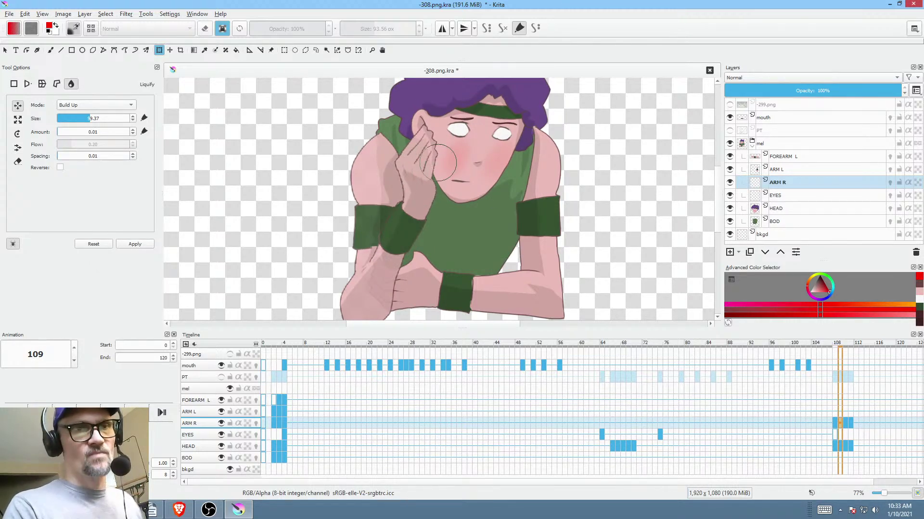
key(bracketright)
key(bracketright)
key(bracketright)
key(bracketright)
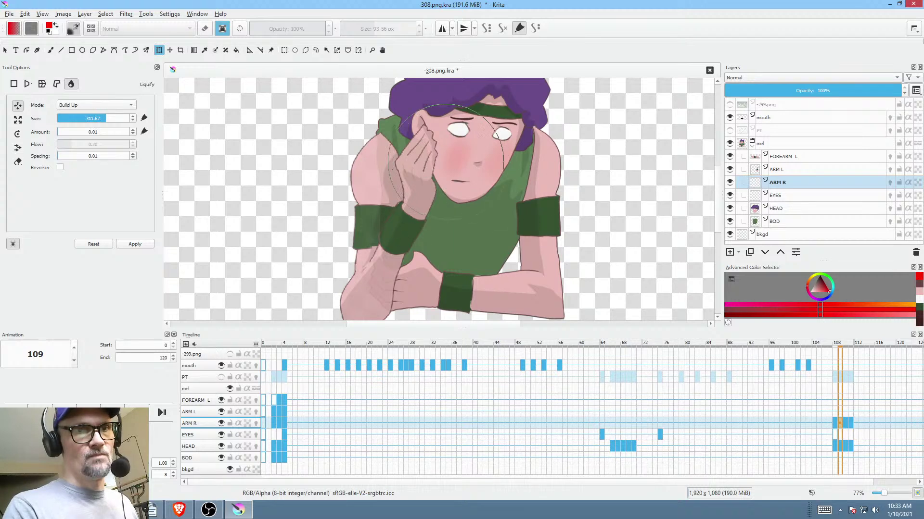
drag(427, 175, 453, 192)
key(bracketleft)
key(bracketleft)
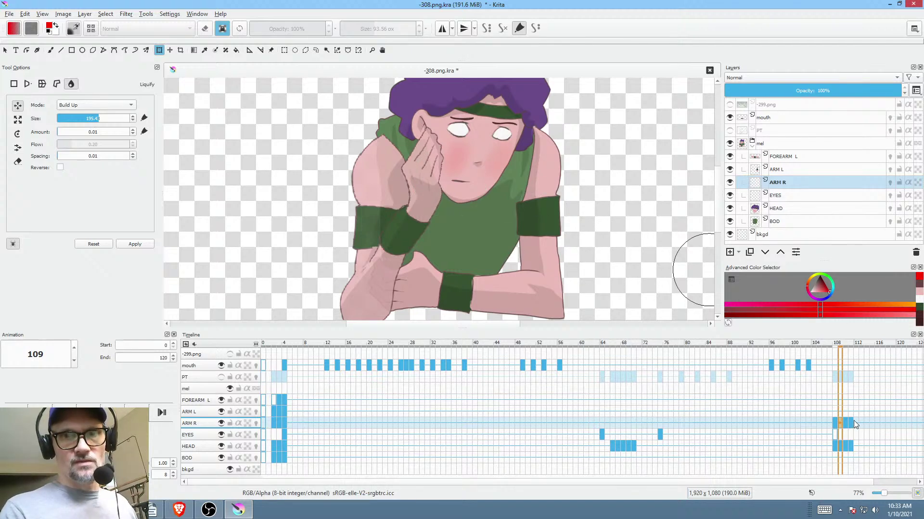
- On frame 110, outline the right hand, rotate it counterclockwise about the wrist away from the face, apply the transform and deselect
click(847, 426)
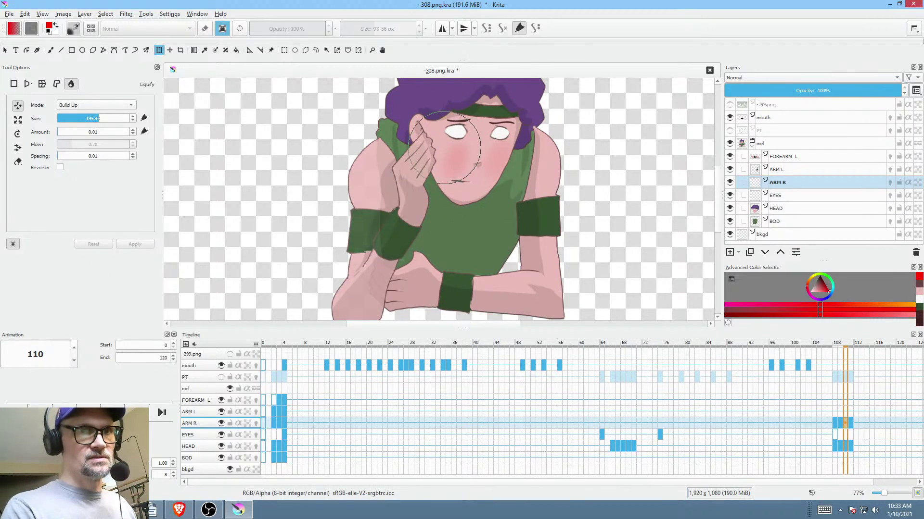
key(s)
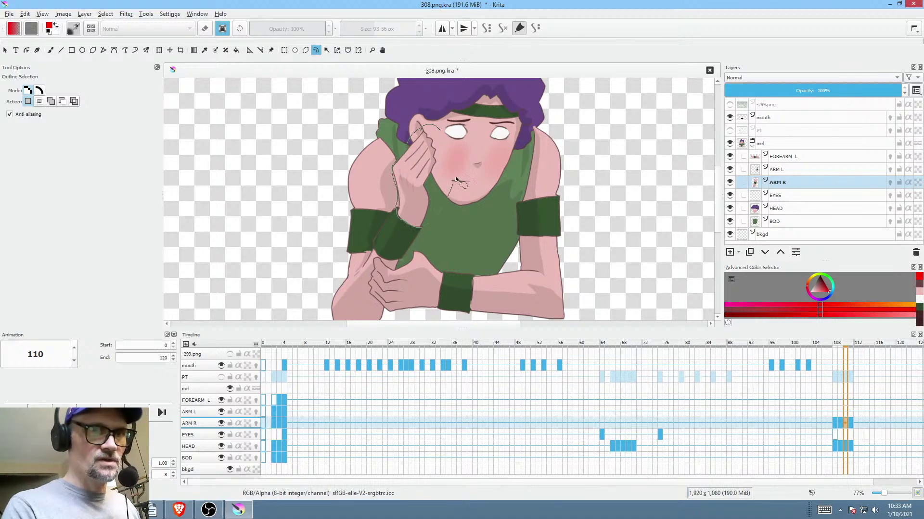
drag(455, 176, 456, 163)
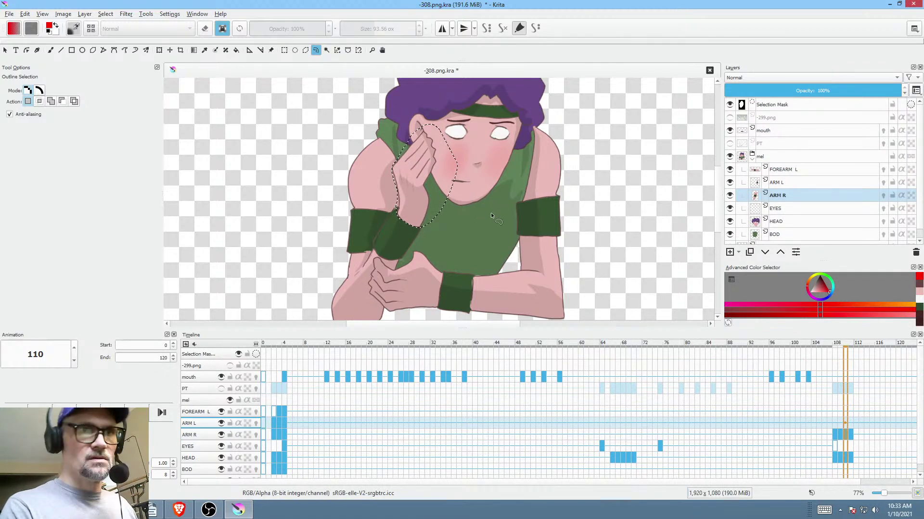
key(ctrl+t)
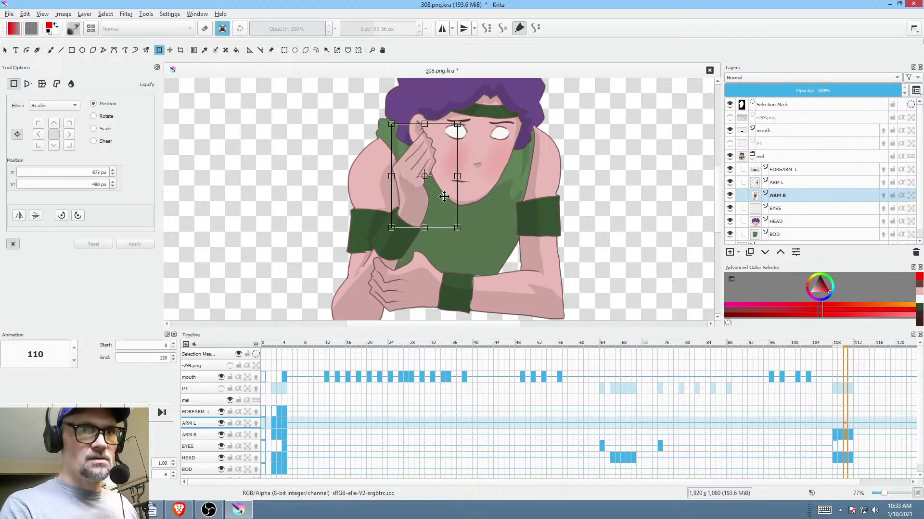
drag(426, 182, 396, 222)
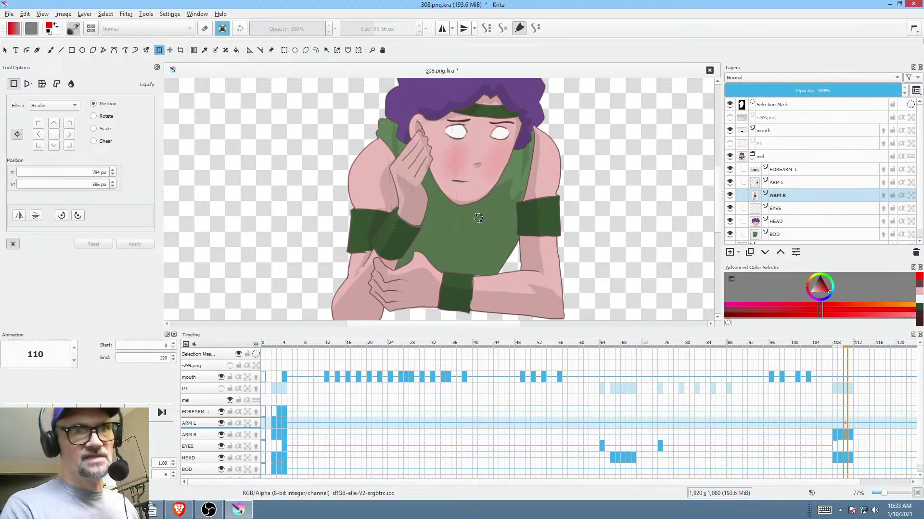
drag(478, 218, 436, 205)
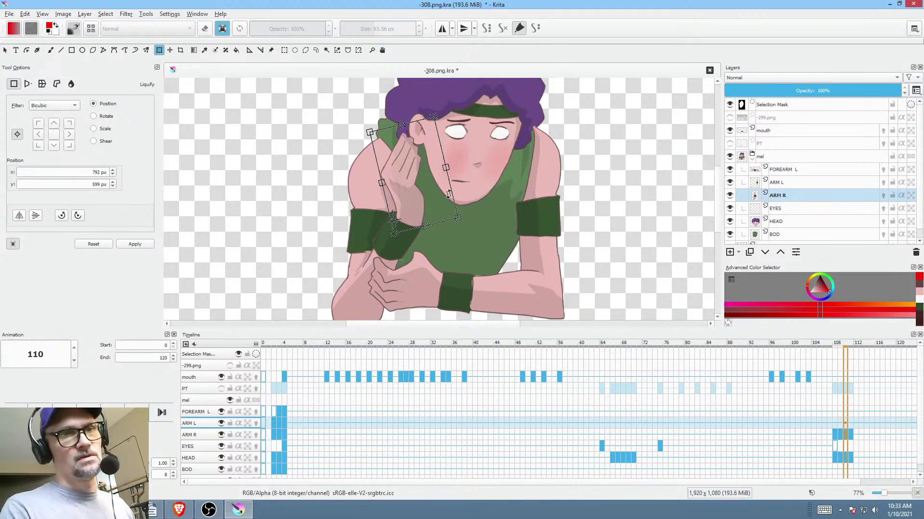
drag(484, 194, 438, 207)
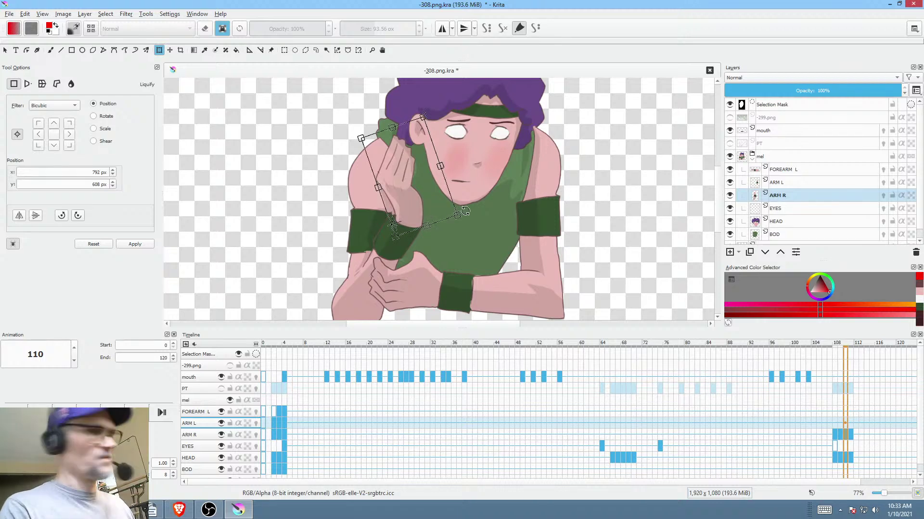
key(Return)
key(ctrl+shift+a)
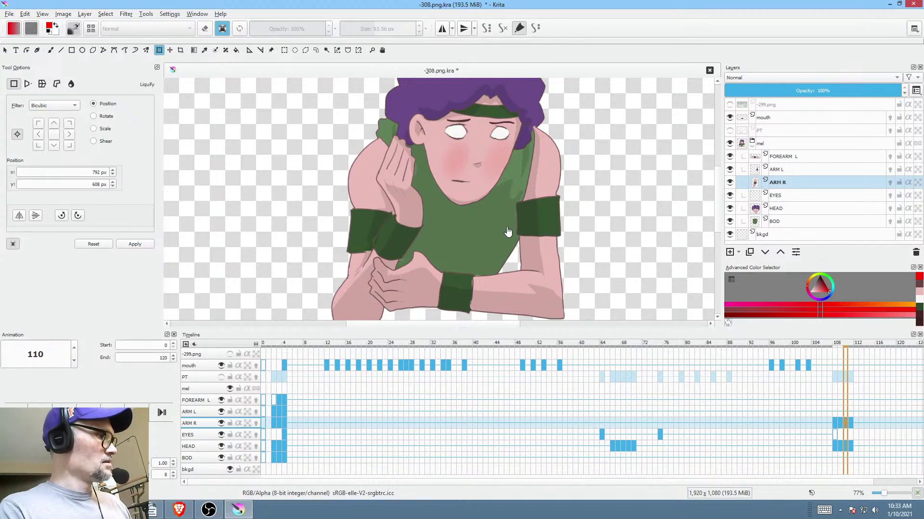
- Compare frame 110 with frame 109, and shift the whole ARM R pose on frame 110 toward the face to 805, 619 px
key(Left)
key(Right)
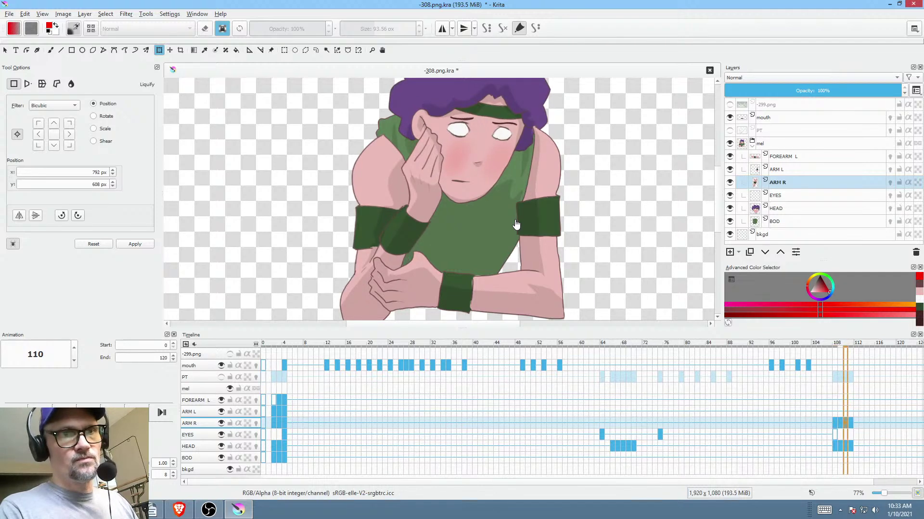
mouse_move(381, 270)
mouse_down()
mouse_move(361, 280)
mouse_move(376, 271)
mouse_up()
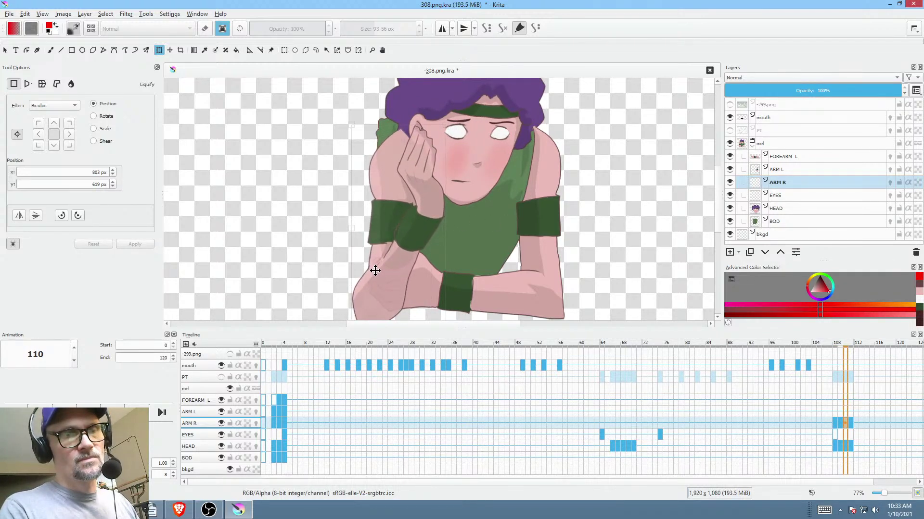
- Copy the ARM R pose from frame 110 onto frame 111, rotate it slightly counterclockwise and position it at 826, 627 px
key(Right)
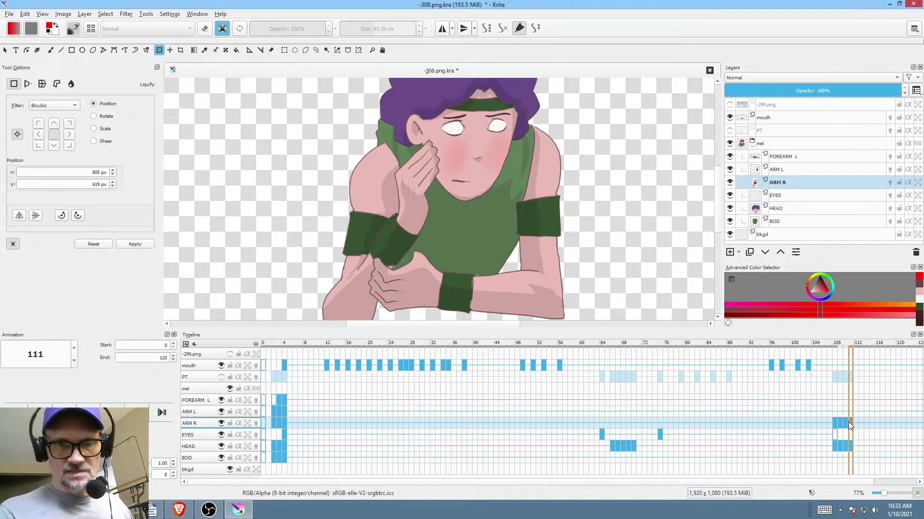
key(Left)
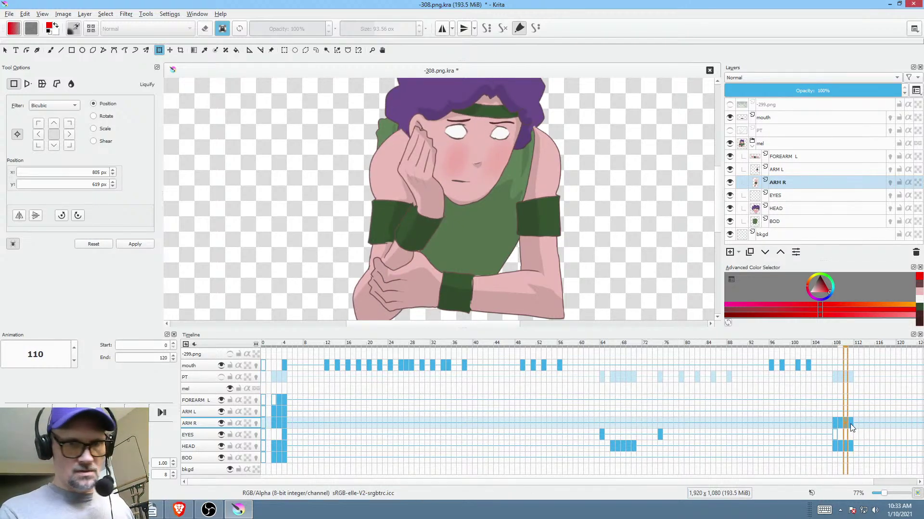
click(852, 423)
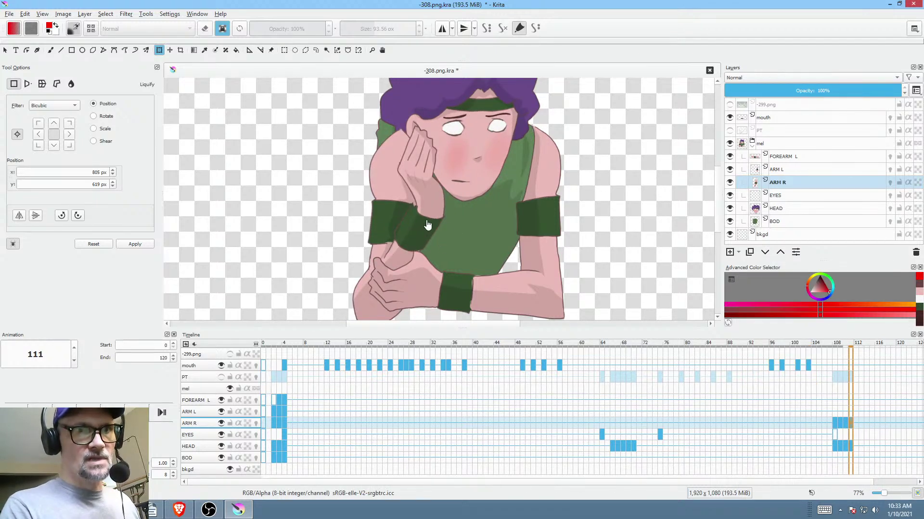
click(434, 247)
drag(433, 247, 408, 284)
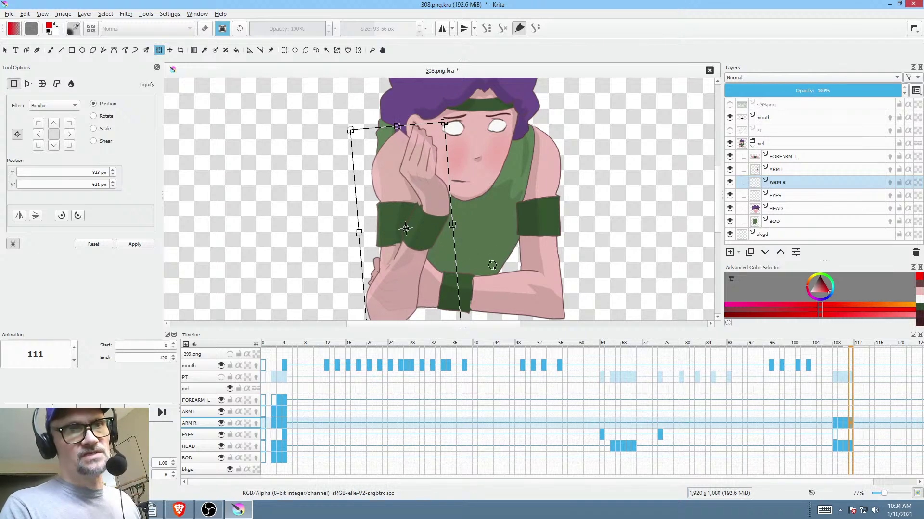
drag(499, 263, 499, 264)
drag(402, 270, 404, 273)
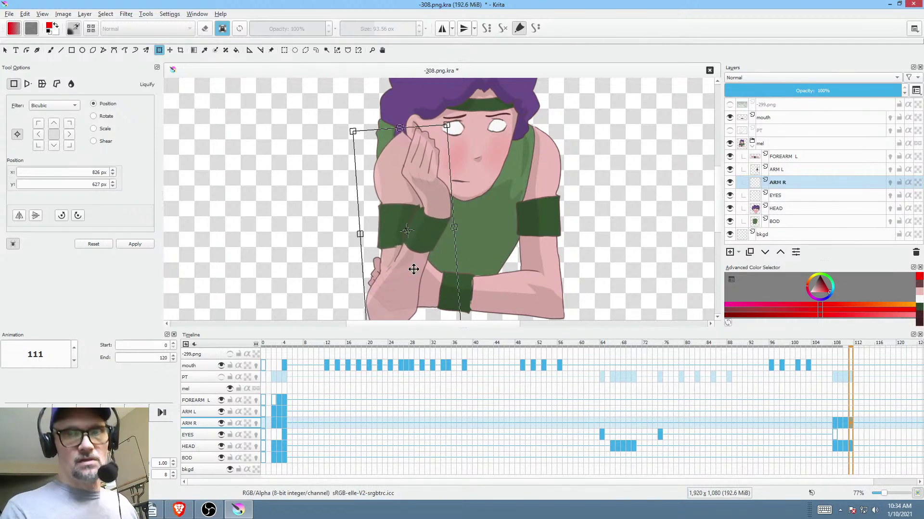
- Review the arm and head motion by playing and scrubbing the animation from frame 105 to frame 111
click(827, 416)
drag(832, 414, 844, 417)
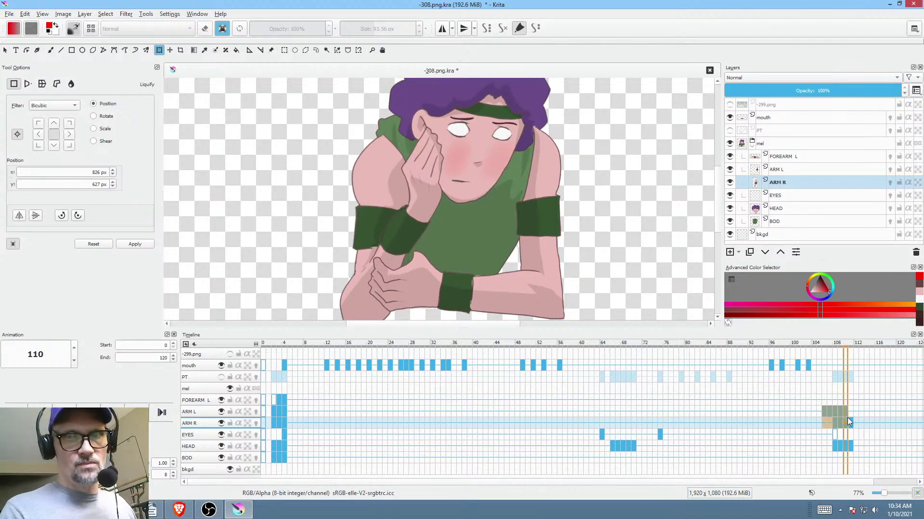
click(824, 423)
click(821, 425)
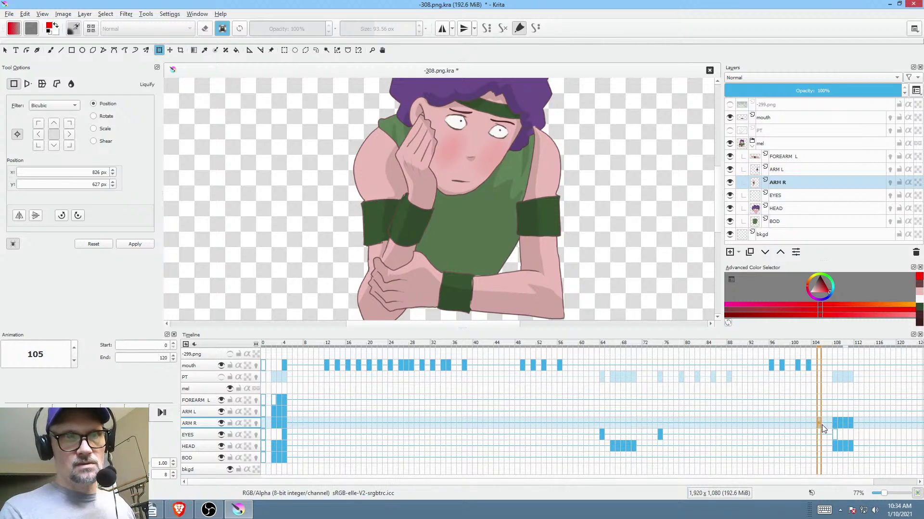
key(space)
key(space)
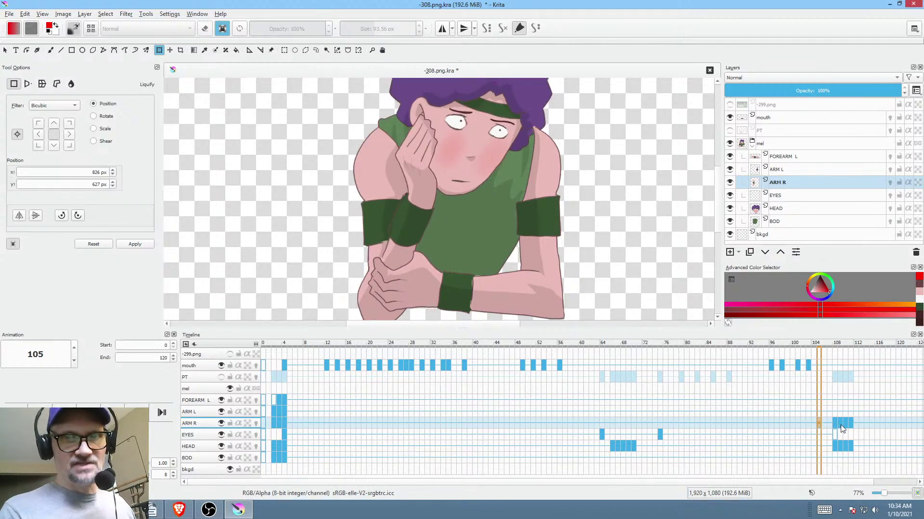
drag(820, 347, 847, 351)
click(847, 422)
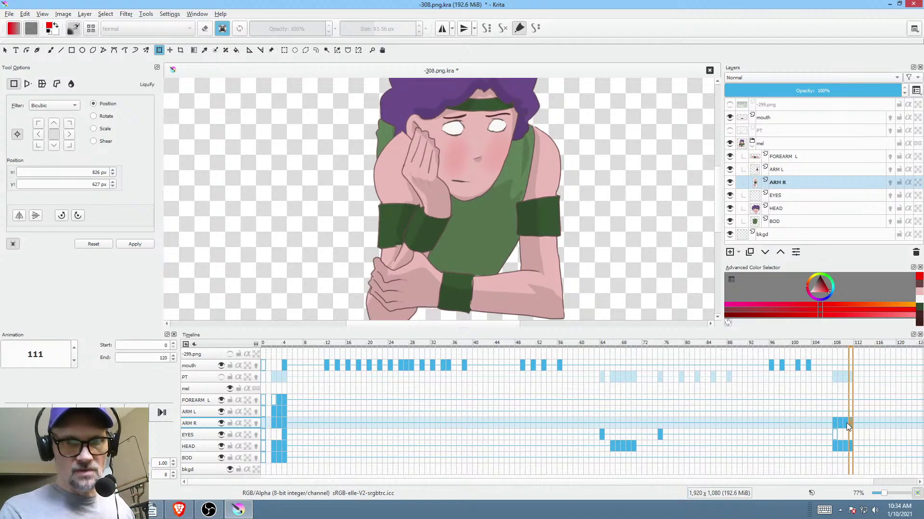
- Copy the frame 110 ARM R pose onto frame 109, compare the neighbouring frames, and rotate the arm slightly clockwise, positioned at 787, 627 px
click(845, 424)
drag(844, 424, 841, 415)
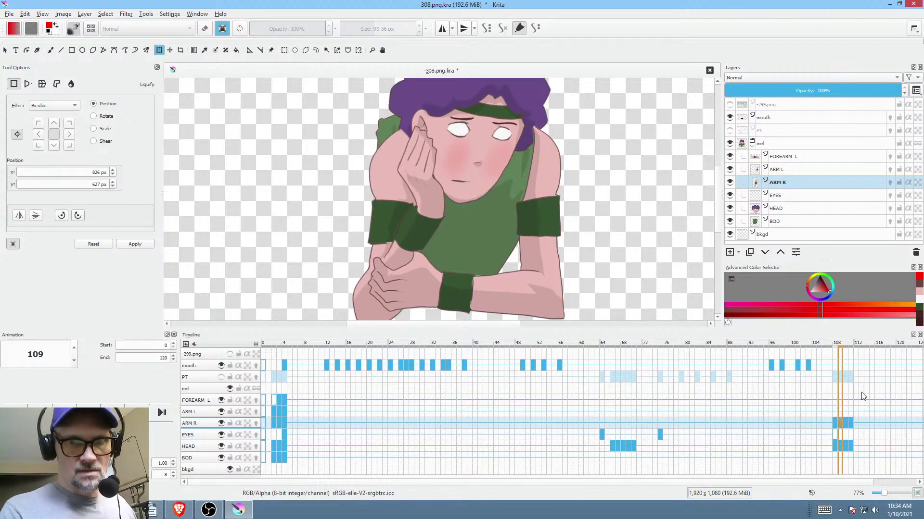
click(845, 424)
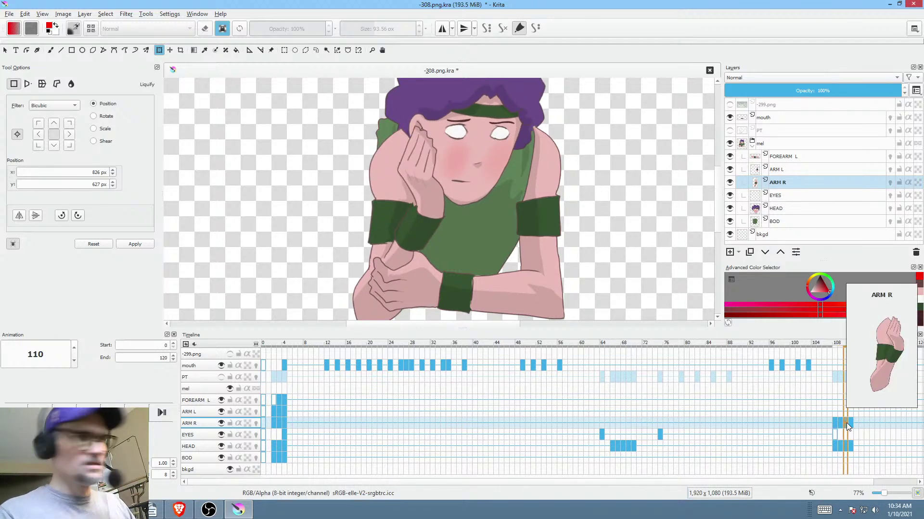
key(Right)
key(Left)
key(Right)
key(Left)
key(Left)
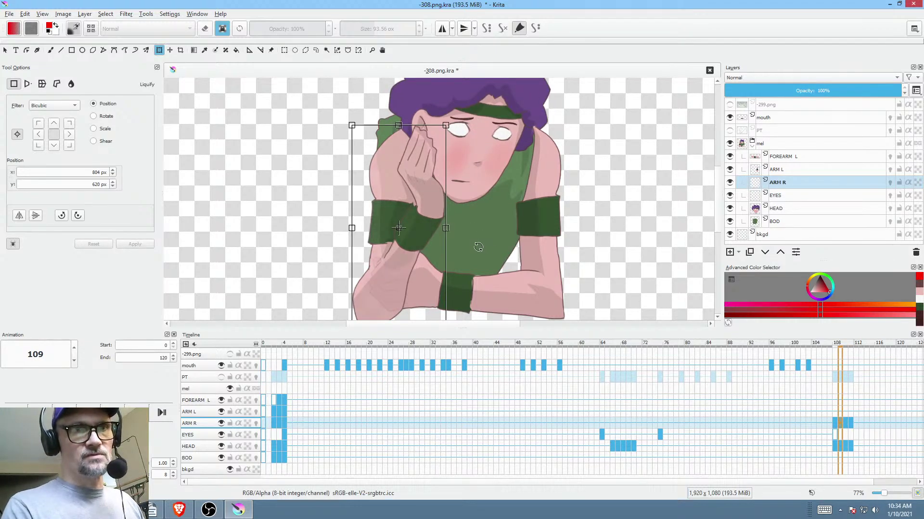
drag(477, 269, 400, 277)
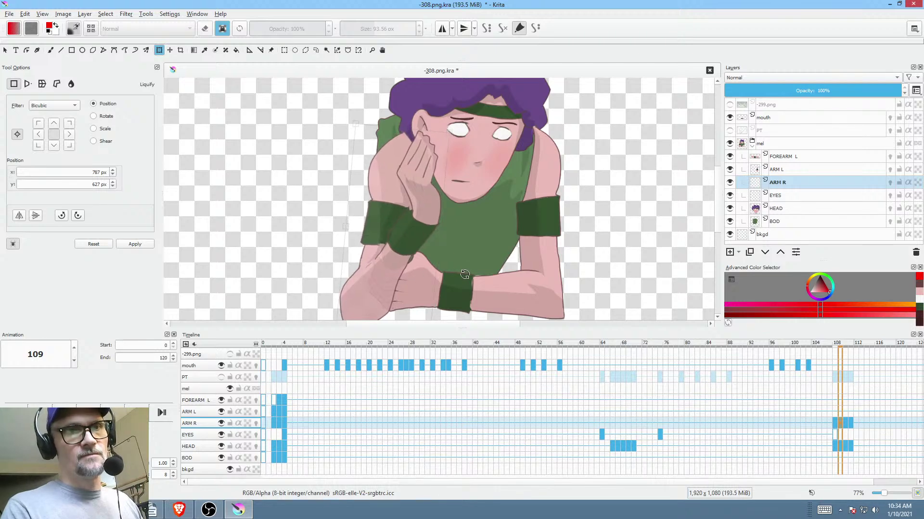
- Lower the ARM R pose slightly on frame 108, positioning it at 793, 628 px
key(Left)
click(412, 255)
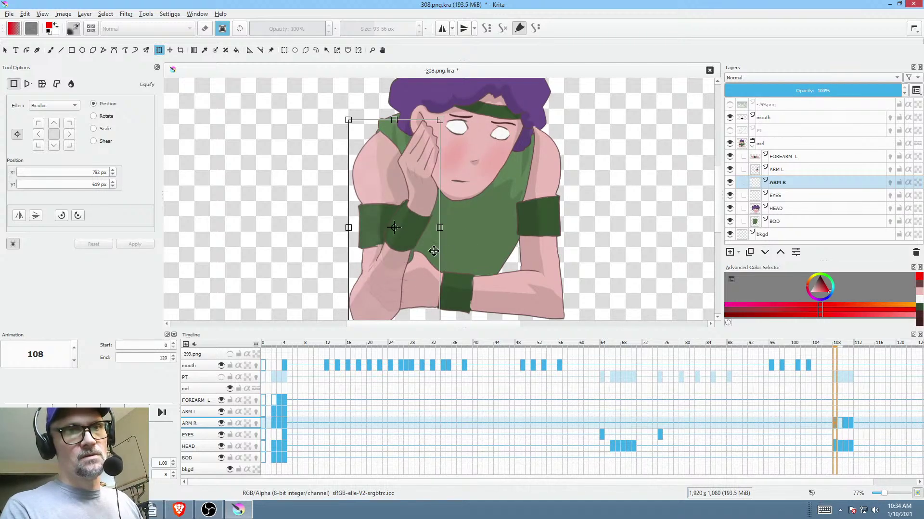
drag(390, 252, 392, 262)
- Check the arm movement between frames 108 and 110 by stepping back and forth and briefly playing the animation
key(Right)
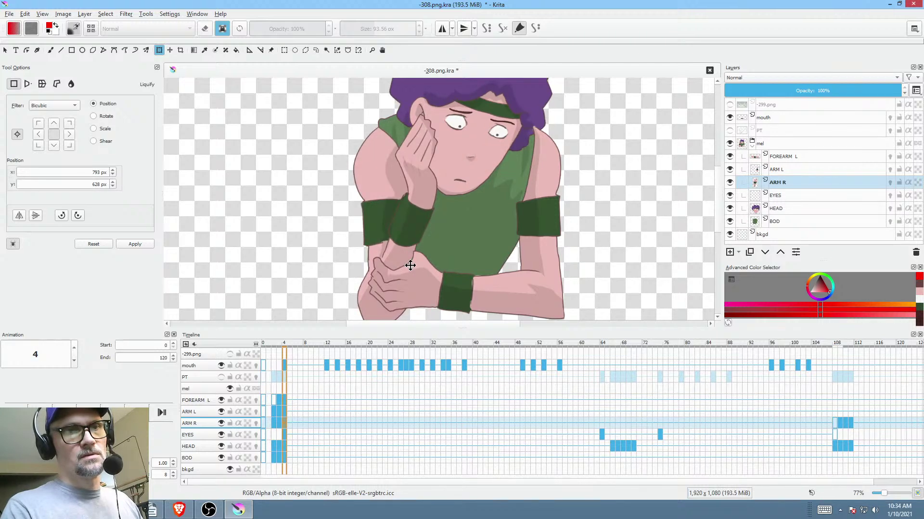
key(Right)
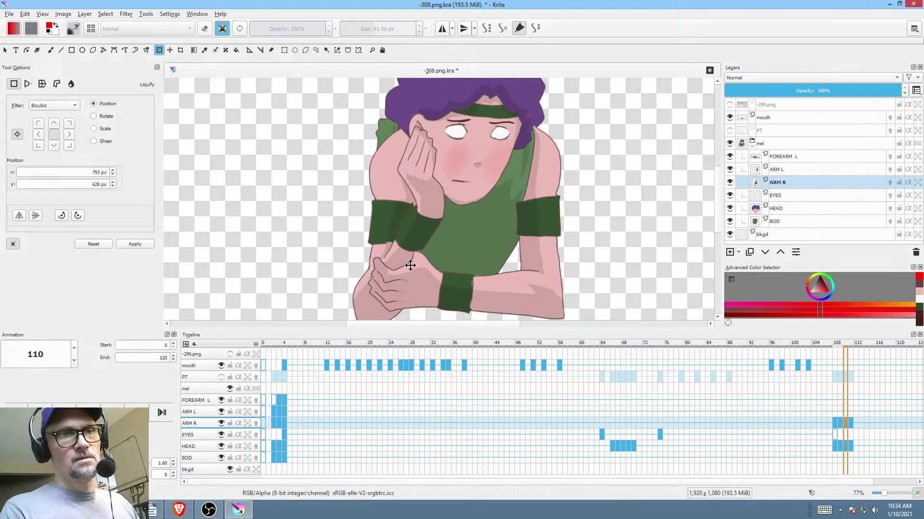
key(Left)
key(Left)
key(space)
key(space)
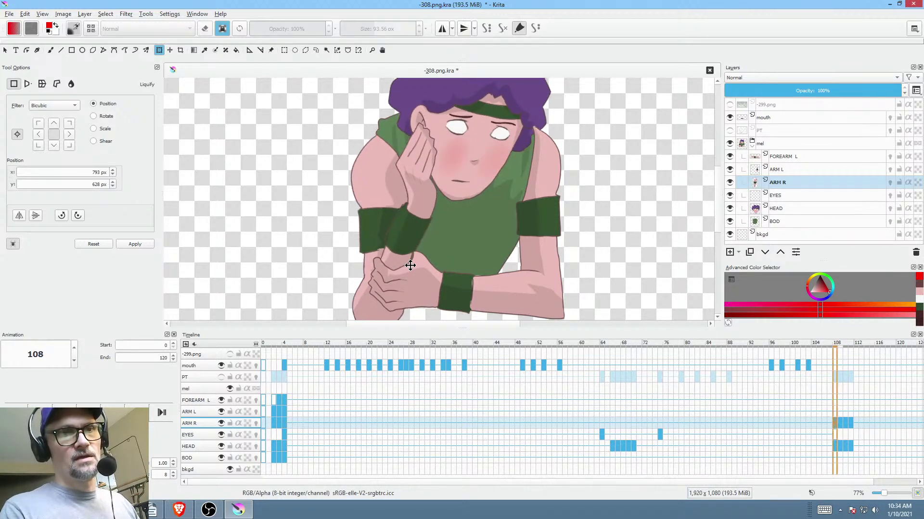
key(Right)
key(Right)
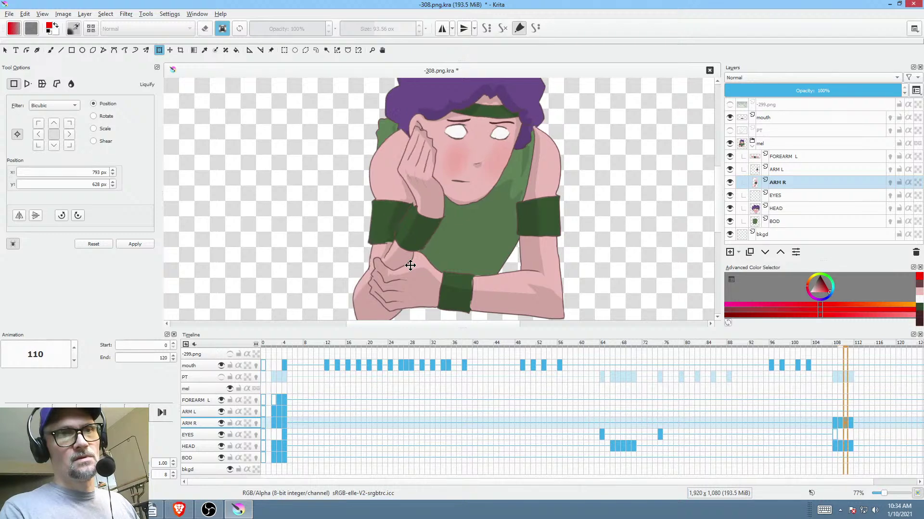
- Examine the right arm and head motion by stepping back and forth through frames 108 to 111
key(Left)
key(Left)
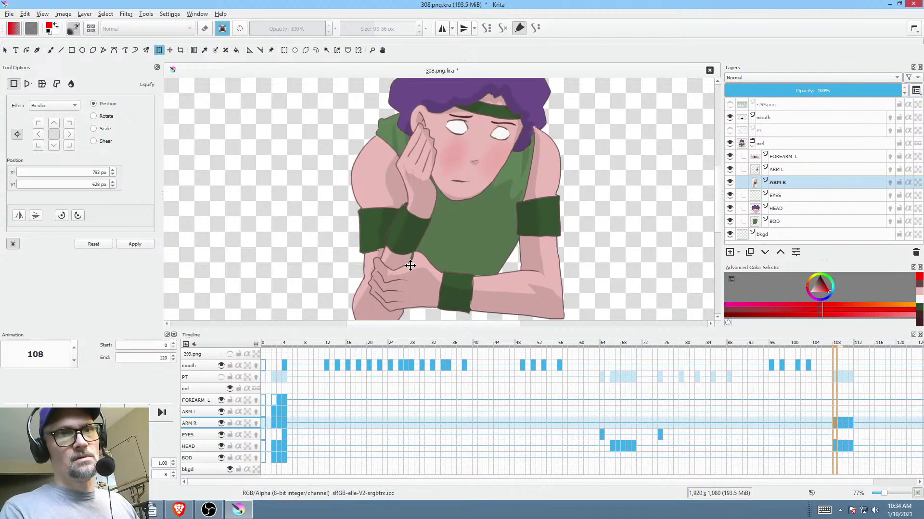
key(Right)
key(Left)
key(Right)
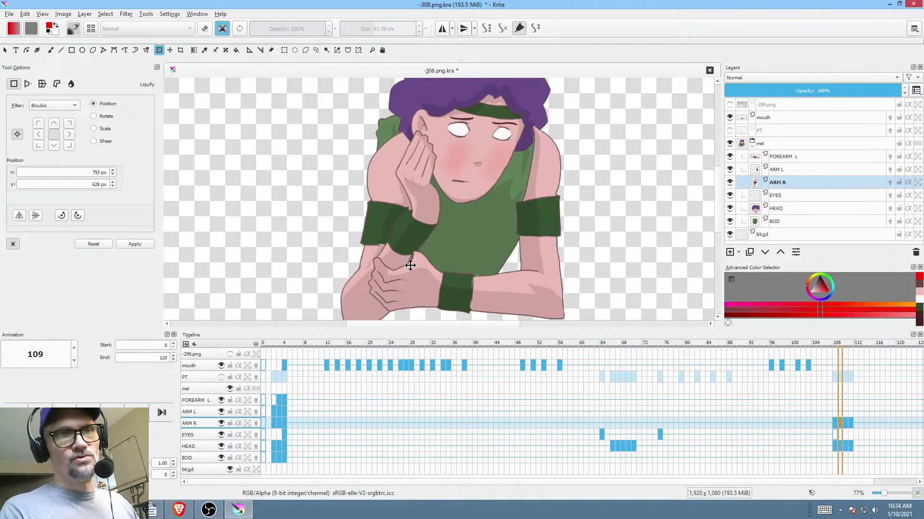
key(Left)
key(Right)
key(Right)
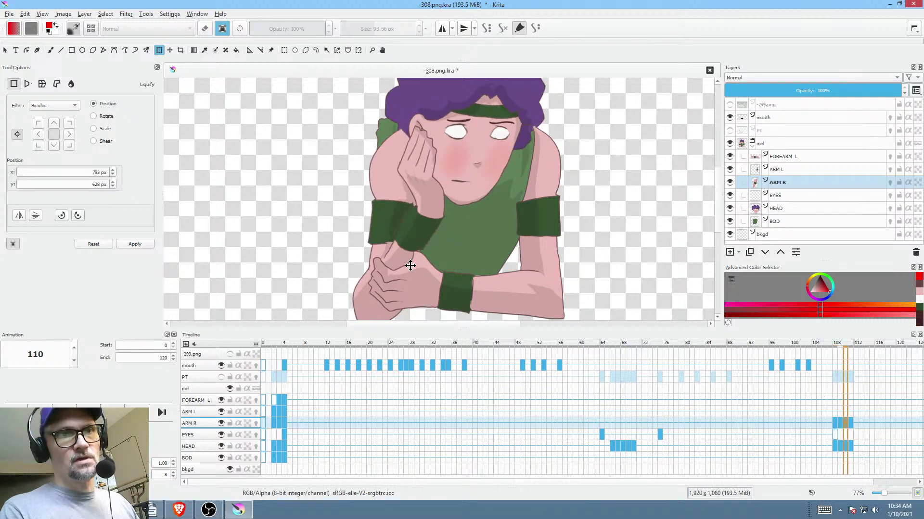
key(Right)
key(Left)
key(Left)
key(Left)
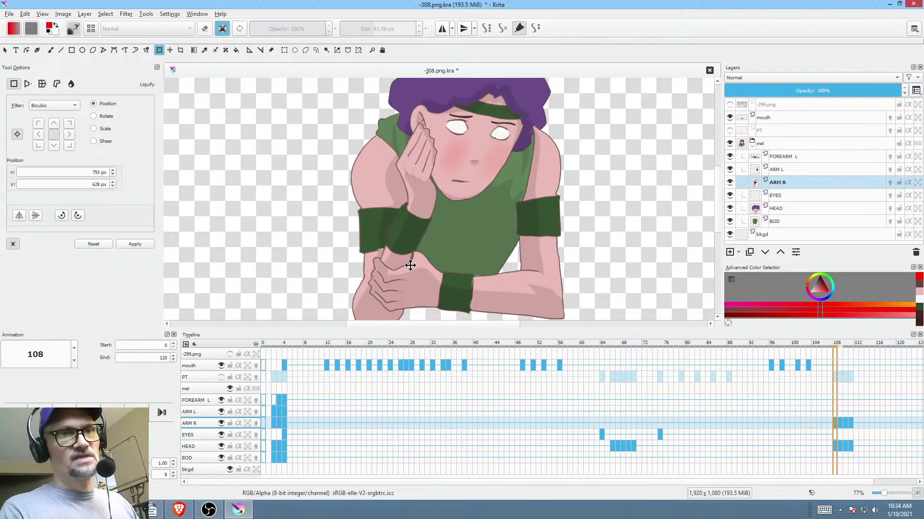
key(Right)
key(Left)
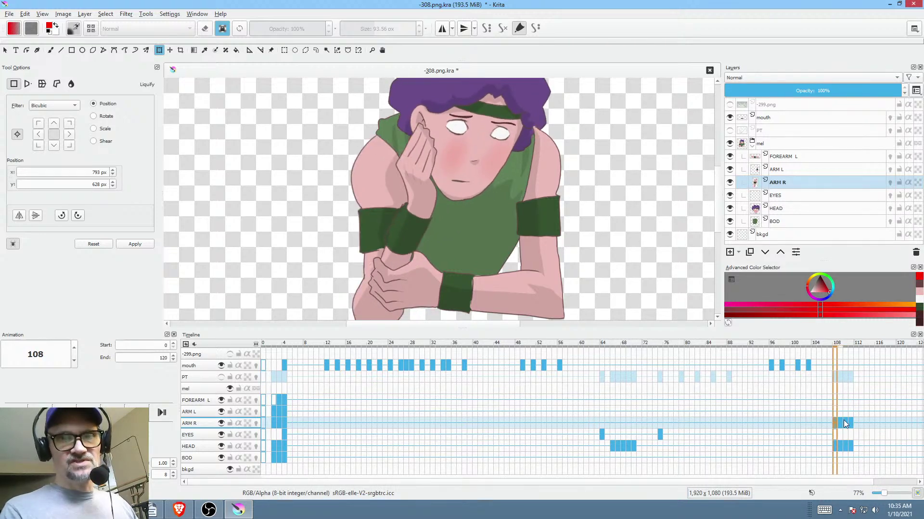
- Turn on onion skins for ARM R and Liquify its upper arm's outer edge inward on frame 108, using size 327.23
click(361, 176)
right_click(371, 174)
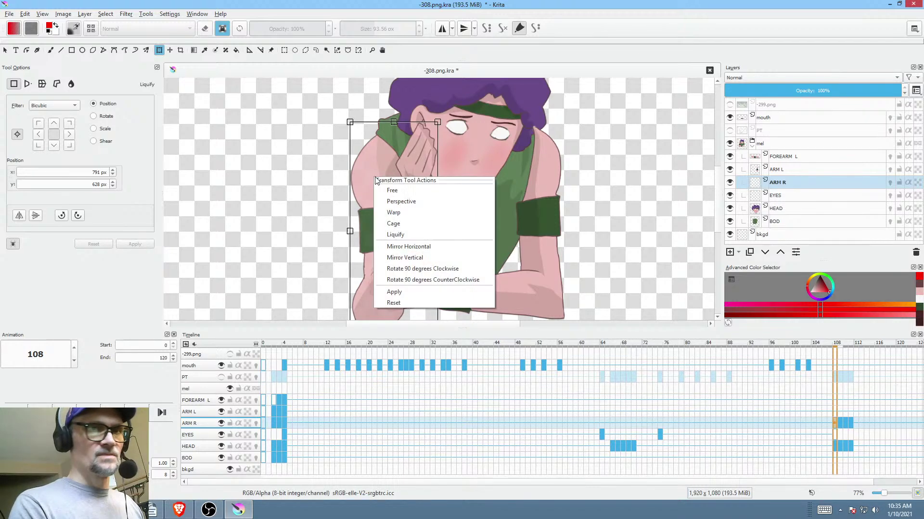
click(410, 234)
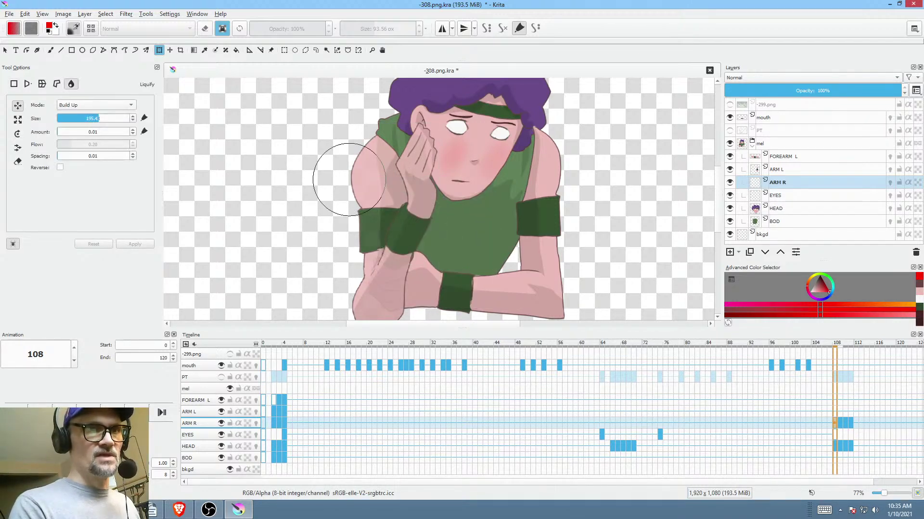
click(256, 423)
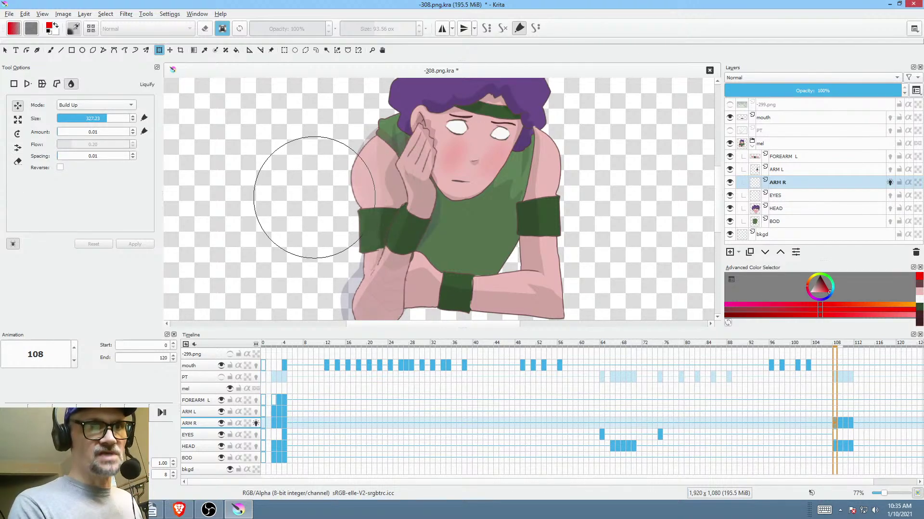
mouse_move(313, 194)
mouse_down()
mouse_move(322, 189)
mouse_move(321, 200)
mouse_up()
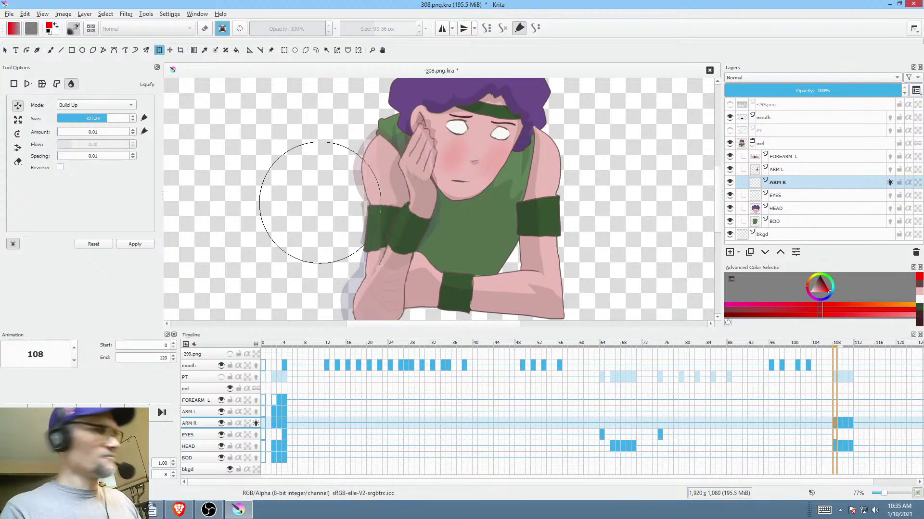
- Check the reshaped upper arm by playing the animation and stepping between frames 108 and 110
key(space)
key(space)
key(Right)
key(Right)
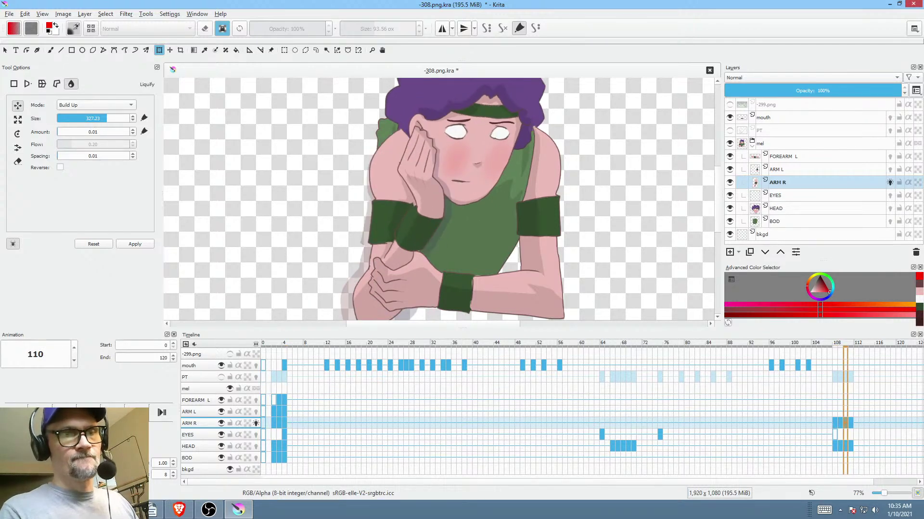
key(Left)
key(Left)
key(Right)
key(Left)
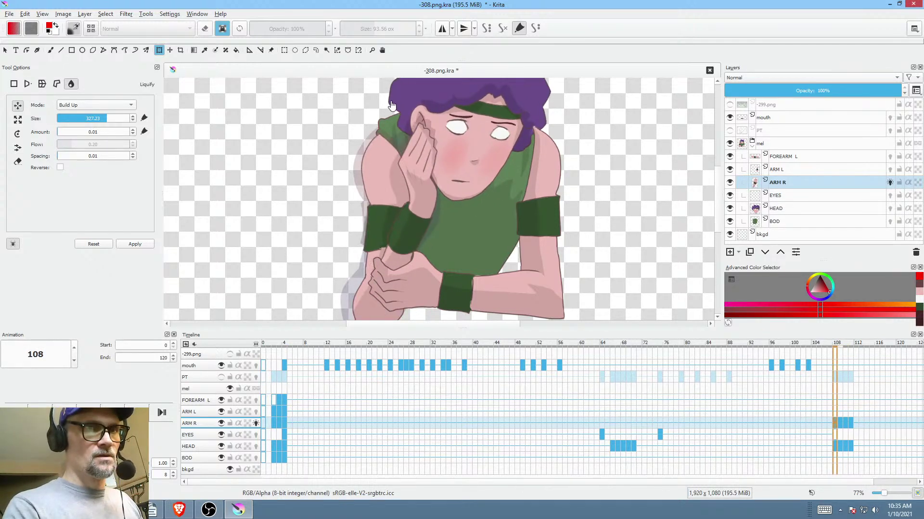
key(space)
key(space)
key(Right)
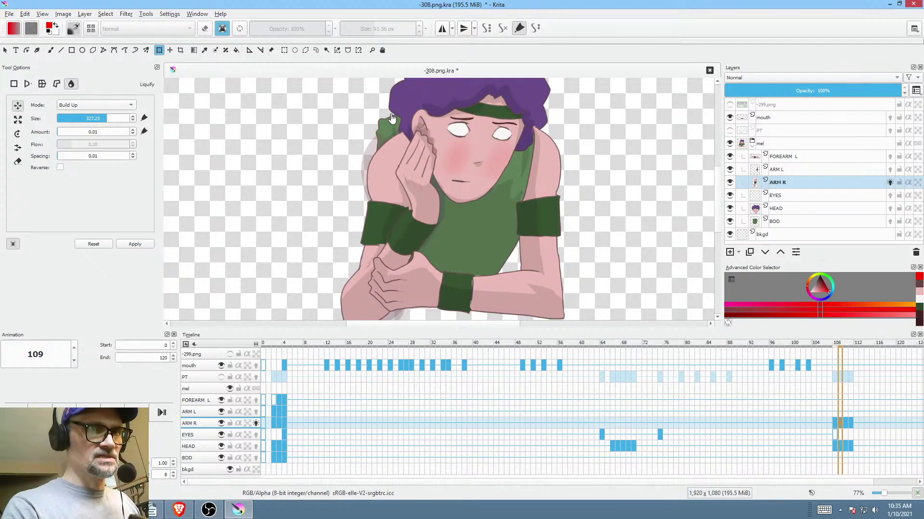
mouse_move(391, 117)
mouse_down()
mouse_move(387, 104)
mouse_move(417, 99)
mouse_move(412, 111)
mouse_move(424, 113)
mouse_move(413, 121)
mouse_up()
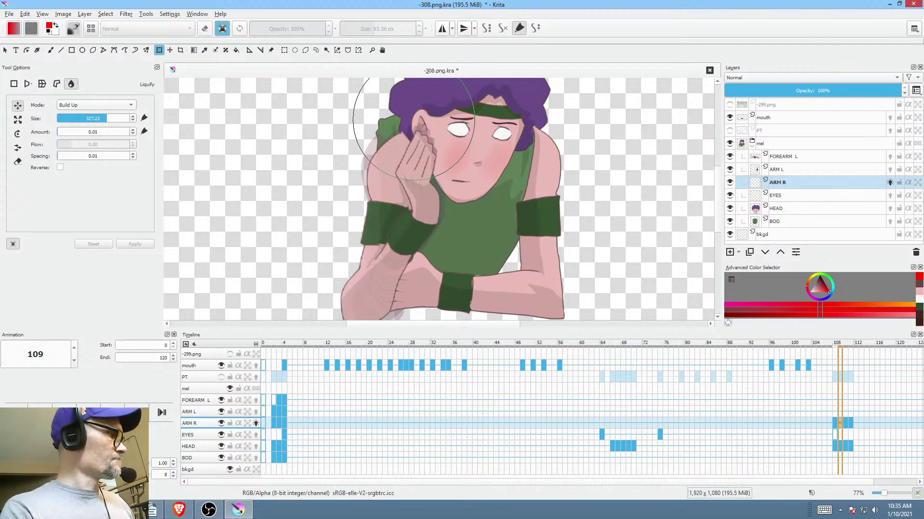
key(shift+b)
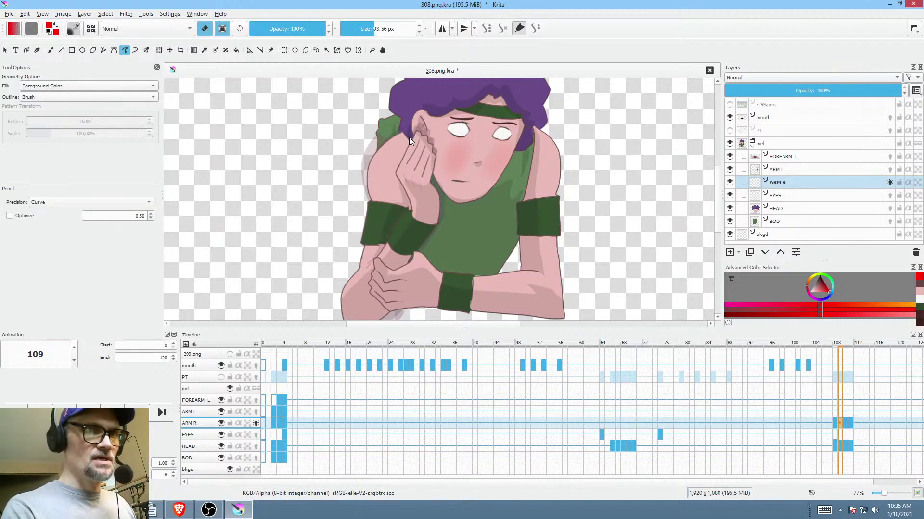
drag(410, 136, 407, 147)
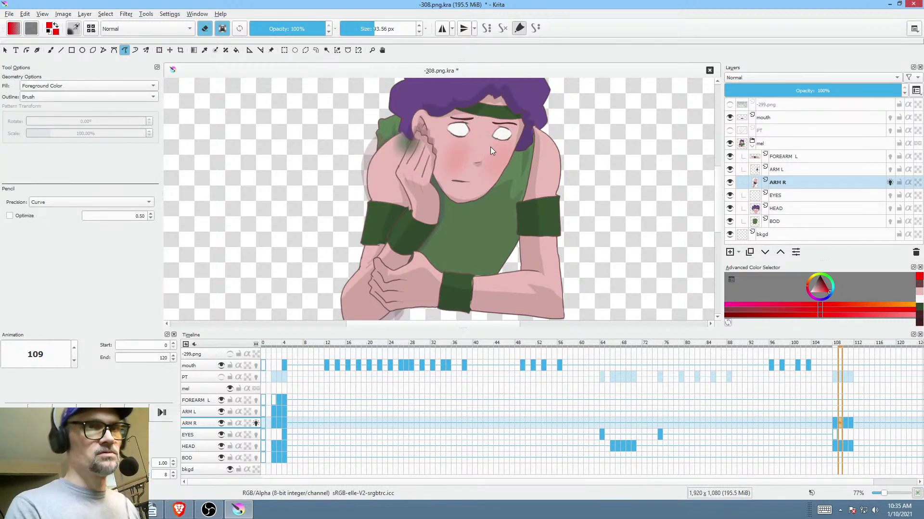
- Erase the ARM R shoulder area between the shoulder and the raised hand on frame 109 with a 6 px brush in eraser mode
right_click(513, 194)
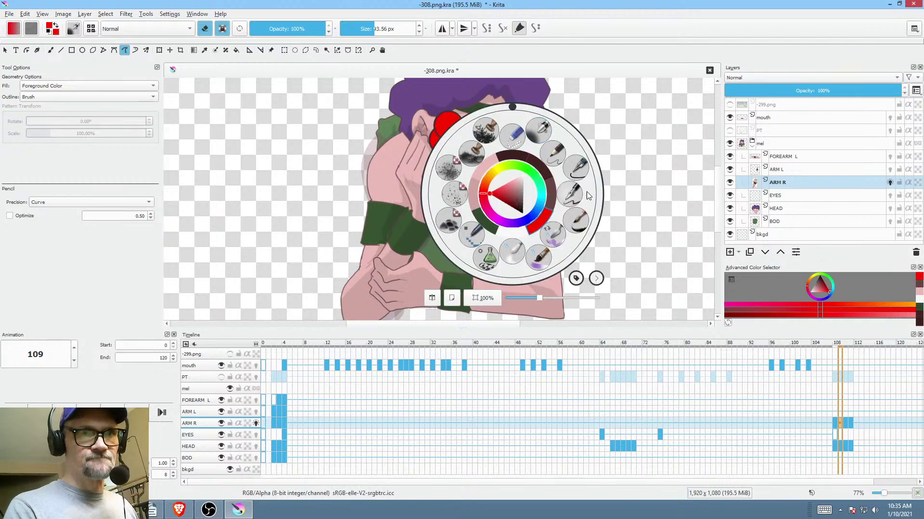
click(566, 157)
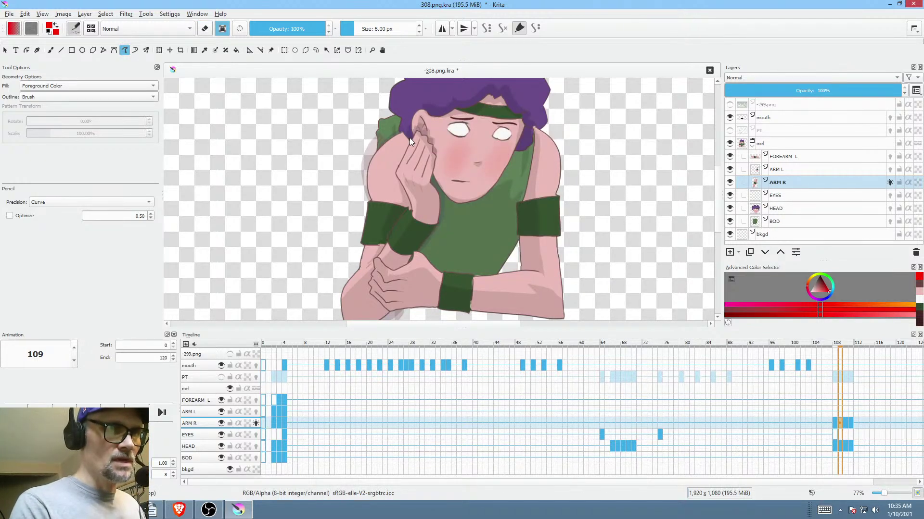
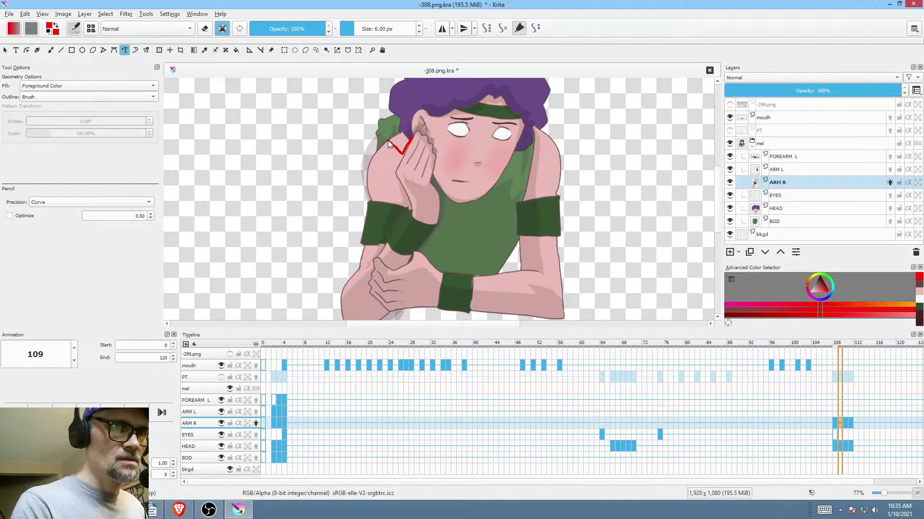
drag(388, 140, 388, 139)
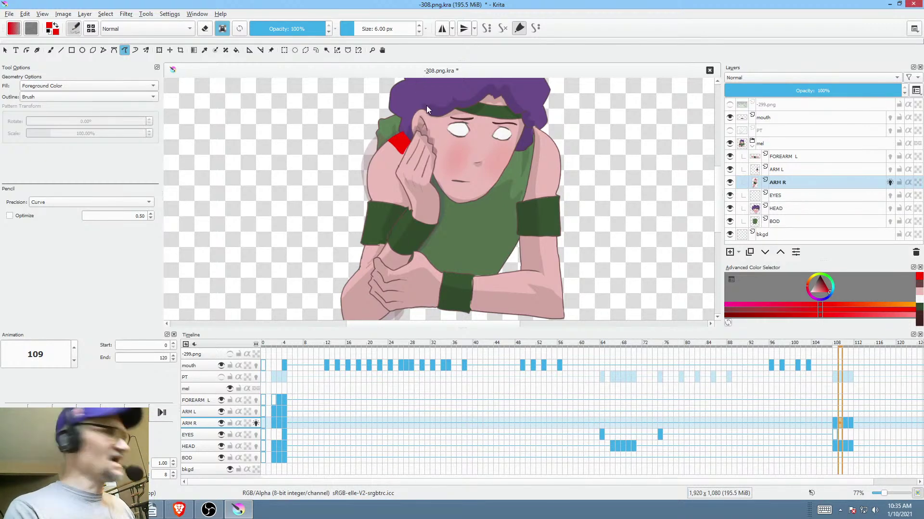
key(ctrl+z)
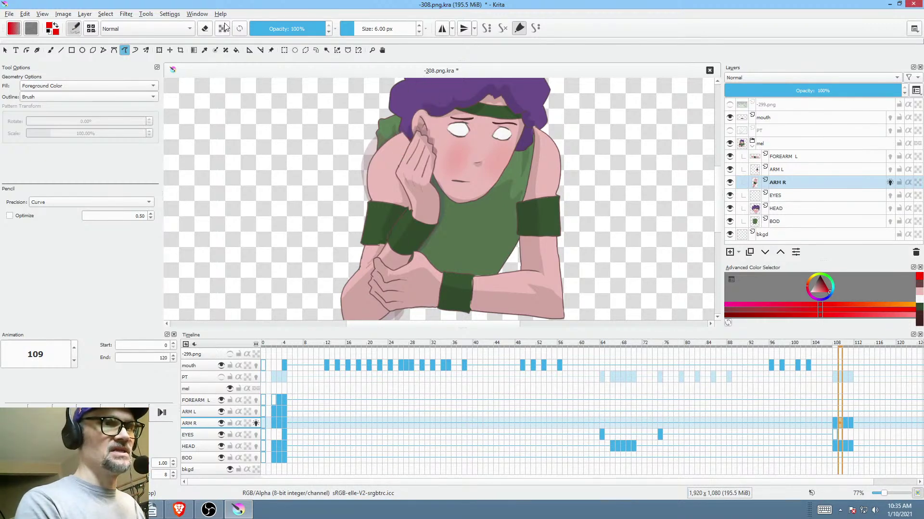
key(e)
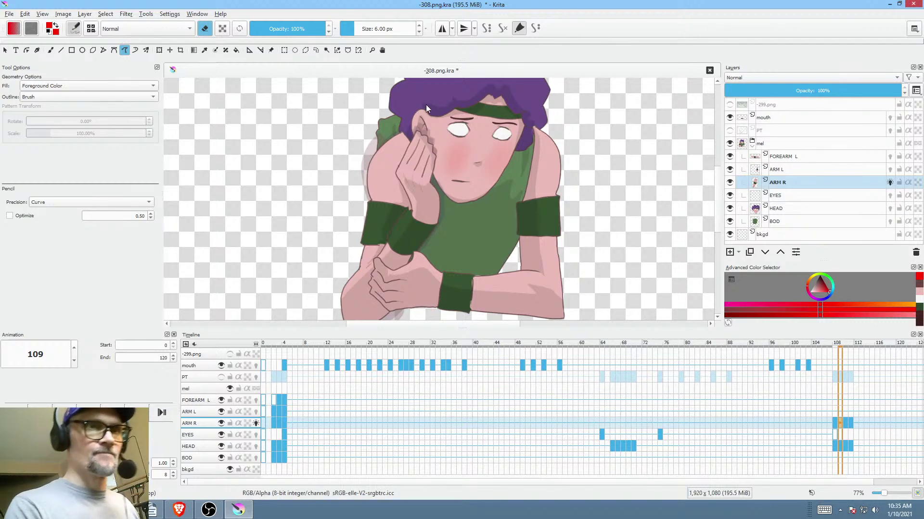
scroll(399, 162, up, 3)
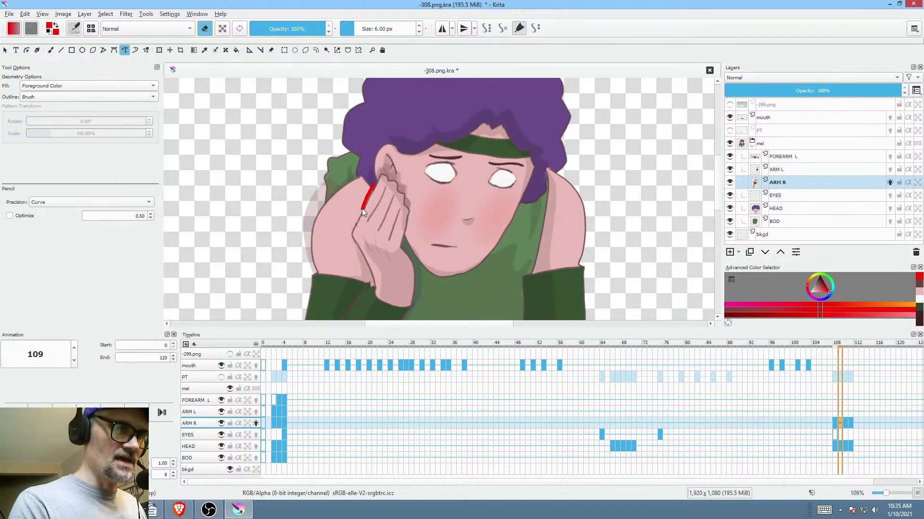
drag(348, 192, 348, 192)
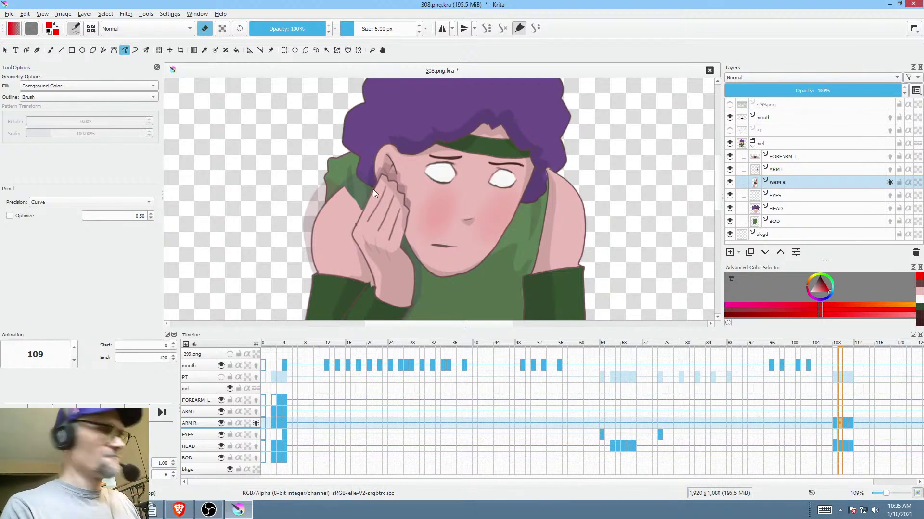
- Compare frames 108 and 109, and erase the matching shoulder area beside the hand on ARM R frame 110
key(Left)
key(Right)
key(Left)
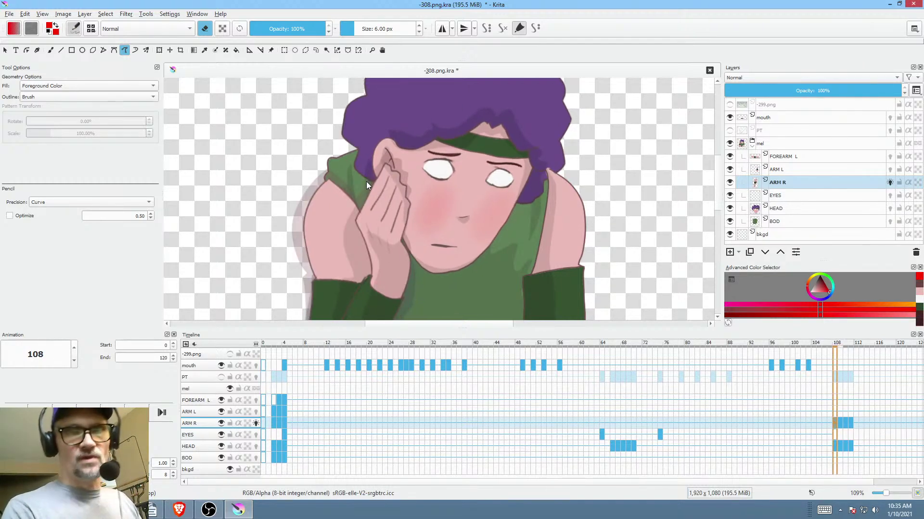
key(Right)
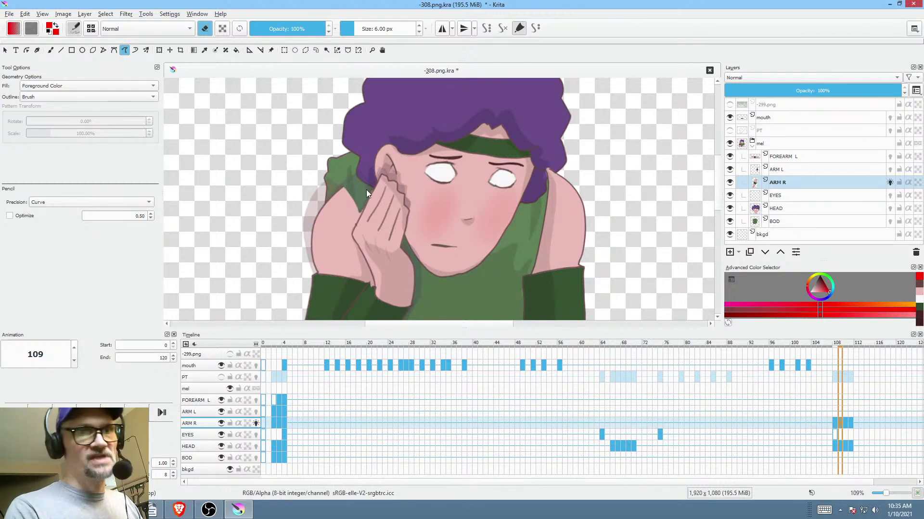
key(Right)
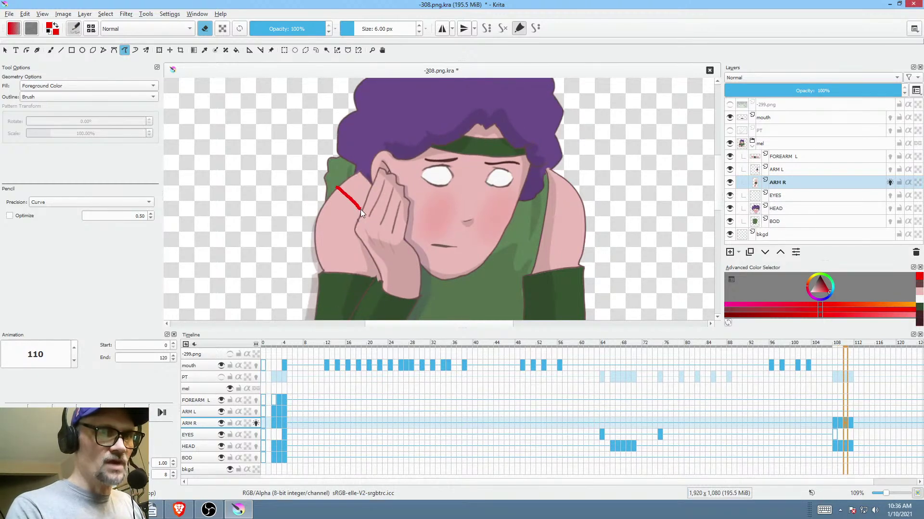
key(Left)
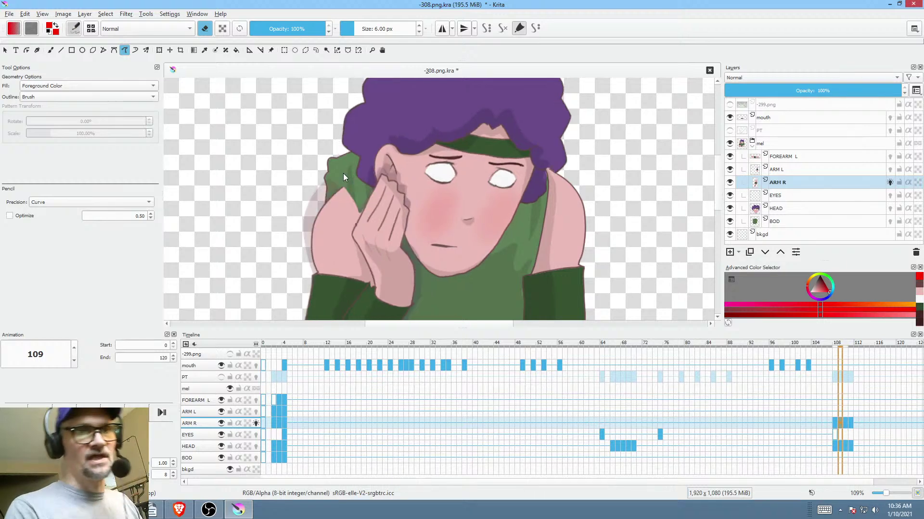
- Erase the shoulder area between the upper arm and the hand on ARM R frame 111
key(Right)
key(Right)
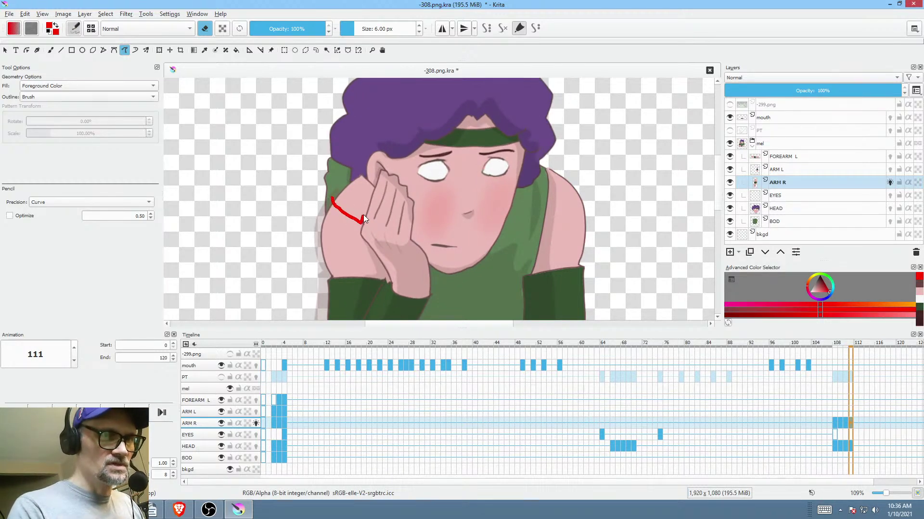
drag(373, 183, 340, 187)
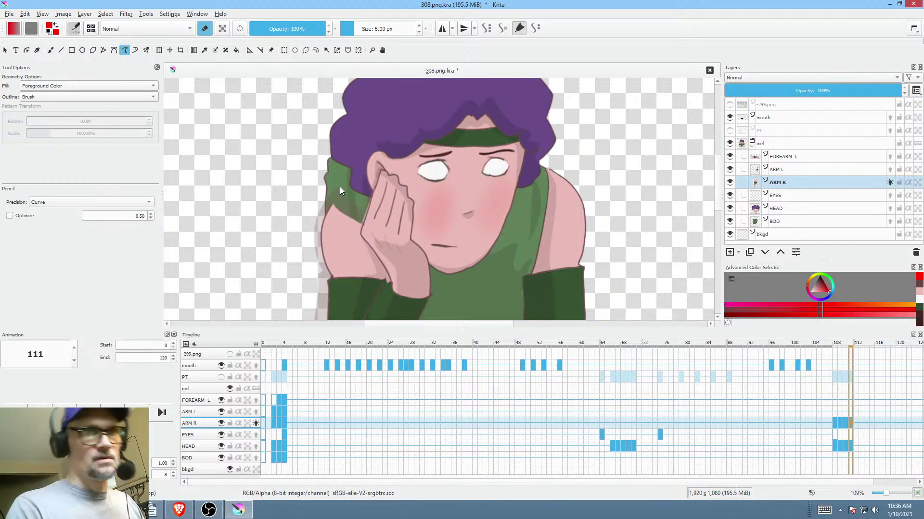
- Examine the trimmed shoulder back to frame 108 and compare frame 108 with the ARM R keyframe at frame 4
key(Left)
key(Left)
key(Left)
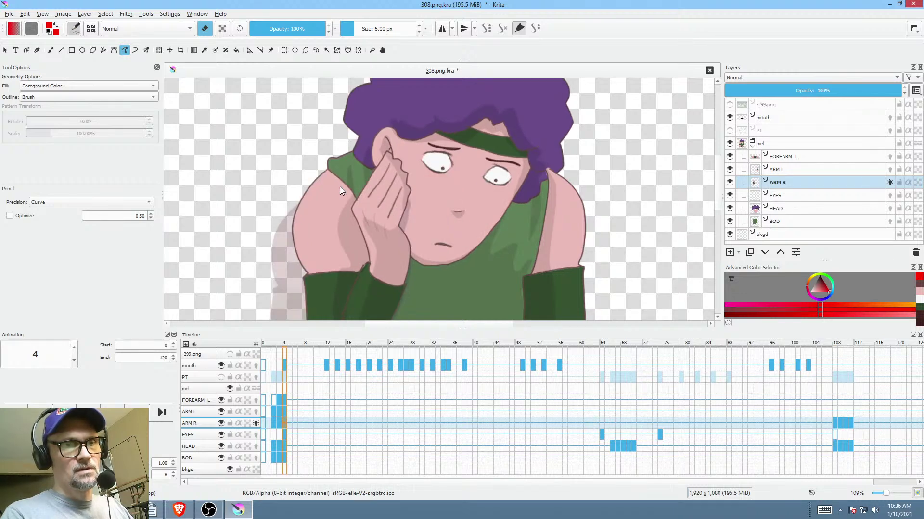
key(period)
key(comma)
key(period)
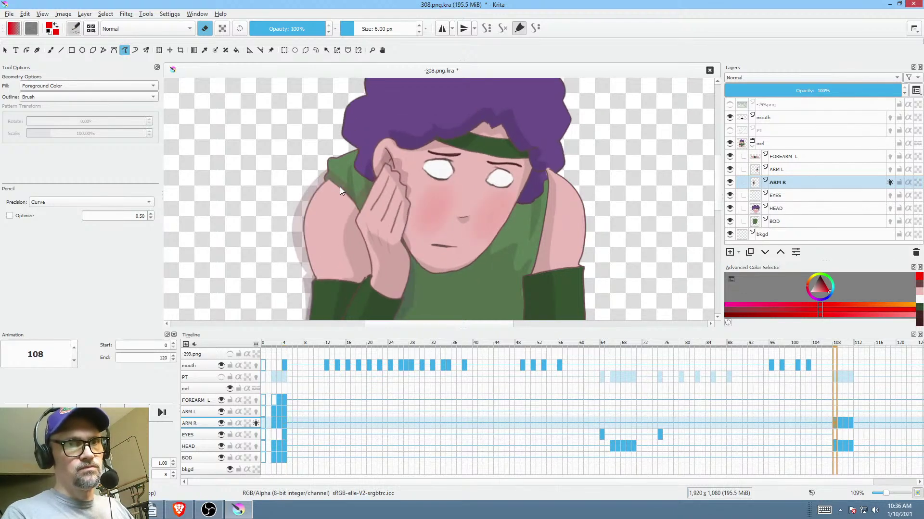
key(comma)
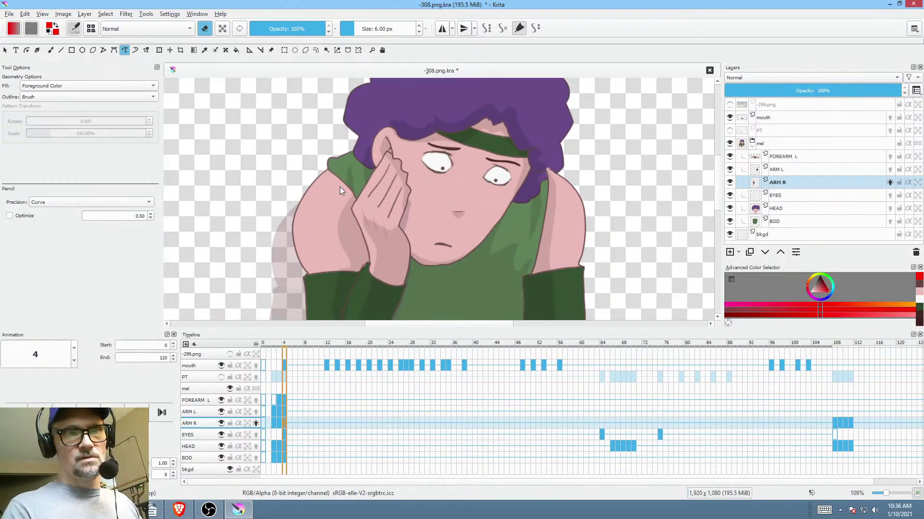
key(period)
- Liquify the ARM R upper arm on frame 109, pushing its outer edge and shoulder slightly outward and up
key(Right)
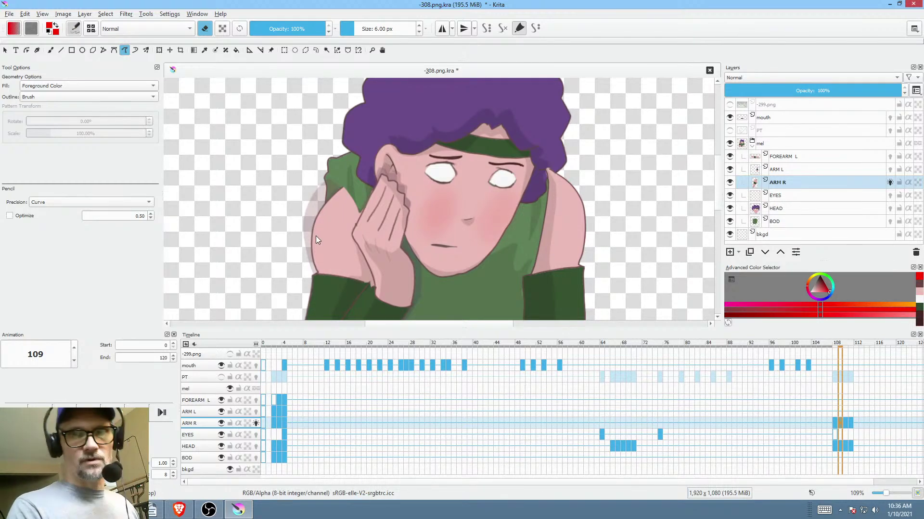
key(ctrl+t)
right_click(326, 230)
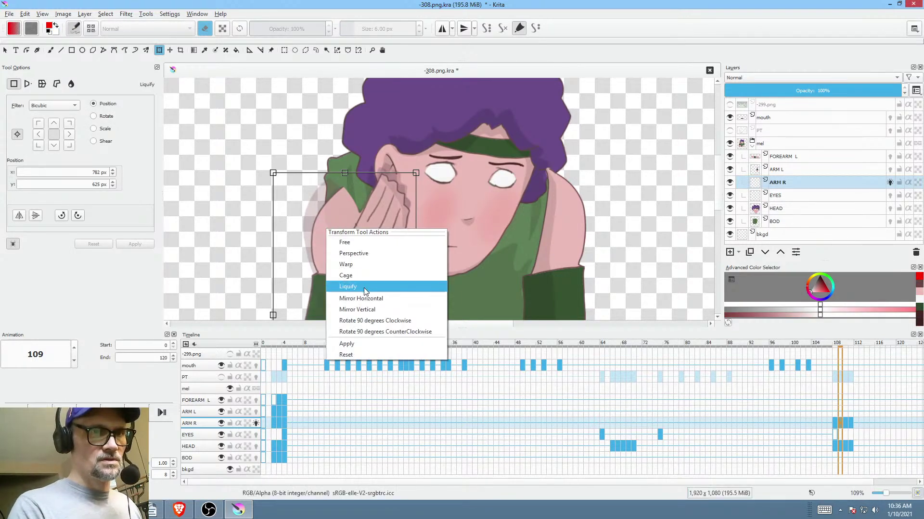
click(364, 288)
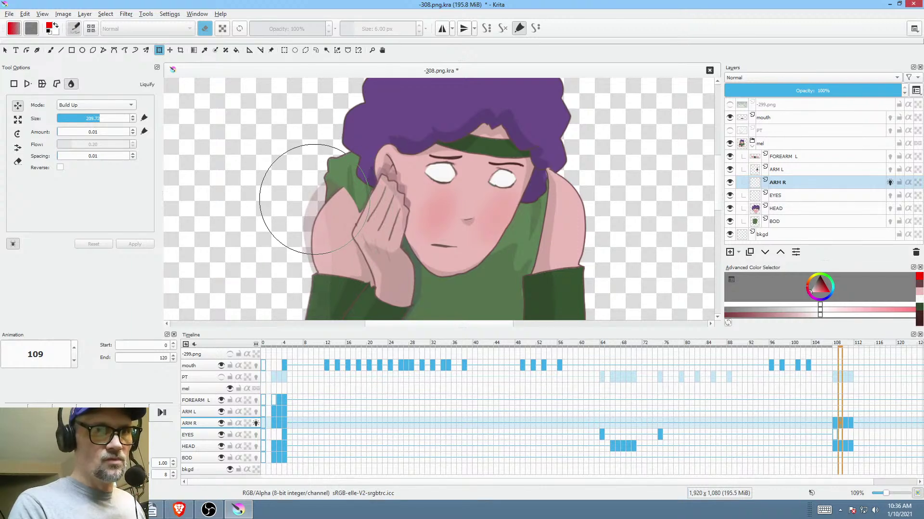
mouse_move(315, 199)
mouse_down()
mouse_move(283, 201)
mouse_move(316, 183)
mouse_up()
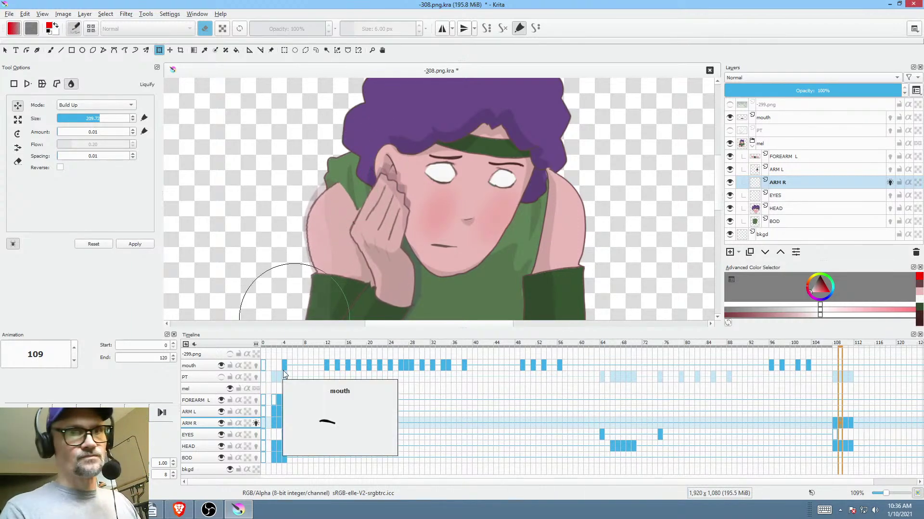
- Compare the reshaped shoulder across frames 108 to 111, and against the pose on frame 4
key(period)
key(period)
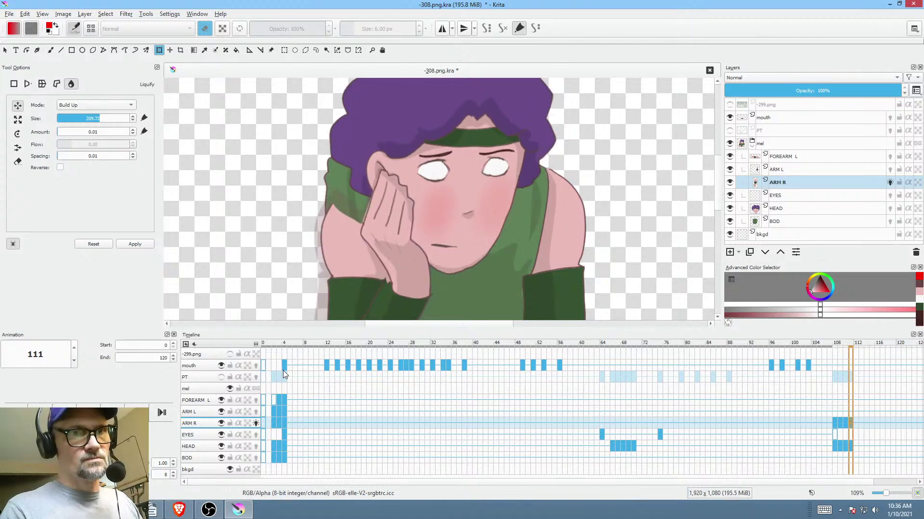
key(comma)
key(comma)
key(period)
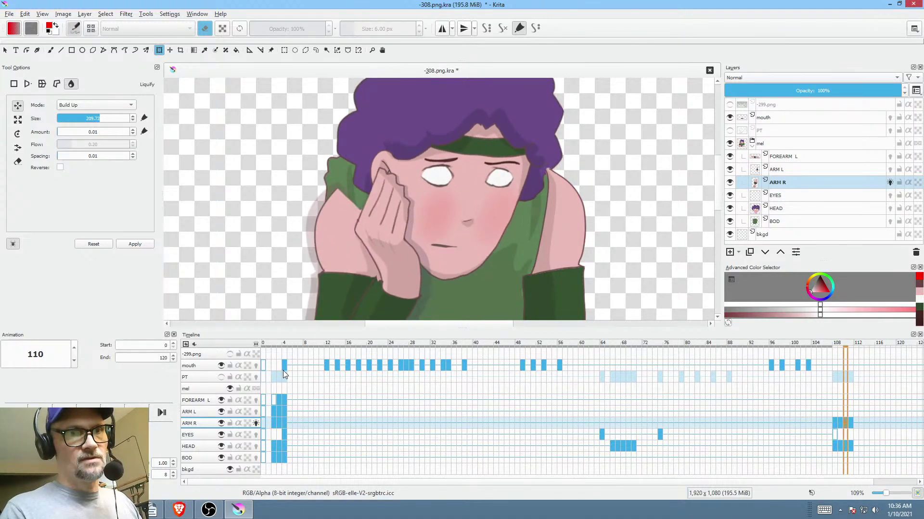
key(period)
key(comma)
key(comma)
key(comma)
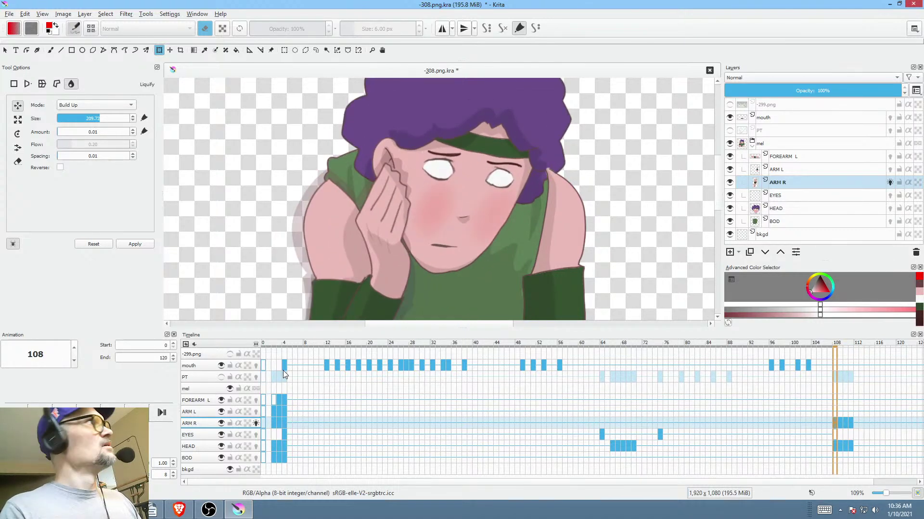
key(period)
key(period)
key(period)
key(comma)
key(comma)
click(283, 371)
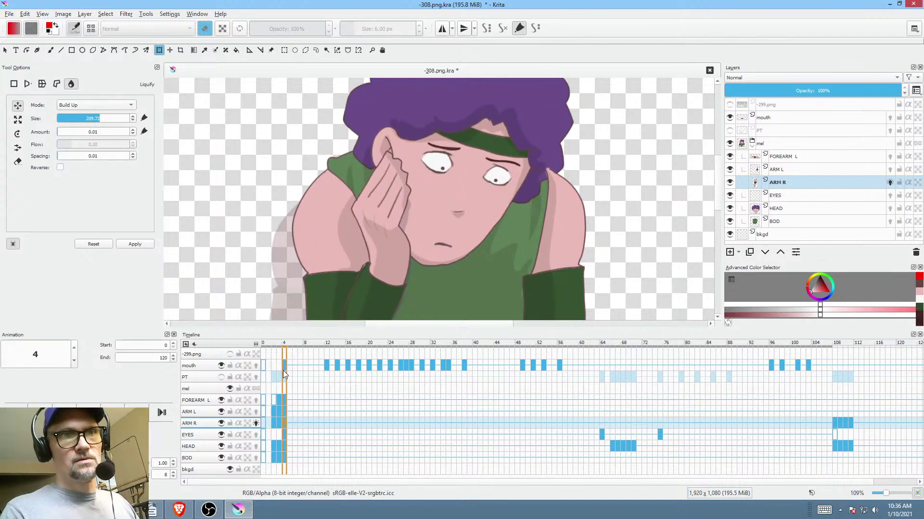
- Save the file from frame 3 and turn off onion skinning on the ARM R layer
key(comma)
scroll(527, 245, down, 2)
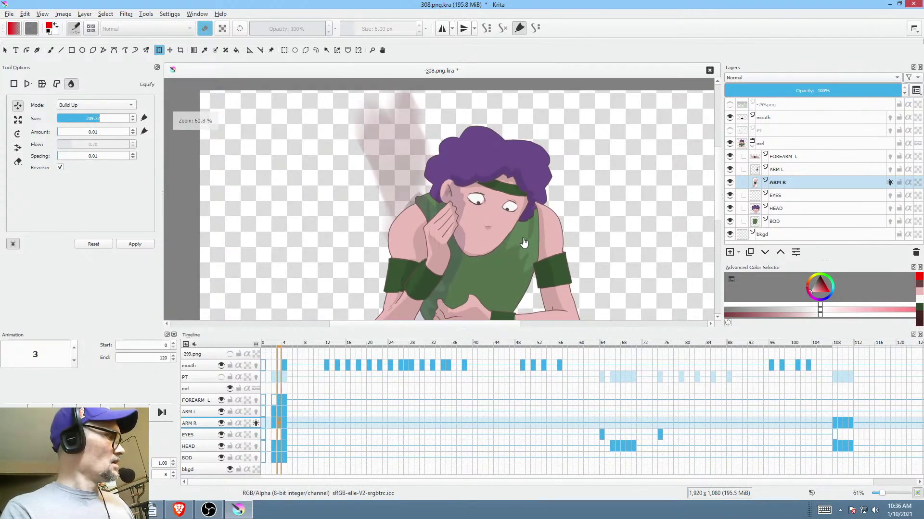
key(ctrl+s)
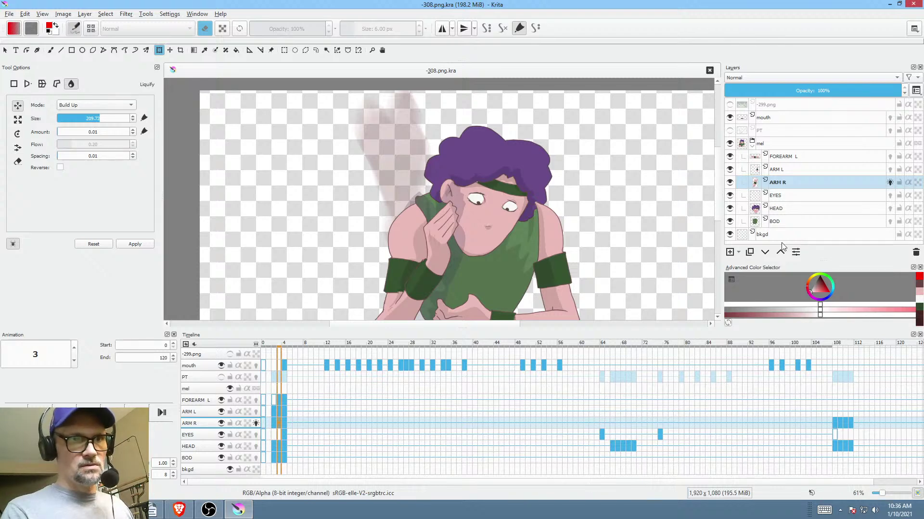
click(256, 423)
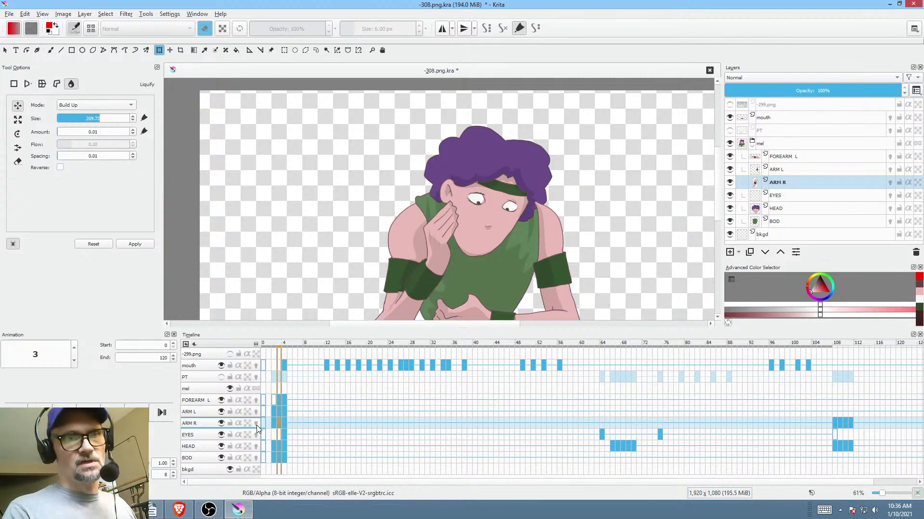
- Play back the animation from frame 3 and again from frame 95 to review the head and arm motion
drag(552, 202, 507, 172)
key(space)
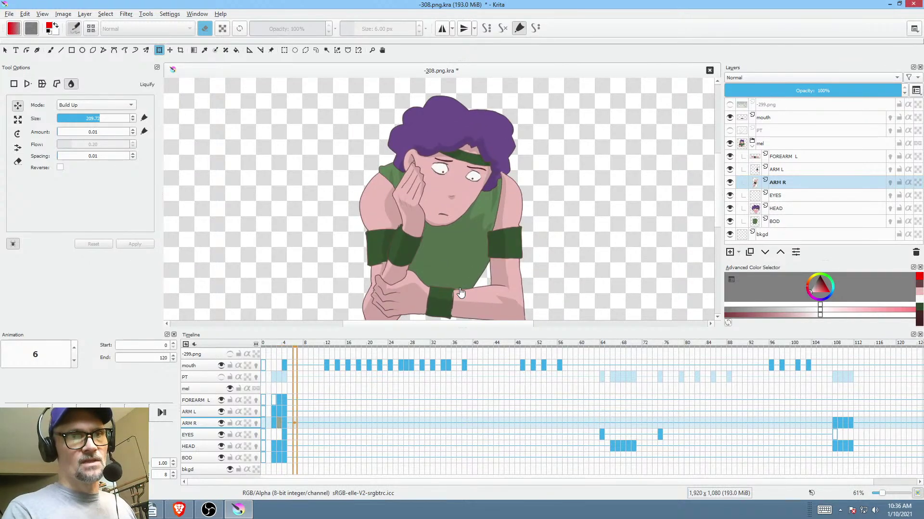
key(space)
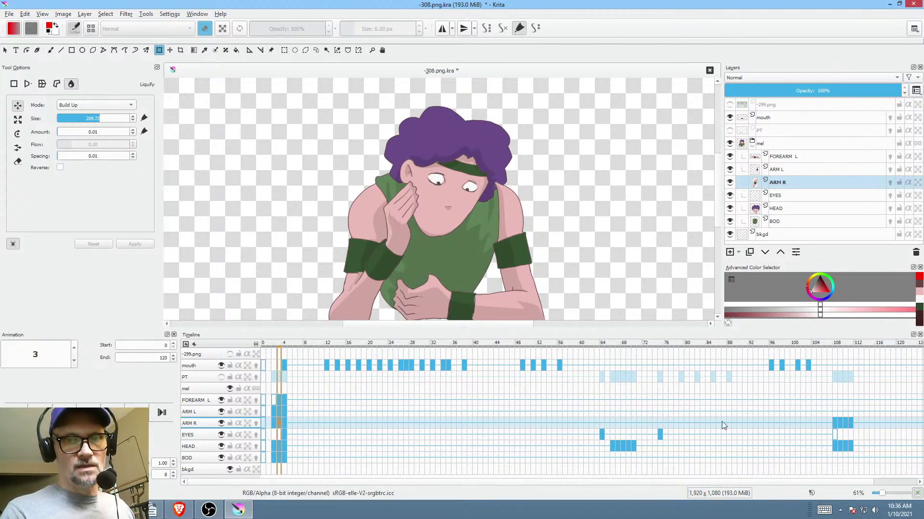
click(767, 424)
key(space)
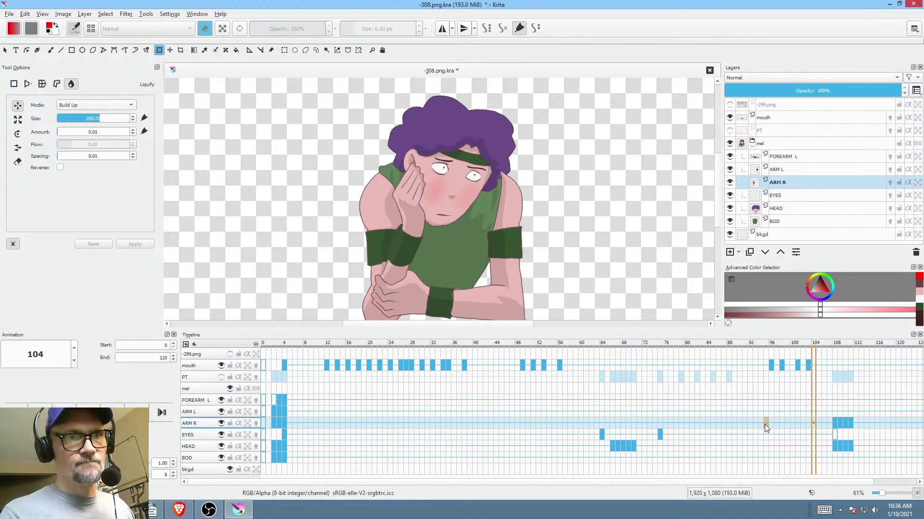
key(space)
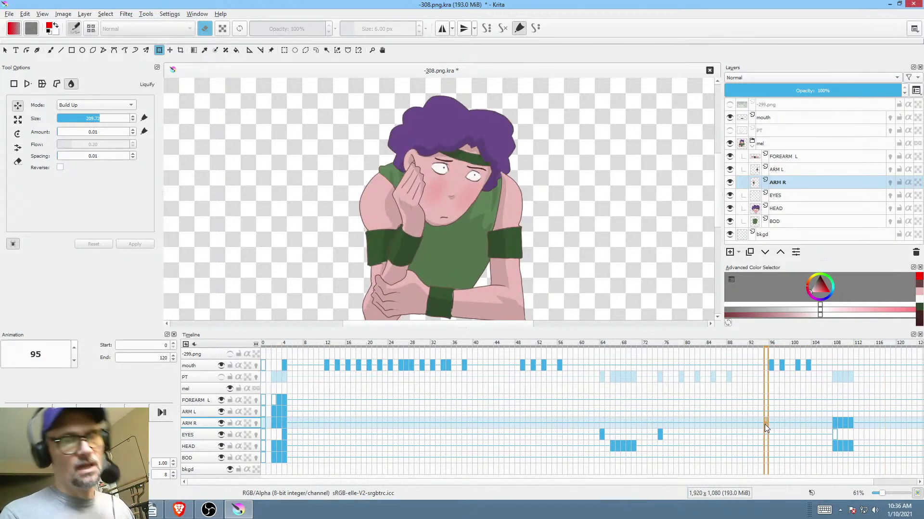
key(space)
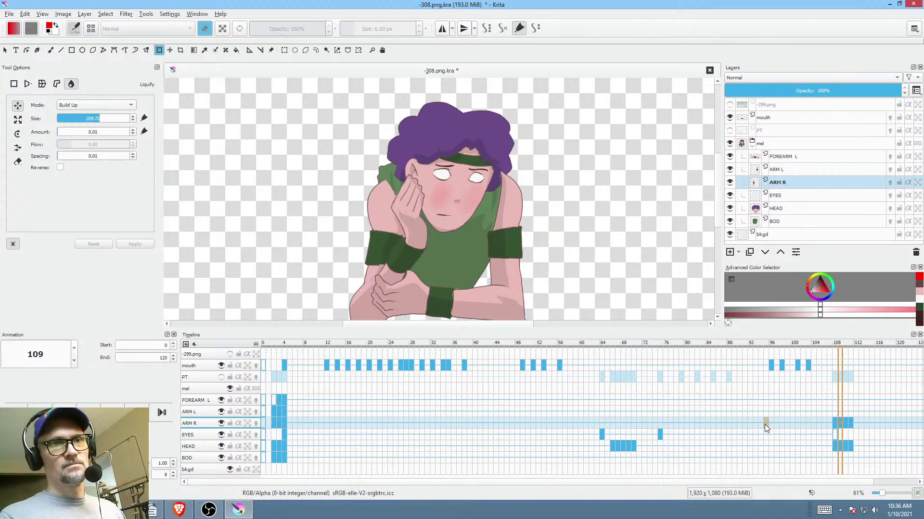
key(space)
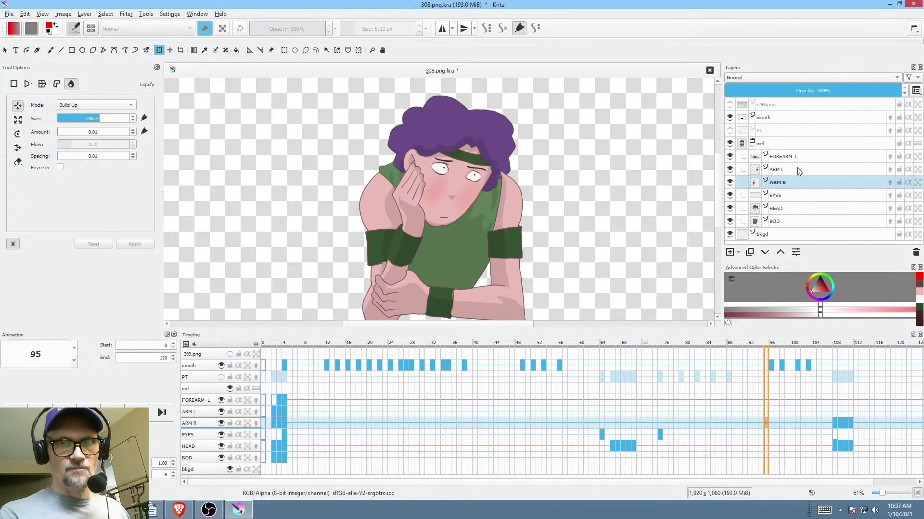
- Free-transform the BOD torso on frame 108, tilting it slightly and moving it to about X 977, Y 549 px
click(791, 221)
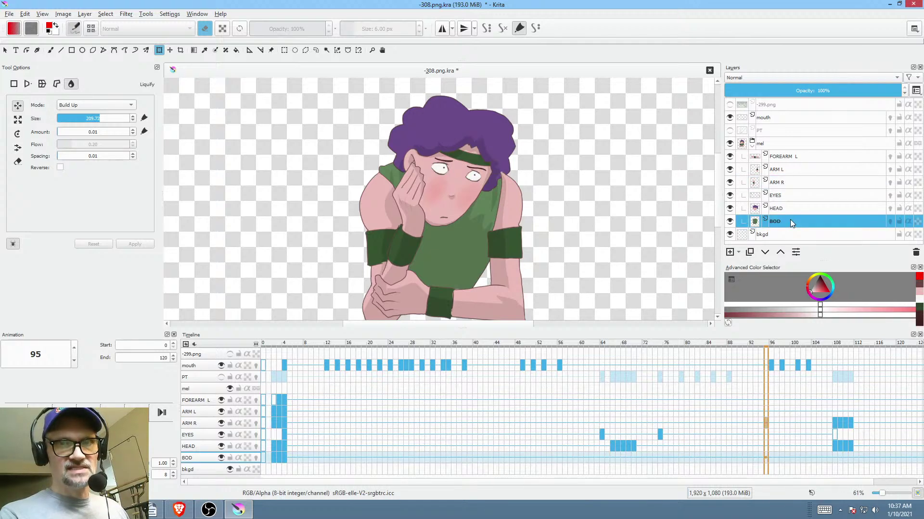
click(836, 435)
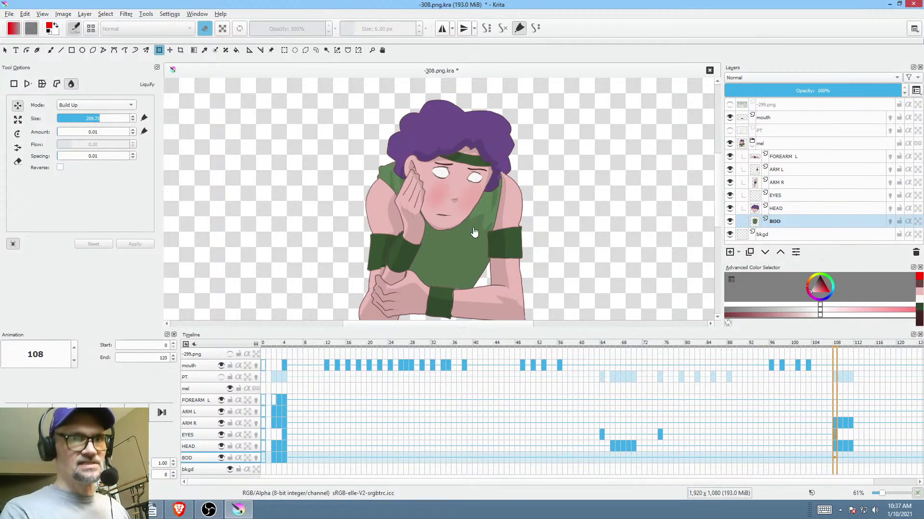
scroll(478, 227, up, 1)
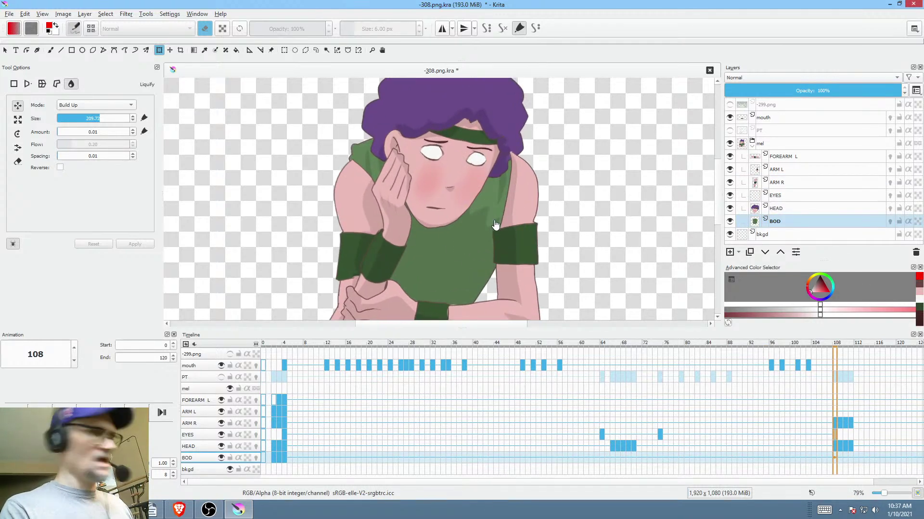
scroll(471, 240, up, 1)
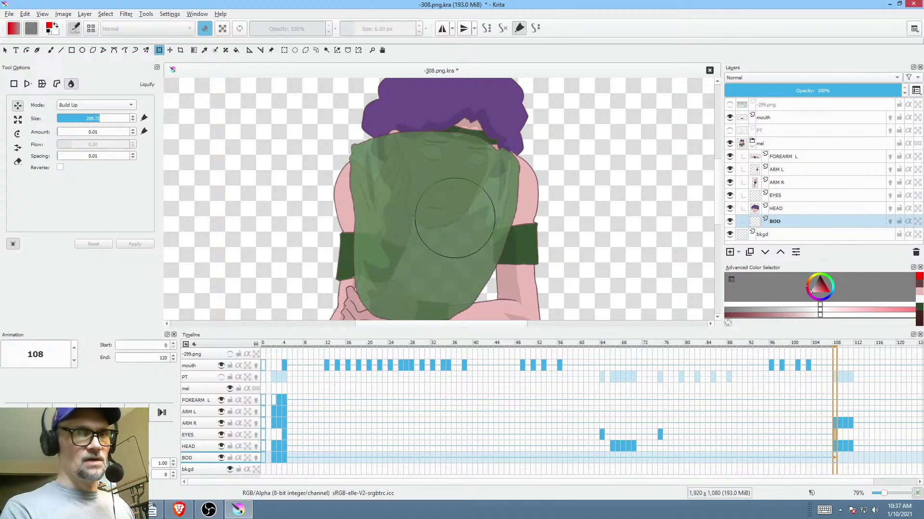
right_click(460, 227)
click(476, 237)
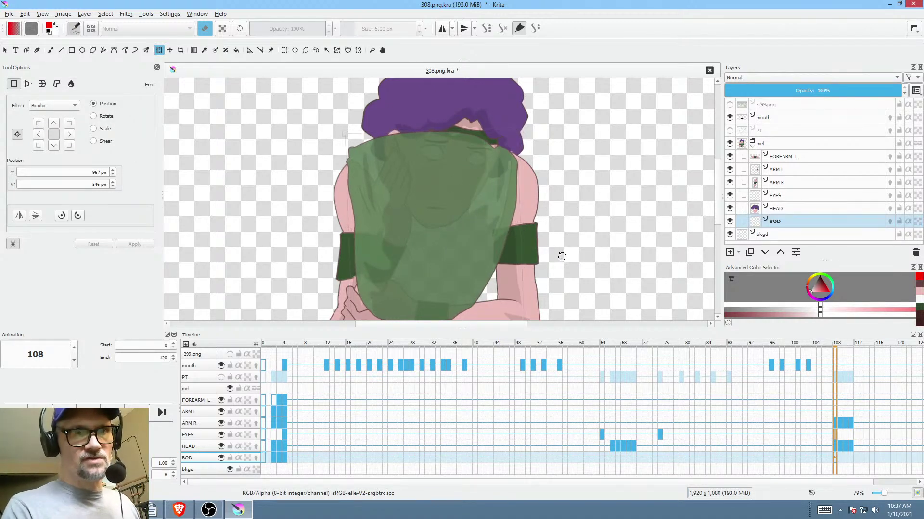
drag(455, 274, 460, 272)
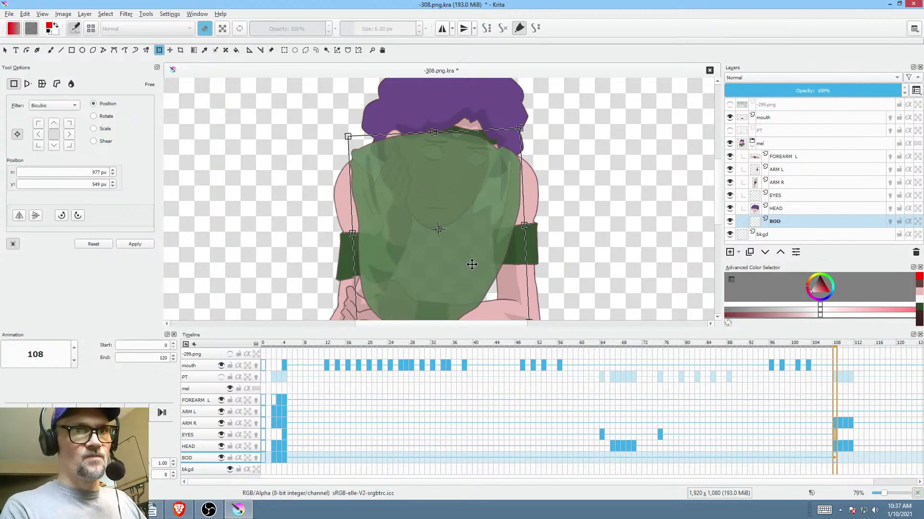
- Reposition the BOD torso on frame 109, to about X 981, Y 557 px on frame 110, and X 985, Y 567 px on frame 111
click(840, 435)
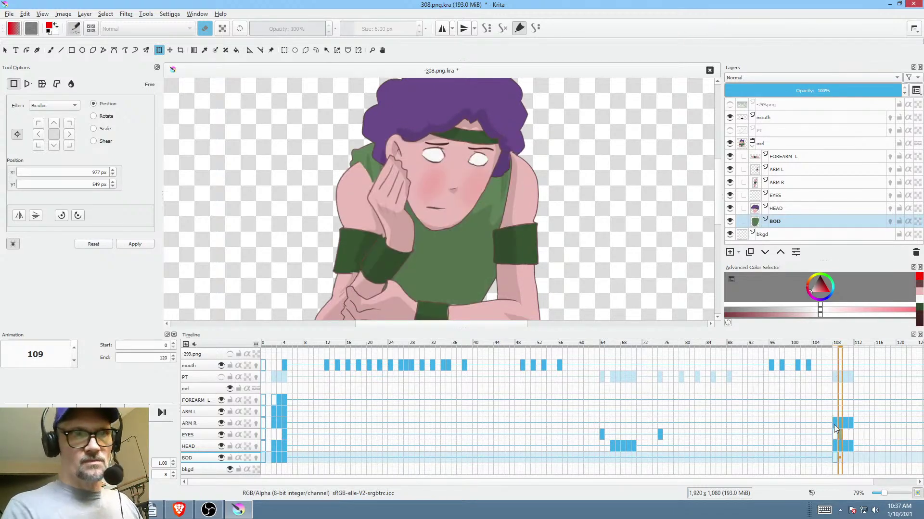
drag(469, 243, 464, 267)
click(847, 435)
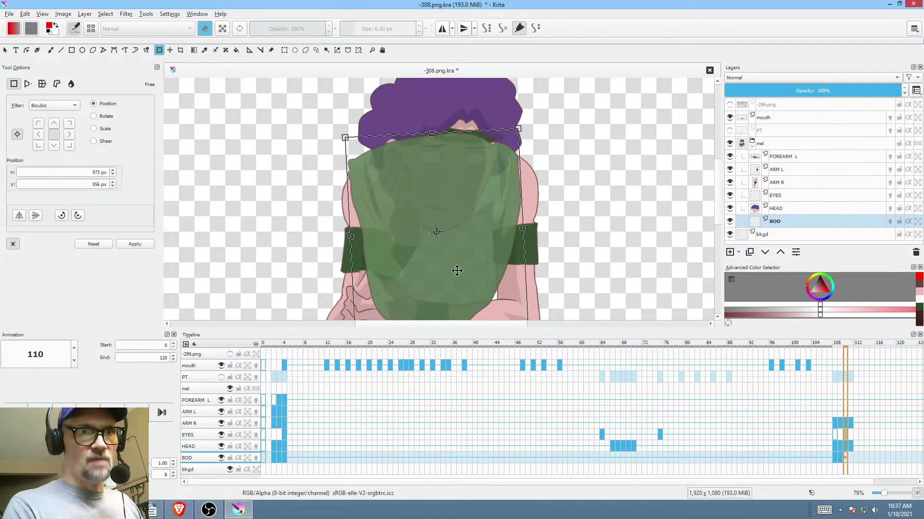
drag(455, 270, 472, 270)
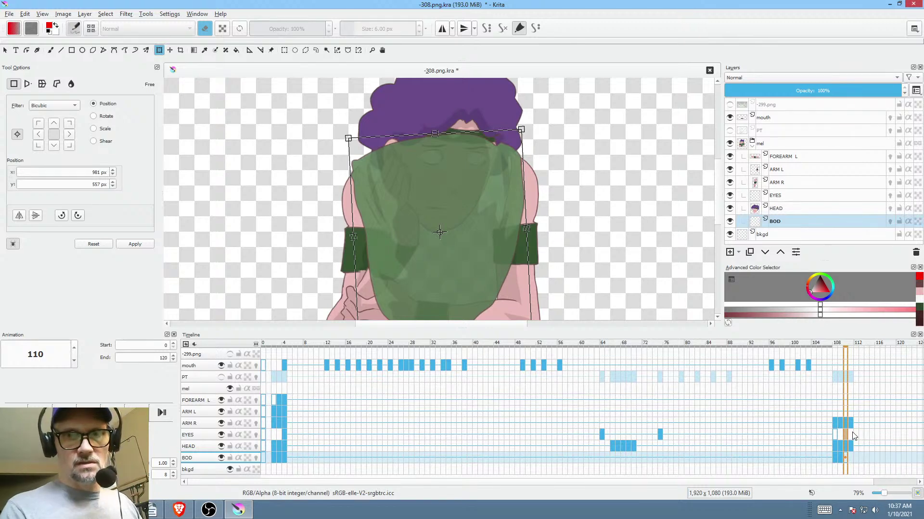
click(853, 436)
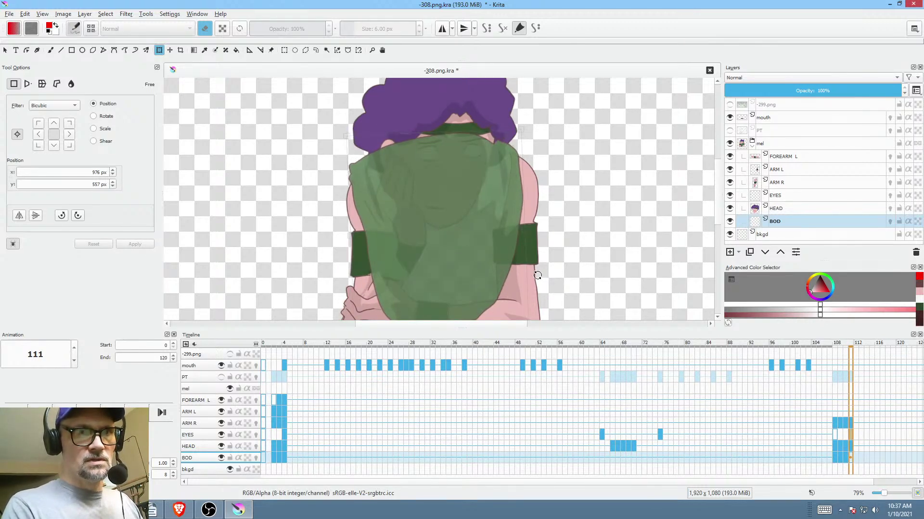
drag(462, 275, 466, 279)
- Examine the torso movement across frames 108 to 111 and compare it with the keyframe on frame 4
key(Left)
key(Left)
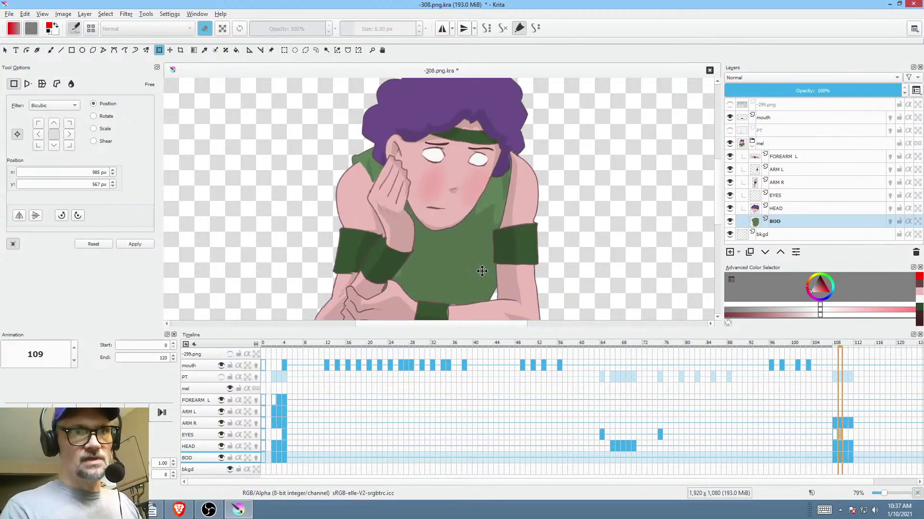
key(Right)
key(Right)
key(Left)
key(Left)
key(Right)
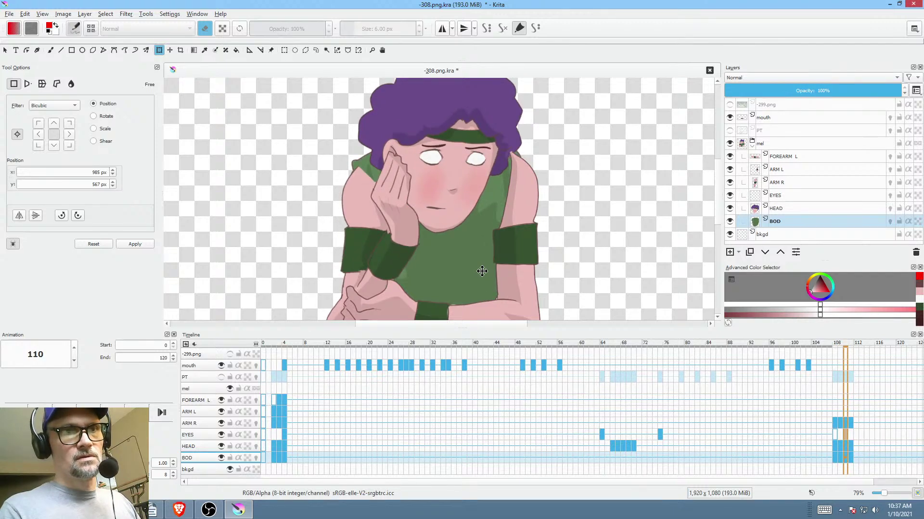
key(Left)
key(Home)
key(End)
key(Left)
key(Left)
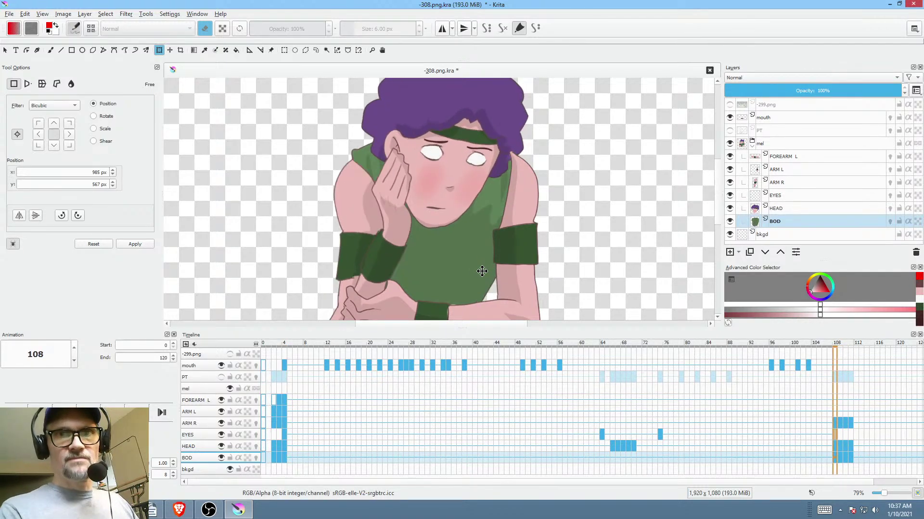
key(Home)
- Check what the ARM L layer contains by hiding and showing it, and compare frame 108 with frames 4 and 3
click(804, 170)
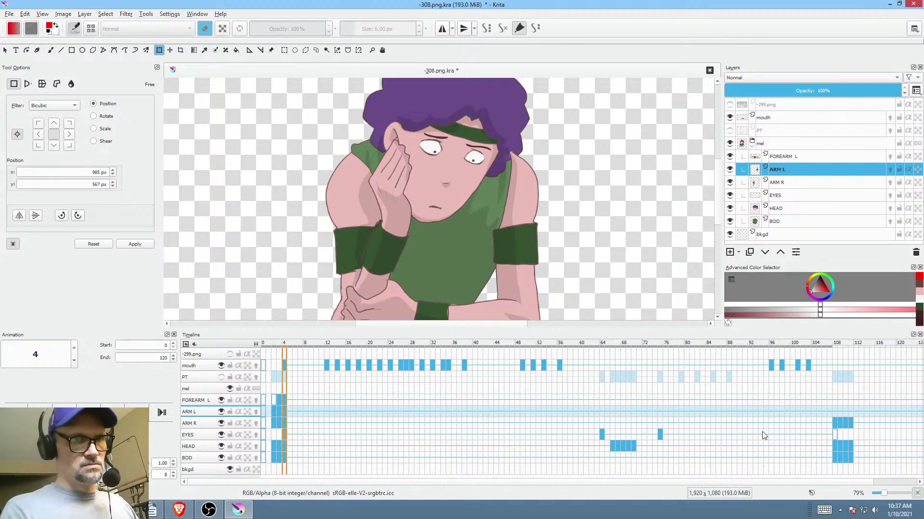
click(221, 413)
click(221, 413)
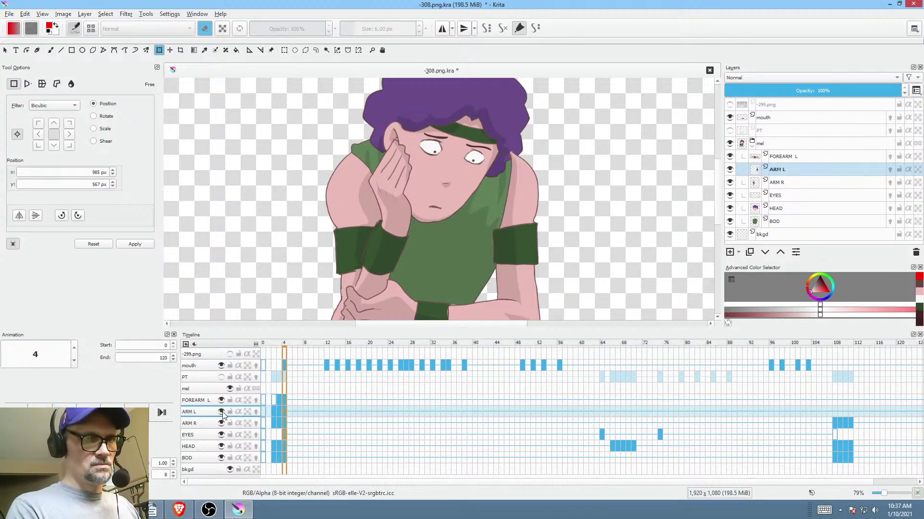
click(835, 413)
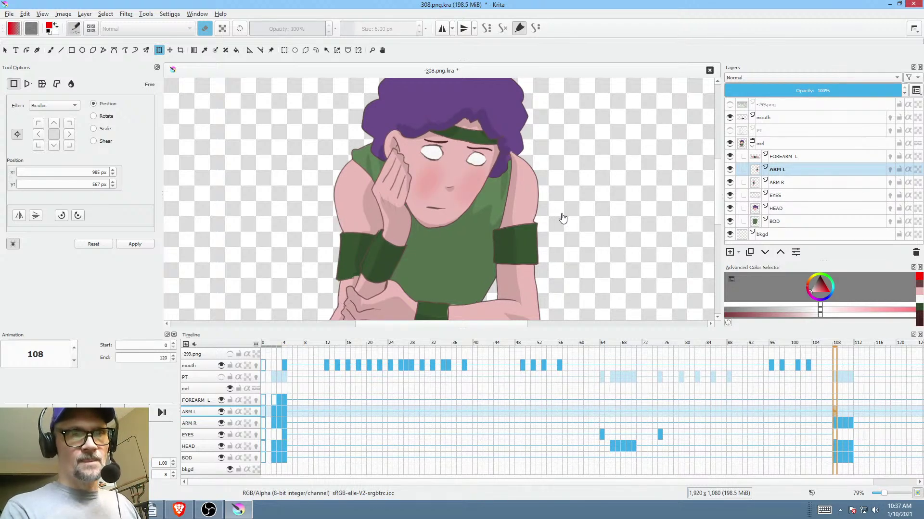
key(comma)
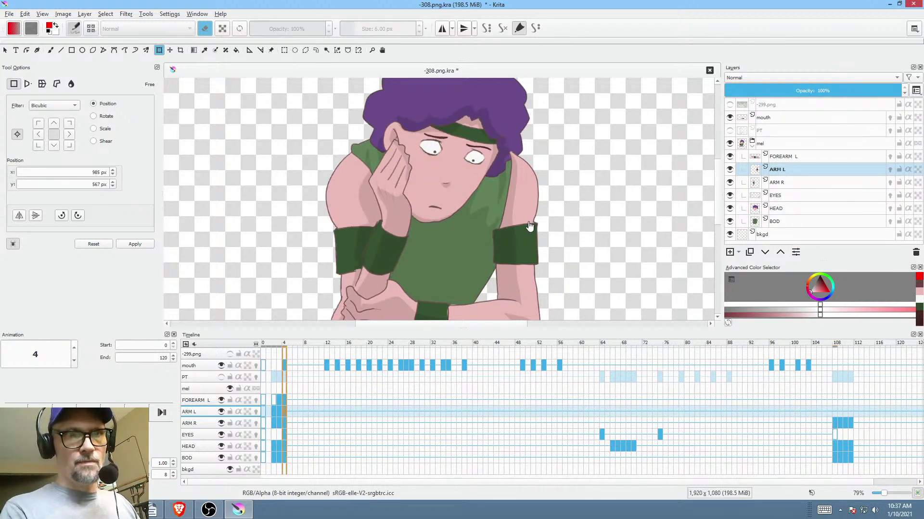
key(comma)
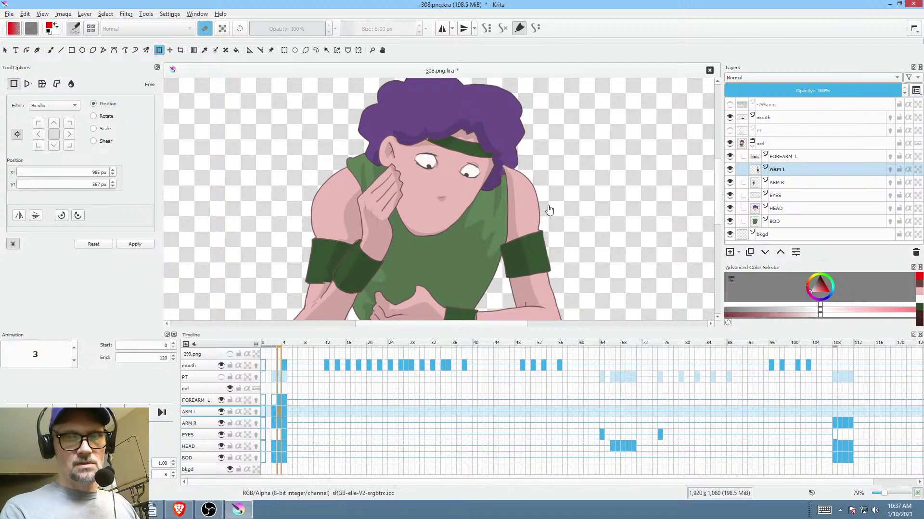
- Free-transform ARM L on frame 108, rotating it slightly outward, and reposition it on frames 109 to 111, ending at about X 1266, Y 611 px
key(period)
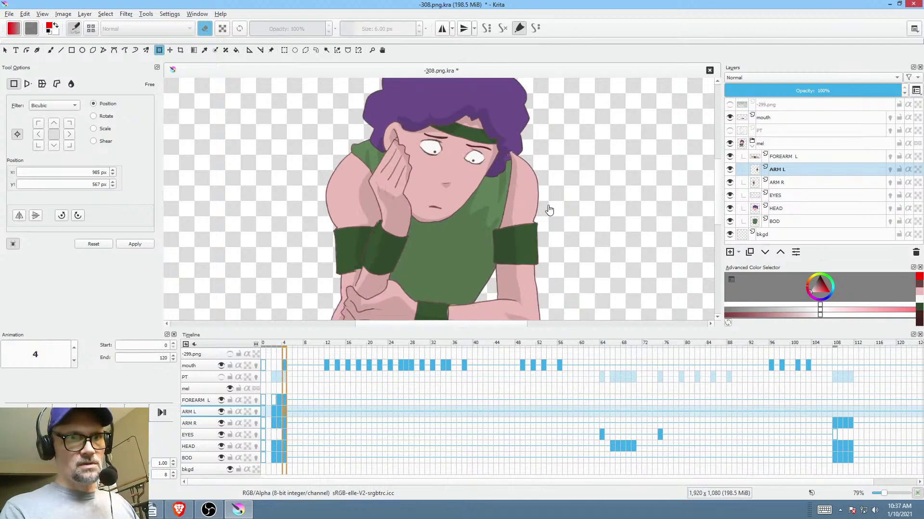
click(834, 410)
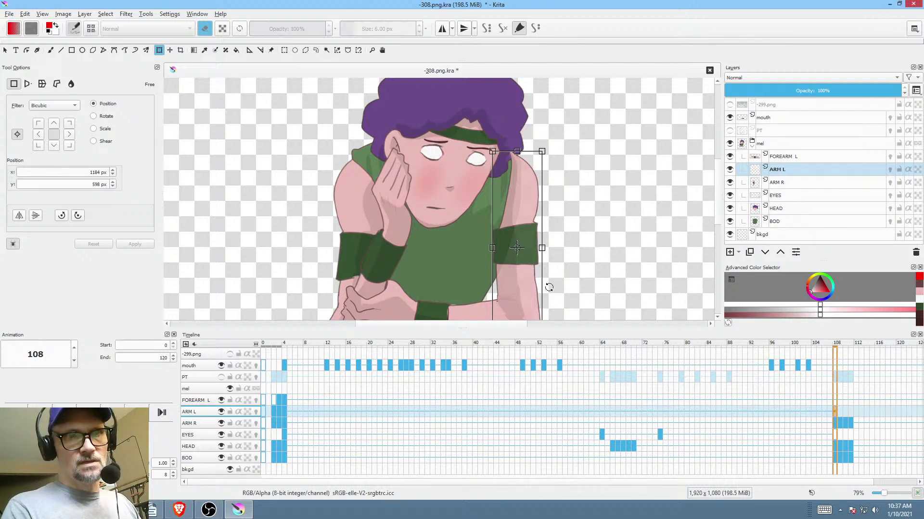
mouse_move(549, 287)
mouse_down()
mouse_move(564, 288)
mouse_move(527, 284)
mouse_move(598, 282)
mouse_move(540, 282)
mouse_move(604, 270)
mouse_move(542, 288)
mouse_move(557, 291)
mouse_up()
click(839, 411)
click(845, 410)
click(852, 411)
- Examine the left arm's movement across frames 108 to 111 and play the animation
key(Left)
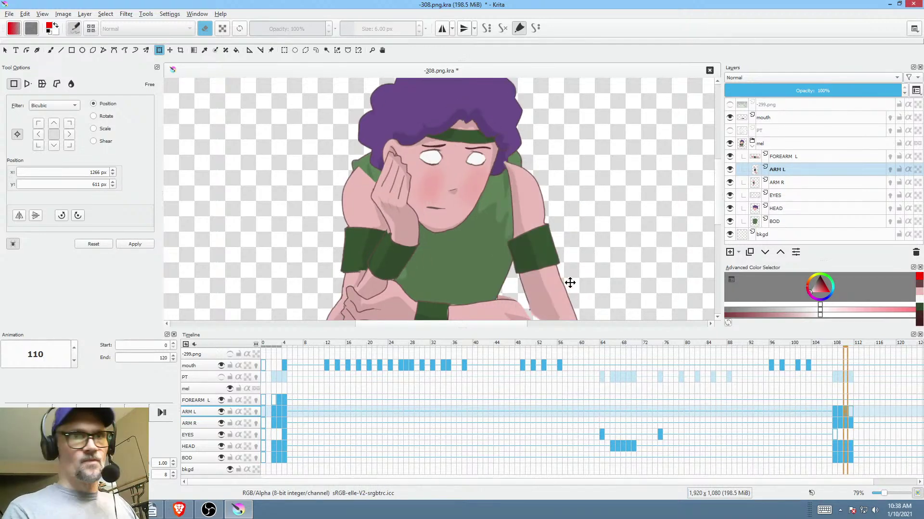
key(Left)
key(Left)
key(Right)
key(space)
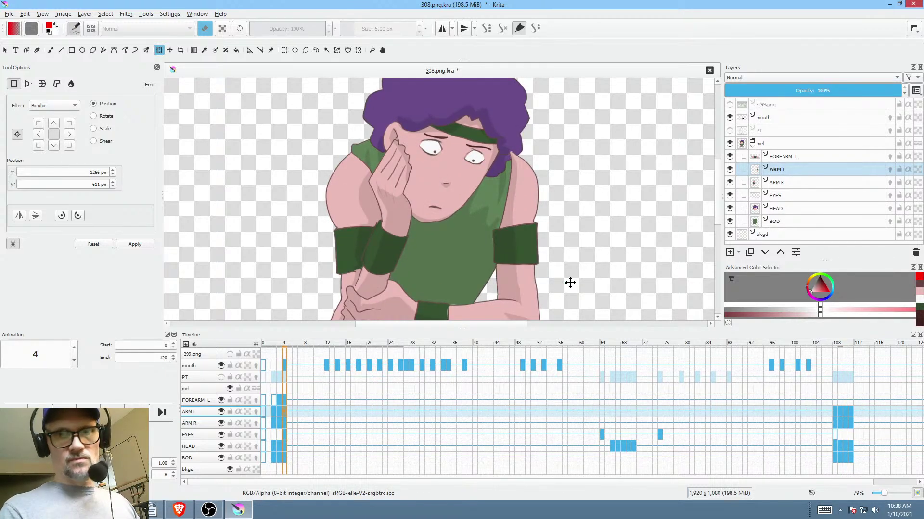
key(space)
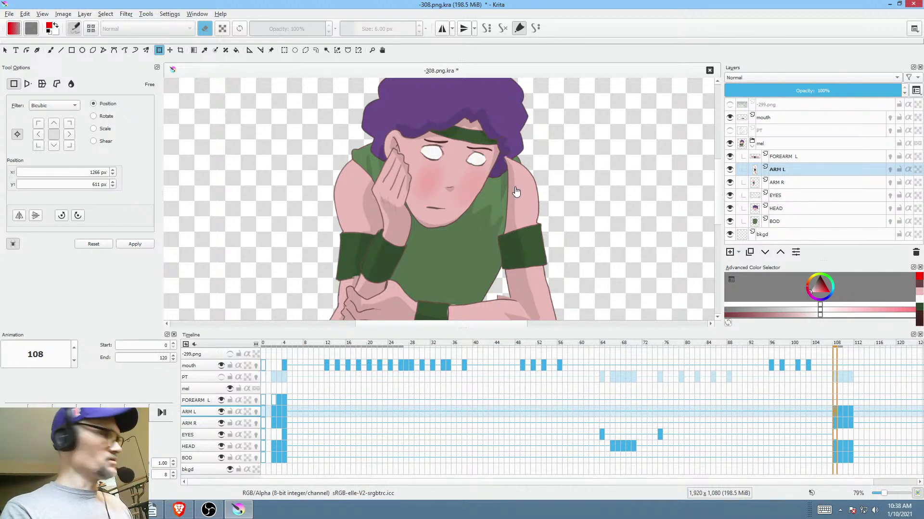
- Erase the inner edge of ARM L beneath the shoulder on frames 108 to 111, using filled freehand shapes that uncover the torso
key(b)
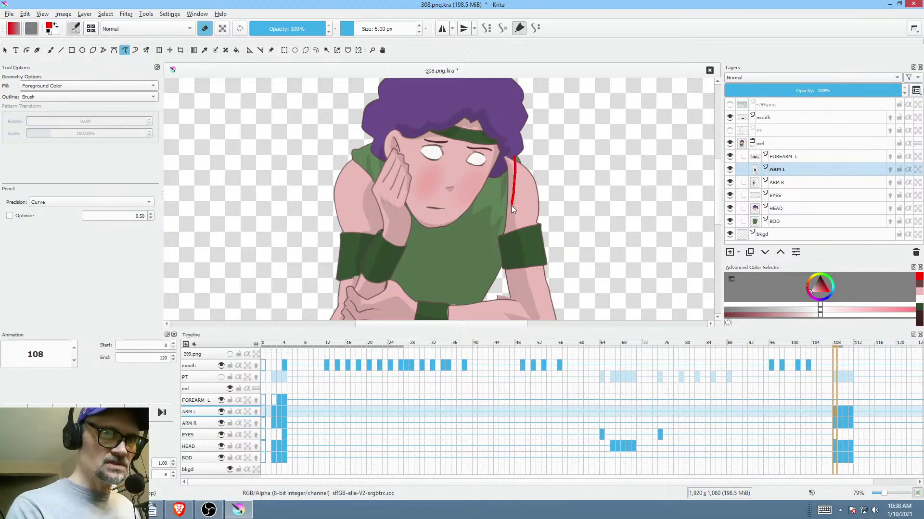
drag(502, 149, 505, 139)
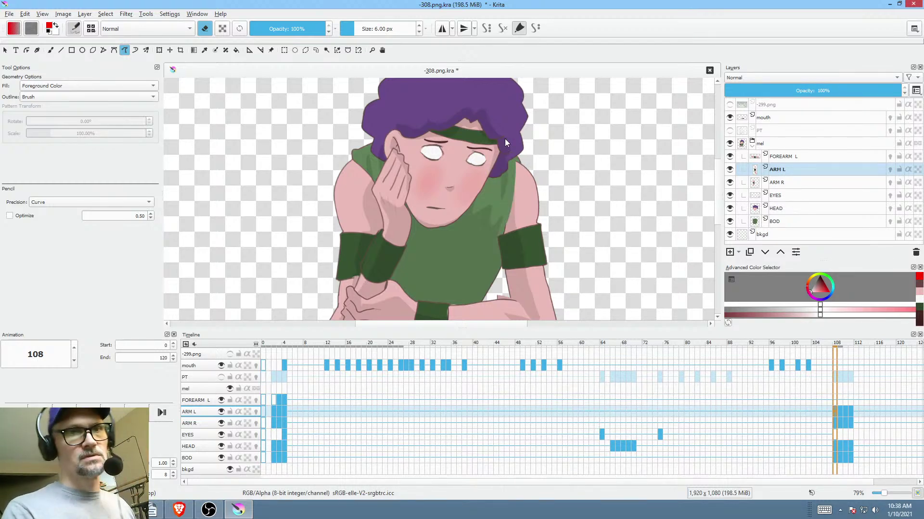
key(period)
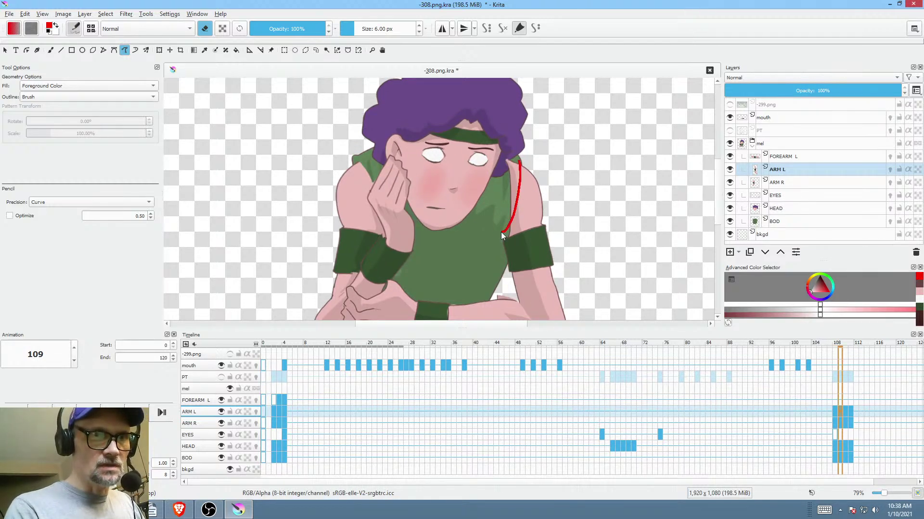
drag(508, 156, 511, 153)
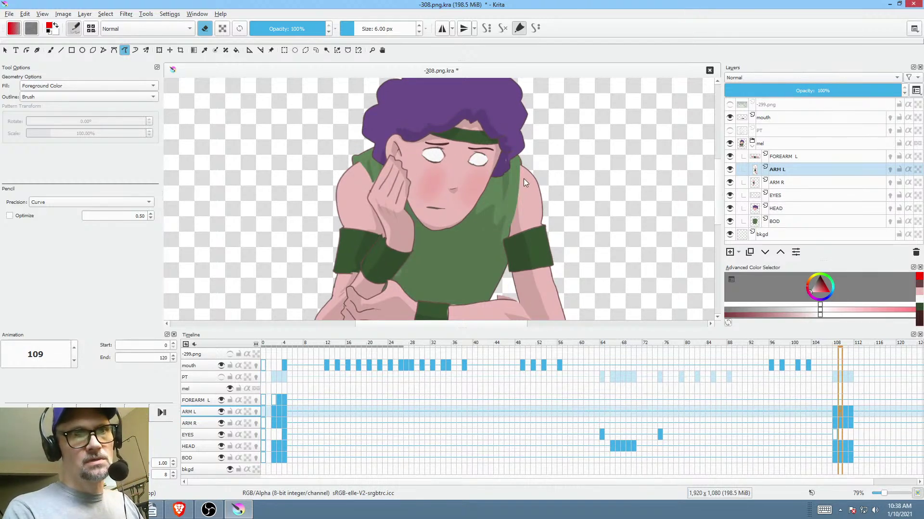
drag(513, 225, 505, 234)
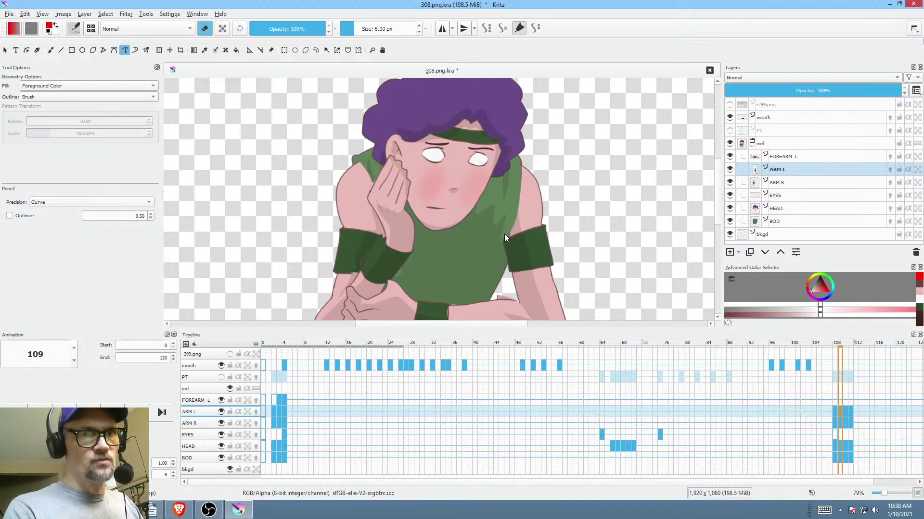
key(period)
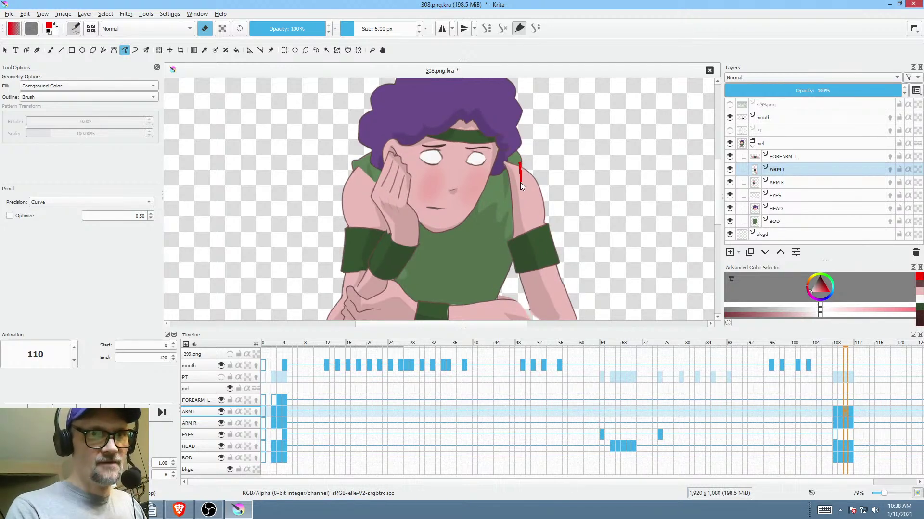
drag(510, 145, 513, 143)
key(period)
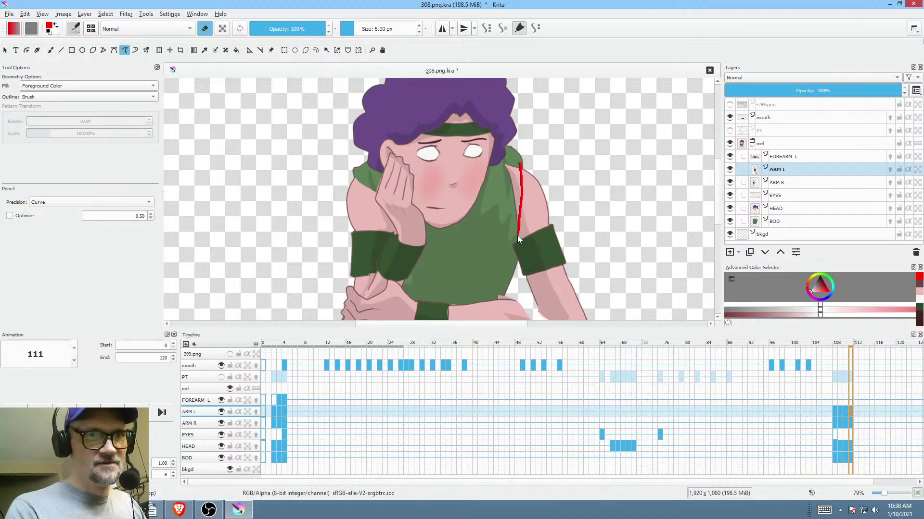
drag(501, 191, 519, 165)
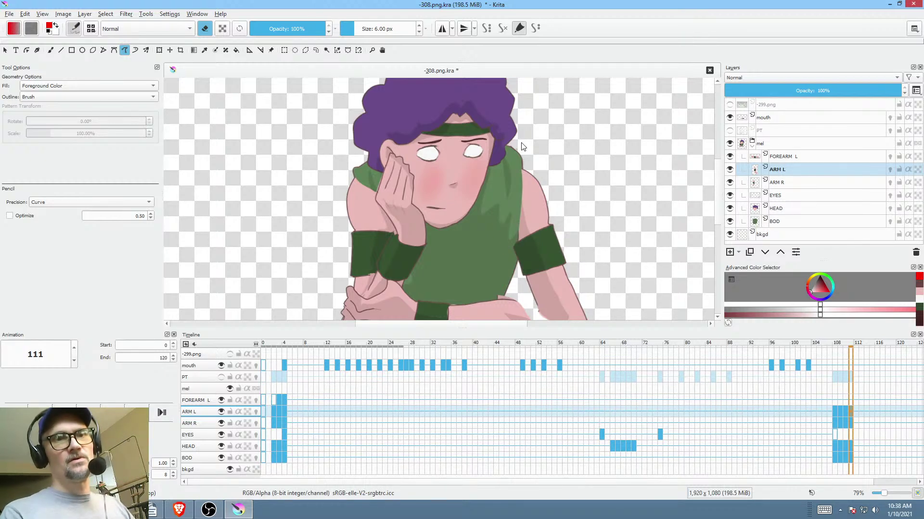
- Reshape the BOD torso near the left arm's shoulder on frame 110 with the Liquify transform
key(comma)
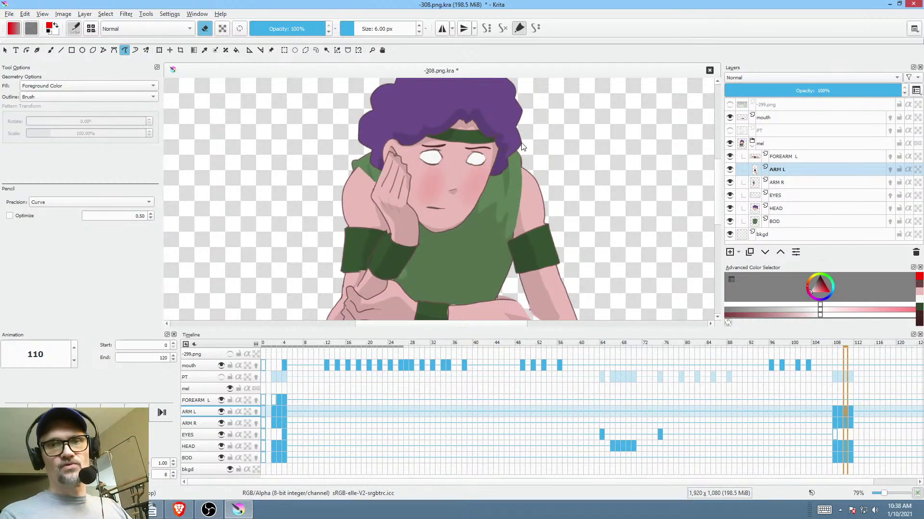
click(208, 459)
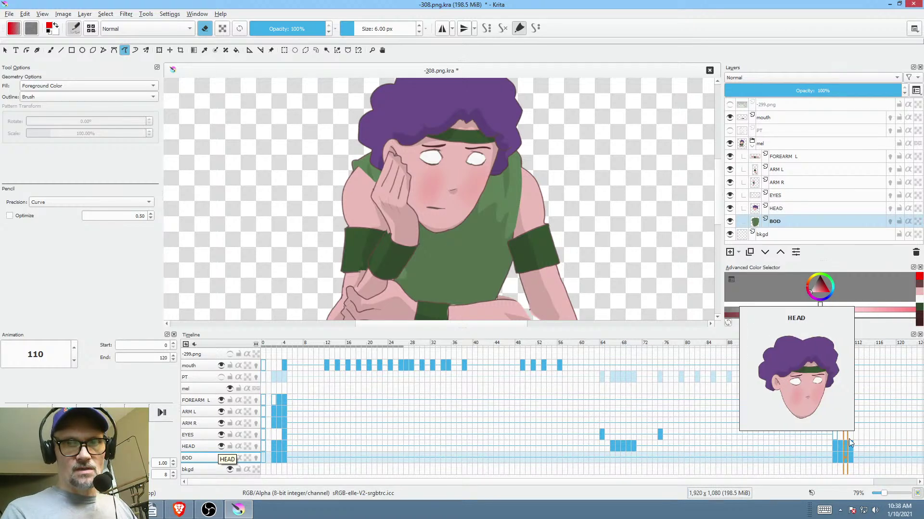
key(ctrl+t)
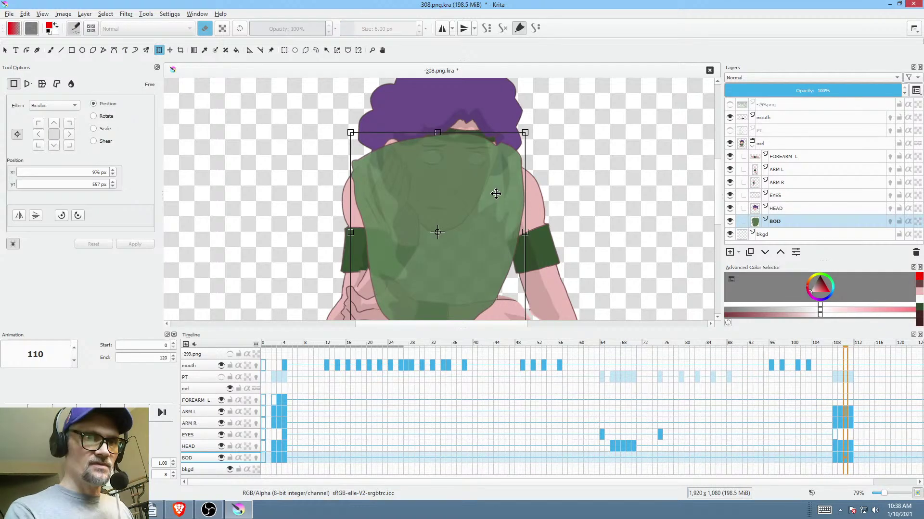
right_click(504, 198)
click(529, 255)
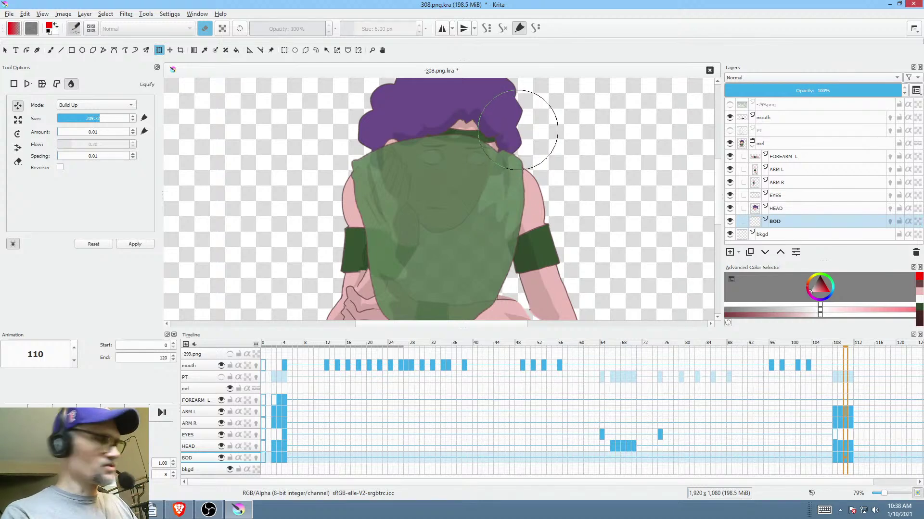
- Compare the torso on neighbouring frames, liquify the same BOD shoulder area on frame 111, and play back the motion
key(Left)
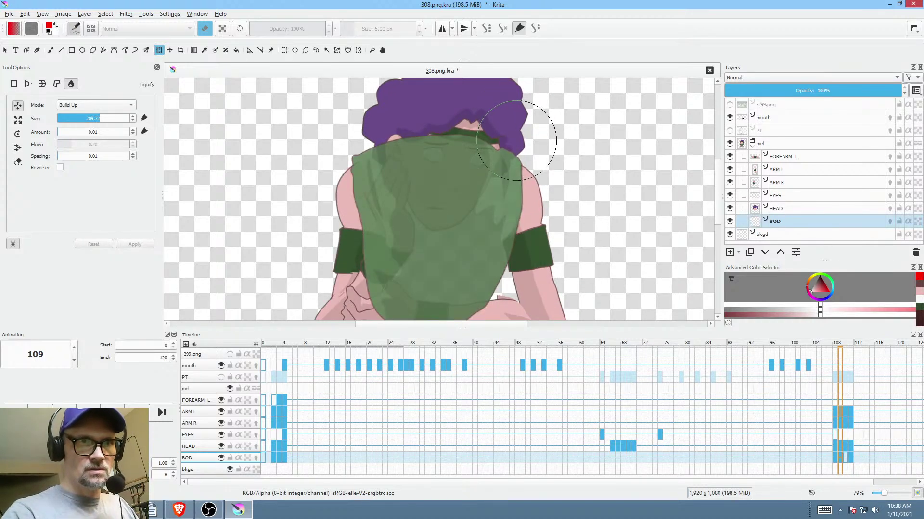
key(Left)
key(Right)
key(Right)
key(Right)
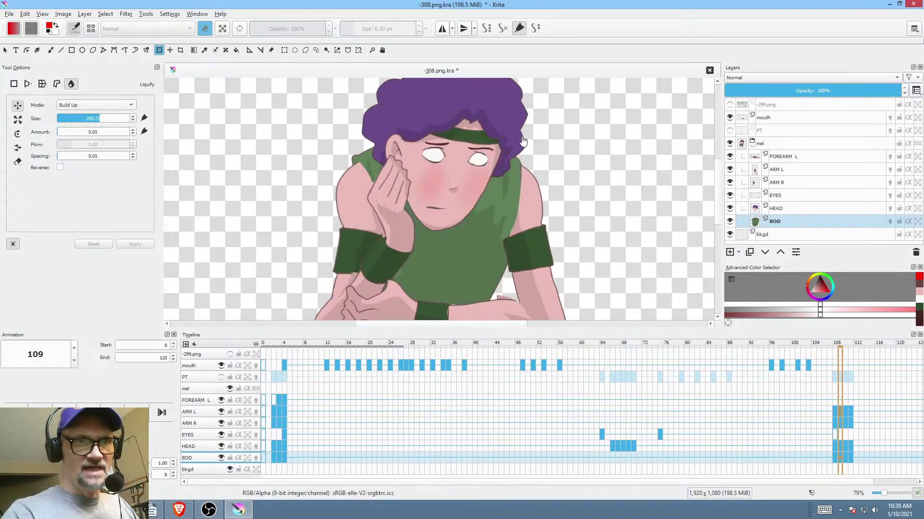
click(525, 145)
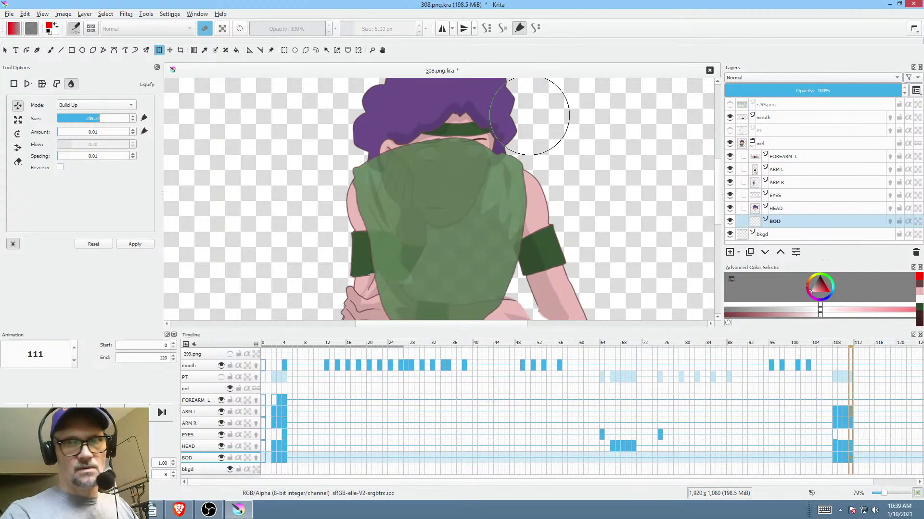
key(Return)
key(space)
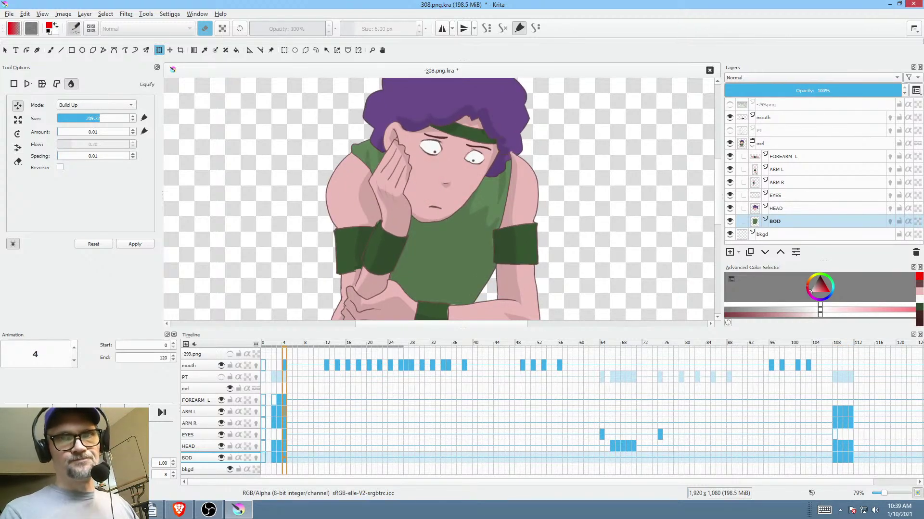
- Free-transform FOREARM L on frame 108, tilting it slightly and moving it to about X 1024, Y 780 px
click(842, 156)
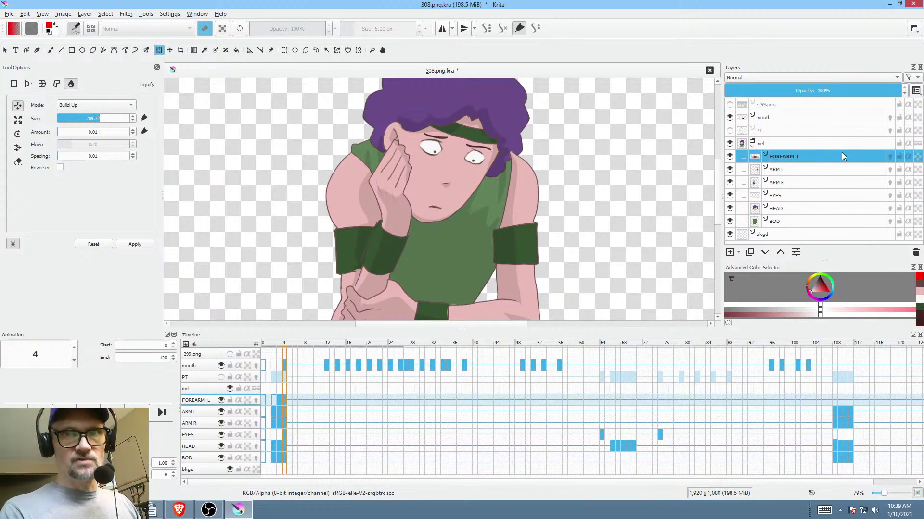
click(837, 399)
scroll(569, 196, down, 3)
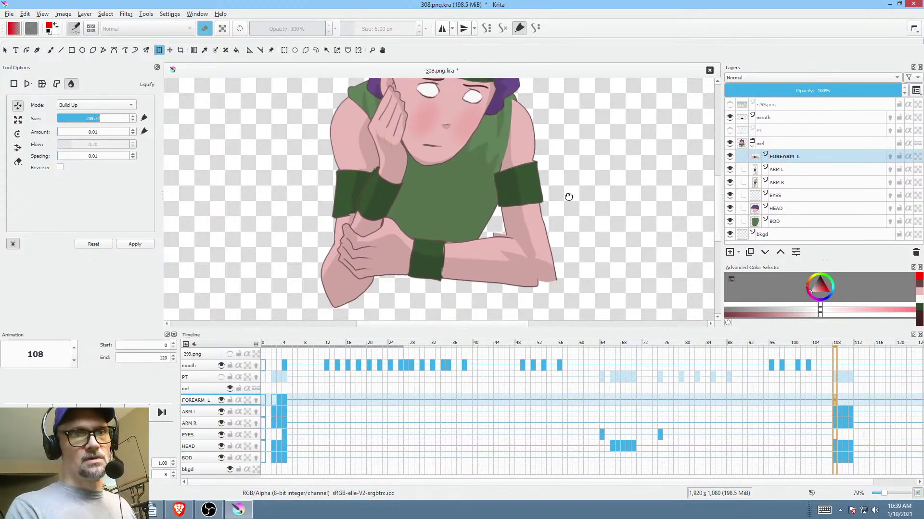
drag(497, 262, 493, 261)
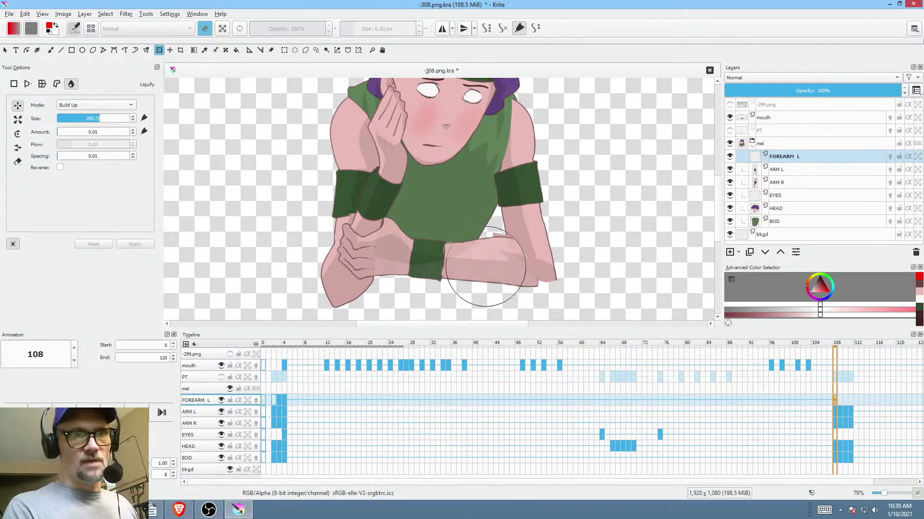
right_click(493, 279)
click(512, 292)
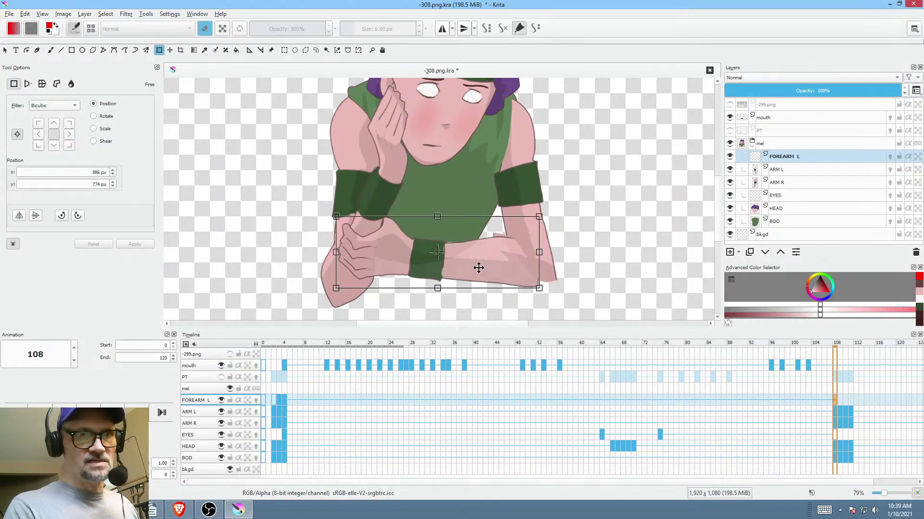
drag(470, 266, 487, 264)
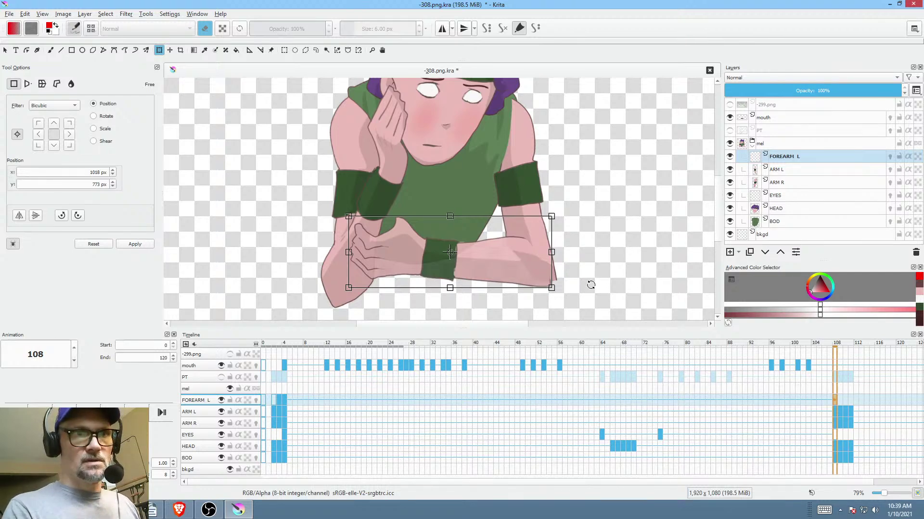
drag(487, 268, 489, 275)
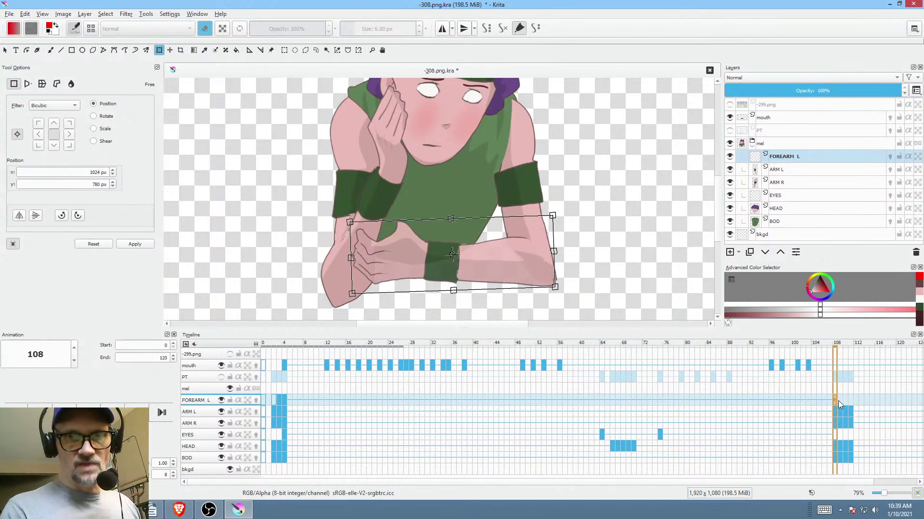
- Reposition FOREARM L to about X 1043, Y 791 px on frame 109, and tilt and move it to about X 1073, Y 800 px on frame 110
click(841, 400)
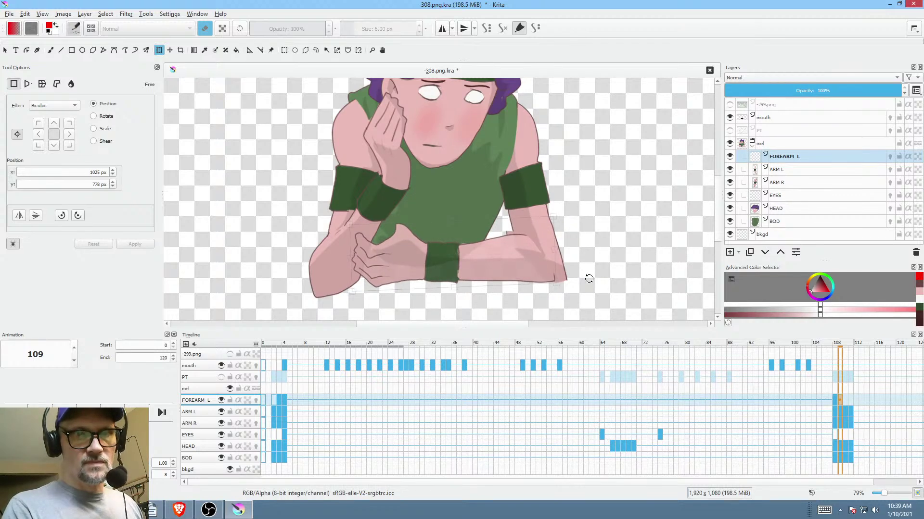
drag(492, 266, 499, 272)
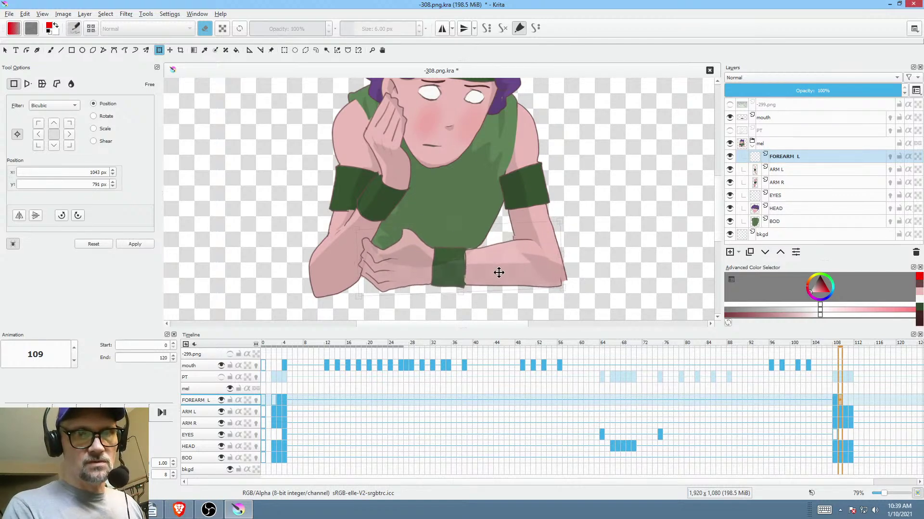
click(845, 400)
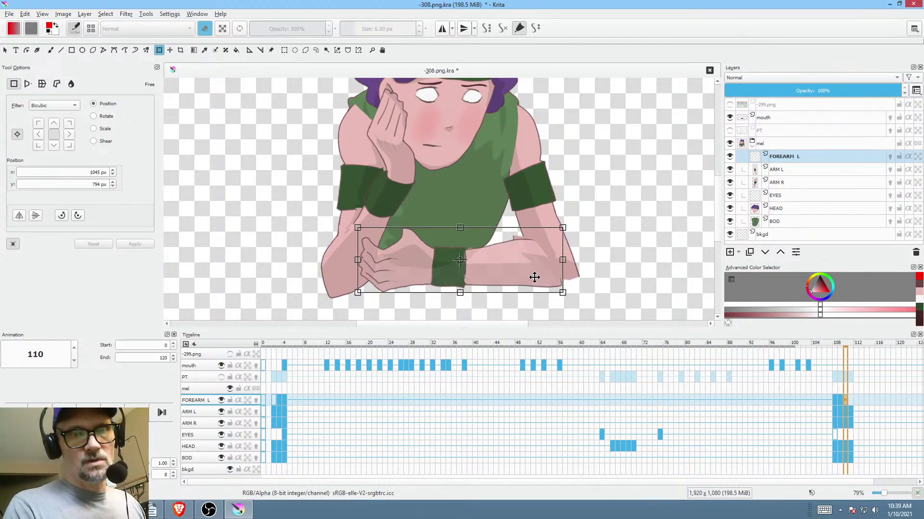
drag(537, 275, 544, 274)
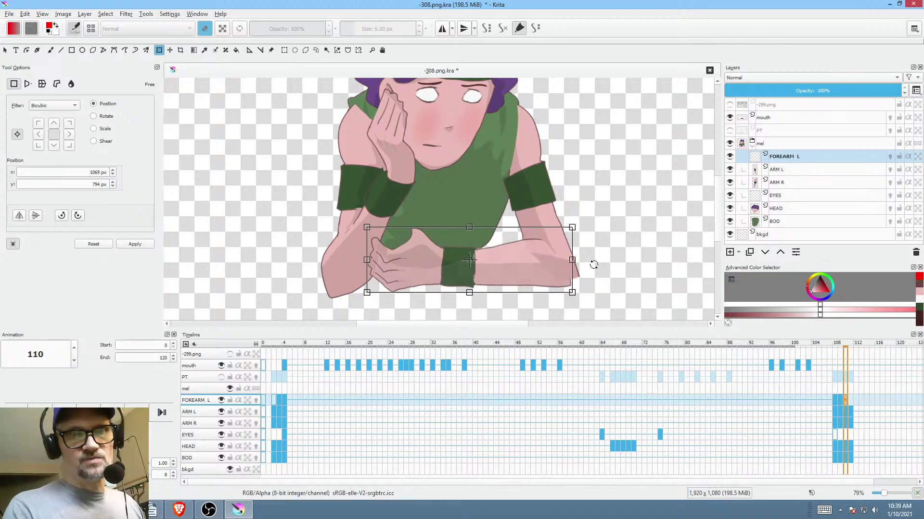
drag(608, 274, 610, 269)
drag(519, 273, 522, 274)
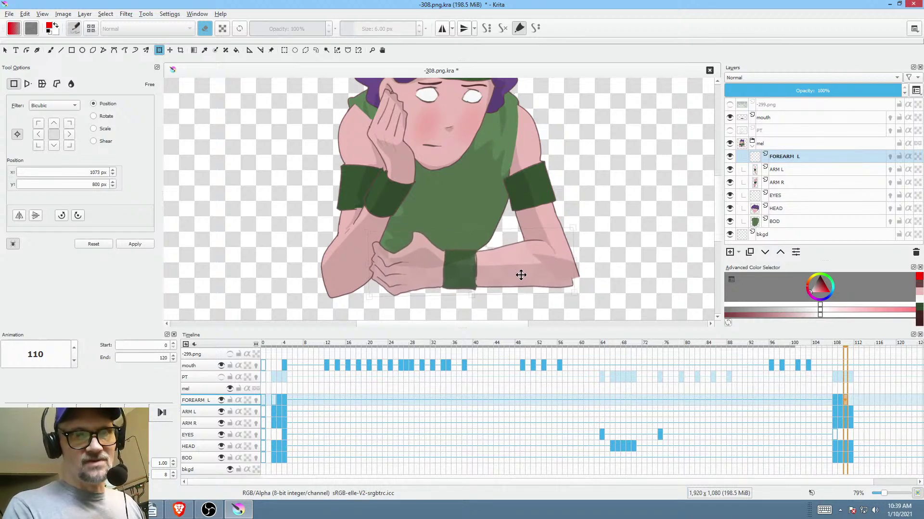
- Move FOREARM L to about X 1097, Y 804 px on frame 111, and view frame 102 for comparison
click(850, 400)
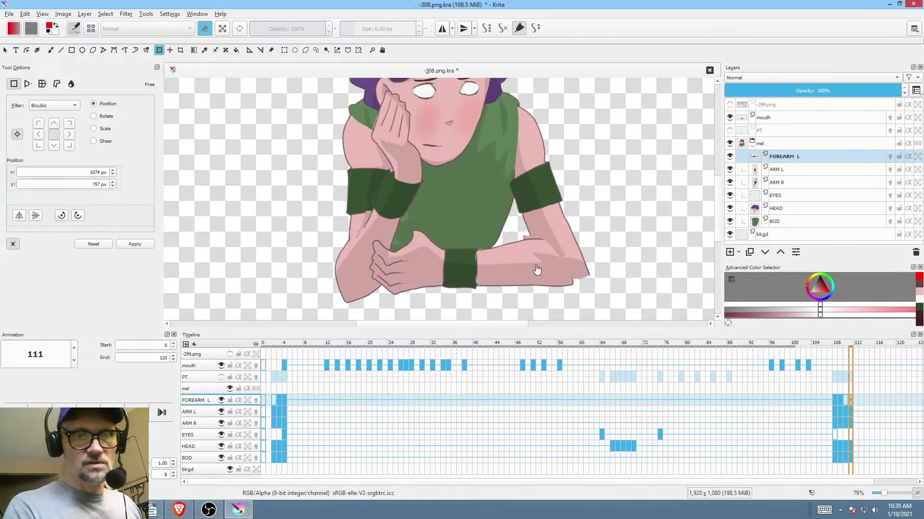
mouse_move(540, 266)
mouse_down()
mouse_move(532, 261)
mouse_move(543, 262)
mouse_up()
scroll(566, 244, down, 3)
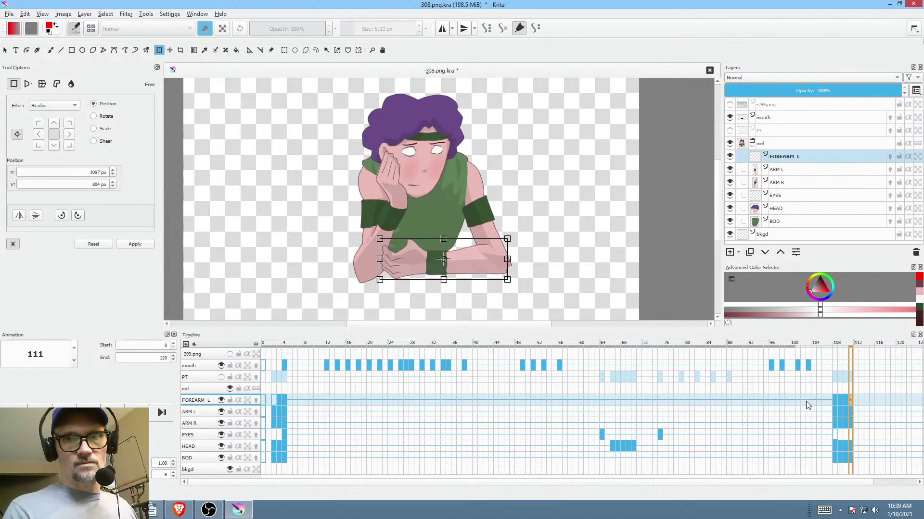
click(807, 401)
scroll(546, 200, up, 4)
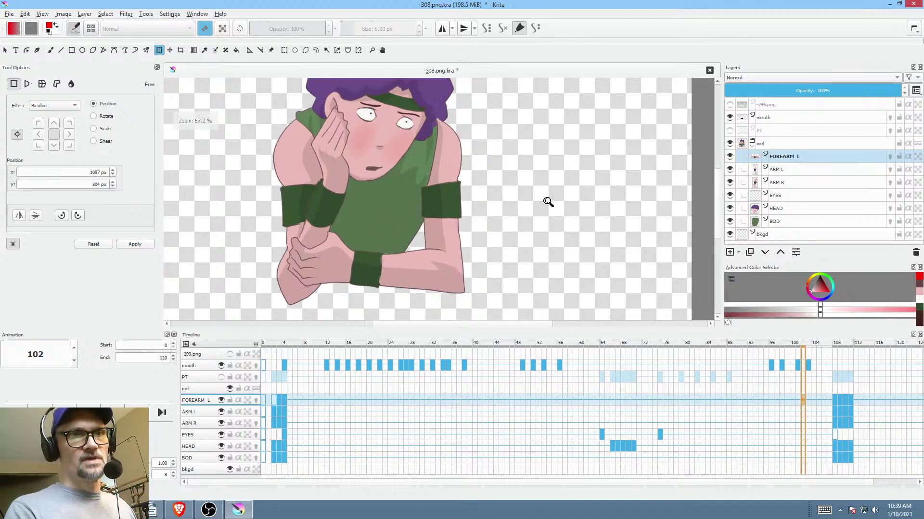
- Play back and step through frames 102 to 114 to examine the head, torso and arm motion
scroll(578, 248, up, 3)
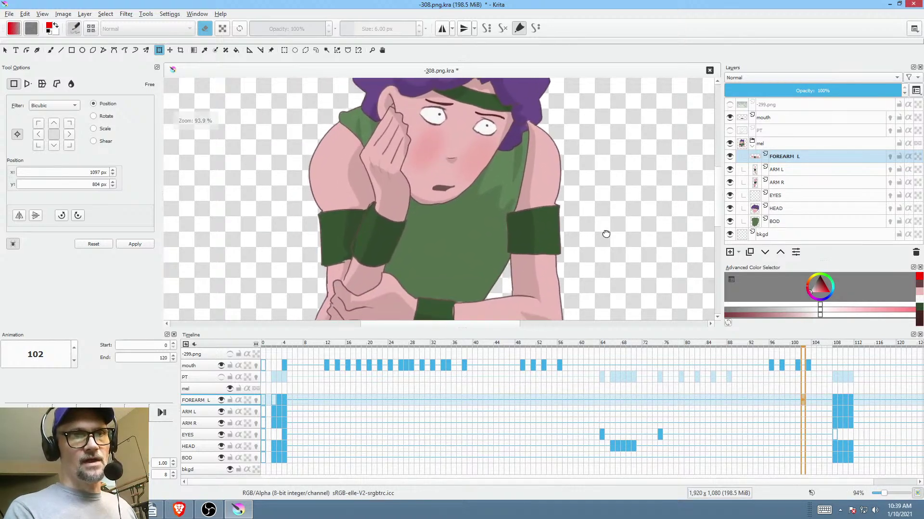
key(period)
key(period)
key(period)
key(period)
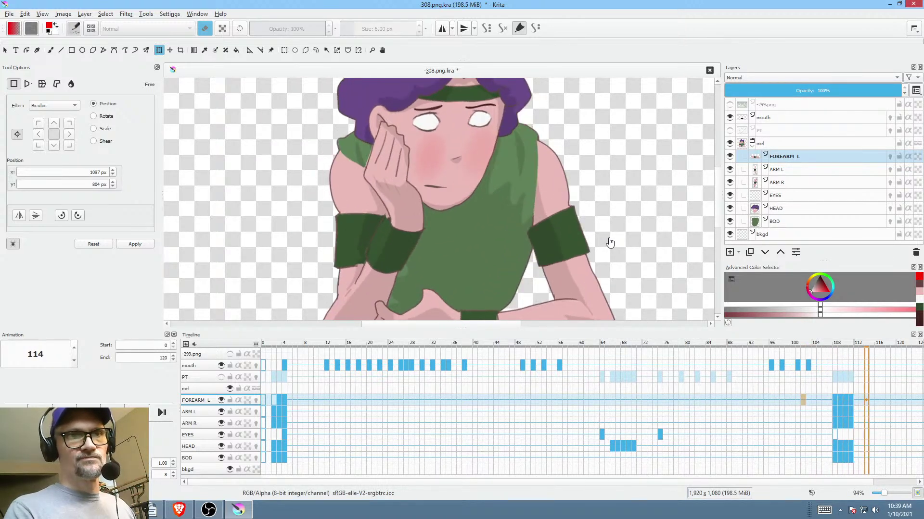
key(space)
key(period)
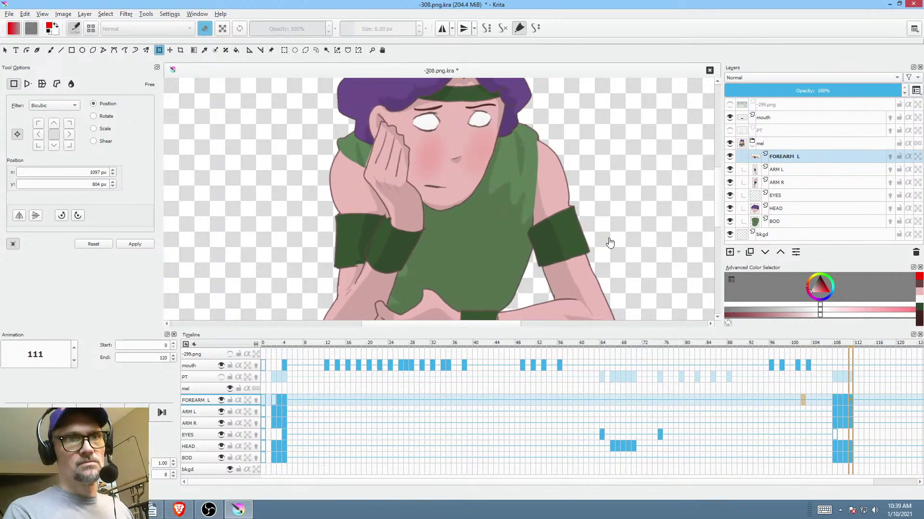
key(space)
key(space)
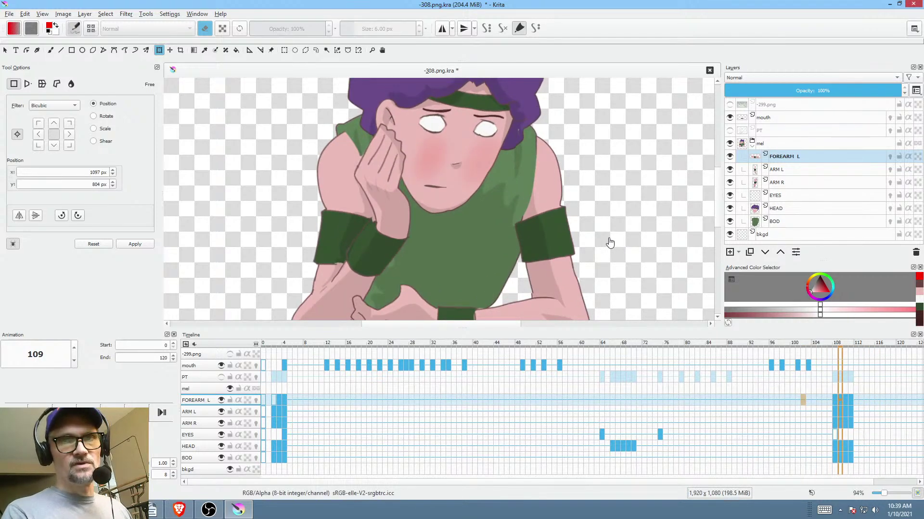
key(space)
- Compare the mouth layer on frames 107 and 108, and clear the mouth from frame 108
click(806, 114)
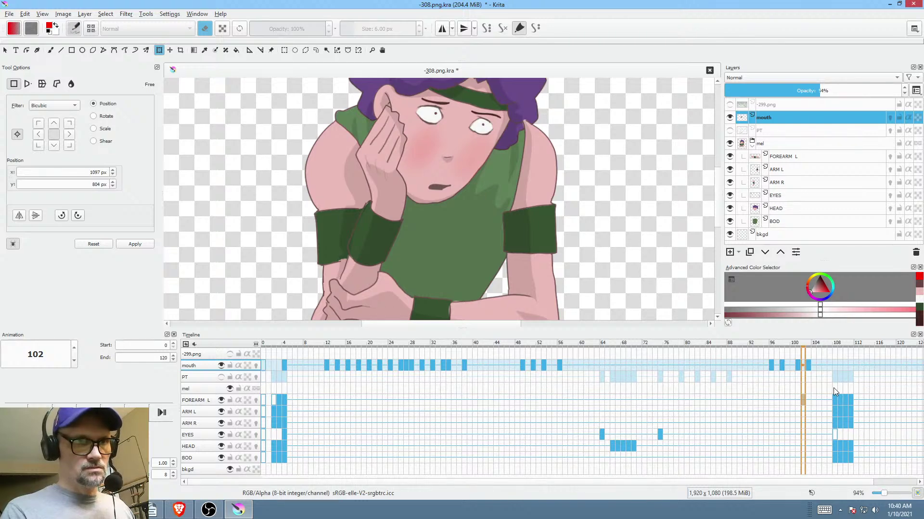
click(835, 363)
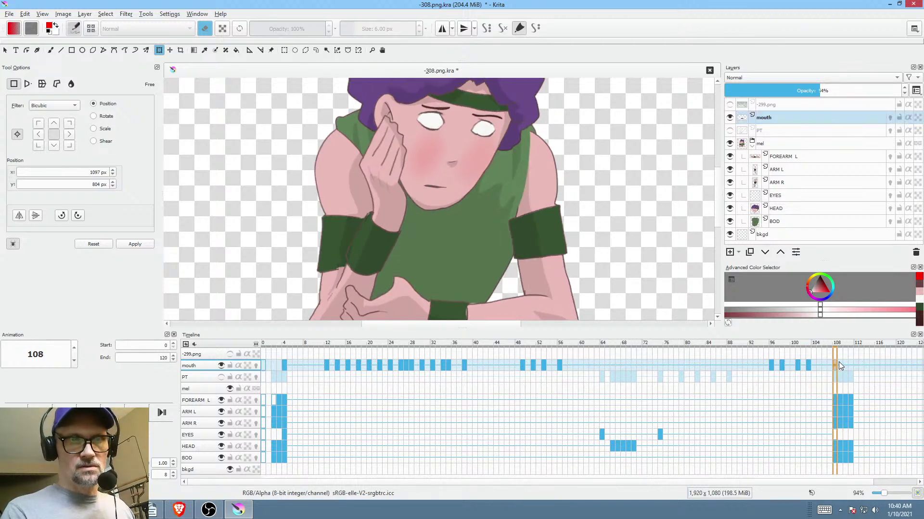
click(829, 365)
click(836, 365)
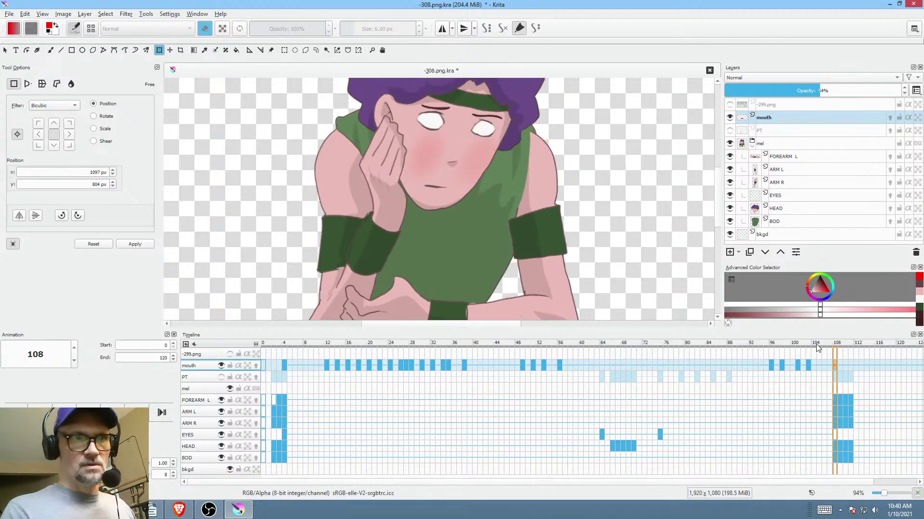
drag(440, 224, 441, 160)
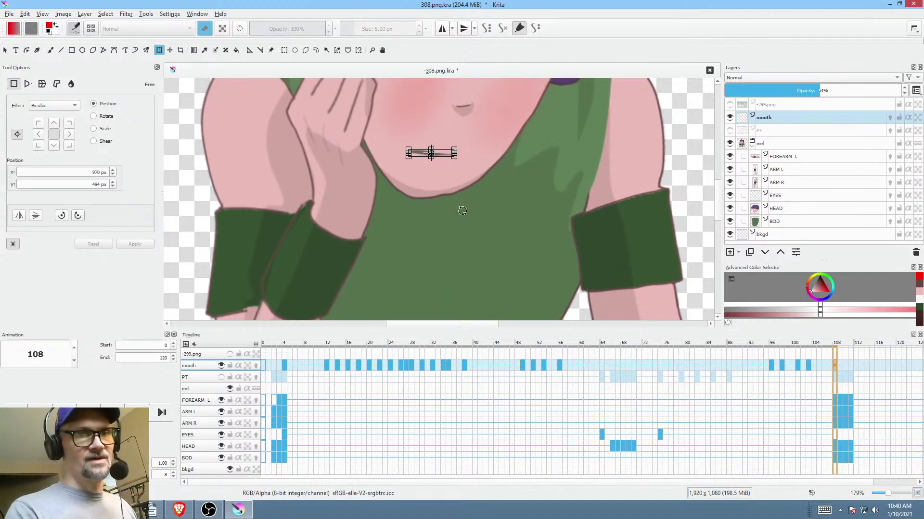
key(1)
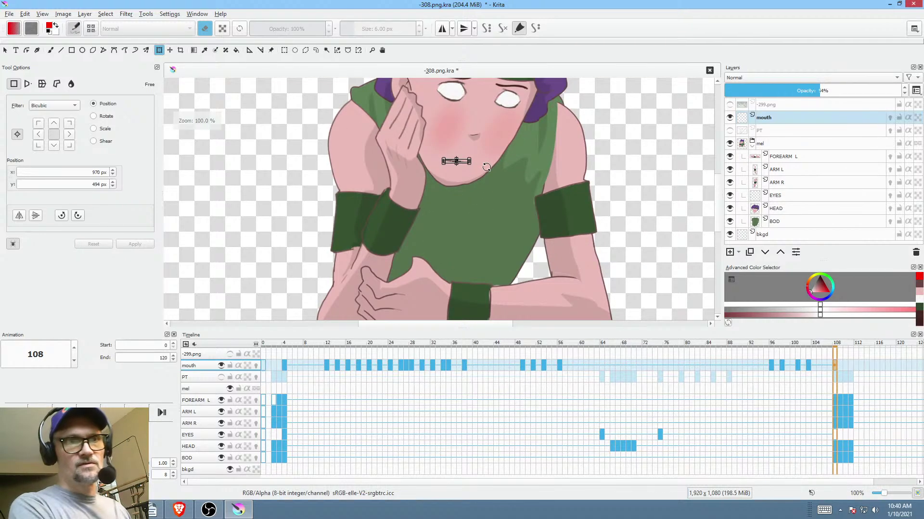
drag(481, 168, 472, 201)
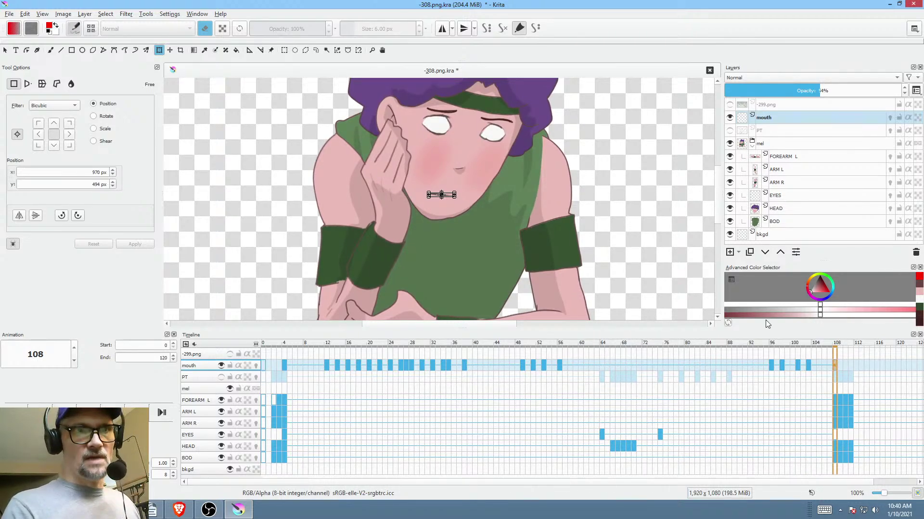
click(840, 365)
click(831, 365)
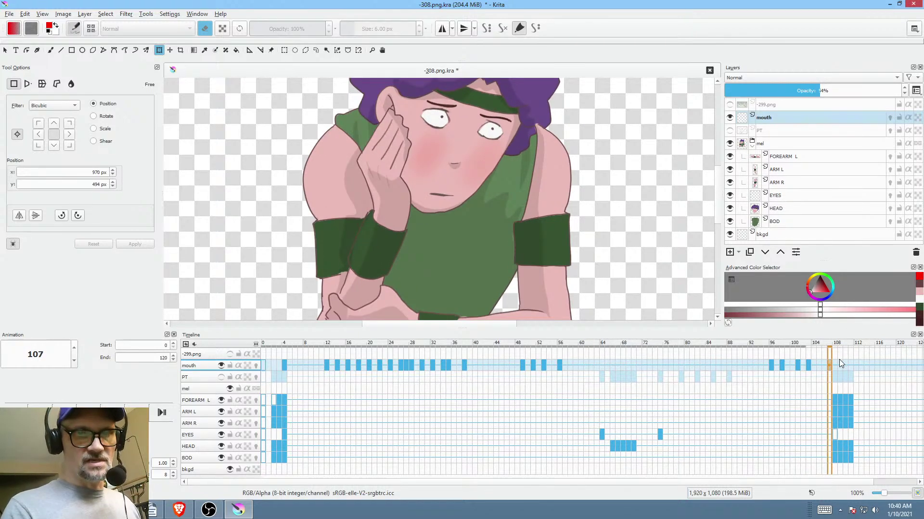
click(838, 366)
click(835, 364)
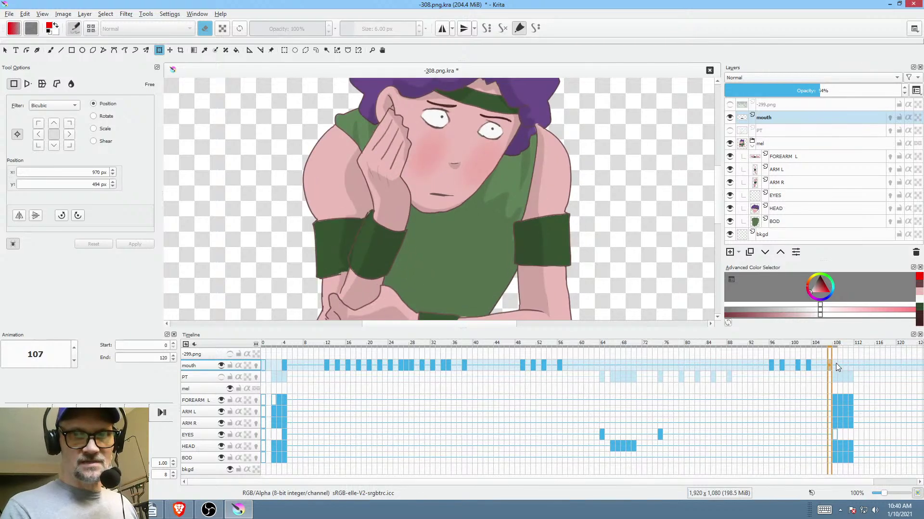
click(836, 365)
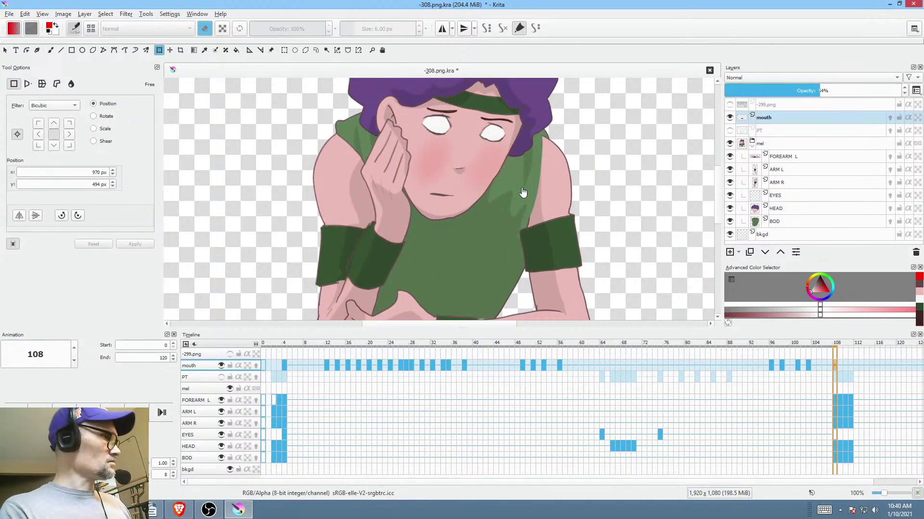
key(Delete)
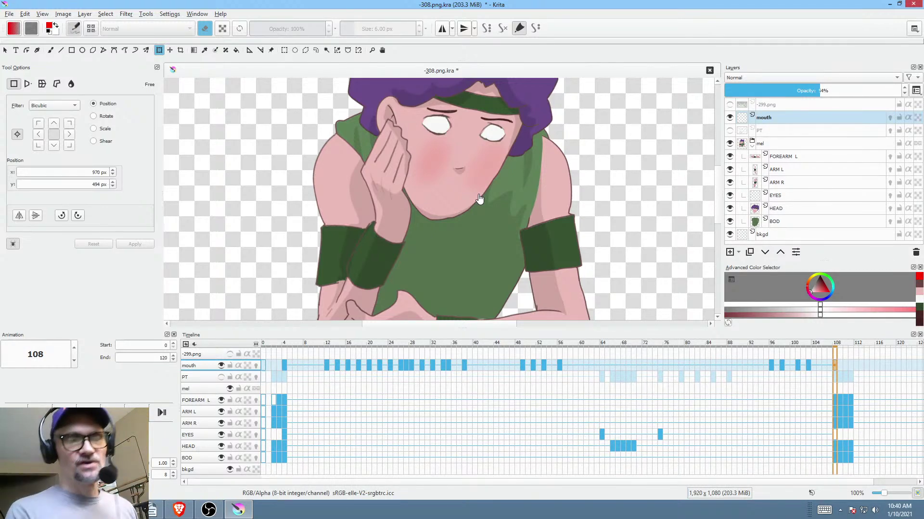
- Switch to the freehand brush in painting mode and sample the character's dark eyebrow color
key(b)
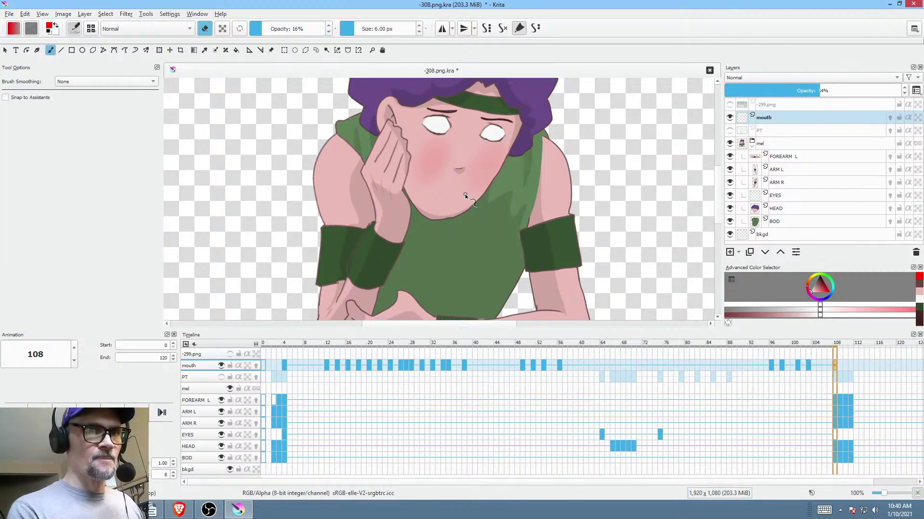
scroll(492, 108, up, 5)
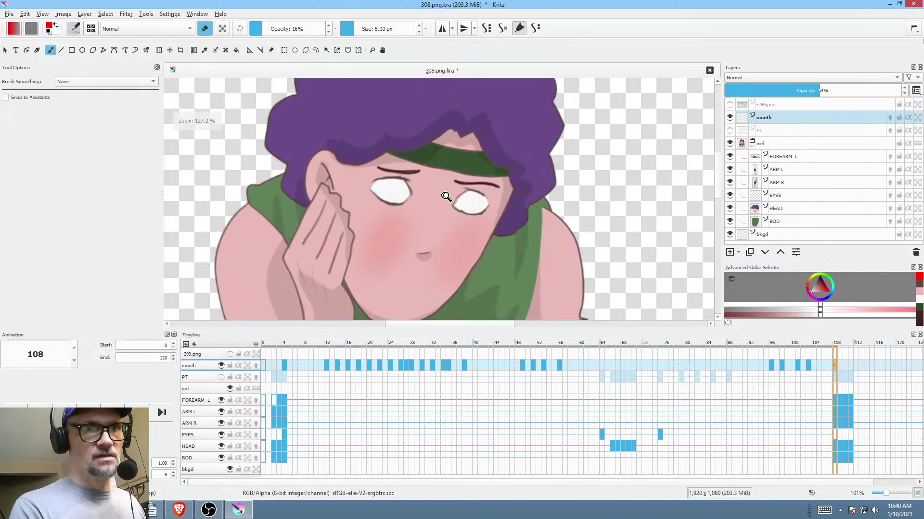
ctrl+click(402, 149)
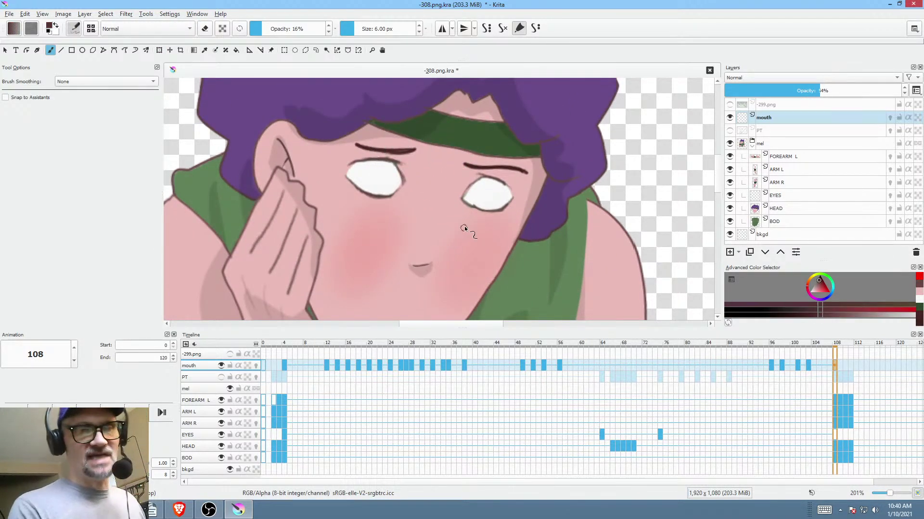
scroll(481, 217, down, 3)
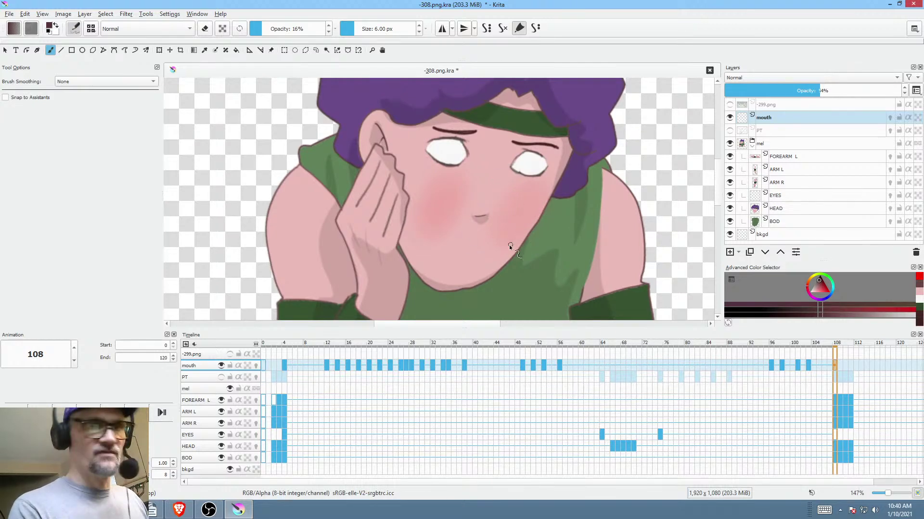
- Flip through the neighbouring frames and sketch a short, faint mouth line above the chin on frame 108
key(Left)
key(Left)
key(Left)
key(Left)
key(Left)
key(Right)
key(Right)
key(Right)
key(Right)
key(Right)
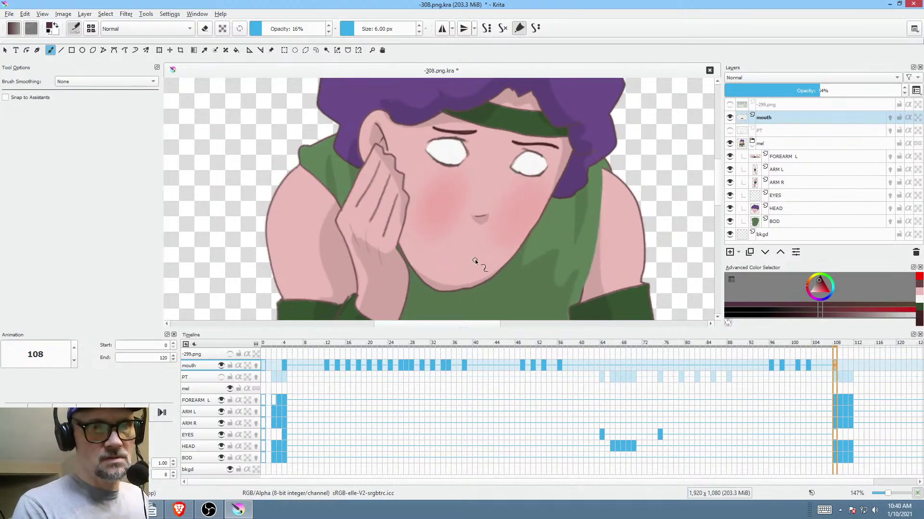
drag(471, 261, 450, 260)
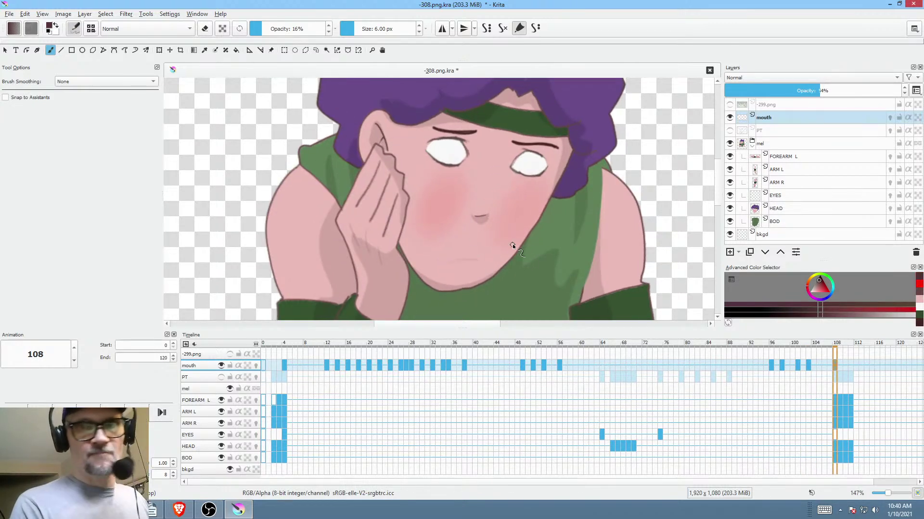
- Raise the brush opacity to 100% and draw a downturned mouth on frame 108
key(i)
key(i)
key(i)
key(i)
key(i)
key(i)
key(i)
key(i)
key(i)
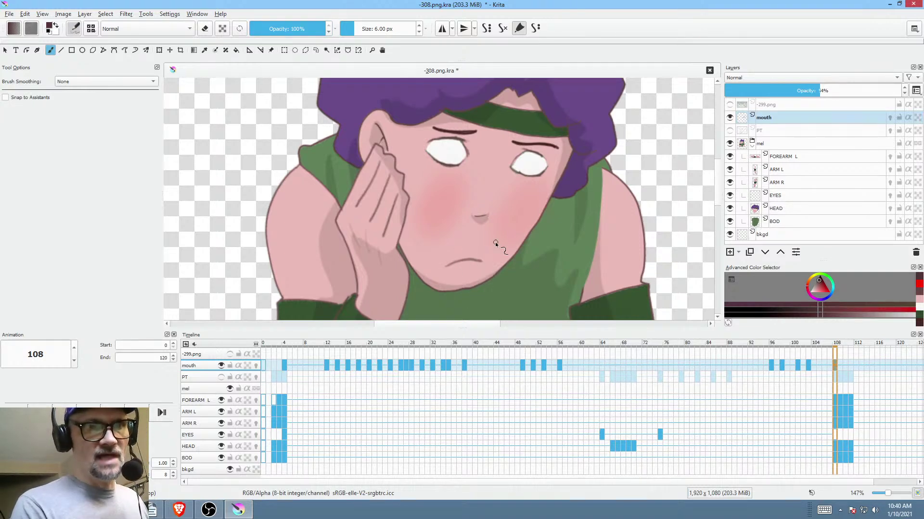
- Choose a near-black brush color and darken the frowning mouth line on frame 108
ctrl+click(543, 143)
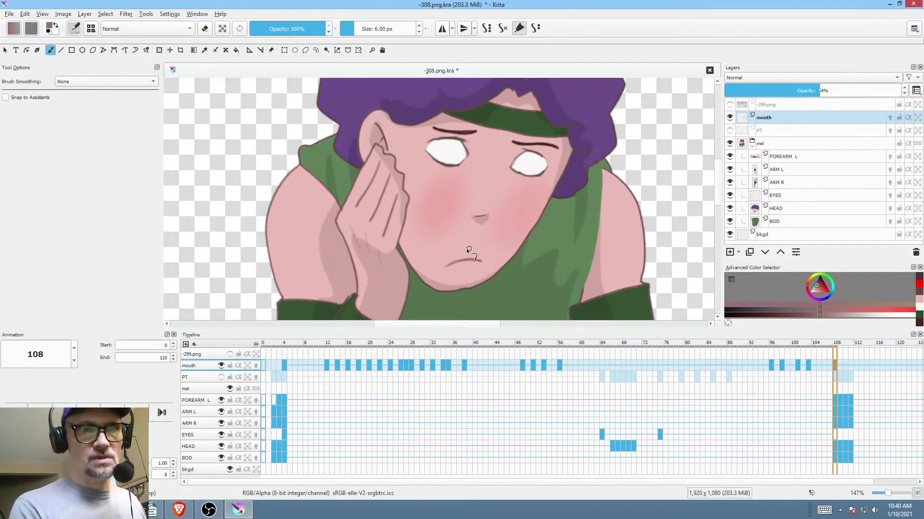
right_click(668, 212)
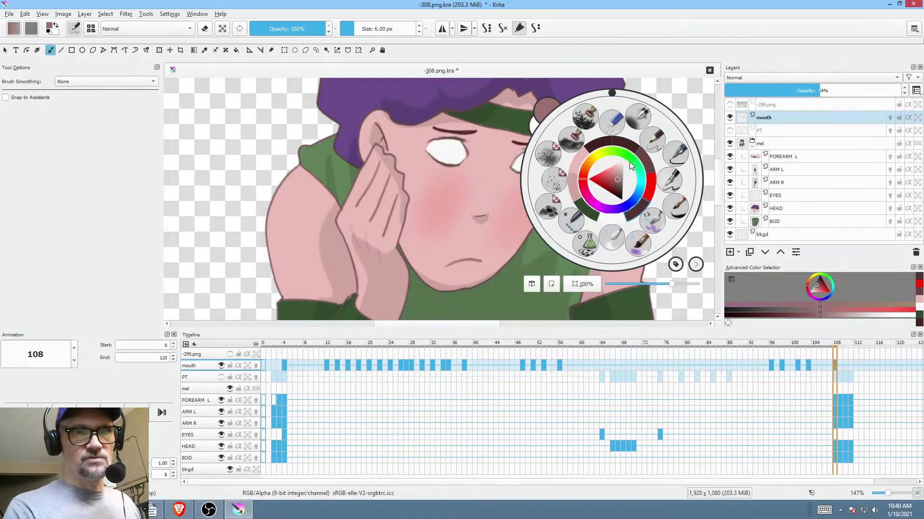
click(615, 178)
click(452, 264)
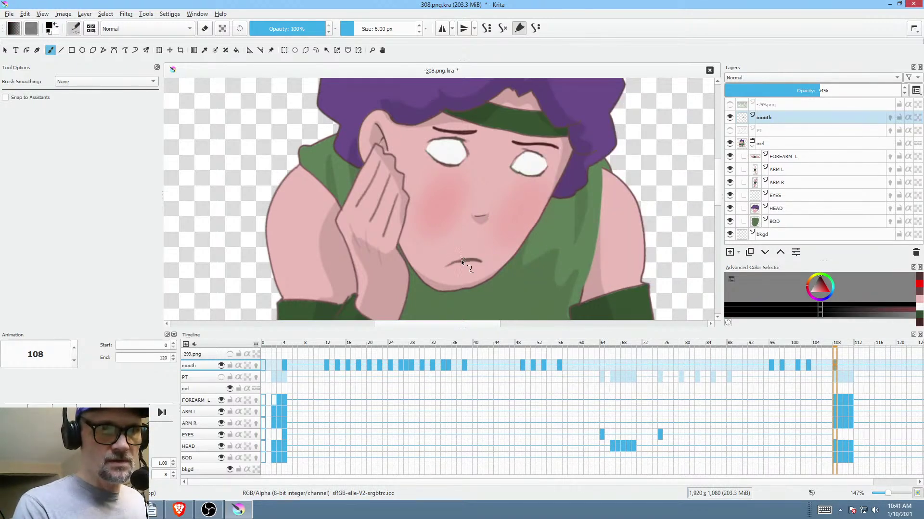
drag(447, 265, 481, 261)
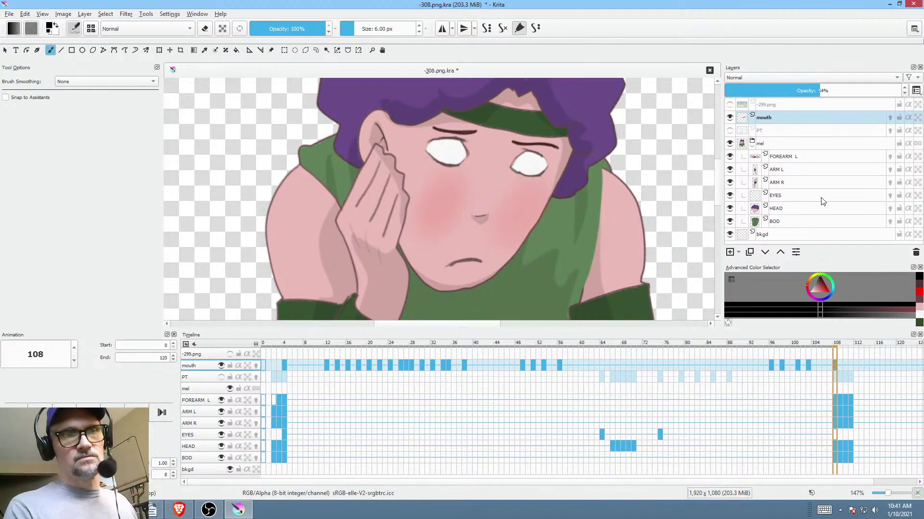
- Draw a small, slightly open mouth on frame 109 and a slanted mouth line, thicker at one end, on frame 110
mouse_move(748, 239)
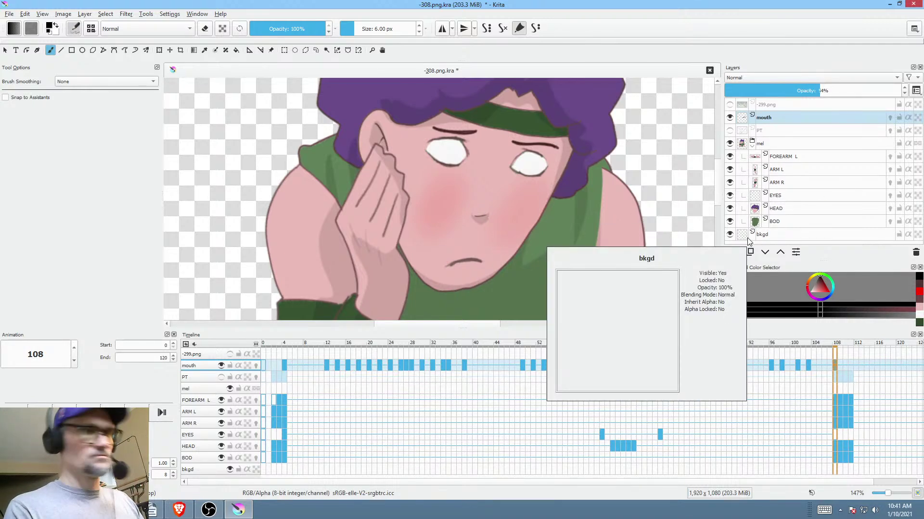
click(840, 366)
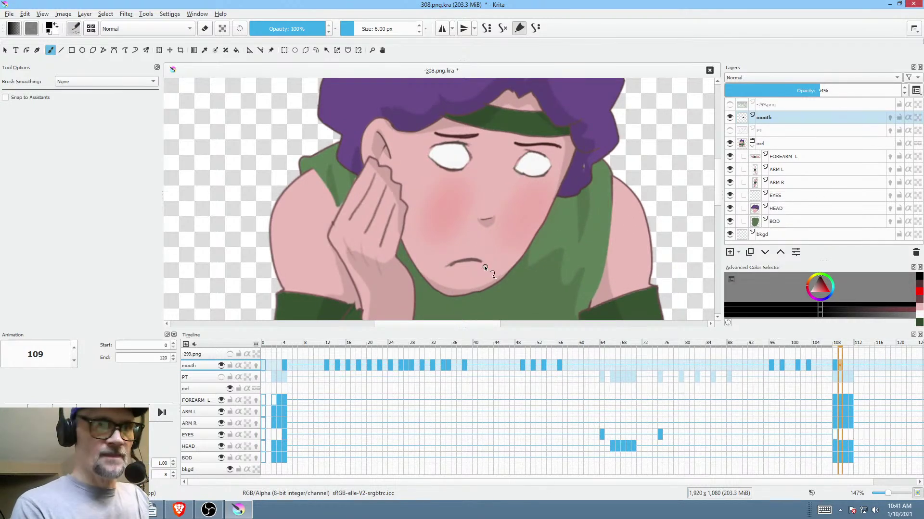
key(ctrl+z)
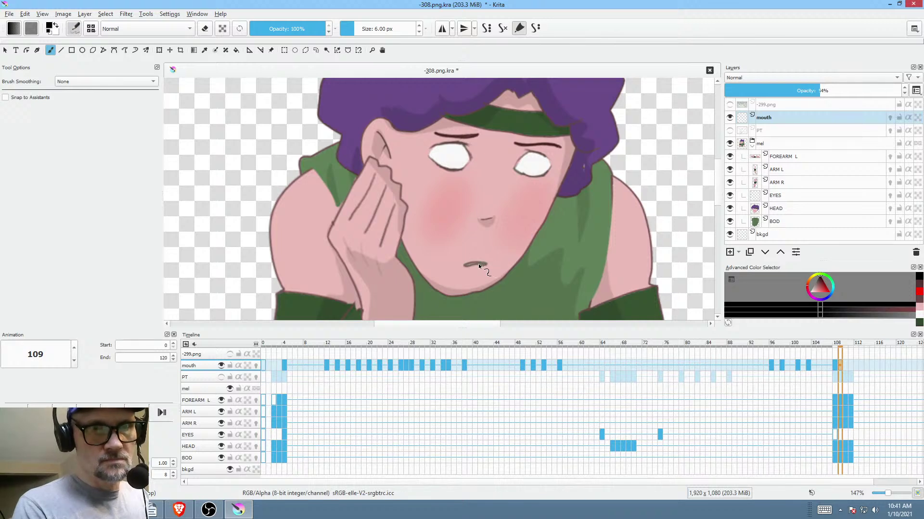
click(845, 366)
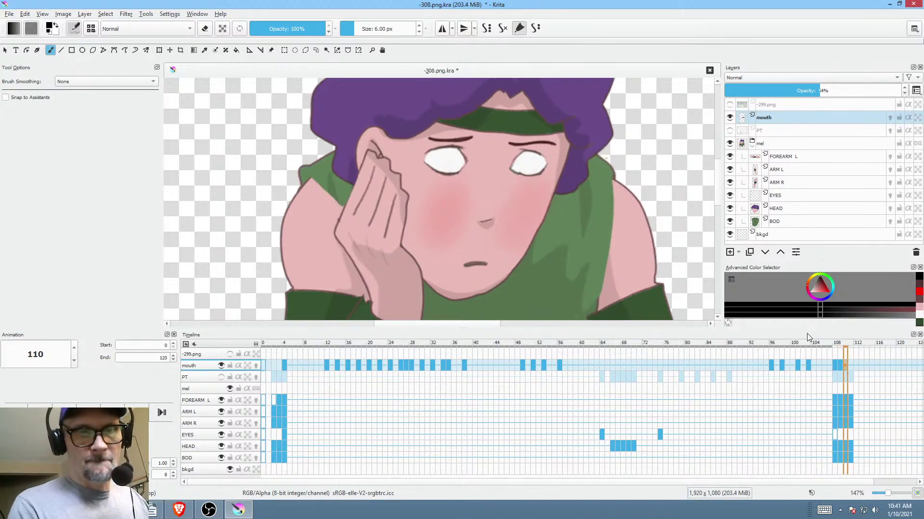
drag(465, 271, 485, 268)
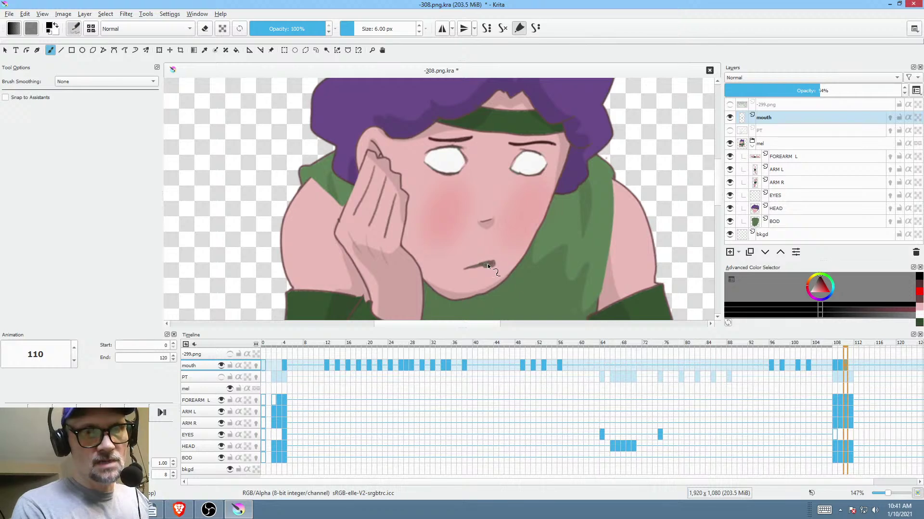
- Draw a slanted mouth line on frame 111 and a wavy, slightly thicker mouth on frame 112 of the mouth layer
click(851, 366)
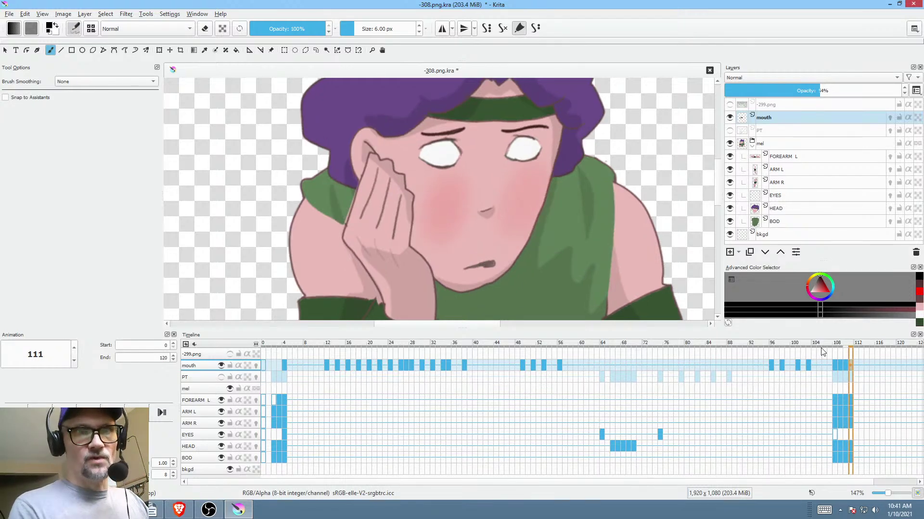
drag(486, 261, 491, 256)
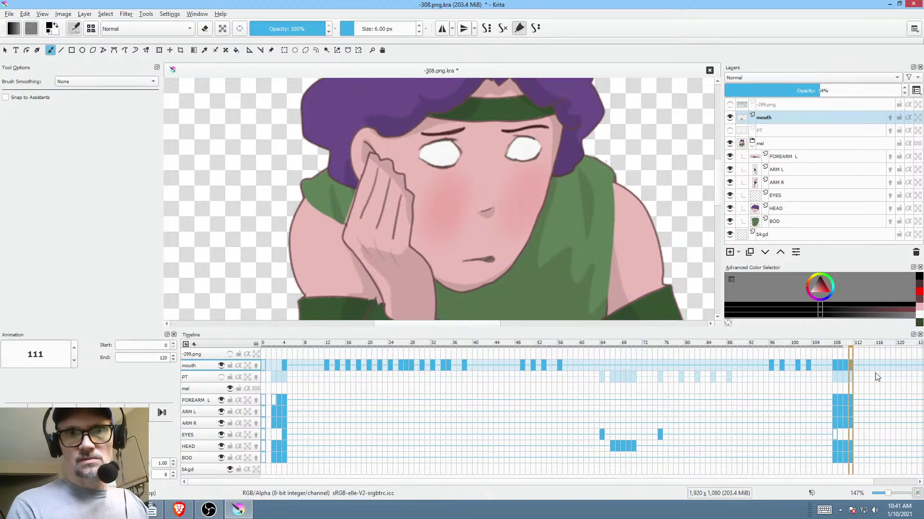
click(856, 365)
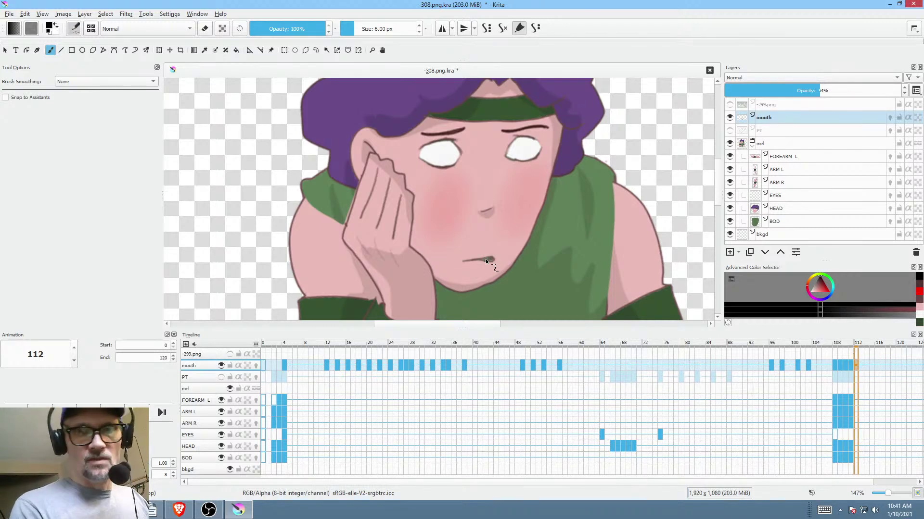
drag(469, 259, 473, 258)
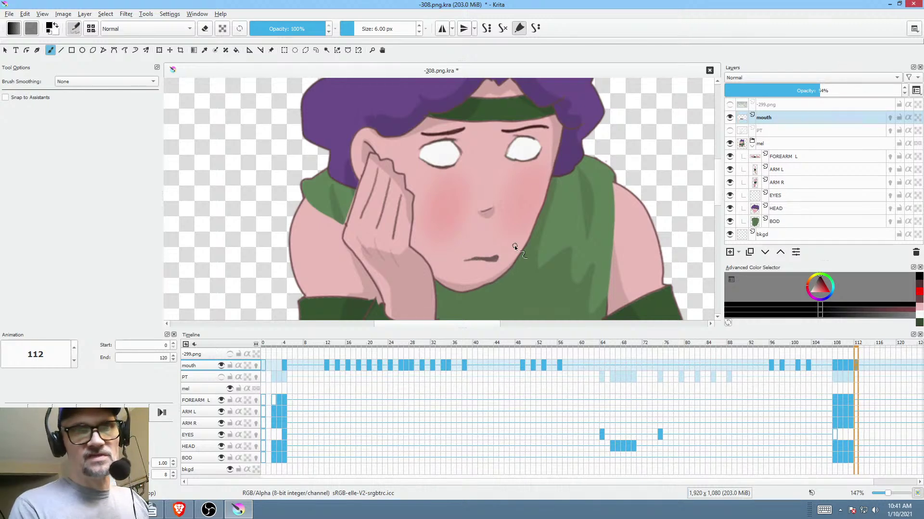
- Draw a small, slightly open mouth on frame 113 and thin downturned mouth lines on frames 114 and 115
click(861, 366)
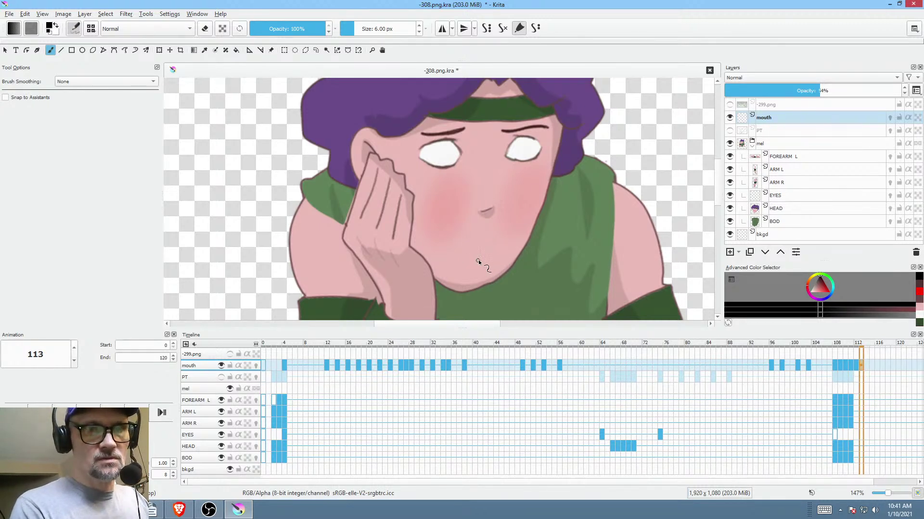
drag(475, 259, 493, 258)
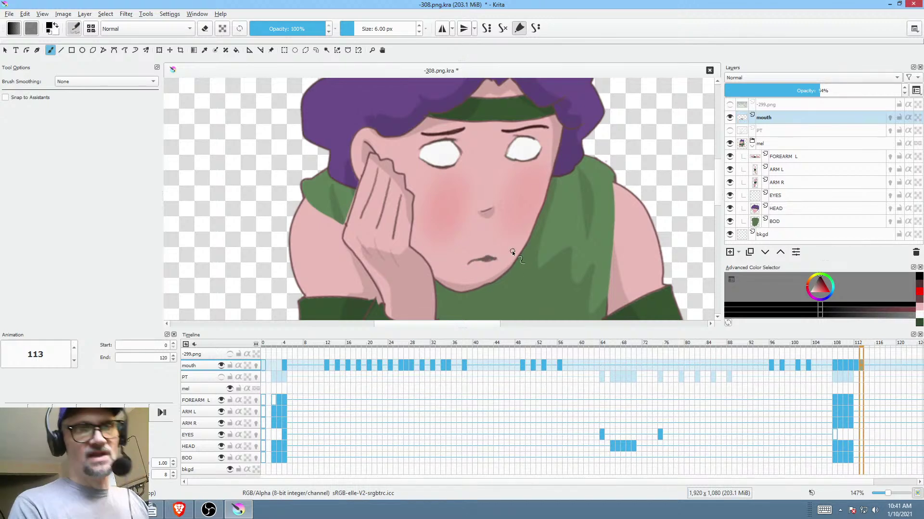
click(867, 366)
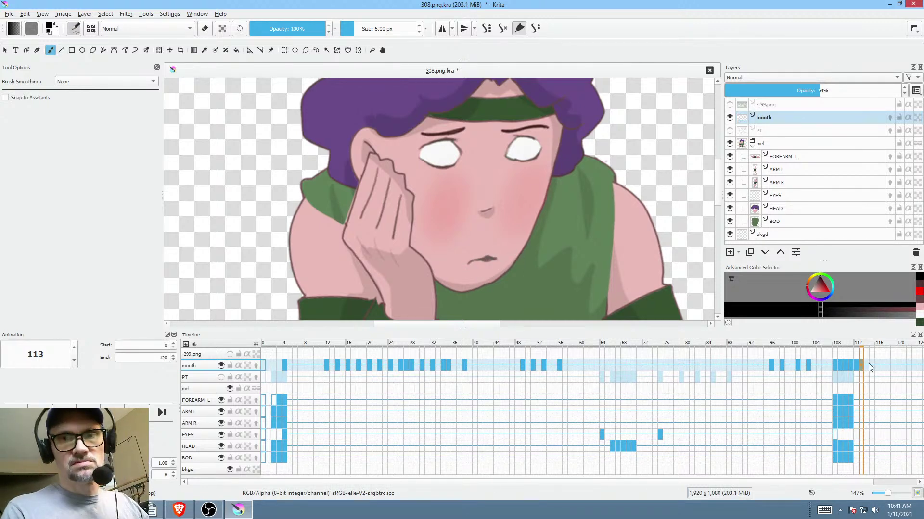
key(Delete)
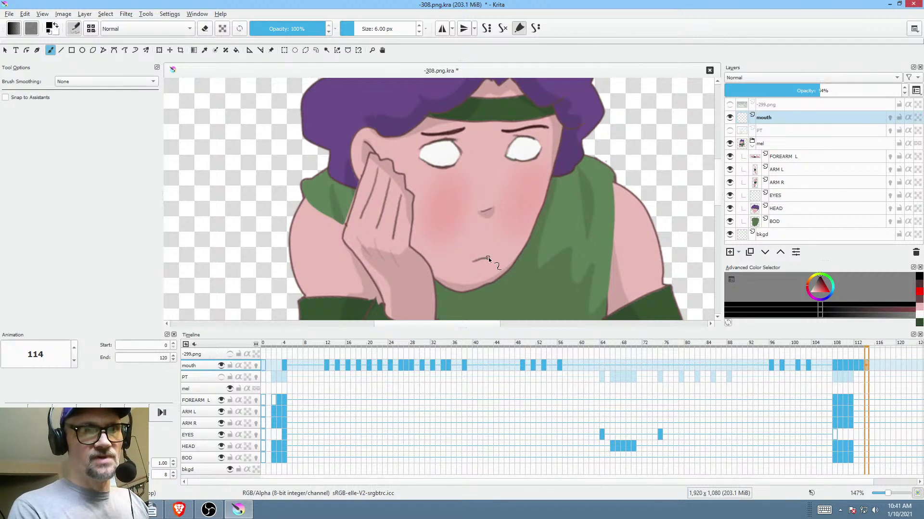
drag(496, 257, 464, 266)
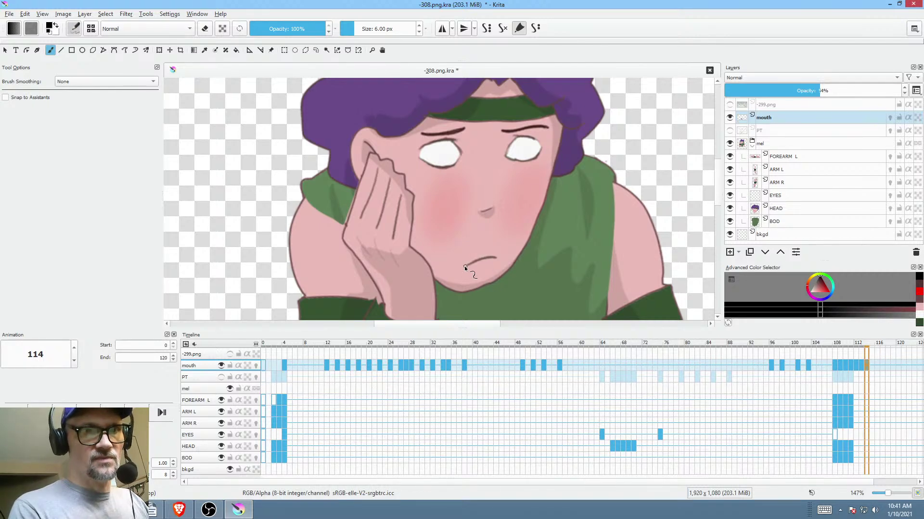
click(870, 365)
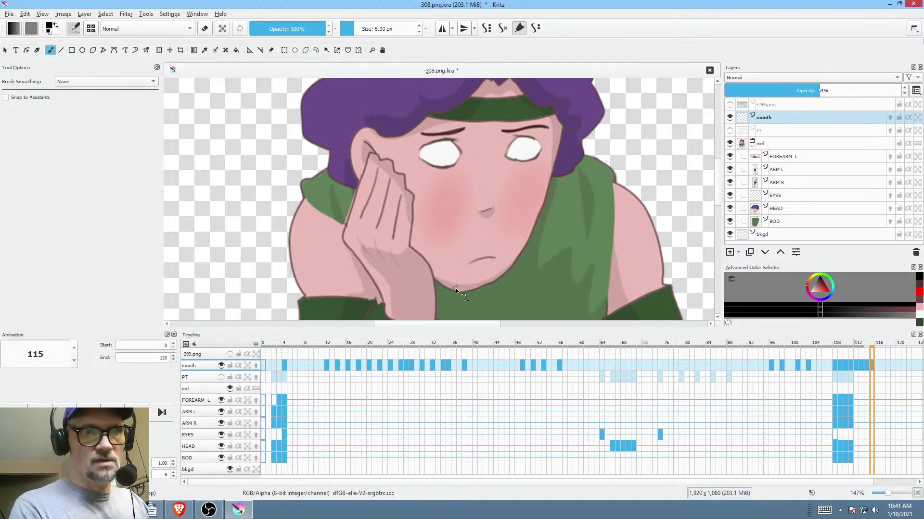
- Play the animation from frame 106 to review the new mouth shapes
scroll(562, 198, down, 3)
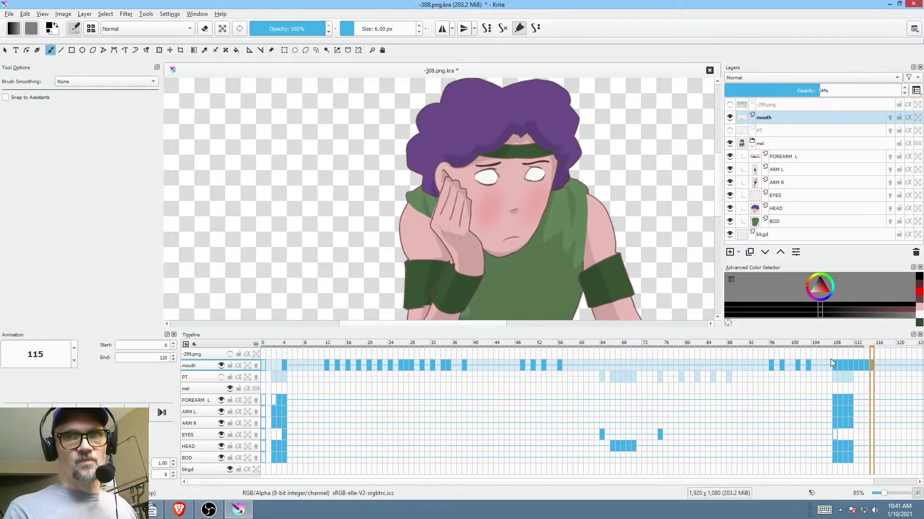
click(823, 366)
key(space)
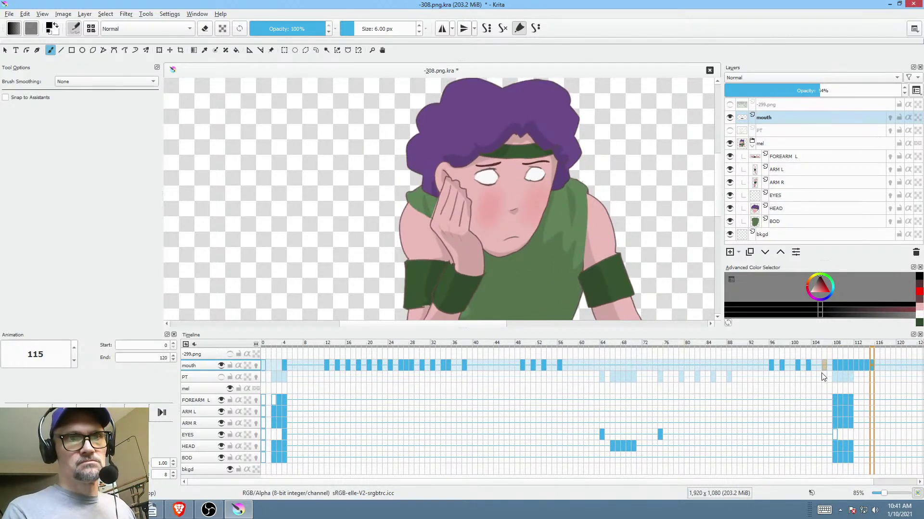
key(space)
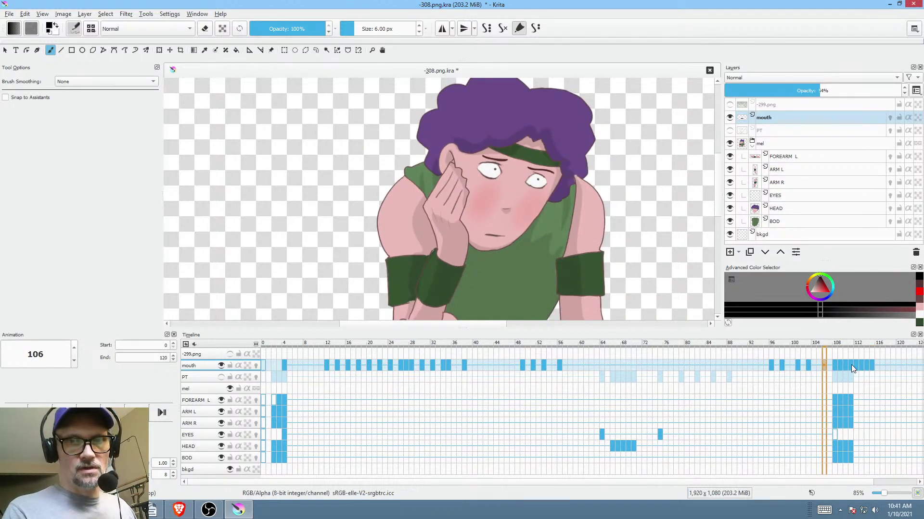
- Delete the mouth drawings on frames 110 to 115 from the mouth layer's timeline
drag(855, 365, 869, 364)
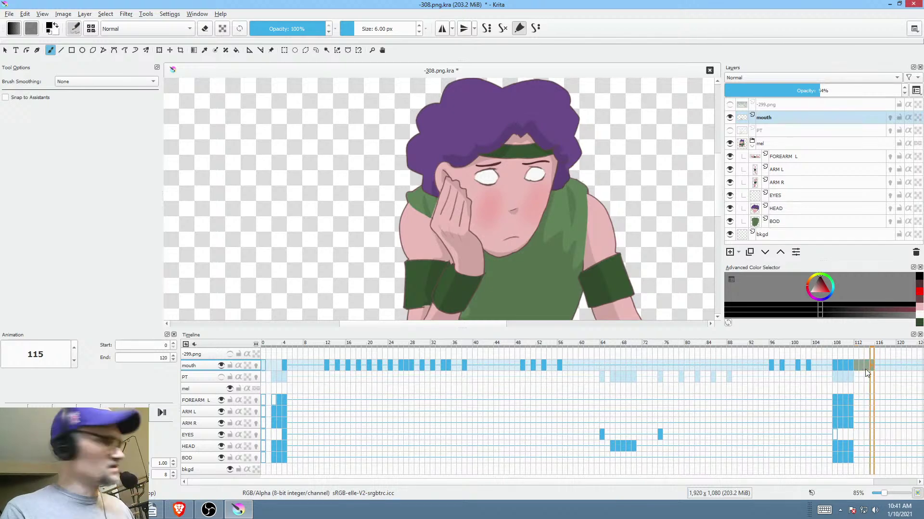
key(ctrl+v)
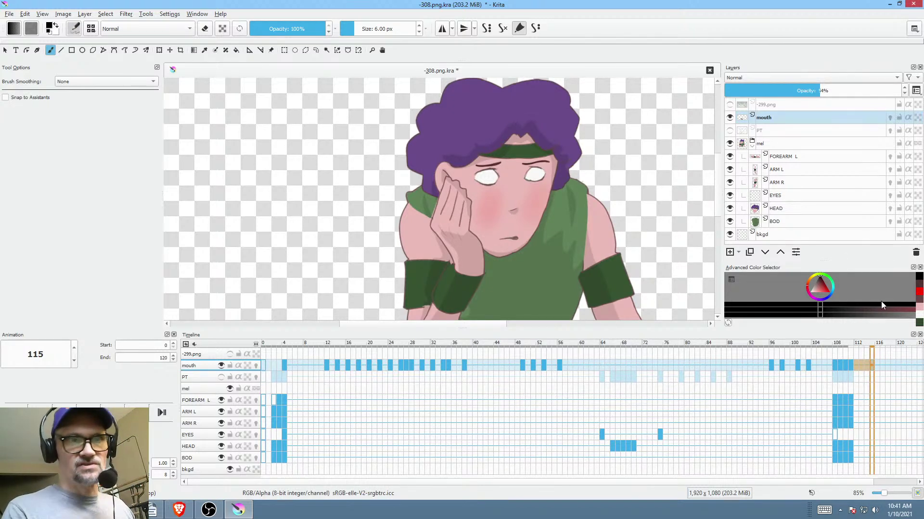
click(848, 366)
click(840, 365)
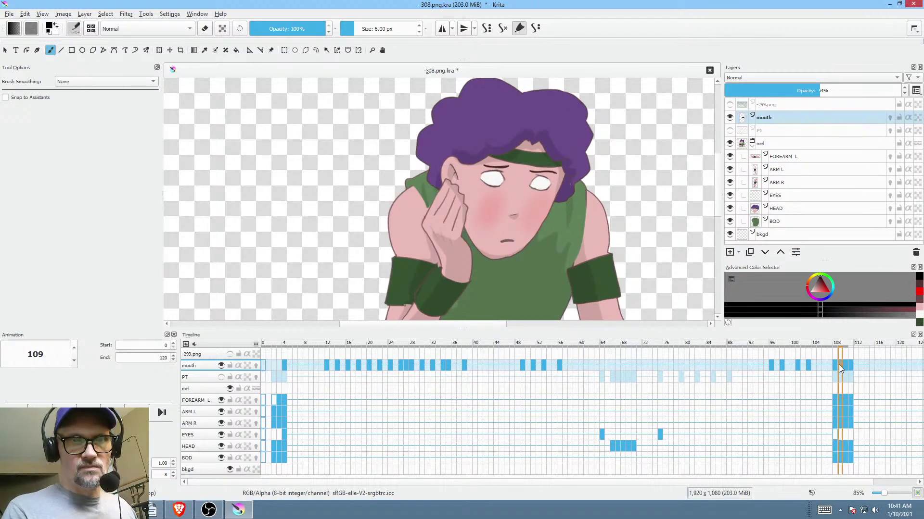
drag(845, 365, 850, 363)
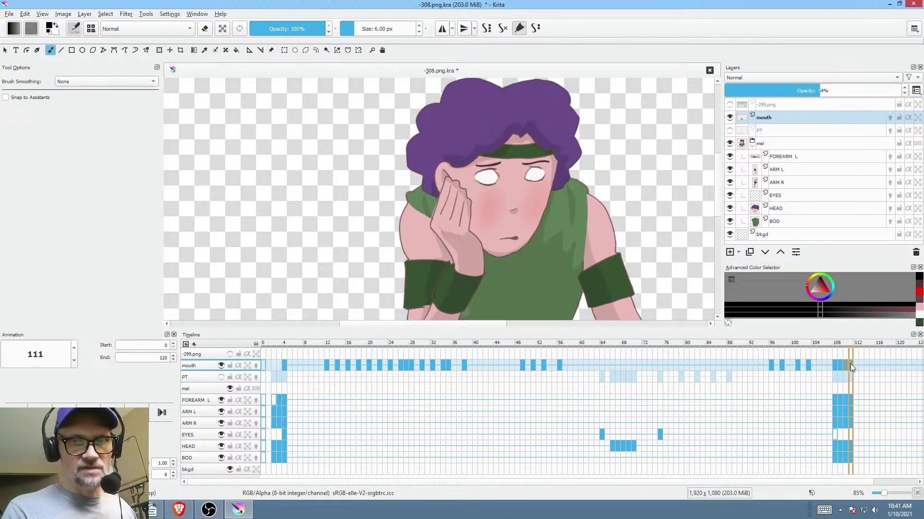
click(840, 365)
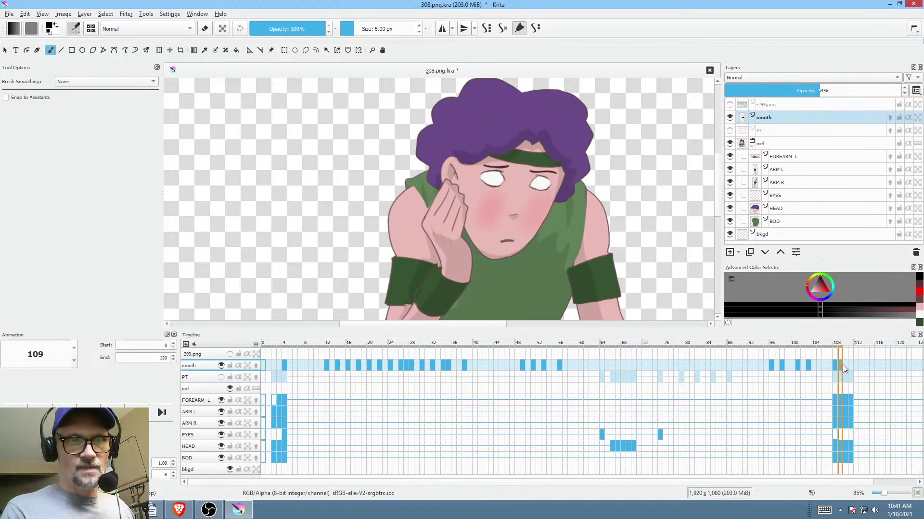
click(833, 365)
click(841, 366)
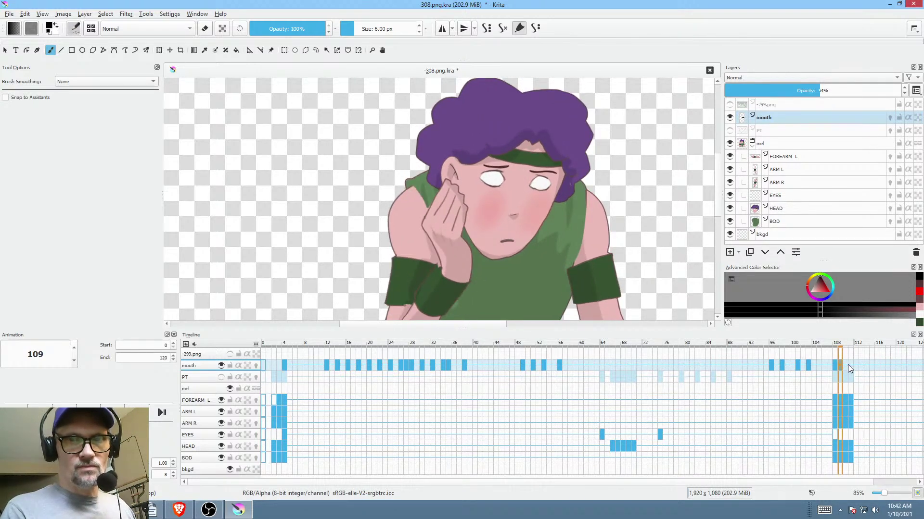
- Add a blank mouth frame at 110 and draw a small downturned mouth above the chin
click(846, 365)
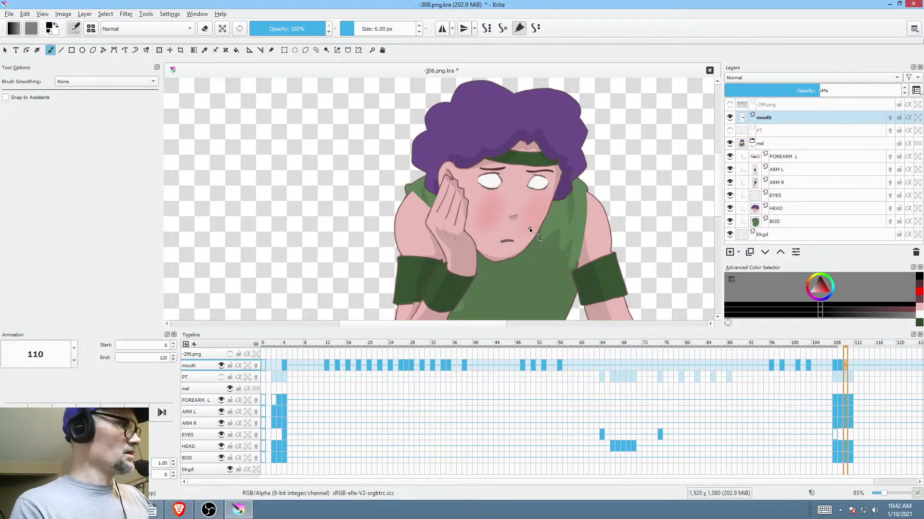
key(Delete)
scroll(513, 247, up, 5)
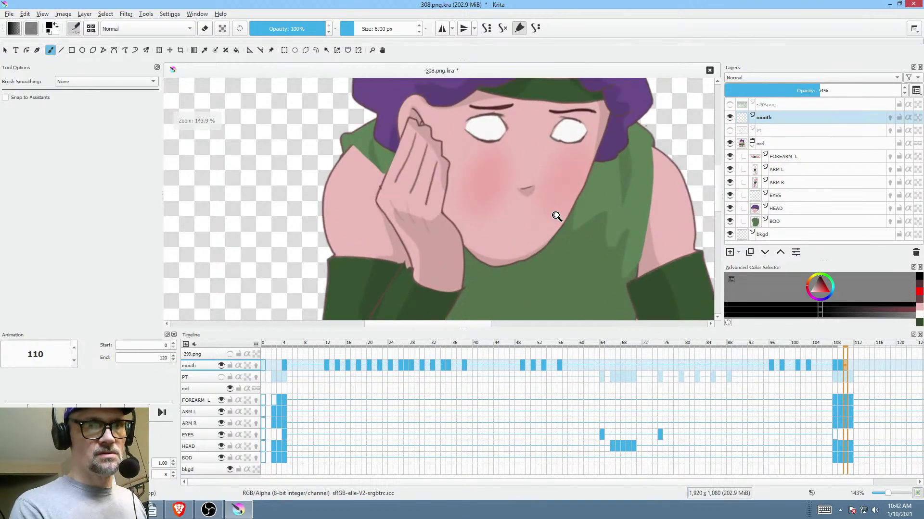
key(Left)
key(Right)
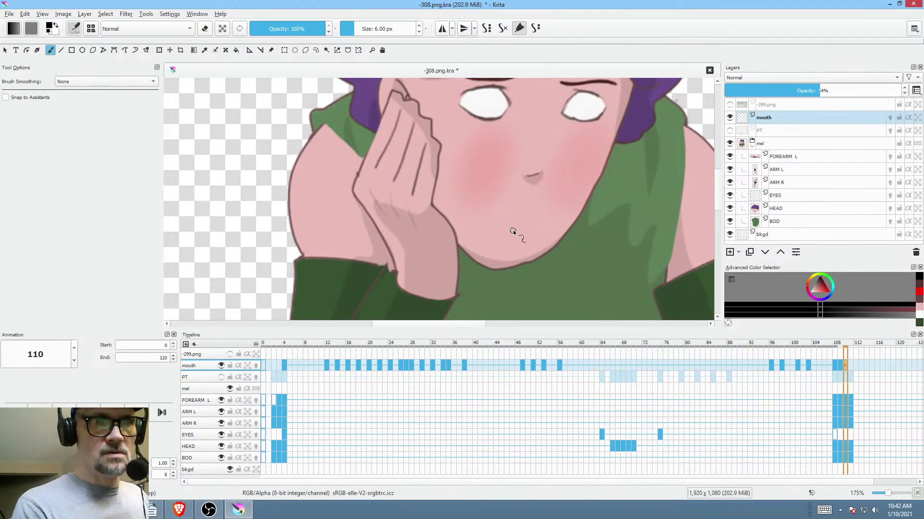
drag(538, 228, 509, 231)
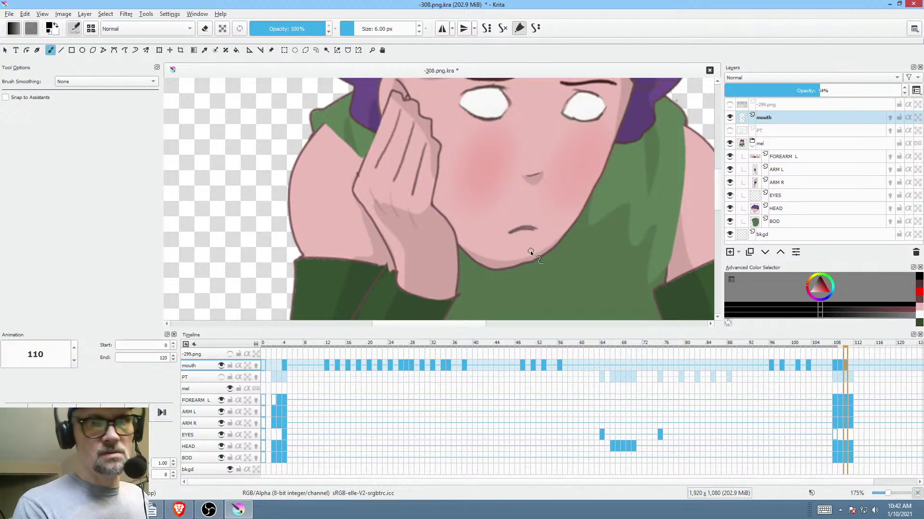
- Compare frames 110 and 111, then draw a tilted frown on a blank mouth frame at 111
click(850, 364)
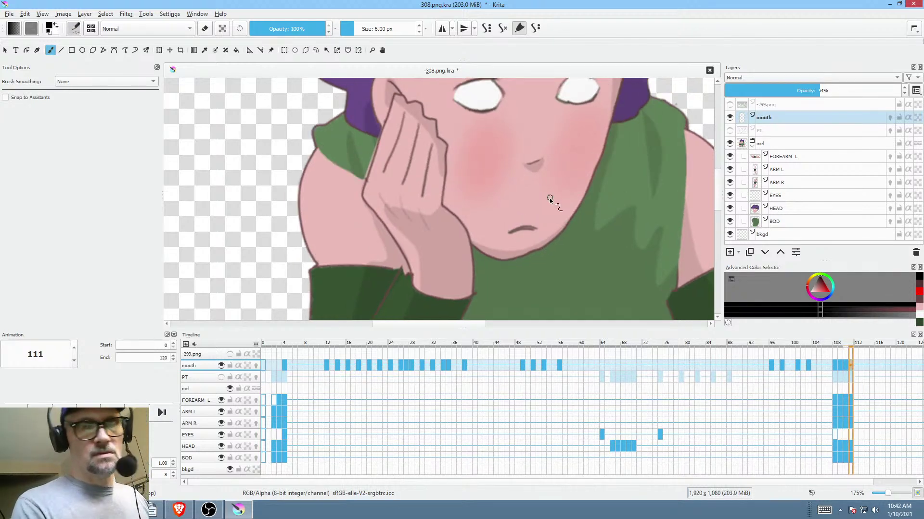
key(Left)
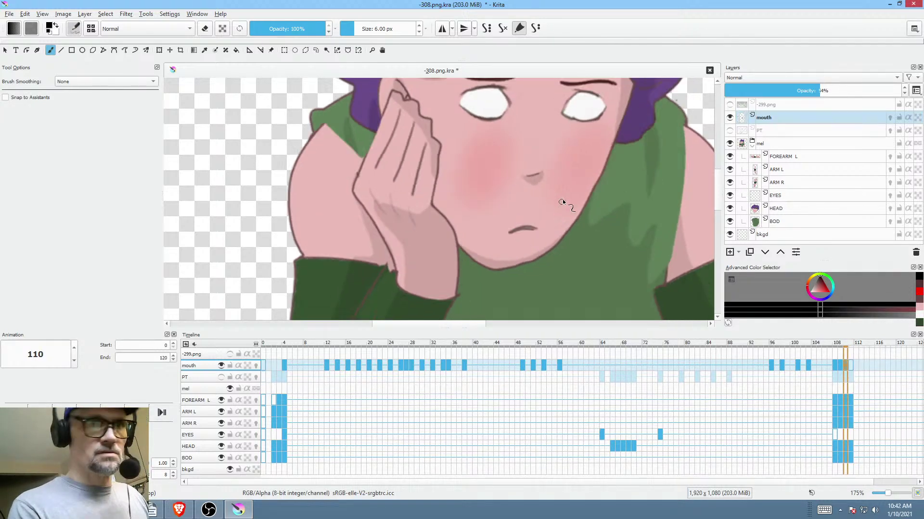
key(Right)
key(Left)
key(Right)
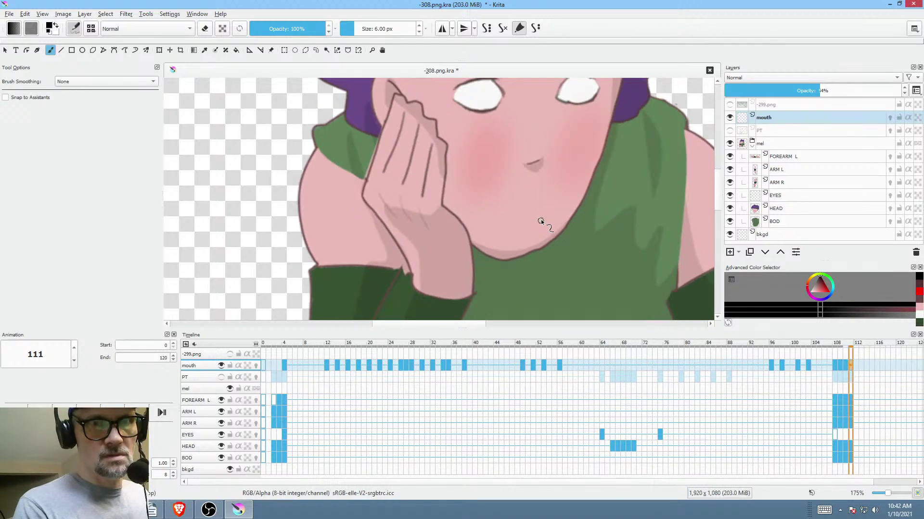
key(ctrl+z)
drag(511, 230, 541, 224)
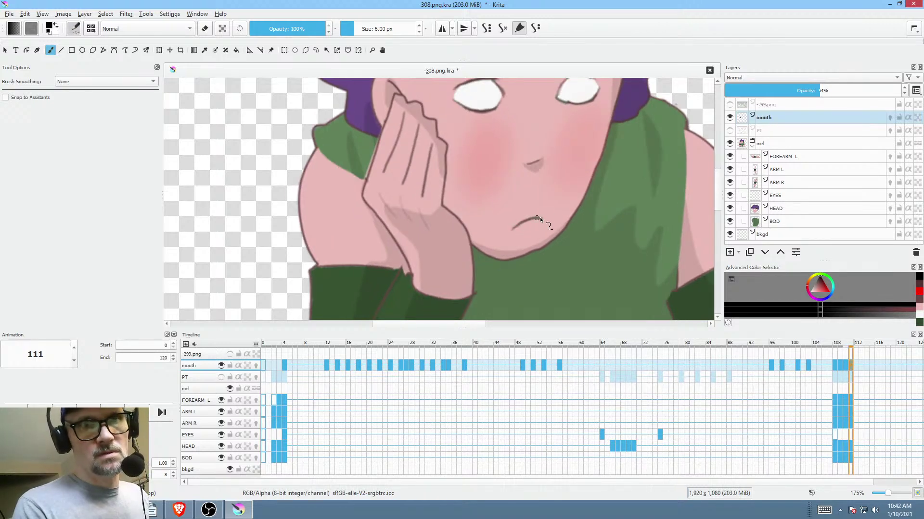
- Play the animation from frame 104 with the whole character in view to review the mouth and head movement
scroll(584, 175, down, 5)
scroll(553, 221, up, 1)
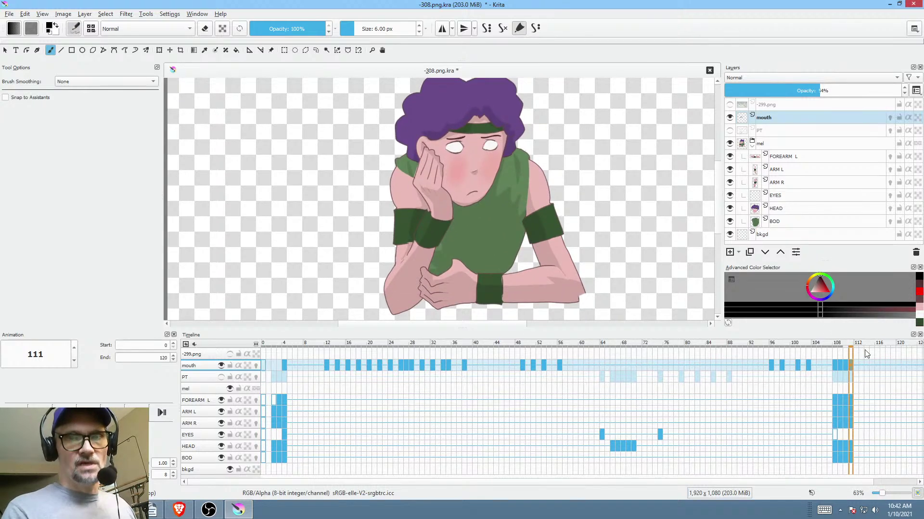
click(815, 366)
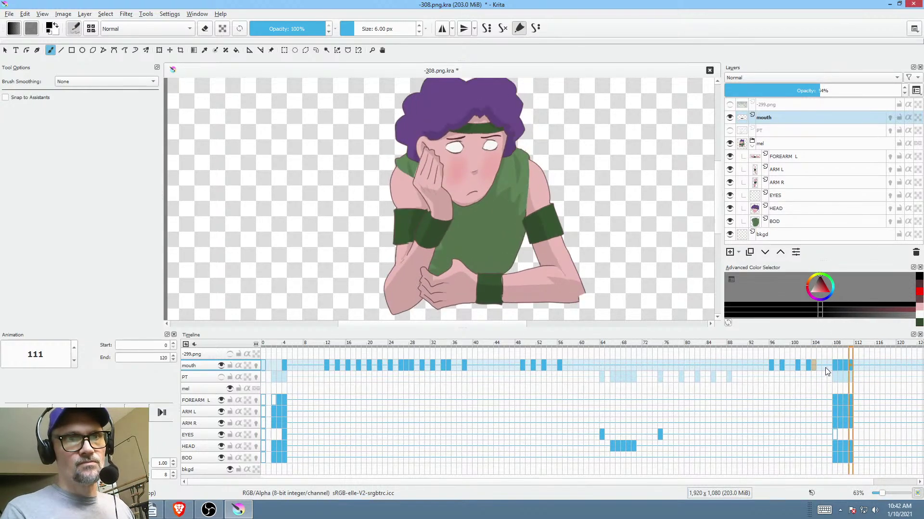
key(space)
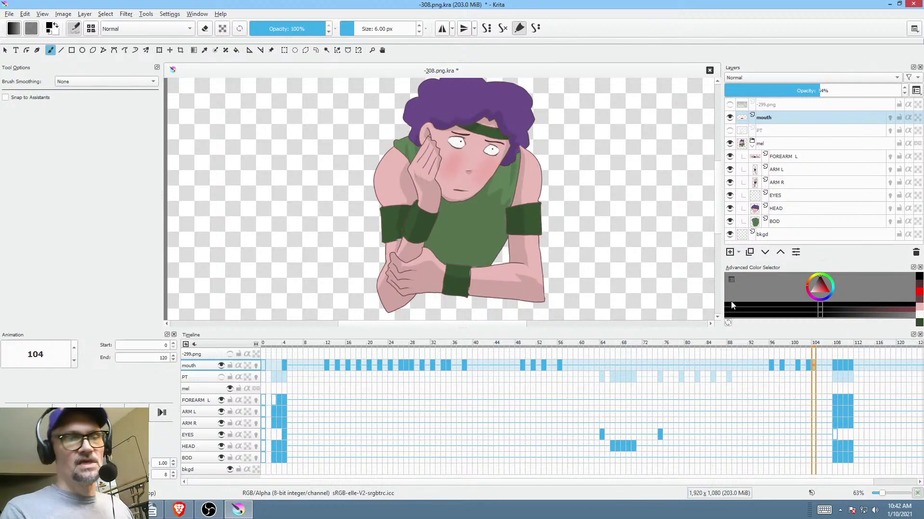
scroll(554, 247, down, 2)
scroll(573, 238, down, 2)
scroll(568, 233, right, 1)
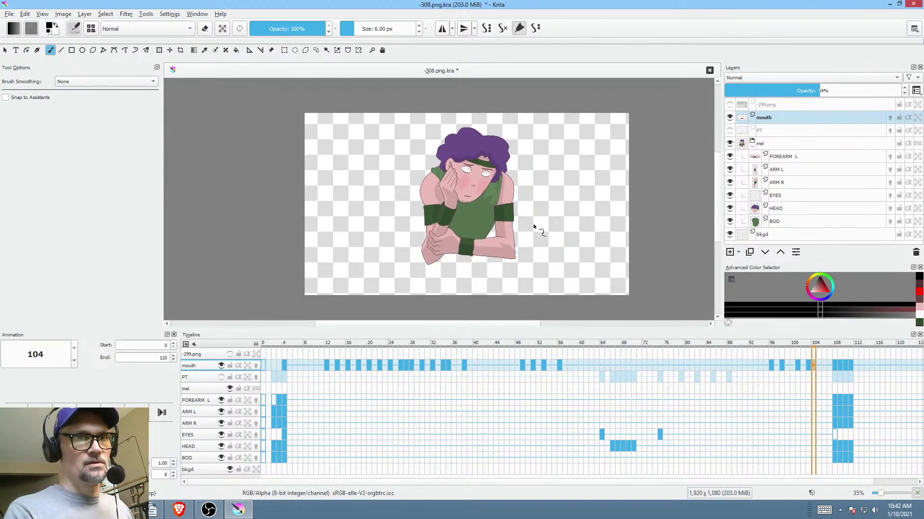
scroll(542, 225, up, 1)
key(space)
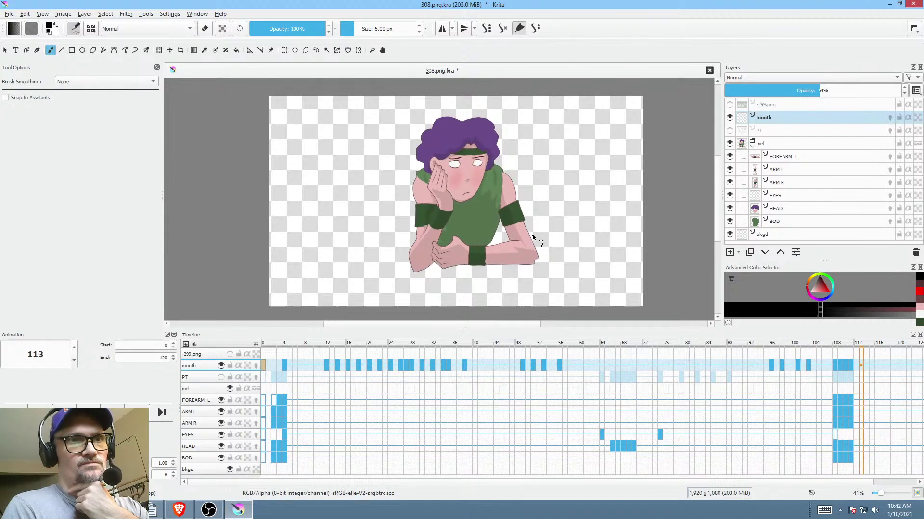
key(space)
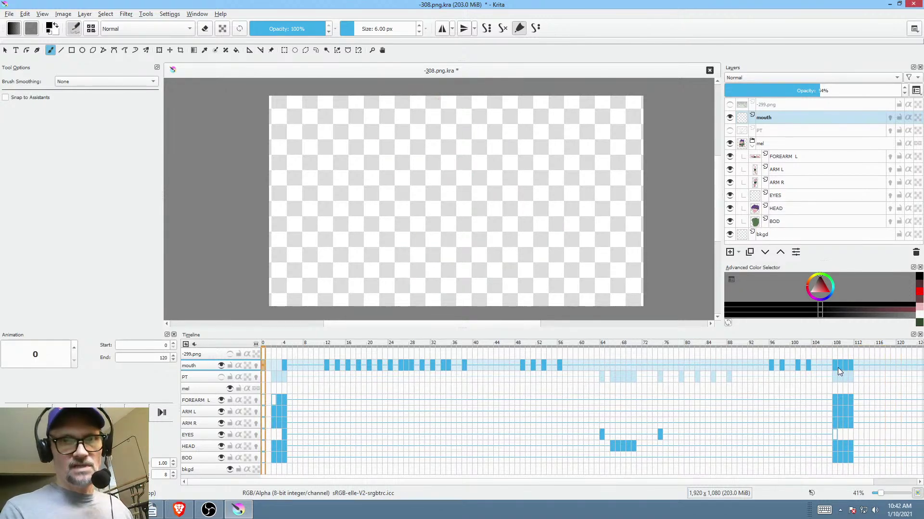
- On the EYES layer at frame 108, sample the dark eyebrow colour and dot a pupil in the eye nearest the hand, using frame 75 as reference
click(208, 435)
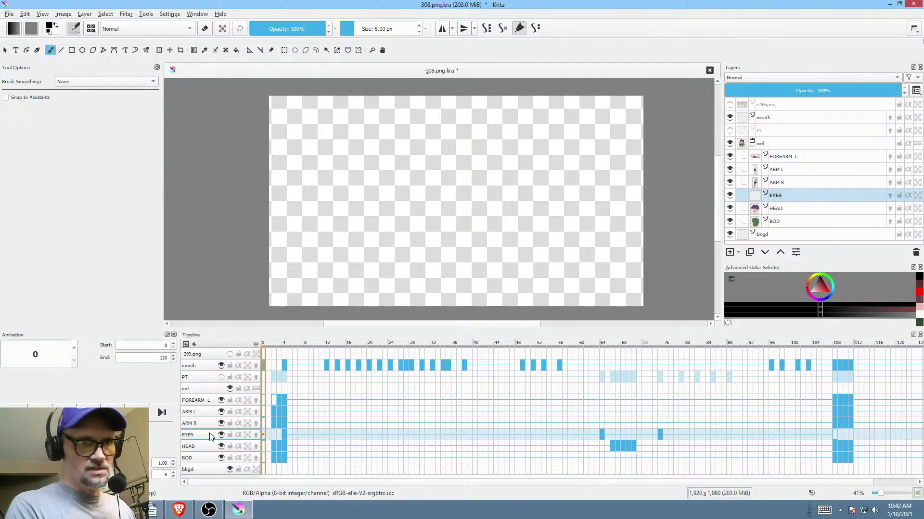
click(836, 435)
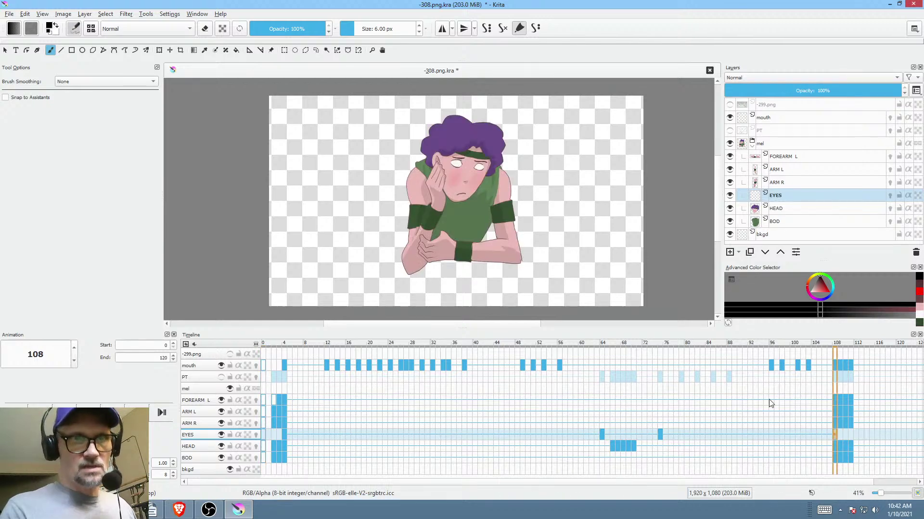
scroll(507, 188, up, 4)
drag(471, 157, 496, 240)
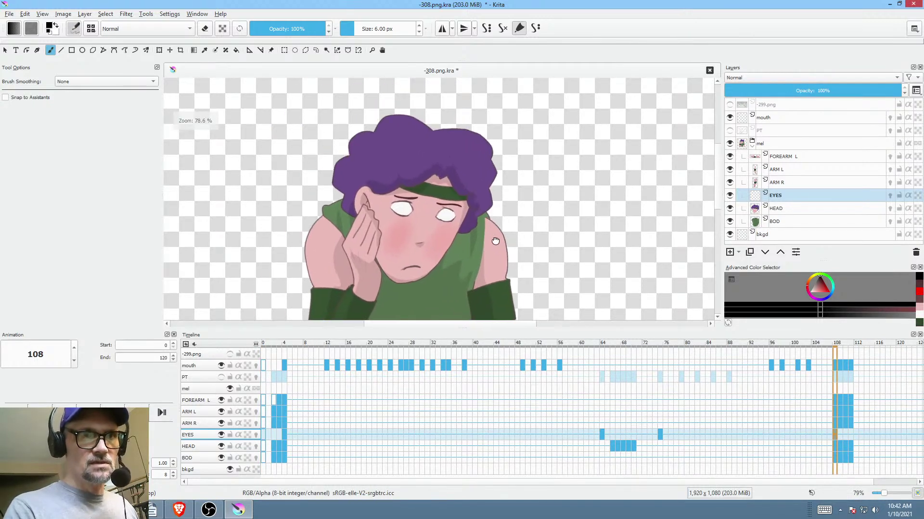
scroll(473, 226, up, 4)
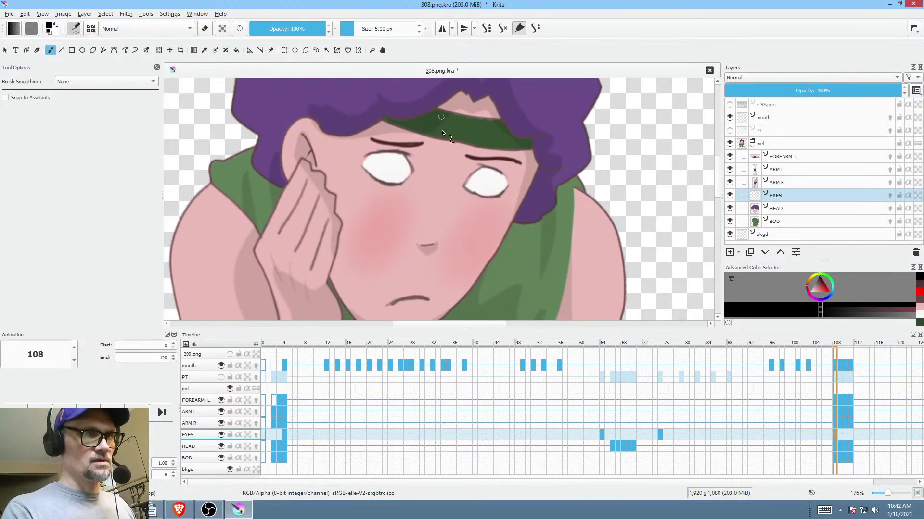
ctrl+click(413, 144)
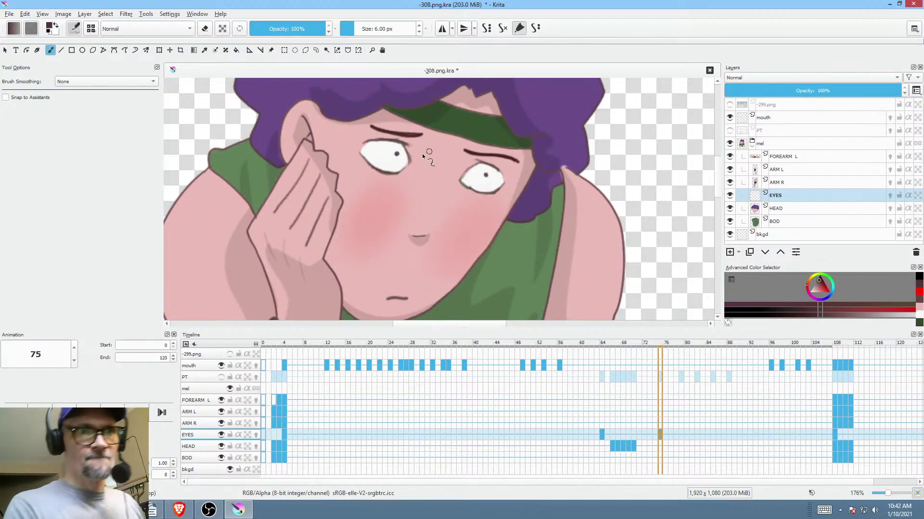
key(period)
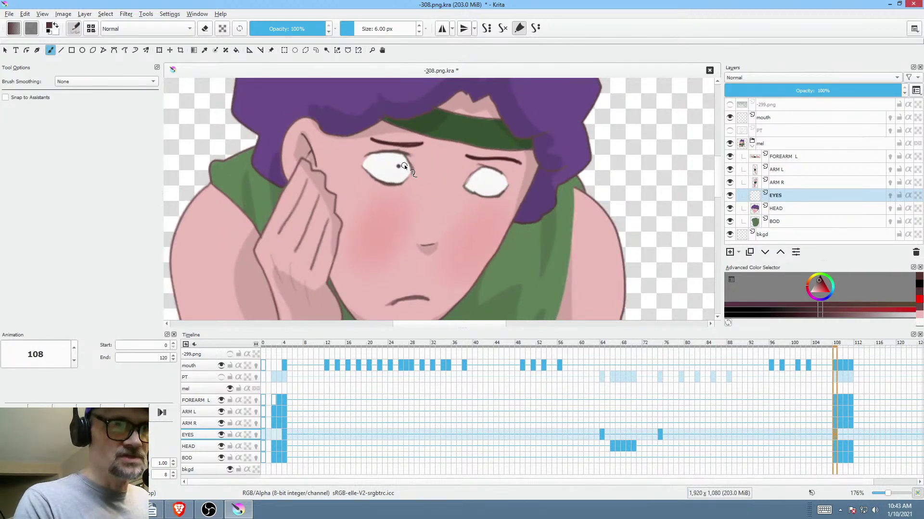
- Add blank EYES frames at 109, 110 and 111, then return to frame 108
click(841, 435)
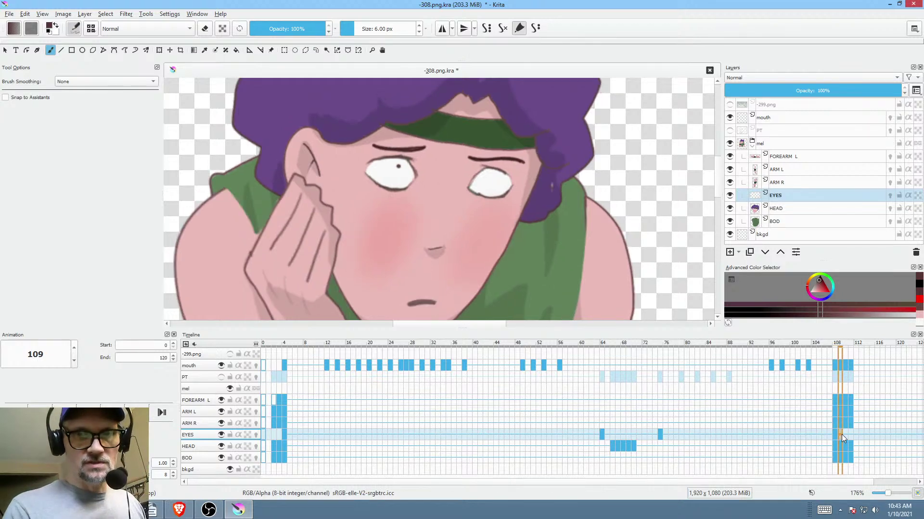
click(846, 433)
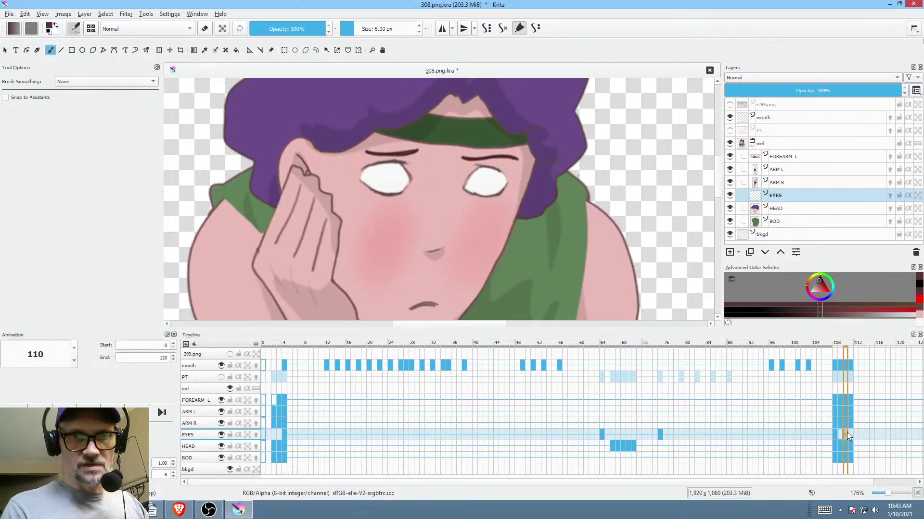
click(850, 433)
click(838, 434)
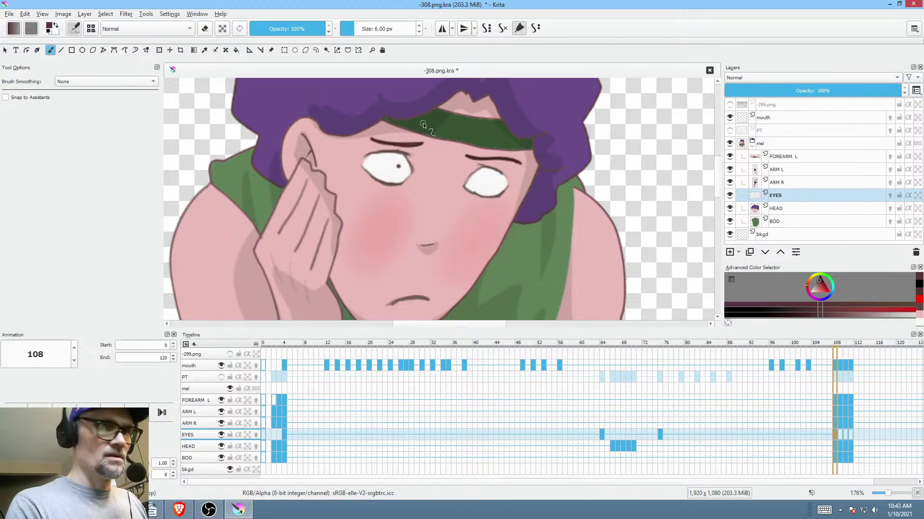
- Check the pupil placement against frame 75, then dot the pupil in the eye nearest the hand on frames 109 and 110
key(Up)
scroll(449, 165, up, 3)
drag(449, 166, 459, 238)
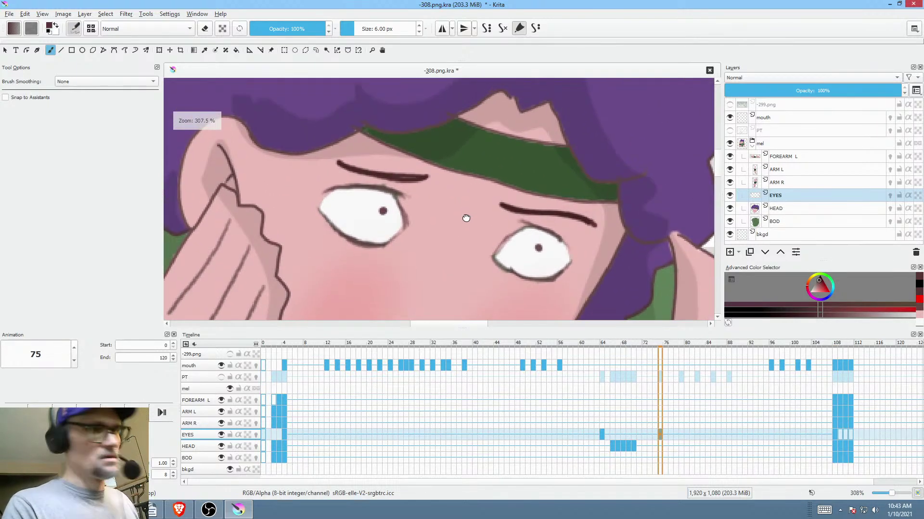
key(Down)
key(Right)
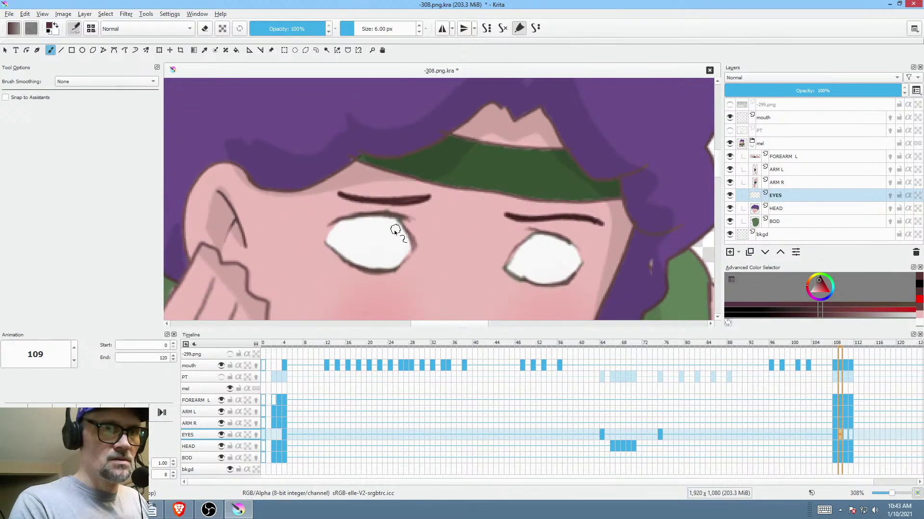
click(391, 242)
key(Right)
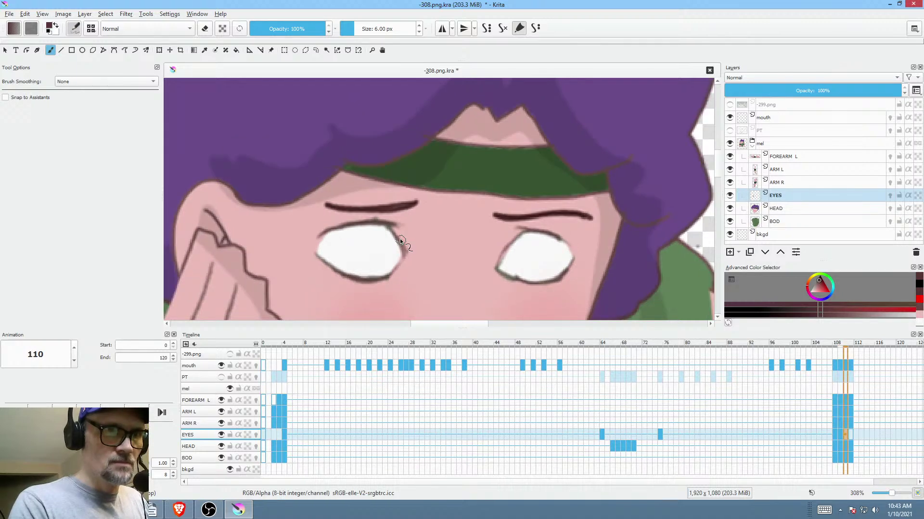
click(381, 248)
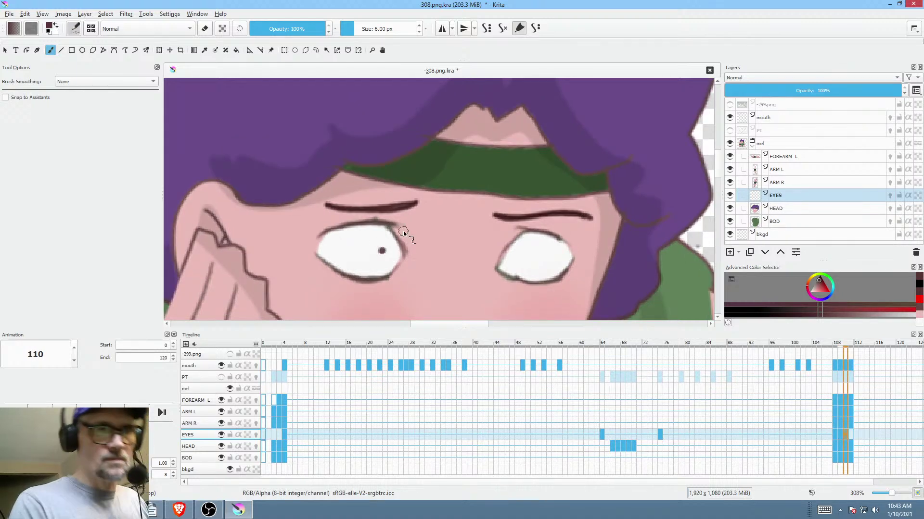
- Compare frame 111 with frame 110 and dot the pupil in the eye nearest the hand on frame 111
scroll(403, 231, down, 4)
key(Right)
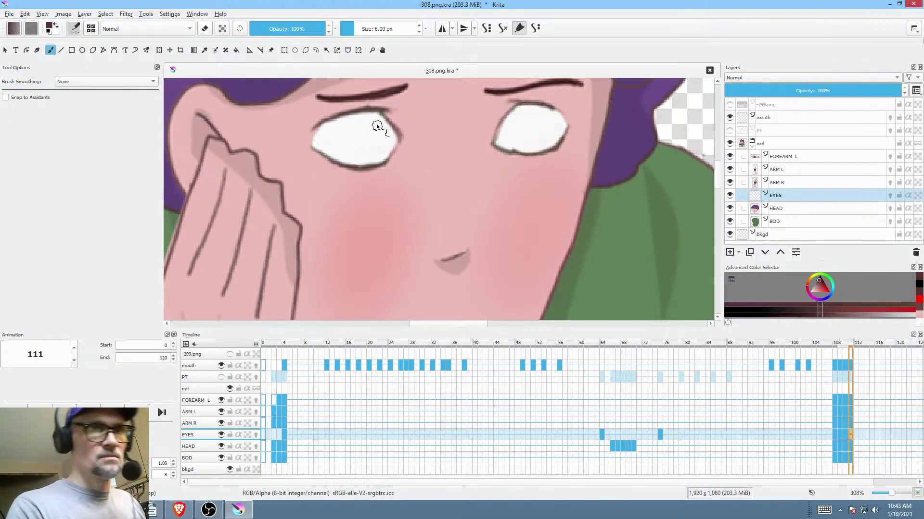
key(Left)
key(Right)
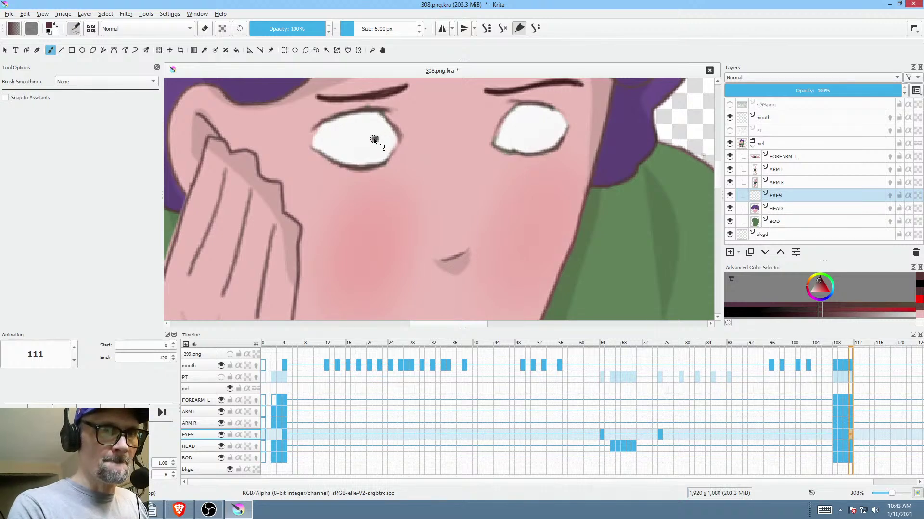
- Go back to frame 108 and dot the pupil in the eye farther from the hand, comparing it with frames 75 and 109
key(Left)
key(Left)
key(Left)
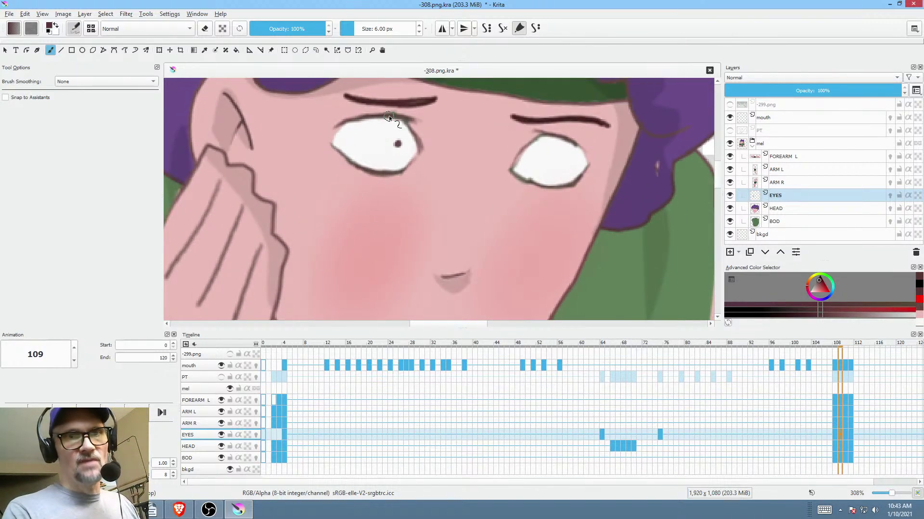
key(comma)
key(period)
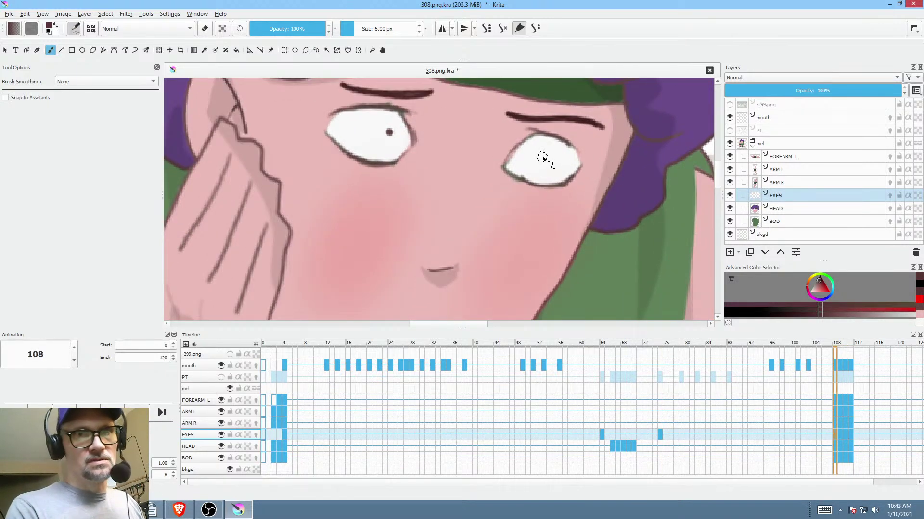
key(comma)
key(period)
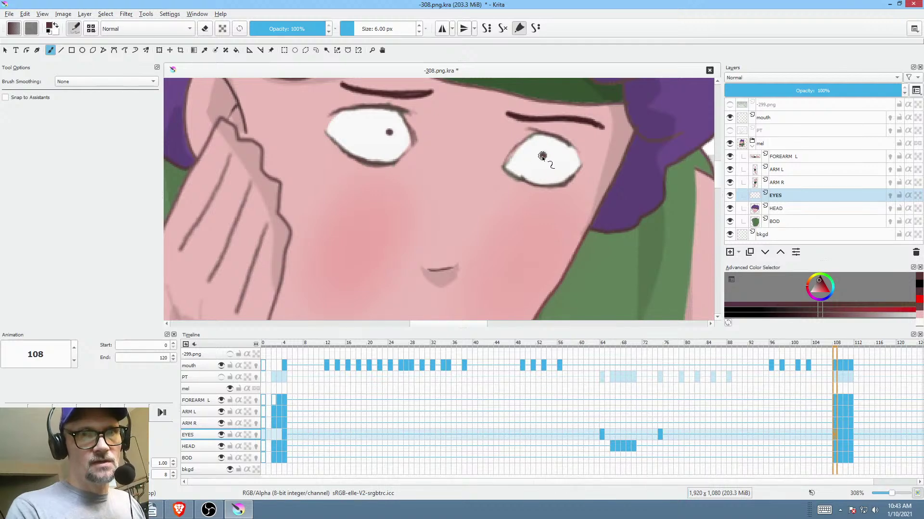
key(Right)
key(Left)
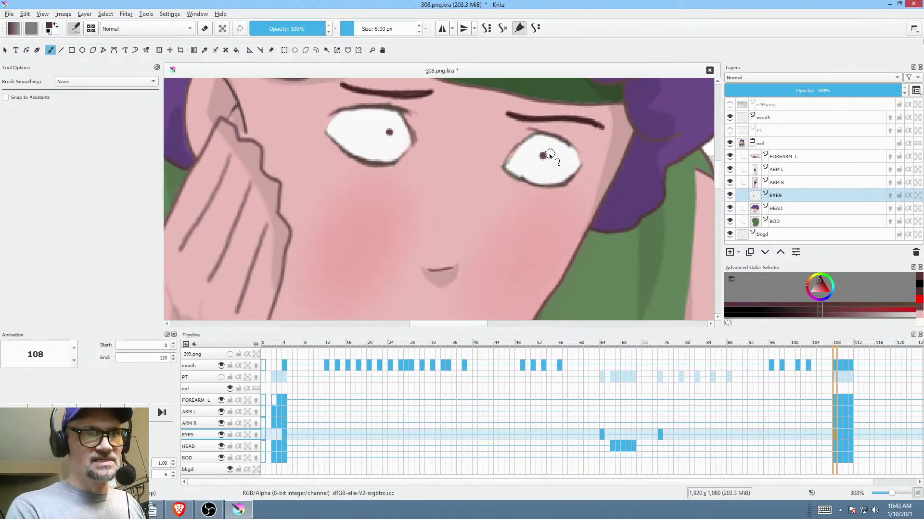
- Dot the matching pupil in the eye farther from the hand on frames 109, 110 and 111
key(Right)
click(549, 158)
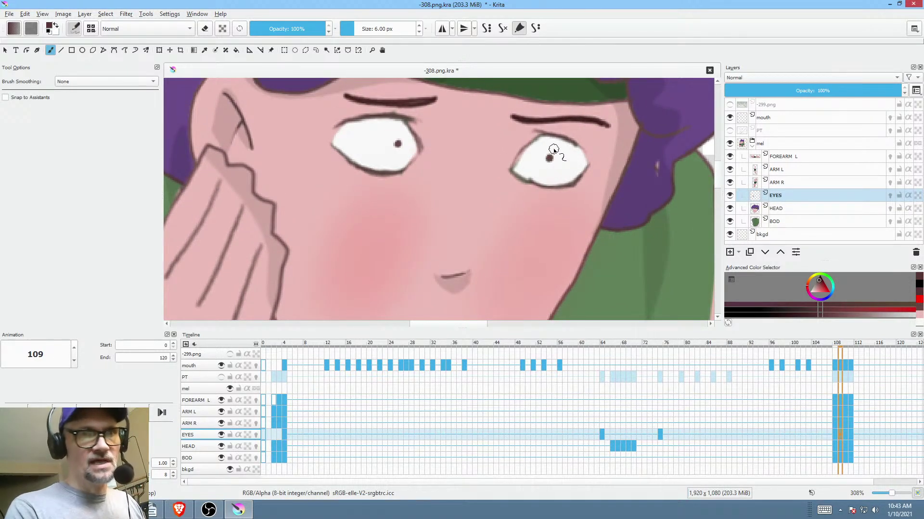
key(Right)
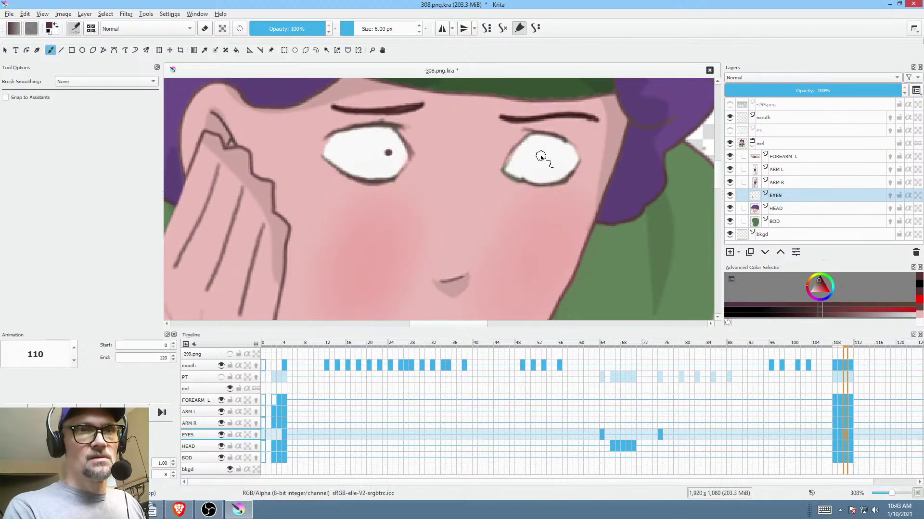
click(539, 155)
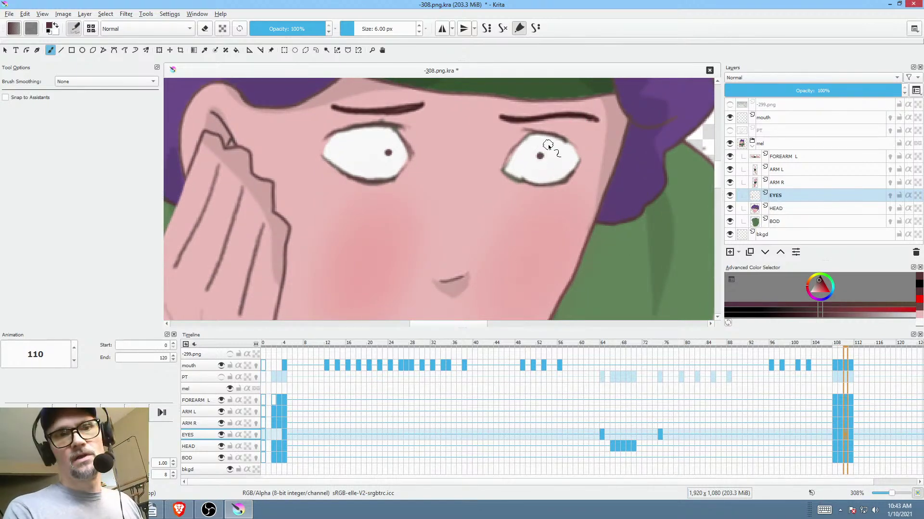
key(Right)
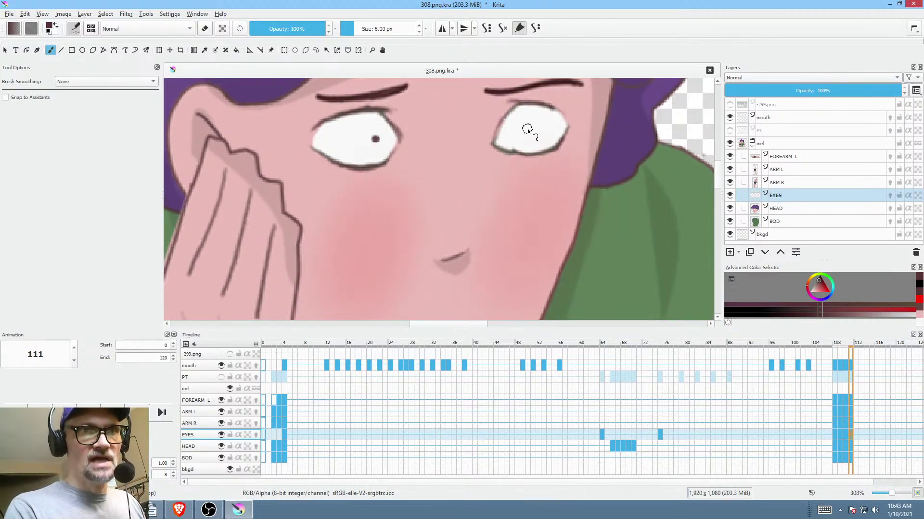
click(527, 129)
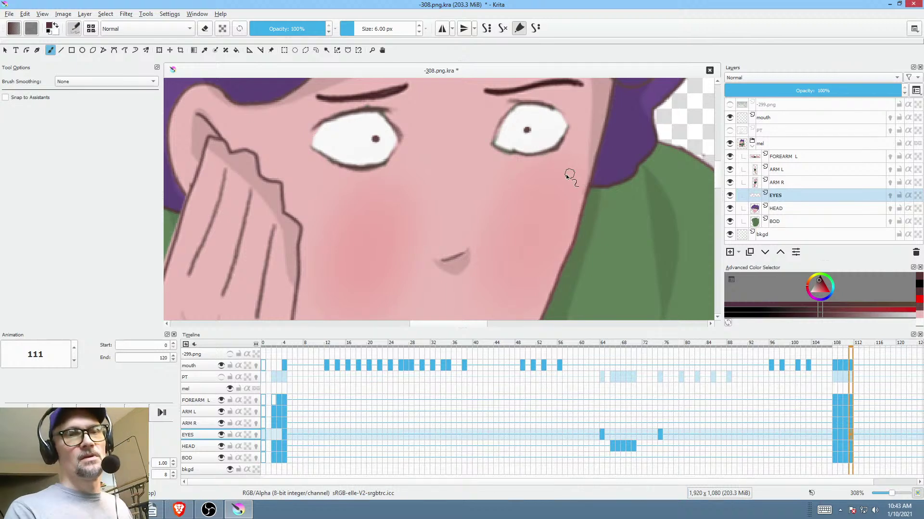
- Copy the EYES drawing from frame 111 to frame 115 so the open eyes resume there
scroll(560, 188, down, 3)
scroll(511, 249, right, 3)
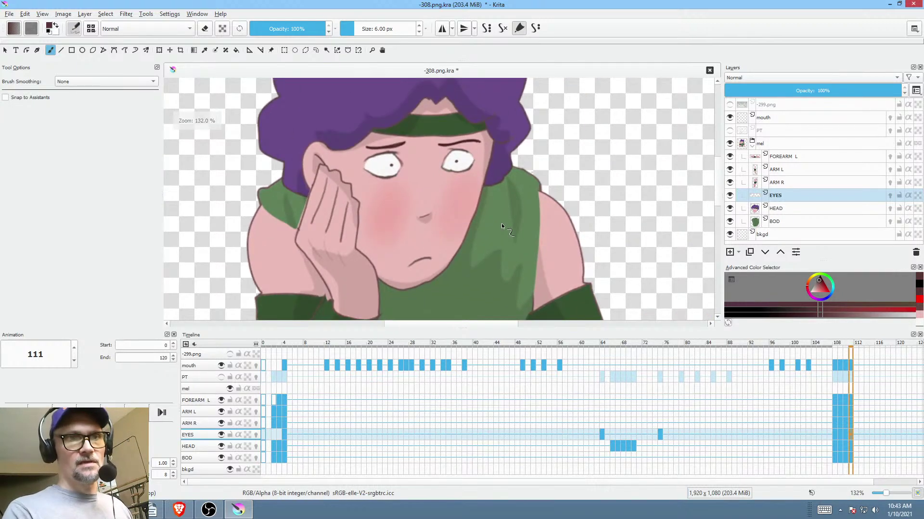
drag(850, 434, 871, 435)
click(863, 434)
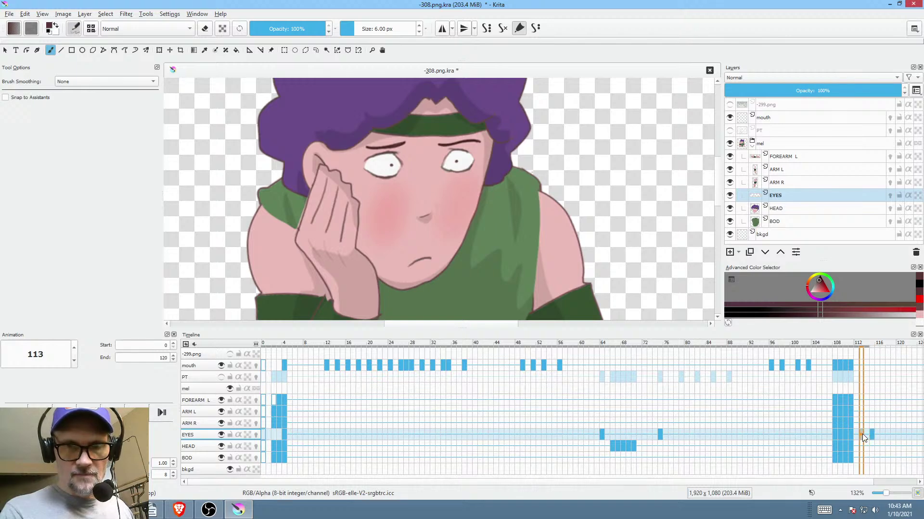
- Try to erase the pupil in the eye farther from the hand on frame 114 using the freehand path tool in eraser mode
scroll(491, 152, up, 3)
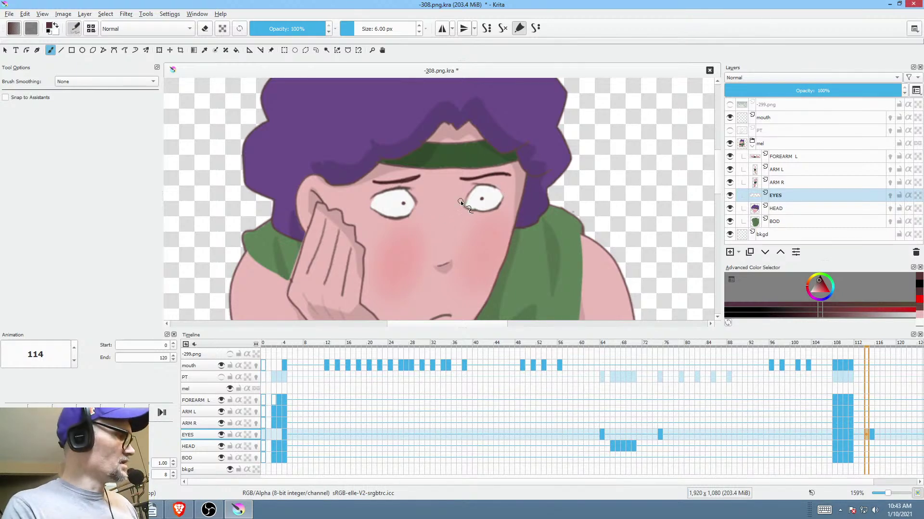
key(shift+b)
key(e)
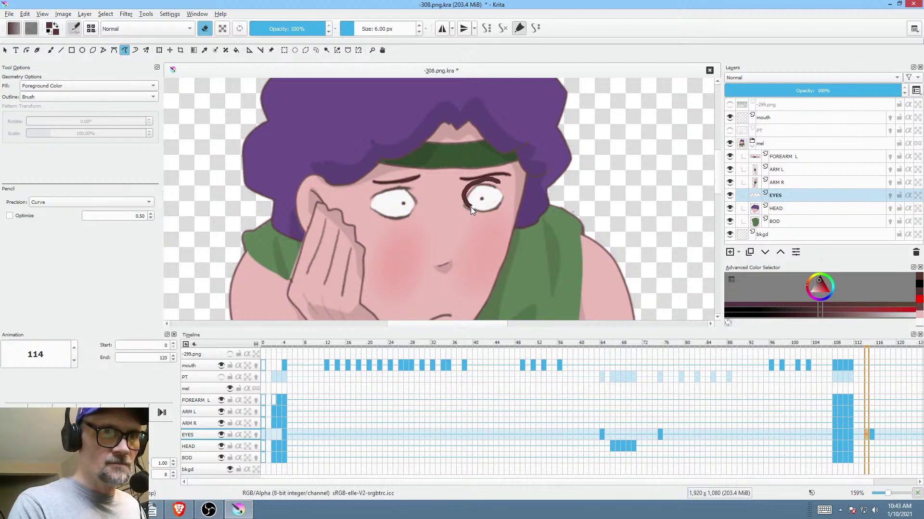
drag(491, 206, 494, 204)
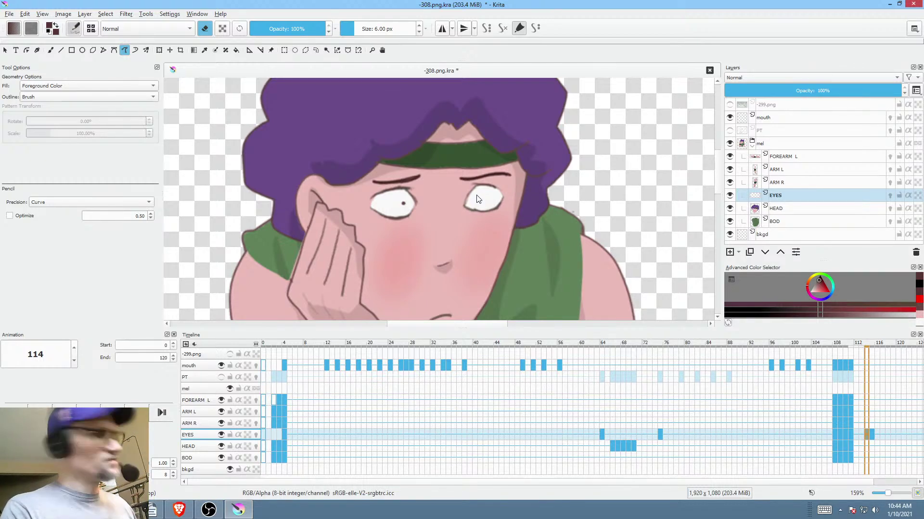
key(ctrl+z)
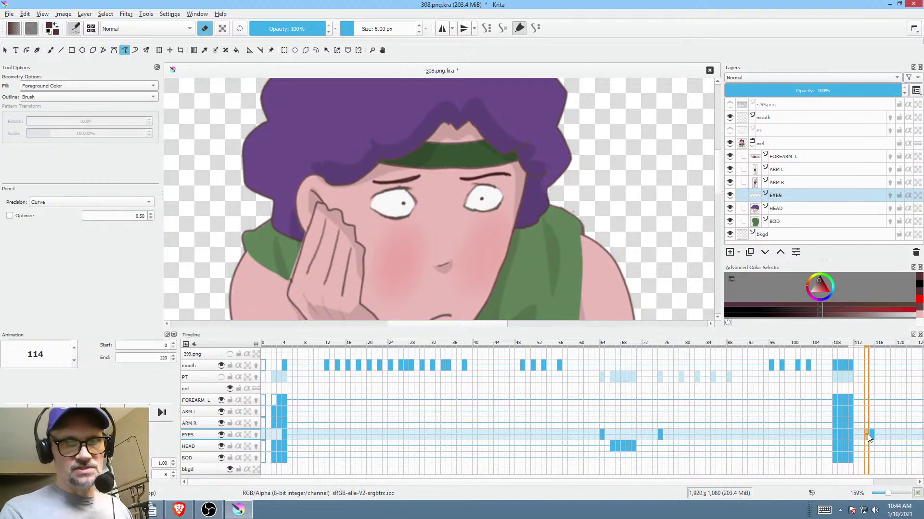
- Blank the EYES at frame 114, then paint sampled skin colour over both eye whites on the HEAD layer, leaving only the lower lid lines
double_click(865, 434)
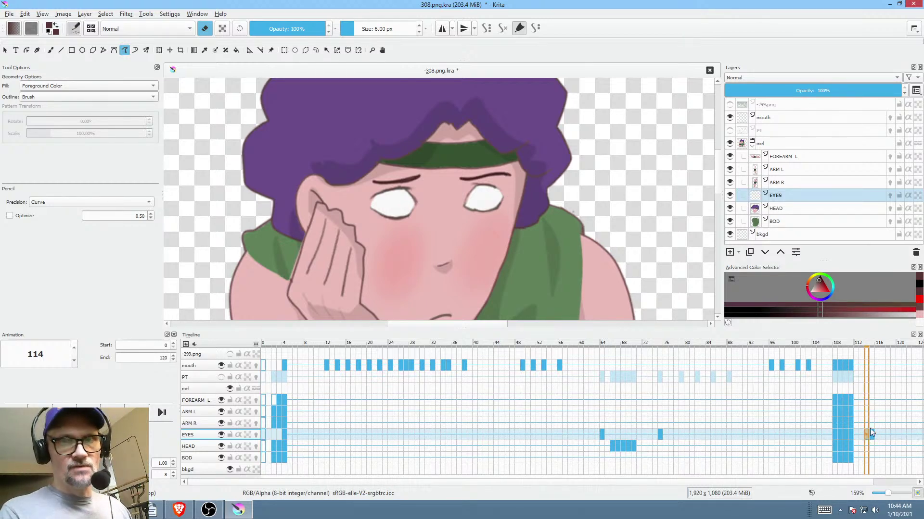
click(786, 210)
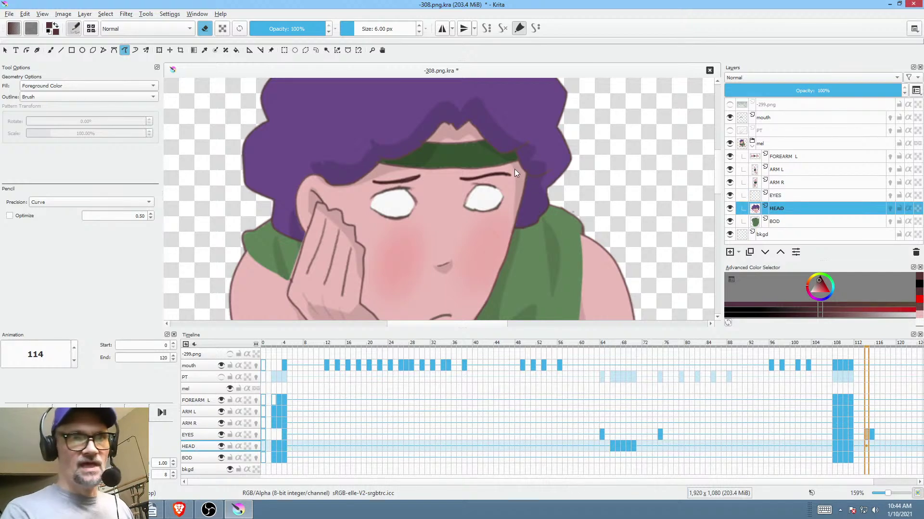
ctrl+click(504, 182)
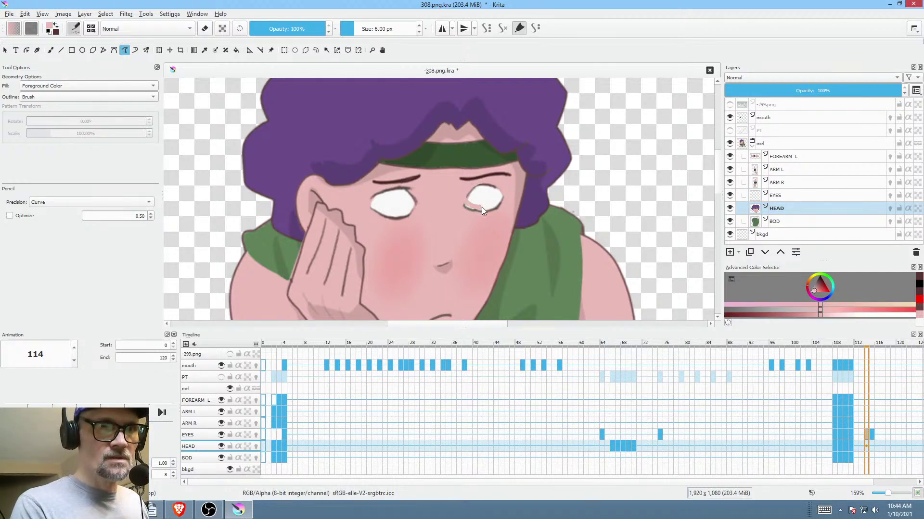
drag(500, 200, 509, 177)
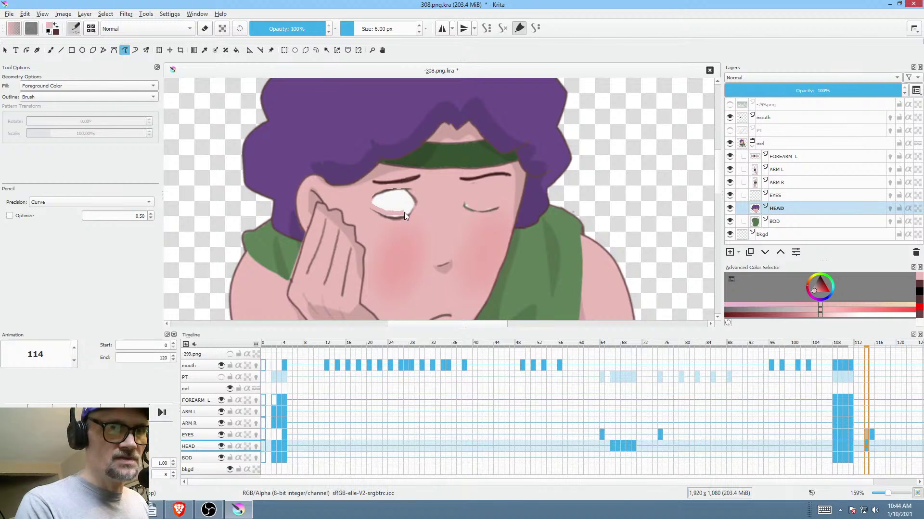
drag(422, 193, 418, 207)
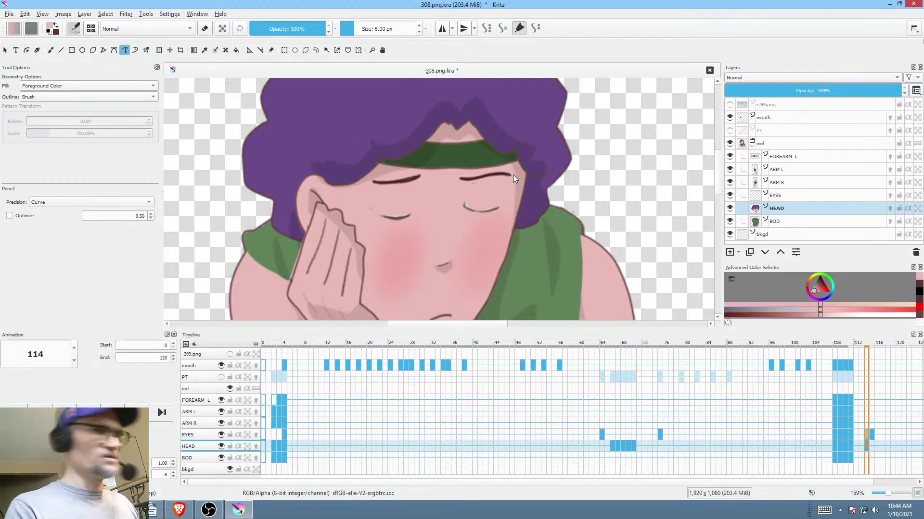
- Draw thin upper eyelid creases above both closed eyes on the HEAD layer at frame 114, using a sampled dark line colour
key(b)
drag(523, 200, 496, 171)
key(ctrl+z)
ctrl+click(496, 173)
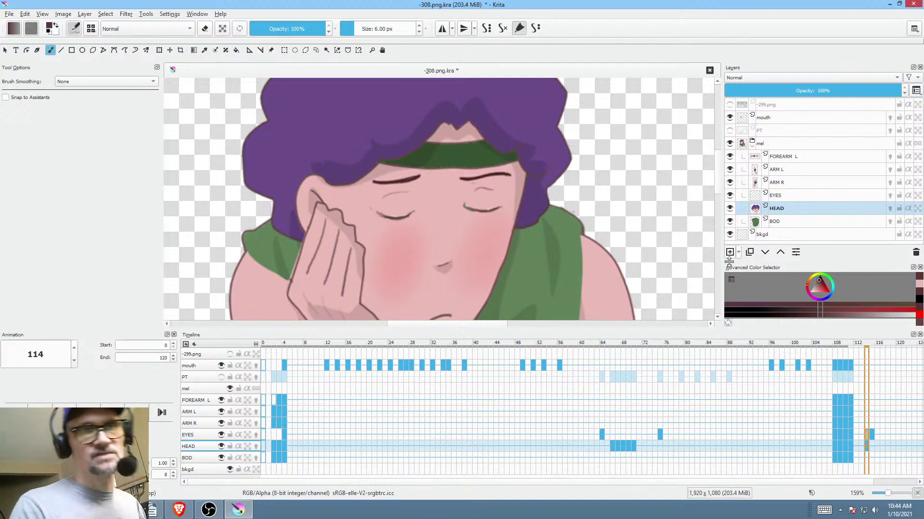
drag(477, 187, 491, 188)
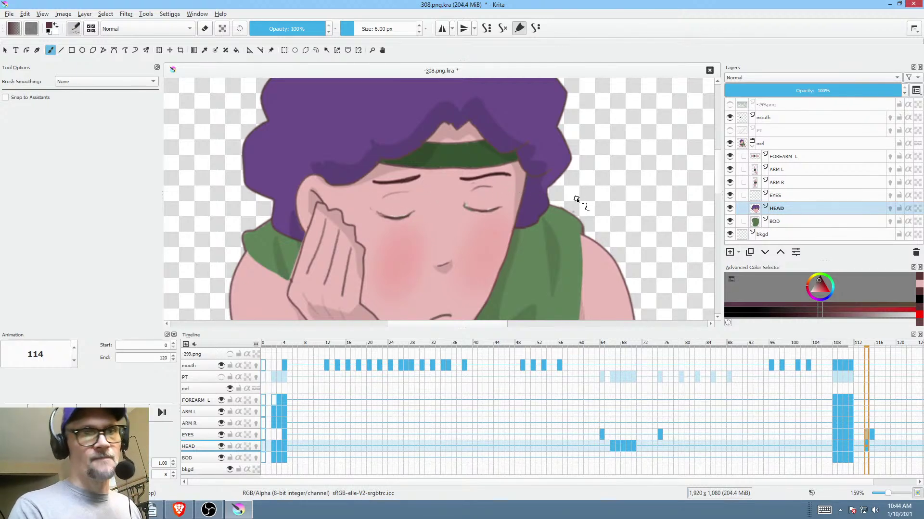
- Paint sampled skin colour over the stray marks around the closed eye nearest the hand on frame 114
mouse_move(546, 209)
mouse_down()
mouse_move(501, 267)
mouse_move(537, 114)
mouse_up()
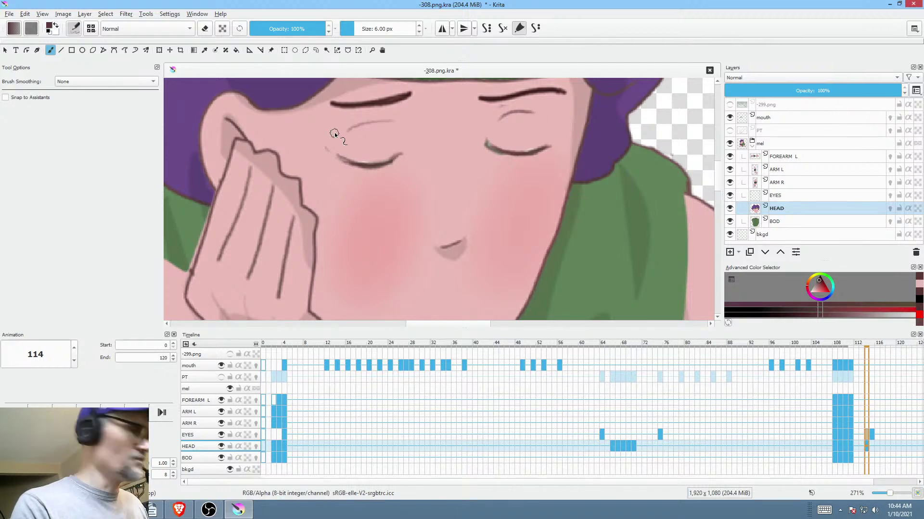
key(e)
key(e)
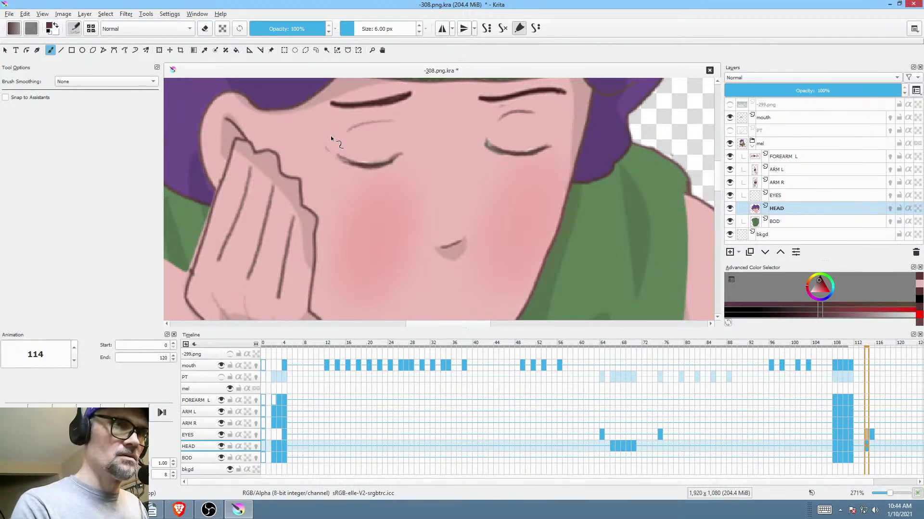
ctrl+click(330, 137)
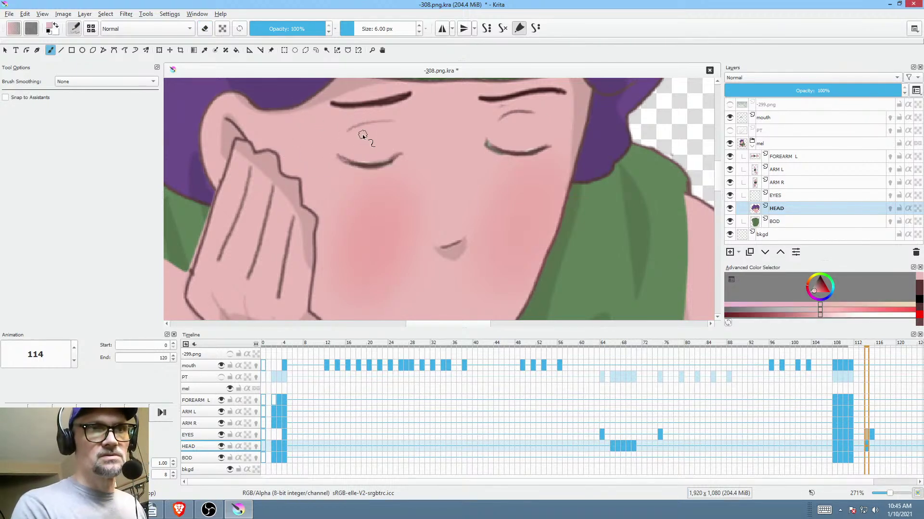
ctrl+click(359, 153)
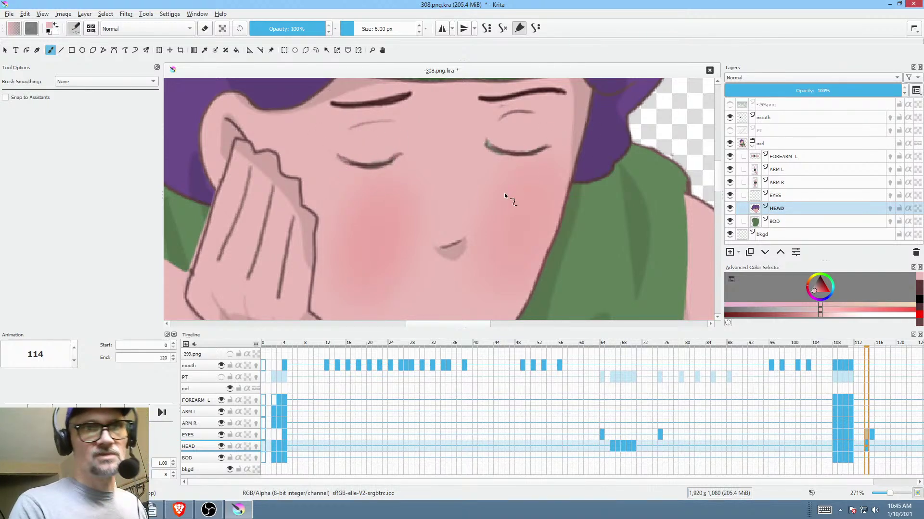
scroll(500, 207, down, 4)
drag(464, 264, 445, 269)
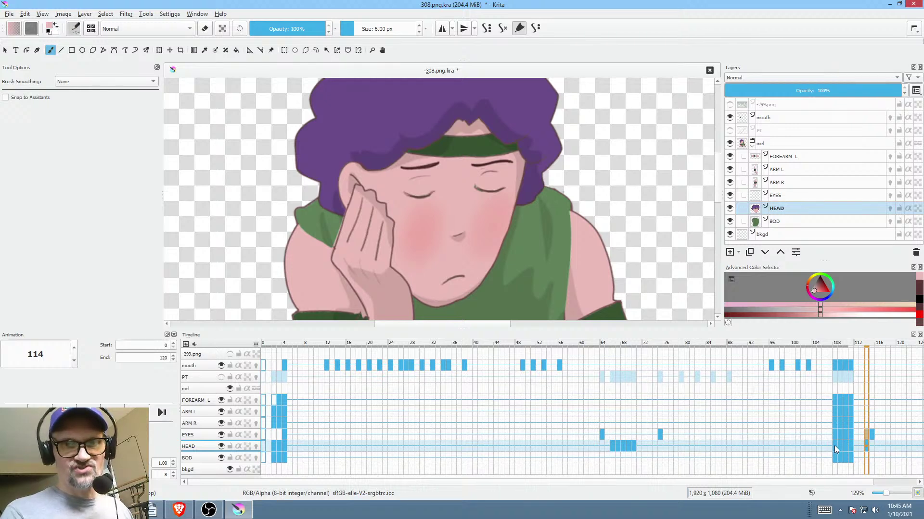
- Copy the HEAD drawing from frame 111 to frame 115 and play the droop and blink from frame 106
click(851, 446)
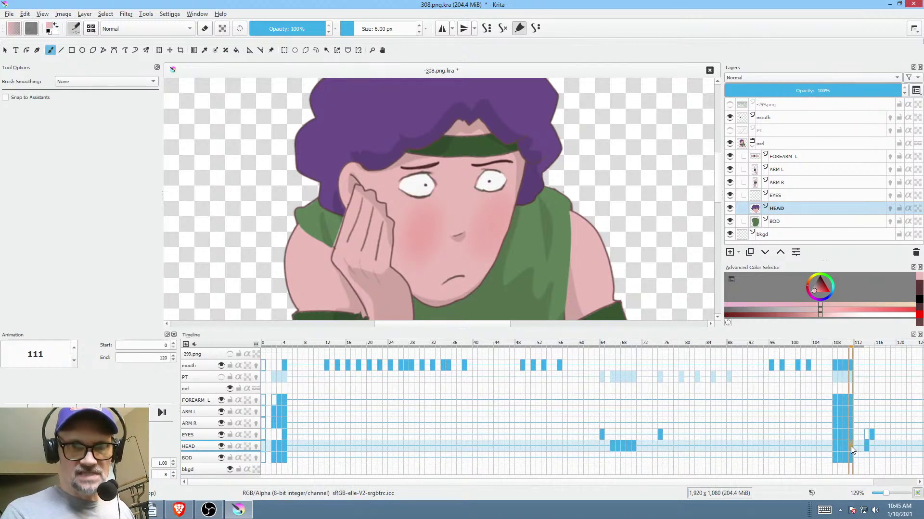
drag(850, 446, 872, 447)
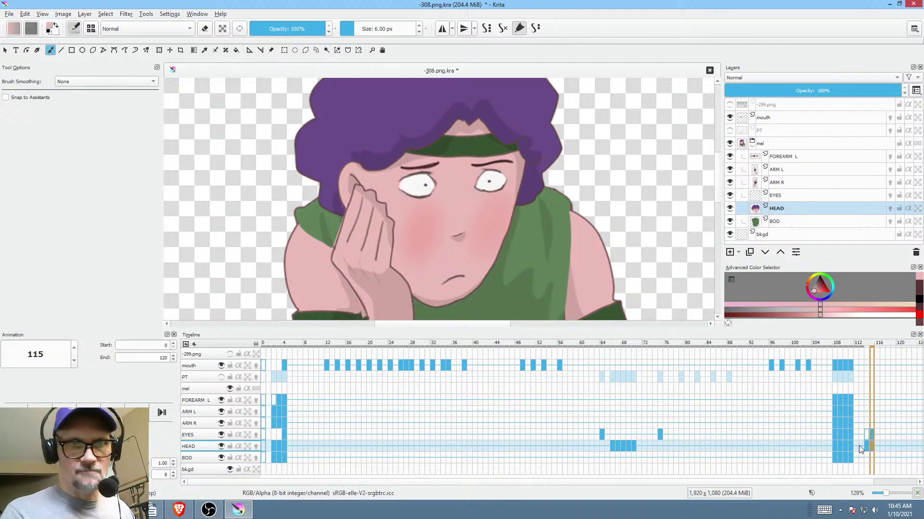
click(824, 446)
key(space)
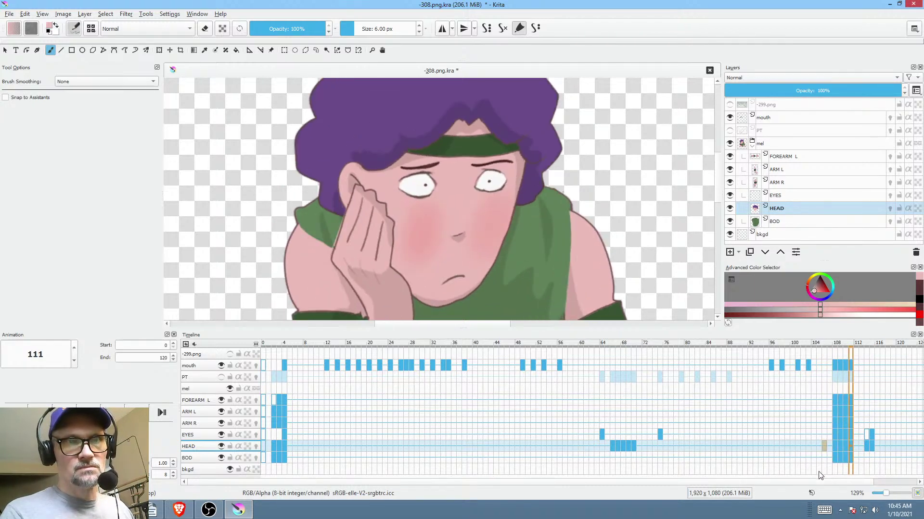
key(space)
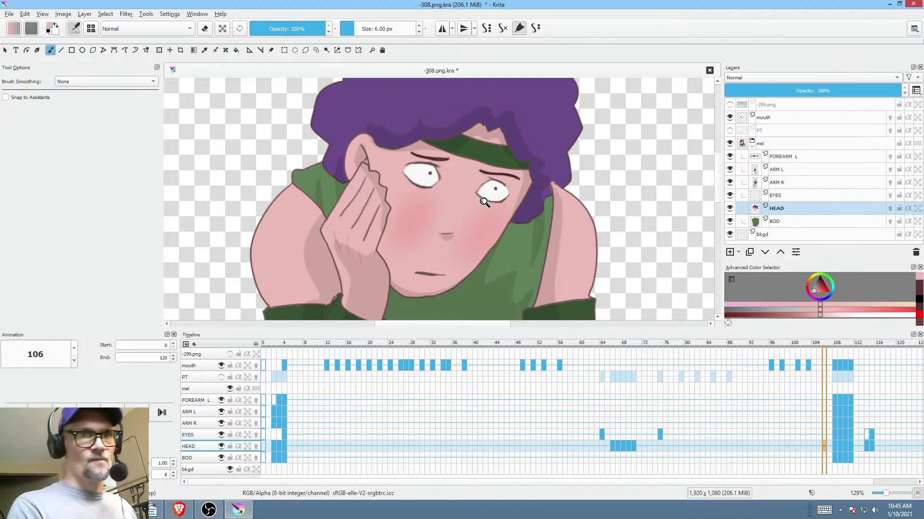
- Play the animation from frame 0 to review the character's movement
scroll(480, 230, down, 3)
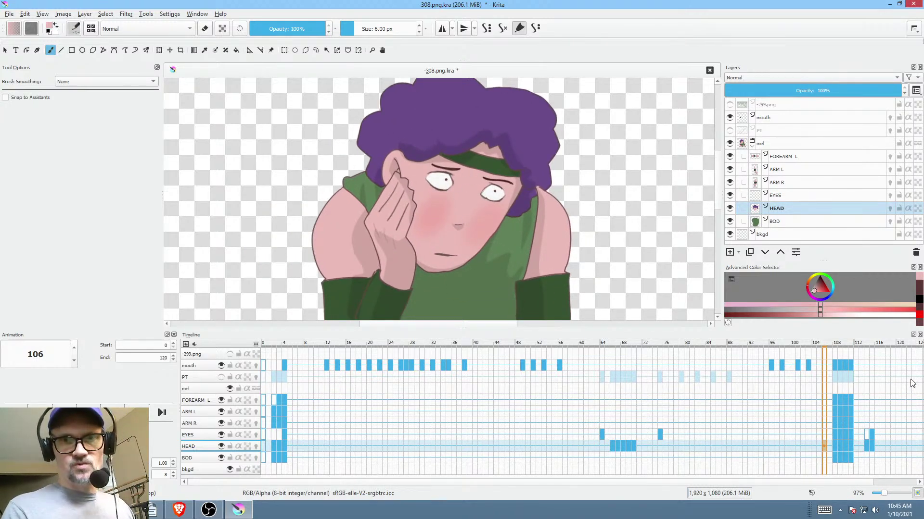
scroll(537, 243, down, 1)
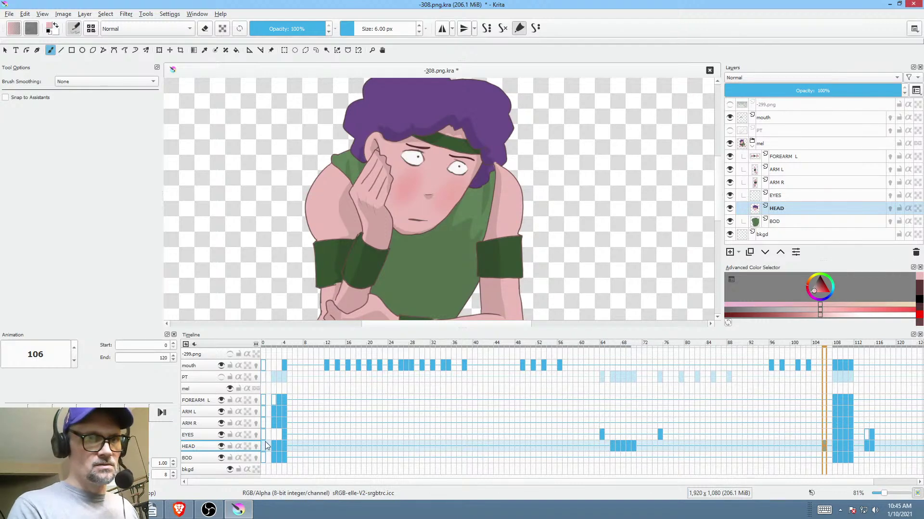
click(264, 445)
key(Right)
key(Right)
key(Right)
key(Right)
key(Right)
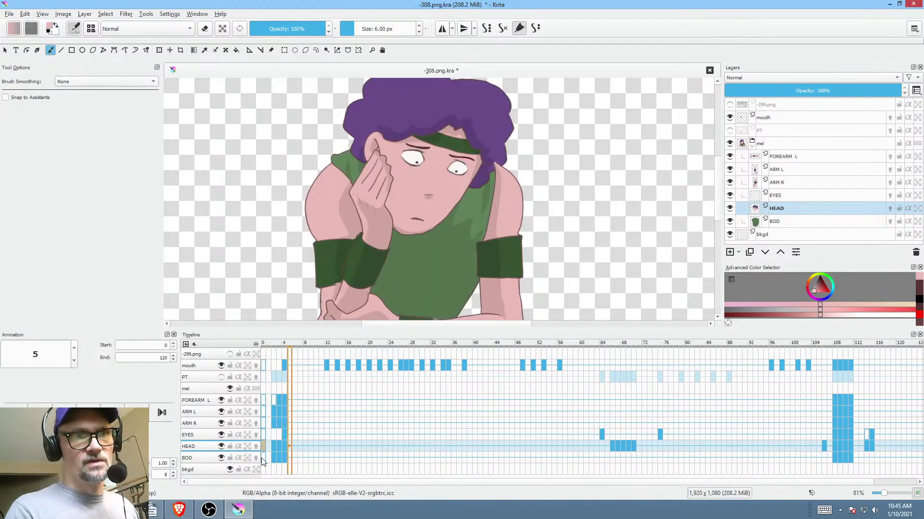
scroll(563, 202, down, 1)
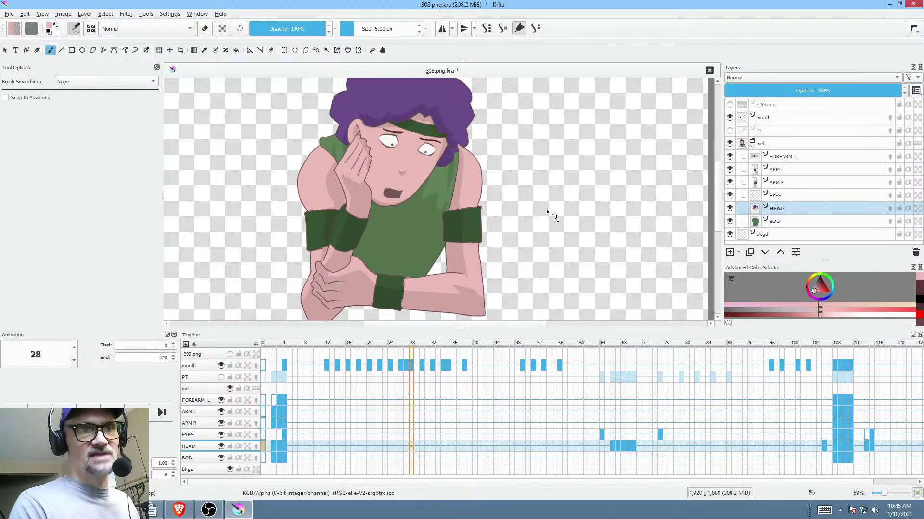
key(space)
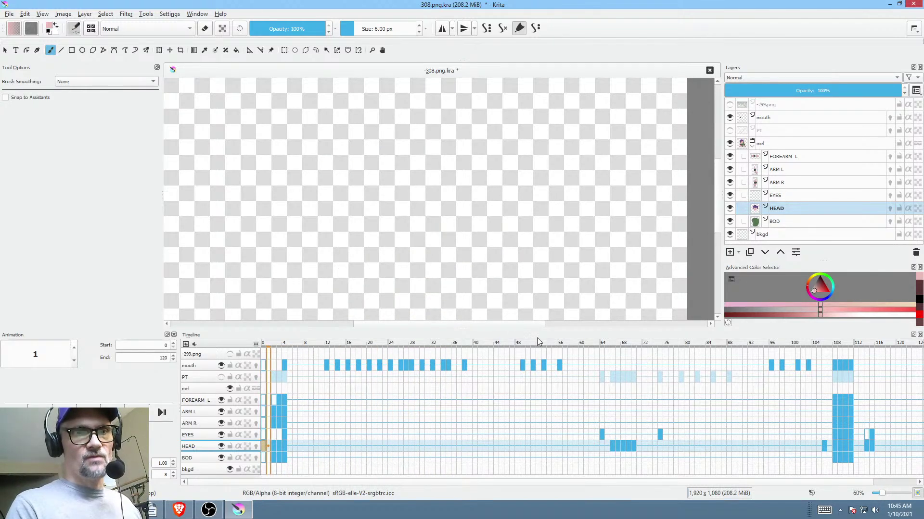
key(space)
- Toggle the visibility of ARM R and FOREARM L at frame 23 to check which arm parts each layer holds
click(383, 430)
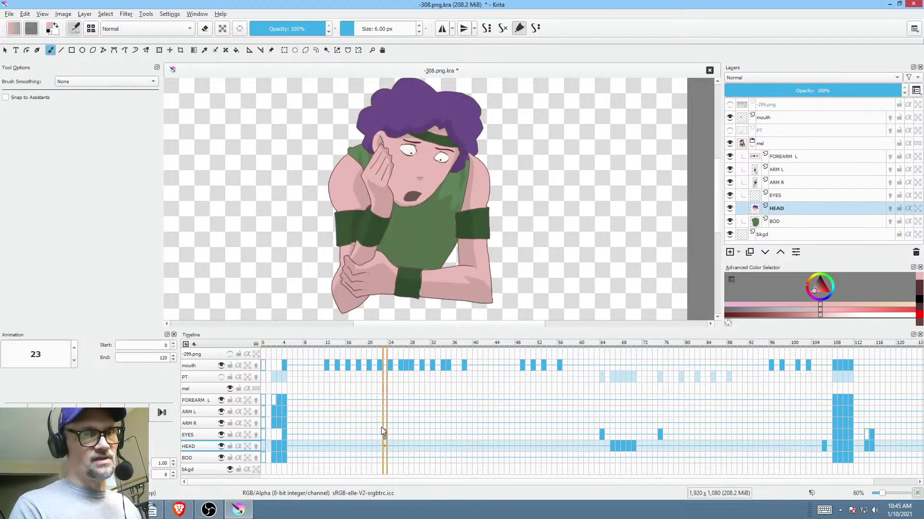
mouse_move(381, 427)
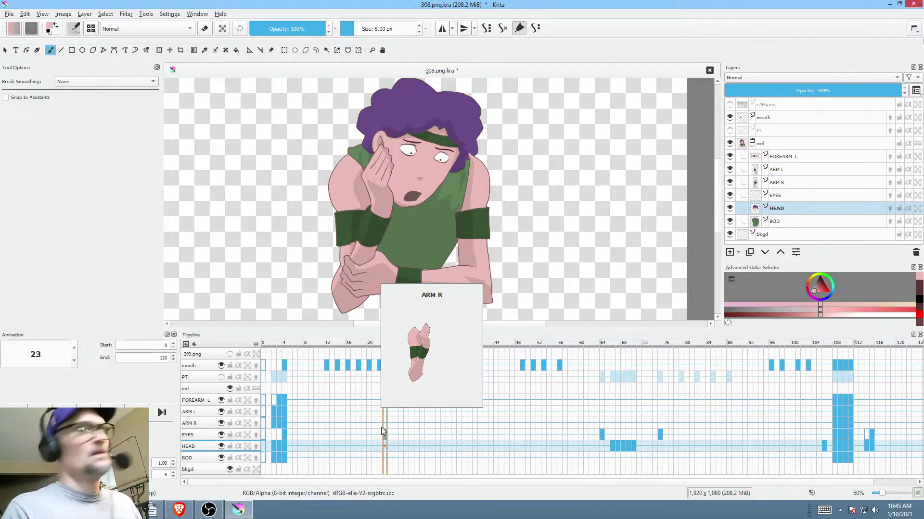
click(221, 423)
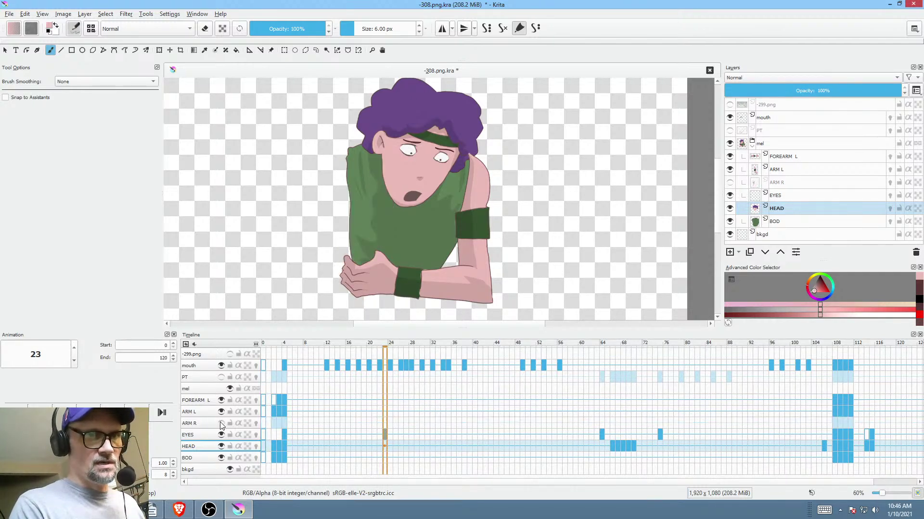
click(221, 424)
click(221, 401)
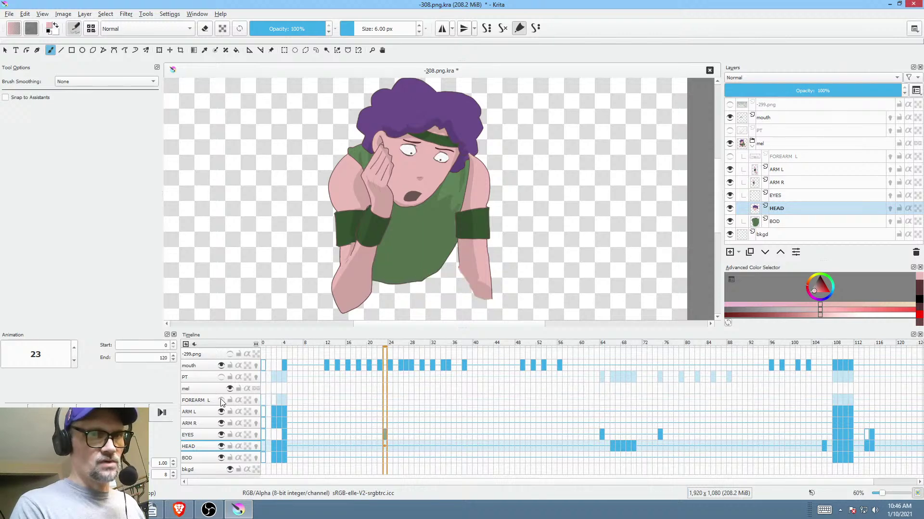
click(221, 400)
- Select the FOREARM L layer and play from frame 12 to check the timing for a forearm movement
click(205, 400)
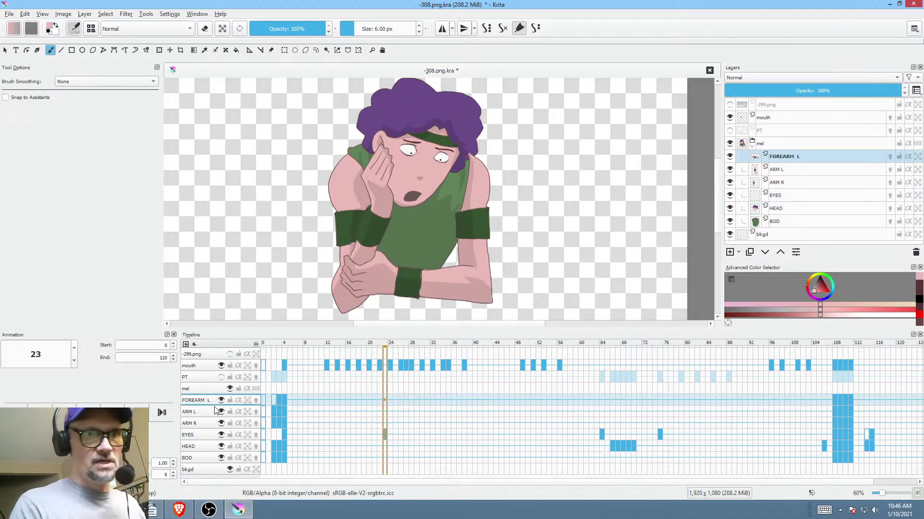
click(384, 401)
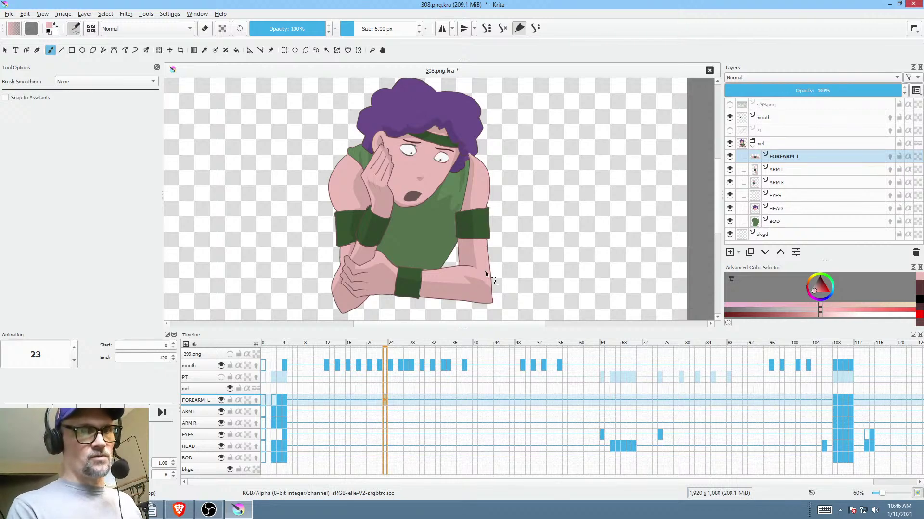
click(326, 399)
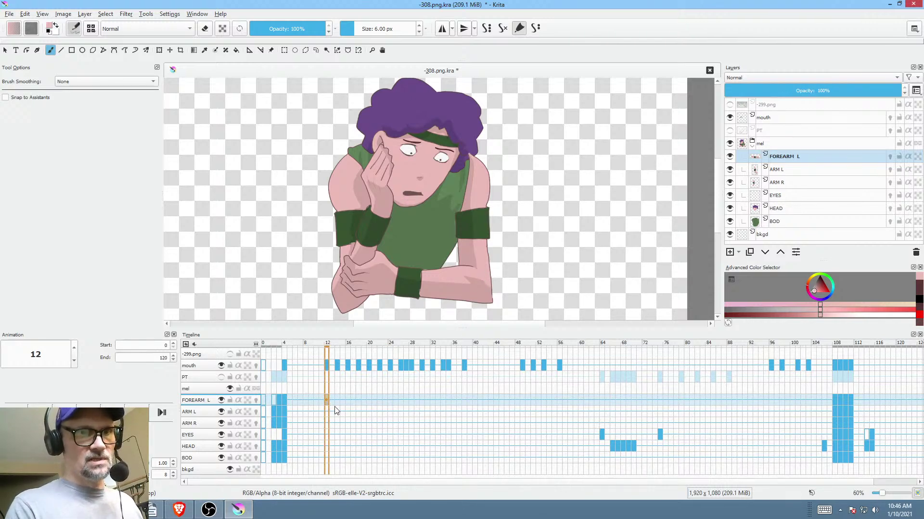
key(space)
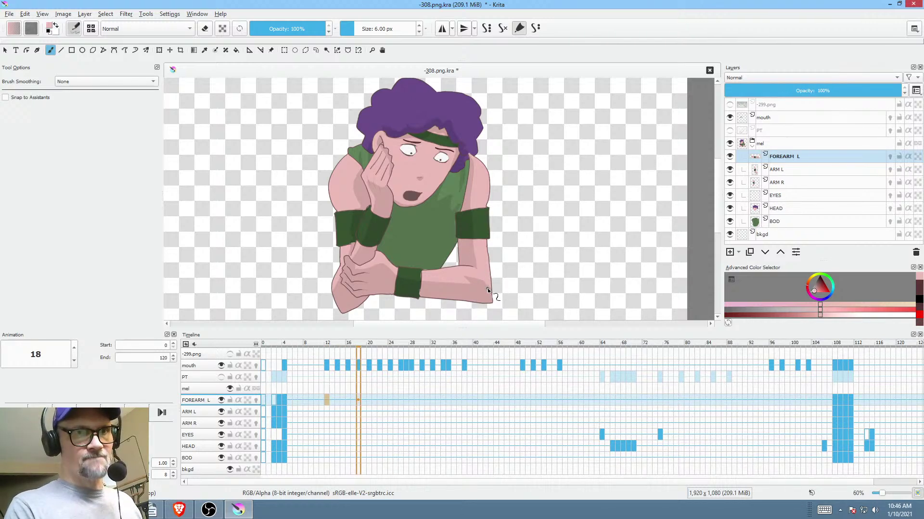
key(space)
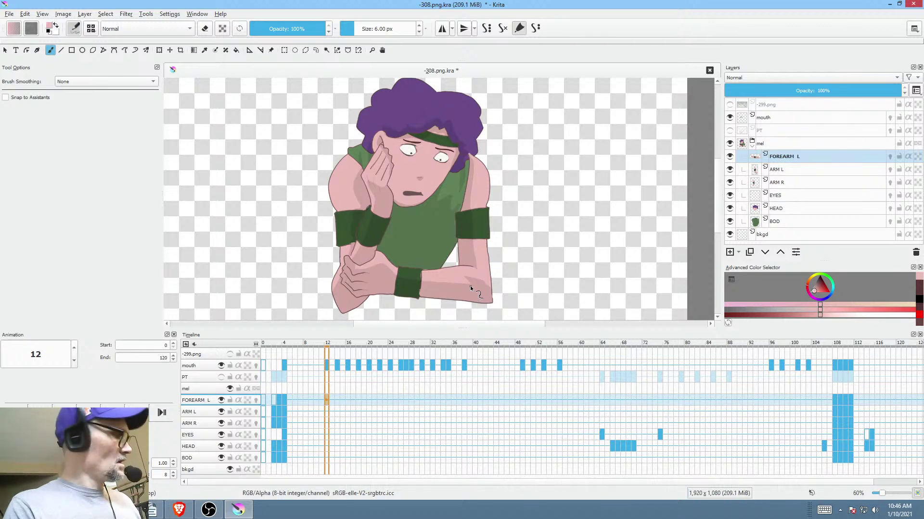
- Transform FOREARM L on frames 19, 20 and 21, pivoting at the elbow and rotating the forearm slightly so the hand rises
key(ctrl+t)
click(362, 400)
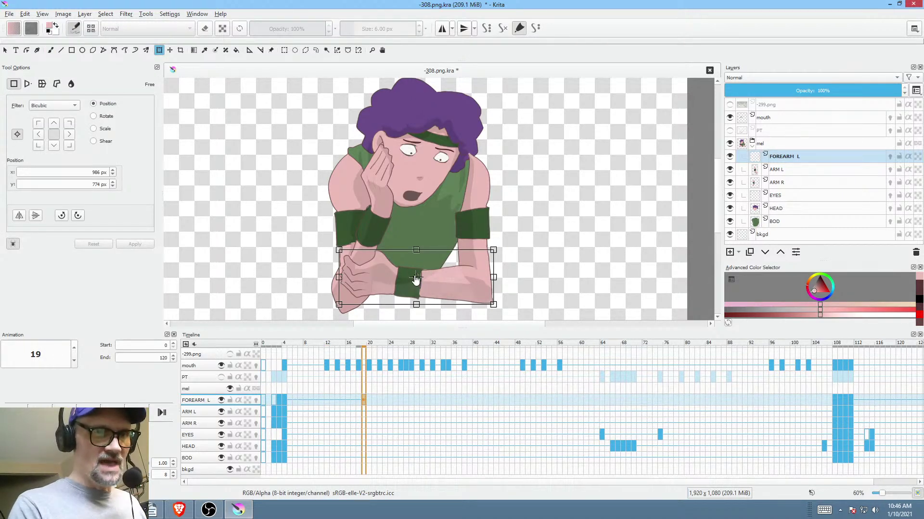
mouse_move(416, 277)
mouse_down()
mouse_move(462, 298)
mouse_move(500, 301)
mouse_move(493, 299)
mouse_up()
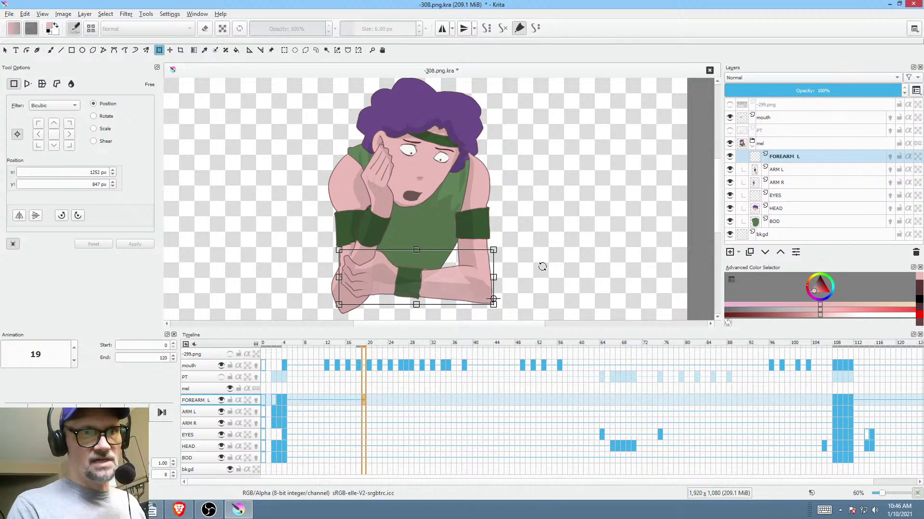
drag(541, 269, 526, 277)
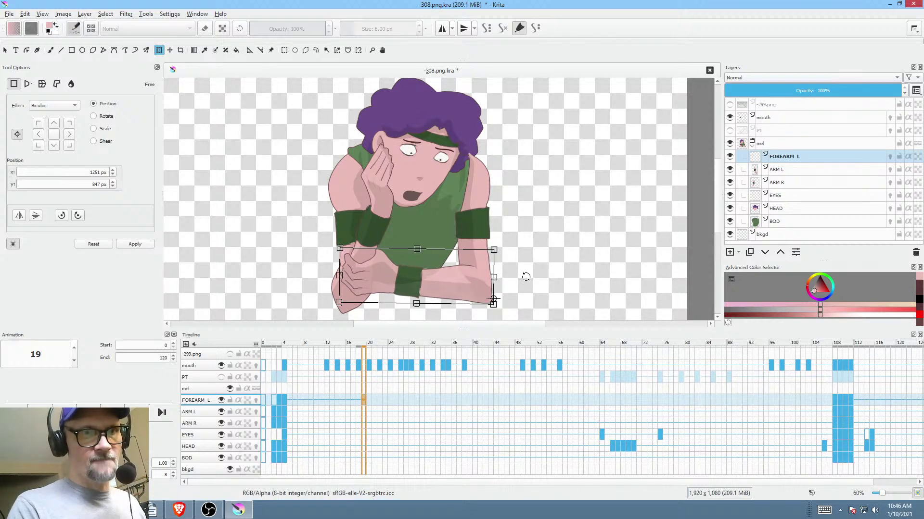
click(369, 401)
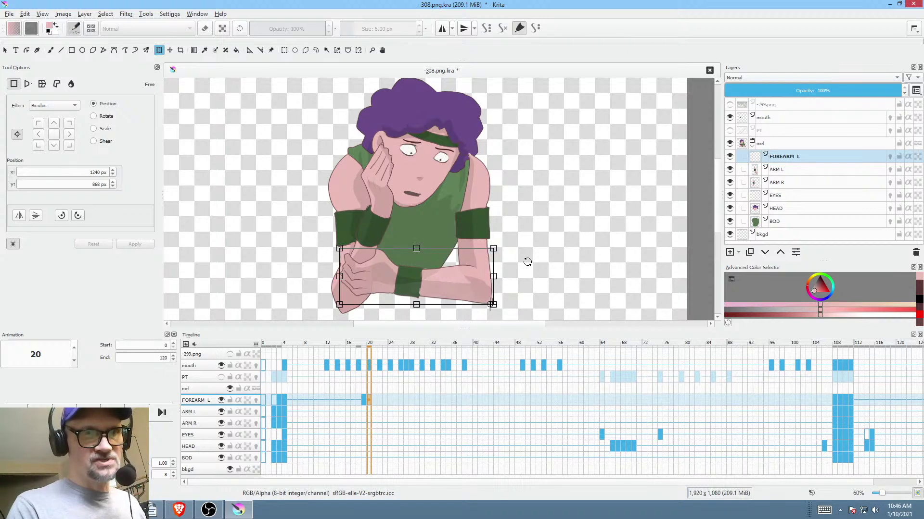
drag(527, 262, 528, 266)
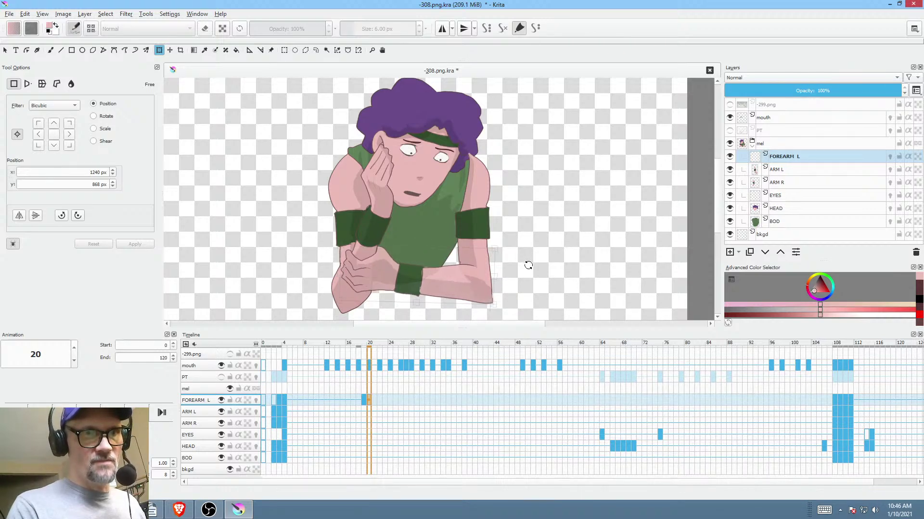
click(375, 402)
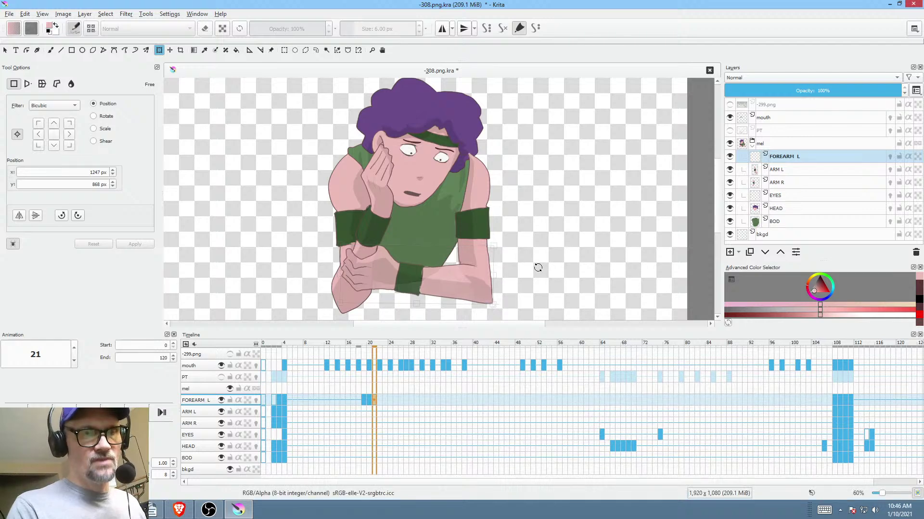
- Rotate FOREARM L slightly around the elbow on frames 23 and 24
click(387, 403)
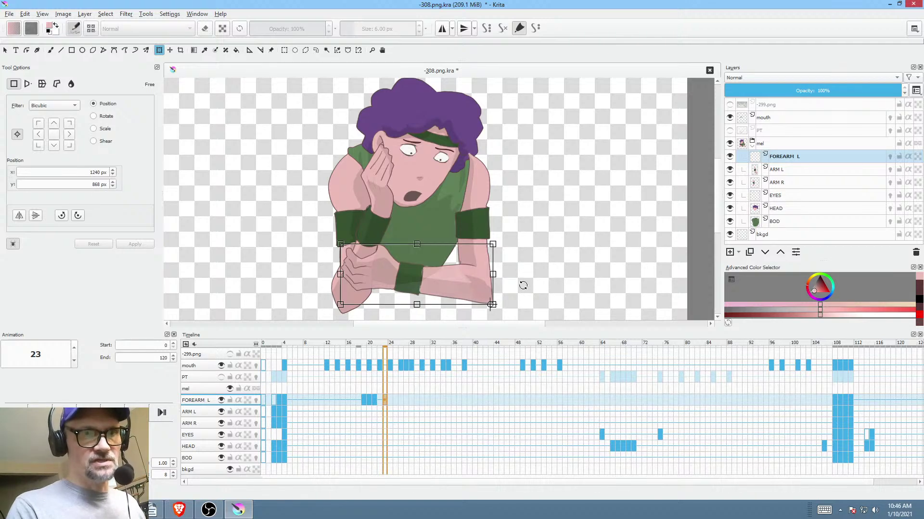
drag(523, 285, 497, 317)
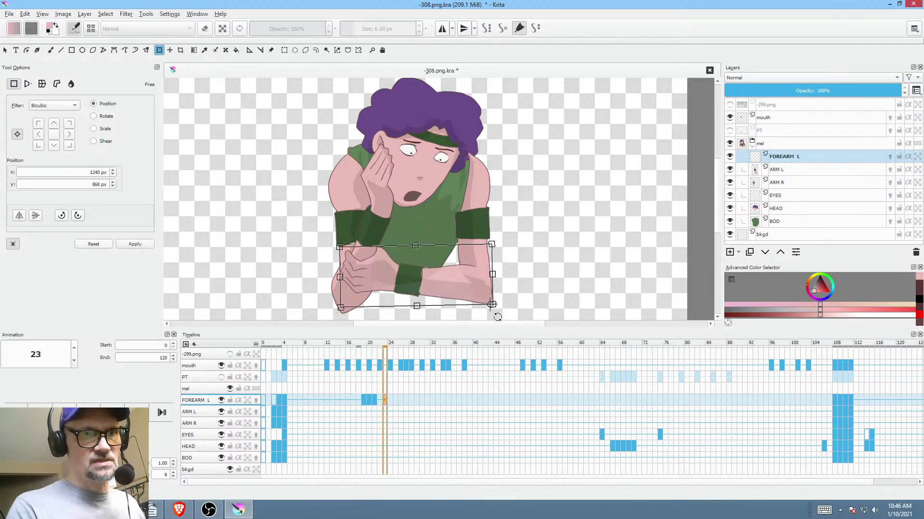
click(390, 403)
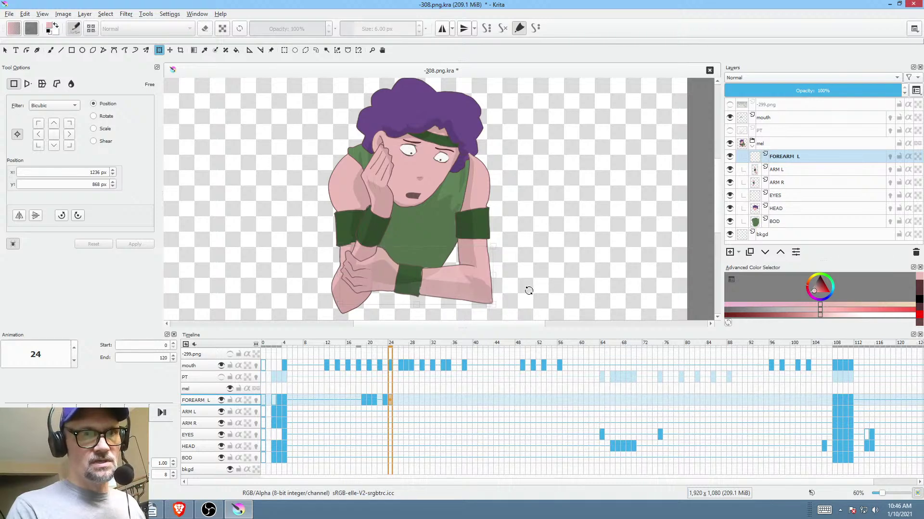
drag(529, 291, 530, 288)
- Rotate FOREARM L slightly around the elbow on frames 28, 29, 32 and 33
click(412, 402)
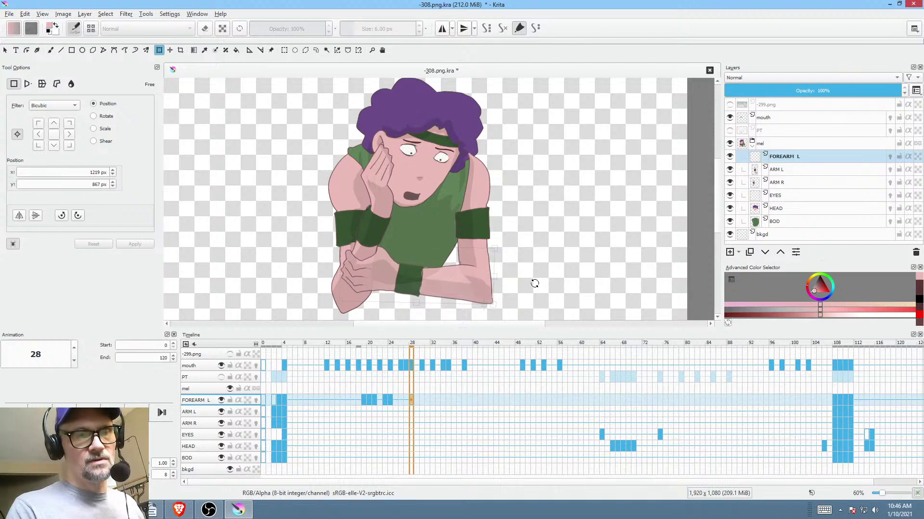
click(416, 400)
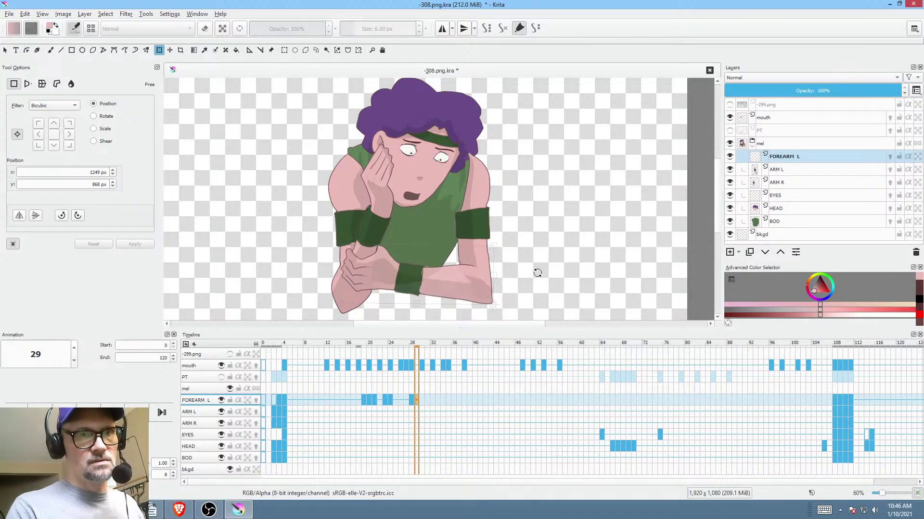
drag(536, 270, 525, 286)
click(433, 400)
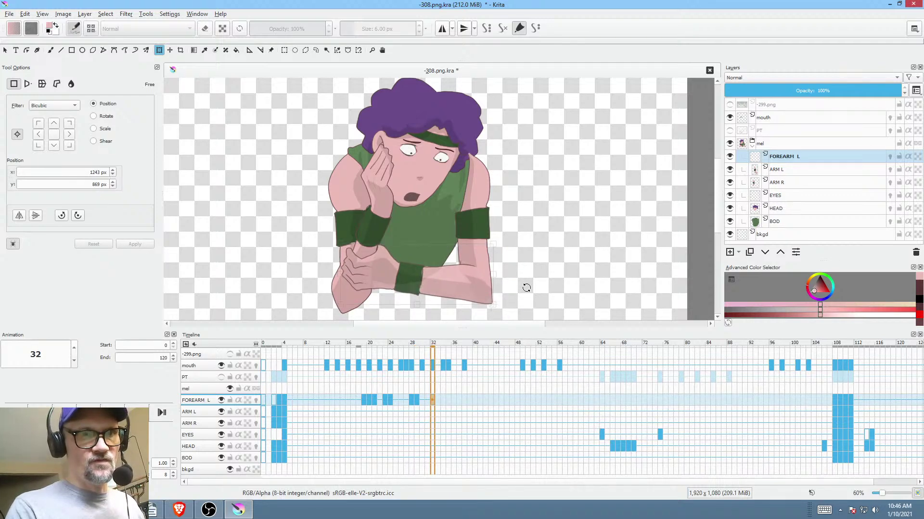
click(440, 402)
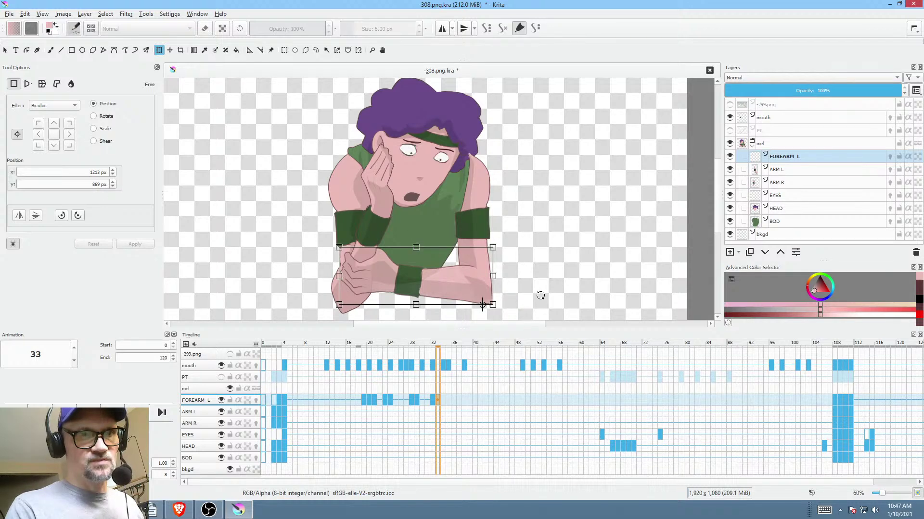
- Play the animation from frame 12 to review the forearm movements during the dialogue
click(345, 403)
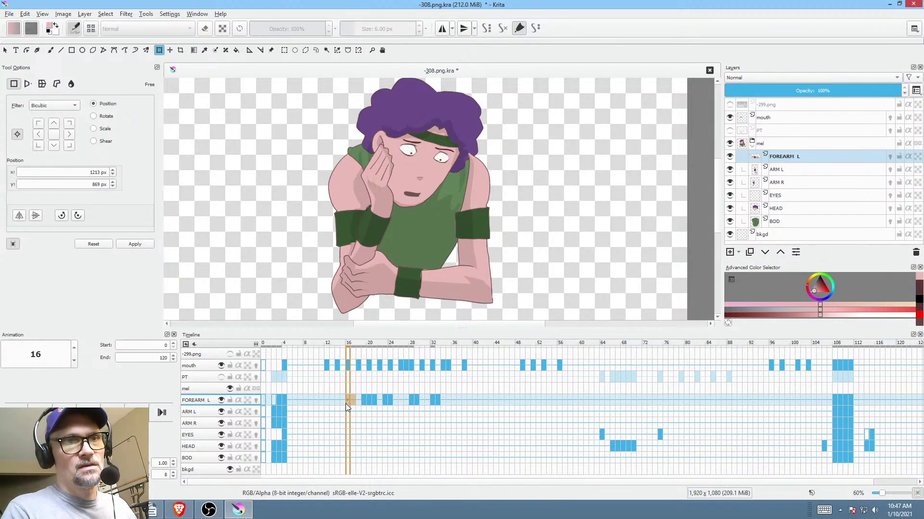
click(327, 400)
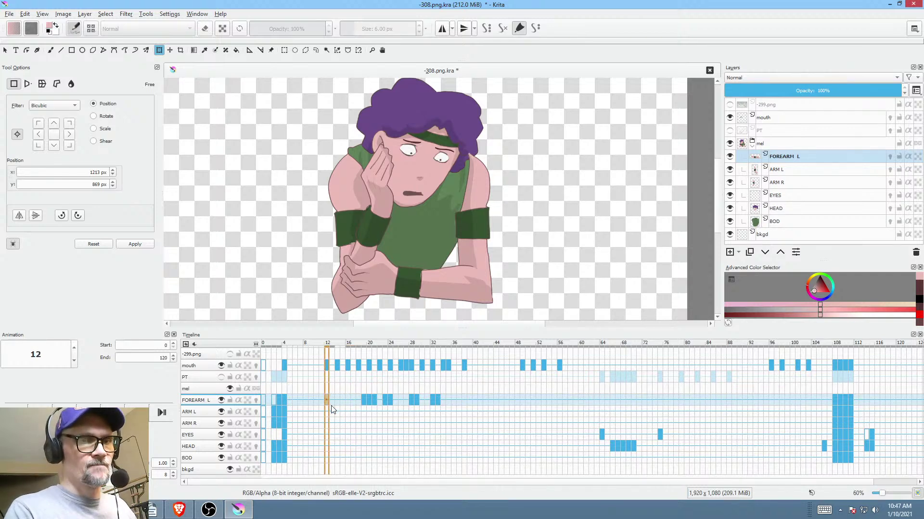
key(space)
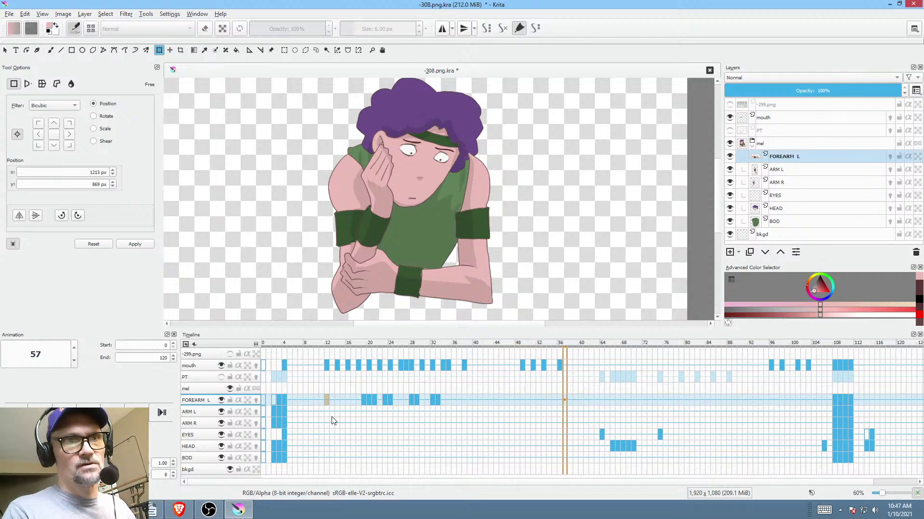
key(space)
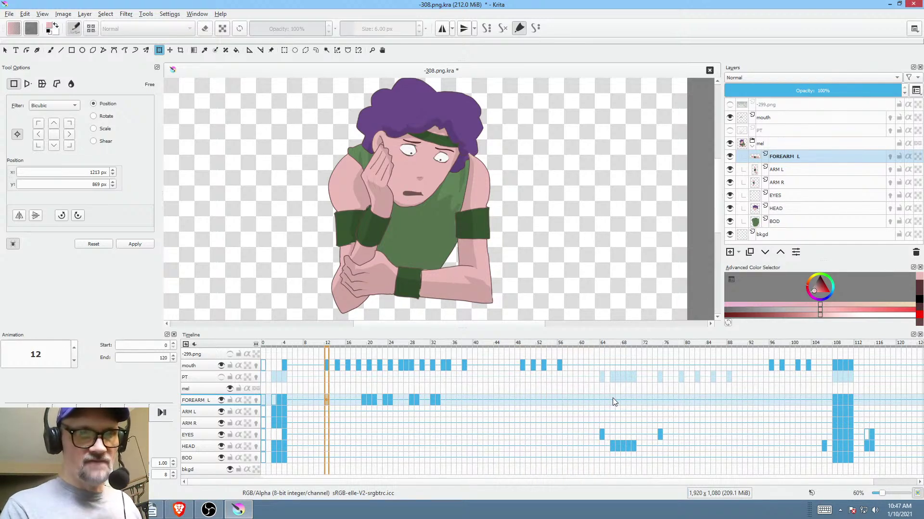
- Transform FOREARM L on frames 66, 67 and 68, pivoting at the elbow and rotating the forearm slightly
click(613, 399)
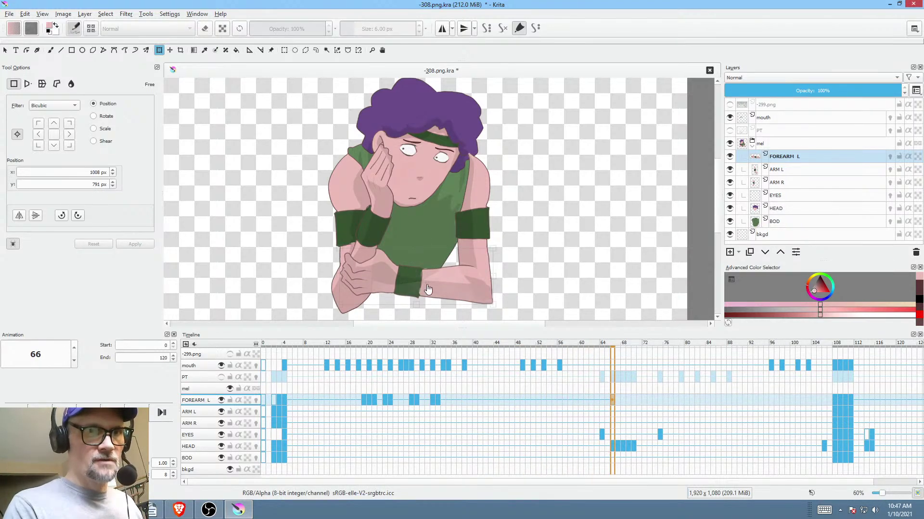
drag(418, 284, 429, 290)
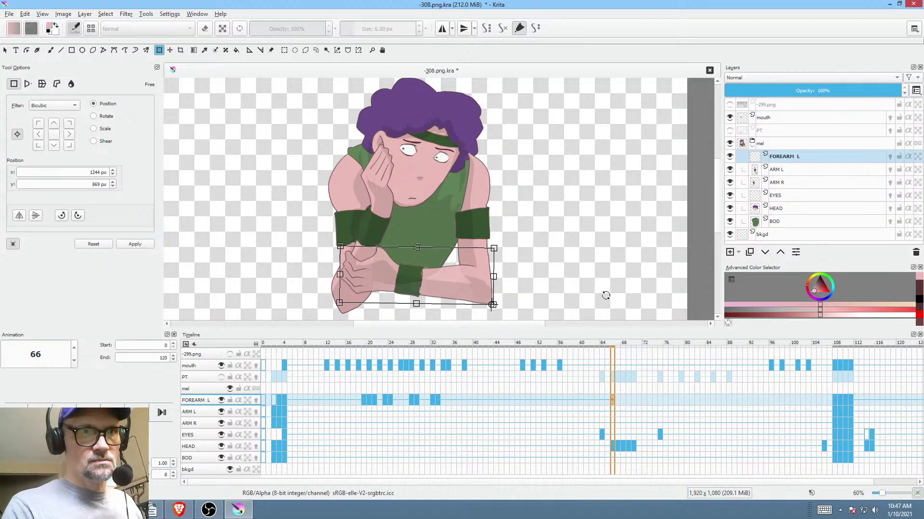
click(620, 402)
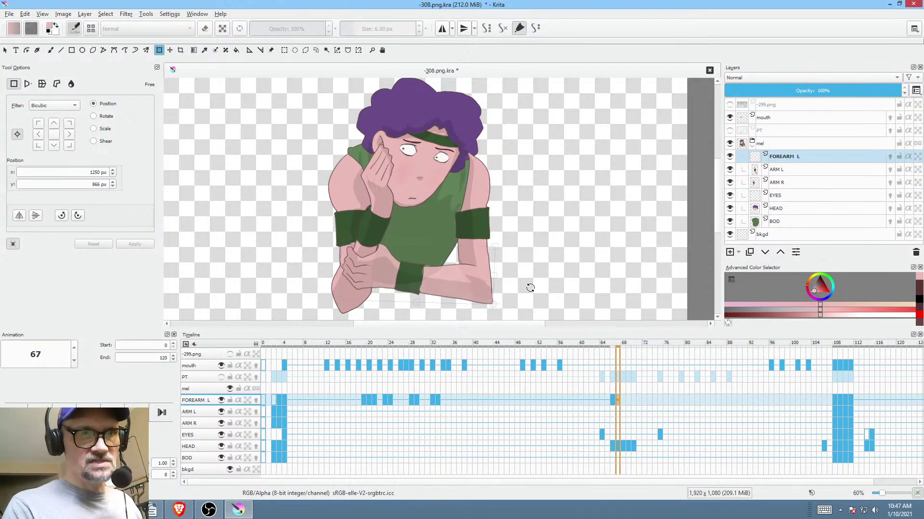
click(628, 402)
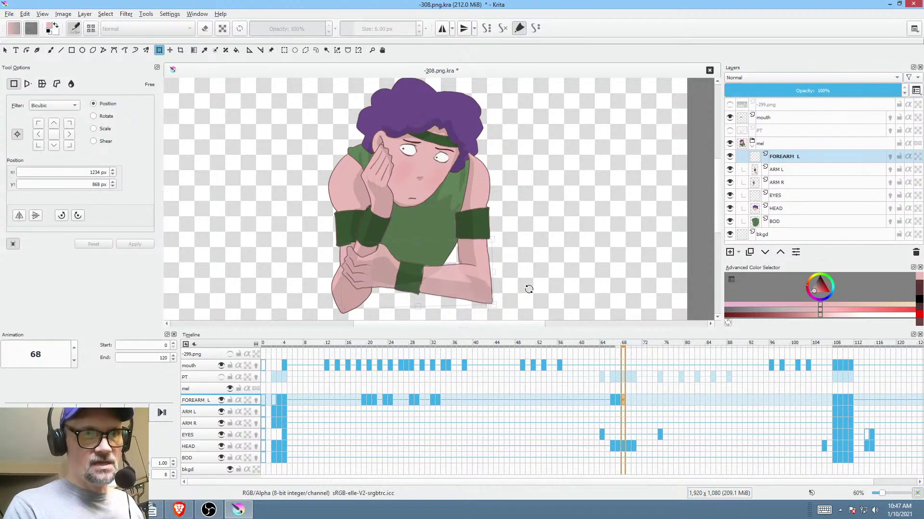
drag(529, 289, 529, 287)
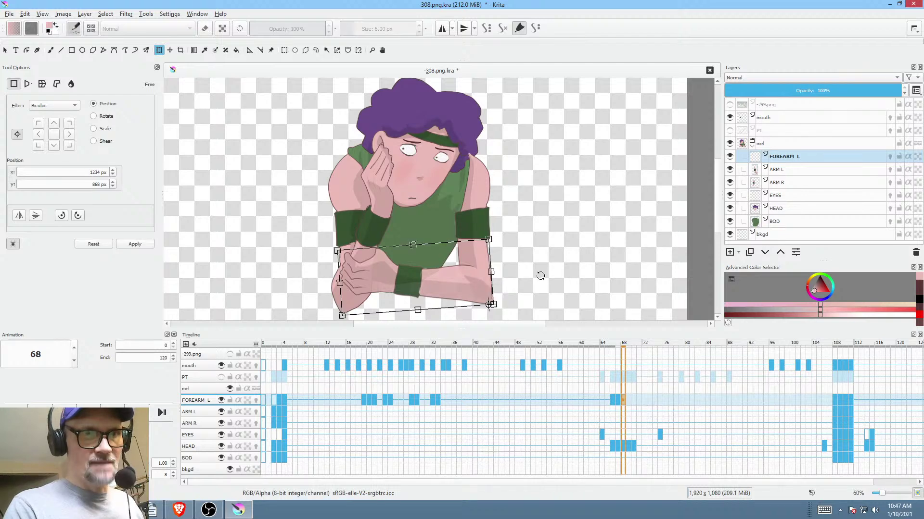
- Play from frame 62 and step through to frame 68 to check the timing of the forearm movement
click(591, 402)
key(space)
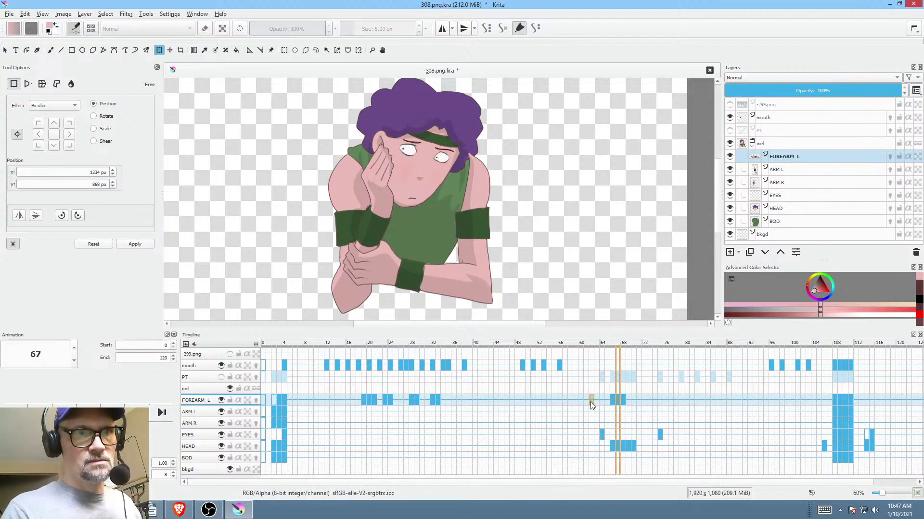
key(space)
key(Right)
key(Right)
key(Right)
key(Right)
key(Right)
key(Right)
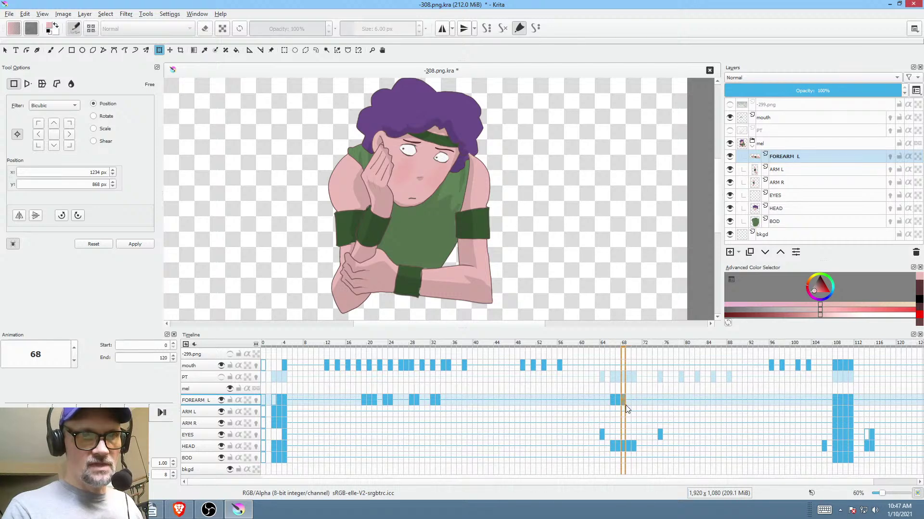
- Move the FOREARM L key from frame 68 to frame 69 and rotate the forearm slightly around the elbow on frame 70
key(Right)
key(Right)
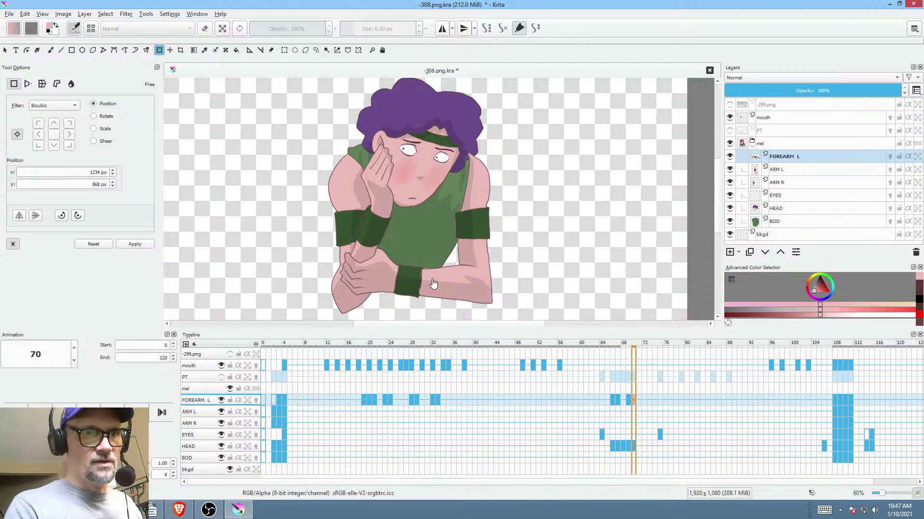
key(Return)
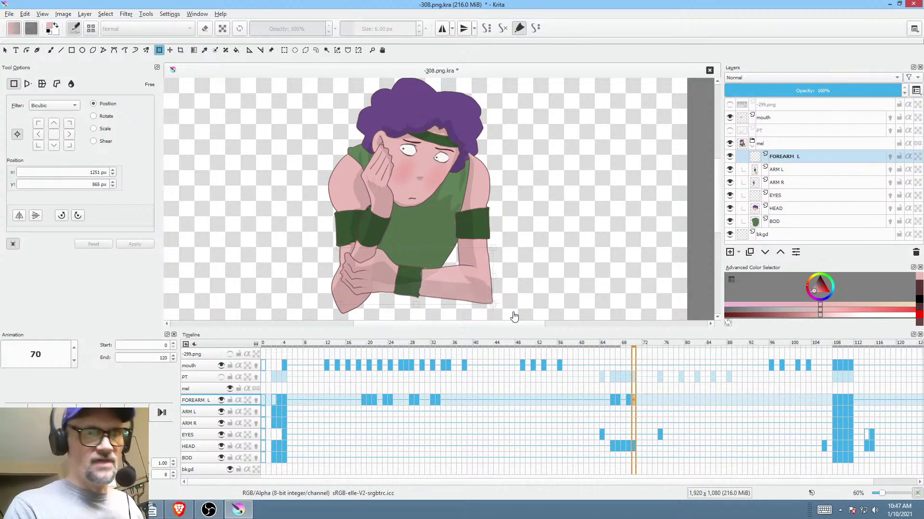
key(ctrl+z)
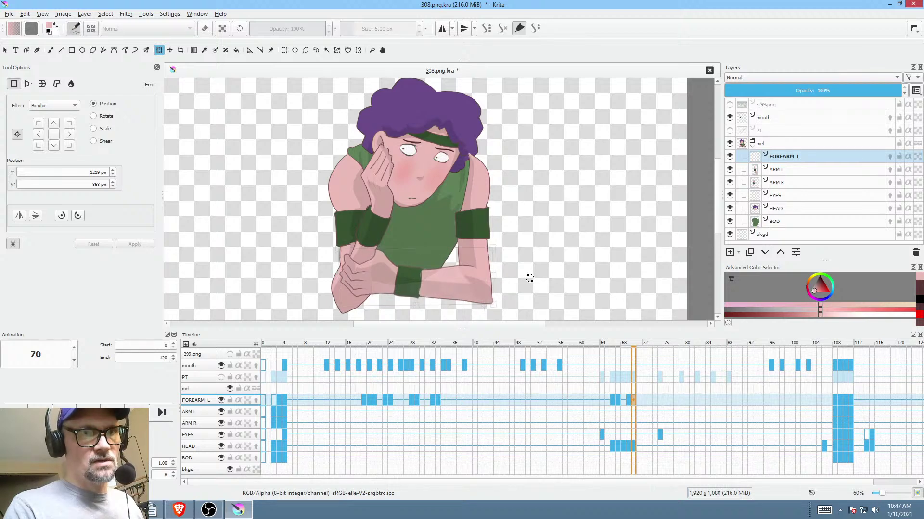
click(534, 275)
- Play the animation from frame 62 onward to review the revised forearm movement
click(590, 400)
key(space)
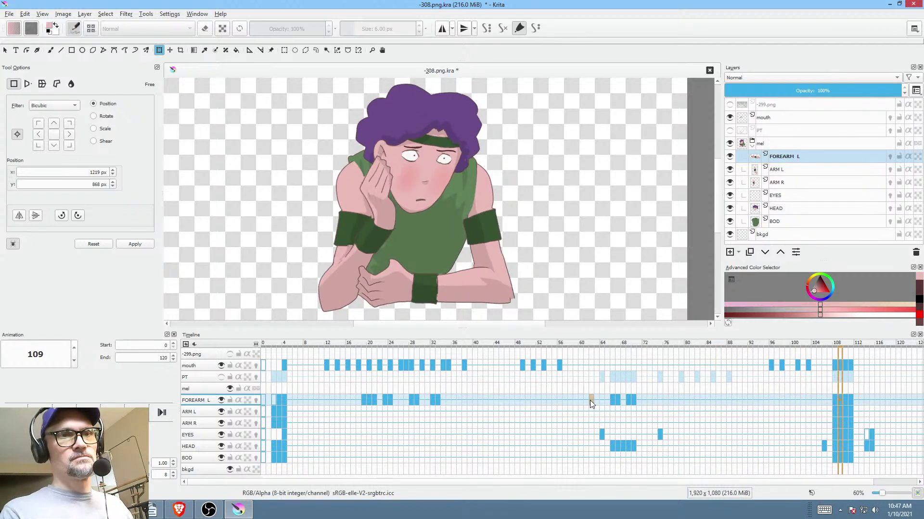
key(space)
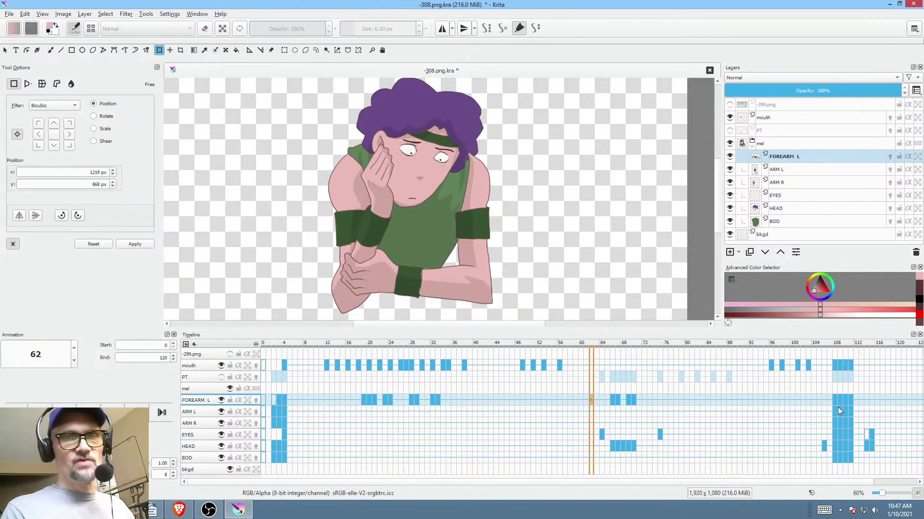
- Fit the whole canvas in view and save the document
scroll(497, 222, down, 3)
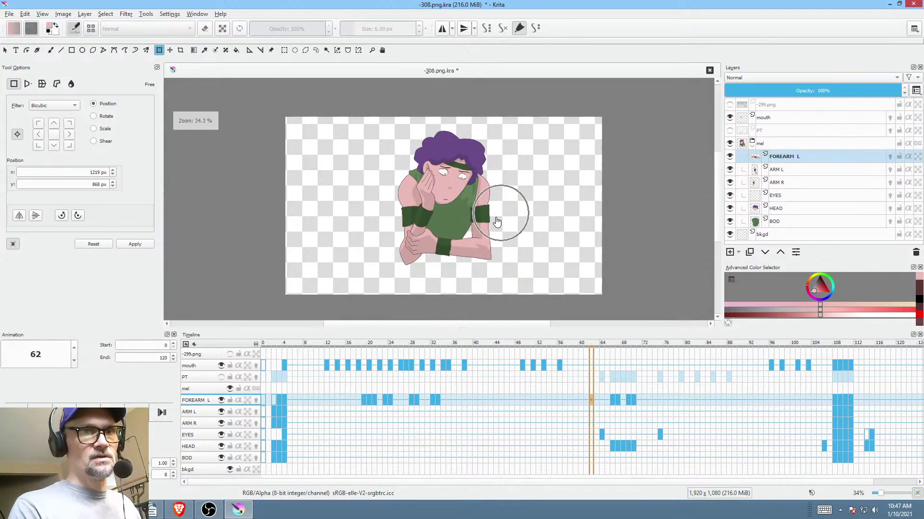
drag(509, 211, 486, 226)
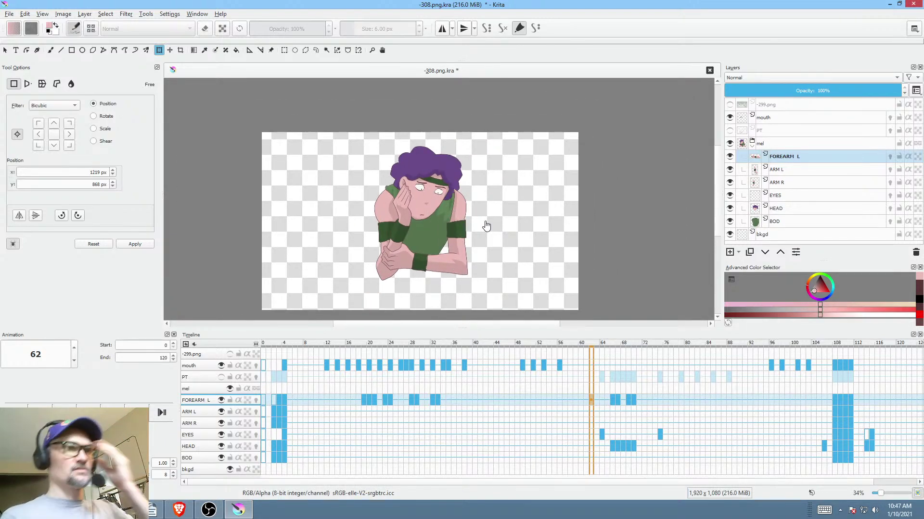
click(9, 14)
click(28, 59)
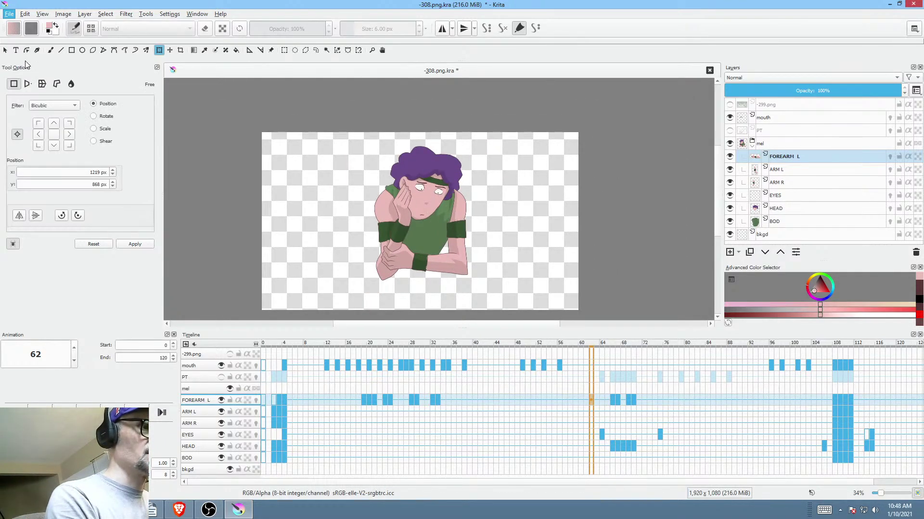
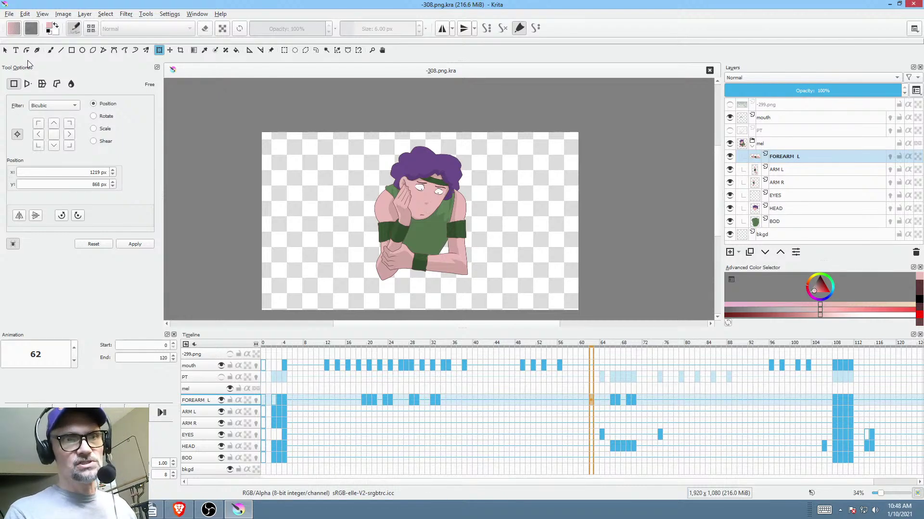
- Collapse the mel group and delete the PT layer
click(754, 147)
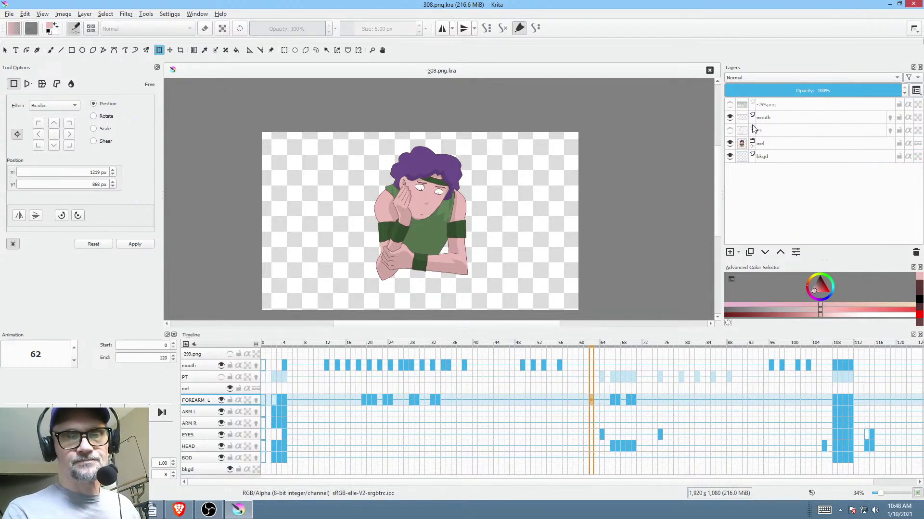
click(839, 131)
click(916, 251)
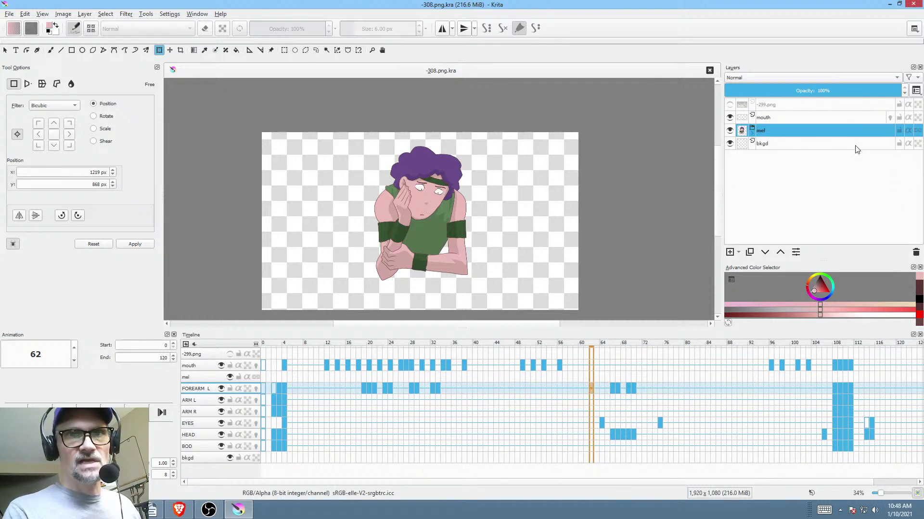
- Move the mouth layer into the mel group and place it above FOREARM L
click(780, 119)
click(765, 252)
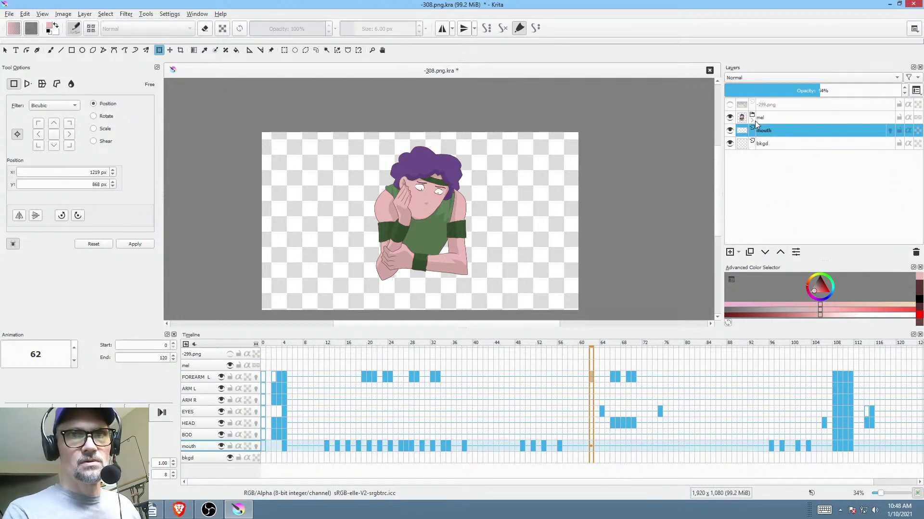
click(753, 120)
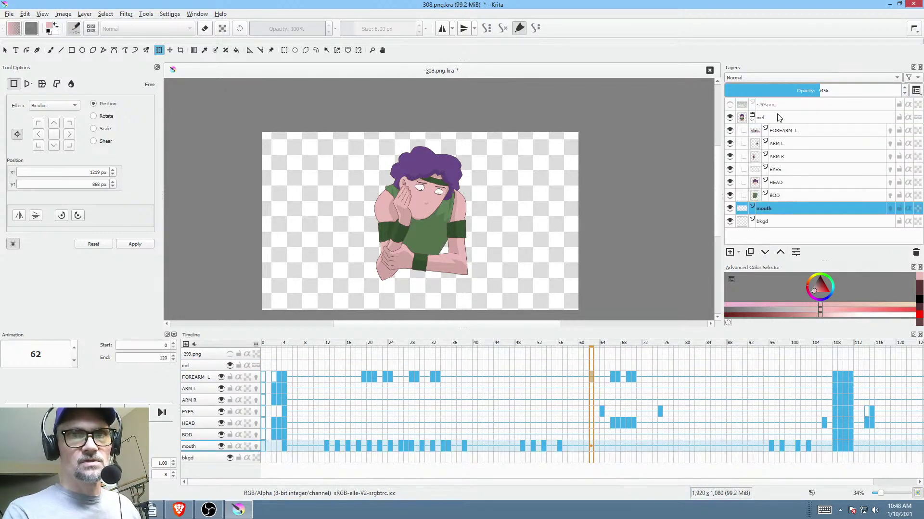
click(780, 253)
click(780, 253)
click(780, 253)
click(781, 252)
click(780, 252)
click(780, 252)
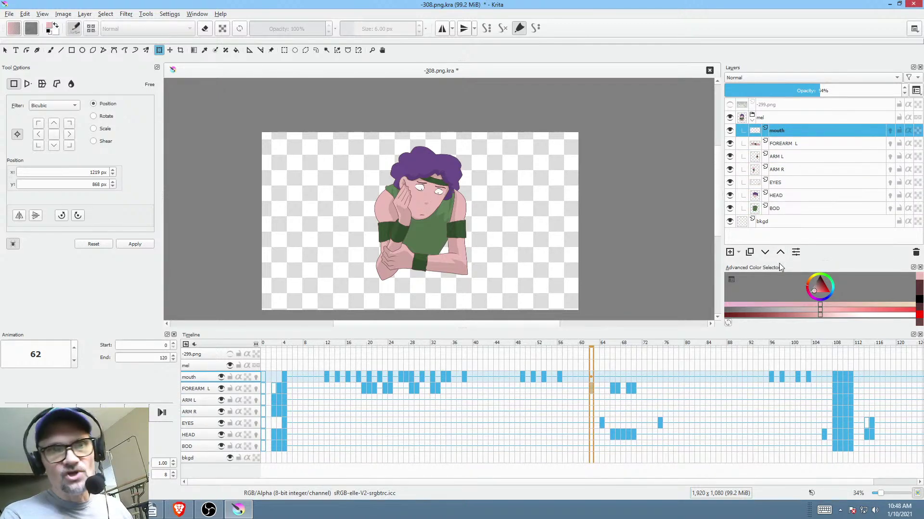
- Add a paint layer named SHD at the top of the mel group and turn on Inherit Alpha for it
click(730, 253)
double_click(807, 126)
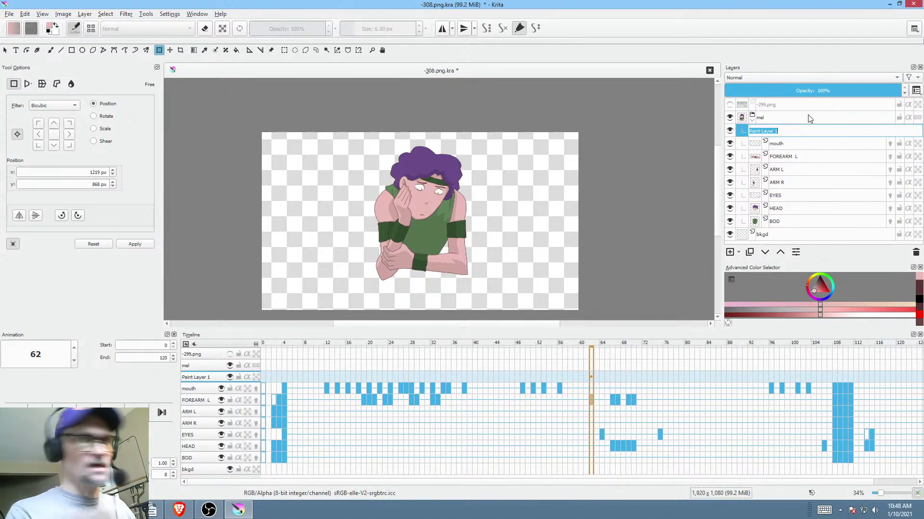
text(SHD)
key(Return)
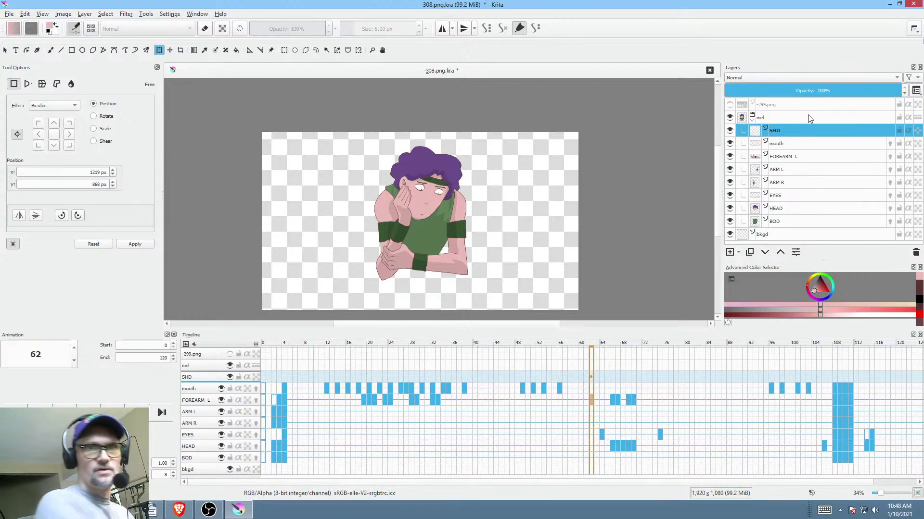
click(908, 130)
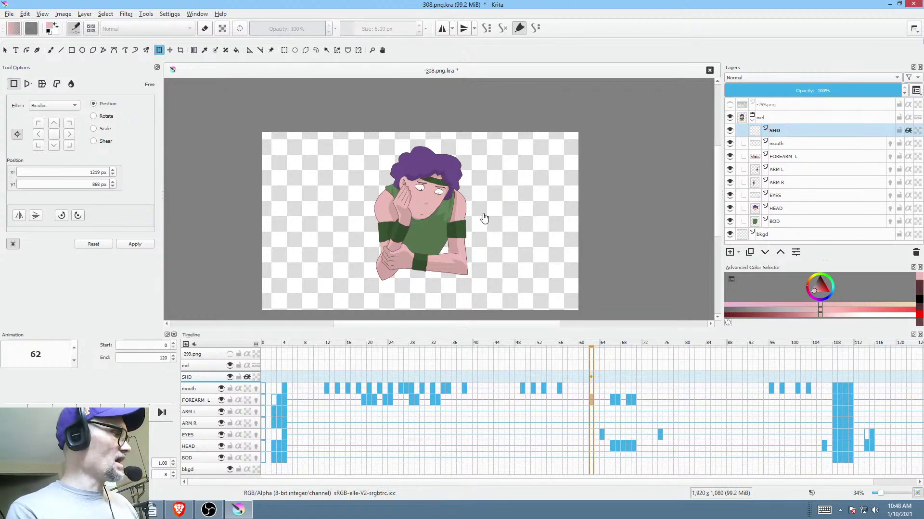
- Fill a black freehand shadow shape over the character's head, torso and crossed arms on the SHD layer
key(b)
key(d)
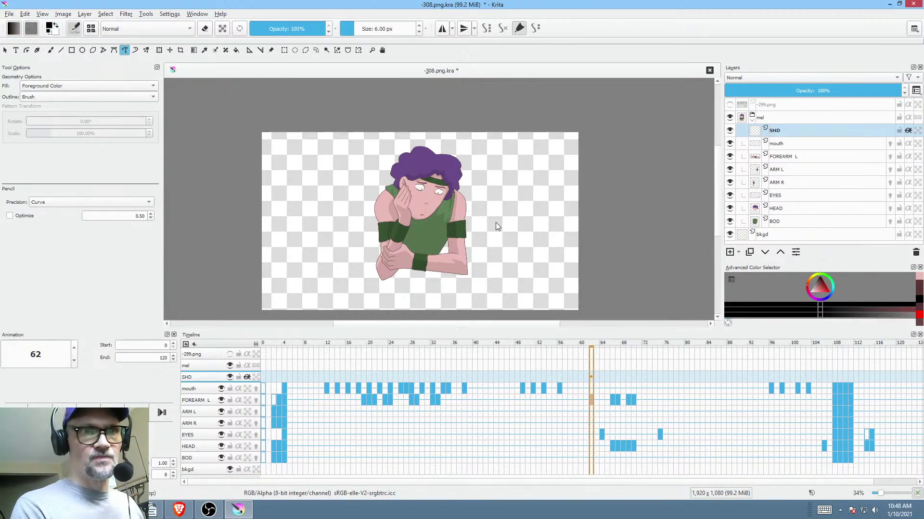
mouse_move(488, 231)
mouse_down()
mouse_move(478, 194)
mouse_move(471, 282)
mouse_move(464, 216)
mouse_up()
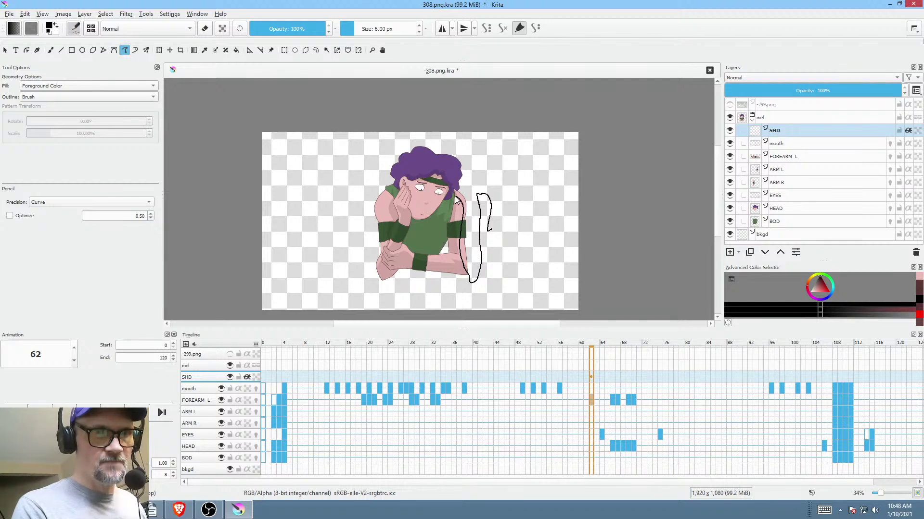
mouse_move(451, 176)
mouse_down()
mouse_move(433, 160)
mouse_move(411, 161)
mouse_move(401, 177)
mouse_up()
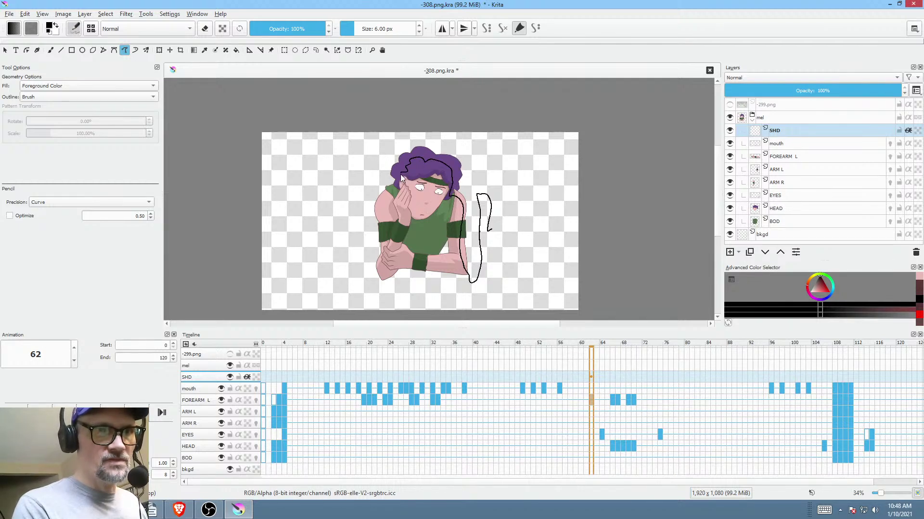
drag(385, 270, 465, 300)
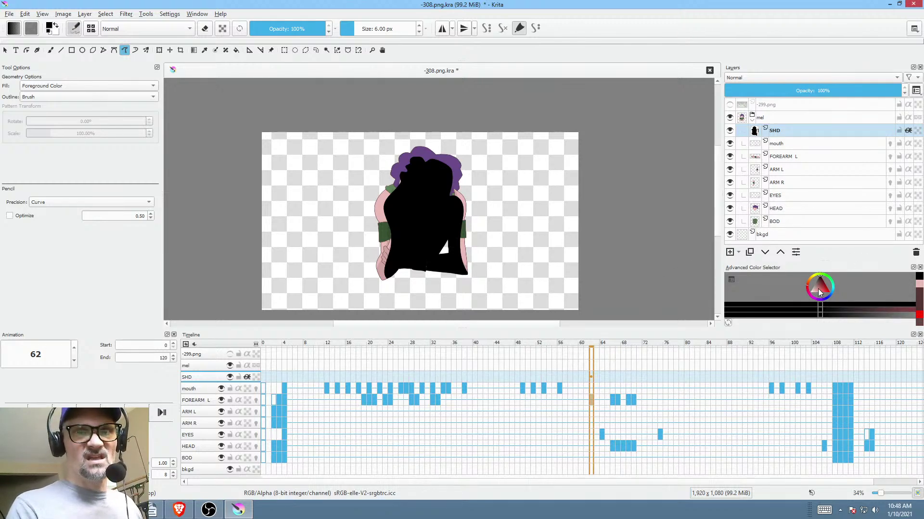
- Pick a near-white colour and fill freehand highlight shapes along the character's outer arm and the outer edge of the hair
drag(820, 292, 801, 303)
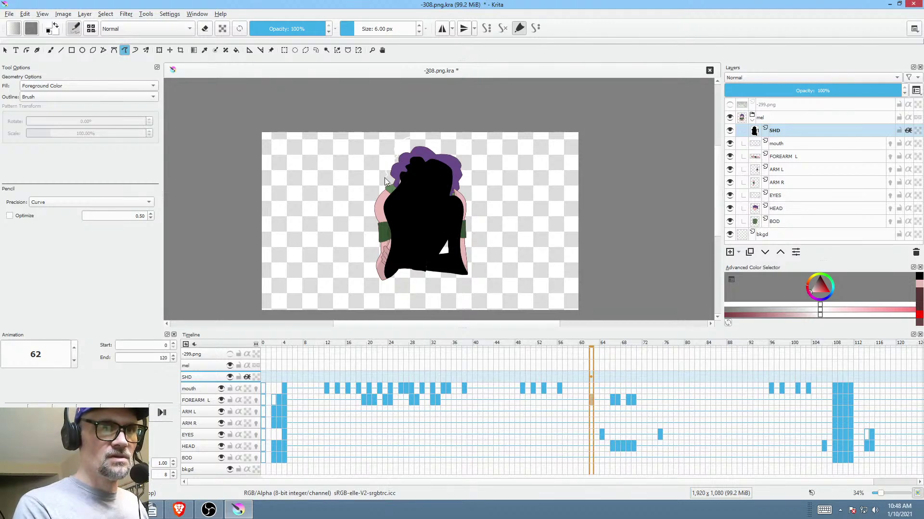
drag(380, 278, 391, 193)
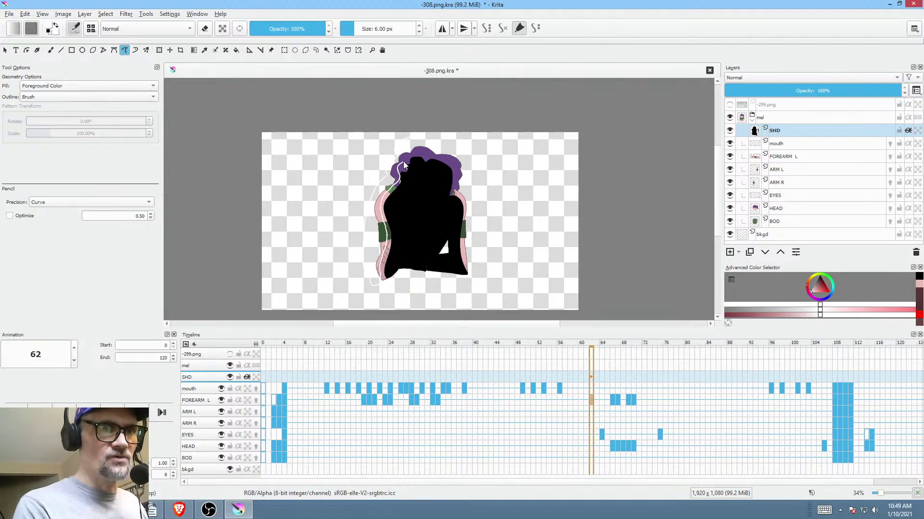
mouse_move(430, 153)
mouse_down()
mouse_move(443, 146)
mouse_move(464, 176)
mouse_move(461, 158)
mouse_up()
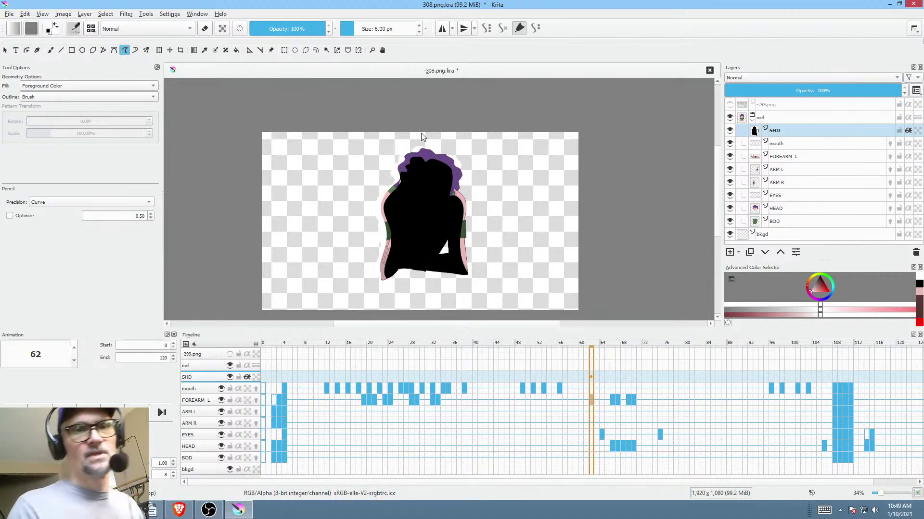
- Set the SHD layer's blending mode to Overlay and its opacity to 15%
click(771, 78)
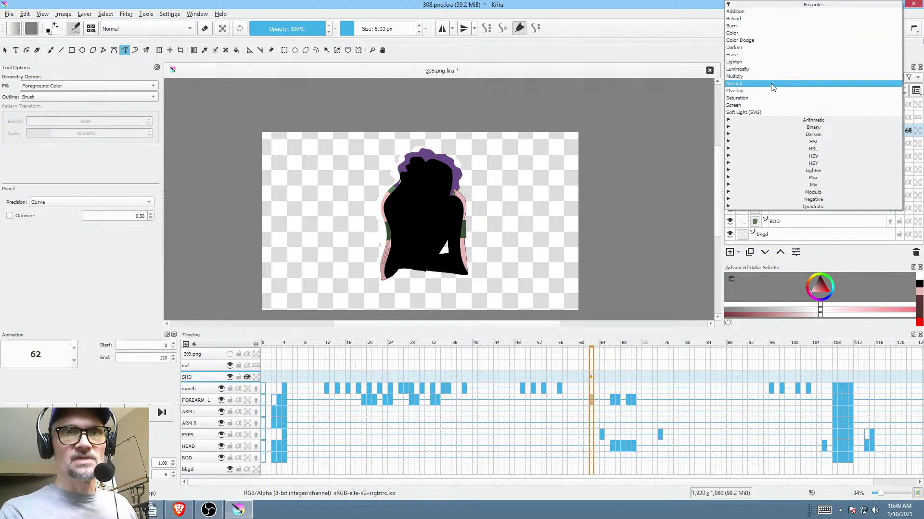
click(773, 81)
mouse_move(875, 89)
mouse_down()
mouse_move(702, 104)
mouse_move(752, 103)
mouse_up()
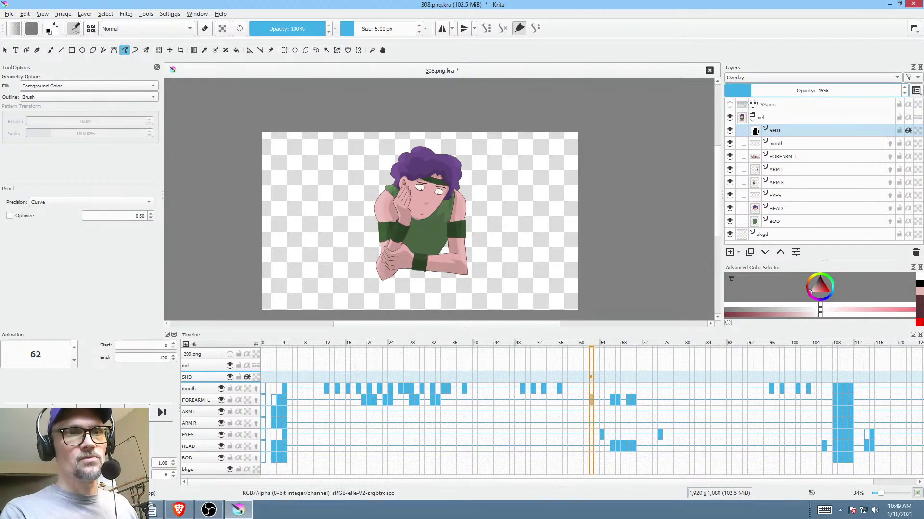
- Try Normal blending at 10% opacity on the SHD layer and return it to Overlay at 18%
click(765, 80)
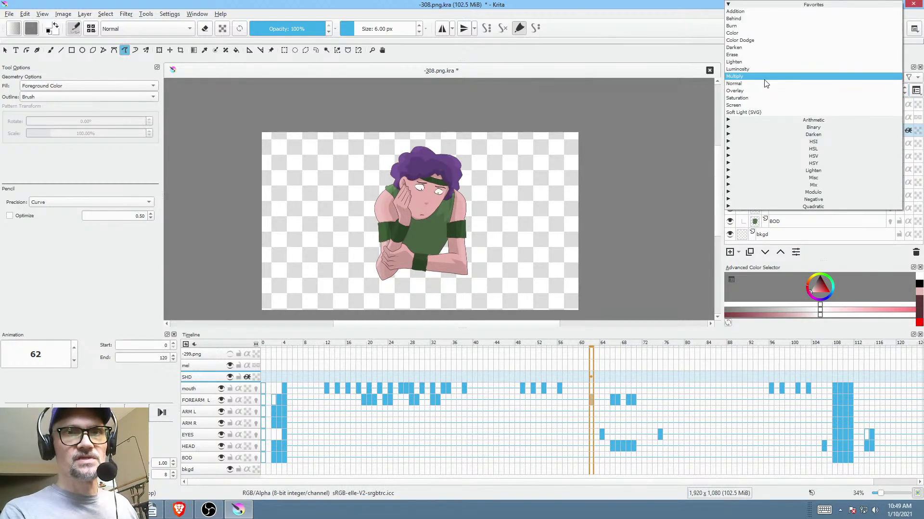
click(766, 85)
mouse_move(753, 96)
mouse_down()
mouse_move(732, 94)
mouse_move(746, 94)
mouse_up()
click(768, 78)
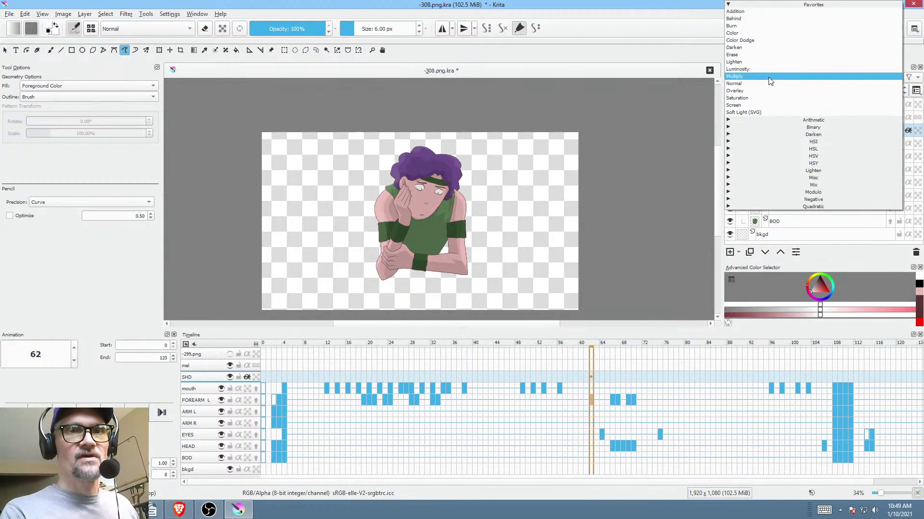
click(770, 91)
scroll(501, 268, up, 3)
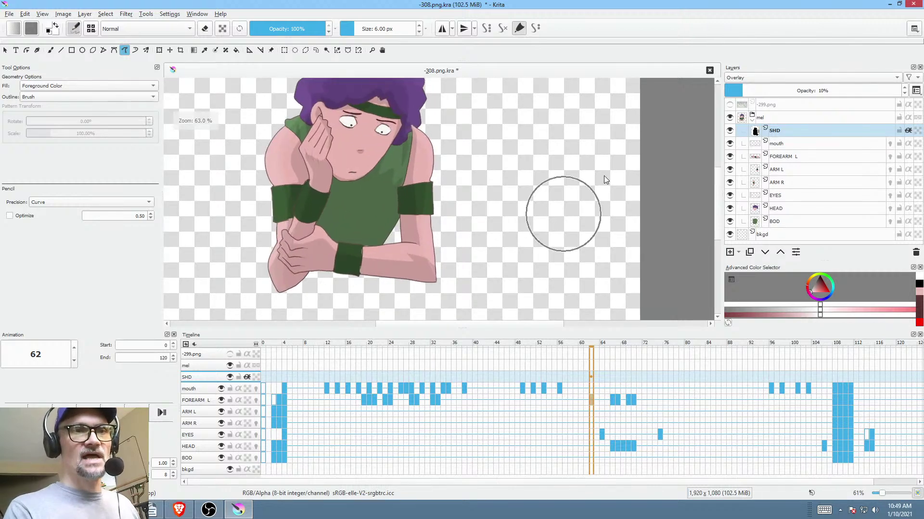
mouse_move(743, 92)
mouse_down()
mouse_move(766, 93)
mouse_move(758, 93)
mouse_up()
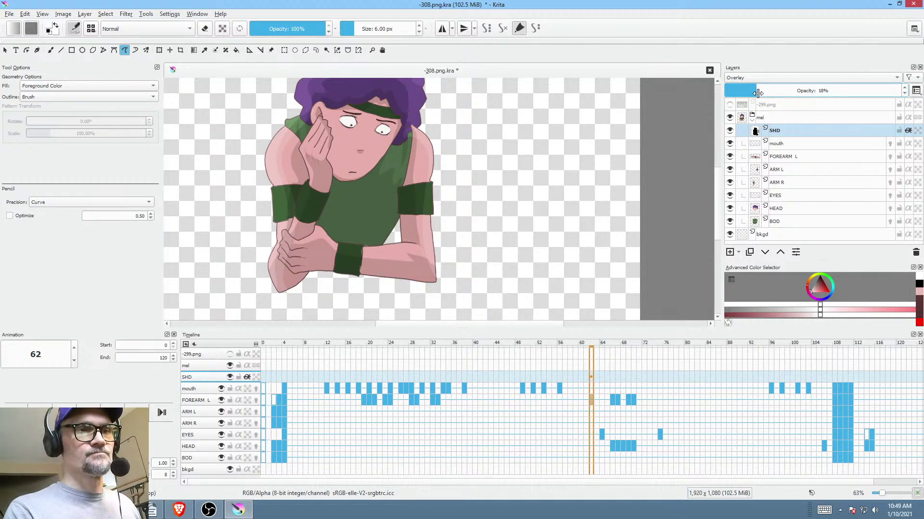
- Erase a freehand area of the SHD shading from the upper arm beside the raised hand, undoing the unsatisfactory strokes
scroll(515, 198, up, 2)
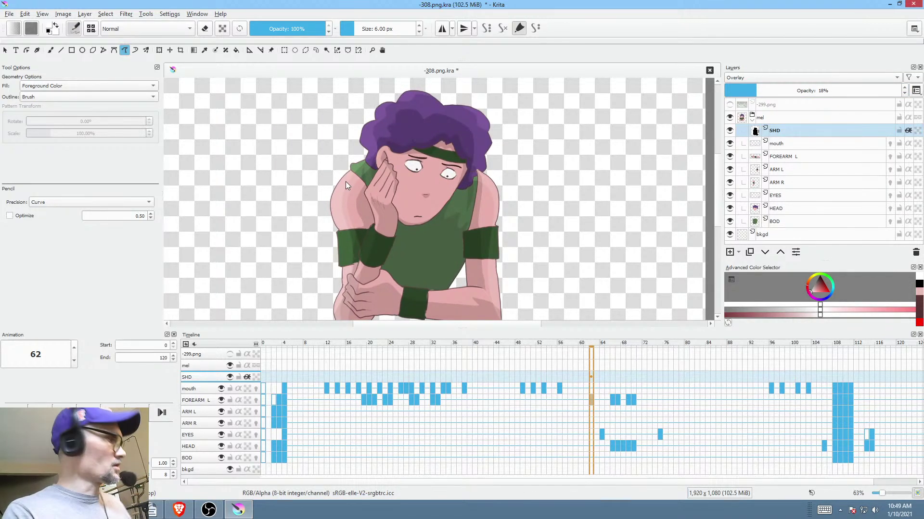
key(e)
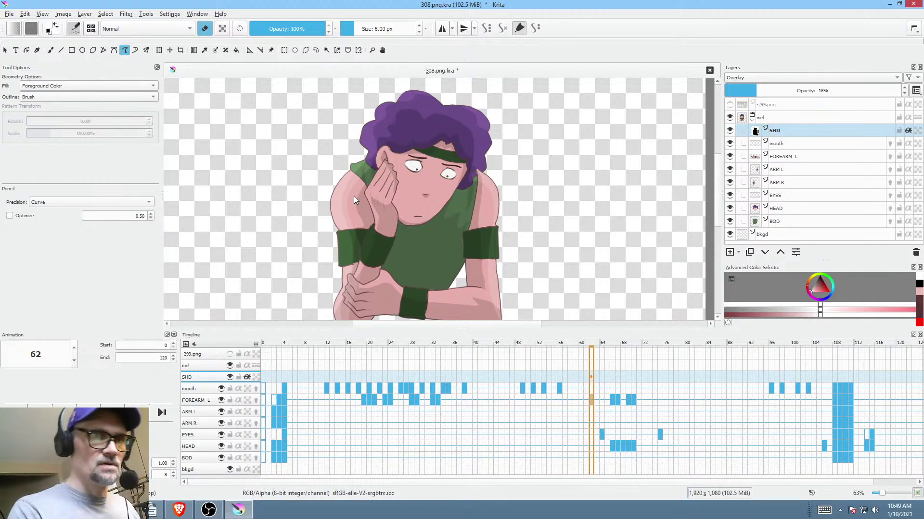
key(ctrl+z)
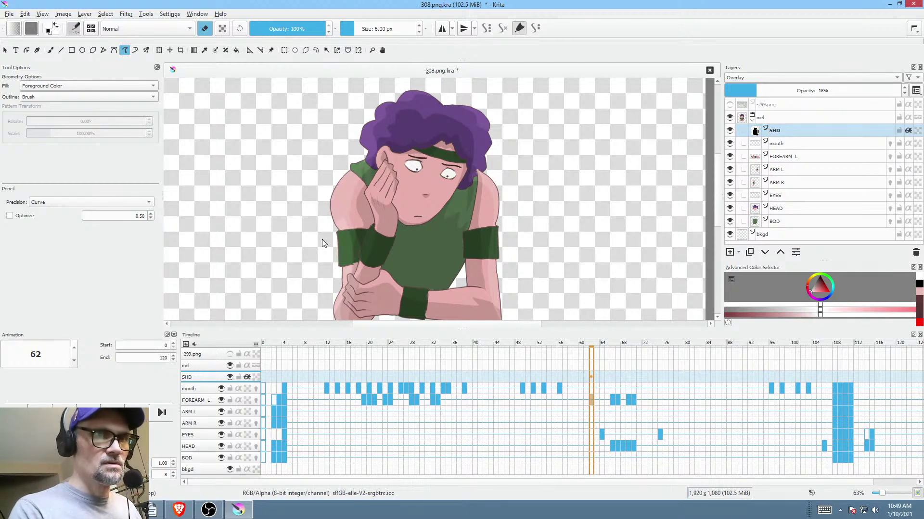
mouse_move(320, 201)
mouse_down()
mouse_move(331, 240)
mouse_move(325, 291)
mouse_up()
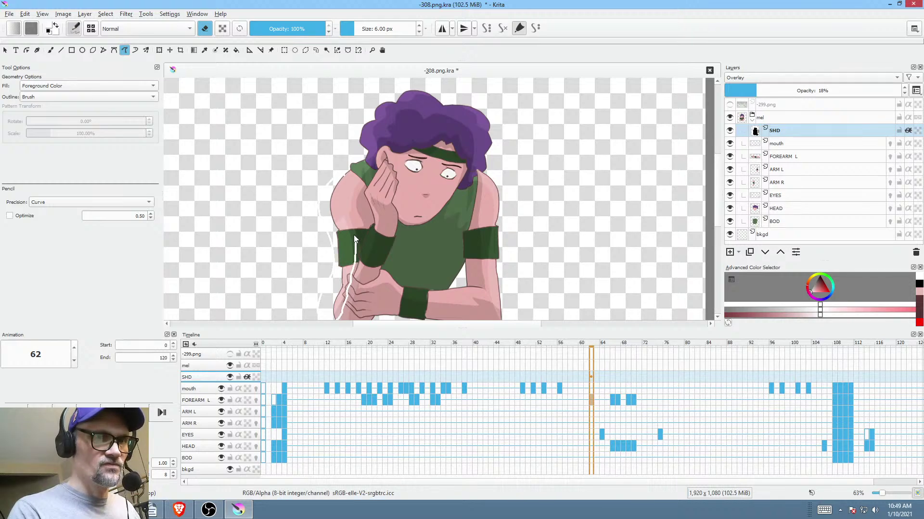
key(ctrl+z)
scroll(351, 176, down, 2)
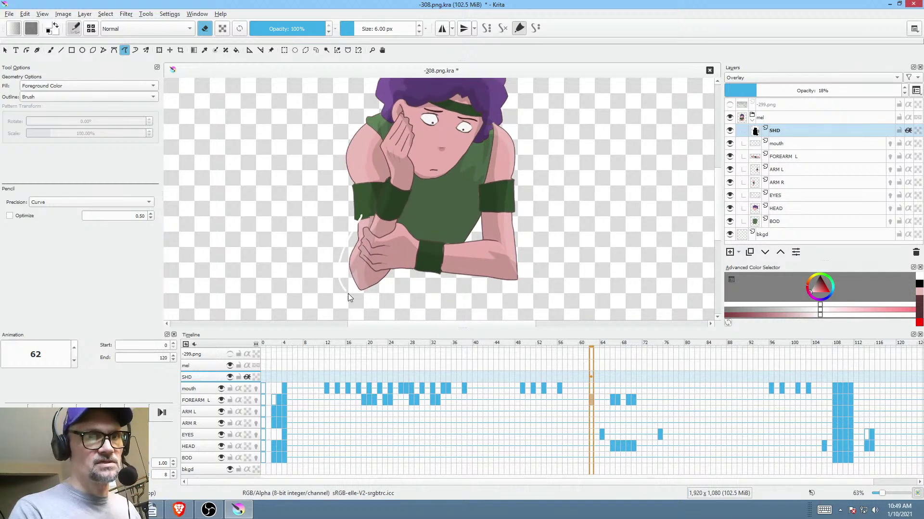
key(ctrl+z)
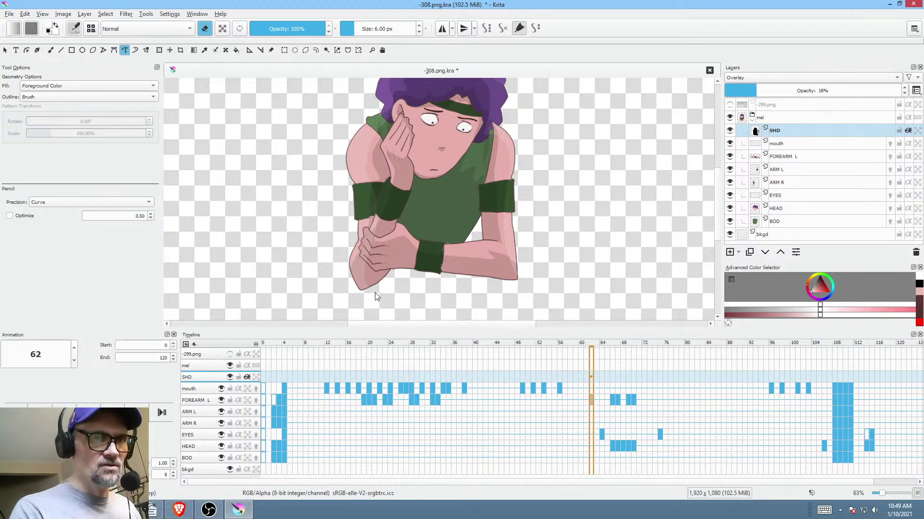
drag(378, 219, 371, 193)
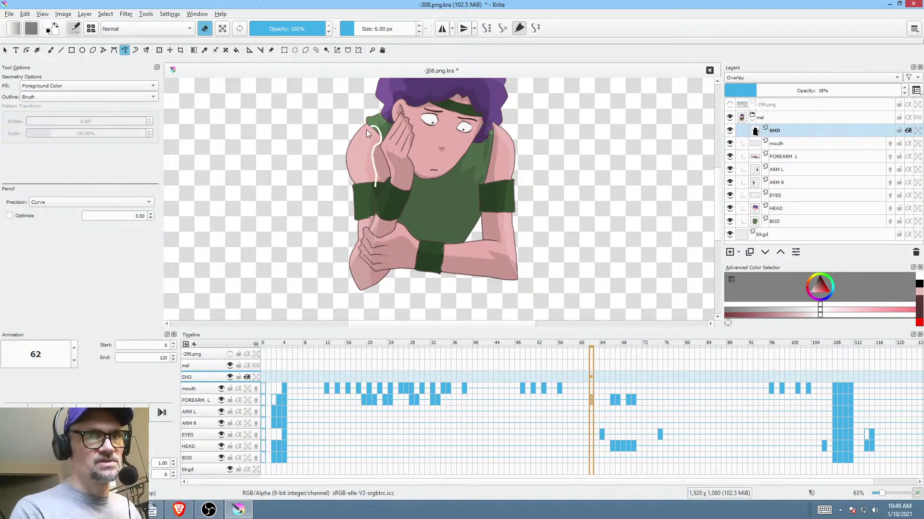
mouse_move(366, 129)
mouse_down()
mouse_move(385, 129)
mouse_move(374, 108)
mouse_move(412, 183)
mouse_up()
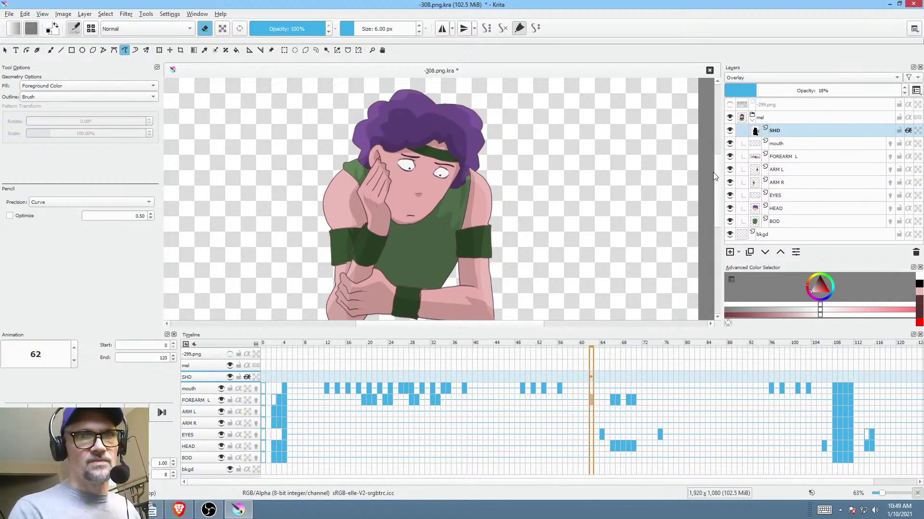
- Turn off erasing, reset the colours to black and white, and fill a new shadow shape on that upper arm
key(e)
key(d)
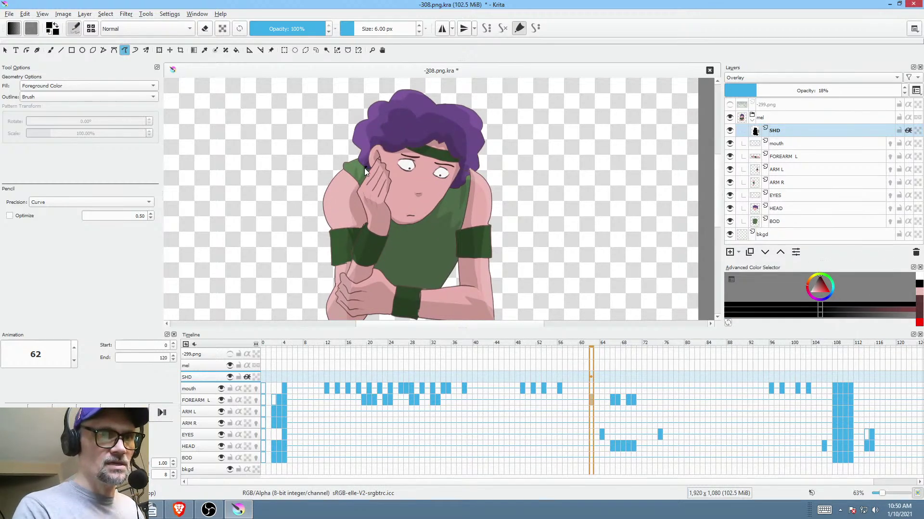
mouse_move(343, 189)
mouse_down()
mouse_move(347, 238)
mouse_move(368, 250)
mouse_up()
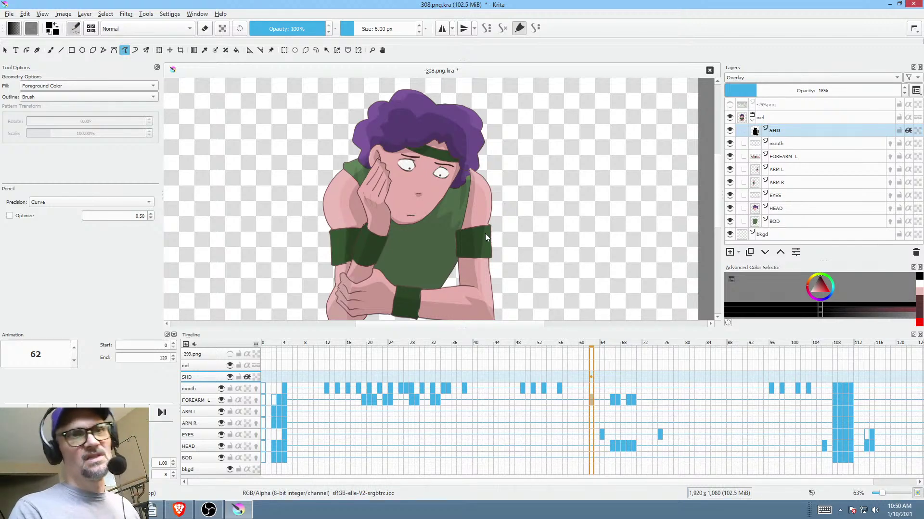
- Toggle the SHD layer's visibility to compare the character with and without the shading
drag(485, 233, 463, 261)
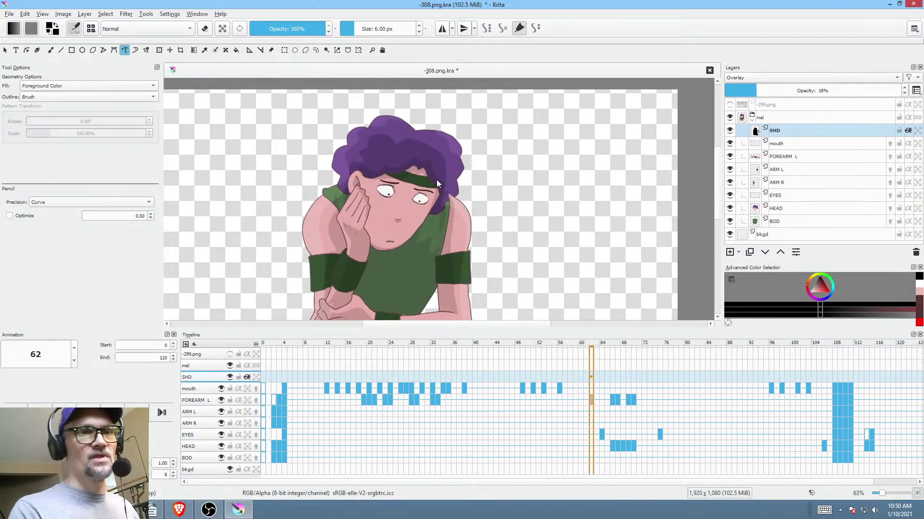
click(730, 130)
click(730, 131)
click(730, 130)
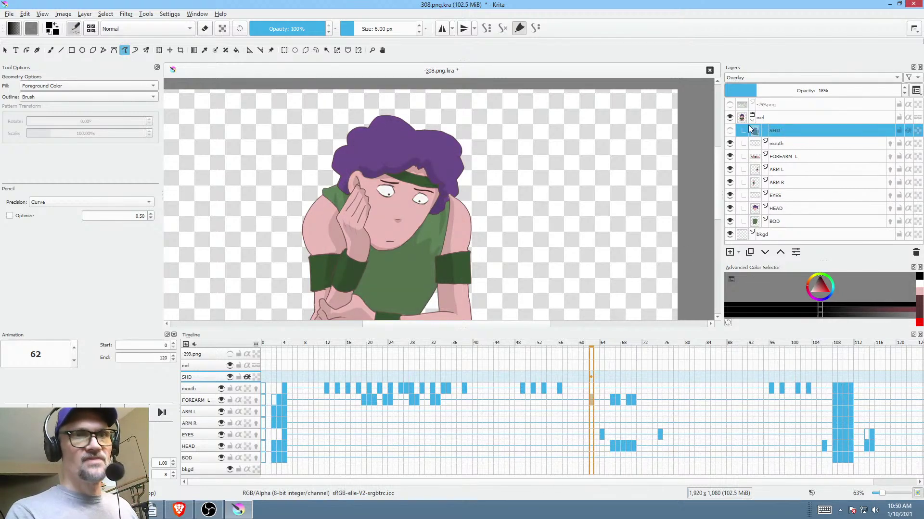
click(730, 130)
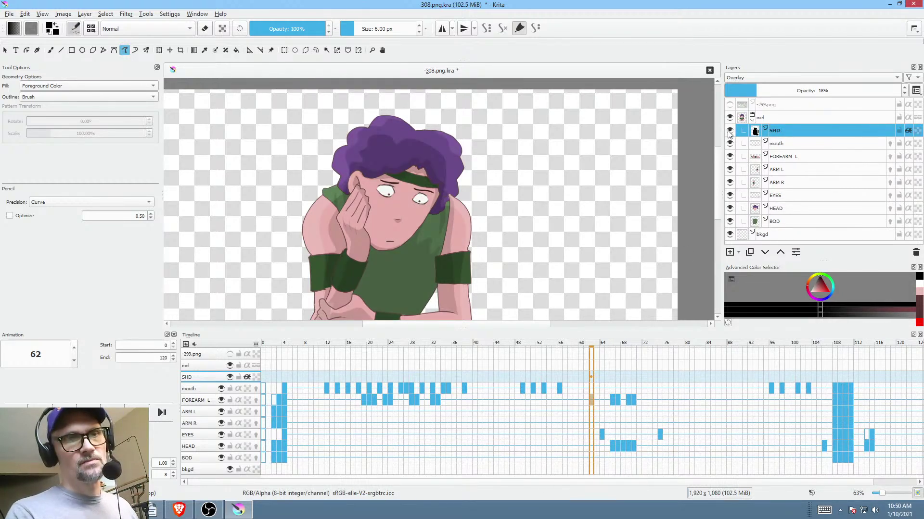
click(730, 132)
click(729, 131)
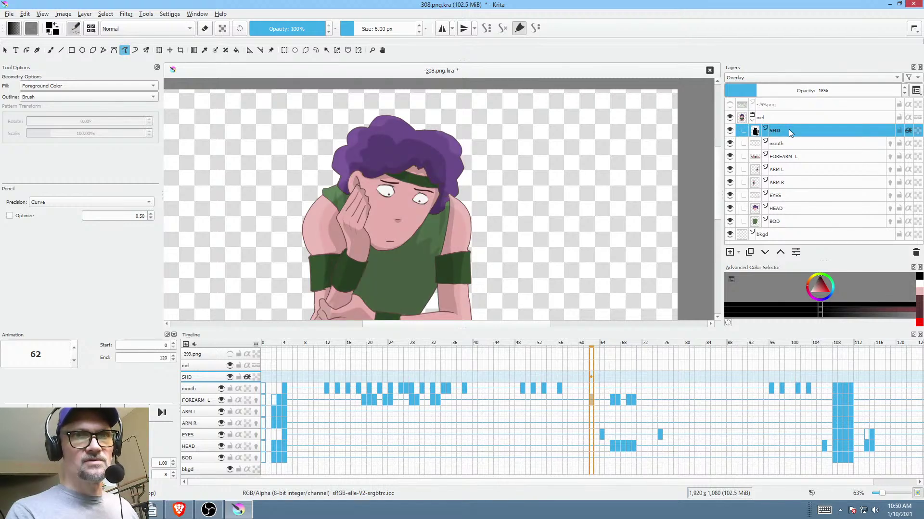
- Change the SHD layer's blending mode to Normal and set its opacity to 10%
click(758, 78)
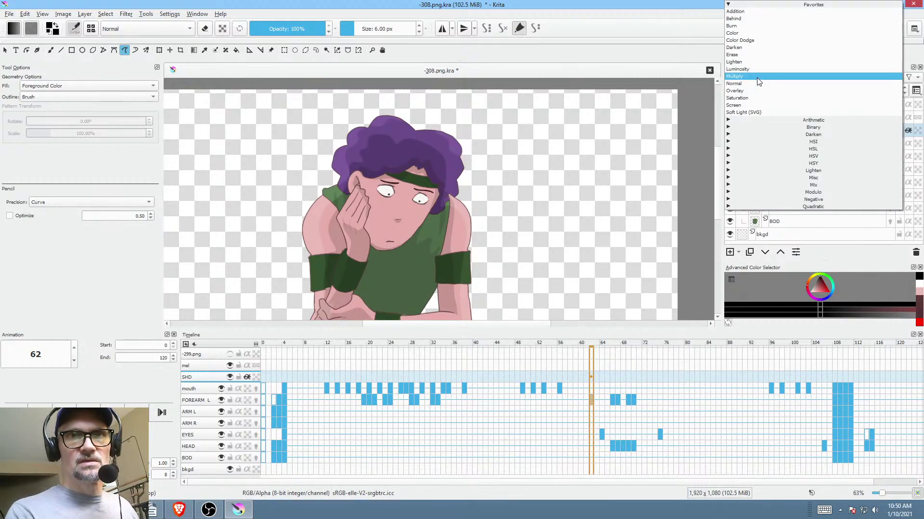
click(799, 79)
mouse_move(764, 90)
mouse_down()
mouse_move(719, 92)
mouse_move(743, 92)
mouse_up()
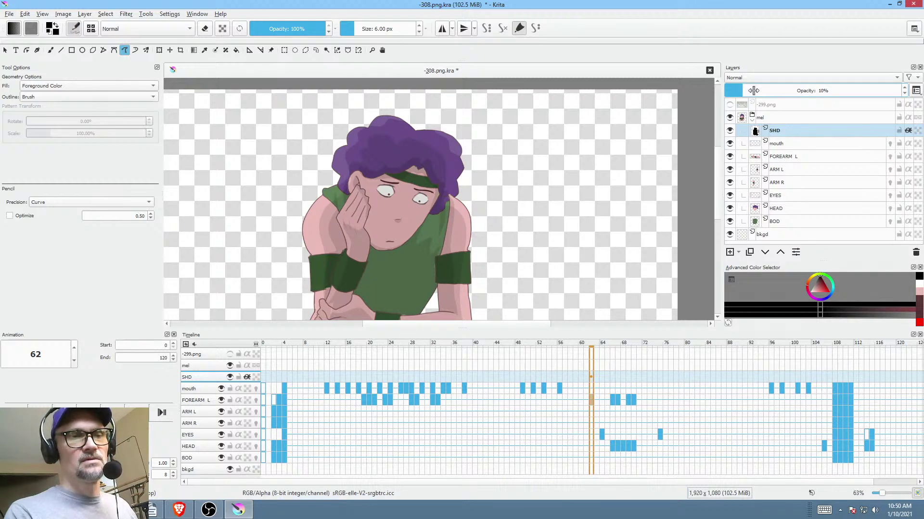
- Check the SHD shading over the character at several points of the animation, including frames 0, 43 and 70
scroll(524, 276, down, 3)
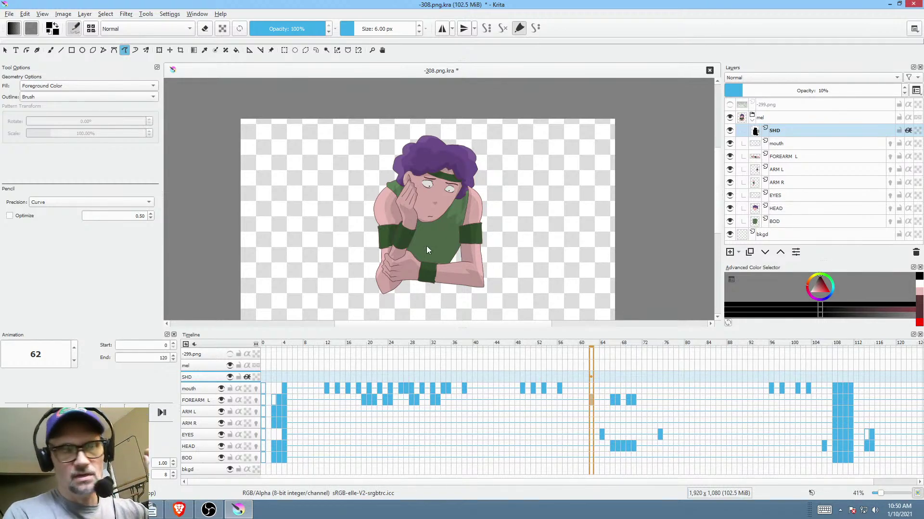
click(263, 376)
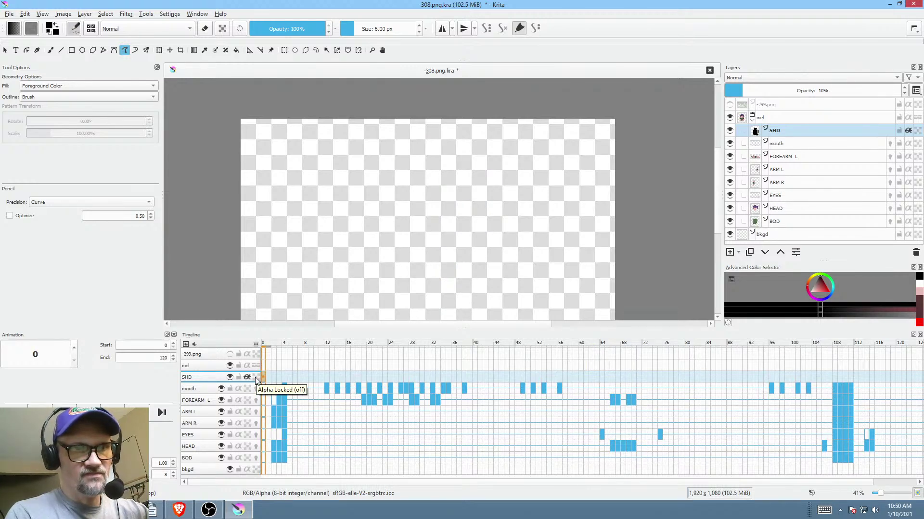
click(490, 377)
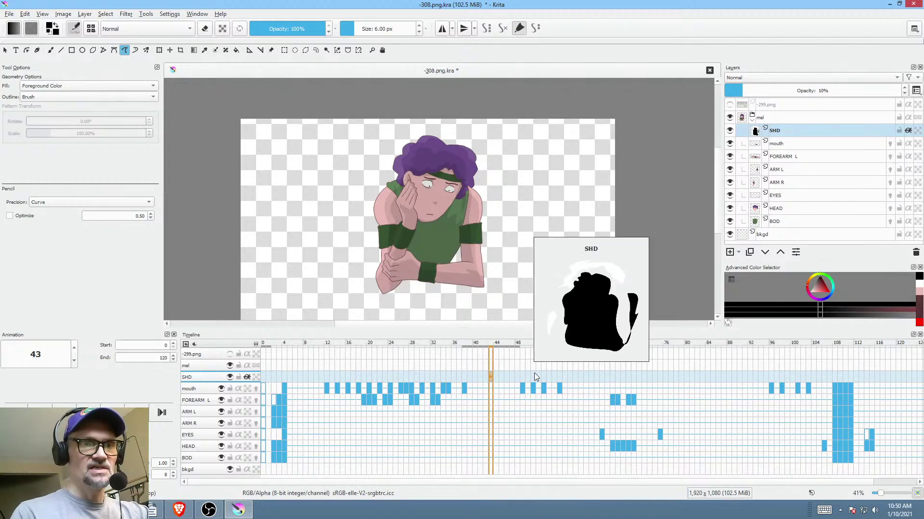
click(555, 376)
mouse_move(639, 372)
mouse_down()
mouse_move(287, 380)
mouse_move(768, 373)
mouse_move(273, 388)
mouse_move(478, 379)
mouse_move(623, 383)
mouse_move(621, 390)
mouse_move(634, 370)
mouse_up()
click(633, 372)
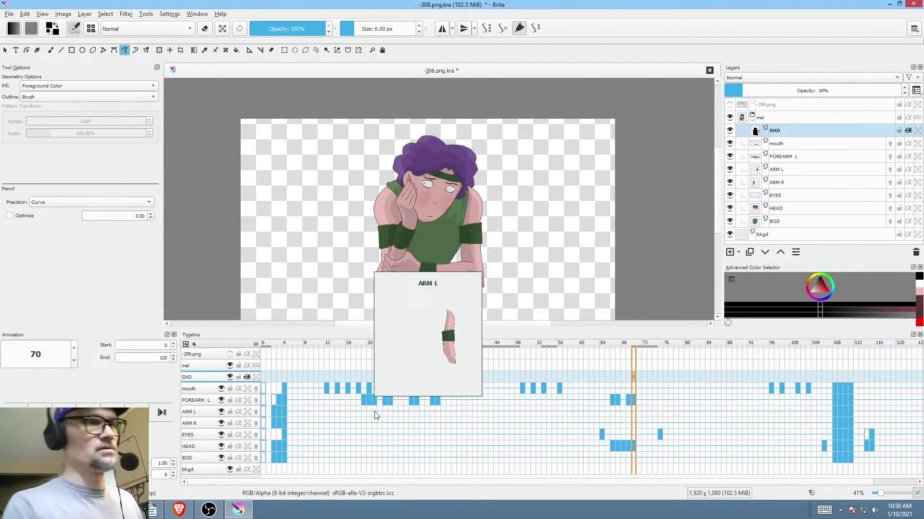
- Save the document and bring the whole canvas into view
click(10, 14)
click(25, 59)
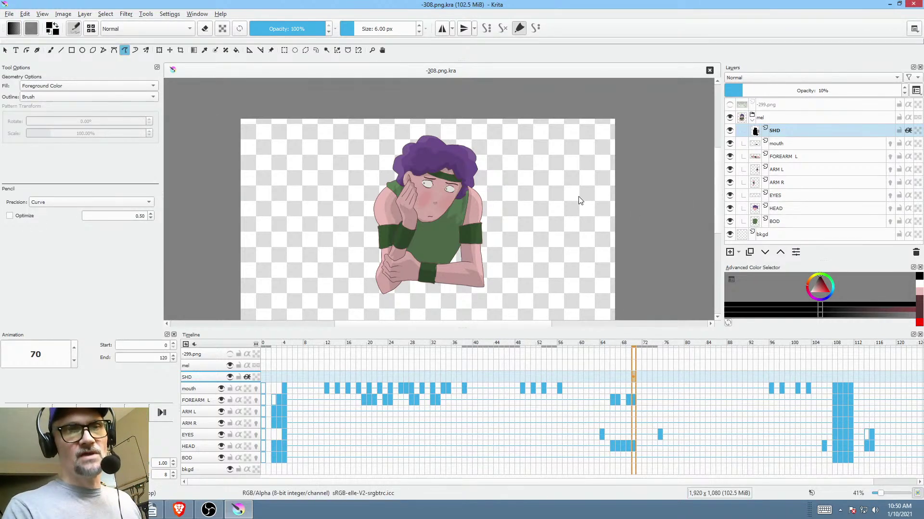
scroll(579, 197, down, 1)
drag(550, 201, 551, 205)
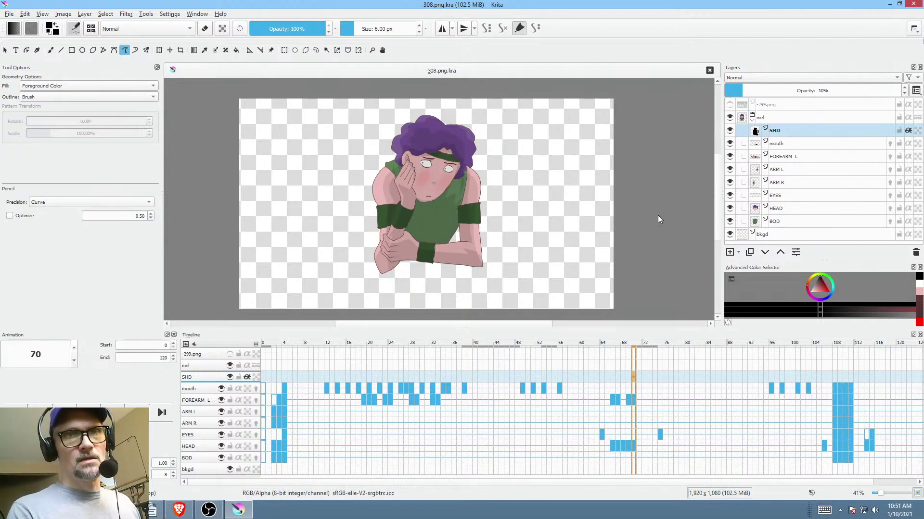
- Collapse the mel group and, on the bkgd layer, draw a muted green freehand ground shape with a wavy upper edge across the canvas behind the character
click(752, 120)
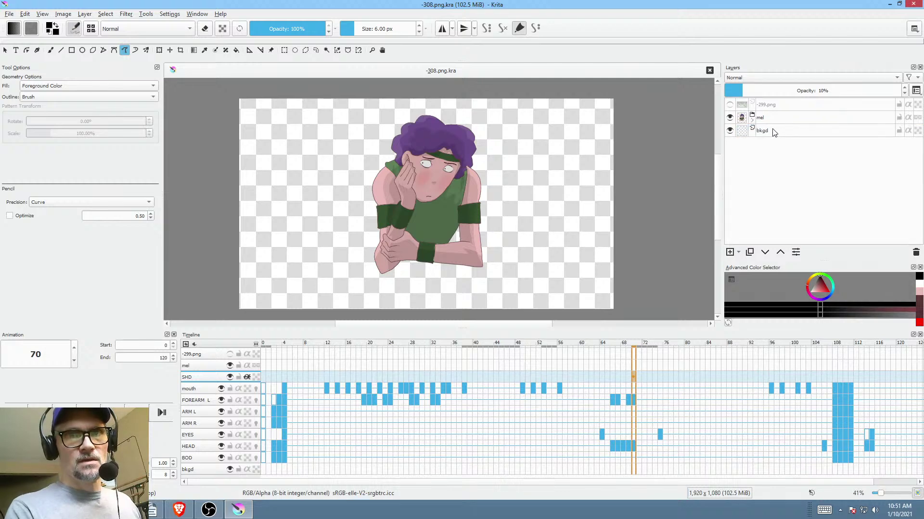
click(772, 131)
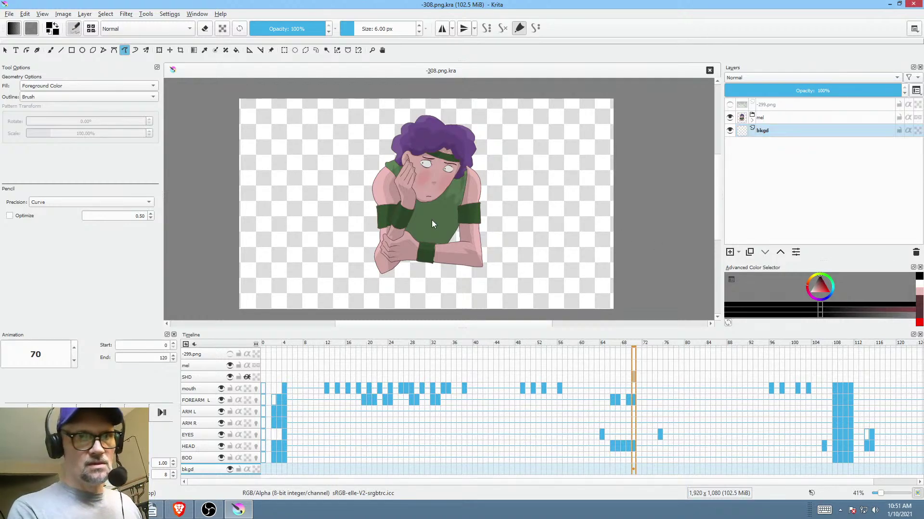
click(820, 289)
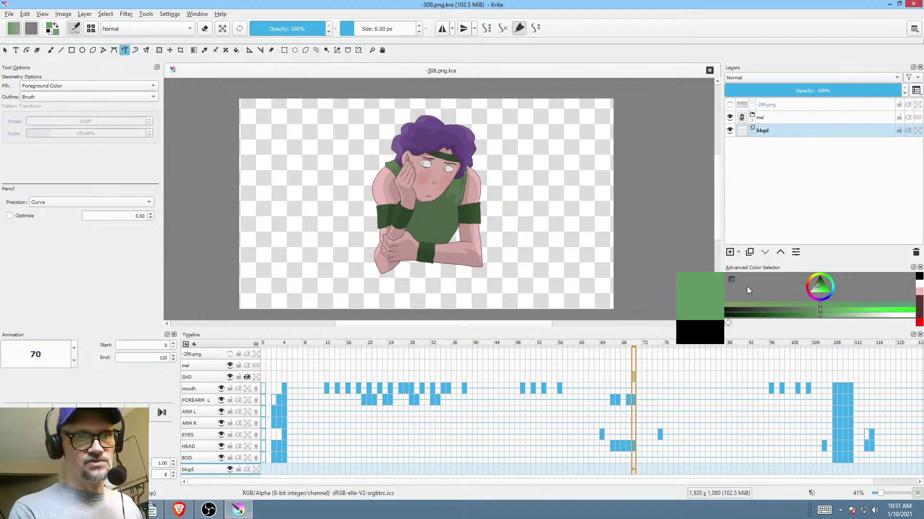
scroll(510, 253, down, 1)
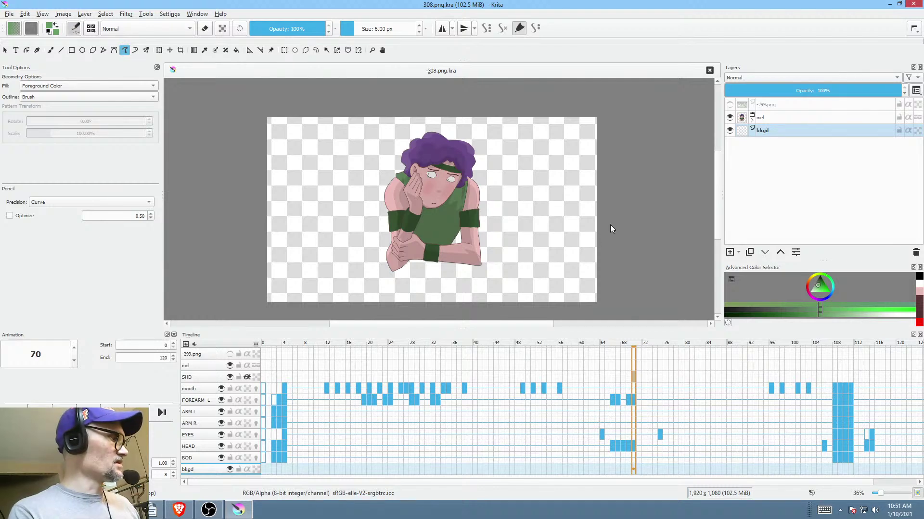
key(f)
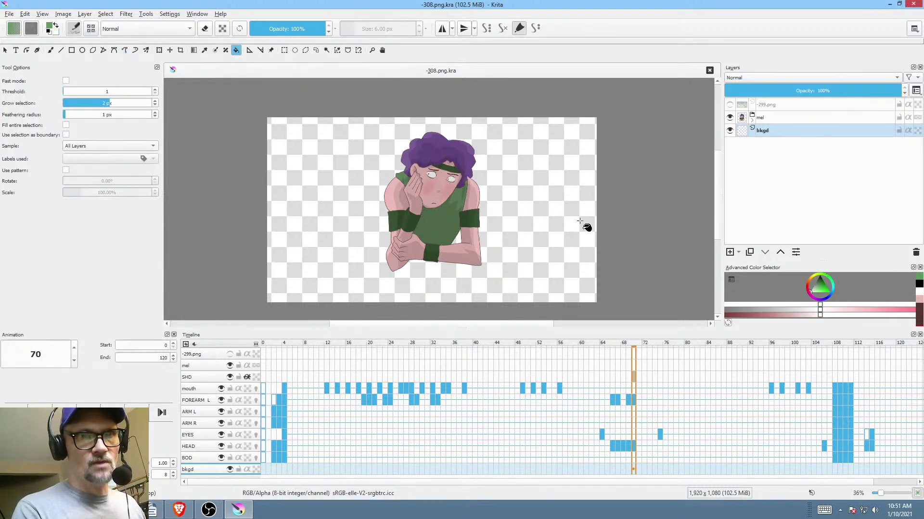
key(p)
mouse_move(616, 240)
mouse_down()
mouse_move(443, 219)
mouse_move(332, 225)
mouse_up()
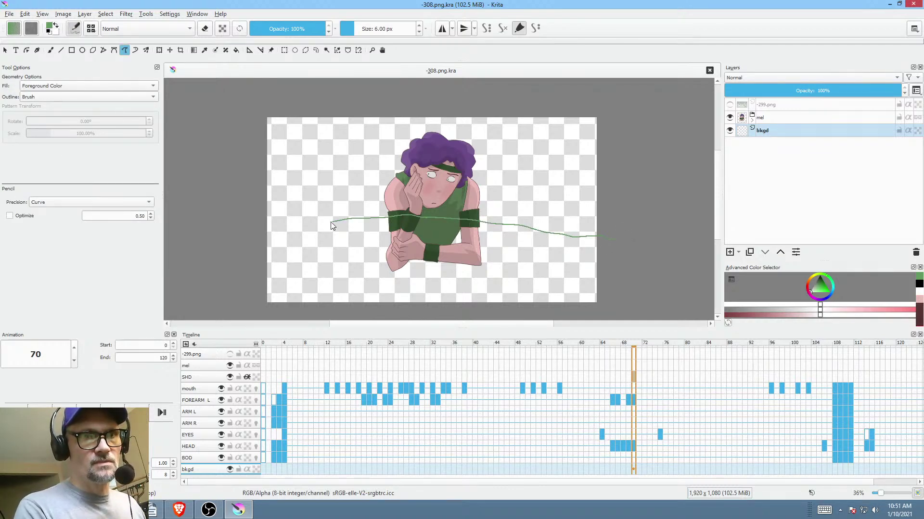
- Draw a filled green ground across the lower canvas on the bkgd layer, erasing its upper area to leave a low hill behind the character's forearms
mouse_move(403, 311)
mouse_down()
mouse_move(558, 311)
mouse_move(627, 276)
mouse_up()
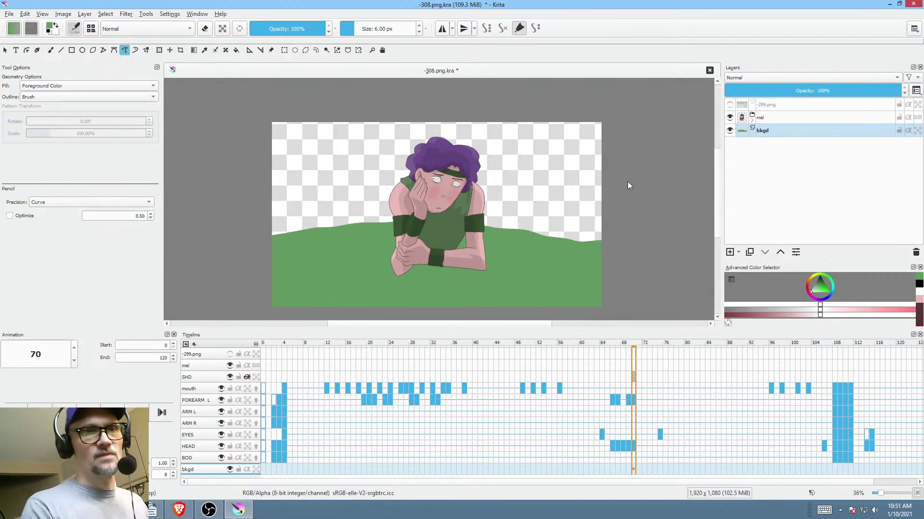
mouse_move(628, 182)
mouse_down()
mouse_move(252, 169)
mouse_move(601, 246)
mouse_up()
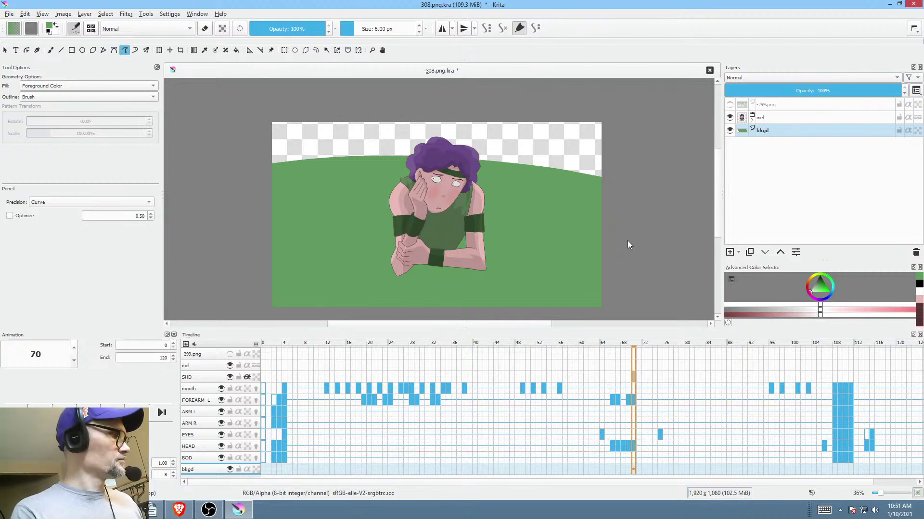
key(e)
mouse_move(647, 161)
mouse_down()
mouse_move(440, 118)
mouse_move(197, 196)
mouse_move(199, 266)
mouse_up()
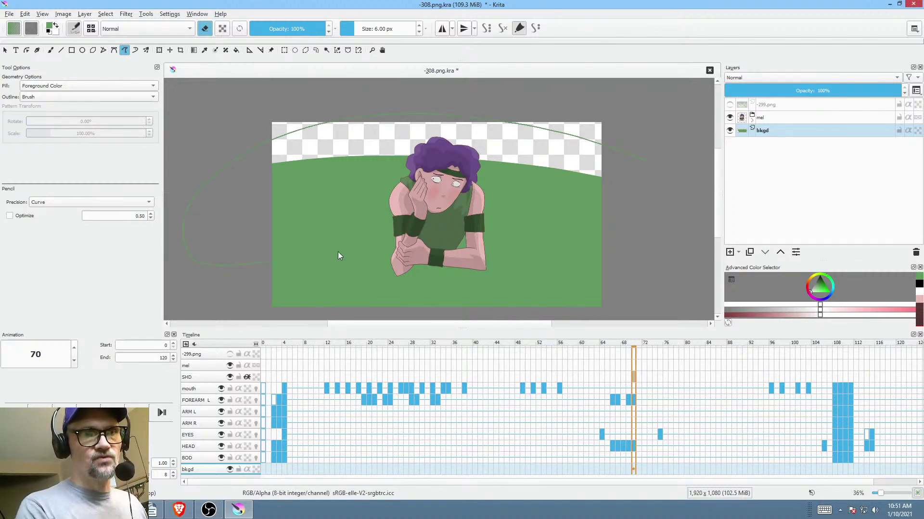
mouse_move(522, 249)
mouse_down()
mouse_move(607, 260)
mouse_move(655, 210)
mouse_up()
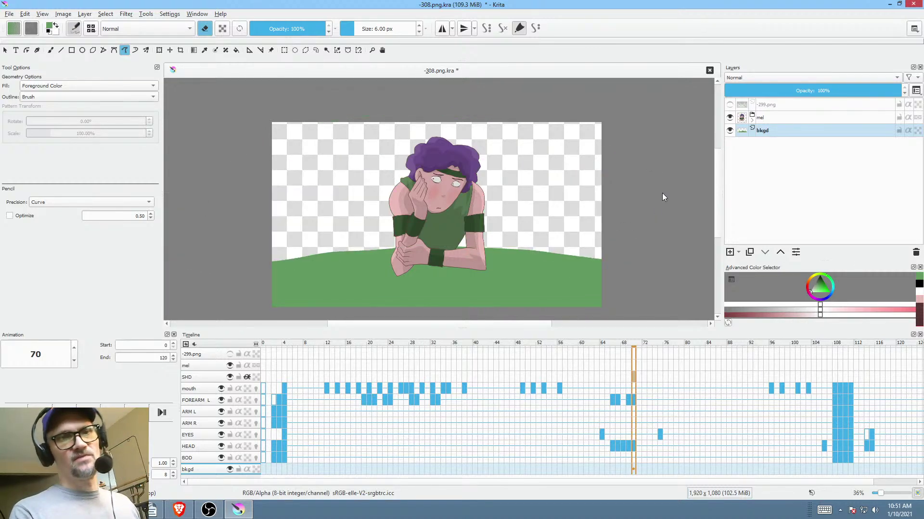
- Play the animation from frame 0 to check the character against the green ground, and return to frame 0
click(264, 388)
key(space)
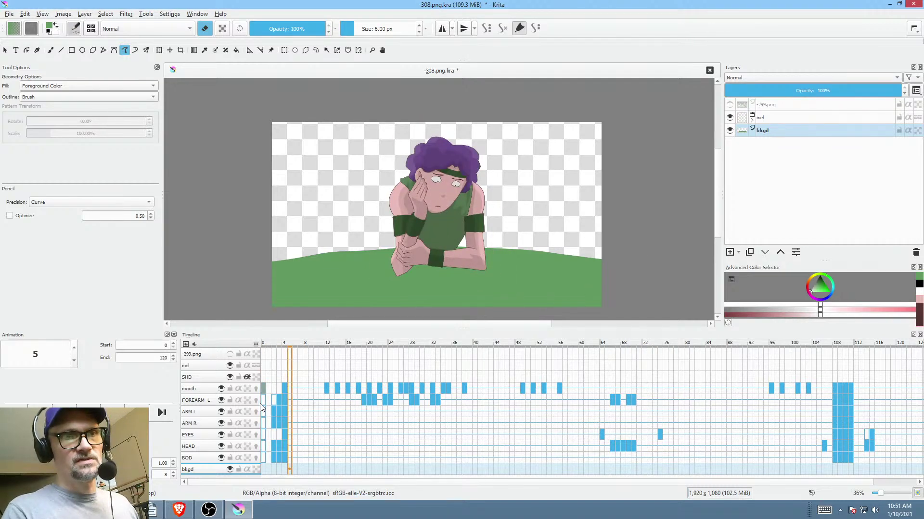
key(space)
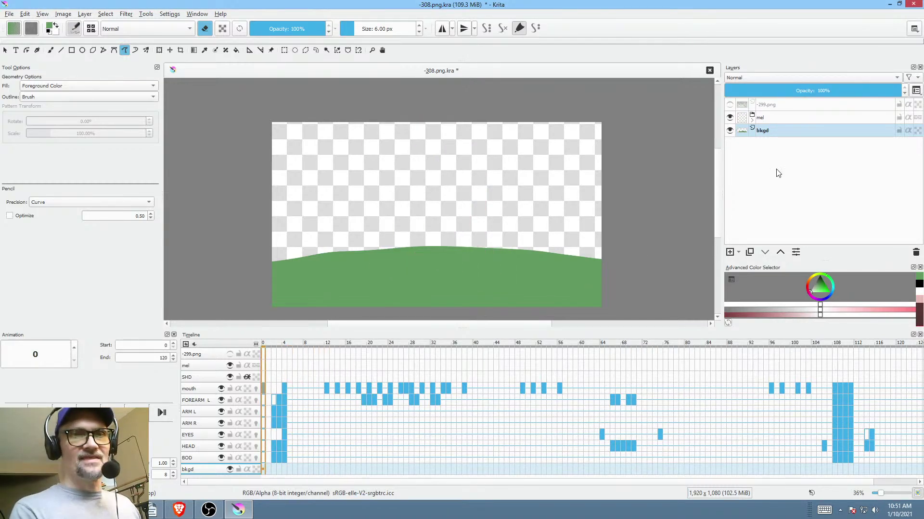
- Add a raised green bump to the left end of the hill's horizon on the bkgd layer
click(779, 132)
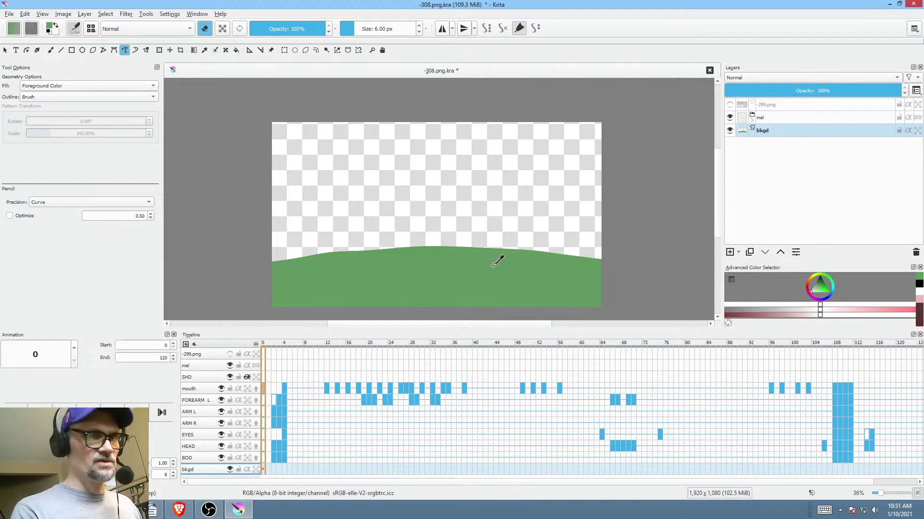
drag(351, 250, 275, 254)
drag(280, 288, 284, 288)
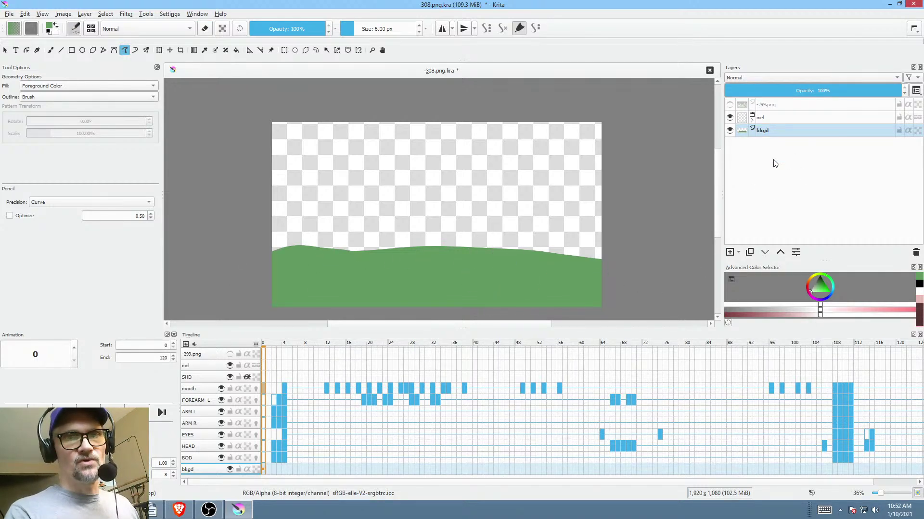
- Add a new paint layer and place it beneath the bkgd layer
click(730, 252)
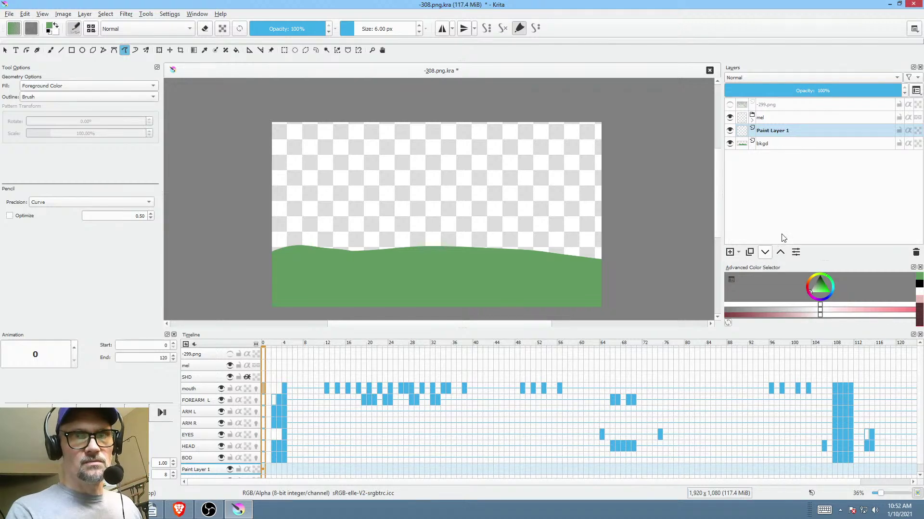
click(792, 118)
- Show the -299.png reference layer, sample the light green of its grass as the paint color, and hide the layer again
click(785, 105)
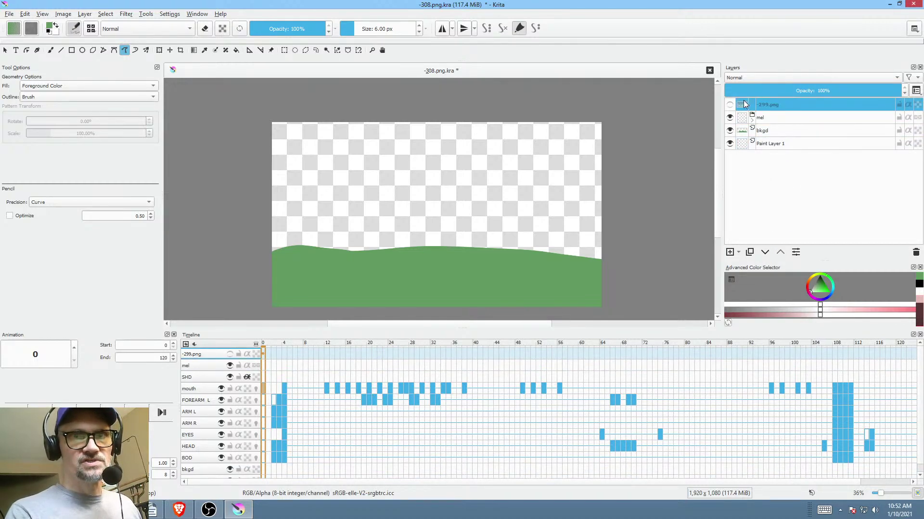
click(730, 104)
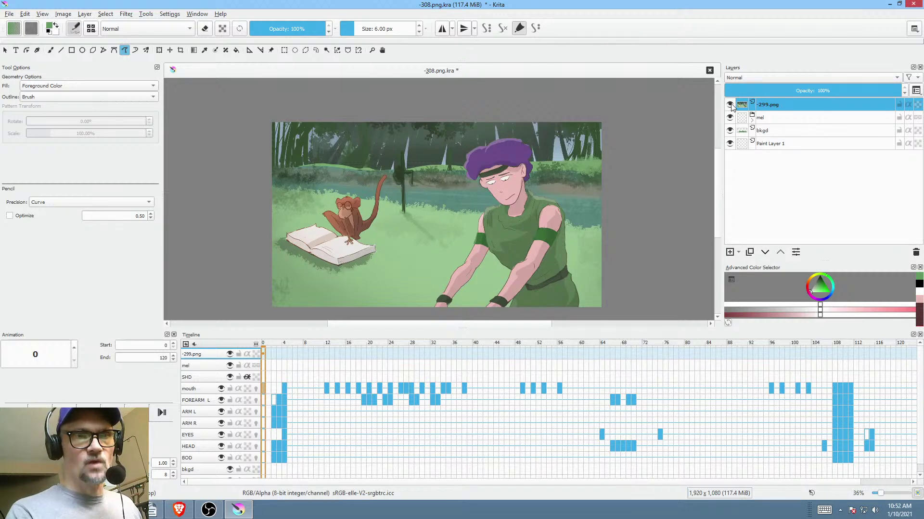
ctrl+click(422, 267)
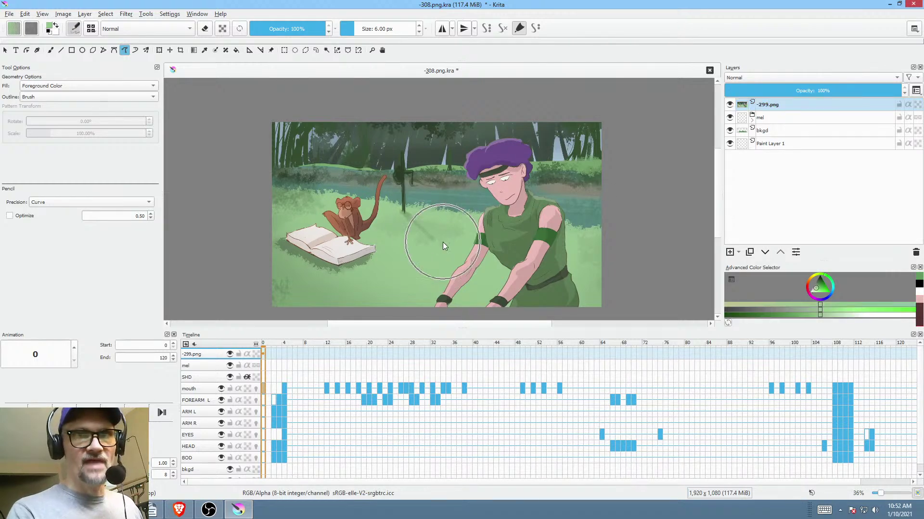
click(730, 105)
- Add a paint layer above the mel group and paint light green grass tufts over the character's elbows at frame 44
click(774, 117)
click(729, 252)
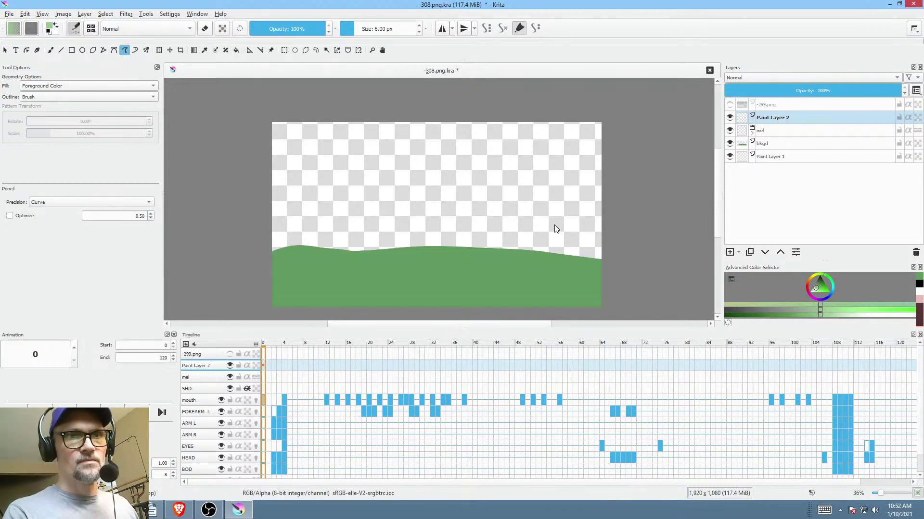
click(499, 365)
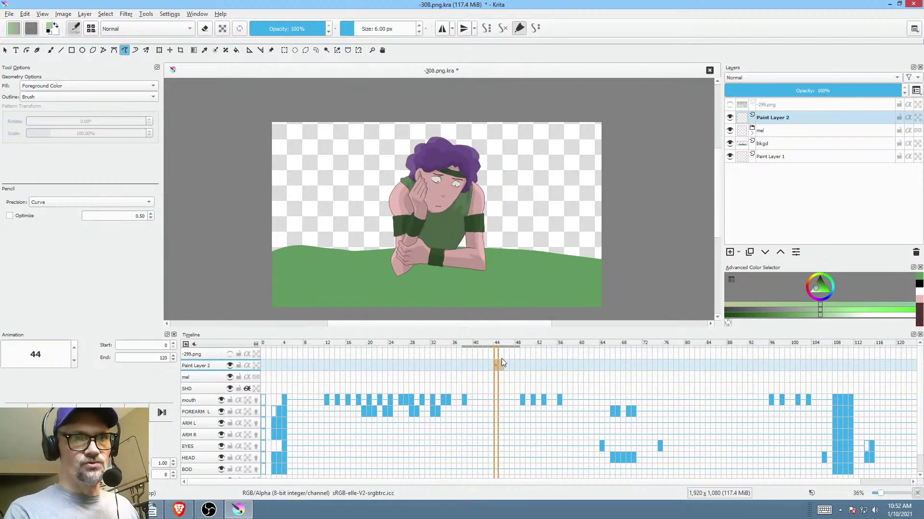
scroll(489, 244, up, 3)
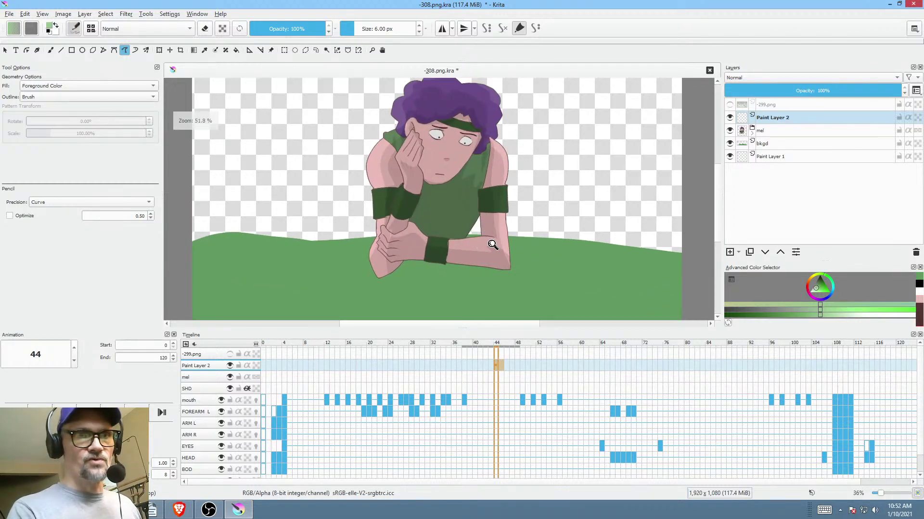
drag(541, 259, 573, 250)
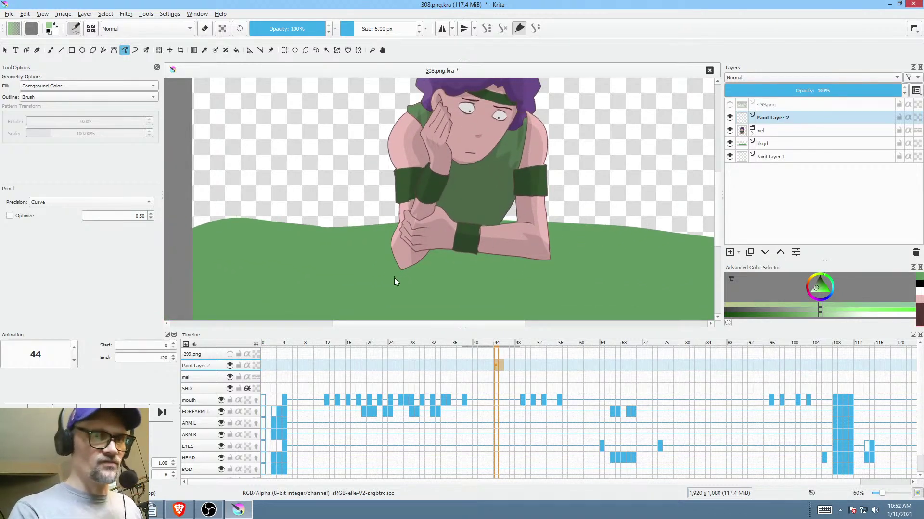
drag(394, 281, 411, 248)
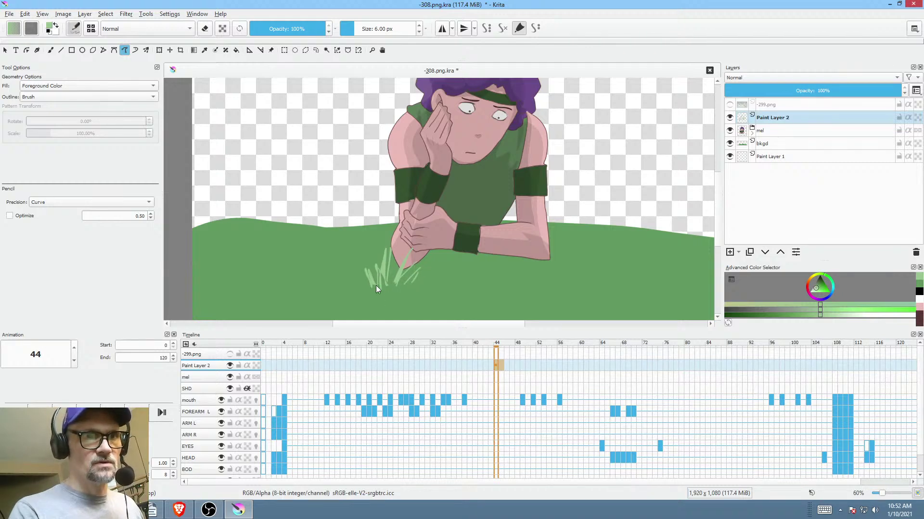
drag(348, 279, 373, 282)
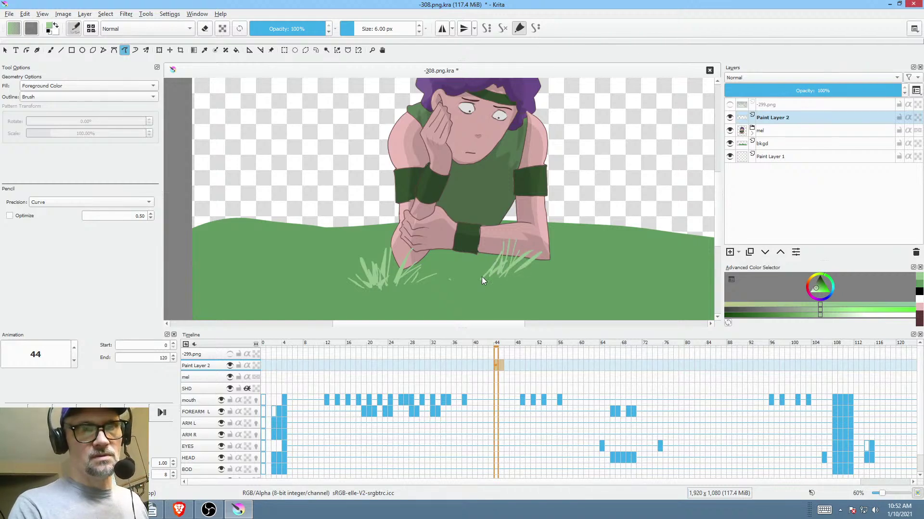
- Thicken the grass around both forearms with more blades, alternating between the sampled ground green and the lighter blade green
ctrl+click(569, 260)
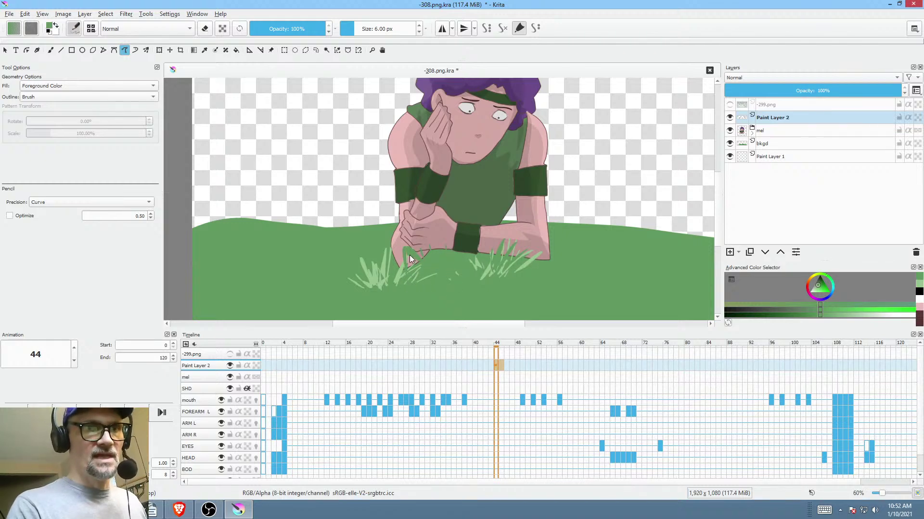
ctrl+click(380, 276)
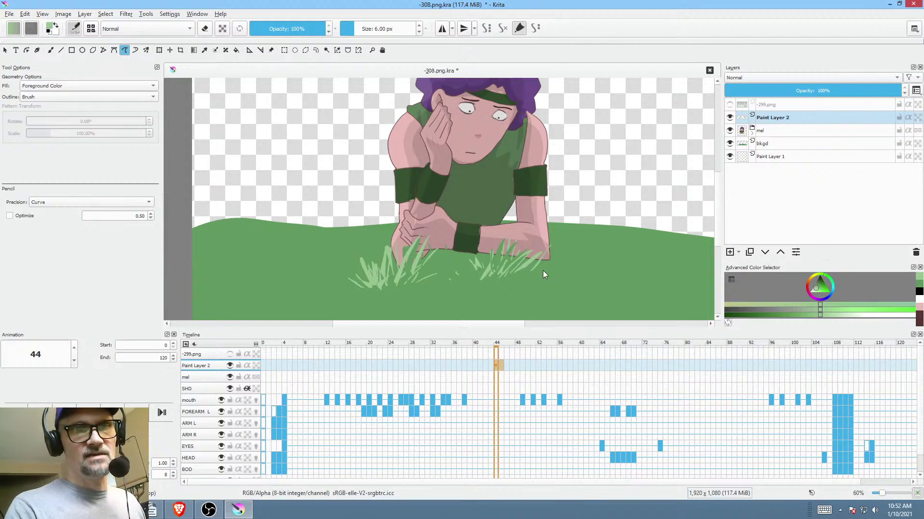
ctrl+click(514, 263)
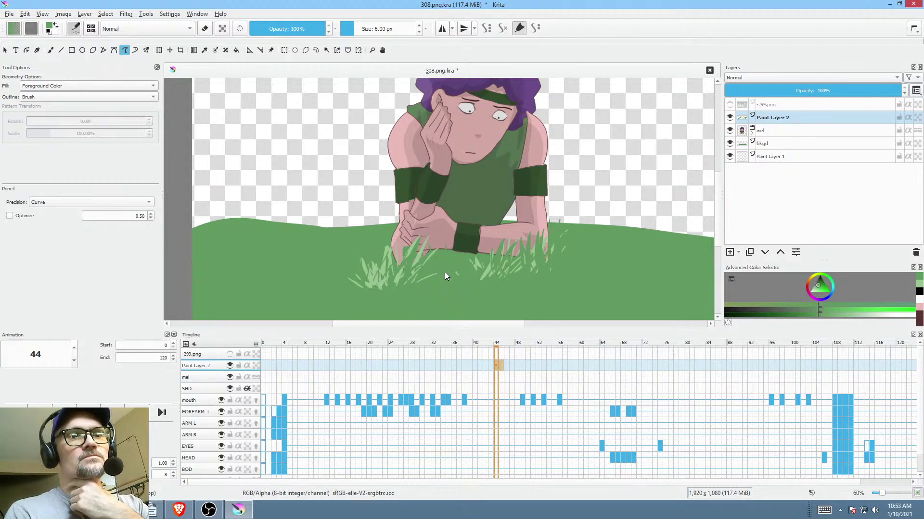
- Add a new paint layer above the grass layer and name it CAST SHADOW
click(730, 252)
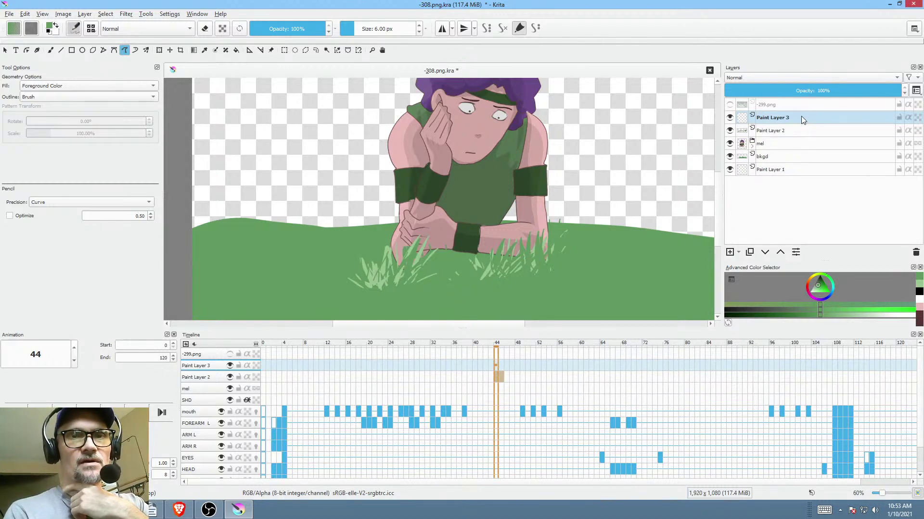
double_click(801, 120)
text(CAST)
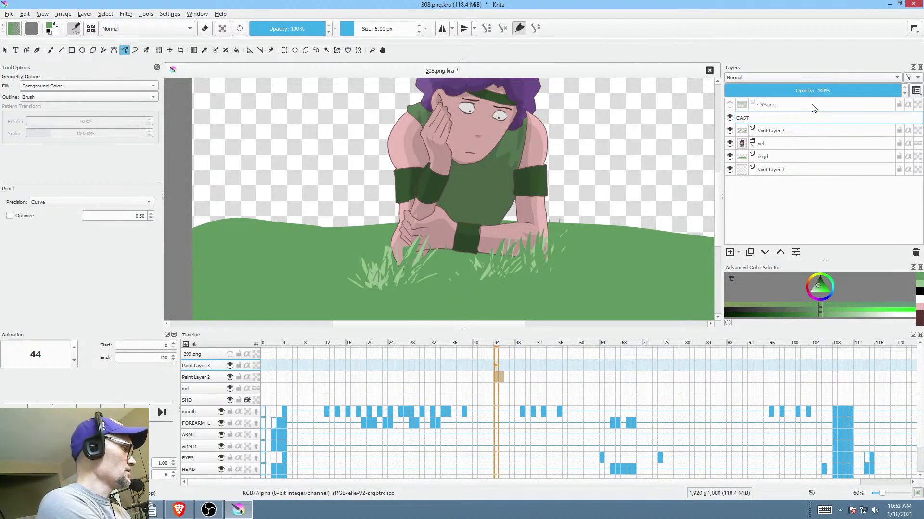
text( SHADOW)
key(Return)
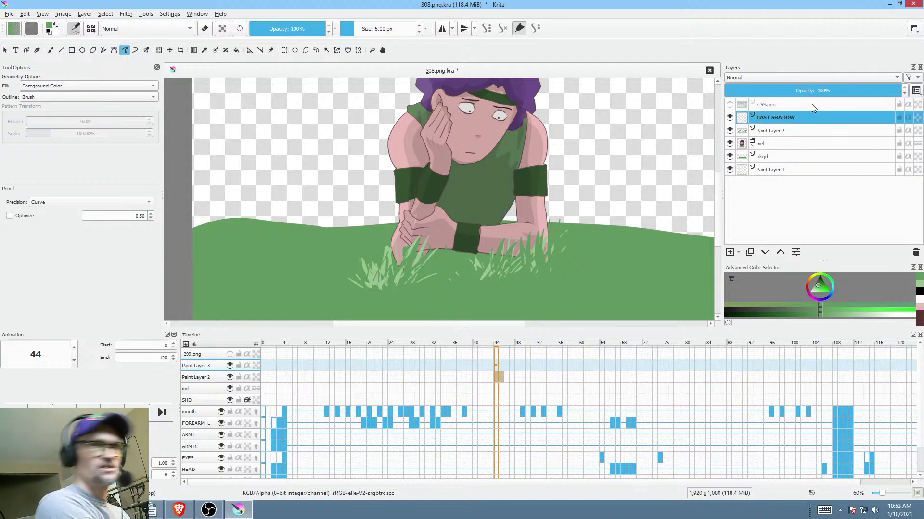
- Draw a filled black, jagged-edged shadow shape around the forearms and grass on the CAST SHADOW layer
drag(582, 202, 604, 190)
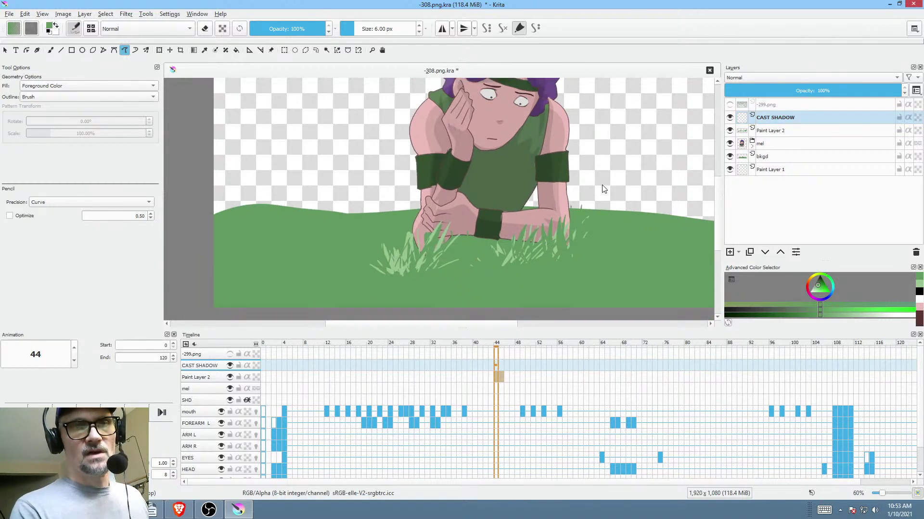
drag(412, 215, 420, 211)
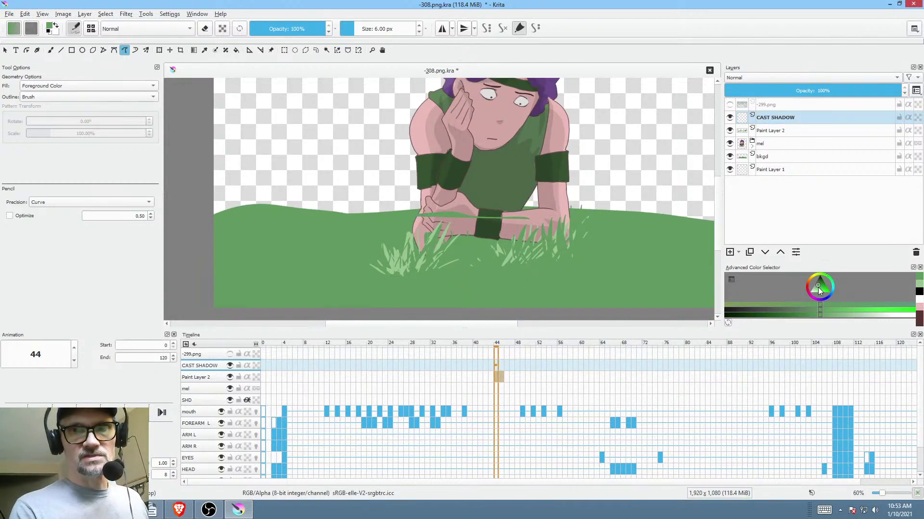
key(d)
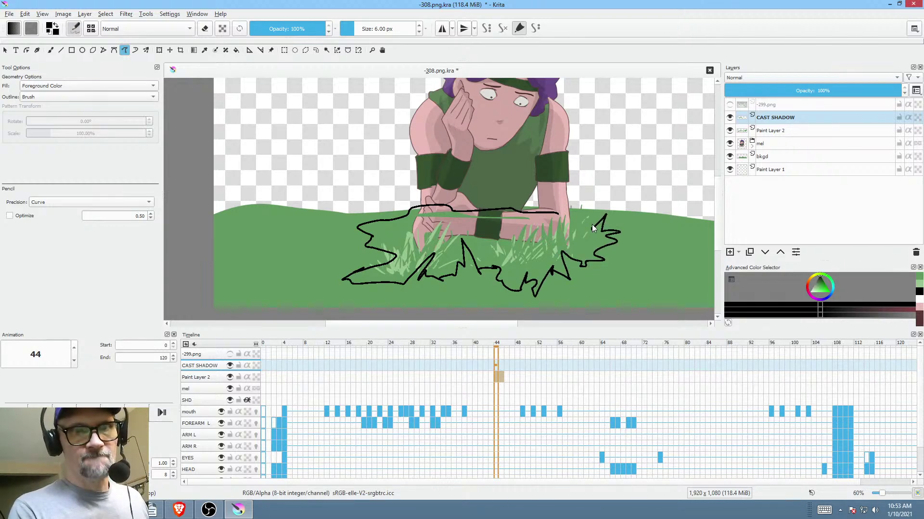
drag(593, 228, 579, 224)
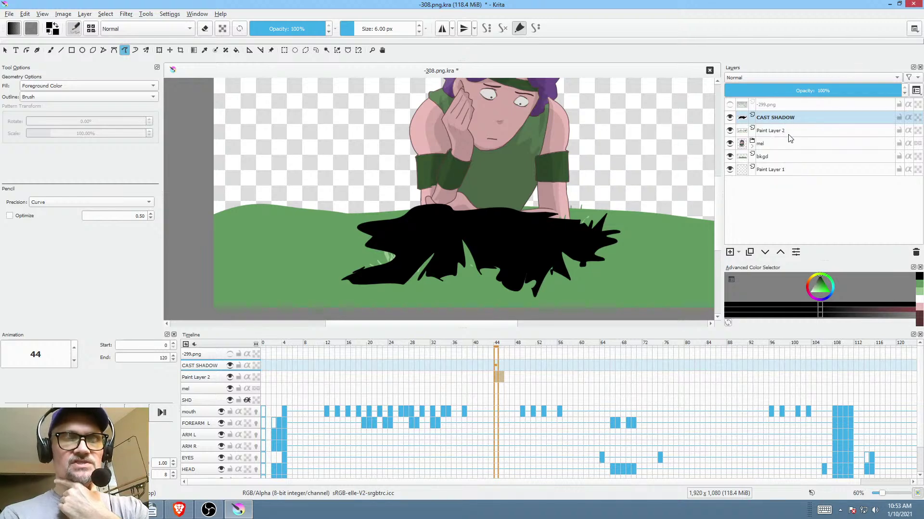
- Move the CAST SHADOW layer between the mel group and the bkgd layer, and lower its opacity to 32%
mouse_move(790, 140)
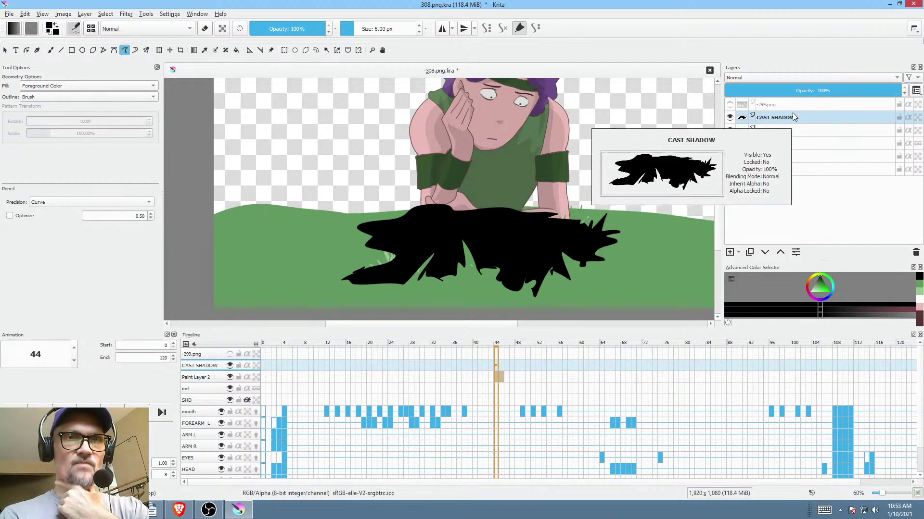
click(765, 252)
click(765, 252)
click(765, 252)
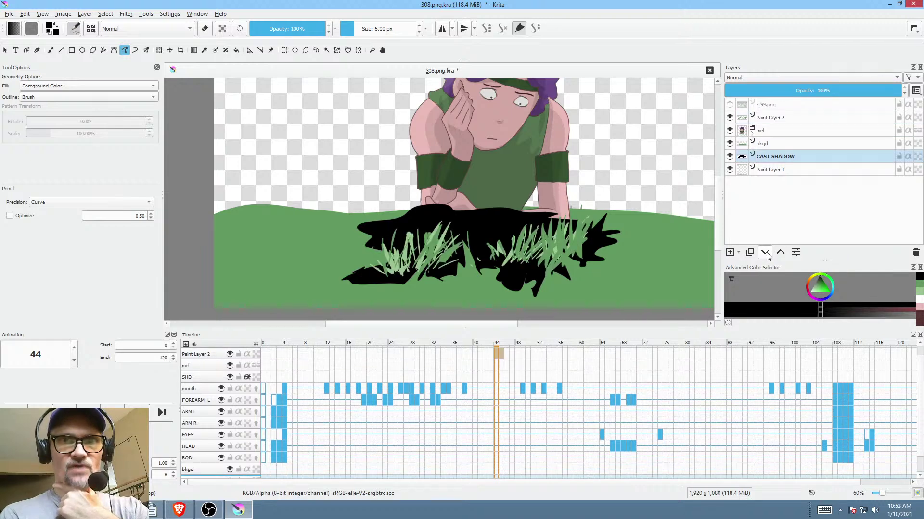
click(780, 253)
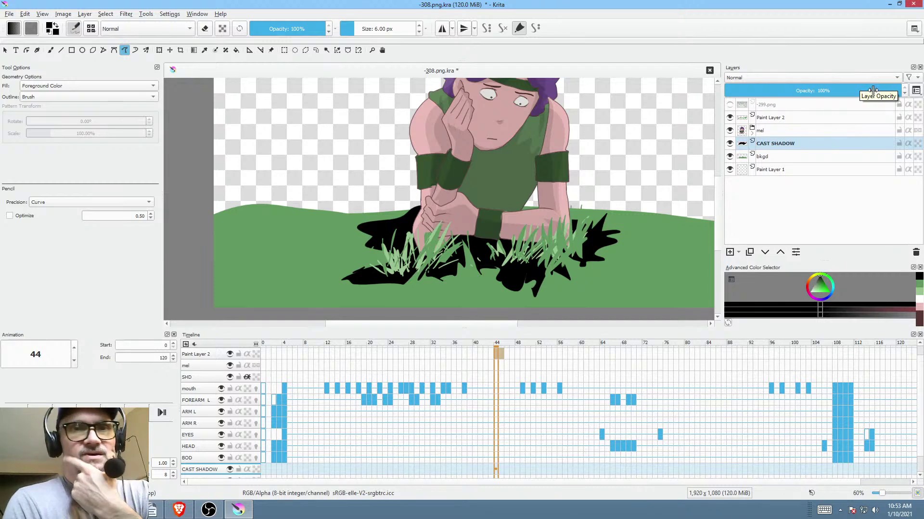
drag(871, 90, 781, 92)
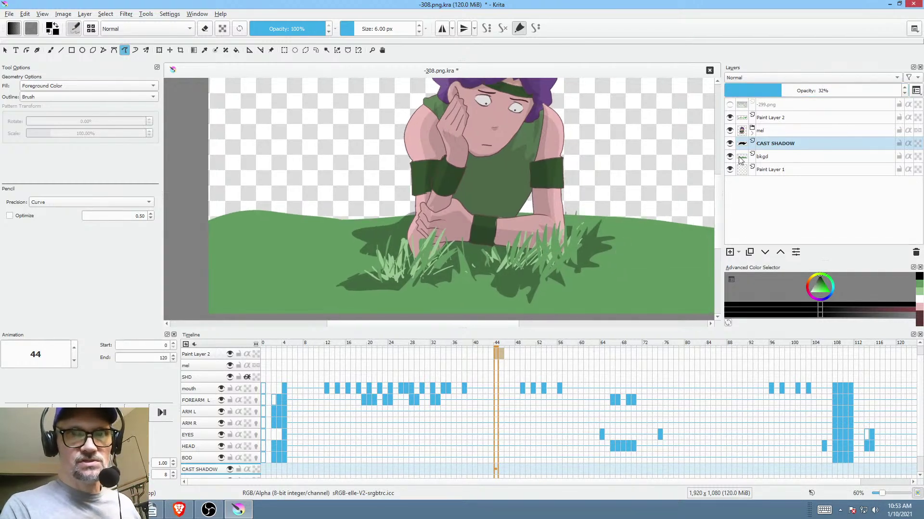
- Paint dark green blades among the grass tufts on Paint Layer 2, using the green sampled from the cast shadow
click(794, 117)
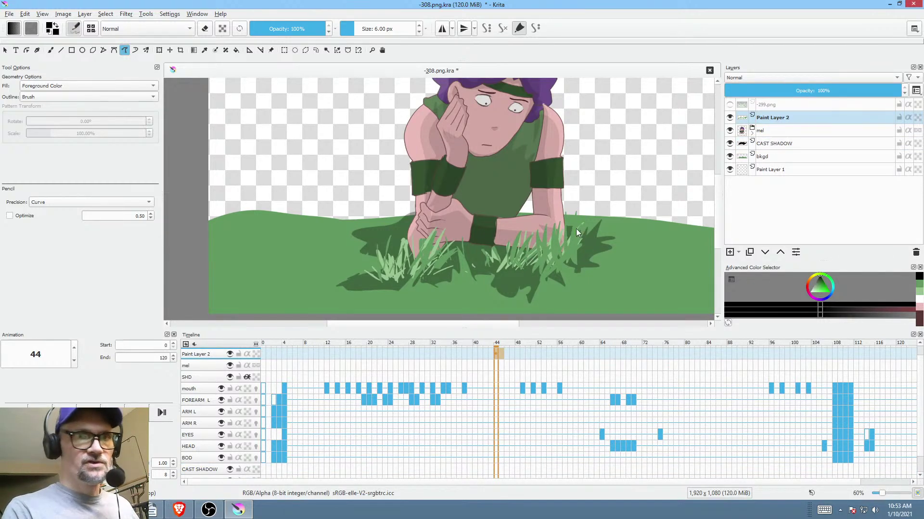
ctrl+click(592, 244)
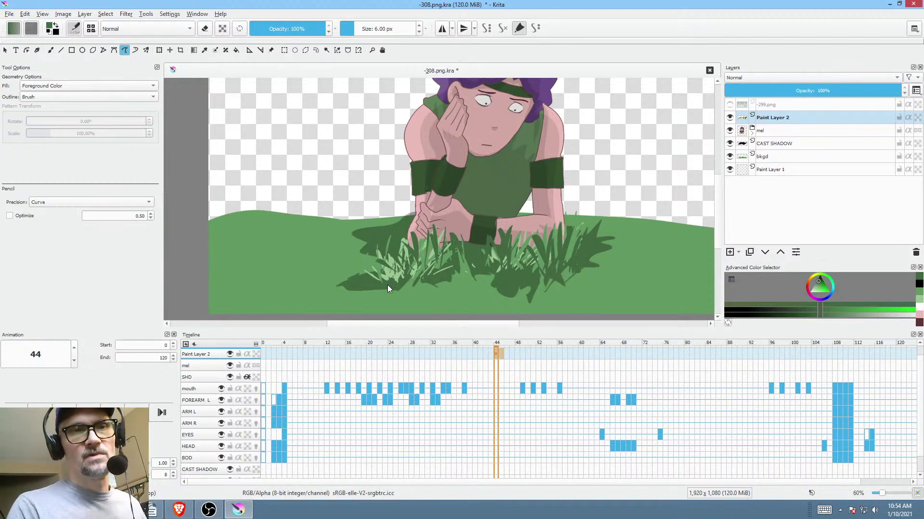
drag(550, 246, 622, 204)
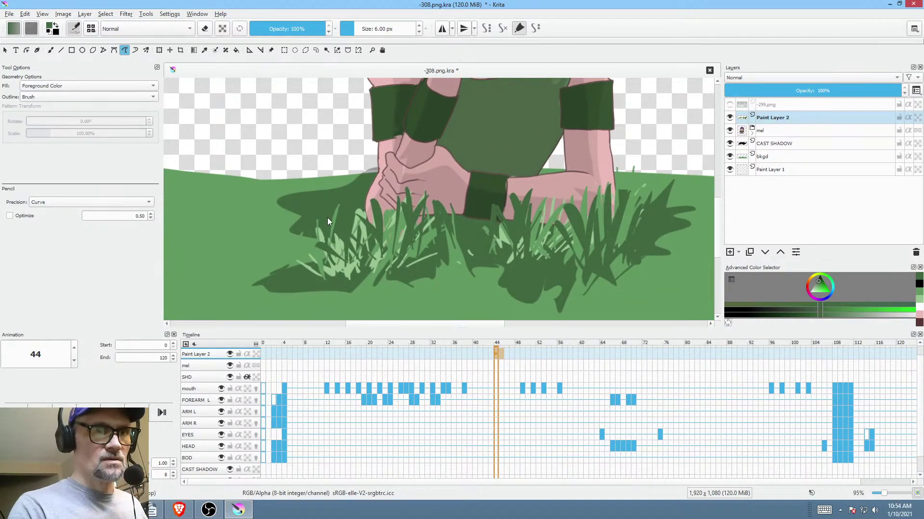
- Paint more dark green blades across the grass tufts and along the lower part of the shadow
drag(287, 253, 290, 254)
drag(314, 268, 316, 271)
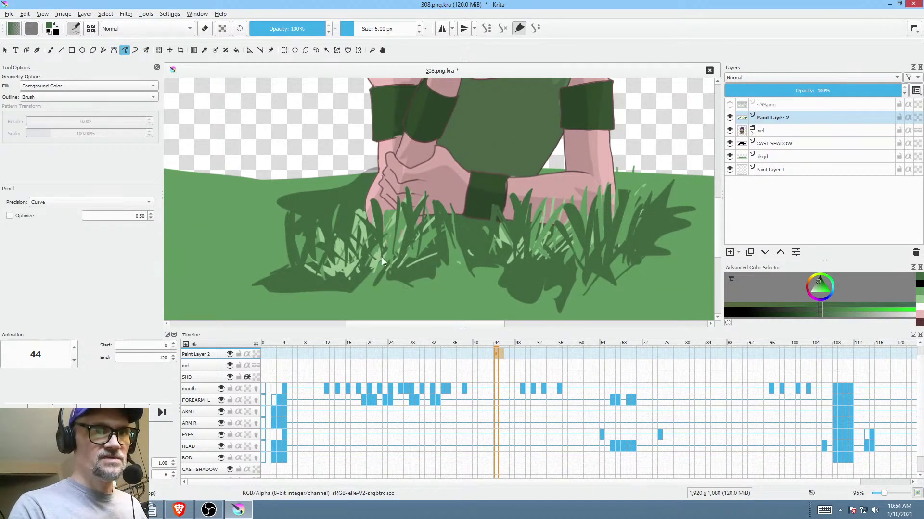
drag(382, 257, 380, 263)
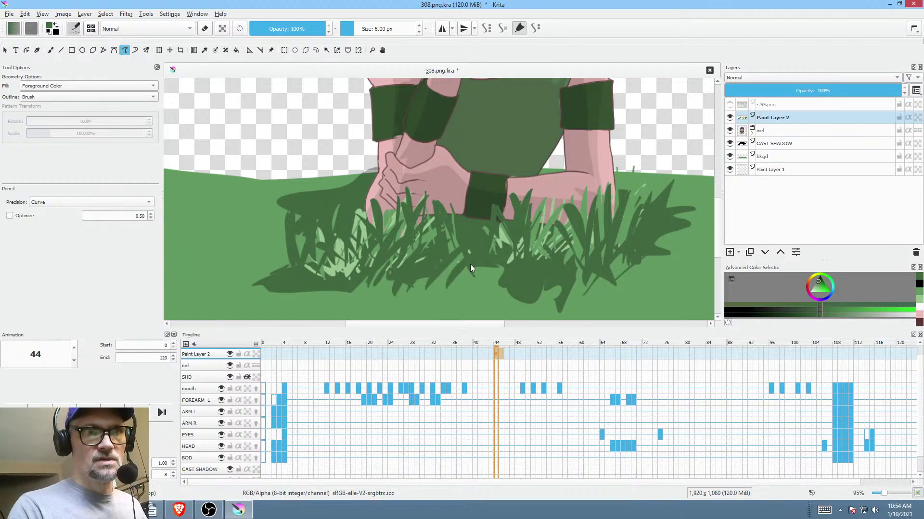
mouse_move(558, 226)
mouse_down()
mouse_move(587, 183)
mouse_move(559, 210)
mouse_up()
drag(596, 257, 629, 228)
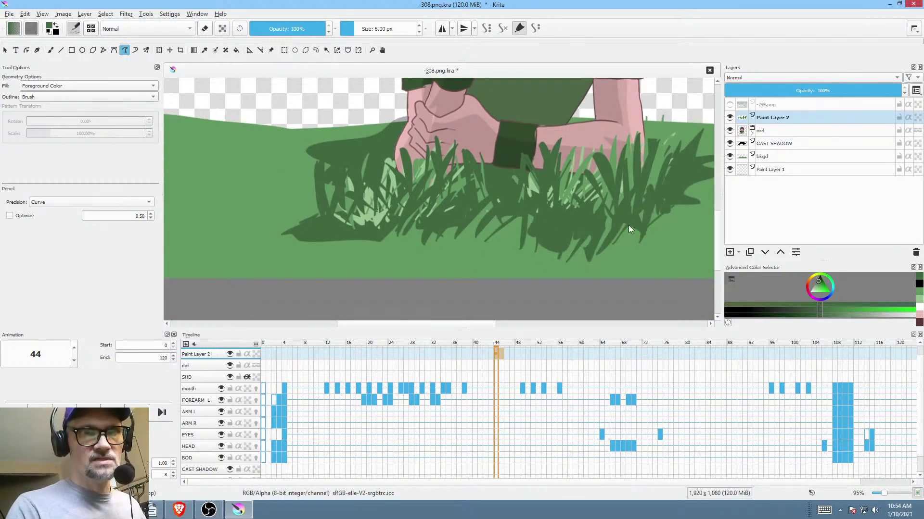
- Sample the mid green of the ground and paint blades that cut into the shadow's lower and right-hand edges
ctrl+click(405, 241)
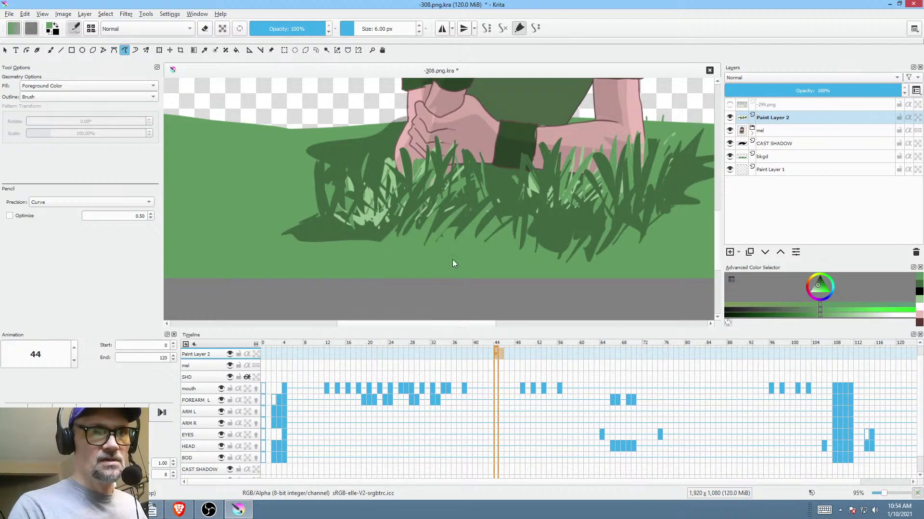
mouse_move(534, 210)
mouse_down()
mouse_move(551, 220)
mouse_move(538, 232)
mouse_up()
mouse_move(520, 234)
mouse_down()
mouse_move(523, 249)
mouse_move(481, 240)
mouse_up()
mouse_move(586, 257)
mouse_down()
mouse_move(593, 230)
mouse_move(575, 231)
mouse_up()
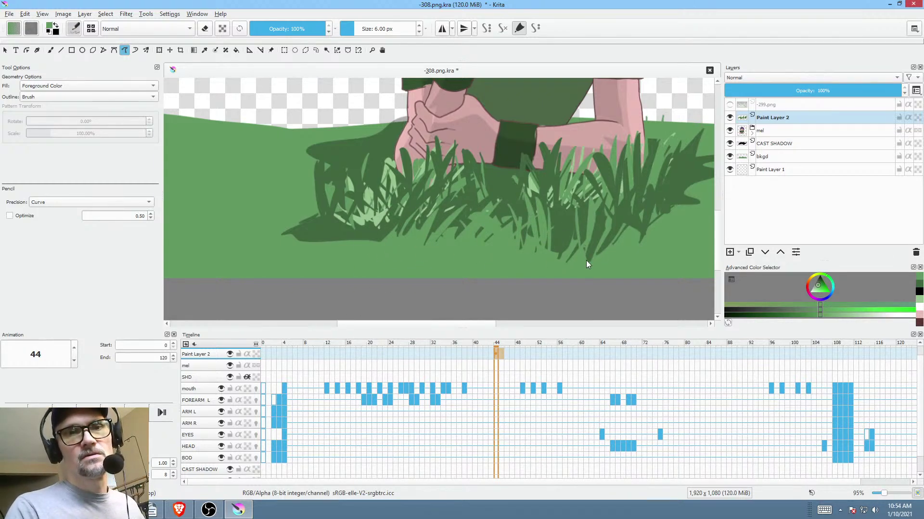
drag(636, 199, 640, 221)
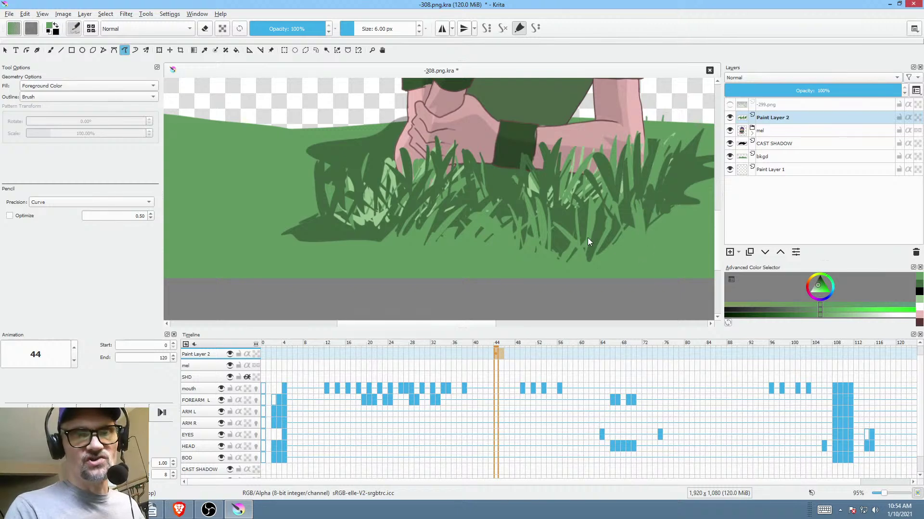
drag(666, 184, 675, 226)
drag(700, 166, 695, 193)
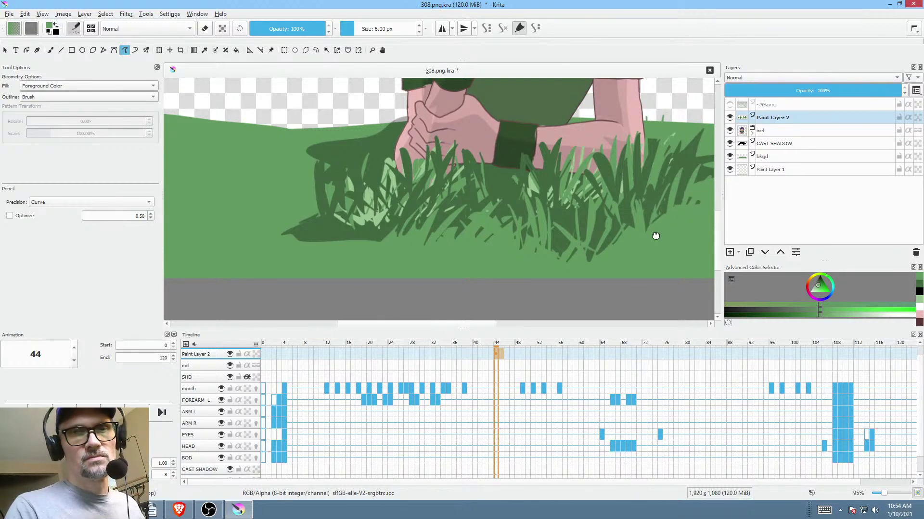
- Break up the shadow's left end into grass blades, alternating between the sampled shadow green and the ground green
drag(656, 236, 572, 274)
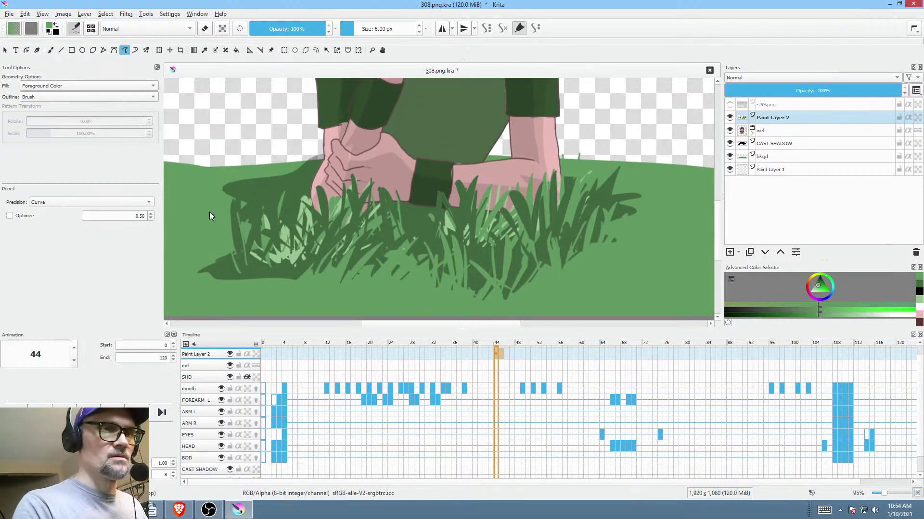
ctrl+click(247, 194)
mouse_move(247, 194)
mouse_down()
mouse_move(251, 219)
mouse_move(351, 227)
mouse_move(320, 182)
mouse_up()
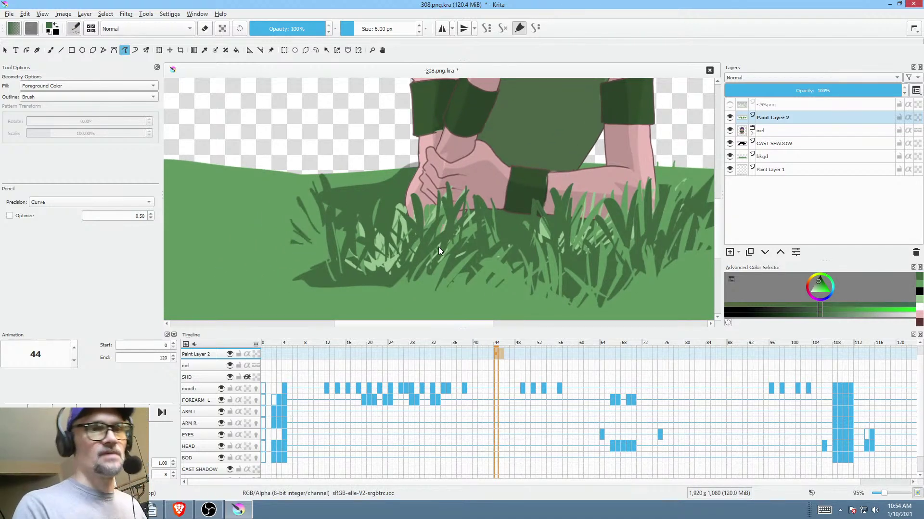
scroll(438, 247, down, 4)
drag(481, 298, 536, 156)
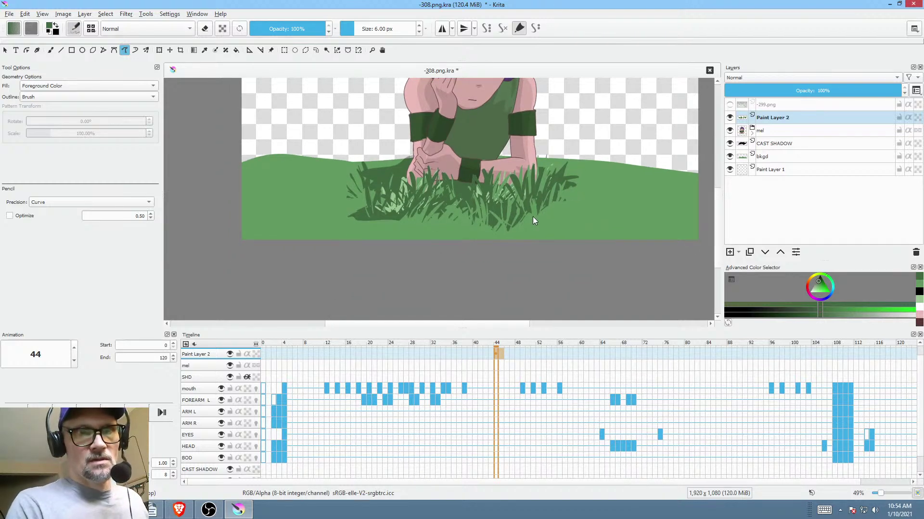
ctrl+click(380, 219)
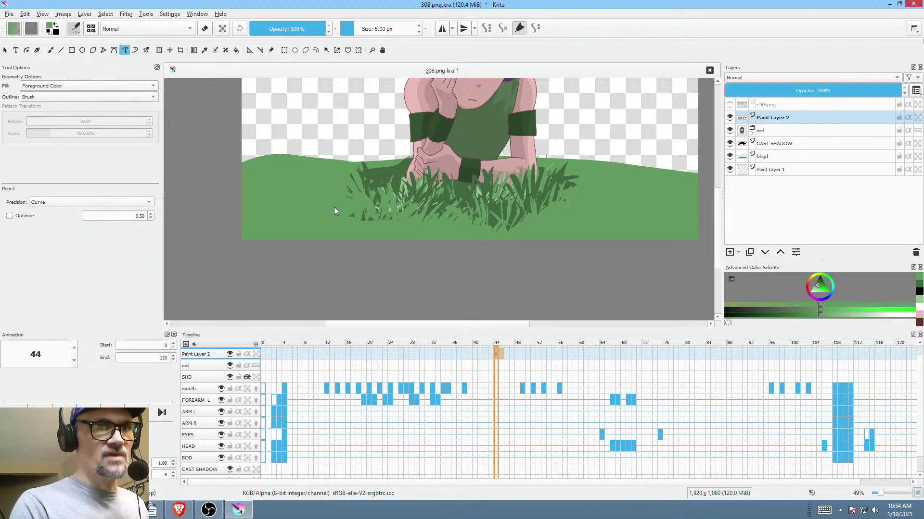
ctrl+click(379, 170)
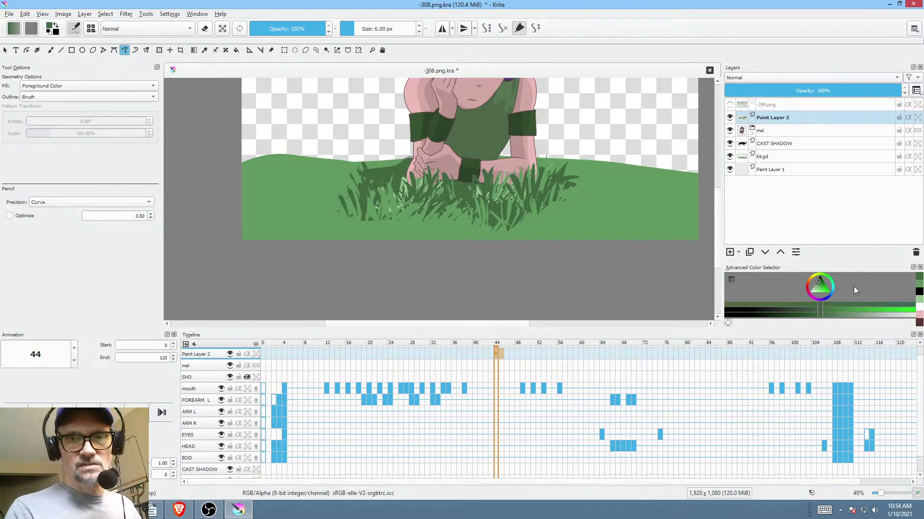
- Lower the brush opacity to 14% and paint faint dark green blades on the open grass left of the shadow
key(i)
key(i)
key(i)
key(i)
key(i)
key(i)
key(i)
key(i)
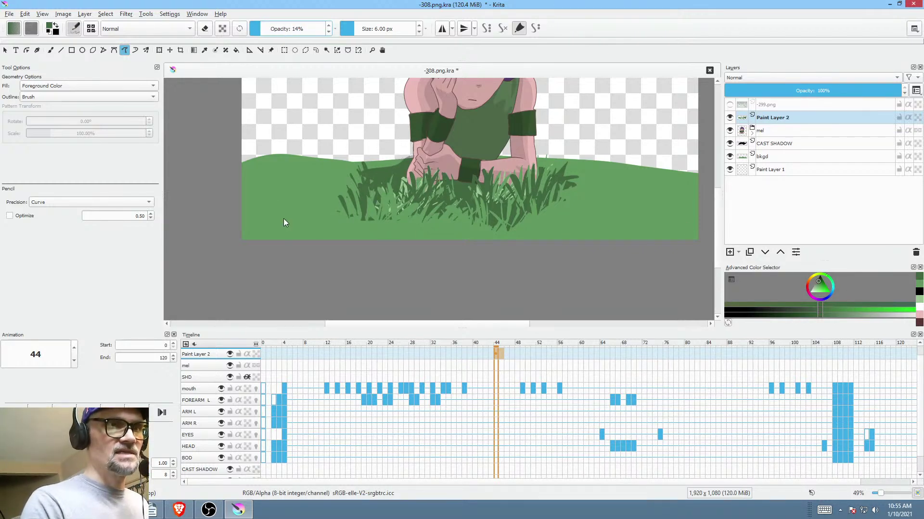
drag(284, 211, 305, 197)
- Raise the brush opacity to 53% and paint dark green grass tufts on the open ground at both sides of the character
key(o)
key(o)
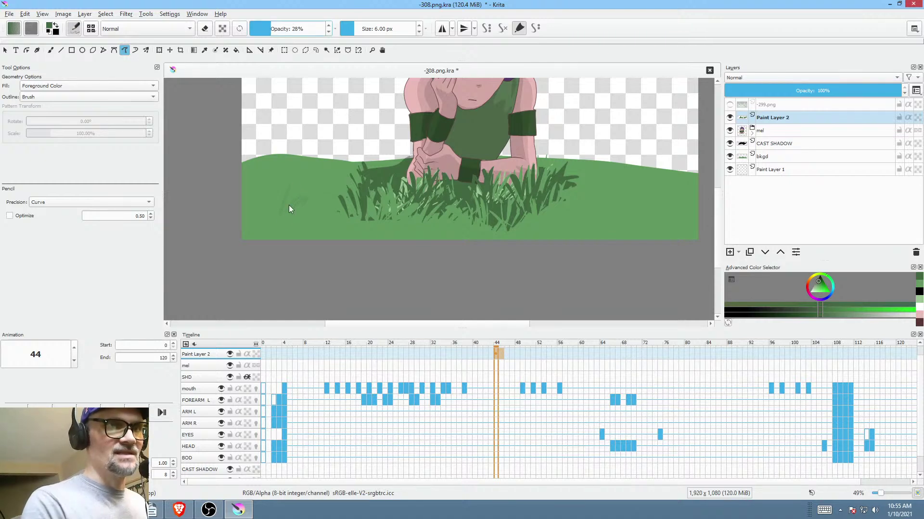
key(o)
key(o)
key(o)
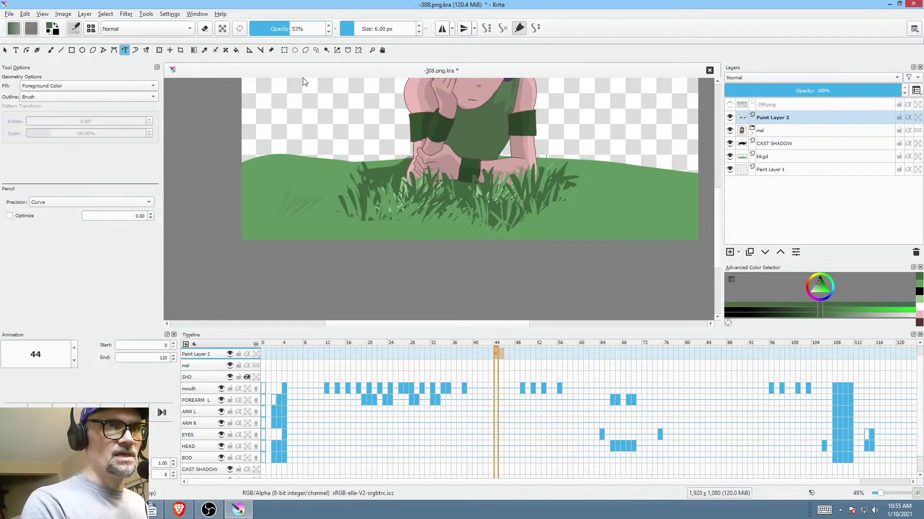
drag(289, 187, 276, 215)
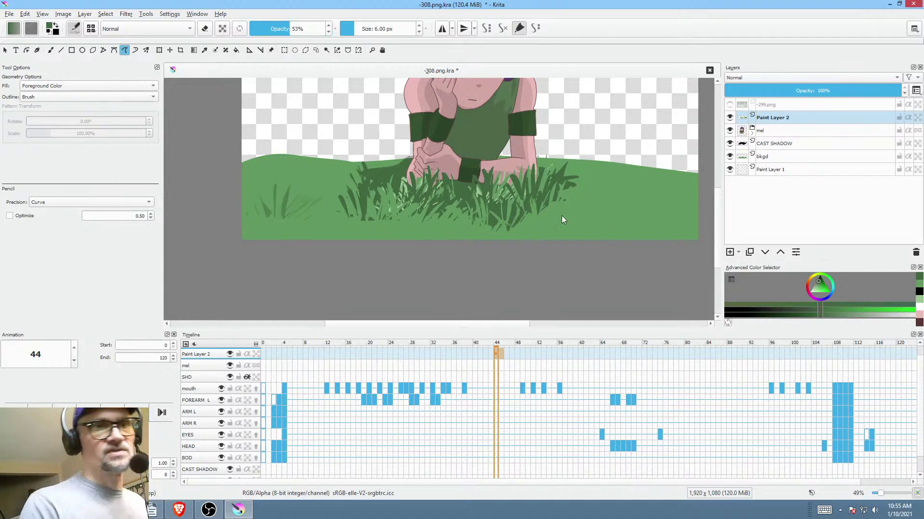
scroll(561, 216, up, 2)
scroll(561, 215, right, 3)
mouse_move(558, 246)
mouse_down()
mouse_move(564, 223)
mouse_move(576, 249)
mouse_up()
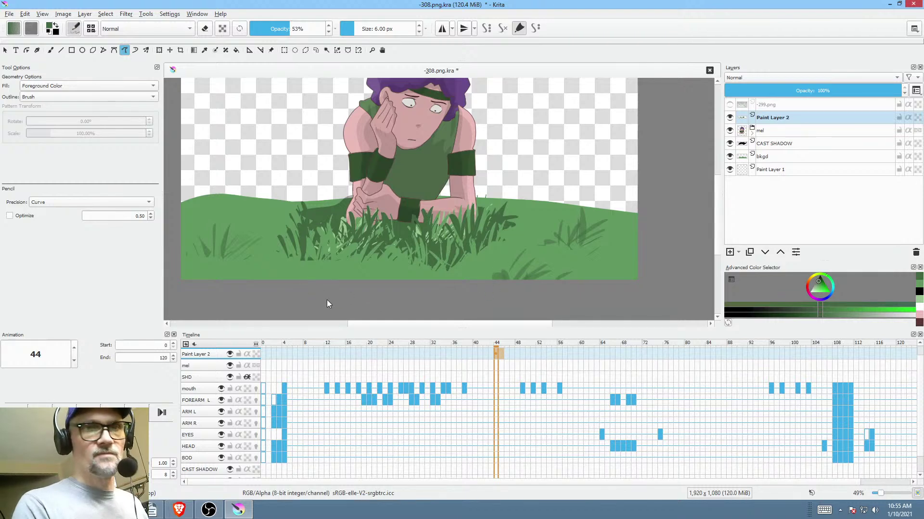
right_click(628, 237)
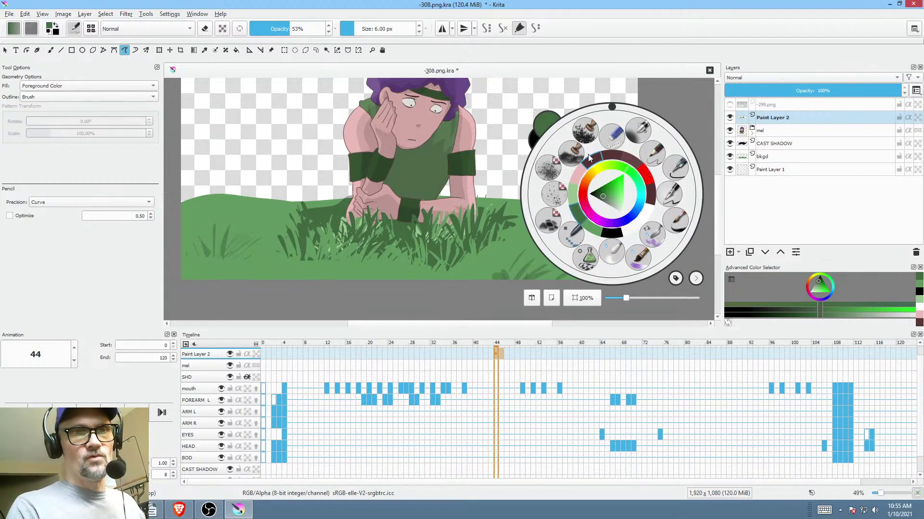
click(483, 243)
scroll(553, 245, down, 2)
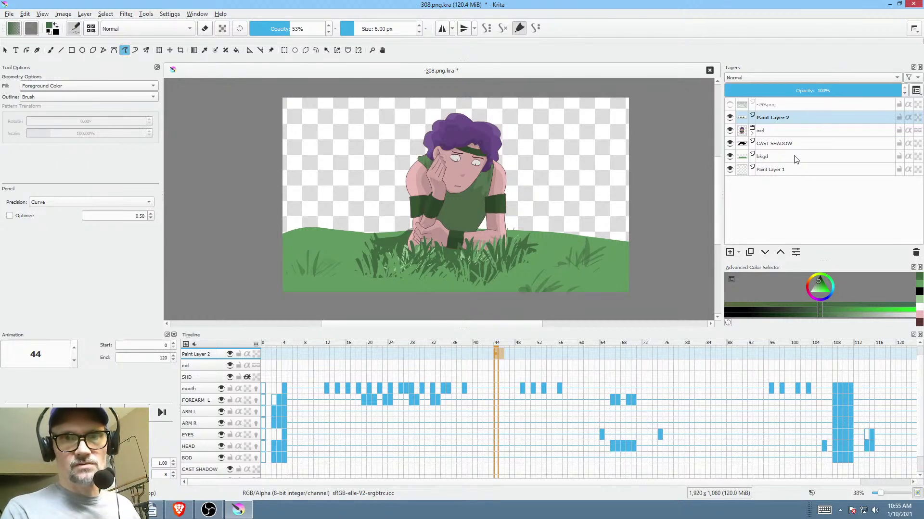
- Hide and show the bkgd layer to check what it contains
click(796, 158)
click(729, 158)
click(729, 157)
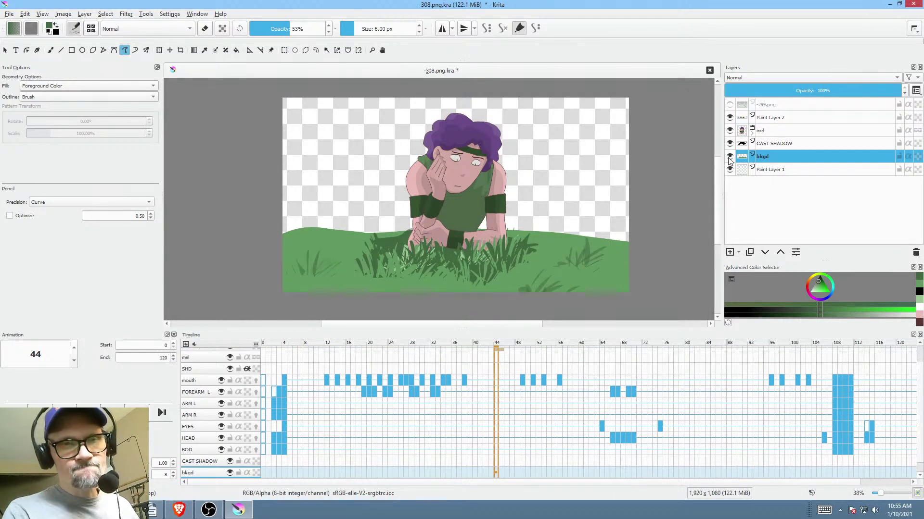
- Select Paint Layer 1 and choose a muted greyish brown as the painting color
click(778, 170)
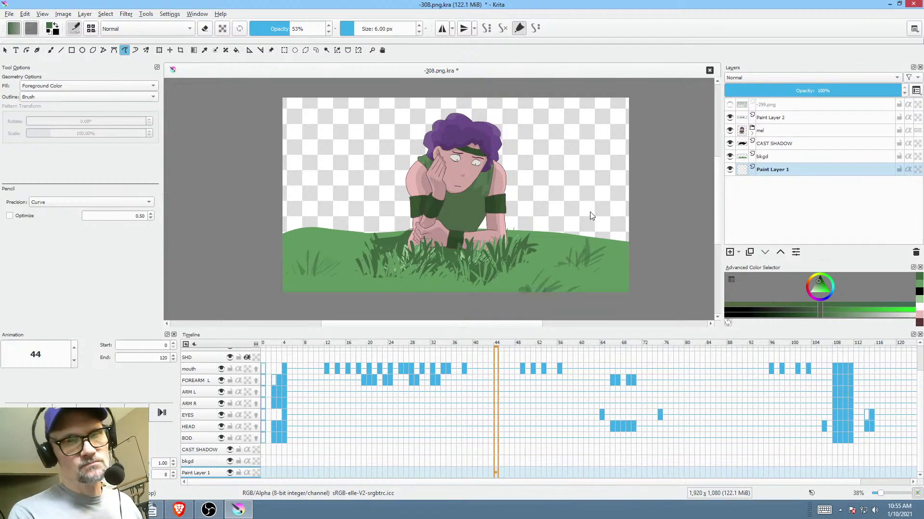
click(818, 288)
drag(832, 290, 828, 293)
drag(819, 291, 818, 289)
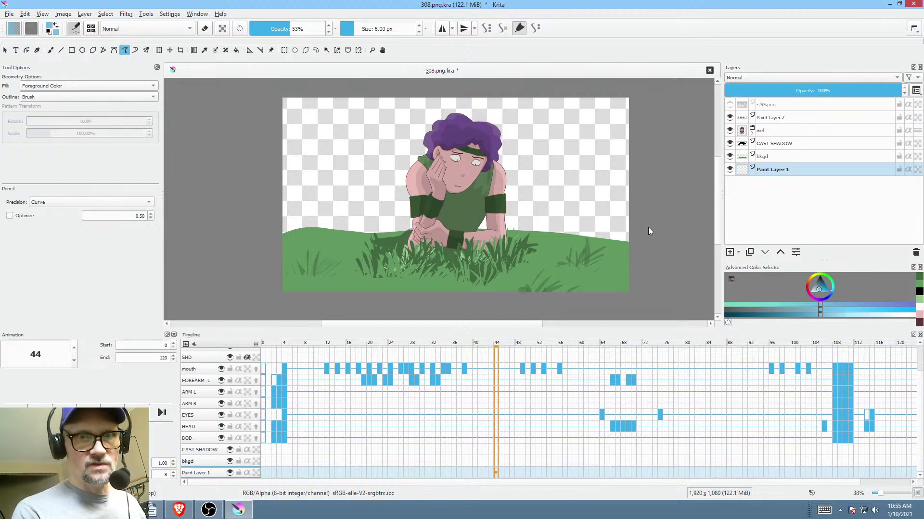
drag(813, 287, 815, 286)
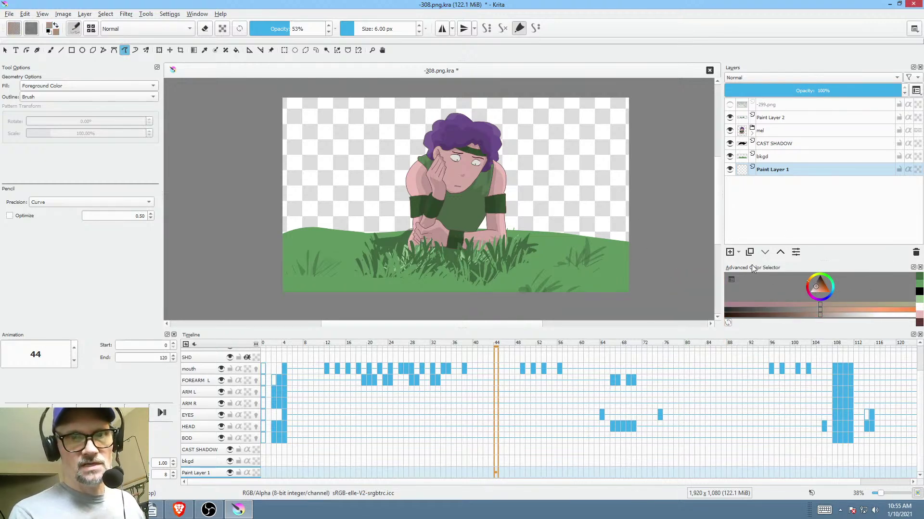
- Paint a filled brown distant hill band behind the green hill across the whole canvas, with brush opacity at 100%
mouse_move(645, 226)
mouse_down()
mouse_move(302, 225)
mouse_move(235, 239)
mouse_move(667, 254)
mouse_move(590, 213)
mouse_move(247, 235)
mouse_move(661, 247)
mouse_up()
key(o)
key(o)
key(o)
key(o)
key(o)
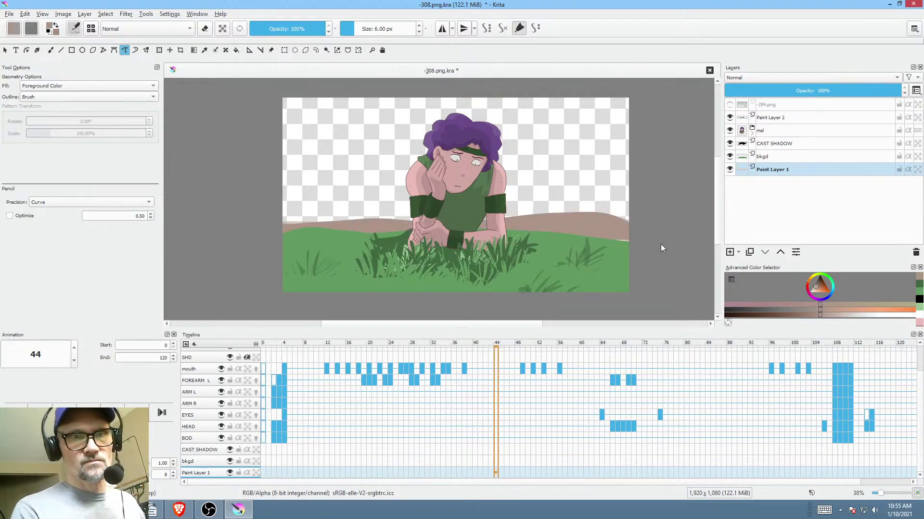
mouse_move(459, 229)
mouse_down()
mouse_move(260, 226)
mouse_move(489, 253)
mouse_move(643, 241)
mouse_up()
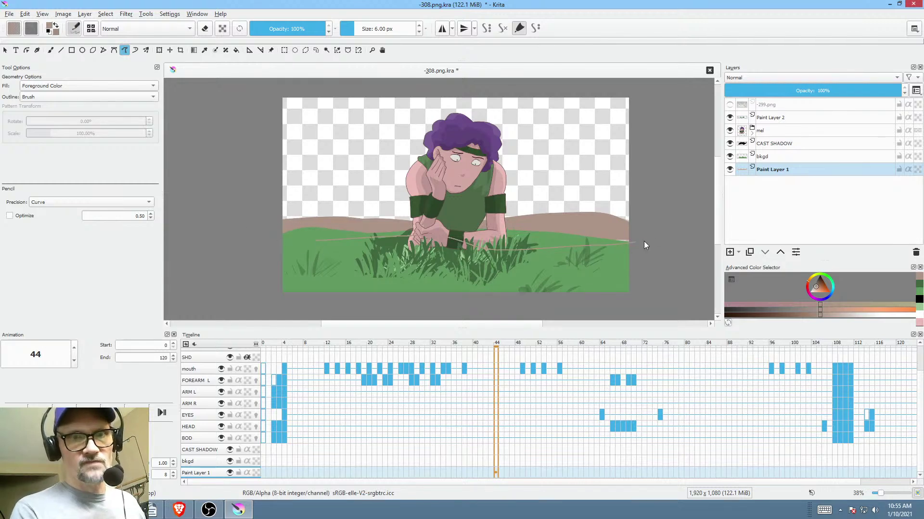
drag(531, 234, 380, 228)
drag(262, 221, 498, 255)
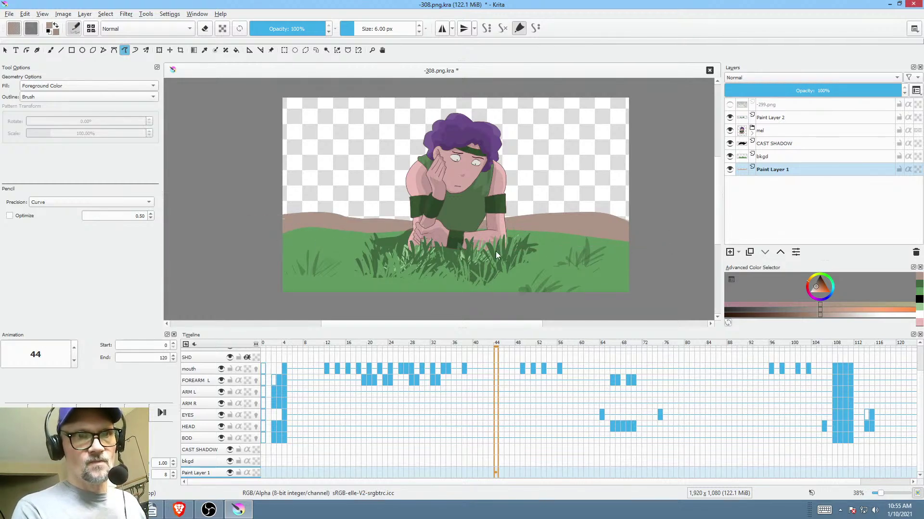
- Set the brush blending mode to Behind and choose a darker greyish brown
click(146, 29)
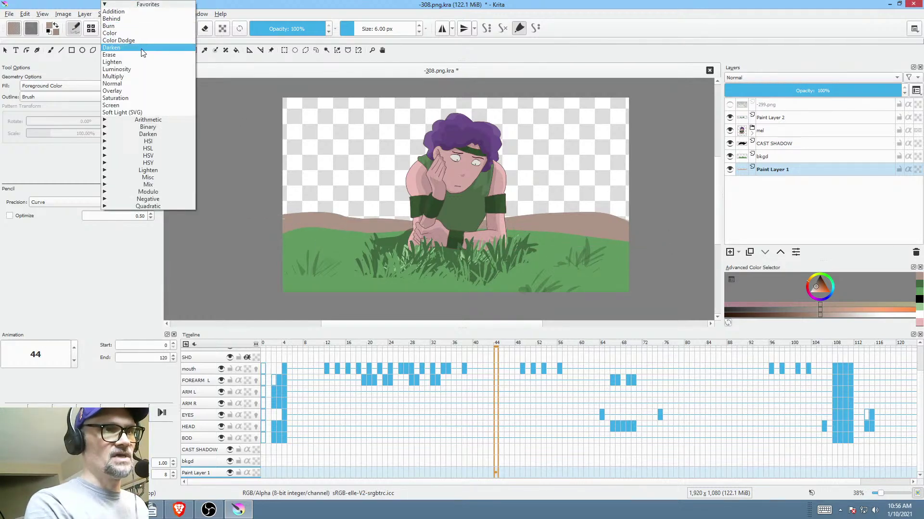
click(140, 19)
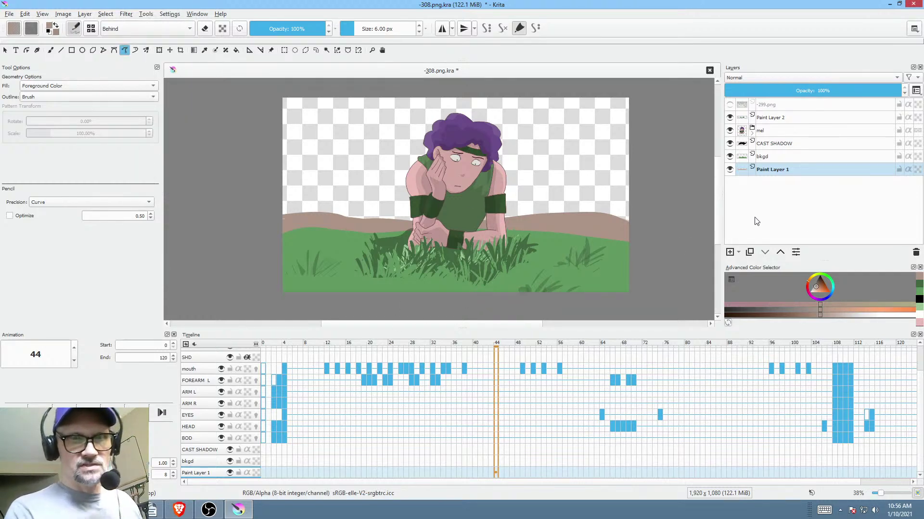
click(864, 318)
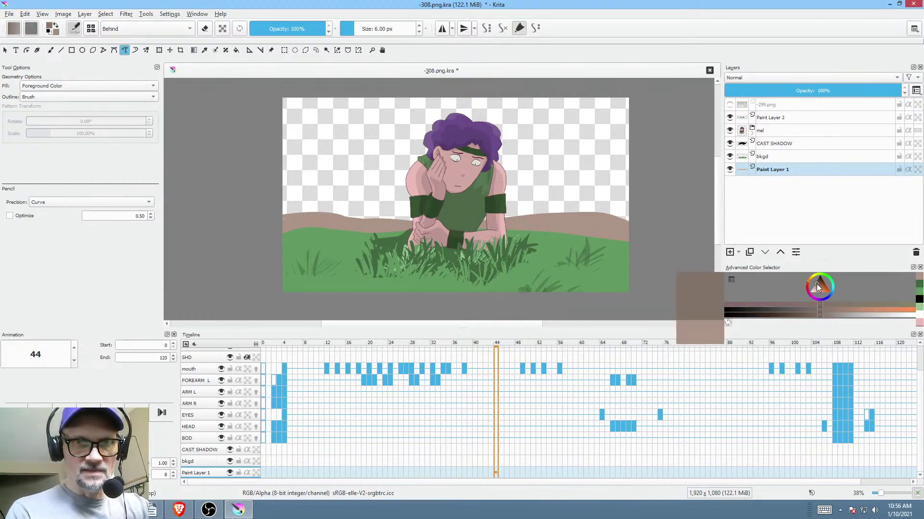
- Draw filled tree, trunk and spiky brush silhouettes rising behind the brown hill to the left of the character
mouse_move(300, 227)
mouse_down()
mouse_move(331, 146)
mouse_move(309, 161)
mouse_move(300, 154)
mouse_move(303, 108)
mouse_move(345, 101)
mouse_up()
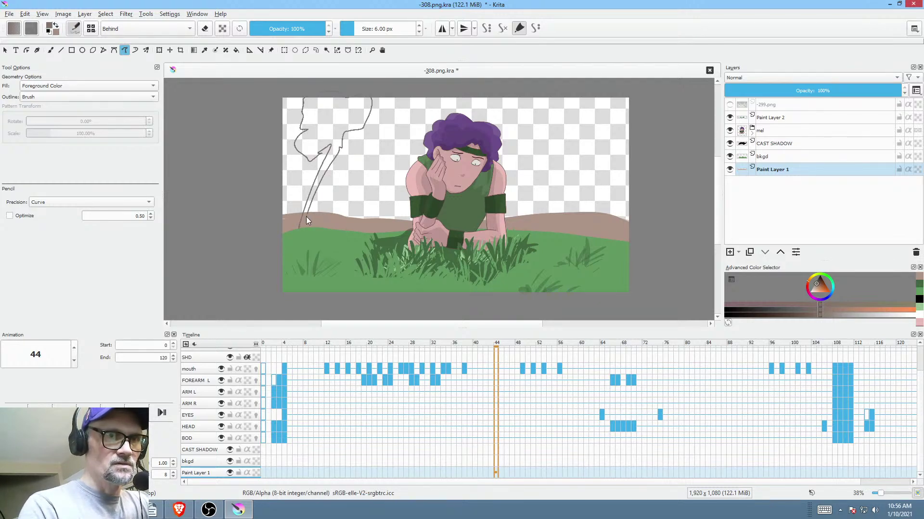
drag(305, 216, 308, 215)
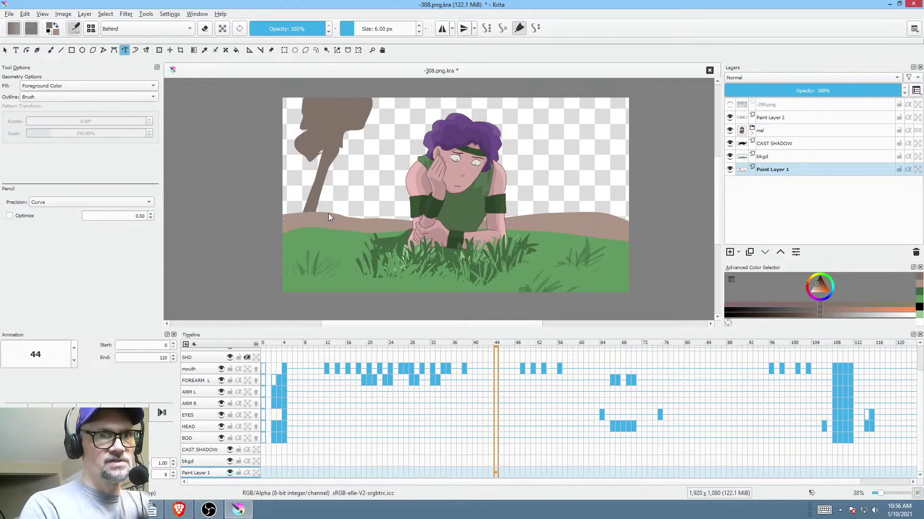
mouse_move(338, 145)
mouse_down()
mouse_move(337, 232)
mouse_move(342, 129)
mouse_move(345, 228)
mouse_move(342, 118)
mouse_move(340, 230)
mouse_move(343, 127)
mouse_move(352, 147)
mouse_move(344, 144)
mouse_move(346, 193)
mouse_move(355, 161)
mouse_move(364, 232)
mouse_move(327, 205)
mouse_move(352, 155)
mouse_up()
mouse_move(339, 146)
mouse_down()
mouse_move(357, 231)
mouse_move(360, 149)
mouse_up()
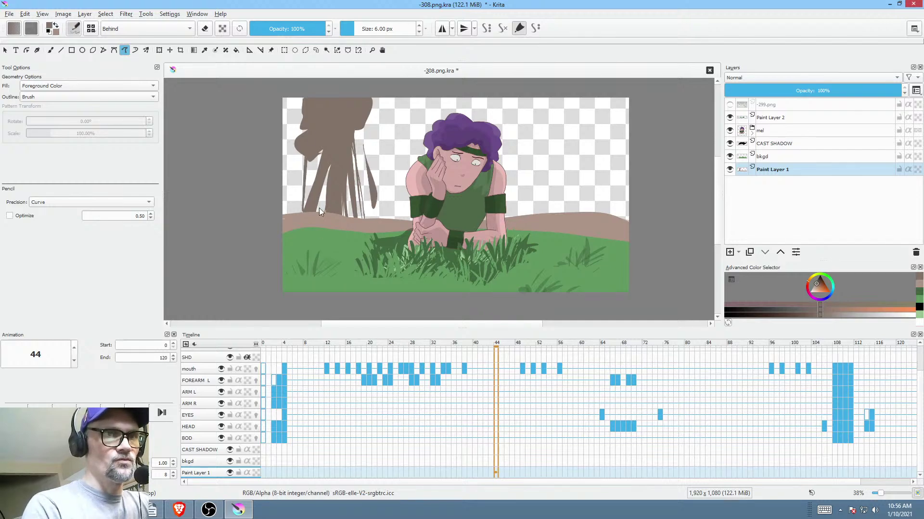
mouse_move(372, 180)
mouse_down()
mouse_move(365, 216)
mouse_move(385, 167)
mouse_move(379, 222)
mouse_move(360, 183)
mouse_move(352, 235)
mouse_move(354, 193)
mouse_move(368, 175)
mouse_move(350, 168)
mouse_up()
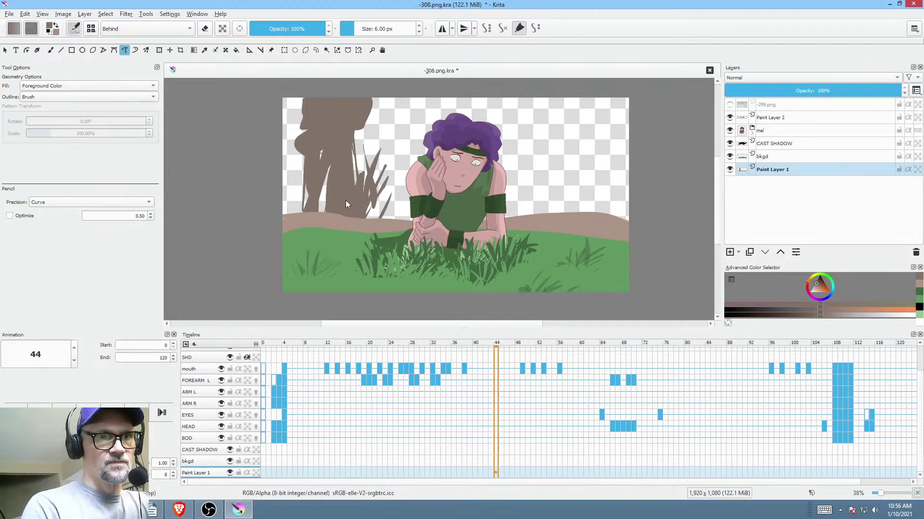
- Draw filled thin tree trunks and branches rising behind the brown hill to the right of the character
mouse_move(558, 220)
mouse_down()
mouse_move(577, 95)
mouse_move(562, 224)
mouse_up()
drag(624, 98, 588, 217)
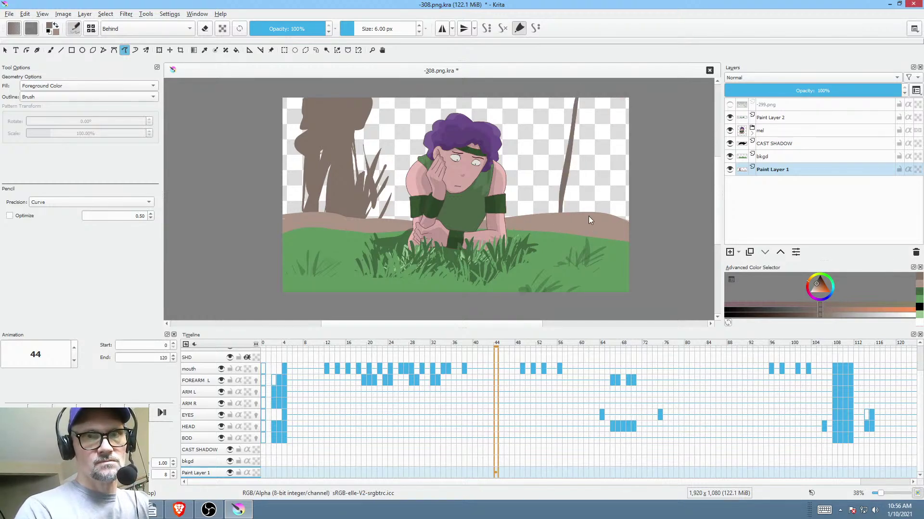
mouse_move(604, 127)
mouse_down()
mouse_move(619, 225)
mouse_move(583, 139)
mouse_move(592, 233)
mouse_move(555, 127)
mouse_move(569, 211)
mouse_up()
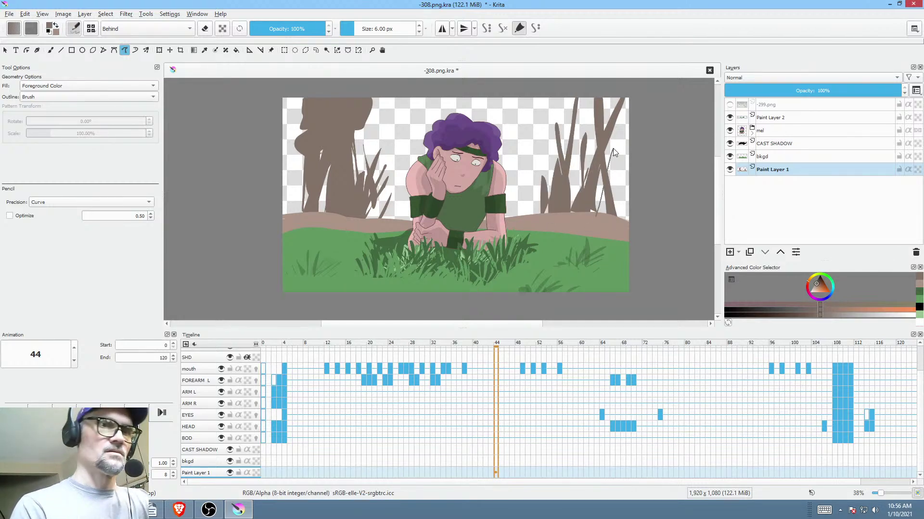
- Add a last trunk near the canvas's right edge and paint lighter brown highlight streaks on the trunks in Normal blending mode
mouse_move(613, 150)
mouse_down()
mouse_move(608, 231)
mouse_move(633, 130)
mouse_move(625, 169)
mouse_up()
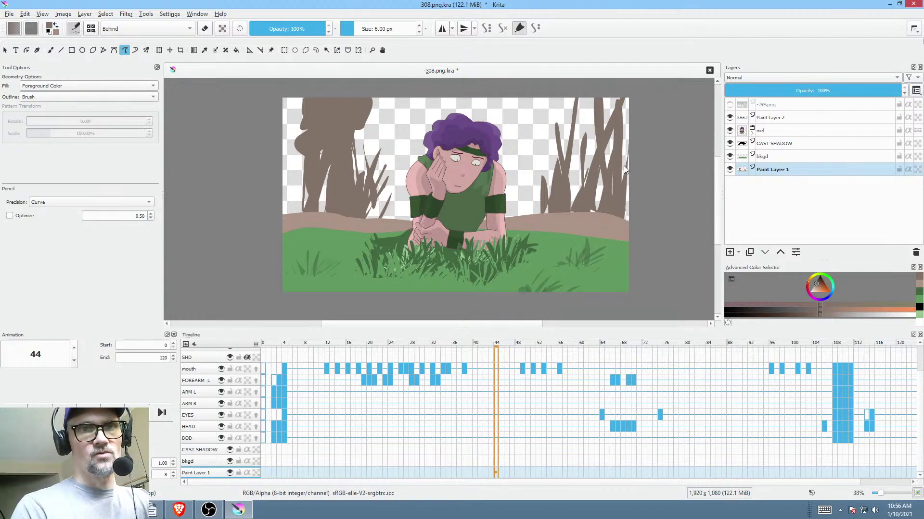
click(817, 287)
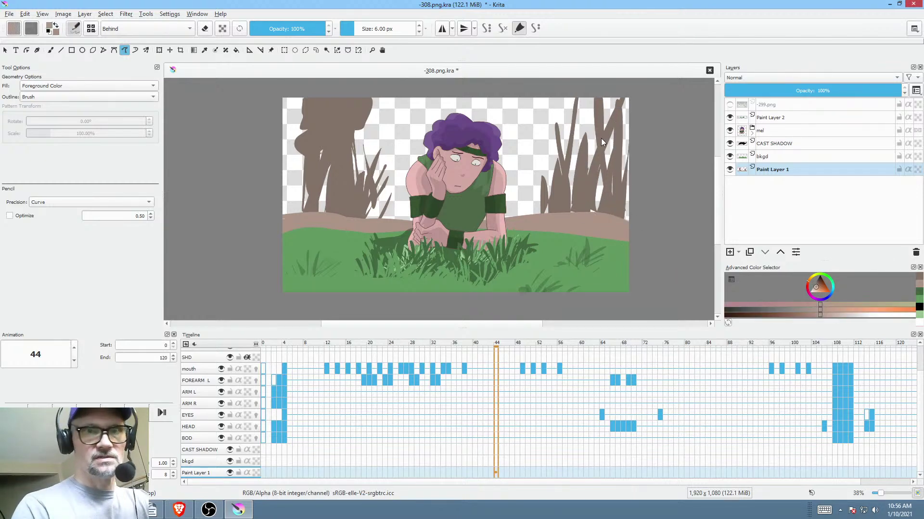
click(135, 30)
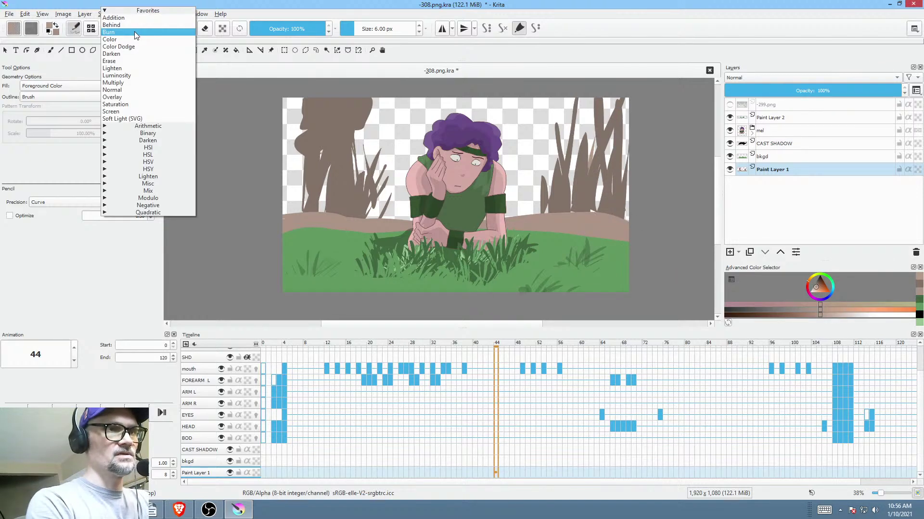
click(135, 92)
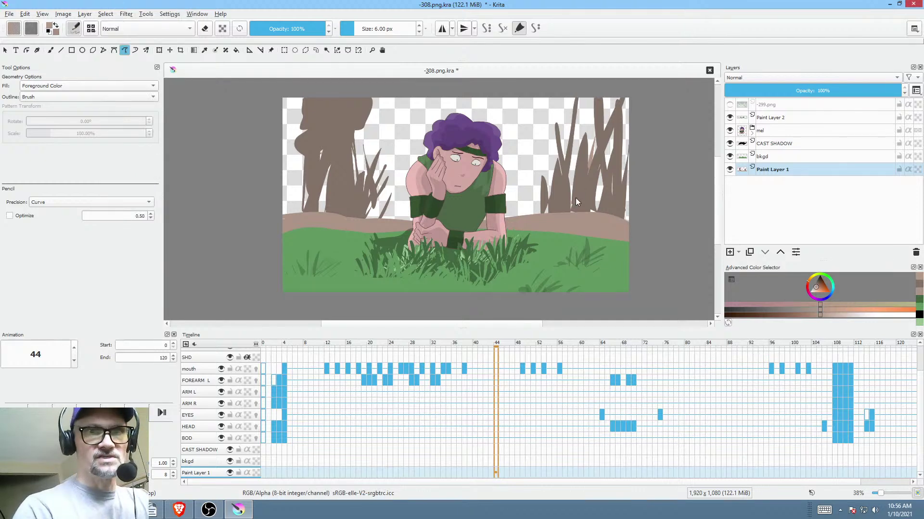
mouse_move(575, 198)
mouse_down()
mouse_move(589, 145)
mouse_move(587, 197)
mouse_move(608, 166)
mouse_up()
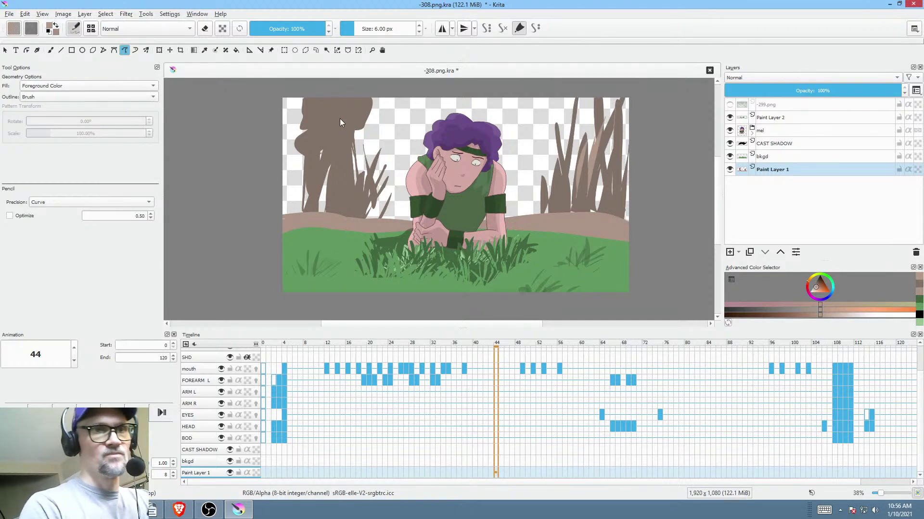
drag(342, 113, 350, 194)
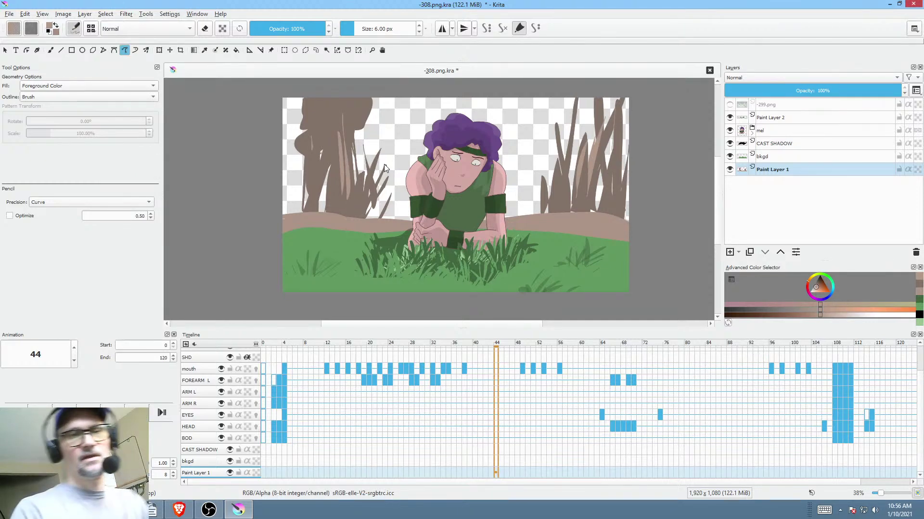
- Sample the dark green of the grass and paint leafy foliage over the tops of both tree groups with a leaf-textured brush
ctrl+click(394, 239)
right_click(611, 193)
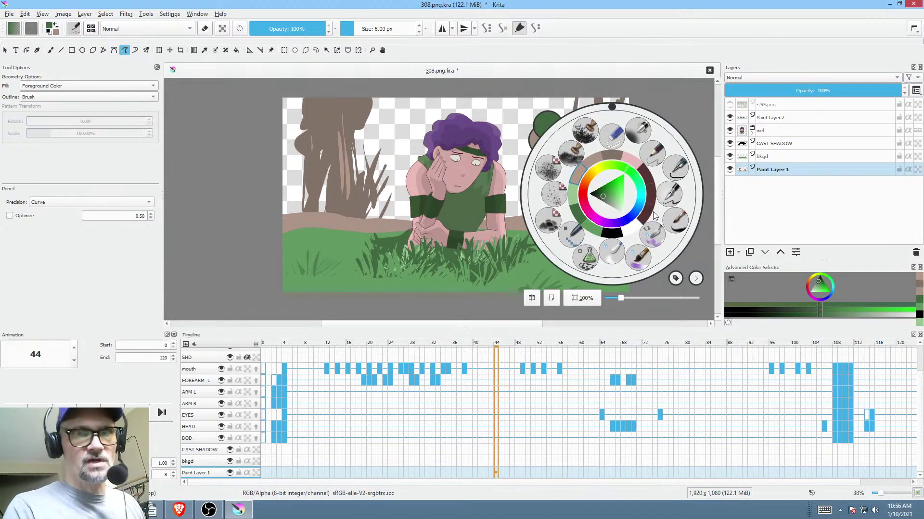
click(588, 132)
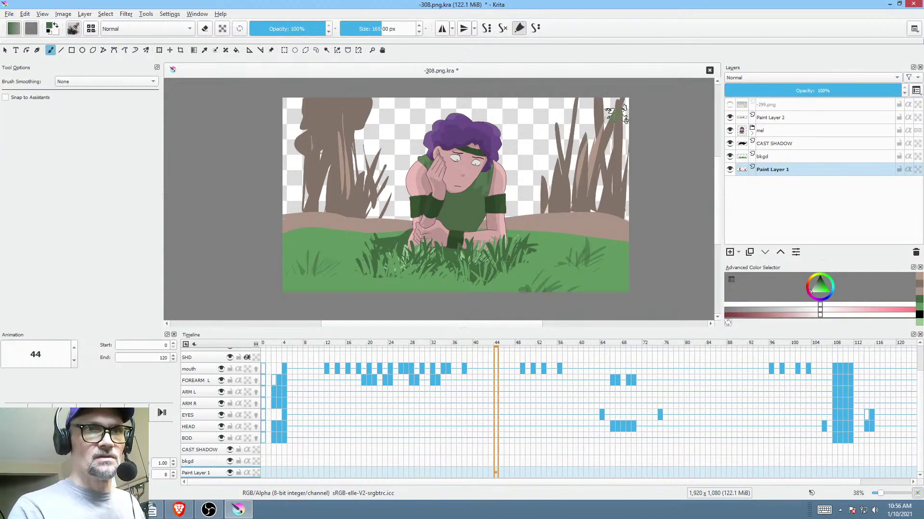
mouse_move(623, 111)
mouse_down()
mouse_move(606, 118)
mouse_move(618, 104)
mouse_move(510, 120)
mouse_move(568, 159)
mouse_move(623, 146)
mouse_move(590, 158)
mouse_up()
mouse_move(414, 104)
mouse_down()
mouse_move(353, 115)
mouse_move(385, 127)
mouse_move(332, 138)
mouse_move(303, 108)
mouse_move(293, 118)
mouse_move(308, 125)
mouse_move(321, 158)
mouse_move(404, 111)
mouse_move(419, 113)
mouse_up()
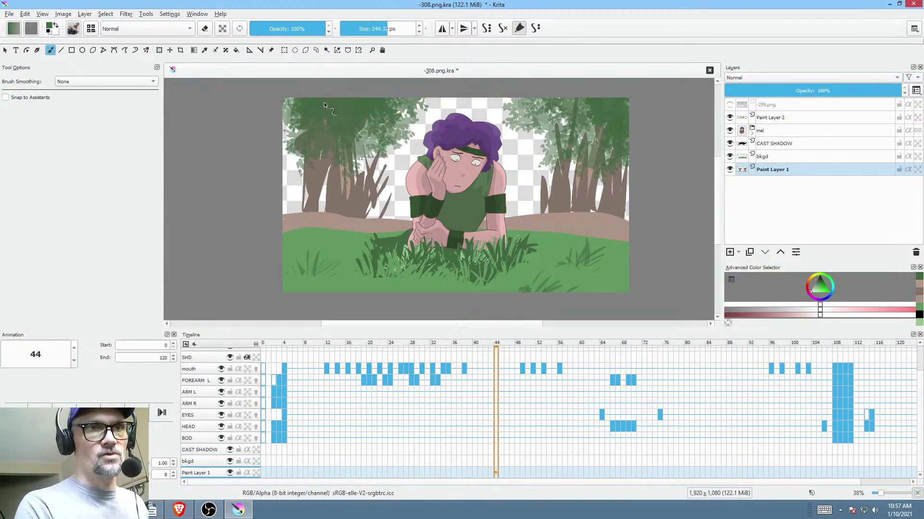
mouse_move(325, 104)
mouse_down()
mouse_move(272, 152)
mouse_move(493, 80)
mouse_move(390, 144)
mouse_move(423, 123)
mouse_up()
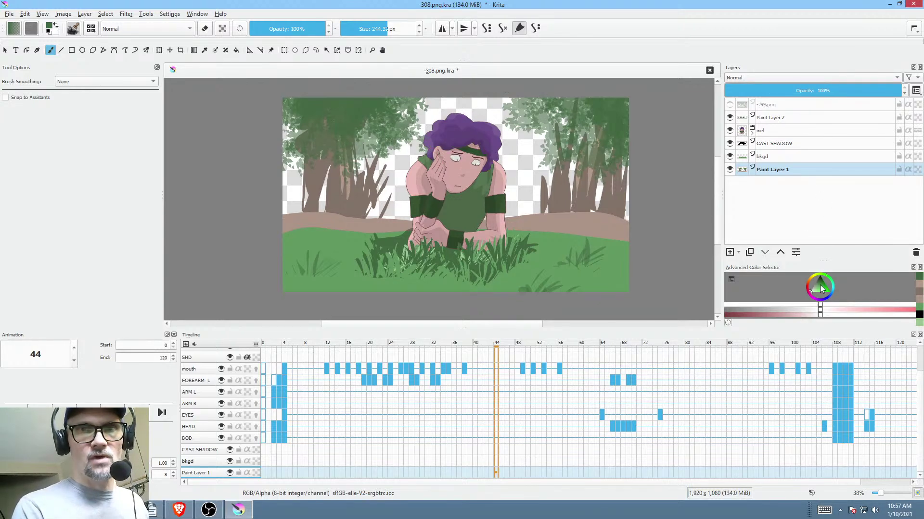
- Paint dark grey-green foliage behind the character's head and over the right-hand trees, undoing the last strokes that cover the trunks
drag(821, 288, 818, 283)
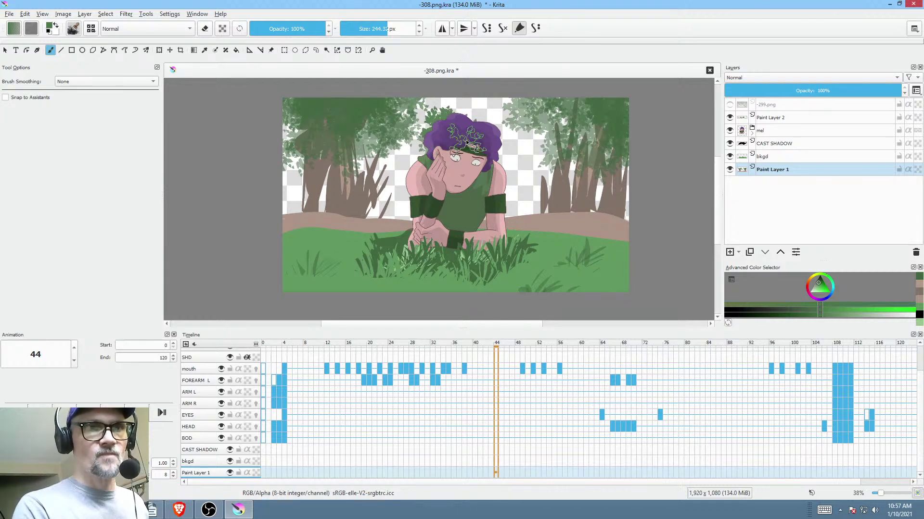
ctrl+click(508, 129)
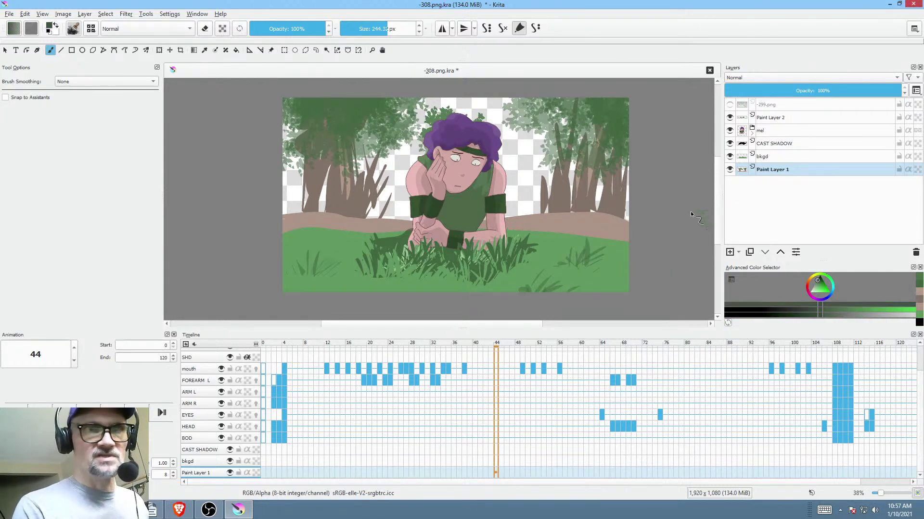
mouse_move(451, 122)
mouse_down()
mouse_move(470, 128)
mouse_move(467, 149)
mouse_move(440, 125)
mouse_move(442, 110)
mouse_move(412, 152)
mouse_move(438, 138)
mouse_move(439, 96)
mouse_move(468, 141)
mouse_move(406, 101)
mouse_move(495, 110)
mouse_move(479, 120)
mouse_move(471, 104)
mouse_move(502, 73)
mouse_move(521, 93)
mouse_move(510, 120)
mouse_move(528, 142)
mouse_move(516, 164)
mouse_move(555, 169)
mouse_move(542, 166)
mouse_move(584, 160)
mouse_move(597, 197)
mouse_move(627, 193)
mouse_move(630, 220)
mouse_up()
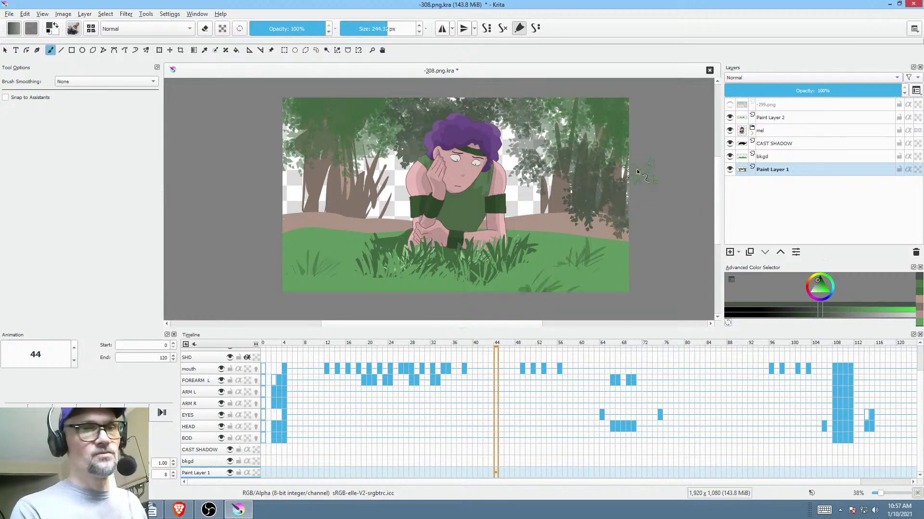
key(ctrl+z)
key(ctrl+z)
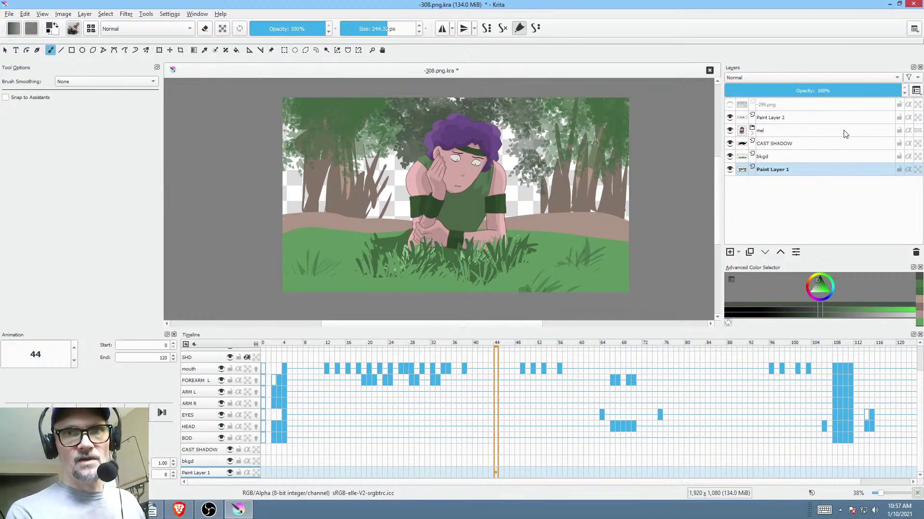
- Add a paint layer beneath Paint Layer 1 and paint dark grey-green foliage on it behind the trunks on both sides
click(730, 252)
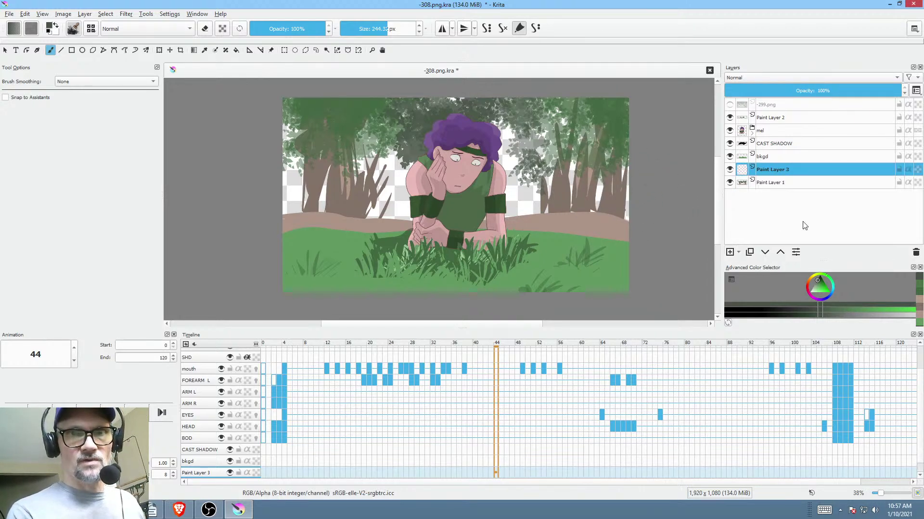
click(765, 252)
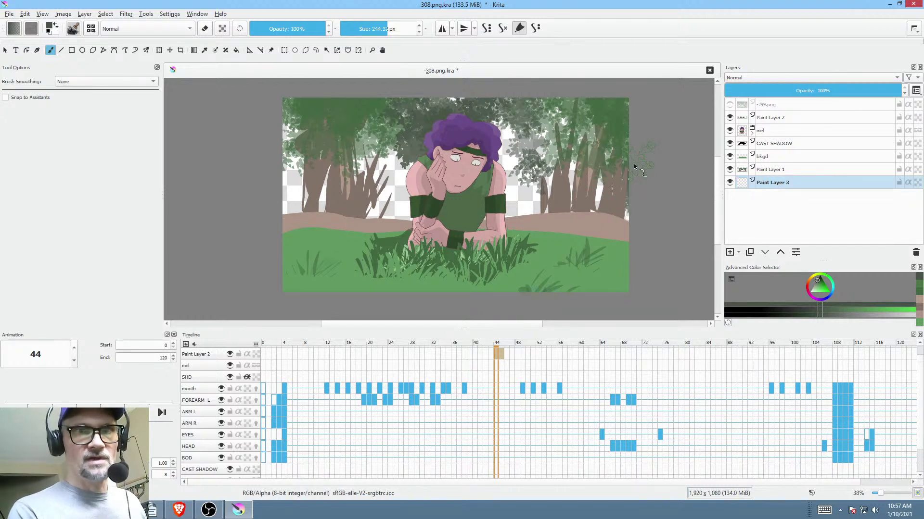
drag(816, 282, 817, 279)
drag(548, 154, 591, 151)
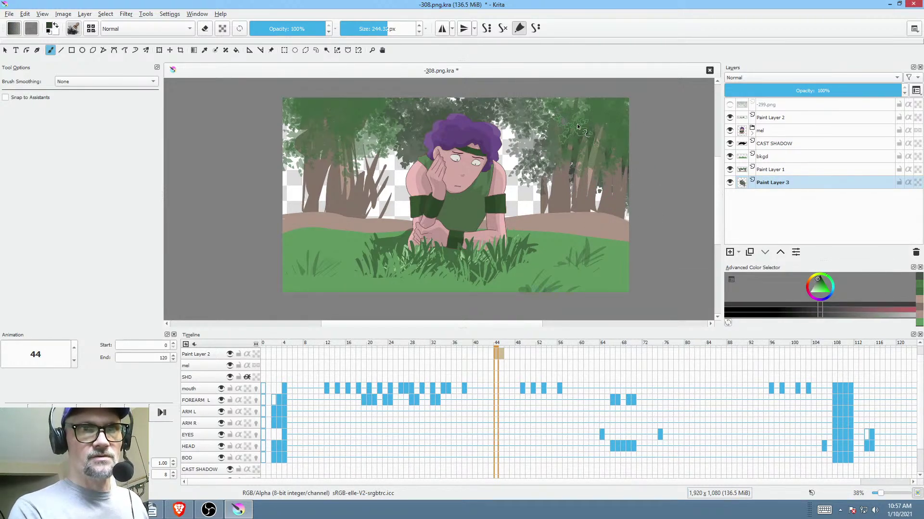
mouse_move(531, 147)
mouse_down()
mouse_move(524, 176)
mouse_move(510, 173)
mouse_move(568, 165)
mouse_move(605, 185)
mouse_up()
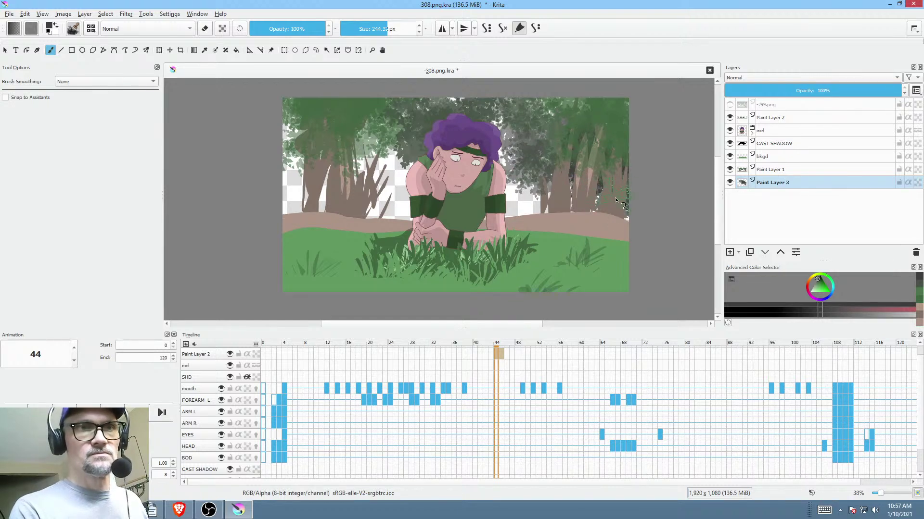
mouse_move(296, 159)
mouse_down()
mouse_move(319, 117)
mouse_move(270, 133)
mouse_move(308, 186)
mouse_move(346, 171)
mouse_move(376, 129)
mouse_move(333, 147)
mouse_move(319, 191)
mouse_move(275, 184)
mouse_move(269, 272)
mouse_move(375, 194)
mouse_move(266, 179)
mouse_move(253, 195)
mouse_up()
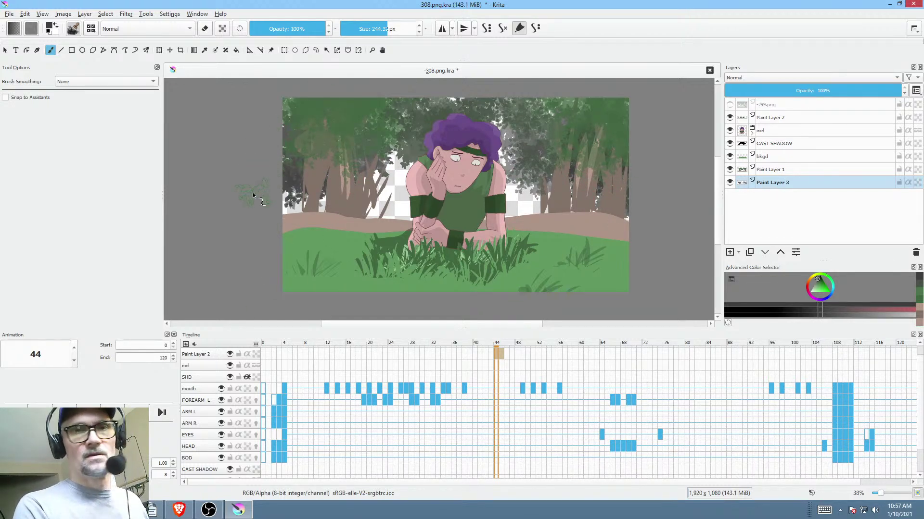
- Add a paint layer below Paint Layer 3 and group it with bkgd, Paint Layer 1 and Paint Layer 3
click(730, 252)
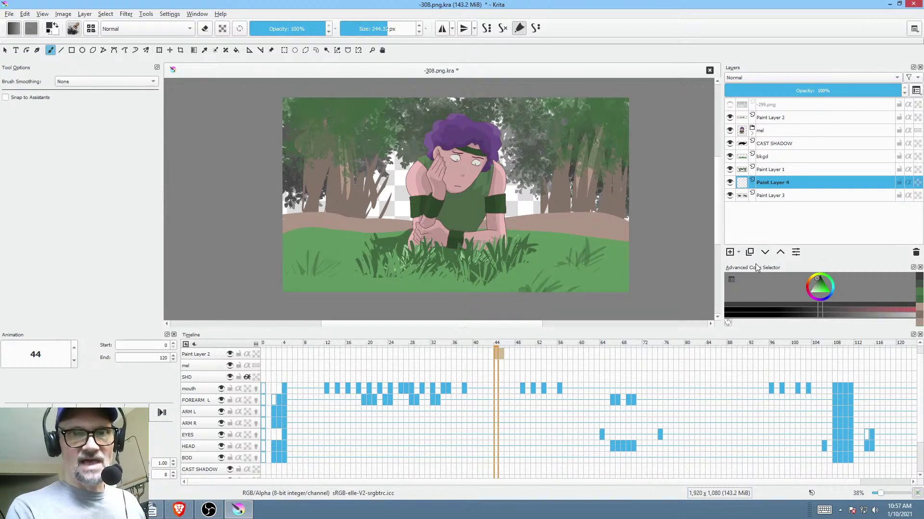
click(765, 252)
click(796, 160)
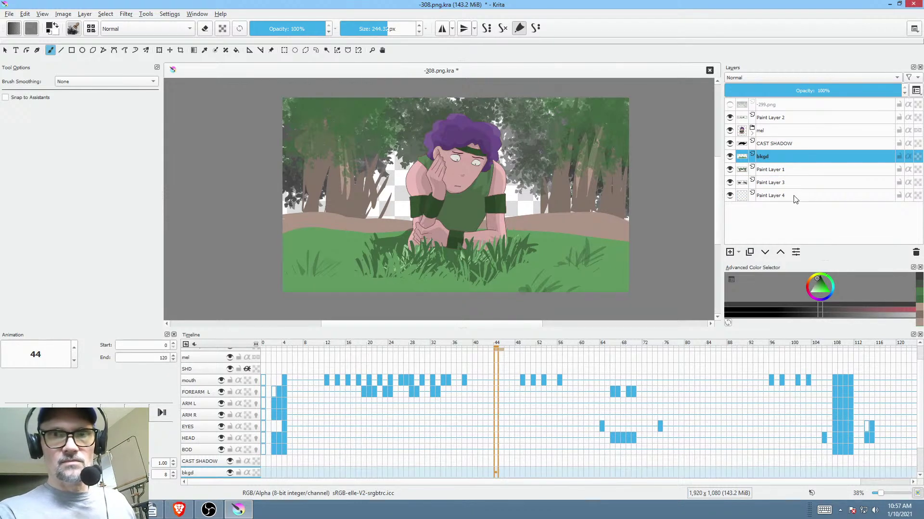
shift+click(793, 196)
key(ctrl+g)
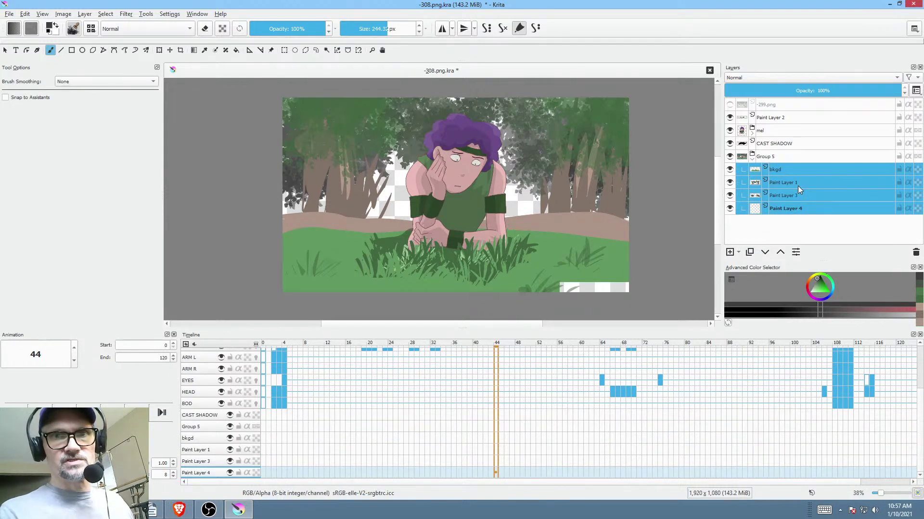
- Fill the empty sky behind the trees with pale blue on the bottom paint layer using the freehand path tool
click(796, 209)
click(820, 288)
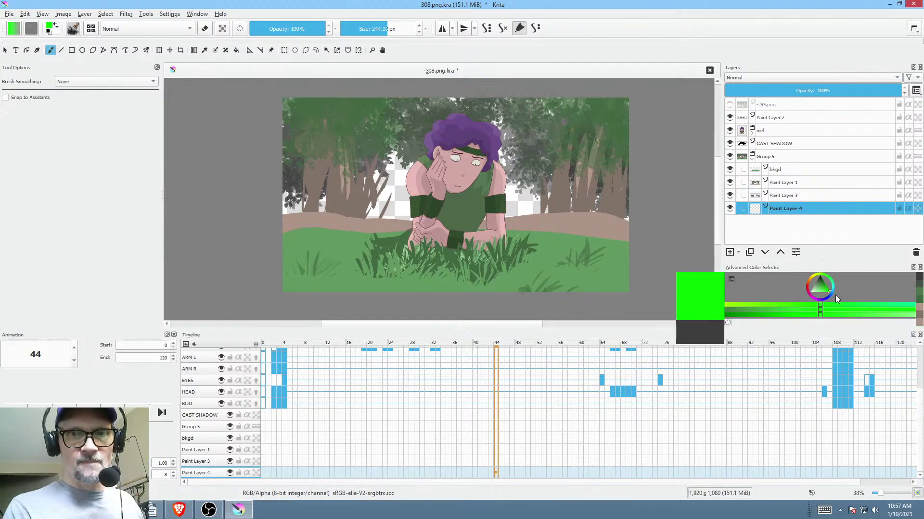
click(818, 309)
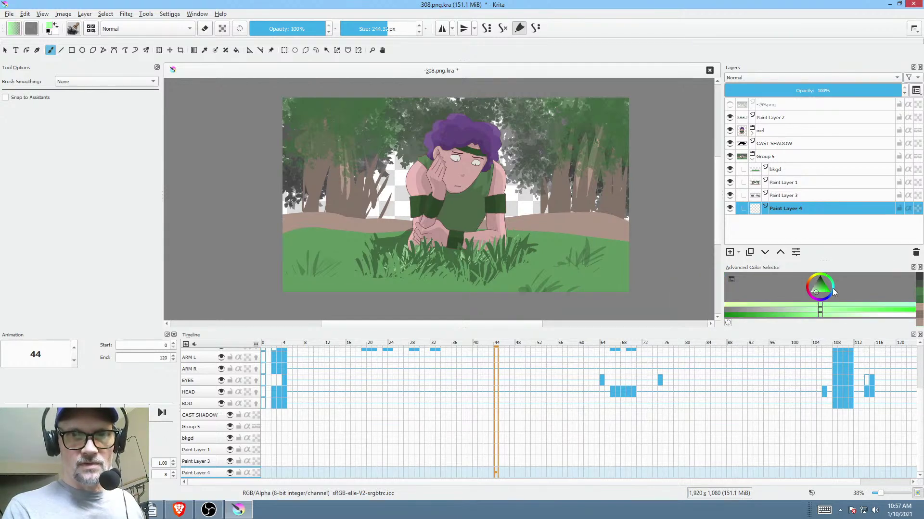
click(834, 290)
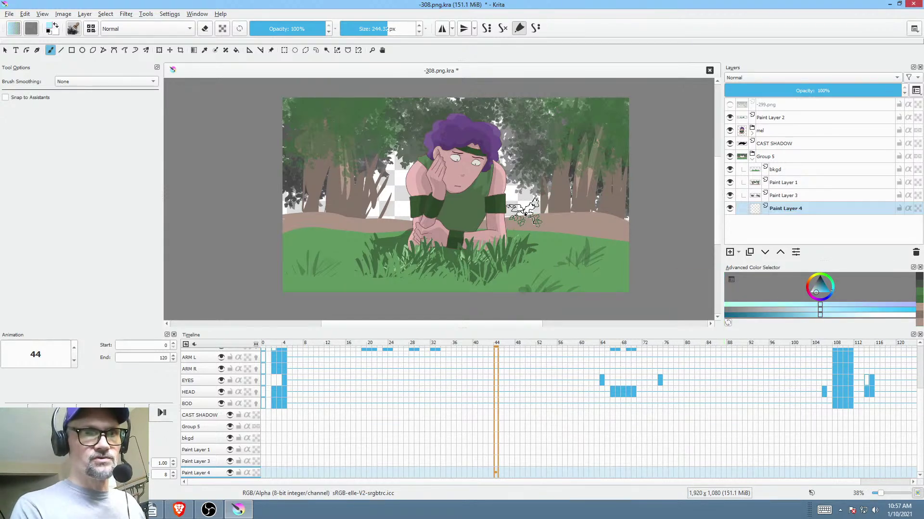
key(shift+b)
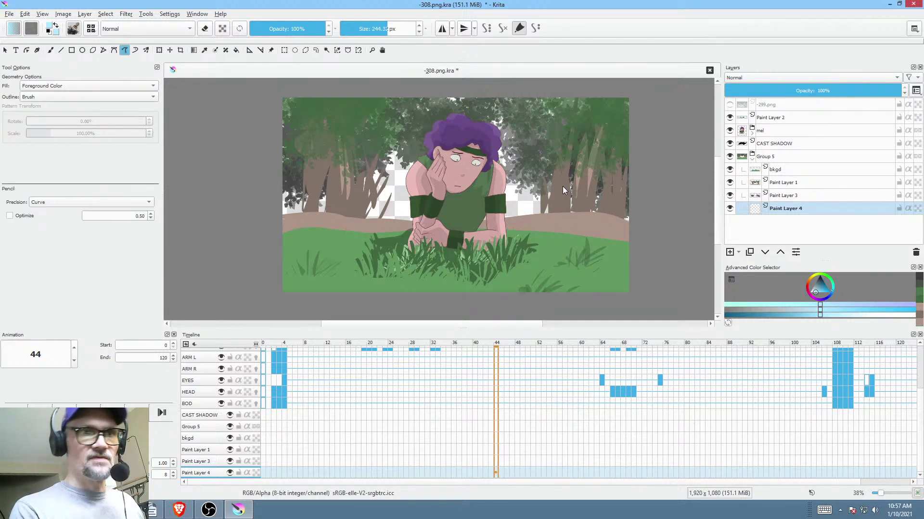
mouse_move(643, 115)
mouse_down()
mouse_move(222, 133)
mouse_move(616, 238)
mouse_move(665, 161)
mouse_up()
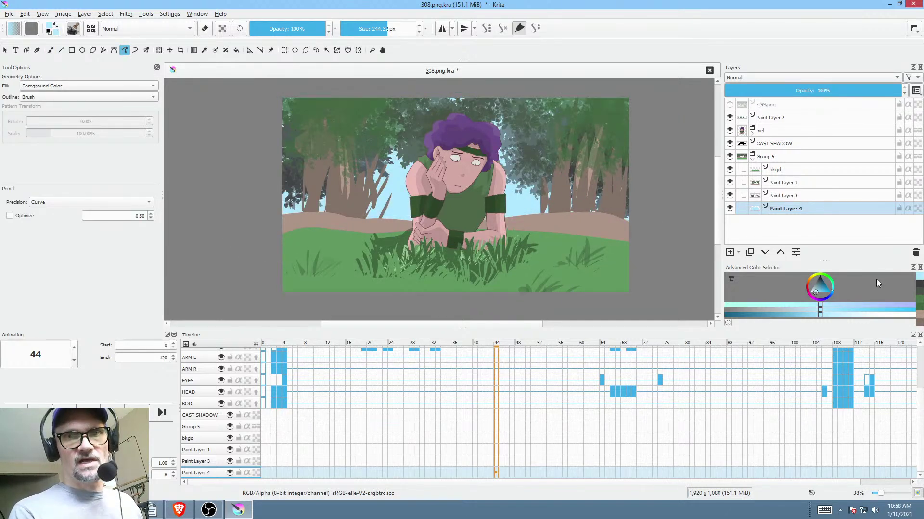
- Shade the upper sky behind the trees with a darker greyish blue using a soft 600 px brush
click(820, 288)
drag(821, 287, 812, 292)
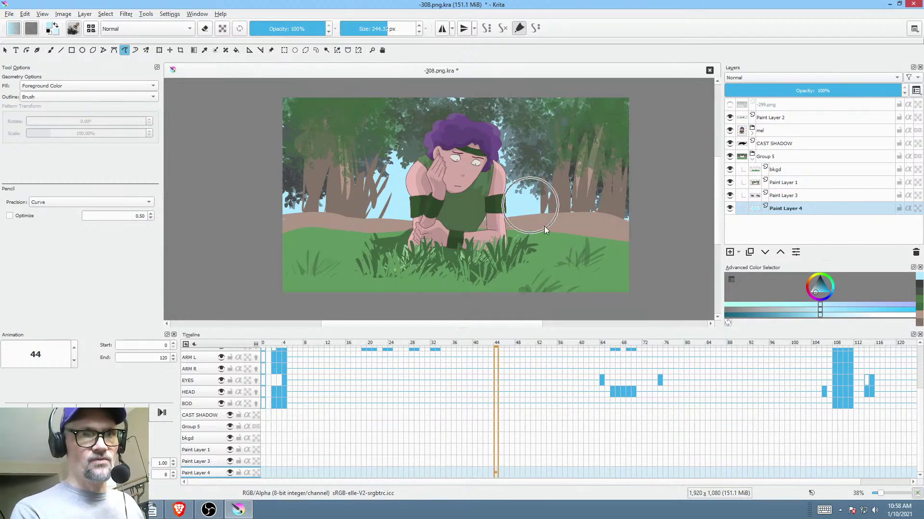
click(818, 291)
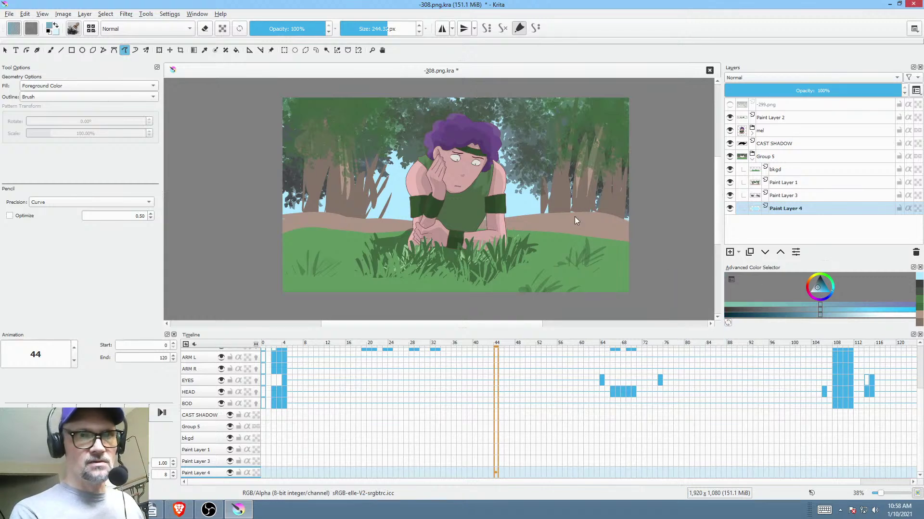
right_click(575, 198)
click(603, 131)
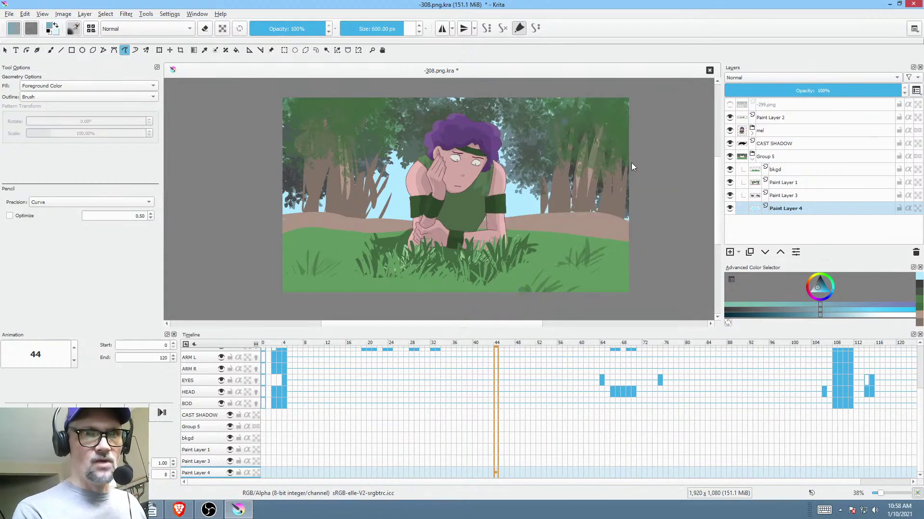
key(b)
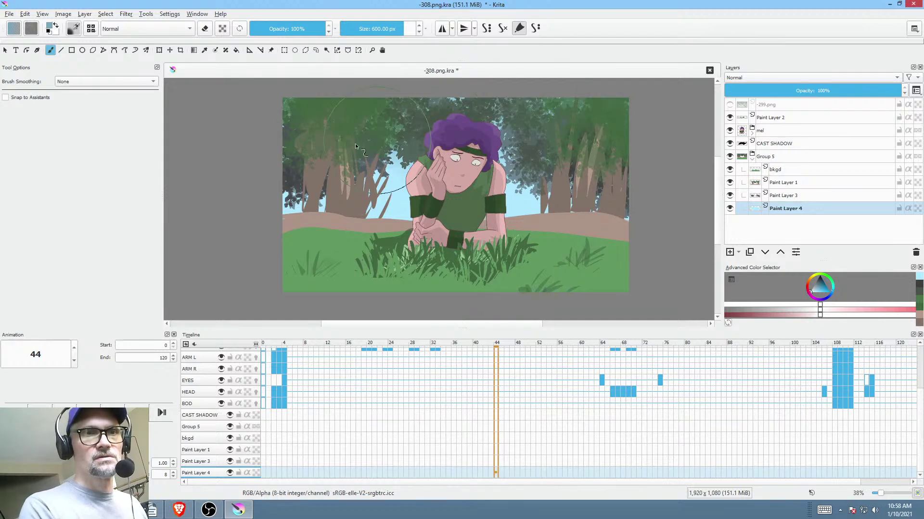
drag(553, 144, 625, 146)
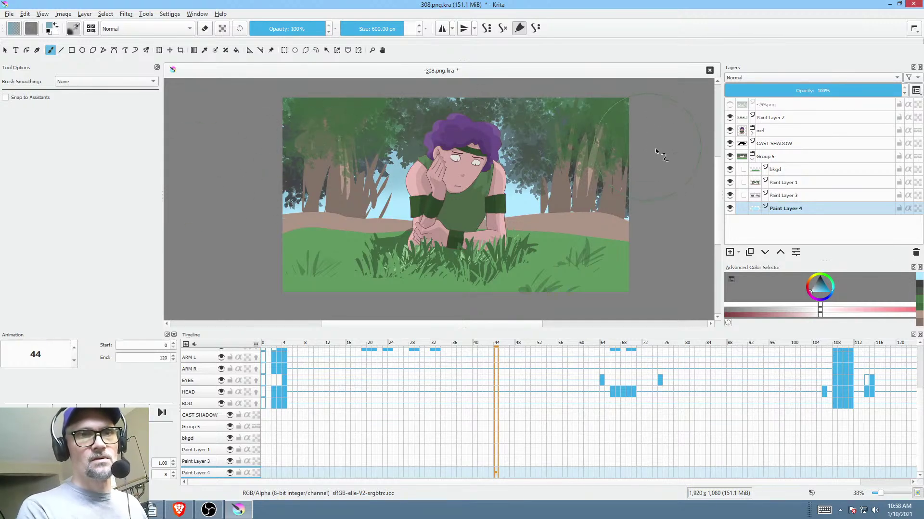
- Adjust the brush colour to a muted medium blue and deepen the sky between the trees with it
click(816, 292)
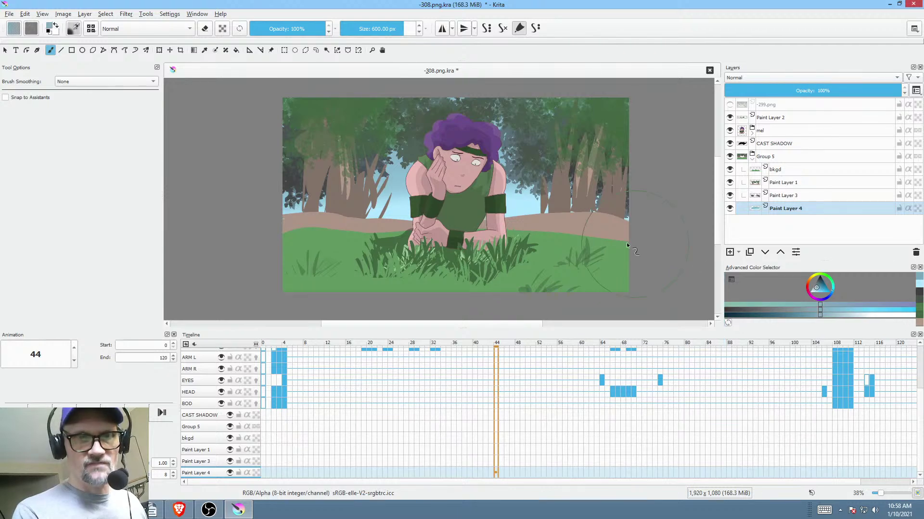
click(818, 292)
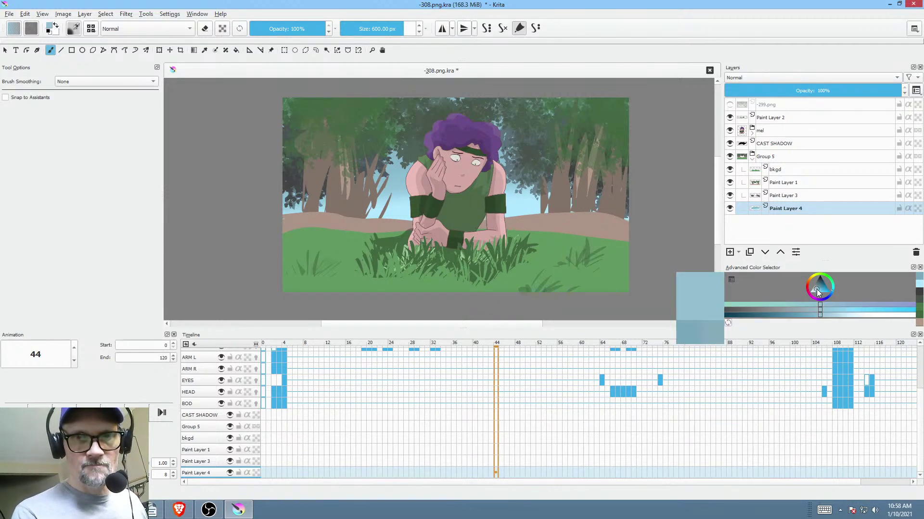
drag(818, 293, 820, 293)
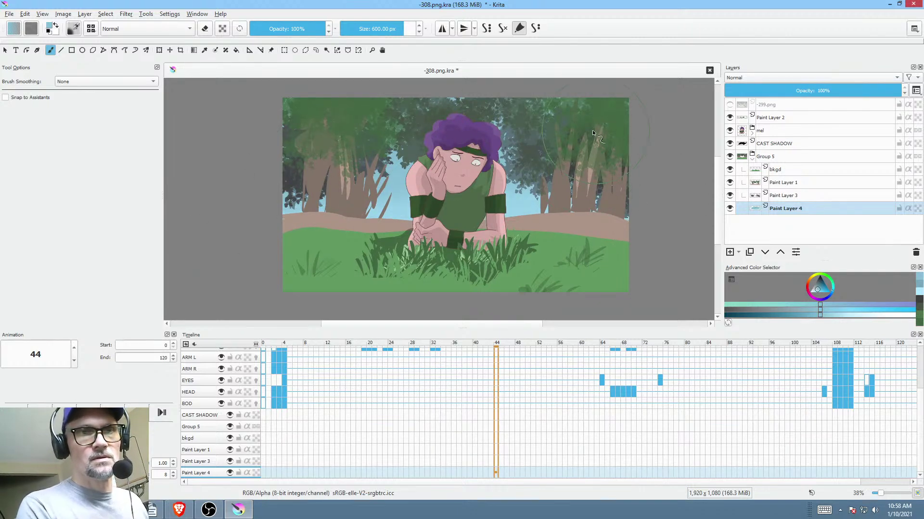
- Tone down the sky behind the trees with a greyer blue using the soft 600 px brush on Paint Layer 4
drag(604, 97, 614, 175)
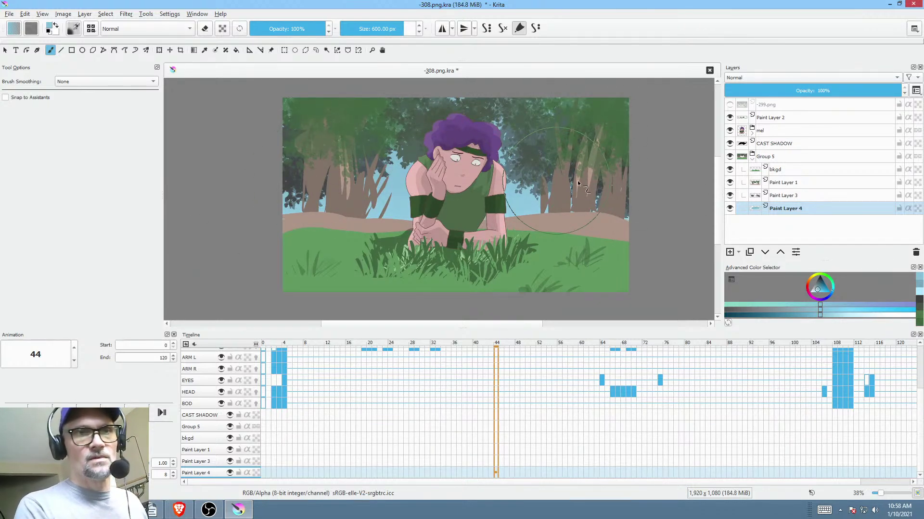
click(816, 285)
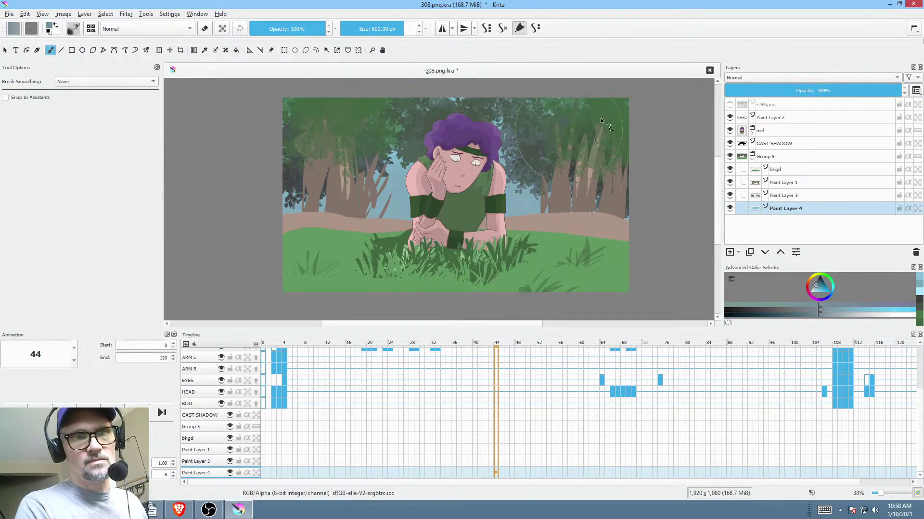
drag(242, 257, 479, 250)
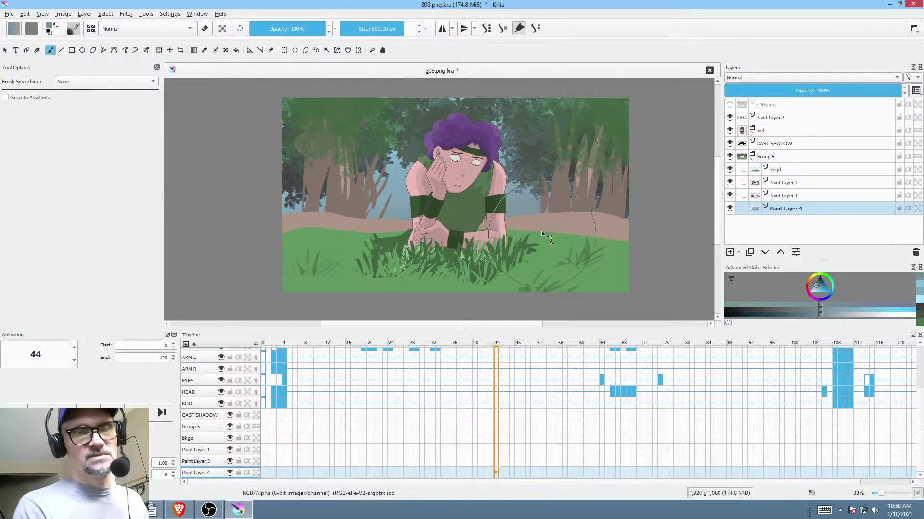
- Switch to a smaller hard-edged brush, size it to 41.76 px and choose a dark slate blue
right_click(588, 195)
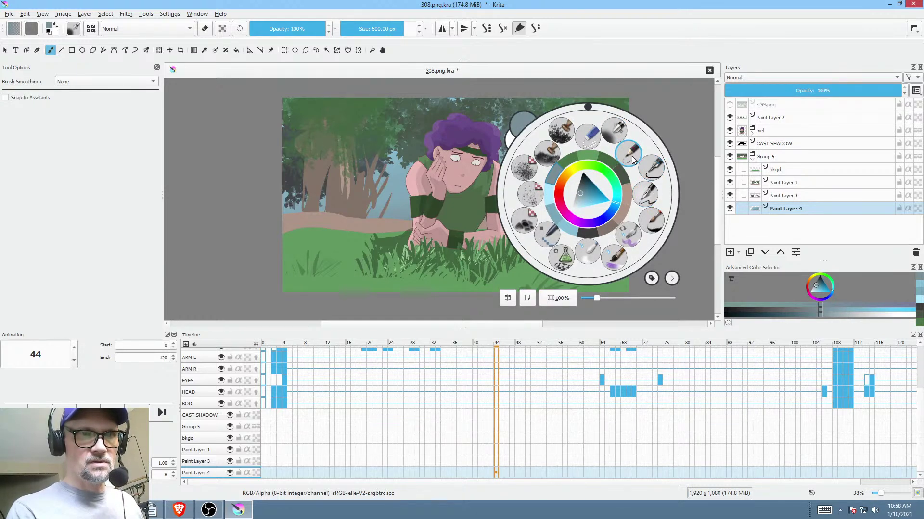
click(647, 194)
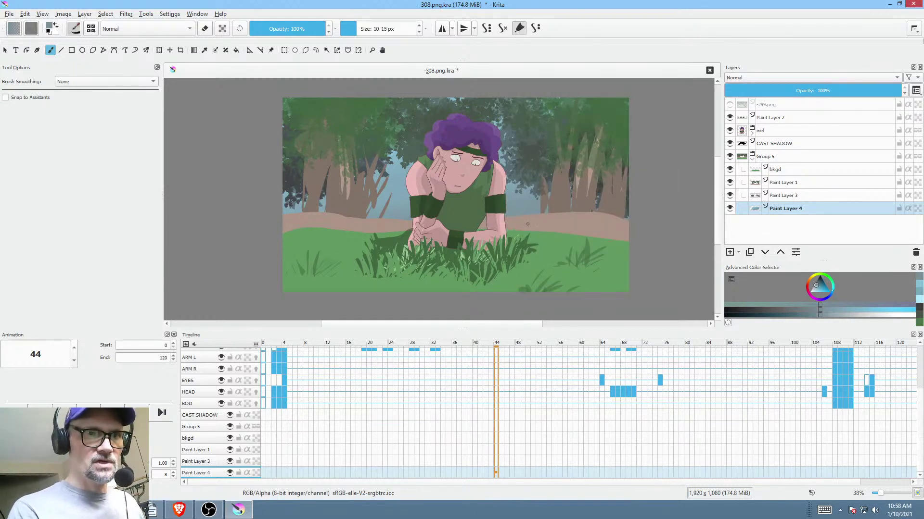
drag(528, 224, 536, 223)
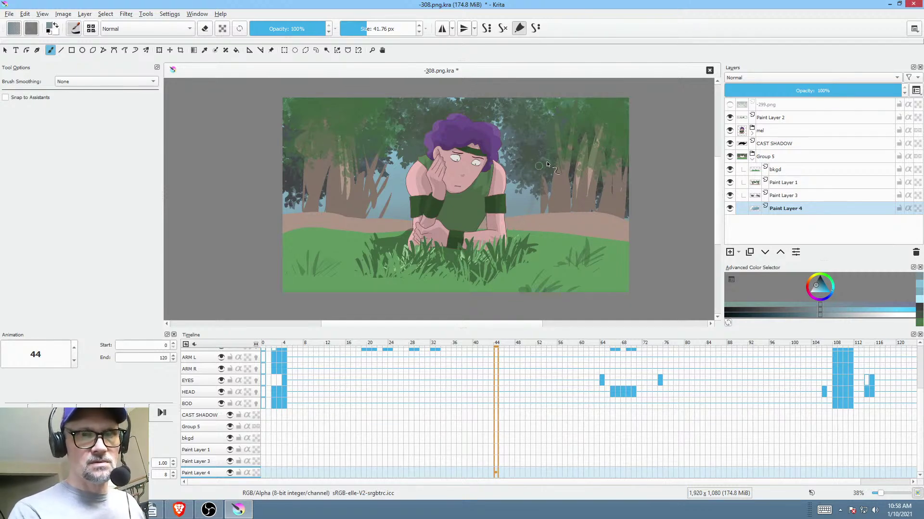
drag(822, 282, 819, 284)
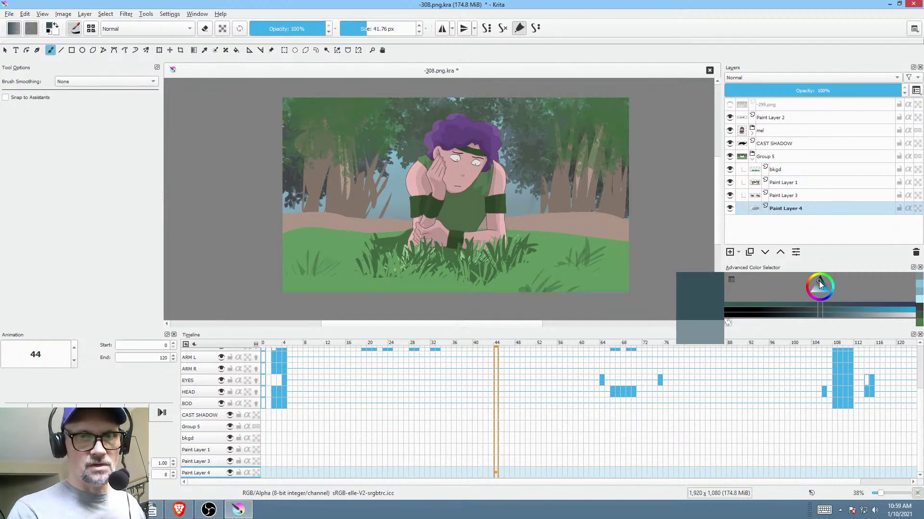
- Try a distant tree trunk stroke in the sky beside the character at 48% opacity
key(o)
key(o)
key(o)
key(o)
key(o)
key(o)
key(o)
drag(392, 140, 392, 190)
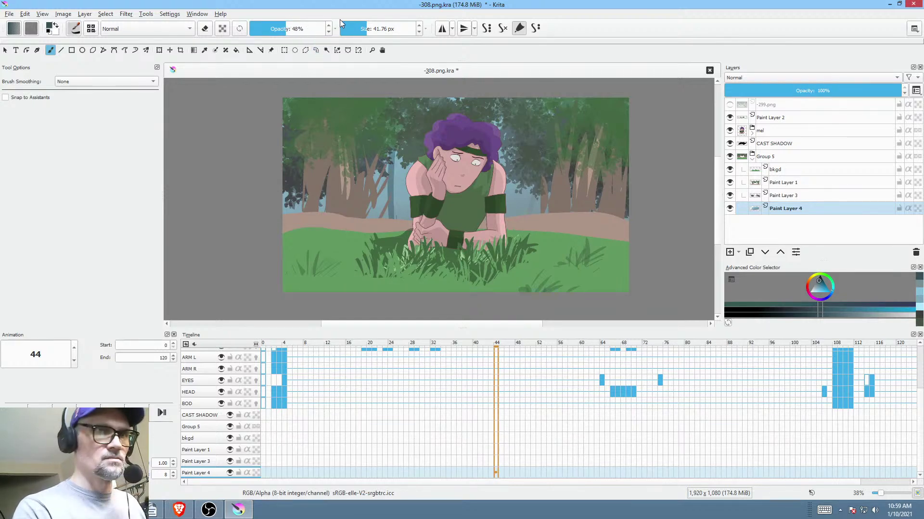
key(ctrl+z)
- Lower the brush opacity to 19% and paint faint slate-blue trunks in the sky between the trees
key(o)
key(o)
key(o)
key(o)
key(o)
key(o)
key(o)
key(o)
key(o)
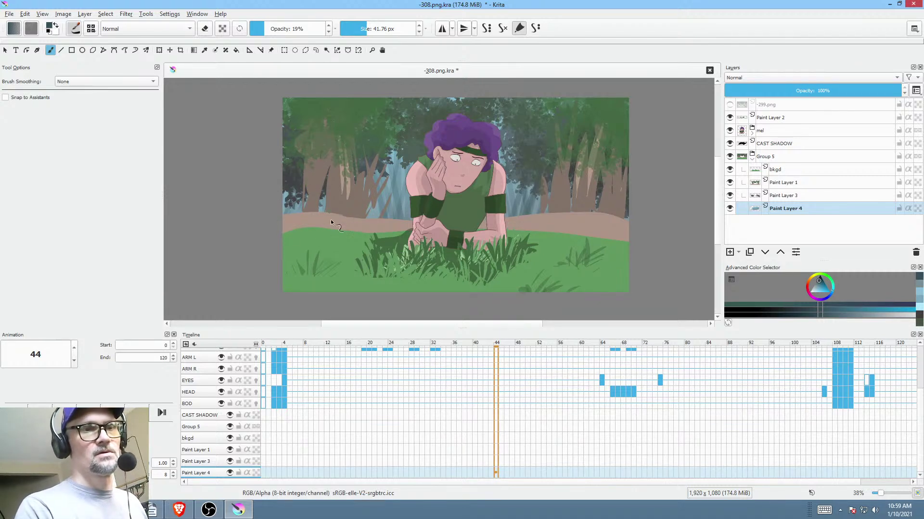
- Sample the trunk brown, toggle bkgd and Paint Layer 1 visibility to locate the trunks, and make Paint Layer 1 active
ctrl+click(357, 196)
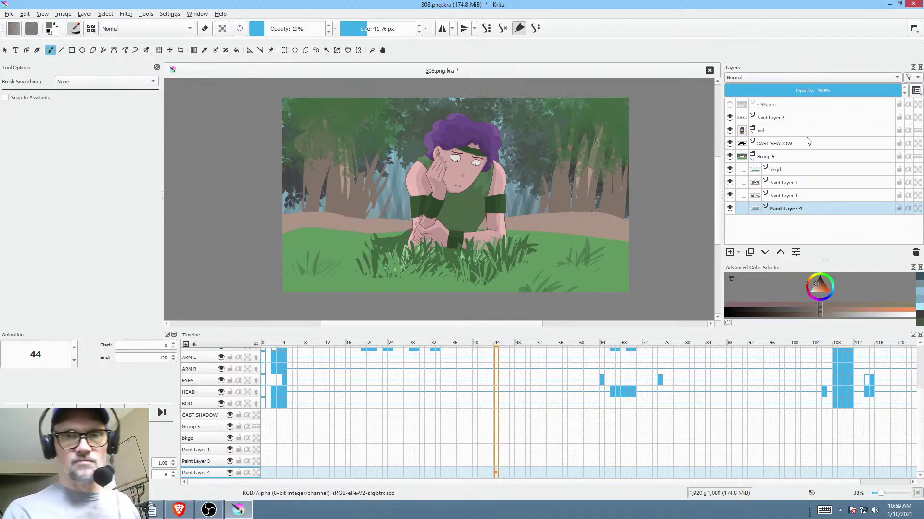
click(794, 159)
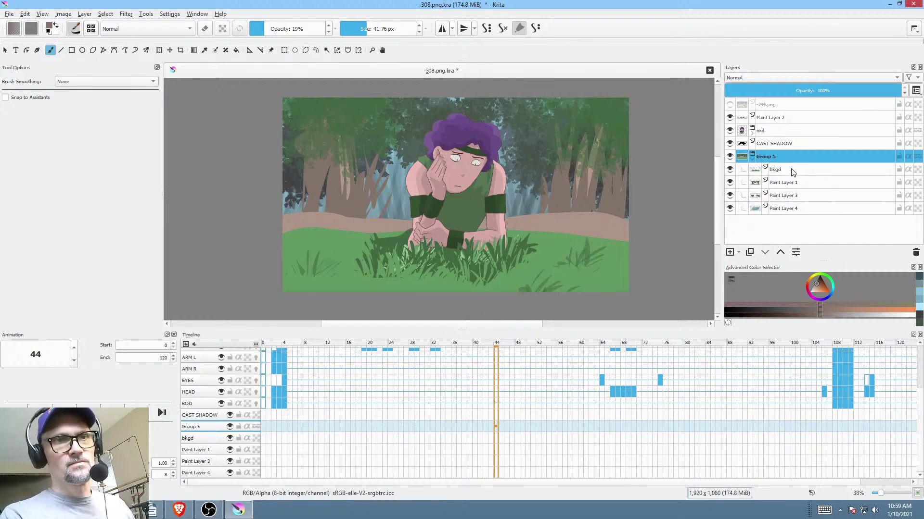
click(729, 170)
click(730, 170)
click(730, 183)
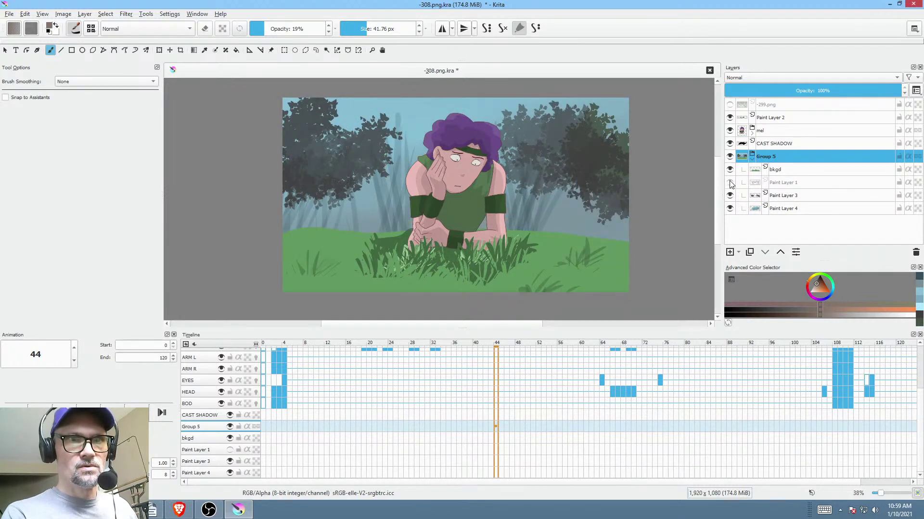
click(730, 182)
click(791, 184)
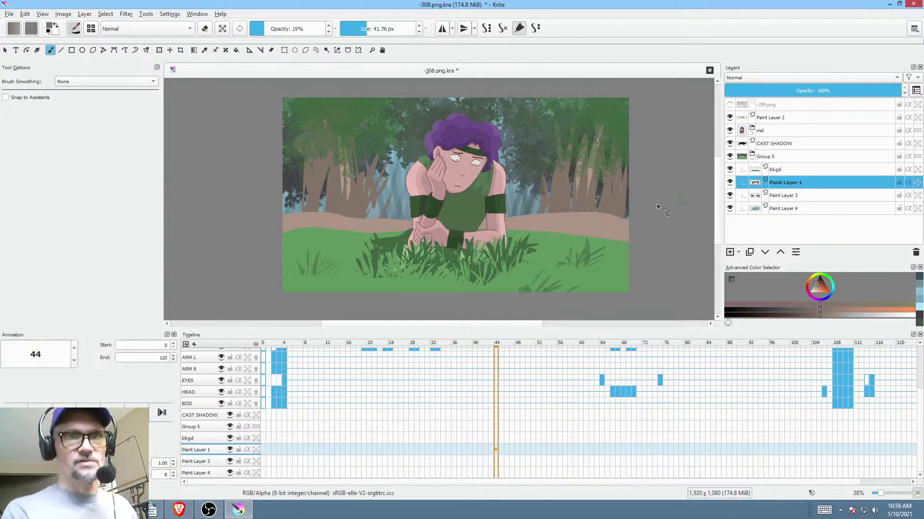
- Choose a 6 px brush at 100% opacity and mix a light tan from the sampled trunk highlight colour
mouse_move(595, 262)
mouse_down()
mouse_move(580, 226)
mouse_move(633, 200)
mouse_up()
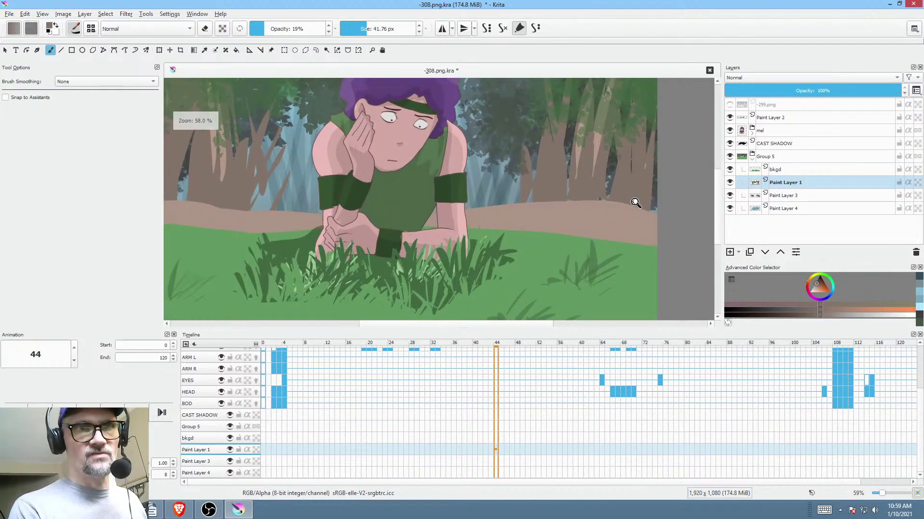
key(1)
drag(627, 242, 485, 266)
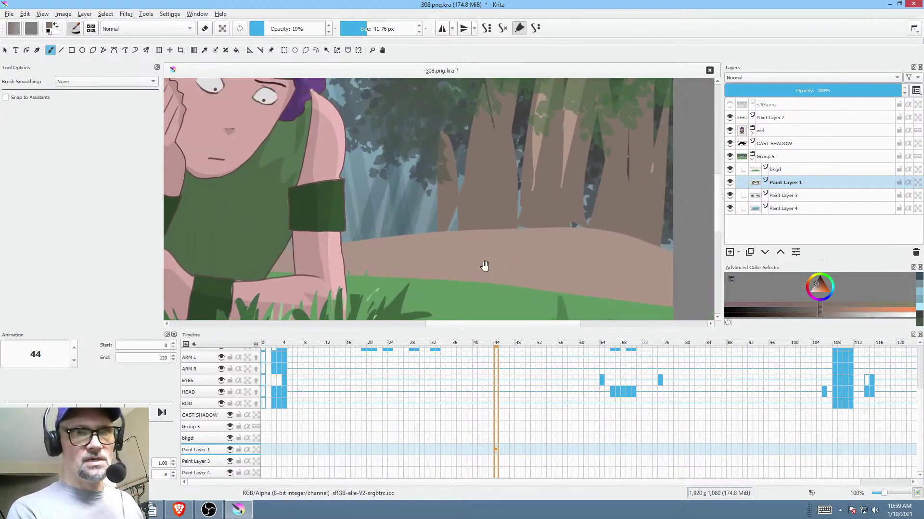
ctrl+click(577, 250)
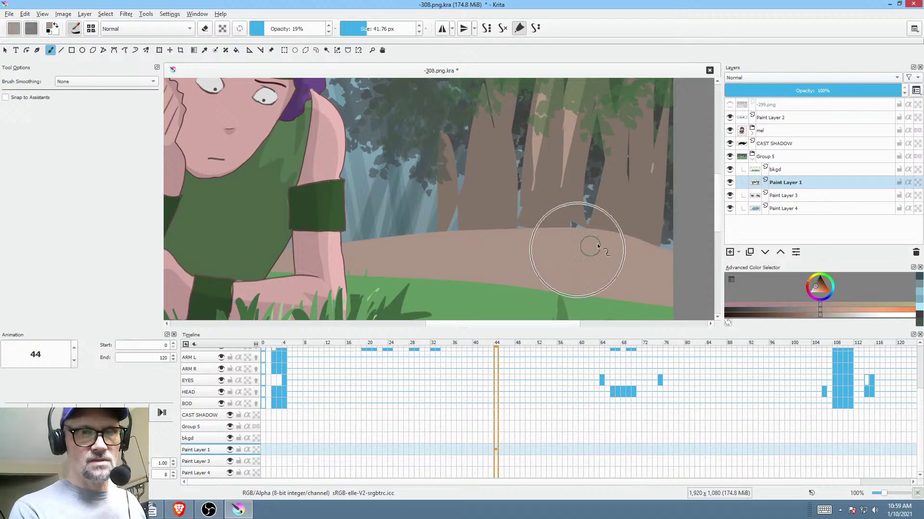
right_click(640, 262)
click(594, 156)
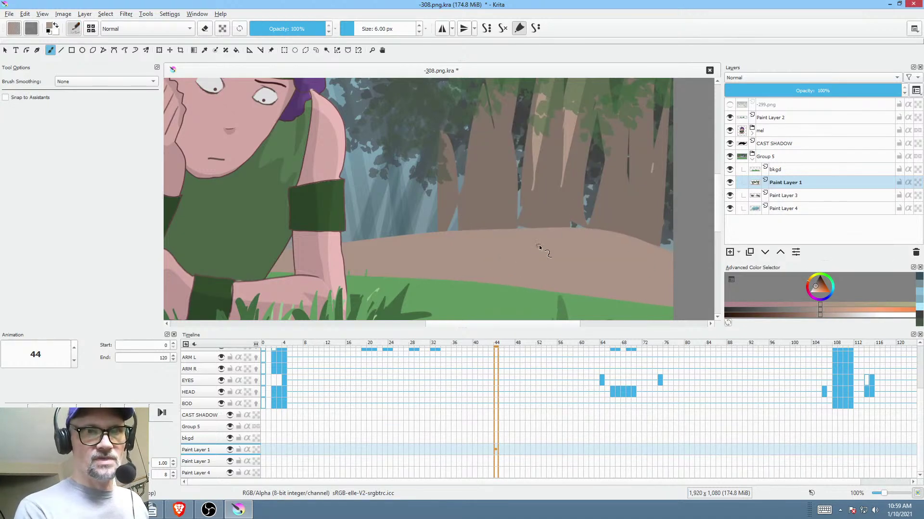
ctrl+click(573, 137)
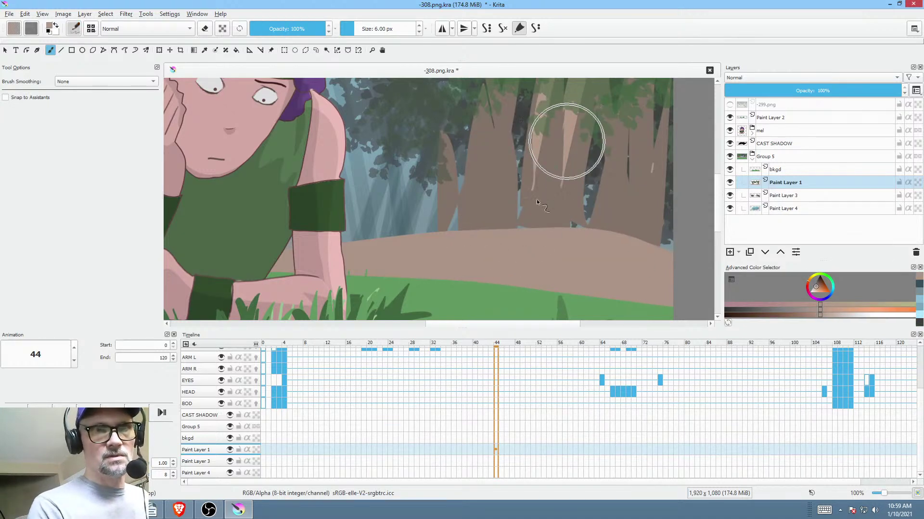
click(814, 290)
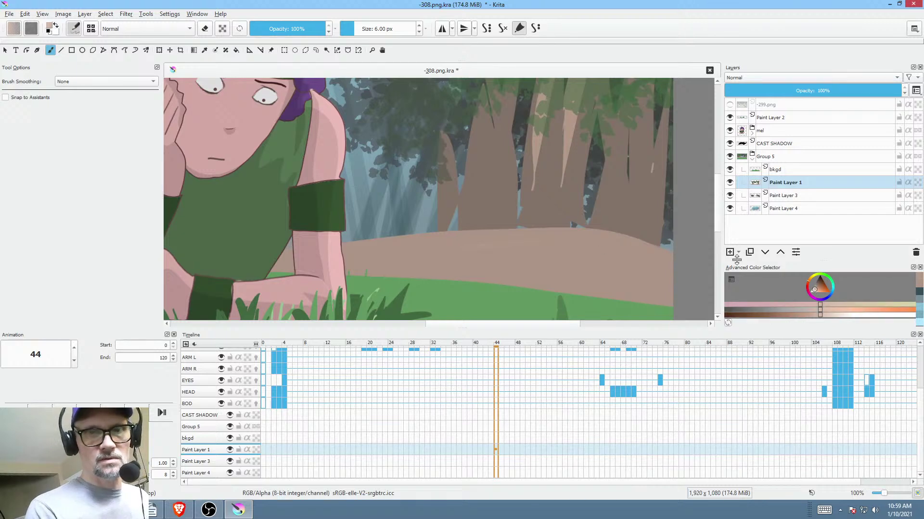
- Paint light tan highlights along the crest of the brown hill, enlarging the brush to 30.61 px
mouse_move(507, 241)
mouse_down()
mouse_move(571, 237)
mouse_move(493, 241)
mouse_move(591, 241)
mouse_up()
key(bracketright)
key(bracketright)
key(bracketright)
key(bracketright)
key(bracketright)
drag(524, 246, 616, 242)
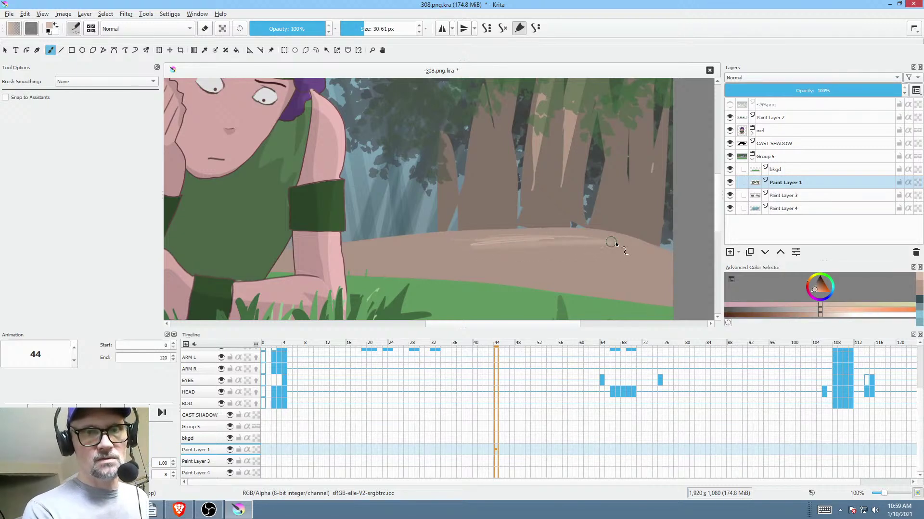
drag(543, 235, 619, 240)
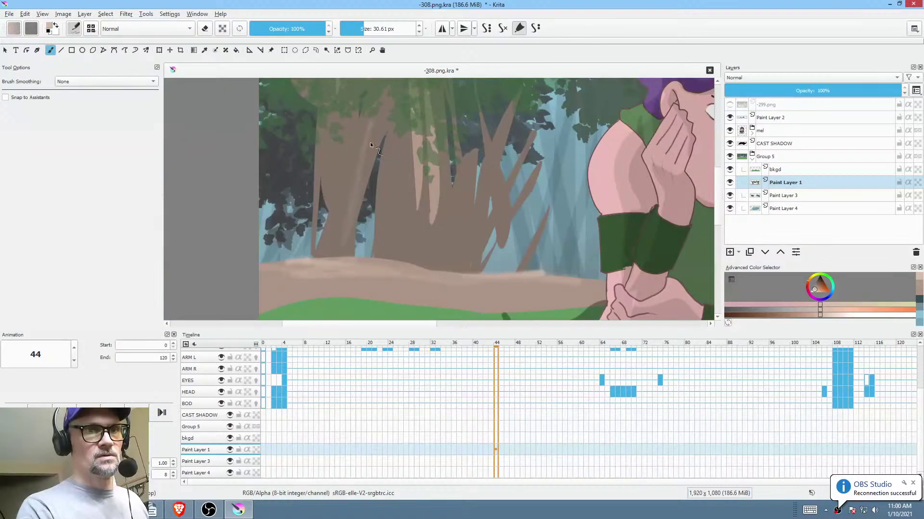
- Add light tan vertical streaks to the thick trunks on the artwork's left side with the roughly 30 px brush
key(m)
drag(331, 257, 336, 210)
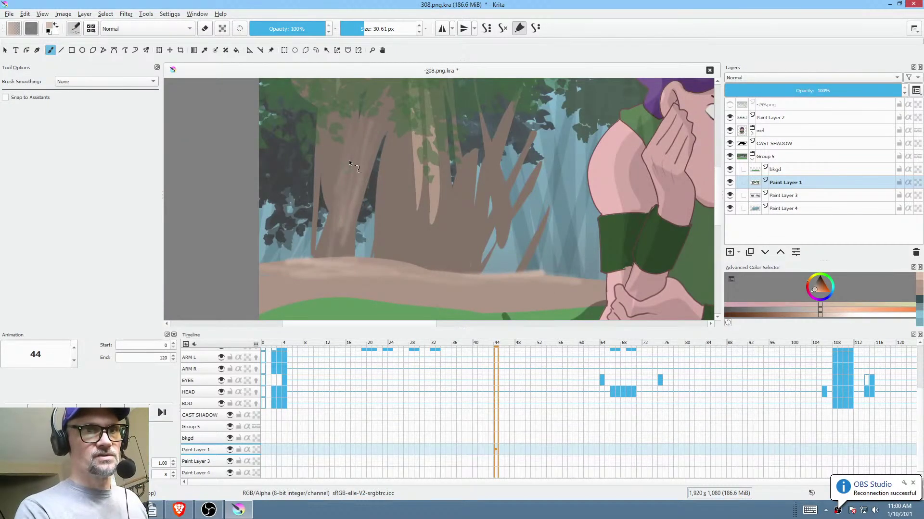
drag(407, 254, 407, 154)
drag(413, 193, 418, 147)
drag(421, 258, 428, 229)
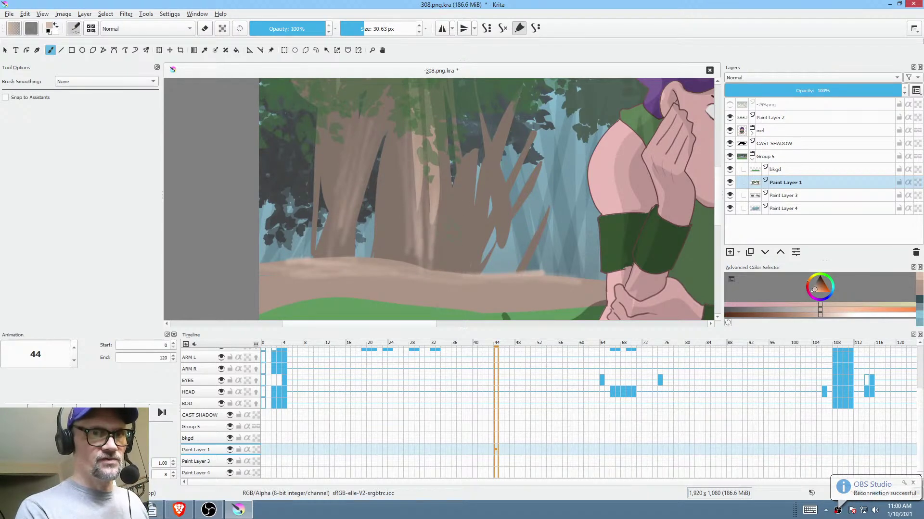
- Reduce the brush to 11.36 px and streak light tan highlights onto the narrower trunks beside the thick ones
key(bracketleft)
key(bracketleft)
key(bracketleft)
key(bracketleft)
key(bracketleft)
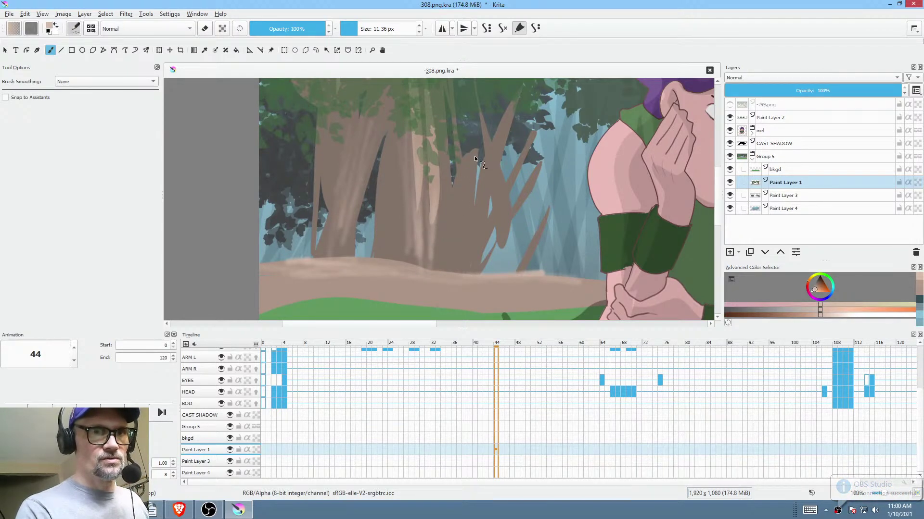
mouse_move(465, 193)
mouse_down()
mouse_move(469, 251)
mouse_move(498, 161)
mouse_up()
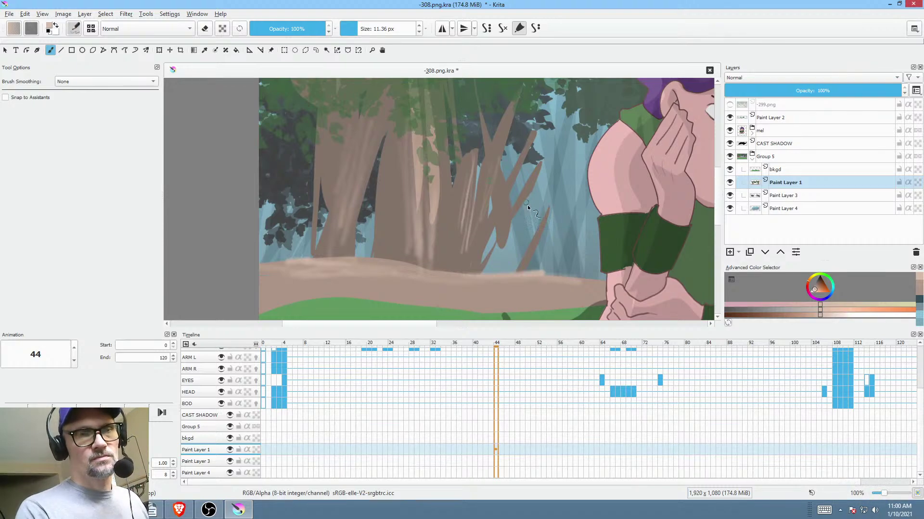
- Extend the bases of the thin leaning trunks near the character into the hill with brown 11.36 px strokes
scroll(528, 205, down, 5)
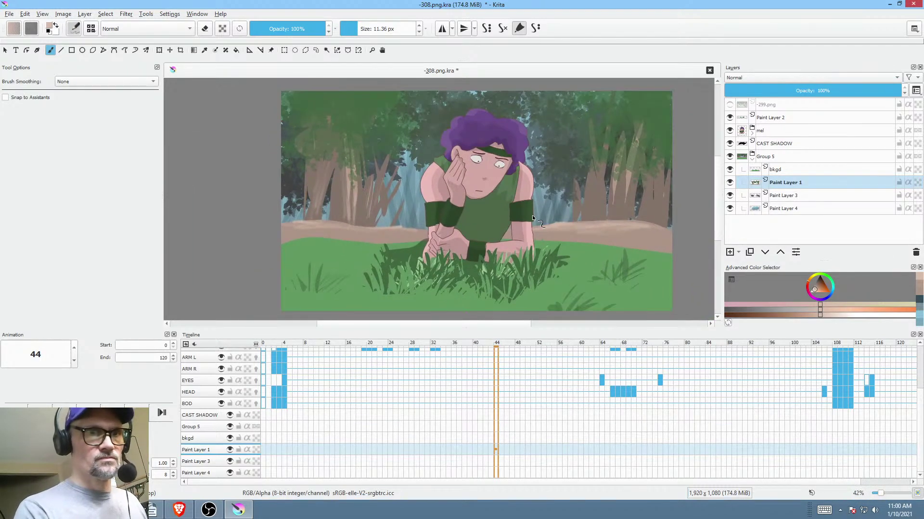
scroll(372, 211, up, 3)
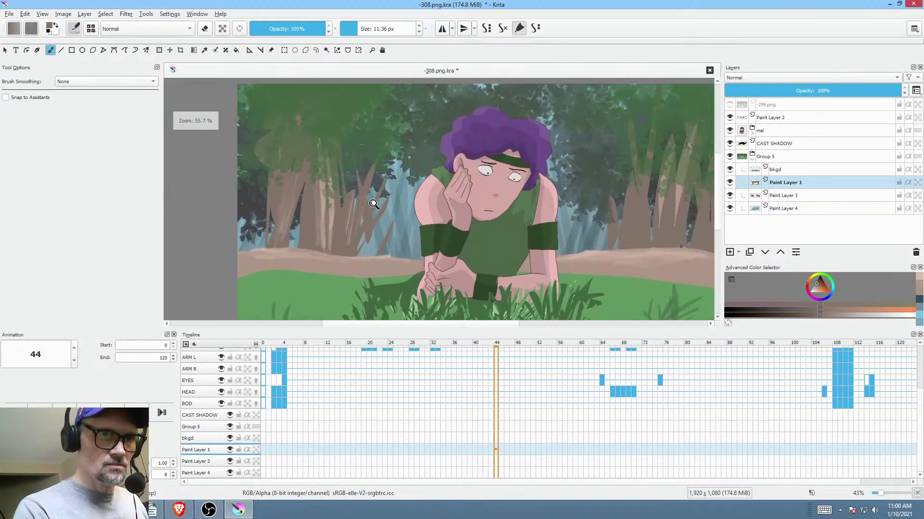
scroll(373, 204, up, 4)
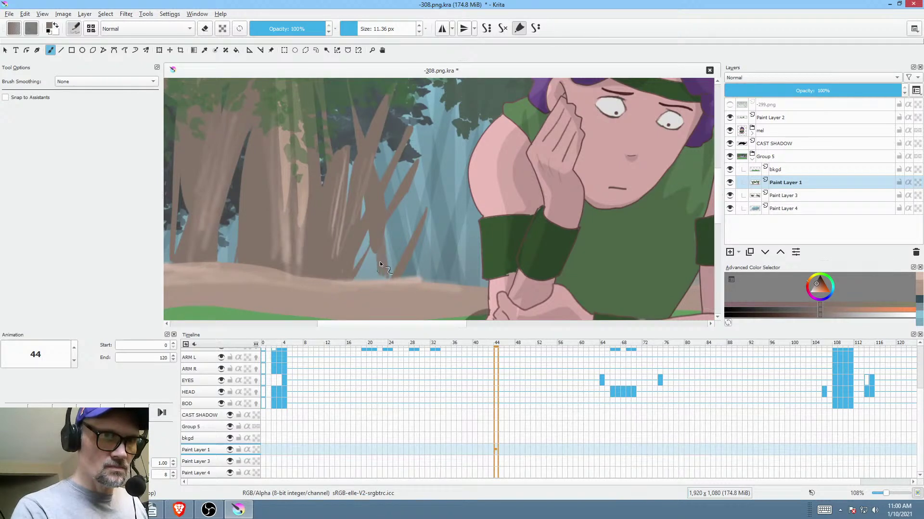
drag(377, 275, 372, 253)
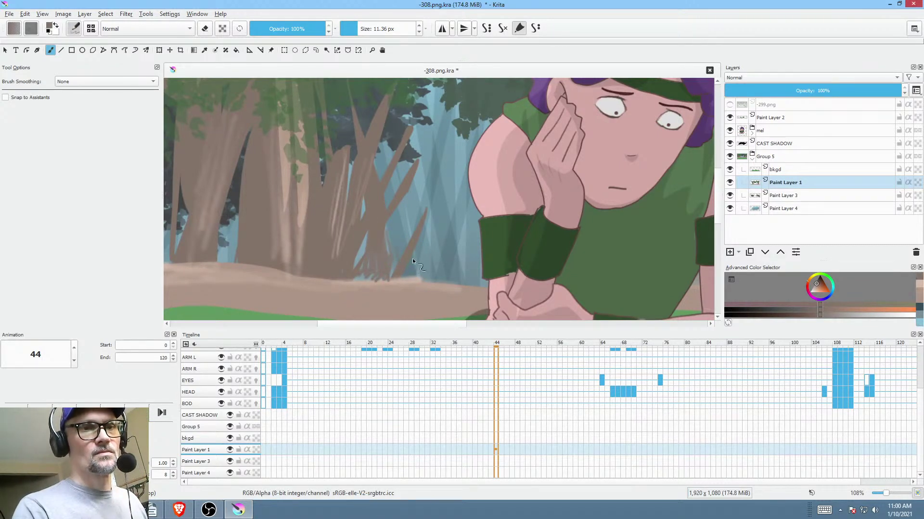
scroll(525, 240, down, 4)
drag(524, 241, 402, 244)
scroll(481, 255, down, 1)
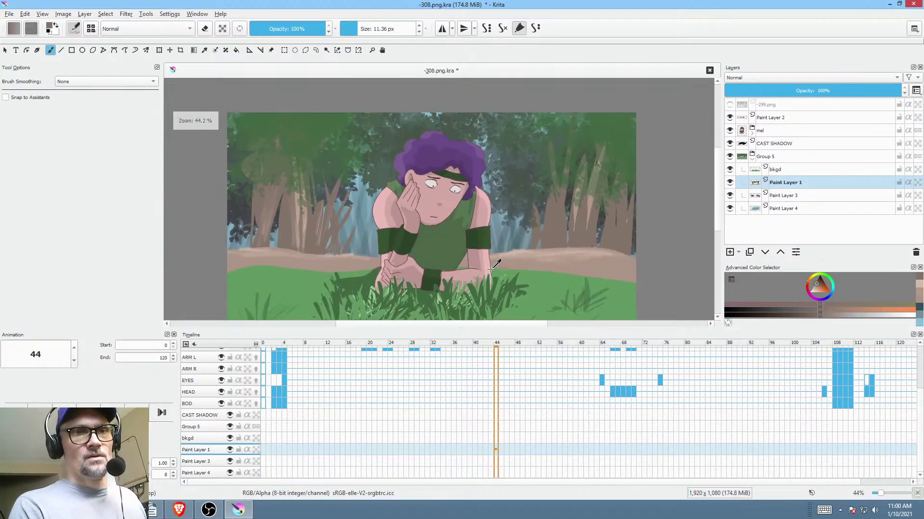
drag(538, 272, 590, 236)
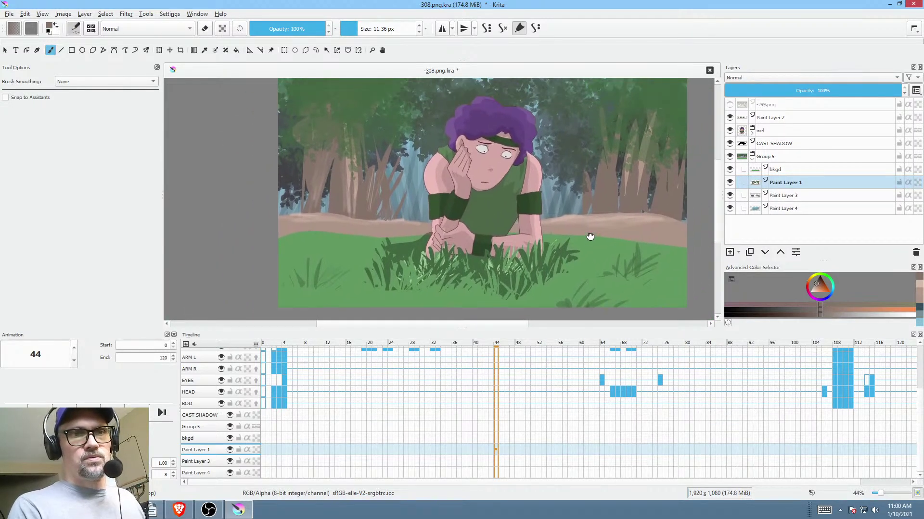
- Play the animation from frame 0 to review the character against the painted forest background
click(262, 406)
mouse_move(262, 406)
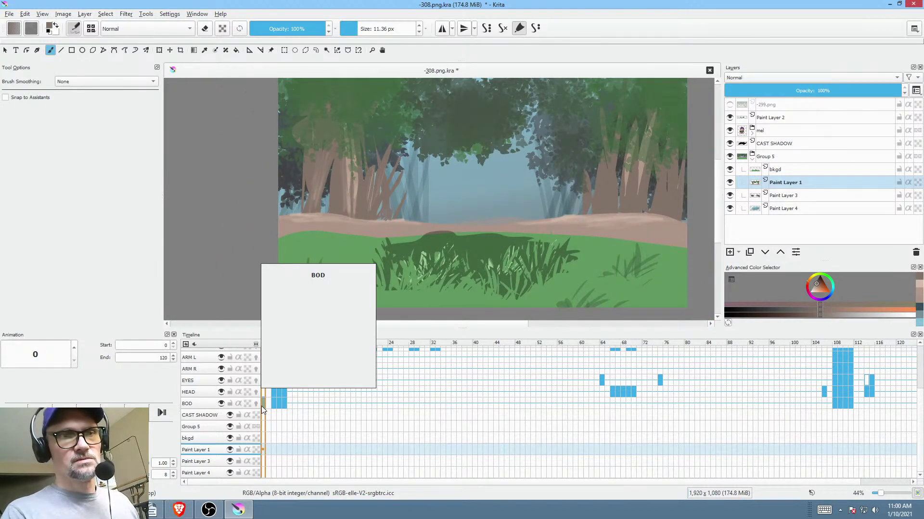
key(space)
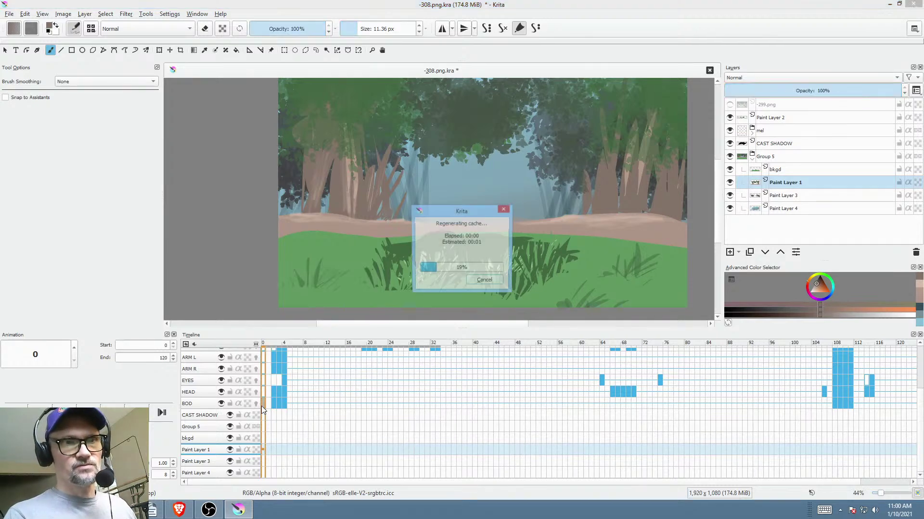
key(space)
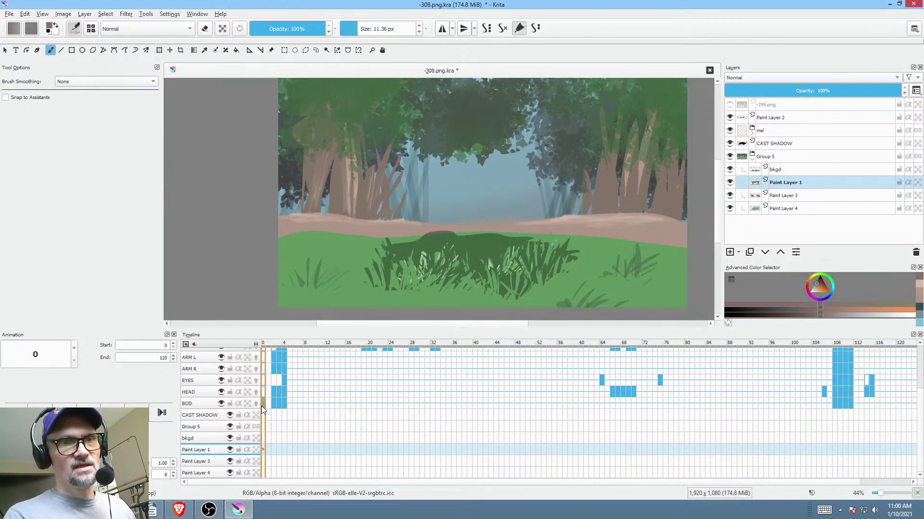
key(space)
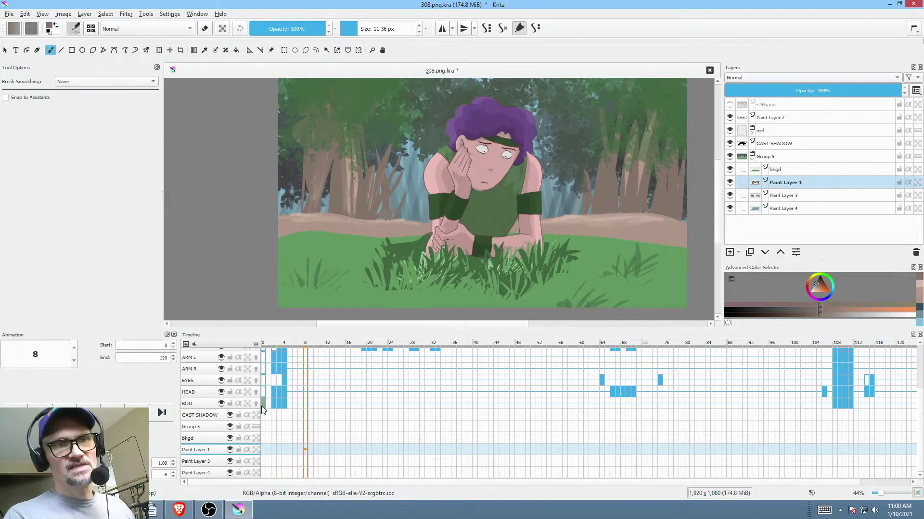
- Stop the playback and rename Paint Layer 2 as GRASS
key(space)
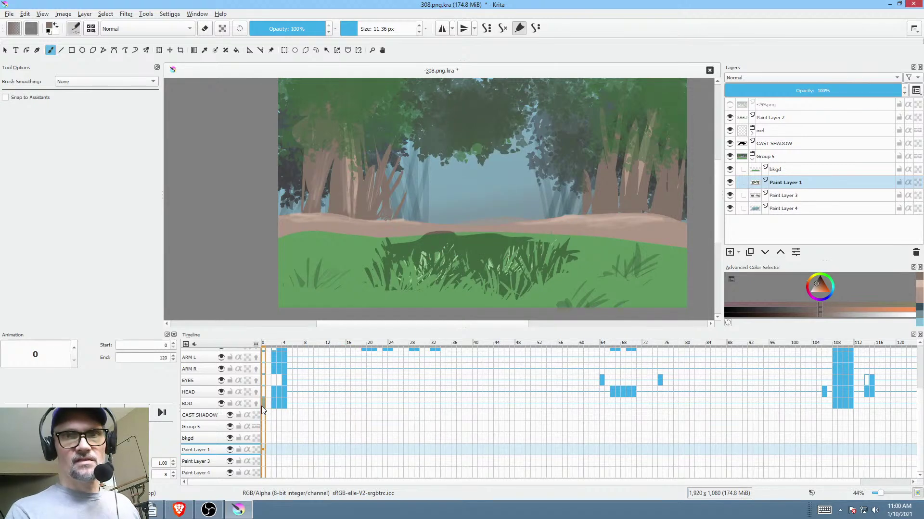
click(794, 117)
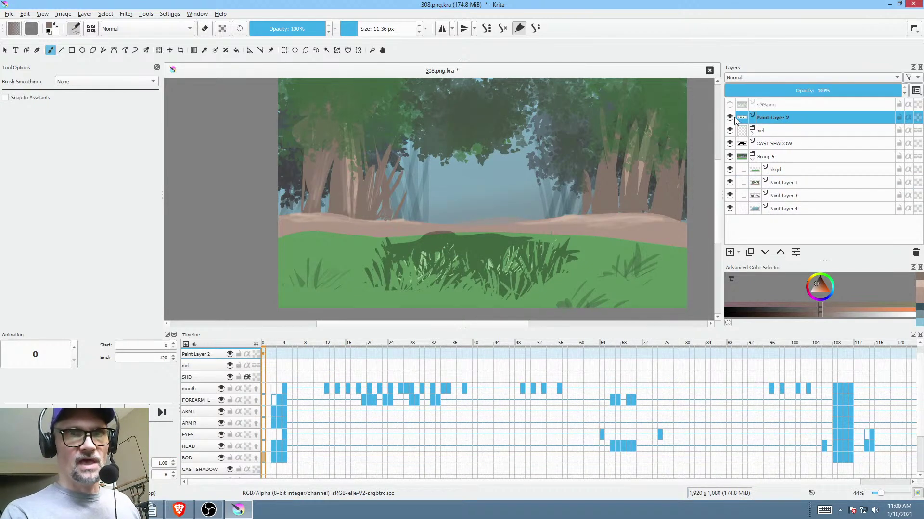
click(729, 118)
click(729, 117)
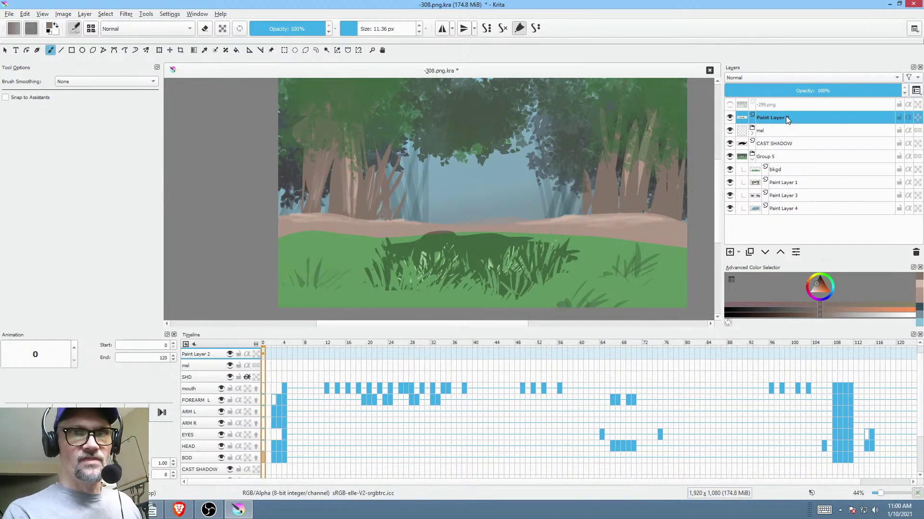
double_click(786, 117)
text(GRAS)
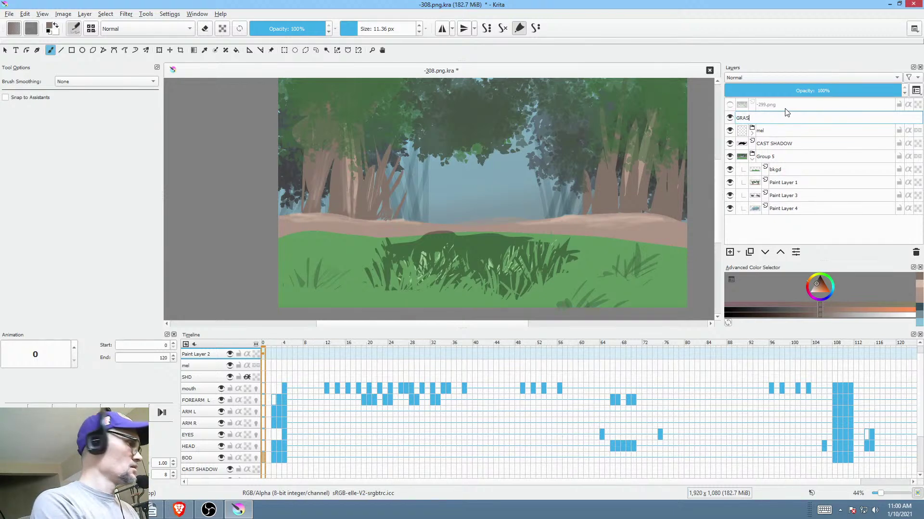
text(S)
key(Return)
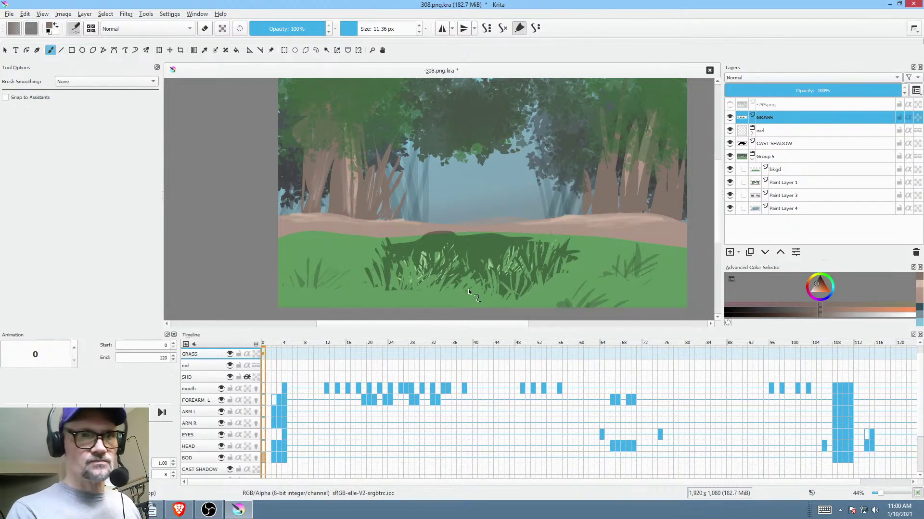
- At frame 47, paint grass blades in a sampled mid green over the cast shadow below and beside the character's hands, undoing one stray stroke
ctrl+click(485, 264)
scroll(471, 279, up, 5)
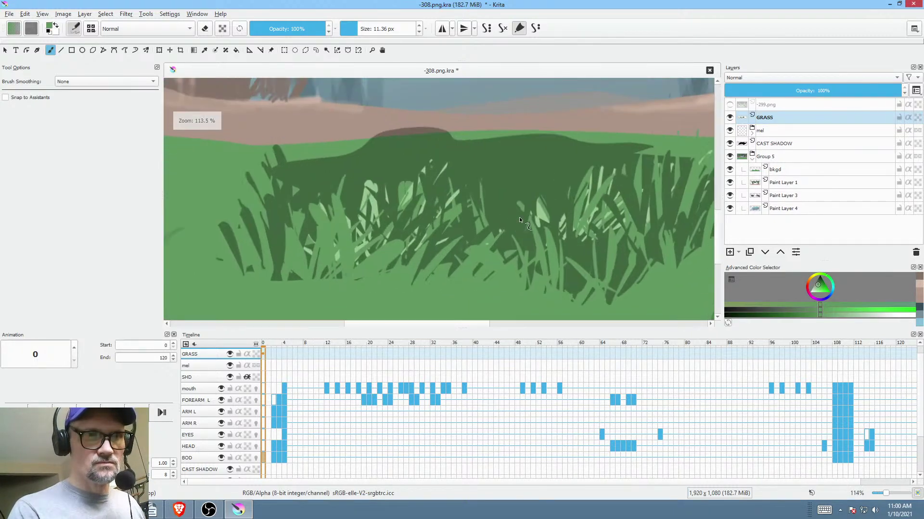
click(511, 348)
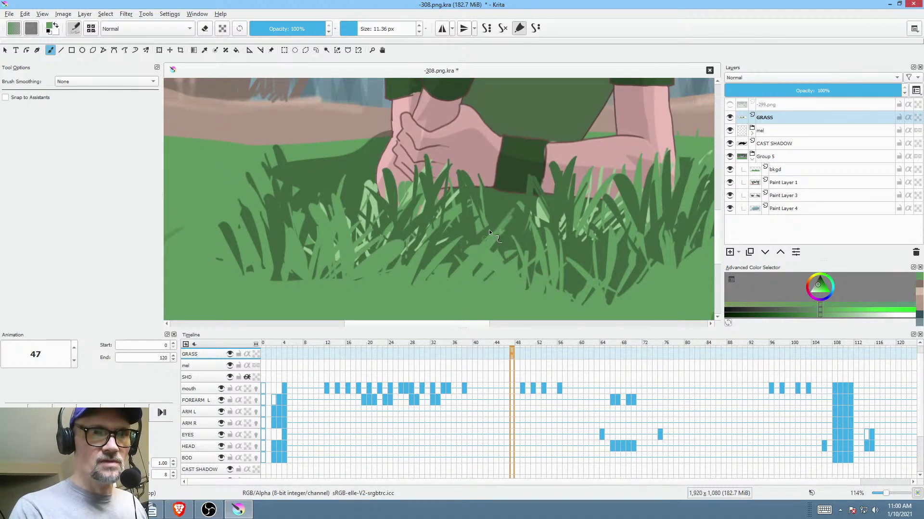
drag(476, 231, 453, 273)
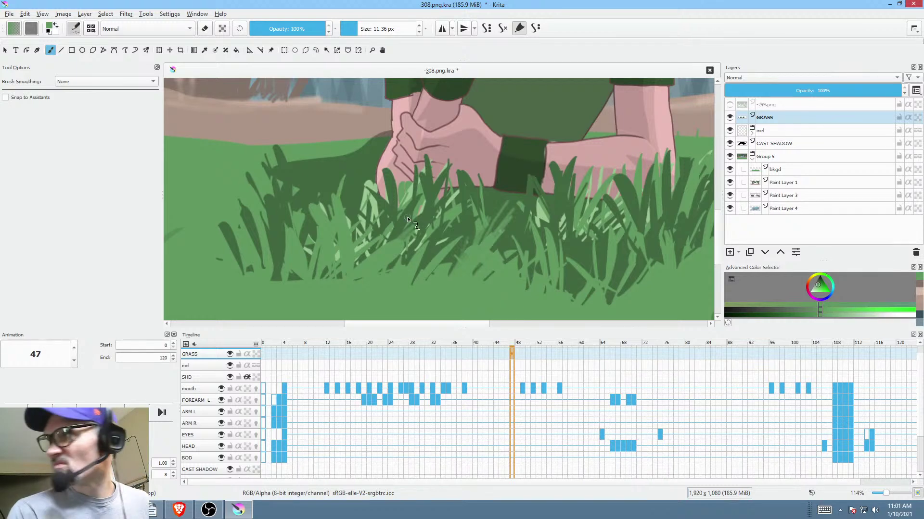
key(ctrl+z)
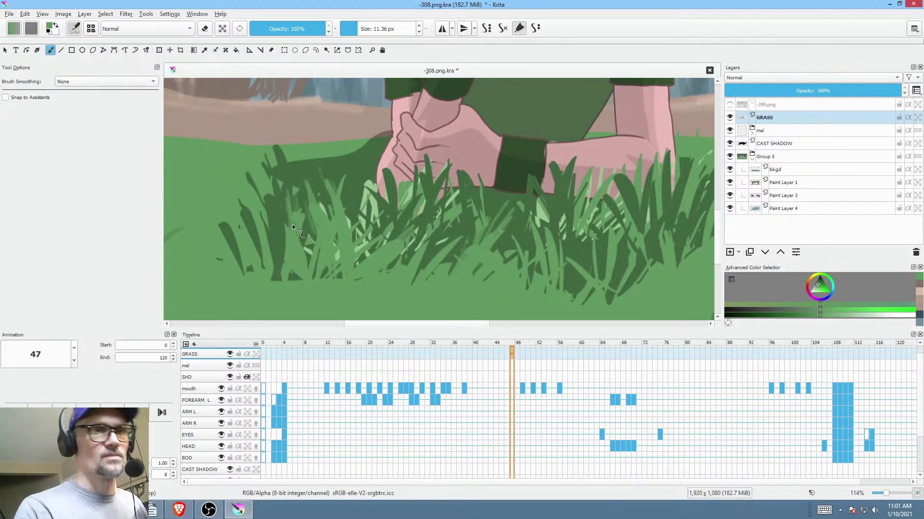
drag(293, 226, 318, 270)
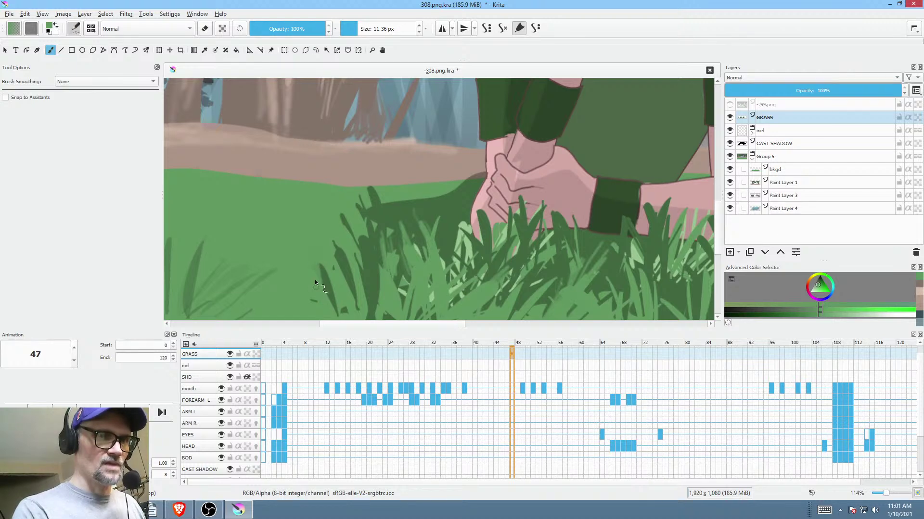
- Sample the dark shadow green and paint 11.36 px blades along the outer edge of the clump on the clasped hands' side
ctrl+click(337, 245)
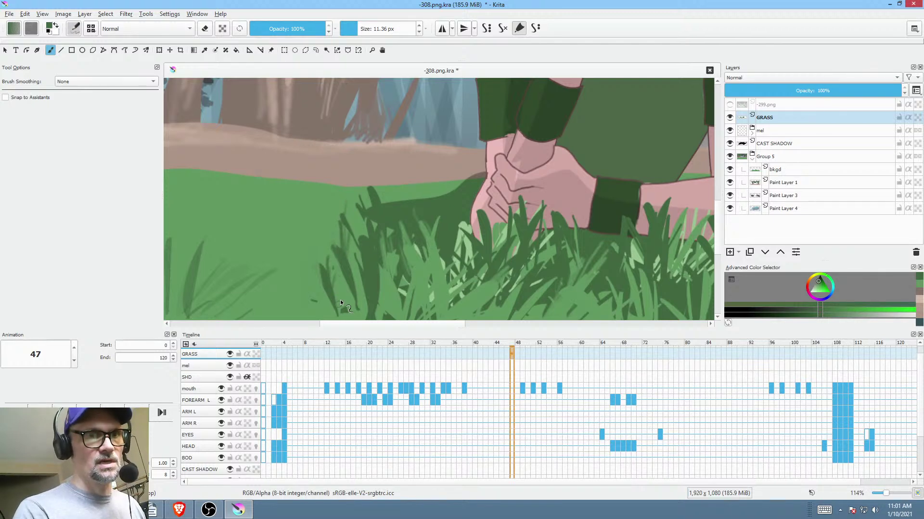
drag(340, 299, 303, 244)
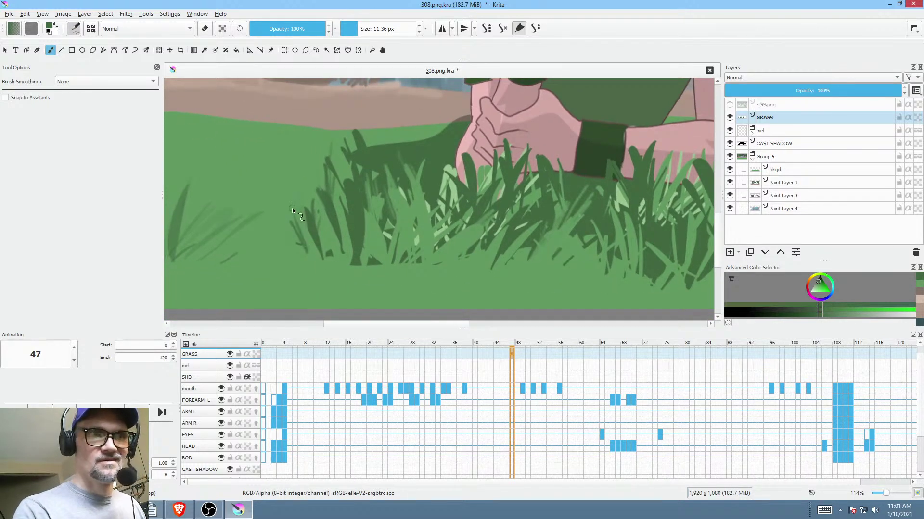
drag(306, 242, 420, 273)
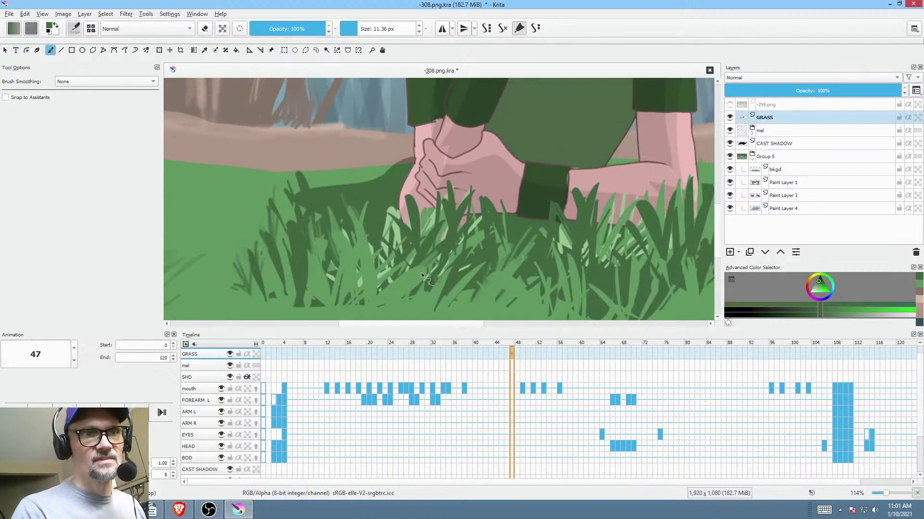
drag(333, 284, 498, 275)
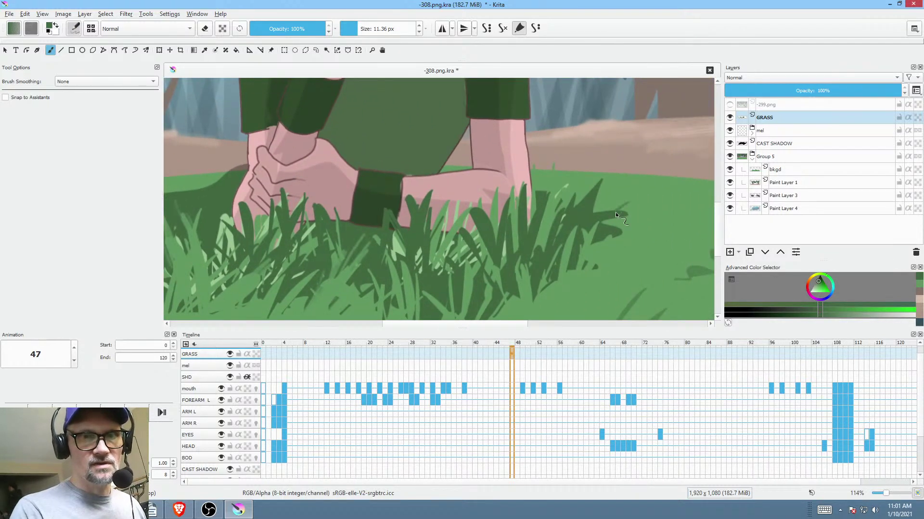
- Paint dark green blades at the far end of the grass clump, beyond the character's resting elbow, to break up its edge
drag(616, 212, 591, 218)
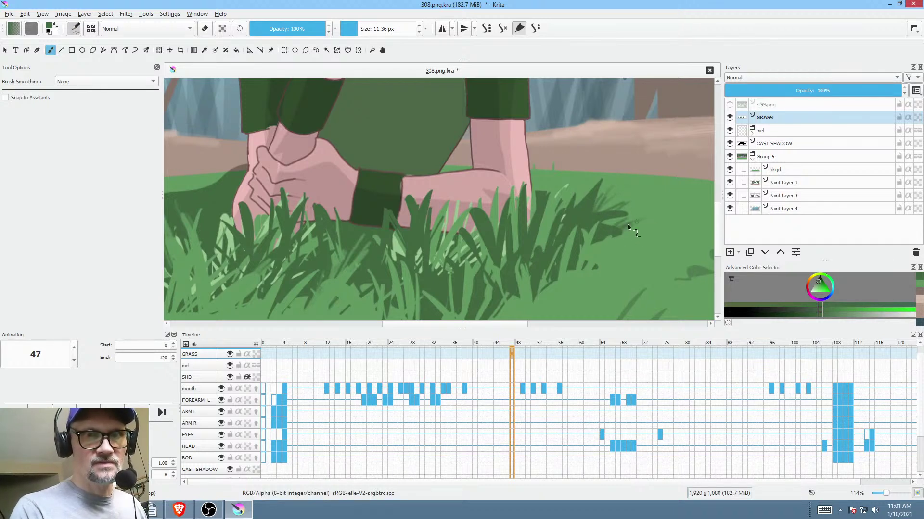
mouse_move(622, 264)
mouse_down()
mouse_move(596, 247)
mouse_move(626, 241)
mouse_move(636, 226)
mouse_up()
drag(584, 256, 564, 291)
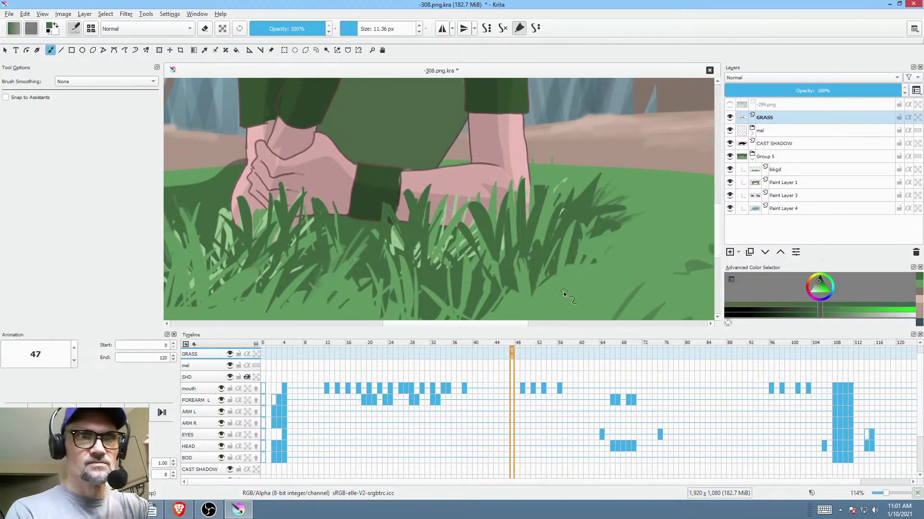
drag(596, 242, 636, 210)
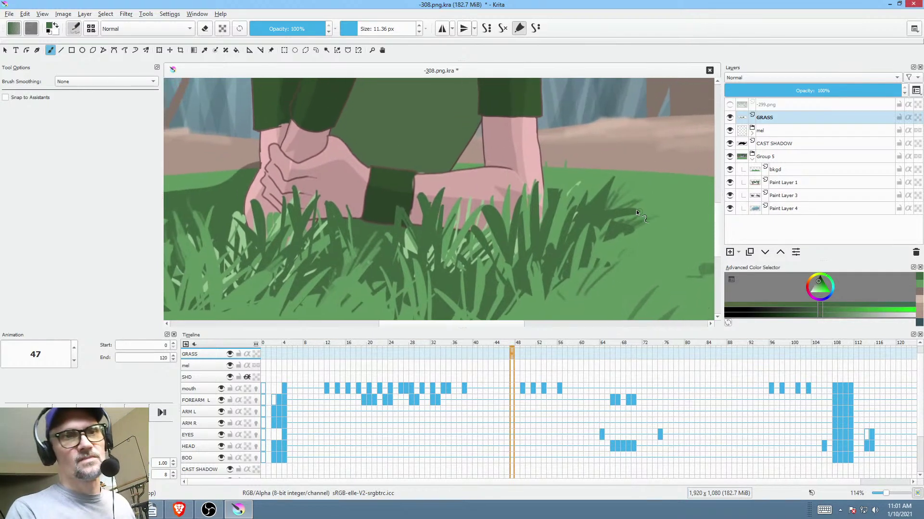
- Tone down the bright pale blades beneath the wristband, forearm and clasped hands with dark green grass strokes
mouse_move(415, 234)
mouse_down()
mouse_move(413, 251)
mouse_move(407, 233)
mouse_move(401, 255)
mouse_move(402, 194)
mouse_up()
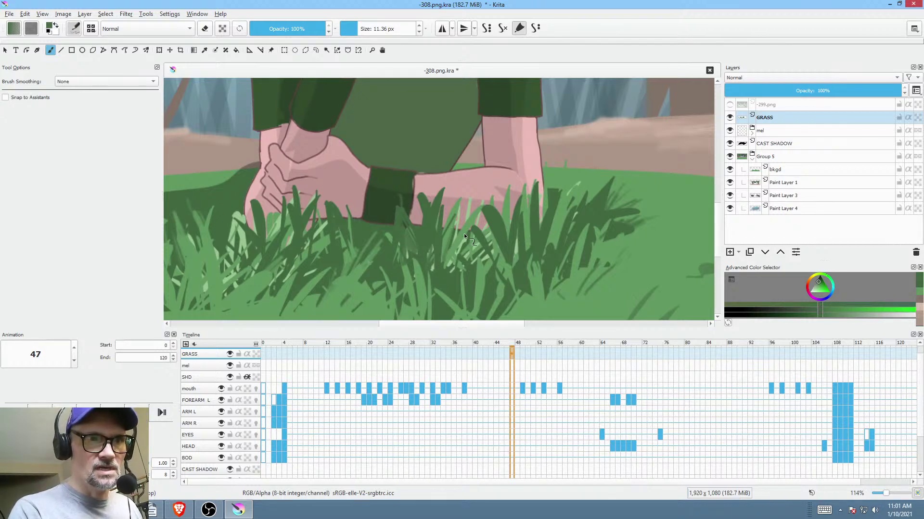
drag(489, 199, 467, 244)
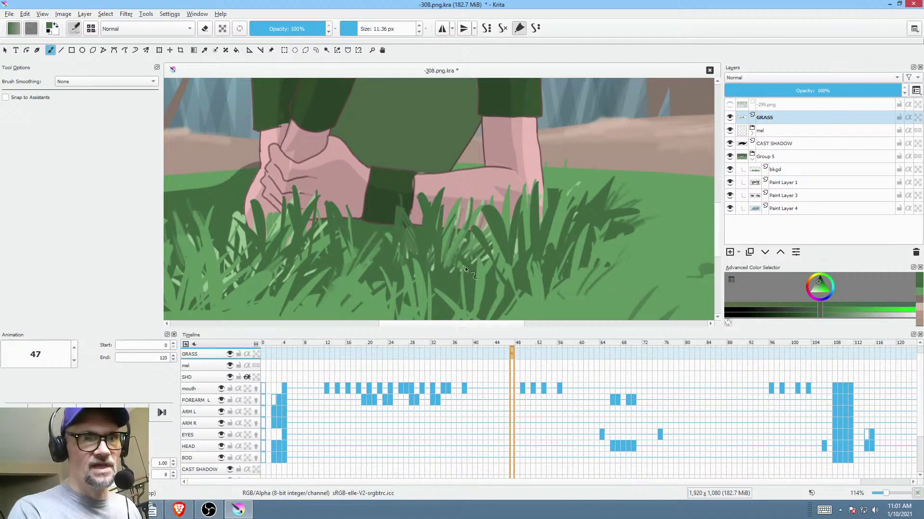
drag(237, 210, 333, 224)
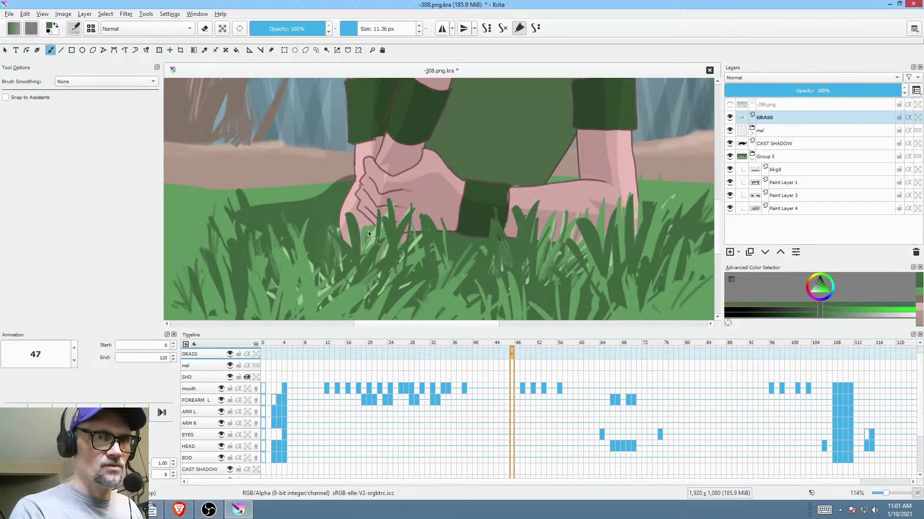
drag(300, 289, 335, 268)
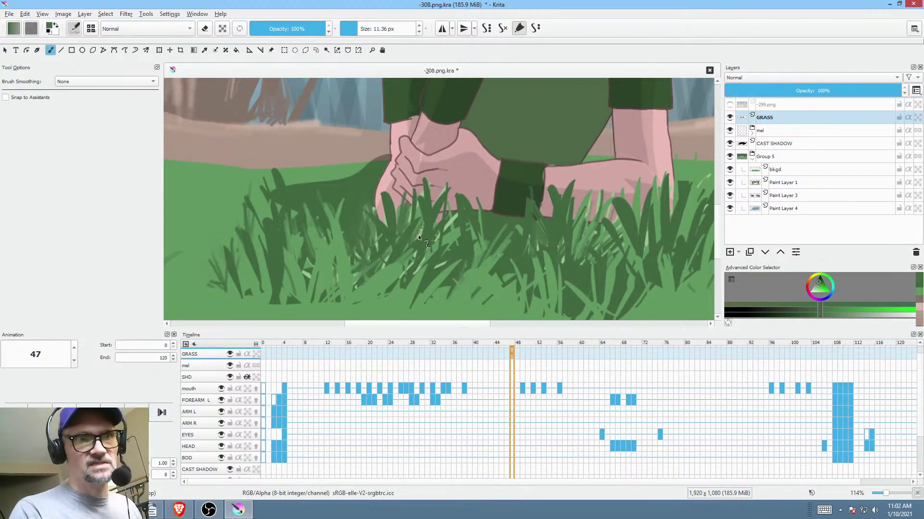
- Paint sampled mid green blades under the clasped hands and sampled dark green blades along the cast shadow's upper edge beside them
ctrl+click(396, 285)
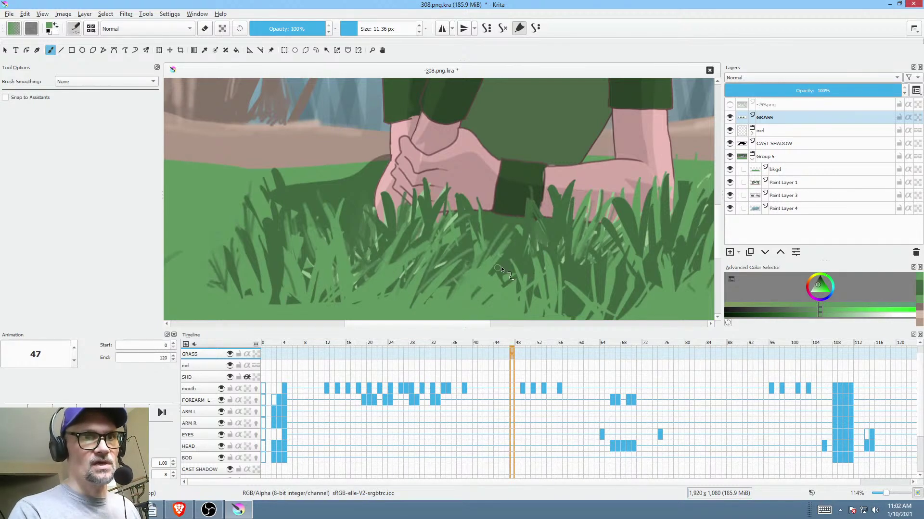
scroll(469, 218, down, 4)
ctrl+click(413, 254)
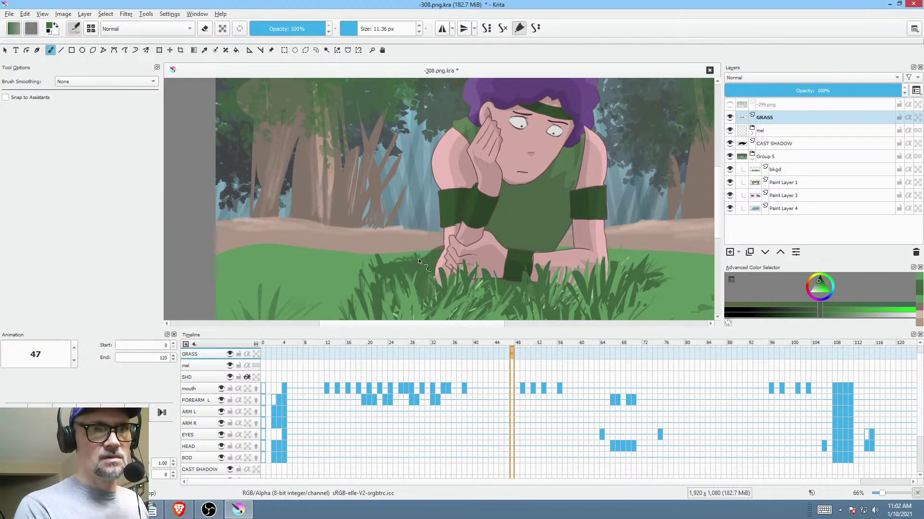
- View the GRASS layer in isolation, and scrub the timeline back to the first frames to check the full scene
key(ctrl+shift+i)
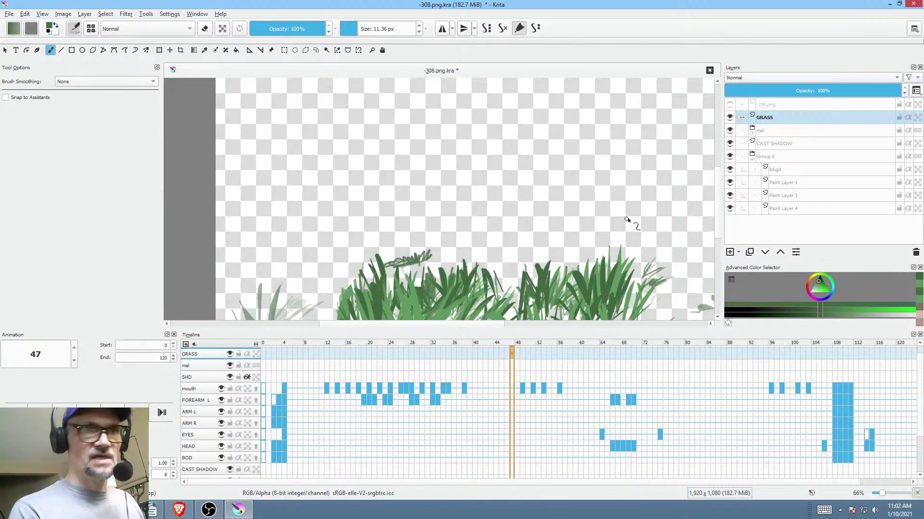
key(ctrl+shift+i)
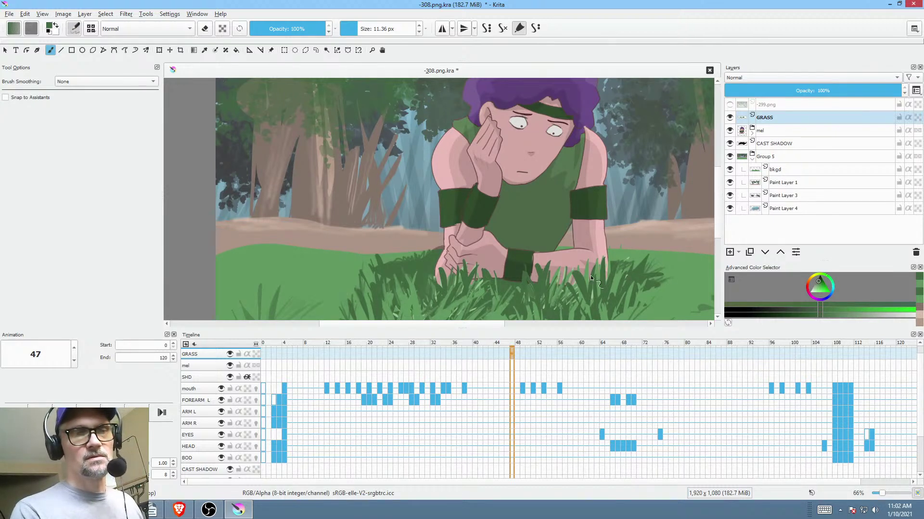
scroll(623, 266, down, 3)
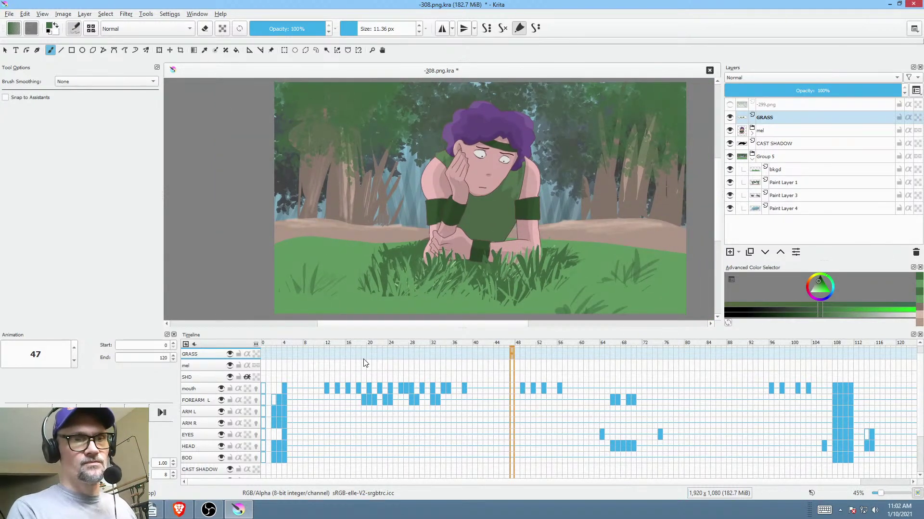
drag(355, 342, 290, 408)
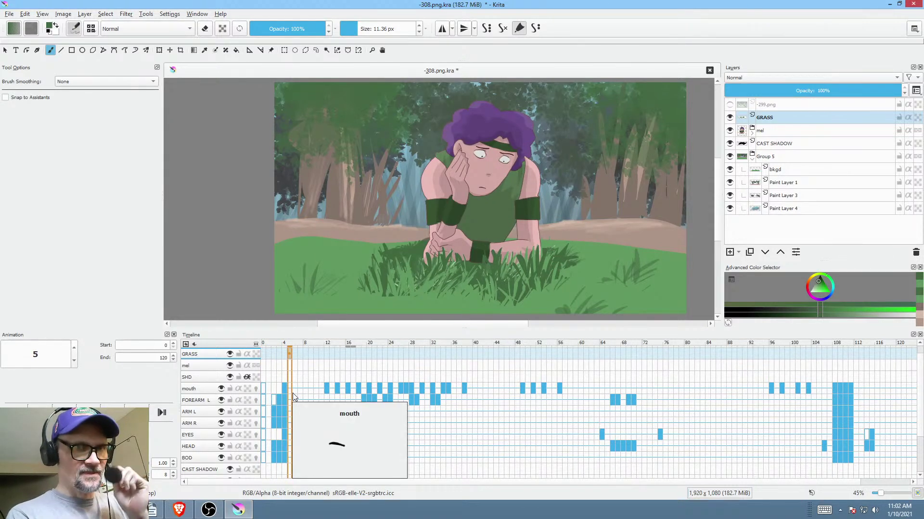
click(264, 353)
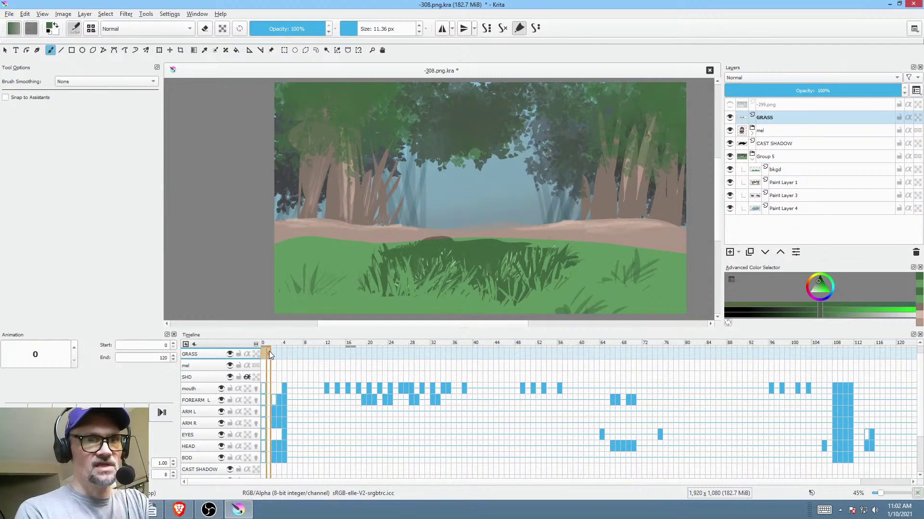
drag(269, 354, 241, 379)
- Save the document and render the animation as a PNG image sequence
click(11, 14)
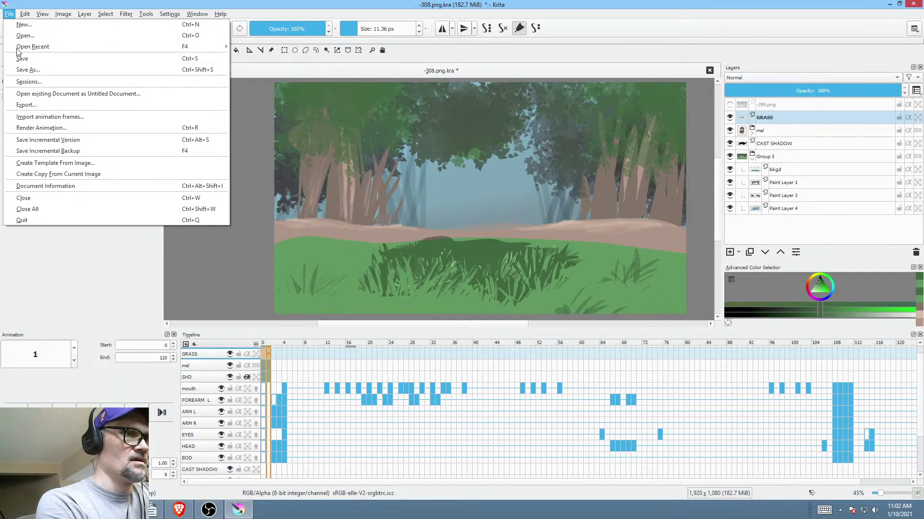
click(28, 60)
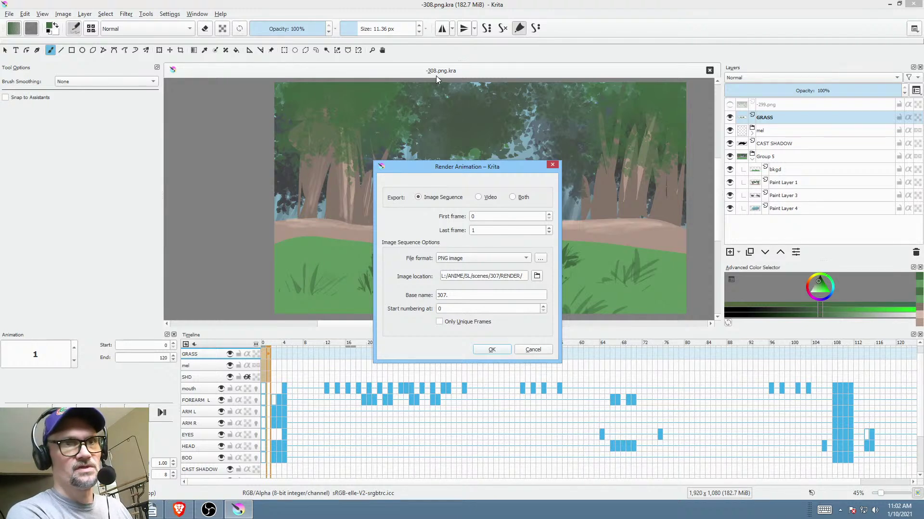
mouse_move(456, 166)
mouse_down()
mouse_move(401, 81)
mouse_move(456, 166)
mouse_up()
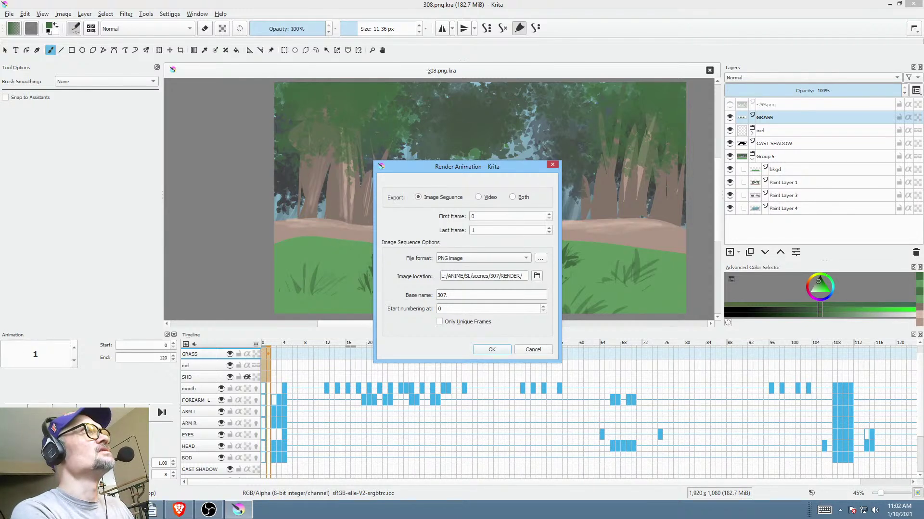
key(Return)
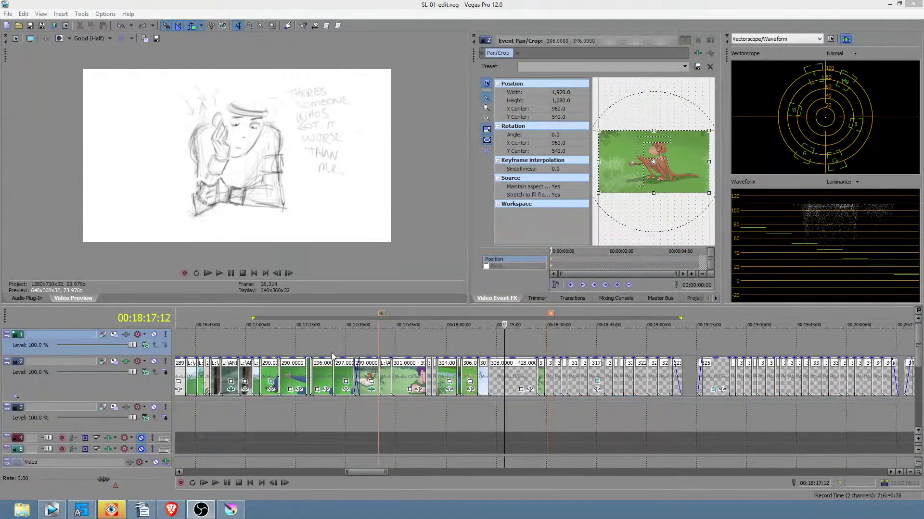
- Switch to Vegas Pro and play the SL-01 edit from 00:18:09:12 to review the 307 and 308 clips
click(479, 415)
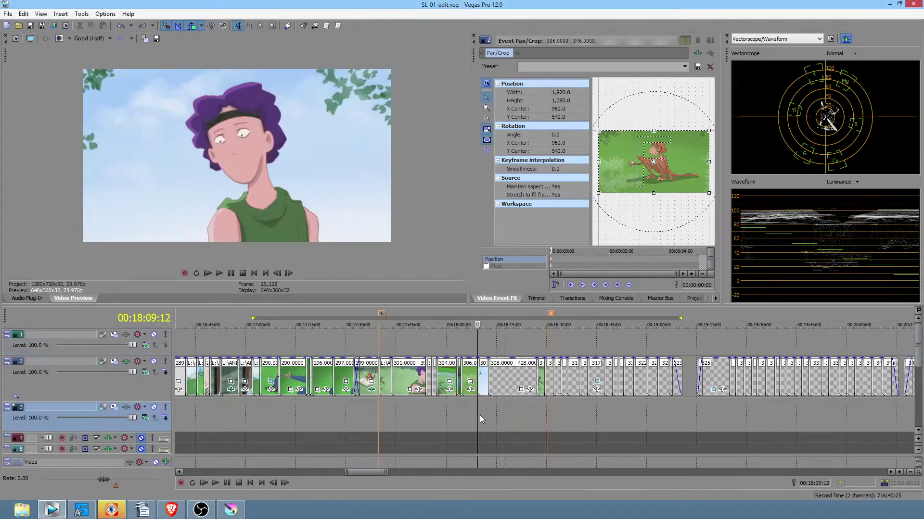
scroll(480, 415, up, 2)
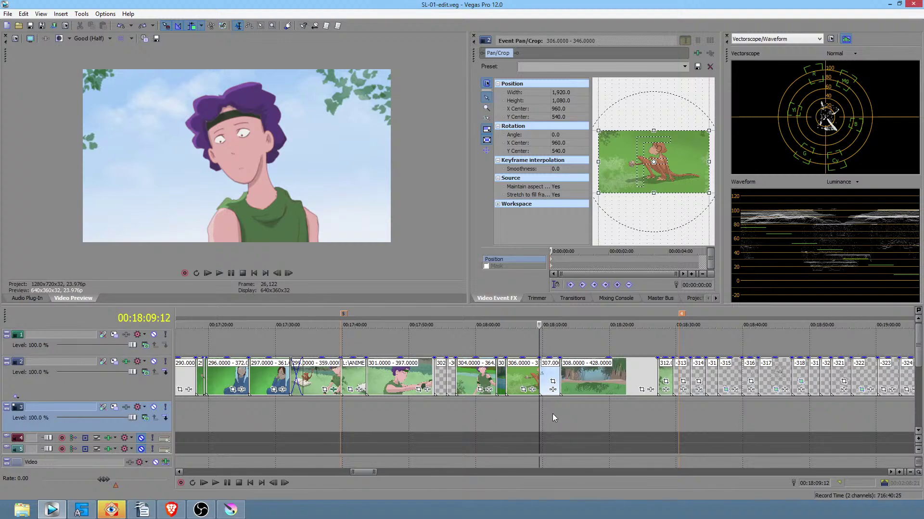
key(space)
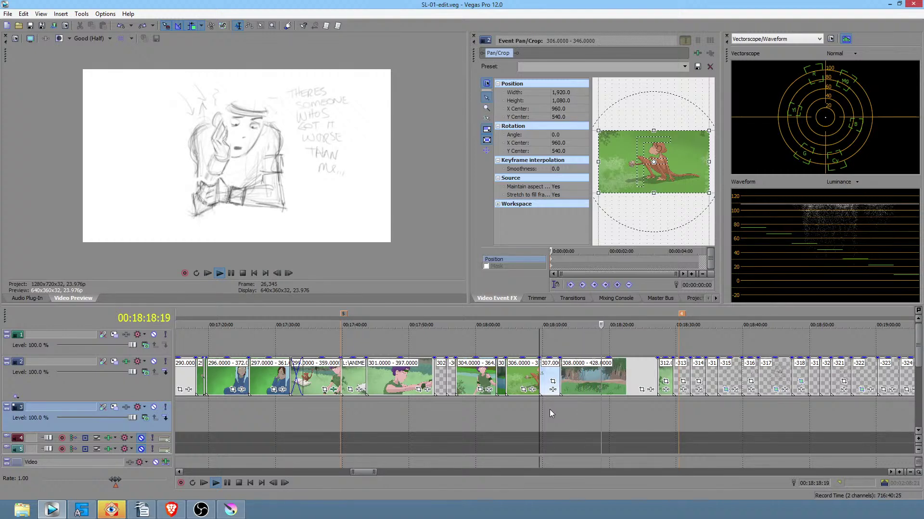
- Stop the playback and scrub through the opening frames of the 308 clip in the edit
key(space)
drag(559, 415, 572, 416)
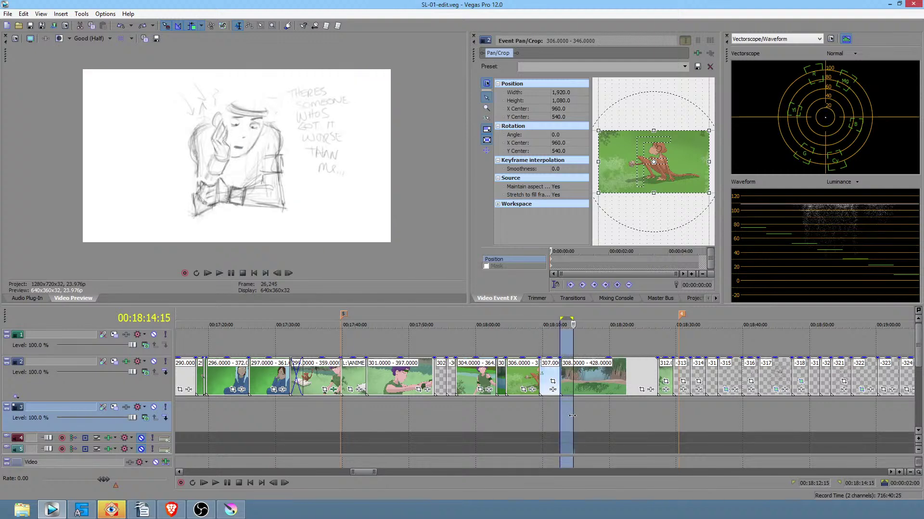
click(560, 415)
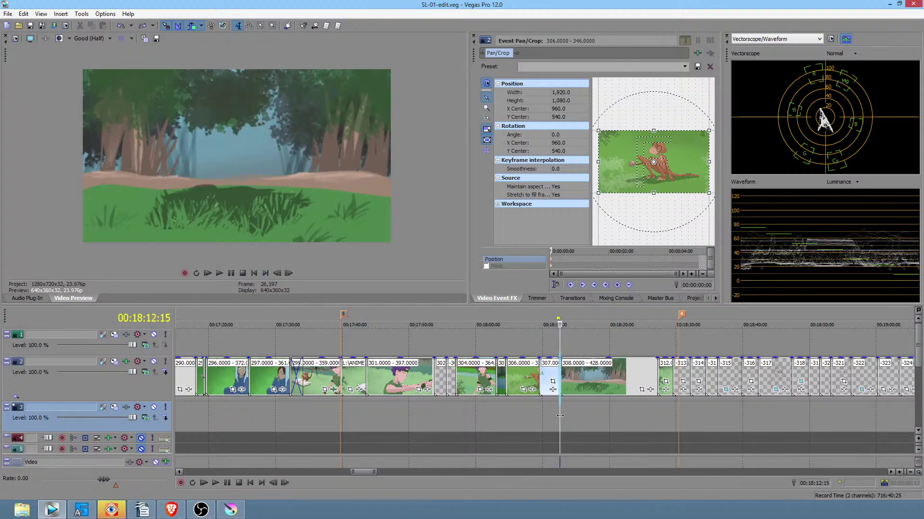
drag(562, 415, 587, 421)
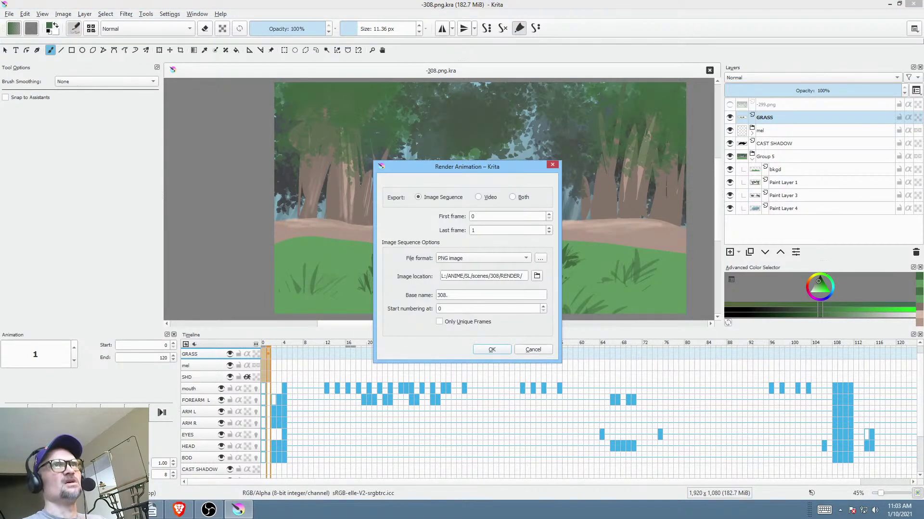
- Dismiss Krita's Render Animation dialog, return to Vegas Pro and play the edit from 00:18:11:09 into the 308 clip
key(Escape)
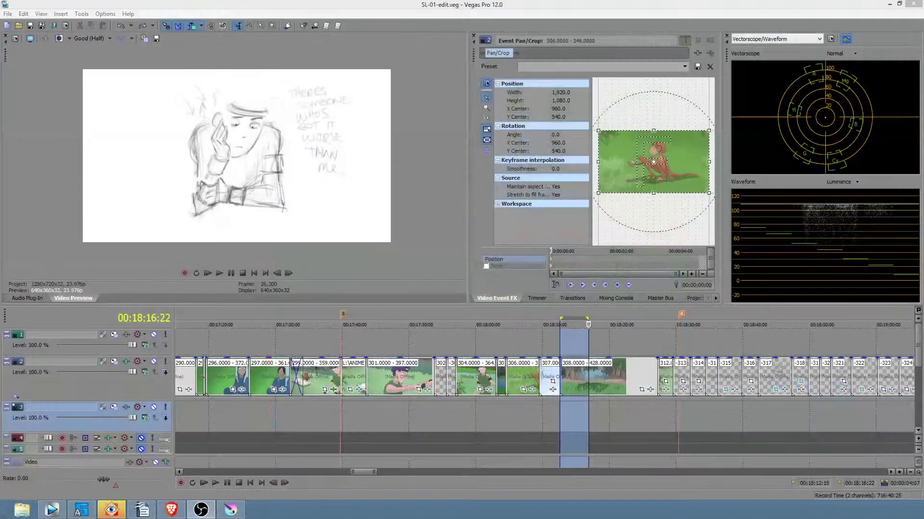
click(550, 415)
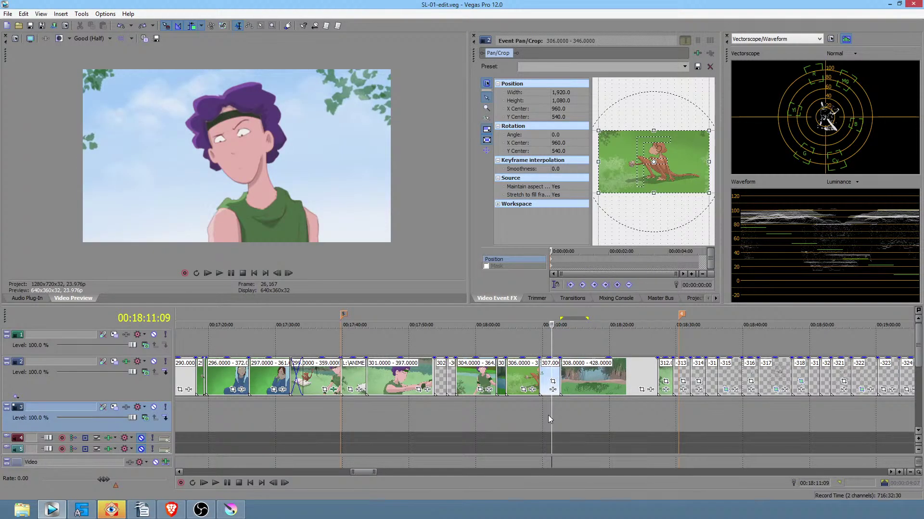
key(space)
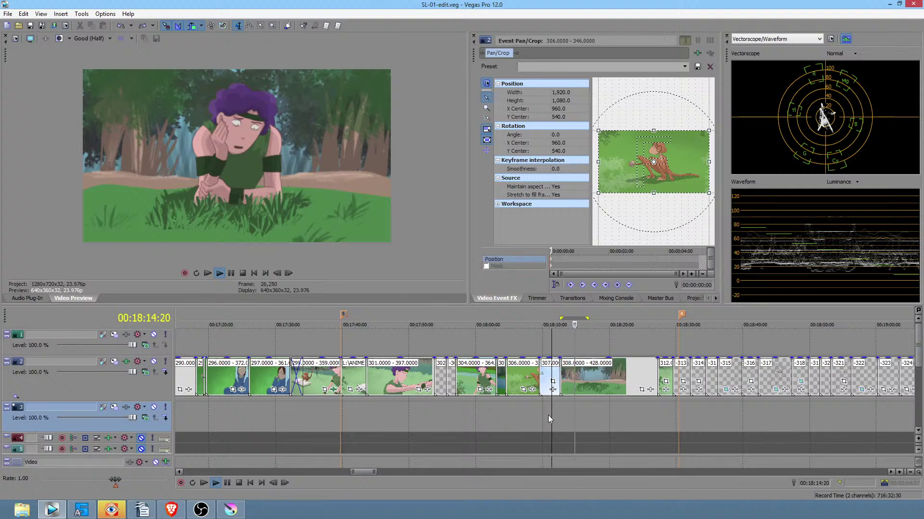
- Scrub back and forth across the cut between the 307 and 308 clips to check the character's entrance
click(523, 400)
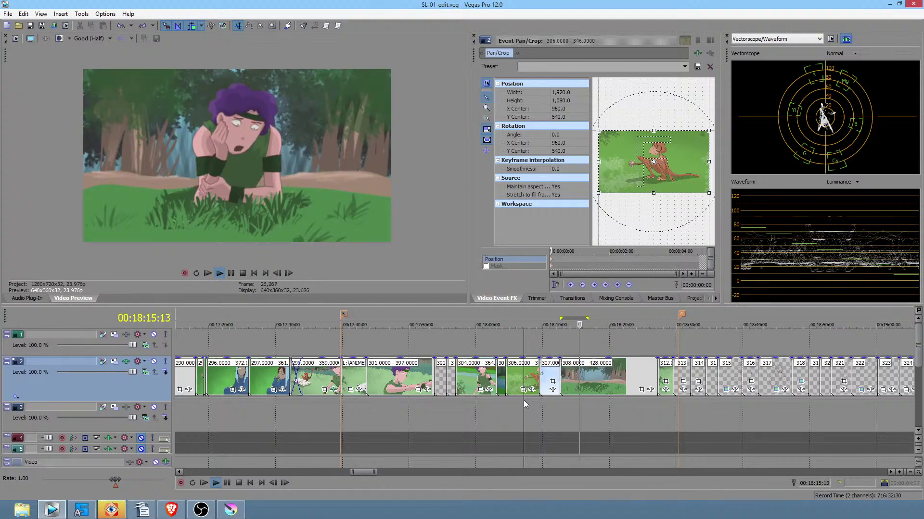
drag(551, 408, 563, 410)
scroll(611, 447, up, 5)
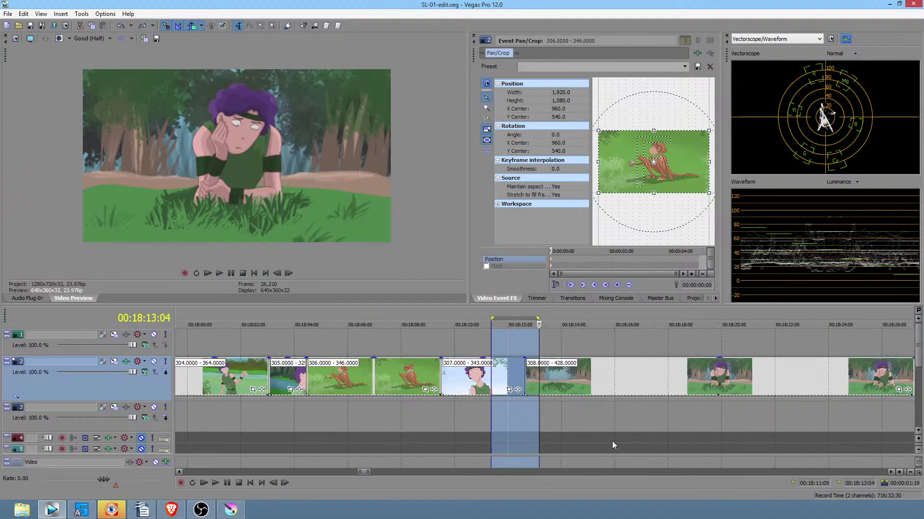
drag(490, 421, 577, 427)
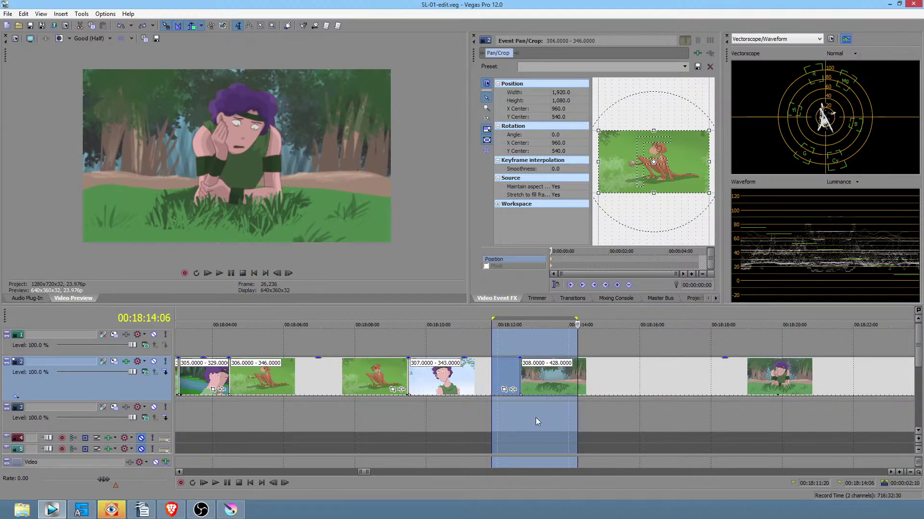
- Scrub through the rest of the 308 clip and play it from 00:18:22:11 and again from 00:18:20:18
scroll(565, 400, down, 3)
scroll(486, 406, right, 3)
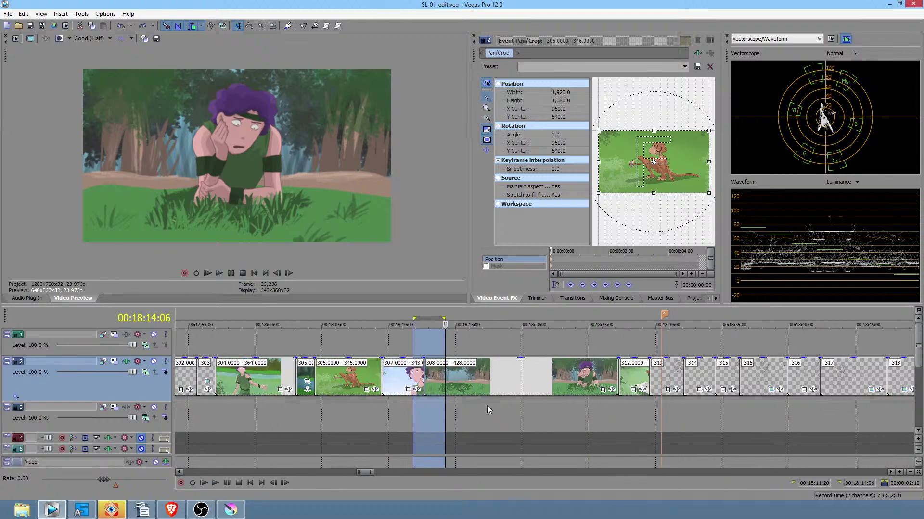
drag(436, 413, 538, 417)
click(554, 416)
scroll(549, 419, up, 5)
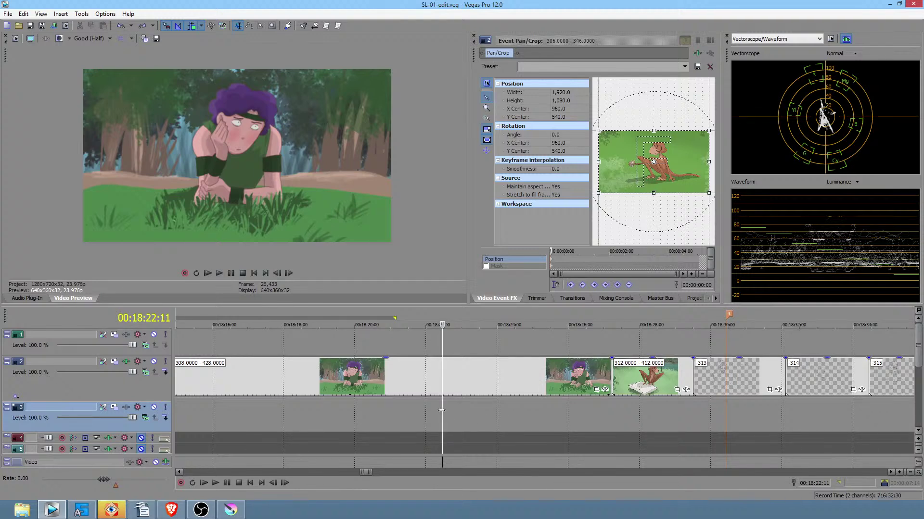
key(space)
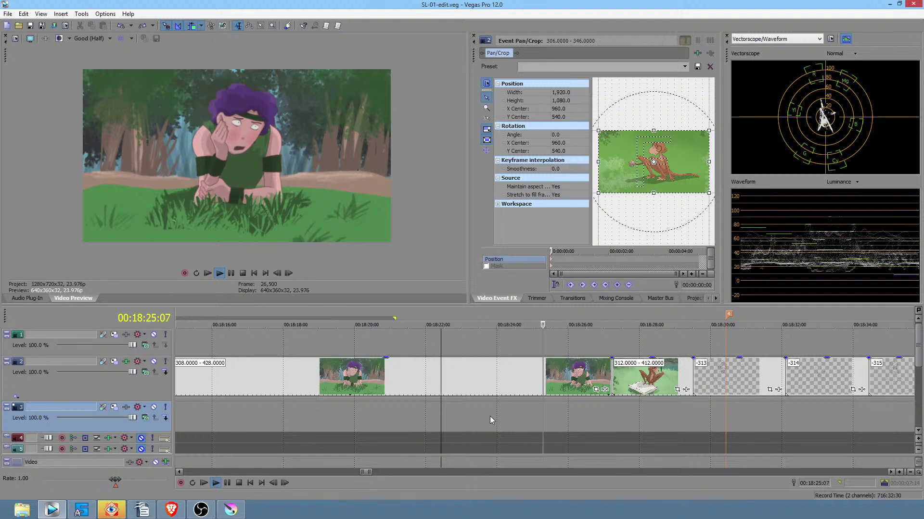
key(space)
click(382, 413)
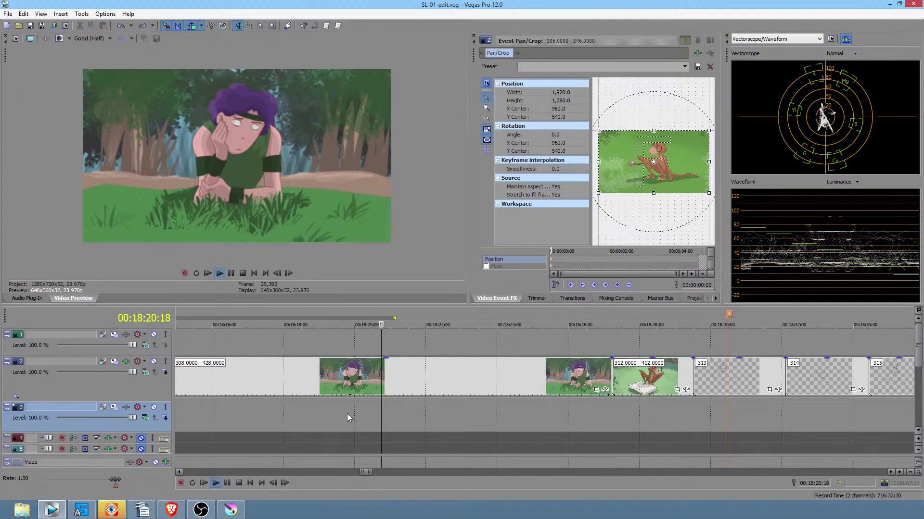
key(space)
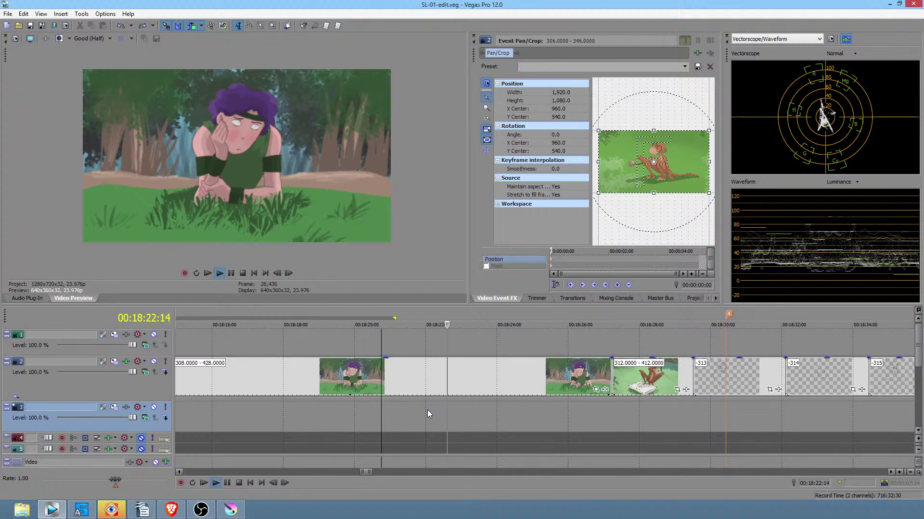
- Split the 308 clip at 00:18:23:17 and crop its second part to 1,535.7 by 863.8, centred at 968.3, 440.2
click(486, 375)
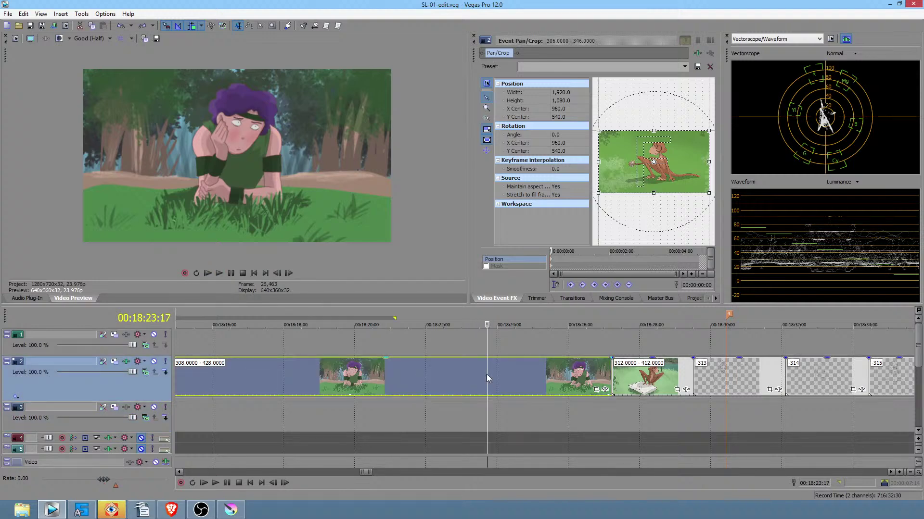
key(s)
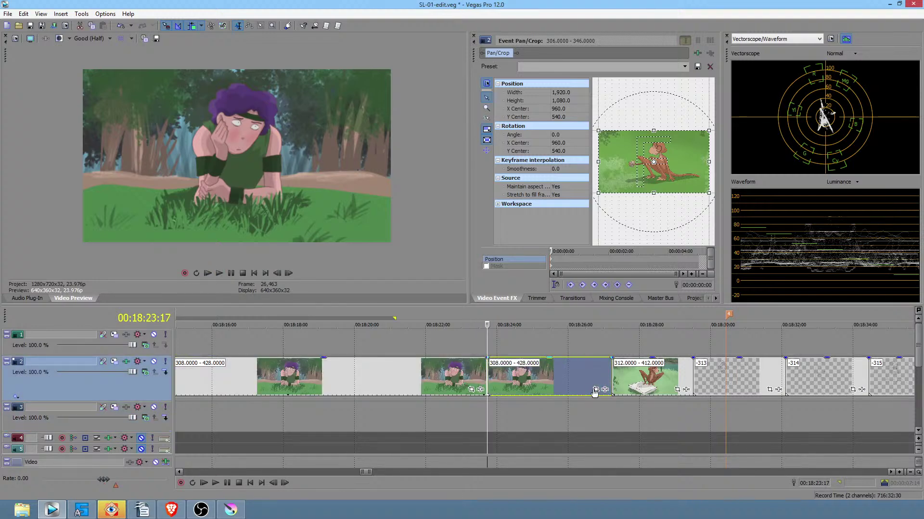
click(595, 390)
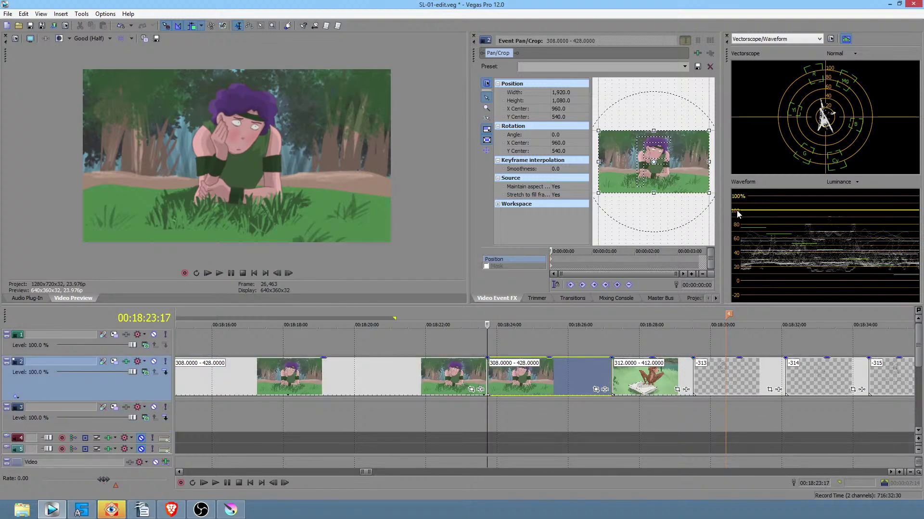
drag(708, 192, 670, 165)
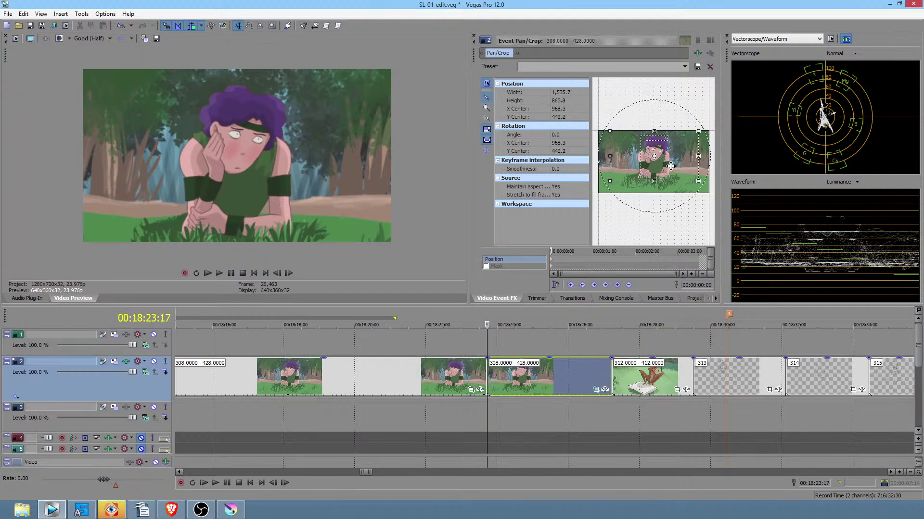
- Play the edit from the start of the 305 clip and again from 00:18:07:19, and scrub from 306 into 308
click(412, 416)
scroll(337, 415, down, 3)
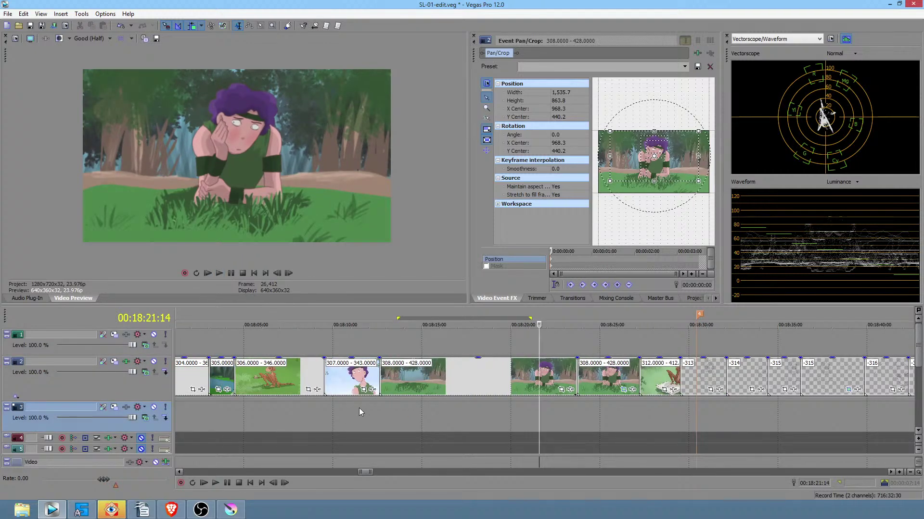
click(330, 411)
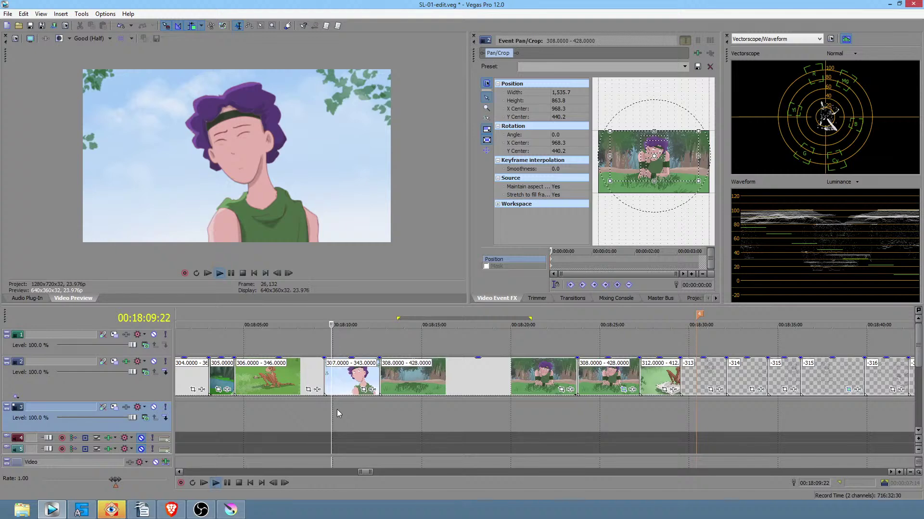
click(211, 414)
key(space)
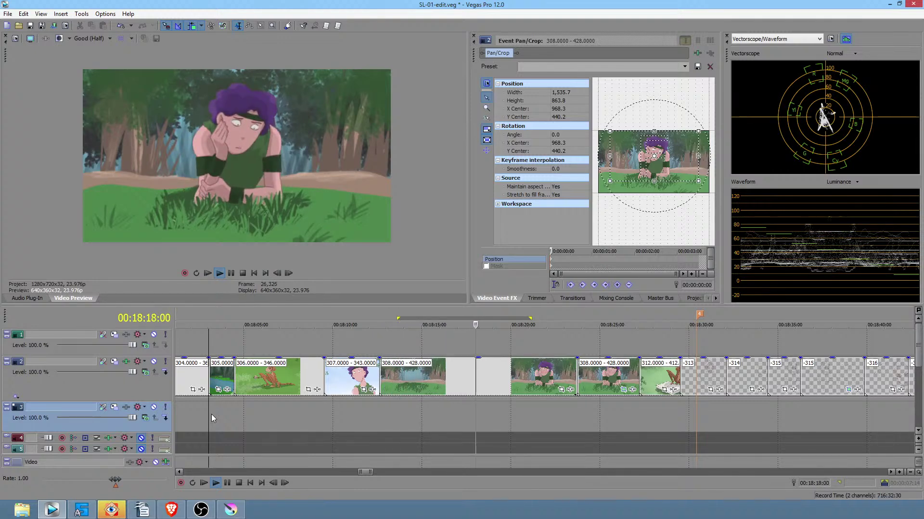
click(293, 414)
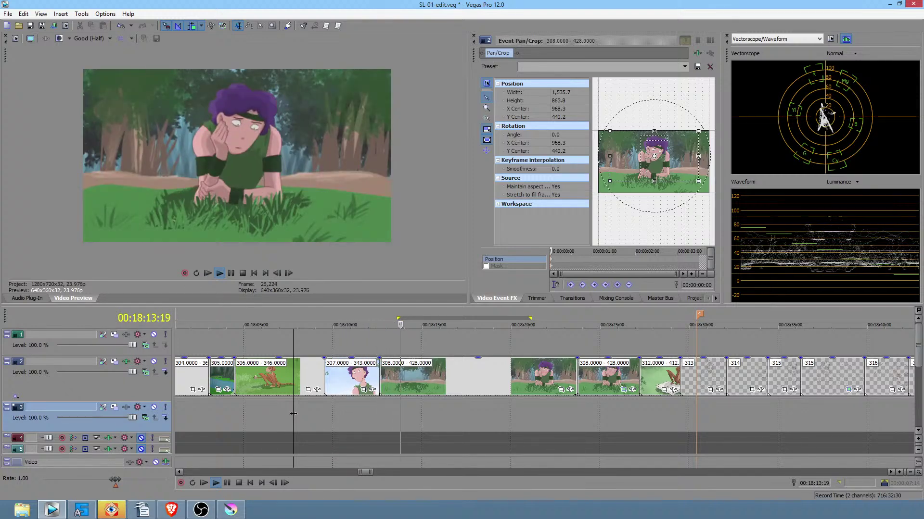
key(space)
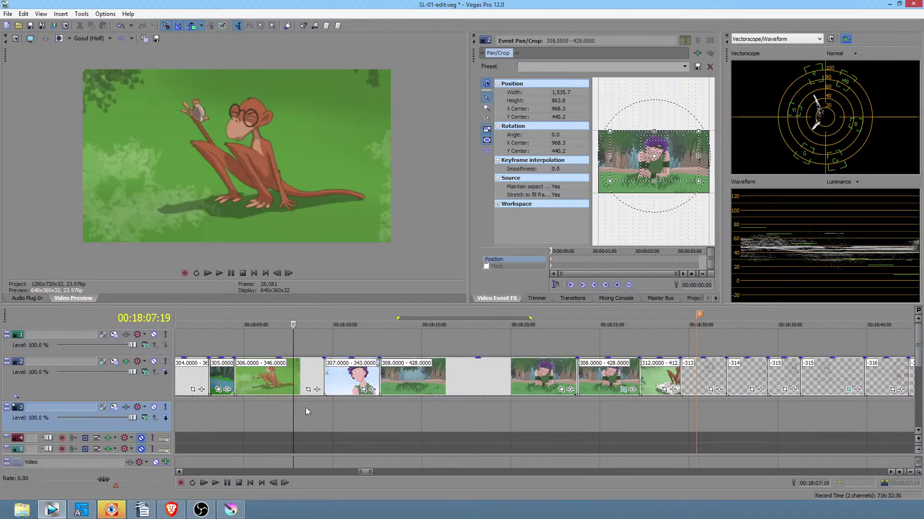
drag(307, 412, 385, 422)
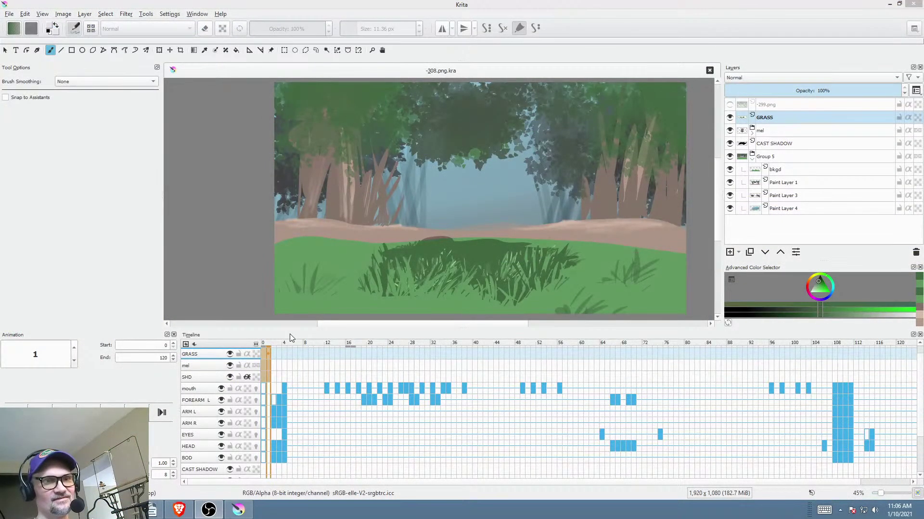
- Switch to Krita and step through the first animation frames of the shot, returning to frame 0
click(276, 342)
key(Right)
key(Right)
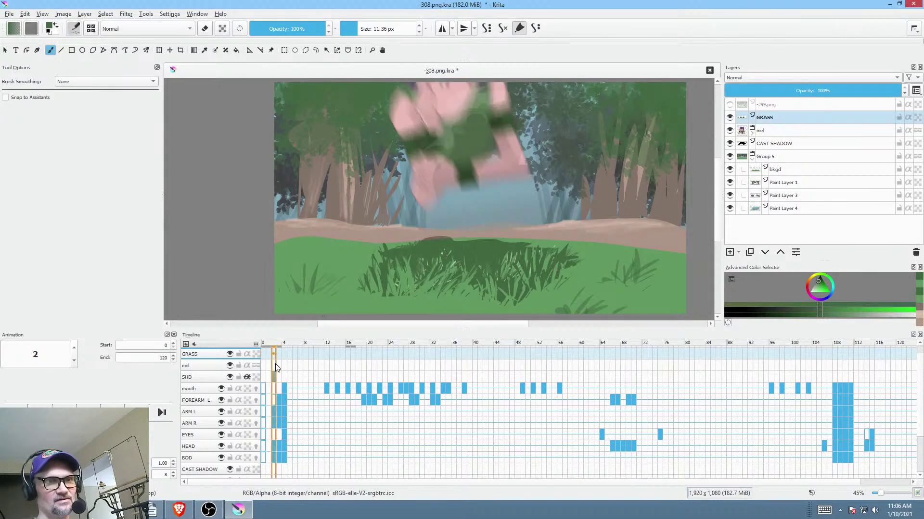
key(Left)
key(Left)
key(Left)
key(Left)
key(Left)
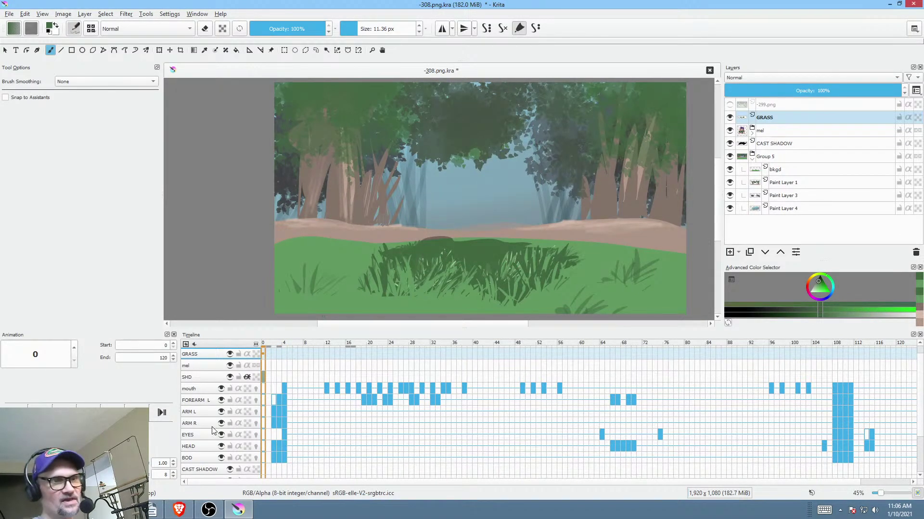
- On frame 2 of the BOD layer, draw the two missing legs below the torso as filled freehand shapes in the sampled skin pink
click(207, 459)
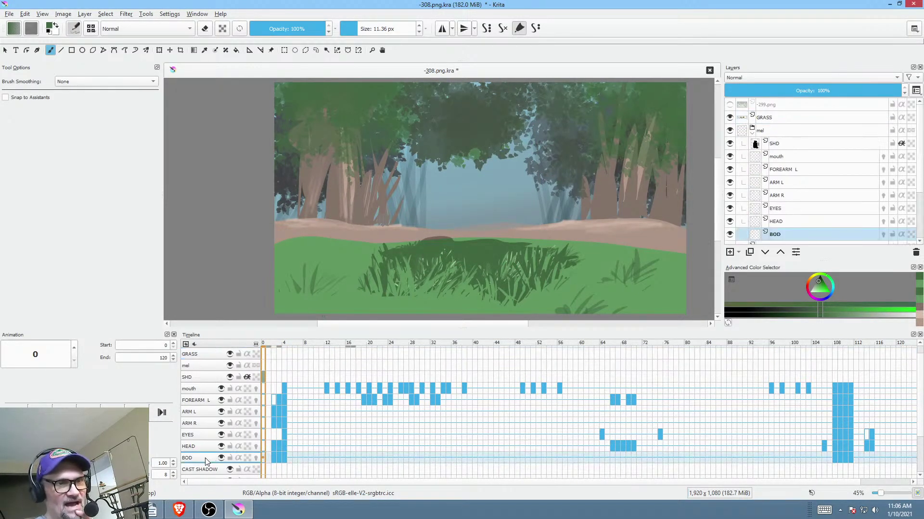
click(268, 460)
click(275, 460)
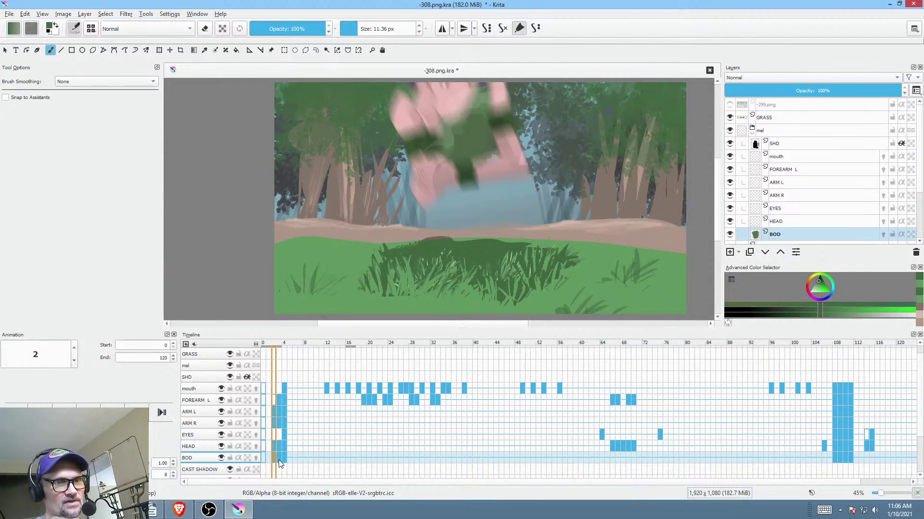
click(278, 459)
click(272, 459)
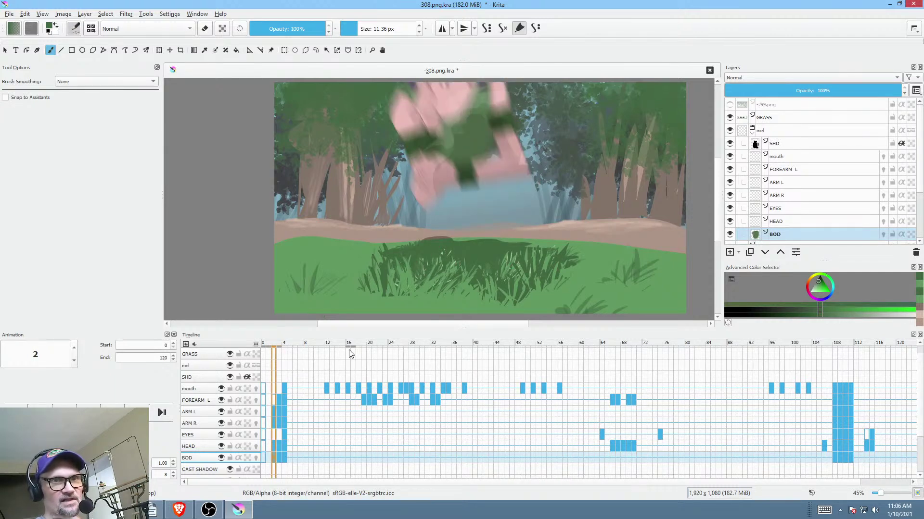
drag(405, 248, 524, 168)
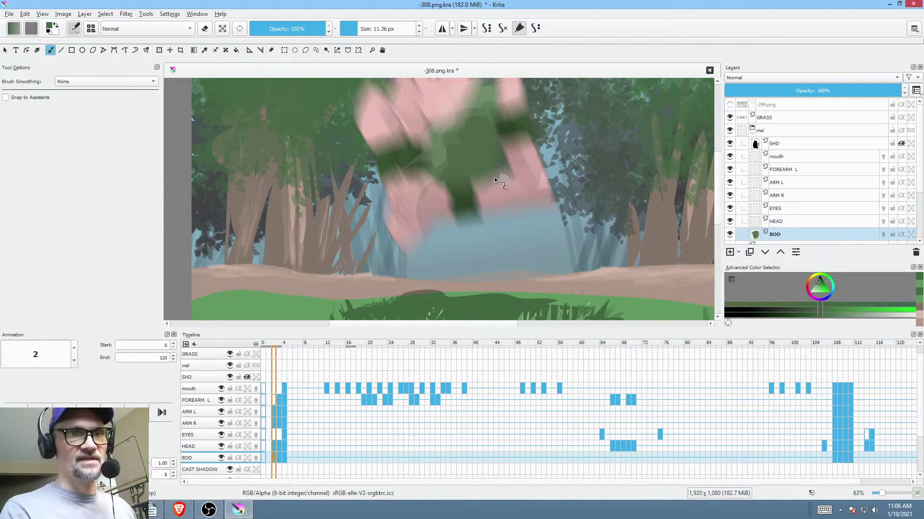
ctrl+click(528, 176)
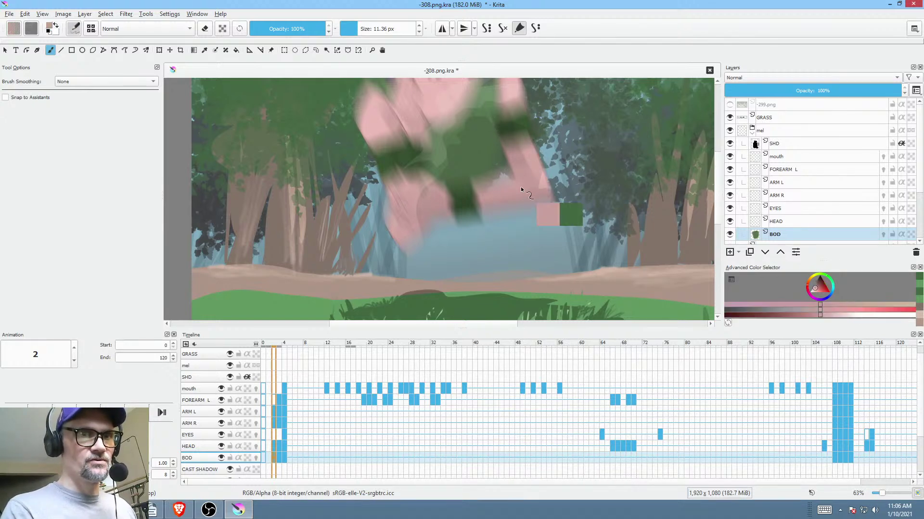
key(shift+p)
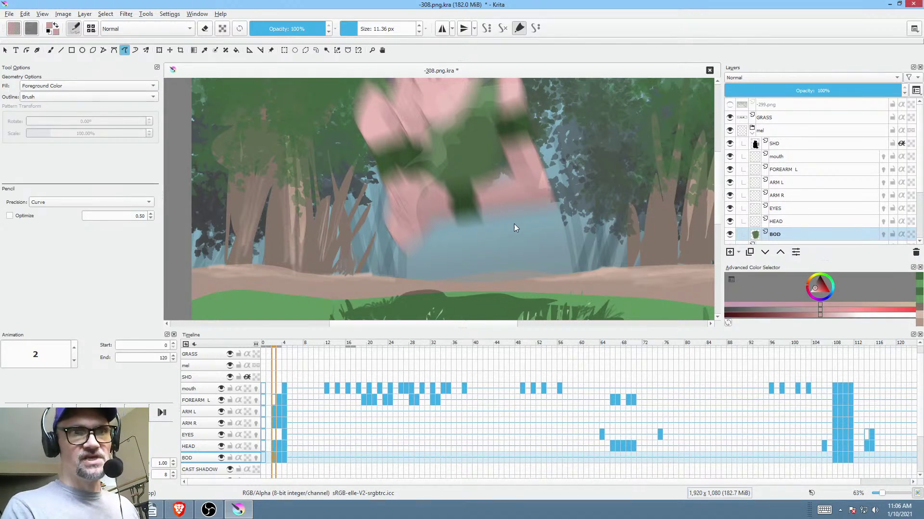
mouse_move(523, 221)
mouse_down()
mouse_move(528, 201)
mouse_move(489, 271)
mouse_move(482, 235)
mouse_move(491, 210)
mouse_up()
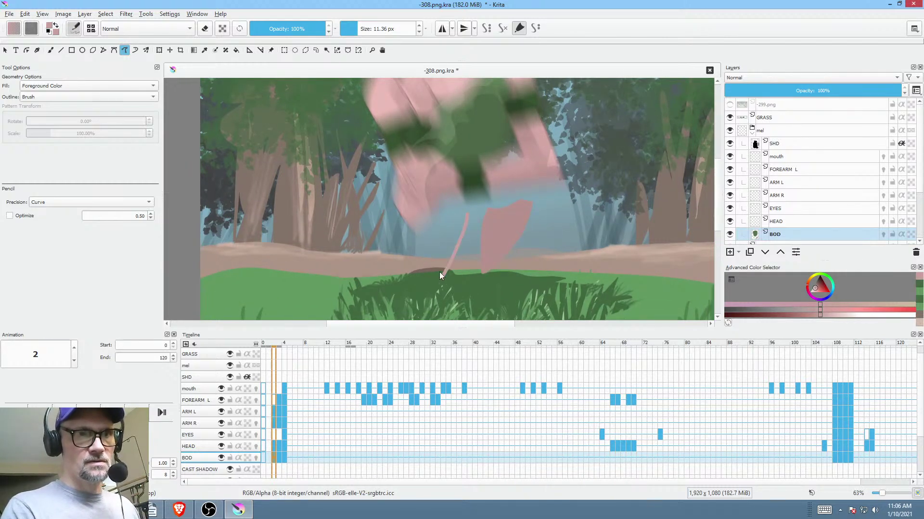
mouse_move(406, 193)
mouse_down()
mouse_move(444, 242)
mouse_move(432, 218)
mouse_up()
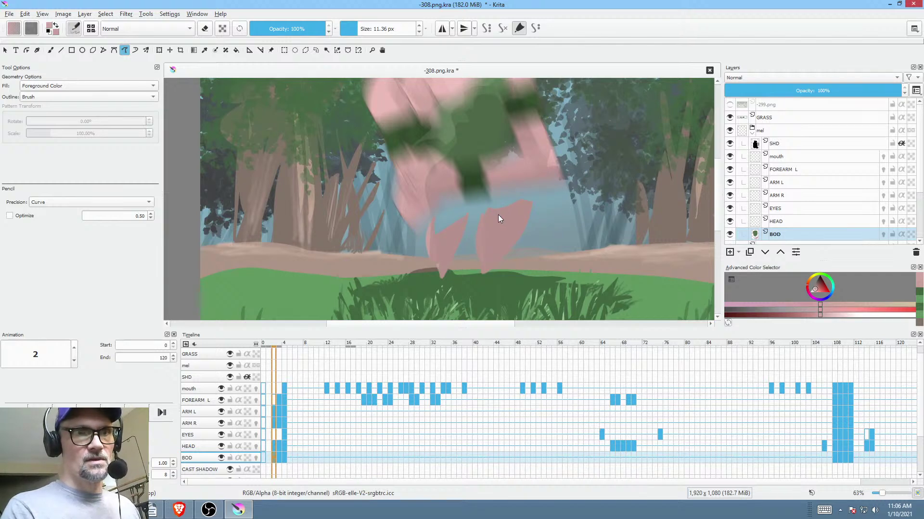
drag(498, 214, 502, 217)
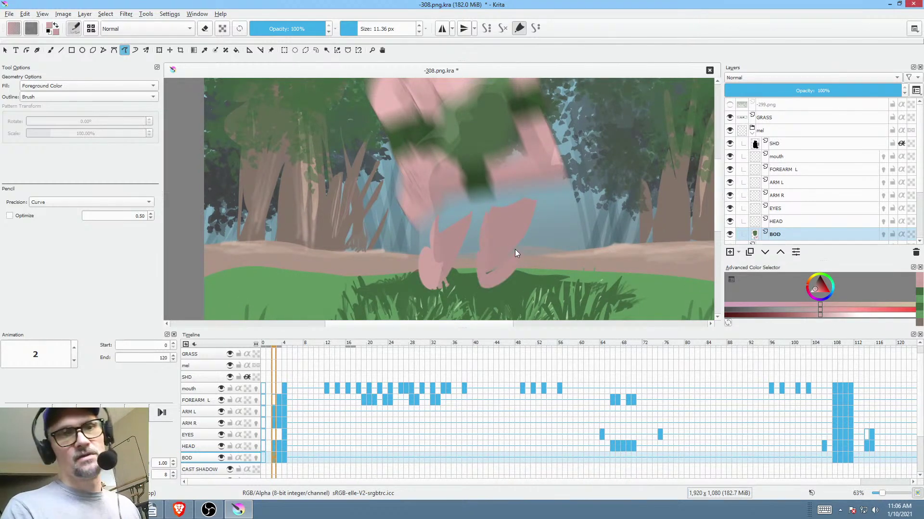
drag(521, 245, 491, 282)
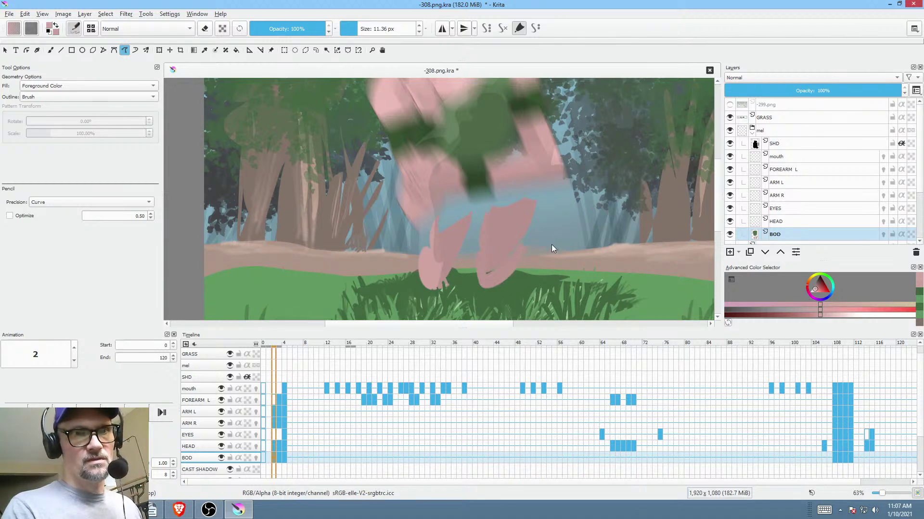
- Draw a dark green shorts shape across the hips in the sampled clothing colour, and add pink lower legs reaching into the grass
mouse_move(489, 218)
mouse_down()
mouse_move(512, 244)
mouse_move(490, 257)
mouse_move(476, 216)
mouse_move(433, 225)
mouse_move(424, 241)
mouse_move(449, 255)
mouse_move(525, 225)
mouse_move(539, 191)
mouse_up()
ctrl+click(483, 145)
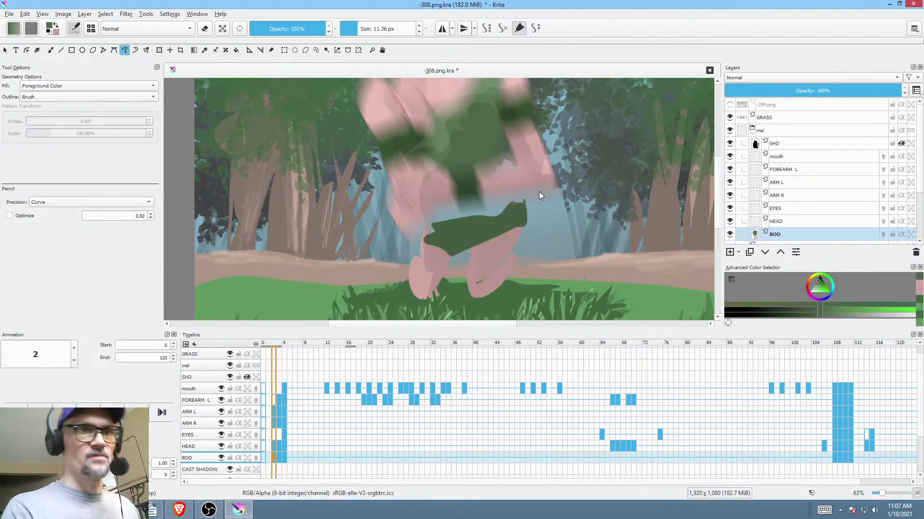
mouse_move(518, 229)
mouse_down()
mouse_move(546, 271)
mouse_move(556, 164)
mouse_up()
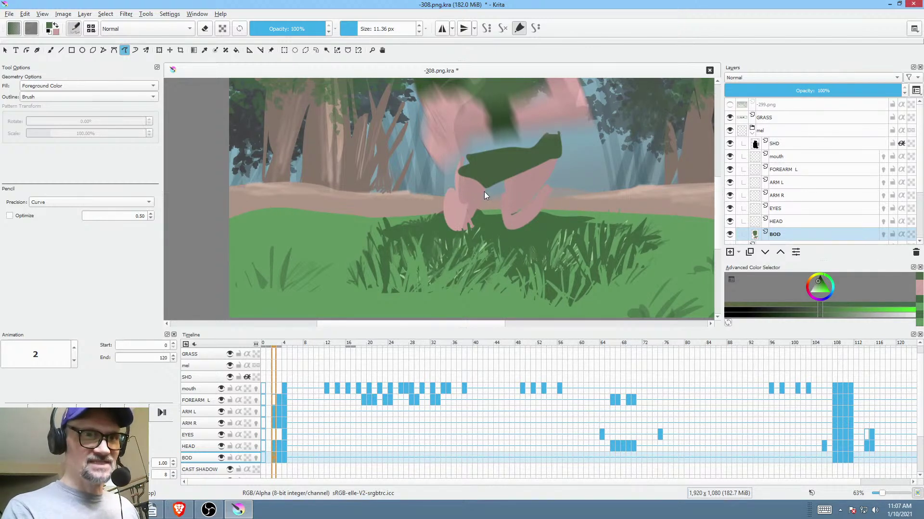
ctrl+click(462, 211)
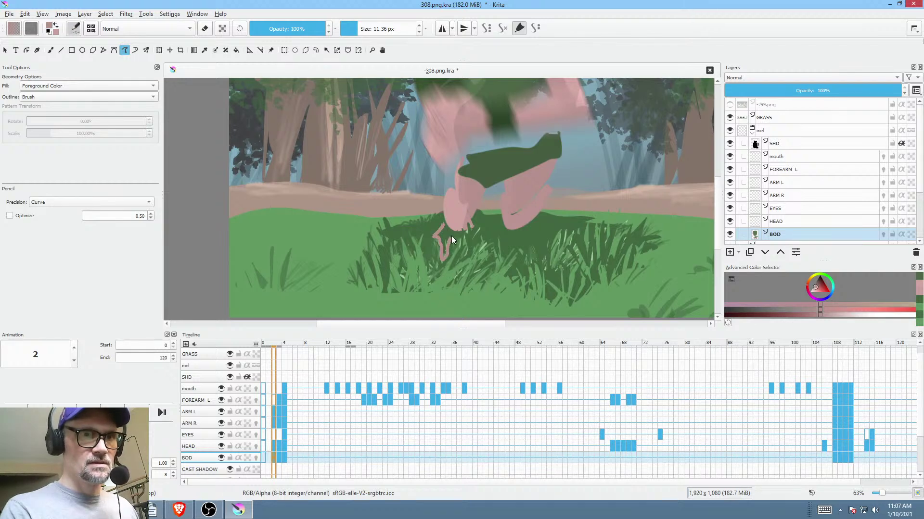
drag(445, 229, 446, 230)
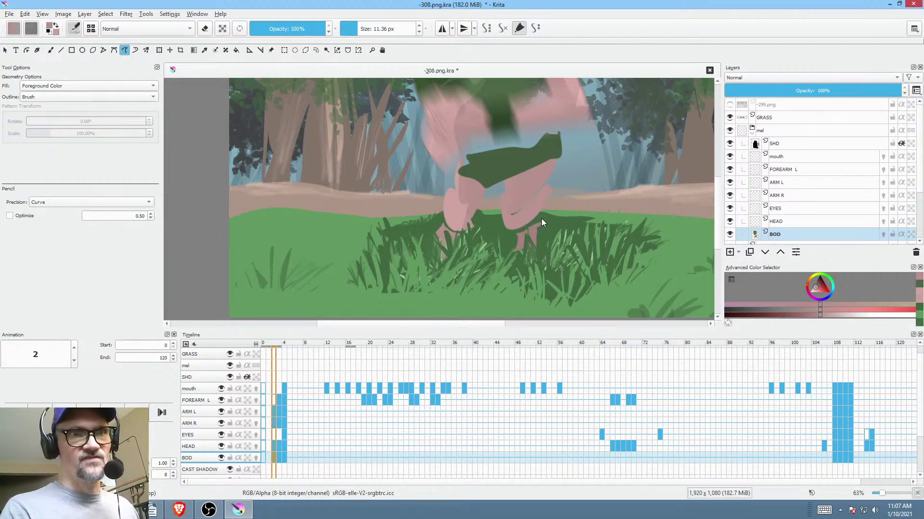
- Soften the edges of the new legs and green shorts with a 60 px blending brush
right_click(585, 193)
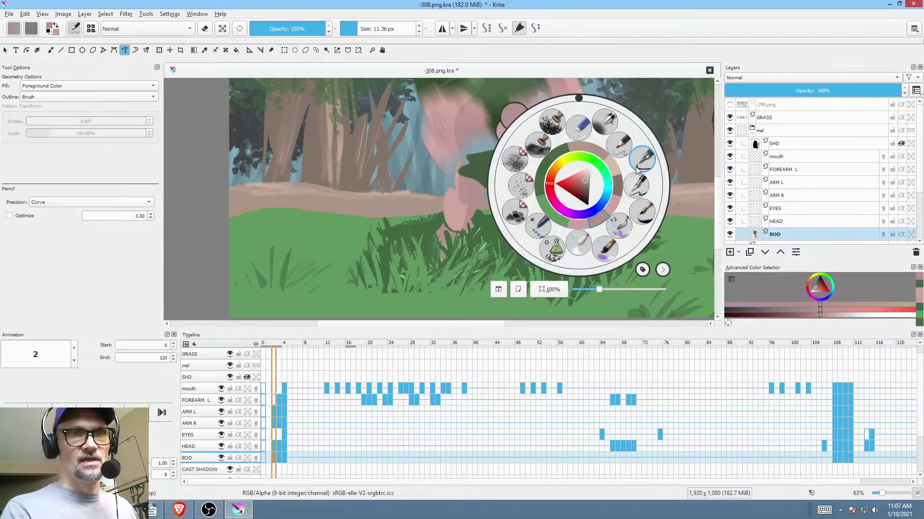
click(592, 236)
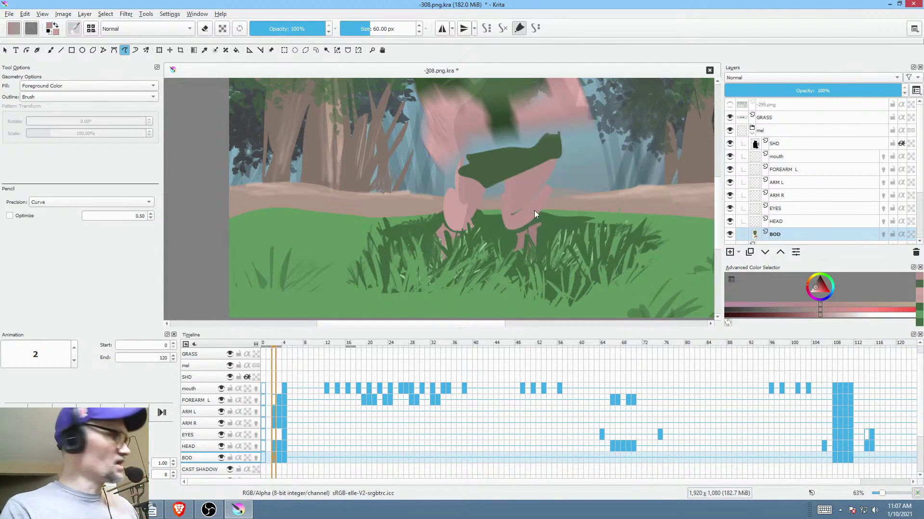
key(b)
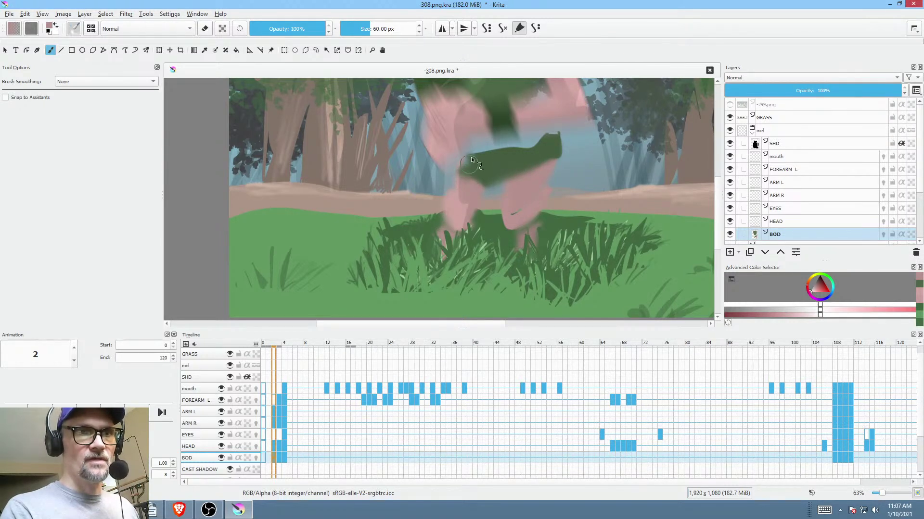
mouse_move(493, 171)
mouse_down()
mouse_move(504, 157)
mouse_move(530, 160)
mouse_move(548, 129)
mouse_up()
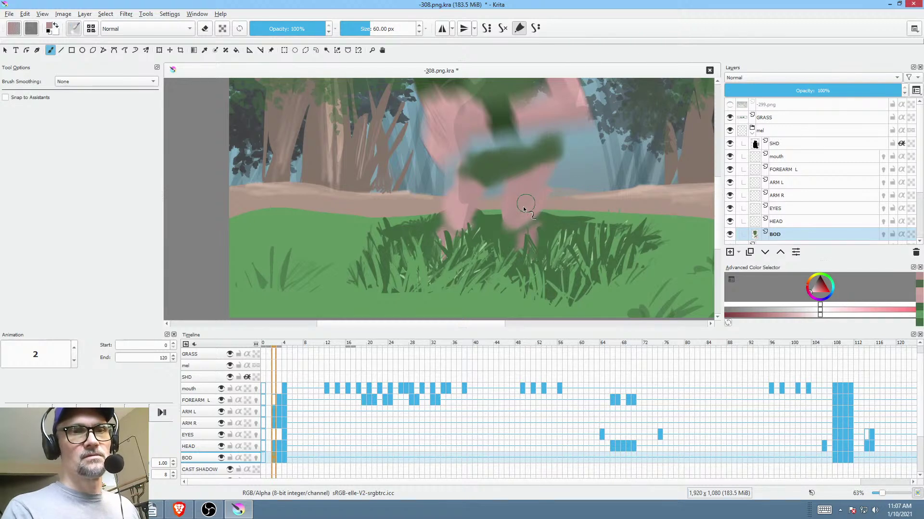
- Fill the gap between the torso and the shorts with blended freehand shapes in sampled skin pink and dark green
scroll(480, 243, up, 2)
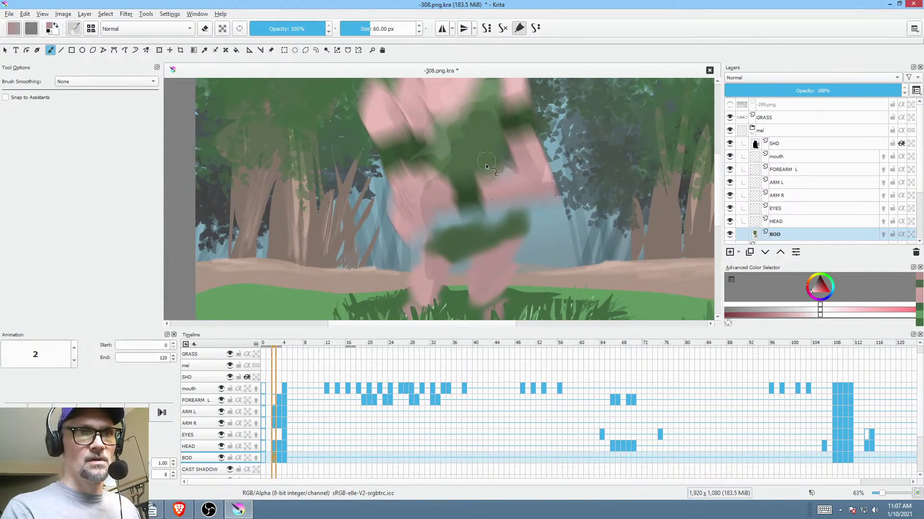
key(p)
ctrl+click(508, 188)
drag(509, 205, 516, 206)
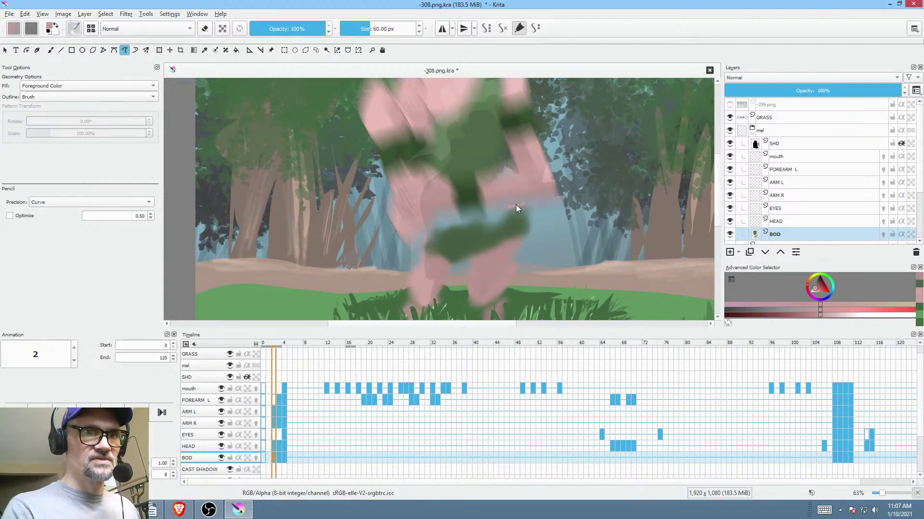
key(ctrl+z)
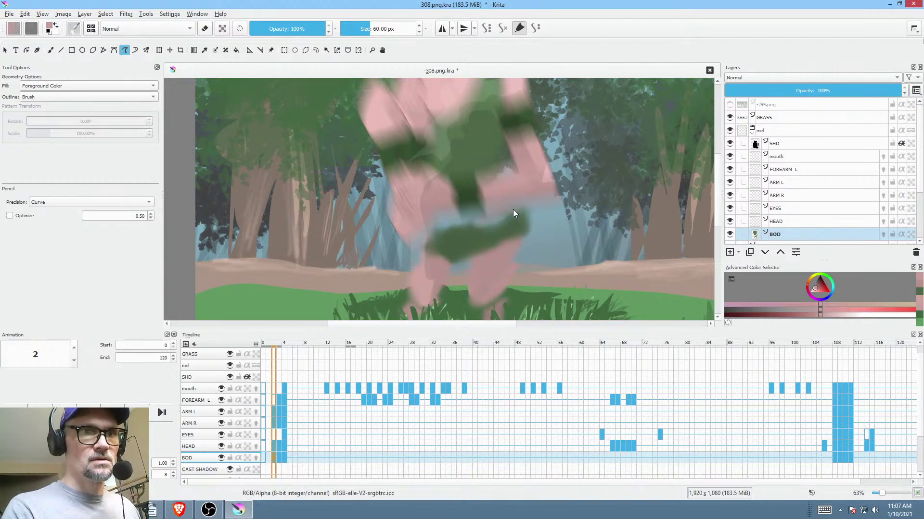
mouse_move(473, 205)
mouse_down()
mouse_move(475, 224)
mouse_move(439, 220)
mouse_up()
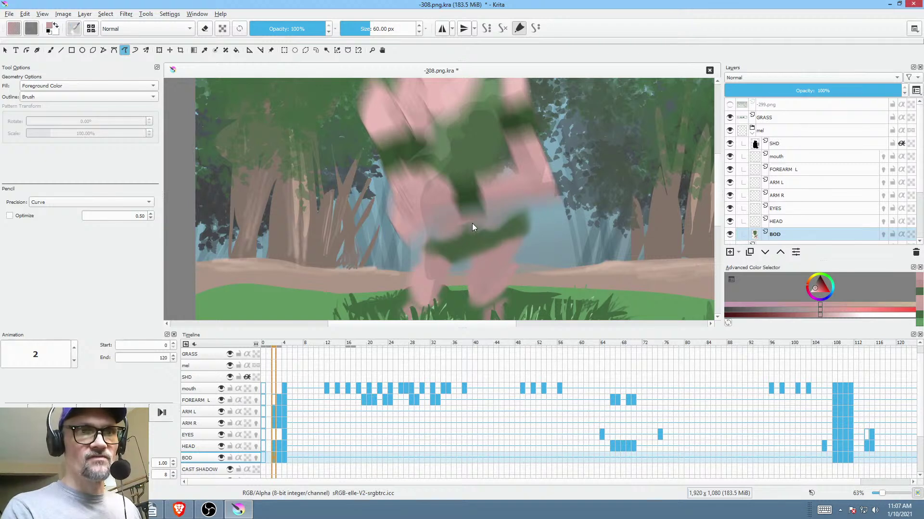
ctrl+click(483, 235)
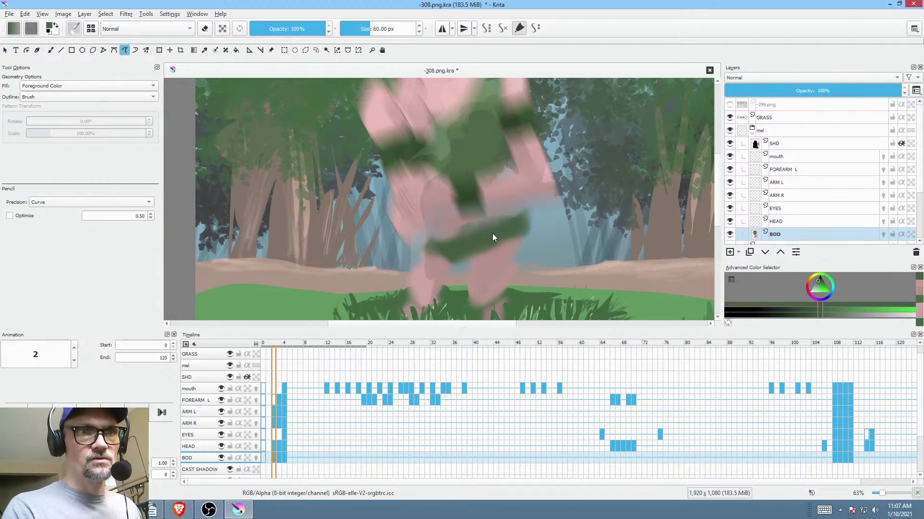
drag(497, 232, 518, 210)
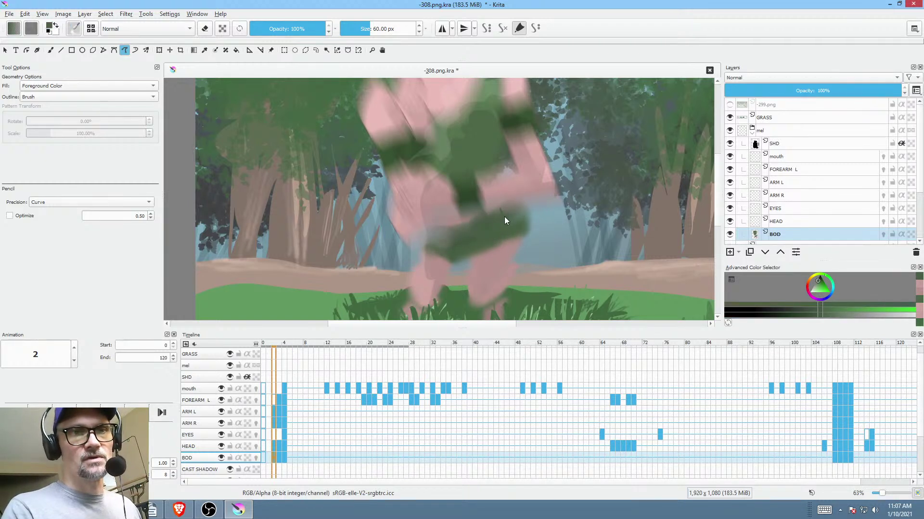
scroll(509, 235, down, 2)
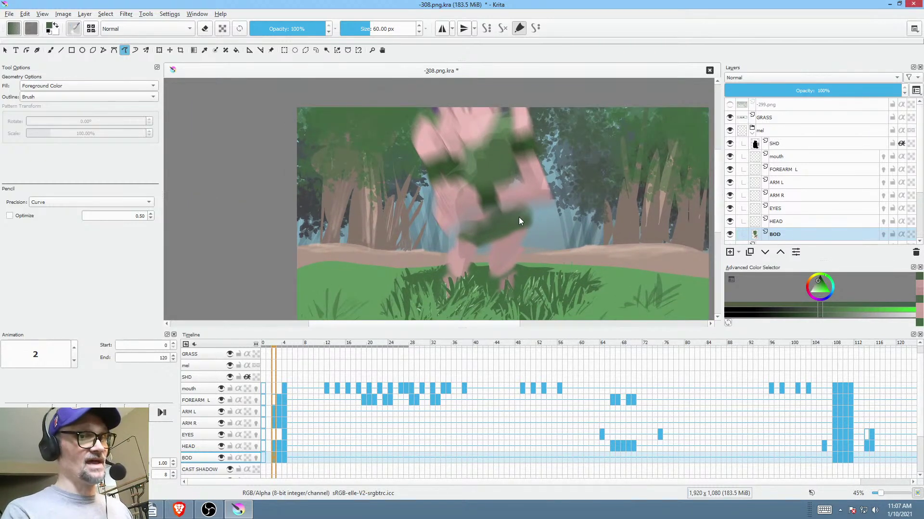
- Save the file and render frames 0 to 120 as a PNG sequence named 308. into L:/ANIME/SL/scenes/308/RENDER/, replacing the old frames
key(ctrl+s)
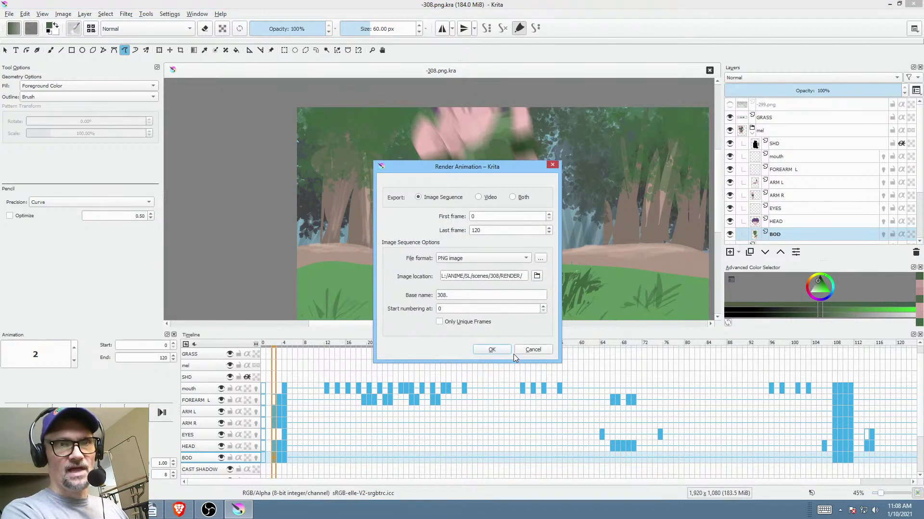
click(496, 348)
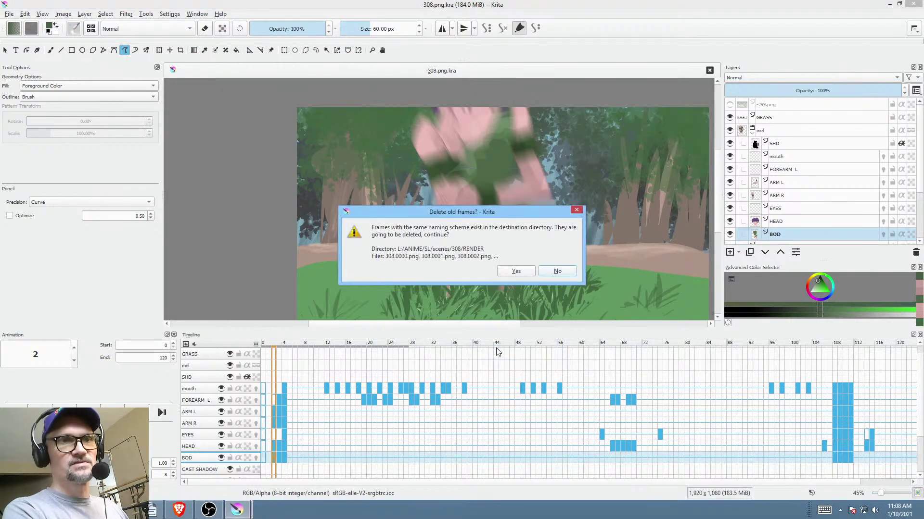
click(516, 271)
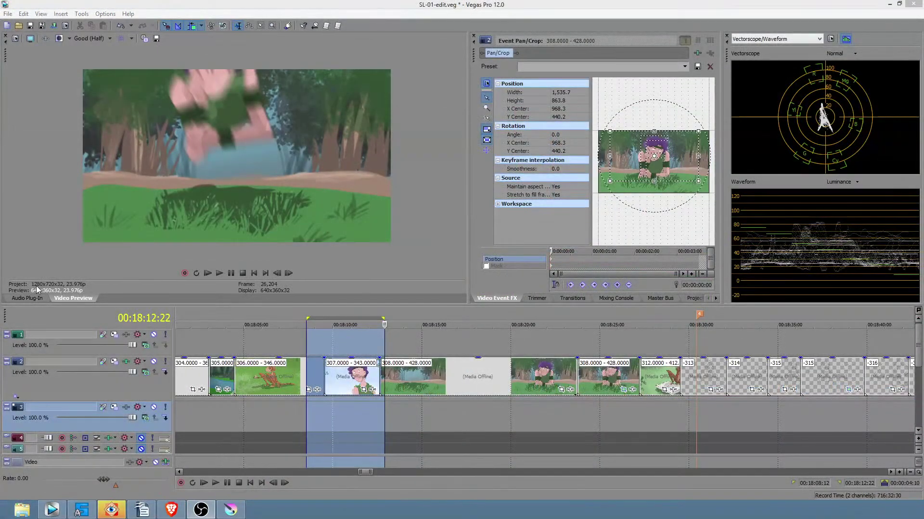
- Switch to Vegas Pro and play the edit from 00:18:10:23 and again from 00:18:11:09 through the 308 clips
click(349, 408)
key(space)
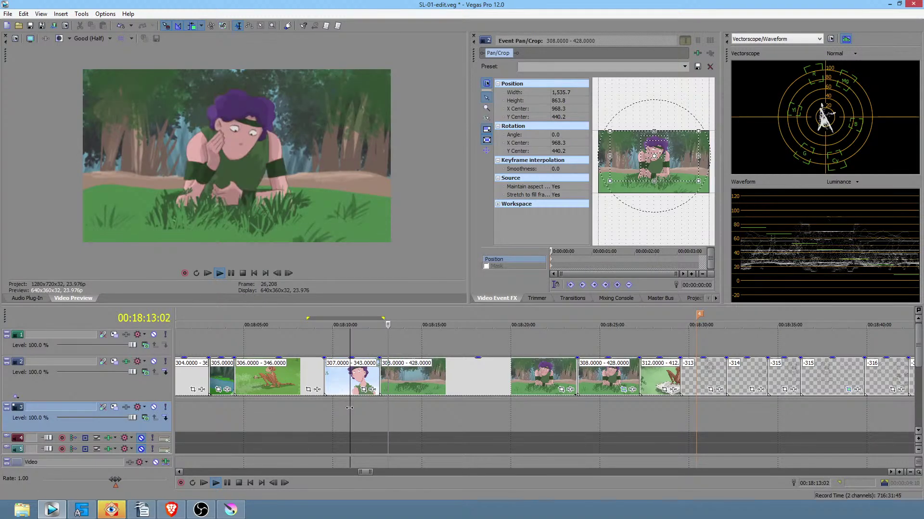
key(space)
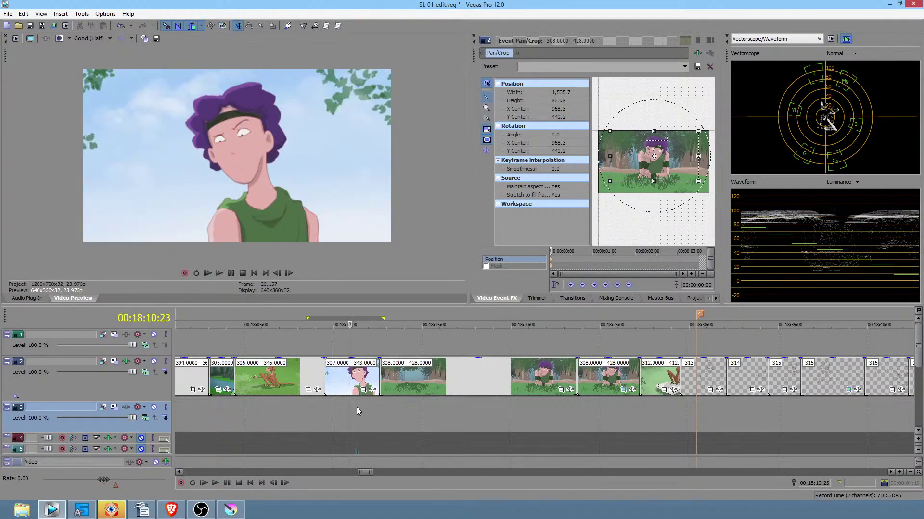
click(357, 407)
key(space)
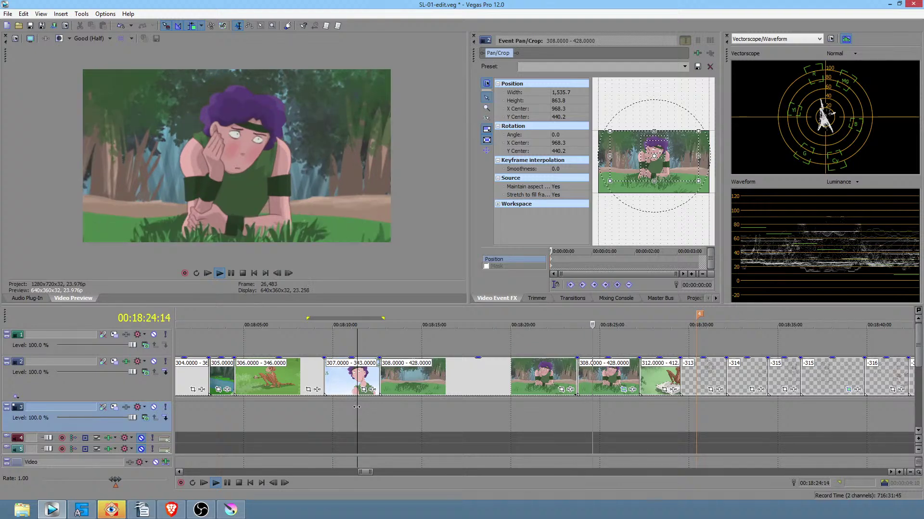
key(space)
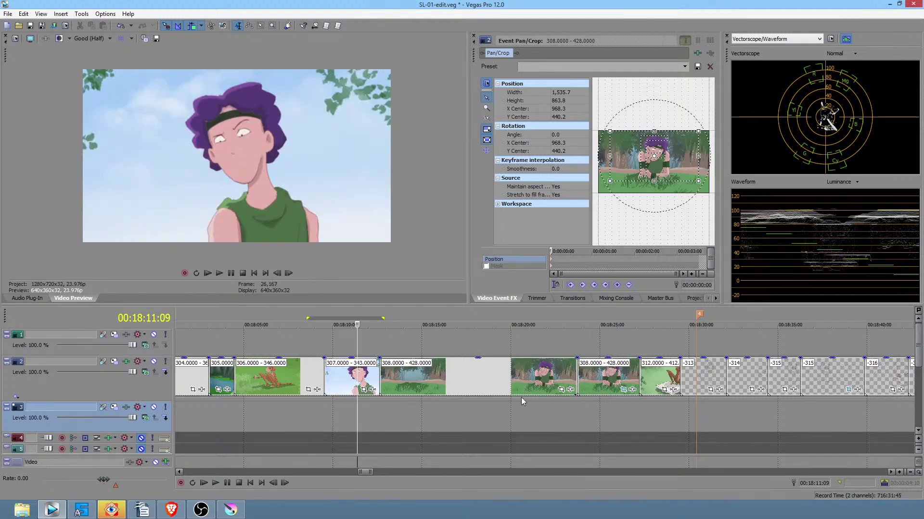
- Crop the second part of the 308 clip to 1,336.1 by 751.6, centred at 968.3, 423.6, and move the playhead to 00:18:22:09
click(579, 380)
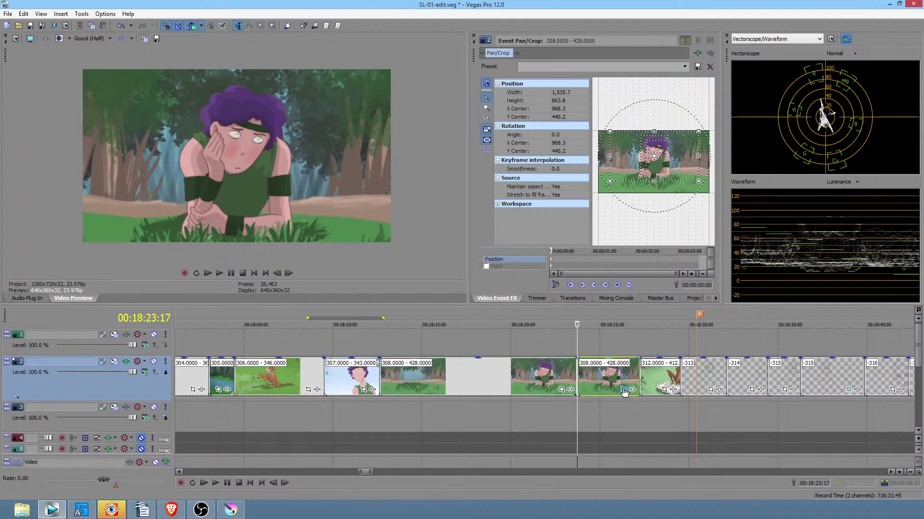
click(624, 391)
drag(698, 181, 675, 165)
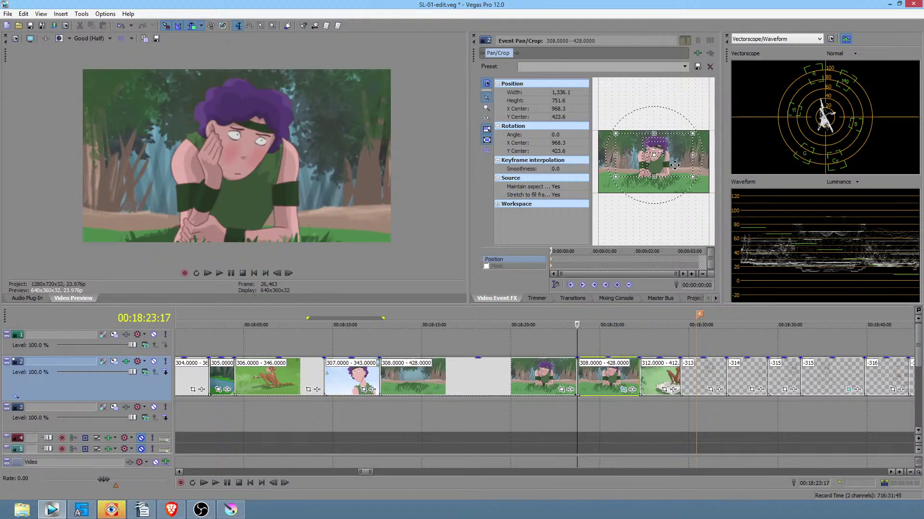
click(552, 408)
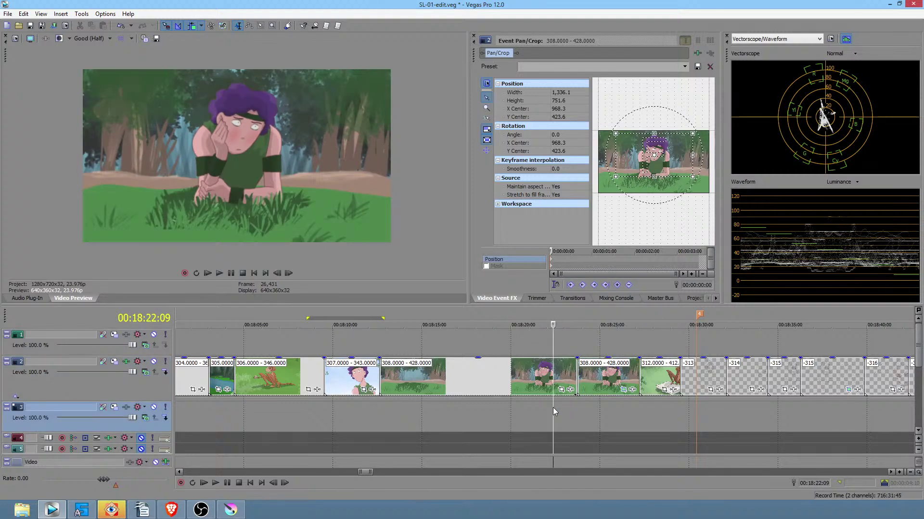
- Play the edit from 00:18:22:09, again from 00:18:10:03, and once more from 00:17:59:16 to review the shots around 308
key(space)
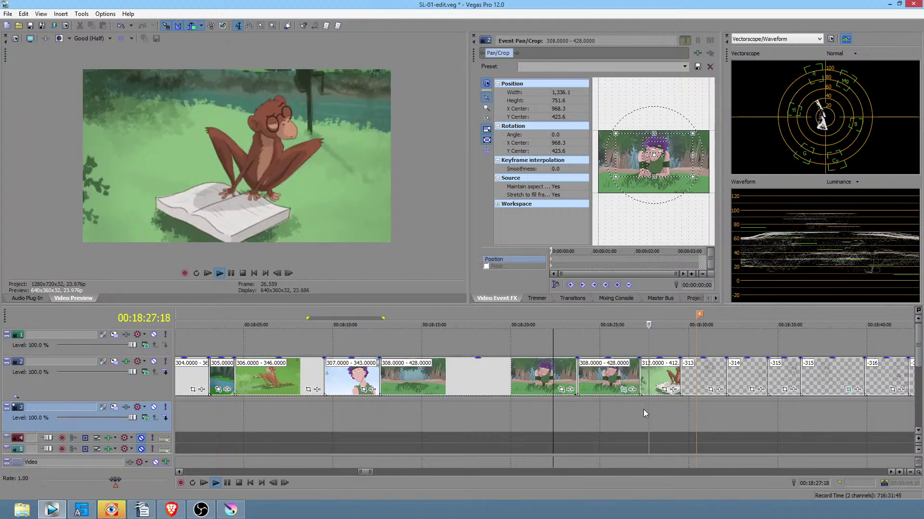
click(334, 411)
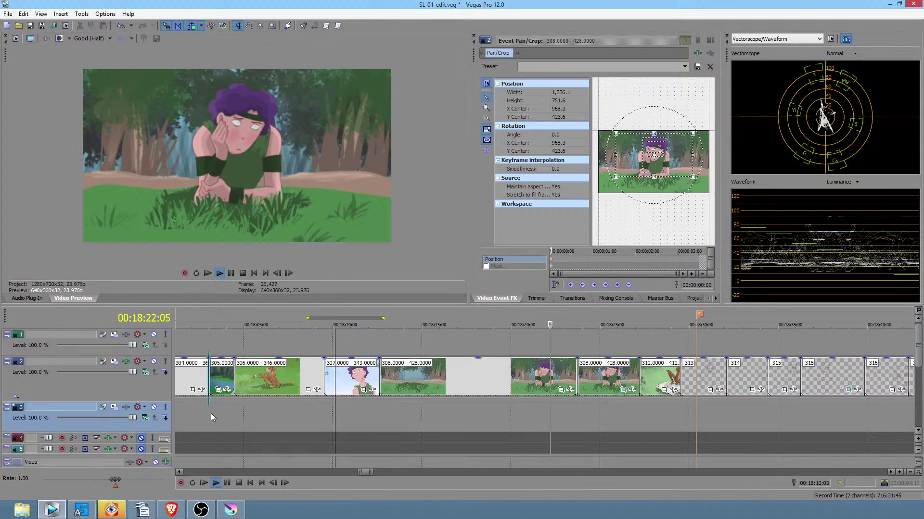
key(space)
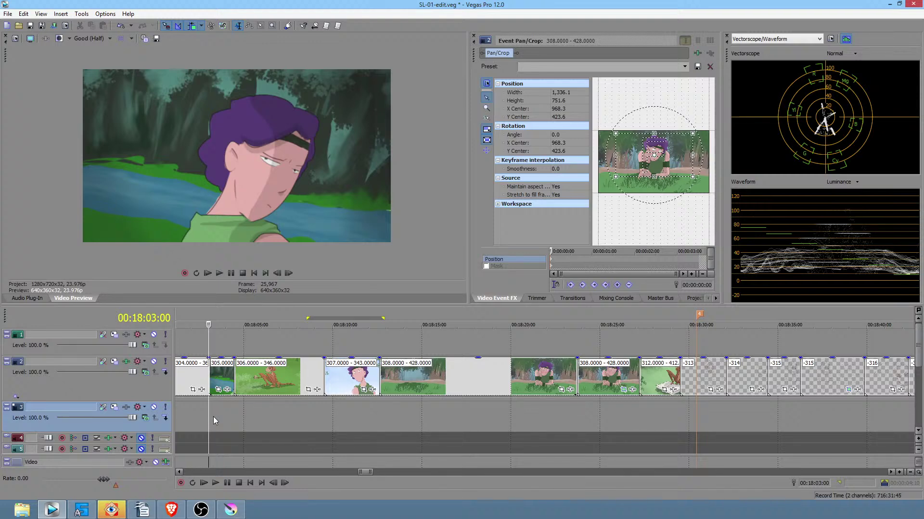
scroll(235, 408, down, 1)
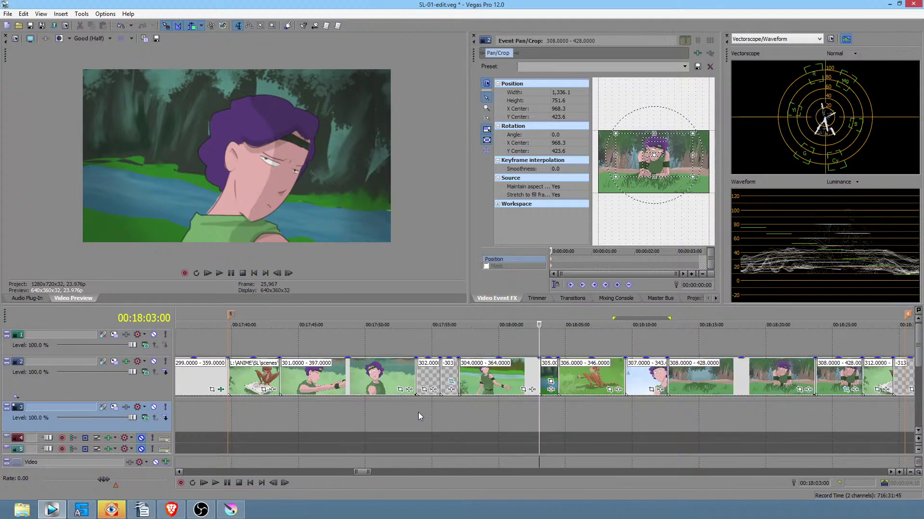
scroll(504, 408, right, 3)
click(379, 400)
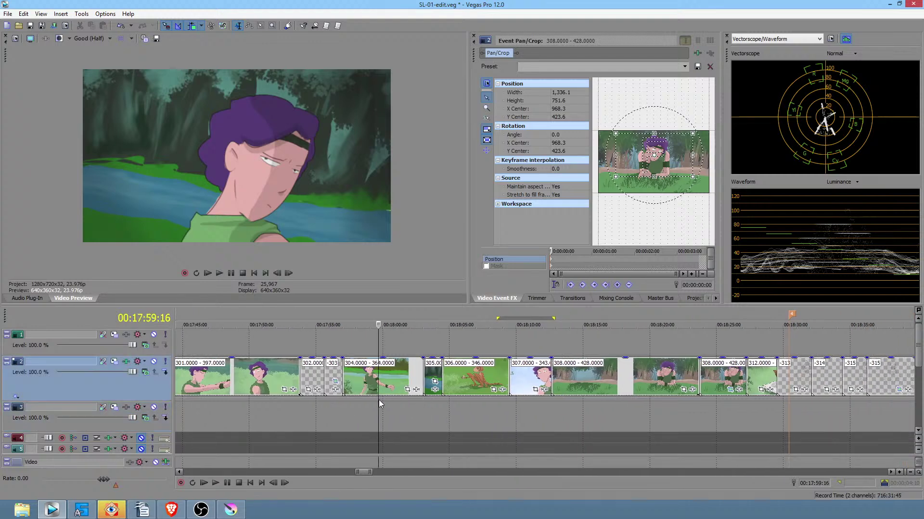
key(space)
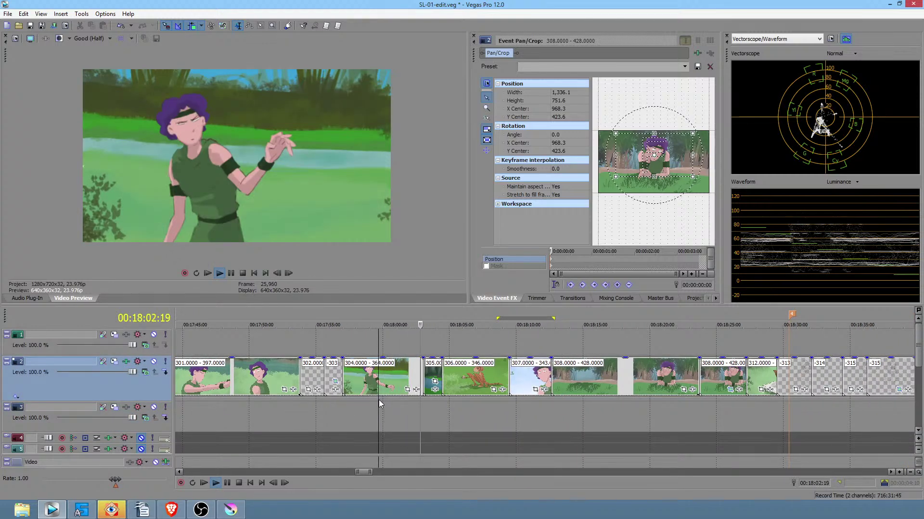
key(space)
- Play the edit from 00:17:21:03 through to the 312 clip to review the whole sequence
scroll(356, 408, down, 2)
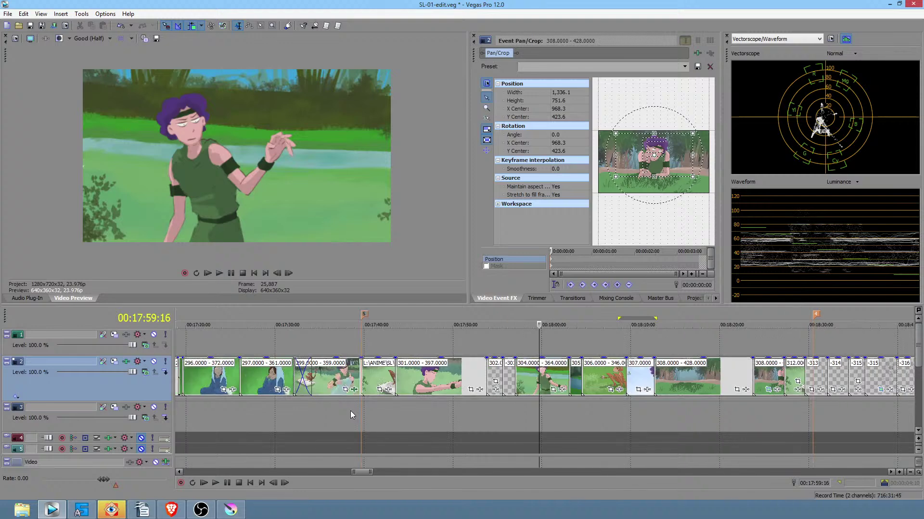
click(263, 405)
click(201, 411)
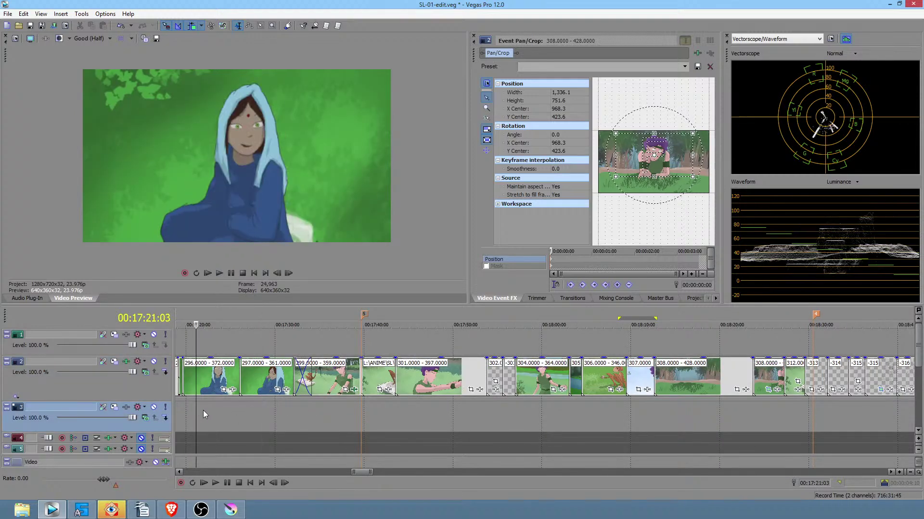
key(space)
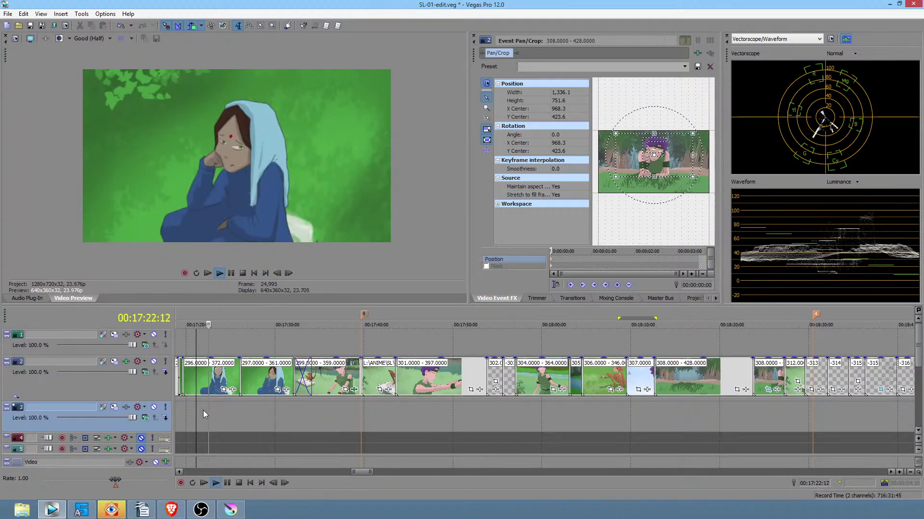
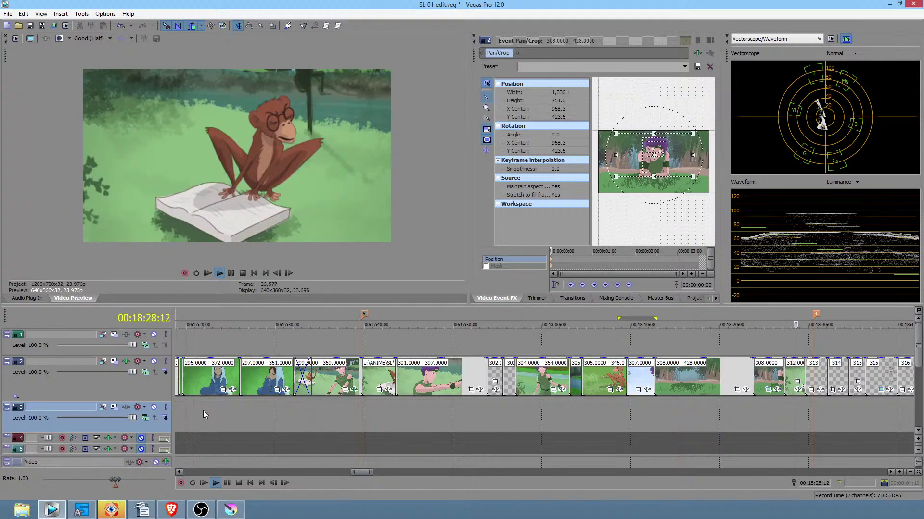
key(space)
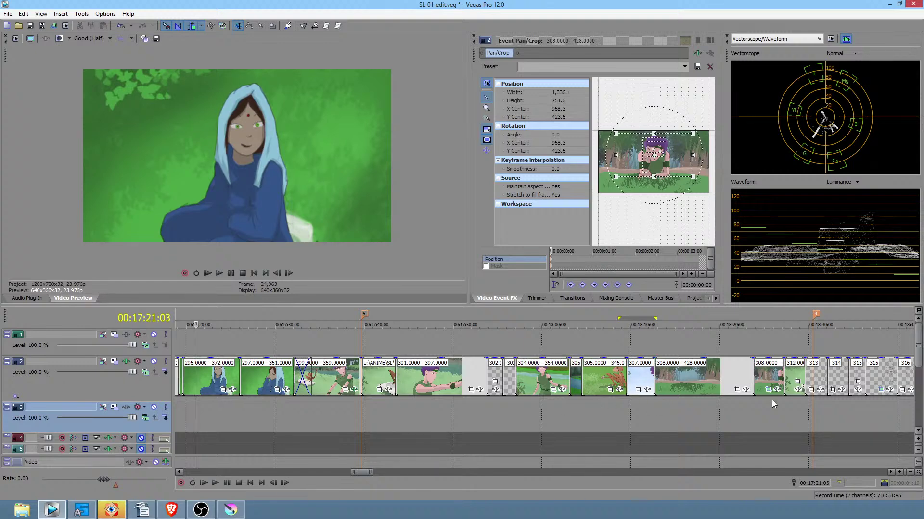
- Place the playhead in the 312 clip at 00:18:27:23 and save the edit project
click(769, 402)
key(backslash)
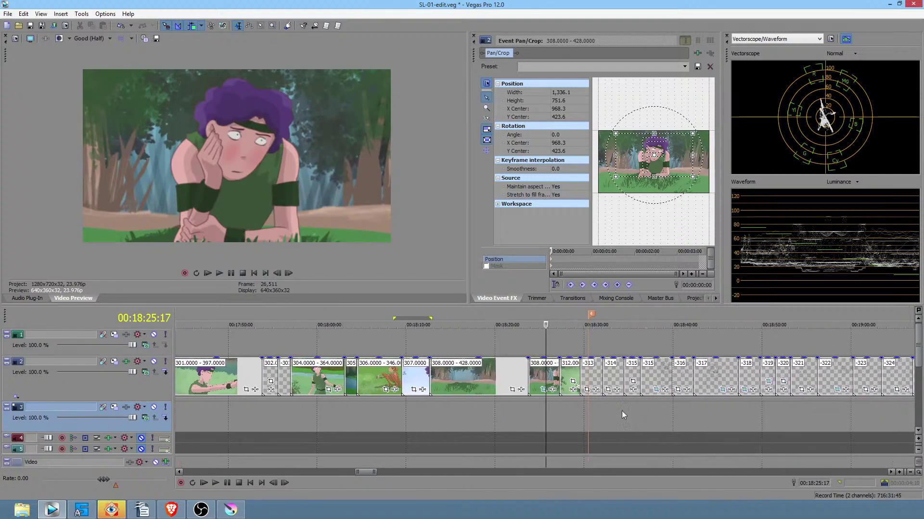
click(567, 413)
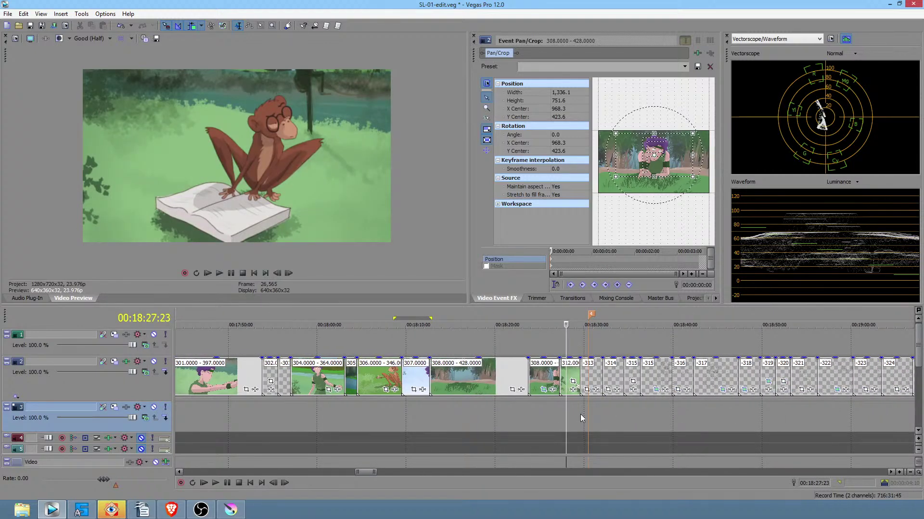
scroll(580, 414, up, 3)
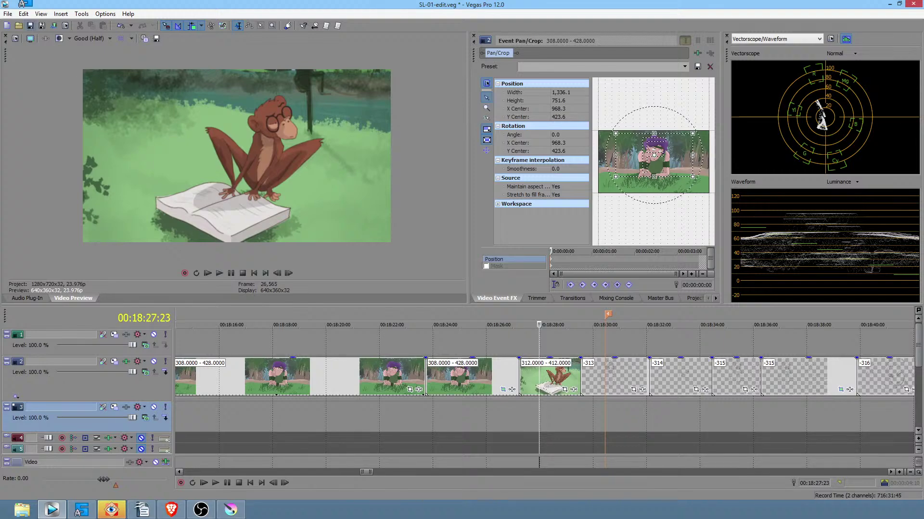
click(31, 27)
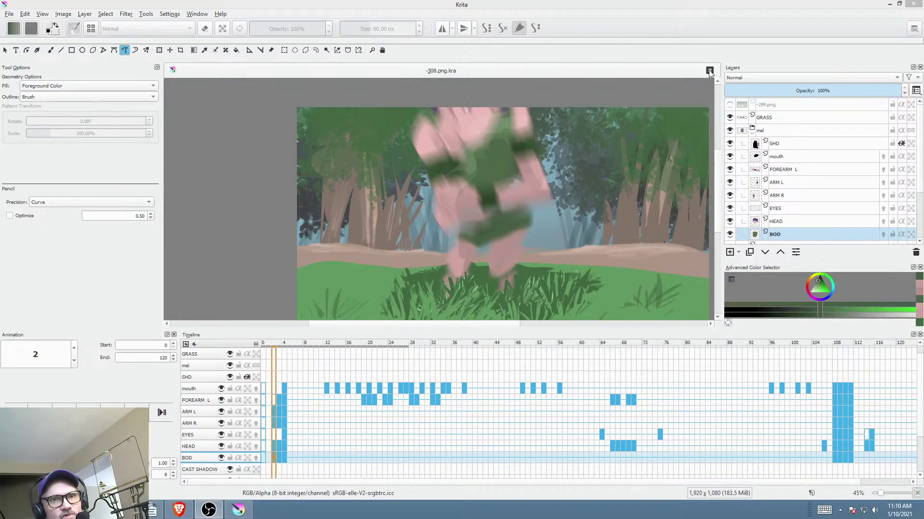
- Switch to Krita, close shot 308's document and open -312.png.kra from the scenes folder
click(709, 71)
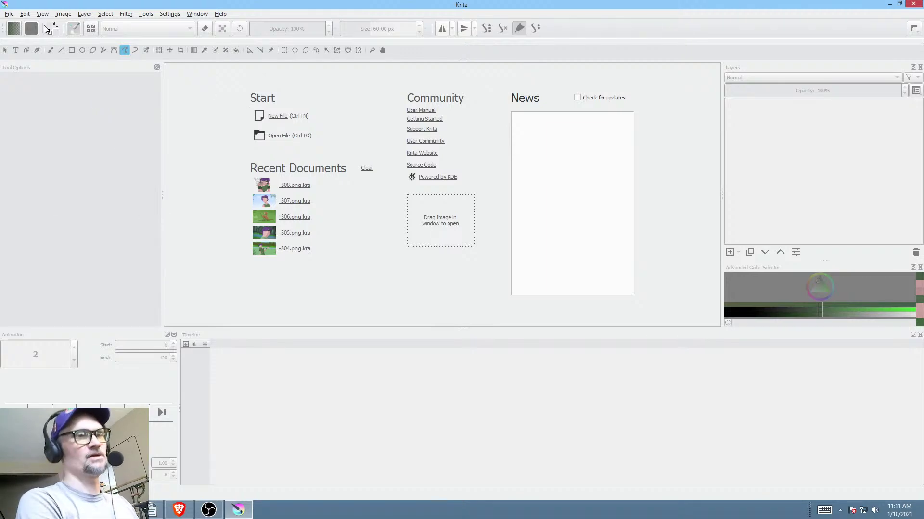
click(9, 14)
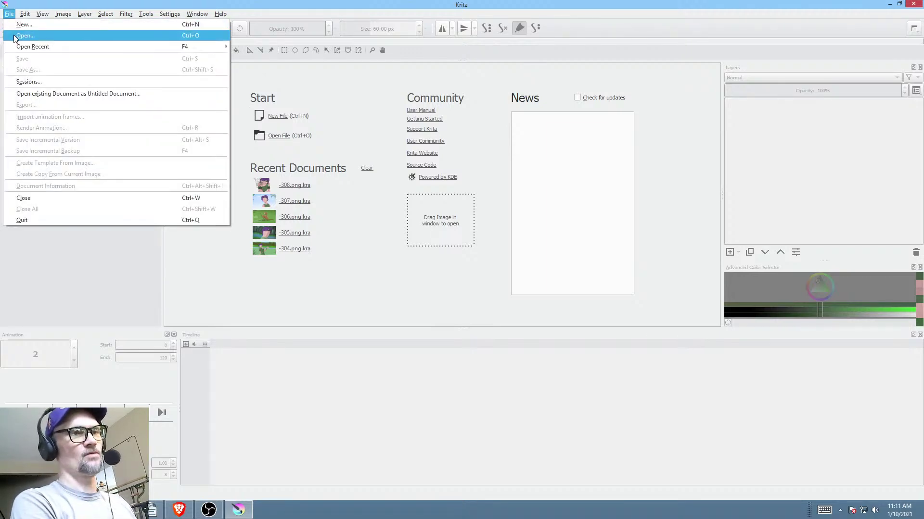
click(24, 36)
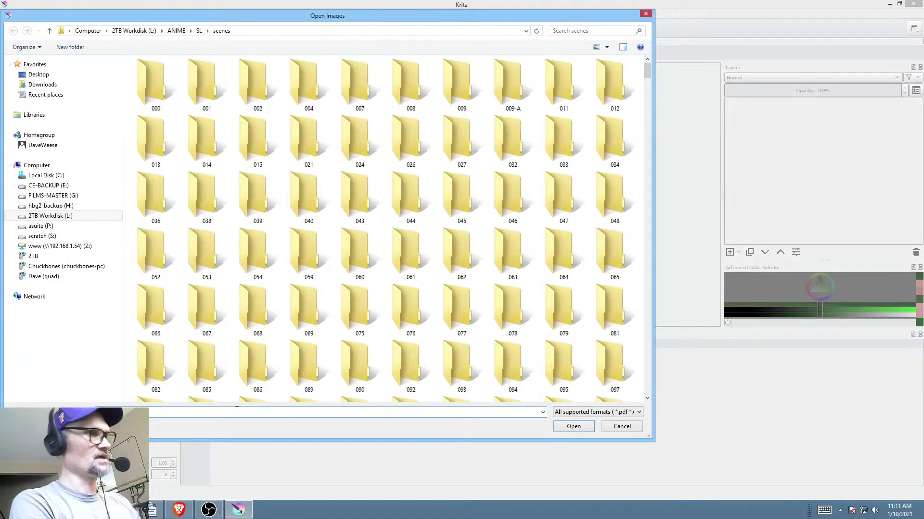
click(236, 412)
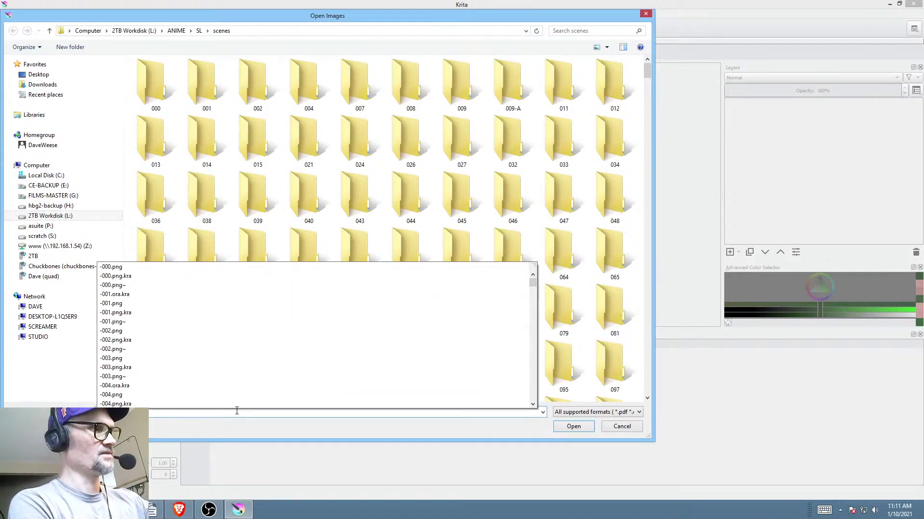
click(237, 411)
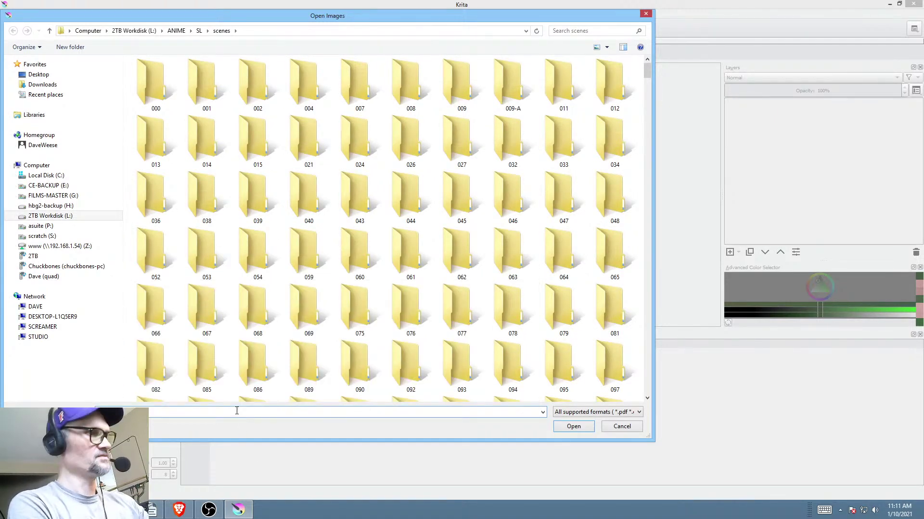
click(236, 412)
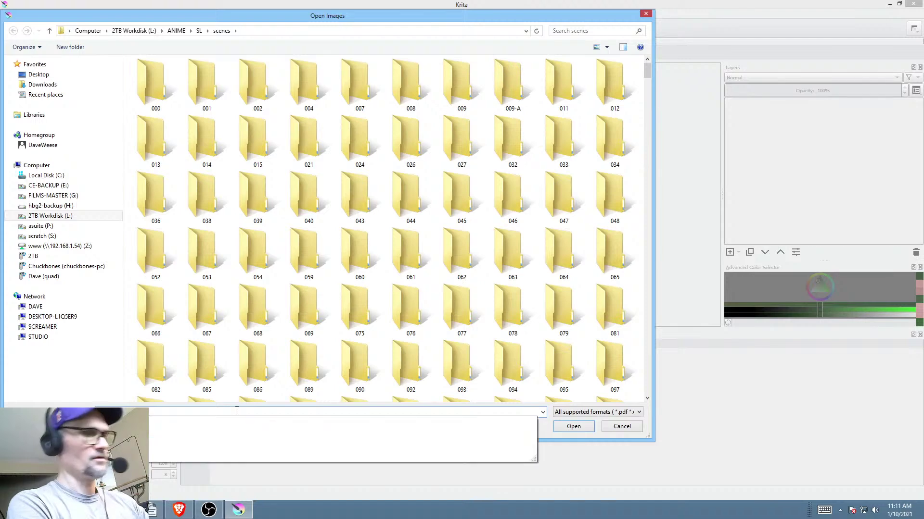
click(198, 433)
click(574, 427)
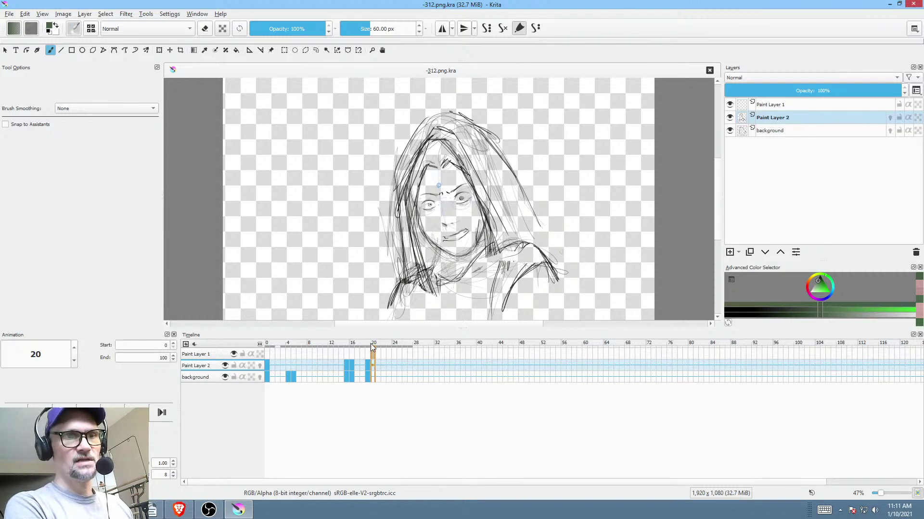
mouse_move(373, 348)
mouse_down()
mouse_move(268, 349)
mouse_move(405, 354)
mouse_move(320, 346)
mouse_up()
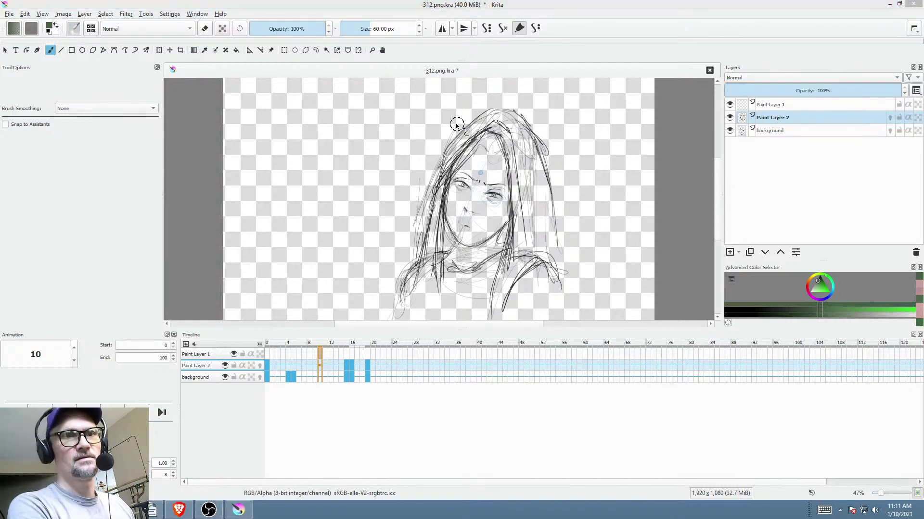
click(442, 73)
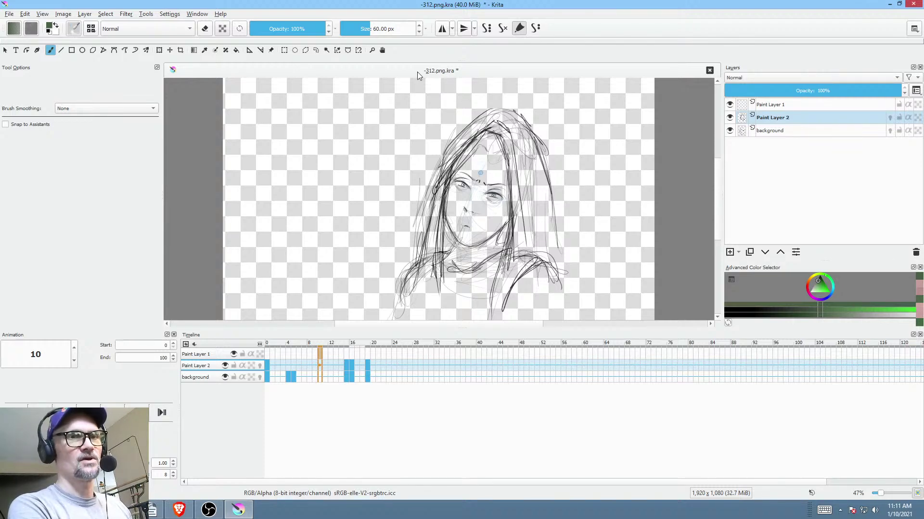
key(ctrl+shift+r)
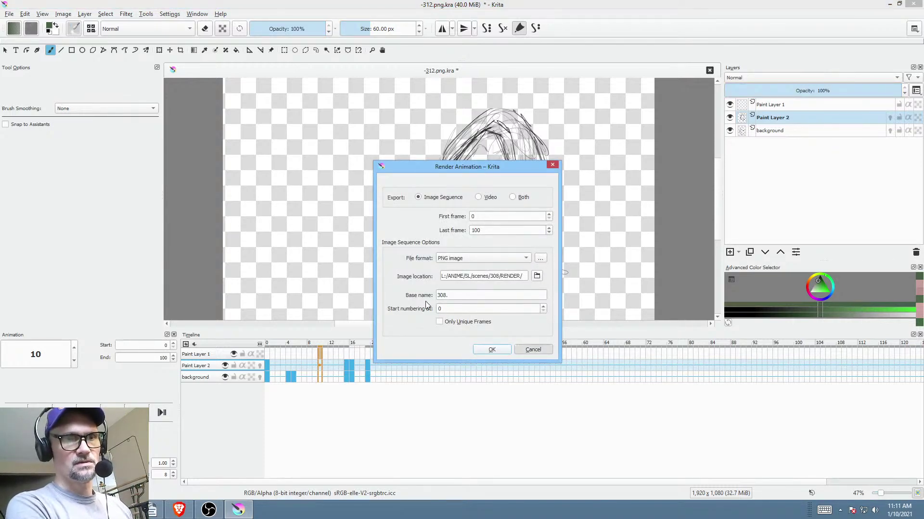
click(533, 350)
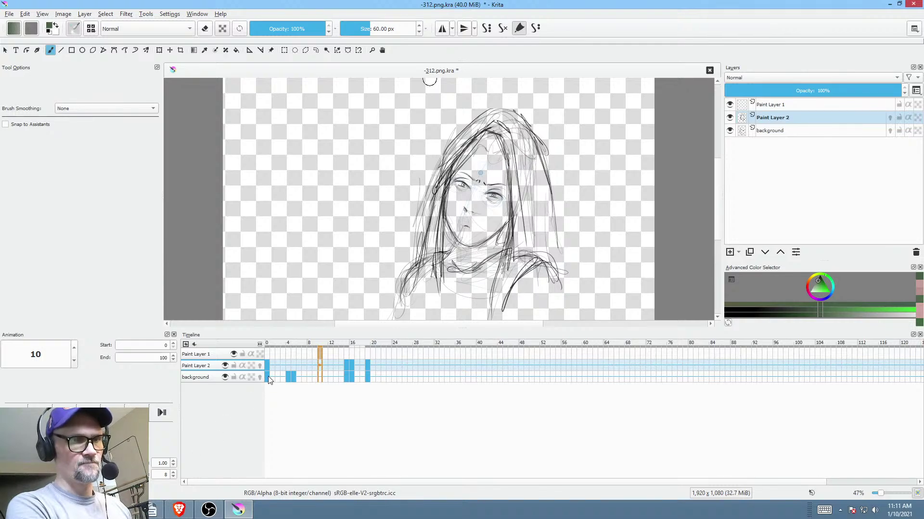
- Check the sketch animation from frame 0, go to frame 32 and set the animation's end frame to 32
click(268, 378)
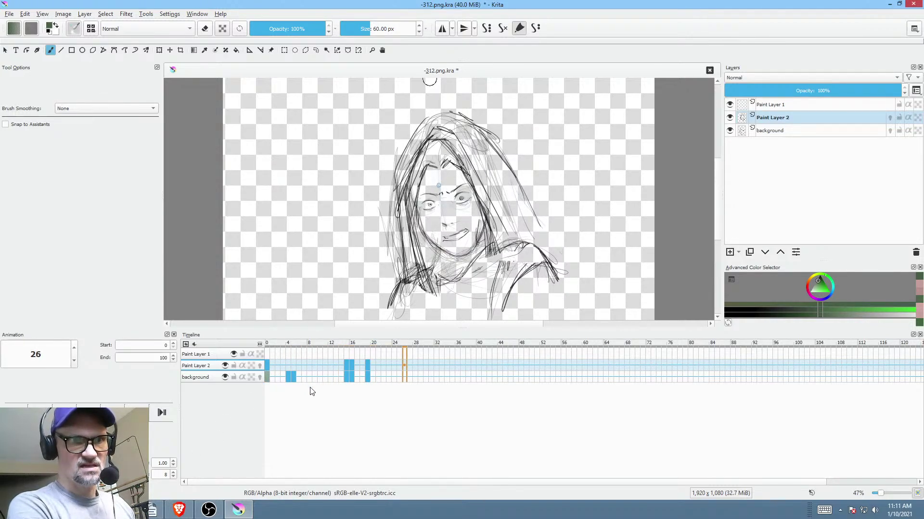
key(space)
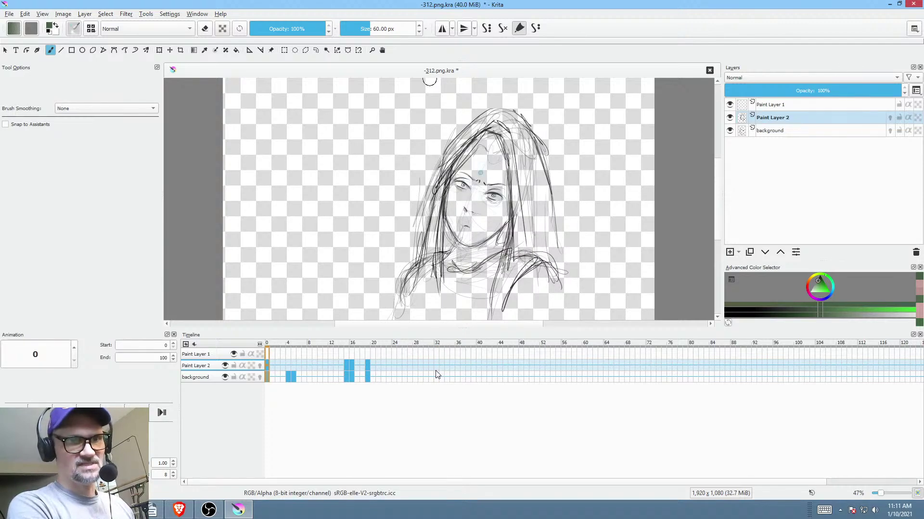
click(437, 376)
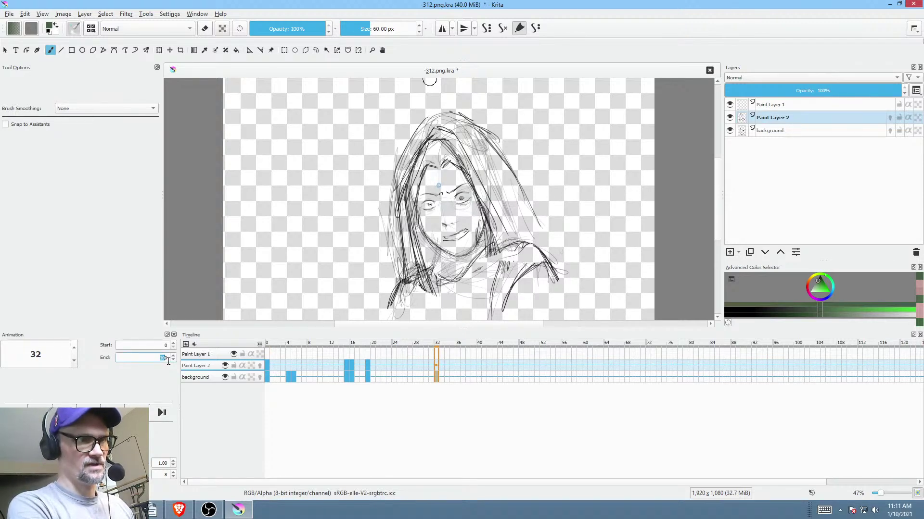
text(32)
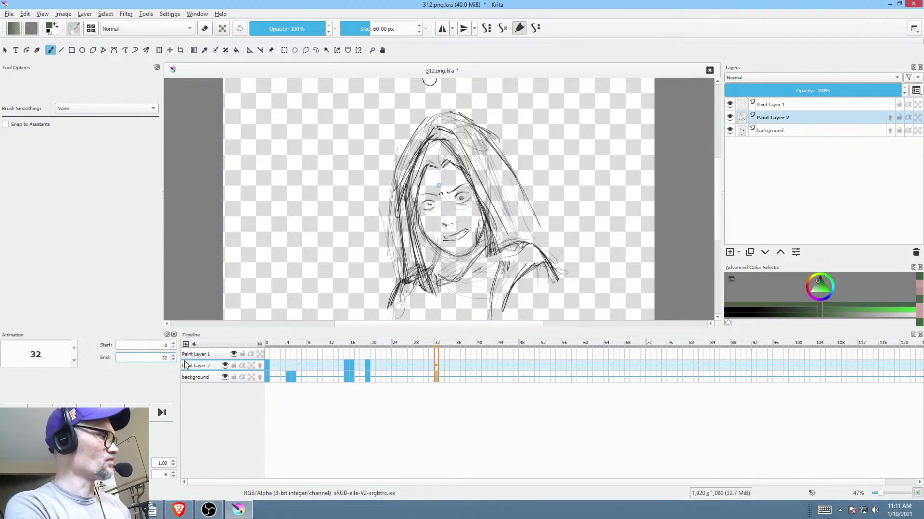
- Save the file and render frames 0 to 32 of shot 312 as a PNG image sequence
key(ctrl+s)
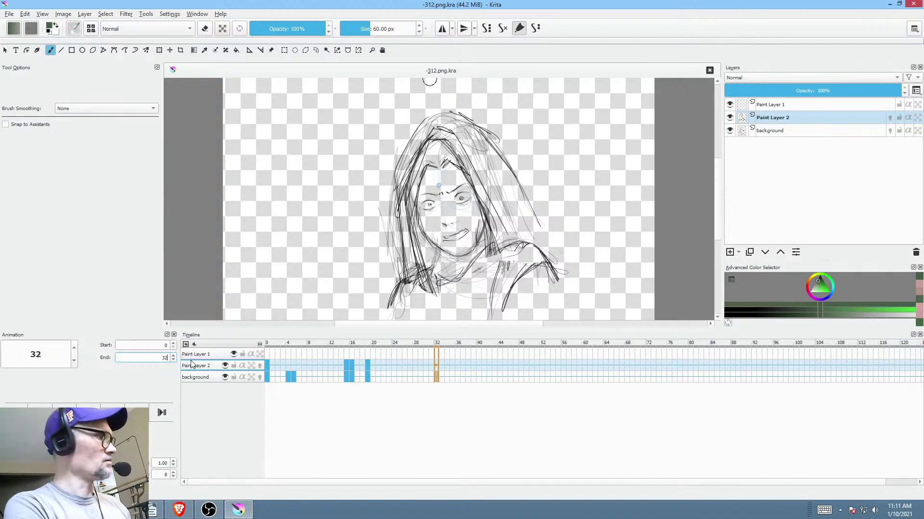
key(ctrl+shift+r)
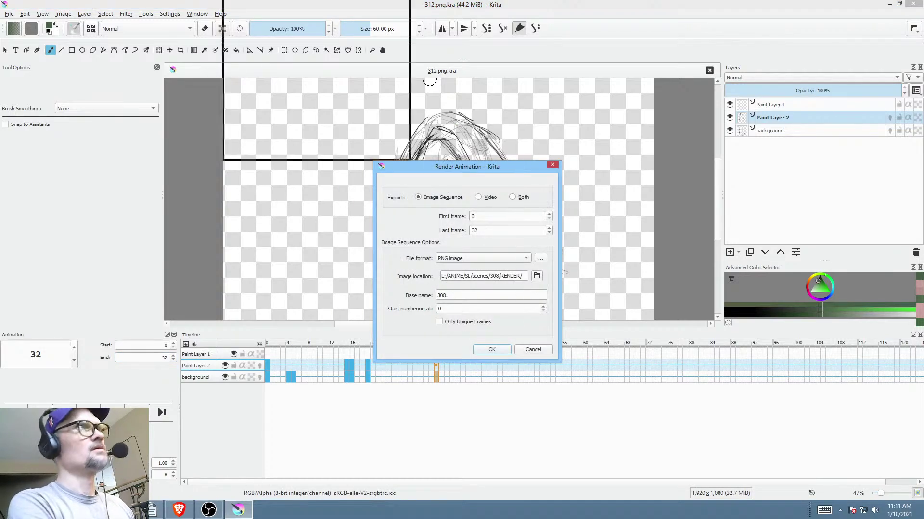
key(Escape)
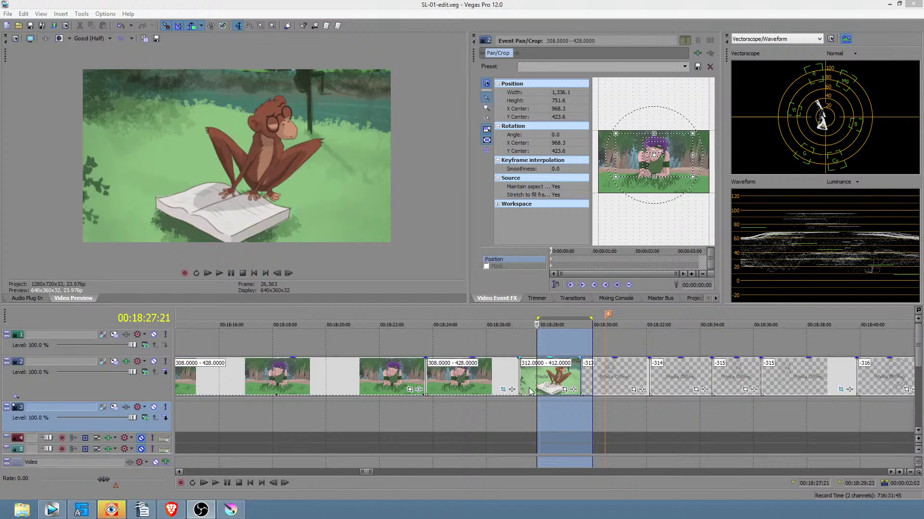
- Switch to Vegas Pro and play the edit from 00:18:26:10 into the re-rendered 312 clip
click(498, 418)
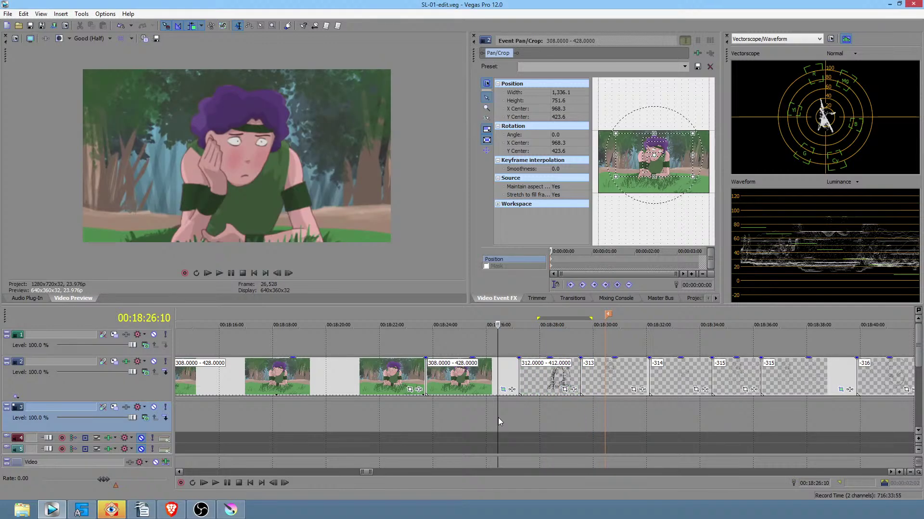
key(space)
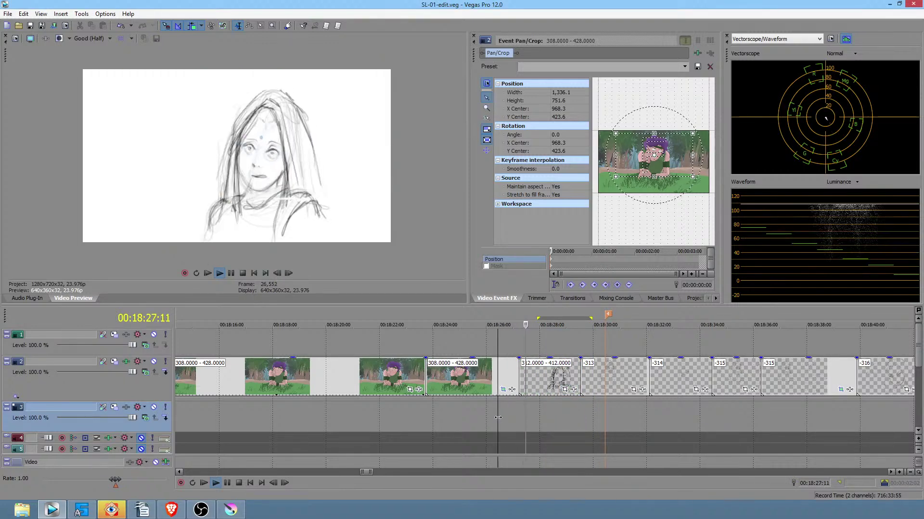
- Replay the edit from 00:18:23:06 through the 312 clip and park the cursor at 00:18:27:19
key(space)
click(434, 411)
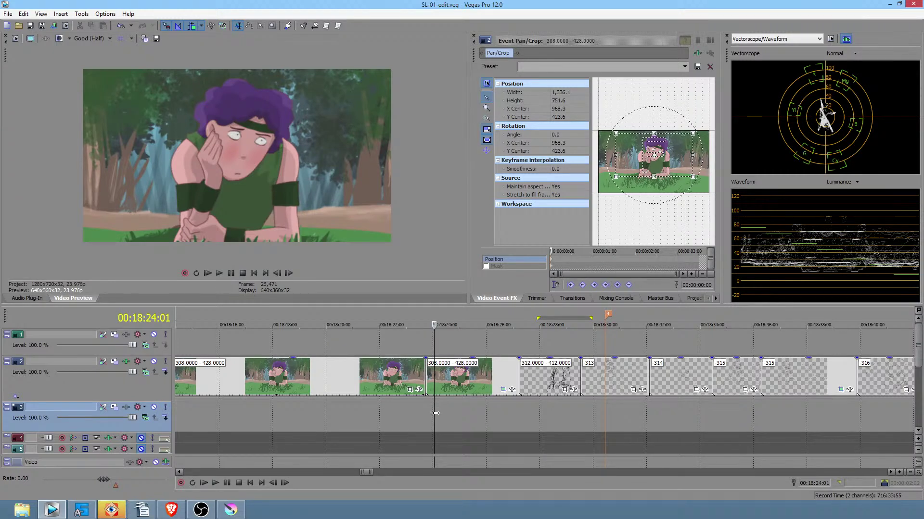
click(413, 415)
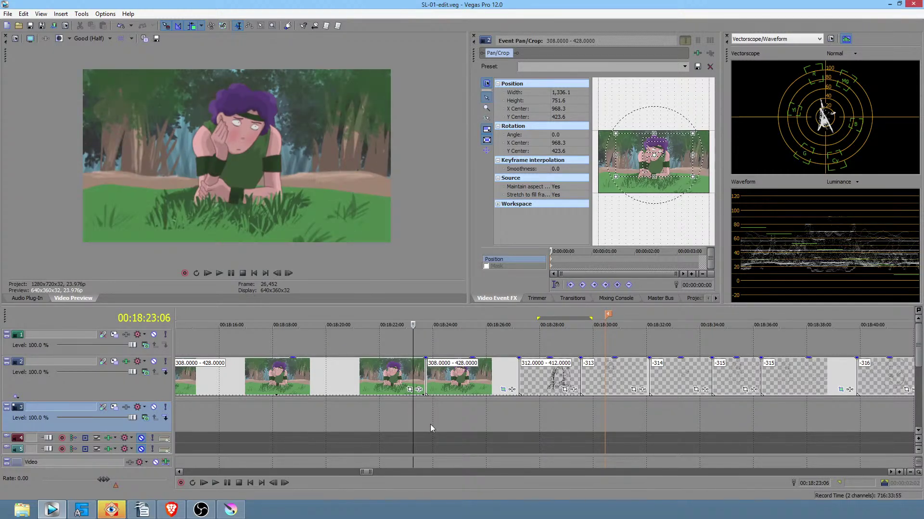
key(space)
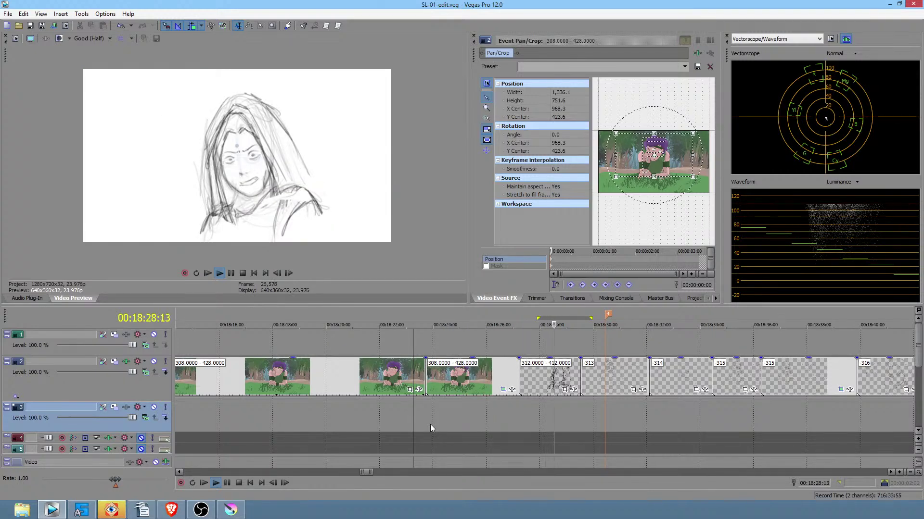
key(space)
click(534, 409)
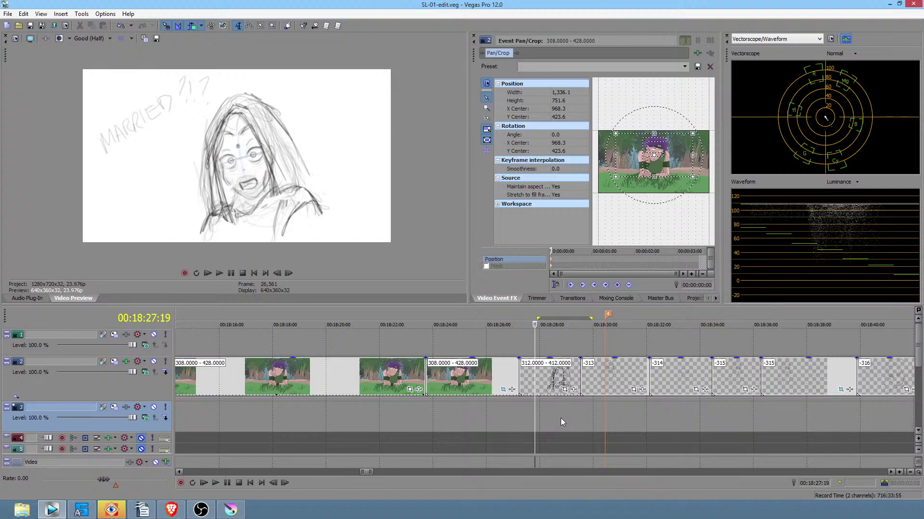
- Review the cut from the 308 clip into the 312 clip, playing from 00:18:27:02 and again from 00:18:26:17
scroll(563, 420, up, 3)
mouse_move(491, 415)
mouse_down()
mouse_move(565, 415)
mouse_move(477, 416)
mouse_move(658, 430)
mouse_move(489, 429)
mouse_up()
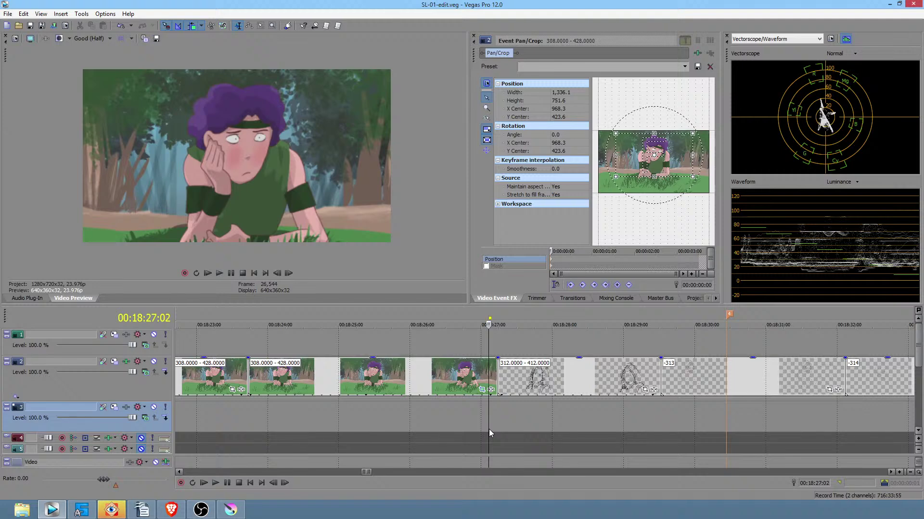
key(space)
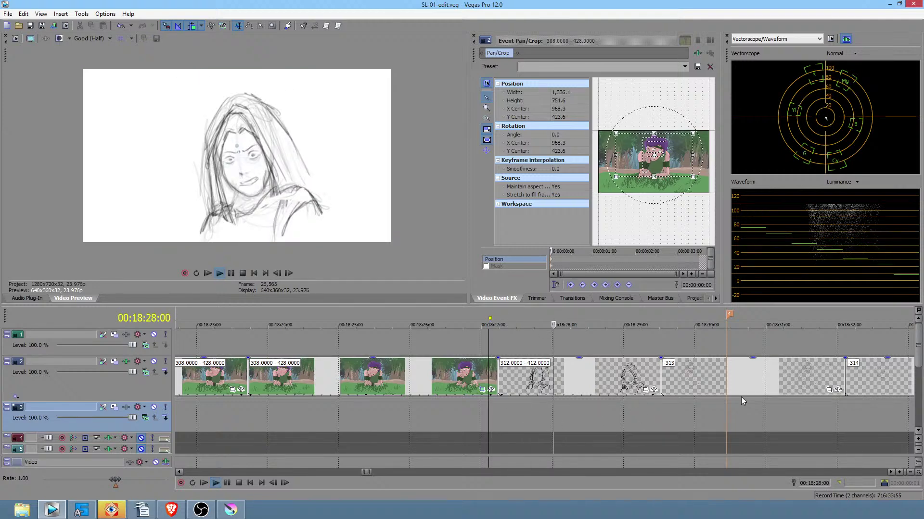
key(space)
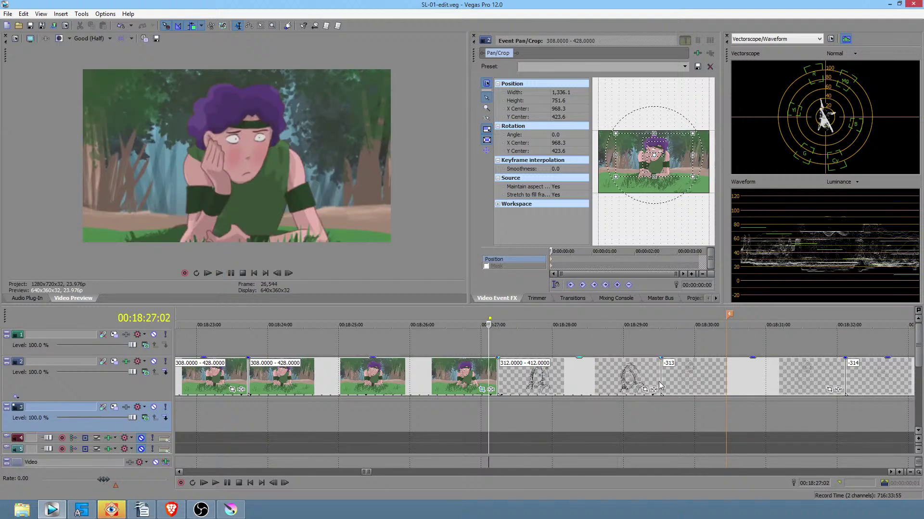
click(461, 405)
key(space)
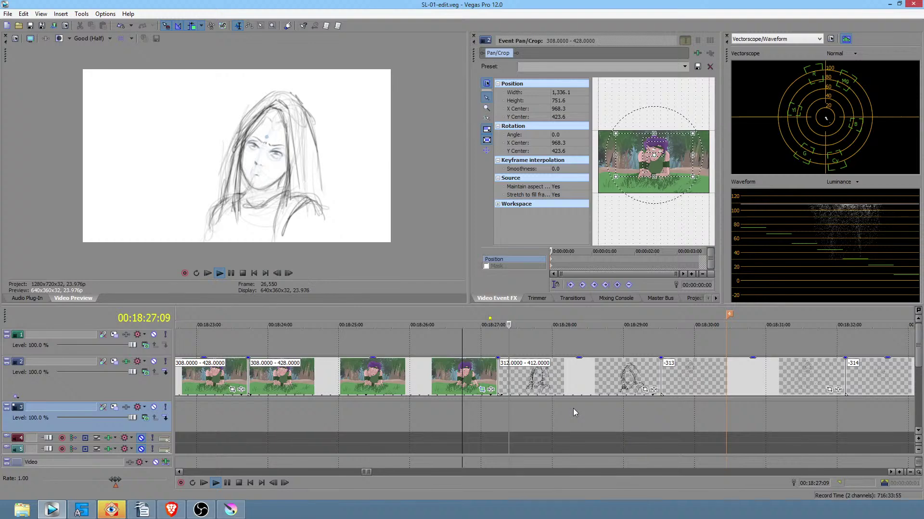
key(space)
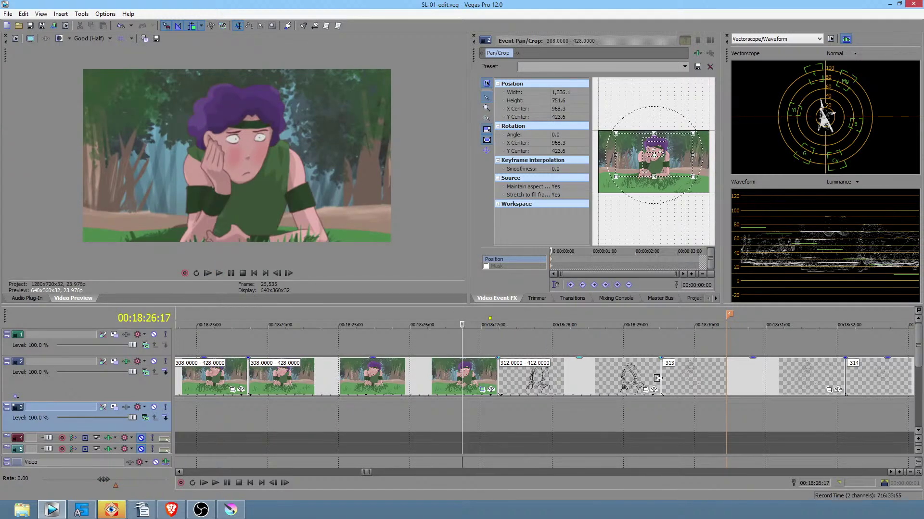
- Trim the end of the 312 clip to just before 00:18:29:00 and play the edit from 00:18:28:09 into shots 313 and 314
drag(660, 379, 618, 379)
click(580, 403)
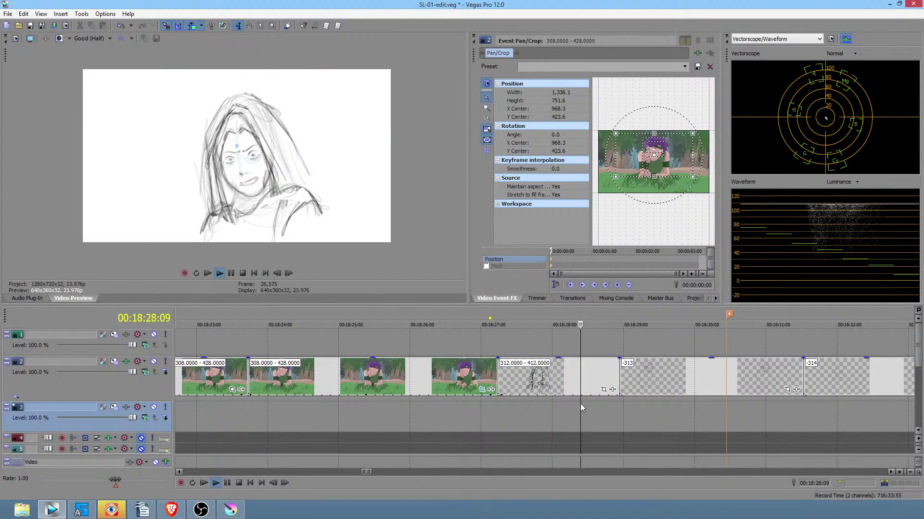
key(space)
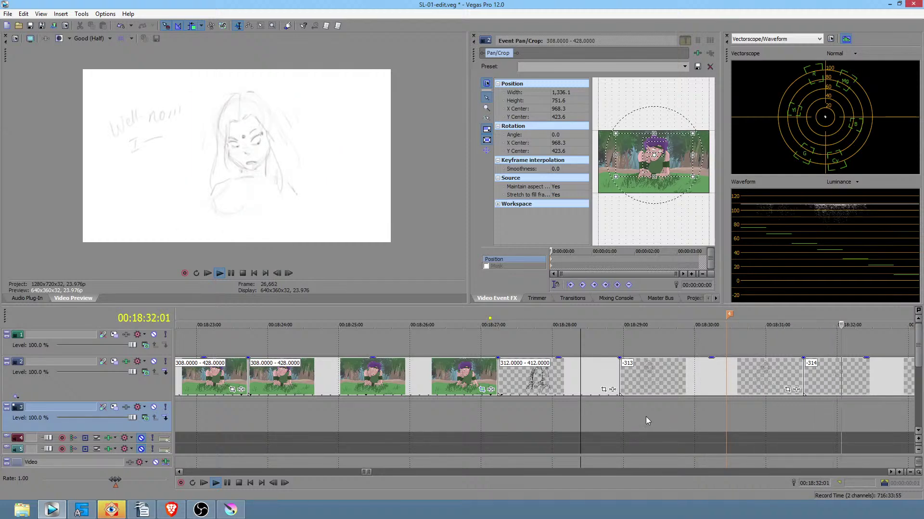
key(space)
click(510, 408)
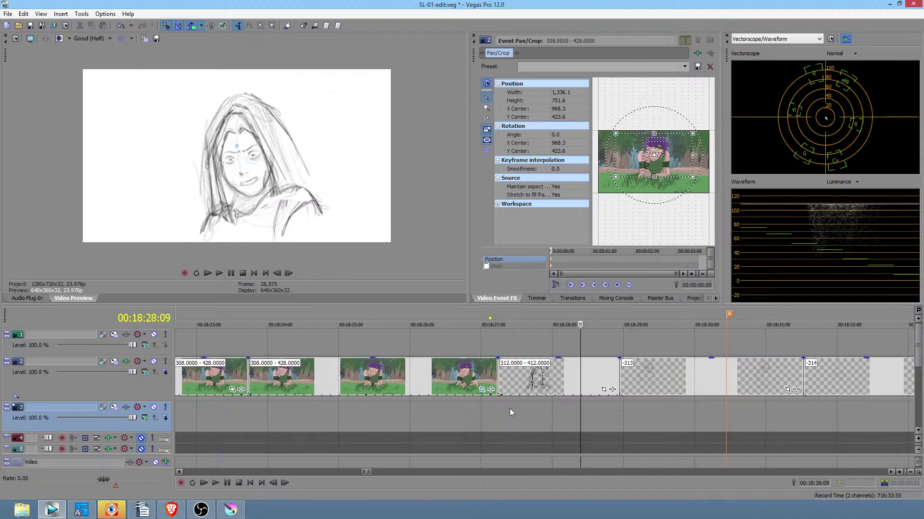
click(561, 409)
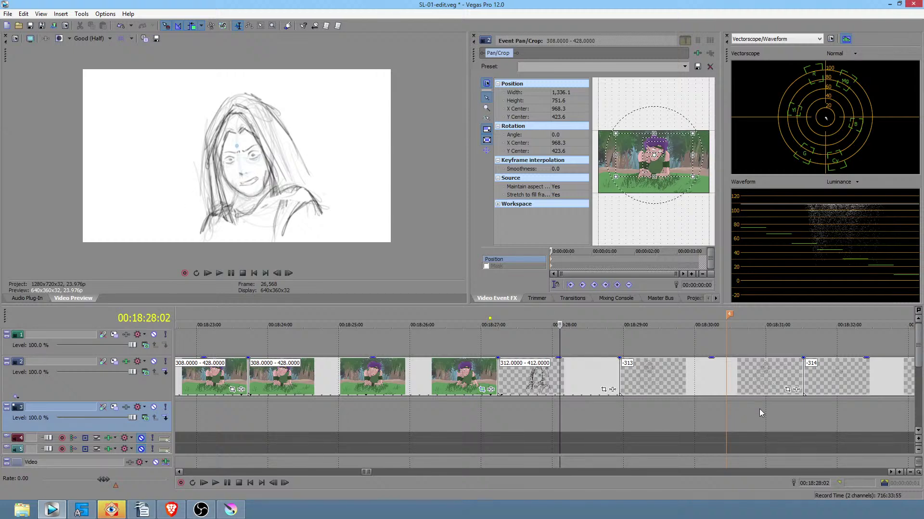
mouse_move(762, 410)
mouse_down()
mouse_move(859, 409)
mouse_move(495, 412)
mouse_move(534, 414)
mouse_move(503, 414)
mouse_move(529, 414)
mouse_move(502, 414)
mouse_move(522, 414)
mouse_up()
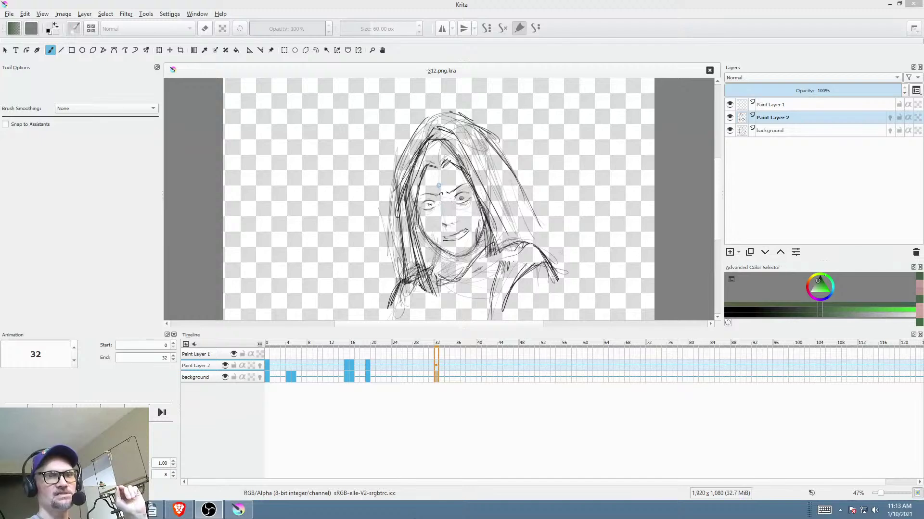
- Switch to Krita and toggle the visibility of Paint Layer 2 and background to compare their contents at frame 32
click(225, 366)
click(226, 366)
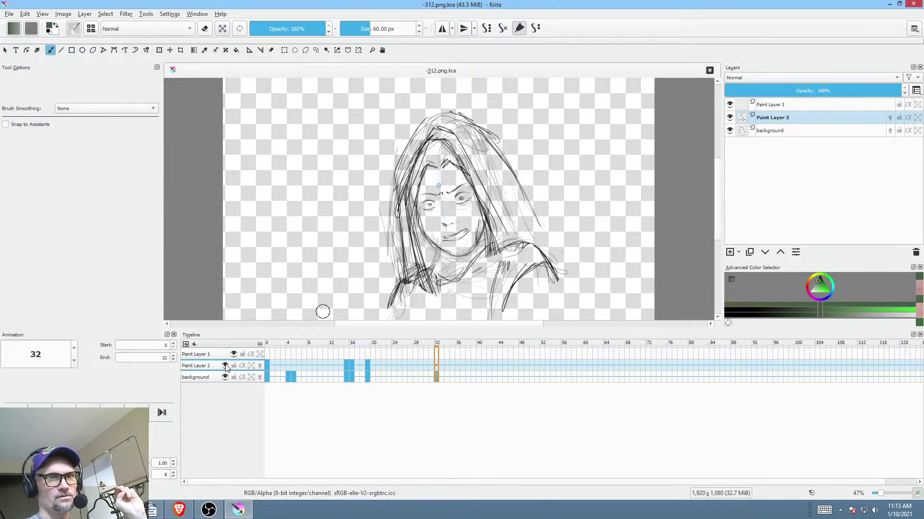
click(226, 377)
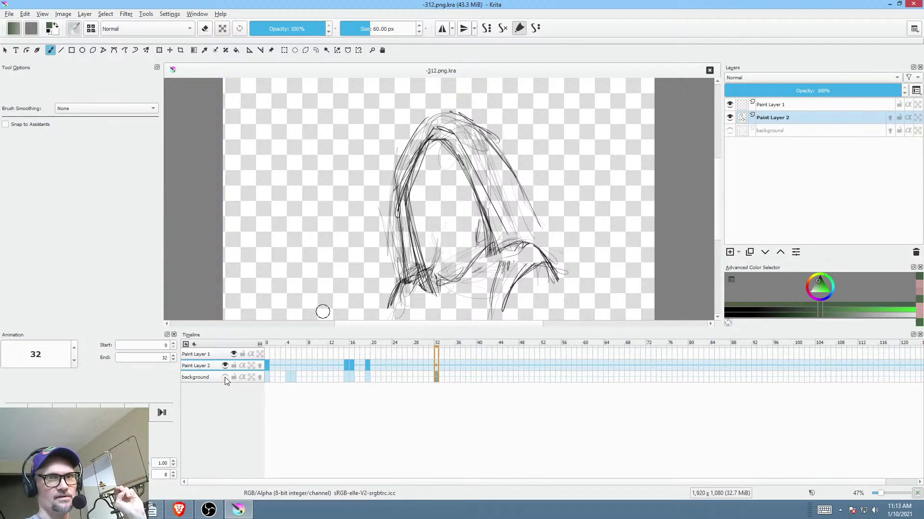
click(225, 377)
- Scrub the sketch animation between frames 0 and 4, then play it back from frame 0 to check the timing
mouse_move(270, 345)
mouse_down()
mouse_move(319, 354)
mouse_move(257, 353)
mouse_up()
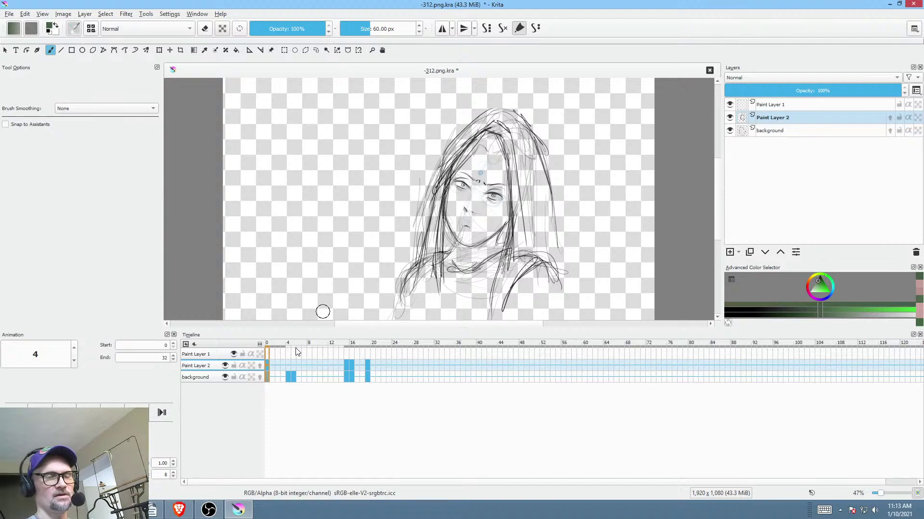
click(277, 345)
mouse_move(278, 346)
mouse_down()
mouse_move(319, 348)
mouse_move(291, 348)
mouse_up()
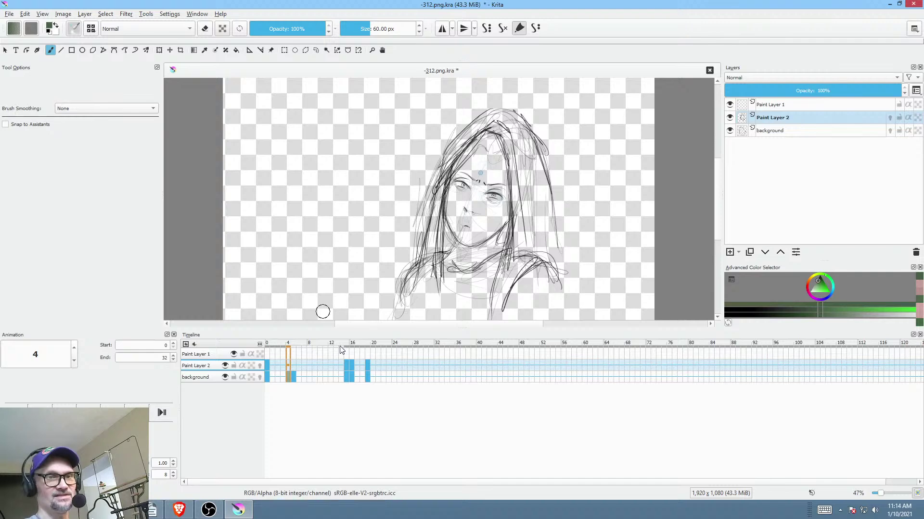
key(space)
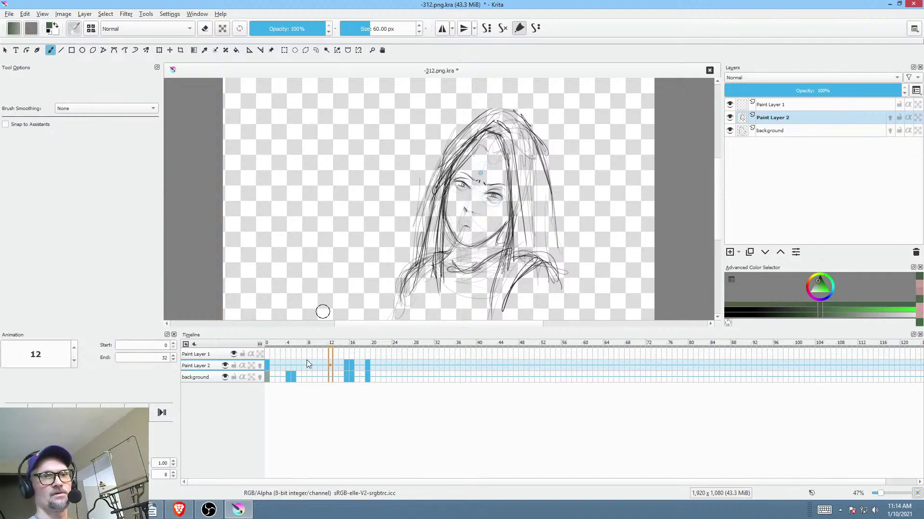
key(space)
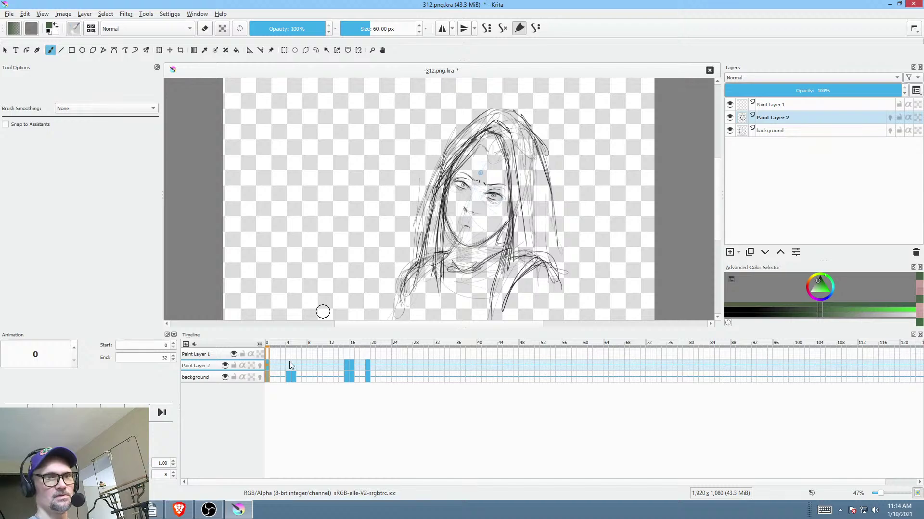
key(space)
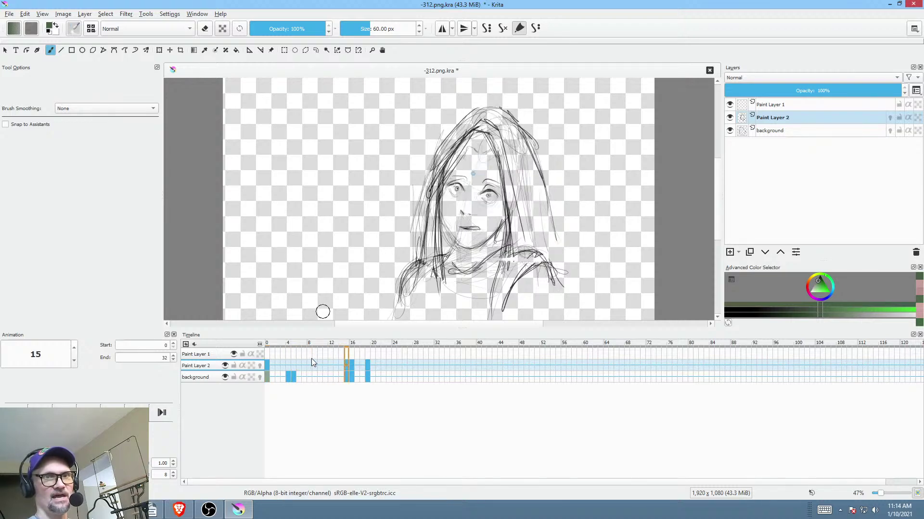
key(space)
- Remove the background layer's keyframes at frames 4 and 5, play the animation from frame 0 and go to frame 19
mouse_move(273, 343)
mouse_down()
mouse_move(356, 353)
mouse_move(298, 359)
mouse_move(310, 380)
mouse_up()
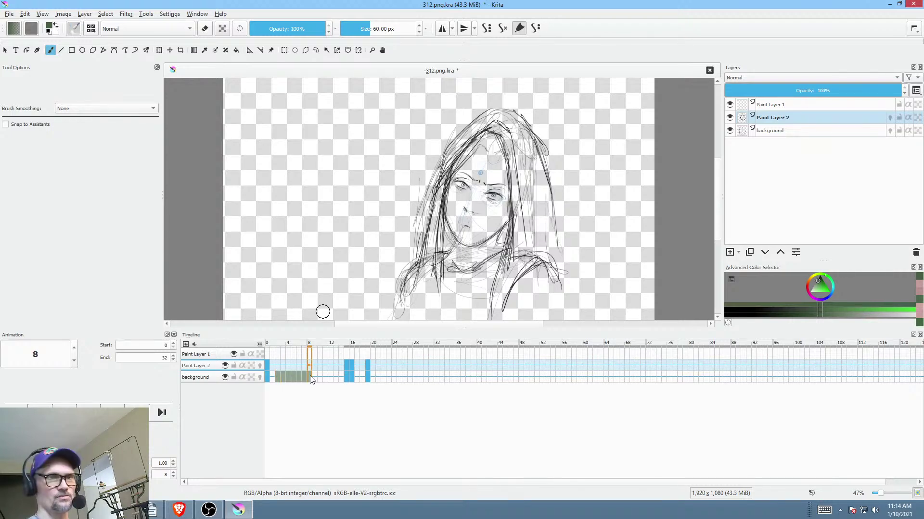
click(266, 343)
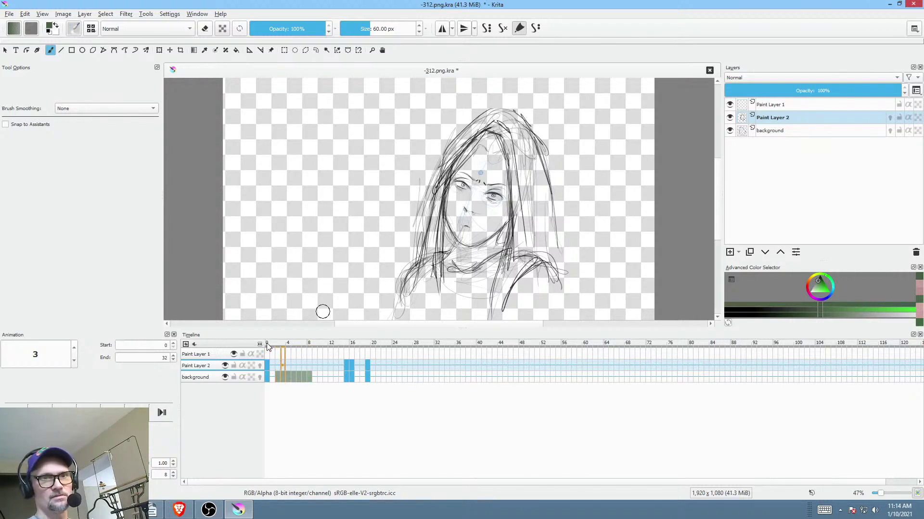
key(space)
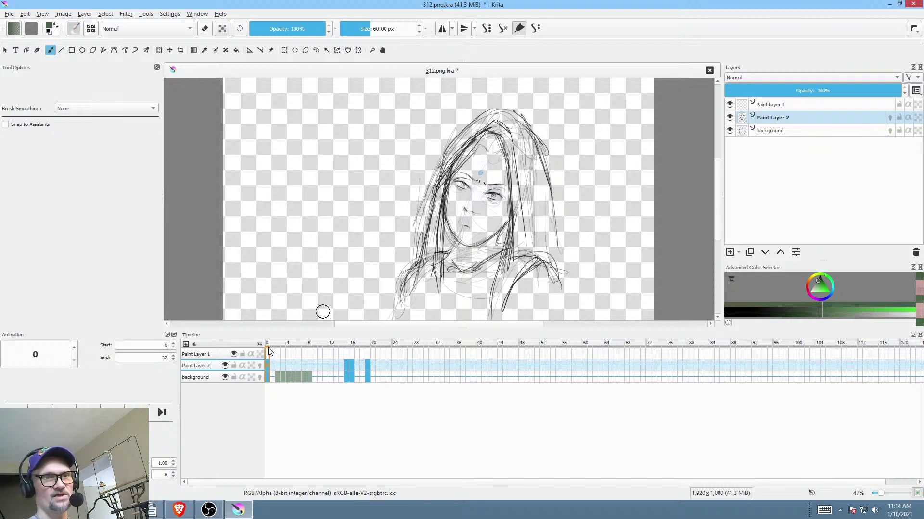
key(space)
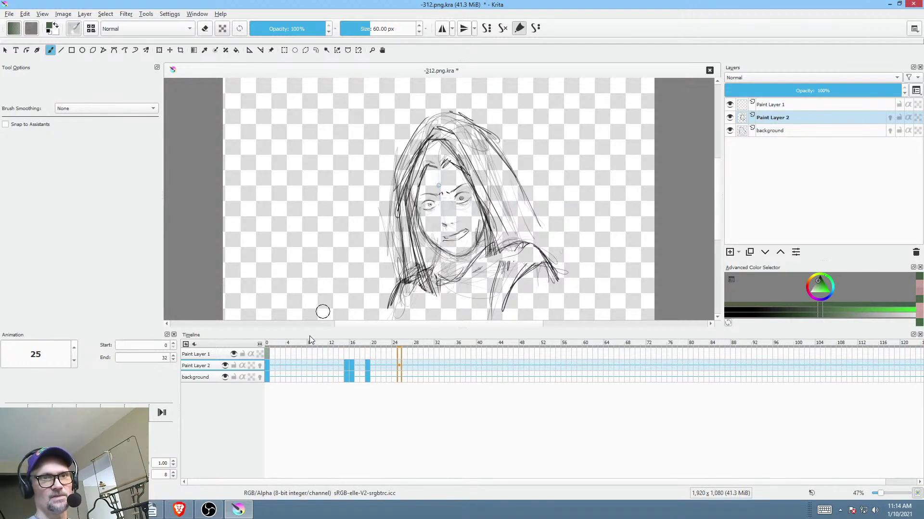
key(space)
click(368, 368)
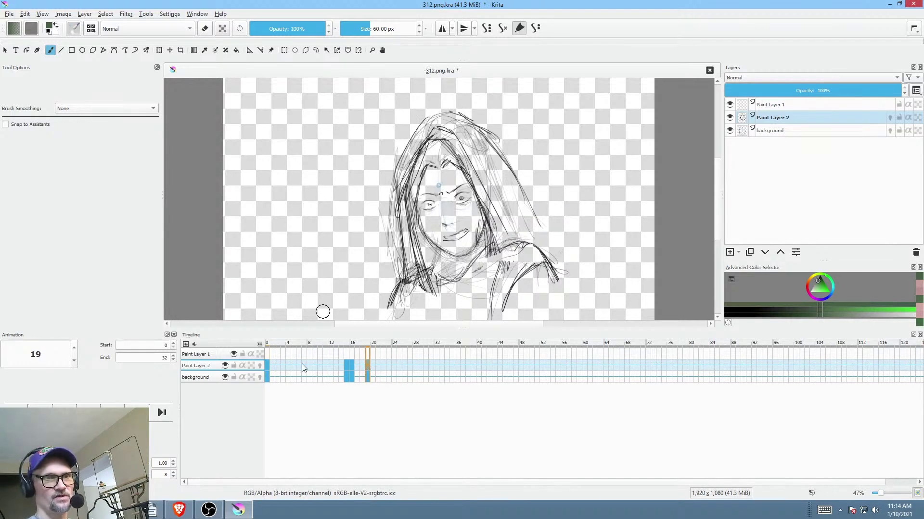
- Toggle Paint Layer 2, background and Paint Layer 1 off and on at frame 19 to see what each contains
click(224, 367)
click(224, 366)
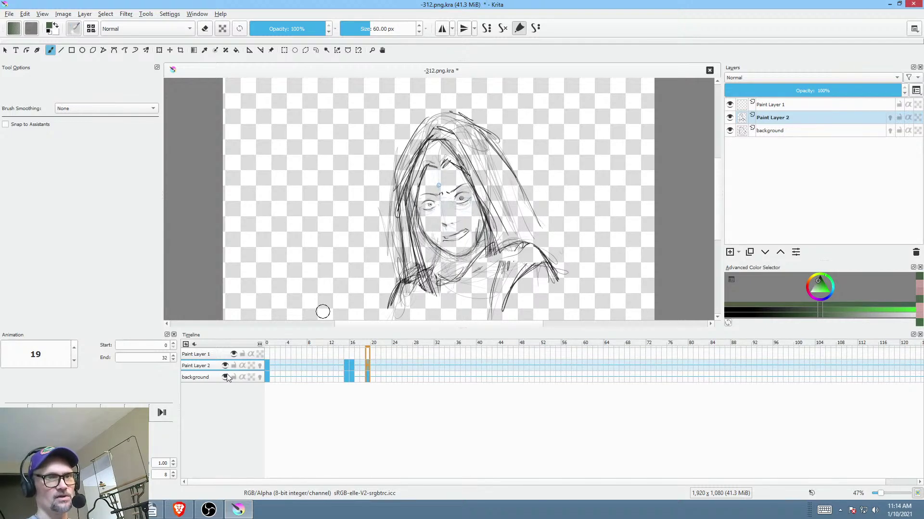
click(225, 377)
click(226, 377)
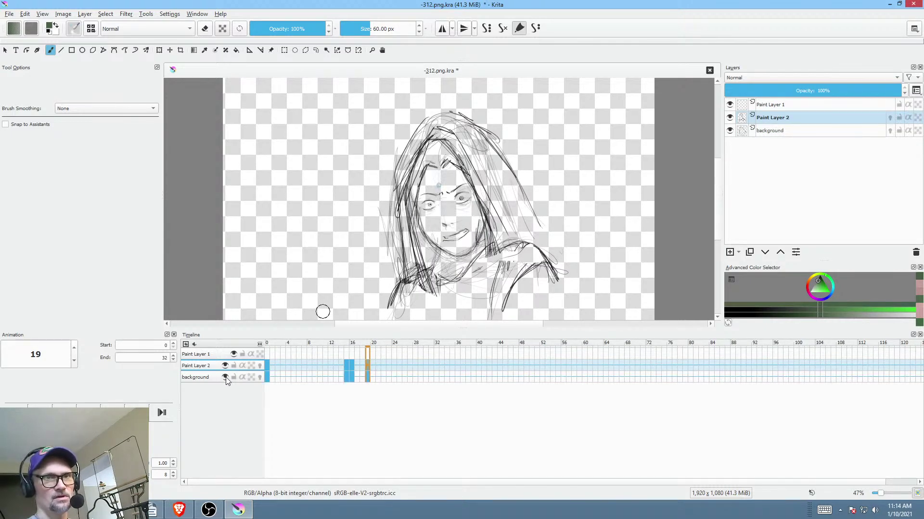
click(787, 106)
click(729, 105)
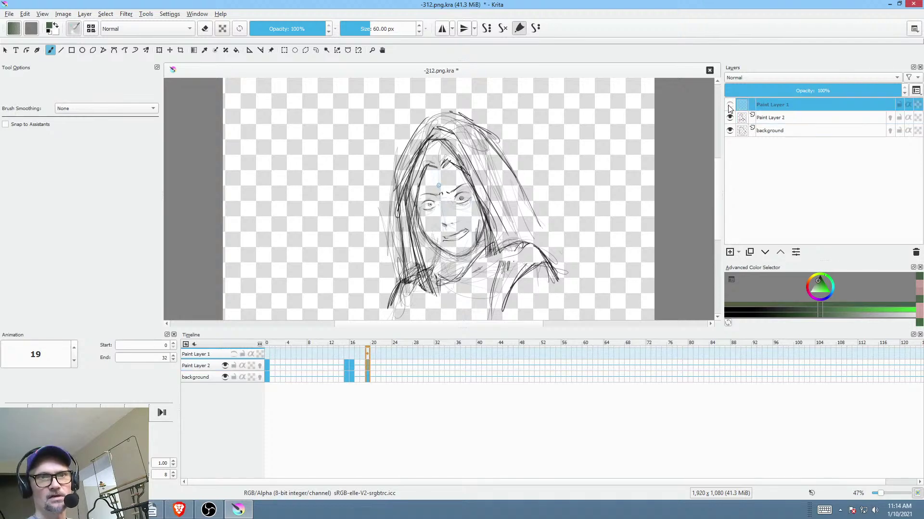
click(729, 104)
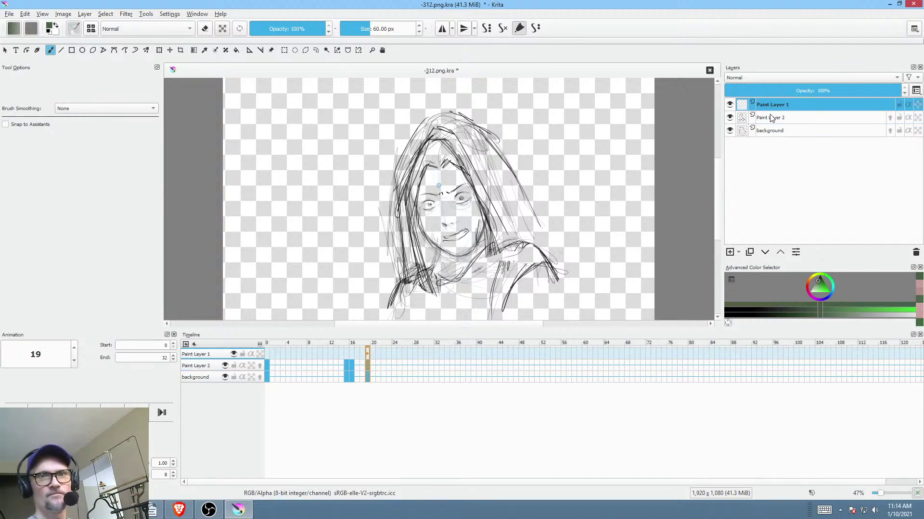
- Merge Paint Layer 2 down into the background layer and play the merged animation from frame 0
click(769, 122)
key(shift+Delete)
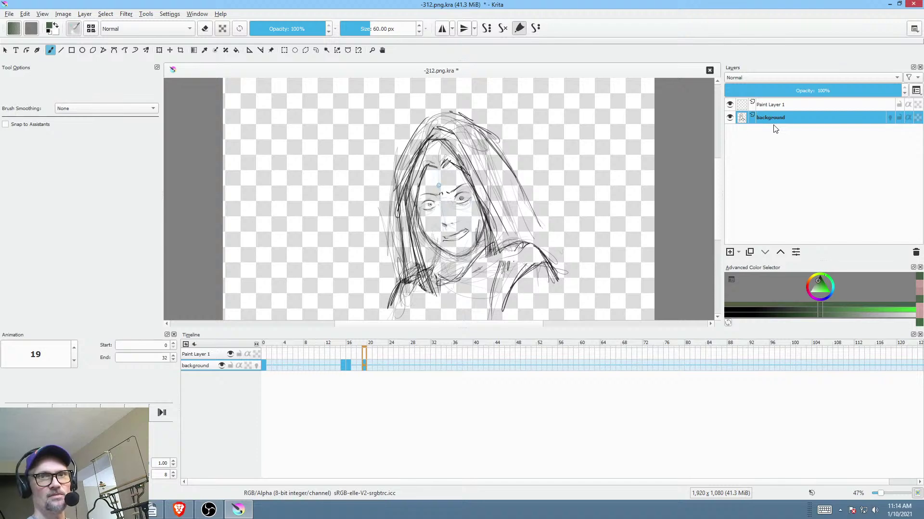
click(262, 368)
key(space)
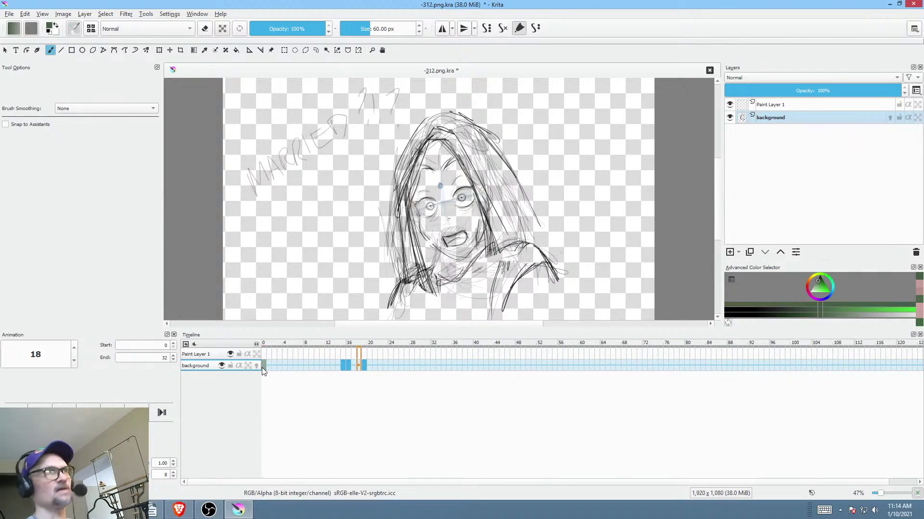
key(space)
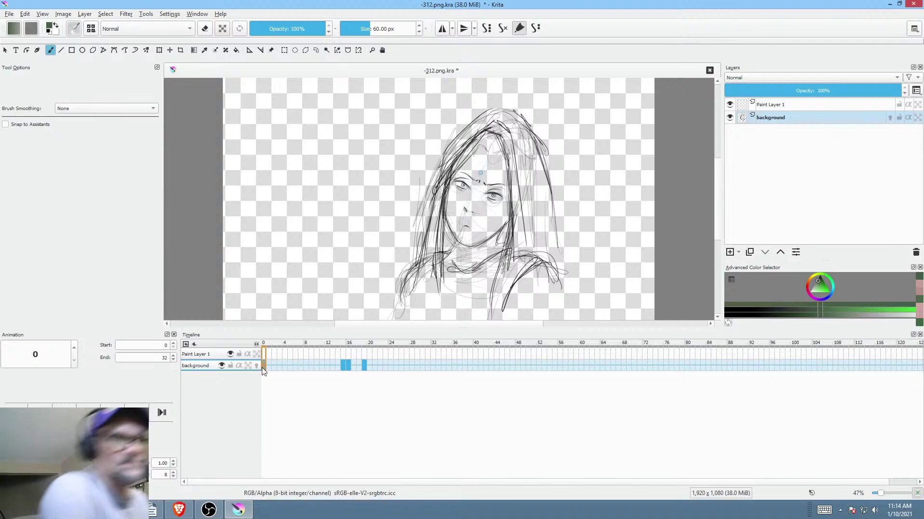
- Erase the eye and eyebrow on the right side of the face at frame 0 using the Freehand Path tool in eraser mode
scroll(527, 202, up, 2)
scroll(526, 202, up, 3)
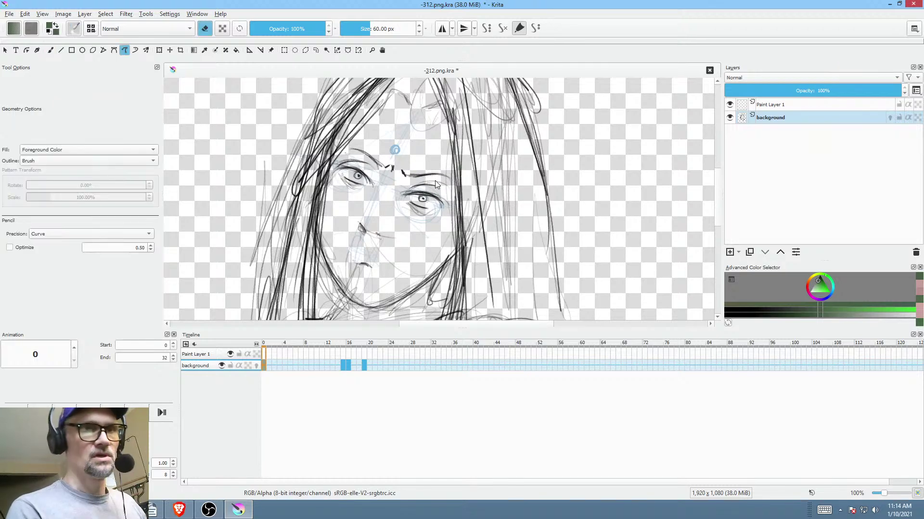
mouse_move(436, 183)
mouse_down()
mouse_move(425, 223)
mouse_move(434, 192)
mouse_up()
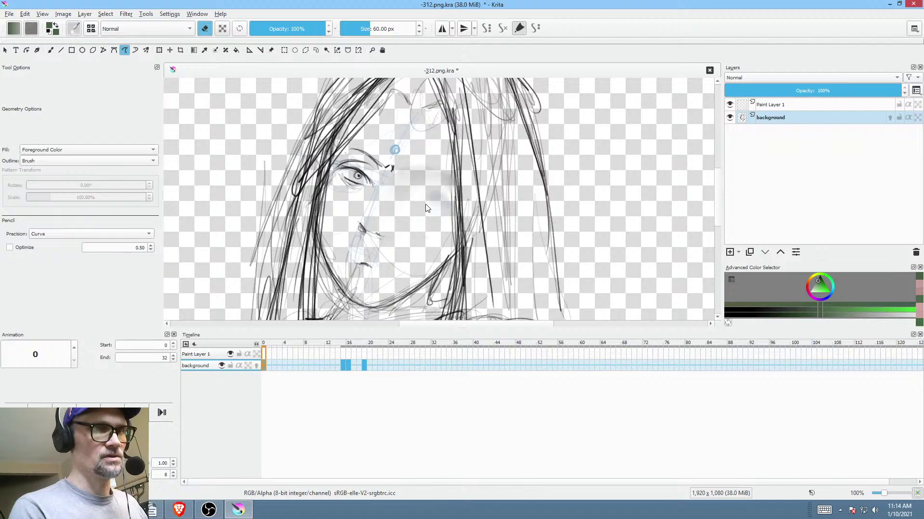
- Pick the 6 px pencil brush preset and erase both eyes at frame 0 using the Freehand Path tool in eraser mode
right_click(423, 206)
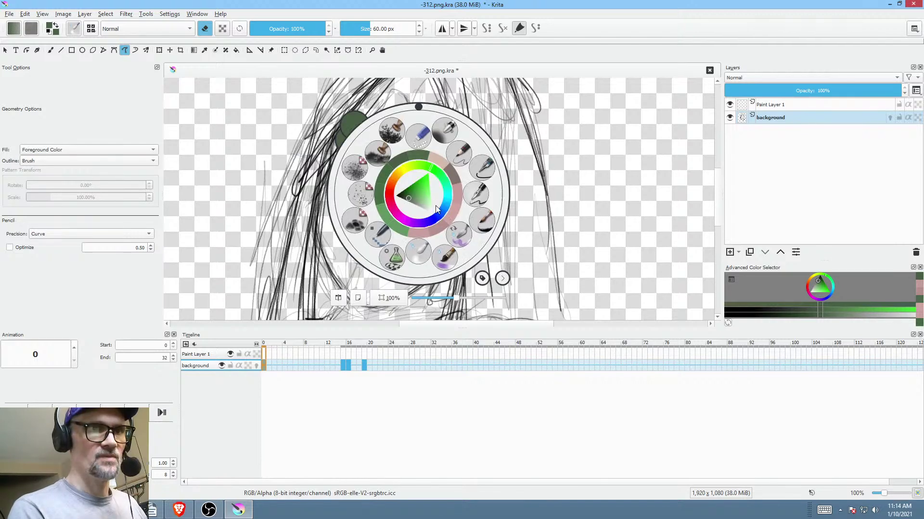
click(458, 146)
drag(446, 186, 437, 191)
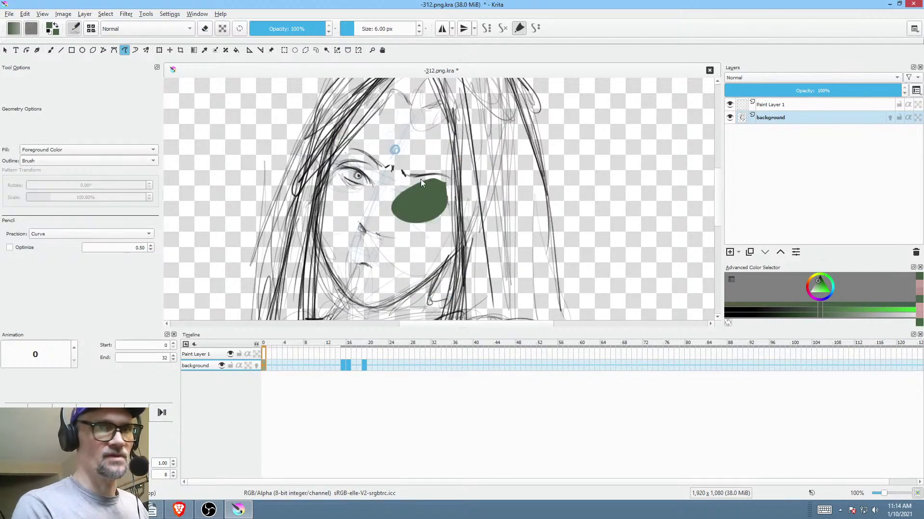
key(e)
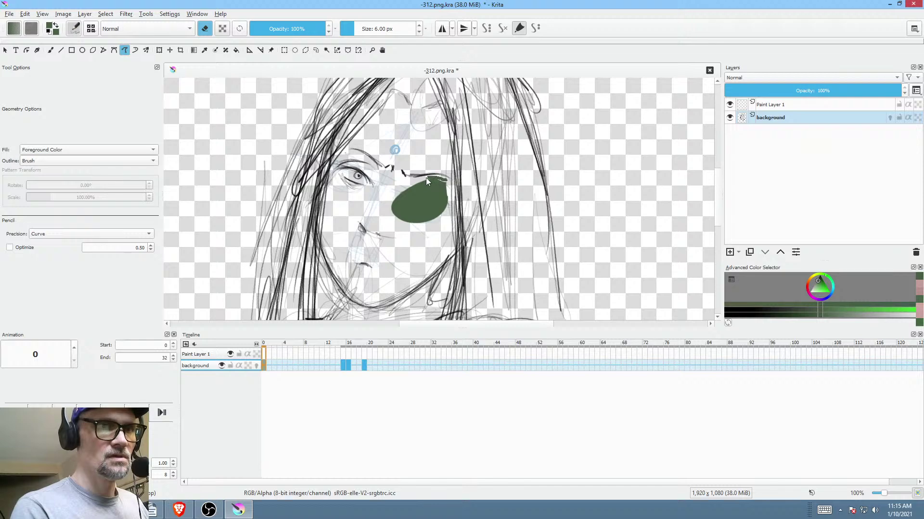
mouse_move(445, 208)
mouse_down()
mouse_move(449, 199)
mouse_move(424, 231)
mouse_move(450, 202)
mouse_up()
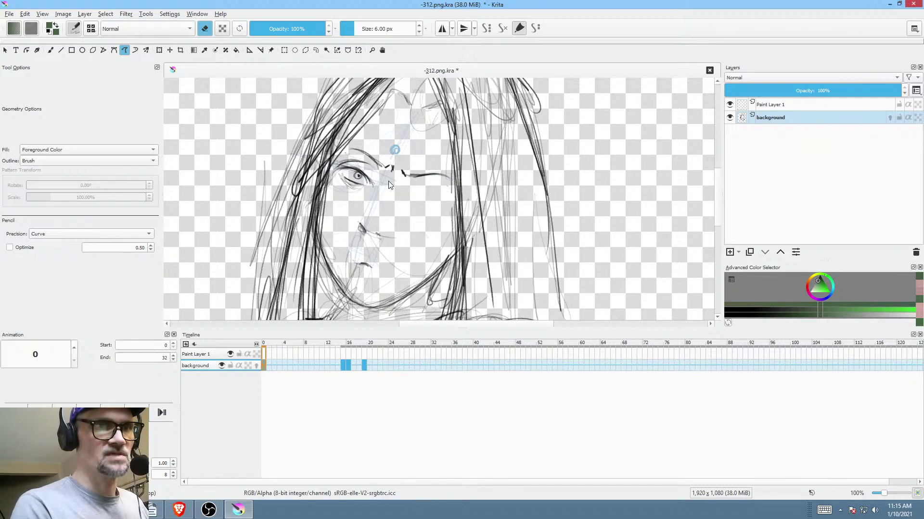
drag(368, 200, 380, 186)
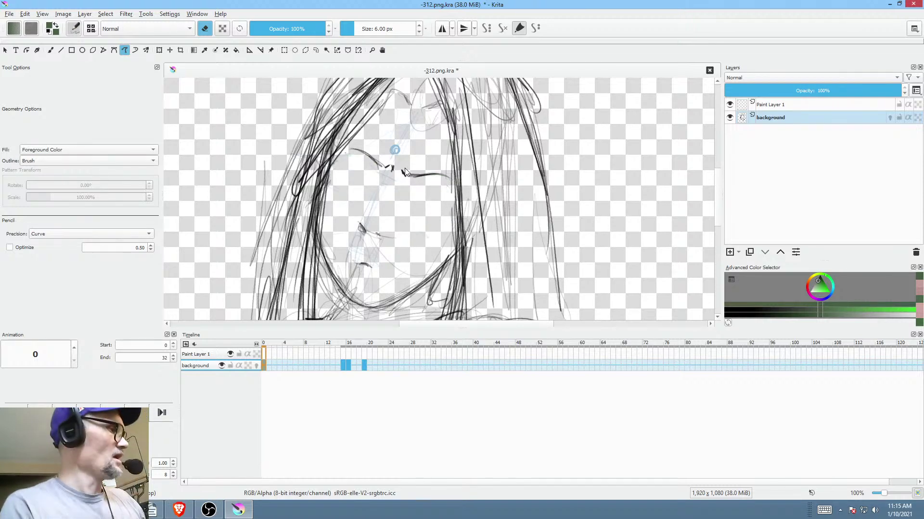
- Step through the neighbouring keyframes to compare the face at frame 15 with the one at frame 0
key(period)
key(period)
key(comma)
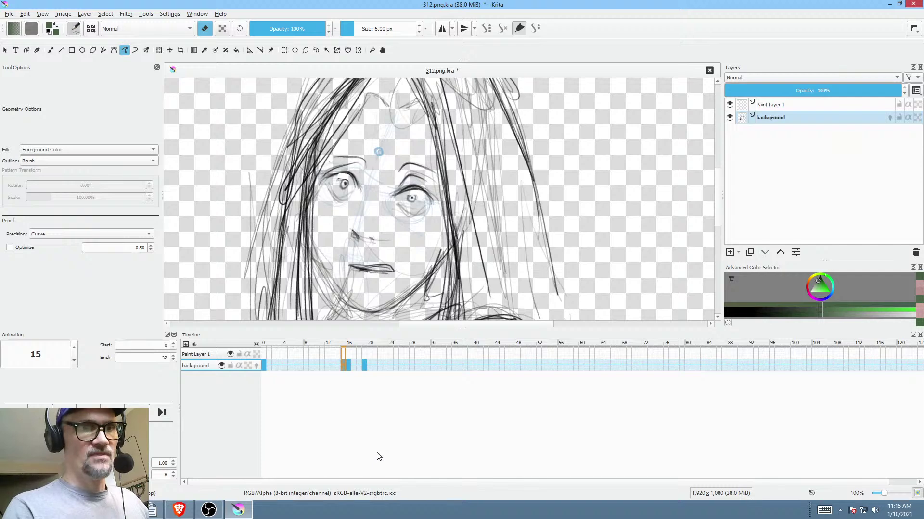
key(alt+comma)
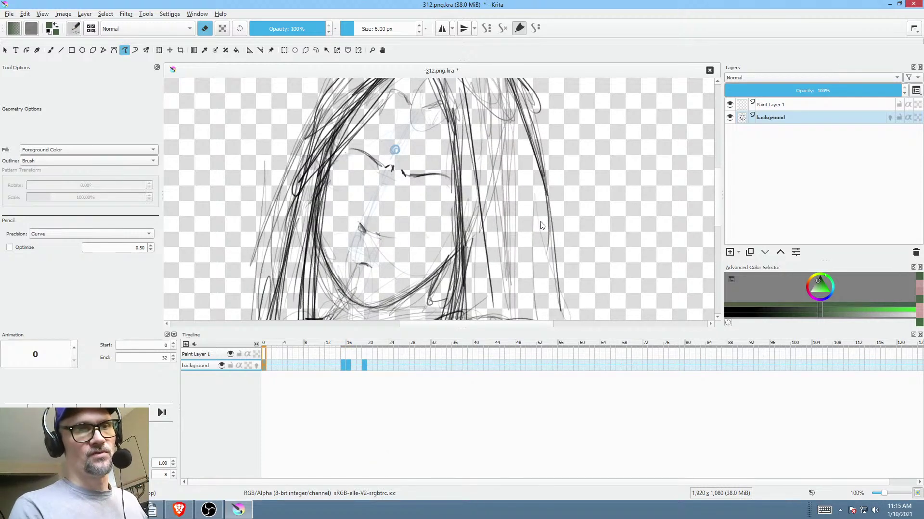
drag(497, 211, 552, 219)
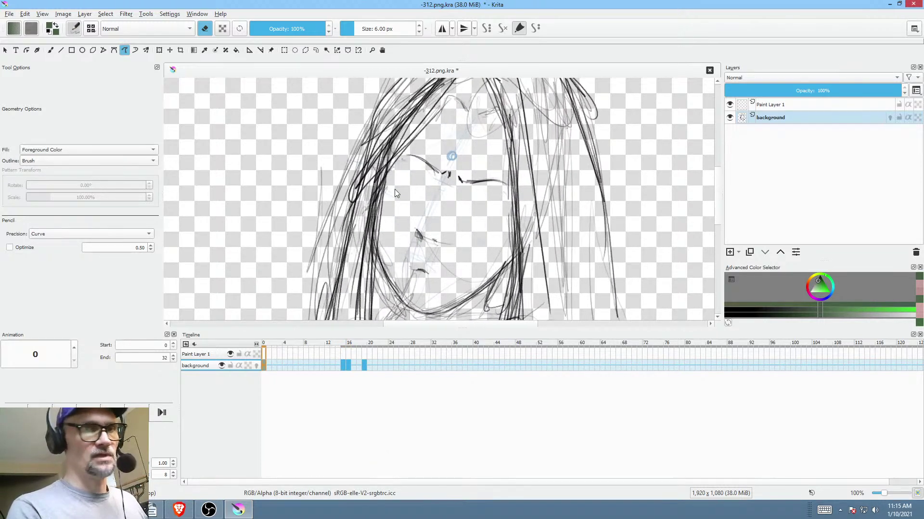
key(ctrl+z)
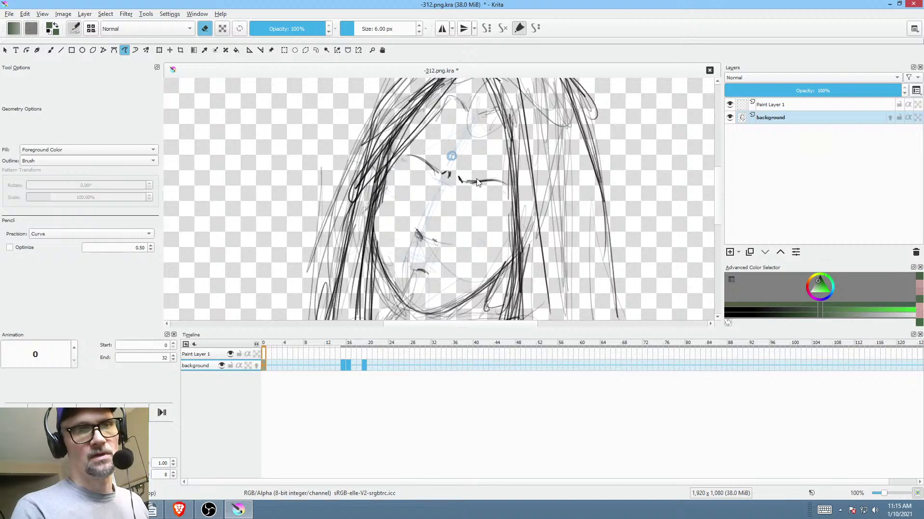
key(ctrl+z)
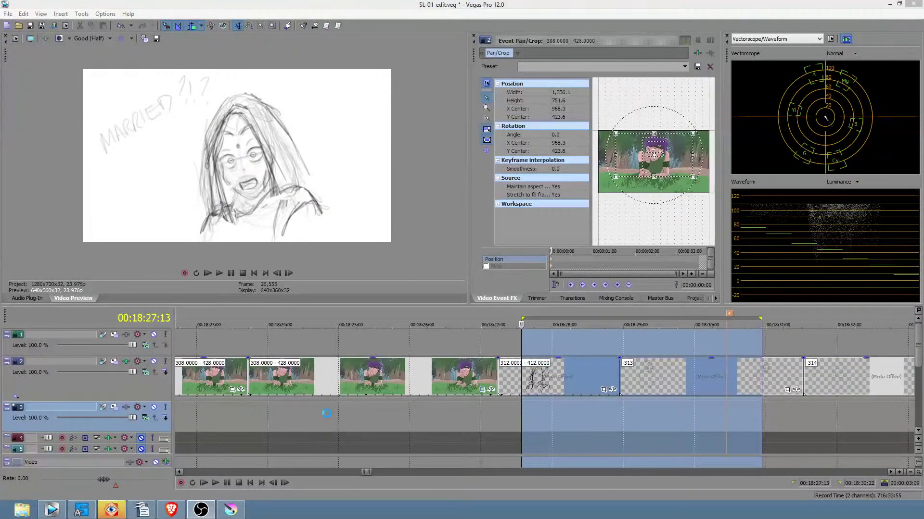
- Switch to Vegas Pro and scrub the timeline through the finished shots before shot 312 to see how the characters look
click(372, 412)
scroll(372, 412, down, 5)
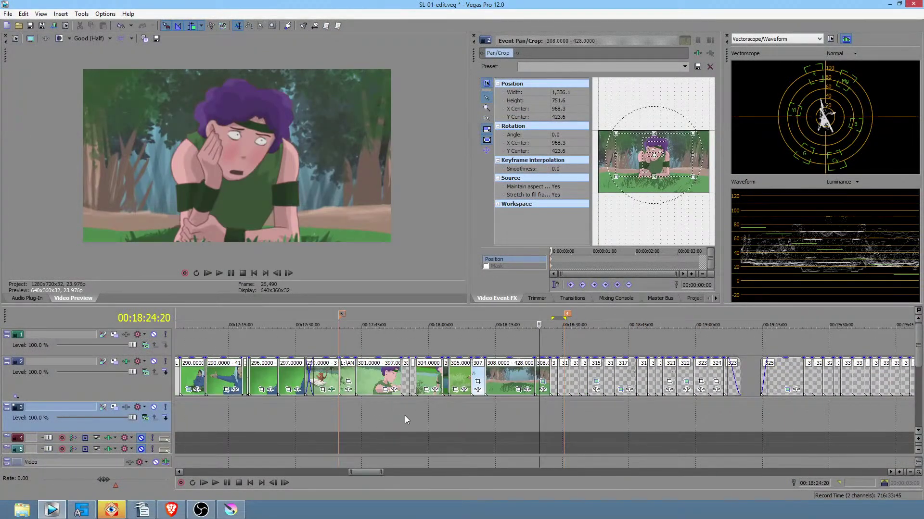
scroll(403, 415, down, 2)
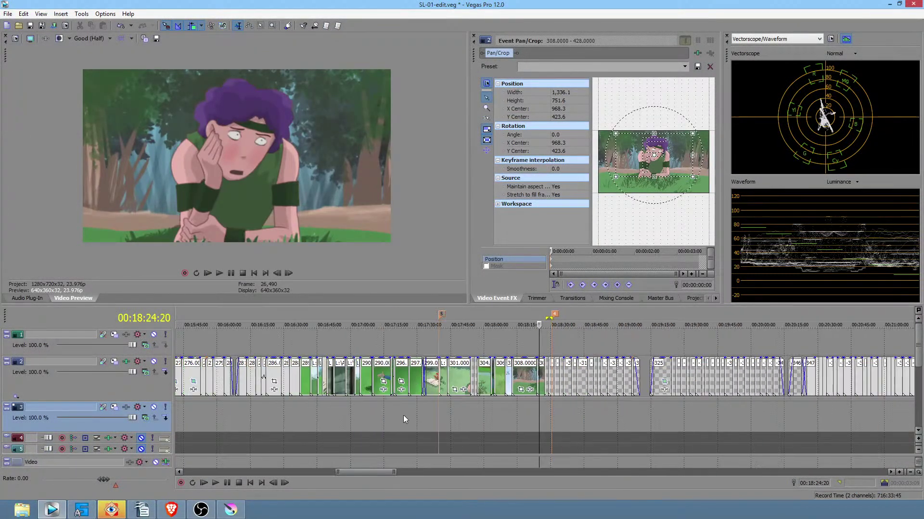
click(281, 408)
scroll(296, 409, up, 3)
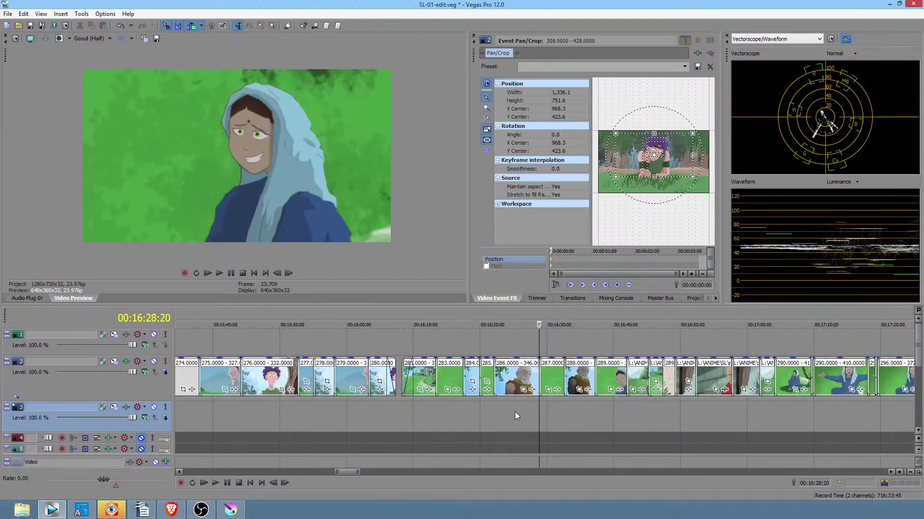
drag(531, 412, 853, 424)
scroll(750, 424, right, 5)
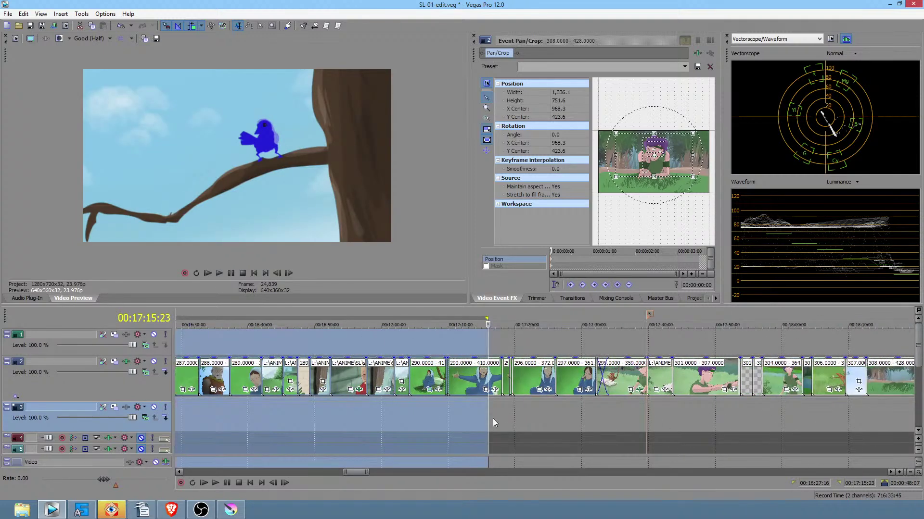
drag(471, 419, 568, 421)
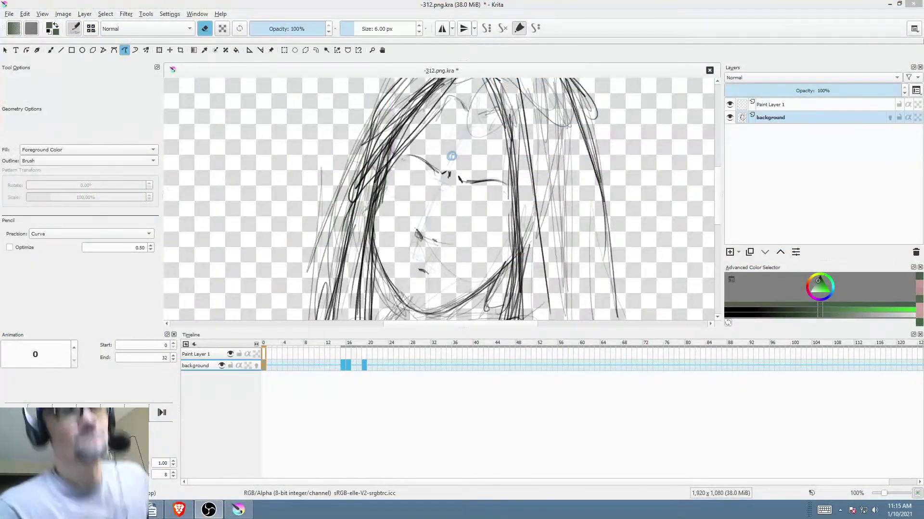
- Return to Krita and erase both eyebrows and the frown marks between them at frame 0
scroll(518, 234, up, 3)
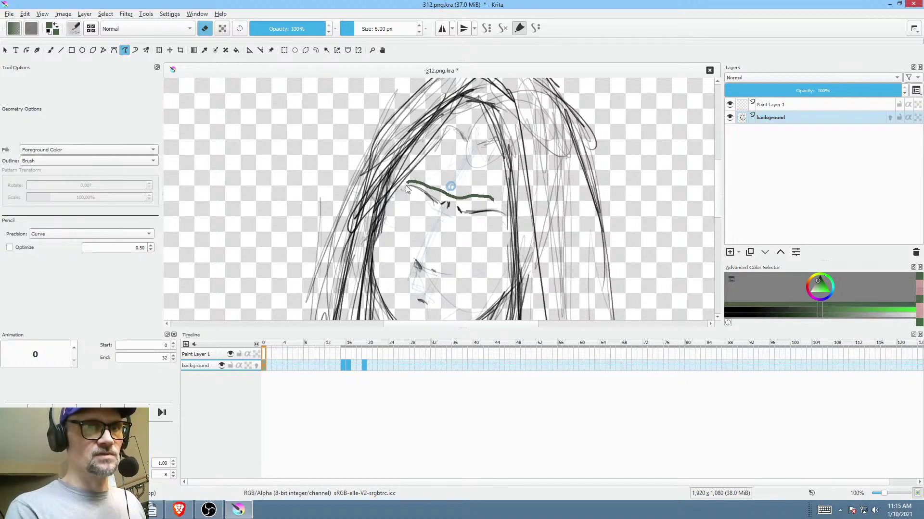
key(ctrl+z)
key(ctrl+z)
key(ctrl+z)
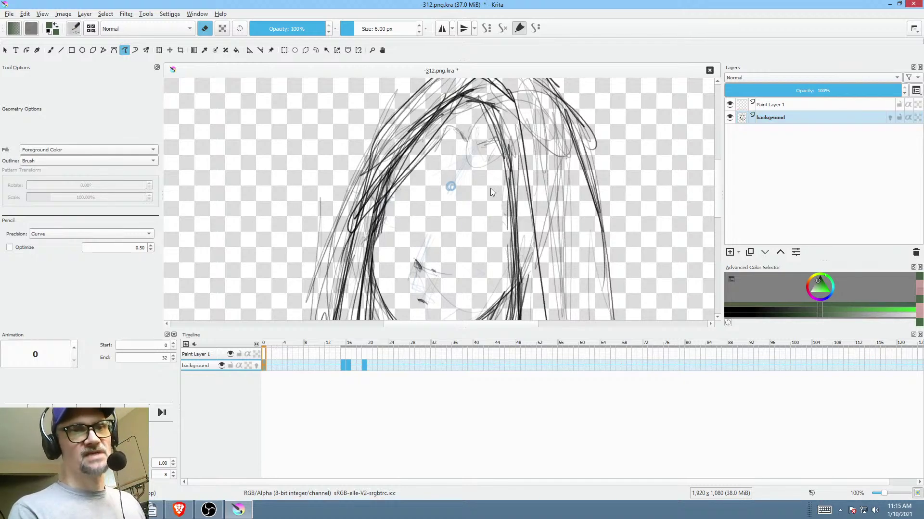
- Sketch light arched eyebrows at frame 0 with the Freehand Brush in the default black, eraser mode off
key(b)
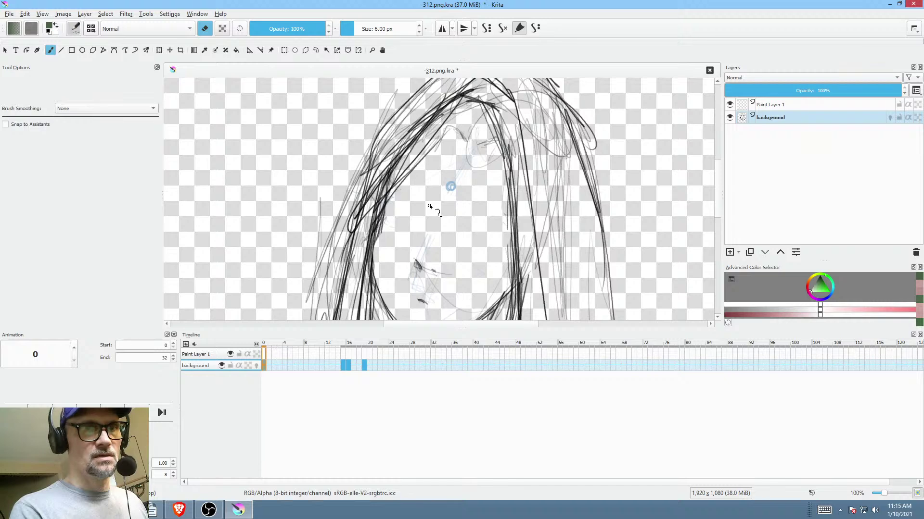
key(d)
key(e)
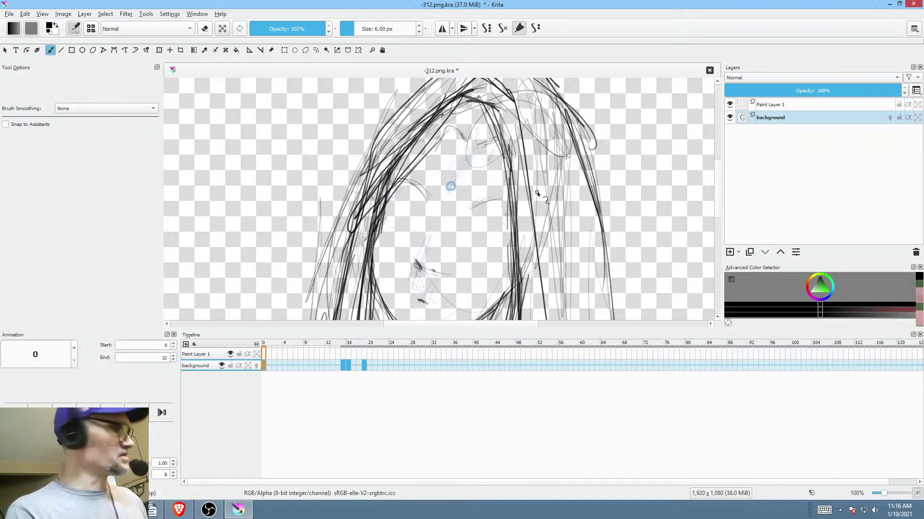
- Mirror the view, then erase and redraw the eyebrow nearest the long veil side as a flatter arch
key(m)
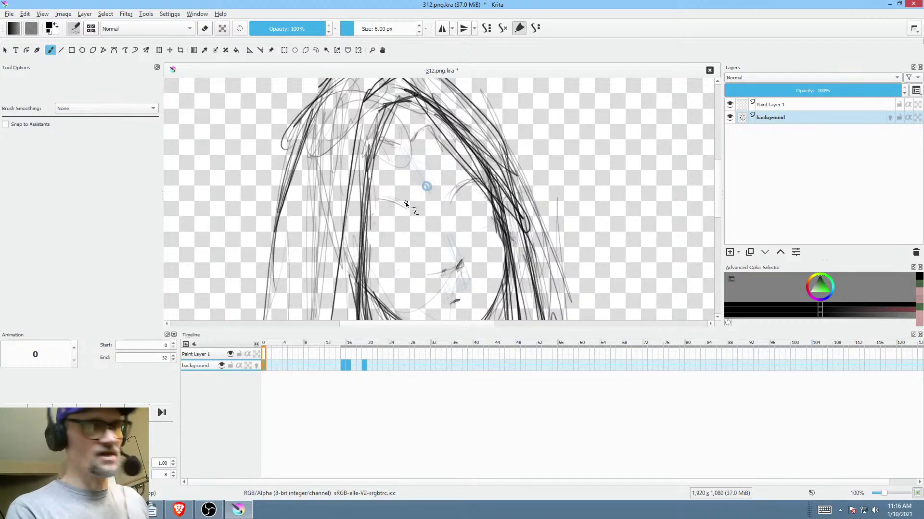
key(shift+b)
key(e)
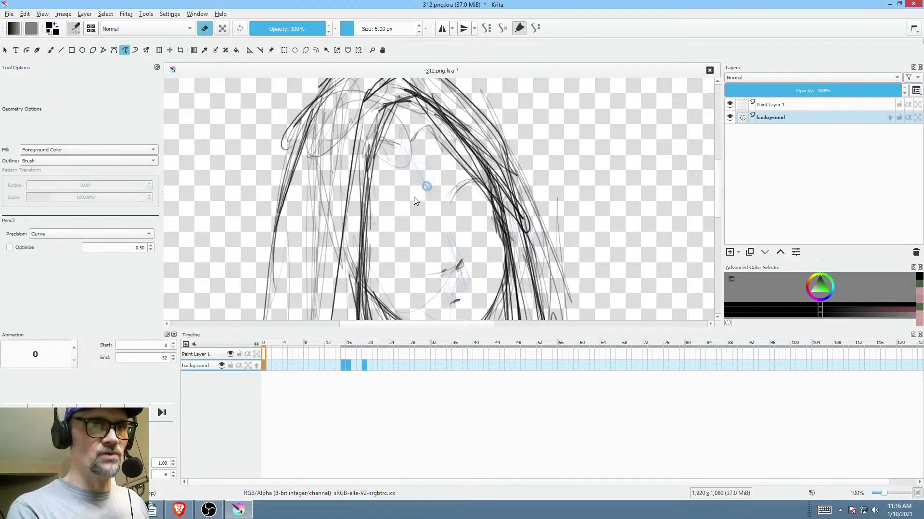
key(b)
key(e)
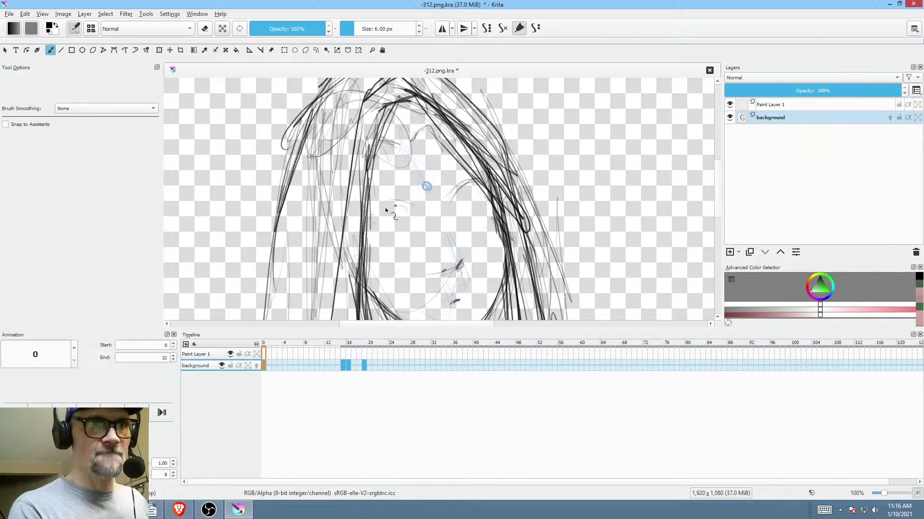
drag(370, 212, 411, 207)
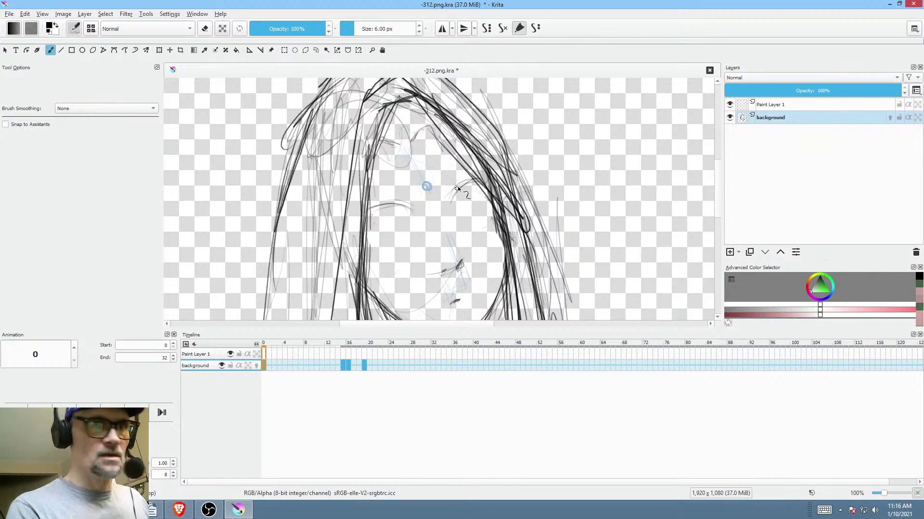
- Erase the other eyebrow with the Freehand Path tool and resketch it with the Freehand Brush as a steeper arch
key(shift+b)
key(e)
key(ctrl+z)
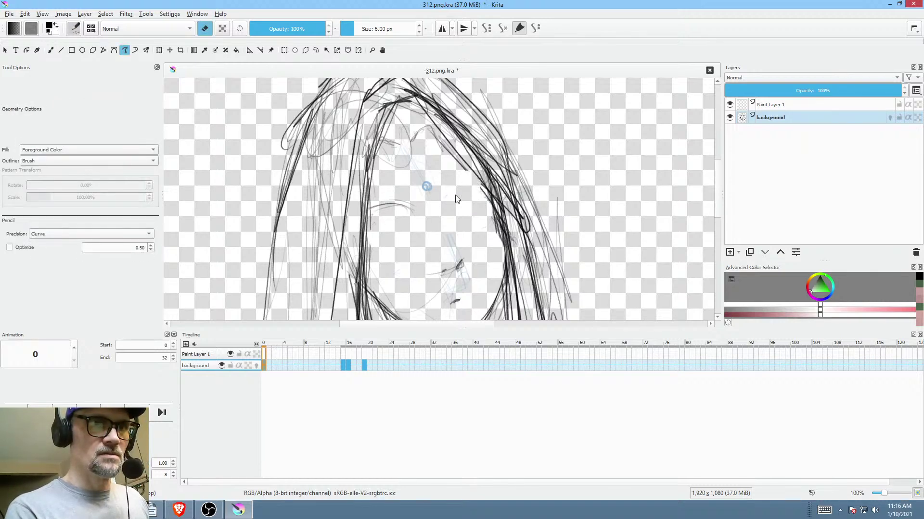
key(b)
key(e)
drag(456, 202, 460, 209)
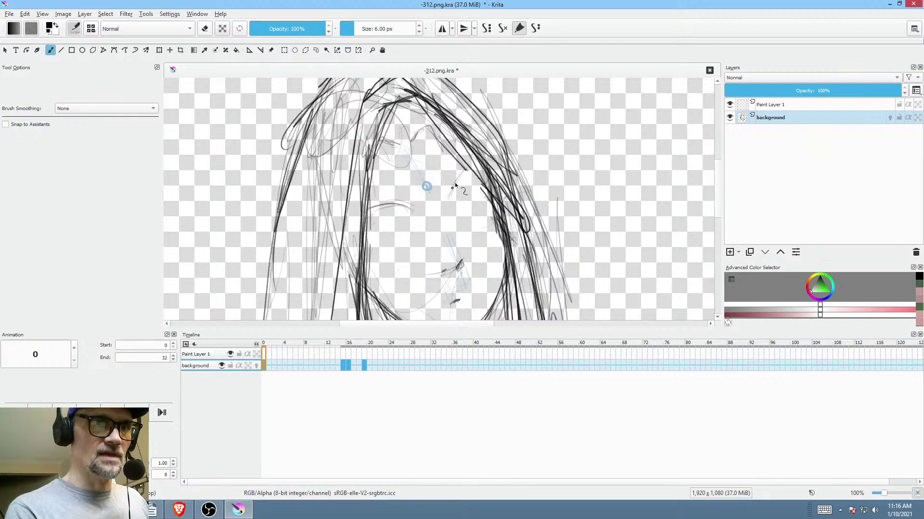
- Unmirror the view, darken both eyebrows and add two short frown lines between them
key(m)
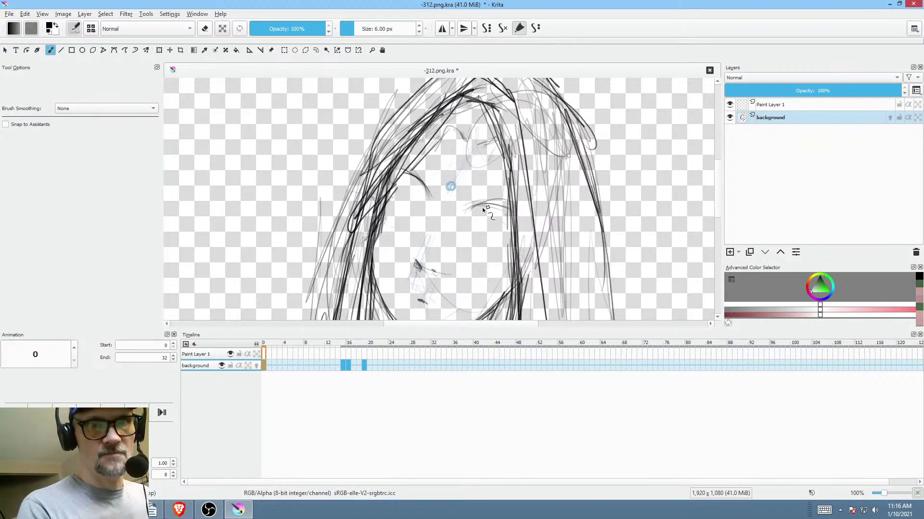
drag(464, 211, 511, 204)
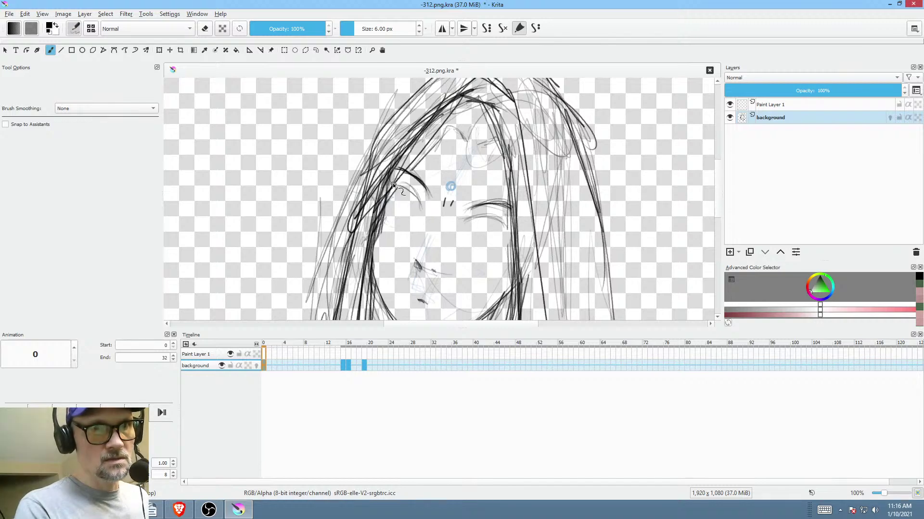
- Sketch the upper and lower lids of both eyes at frame 0, checking the shapes in mirrored view
key(m)
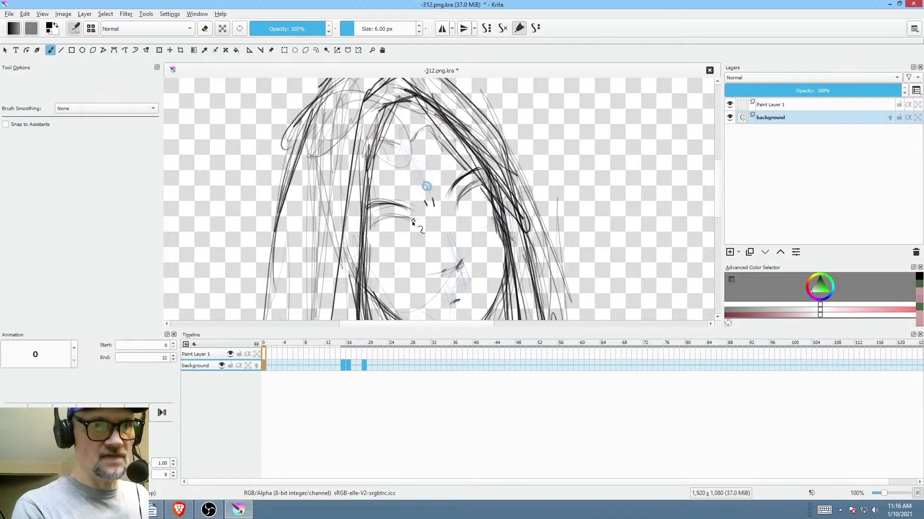
drag(373, 224, 415, 226)
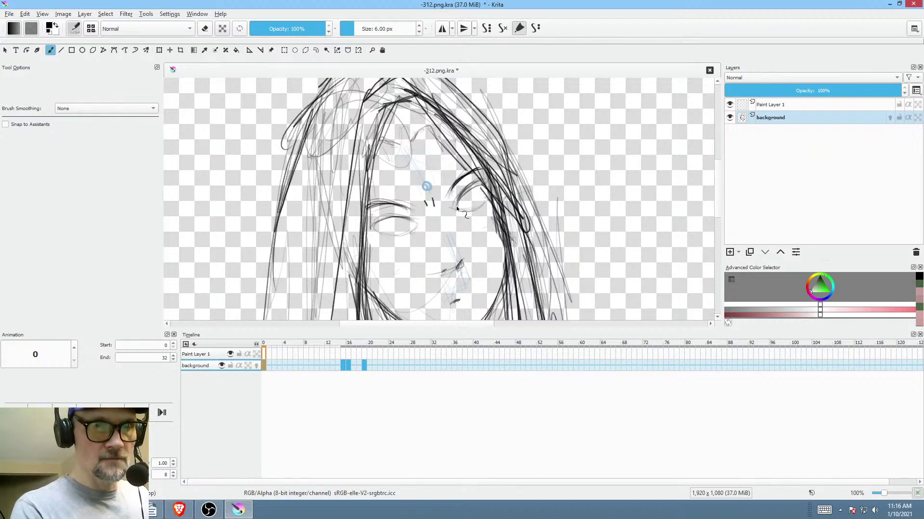
key(m)
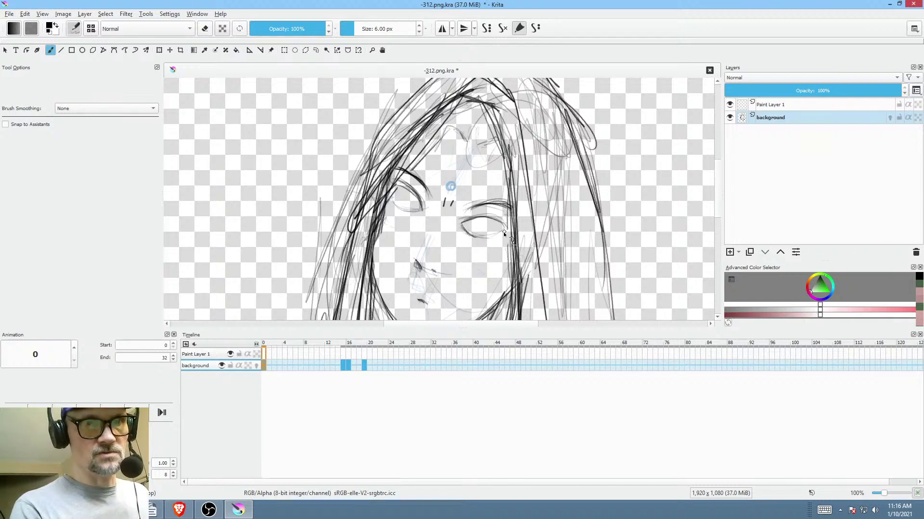
key(m)
key(m)
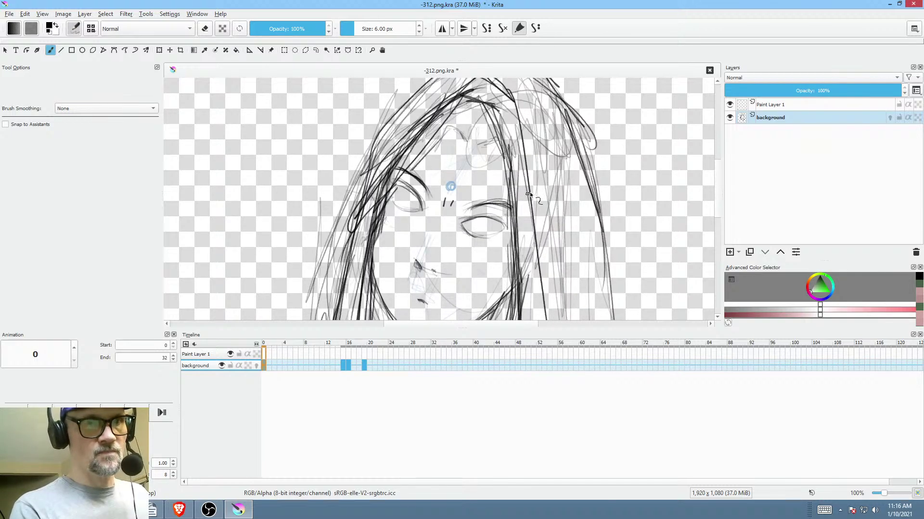
- At frame 15, outline-select both eyes and eyebrows, move them slightly up with Free Transform, and go to frame 19
key(period)
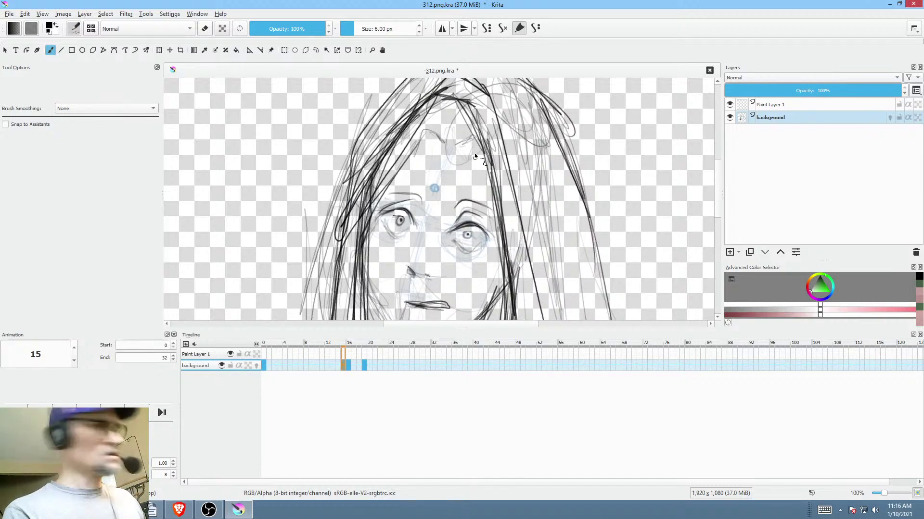
key(ctrl+r)
mouse_move(420, 190)
mouse_down()
mouse_move(391, 199)
mouse_move(377, 234)
mouse_up()
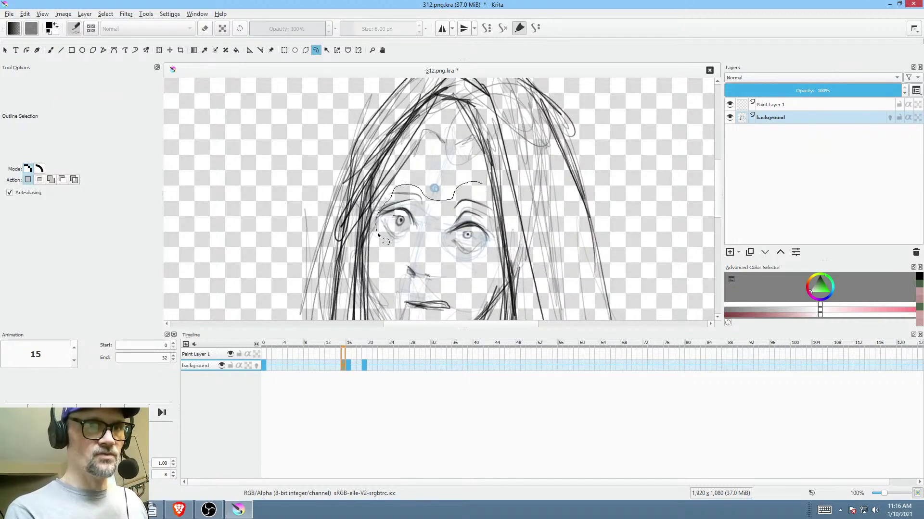
drag(475, 262, 475, 233)
key(ctrl+t)
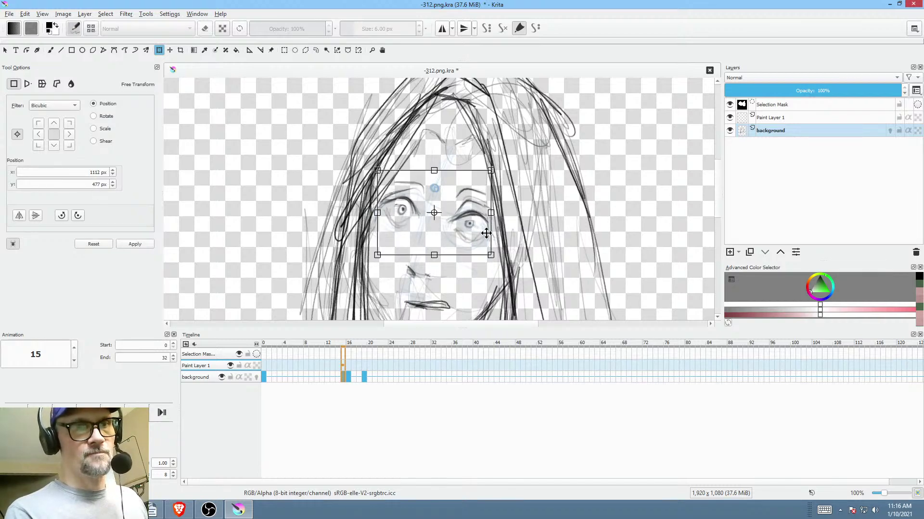
click(349, 376)
click(365, 375)
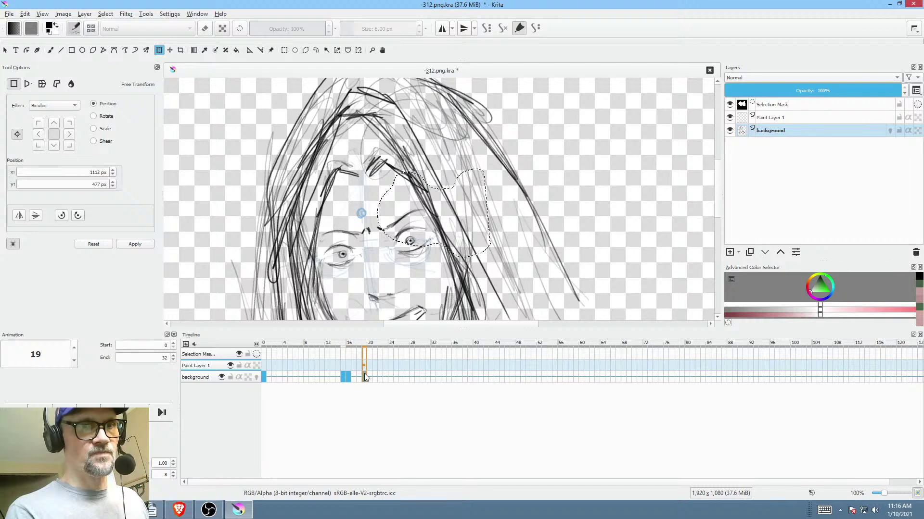
- At frame 19, clear the selection and erase both eyes, the nose and the mouth with the Freehand Path tool
drag(389, 312, 437, 253)
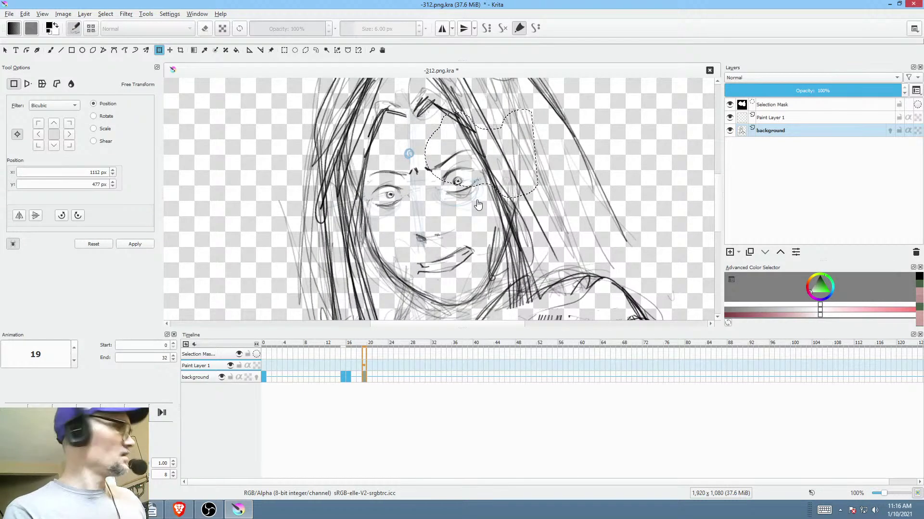
key(ctrl+shift+a)
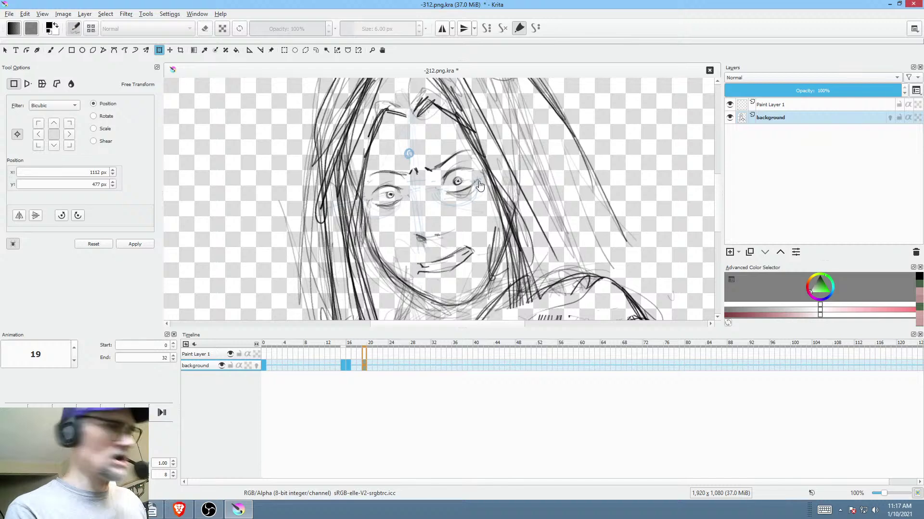
key(shift+b)
key(e)
mouse_move(483, 200)
mouse_down()
mouse_move(475, 163)
mouse_move(443, 168)
mouse_move(483, 201)
mouse_up()
drag(429, 202, 389, 183)
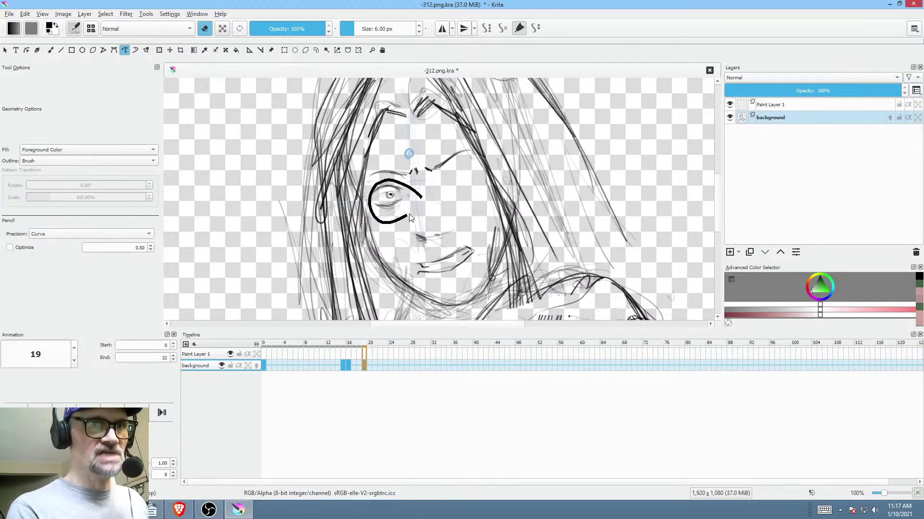
mouse_move(409, 214)
mouse_down()
mouse_move(417, 205)
mouse_move(414, 164)
mouse_move(426, 167)
mouse_up()
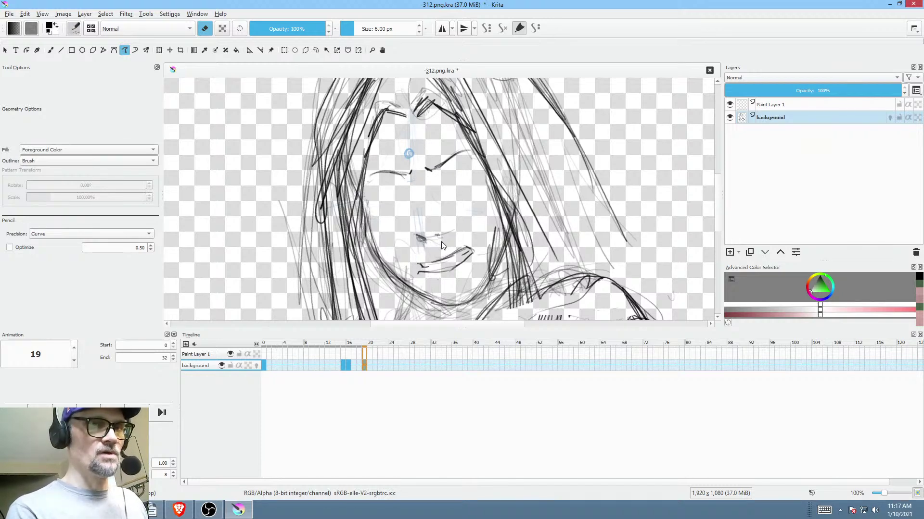
mouse_move(443, 241)
mouse_down()
mouse_move(431, 254)
mouse_move(457, 224)
mouse_move(415, 243)
mouse_move(471, 240)
mouse_move(383, 240)
mouse_move(409, 284)
mouse_up()
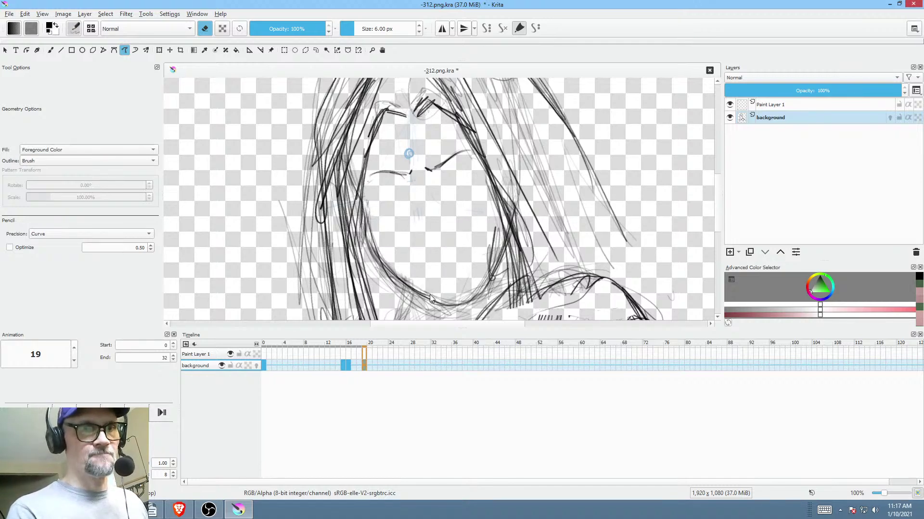
- At frame 0, outline-select the far eye with its eyebrow and reposition it with Free Transform at about x 1077, y 455 px
key(Left)
key(Left)
key(Left)
key(Left)
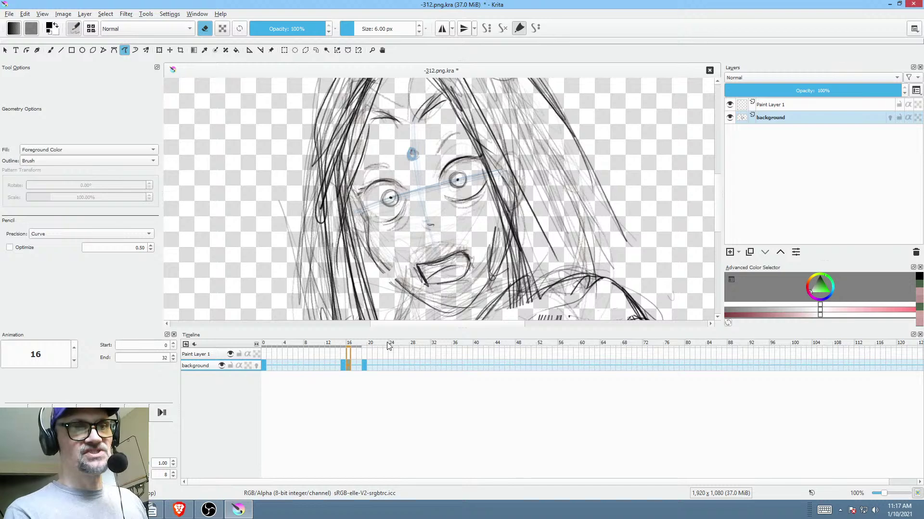
key(Home)
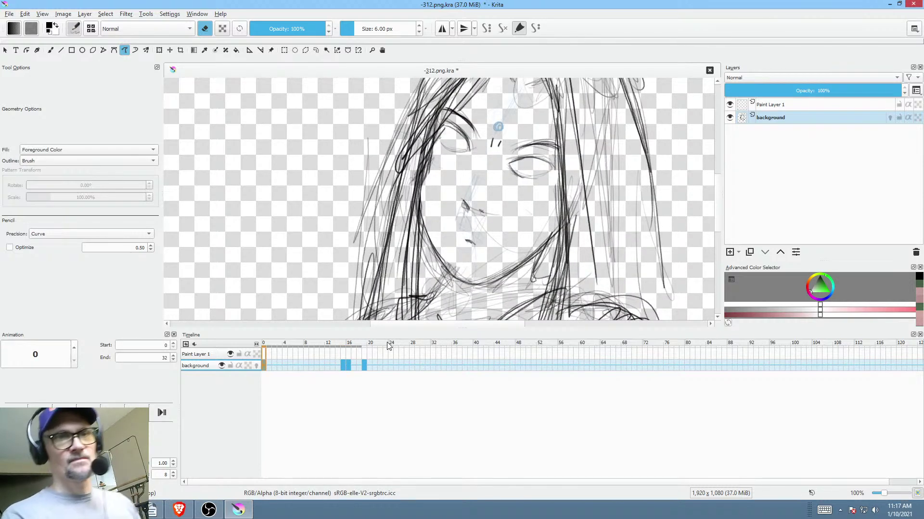
scroll(520, 197, down, 3)
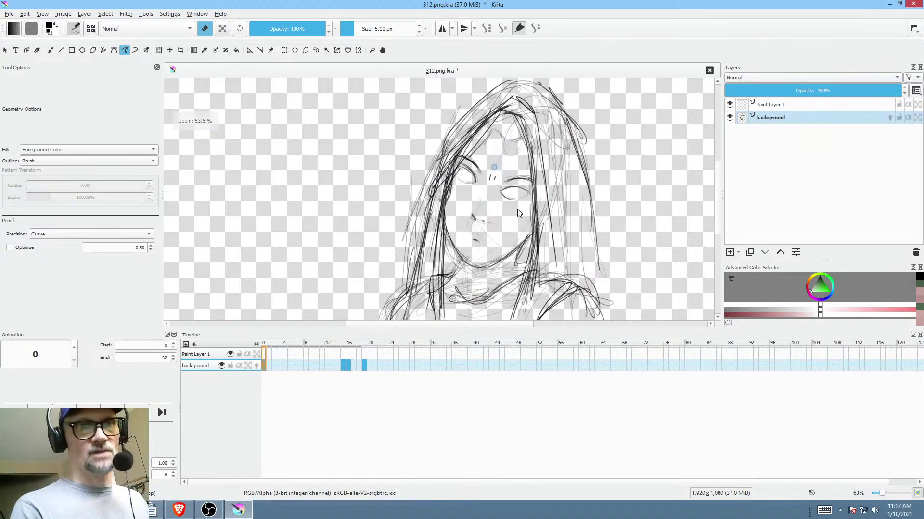
key(ctrl+shift+f)
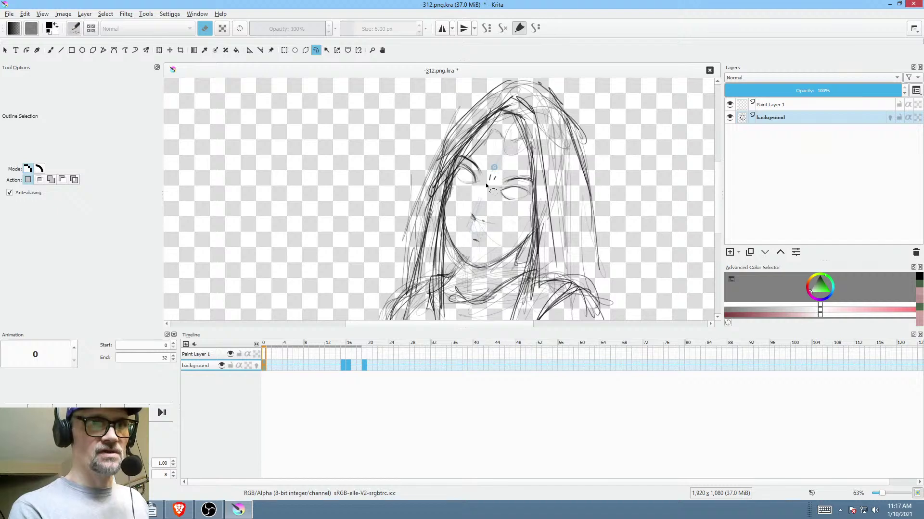
mouse_move(483, 180)
mouse_down()
mouse_move(470, 156)
mouse_move(458, 169)
mouse_move(454, 189)
mouse_move(478, 189)
mouse_up()
key(ctrl+t)
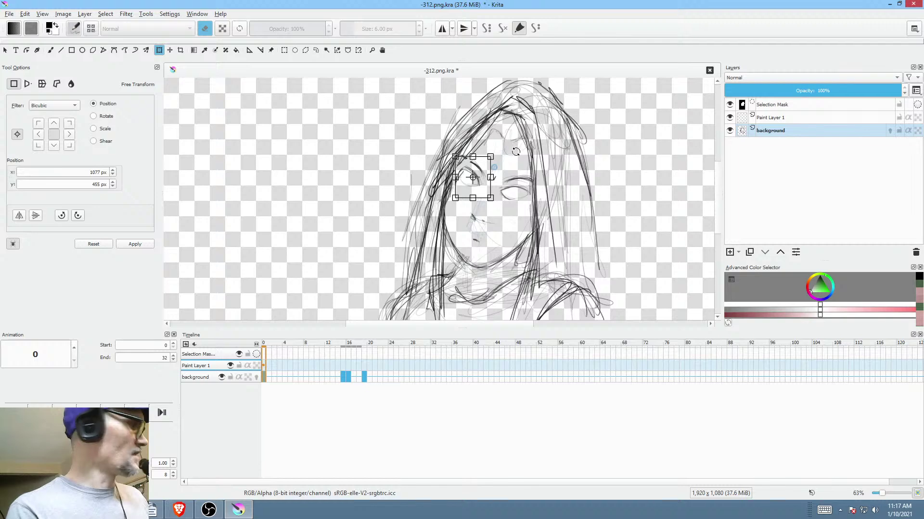
- Outline-select both eyes and eyebrows at frame 0 and shift them slightly down with Free Transform to about x 1137, y 495 px
key(ctrl+shift+f)
mouse_move(523, 166)
mouse_down()
mouse_move(498, 174)
mouse_move(475, 158)
mouse_move(452, 197)
mouse_move(481, 212)
mouse_move(528, 211)
mouse_move(527, 173)
mouse_up()
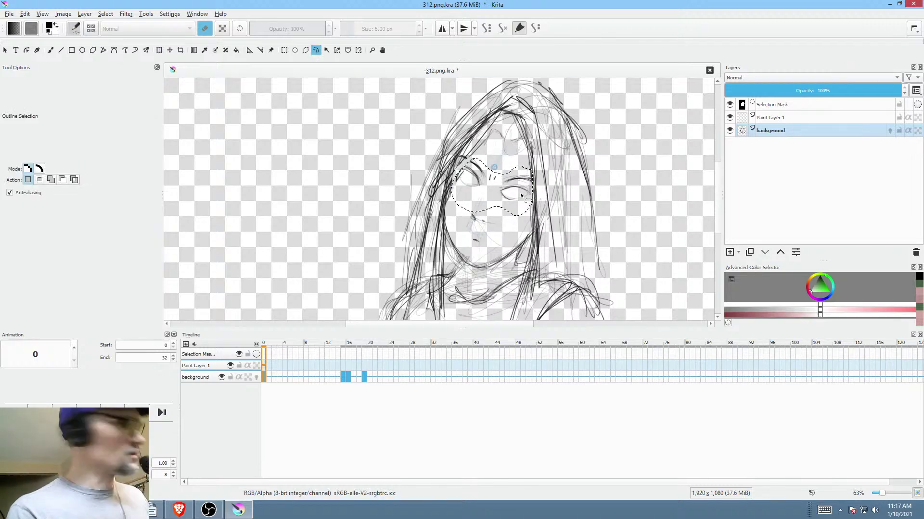
key(ctrl+t)
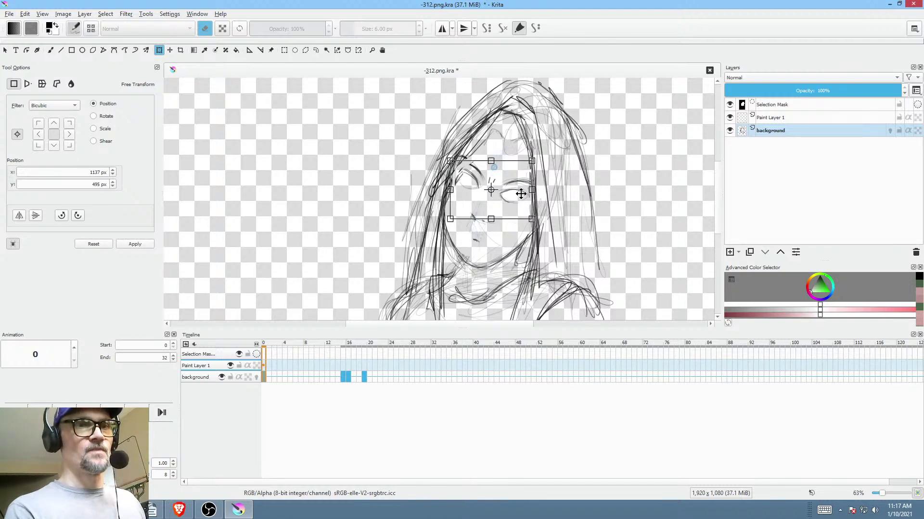
- Draw pupils and irises in both eyes at frame 0 with the Freehand Brush and darken the upper eyelid lines
scroll(490, 232, up, 4)
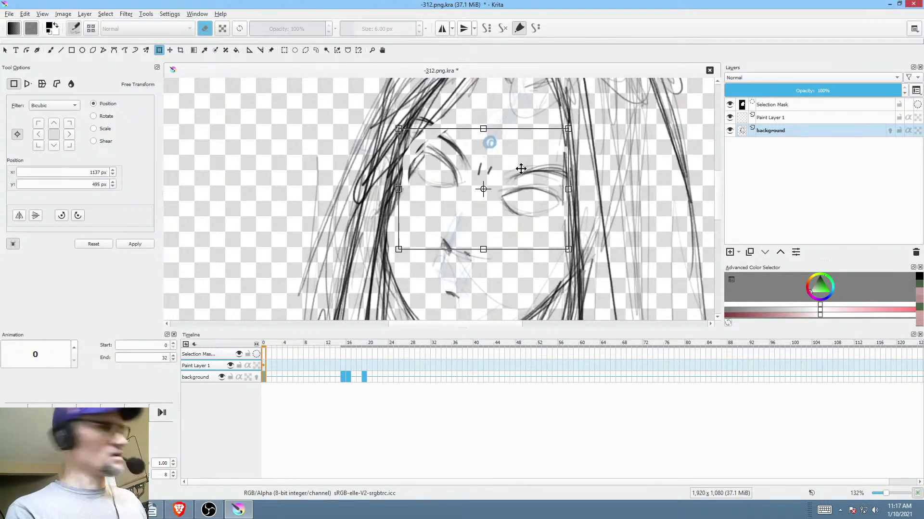
key(b)
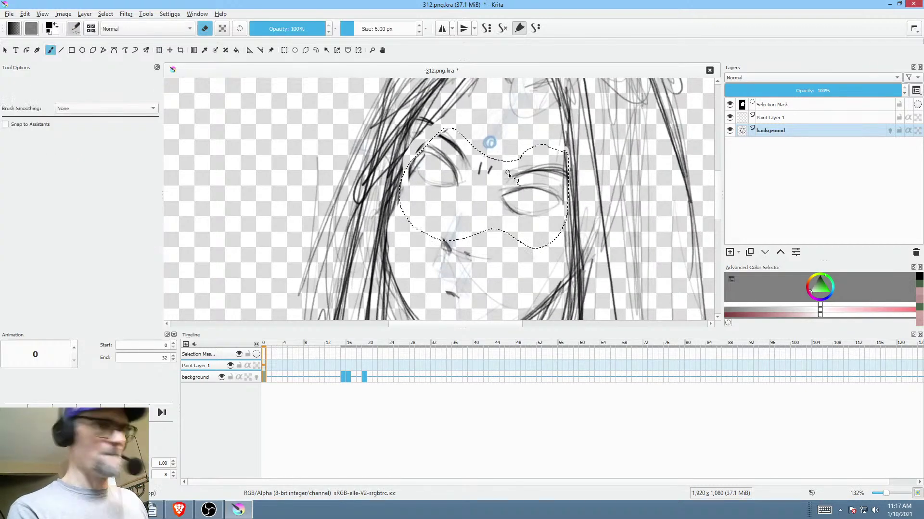
key(e)
click(526, 199)
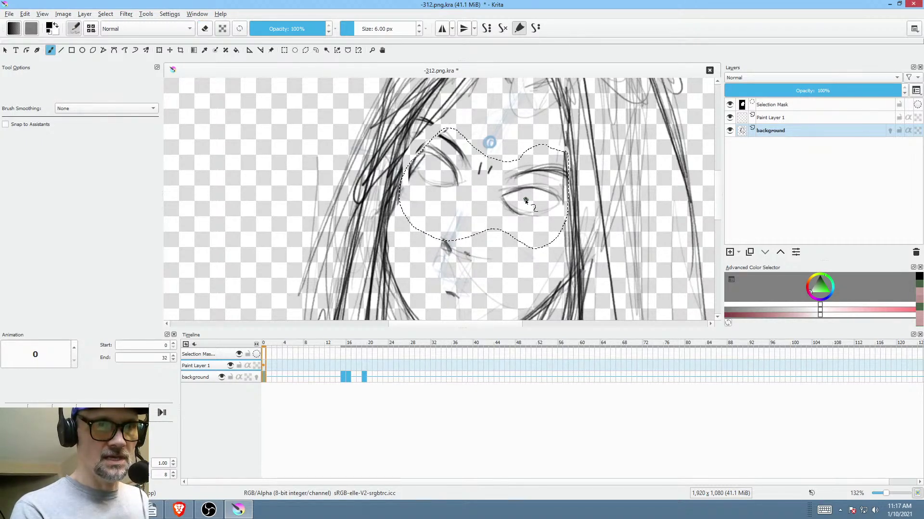
drag(521, 197, 521, 197)
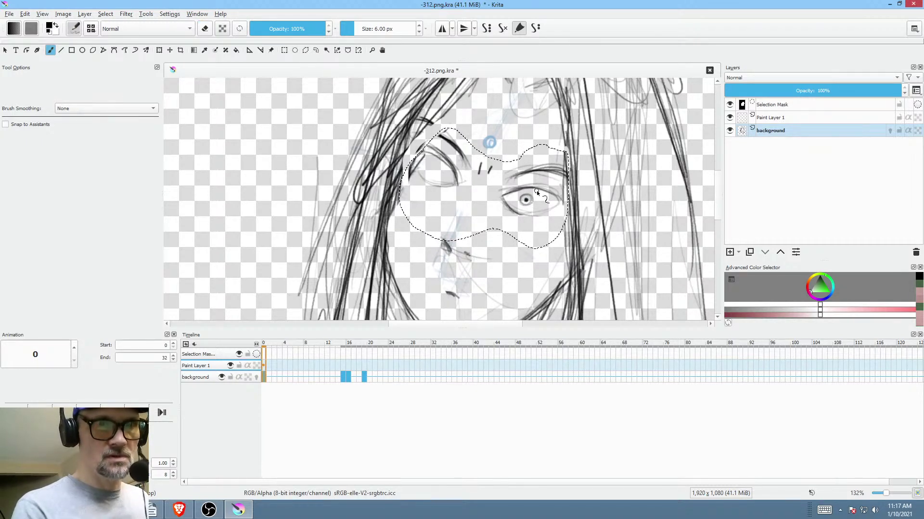
click(442, 172)
drag(436, 169, 437, 168)
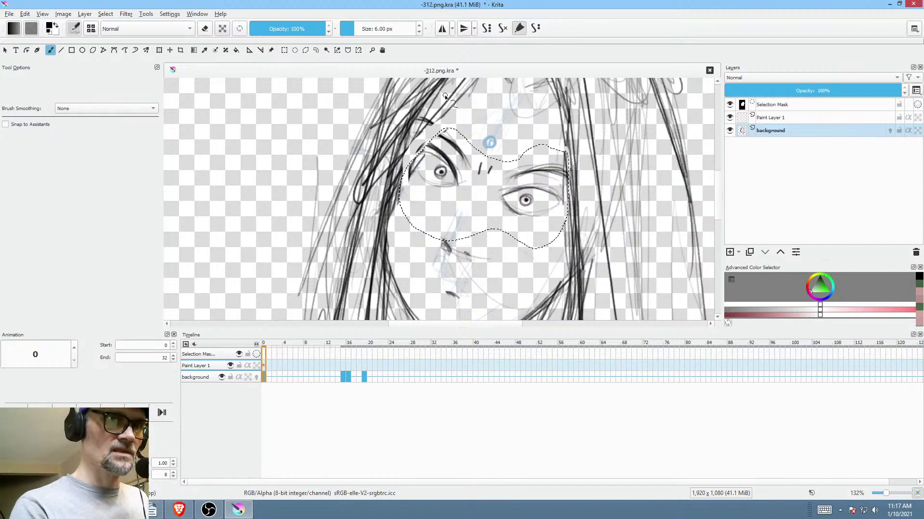
drag(504, 197, 570, 194)
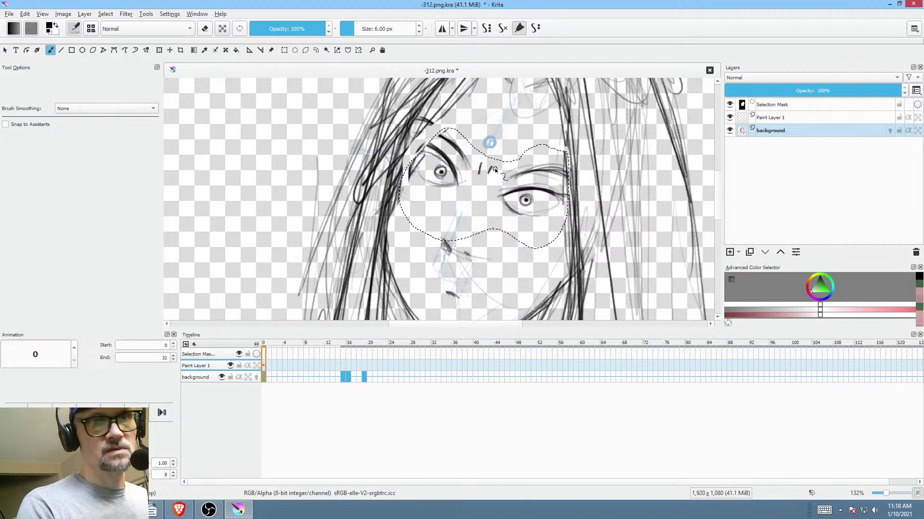
- Clear the selection, erase the old nose at frame 0 and redraw it as a short curved stroke
key(ctrl+shift+a)
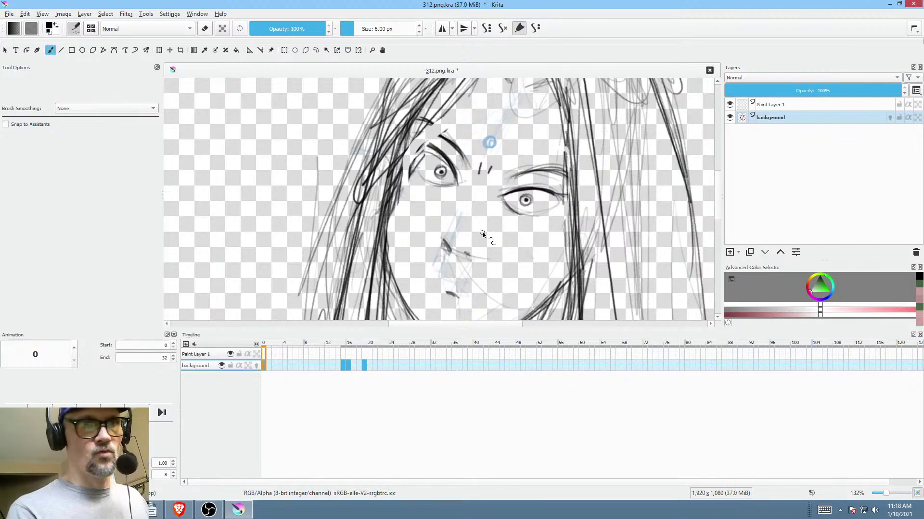
key(p)
key(e)
mouse_move(464, 223)
mouse_down()
mouse_move(485, 215)
mouse_move(517, 291)
mouse_move(465, 223)
mouse_up()
key(b)
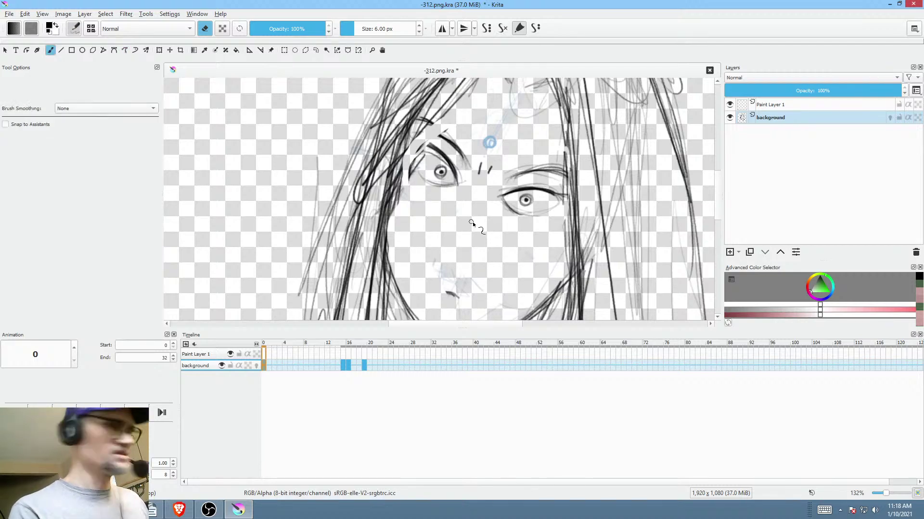
key(e)
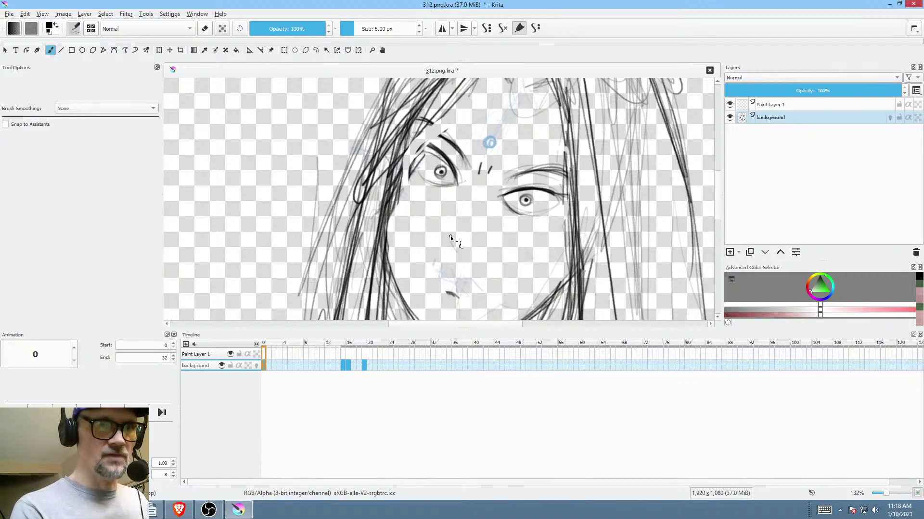
scroll(551, 259, down, 3)
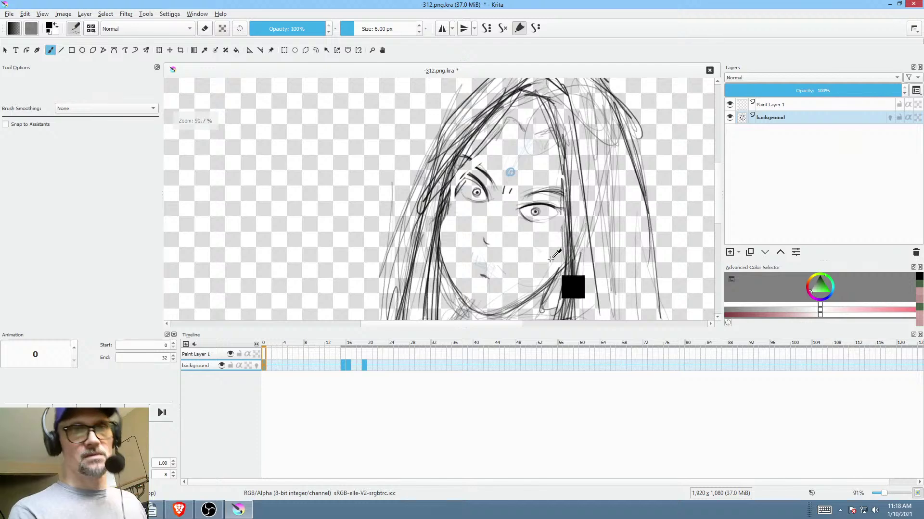
- After checking playback, outline-select both eyes and eyebrows at frame 15 and move them down to about x 1112, y 492 px with Free Transform
key(space)
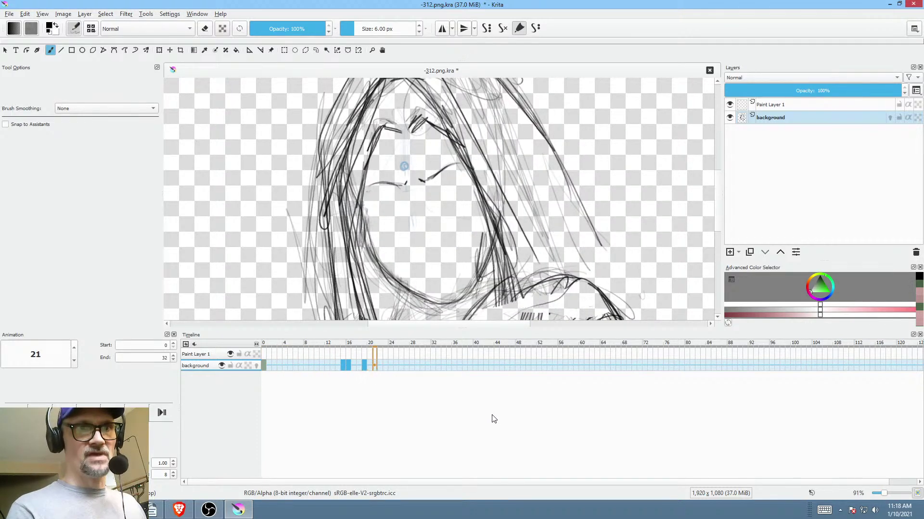
click(348, 366)
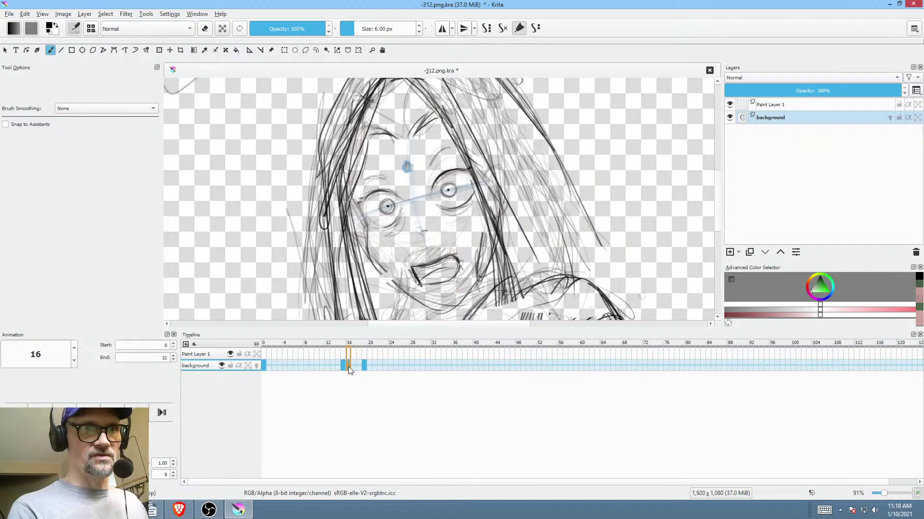
click(343, 365)
click(347, 366)
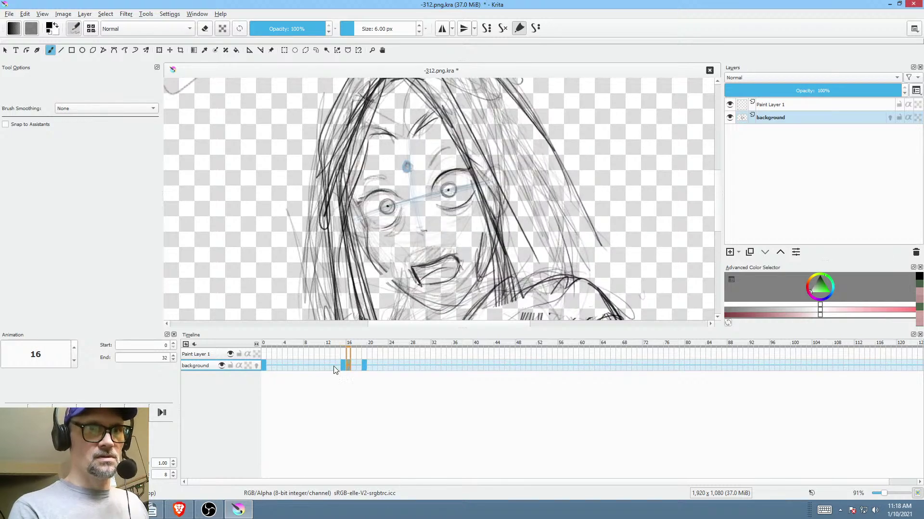
click(343, 366)
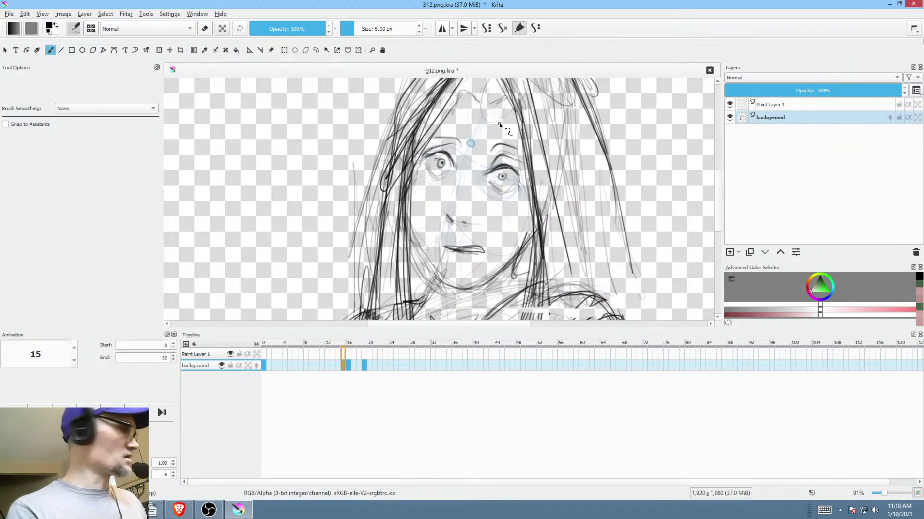
key(l)
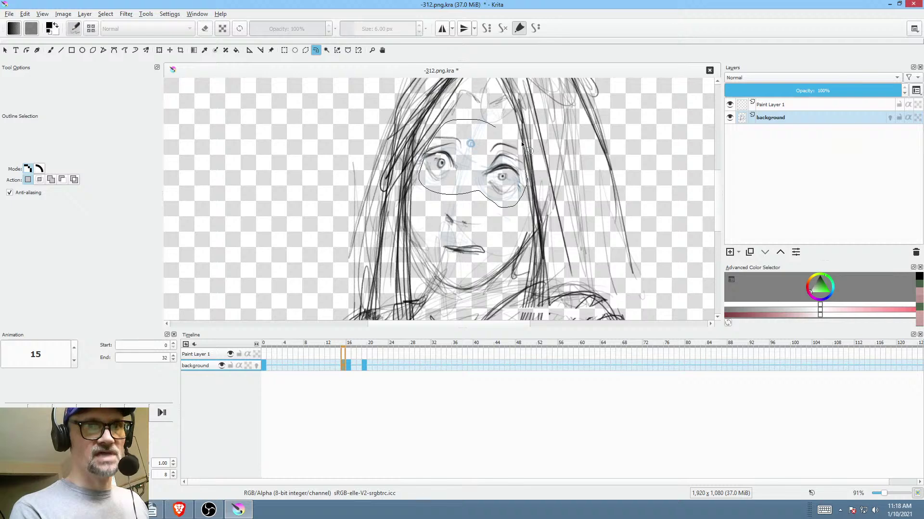
drag(522, 143, 520, 139)
key(ctrl+t)
drag(500, 178, 498, 186)
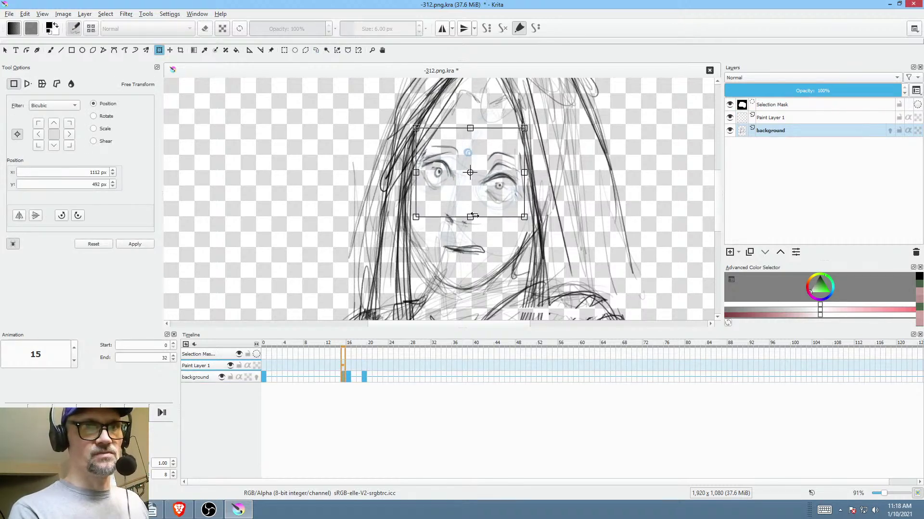
- Compare with neighbouring frames, reselect both eyes and eyebrows at frame 0 and move them down to about x 1134, y 497 px
click(265, 377)
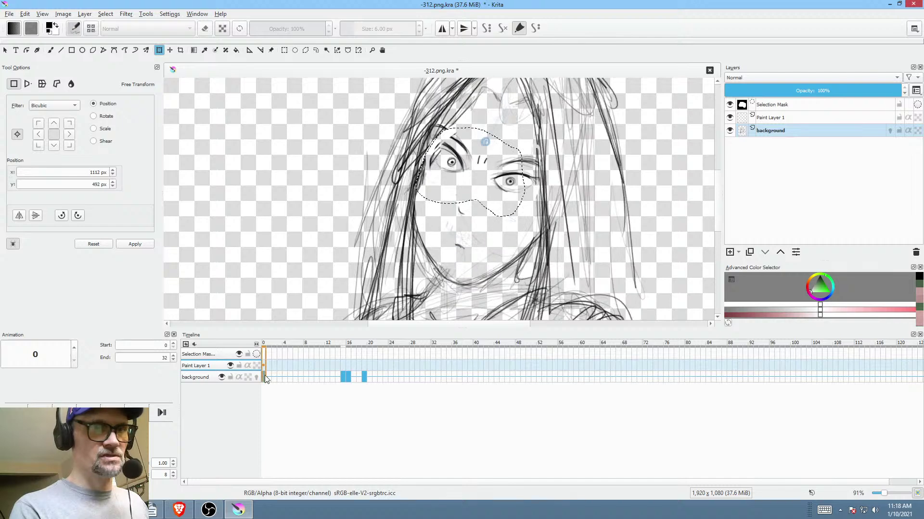
click(350, 344)
mouse_move(351, 345)
mouse_down()
mouse_move(367, 344)
mouse_move(264, 344)
mouse_up()
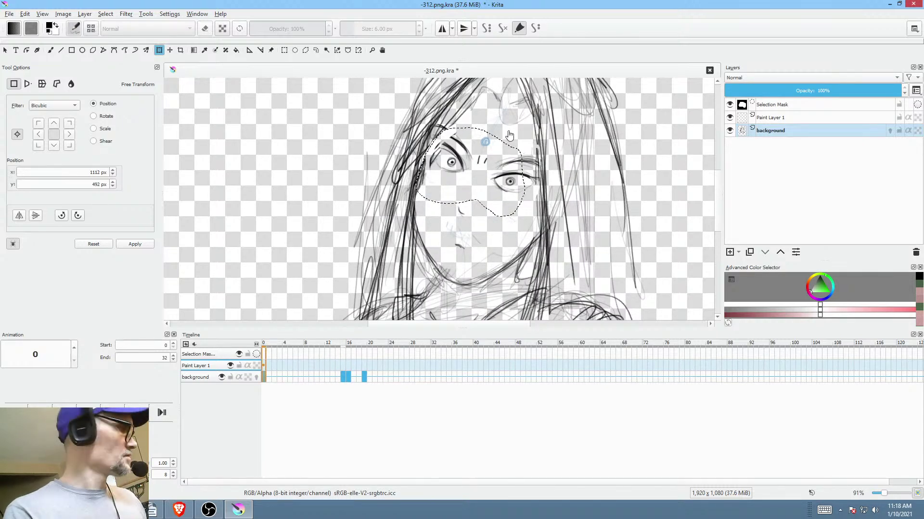
key(ctrl+r)
drag(519, 132, 480, 123)
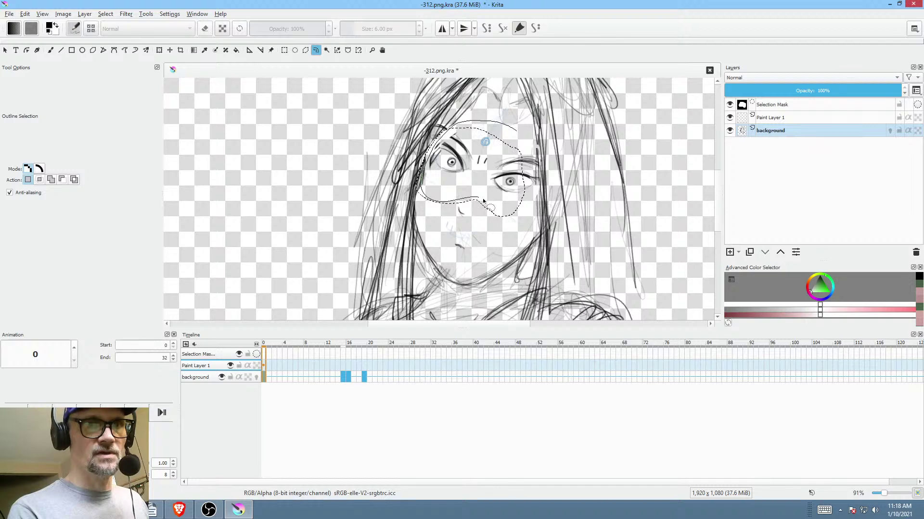
drag(536, 201, 527, 131)
key(ctrl+t)
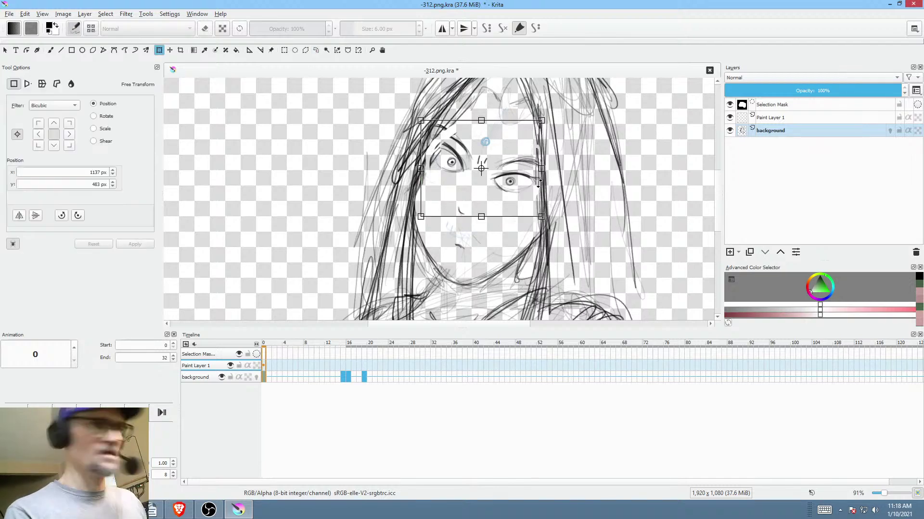
drag(528, 187, 525, 193)
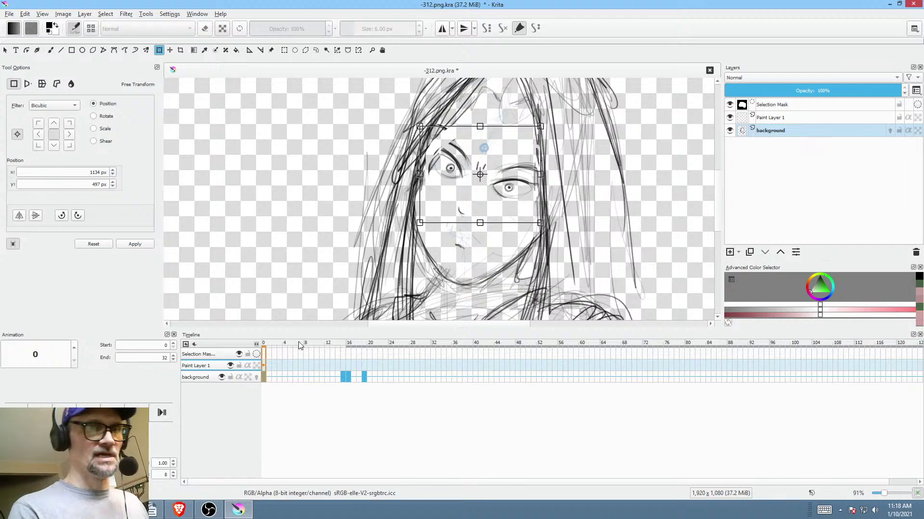
- On frame 15, rotate the selected eye area slightly counter-clockwise, shift it slightly down, and preview the motion from frame 12
mouse_move(299, 345)
mouse_down()
mouse_move(371, 355)
mouse_move(333, 354)
mouse_move(342, 355)
mouse_up()
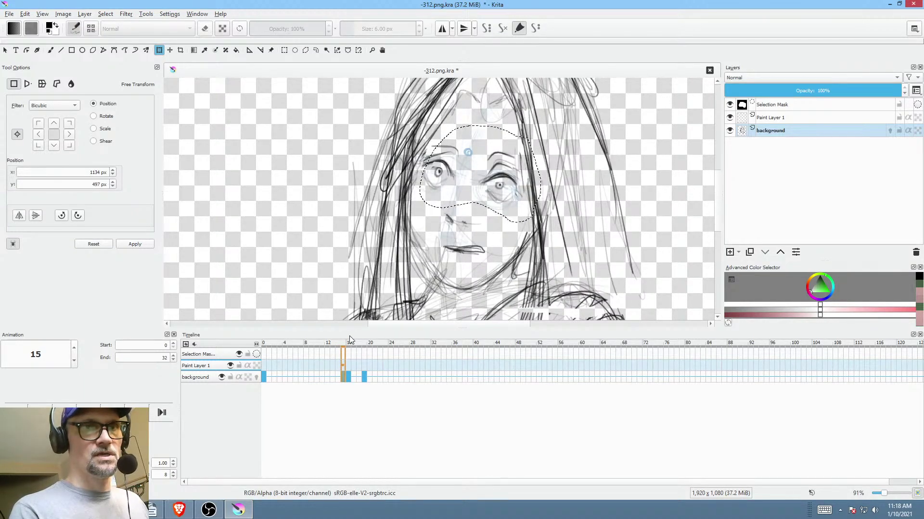
click(494, 176)
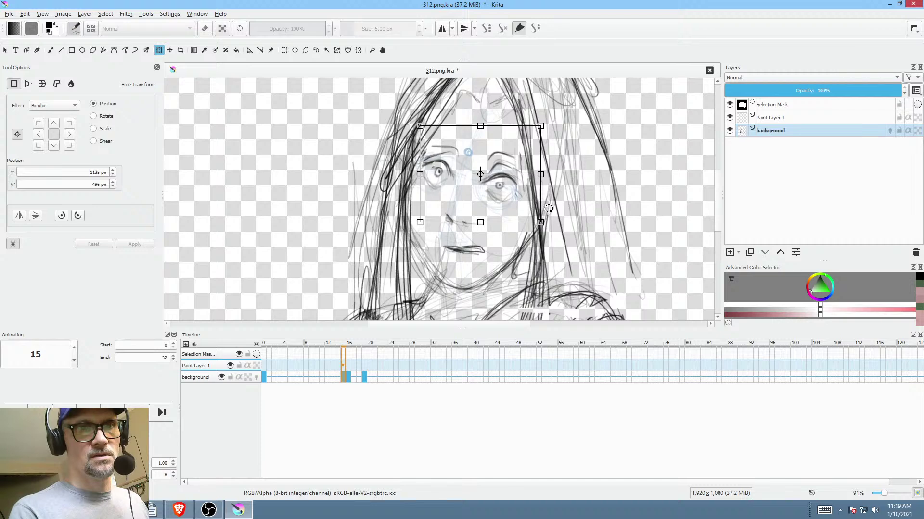
drag(549, 208, 550, 202)
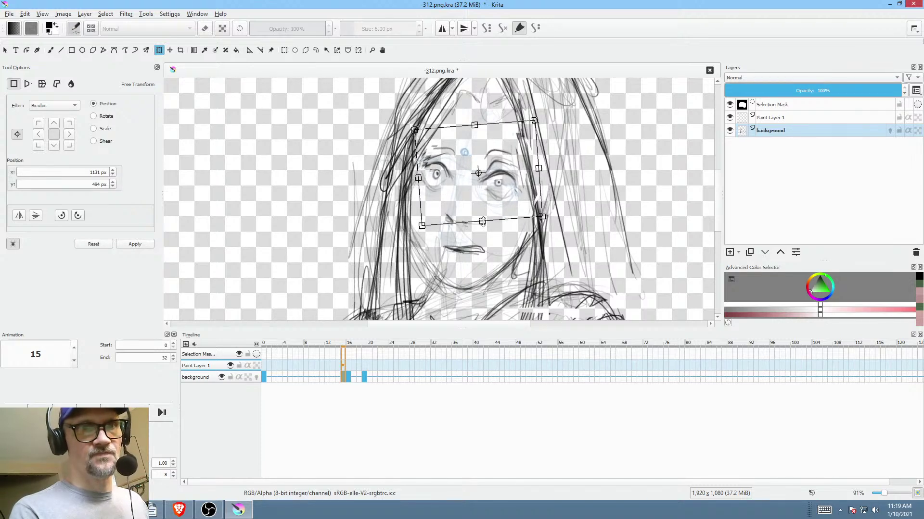
drag(470, 204, 474, 206)
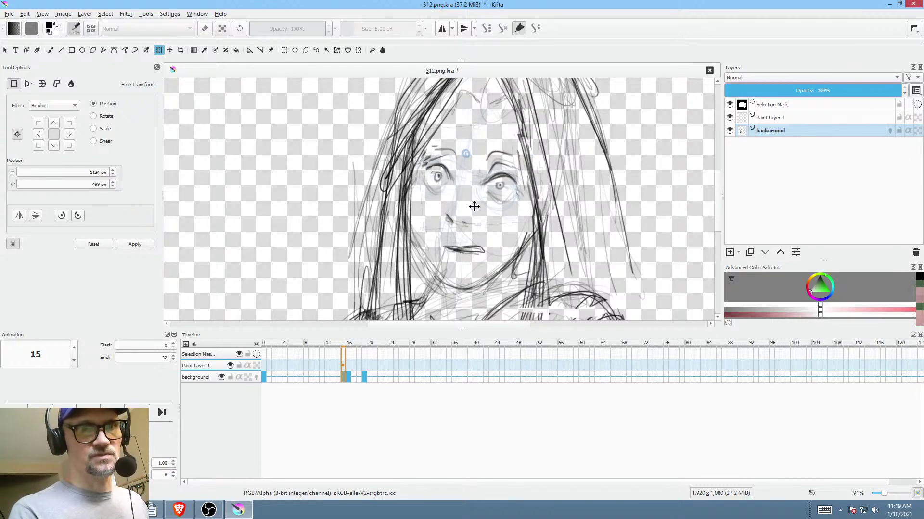
click(328, 376)
key(space)
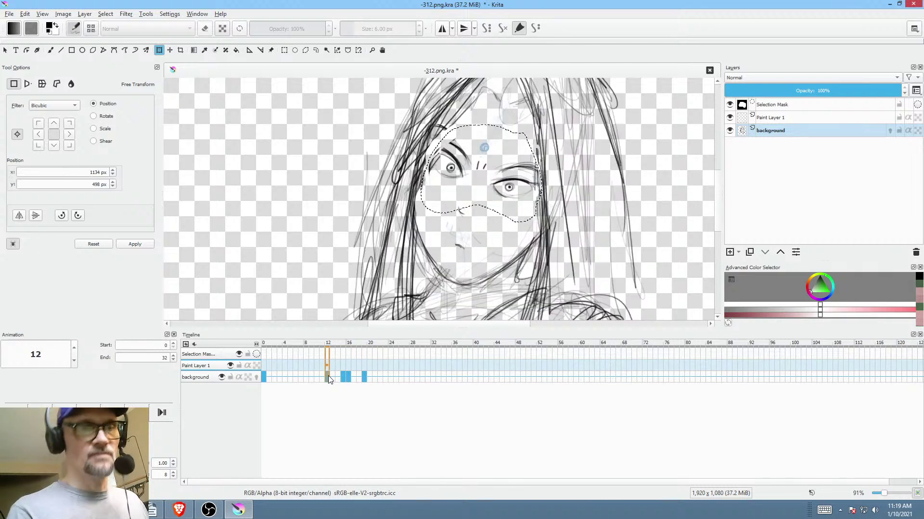
- Clear the selection on frame 16 and darken the upper eyelids with the 6 px brush
click(347, 374)
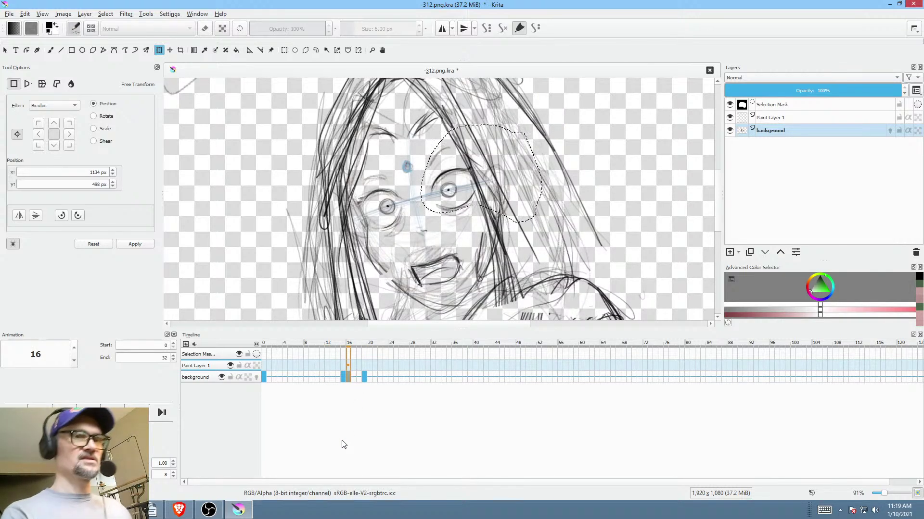
key(ctrl+shift+a)
key(b)
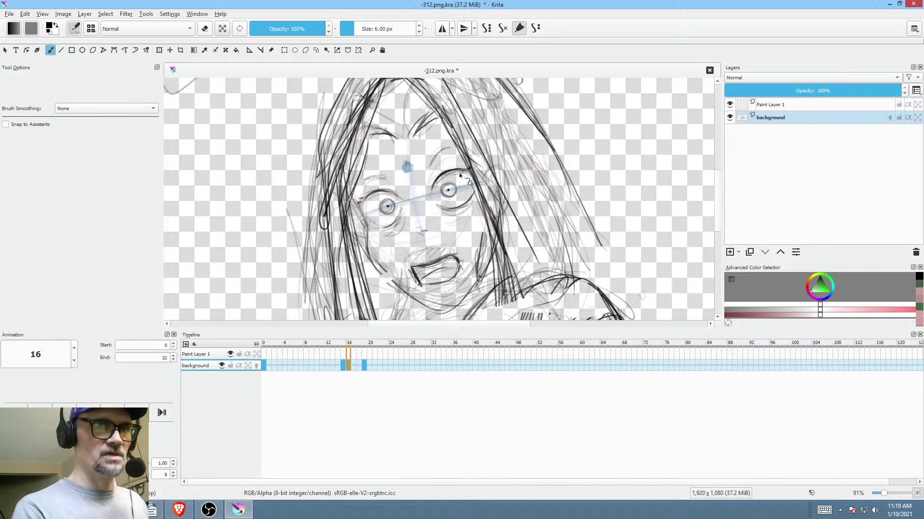
drag(452, 169, 472, 167)
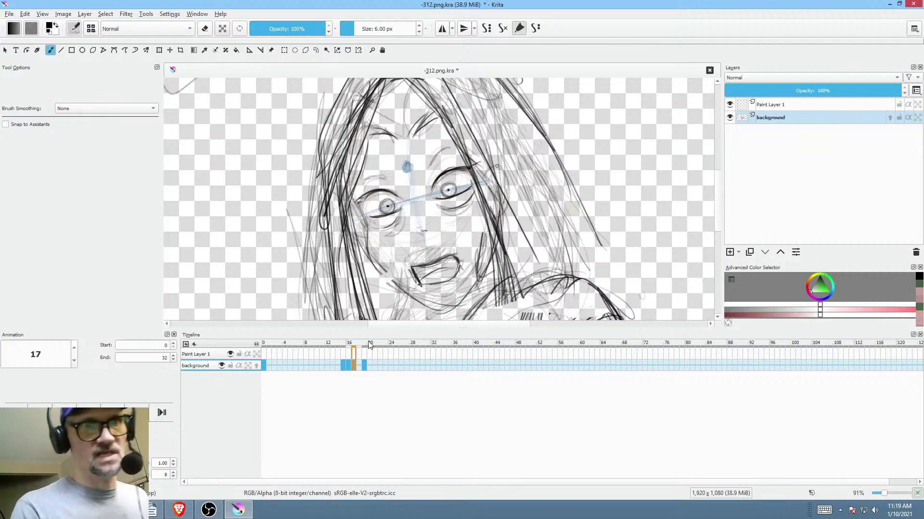
- Preview the animation from frame 12 and move the frame 17 keyframe onto frame 16
click(329, 367)
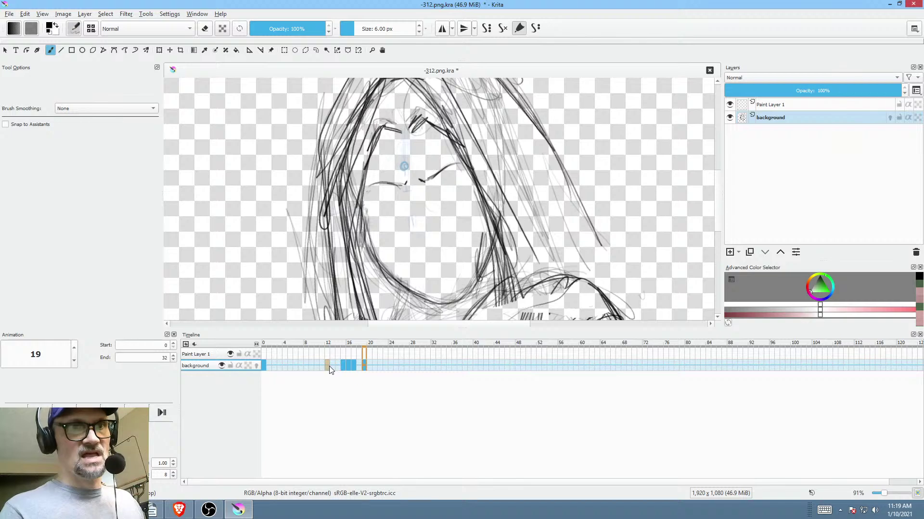
key(space)
key(space)
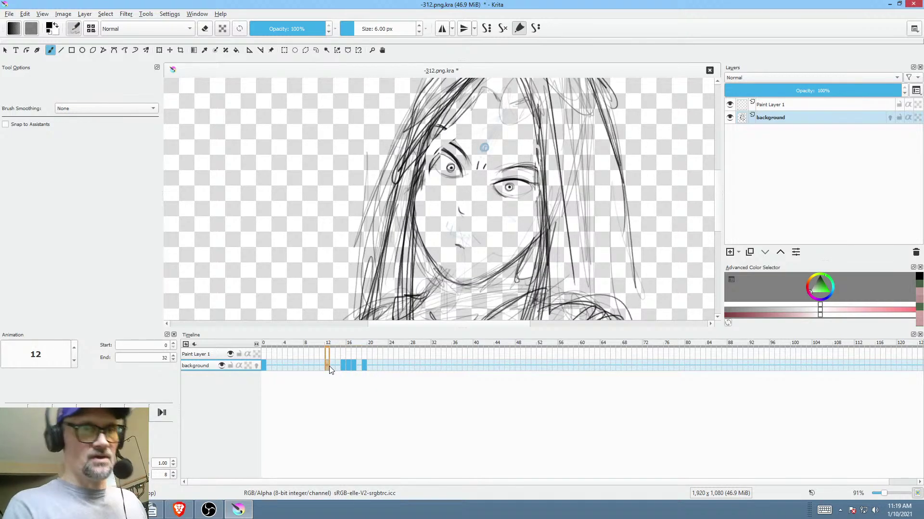
click(356, 364)
drag(356, 365, 347, 363)
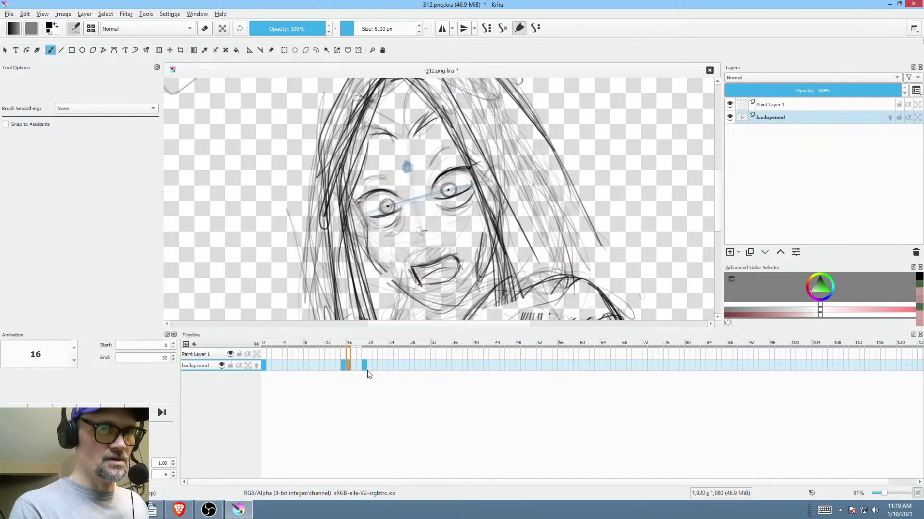
- Check the drawing on frame 19, play the animation from frame 0, and compare the poses on frames 0, 15 and 16
click(365, 362)
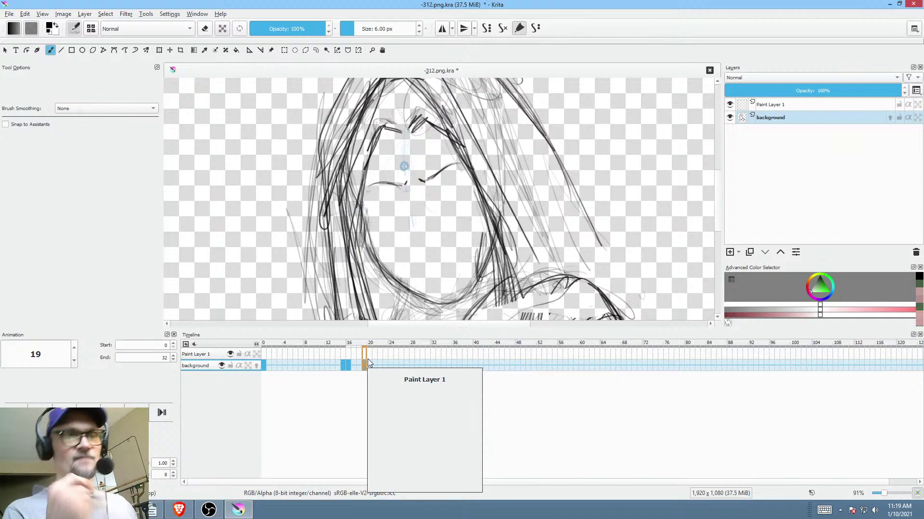
scroll(504, 222, down, 4)
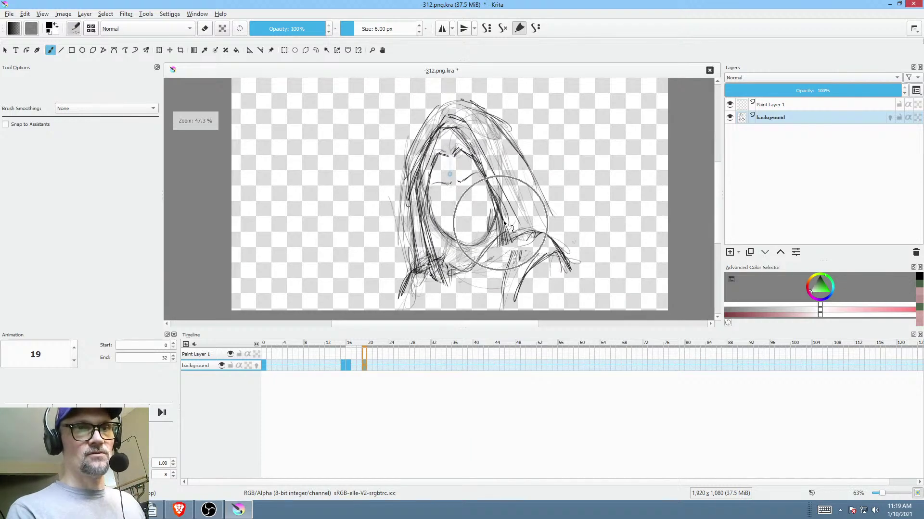
click(264, 365)
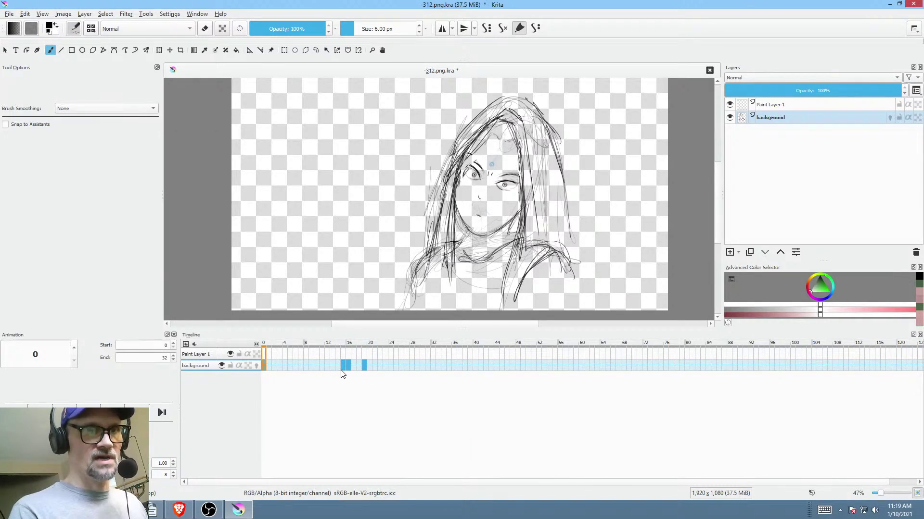
key(space)
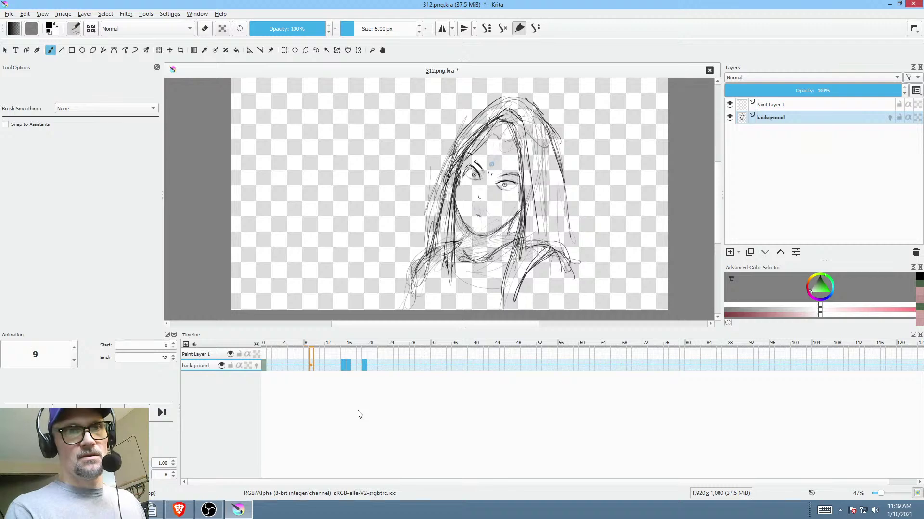
key(space)
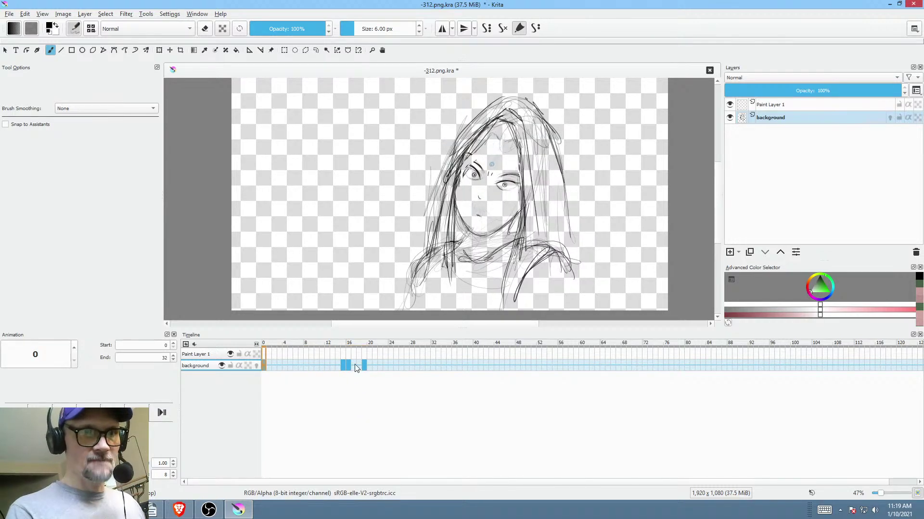
drag(342, 363, 348, 364)
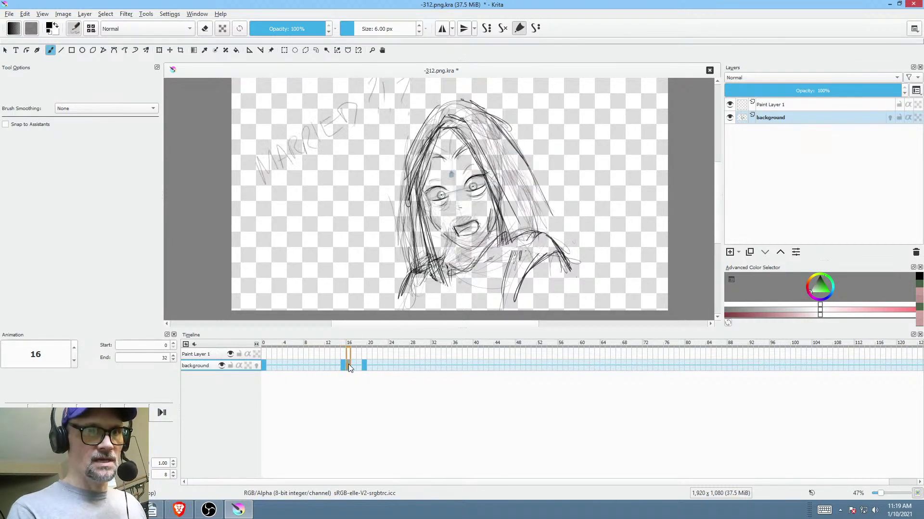
click(264, 366)
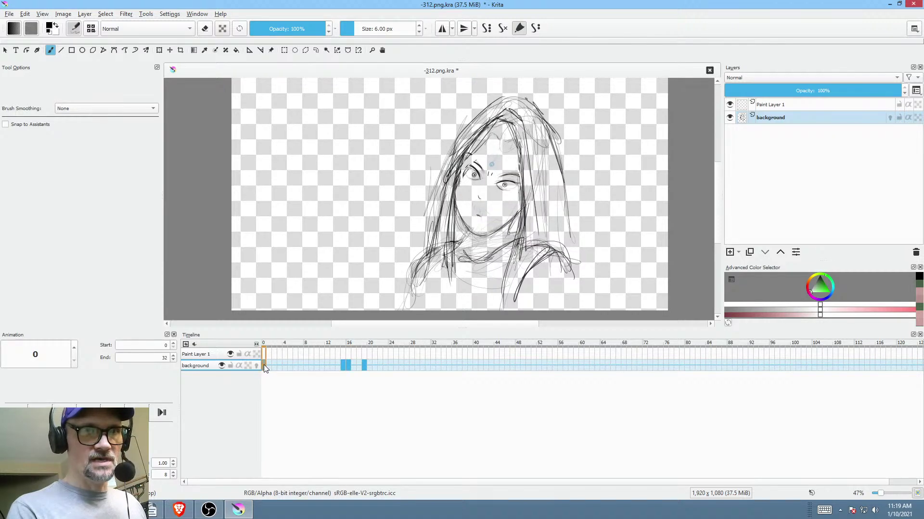
- On frame 16, select the eye area with a freehand outline and nudge it slightly upward with Free Transform
click(349, 366)
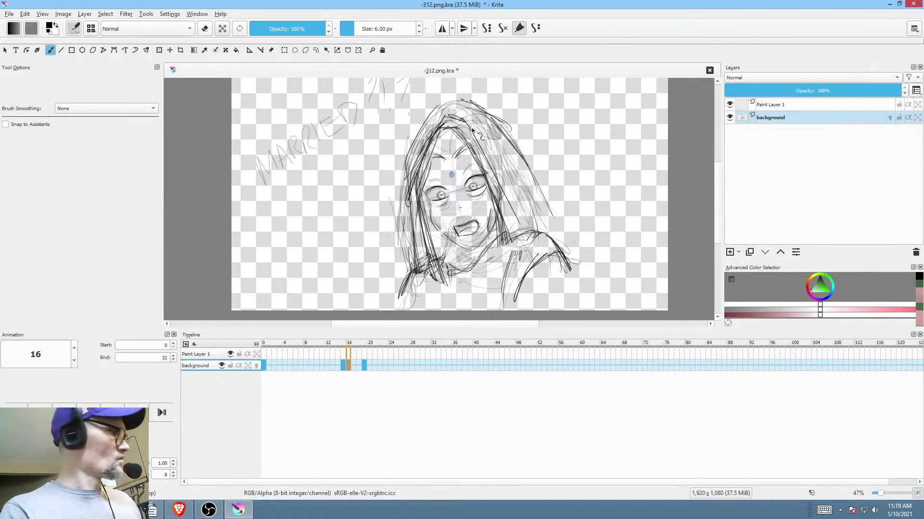
key(ctrl+r)
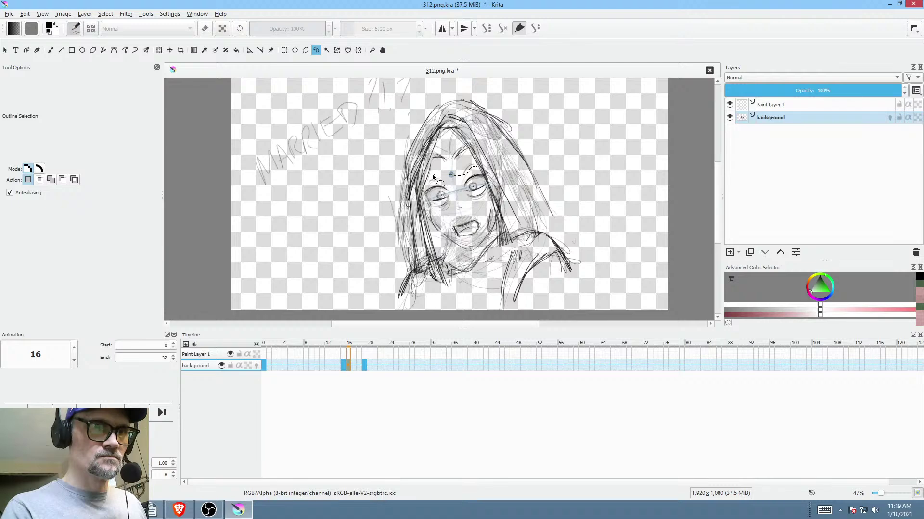
mouse_move(490, 195)
mouse_down()
mouse_move(495, 170)
mouse_move(476, 189)
mouse_up()
key(ctrl+t)
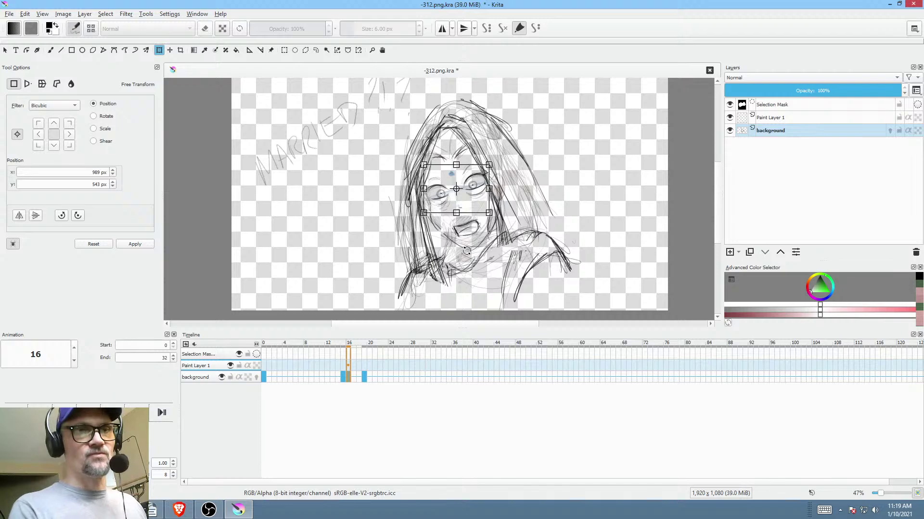
- Play the animation from frame 0 to review the adjusted eyes on frame 16
click(264, 376)
key(space)
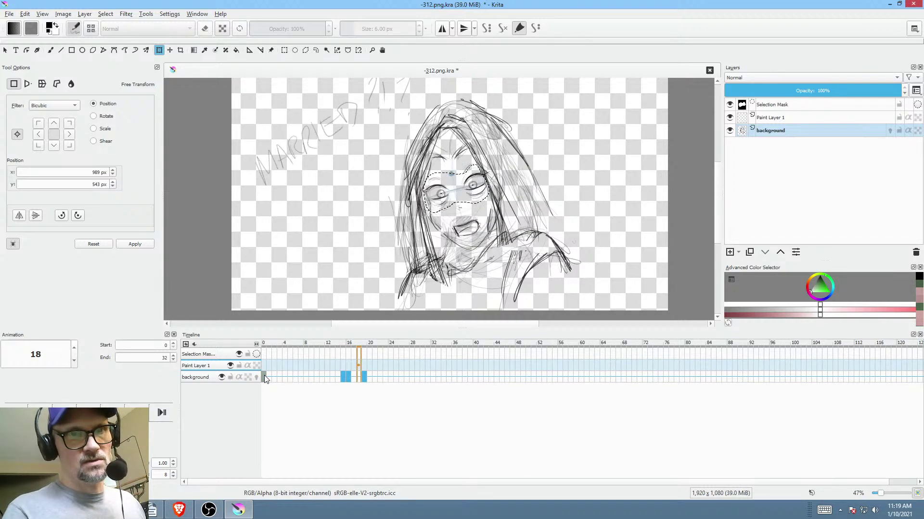
key(space)
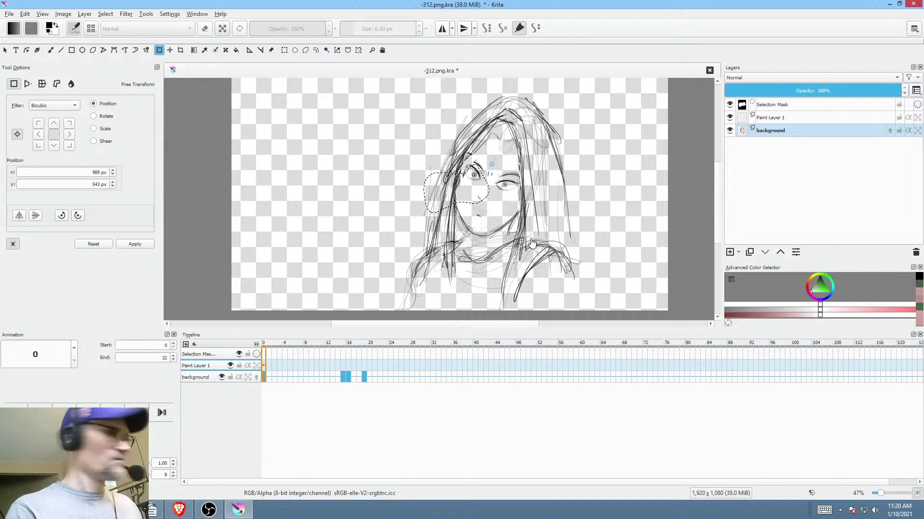
- Deselect the eye area and clear the drawing on frame 19 of the background layer
click(364, 377)
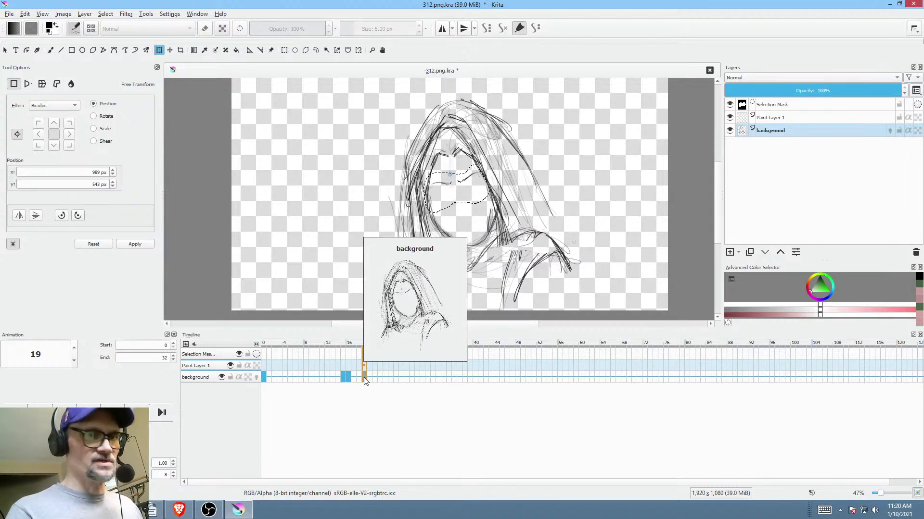
key(ctrl+shift+a)
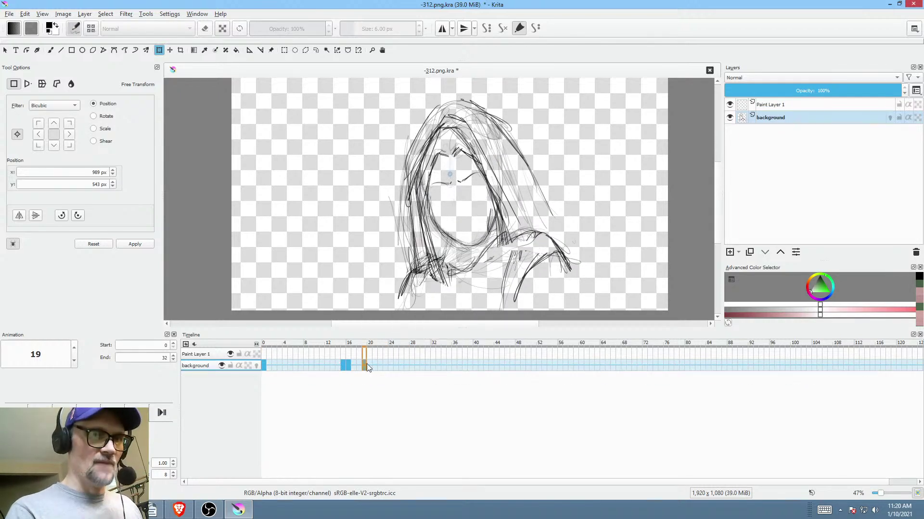
mouse_move(380, 372)
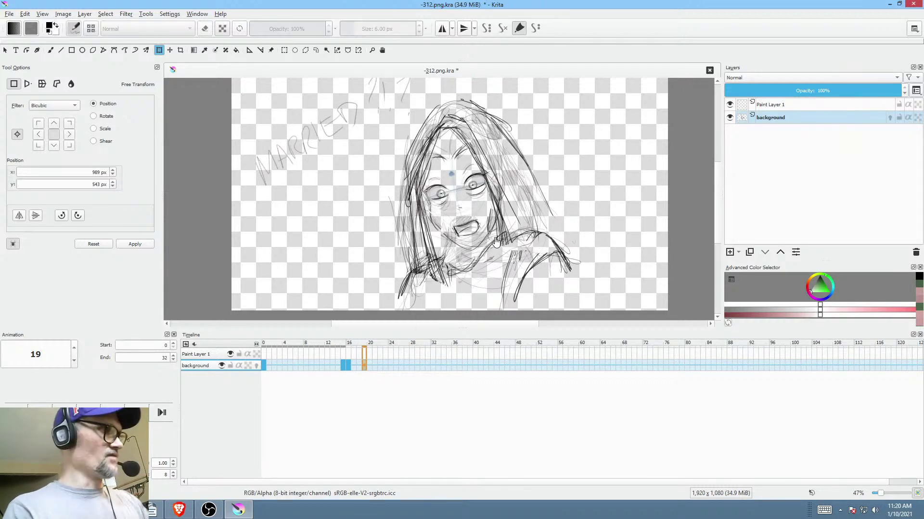
key(Delete)
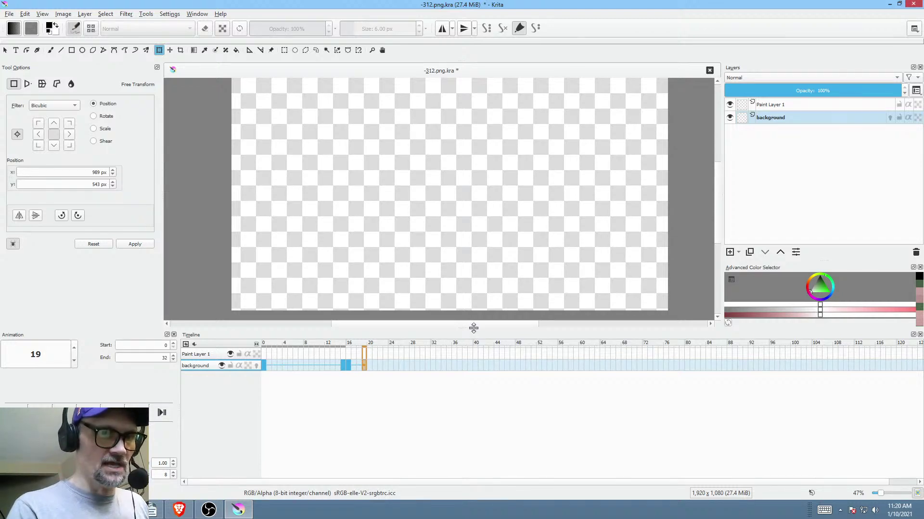
- Enlarge the canvas area by shrinking the timeline, centre the page, and switch to the Freehand Brush
drag(473, 328, 465, 407)
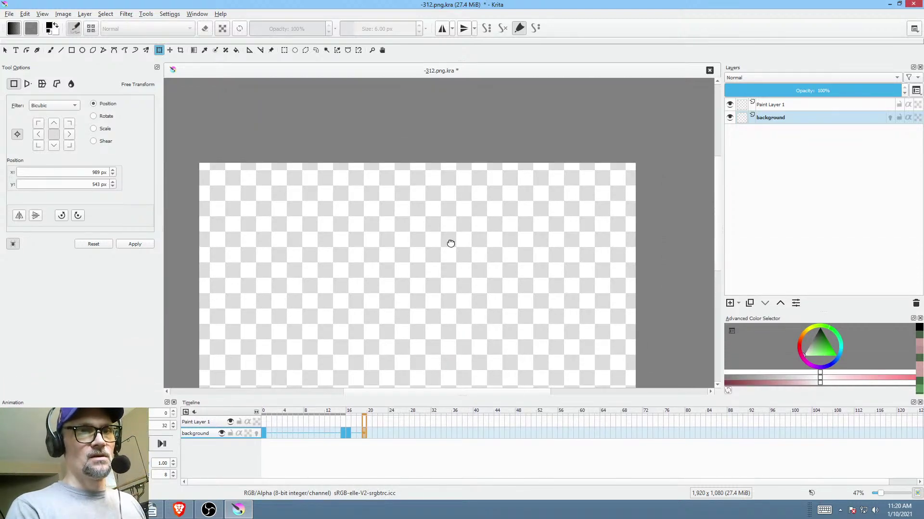
right_click(483, 221)
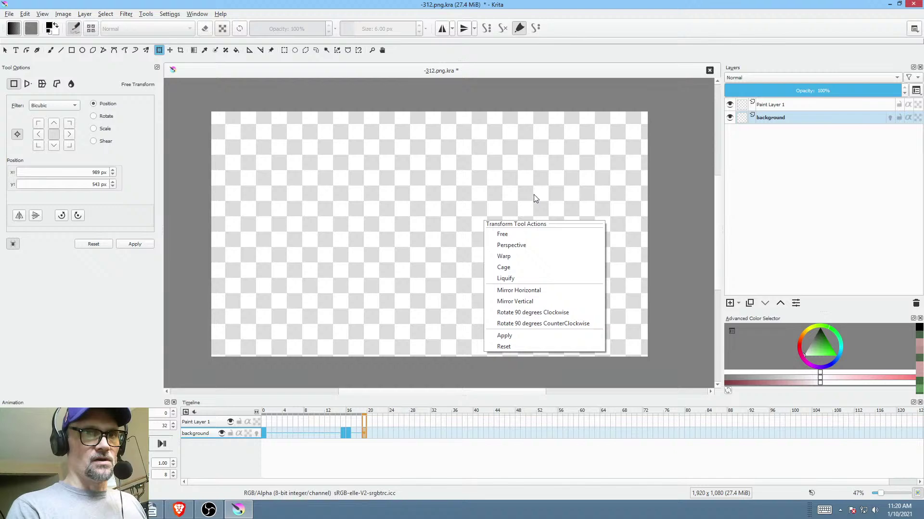
click(522, 197)
key(b)
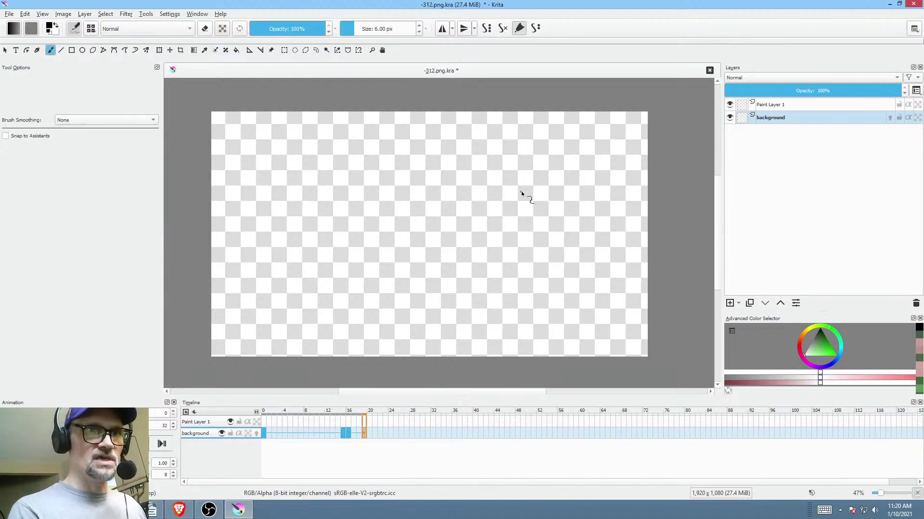
right_click(525, 190)
click(567, 150)
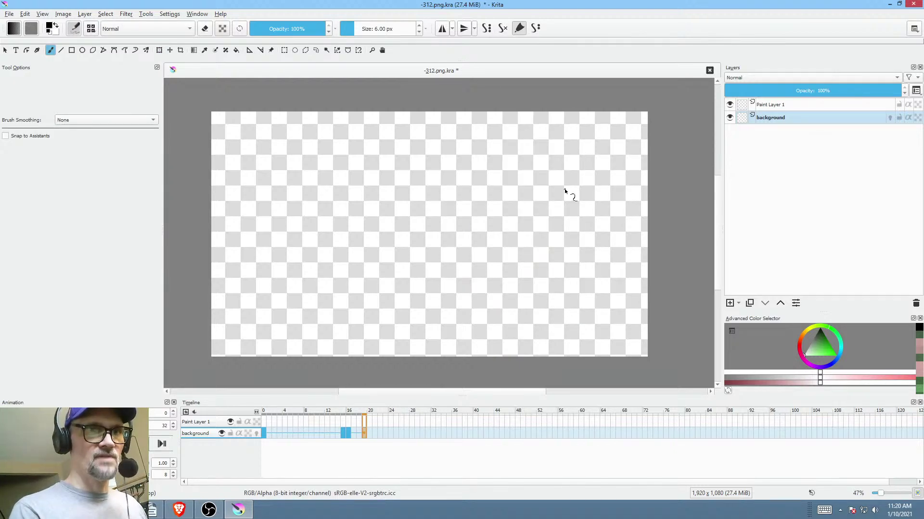
- Flip back and forth between frames 16 and 19 to study the head pose against the blank frame
key(Left)
key(Left)
key(Left)
key(Left)
key(Left)
key(Left)
key(Left)
key(Left)
key(Left)
key(Left)
key(Left)
key(Left)
key(Left)
key(Left)
key(Left)
key(Left)
key(Left)
key(Left)
key(Left)
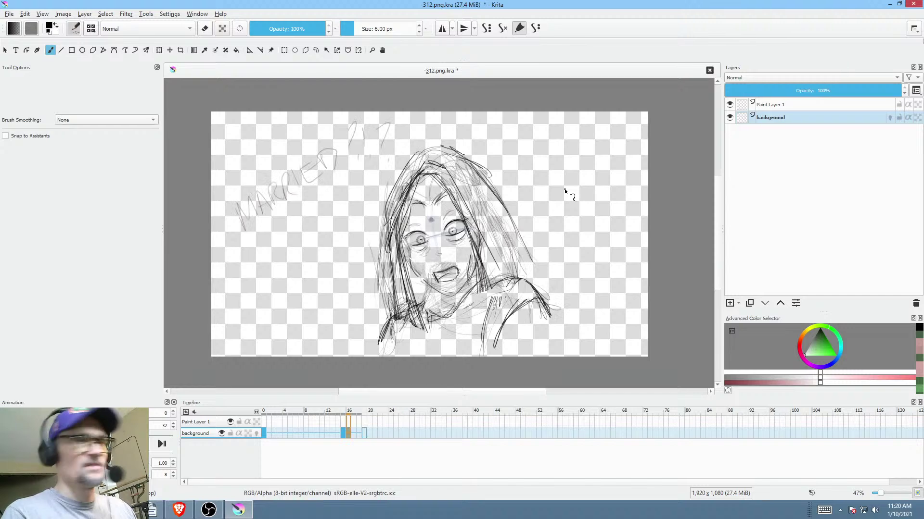
key(Right)
key(Right)
key(Right)
key(Right)
key(Right)
key(Right)
key(Right)
key(Right)
key(Right)
key(Right)
key(Right)
key(Right)
key(Right)
key(Right)
key(Right)
key(Right)
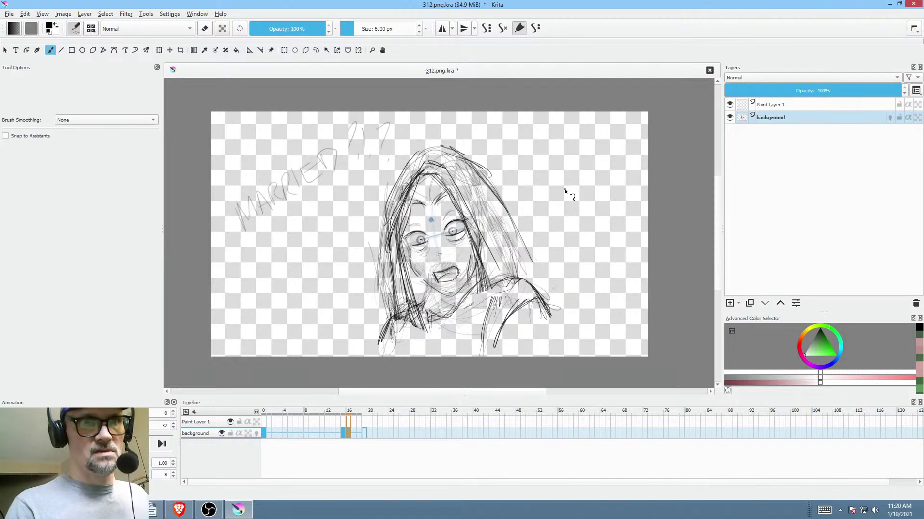
key(Right)
key(Right)
key(Right)
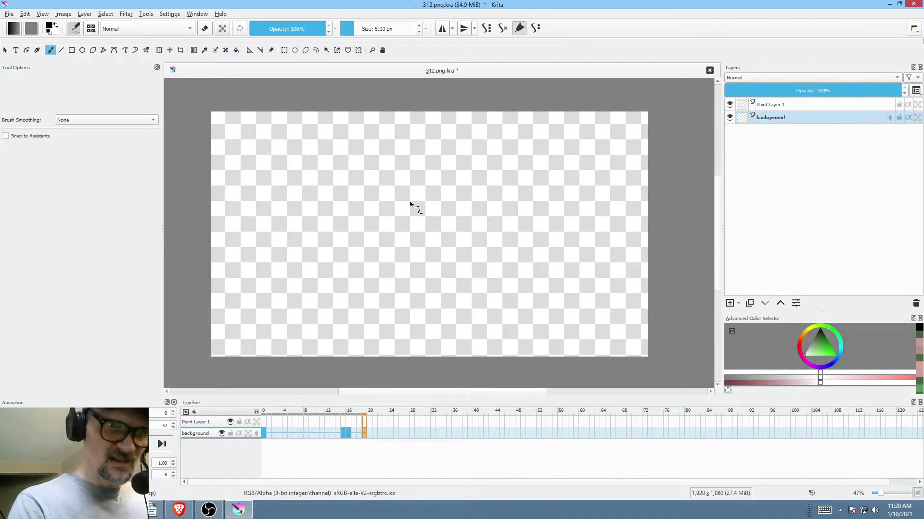
key(Left)
key(Left)
key(Left)
key(Right)
key(Right)
key(Right)
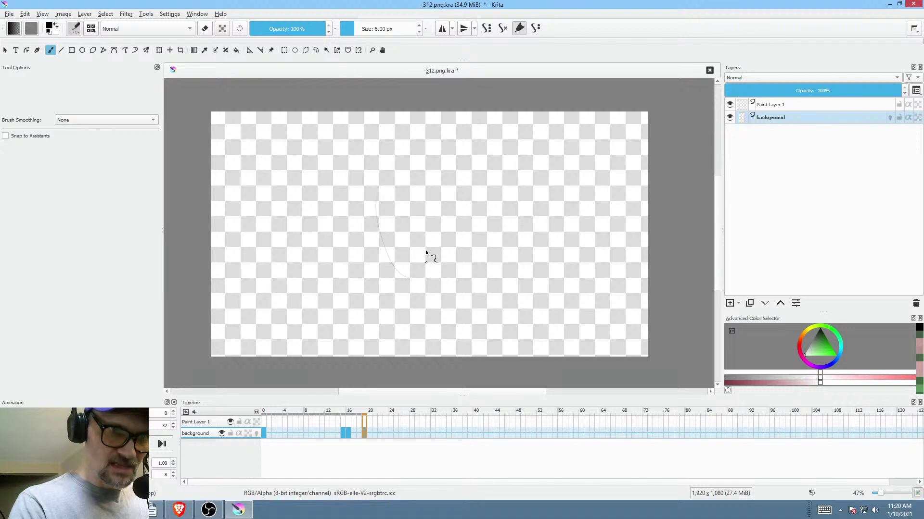
- Lightly sketch the left curve and chin of the head oval on frame 19, checking it against frame 16
mouse_move(396, 213)
mouse_down()
mouse_move(442, 240)
mouse_move(445, 309)
mouse_up()
key(Left)
key(Left)
key(Left)
key(Right)
key(Right)
key(Right)
drag(399, 202, 454, 279)
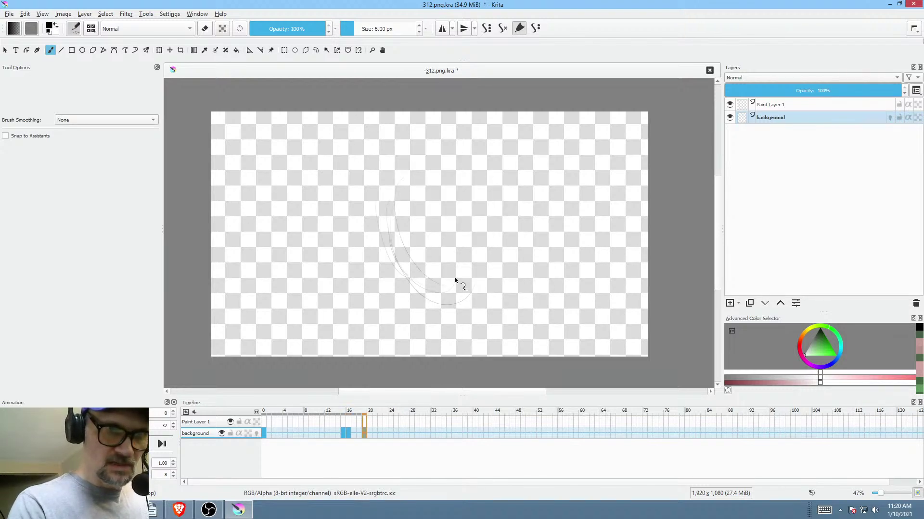
- Sketch the right side of the head oval on frame 19, using frame 16's head pose as reference
key(Left)
key(Left)
key(Left)
key(Right)
key(Right)
key(Right)
key(Left)
key(Left)
key(Left)
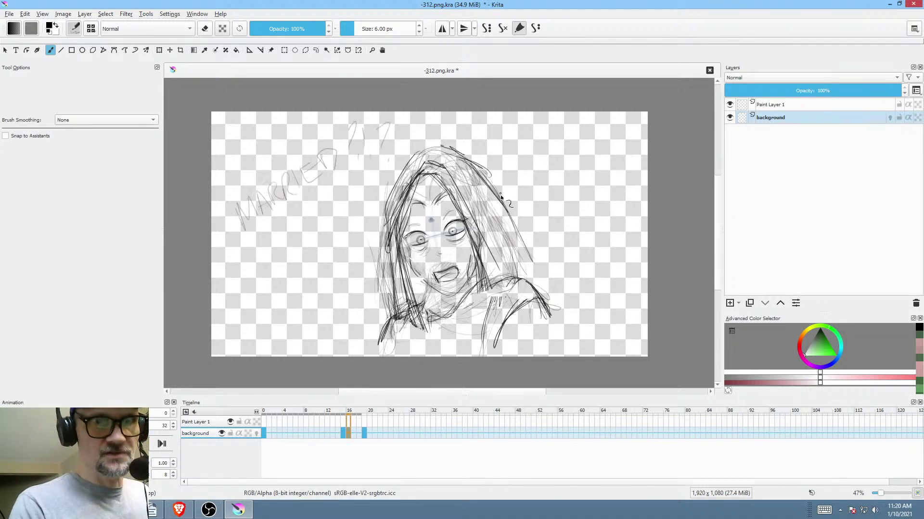
key(Right)
key(Right)
key(Right)
key(Left)
key(Left)
key(Left)
key(Right)
key(Right)
key(Right)
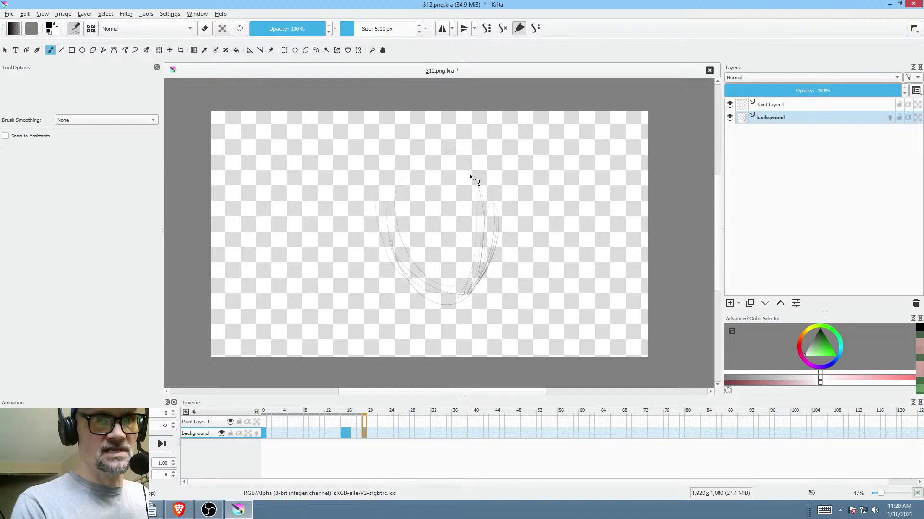
- Sketch the top of the head and the left hair edge down to the cheek, comparing with frame 16
key(Left)
key(Left)
key(Left)
key(Right)
key(Right)
key(Right)
key(Left)
key(Left)
key(Left)
key(Right)
key(Right)
key(Right)
mouse_move(467, 167)
mouse_down()
mouse_move(433, 192)
mouse_move(433, 171)
mouse_move(419, 184)
mouse_move(393, 274)
mouse_move(428, 195)
mouse_move(410, 287)
mouse_up()
key(Left)
key(Left)
key(Left)
key(Right)
key(Right)
key(Right)
key(Left)
key(Left)
key(Left)
key(Right)
key(Right)
key(Right)
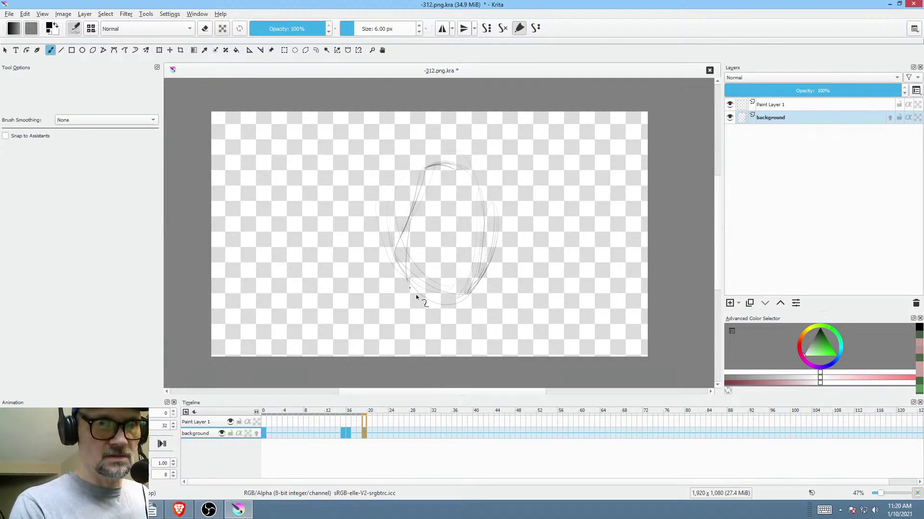
- Add hair strokes along both sides of the face on frame 19, matching the hair fall on frame 16
drag(402, 248, 410, 306)
key(Left)
key(Left)
key(Left)
key(Right)
key(Right)
key(Right)
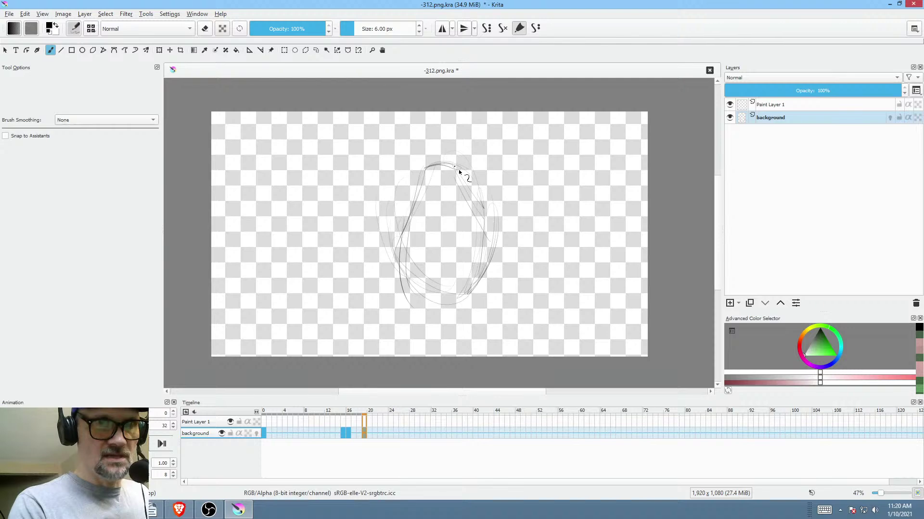
mouse_move(462, 173)
mouse_down()
mouse_move(483, 202)
mouse_move(489, 260)
mouse_up()
drag(417, 207, 401, 287)
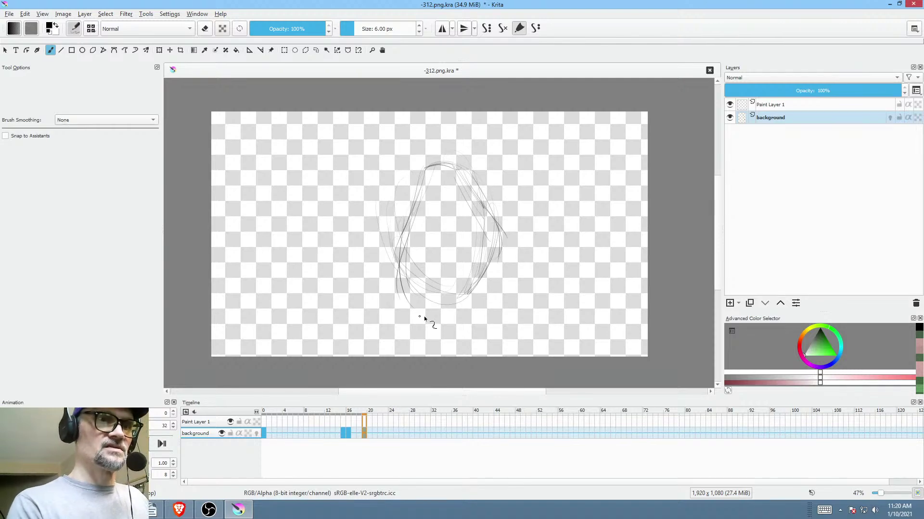
drag(404, 247, 418, 306)
key(Left)
key(Left)
key(Left)
key(Right)
key(Right)
key(Right)
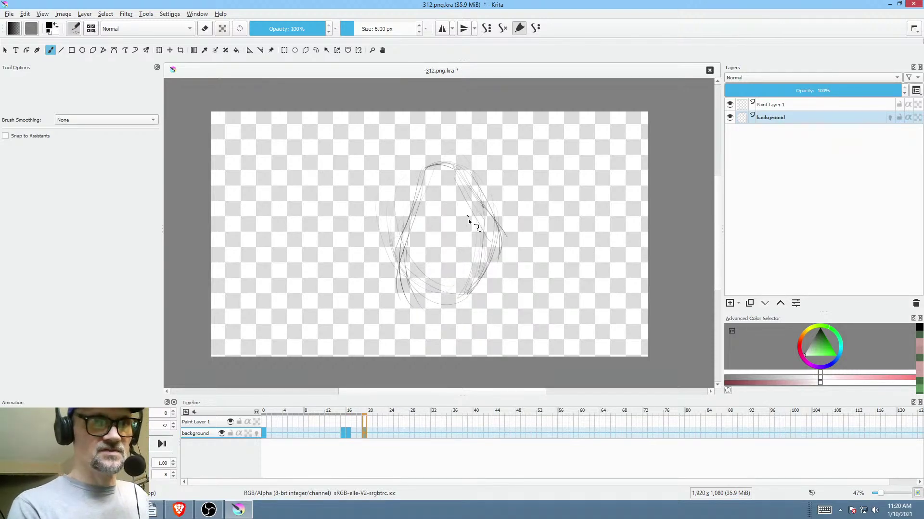
- Compare the eye placement with frame 16 and sketch the upper eyelids of both eyes on frame 19
key(Left)
key(Left)
key(Left)
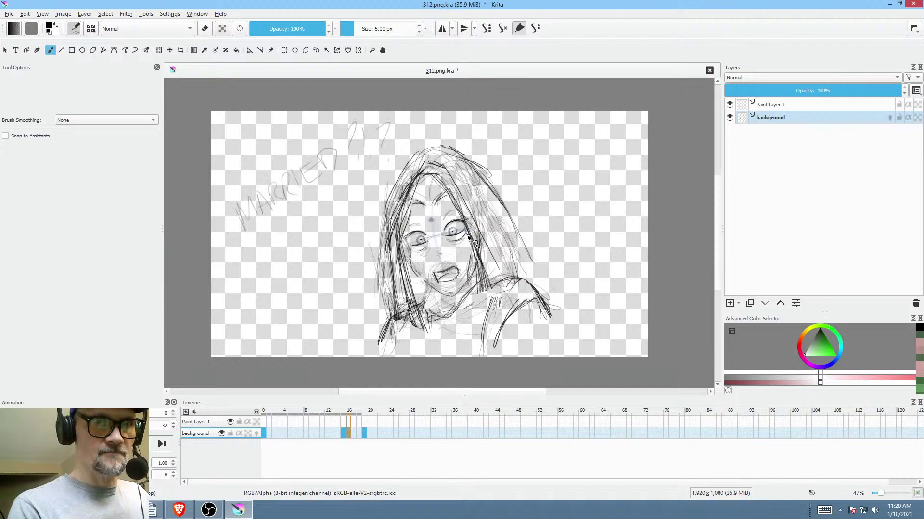
key(Right)
key(Right)
key(Right)
key(Left)
key(Left)
key(Left)
key(Right)
key(Right)
key(Right)
mouse_move(417, 236)
mouse_down()
mouse_move(456, 235)
mouse_move(483, 215)
mouse_up()
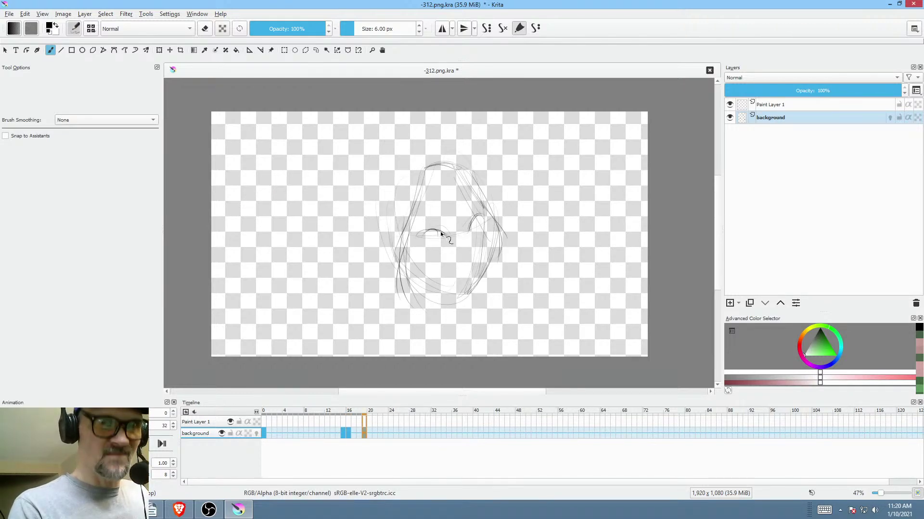
mouse_move(426, 240)
mouse_down()
mouse_move(489, 230)
mouse_move(472, 241)
mouse_move(478, 227)
mouse_move(444, 240)
mouse_up()
- Draw the irises and pupils looking to the side on frame 19, checking the eyes against frame 16
key(Left)
key(Left)
key(Left)
key(Right)
key(Right)
key(Right)
key(Left)
key(Left)
key(Left)
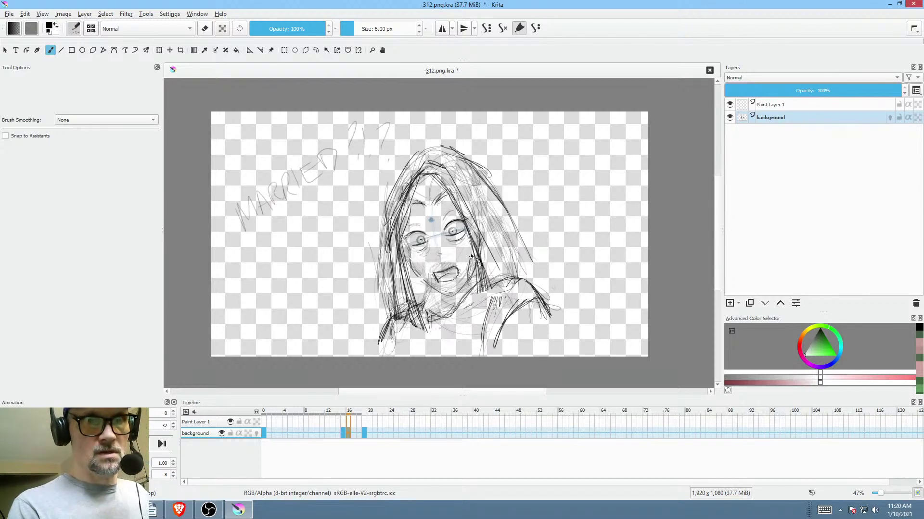
key(Right)
key(Right)
key(Right)
- Undo the left eye's dark iris strokes, redraw its pupil, and add the lid crease above that eye
scroll(446, 250, up, 5)
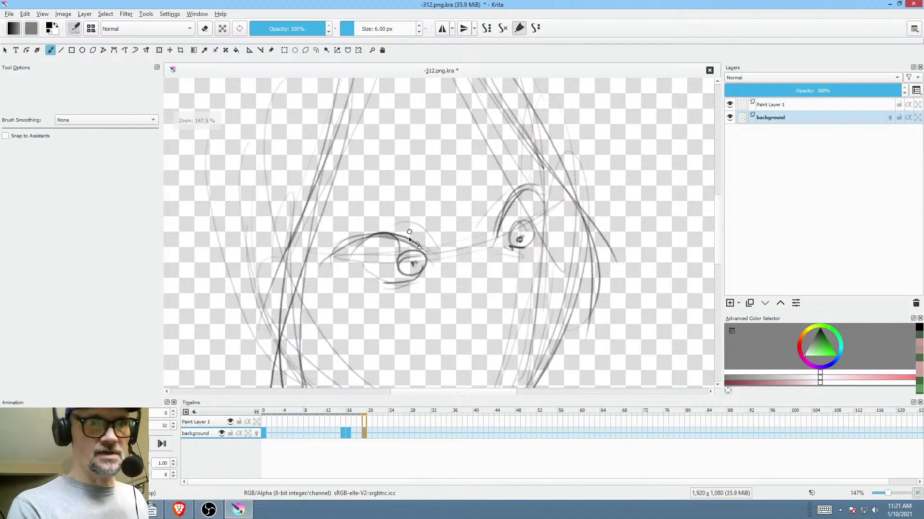
key(ctrl+z)
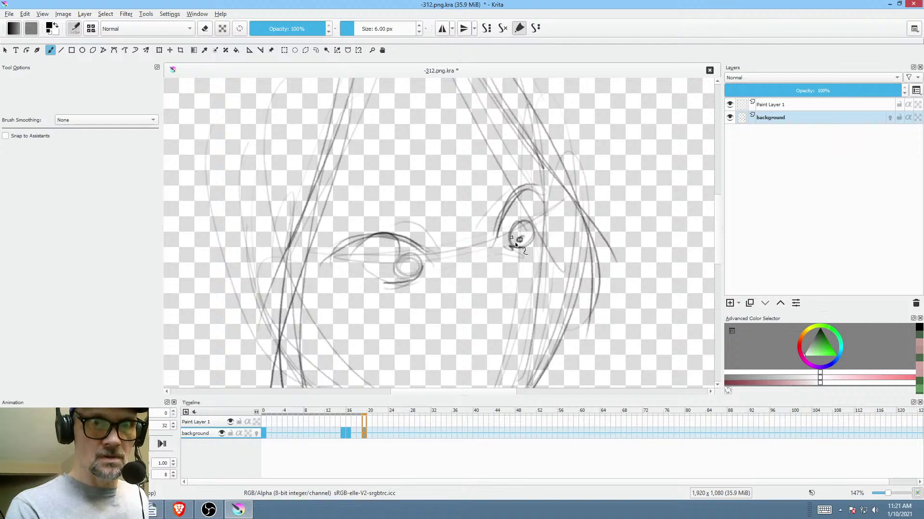
drag(409, 267, 415, 267)
mouse_move(409, 208)
mouse_down()
mouse_move(351, 207)
mouse_move(370, 201)
mouse_up()
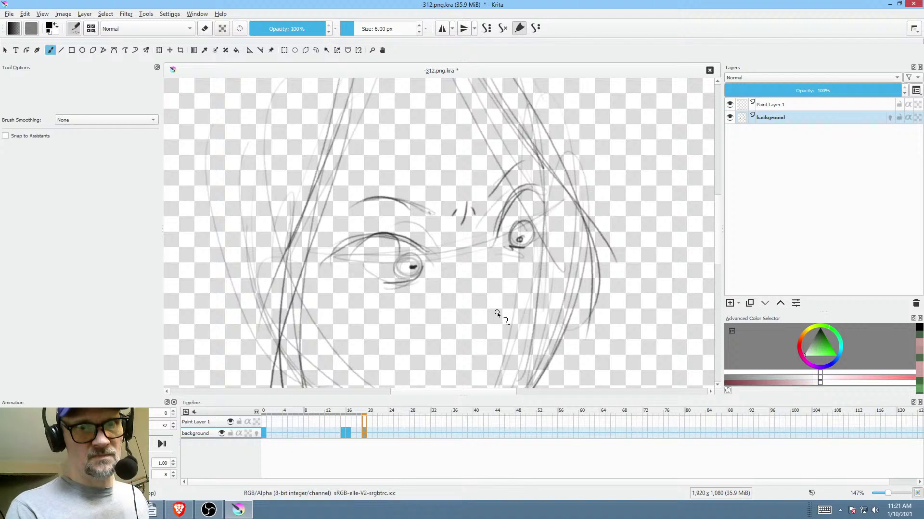
- Mark the nose and mouth with short strokes and draw a small circle on the forehead between the eyes
drag(503, 314, 487, 327)
scroll(515, 325, down, 3)
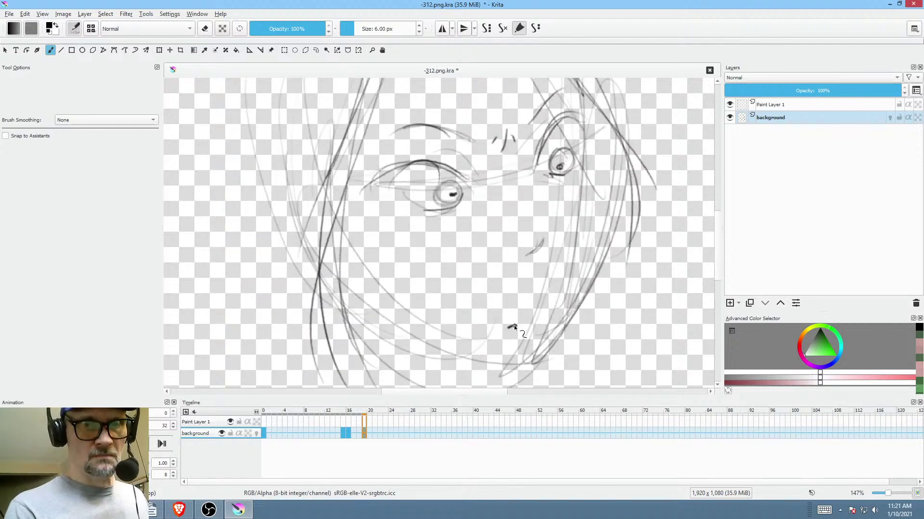
scroll(559, 241, down, 3)
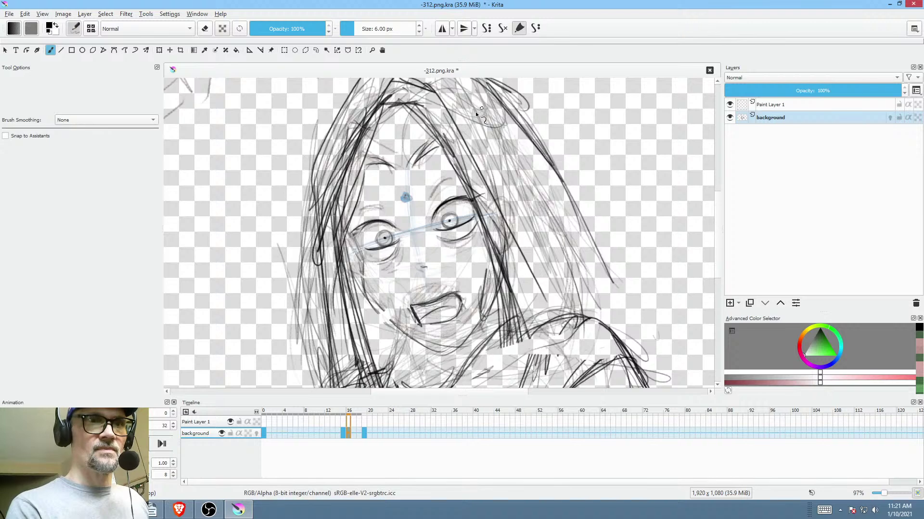
drag(460, 191, 457, 194)
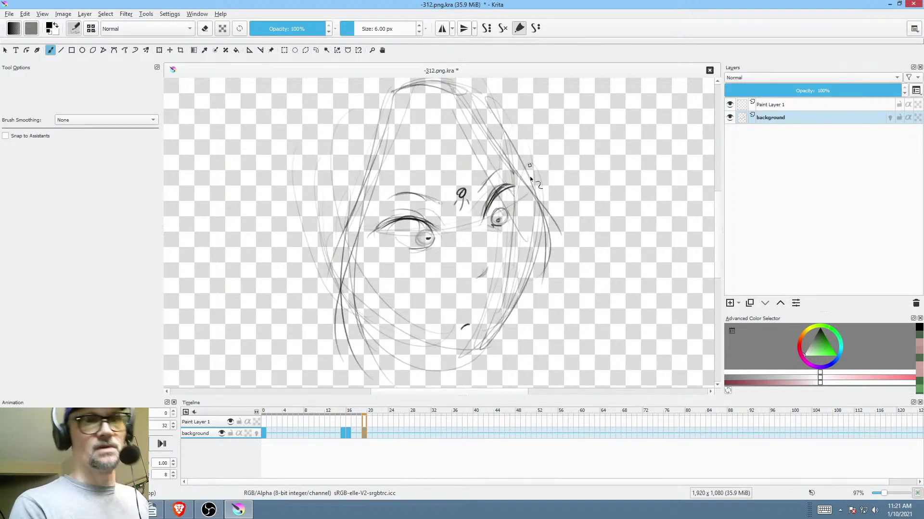
- Darken the hair edge falling from the crown and the contour of the cheek, jaw and chin
scroll(495, 162, up, 2)
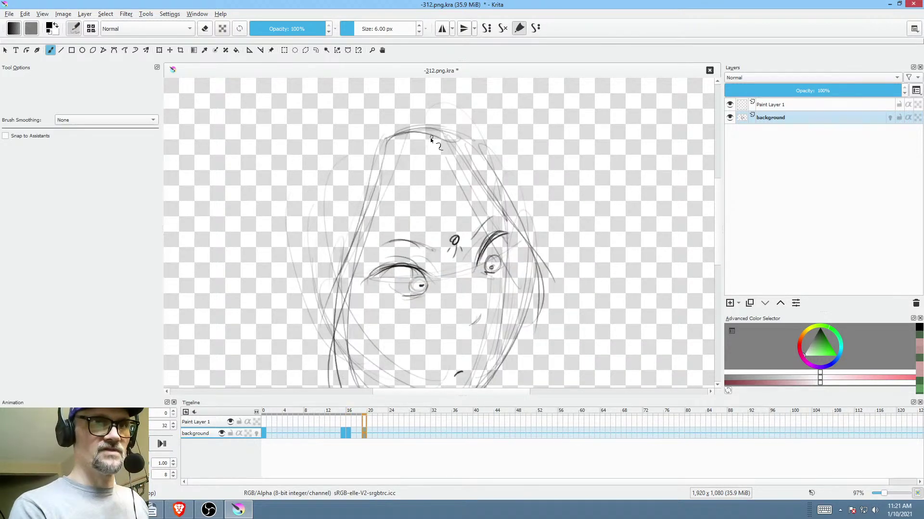
drag(416, 108, 360, 229)
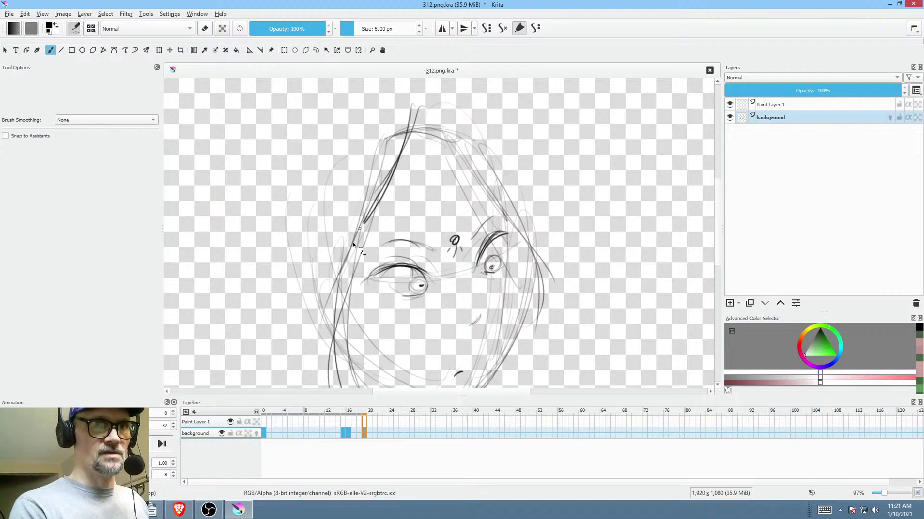
scroll(553, 216, down, 3)
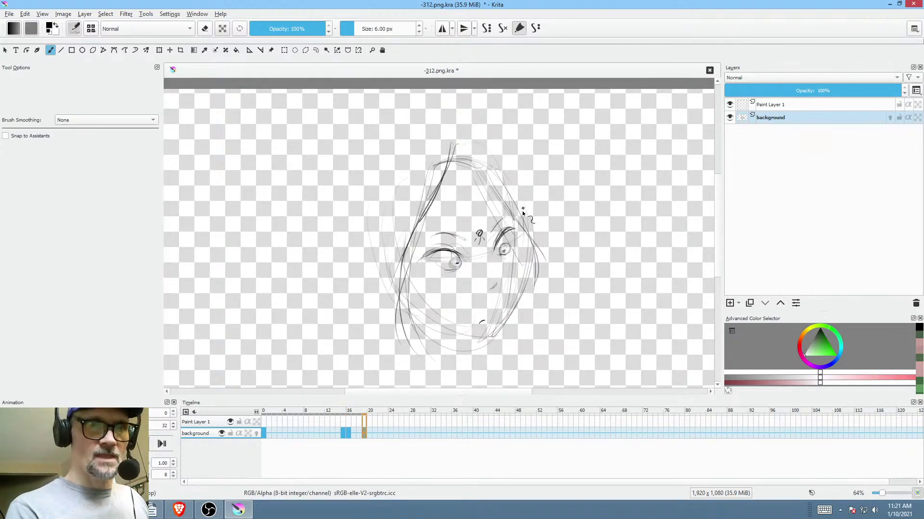
mouse_move(520, 219)
mouse_down()
mouse_move(531, 280)
mouse_move(519, 235)
mouse_move(517, 312)
mouse_up()
drag(530, 262, 498, 330)
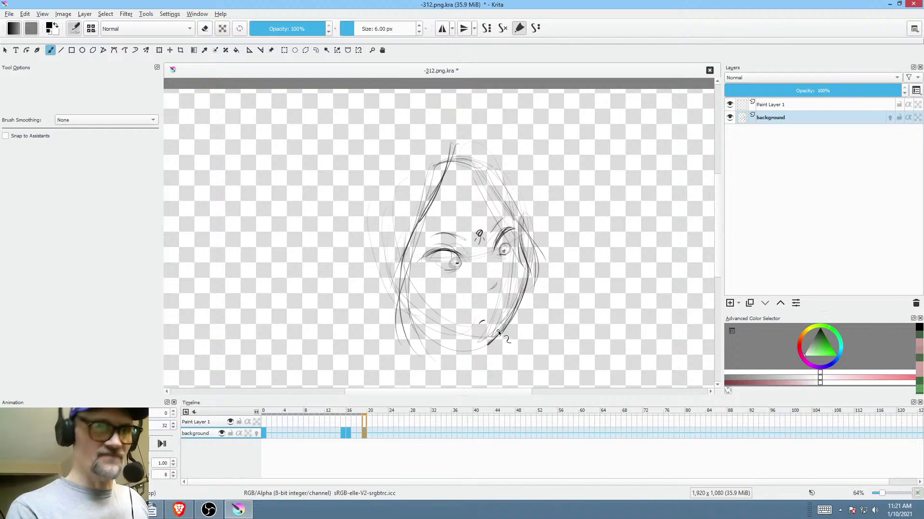
drag(411, 295, 465, 341)
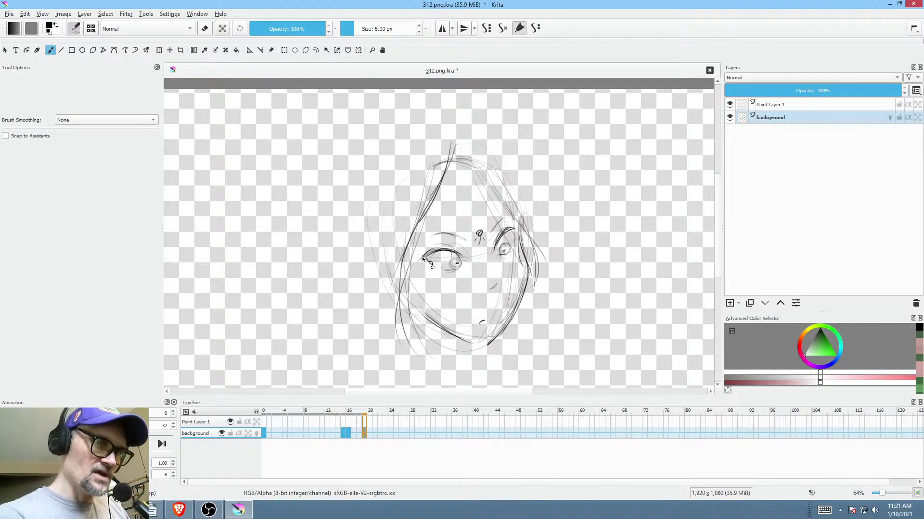
- Darken the lids and irises of both eyes on frame 19 and check them against frame 16
drag(496, 252, 502, 233)
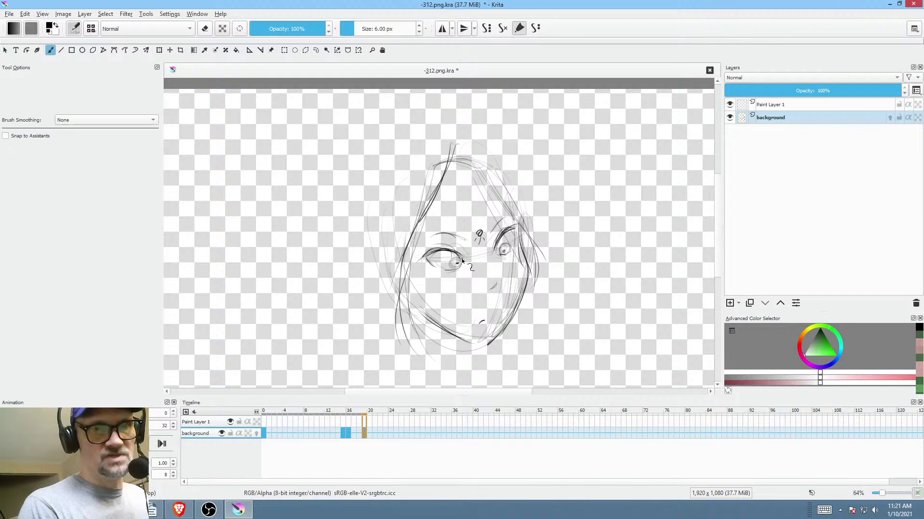
drag(457, 262, 455, 263)
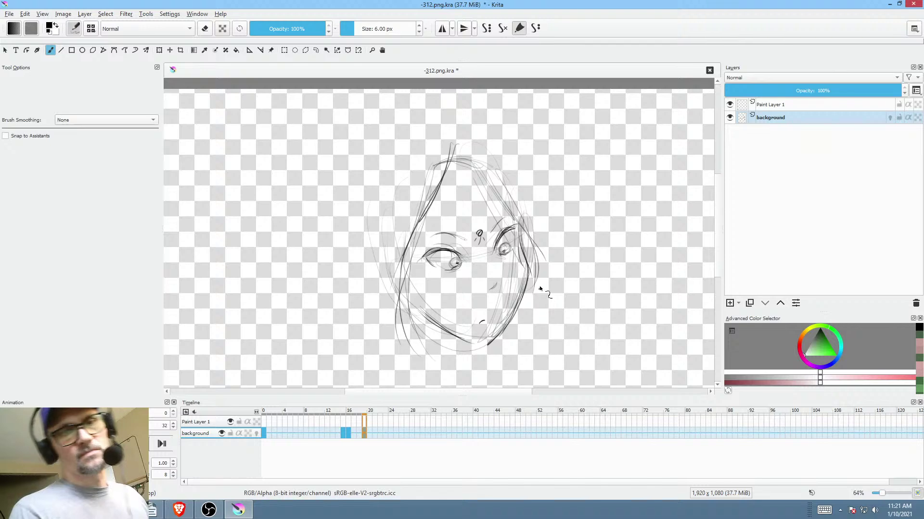
key(Left)
key(Left)
key(Left)
key(Right)
key(Right)
key(Right)
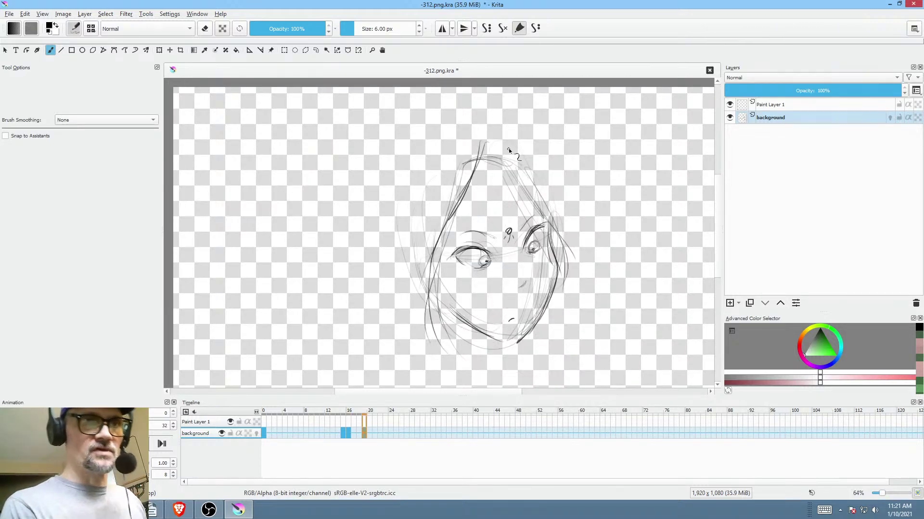
- Flip between frames 16 and 19 to compare the forehead and eyebrow placement
key(Left)
key(Left)
key(Left)
key(Right)
key(Right)
key(Right)
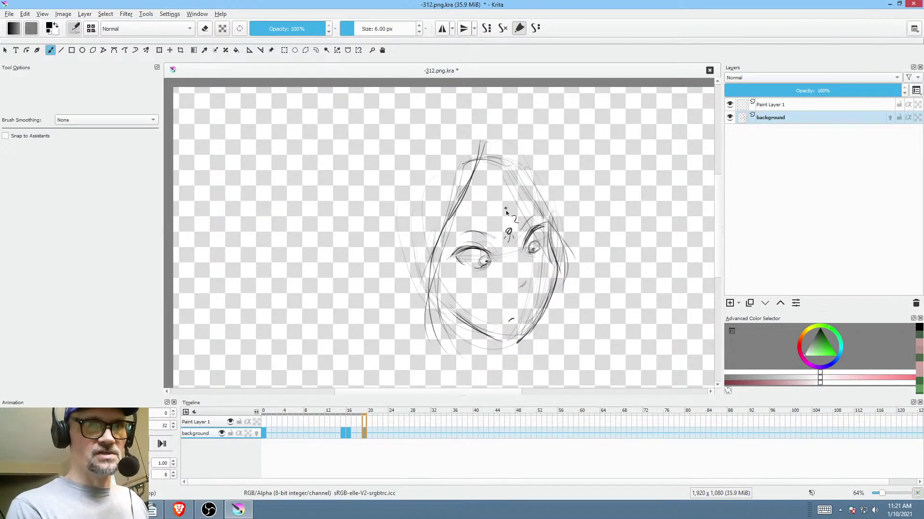
key(Left)
key(Left)
key(Left)
key(Right)
key(Right)
key(Right)
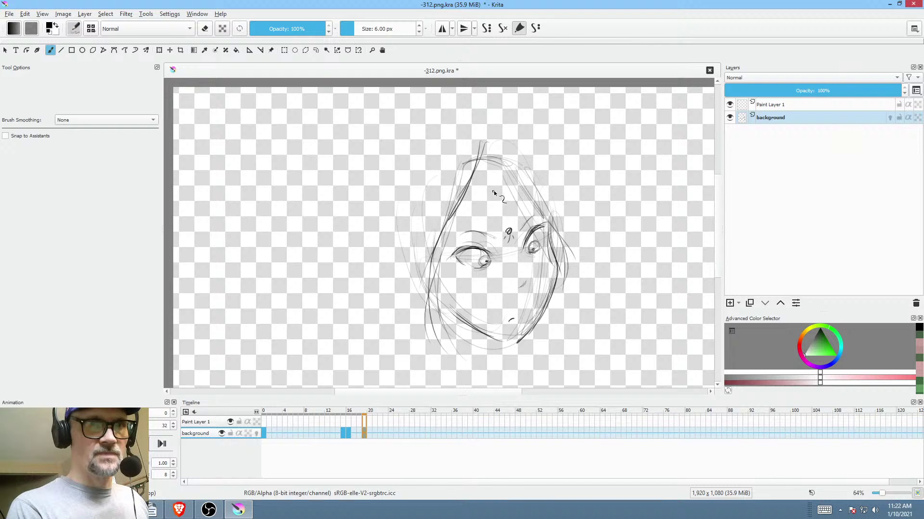
- Draw raised, curved eyebrows high above both eyes on frame 19, using frame 16's brows as reference
mouse_move(493, 190)
mouse_down()
mouse_move(465, 218)
mouse_move(488, 193)
mouse_up()
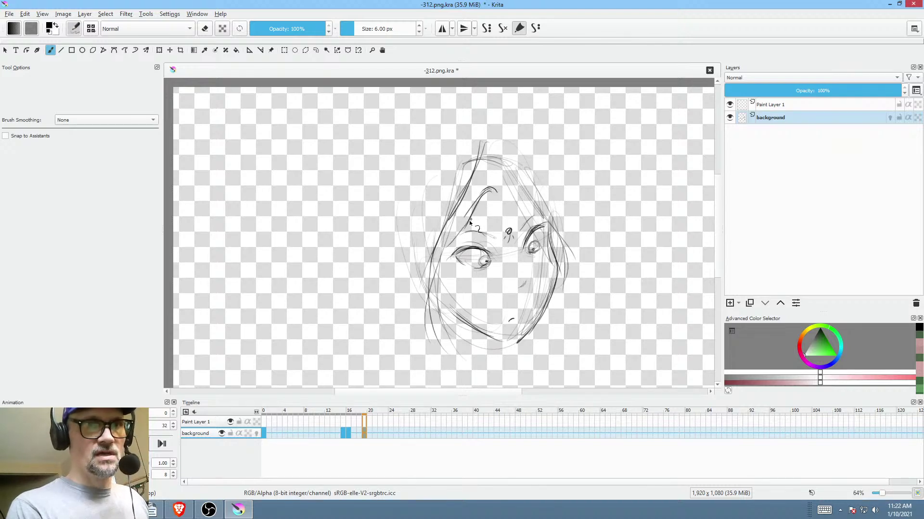
key(Left)
key(Left)
key(Left)
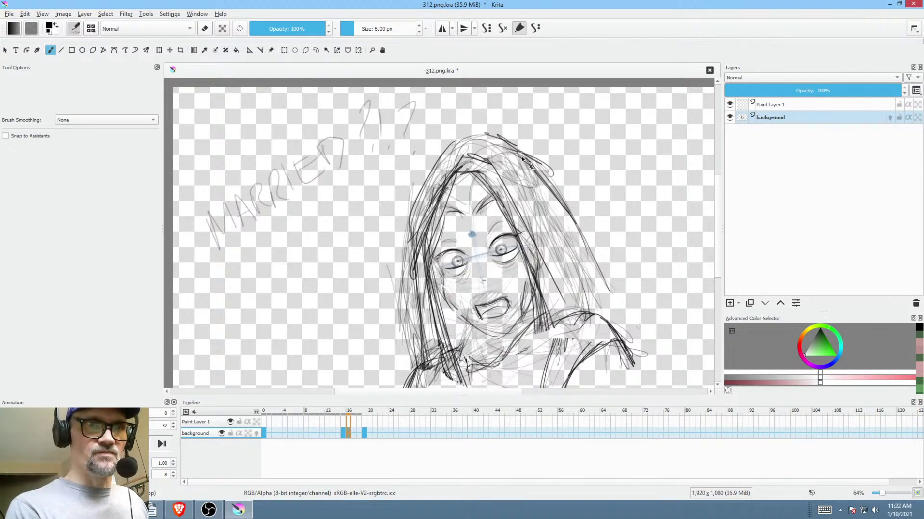
key(Right)
key(Right)
key(Right)
drag(512, 183, 509, 189)
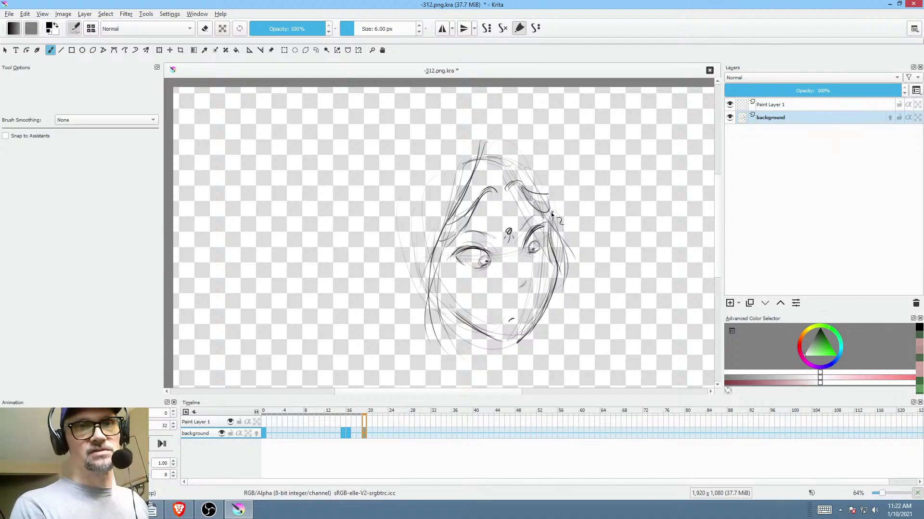
- Sketch the outline of the hair over the crown on frame 19, comparing its height with frame 16
key(Left)
key(Right)
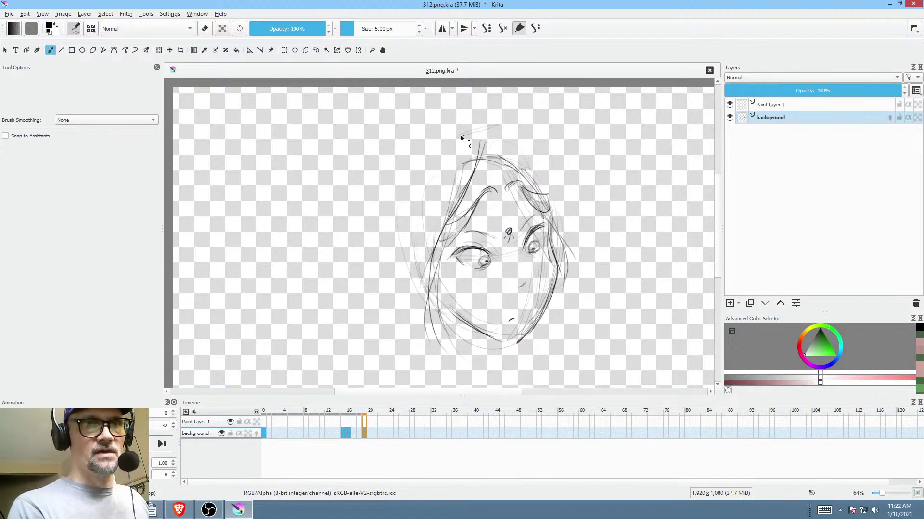
key(Left)
key(Left)
key(Left)
key(Right)
key(Right)
key(Right)
key(Left)
key(Right)
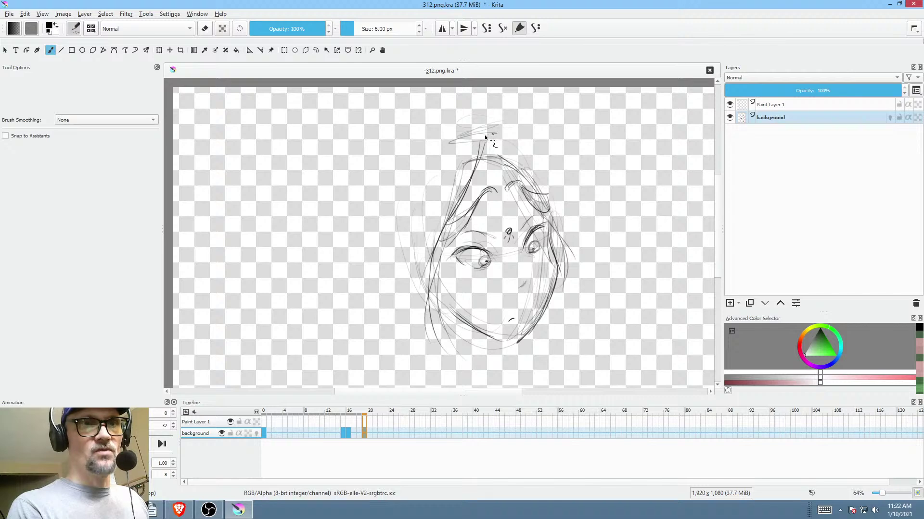
mouse_move(497, 133)
mouse_down()
mouse_move(452, 141)
mouse_move(513, 154)
mouse_move(414, 187)
mouse_up()
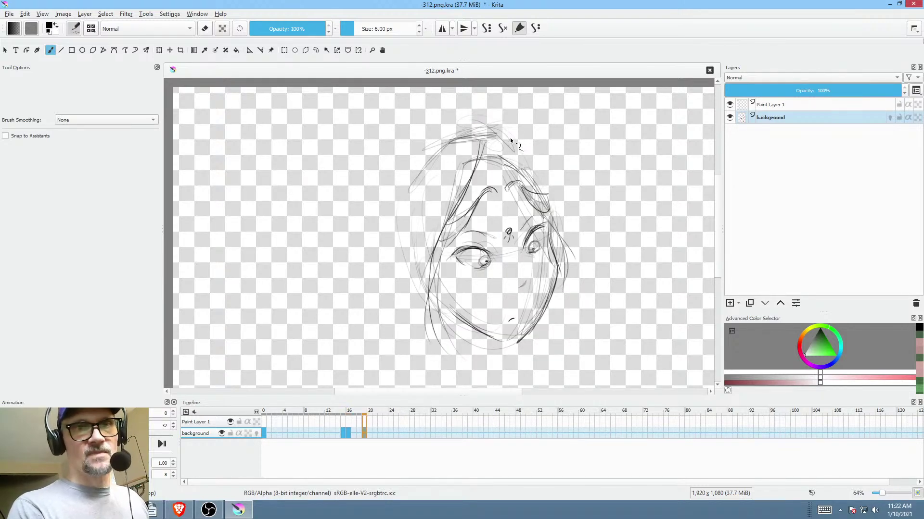
drag(526, 153, 550, 178)
drag(490, 128, 509, 141)
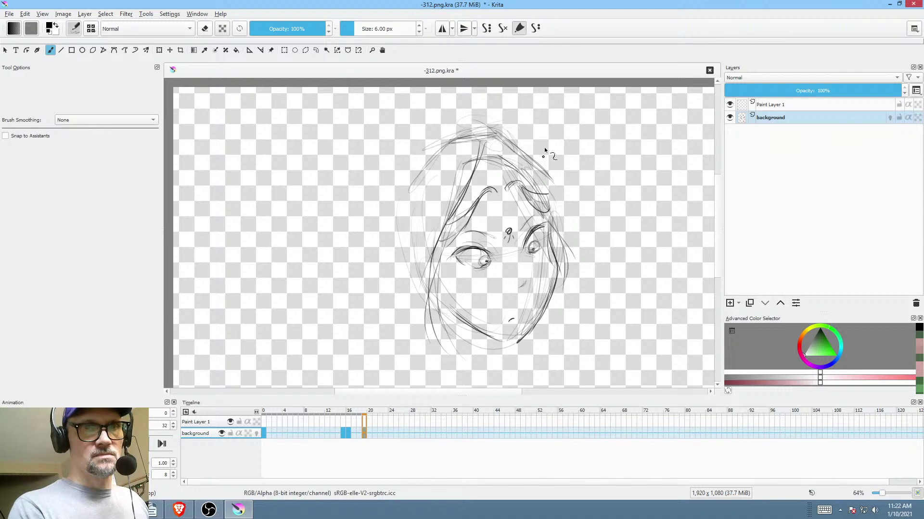
- Extend the outer hair outline down the left side of the head, comparing its shape with frame 16
mouse_move(452, 140)
mouse_down()
mouse_move(406, 181)
mouse_move(392, 269)
mouse_up()
key(Left)
key(Left)
key(Left)
key(Right)
key(Right)
key(Right)
drag(413, 185, 389, 259)
key(Left)
key(Left)
key(Left)
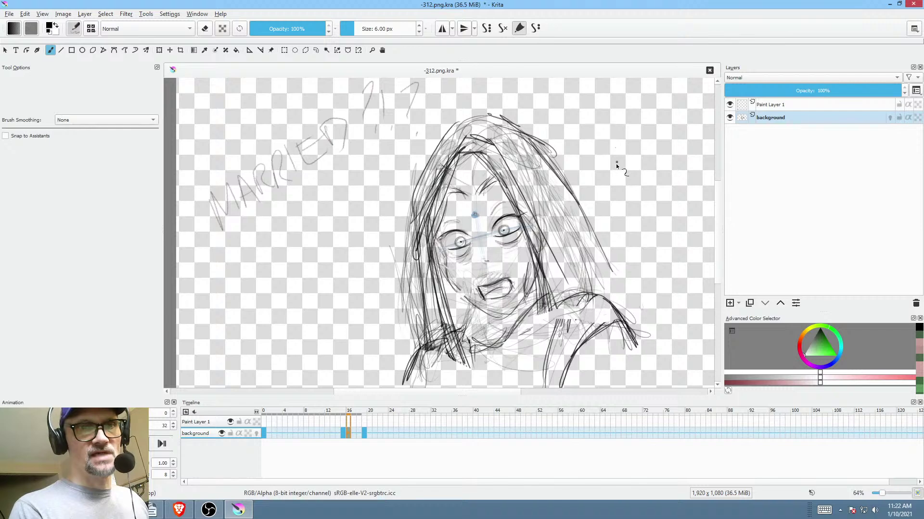
- Return to frame 19 and draw more long strands along the left outer edge of the hair
key(Right)
key(Right)
key(Right)
drag(394, 215, 394, 271)
mouse_move(405, 179)
mouse_down()
mouse_move(394, 272)
mouse_move(408, 328)
mouse_up()
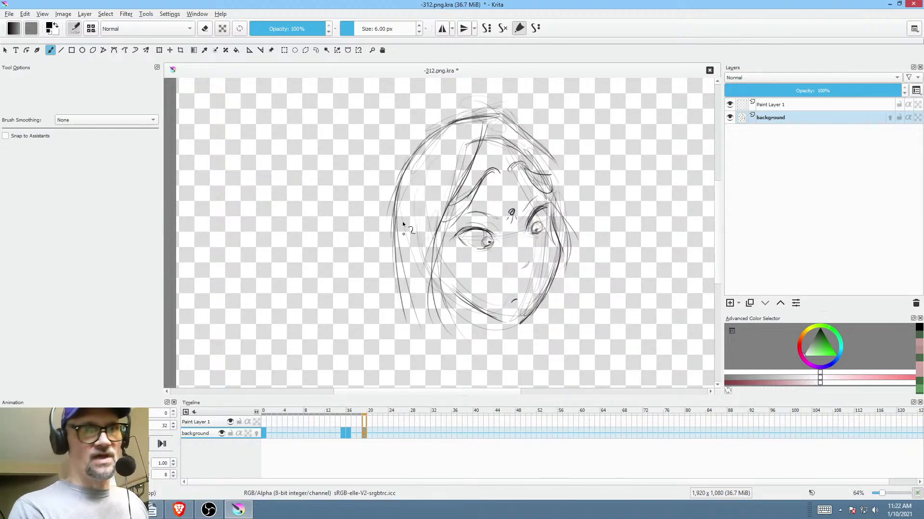
- Sketch the outer hair edge falling from the crown down the right side of the head, checking it against frame 16
mouse_move(541, 126)
mouse_down()
mouse_move(577, 212)
mouse_move(589, 292)
mouse_up()
drag(580, 221, 583, 244)
drag(577, 176, 575, 249)
key(Left)
key(Right)
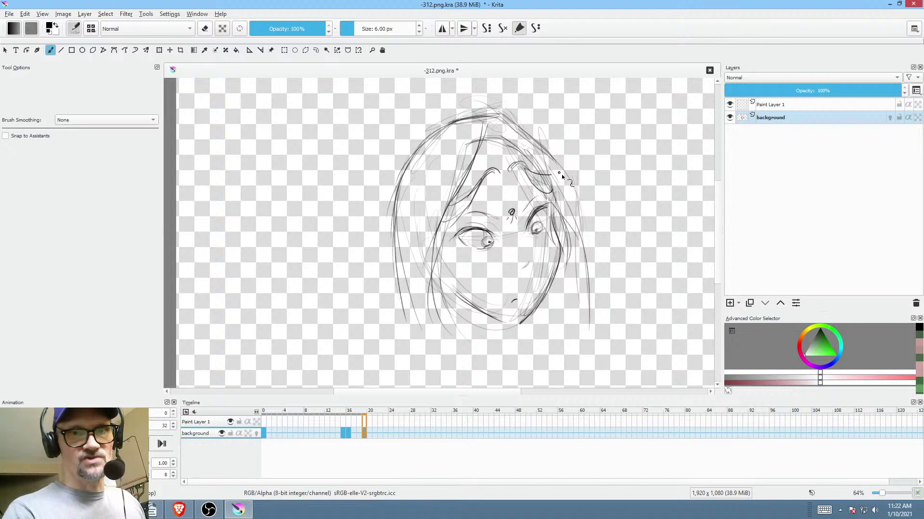
- Add long hair strands beside the right cheek, flicking outward below chin level
drag(575, 202, 589, 320)
drag(577, 215, 583, 342)
drag(564, 176, 570, 324)
drag(580, 227, 587, 366)
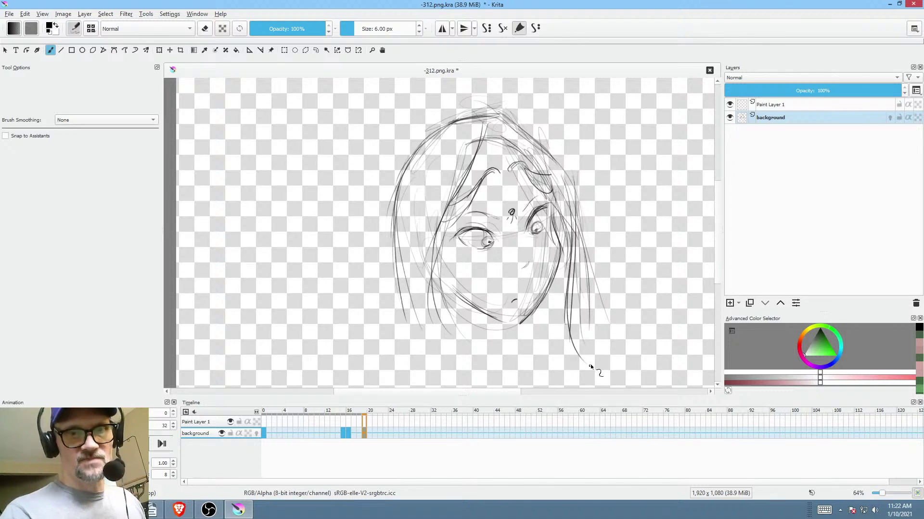
drag(570, 310, 594, 345)
- Flip between frames 16 and 19 to compare the size and placement of the head and hair
drag(592, 261, 632, 193)
key(Left)
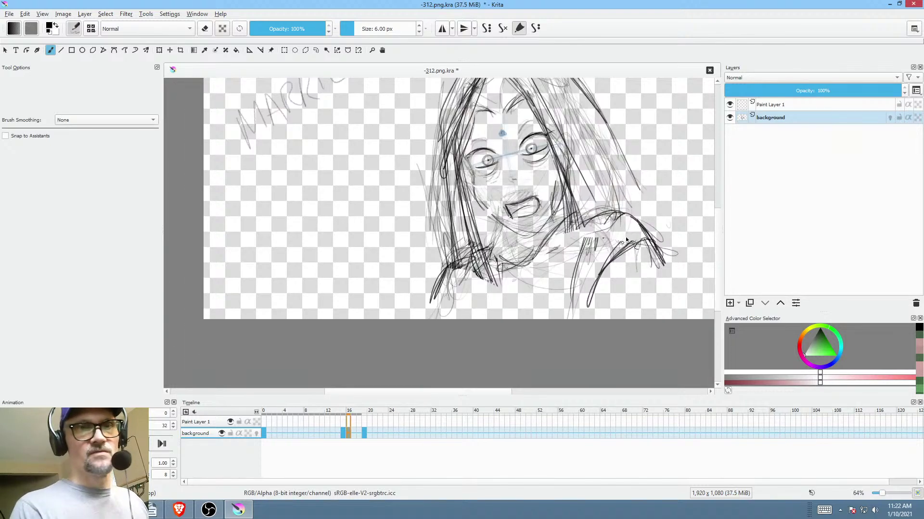
key(Right)
drag(608, 240, 590, 271)
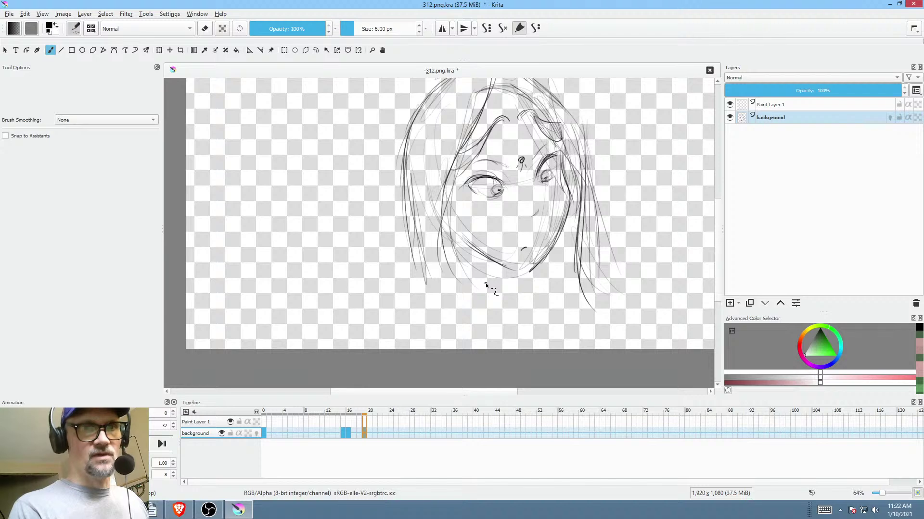
key(Left)
key(Left)
key(Left)
key(Right)
key(Right)
key(Right)
- Scale the whole head drawing on frame 19 down slightly around its centre with a free transform
scroll(623, 172, down, 2)
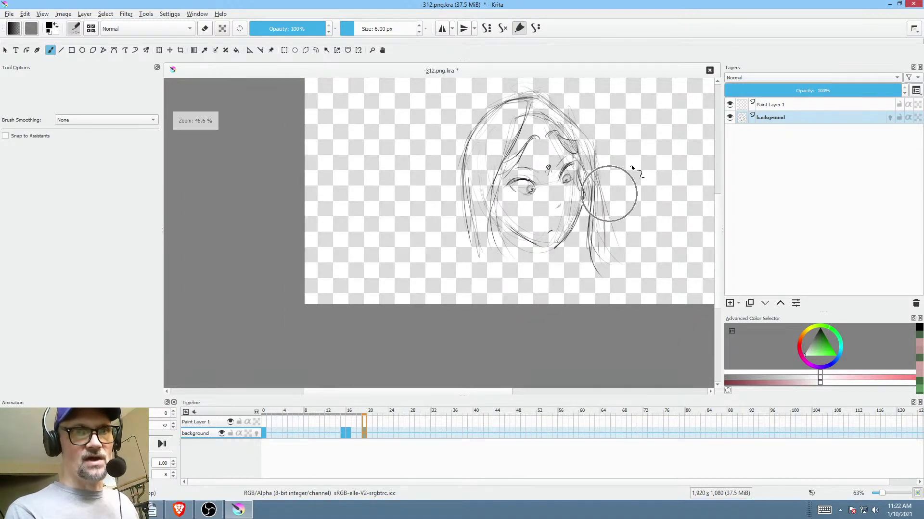
key(ctrl+t)
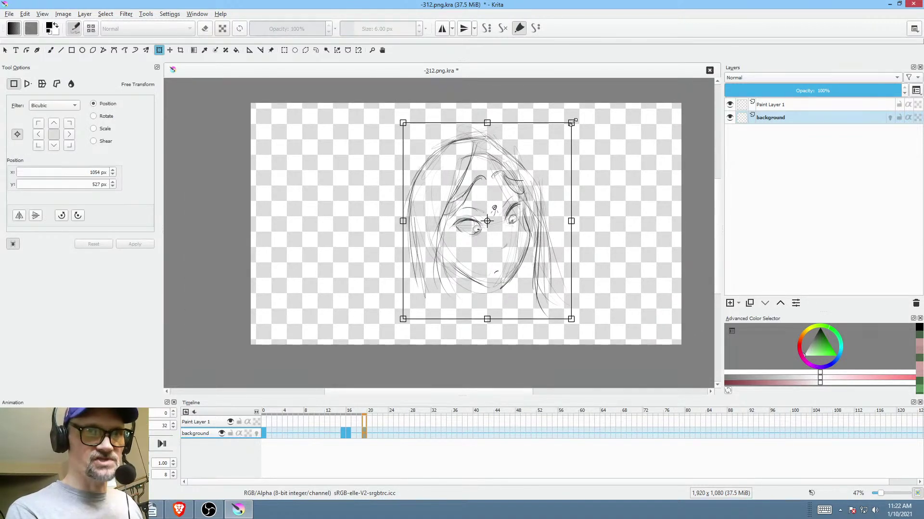
drag(571, 123, 561, 139)
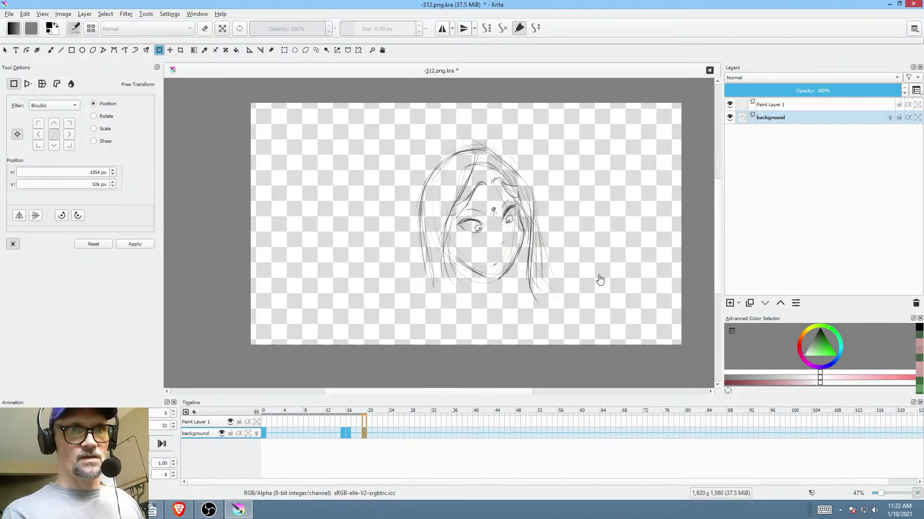
click(369, 432)
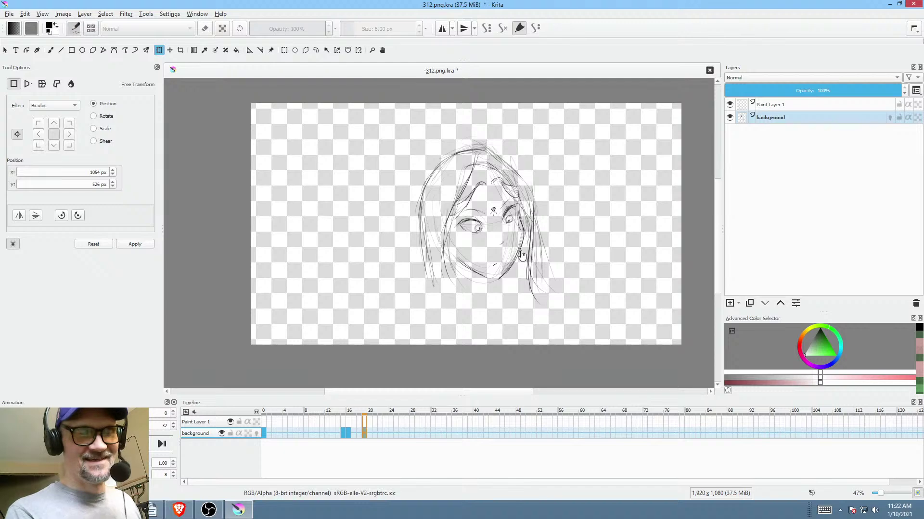
- Brush in hair strands between the left outer outline and the face, running from the parting to below the chin
scroll(537, 235, up, 2)
key(b)
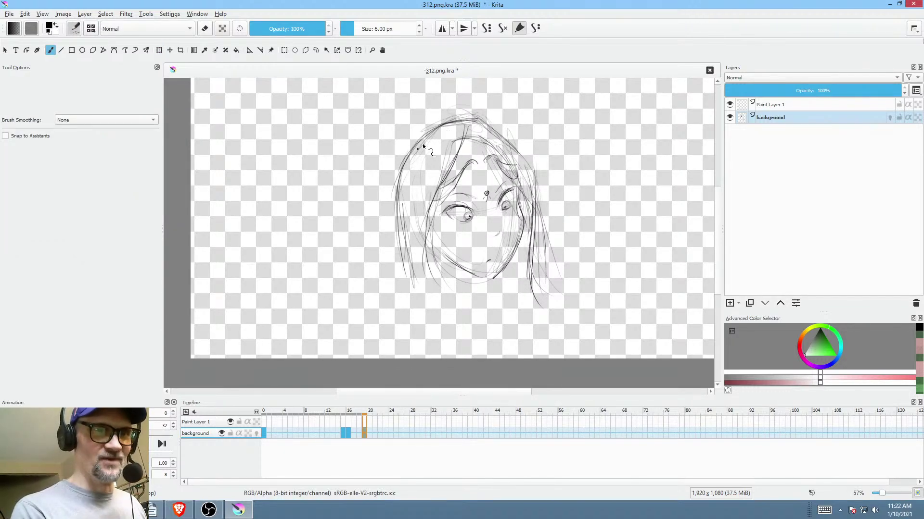
drag(433, 177, 422, 189)
drag(445, 144, 418, 203)
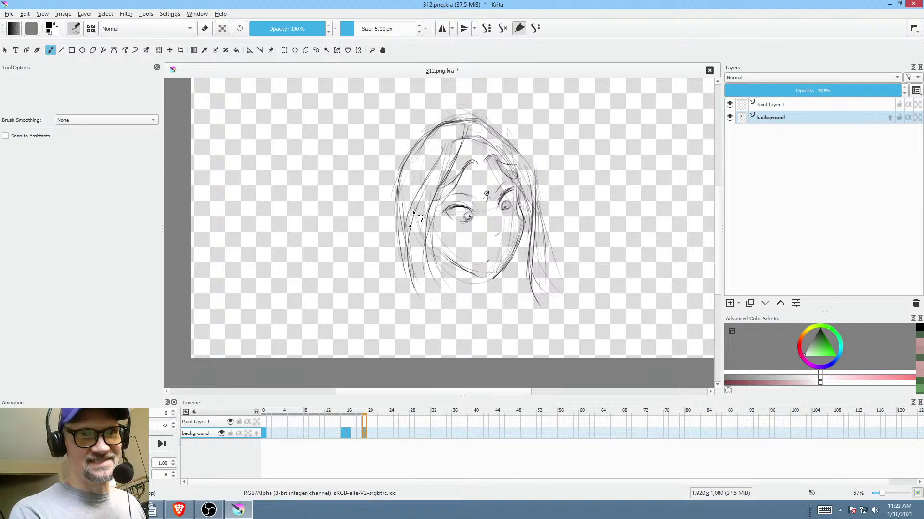
drag(419, 240, 409, 288)
drag(443, 185, 428, 288)
drag(455, 154, 425, 252)
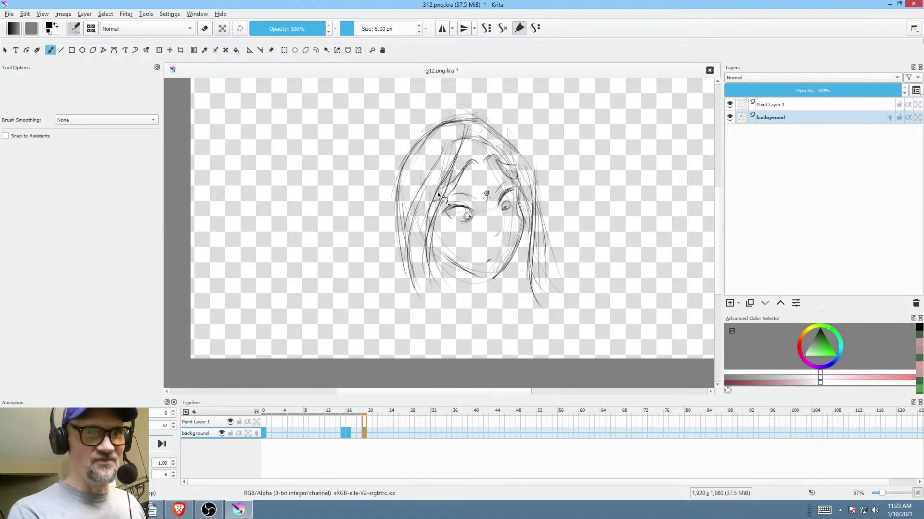
drag(448, 174, 427, 252)
drag(434, 214, 432, 279)
drag(438, 243, 450, 313)
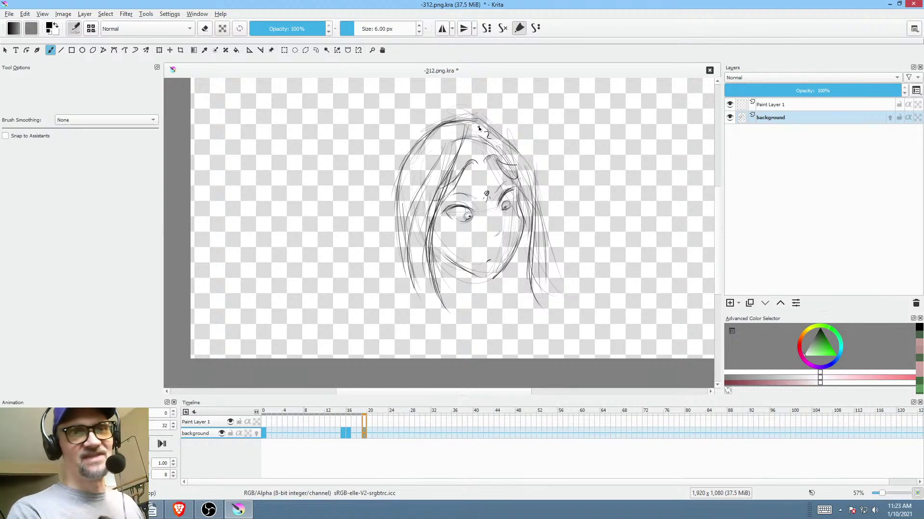
- Draw inner hair strands along the right side of the face, comparing them with the hair on frame 16
mouse_move(511, 163)
mouse_down()
mouse_move(530, 204)
mouse_move(541, 246)
mouse_up()
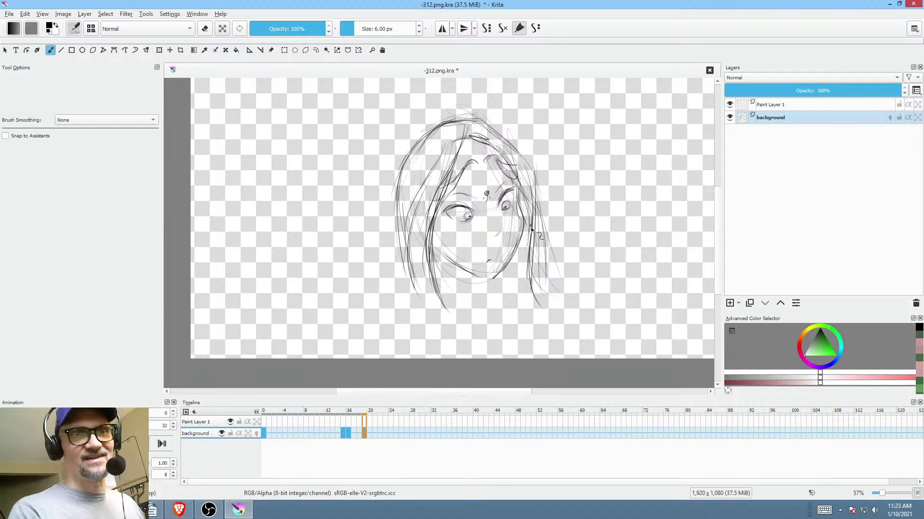
drag(529, 193, 546, 273)
drag(521, 237, 514, 287)
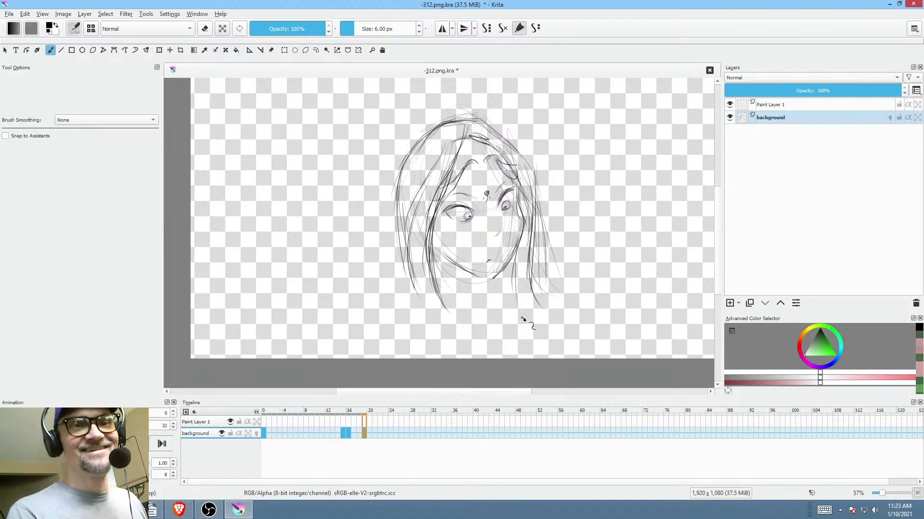
key(Left)
key(Left)
key(Left)
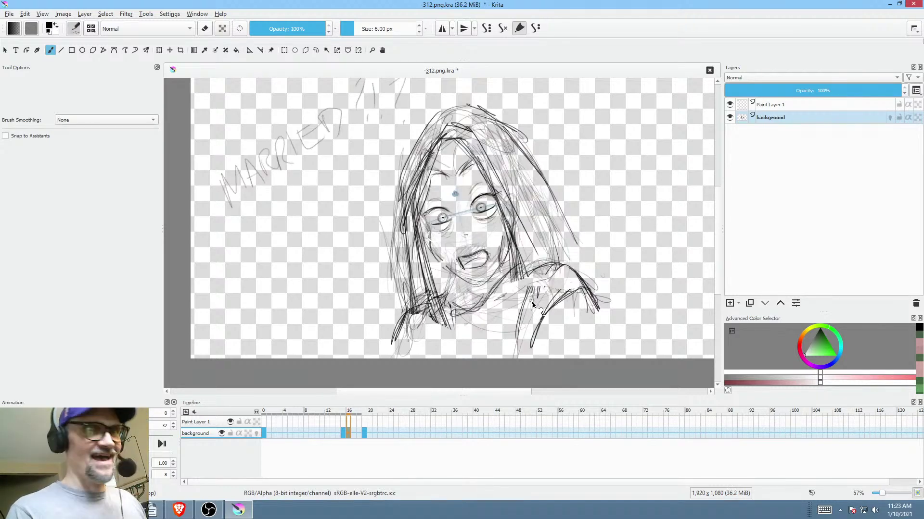
key(Right)
key(Right)
key(Right)
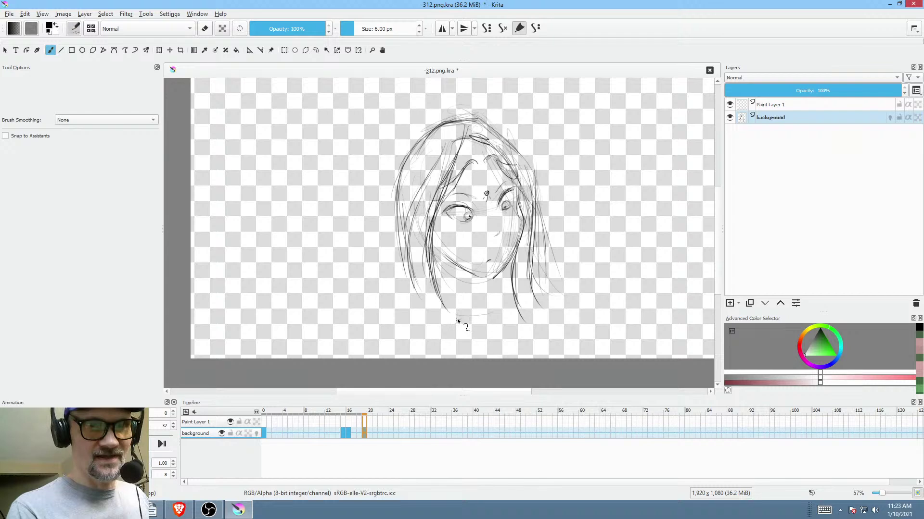
- Sketch the neckline below the chin and darken the small mouth
drag(482, 312, 496, 301)
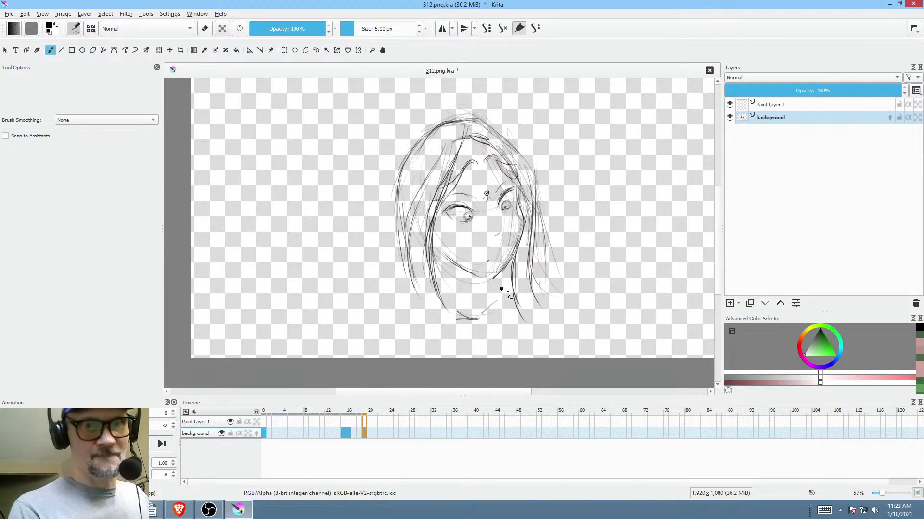
drag(491, 266, 489, 264)
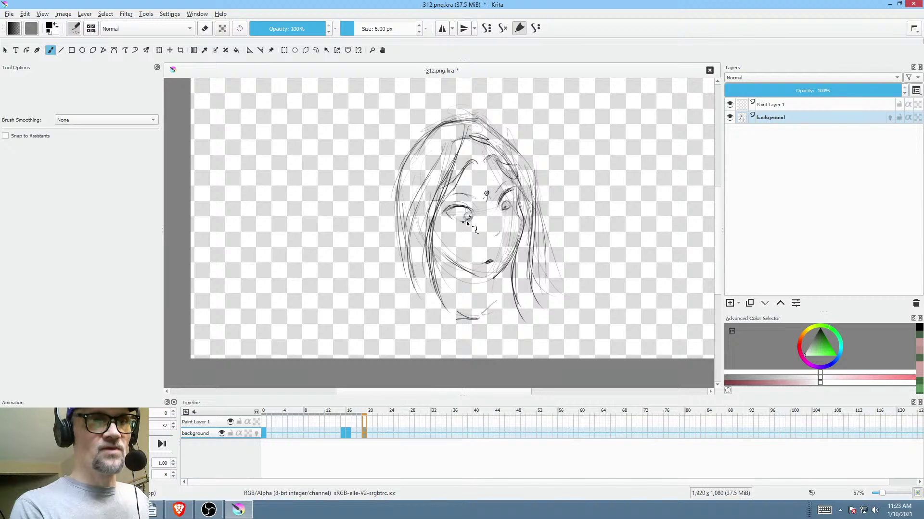
drag(469, 220, 446, 218)
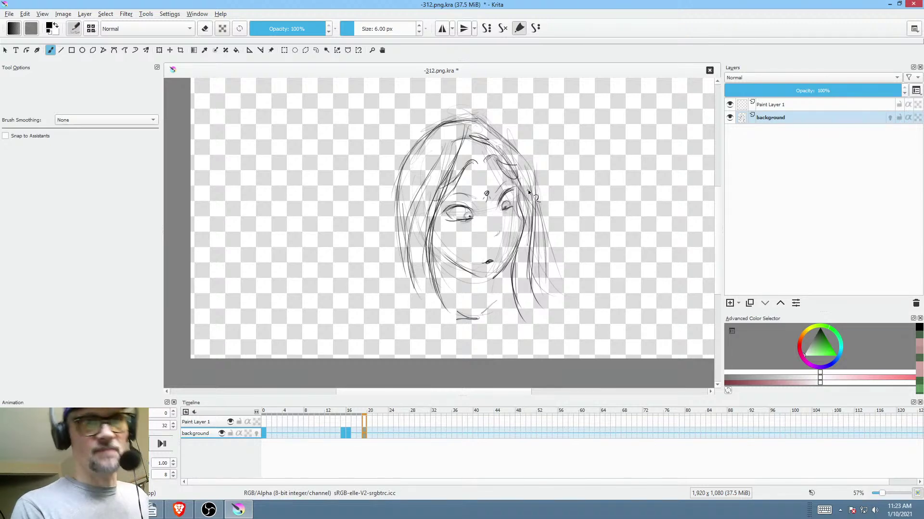
key(ctrl+z)
key(ctrl+z)
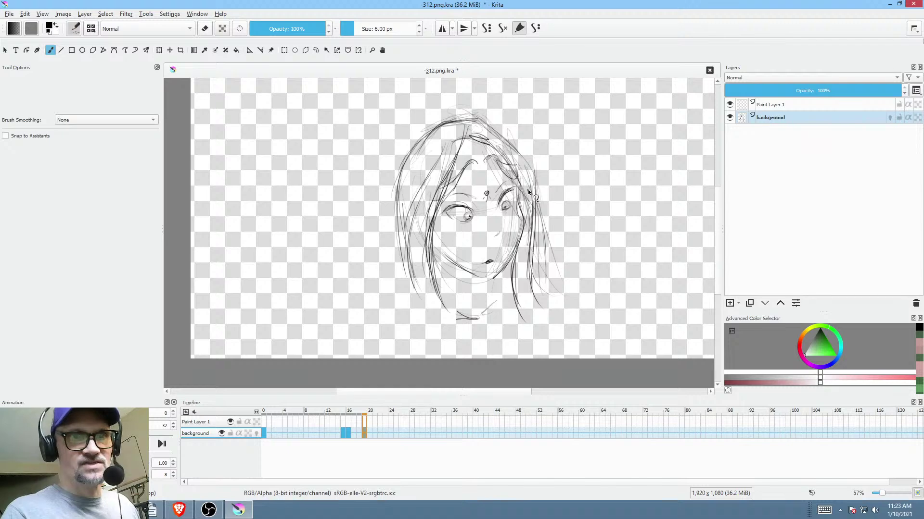
- Sketch both shoulders on frame 19, using the shoulders on frame 16 as reference
scroll(481, 208, up, 3)
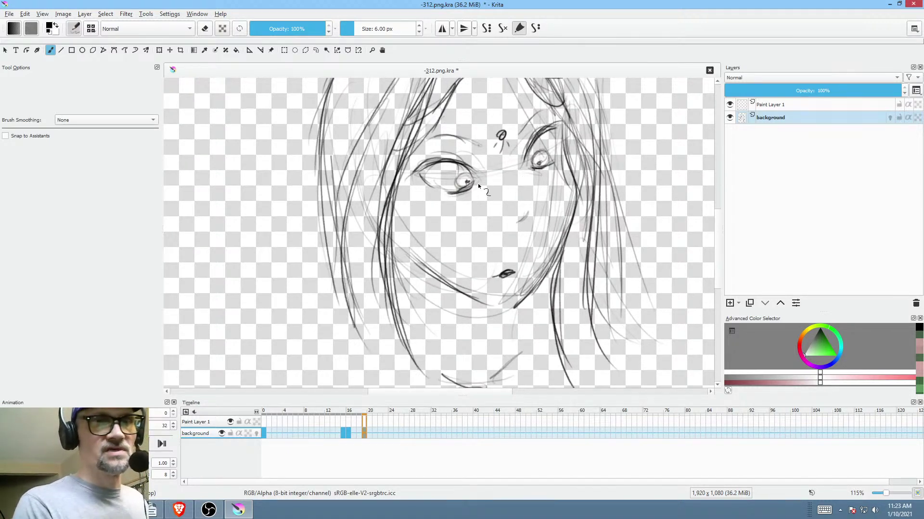
scroll(502, 300, down, 2)
drag(501, 300, 565, 270)
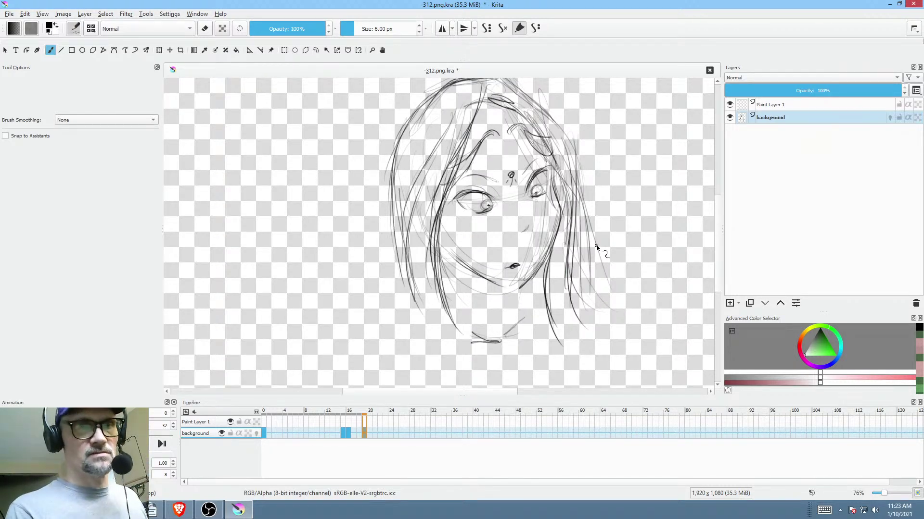
drag(596, 245, 540, 227)
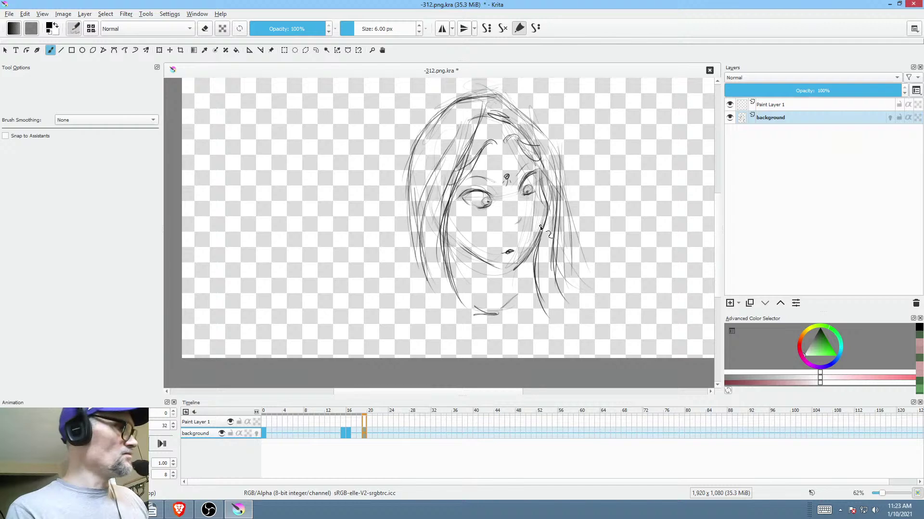
key(Left)
key(Right)
key(Left)
key(Right)
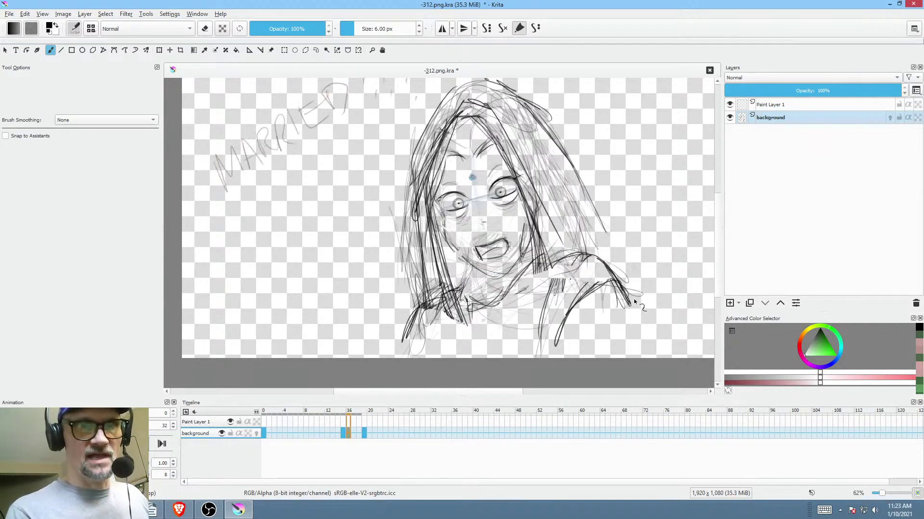
drag(629, 328, 631, 302)
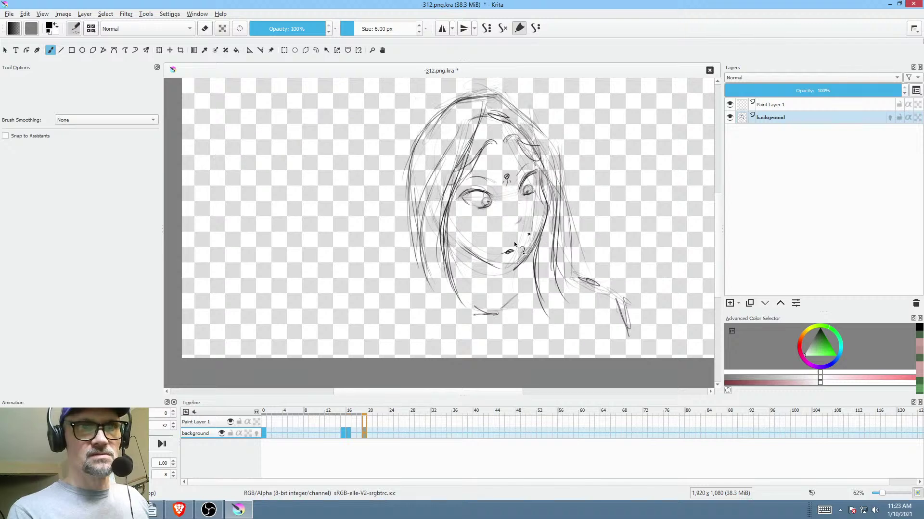
mouse_move(407, 310)
mouse_down()
mouse_move(390, 344)
mouse_move(405, 307)
mouse_move(422, 297)
mouse_move(389, 345)
mouse_up()
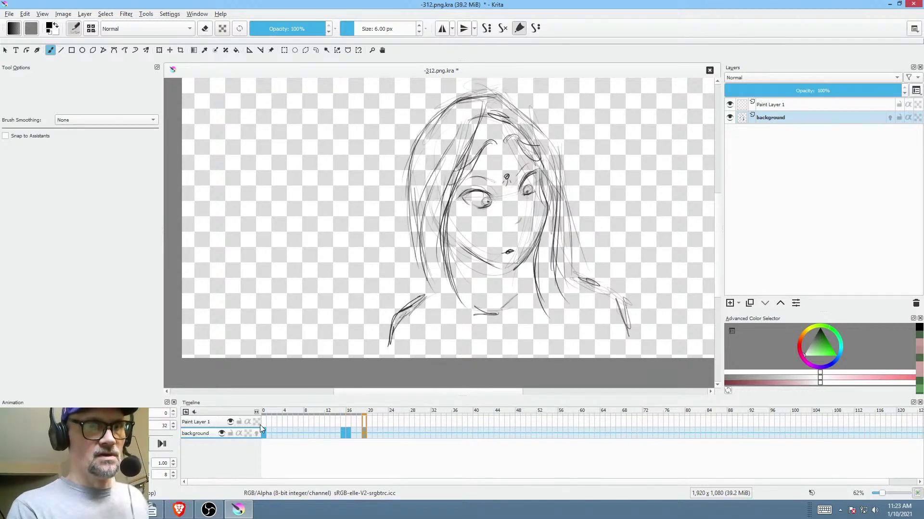
- Extend the left outer hair down to the shoulder and reinforce the hair outline at the upper right of the head
scroll(324, 383, down, 3)
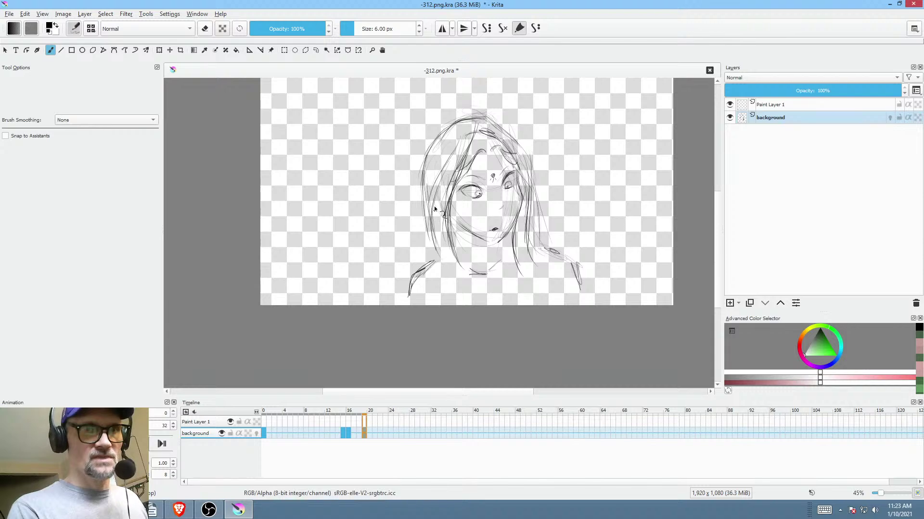
drag(426, 217, 417, 273)
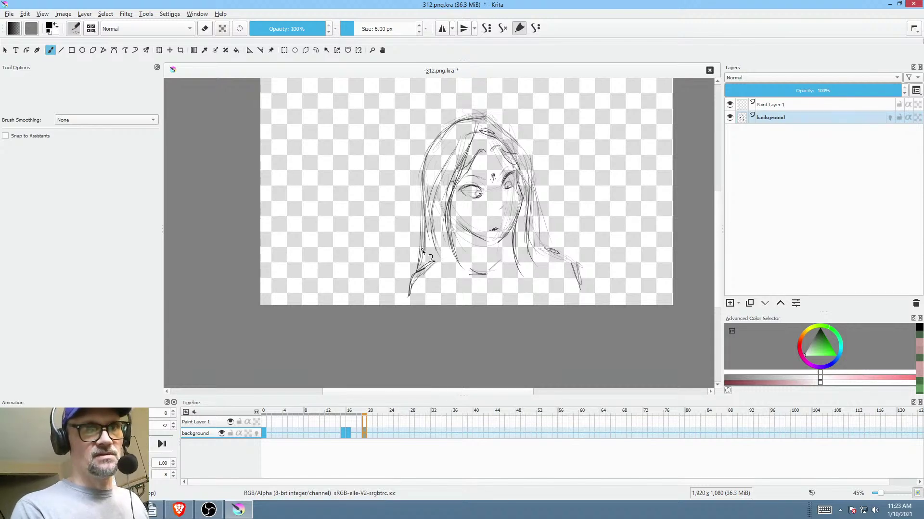
drag(426, 166, 421, 192)
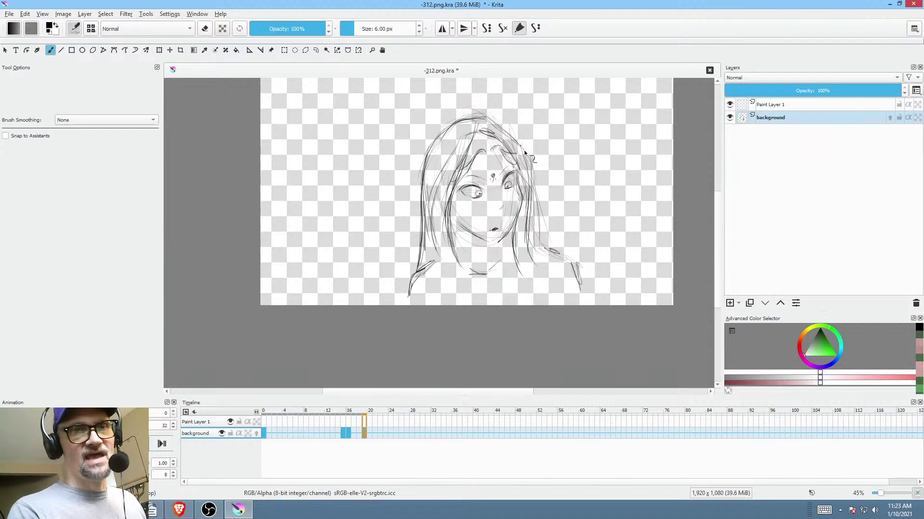
mouse_move(529, 166)
mouse_down()
mouse_move(488, 108)
mouse_move(531, 156)
mouse_up()
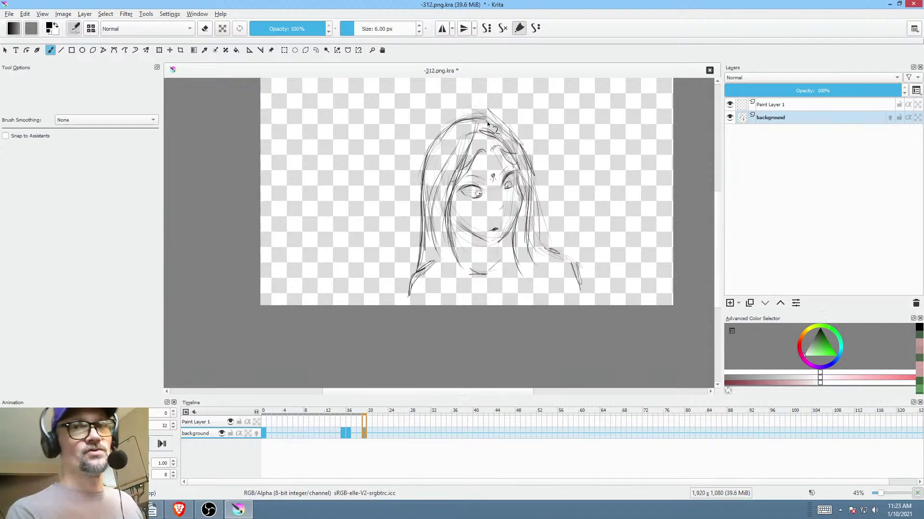
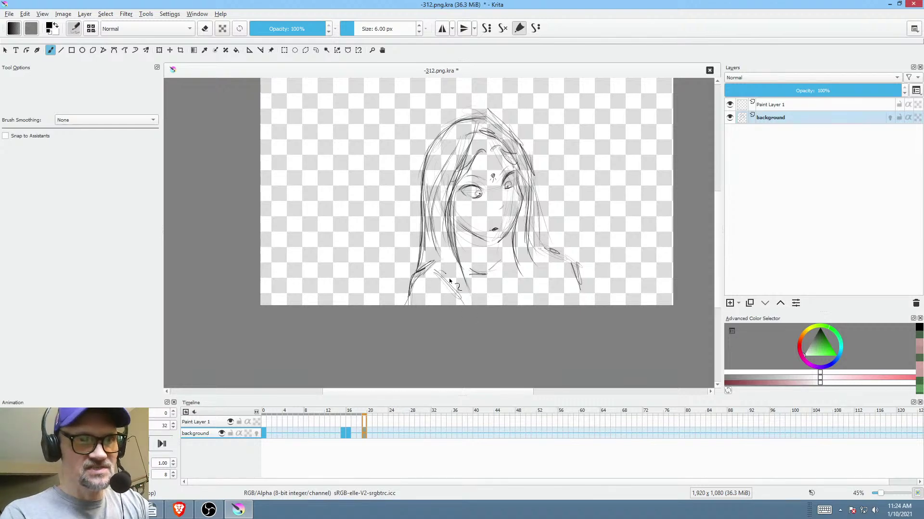
- Draw the left front hair strands past the neck down to the canvas's lower edge
drag(449, 280, 465, 305)
drag(472, 269, 469, 305)
drag(460, 251, 464, 304)
- Draw the right front hair strands down to the canvas's lower edge and bring the right outer hair onto the shoulder
drag(515, 263, 515, 305)
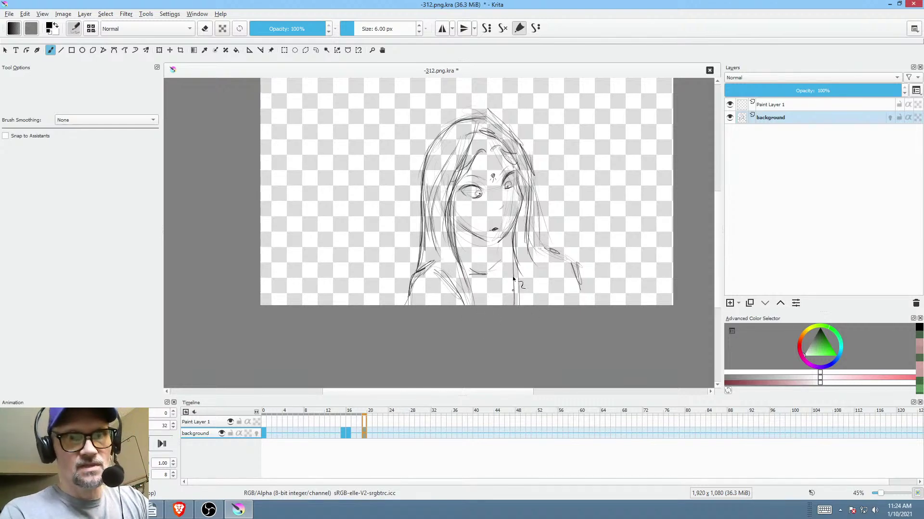
drag(512, 230, 513, 305)
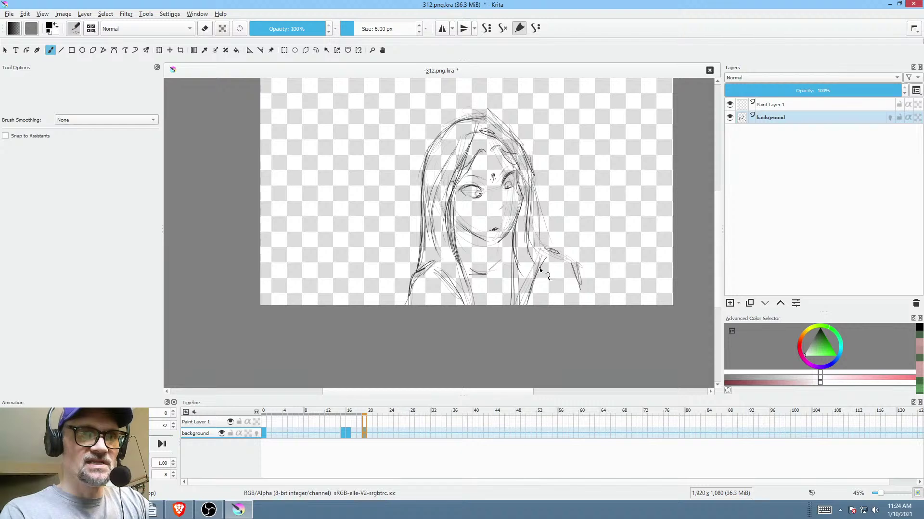
drag(543, 241, 553, 254)
drag(532, 212, 551, 250)
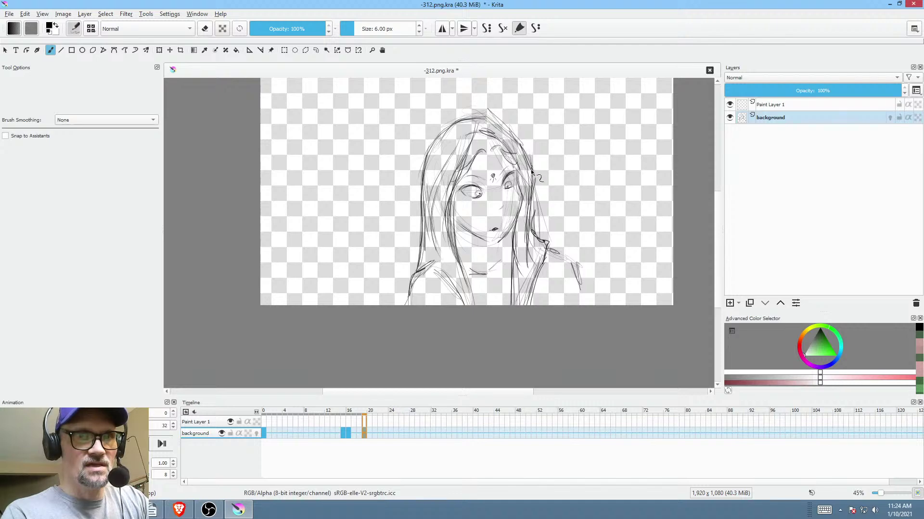
- Reinforce the hair outline over the crown and down the left side of the head, adding an inner strand on the left
mouse_move(497, 133)
mouse_down()
mouse_move(469, 154)
mouse_move(457, 185)
mouse_move(502, 118)
mouse_move(522, 153)
mouse_up()
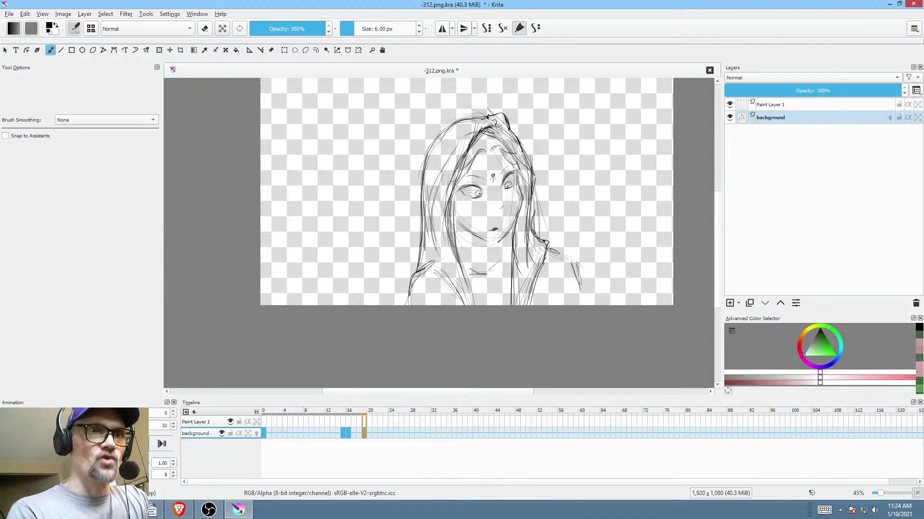
drag(487, 117, 457, 126)
drag(427, 190, 422, 240)
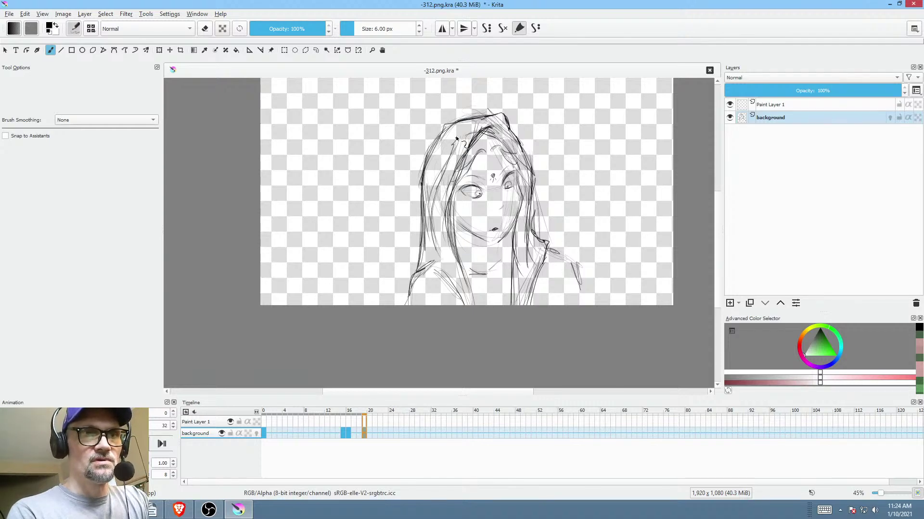
drag(456, 138, 433, 185)
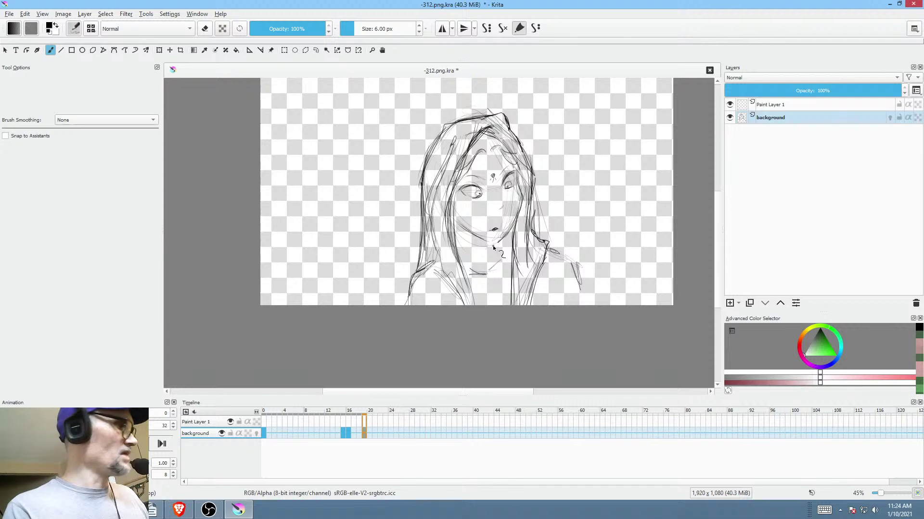
- Flip between frames 15, 16 and 19 to compare the head, hair and shoulder drawings
key(Left)
key(Right)
key(Left)
key(Right)
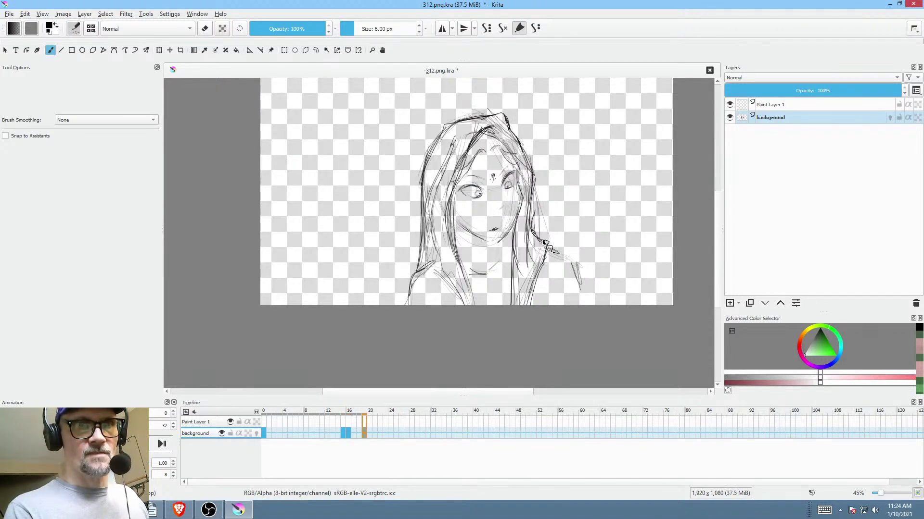
key(Left)
key(Left)
key(Left)
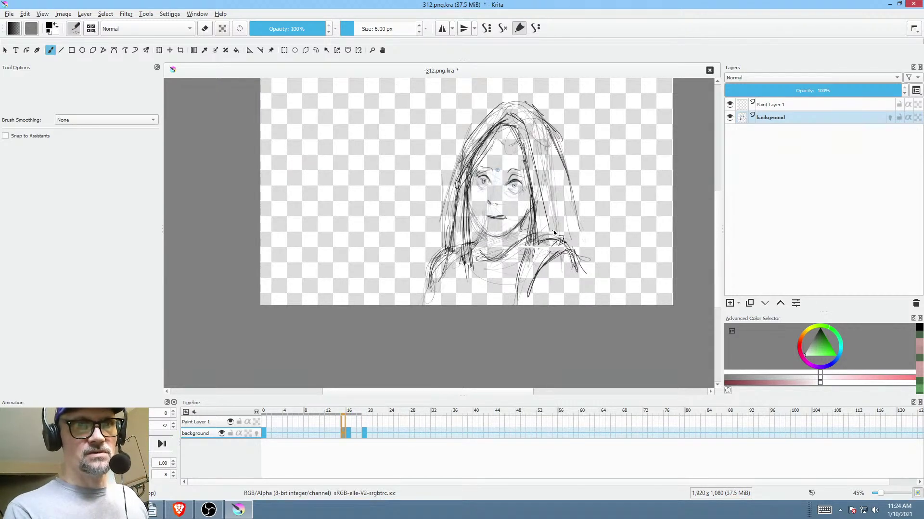
key(Right)
key(Right)
key(Right)
key(Right)
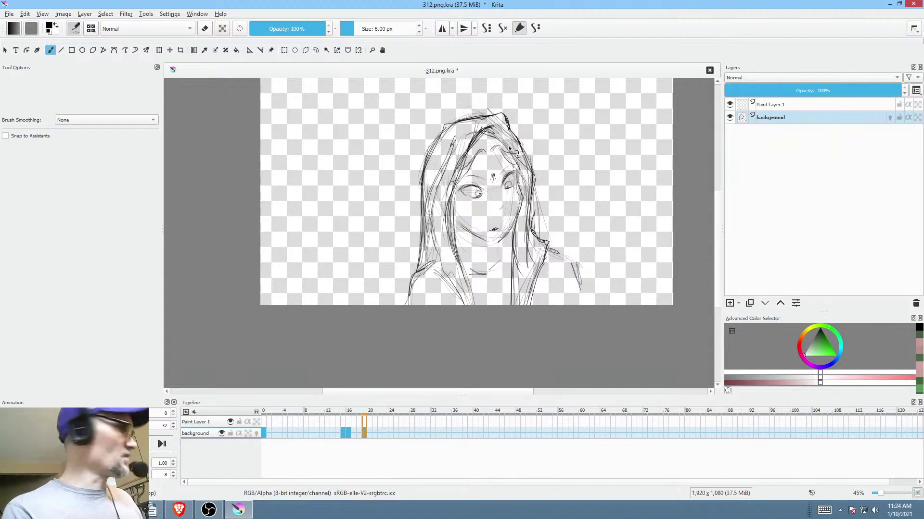
- Select the far eye on frame 19 and rotate it slightly clockwise
key(l)
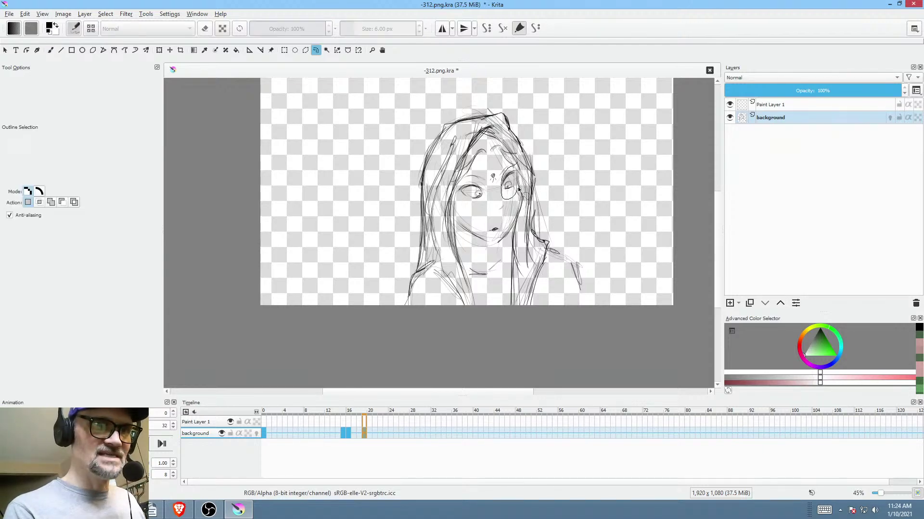
drag(518, 189, 519, 188)
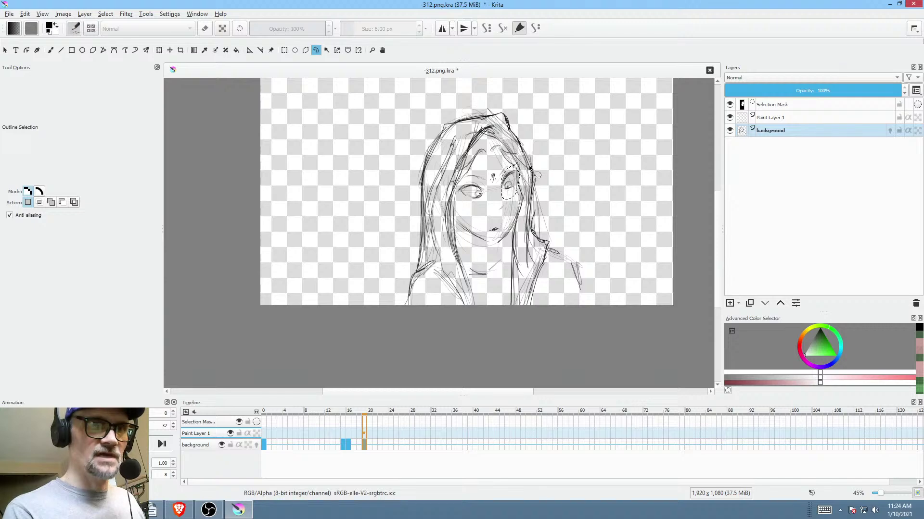
key(ctrl+t)
key(m)
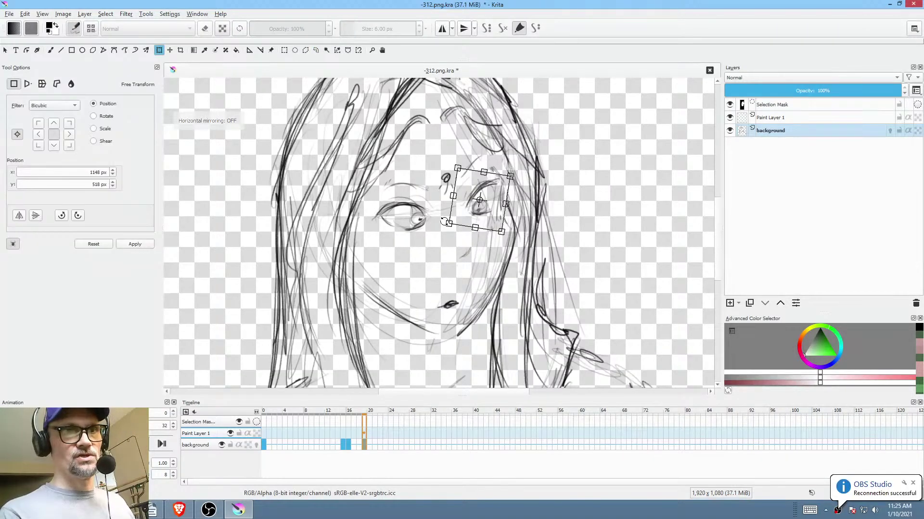
- Draw dark, frowning eyebrows on frame 19, using the faces on frames 0, 15 and 16 as reference
click(346, 445)
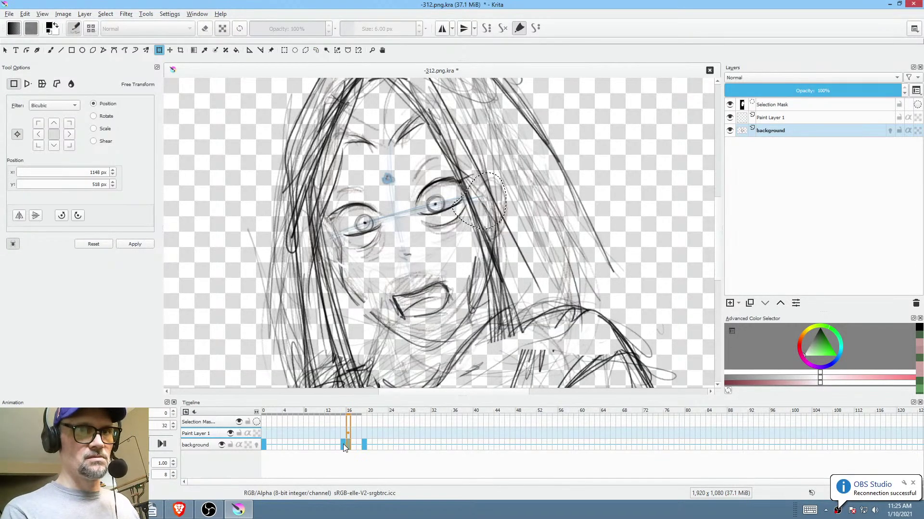
click(344, 447)
click(364, 447)
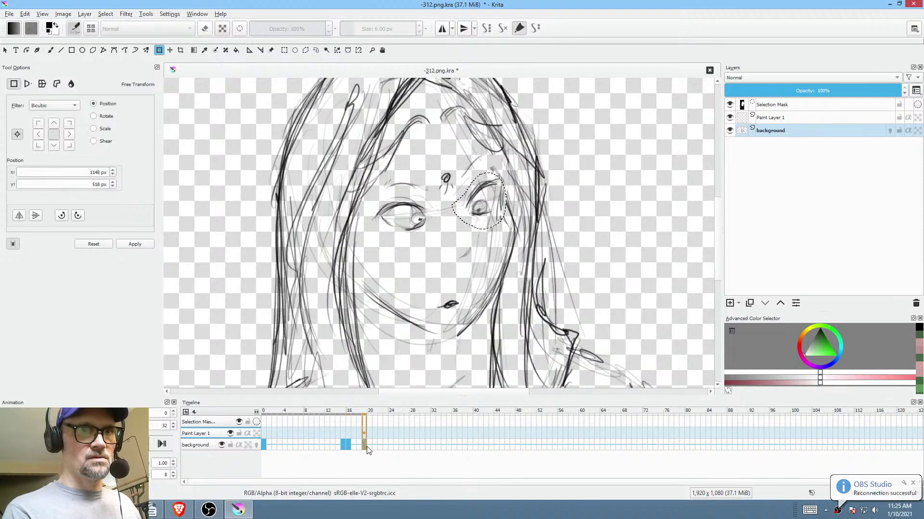
click(266, 443)
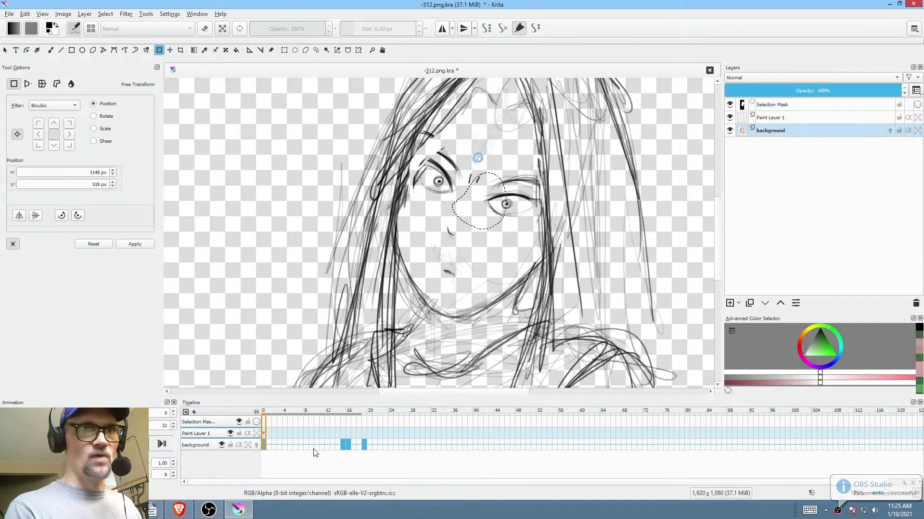
click(365, 445)
click(264, 443)
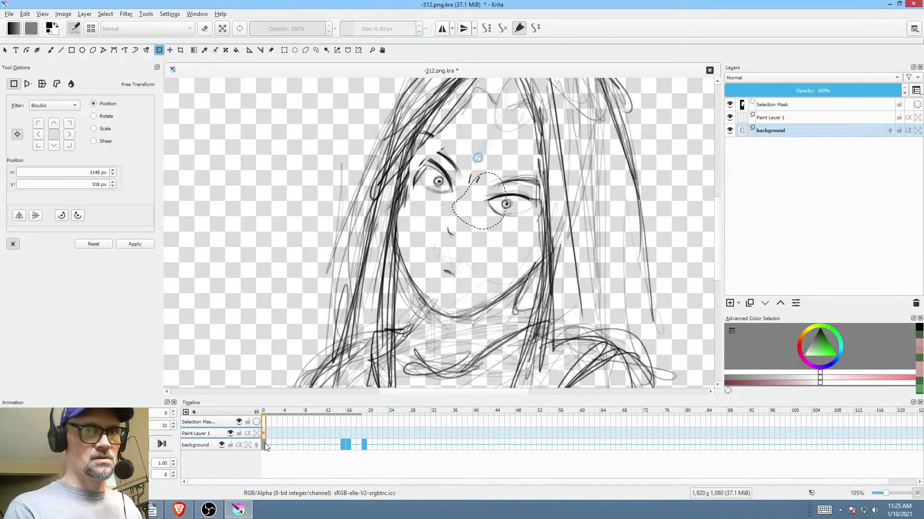
click(364, 446)
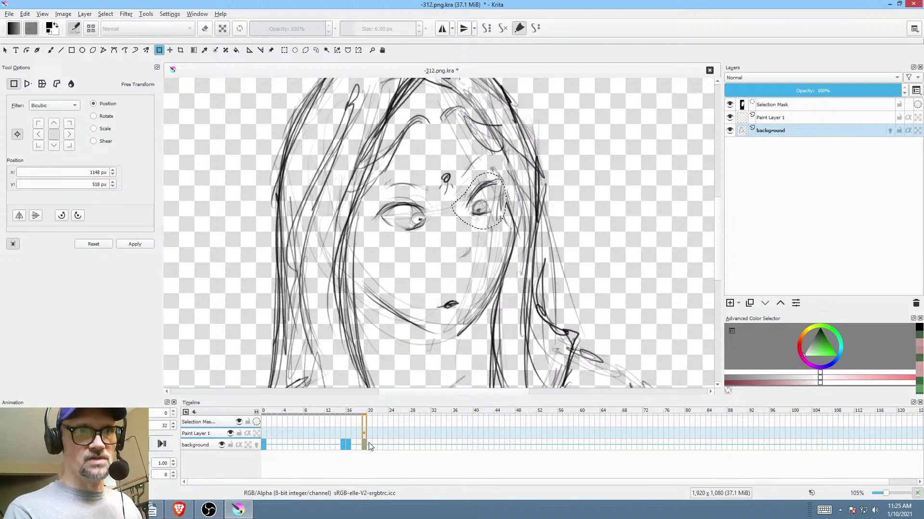
key(ctrl+shift+a)
key(b)
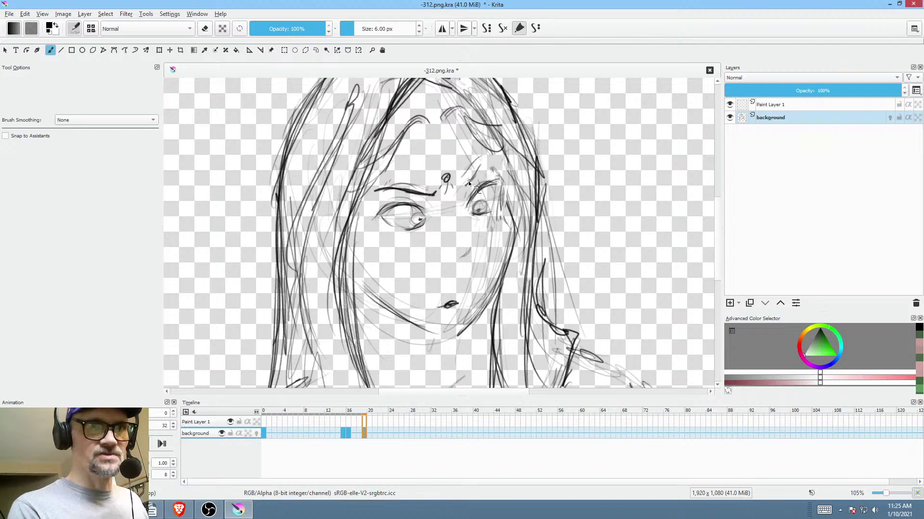
- Mirror the canvas view and shift the round forehead mark slightly toward the far eye
key(m)
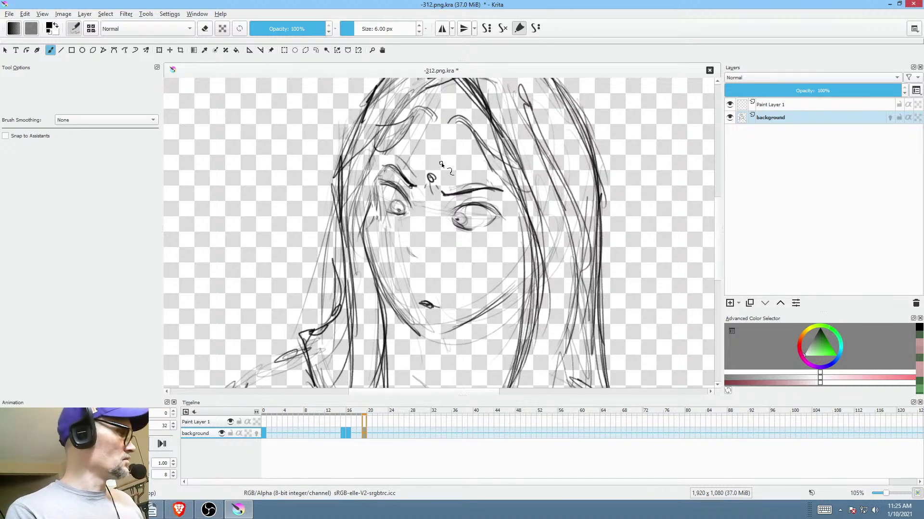
key(ctrl+r)
mouse_move(432, 166)
mouse_down()
mouse_move(436, 157)
mouse_move(443, 173)
mouse_move(429, 181)
mouse_move(439, 171)
mouse_up()
key(ctrl+t)
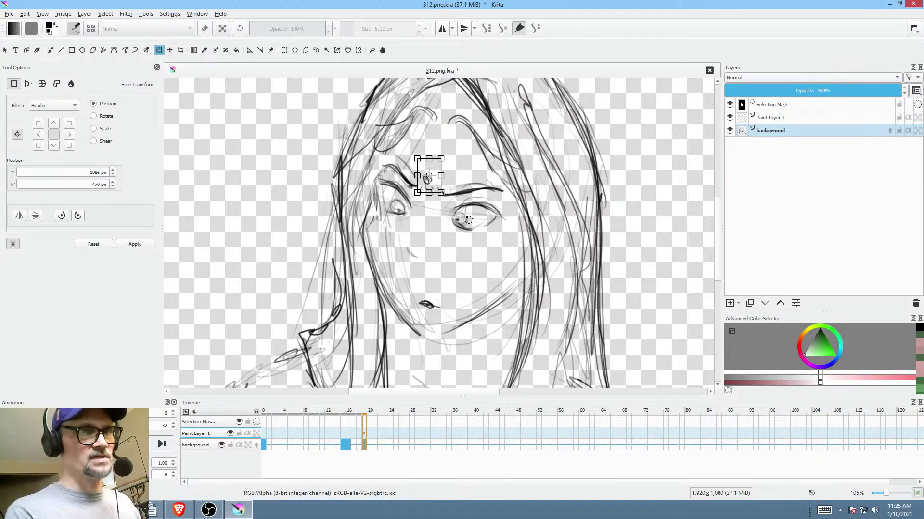
key(b)
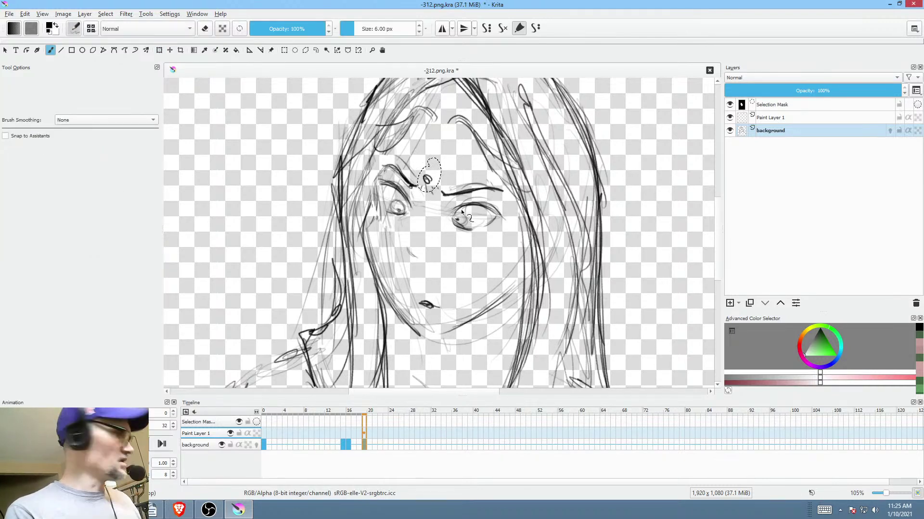
key(ctrl+shift+a)
- Darken the pupils of both eyes and erase stray shading inside the irises
scroll(433, 242, up, 3)
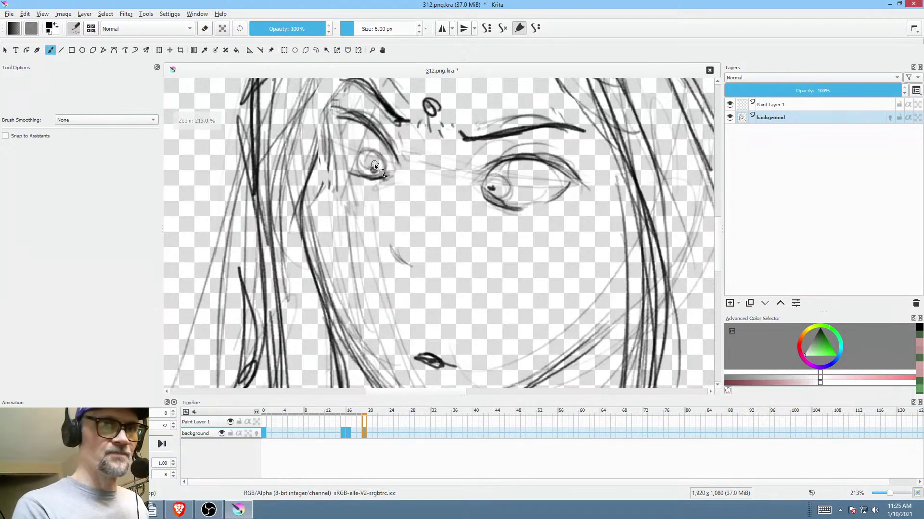
click(498, 189)
drag(498, 209, 501, 238)
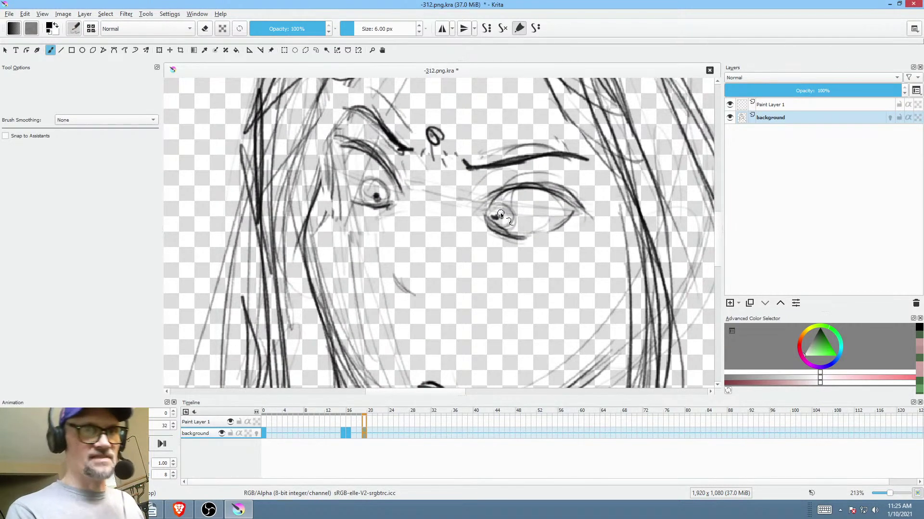
click(376, 195)
key(e)
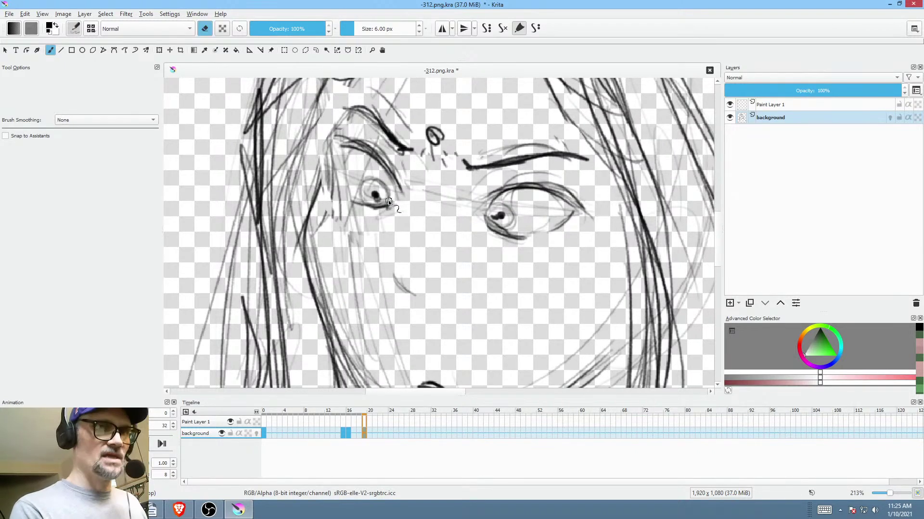
mouse_move(514, 219)
mouse_down()
mouse_move(496, 222)
mouse_move(505, 227)
mouse_move(491, 214)
mouse_move(504, 206)
mouse_up()
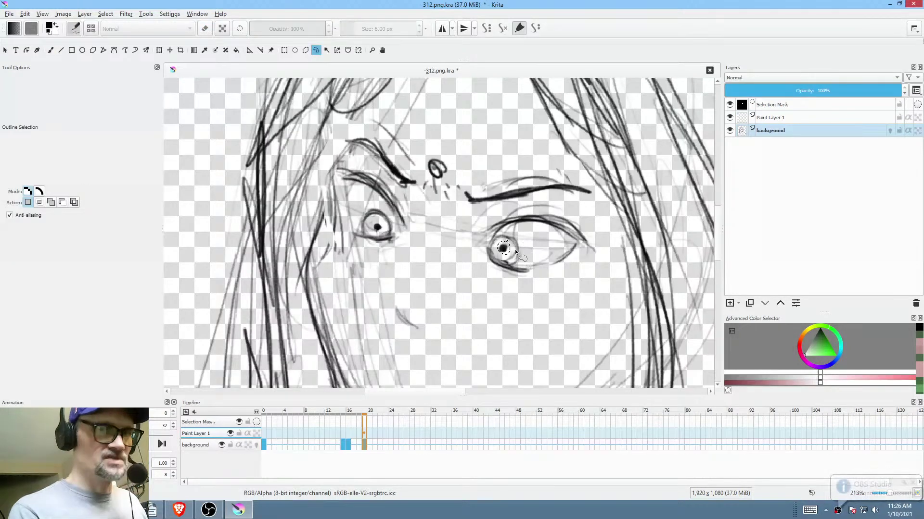
- Reposition the near eye's pupil inside its iris and clean up the lines of that eye
key(ctrl+t)
drag(504, 248, 485, 251)
scroll(512, 251, up, 3)
scroll(493, 279, down, 4)
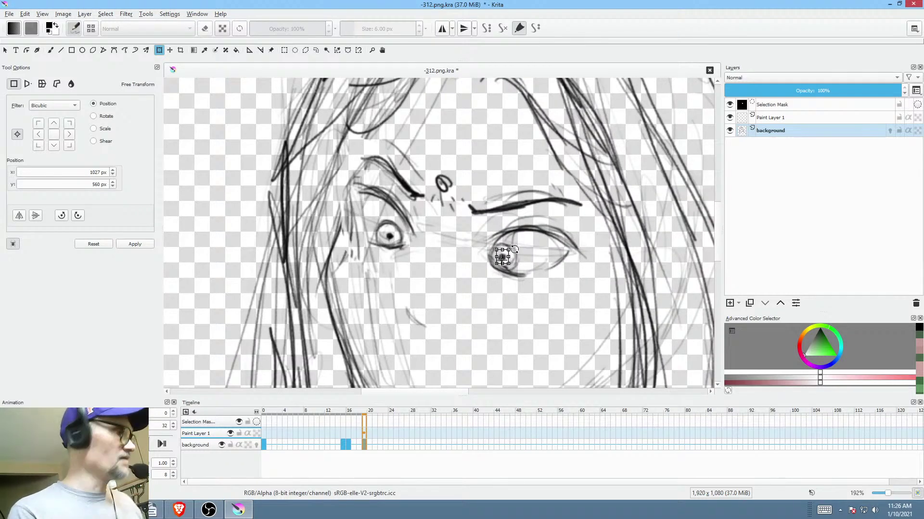
key(b)
key(ctrl+shift+a)
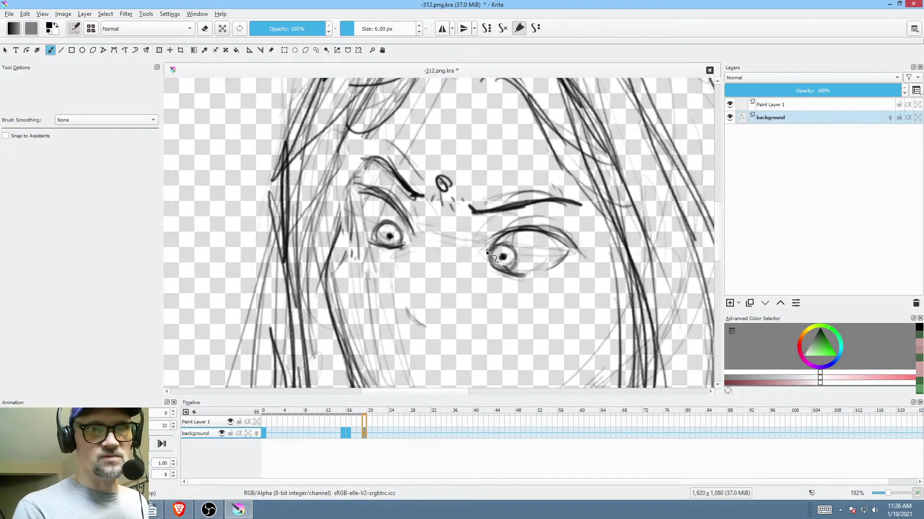
mouse_move(534, 262)
mouse_down()
mouse_move(572, 214)
mouse_move(538, 239)
mouse_up()
scroll(539, 240, down, 2)
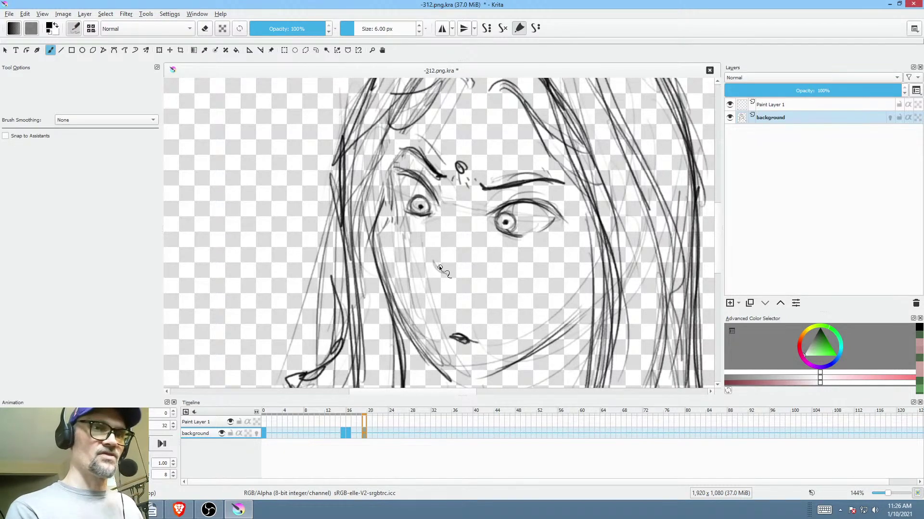
- Step back through the keyframes to compare the faces and play the animation from frame 0
key(alt+comma)
key(alt+period)
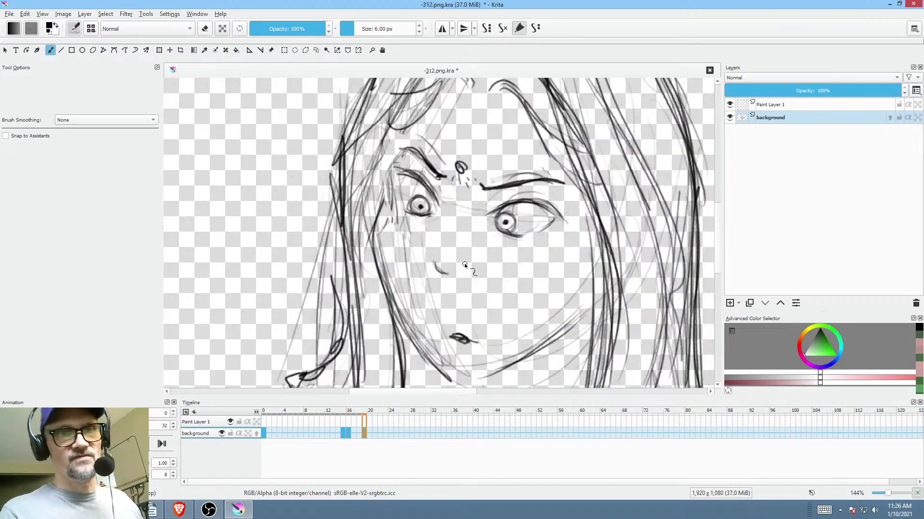
key(alt+comma)
key(alt+comma)
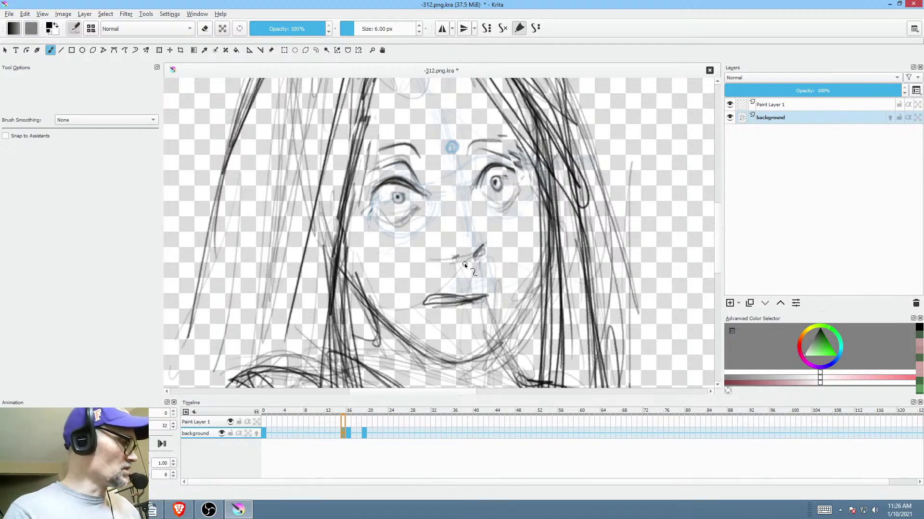
scroll(547, 262, down, 3)
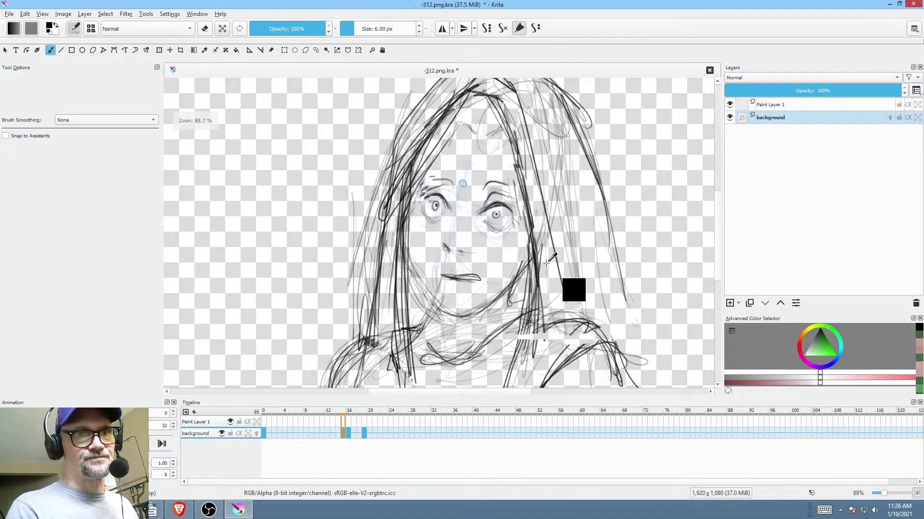
key(Left)
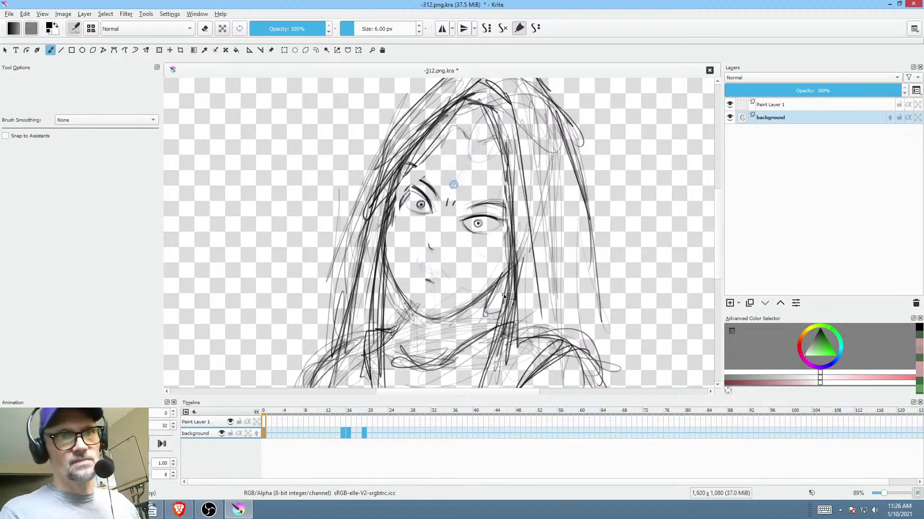
key(space)
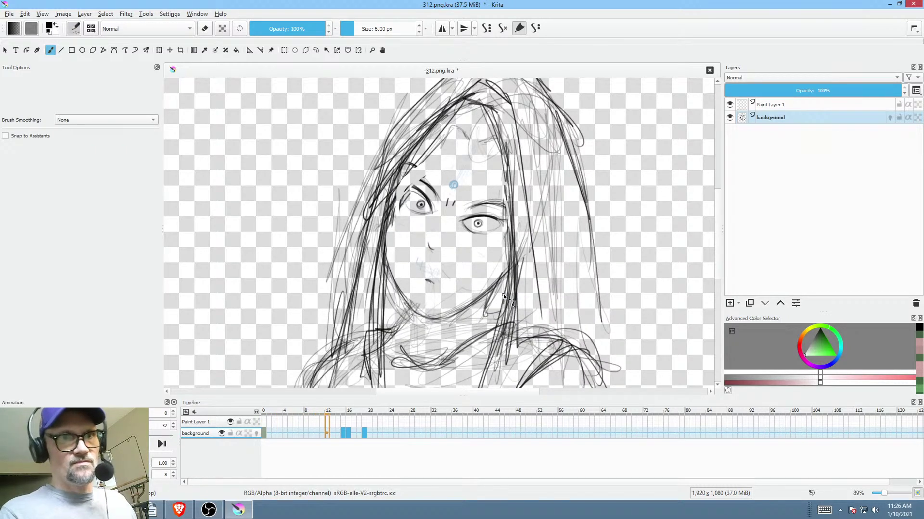
key(space)
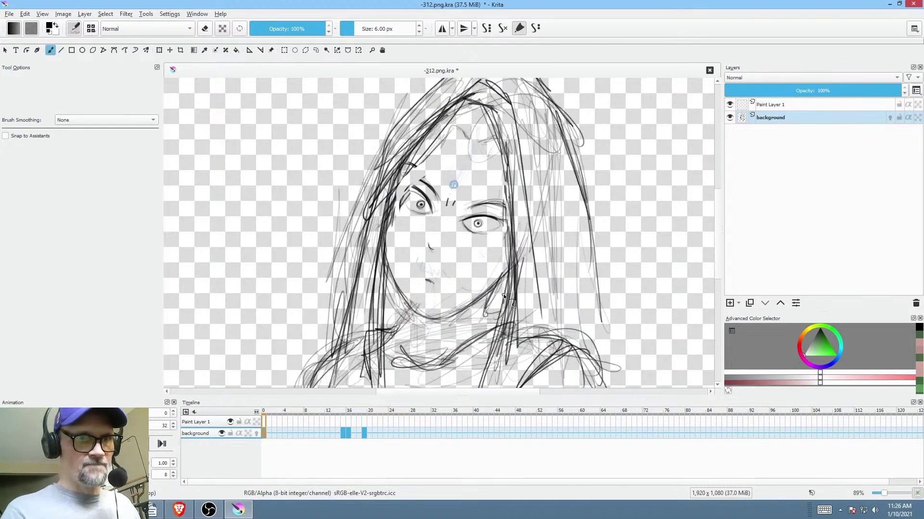
- Place the frame 19 drawing on frame 24 as well, keeping a keyframe on frame 19
mouse_move(366, 434)
mouse_down()
mouse_move(379, 448)
mouse_move(391, 434)
mouse_up()
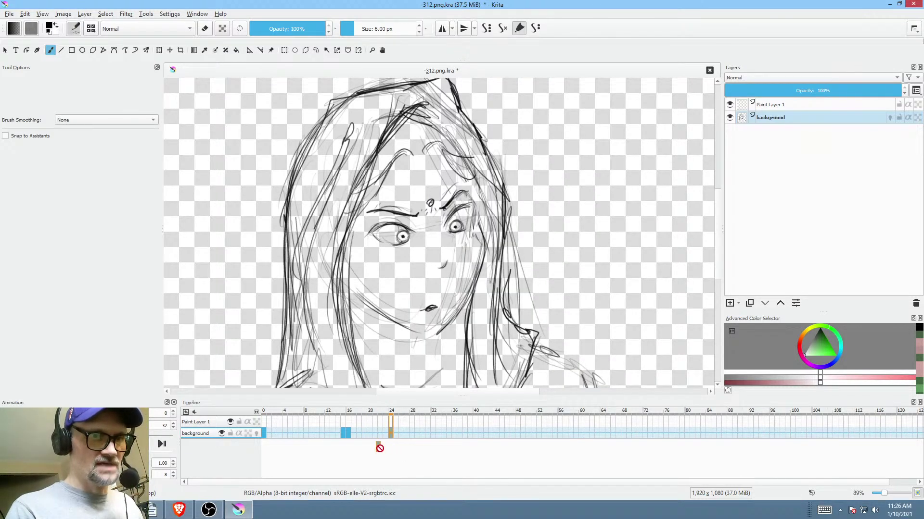
click(364, 433)
- Select the head on frame 19 with a freehand outline and mirror it horizontally with Free Transform
scroll(512, 139, down, 4)
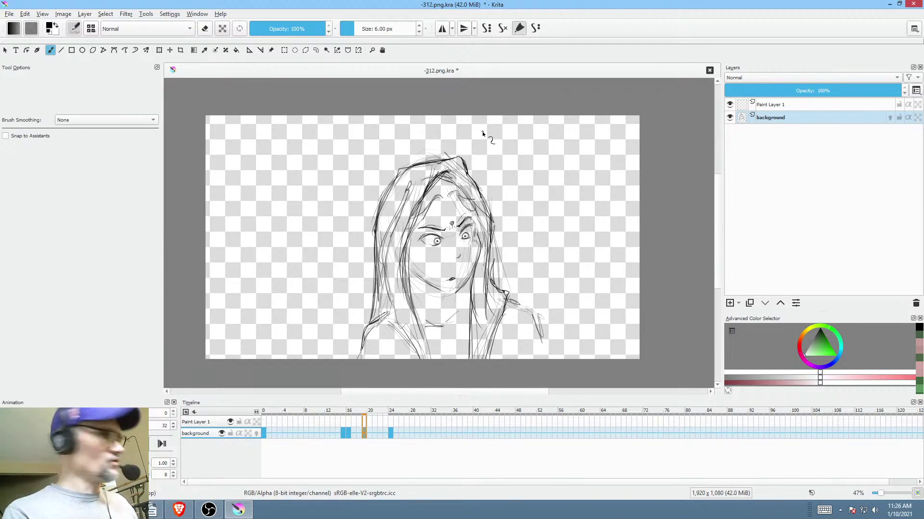
key(ctrl+shift+f)
mouse_move(480, 142)
mouse_down()
mouse_move(347, 214)
mouse_move(344, 253)
mouse_move(414, 297)
mouse_move(460, 302)
mouse_move(517, 224)
mouse_up()
key(ctrl+t)
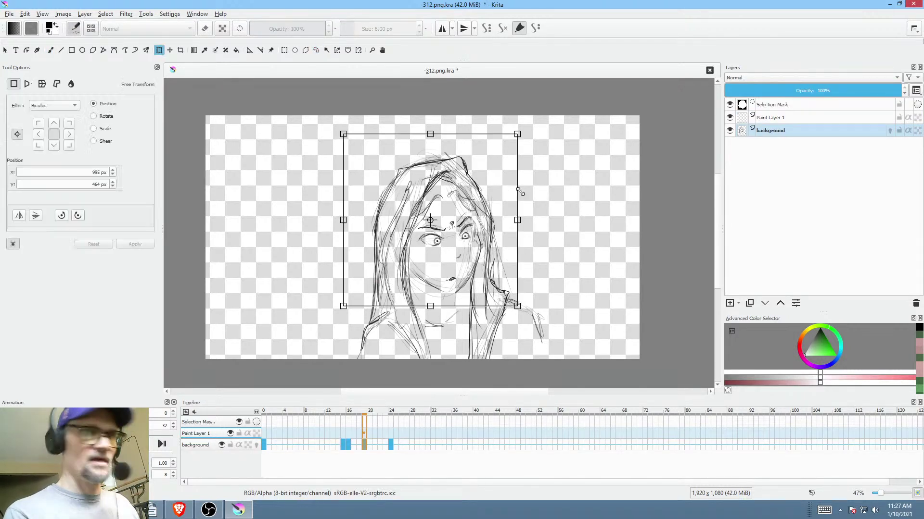
right_click(474, 224)
click(525, 295)
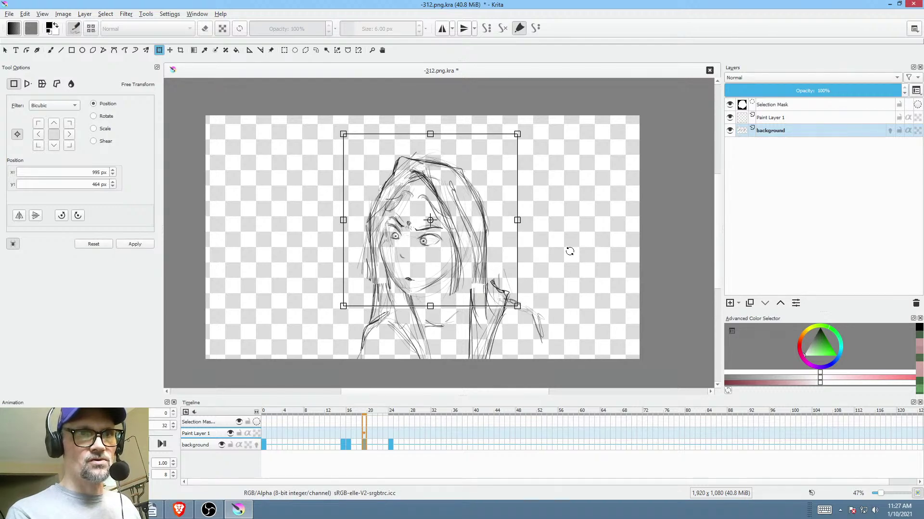
- Rotate the mirrored head counterclockwise, shift it down toward the near shoulder to position 950, 487 px, and clear the selection
drag(568, 252, 544, 187)
drag(477, 221, 461, 253)
click(351, 445)
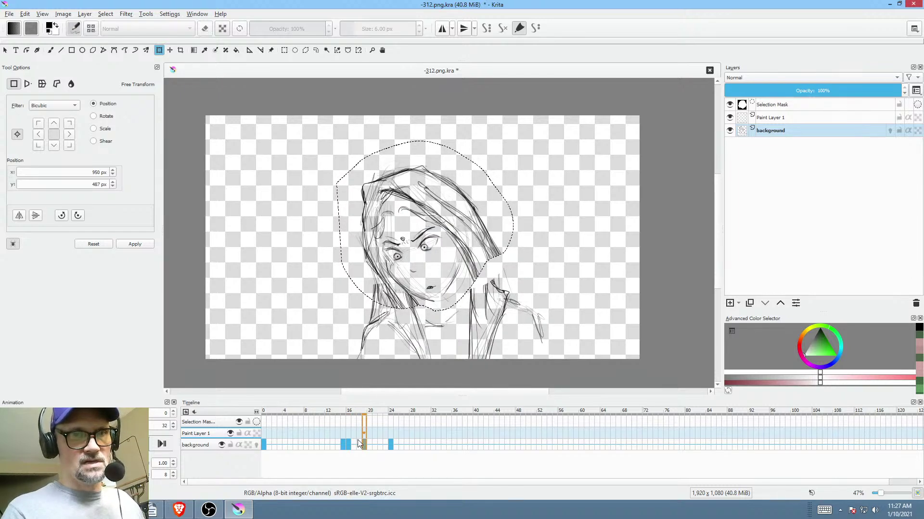
key(Right)
key(Right)
key(Right)
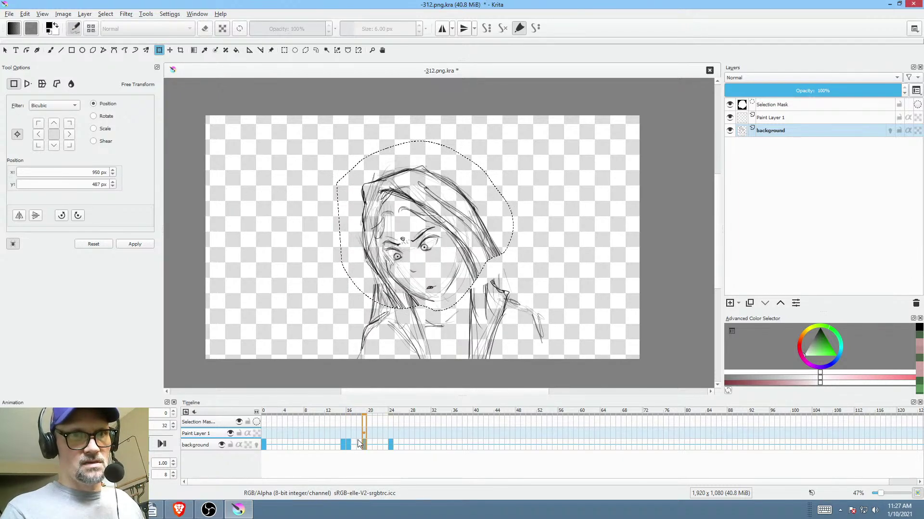
scroll(480, 286, up, 2)
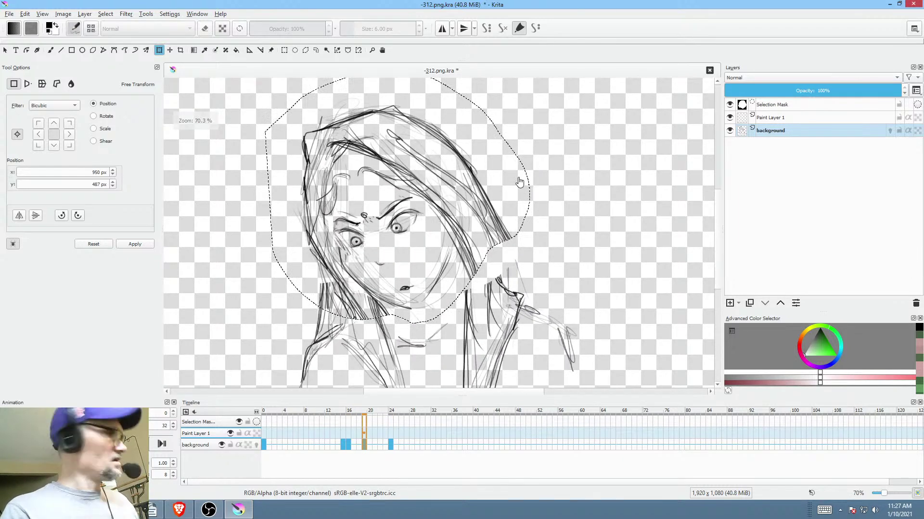
key(ctrl+shift+a)
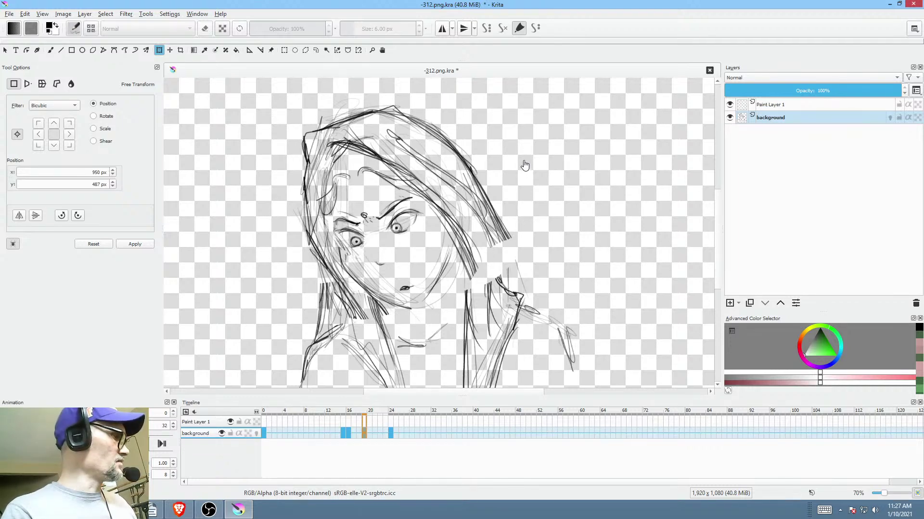
- Erase the broken hair ends between the head and shoulders on both sides of the face
key(b)
key(e)
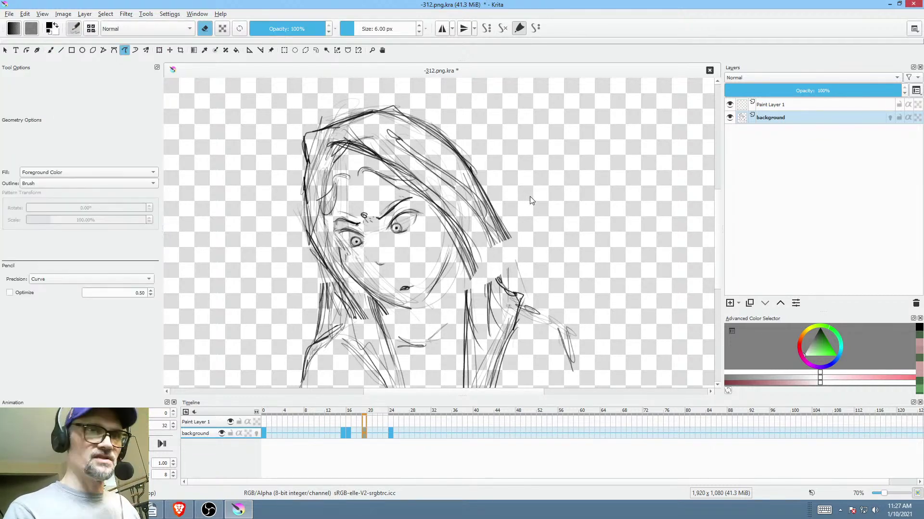
mouse_move(513, 176)
mouse_down()
mouse_move(453, 230)
mouse_move(503, 308)
mouse_move(537, 272)
mouse_up()
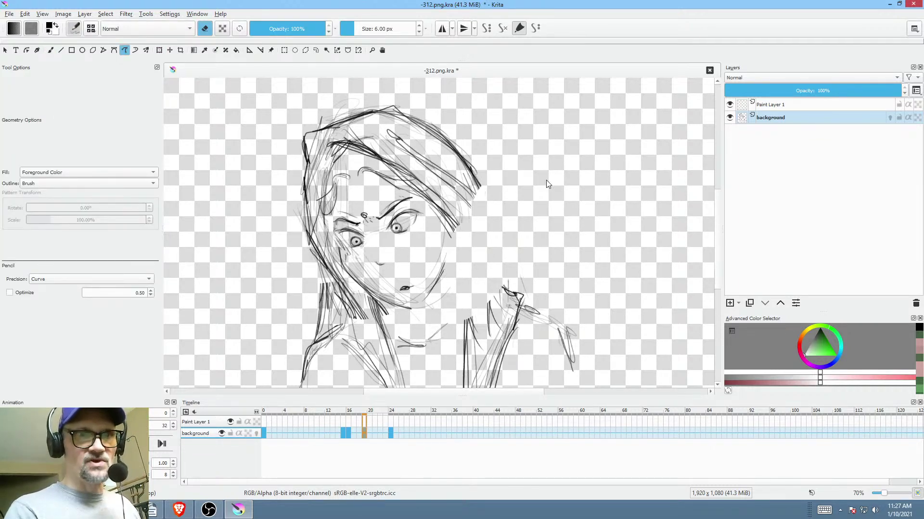
mouse_move(380, 306)
mouse_down()
mouse_move(351, 288)
mouse_move(313, 230)
mouse_up()
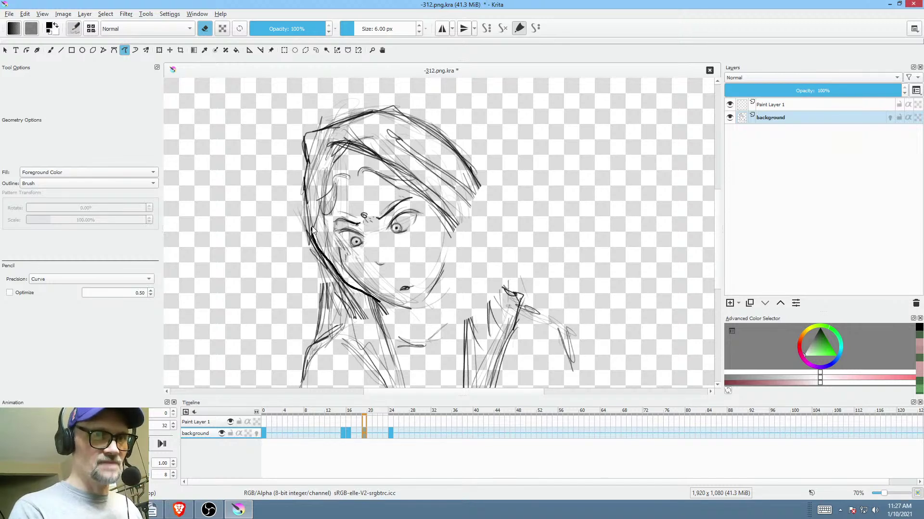
mouse_move(308, 178)
mouse_down()
mouse_move(286, 226)
mouse_move(293, 298)
mouse_move(353, 323)
mouse_move(372, 301)
mouse_up()
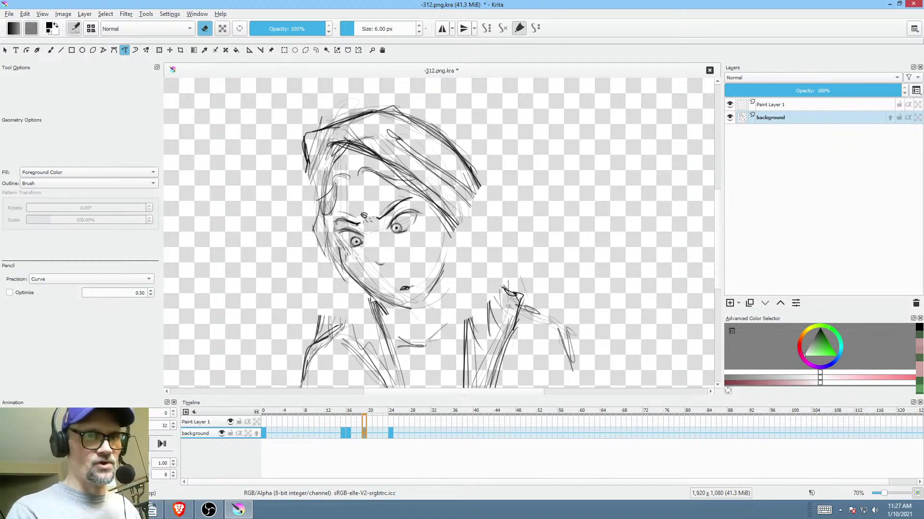
- Draw new long hair strands connecting the tilted head to the shoulders on both sides
key(b)
key(e)
mouse_move(480, 182)
mouse_down()
mouse_move(516, 303)
mouse_move(524, 297)
mouse_move(561, 311)
mouse_up()
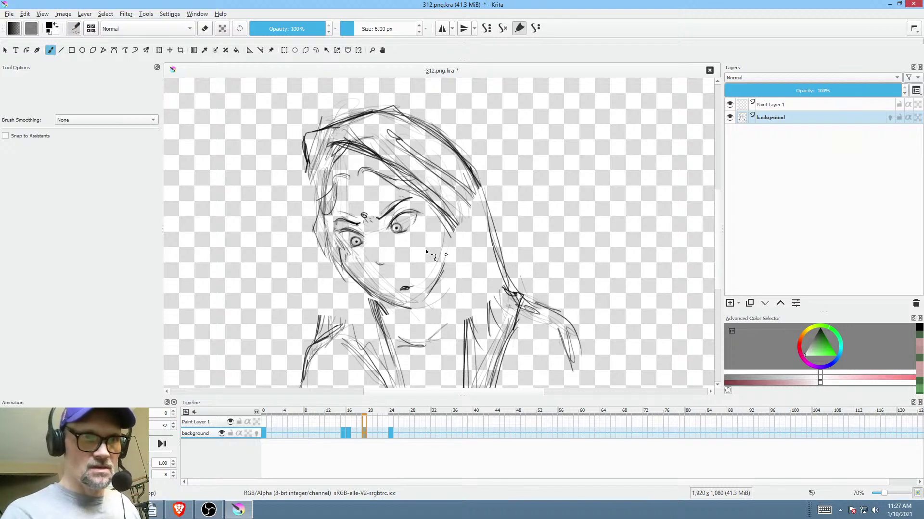
drag(321, 207, 321, 320)
drag(315, 175, 328, 327)
drag(306, 198, 299, 120)
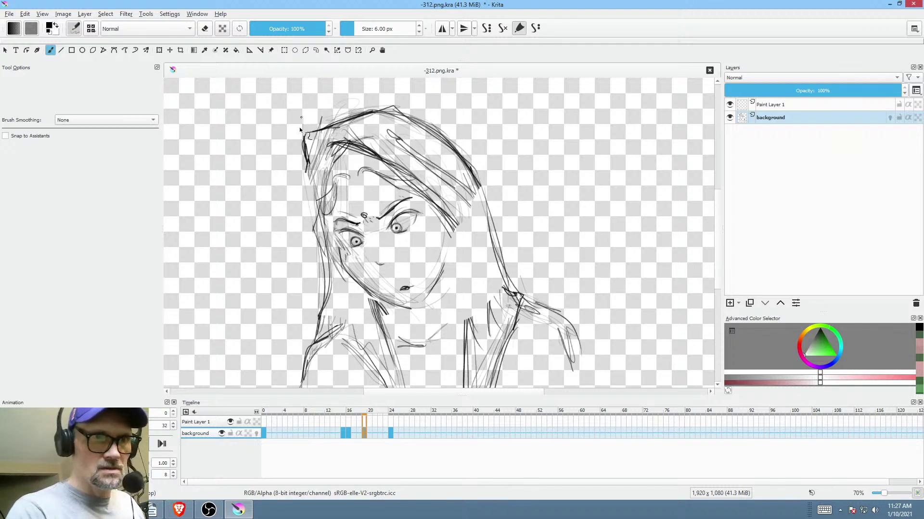
drag(448, 157, 476, 256)
drag(452, 216, 457, 325)
- Play the animation from frame 13 to check the head turn and return to frame 19
mouse_move(556, 260)
mouse_down()
mouse_move(586, 181)
mouse_move(582, 223)
mouse_up()
click(333, 431)
click(340, 426)
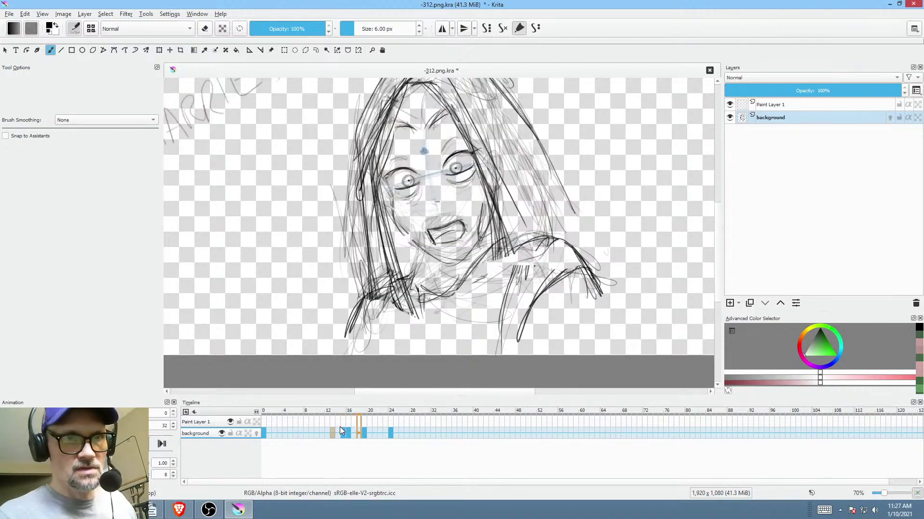
key(space)
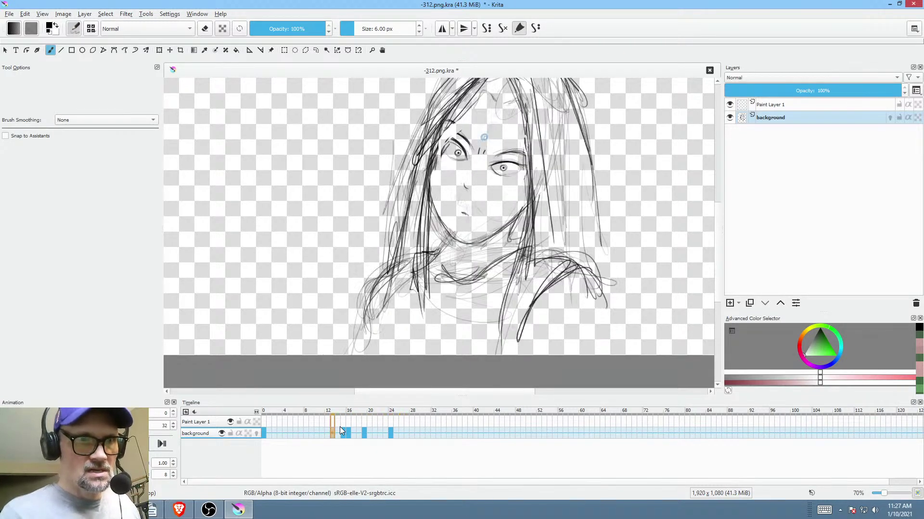
click(383, 436)
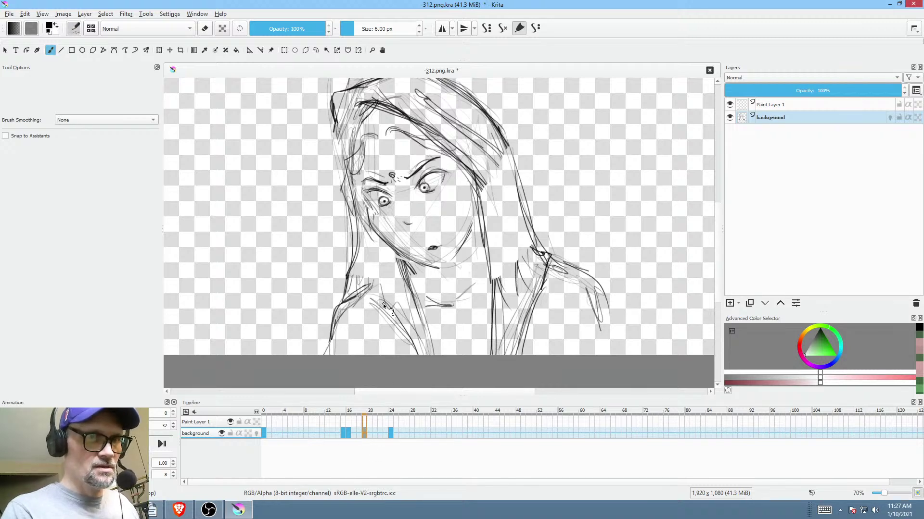
- Erase the left shoulder and the hair beside it on frame 19, and redraw the hair slanting inward to a narrower shoulder
key(e)
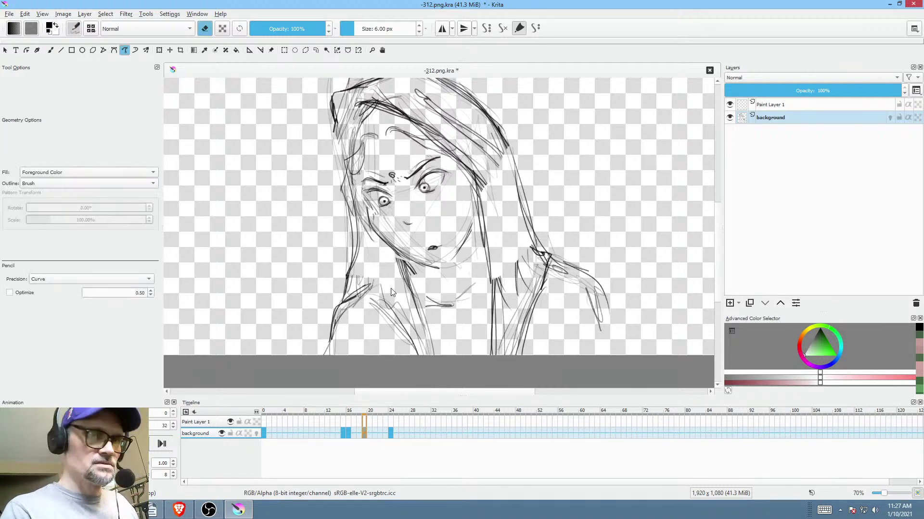
drag(348, 270, 372, 245)
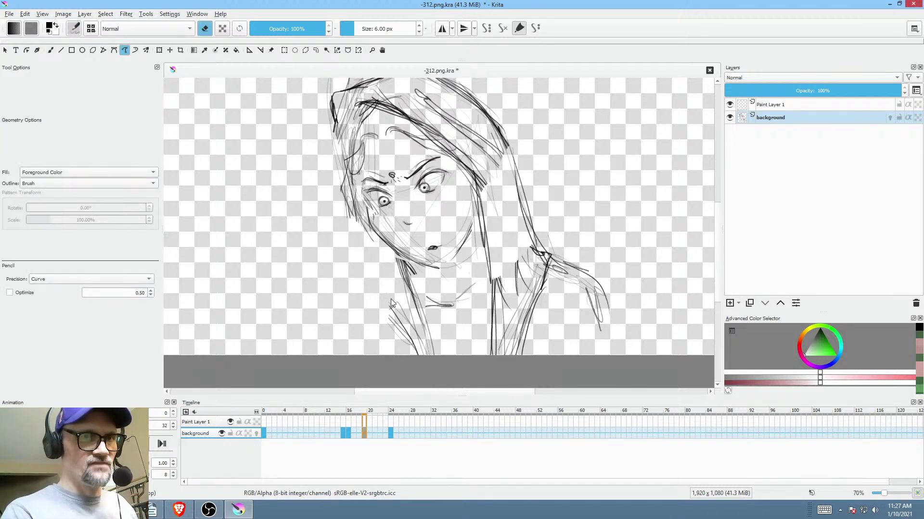
key(e)
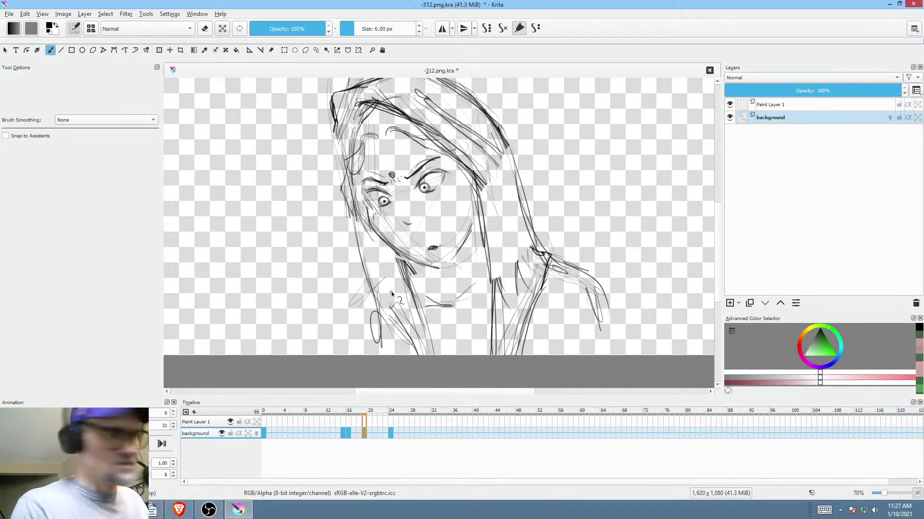
- Duplicate the frame 19 drawing to frame 22, and rotate and raise the selected shoulders and upper body there
key(alt+period)
key(alt+comma)
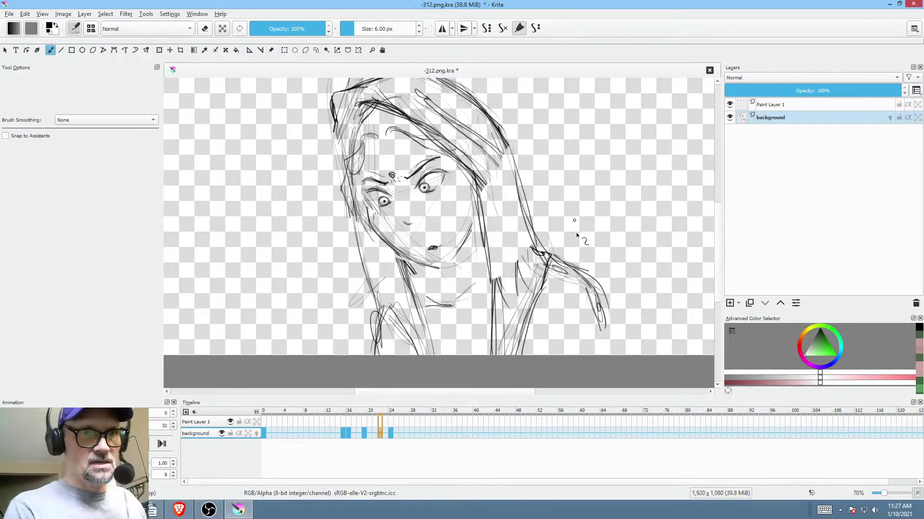
key(ctrl+shift+f)
mouse_move(619, 239)
mouse_down()
mouse_move(608, 219)
mouse_move(557, 207)
mouse_up()
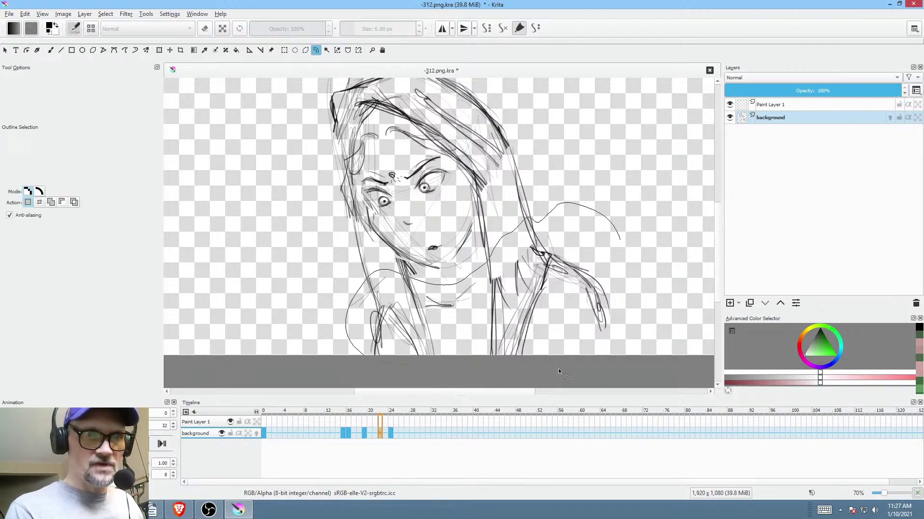
mouse_move(558, 368)
mouse_down()
mouse_move(628, 245)
mouse_move(621, 240)
mouse_up()
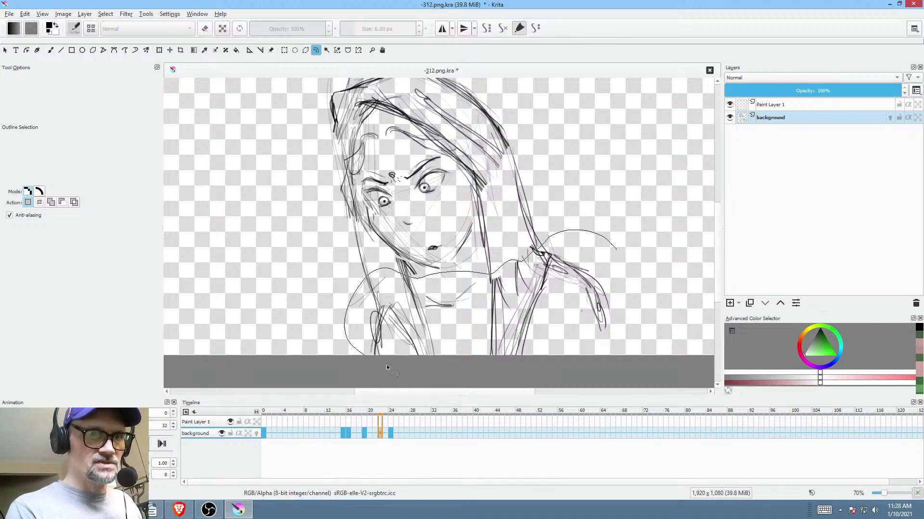
key(ctrl+t)
mouse_move(654, 313)
mouse_down()
mouse_move(653, 295)
mouse_move(586, 311)
mouse_move(588, 293)
mouse_up()
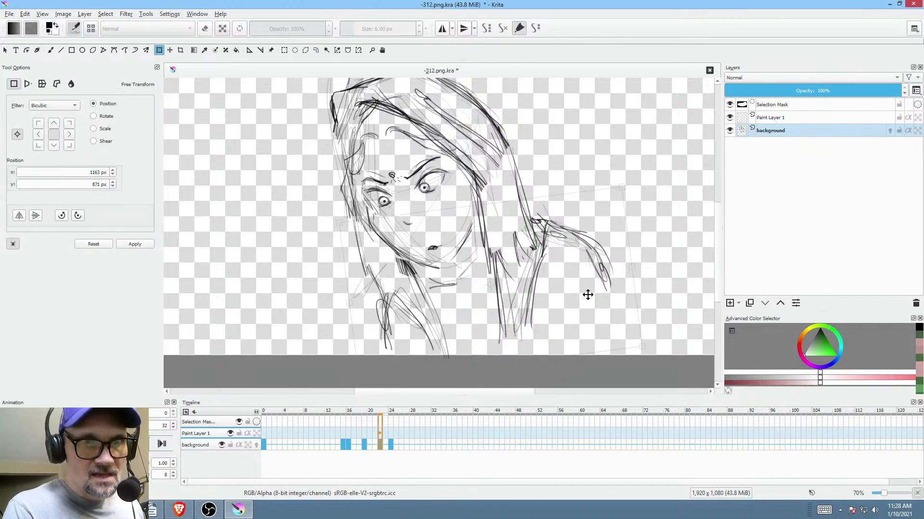
- Move the frame 24 keyframe to frame 32 and place a copy of the frame 19 drawing on frame 25
click(390, 444)
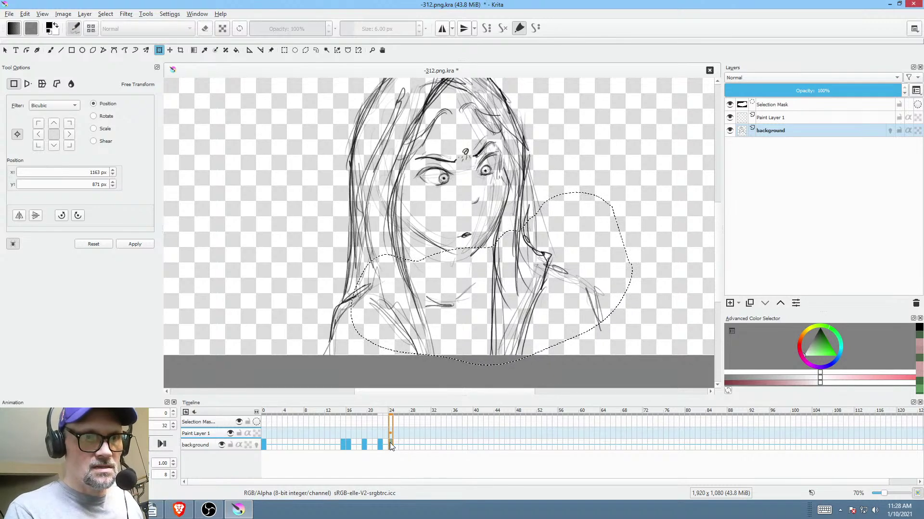
mouse_move(390, 445)
mouse_down()
mouse_move(413, 445)
mouse_move(364, 443)
mouse_move(372, 461)
mouse_move(396, 445)
mouse_move(433, 455)
mouse_move(433, 445)
mouse_up()
click(365, 445)
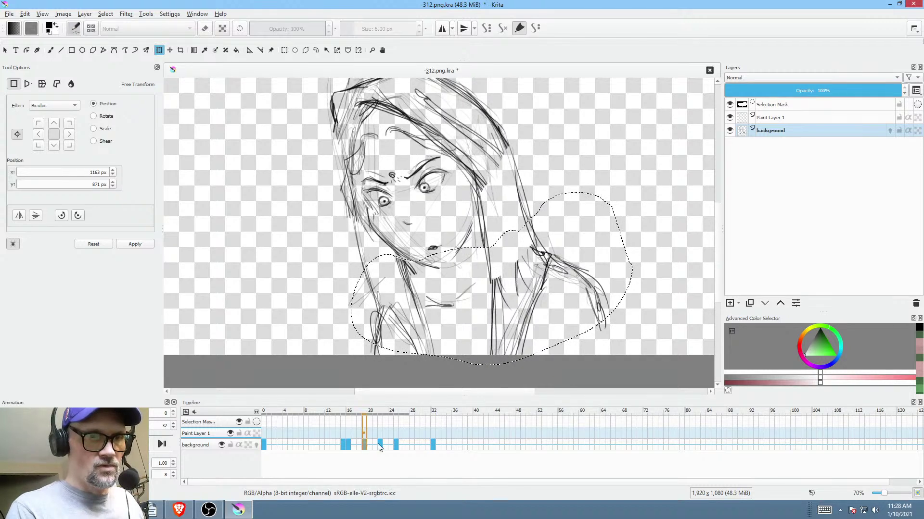
- Step between frames 19, 22 and 25 to compare the shoulder poses, clearing the selection along the way
click(380, 444)
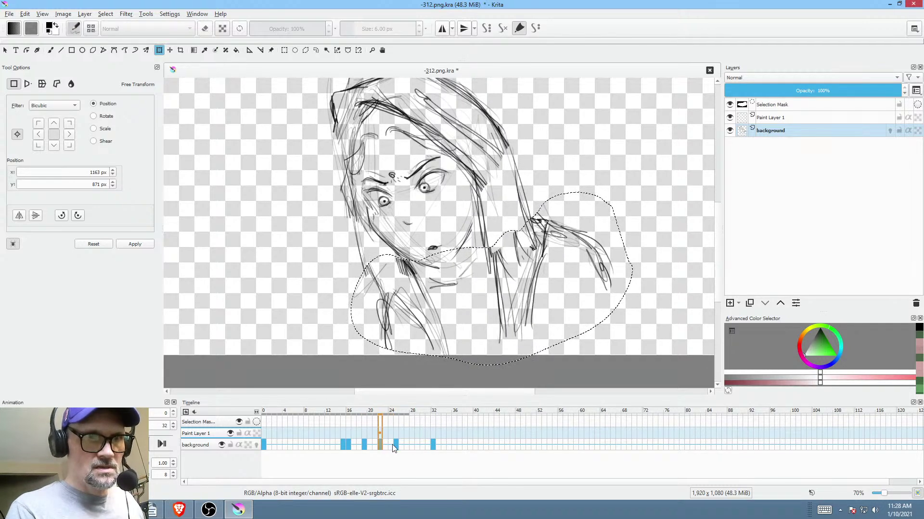
click(394, 446)
click(364, 445)
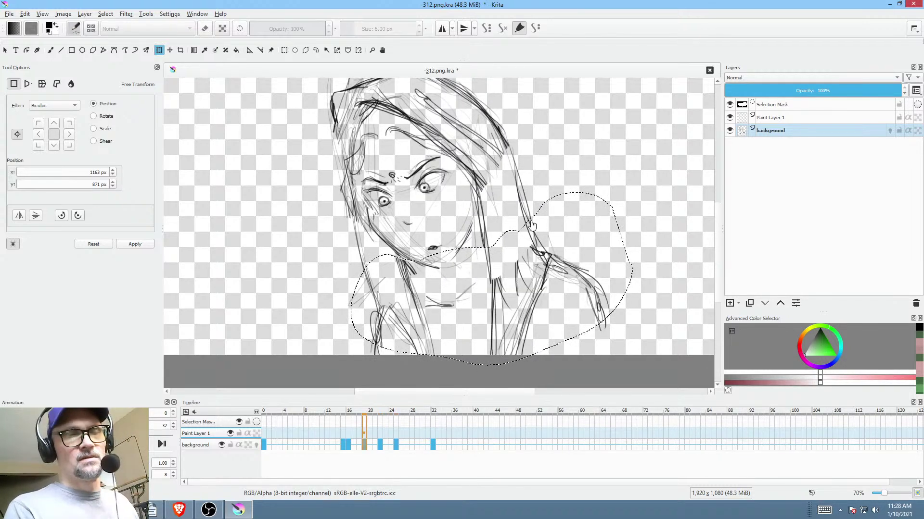
scroll(531, 224, down, 2)
key(ctrl+shift+a)
key(period)
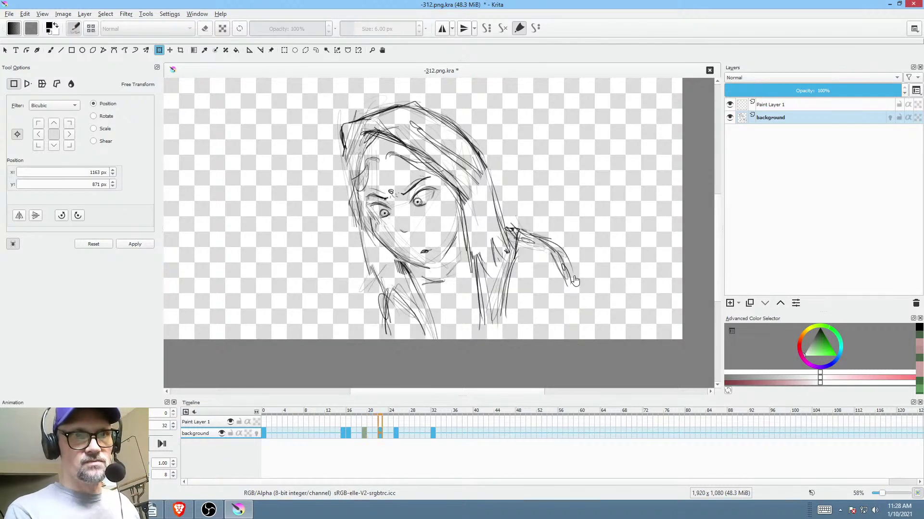
key(period)
click(380, 432)
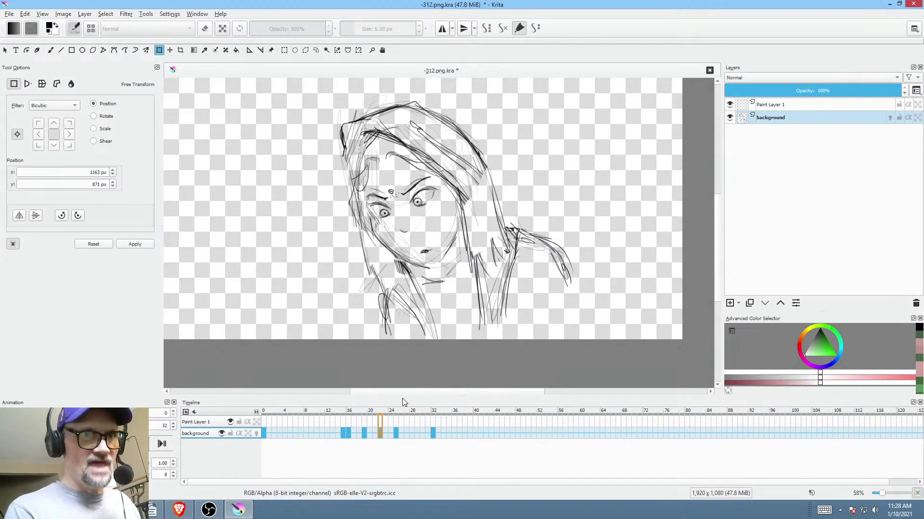
- Outline the head on frame 22, tilt it slightly counterclockwise and move it down to position 992, 575 px
key(l)
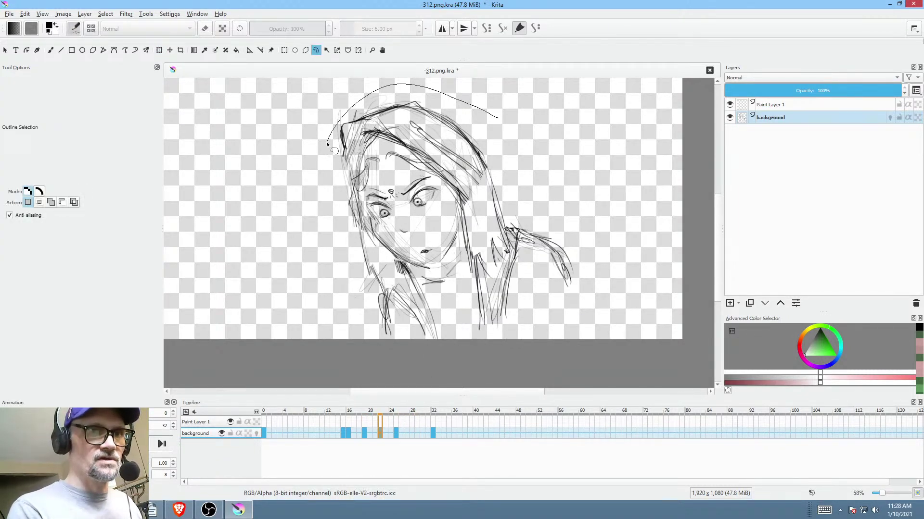
drag(508, 160, 508, 157)
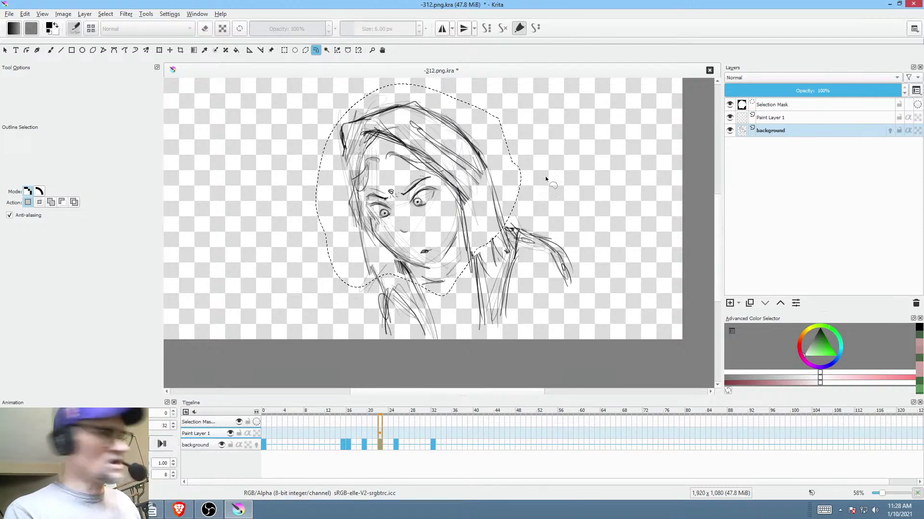
key(ctrl+t)
drag(550, 182, 553, 170)
drag(471, 236, 477, 244)
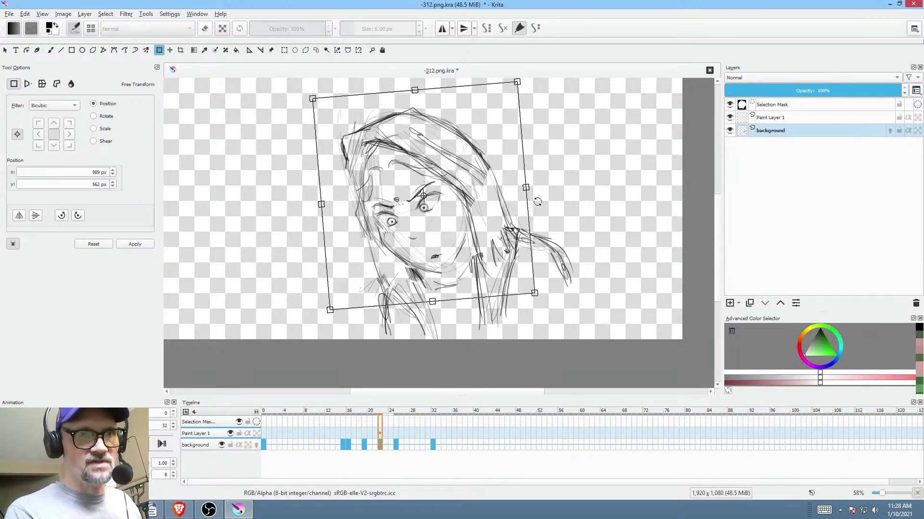
drag(535, 202, 535, 196)
drag(476, 225, 475, 230)
- Play the animation from frame 13 to review the new head and shoulder movement
click(333, 437)
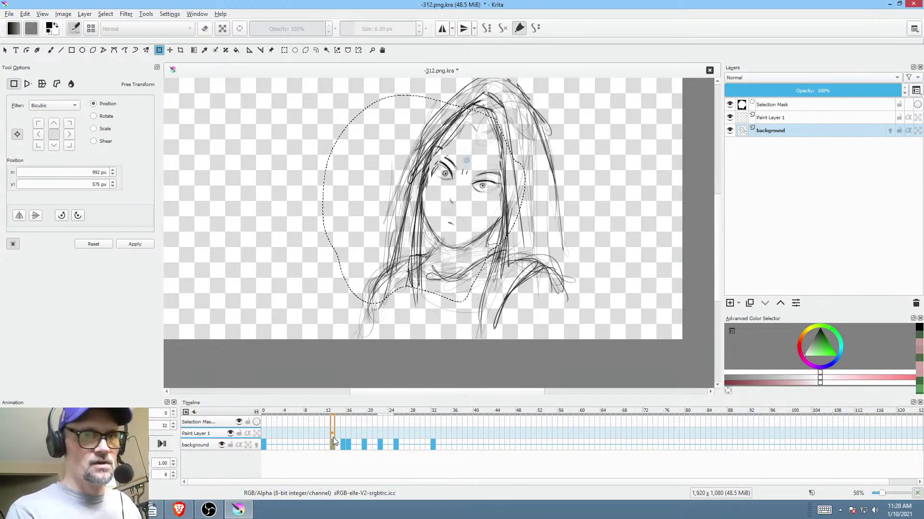
key(space)
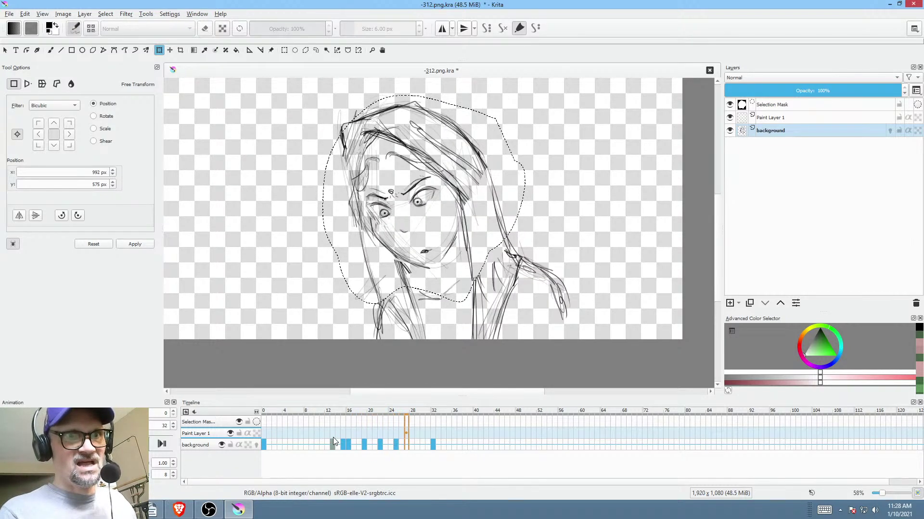
key(space)
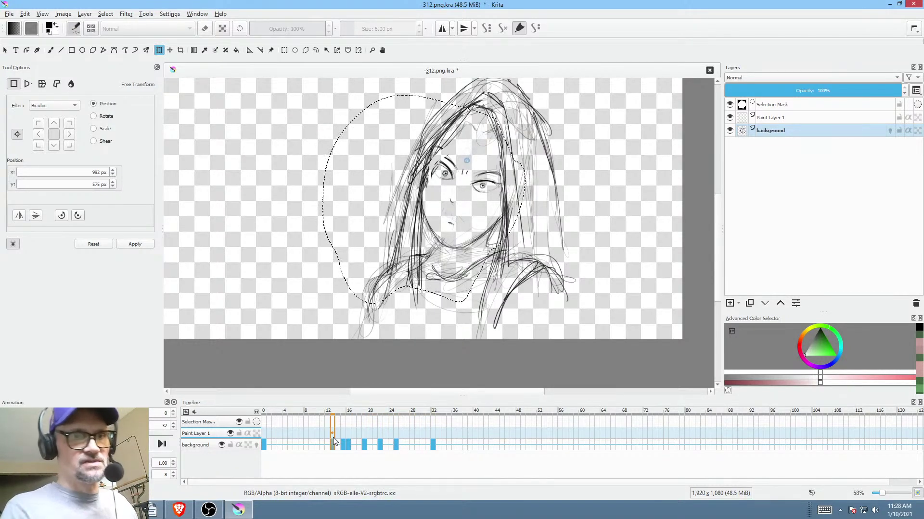
- Play the animation from frame 19 and from frame 12, and scrub between frames 16 and 22 to review the head turn
click(364, 445)
key(space)
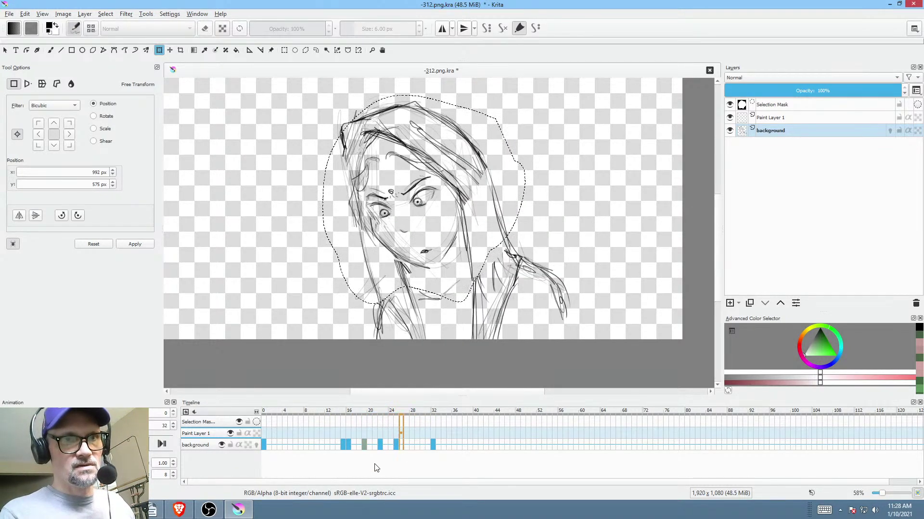
key(space)
click(329, 448)
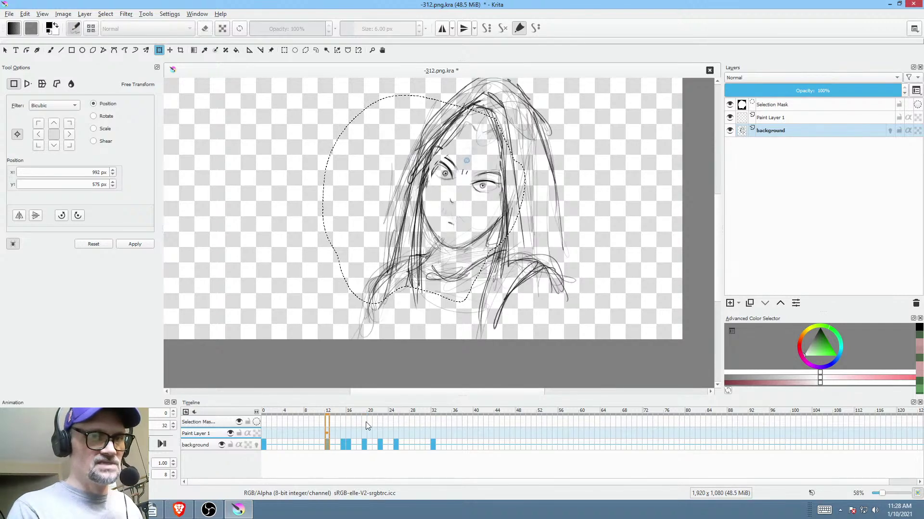
mouse_move(359, 430)
mouse_down()
mouse_move(424, 431)
mouse_move(371, 433)
mouse_move(389, 440)
mouse_move(354, 429)
mouse_move(385, 429)
mouse_move(327, 433)
mouse_move(364, 436)
mouse_move(354, 434)
mouse_up()
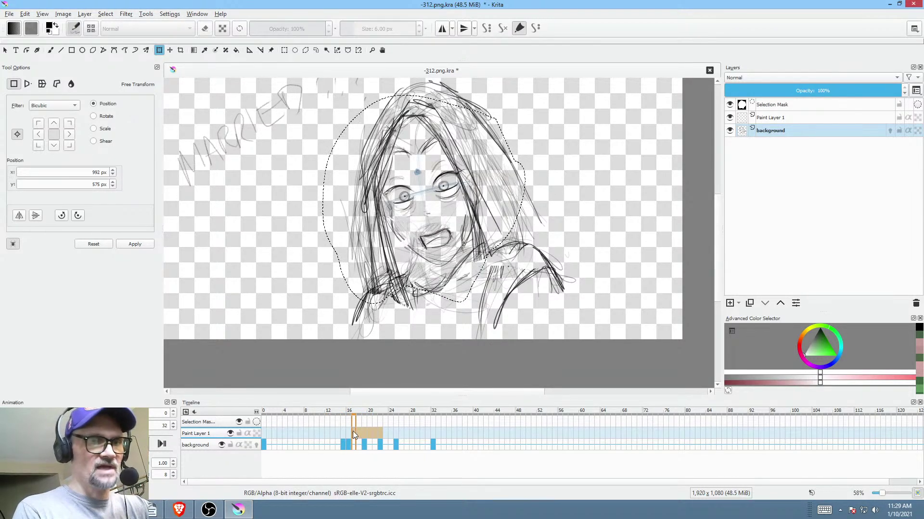
mouse_move(348, 415)
mouse_down()
mouse_move(330, 416)
mouse_move(392, 431)
mouse_move(319, 423)
mouse_move(403, 444)
mouse_move(346, 455)
mouse_move(397, 456)
mouse_move(364, 463)
mouse_move(384, 467)
mouse_up()
- Clear the selection and erase the mouth on frame 22
scroll(475, 213, up, 4)
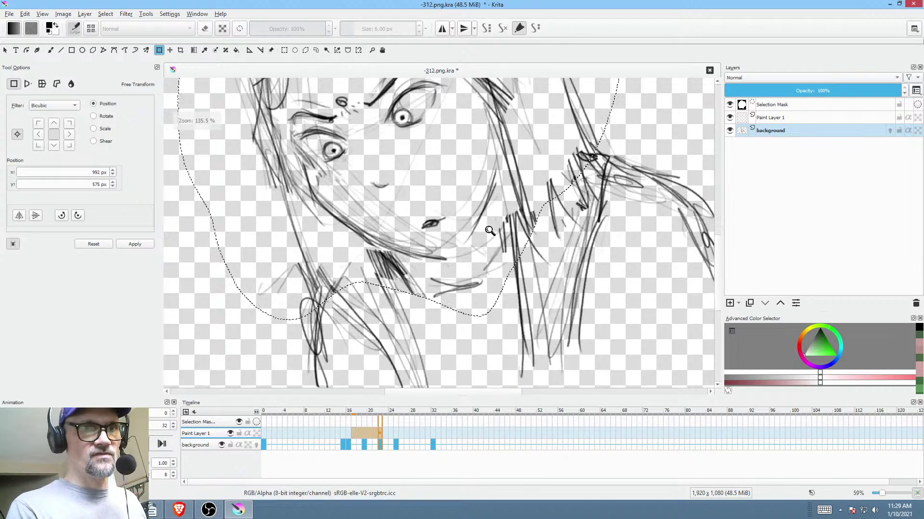
key(ctrl+shift+a)
key(b)
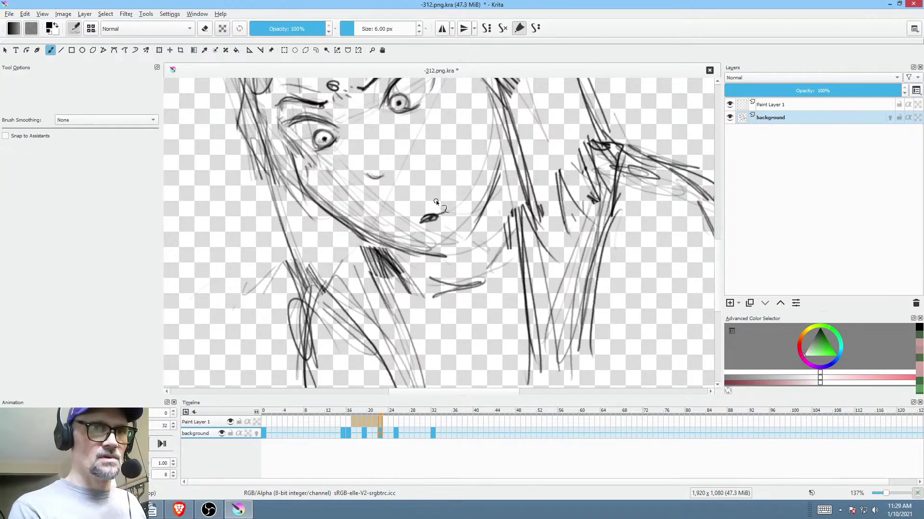
key(shift+b)
key(e)
mouse_move(418, 204)
mouse_down()
mouse_move(409, 226)
mouse_move(445, 200)
mouse_up()
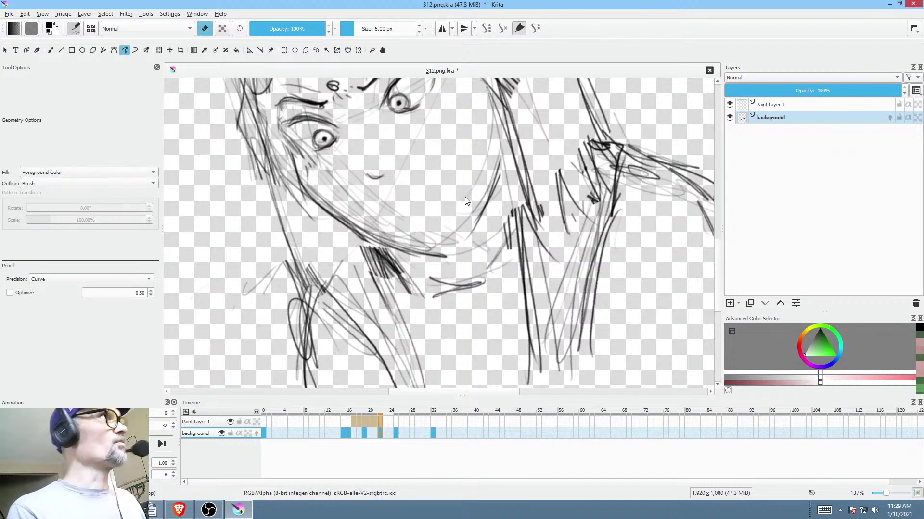
- Redraw the mouth as a dark, open shape on frame 19 and as a small, nearly closed shape on frame 22
key(b)
key(e)
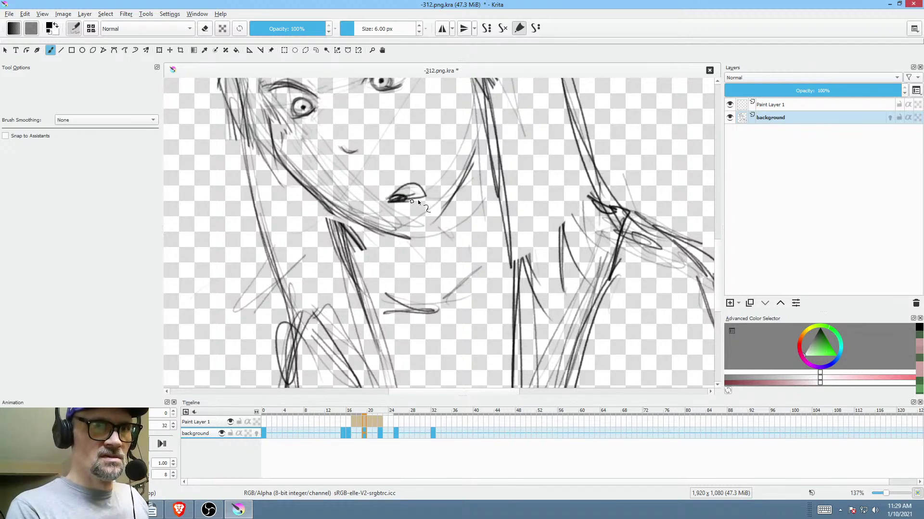
mouse_move(417, 190)
mouse_down()
mouse_move(394, 198)
mouse_move(421, 195)
mouse_up()
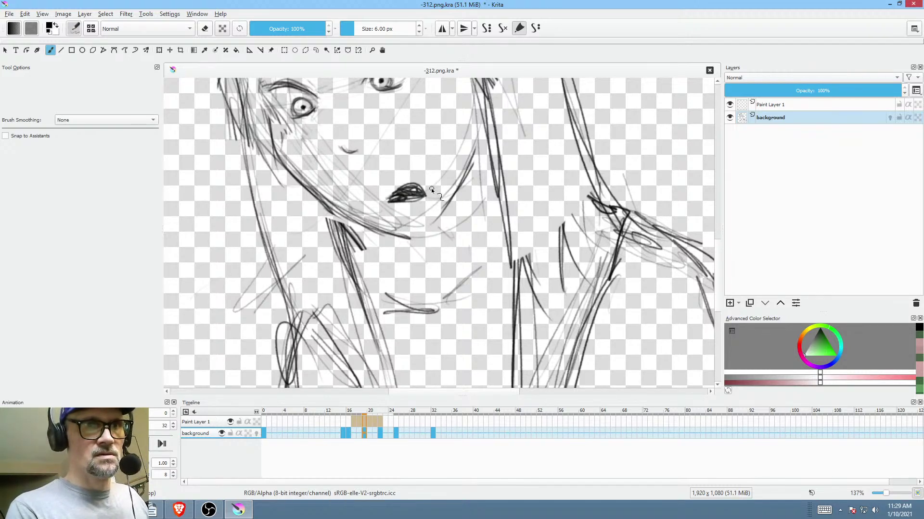
key(.)
drag(423, 227, 438, 222)
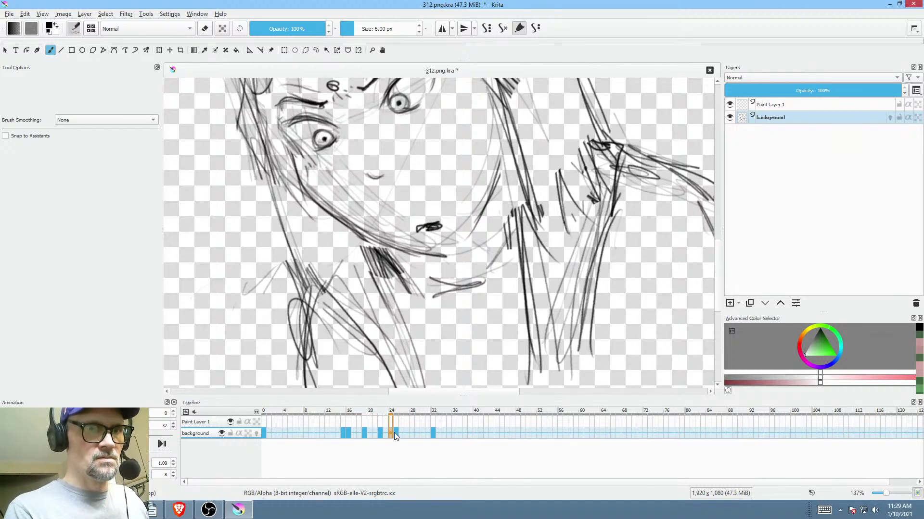
- Redraw the mouth on frame 25 as a flat, dark, closed shape with the freehand brush
key(.)
key(.)
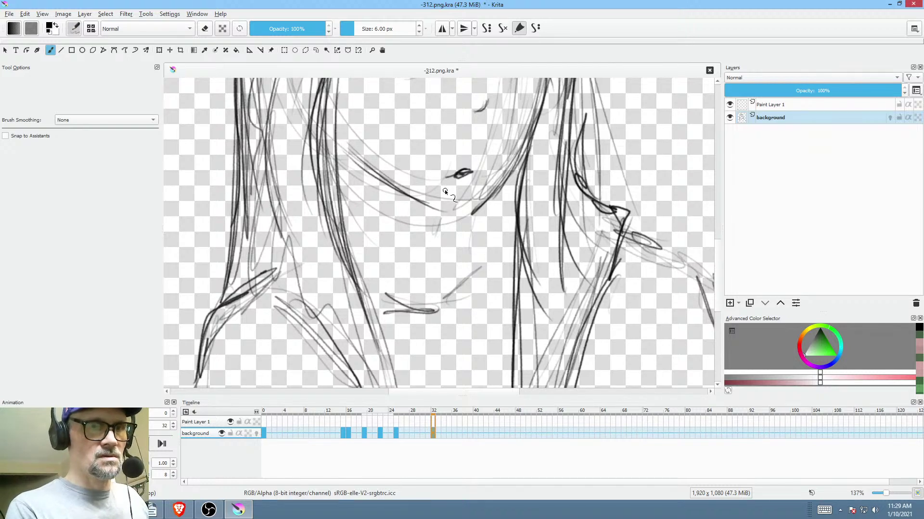
key(.)
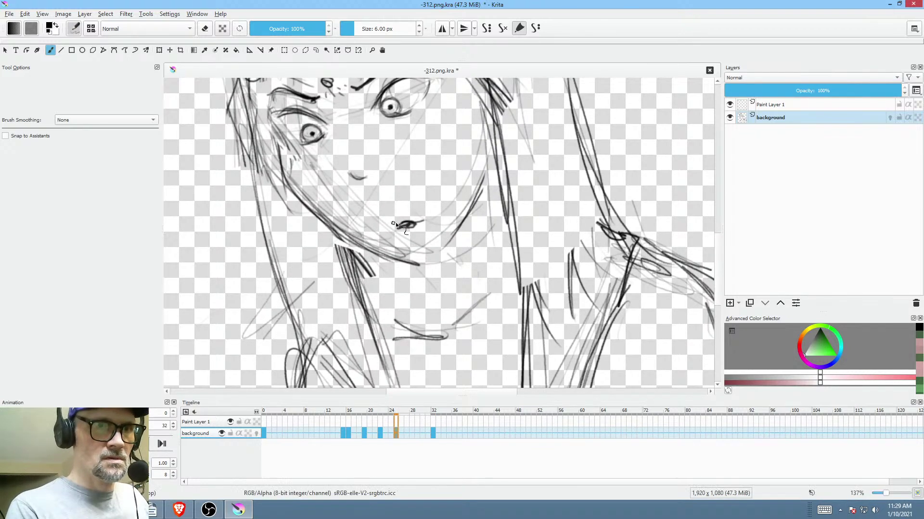
drag(393, 224, 426, 219)
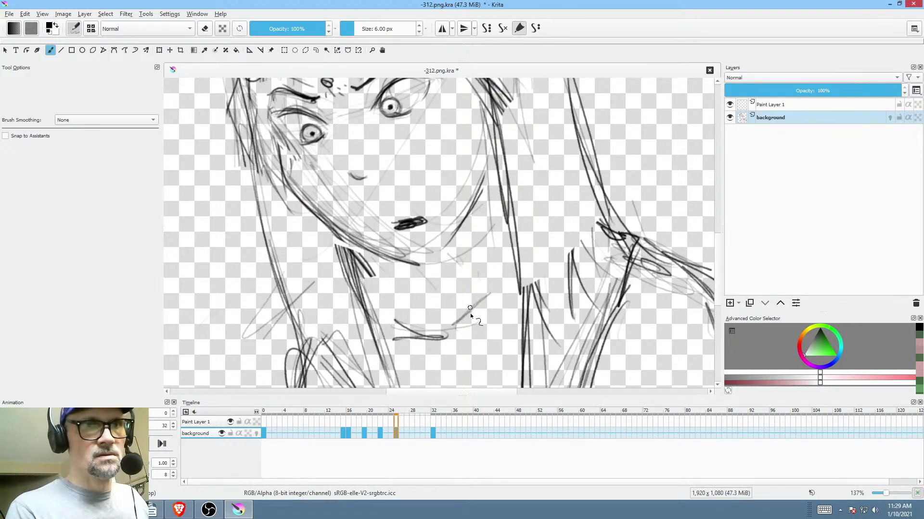
- Move the frame 32 keyframe to frame 36, place a copy of the frame 22 drawing on frame 28, and play from frame 18
drag(432, 434, 455, 431)
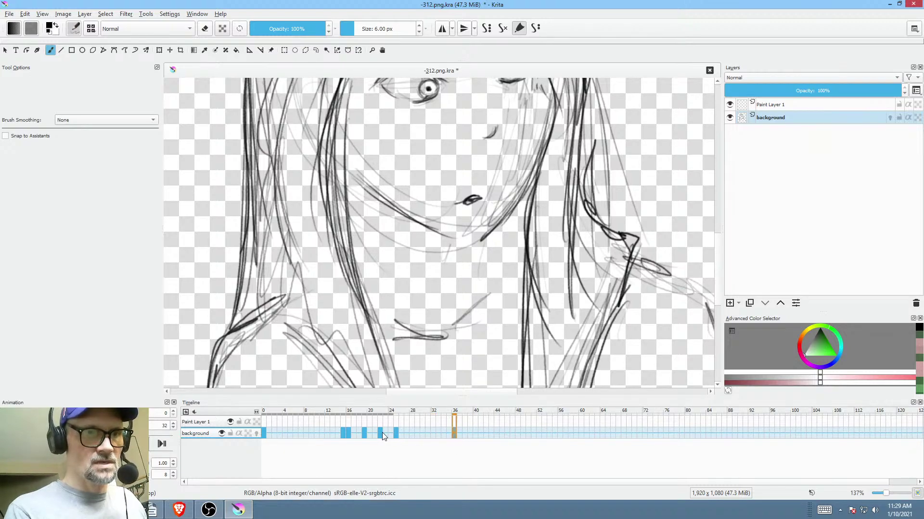
mouse_move(380, 434)
mouse_down()
mouse_move(388, 452)
mouse_move(415, 431)
mouse_move(365, 422)
mouse_up()
scroll(509, 254, down, 3)
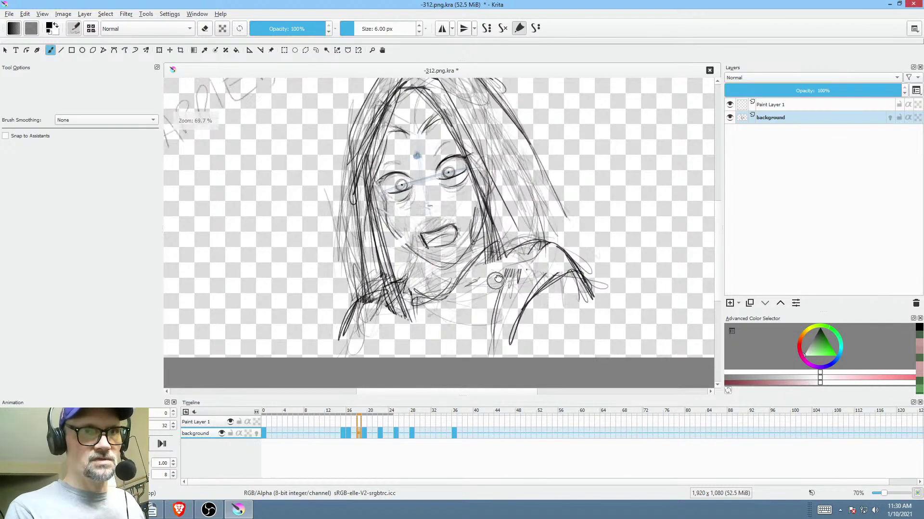
key(space)
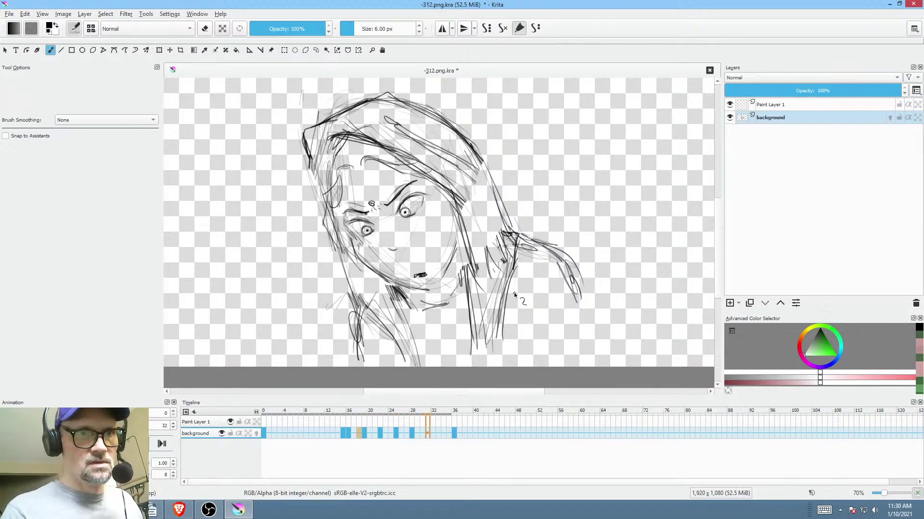
- Set the animation's end frame to 60, save the file and play the animation again
click(174, 426)
text(60)
key(Return)
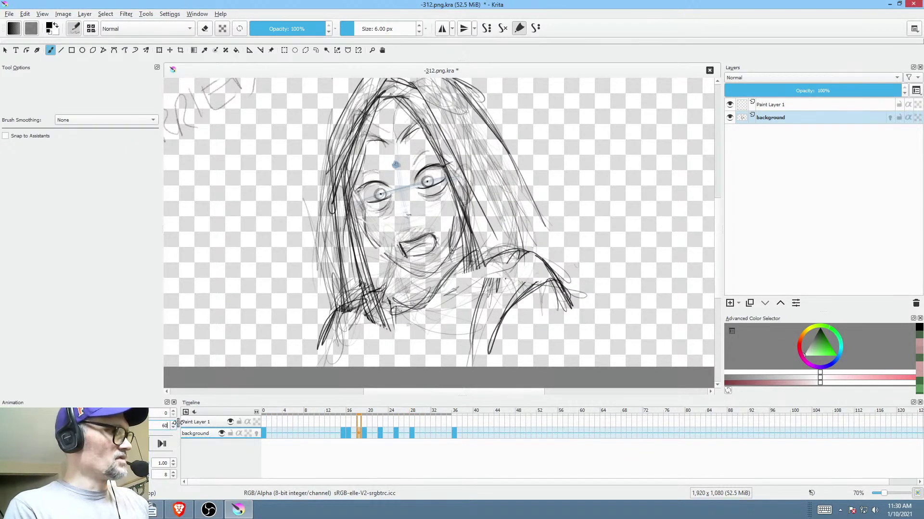
key(ctrl+s)
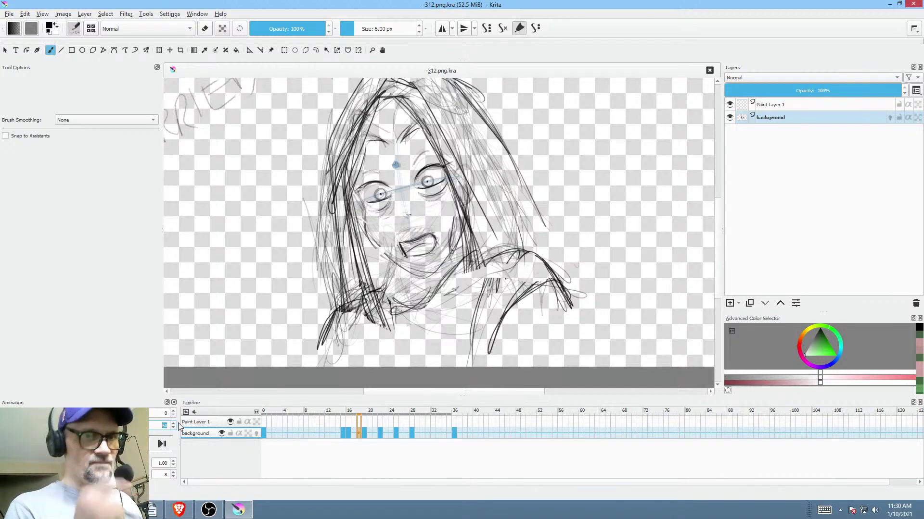
key(space)
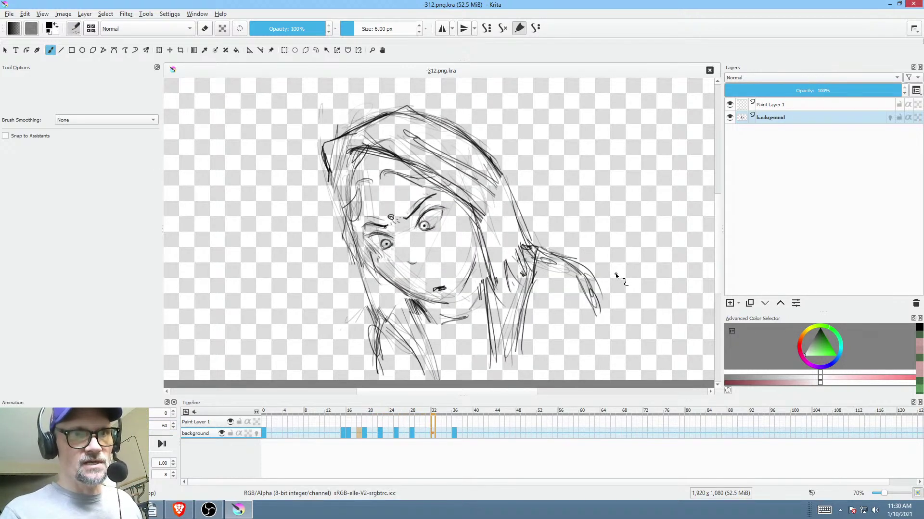
- Place a copy of the frame 25 drawing on frame 31 and play the extended sequence
drag(395, 434, 359, 433)
click(374, 434)
key(space)
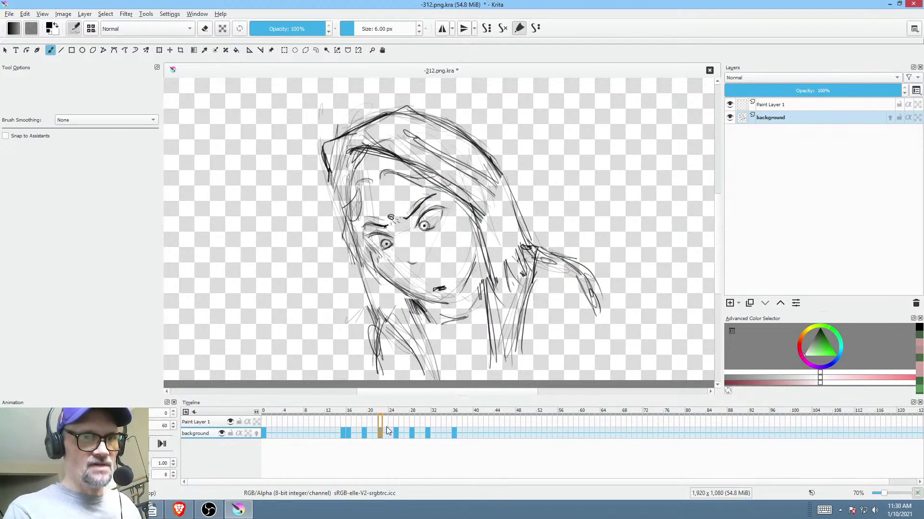
- Nudge the shoulder on frame 22 slightly using the Liquify transform with a brush size of about 469
click(411, 434)
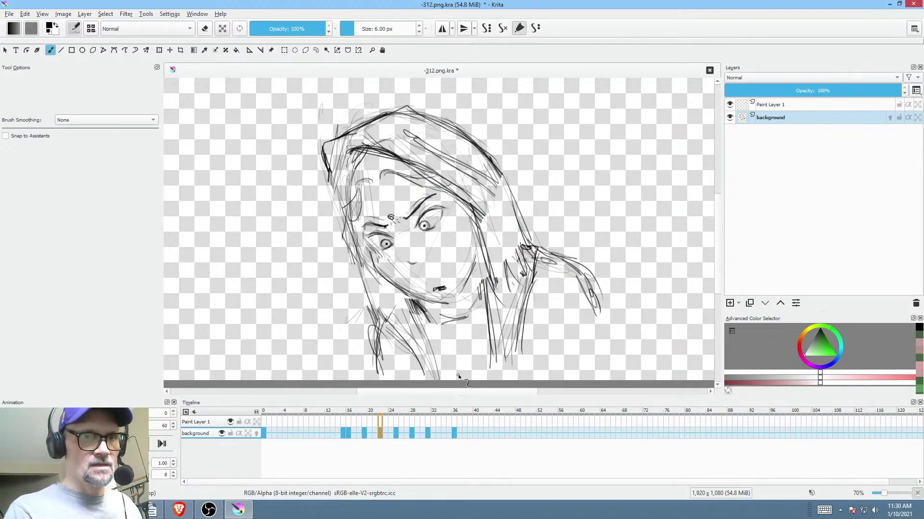
key(ctrl+t)
right_click(568, 251)
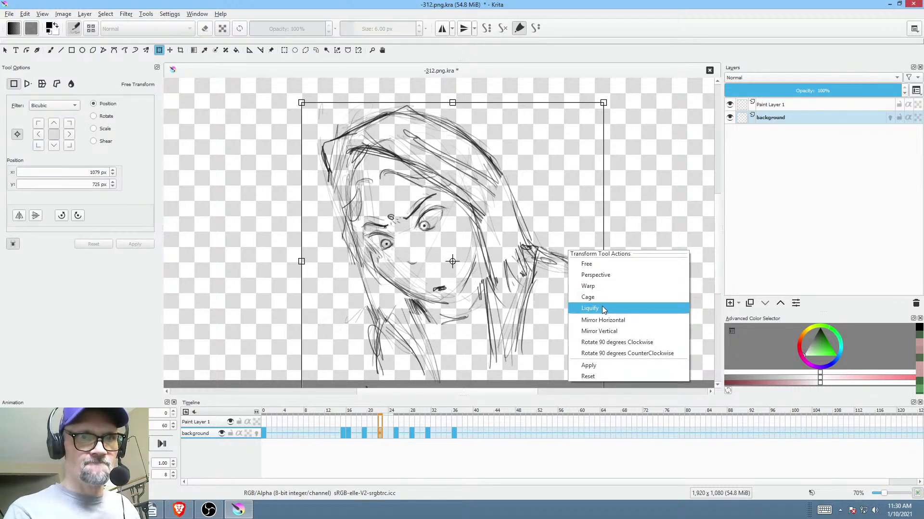
click(590, 309)
key(bracketright)
key(bracketright)
key(bracketright)
key(bracketright)
key(bracketright)
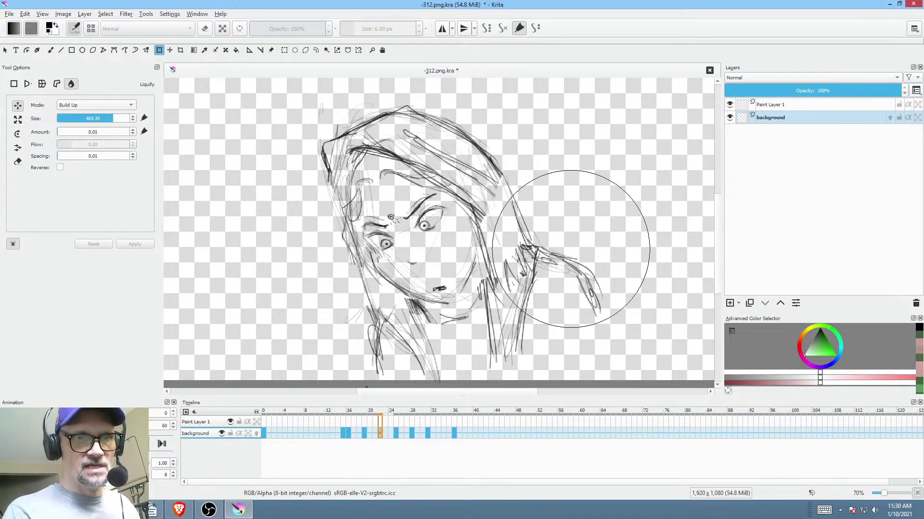
drag(570, 249, 577, 245)
- Nudge the shoulder on frame 31 slightly inward using the Liquify transform with a brush size of about 434
key(alt+period)
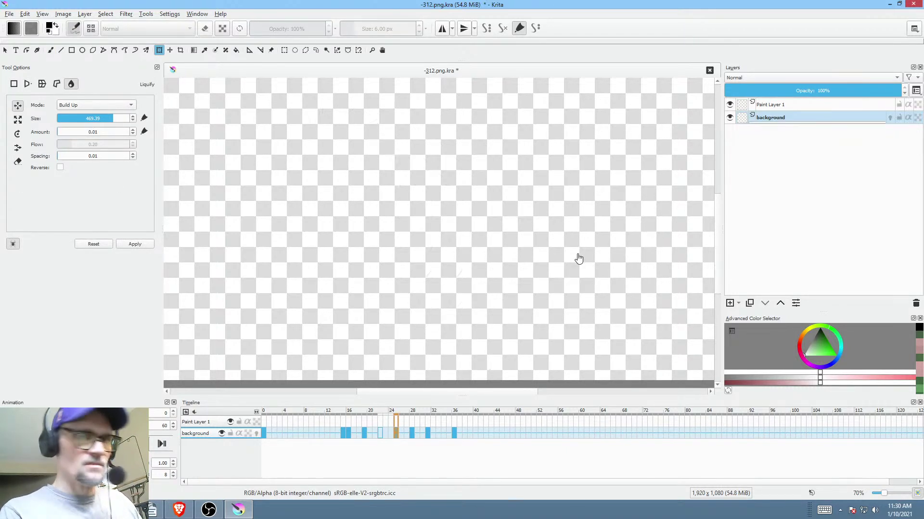
key(alt+period)
key(bracketleft)
key(bracketleft)
key(bracketleft)
key(bracketleft)
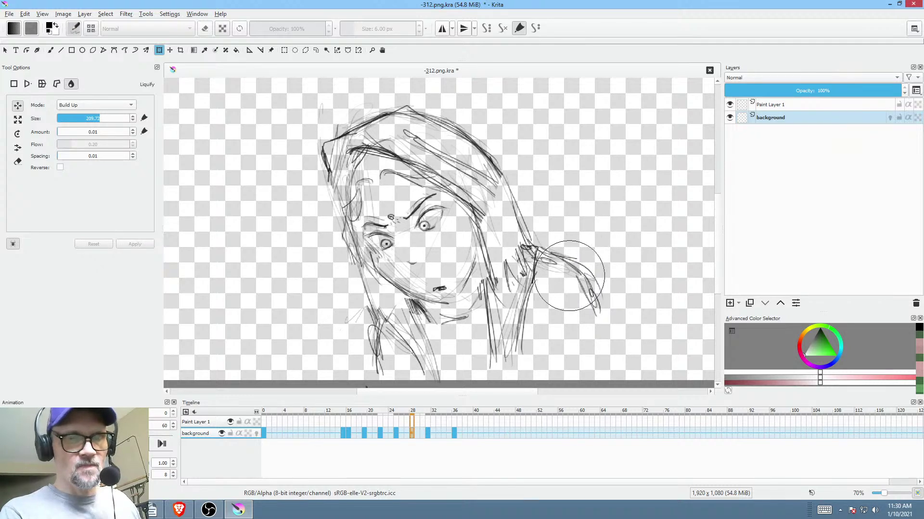
key(bracketright)
key(bracketright)
key(bracketright)
key(bracketright)
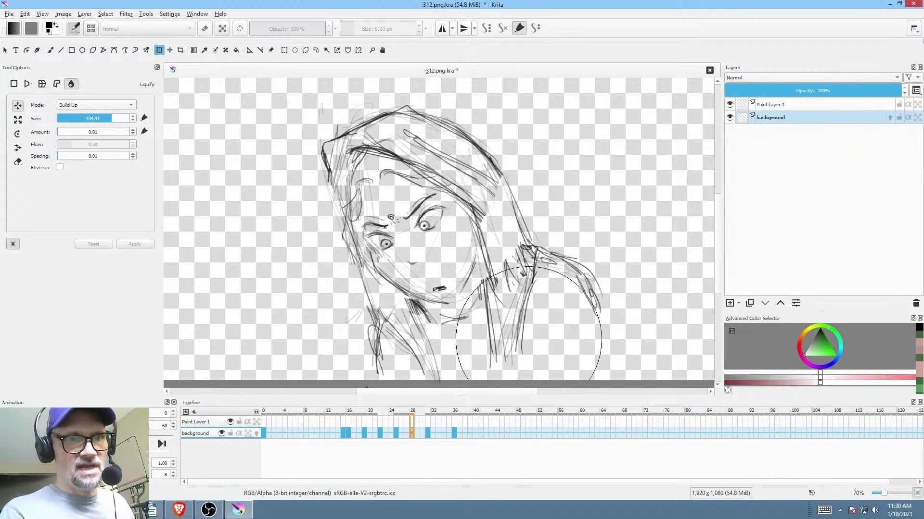
key(alt+period)
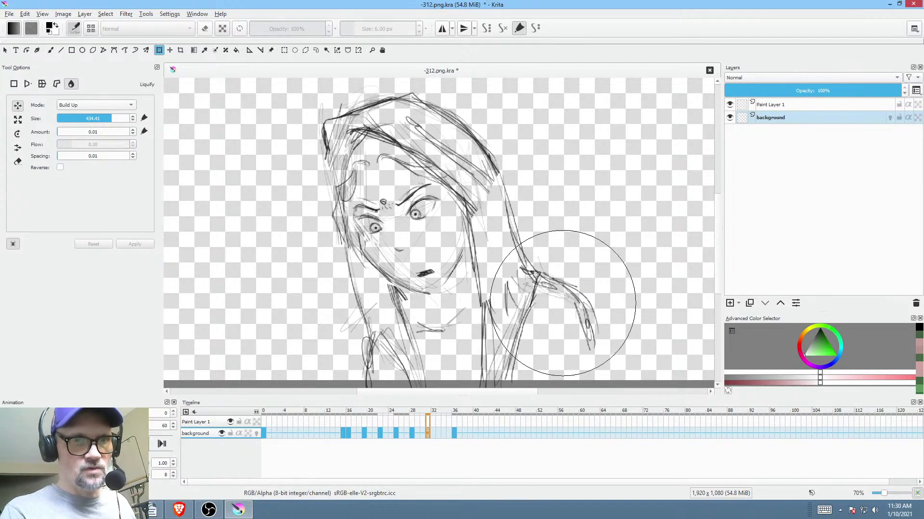
mouse_move(562, 303)
mouse_down()
mouse_move(567, 289)
mouse_move(579, 303)
mouse_up()
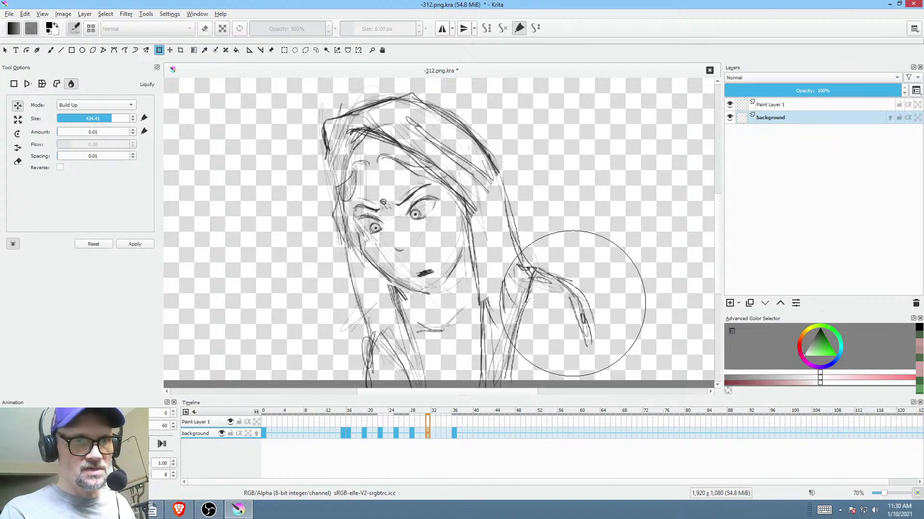
- Play and step through the keyframes from frame 19 to frame 36 to check the shoulder movement
click(365, 434)
key(alt+period)
key(alt+period)
key(alt+period)
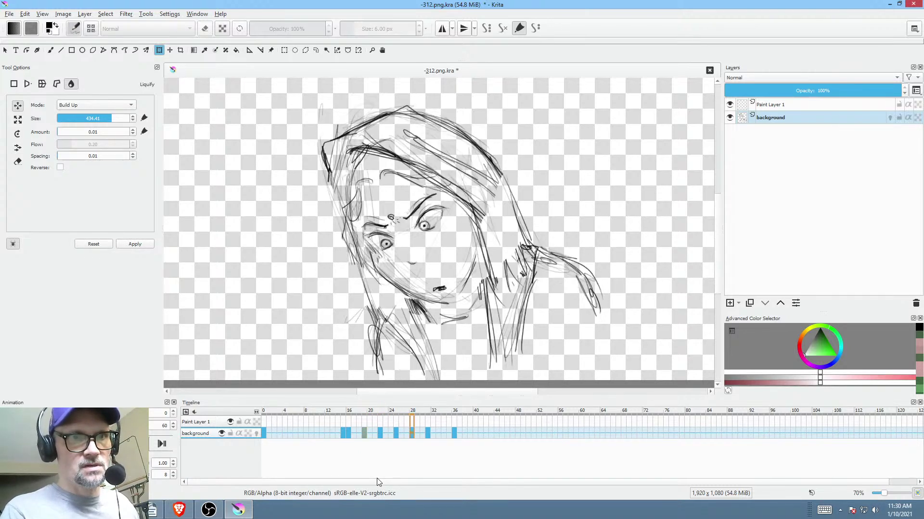
key(space)
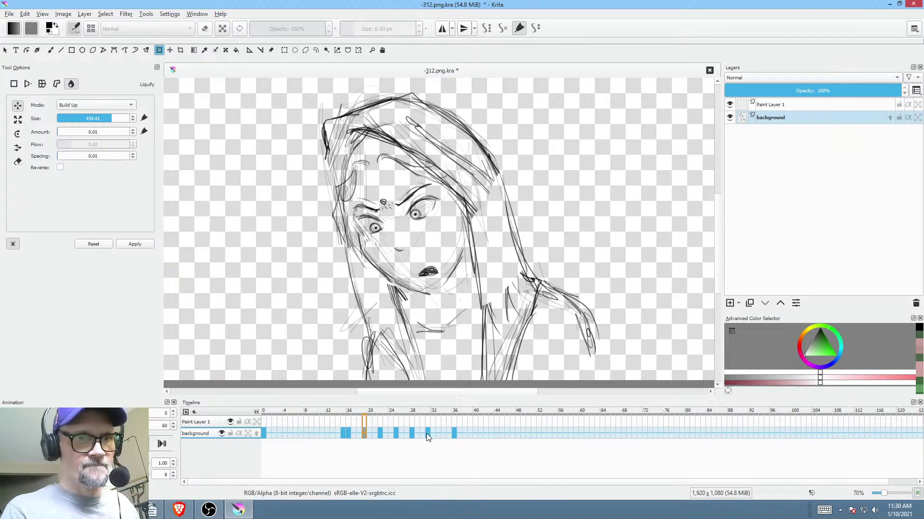
click(452, 431)
key(comma)
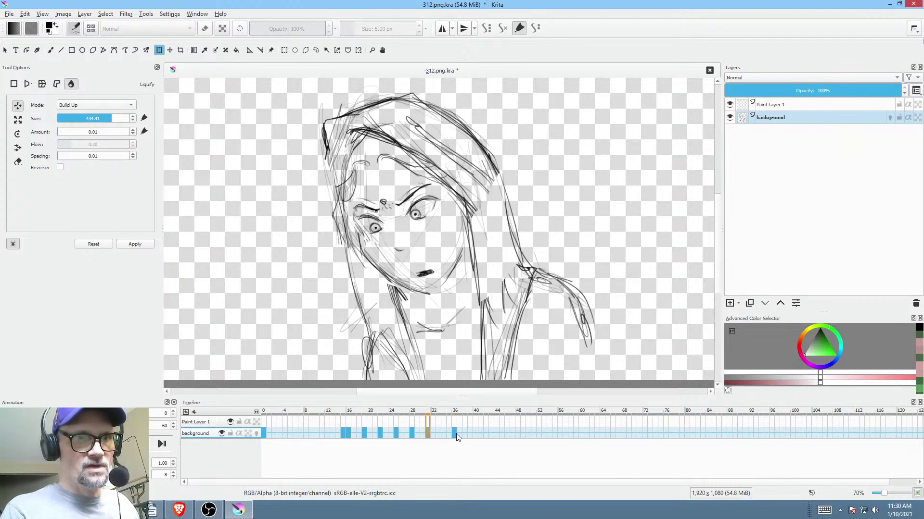
- Outline the head on frame 36, tilt it slightly clockwise and move it down to position 1058, 526 px
click(455, 434)
key(Escape)
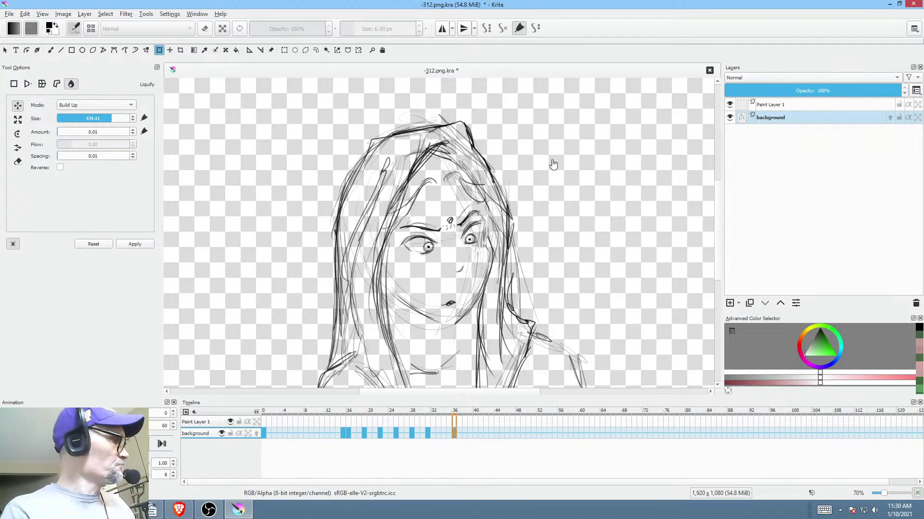
key(o)
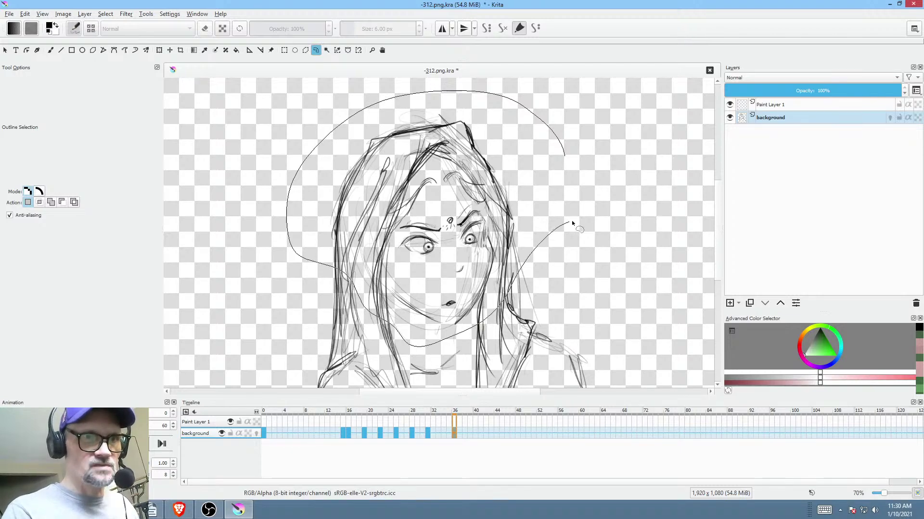
drag(572, 223, 599, 241)
key(ctrl+t)
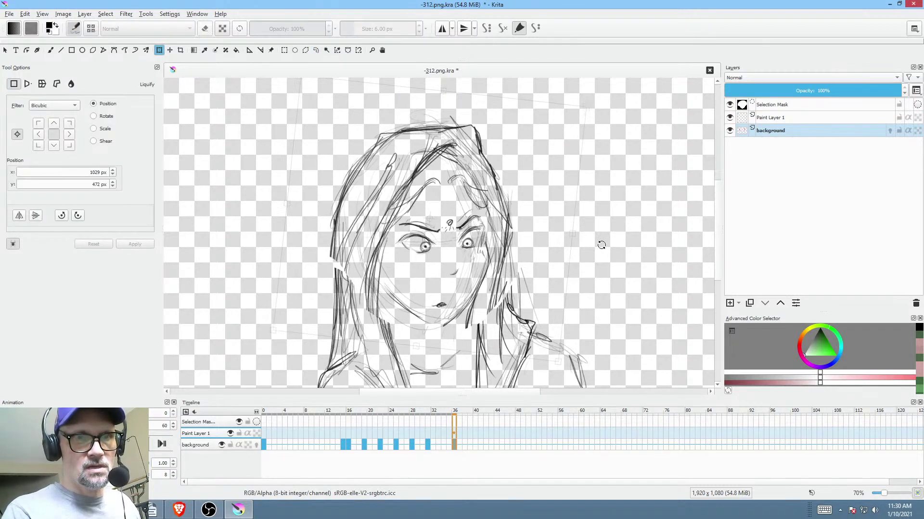
drag(511, 264, 522, 283)
- Play the animation from frame 27 to check the new head pose on frame 36
scroll(596, 216, down, 4)
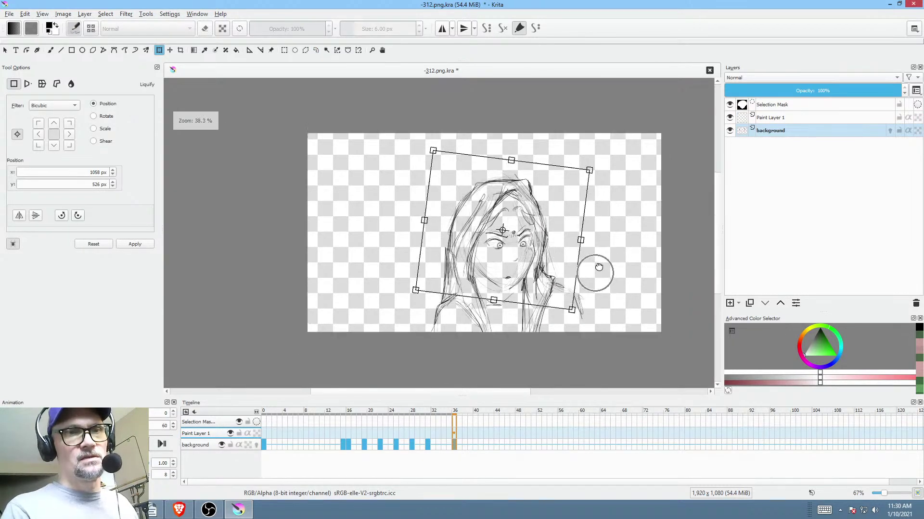
click(410, 445)
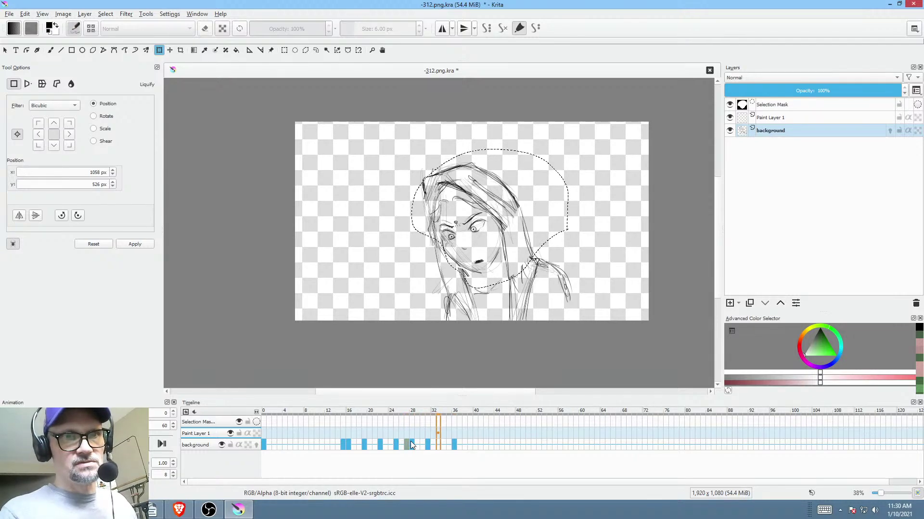
key(space)
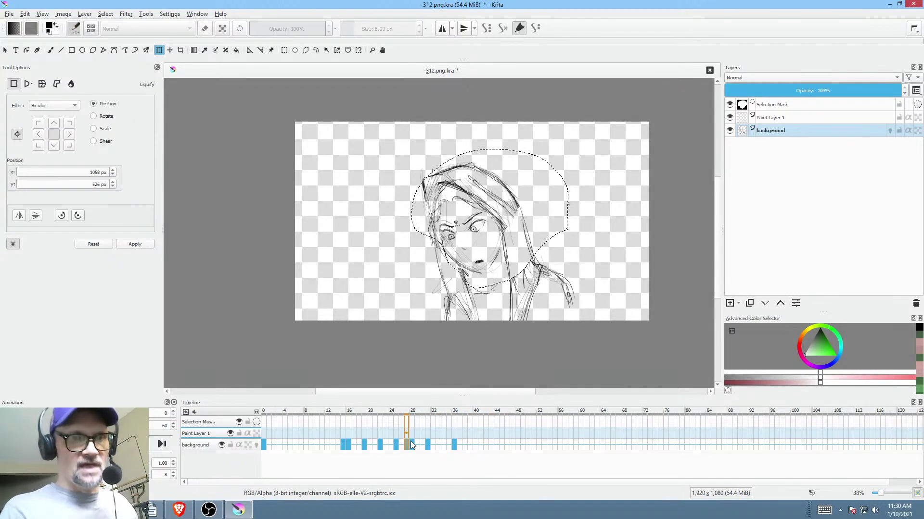
- Duplicate the frame 36 drawing onto frames 39 and 41 of the background layer
click(470, 445)
scroll(496, 270, up, 1)
scroll(496, 270, up, 5)
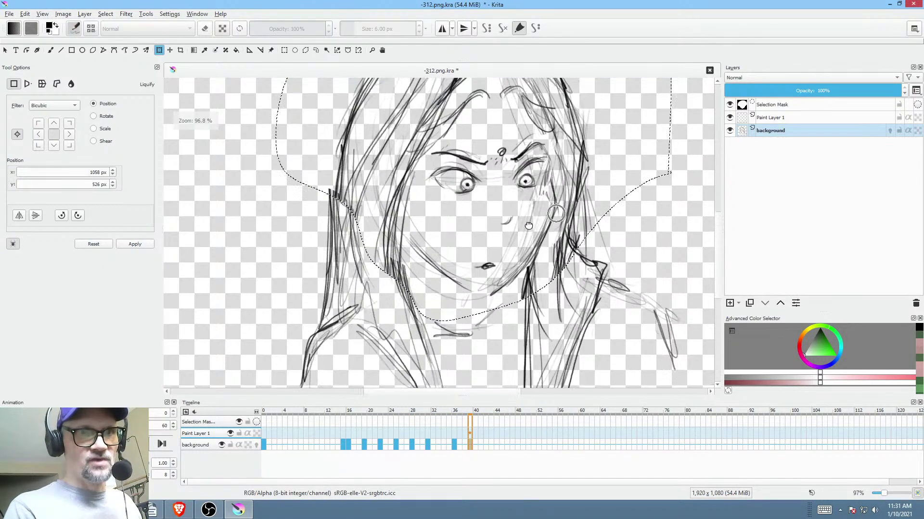
click(454, 445)
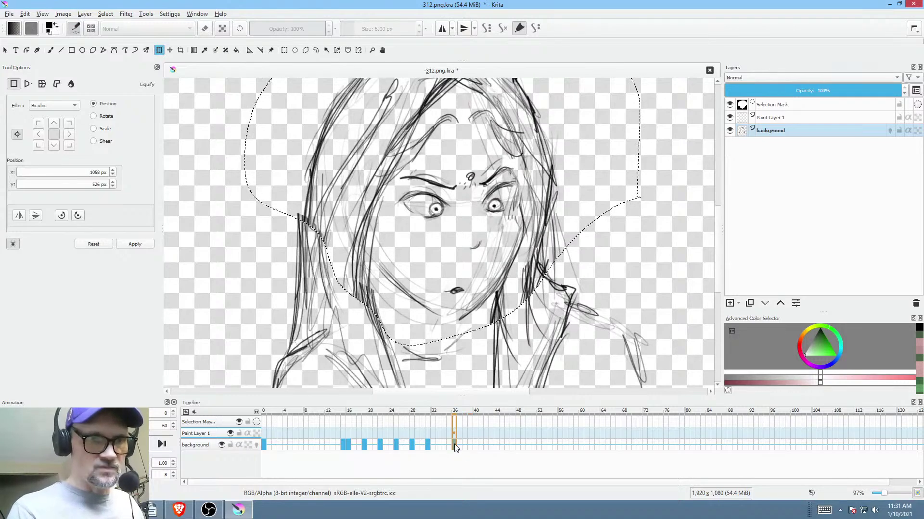
click(480, 448)
scroll(489, 274, up, 2)
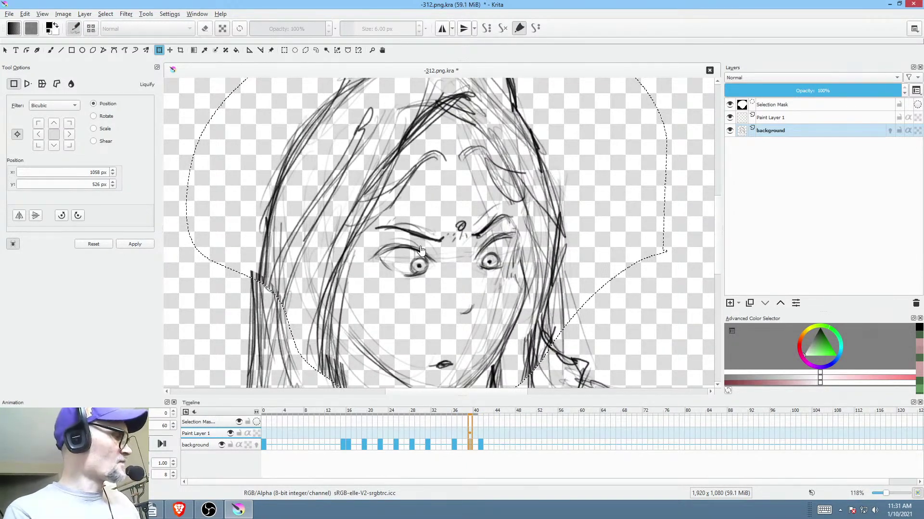
- Erase the open lids and pupils of both eyes on frame 39 and draw closed eyelids with a 6 px brush
key(b)
mouse_move(431, 249)
mouse_down()
mouse_move(407, 239)
mouse_move(371, 252)
mouse_up()
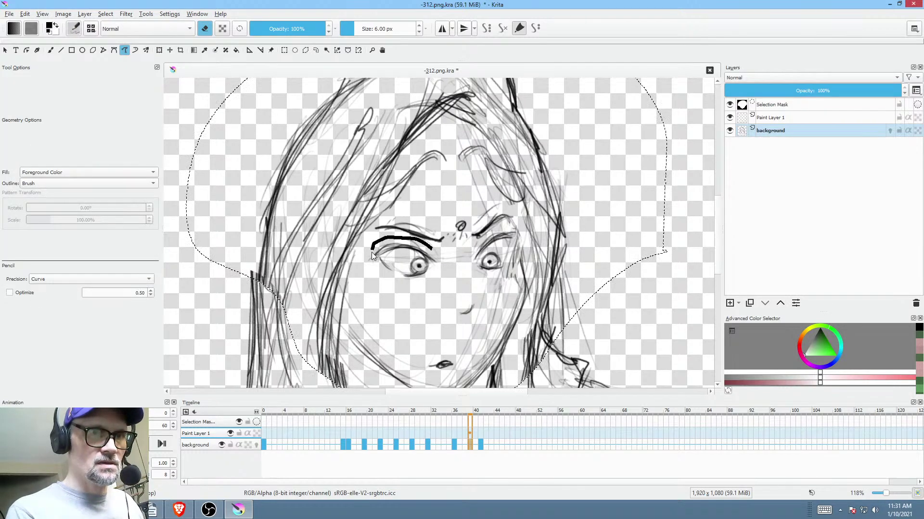
drag(425, 272, 433, 250)
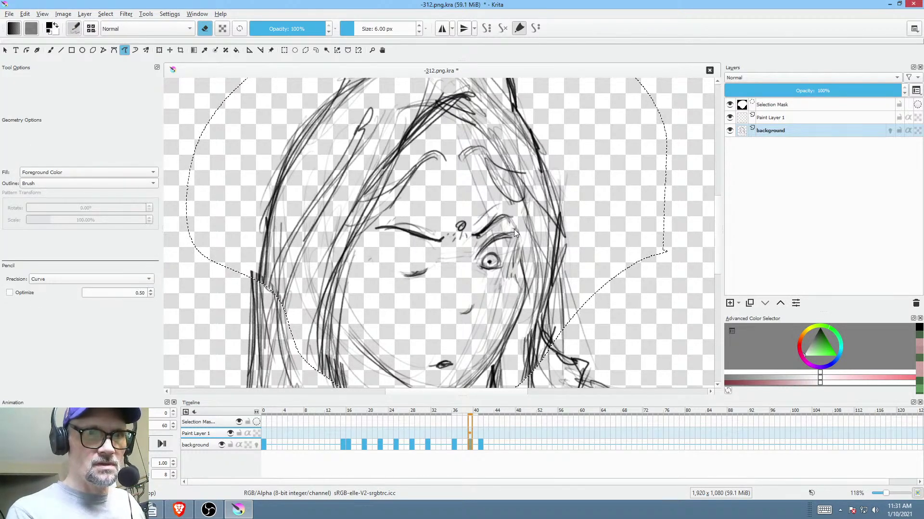
mouse_move(514, 229)
mouse_down()
mouse_move(474, 256)
mouse_move(502, 261)
mouse_move(513, 241)
mouse_move(490, 263)
mouse_move(497, 235)
mouse_move(491, 266)
mouse_move(523, 227)
mouse_up()
key(b)
key(e)
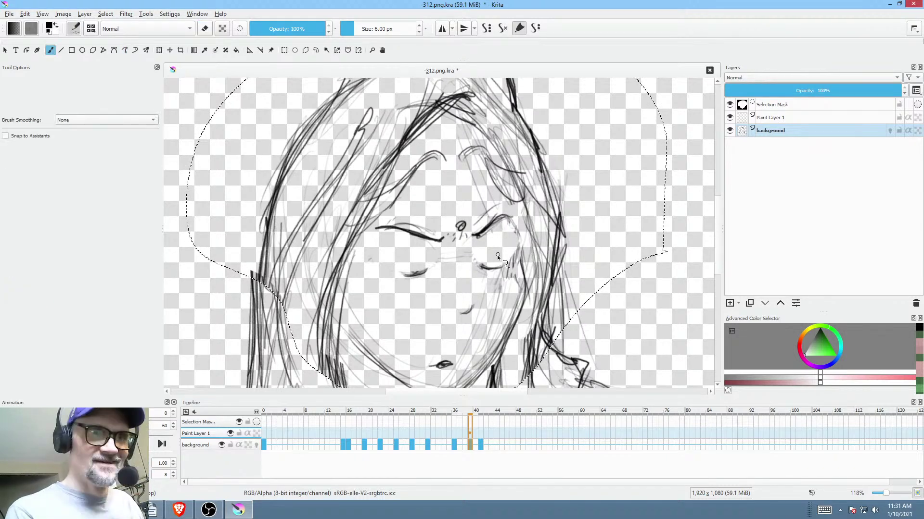
drag(389, 270, 423, 270)
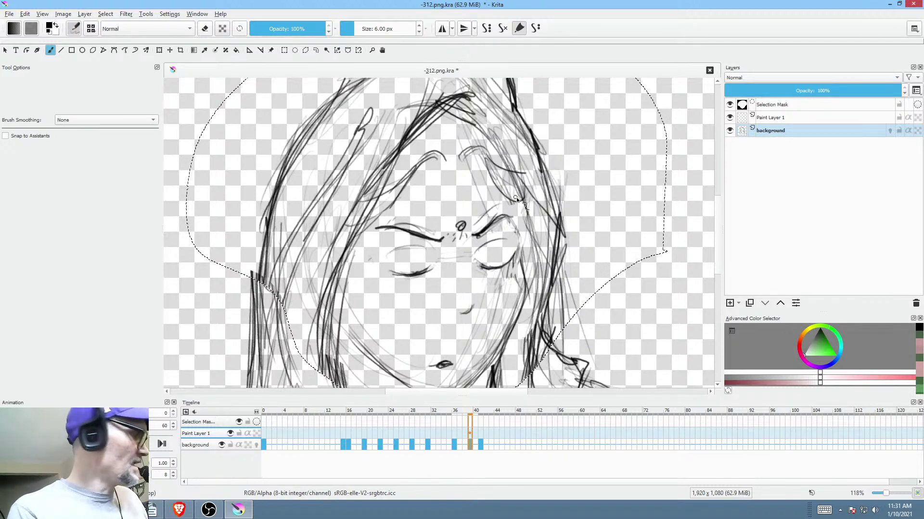
- Outline the eyebrows and forehead mark and lower them slightly on frames 39 and 41, placing them at 1088, 565 px
key(ctrl+shift+f)
mouse_move(513, 206)
mouse_down()
mouse_move(482, 226)
mouse_move(456, 210)
mouse_move(418, 214)
mouse_up()
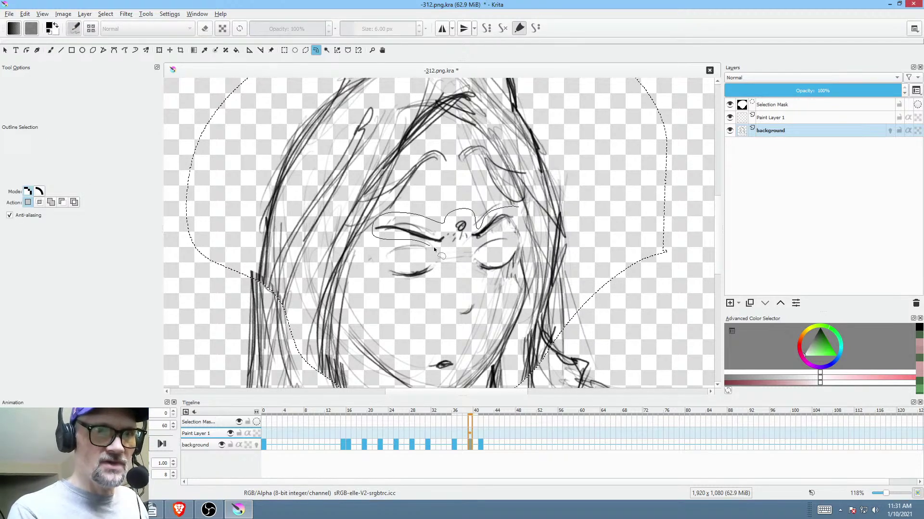
drag(507, 232, 511, 222)
key(ctrl+t)
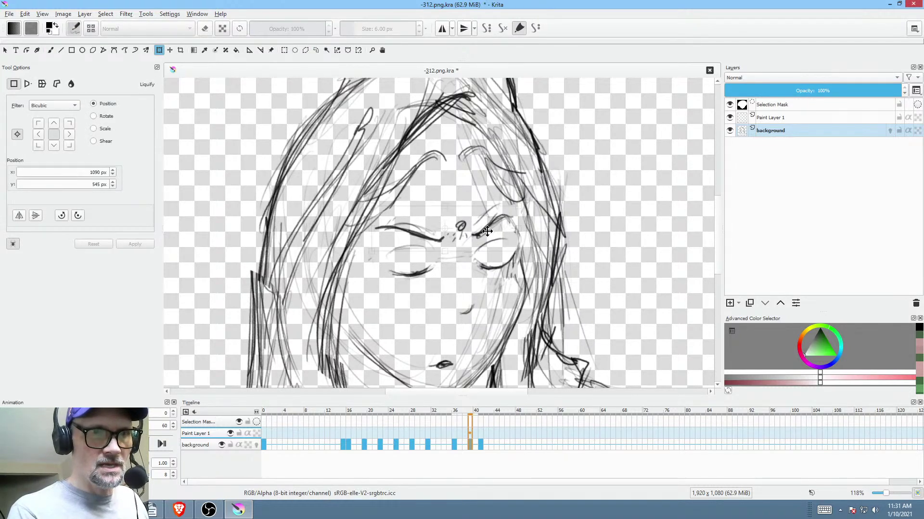
click(480, 443)
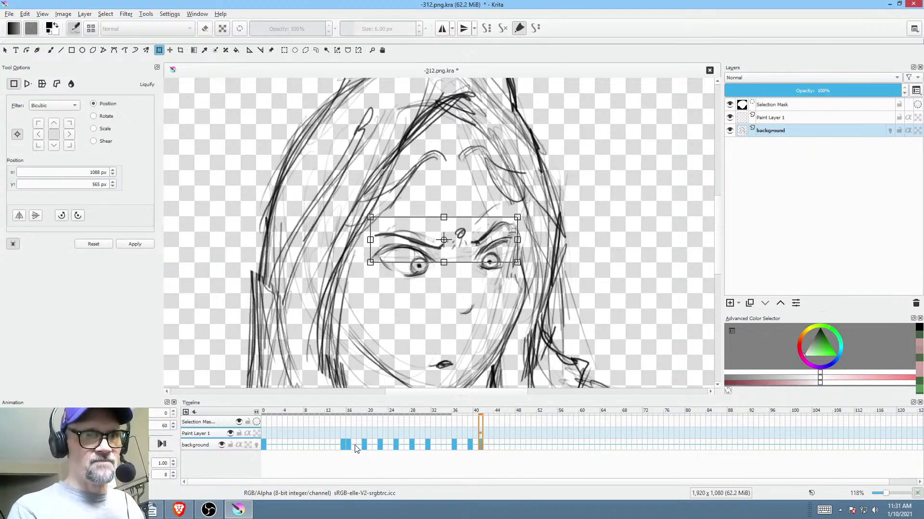
- Clear the eyebrow selection and play the animation to check the blink on frame 39
click(339, 444)
scroll(527, 265, down, 3)
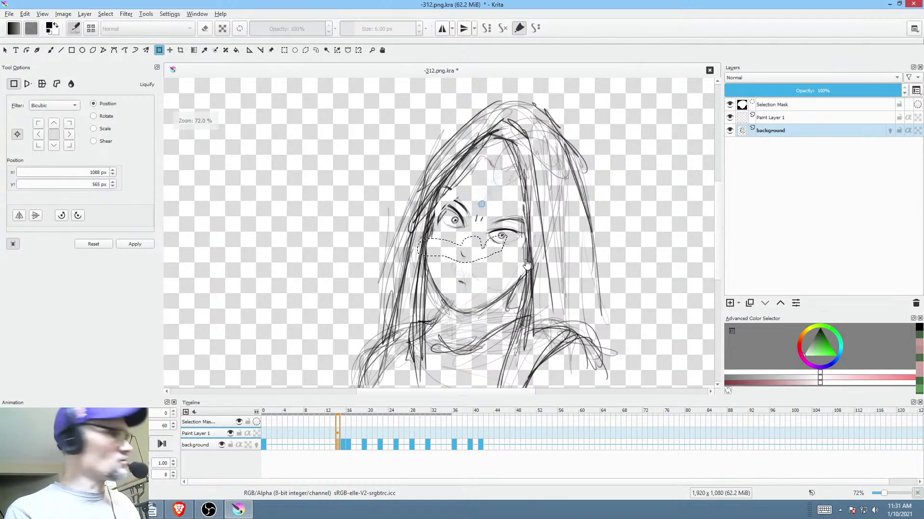
key(ctrl+shift+a)
drag(526, 265, 492, 255)
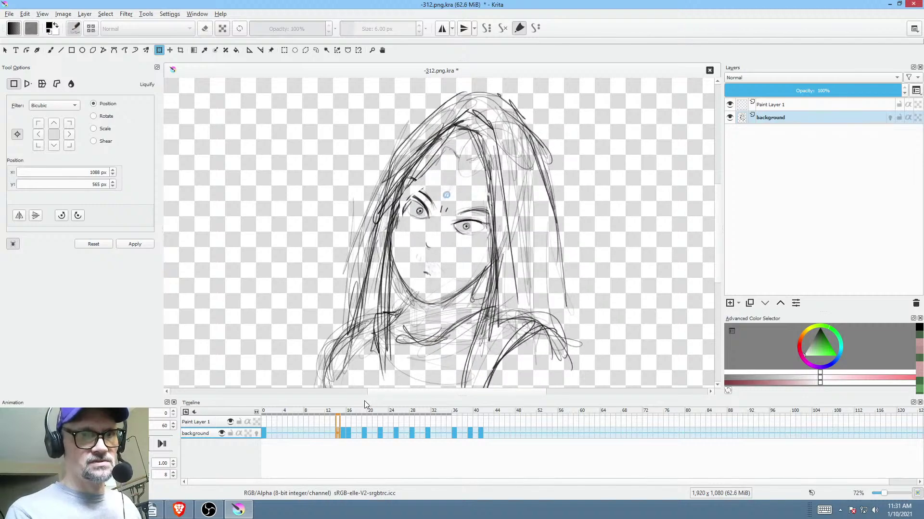
click(415, 432)
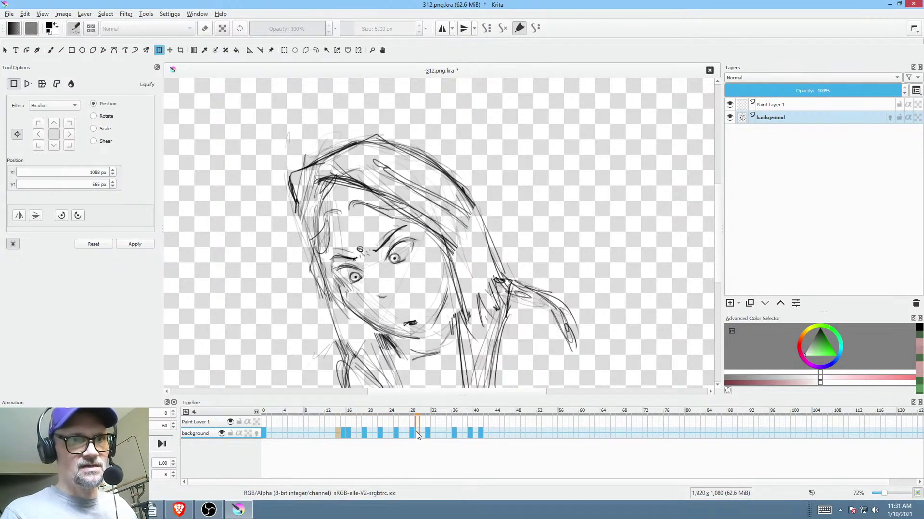
key(space)
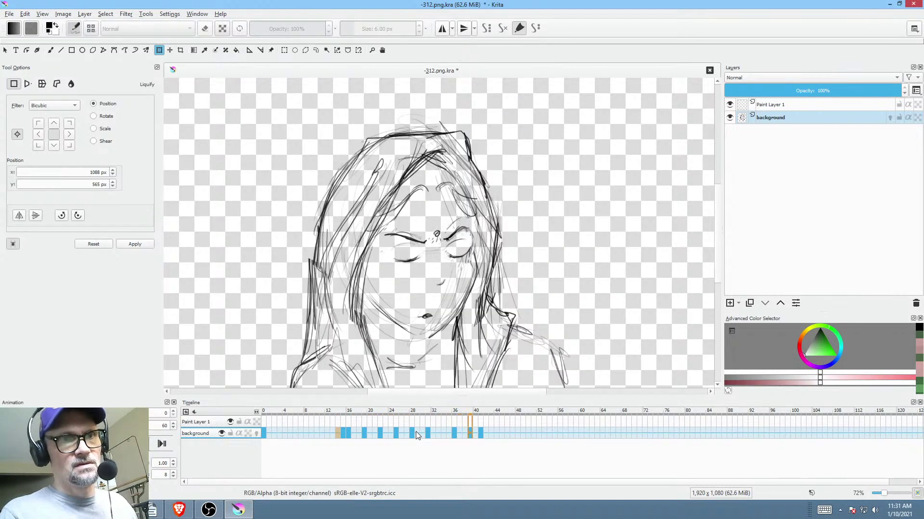
key(space)
scroll(475, 280, down, 2)
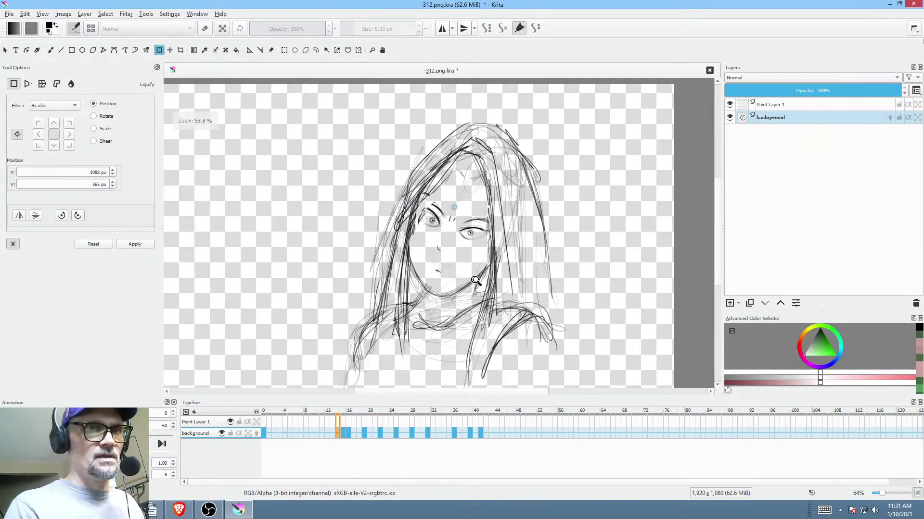
scroll(475, 280, down, 2)
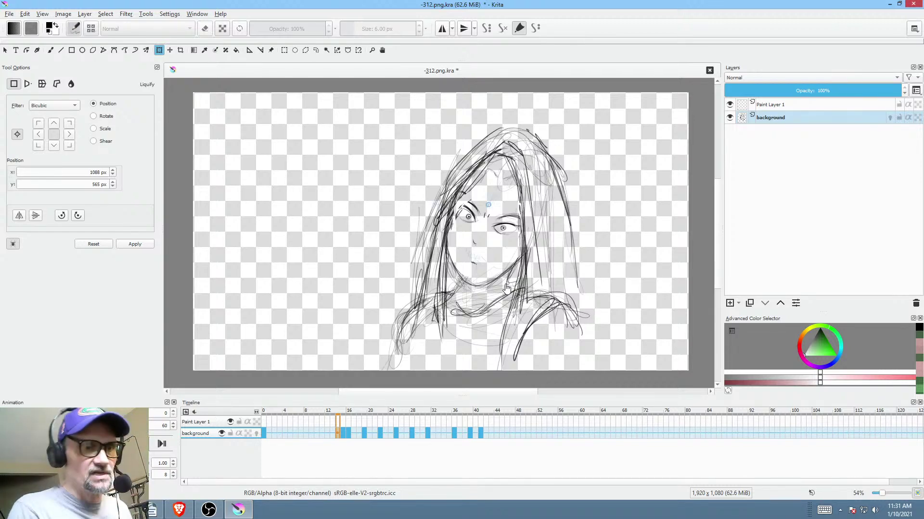
- Play the whole animation from frame 0 and review the pose on frame 36
click(265, 433)
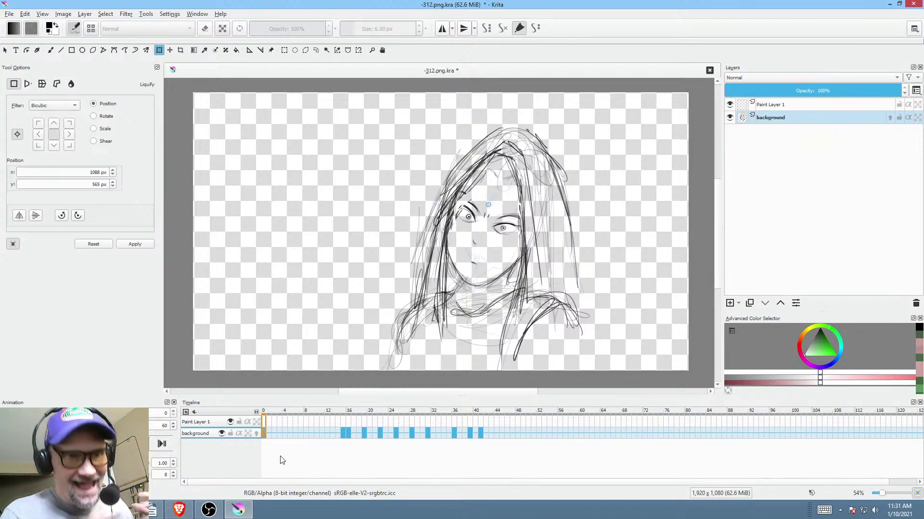
key(space)
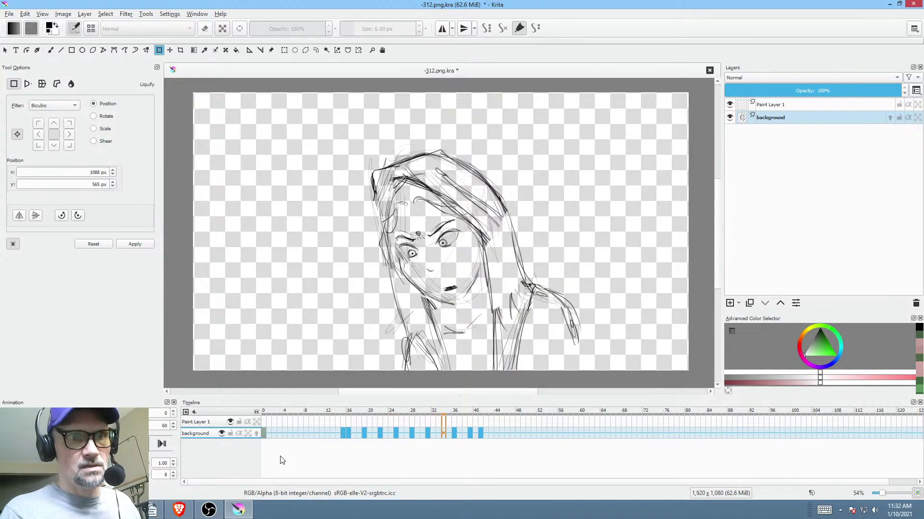
key(space)
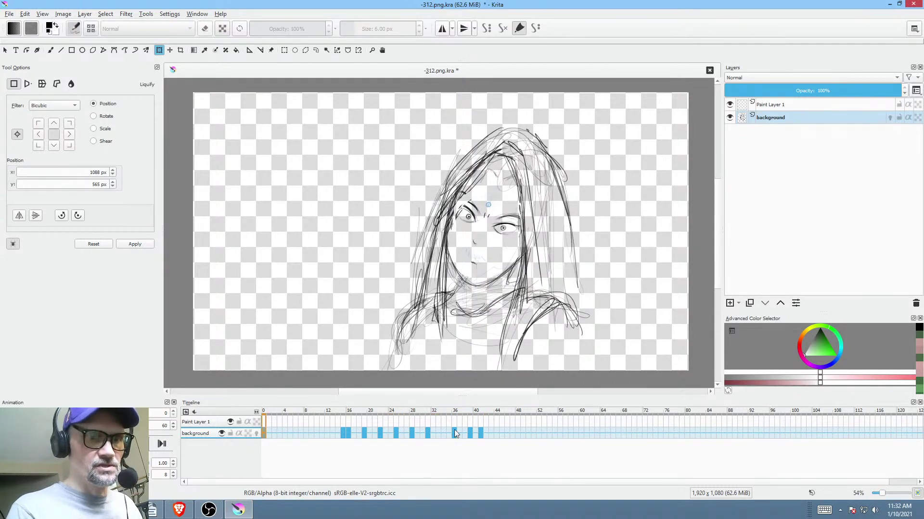
click(471, 433)
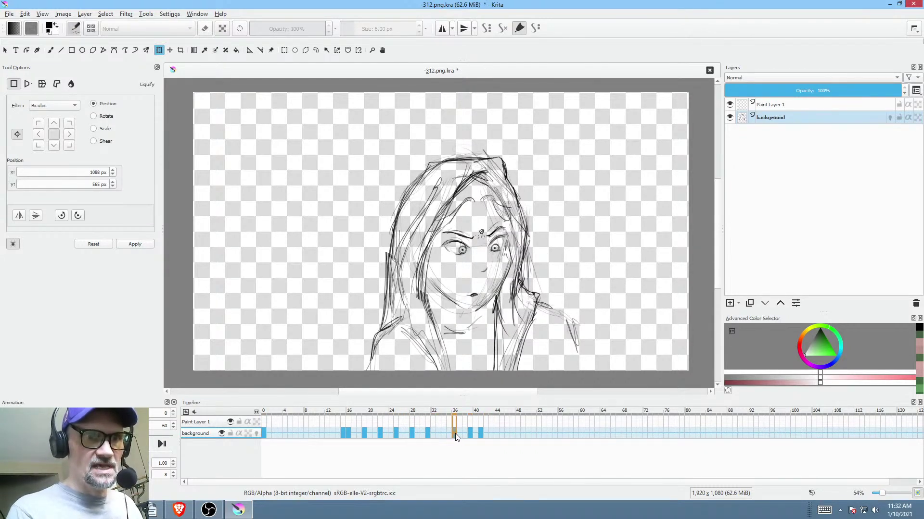
- Step through the keyframes at 15, 16 and 19 and copy the frame 19 drawing onto frame 0
click(345, 432)
click(350, 436)
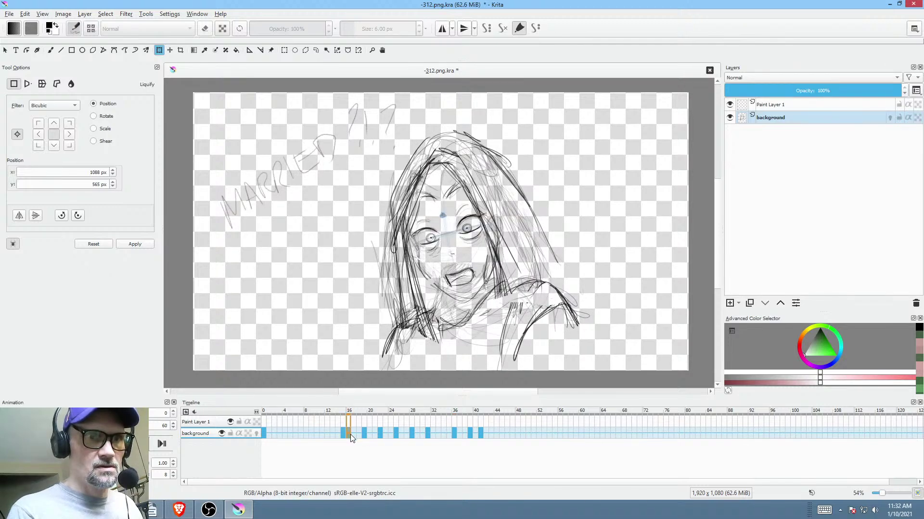
click(365, 435)
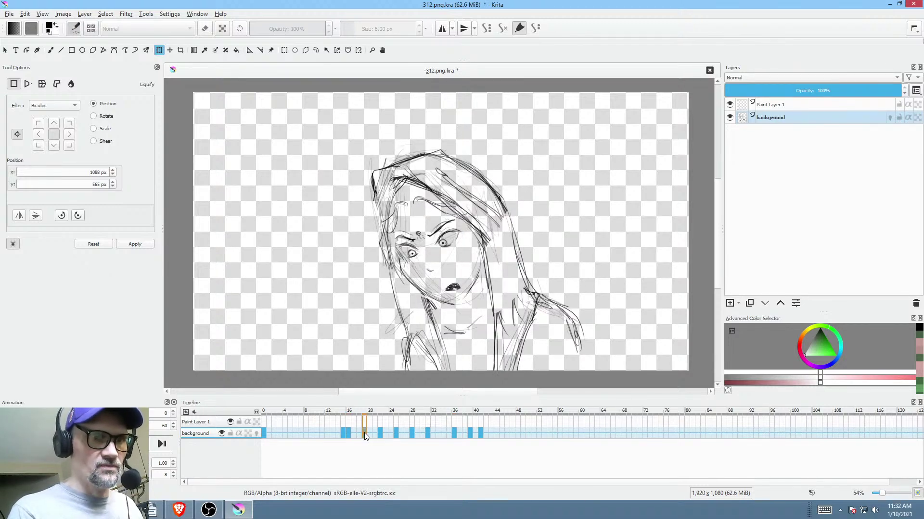
drag(365, 432, 264, 428)
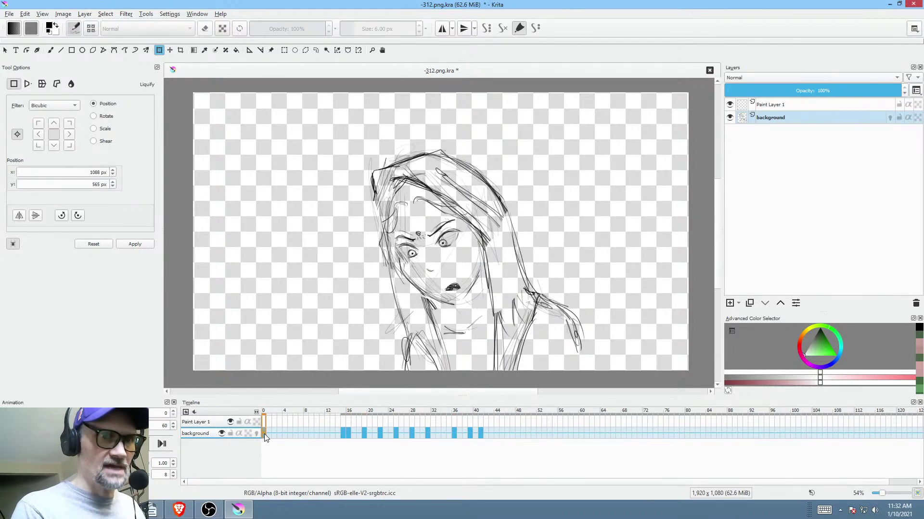
- Outline the head and hair on frame 0, tilt them clockwise and move them to about 1084, 448 px
key(ctrl+r)
mouse_move(487, 139)
mouse_down()
mouse_move(350, 152)
mouse_move(349, 285)
mouse_move(363, 332)
mouse_up()
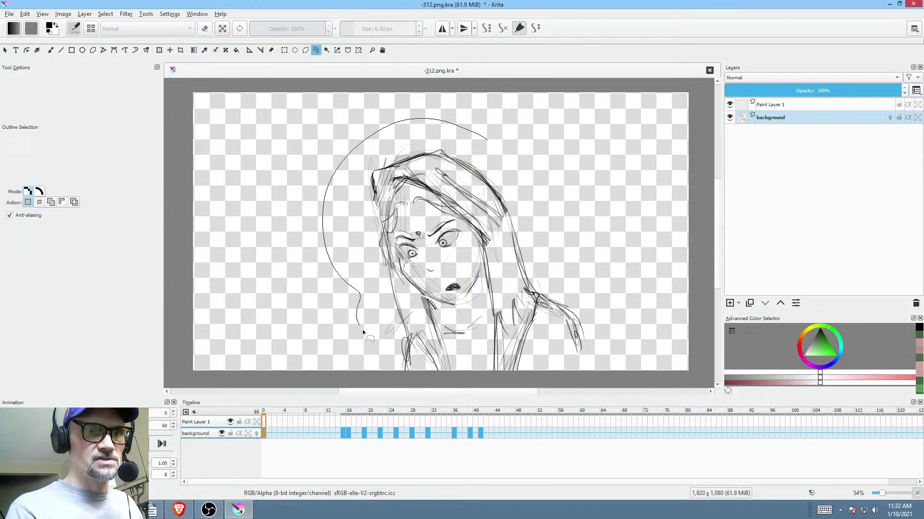
drag(533, 267, 537, 262)
key(ctrl+t)
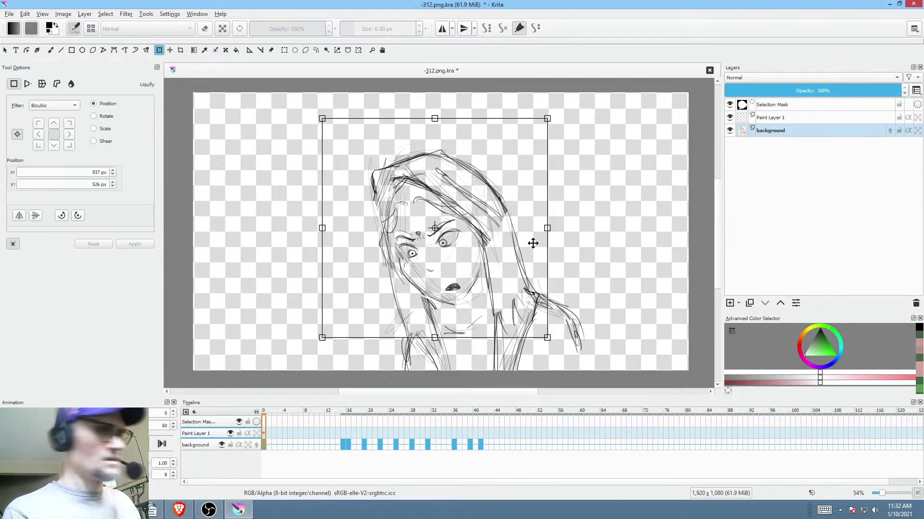
mouse_move(578, 229)
mouse_down()
mouse_move(529, 269)
mouse_move(561, 249)
mouse_move(500, 251)
mouse_up()
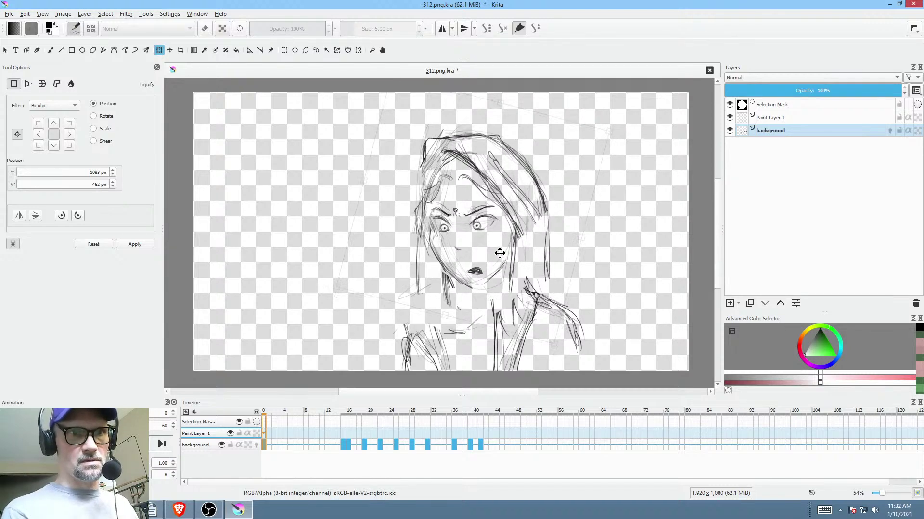
- Compare frame 0 with frame 14 and play the animation from the start to check the new opening pose
click(337, 412)
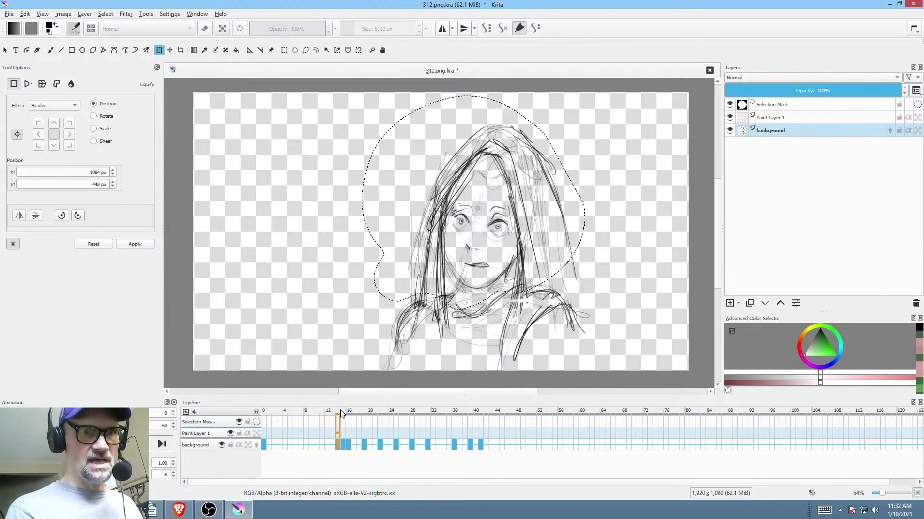
click(264, 411)
key(space)
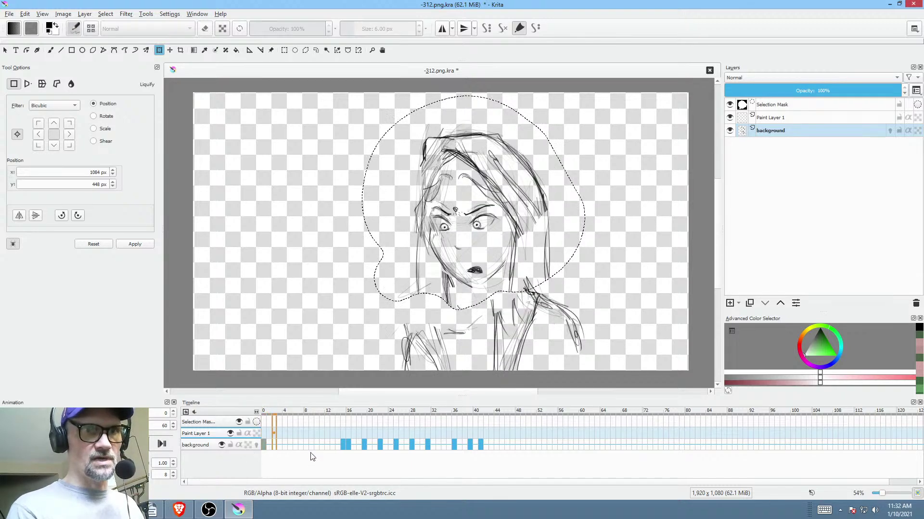
- Outline the left-hand eye and eyebrow on frame 0, tilt them slightly and shift them to 982, 494 px
scroll(479, 258, up, 3)
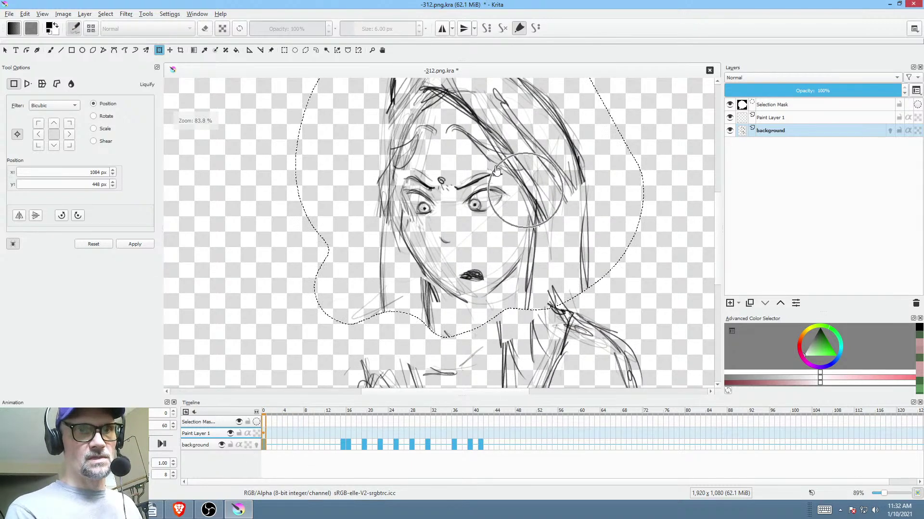
key(ctrl+r)
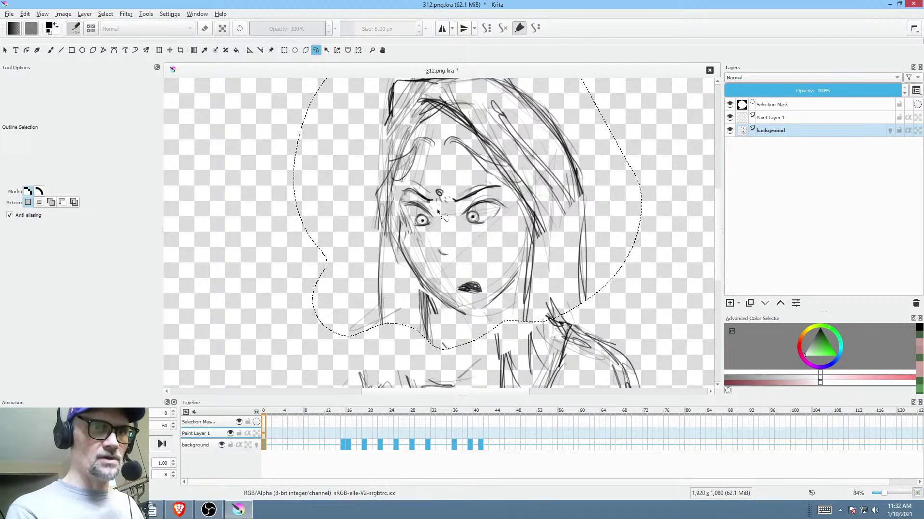
mouse_move(424, 185)
mouse_down()
mouse_move(404, 231)
mouse_move(447, 179)
mouse_move(433, 226)
mouse_up()
key(ctrl+t)
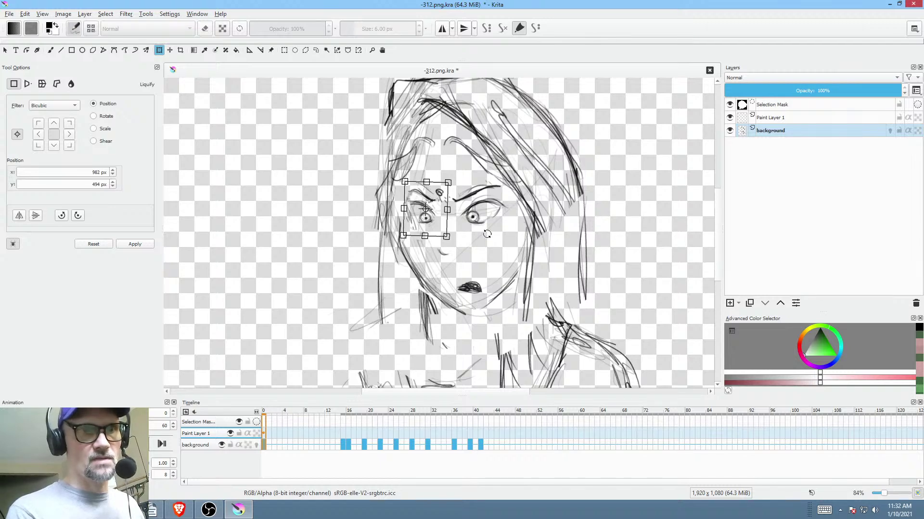
mouse_move(276, 450)
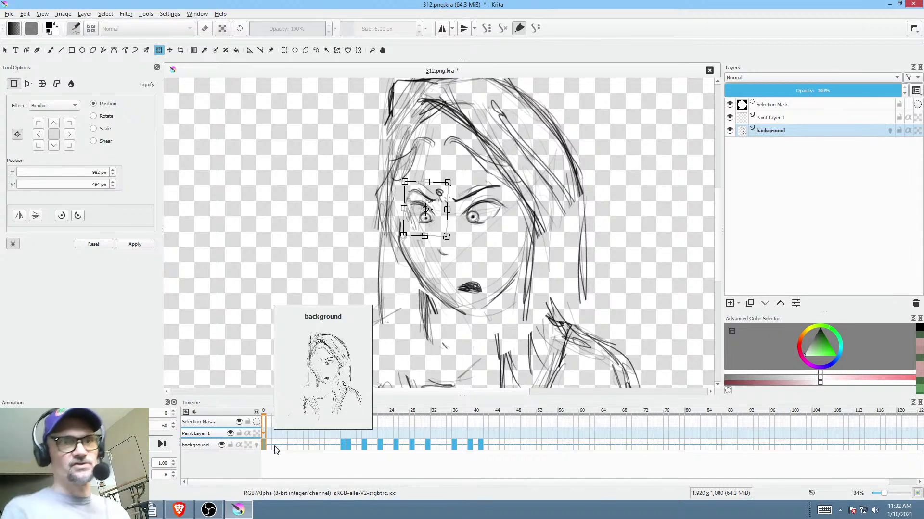
- Compare the drawings on frames 0, 11 and 15 with the whole canvas in view
click(343, 445)
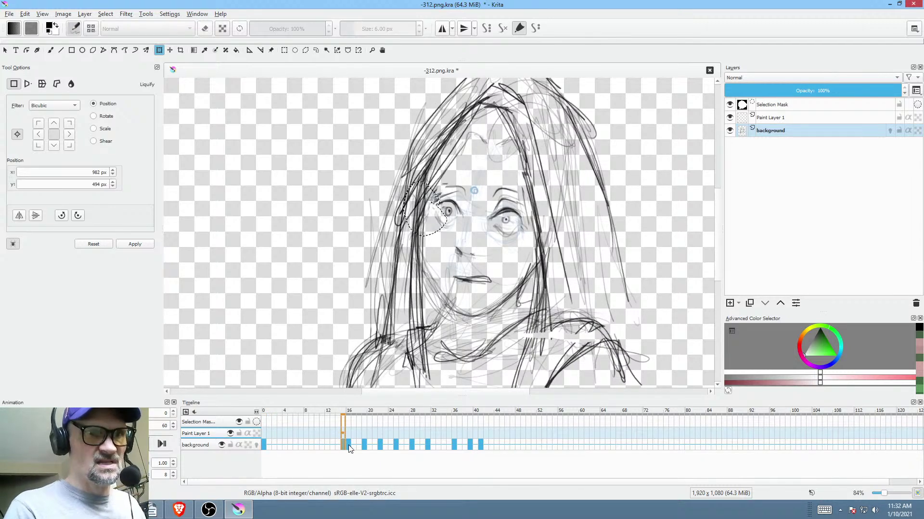
mouse_move(346, 444)
mouse_down()
mouse_move(322, 443)
mouse_move(348, 444)
mouse_move(353, 468)
mouse_up()
key(Home)
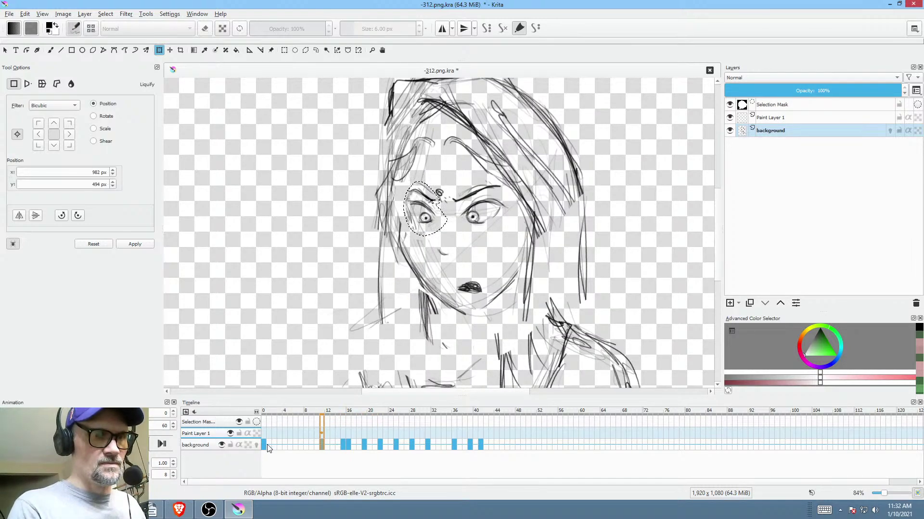
scroll(525, 271, down, 4)
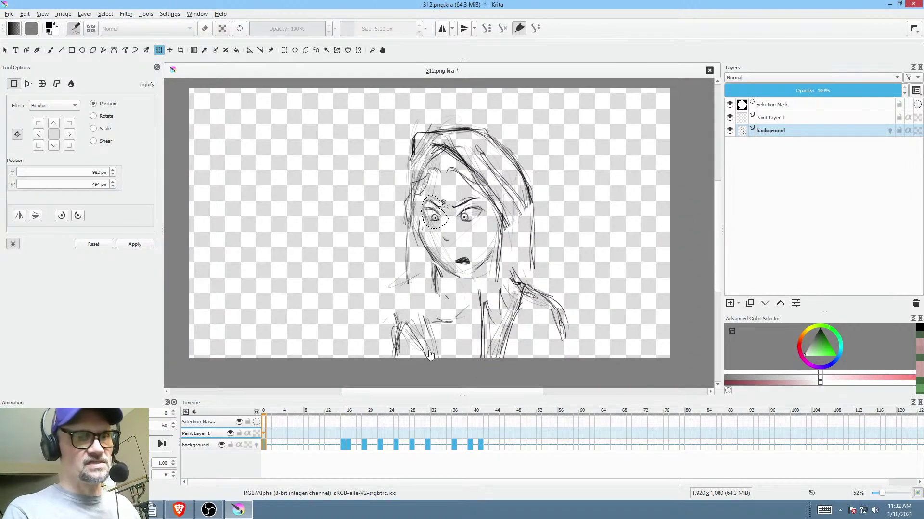
click(321, 445)
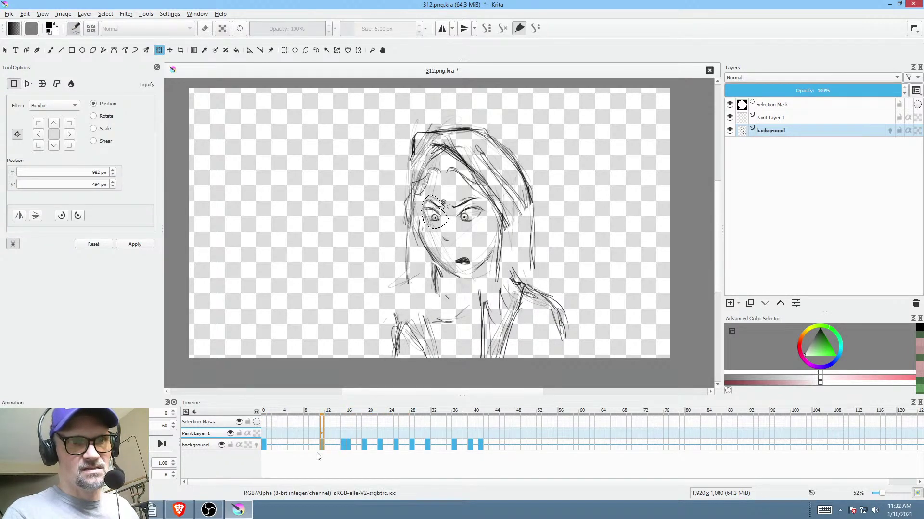
- Clear the selection on frame 16 and erase the head, hair and near shoulder with a filled freehand shape in eraser mode
click(348, 444)
scroll(456, 279, up, 3)
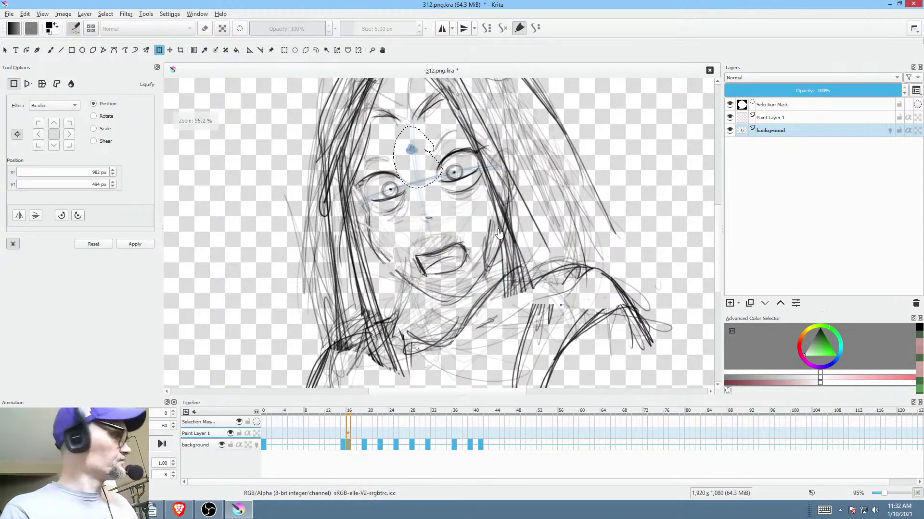
key(ctrl+shift+a)
scroll(514, 193, down, 3)
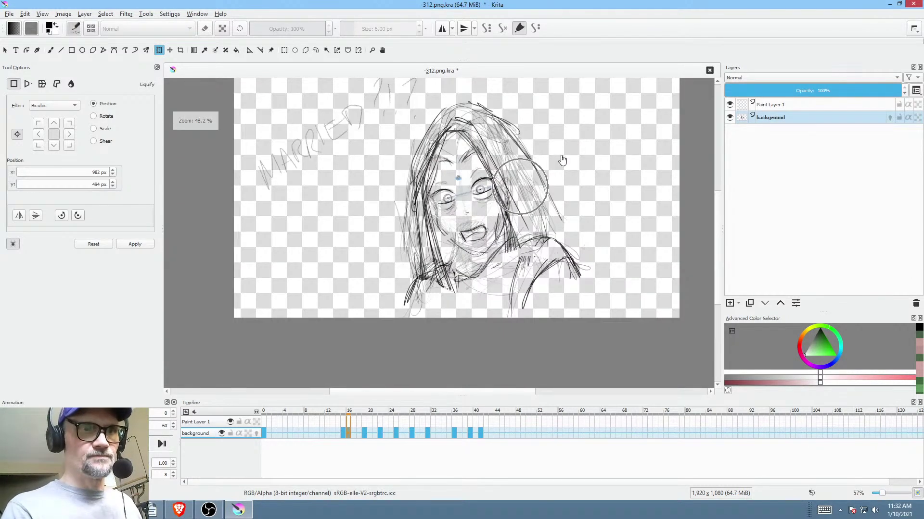
key(shift+b)
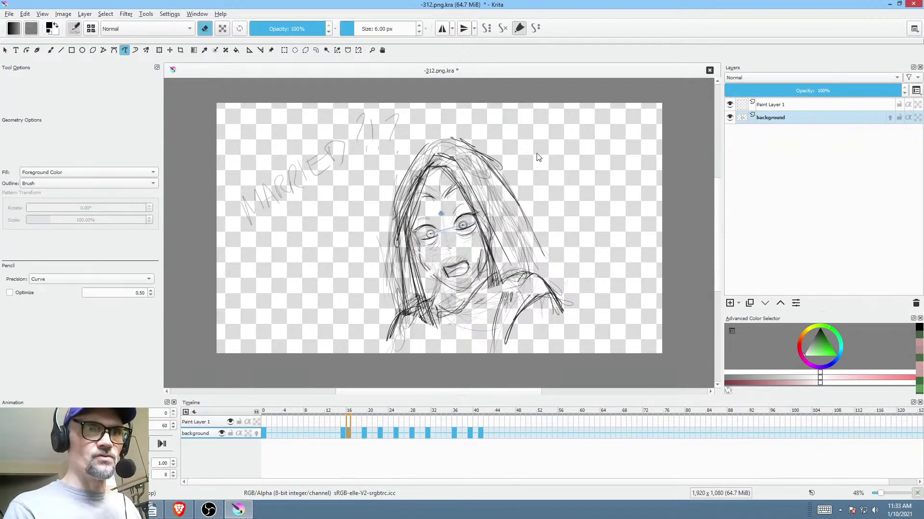
mouse_move(535, 148)
mouse_down()
mouse_move(362, 209)
mouse_move(443, 333)
mouse_move(558, 240)
mouse_move(554, 200)
mouse_up()
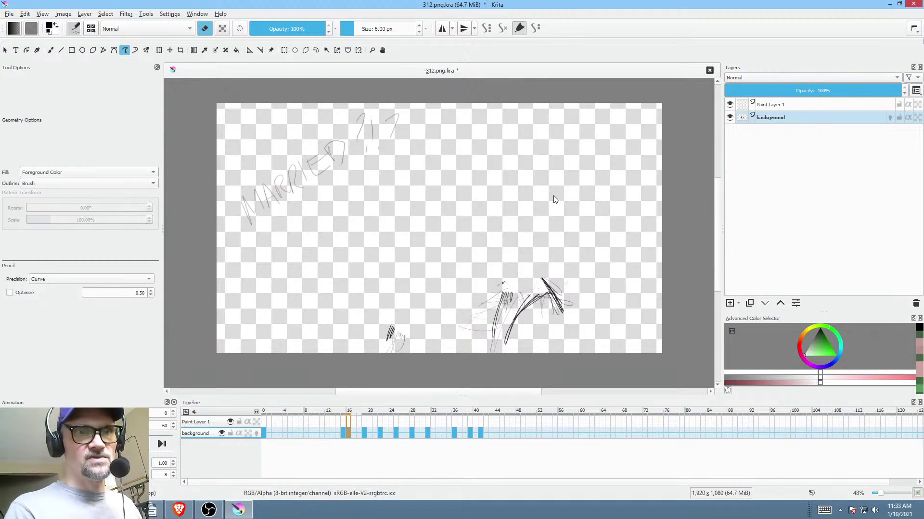
- Return to the brush with erasing off and sketch a circle for the right-hand eye on frame 16, comparing frames 15 and 19
key(b)
key(e)
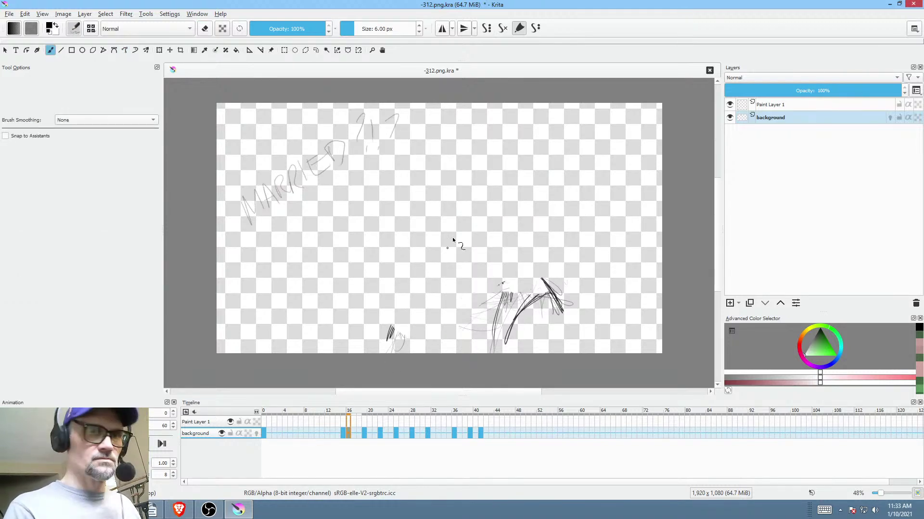
key(Left)
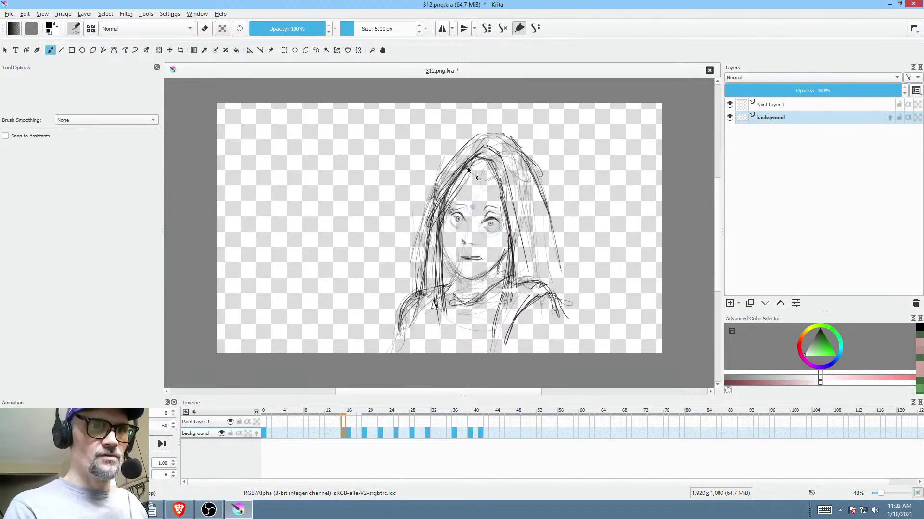
key(Right)
key(Right)
key(Right)
key(Right)
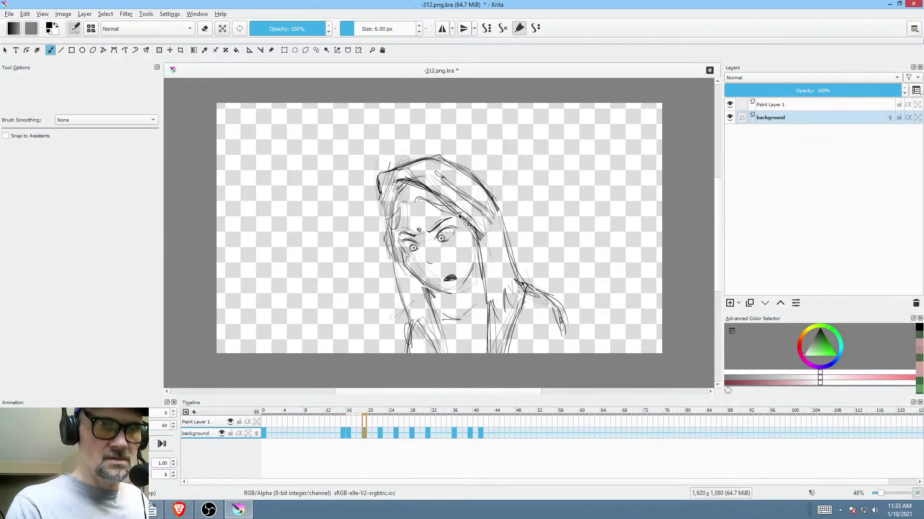
key(Left)
key(Left)
key(Left)
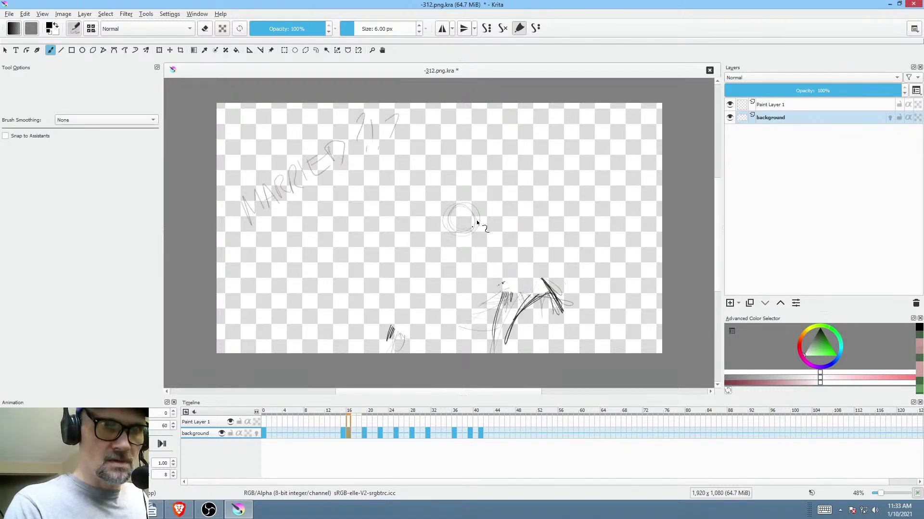
key(Left)
key(Right)
key(Left)
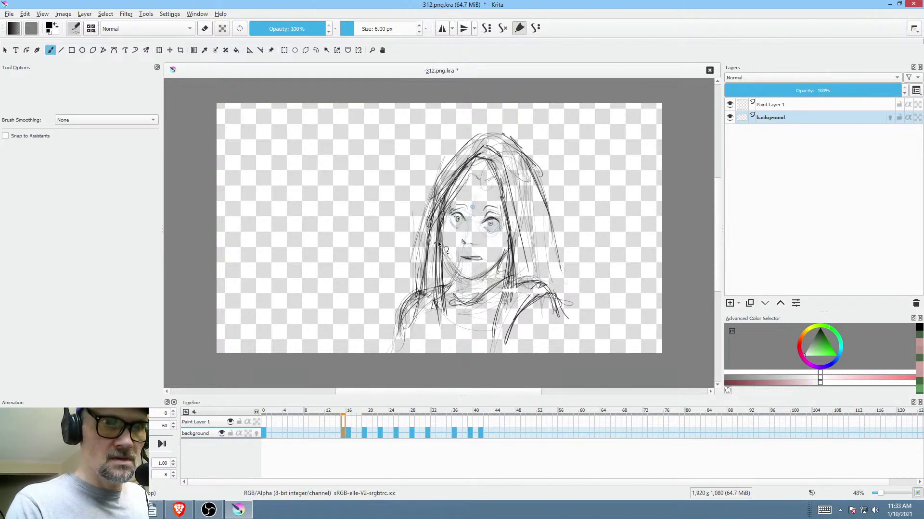
- Darken the right-hand eye circle on frame 16 and rough in the left-hand one, checking placement against the neighbouring keyframes
key(Right)
key(Right)
key(Right)
key(Right)
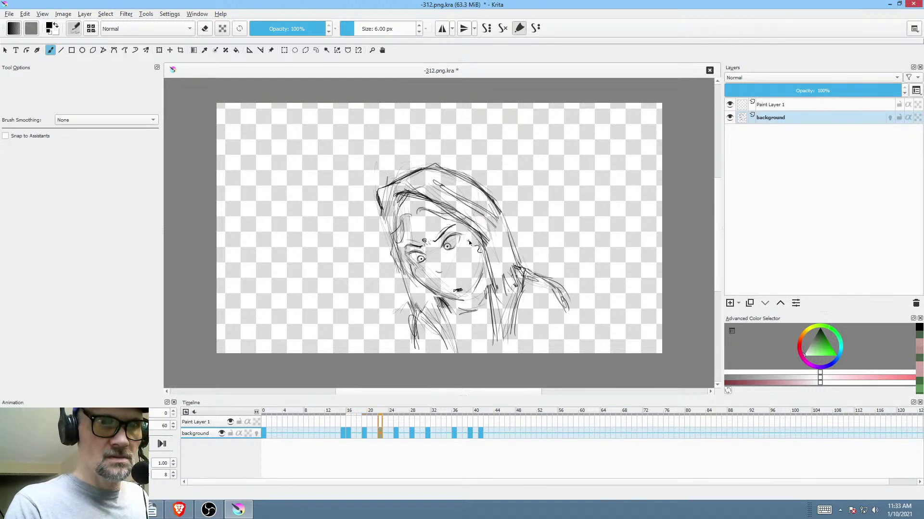
key(Left)
key(Left)
key(Left)
key(Right)
key(Right)
key(Right)
key(Left)
key(Left)
key(Left)
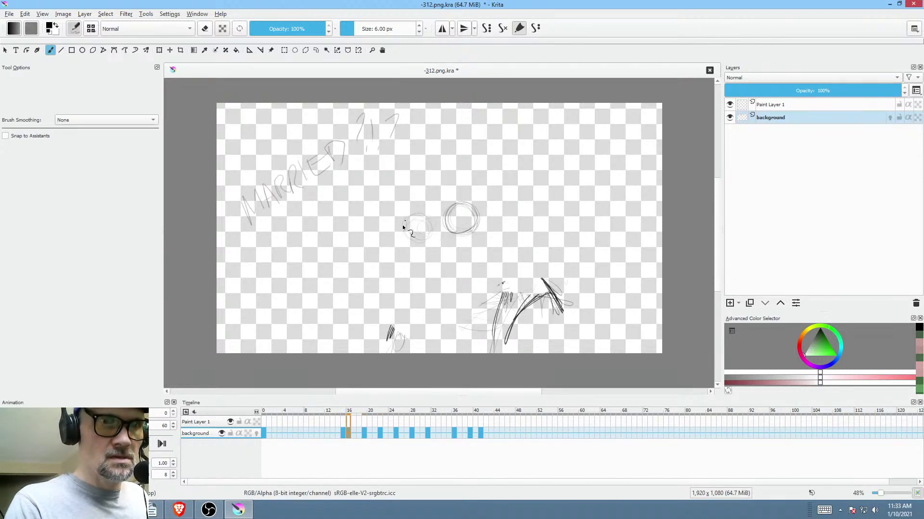
key(Left)
key(Right)
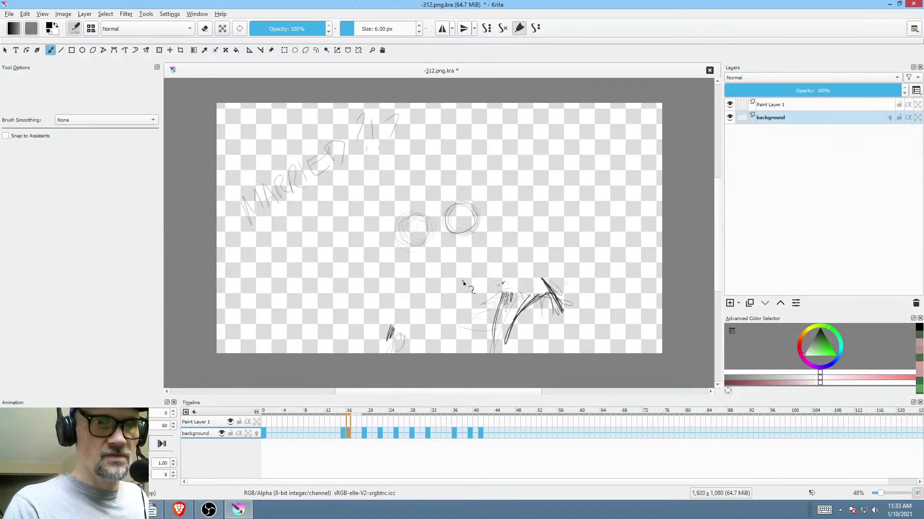
- Mark the chin with short strokes below the eye circles on frame 16, flipping repeatedly to the neighbouring frames for position
key(Right)
key(Right)
key(Right)
key(Left)
key(Left)
key(Left)
drag(453, 288, 448, 291)
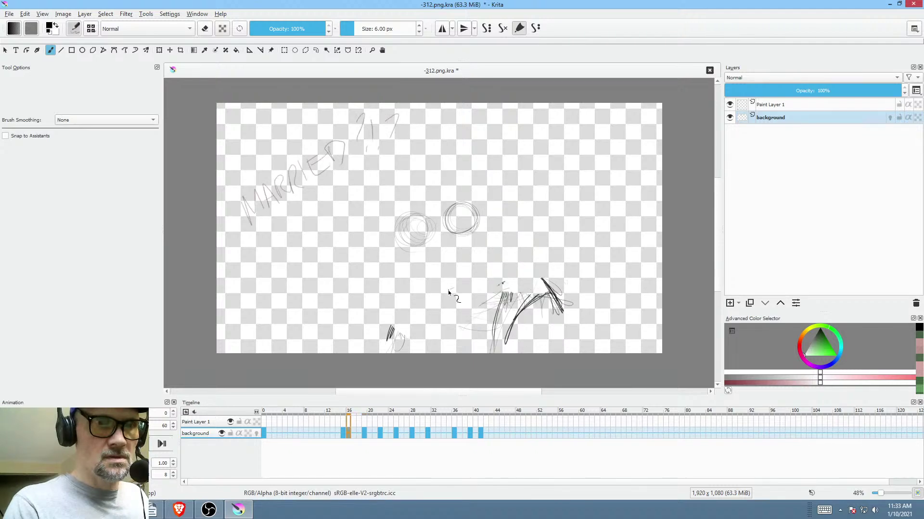
key(Right)
key(Right)
key(Right)
key(Left)
key(Left)
key(Left)
key(Right)
key(Right)
key(Right)
key(Left)
key(Left)
key(Left)
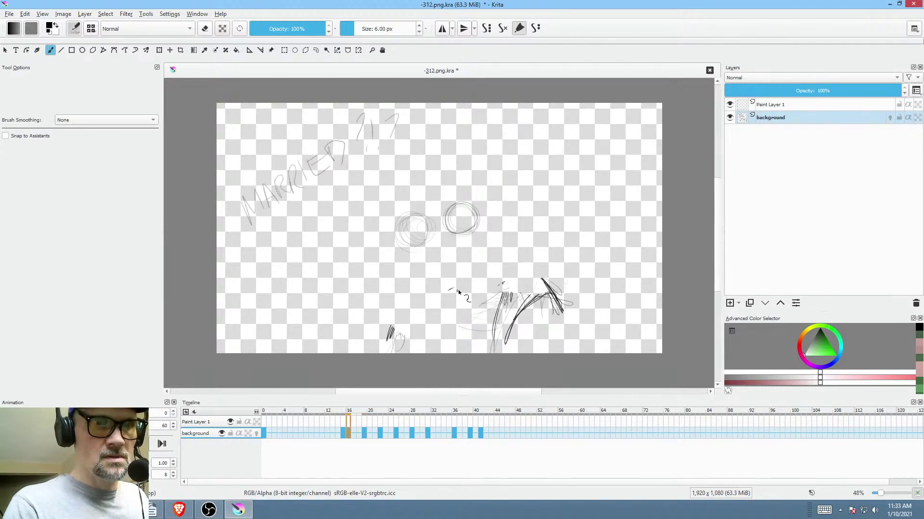
- Sketch the curved cheek and jaw line around the chin on frame 16, using frame 19 as reference
key(Right)
key(Right)
key(Right)
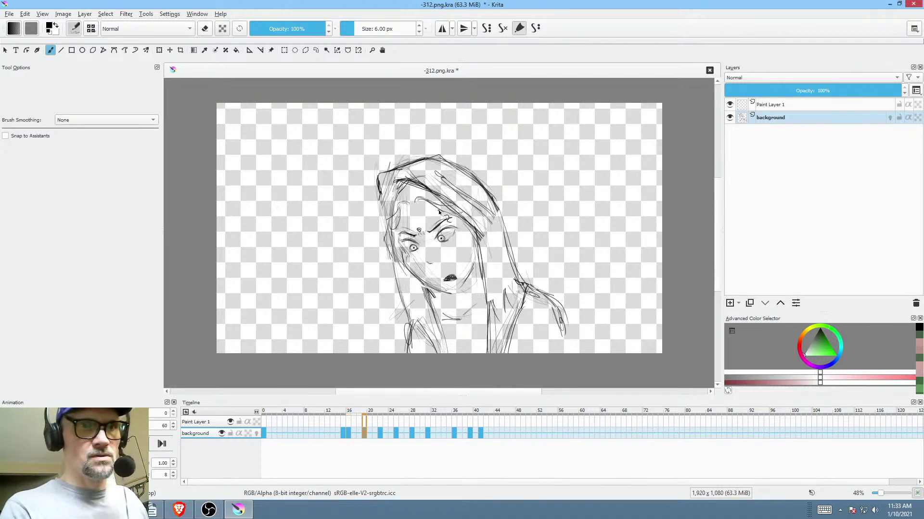
key(Left)
key(Left)
key(Left)
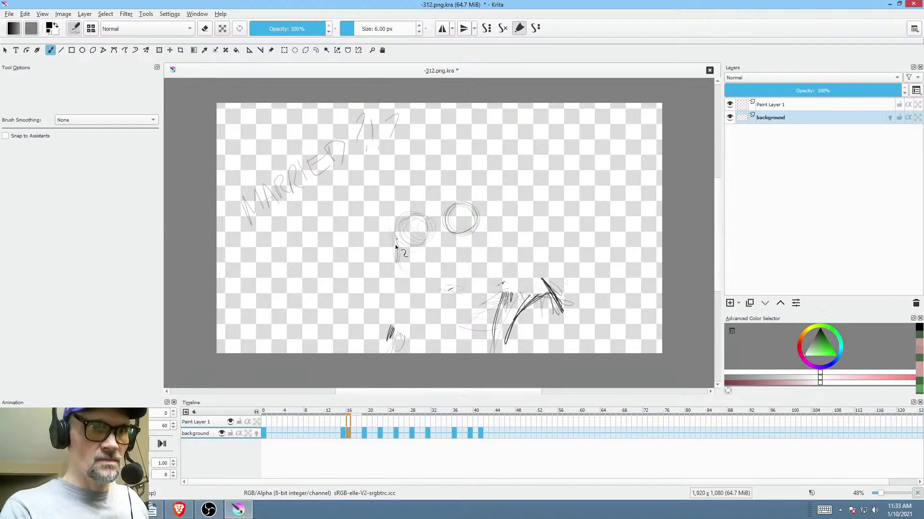
drag(395, 247, 437, 304)
mouse_move(404, 263)
mouse_down()
mouse_move(448, 301)
mouse_move(435, 294)
mouse_move(473, 286)
mouse_up()
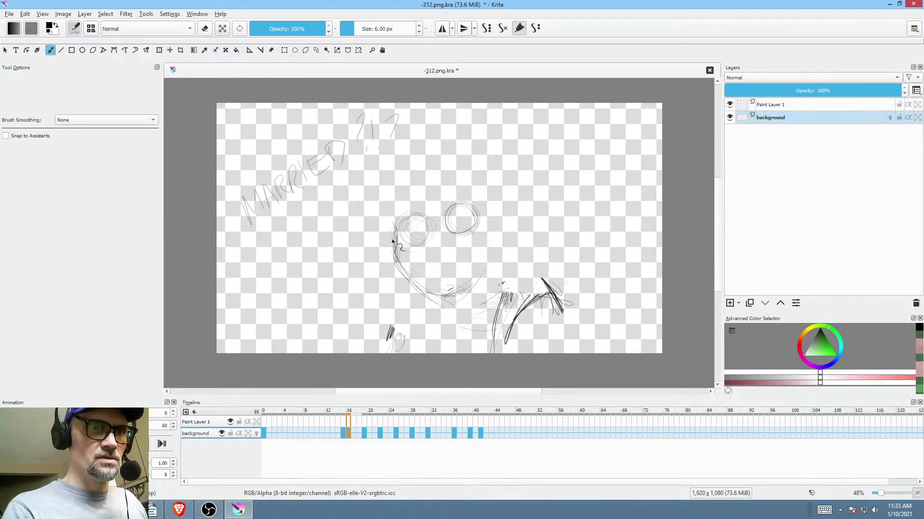
- Draw the left-hand hair strands on frame 16 from beside the cheek down to the shoulder
key(period)
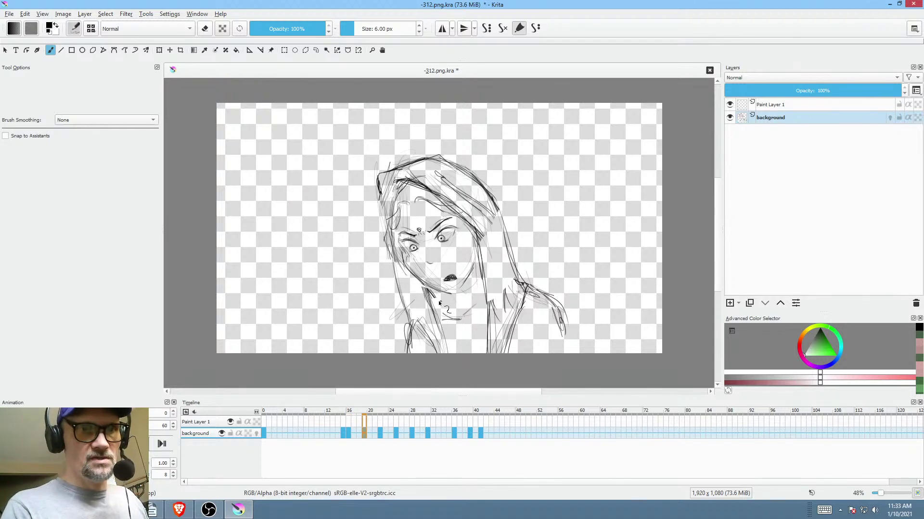
key(comma)
drag(393, 225, 394, 317)
mouse_move(387, 252)
mouse_down()
mouse_move(391, 325)
mouse_move(381, 333)
mouse_up()
key(period)
key(comma)
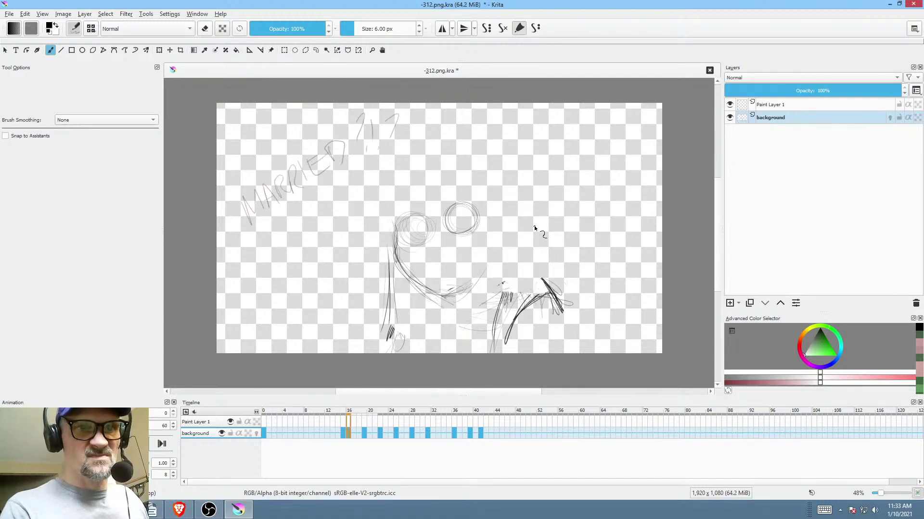
- Draw the right-hand hair edge on frame 16 sweeping down to the shoulder, comparing it with the adjacent frames
key(period)
key(comma)
drag(503, 211, 532, 264)
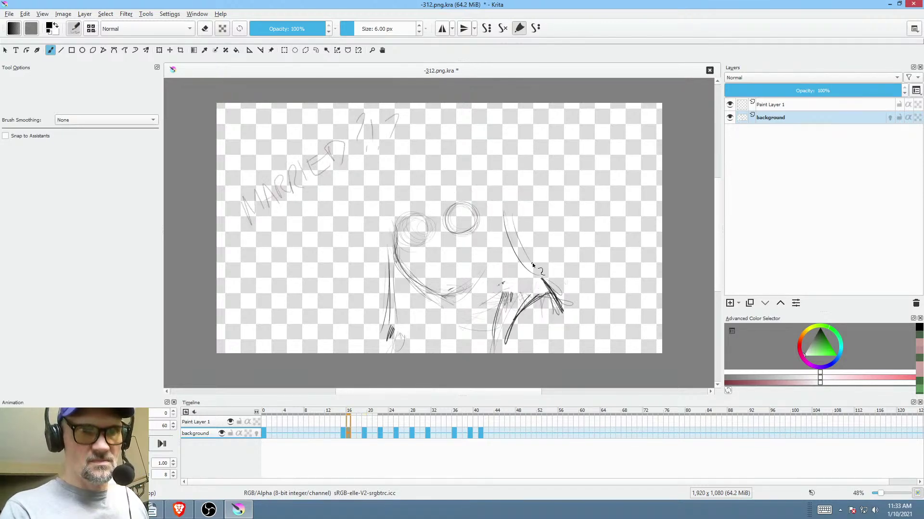
key(comma)
key(period)
key(period)
key(comma)
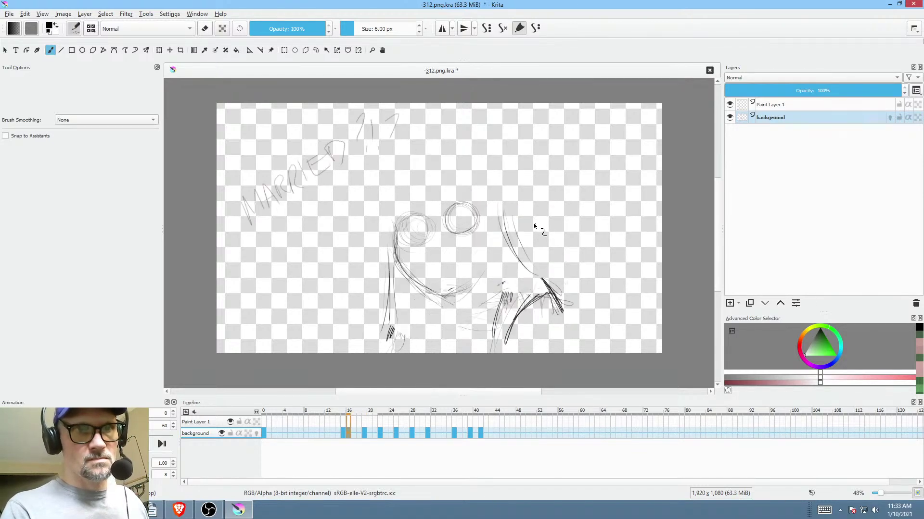
key(period)
key(comma)
key(period)
key(comma)
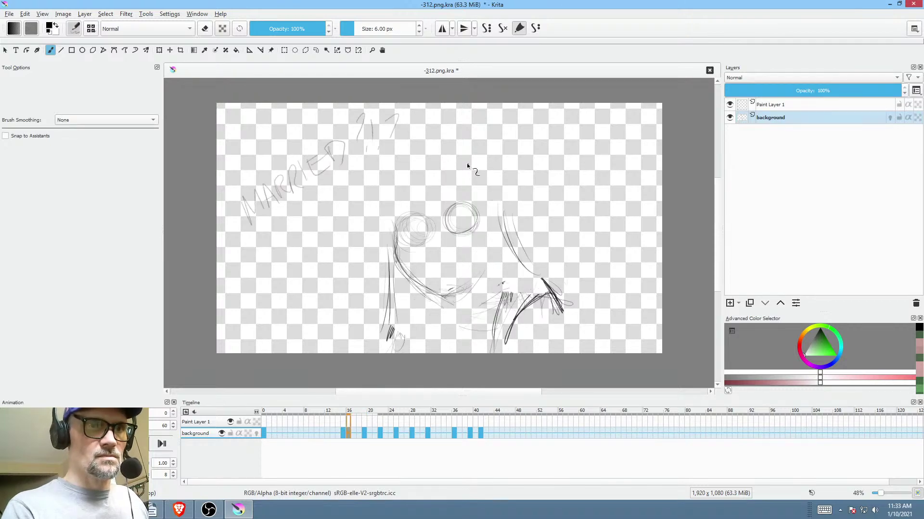
- Flip between frames 15, 16 and 19 to judge where the top of the head belongs
key(period)
key(comma)
key(period)
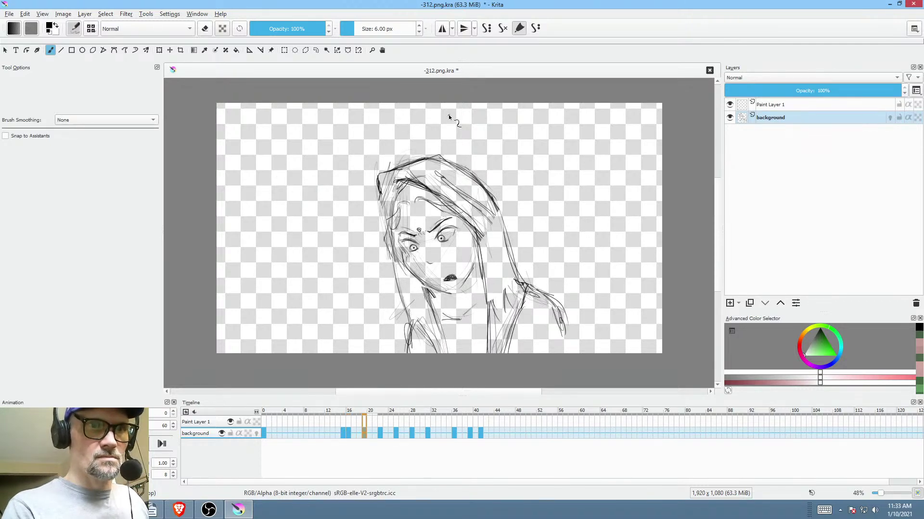
key(comma)
key(period)
key(comma)
key(comma)
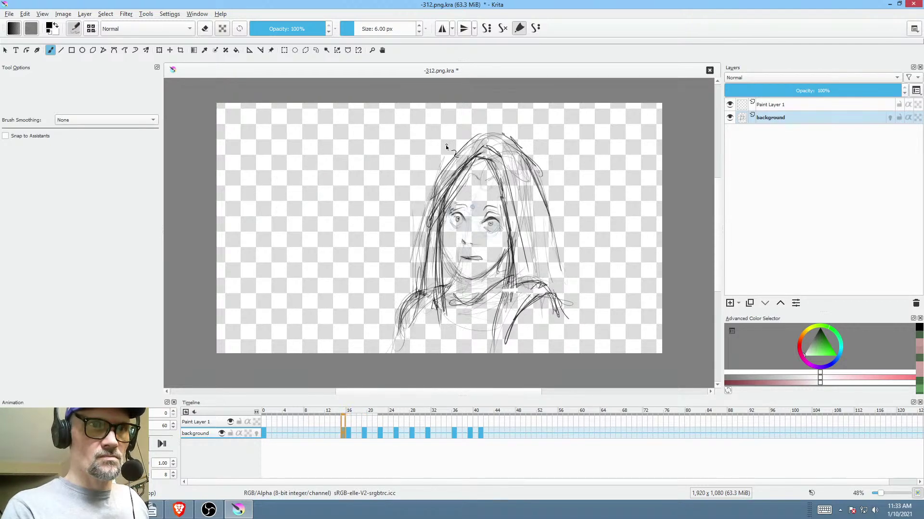
key(period)
key(period)
key(comma)
key(comma)
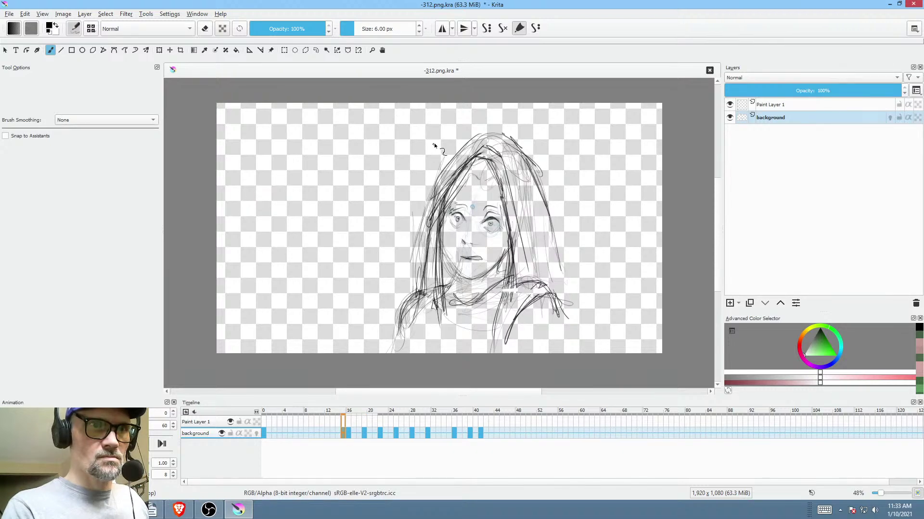
- Mark the crown and the upper left-hand hair edge on frame 16 with short strokes, checking against frames 15 and 19
key(period)
key(period)
key(comma)
key(comma)
key(period)
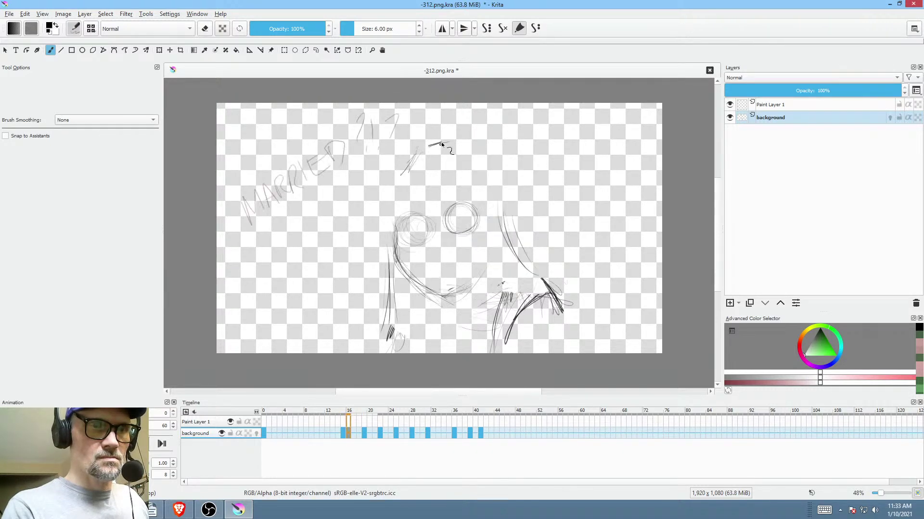
key(period)
key(comma)
key(period)
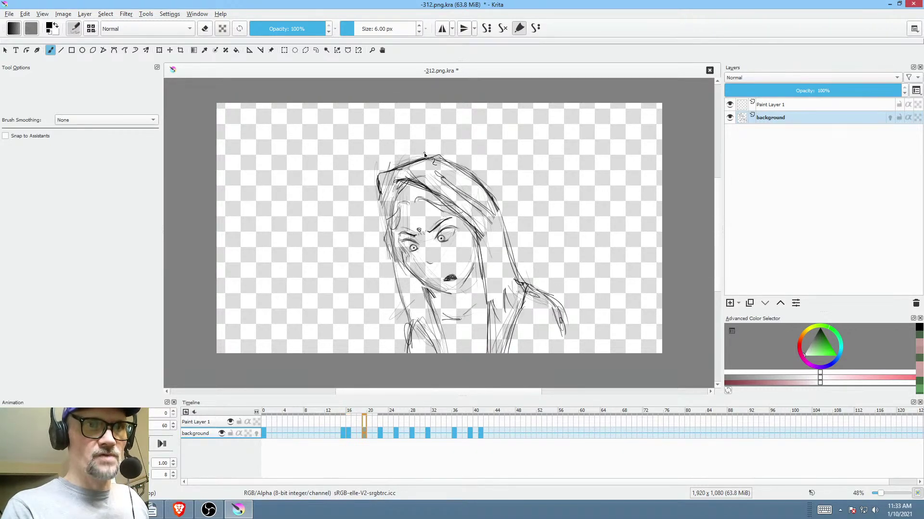
- Extend the left-hand hair outline on frame 16 from the crown down to the lower strand and compare with frame 19
key(comma)
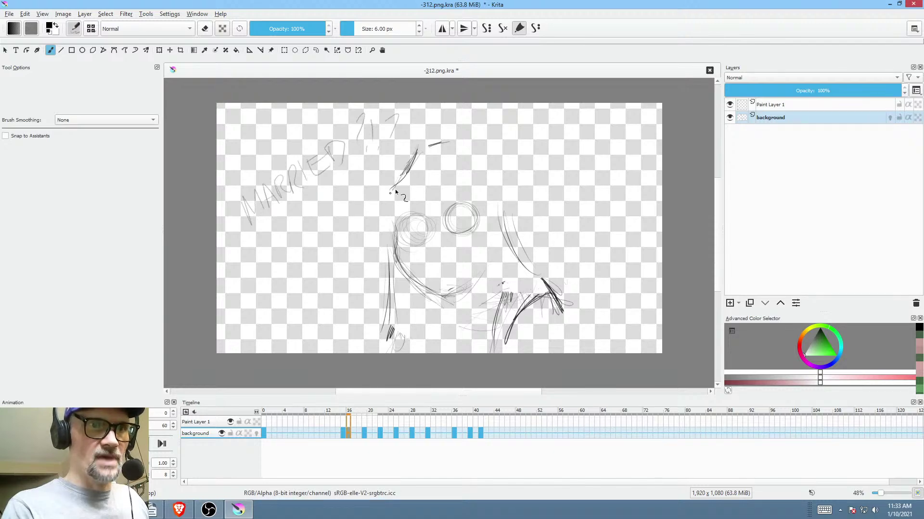
key(period)
key(comma)
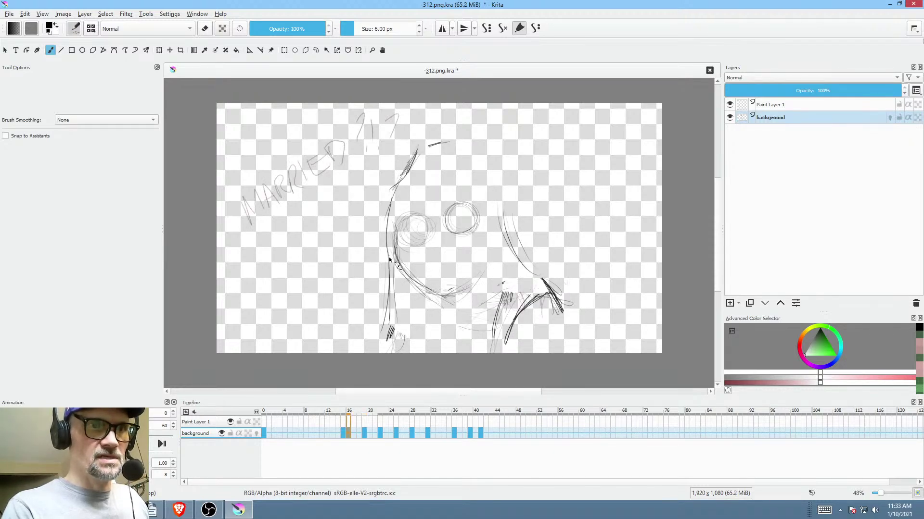
drag(406, 151, 430, 142)
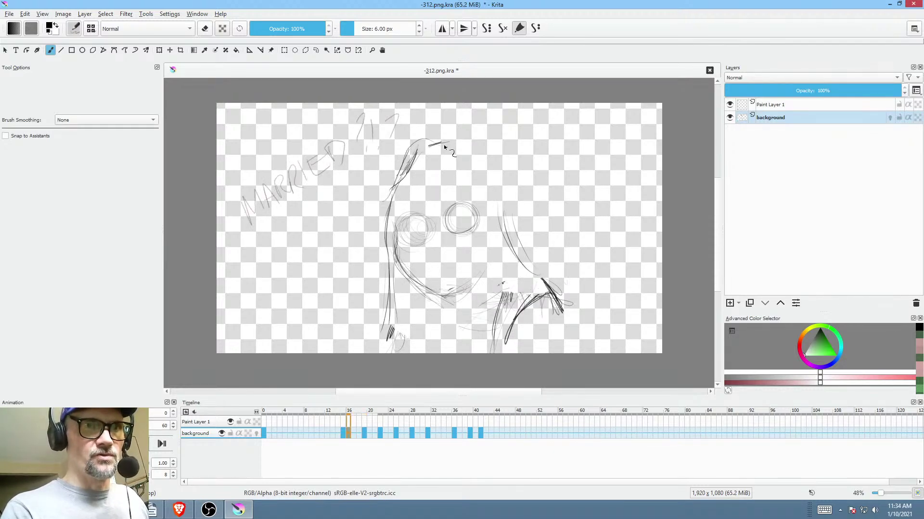
key(period)
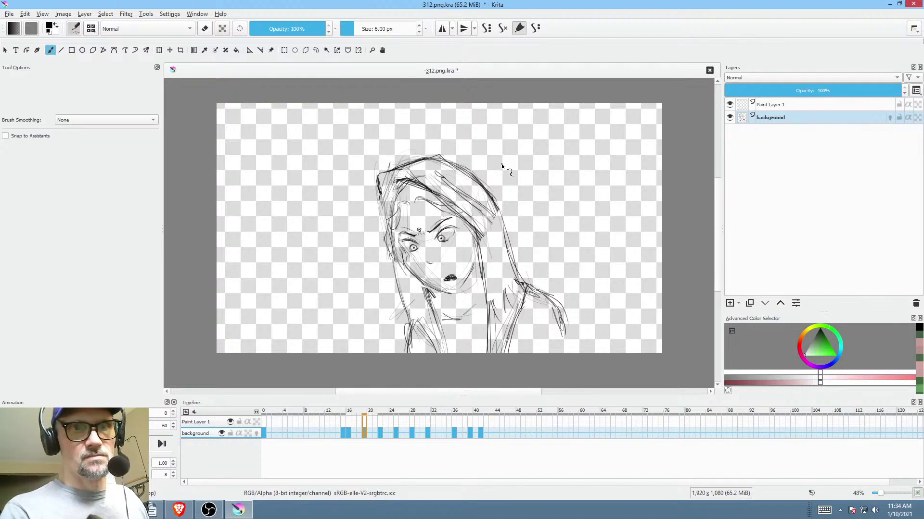
- Reinforce the right-hand hair outline on frame 16 from the crown downward, comparing it with frame 19
key(comma)
drag(458, 143, 501, 207)
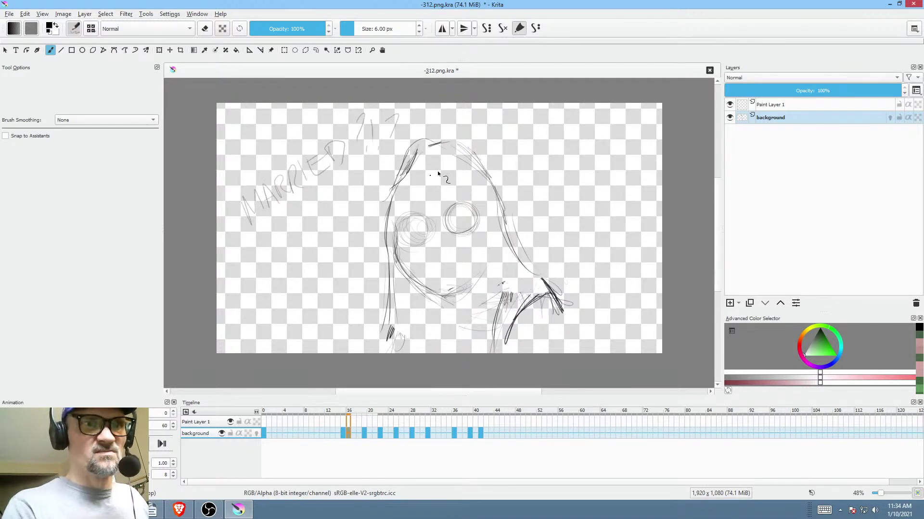
key(period)
key(comma)
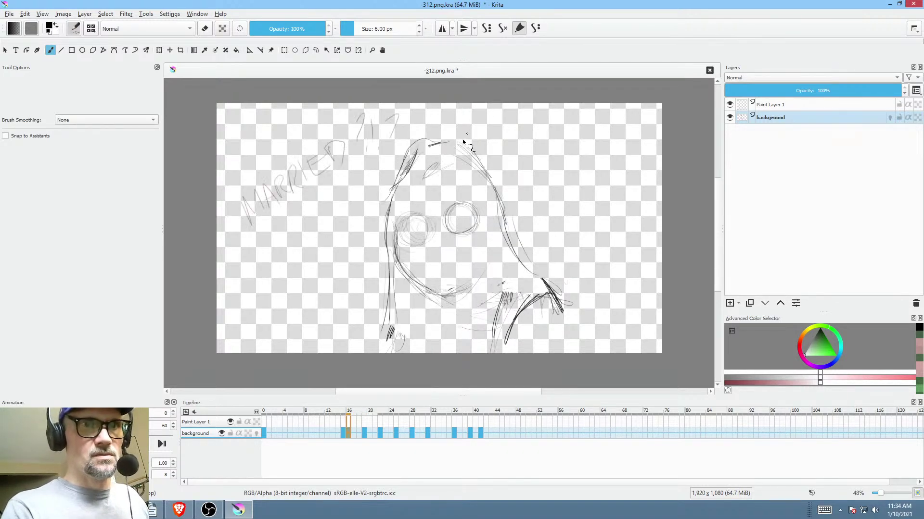
- Sketch the peaked inner hairline above the forehead on frame 16, flipping to the adjacent keyframe for reference
mouse_move(425, 167)
mouse_down()
mouse_move(445, 157)
mouse_move(456, 169)
mouse_up()
key(period)
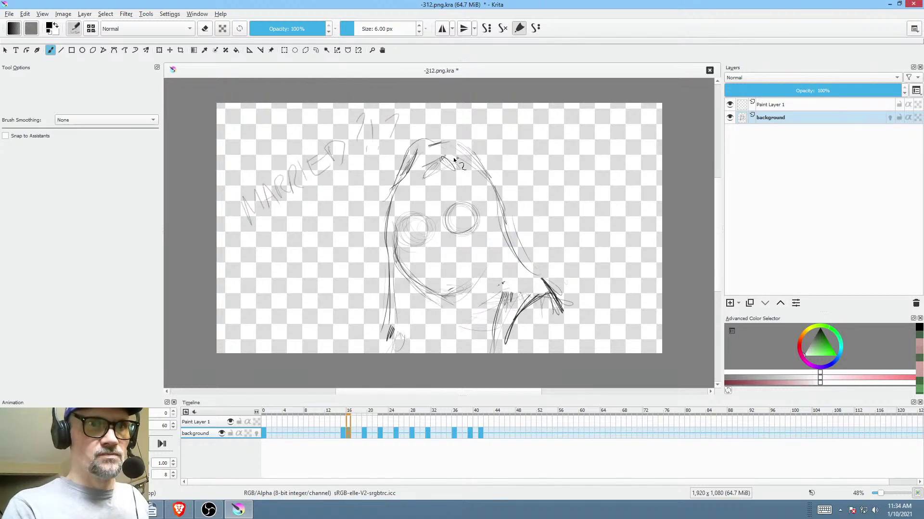
key(comma)
key(period)
key(comma)
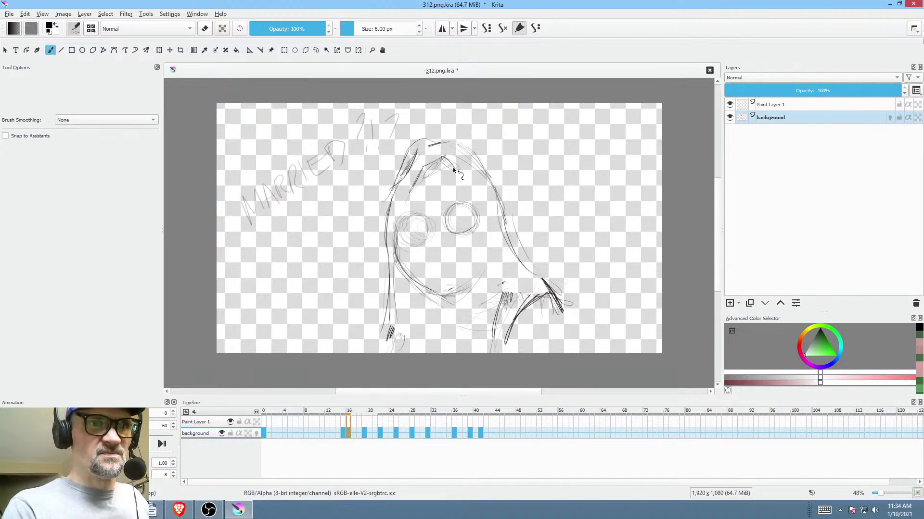
drag(437, 156, 459, 175)
- Draw the right-hand inner hair strand on frame 16 down past the jaw and compare it with the neighbouring keyframes
drag(487, 224, 494, 296)
key(period)
key(comma)
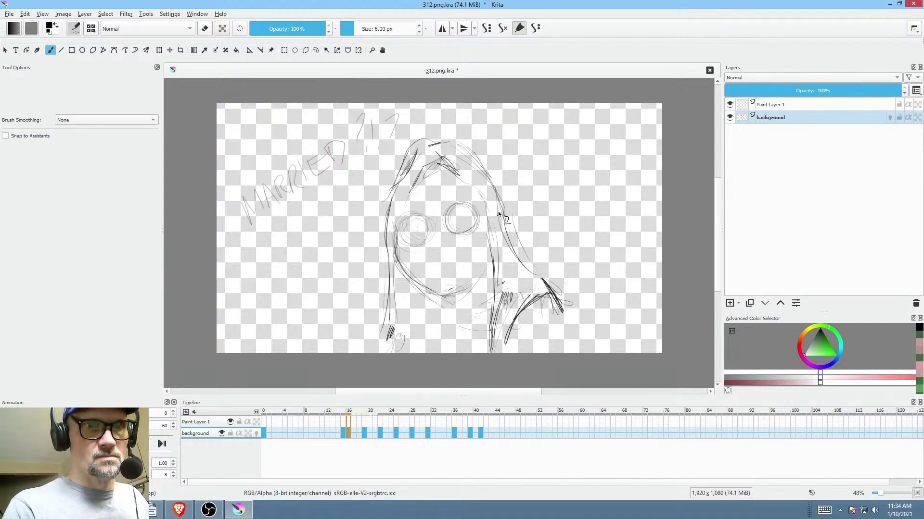
key(period)
key(comma)
key(comma)
key(period)
- Add the left-hand inner hair strand below the jaw on frame 16 and check it against the adjacent keyframes
drag(408, 279, 420, 327)
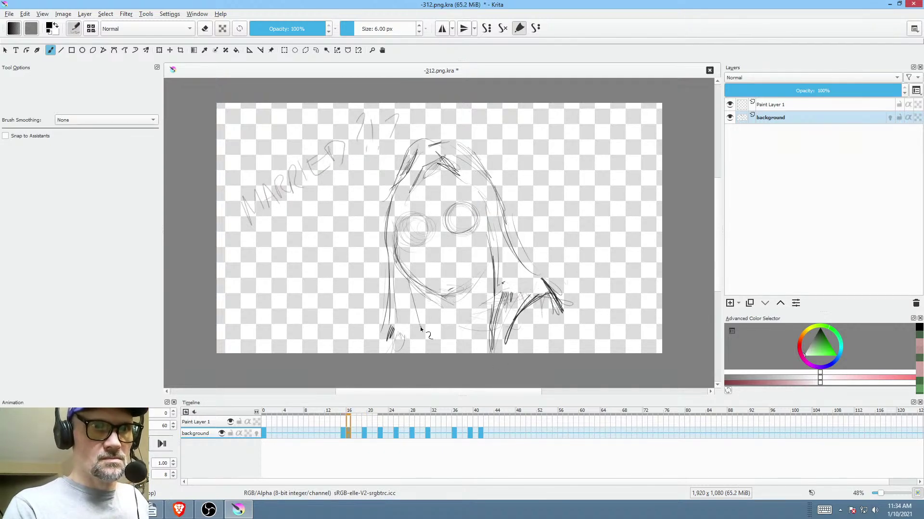
key(period)
key(comma)
key(comma)
key(comma)
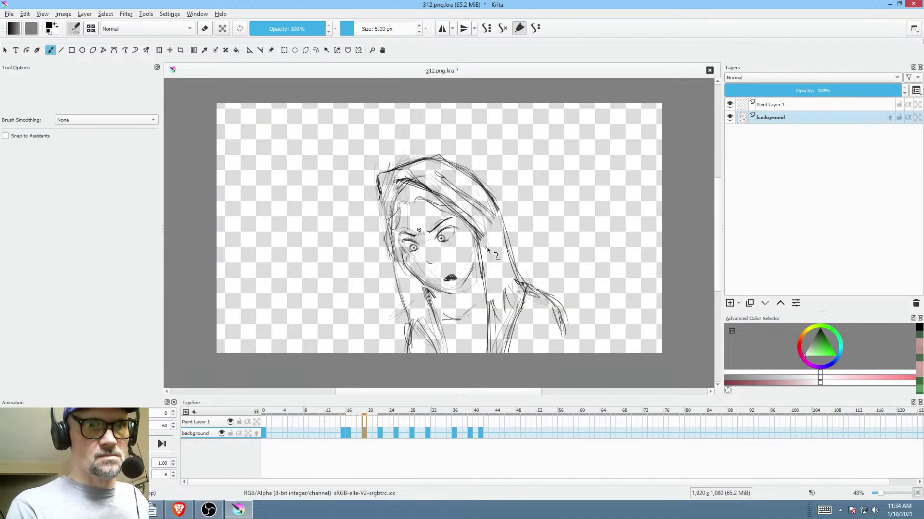
key(period)
key(period)
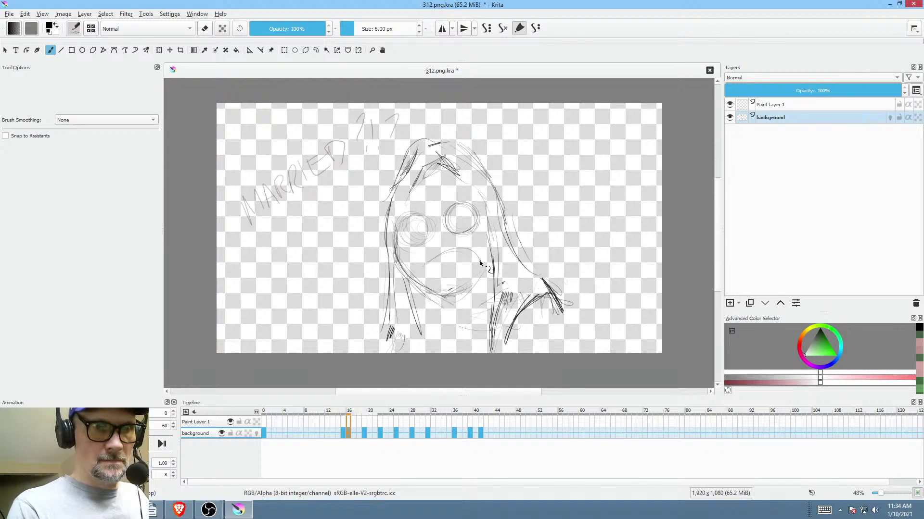
- Draw a wide open oval mouth, pupils, raised eyebrows, forehead dot and nose mark on frame 16, and play back the animation
drag(475, 265, 477, 277)
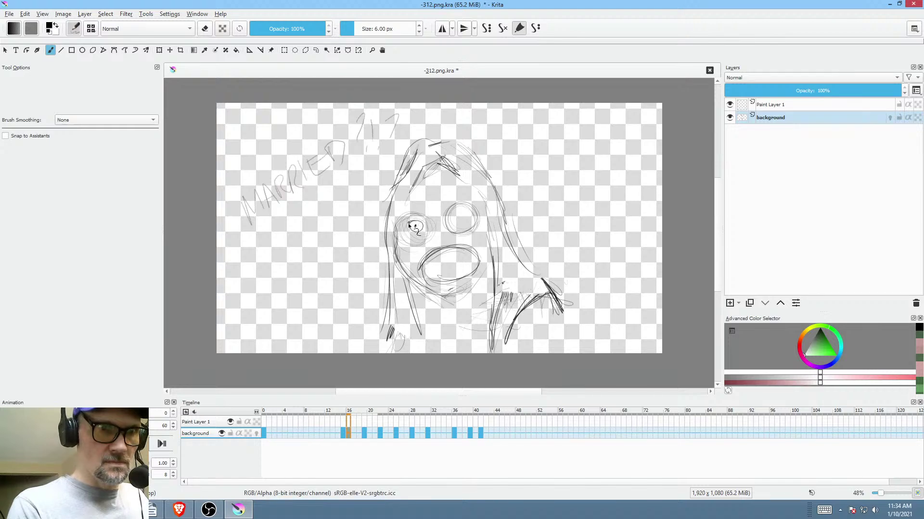
drag(409, 225, 420, 230)
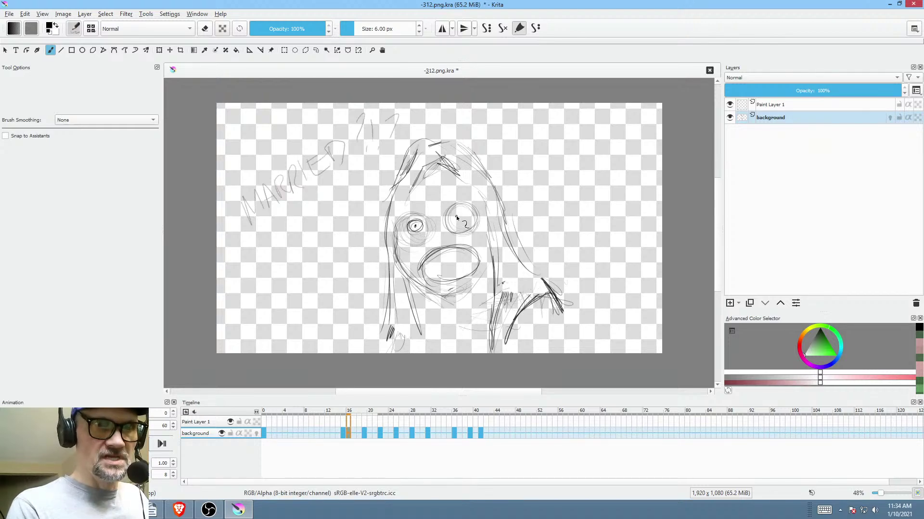
drag(458, 213, 457, 215)
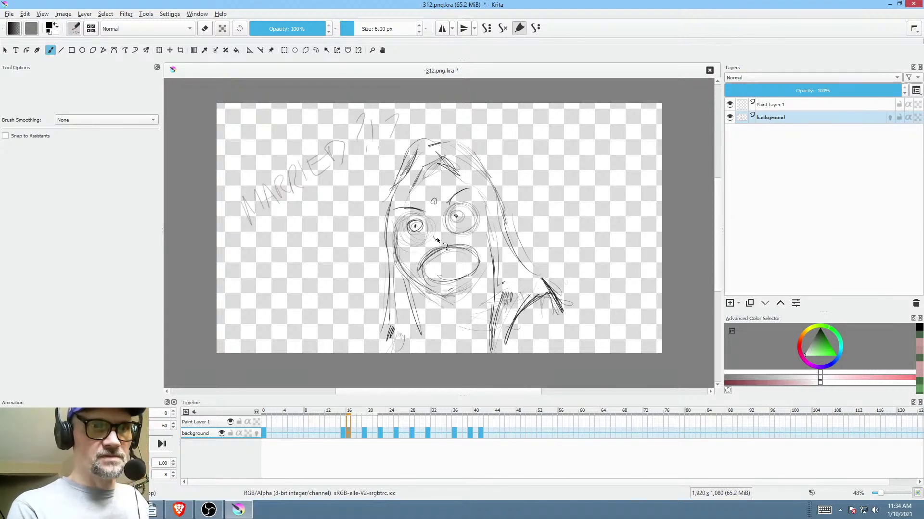
click(328, 433)
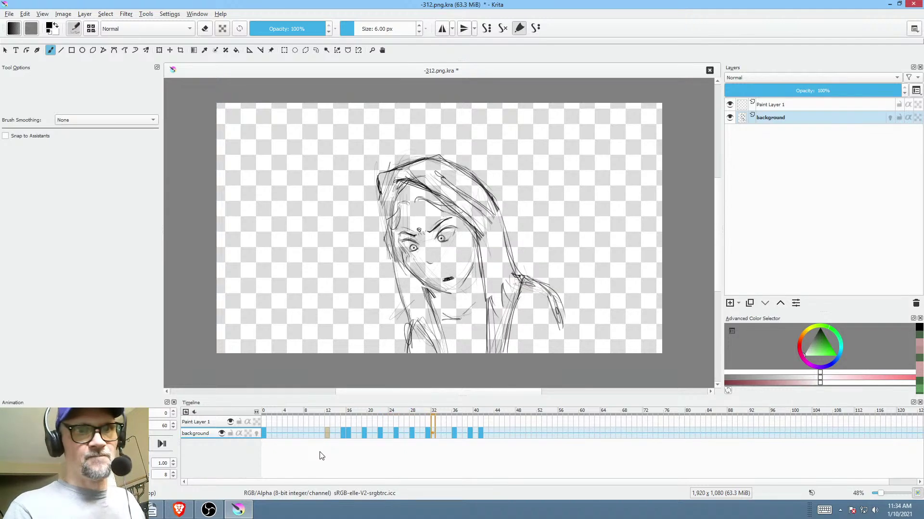
key(space)
- Extend the left- and right-hand outer hair outlines on frame 0 down toward the shoulders
click(264, 433)
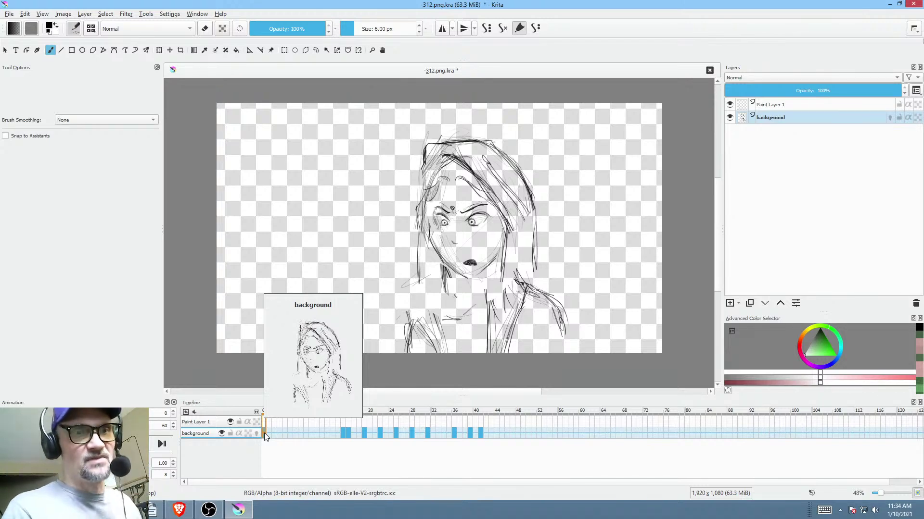
drag(426, 163, 411, 245)
drag(423, 185, 412, 241)
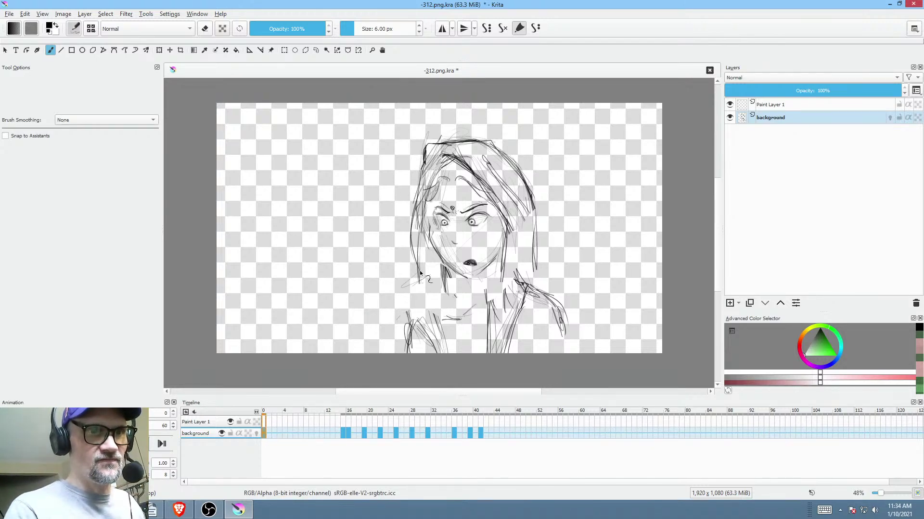
drag(417, 202, 410, 250)
drag(537, 208, 549, 306)
drag(537, 243, 547, 298)
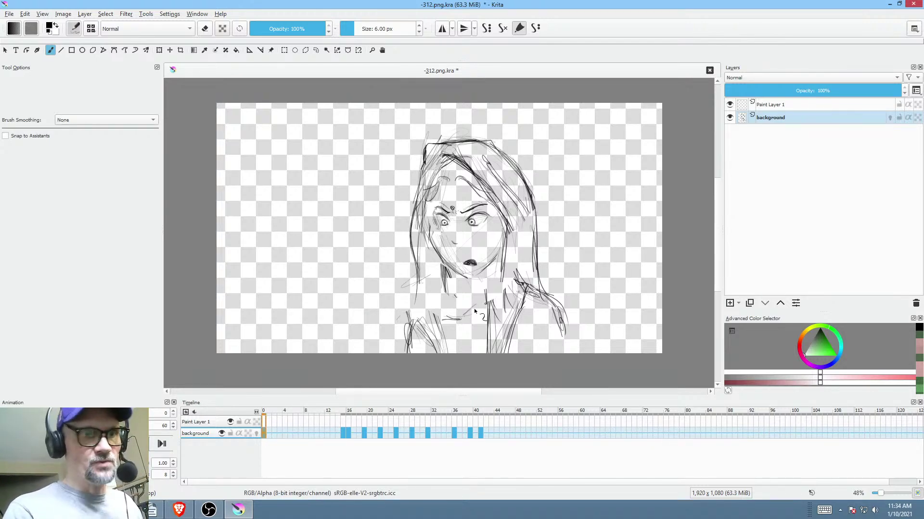
- Shift the background keyframes from frame 15 onward to start at frame 5 and play back from frame 0
click(342, 434)
drag(342, 433, 288, 428)
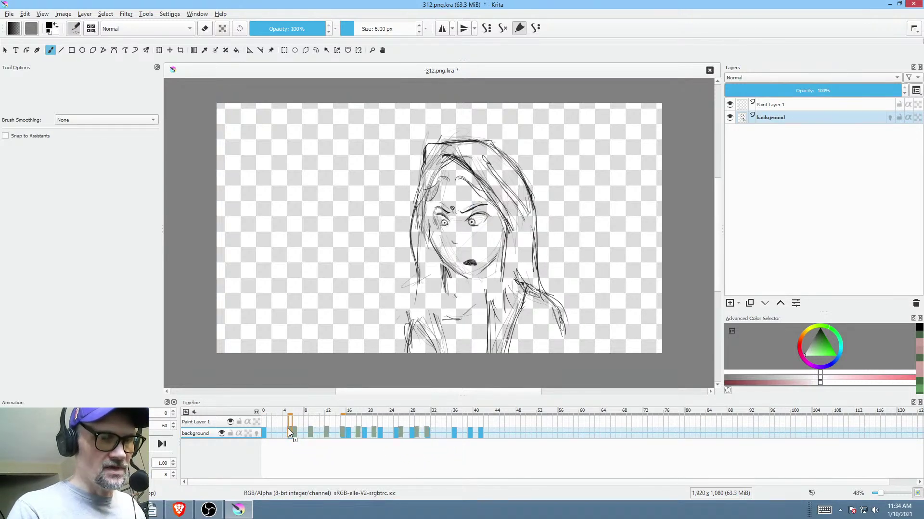
click(264, 434)
key(space)
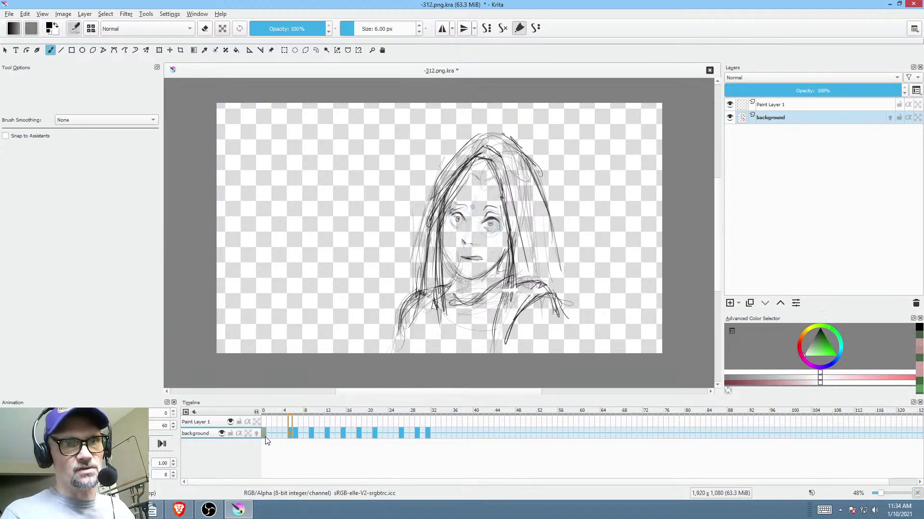
key(space)
key(space)
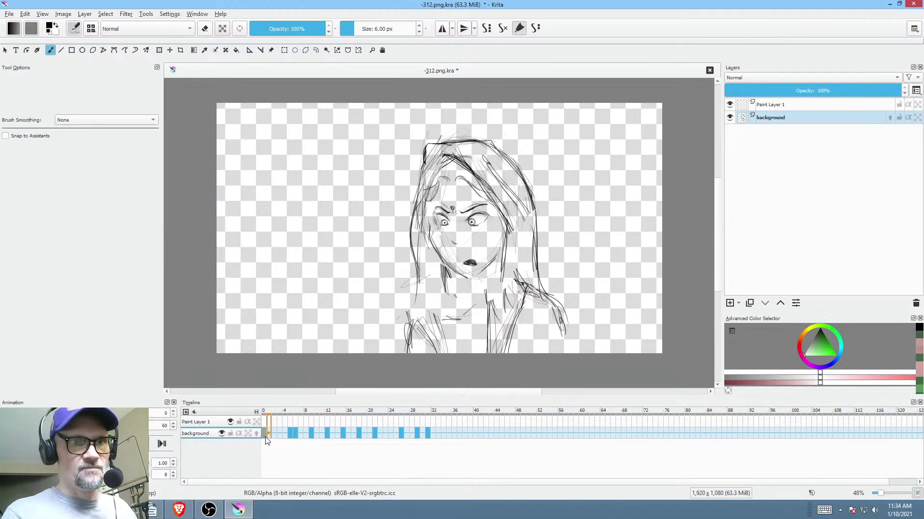
- Shift the keyframes from frame 9 onward to start at frame 12 and duplicate the "MARRIED?!?" drawing onto frame 9
click(312, 434)
mouse_move(312, 433)
mouse_down()
mouse_move(320, 445)
mouse_move(327, 433)
mouse_up()
click(312, 433)
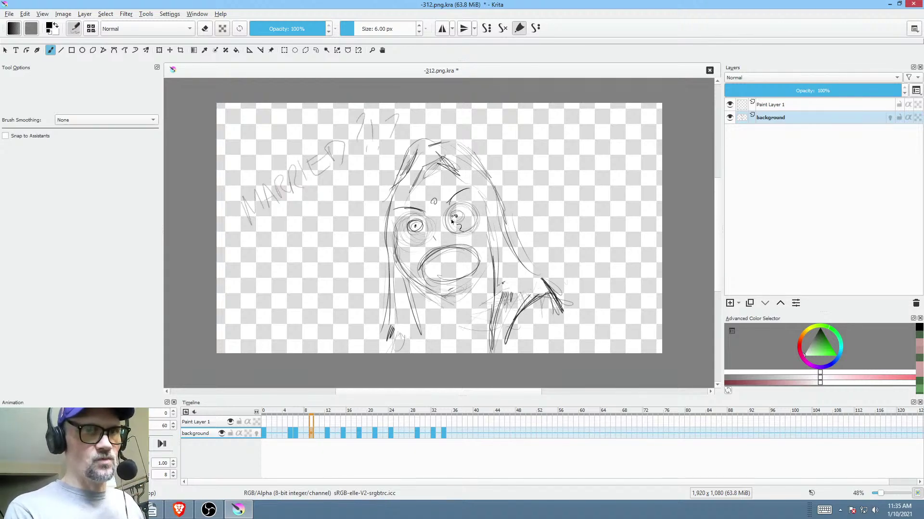
- Erase the open oval mouth on frame 9 and redraw it as a wide, wavy, slanted mouth
scroll(444, 246, up, 4)
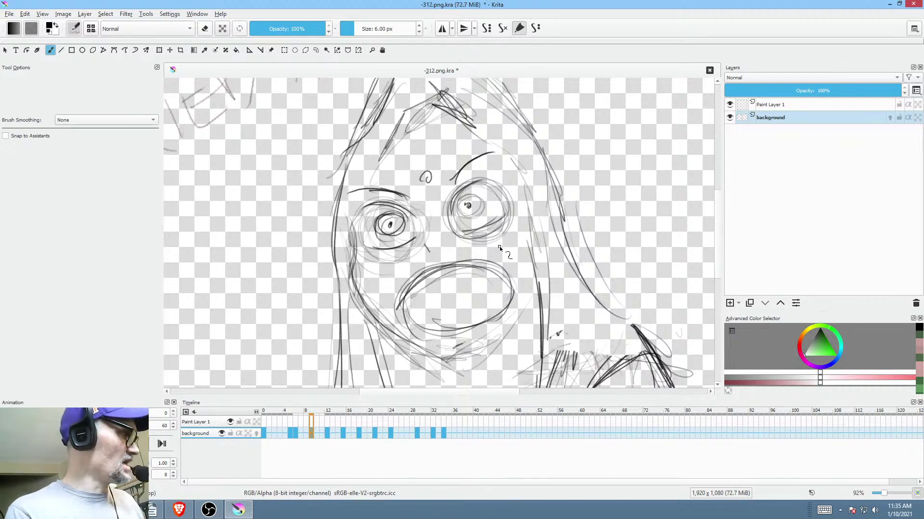
key(e)
mouse_move(501, 250)
mouse_down()
mouse_move(459, 246)
mouse_move(384, 287)
mouse_move(445, 347)
mouse_move(514, 308)
mouse_move(502, 250)
mouse_up()
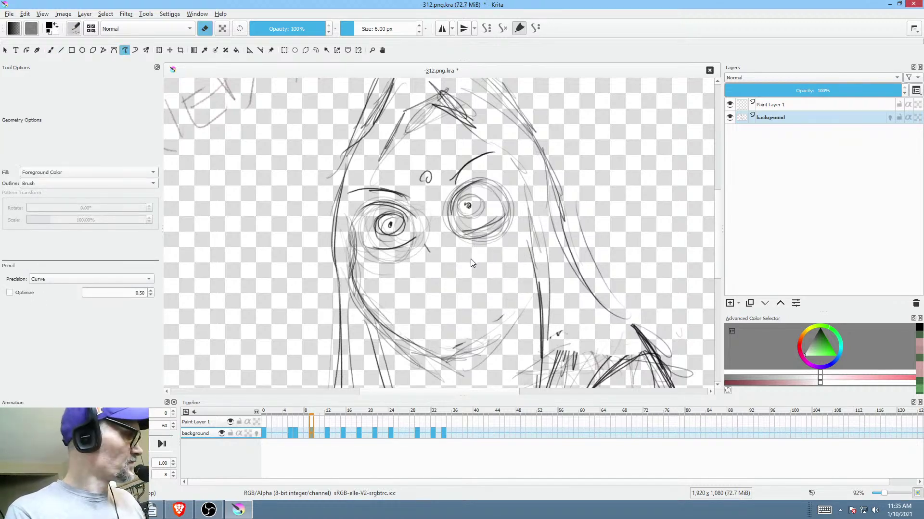
key(b)
mouse_move(418, 282)
mouse_down()
mouse_move(493, 257)
mouse_move(511, 289)
mouse_move(471, 264)
mouse_move(380, 302)
mouse_move(423, 285)
mouse_move(401, 321)
mouse_move(388, 290)
mouse_move(432, 335)
mouse_move(498, 304)
mouse_up()
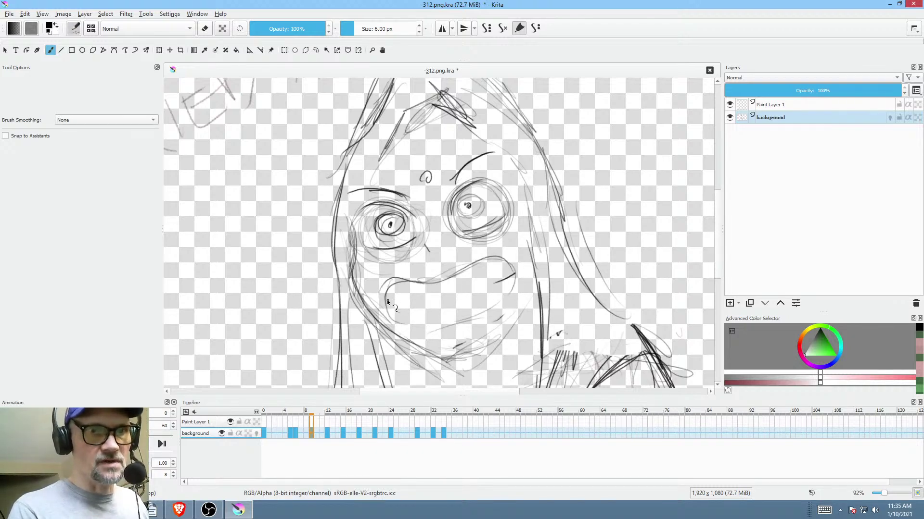
- Preview the animation from frame 3 and shift the keyframes from frame 12 onward to start at frame 14
click(284, 433)
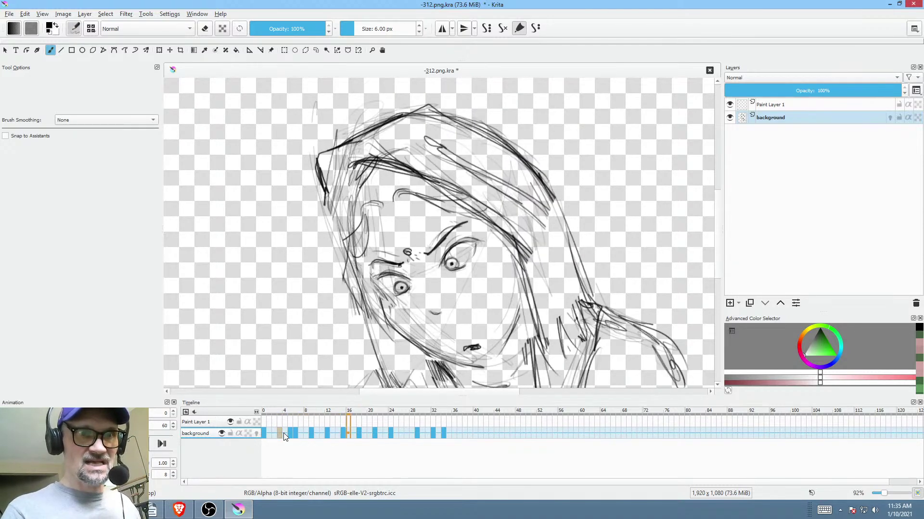
click(284, 436)
click(312, 433)
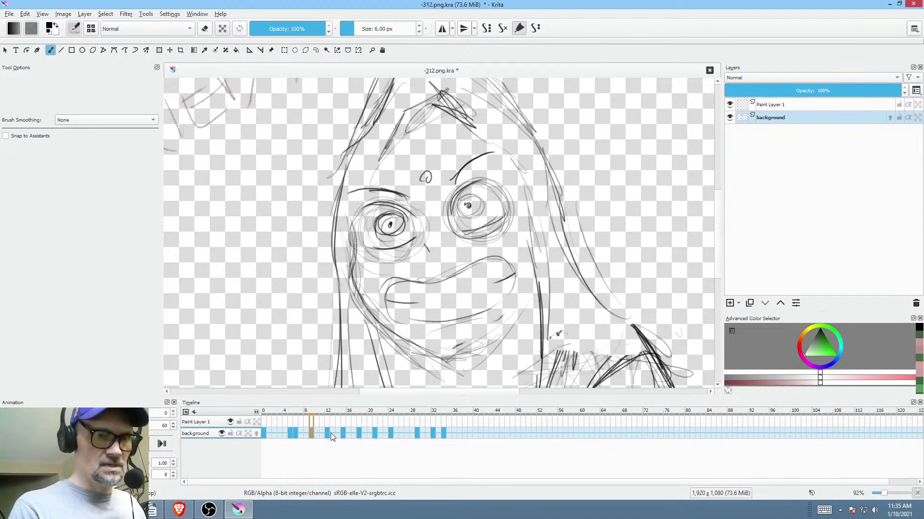
click(324, 432)
drag(326, 431, 338, 433)
- Play back the retimed animation from frame 5 and again from frame 0 to judge the timing
click(289, 432)
scroll(549, 242, down, 2)
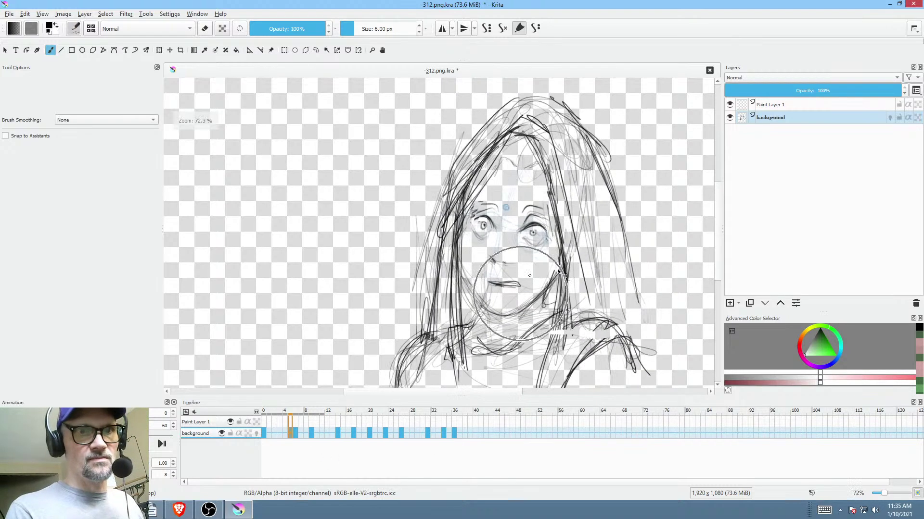
key(space)
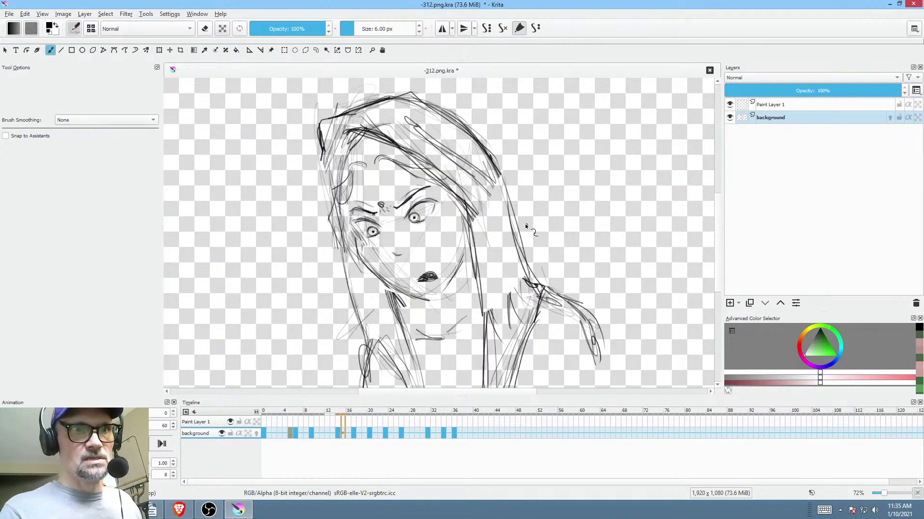
key(space)
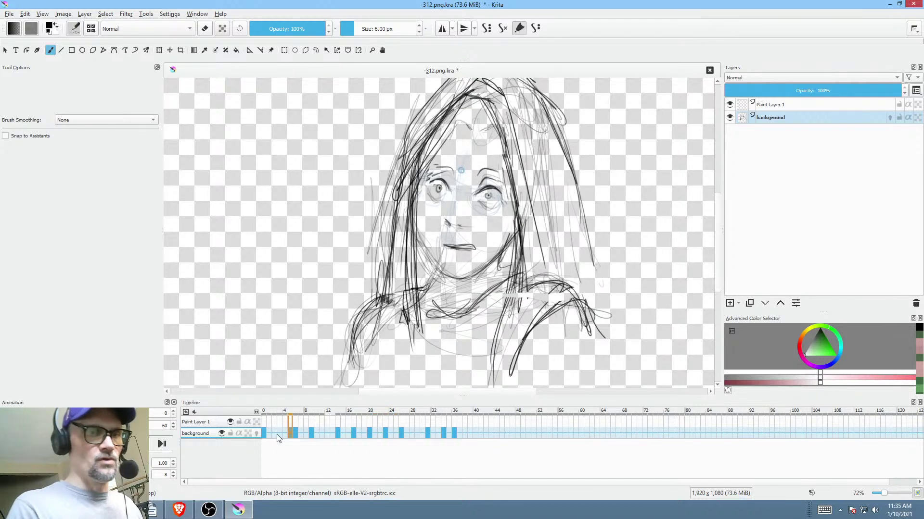
click(264, 434)
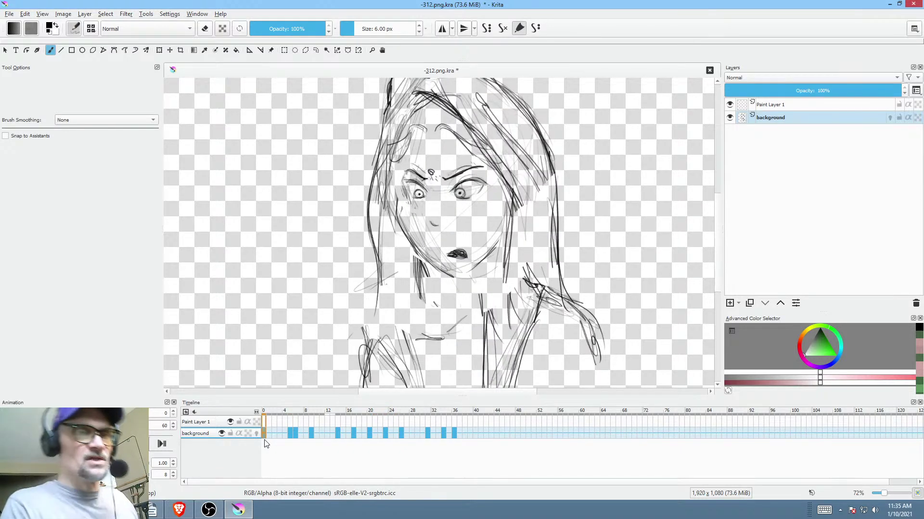
key(space)
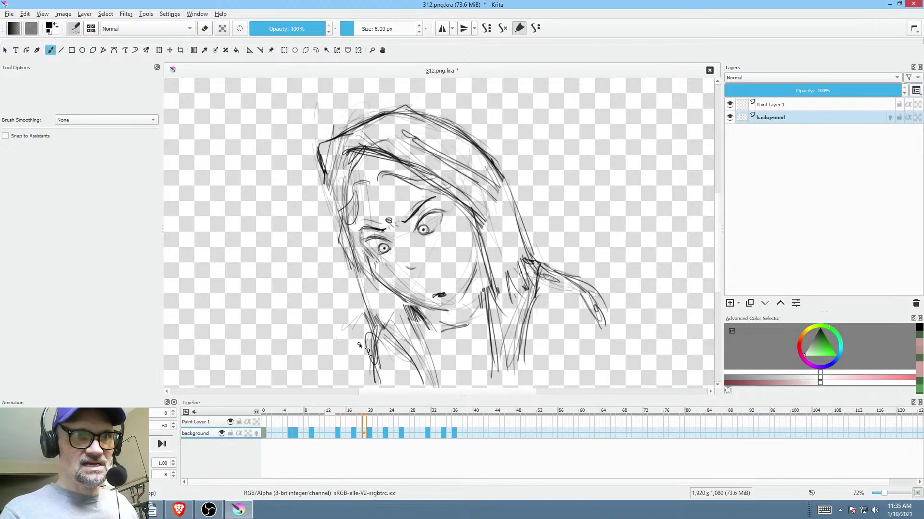
key(space)
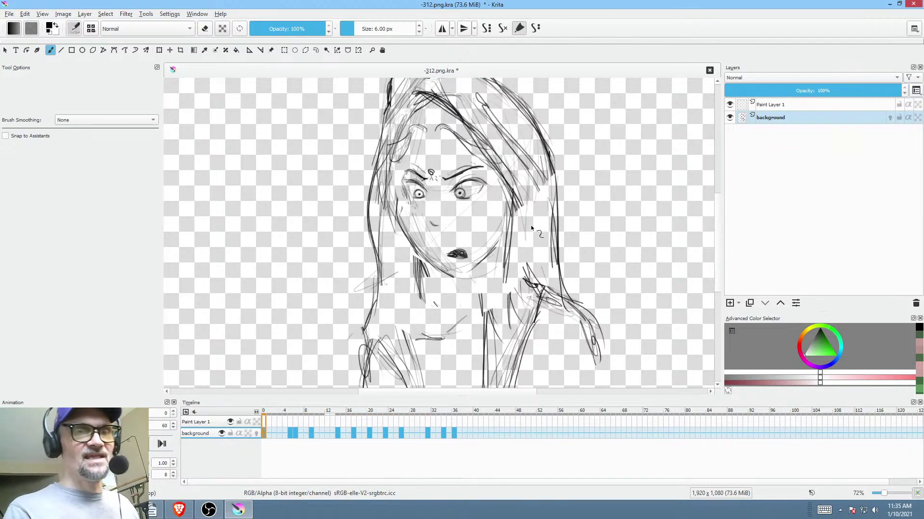
- Erase the right-hand hair strand and cheek lines beside the face on frame 0
scroll(546, 232, down, 2)
drag(546, 232, 507, 247)
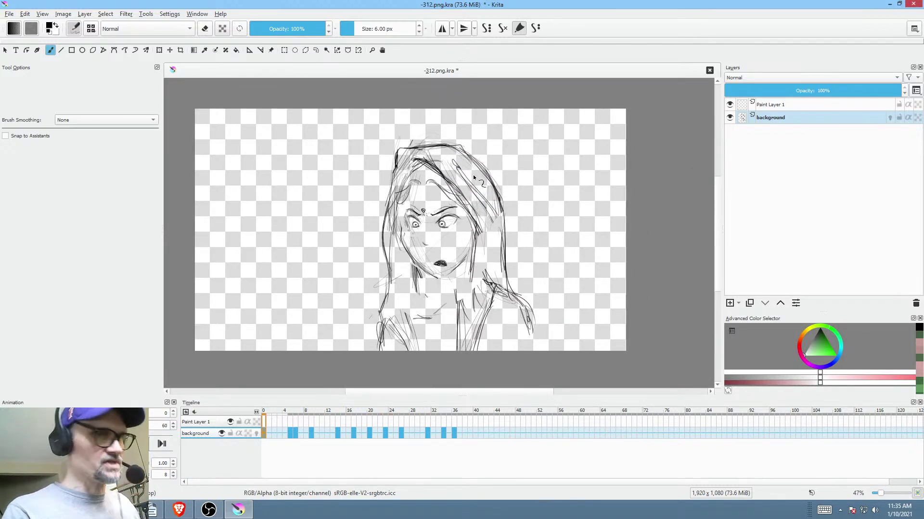
key(p)
key(e)
mouse_move(475, 208)
mouse_down()
mouse_move(461, 266)
mouse_move(492, 209)
mouse_up()
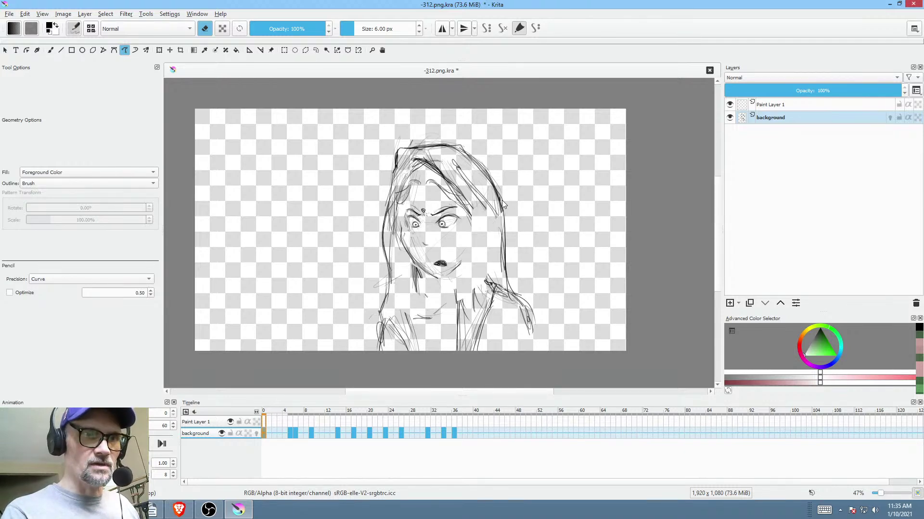
key(b)
key(e)
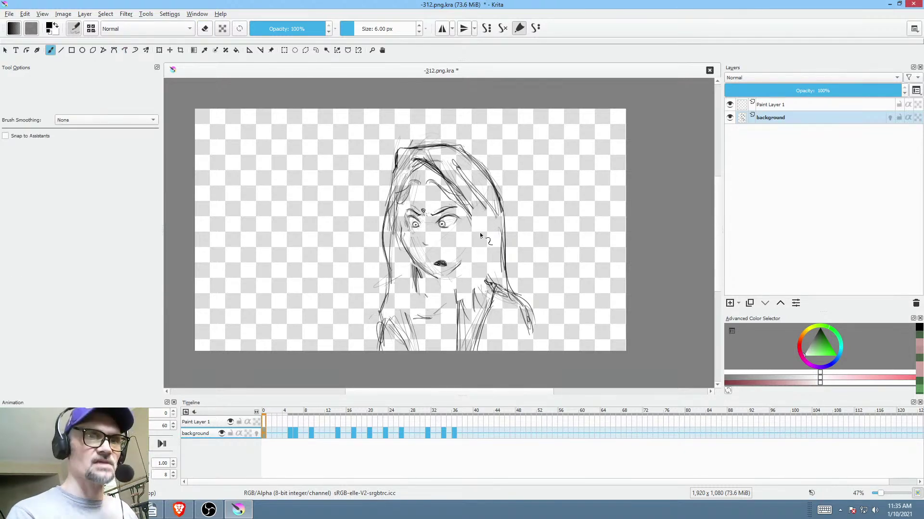
- Redraw the right-hand hair strand on frame 0 curving from the brow down to the collar, and play back the animation
drag(472, 208, 465, 310)
drag(472, 250, 462, 314)
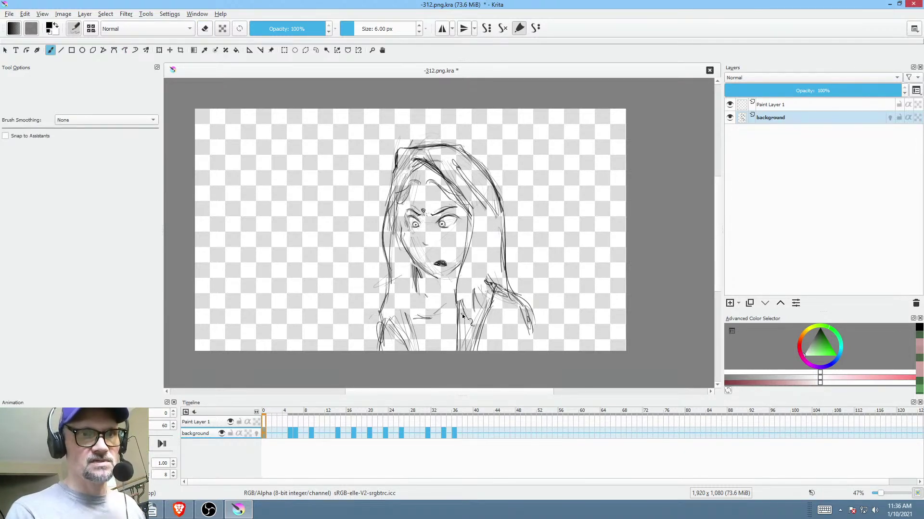
key(space)
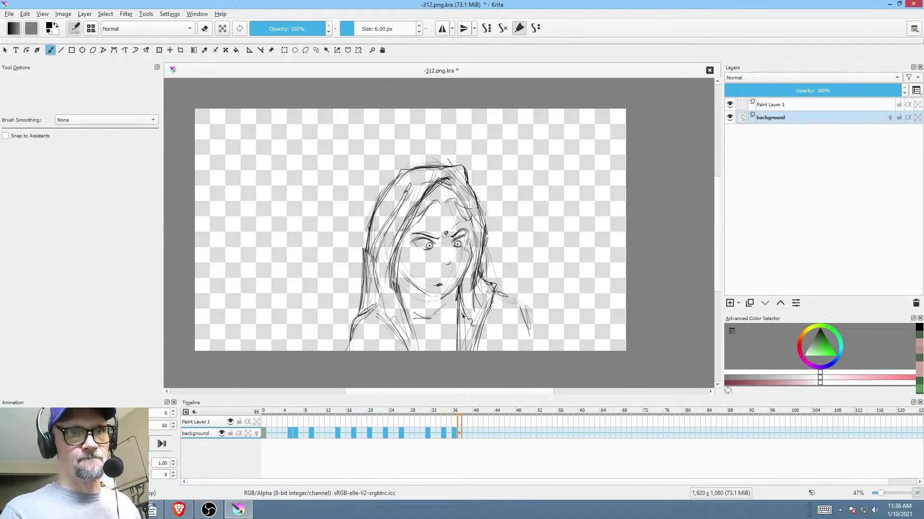
- Copy the background layer's keyframe at frame 26 to frame 40
drag(420, 414, 476, 414)
click(398, 434)
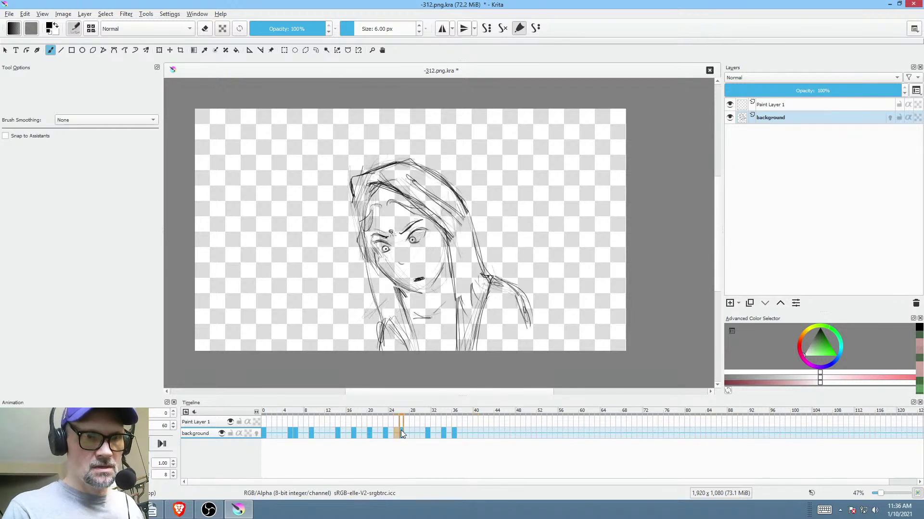
shift+click(464, 434)
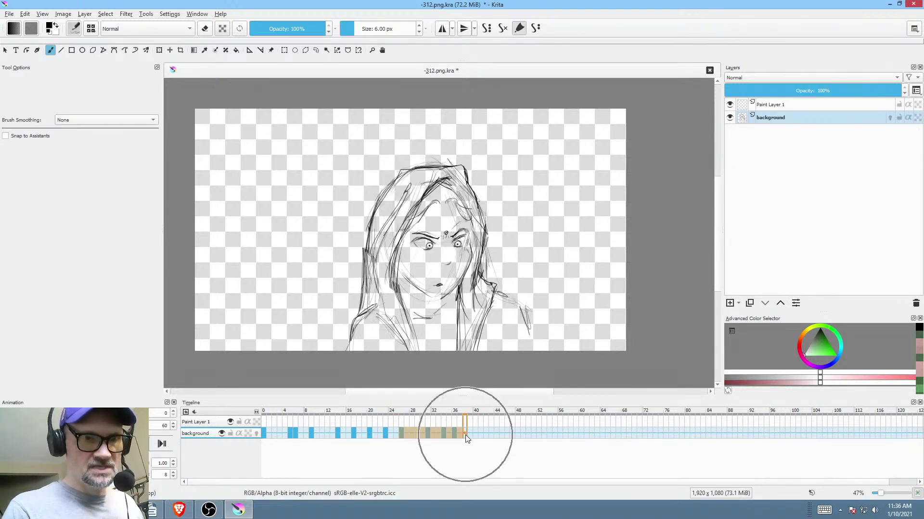
click(400, 432)
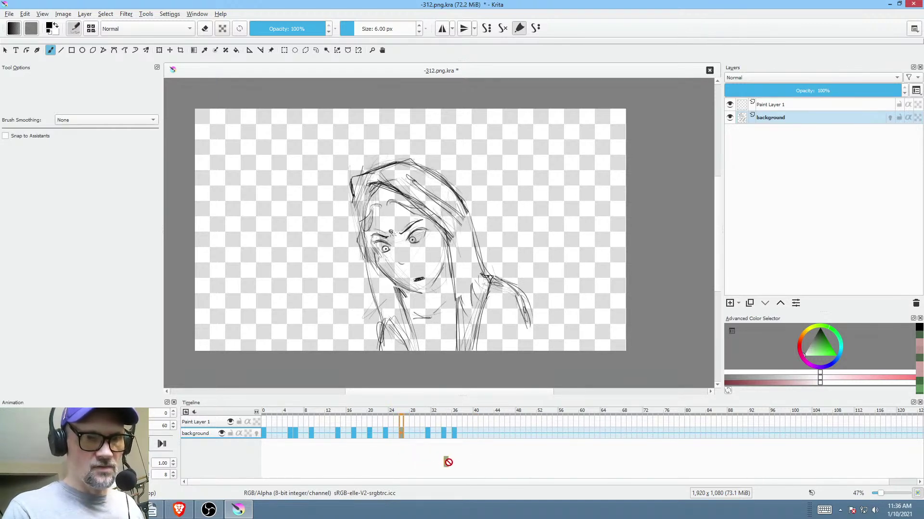
click(475, 434)
- Copy the background keyframes at frames 36 and 40 to frames 45 and 49, and play back the animation
click(454, 433)
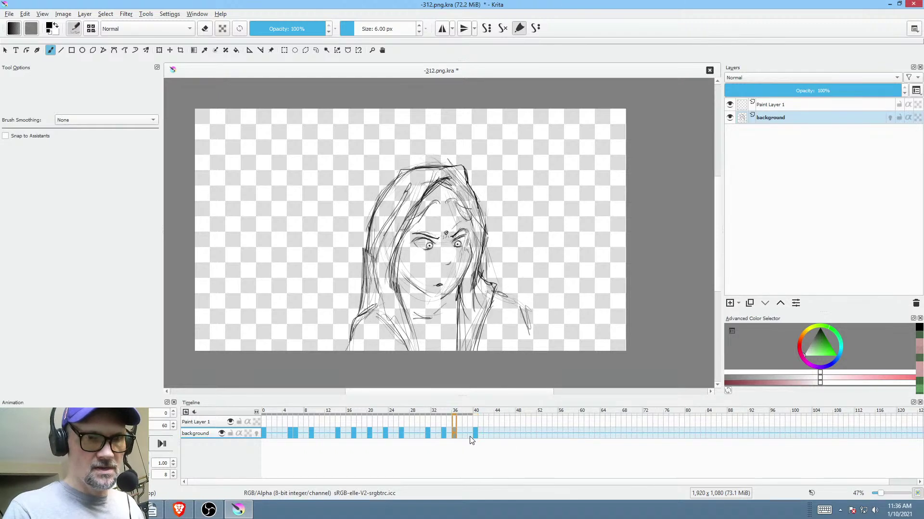
shift+click(475, 434)
mouse_move(455, 433)
mouse_down()
mouse_move(501, 447)
mouse_move(501, 434)
mouse_up()
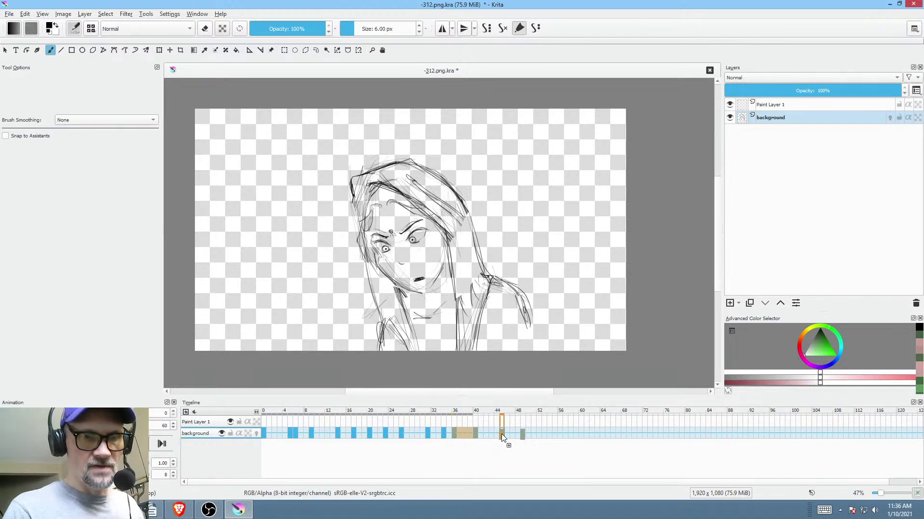
click(409, 434)
key(space)
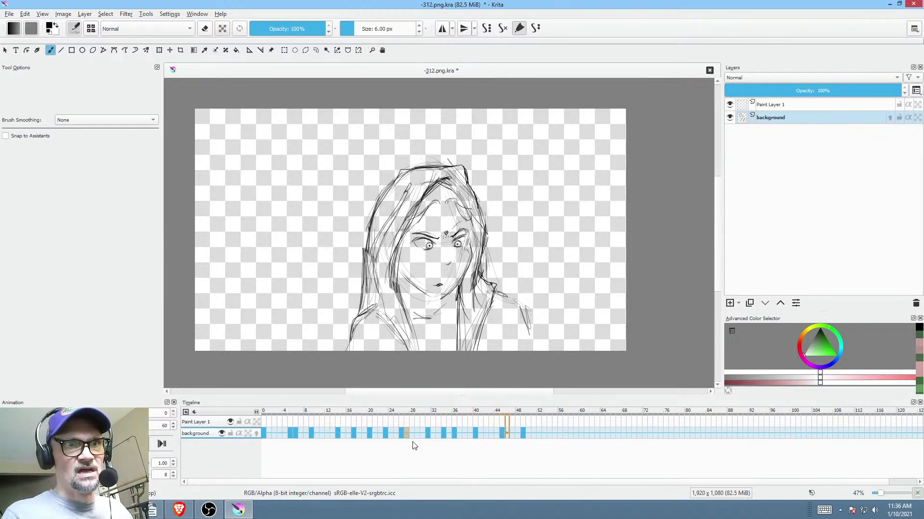
key(space)
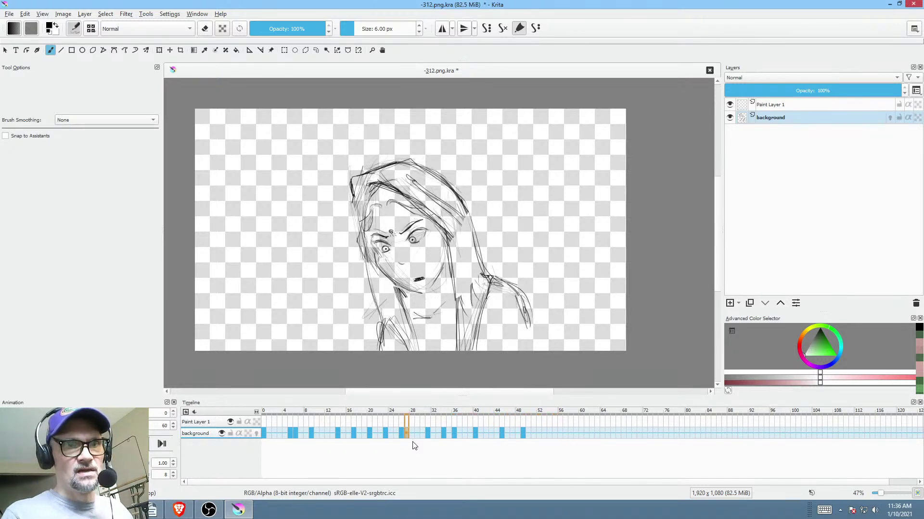
- Delete the keyframe at frame 49 and play back the whole animation from the start
click(523, 431)
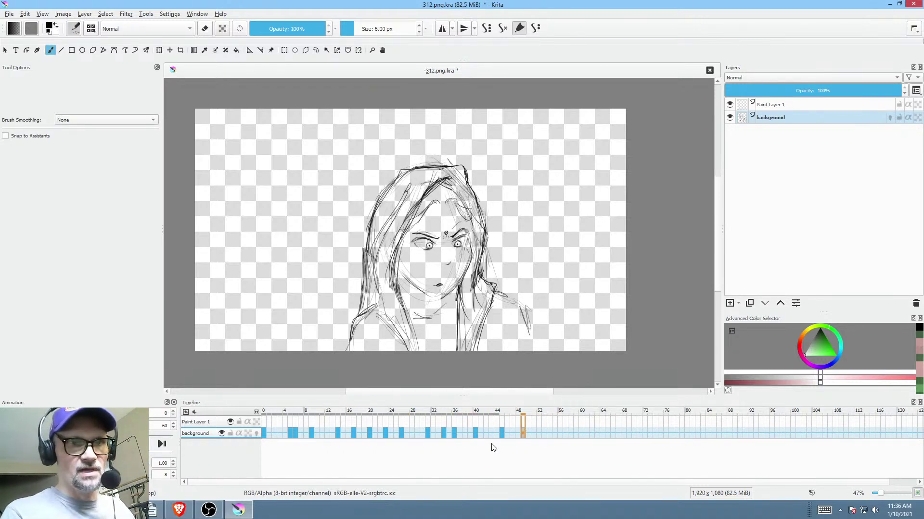
click(268, 433)
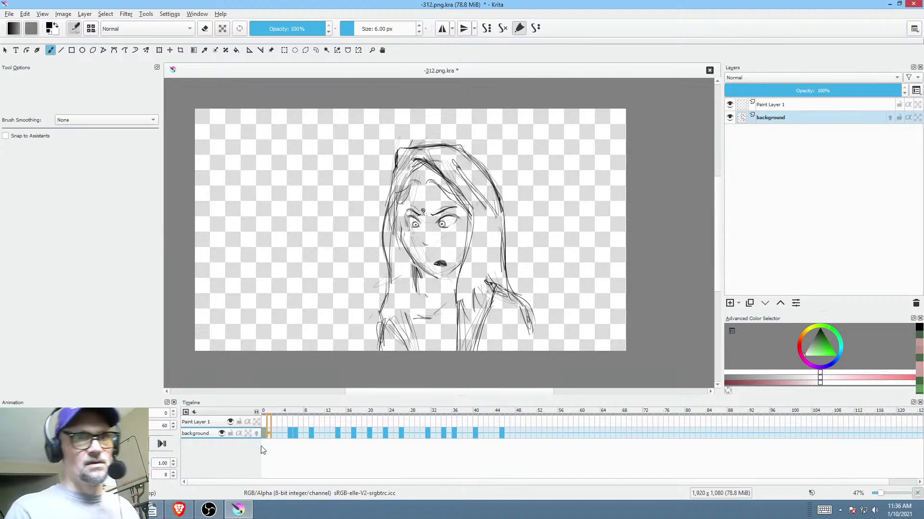
key(space)
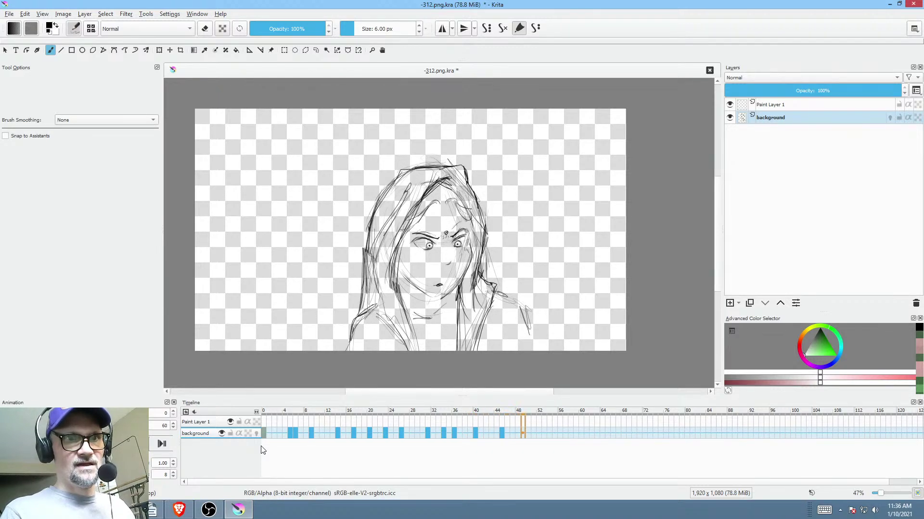
key(space)
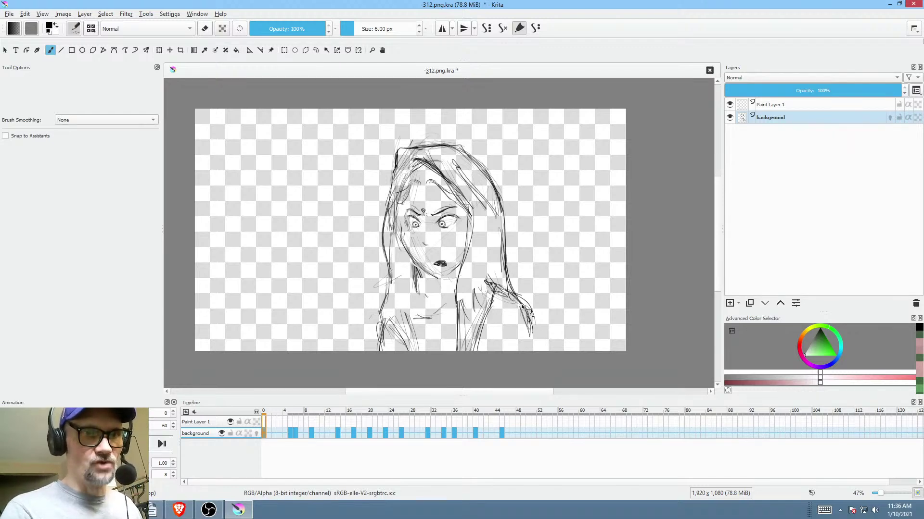
- Sketch the curved neckline and throat lines below the chin on frame 0
mouse_move(445, 294)
mouse_down()
mouse_move(428, 303)
mouse_move(434, 291)
mouse_up()
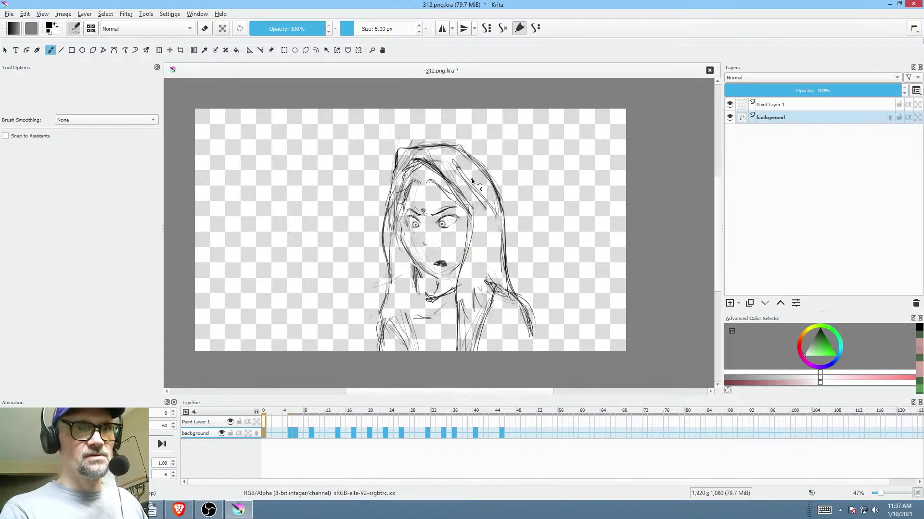
- Erase all the facial features inside the face outline on frame 5
key(.)
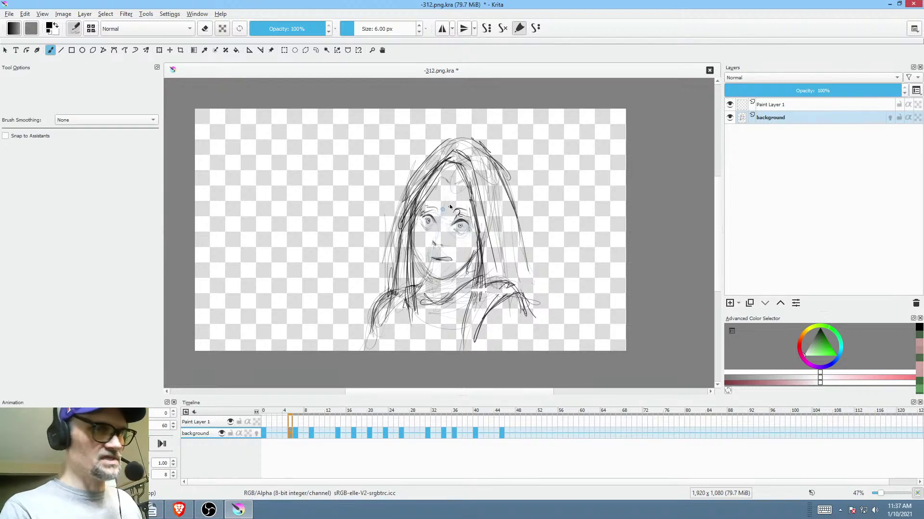
key(e)
mouse_move(451, 182)
mouse_down()
mouse_move(417, 214)
mouse_move(457, 271)
mouse_move(462, 185)
mouse_up()
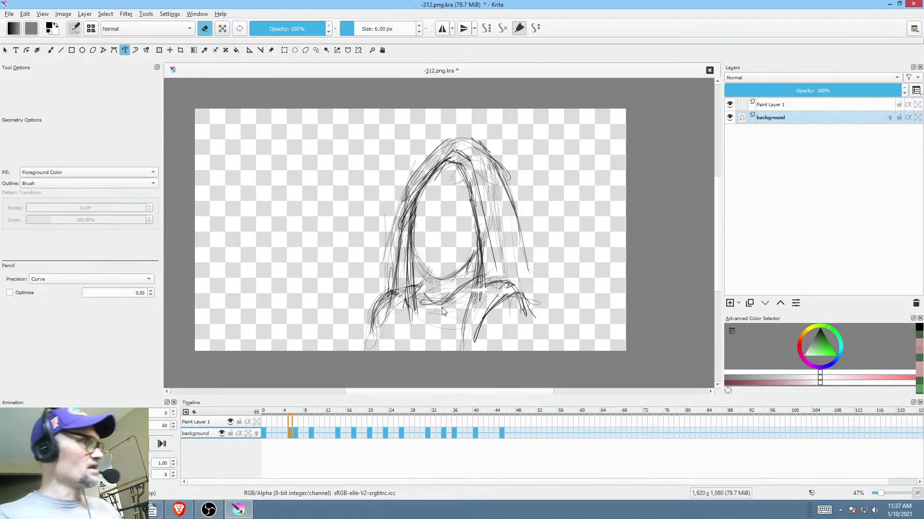
key(b)
key(e)
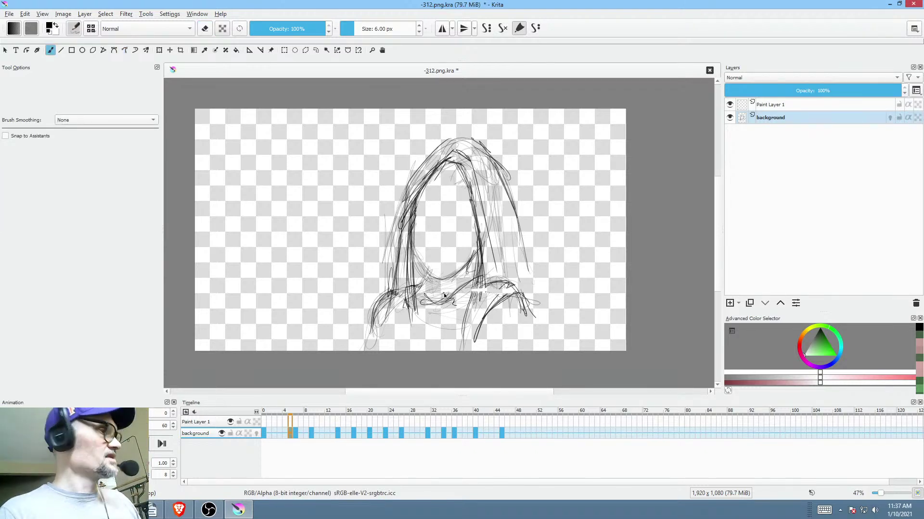
- Draw two small round eyes with curved lower lids on frame 5, flipping to the neighbouring frame for placement
key(Right)
key(Left)
key(Right)
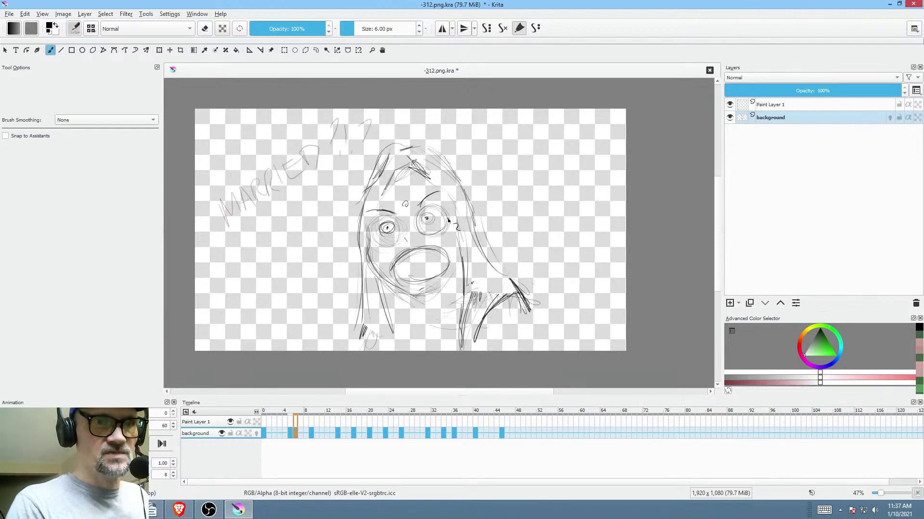
key(Left)
key(Right)
key(Left)
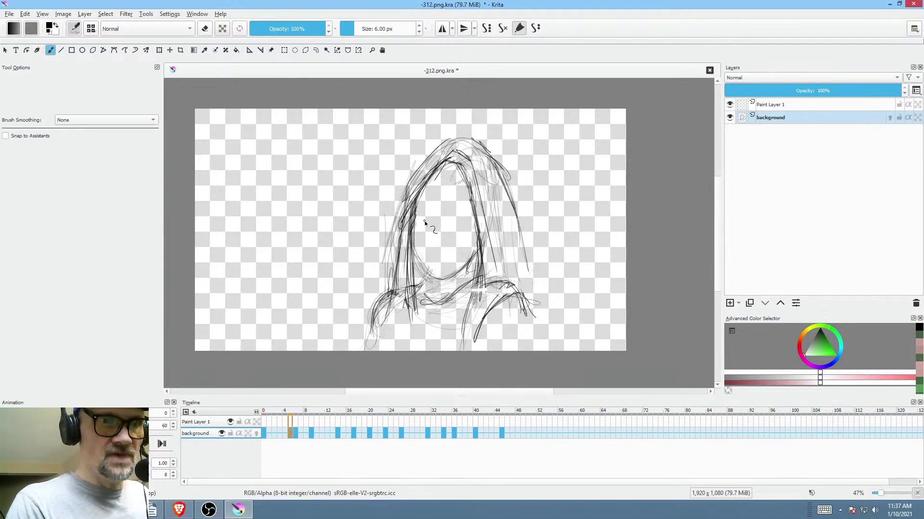
key(Right)
key(Left)
drag(423, 218, 429, 226)
key(Right)
key(Left)
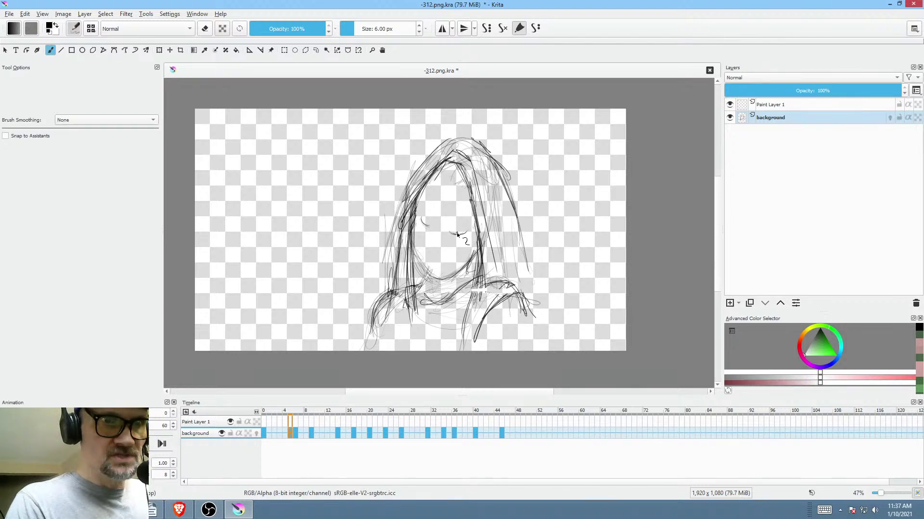
key(ctrl+z)
drag(464, 237, 453, 230)
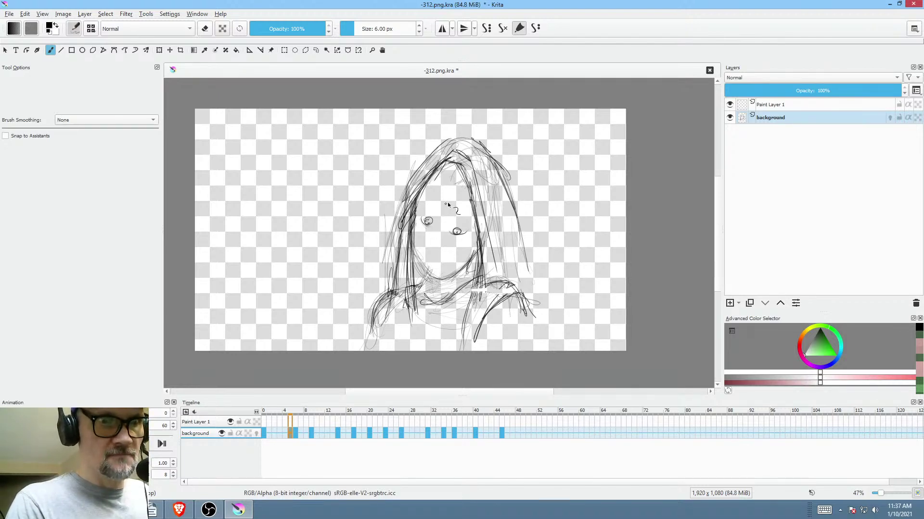
- Sketch the eyebrows and upper eyelids above both eyes on frame 5, and check the face in the mirrored view
key(Left)
key(Right)
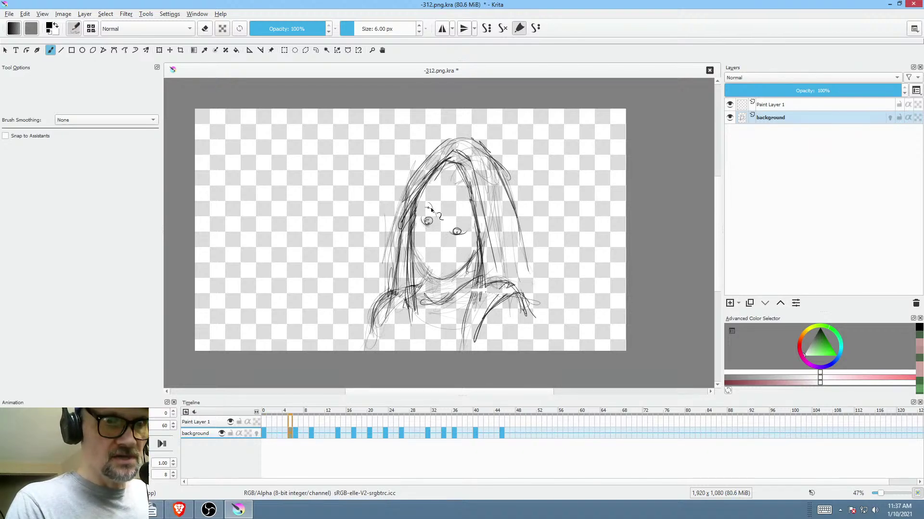
drag(422, 208, 467, 221)
key(m)
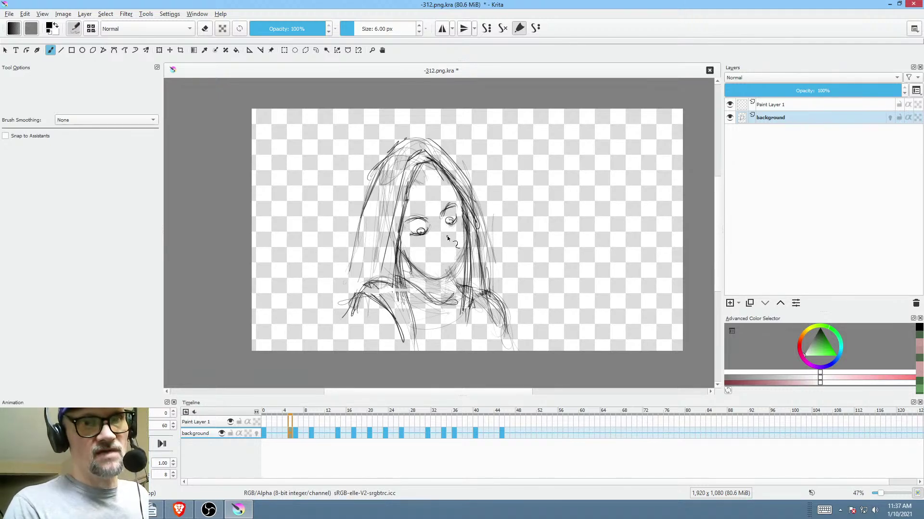
key(m)
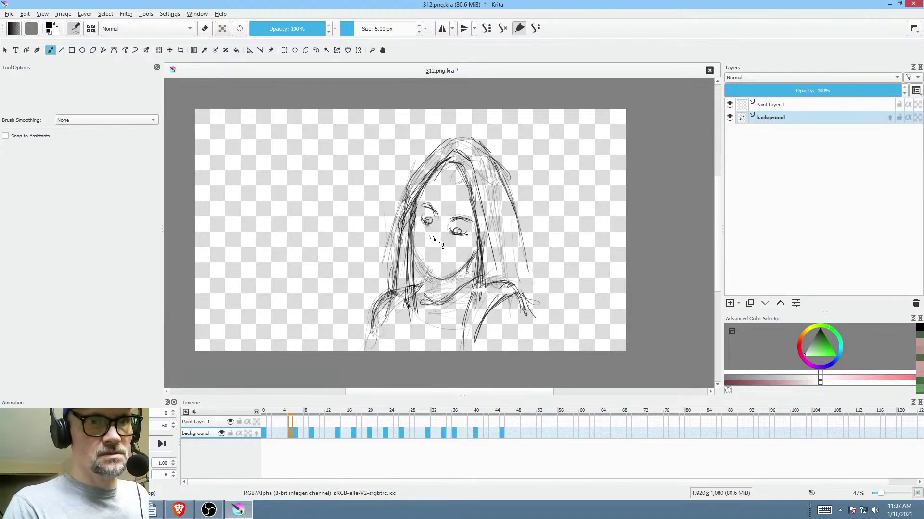
- Add a small nose mark and a short frowning mouth to the face on frame 5, comparing with frame 0
key(Home)
key(period)
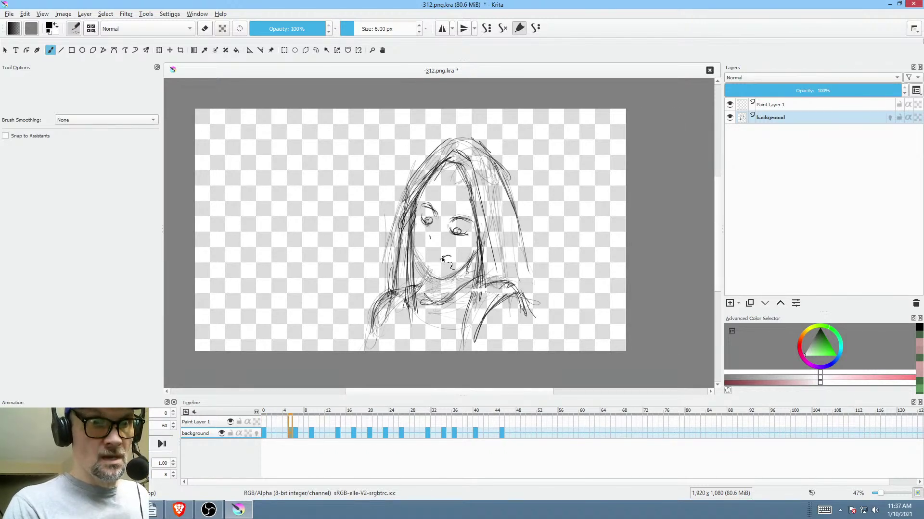
drag(442, 257, 442, 259)
key(comma)
key(period)
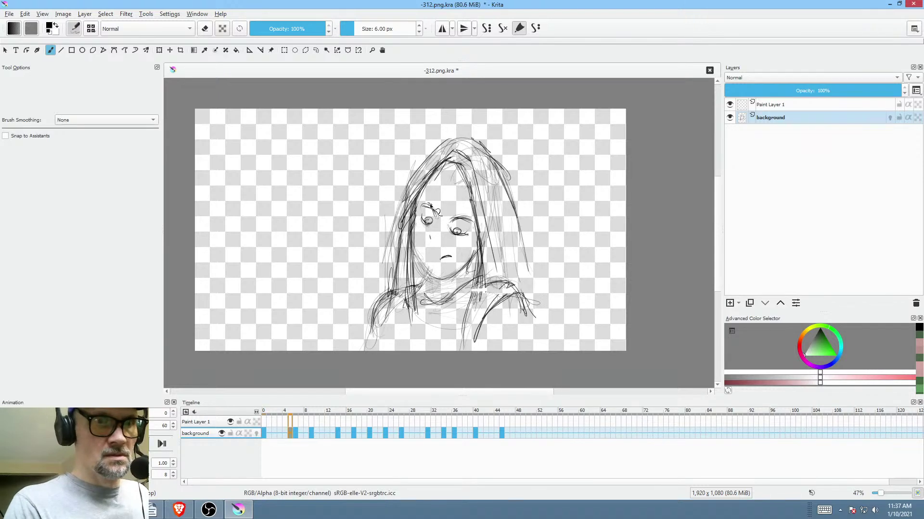
- Redraw the eyebrows on frame 5 as dark angry strokes with a forehead dot between them, and compare with frame 0
key(ctrl+z)
drag(423, 206, 437, 209)
mouse_move(452, 217)
mouse_down()
mouse_move(479, 216)
mouse_move(487, 195)
mouse_move(446, 208)
mouse_up()
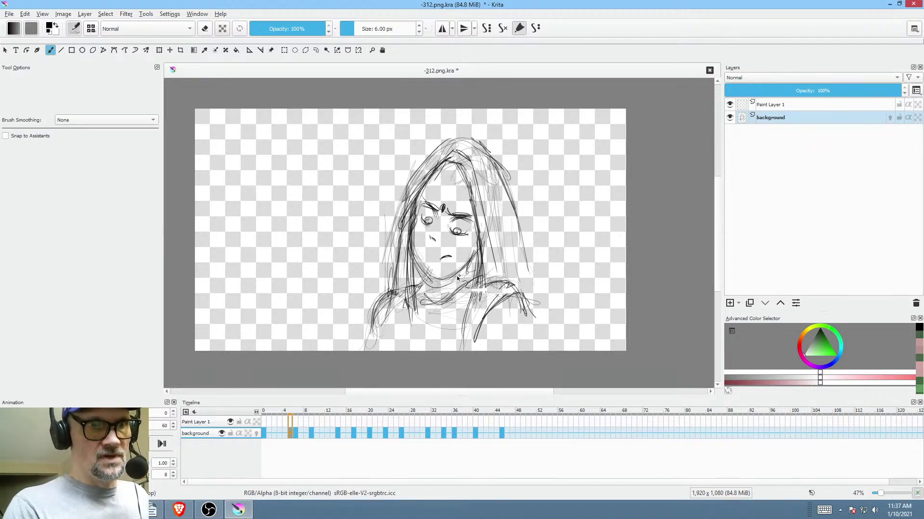
key(comma)
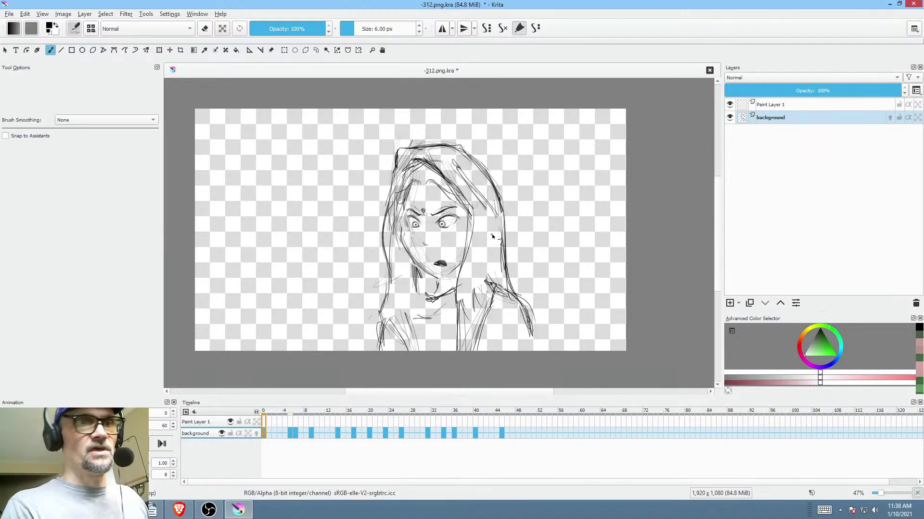
key(period)
key(comma)
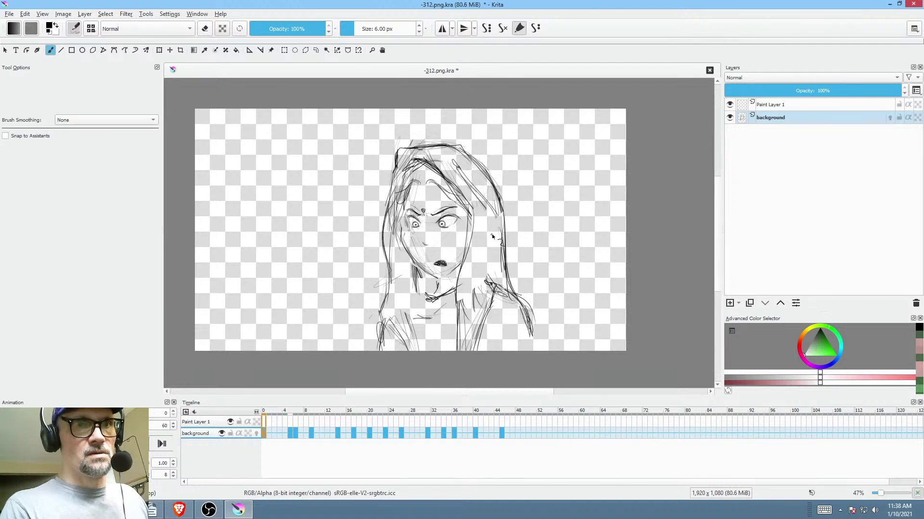
key(period)
key(comma)
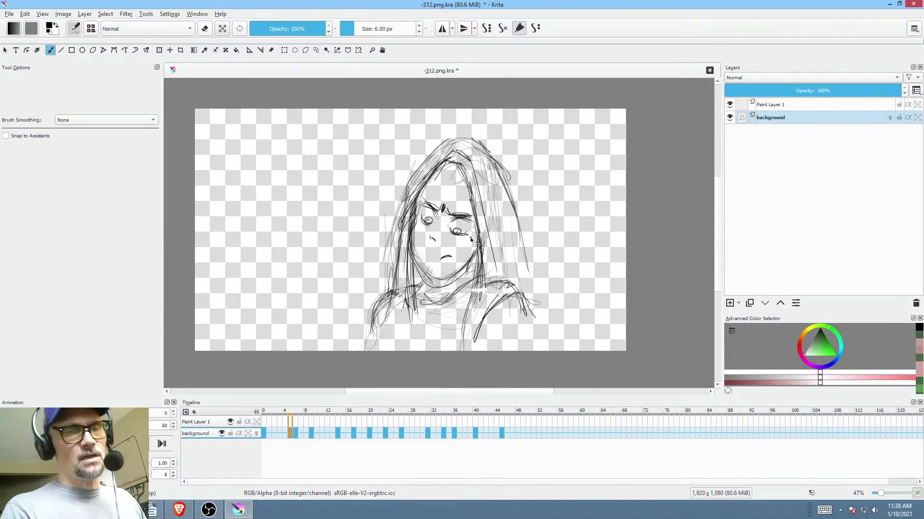
key(period)
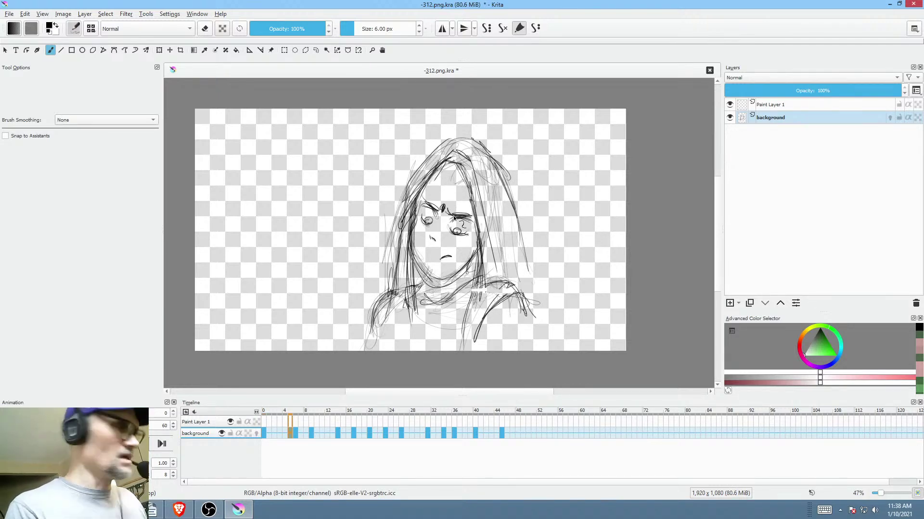
- Erase both eyes below the brows on frame 5, keeping the eyebrows, nose and mouth
key(e)
mouse_move(437, 214)
mouse_down()
mouse_move(419, 223)
mouse_move(468, 226)
mouse_move(448, 232)
mouse_up()
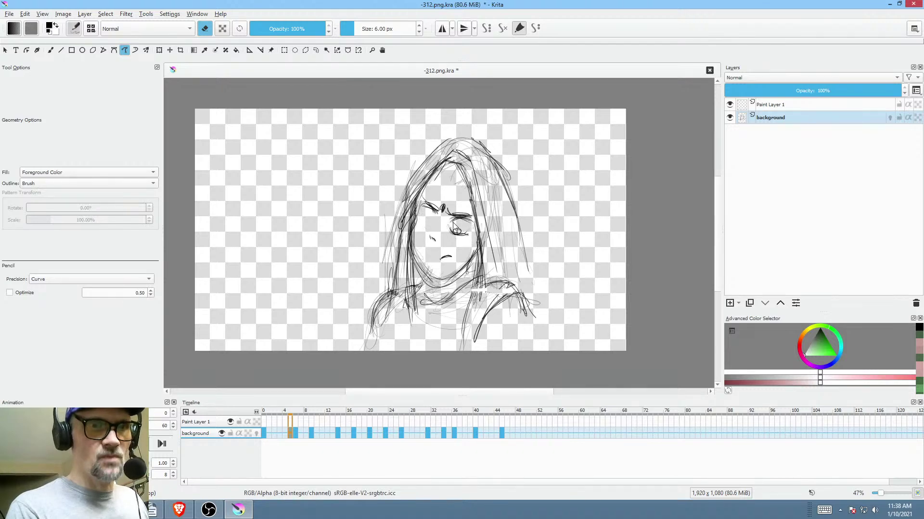
scroll(510, 180, up, 3)
scroll(542, 212, up, 3)
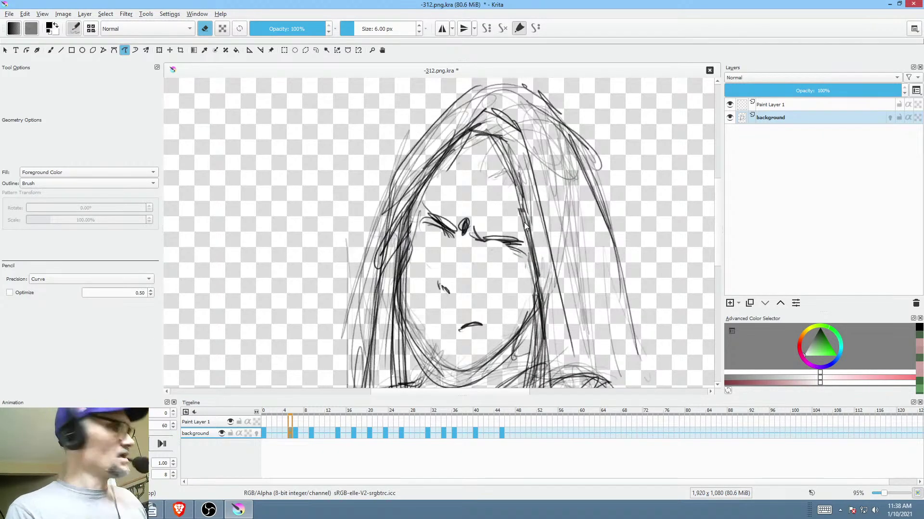
- Sketch the lower eyelid lines under both brows on frame 5 with the brush, comparing with frame 0
key(b)
key(e)
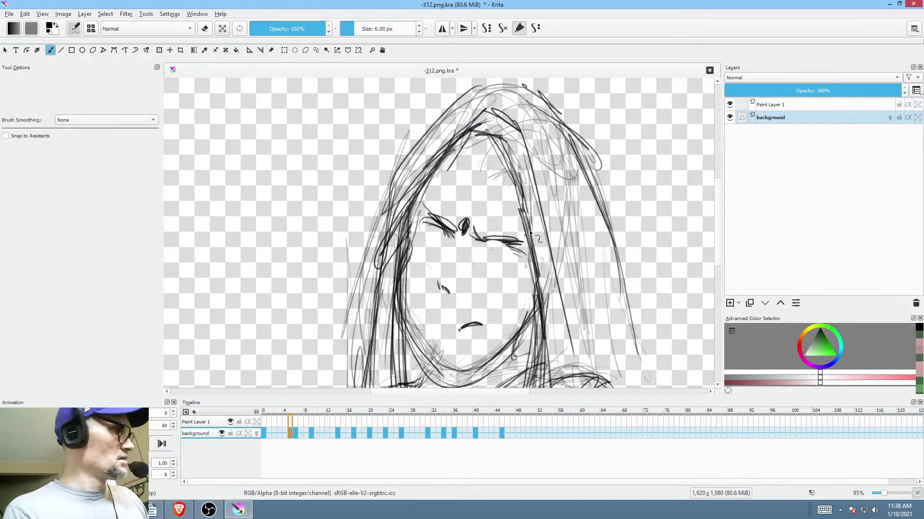
key(Left)
key(Right)
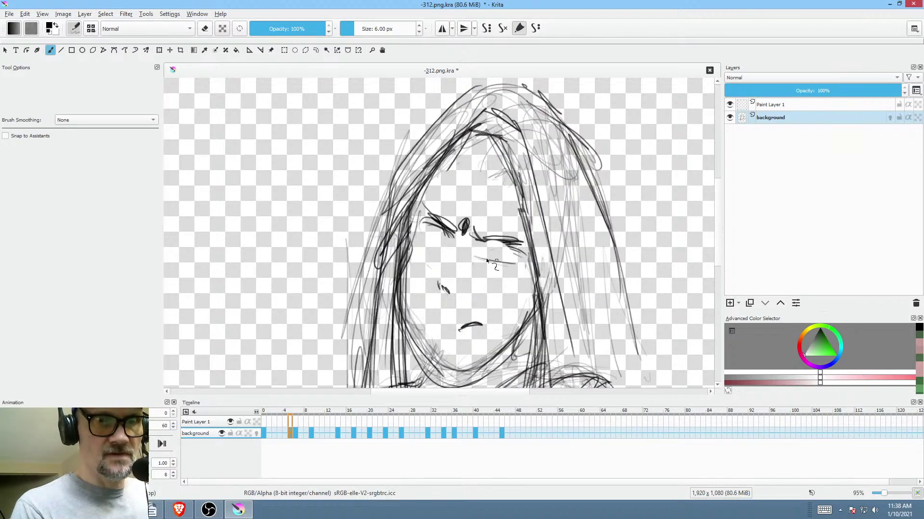
key(Left)
key(Right)
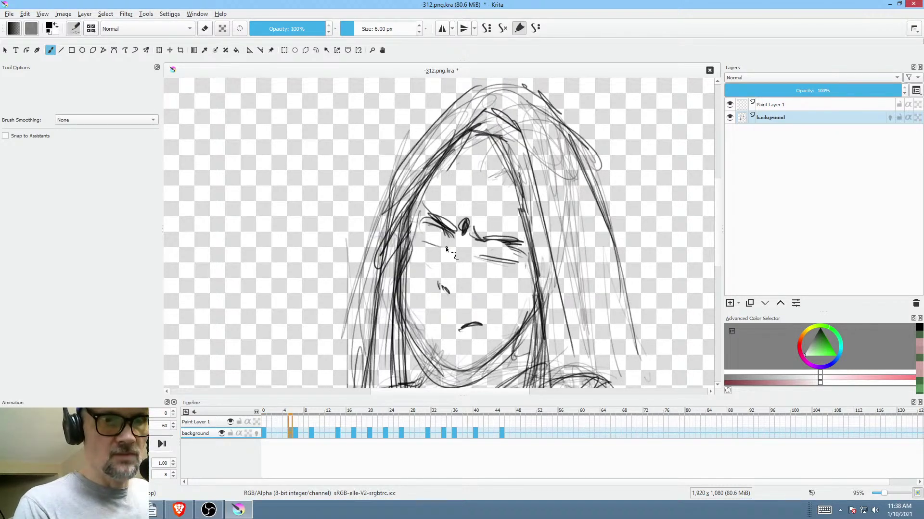
key(Left)
key(Right)
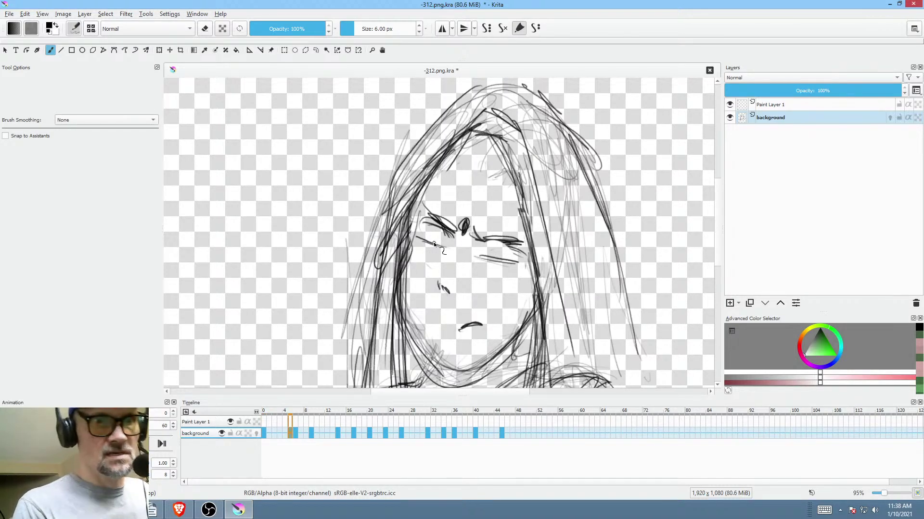
- Draw narrow irises with pupils in both eyes on frame 5, and compare the face with frame 0
drag(488, 257, 494, 259)
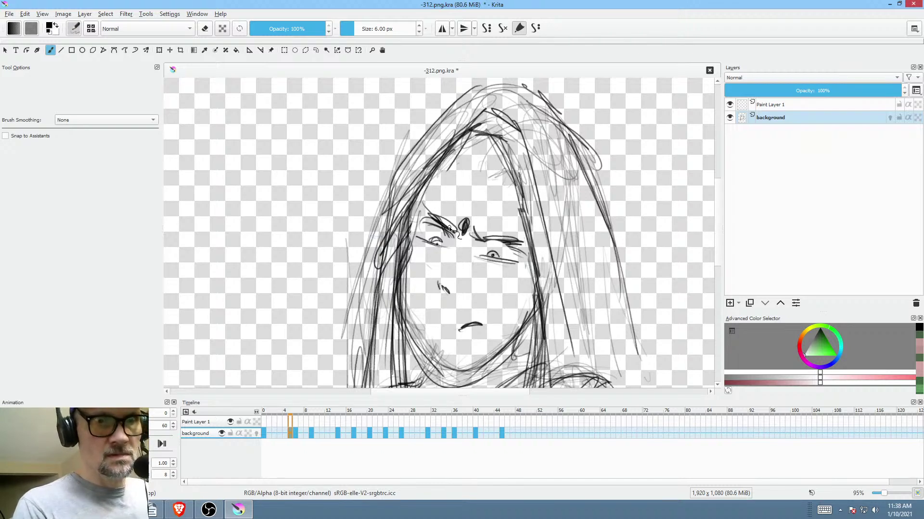
key(Left)
key(Right)
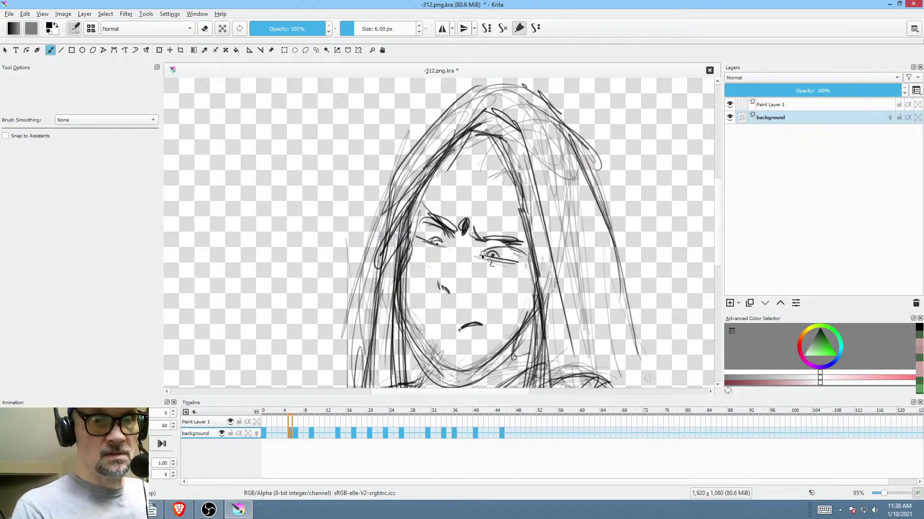
drag(410, 225, 442, 230)
- Darken the eyelids, irises and pupils of both wide eyes on frame 6, and add a short stroke to the nose mark
key(Right)
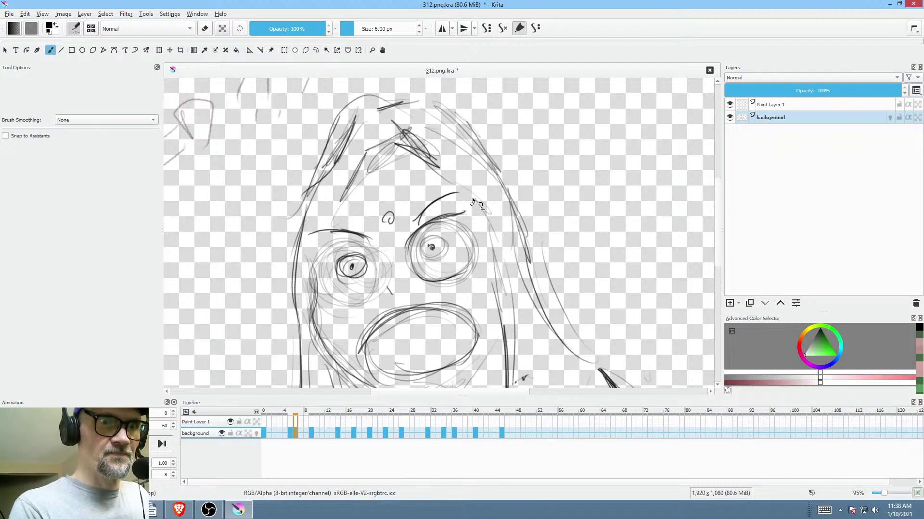
mouse_move(329, 249)
mouse_down()
mouse_move(360, 282)
mouse_move(330, 291)
mouse_move(337, 298)
mouse_move(366, 287)
mouse_move(355, 267)
mouse_up()
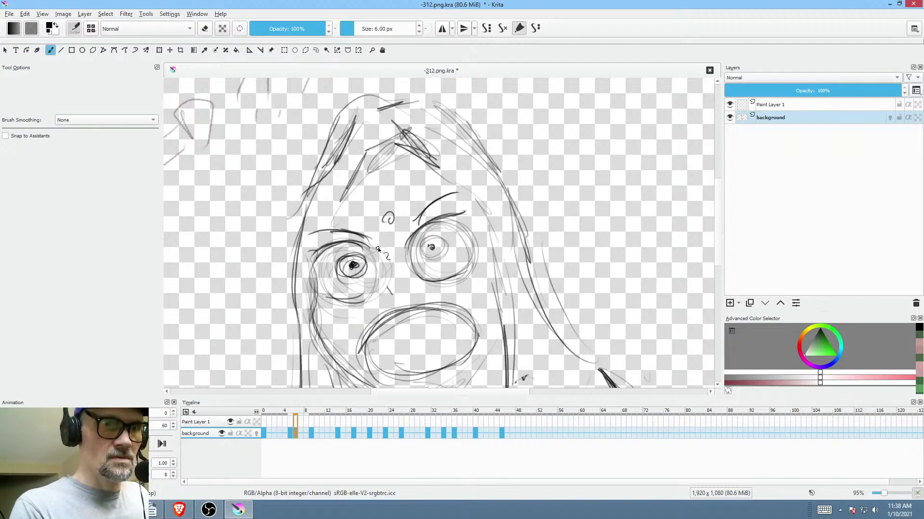
drag(431, 245, 433, 247)
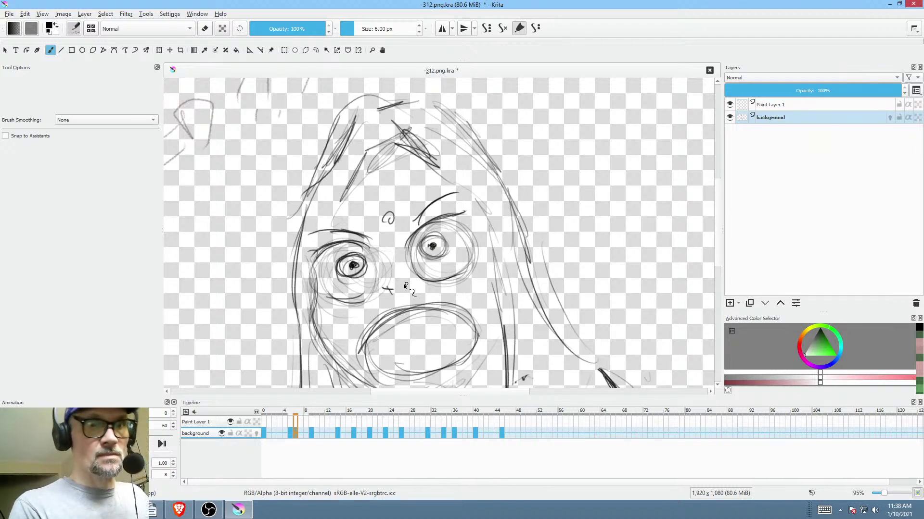
- Draw a curved tongue inside the open mouth on frame 6, and compare with the previous keyframe
mouse_move(414, 370)
mouse_down()
mouse_move(474, 342)
mouse_move(424, 368)
mouse_up()
key(Left)
key(Right)
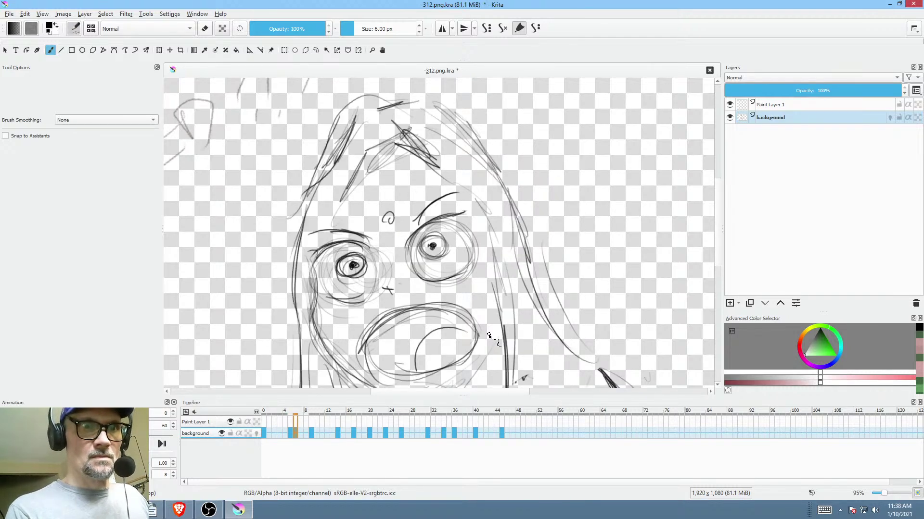
- Reinforce the outline of the wide grinning mouth on frame 9
key(Right)
key(Right)
key(Right)
mouse_move(439, 317)
mouse_down()
mouse_move(492, 264)
mouse_move(501, 306)
mouse_up()
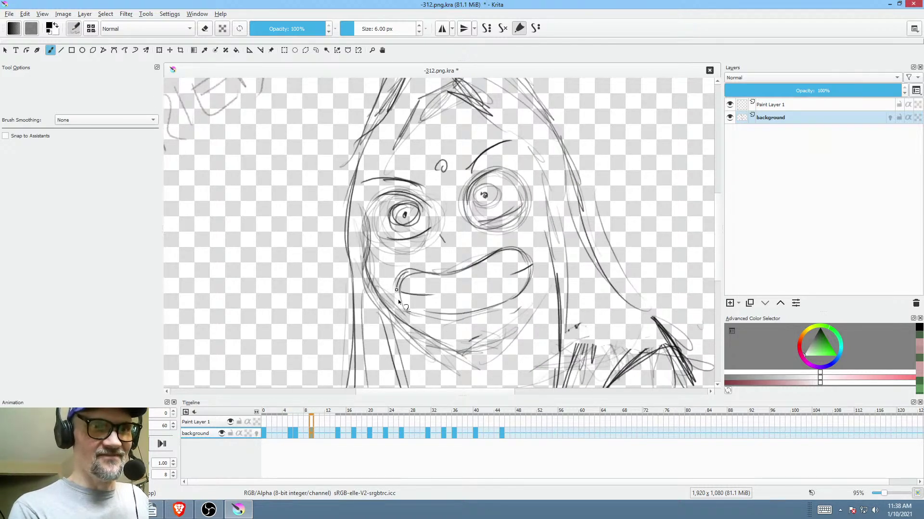
drag(397, 299, 448, 315)
- Add dark outer lashes, irises and pupils to both wide eyes on frame 9, and a short stroke at the nose
mouse_move(510, 169)
mouse_down()
mouse_move(477, 185)
mouse_move(524, 161)
mouse_up()
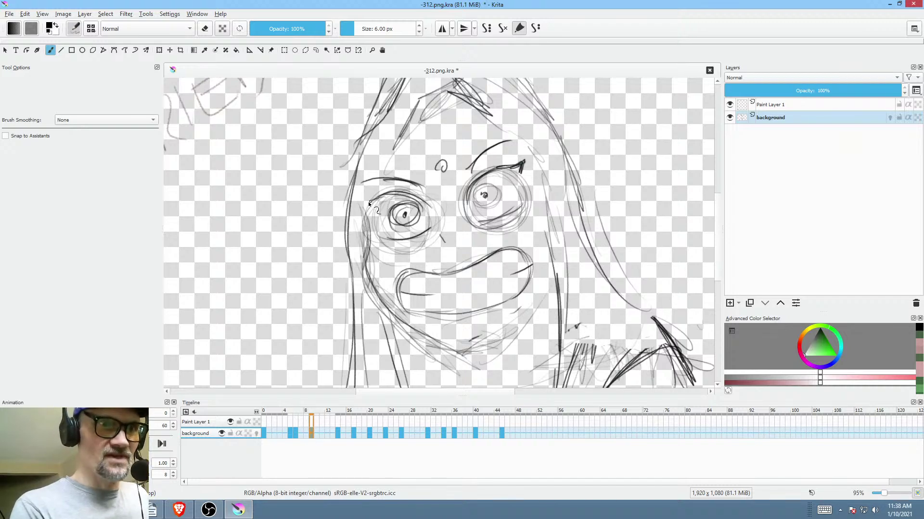
drag(365, 211, 380, 198)
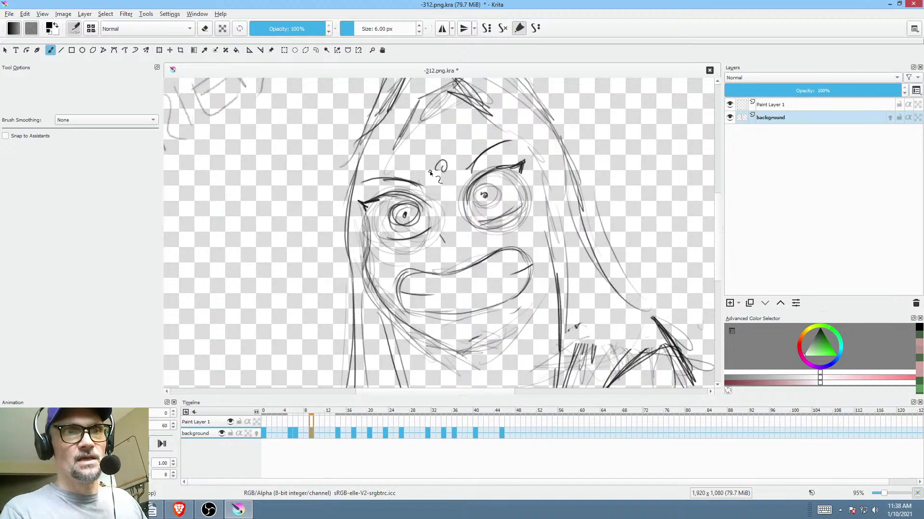
drag(405, 215, 405, 215)
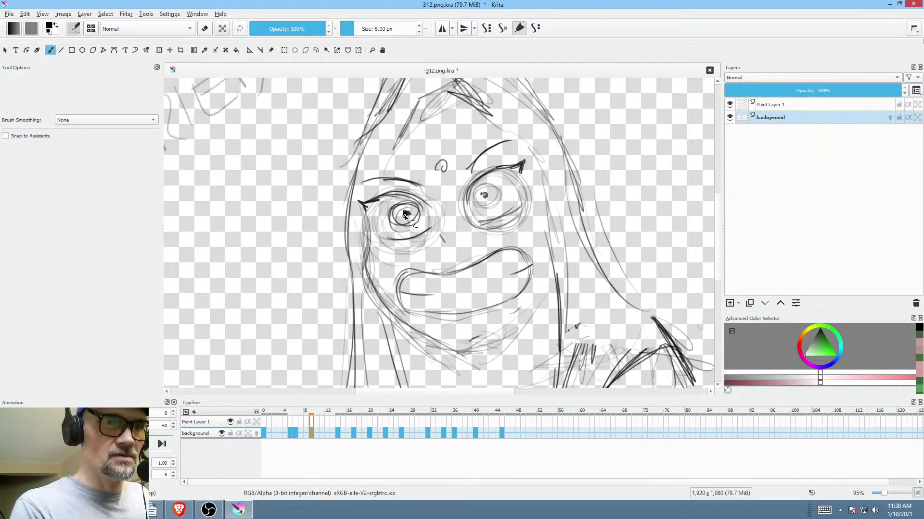
drag(497, 190, 499, 193)
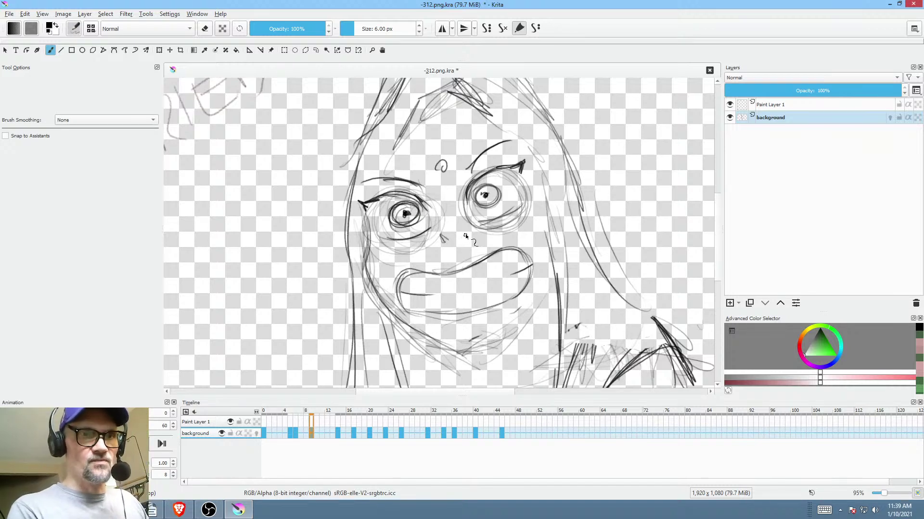
drag(460, 236, 466, 237)
- Flip forward and back through the keyframes to review the redrawn faces in motion, ending on frame 0
key(Up)
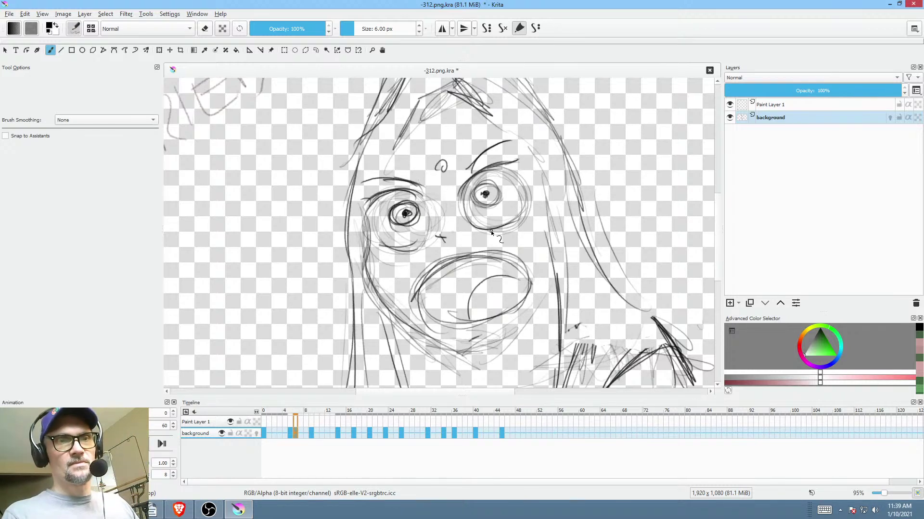
key(Down)
key(Down)
key(Down)
key(Down)
key(Down)
key(Down)
key(Down)
key(Down)
key(Down)
key(Down)
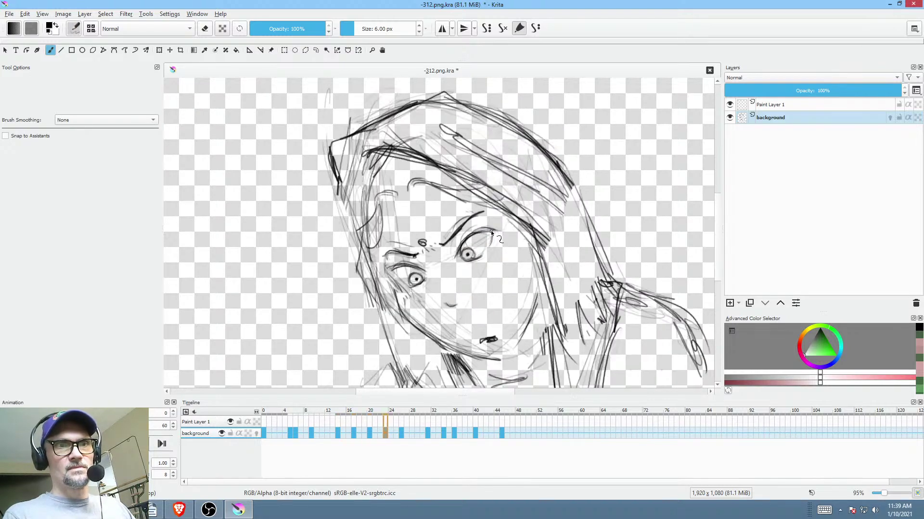
key(Up)
key(Up)
key(Up)
key(Up)
key(Up)
key(Up)
key(Up)
key(Up)
key(Up)
key(Up)
key(Up)
key(Up)
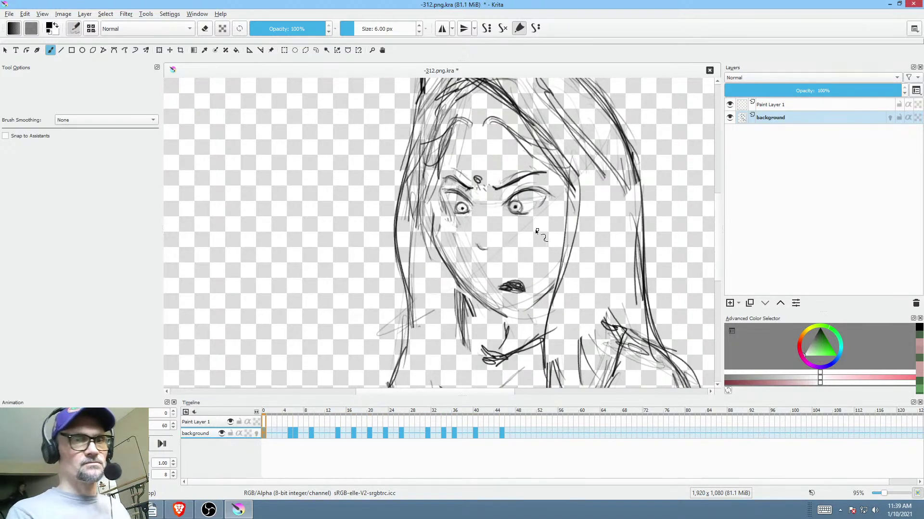
- Play the animation from frame 0 with the whole canvas in view to check the facial changes and timing
scroll(535, 229, down, 5)
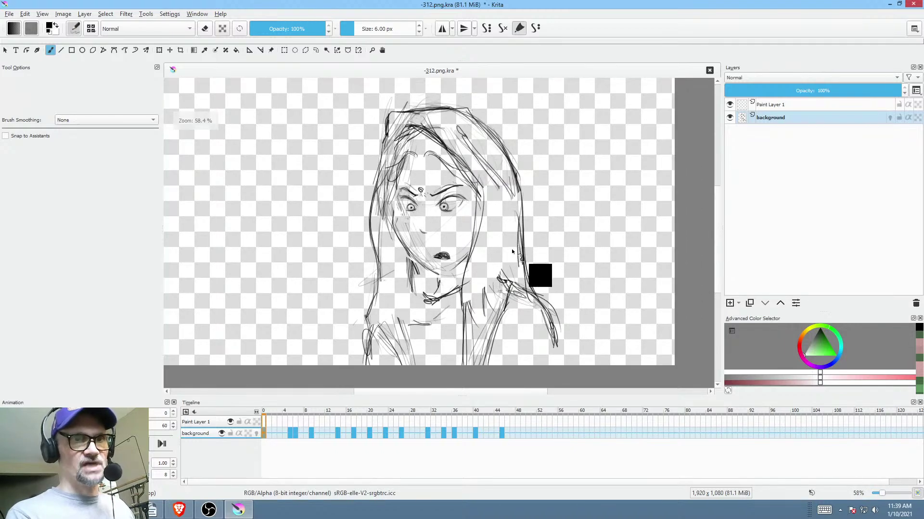
scroll(512, 249, down, 2)
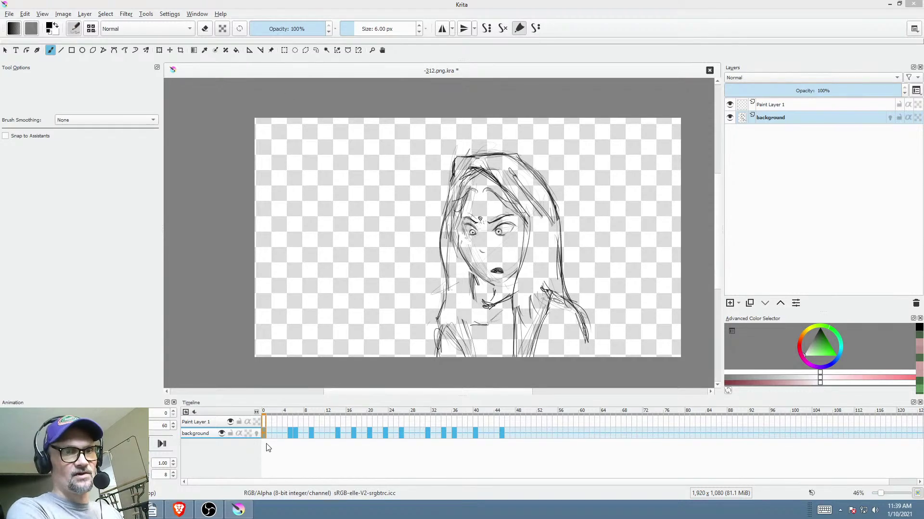
click(262, 432)
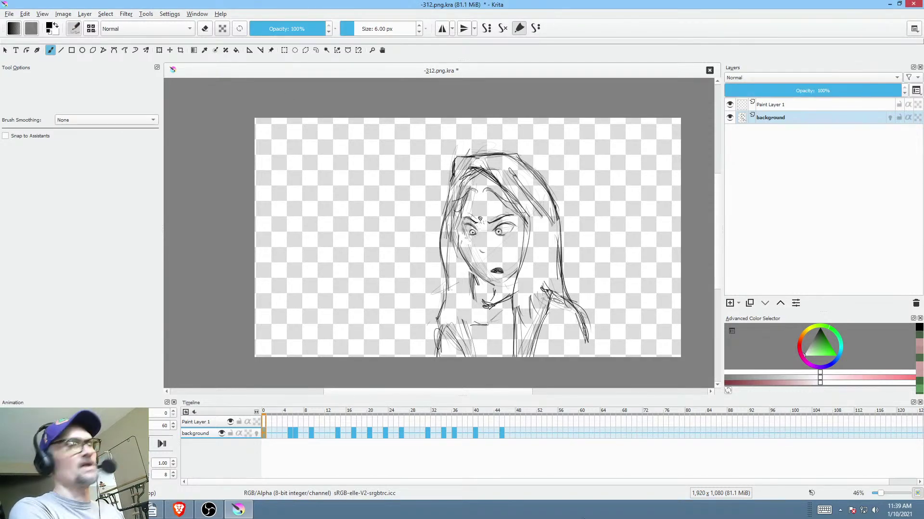
key(space)
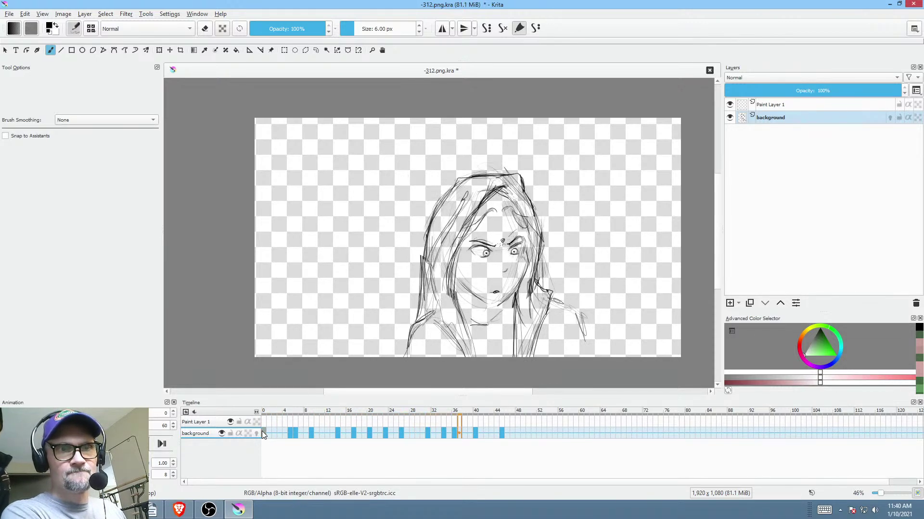
key(space)
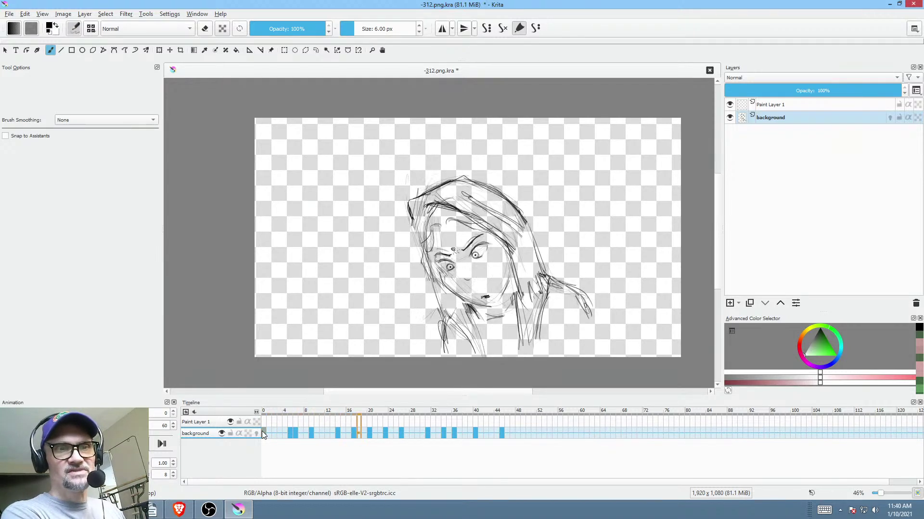
key(space)
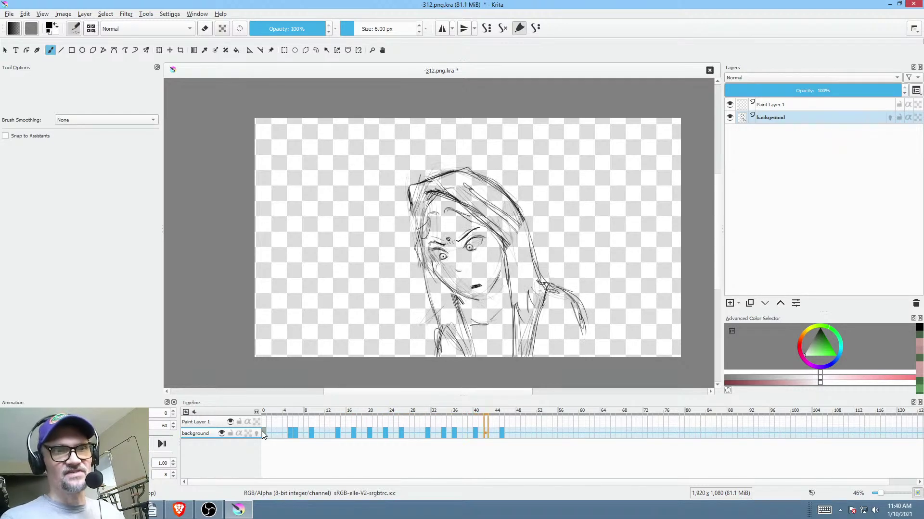
key(space)
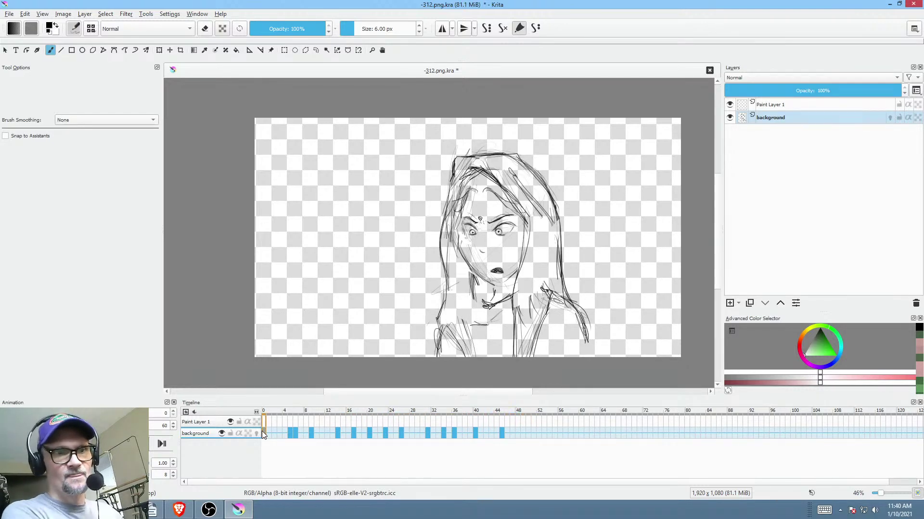
- Scrub to frame 37 and replay the animation from frames 0 and 14 to check the turn
drag(346, 409, 460, 431)
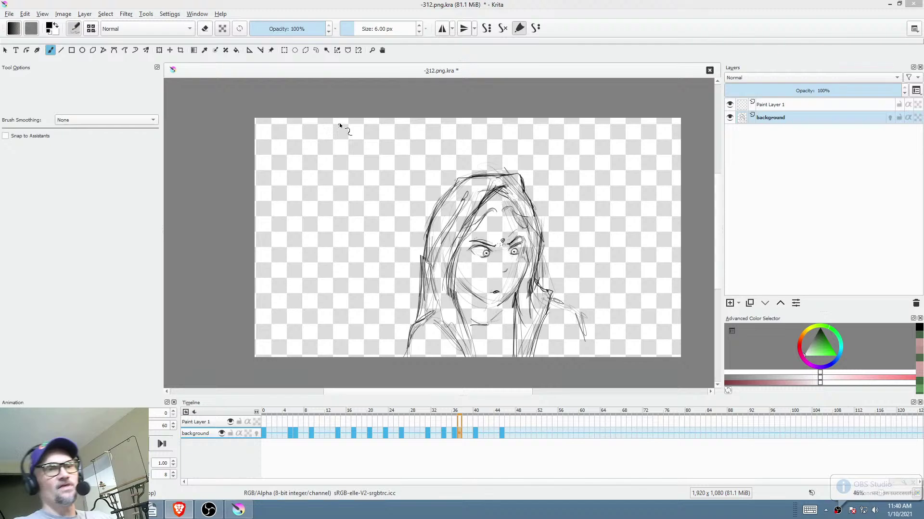
click(264, 431)
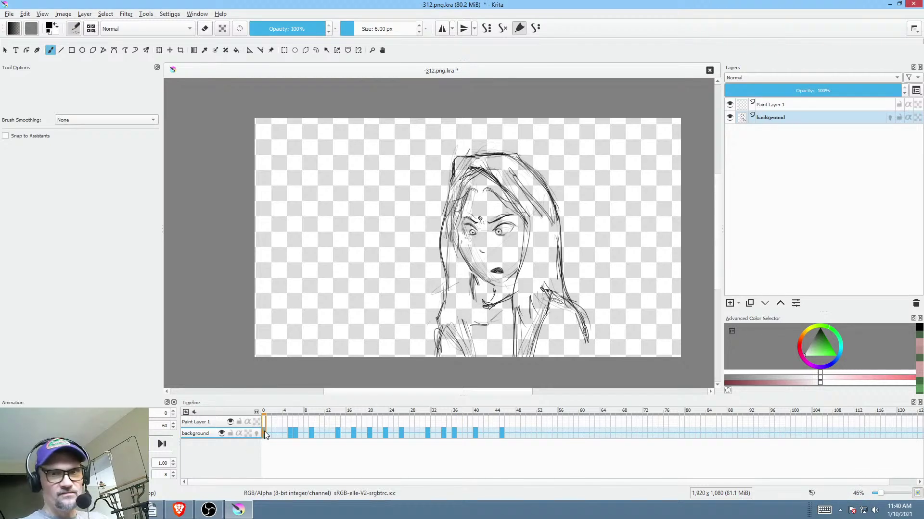
key(space)
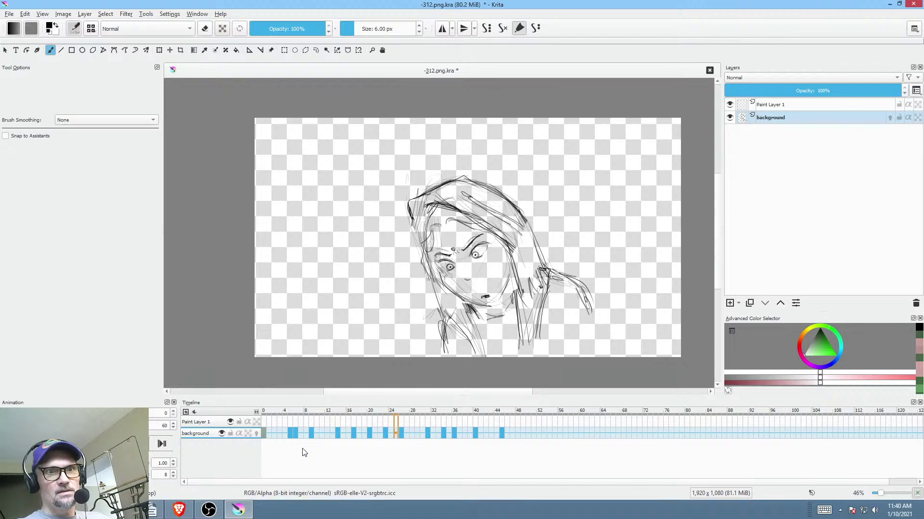
click(337, 412)
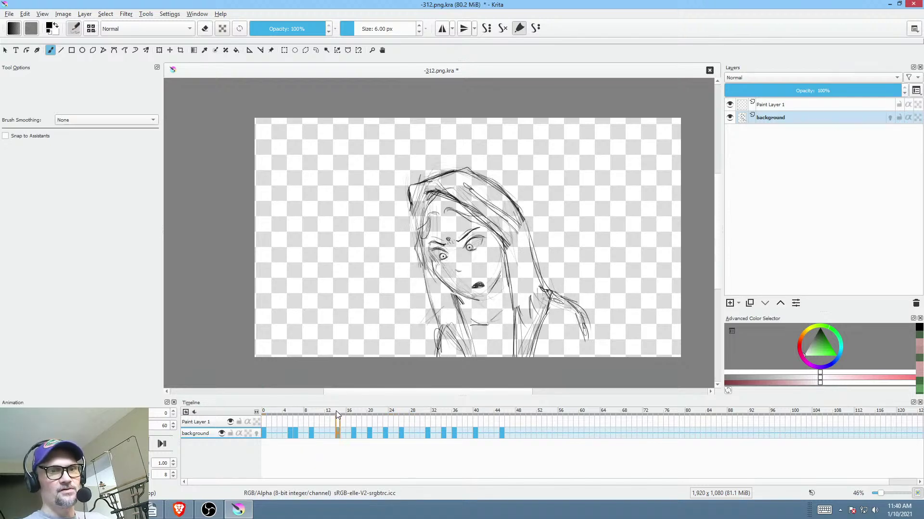
key(space)
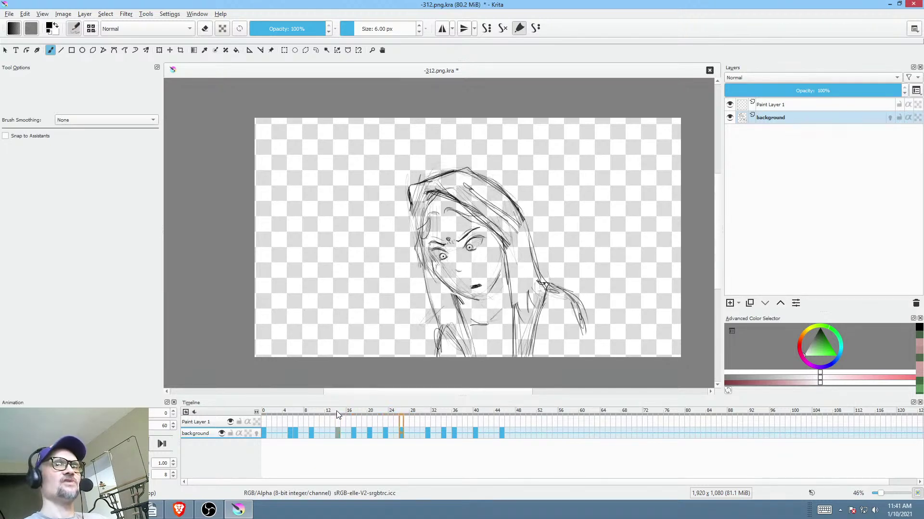
key(space)
- Replay the animation from near its start and stop to inspect the redrawn face on frame 5
click(270, 413)
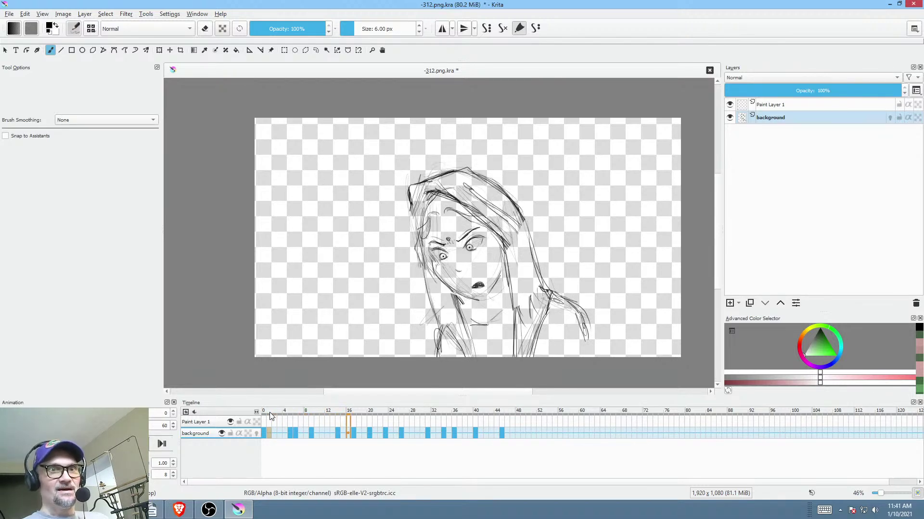
key(space)
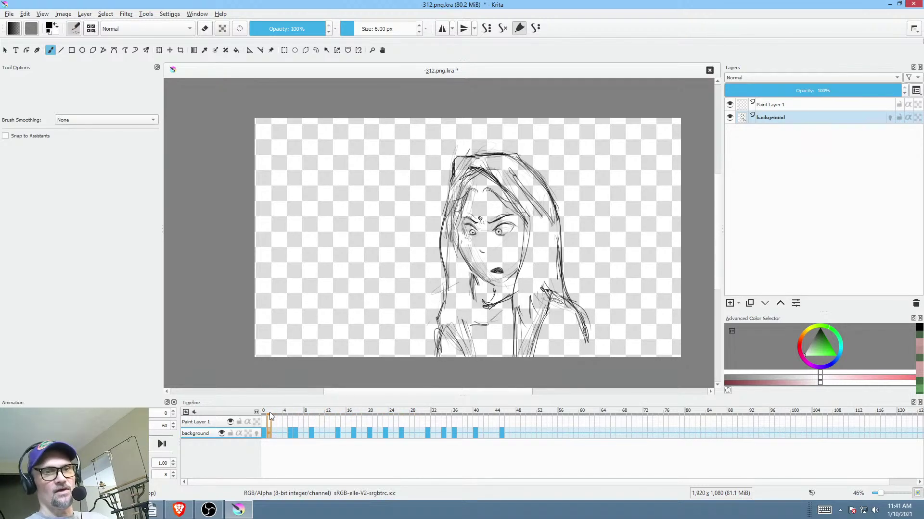
key(space)
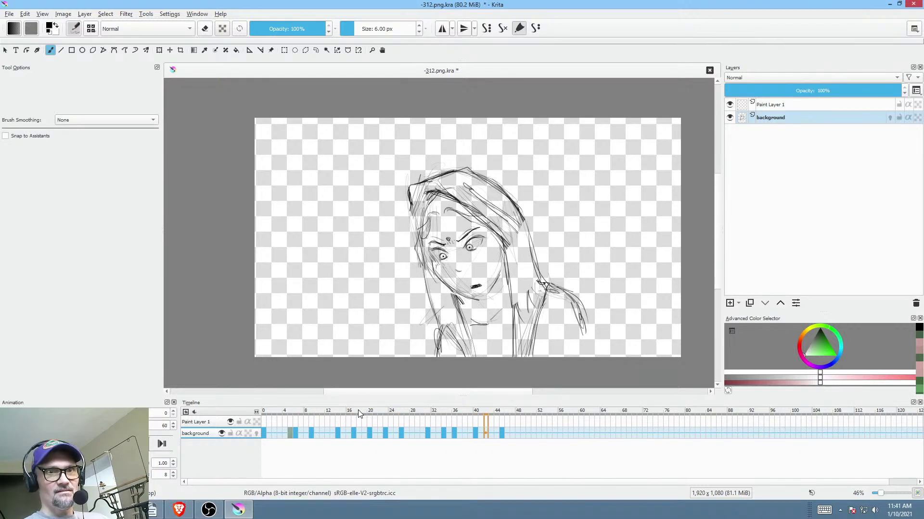
key(space)
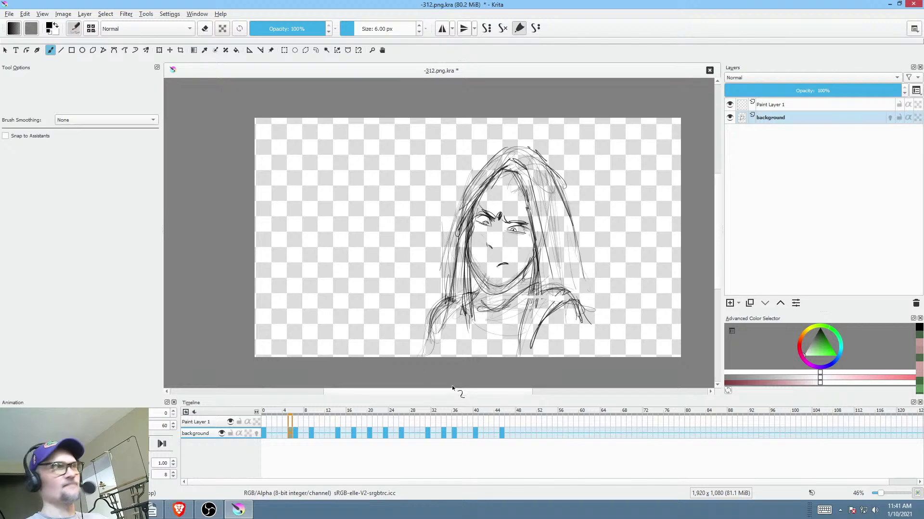